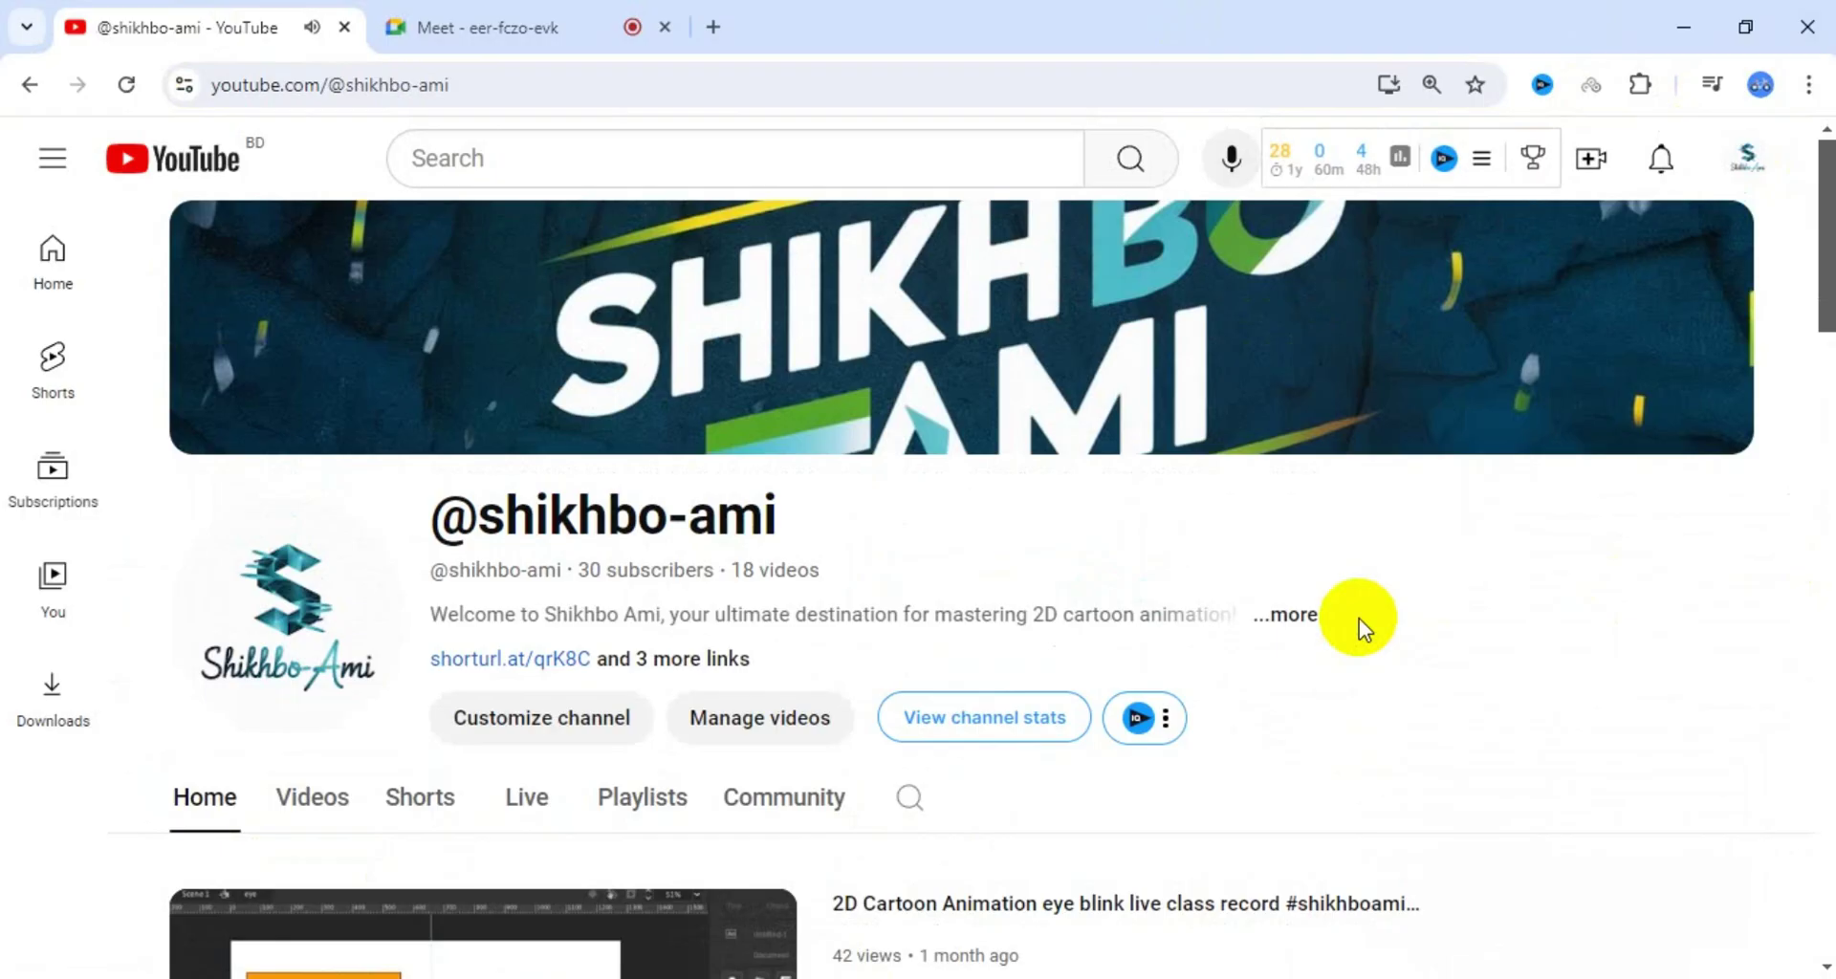
# Step: Switch to Animate and create a new HD character animation document, 1280 x 720, 30 fps, ActionScript 3.0
pyautogui.moveTo(566, 970)
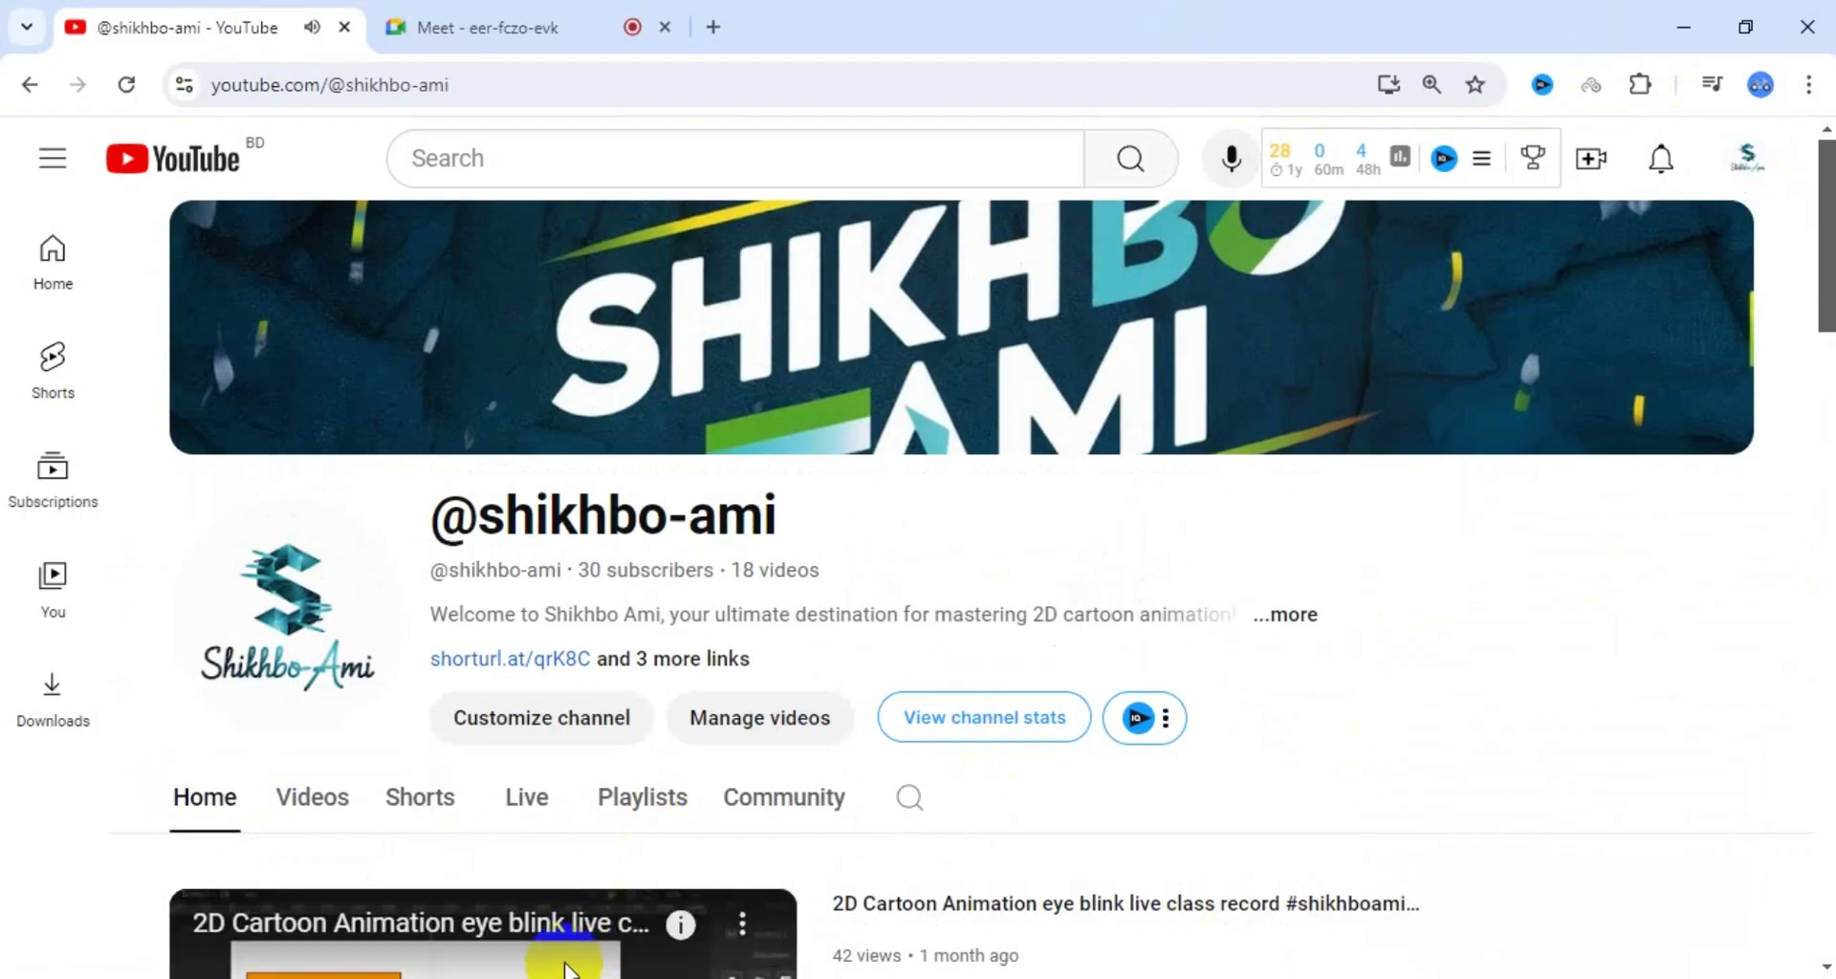
pyautogui.click(1689, 21)
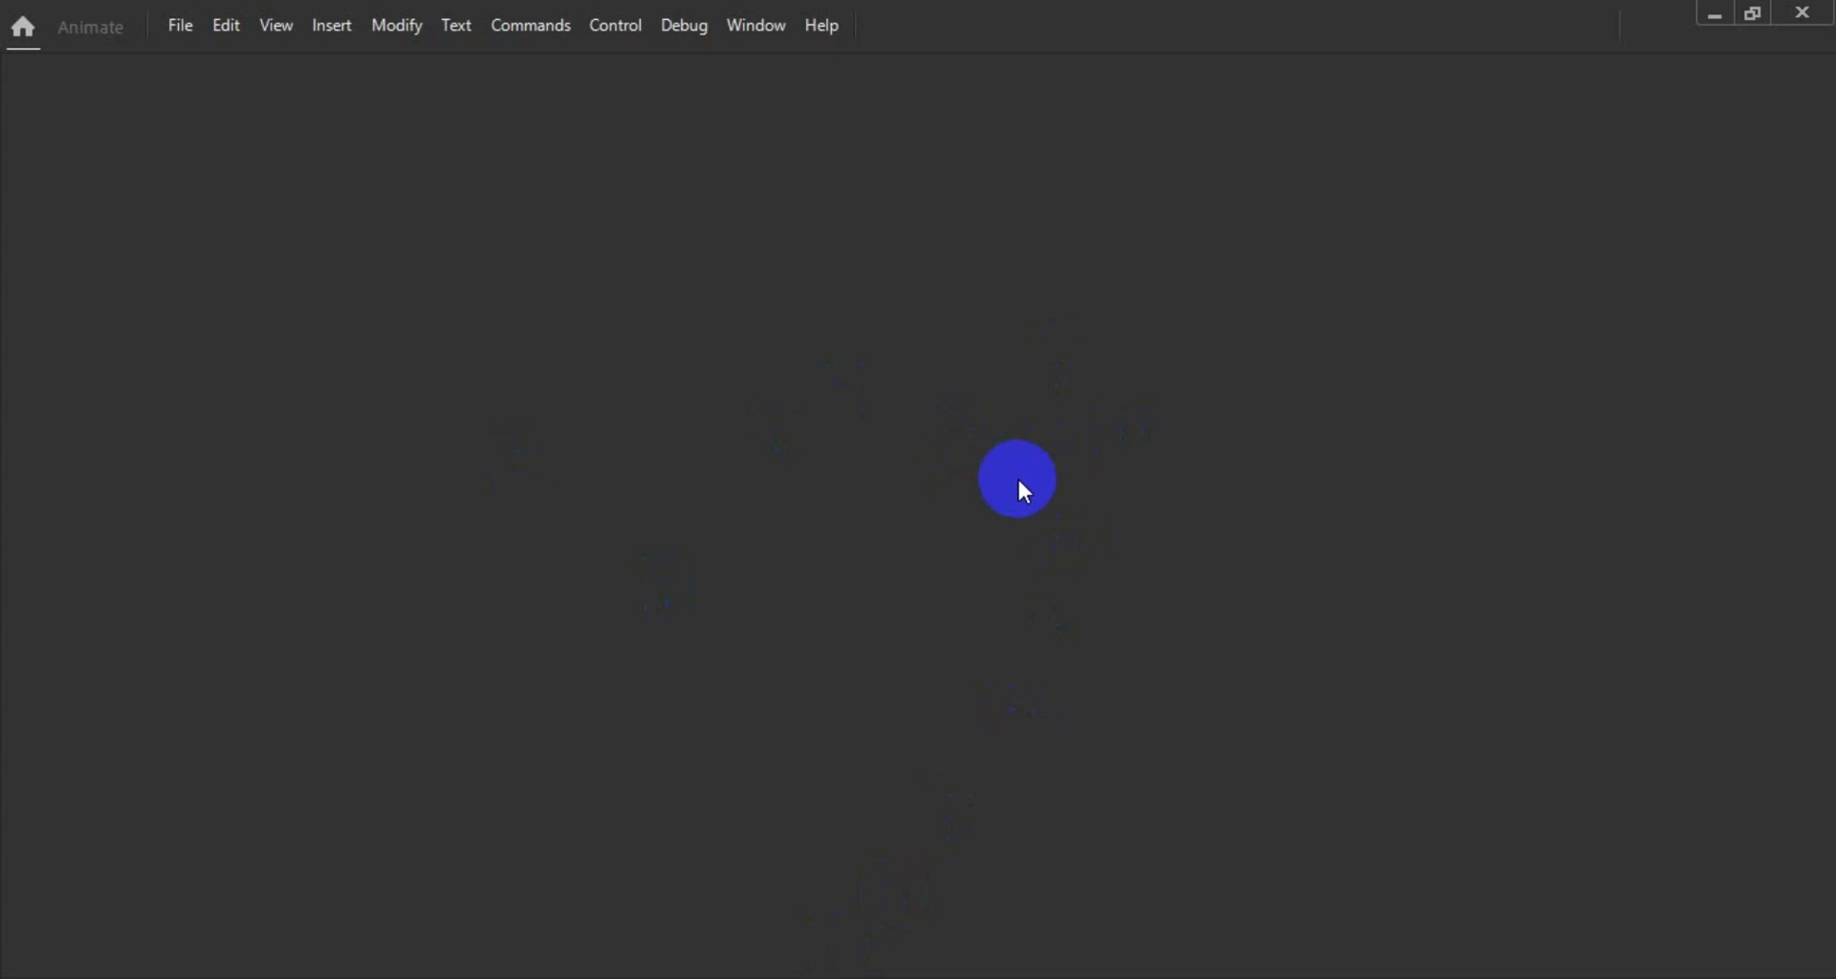
pyautogui.click(176, 26)
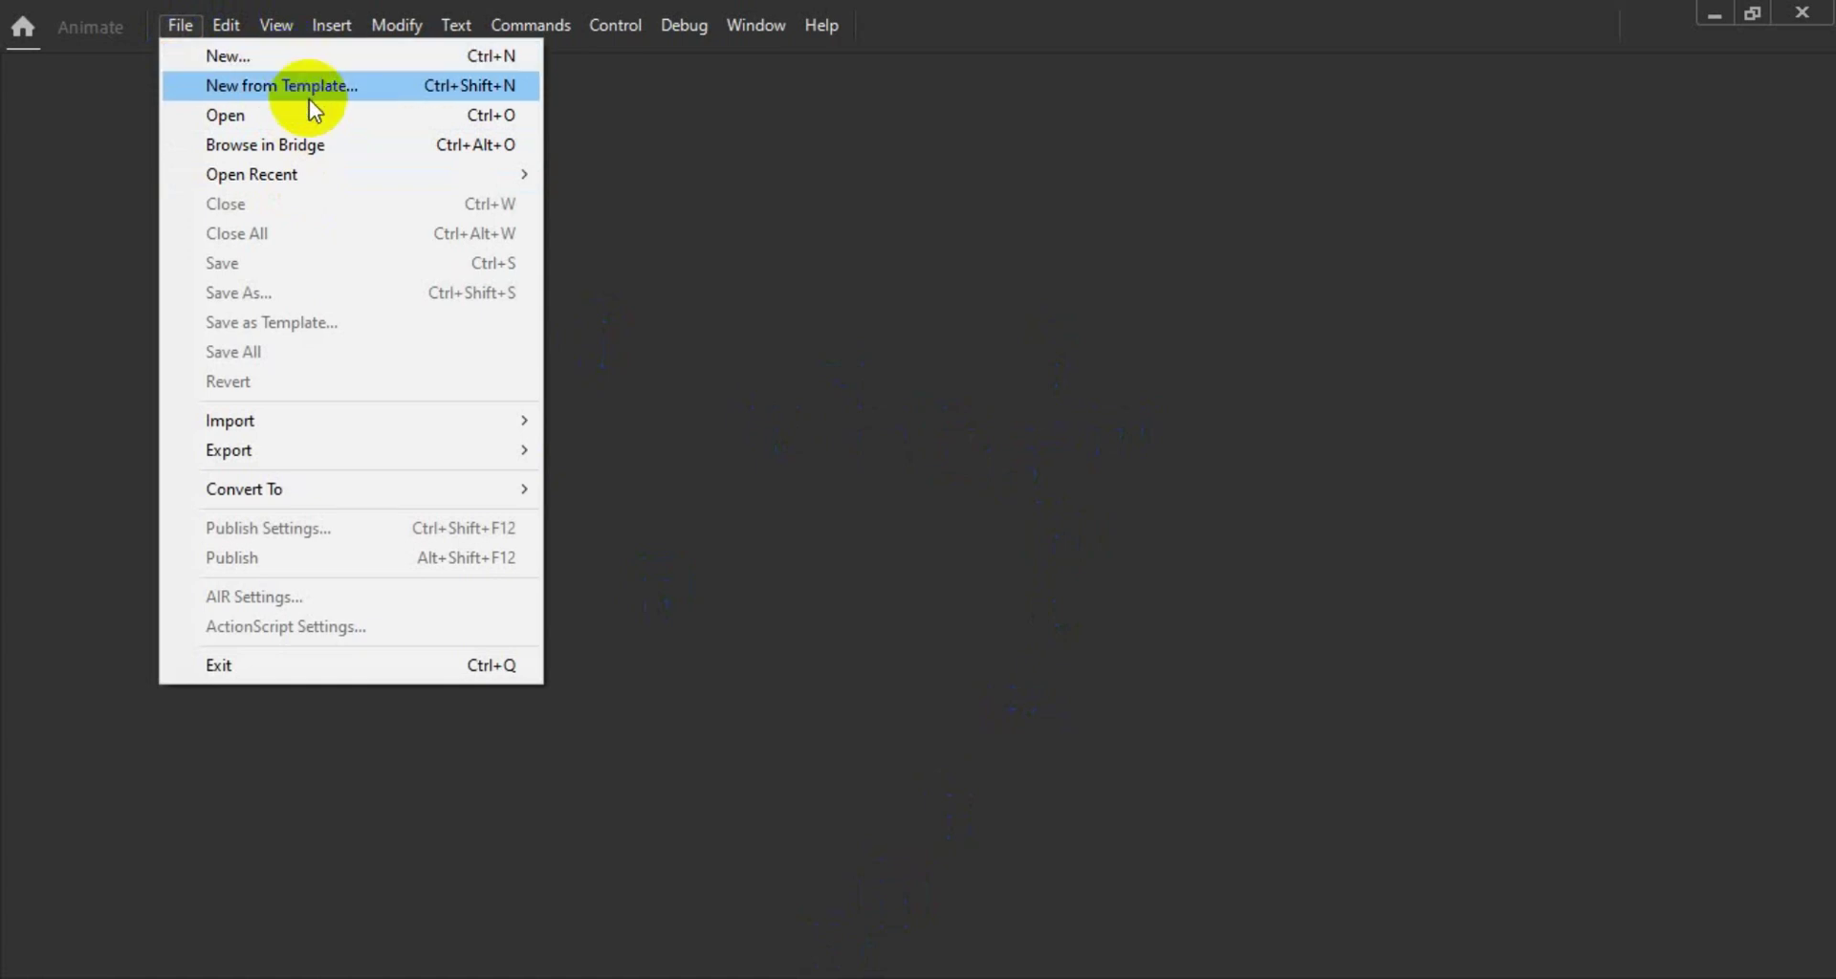
pyautogui.moveTo(329, 175)
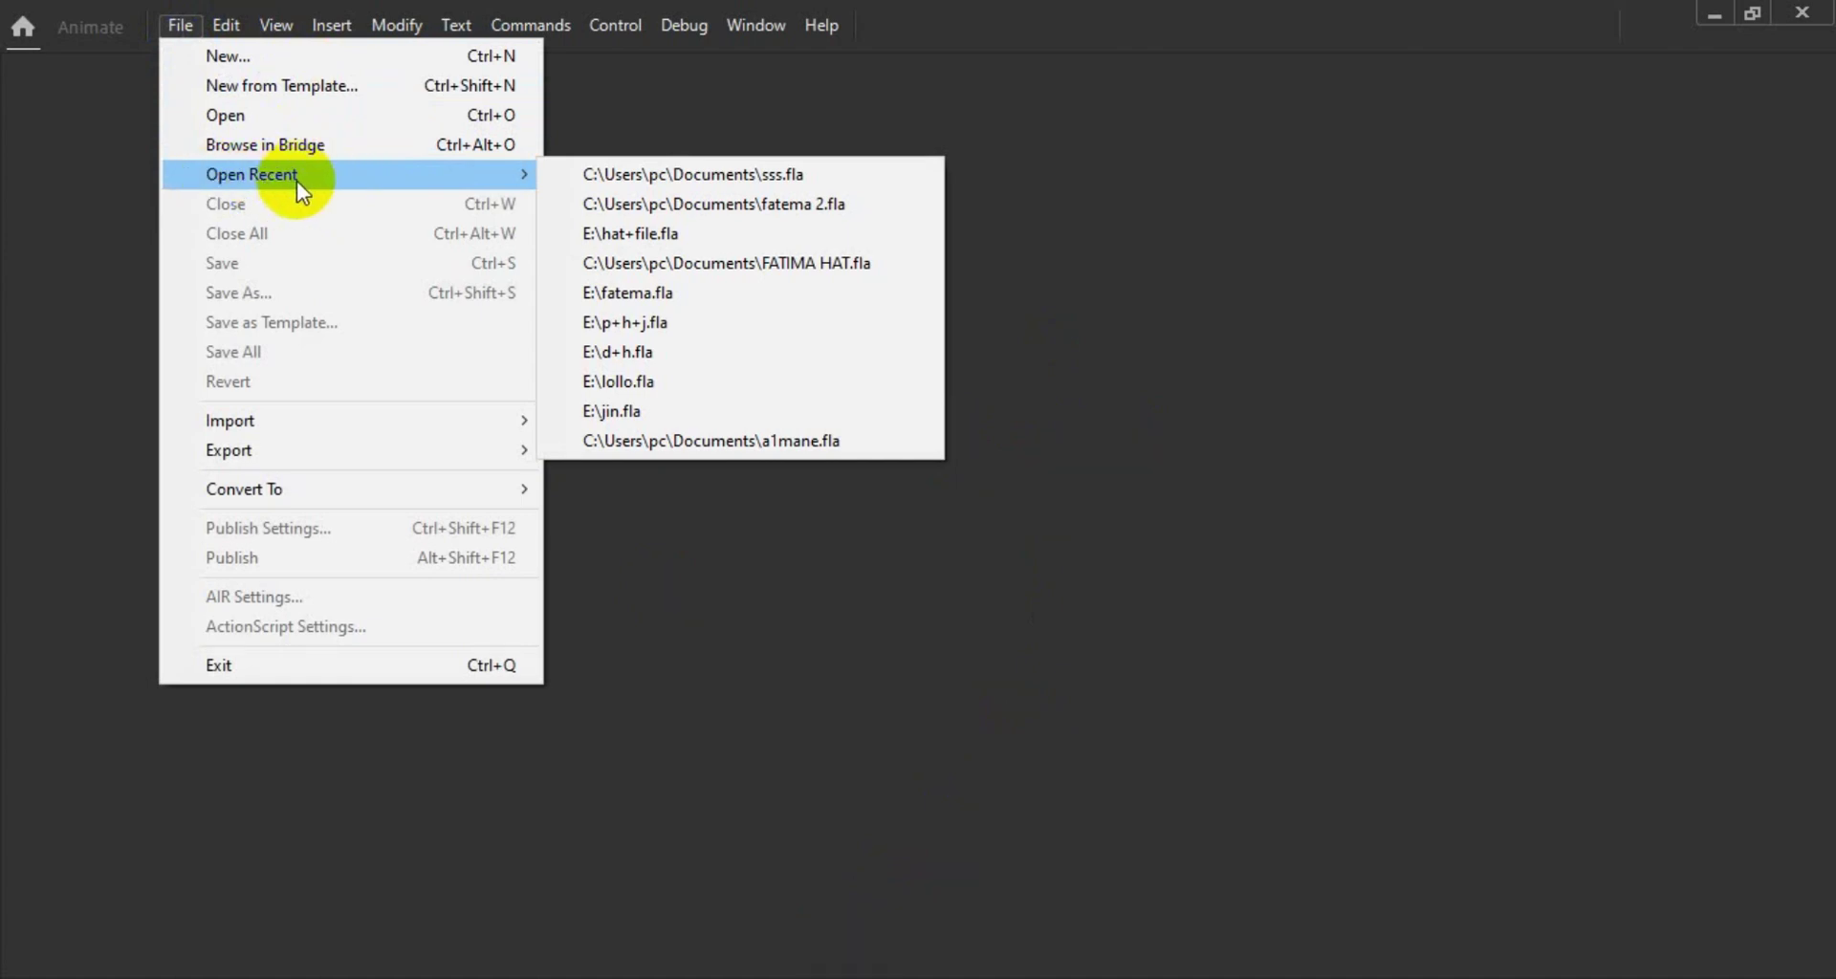
pyautogui.click(663, 502)
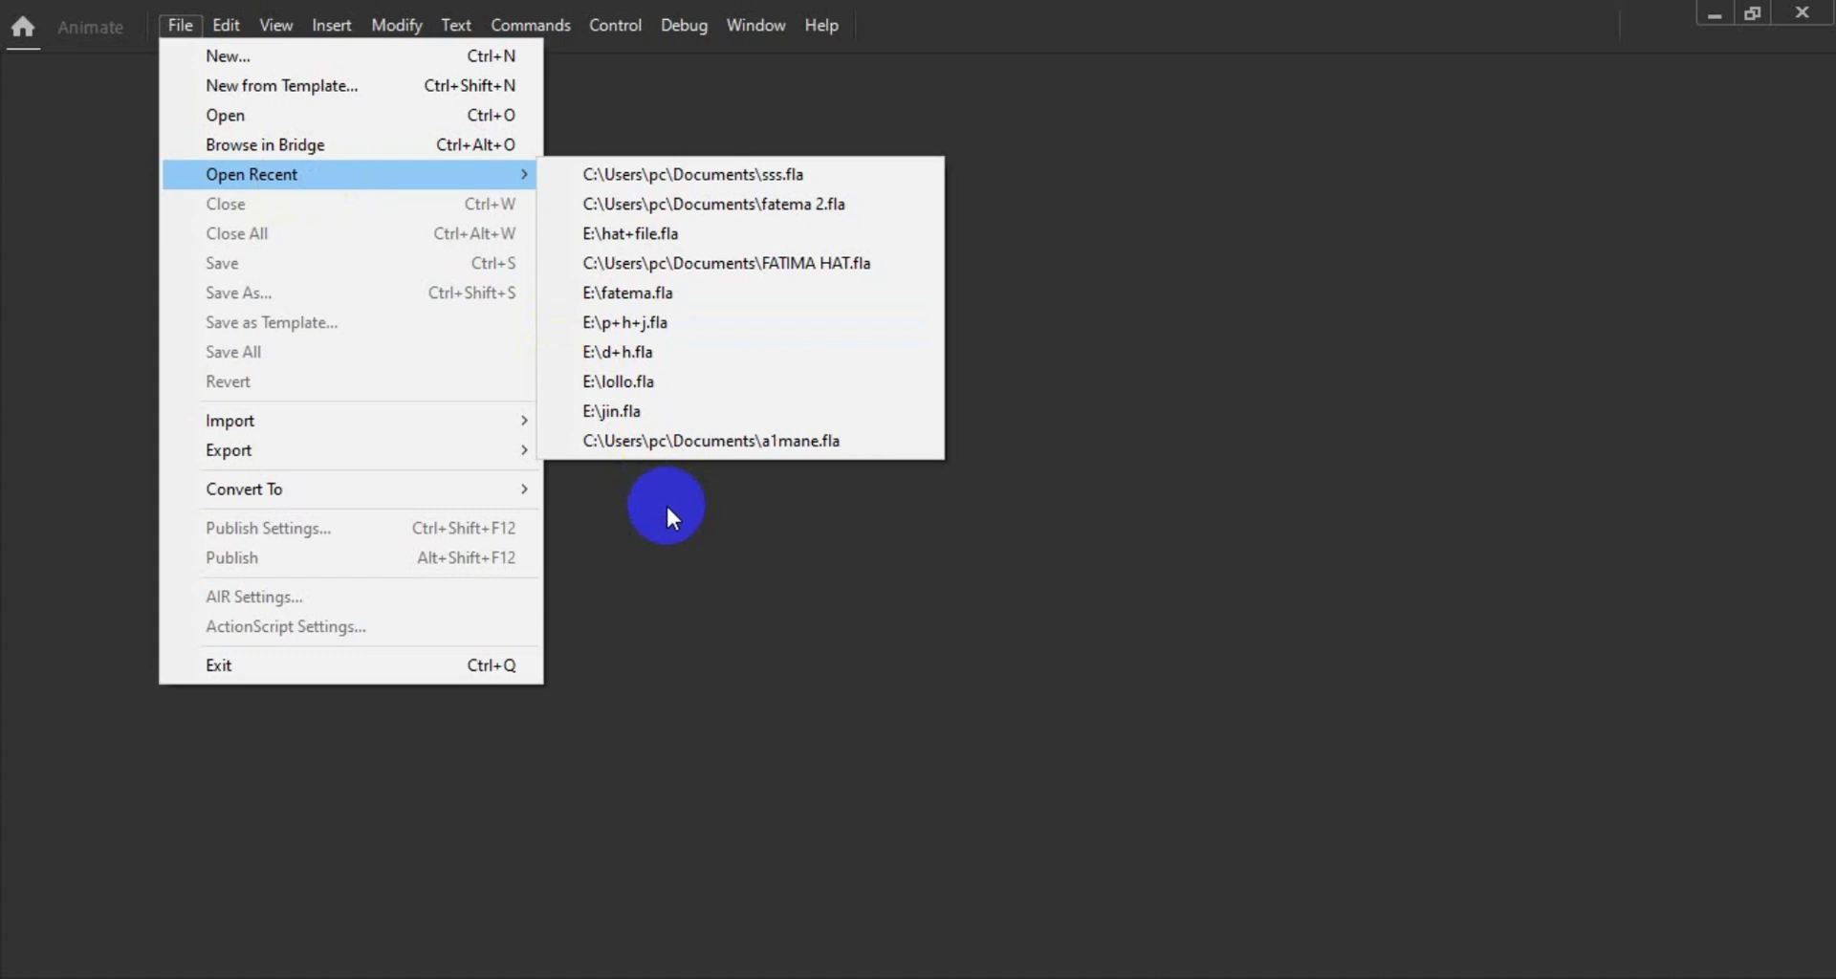
pyautogui.click(181, 25)
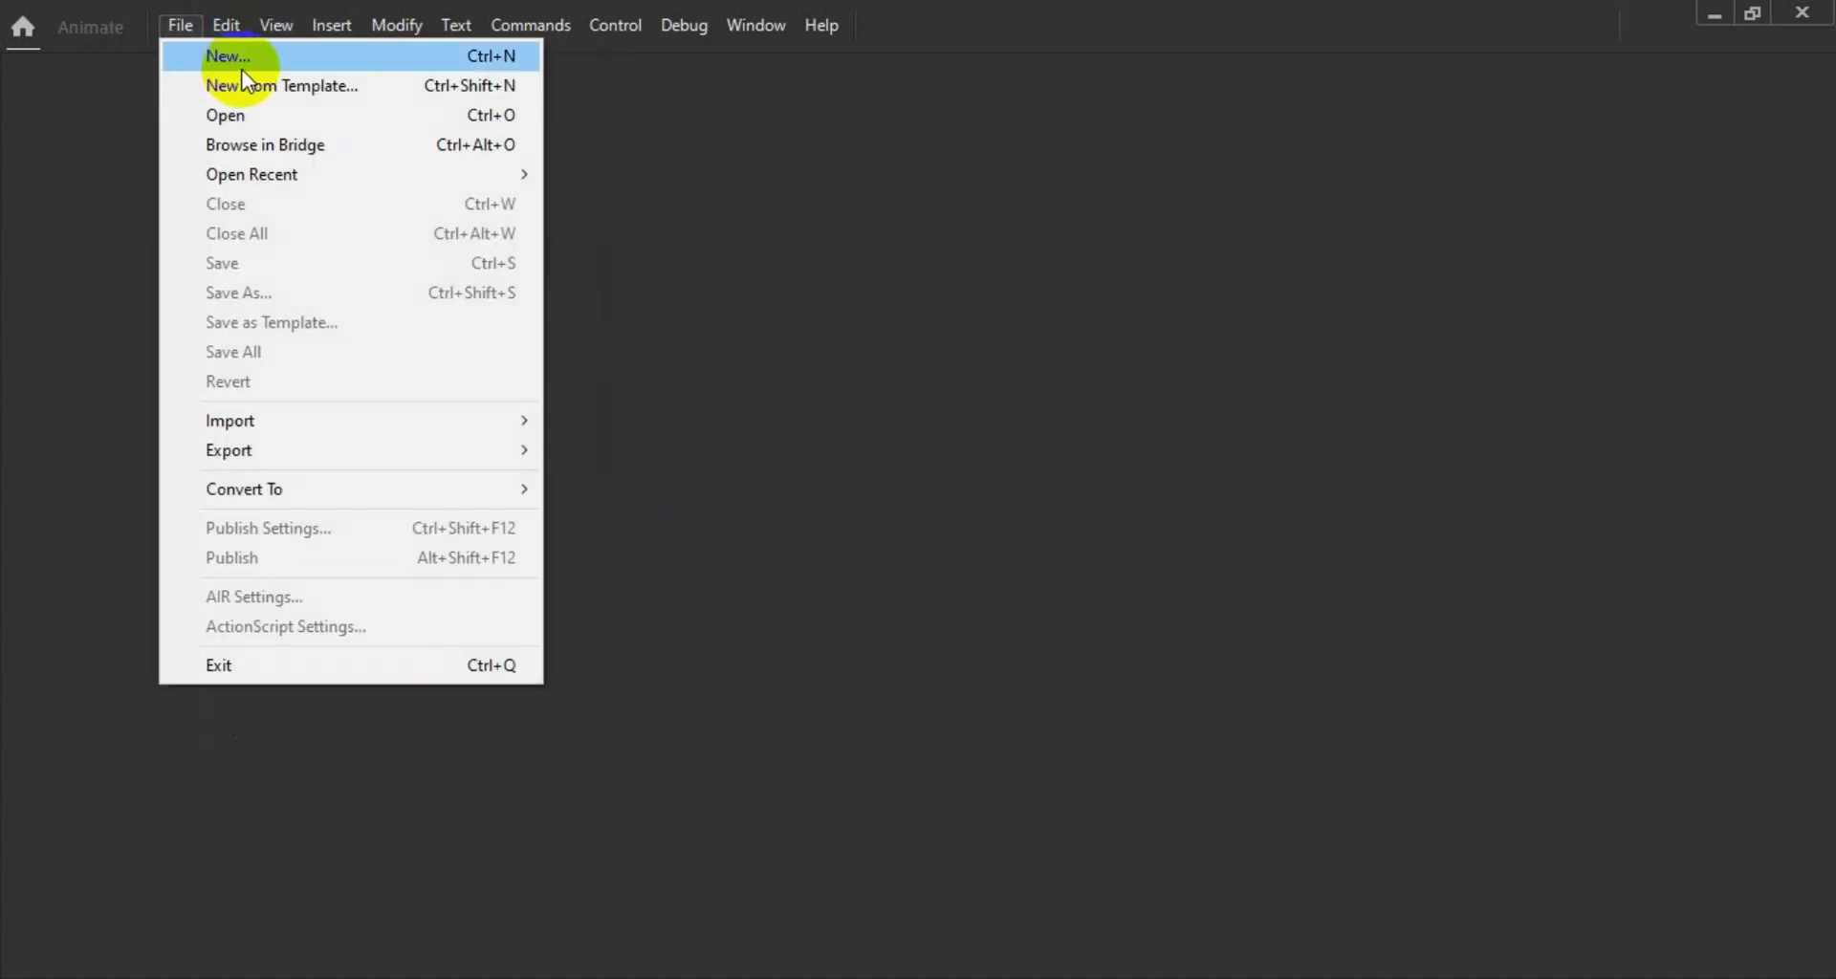
pyautogui.click(241, 61)
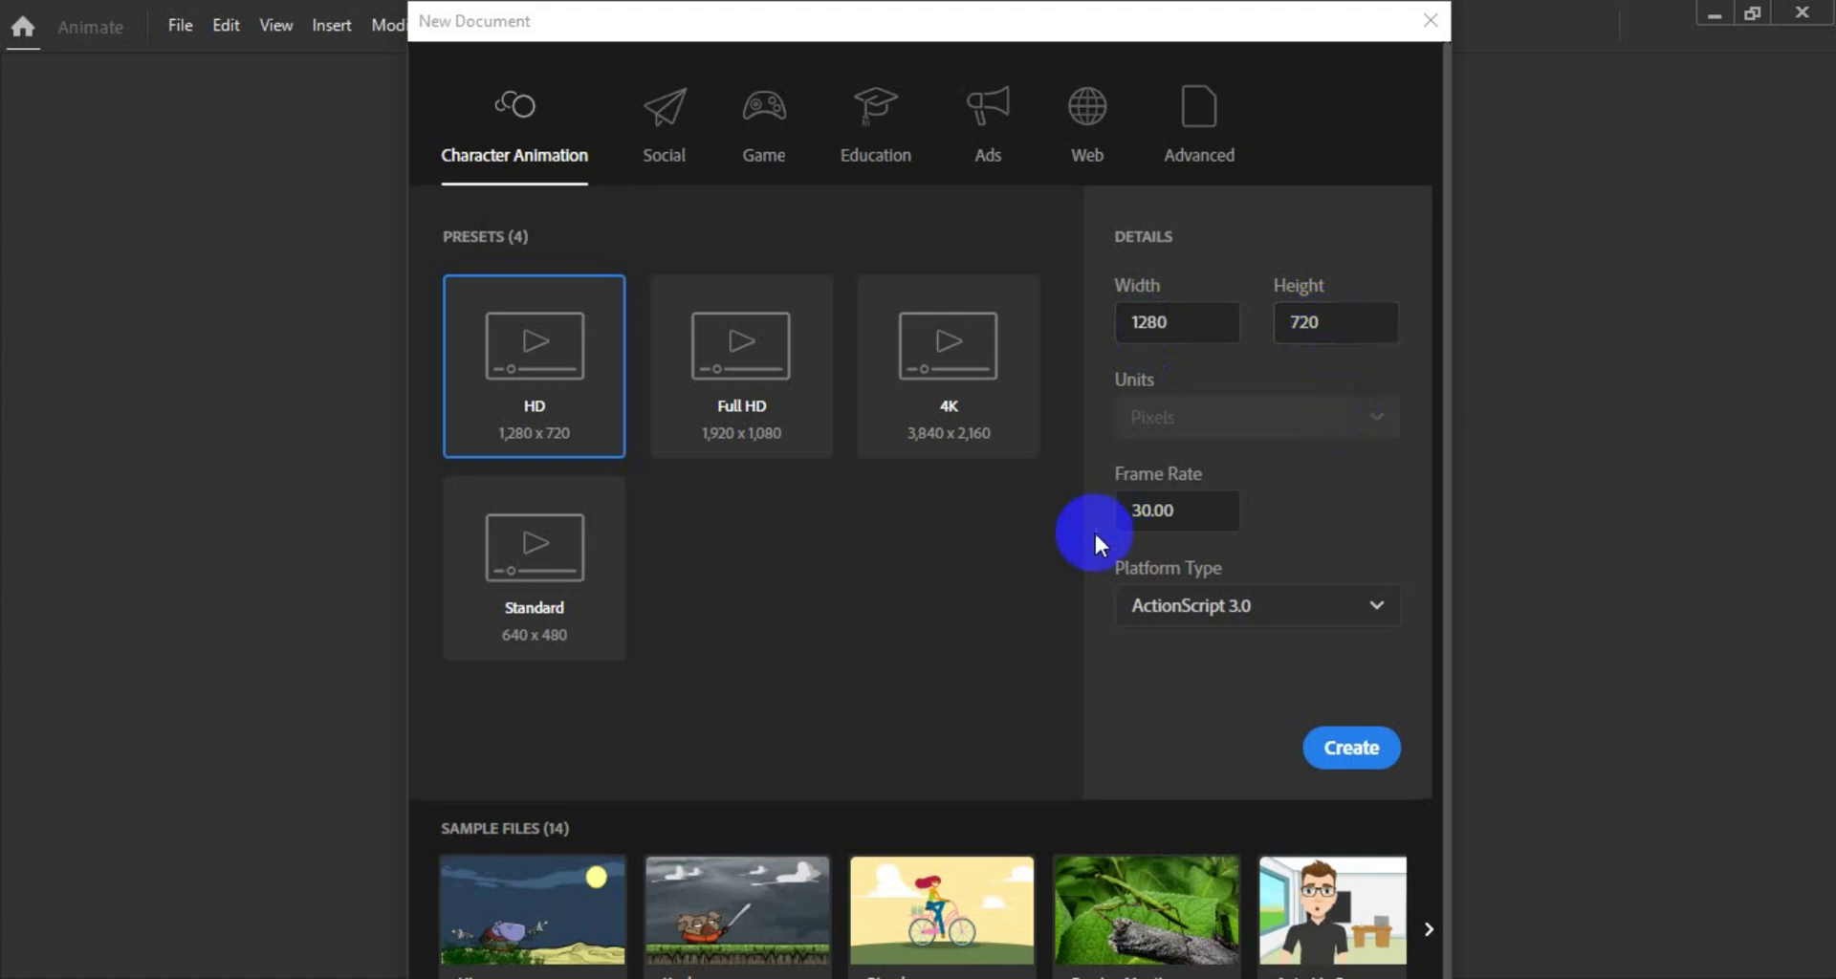
pyautogui.click(1362, 751)
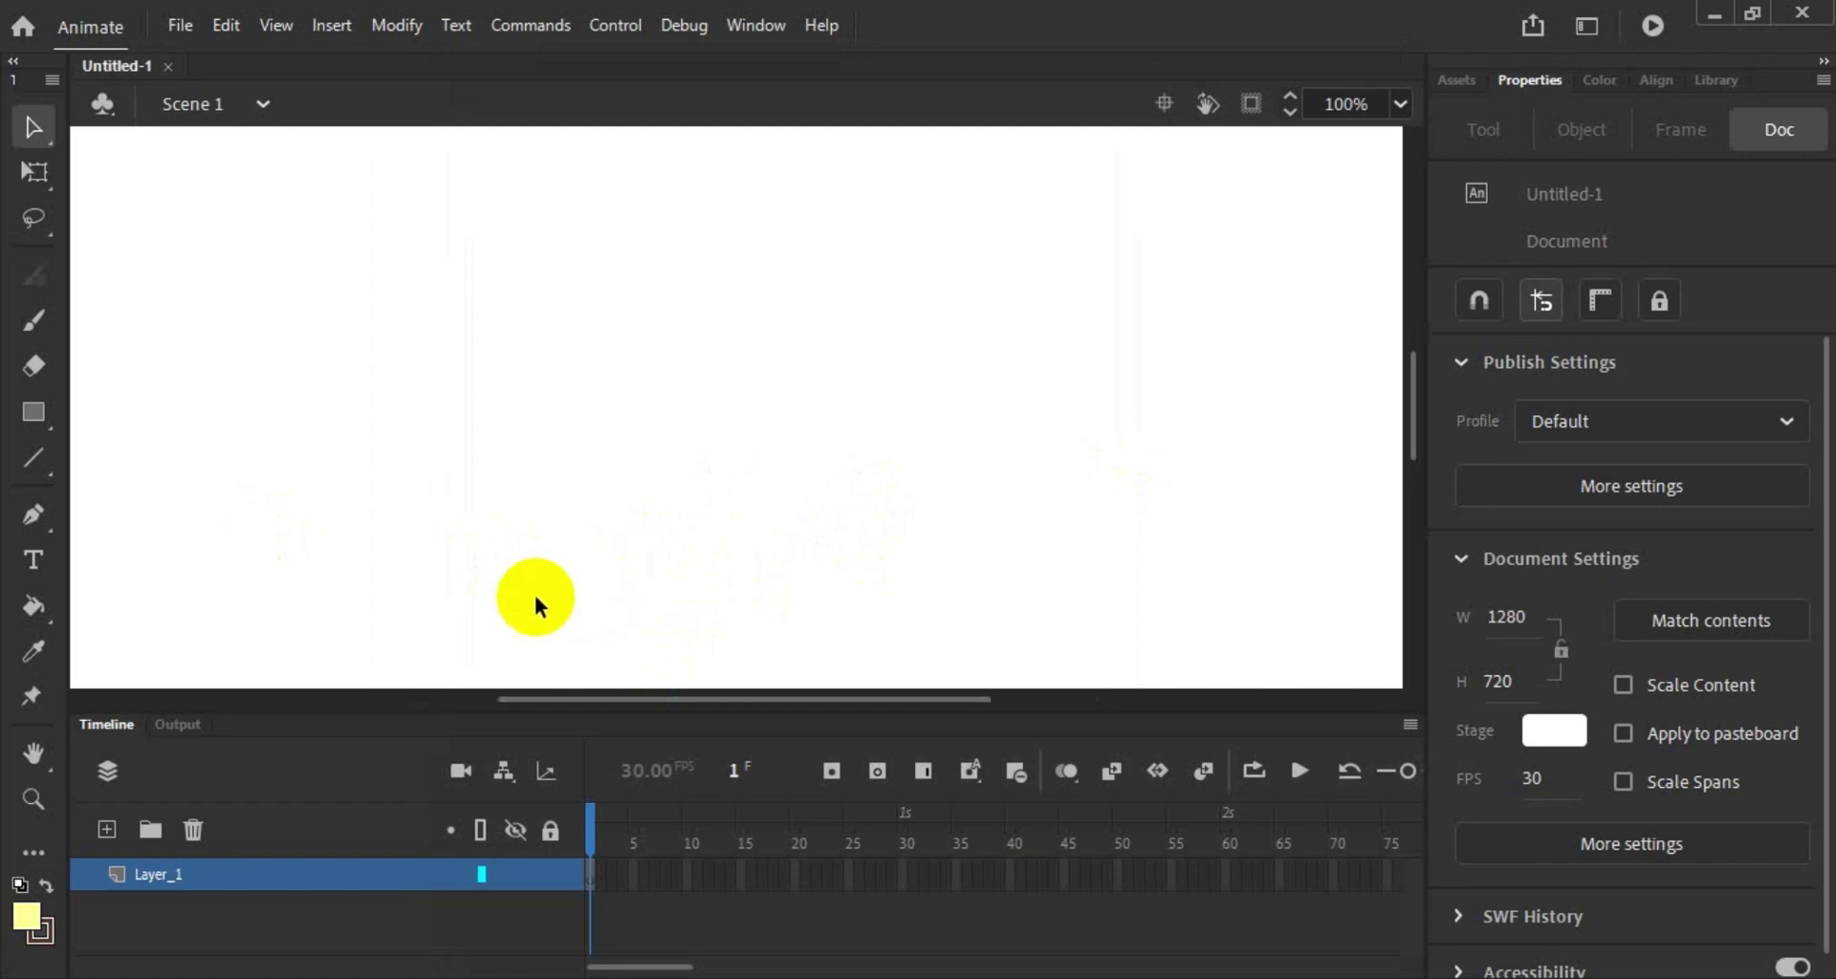
# Step: Shift the desert background bitmap slightly down and right over the stage and add a new layer above it
pyautogui.doubleClick(35, 755)
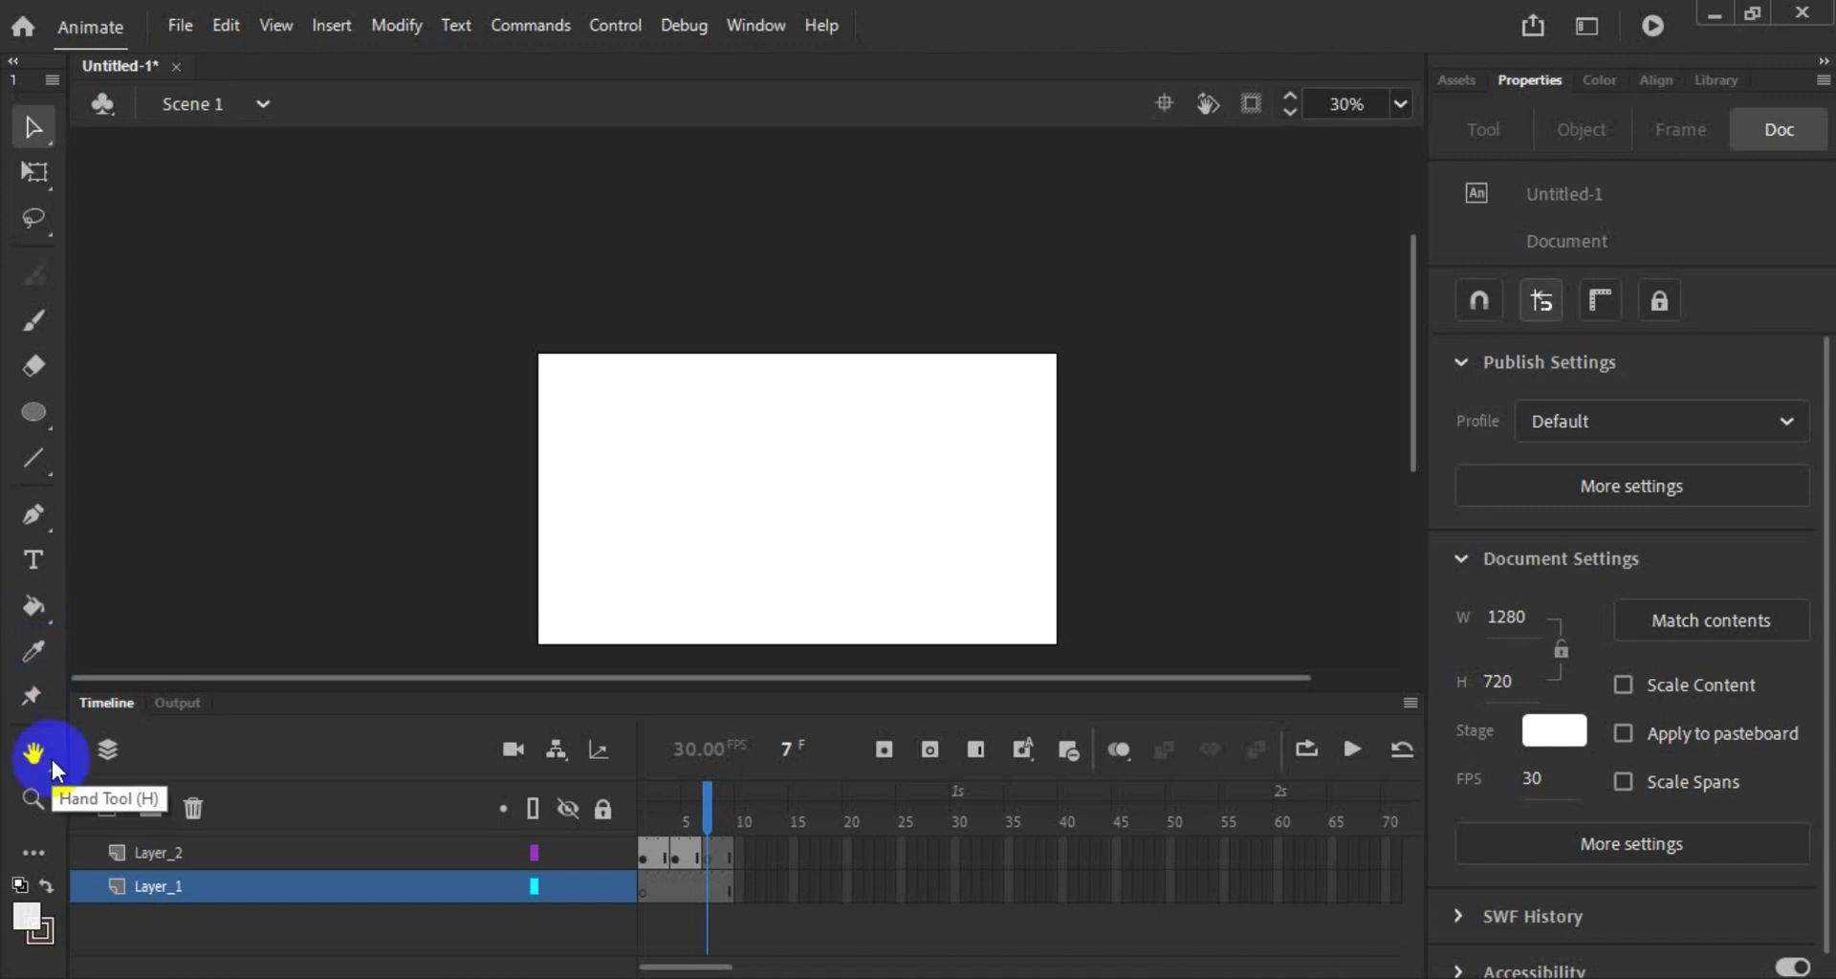
pyautogui.doubleClick(38, 760)
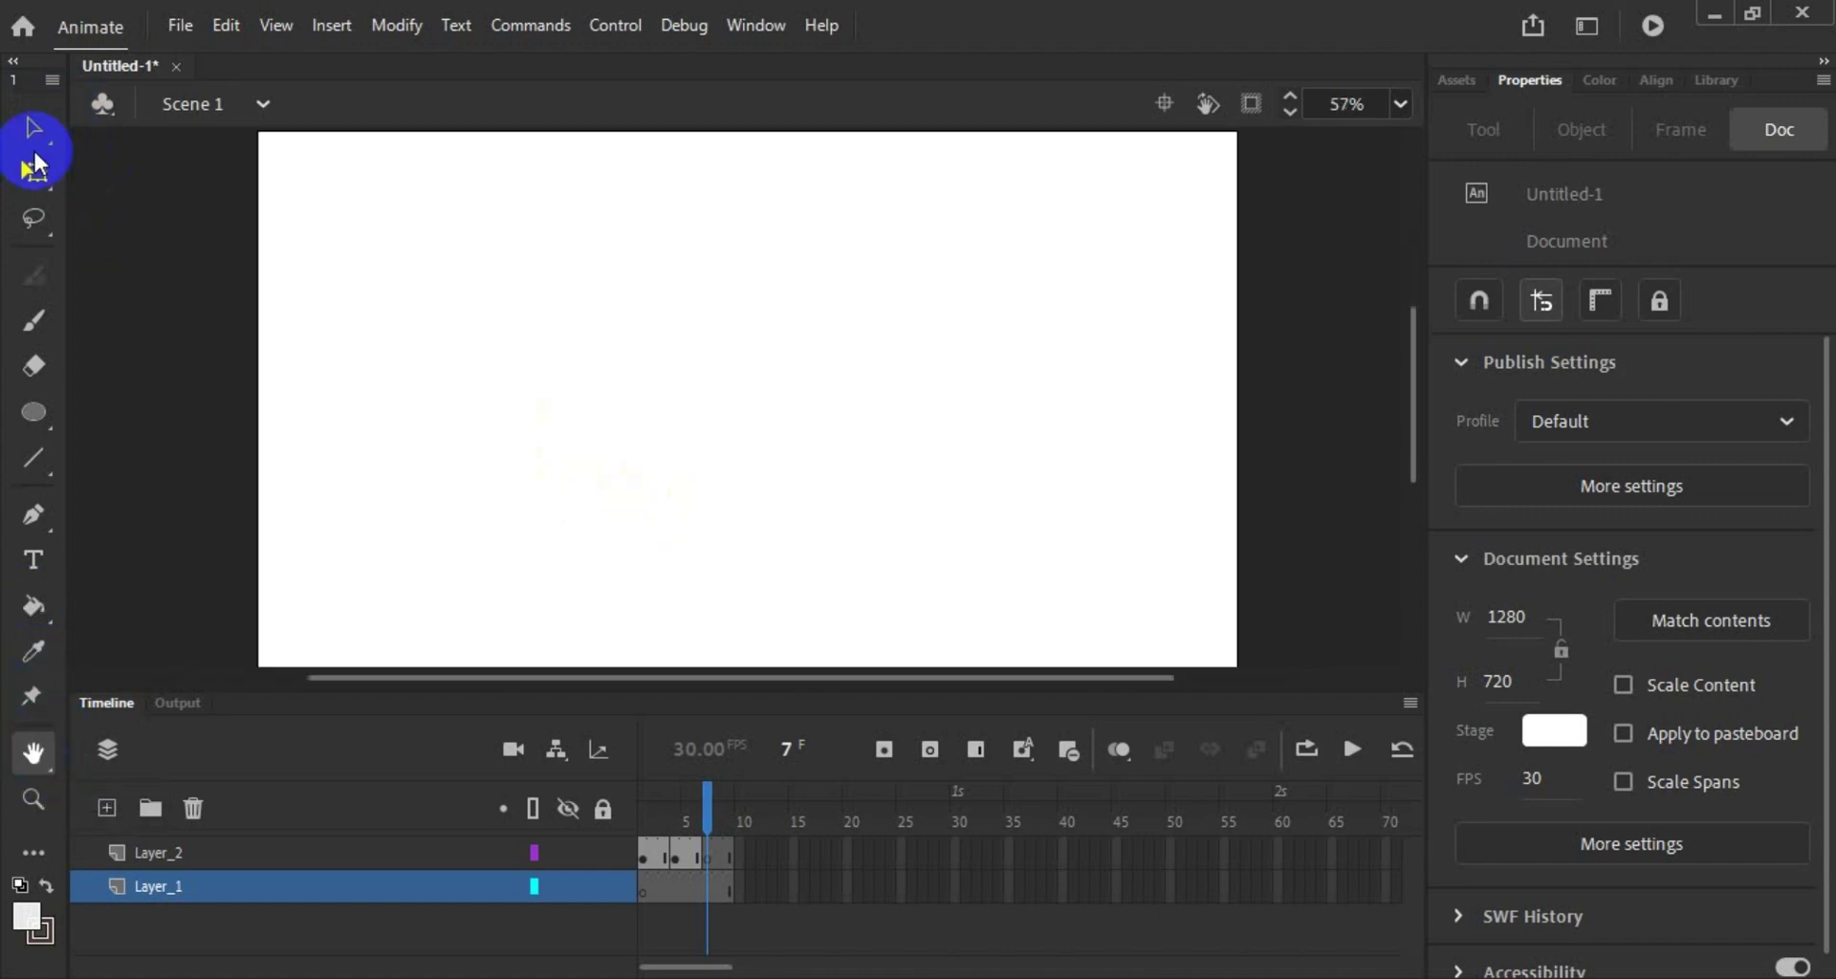
pyautogui.click(33, 126)
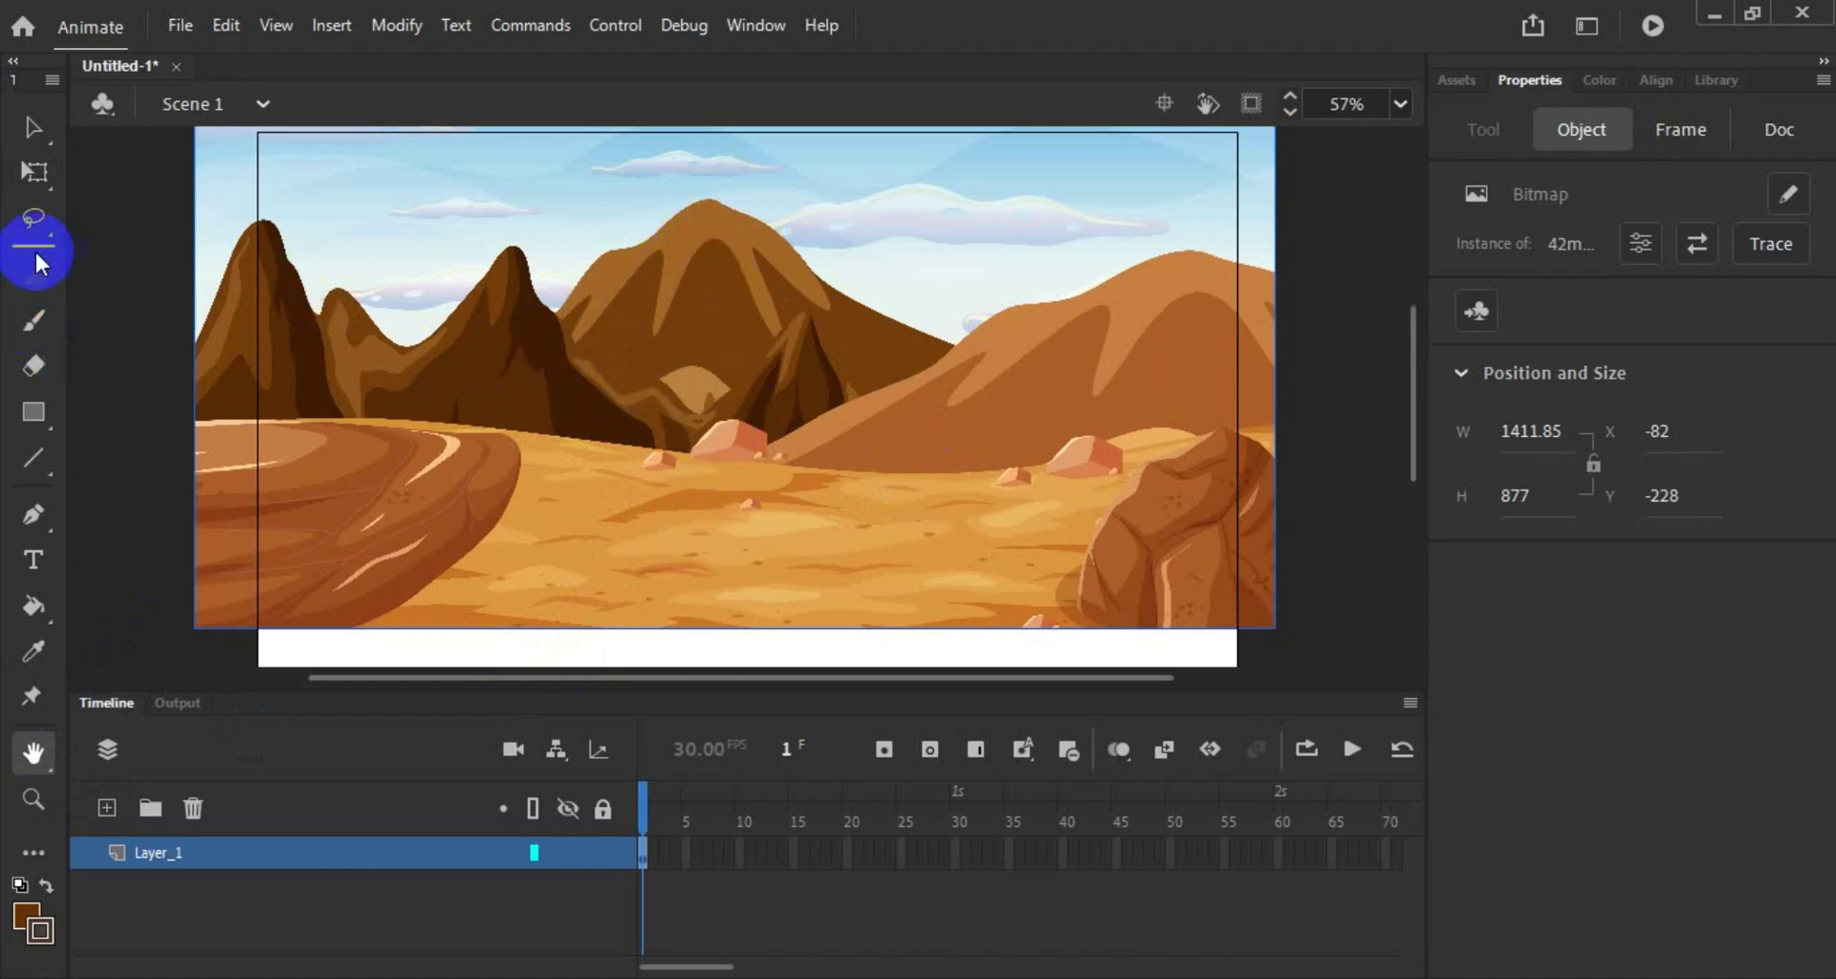
pyautogui.click(33, 412)
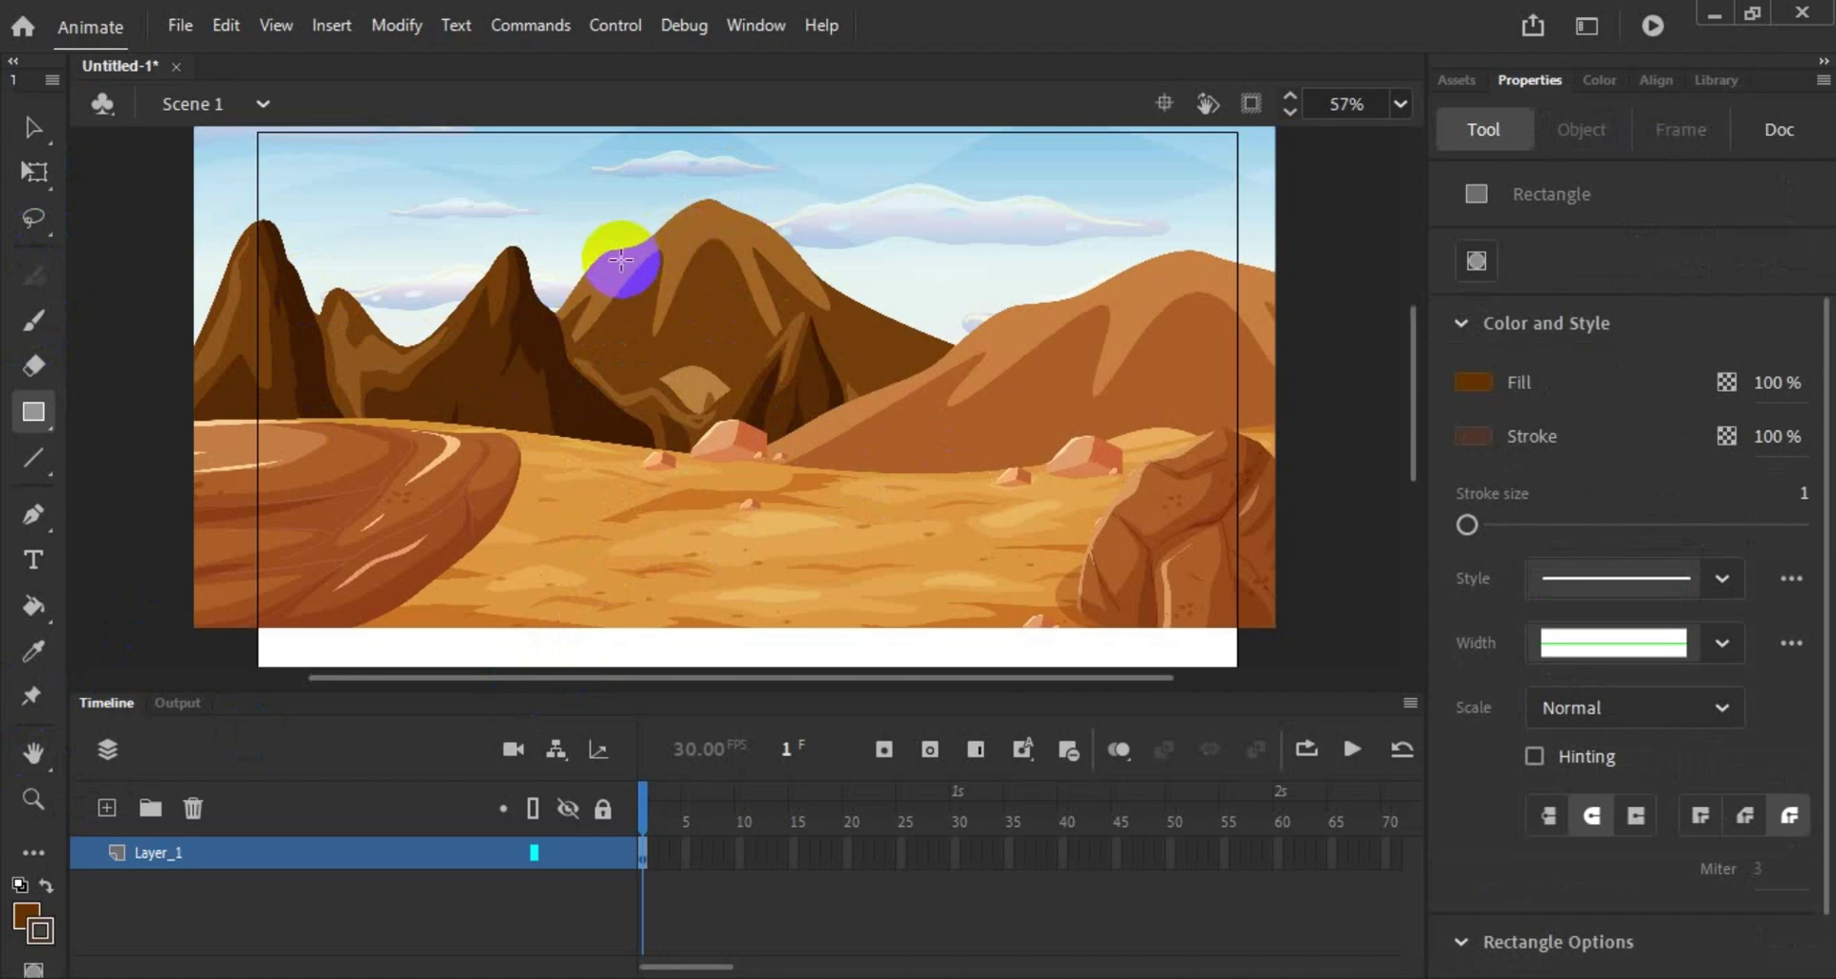
pyautogui.press('v')
pyautogui.moveTo(620, 259); pyautogui.dragTo(662, 284)
pyautogui.click(107, 812)
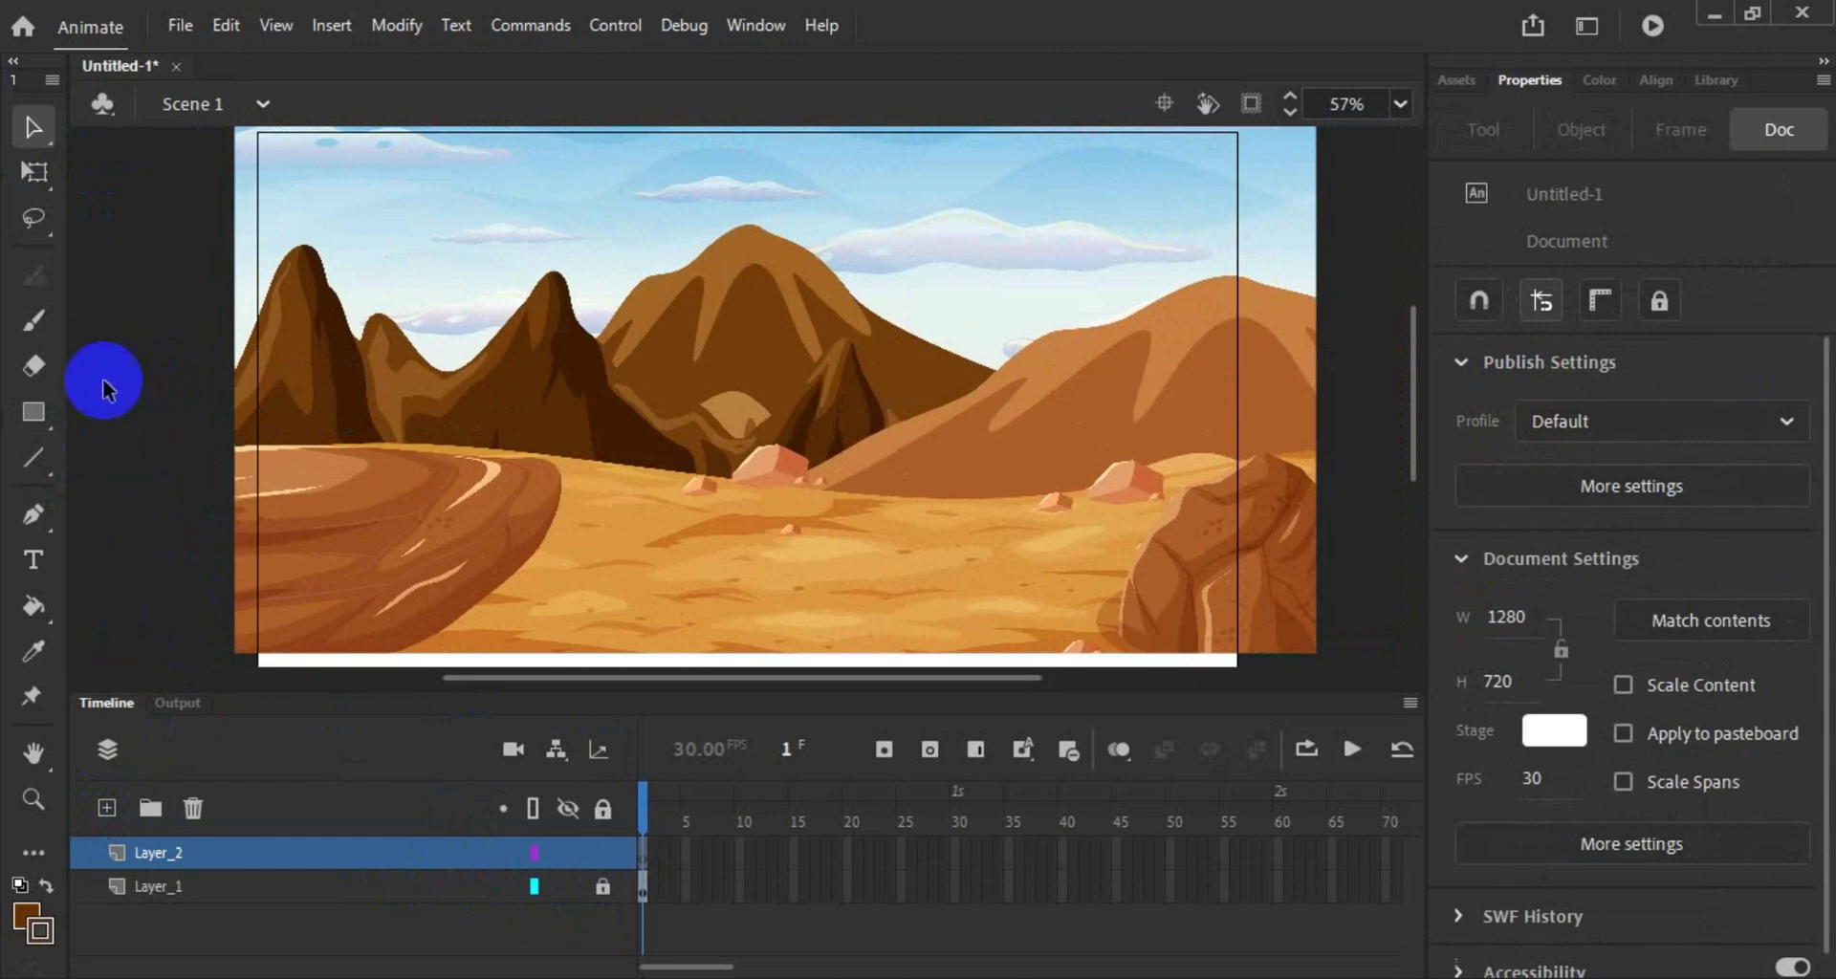
# Step: Draw a tall brown rectangle at the middle of the stage on Layer_2 and refill it with light cyan
pyautogui.click(34, 411)
pyautogui.moveTo(647, 142); pyautogui.dragTo(800, 639)
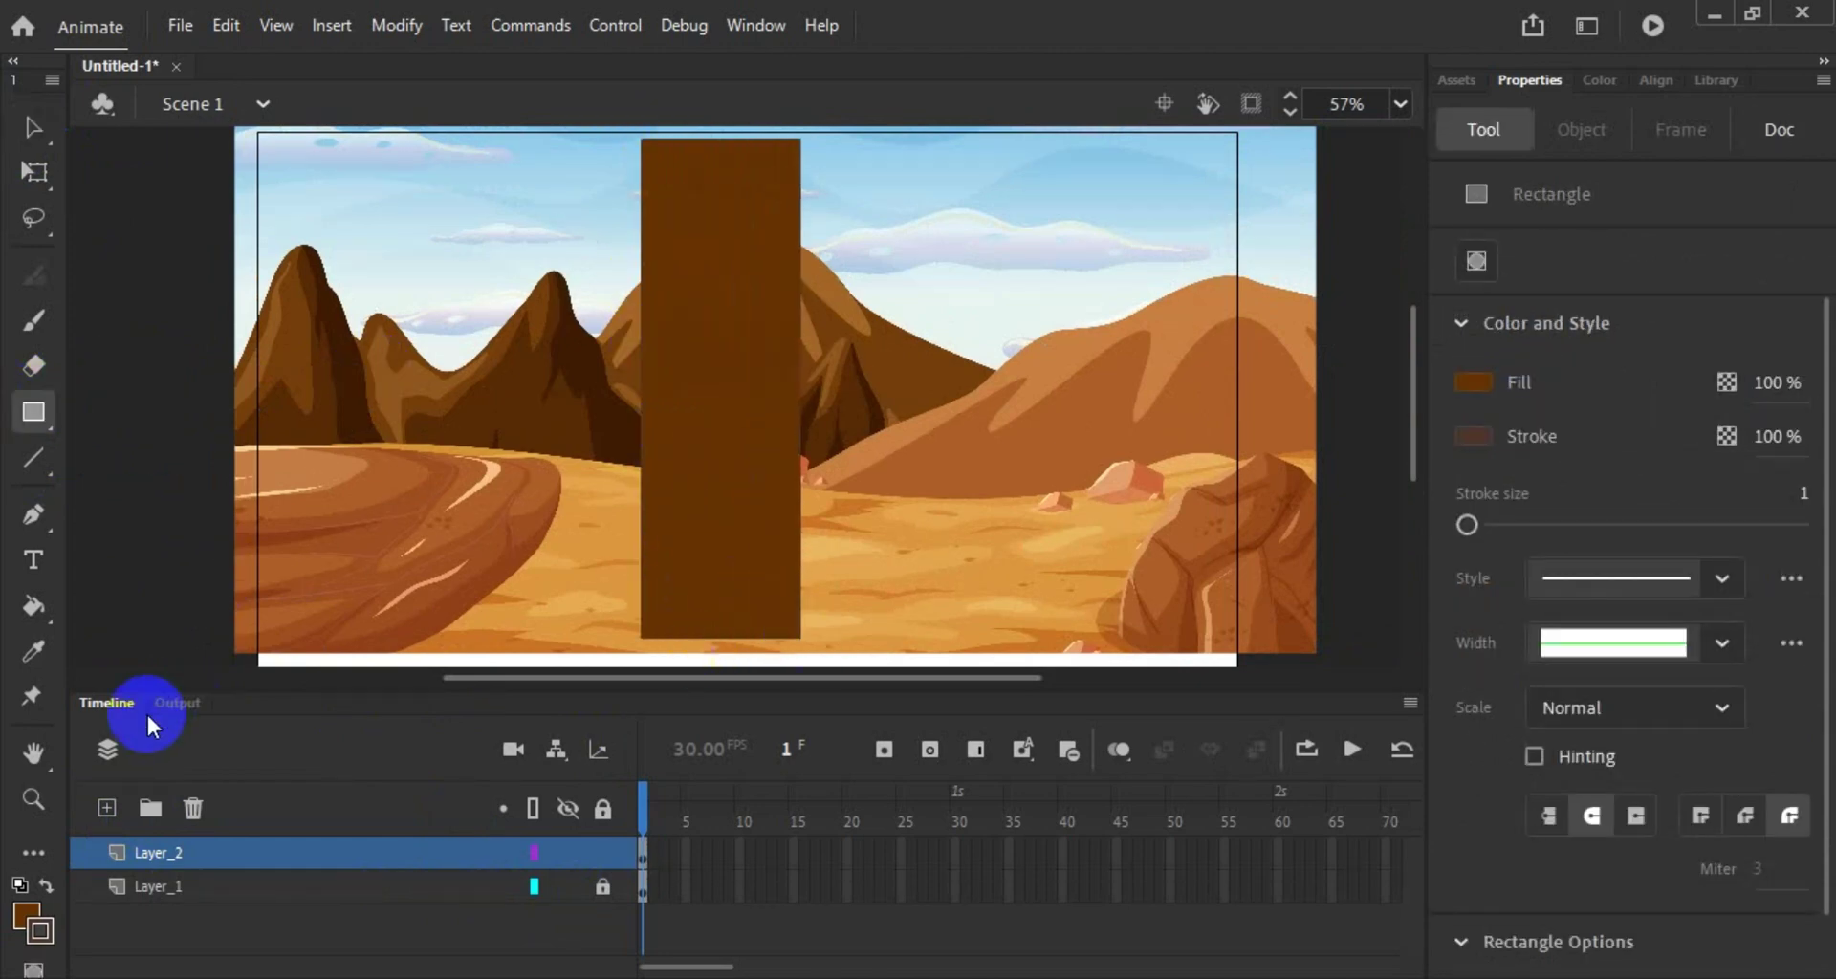
pyautogui.click(31, 916)
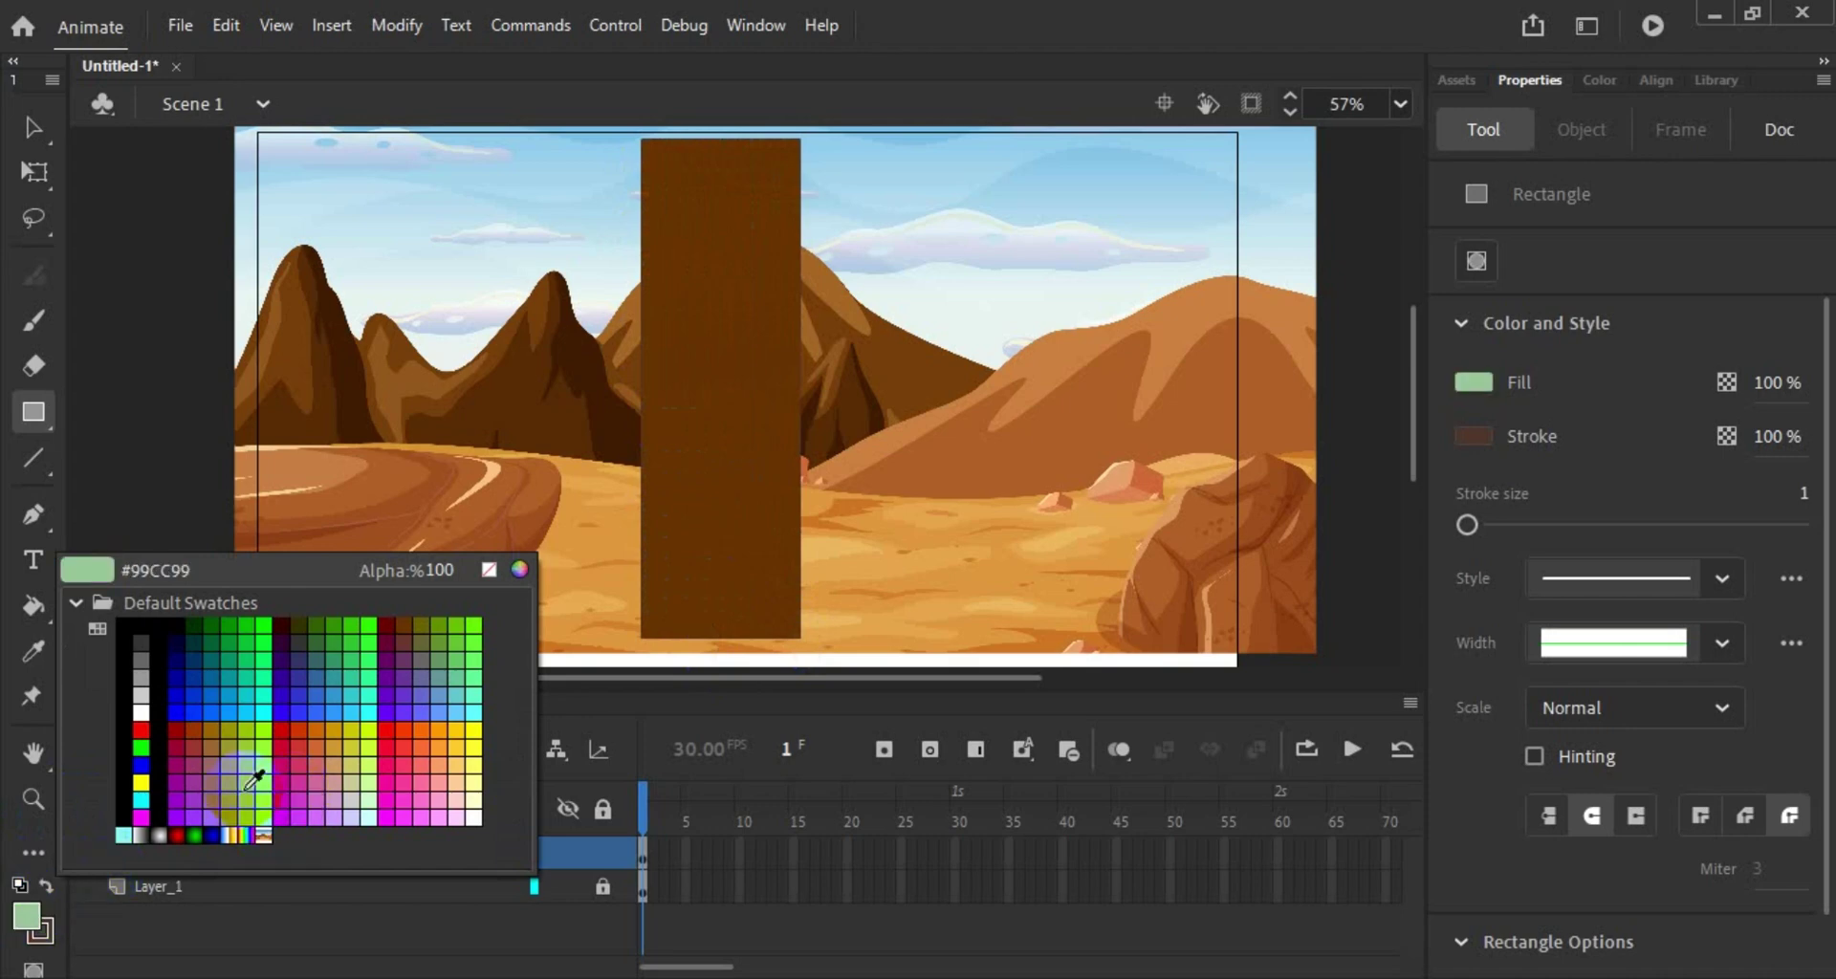
pyautogui.click(124, 836)
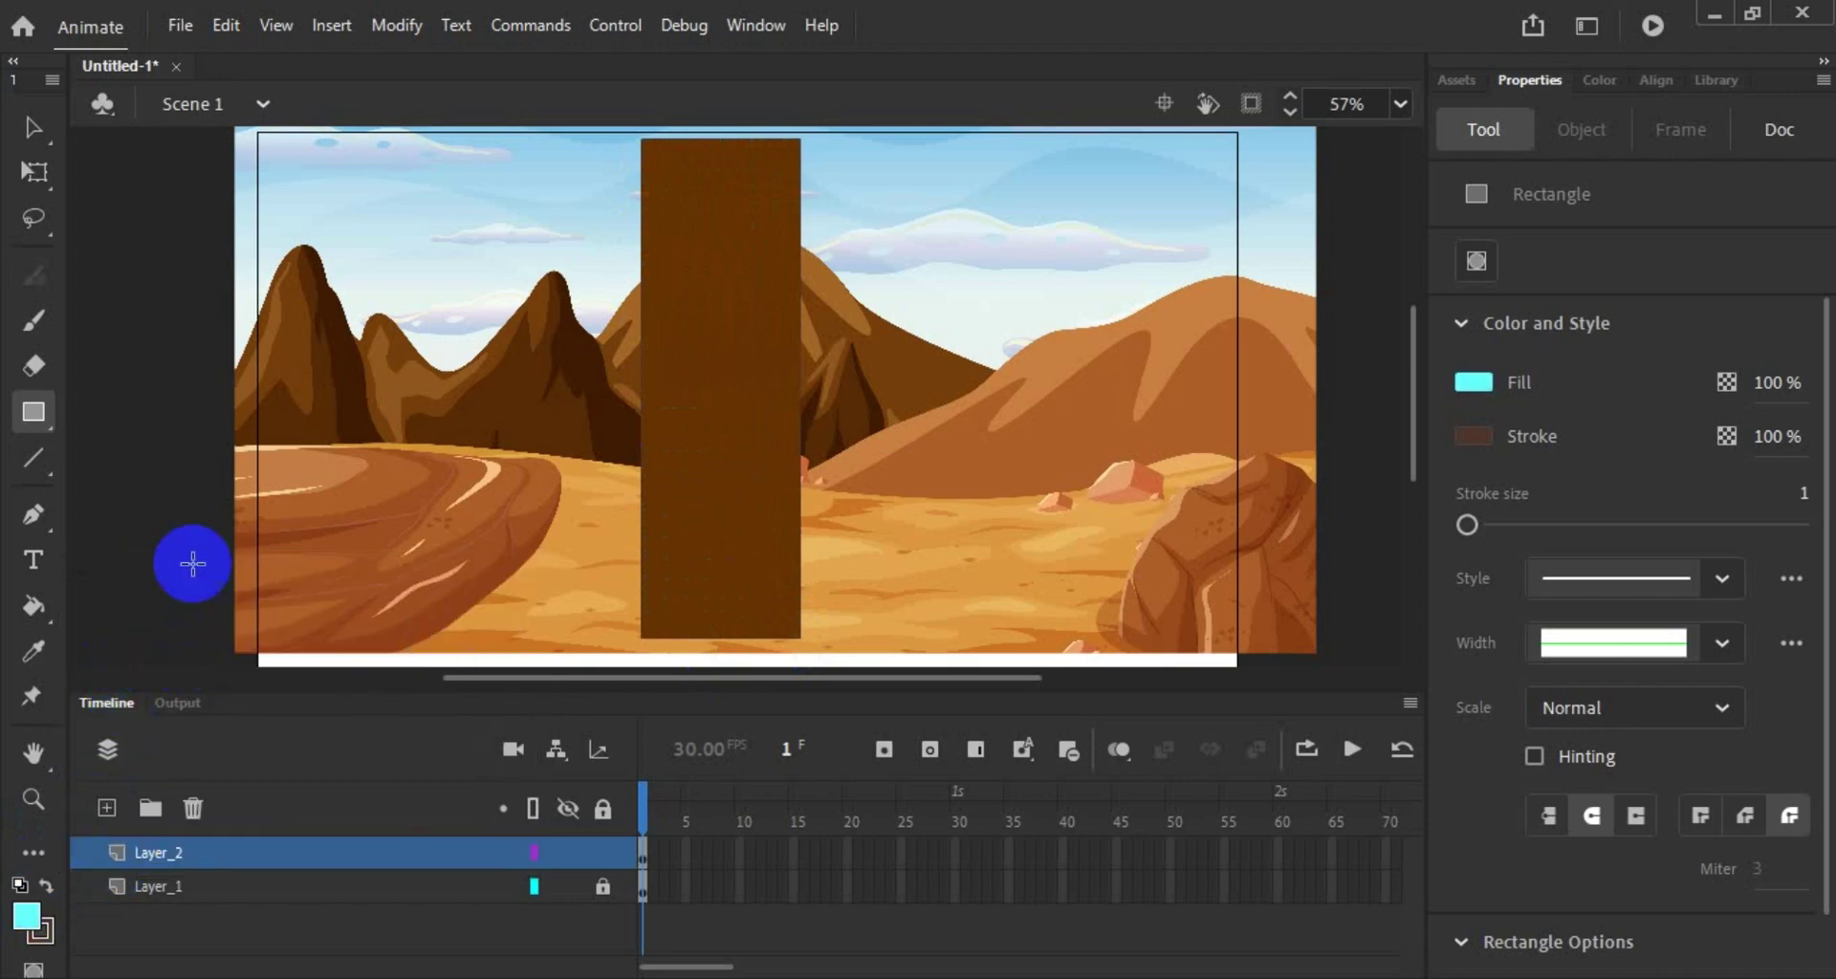
pyautogui.click(33, 605)
pyautogui.click(732, 491)
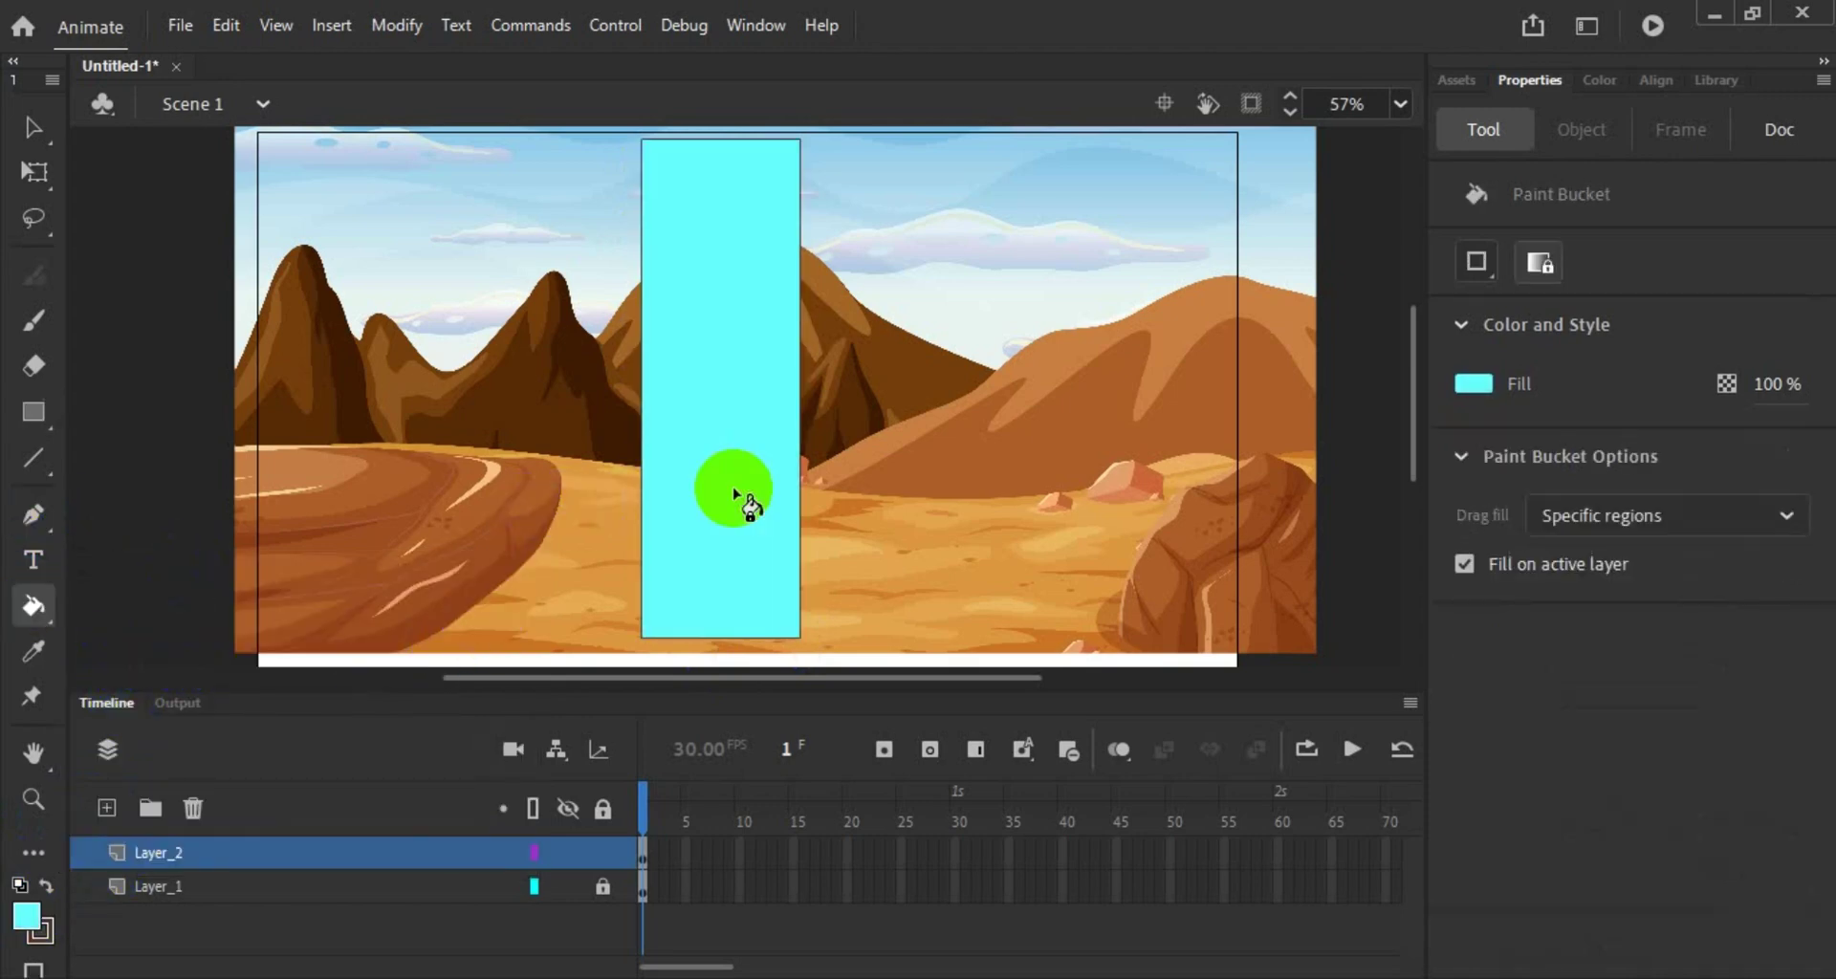
pyautogui.click(34, 127)
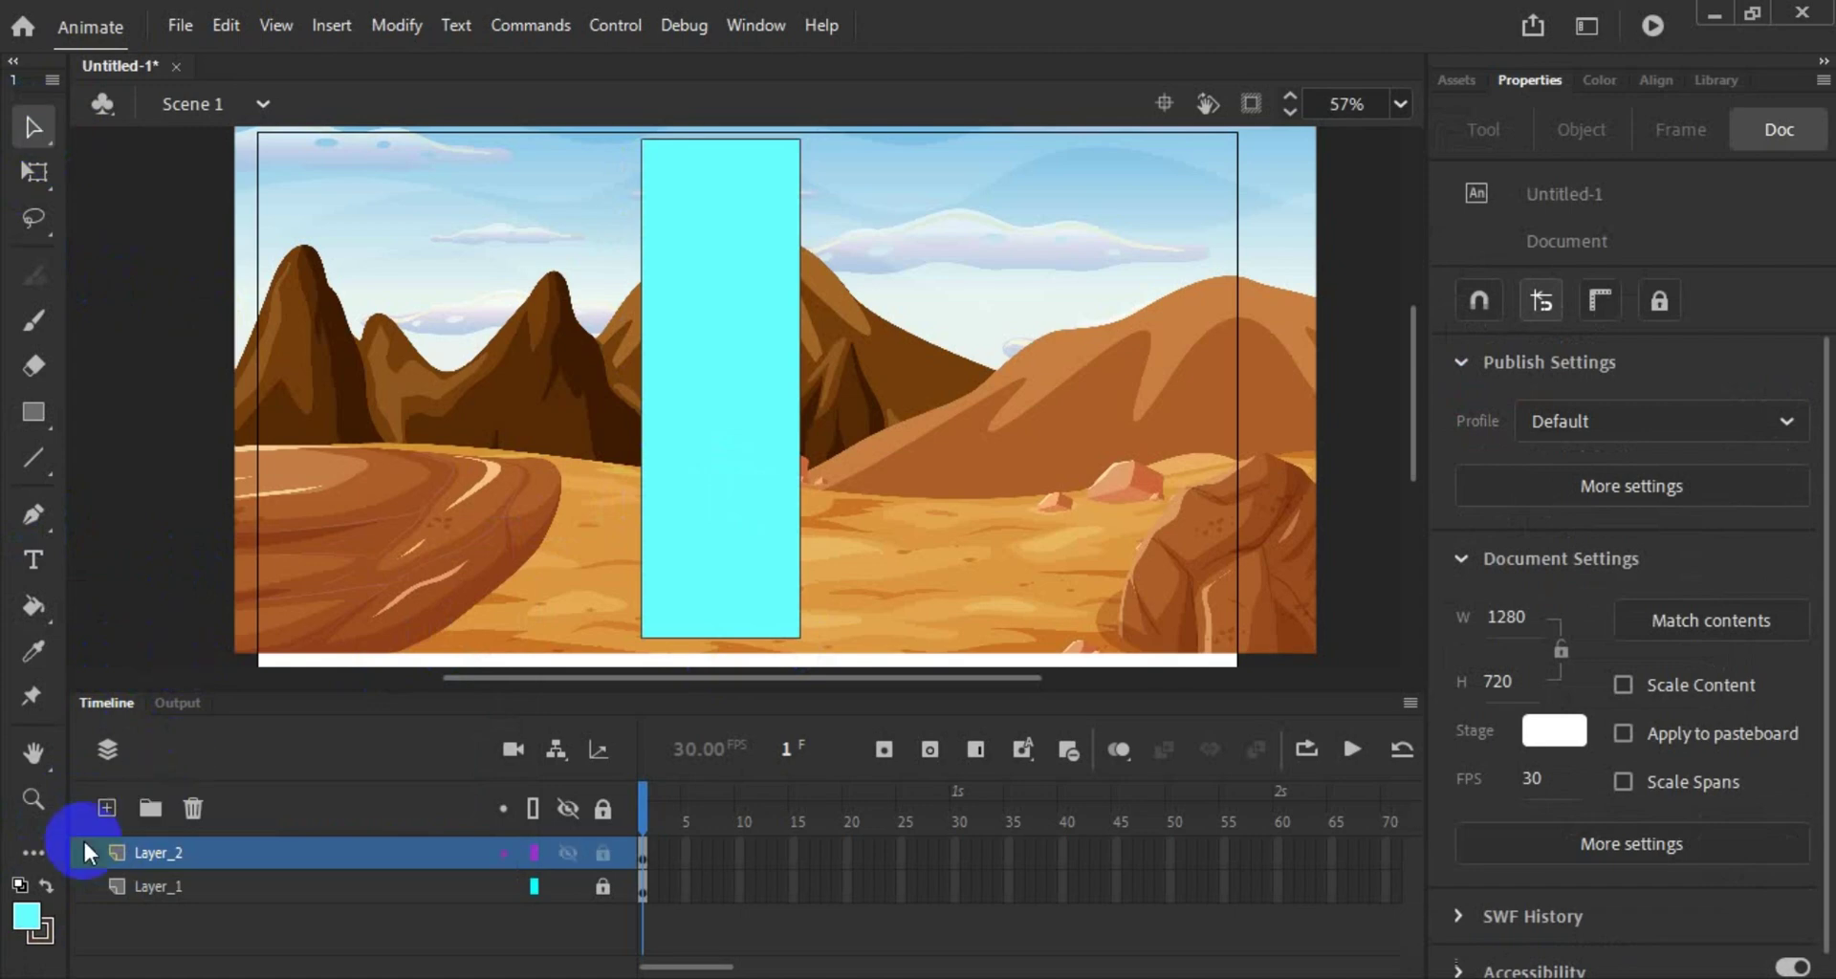
# Step: Lighten the fill colour to #94FFFF and apply it to the rectangle with the Paint Bucket
pyautogui.click(28, 919)
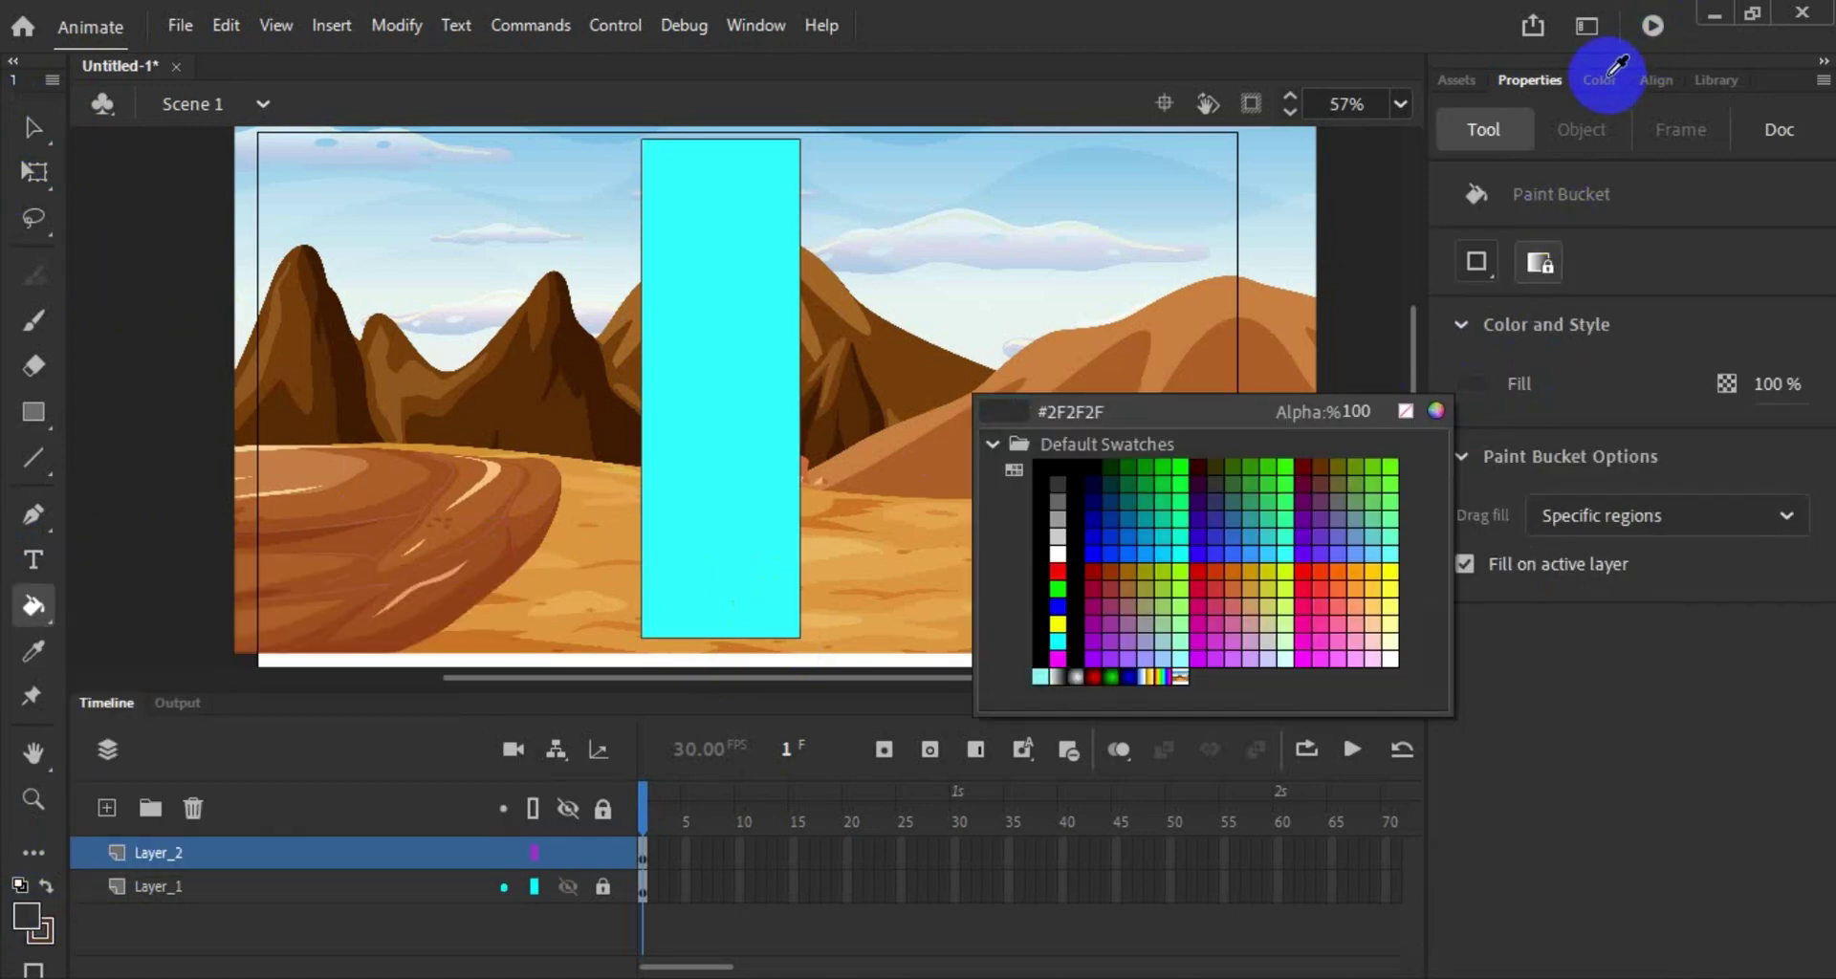
pyautogui.click(1012, 411)
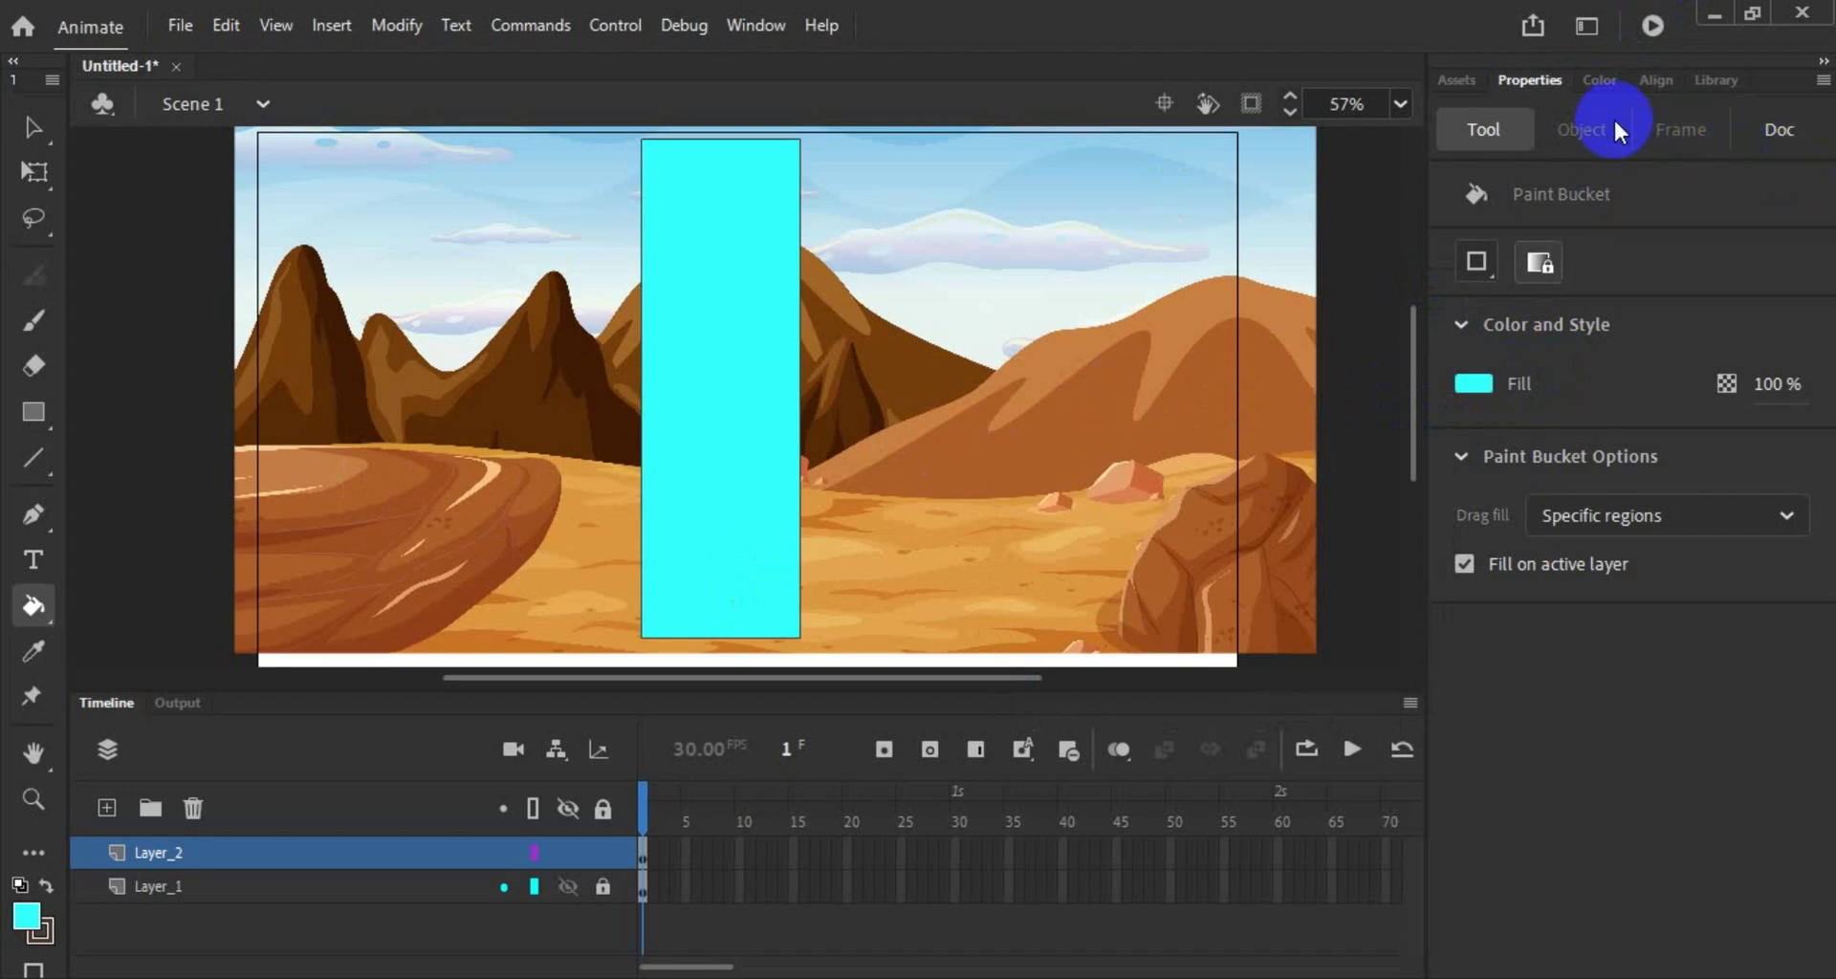
pyautogui.click(1599, 79)
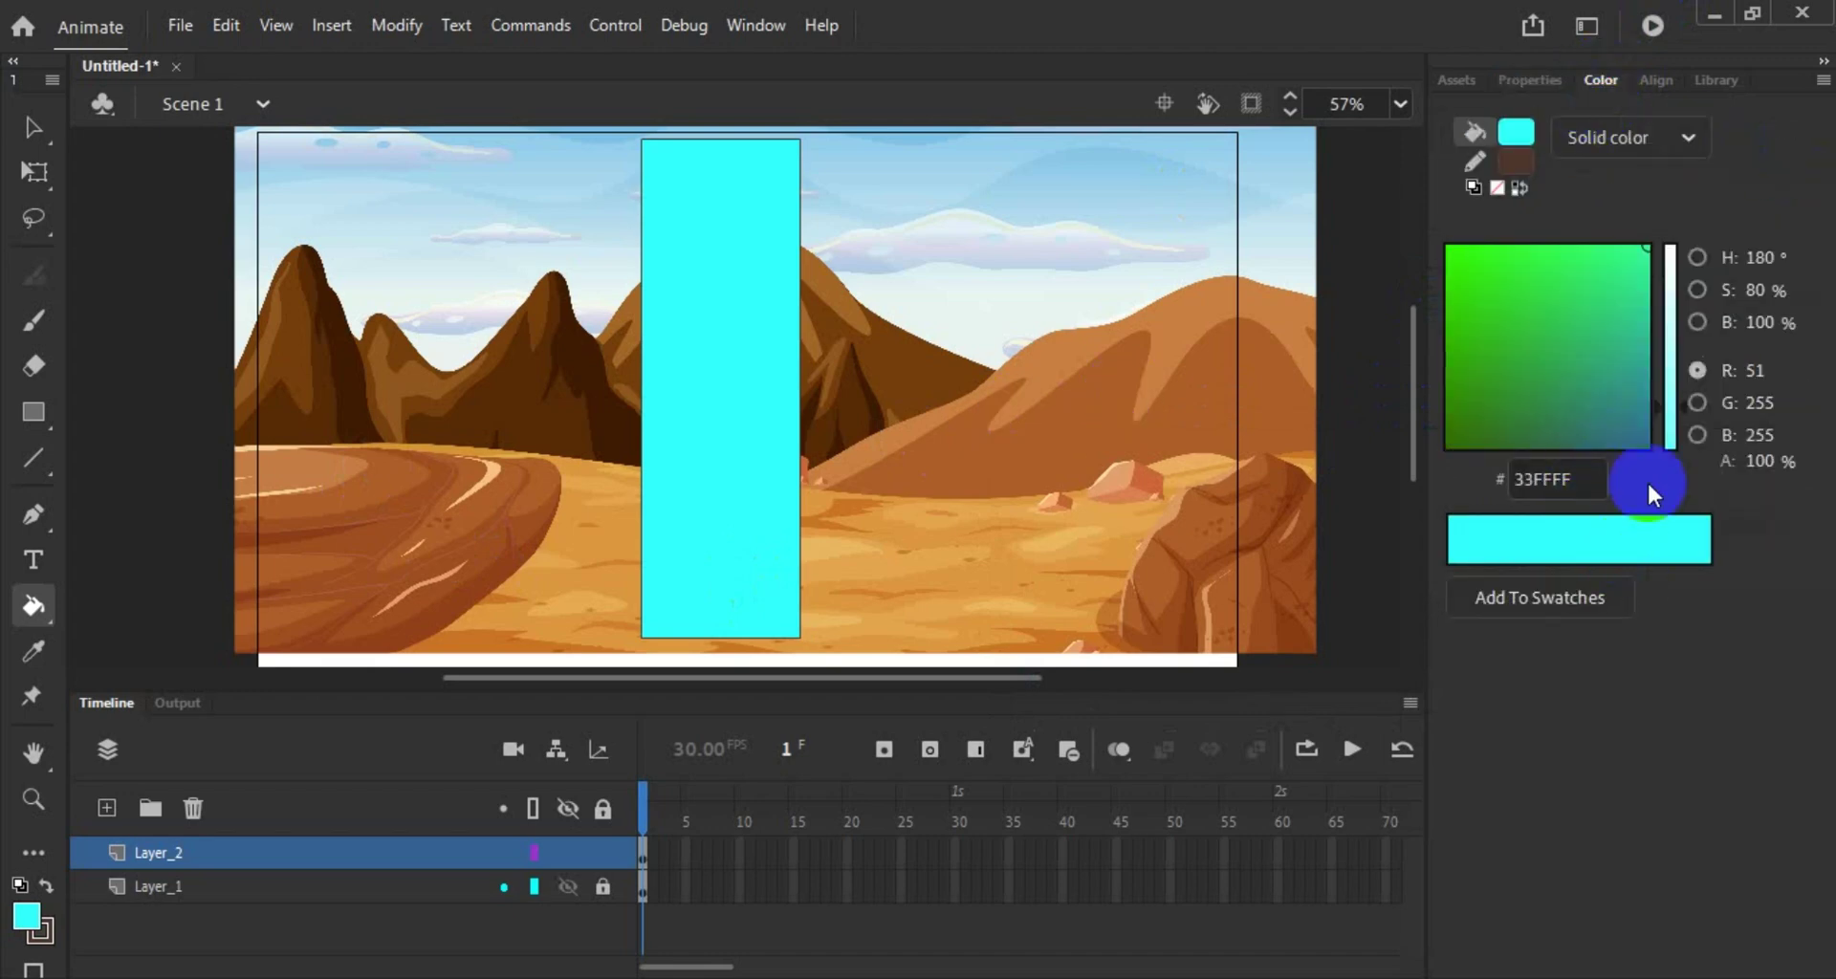
pyautogui.moveTo(1684, 410); pyautogui.dragTo(1684, 341)
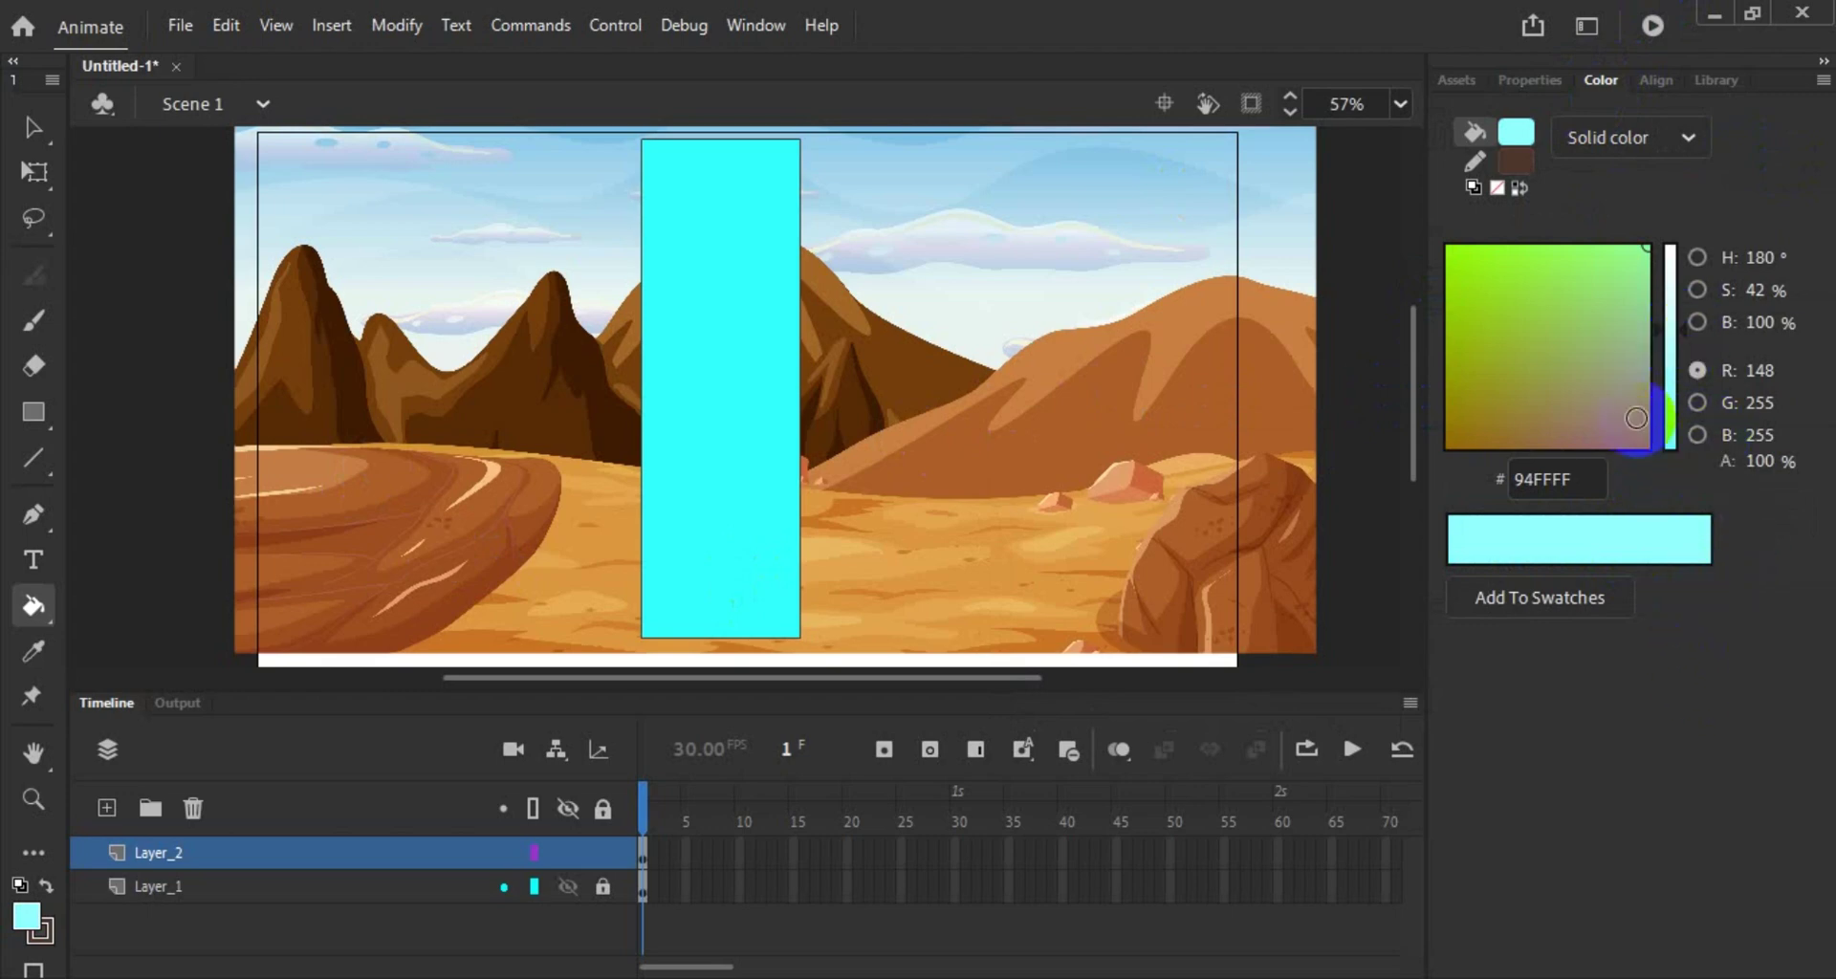
pyautogui.click(1526, 137)
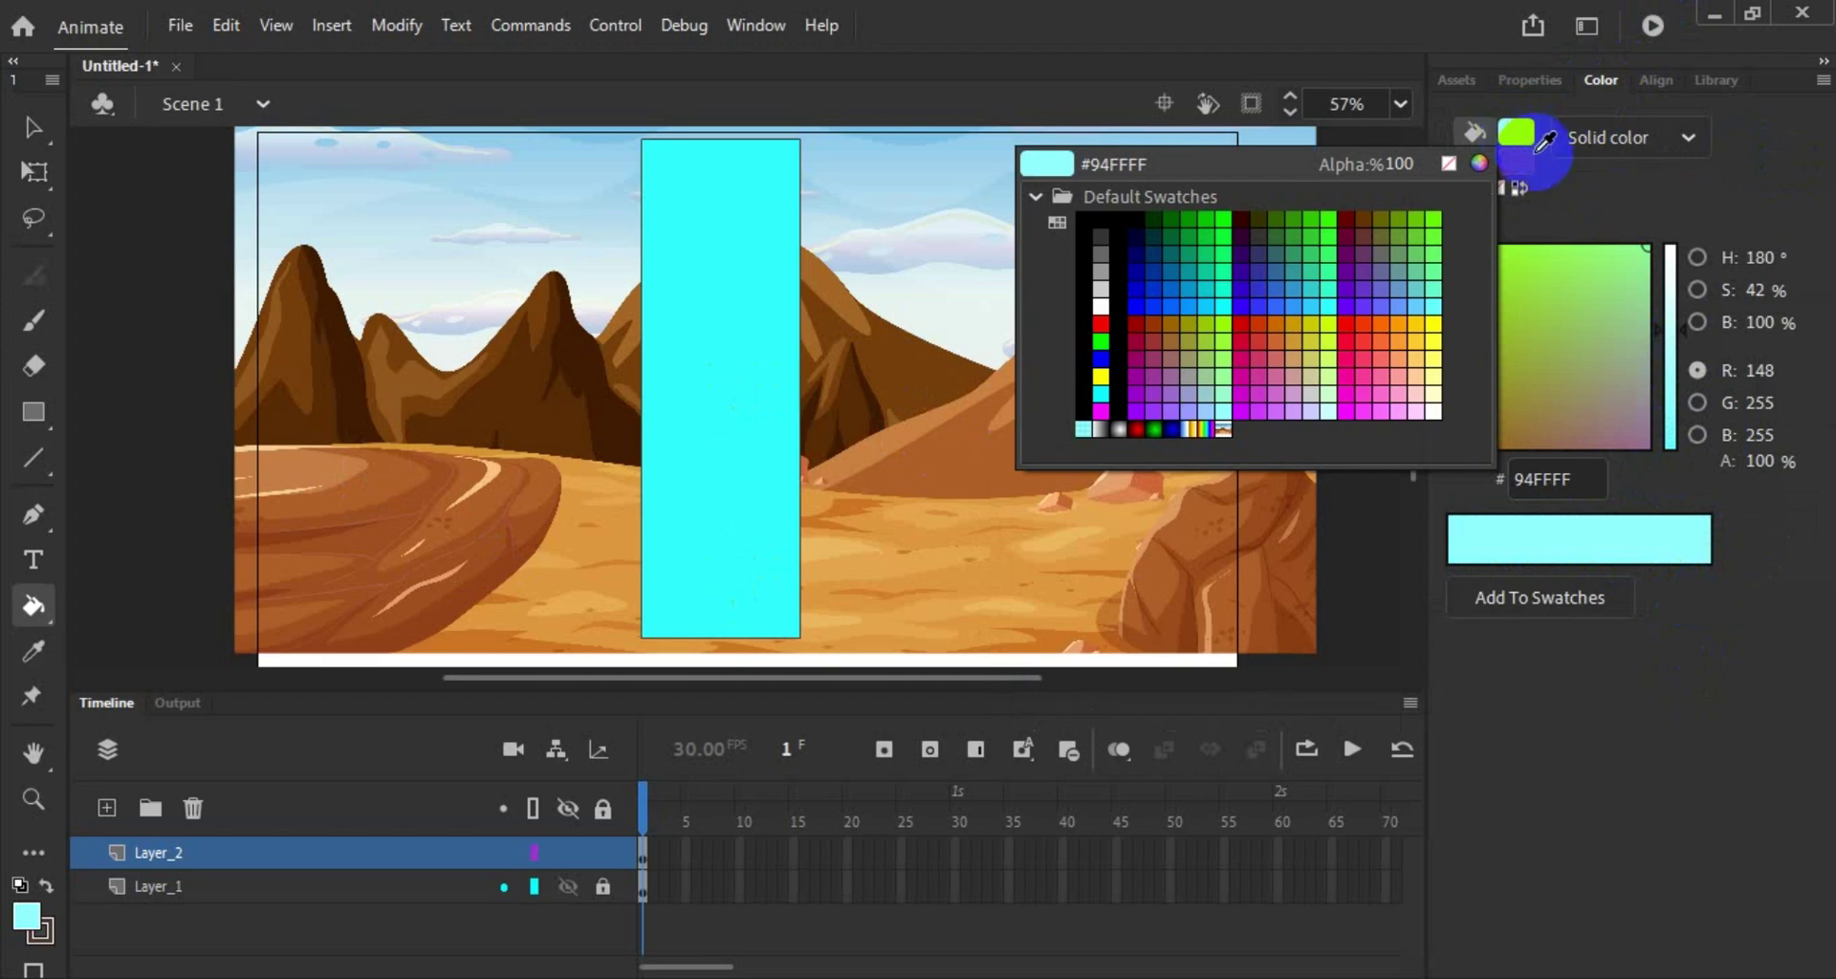
pyautogui.click(1633, 529)
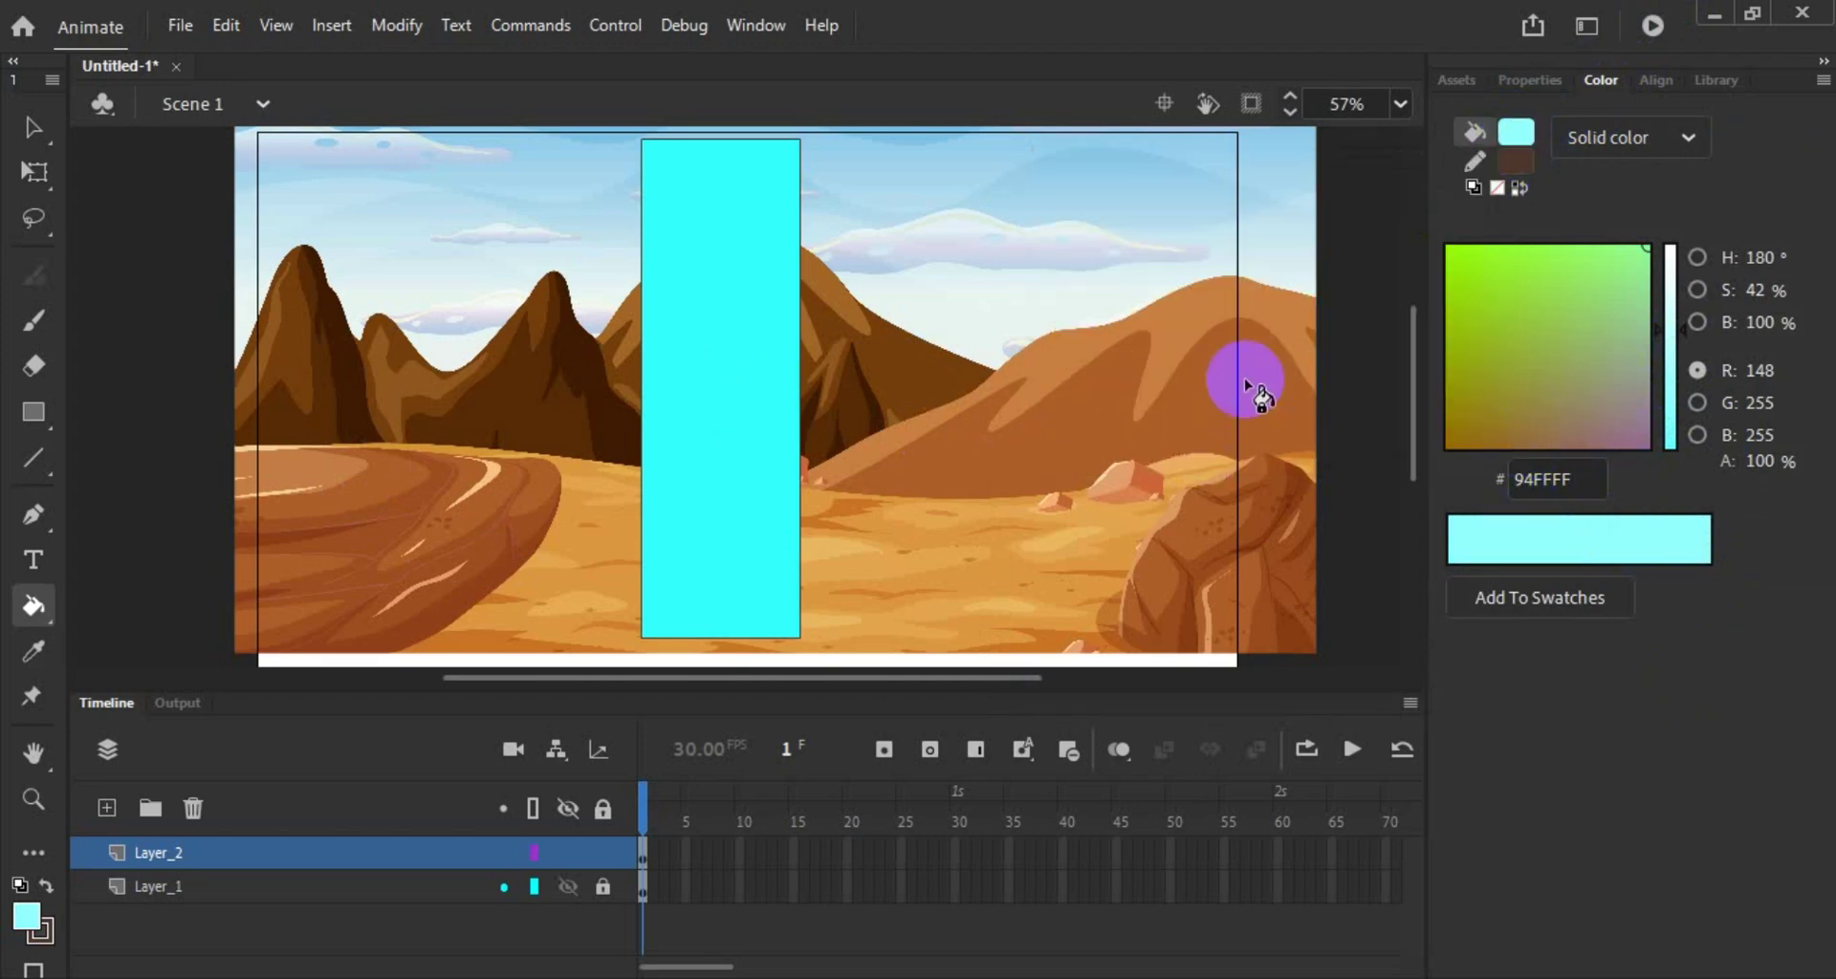
pyautogui.click(1471, 134)
pyautogui.click(703, 426)
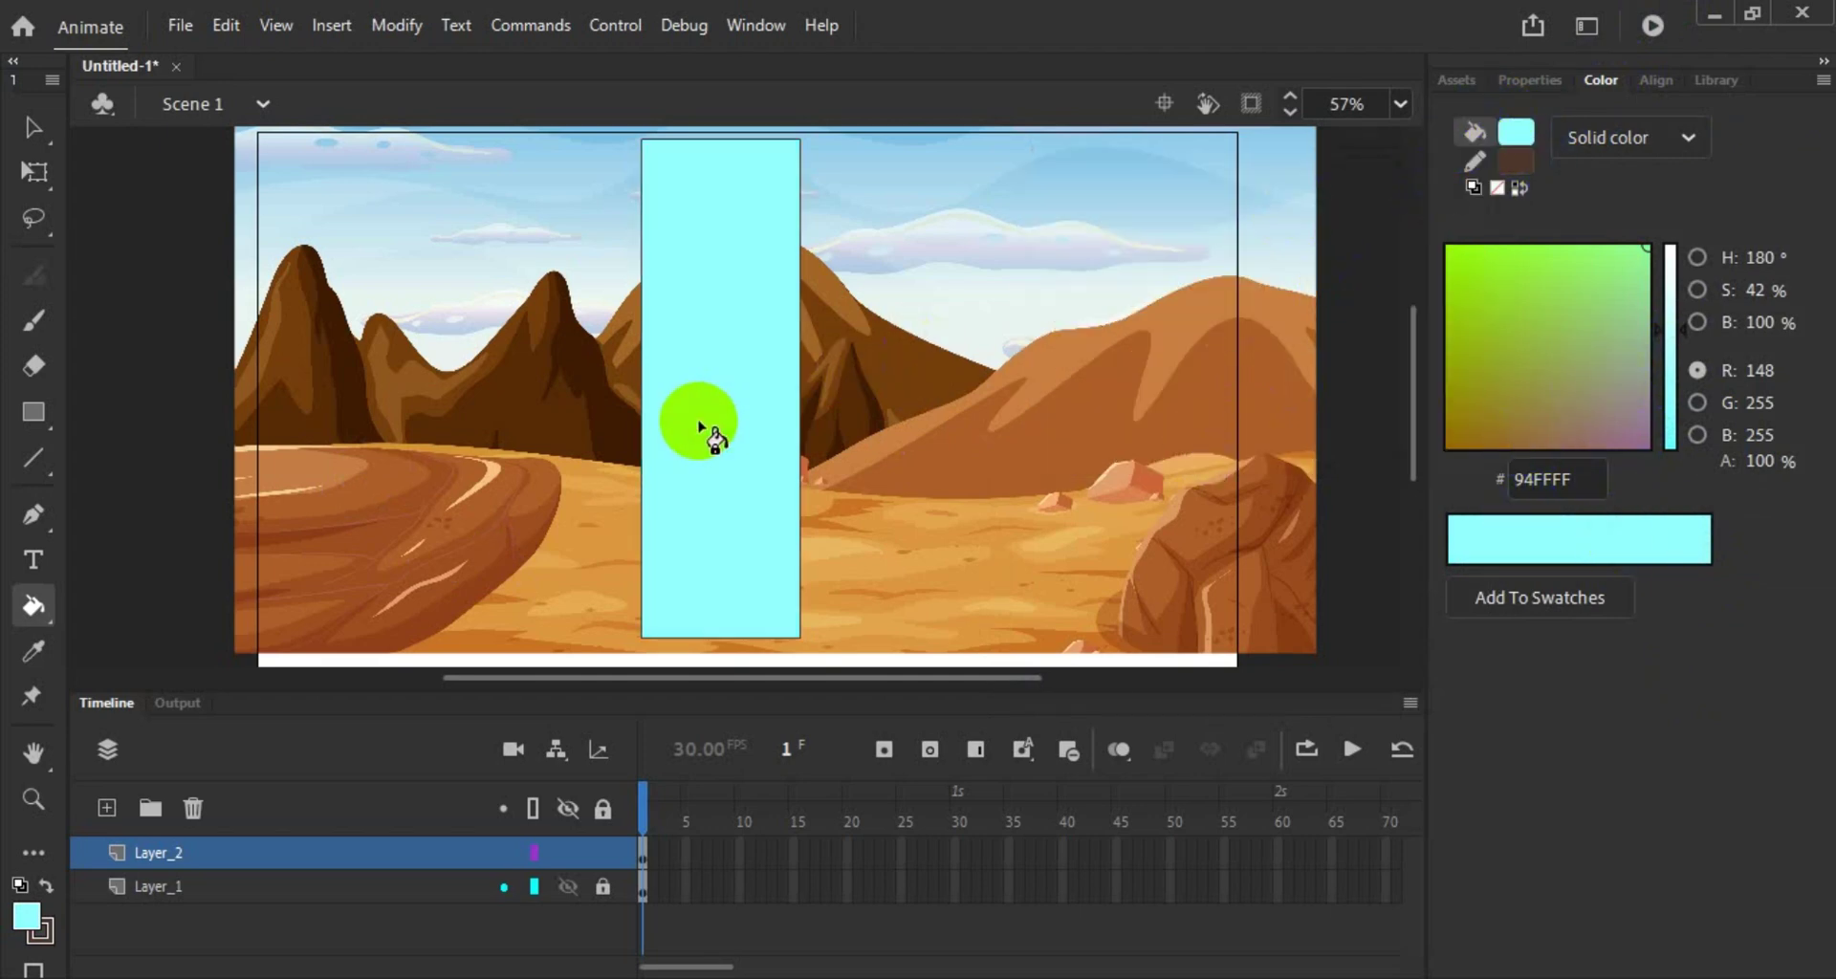
# Step: Move the rectangle with its outline down until it extends past the stage's lower edge
pyautogui.click(33, 126)
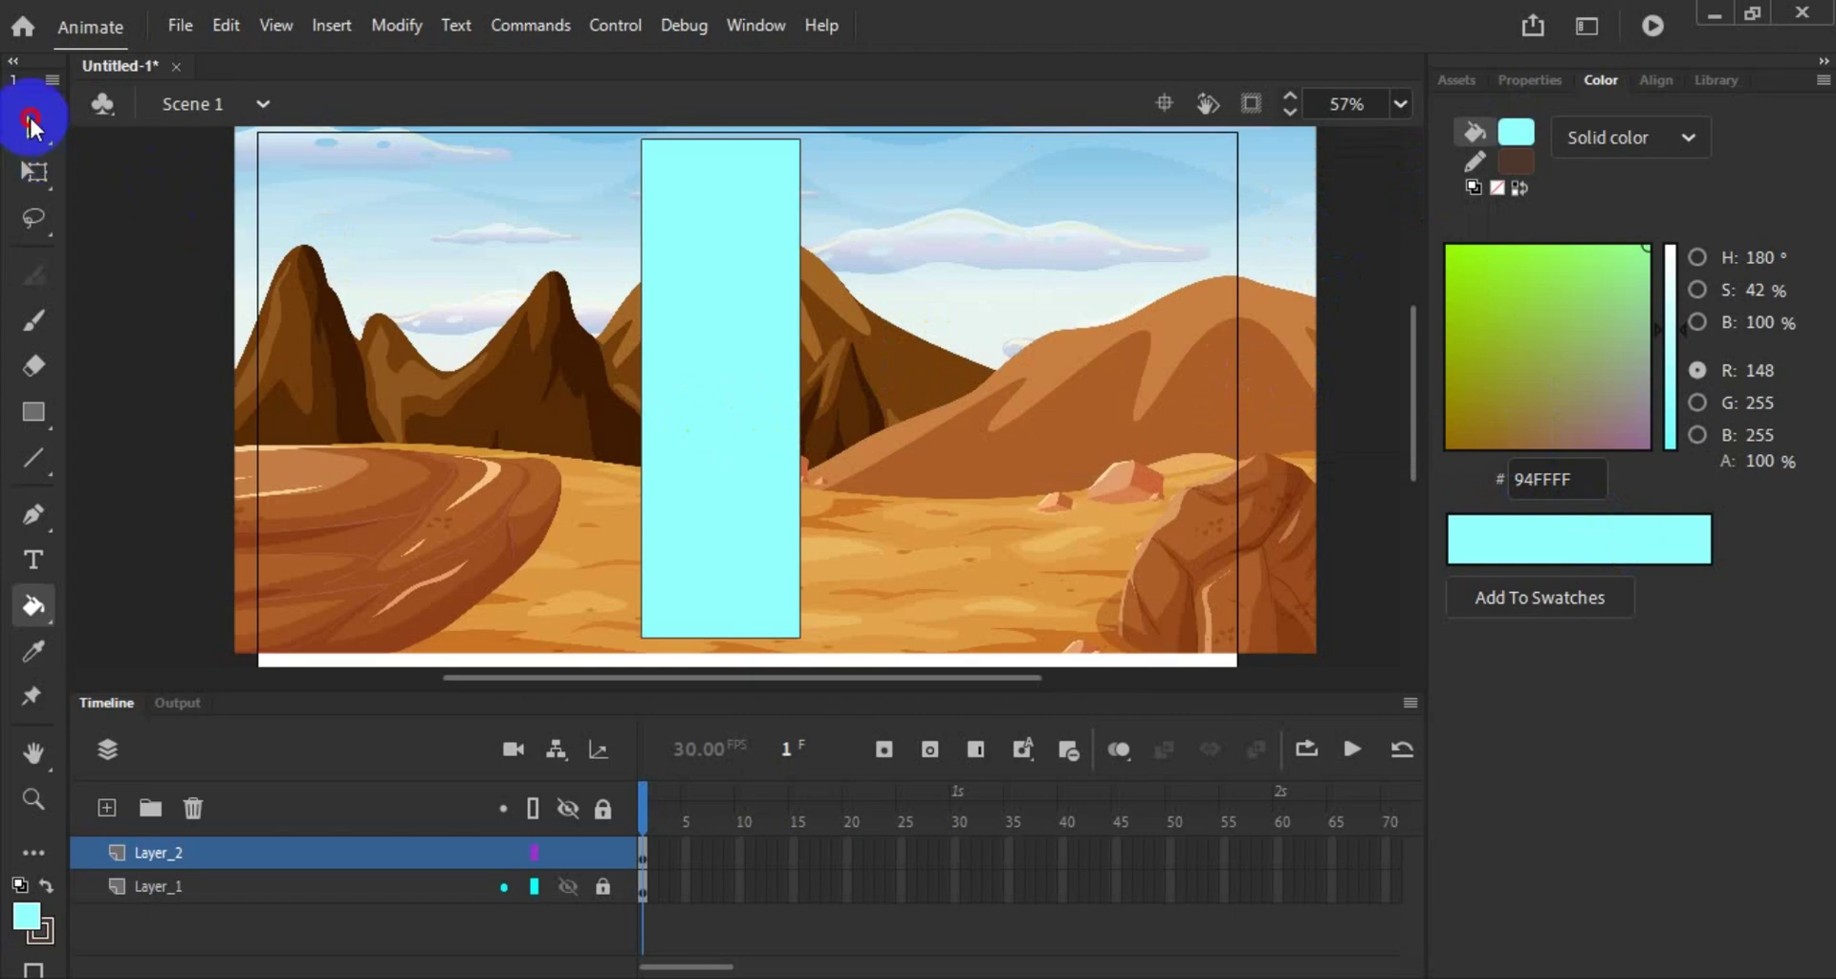
pyautogui.click(752, 394)
pyautogui.moveTo(753, 394); pyautogui.dragTo(757, 482)
pyautogui.hotkey('ctrl', '-')
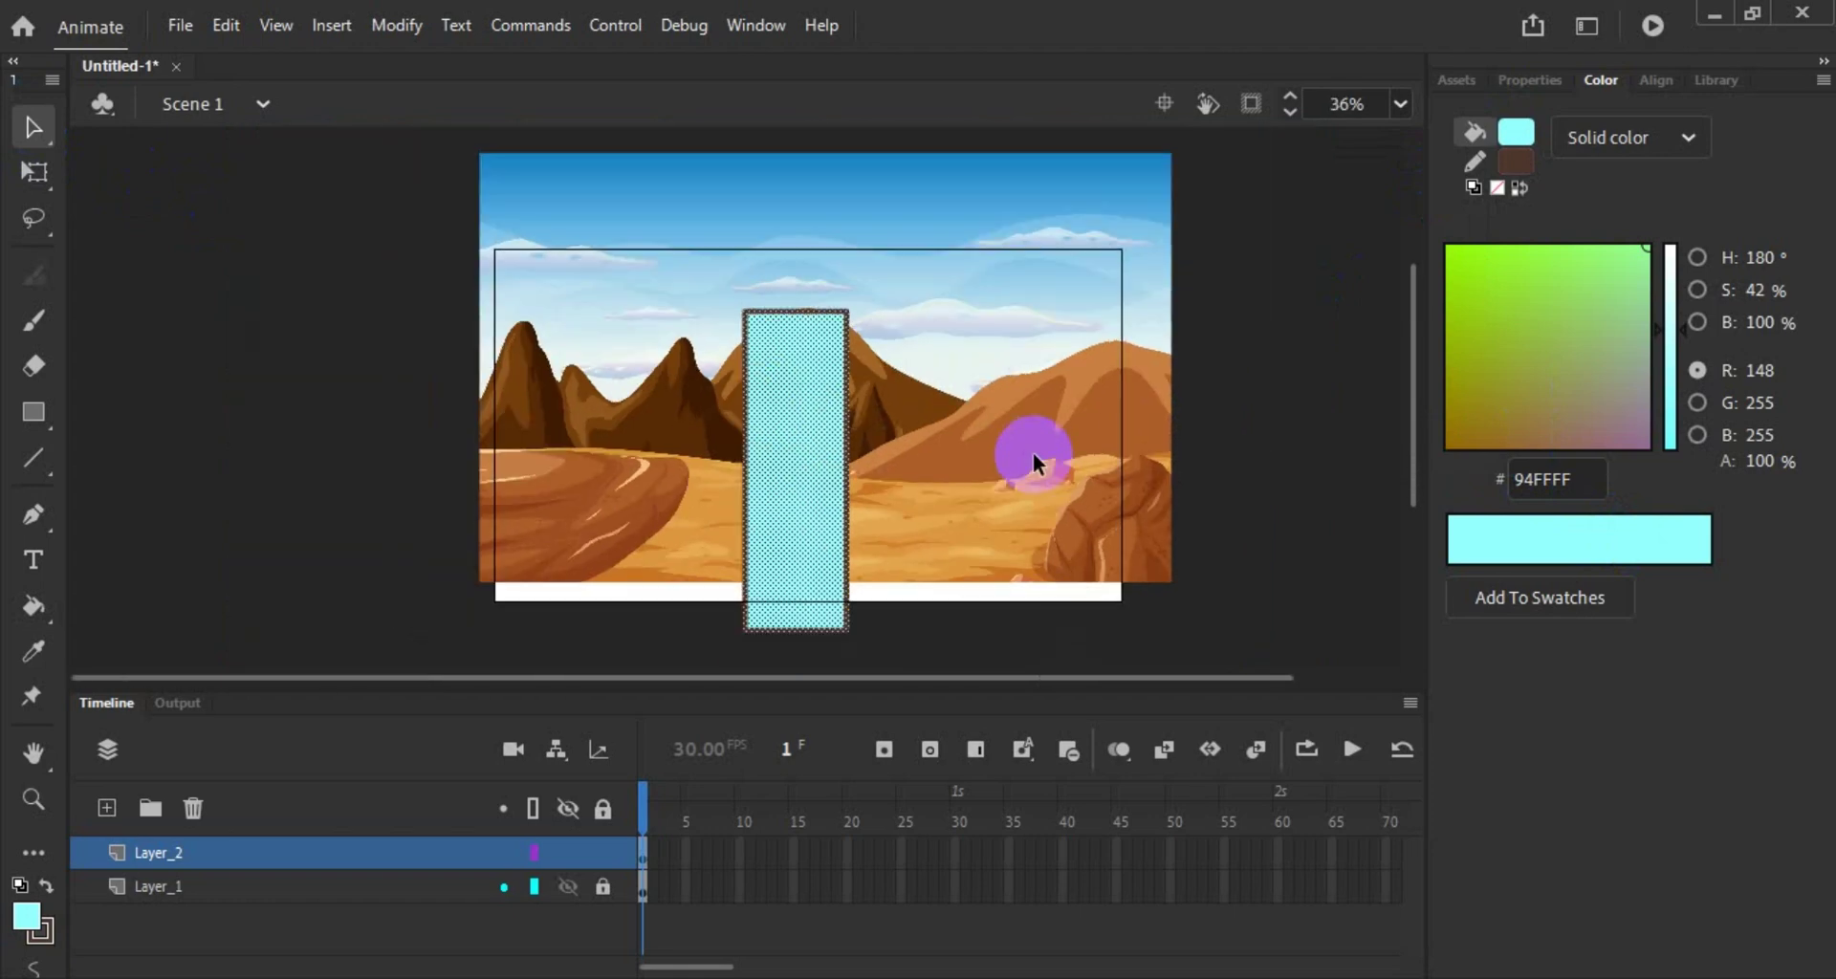
pyautogui.click(786, 502)
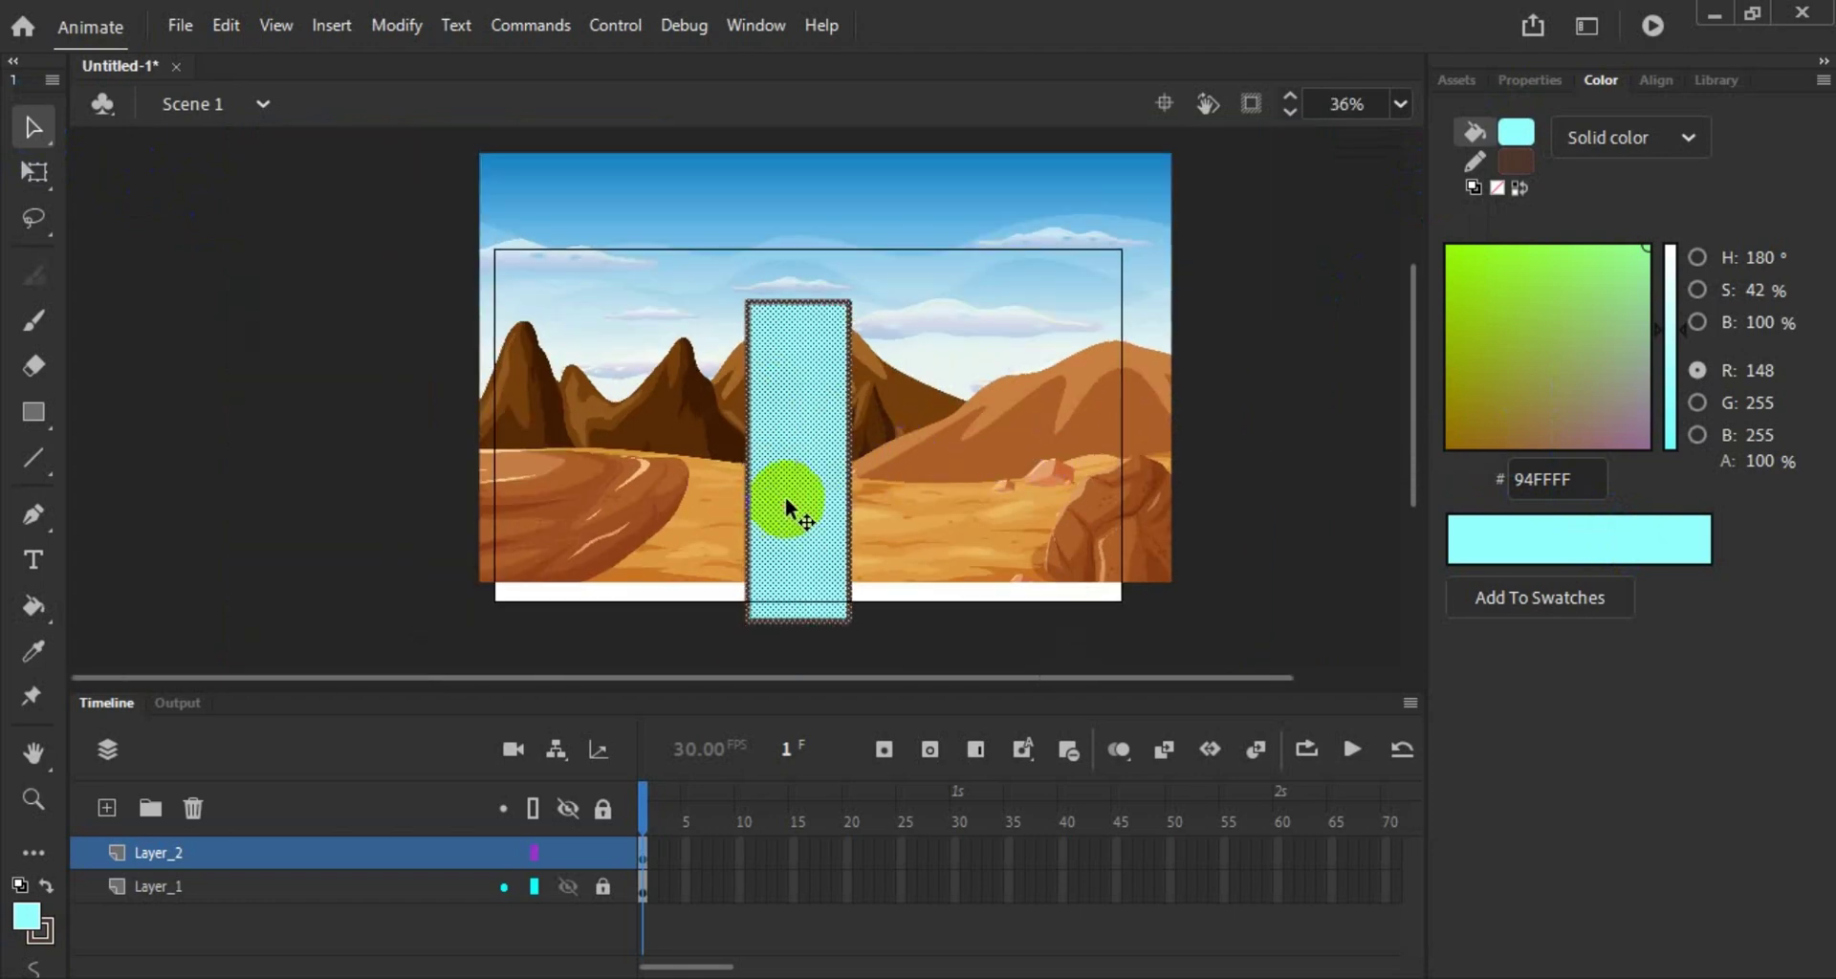
# Step: Delete the rectangle's brown outline and nudge the remaining cyan fill slightly upward
pyautogui.click(307, 471)
pyautogui.click(850, 450)
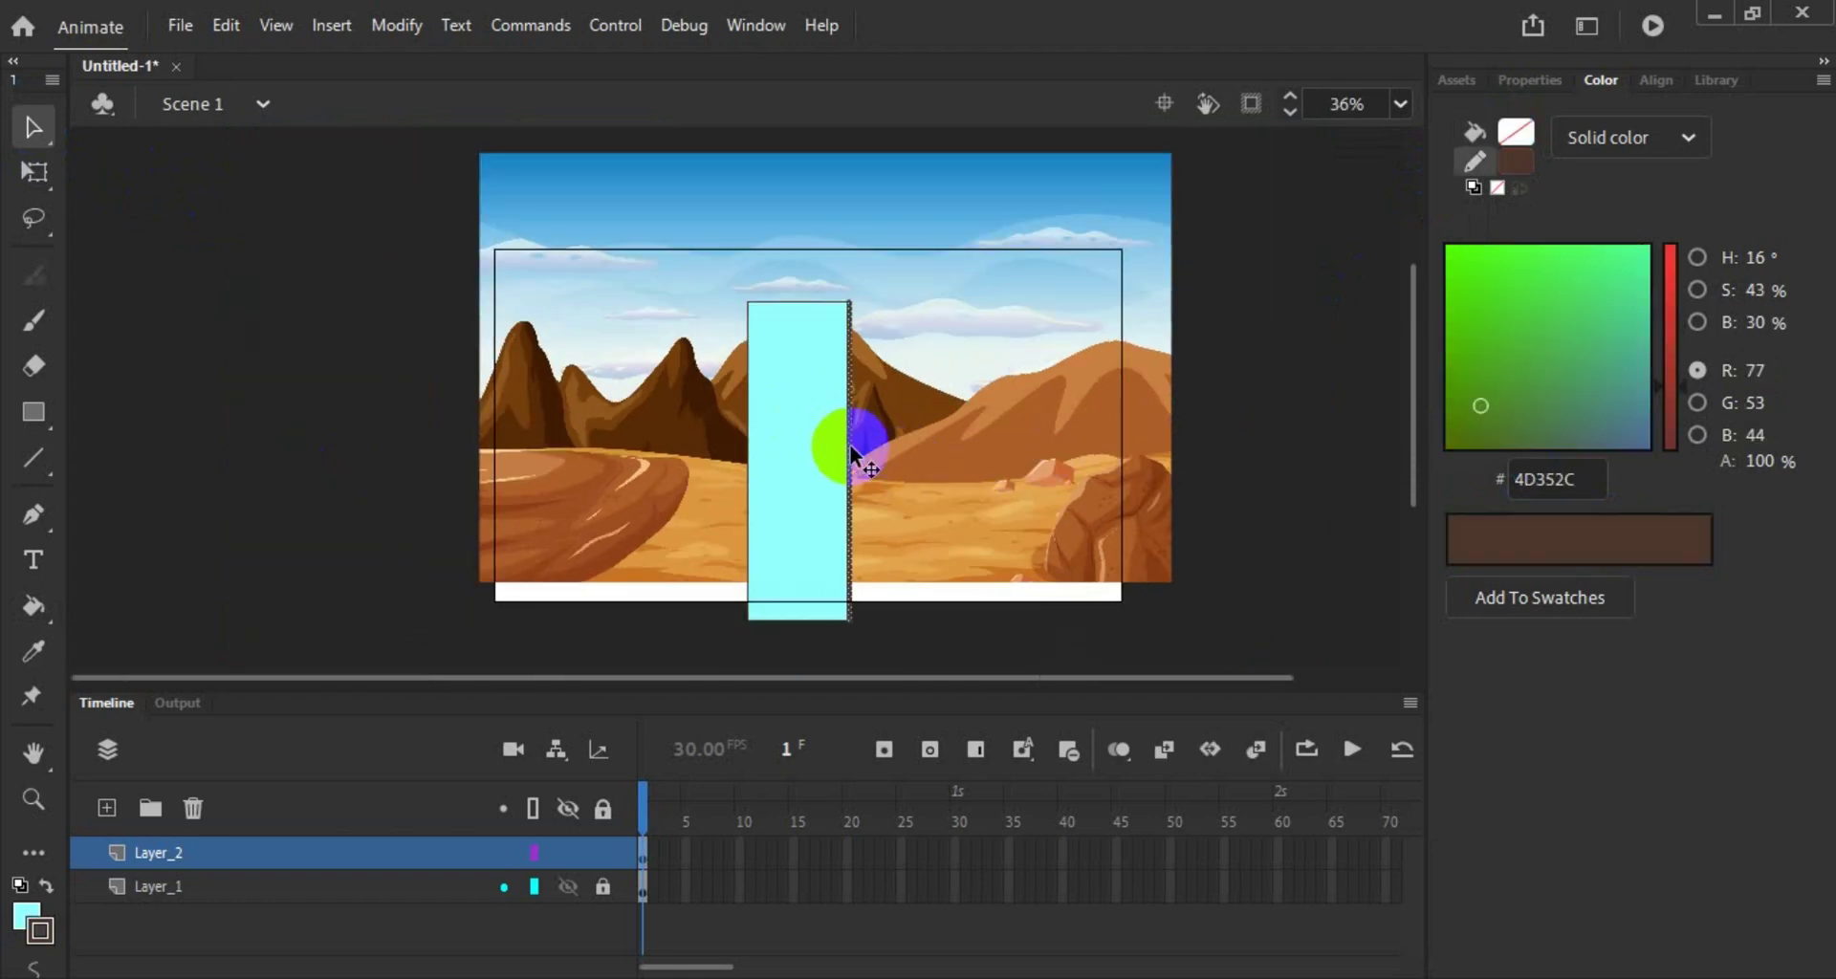
pyautogui.press('Delete')
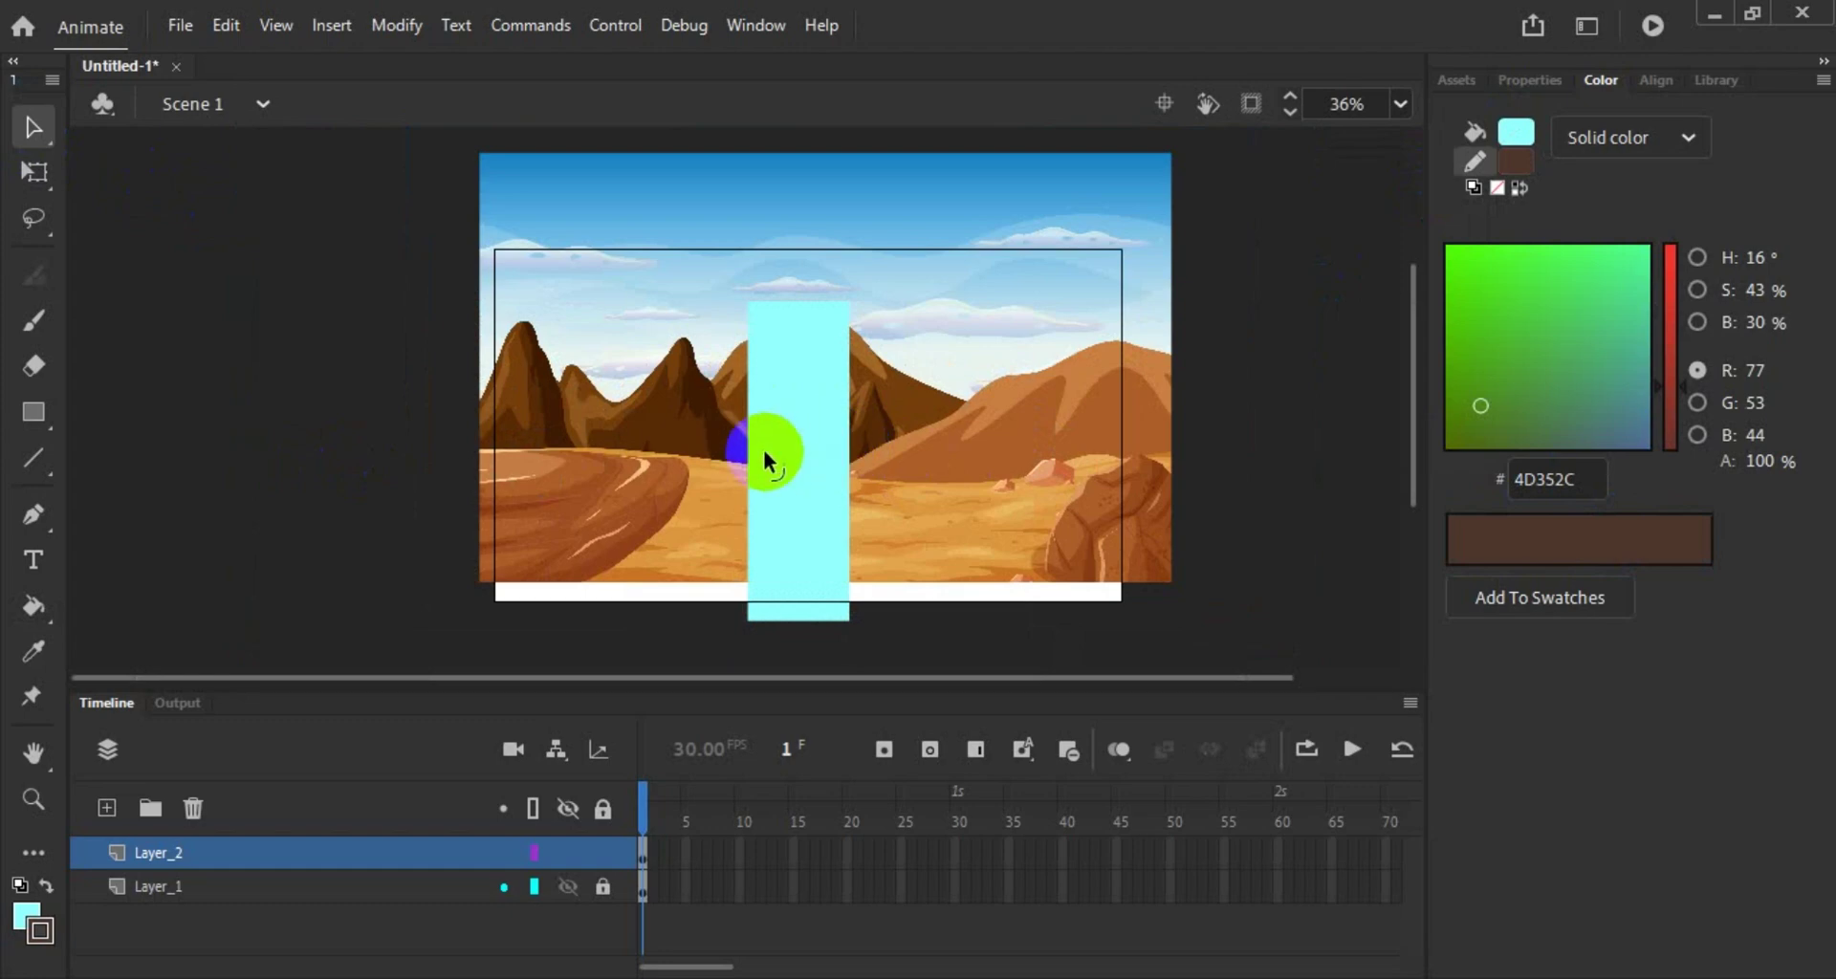
pyautogui.click(322, 535)
pyautogui.click(779, 550)
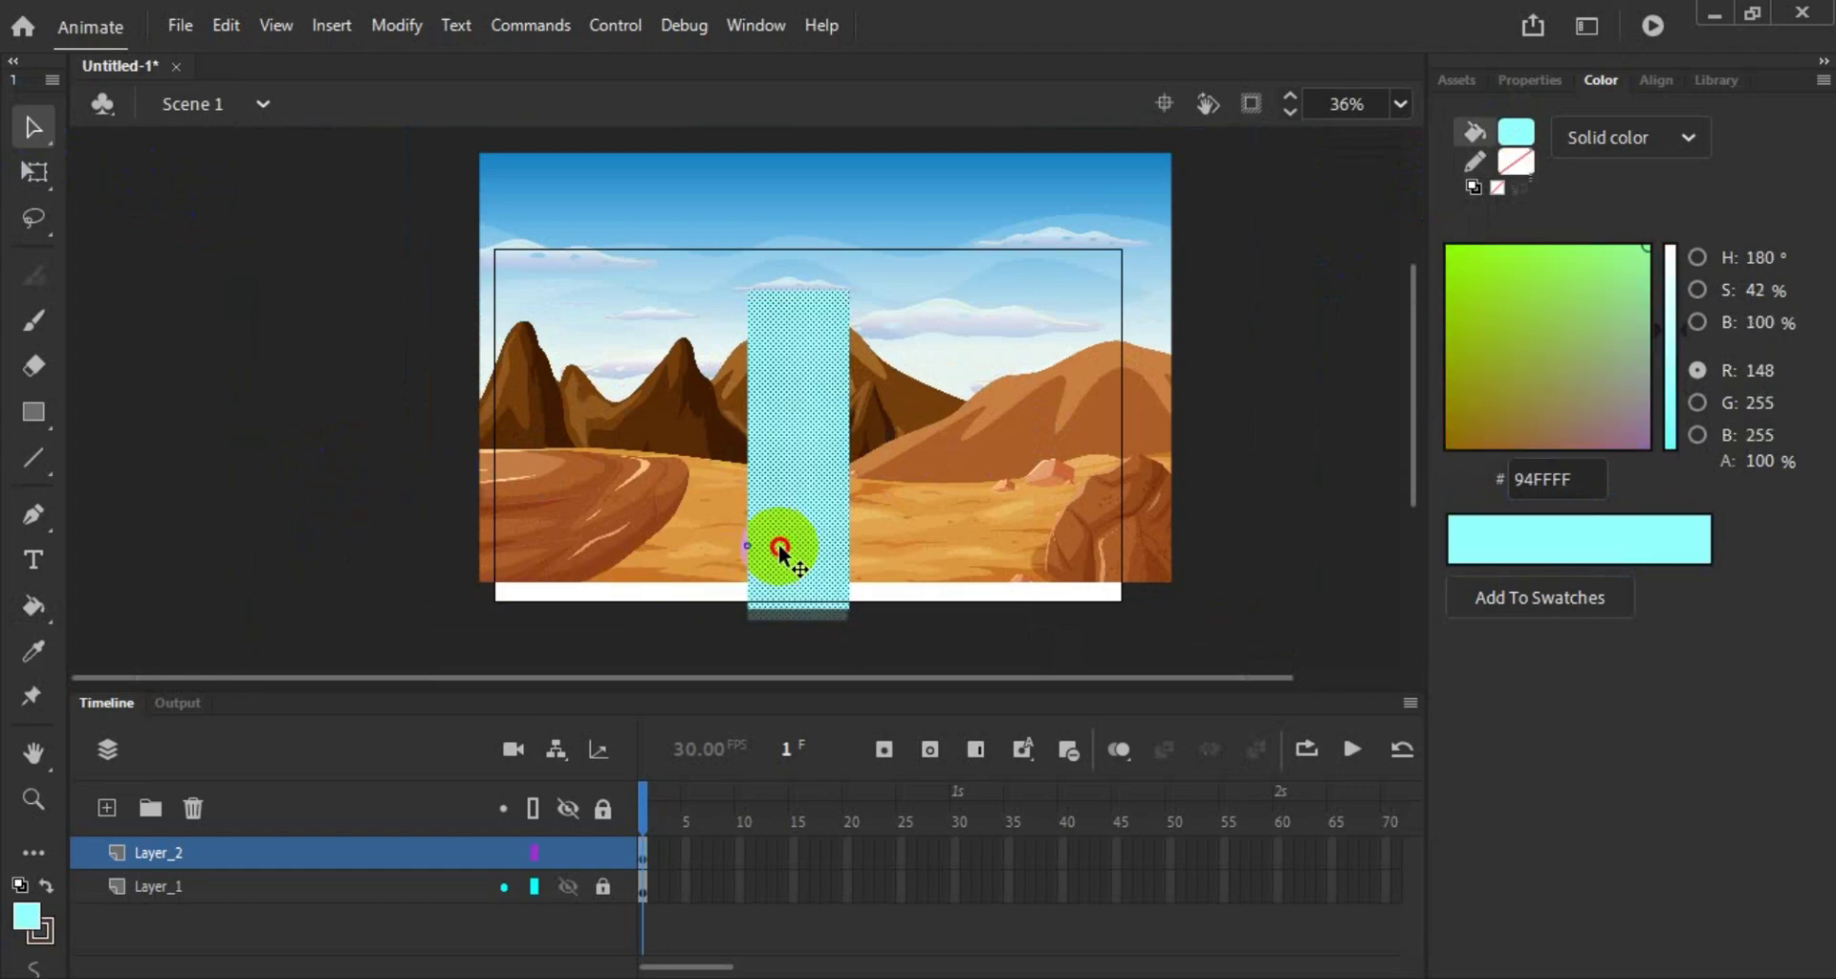
# Step: With Free Transform, move the rectangle's transformation point near its upper edge and scale the shape shorter and narrower
pyautogui.click(33, 172)
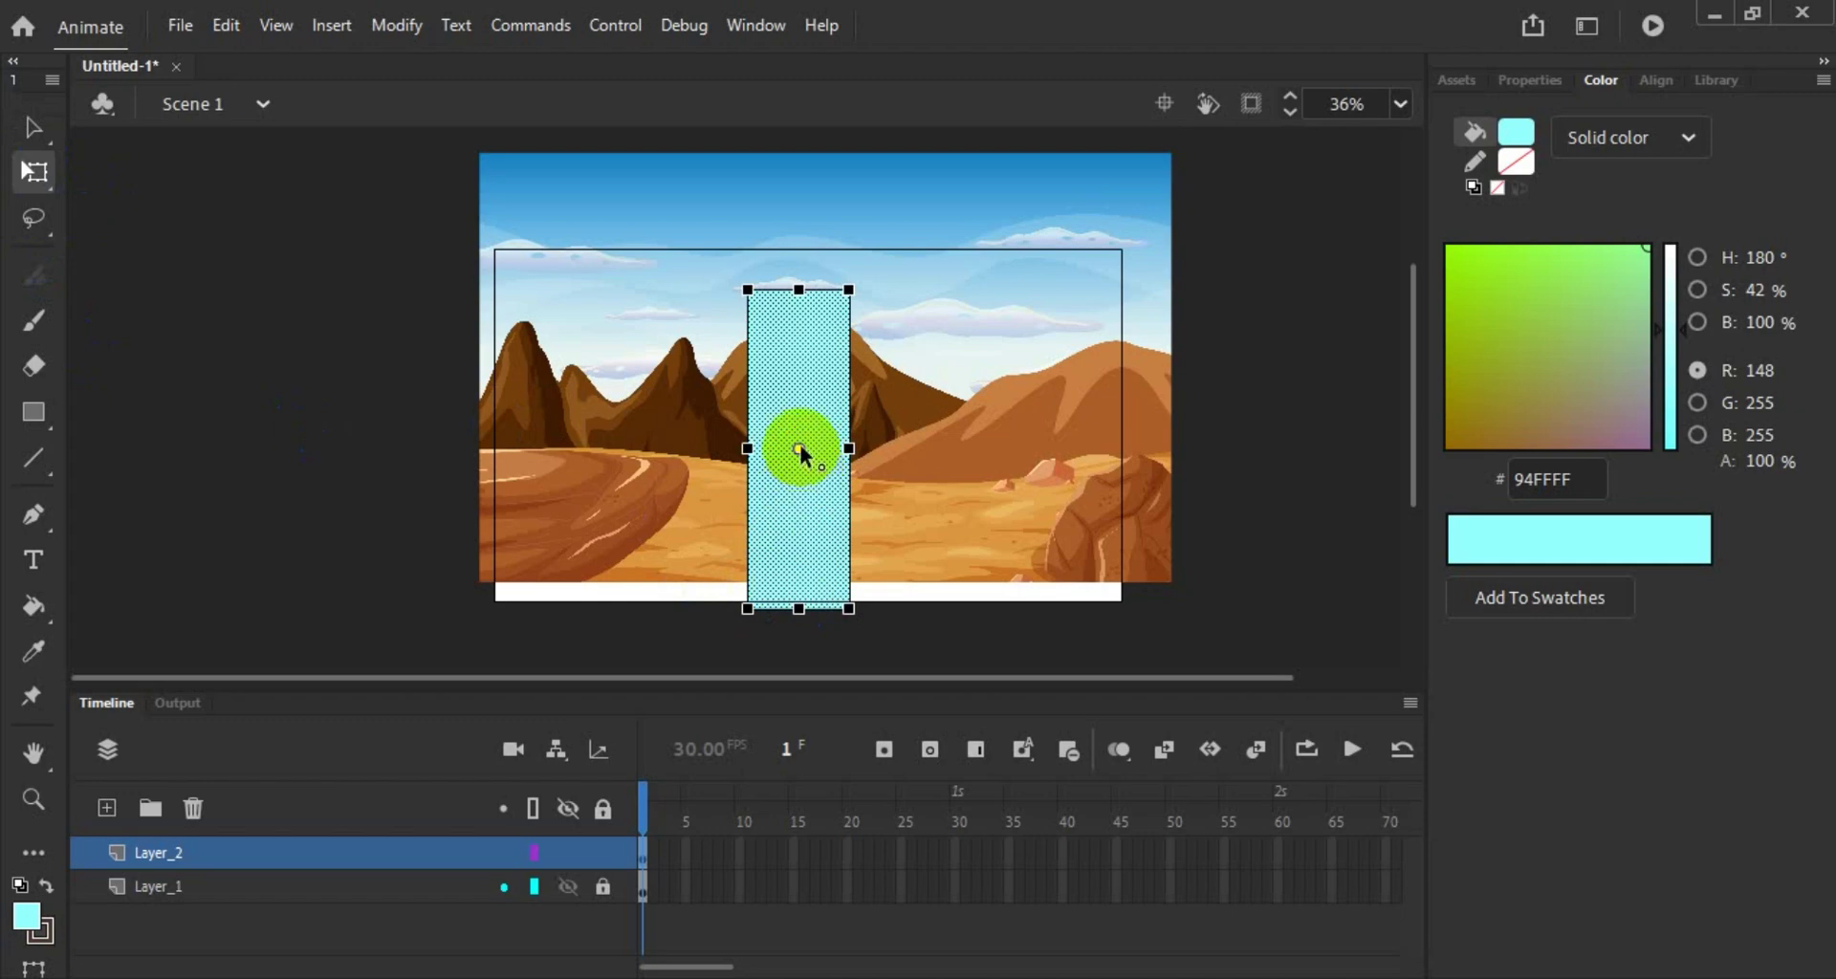
pyautogui.moveTo(799, 449); pyautogui.dragTo(803, 311)
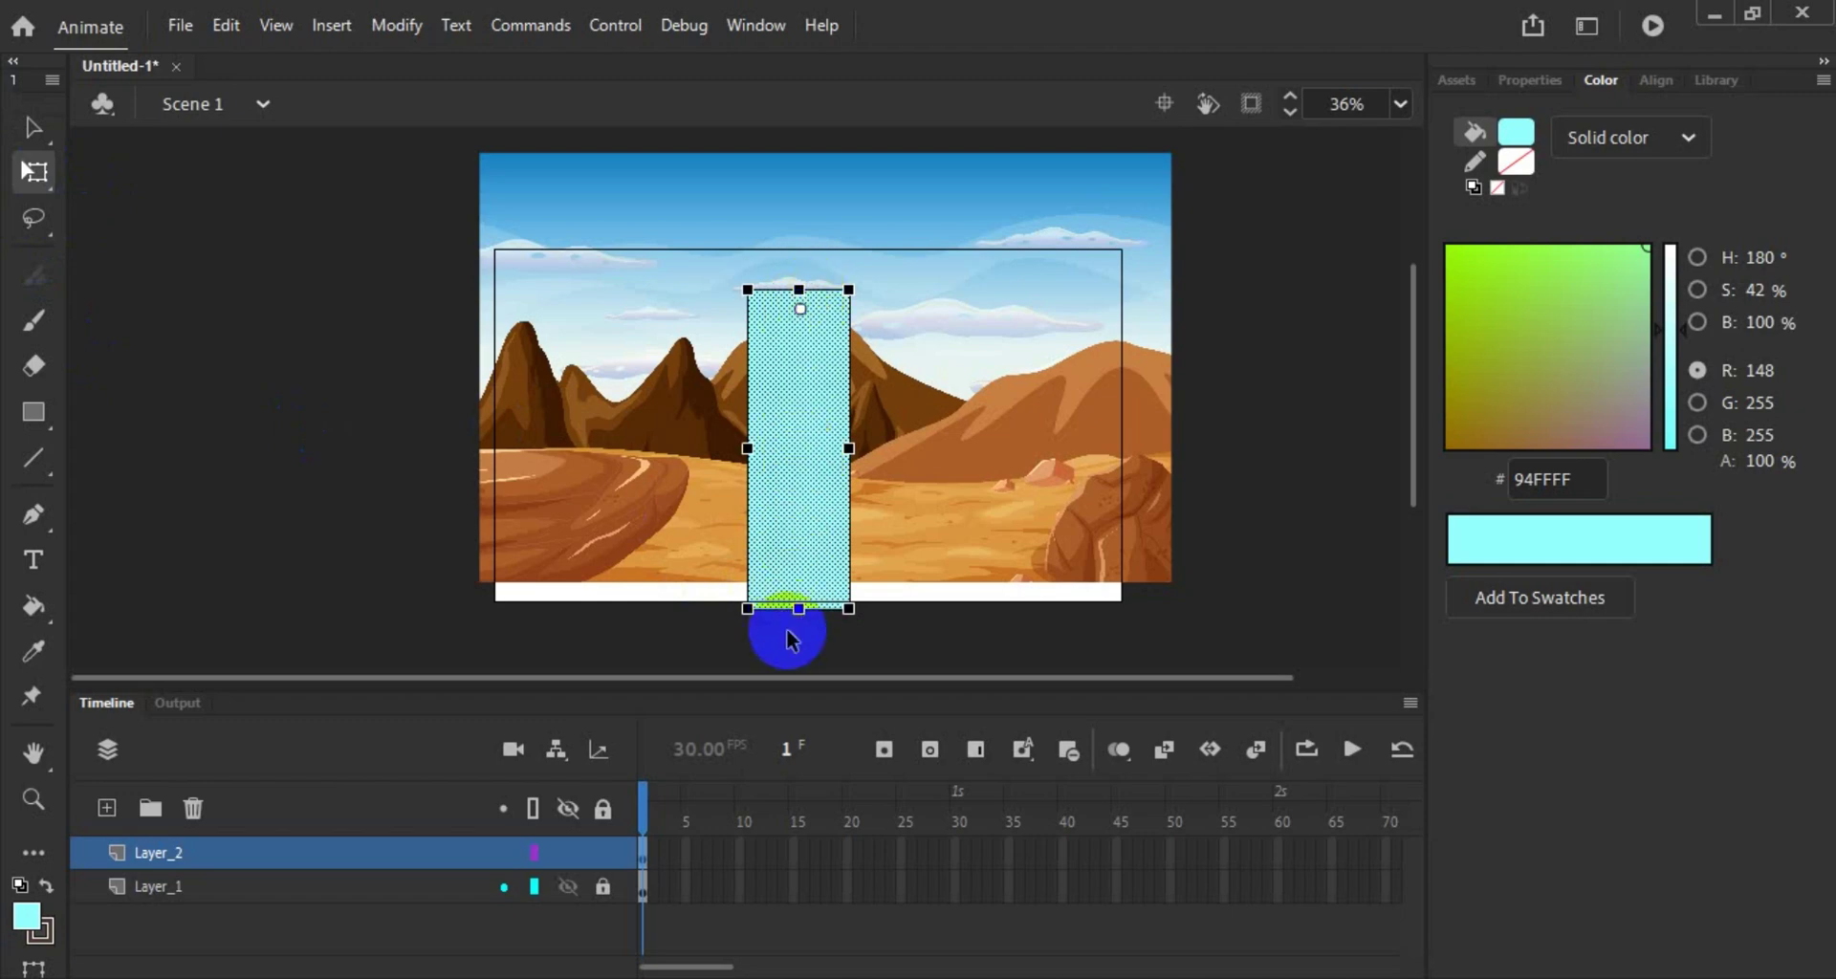
pyautogui.moveTo(801, 610); pyautogui.dragTo(802, 510)
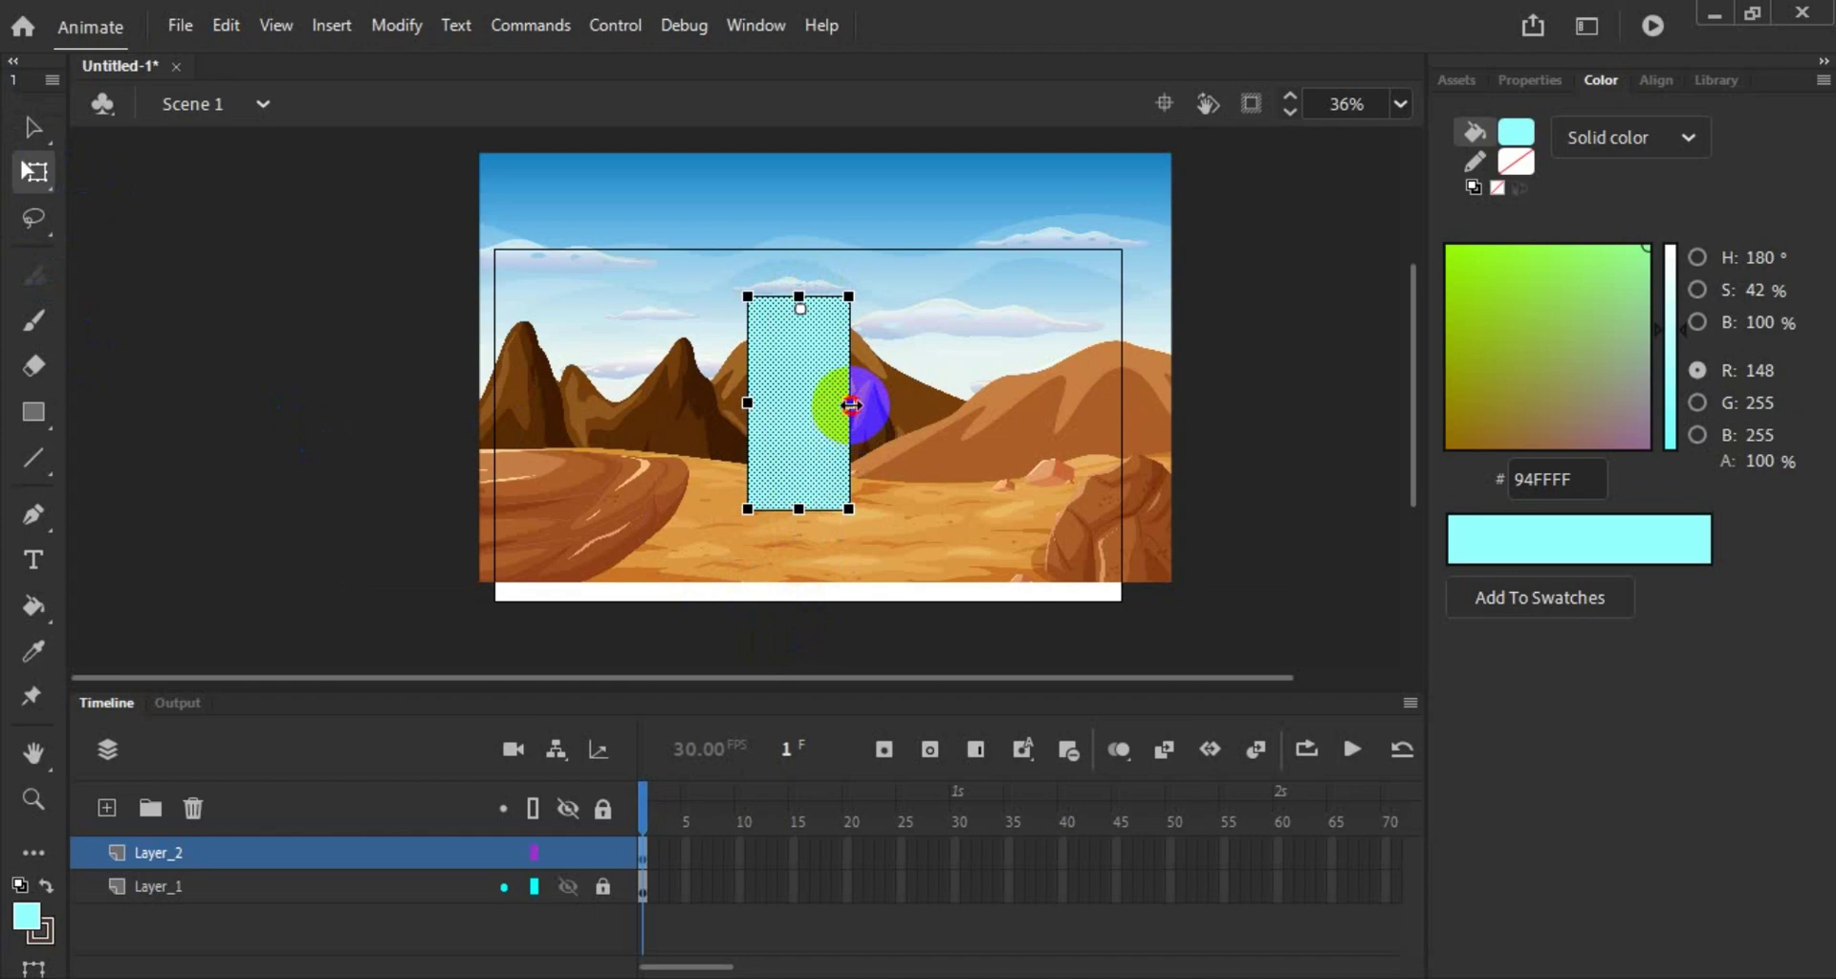
pyautogui.moveTo(848, 402); pyautogui.dragTo(834, 404)
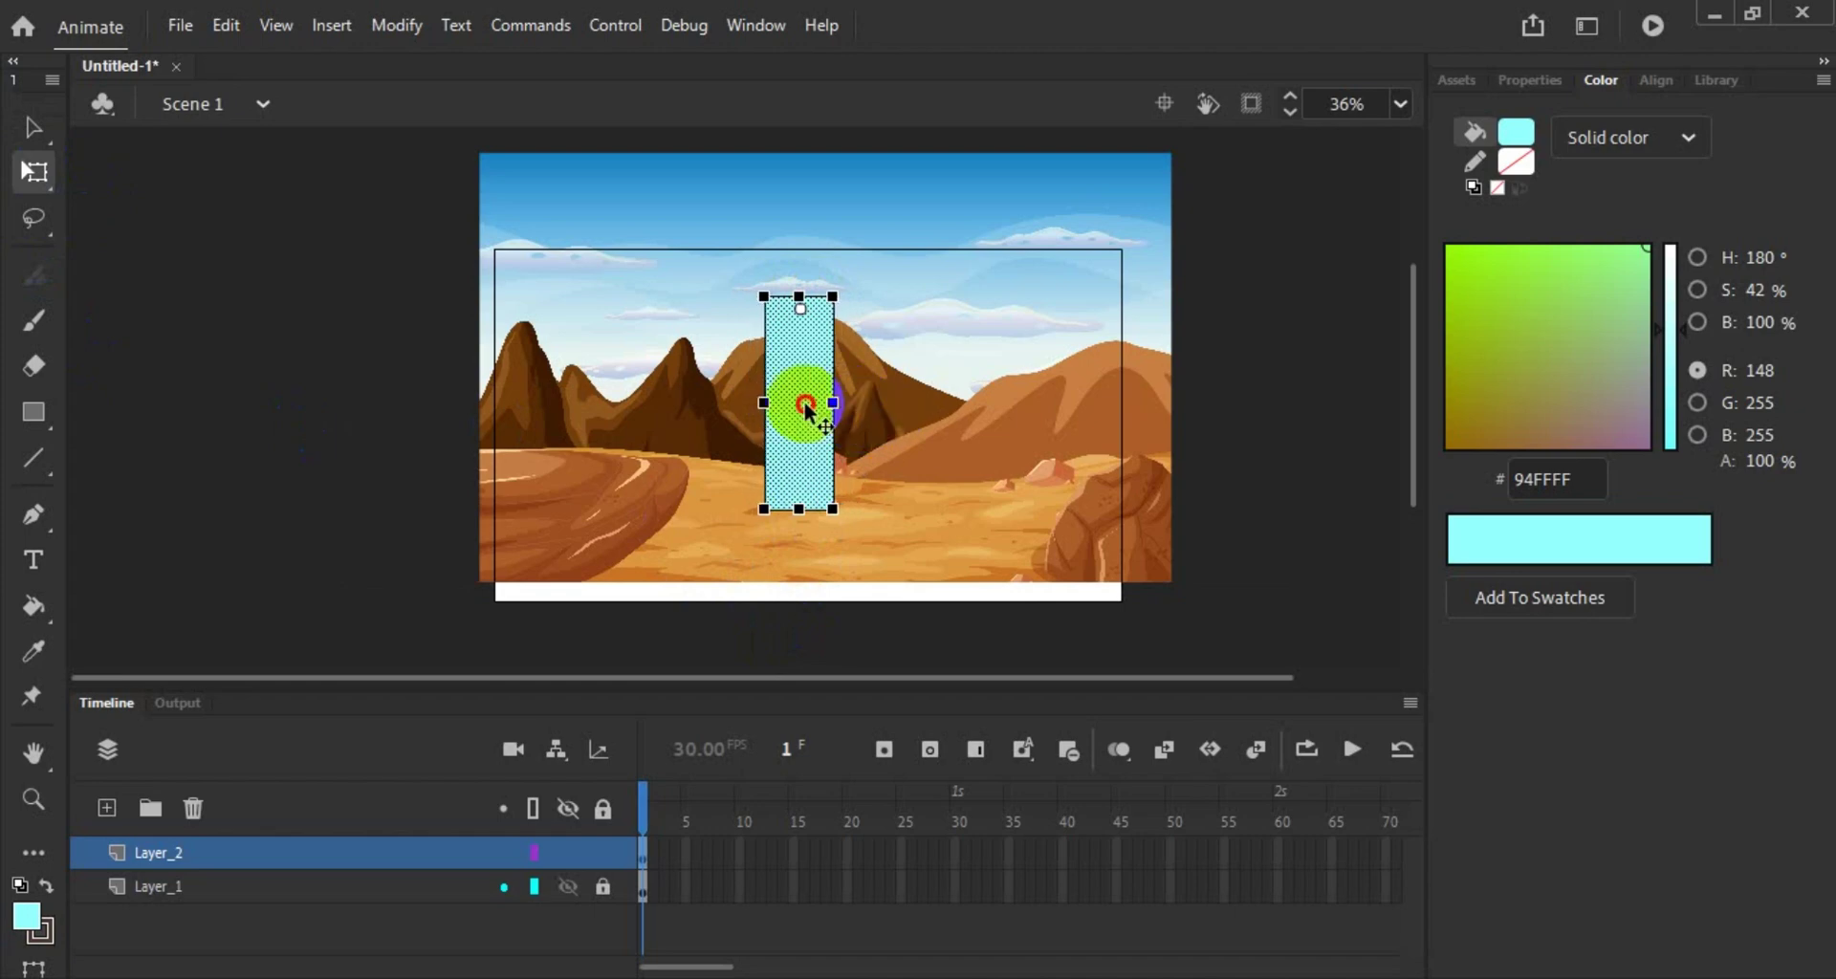
# Step: Move the cyan rectangle down and to the left so it stands between the two brown mountains, and deselect it
pyautogui.moveTo(806, 409); pyautogui.dragTo(728, 478)
pyautogui.click(301, 549)
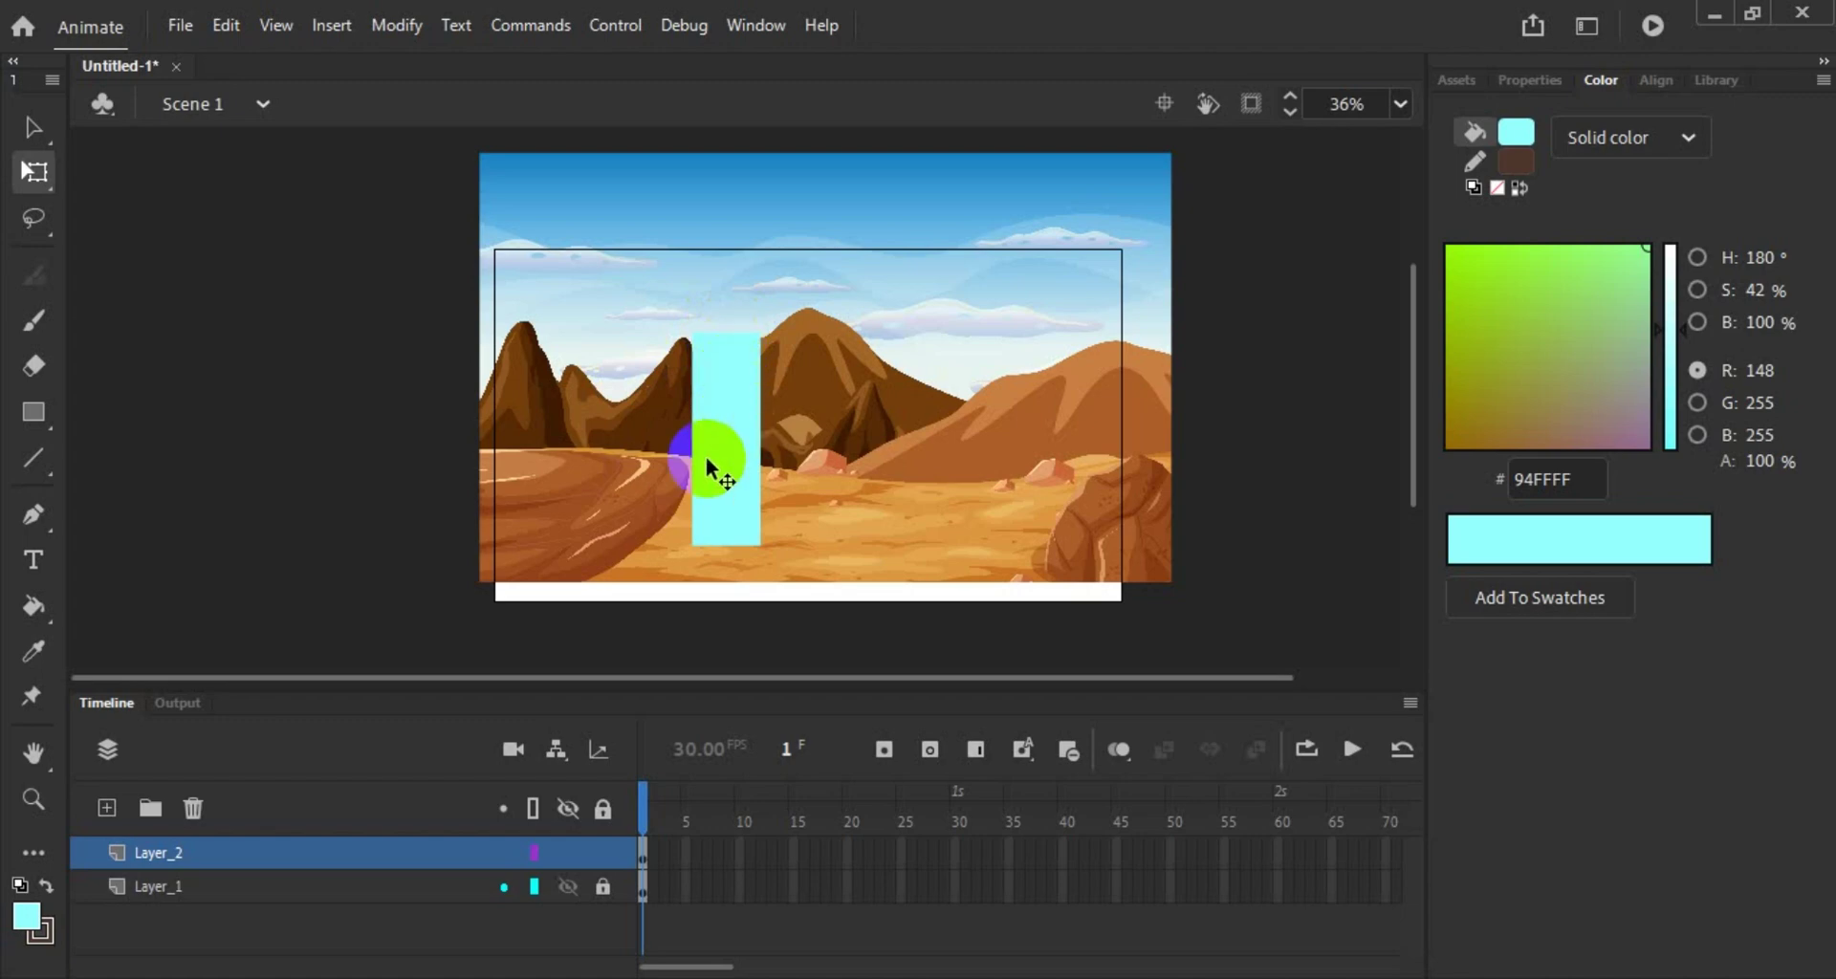
# Step: With the Line tool, draw a four-sided outline flaring from the rectangle's middle down to just below the stage
pyautogui.click(33, 458)
pyautogui.moveTo(690, 457)
pyautogui.mouseDown()
pyautogui.moveTo(644, 525)
pyautogui.moveTo(546, 602)
pyautogui.moveTo(689, 452)
pyautogui.moveTo(765, 435)
pyautogui.moveTo(818, 576)
pyautogui.moveTo(904, 624)
pyautogui.mouseUp()
pyautogui.moveTo(905, 624); pyautogui.dragTo(532, 603)
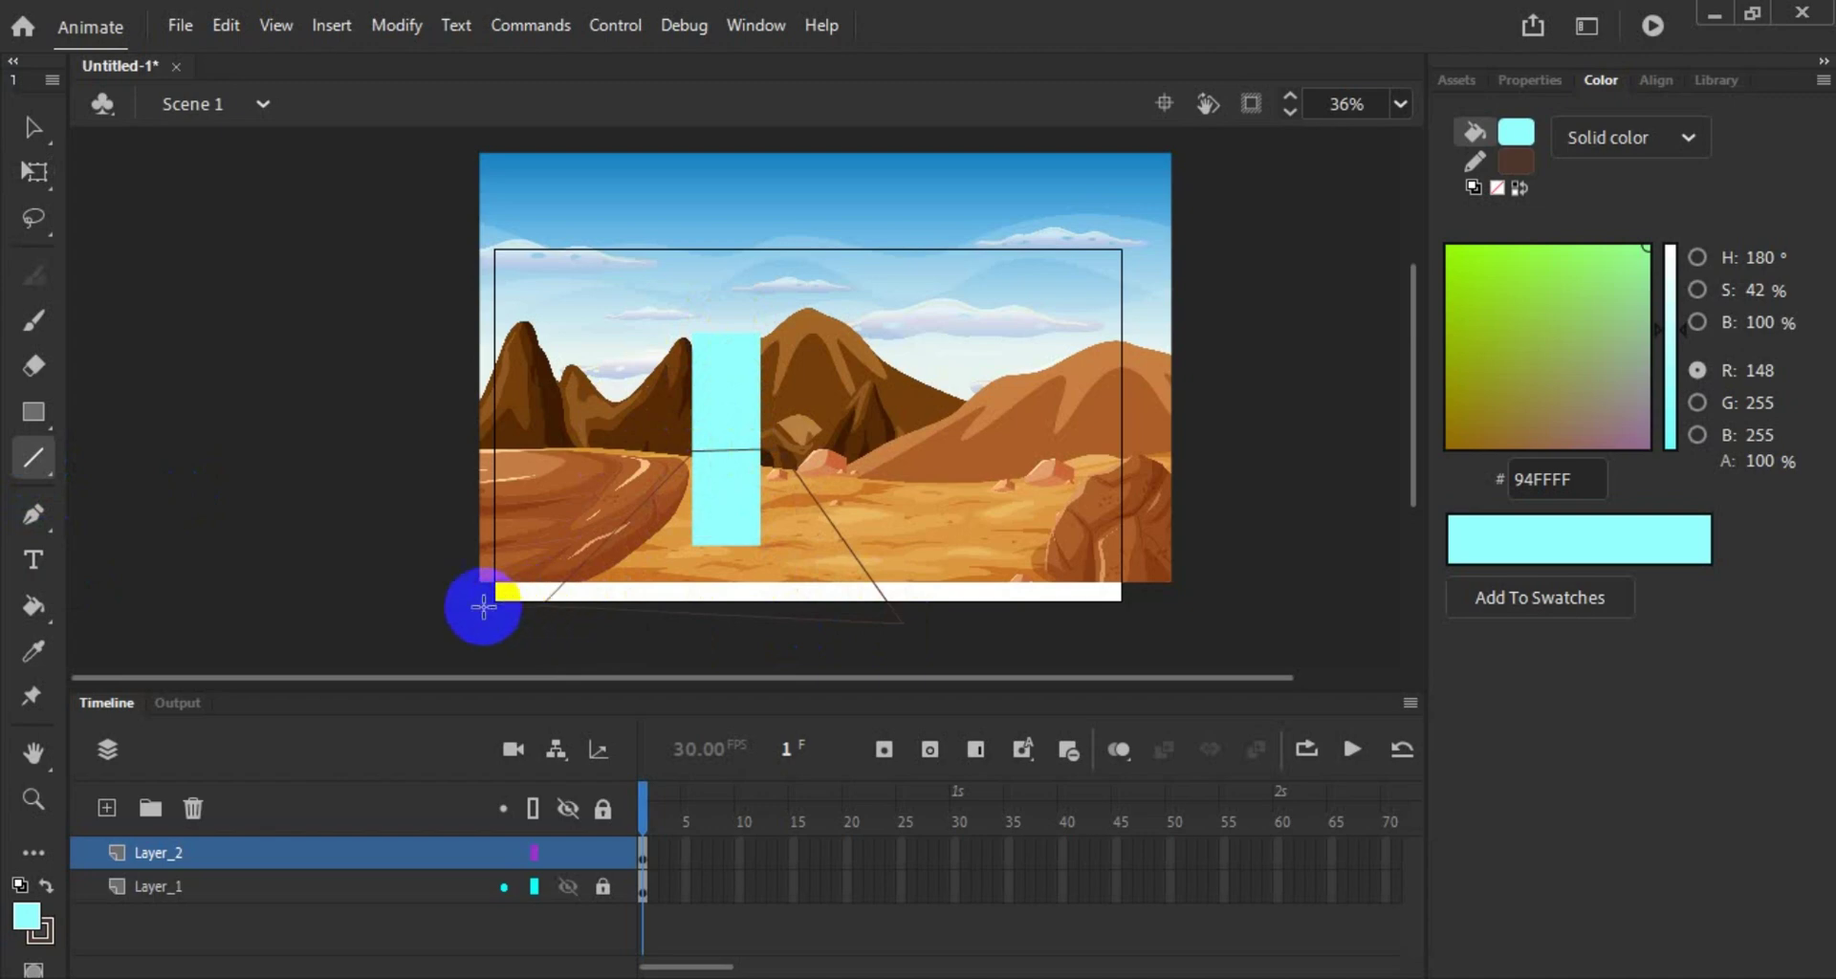
# Step: Sample the rectangle's cyan fill with the Eyedropper and try to fill the area enclosed by the lines
pyautogui.click(32, 603)
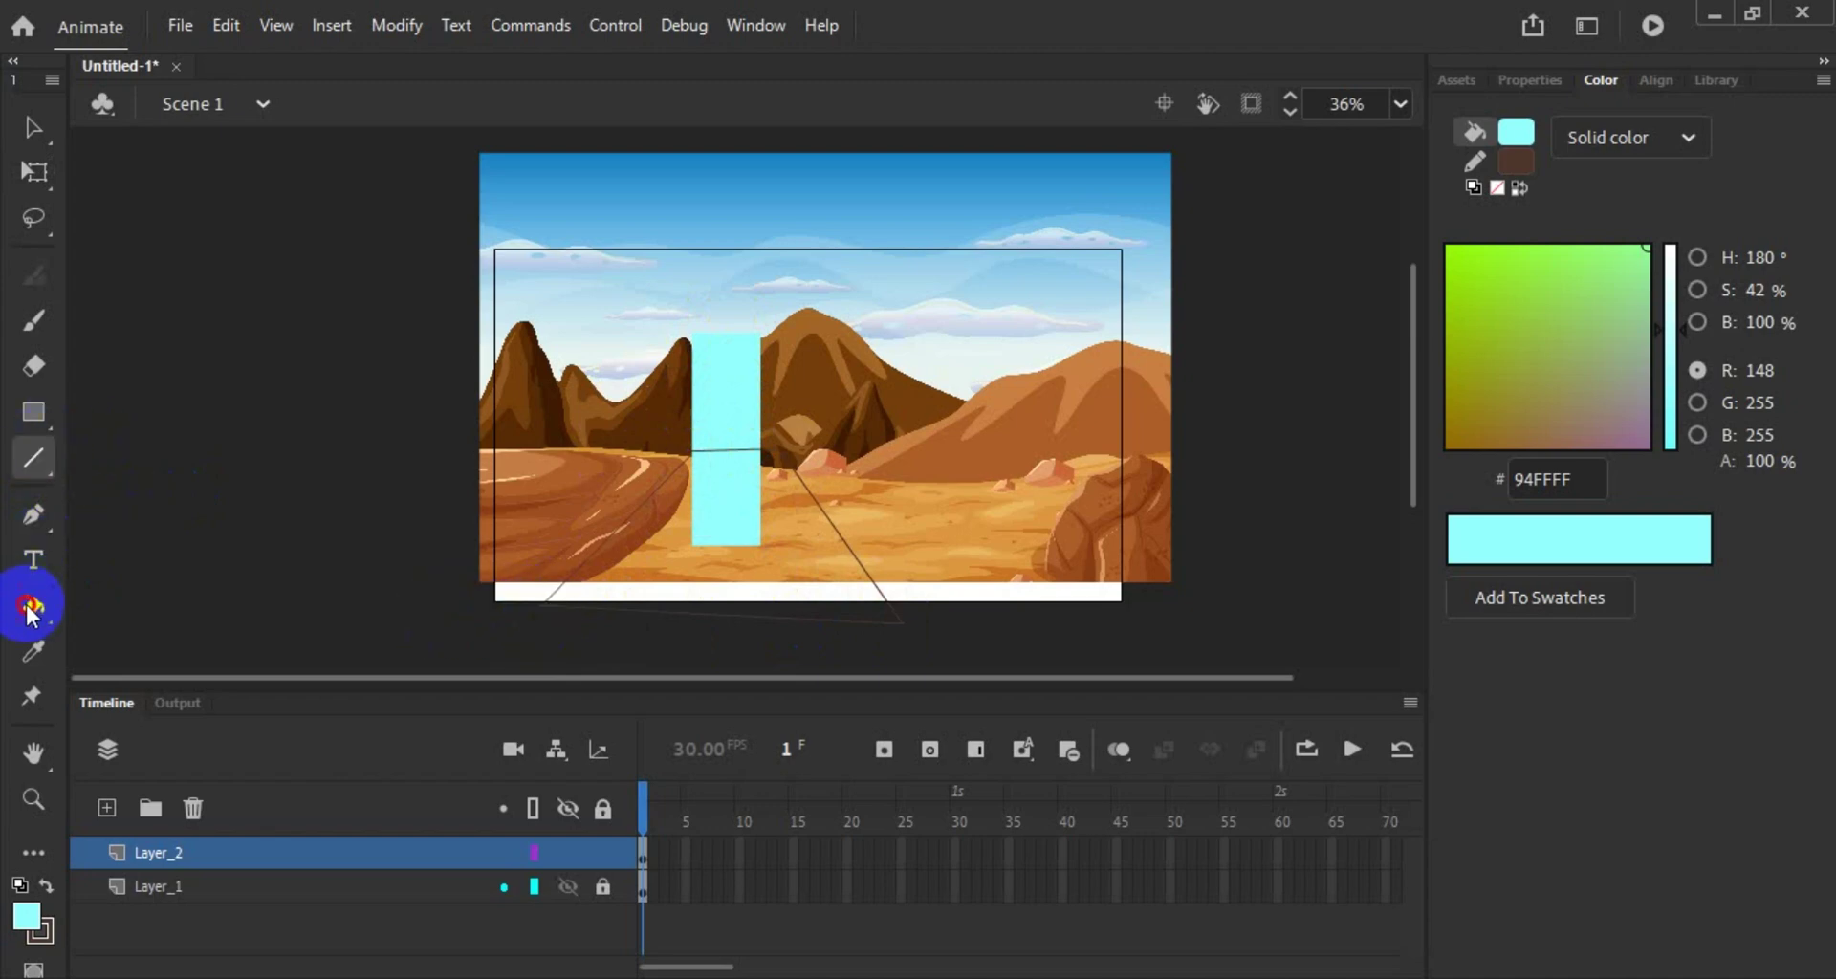
pyautogui.click(744, 407)
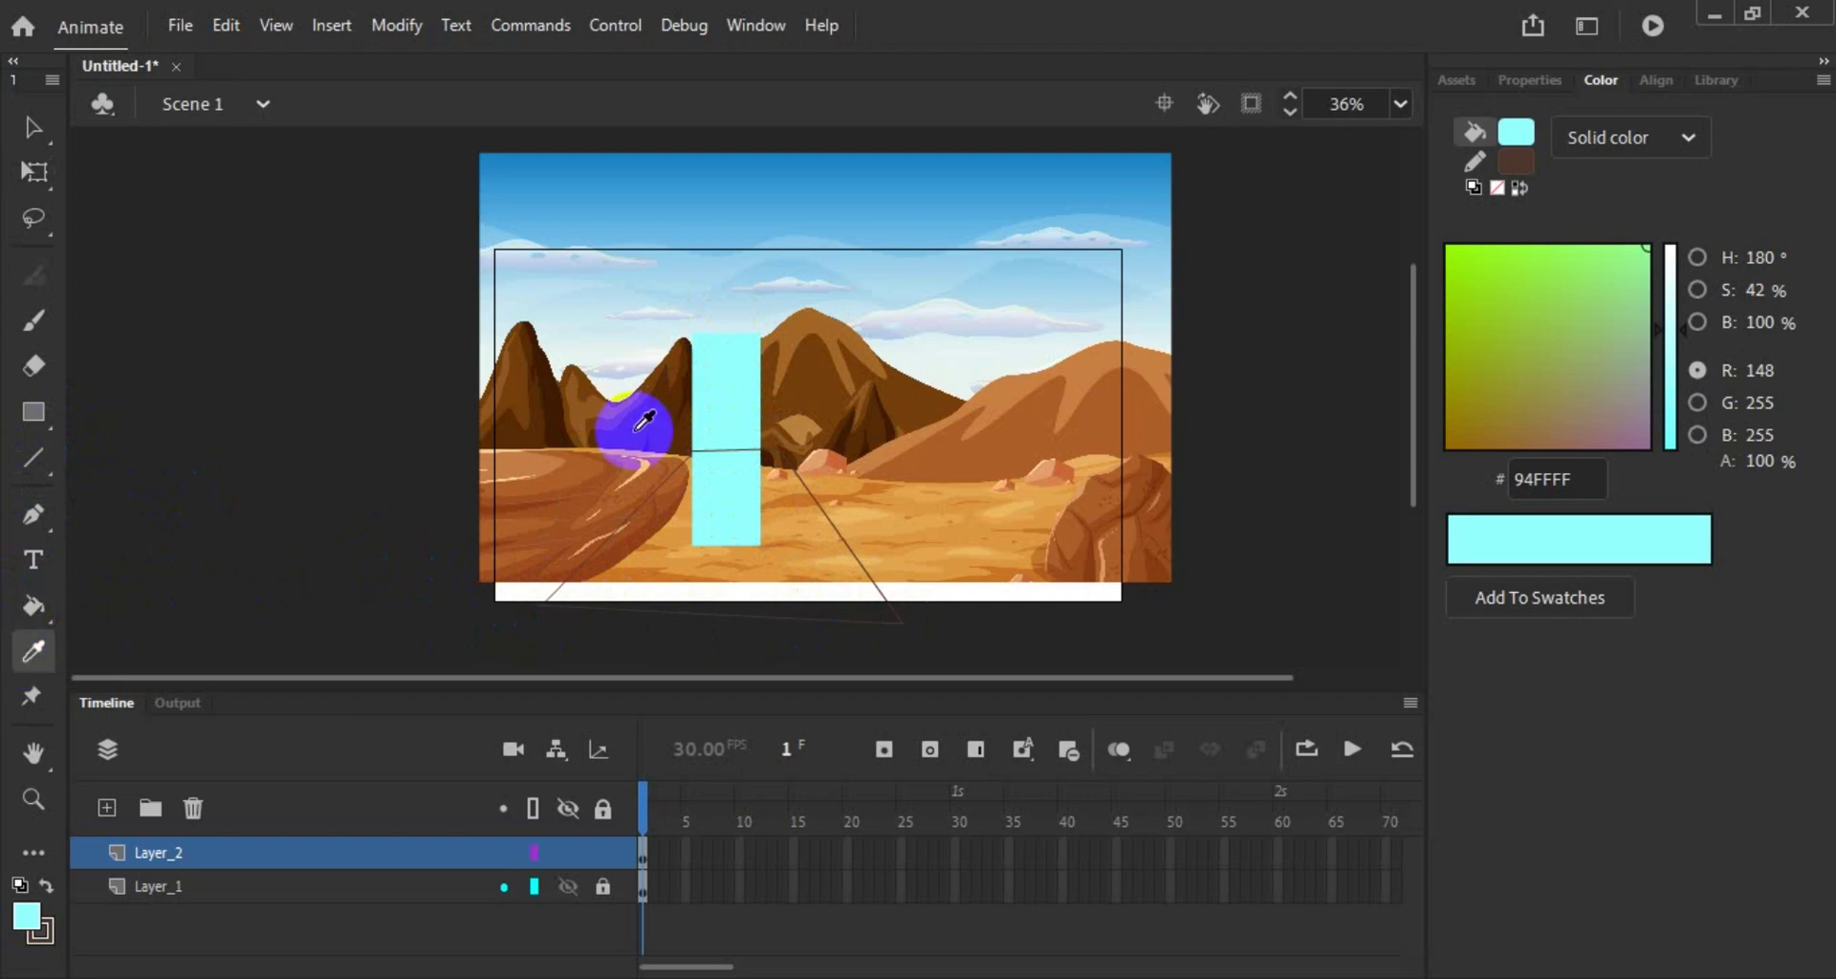
pyautogui.click(721, 414)
pyautogui.click(733, 524)
pyautogui.scroll(5, 736, 522)
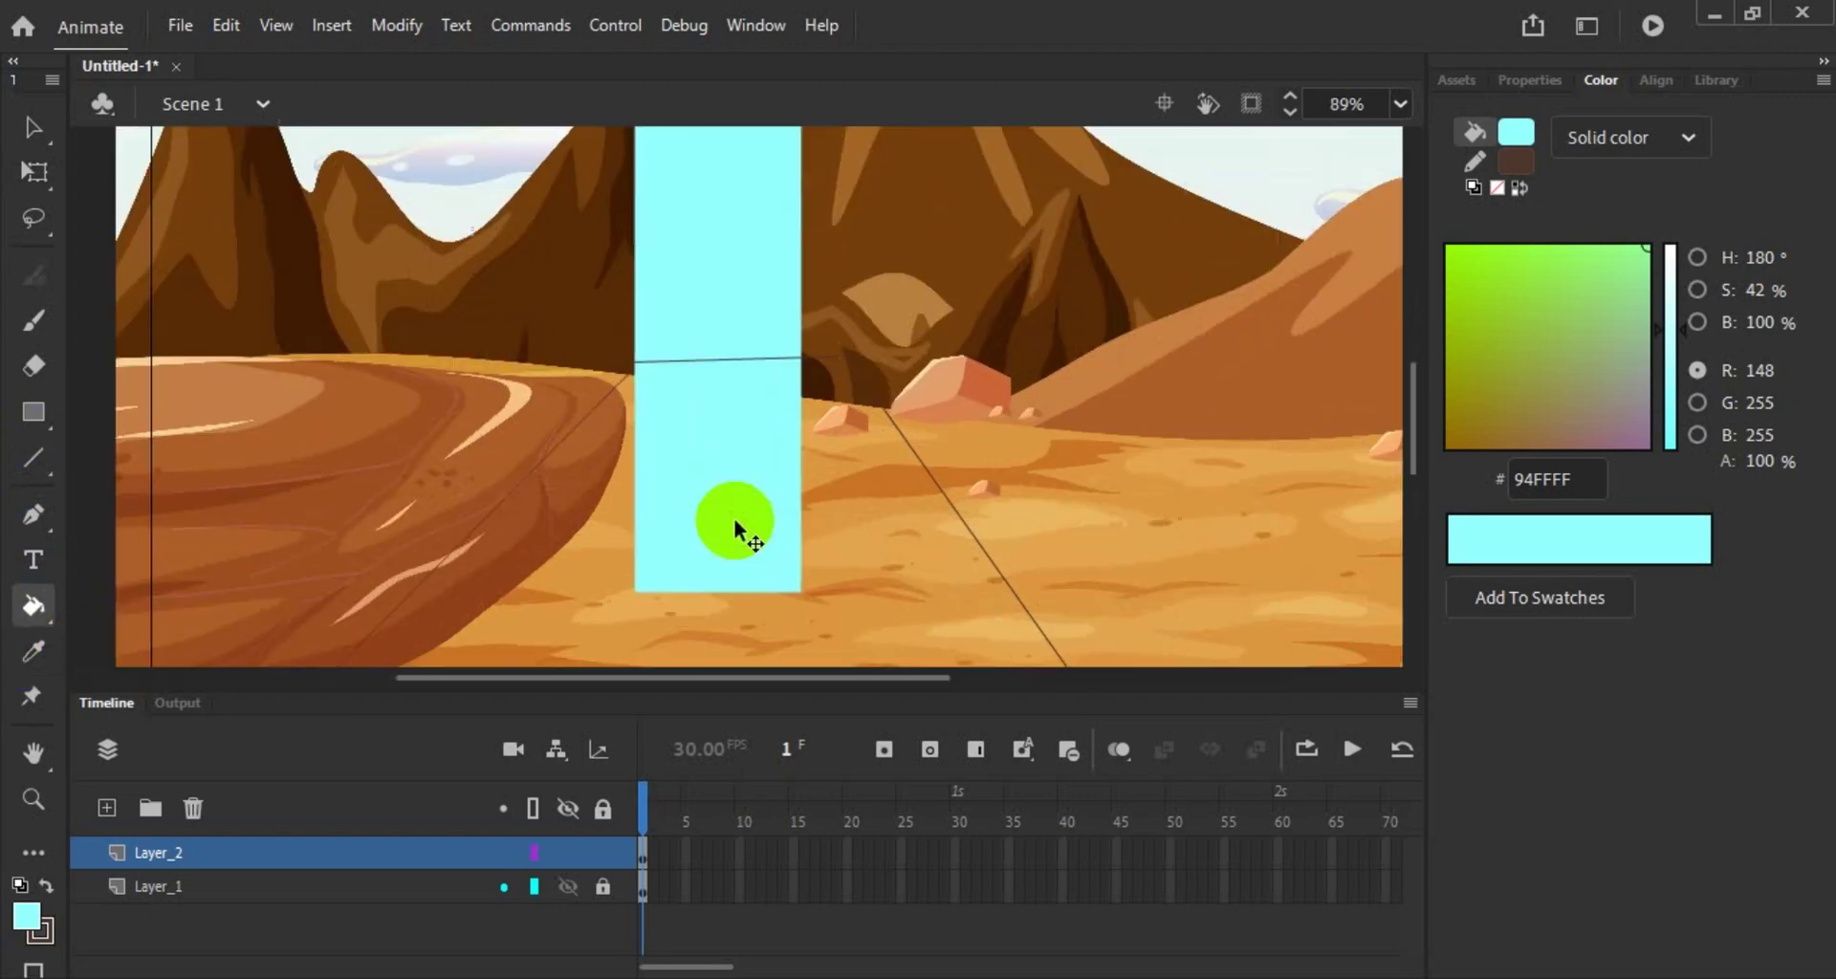
pyautogui.scroll(1, 731, 492)
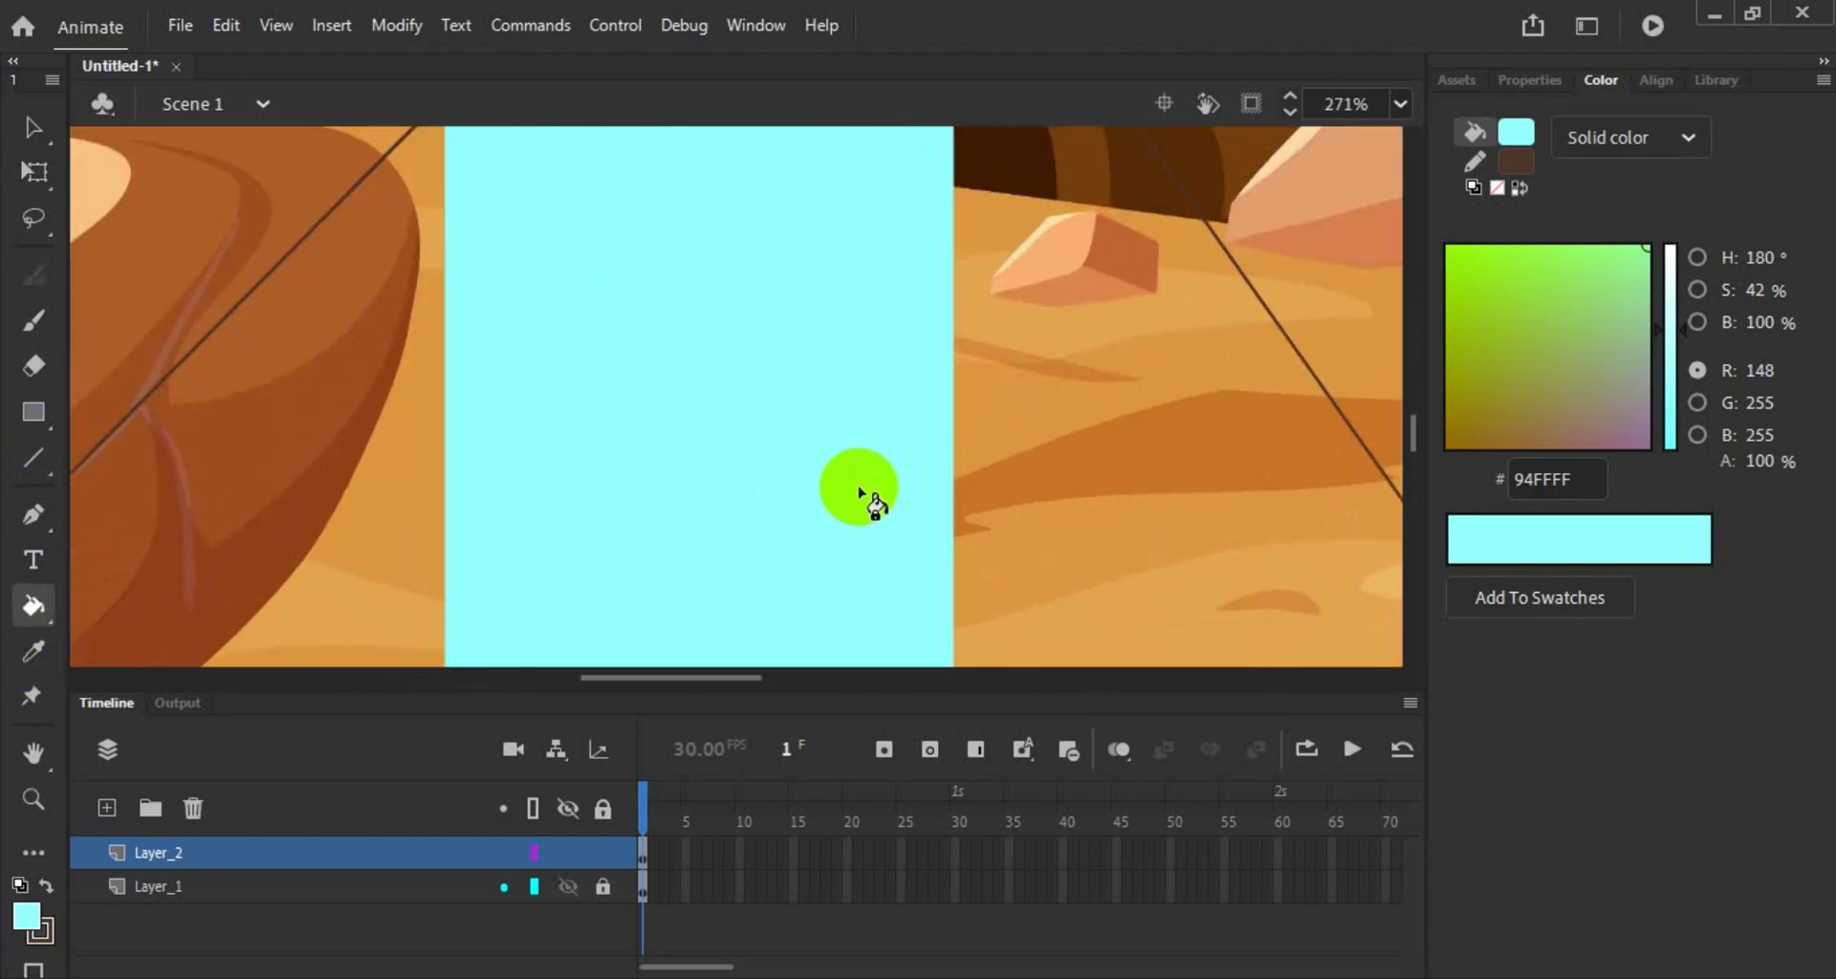
pyautogui.scroll(3, 865, 495)
pyautogui.click(1135, 418)
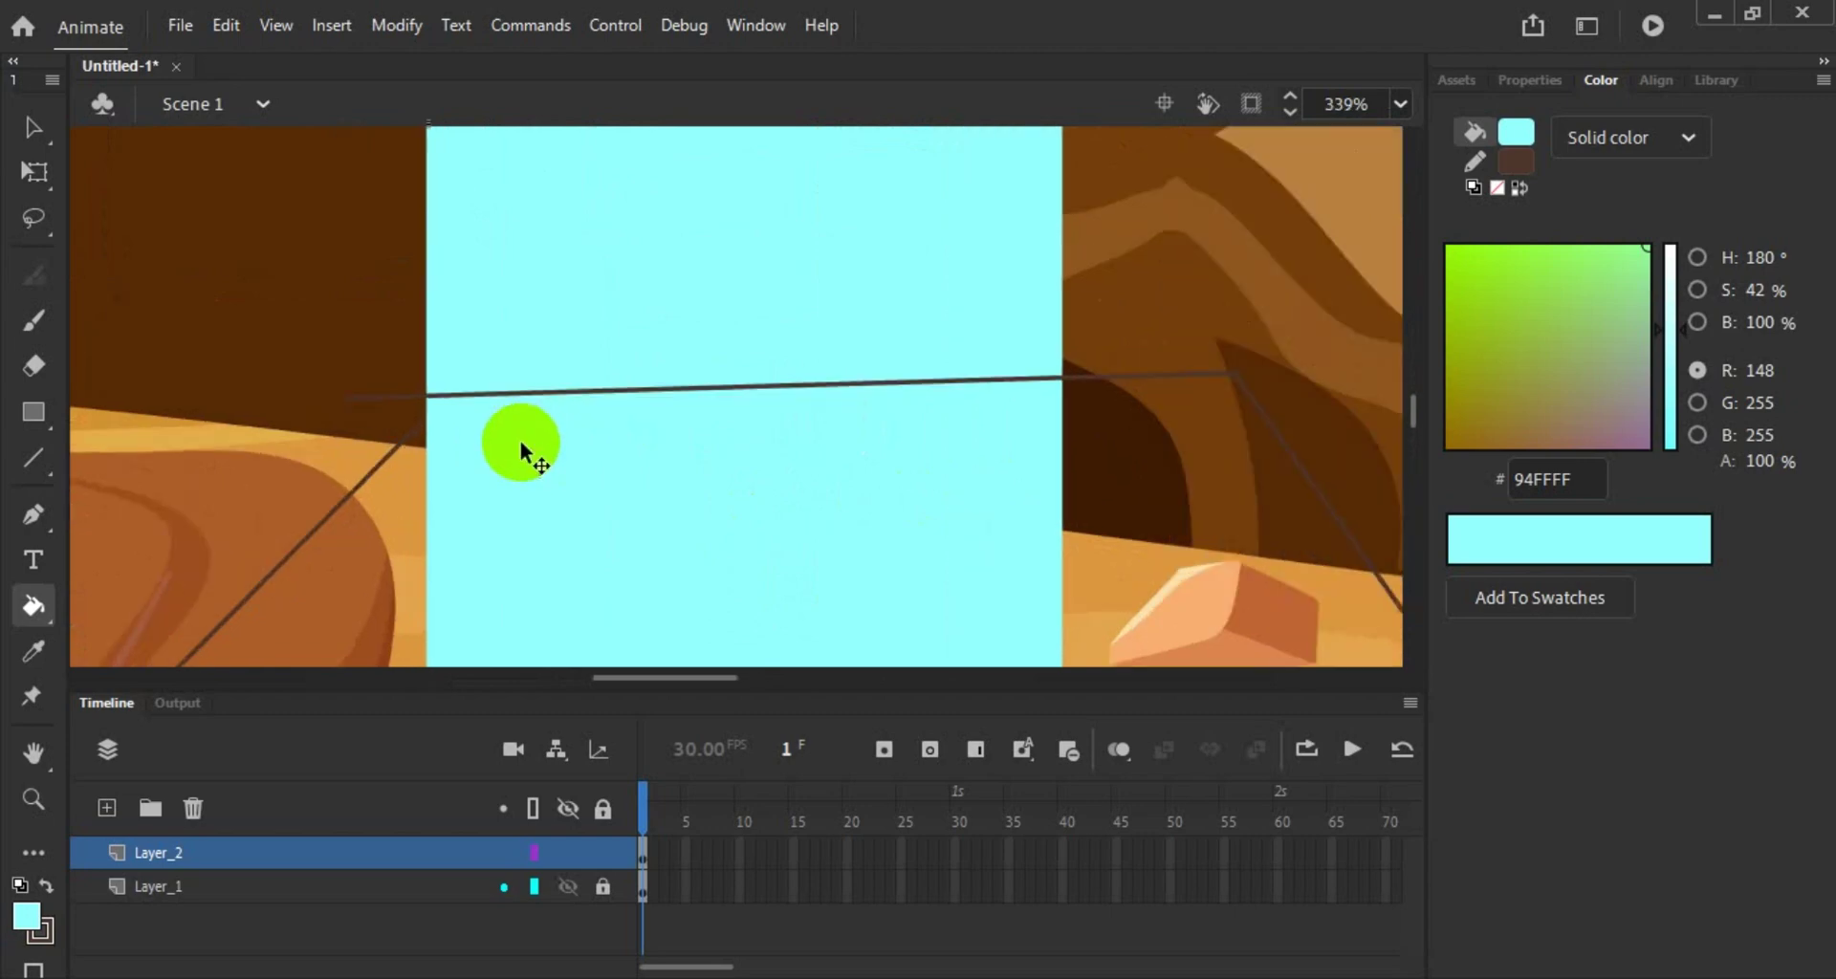
# Step: Close the gap at the outline's upper-left corner by joining the slanted line to the horizontal line at the rectangle's edge
pyautogui.scroll(3, 507, 438)
pyautogui.click(38, 130)
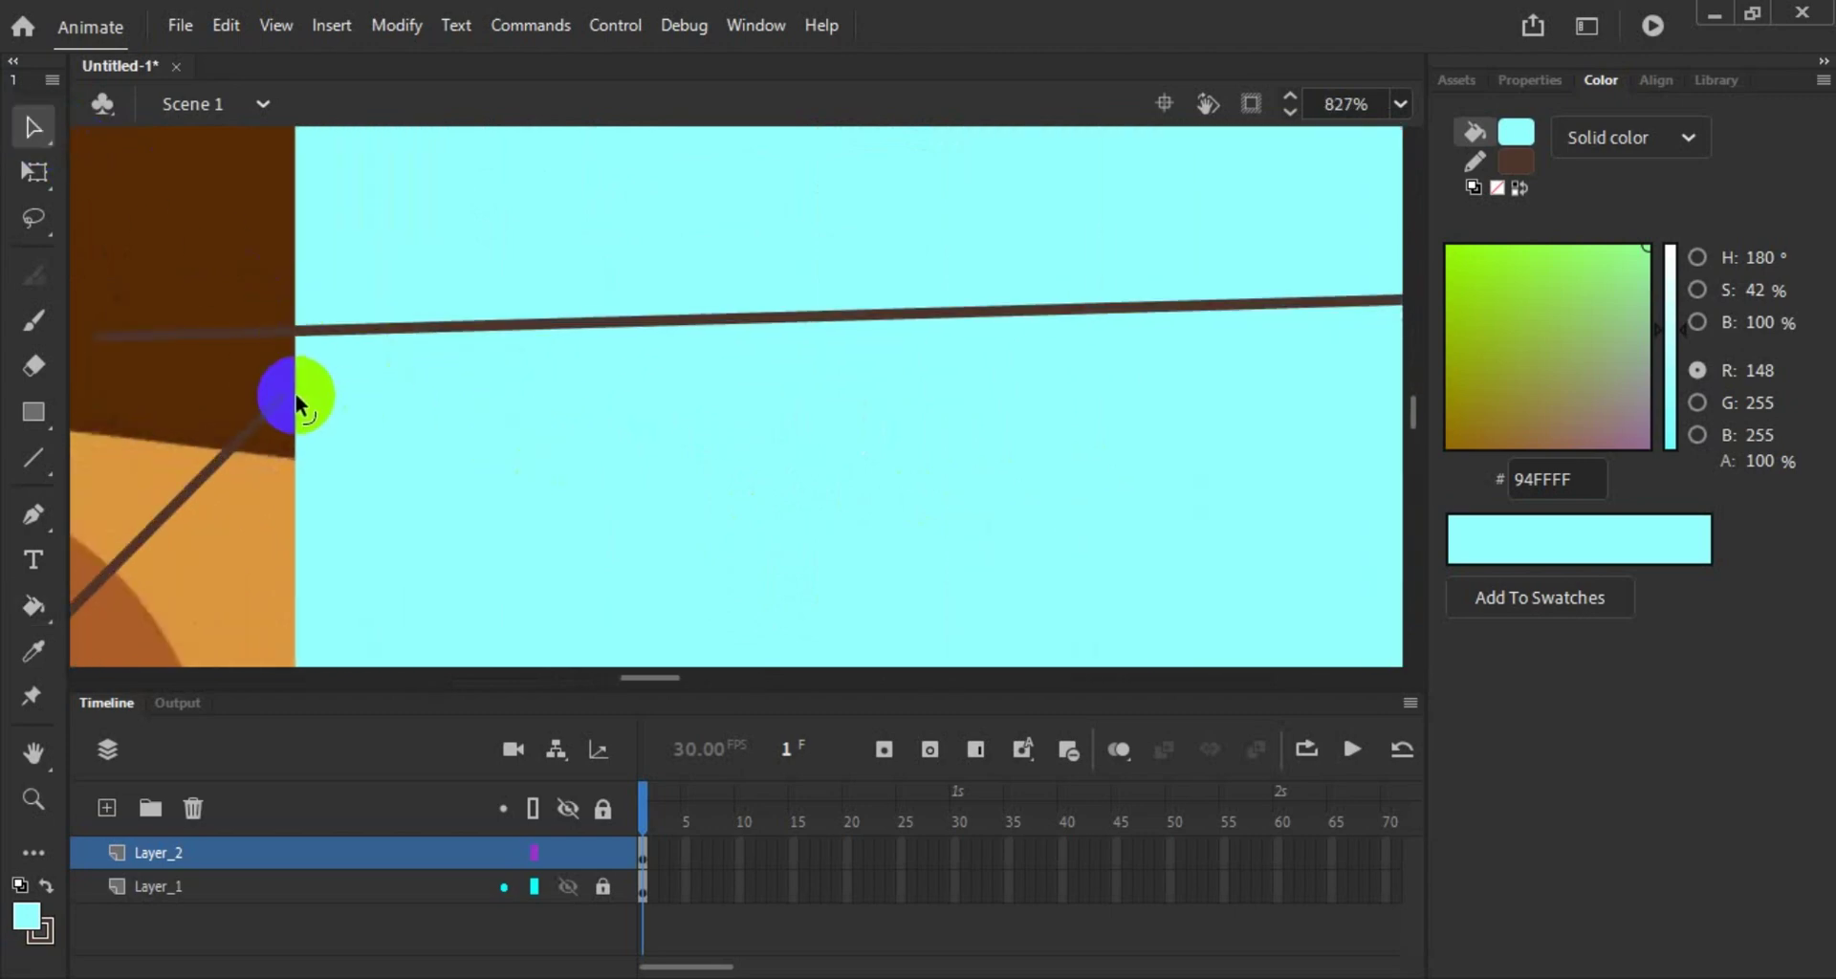
pyautogui.moveTo(273, 400); pyautogui.dragTo(308, 325)
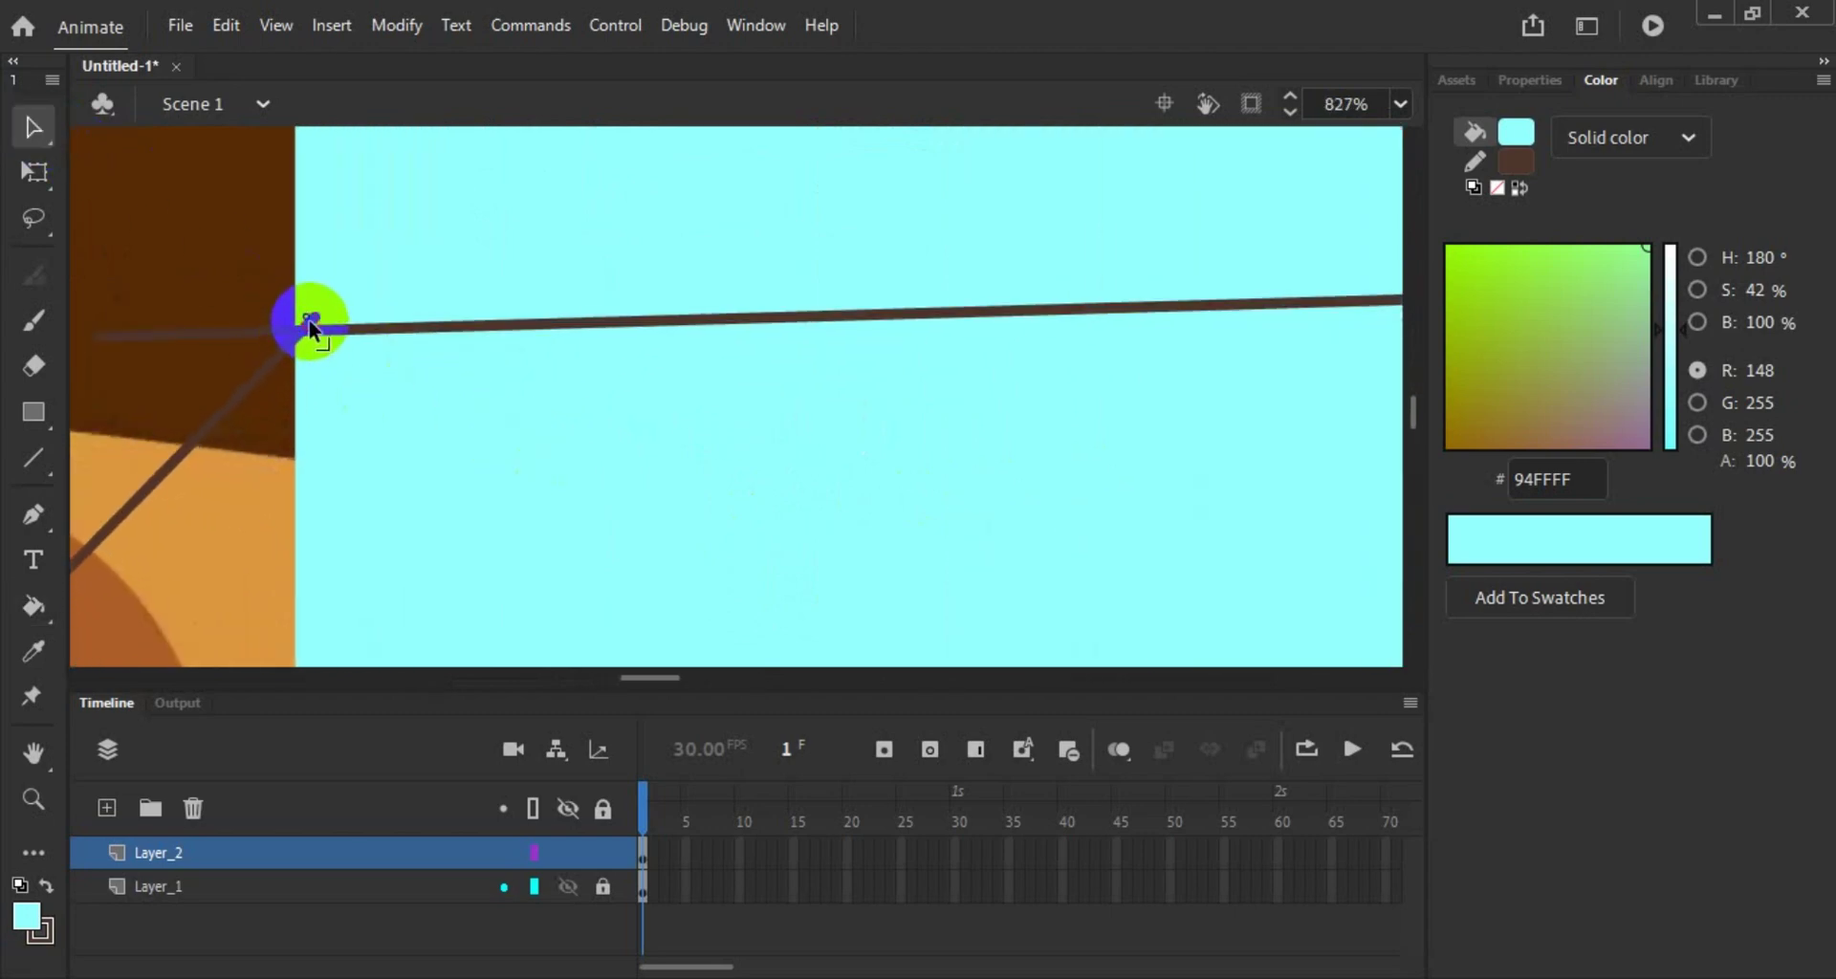
# Step: Check the outline's remaining corners for gaps and delete the line ends overshooting its lower-left corner
pyautogui.moveTo(664, 677); pyautogui.dragTo(729, 703)
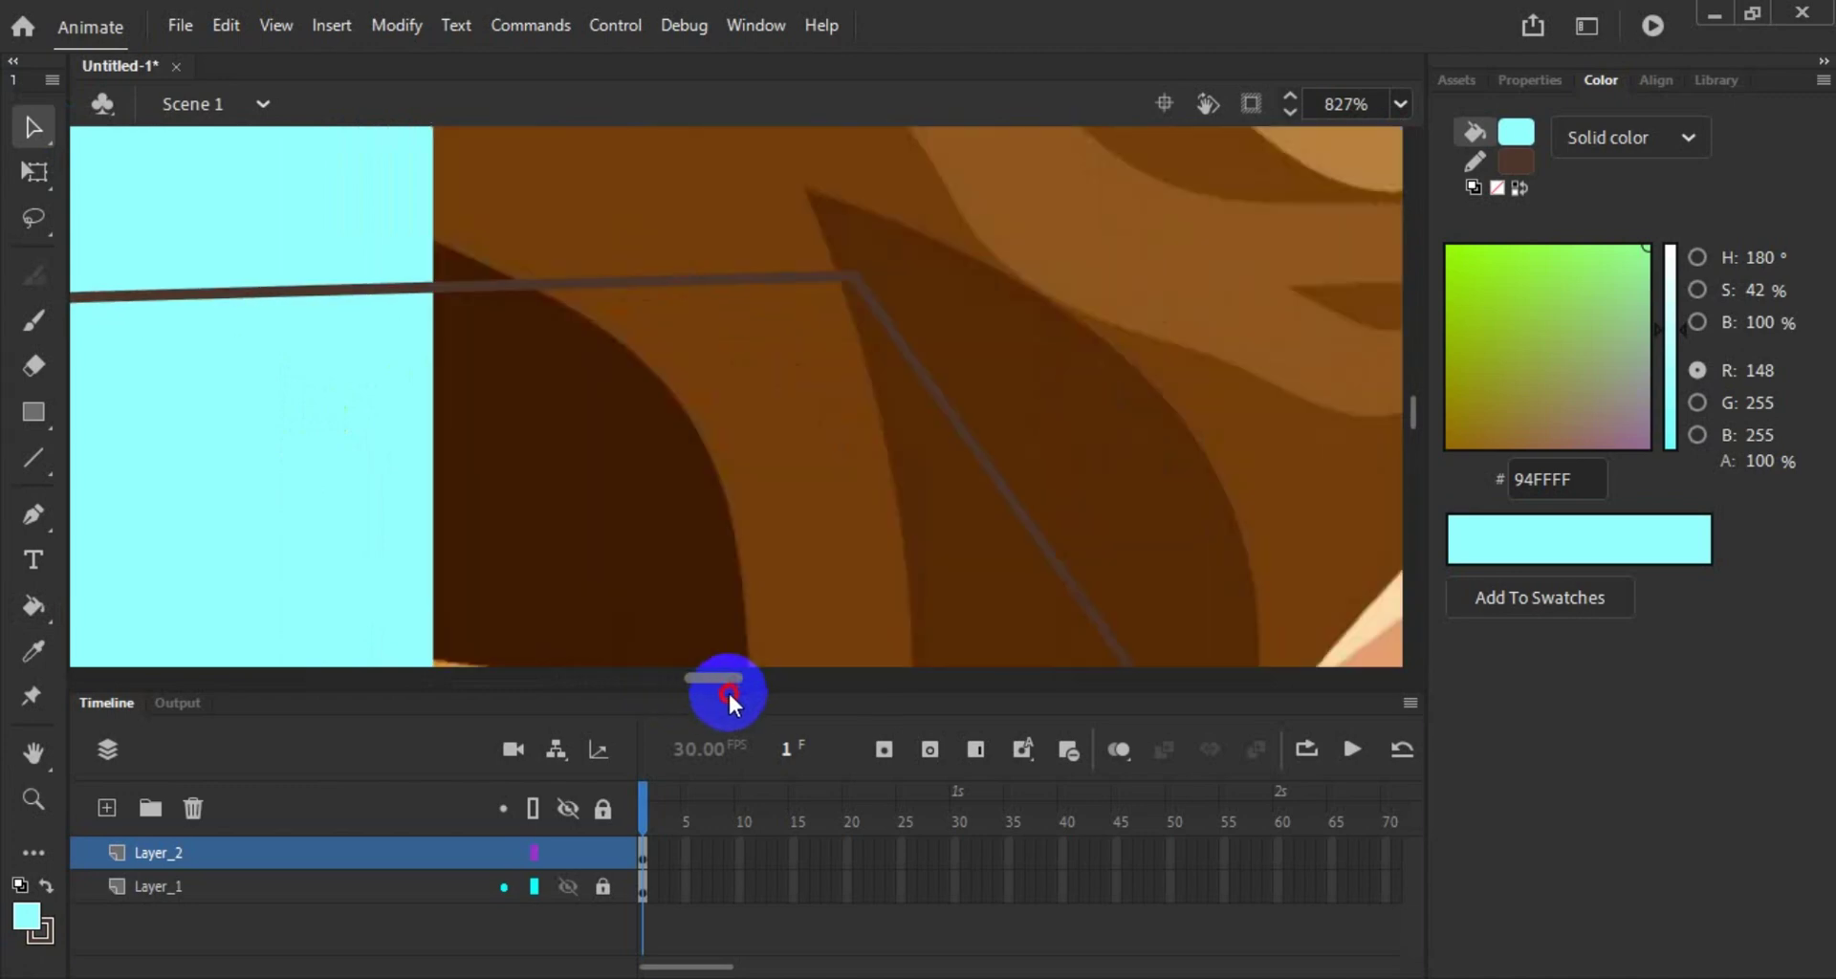
pyautogui.scroll(-5, 871, 363)
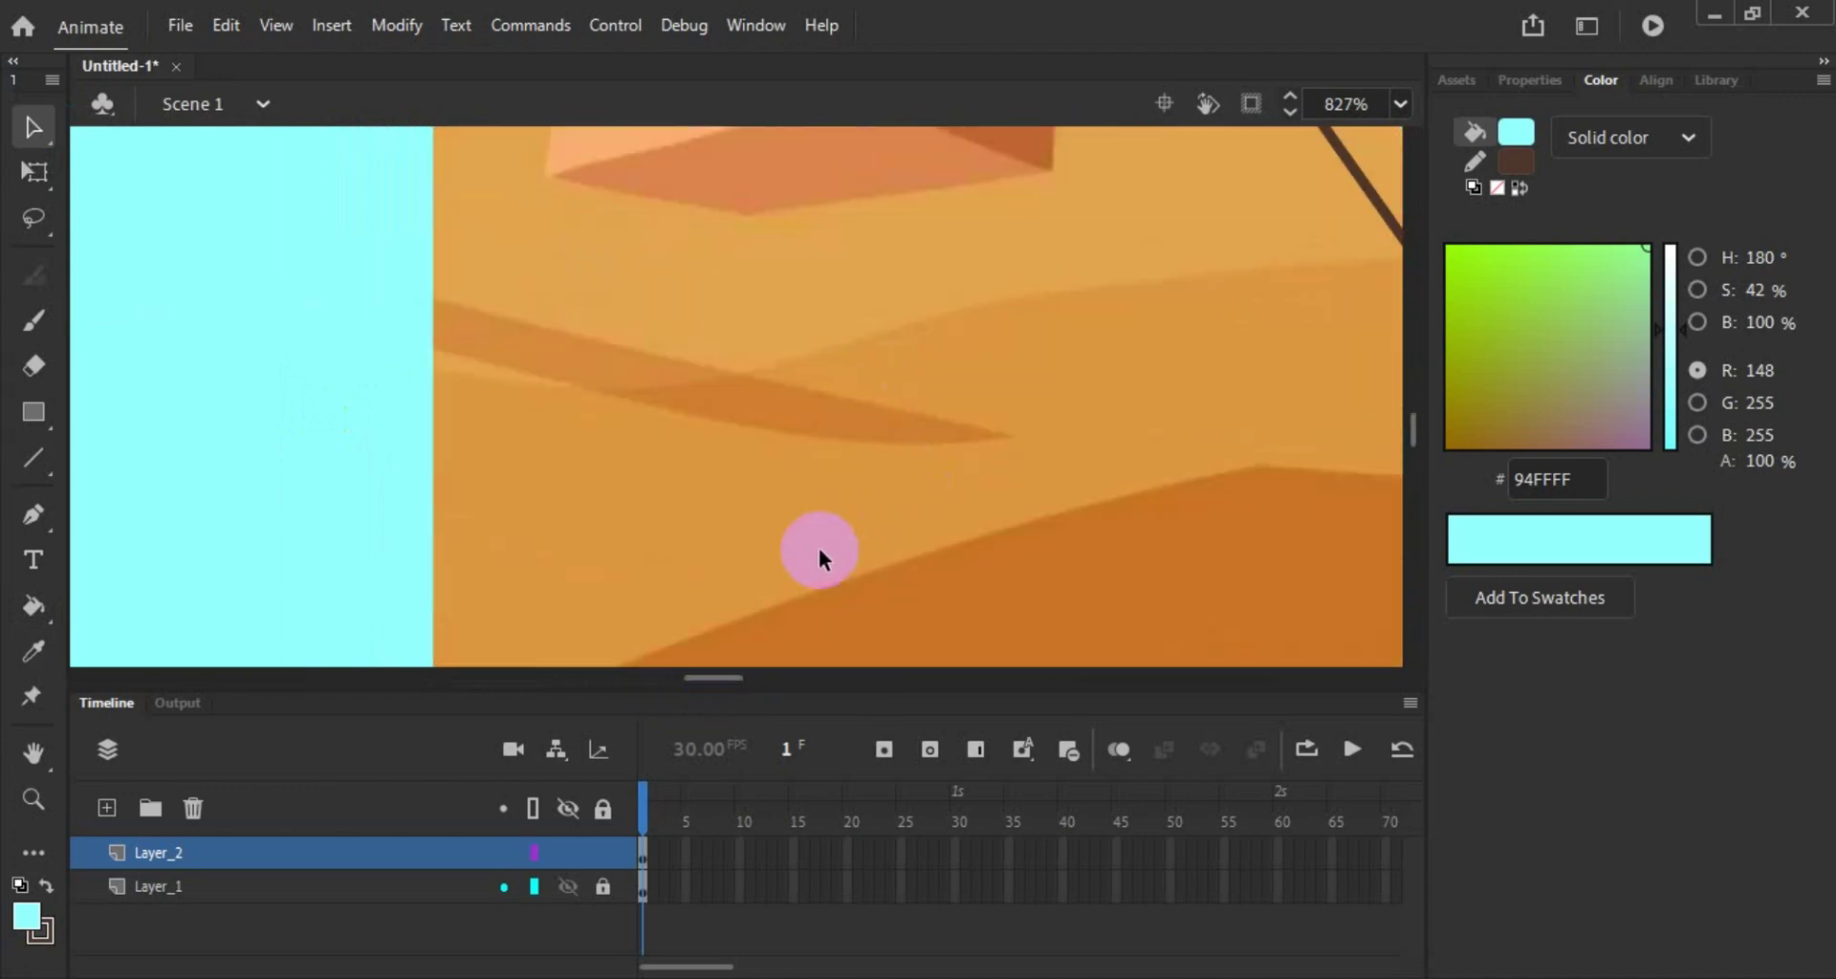
pyautogui.scroll(-6, 805, 405)
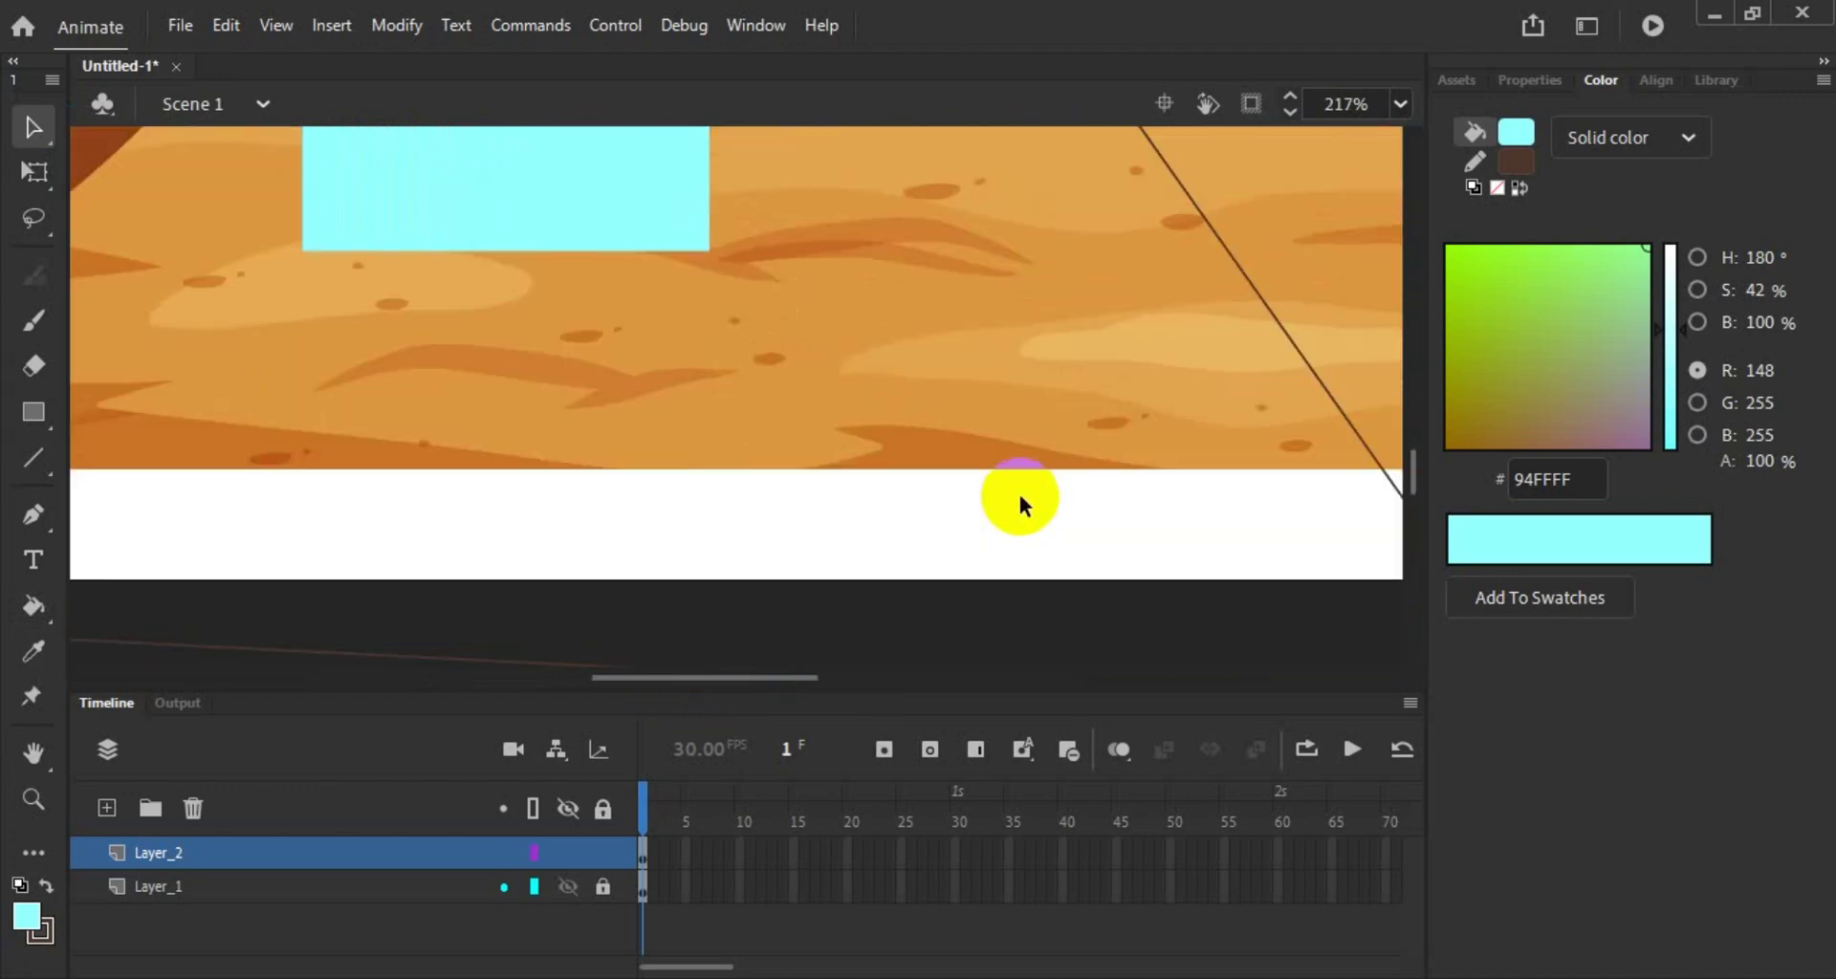
pyautogui.moveTo(787, 685); pyautogui.dragTo(893, 647)
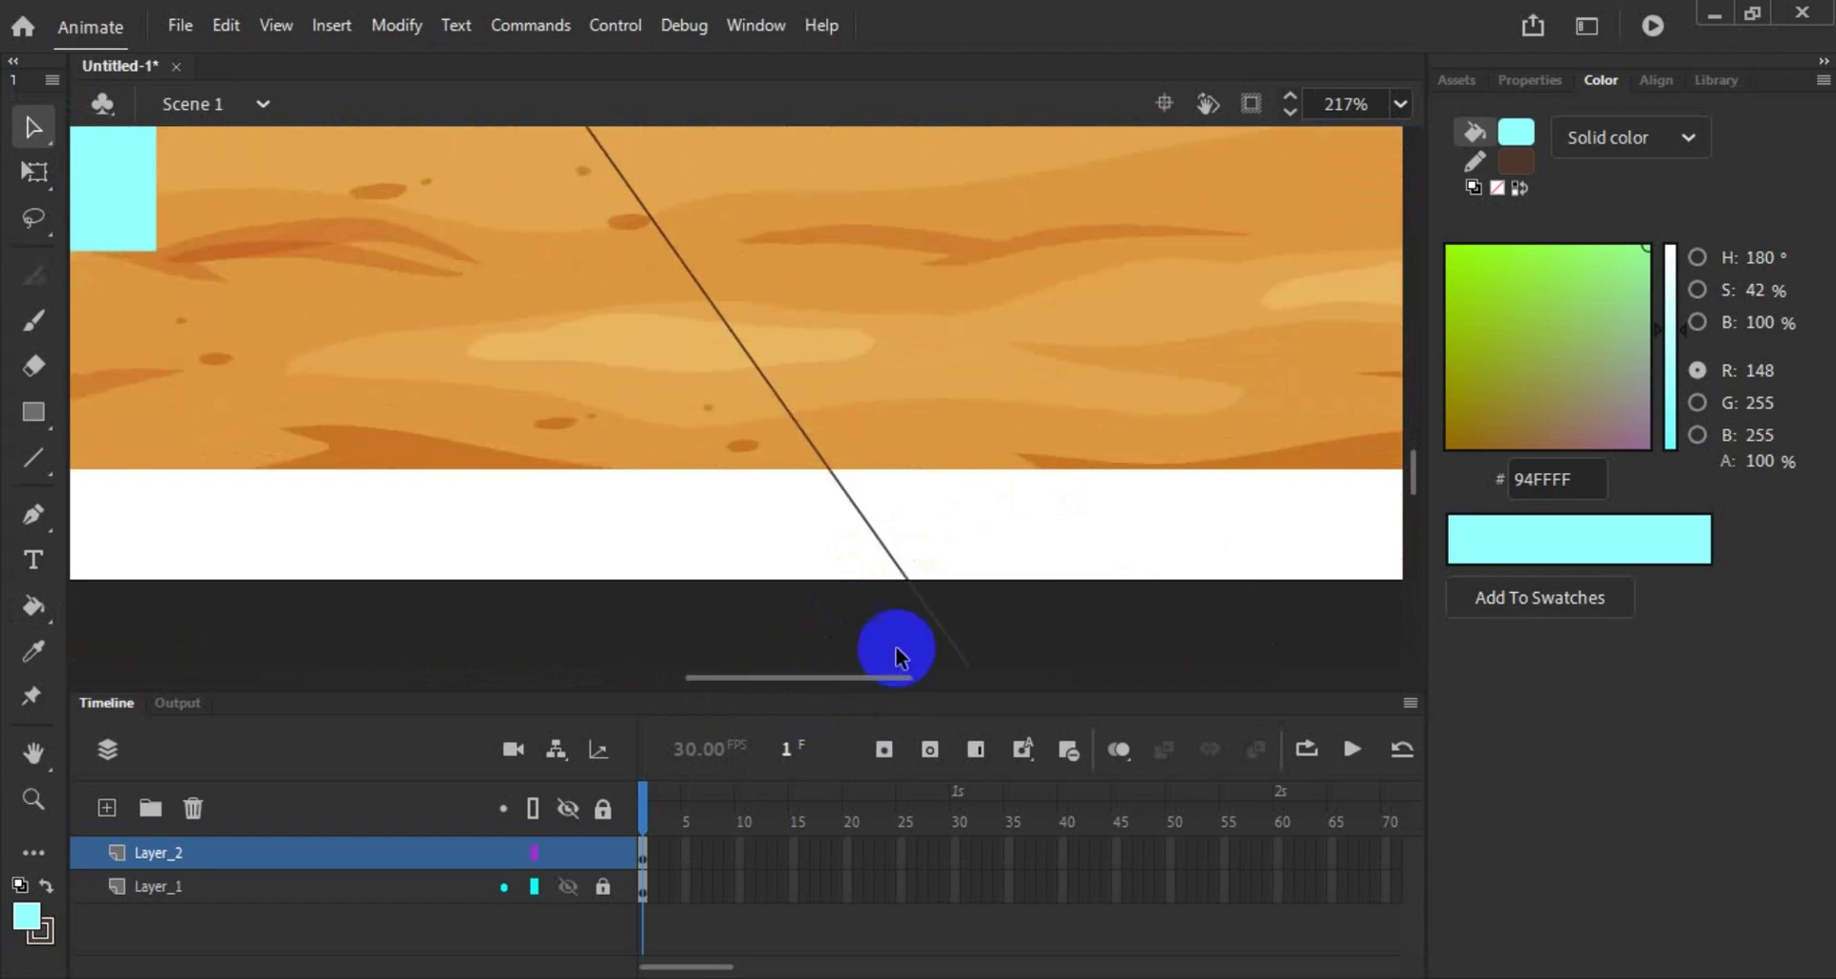
pyautogui.scroll(-4, 910, 479)
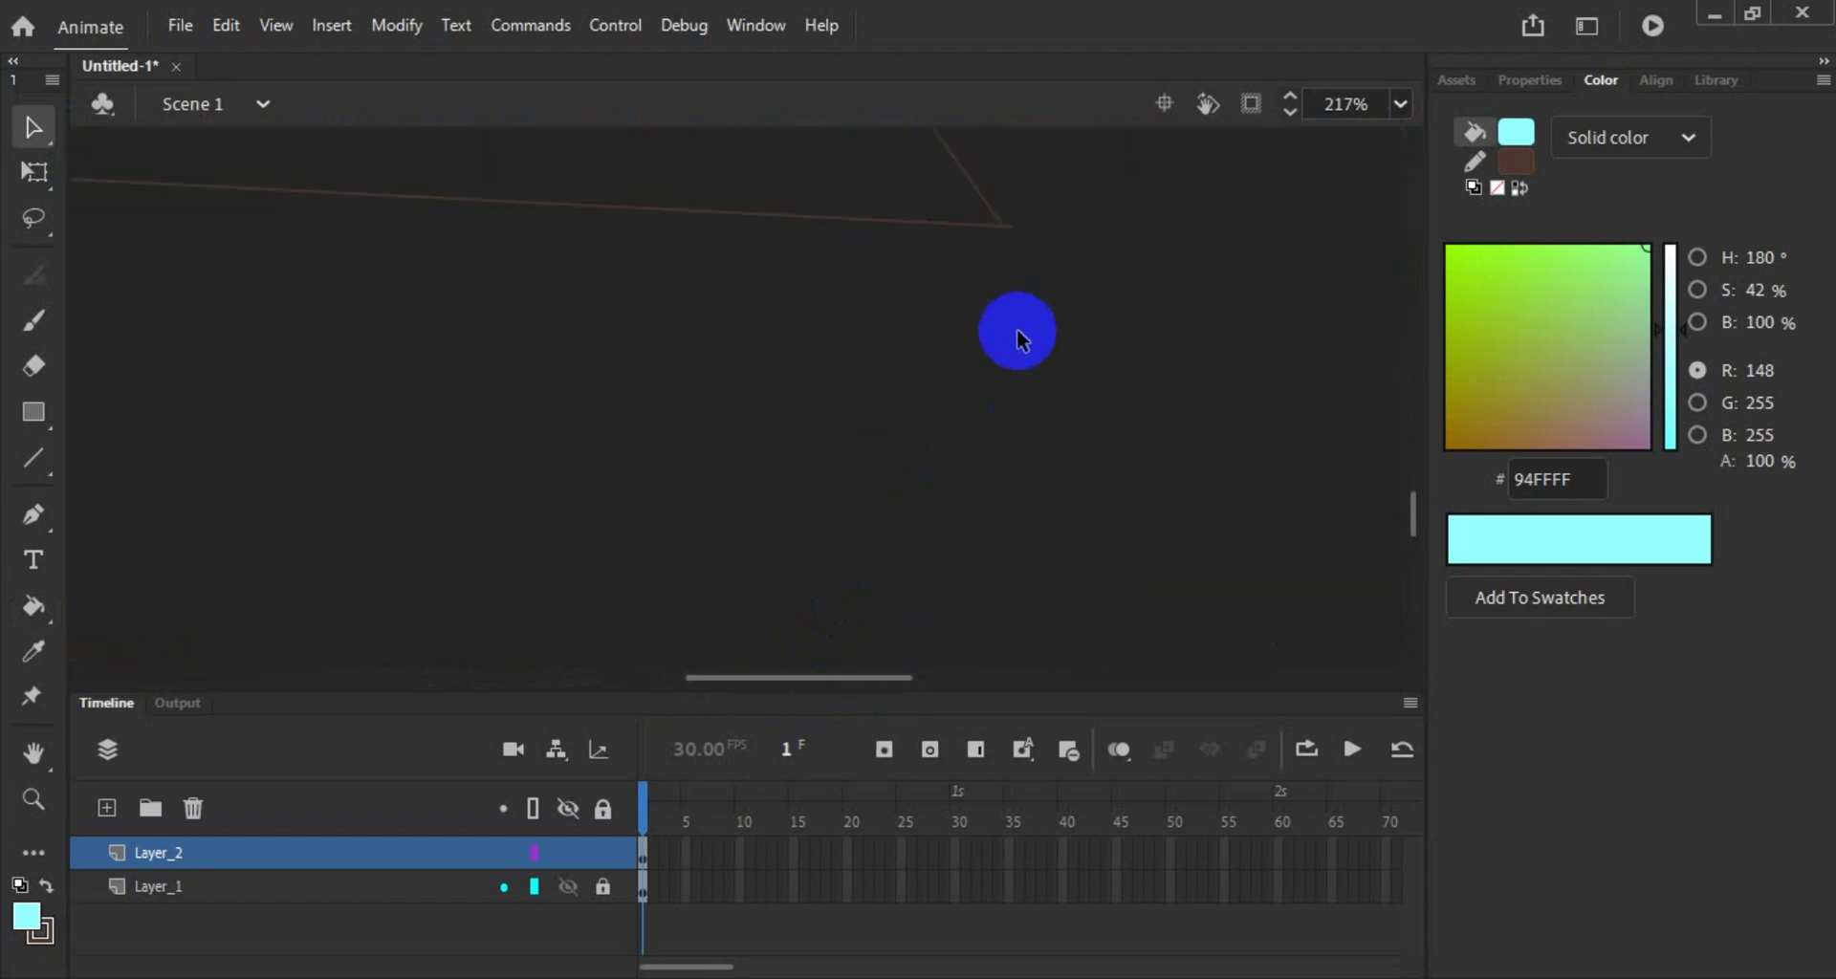
pyautogui.scroll(5, 1018, 331)
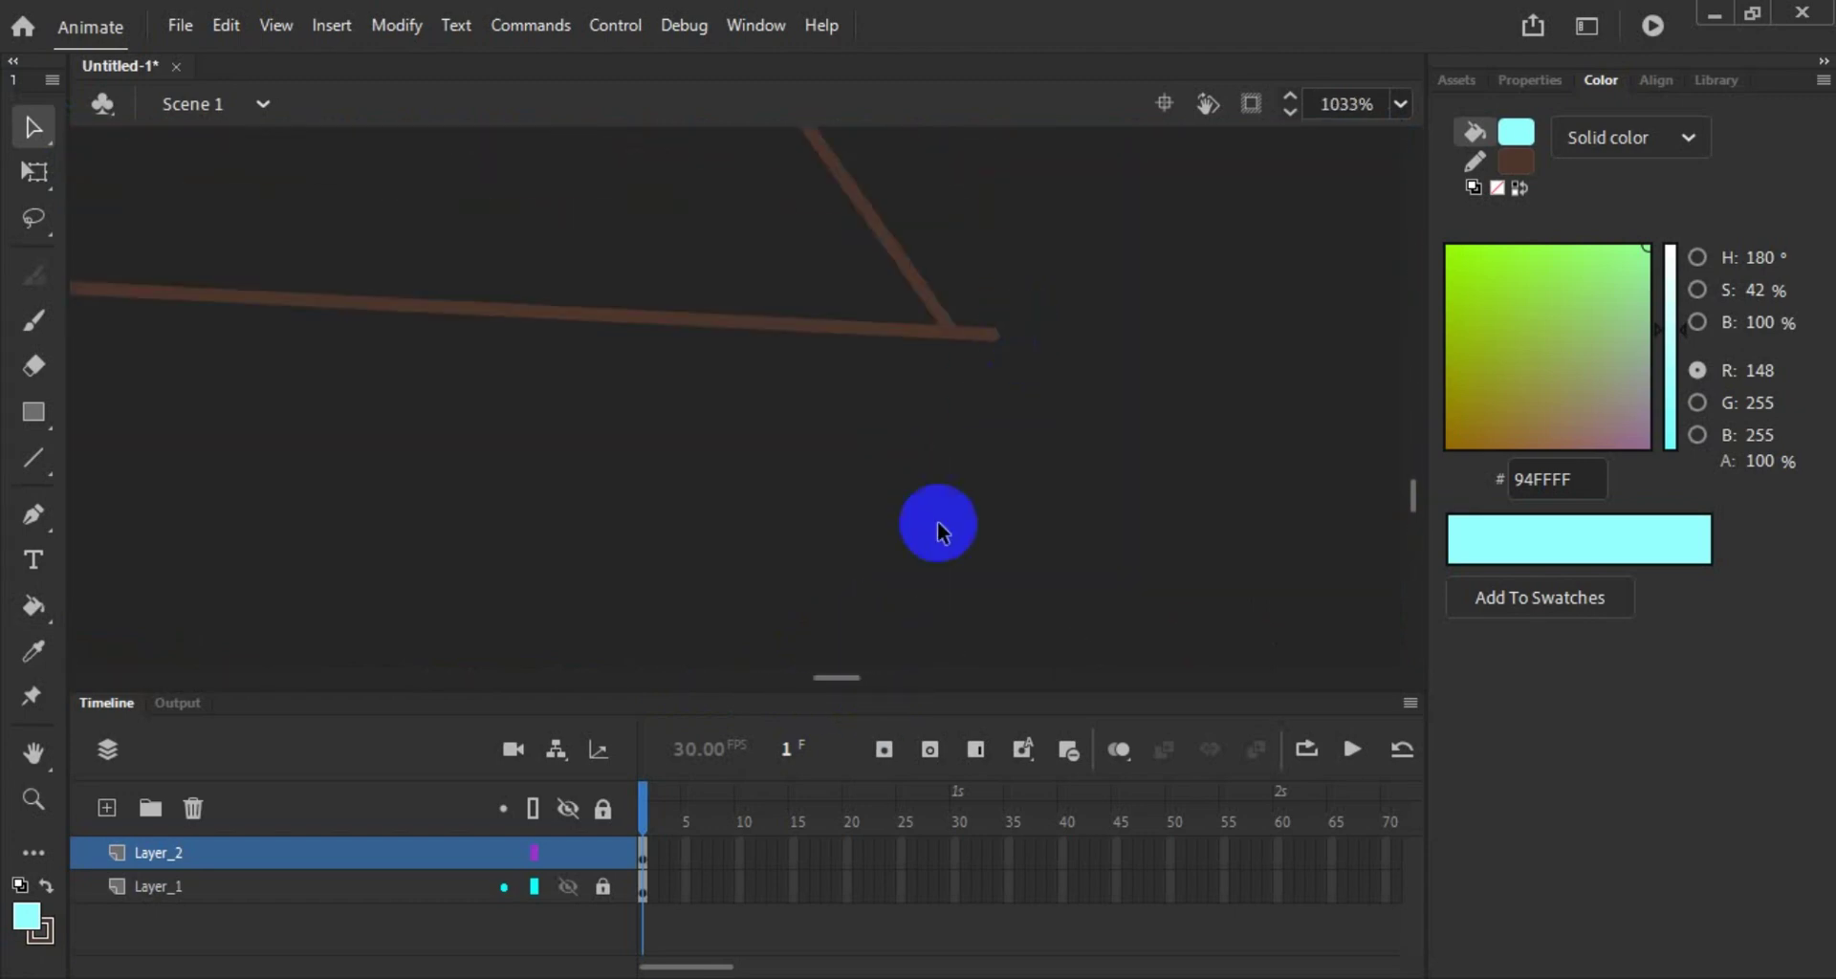
pyautogui.moveTo(841, 679); pyautogui.dragTo(486, 674)
pyautogui.scroll(2, 545, 490)
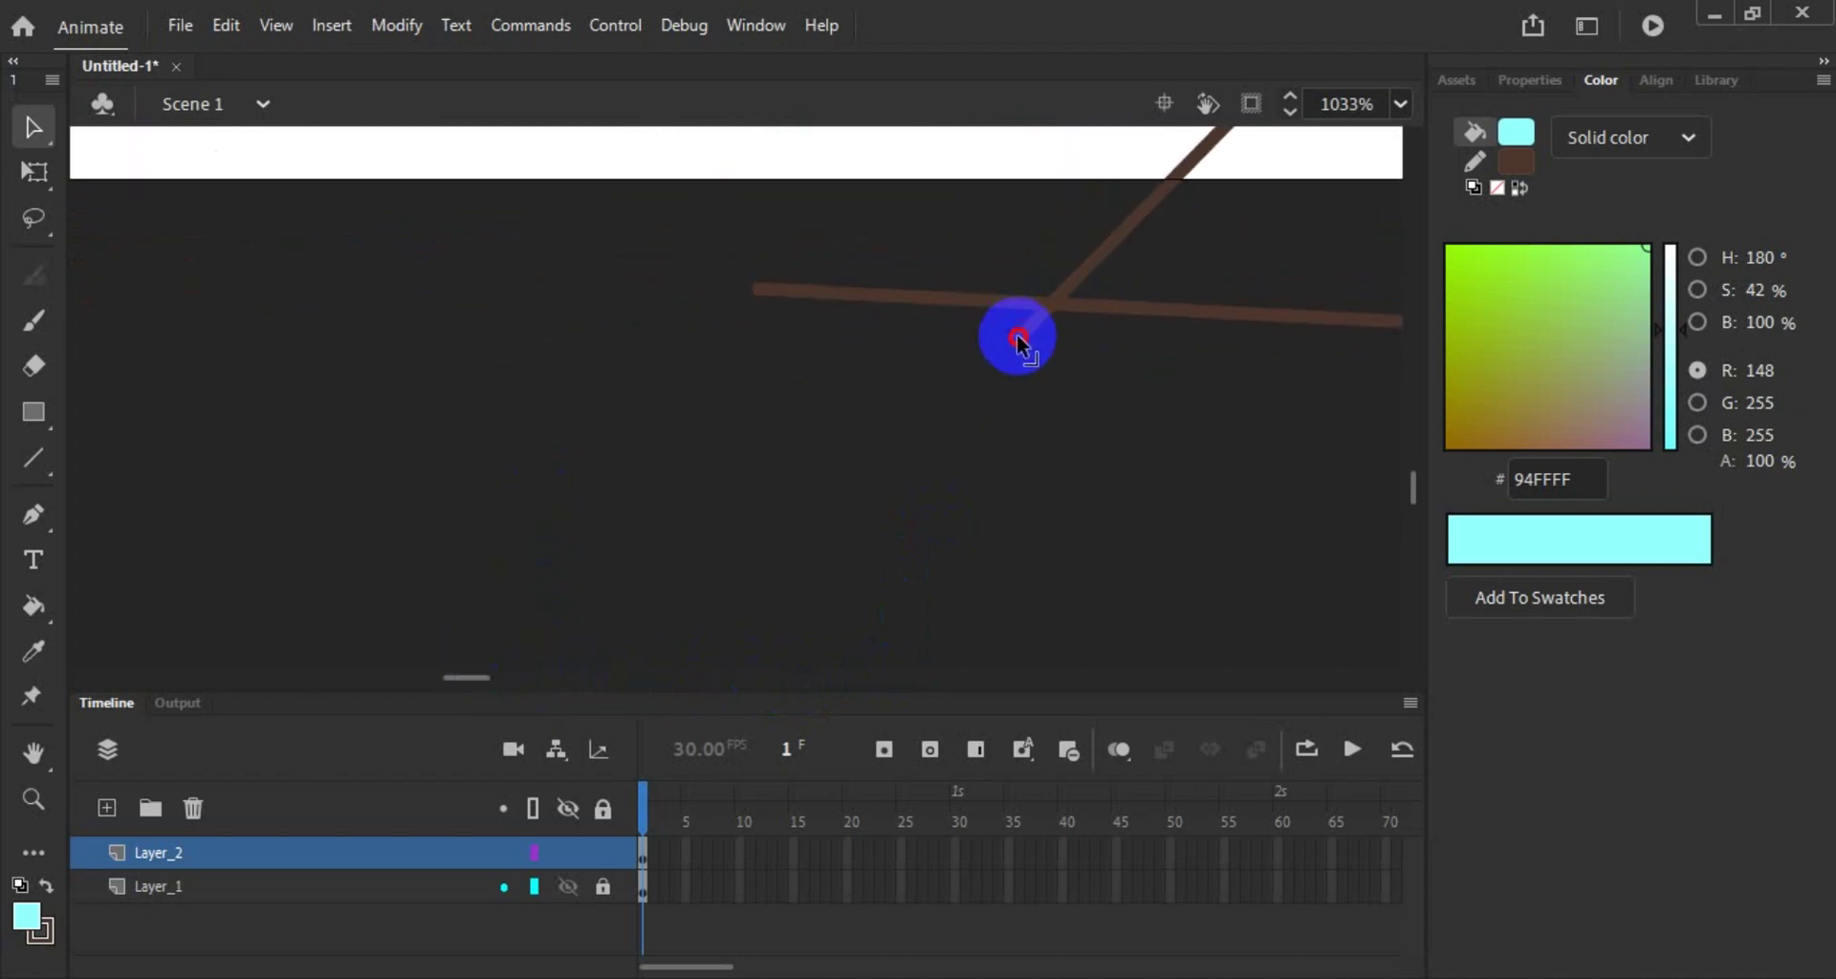
pyautogui.click(959, 300)
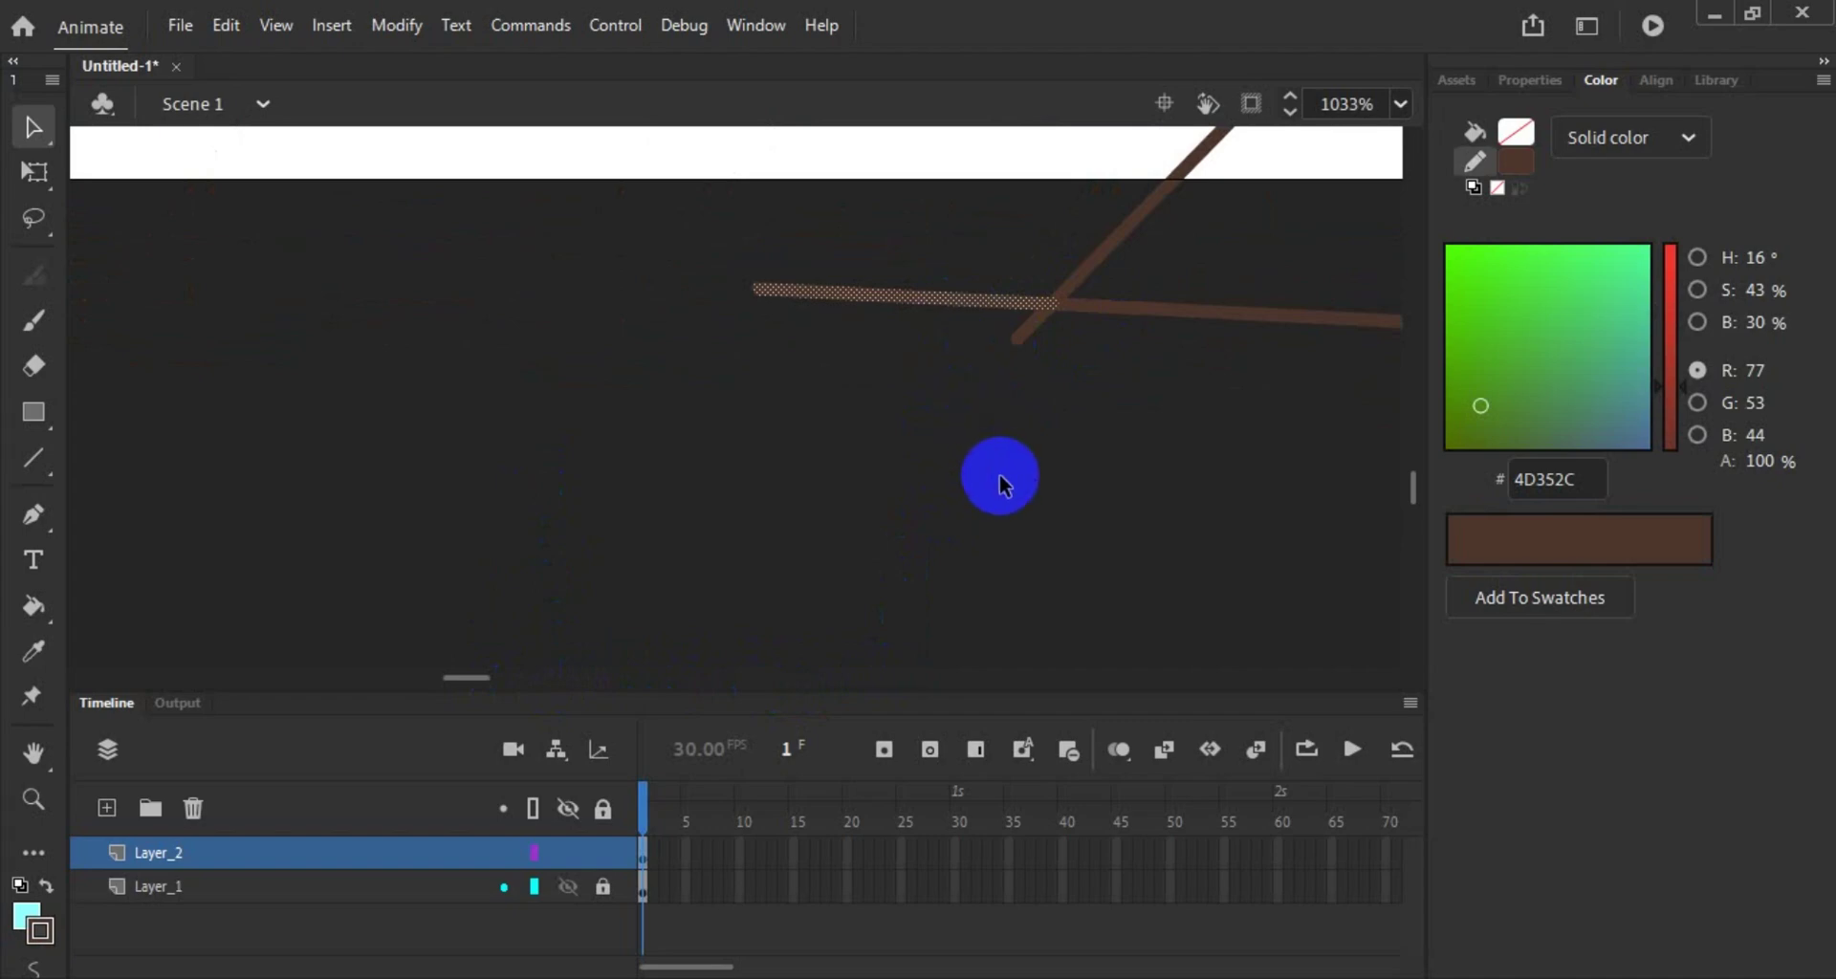
pyautogui.press('Delete')
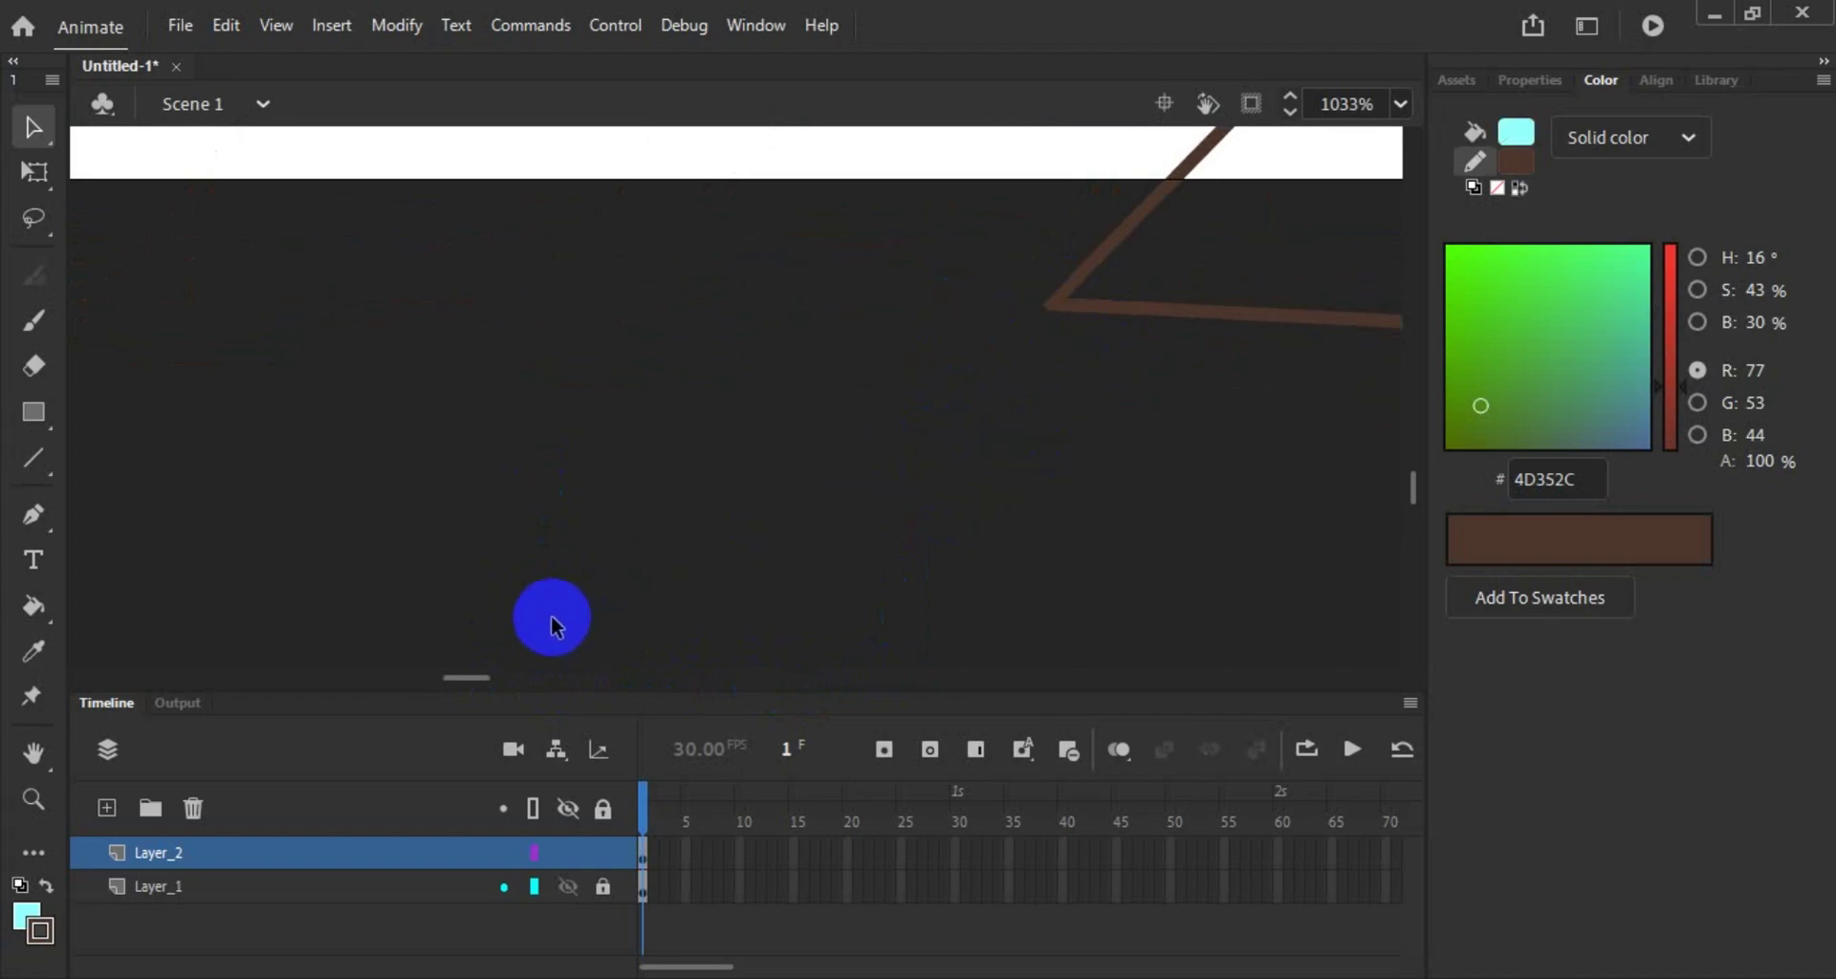
# Step: Remove the stray line ends that overshoot the outline's upper-left corner beside the cyan rectangle
pyautogui.scroll(-3, 672, 497)
pyautogui.scroll(-4, 672, 498)
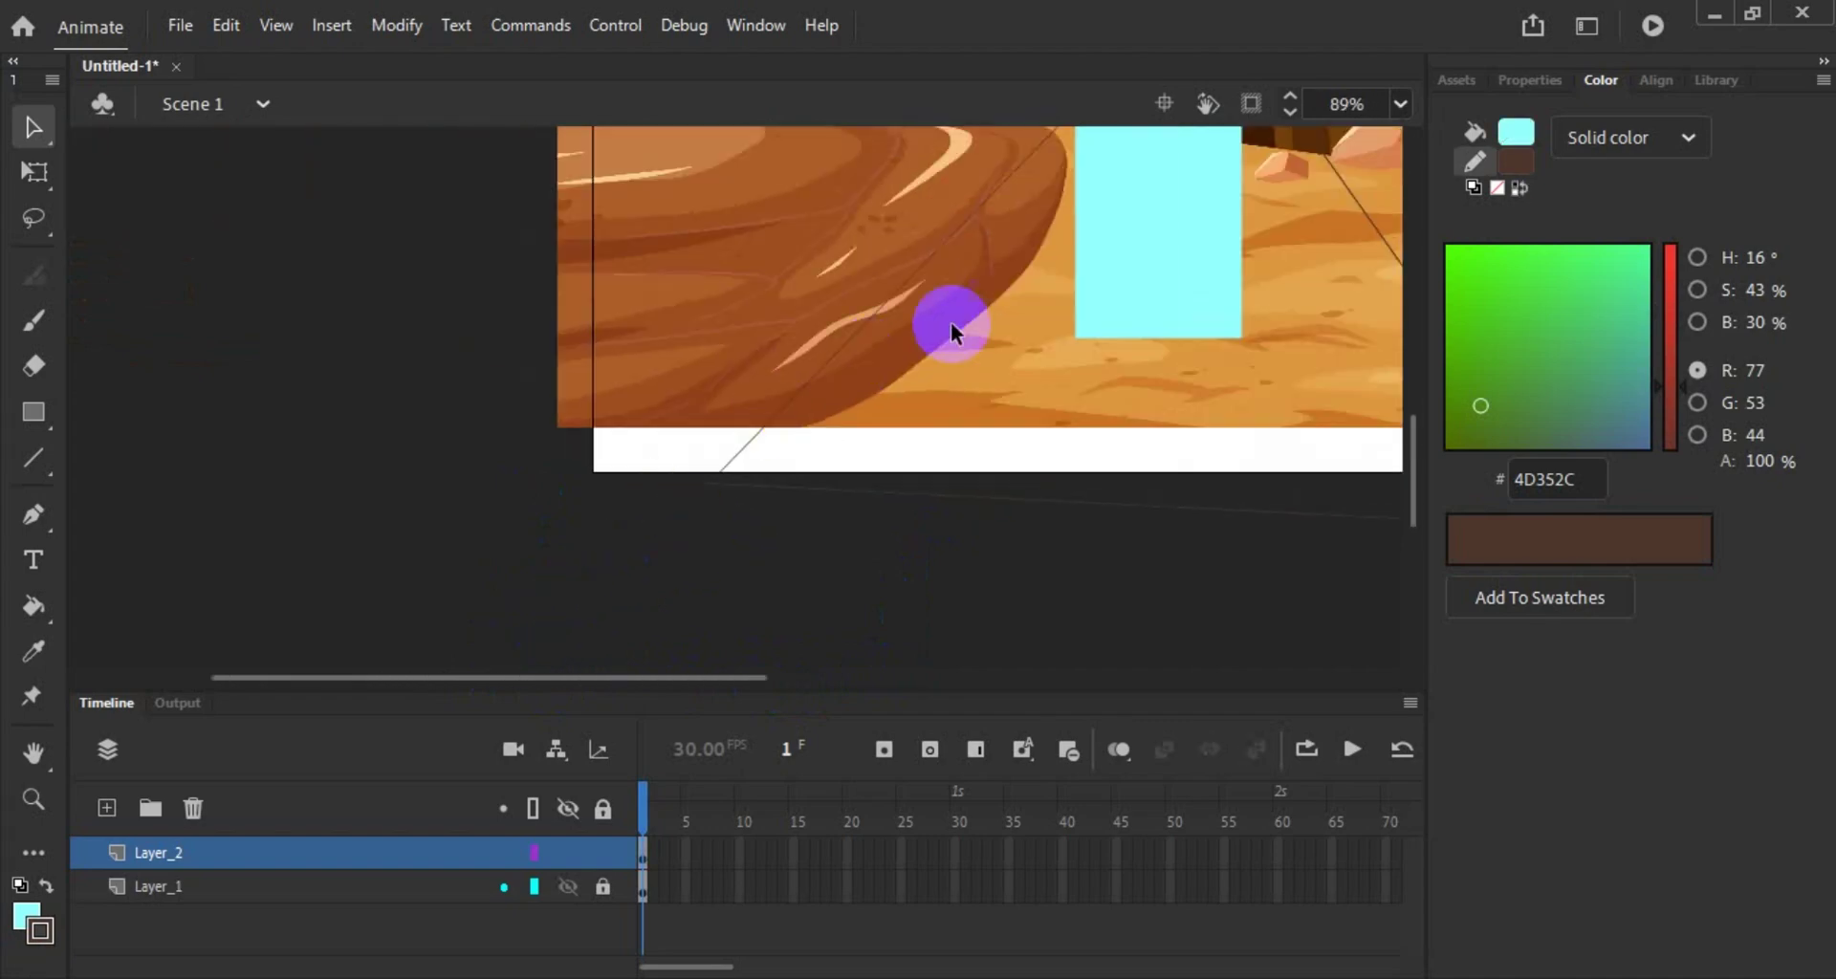
pyautogui.scroll(3, 1201, 425)
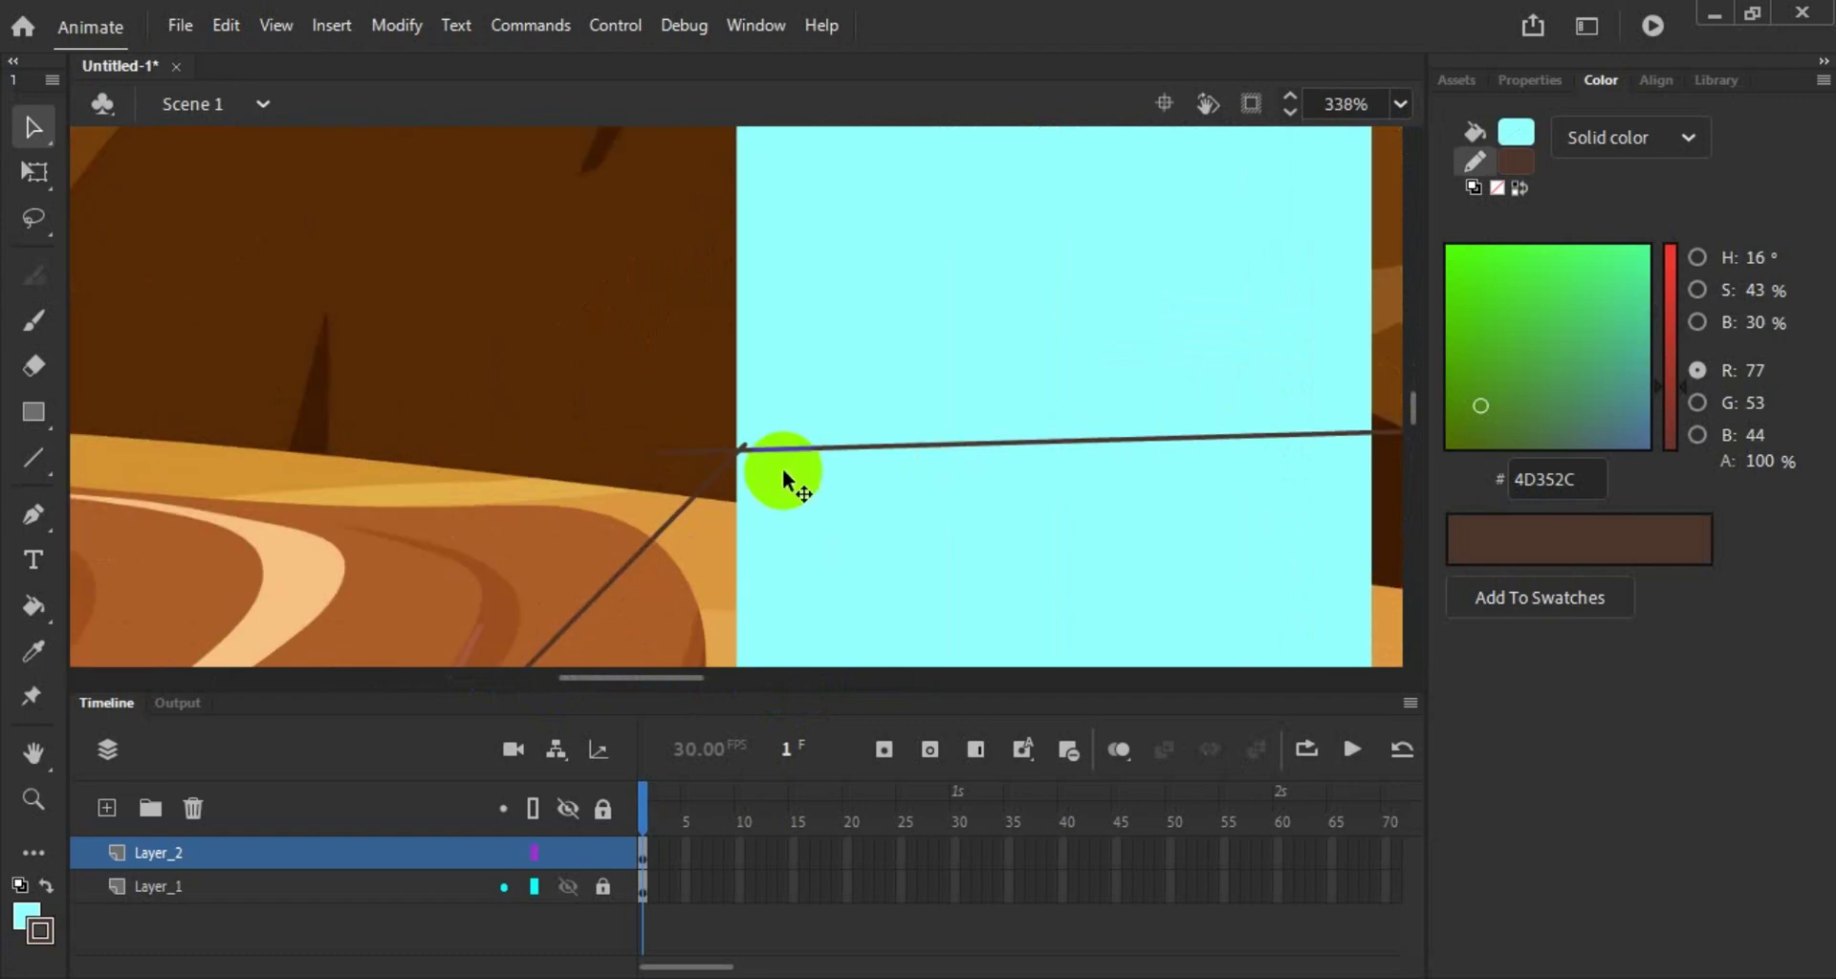
pyautogui.click(715, 451)
pyautogui.moveTo(715, 452); pyautogui.dragTo(768, 438)
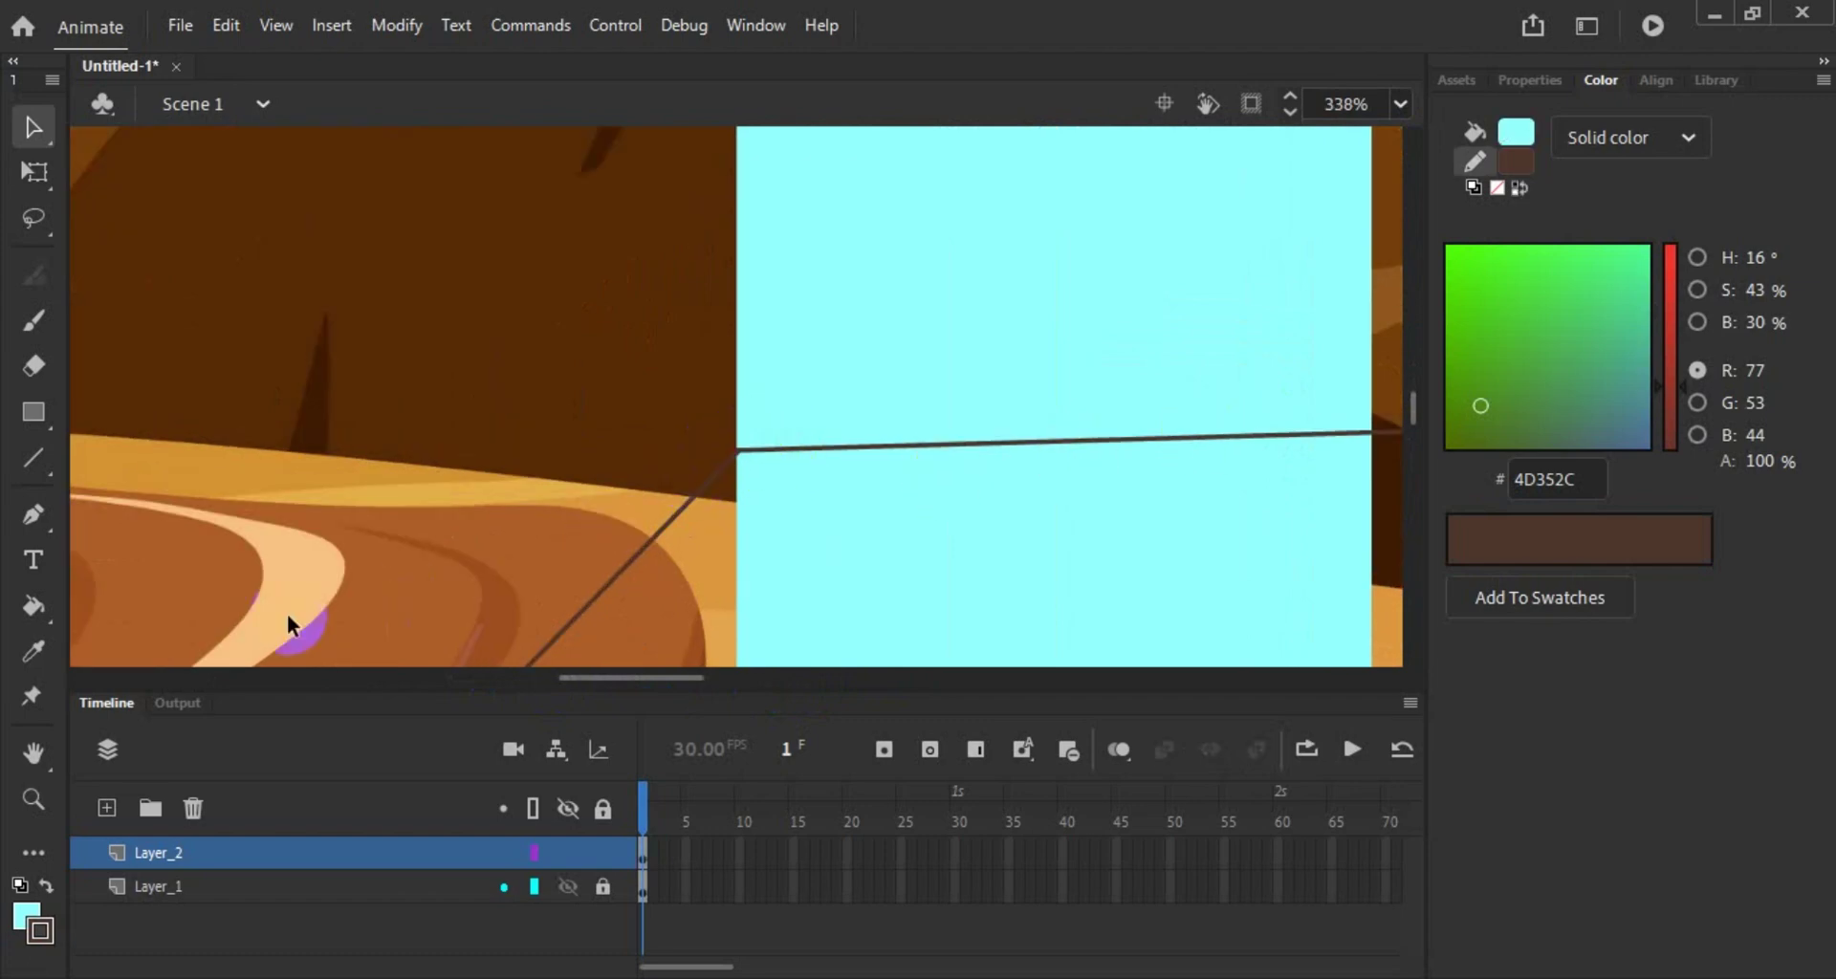
# Step: Sample the rectangle's cyan #94FFFF and fill the flared outline with it using the Paint Bucket
pyautogui.click(35, 652)
pyautogui.click(980, 400)
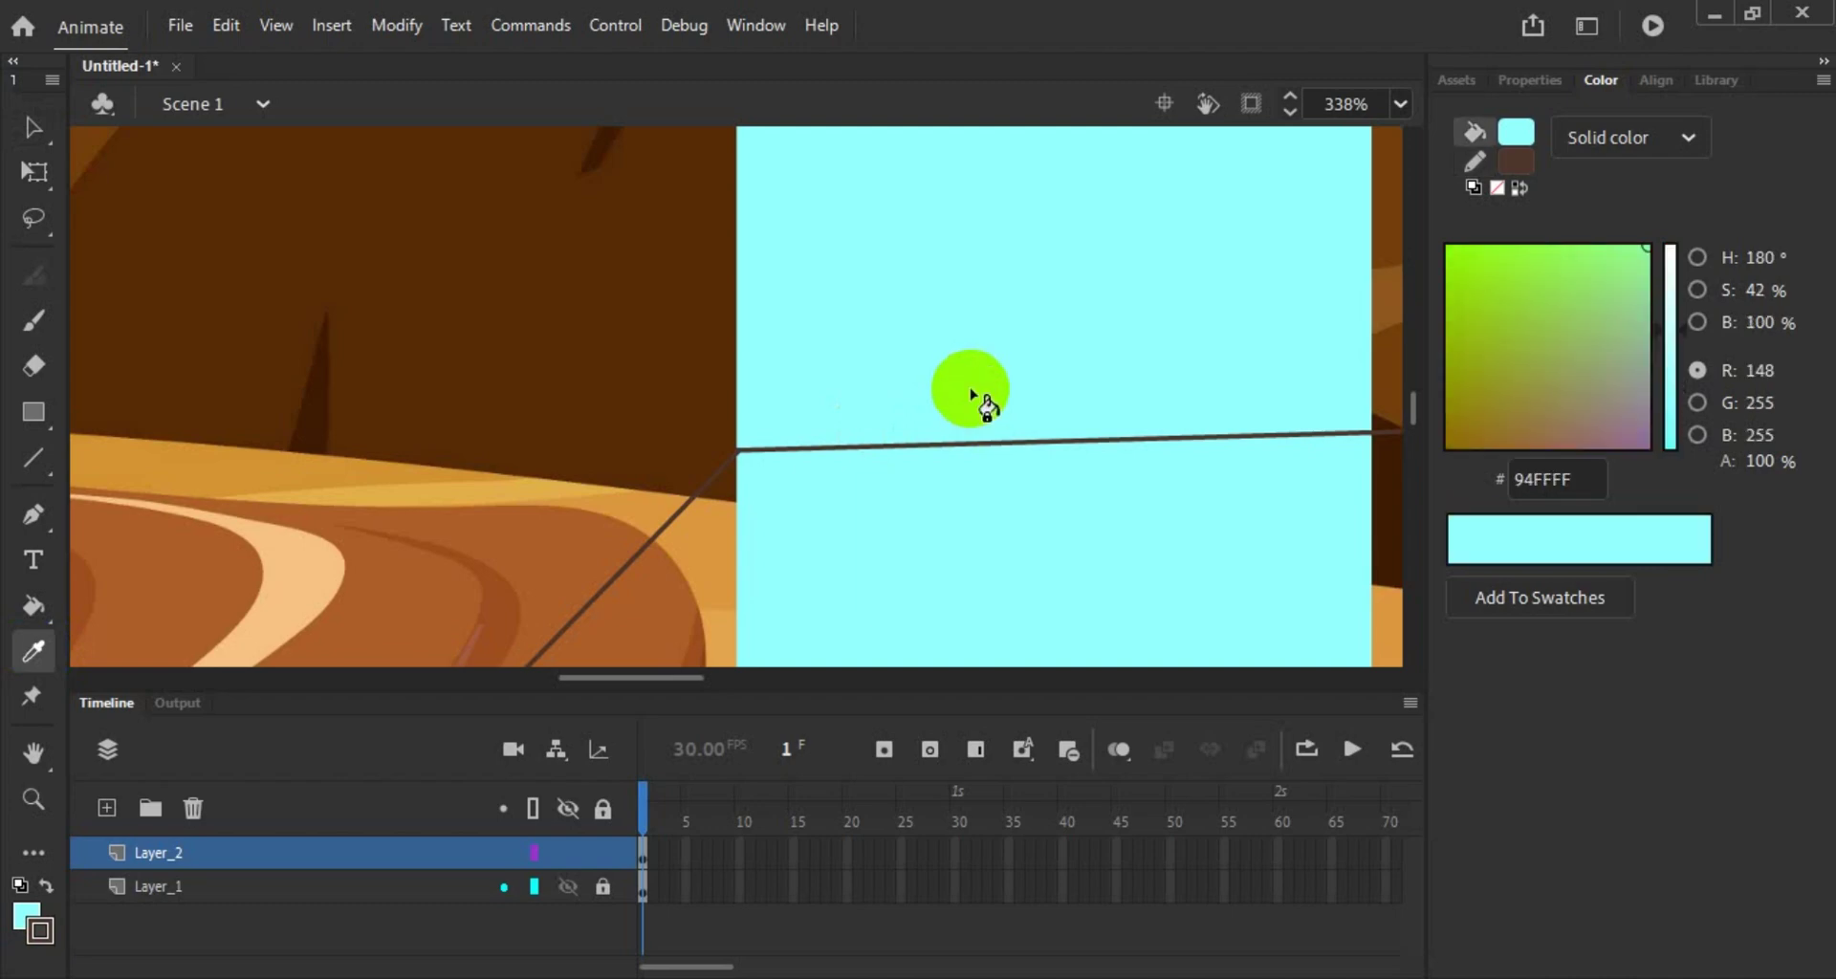
pyautogui.moveTo(697, 677); pyautogui.dragTo(733, 683)
pyautogui.scroll(5, 163, 472)
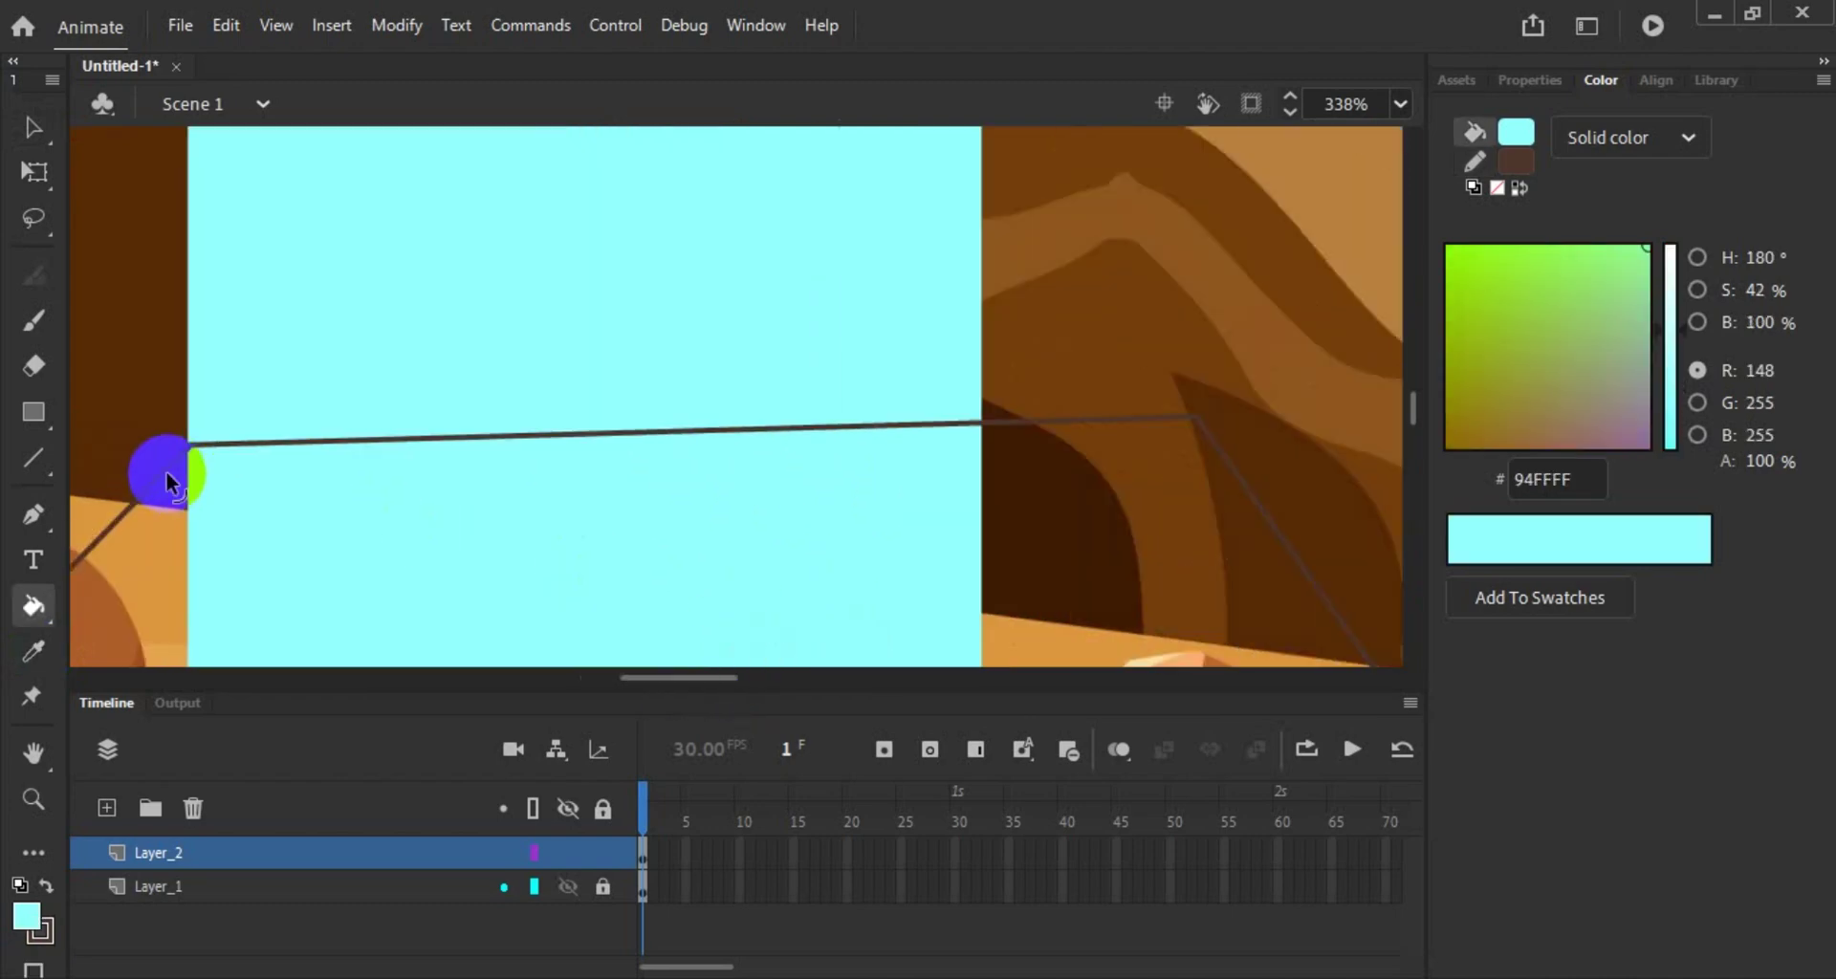
pyautogui.moveTo(662, 681); pyautogui.dragTo(715, 703)
pyautogui.click(961, 354)
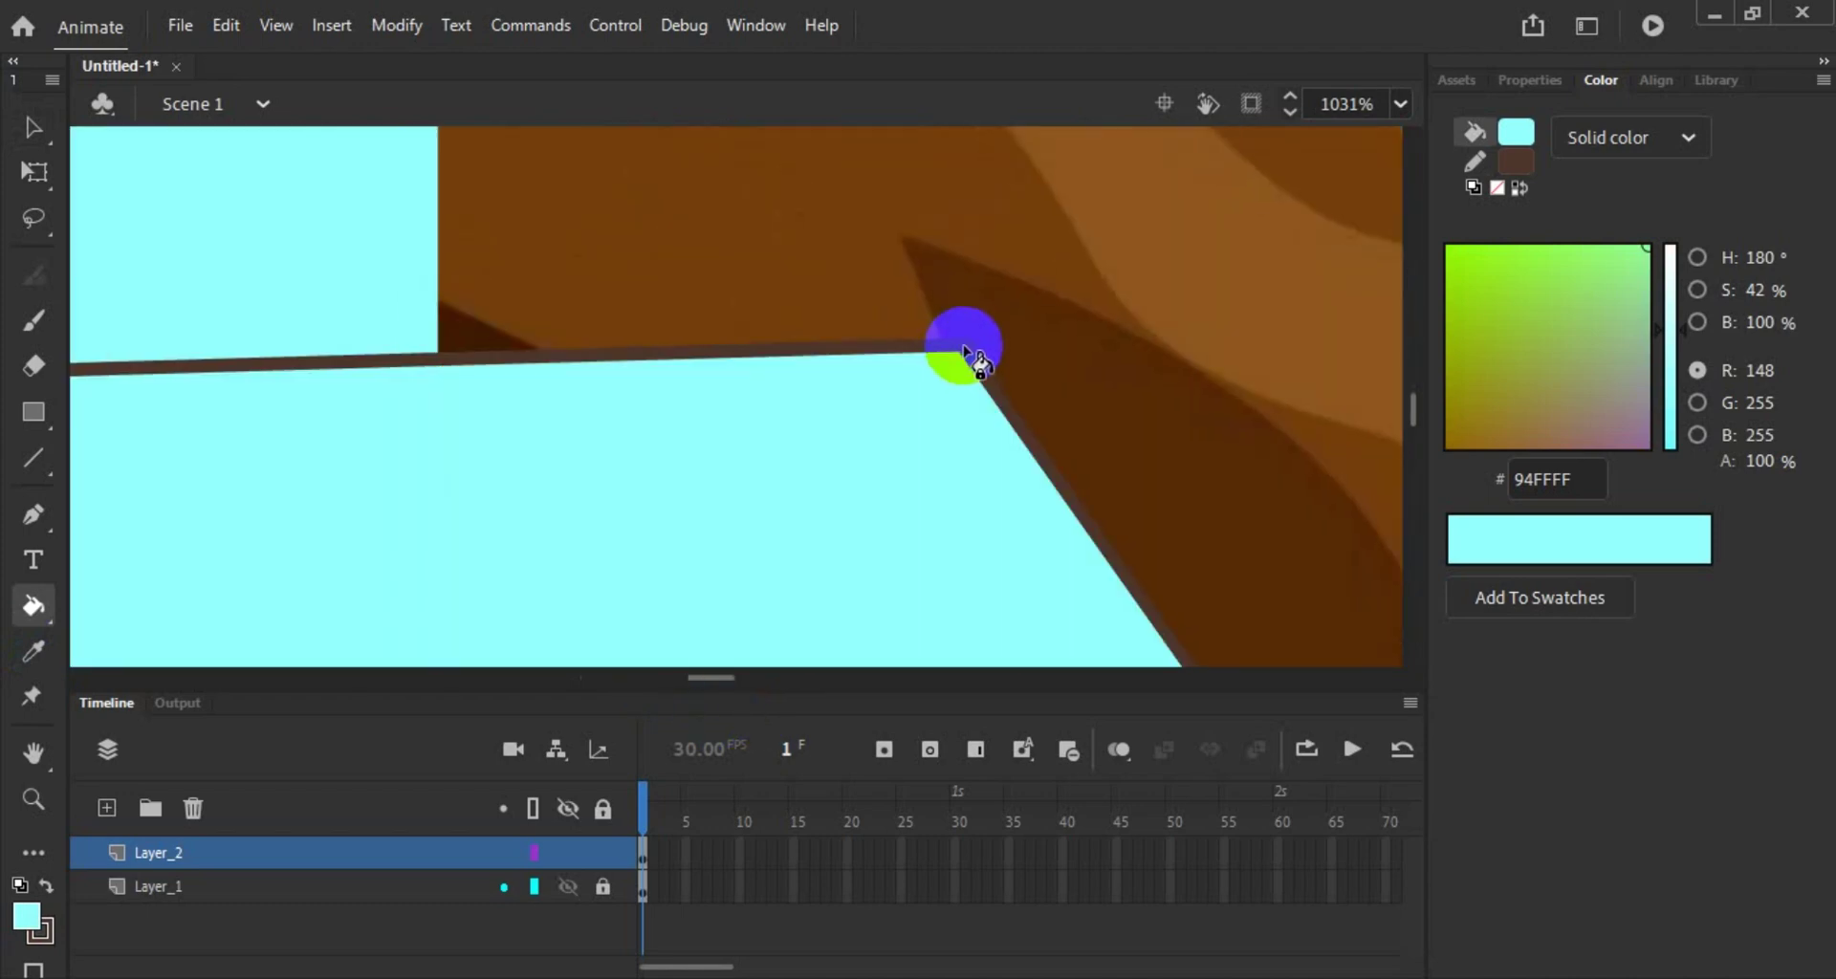
# Step: Move the flared shape's upper-right corner inward to meet the rectangle's right edge
pyautogui.scroll(-5, 863, 394)
pyautogui.scroll(-6, 859, 387)
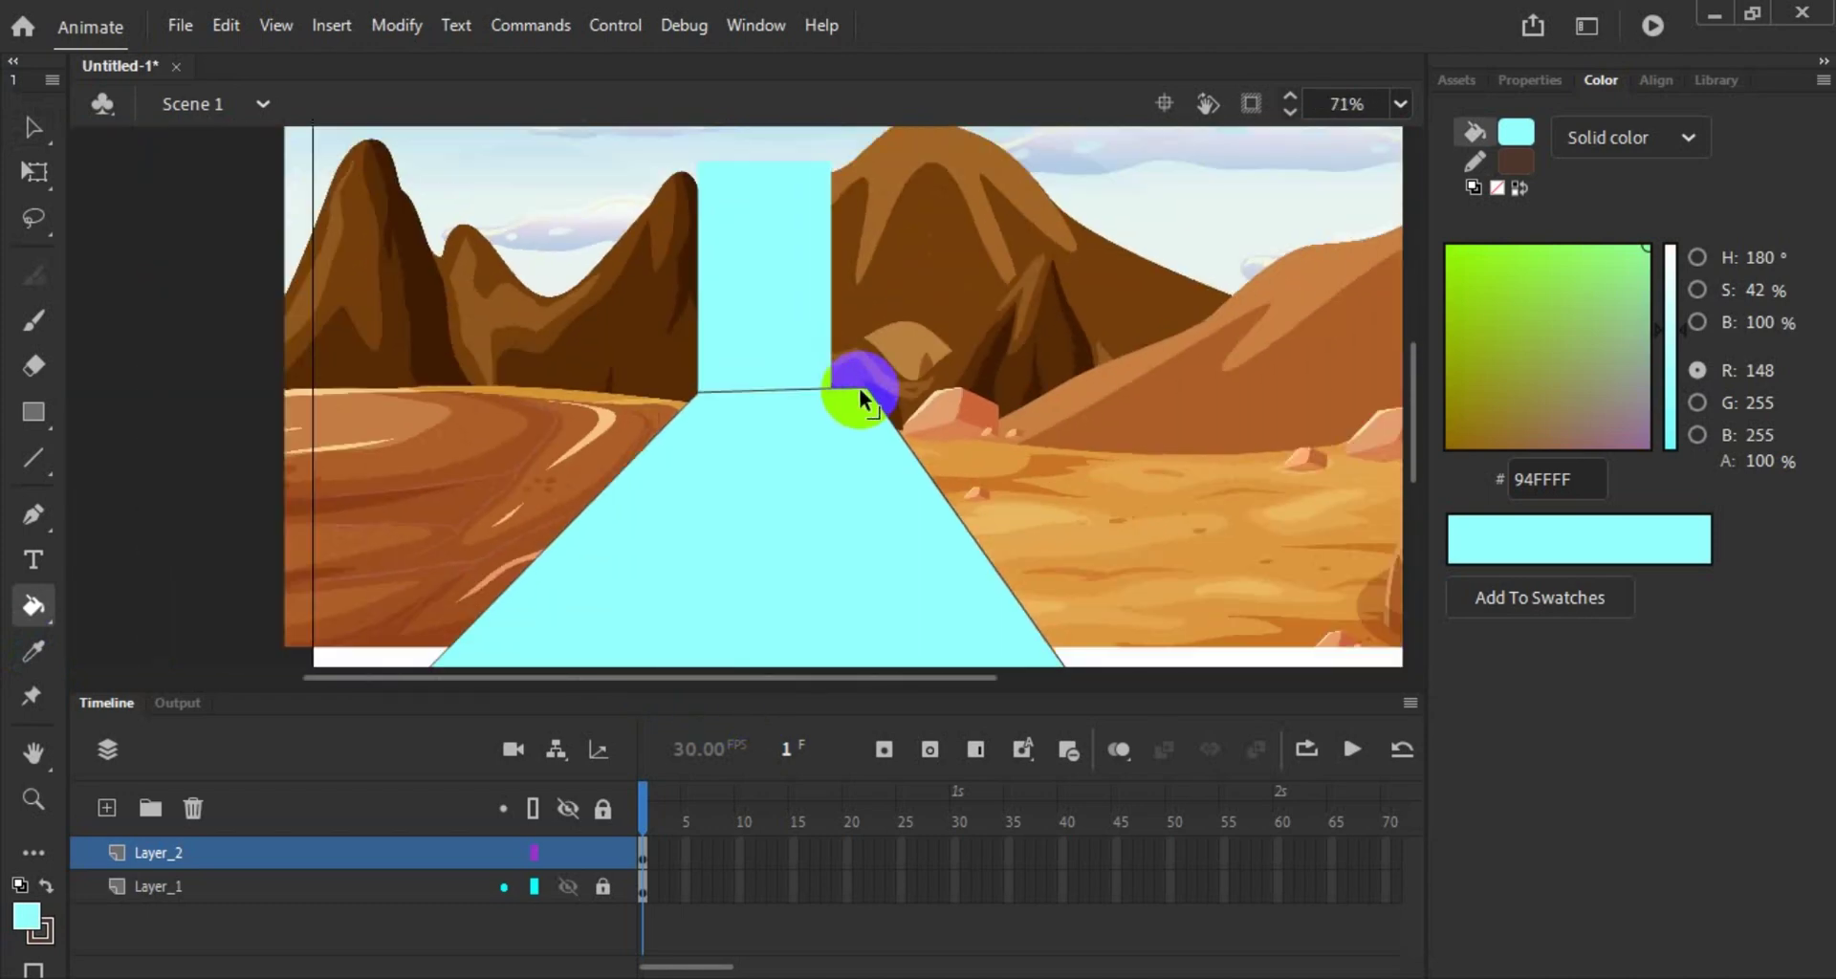
pyautogui.scroll(4, 837, 501)
pyautogui.scroll(4, 838, 502)
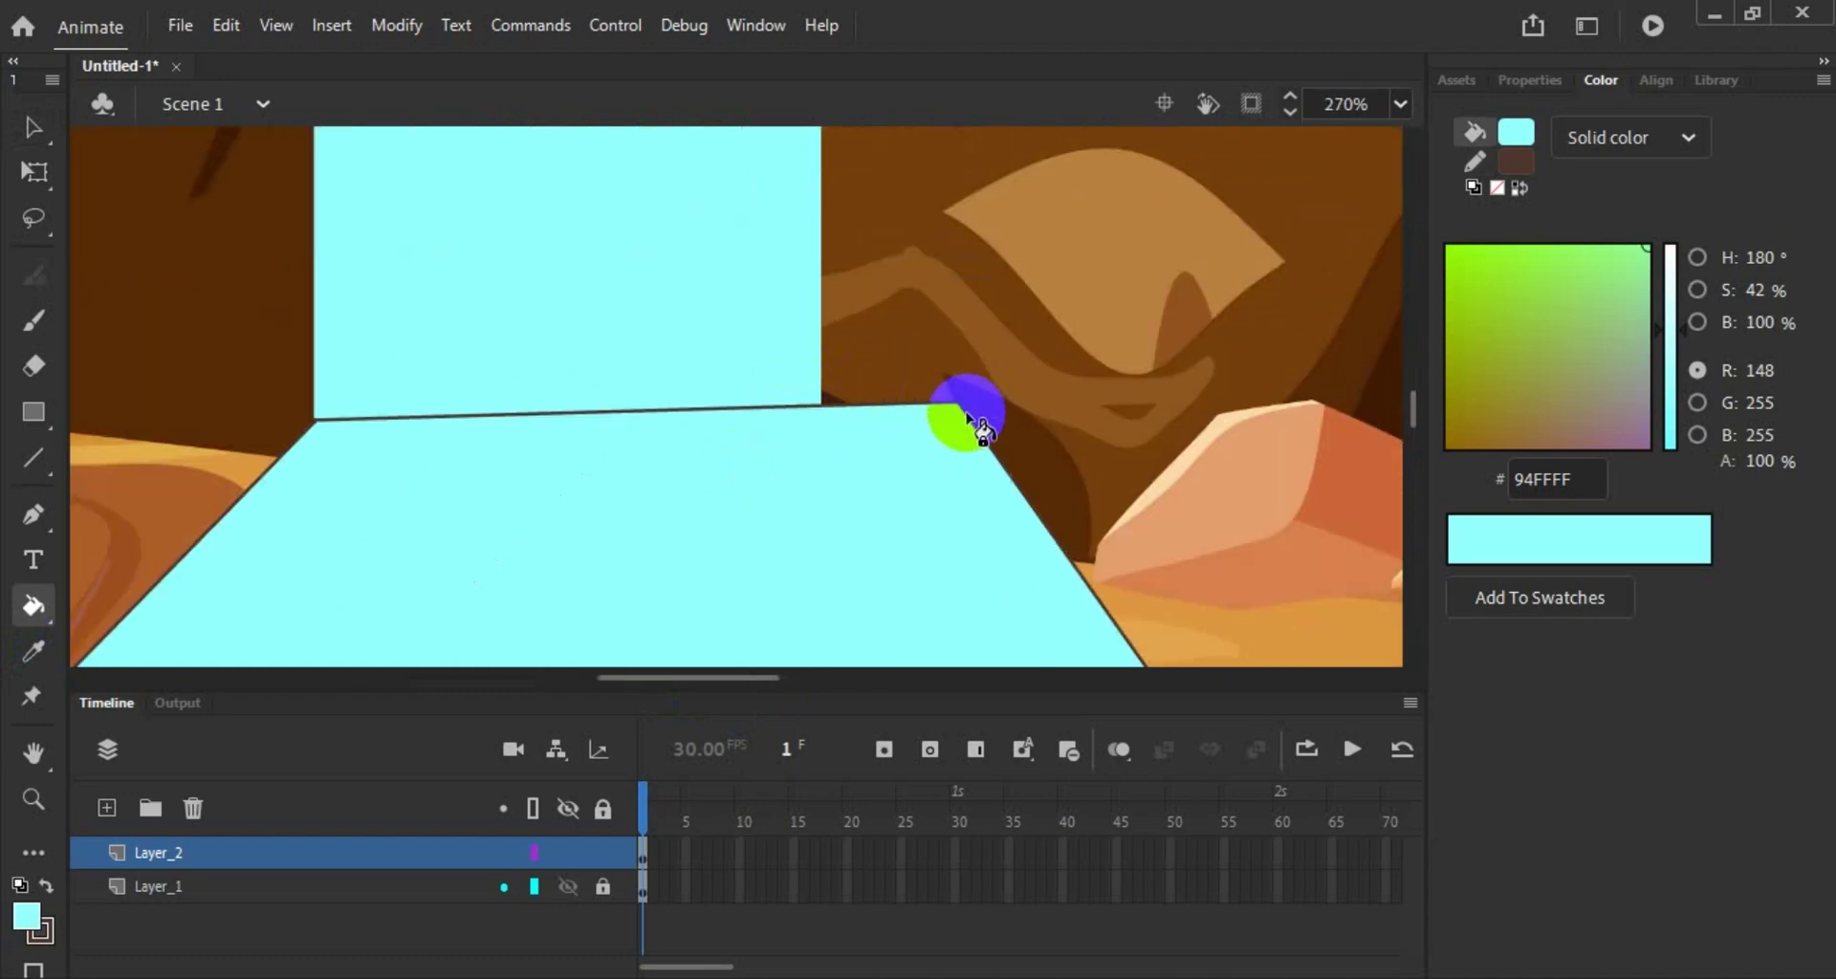
pyautogui.click(33, 126)
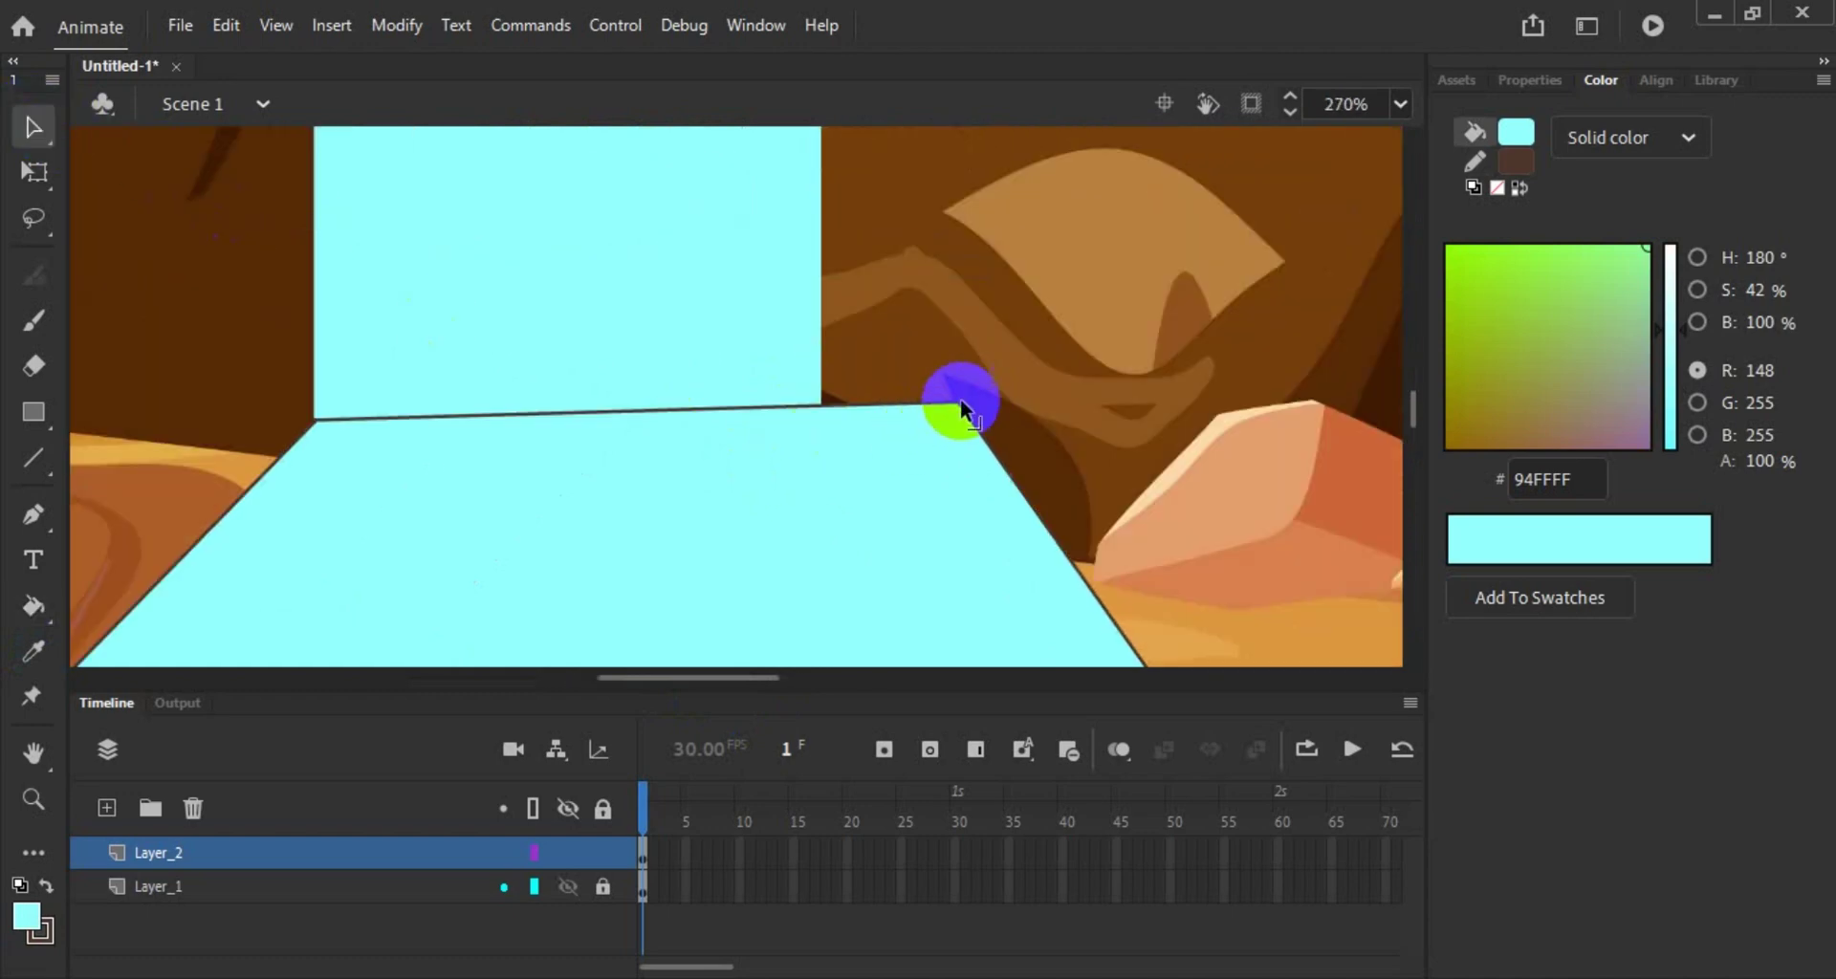
pyautogui.moveTo(957, 399); pyautogui.dragTo(822, 409)
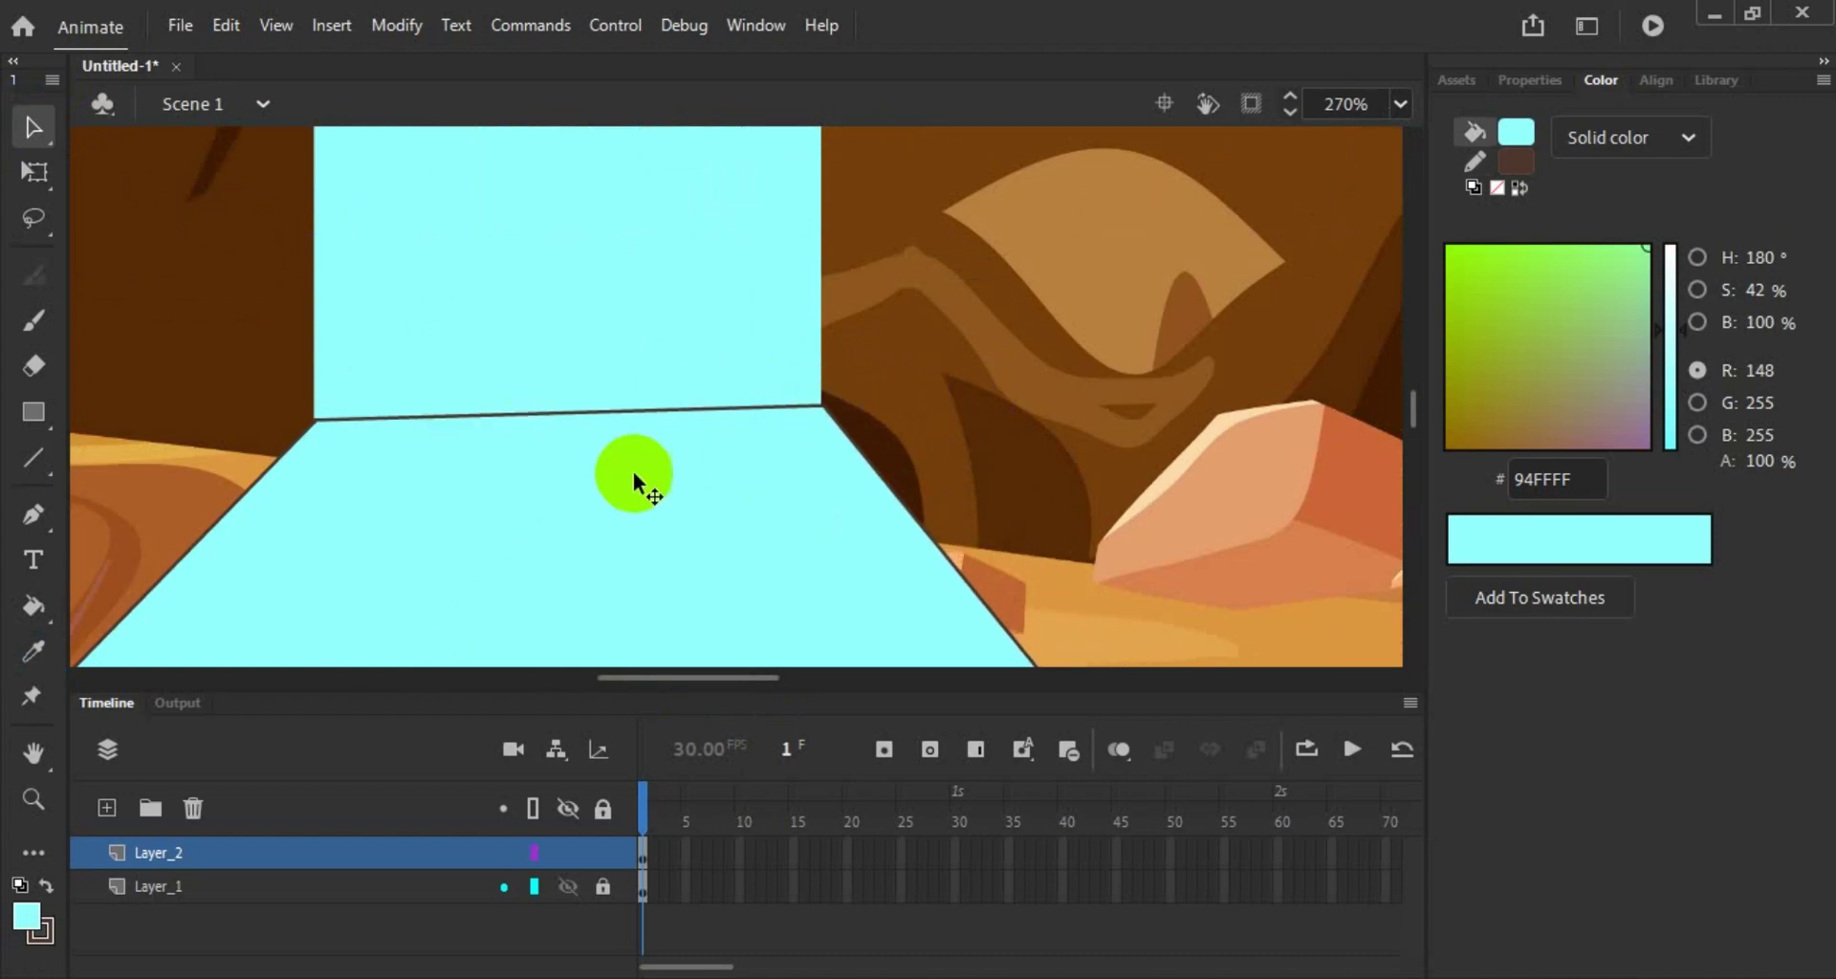
# Step: Nudge the flared shape's upper-left corner slightly outward and delete the shape's entire brown outline
pyautogui.scroll(8, 639, 480)
pyautogui.moveTo(703, 689); pyautogui.dragTo(665, 685)
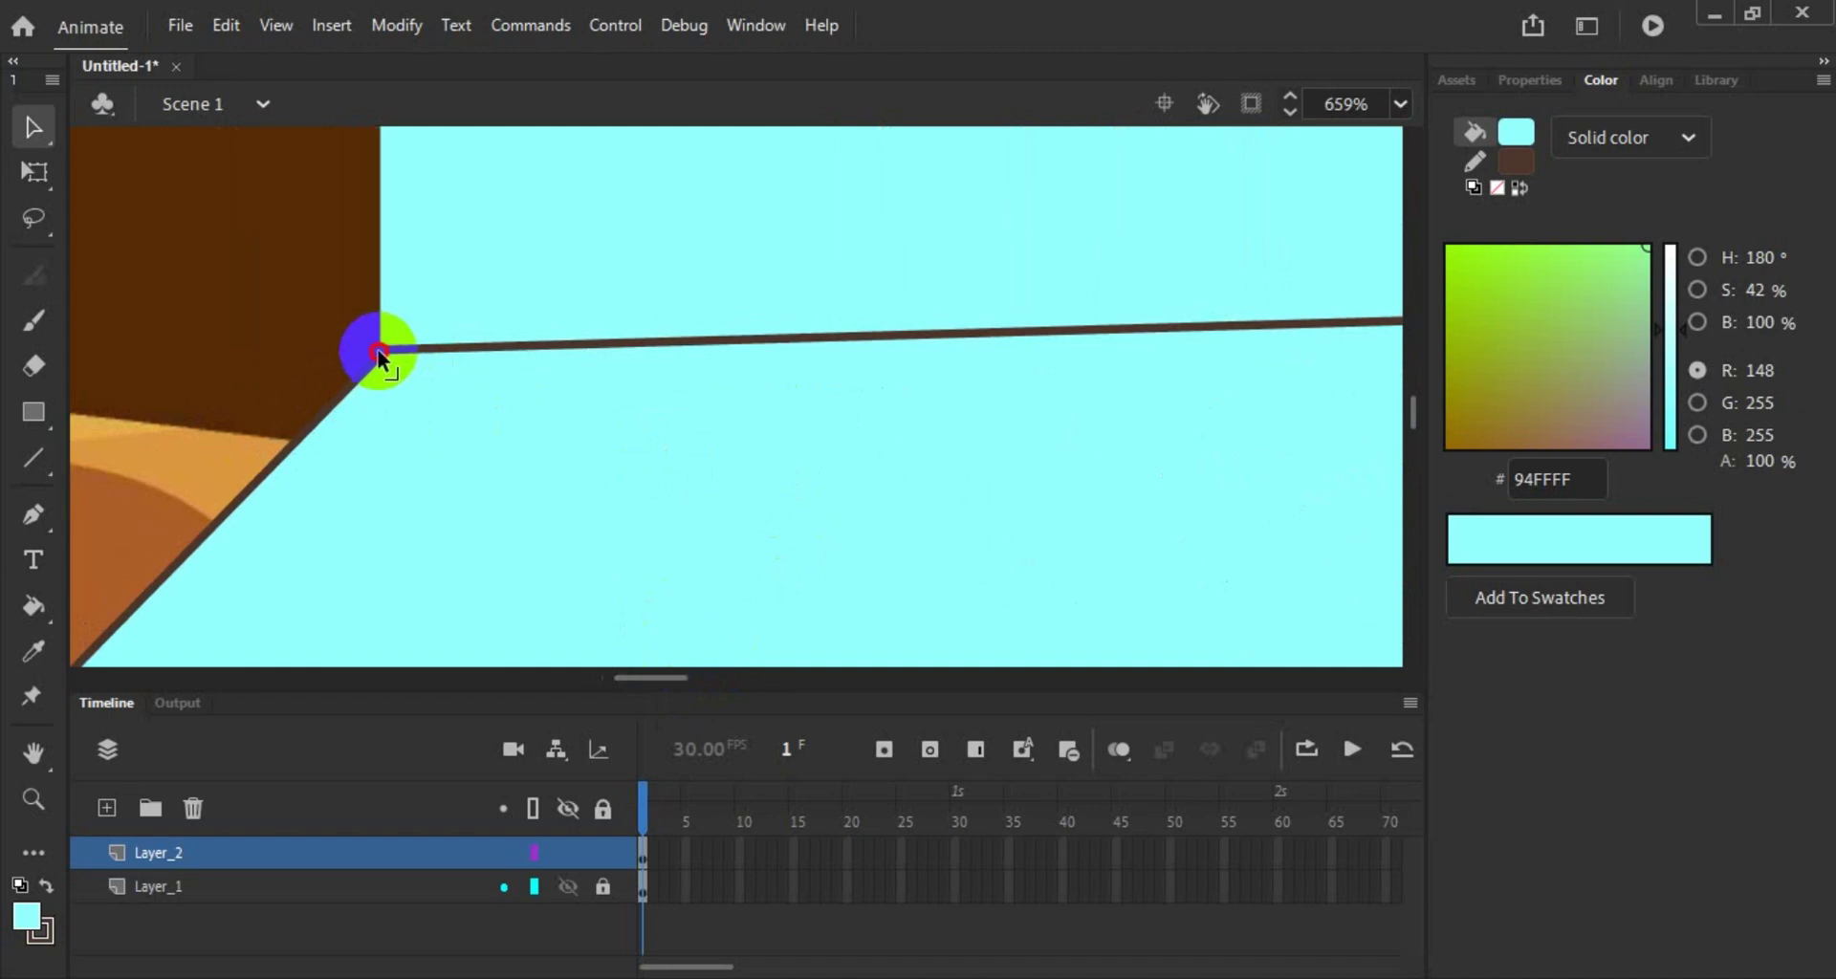
pyautogui.moveTo(380, 353); pyautogui.dragTo(368, 354)
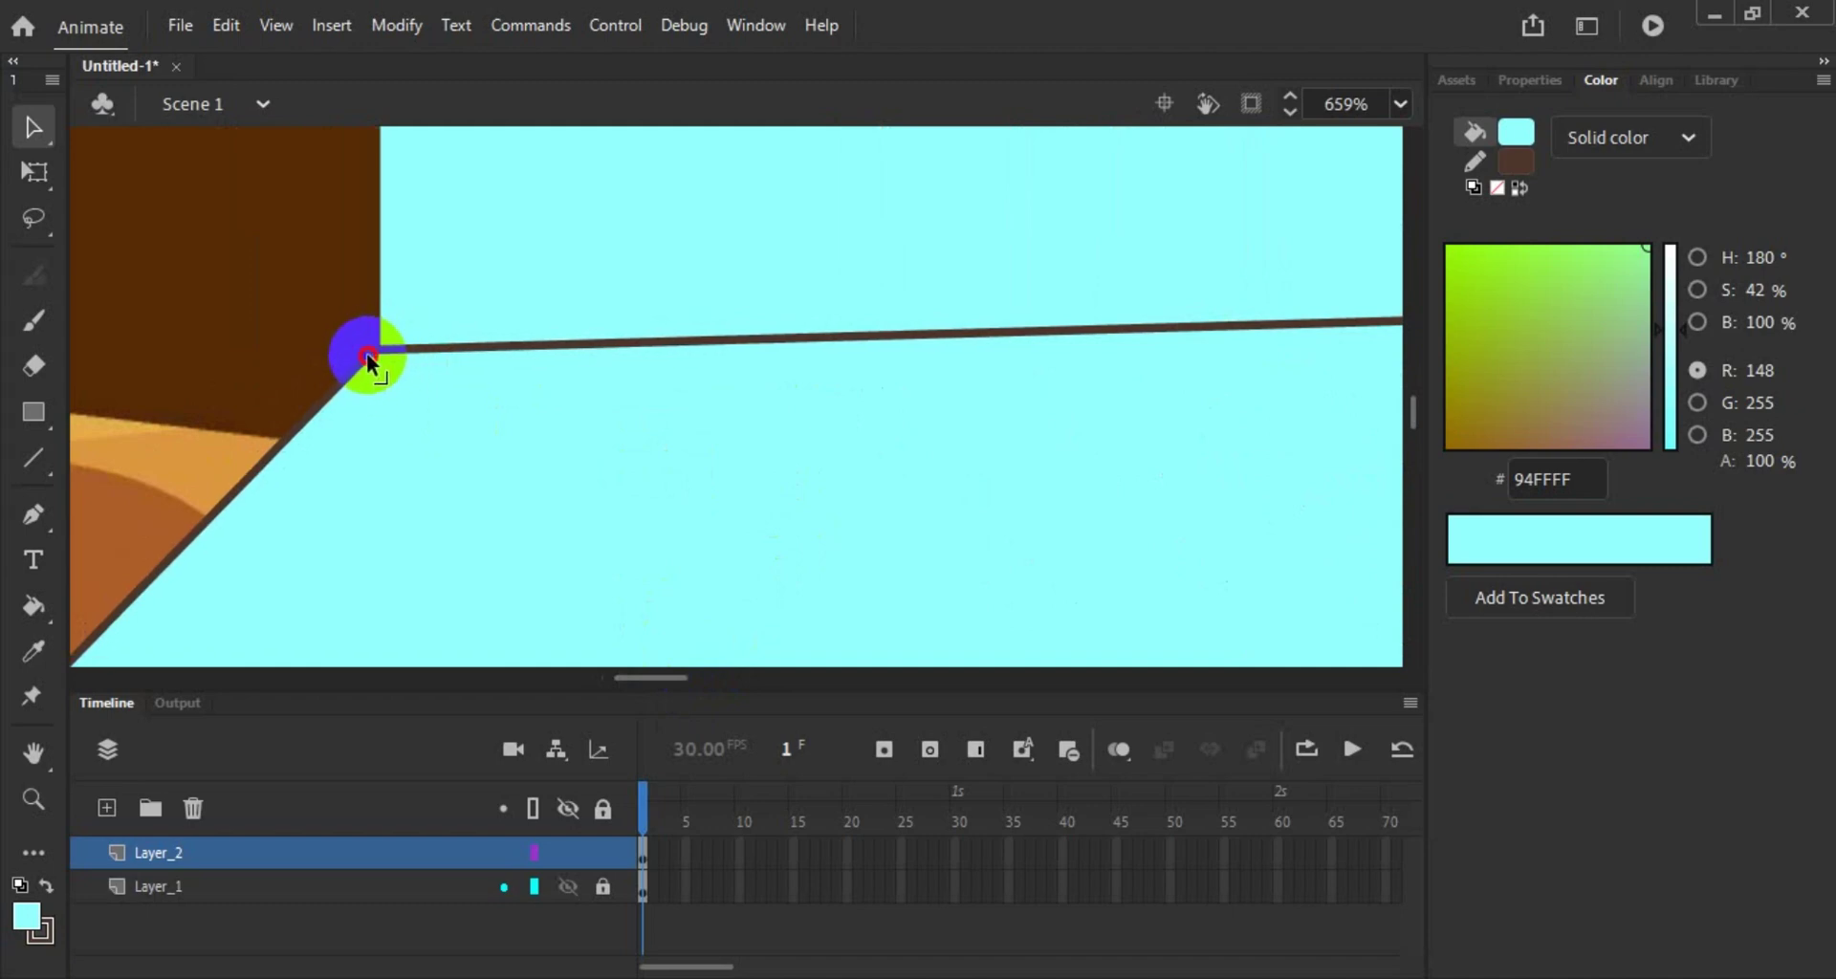
pyautogui.doubleClick(758, 339)
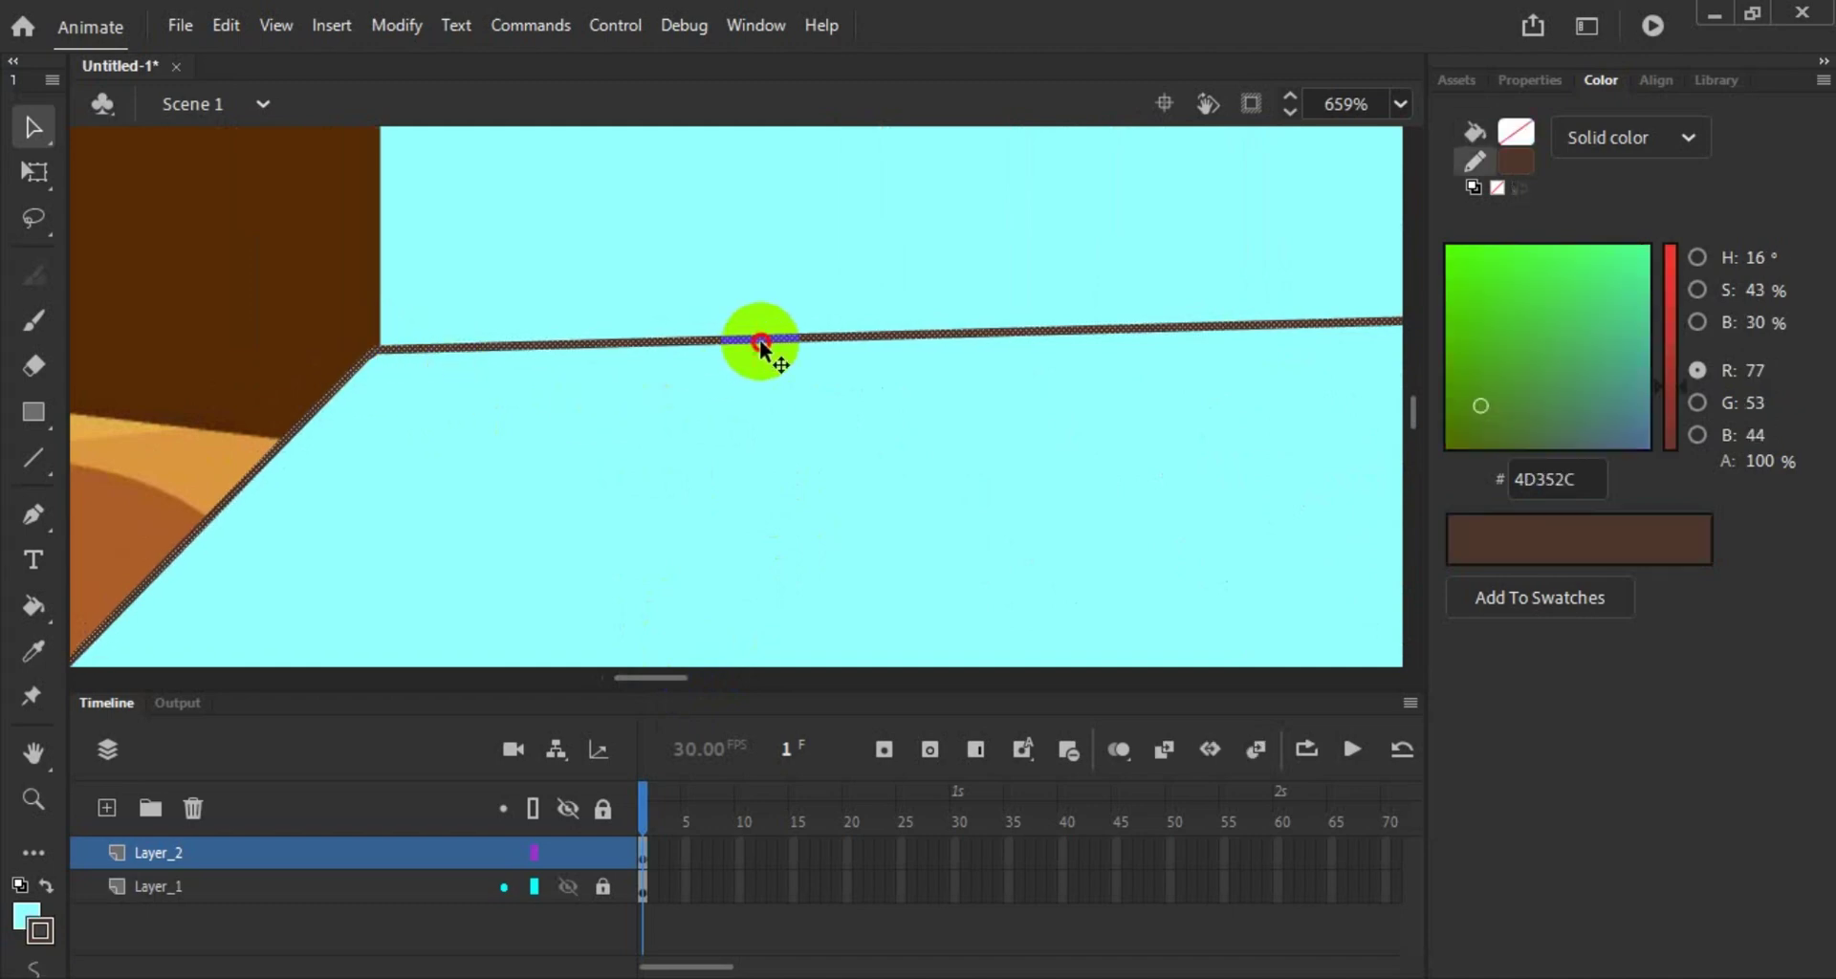
pyautogui.press('Delete')
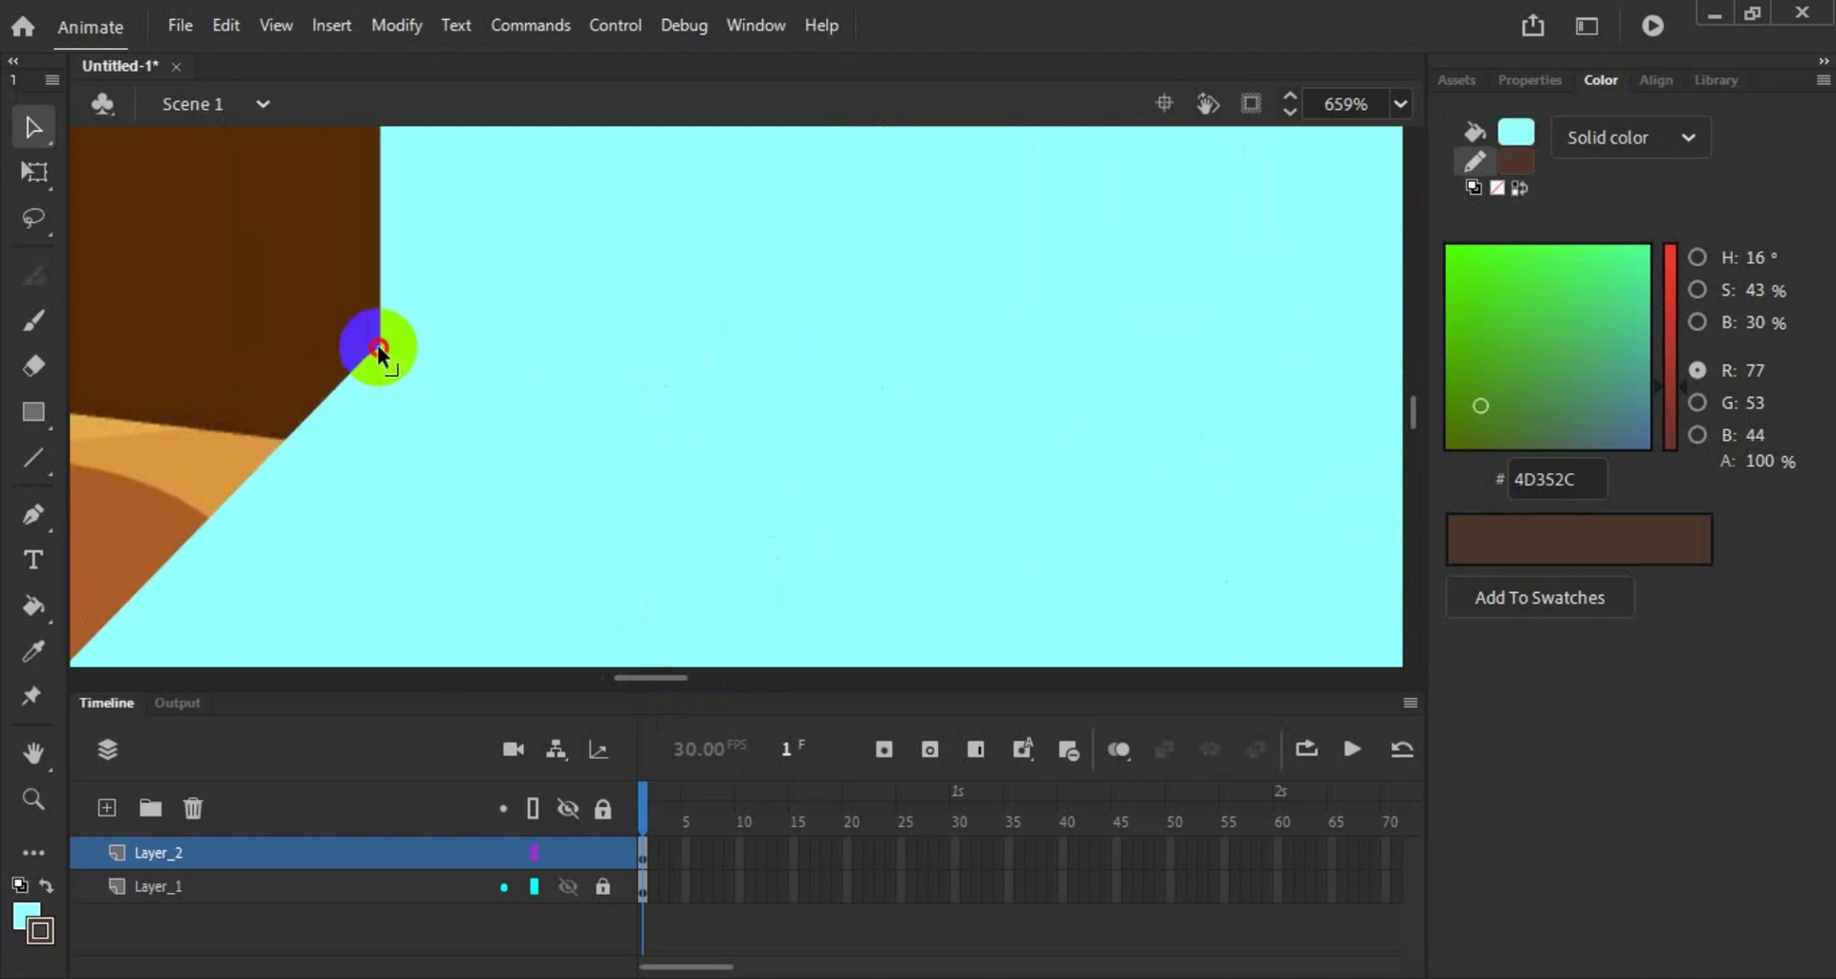
# Step: Adjust the left and right corners where the upright cyan strip meets the flared shape so their edges line up
pyautogui.moveTo(377, 344)
pyautogui.mouseDown()
pyautogui.moveTo(389, 330)
pyautogui.moveTo(369, 347)
pyautogui.mouseUp()
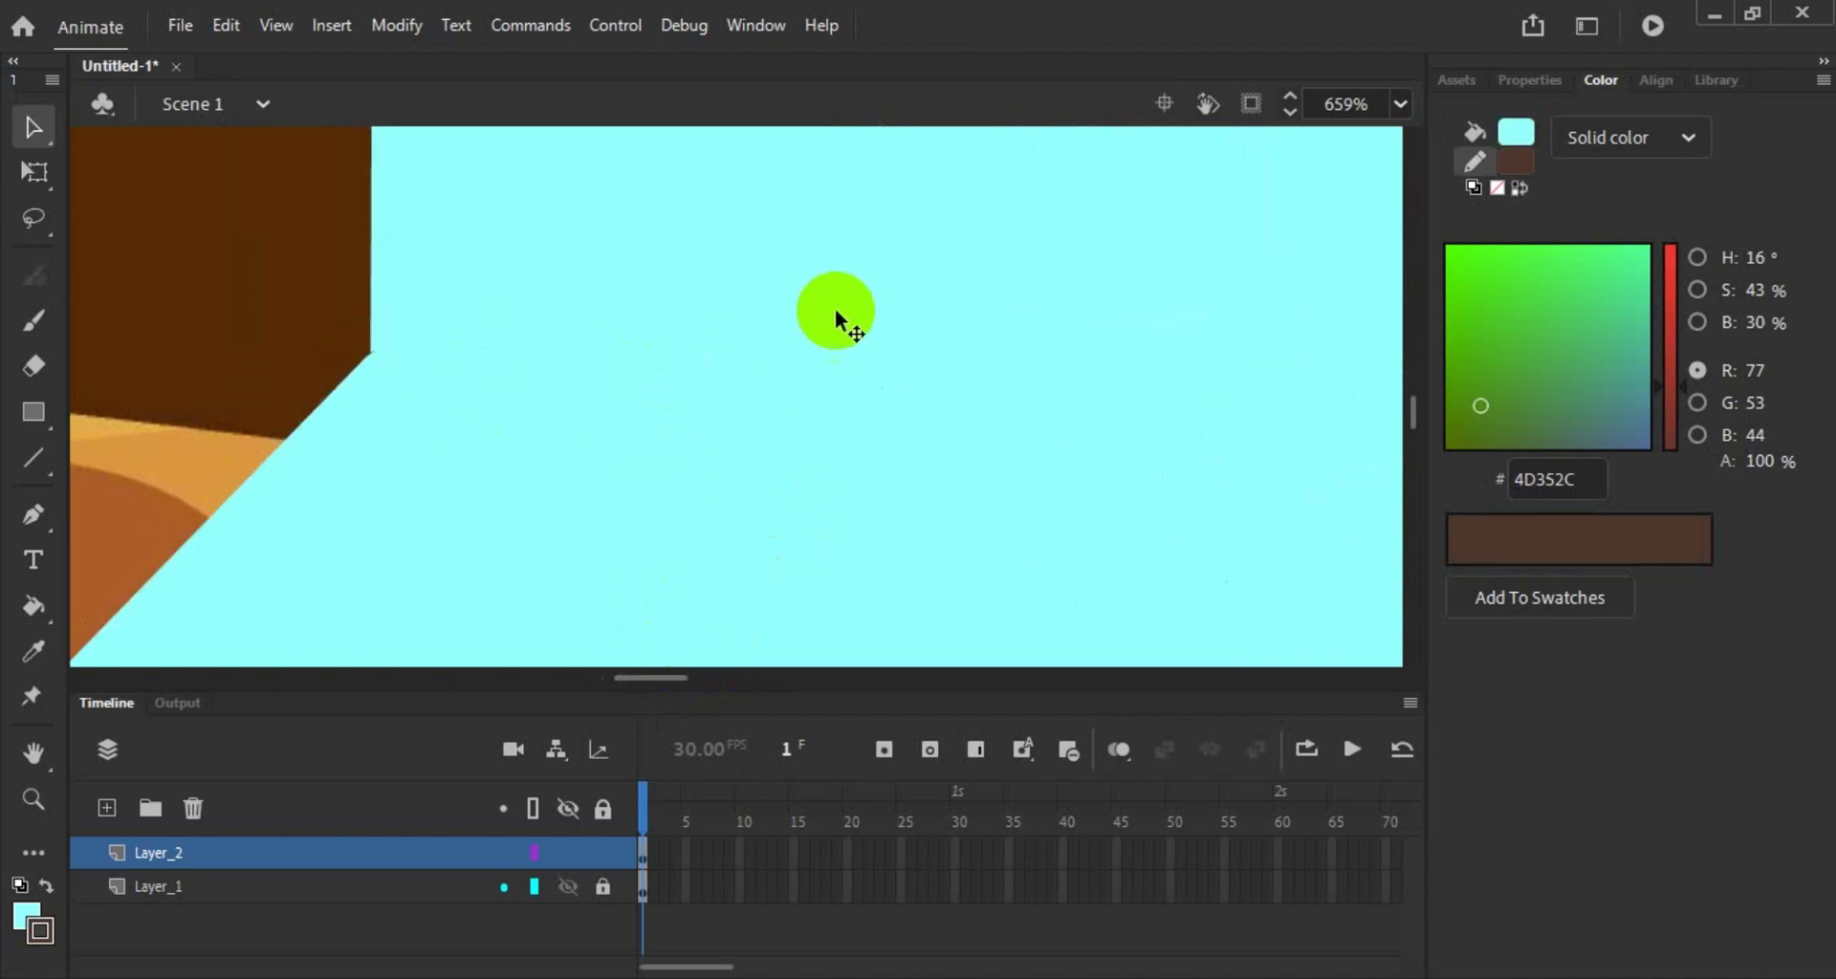
pyautogui.scroll(-5, 835, 308)
pyautogui.moveTo(1162, 316); pyautogui.dragTo(1157, 319)
pyautogui.click(1162, 321)
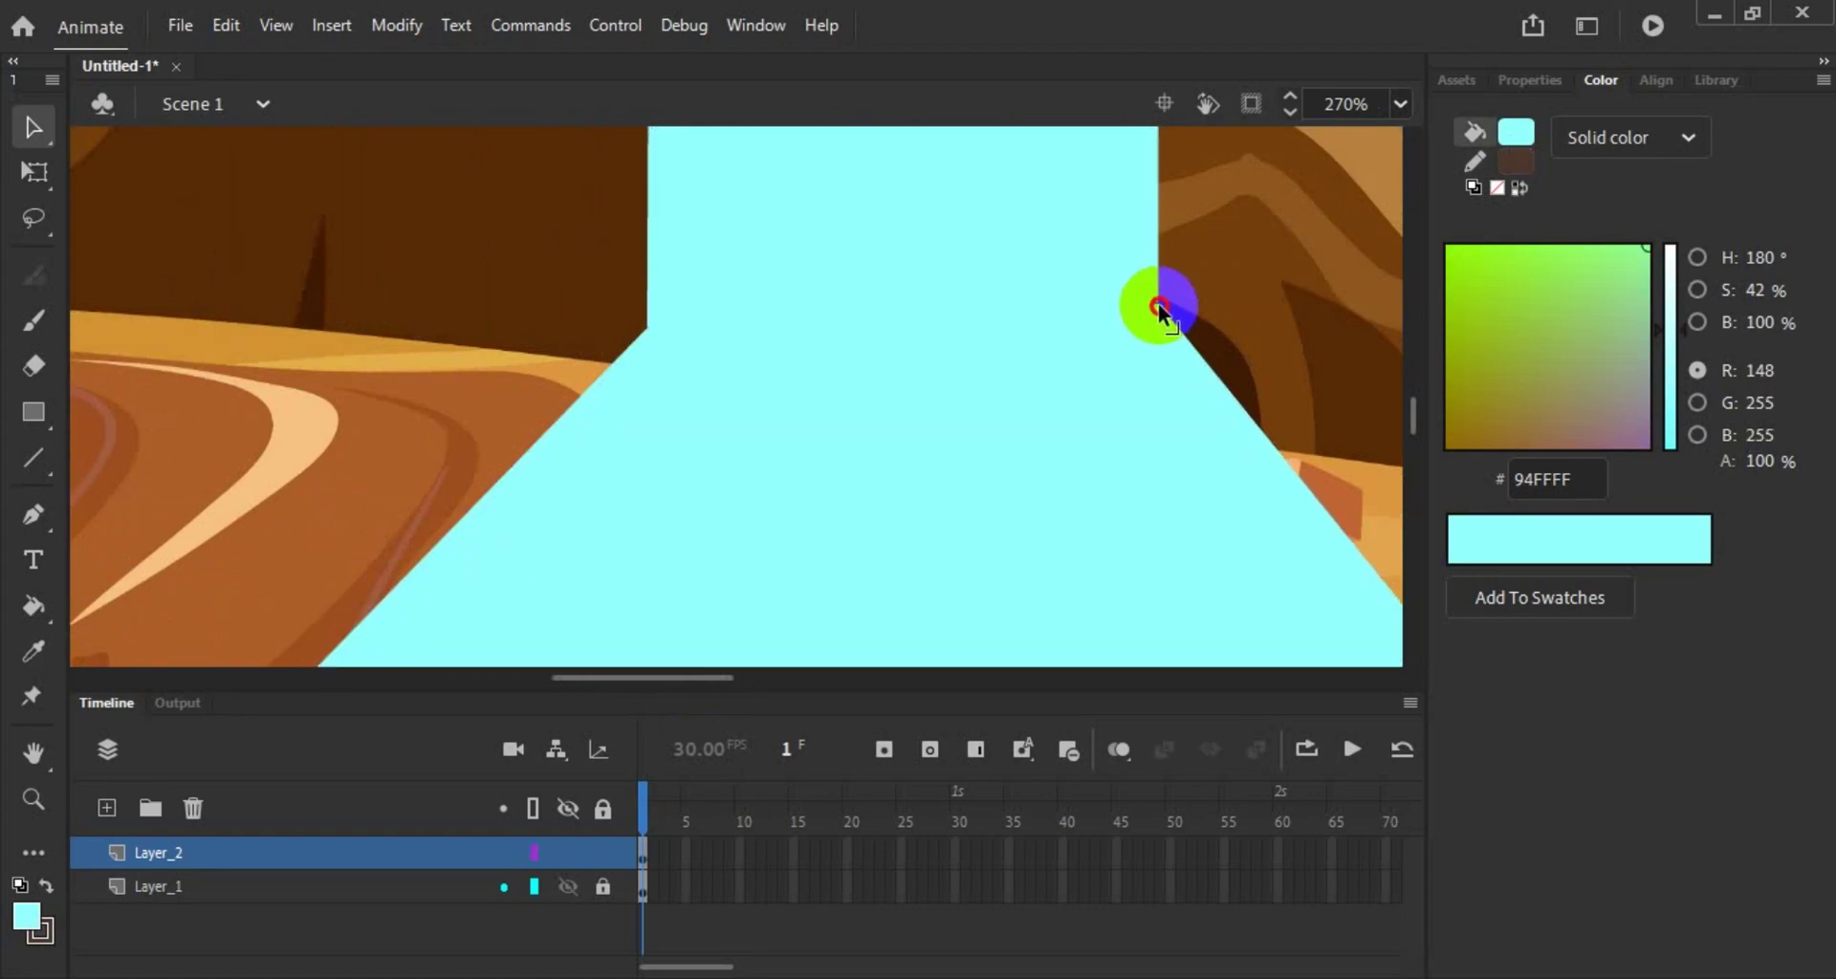
pyautogui.scroll(-5, 1249, 311)
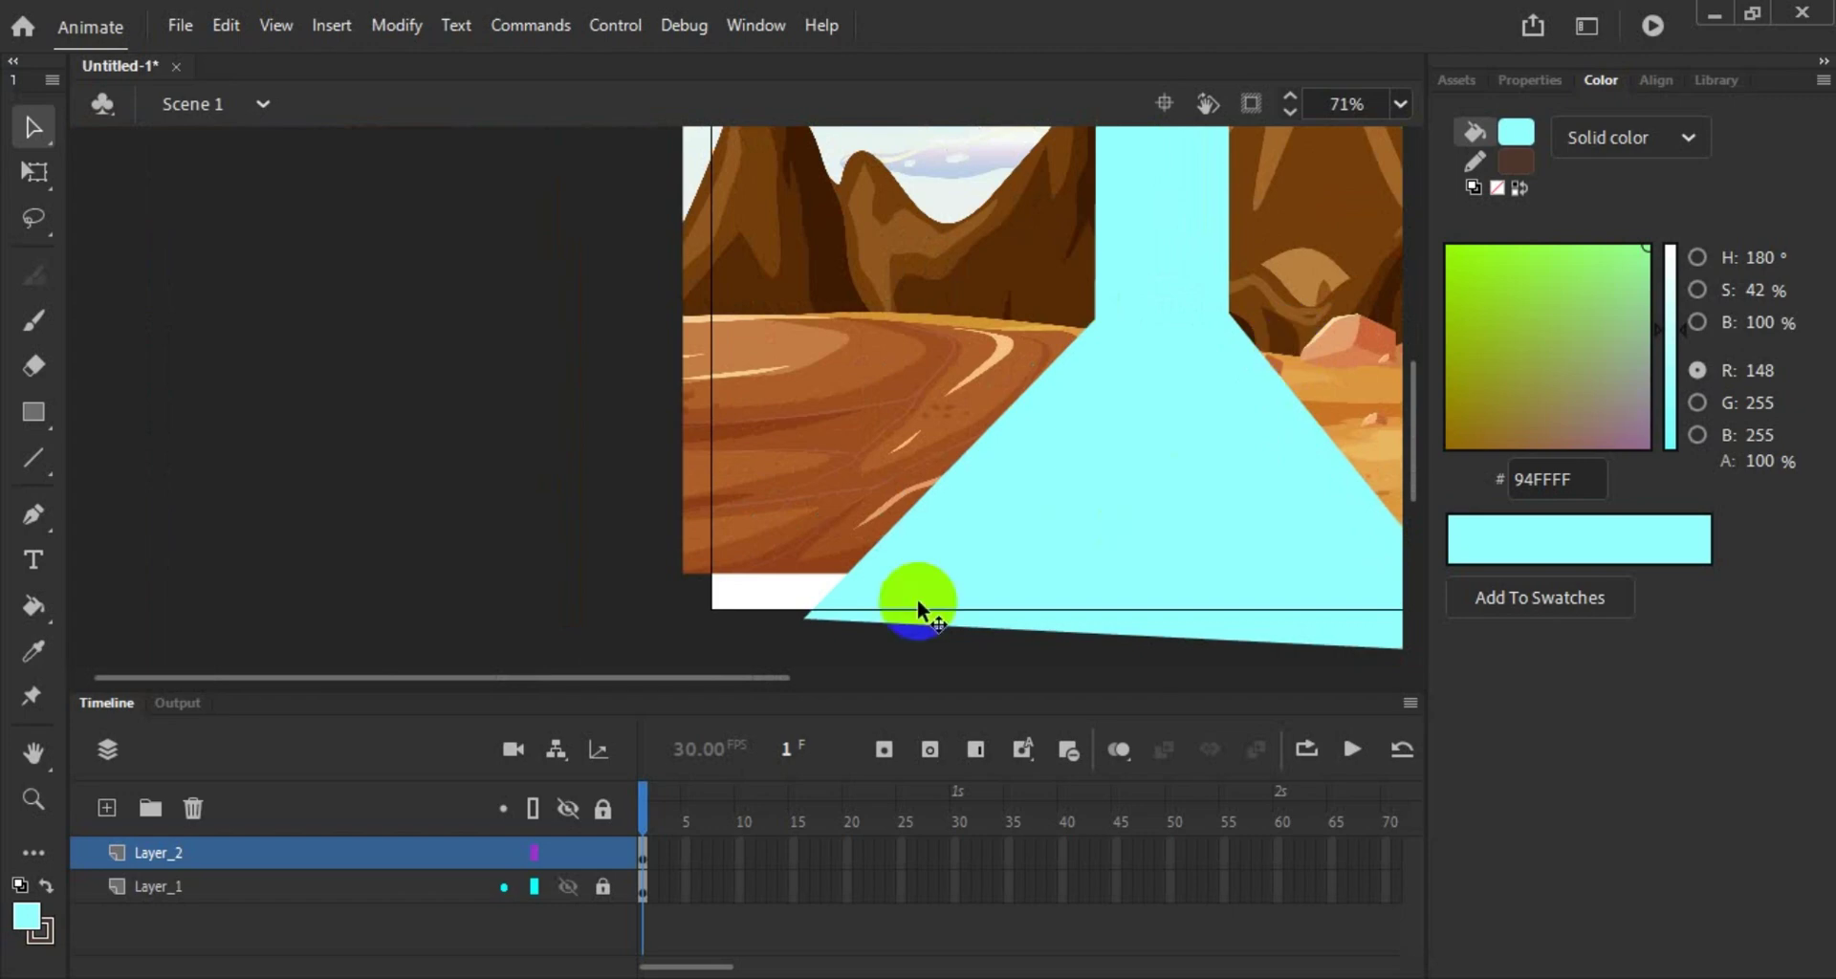
# Step: Turn on clipping of everything that lies outside the stage
pyautogui.moveTo(726, 677); pyautogui.dragTo(881, 688)
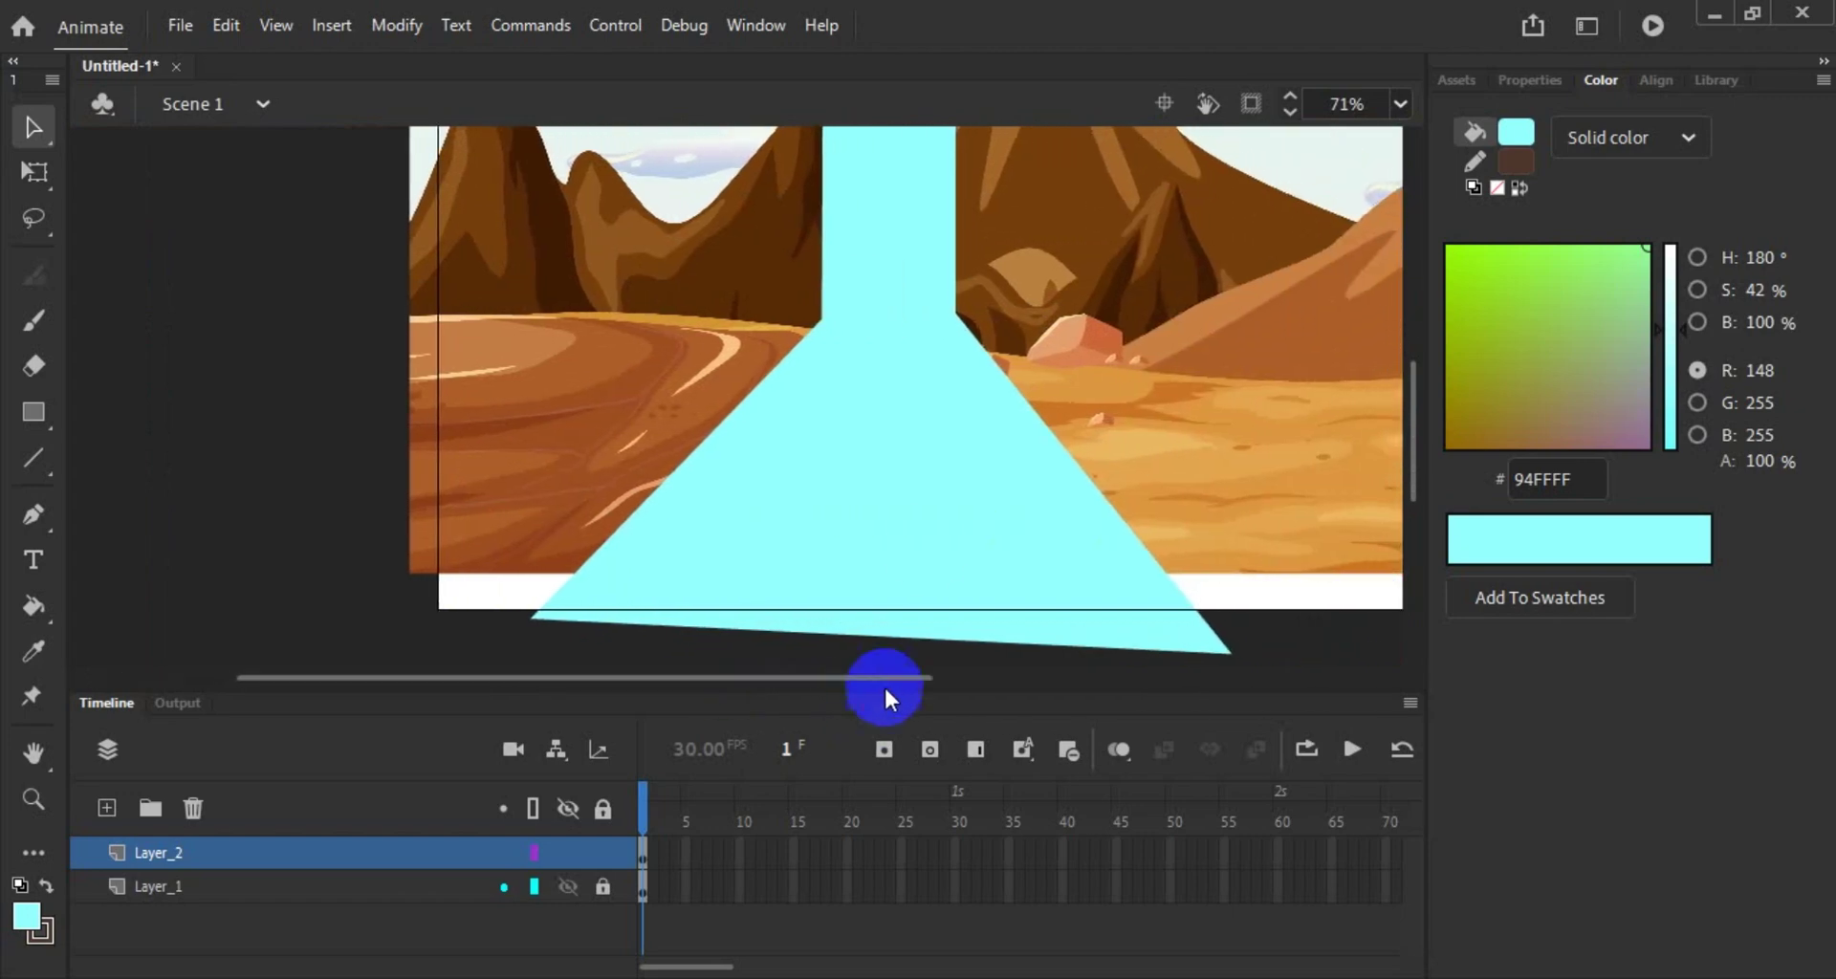
pyautogui.scroll(3, 950, 500)
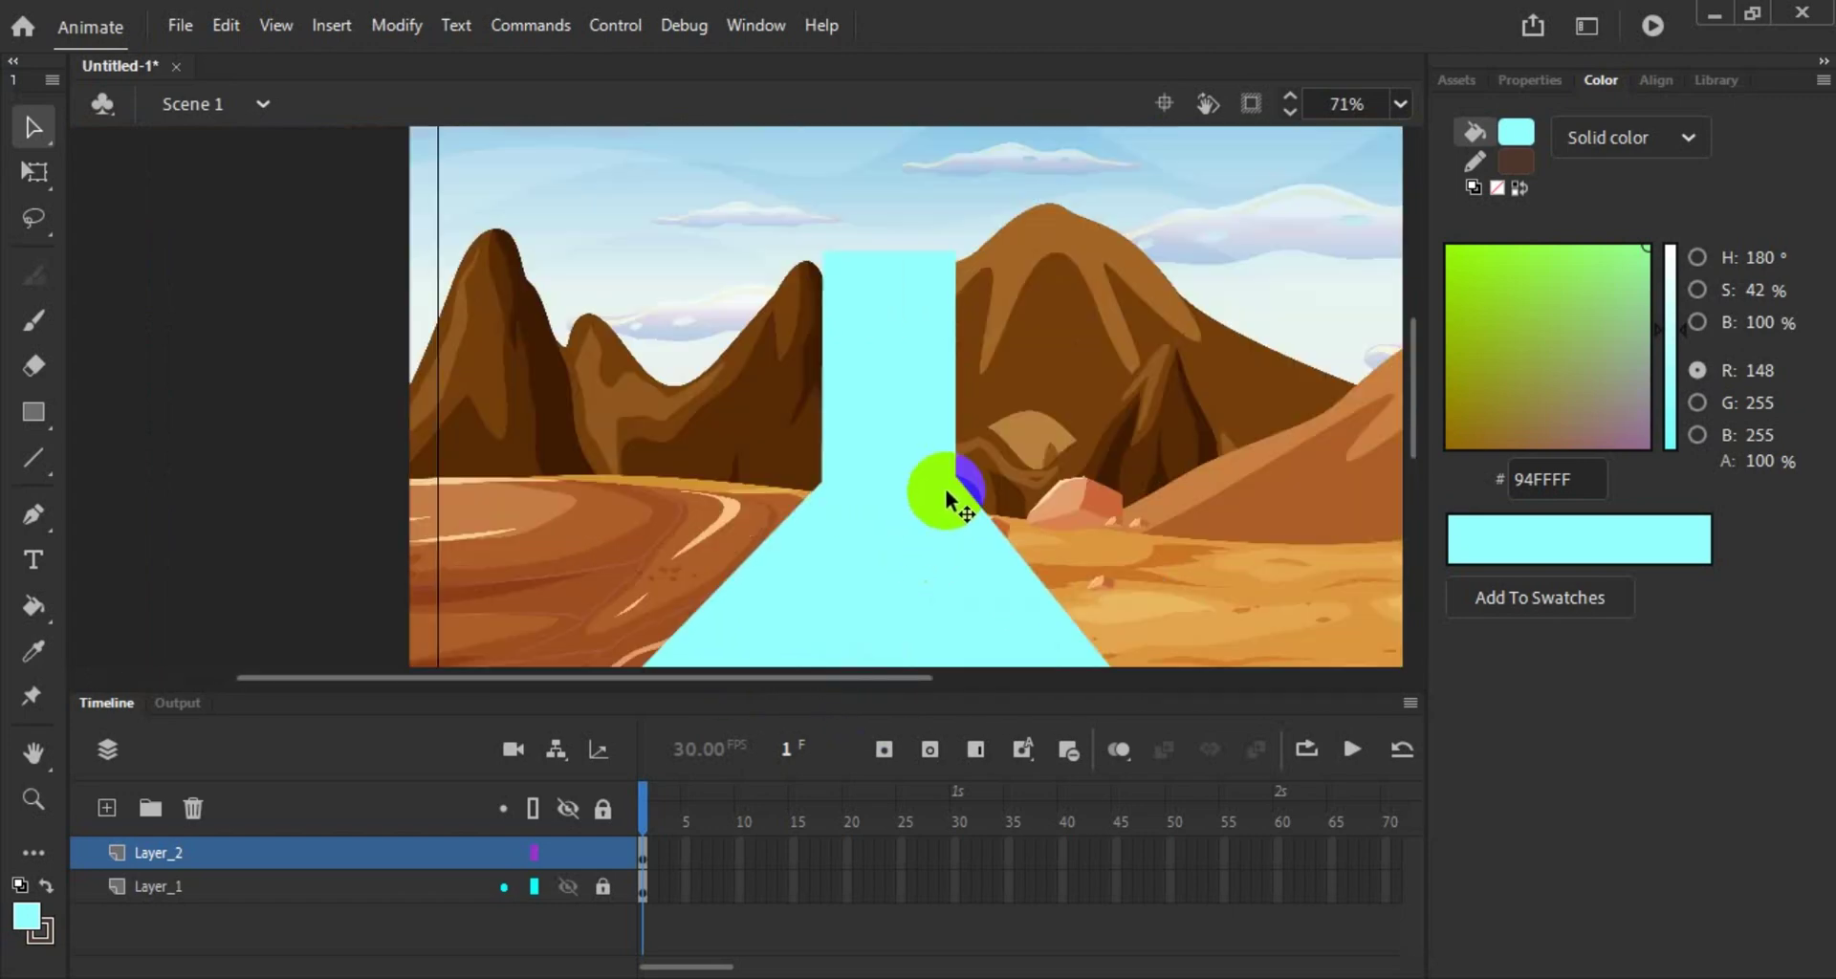
pyautogui.click(1251, 101)
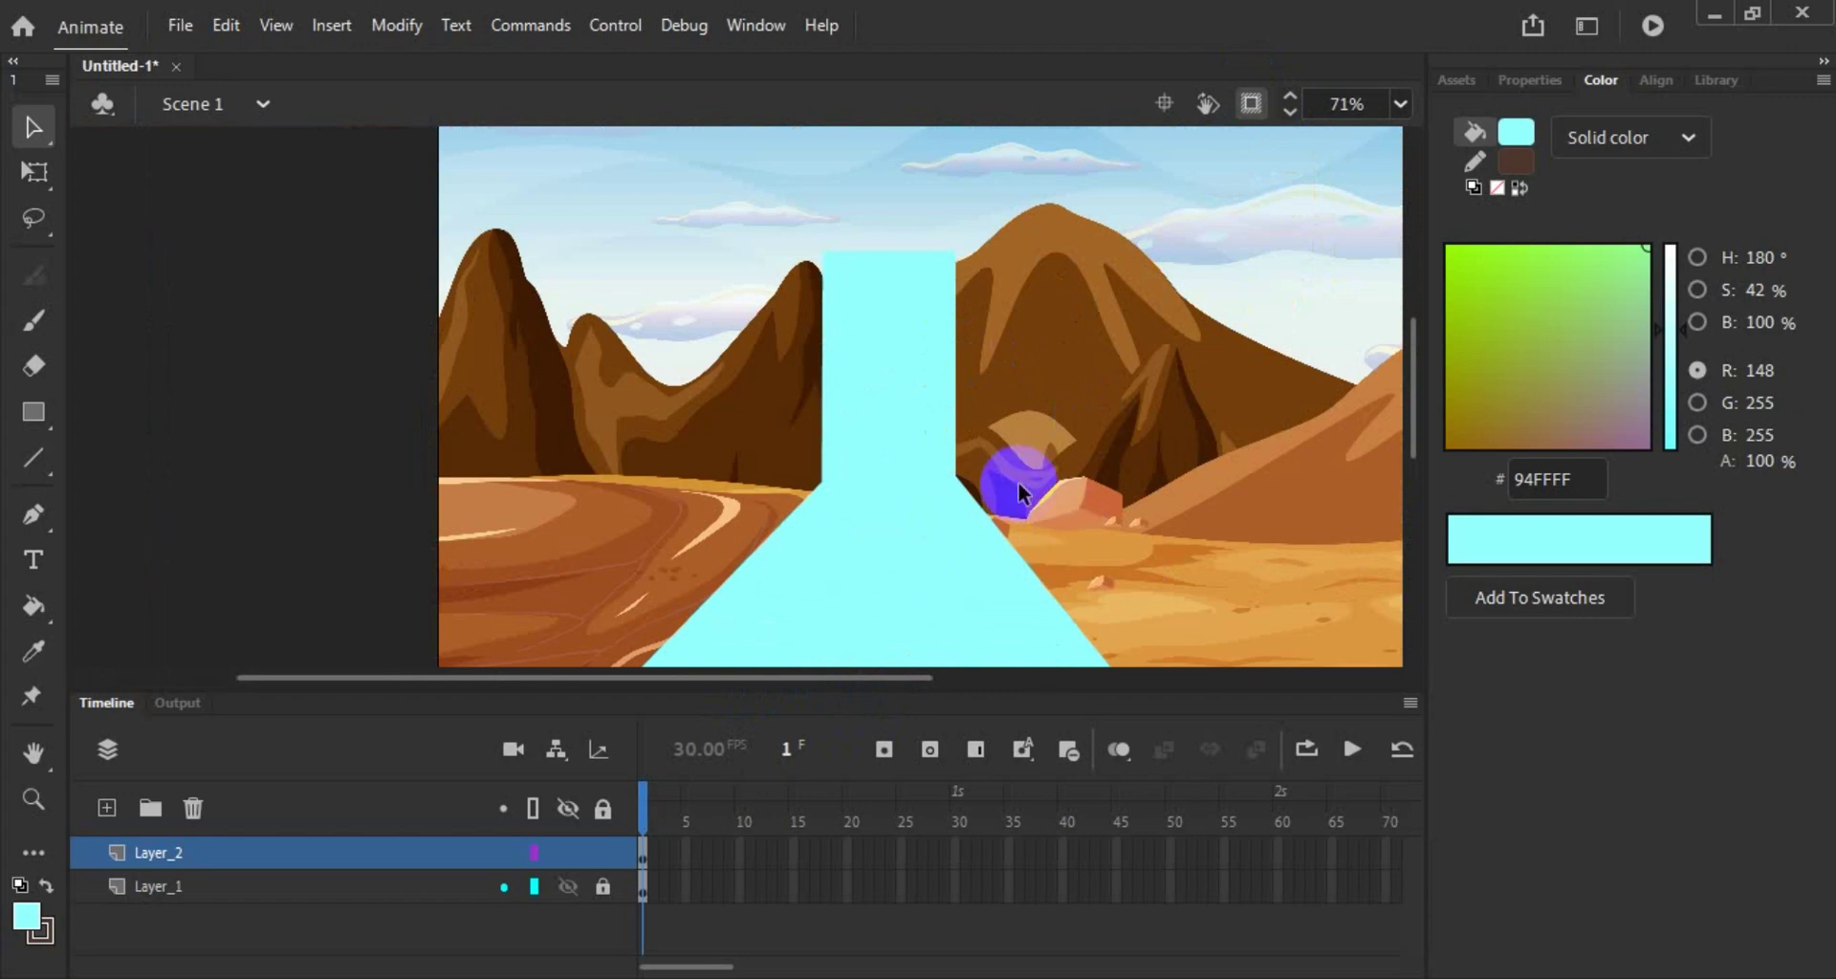
# Step: Draw a straight brown line across the junction to divide the upright cyan strip from the flared shape
pyautogui.click(899, 440)
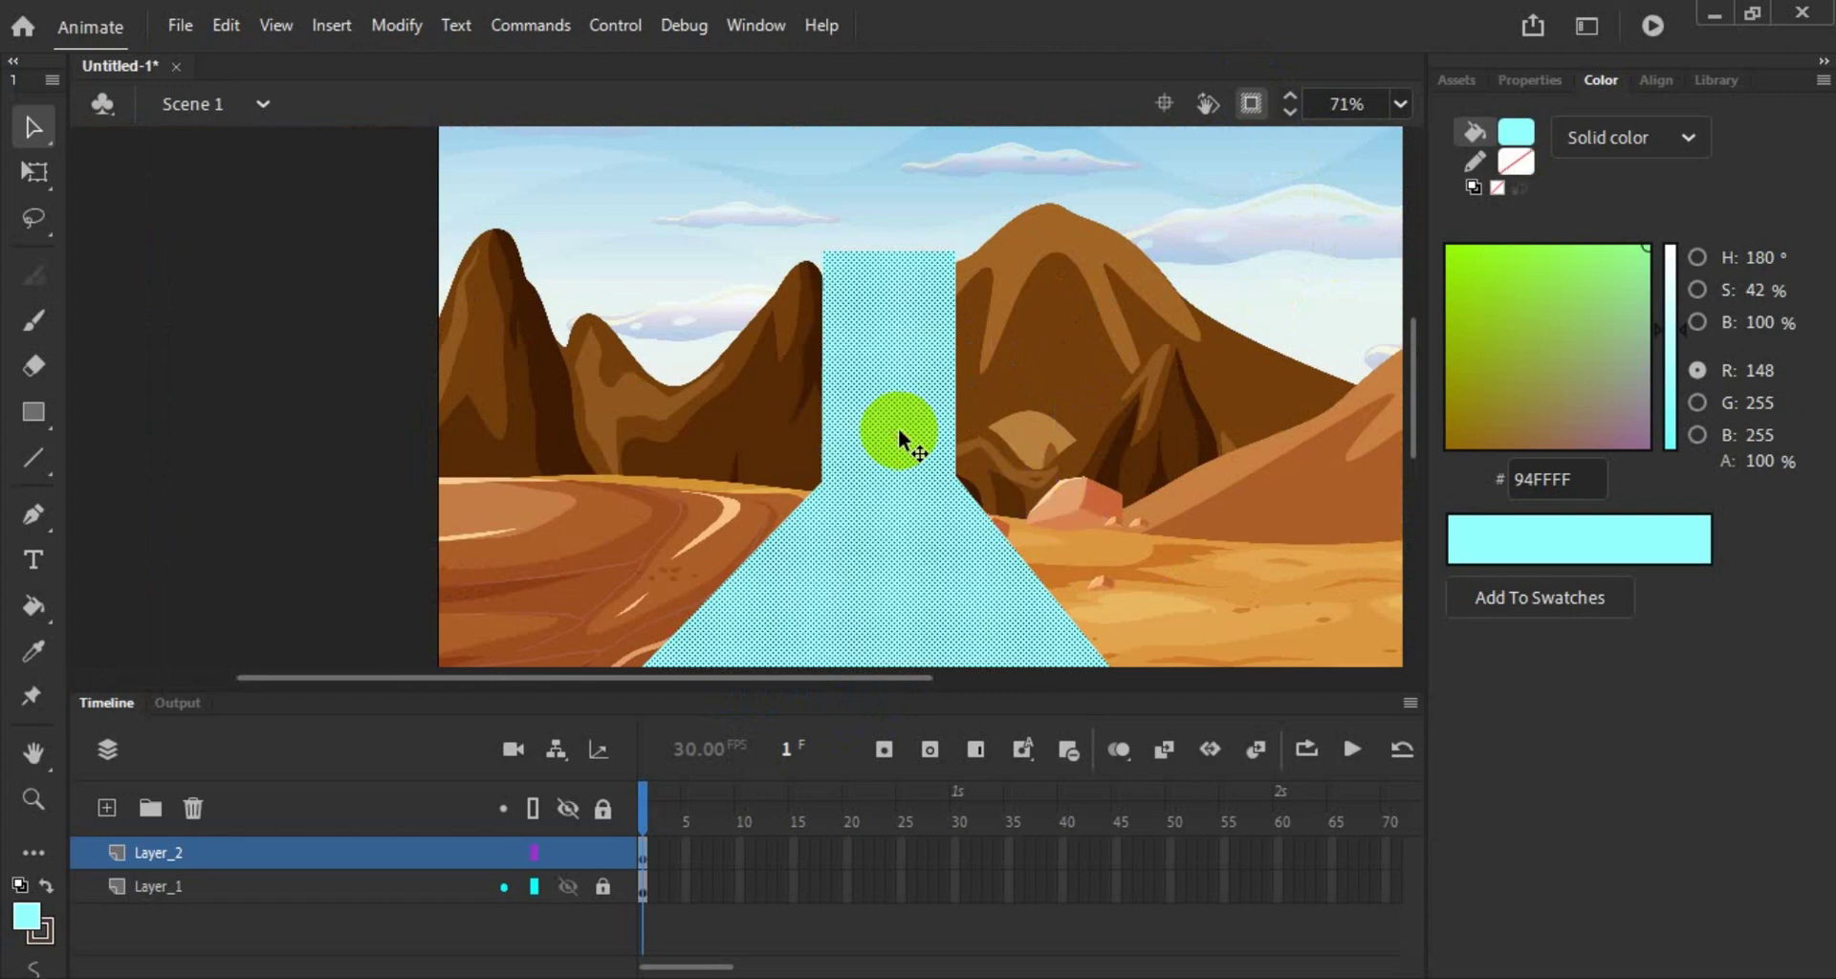
pyautogui.click(34, 458)
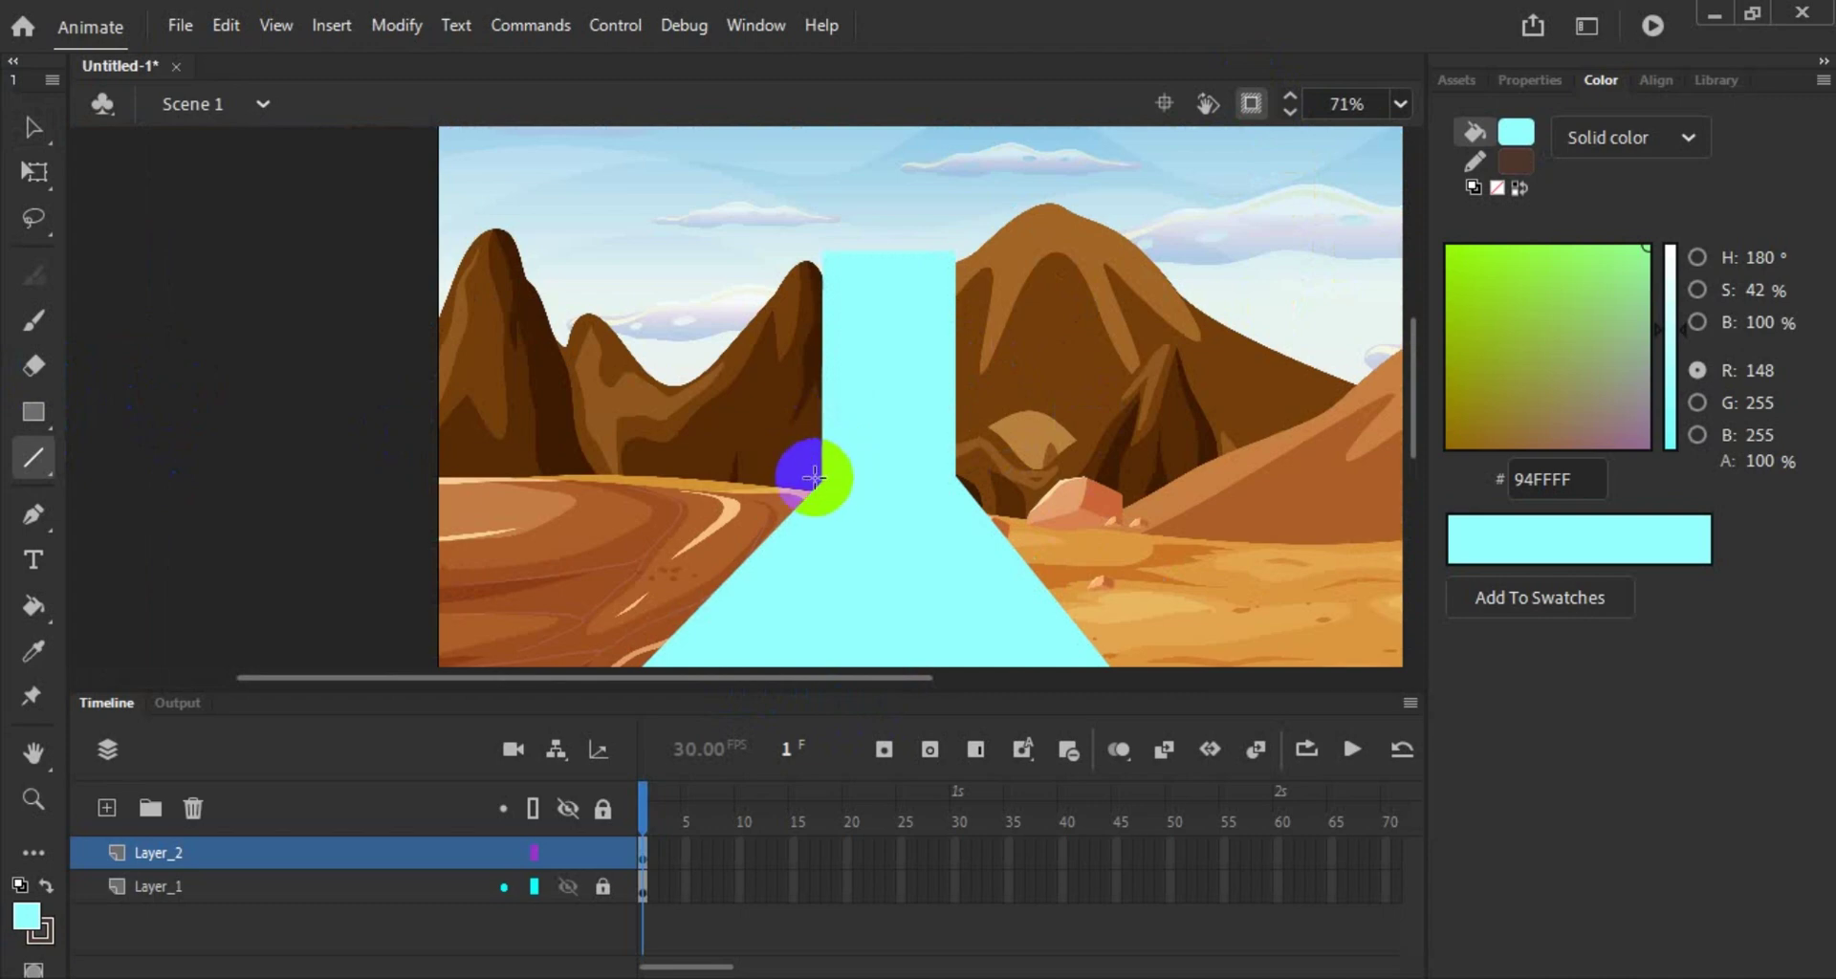
pyautogui.moveTo(814, 476); pyautogui.dragTo(955, 475)
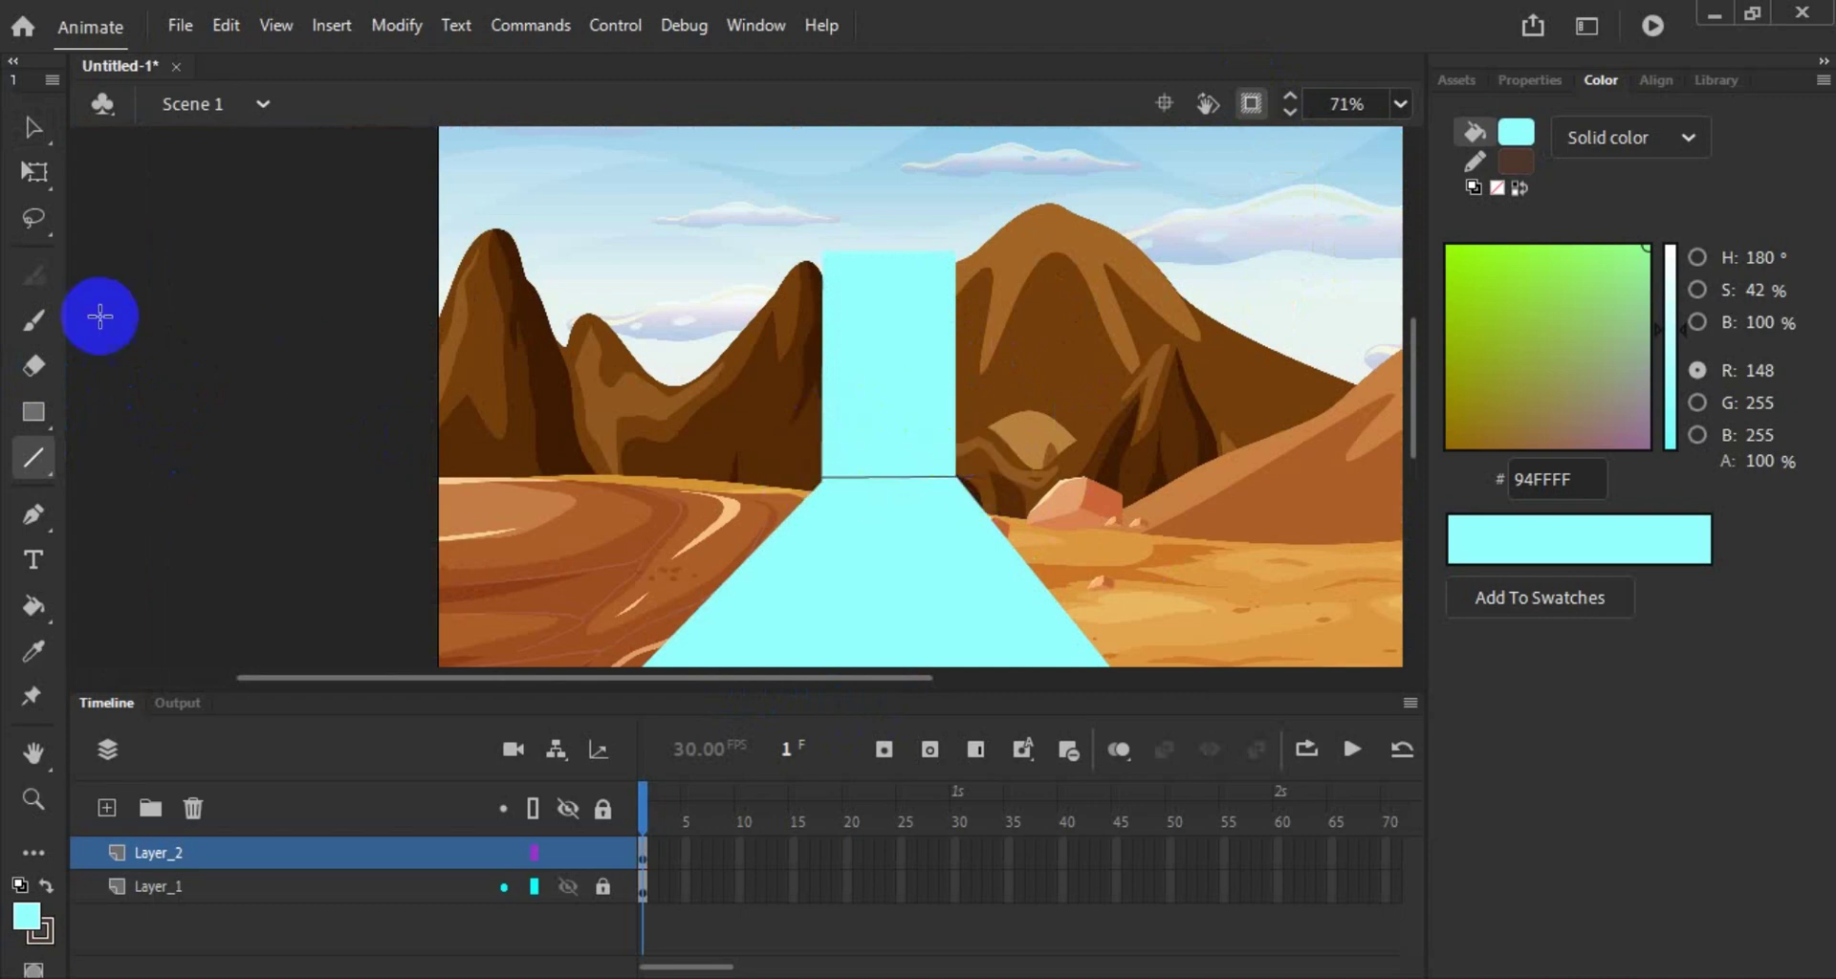
# Step: Copy the upright cyan strip above the dividing line and paste it onto a new layer, Layer_3
pyautogui.click(34, 127)
pyautogui.click(855, 361)
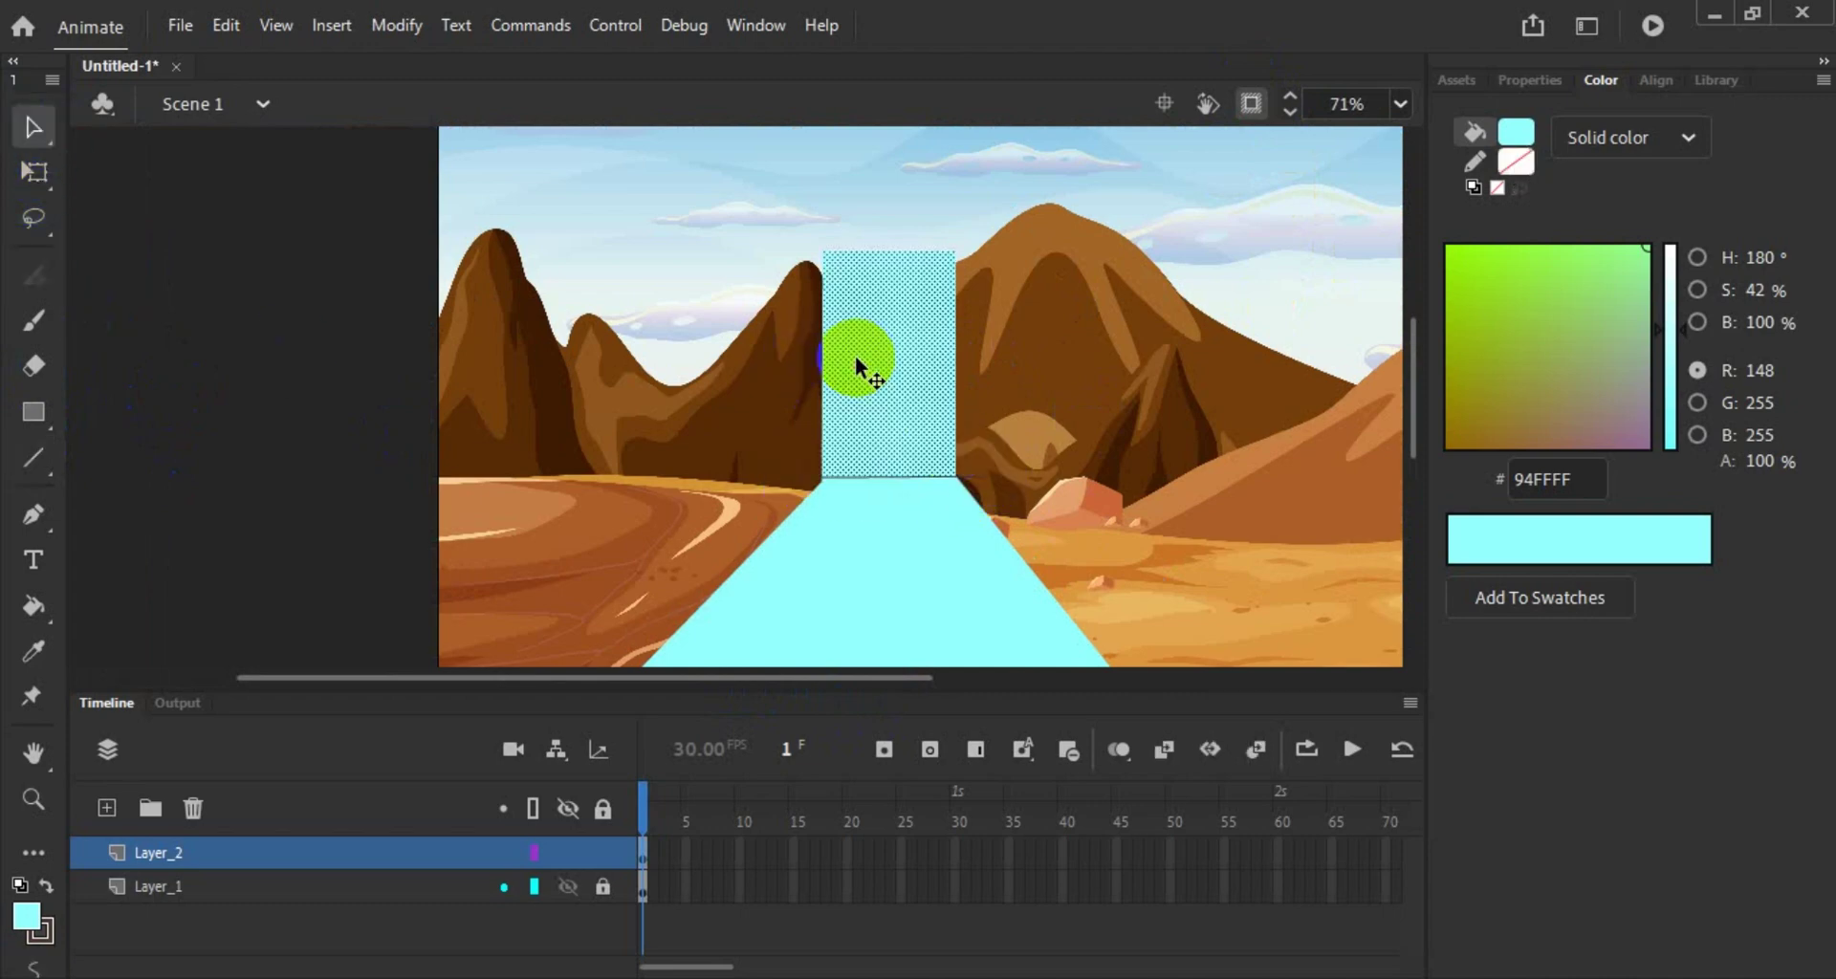
pyautogui.click(106, 808)
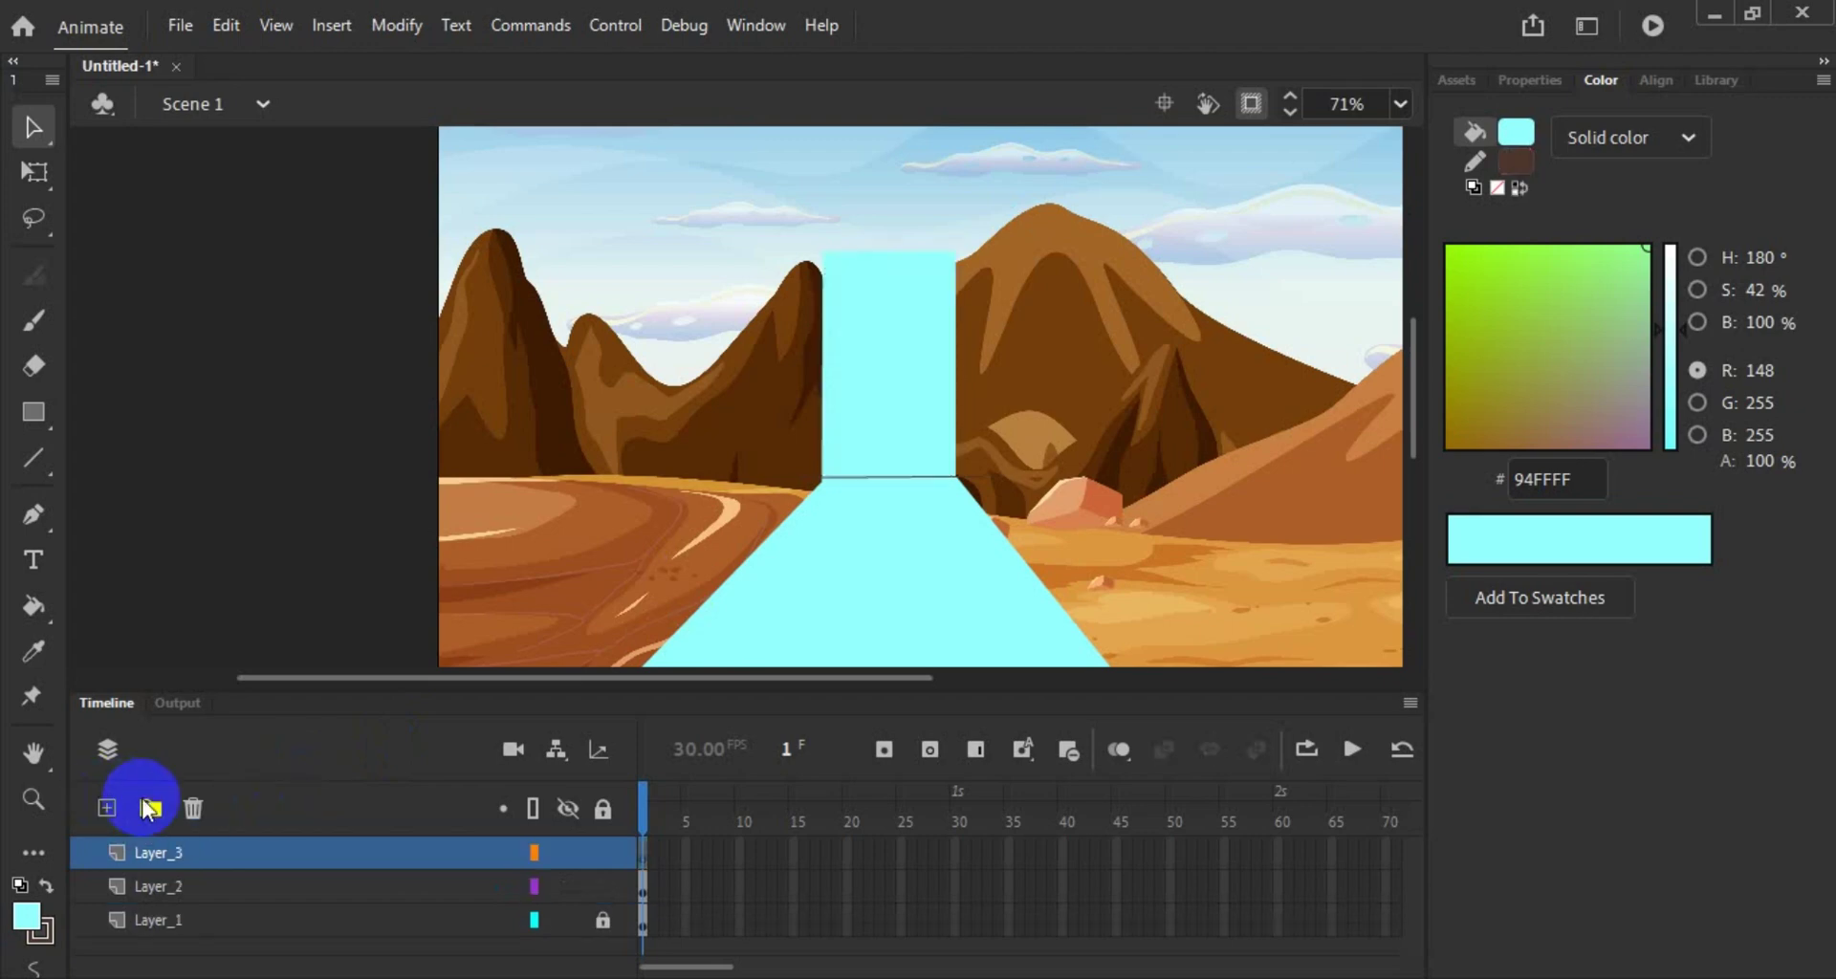
pyautogui.click(373, 852)
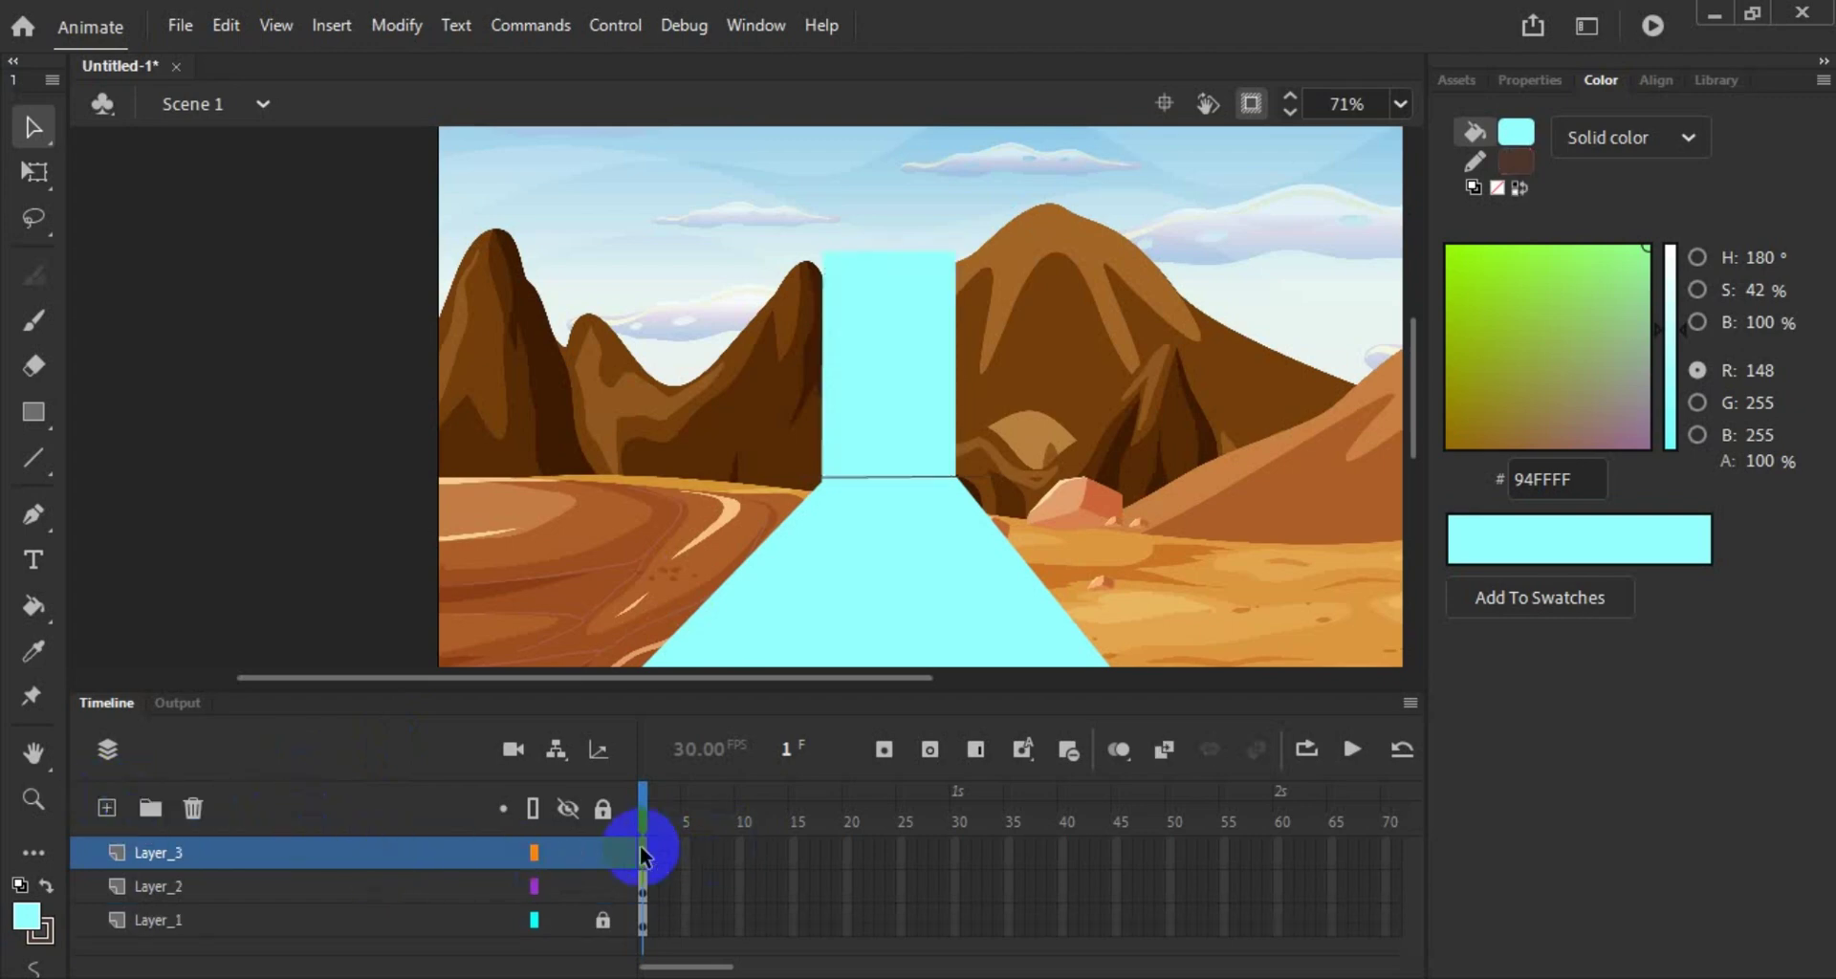
pyautogui.hotkey('ctrl', 'v')
# Step: Move the pasted strip on Layer_3 to the stage's left edge and lock Layer_3
pyautogui.click(603, 852)
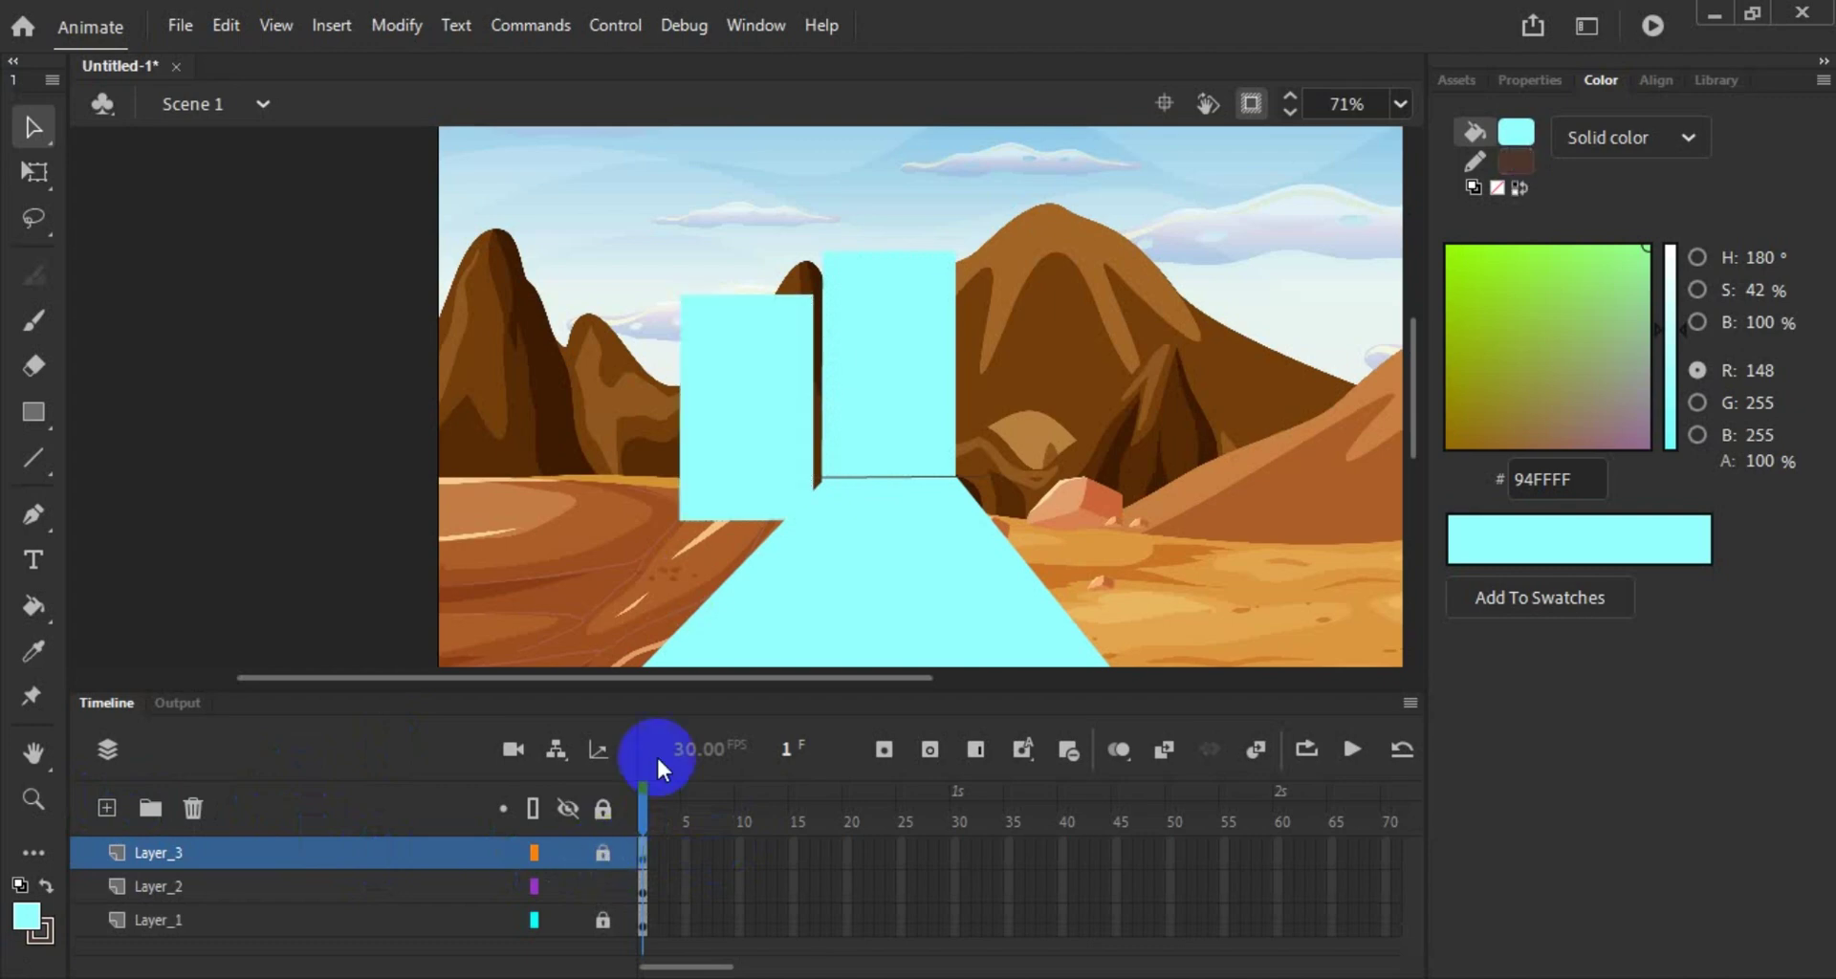
pyautogui.click(604, 851)
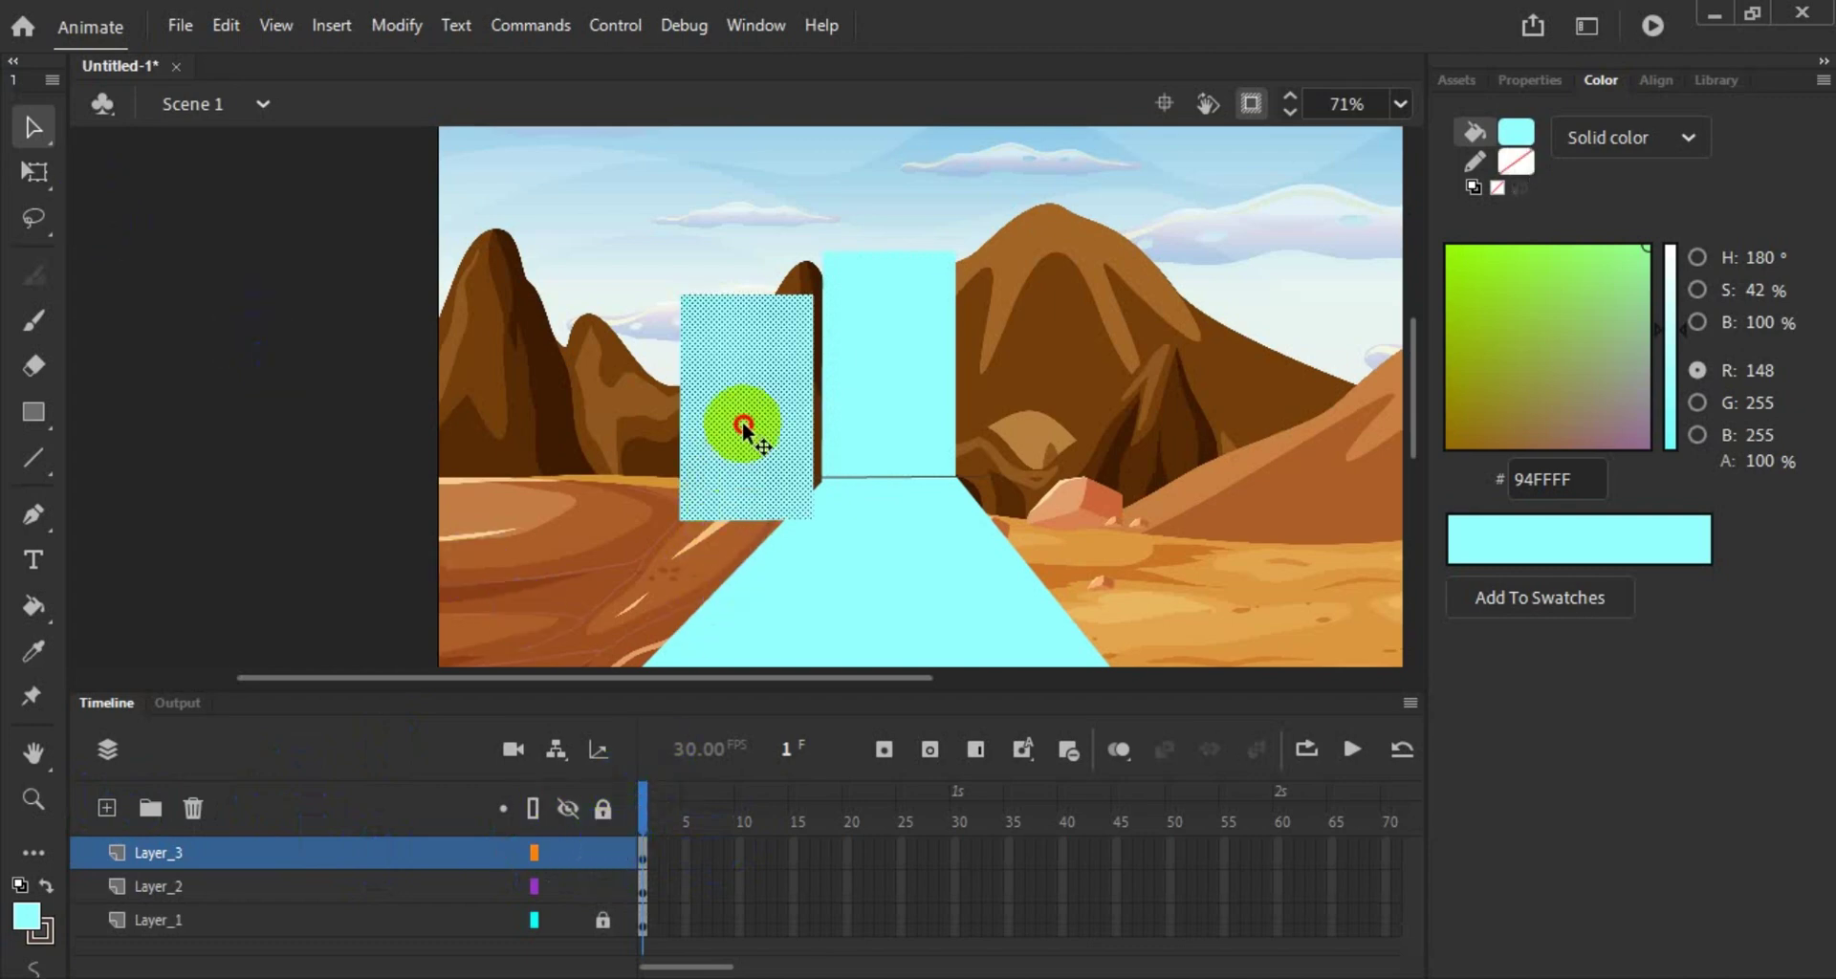
pyautogui.moveTo(750, 422); pyautogui.dragTo(519, 468)
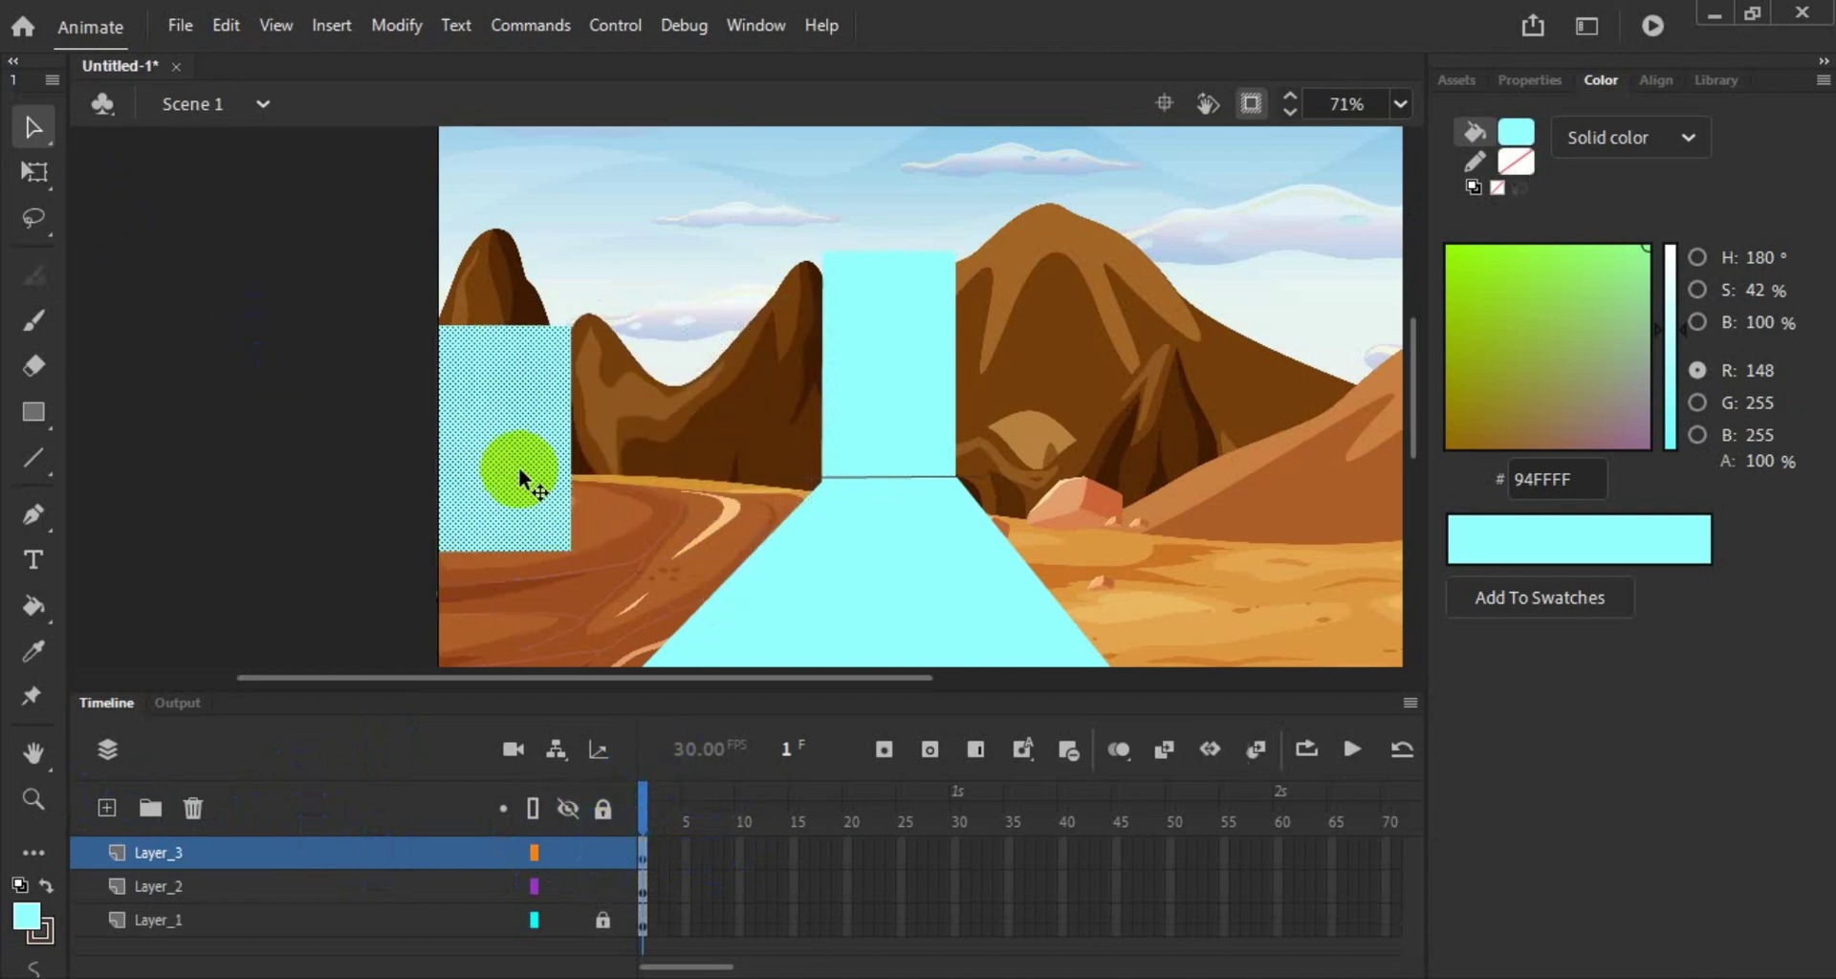
pyautogui.click(603, 852)
# Step: Try shortening the original strip on Layer_2 from its top edge with the transformation point at its bottom edge
pyautogui.click(35, 128)
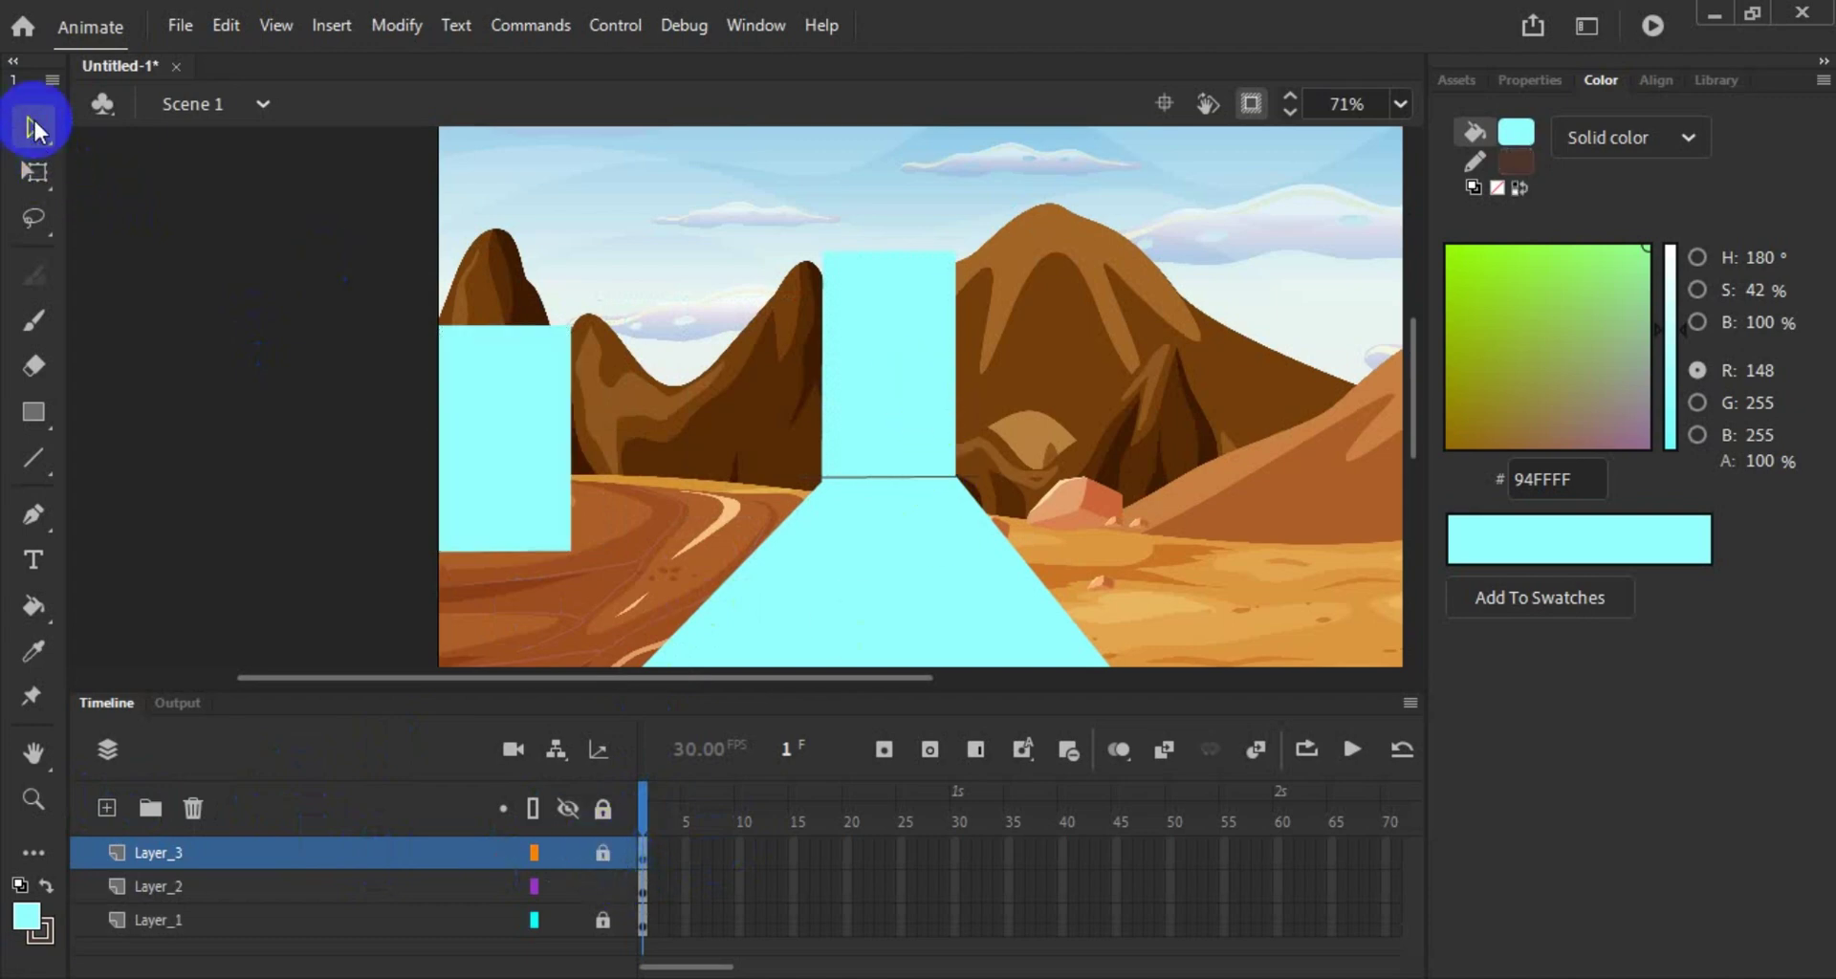
pyautogui.click(870, 301)
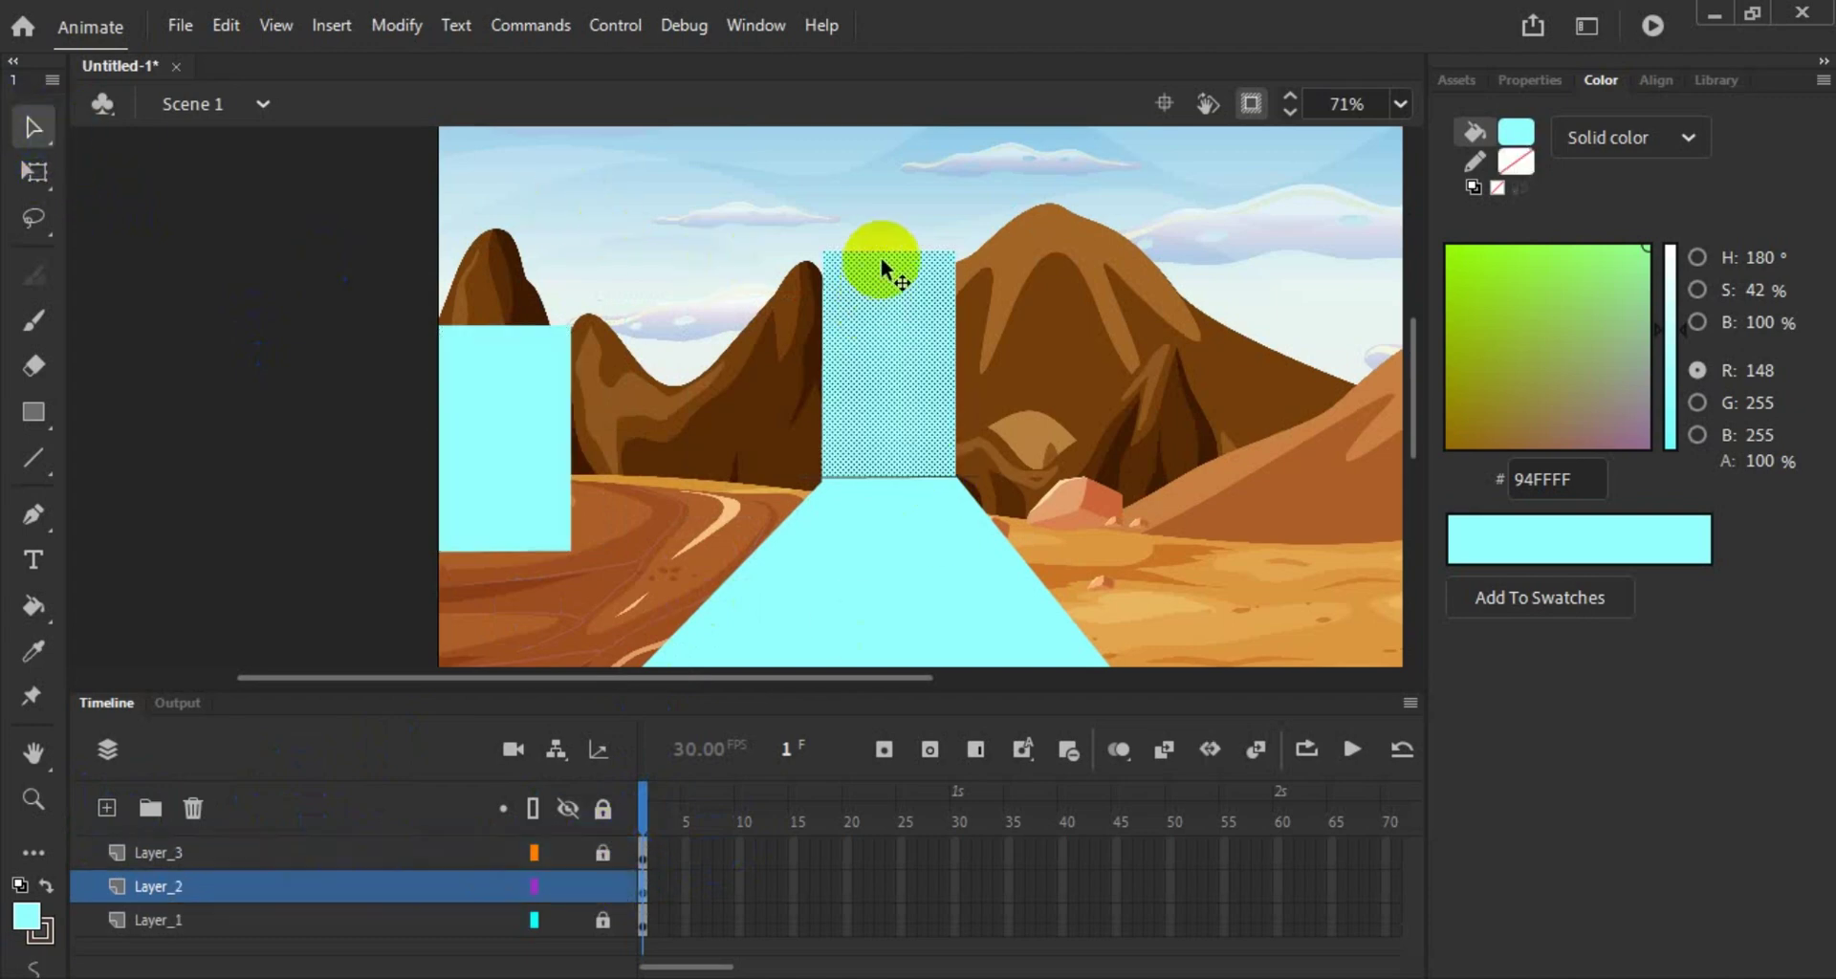
pyautogui.click(34, 172)
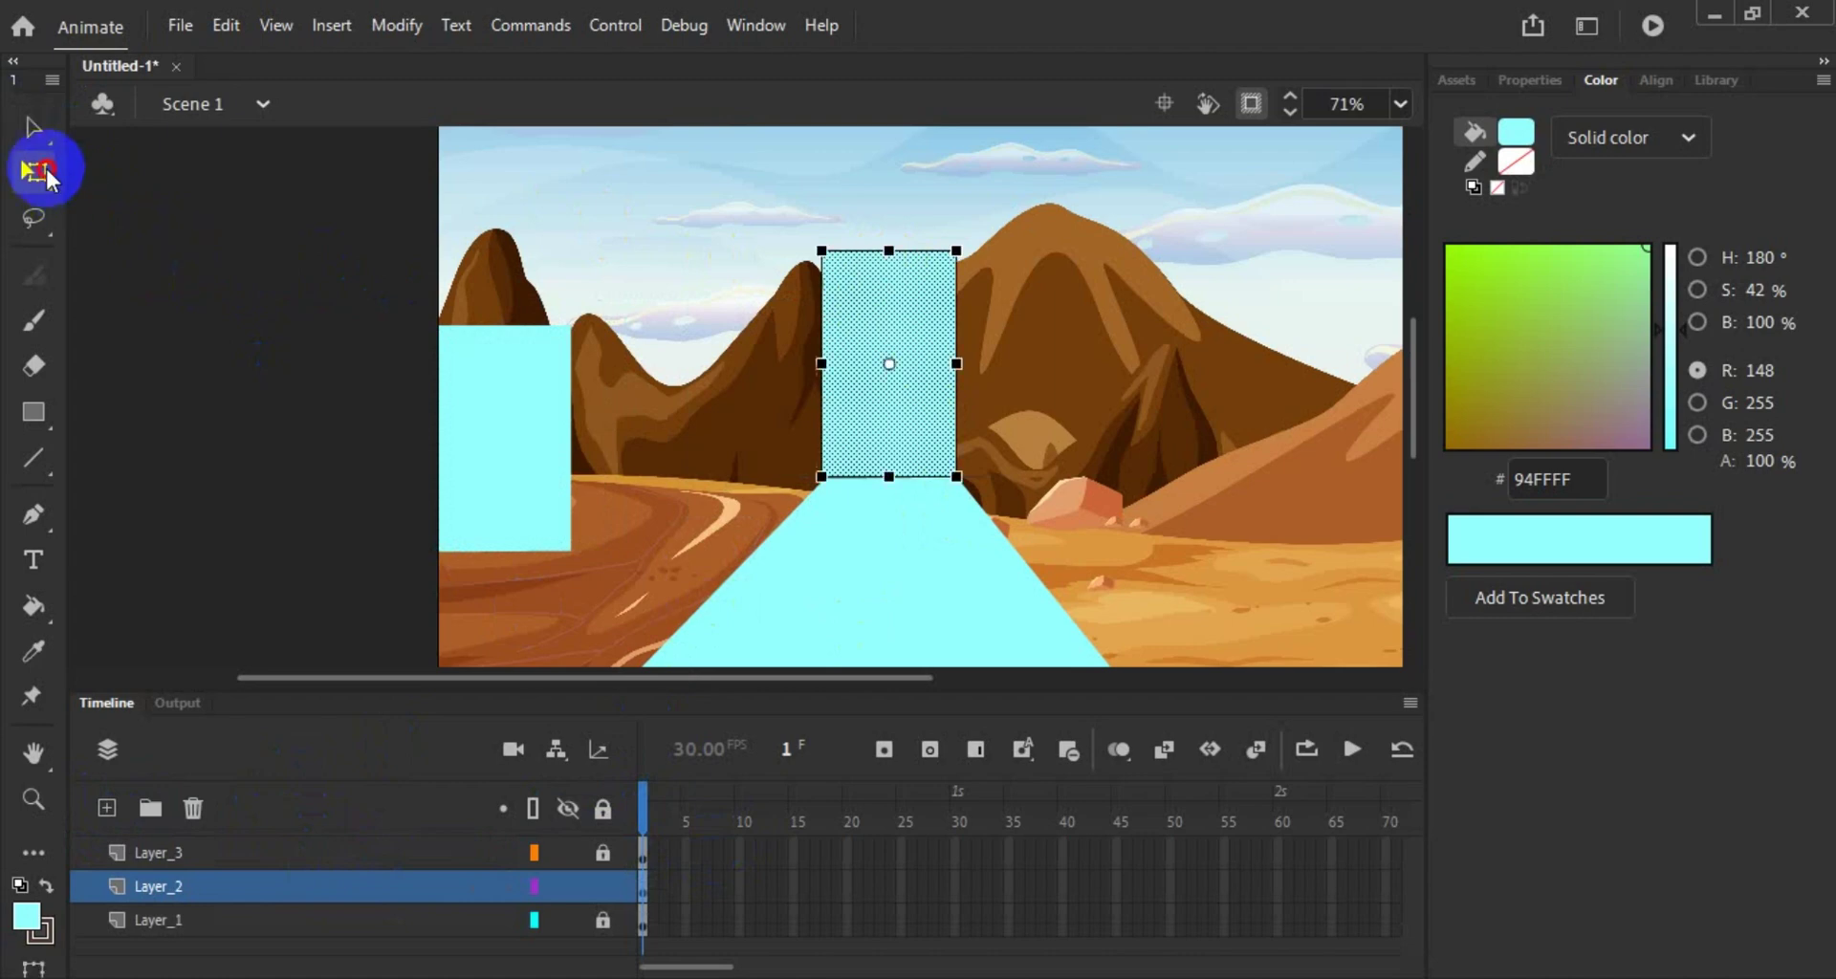
pyautogui.moveTo(889, 365); pyautogui.dragTo(888, 477)
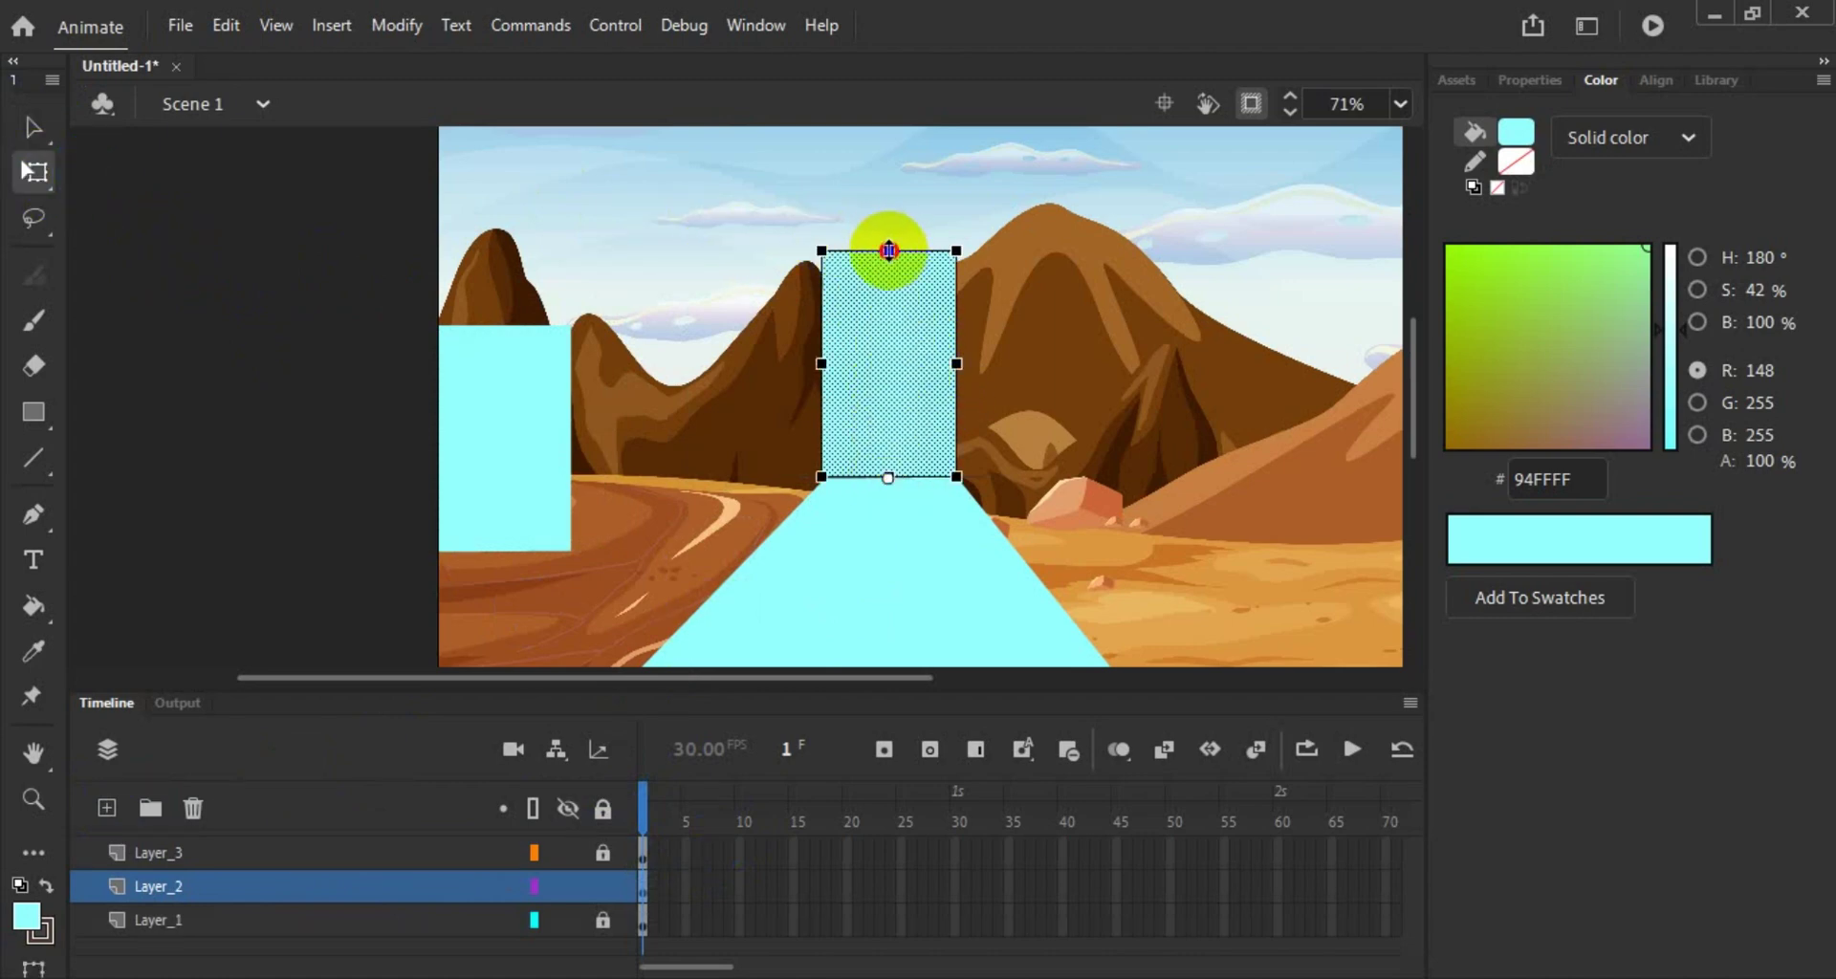
pyautogui.moveTo(889, 251); pyautogui.dragTo(888, 274)
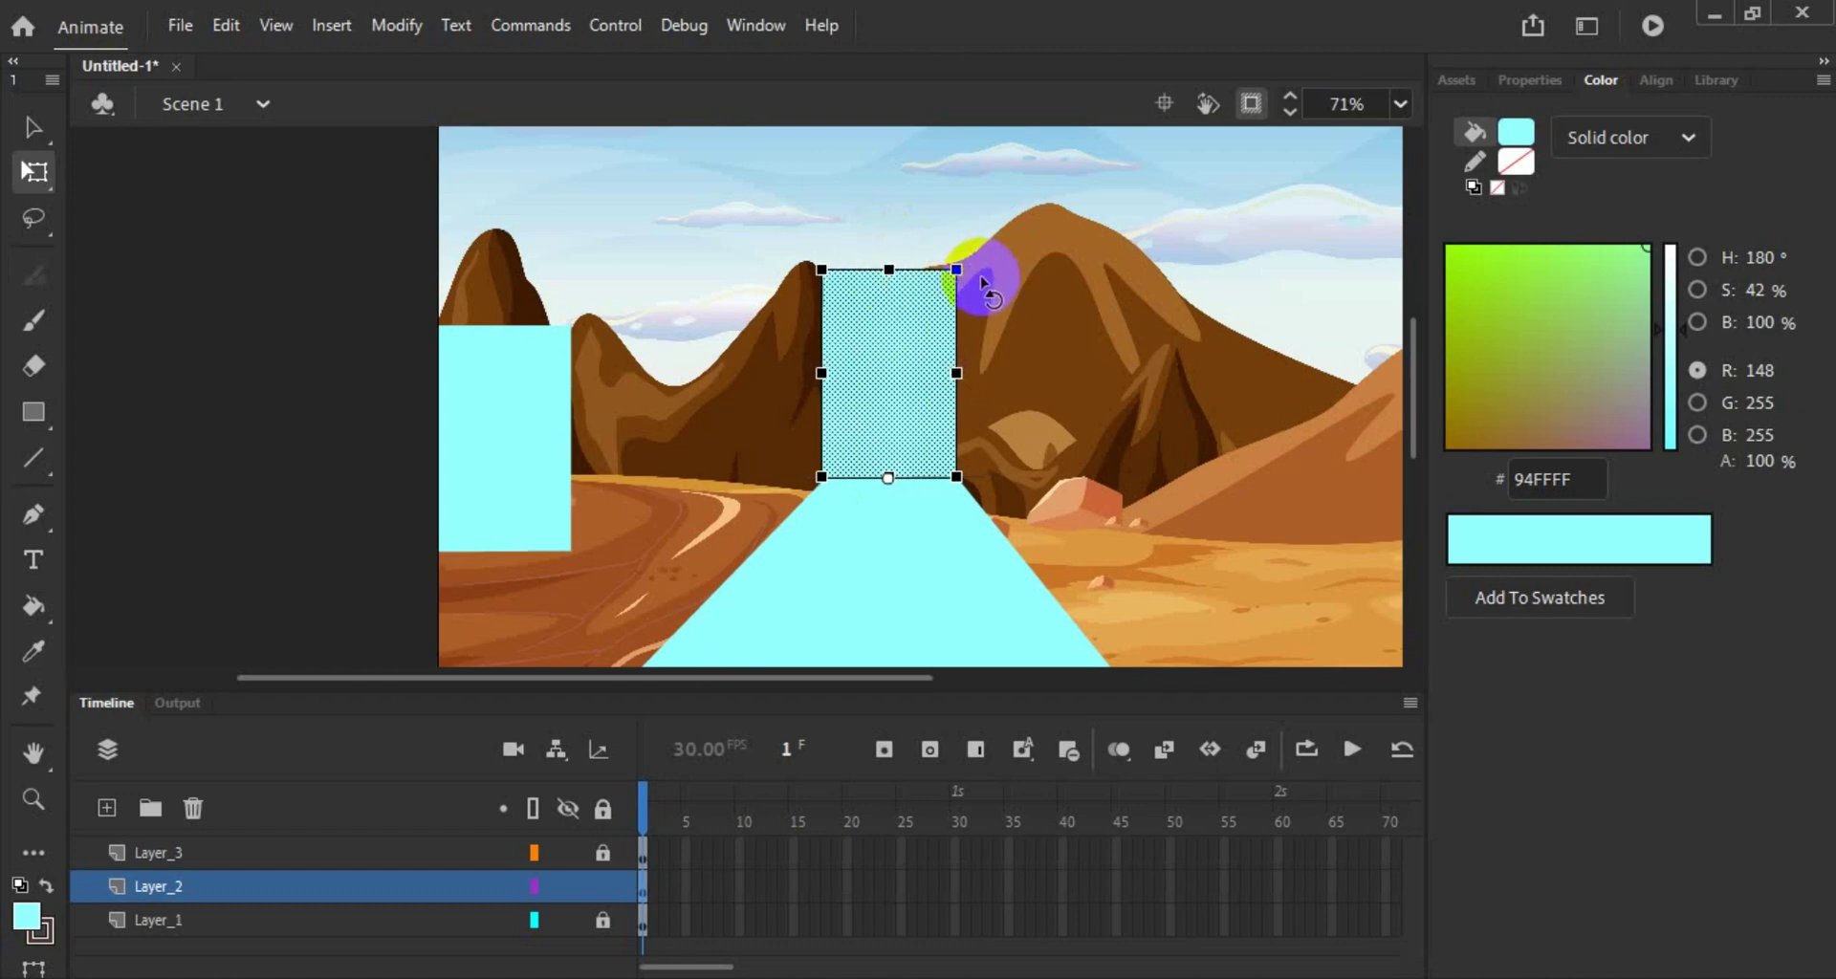
pyautogui.click(1080, 292)
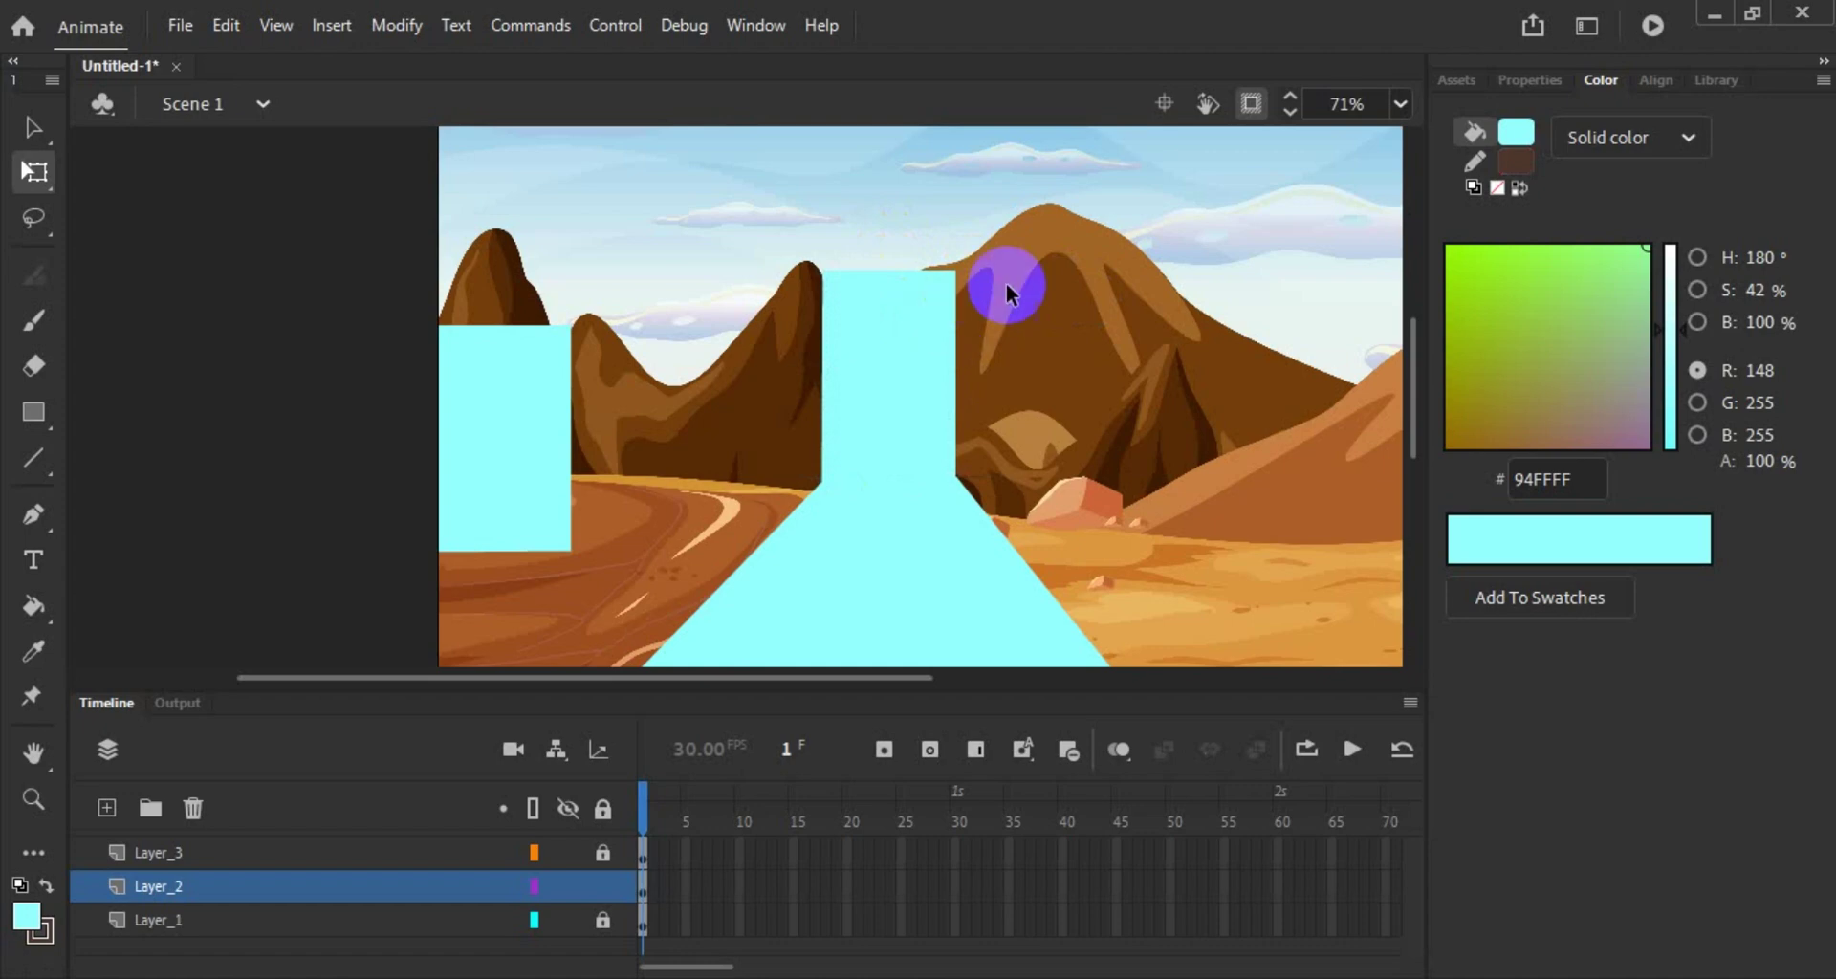
pyautogui.click(905, 296)
pyautogui.click(978, 214)
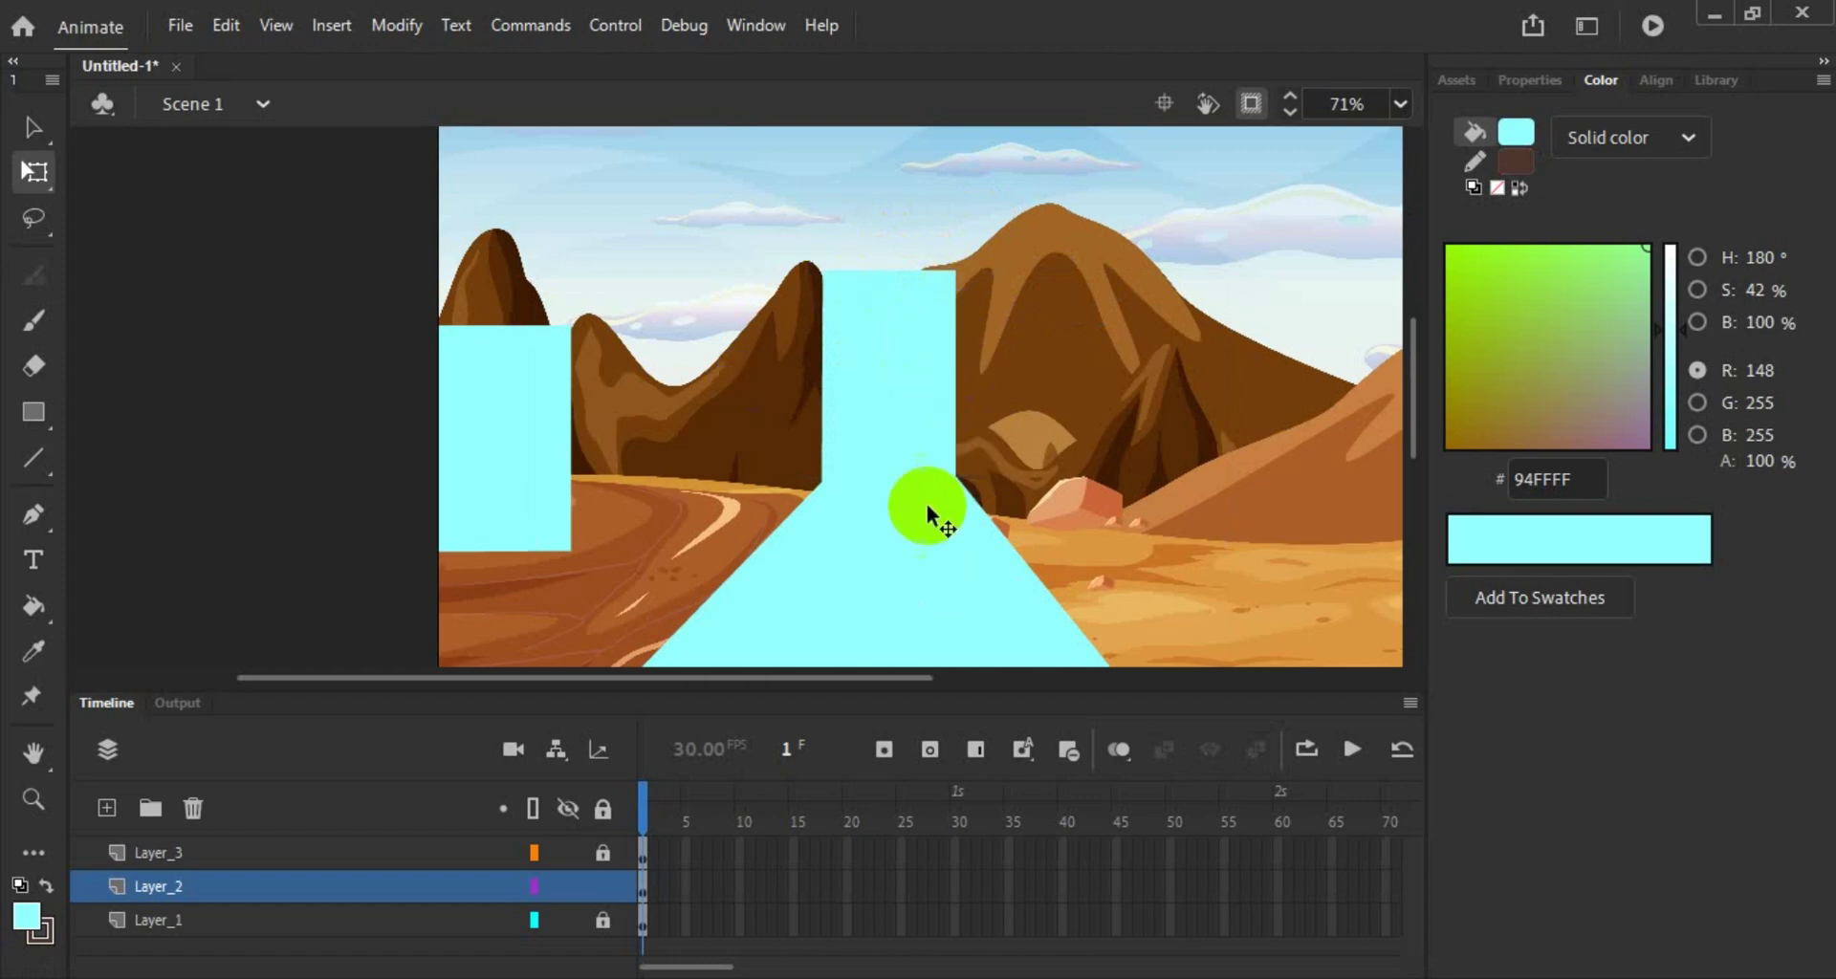
# Step: Check how the strip and flared shape join on Layer_2, and undo back to the separately selected strip
pyautogui.click(981, 478)
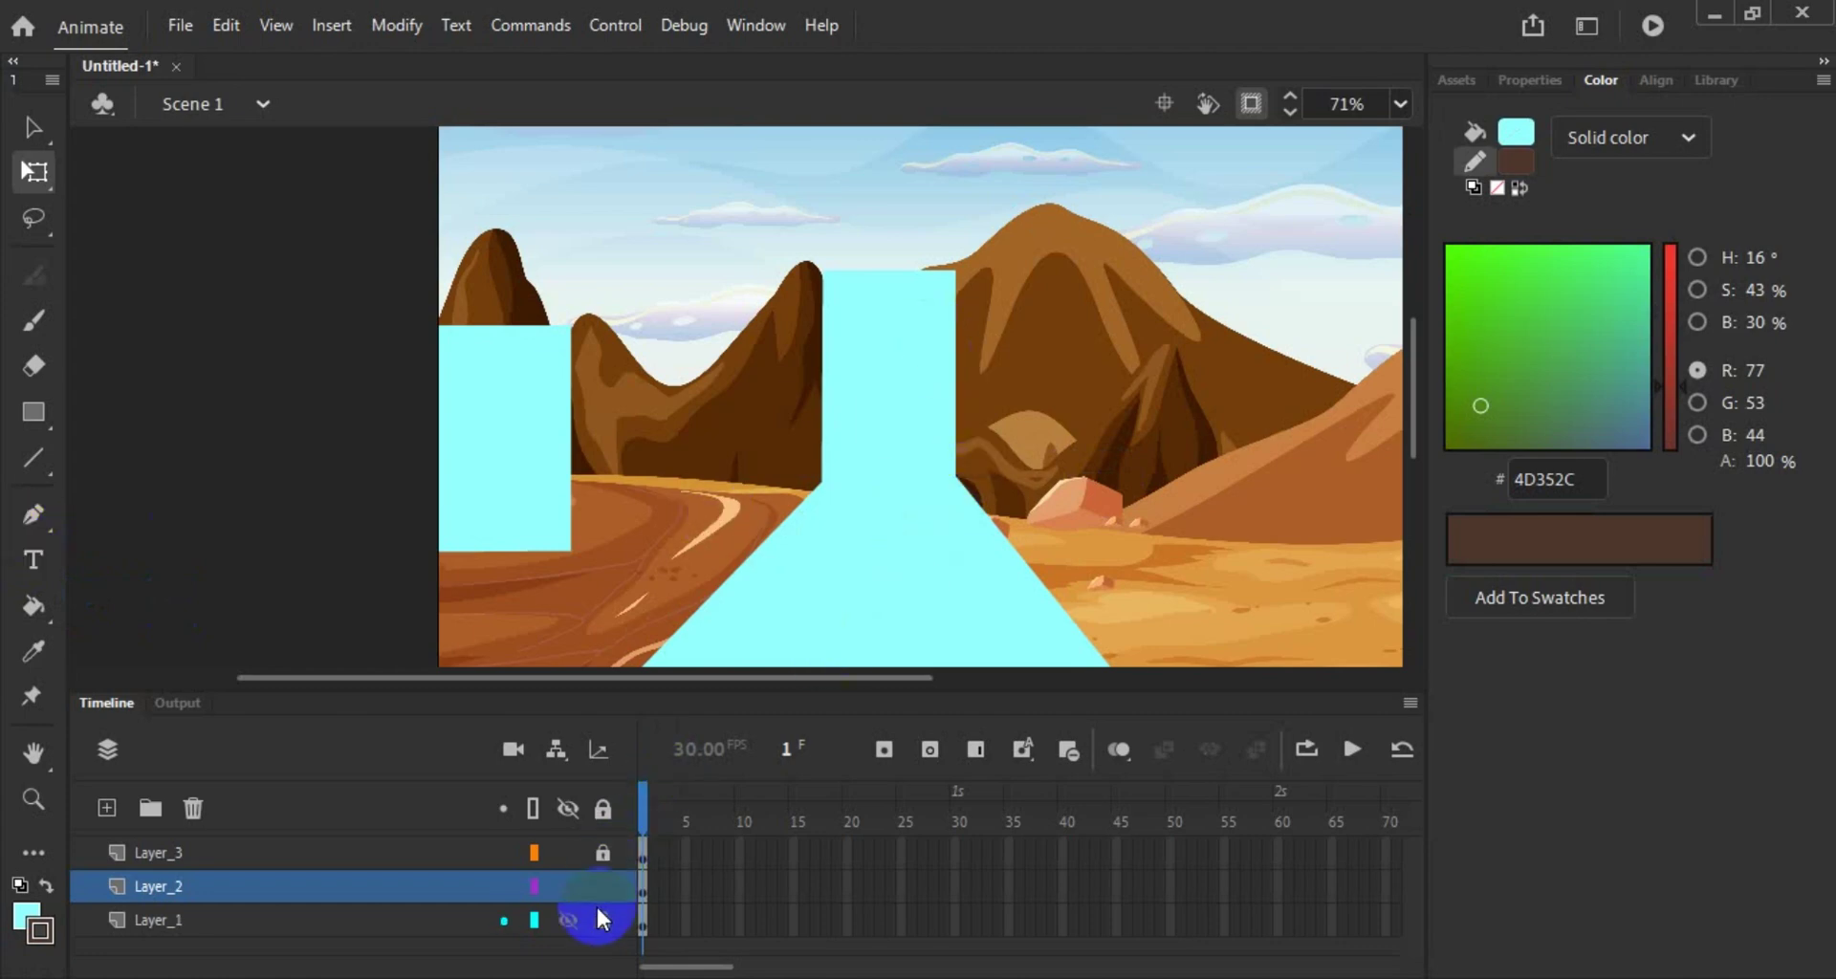
pyautogui.click(417, 886)
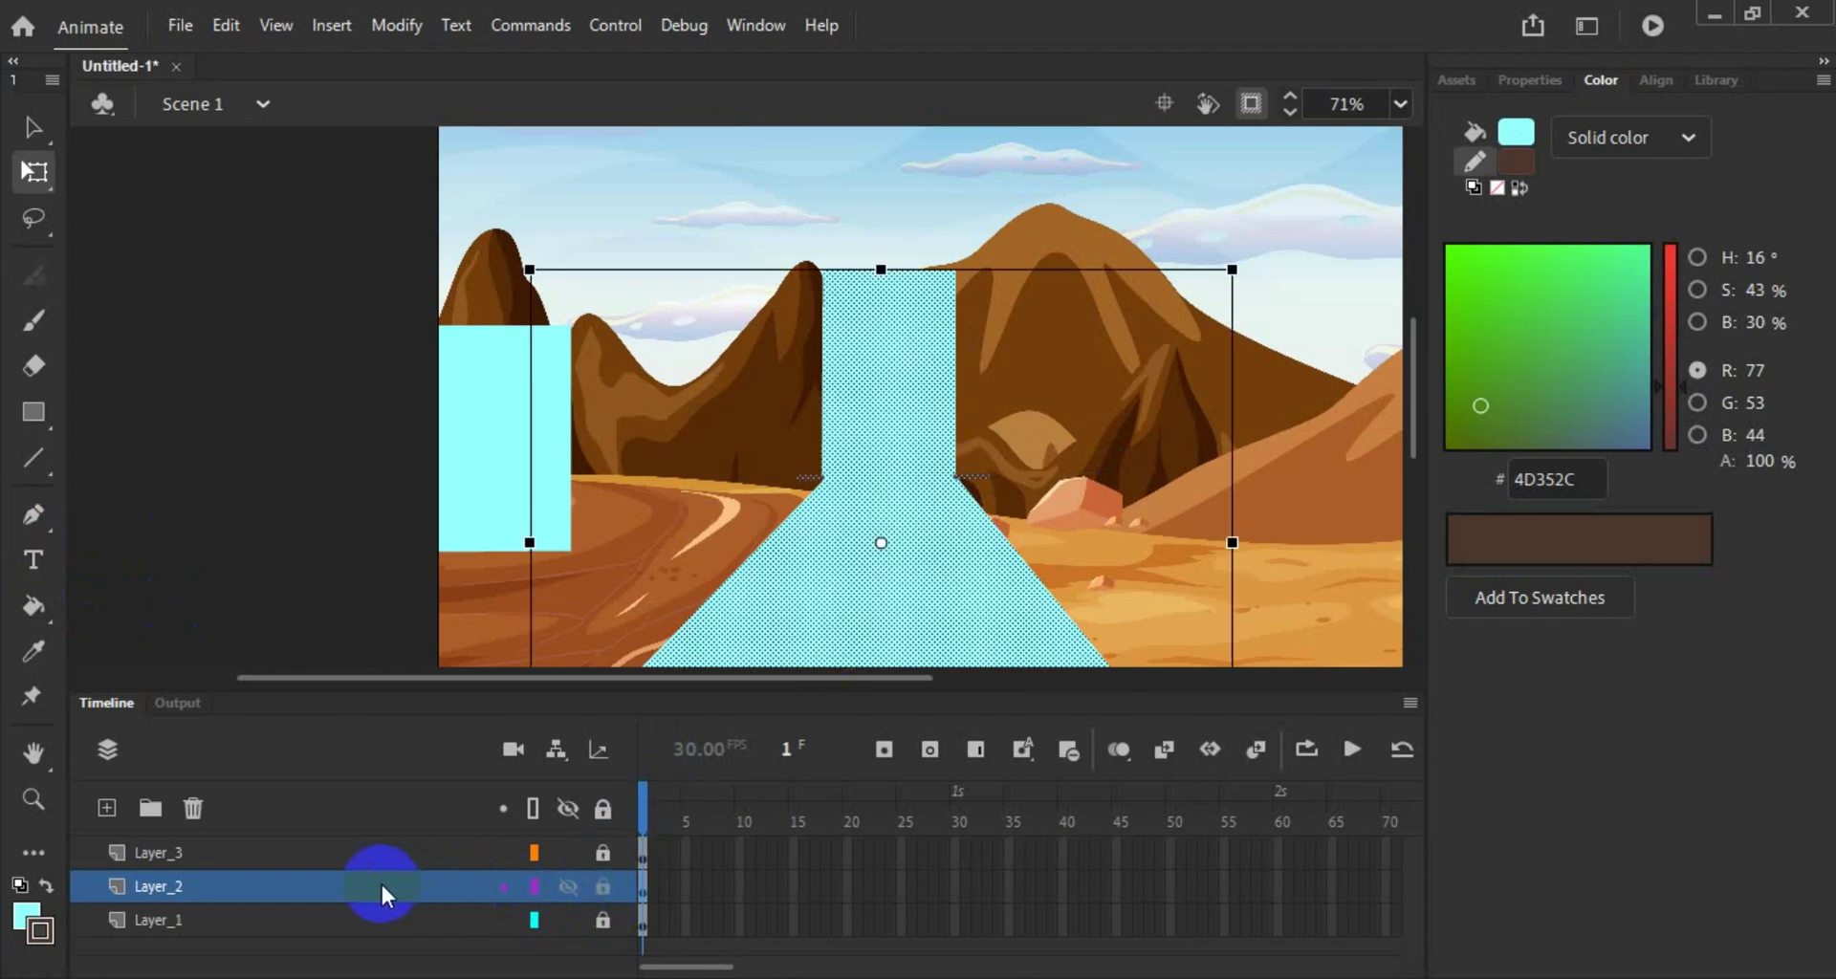
pyautogui.click(481, 600)
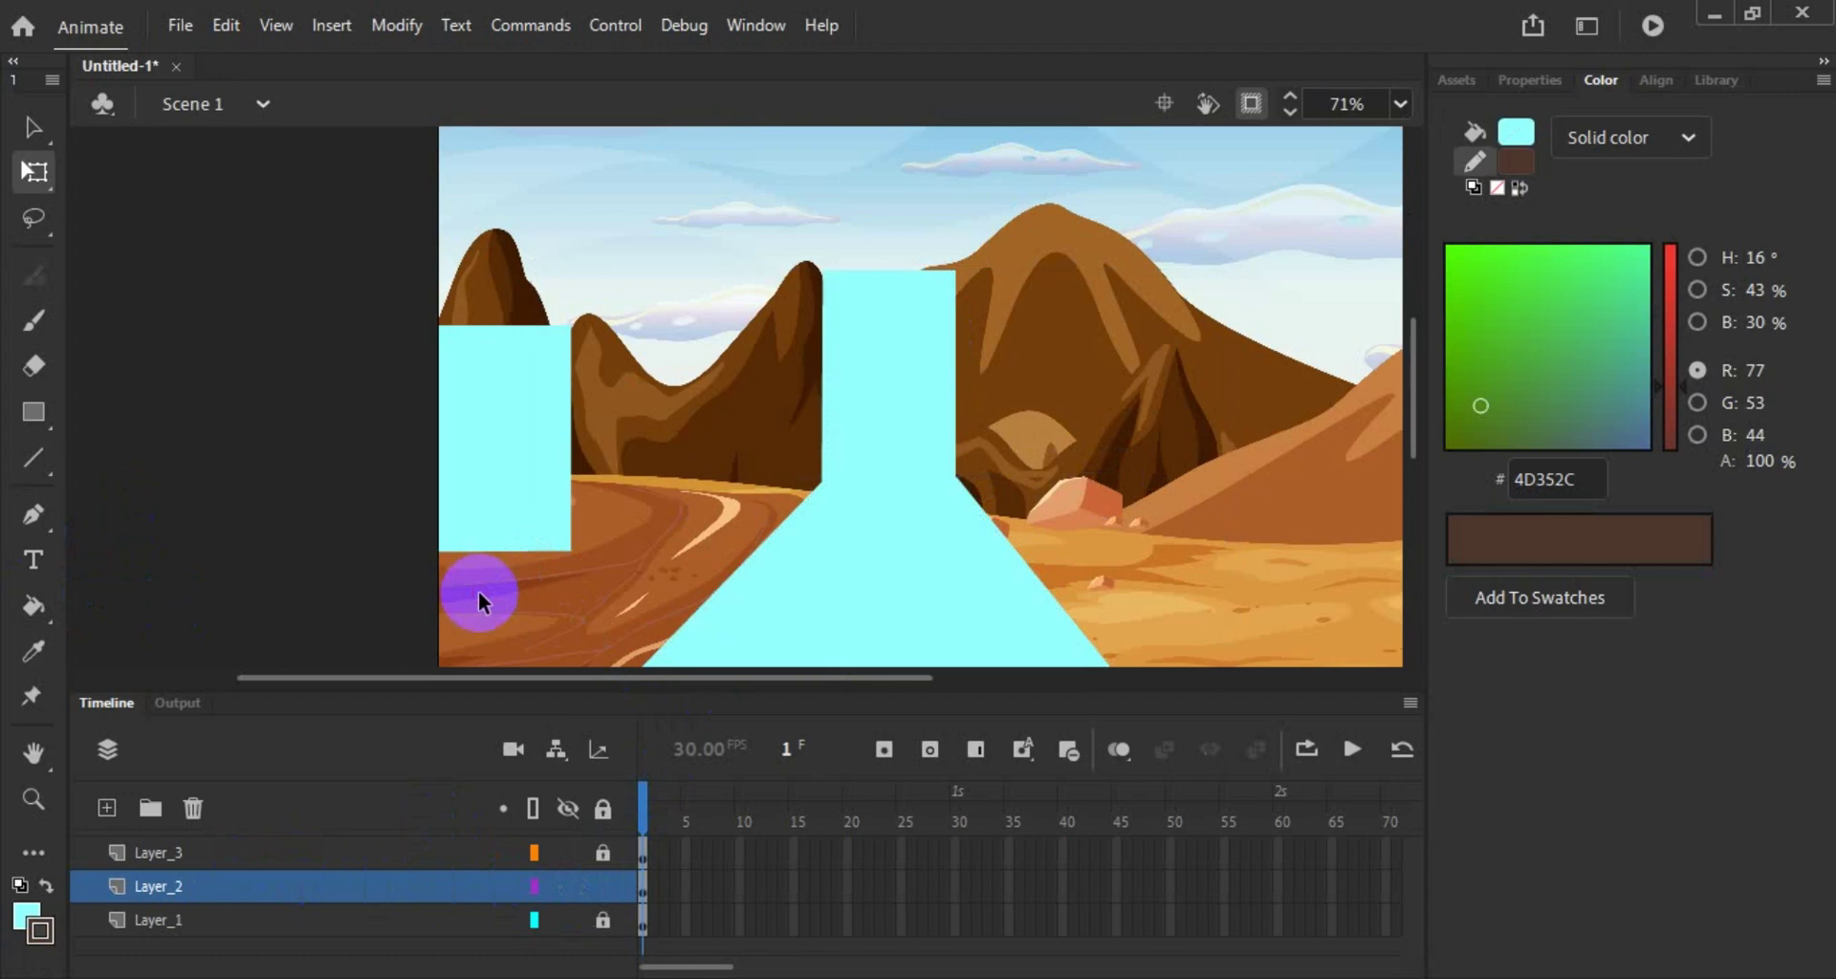
pyautogui.hotkey('ctrl', 'z')
pyautogui.hotkey('ctrl', 'y')
pyautogui.hotkey('ctrl', 'z')
pyautogui.hotkey('ctrl', 'z')
pyautogui.hotkey('ctrl', 'z')
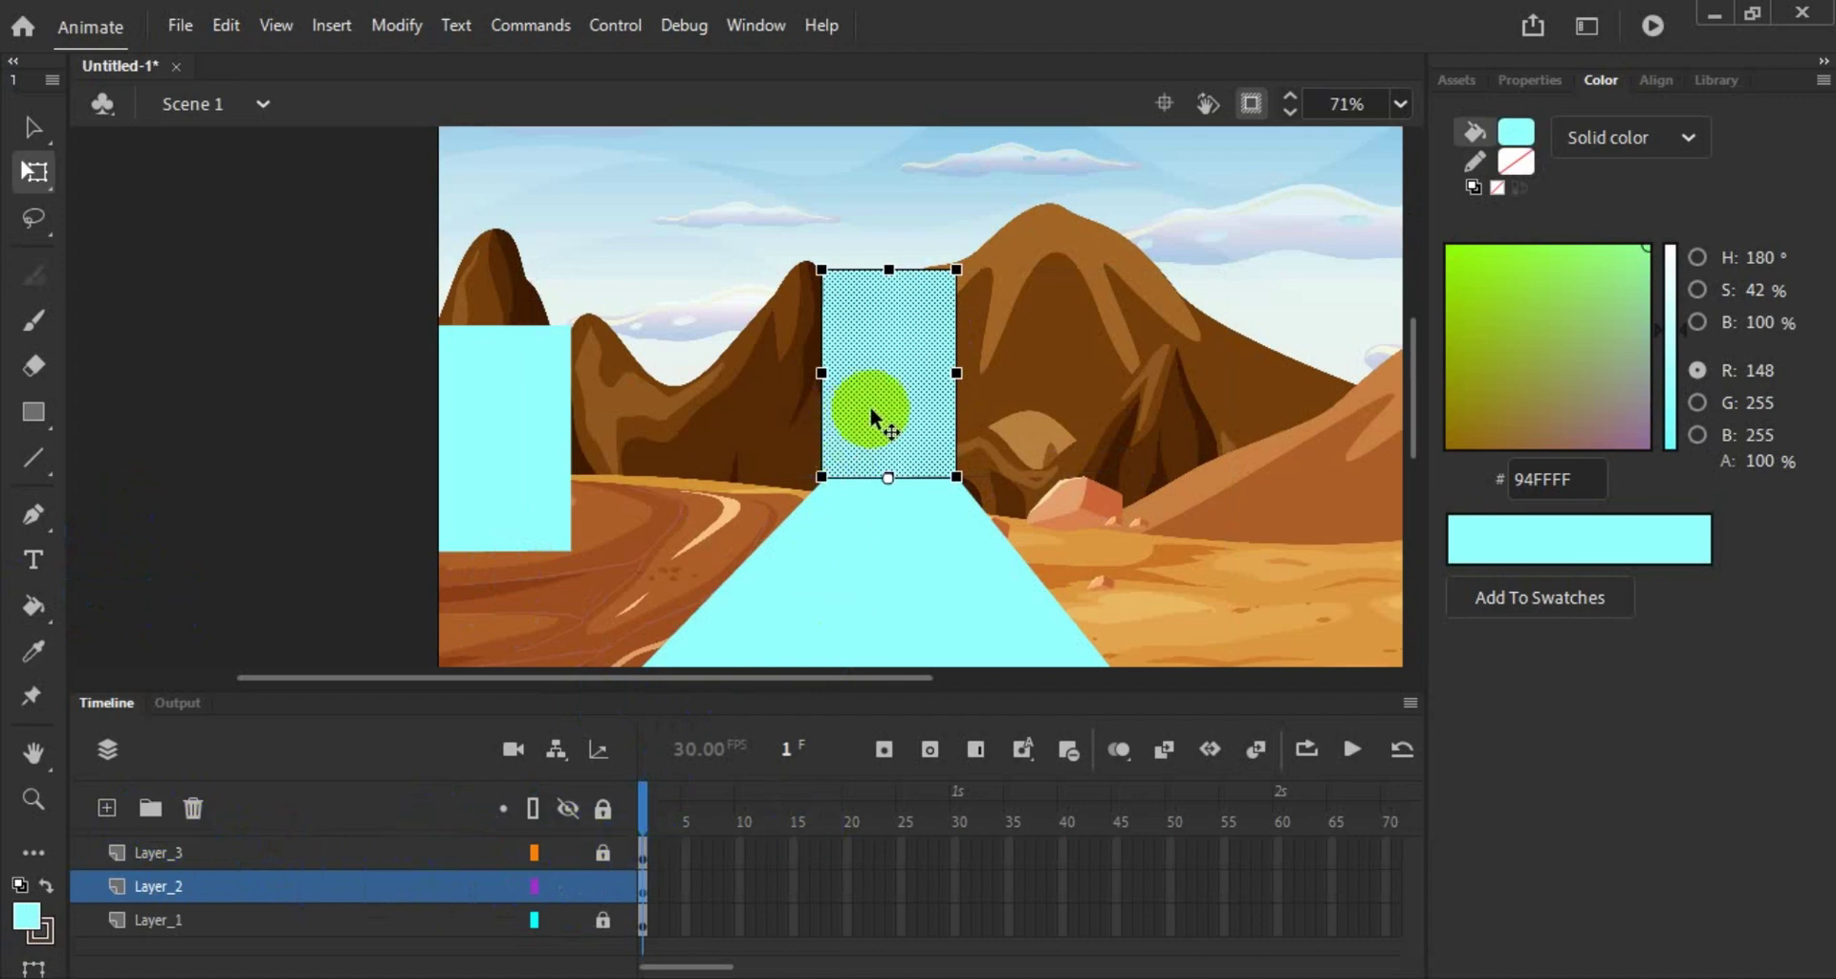
# Step: Delete the upright strip from Layer_2, unlock Layer_3 and move its strip copy into the deleted strip's place
pyautogui.hotkey('ctrl', 'z')
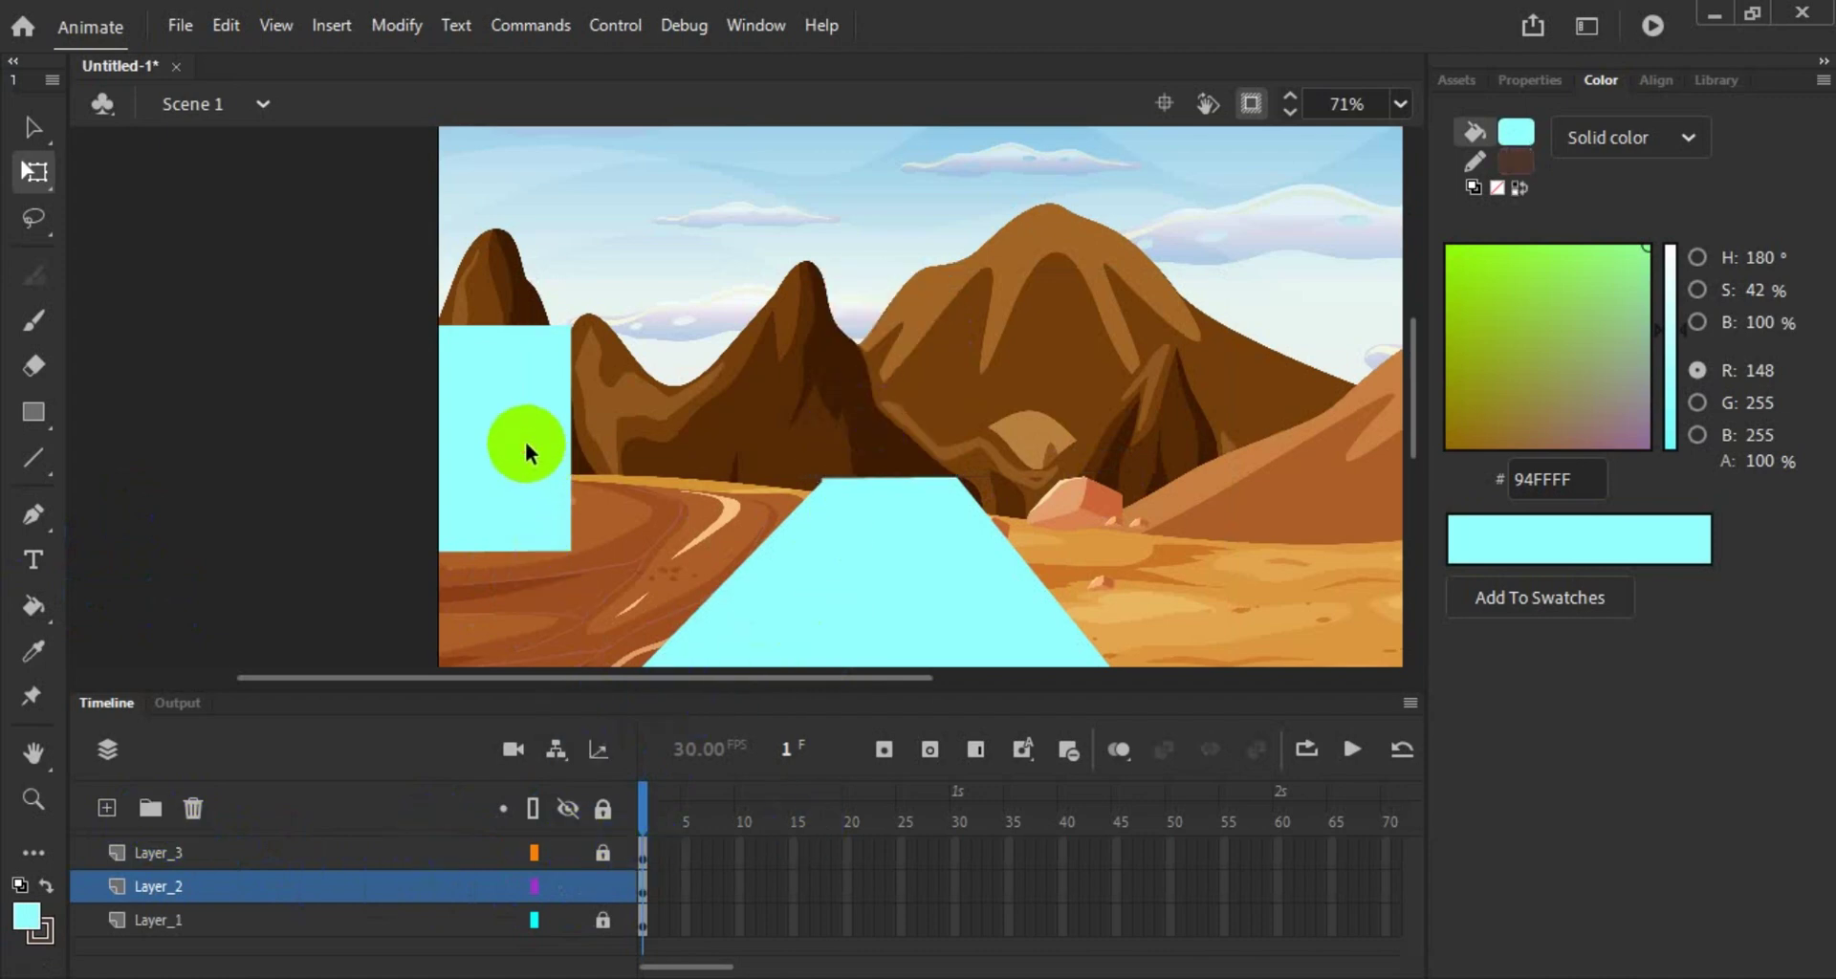
pyautogui.click(603, 854)
pyautogui.click(514, 478)
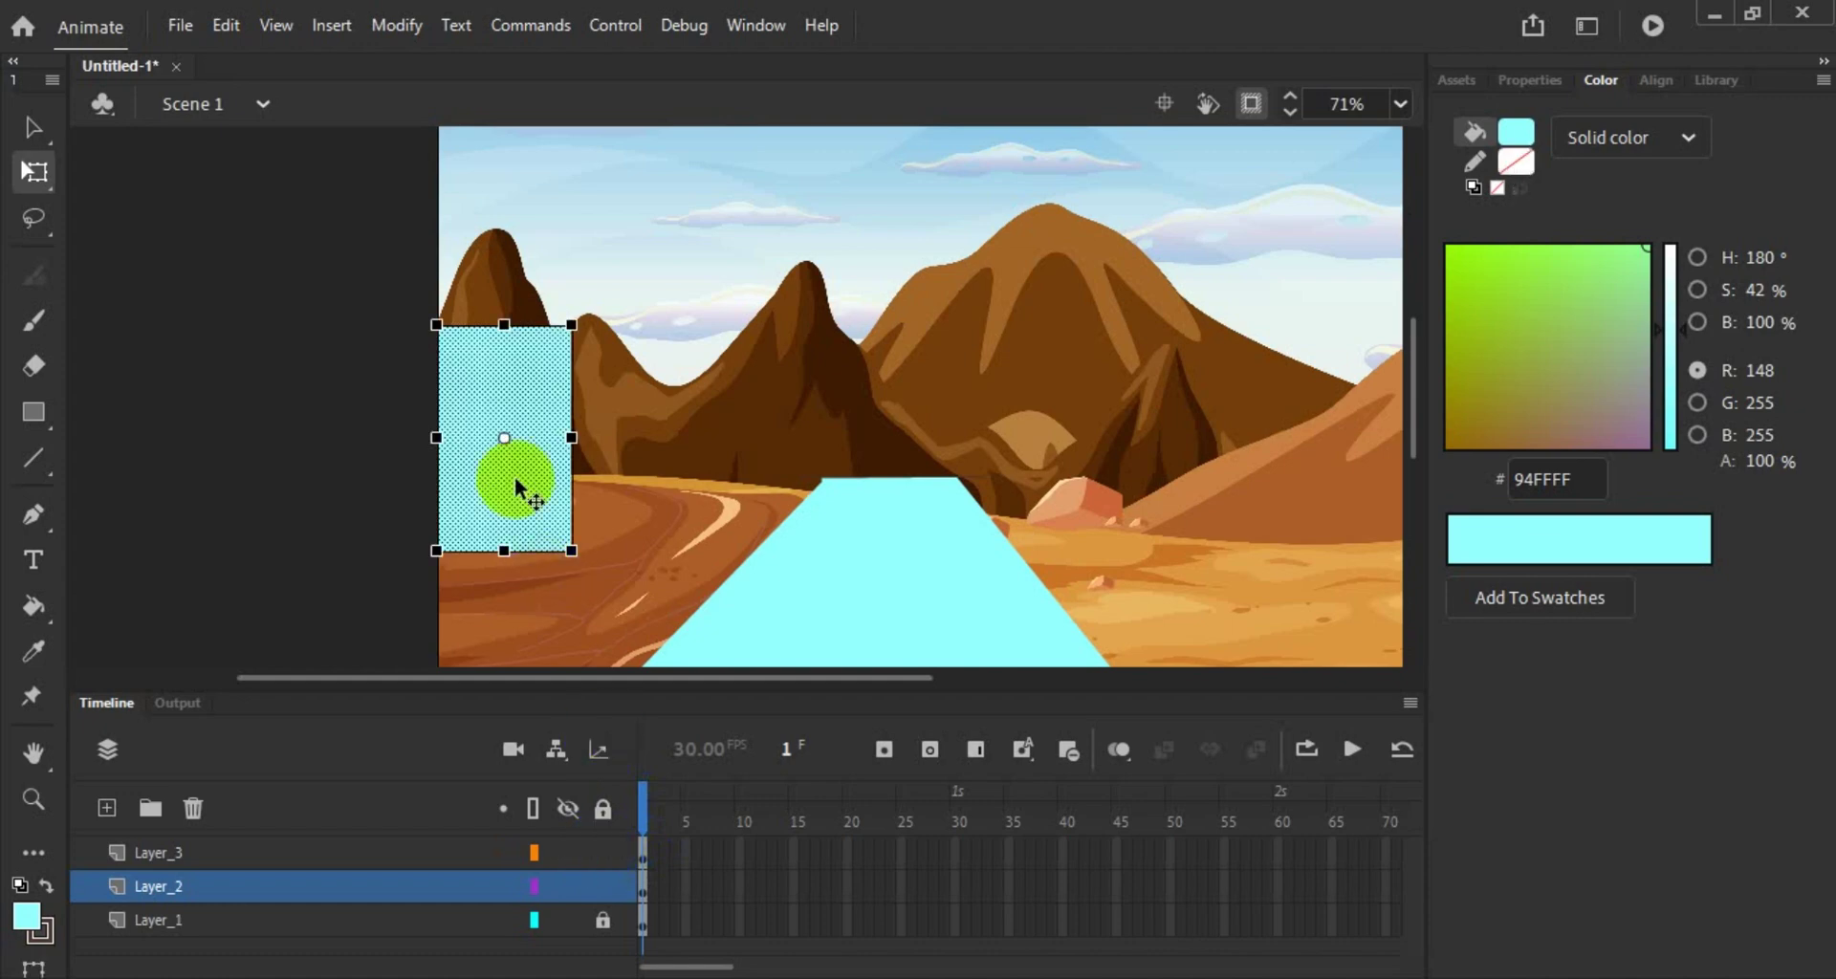
pyautogui.moveTo(509, 466); pyautogui.dragTo(893, 401)
pyautogui.click(607, 506)
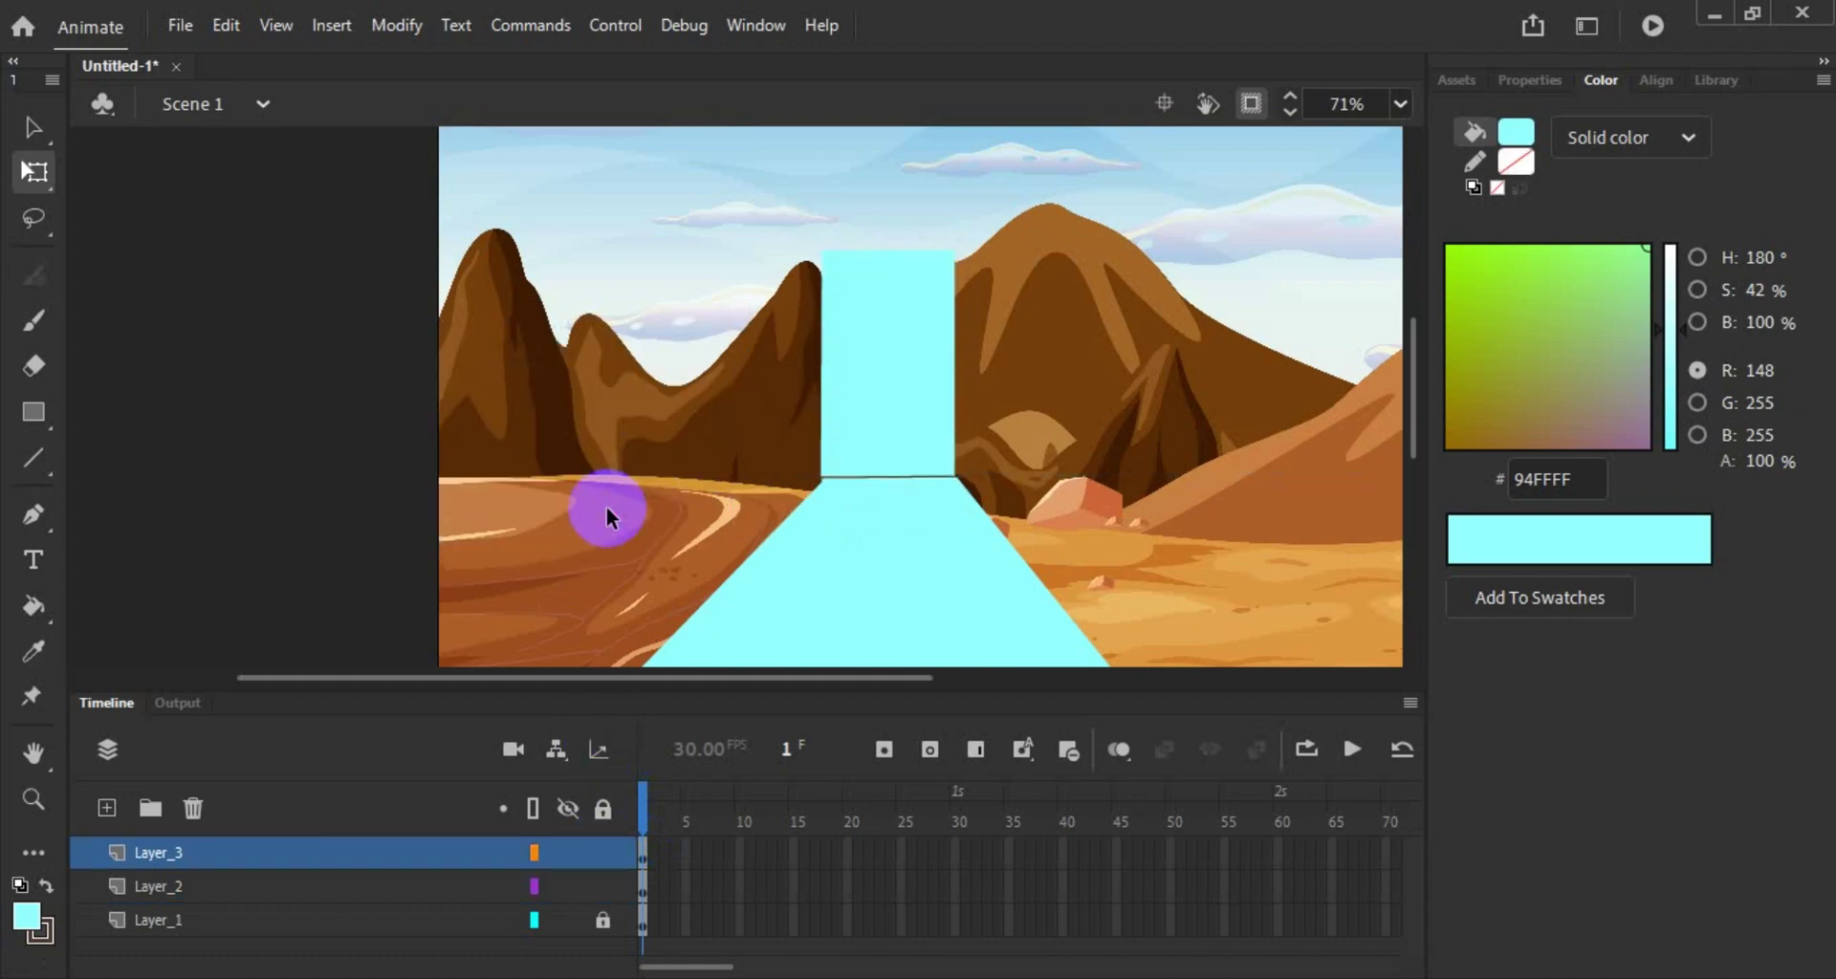
# Step: Select the brown dividing line along the flared shape's upper edge on Layer_2
pyautogui.click(644, 879)
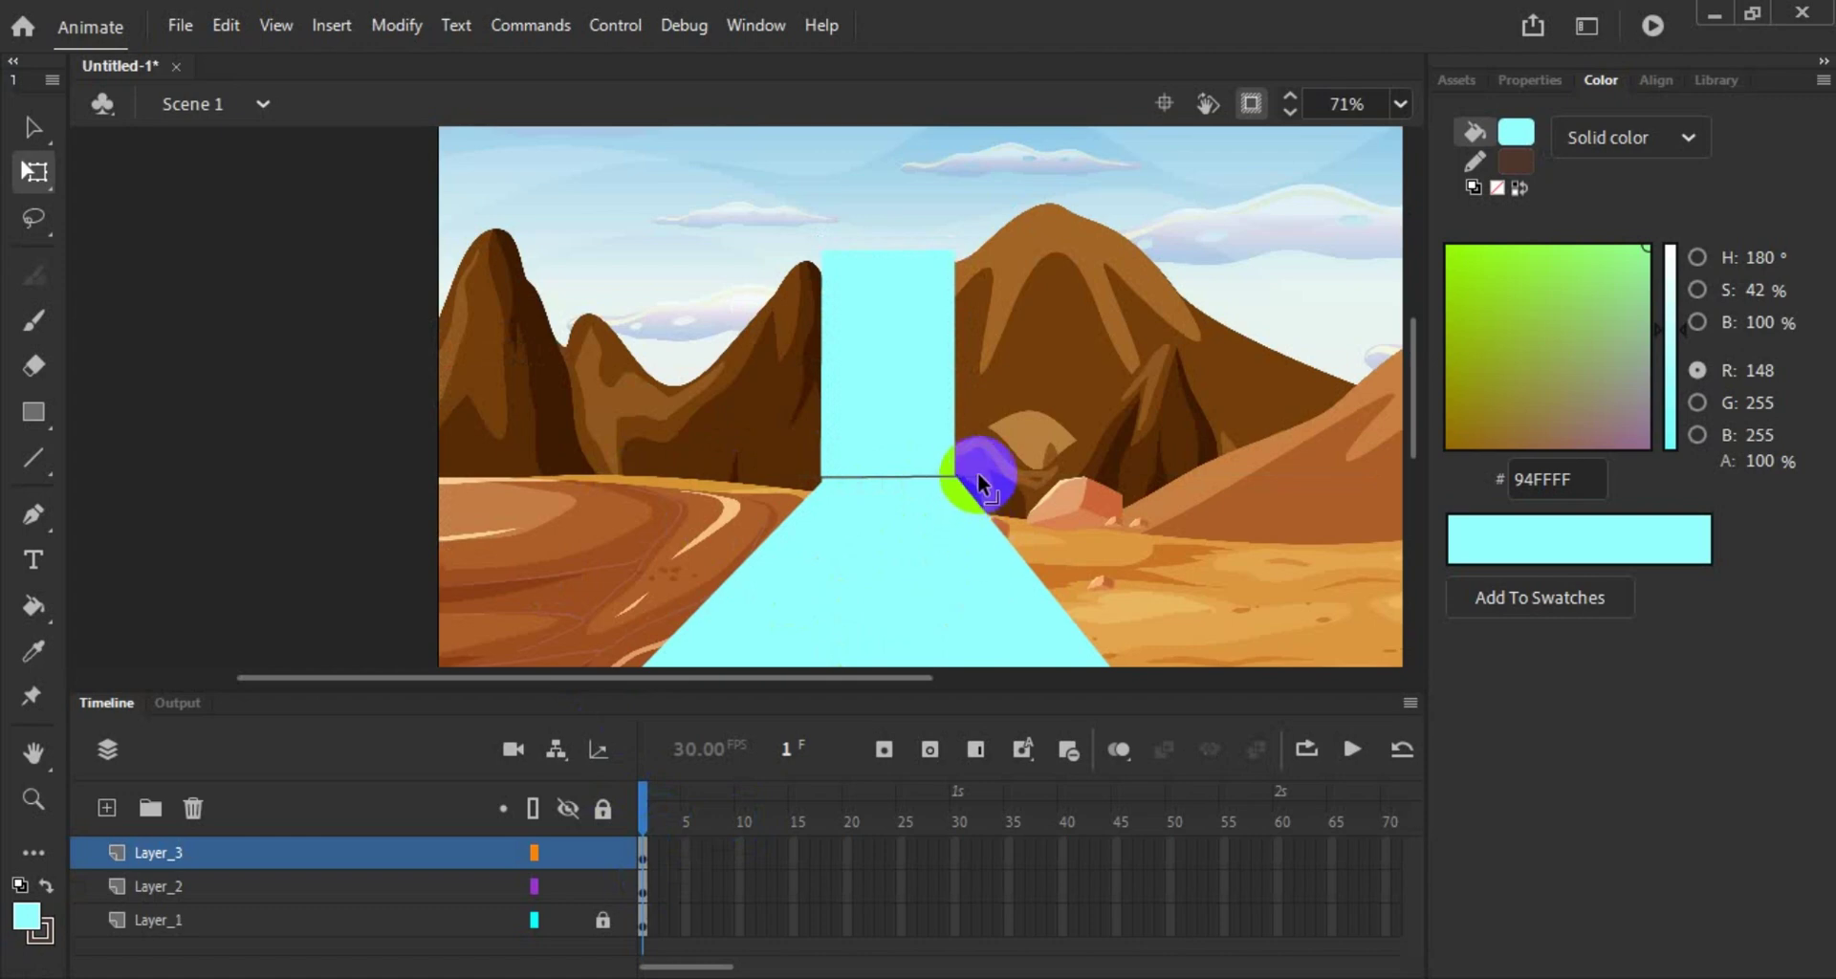
pyautogui.click(977, 472)
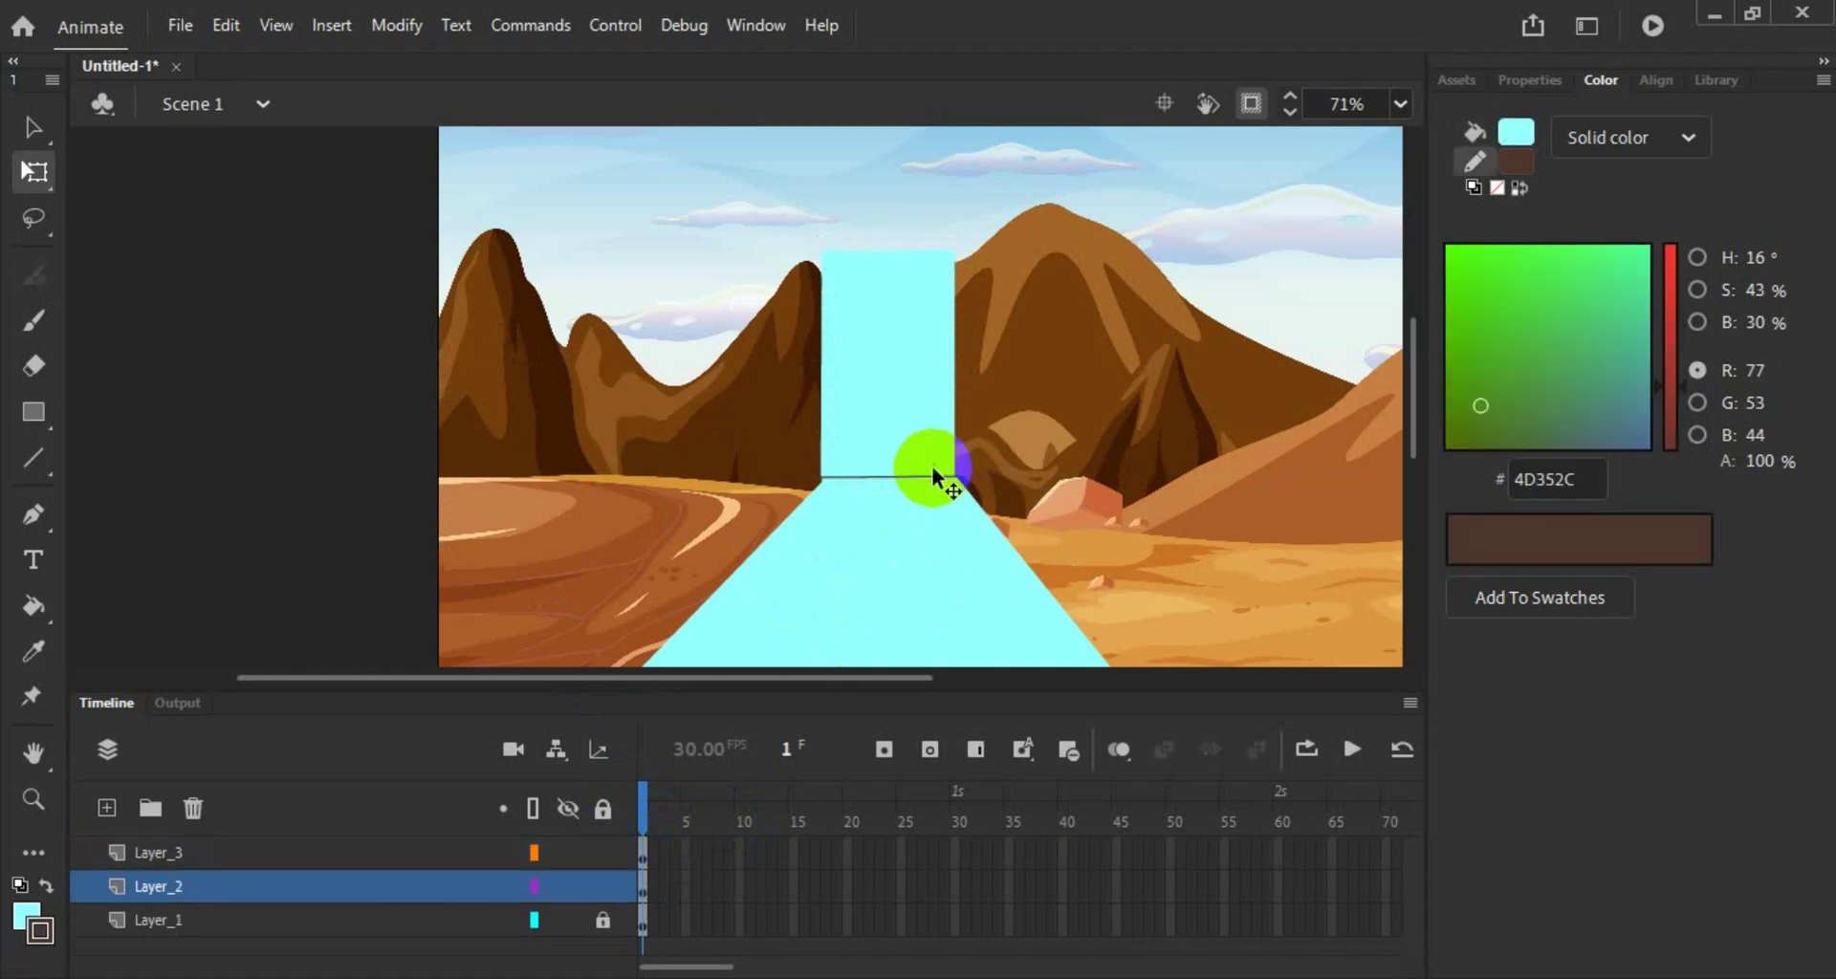
pyautogui.click(931, 475)
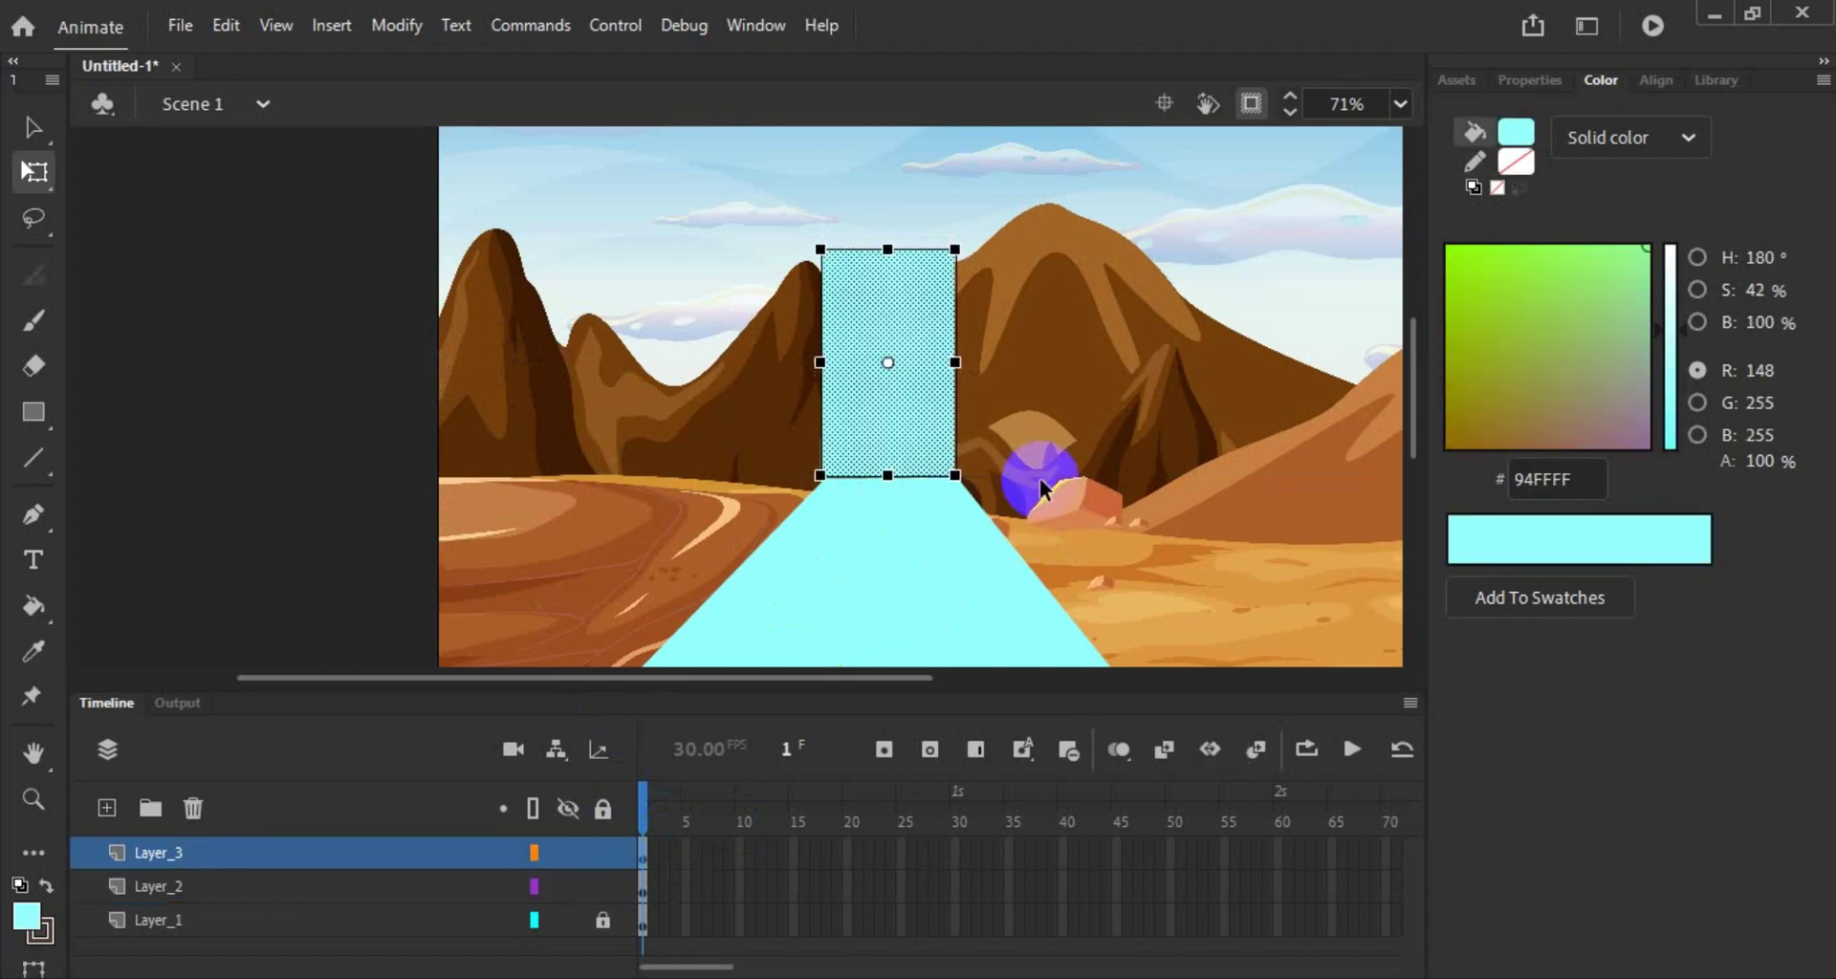
pyautogui.click(987, 474)
pyautogui.click(973, 473)
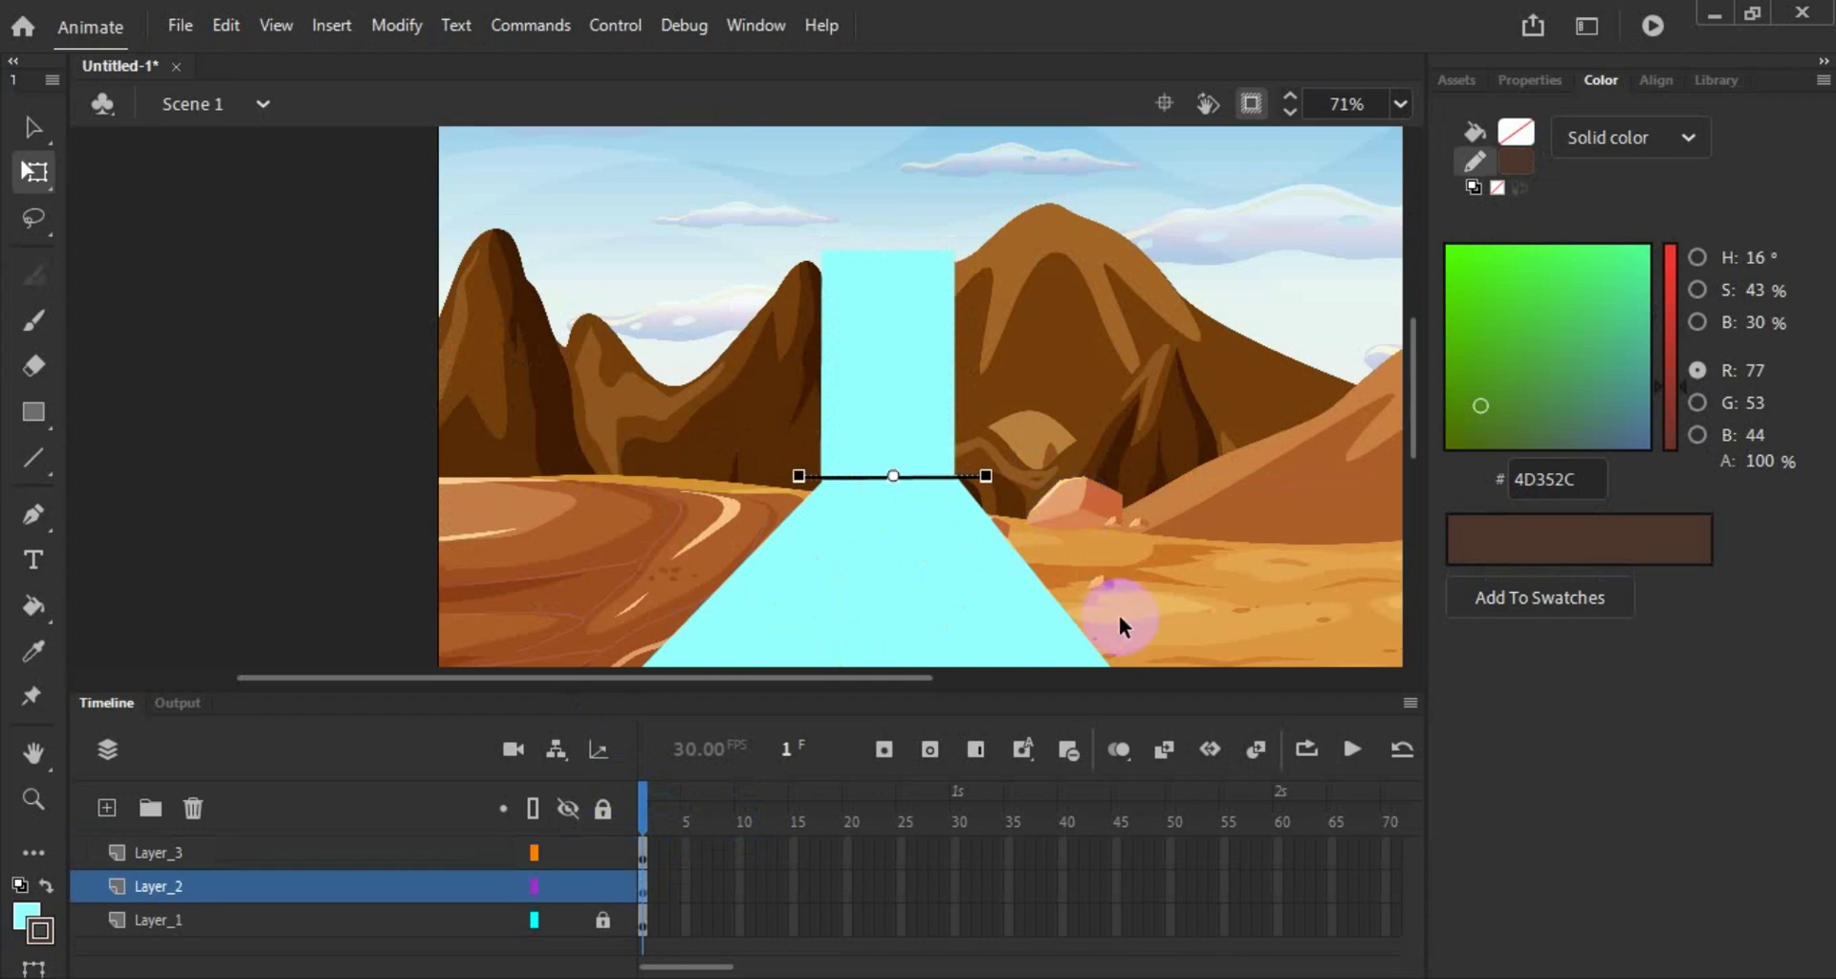
pyautogui.click(978, 549)
# Step: Nudge the upright strip on Layer_3 slightly down so its lower edge overlaps the flared shape
pyautogui.click(911, 416)
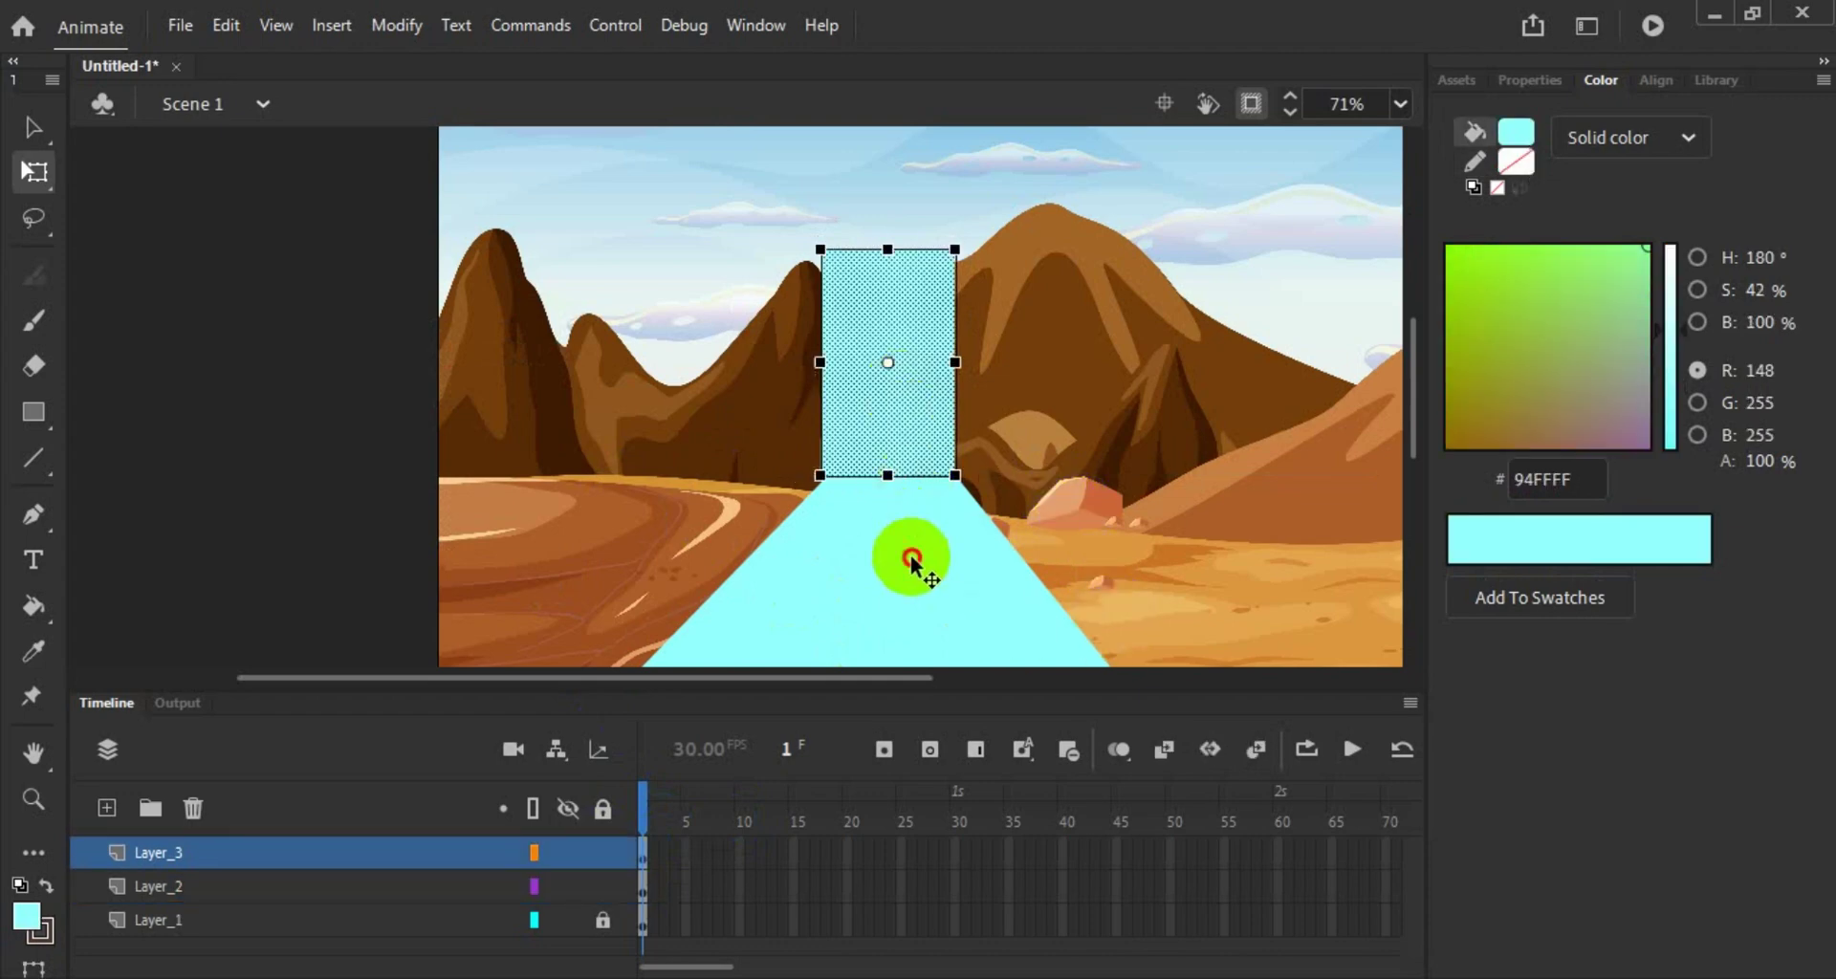
pyautogui.click(911, 560)
pyautogui.click(960, 398)
pyautogui.click(906, 383)
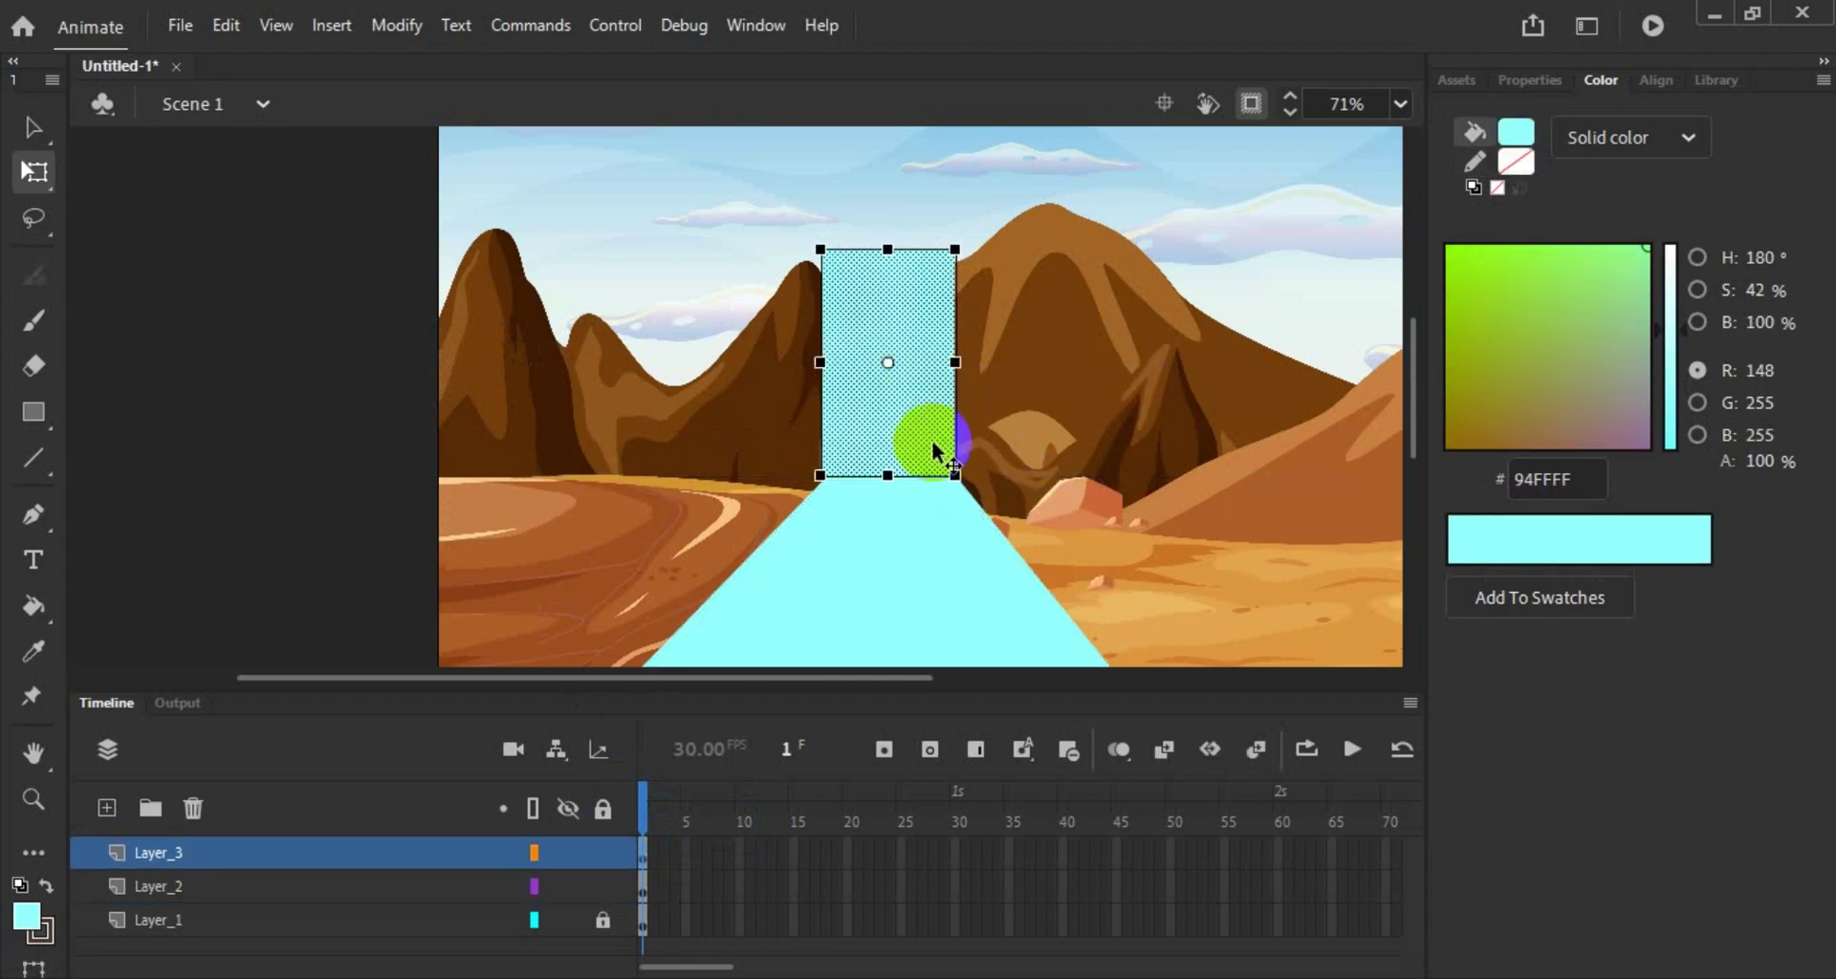
pyautogui.click(1115, 453)
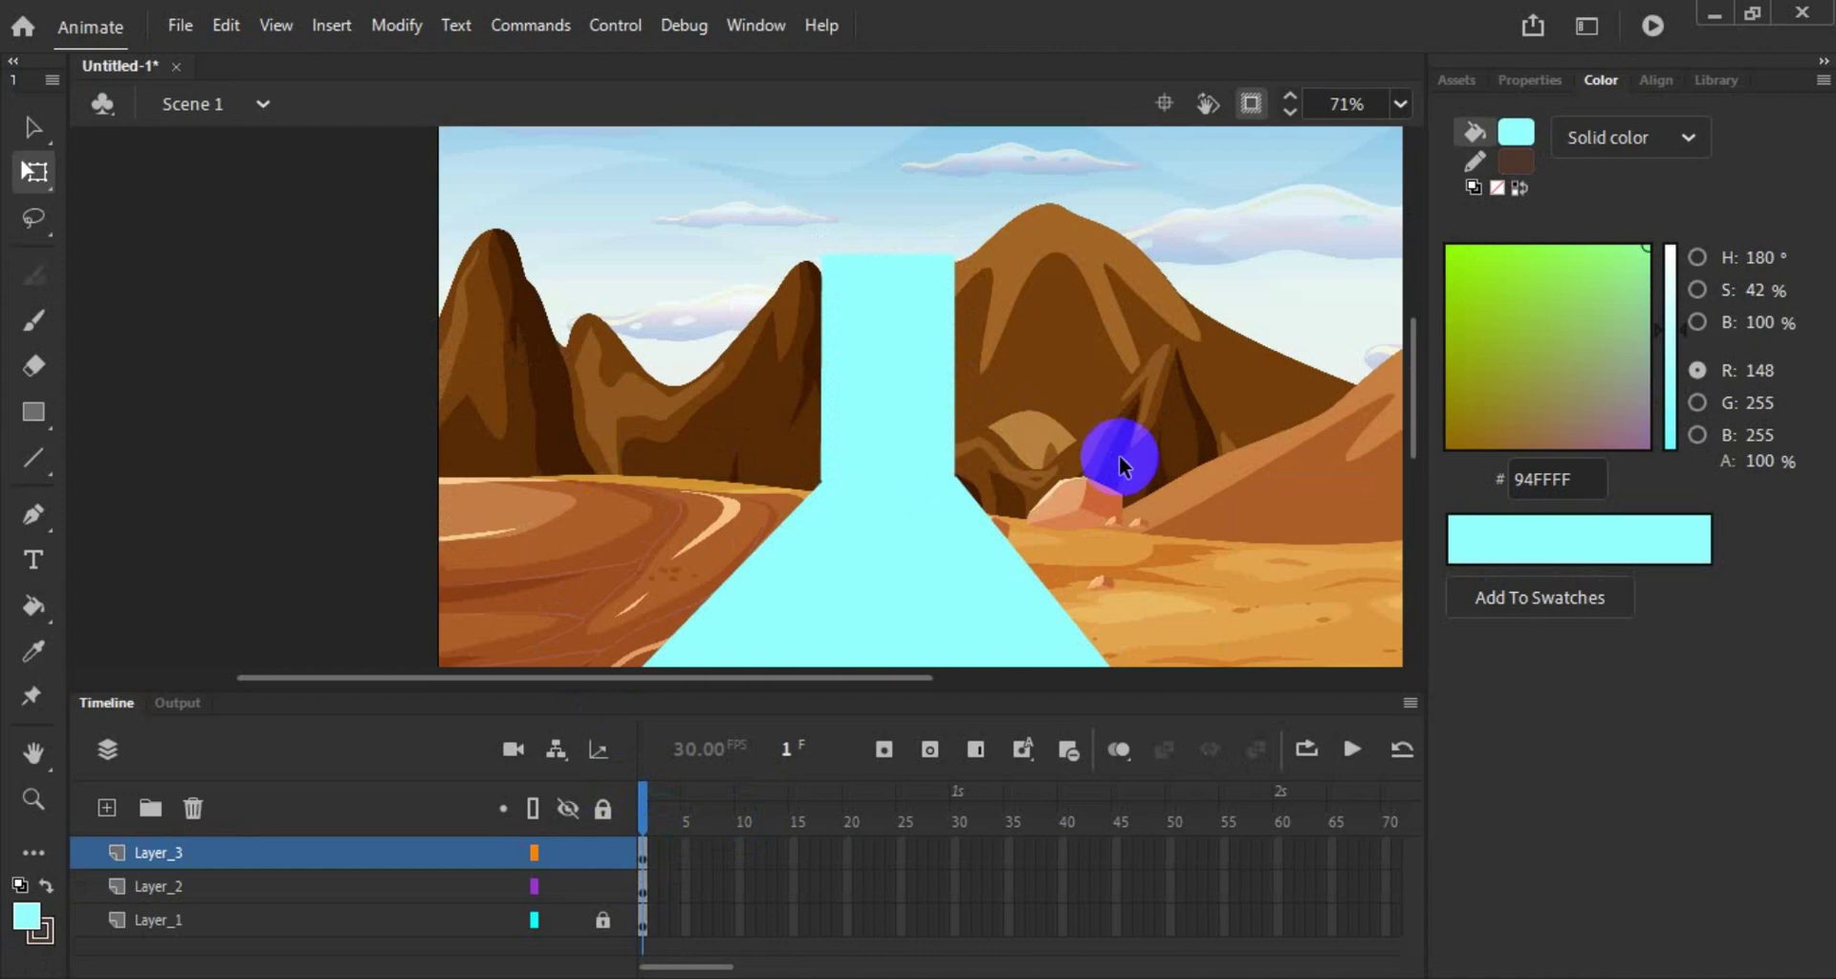
pyautogui.click(873, 381)
pyautogui.click(1166, 448)
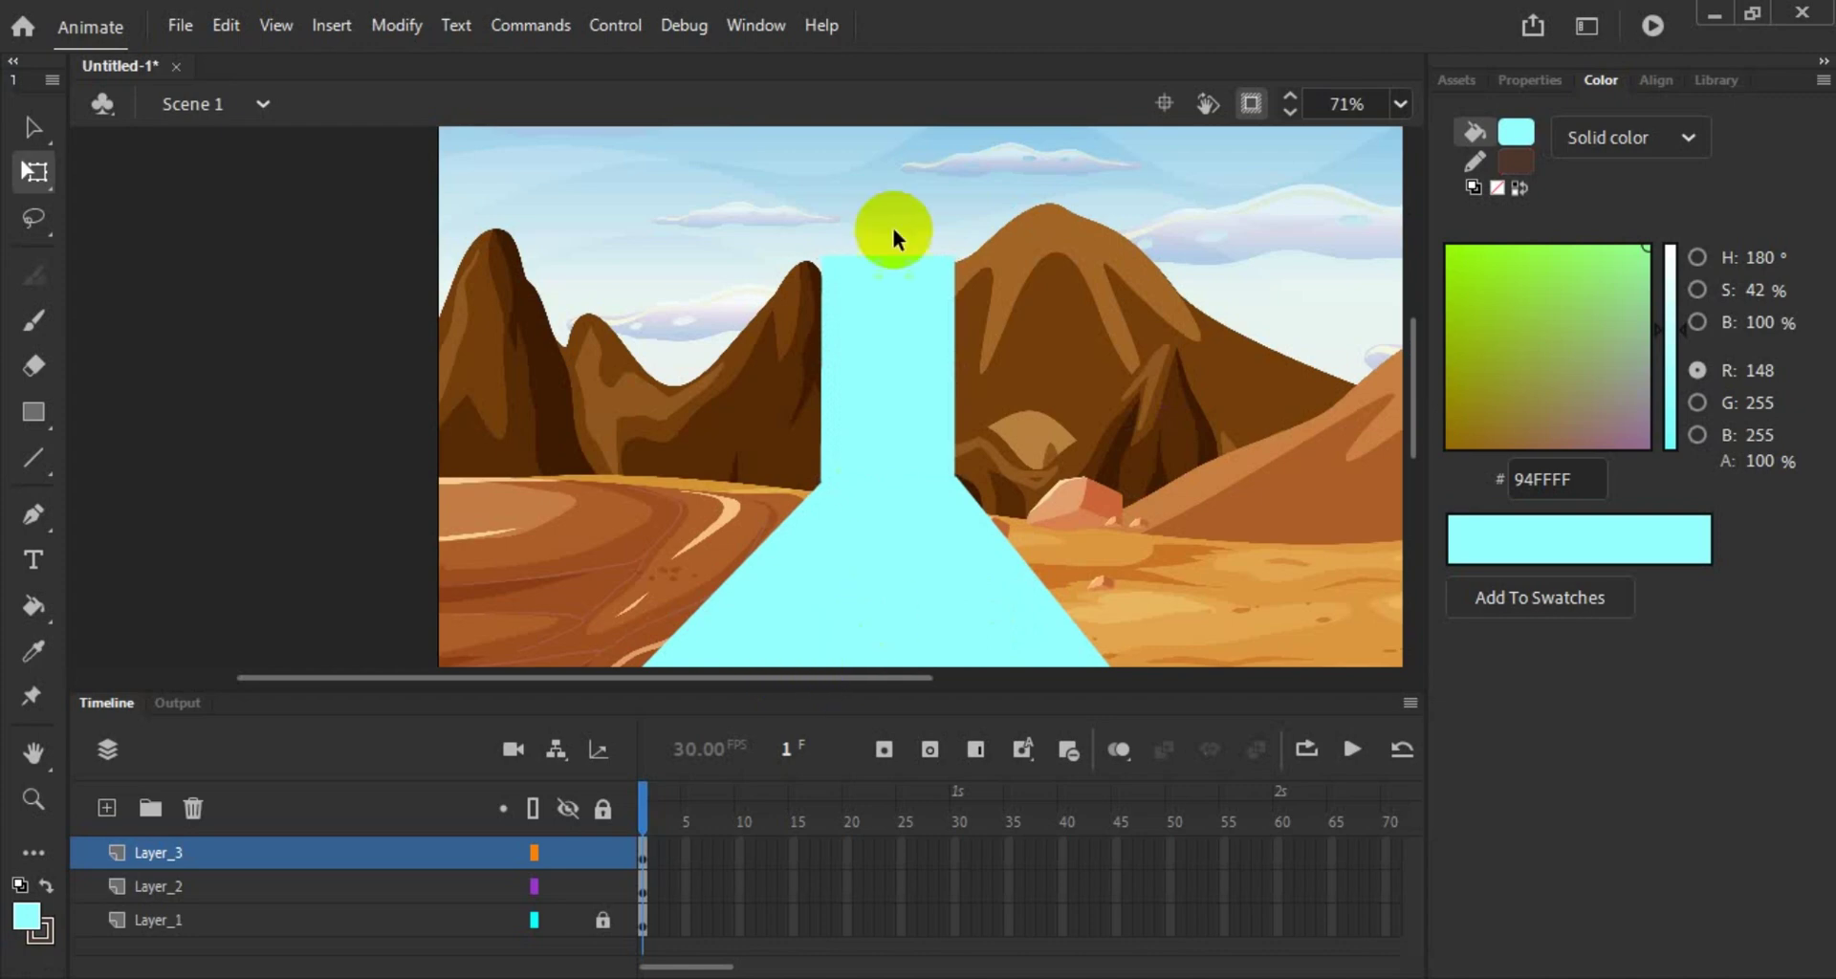
pyautogui.click(895, 306)
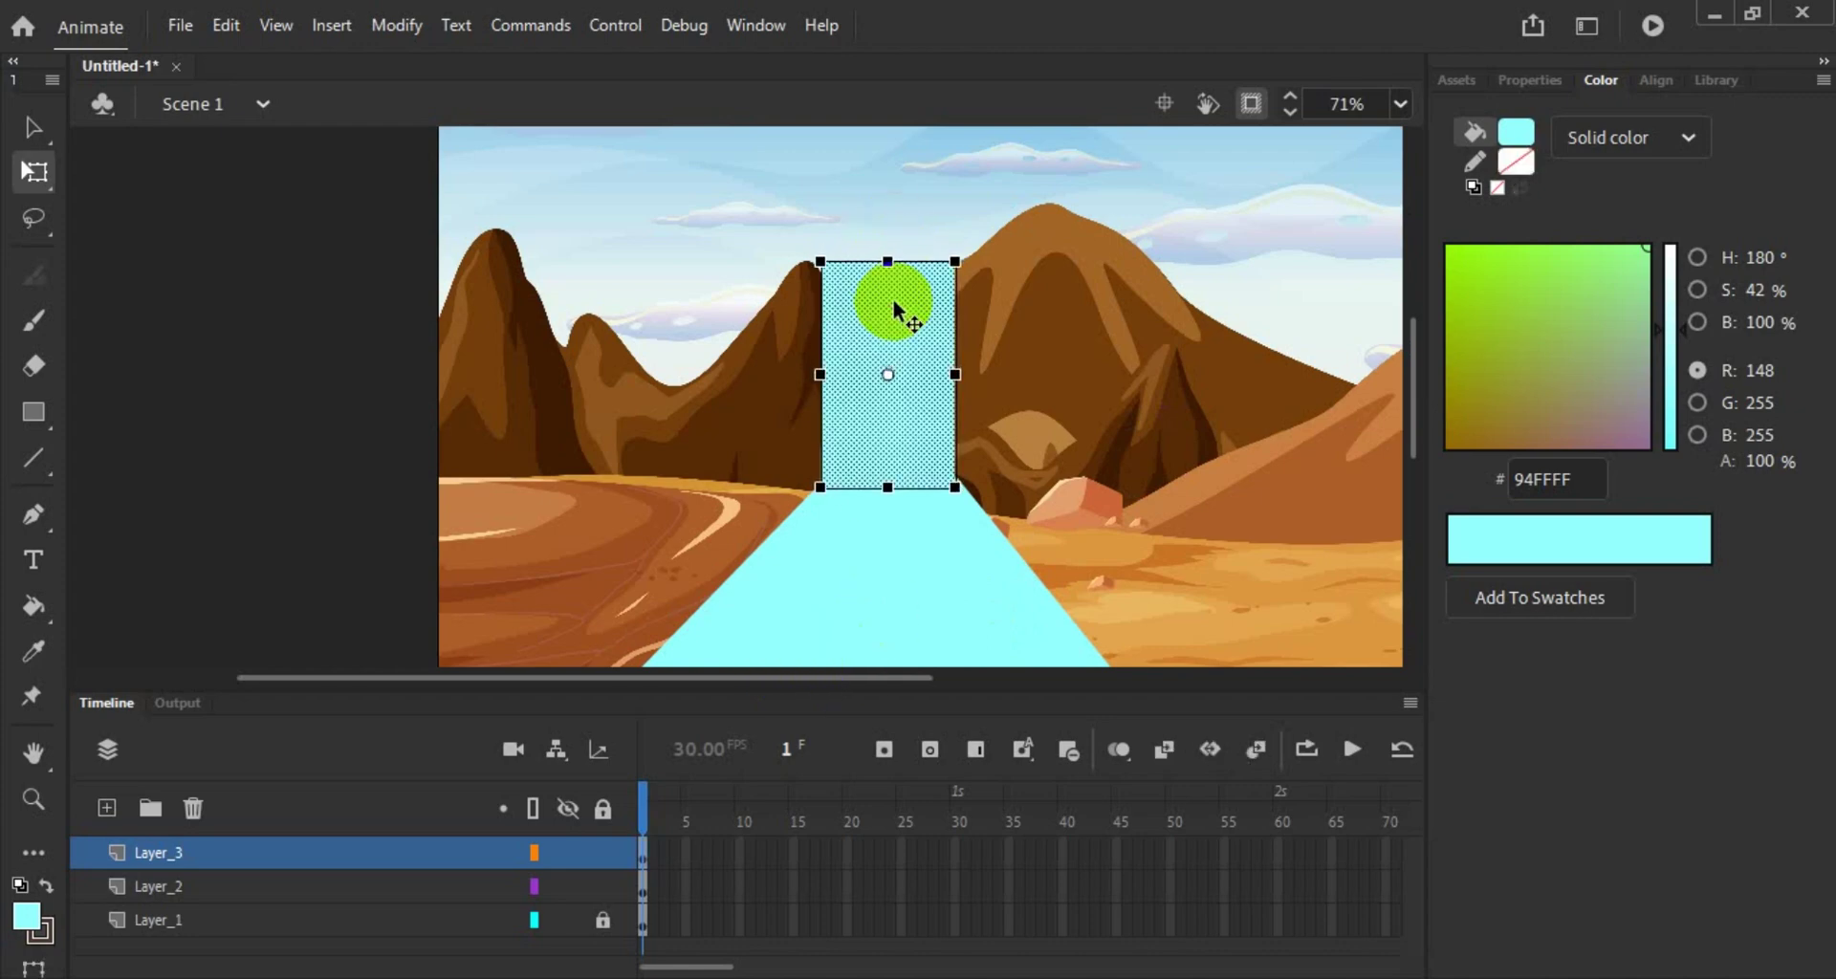
# Step: Change the fill of the upright strip on Layer_3 to the bright cyan #33FFFF
pyautogui.click(1074, 350)
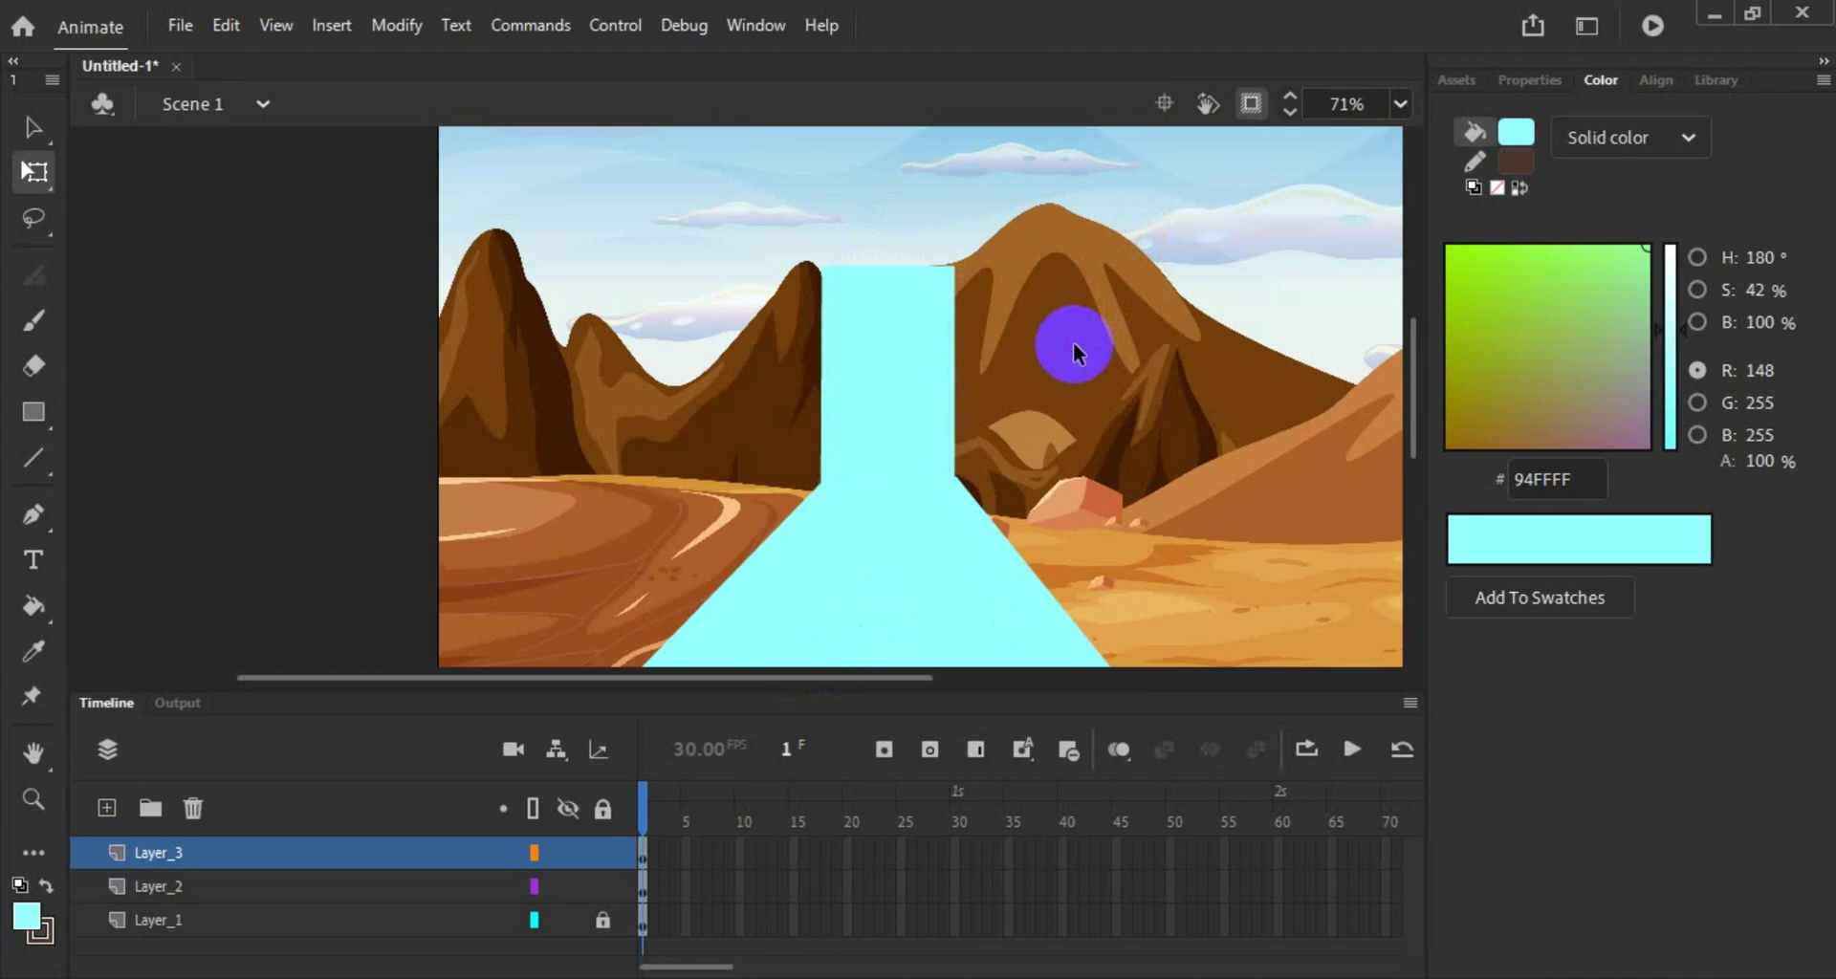
pyautogui.click(927, 327)
pyautogui.click(863, 375)
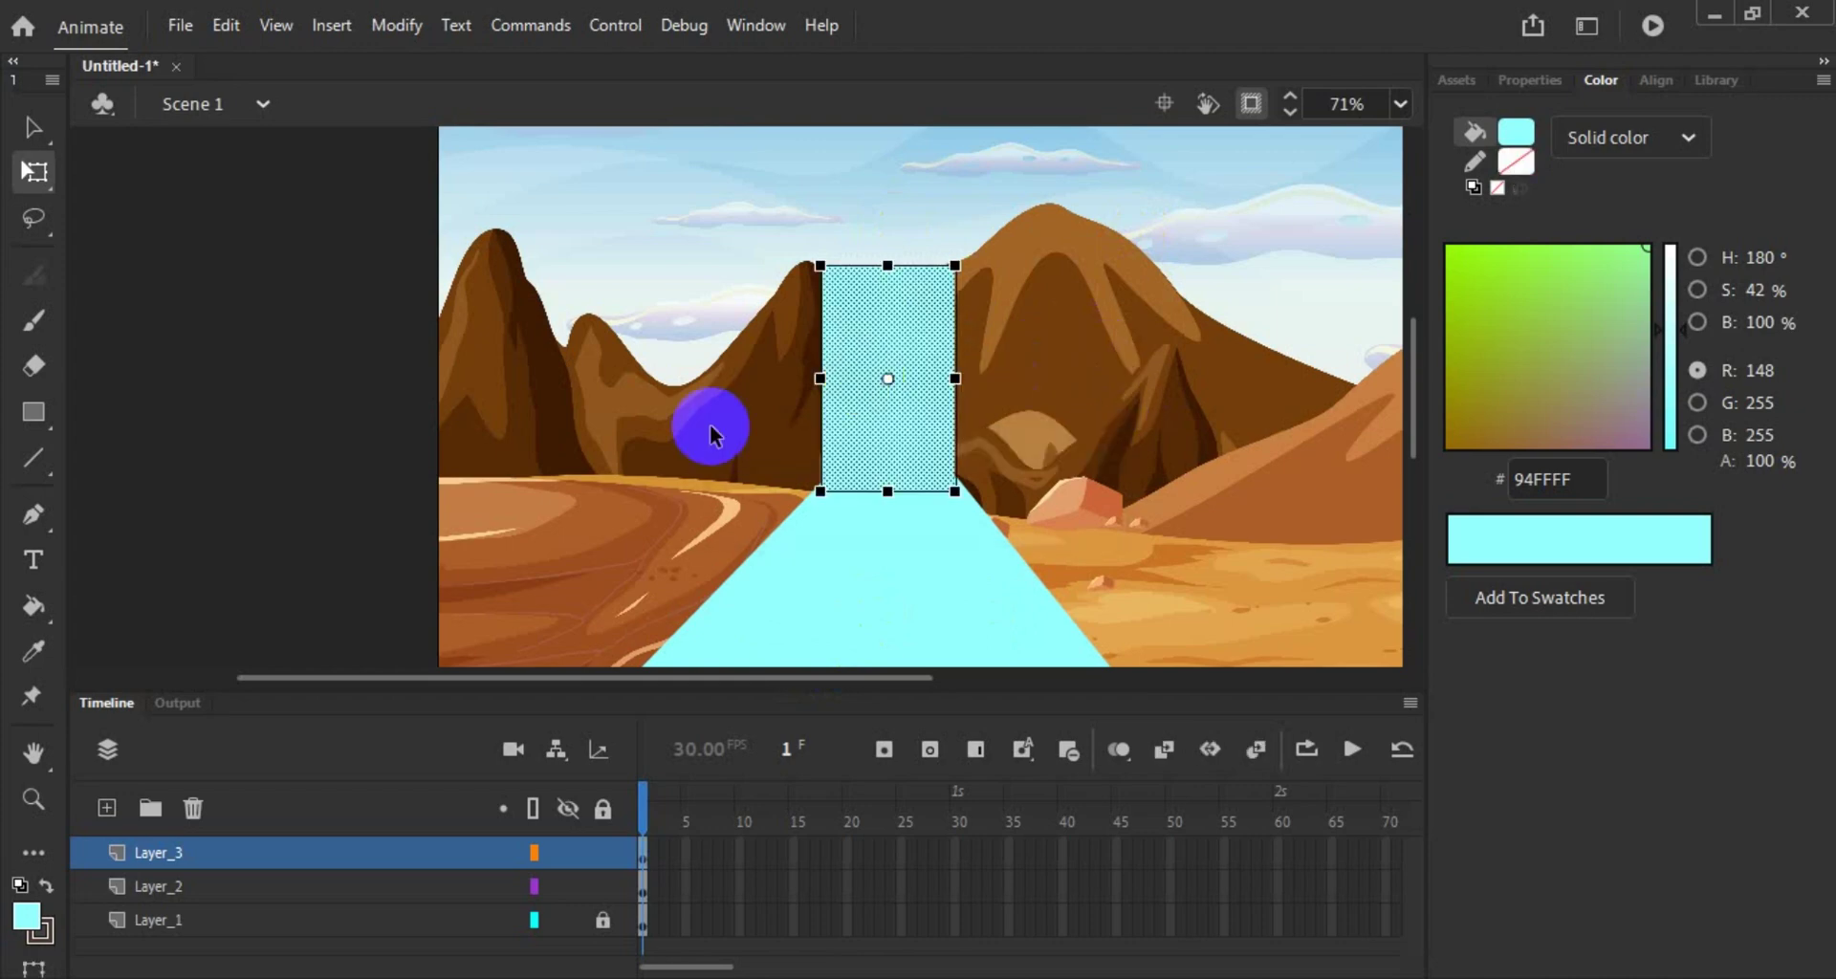
pyautogui.click(28, 918)
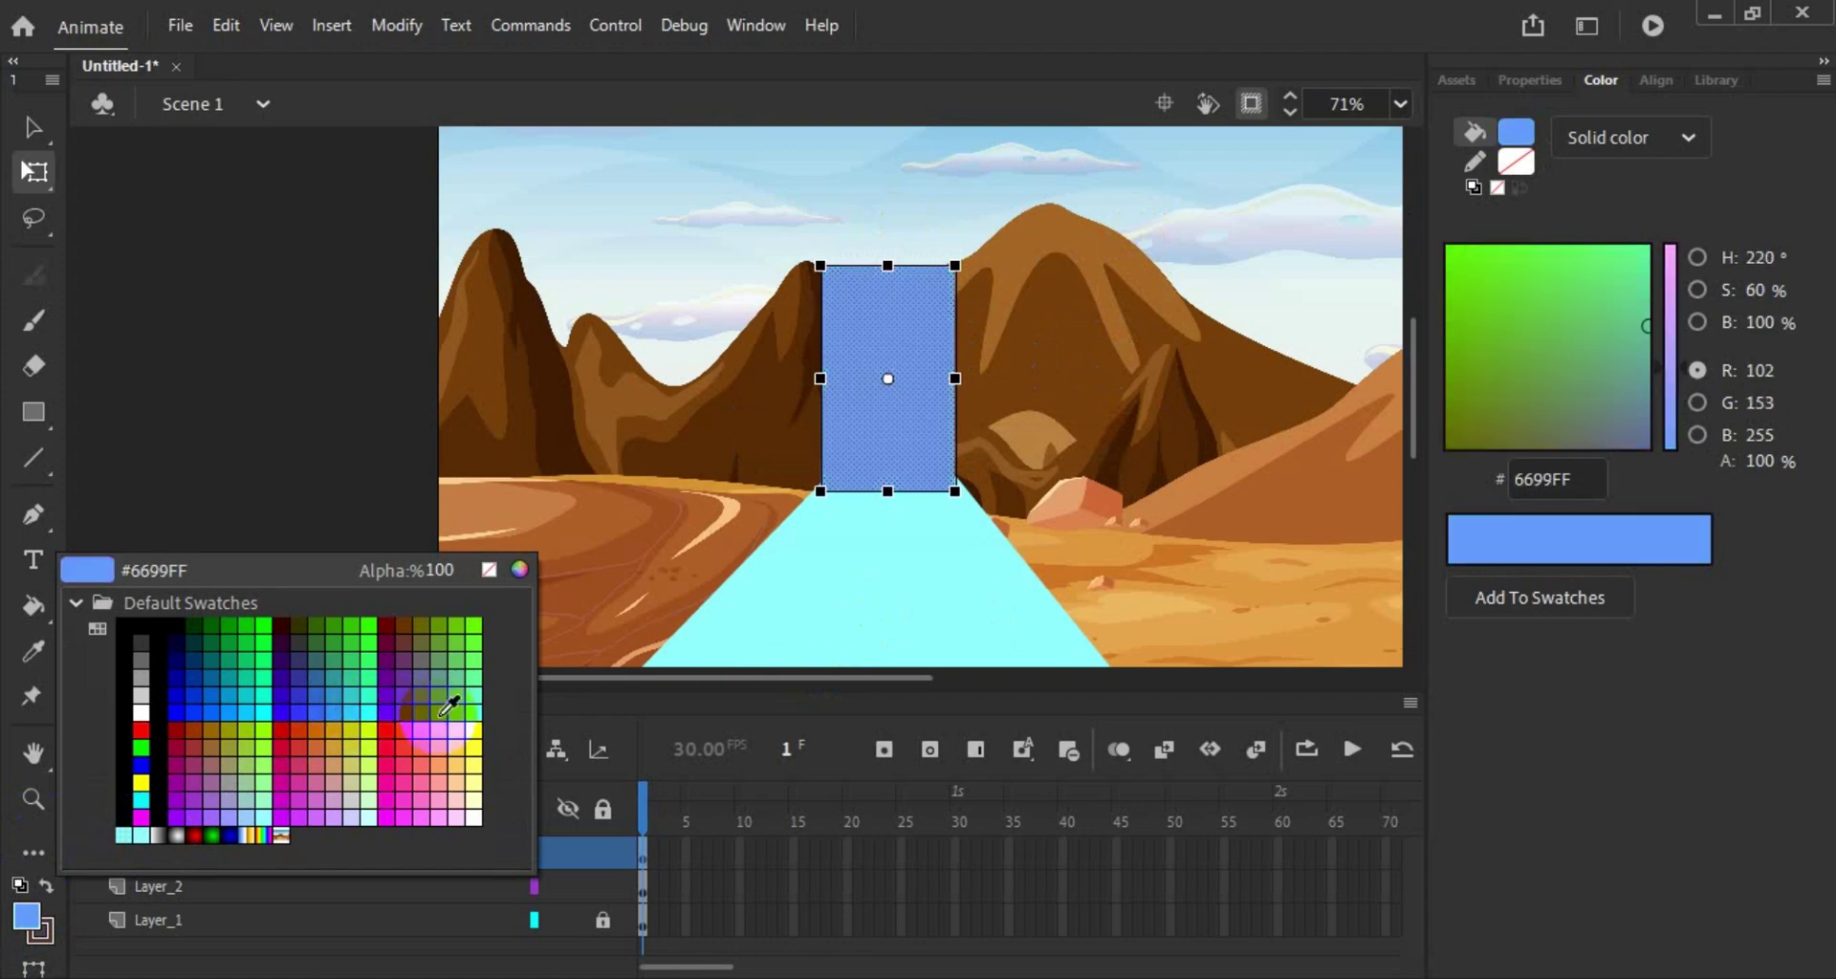
pyautogui.click(382, 703)
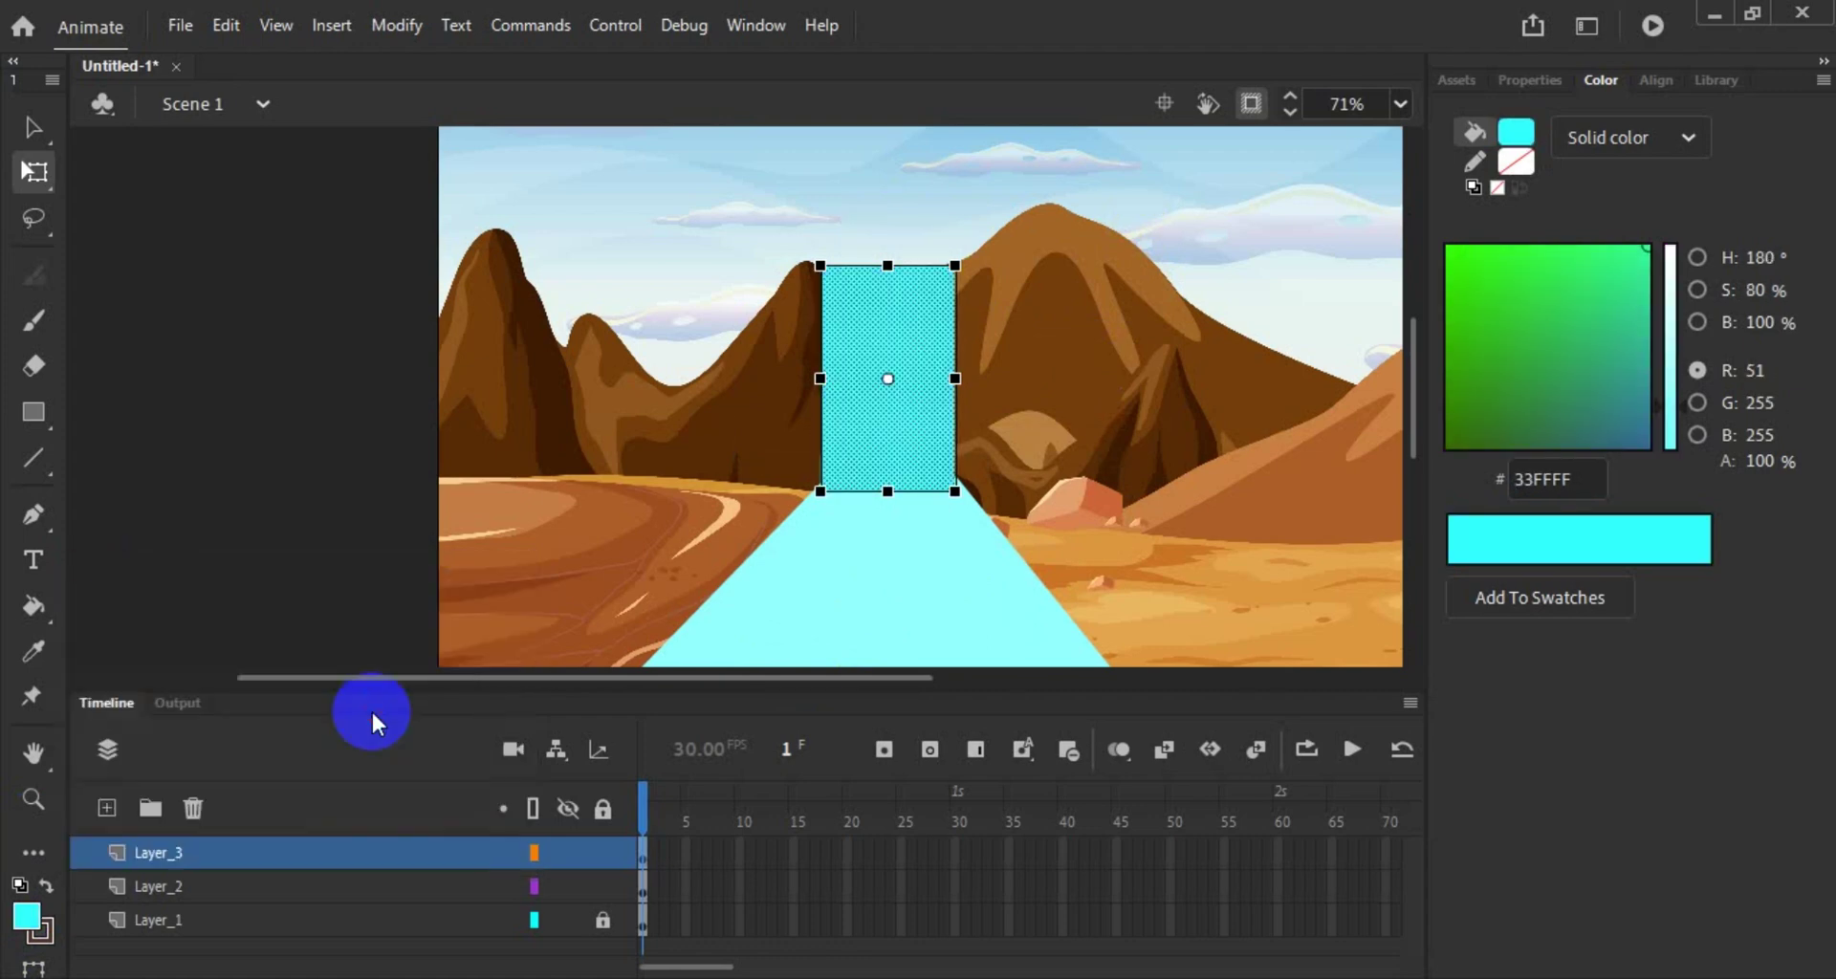
pyautogui.click(709, 439)
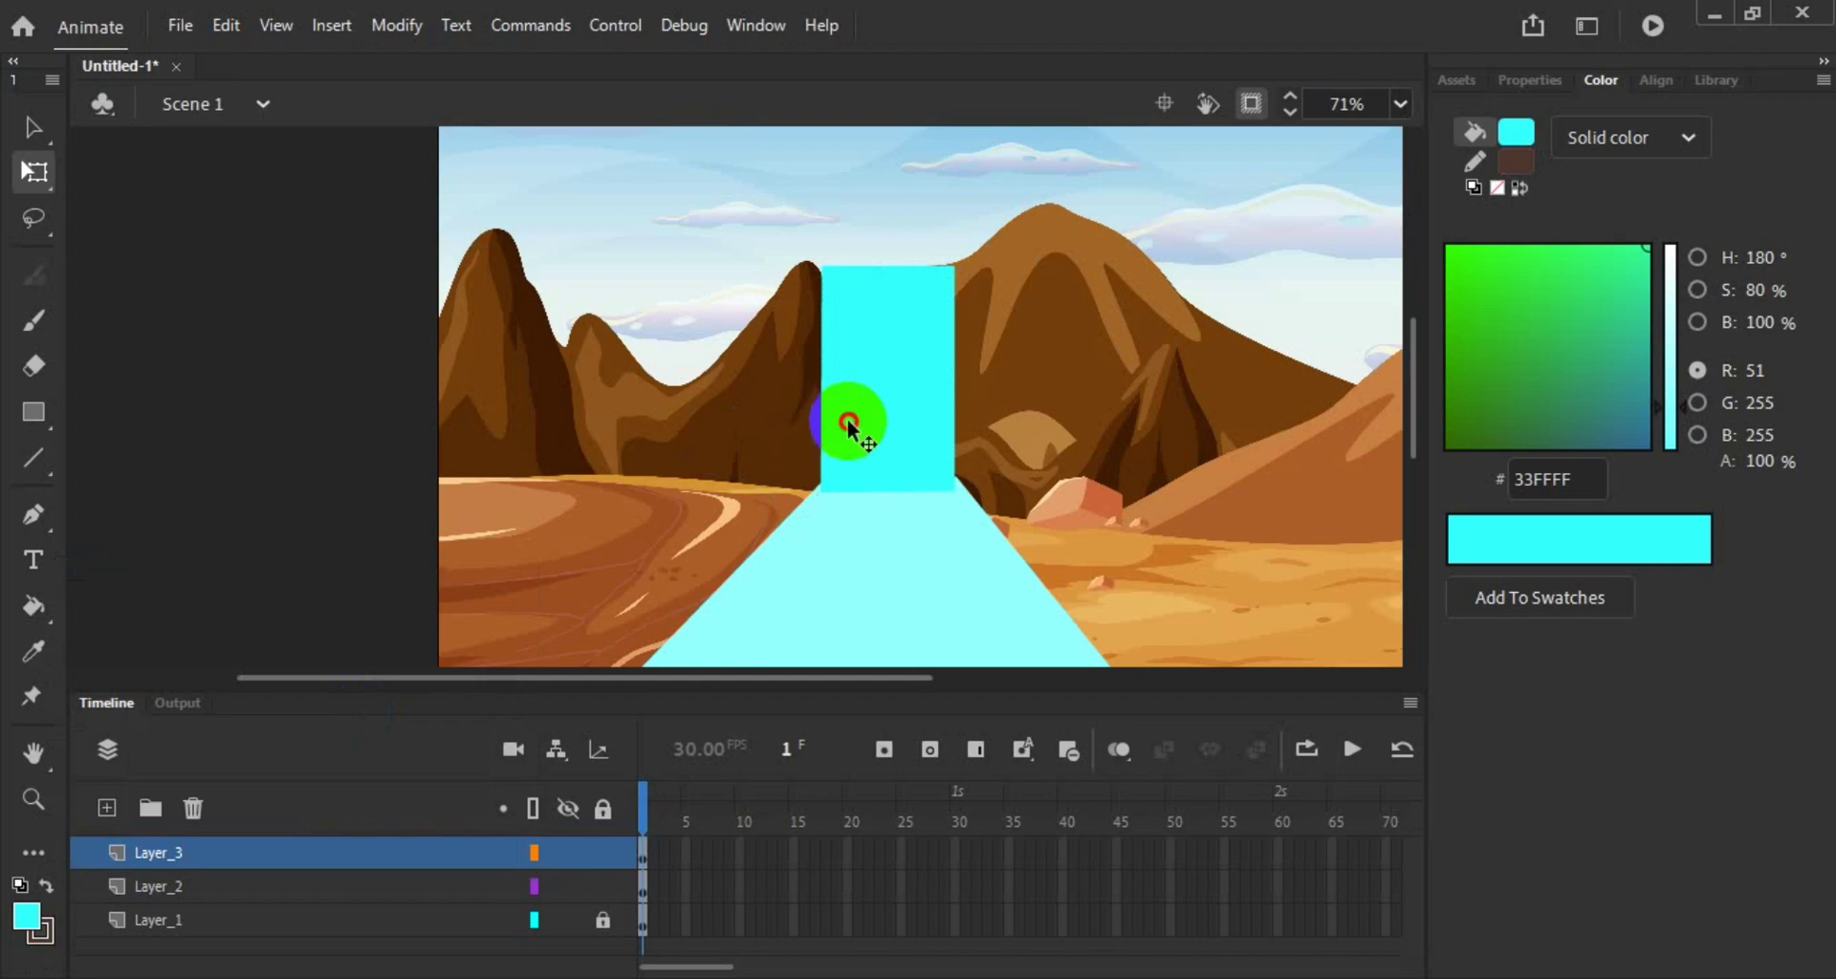
pyautogui.click(848, 425)
pyautogui.click(664, 484)
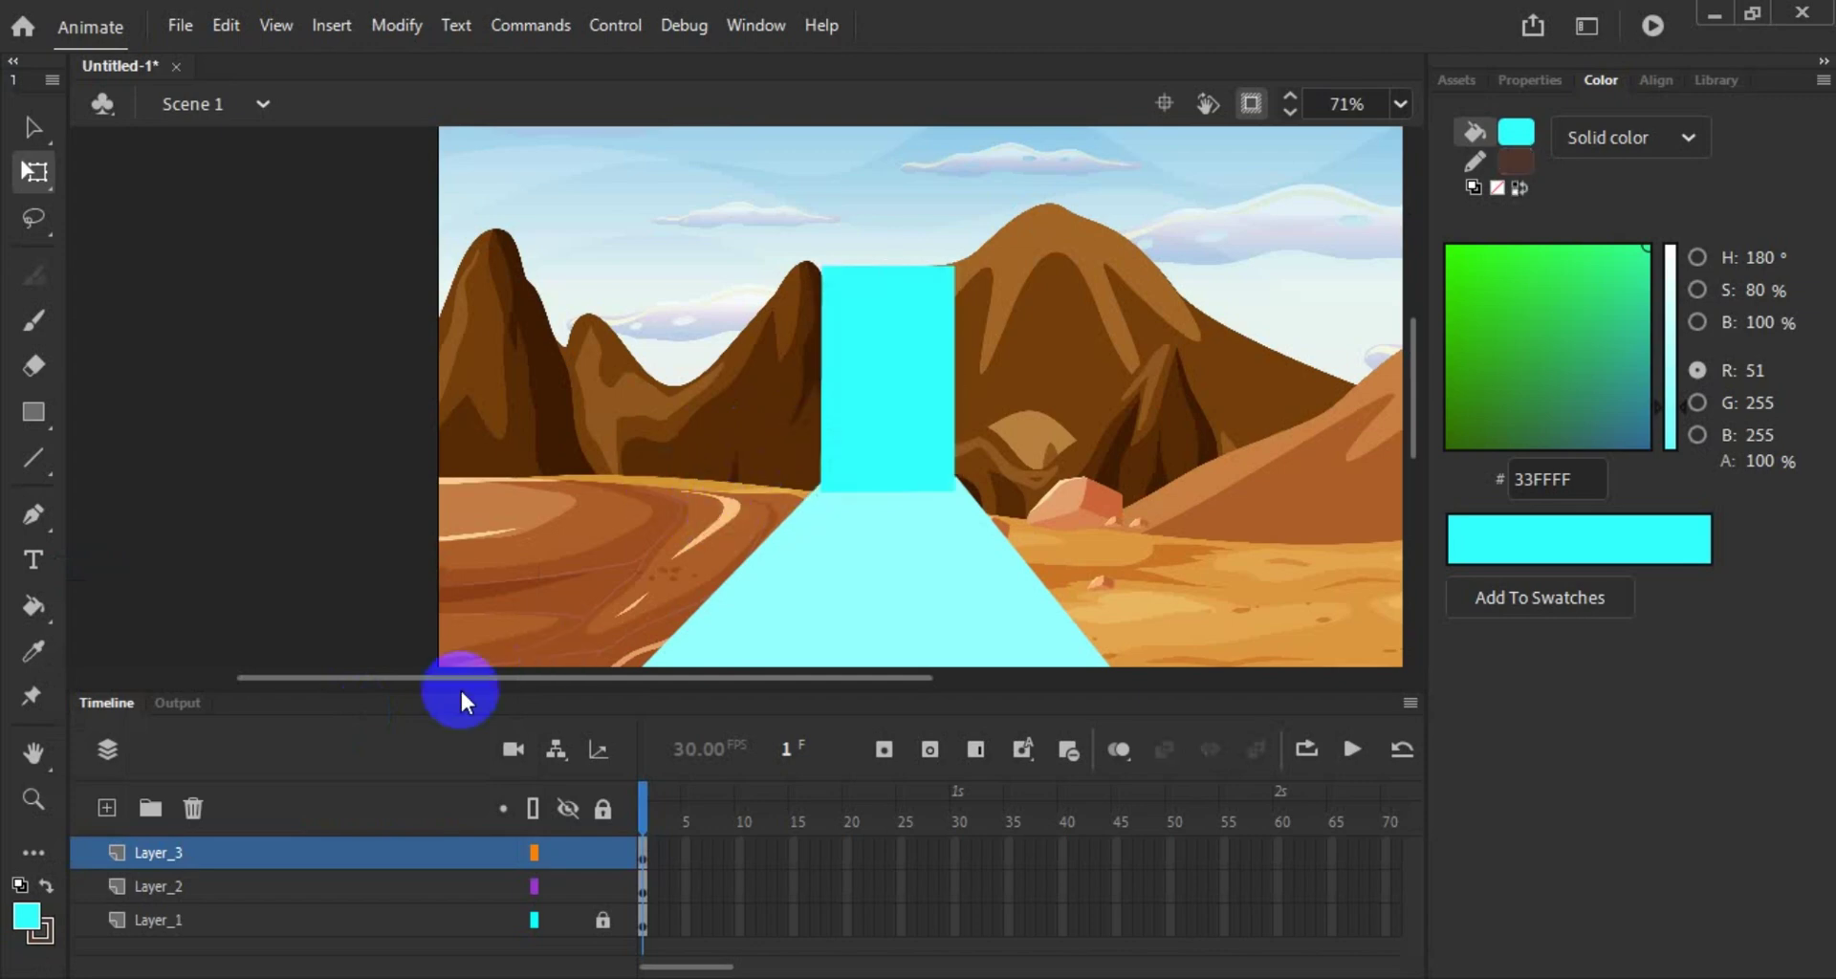
# Step: Fill the upright strip on Layer_3 with the blue #00CCFF using the Paint Bucket
pyautogui.click(33, 651)
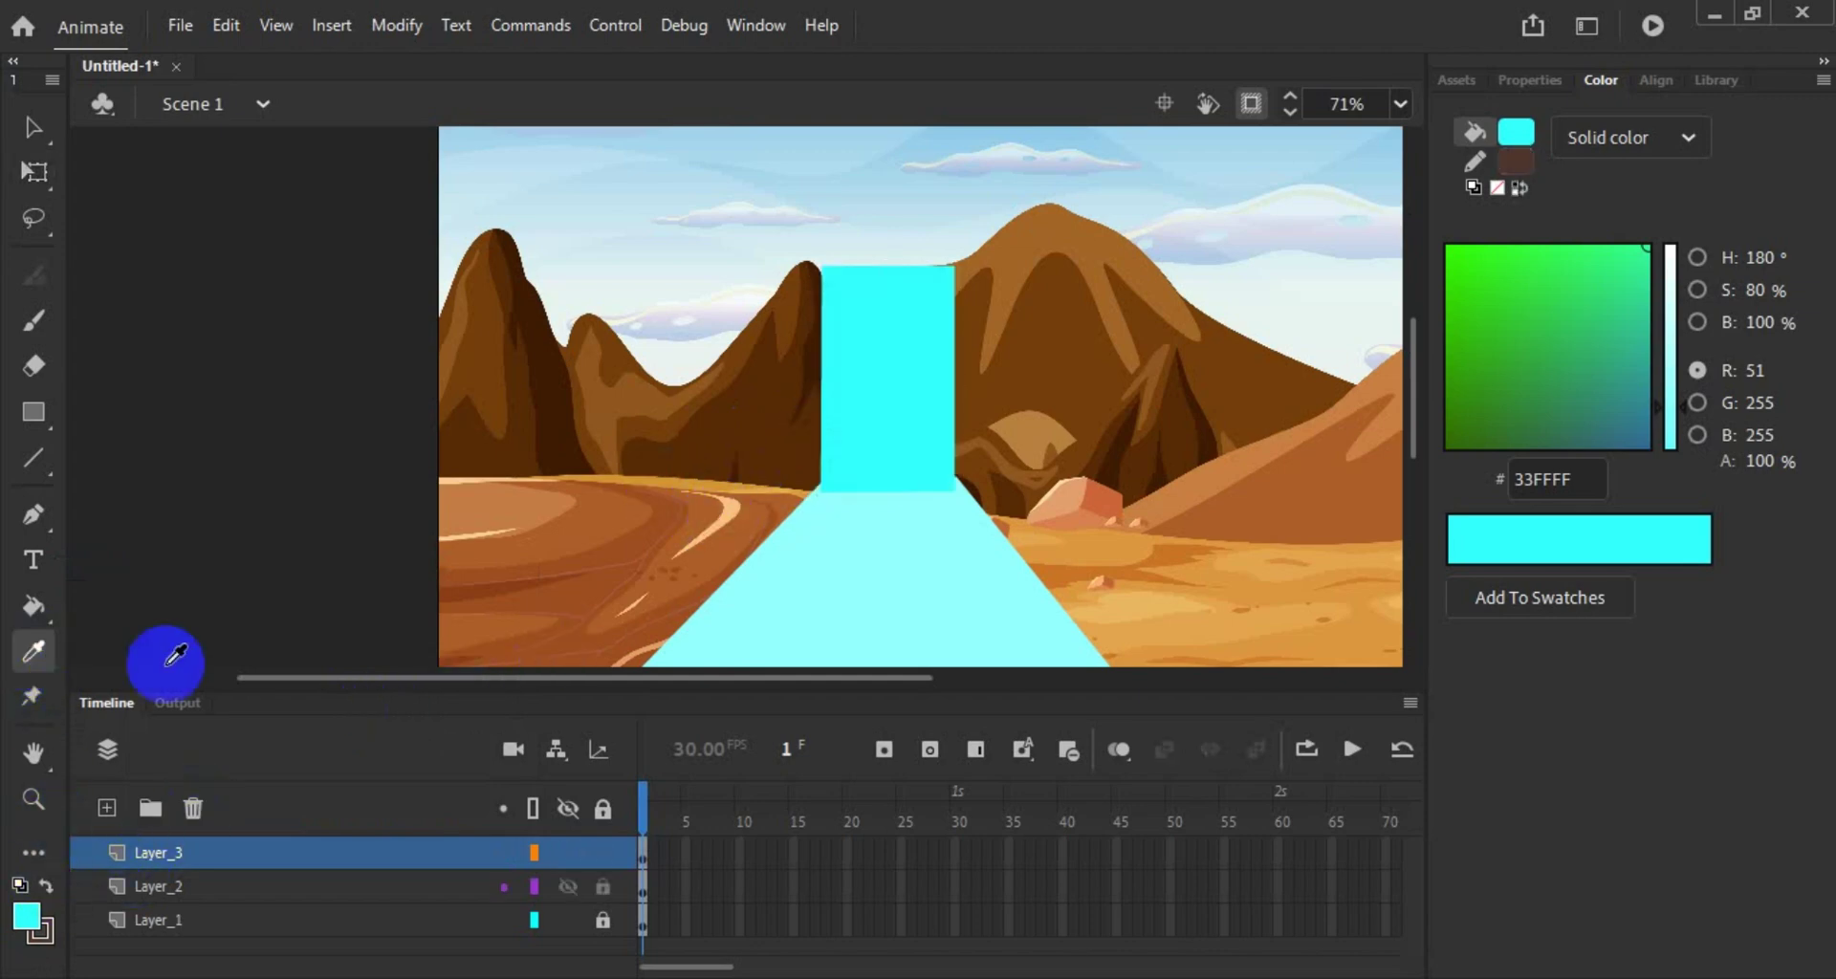
pyautogui.click(26, 915)
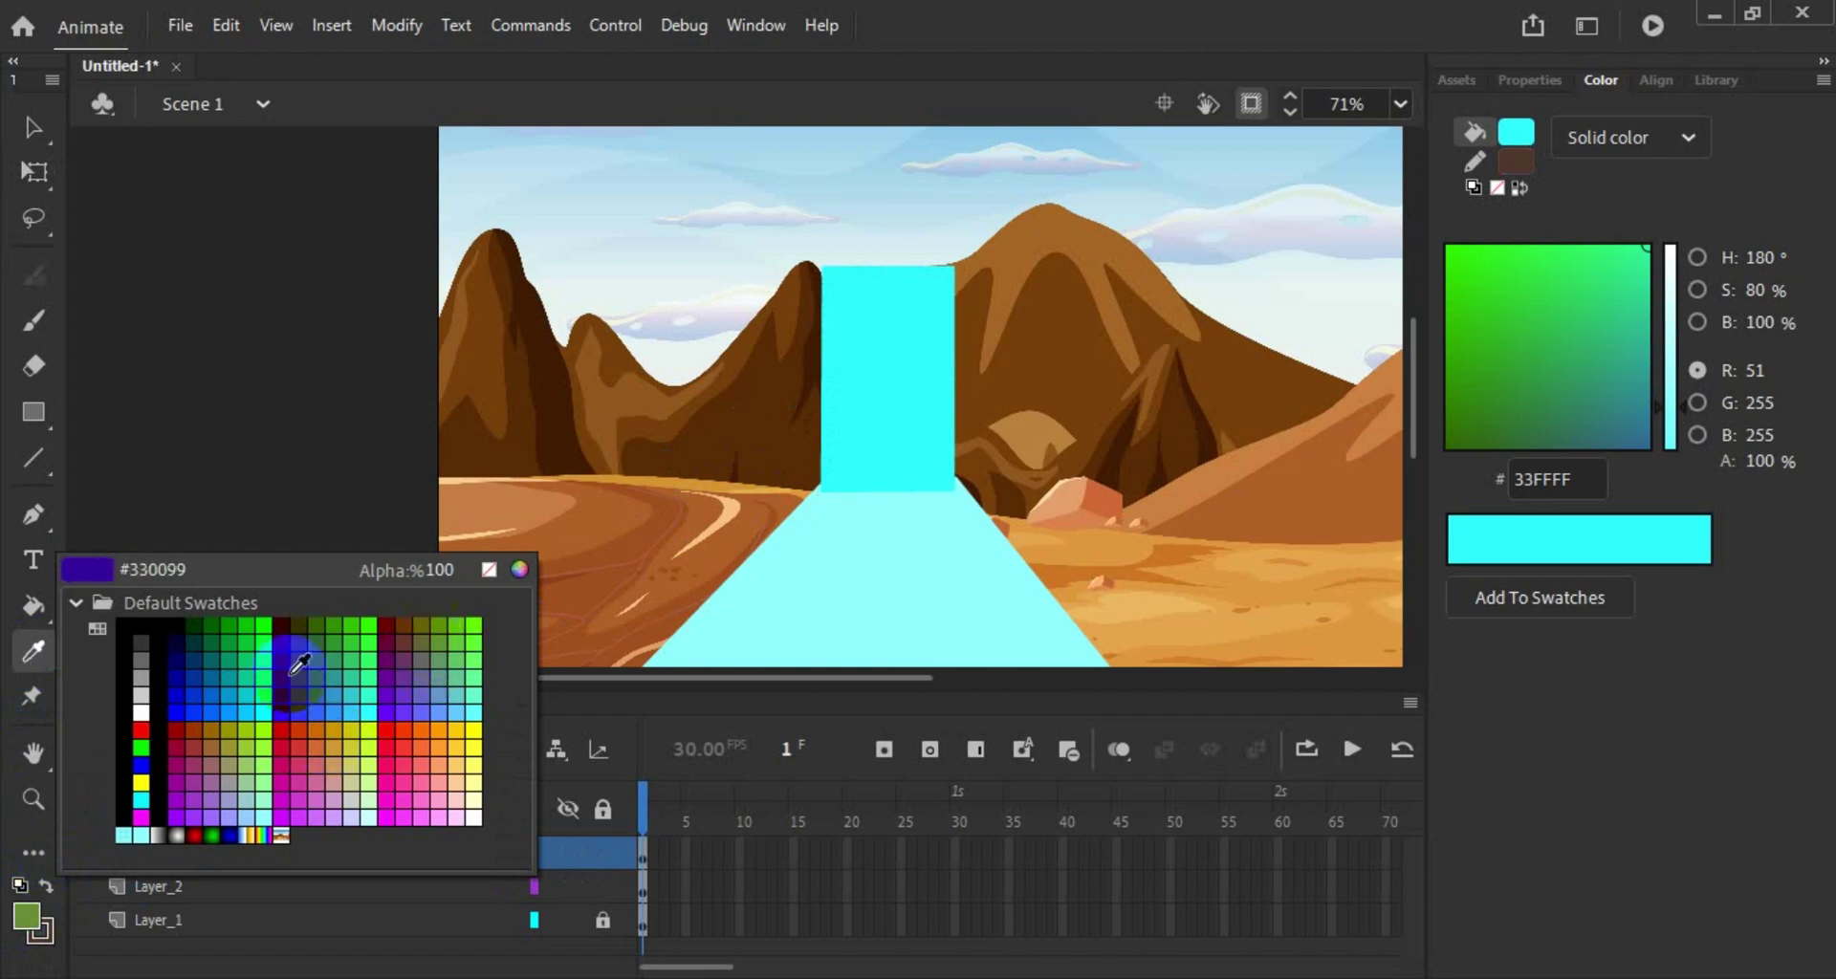
pyautogui.click(246, 703)
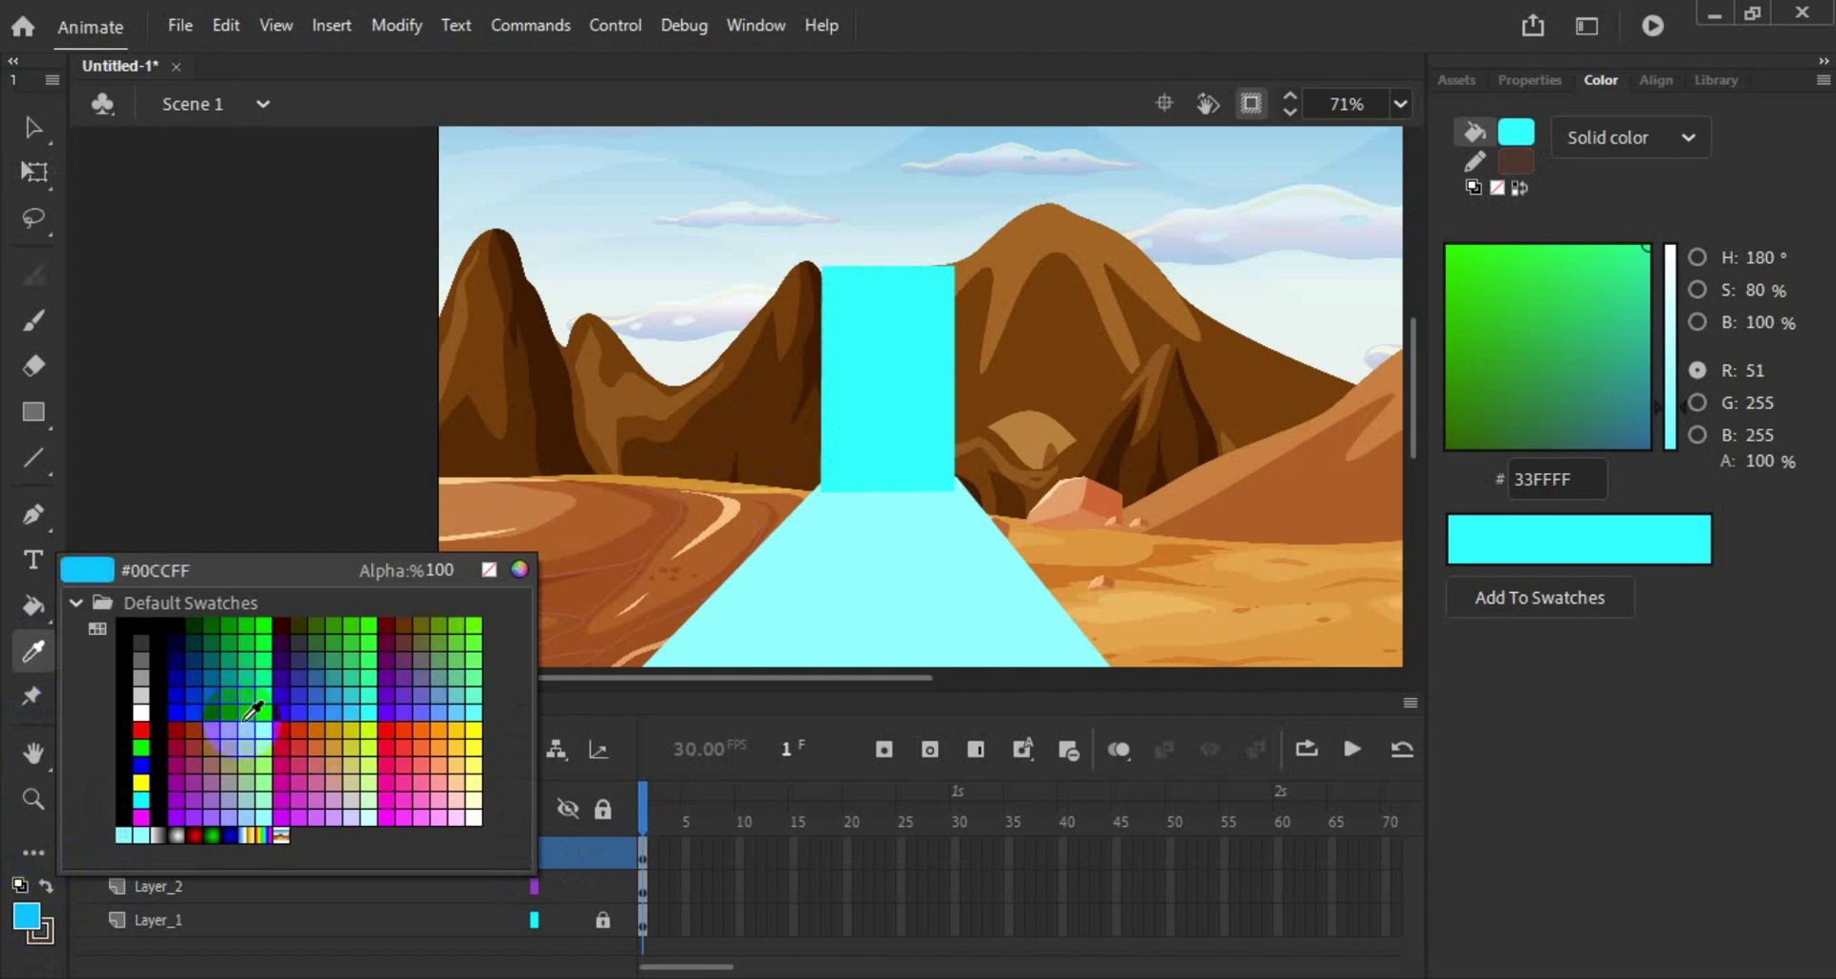
pyautogui.click(815, 463)
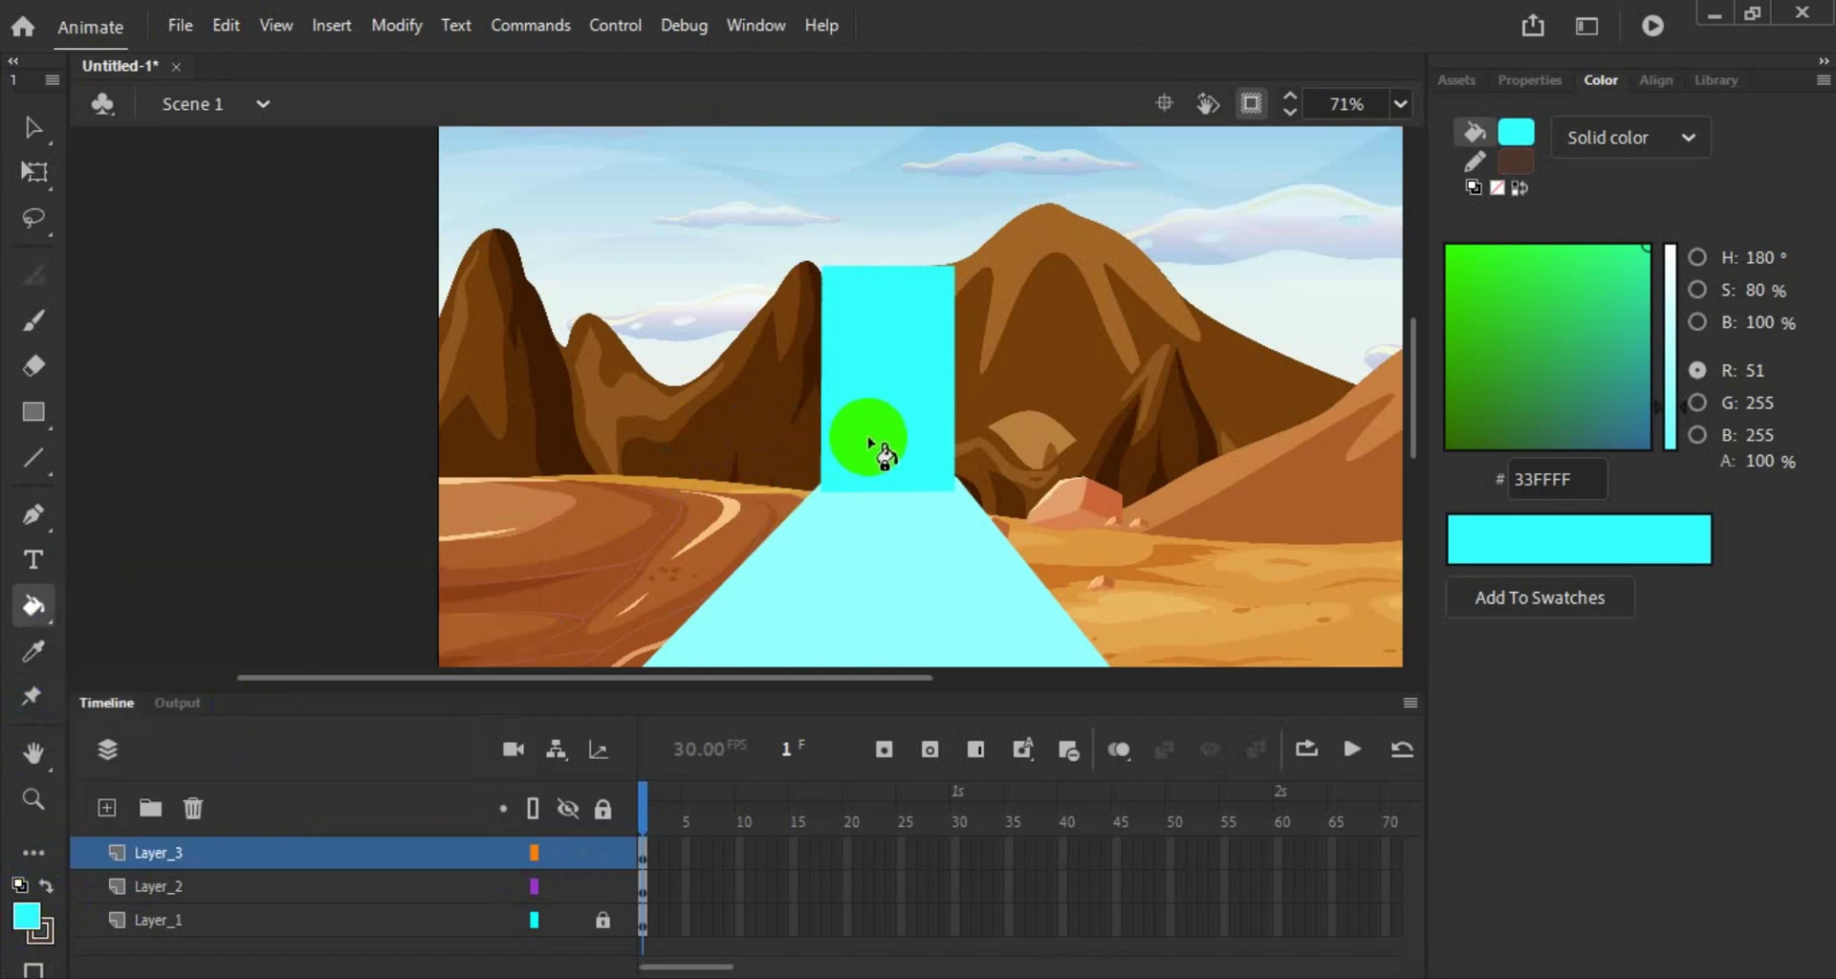
pyautogui.click(26, 920)
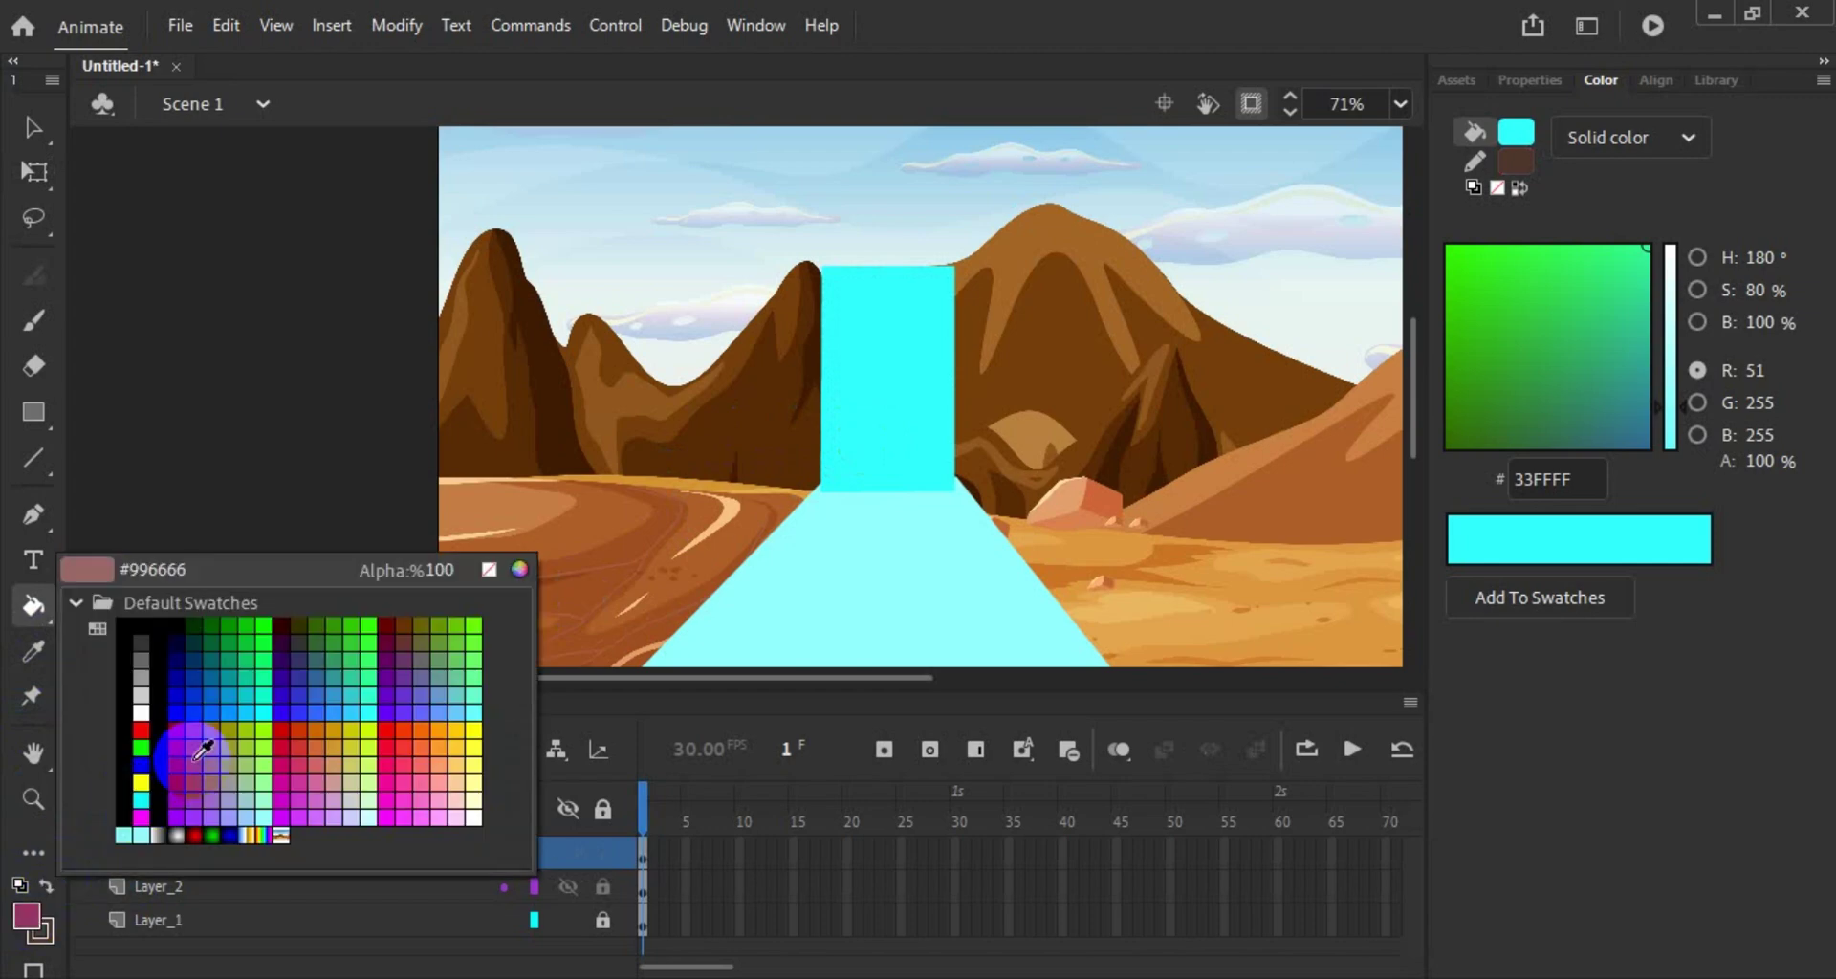
pyautogui.click(251, 727)
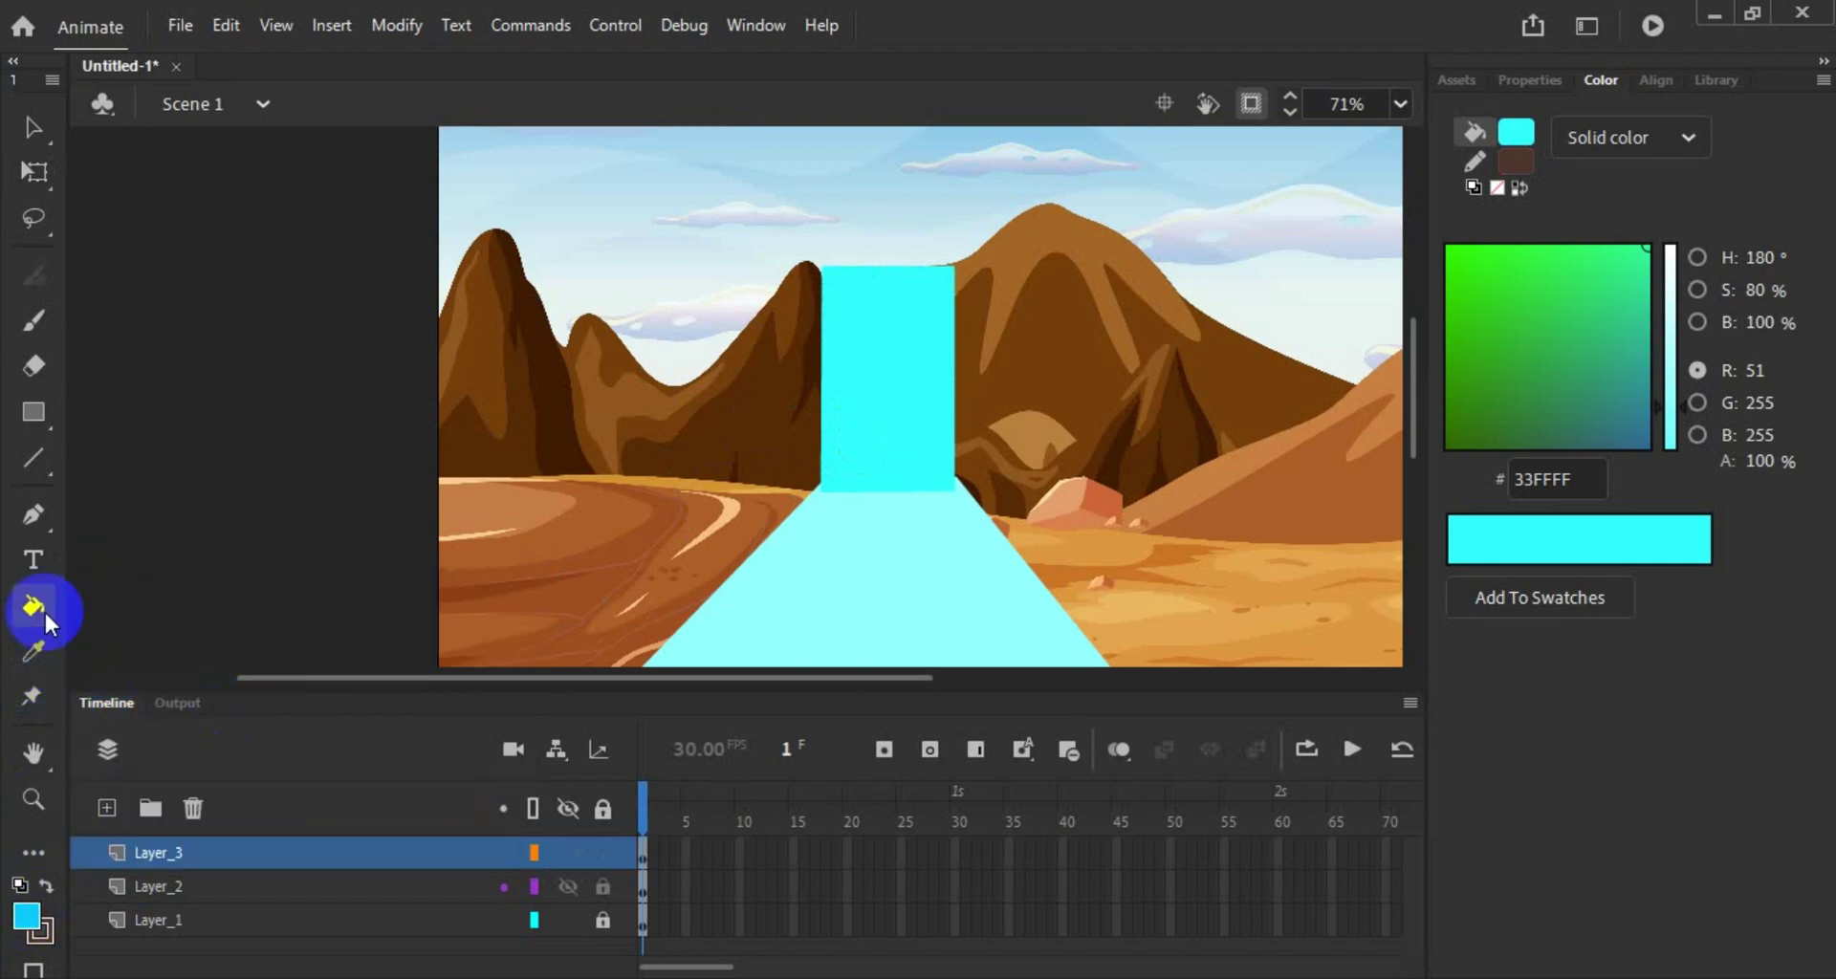
pyautogui.click(904, 443)
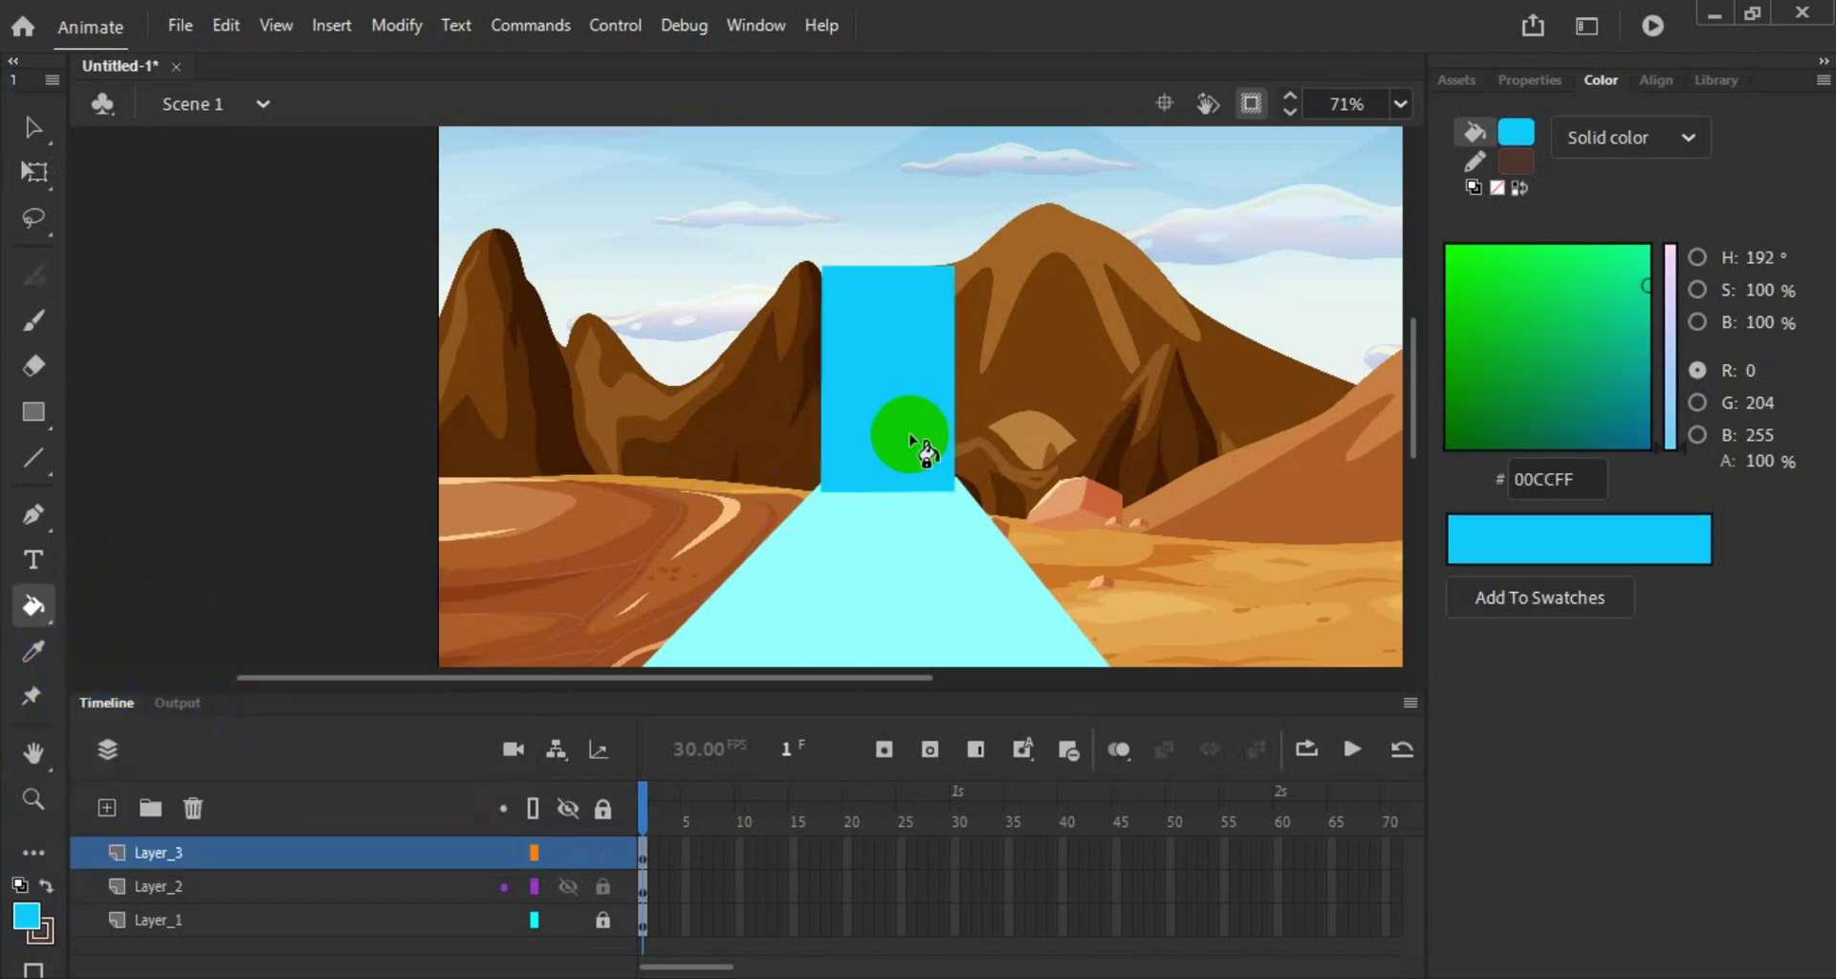
# Step: Unlock Layer_1 and try to fill the flared base with the same blue #00CCFF
pyautogui.click(902, 576)
pyautogui.click(508, 709)
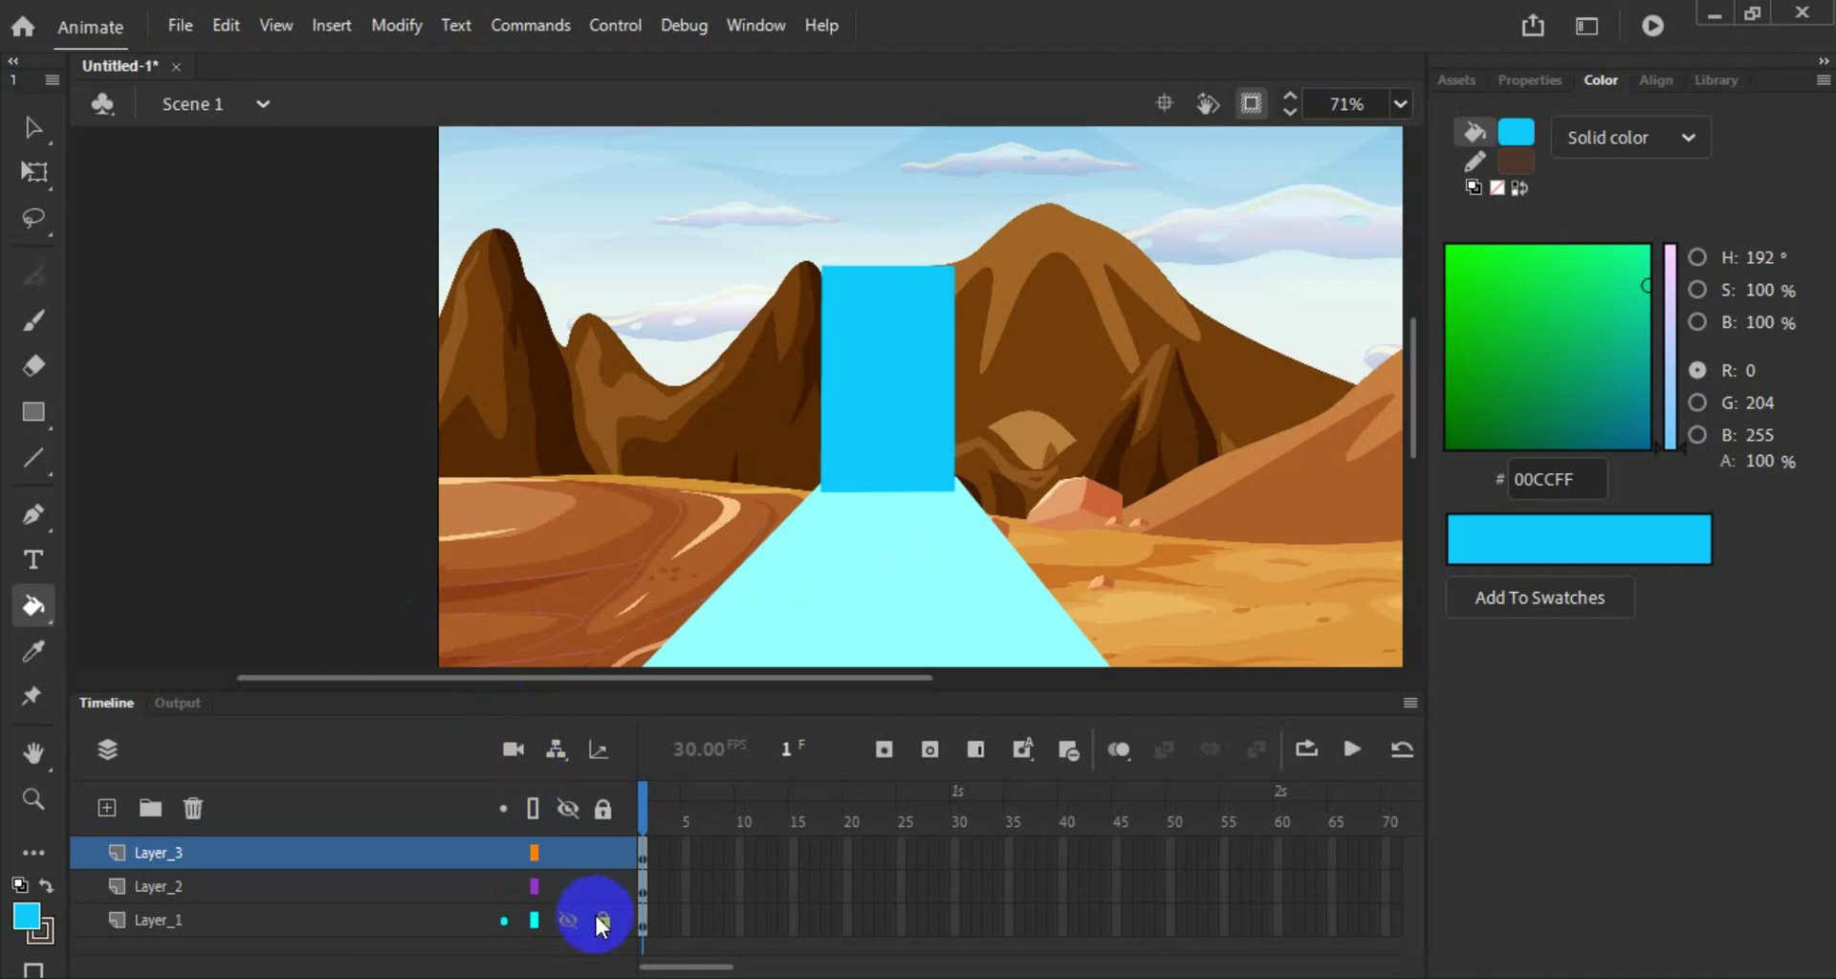
pyautogui.click(850, 575)
pyautogui.click(778, 579)
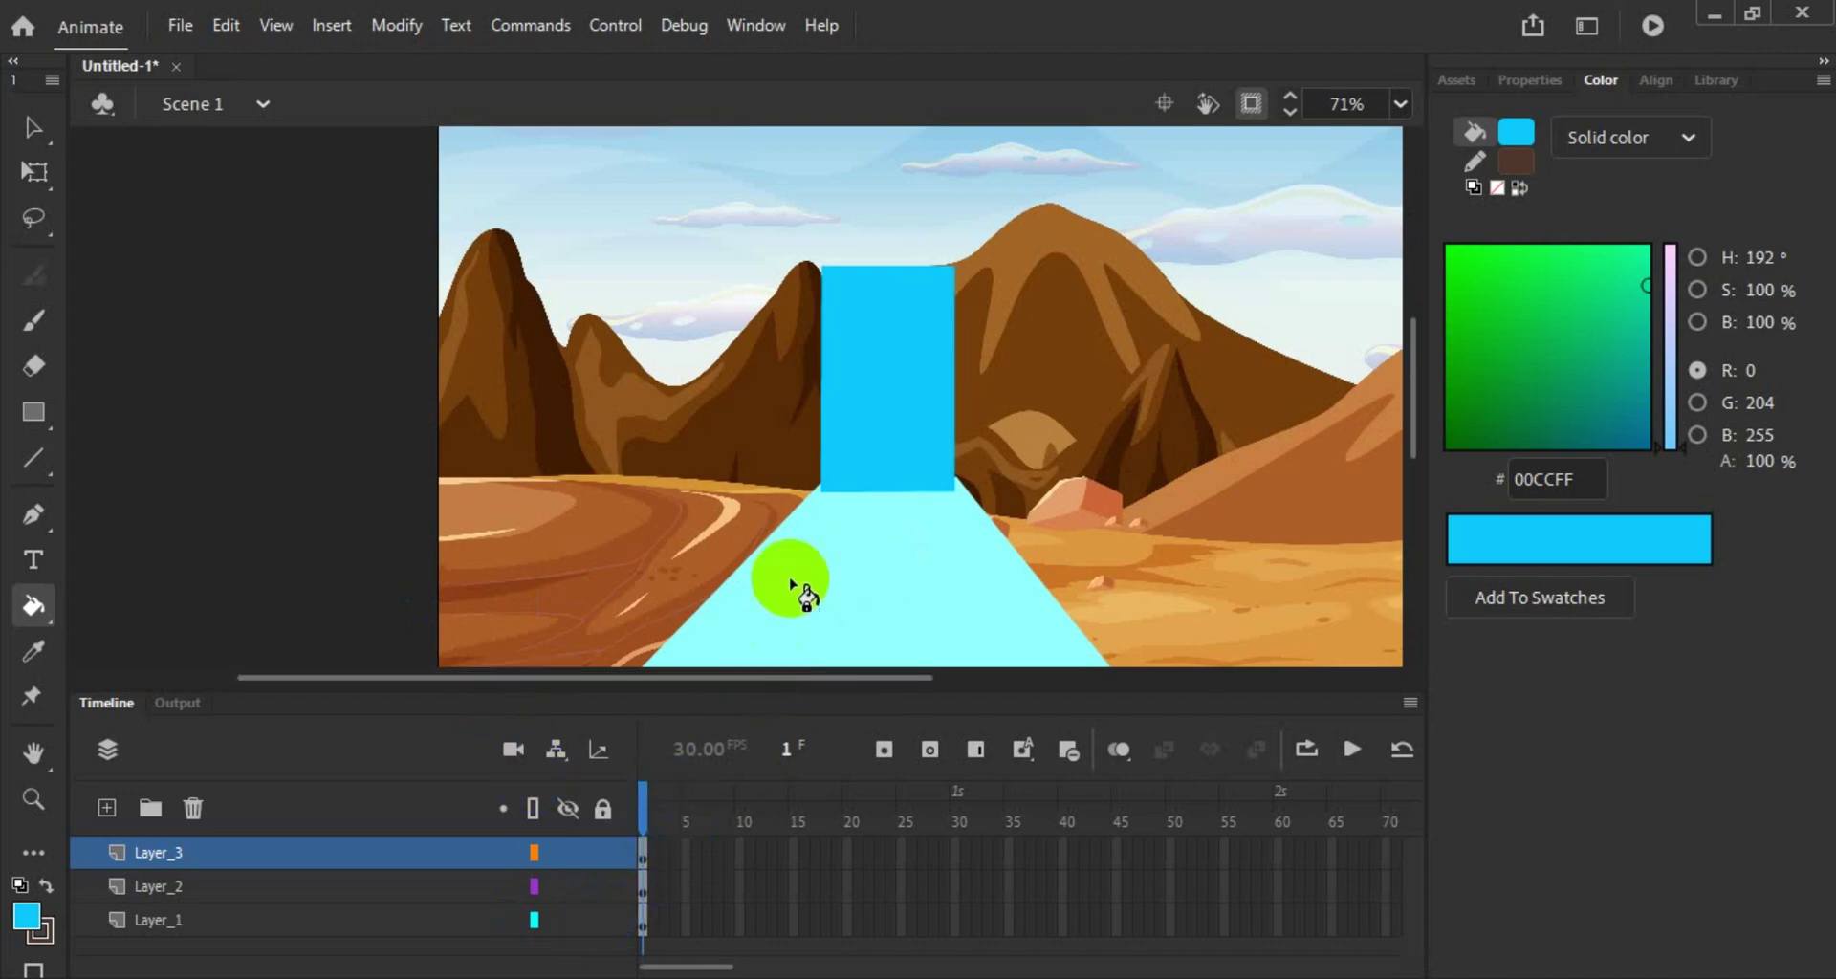
# Step: Sample the light blue #8EC9E9 from the background sky and fill the upright strip on Layer_3 with it
pyautogui.scroll(-3, 746, 632)
pyautogui.hscroll(-2, 736, 669)
pyautogui.scroll(6, 736, 631)
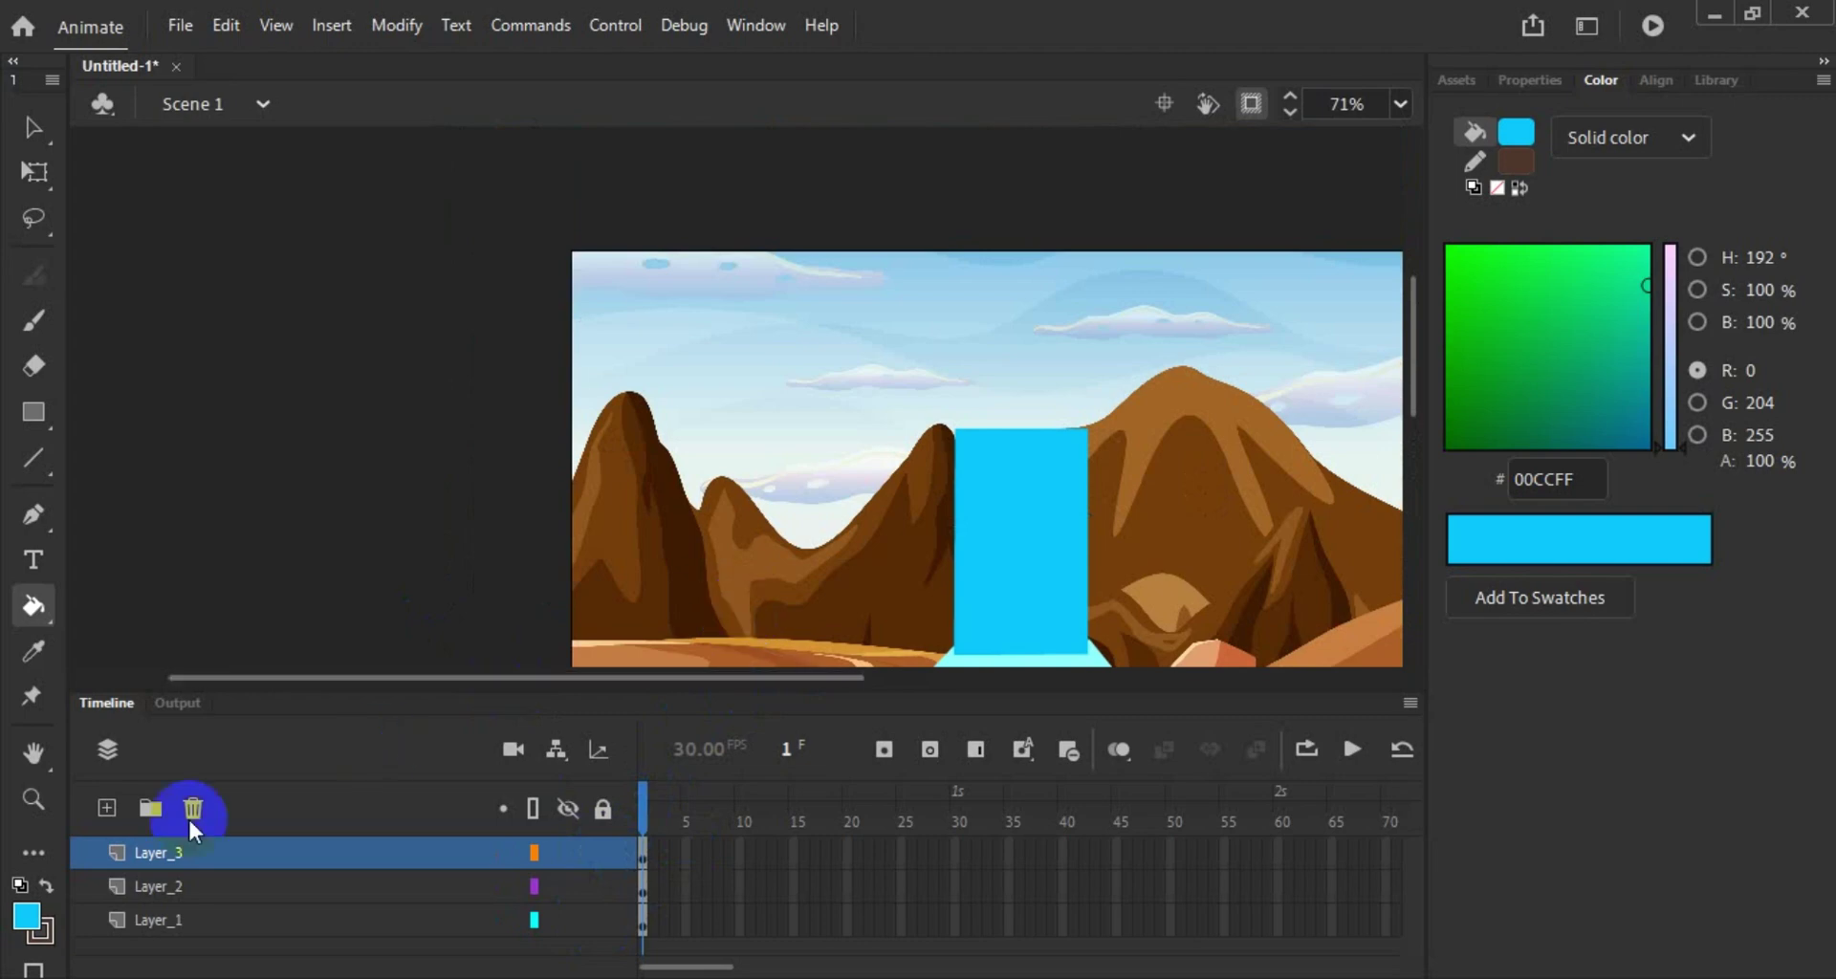
pyautogui.click(33, 652)
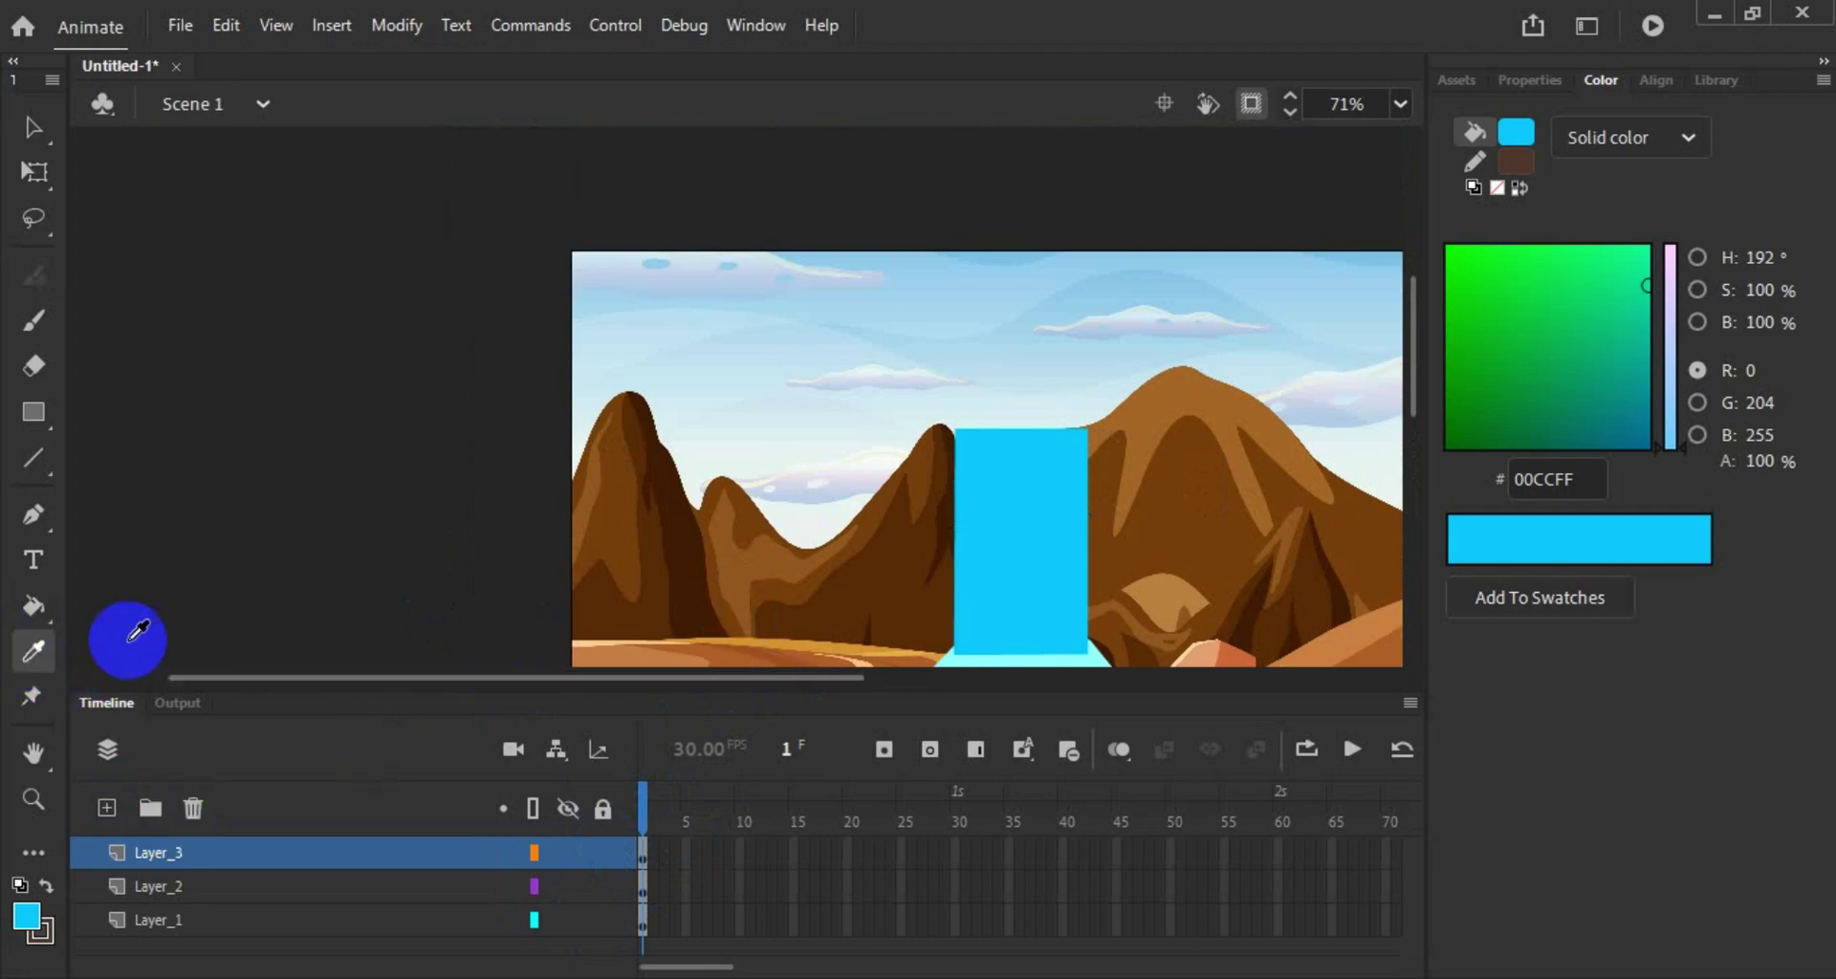
pyautogui.click(1366, 251)
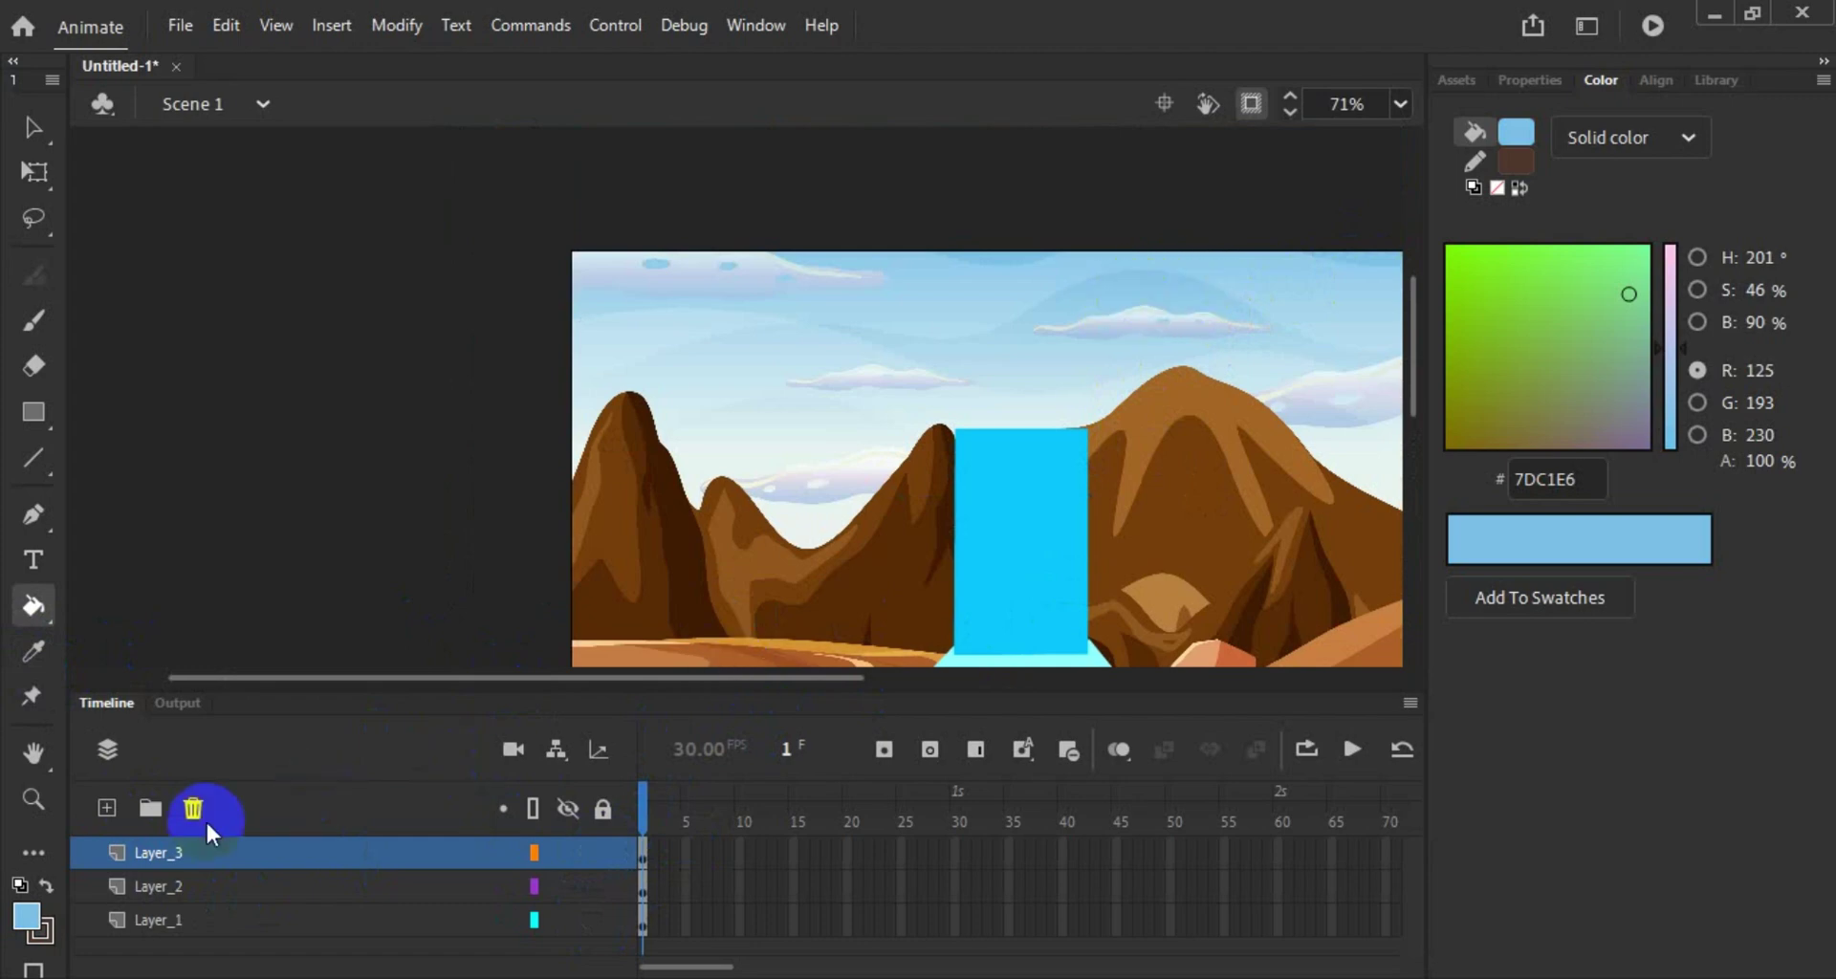
pyautogui.click(36, 650)
pyautogui.click(1213, 287)
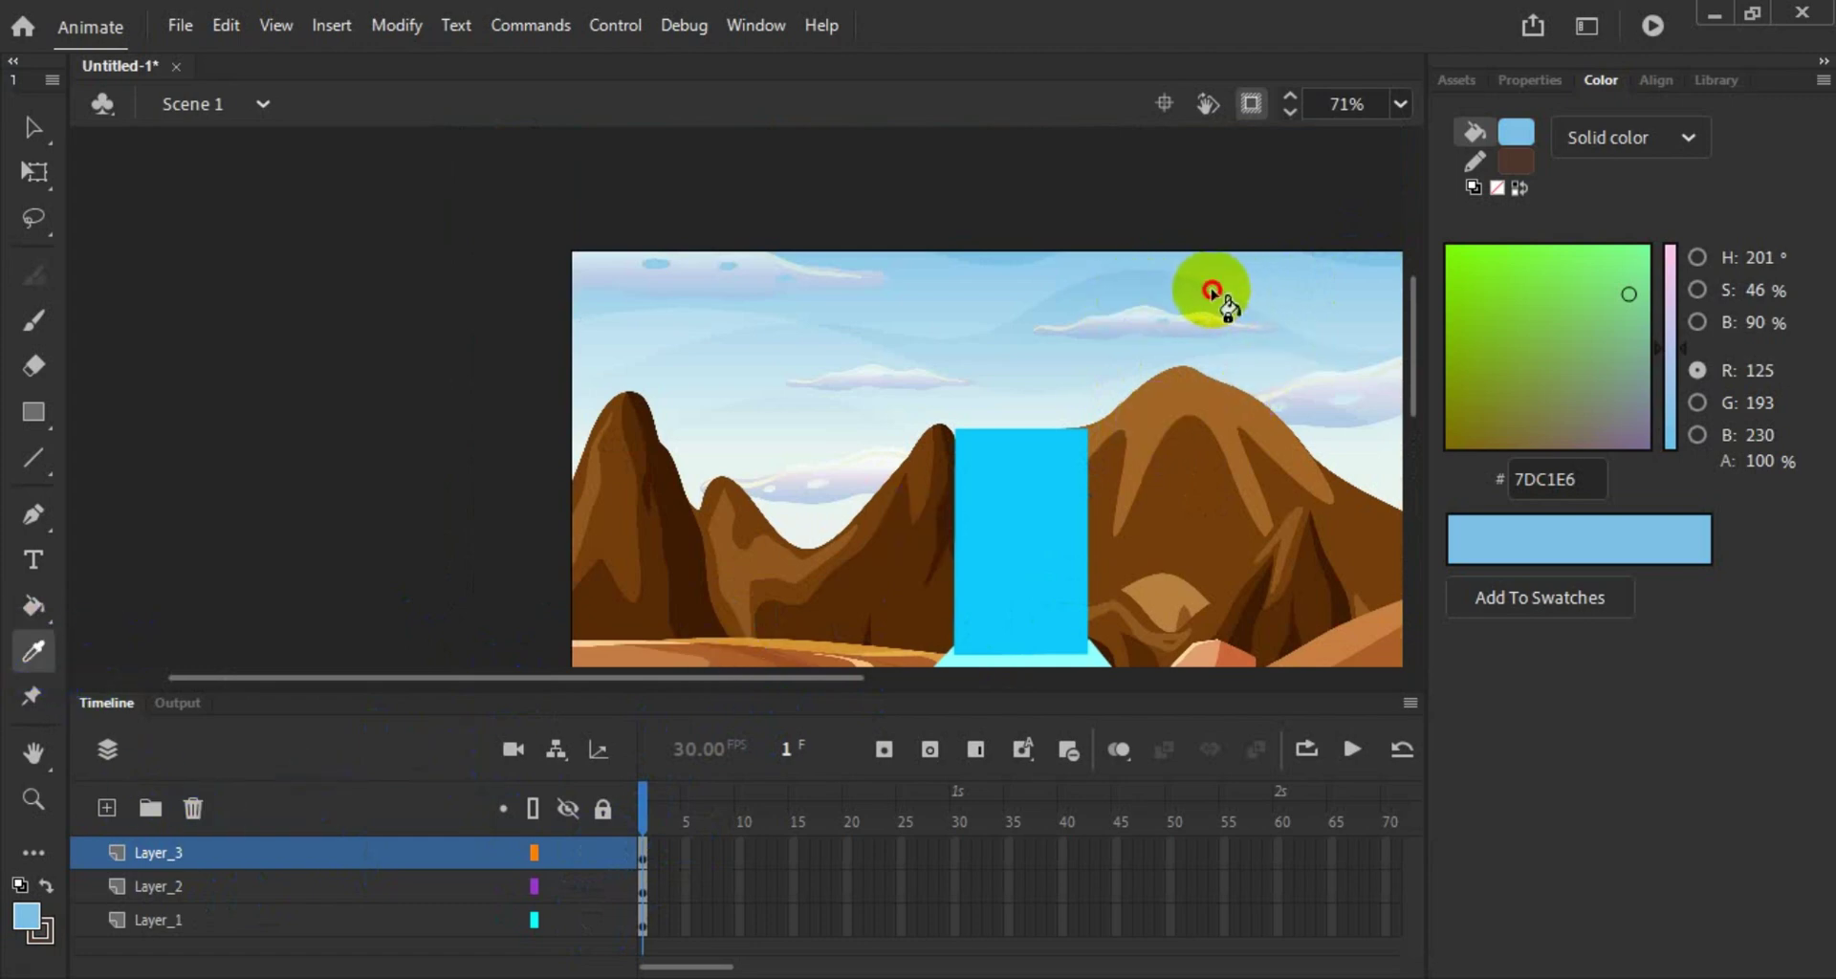
pyautogui.click(1013, 602)
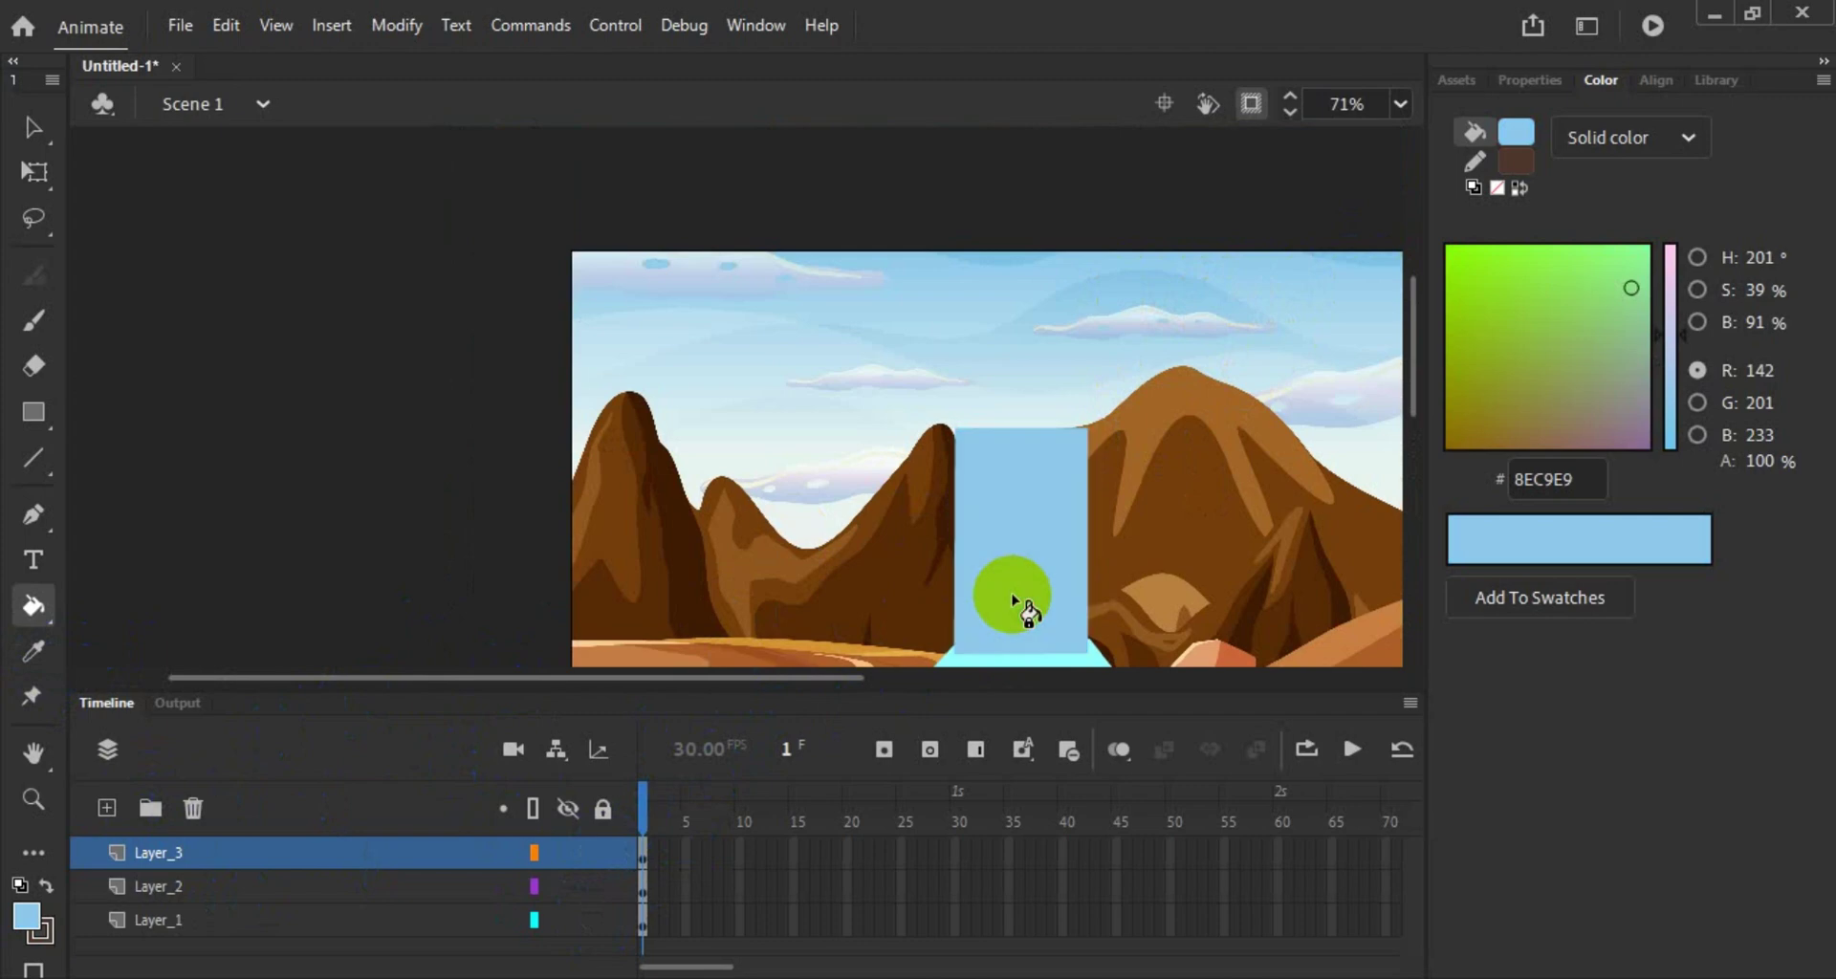
# Step: Select the flared base on Layer_2, fill it with the sampled sky blue #8EC9E9, and deselect it
pyautogui.moveTo(805, 685); pyautogui.dragTo(883, 694)
pyautogui.scroll(-3, 920, 592)
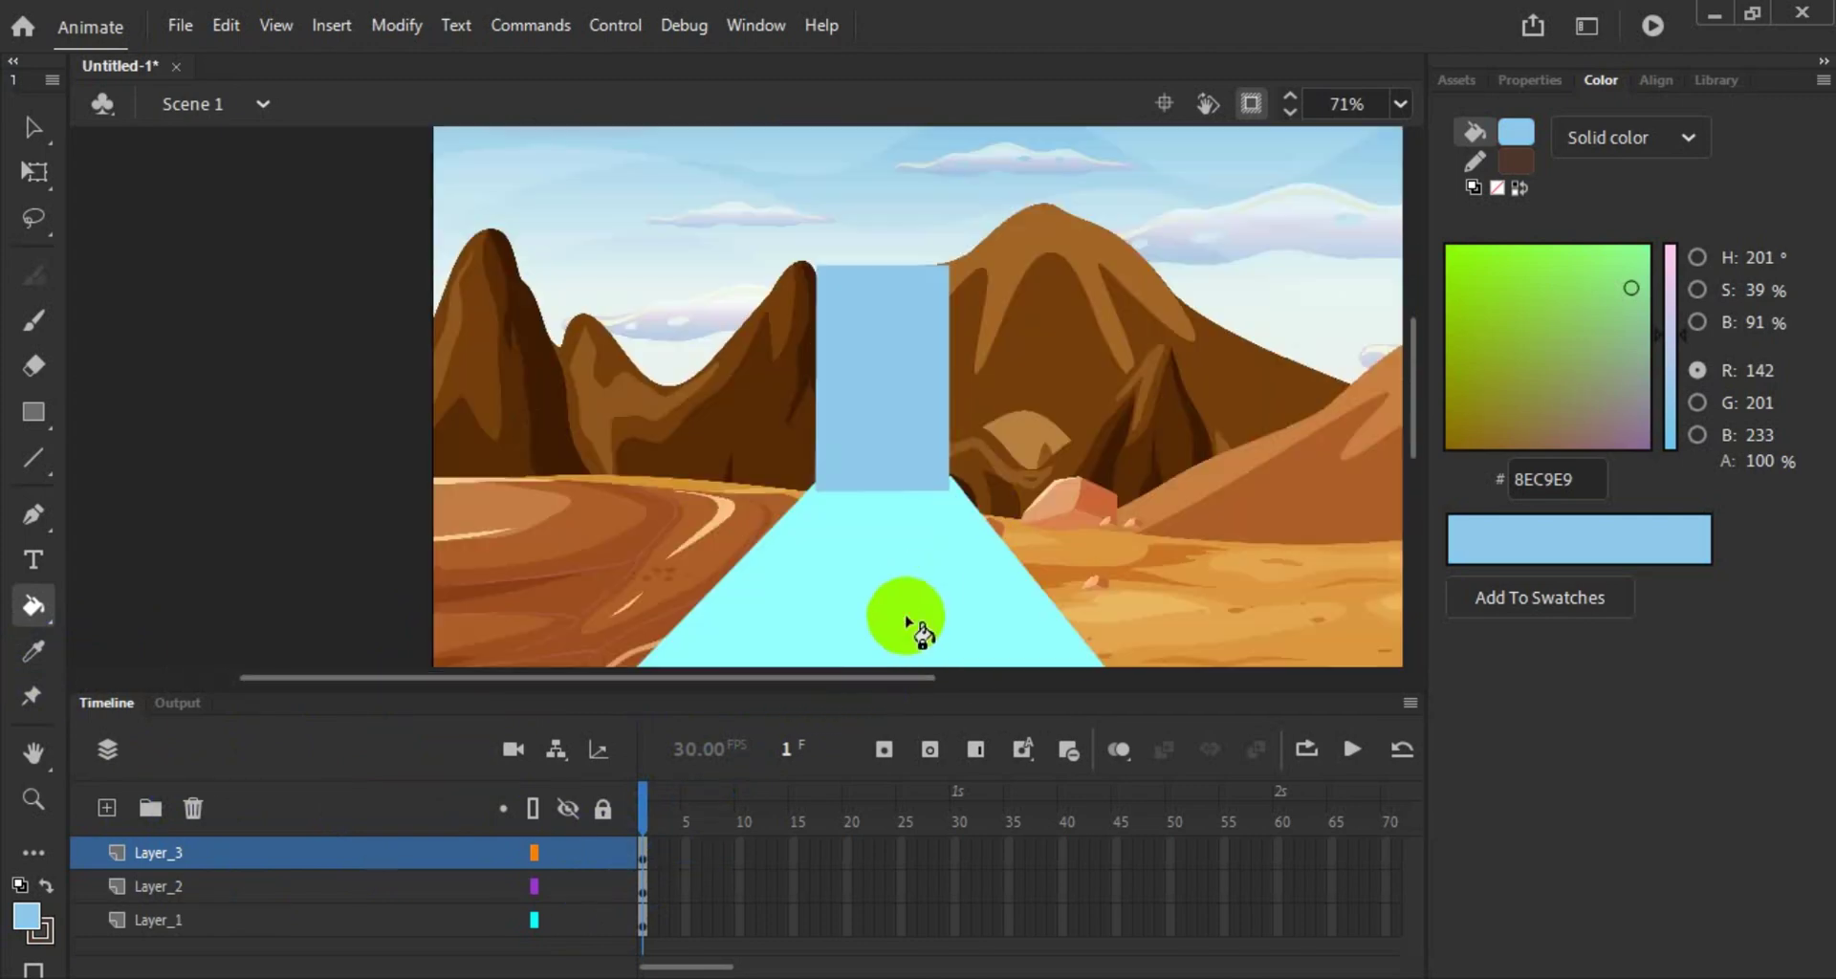
pyautogui.click(607, 809)
pyautogui.click(329, 924)
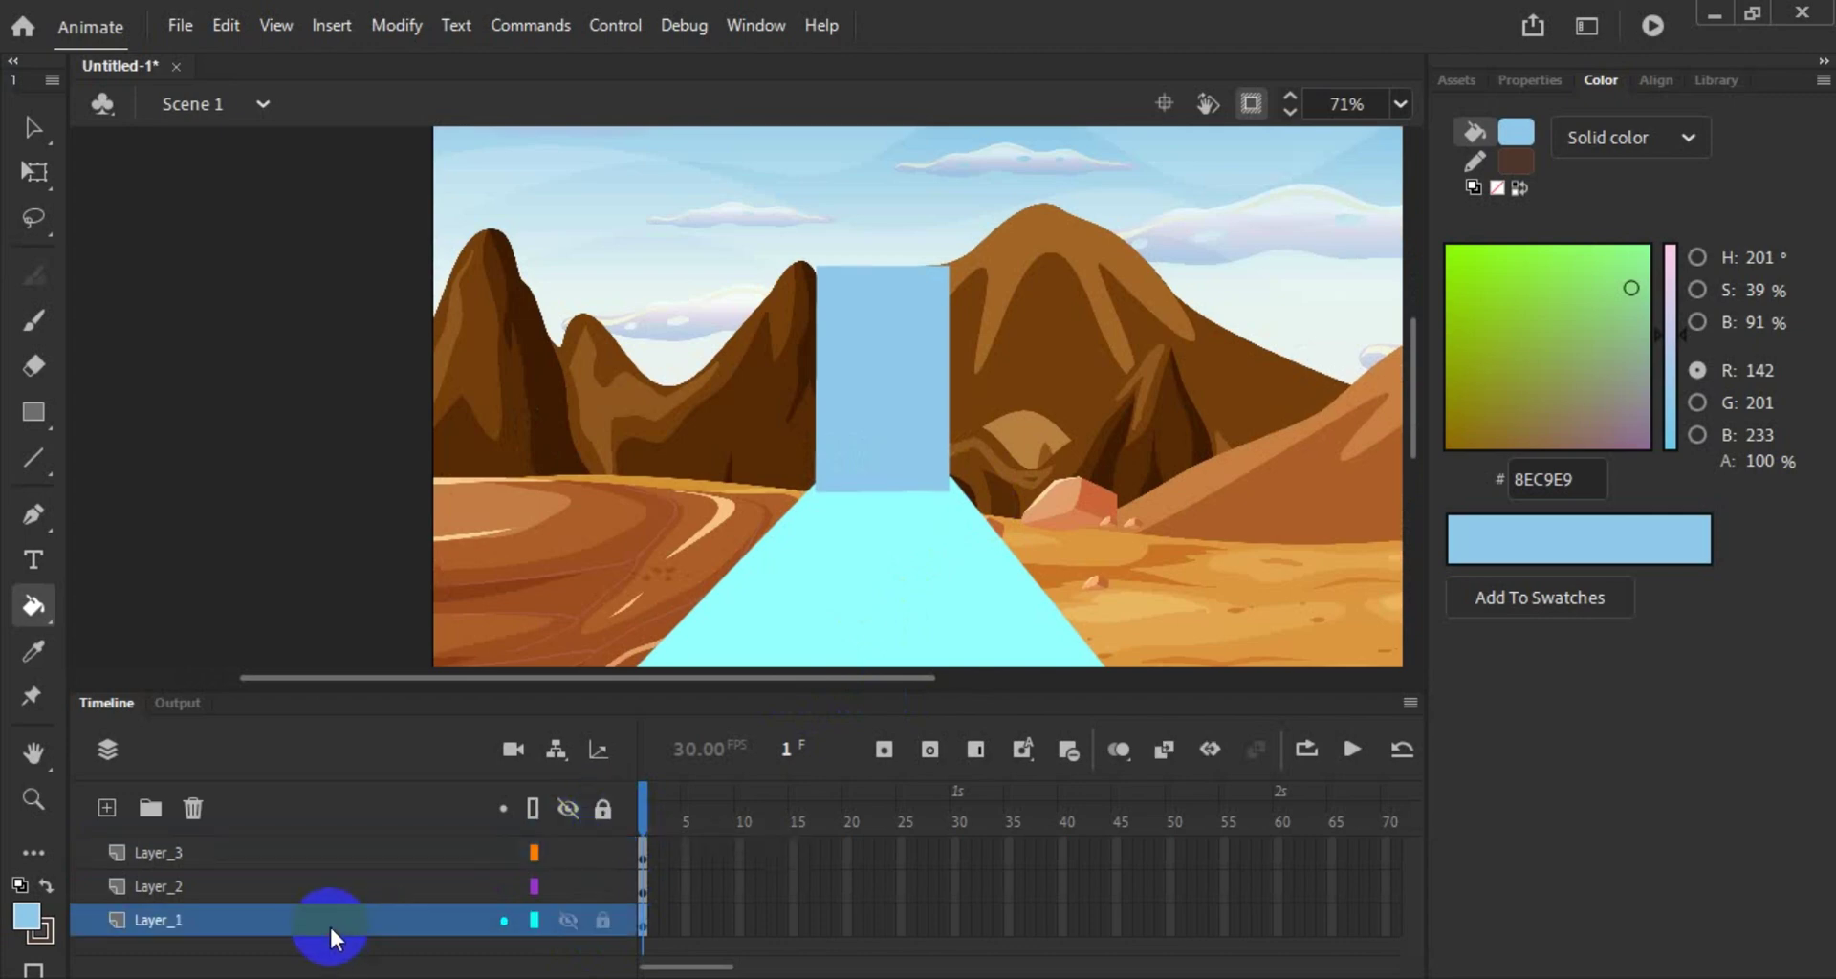
pyautogui.click(895, 619)
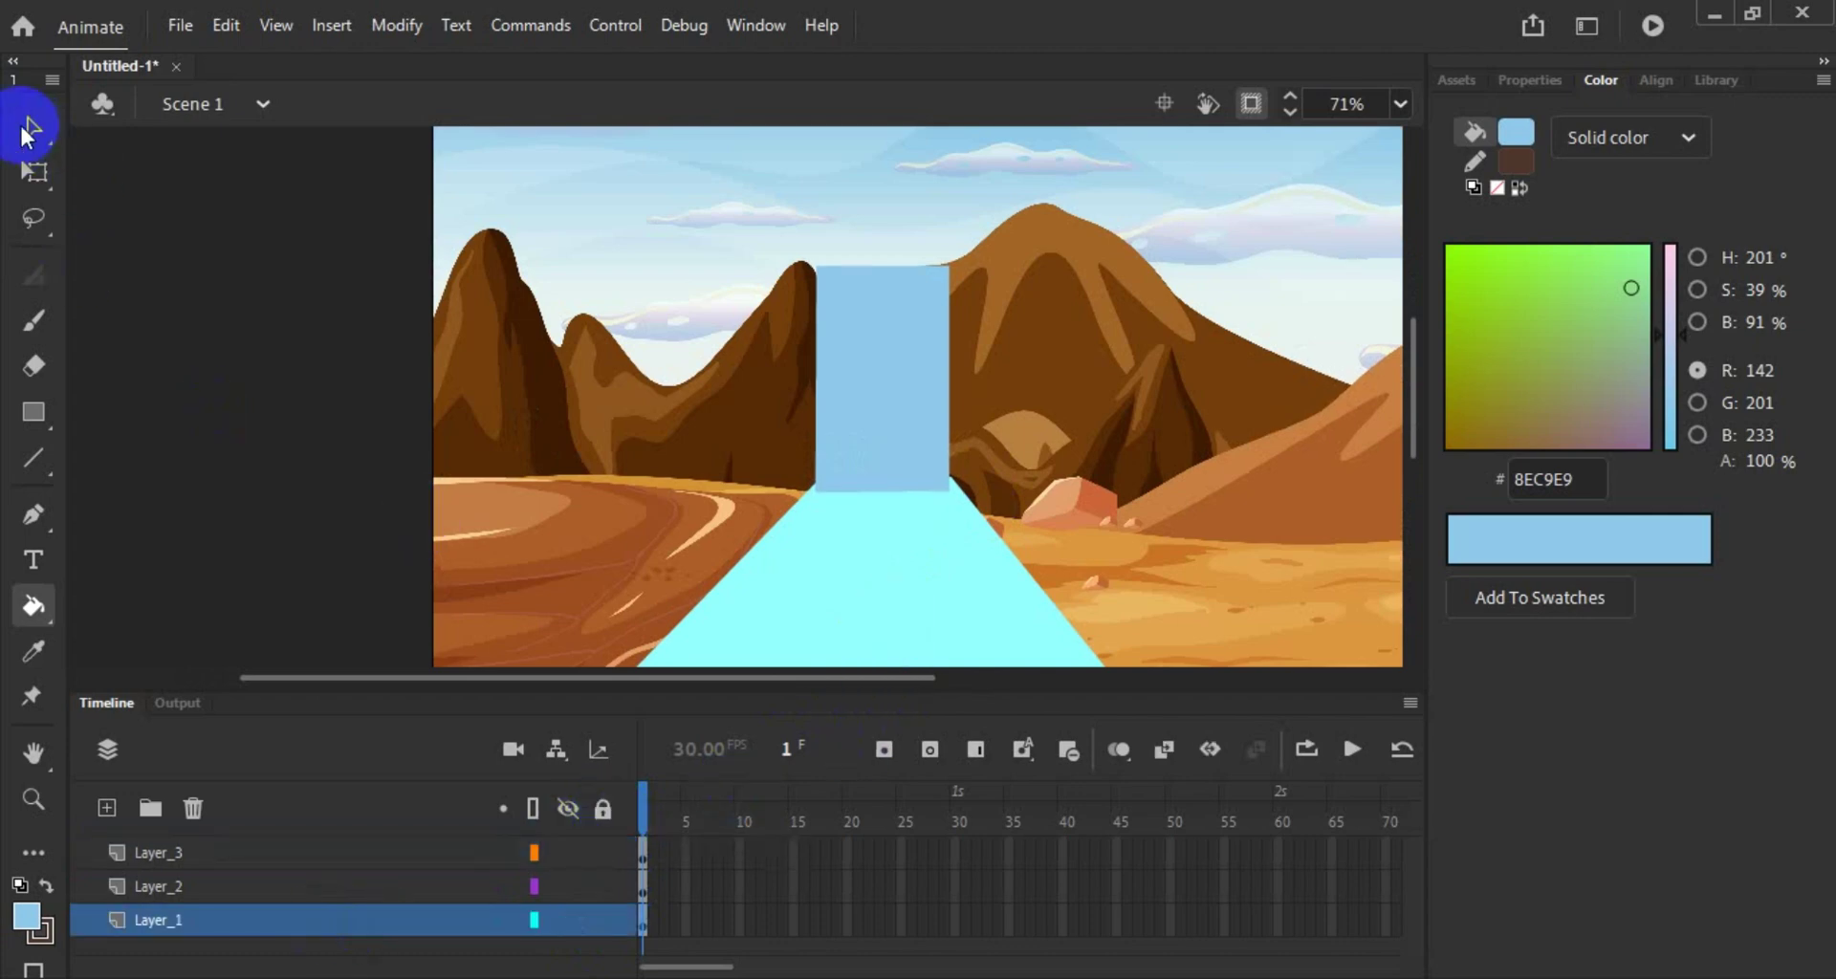
pyautogui.click(25, 128)
pyautogui.click(848, 615)
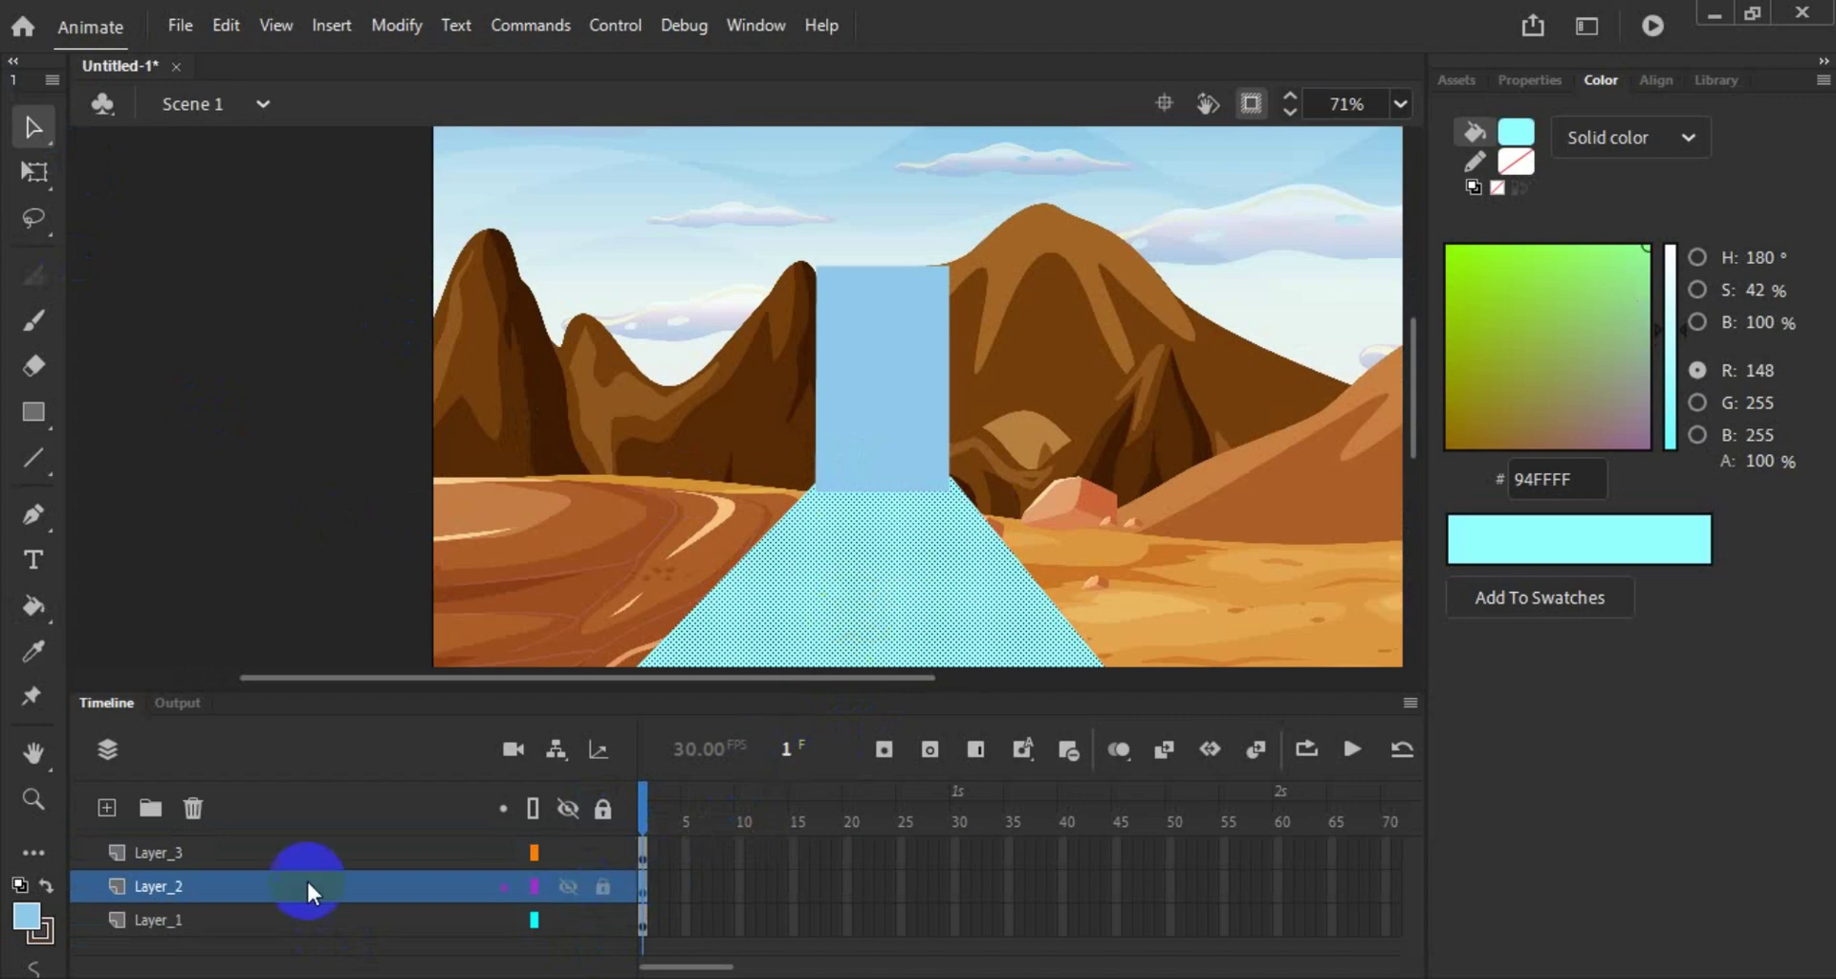
pyautogui.click(849, 594)
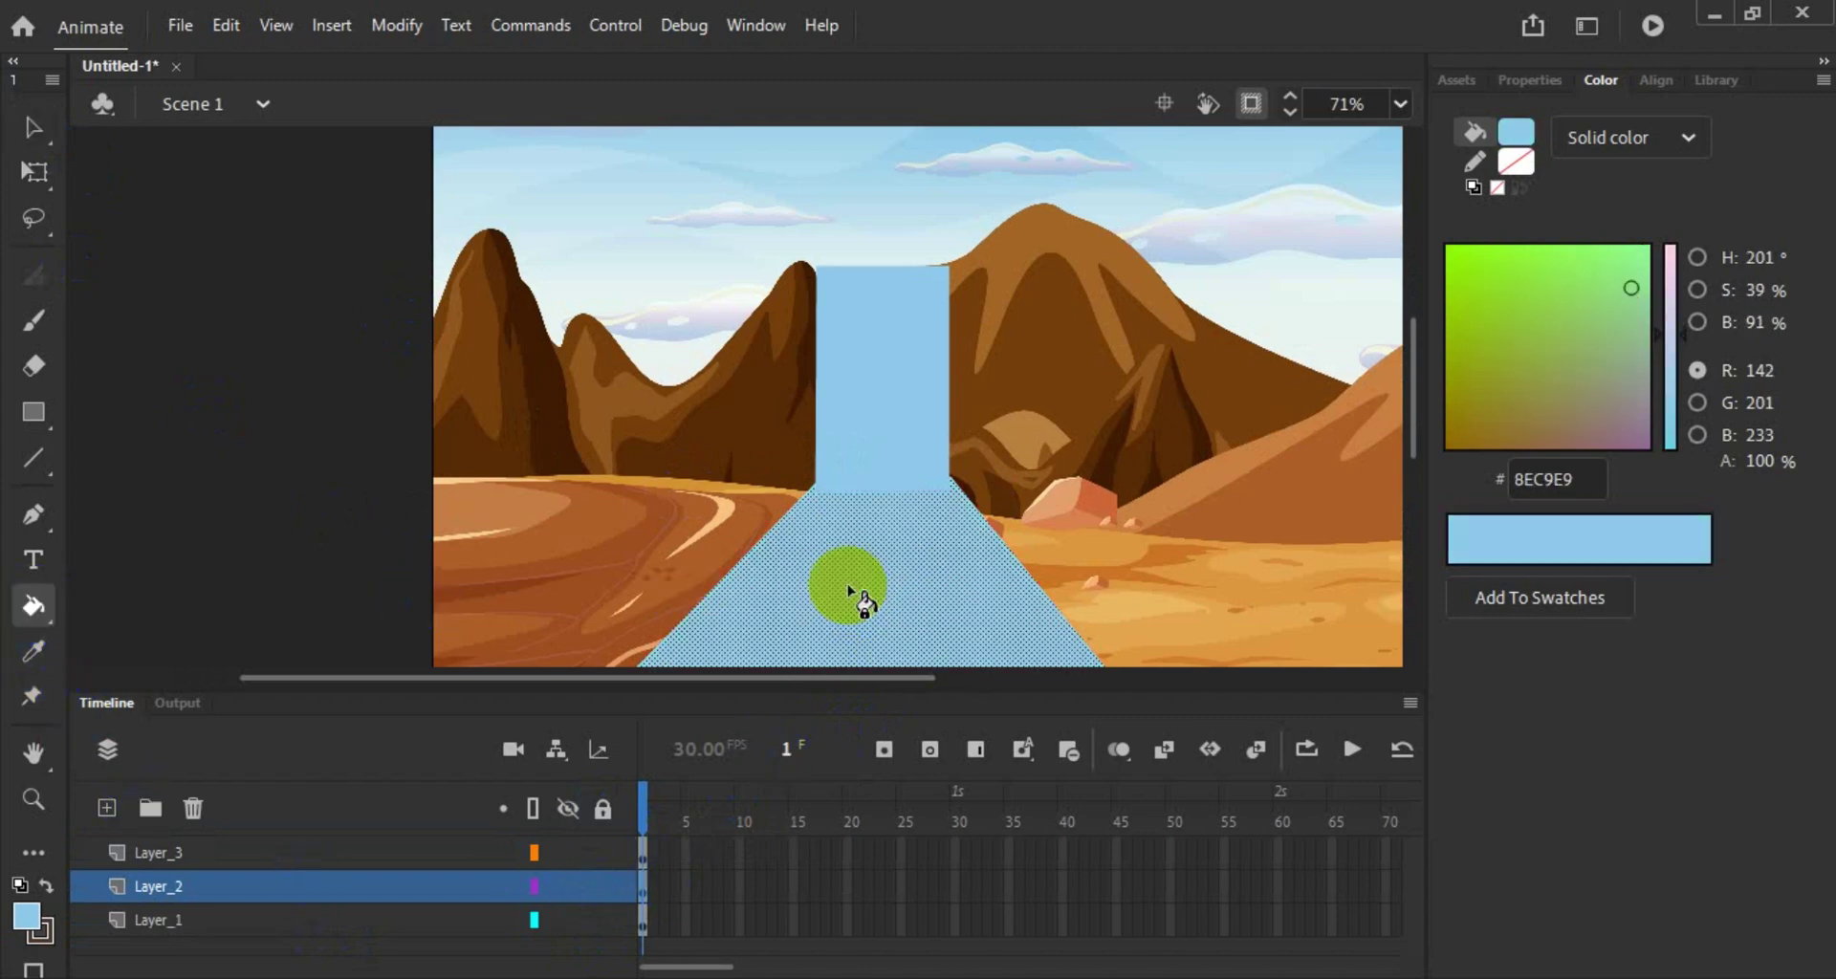
pyautogui.click(33, 125)
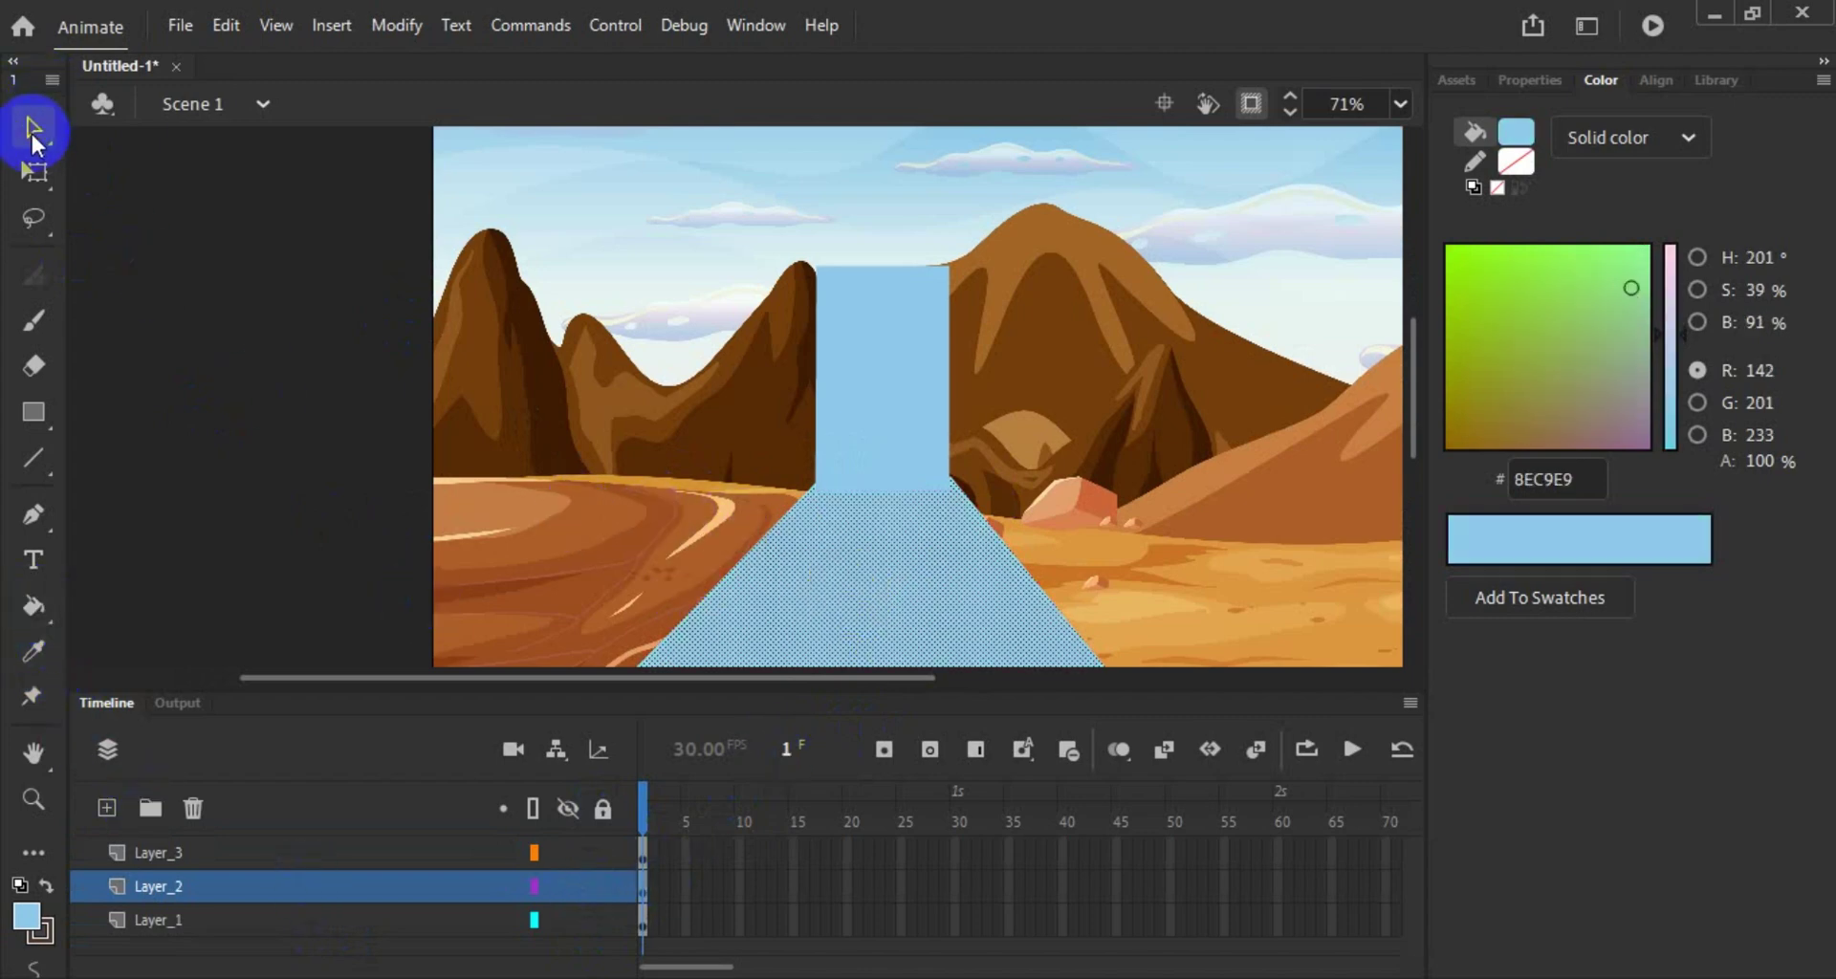
pyautogui.click(556, 411)
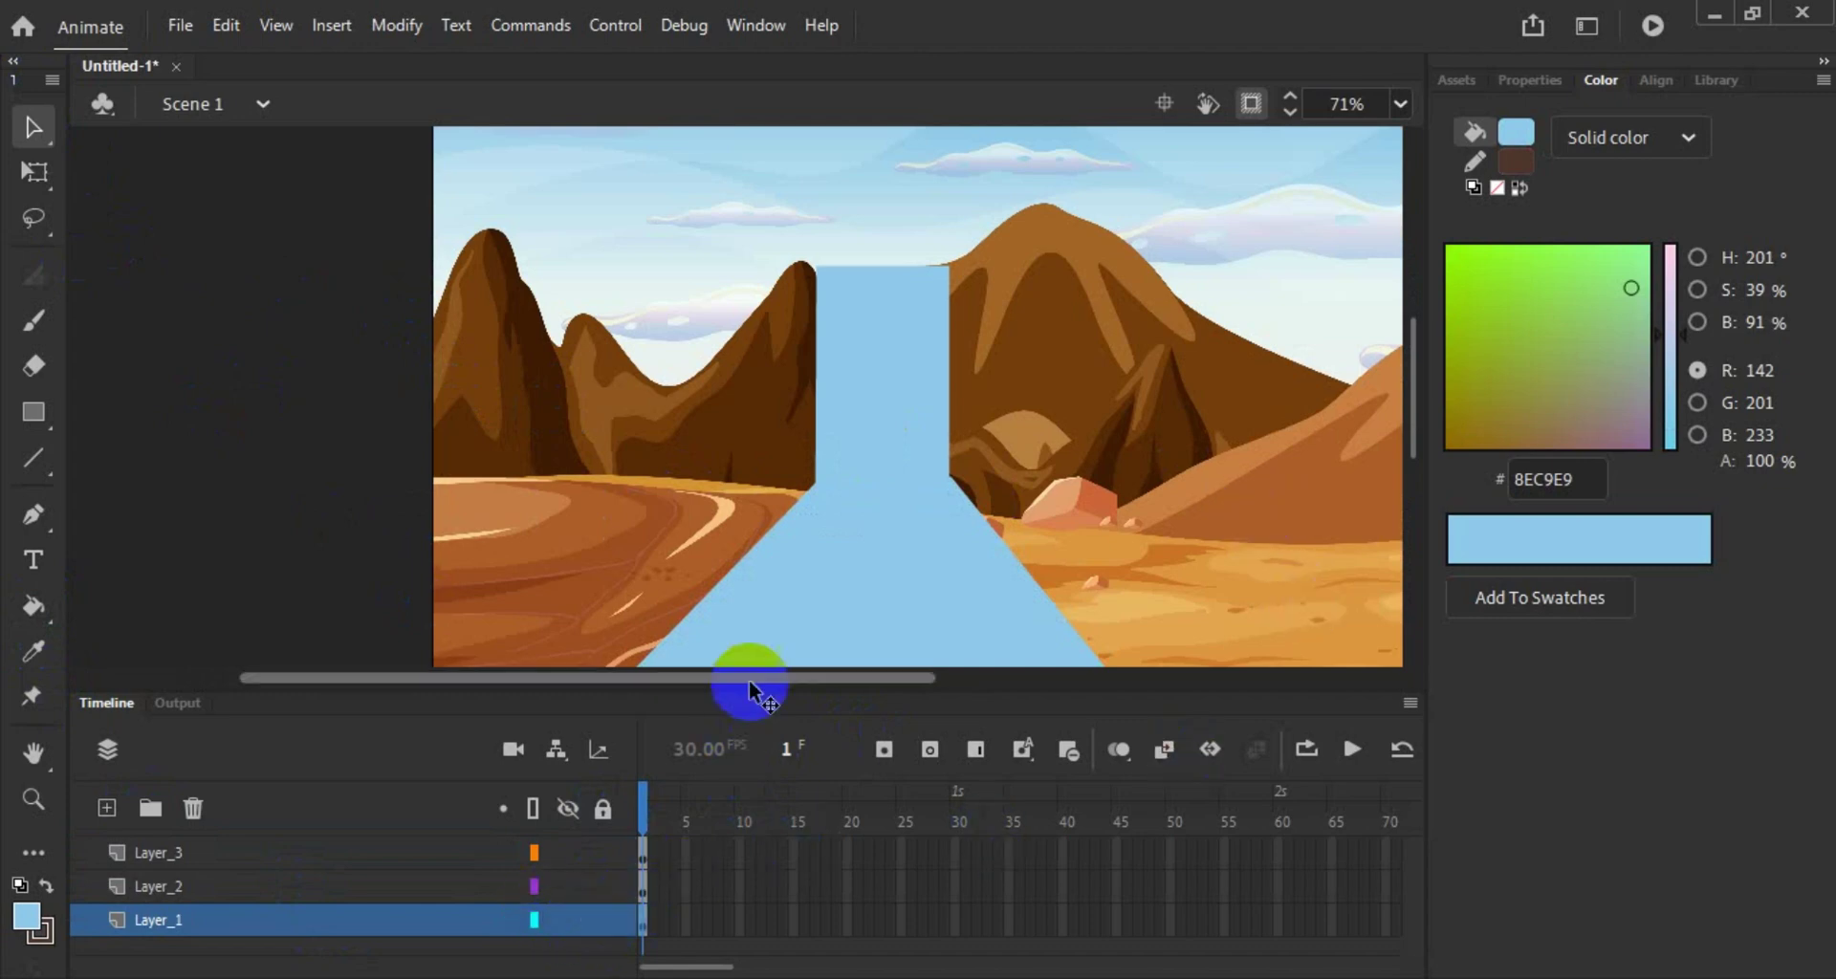
# Step: Copy the upright strip on Layer_3 and lock Layer_1, Layer_2 and Layer_3
pyautogui.click(782, 609)
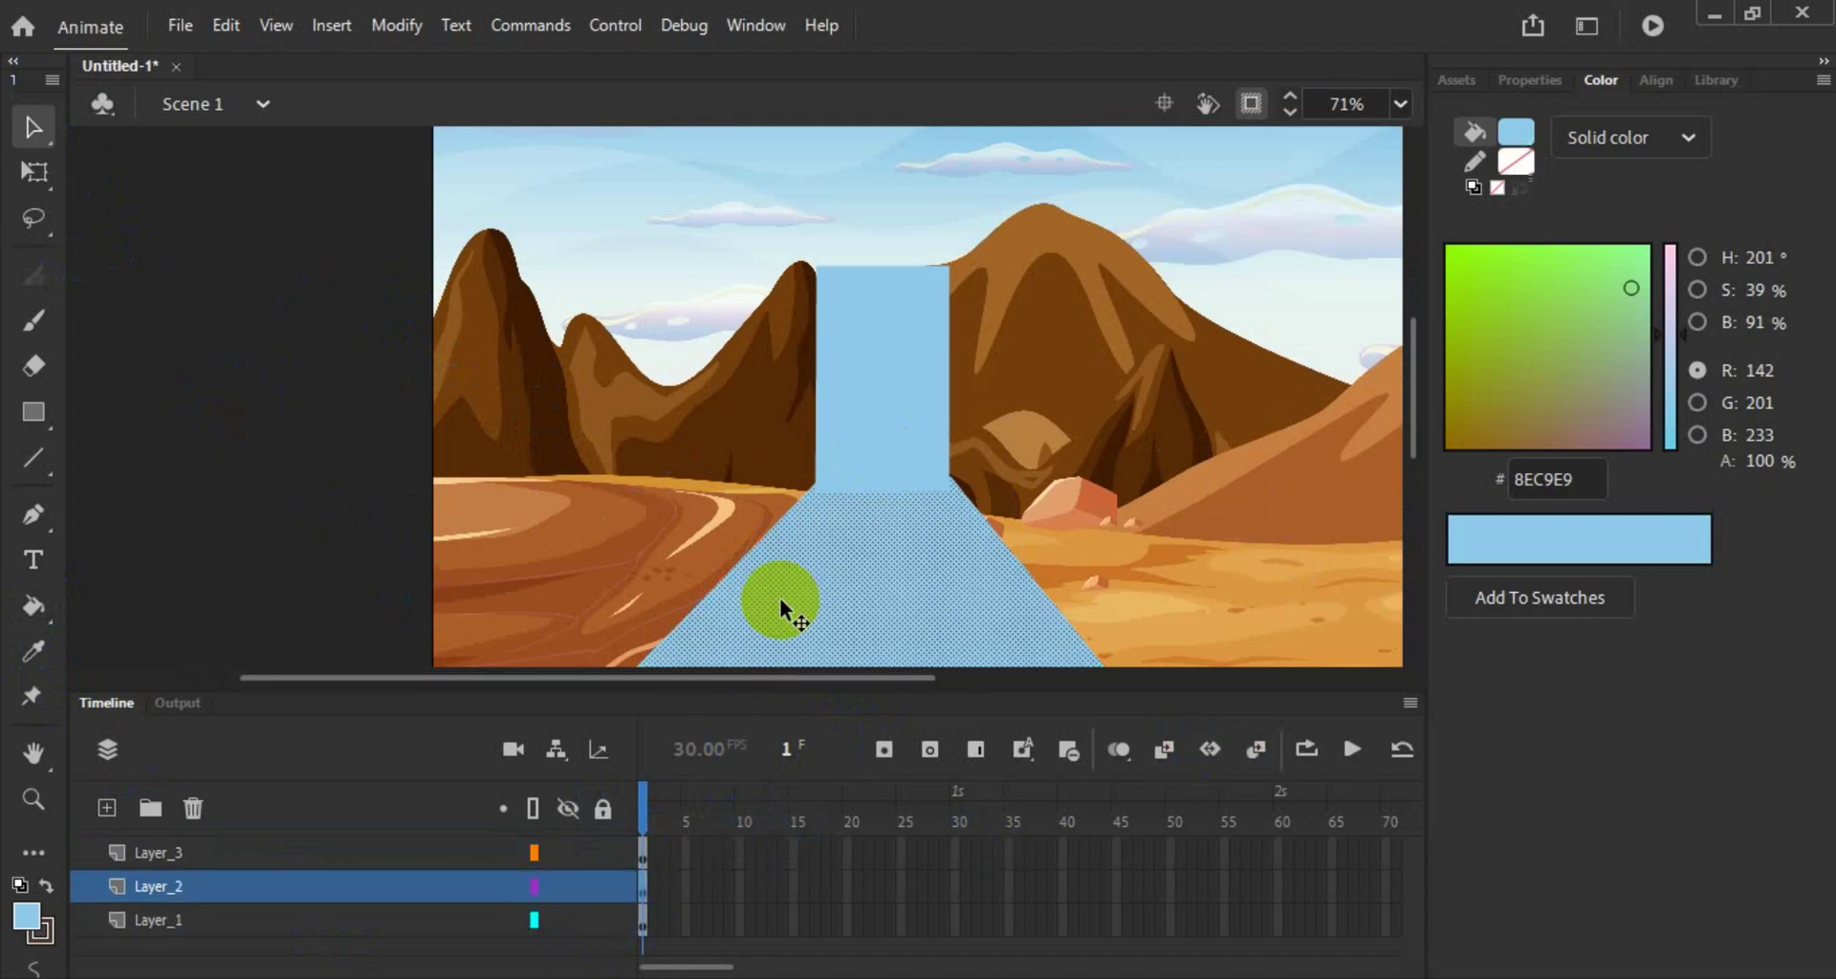
pyautogui.click(602, 887)
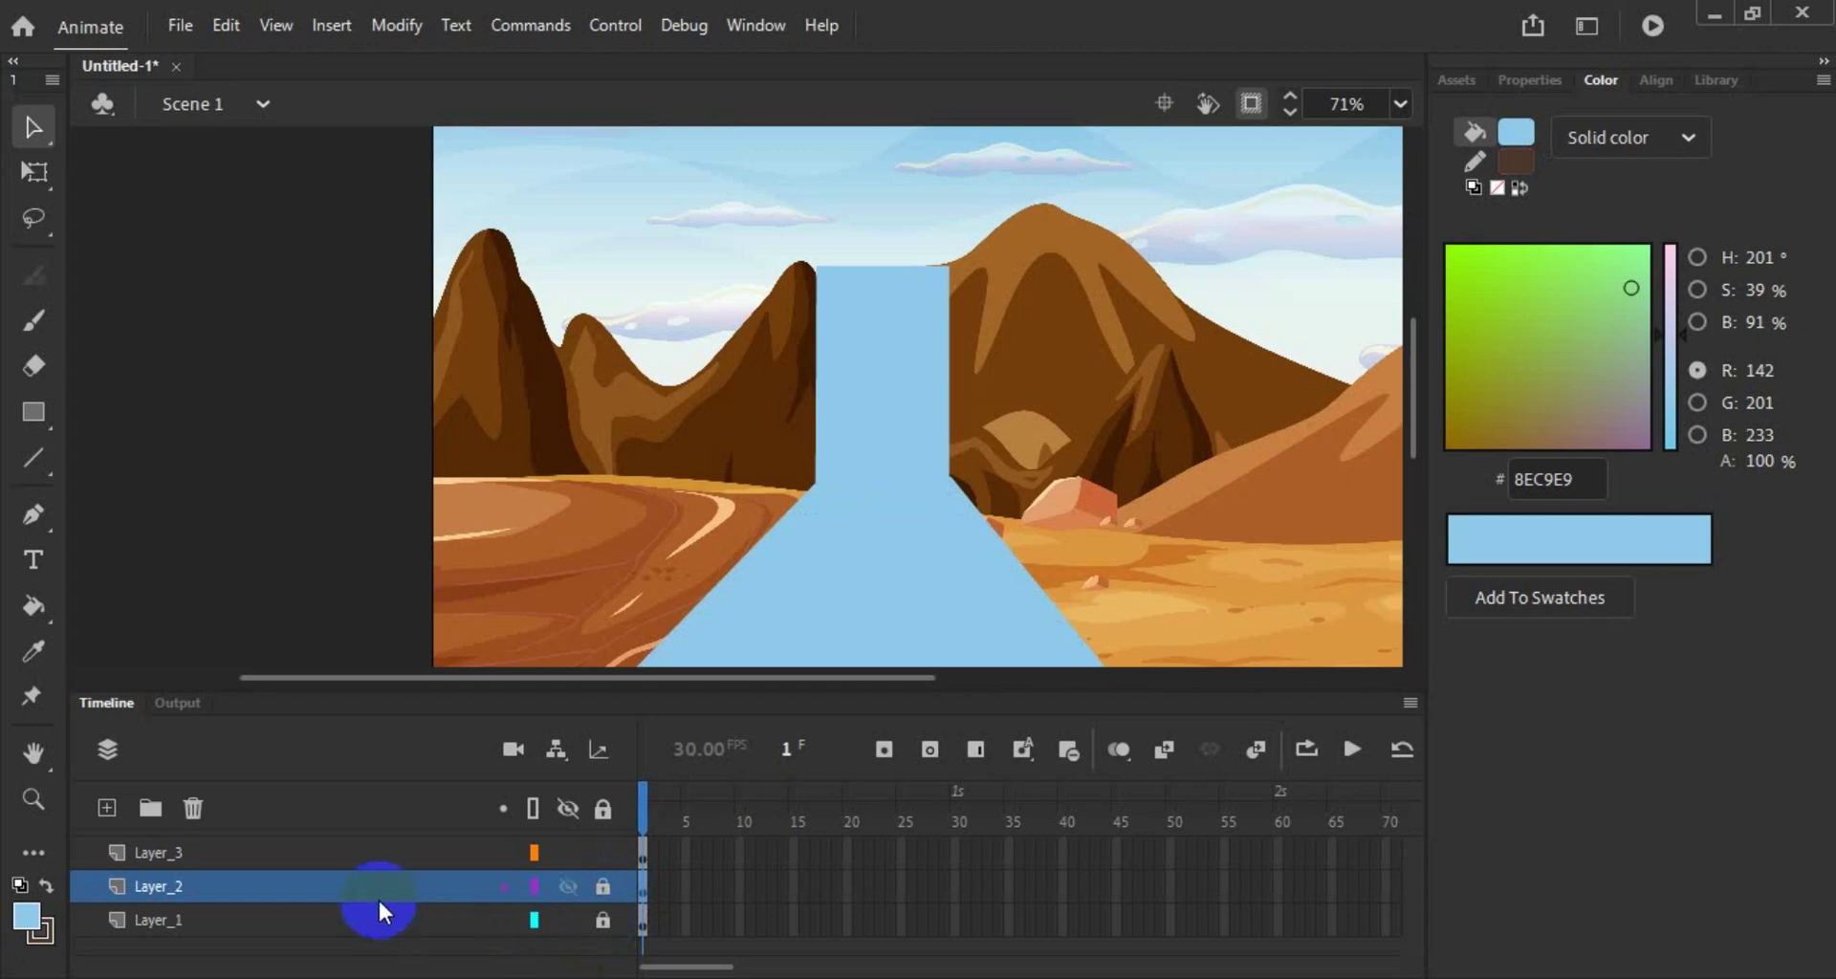
pyautogui.click(356, 851)
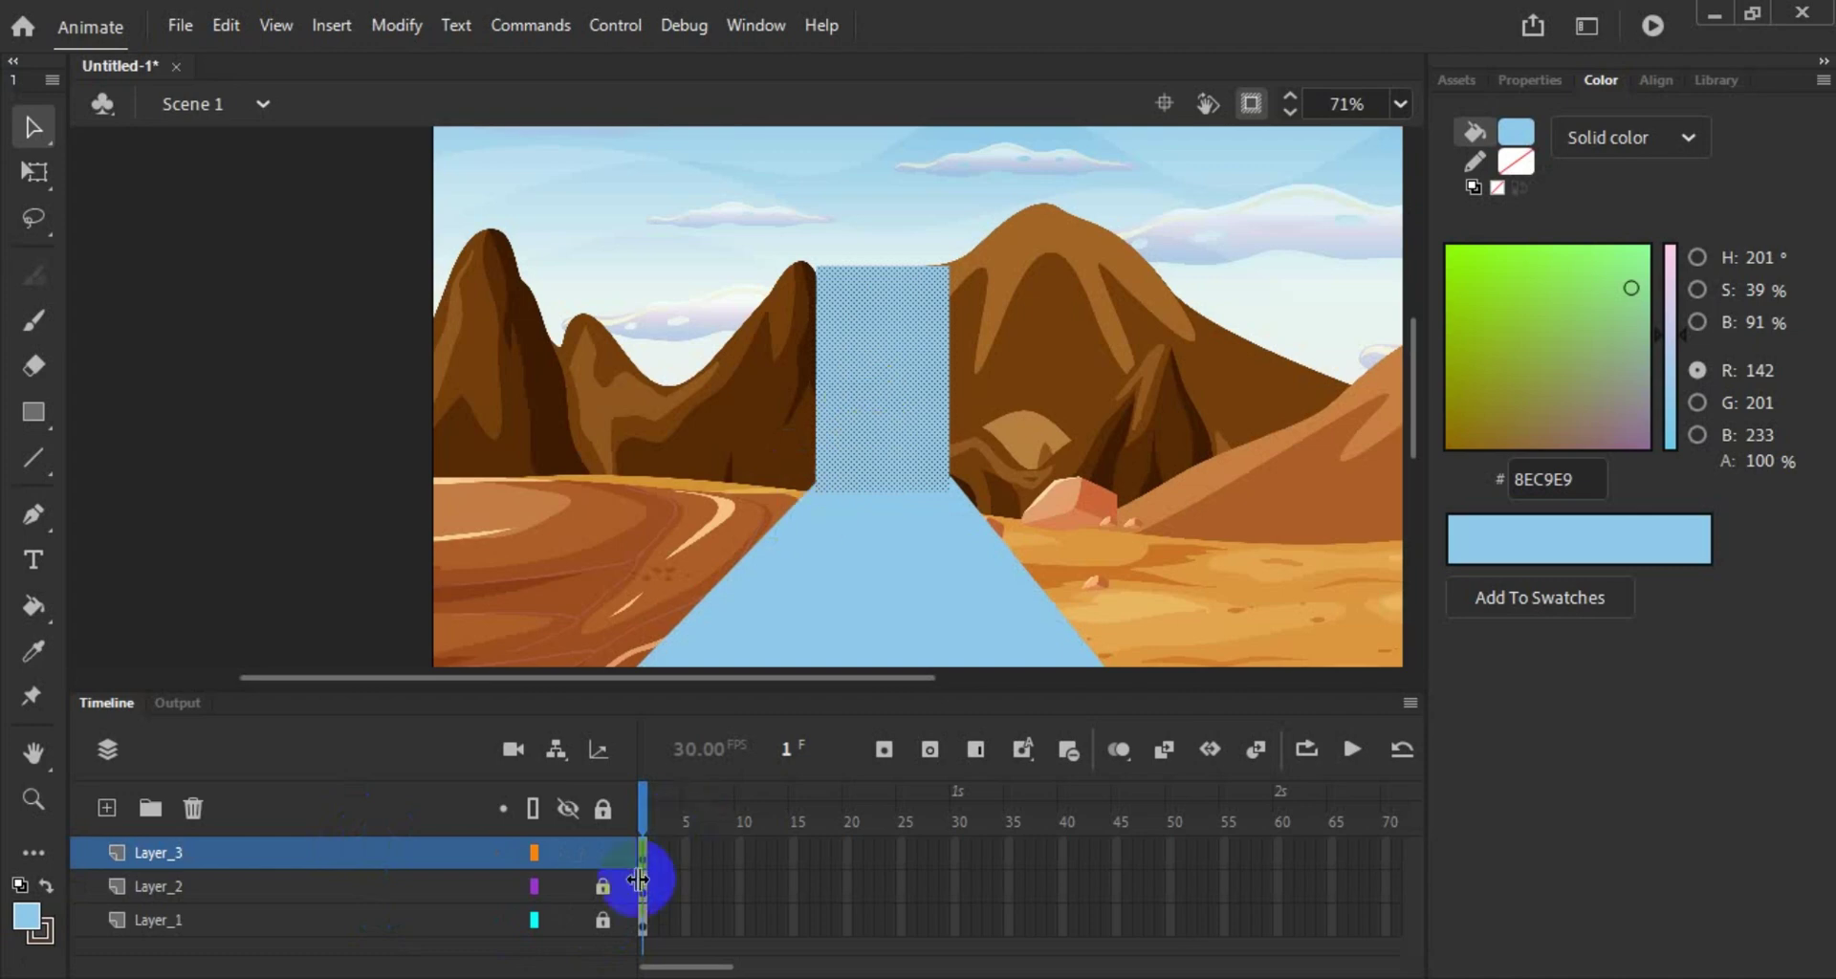
pyautogui.click(604, 851)
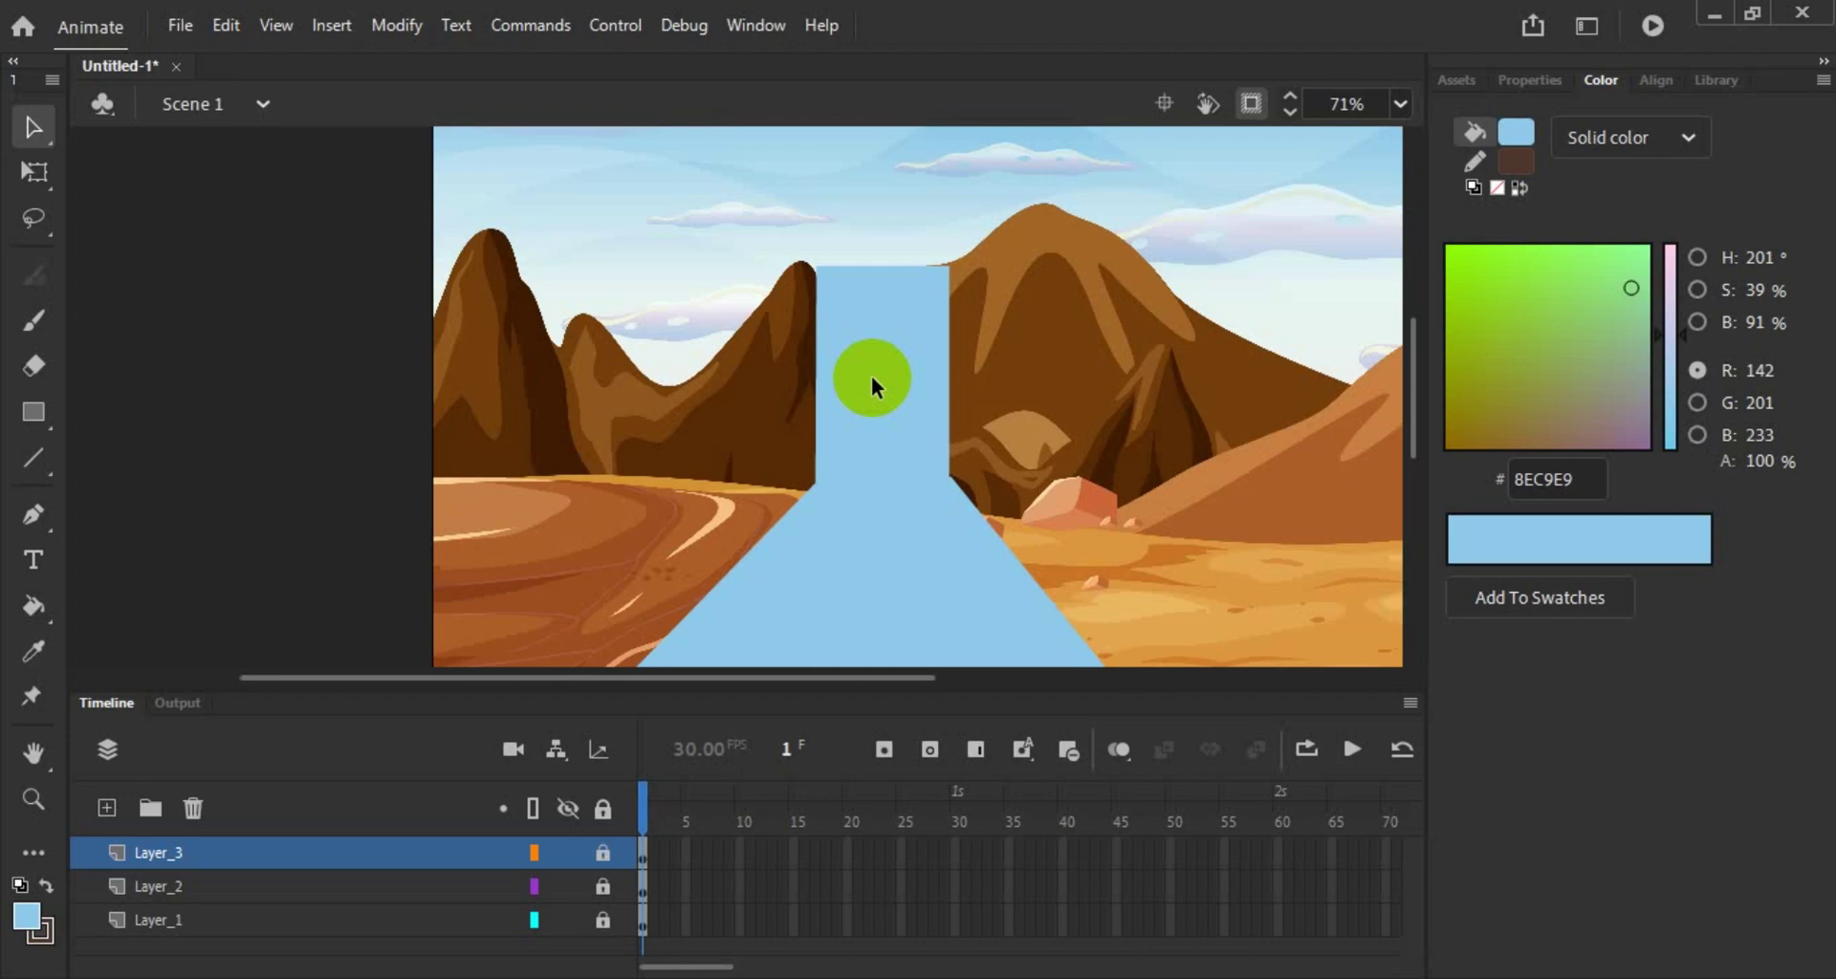
# Step: Add a new layer above Layer_3, paste the strip copy in place and move it left of the waterfall
pyautogui.click(105, 810)
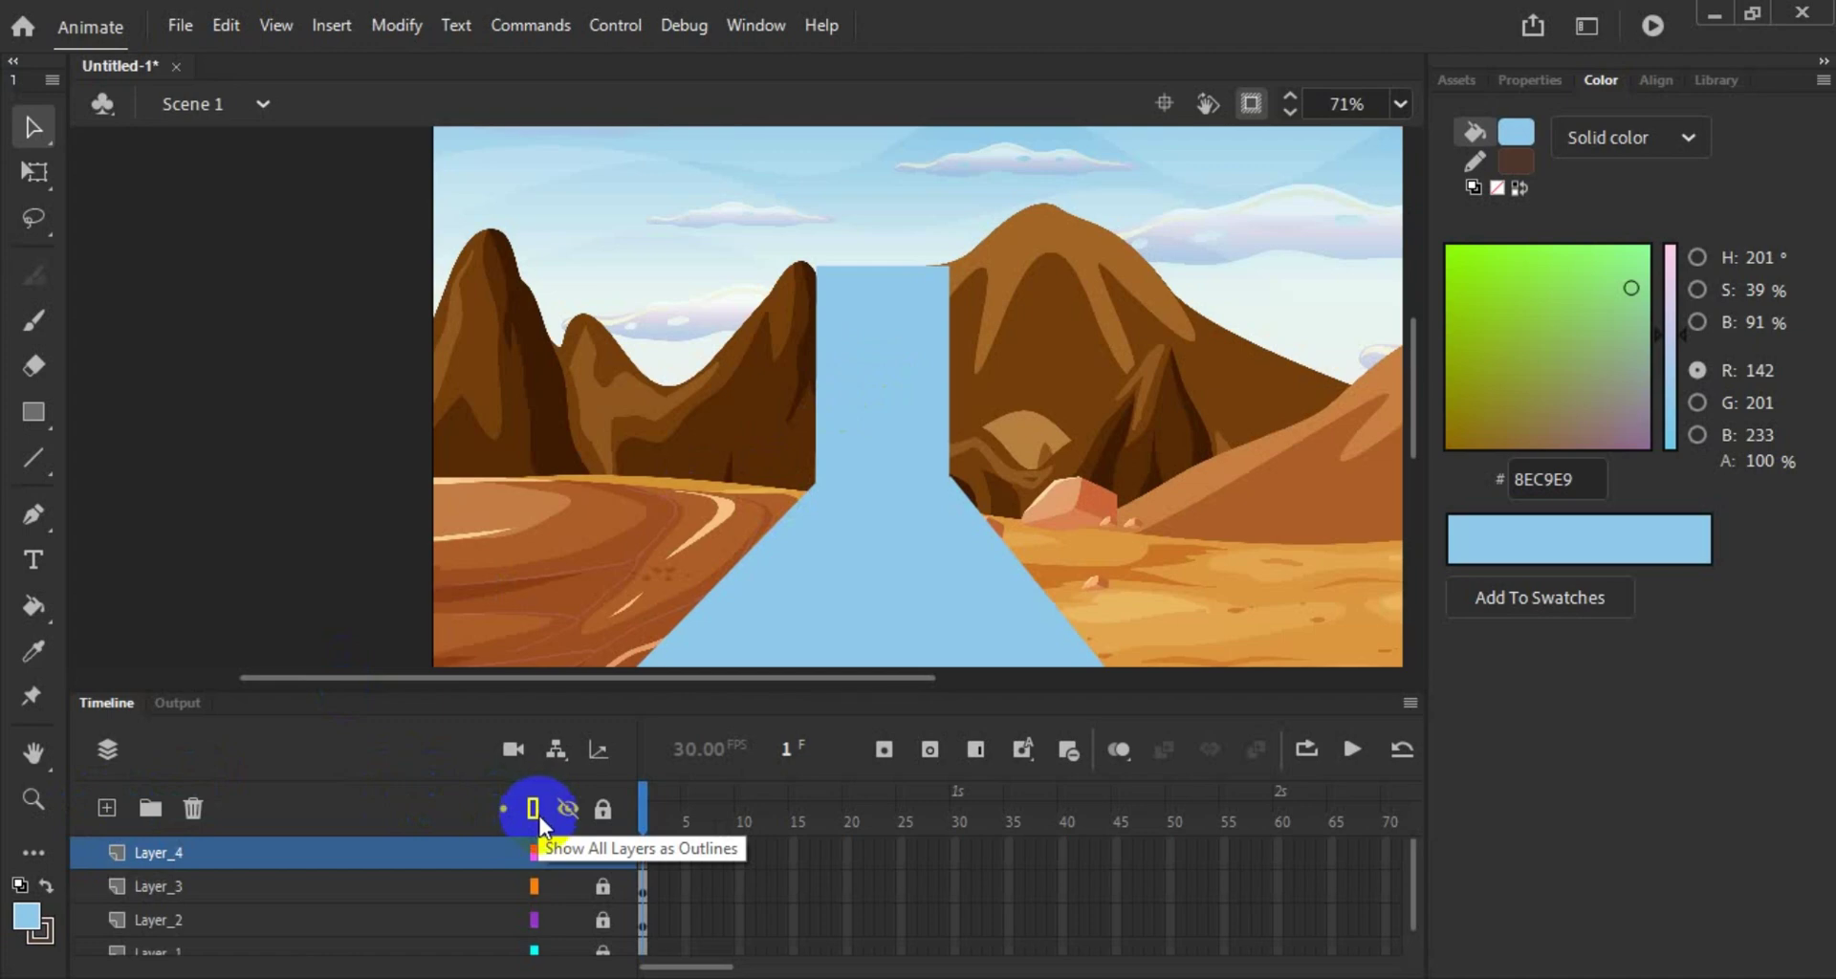
pyautogui.hotkey('ctrl', 'shift', 'v')
pyautogui.moveTo(746, 459); pyautogui.dragTo(650, 473)
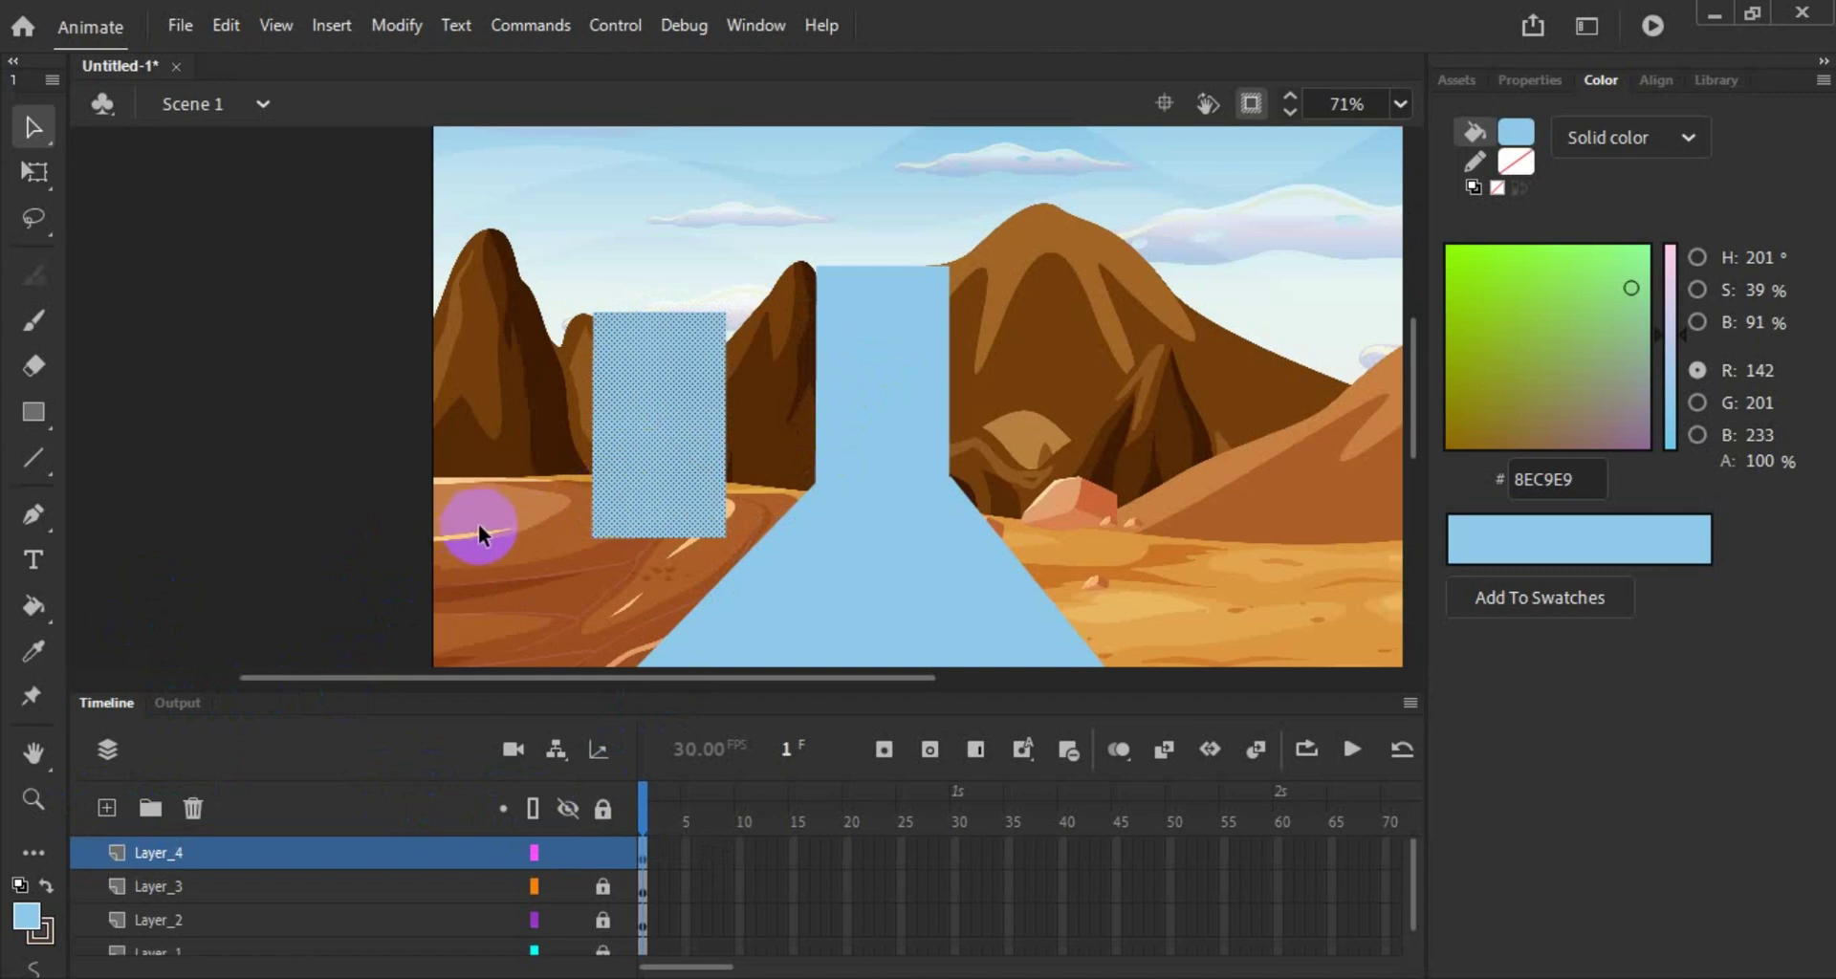
# Step: Recolor the strip copy on Layer_4 white (#FFFFFF) and move it further left and down over the desert ground
pyautogui.click(23, 914)
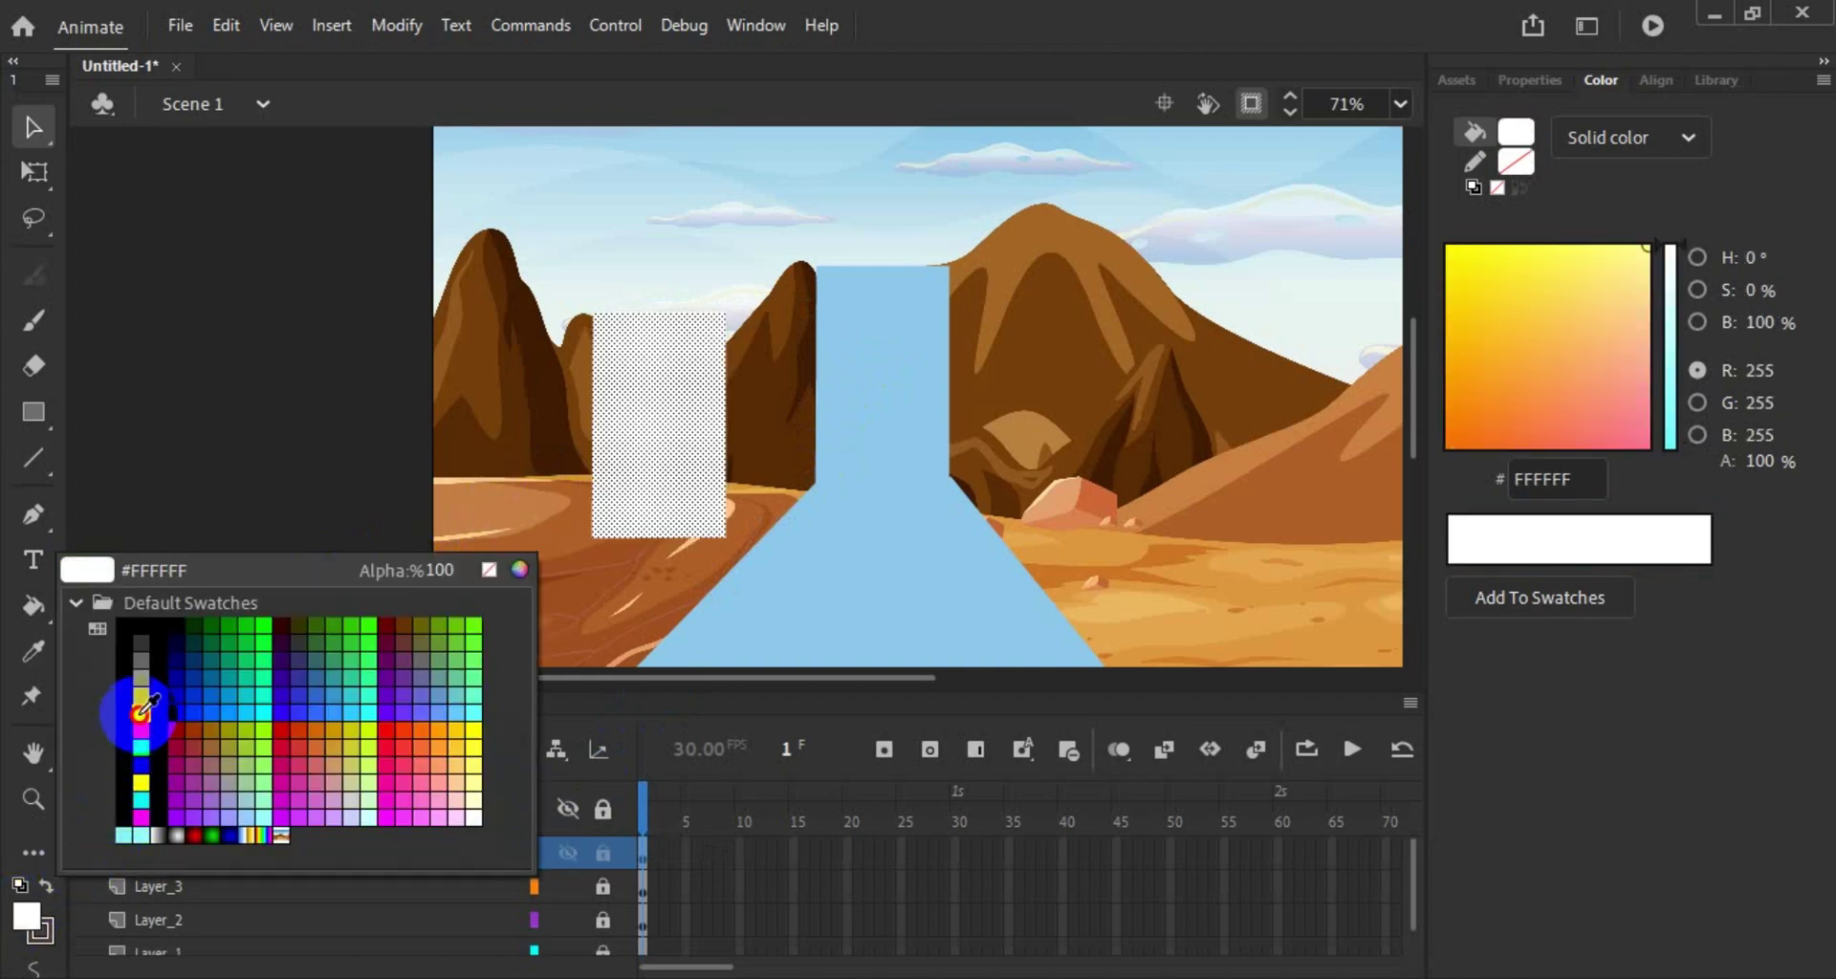
pyautogui.click(138, 709)
pyautogui.moveTo(622, 479); pyautogui.dragTo(487, 533)
pyautogui.click(481, 639)
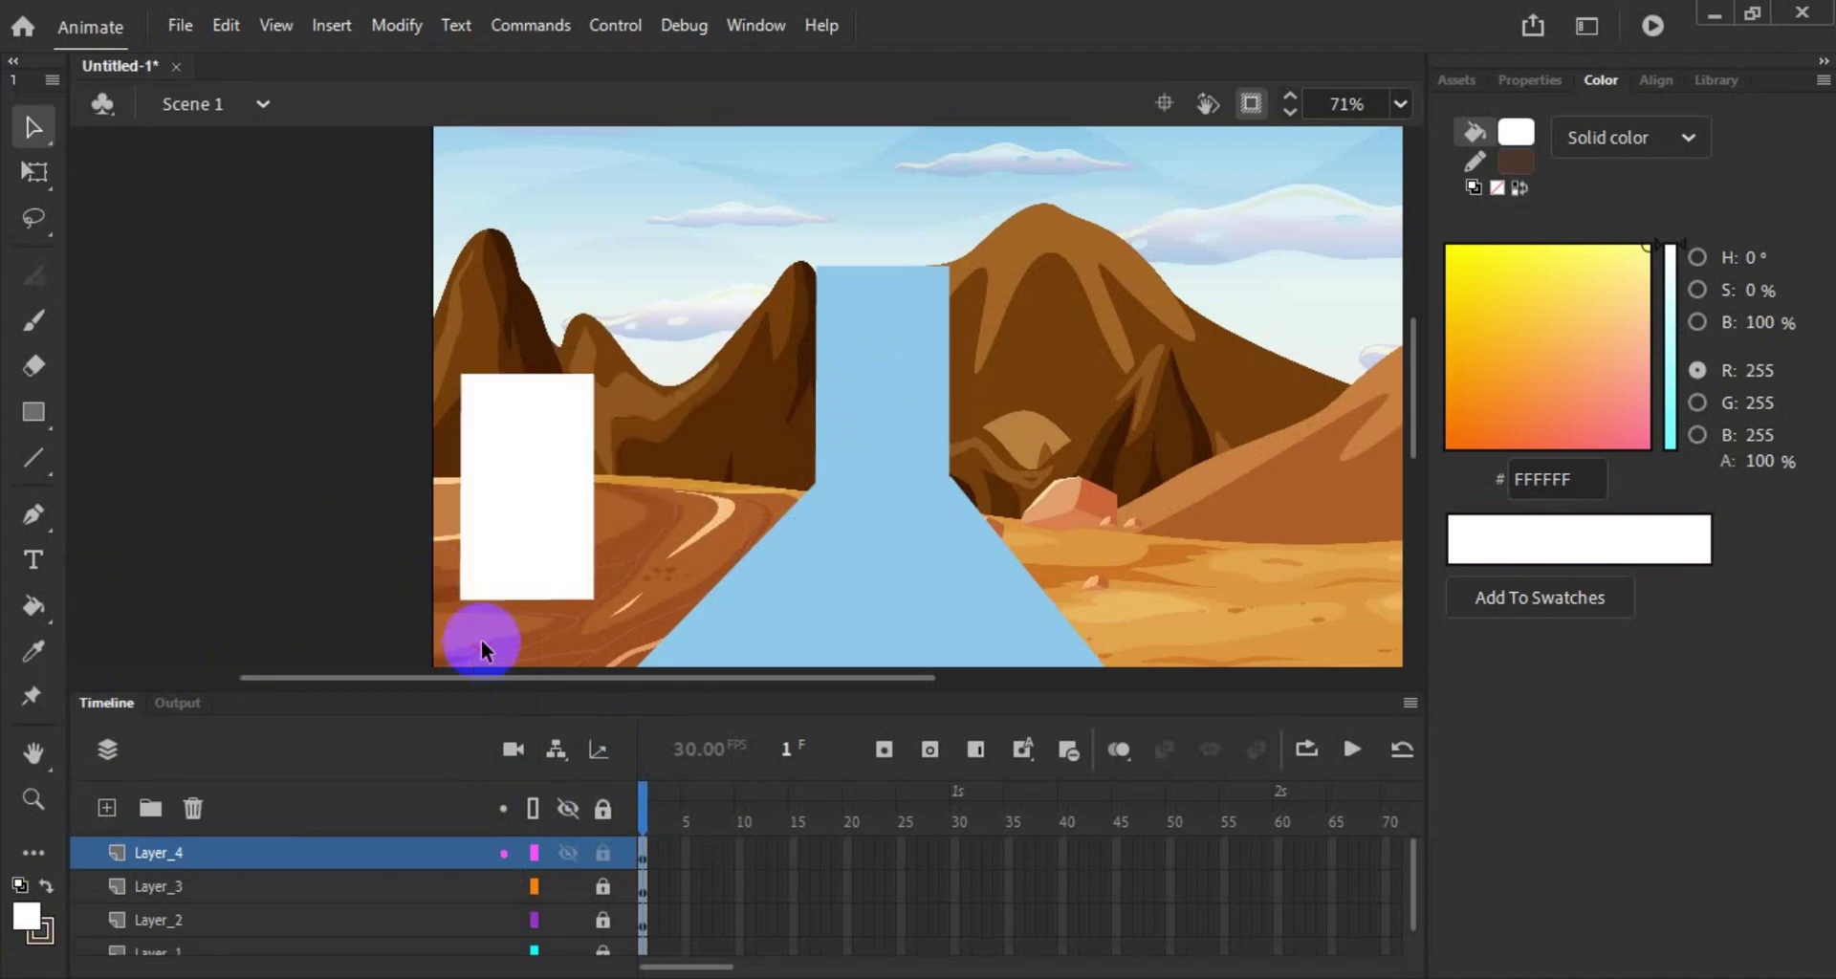
# Step: Try erasing thin jagged marks from the white strip on Layer_4 with the Eraser tool
pyautogui.click(34, 365)
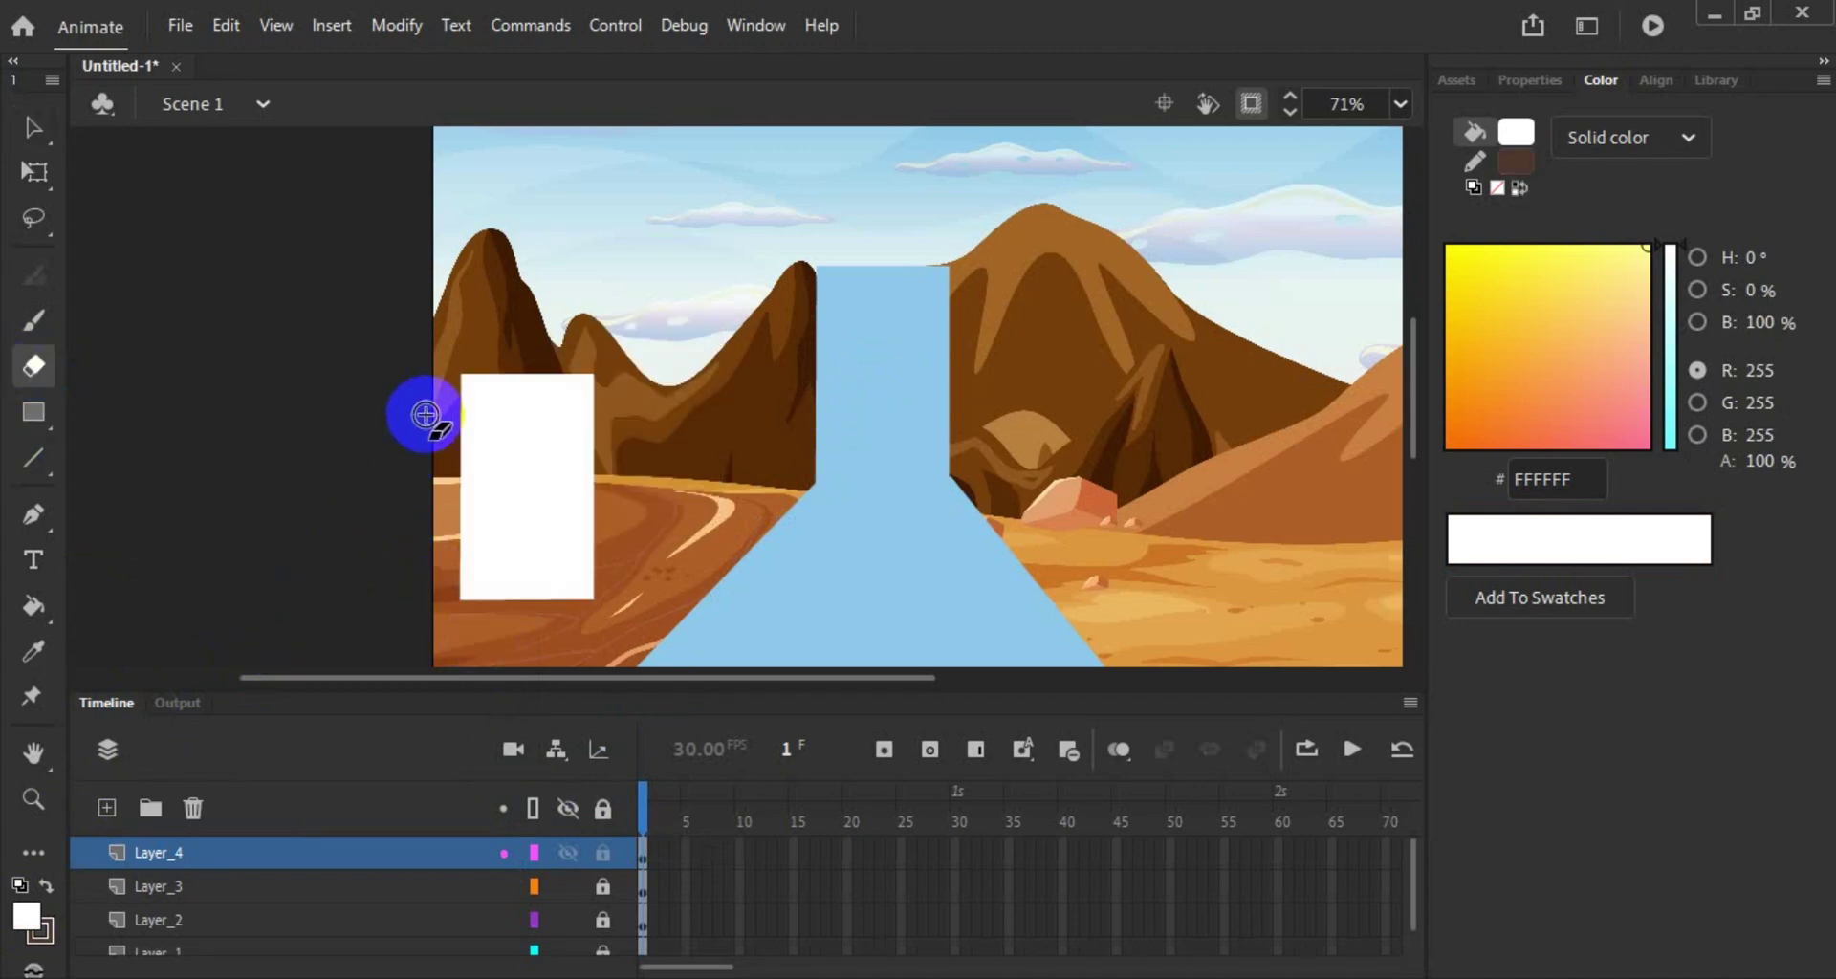
pyautogui.click(471, 390)
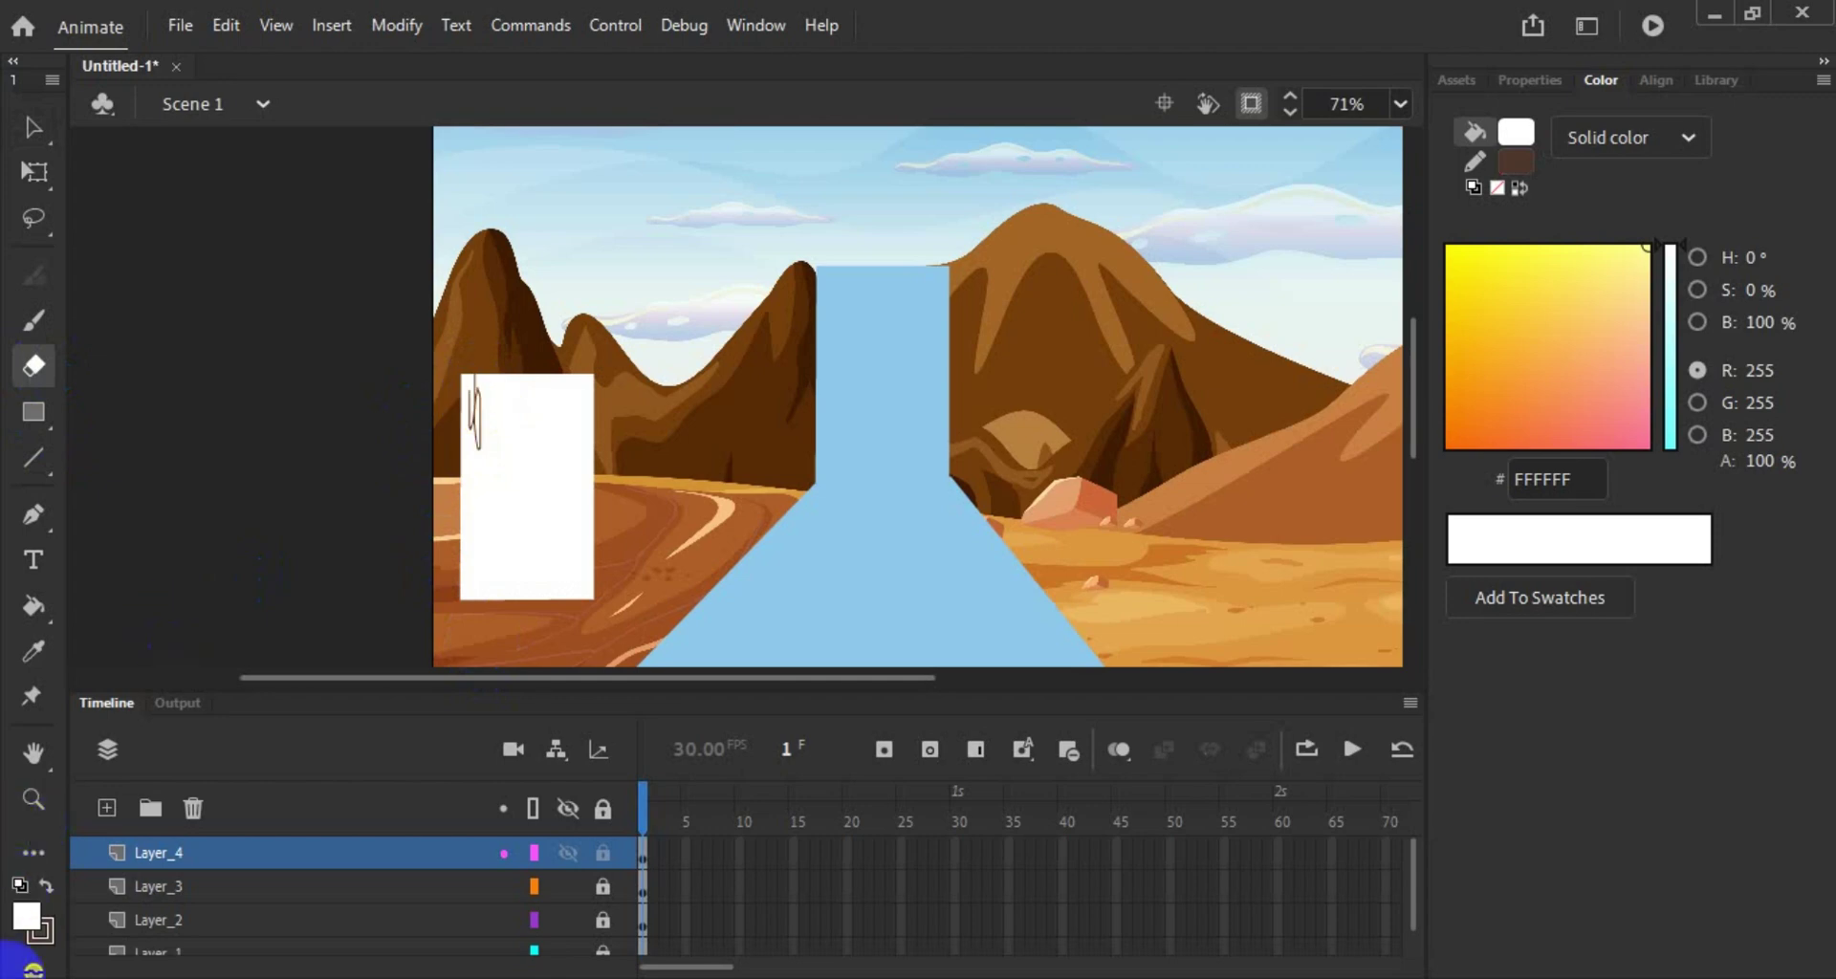
pyautogui.click(42, 918)
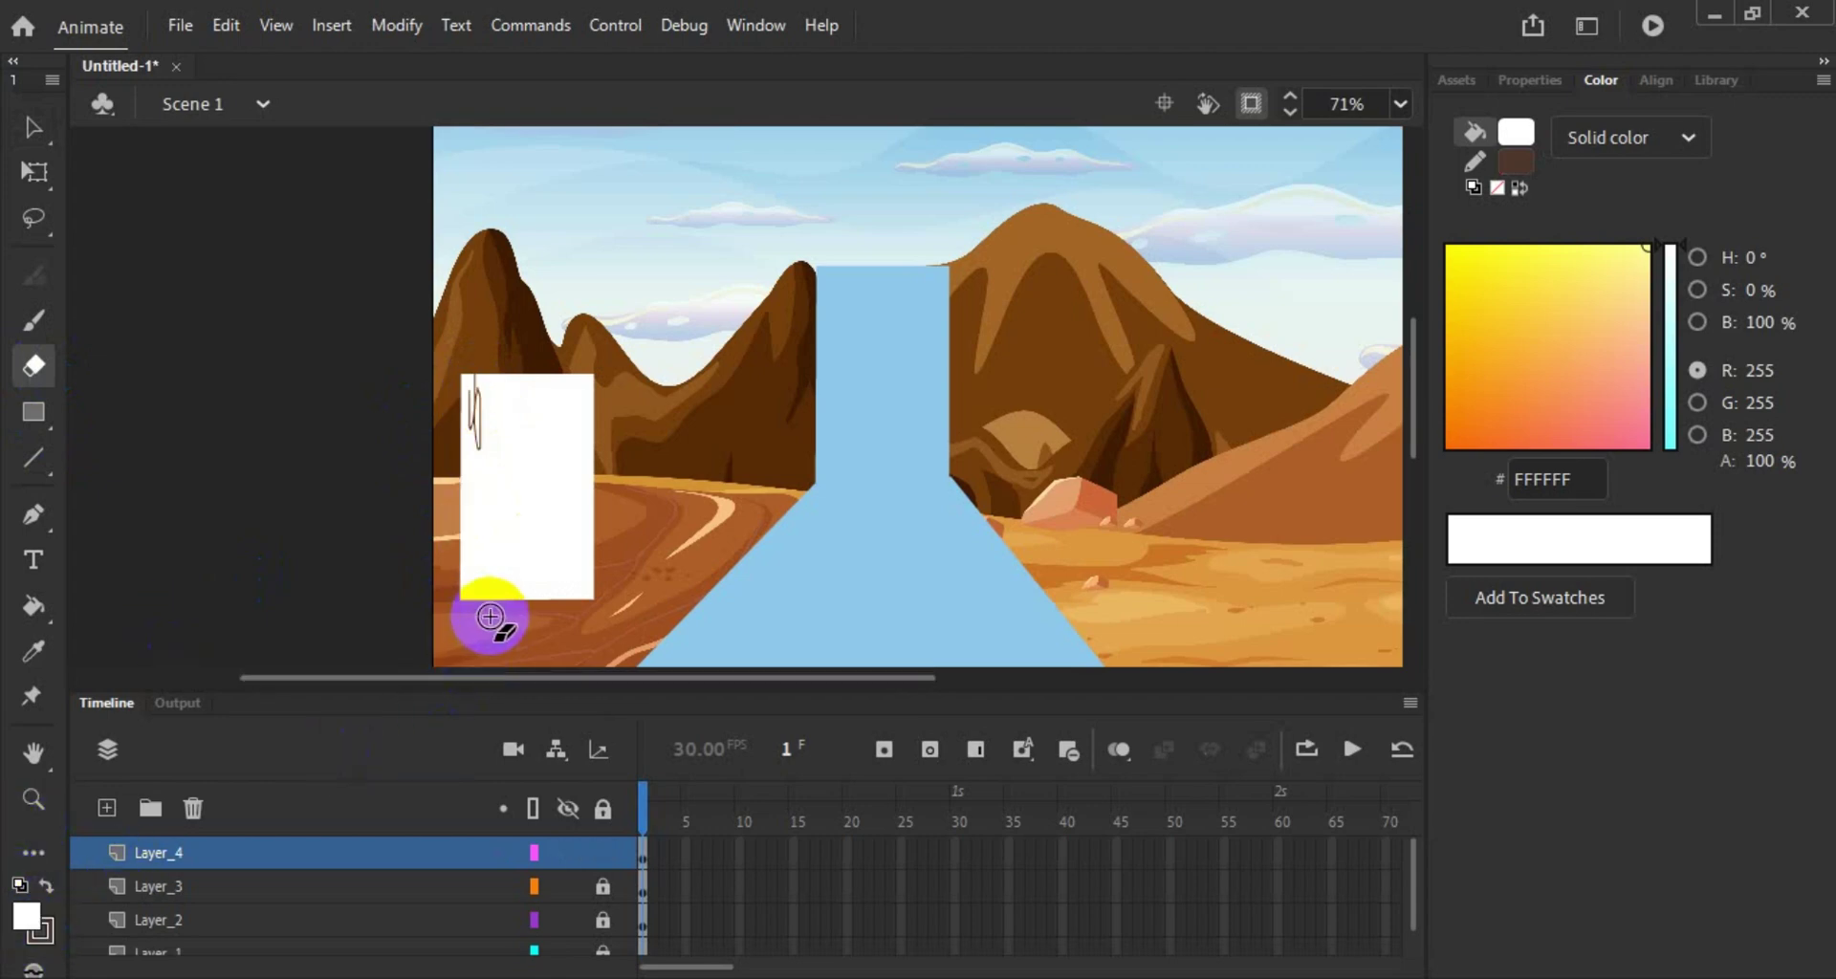
pyautogui.scroll(5, 489, 601)
pyautogui.scroll(1, 656, 533)
pyautogui.scroll(-3, 656, 532)
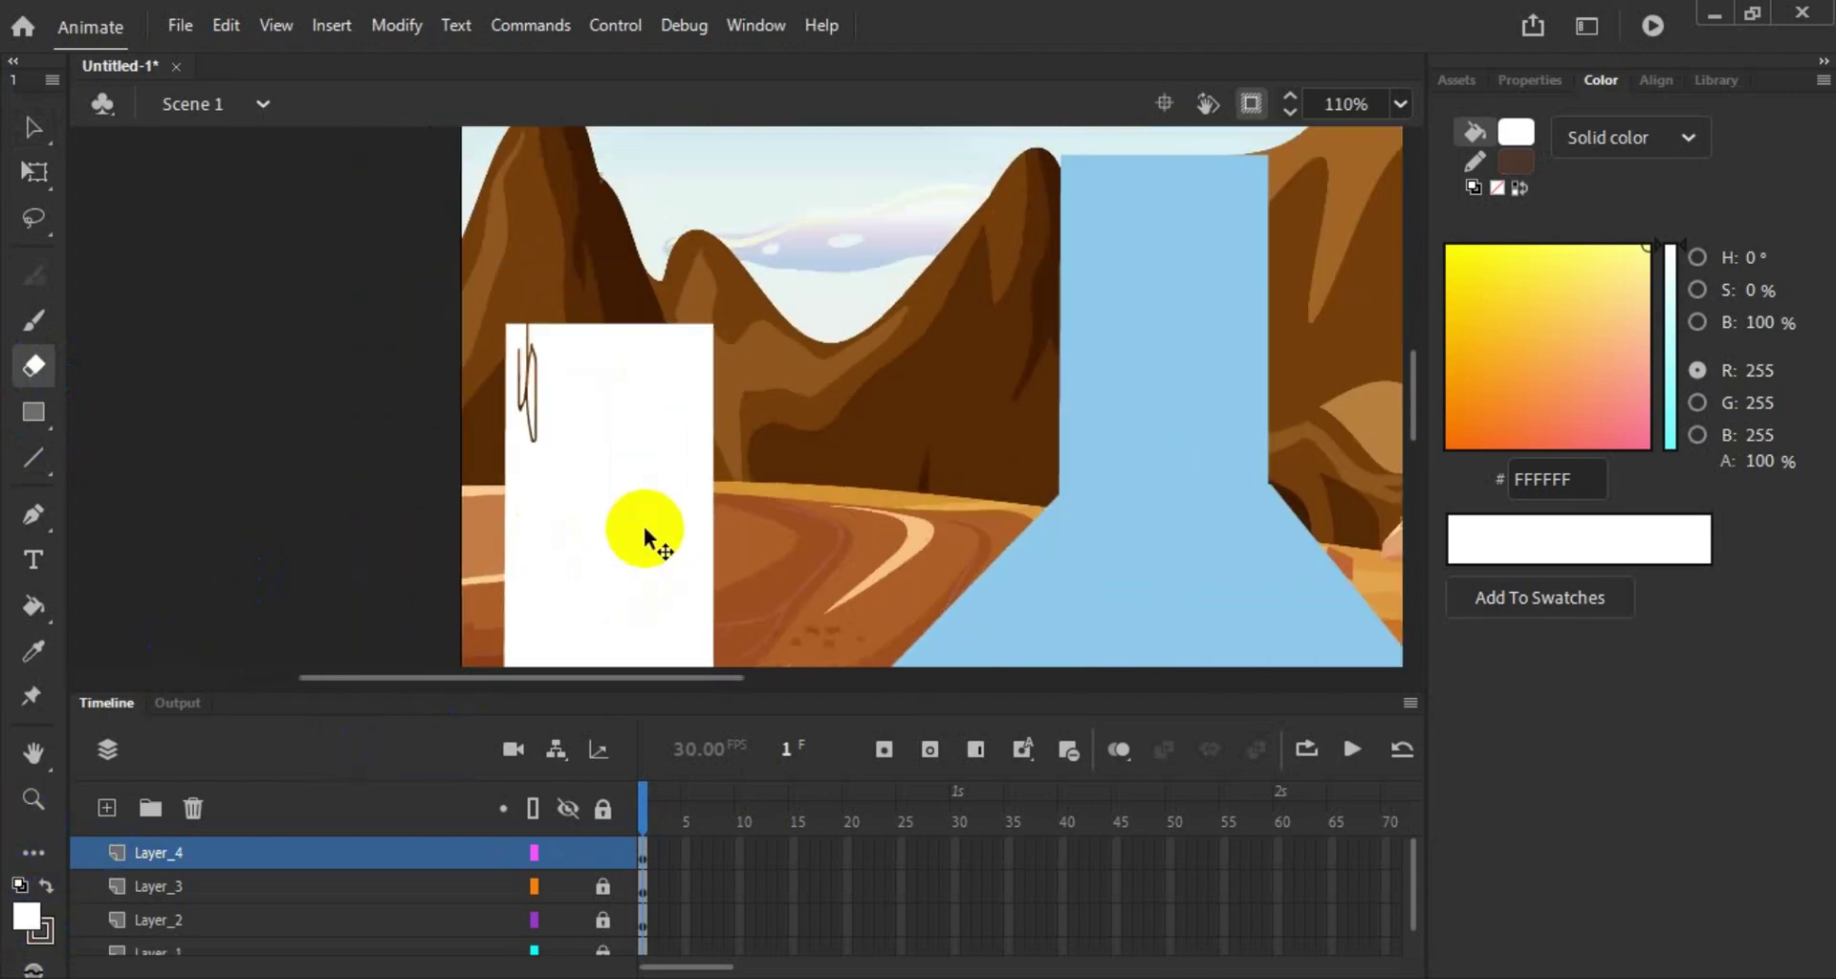
pyautogui.click(644, 532)
pyautogui.click(33, 126)
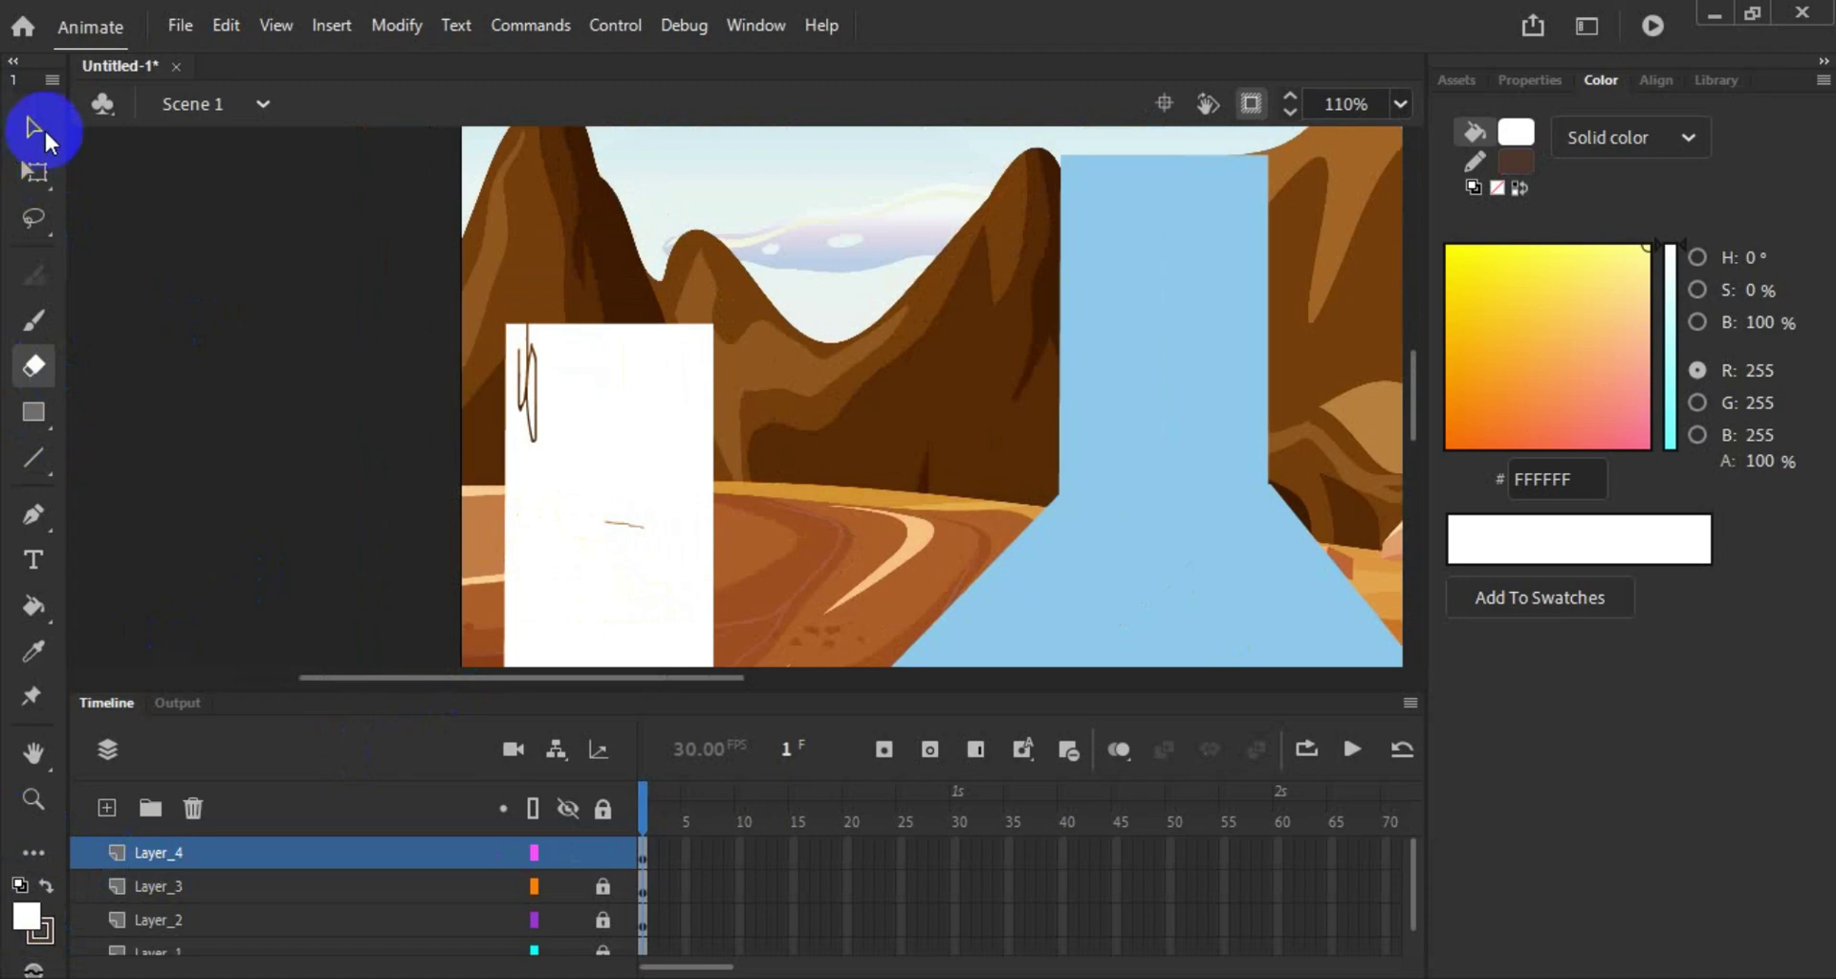
# Step: Move the white strip left off the desert scene and turn off clipping of content outside the stage
pyautogui.moveTo(566, 465)
pyautogui.mouseDown()
pyautogui.moveTo(234, 418)
pyautogui.moveTo(317, 440)
pyautogui.mouseUp()
pyautogui.click(1251, 104)
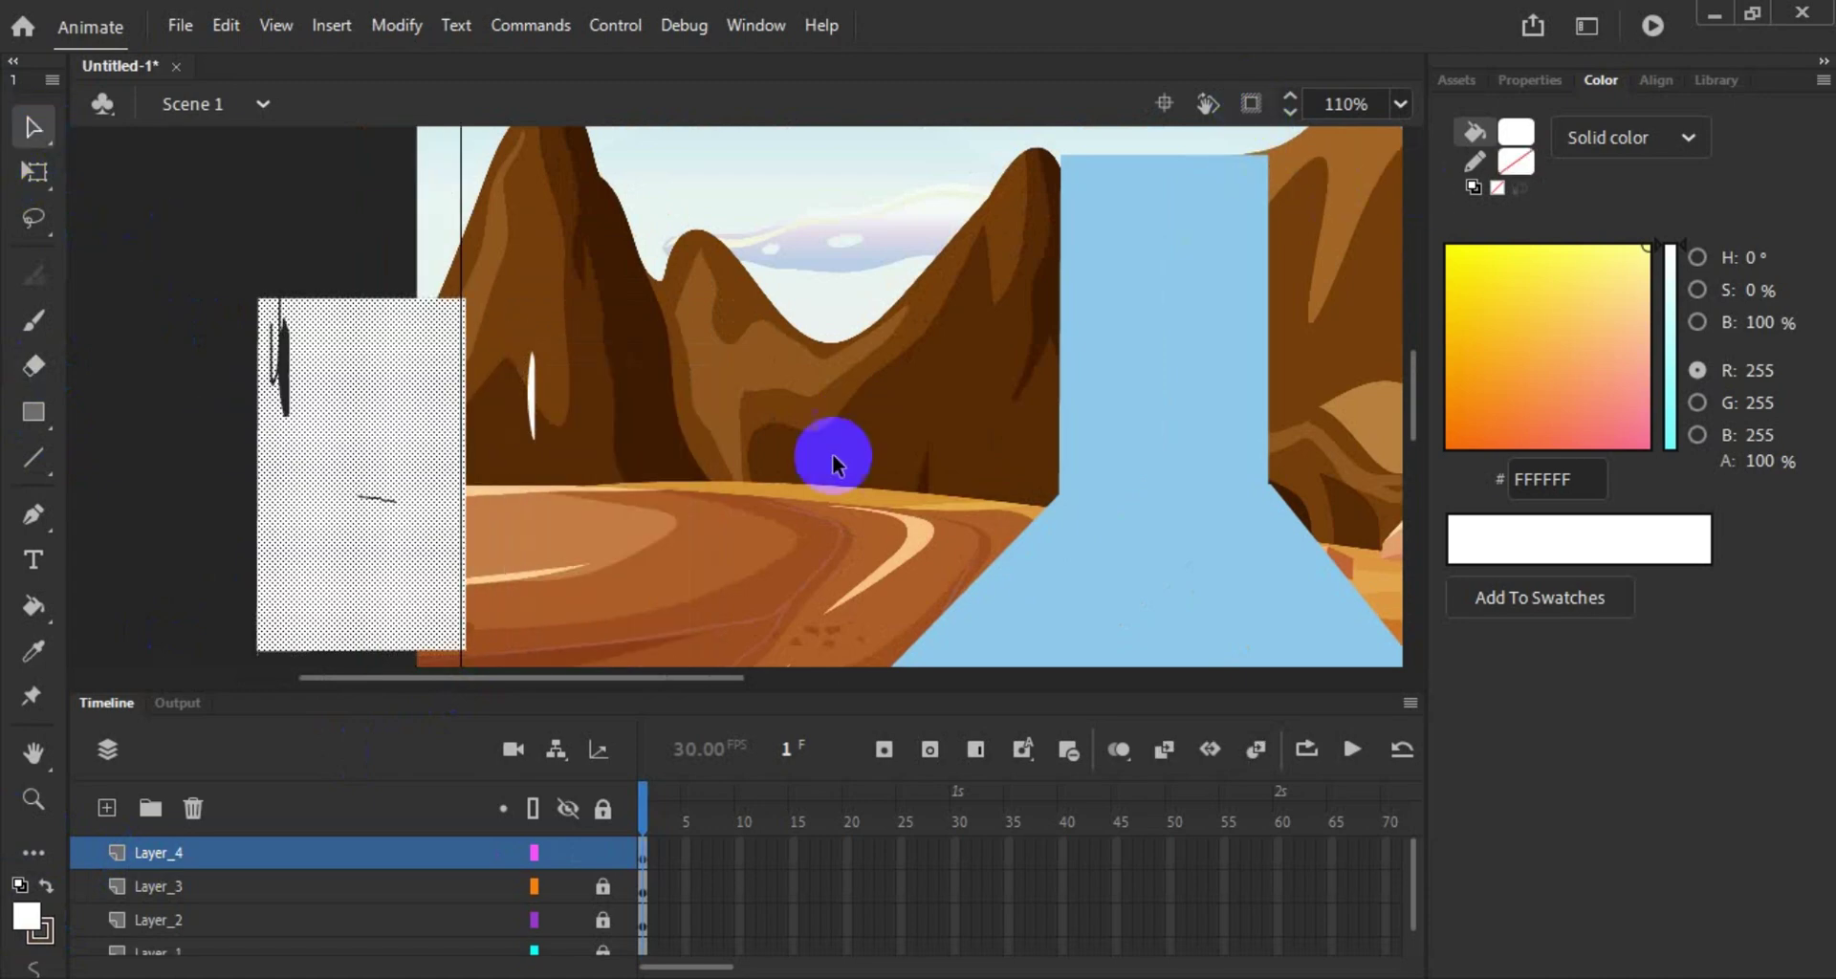
pyautogui.moveTo(499, 687); pyautogui.dragTo(459, 679)
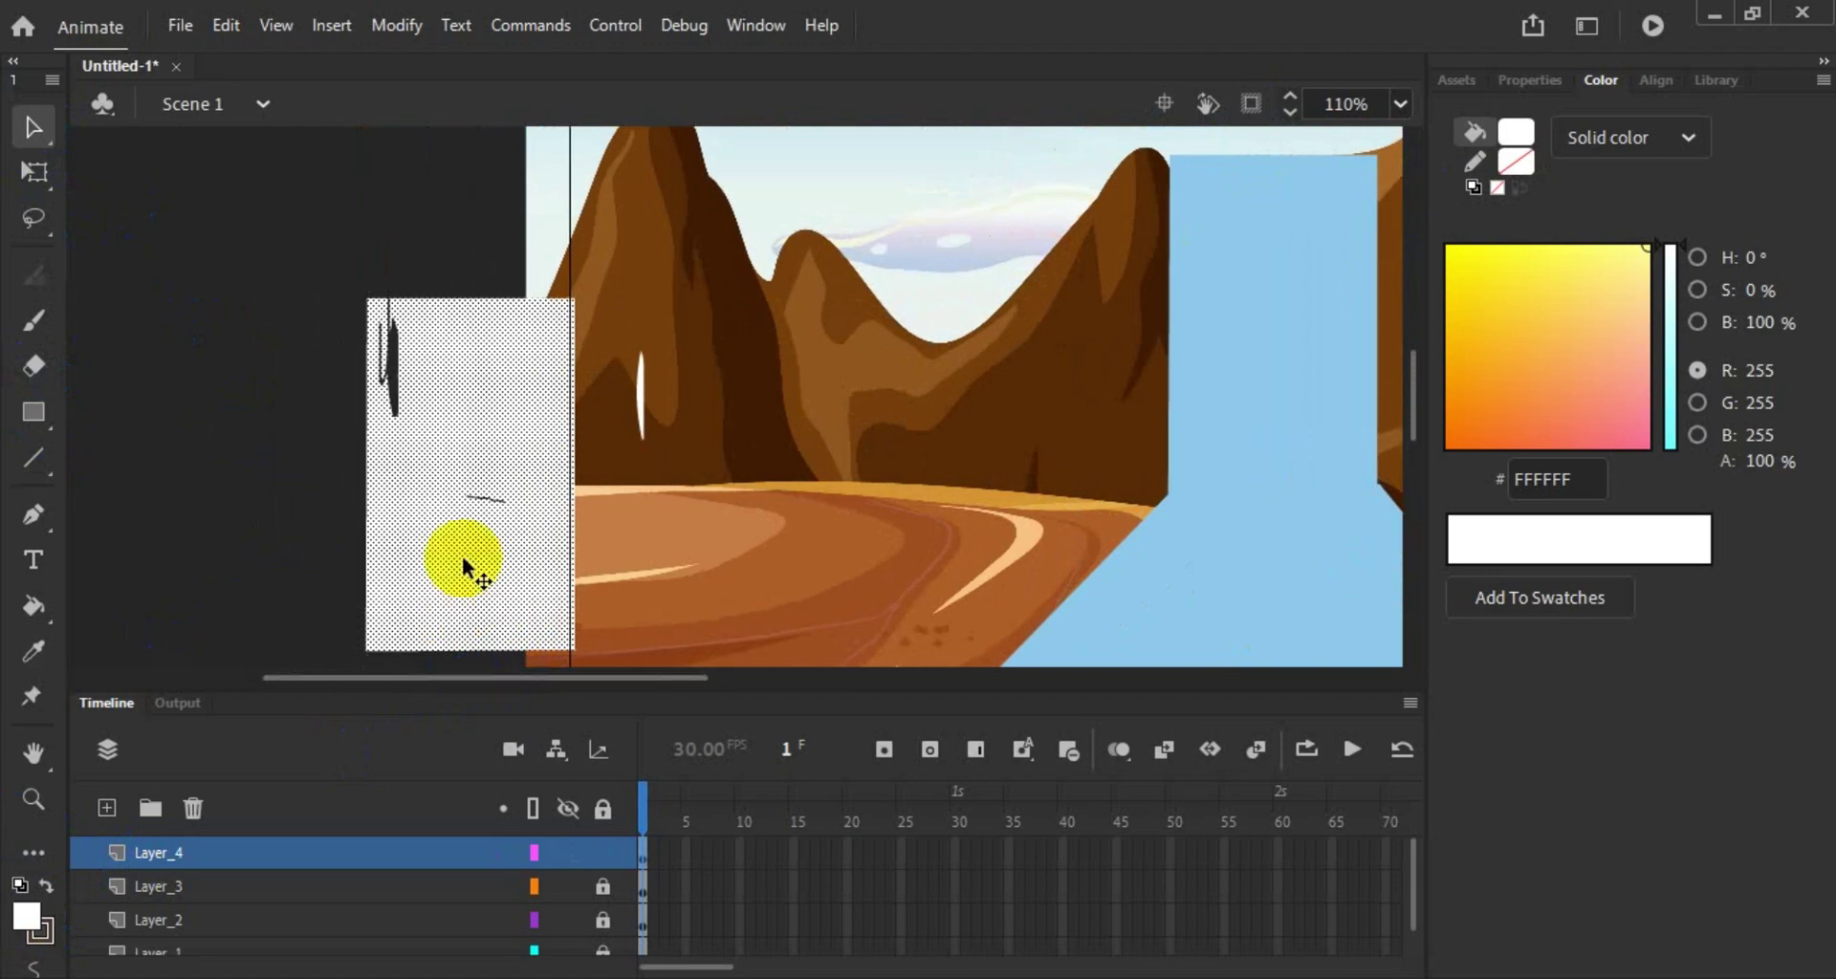
pyautogui.moveTo(468, 562); pyautogui.dragTo(340, 532)
pyautogui.click(173, 508)
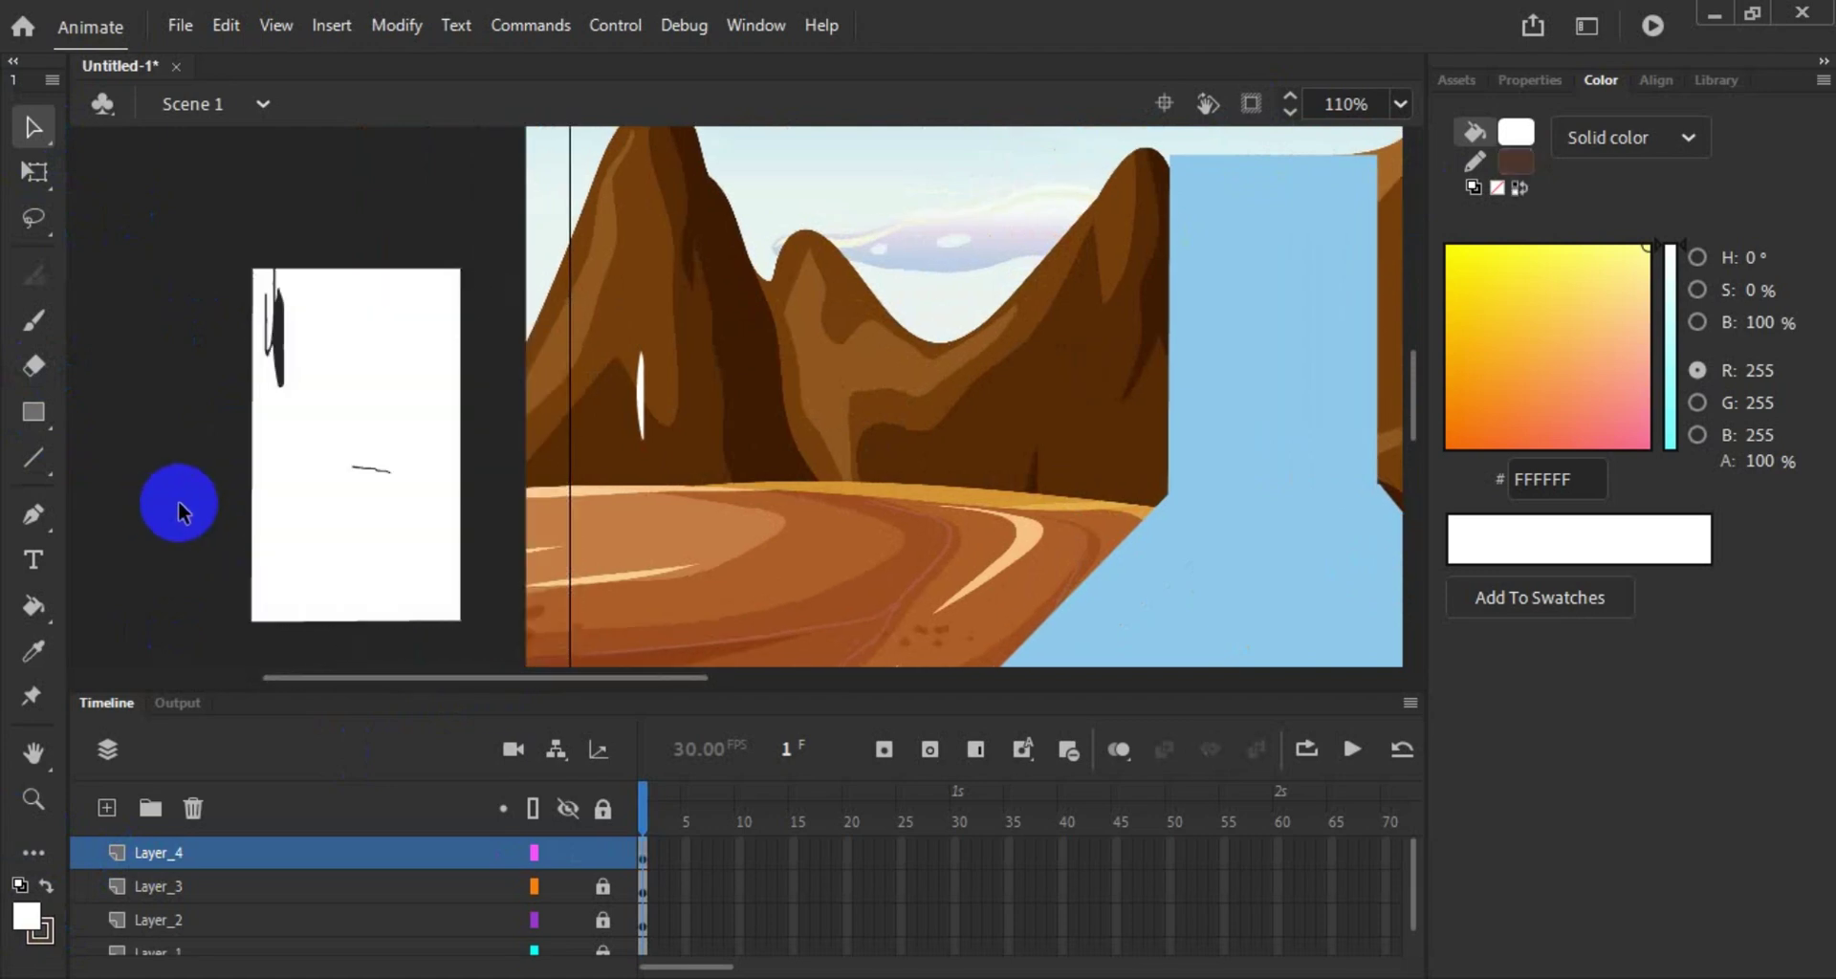
# Step: Undo the strip's moves and trial erasing, and move the intact white strip onto the pasteboard left of the stage
pyautogui.hotkey('ctrl', 'a')
pyautogui.hotkey('ctrl', 'x')
pyautogui.hotkey('ctrl', 'v')
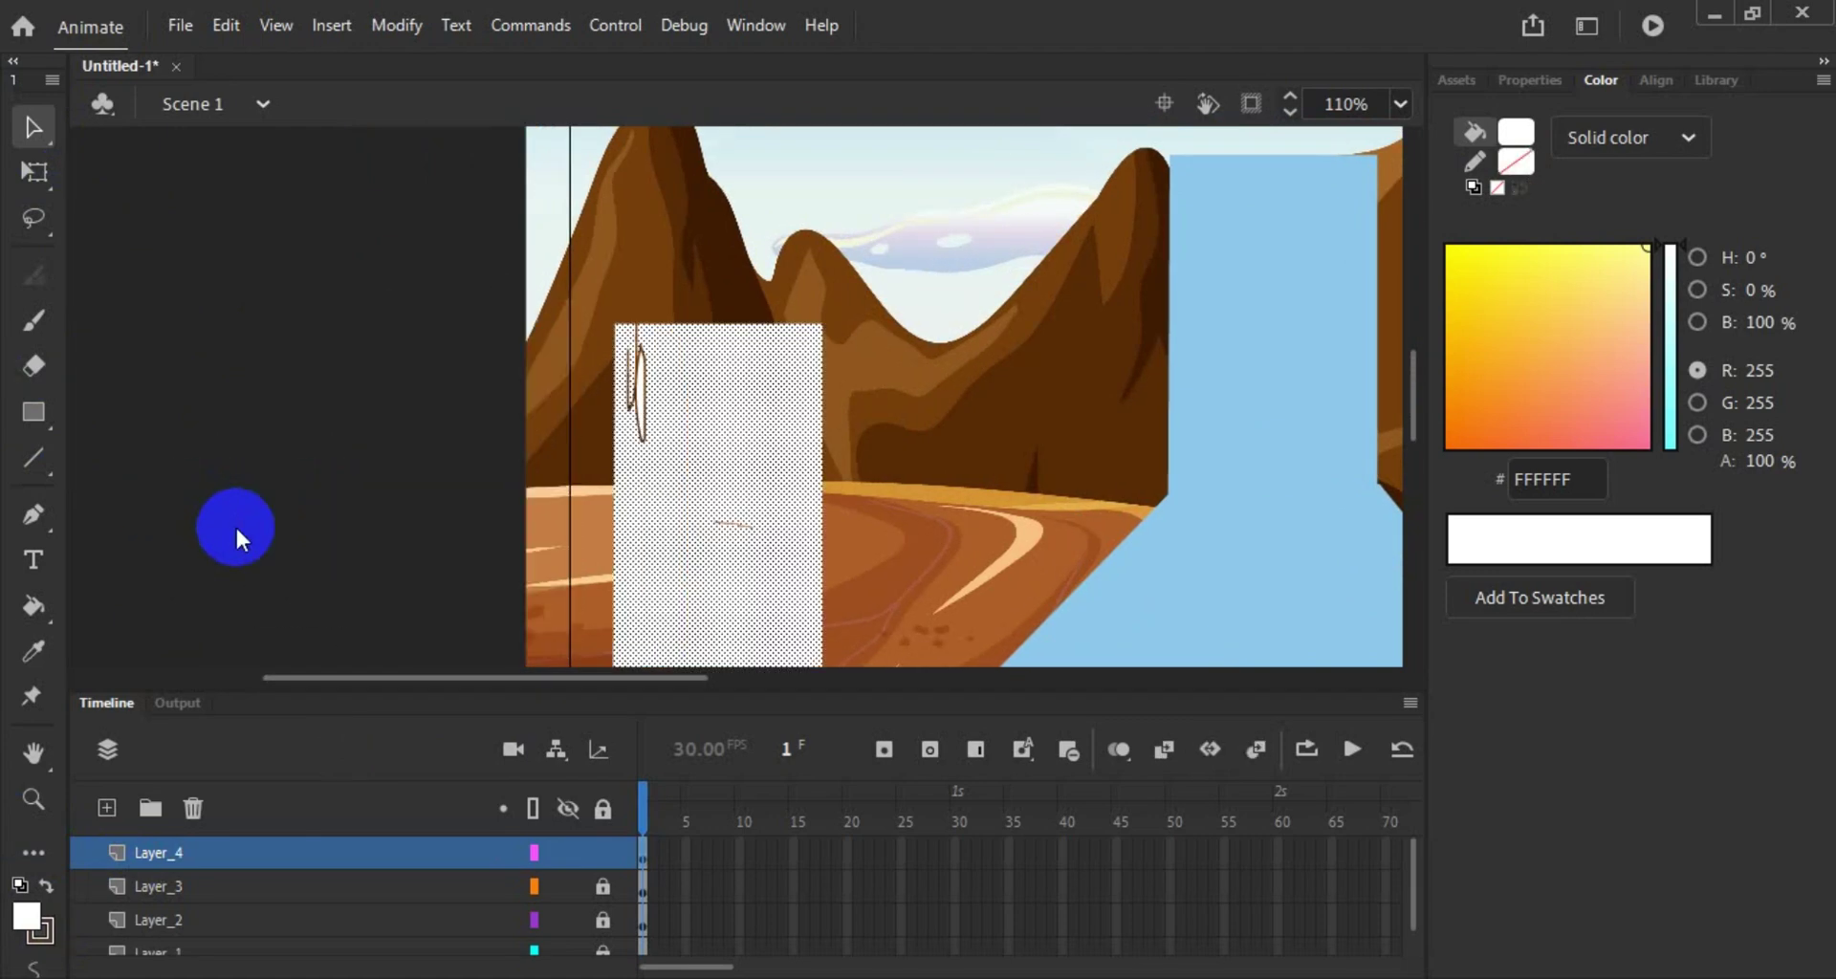
pyautogui.click(235, 525)
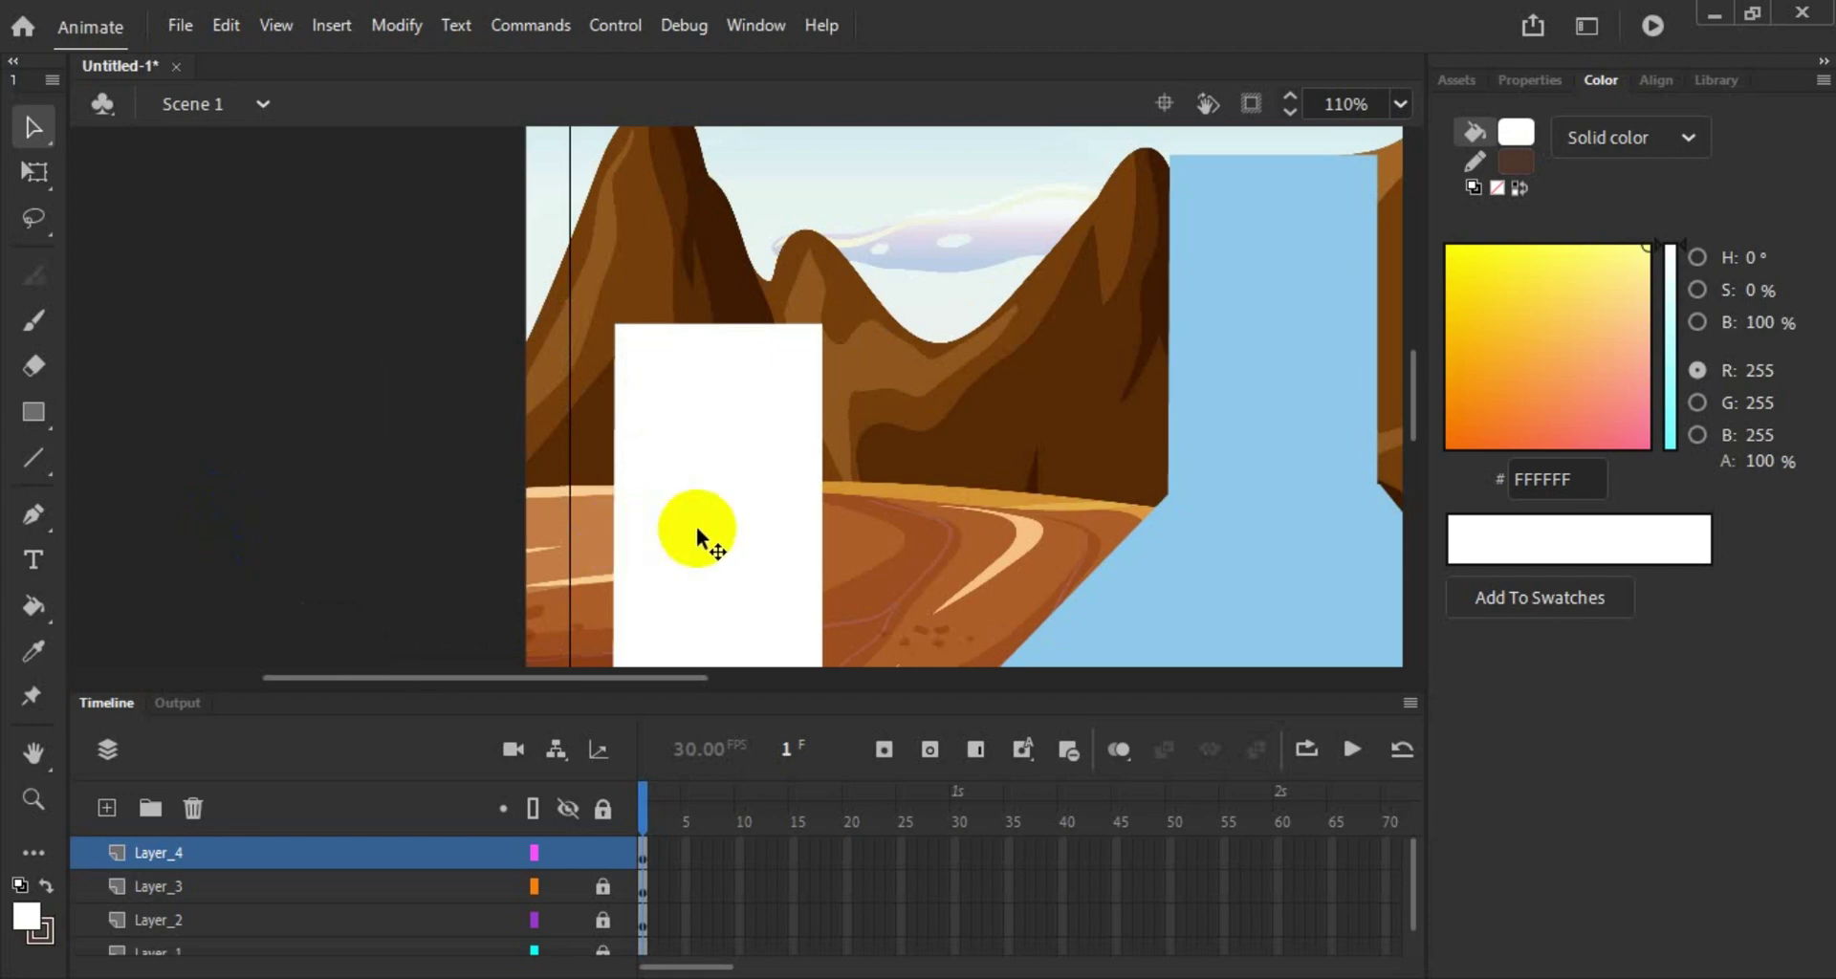
pyautogui.moveTo(697, 531)
pyautogui.mouseDown()
pyautogui.moveTo(359, 446)
pyautogui.moveTo(328, 473)
pyautogui.mouseUp()
pyautogui.click(172, 397)
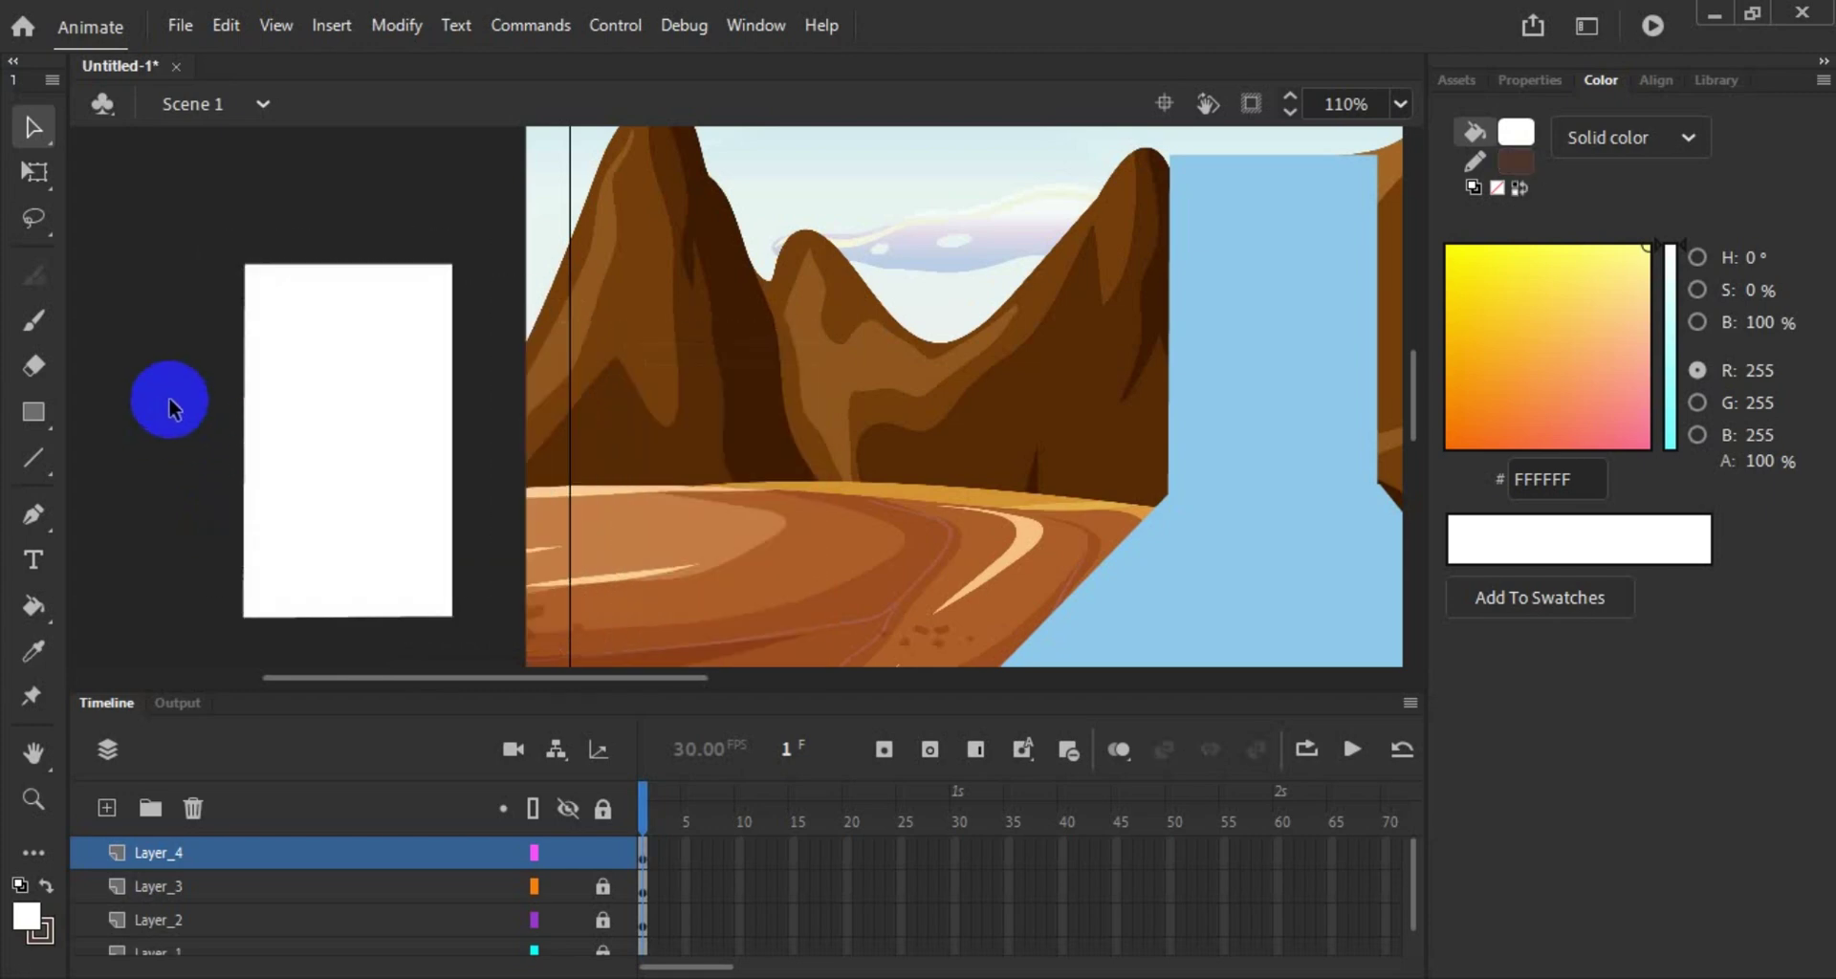
# Step: Erase dense, thin zigzag vertical lines over the full height and width of the white strip on Layer_4
pyautogui.click(33, 365)
pyautogui.moveTo(255, 274)
pyautogui.mouseDown()
pyautogui.moveTo(267, 357)
pyautogui.moveTo(270, 267)
pyautogui.moveTo(272, 383)
pyautogui.moveTo(304, 364)
pyautogui.moveTo(342, 383)
pyautogui.moveTo(375, 350)
pyautogui.moveTo(399, 409)
pyautogui.moveTo(419, 372)
pyautogui.moveTo(430, 418)
pyautogui.moveTo(436, 276)
pyautogui.moveTo(439, 319)
pyautogui.moveTo(437, 473)
pyautogui.moveTo(392, 510)
pyautogui.moveTo(378, 482)
pyautogui.moveTo(355, 591)
pyautogui.moveTo(393, 623)
pyautogui.moveTo(421, 596)
pyautogui.moveTo(437, 463)
pyautogui.moveTo(439, 614)
pyautogui.moveTo(417, 474)
pyautogui.moveTo(383, 512)
pyautogui.moveTo(329, 397)
pyautogui.moveTo(353, 377)
pyautogui.moveTo(323, 453)
pyautogui.moveTo(285, 368)
pyautogui.moveTo(243, 664)
pyautogui.moveTo(277, 602)
pyautogui.mouseUp()
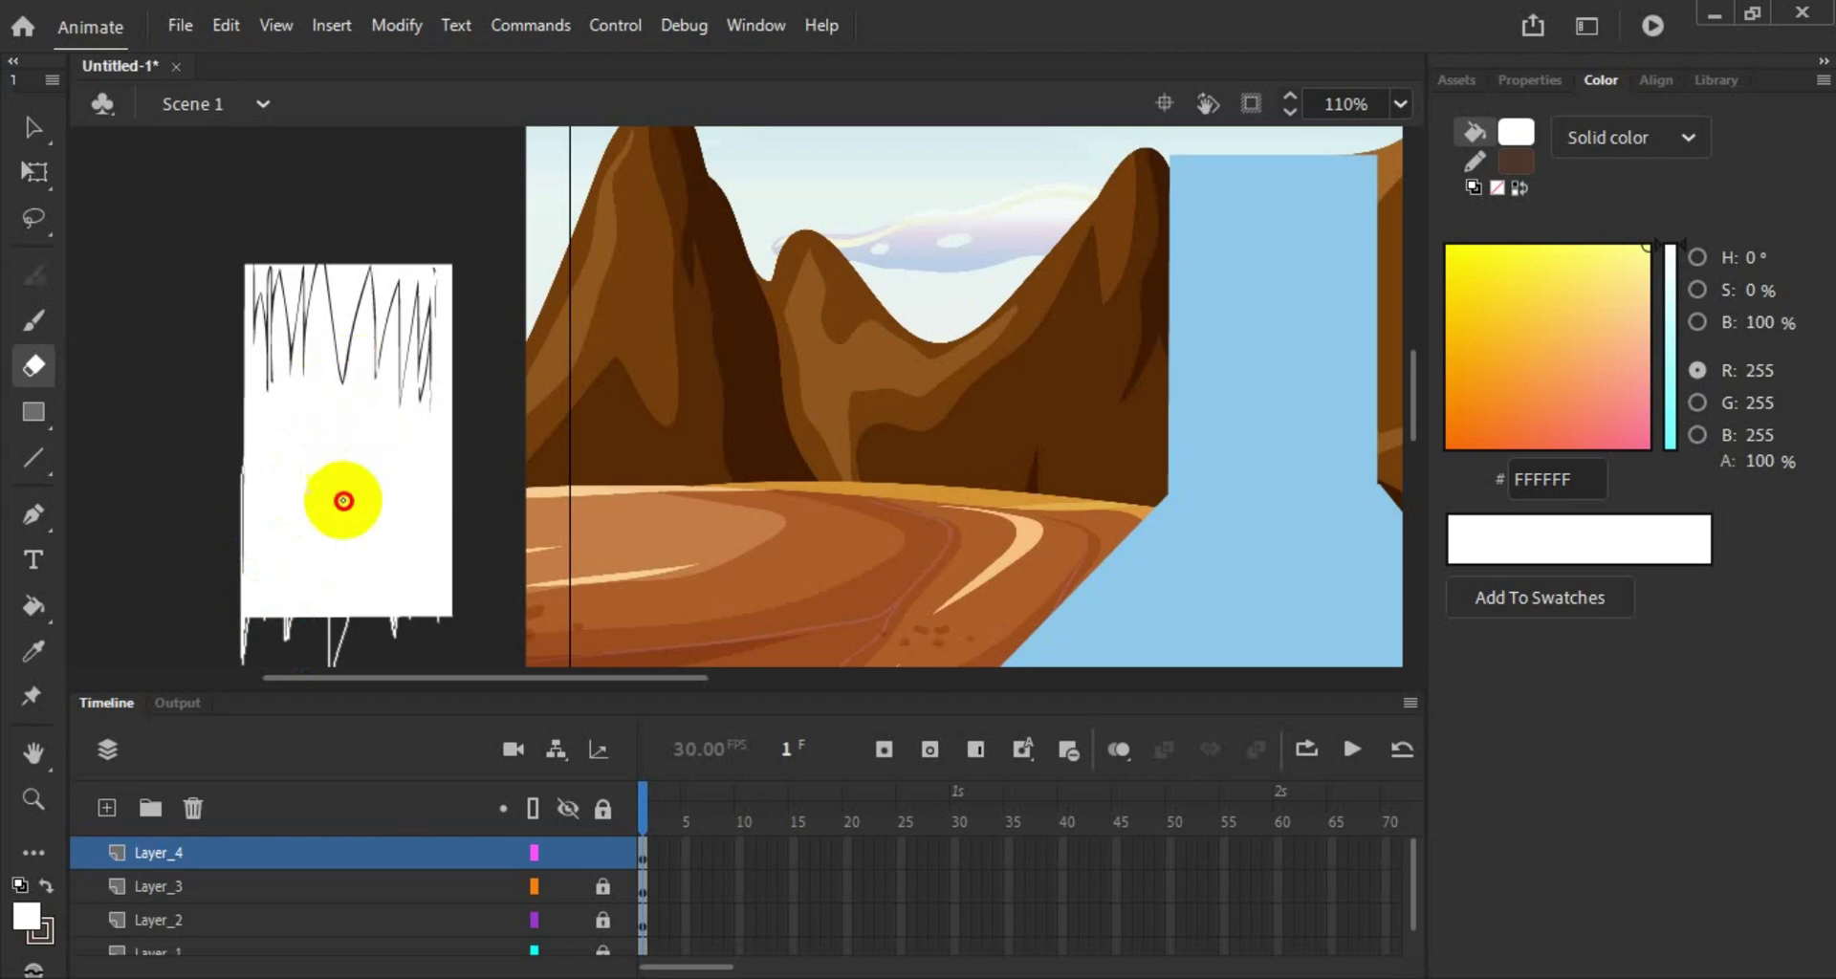
pyautogui.hotkey('ctrl', 'z')
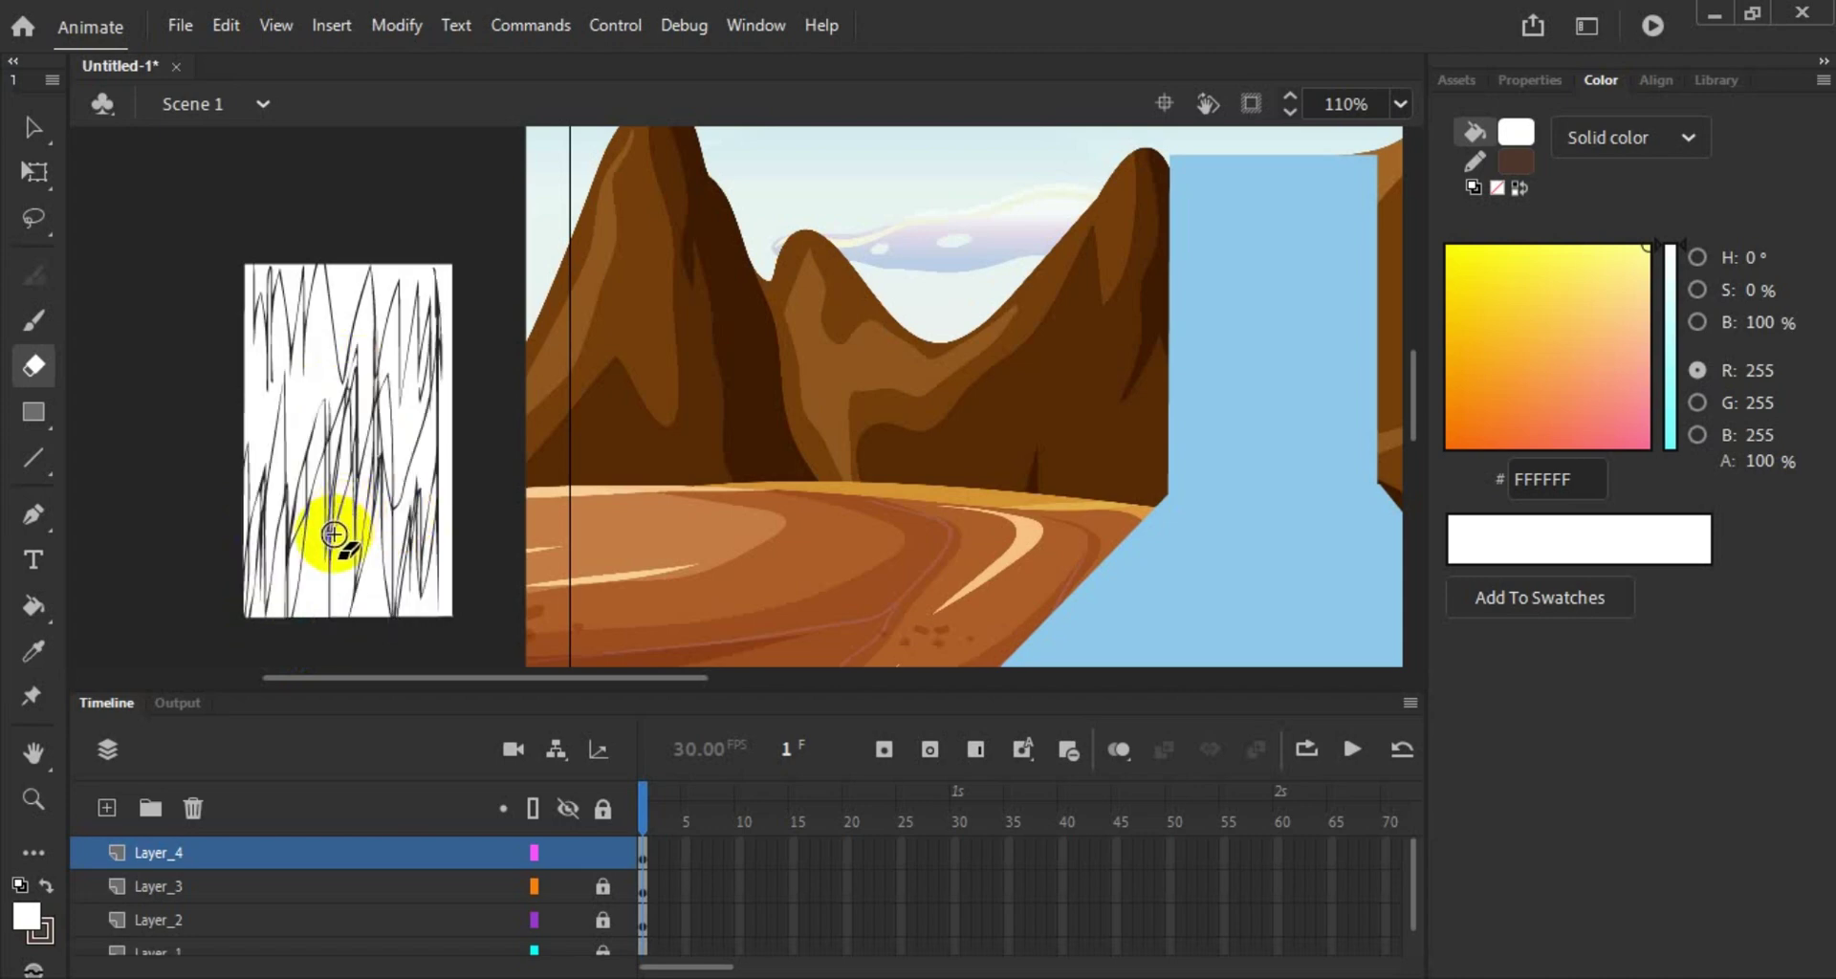
pyautogui.moveTo(265, 356)
pyautogui.mouseDown()
pyautogui.moveTo(258, 452)
pyautogui.moveTo(258, 342)
pyautogui.moveTo(279, 479)
pyautogui.moveTo(294, 428)
pyautogui.moveTo(319, 460)
pyautogui.moveTo(349, 268)
pyautogui.moveTo(415, 523)
pyautogui.moveTo(389, 562)
pyautogui.moveTo(402, 592)
pyautogui.moveTo(425, 545)
pyautogui.moveTo(432, 619)
pyautogui.moveTo(422, 552)
pyautogui.moveTo(359, 645)
pyautogui.moveTo(314, 553)
pyautogui.moveTo(274, 575)
pyautogui.moveTo(265, 628)
pyautogui.moveTo(256, 604)
pyautogui.moveTo(300, 601)
pyautogui.moveTo(306, 503)
pyautogui.moveTo(250, 322)
pyautogui.moveTo(256, 492)
pyautogui.moveTo(273, 424)
pyautogui.mouseUp()
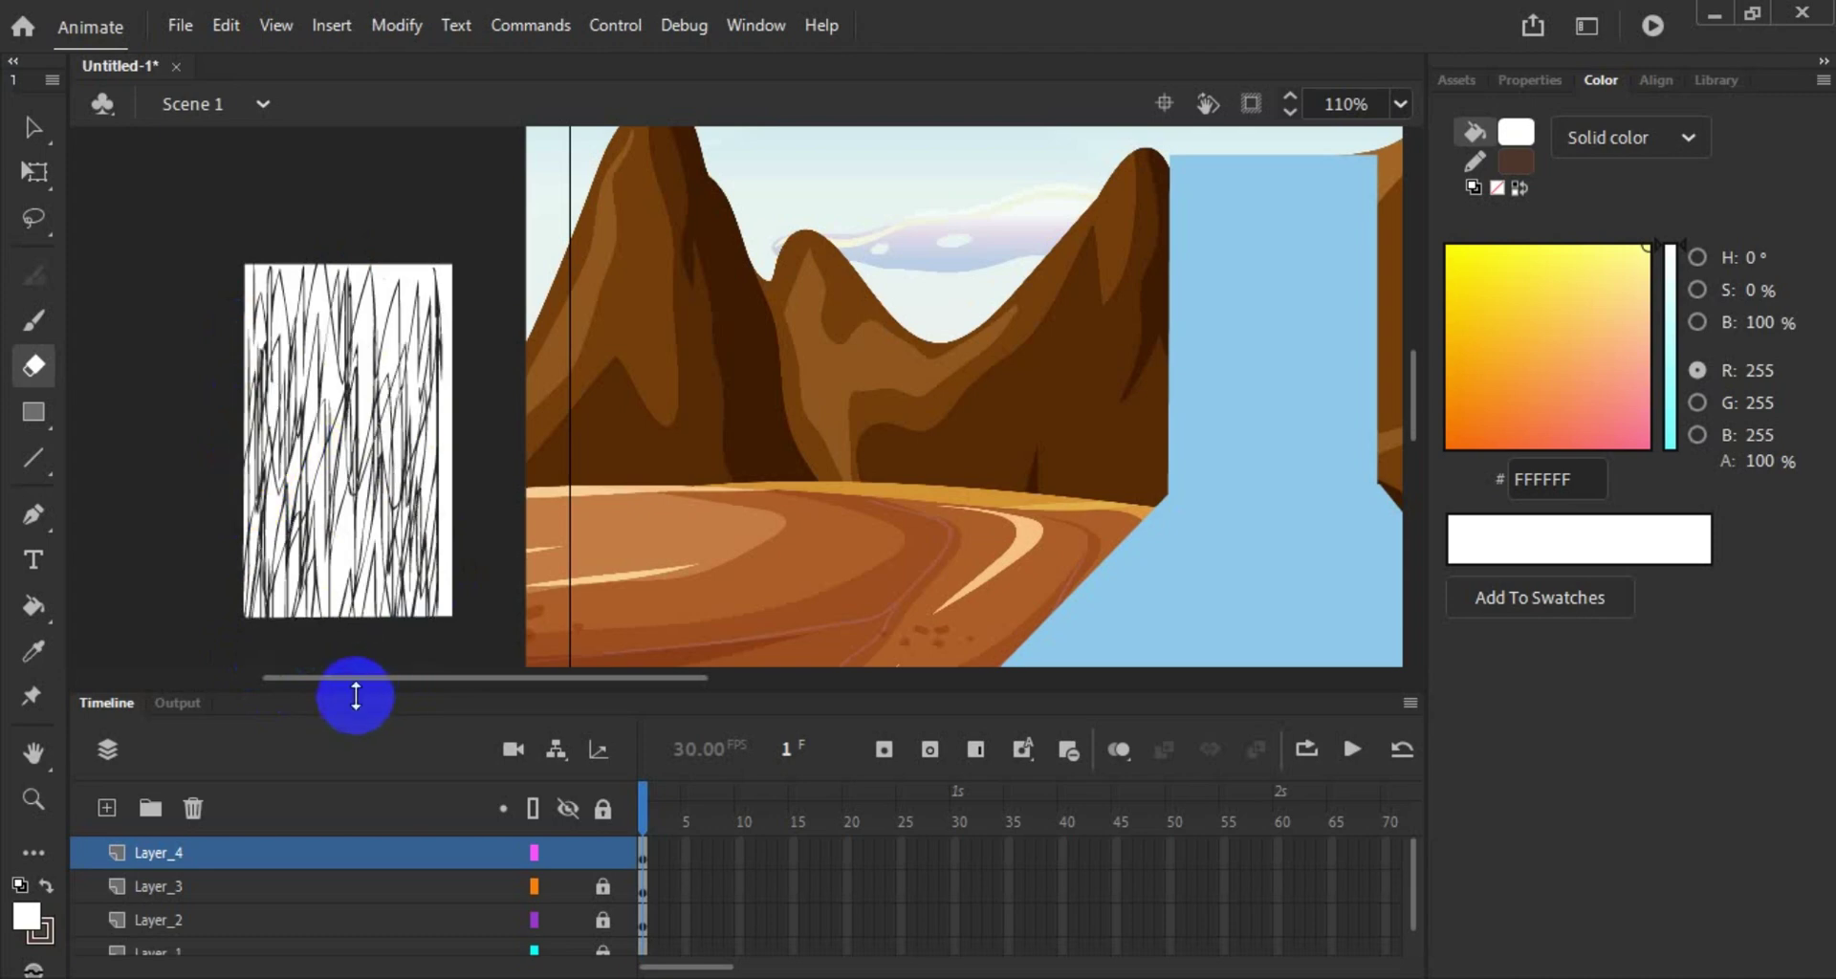
pyautogui.moveTo(328, 626)
pyautogui.mouseDown()
pyautogui.moveTo(353, 508)
pyautogui.moveTo(327, 513)
pyautogui.moveTo(345, 450)
pyautogui.moveTo(326, 584)
pyautogui.moveTo(342, 499)
pyautogui.moveTo(368, 629)
pyautogui.moveTo(414, 635)
pyautogui.moveTo(455, 532)
pyautogui.moveTo(434, 583)
pyautogui.moveTo(443, 281)
pyautogui.moveTo(427, 320)
pyautogui.moveTo(388, 271)
pyautogui.moveTo(393, 288)
pyautogui.moveTo(416, 241)
pyautogui.moveTo(320, 359)
pyautogui.moveTo(272, 264)
pyautogui.moveTo(251, 349)
pyautogui.moveTo(263, 370)
pyautogui.moveTo(287, 289)
pyautogui.moveTo(373, 571)
pyautogui.mouseUp()
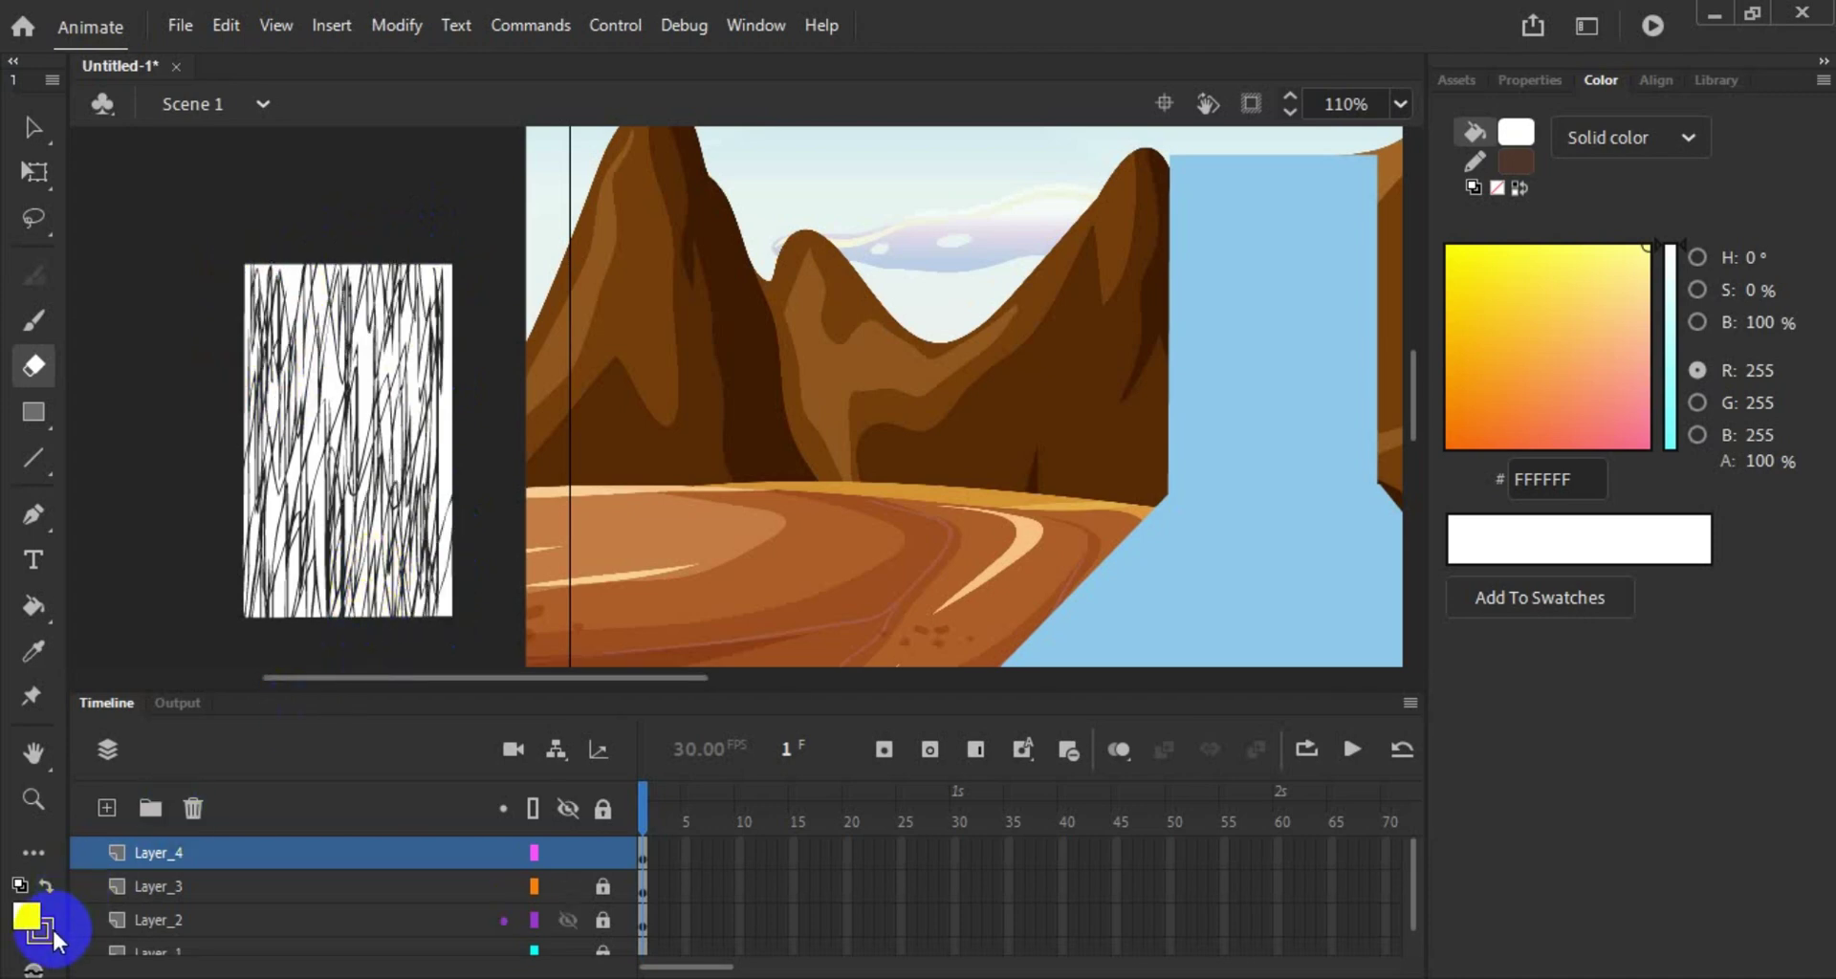
# Step: Set the stroke color to gray #878787 and erase additional thin vertical lines across the white strip
pyautogui.click(38, 930)
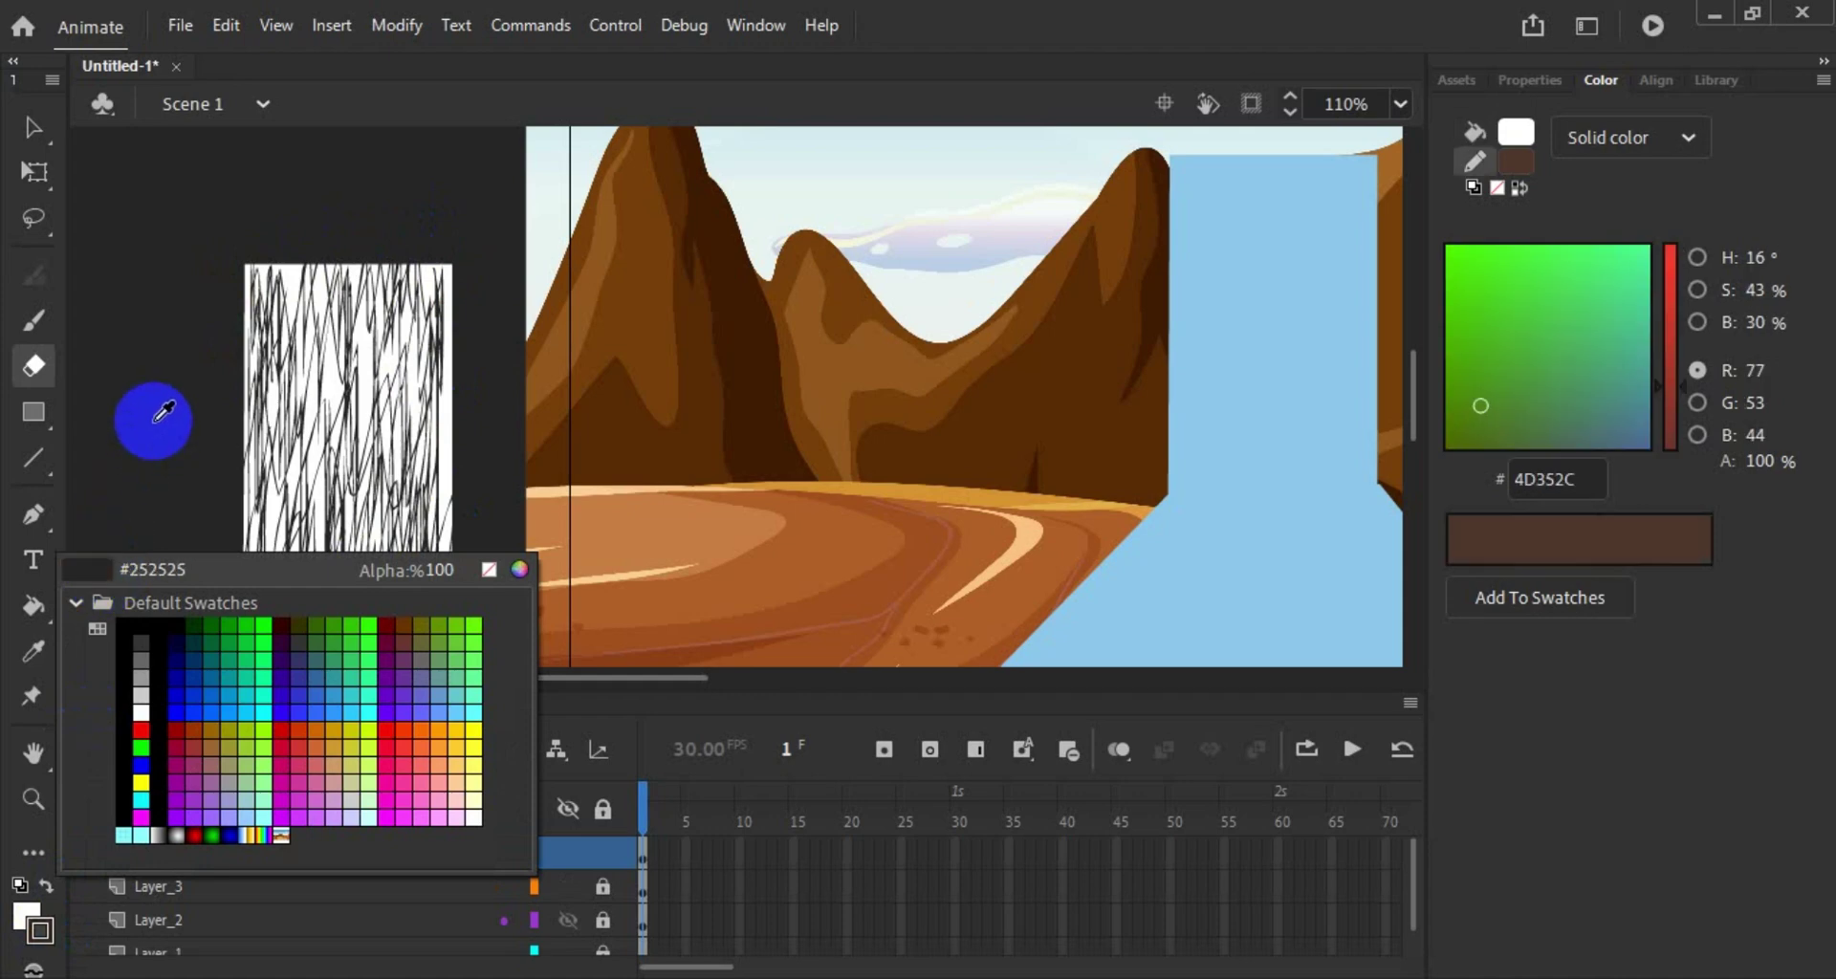
pyautogui.click(38, 126)
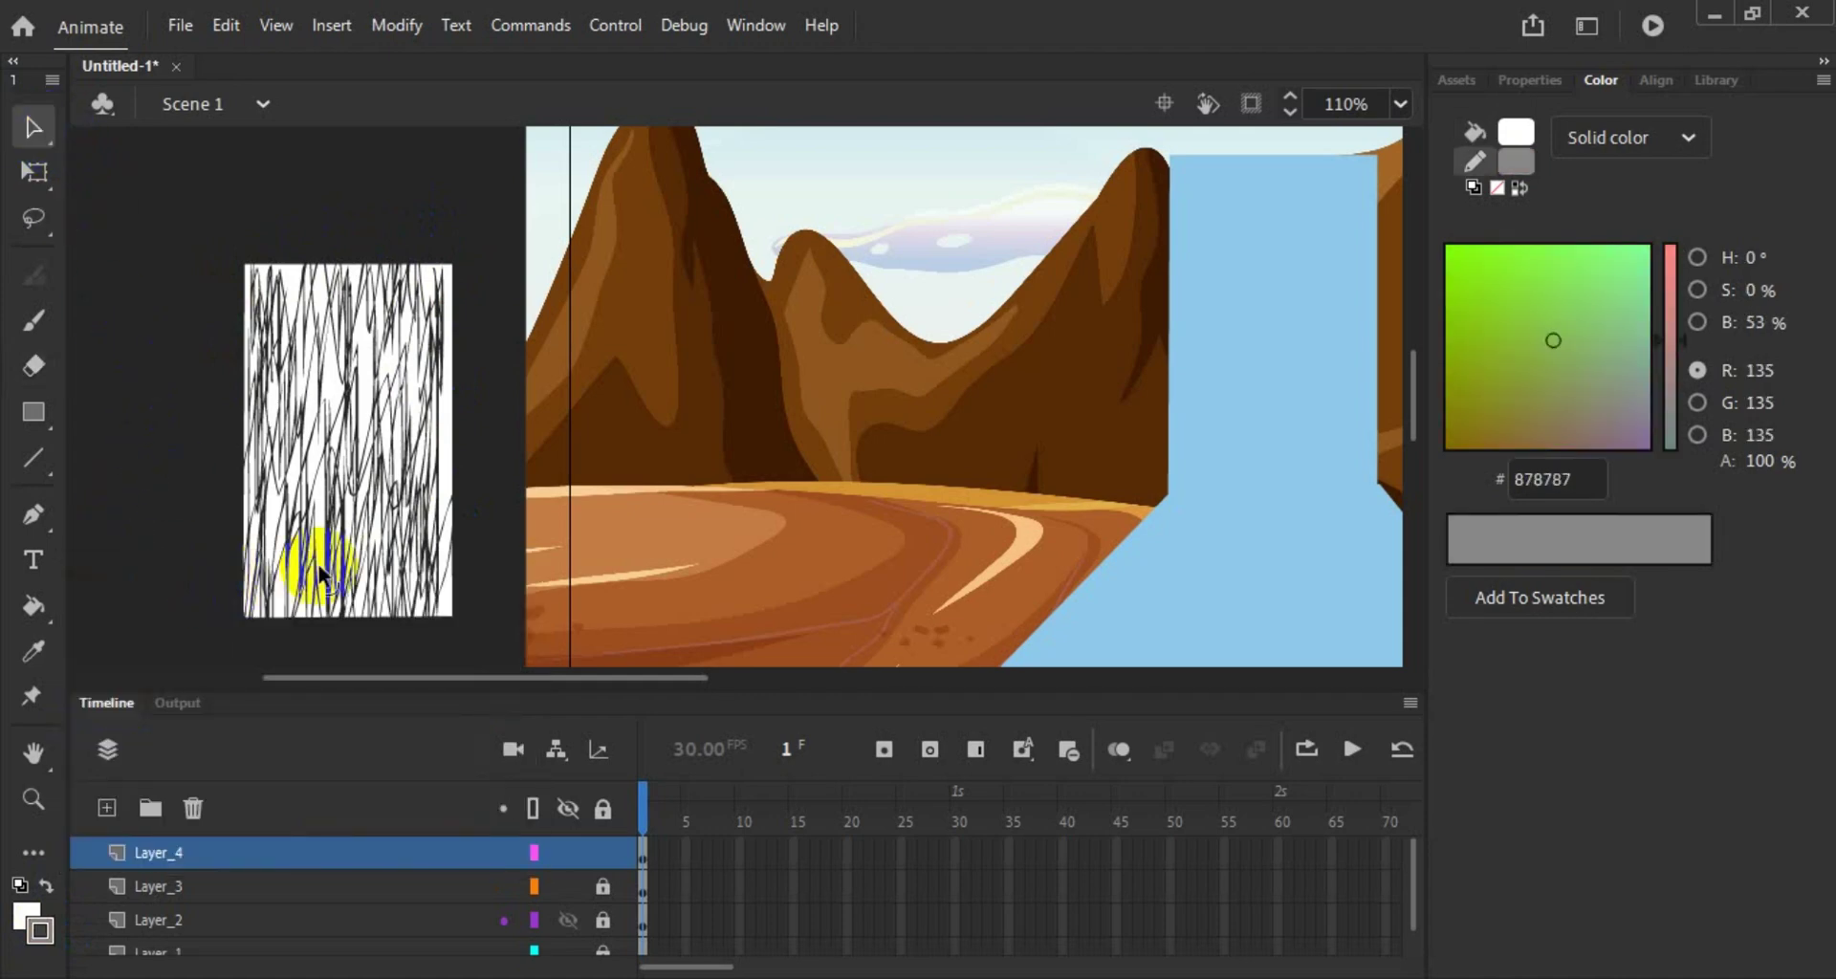
pyautogui.click(347, 612)
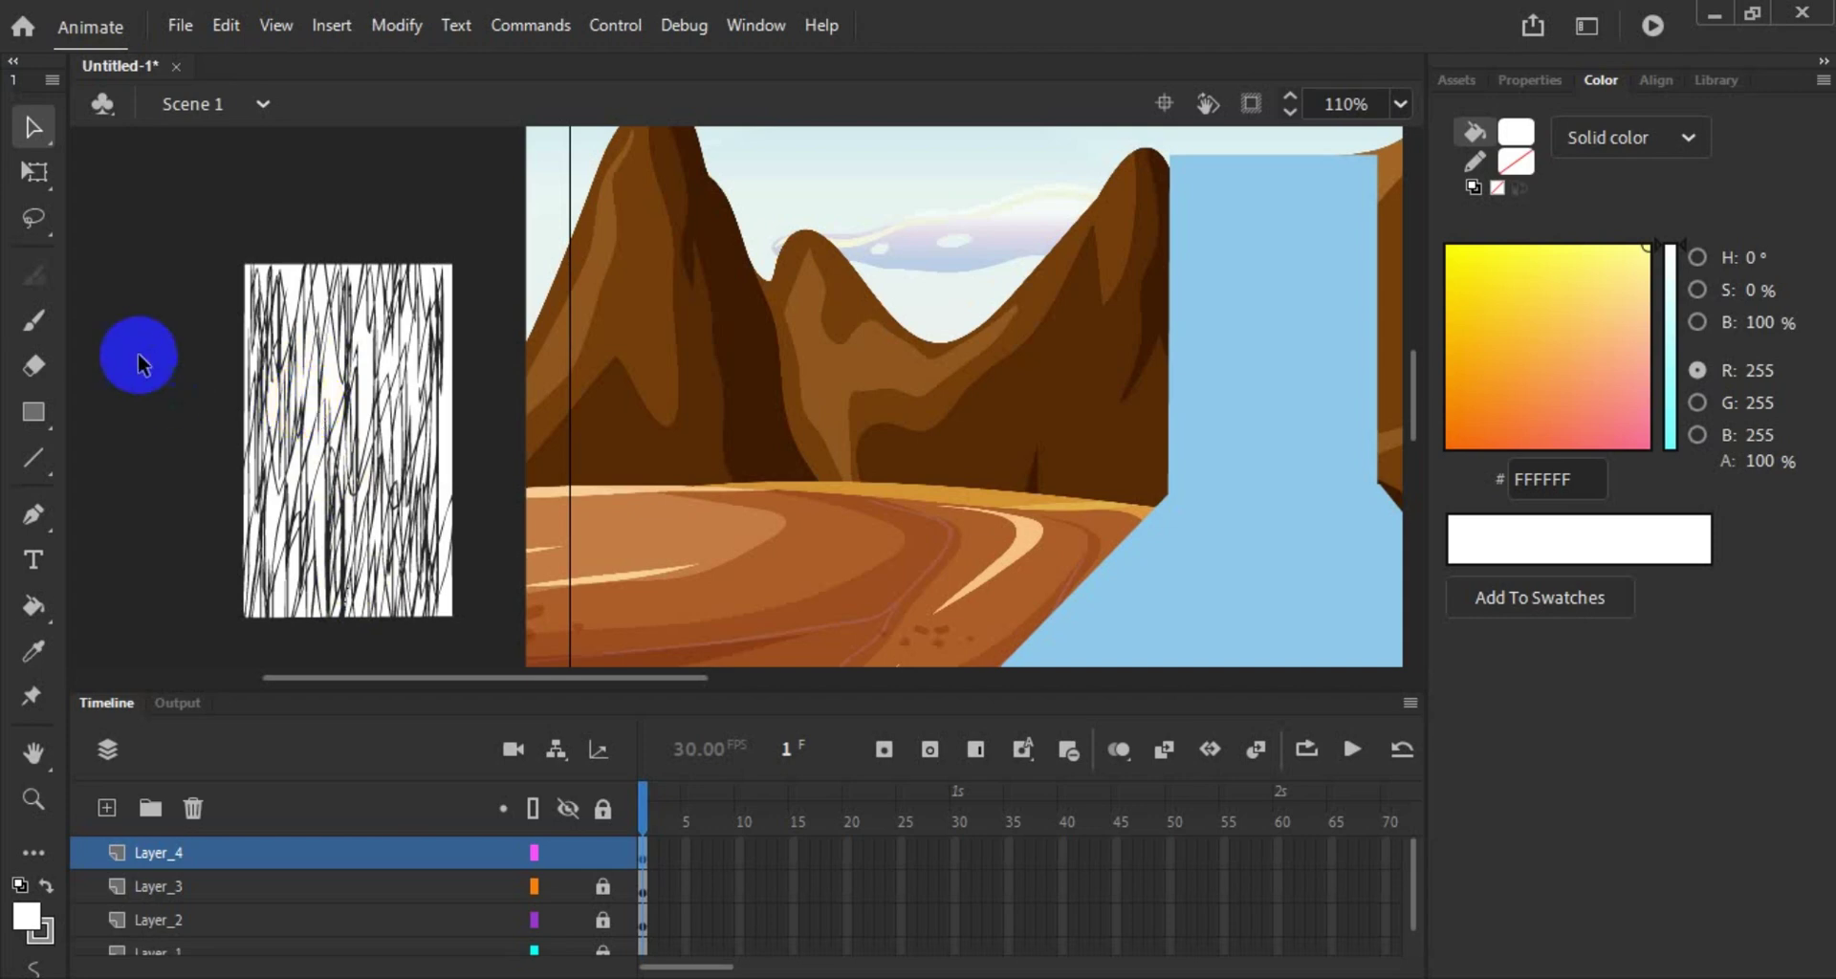
pyautogui.click(33, 367)
pyautogui.moveTo(304, 261)
pyautogui.mouseDown()
pyautogui.moveTo(272, 317)
pyautogui.moveTo(302, 260)
pyautogui.moveTo(326, 453)
pyautogui.moveTo(299, 373)
pyautogui.moveTo(287, 406)
pyautogui.moveTo(199, 341)
pyautogui.moveTo(250, 305)
pyautogui.moveTo(257, 470)
pyautogui.moveTo(233, 450)
pyautogui.moveTo(287, 336)
pyautogui.moveTo(435, 323)
pyautogui.moveTo(414, 424)
pyautogui.moveTo(447, 366)
pyautogui.moveTo(374, 525)
pyautogui.moveTo(332, 499)
pyautogui.moveTo(255, 626)
pyautogui.mouseUp()
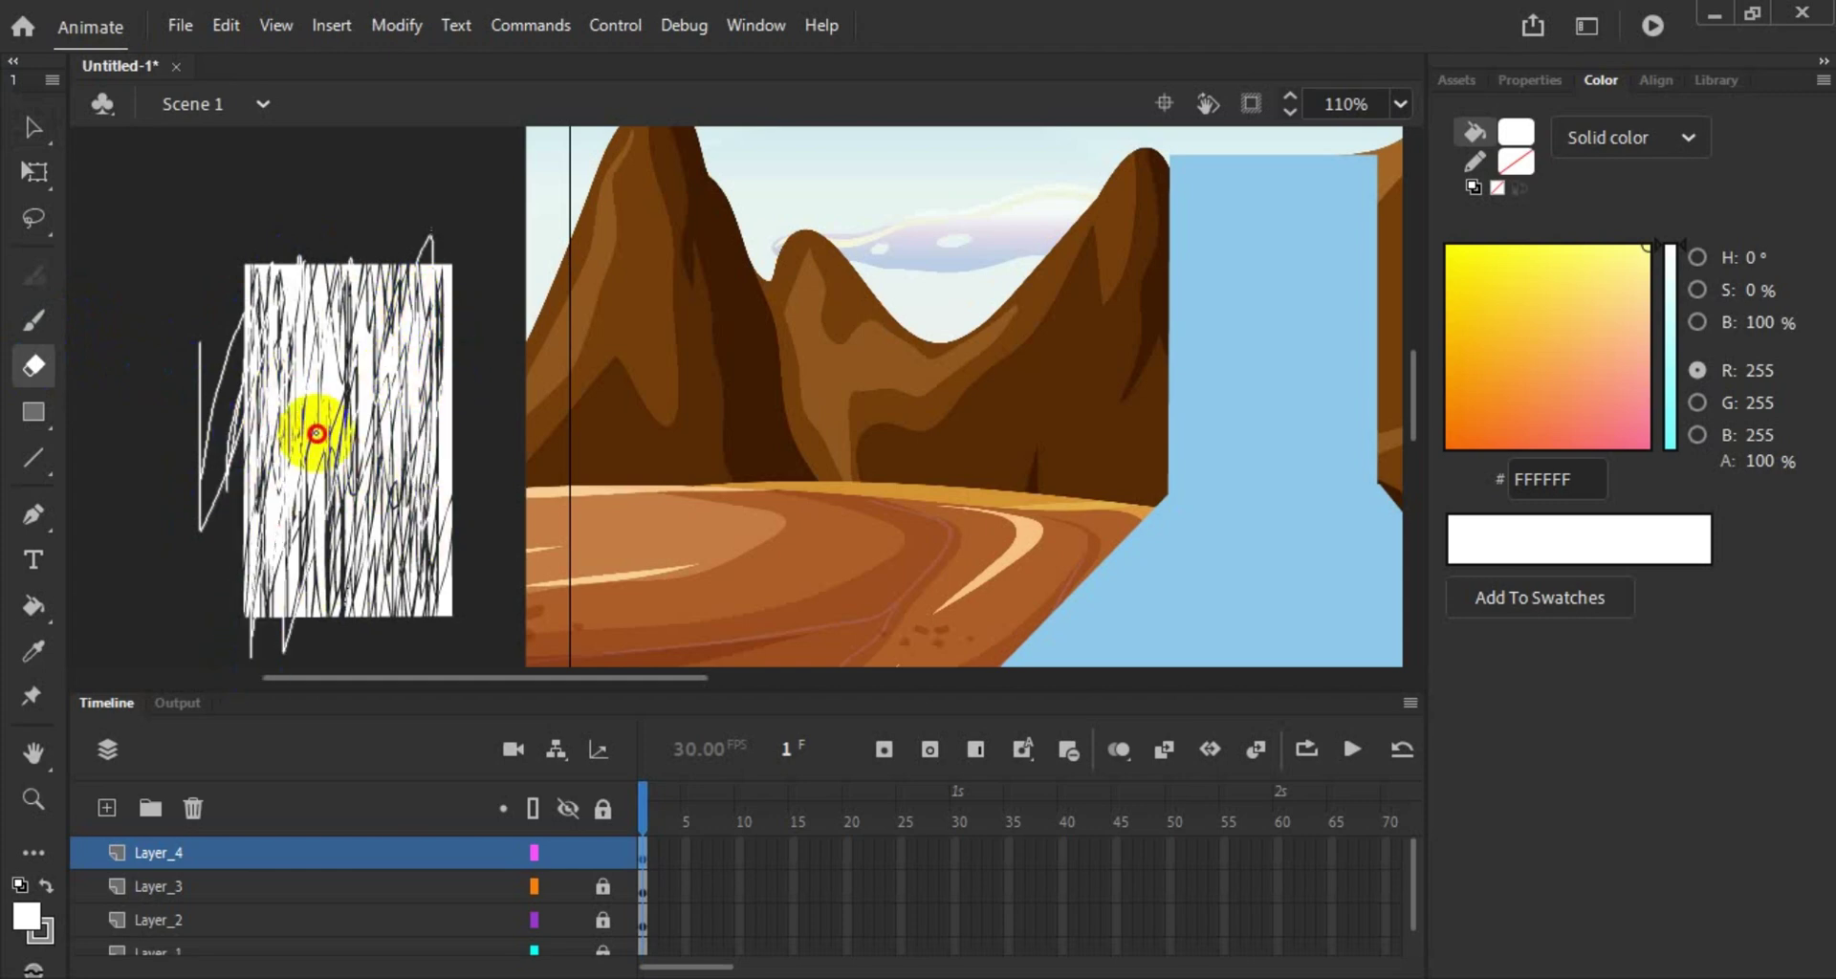
pyautogui.moveTo(143, 303)
pyautogui.mouseDown()
pyautogui.moveTo(172, 382)
pyautogui.moveTo(220, 426)
pyautogui.mouseUp()
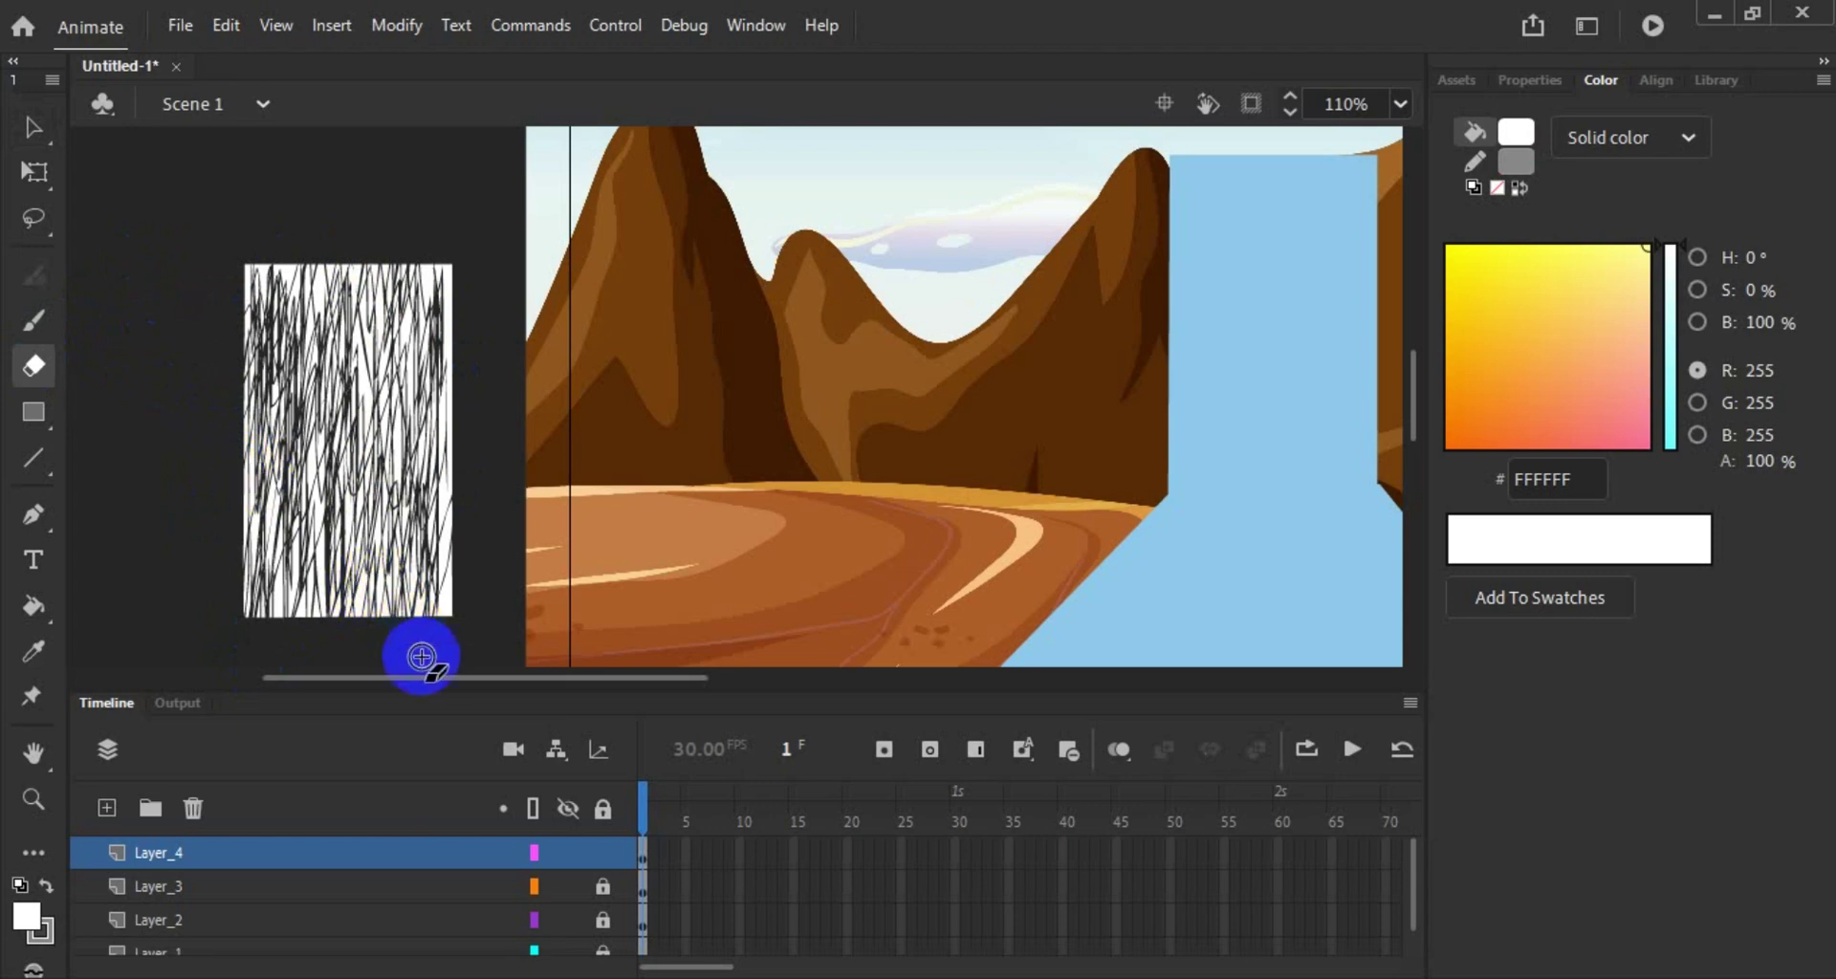
# Step: Select the entire scratched white strip on Layer_4 and move it onto the upright blue waterfall strip, aligning their edges
pyautogui.moveTo(426, 679); pyautogui.dragTo(484, 701)
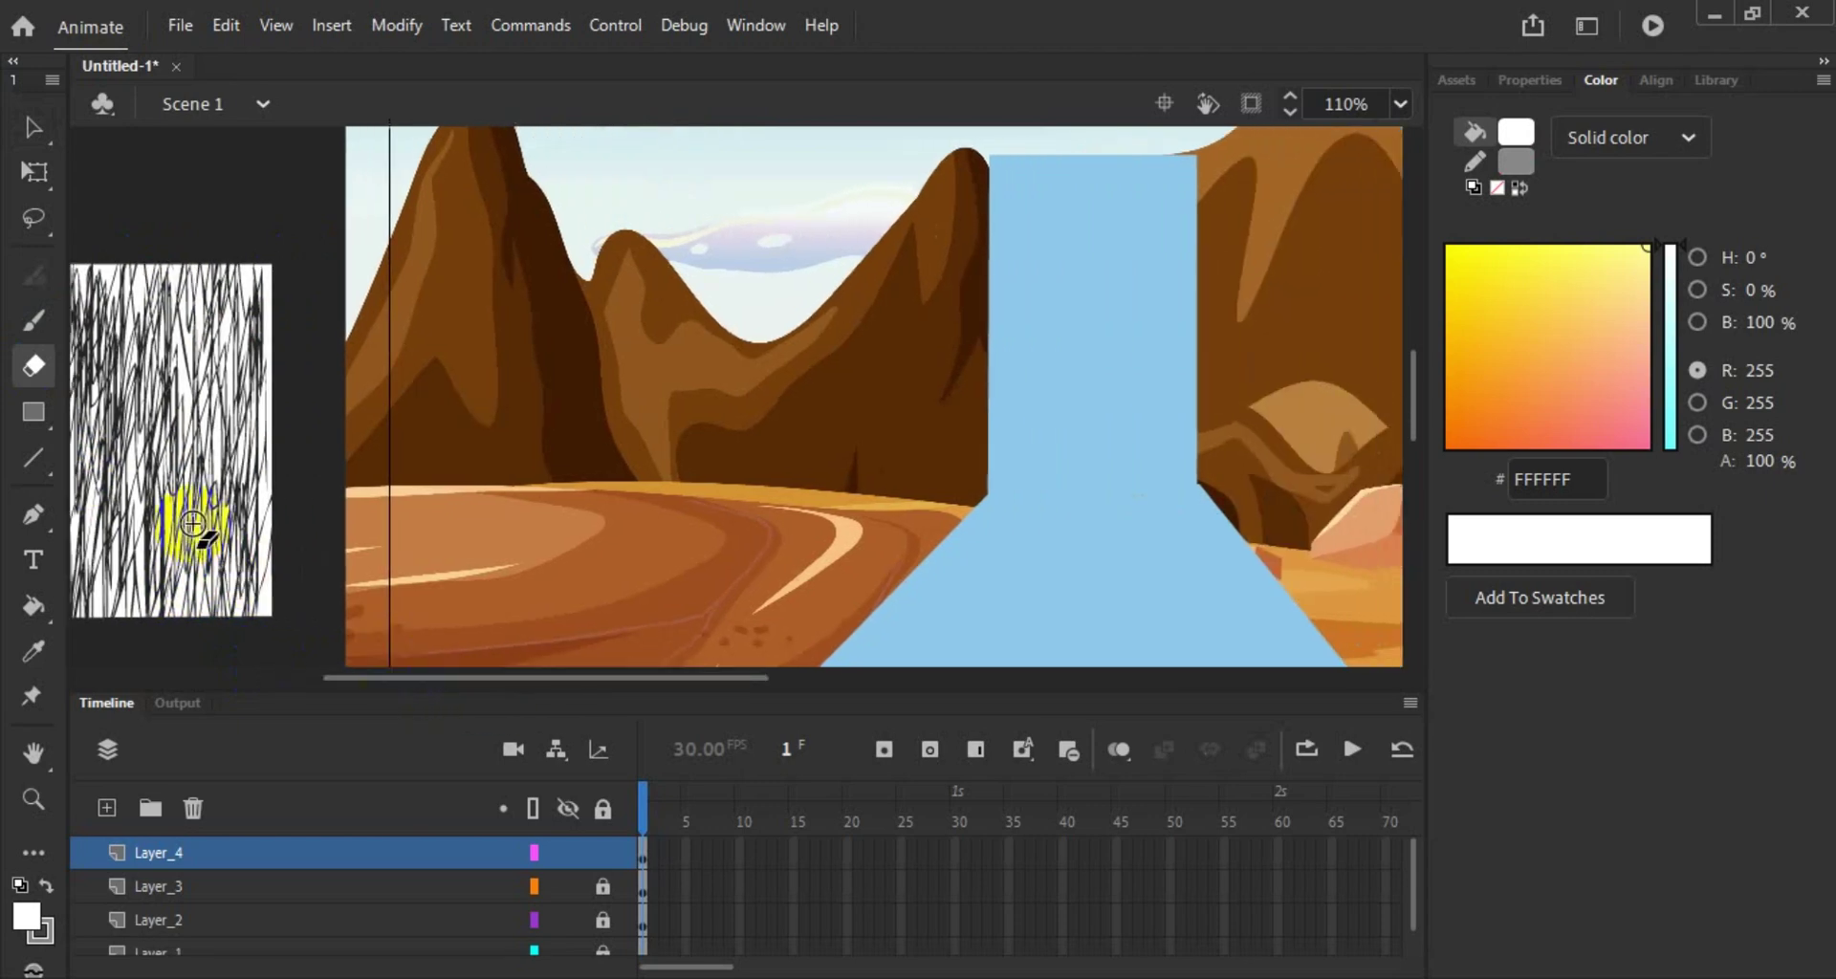
pyautogui.moveTo(102, 181); pyautogui.dragTo(46, 123)
pyautogui.click(46, 131)
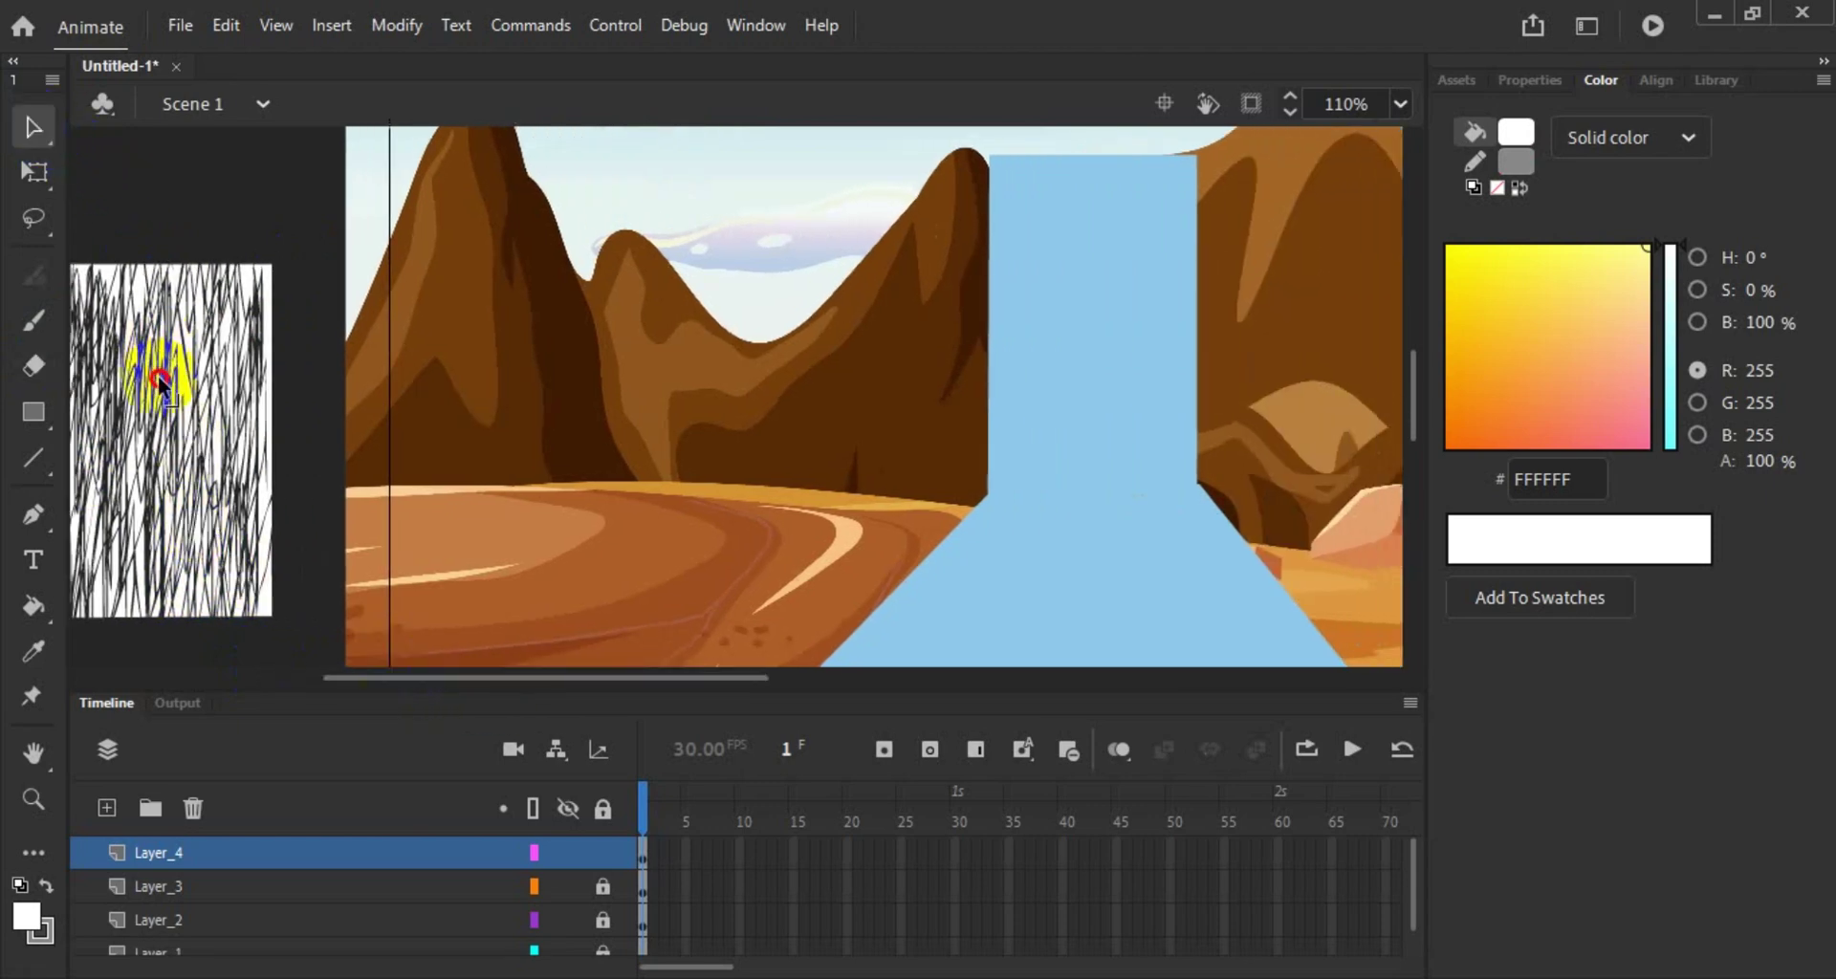
pyautogui.moveTo(303, 393); pyautogui.dragTo(273, 403)
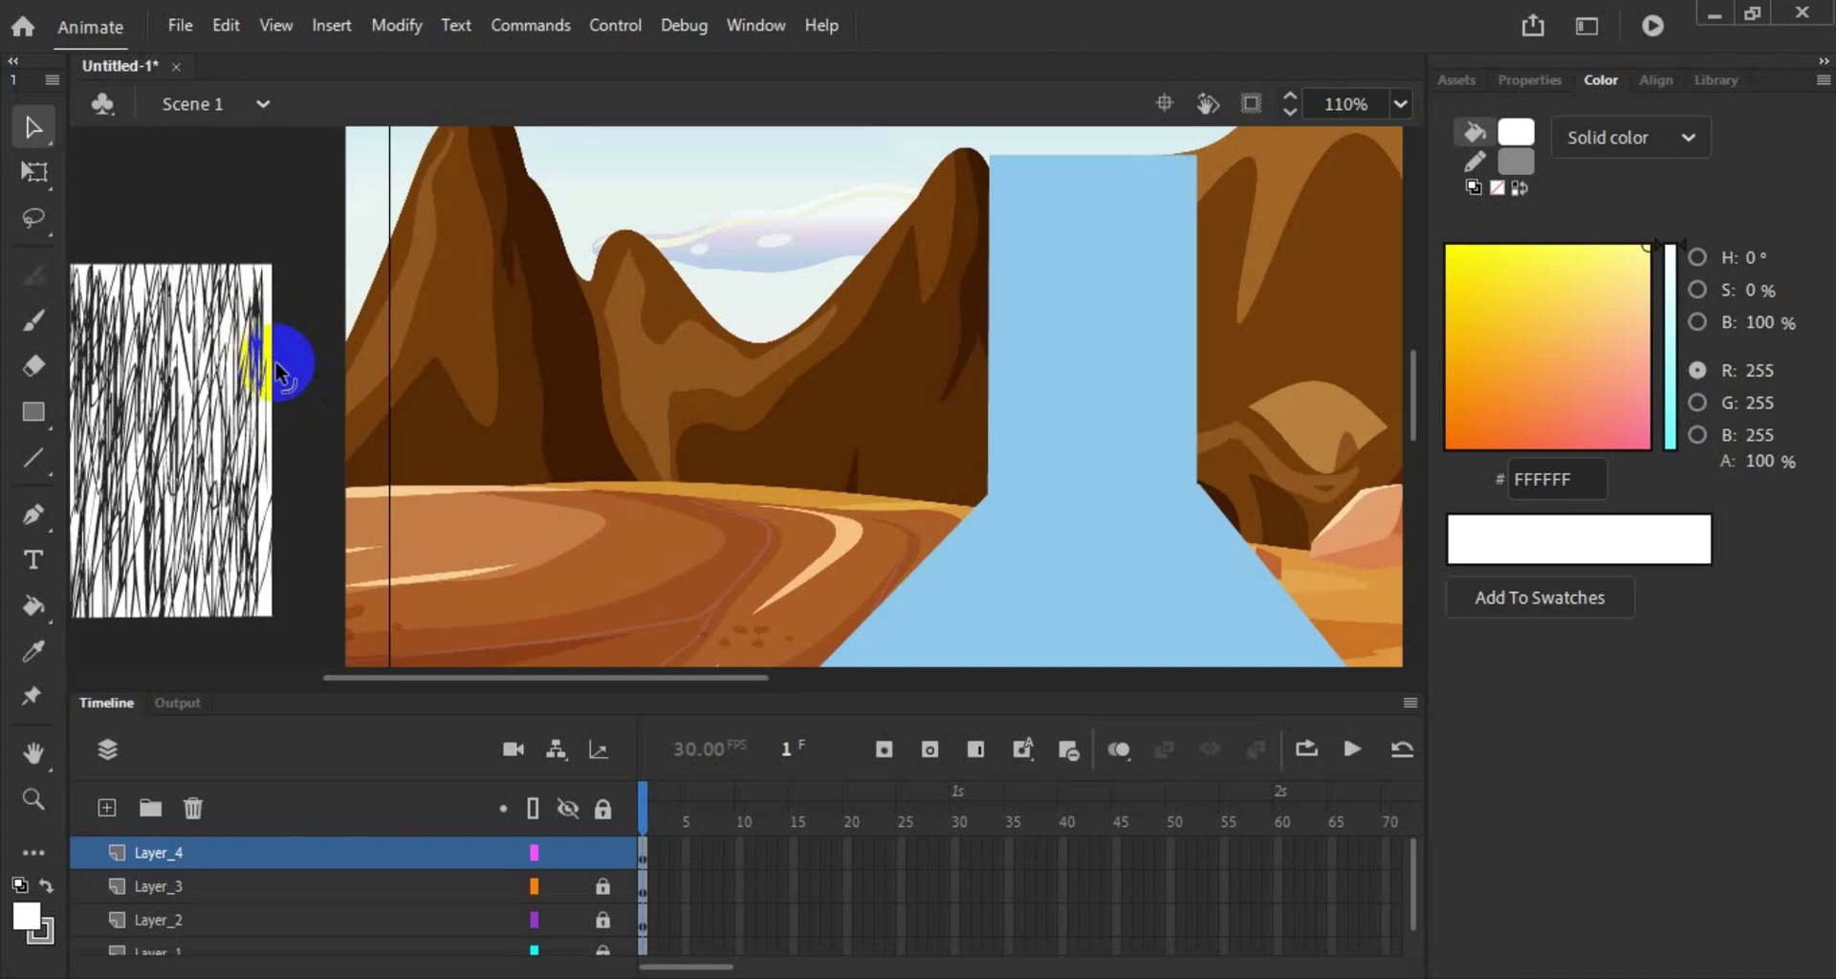
pyautogui.click(76, 144)
pyautogui.click(204, 357)
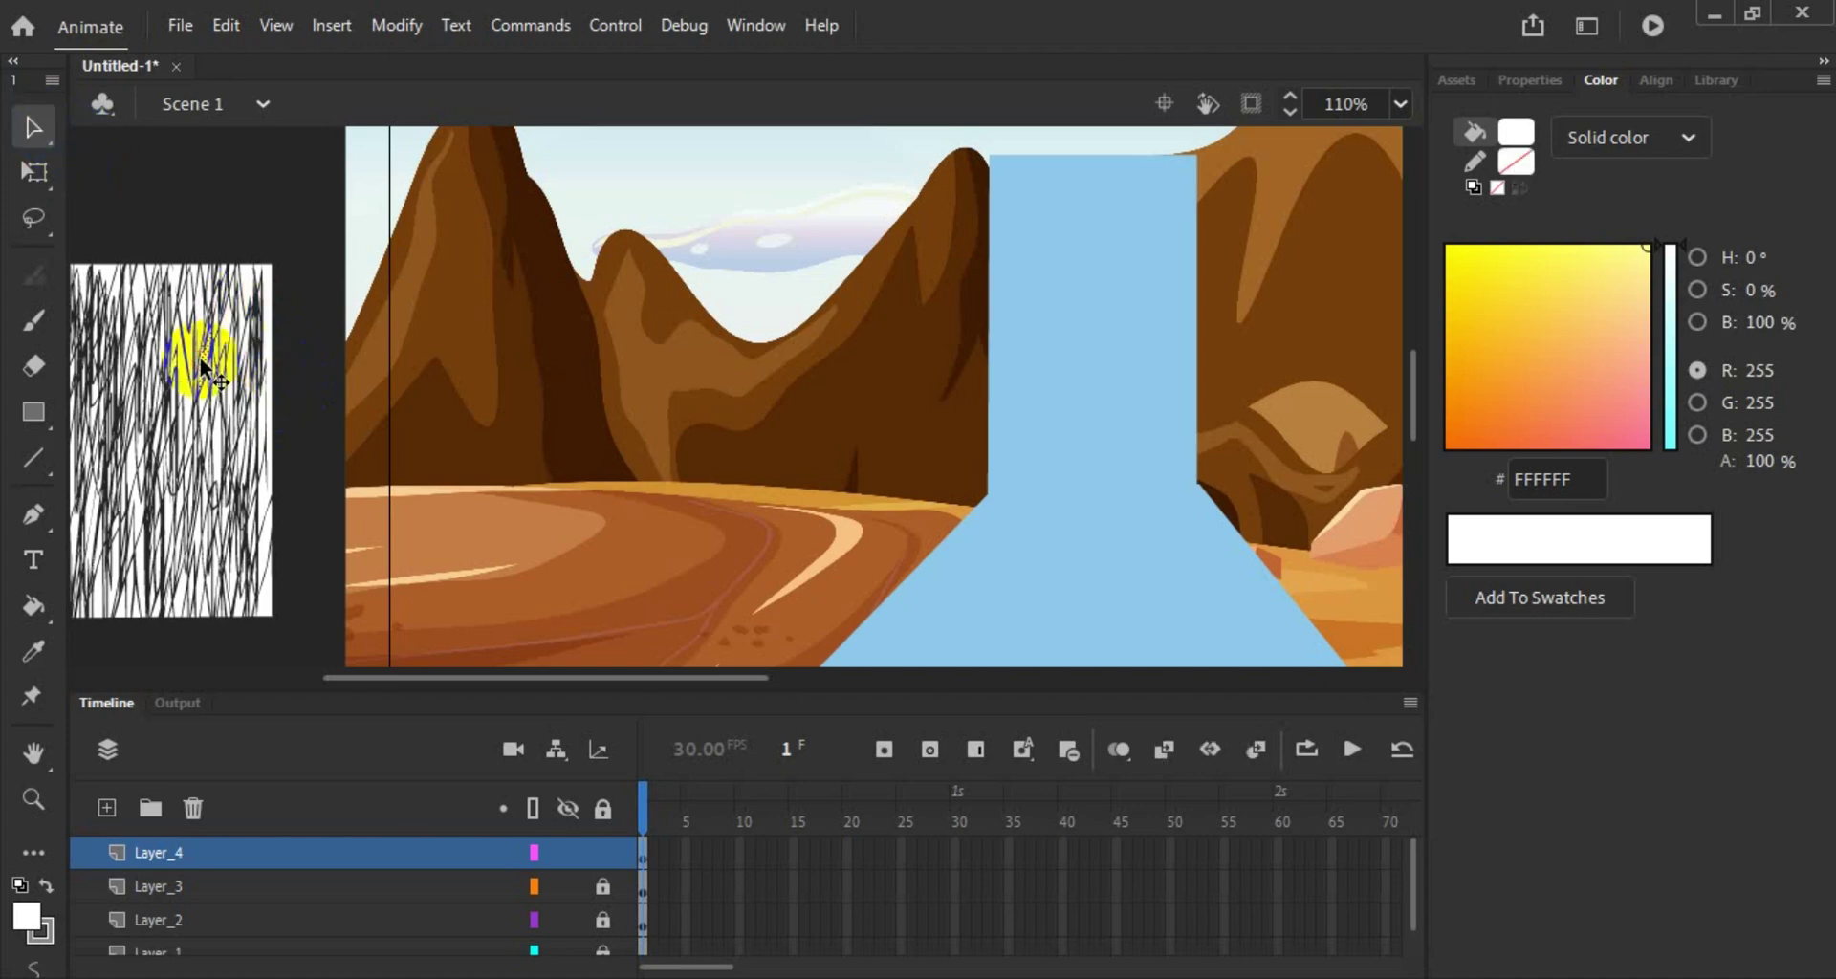
pyautogui.moveTo(398, 674); pyautogui.dragTo(369, 676)
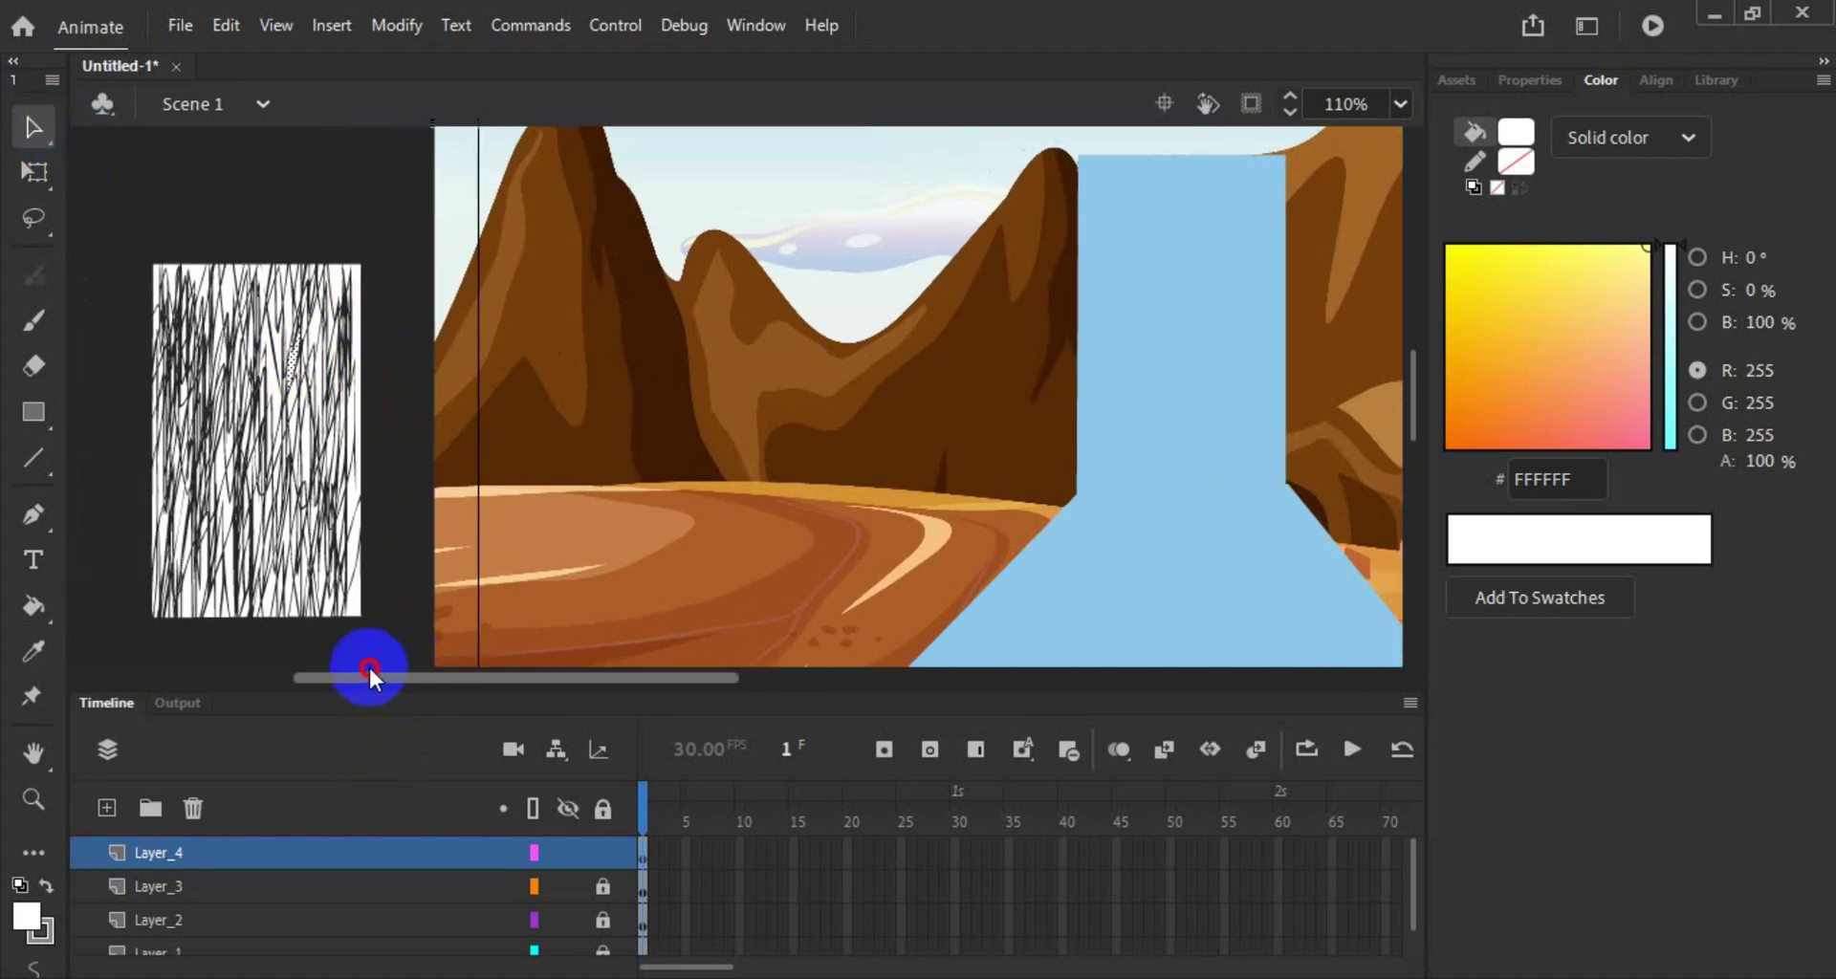
pyautogui.moveTo(136, 201)
pyautogui.mouseDown()
pyautogui.moveTo(131, 251)
pyautogui.moveTo(295, 545)
pyautogui.moveTo(390, 635)
pyautogui.moveTo(354, 604)
pyautogui.mouseUp()
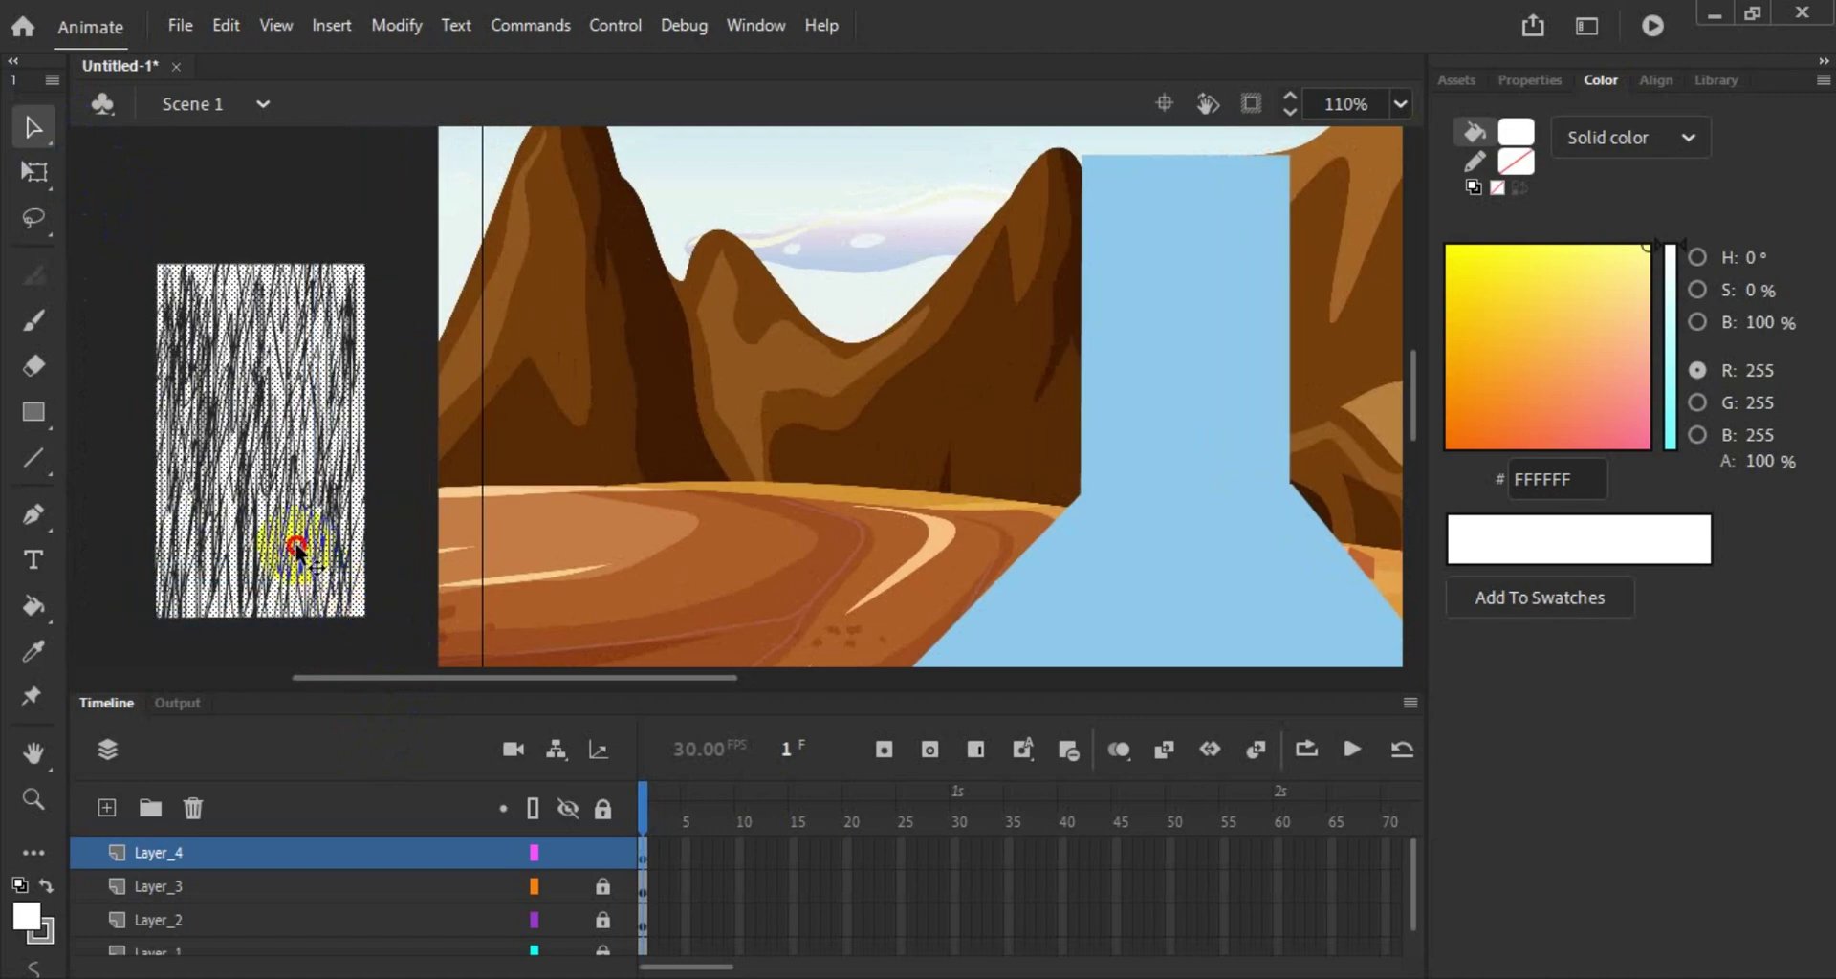
pyautogui.moveTo(292, 545)
pyautogui.mouseDown()
pyautogui.moveTo(739, 582)
pyautogui.moveTo(1165, 489)
pyautogui.moveTo(1218, 440)
pyautogui.mouseUp()
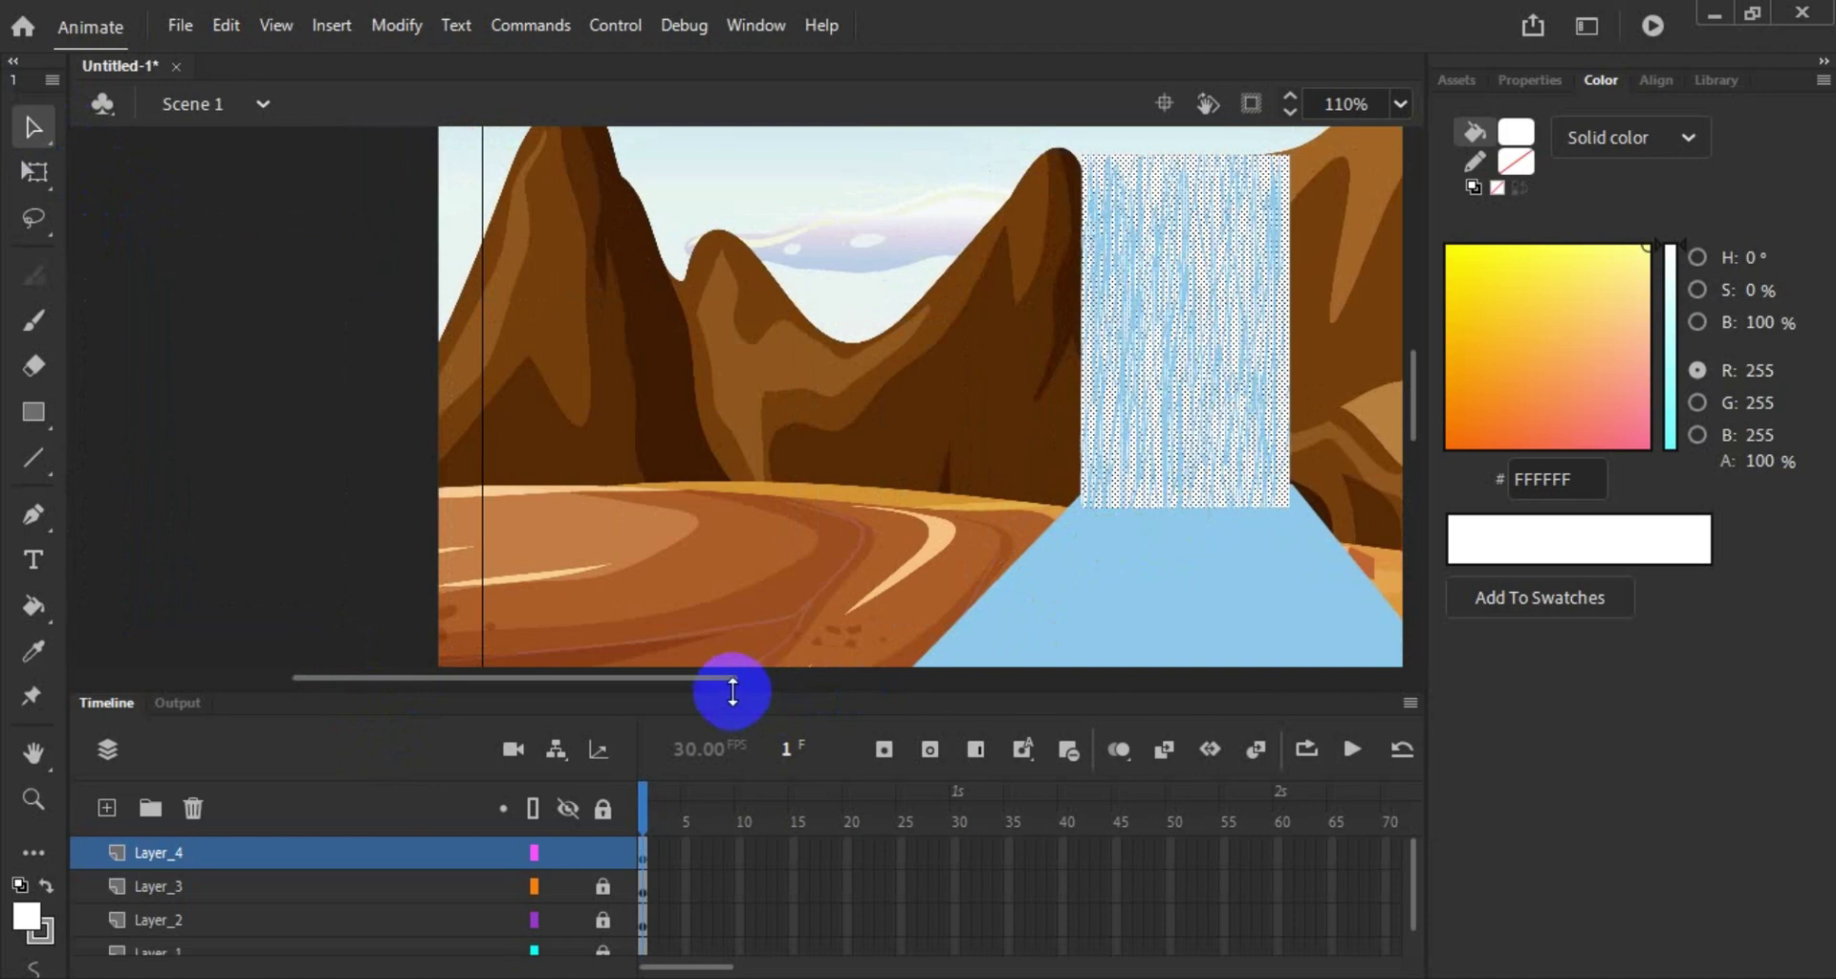
# Step: Stretch the white streak strip vertically with Free Transform so it extends above and below the upright waterfall strip
pyautogui.moveTo(731, 683); pyautogui.dragTo(906, 675)
pyautogui.click(33, 173)
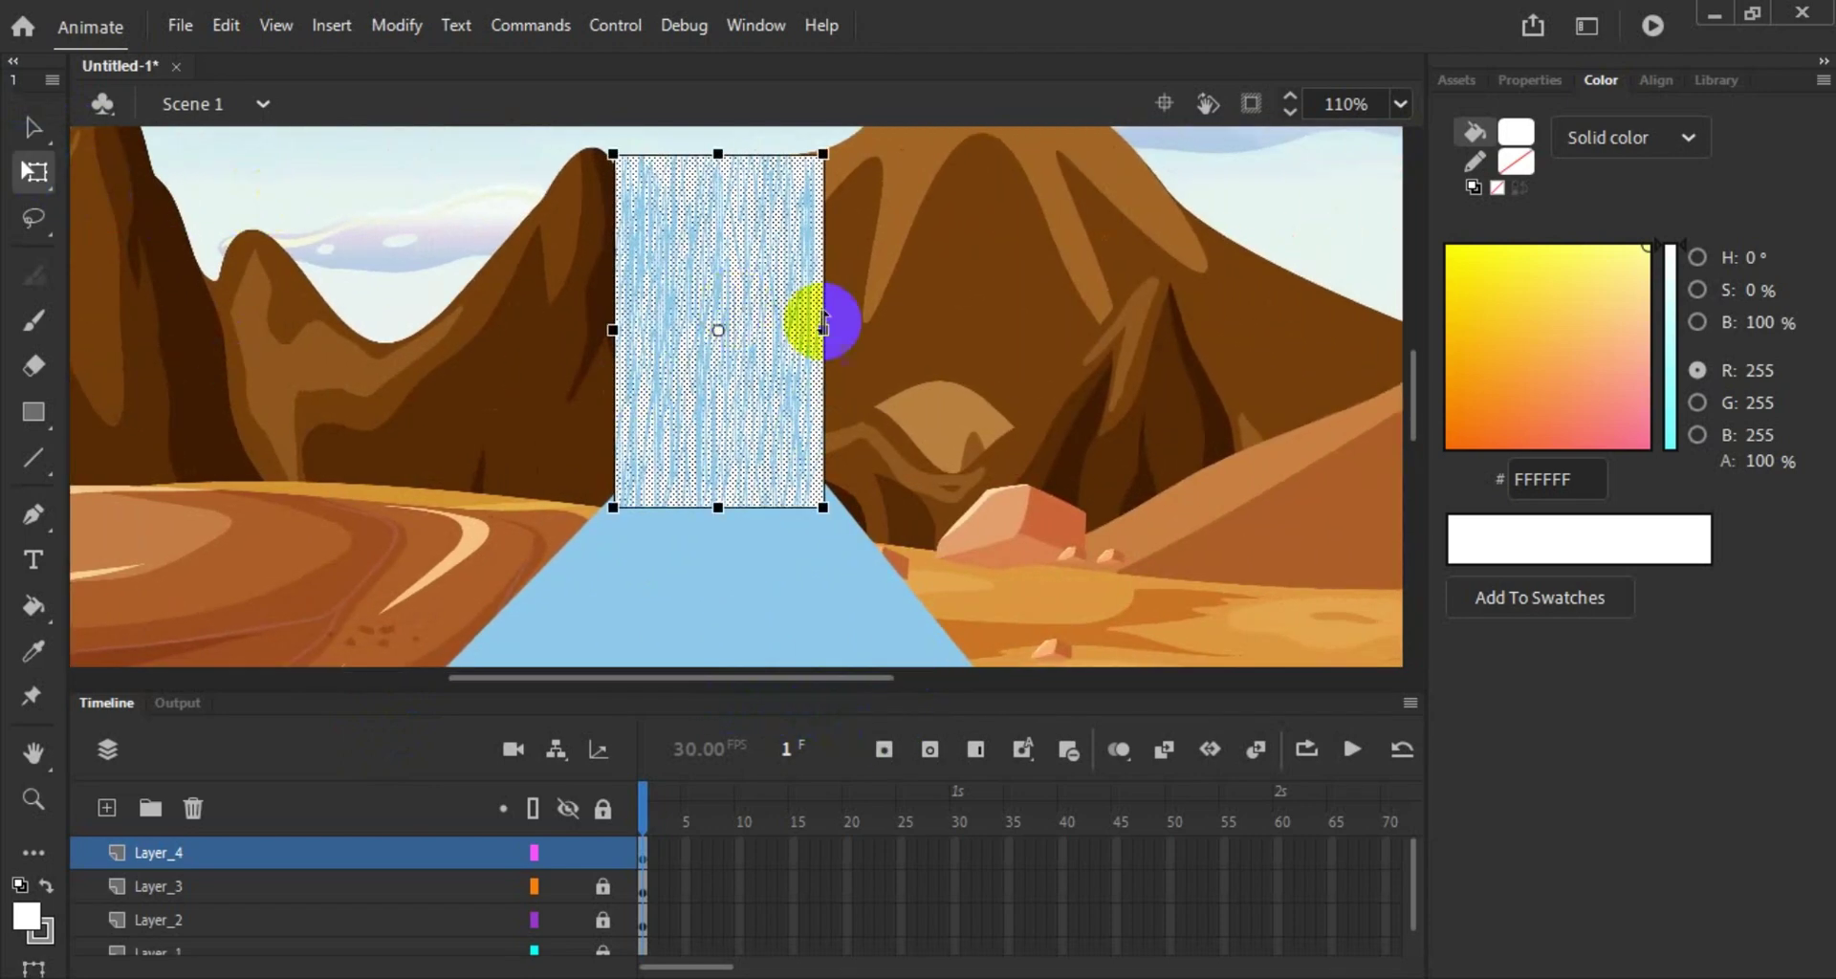
pyautogui.scroll(3, 944, 330)
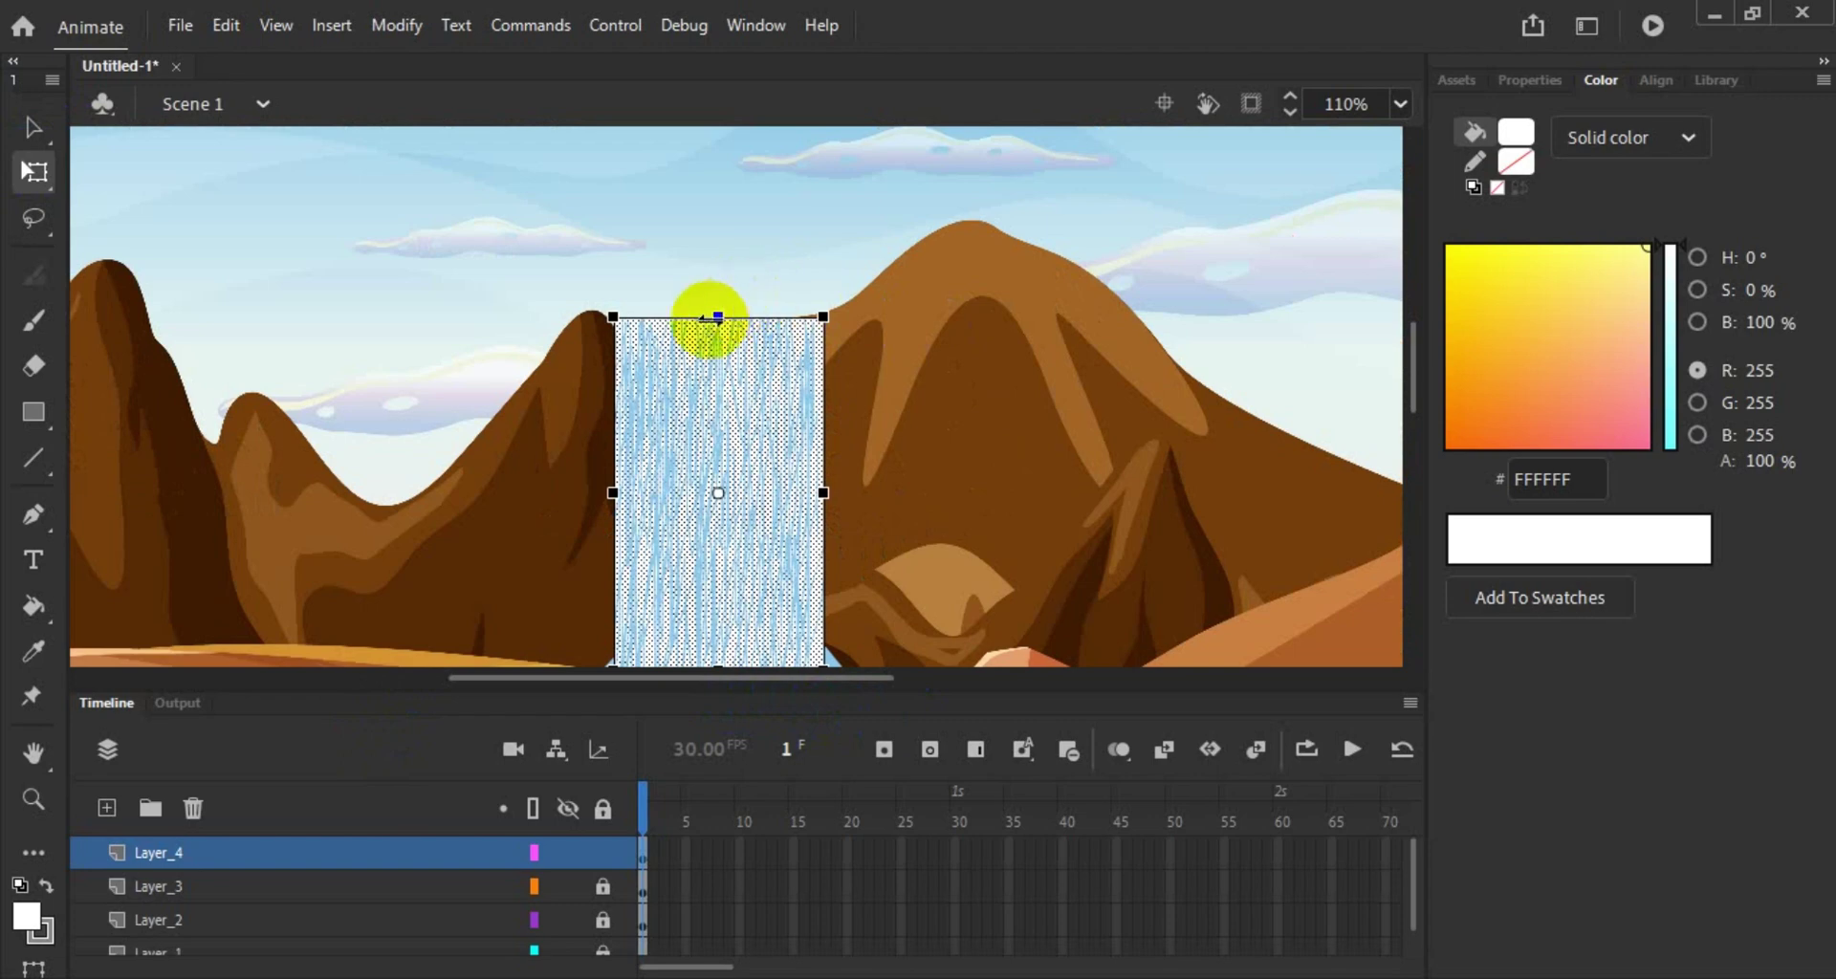
pyautogui.moveTo(715, 317); pyautogui.dragTo(704, 187)
pyautogui.scroll(-6, 926, 325)
pyautogui.scroll(3, 926, 325)
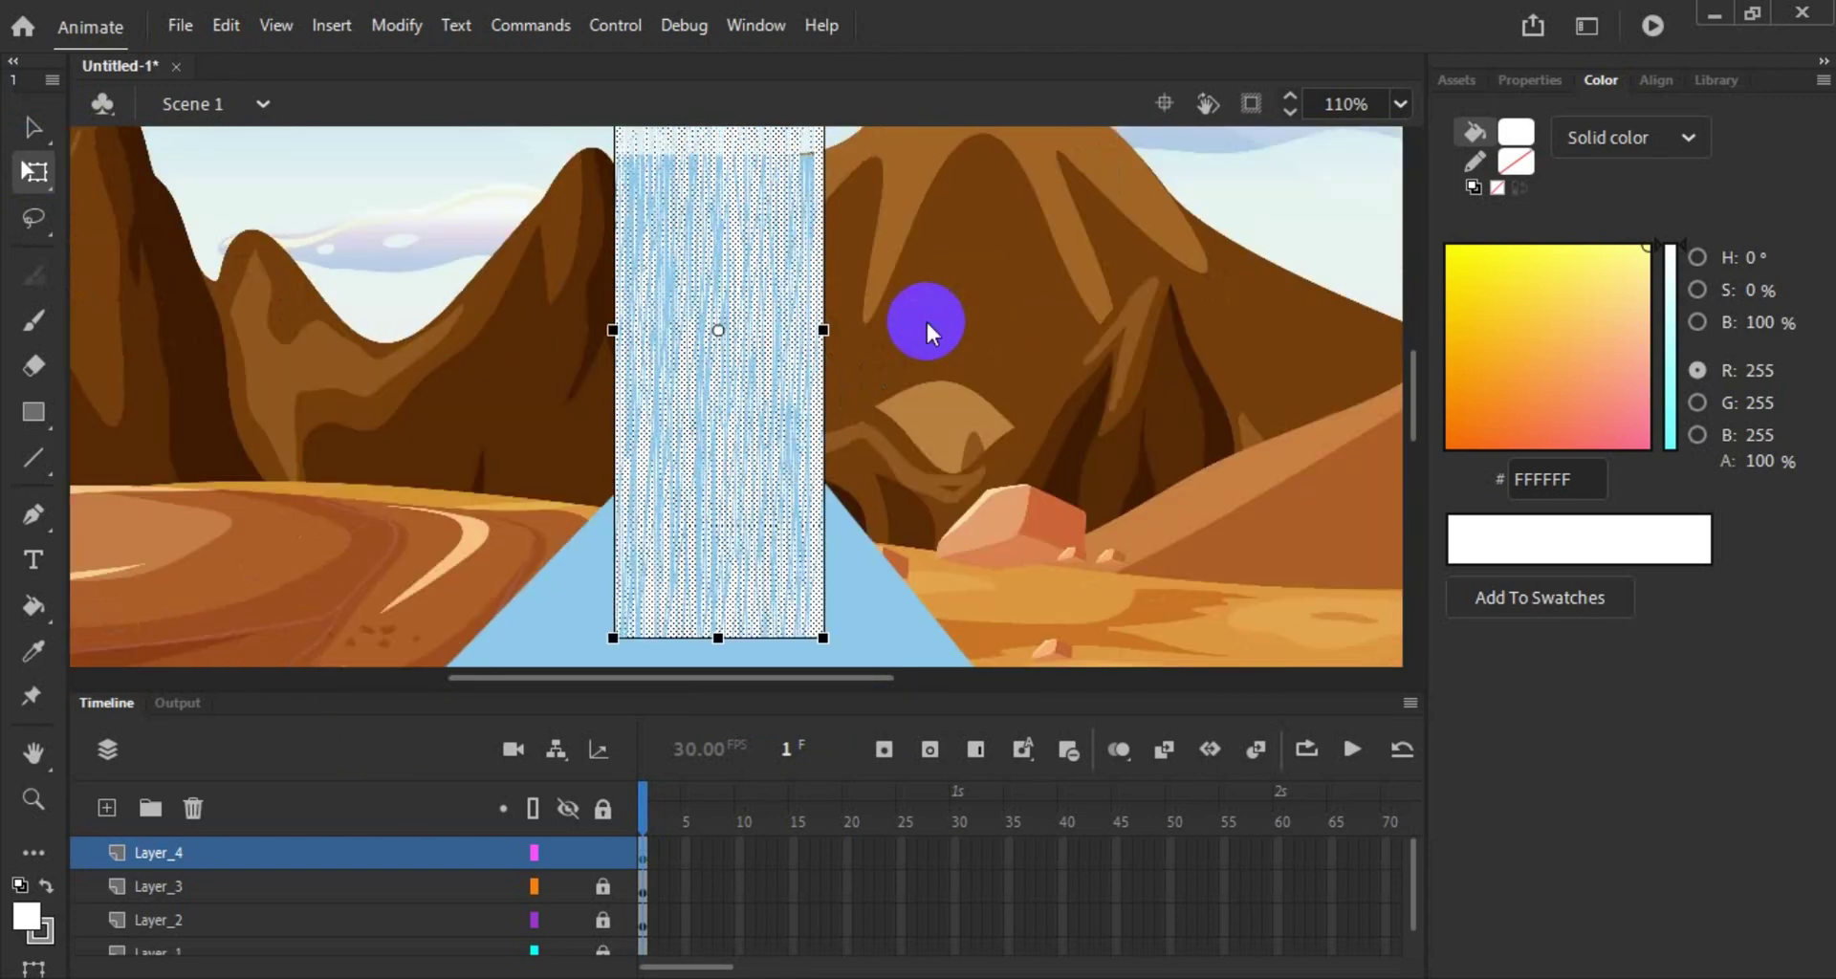
pyautogui.scroll(3, 925, 382)
# Step: Move the stretched white streak strip down until its upper edge sits slightly above the waterfall's top, and deselect it
pyautogui.click(759, 484)
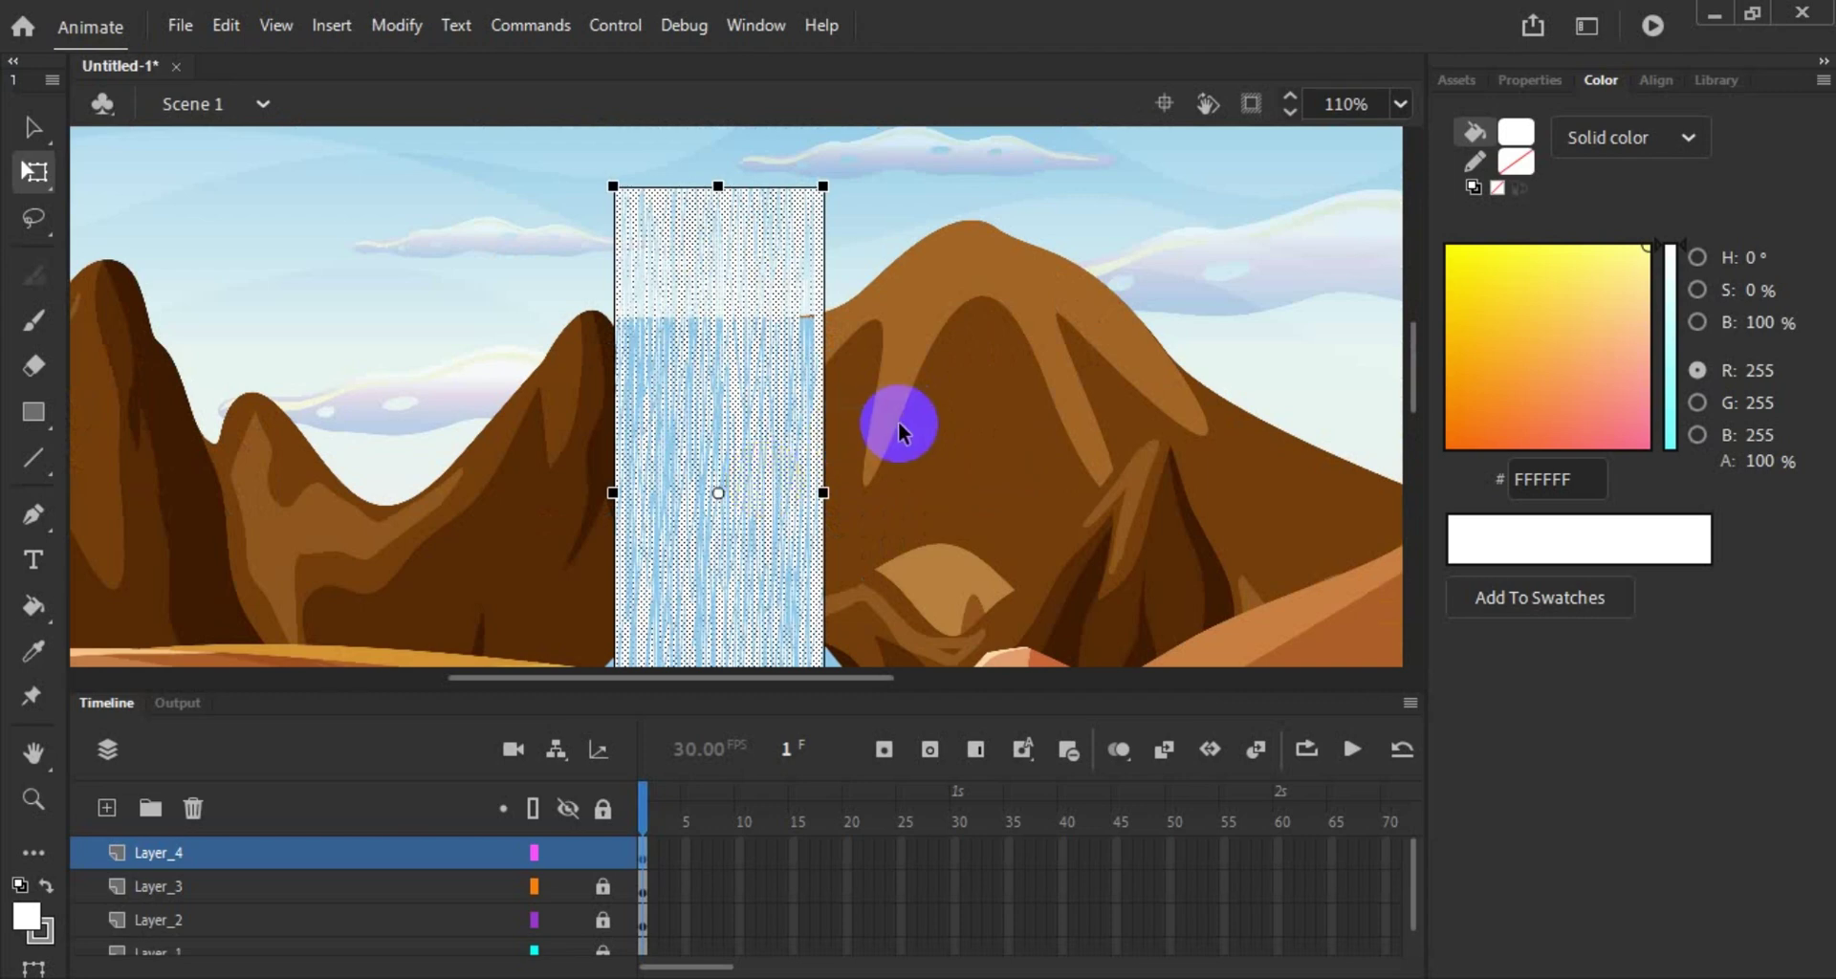
pyautogui.scroll(-3, 889, 426)
pyautogui.moveTo(806, 446); pyautogui.dragTo(806, 466)
pyautogui.scroll(3, 803, 467)
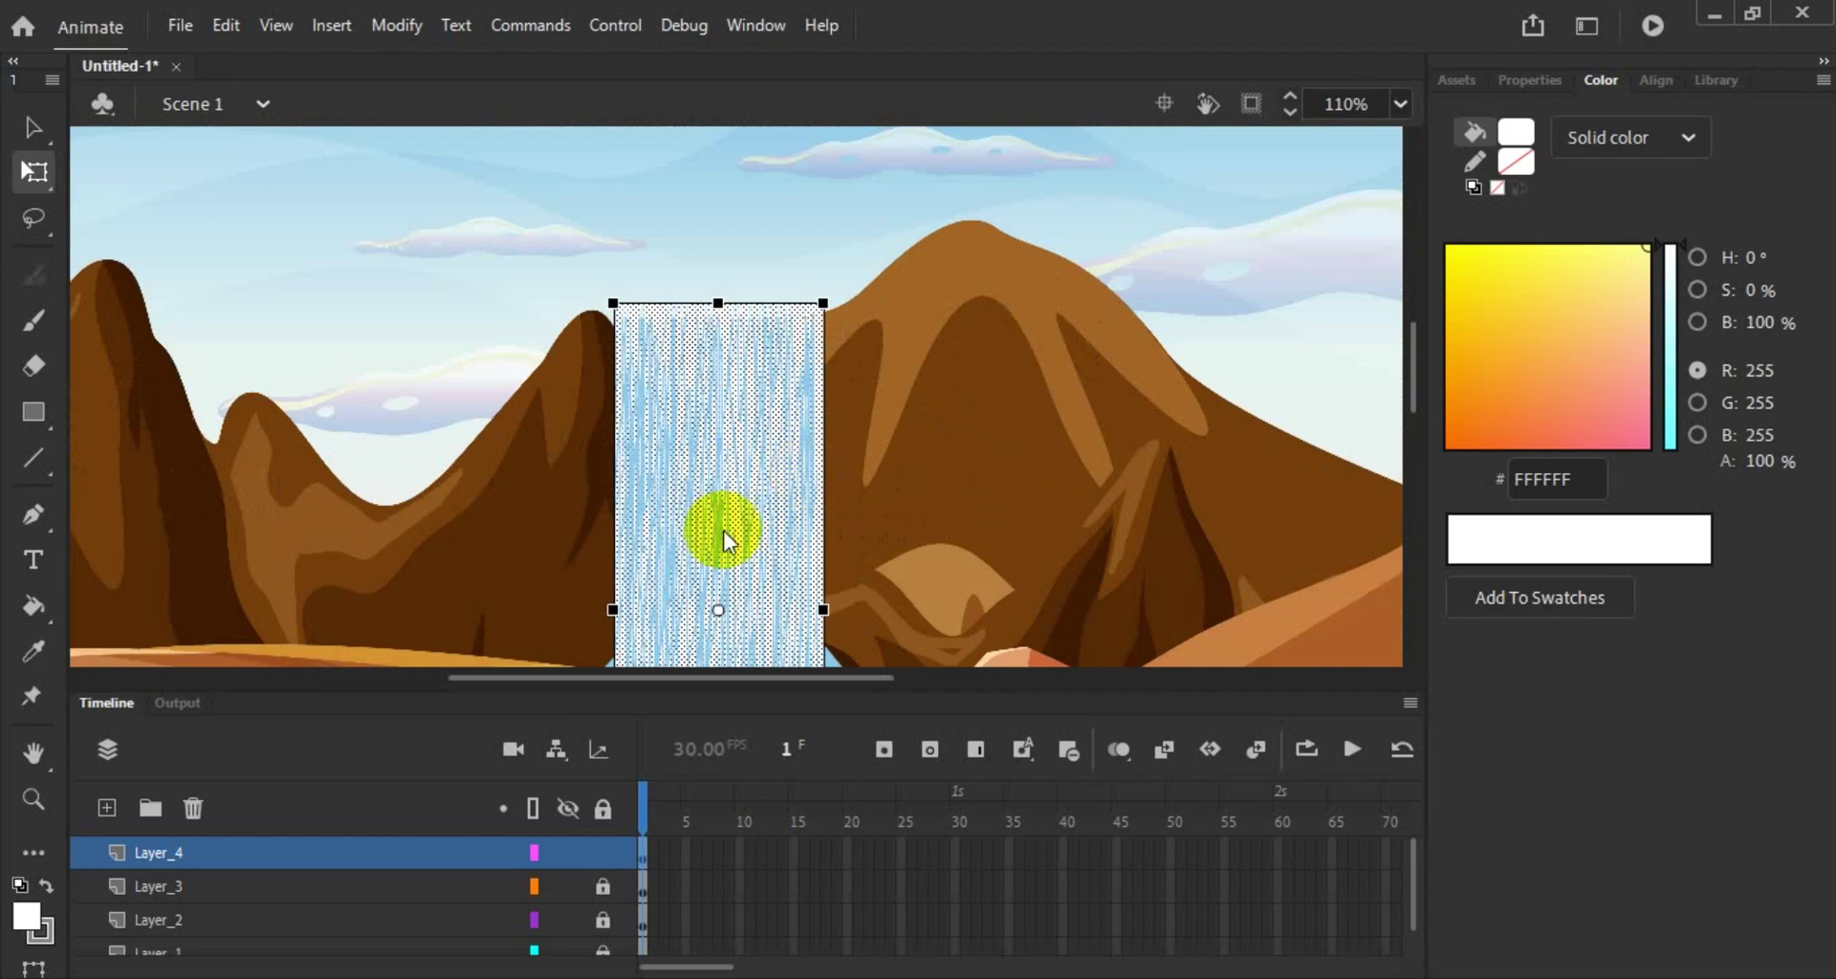
pyautogui.moveTo(722, 546); pyautogui.dragTo(847, 512)
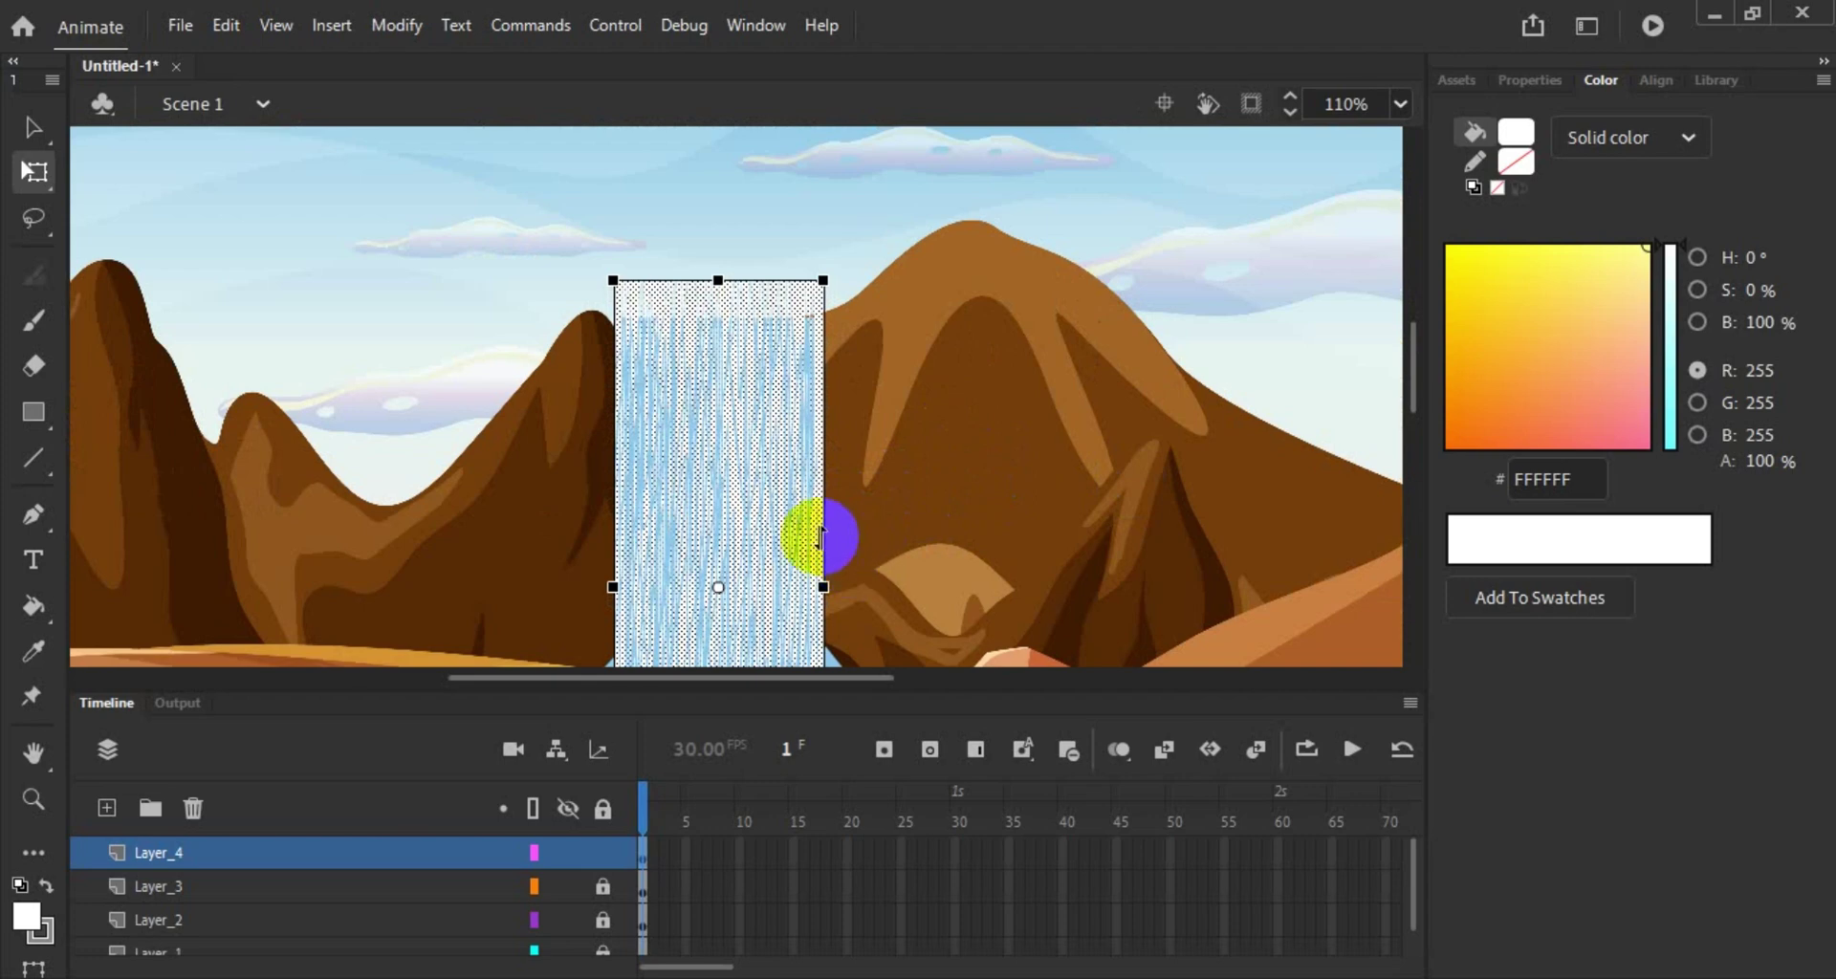
pyautogui.click(773, 577)
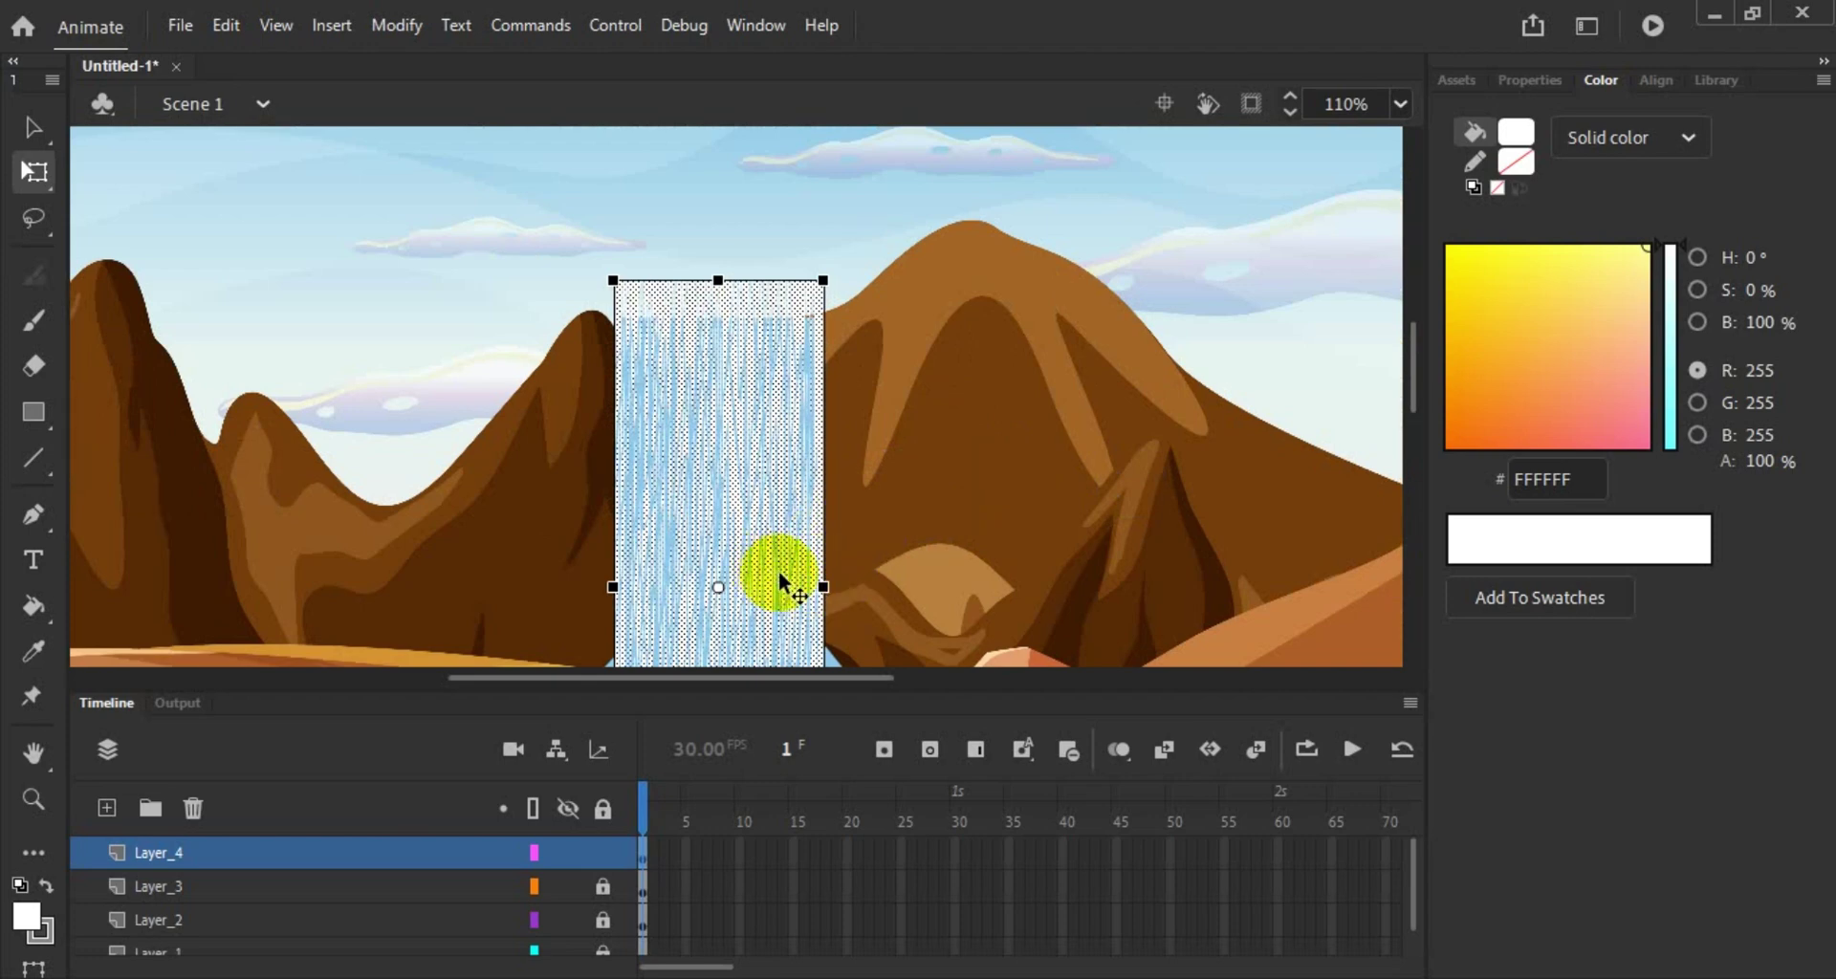
pyautogui.click(929, 532)
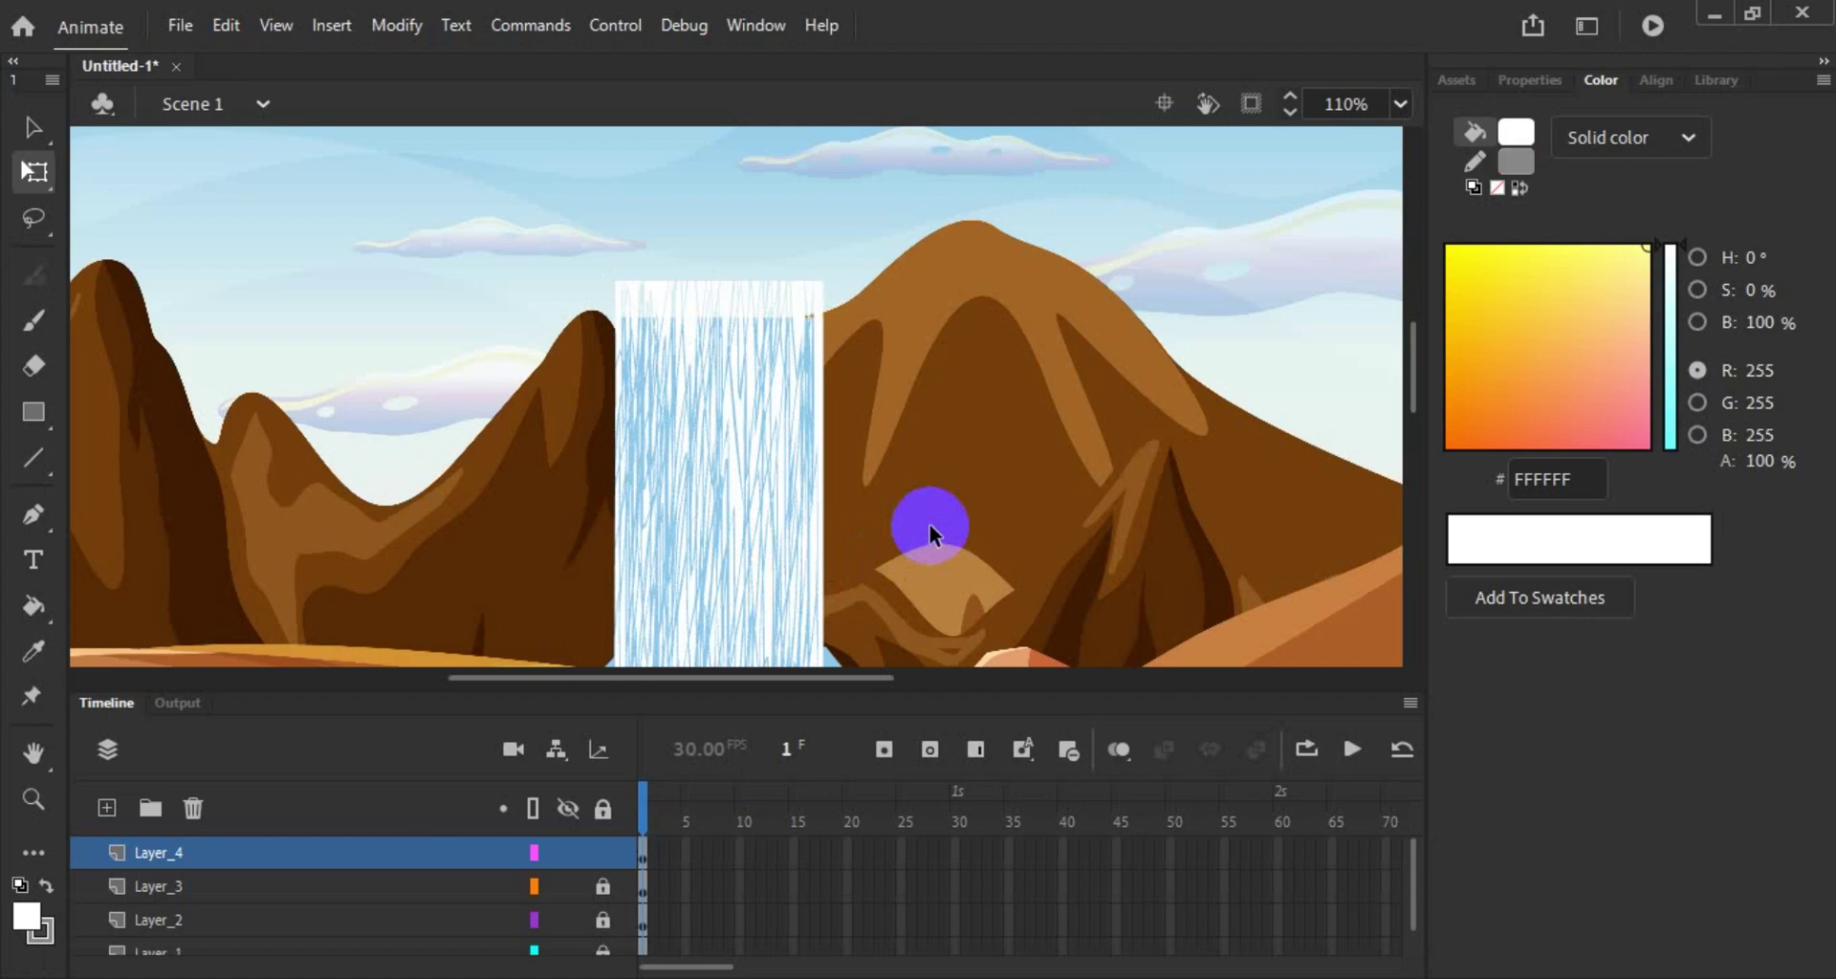
# Step: Try to paste a copy of the white streak strip and shift it left until it lines up with the waterfall strip
pyautogui.hotkey('ctrl', 'v')
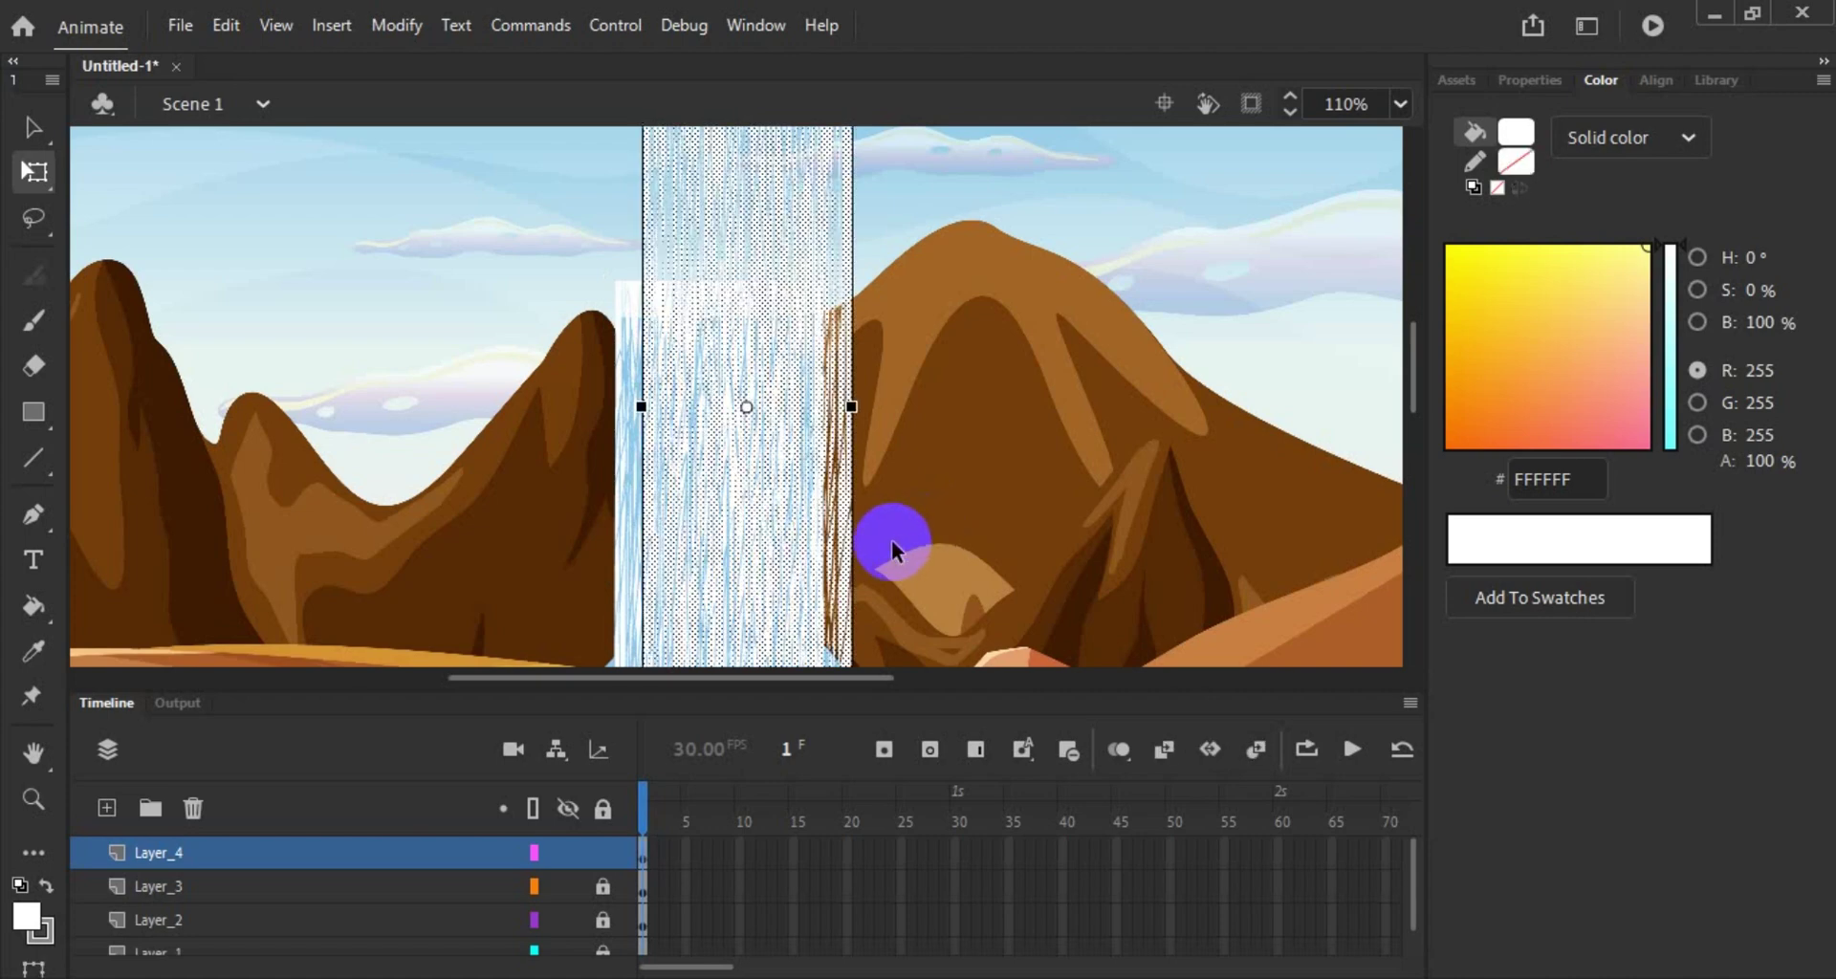
pyautogui.press('Left')
pyautogui.press('Left')
pyautogui.press('Left')
pyautogui.press('Left')
pyautogui.press('Left')
pyautogui.press('Left')
pyautogui.press('Left')
pyautogui.press('Left')
pyautogui.press('Left')
pyautogui.press('Left')
pyautogui.press('Left')
pyautogui.press('Left')
pyautogui.press('Left')
pyautogui.press('Left')
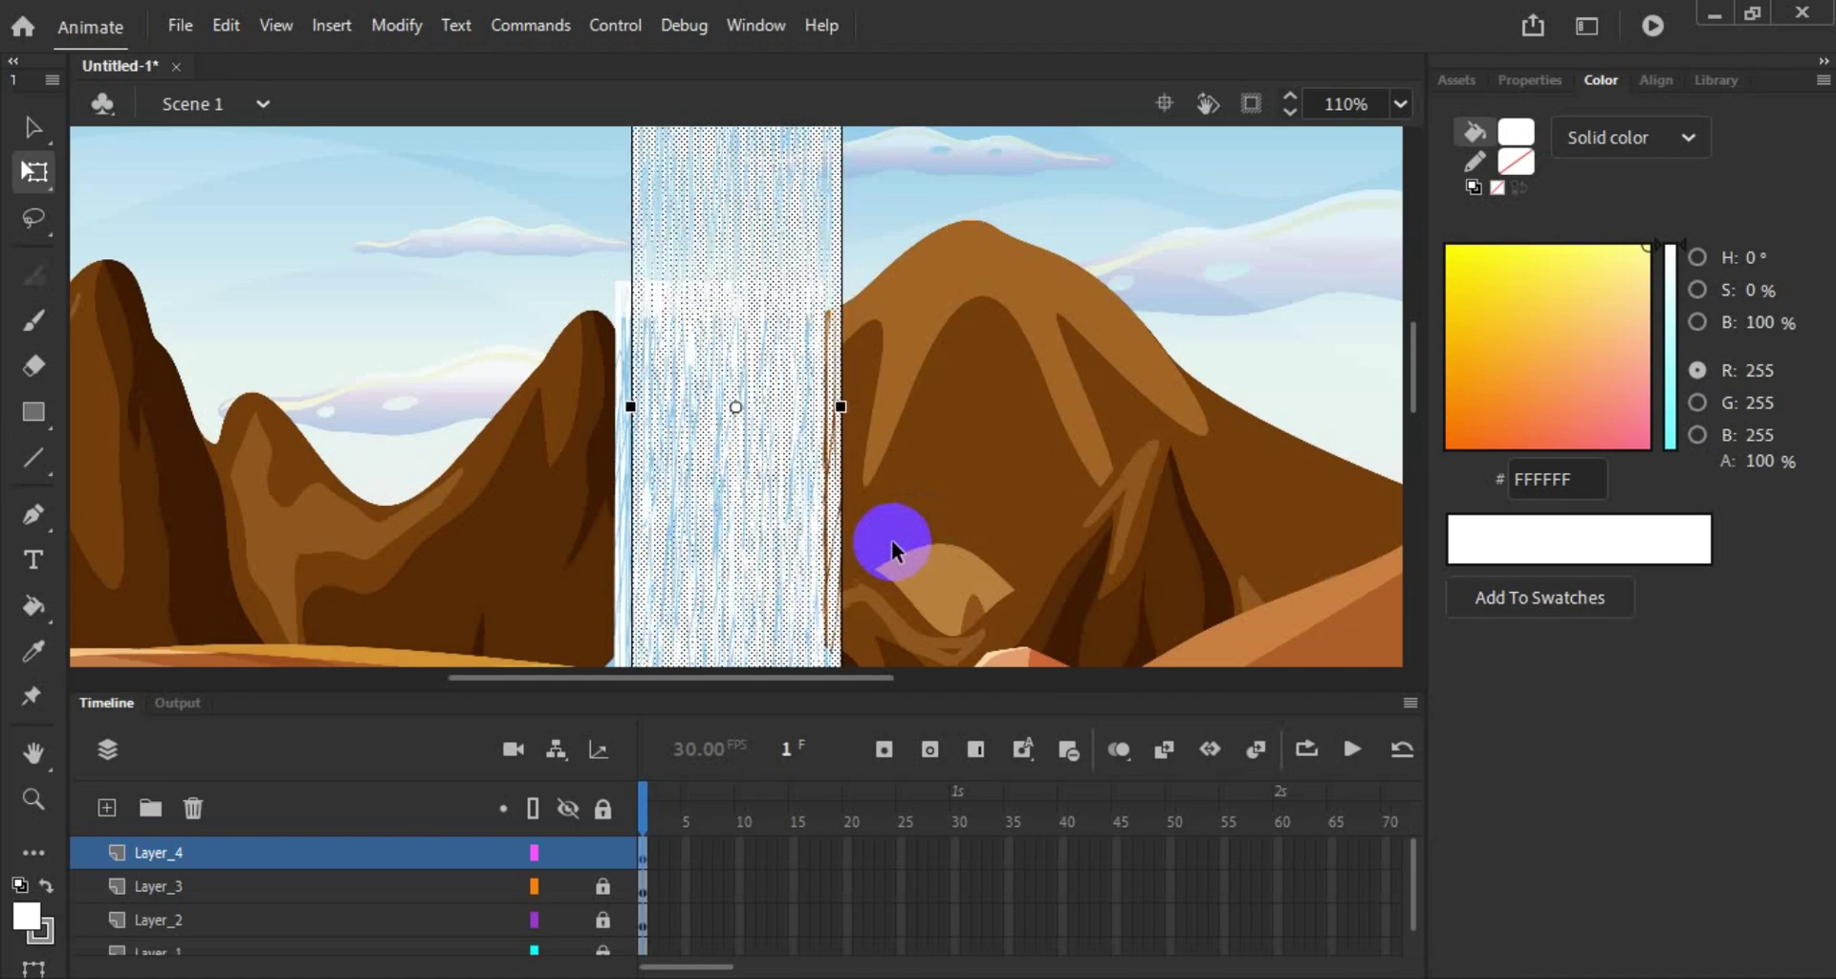
pyautogui.press('Left')
pyautogui.press('Left')
pyautogui.press('Left')
pyautogui.press('Left')
pyautogui.press('Left')
pyautogui.press('Left')
pyautogui.press('Left')
pyautogui.press('Left')
pyautogui.press('Left')
pyautogui.press('Left')
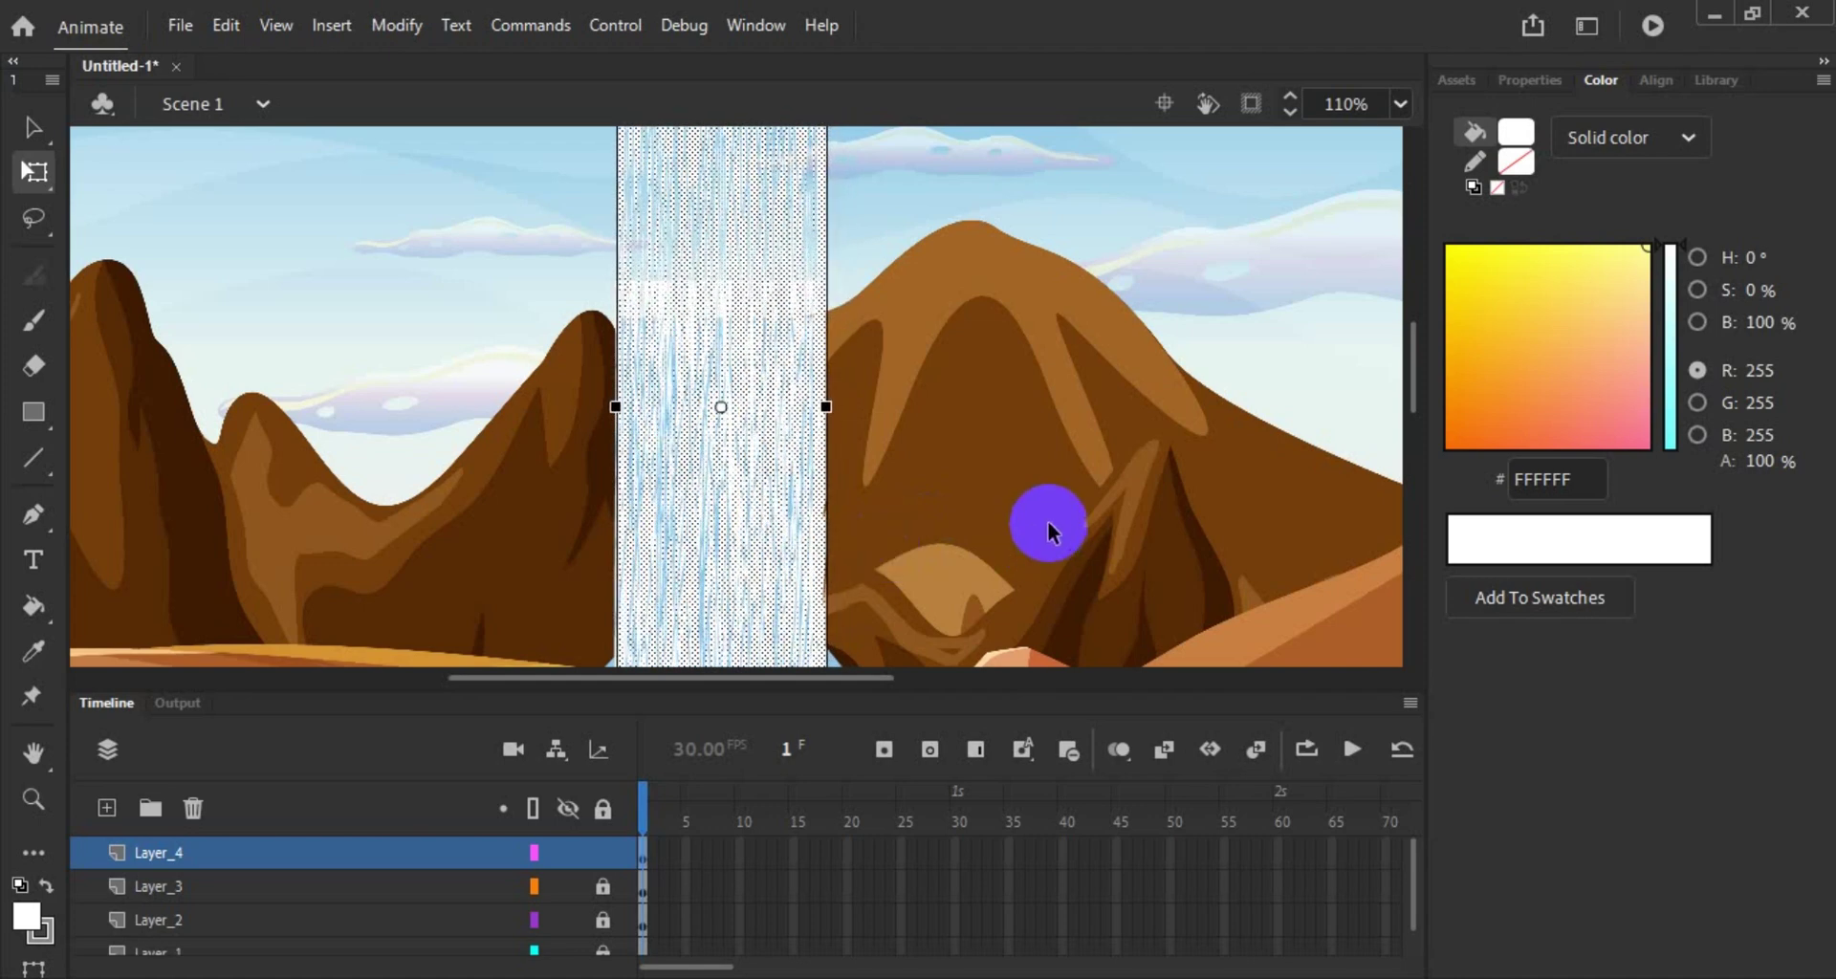
pyautogui.scroll(-3, 994, 501)
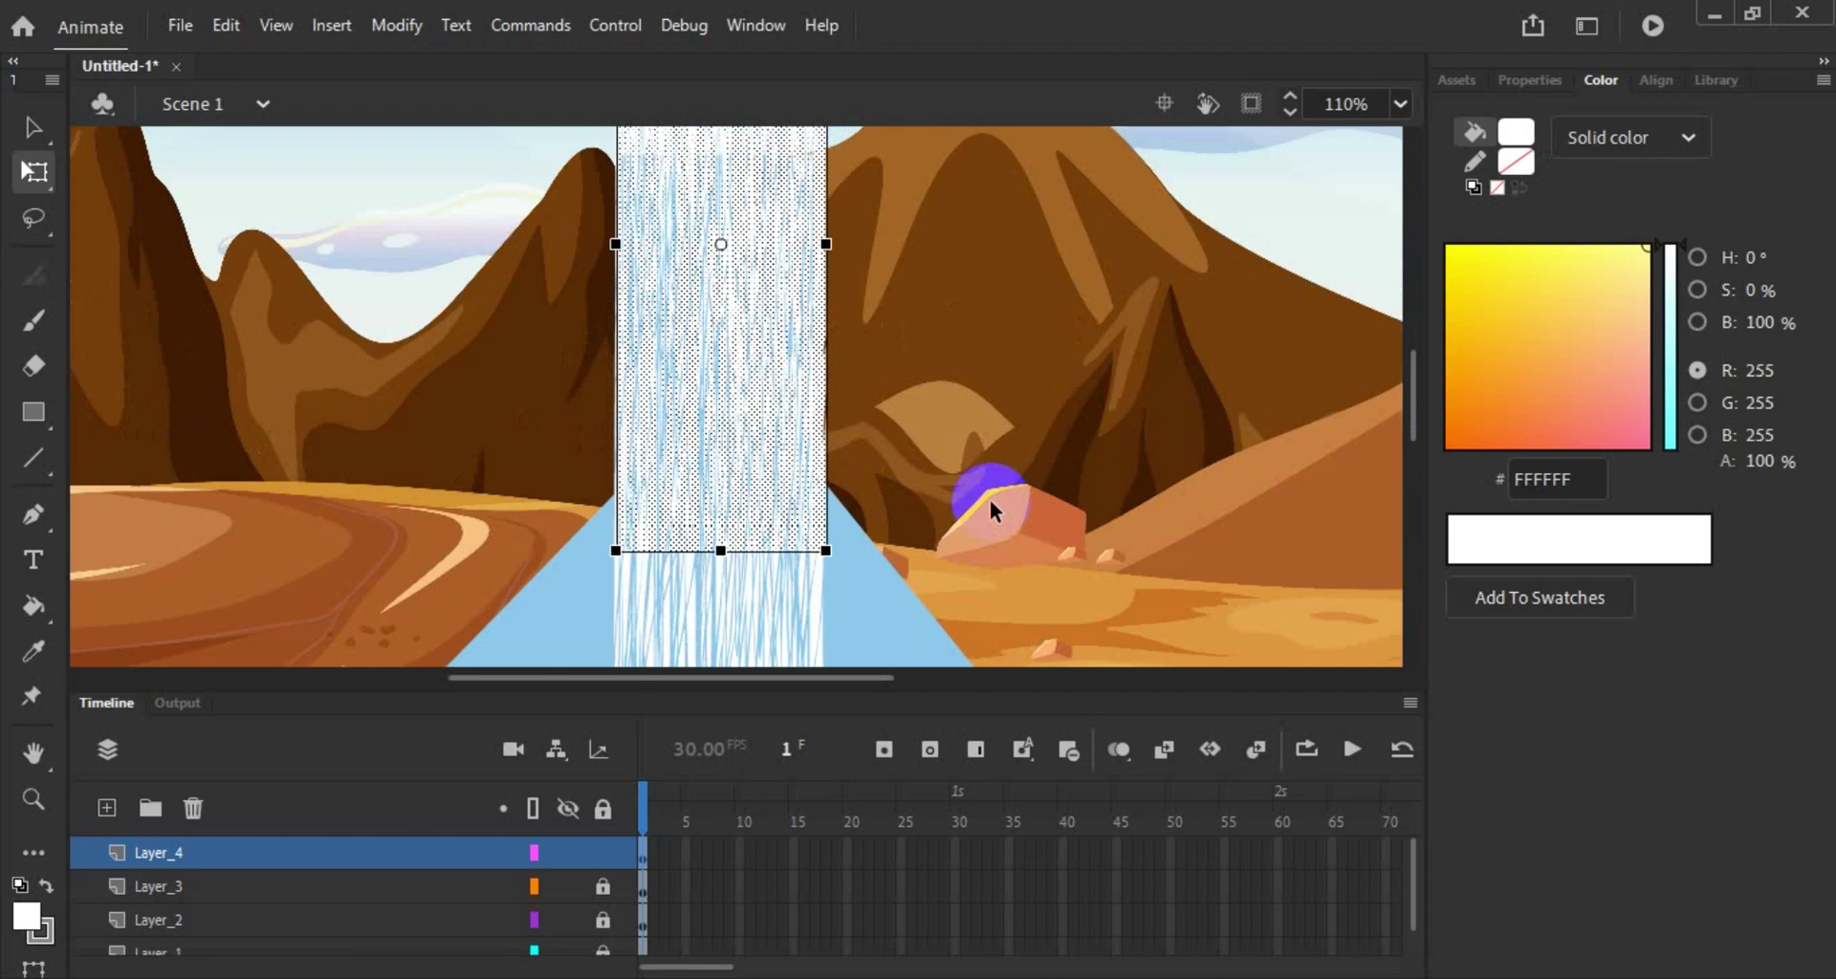
pyautogui.click(990, 499)
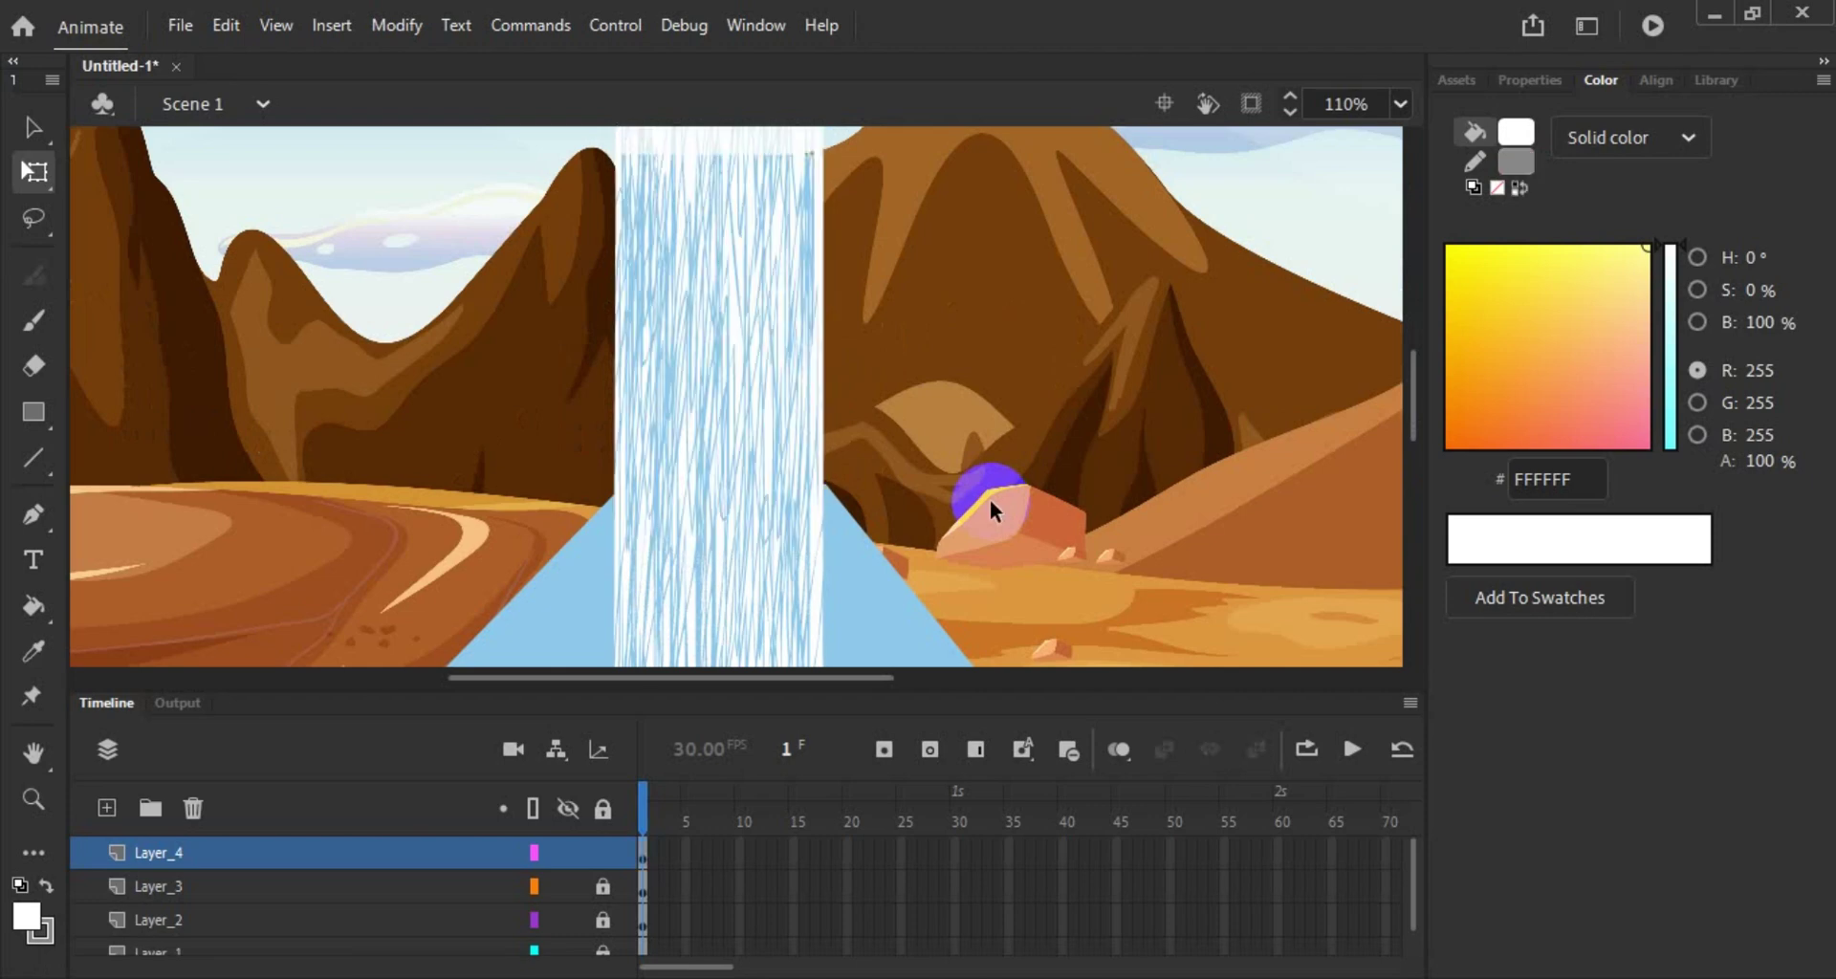
# Step: Select the whole streak strip on Layer_4 and duplicate it straight up, overlapping the copy's lower end with the original's top
pyautogui.hotkey('ctrl', 'a')
pyautogui.scroll(3, 990, 499)
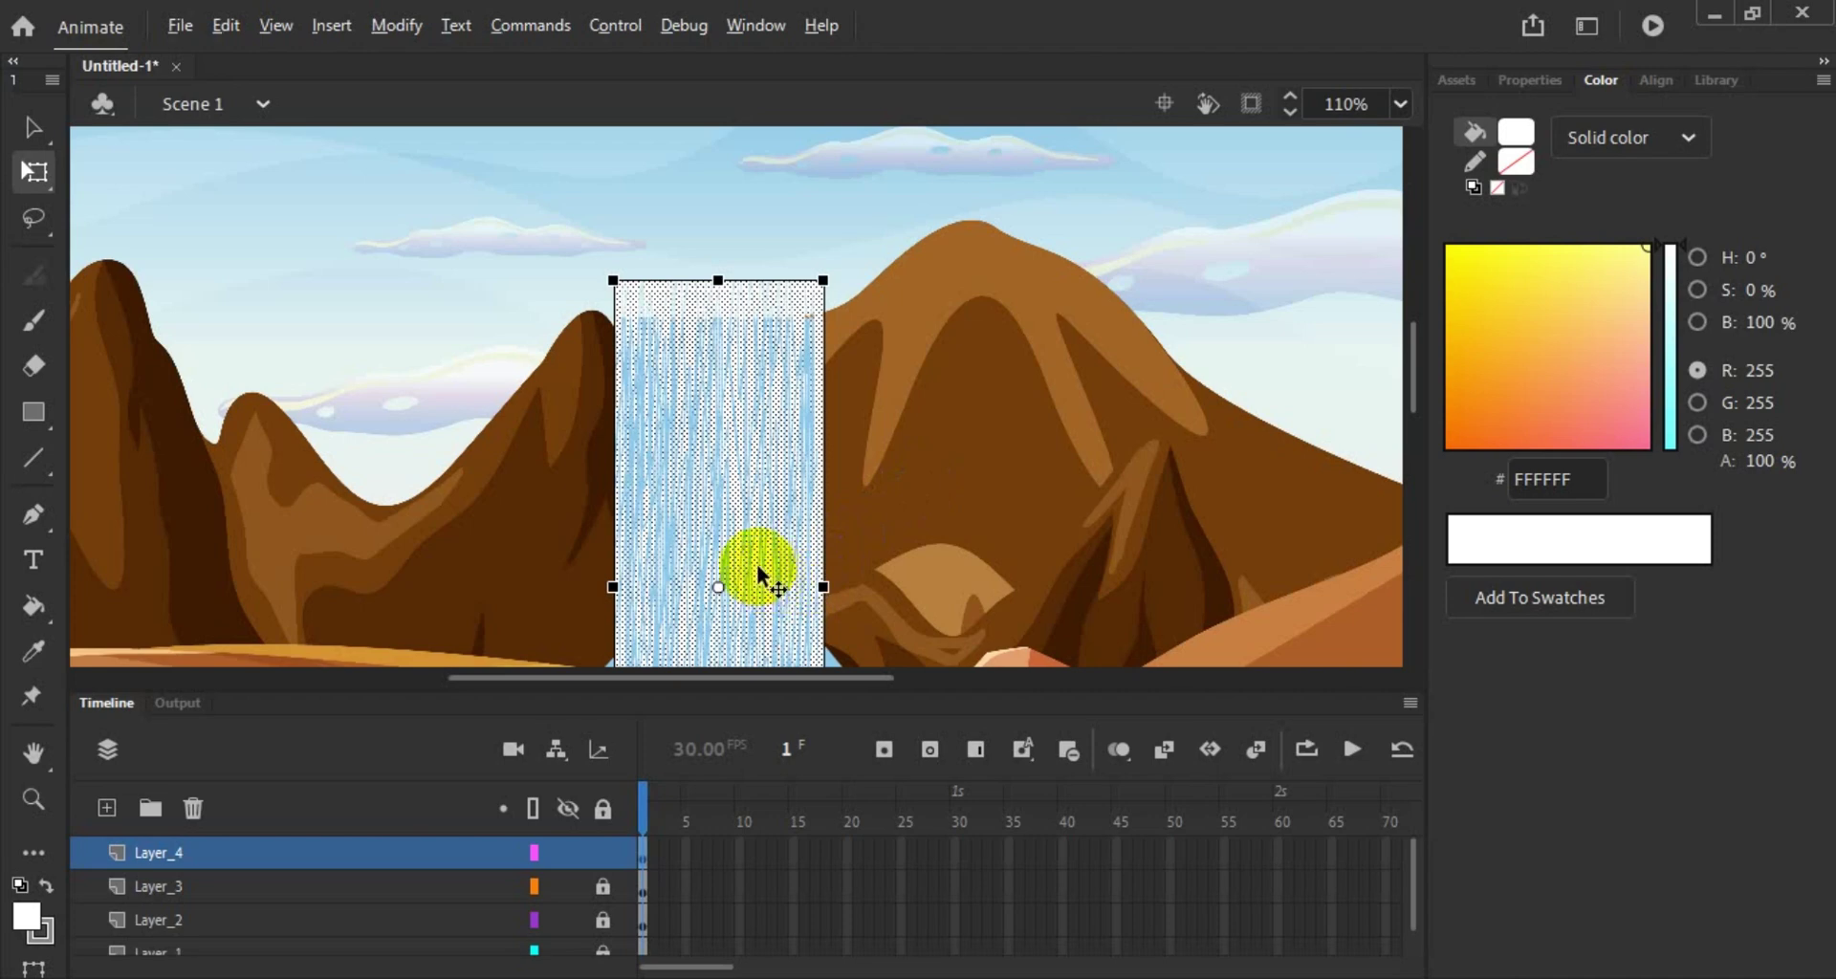
pyautogui.moveTo(756, 573); pyautogui.dragTo(762, 5)
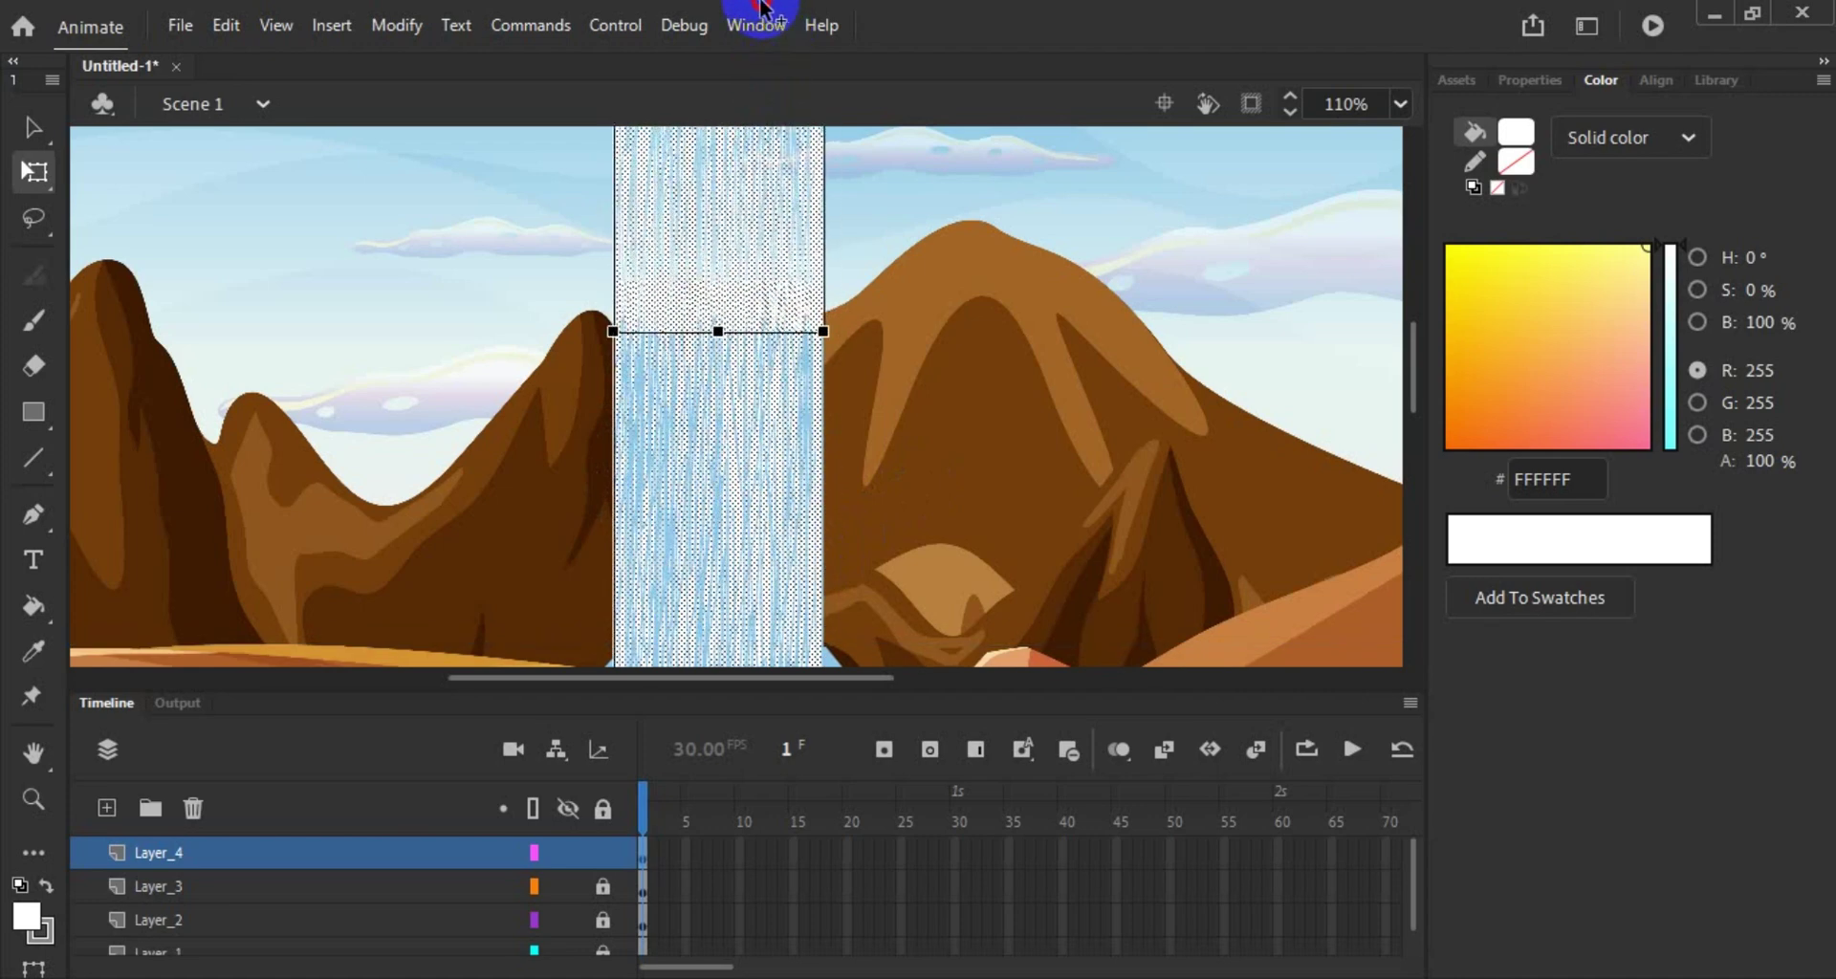
pyautogui.click(918, 227)
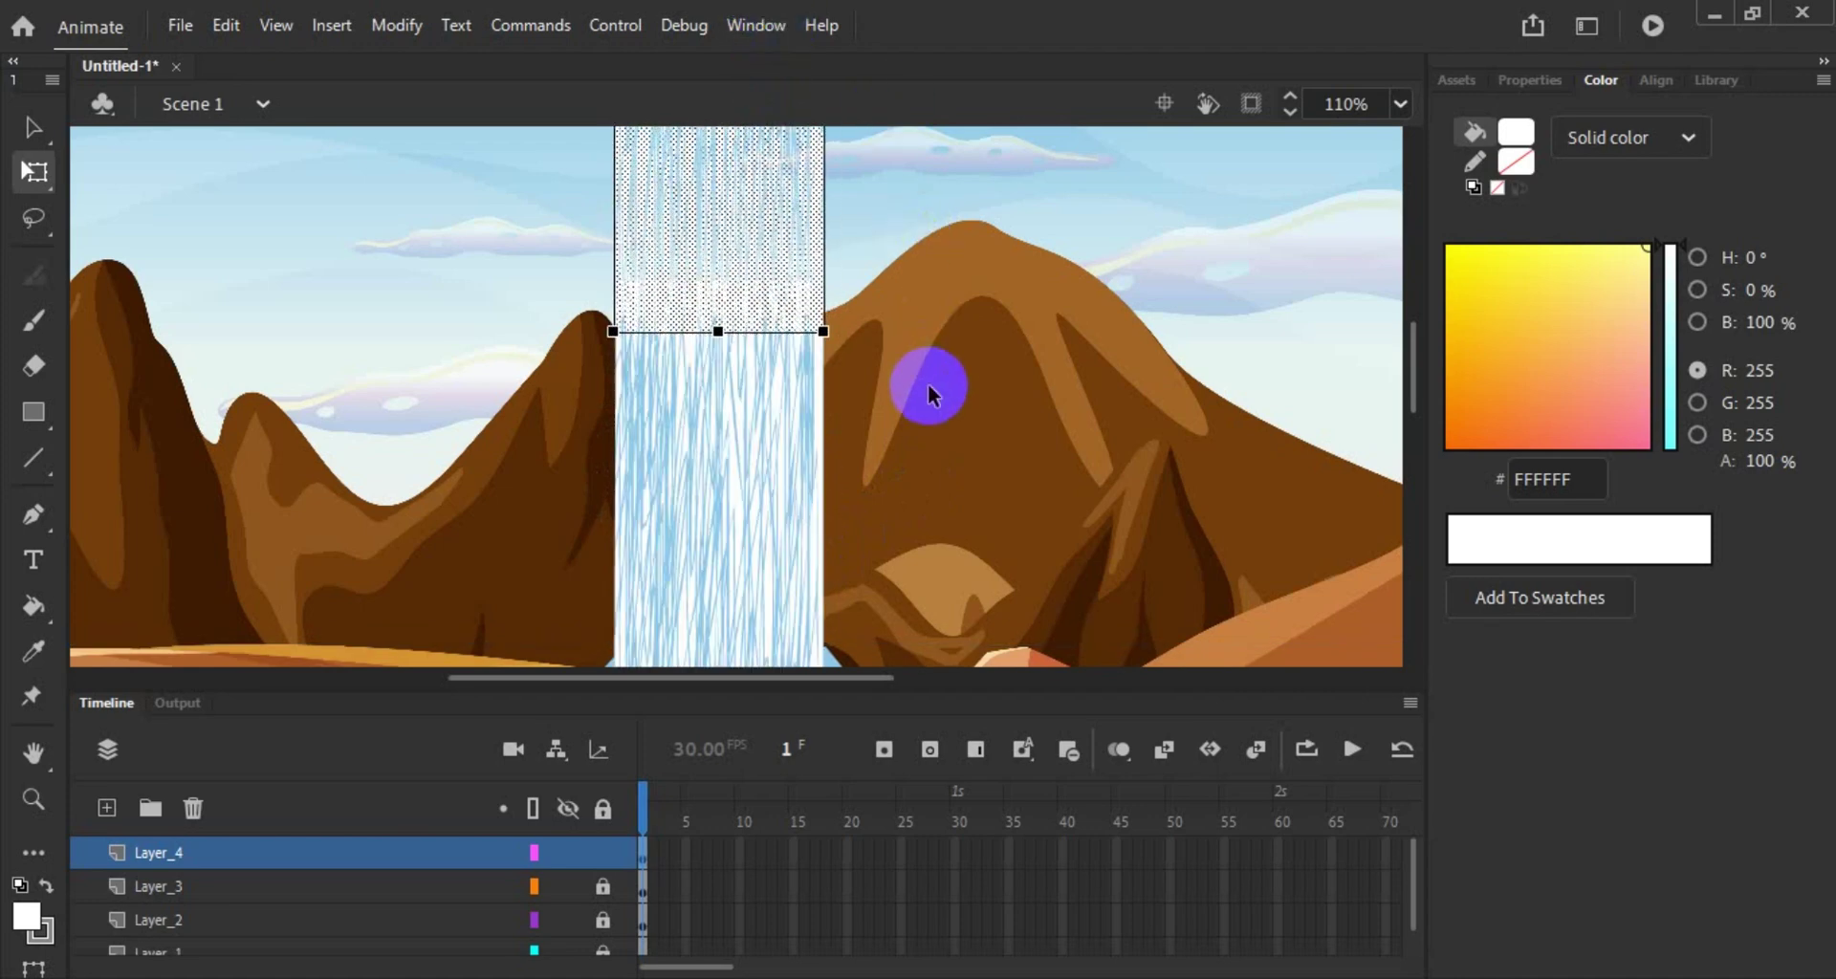
# Step: Duplicate the upper streak strip once more, stack the new copy directly above it with a slight overlap, and deselect it
pyautogui.scroll(10, 928, 392)
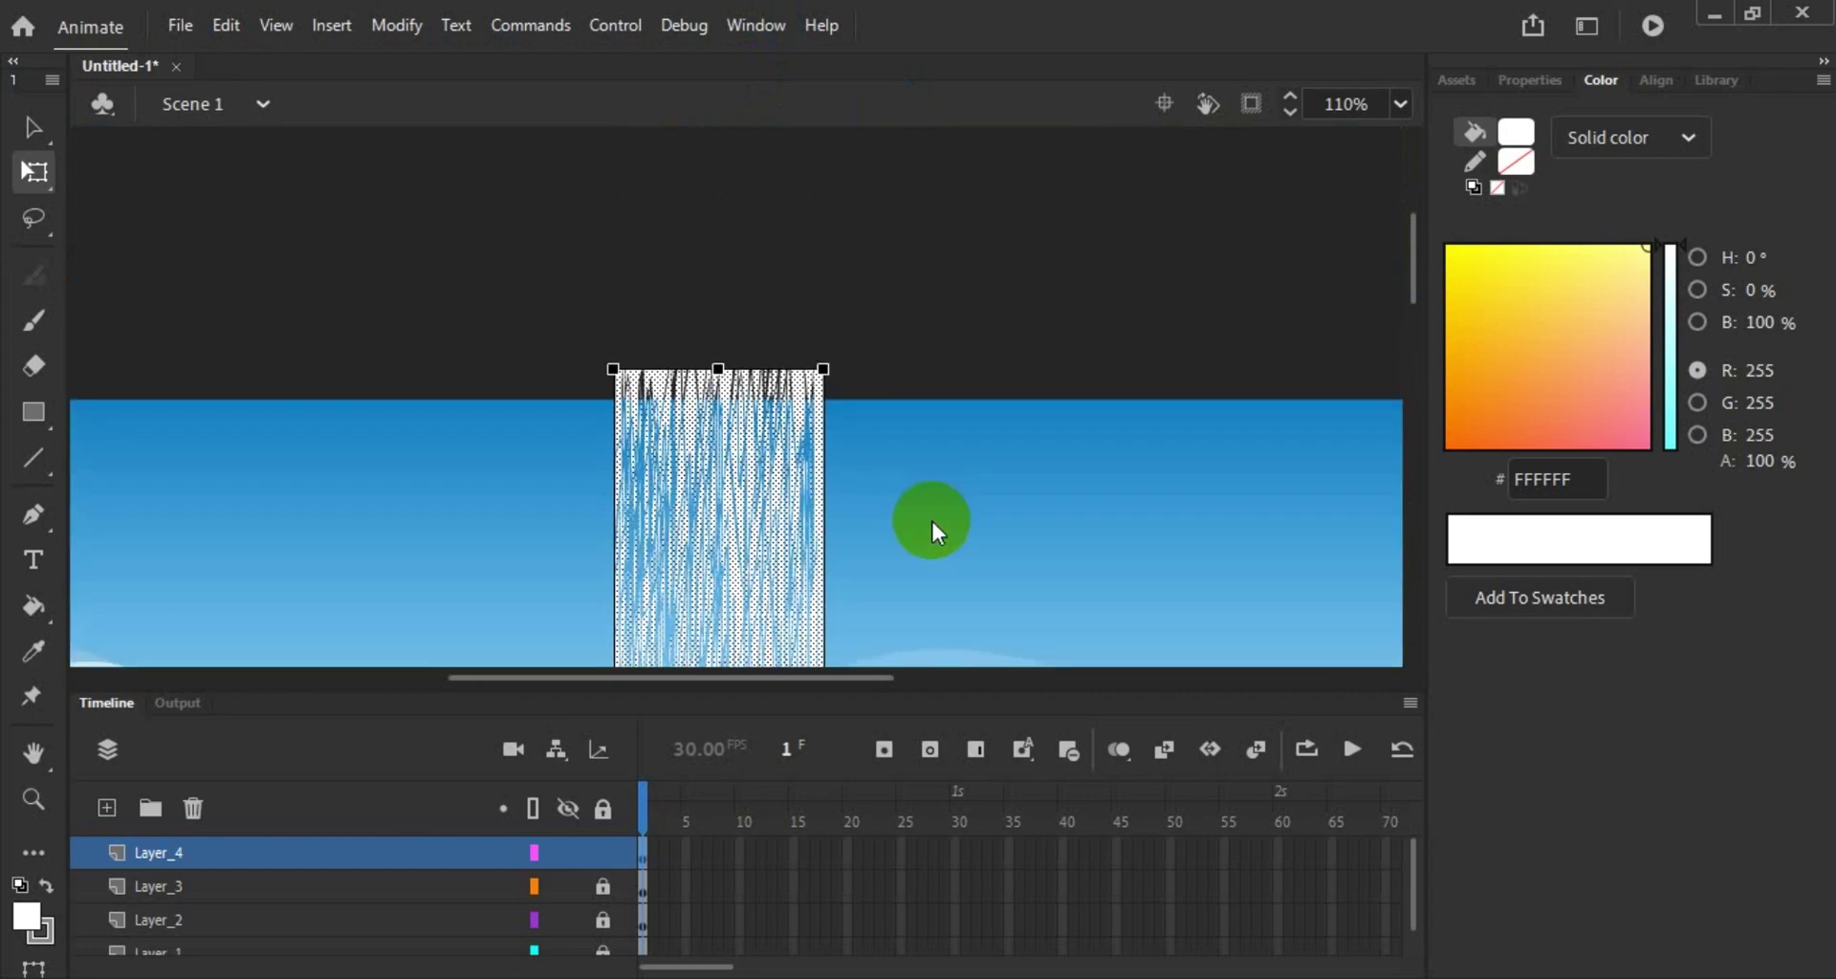
pyautogui.scroll(-4, 931, 519)
pyautogui.scroll(4, 1001, 482)
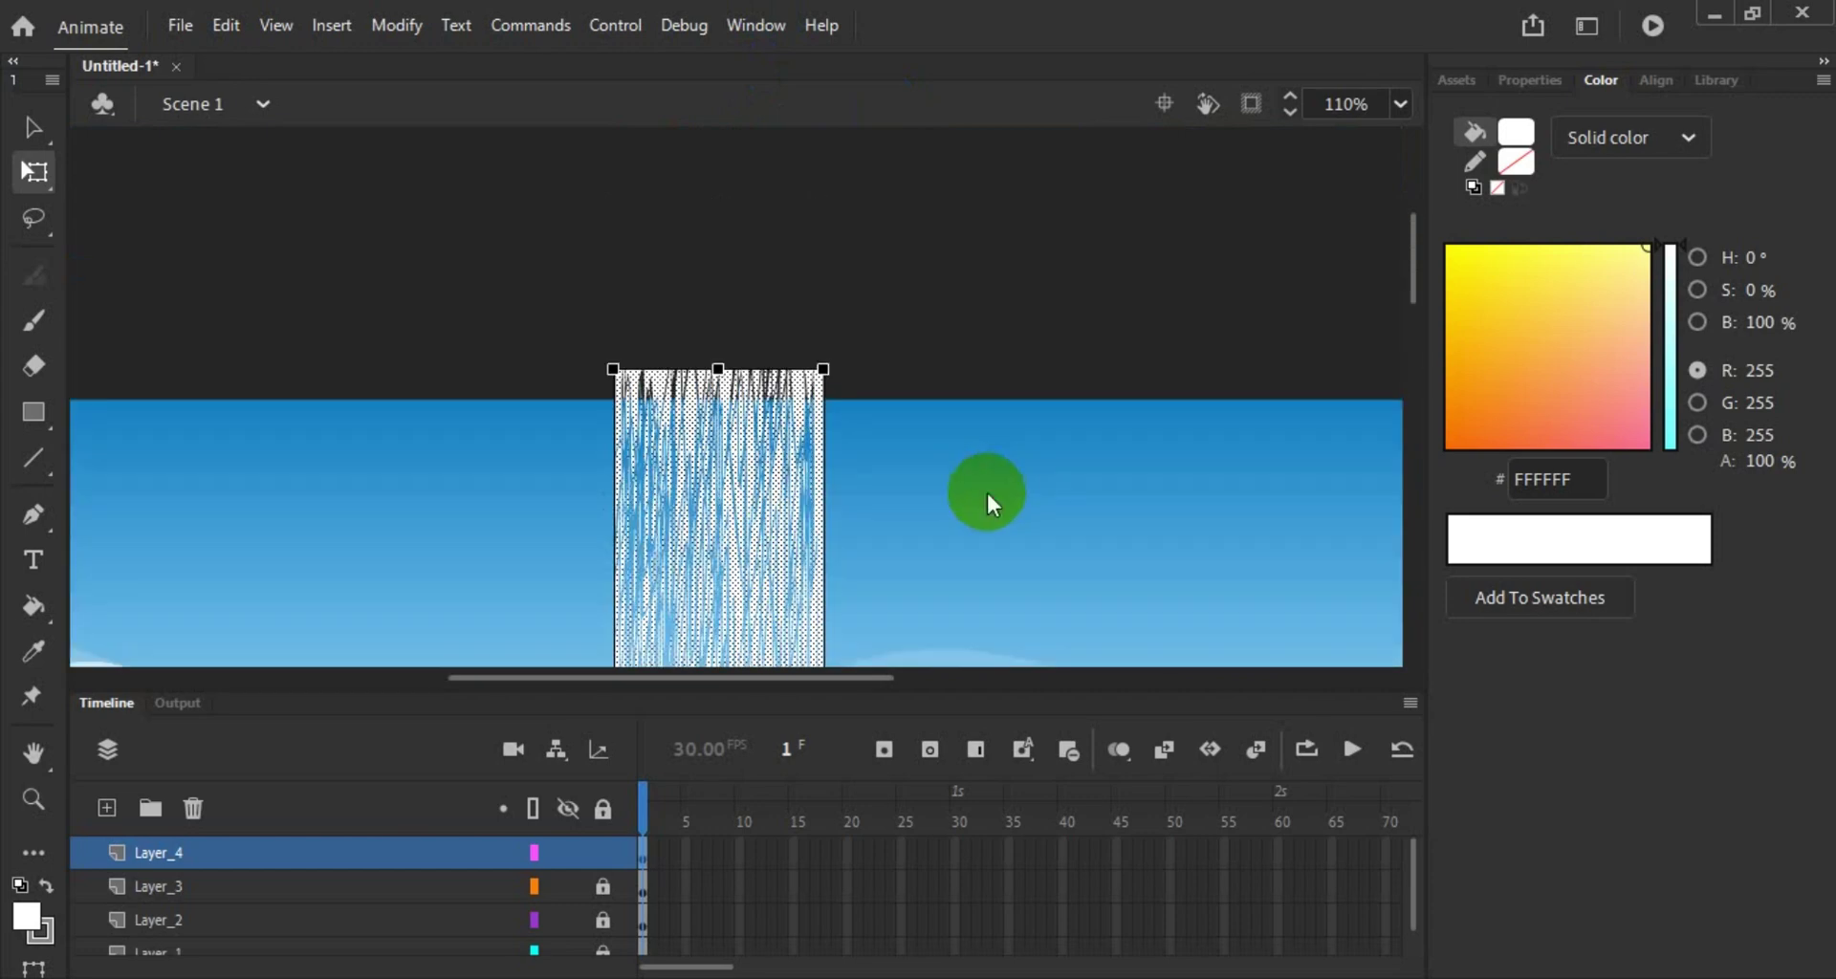
pyautogui.moveTo(736, 570); pyautogui.dragTo(769, 43)
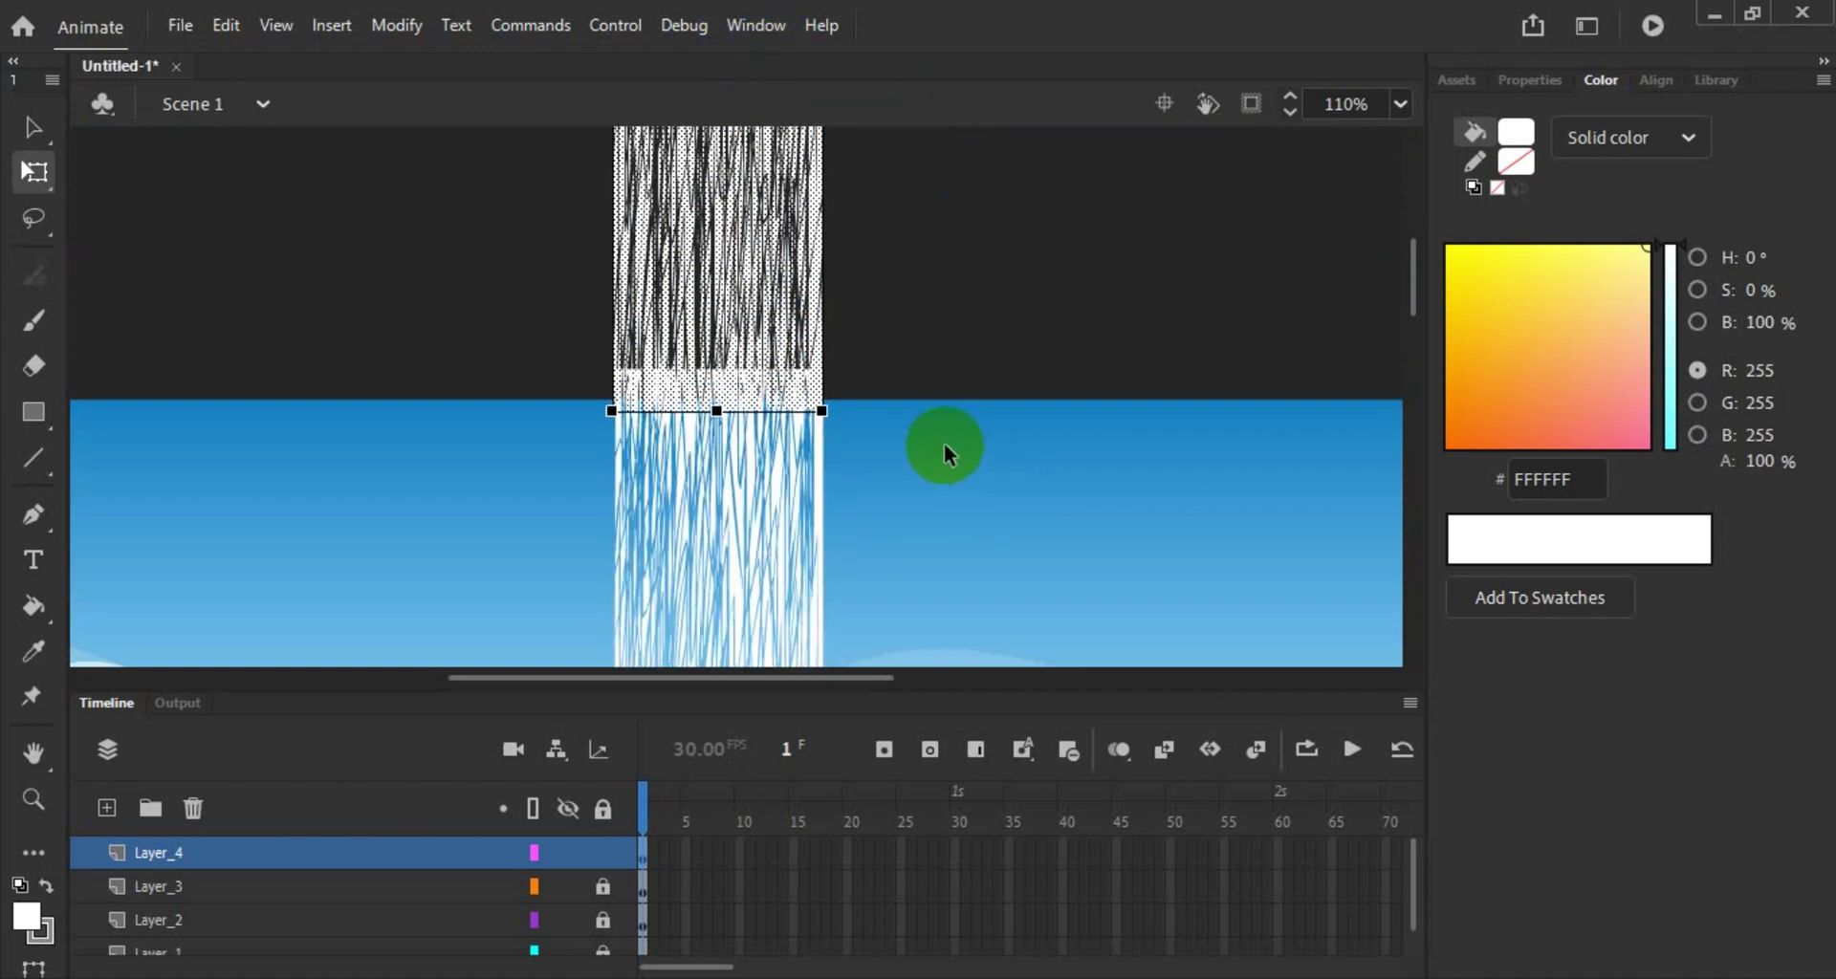
pyautogui.click(944, 444)
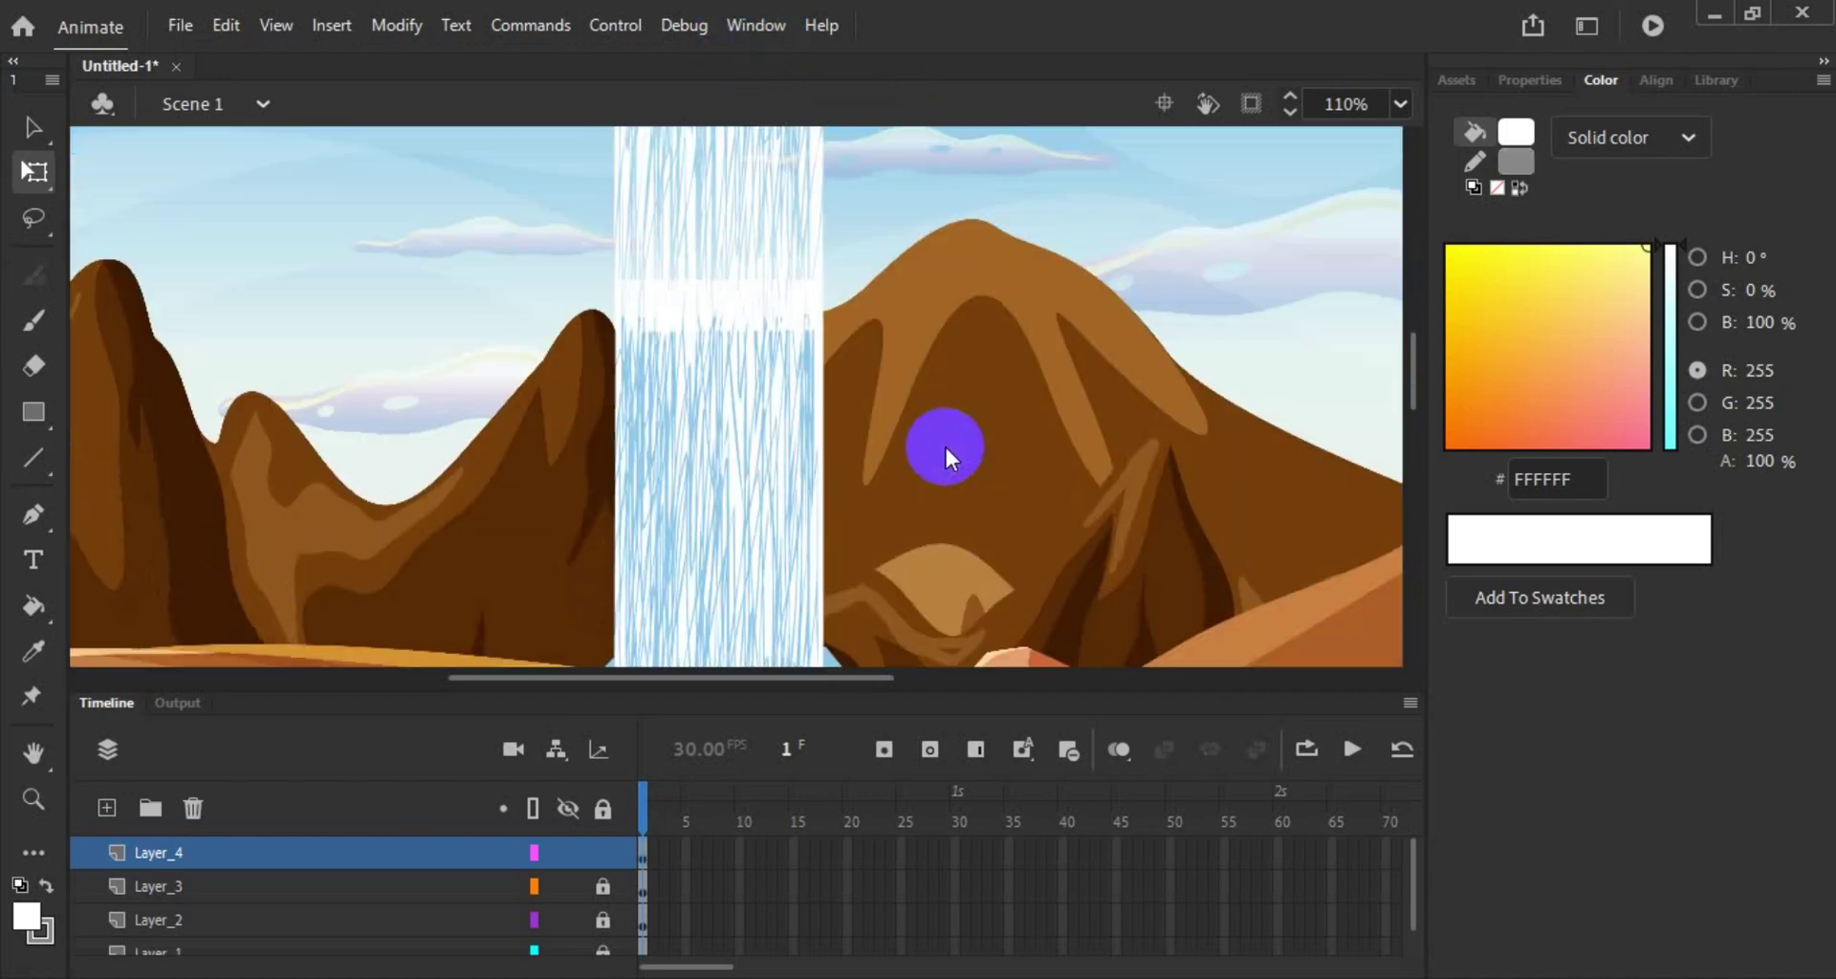
# Step: Select all the stacked streak strips on Layer_4 and group them into one object
pyautogui.click(753, 502)
pyautogui.click(951, 459)
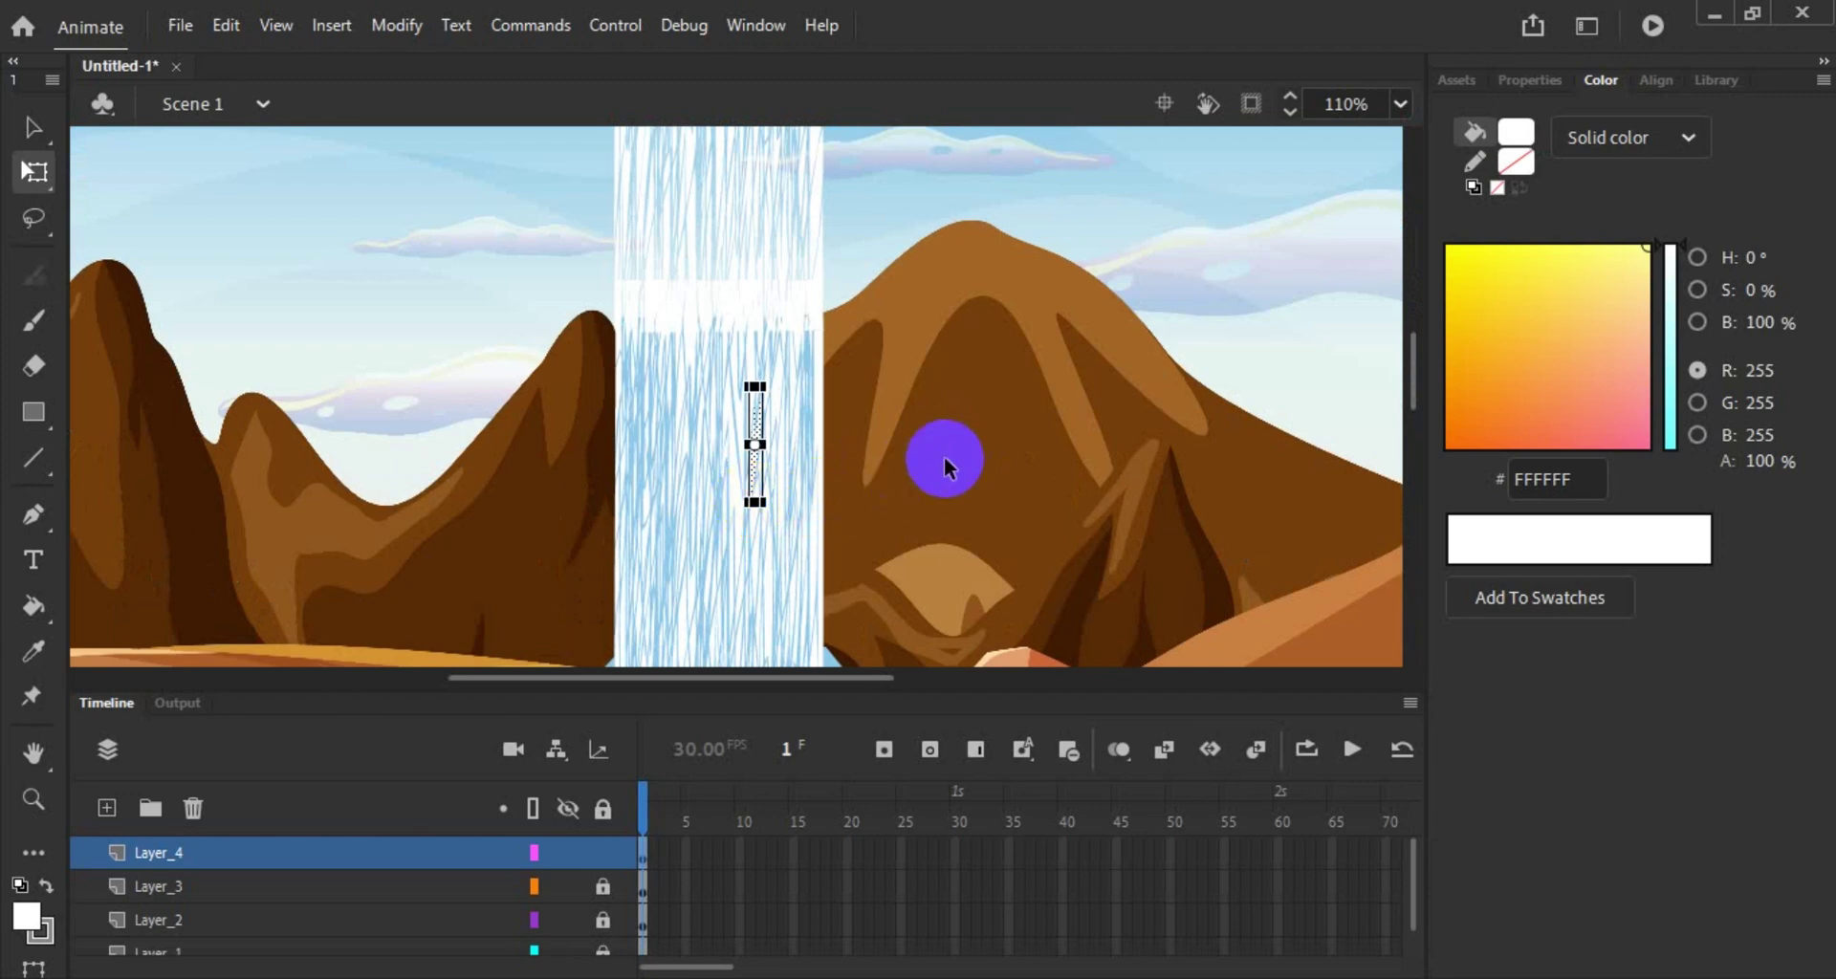
pyautogui.click(797, 277)
pyautogui.click(950, 409)
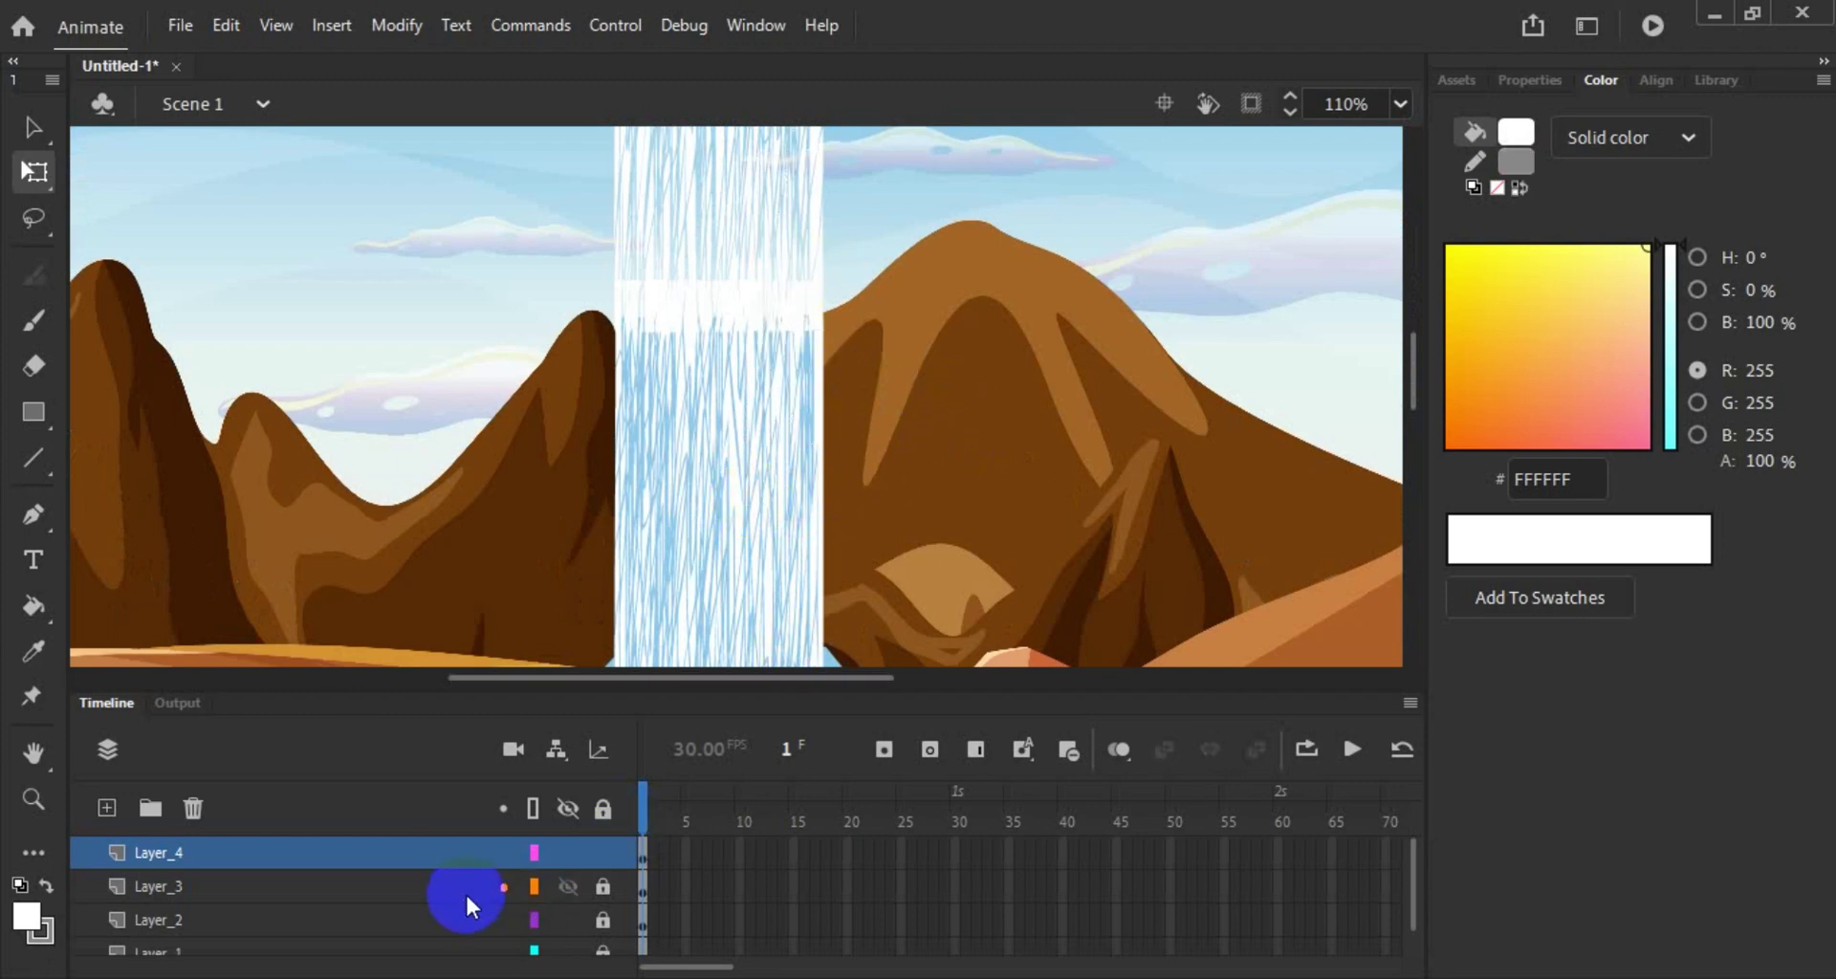
pyautogui.click(641, 853)
pyautogui.scroll(5, 949, 577)
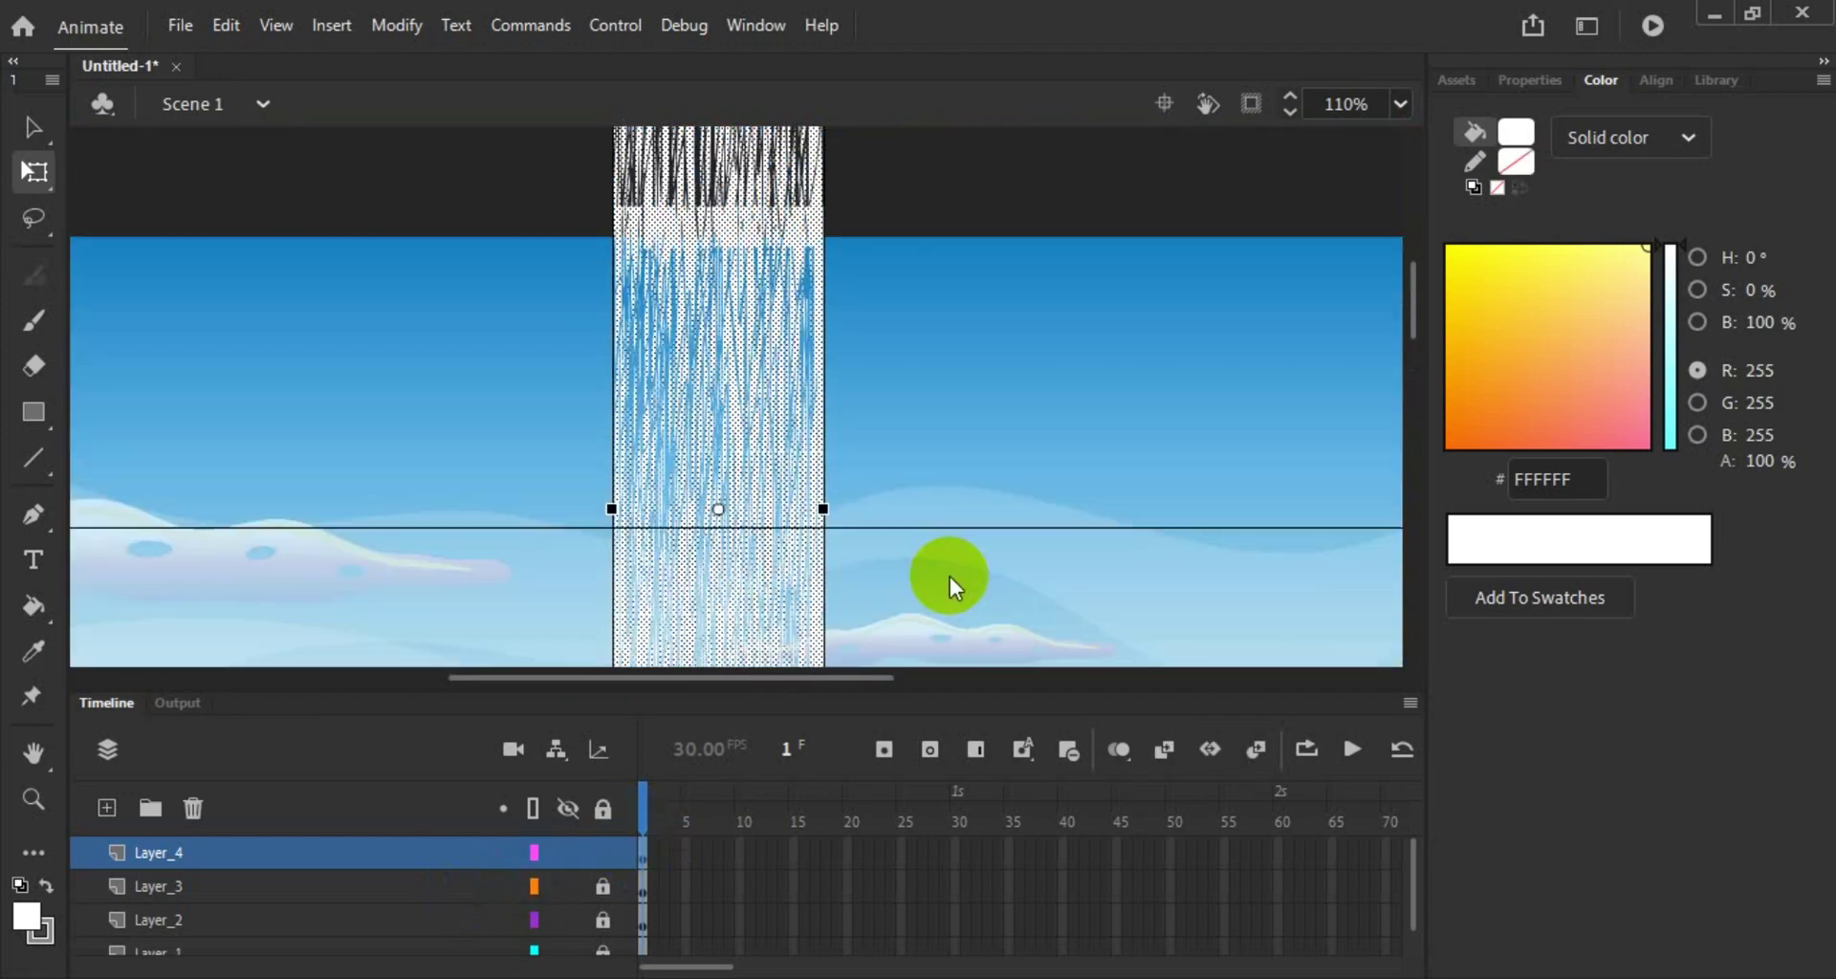
pyautogui.scroll(-3, 952, 575)
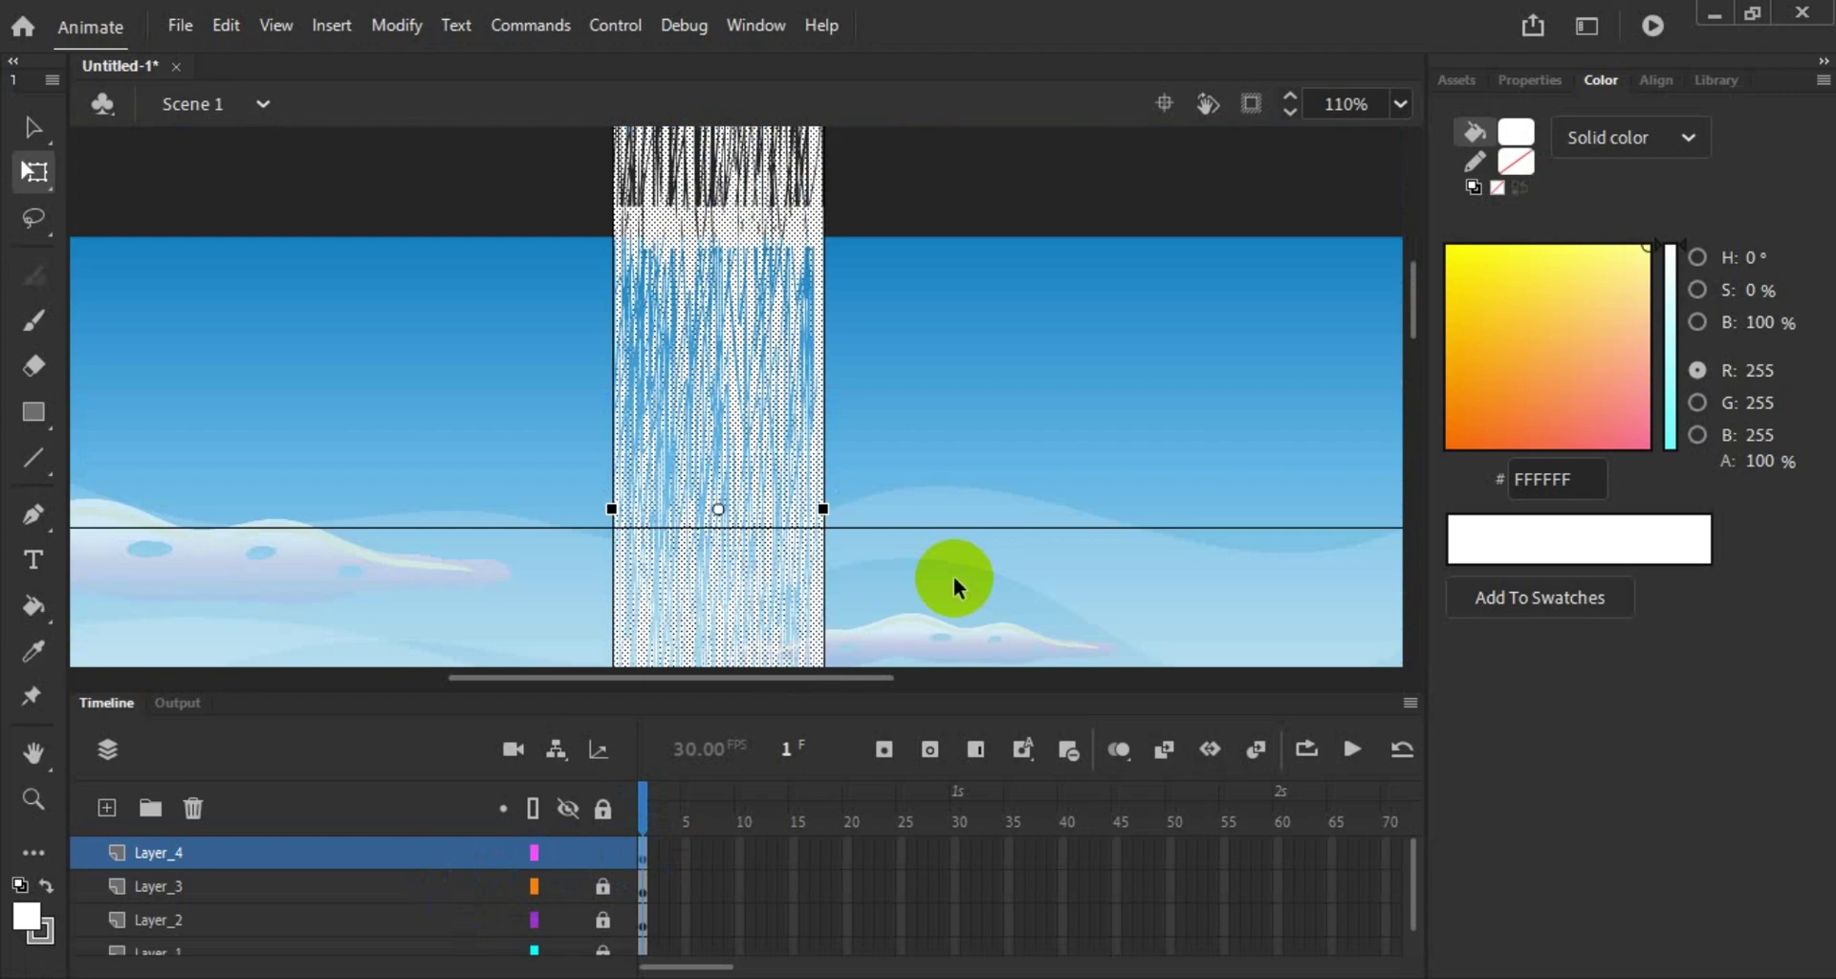
pyautogui.scroll(-3, 956, 579)
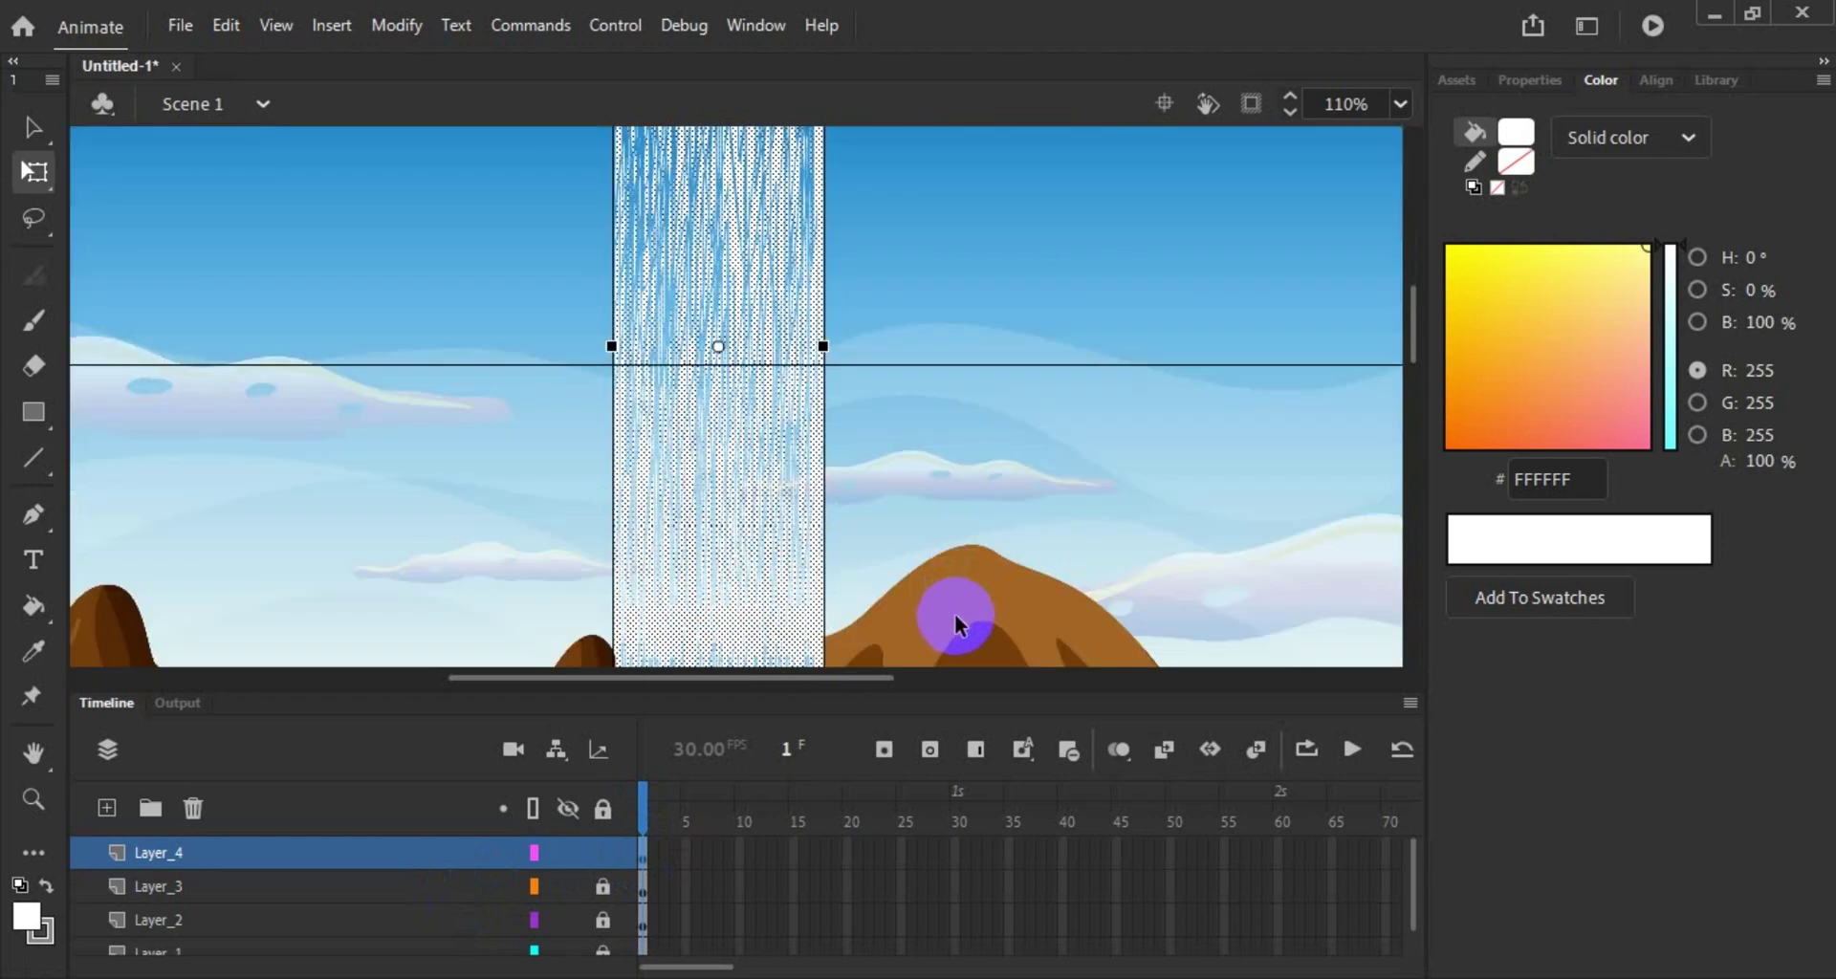
pyautogui.hotkey('ctrl', 'g')
pyautogui.scroll(-9, 965, 531)
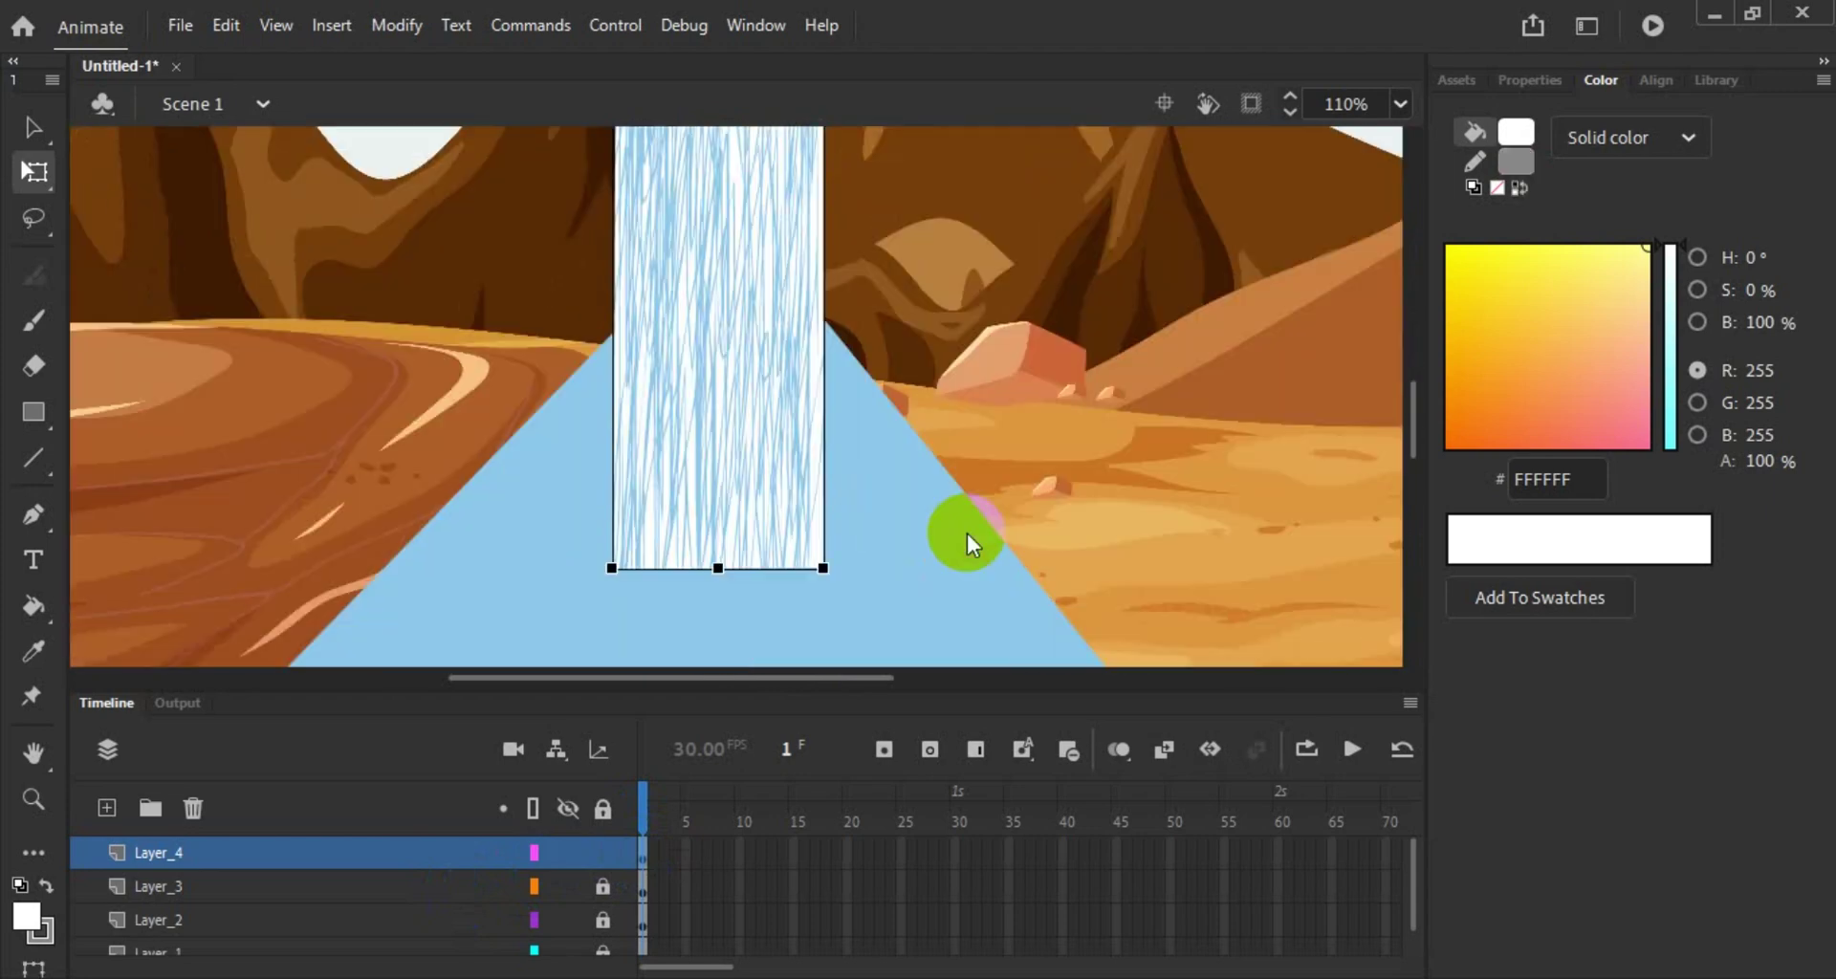
pyautogui.scroll(3, 967, 533)
pyautogui.scroll(-3, 964, 530)
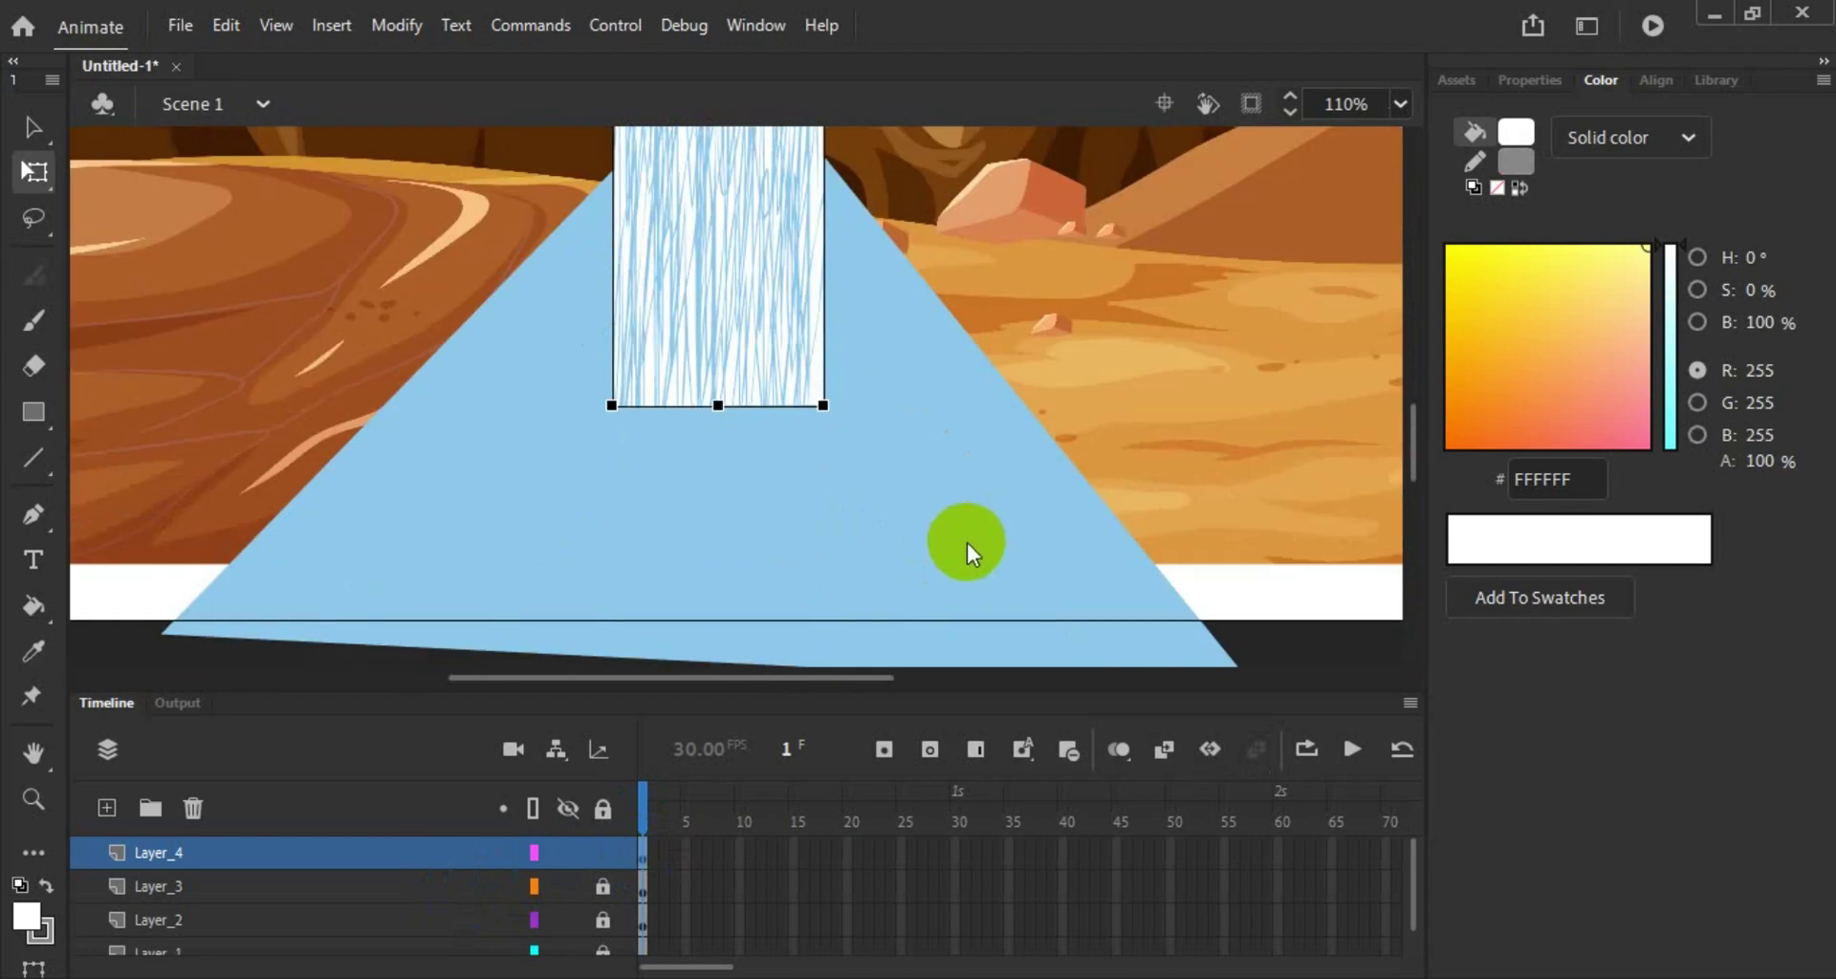
# Step: Extend all layers to frame 40 by inserting frames
pyautogui.click(1064, 856)
pyautogui.rightClick(1060, 948)
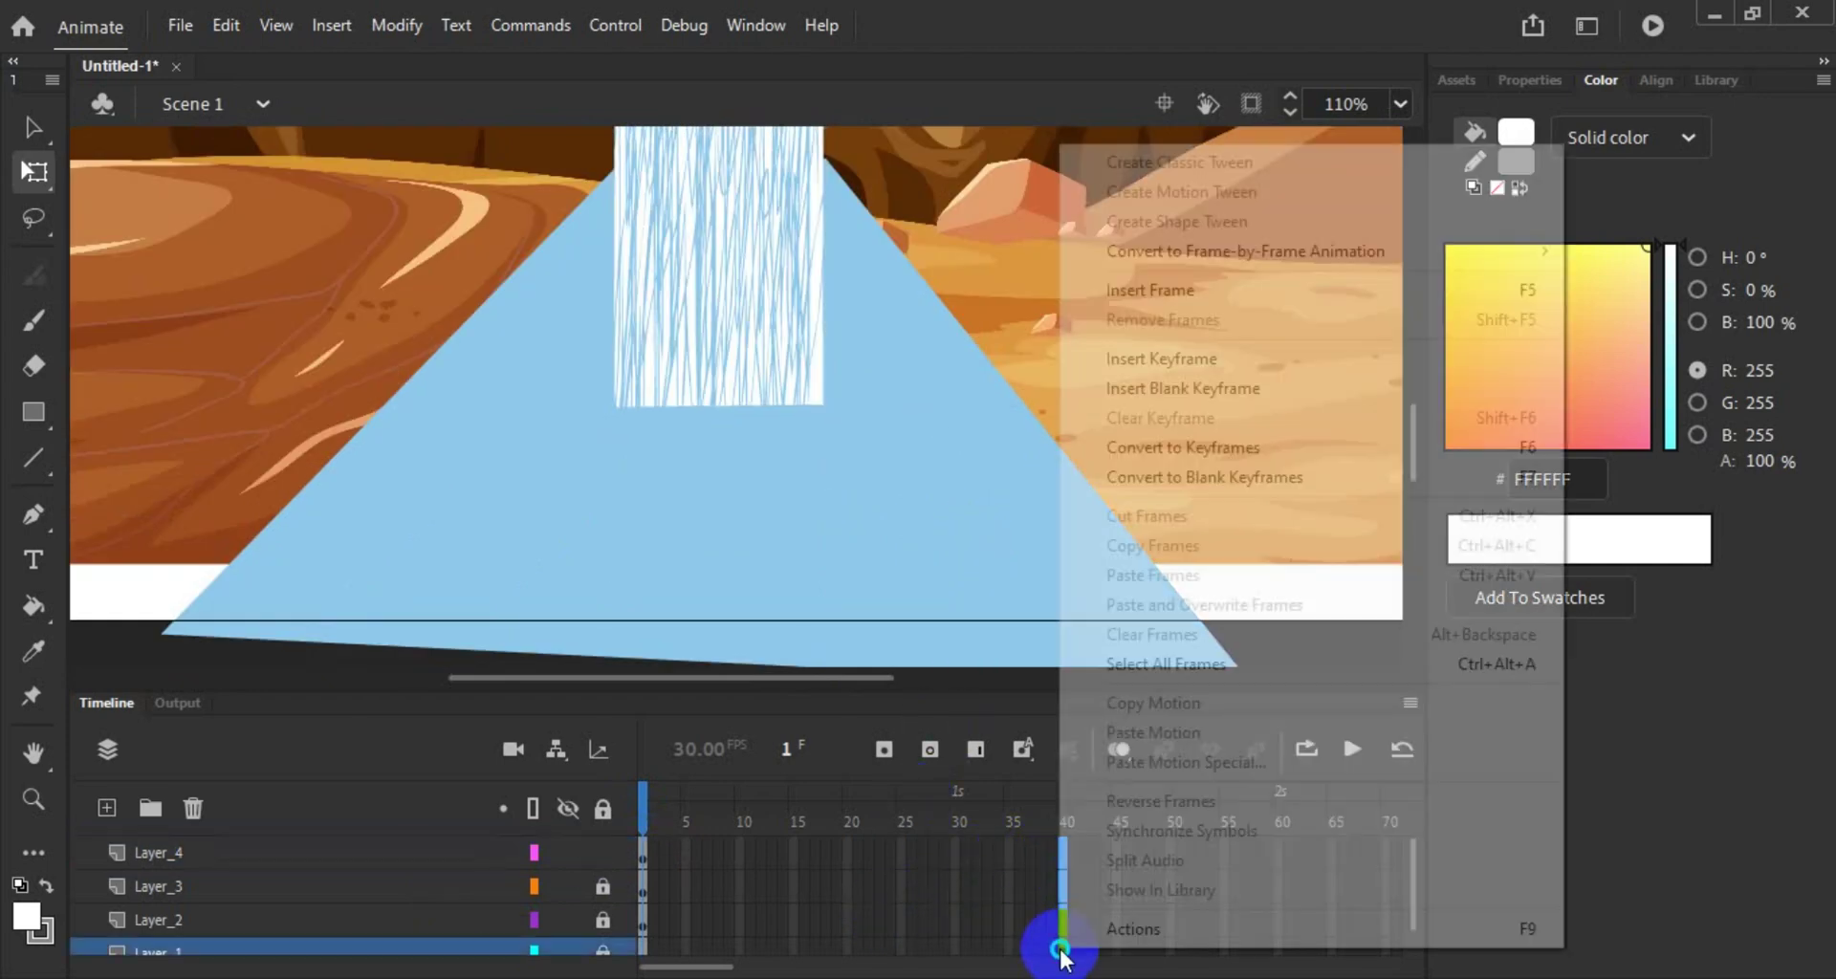
pyautogui.click(1370, 289)
pyautogui.scroll(5, 911, 545)
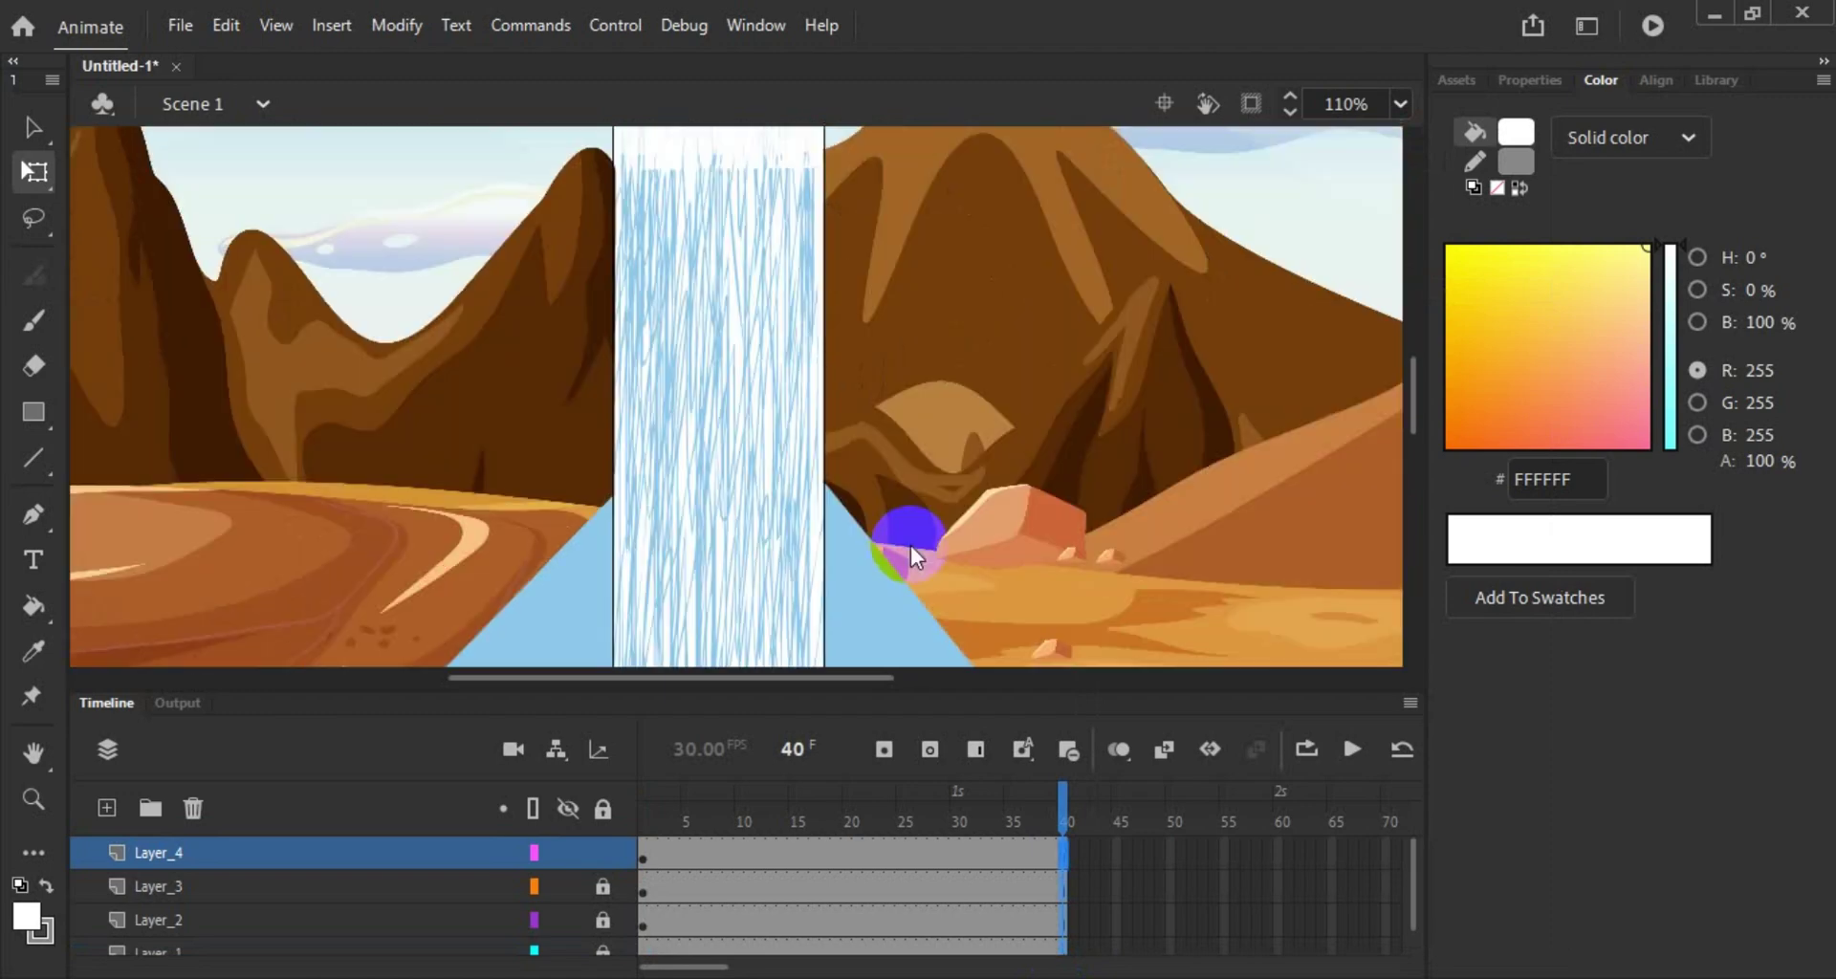
pyautogui.scroll(-3, 914, 553)
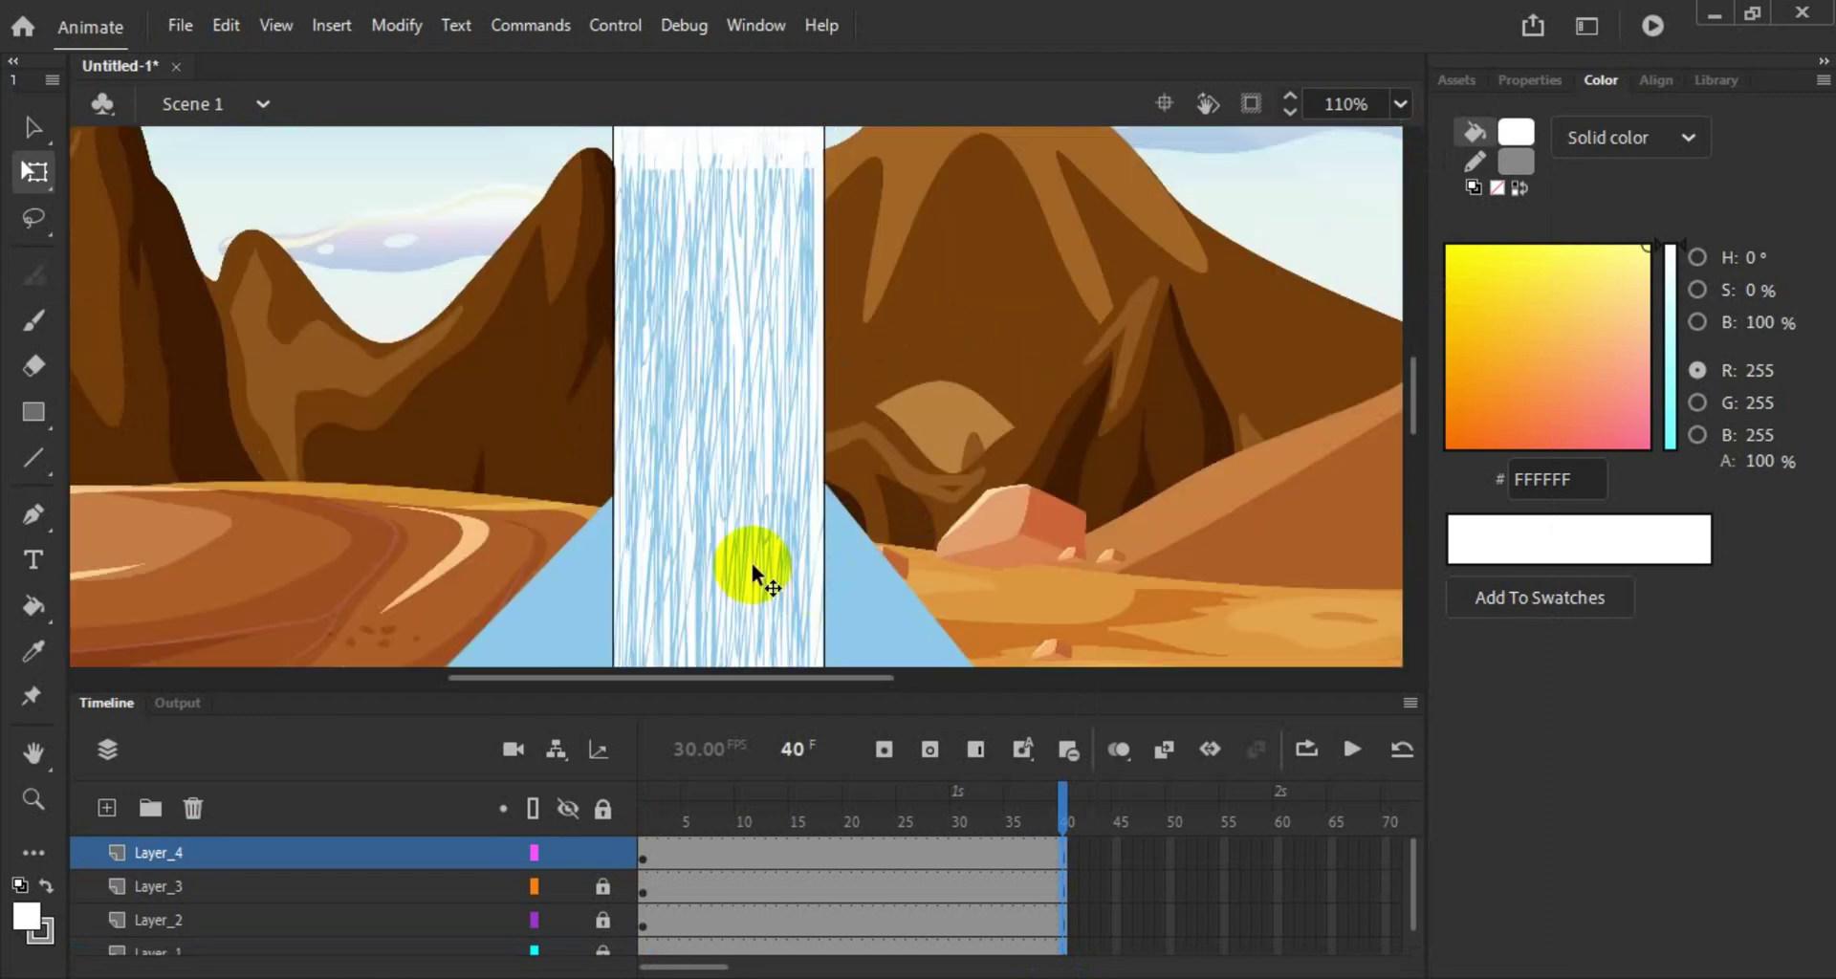
# Step: At frame 1 of Layer_4, move the streak group up so its lower edge sits just below the base of the upright waterfall, then deselect it
pyautogui.click(643, 857)
pyautogui.moveTo(704, 656); pyautogui.dragTo(722, 283)
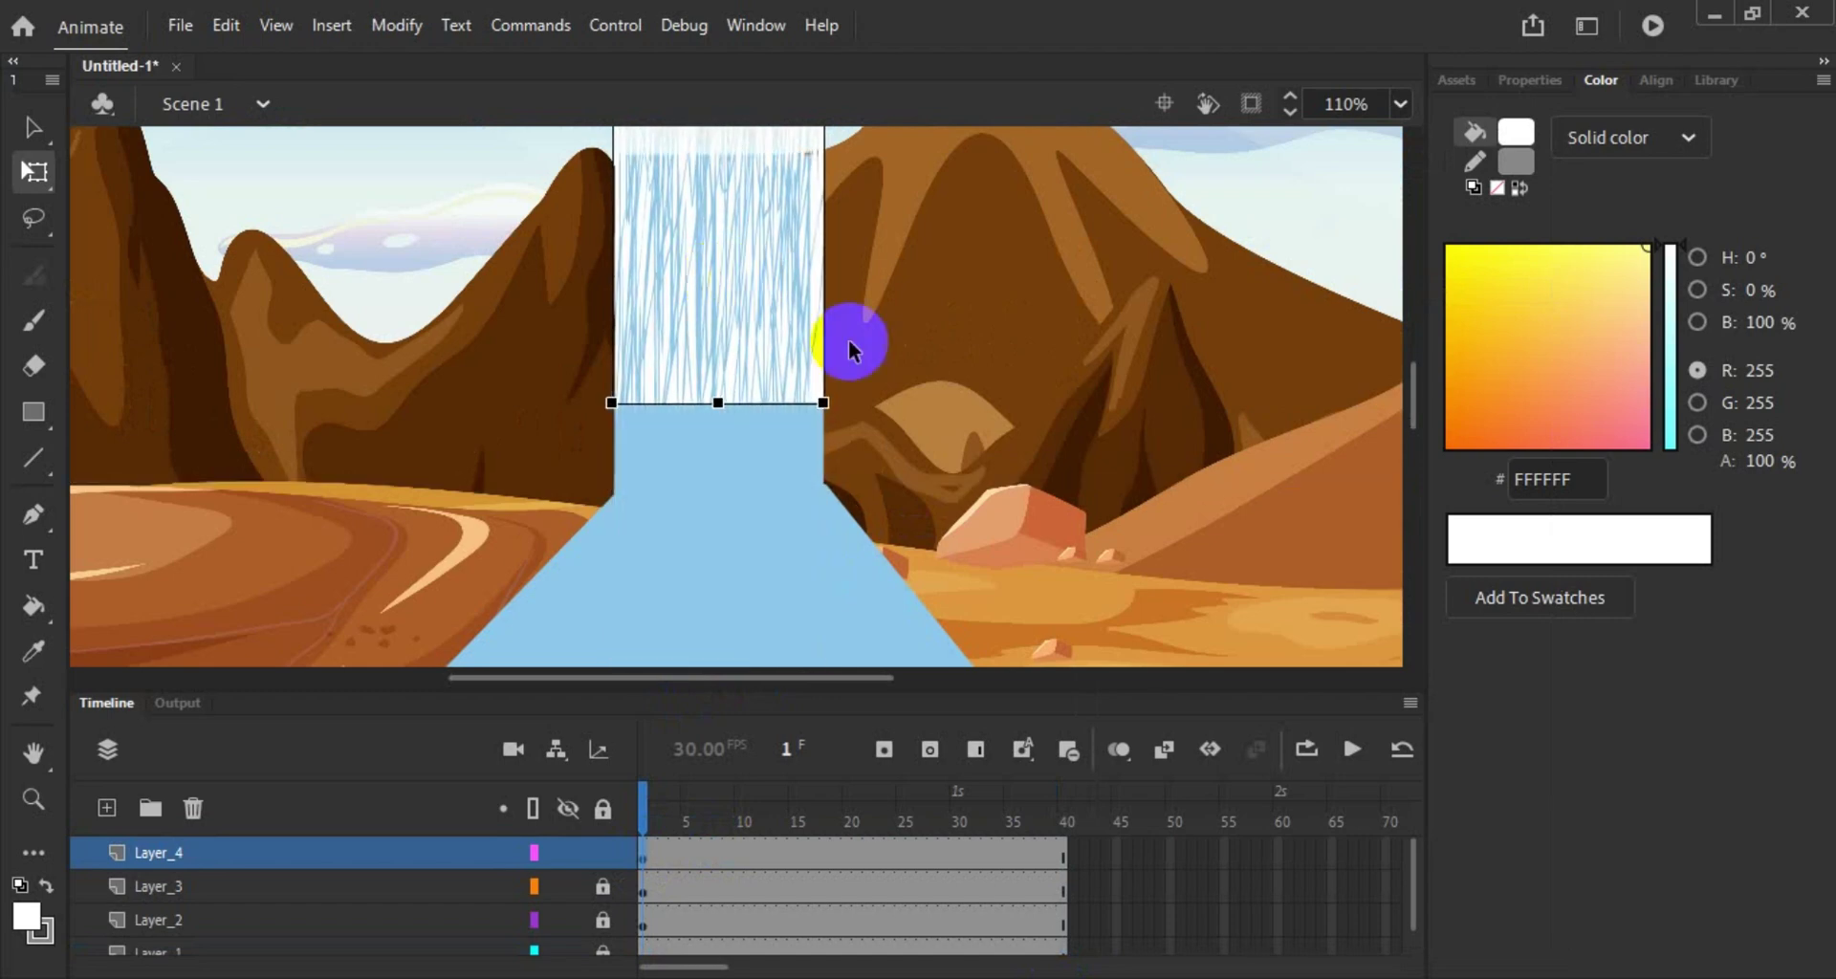
pyautogui.press('Down')
pyautogui.press('Down')
pyautogui.press('Down')
pyautogui.press('Down')
pyautogui.press('Down')
pyautogui.press('Down')
pyautogui.press('Down')
pyautogui.press('Down')
pyautogui.press('Down')
pyautogui.press('Down')
pyautogui.press('Down')
pyautogui.press('Down')
pyautogui.press('Down')
pyautogui.press('Down')
pyautogui.press('Down')
pyautogui.press('Down')
pyautogui.press('Down')
pyautogui.press('Down')
pyautogui.press('Down')
pyautogui.press('Down')
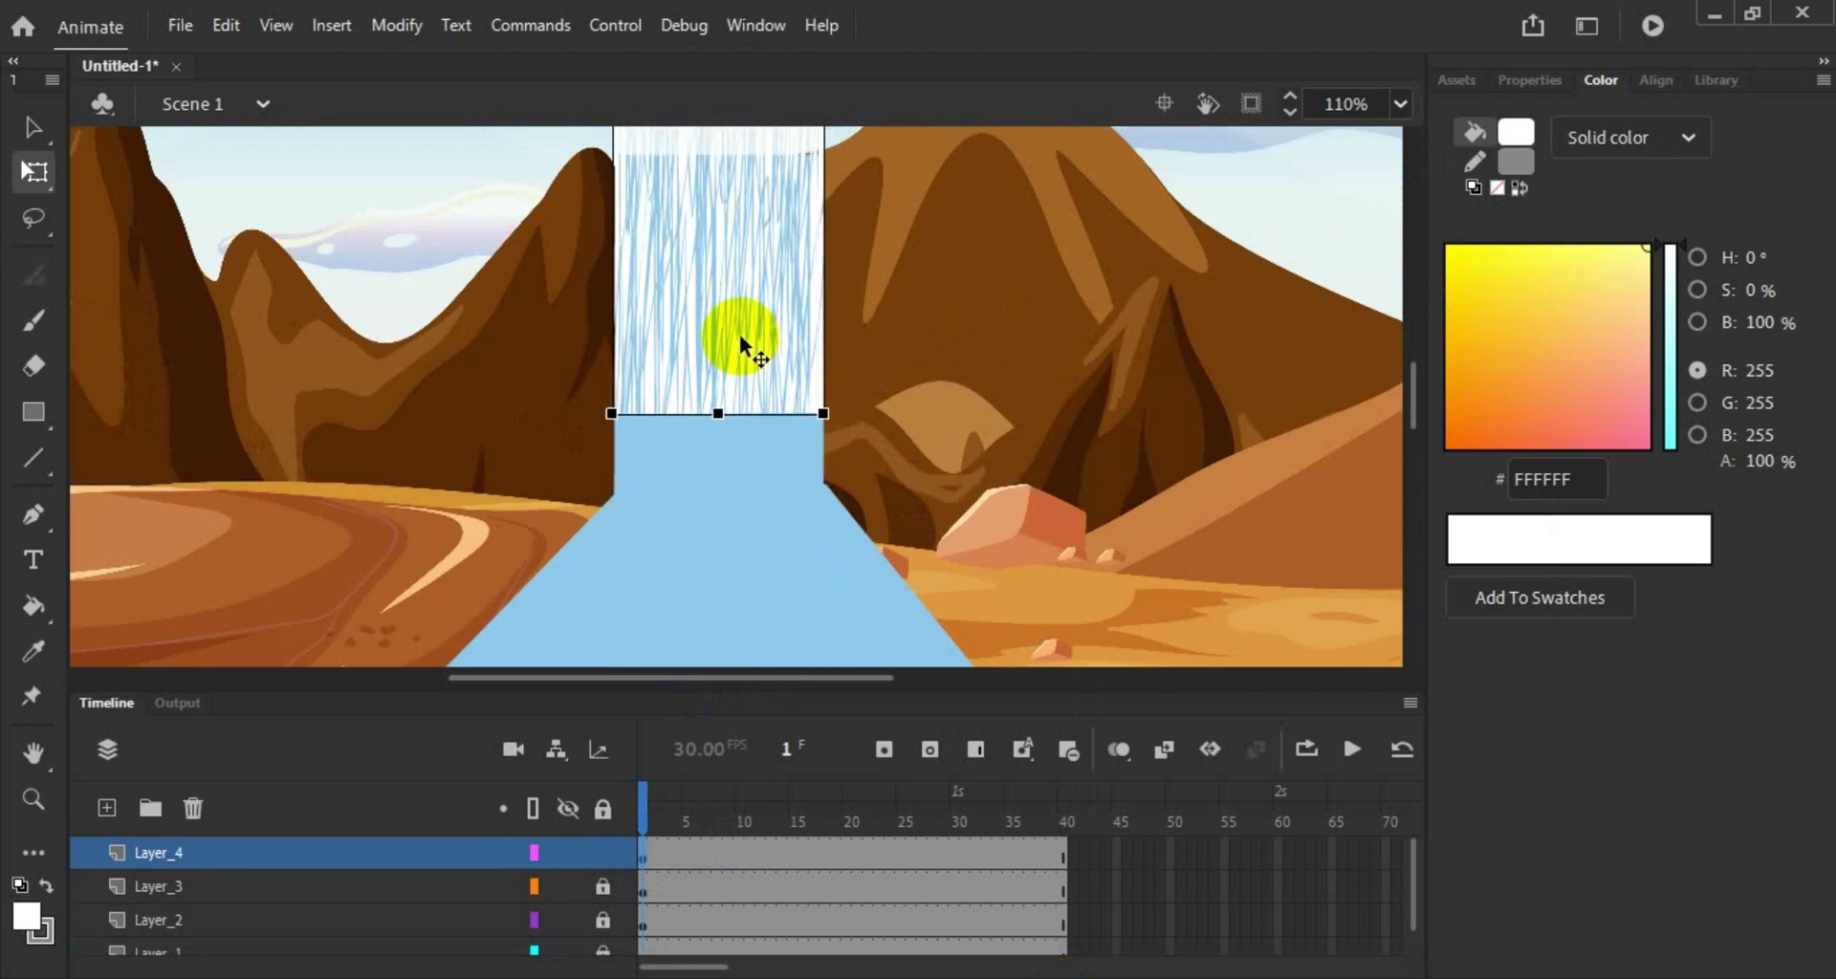
pyautogui.press('Down')
pyautogui.press('Down')
pyautogui.press('Down')
pyautogui.press('Down')
pyautogui.press('Down')
pyautogui.press('Down')
pyautogui.press('Down')
pyautogui.press('Down')
pyautogui.press('Down')
pyautogui.press('Down')
pyautogui.press('Down')
pyautogui.press('Down')
pyautogui.press('Down')
pyautogui.press('Down')
pyautogui.press('Down')
pyautogui.press('Down')
pyautogui.press('Down')
pyautogui.press('Down')
pyautogui.press('Down')
pyautogui.press('Down')
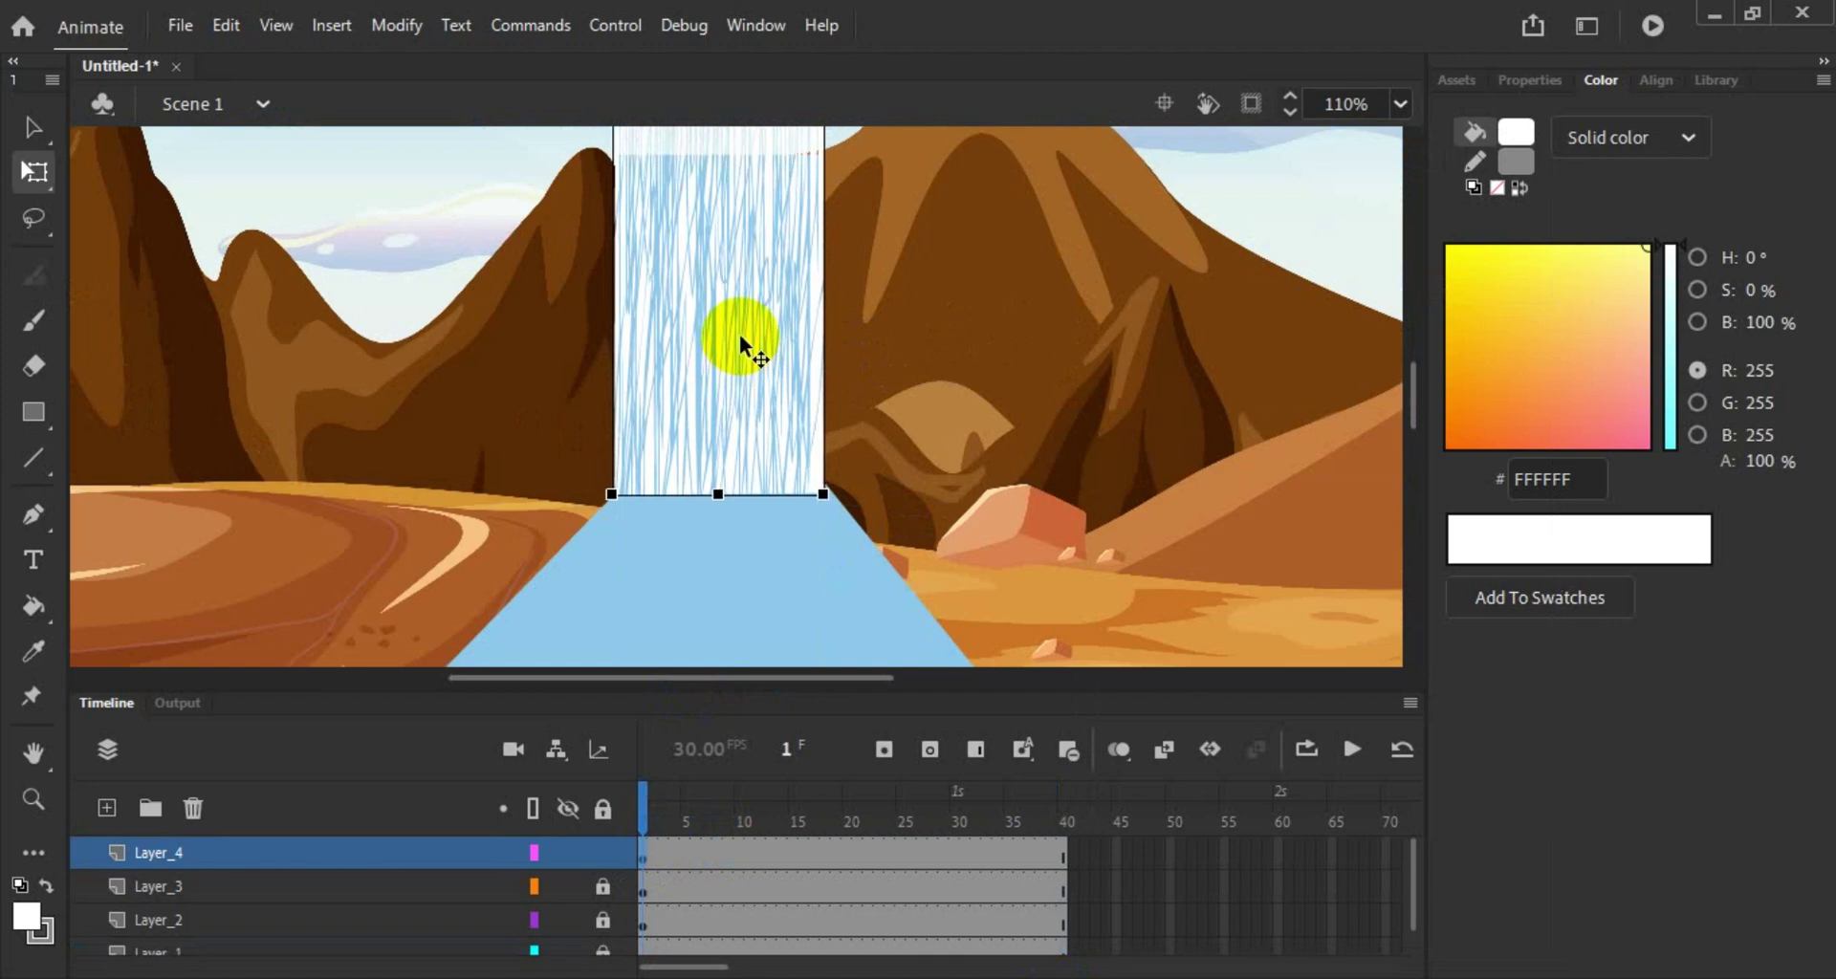
pyautogui.press('Down')
pyautogui.press('Down')
pyautogui.press('Down')
pyautogui.press('Down')
pyautogui.press('Down')
pyautogui.press('Down')
pyautogui.press('Down')
pyautogui.press('Down')
pyautogui.press('Down')
pyautogui.press('Down')
pyautogui.press('Down')
pyautogui.press('Down')
pyautogui.press('Down')
pyautogui.press('Down')
pyautogui.press('Down')
pyautogui.press('Down')
pyautogui.press('Down')
pyautogui.press('Down')
pyautogui.press('Down')
pyautogui.press('Down')
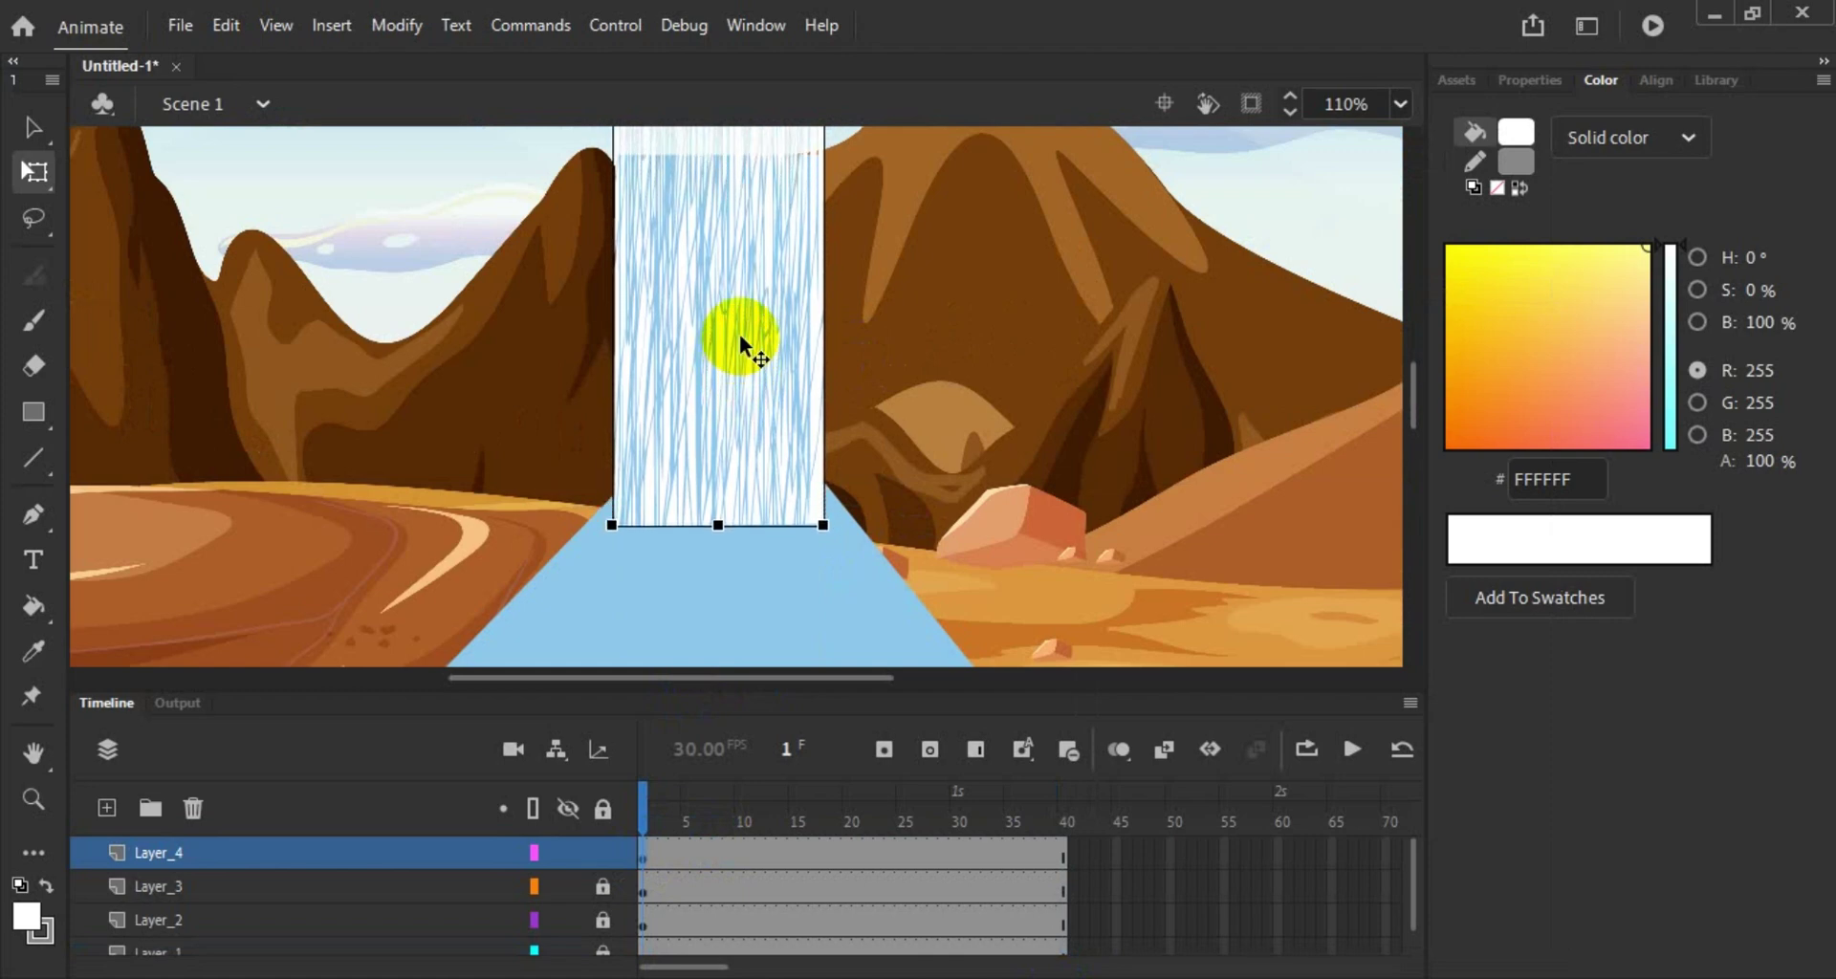
pyautogui.click(883, 348)
# Step: Add a keyframe at frame 40 on Layer_4
pyautogui.scroll(5, 891, 350)
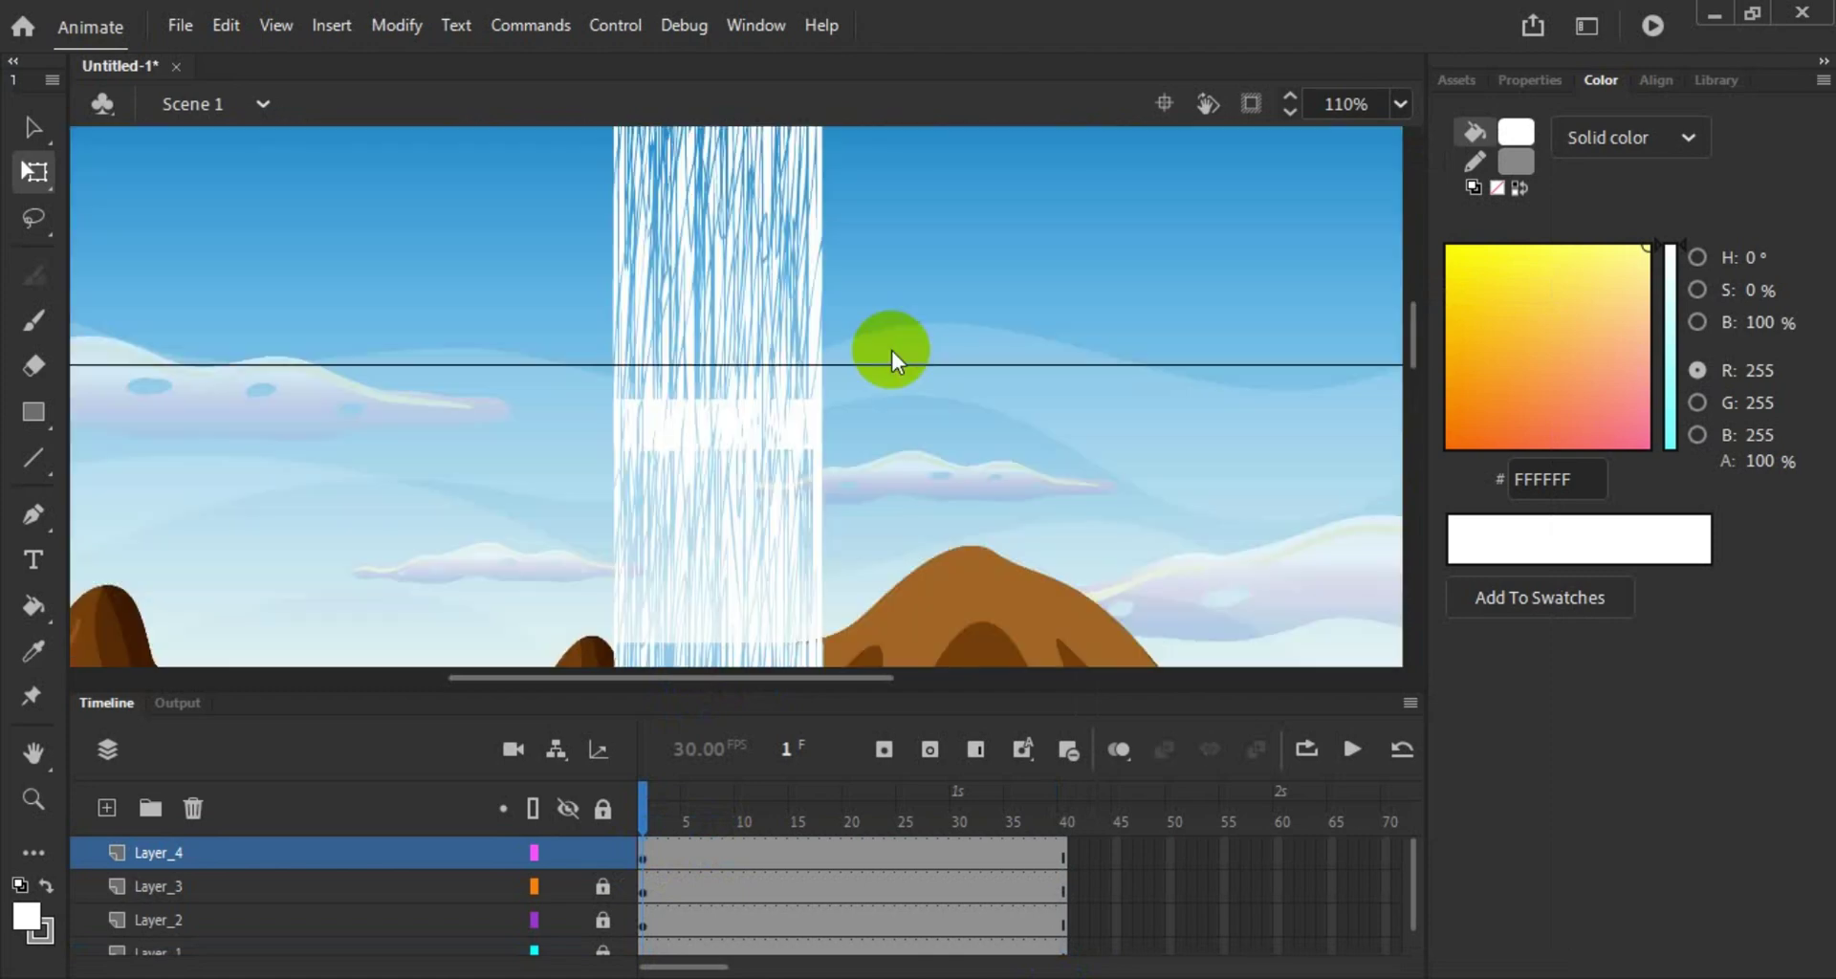
pyautogui.scroll(-3, 897, 377)
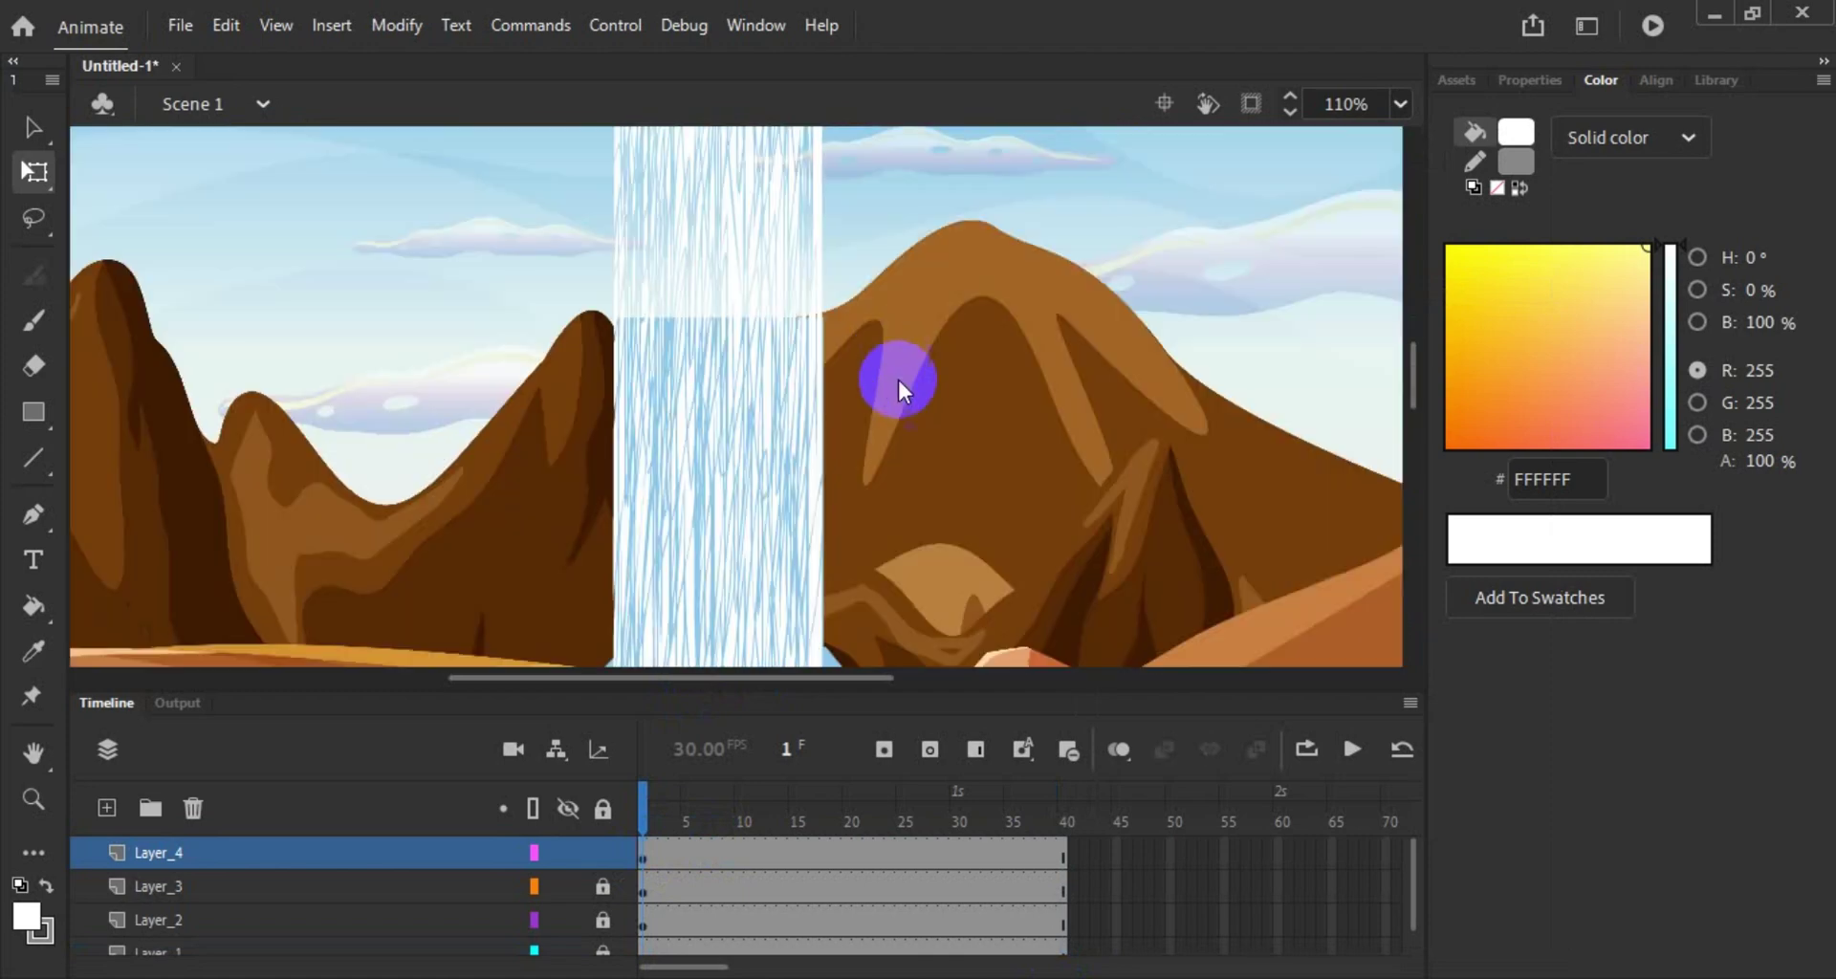
pyautogui.click(1065, 855)
pyautogui.rightClick(1063, 857)
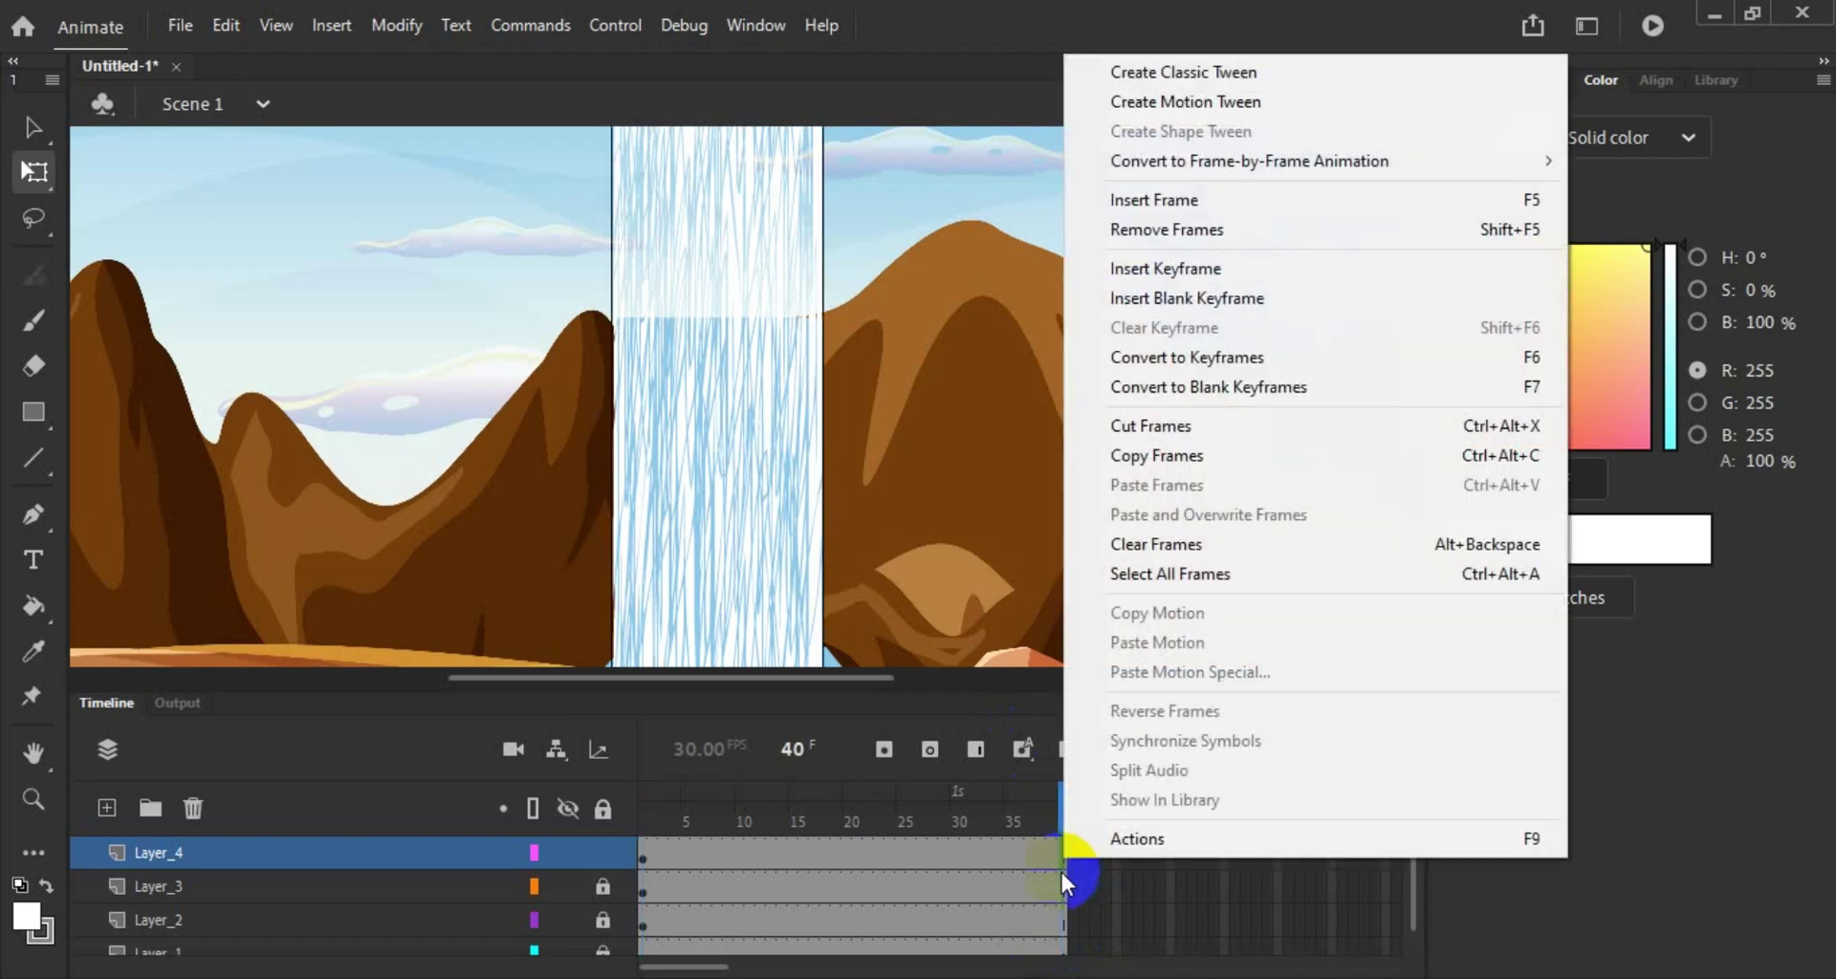
pyautogui.click(1499, 355)
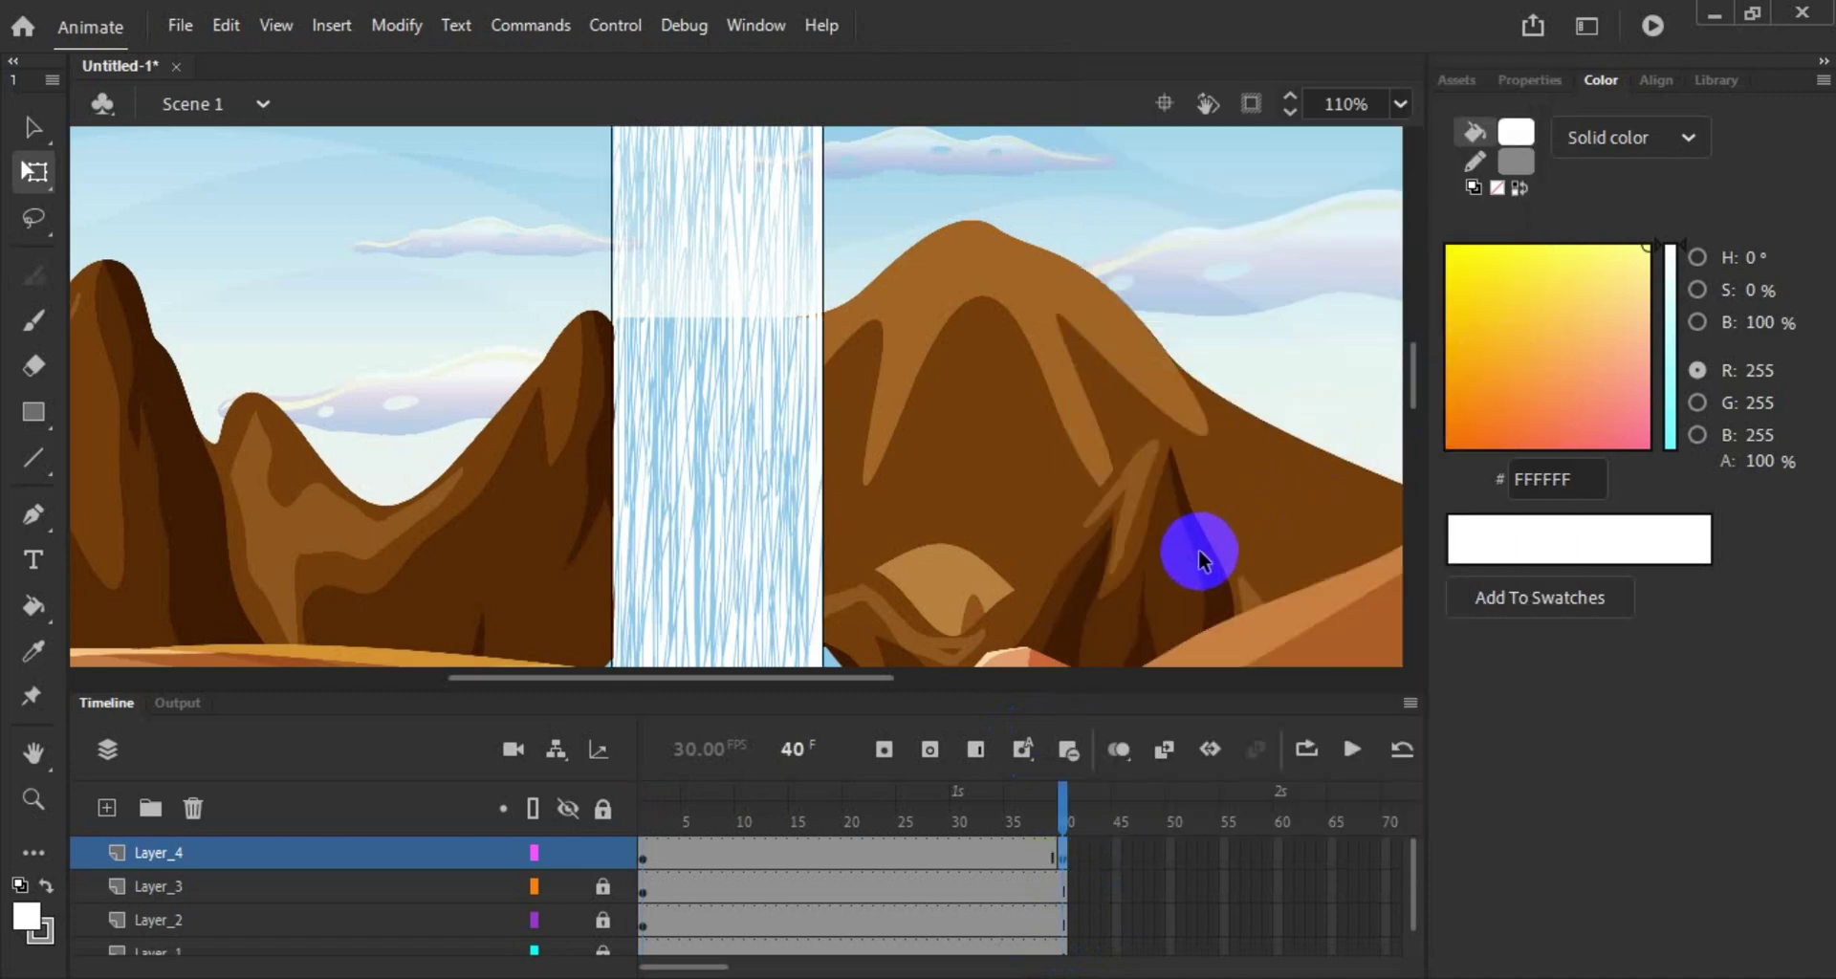
# Step: At frame 40, move the streak group straight down until its upper edge sits slightly above the waterfall's top, and deselect it
pyautogui.click(743, 314)
pyautogui.moveTo(743, 314); pyautogui.dragTo(719, 473)
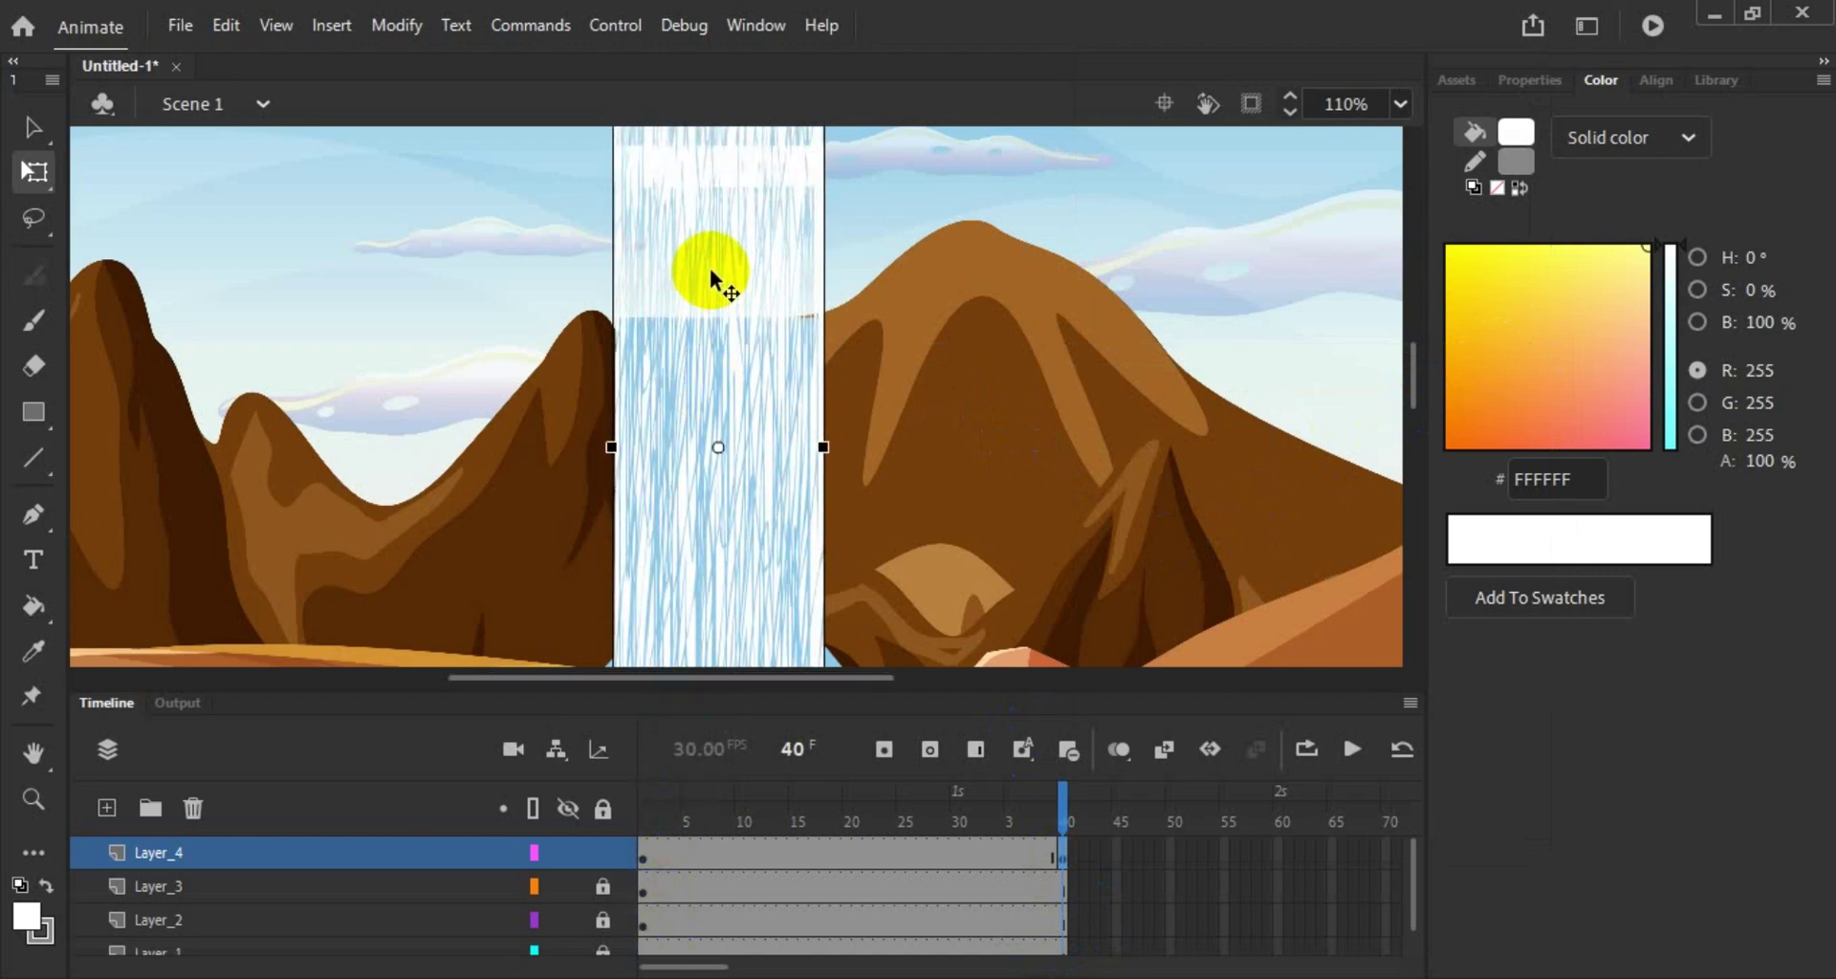
pyautogui.moveTo(712, 277); pyautogui.dragTo(739, 615)
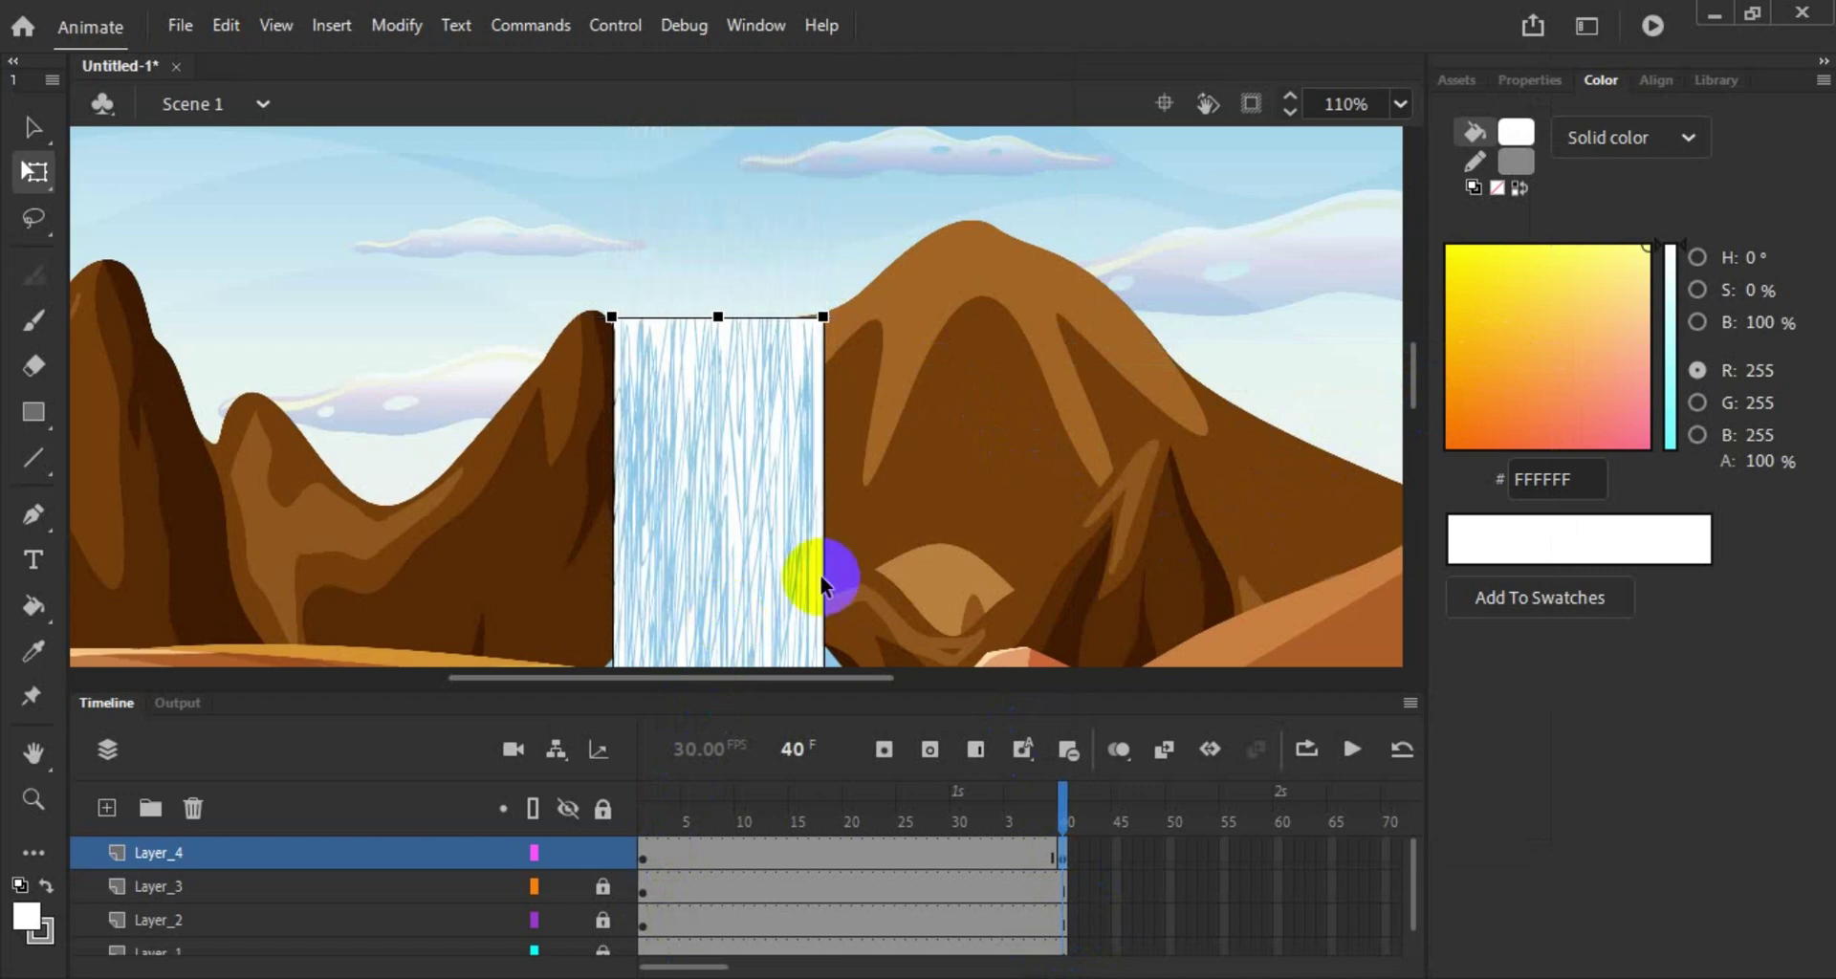
pyautogui.moveTo(749, 517); pyautogui.dragTo(750, 430)
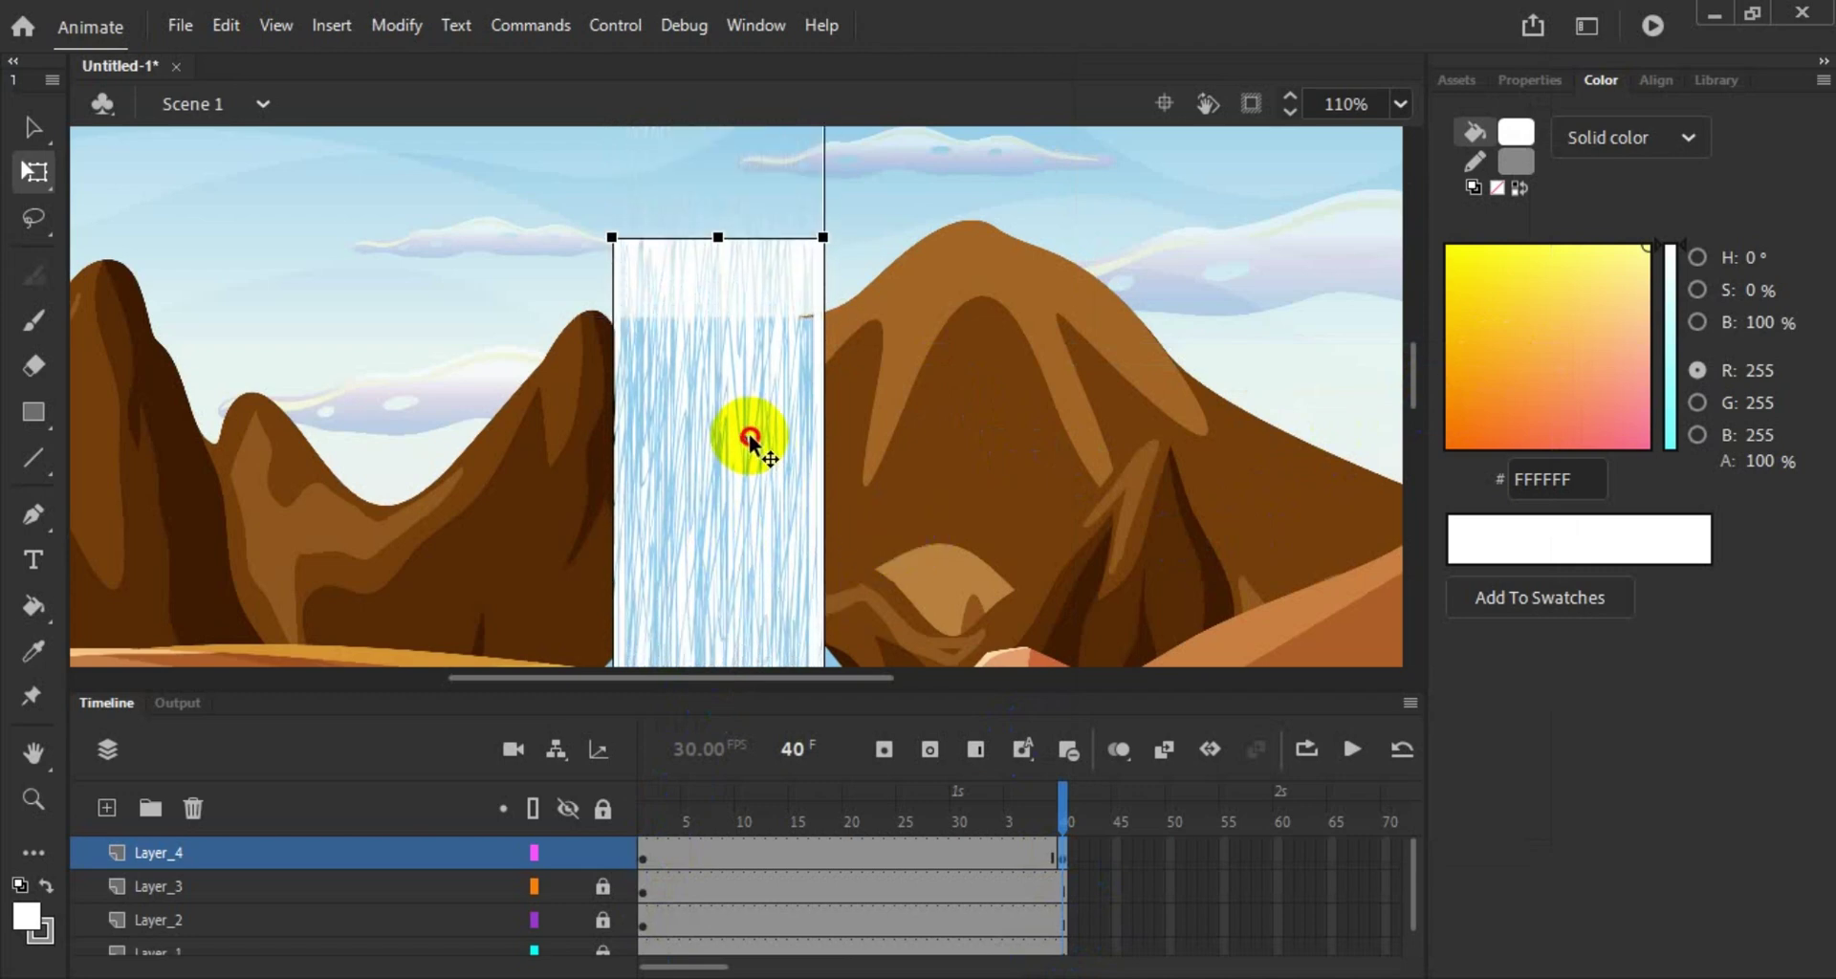
pyautogui.click(955, 451)
# Step: Lock Layer_4 and hide its streak group so only the plain blue water shapes show
pyautogui.click(567, 889)
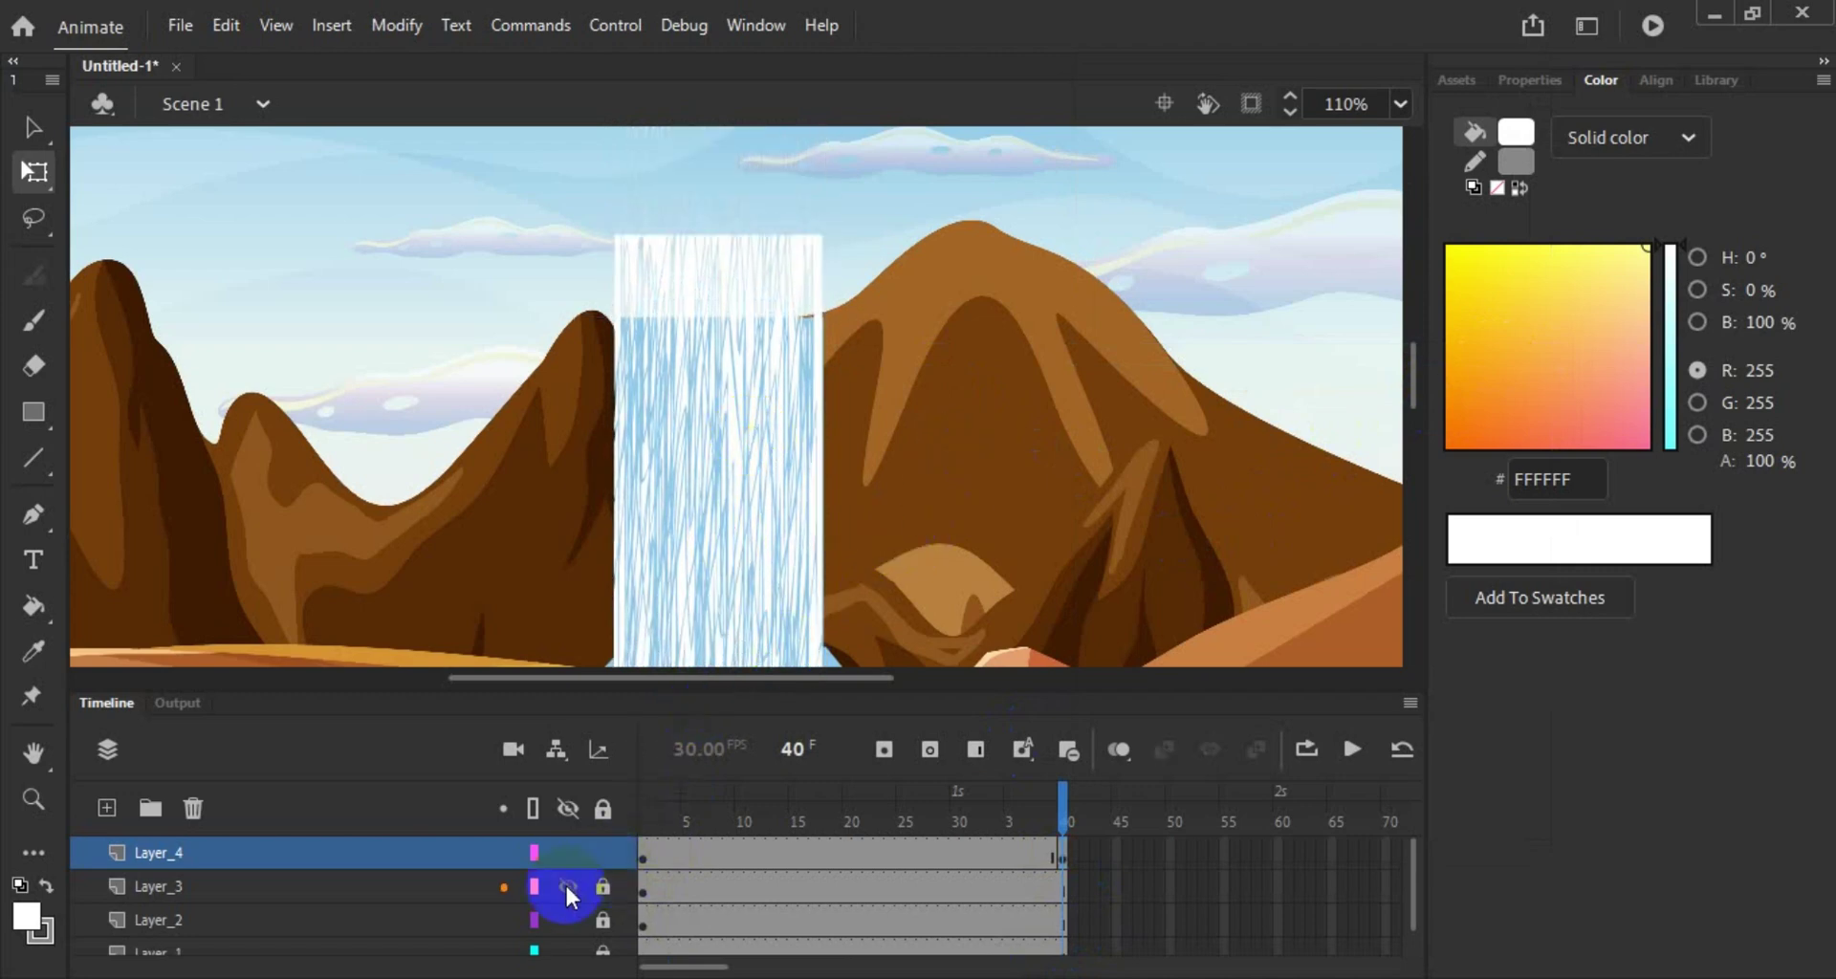
pyautogui.click(415, 881)
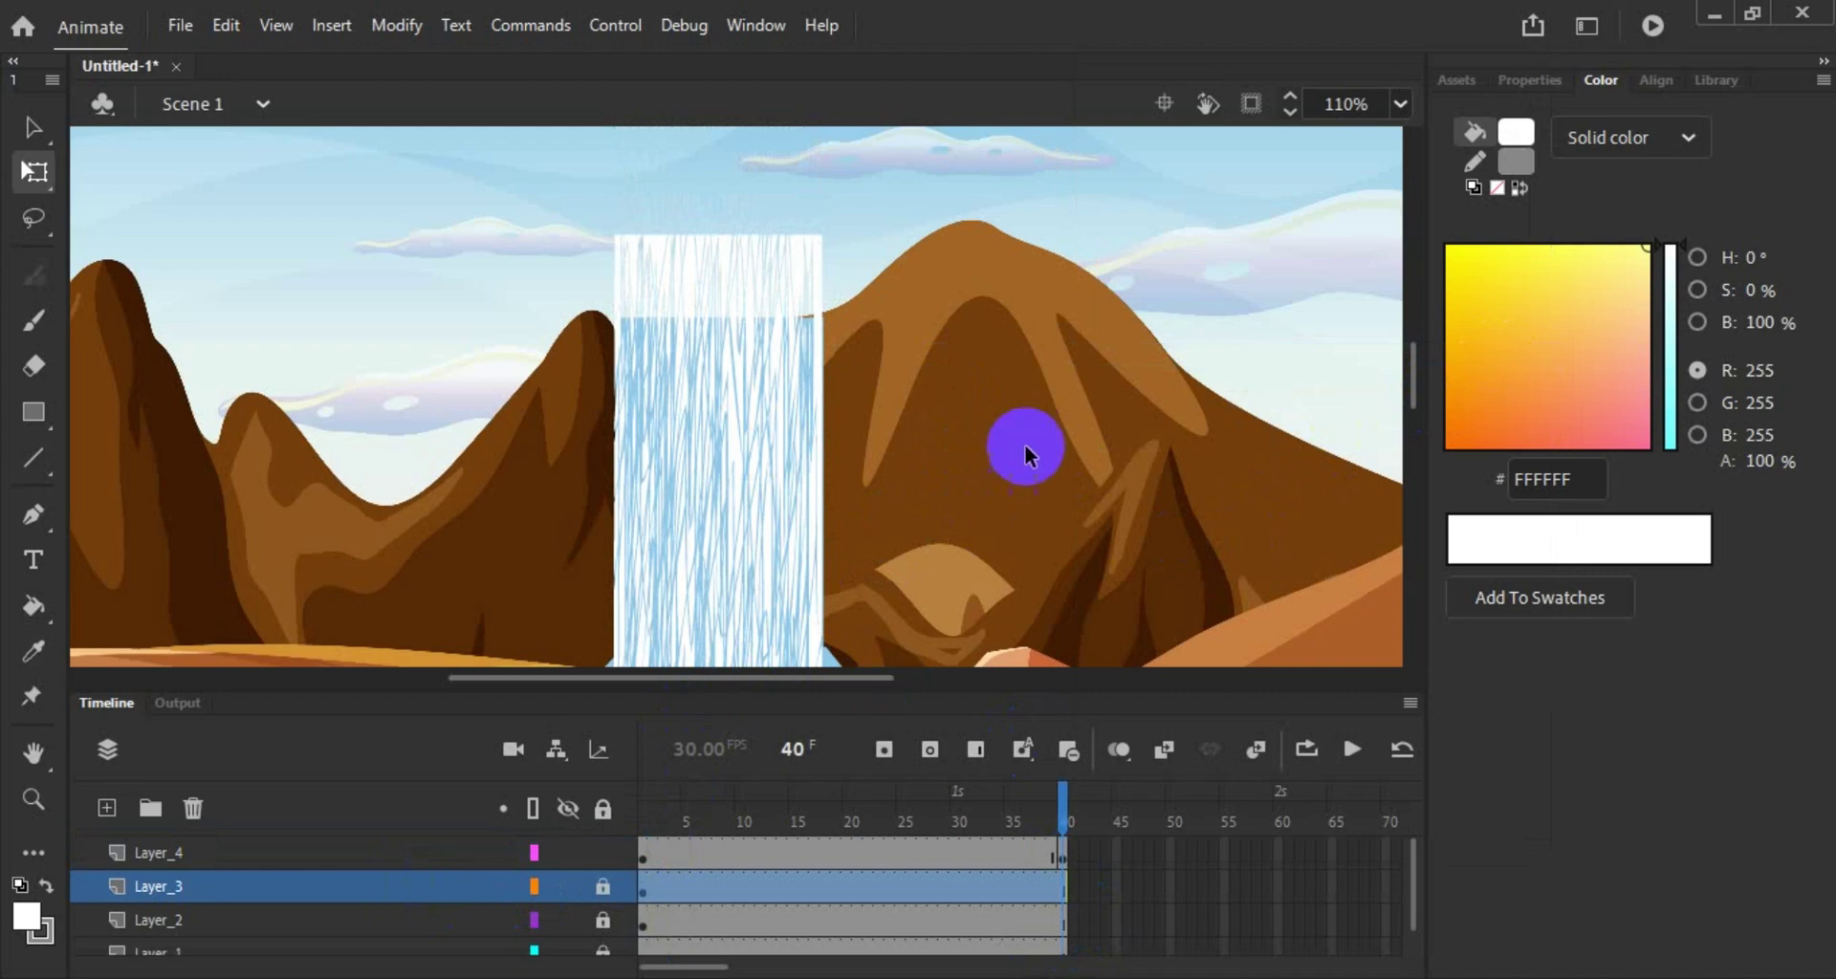
pyautogui.scroll(-3, 1024, 444)
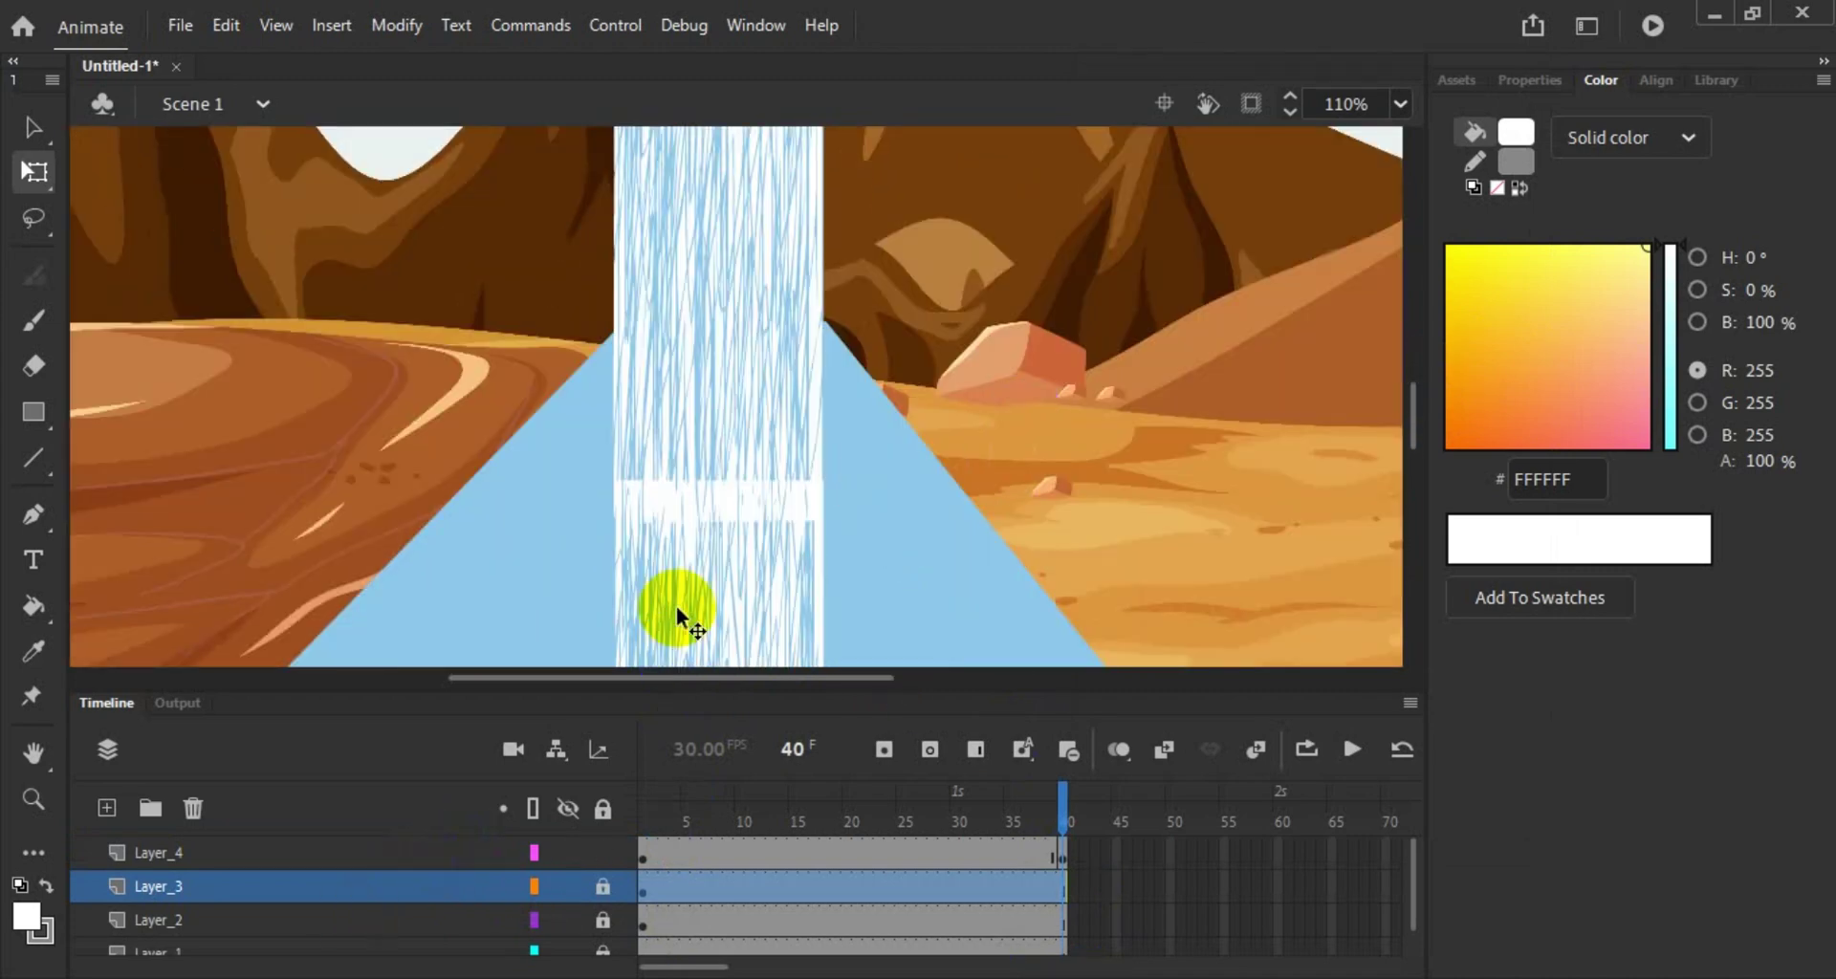
pyautogui.click(706, 541)
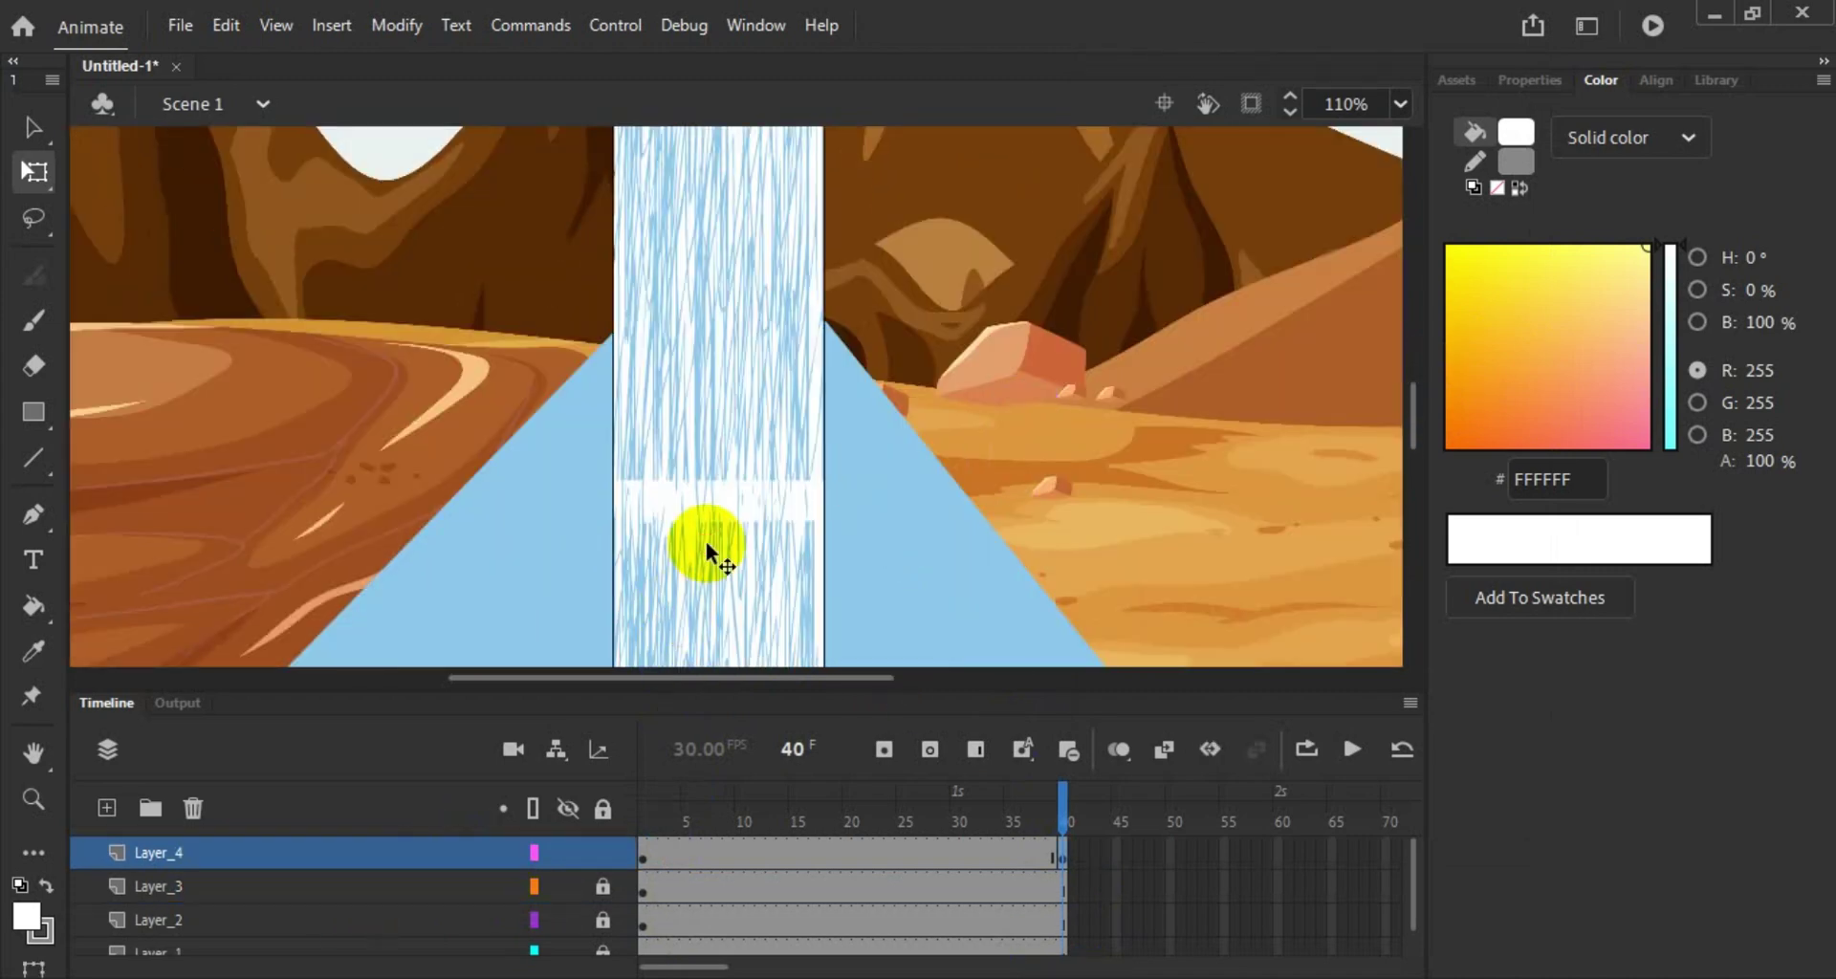
pyautogui.click(602, 852)
pyautogui.click(568, 852)
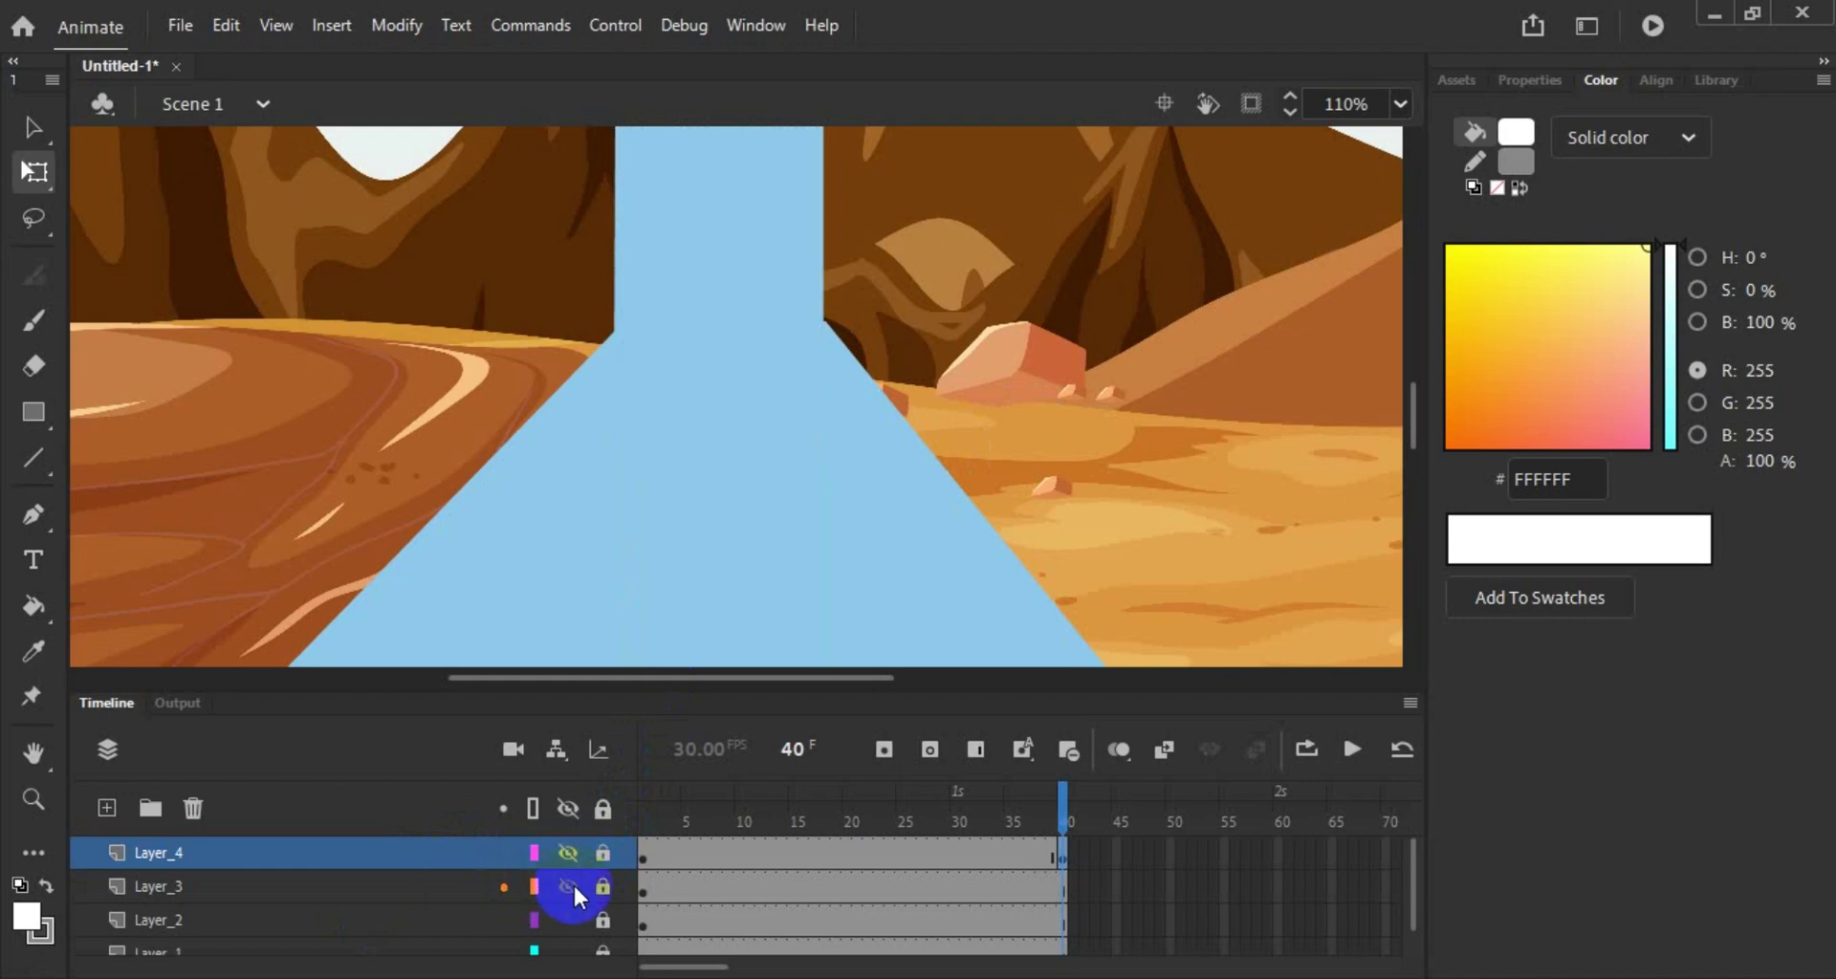
# Step: Unlock Layer_3 and select the upright waterfall rectangle to examine its extent
pyautogui.click(748, 254)
pyautogui.click(602, 889)
pyautogui.click(733, 321)
pyautogui.scroll(3, 976, 440)
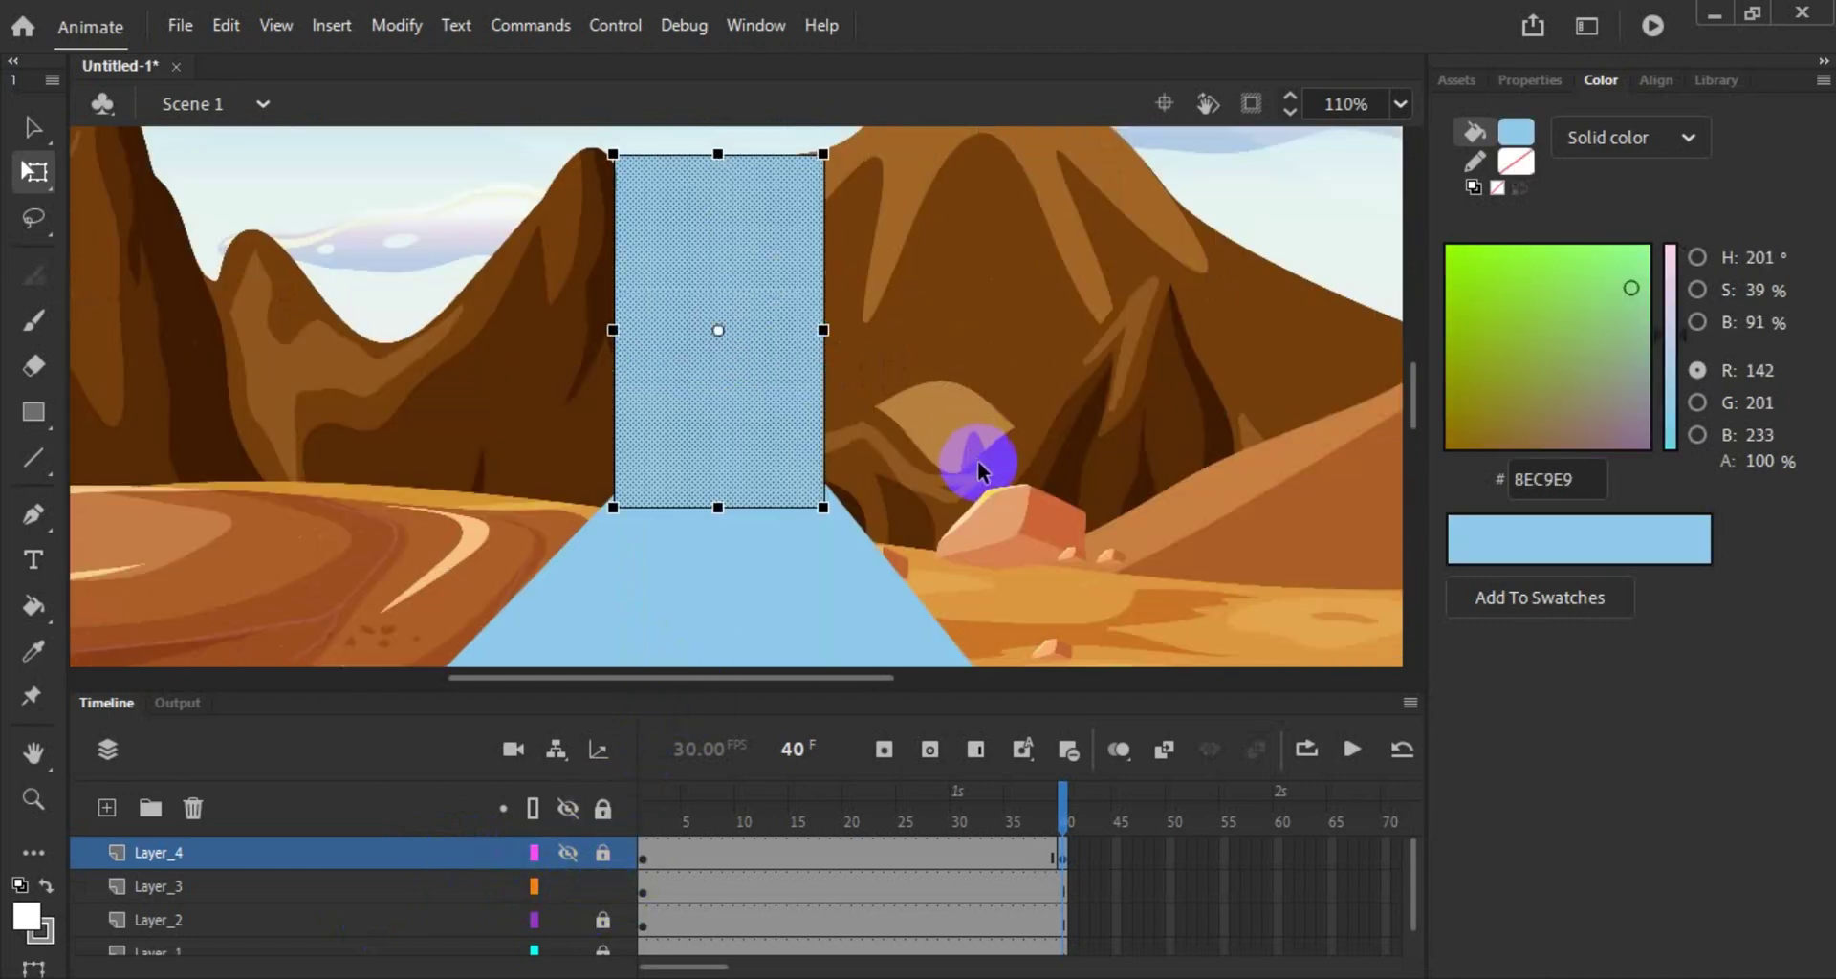
pyautogui.click(749, 389)
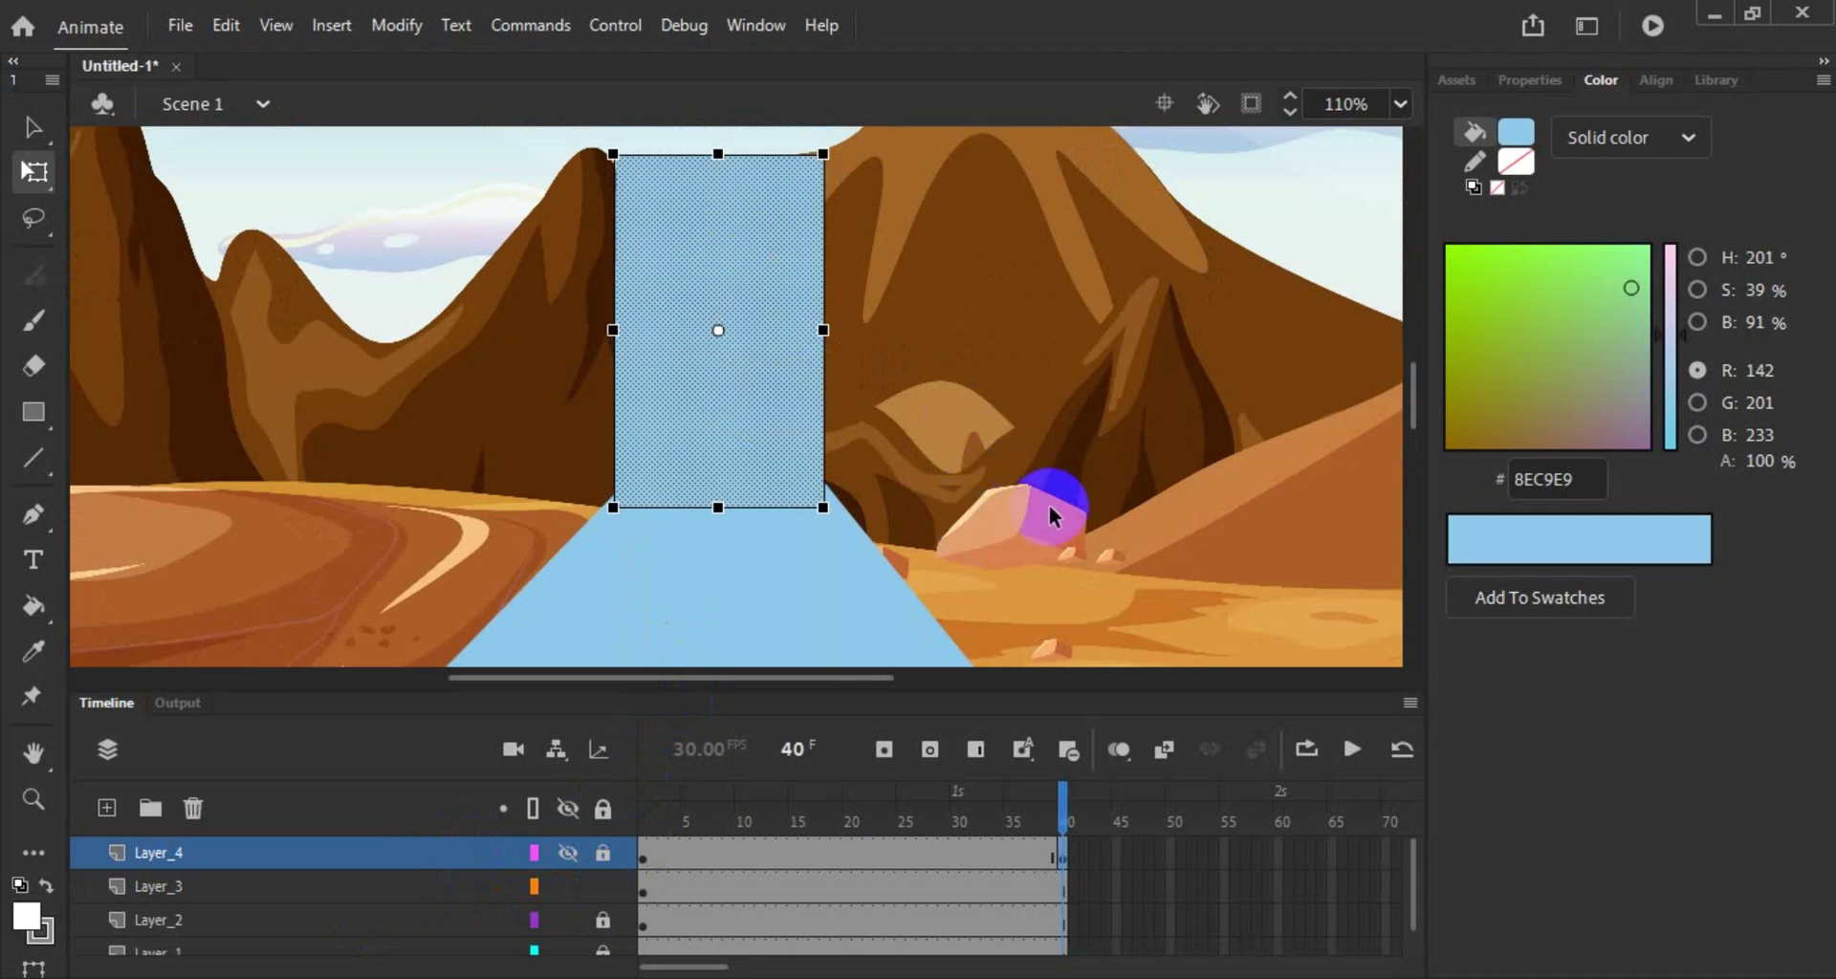
# Step: Isolate Layer_3 to view its rectangle alone, lock that layer, and show all layers again
pyautogui.click(381, 851)
pyautogui.press('Delete')
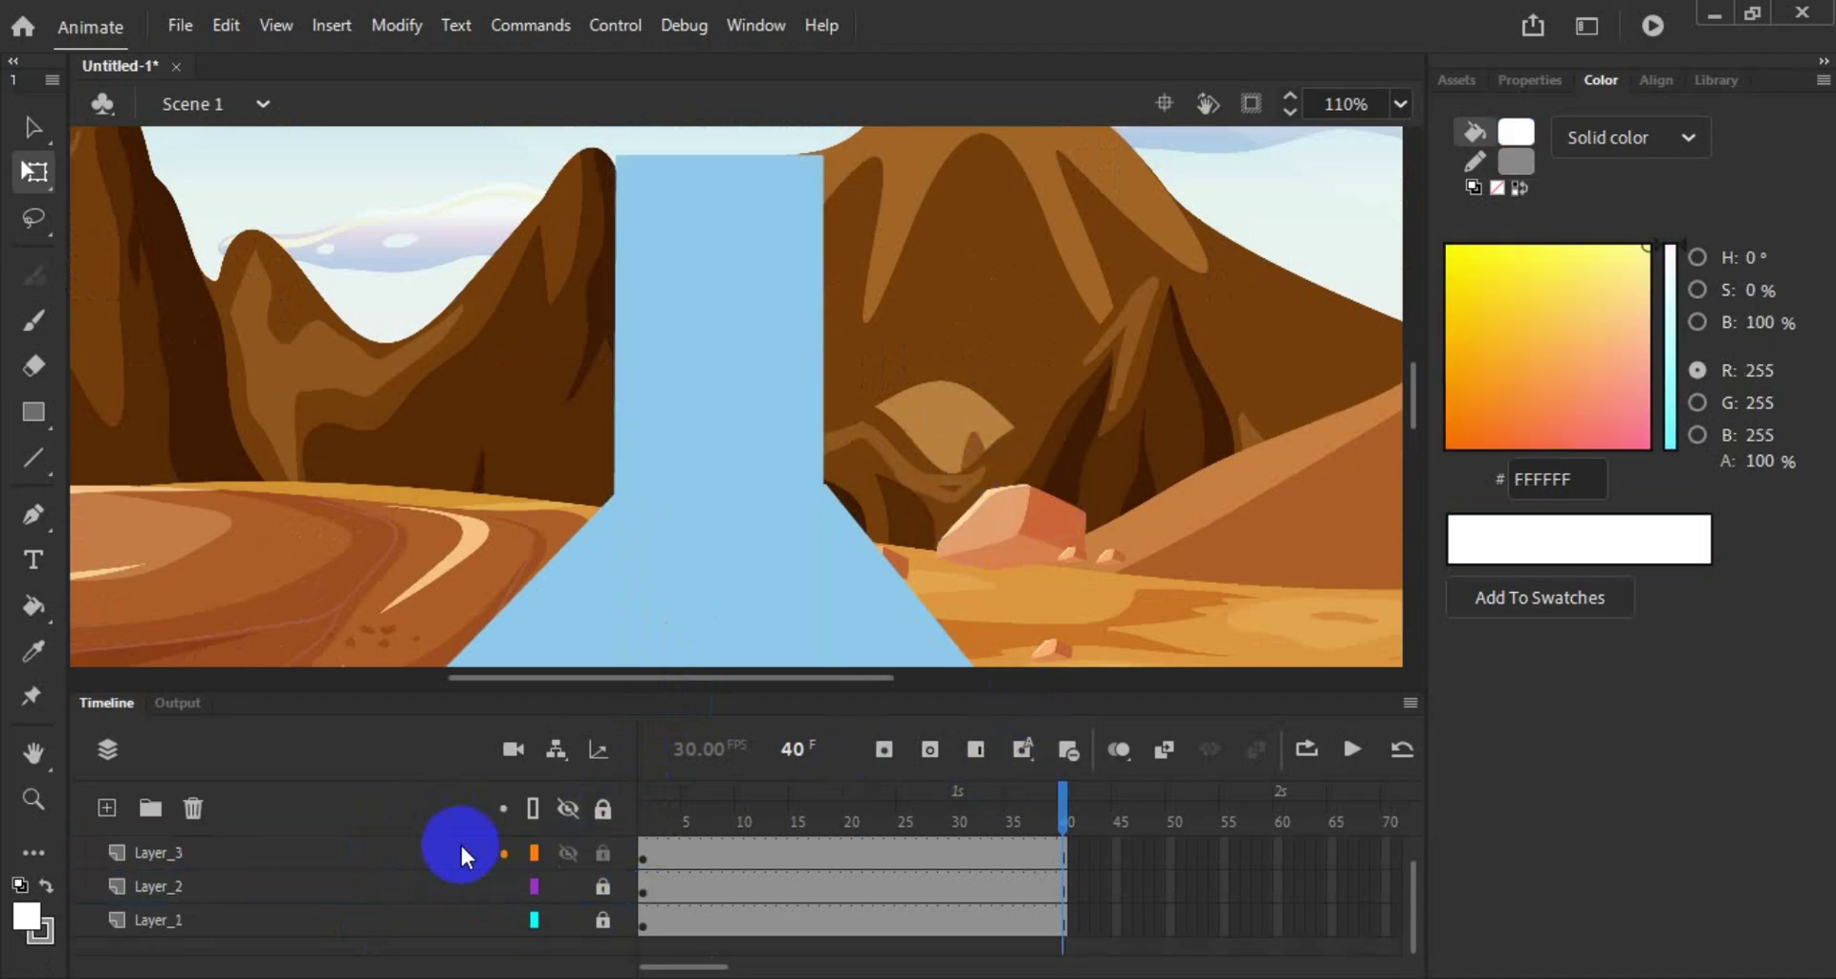
pyautogui.click(566, 854)
pyautogui.click(566, 855)
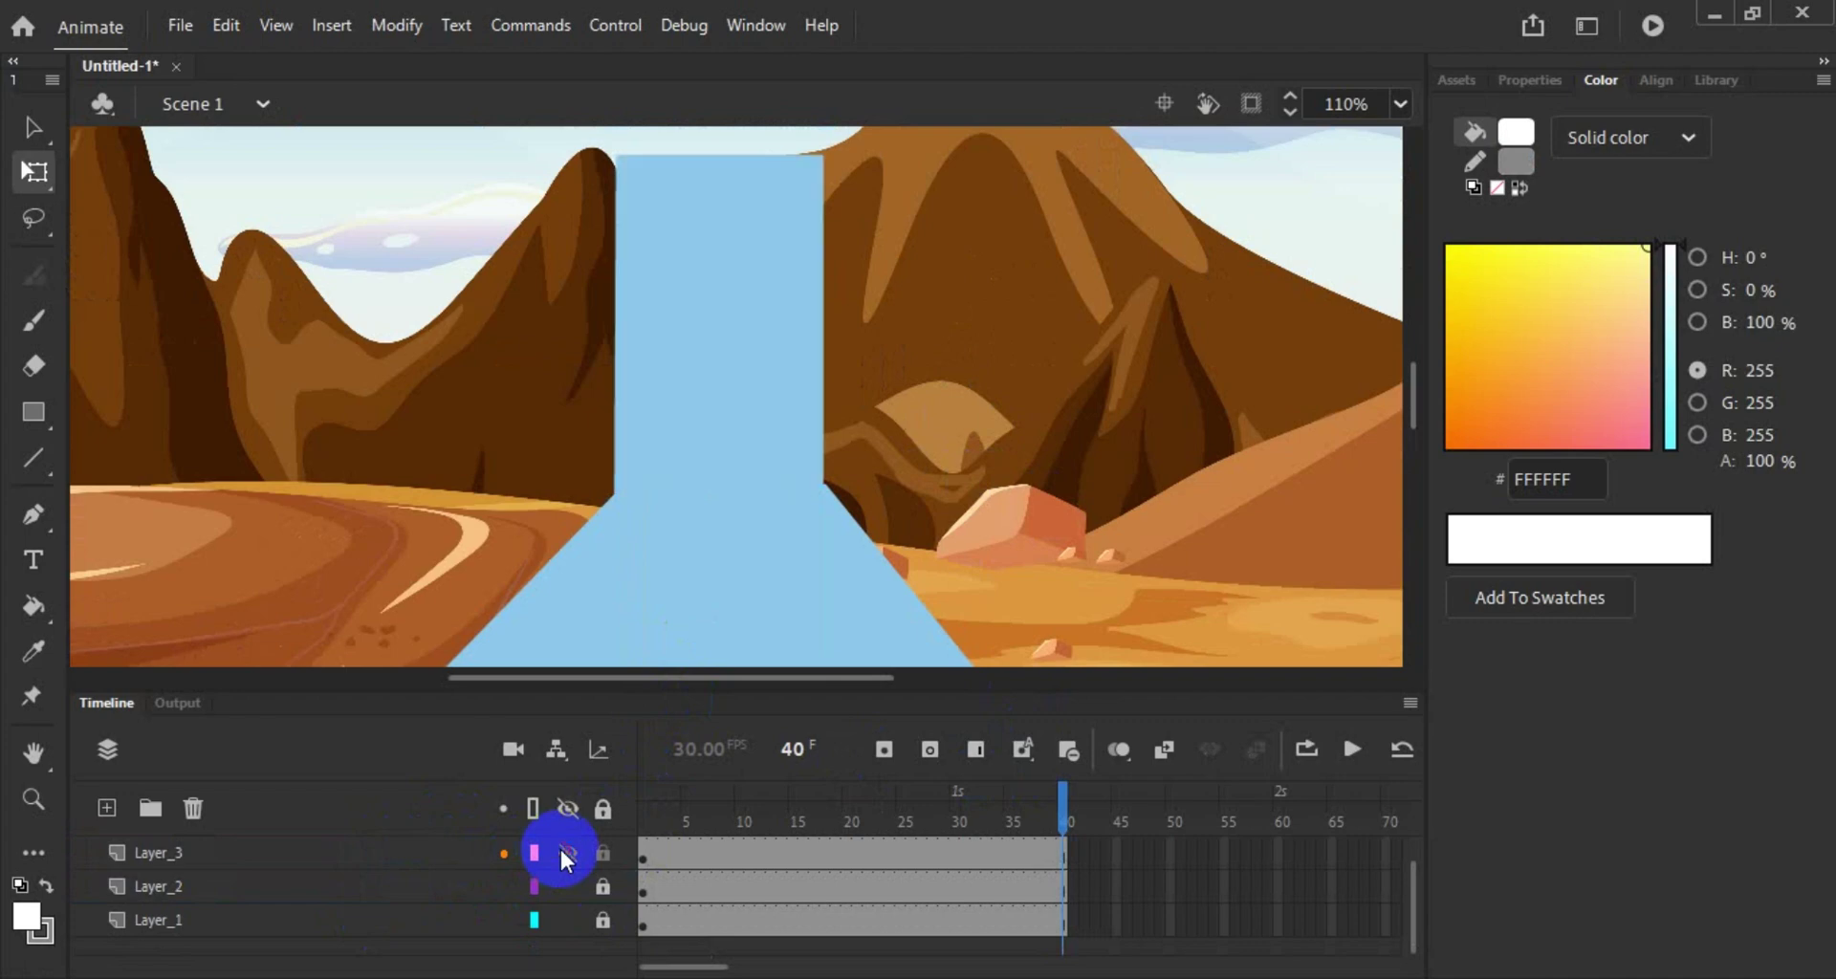
pyautogui.click(568, 809)
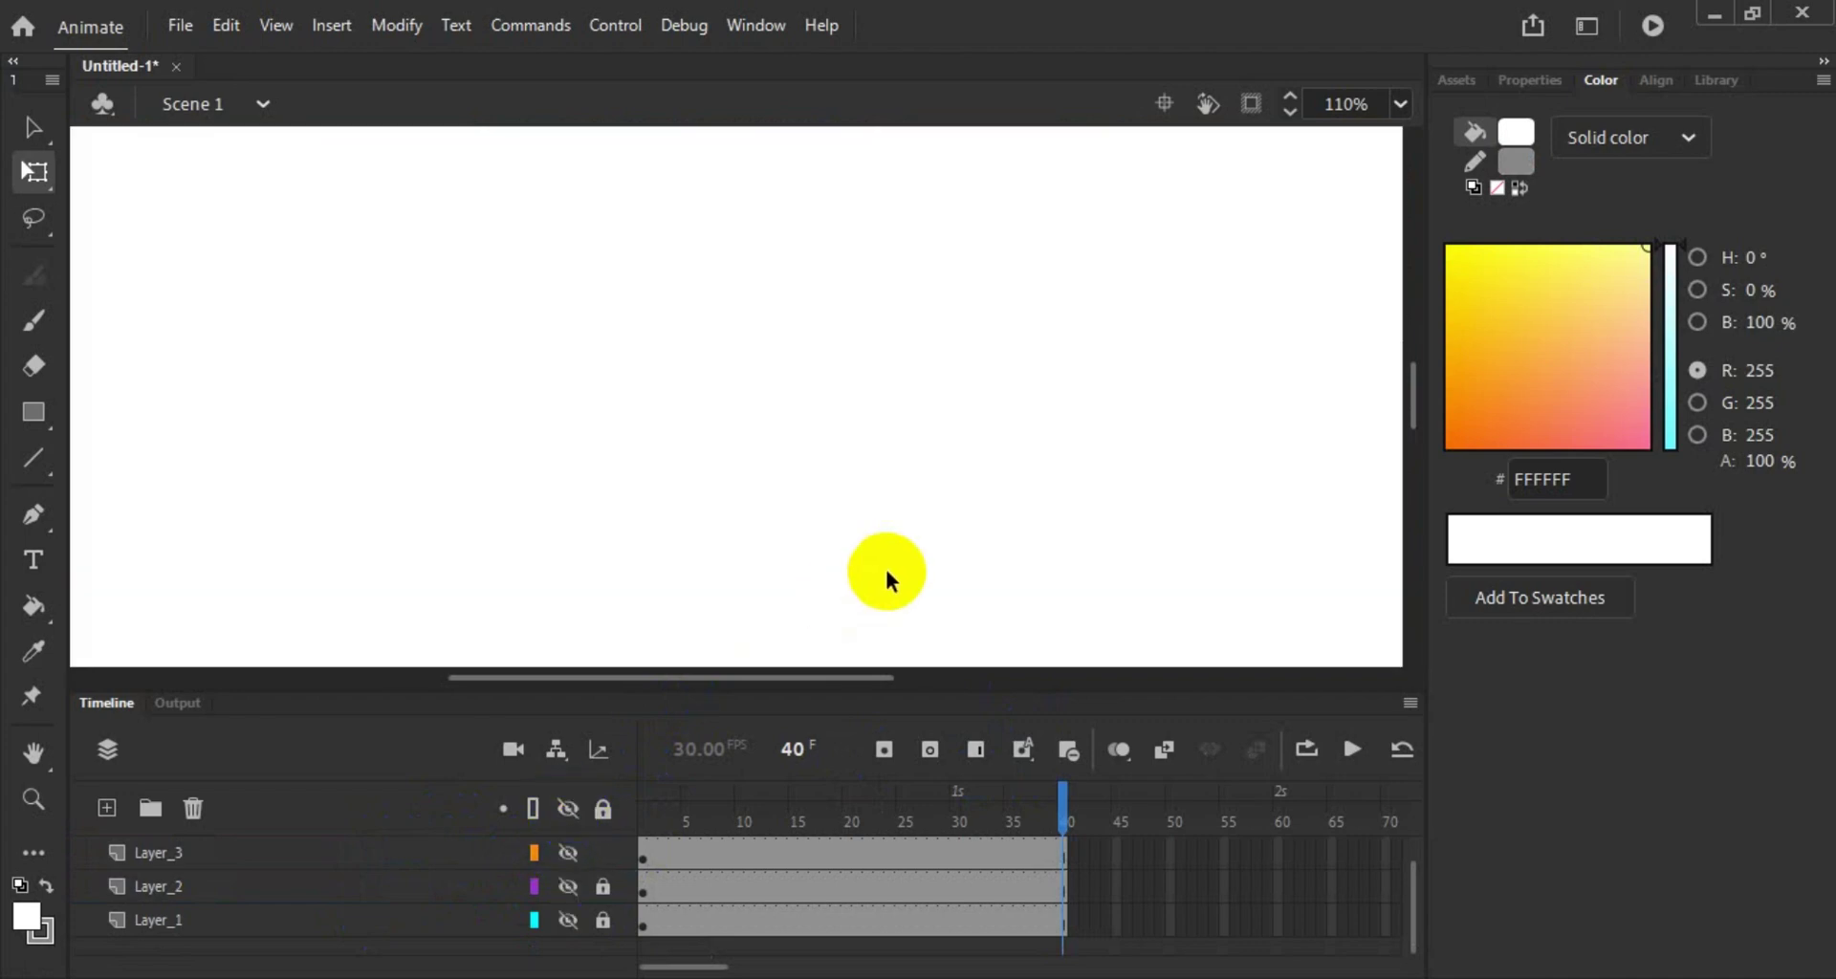
pyautogui.click(570, 851)
pyautogui.click(604, 853)
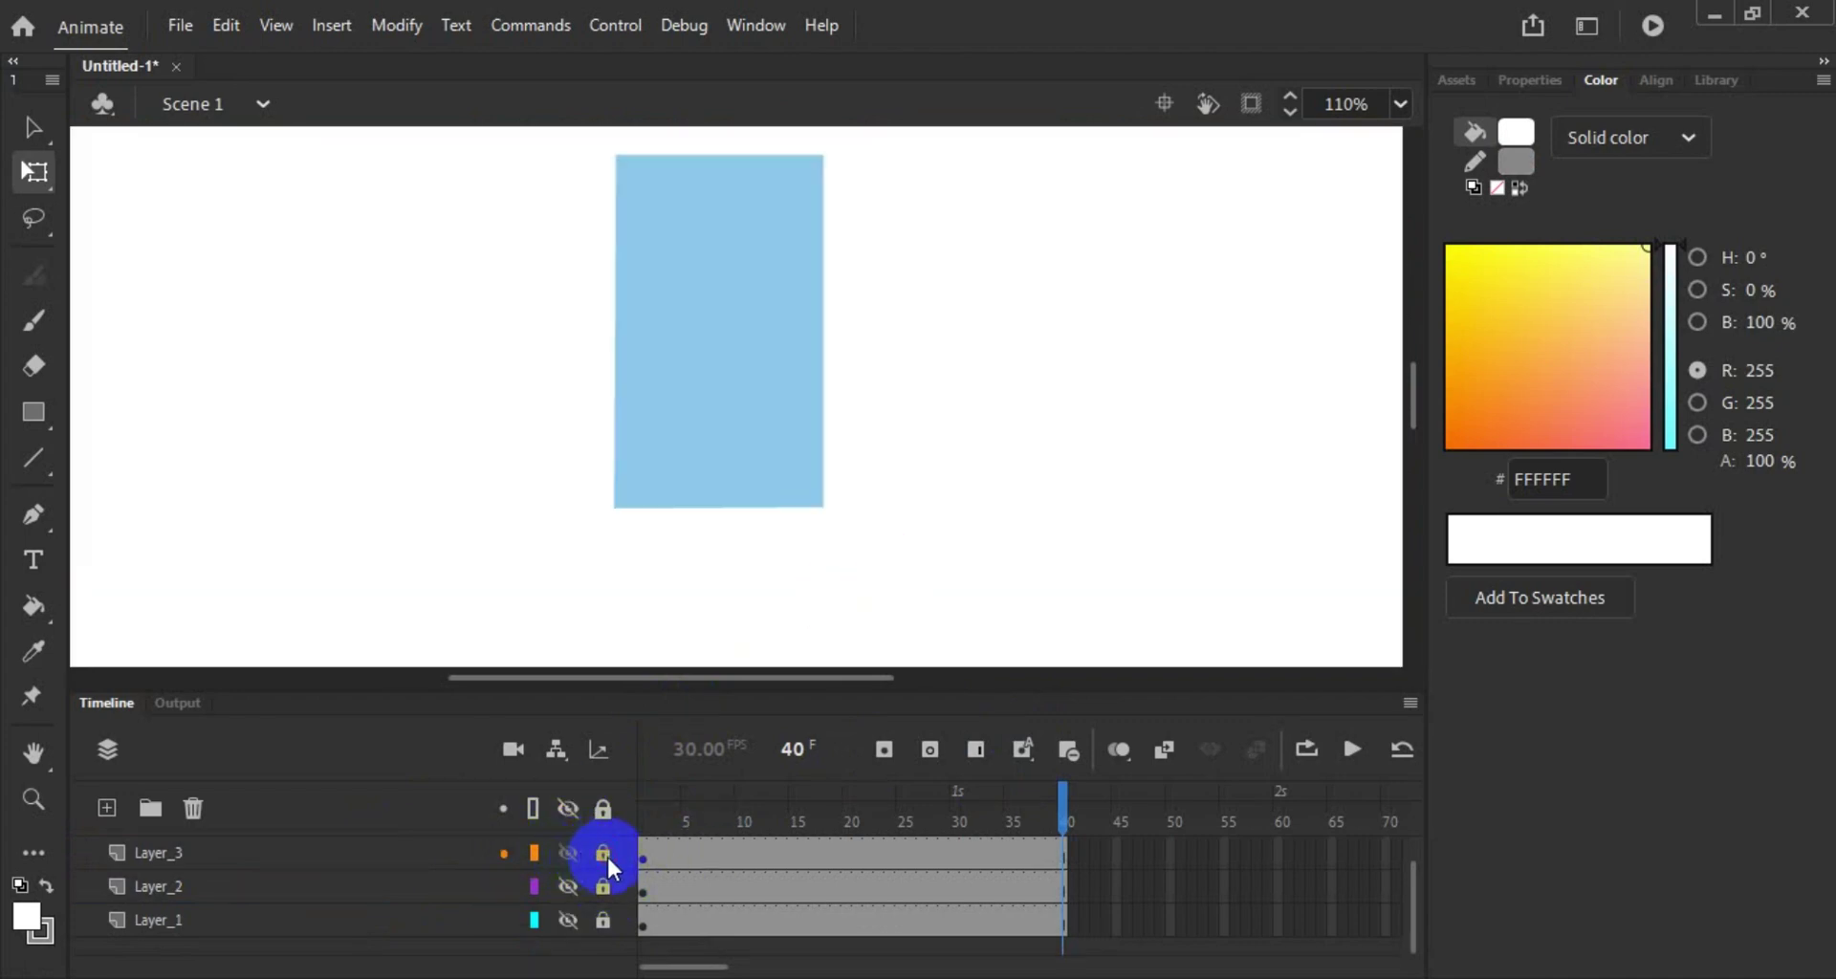
pyautogui.click(568, 809)
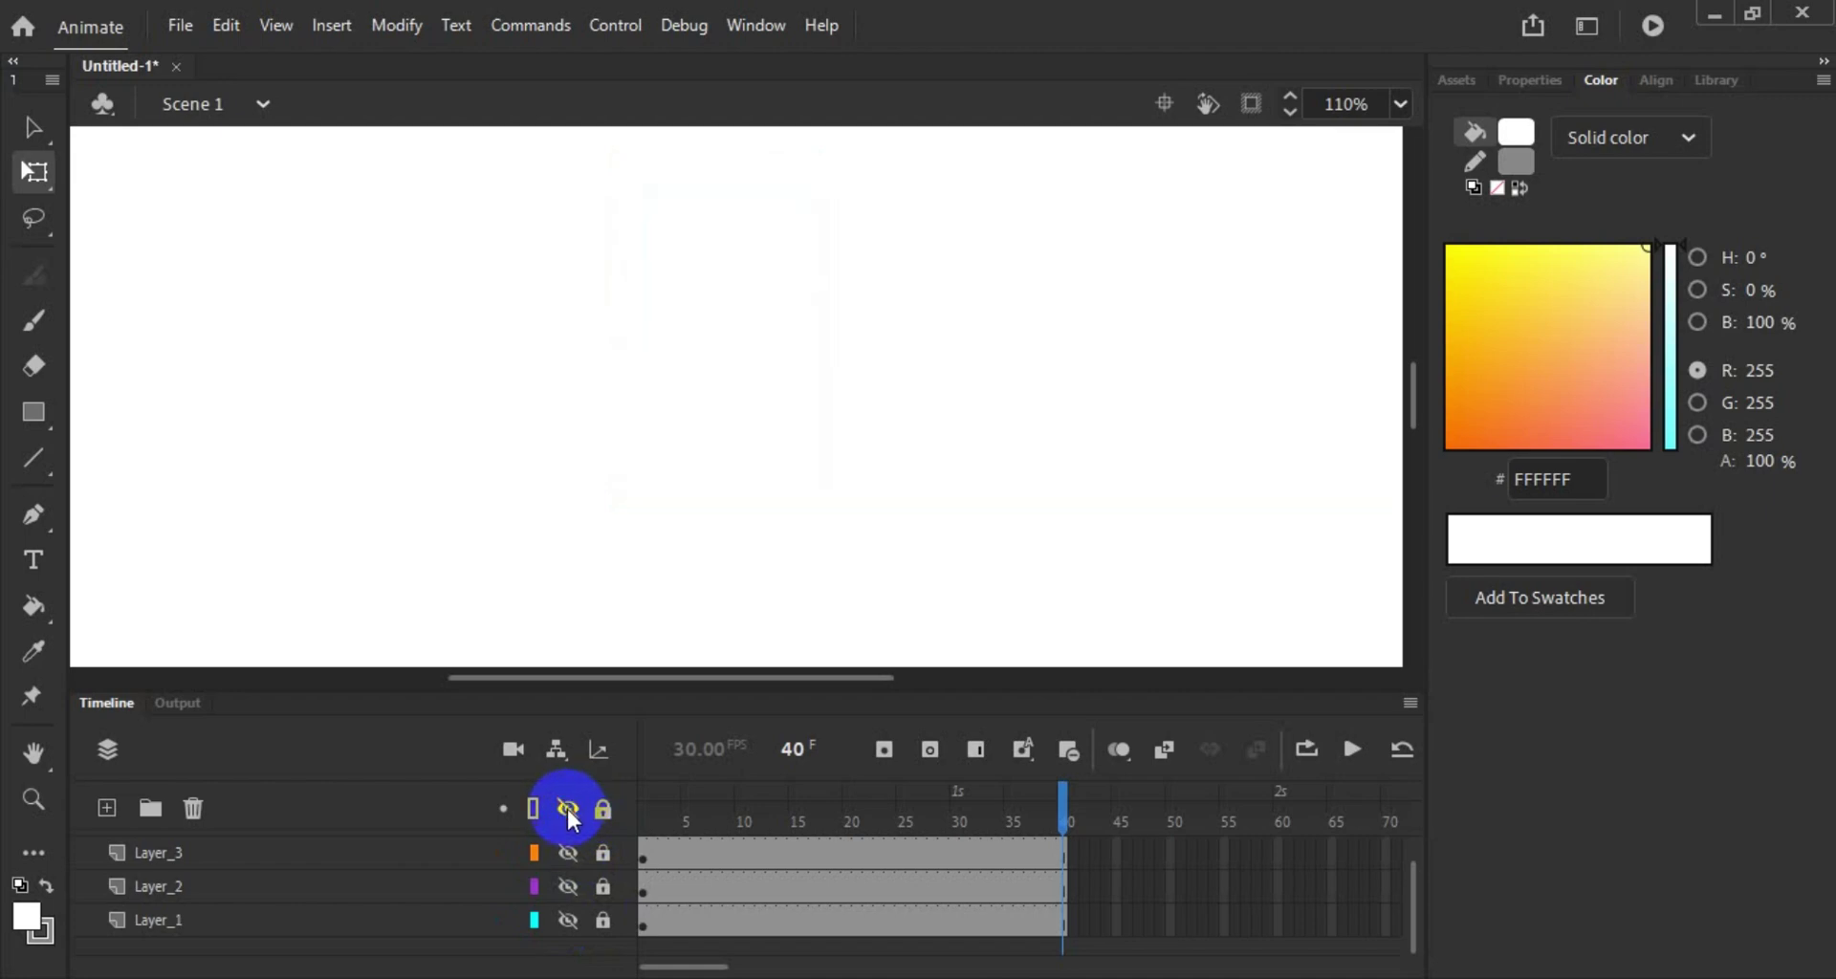
pyautogui.click(568, 811)
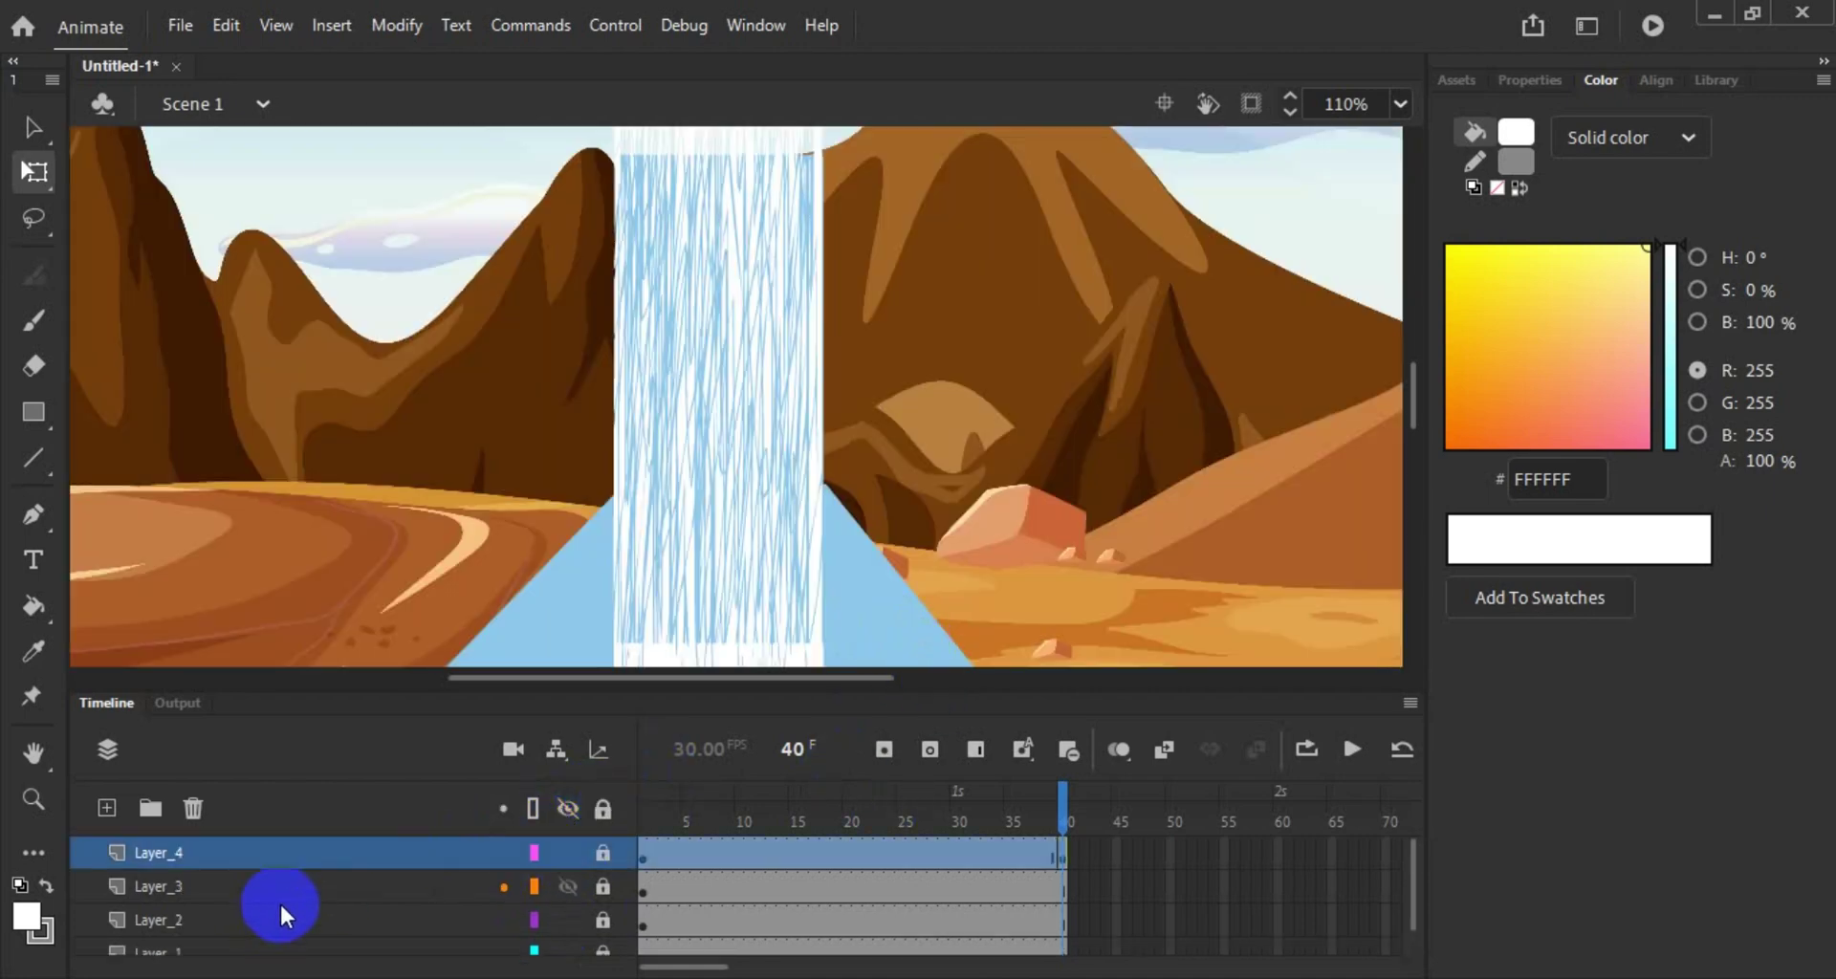
# Step: Create a classic tween on Layer_4 between frames 1 and 40, accepting conversion of the frame content to a symbol
pyautogui.click(731, 856)
pyautogui.rightClick(732, 851)
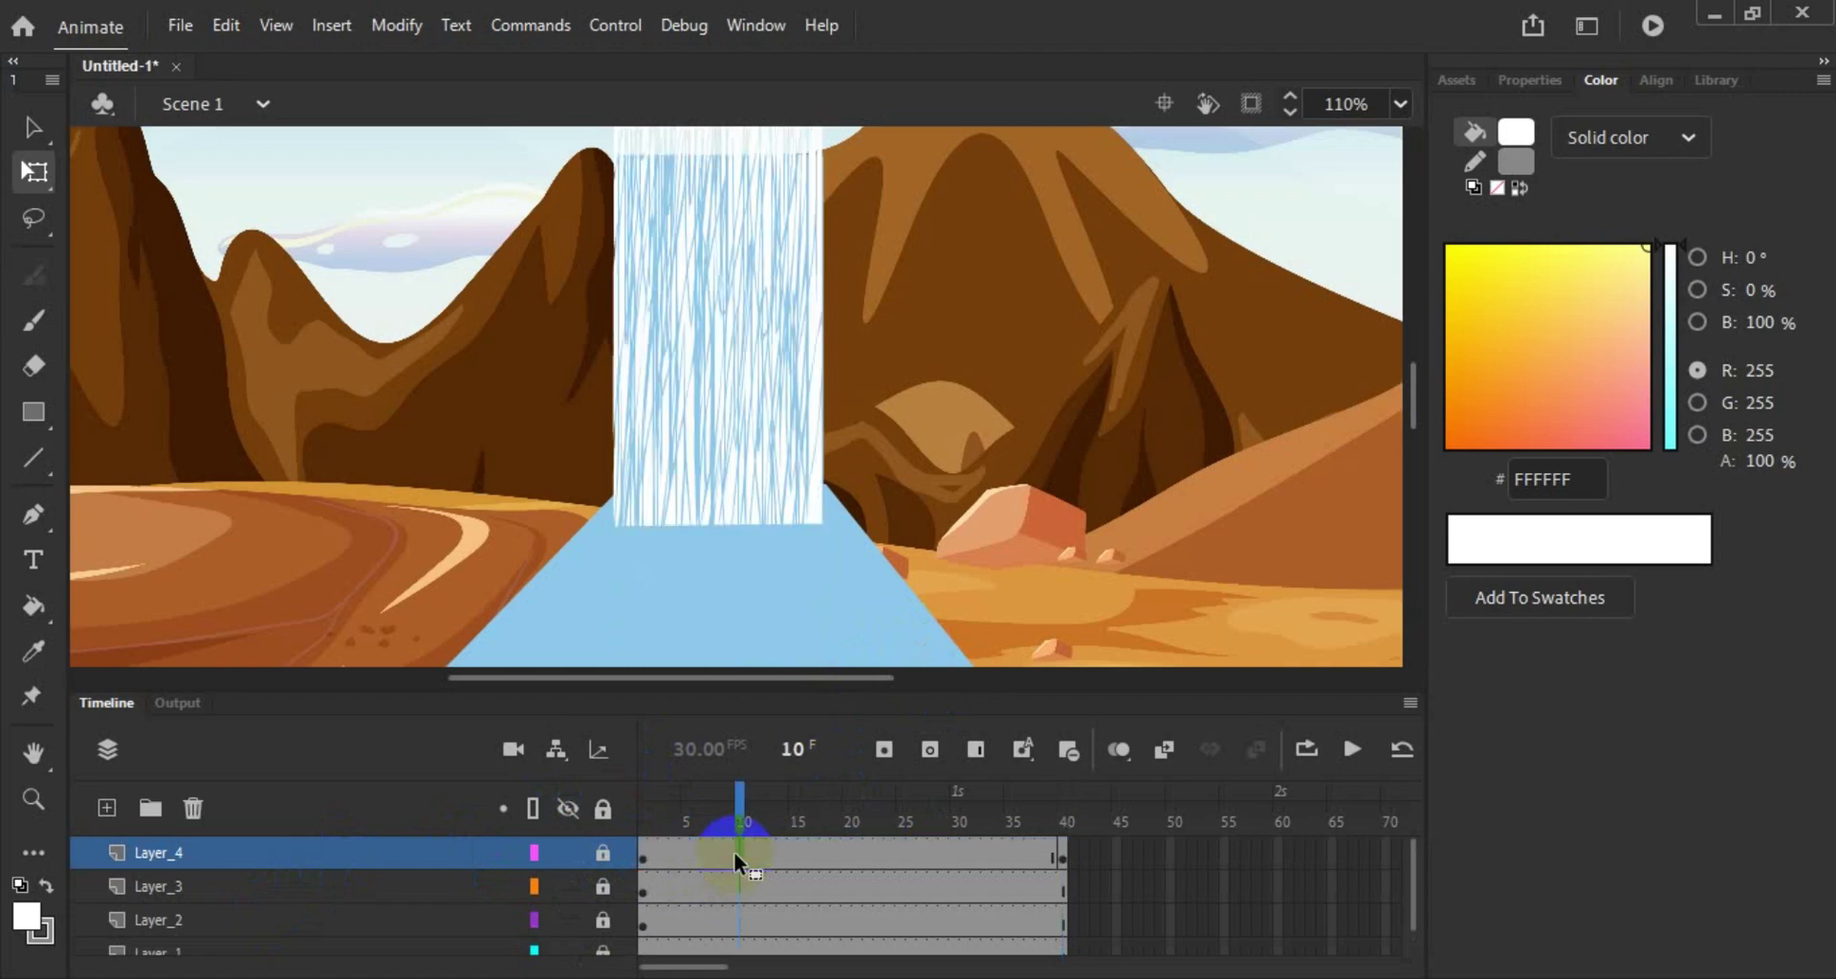
pyautogui.click(909, 67)
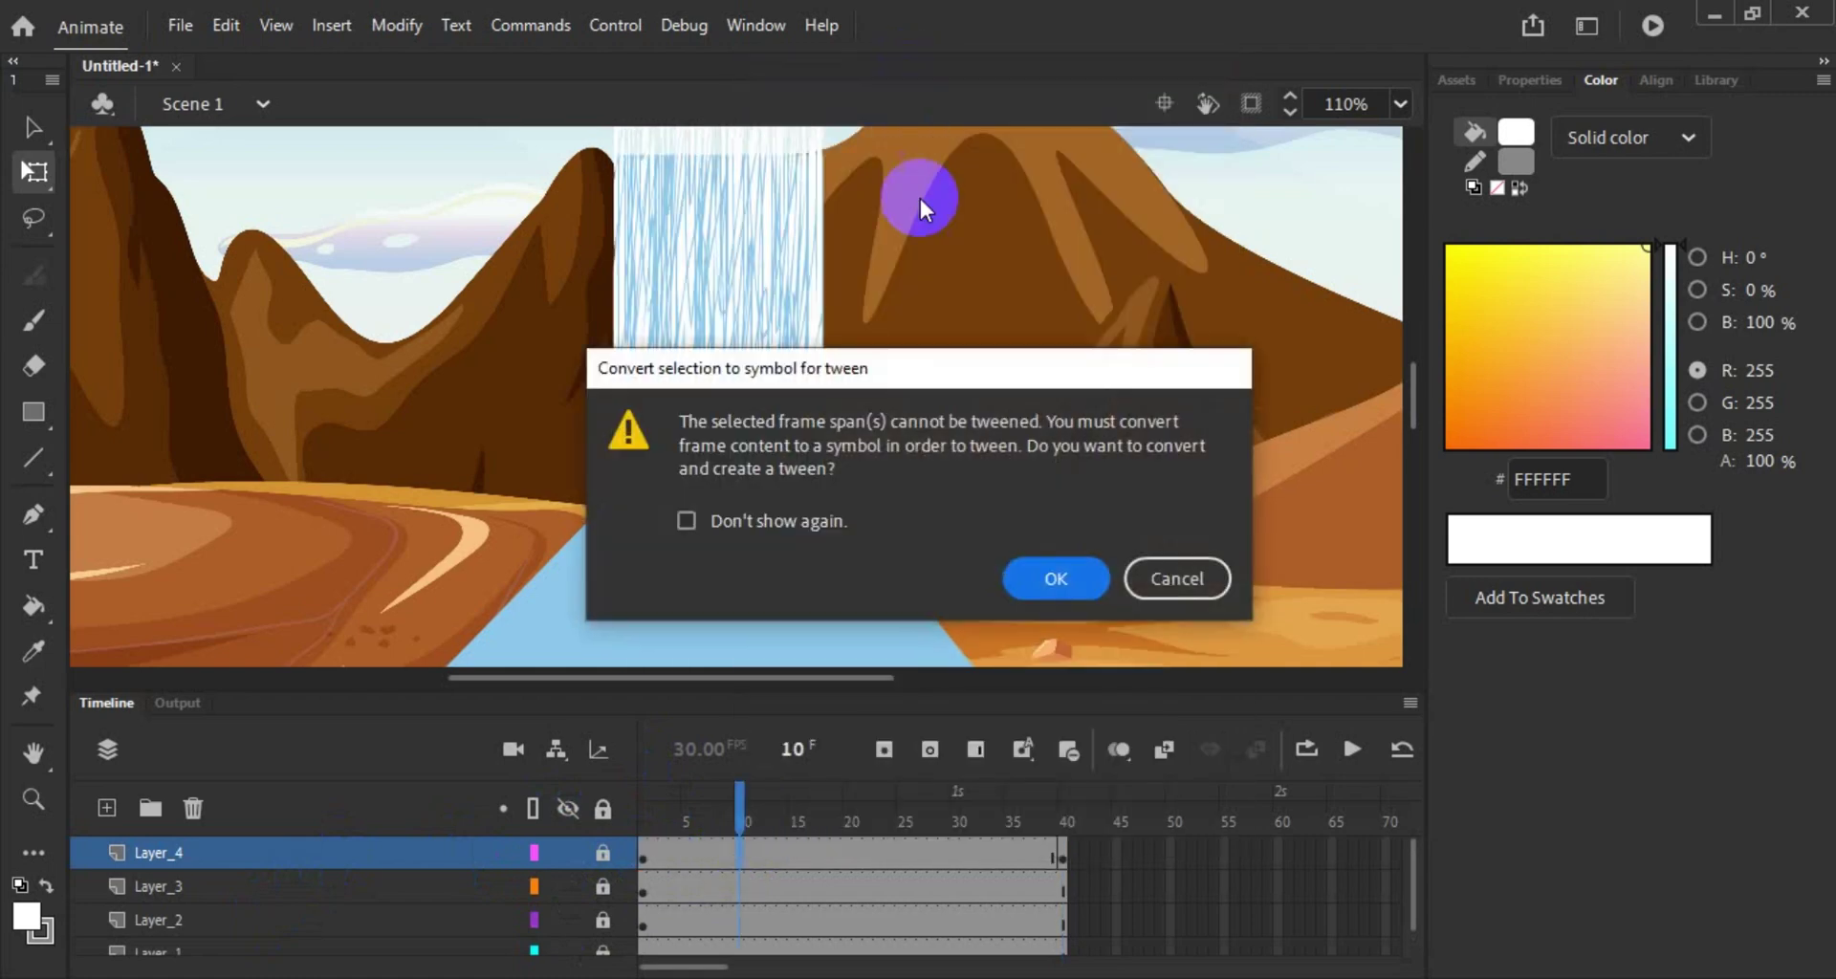
pyautogui.click(1043, 566)
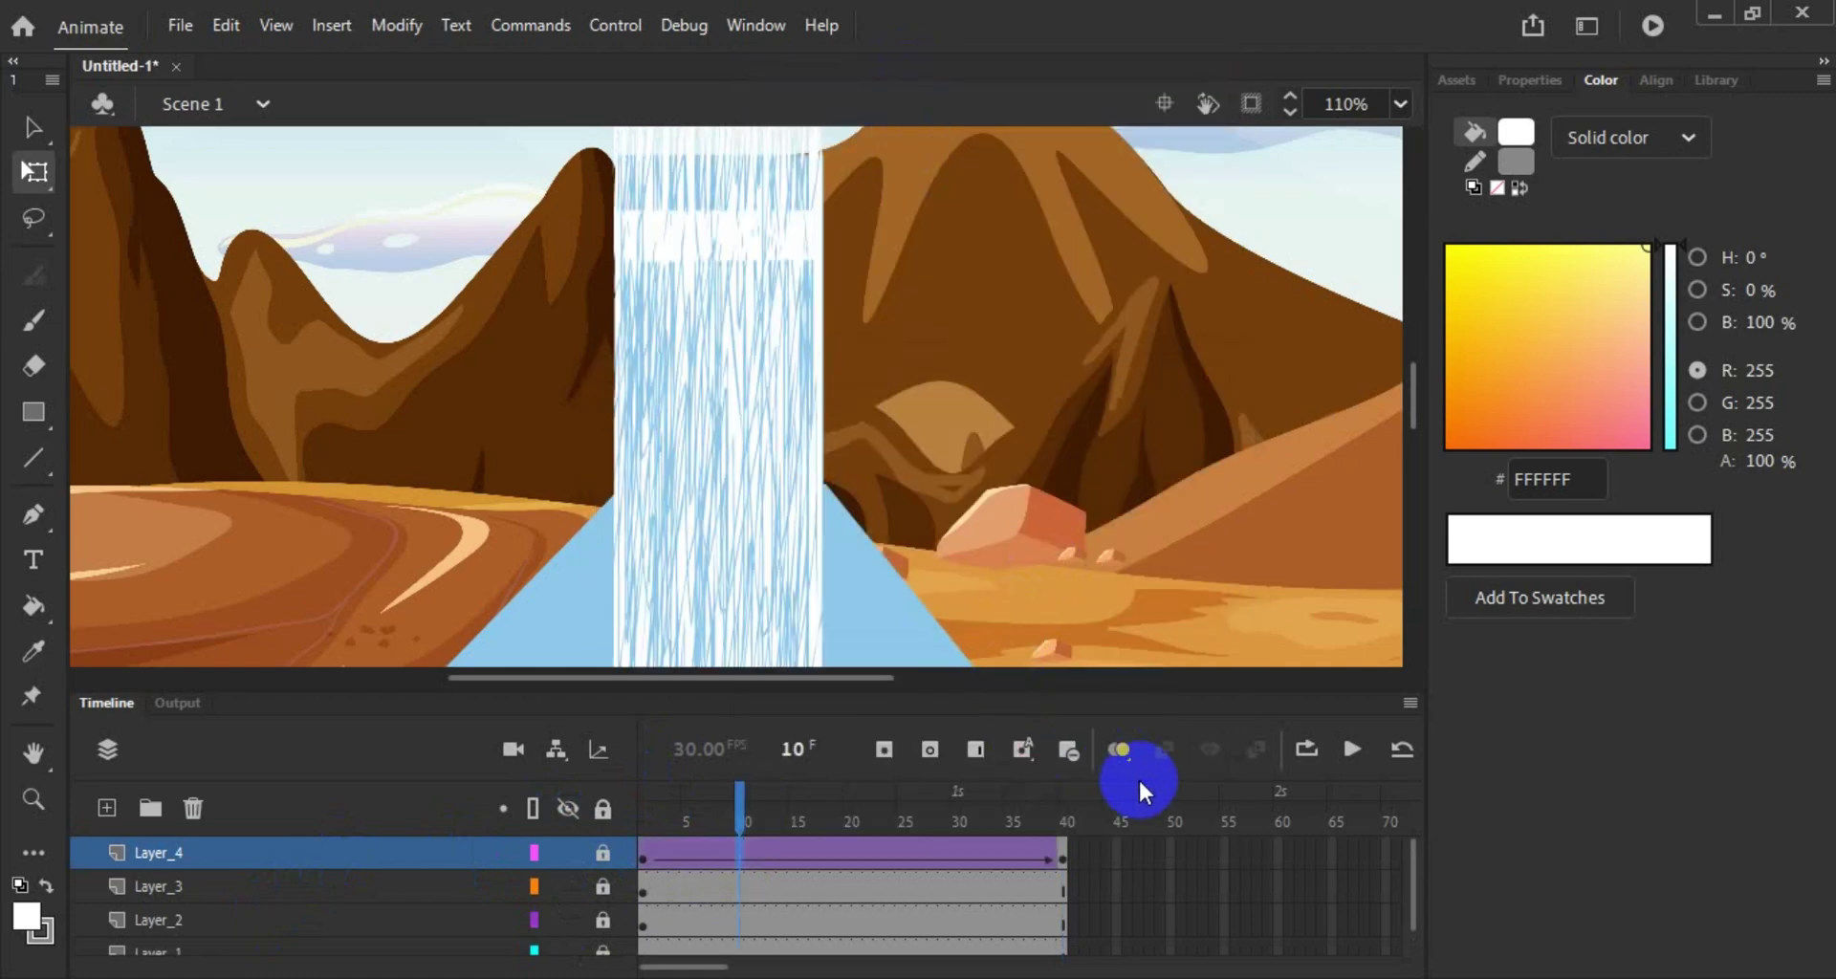
# Step: Return to frame 1 and play the timeline repeatedly to check the falling streak motion
pyautogui.moveTo(724, 828); pyautogui.dragTo(617, 824)
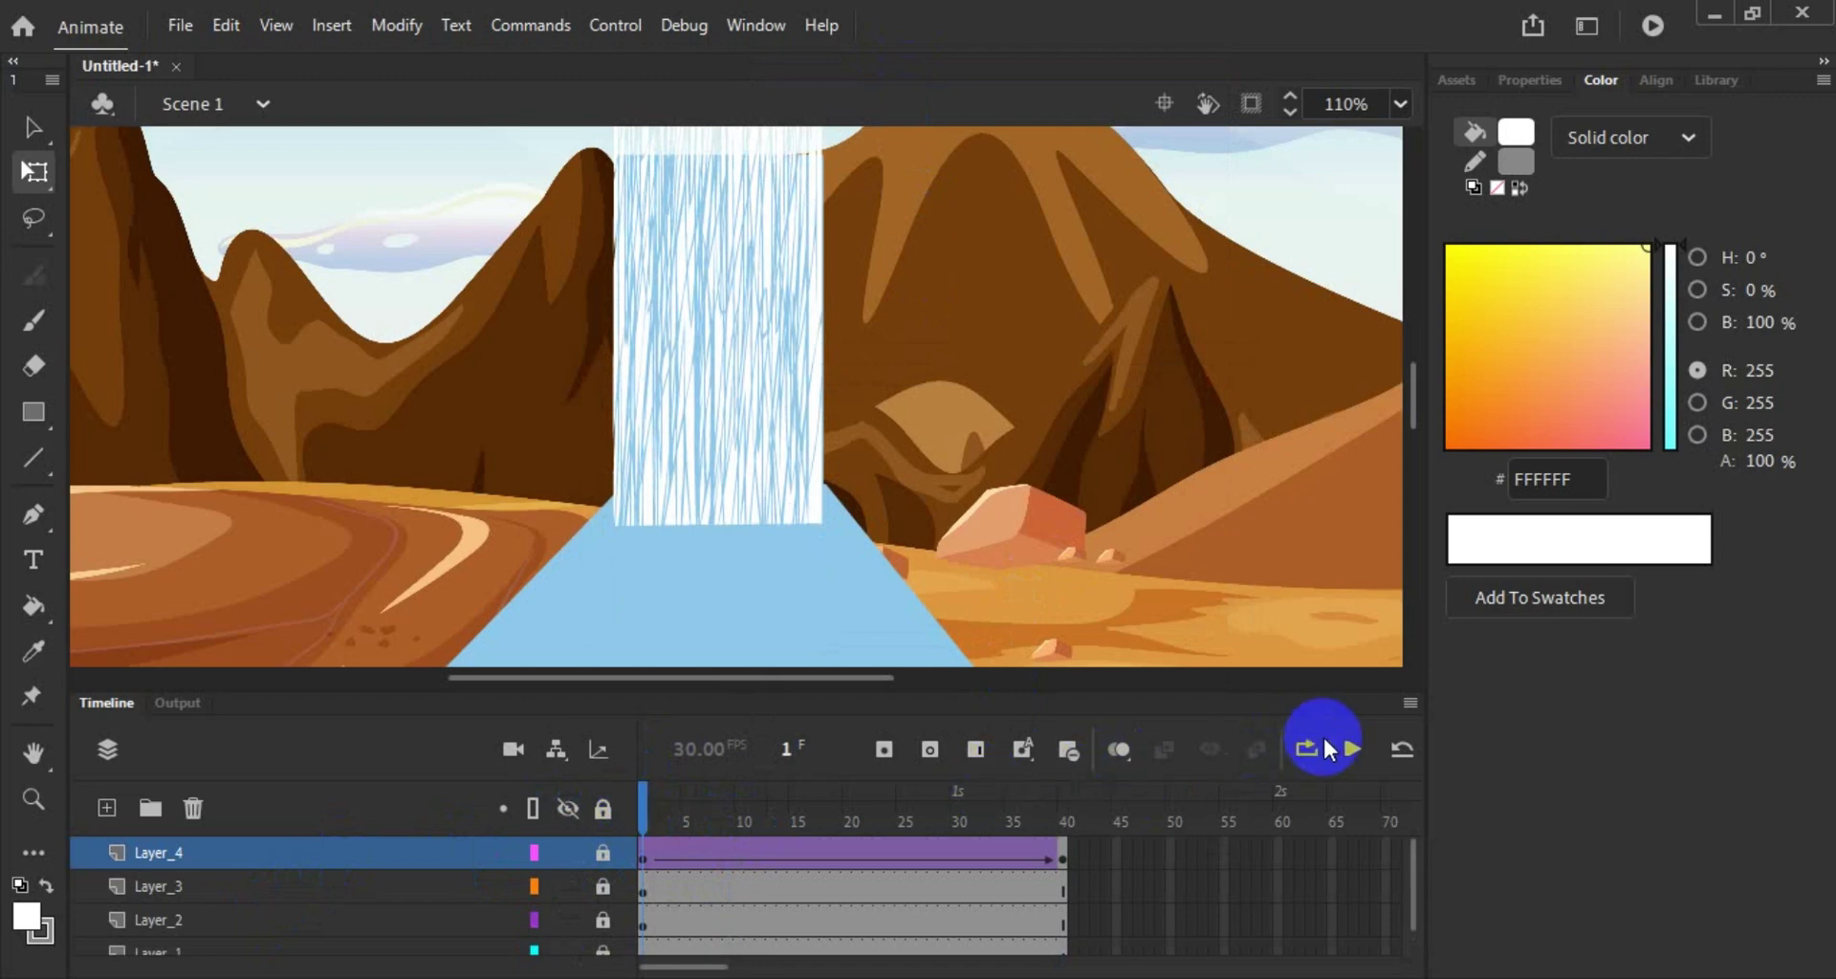
pyautogui.click(1354, 749)
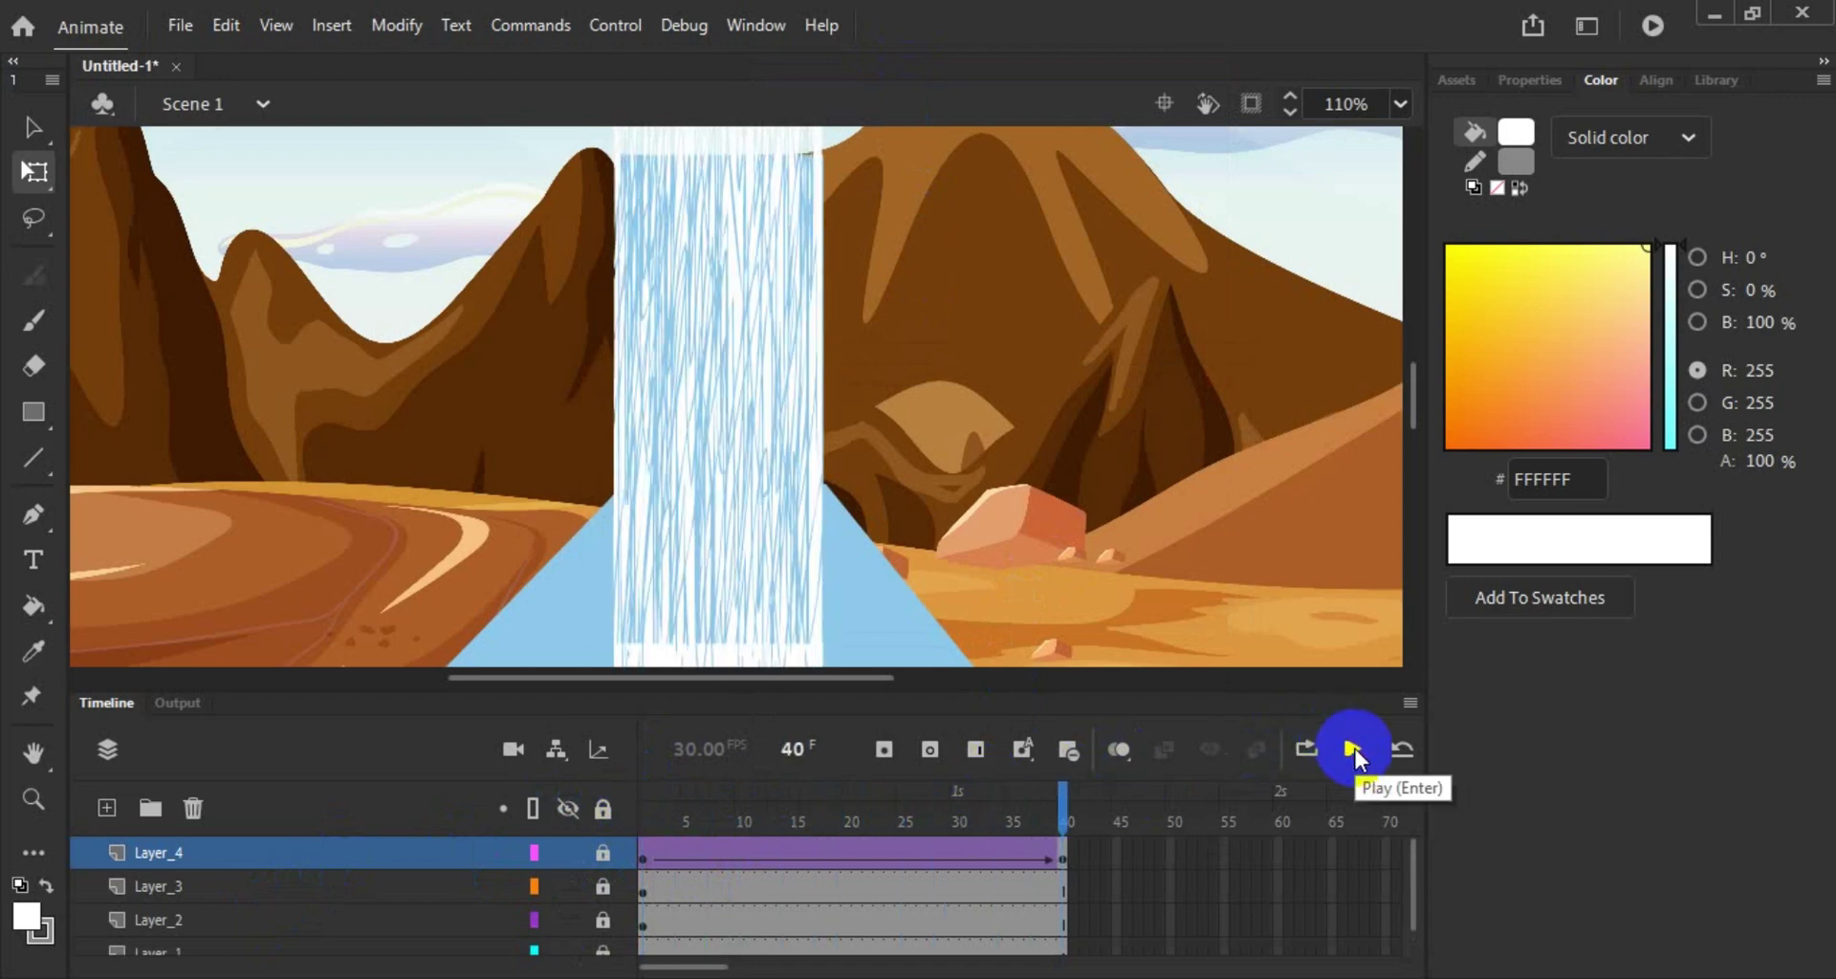
pyautogui.click(1354, 750)
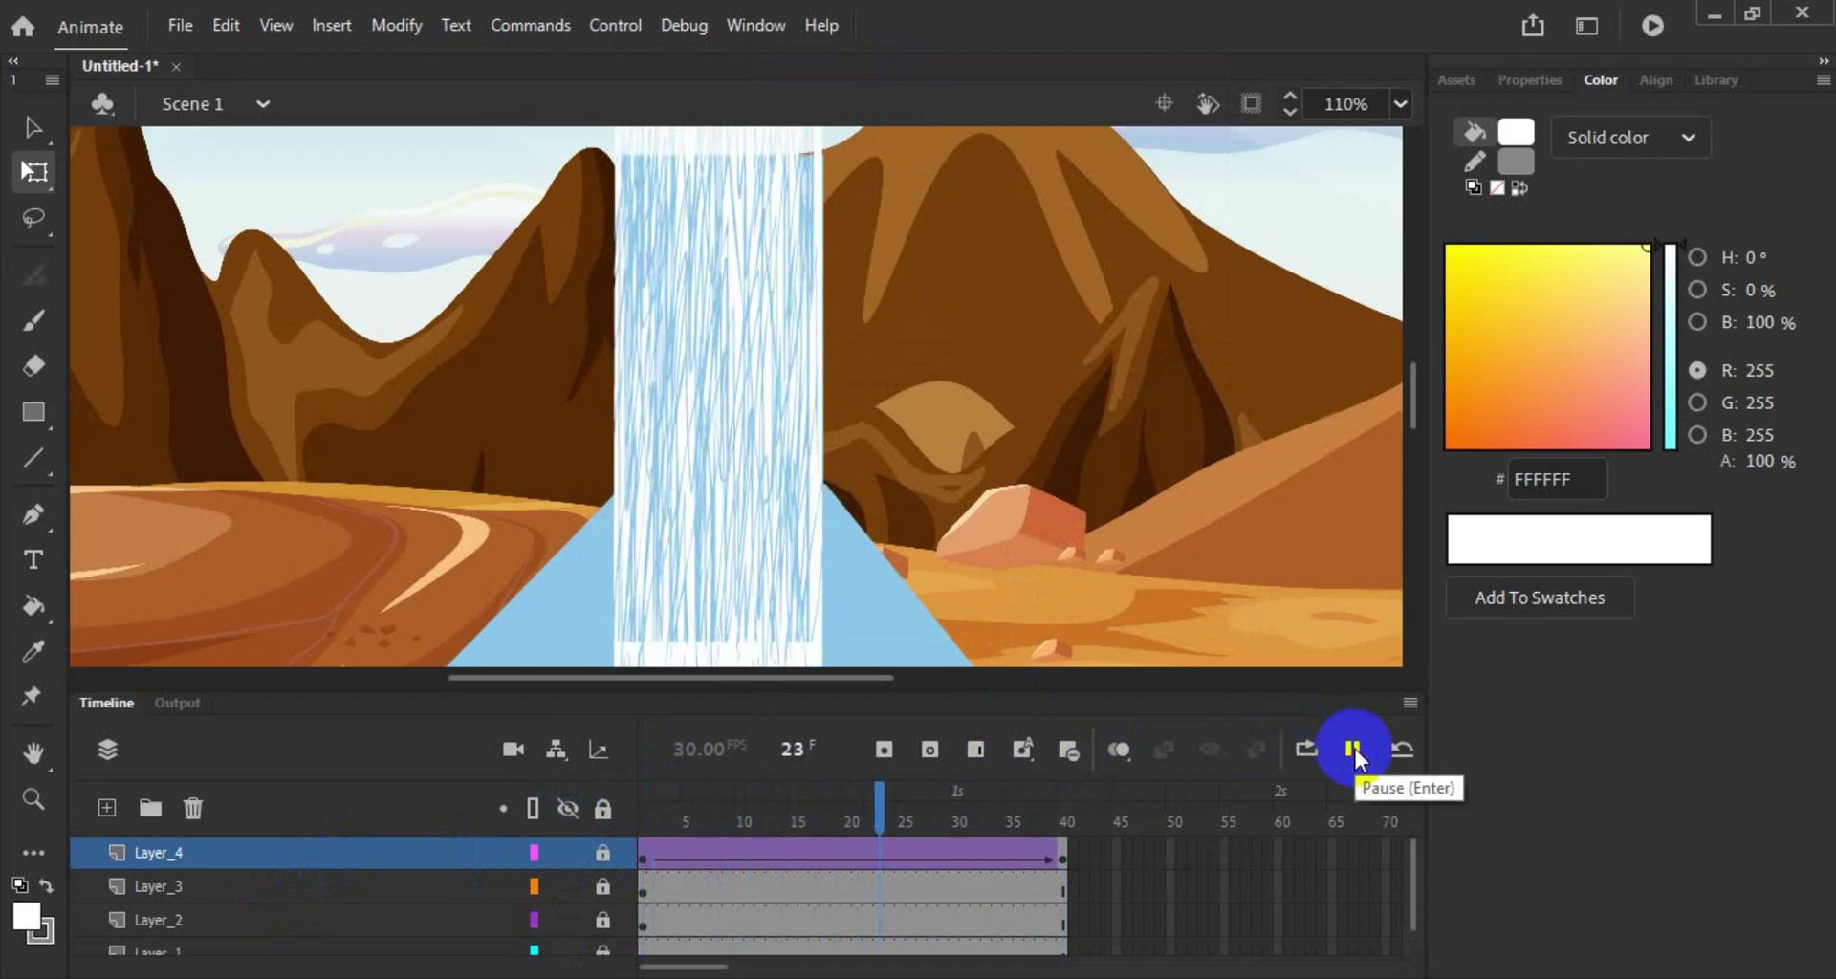
pyautogui.click(1354, 750)
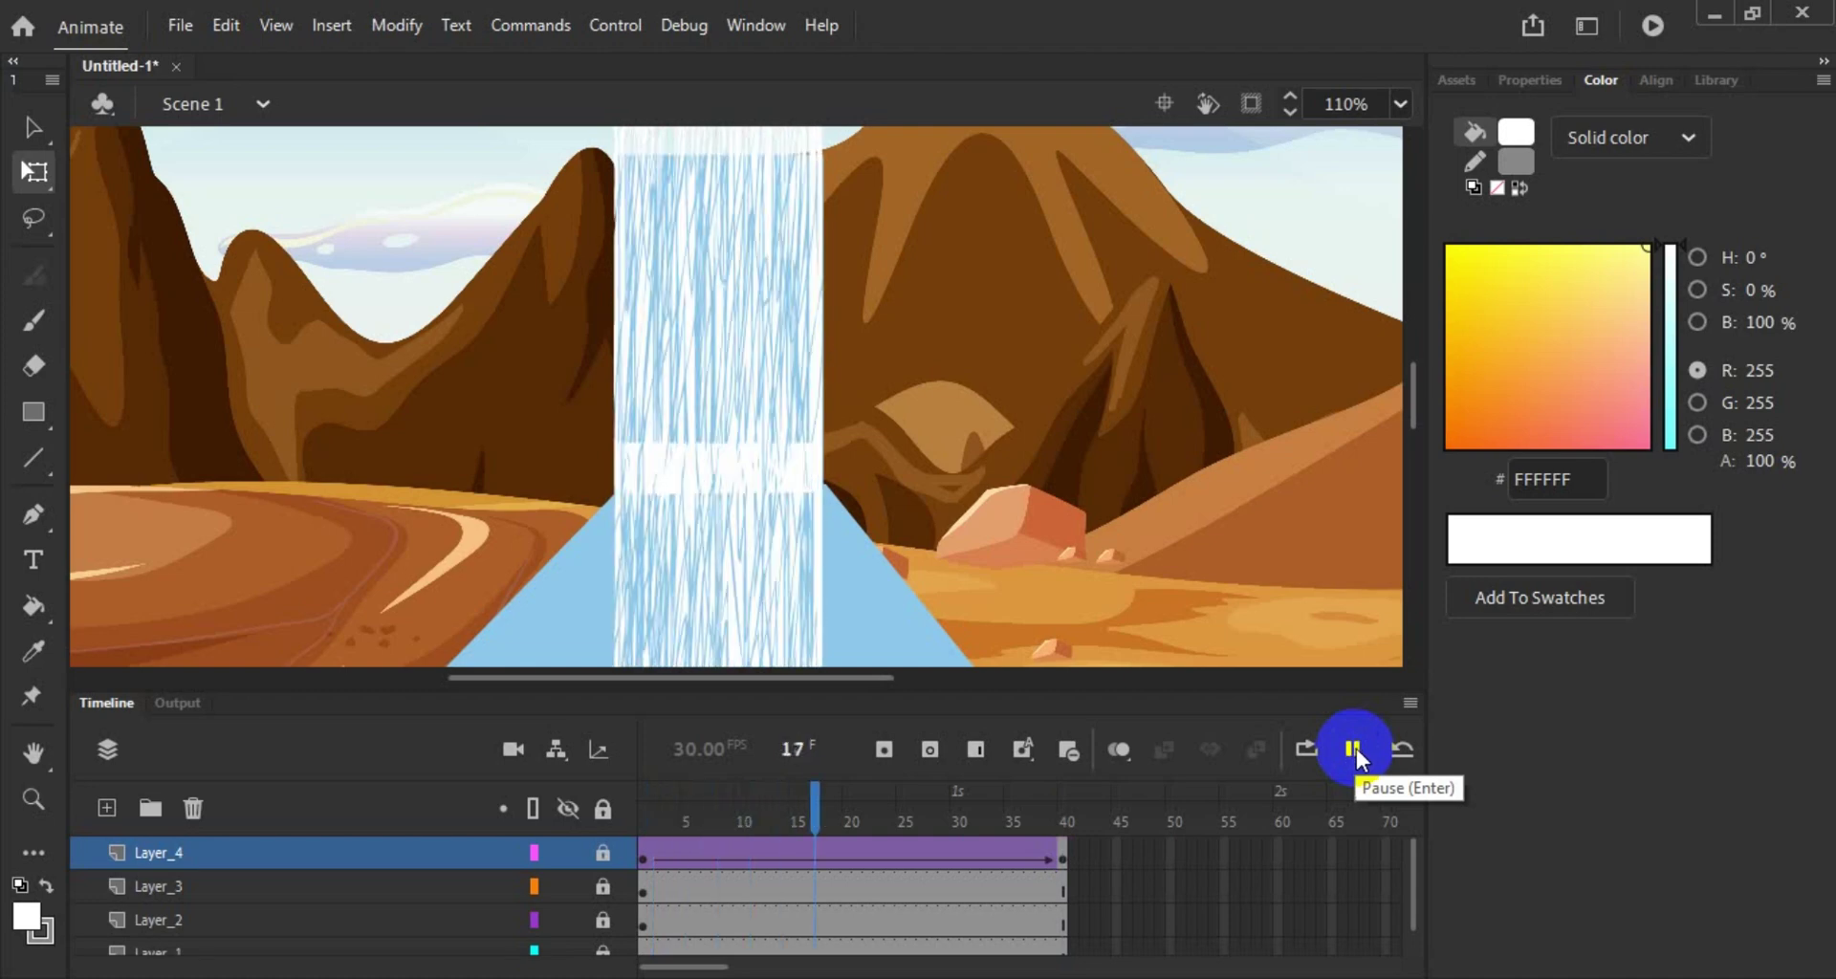
pyautogui.click(1354, 750)
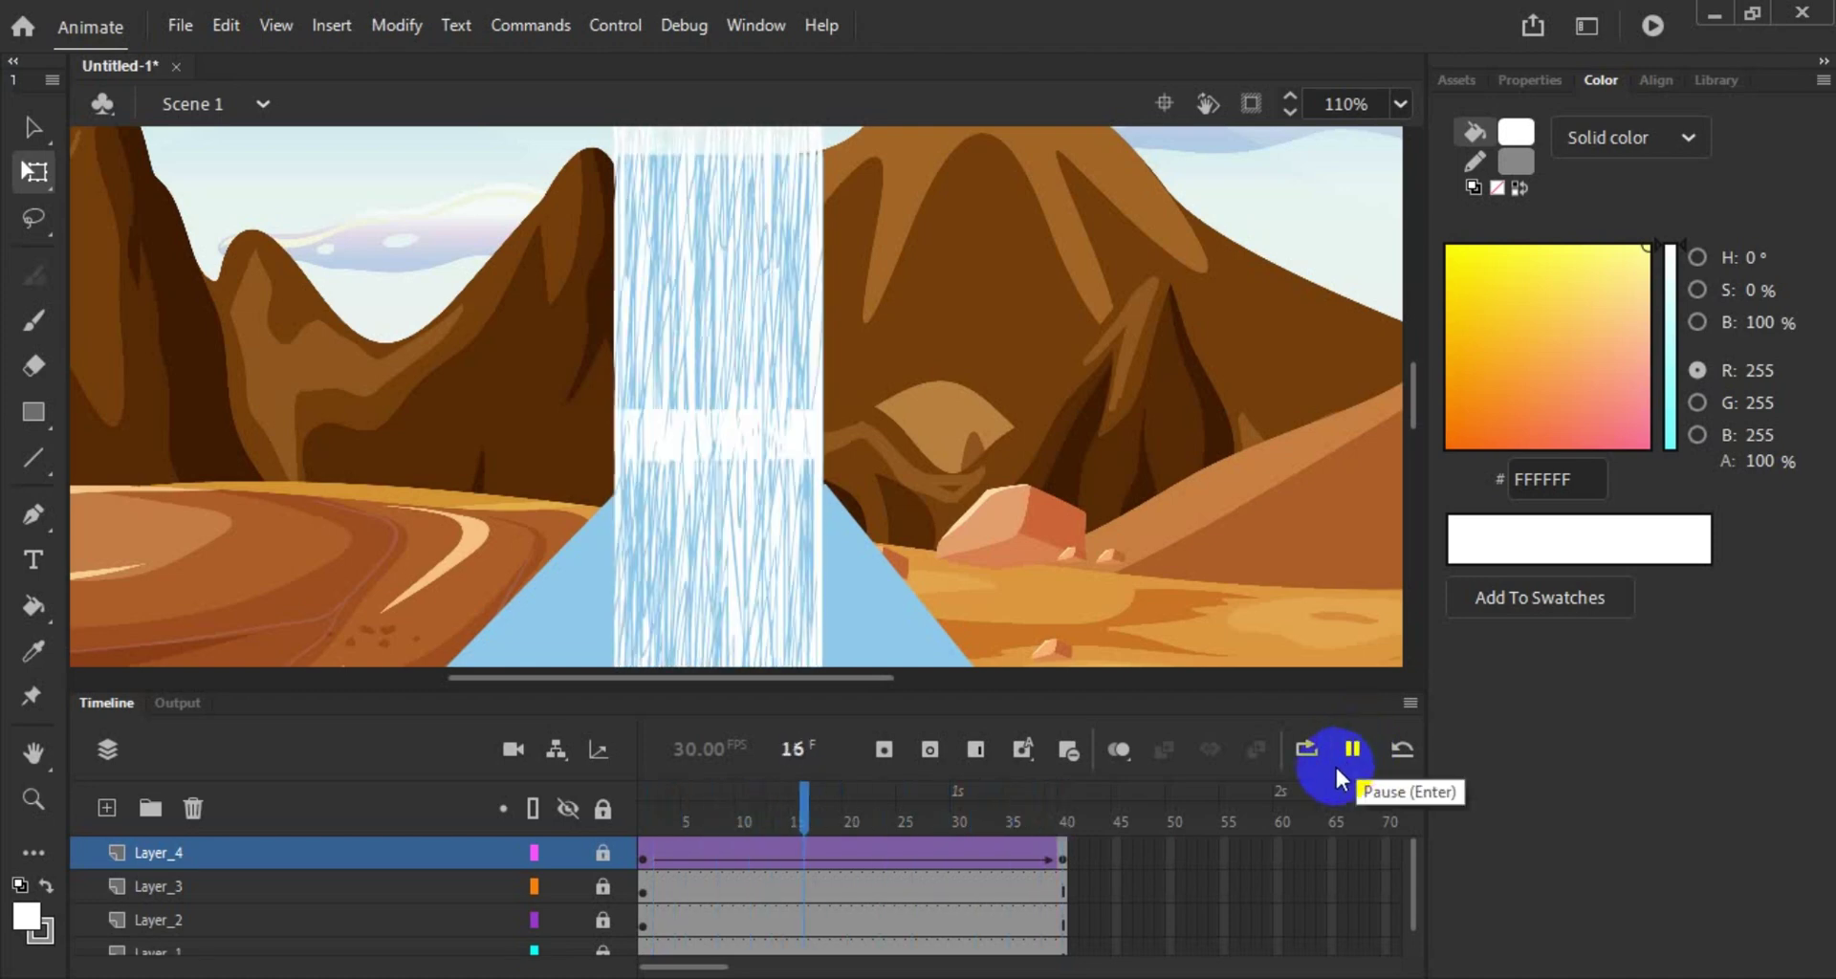
# Step: Erase many thin, nearly vertical strokes from the blue rectangle beside the stage on Layer_4 and select the remaining streaks
pyautogui.click(978, 426)
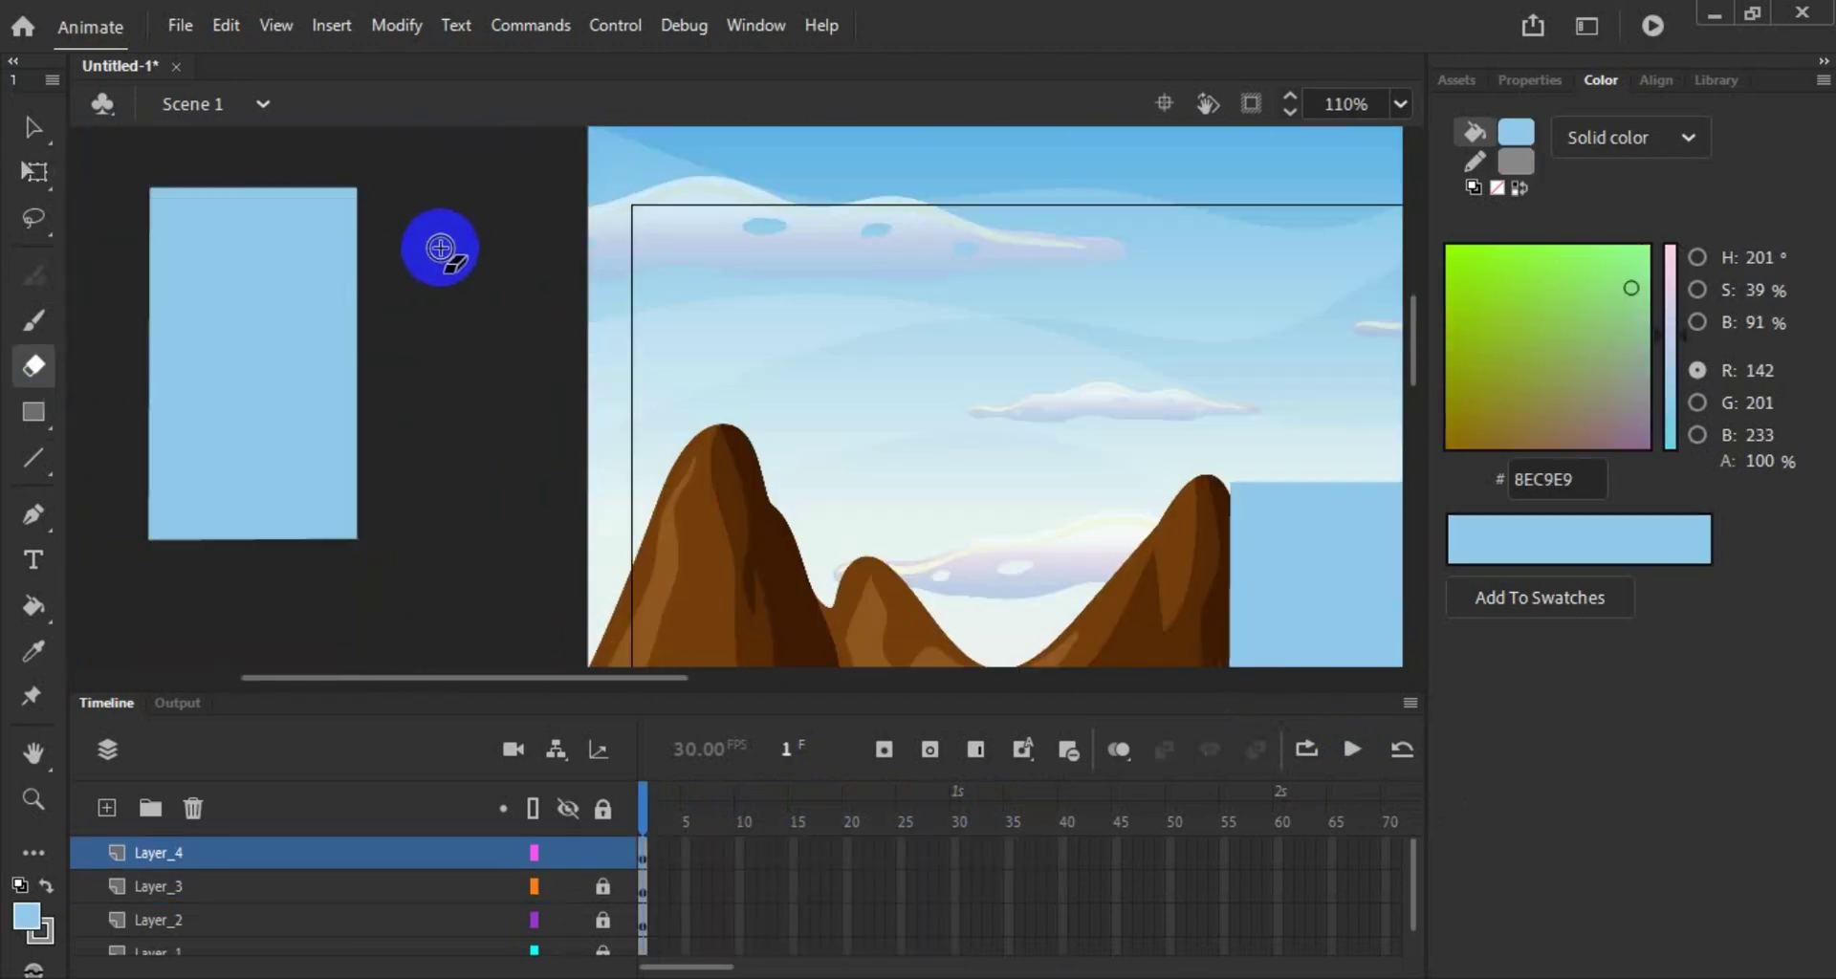
pyautogui.moveTo(182, 402)
pyautogui.mouseDown()
pyautogui.moveTo(144, 594)
pyautogui.moveTo(360, 382)
pyautogui.moveTo(220, 431)
pyautogui.moveTo(229, 210)
pyautogui.moveTo(163, 537)
pyautogui.mouseUp()
pyautogui.press('v')
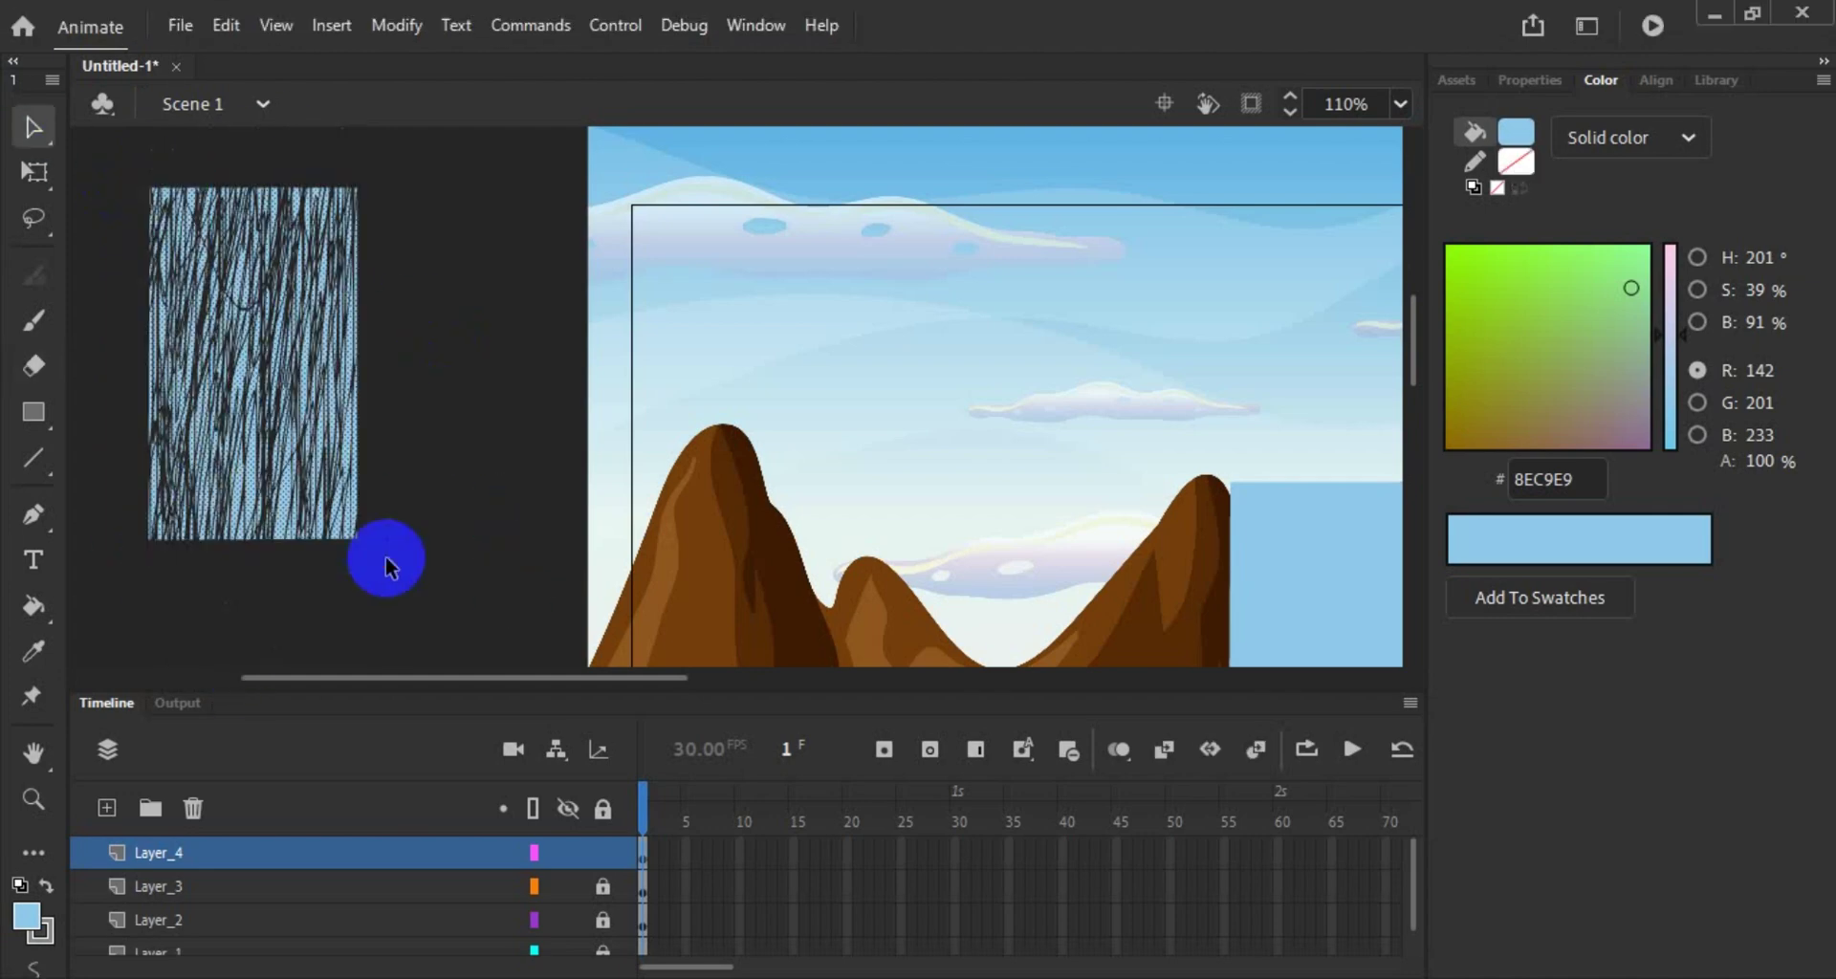
# Step: Select the stacked blue streaks for transforming and place them over the upright waterfall, extending above its top
pyautogui.hscroll(3, 985, 354)
pyautogui.scroll(-5, 985, 354)
pyautogui.hotkey('ctrl', 'a')
pyautogui.press('q')
pyautogui.scroll(3, 985, 354)
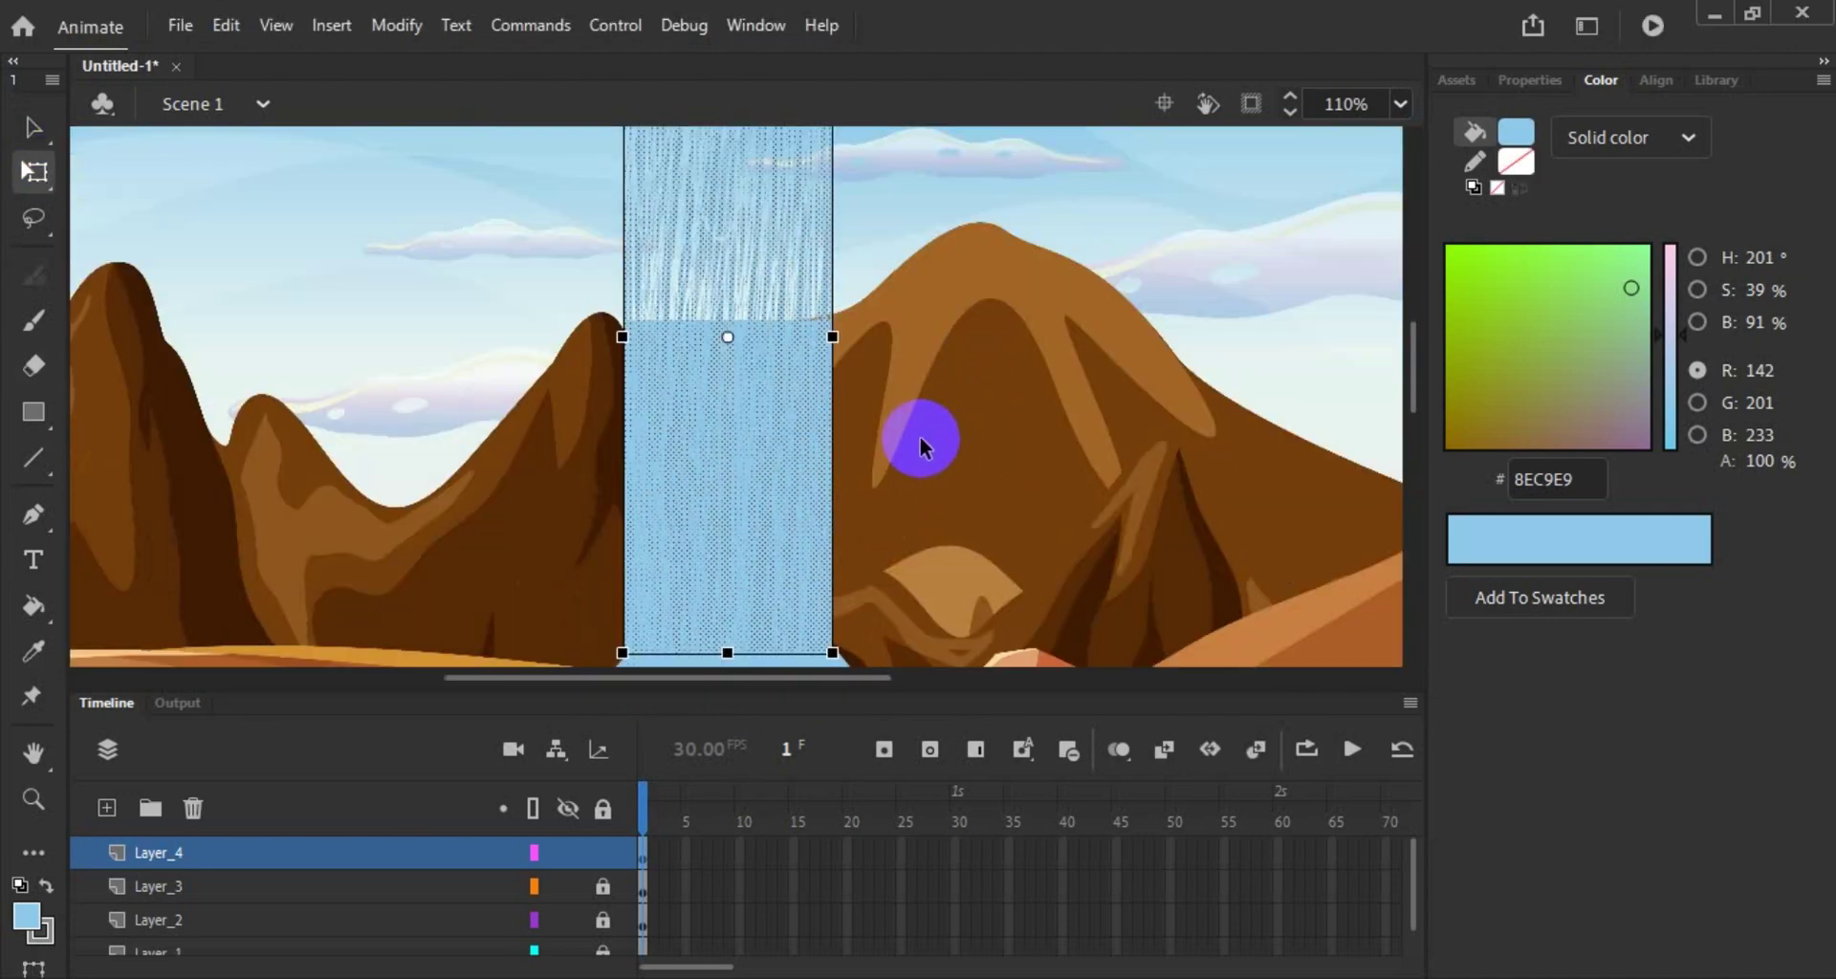
pyautogui.scroll(4, 903, 468)
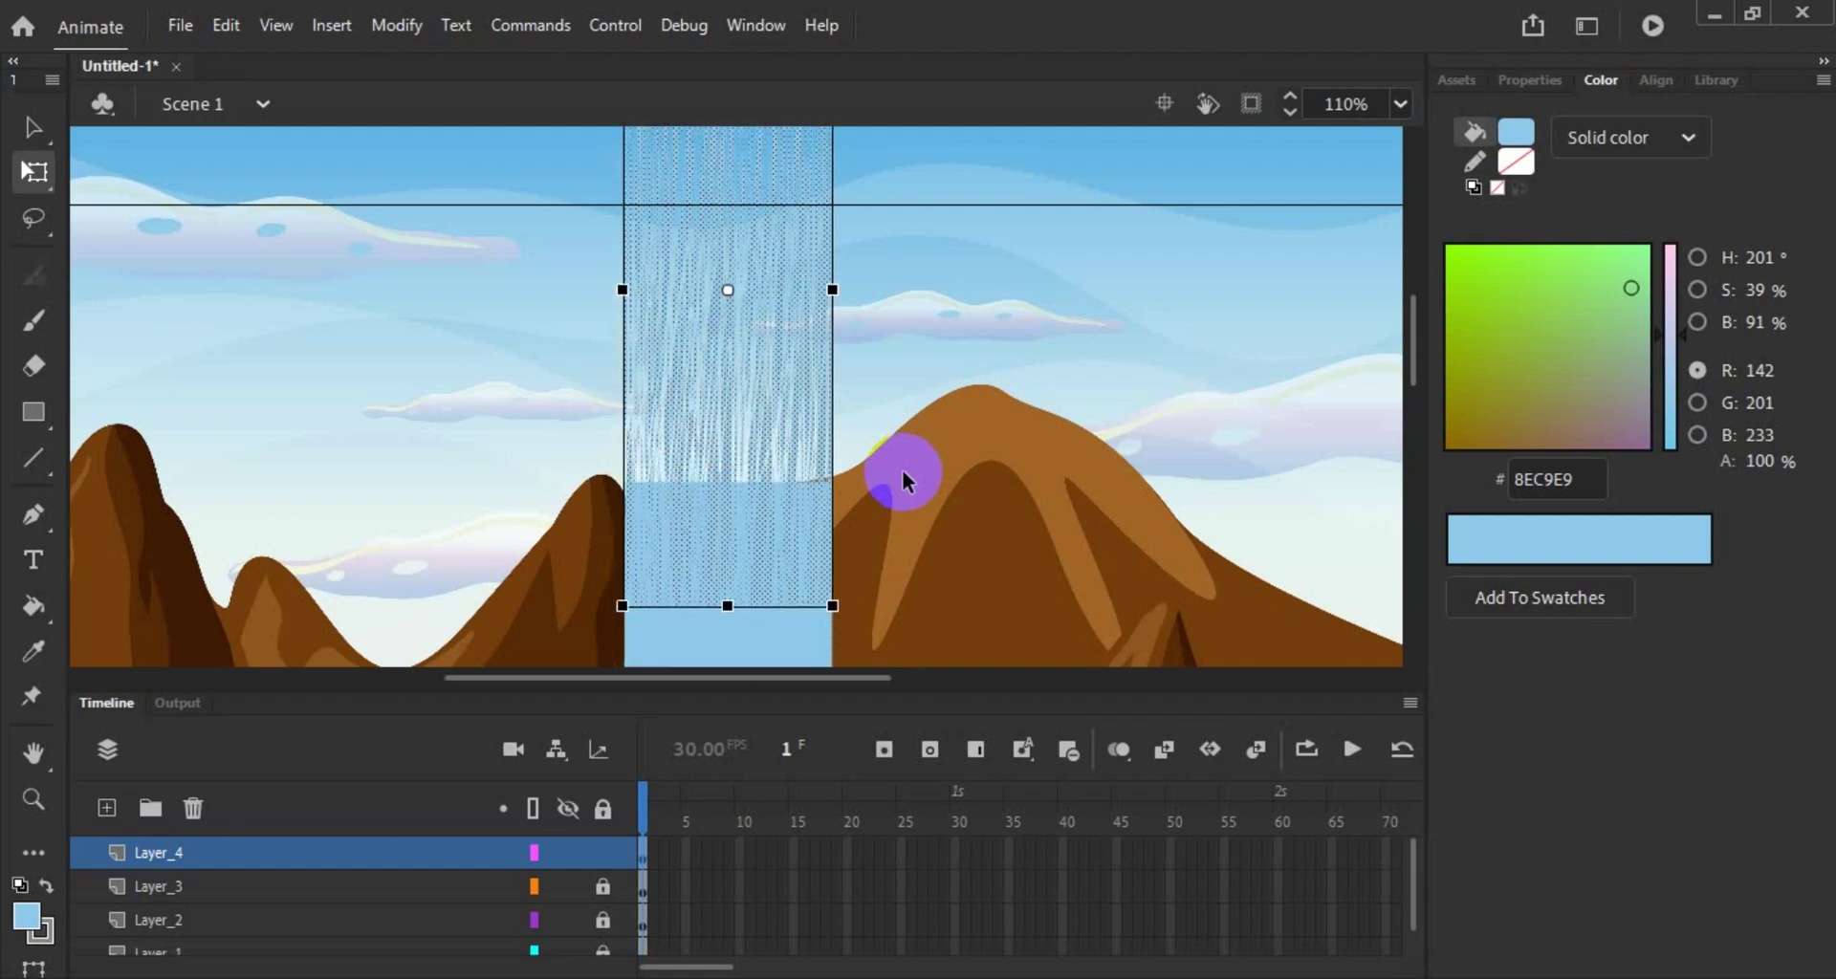
# Step: Nudge the stacked blue streaks vertically until their lower edge sits slightly below the upright waterfall's top
pyautogui.scroll(4, 877, 528)
pyautogui.hotkey('shift', 'Down')
pyautogui.hotkey('shift', 'Down')
pyautogui.scroll(-3, 668, 528)
pyautogui.scroll(3, 674, 545)
pyautogui.hotkey('shift', 'Down')
pyautogui.hotkey('shift', 'Down')
pyautogui.hotkey('shift', 'Down')
pyautogui.hotkey('shift', 'Down')
pyautogui.hotkey('shift', 'Down')
pyautogui.hotkey('shift', 'Down')
pyautogui.hotkey('shift', 'Down')
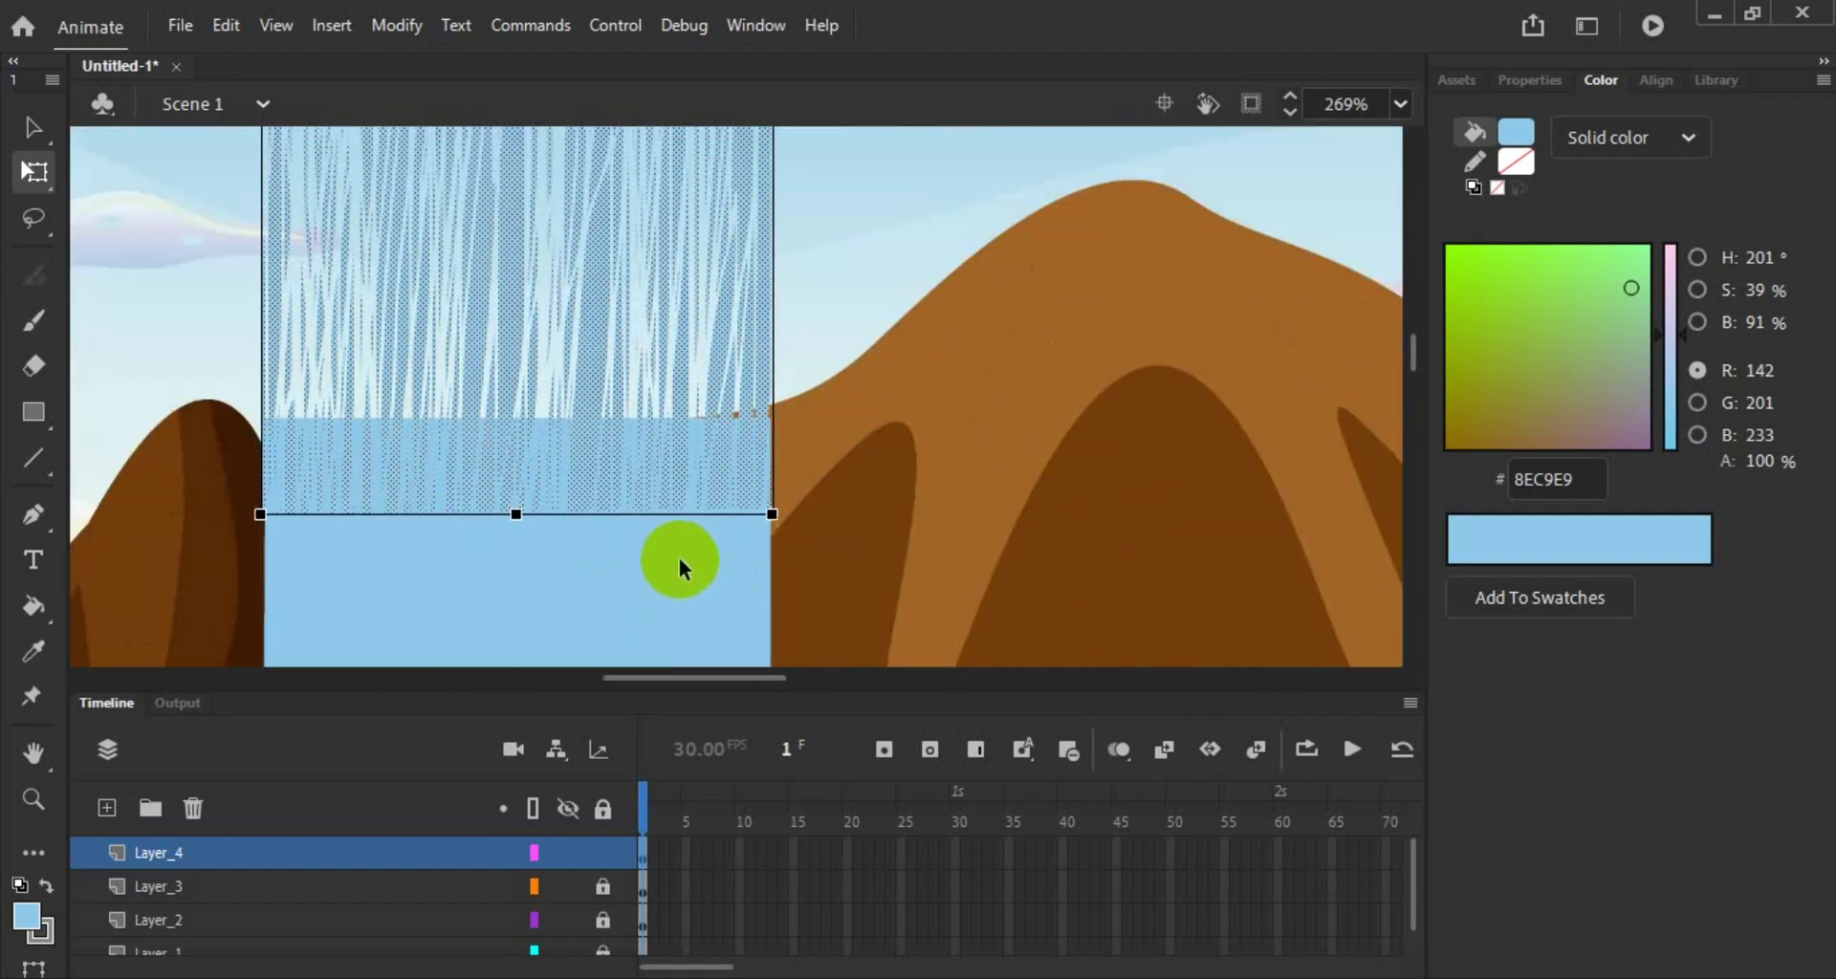
# Step: Move the blue streak stack straight down until its lower edge reaches the base of the upright waterfall, and deselect it
pyautogui.scroll(-3, 877, 314)
pyautogui.moveTo(730, 265); pyautogui.dragTo(729, 613)
pyautogui.moveTo(613, 678); pyautogui.dragTo(688, 680)
pyautogui.scroll(12, 643, 398)
pyautogui.scroll(-6, 642, 398)
pyautogui.click(628, 386)
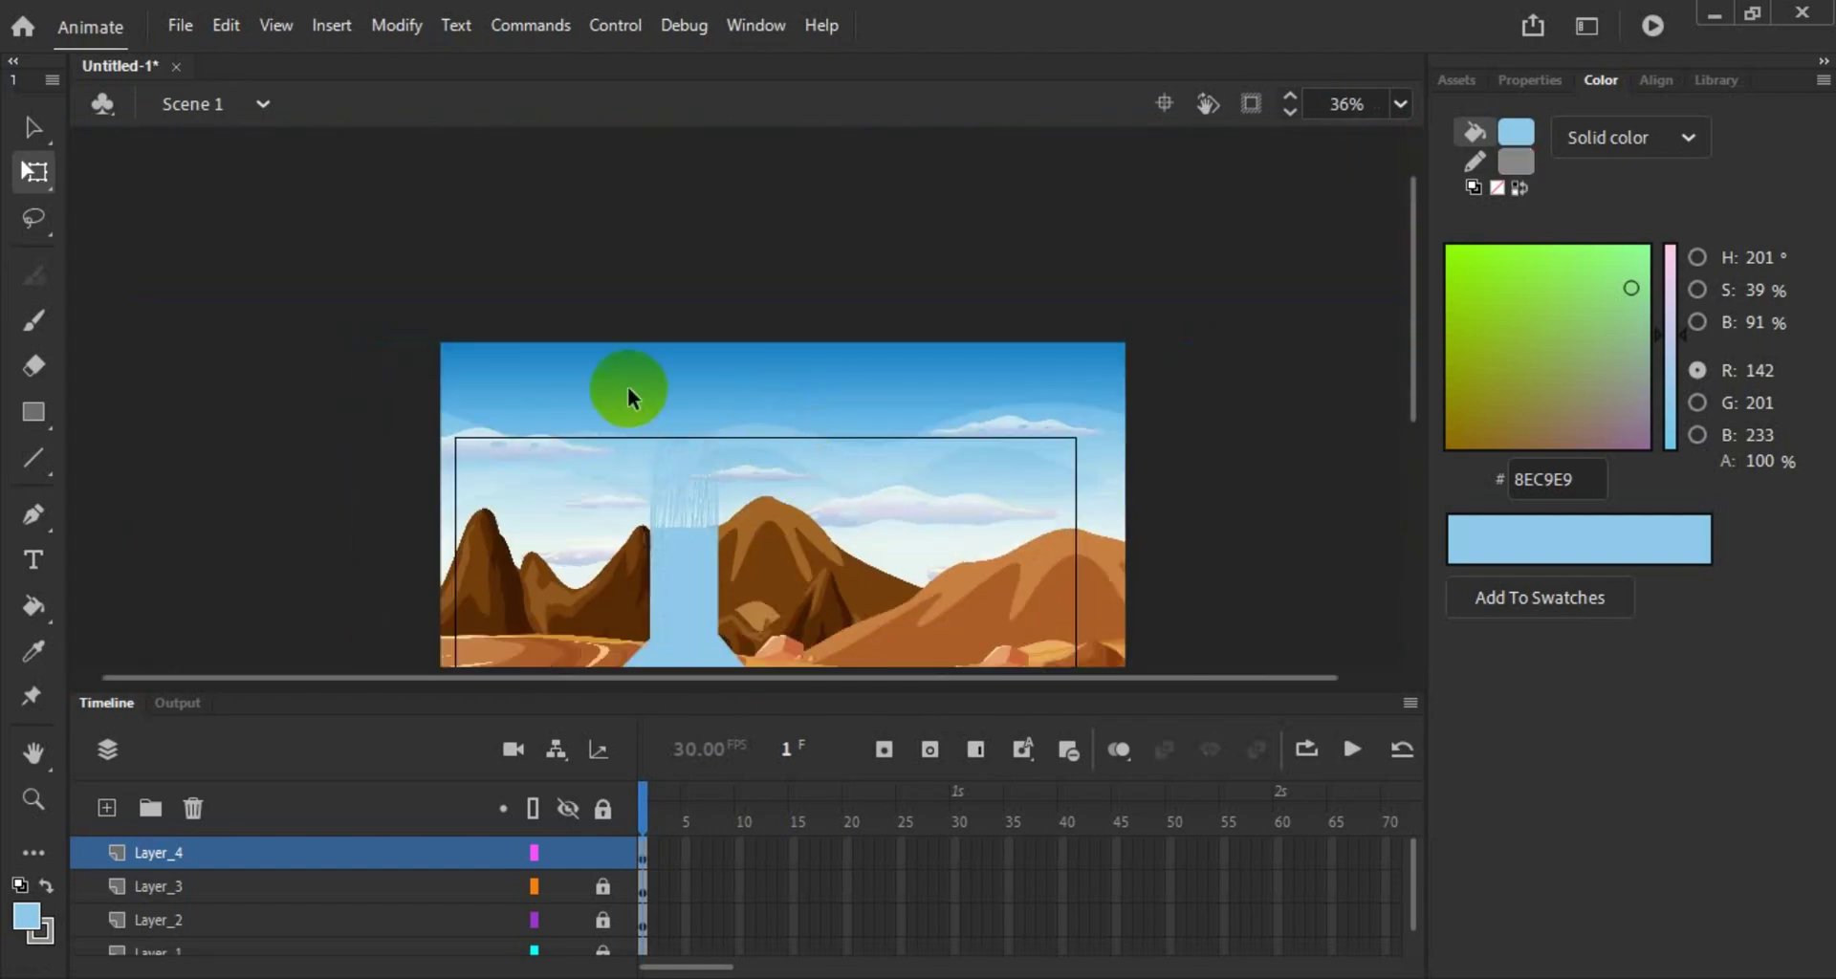
# Step: Place a duplicate of the blue streak stack above the original, beyond the stage, and hide the Layer_1 background
pyautogui.scroll(4, 746, 515)
pyautogui.moveTo(681, 516); pyautogui.dragTo(591, 160)
pyautogui.scroll(4, 565, 440)
pyautogui.moveTo(562, 443); pyautogui.dragTo(560, 203)
pyautogui.scroll(4, 701, 557)
pyautogui.moveTo(726, 678); pyautogui.dragTo(680, 678)
pyautogui.click(568, 920)
pyautogui.scroll(4, 701, 365)
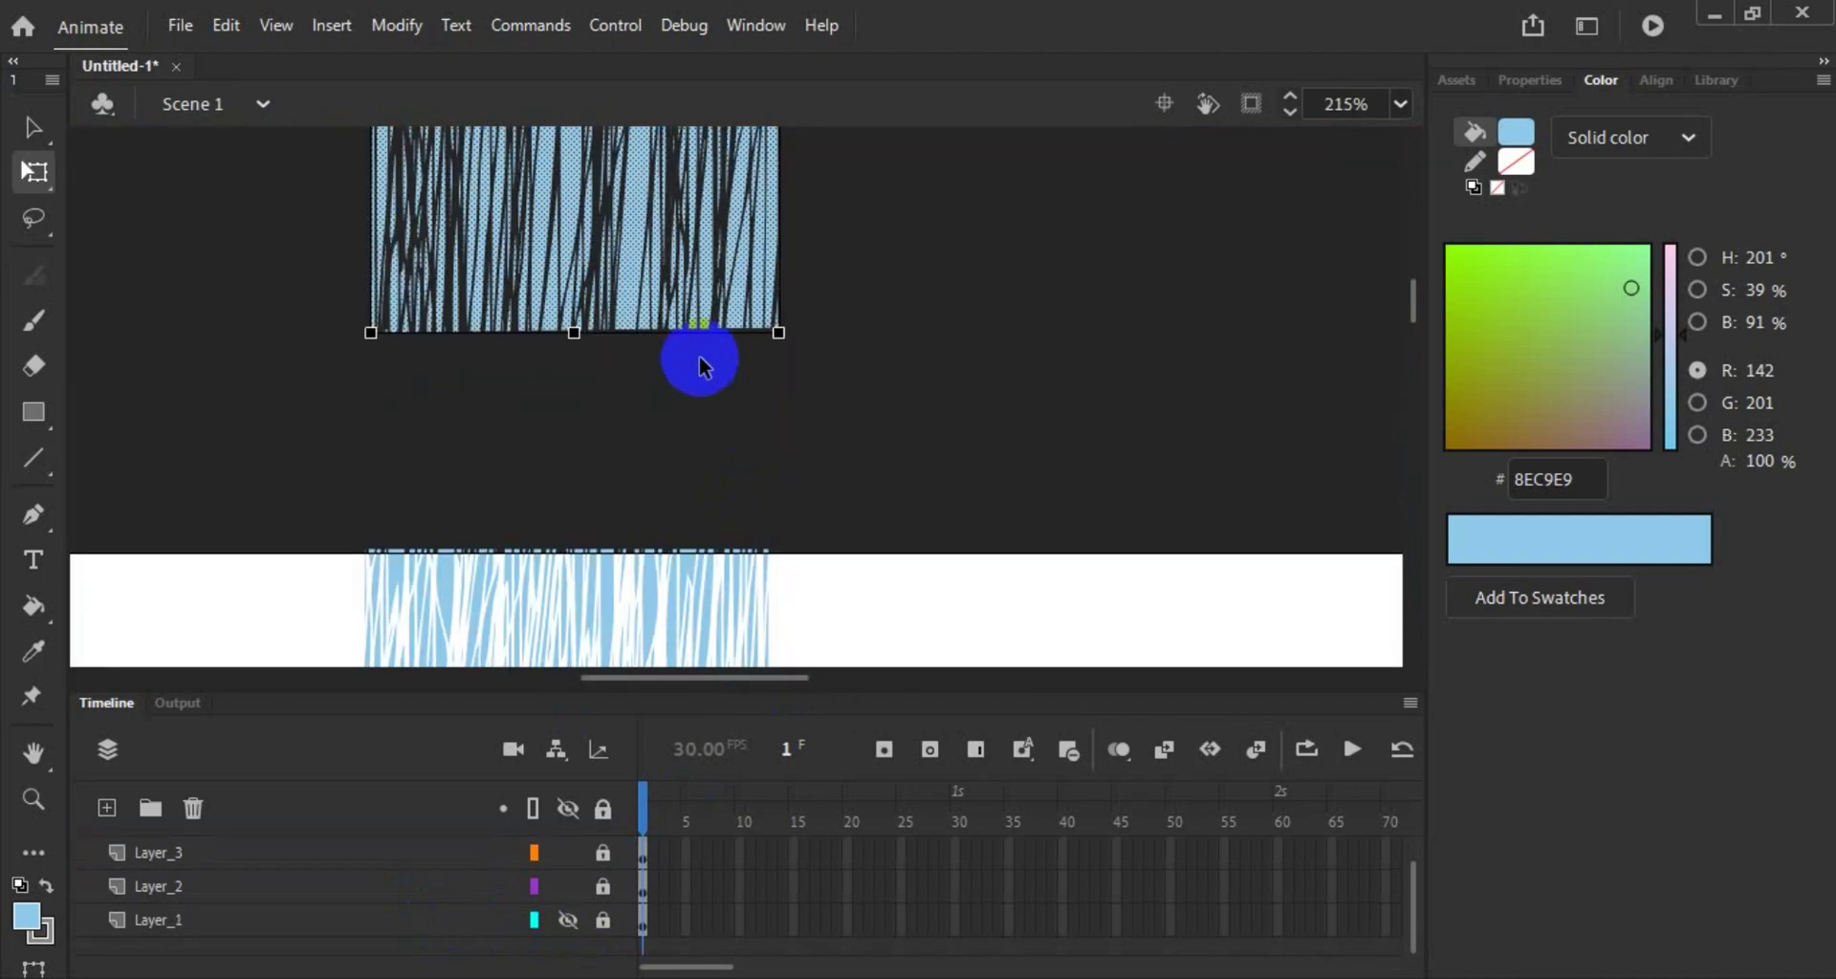
# Step: Join the duplicate to the upper edge of the original streak stack, select the whole column, and show Layer_1 again
pyautogui.moveTo(701, 311); pyautogui.dragTo(693, 528)
pyautogui.scroll(4, 875, 532)
pyautogui.scroll(-5, 669, 686)
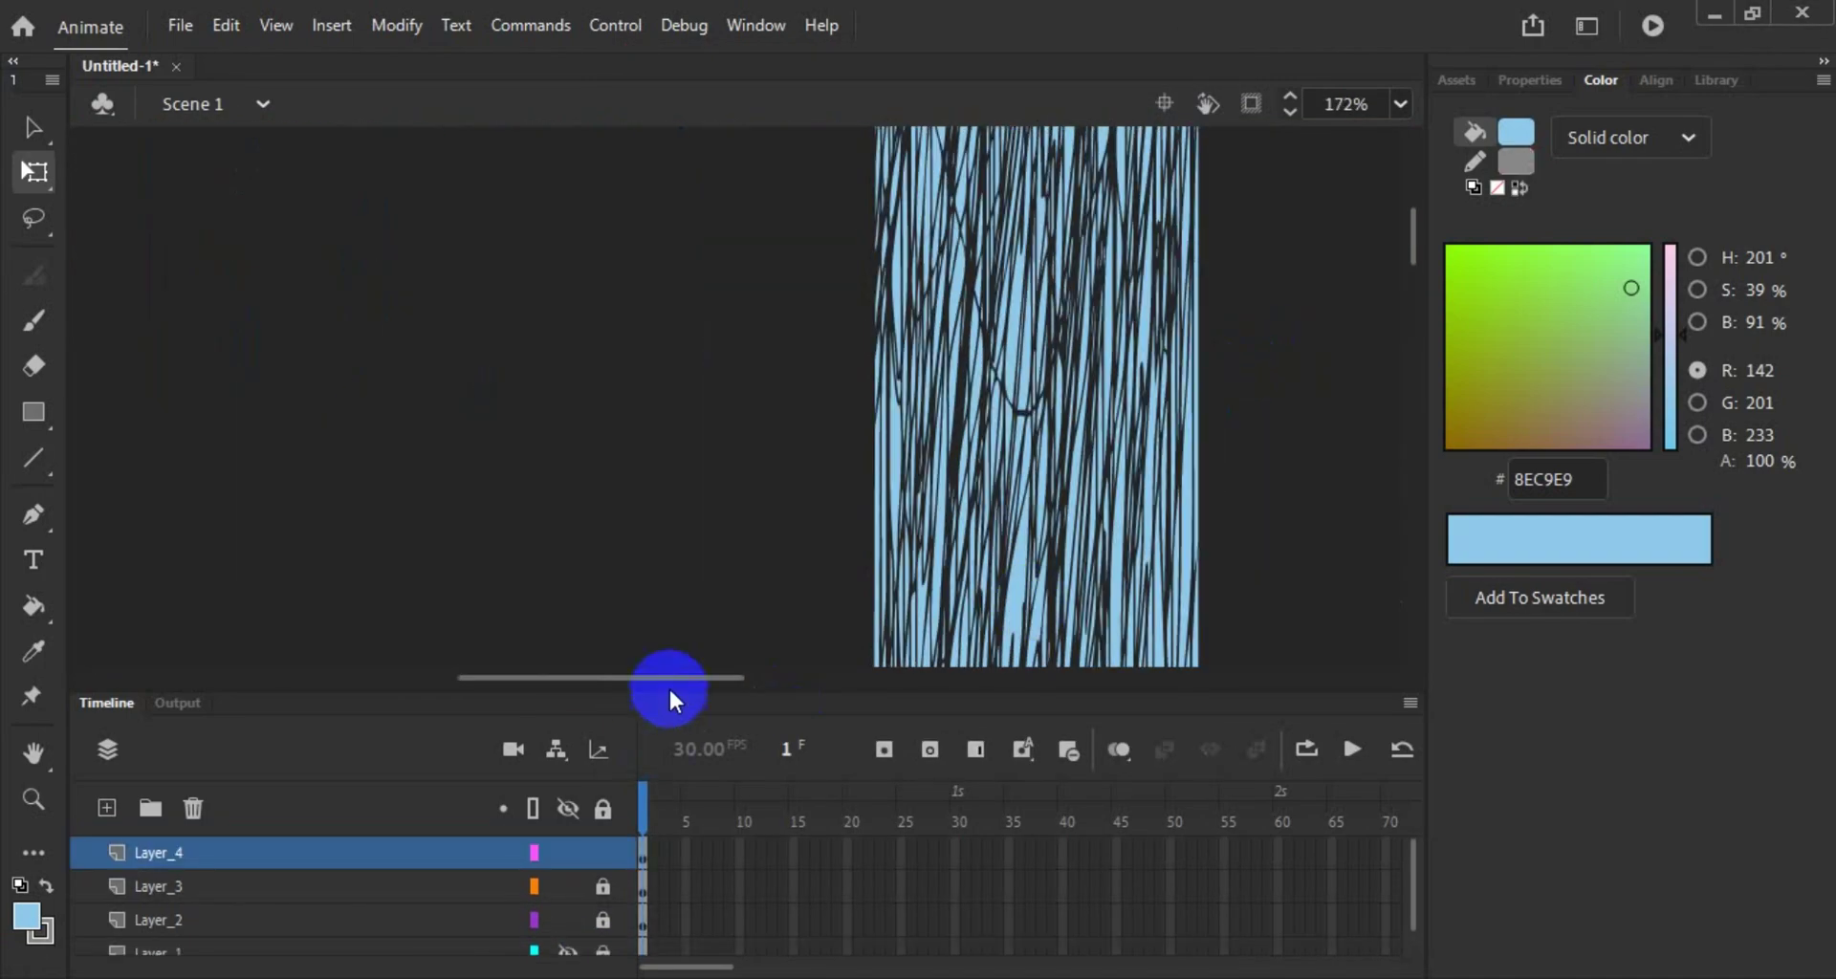
pyautogui.scroll(-4, 928, 469)
pyautogui.scroll(-3, 927, 469)
pyautogui.click(829, 453)
pyautogui.scroll(-3, 882, 311)
pyautogui.click(568, 952)
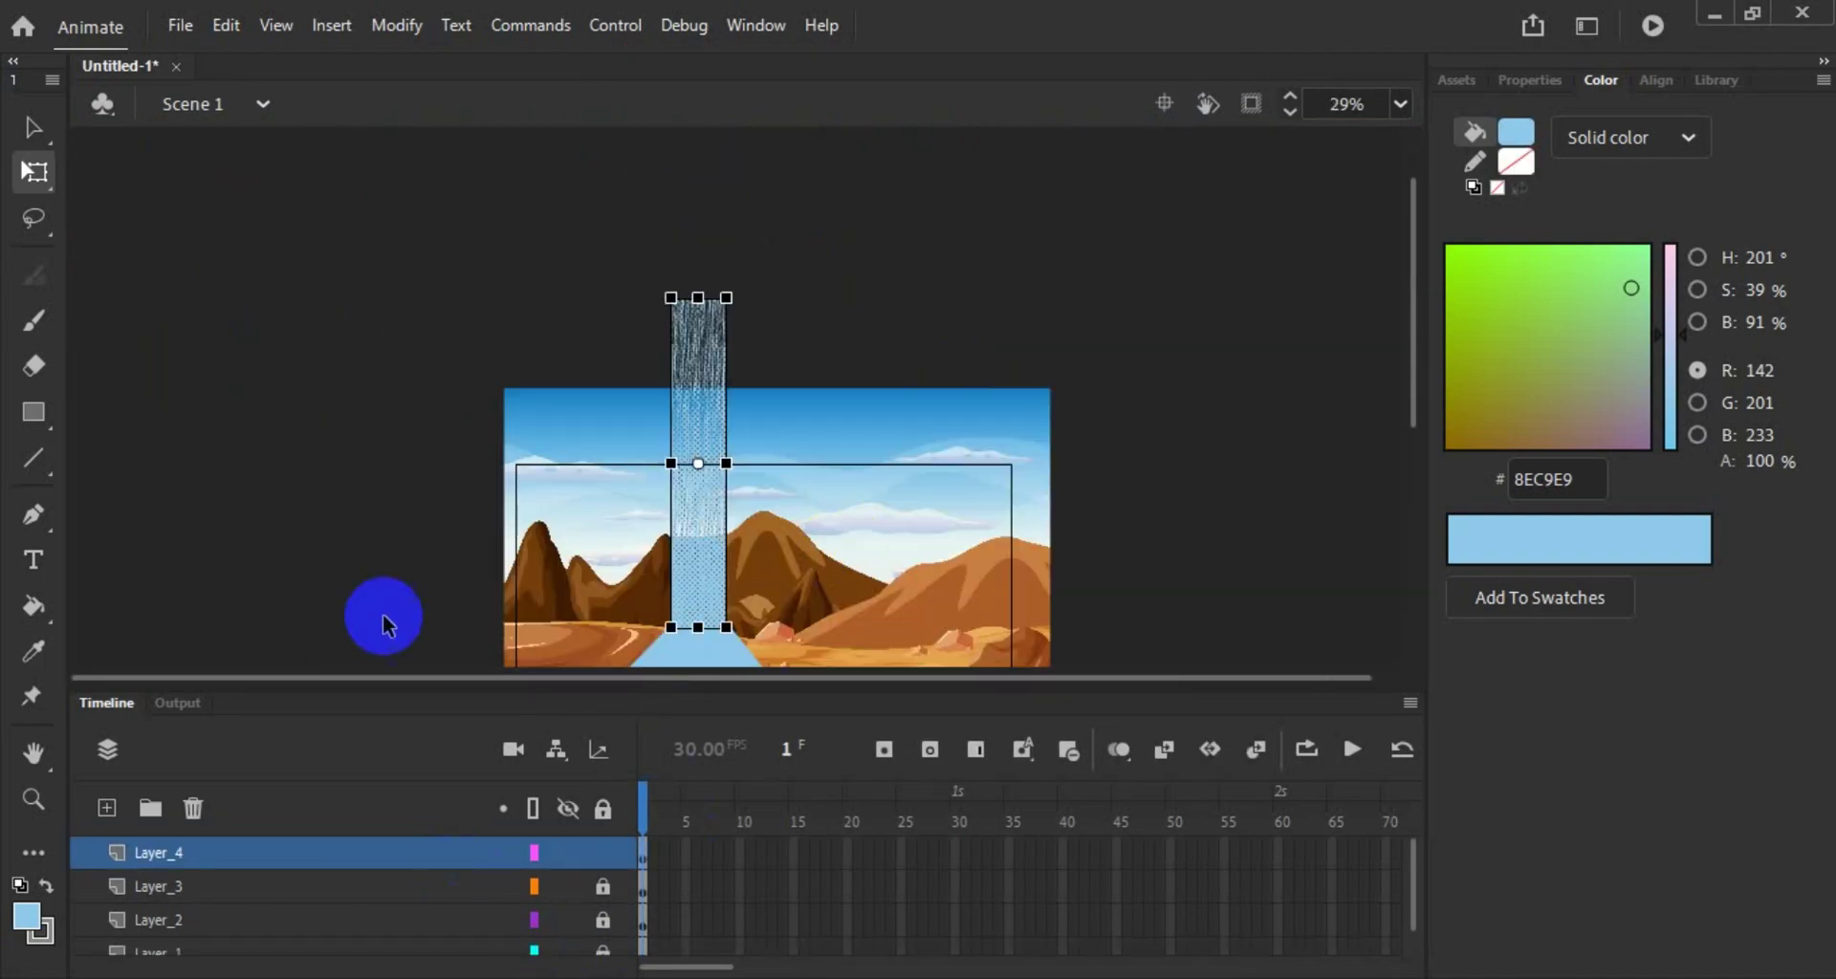
# Step: Extend all layers to frame 40 by inserting frames
pyautogui.scroll(4, 706, 593)
pyautogui.press('space')
pyautogui.moveTo(707, 593); pyautogui.dragTo(640, 389)
pyautogui.moveTo(1060, 862); pyautogui.dragTo(1078, 950)
pyautogui.rightClick(1078, 950)
pyautogui.click(1282, 213)
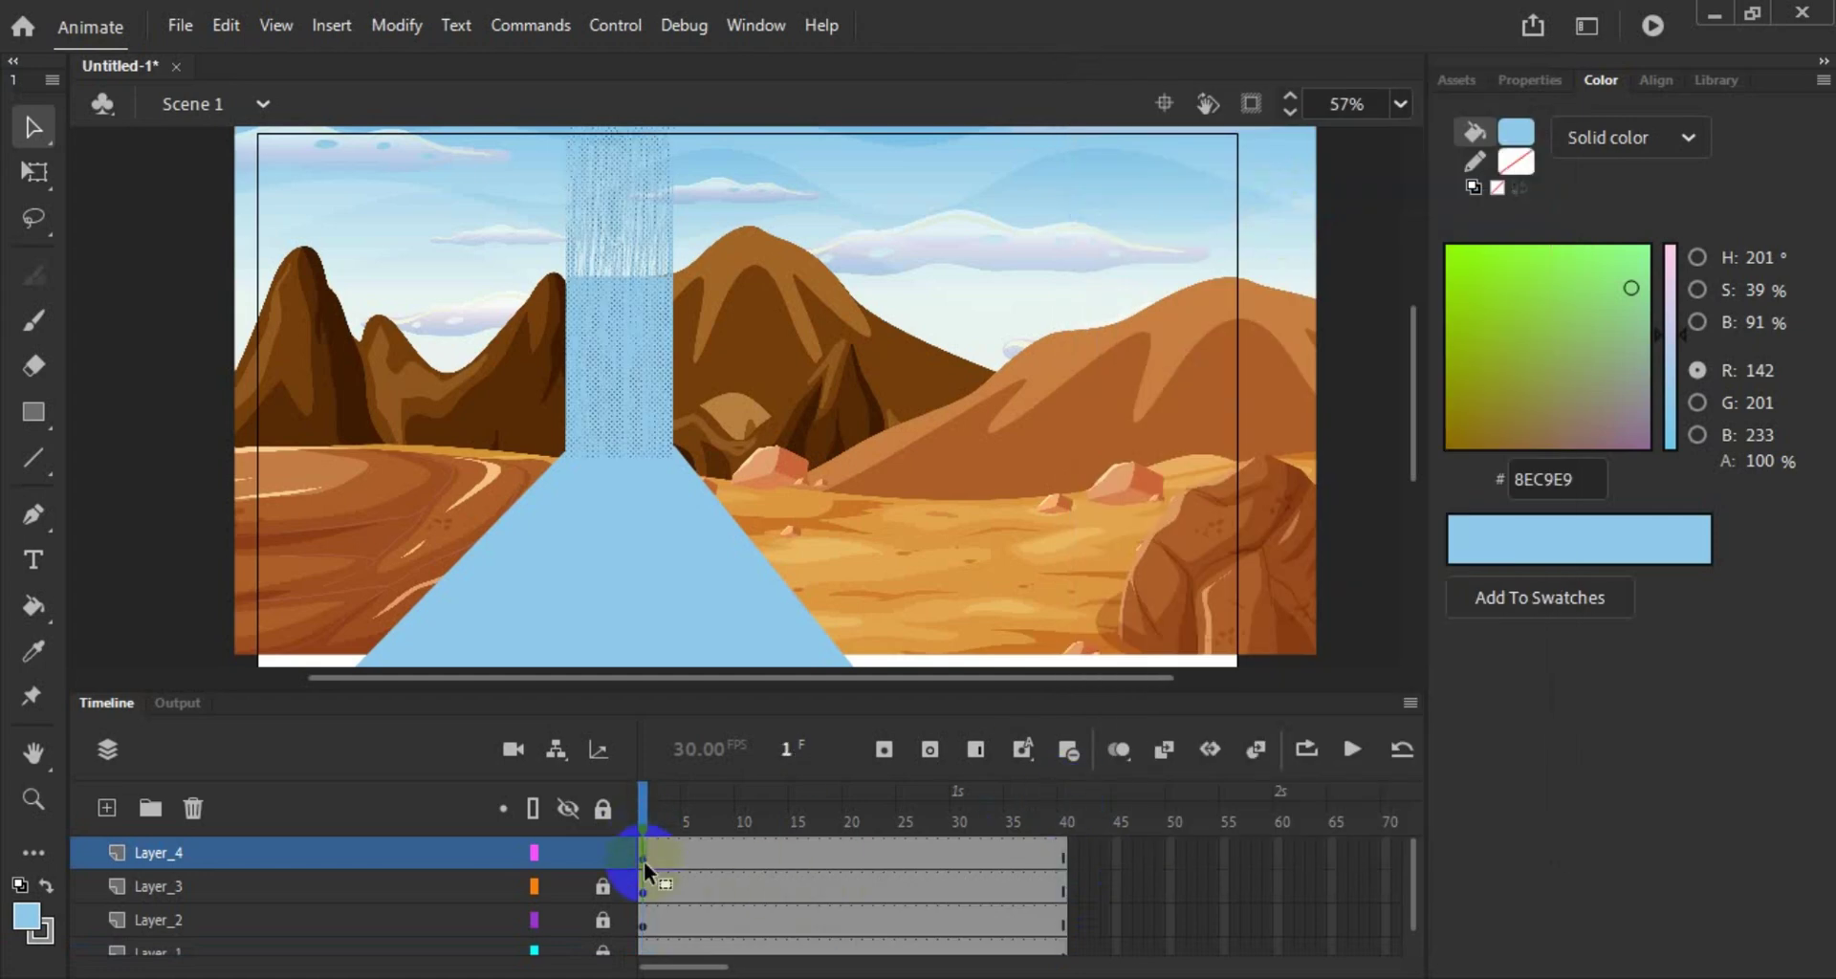
# Step: Add a keyframe at frame 40 on Layer_4 and move the streak column straight down until its upper edge sits slightly above the waterfall's top
pyautogui.scroll(-3, 655, 369)
pyautogui.scroll(-1, 718, 205)
pyautogui.press('q')
pyautogui.click(644, 226)
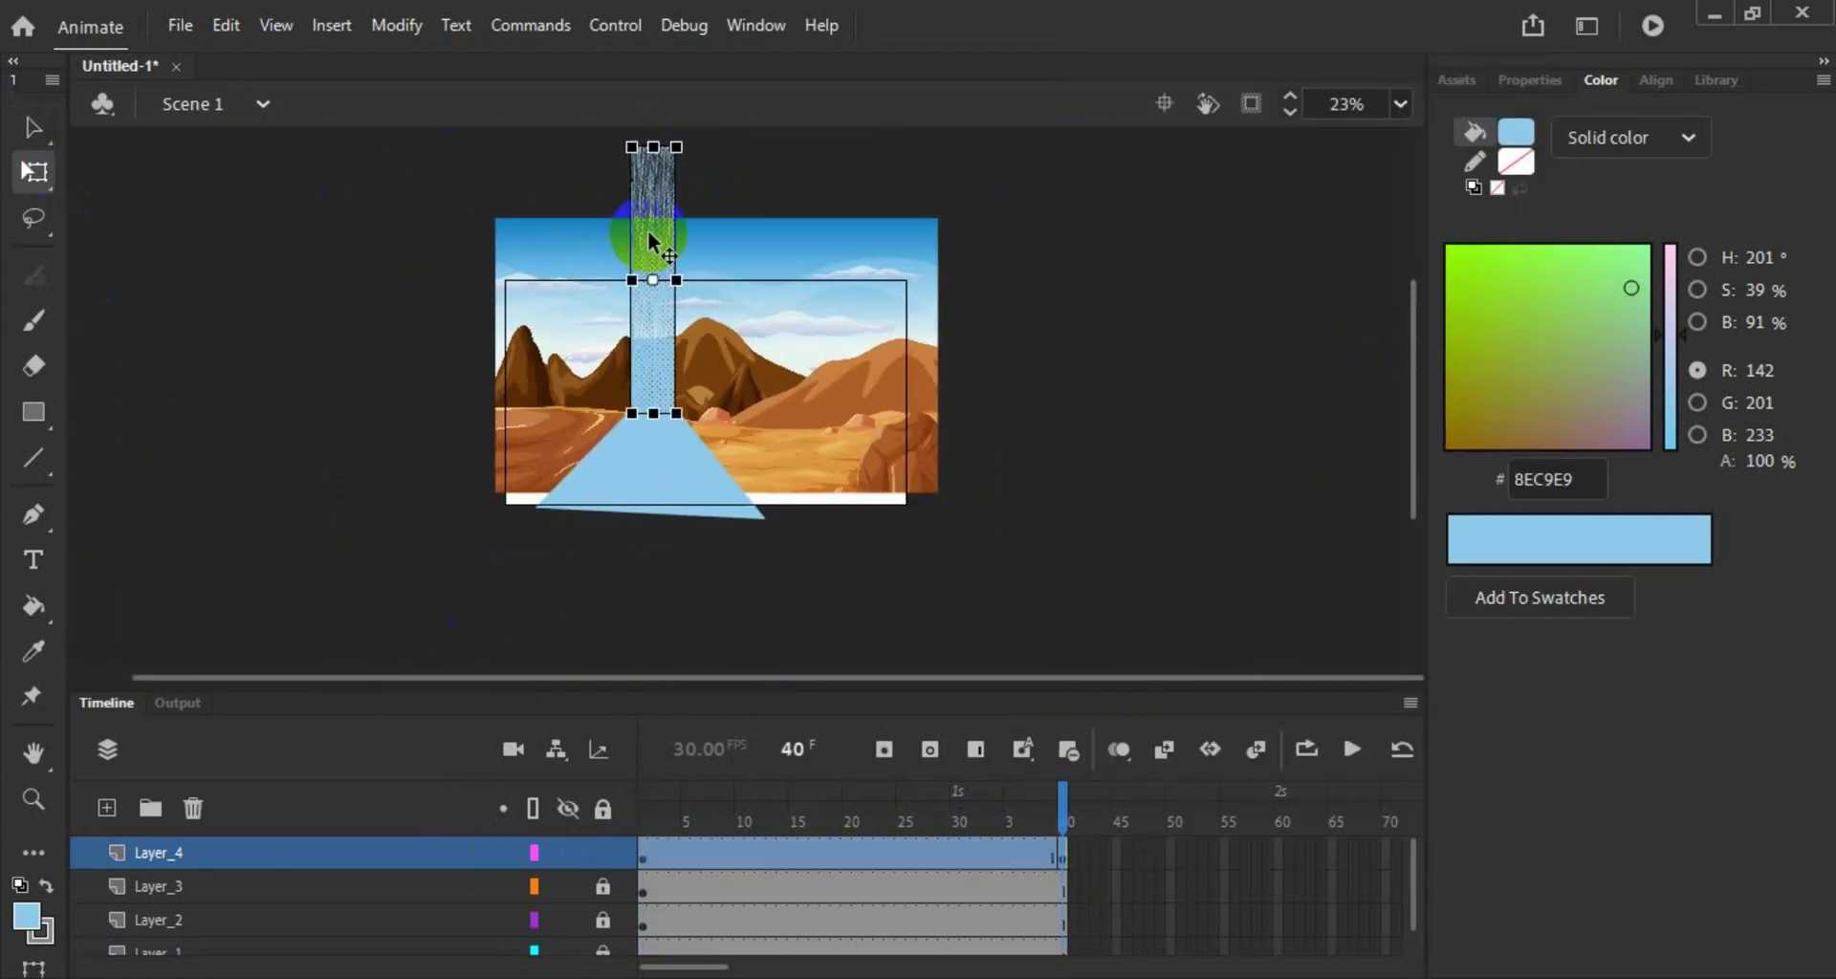
pyautogui.moveTo(644, 226); pyautogui.dragTo(648, 413)
pyautogui.click(529, 580)
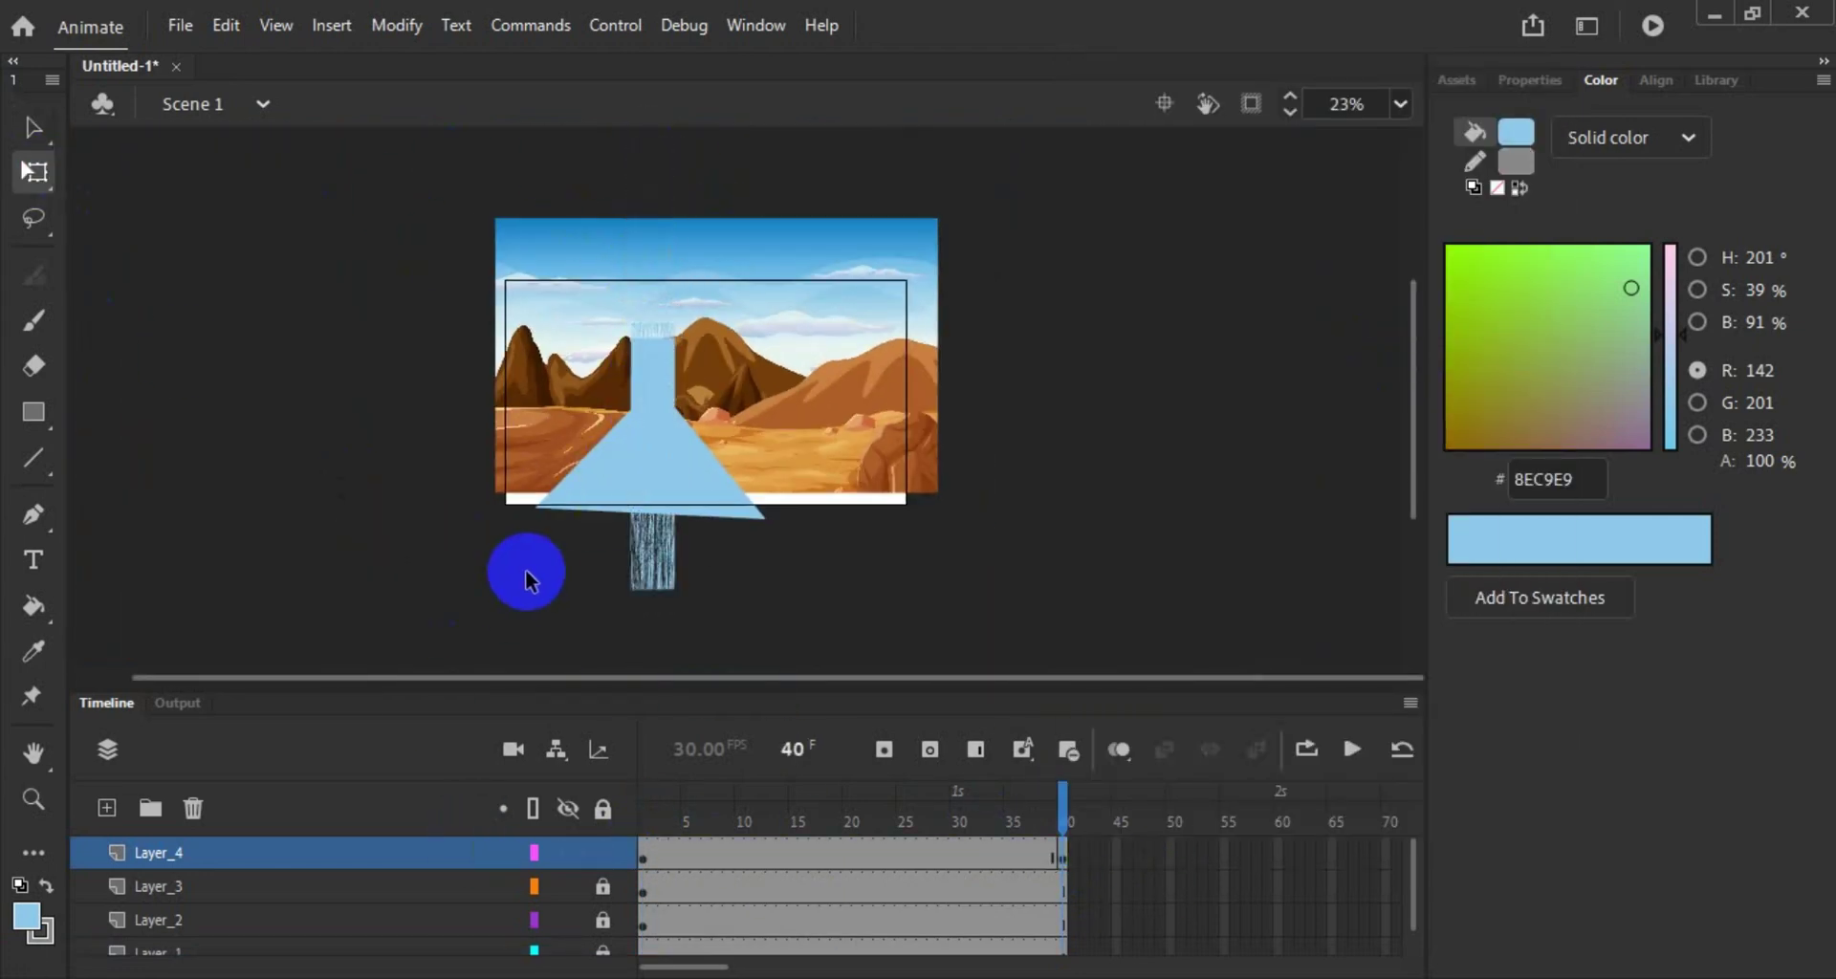
# Step: Hide Layer_4 so the plain blue water shapes are exposed at frame 40
pyautogui.click(556, 753)
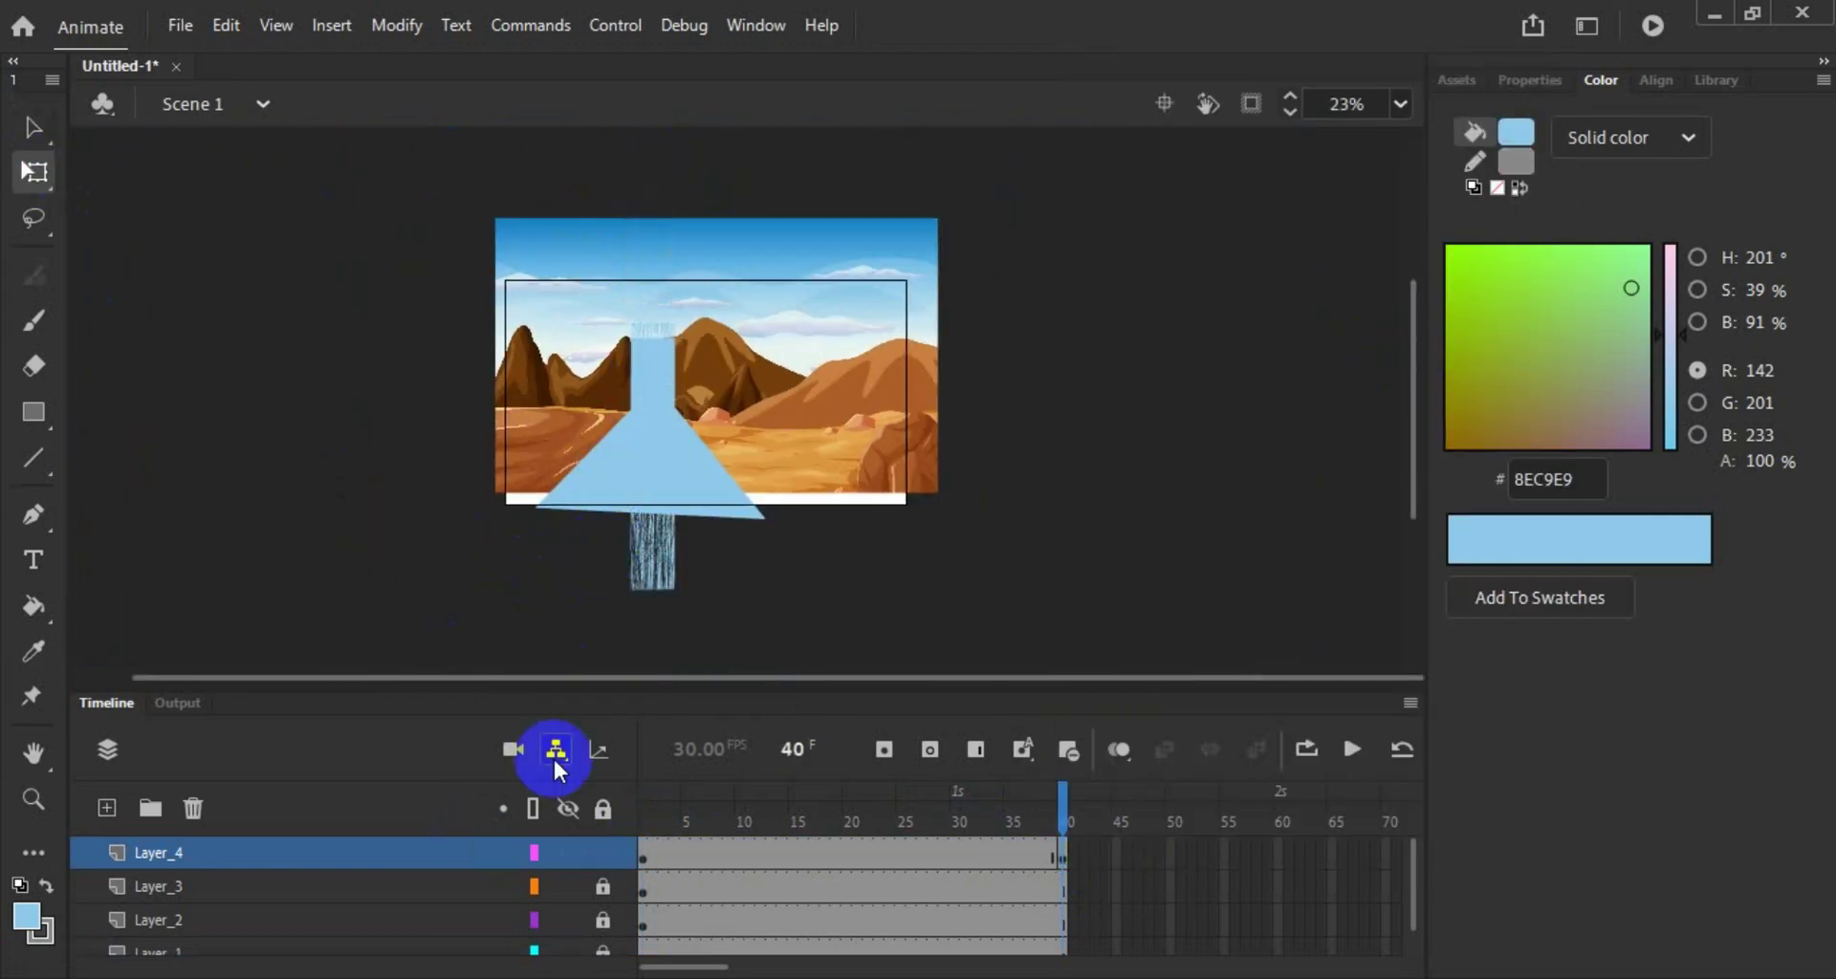
pyautogui.click(565, 854)
pyautogui.click(628, 547)
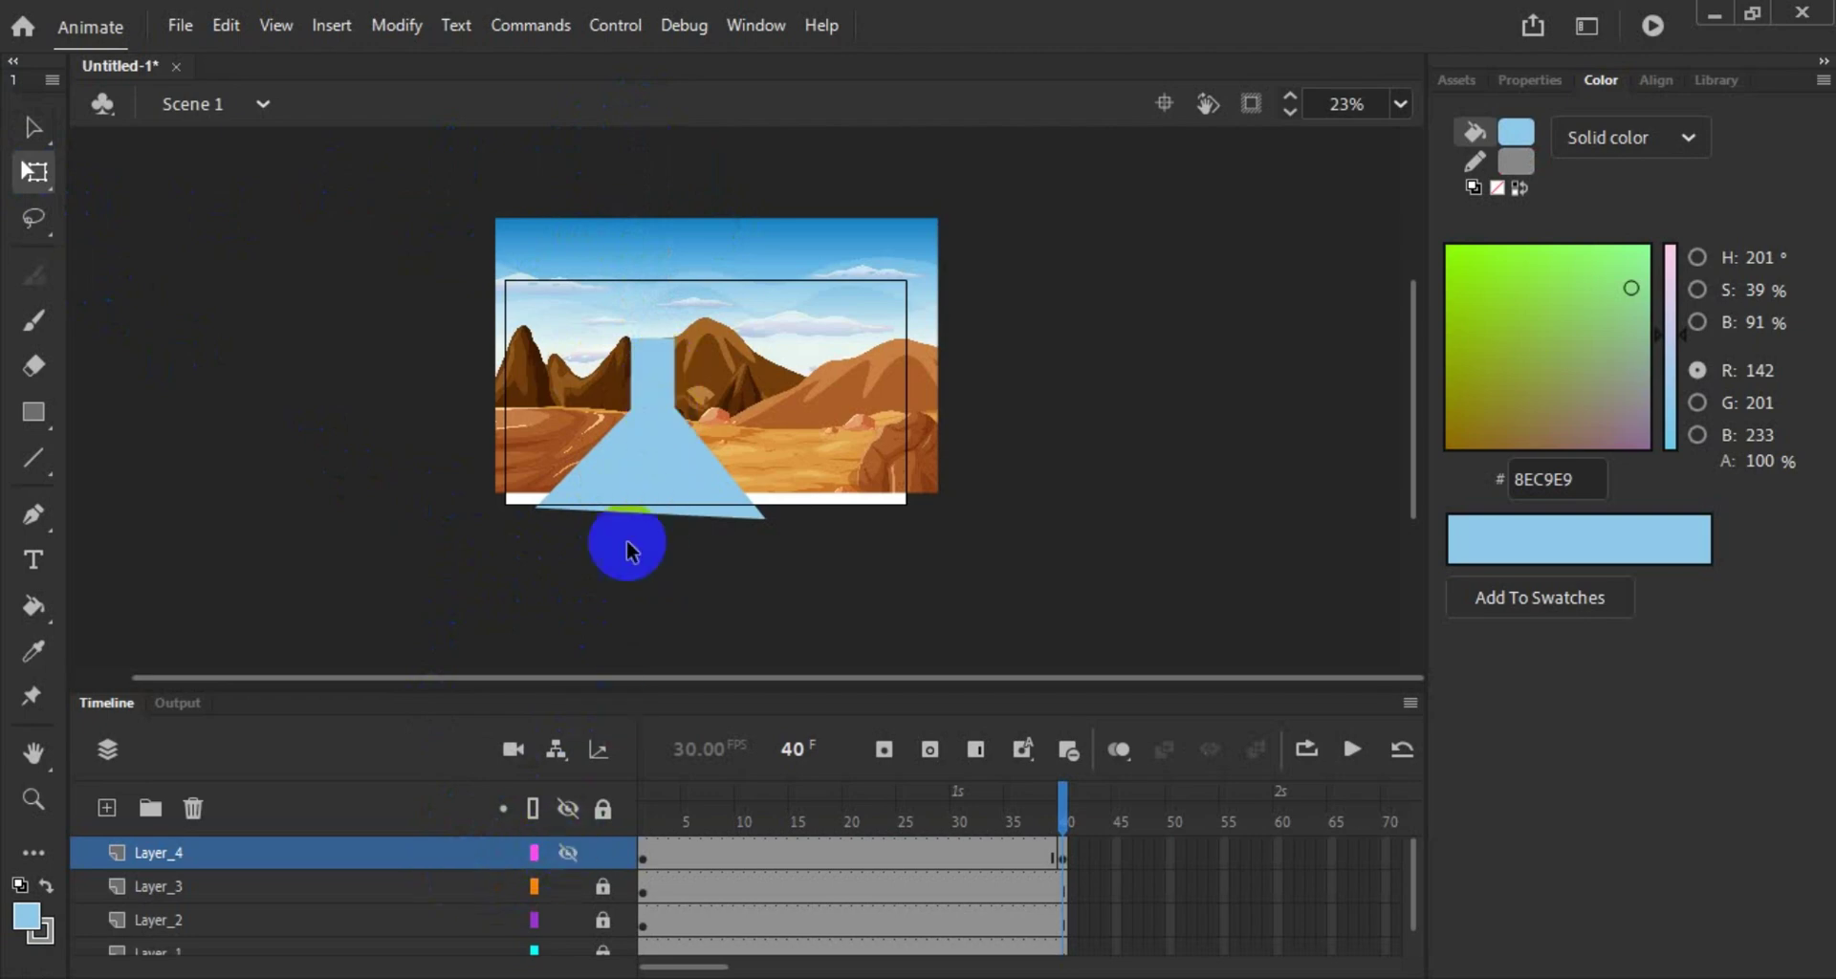
# Step: Unlock Layer_3 and select the upper rectangular water shape between the mountains
pyautogui.click(598, 876)
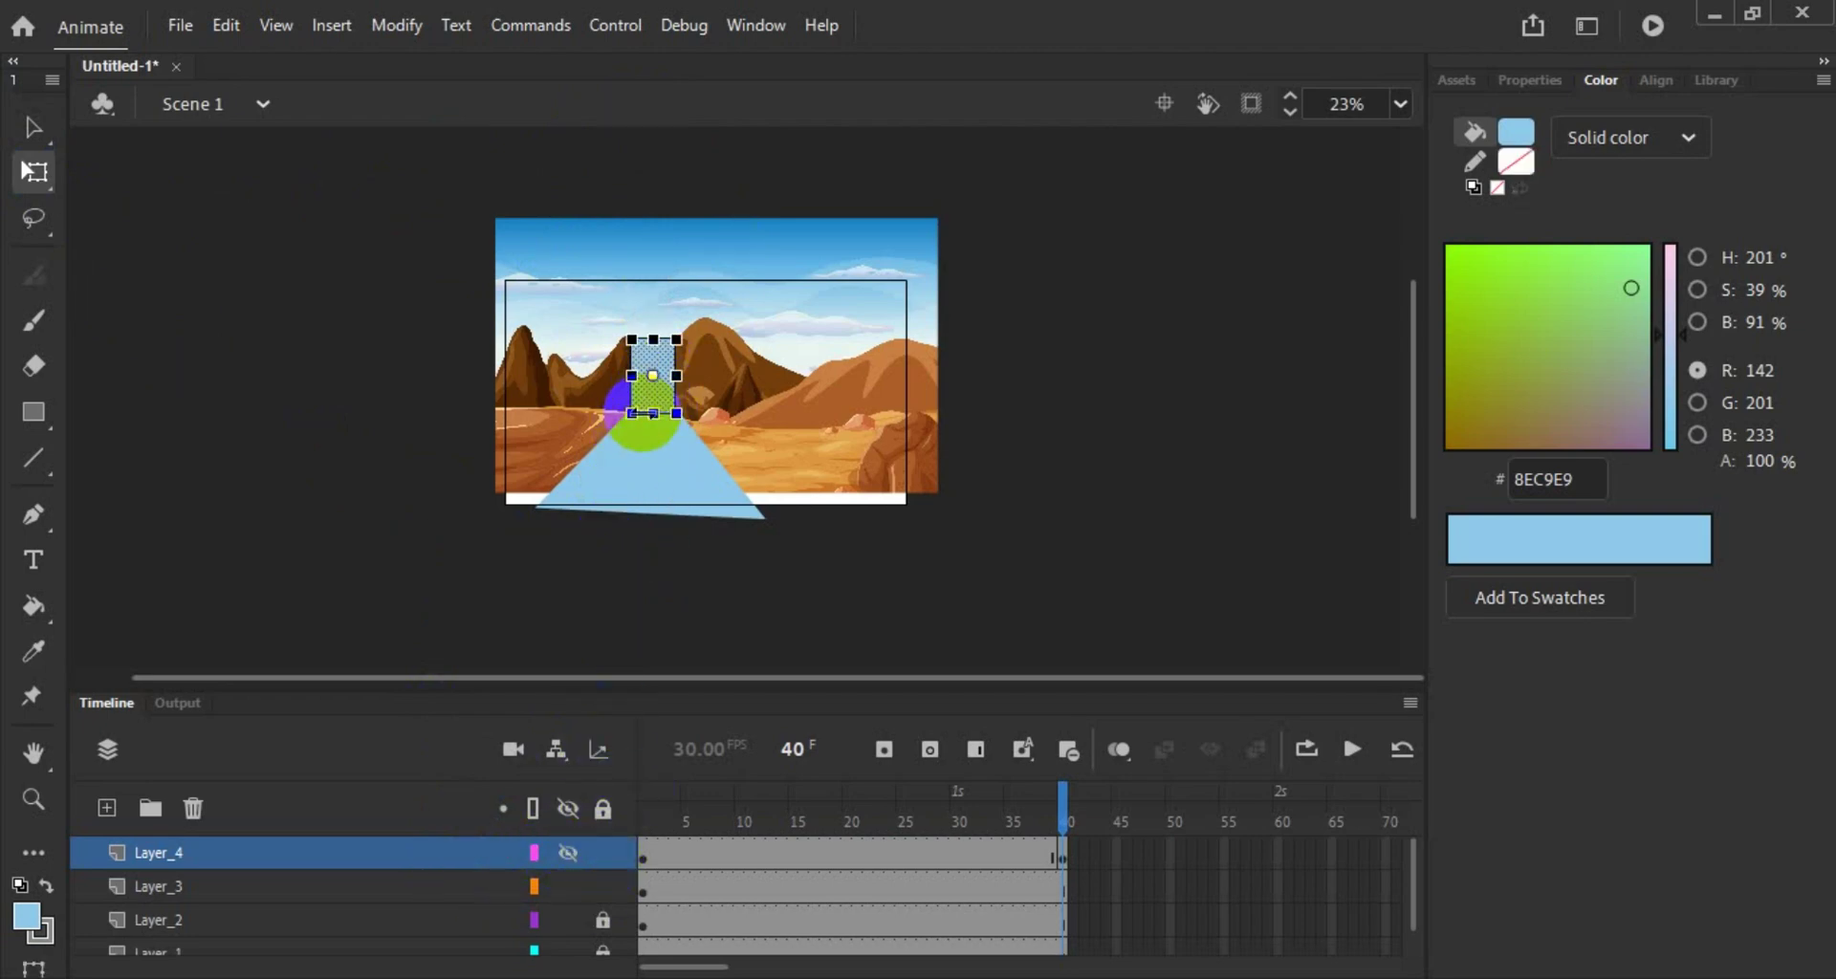
pyautogui.click(488, 561)
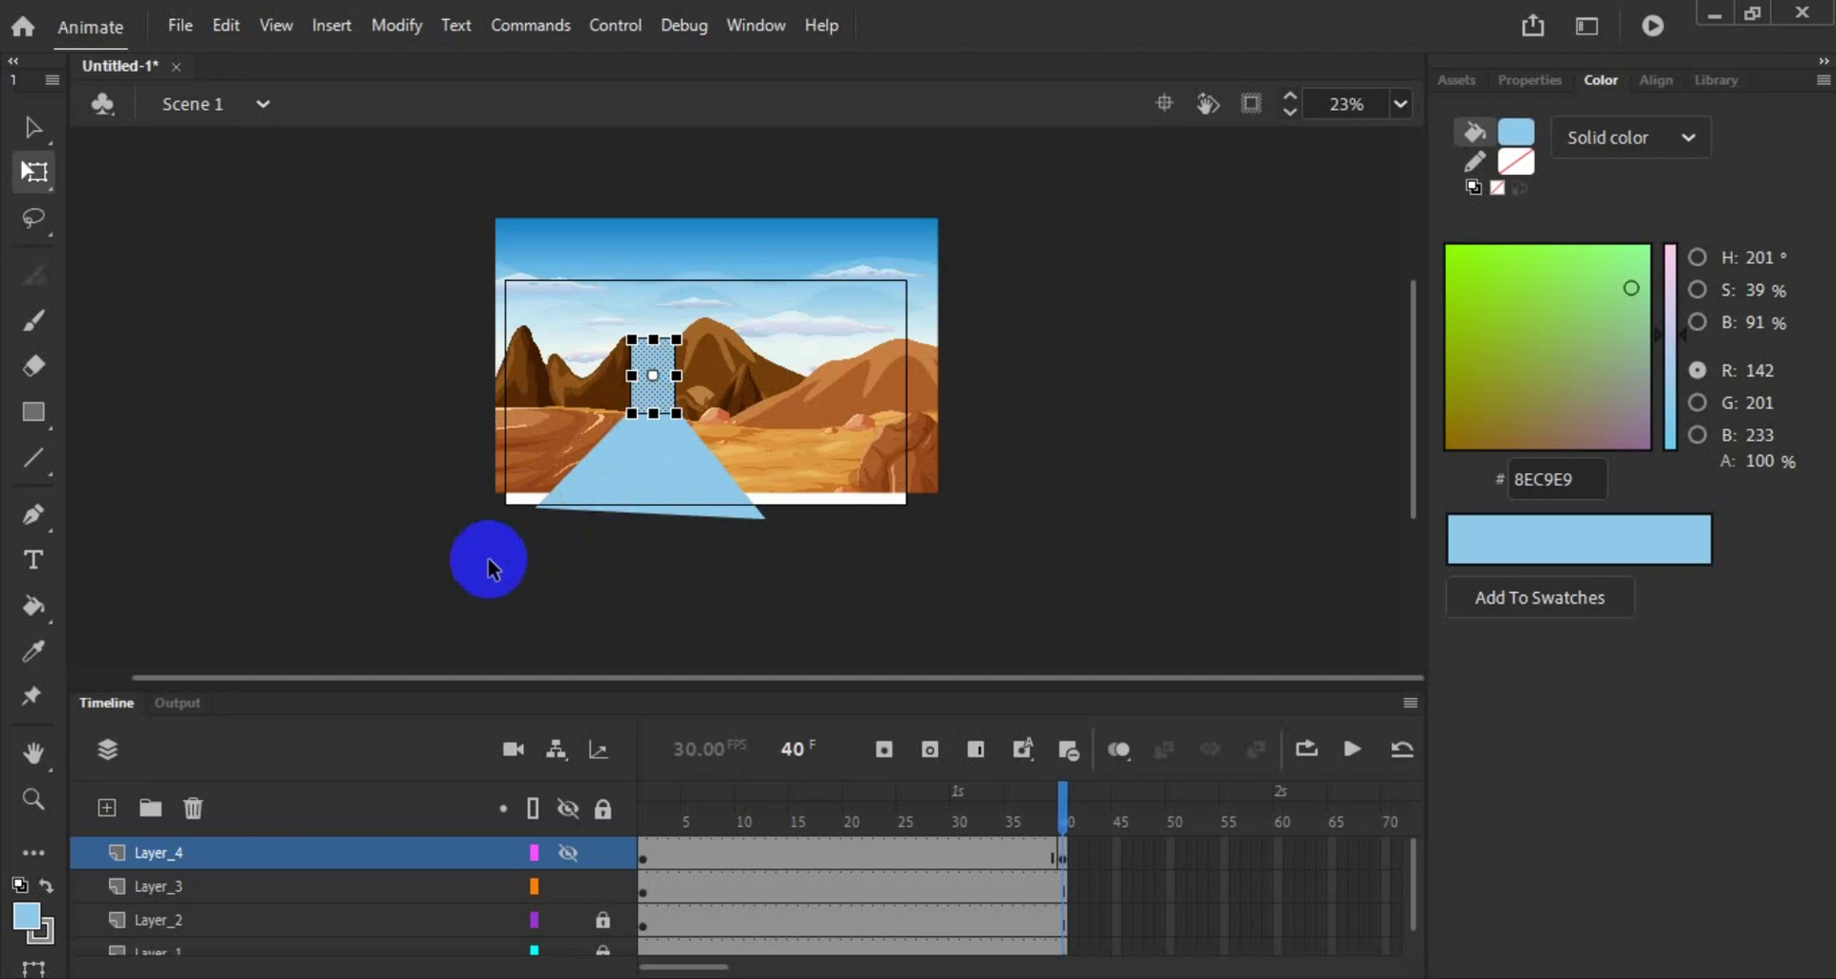
pyautogui.click(646, 895)
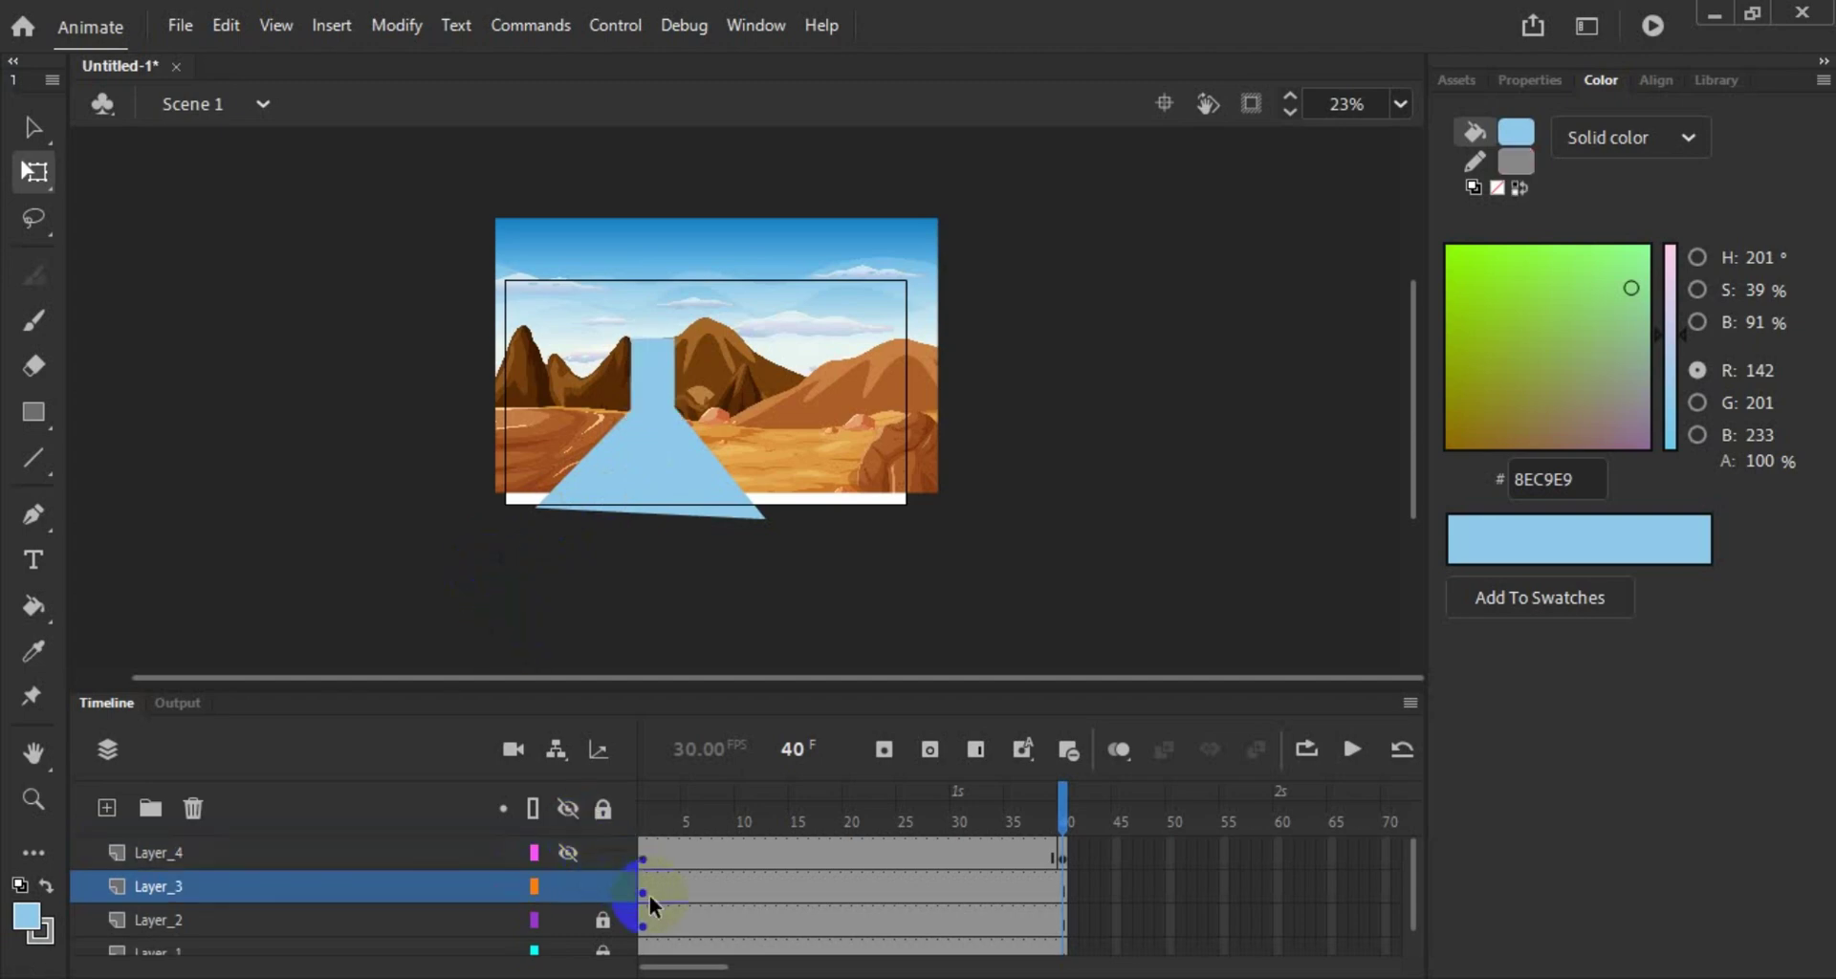
pyautogui.scroll(3, 628, 520)
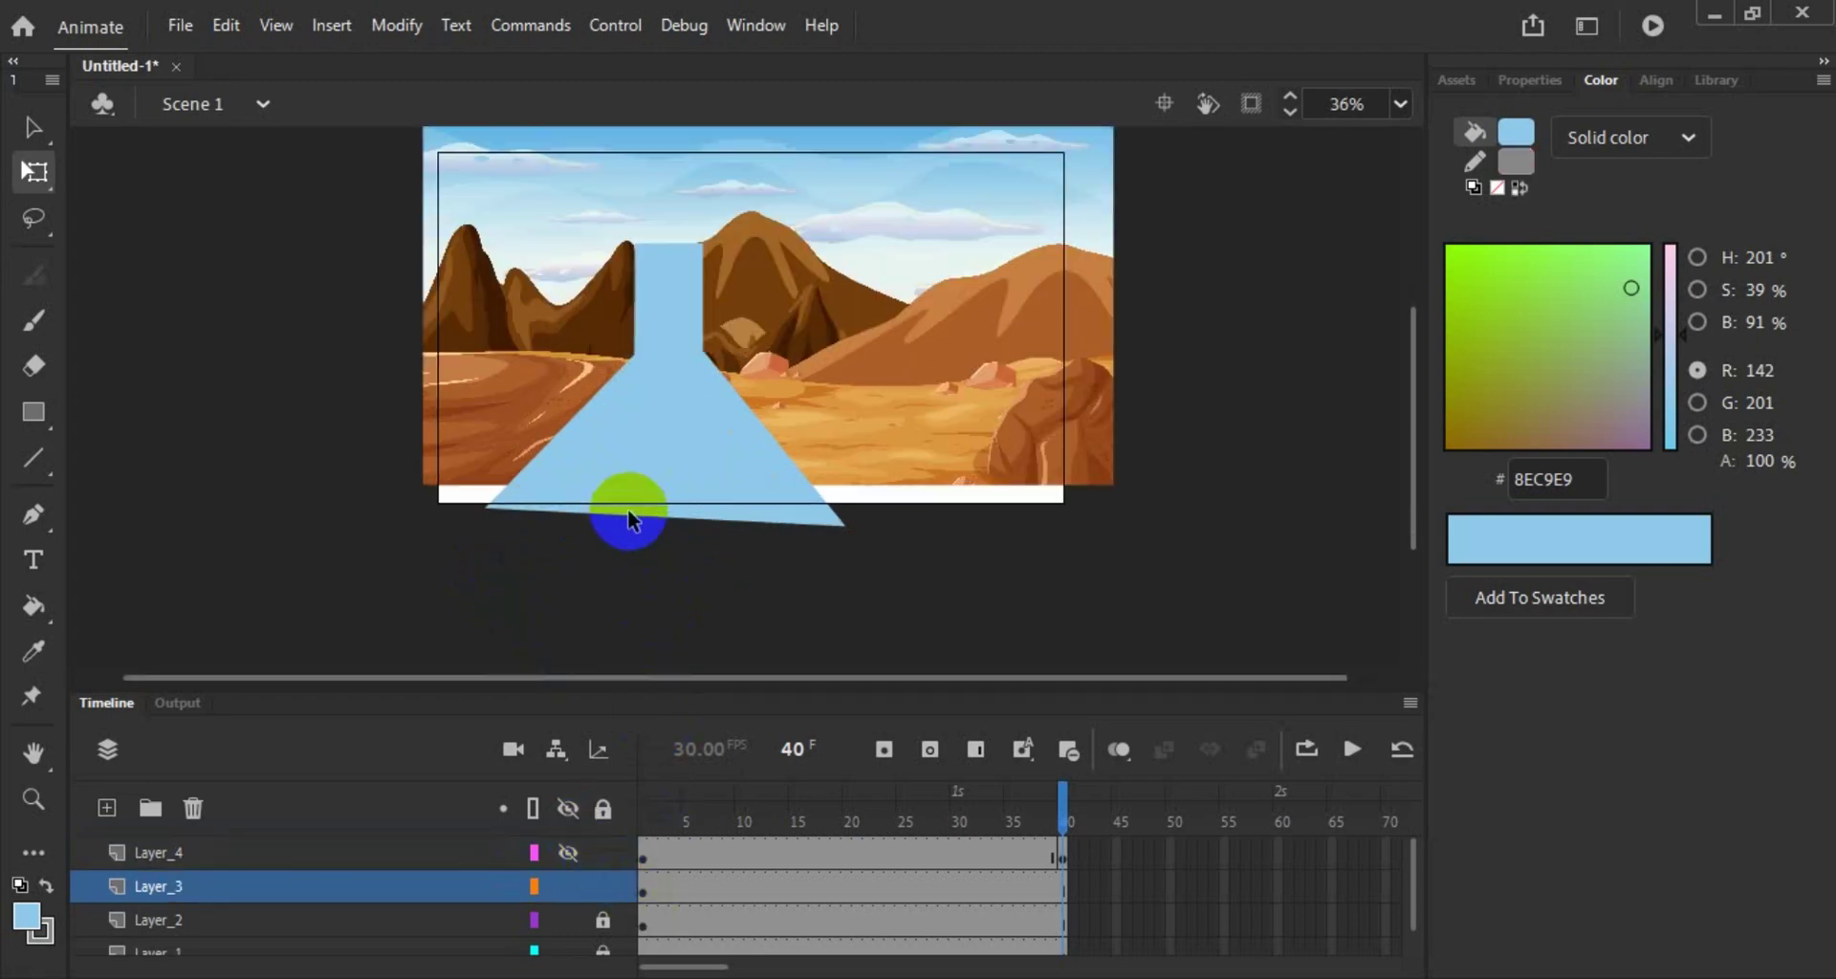
pyautogui.scroll(5, 628, 517)
pyautogui.scroll(5, 766, 587)
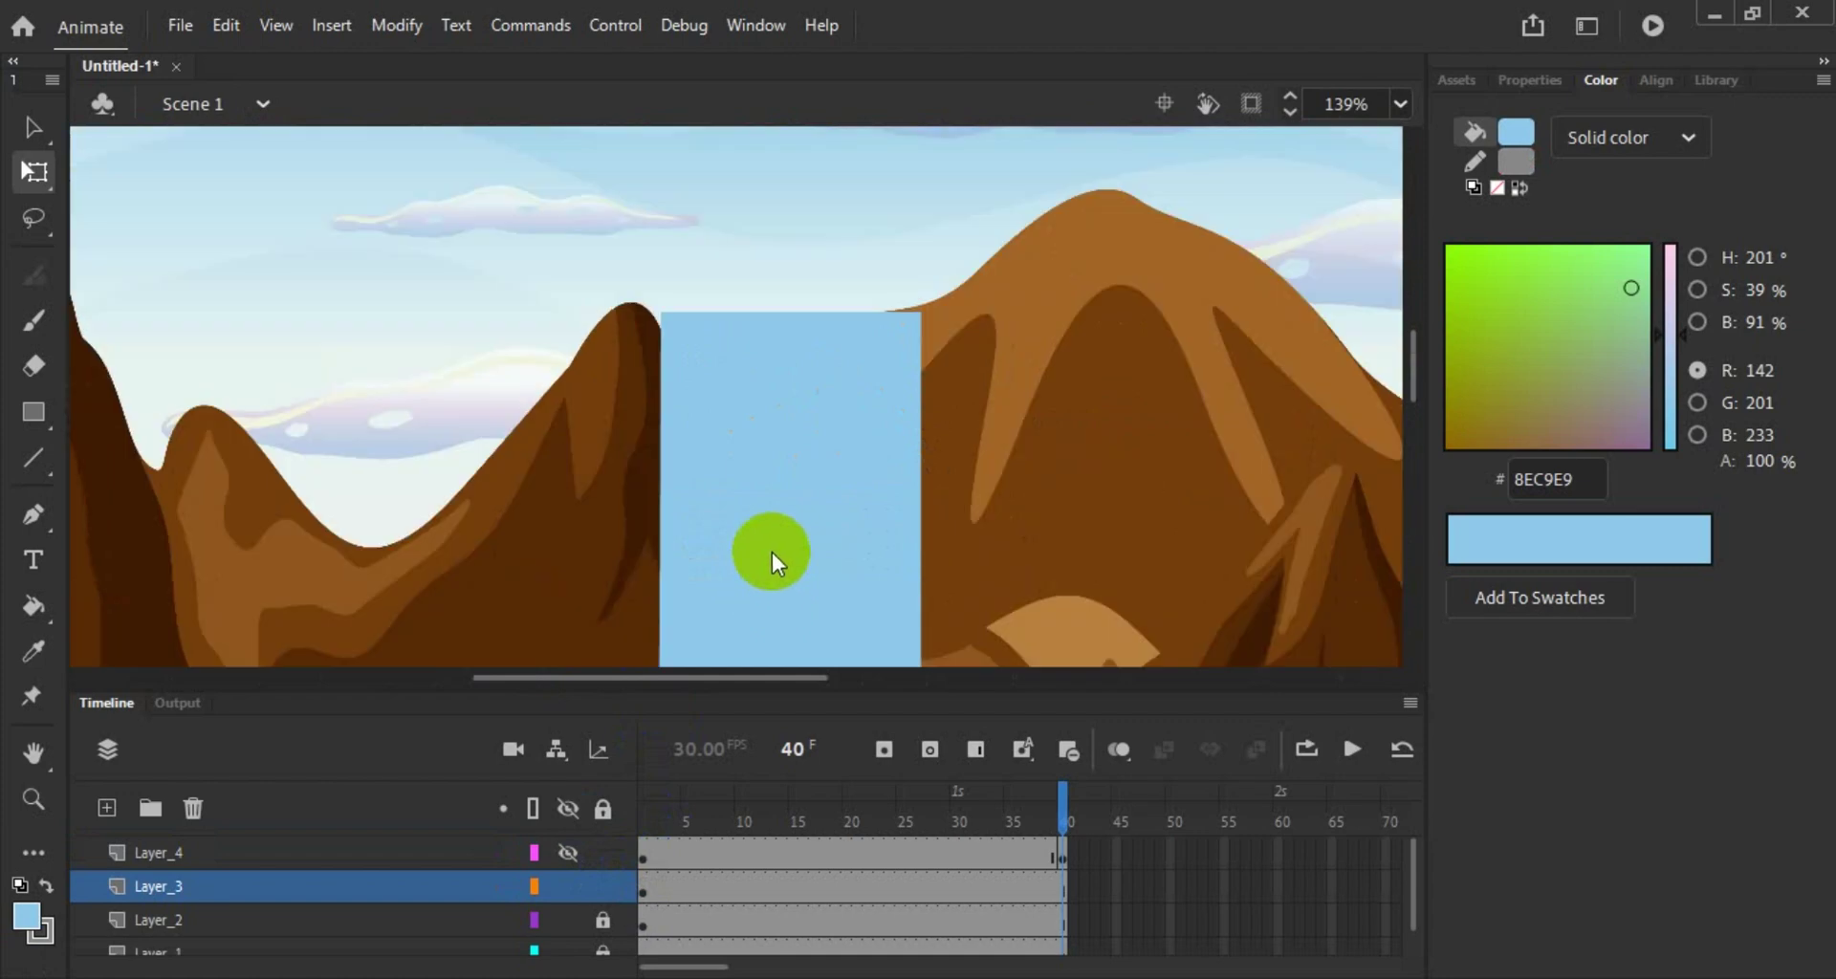
pyautogui.click(771, 560)
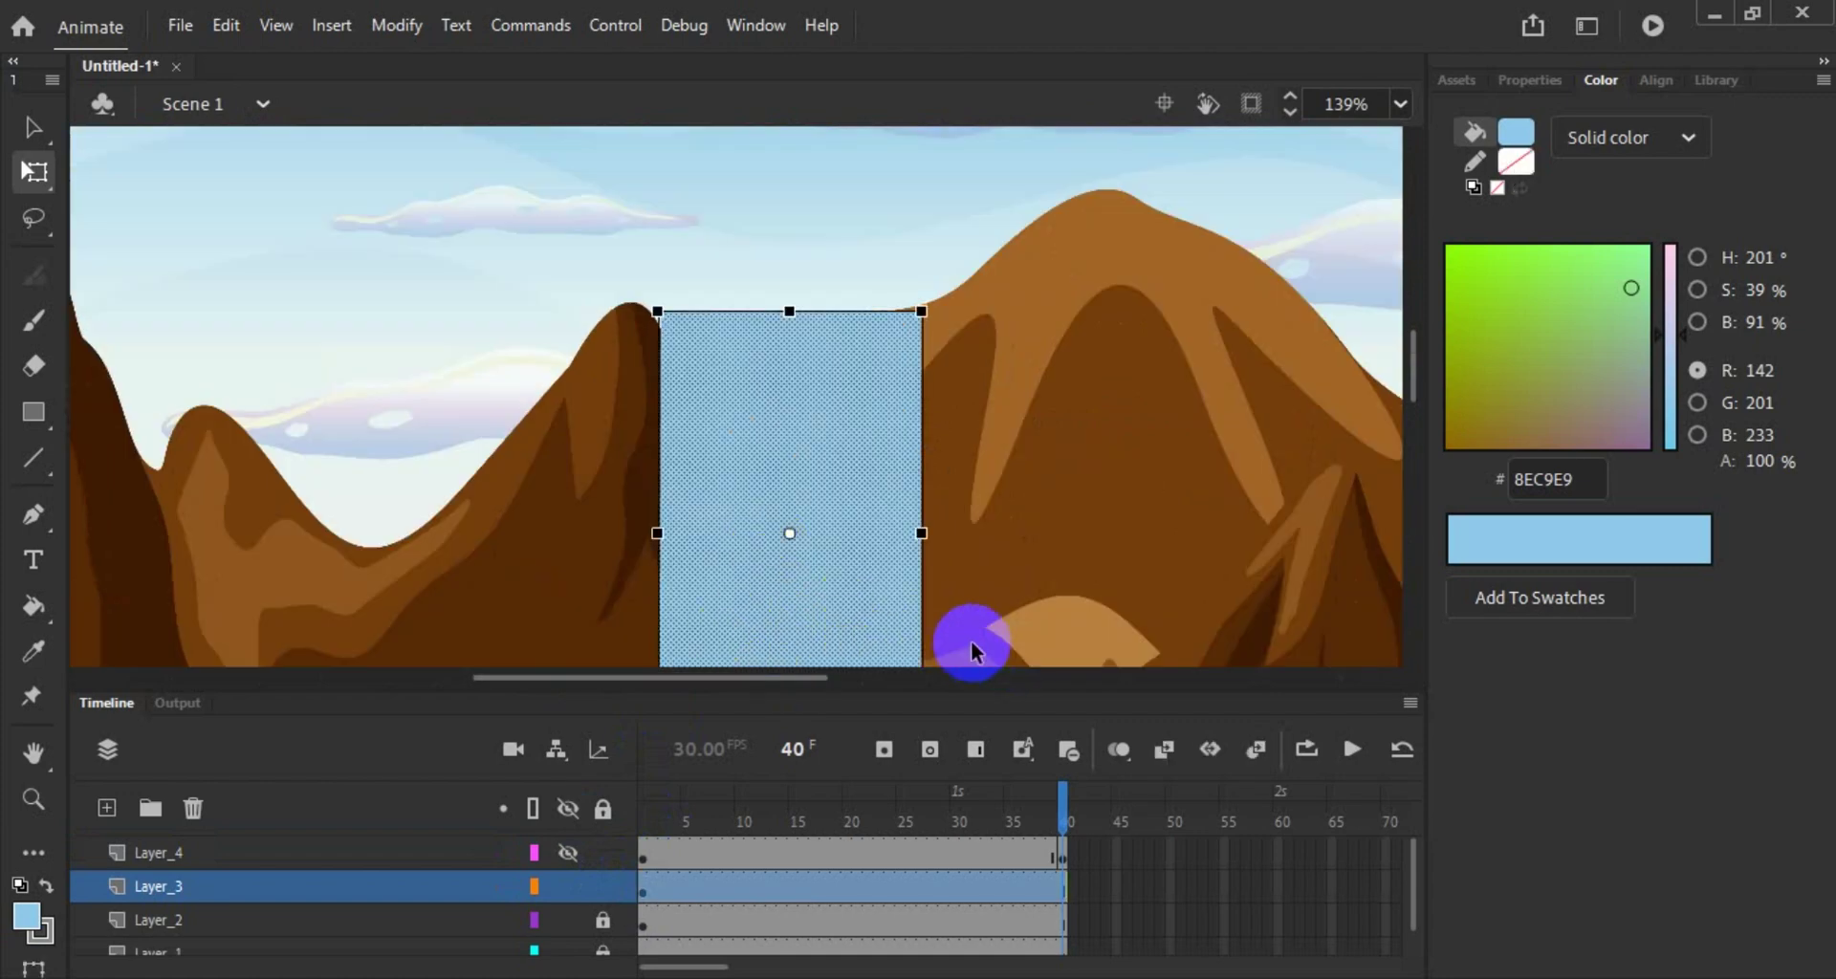
pyautogui.scroll(-2, 1002, 495)
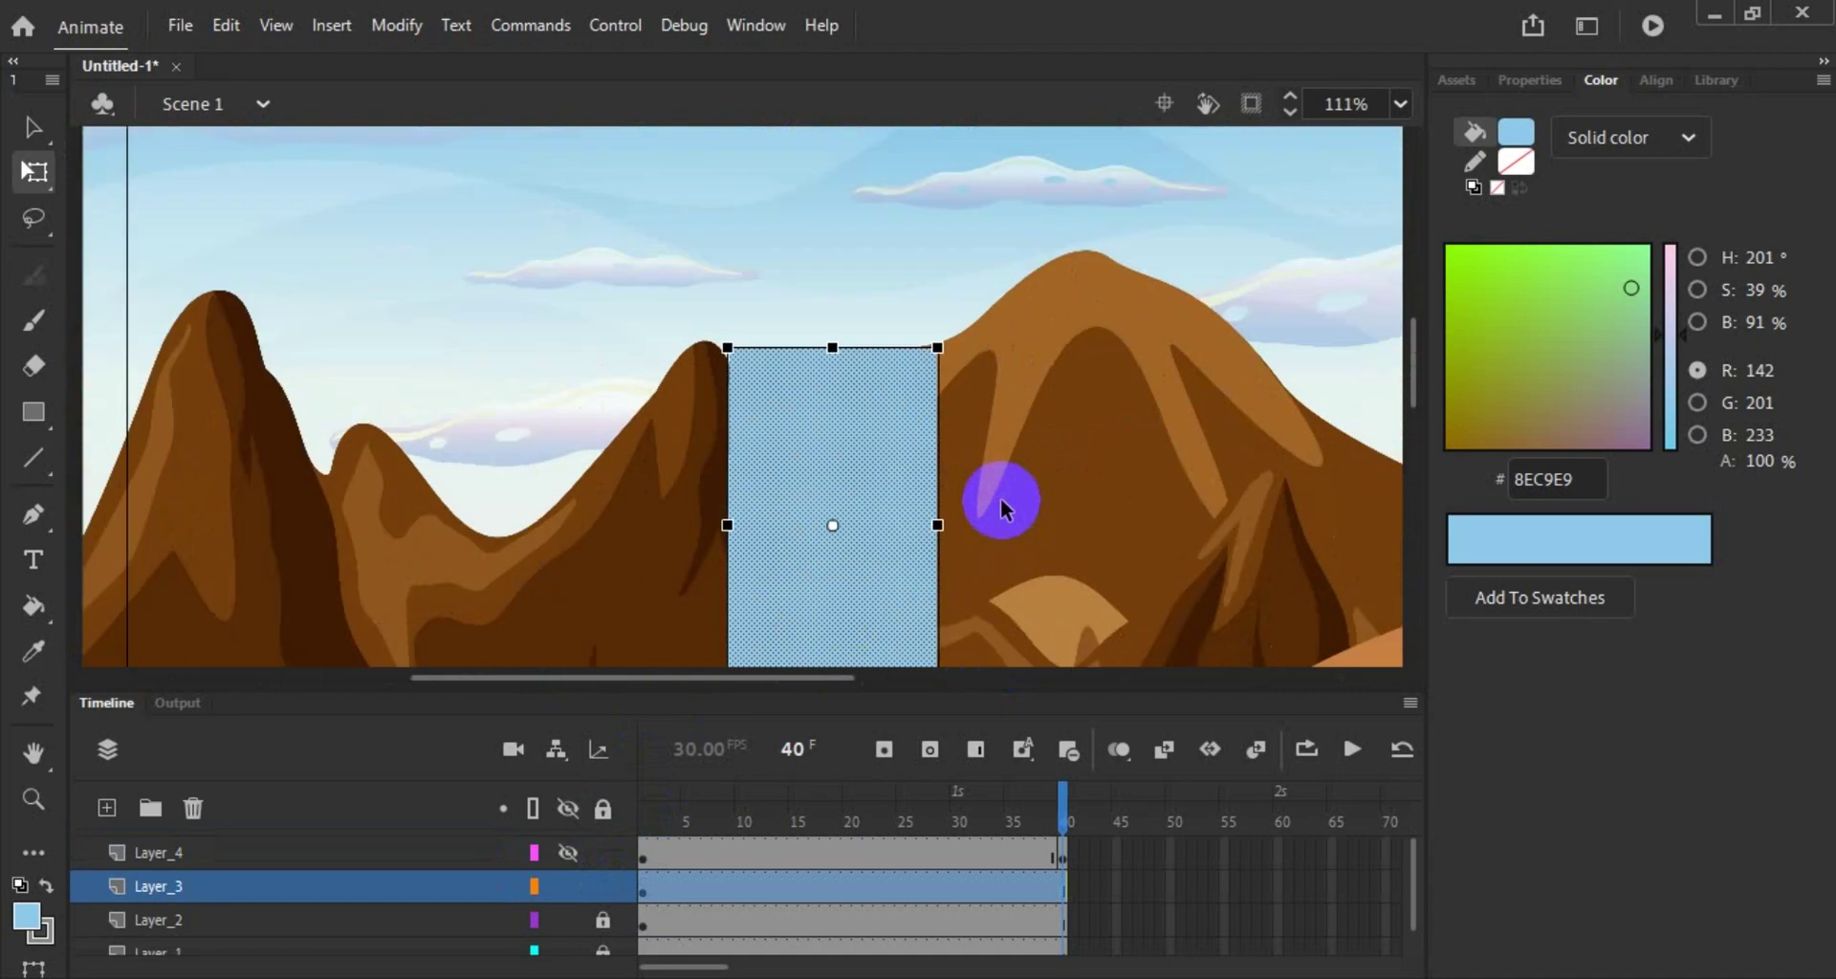
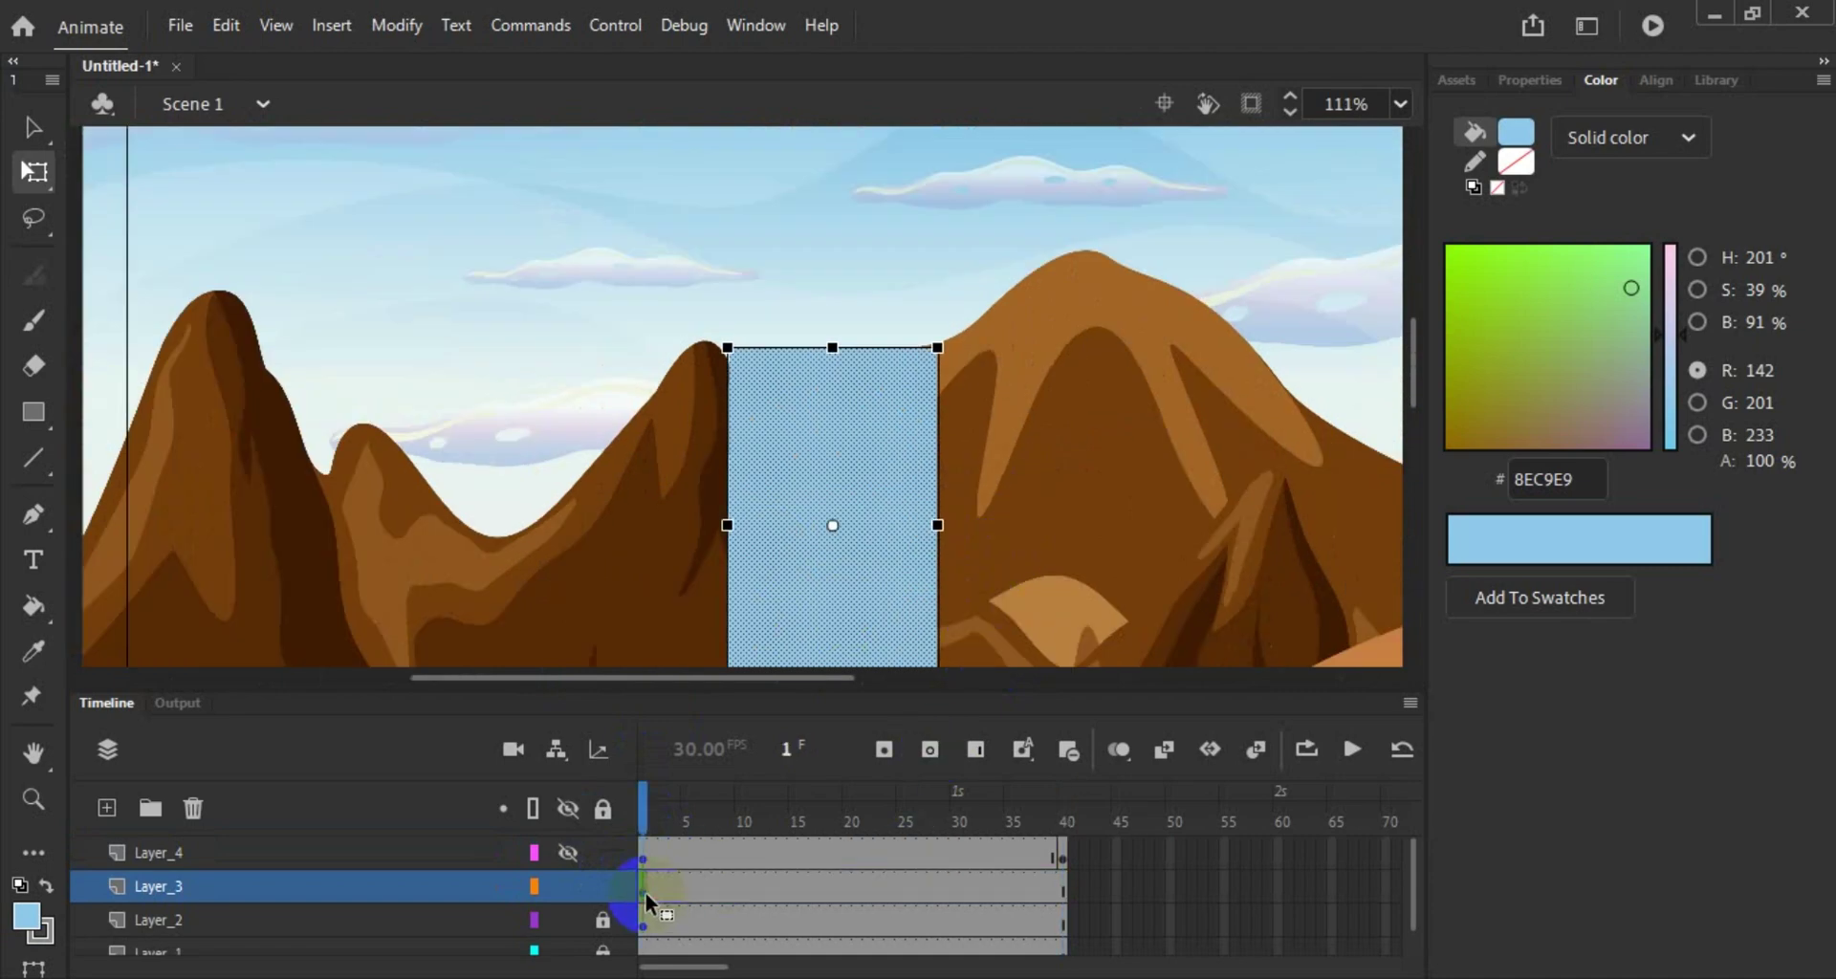
# Step: Add keyframes for the upper water shape on Layer_3 at frames 40, 10, 20 and 30
pyautogui.rightClick(1064, 894)
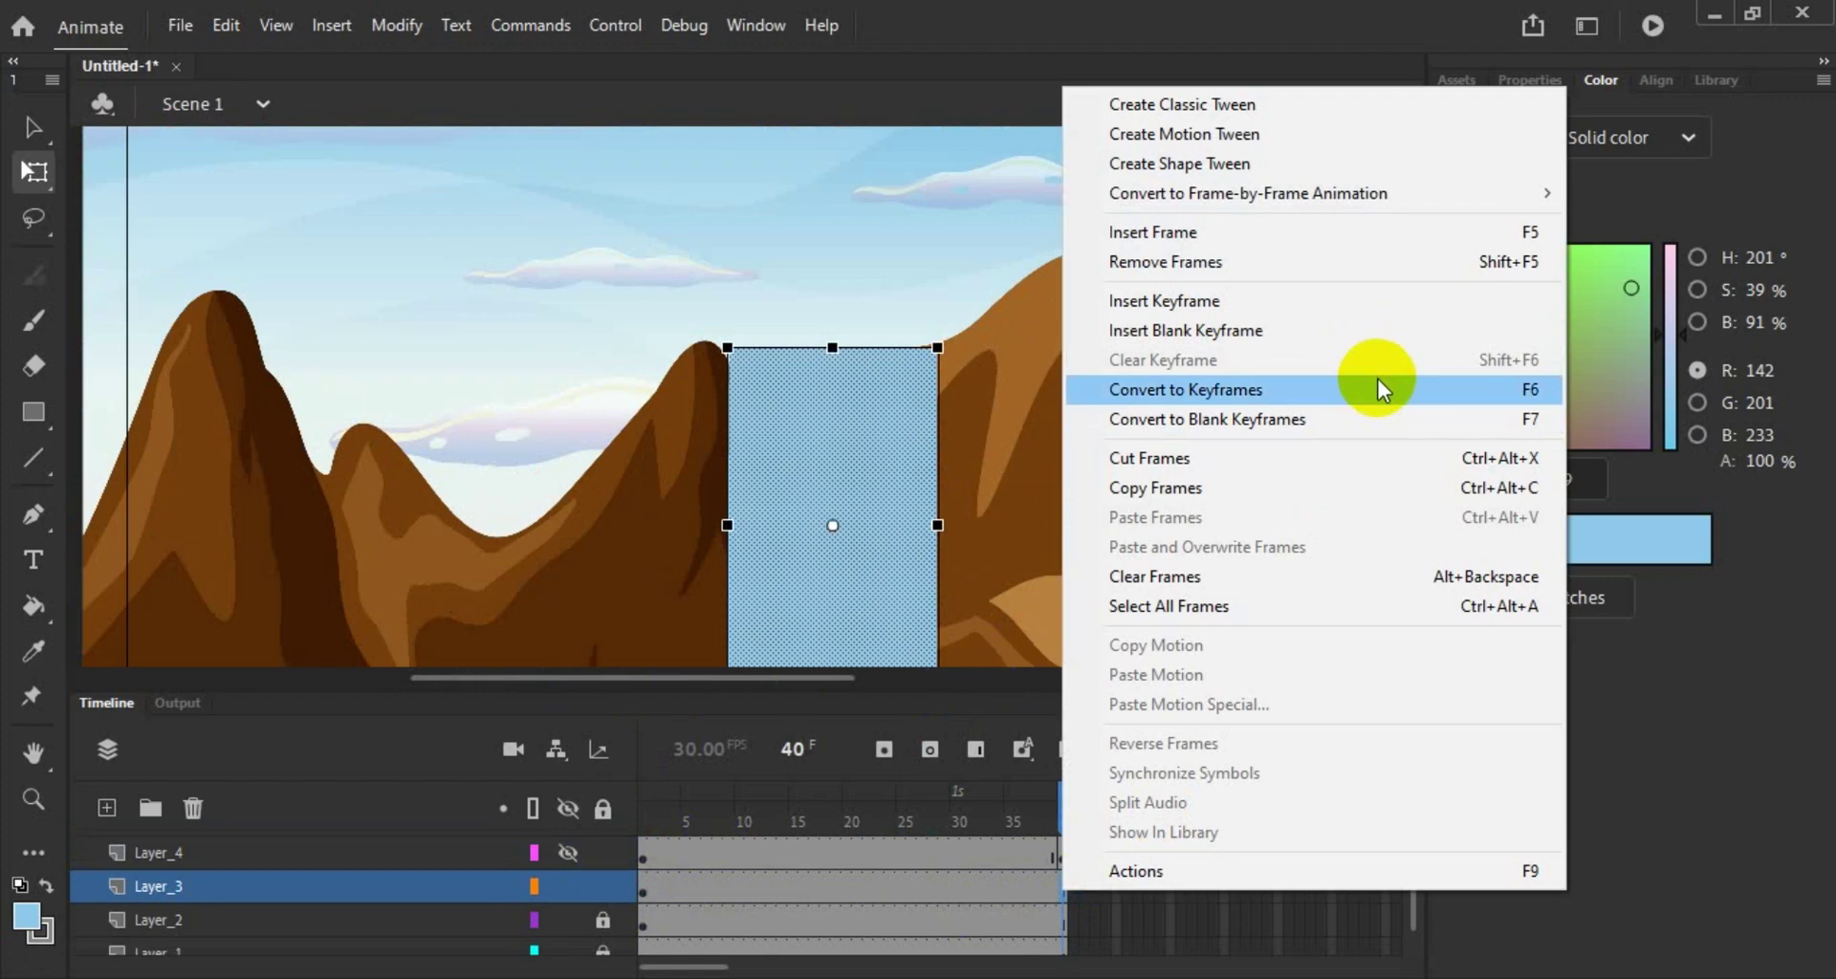
pyautogui.click(1379, 379)
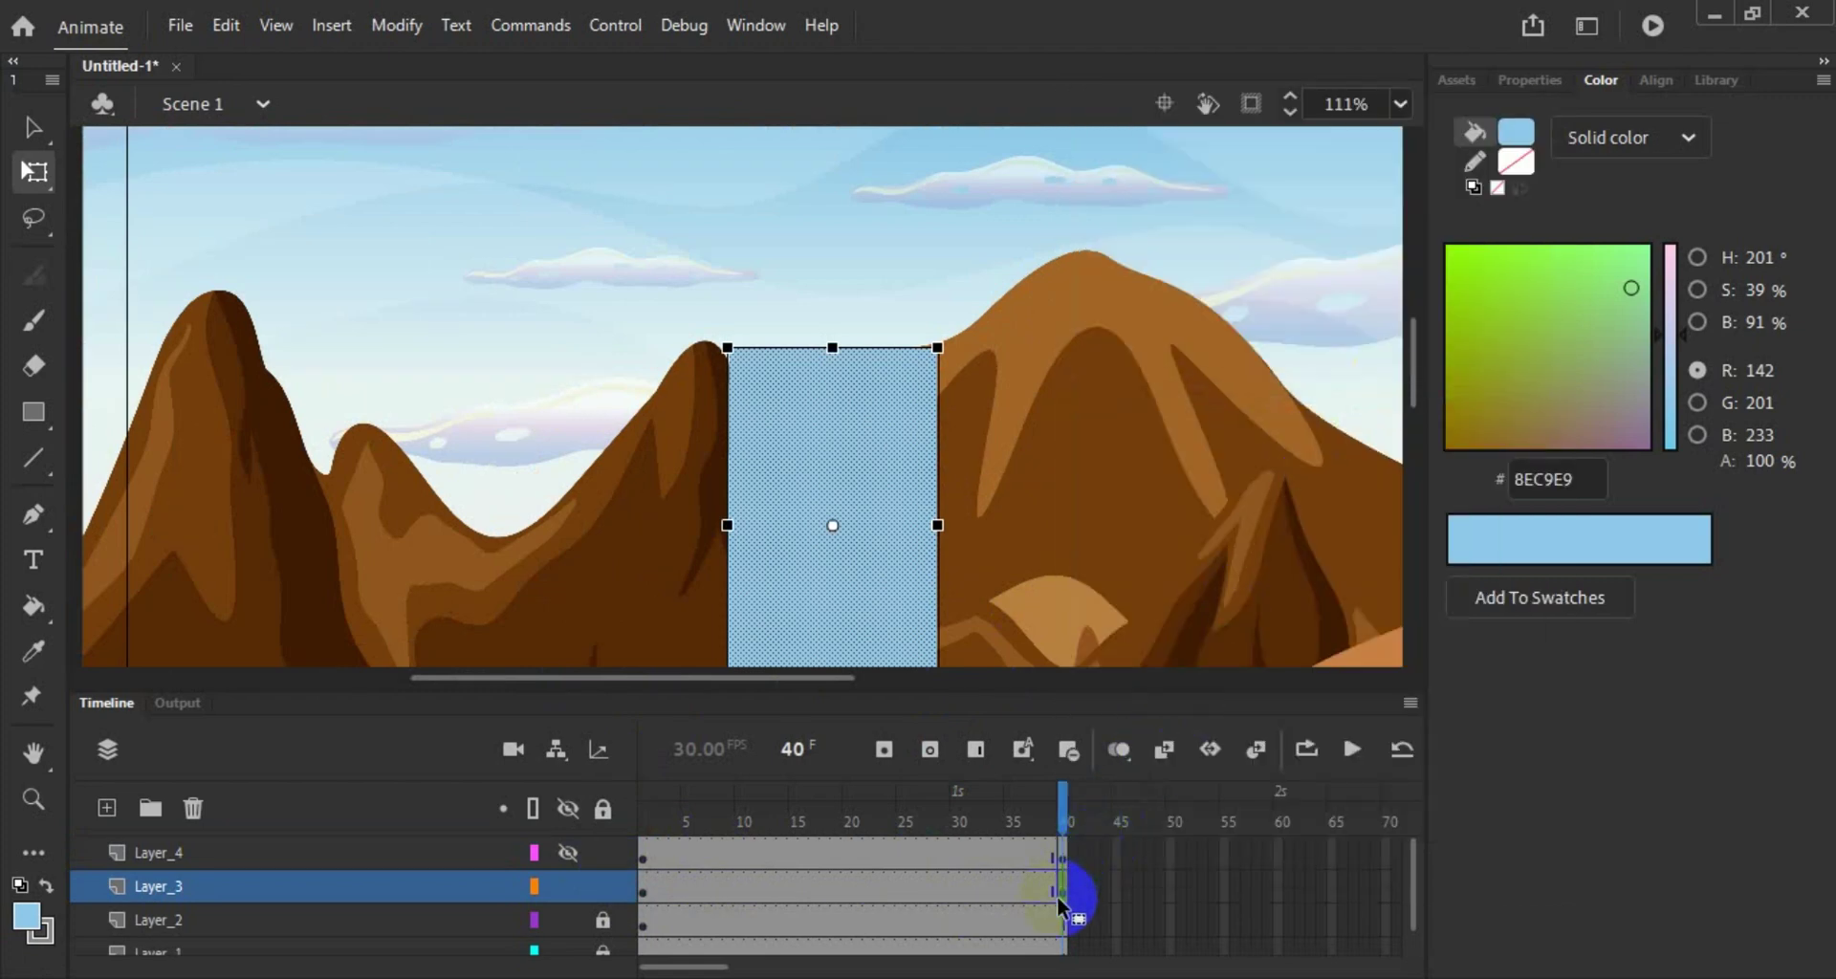
pyautogui.moveTo(1064, 811); pyautogui.dragTo(738, 890)
pyautogui.rightClick(738, 889)
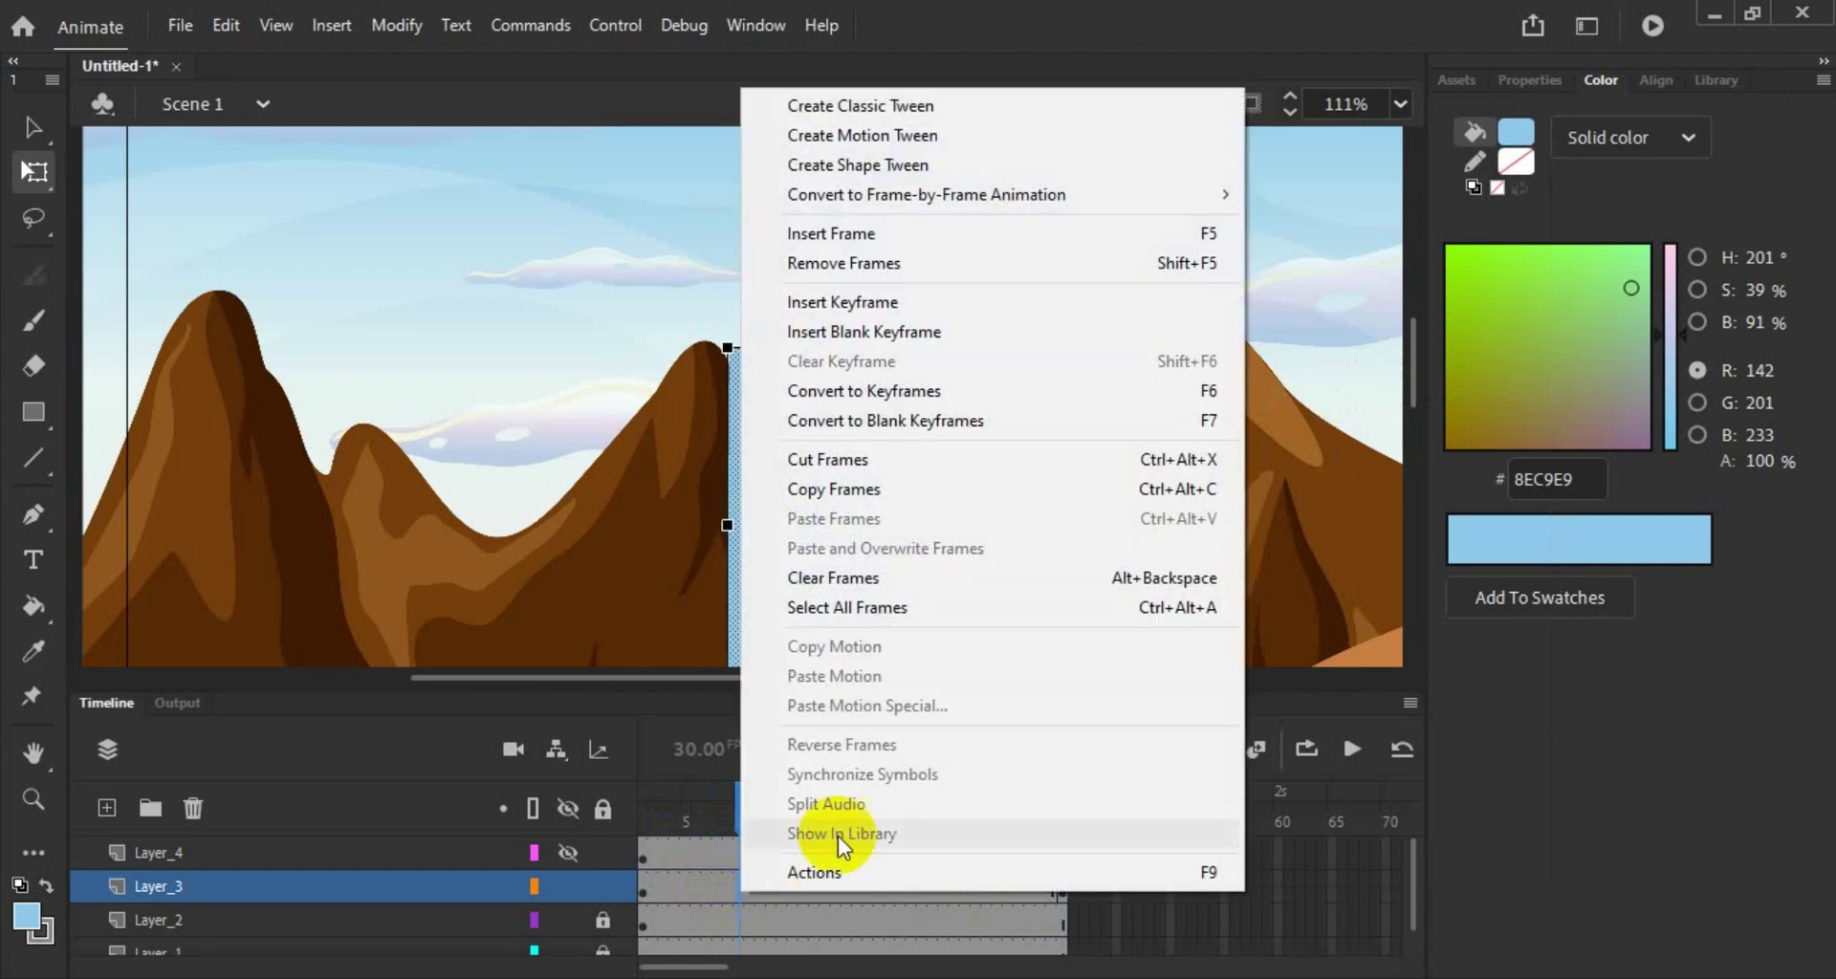
pyautogui.click(956, 388)
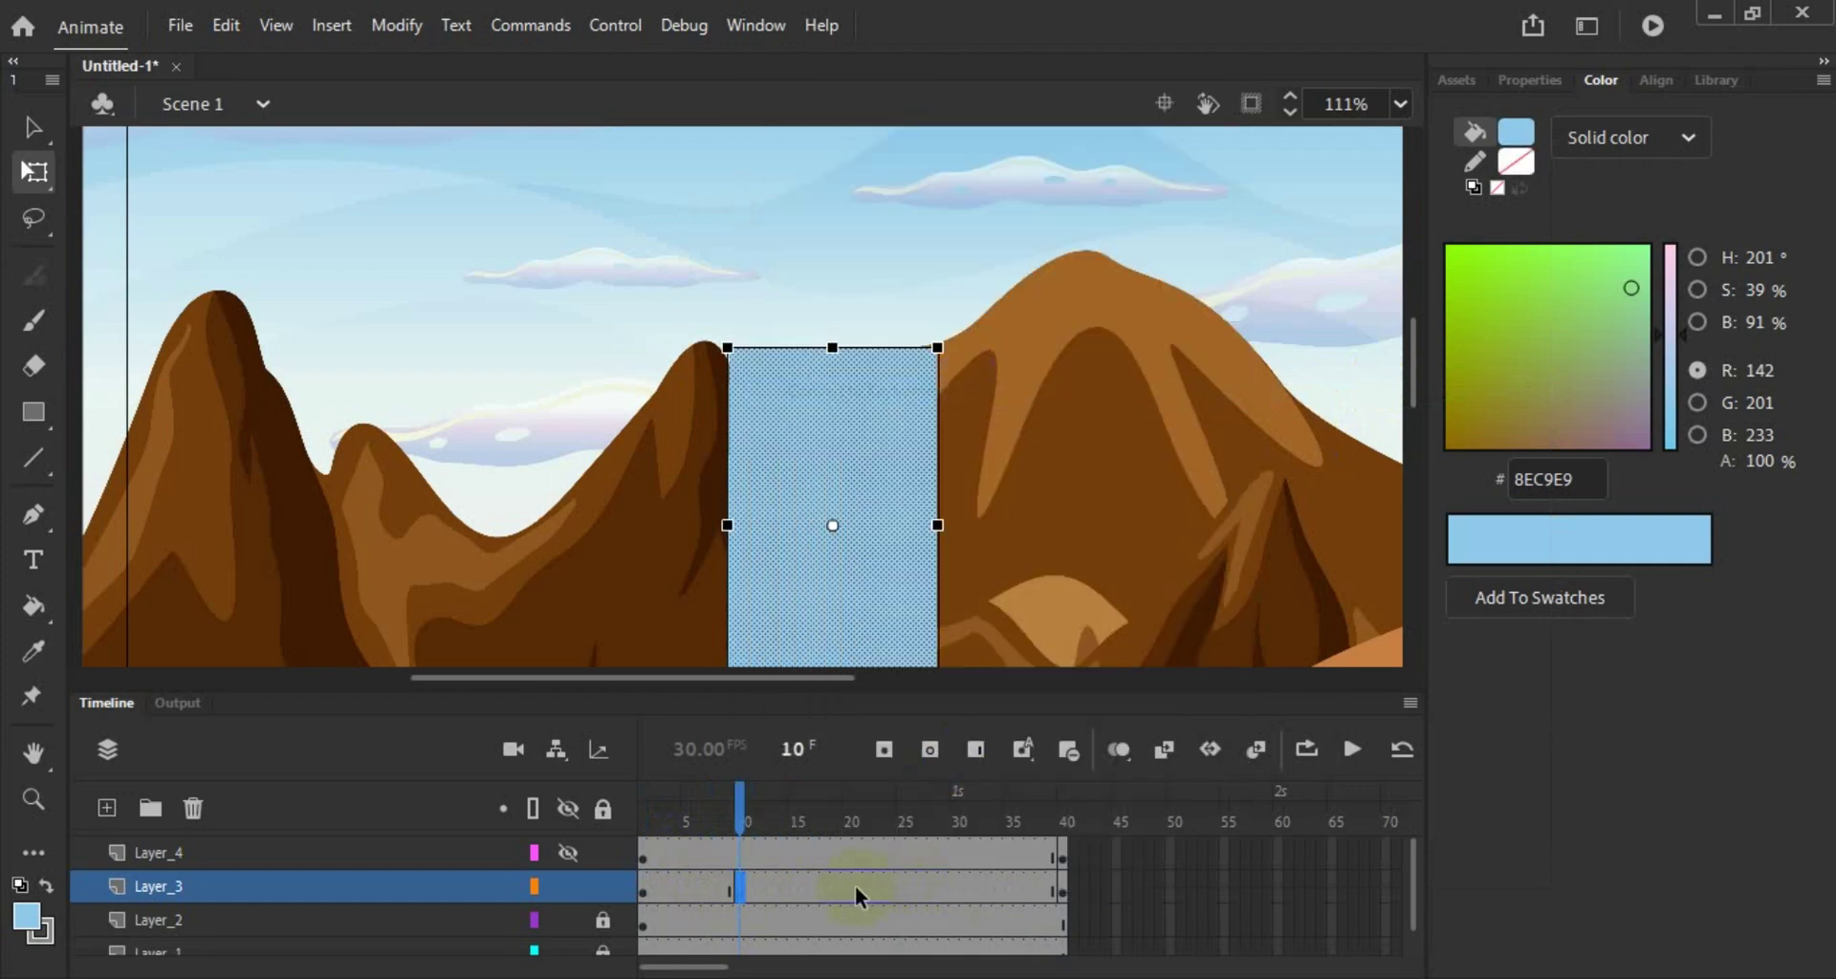
pyautogui.rightClick(858, 891)
pyautogui.click(1166, 391)
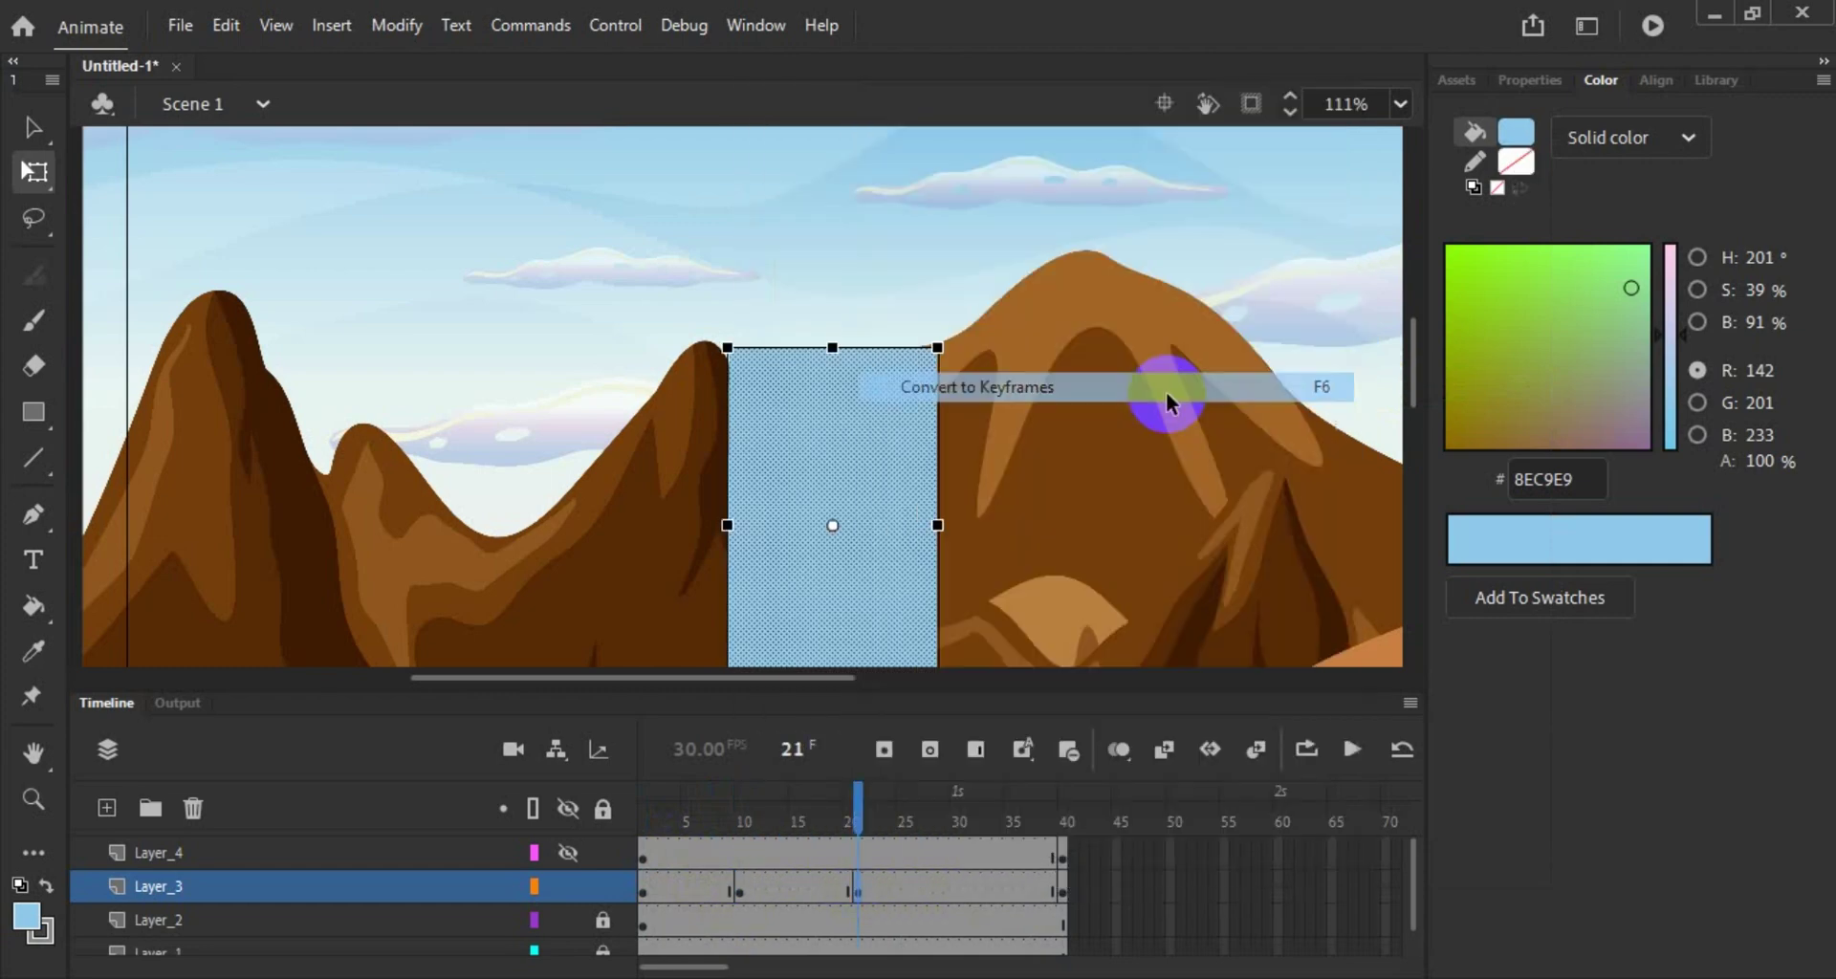
pyautogui.rightClick(959, 891)
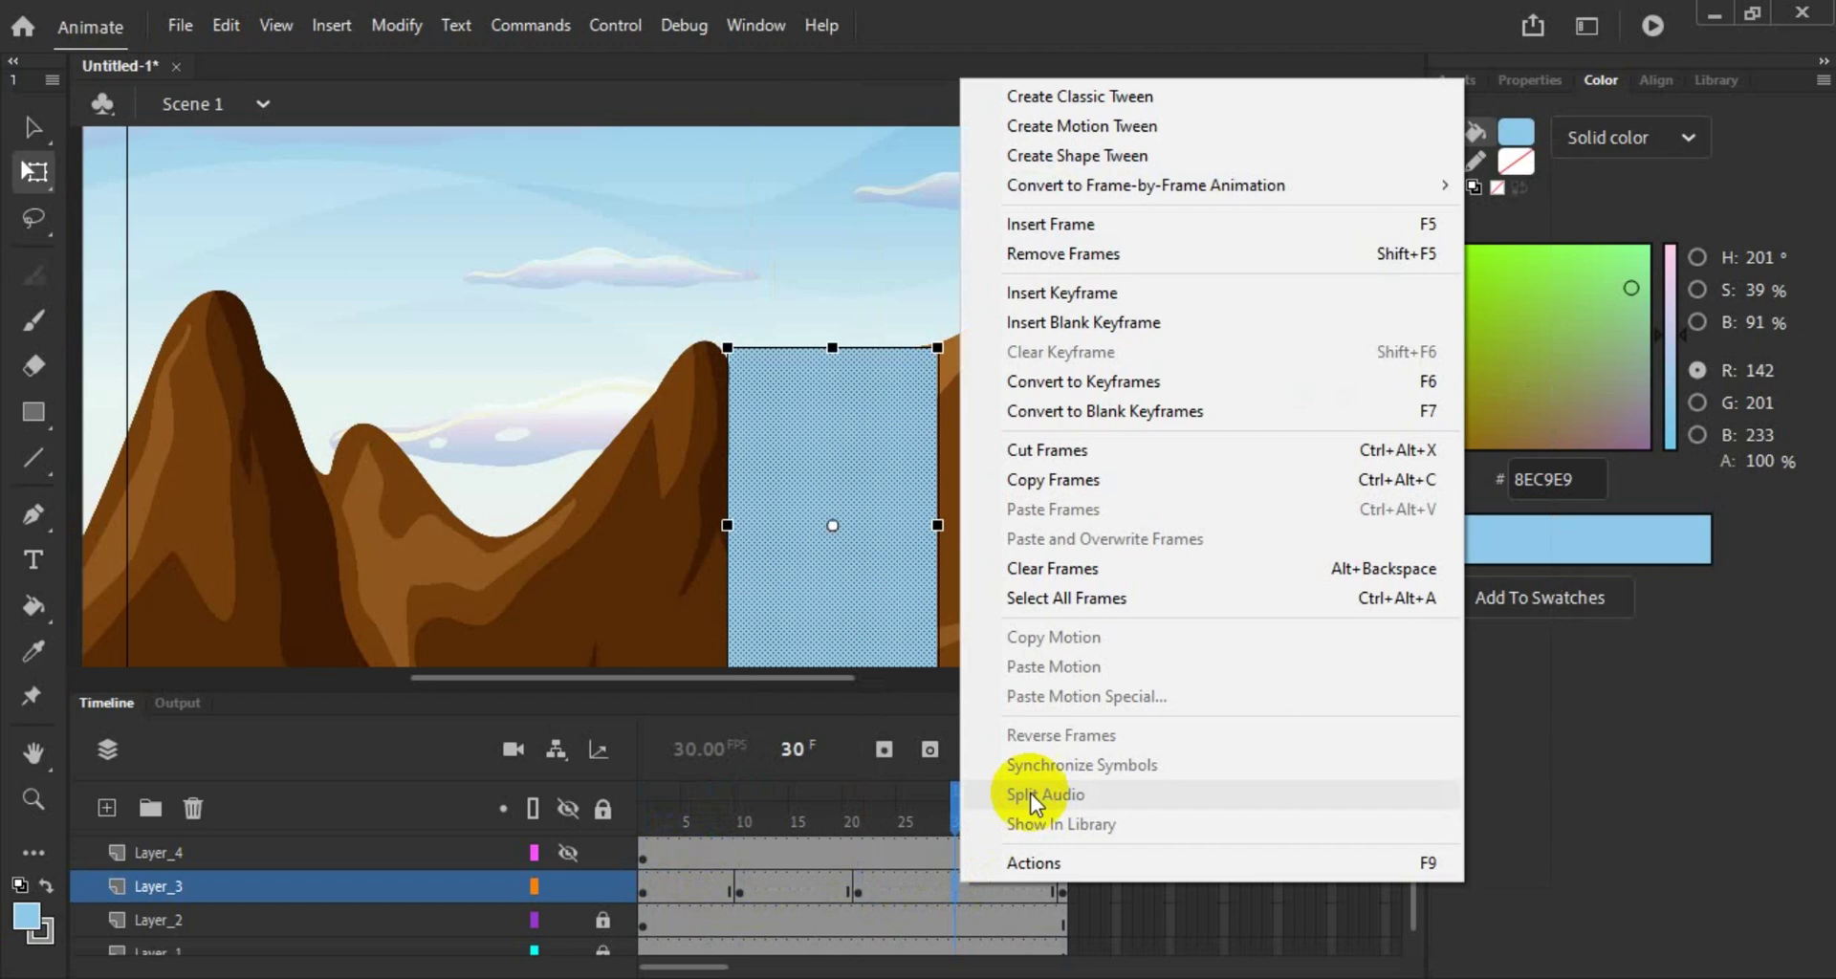
pyautogui.click(1345, 393)
# Step: Clear the keyframe at frame 40 on Layer_3 and deselect the water shape
pyautogui.click(1063, 894)
pyautogui.rightClick(1063, 894)
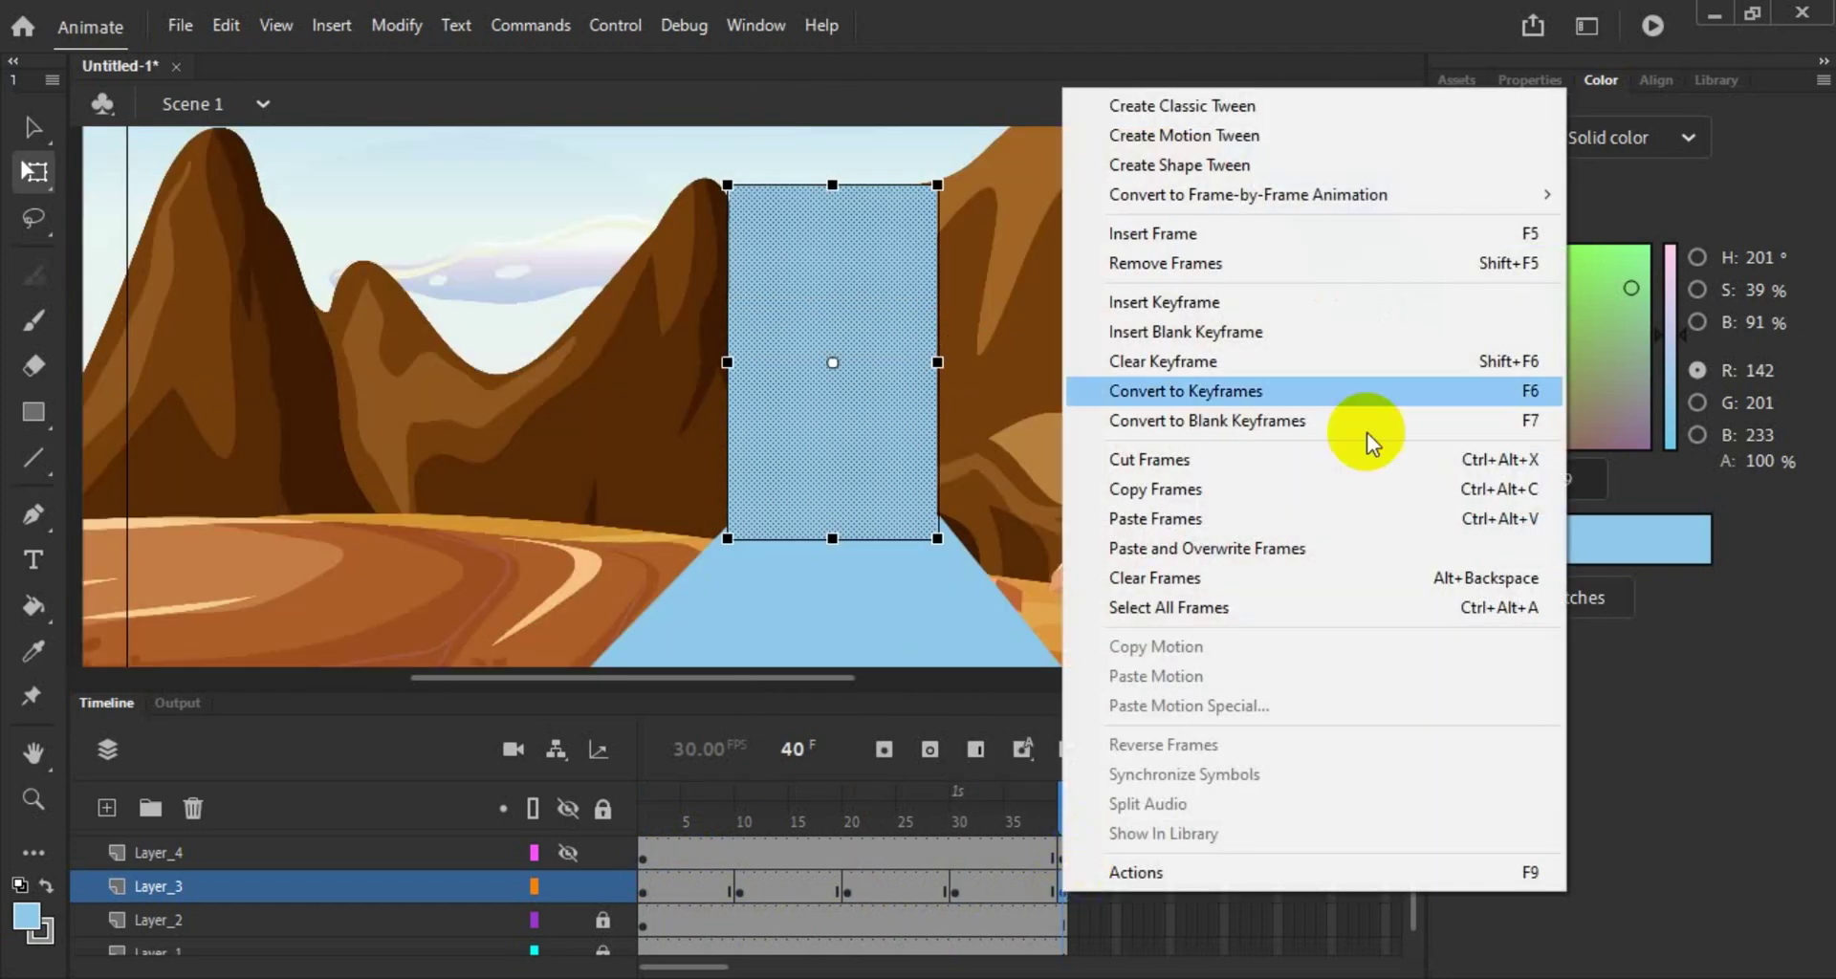
pyautogui.click(1282, 360)
pyautogui.click(1205, 589)
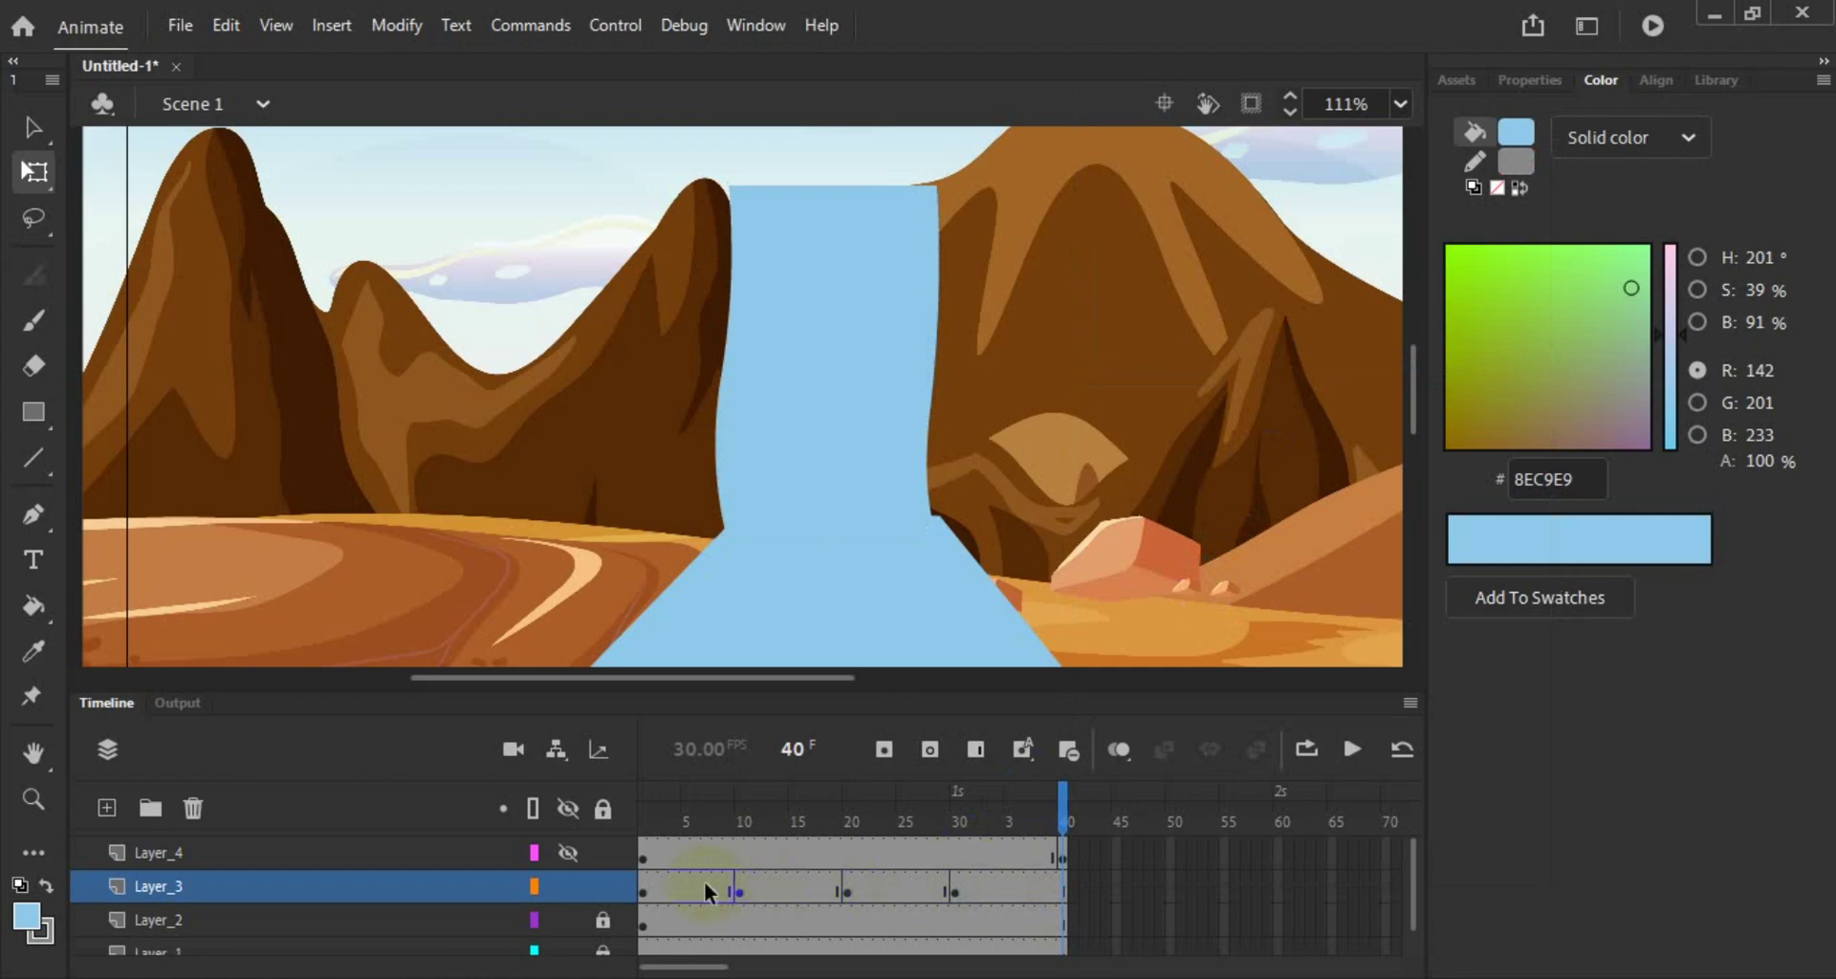
# Step: Try shape tweens across all Layer_3 keyframes, add a keyframe at frame 40, and scrub back through the last section
pyautogui.moveTo(823, 886); pyautogui.dragTo(996, 885)
pyautogui.rightClick(996, 885)
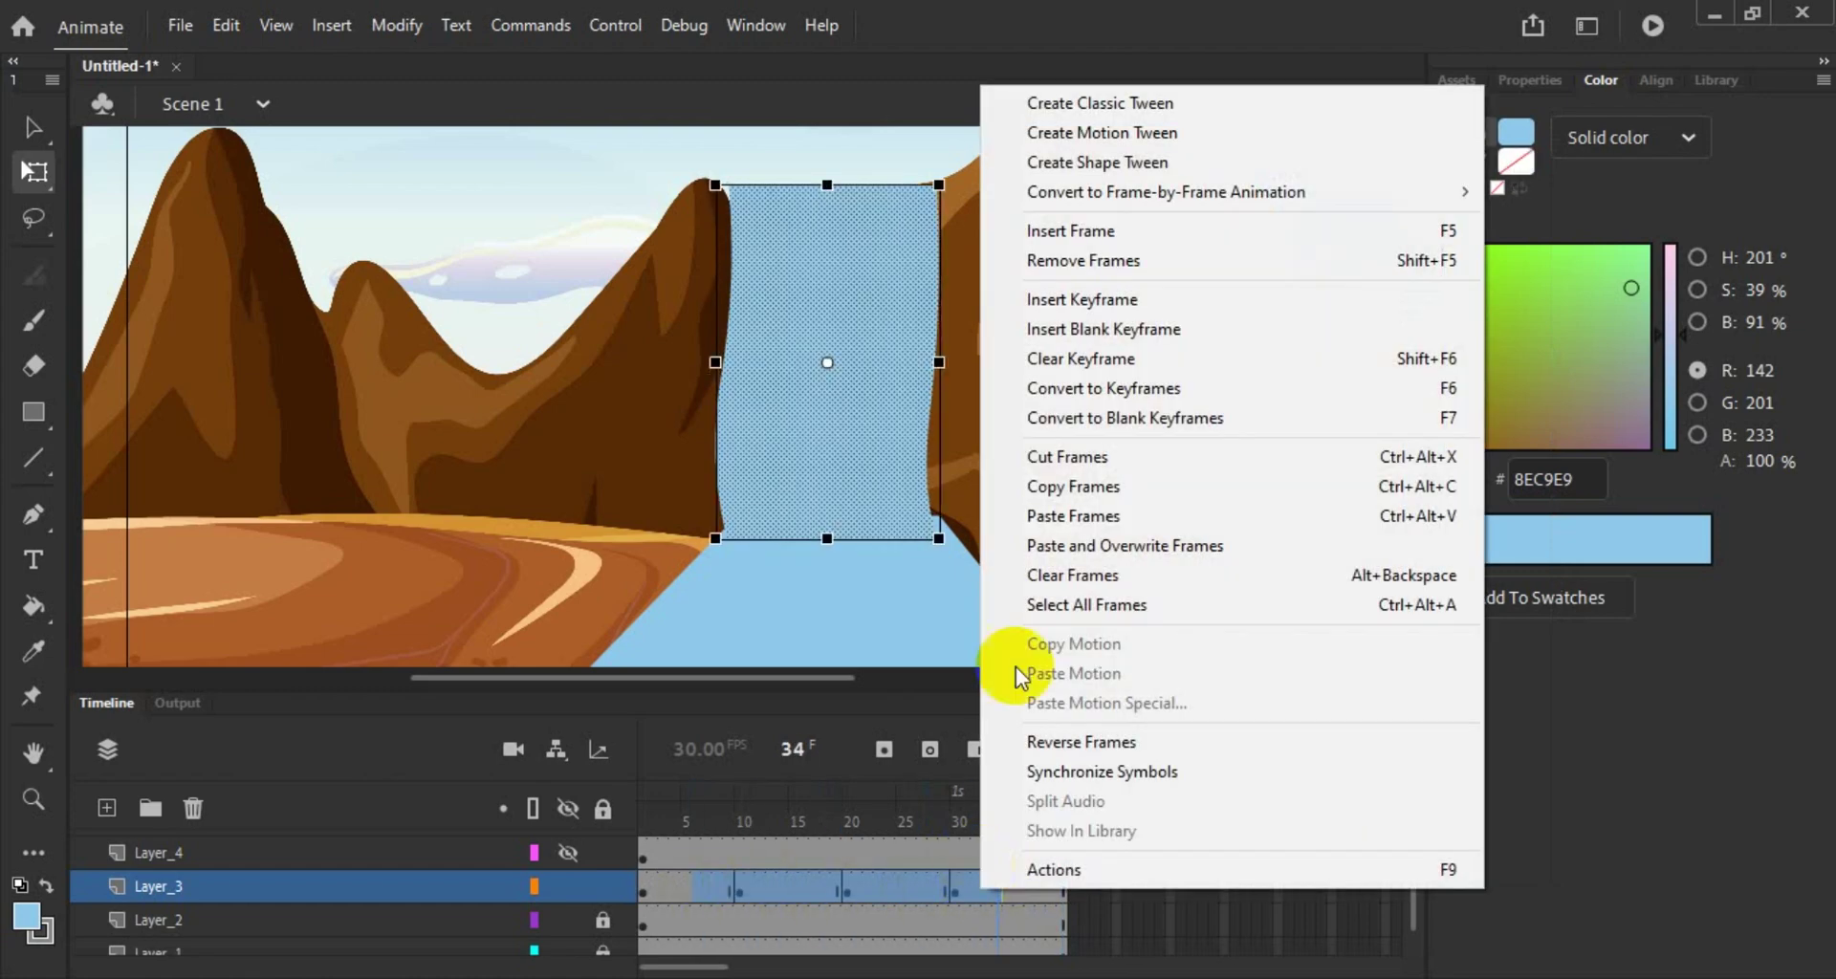
pyautogui.click(1101, 161)
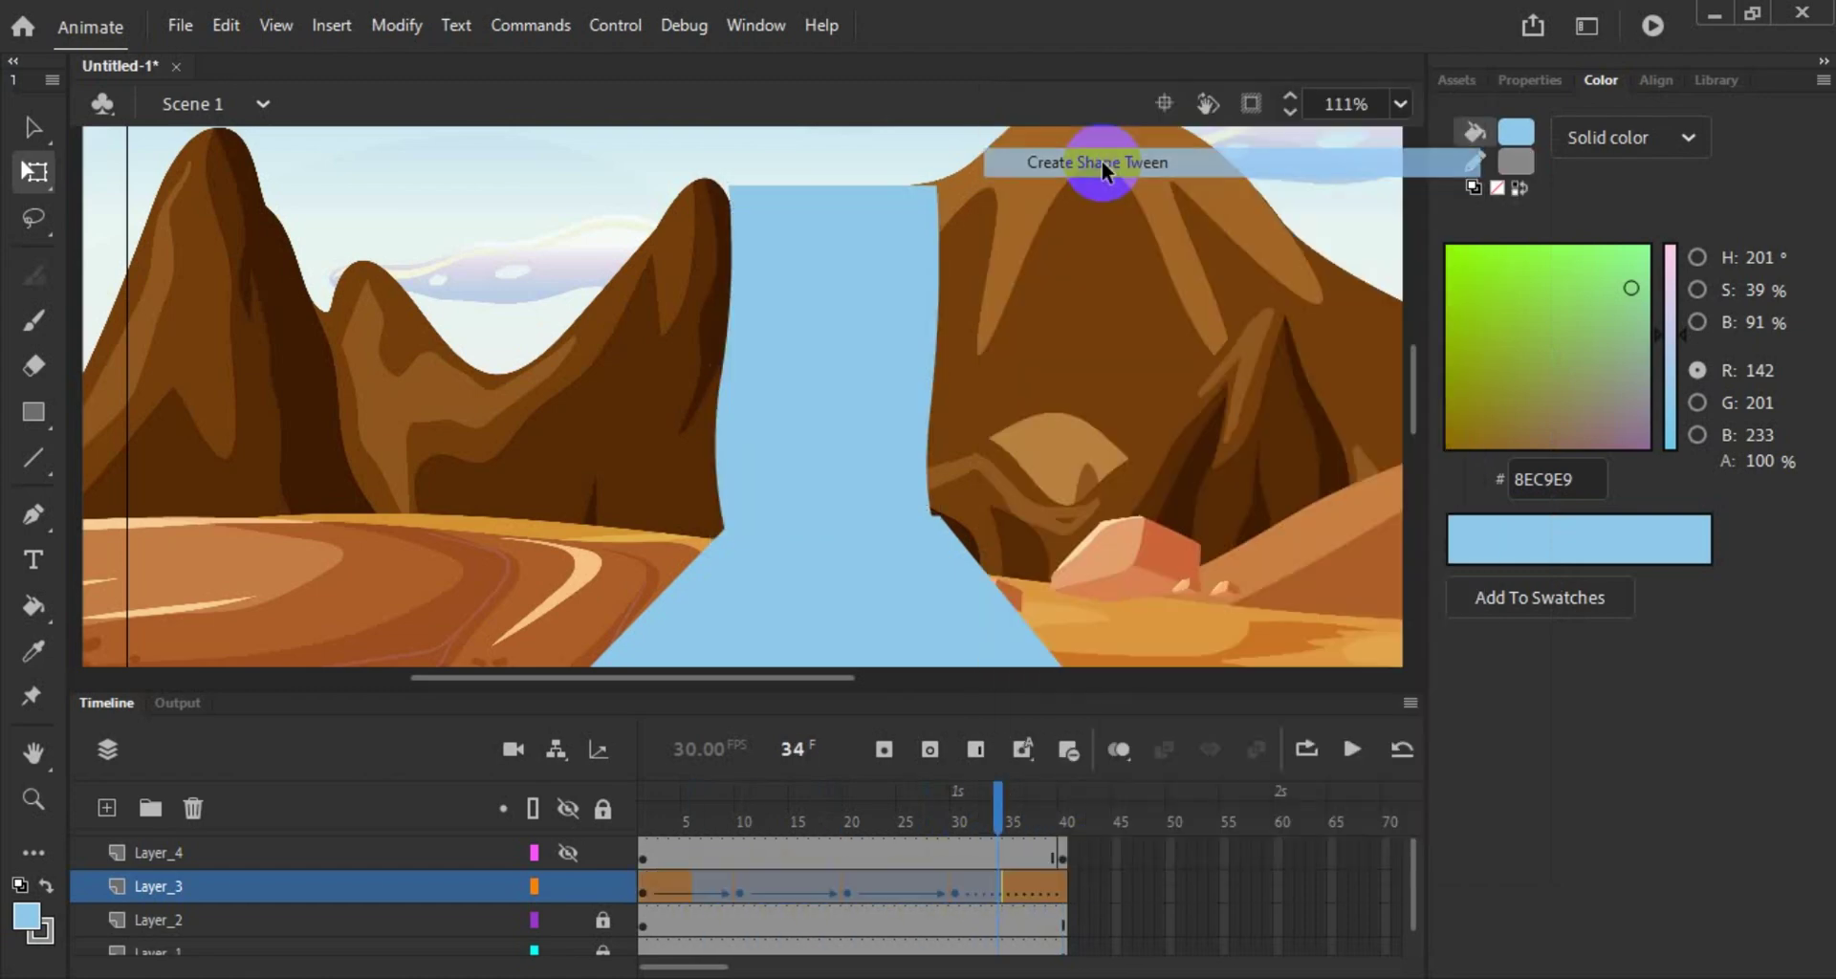
pyautogui.rightClick(1063, 897)
pyautogui.click(1386, 403)
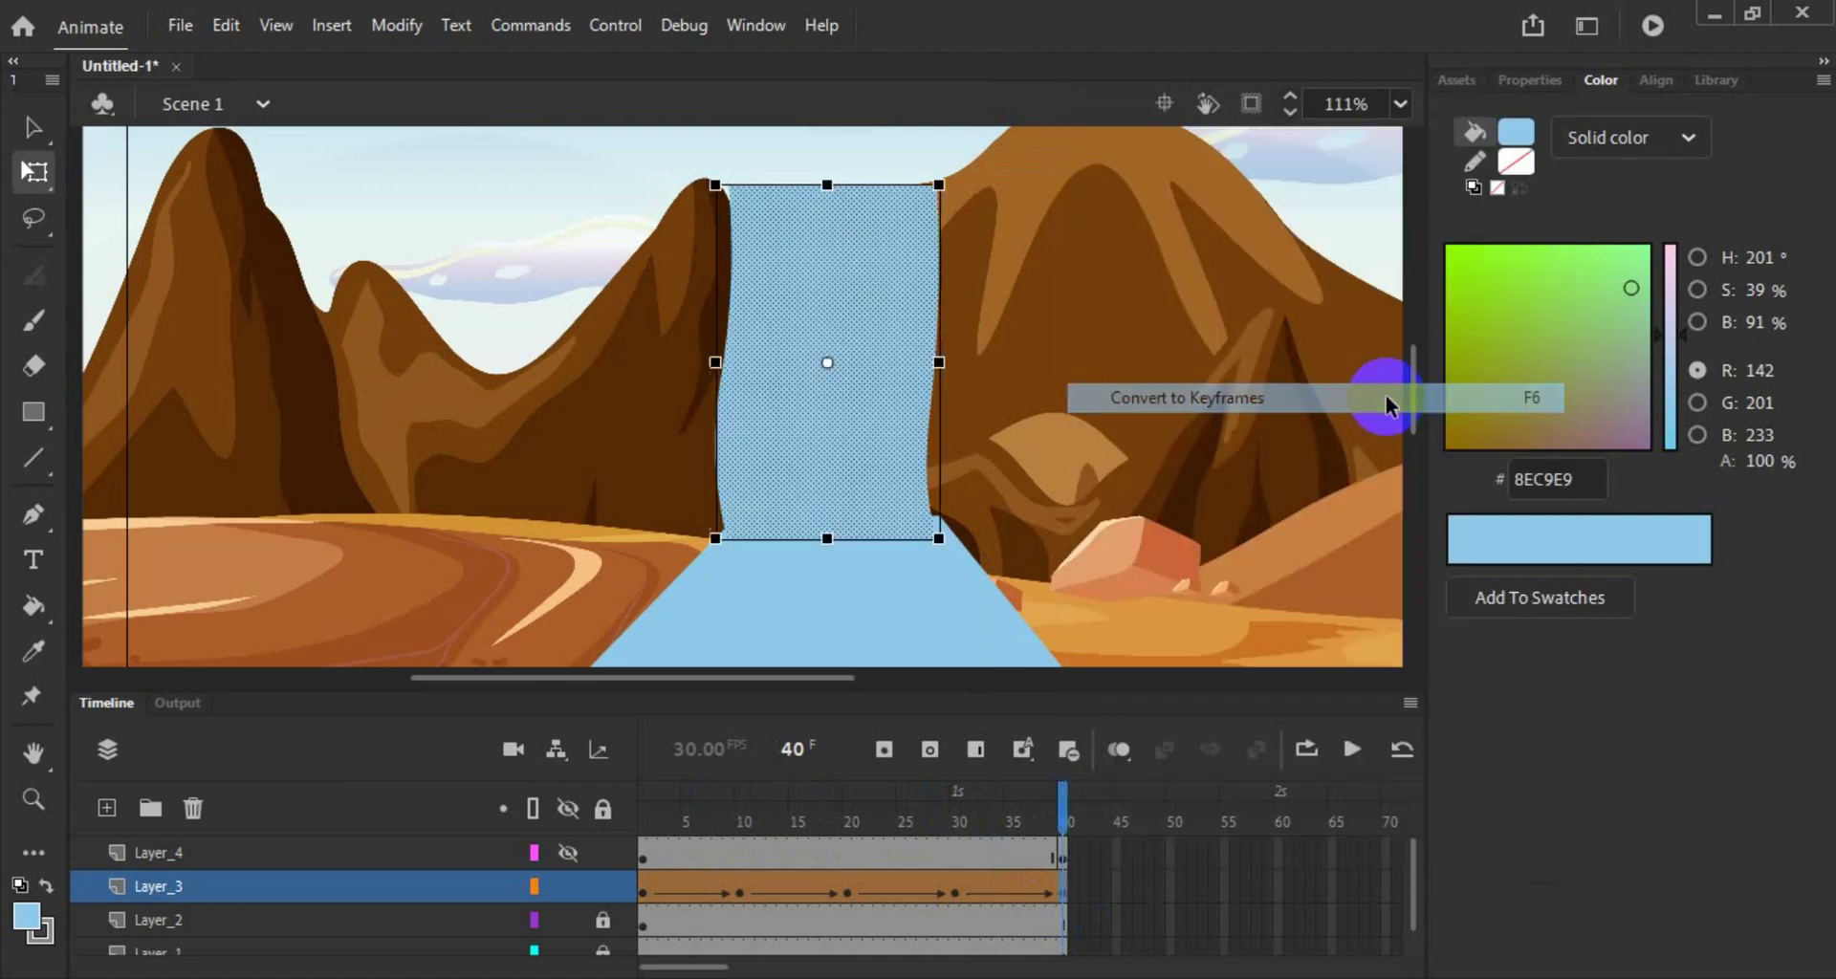
pyautogui.click(1201, 545)
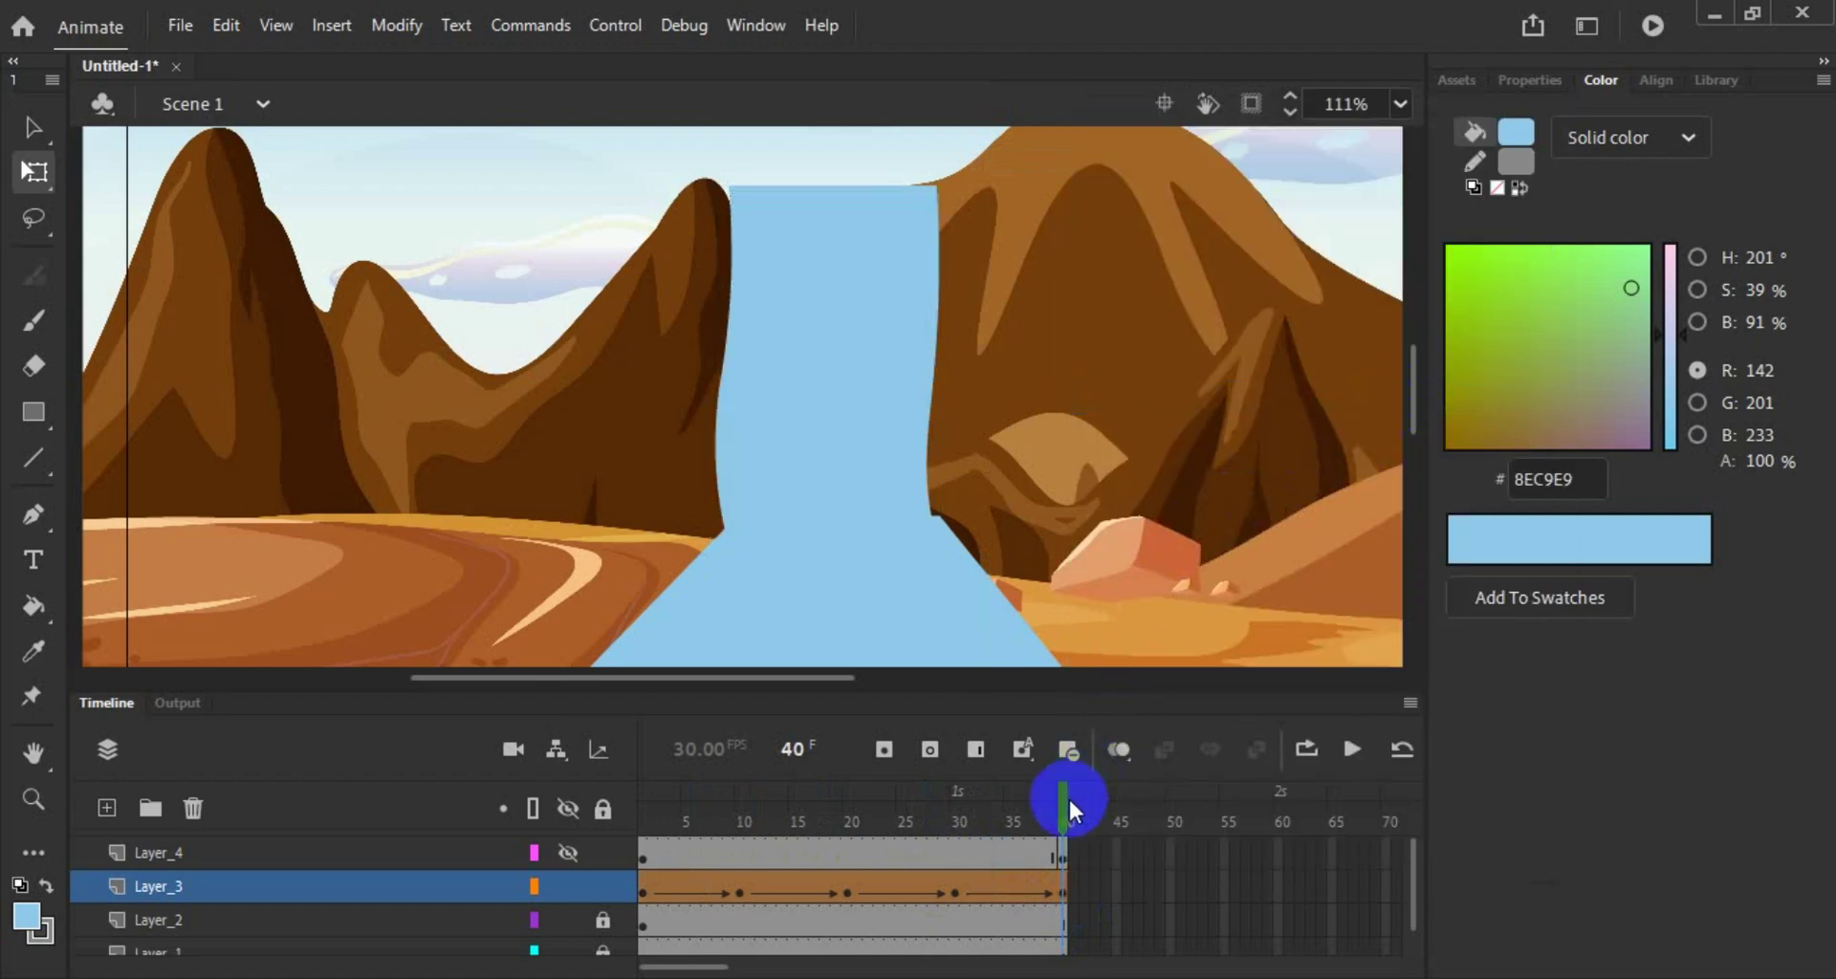
pyautogui.moveTo(1068, 803); pyautogui.dragTo(1008, 812)
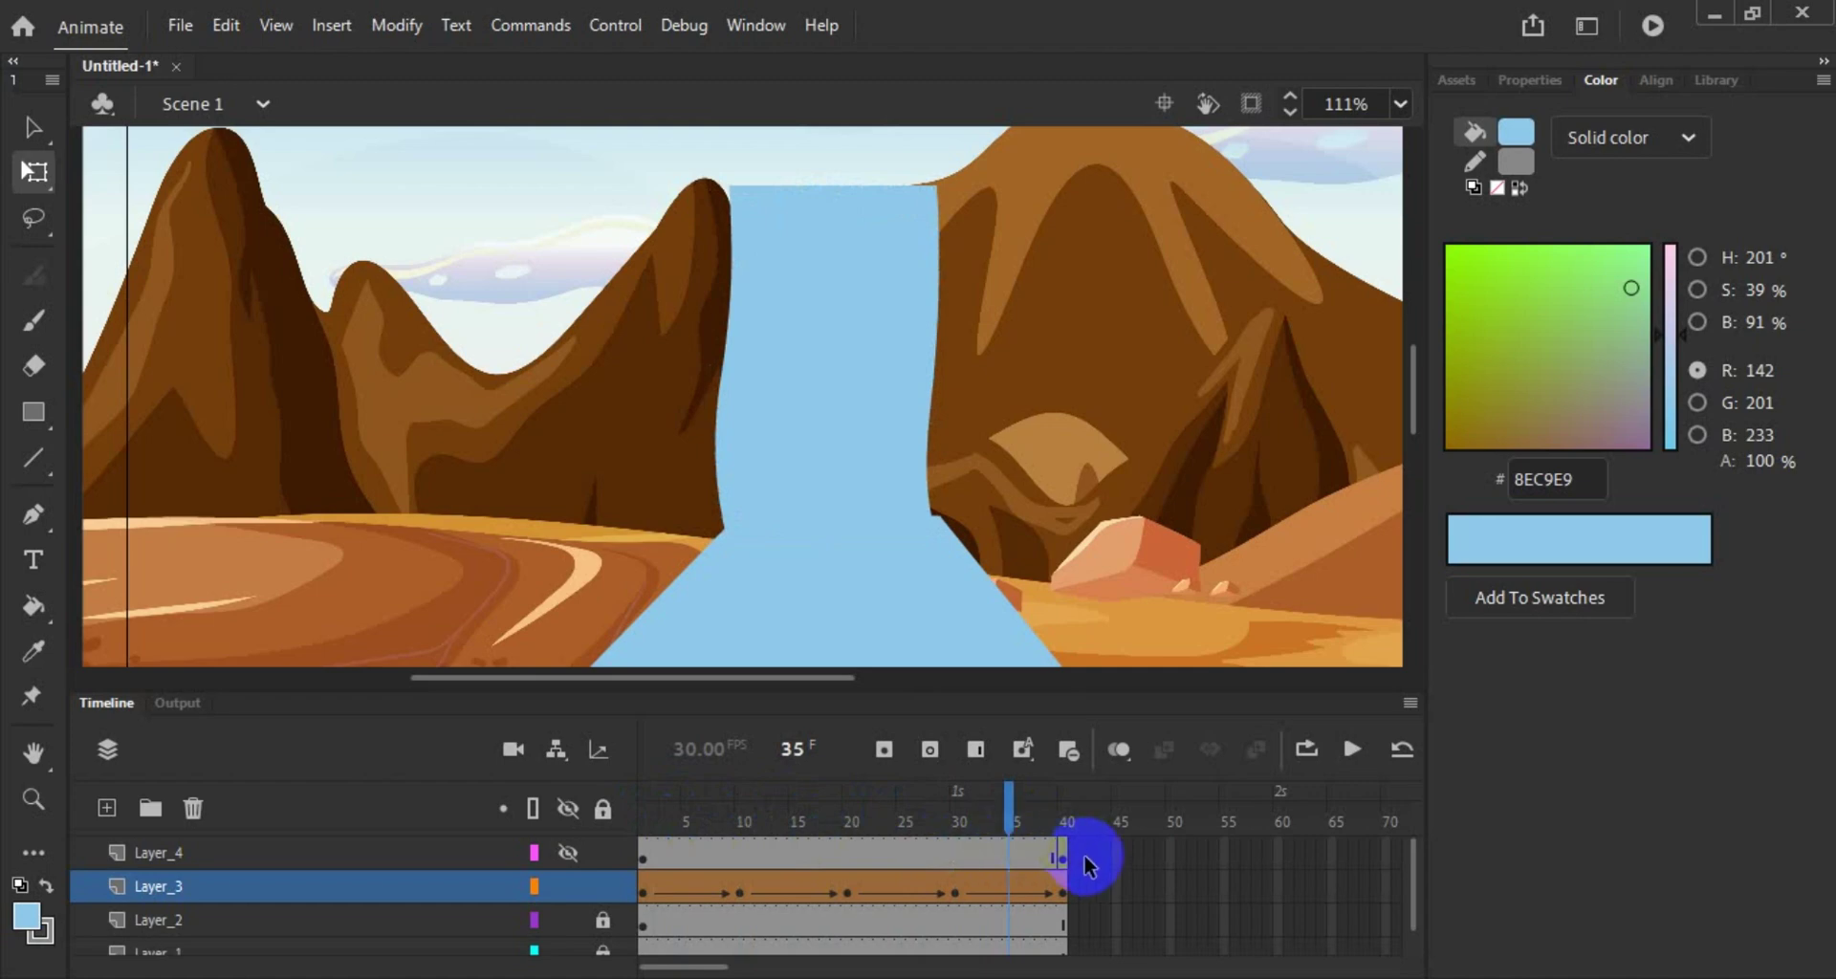
# Step: Remove the shape tweens from every span between the Layer_3 keyframes
pyautogui.rightClick(1019, 894)
pyautogui.click(1153, 169)
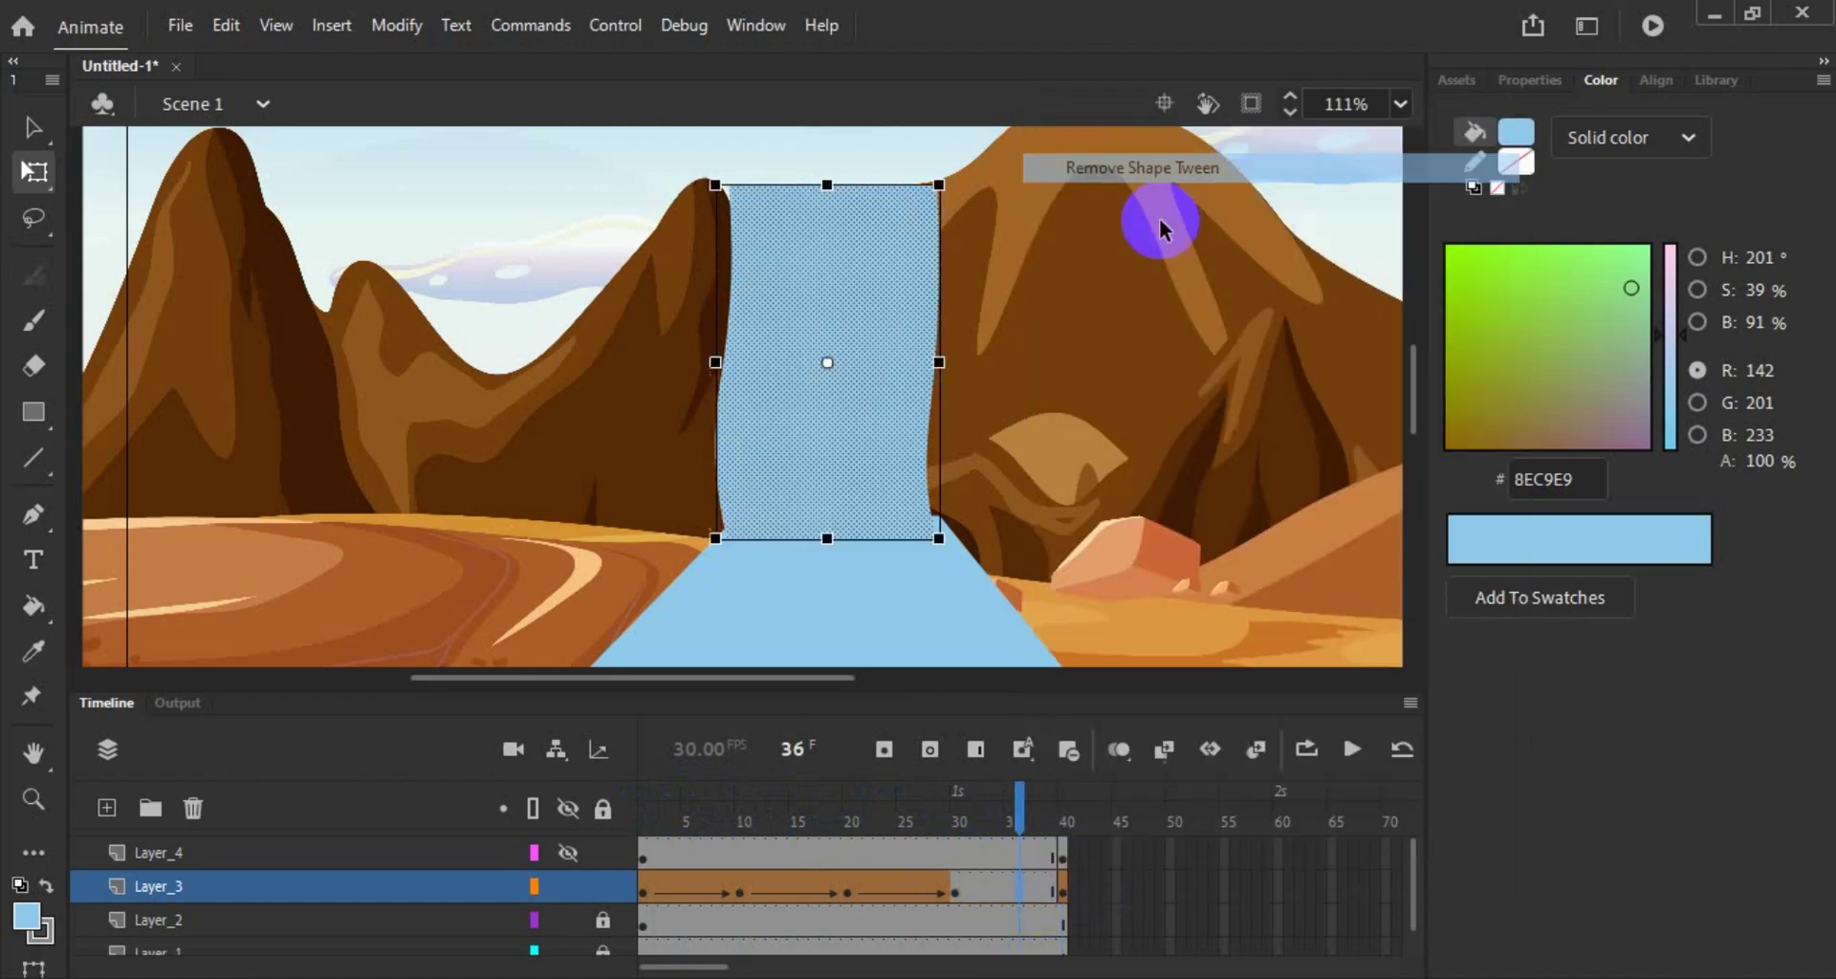
pyautogui.click(1021, 830)
pyautogui.rightClick(918, 894)
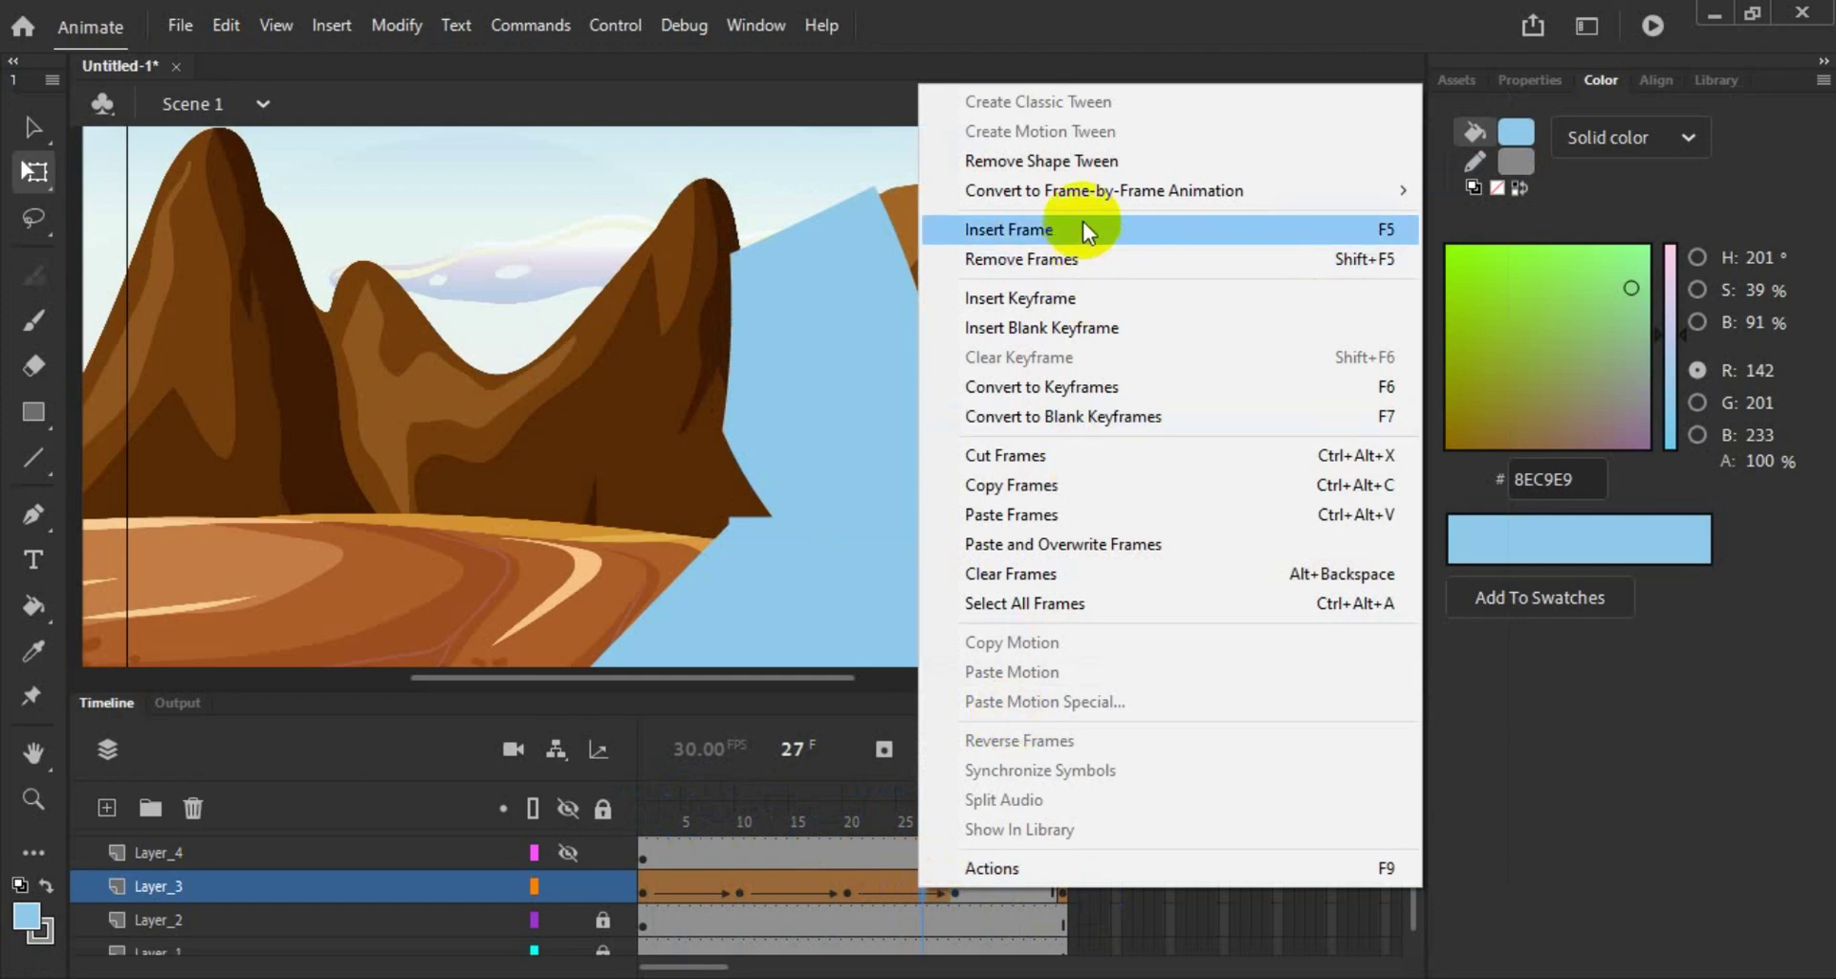
pyautogui.click(1076, 161)
pyautogui.click(788, 891)
pyautogui.rightClick(788, 891)
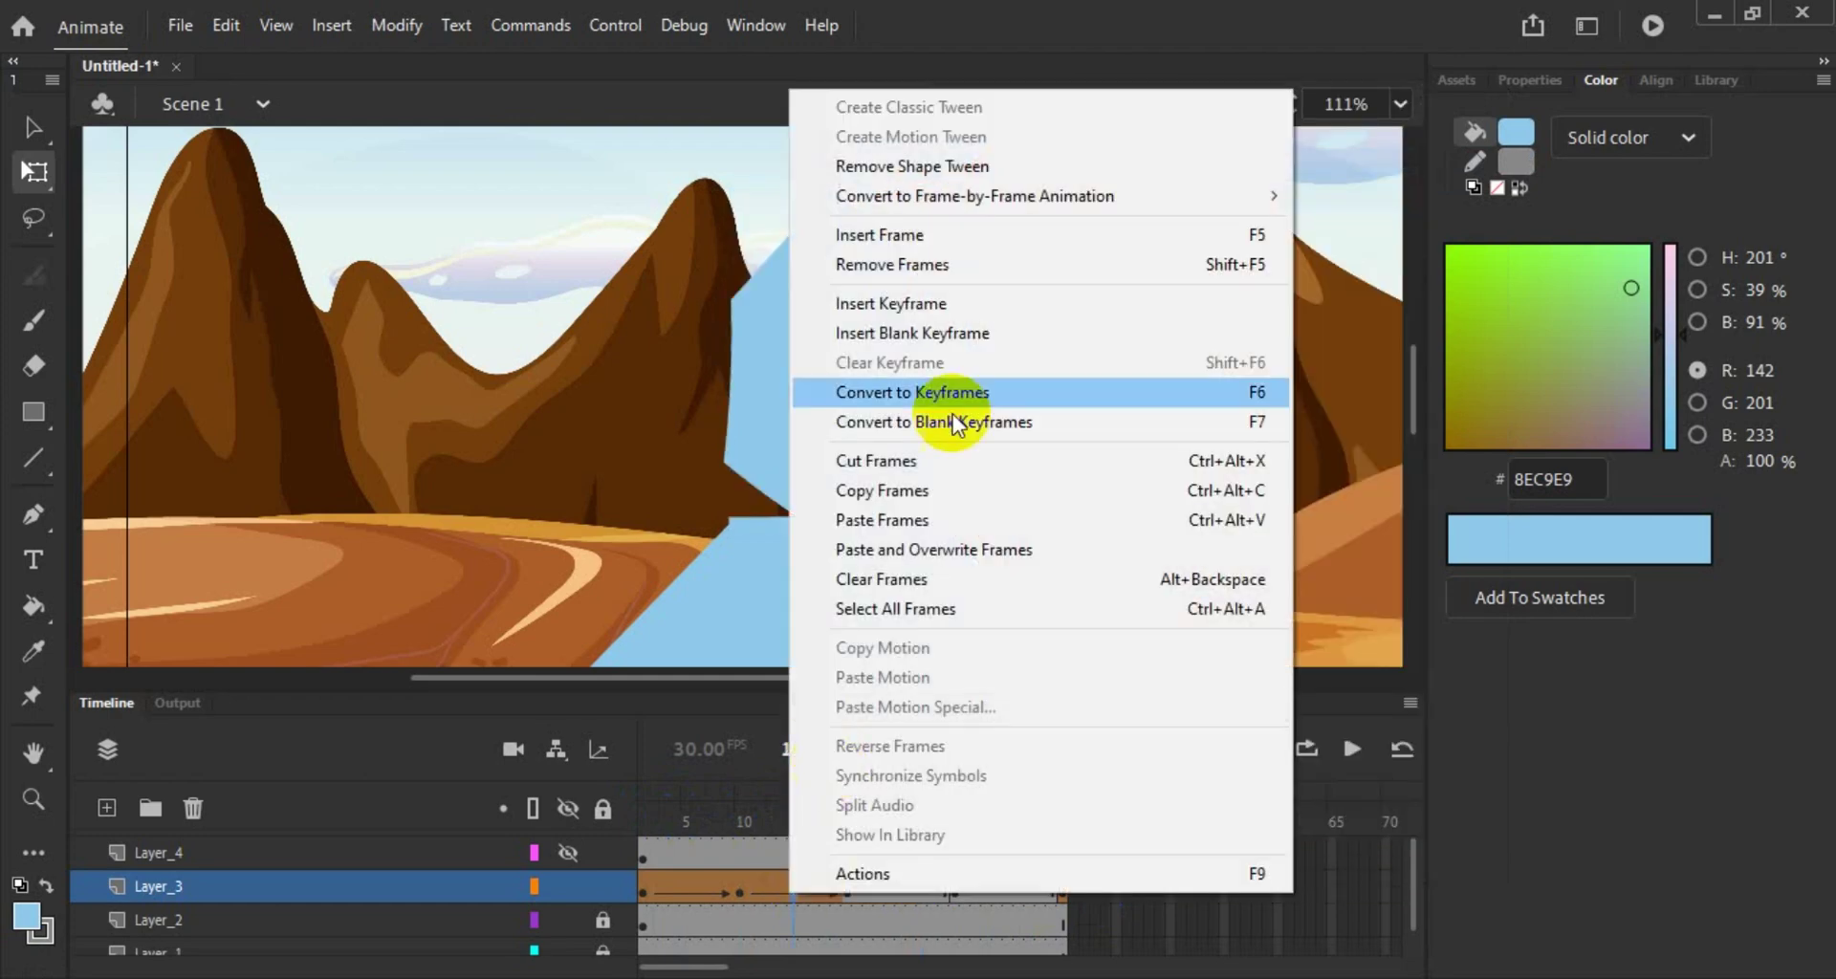
pyautogui.click(984, 169)
pyautogui.rightClick(702, 885)
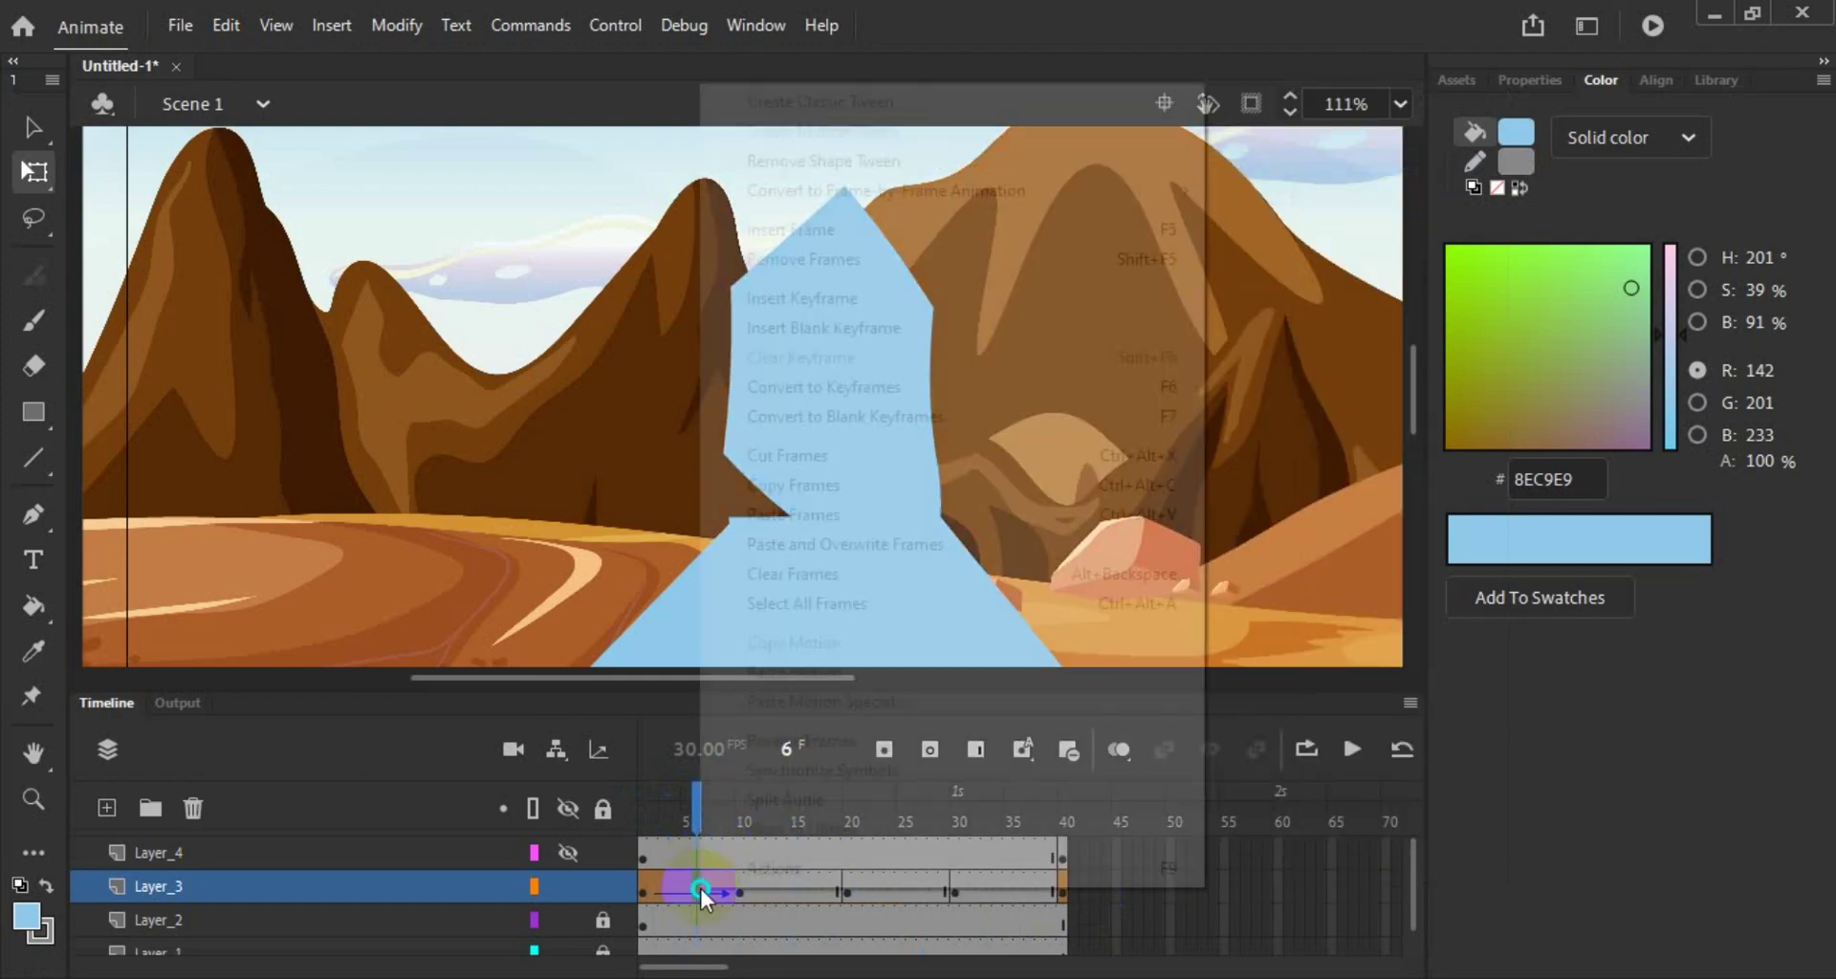
pyautogui.click(933, 158)
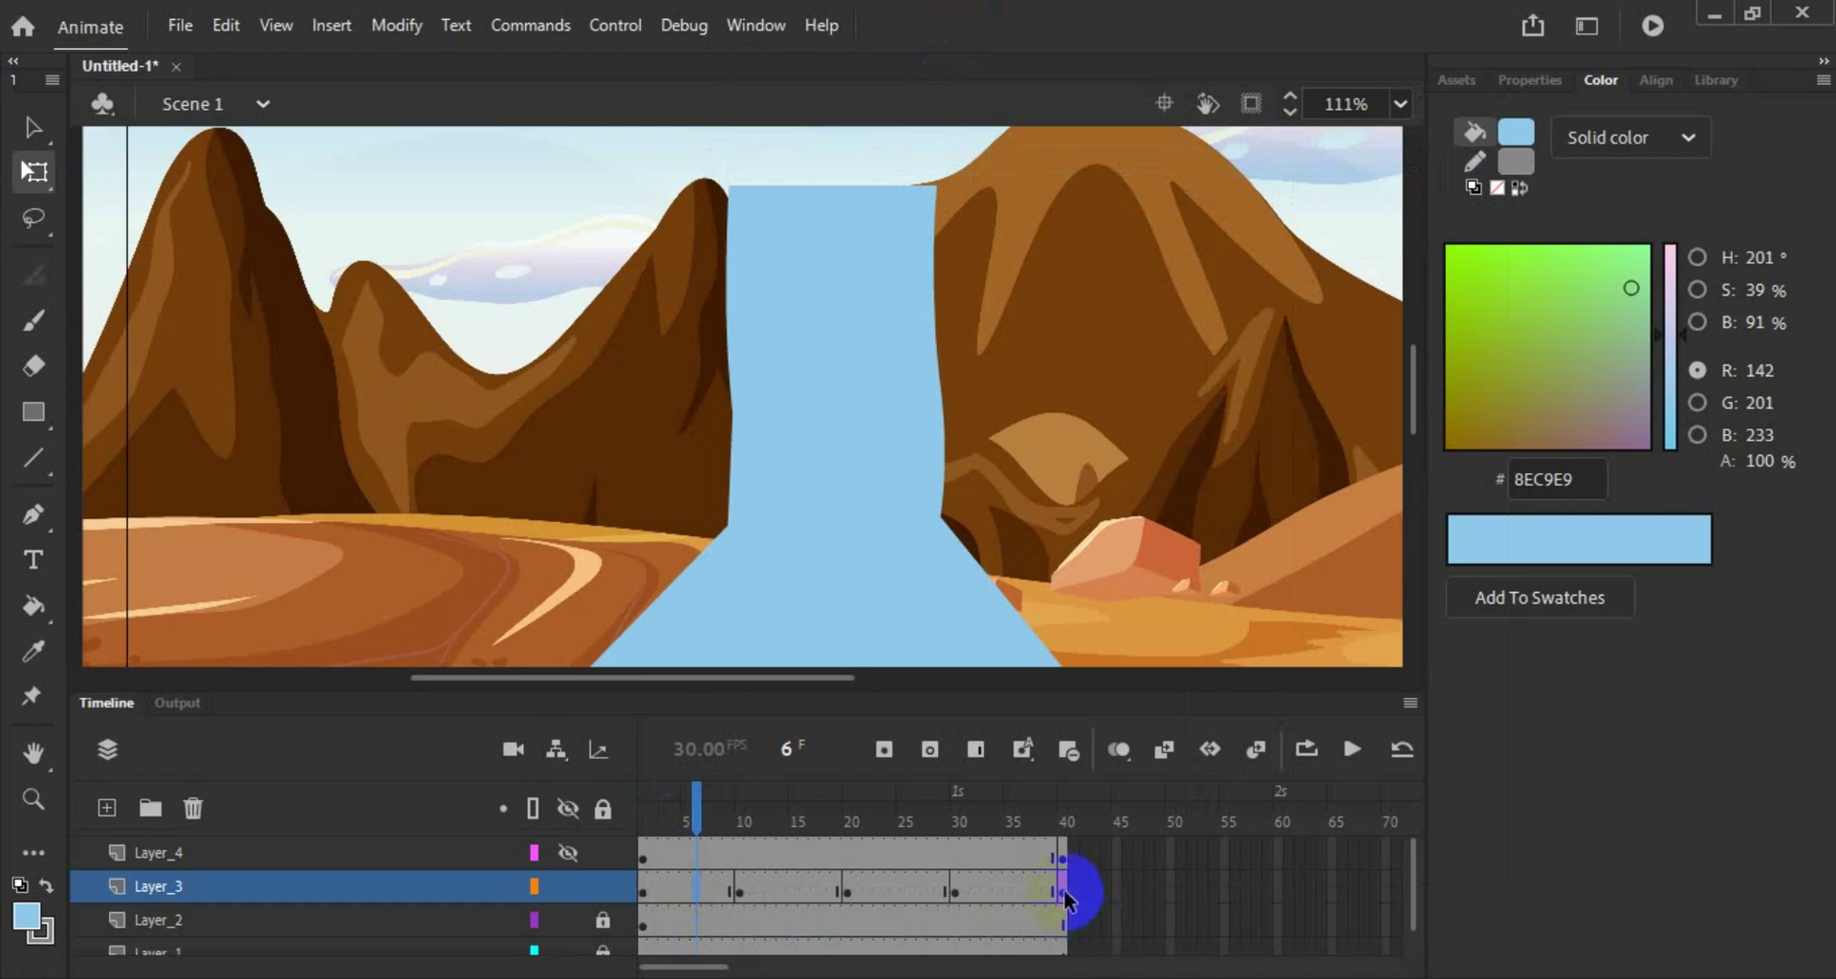
pyautogui.rightClick(1063, 889)
pyautogui.click(1225, 230)
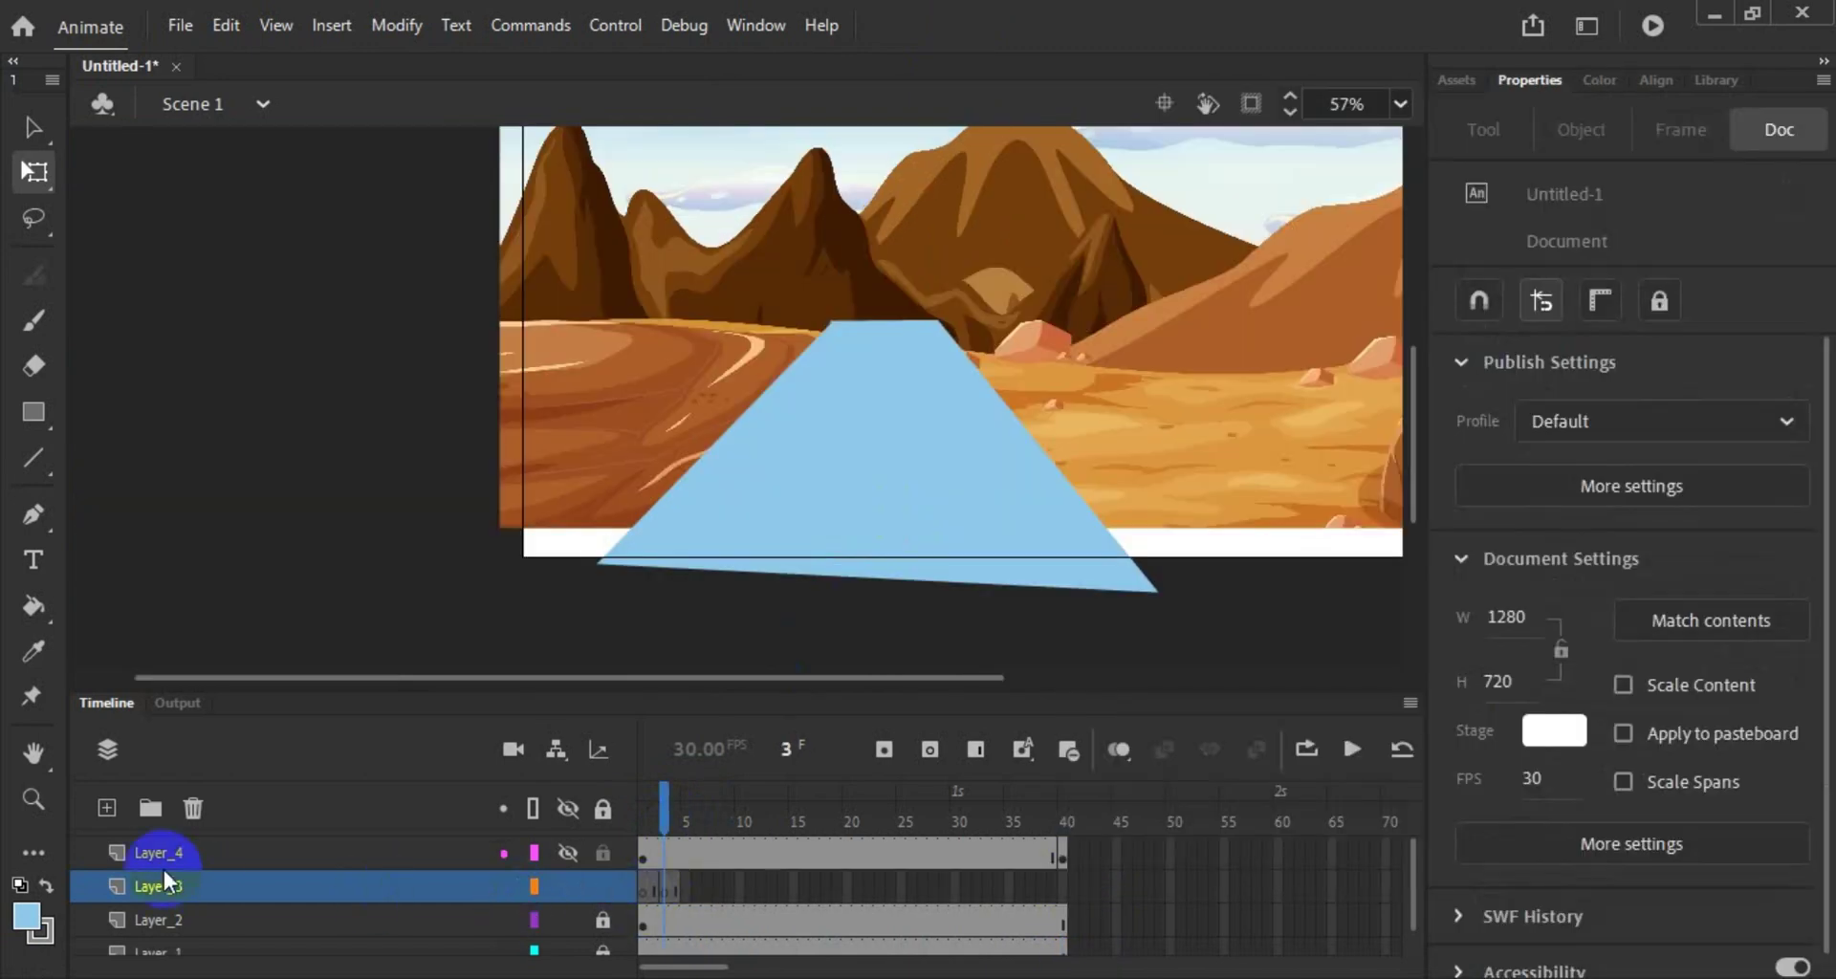
# Step: Outline a downward-widening waterfall section on Layer_3 at frame 3 with lines and fill it with the lower water shape's light blue
pyautogui.click(35, 459)
pyautogui.scroll(5, 737, 398)
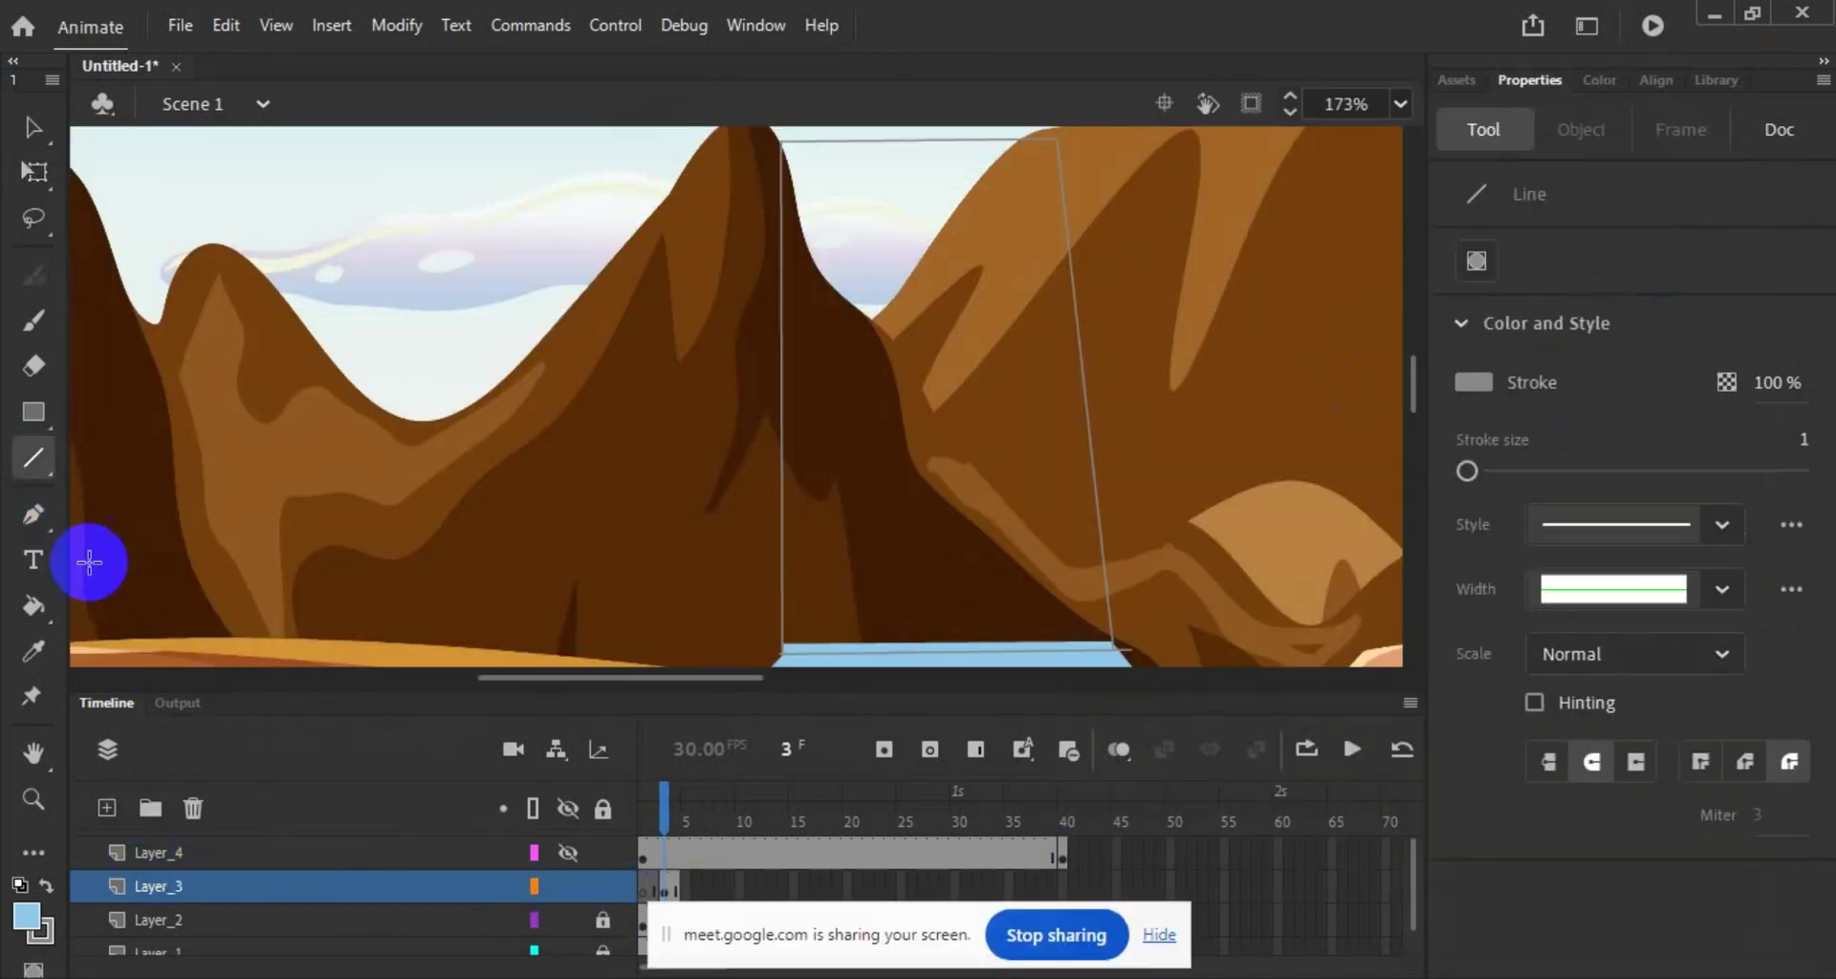
pyautogui.click(34, 605)
pyautogui.click(879, 479)
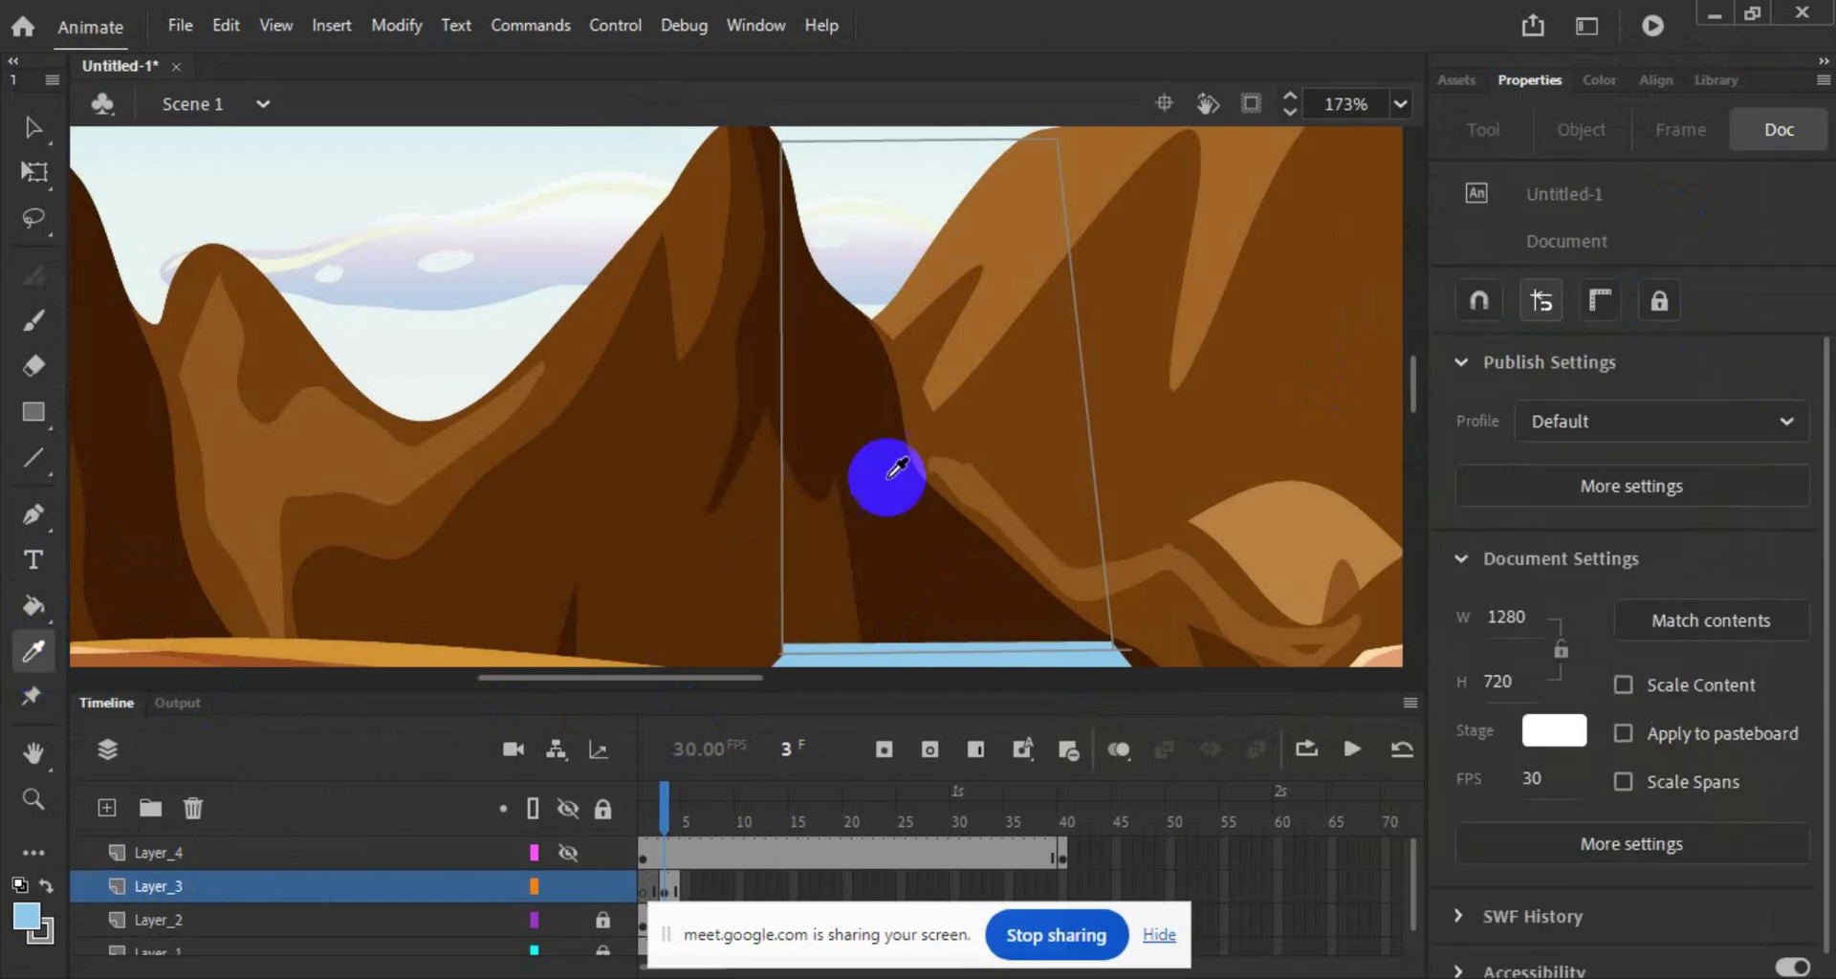
pyautogui.scroll(-3, 880, 536)
pyautogui.click(889, 354)
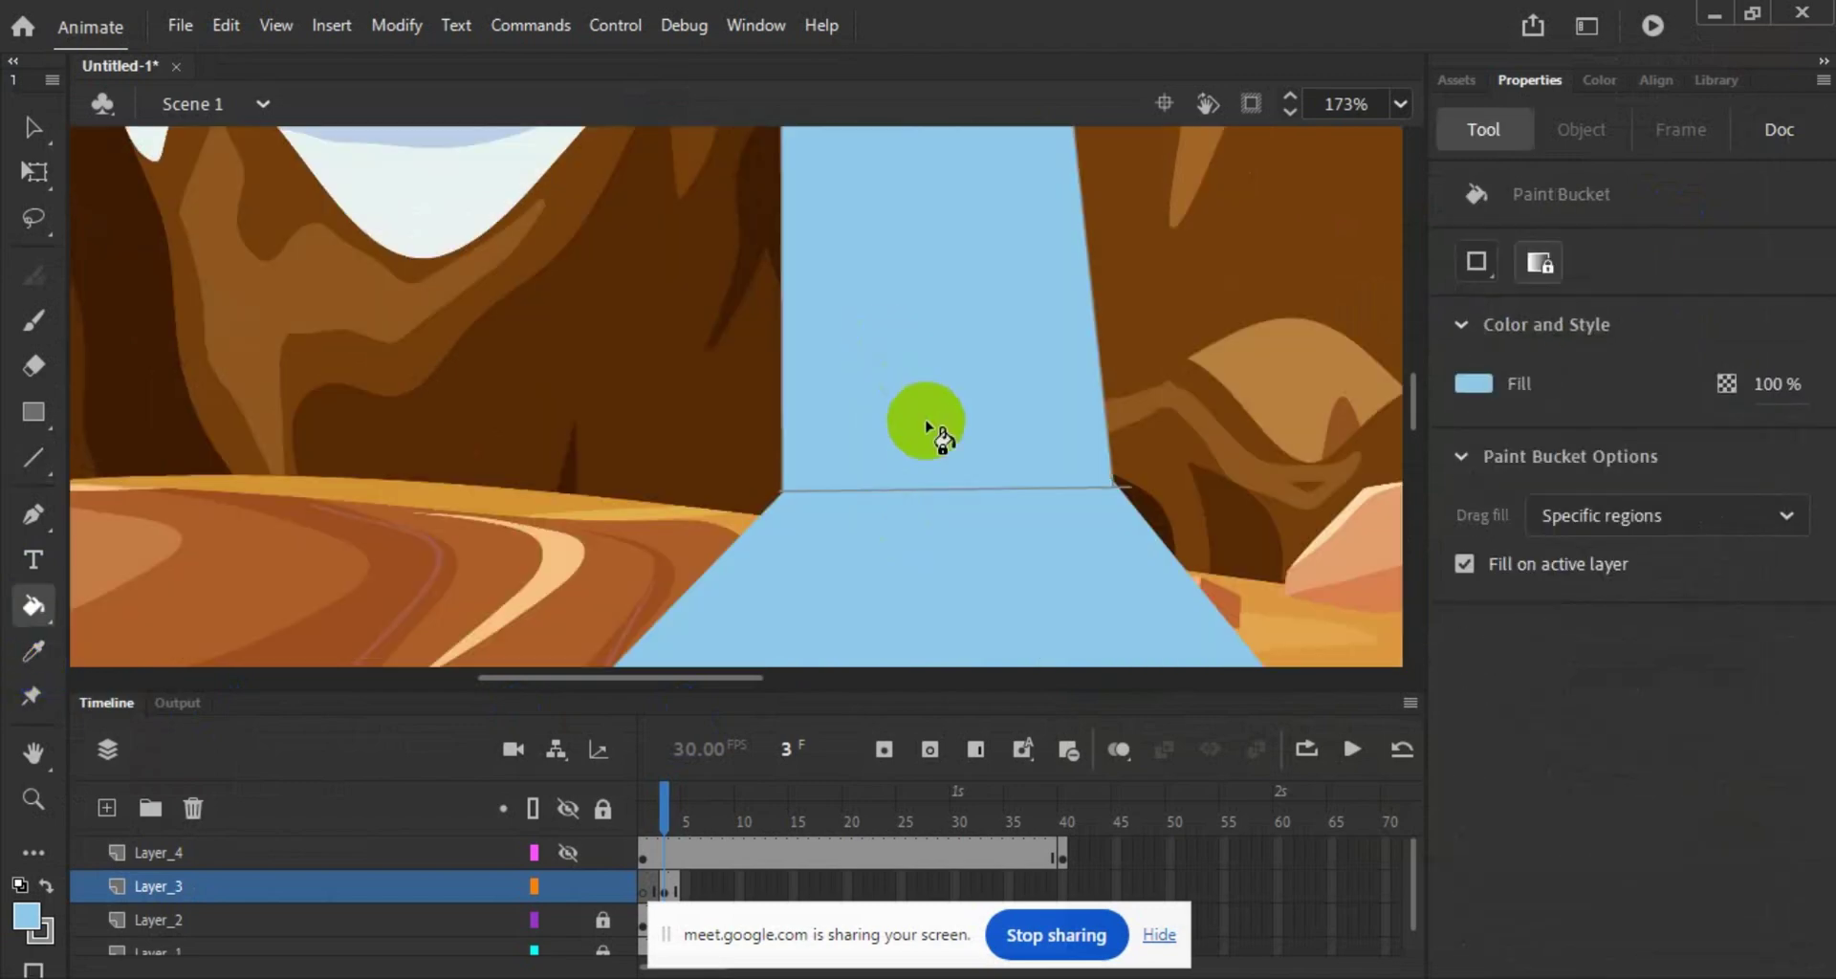
pyautogui.scroll(3, 926, 421)
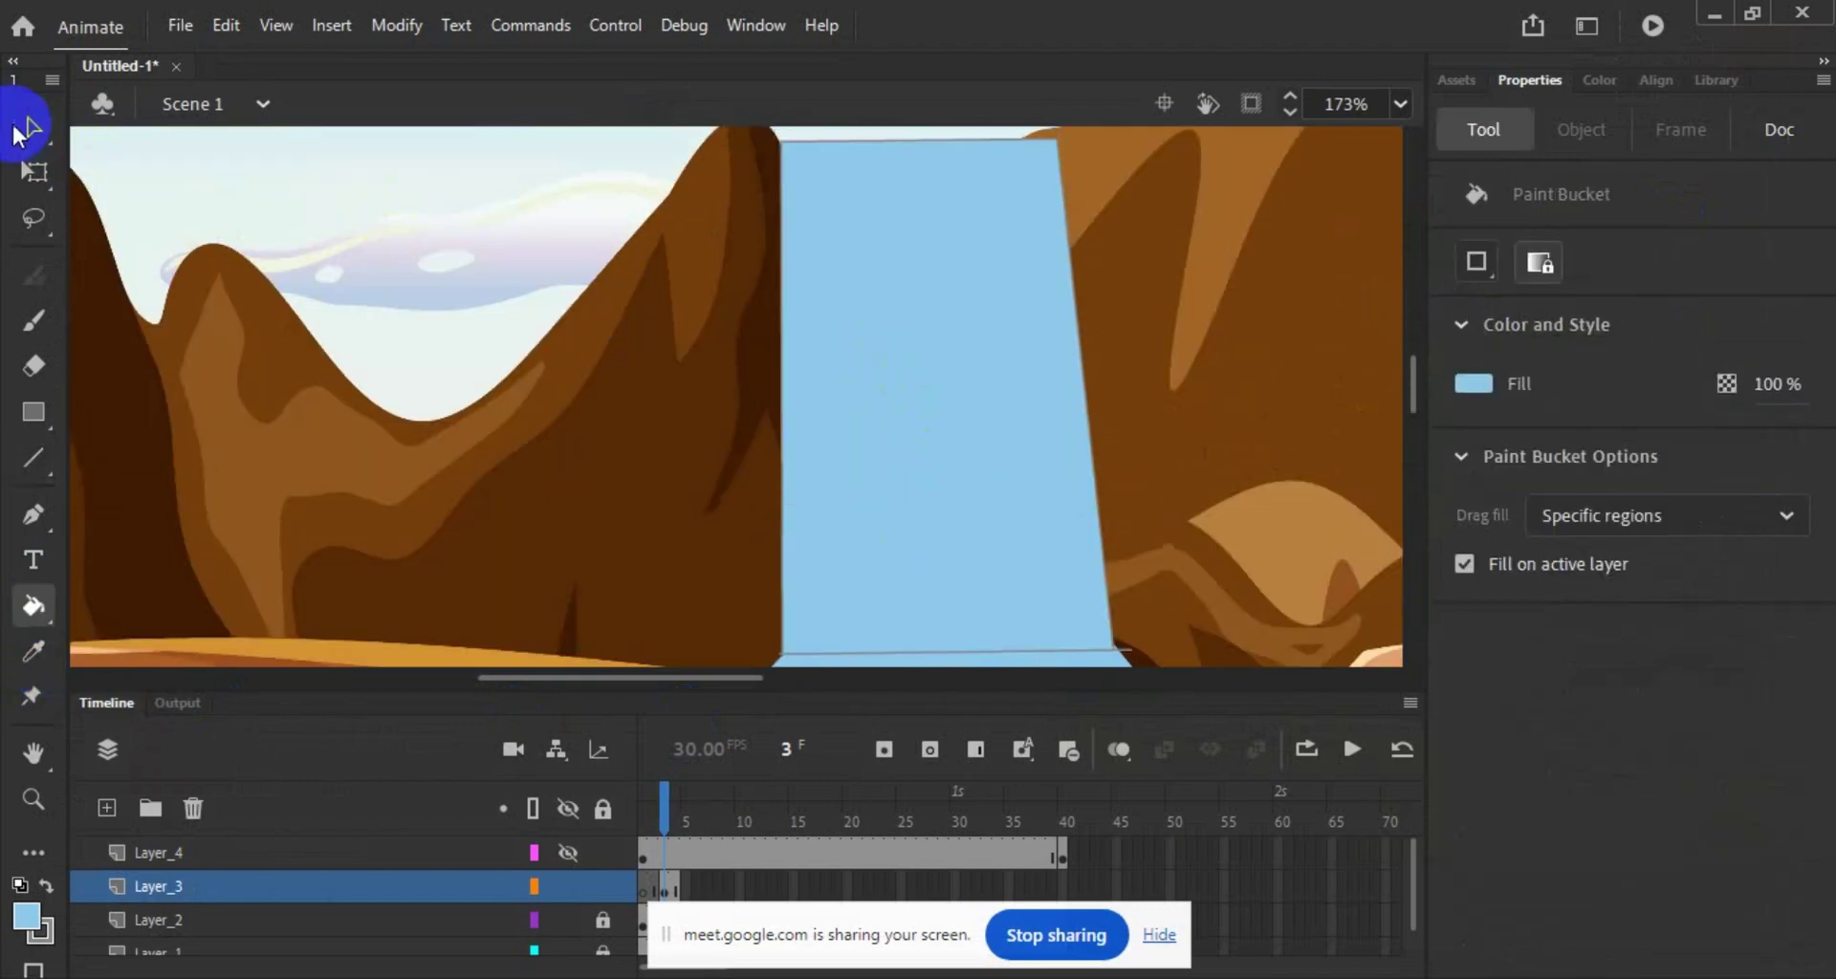
# Step: Select the new waterfall fill at frame 3, and show Layer_4 again with its first frame selected
pyautogui.click(28, 128)
pyautogui.click(872, 342)
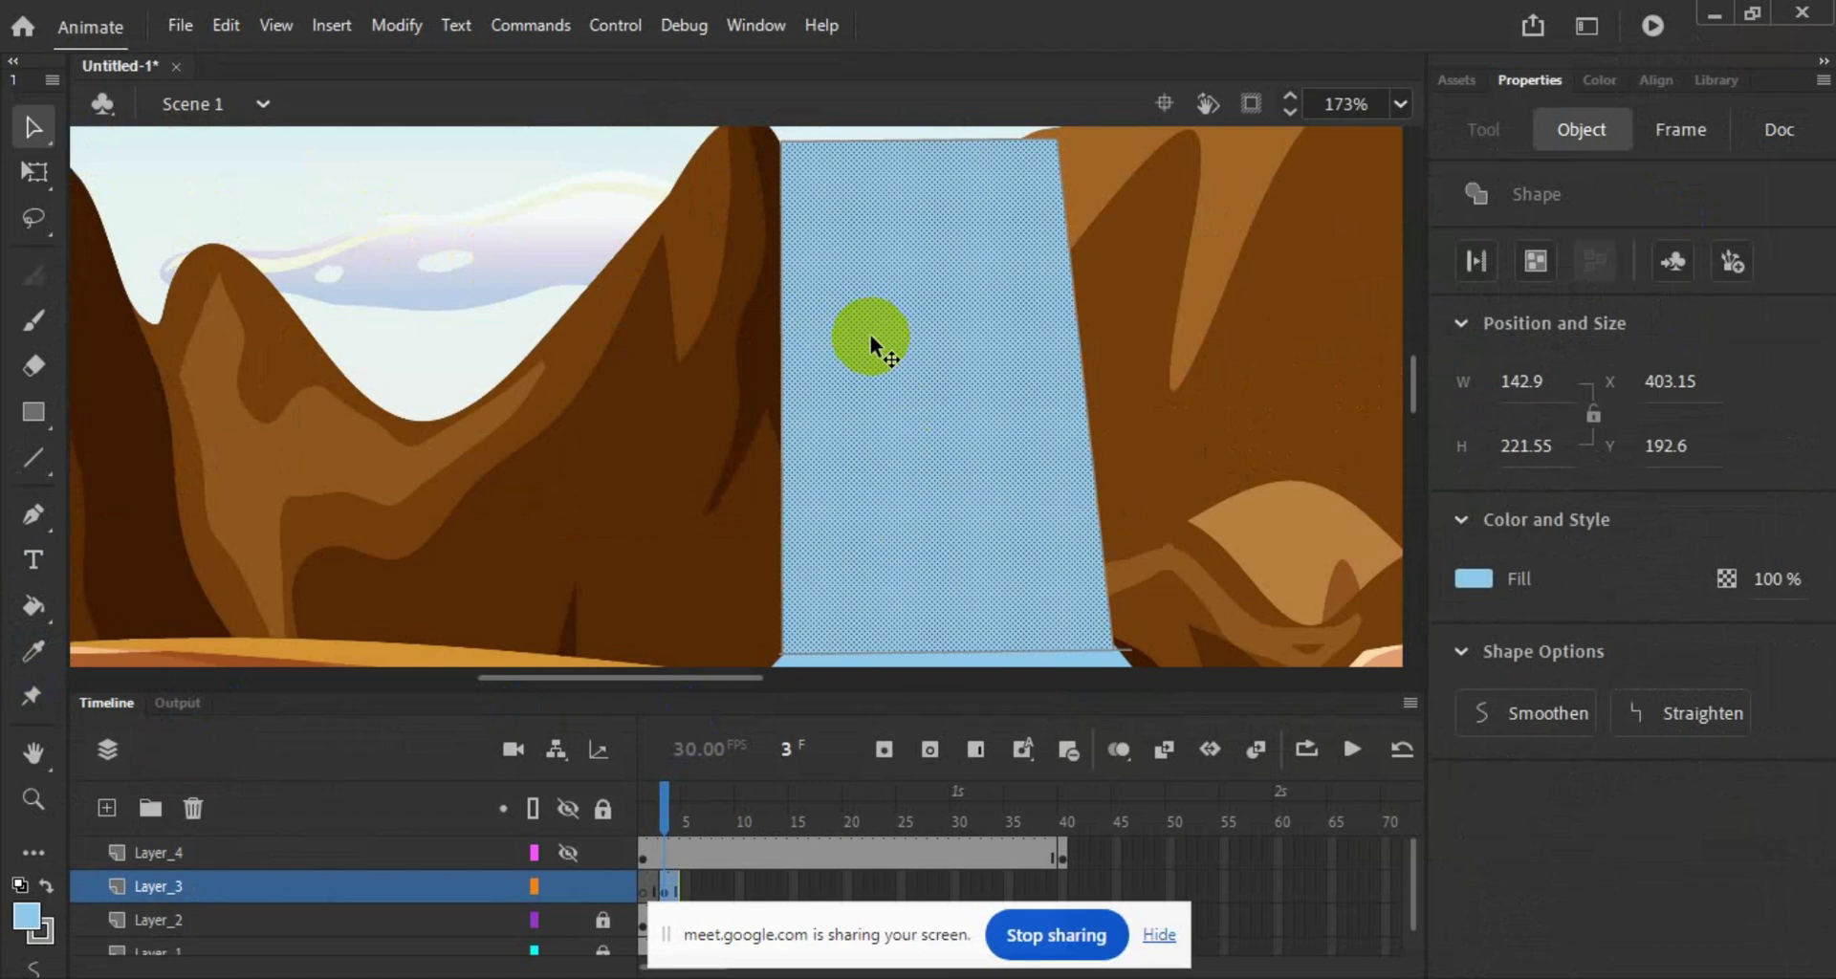
pyautogui.scroll(-5, 885, 388)
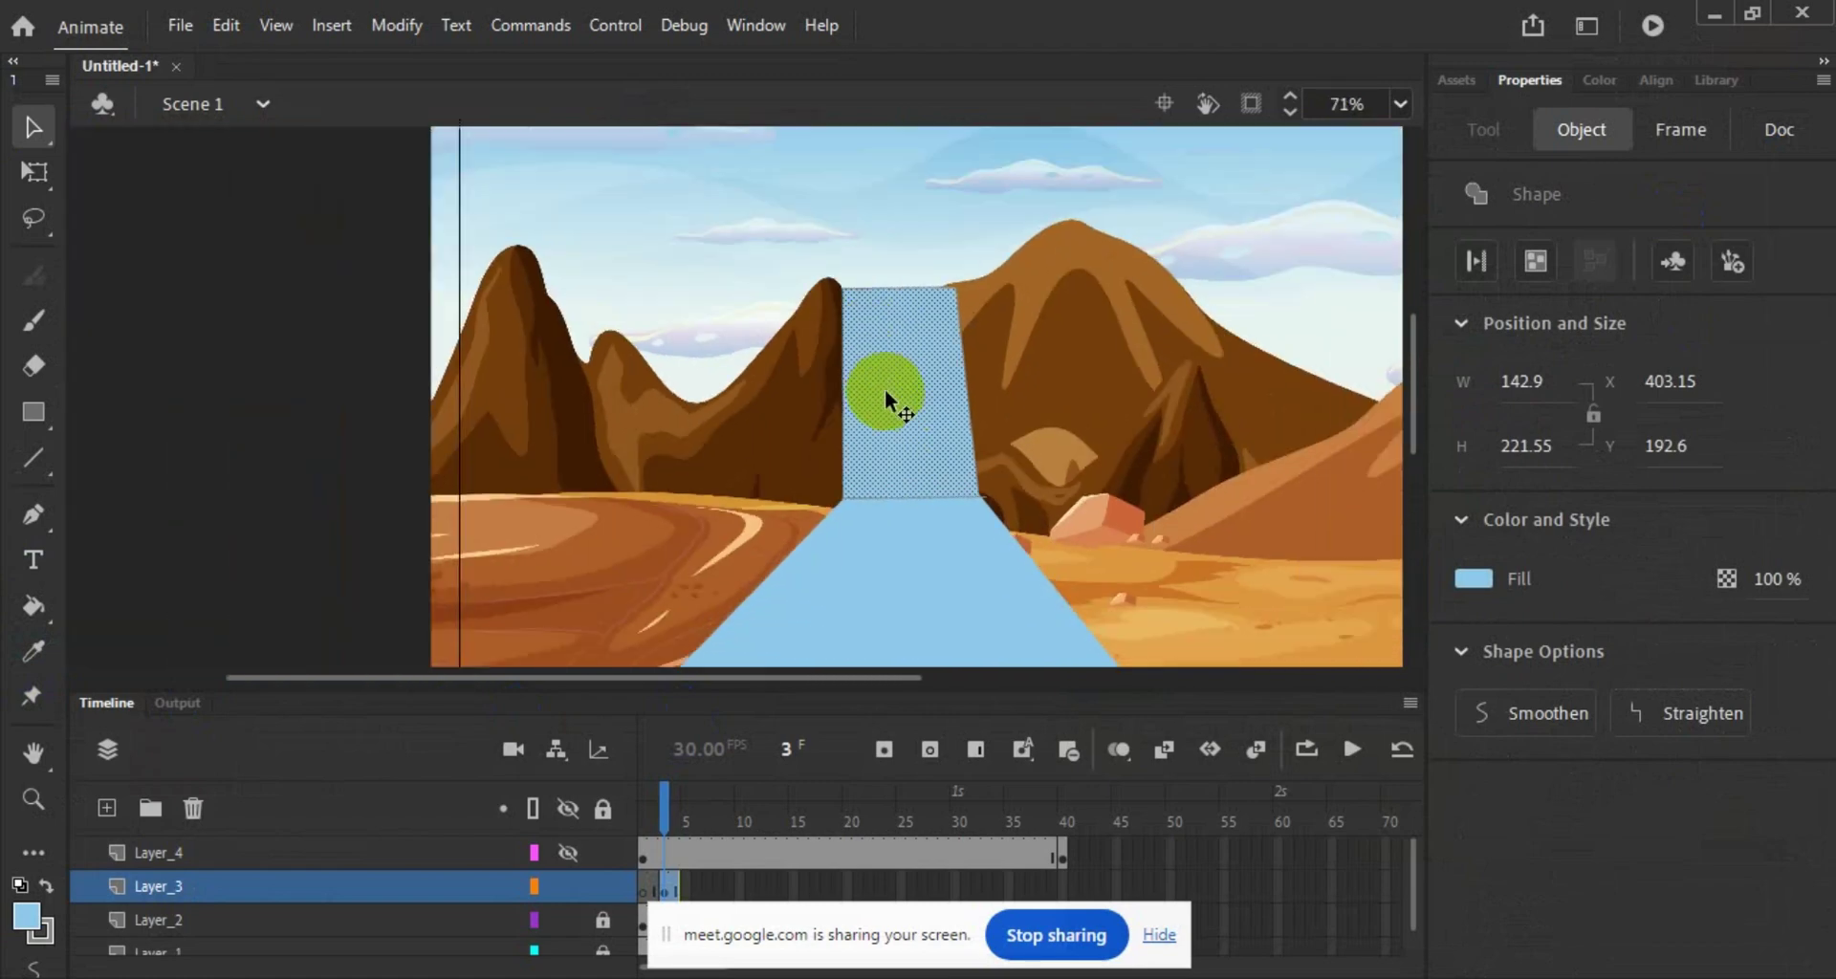
pyautogui.click(648, 860)
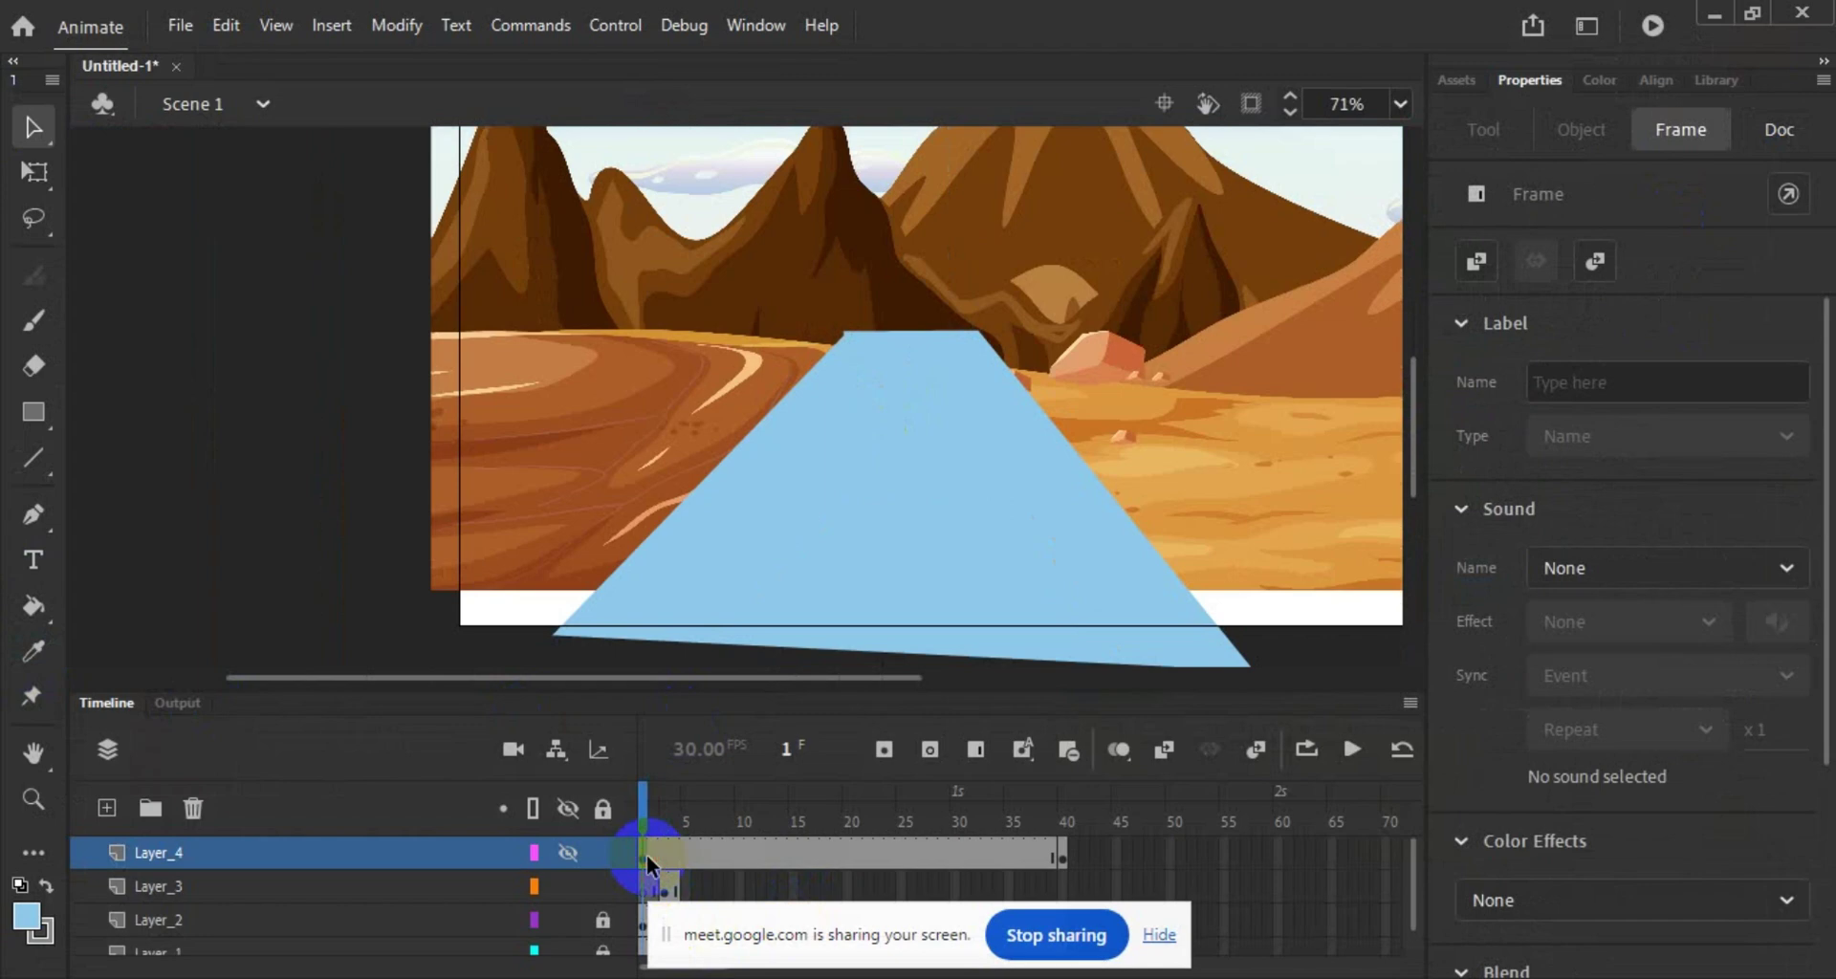
pyautogui.click(568, 856)
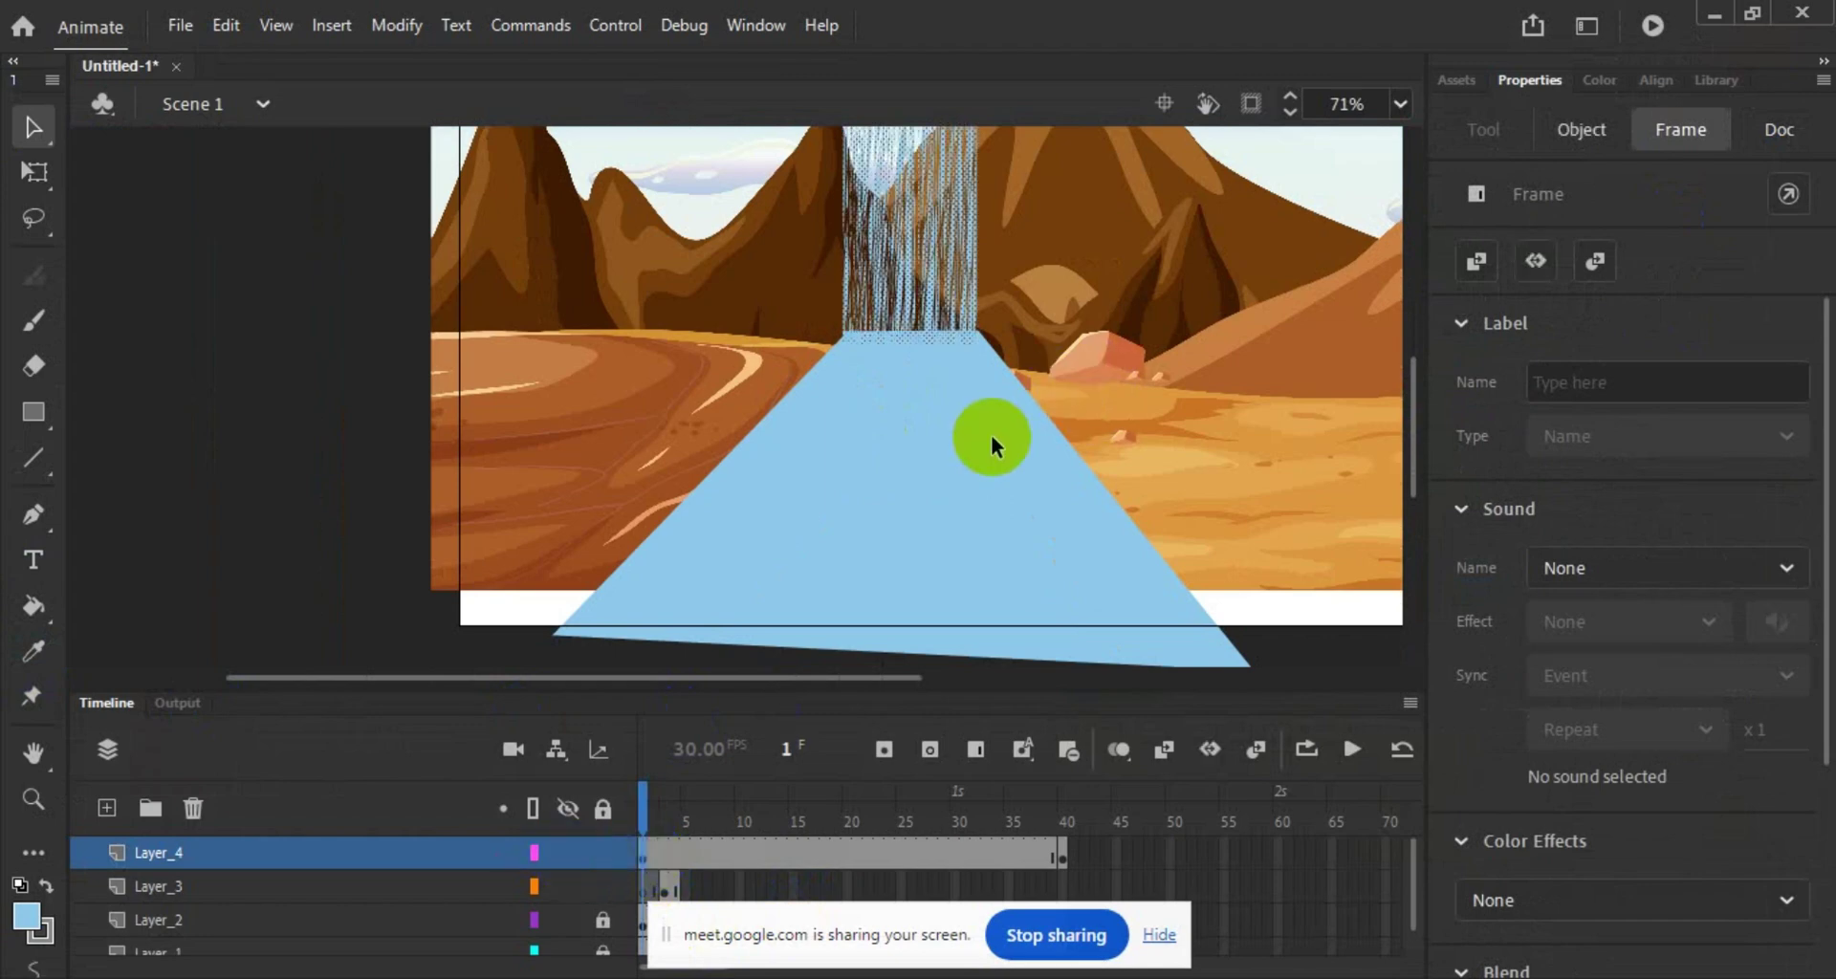
# Step: Remove the empty frames before the new waterfall shape on Layer_3 and hide Layer_4
pyautogui.scroll(3, 940, 464)
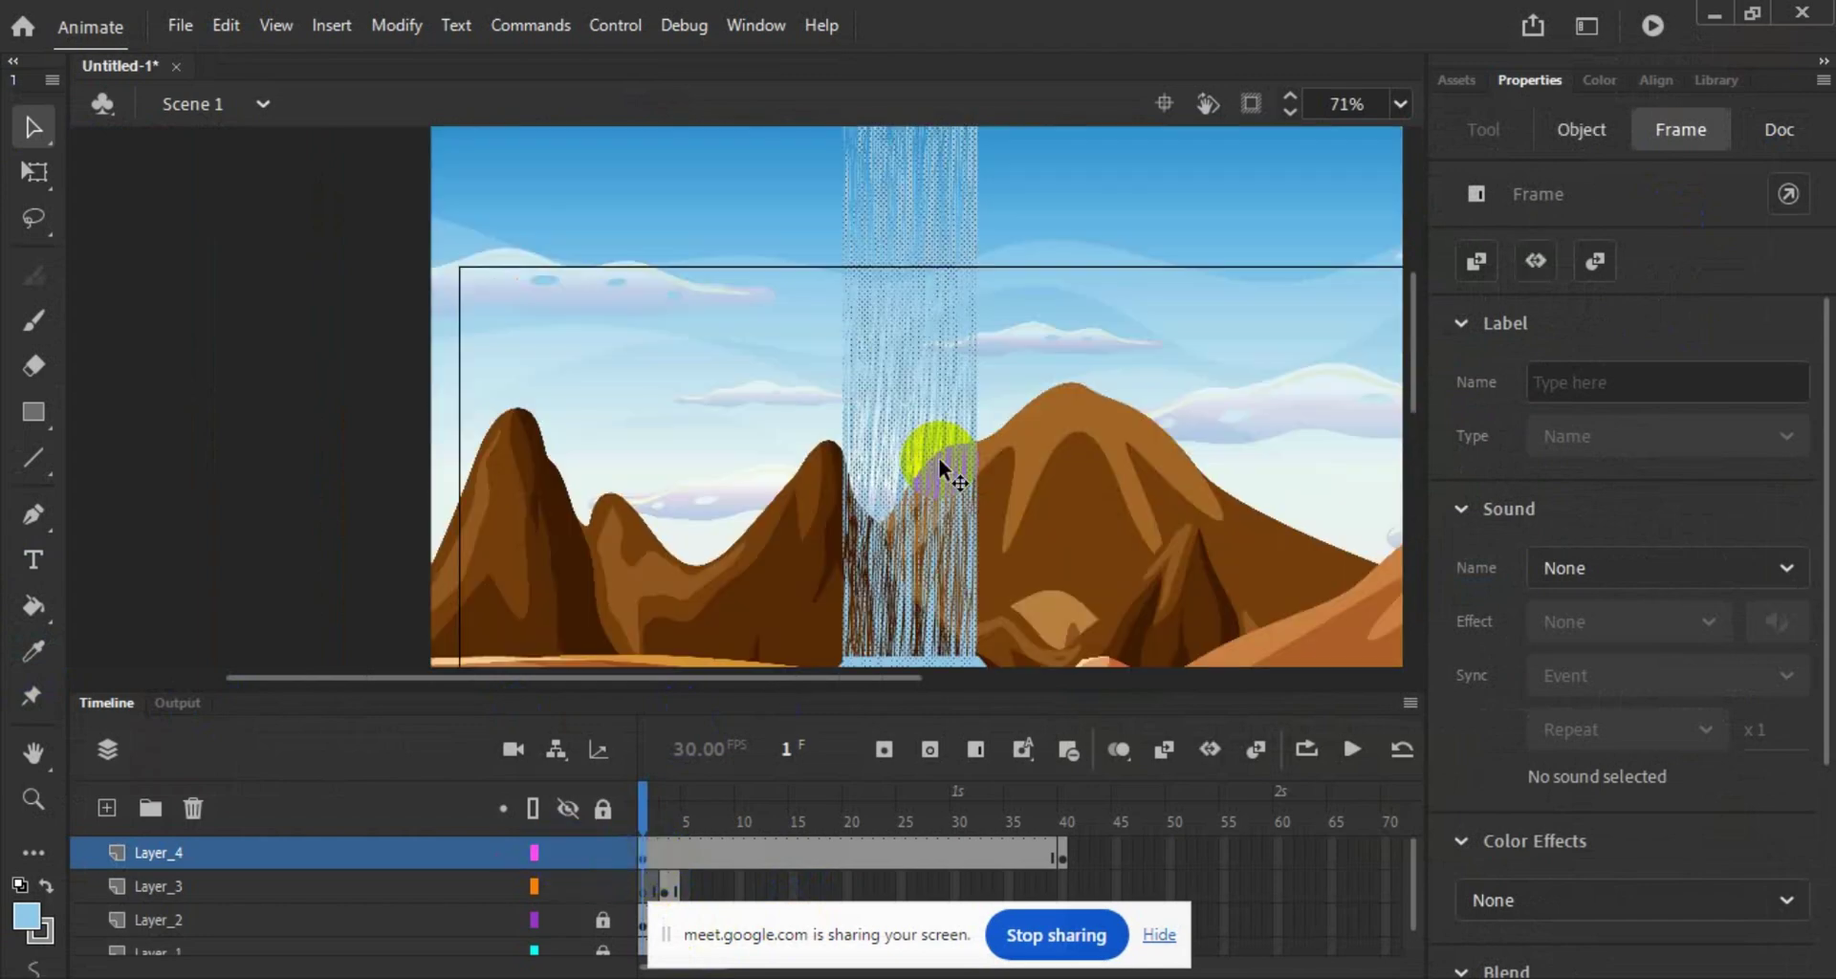
pyautogui.scroll(-3, 937, 464)
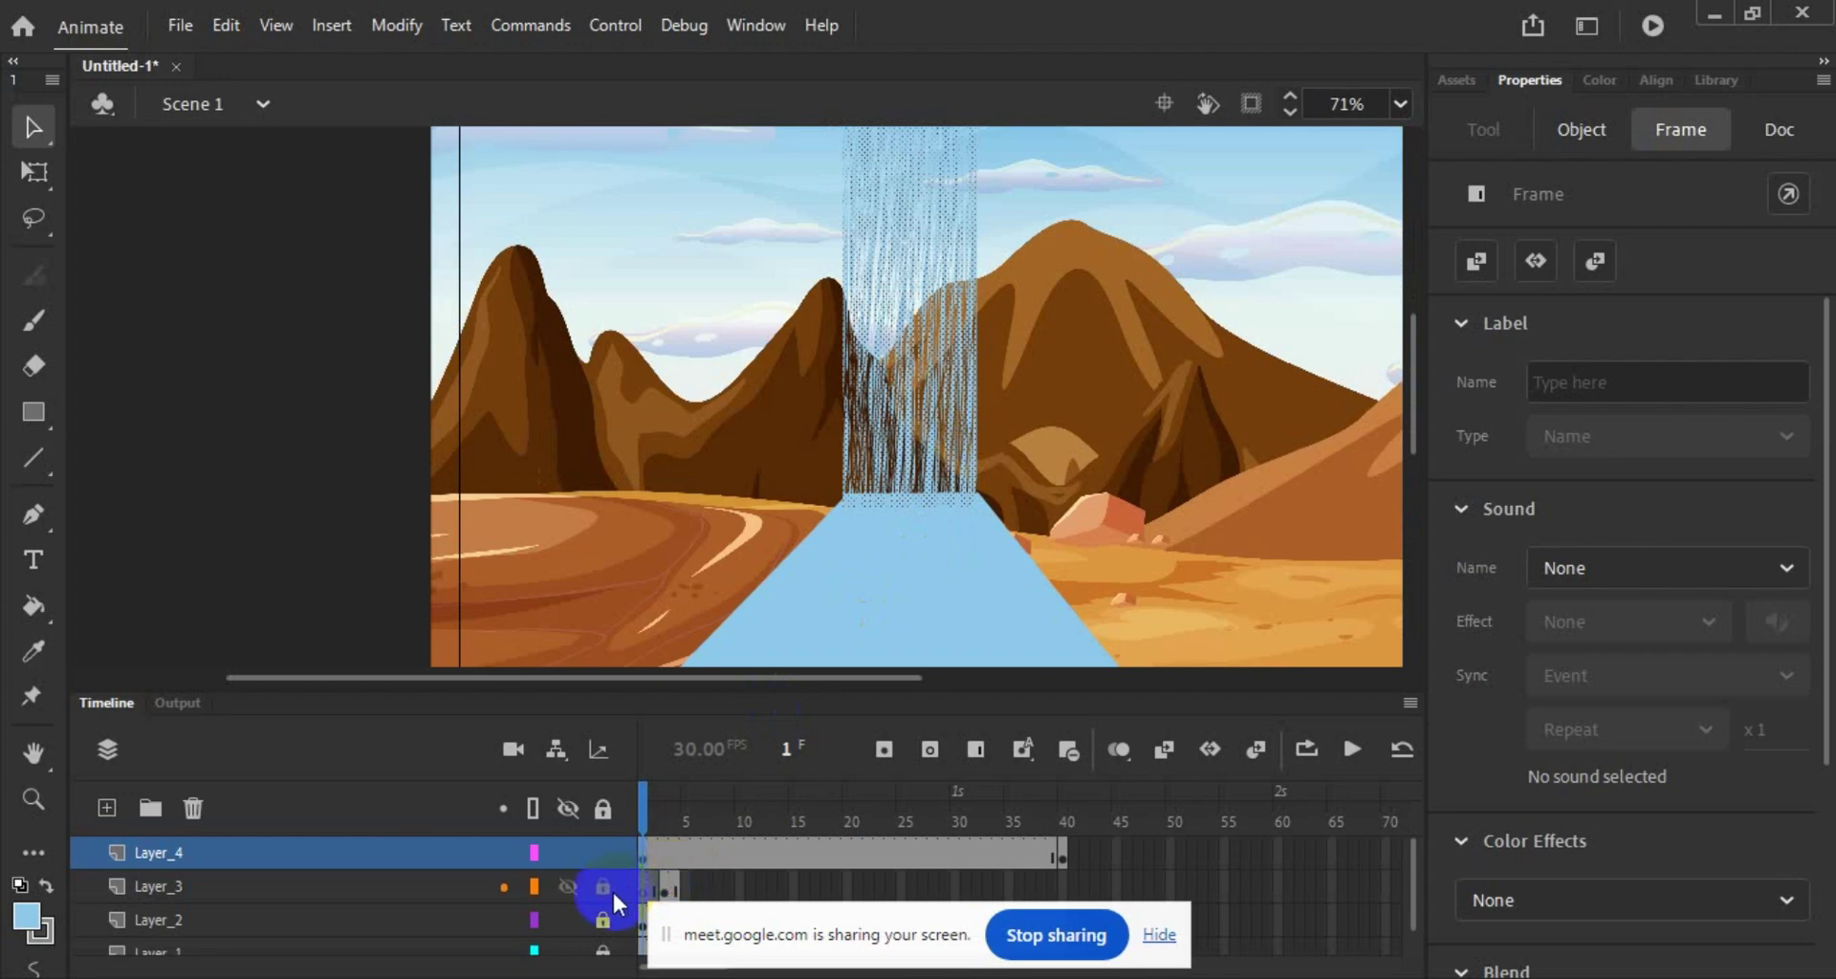
pyautogui.click(1161, 938)
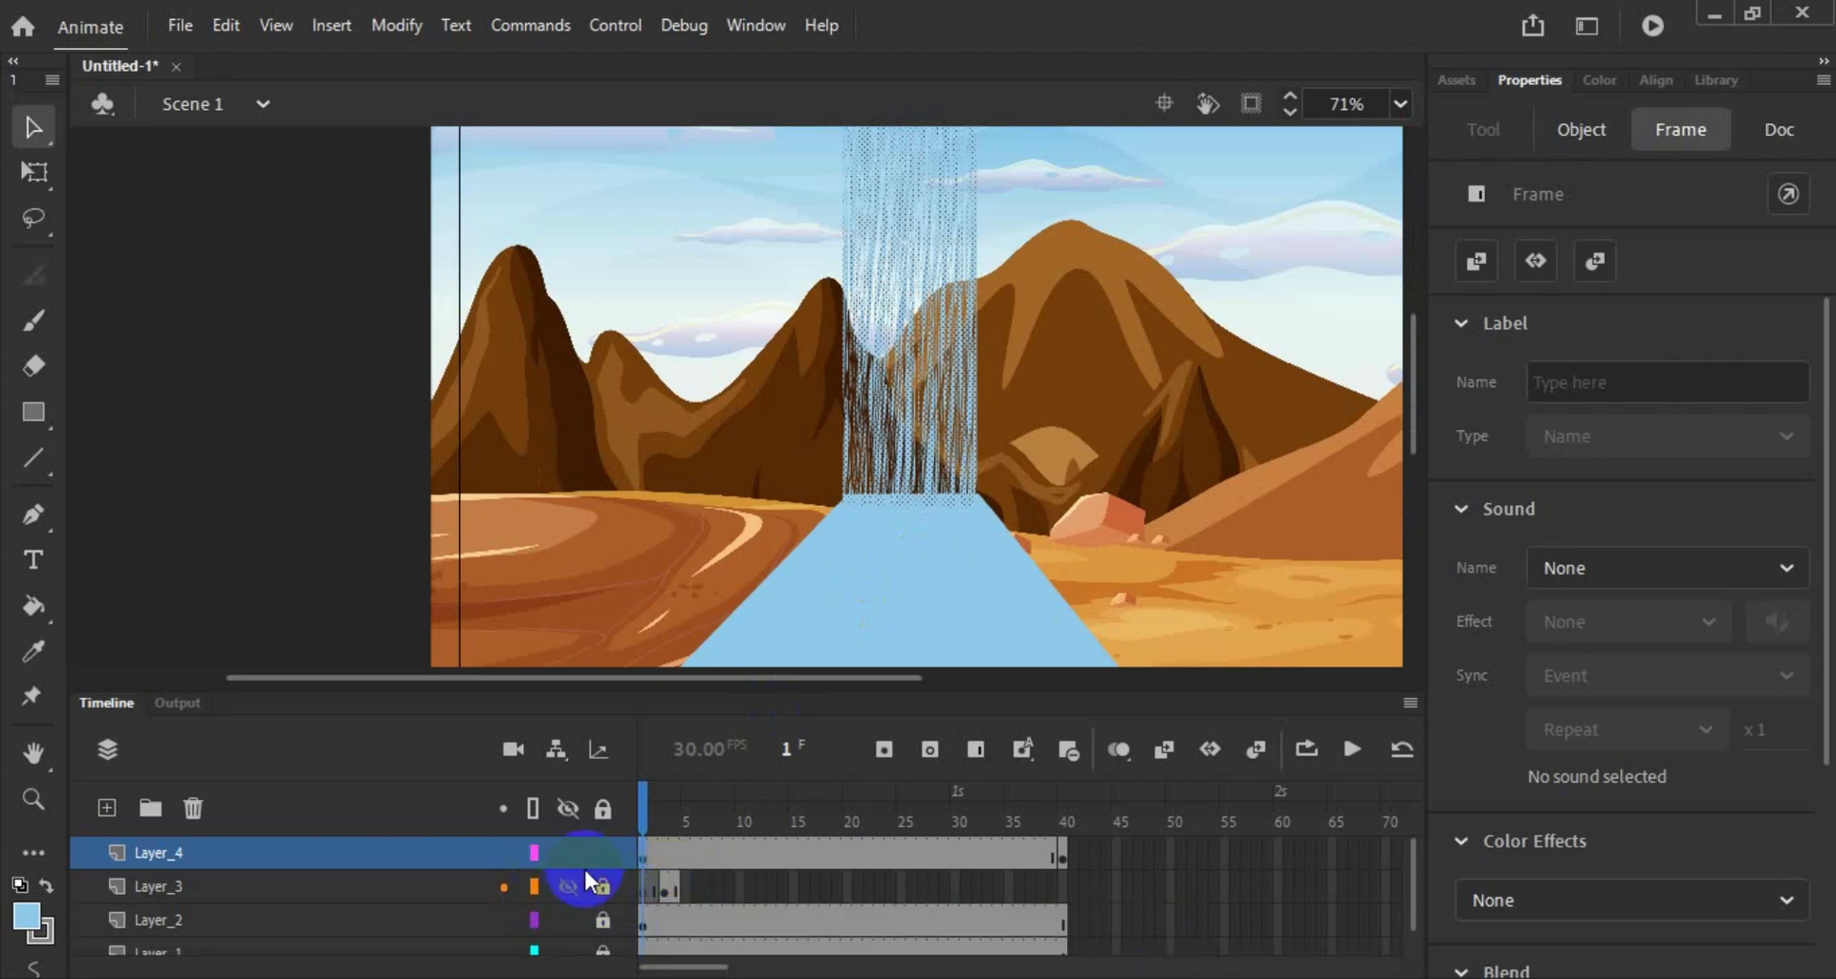
pyautogui.click(650, 892)
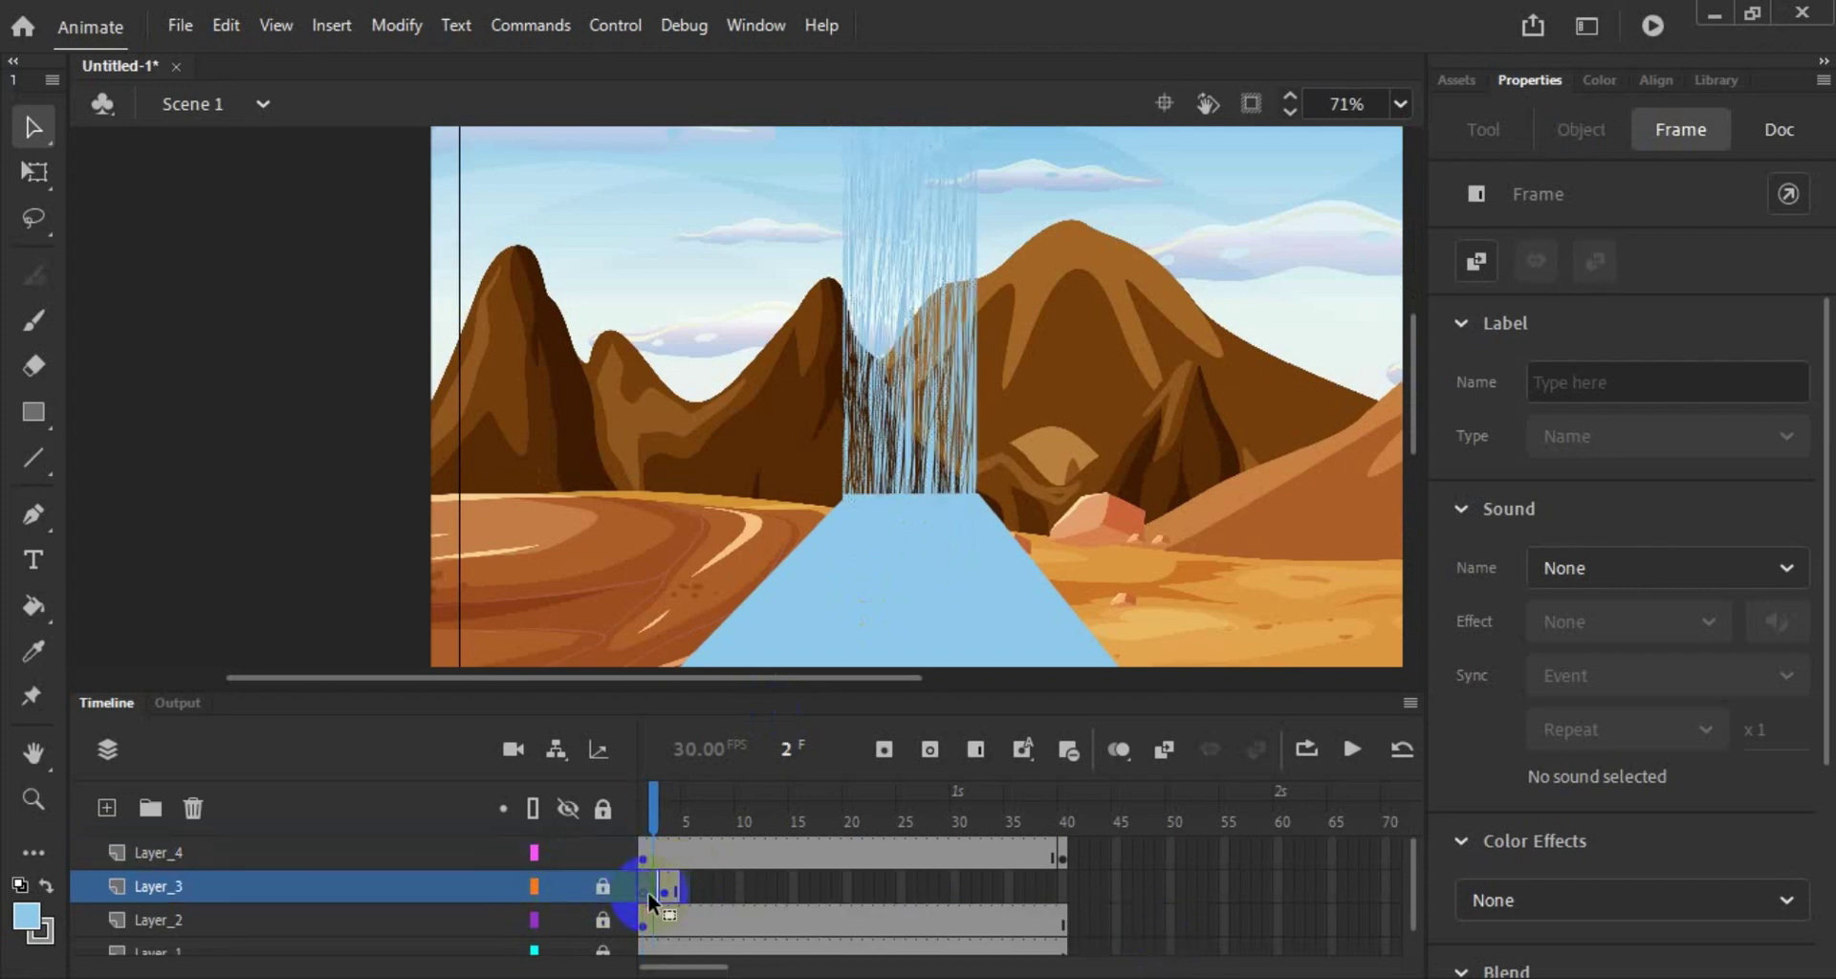
pyautogui.rightClick(650, 898)
pyautogui.click(967, 269)
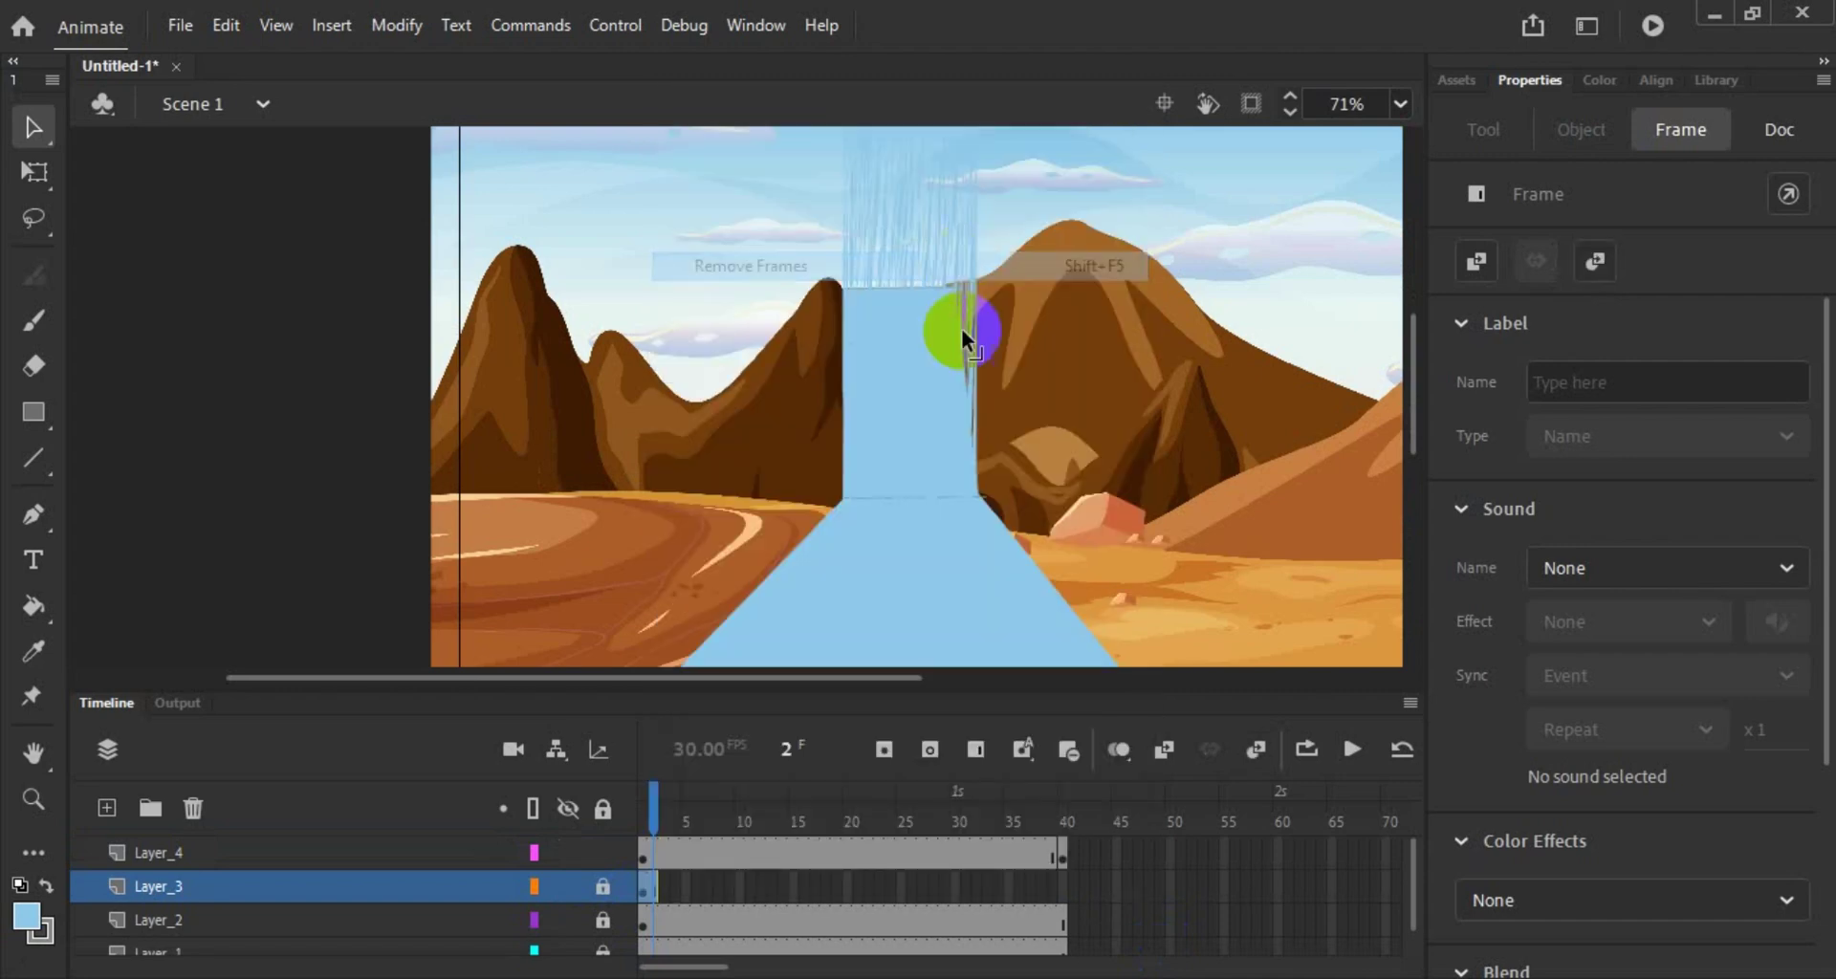
pyautogui.click(319, 536)
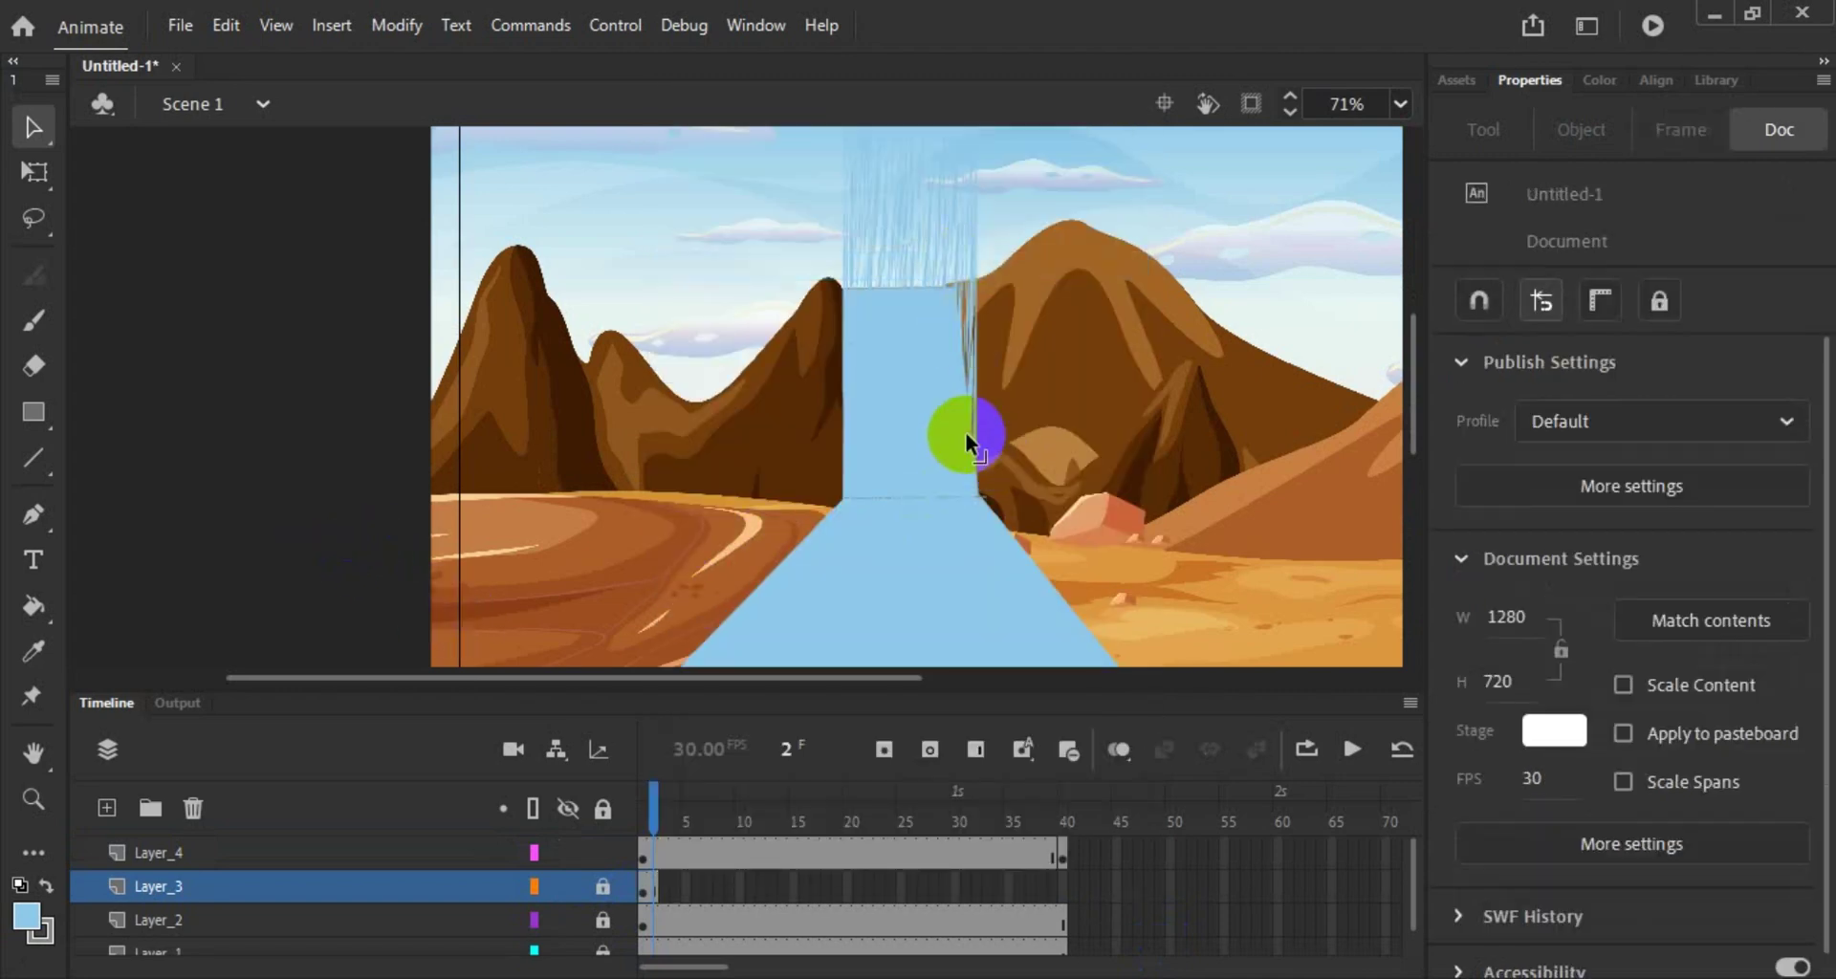
pyautogui.click(568, 853)
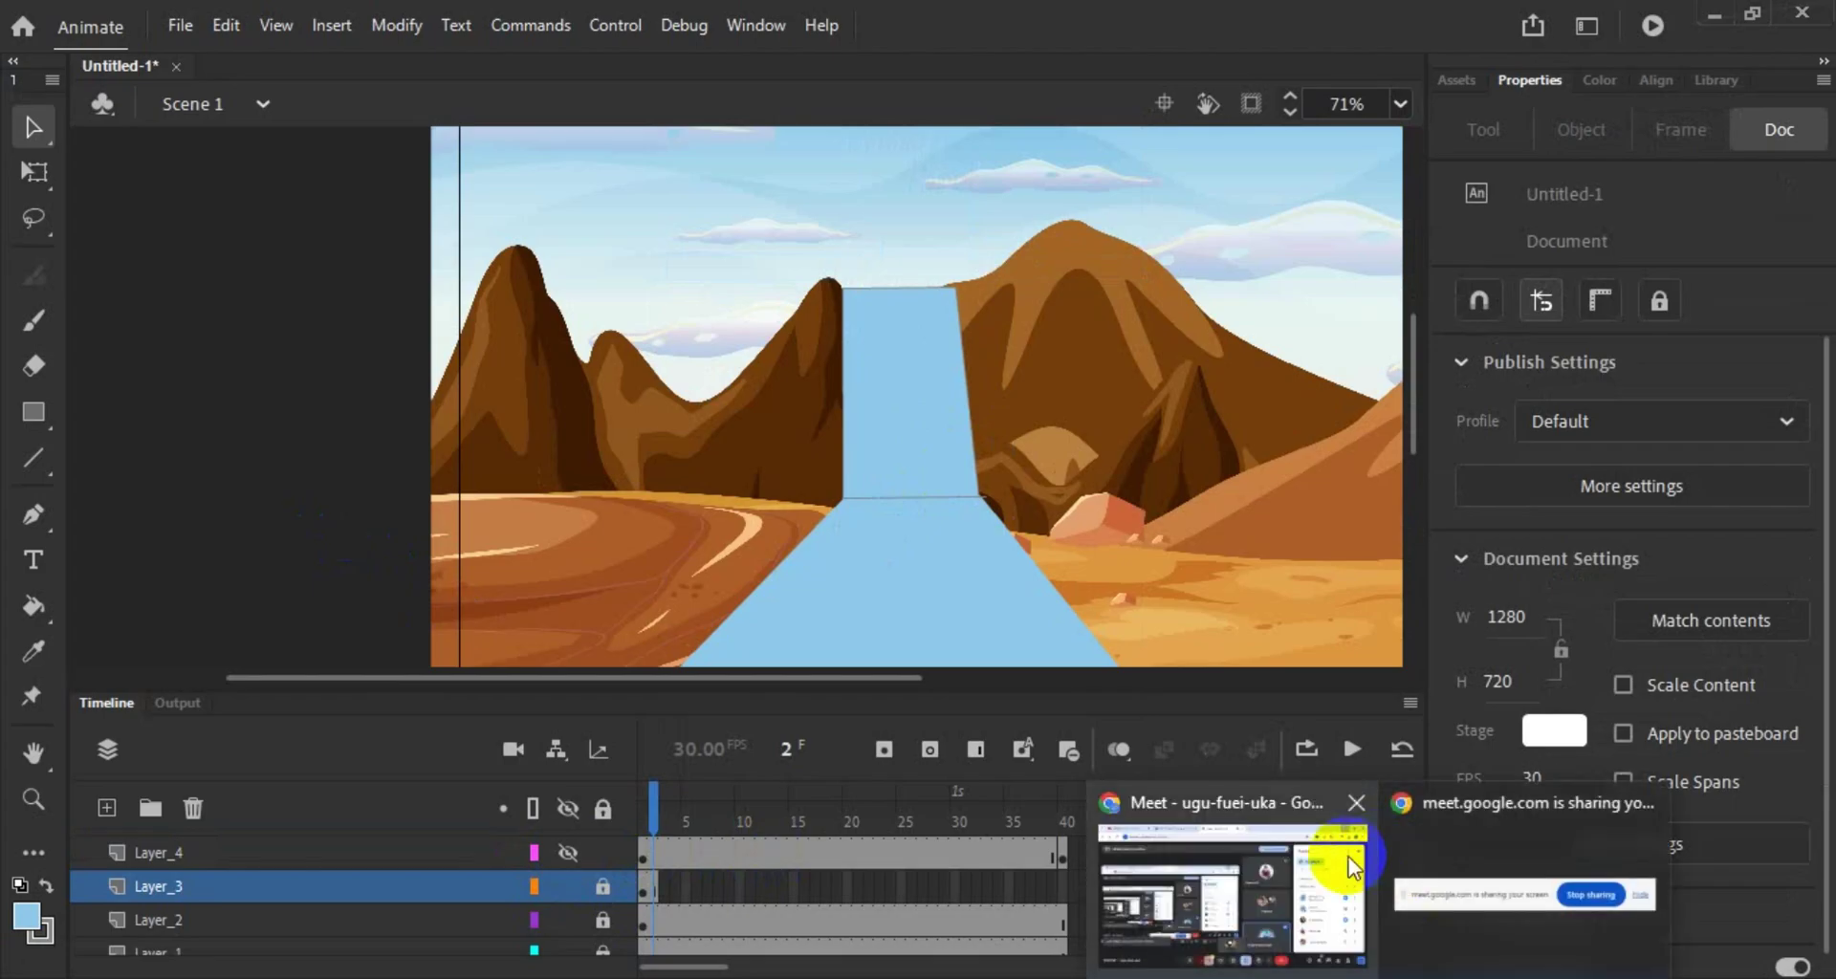
# Step: Switch to the Google Meet window, look through its participant list, and return to Animate
pyautogui.click(1312, 872)
pyautogui.click(1680, 555)
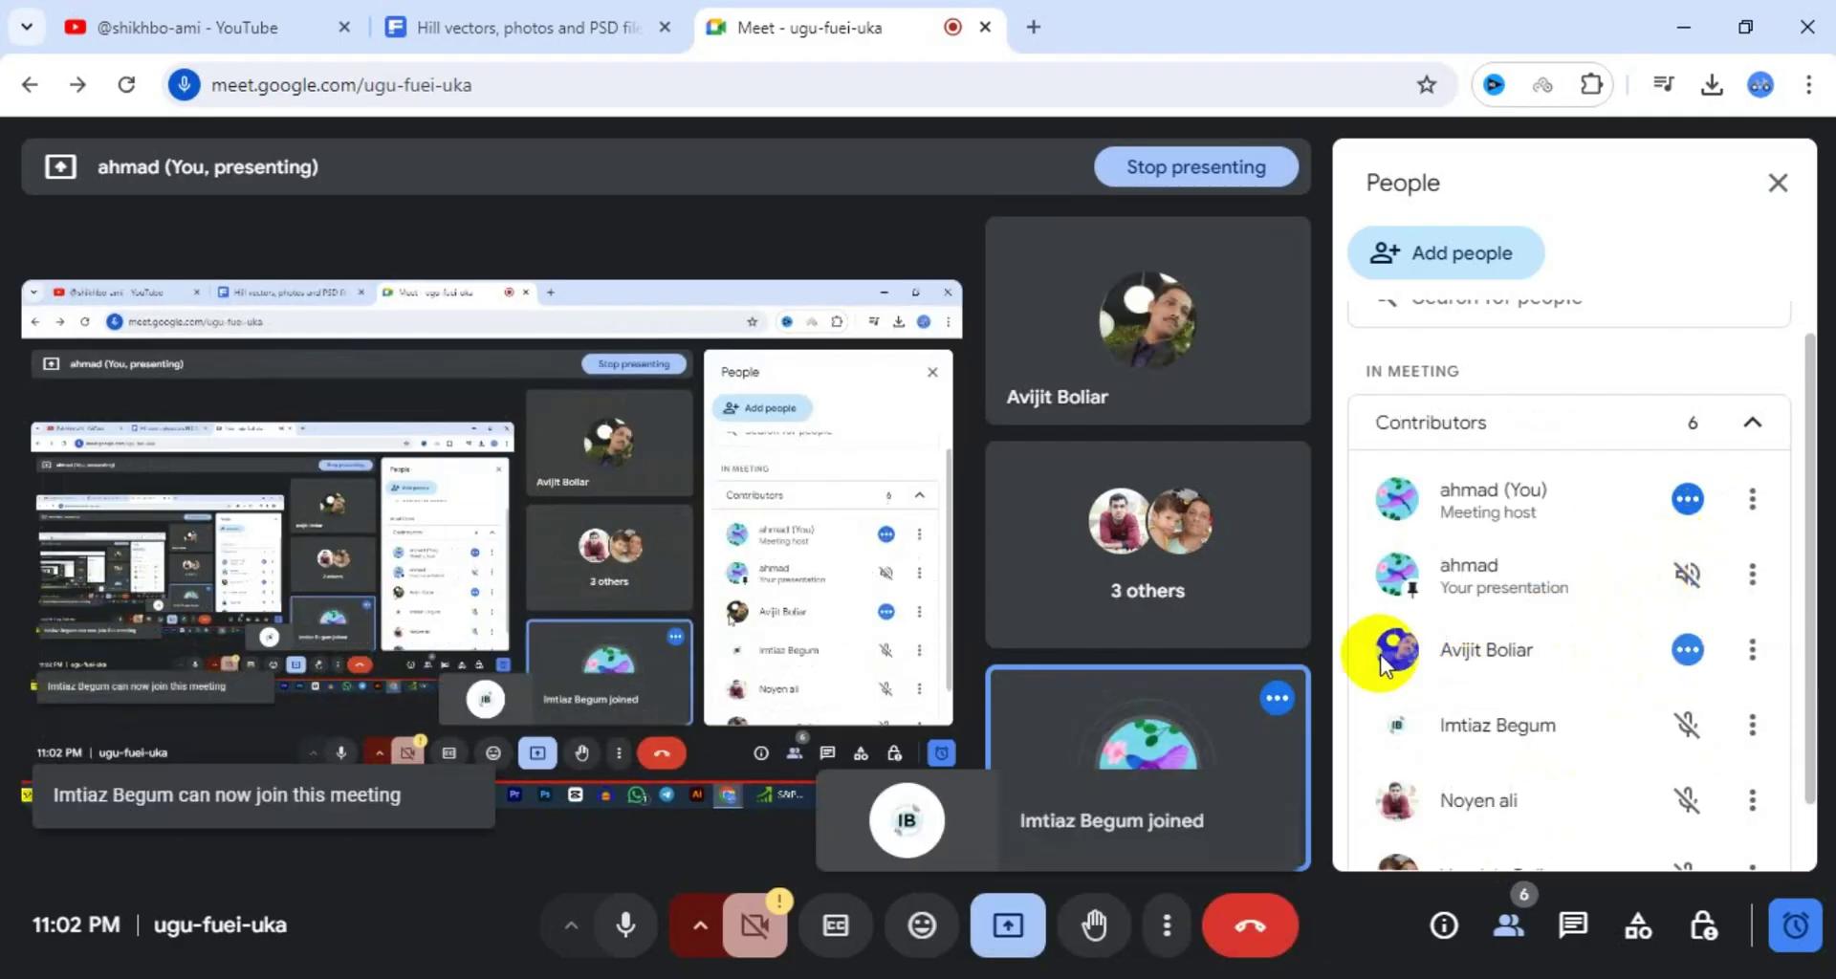
pyautogui.scroll(-1, 1599, 577)
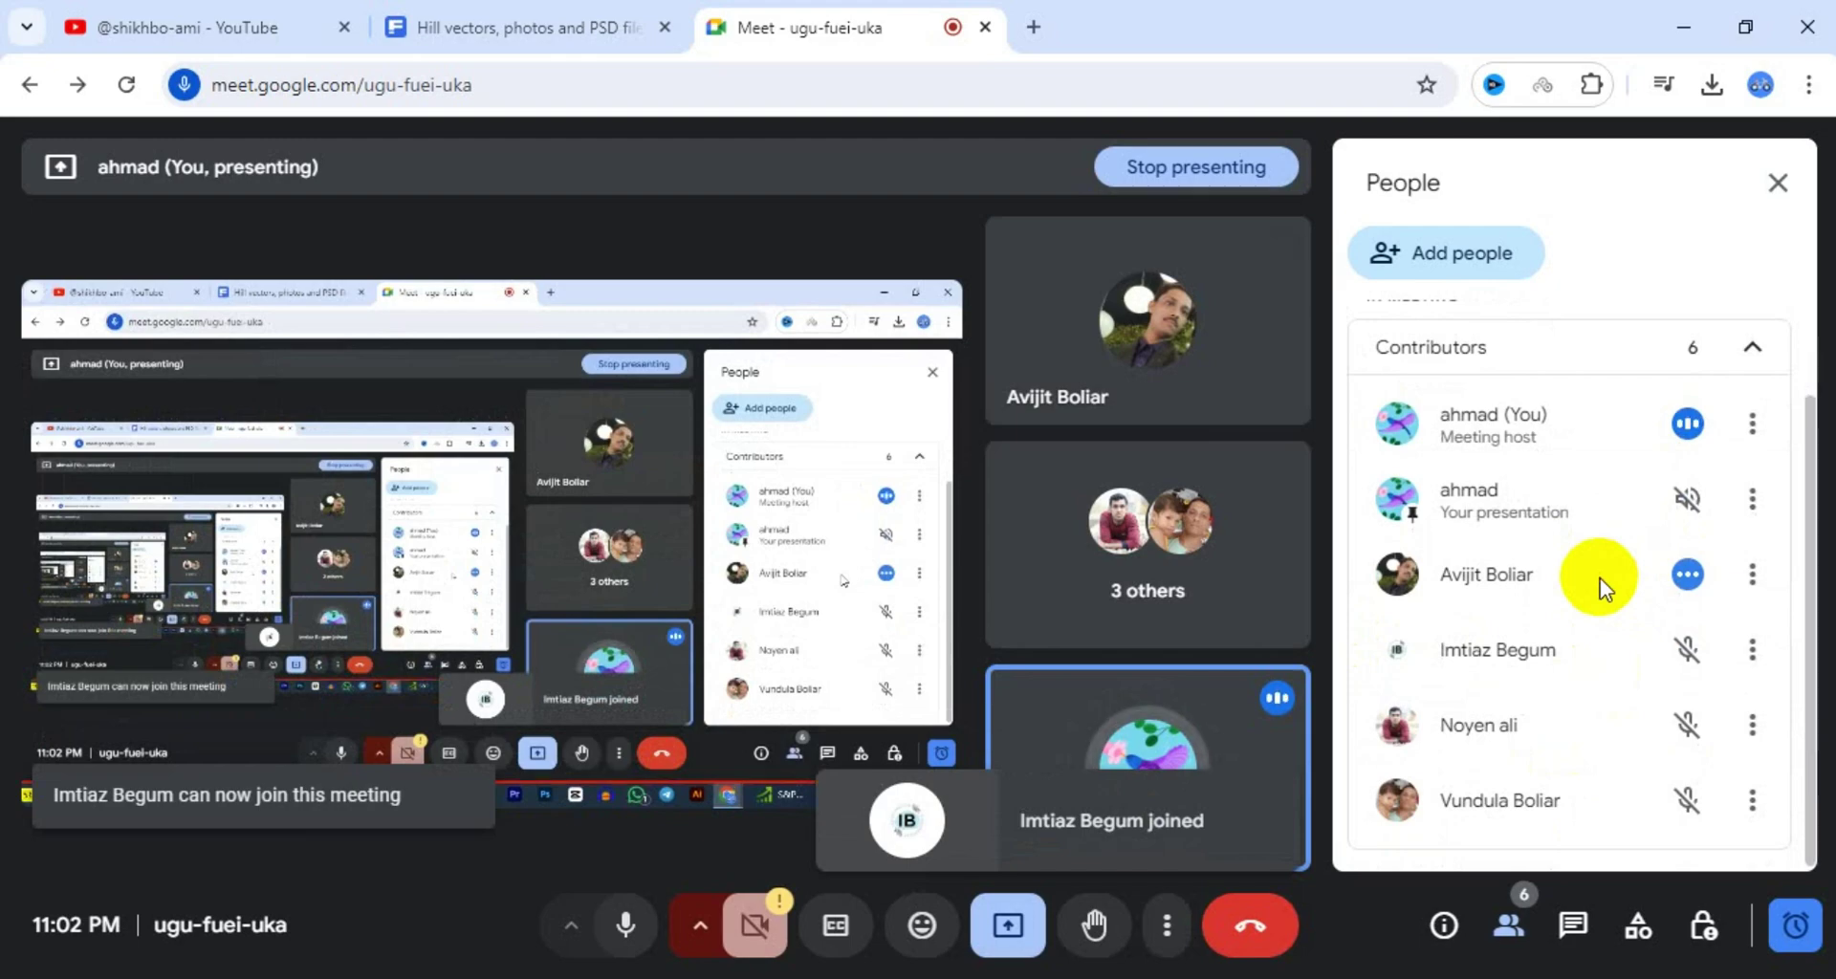
pyautogui.click(1690, 35)
# Step: Unlock Layer_3 and delete the thin outline around the upper waterfall shape, leaving only its fill
pyautogui.scroll(3, 903, 491)
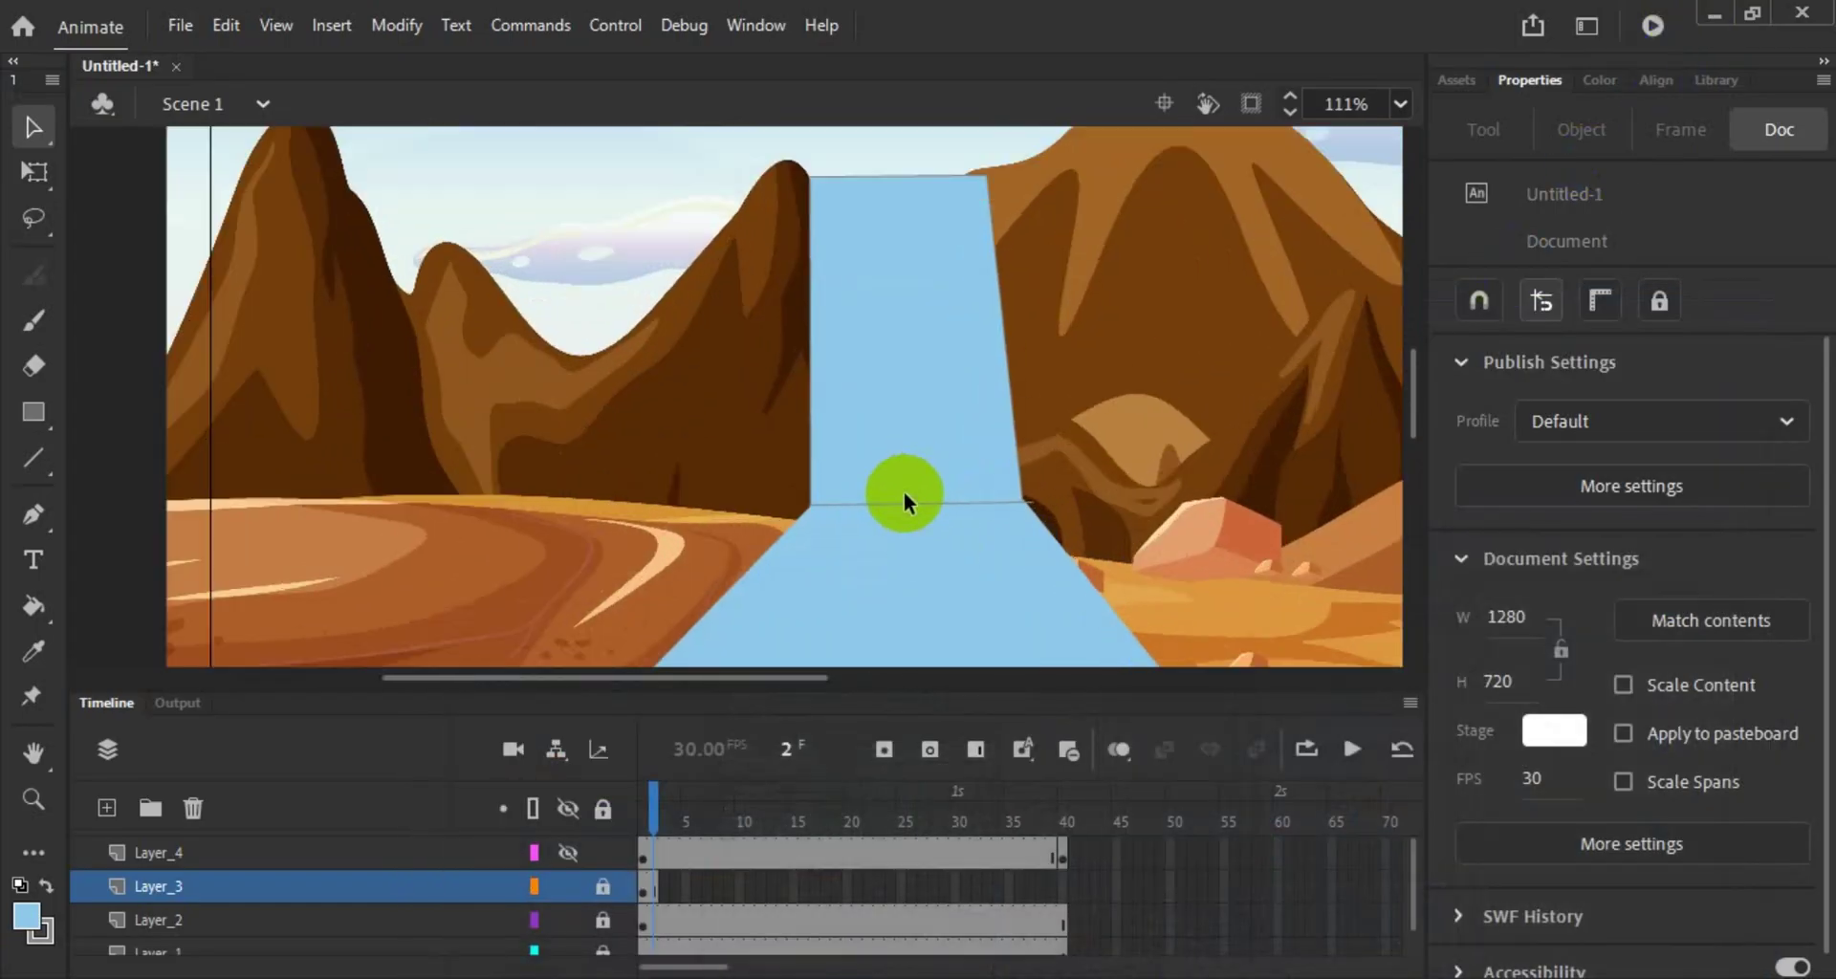
pyautogui.moveTo(820, 681); pyautogui.dragTo(865, 681)
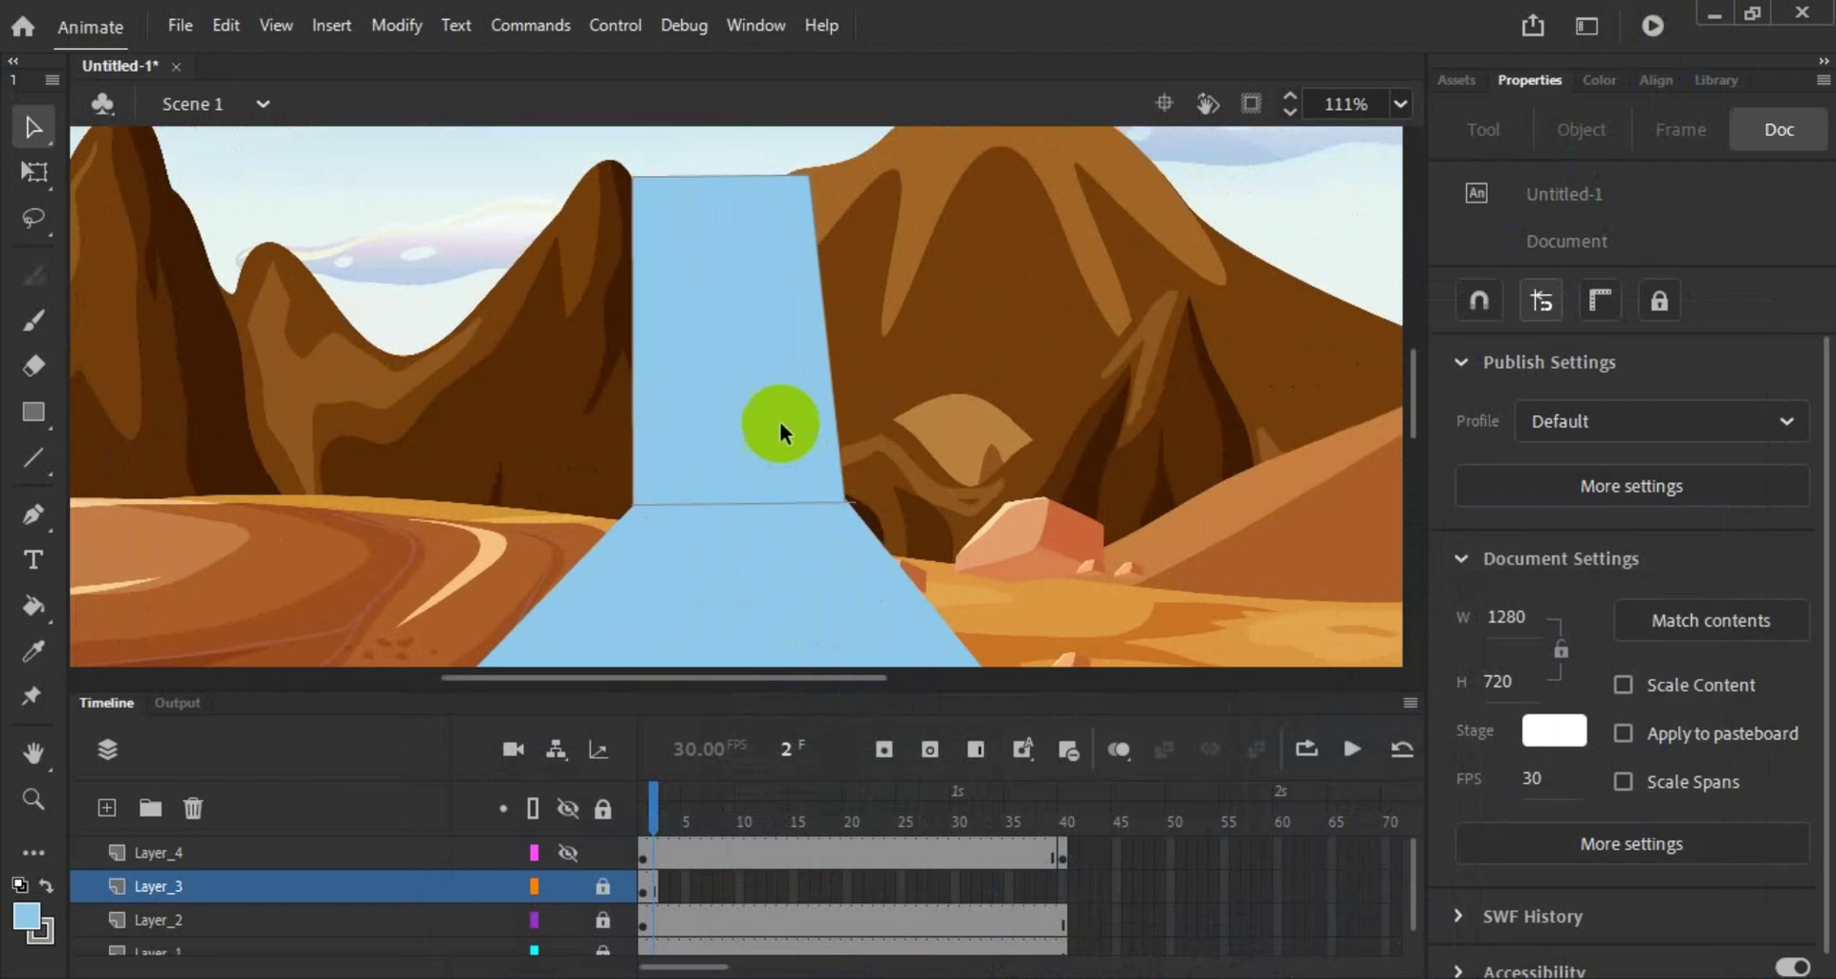
pyautogui.click(866, 507)
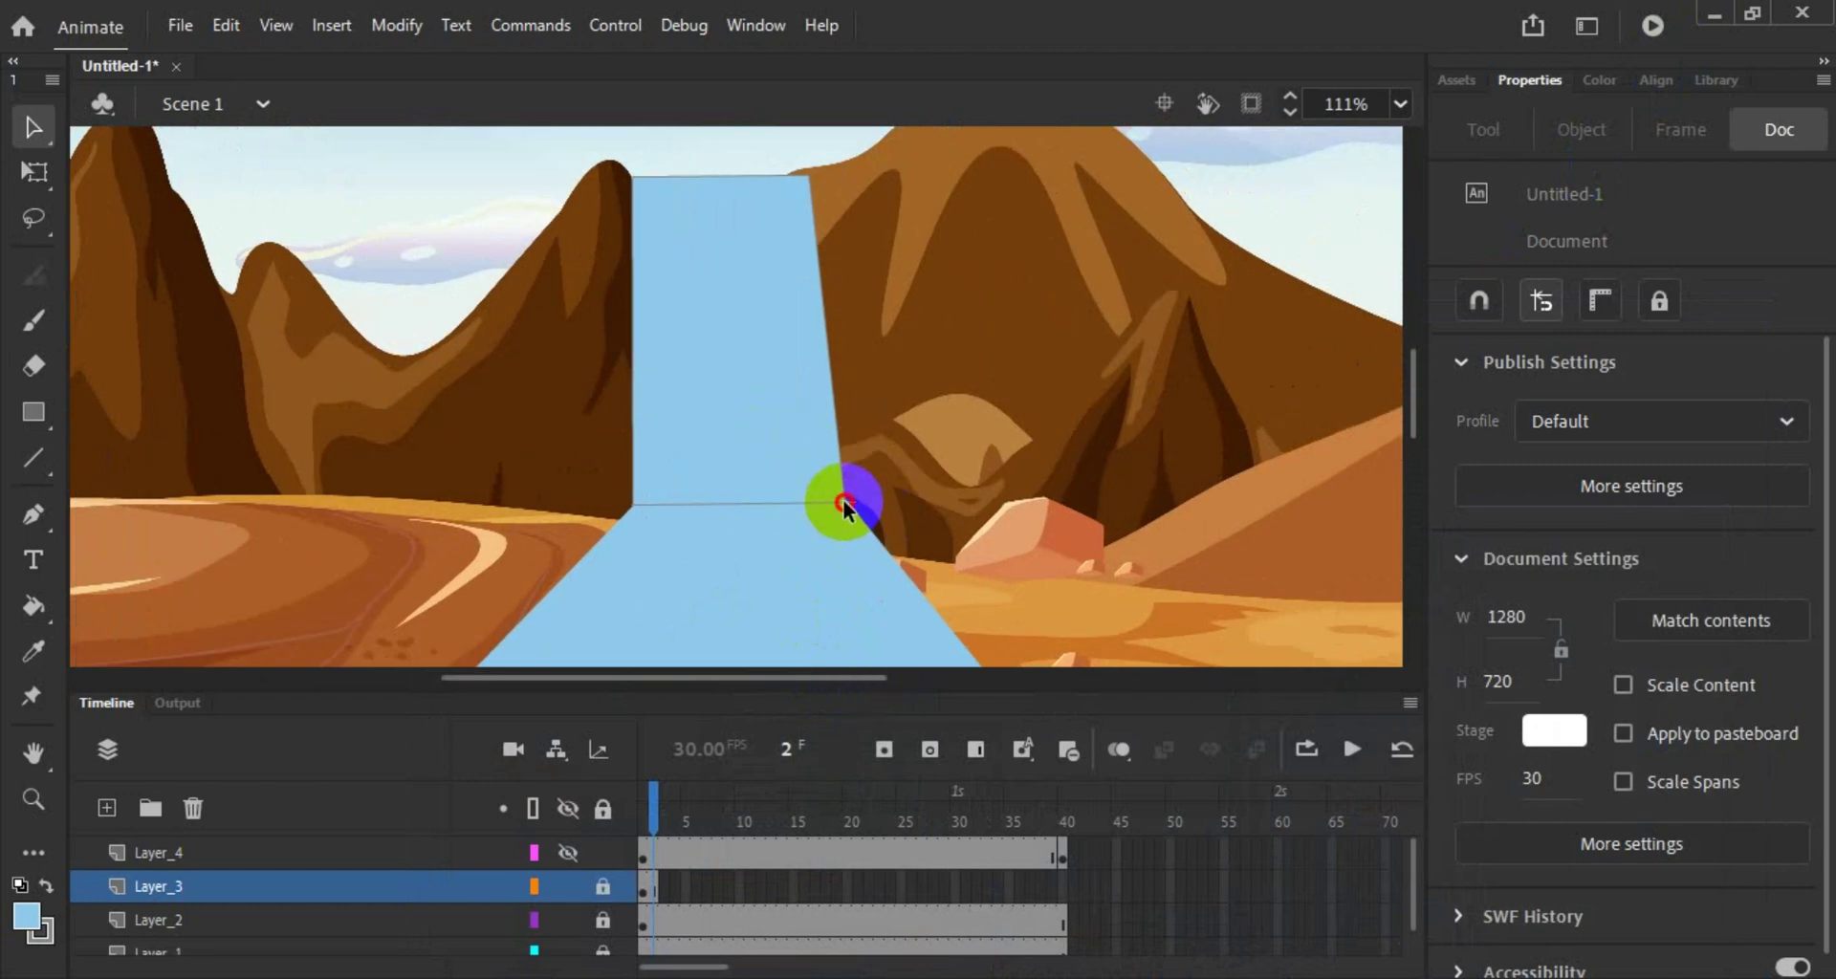
pyautogui.click(603, 886)
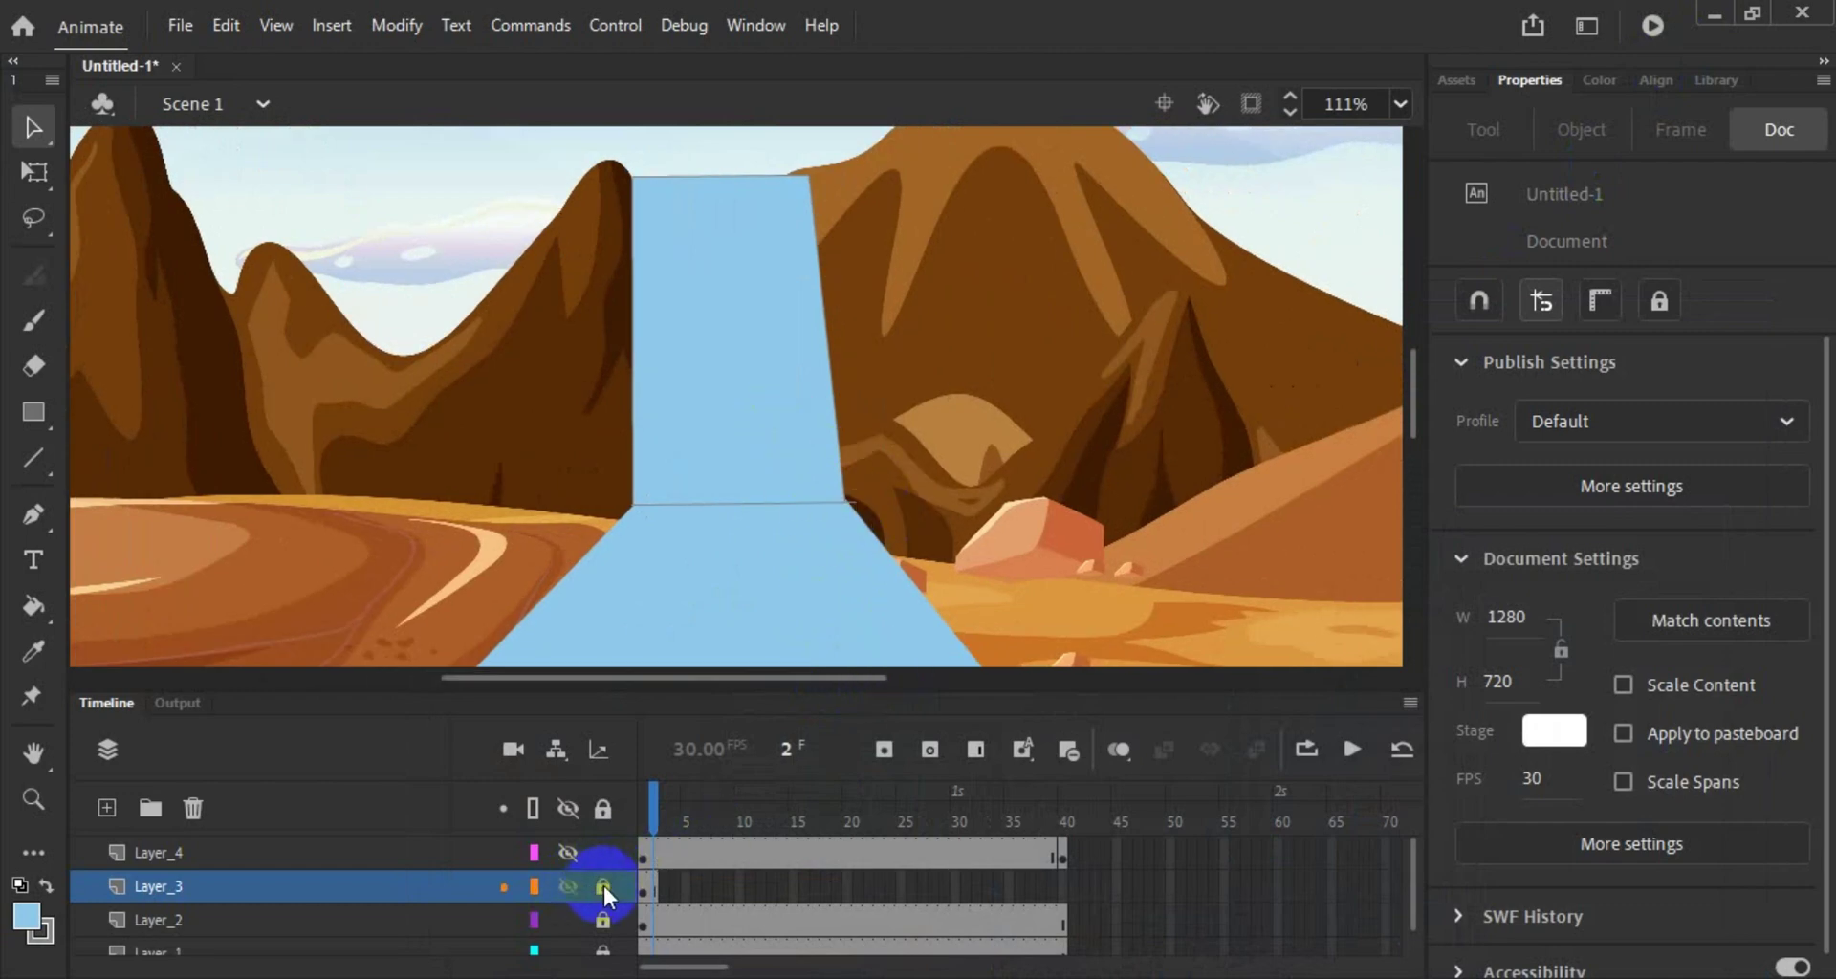
pyautogui.click(765, 366)
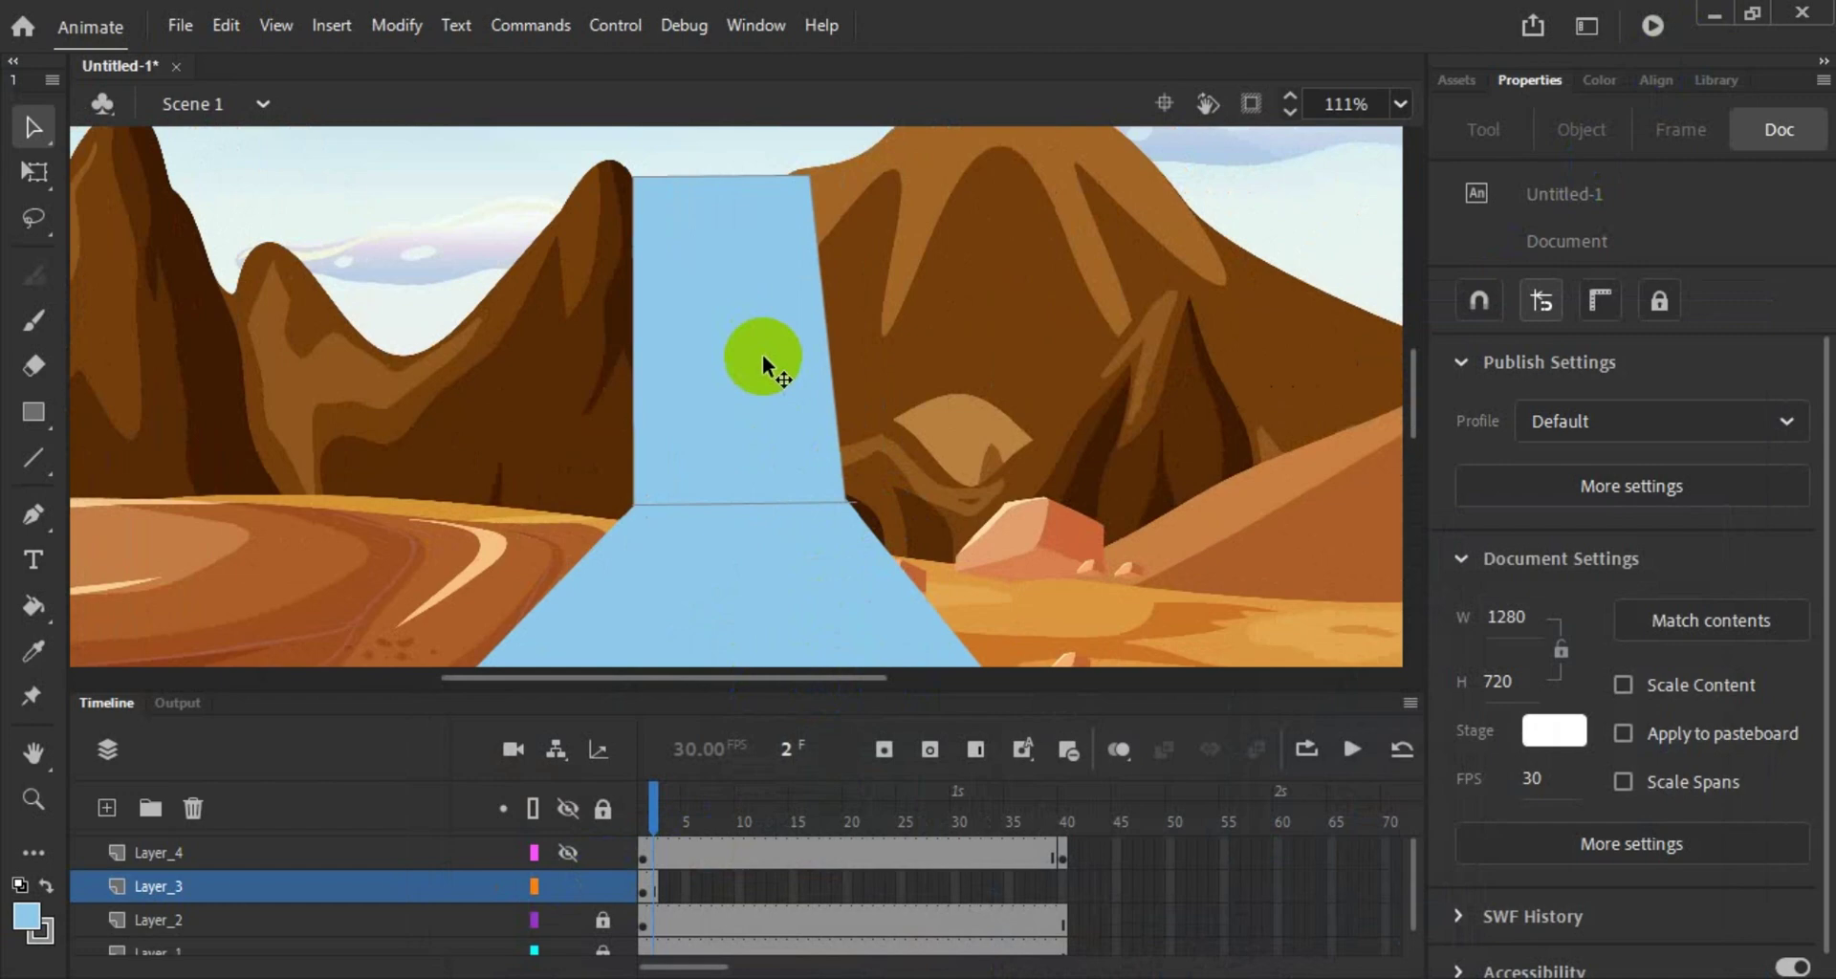
pyautogui.doubleClick(784, 501)
pyautogui.press('Delete')
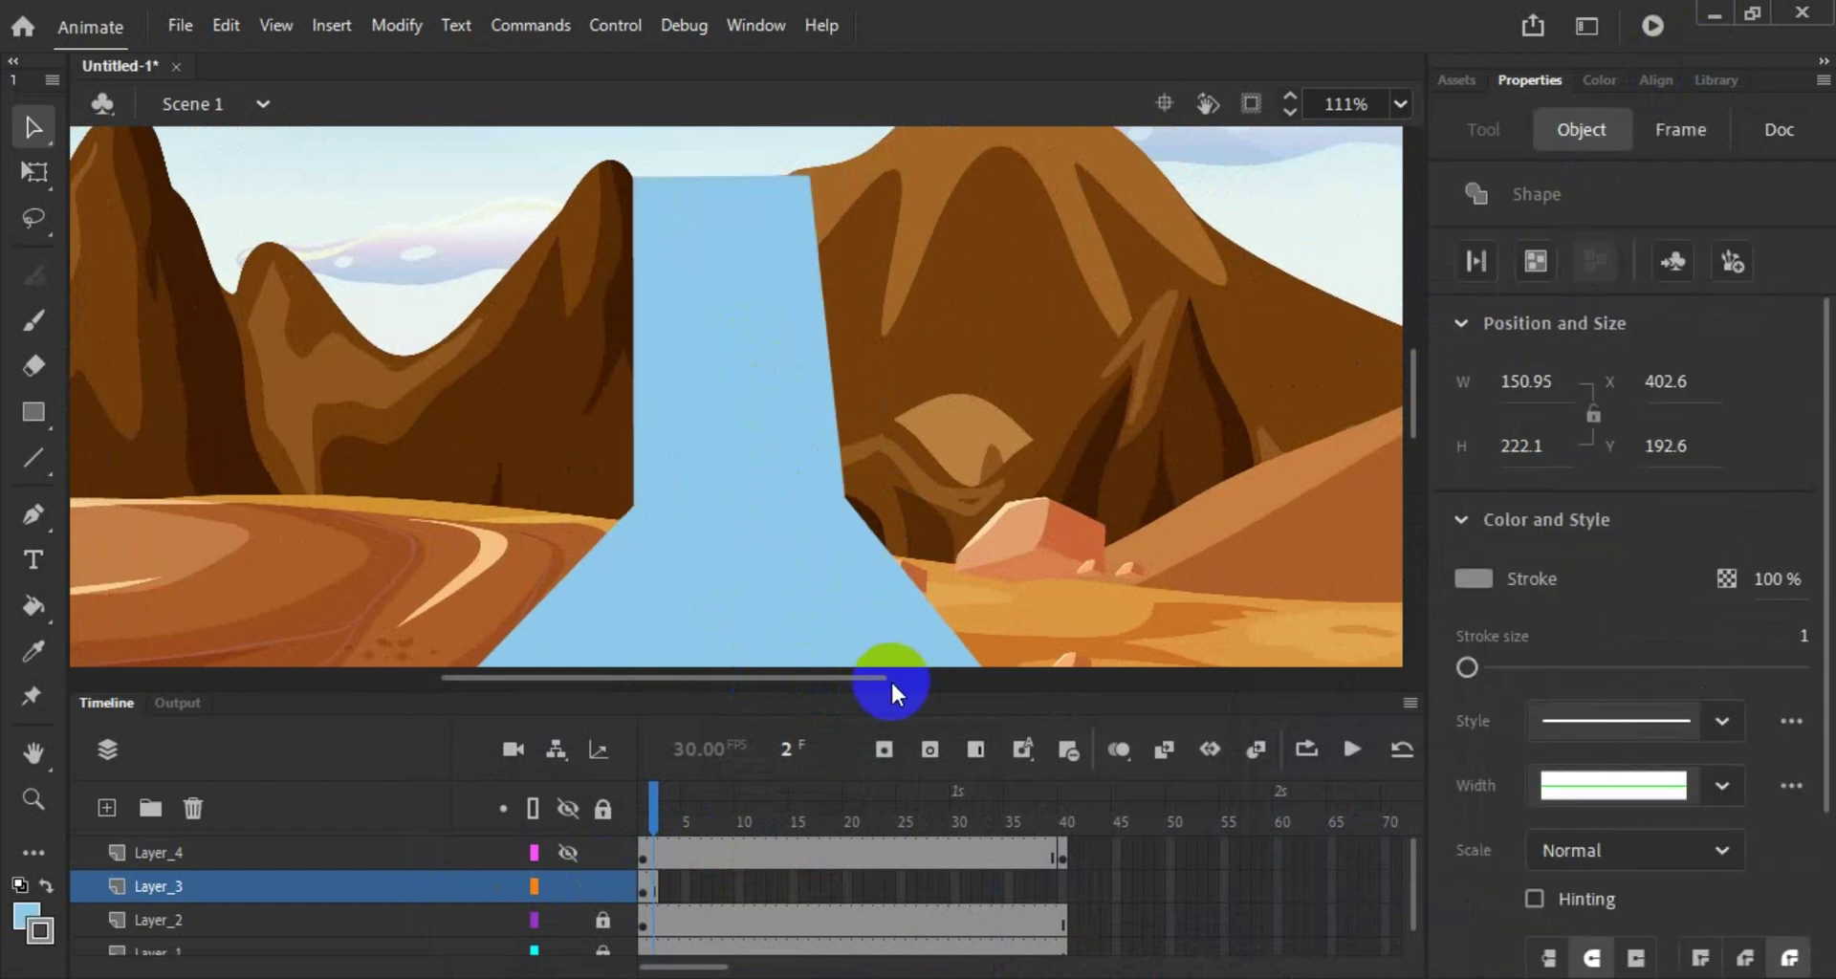
pyautogui.click(686, 432)
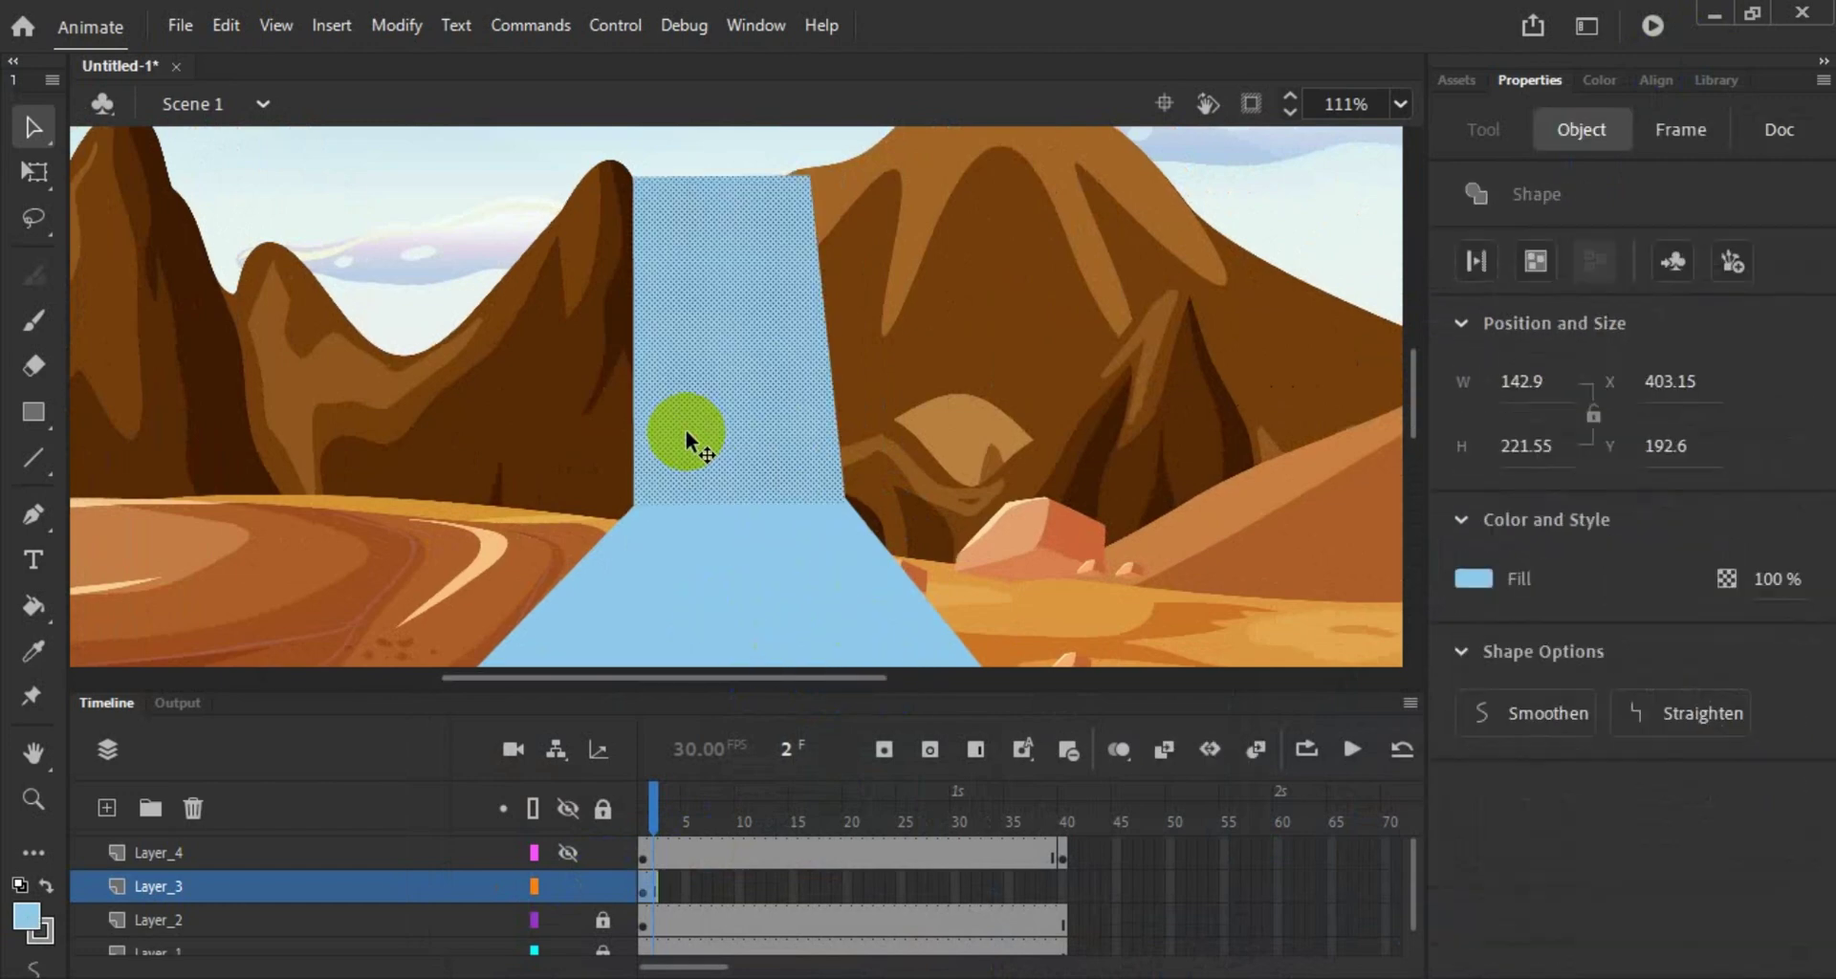
pyautogui.click(508, 486)
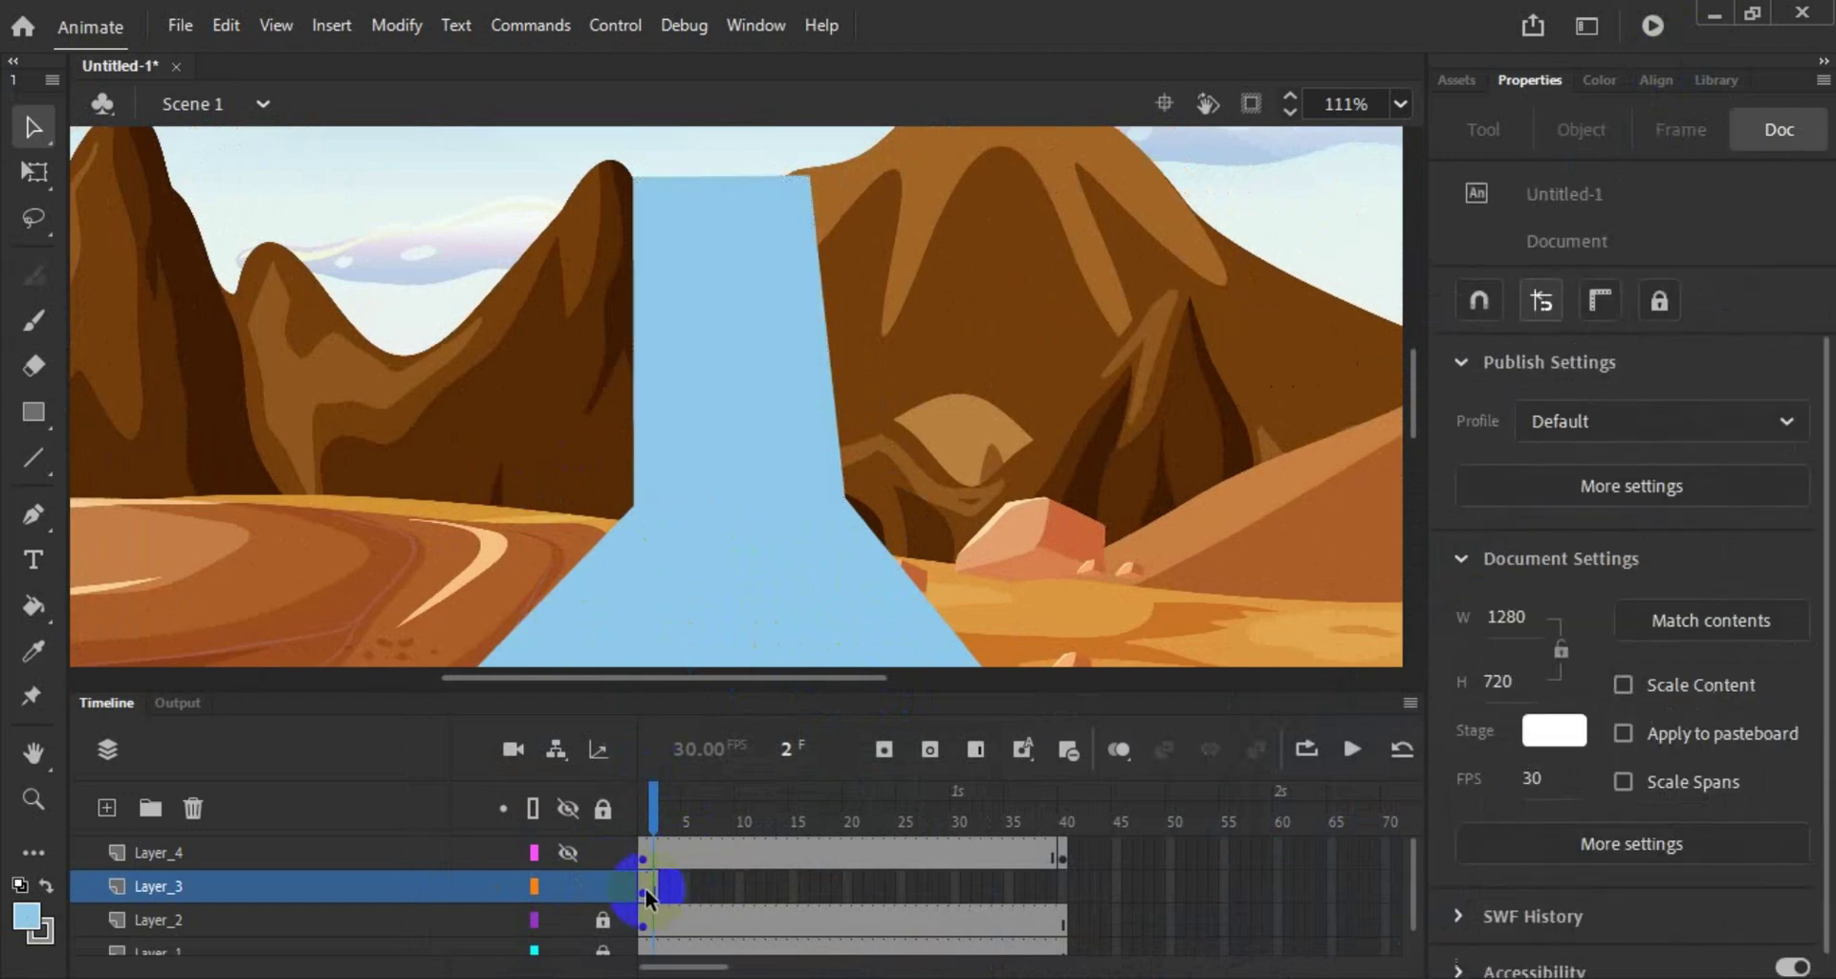
# Step: Extend the waterfall shape's frames on Layer_3 to frame 15
pyautogui.moveTo(686, 891); pyautogui.dragTo(794, 891)
pyautogui.rightClick(795, 891)
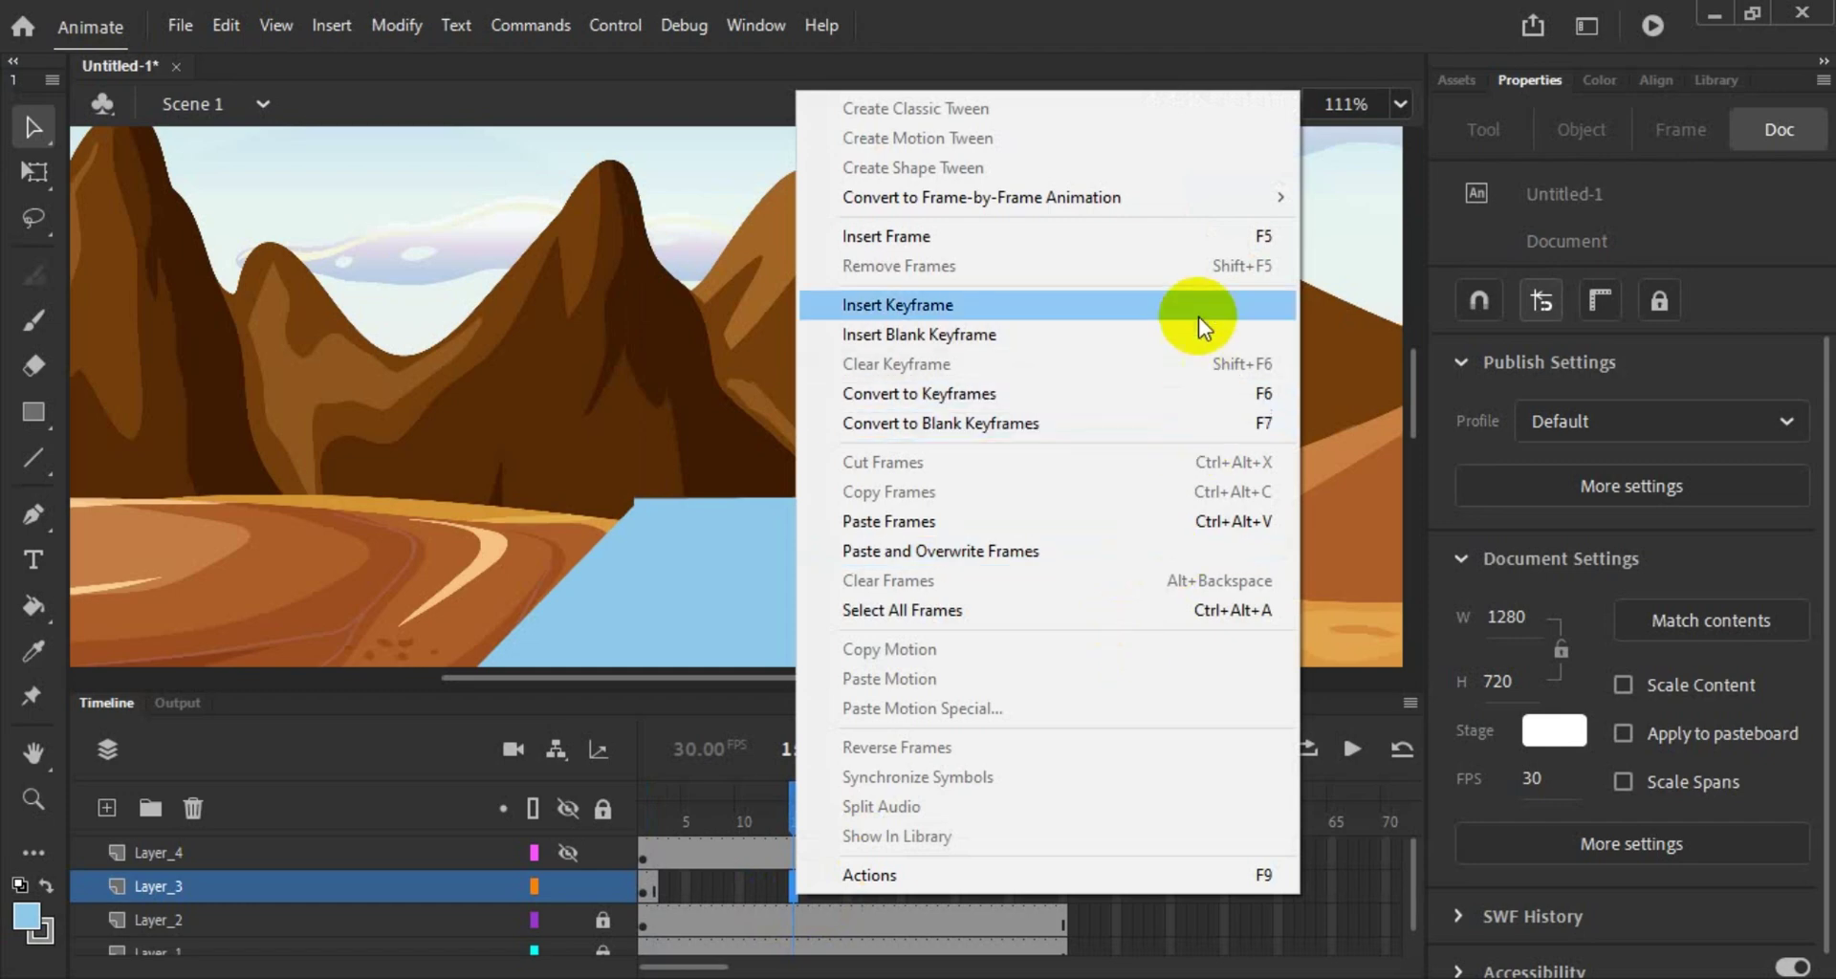
pyautogui.click(1214, 237)
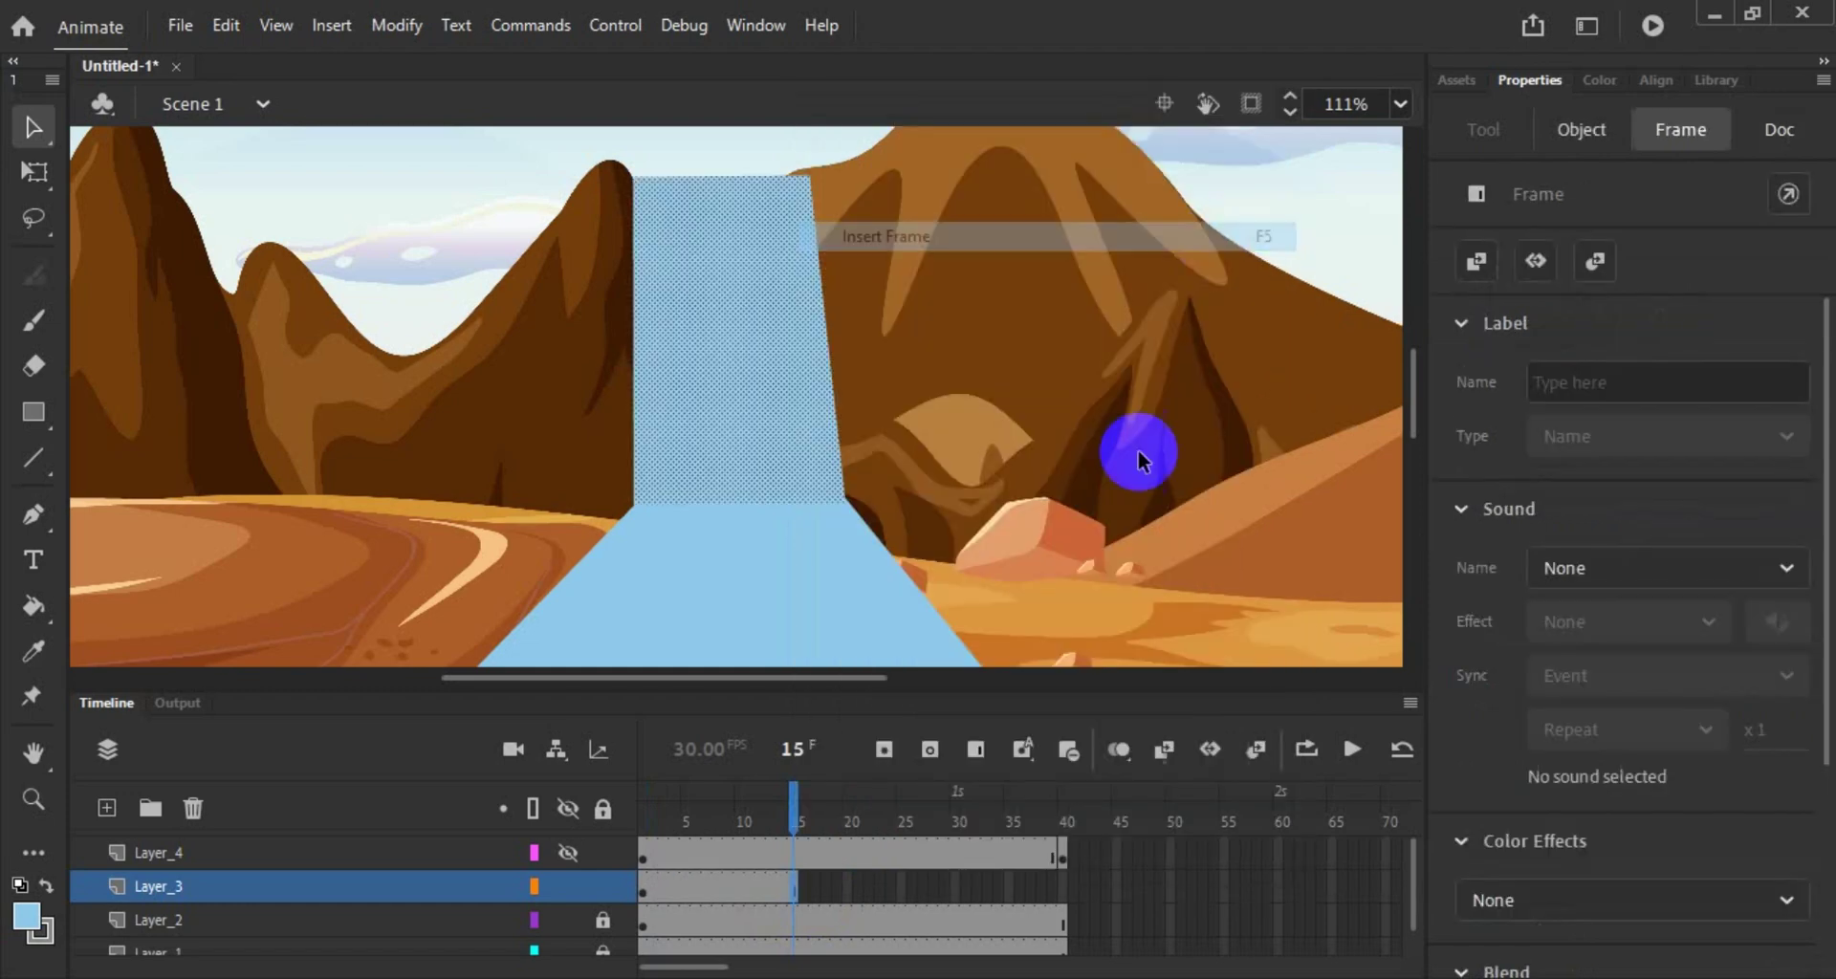
# Step: Add a keyframe at frame 3 on Layer_3 and bend both side edges of the upper waterfall slightly to the right
pyautogui.rightClick(665, 899)
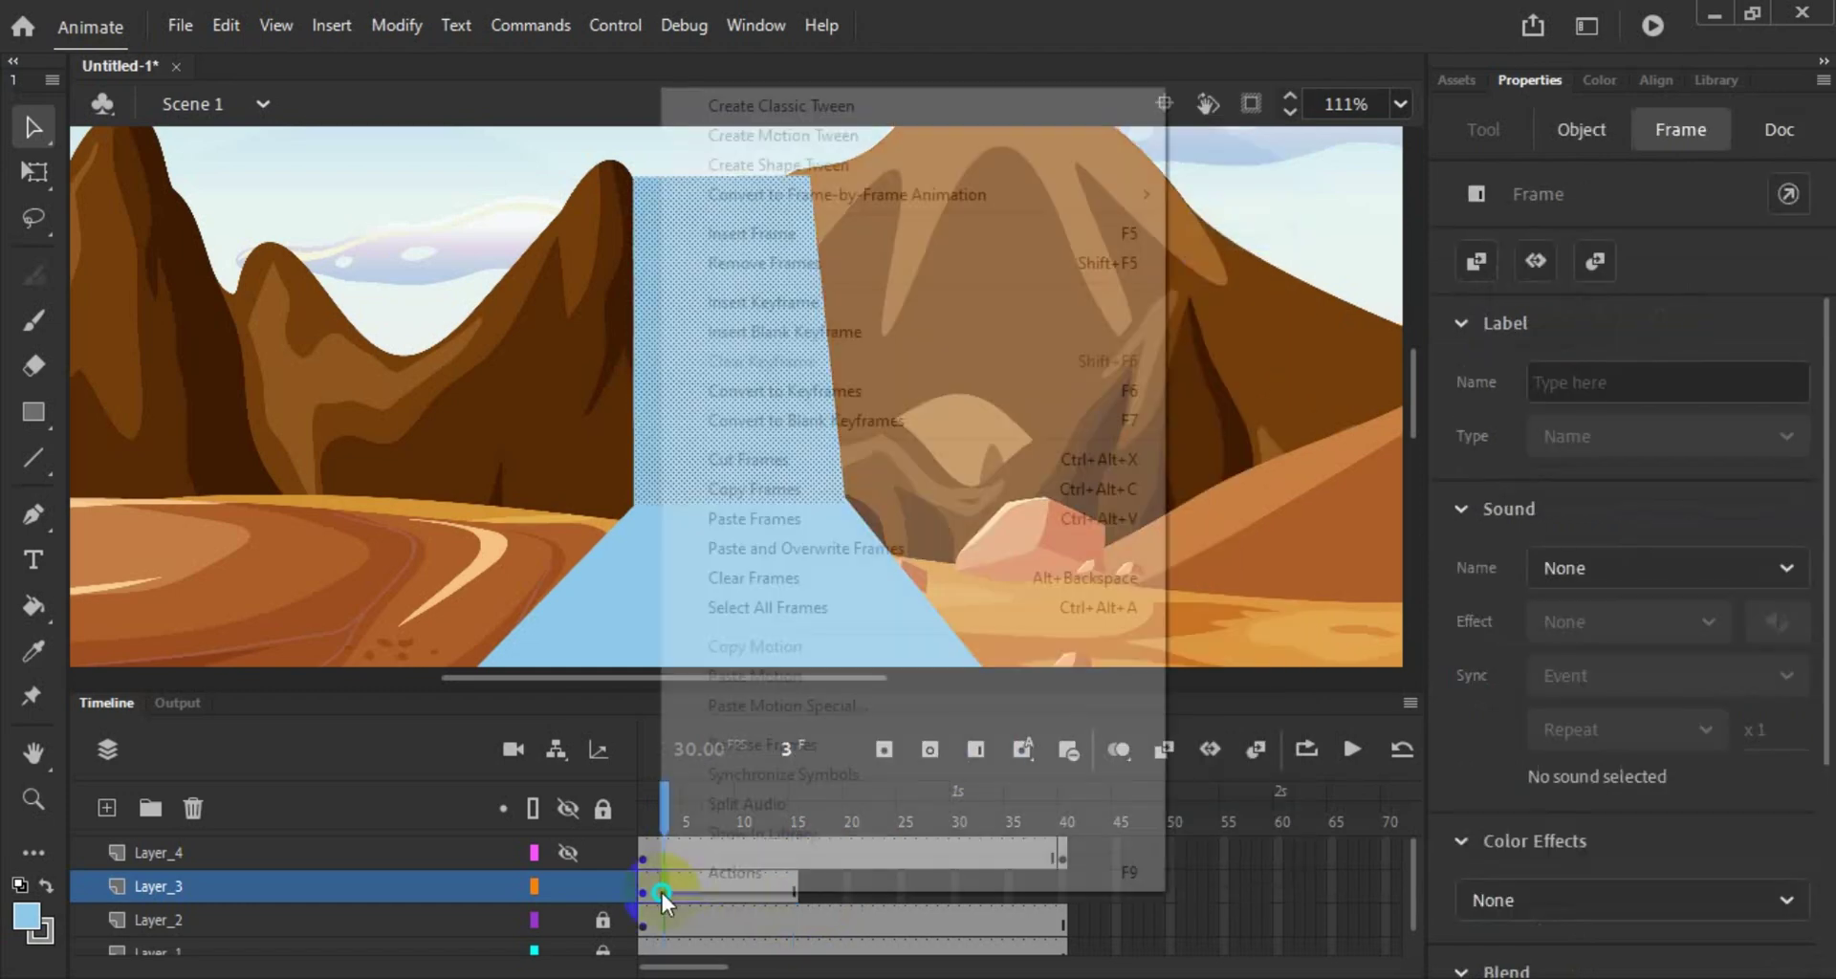
pyautogui.click(995, 393)
pyautogui.moveTo(790, 493)
pyautogui.mouseDown()
pyautogui.moveTo(606, 360)
pyautogui.moveTo(512, 331)
pyautogui.moveTo(634, 230)
pyautogui.moveTo(631, 385)
pyautogui.mouseUp()
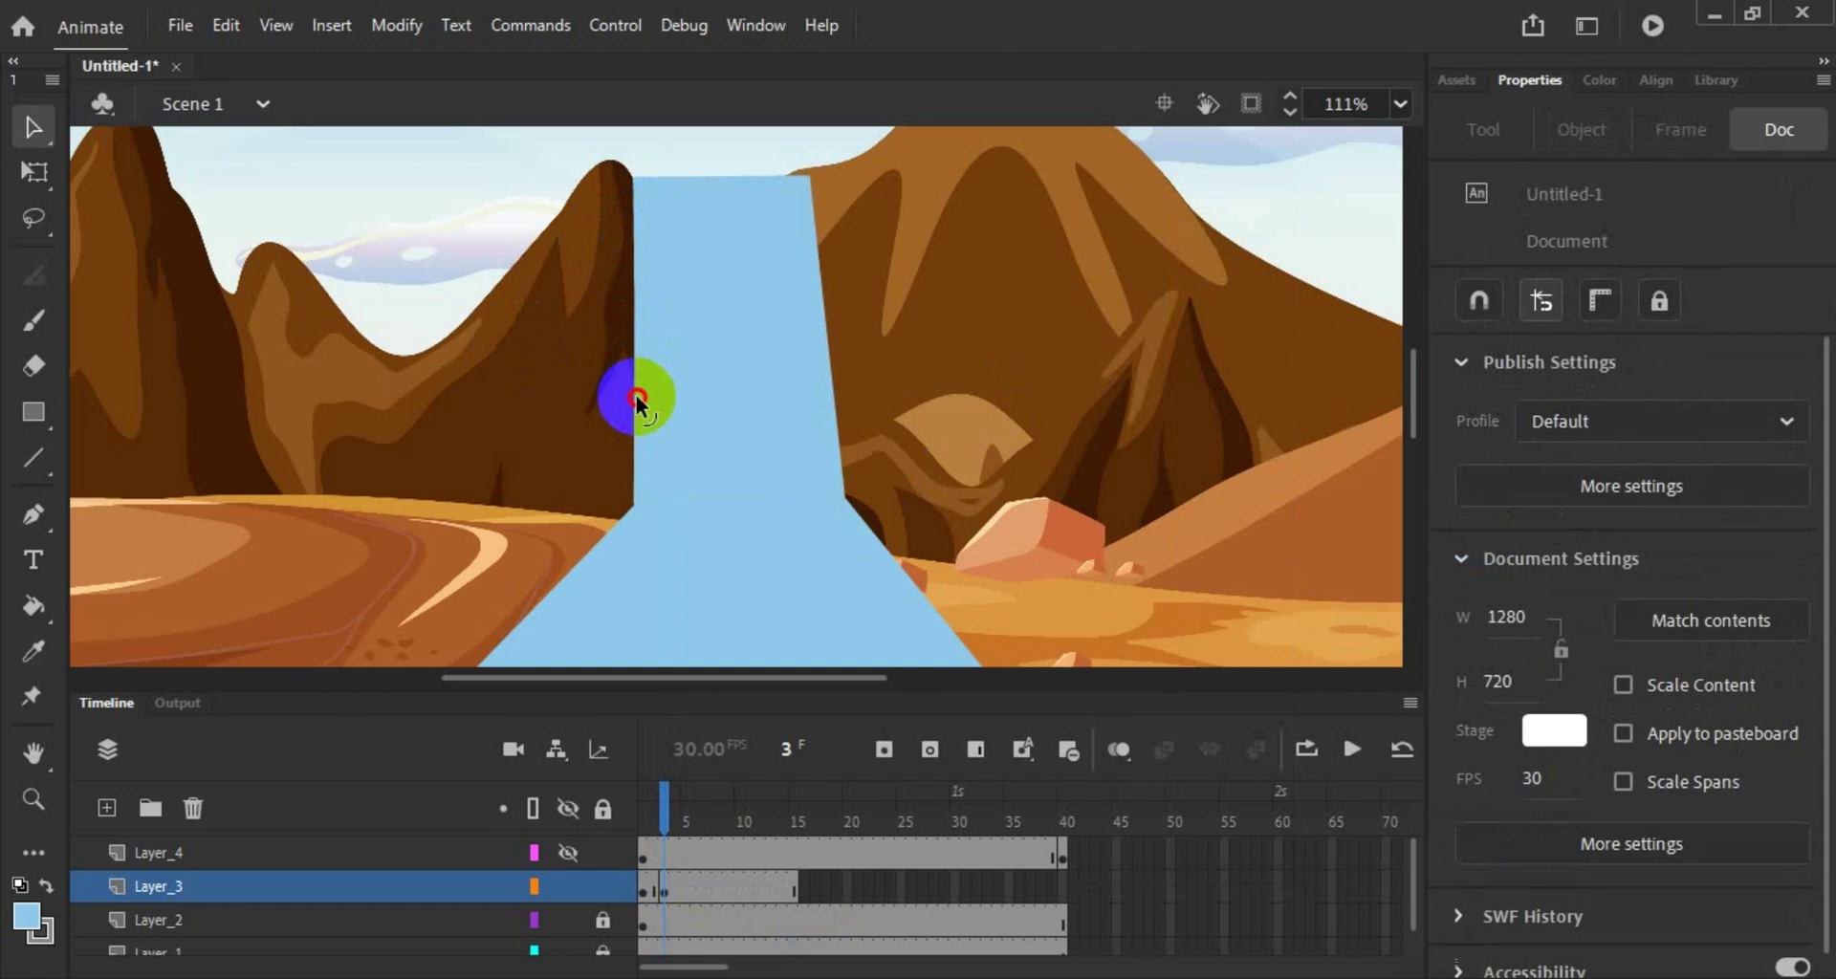
pyautogui.moveTo(637, 402); pyautogui.dragTo(629, 486)
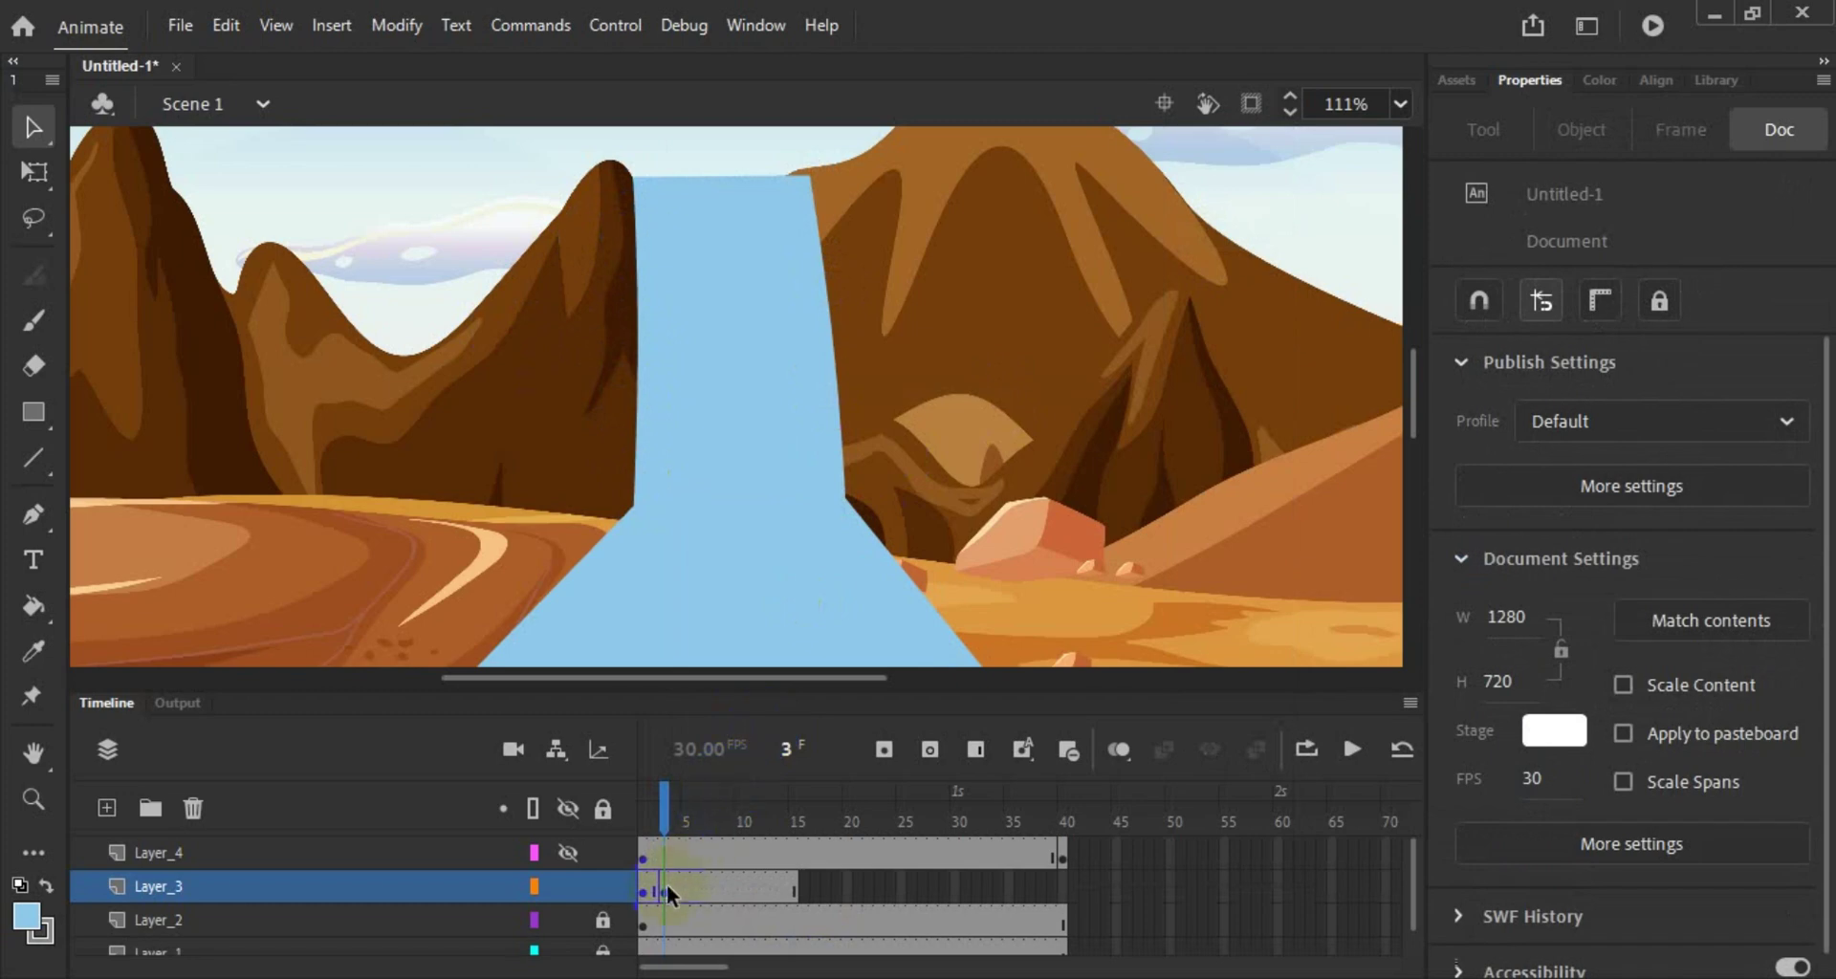
# Step: Bend both side edges of the upper waterfall slightly to the left at frame 1 of Layer_3
pyautogui.click(642, 890)
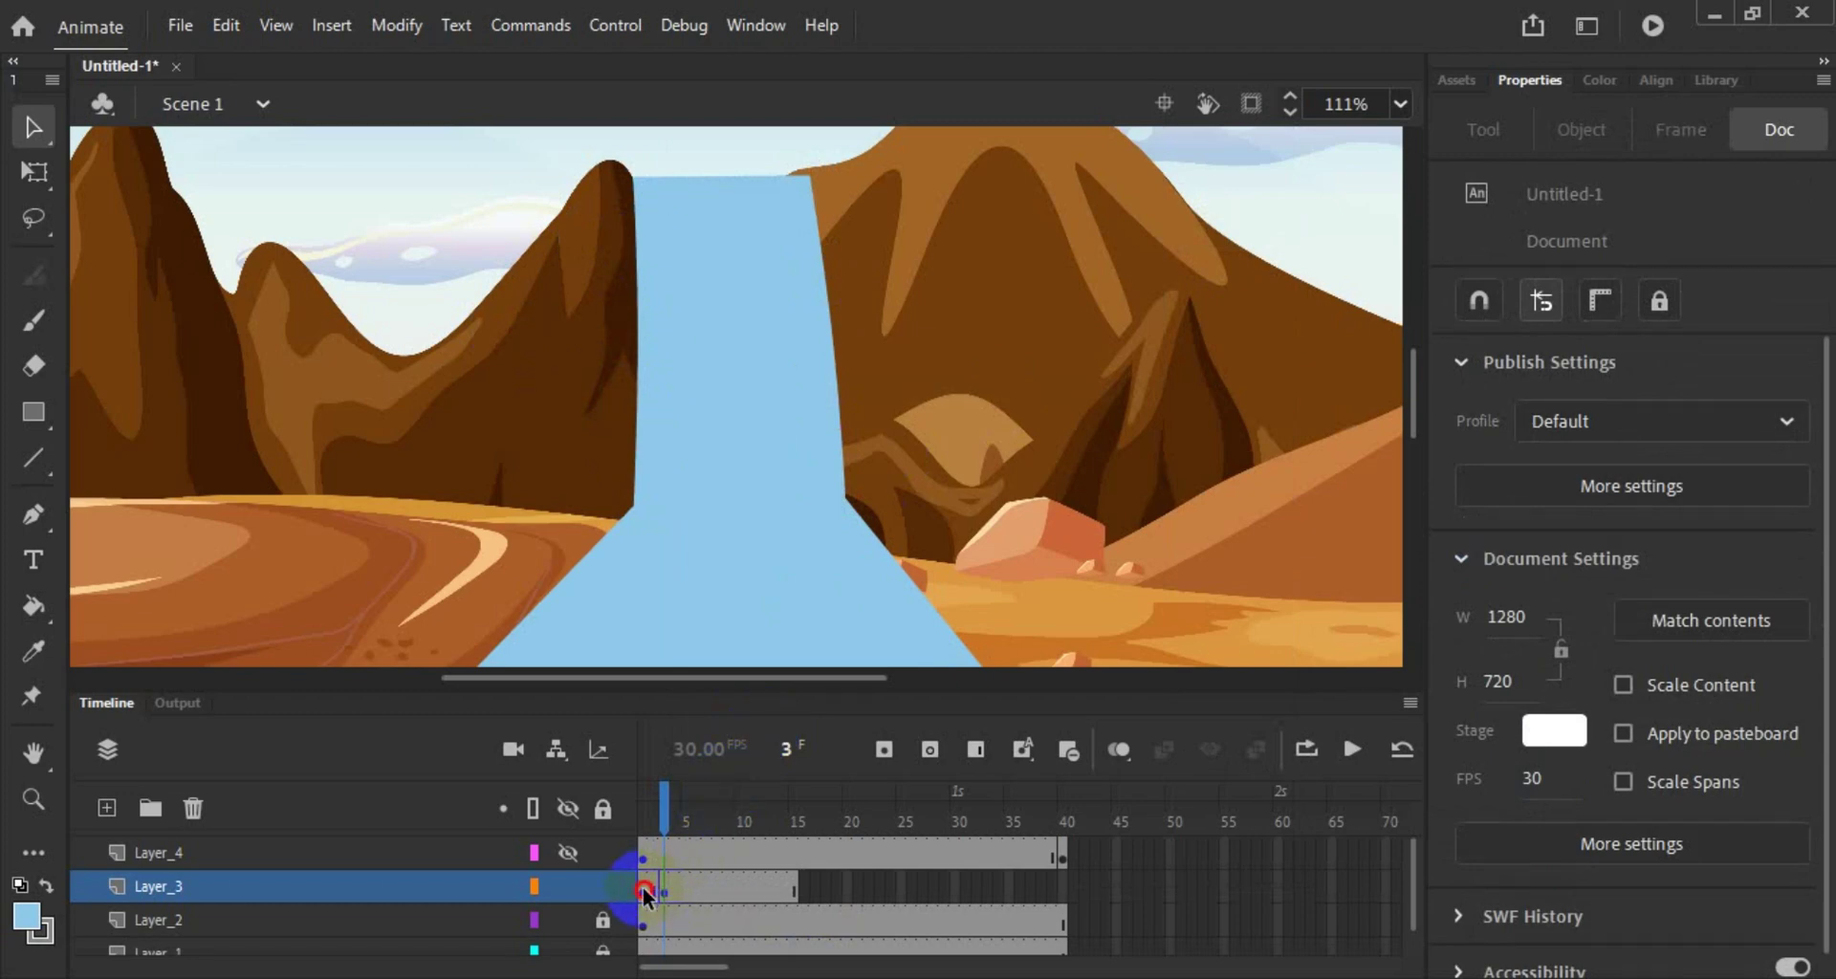
pyautogui.click(603, 356)
pyautogui.moveTo(634, 324); pyautogui.dragTo(628, 324)
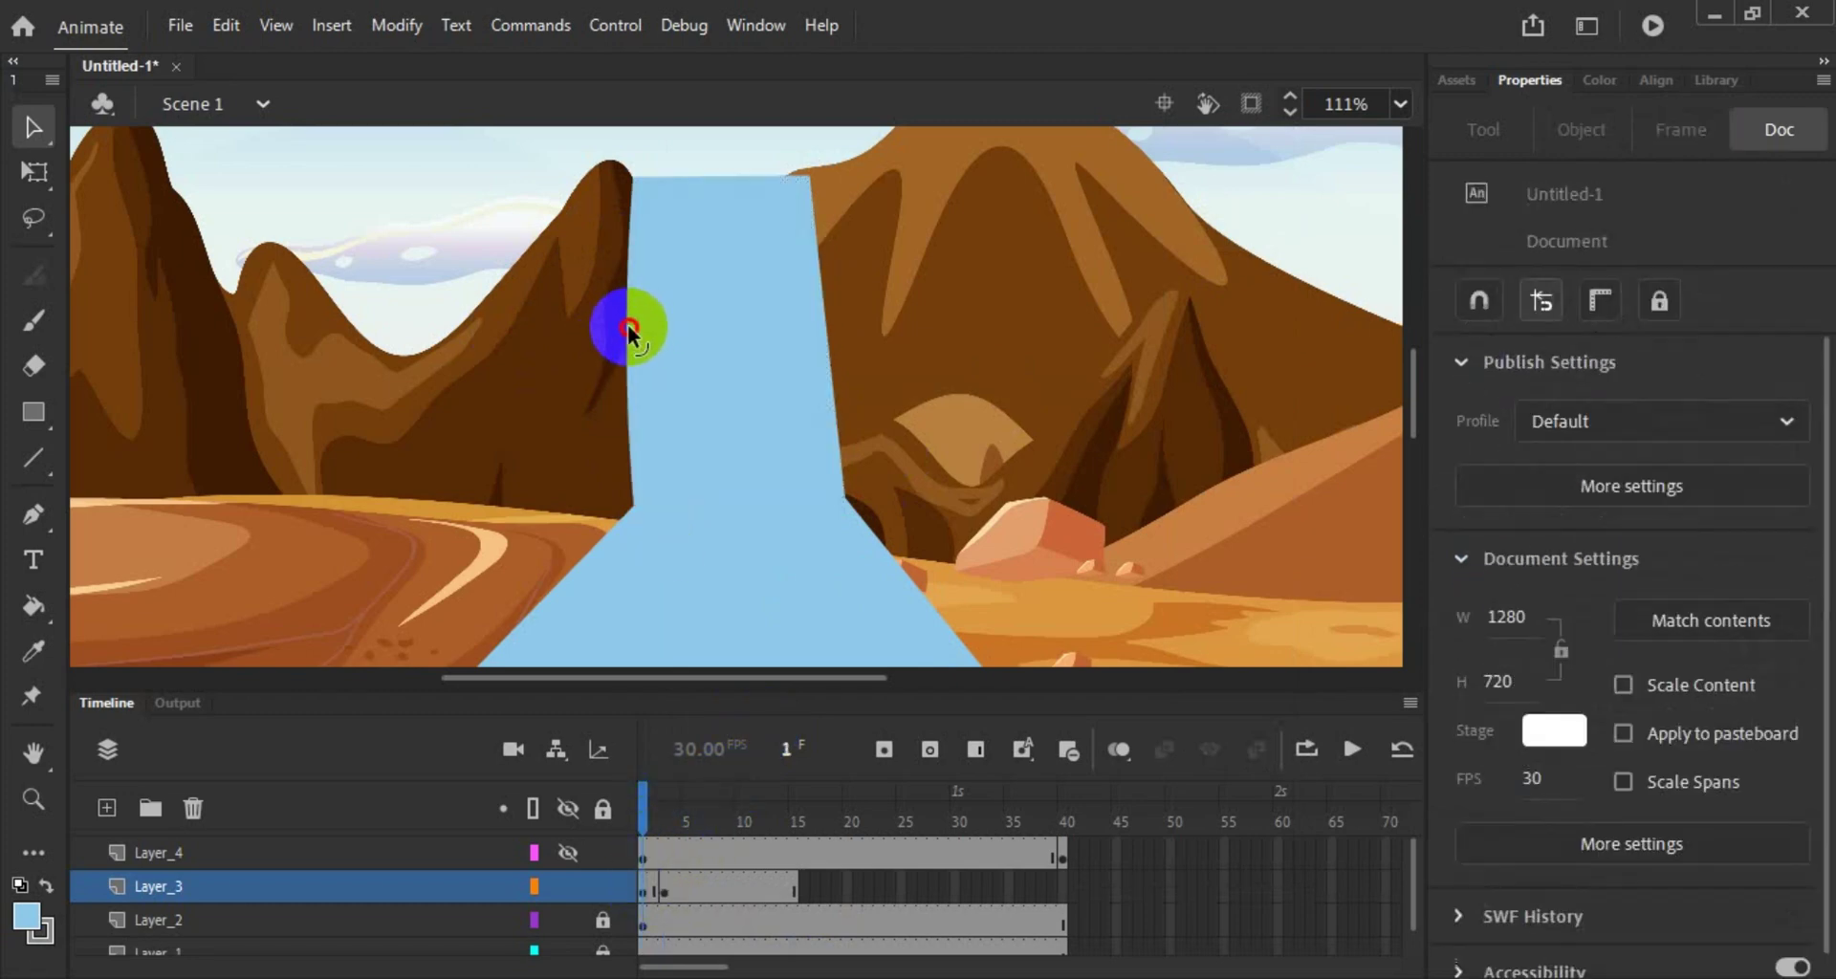
pyautogui.moveTo(824, 307); pyautogui.dragTo(816, 314)
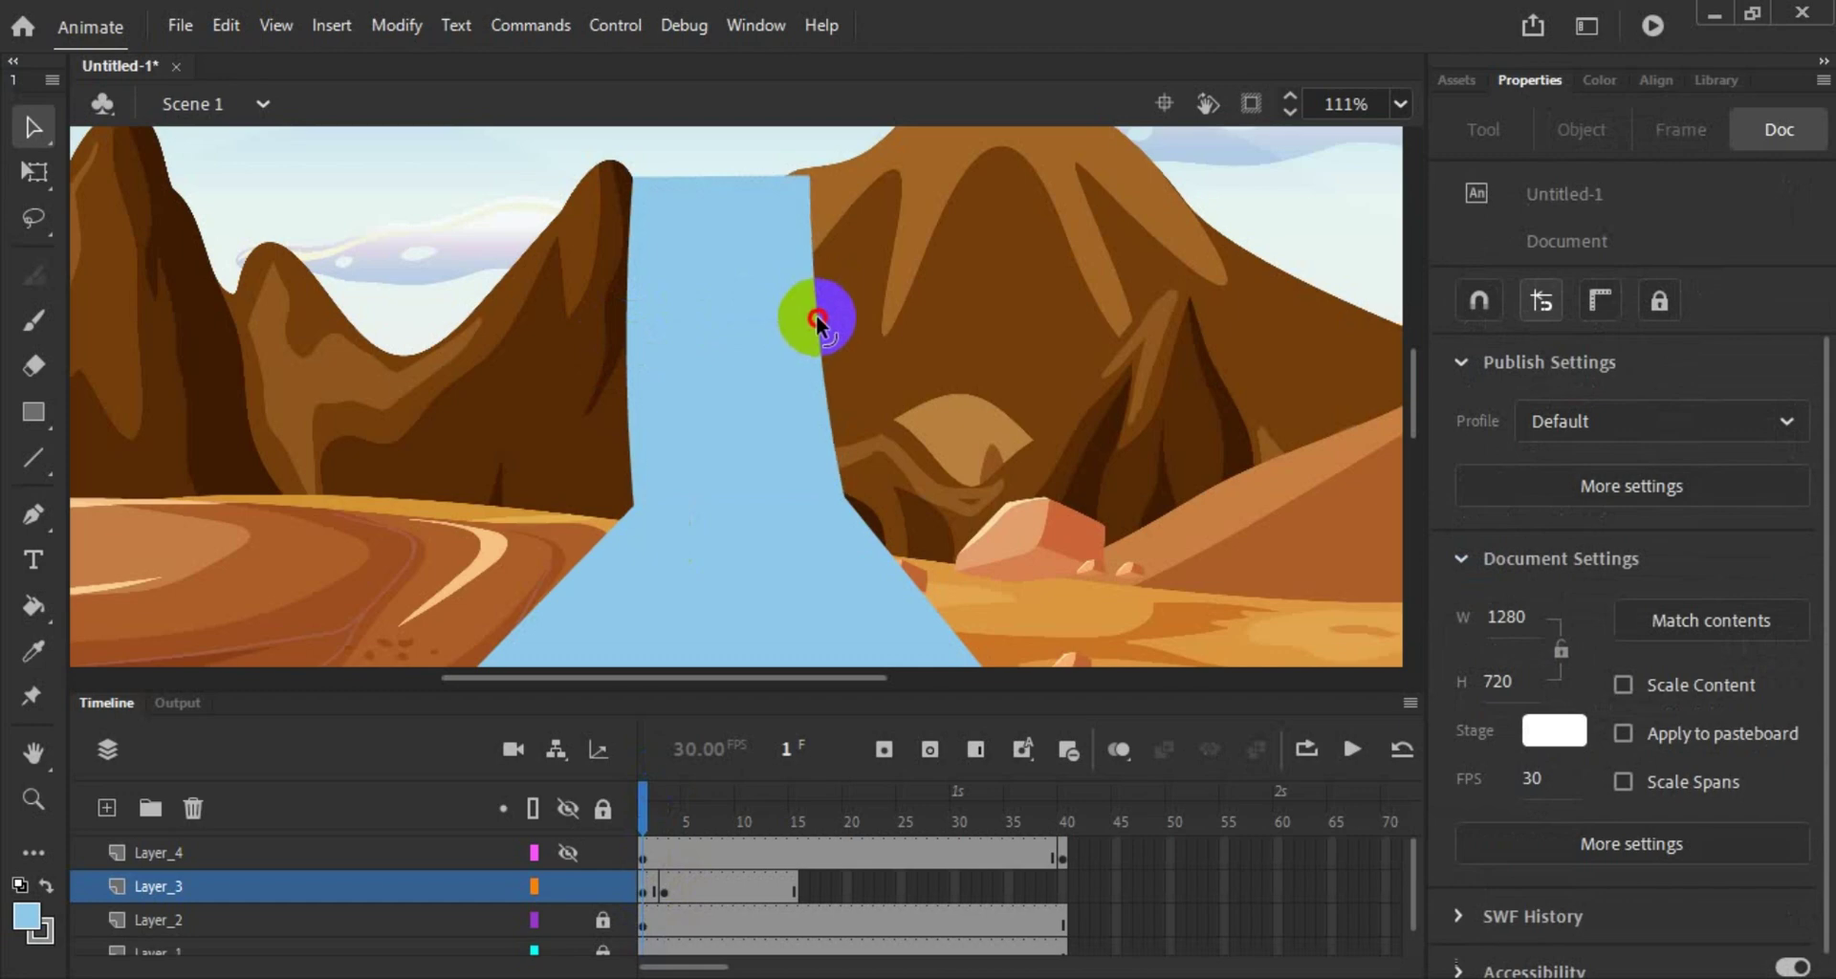
# Step: Create a shape tween between frames 1 and 3 of Layer_3 and scrub through it to preview the movement
pyautogui.click(684, 882)
pyautogui.moveTo(686, 803); pyautogui.dragTo(635, 811)
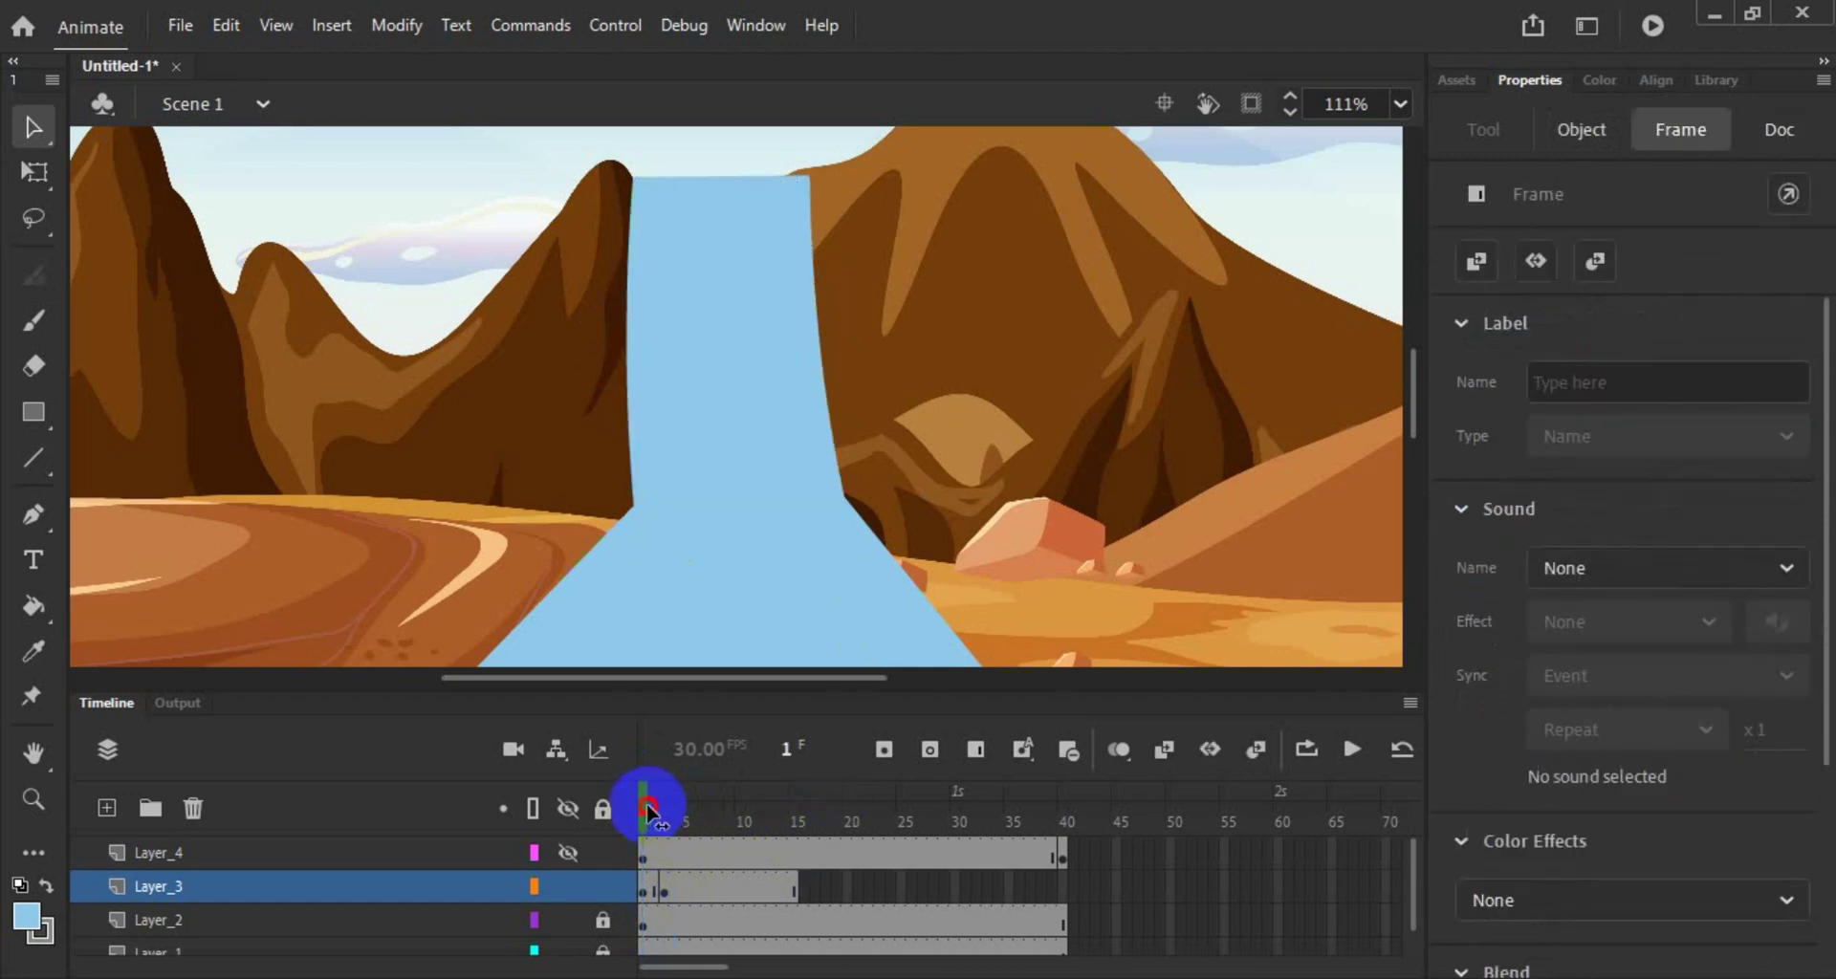
pyautogui.rightClick(648, 885)
pyautogui.click(817, 153)
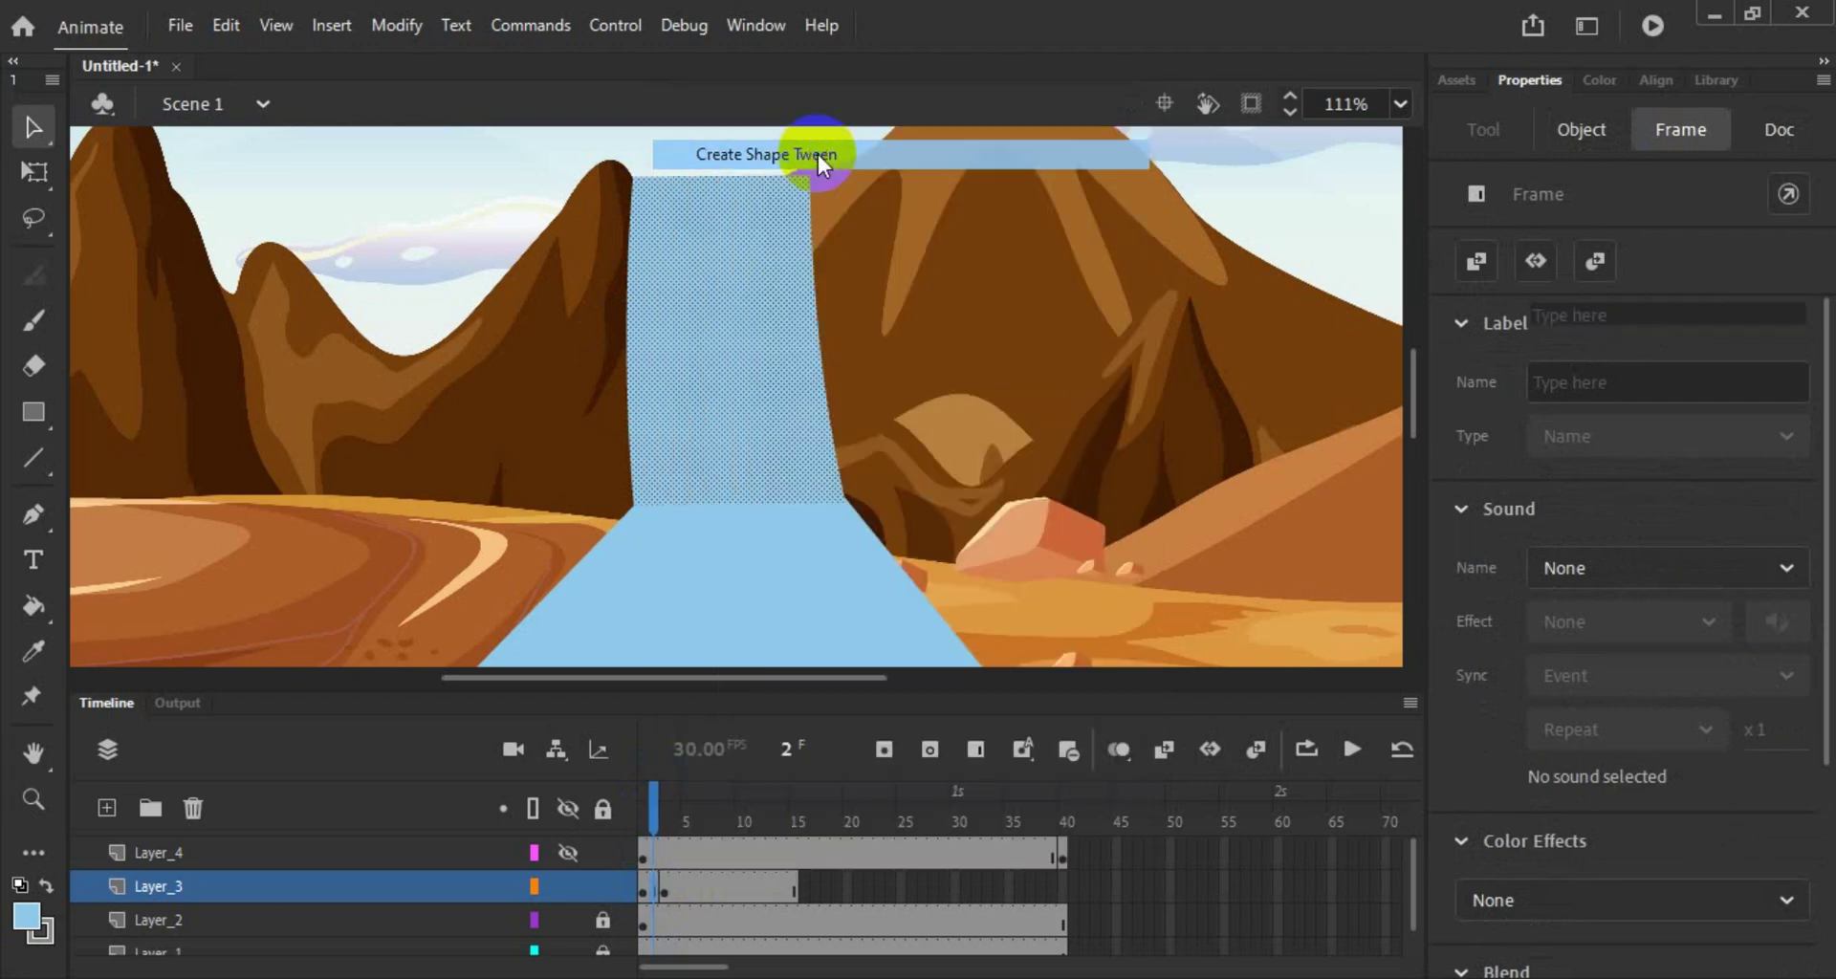
pyautogui.click(640, 820)
pyautogui.moveTo(640, 820)
pyautogui.mouseDown()
pyautogui.moveTo(658, 822)
pyautogui.moveTo(617, 821)
pyautogui.moveTo(684, 839)
pyautogui.mouseUp()
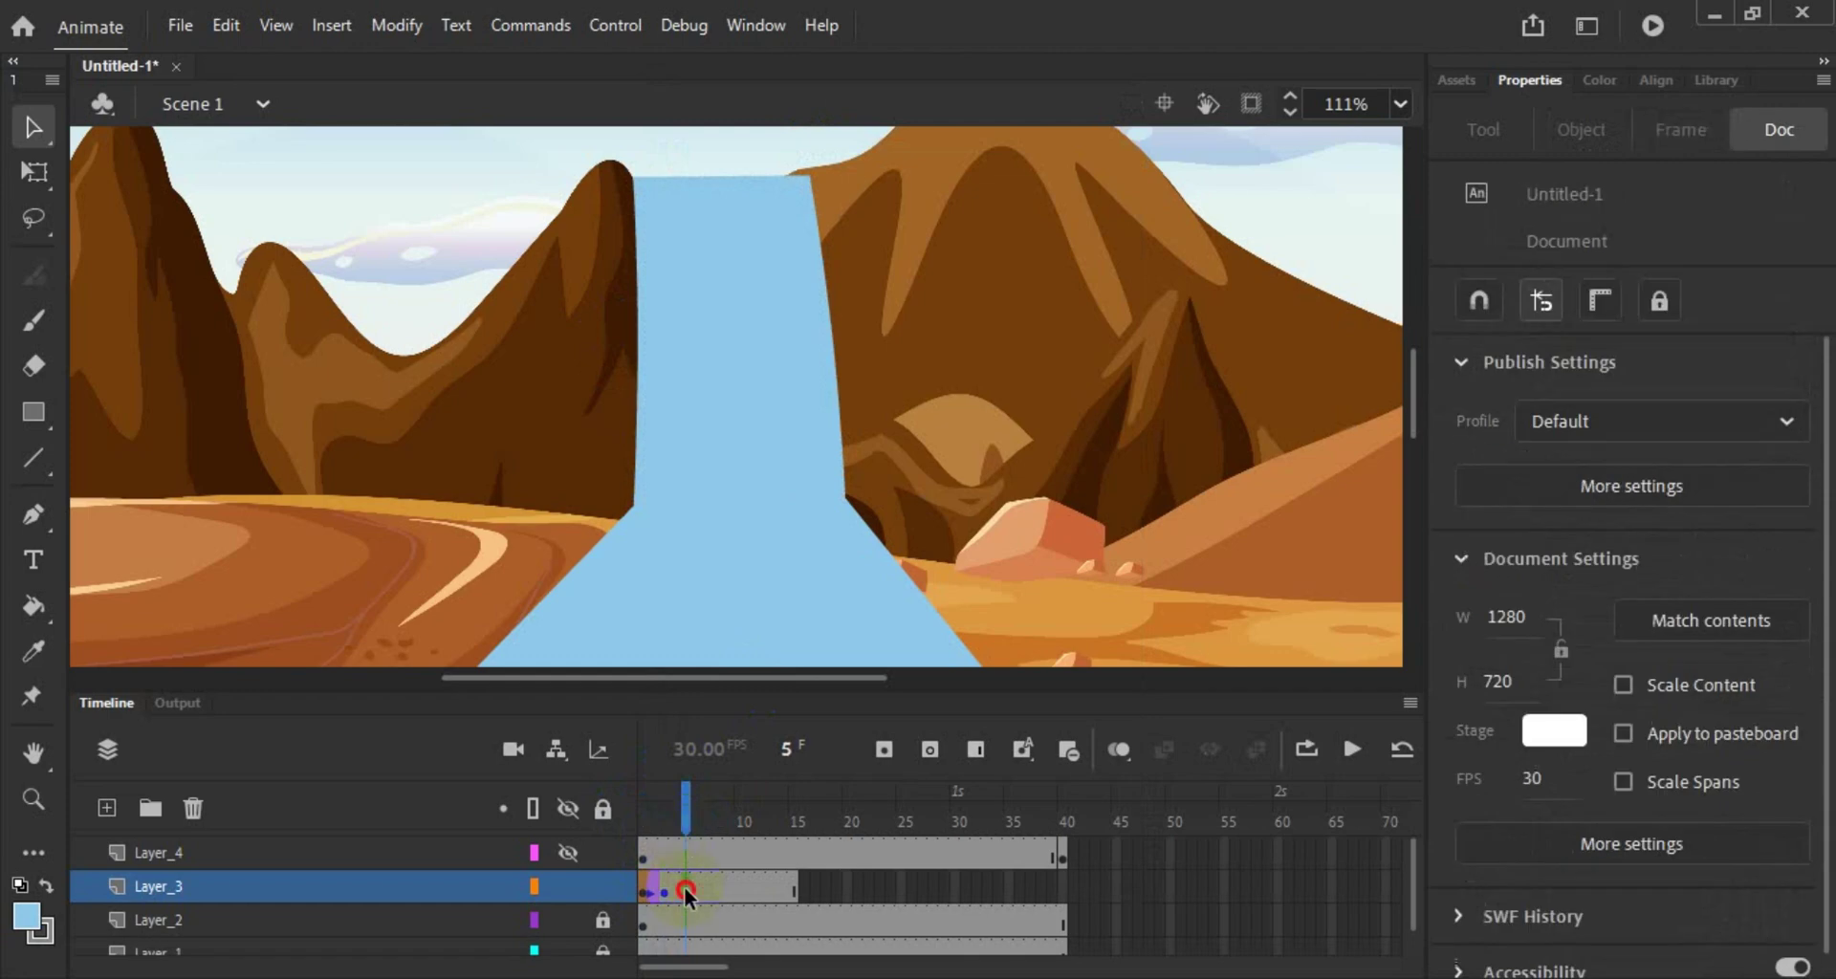
# Step: Add a keyframe at frame 5 on Layer_3 and create a shape tween between frames 3 and 5
pyautogui.rightClick(684, 887)
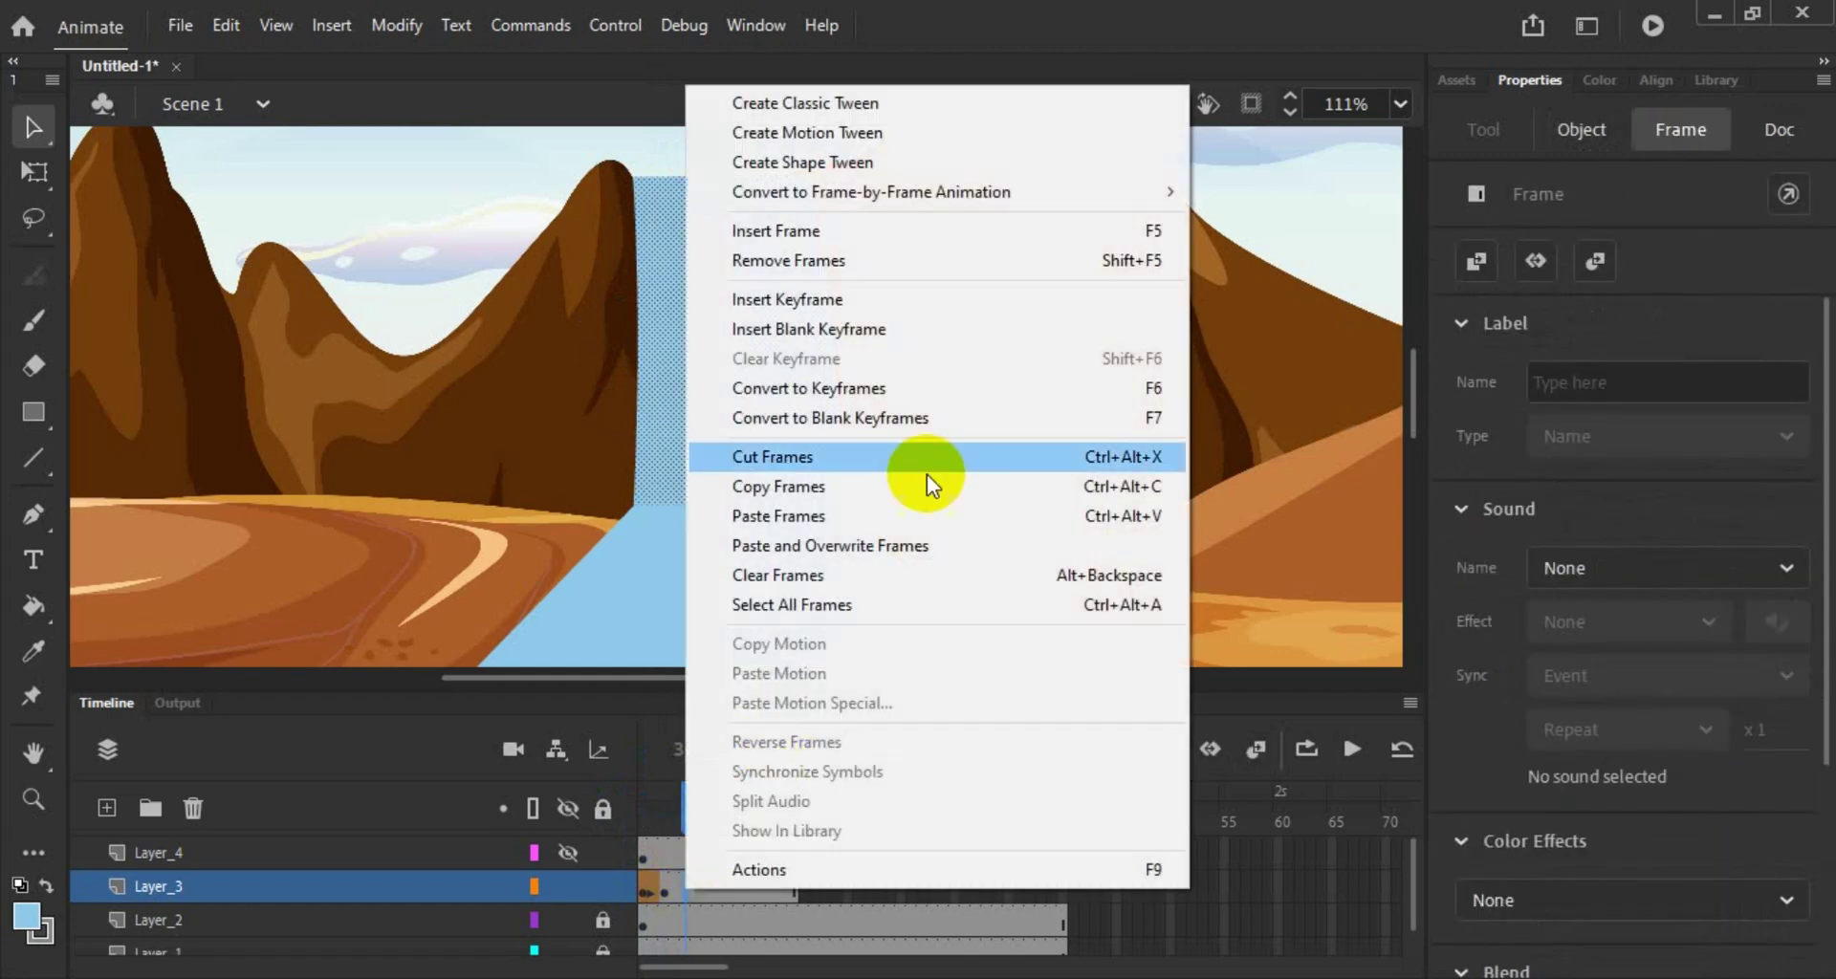
pyautogui.click(996, 384)
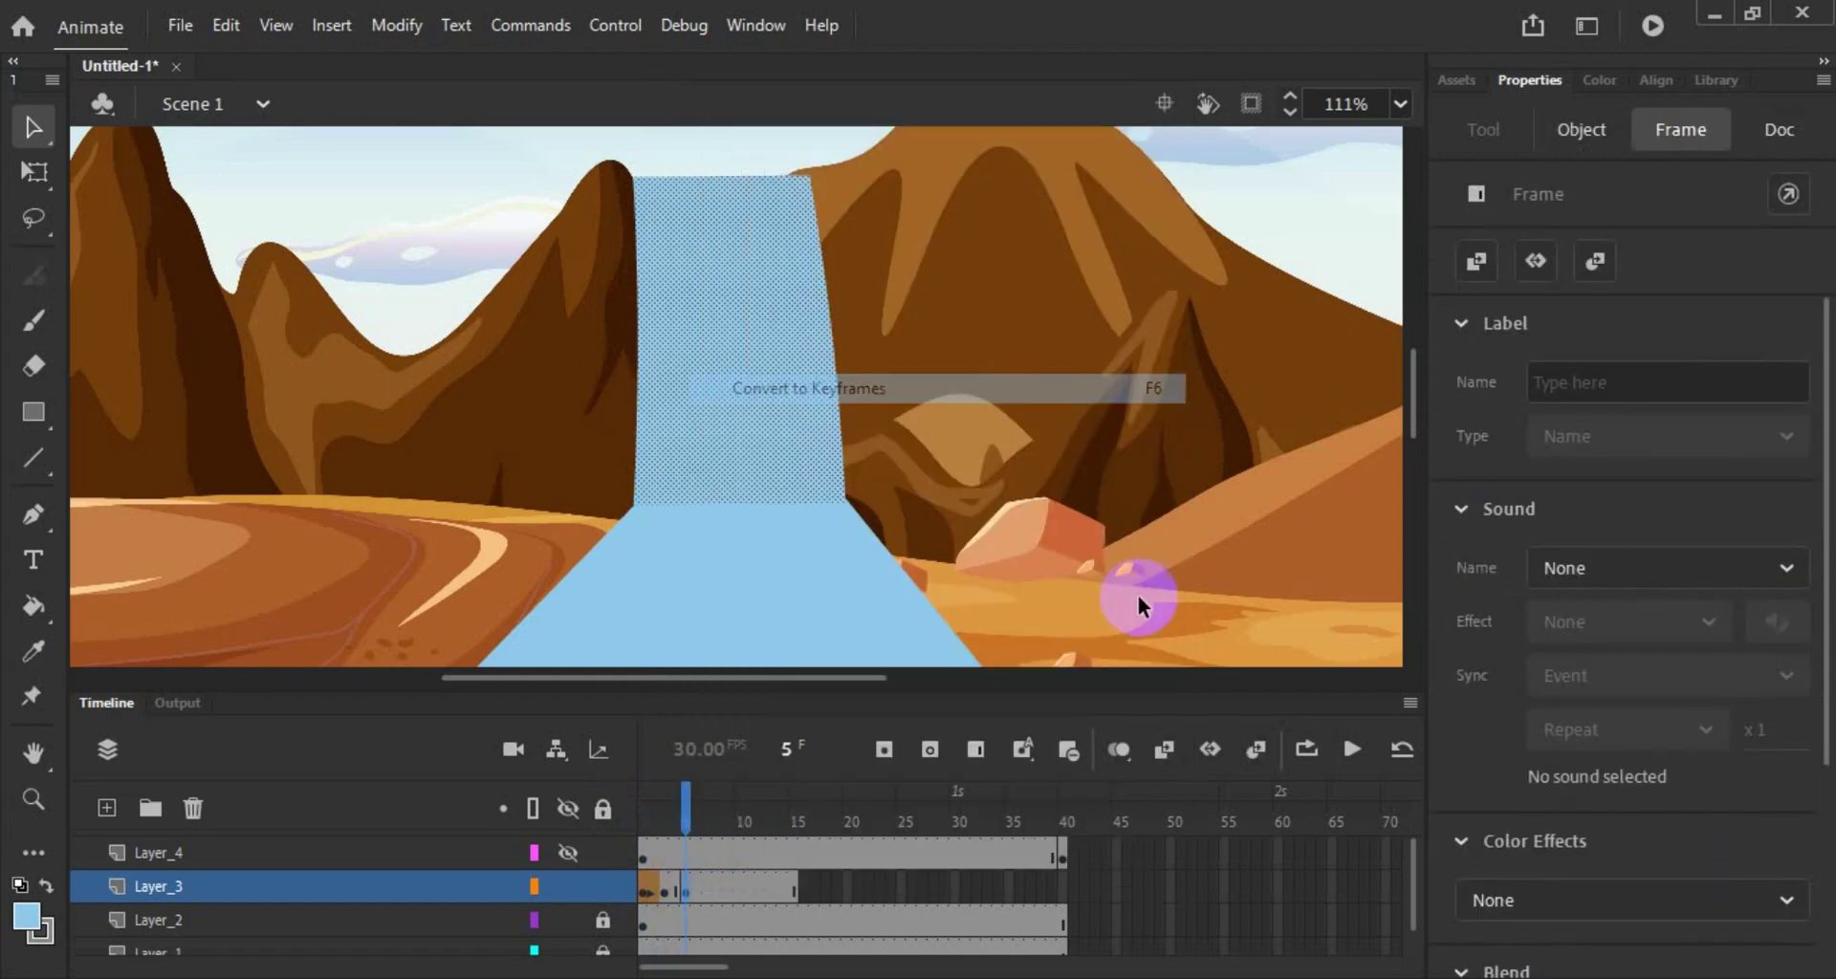
pyautogui.click(673, 880)
pyautogui.rightClick(675, 886)
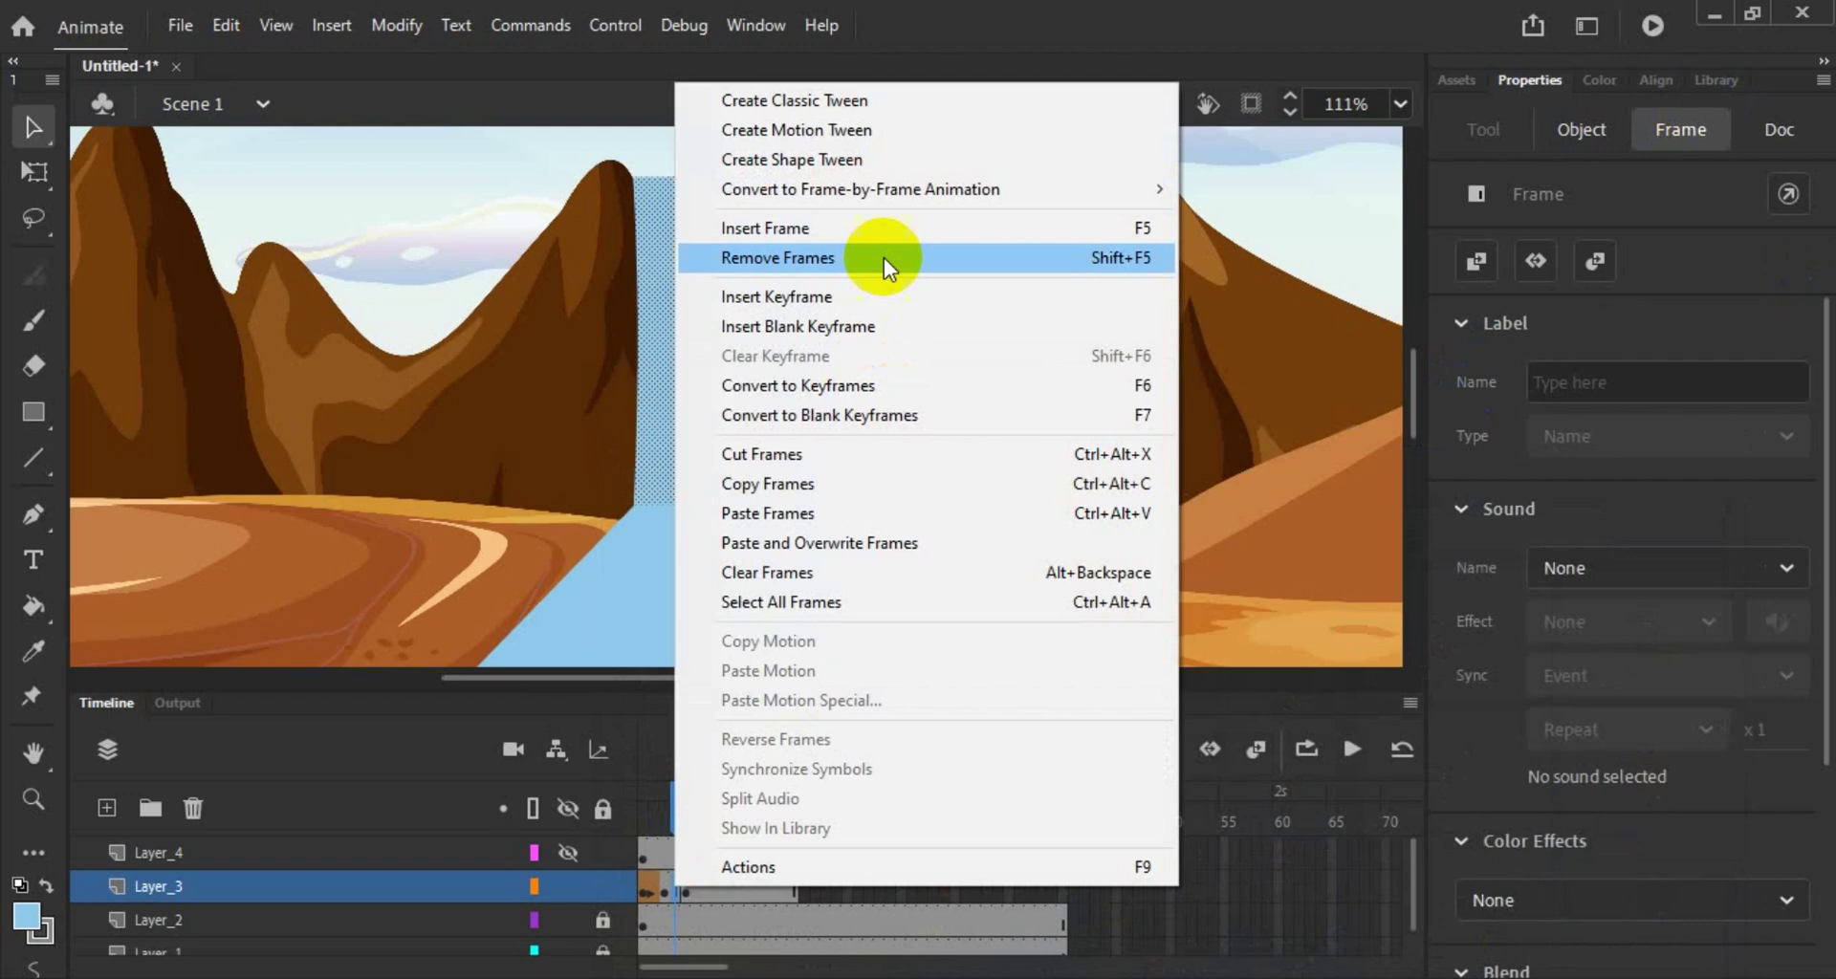
pyautogui.click(880, 159)
# Step: Scrub past the new tween and add a keyframe at frame 7 on Layer_3
pyautogui.moveTo(675, 798); pyautogui.dragTo(706, 838)
pyautogui.click(700, 893)
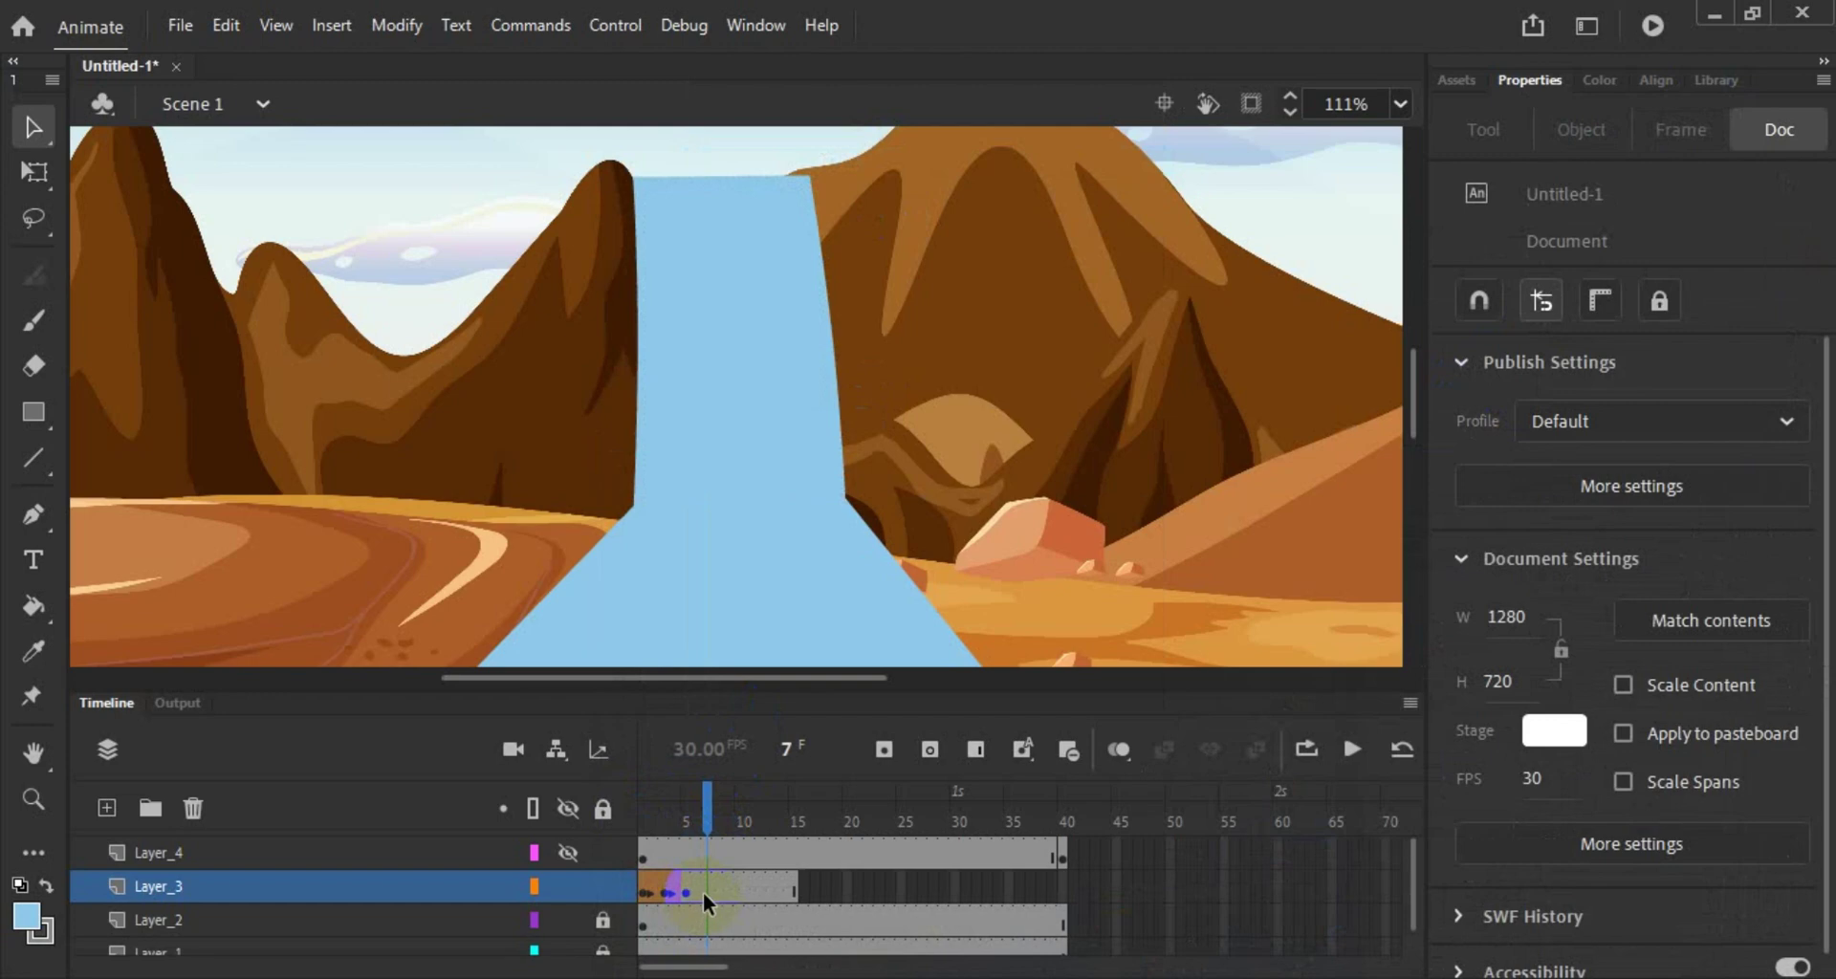
pyautogui.rightClick(703, 892)
pyautogui.click(1038, 394)
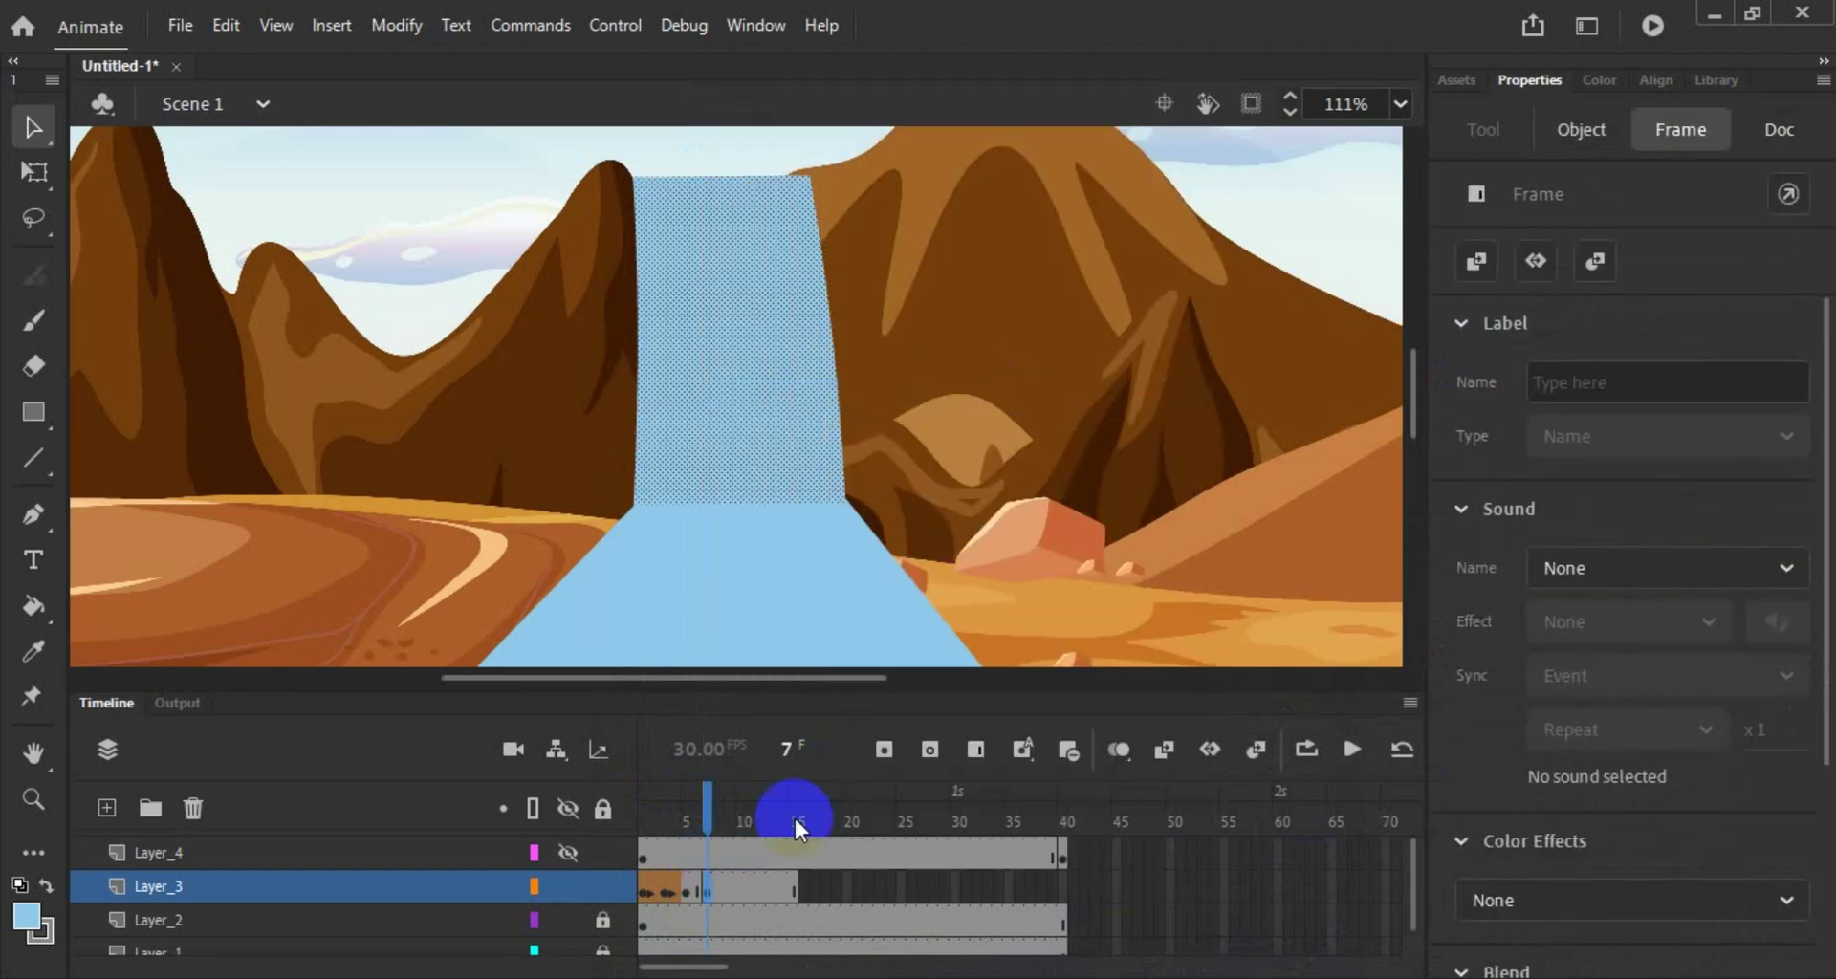
# Step: Copy the shape-tween keyframe at frame 1 of Layer_3 and paste it at frame 5
pyautogui.click(689, 895)
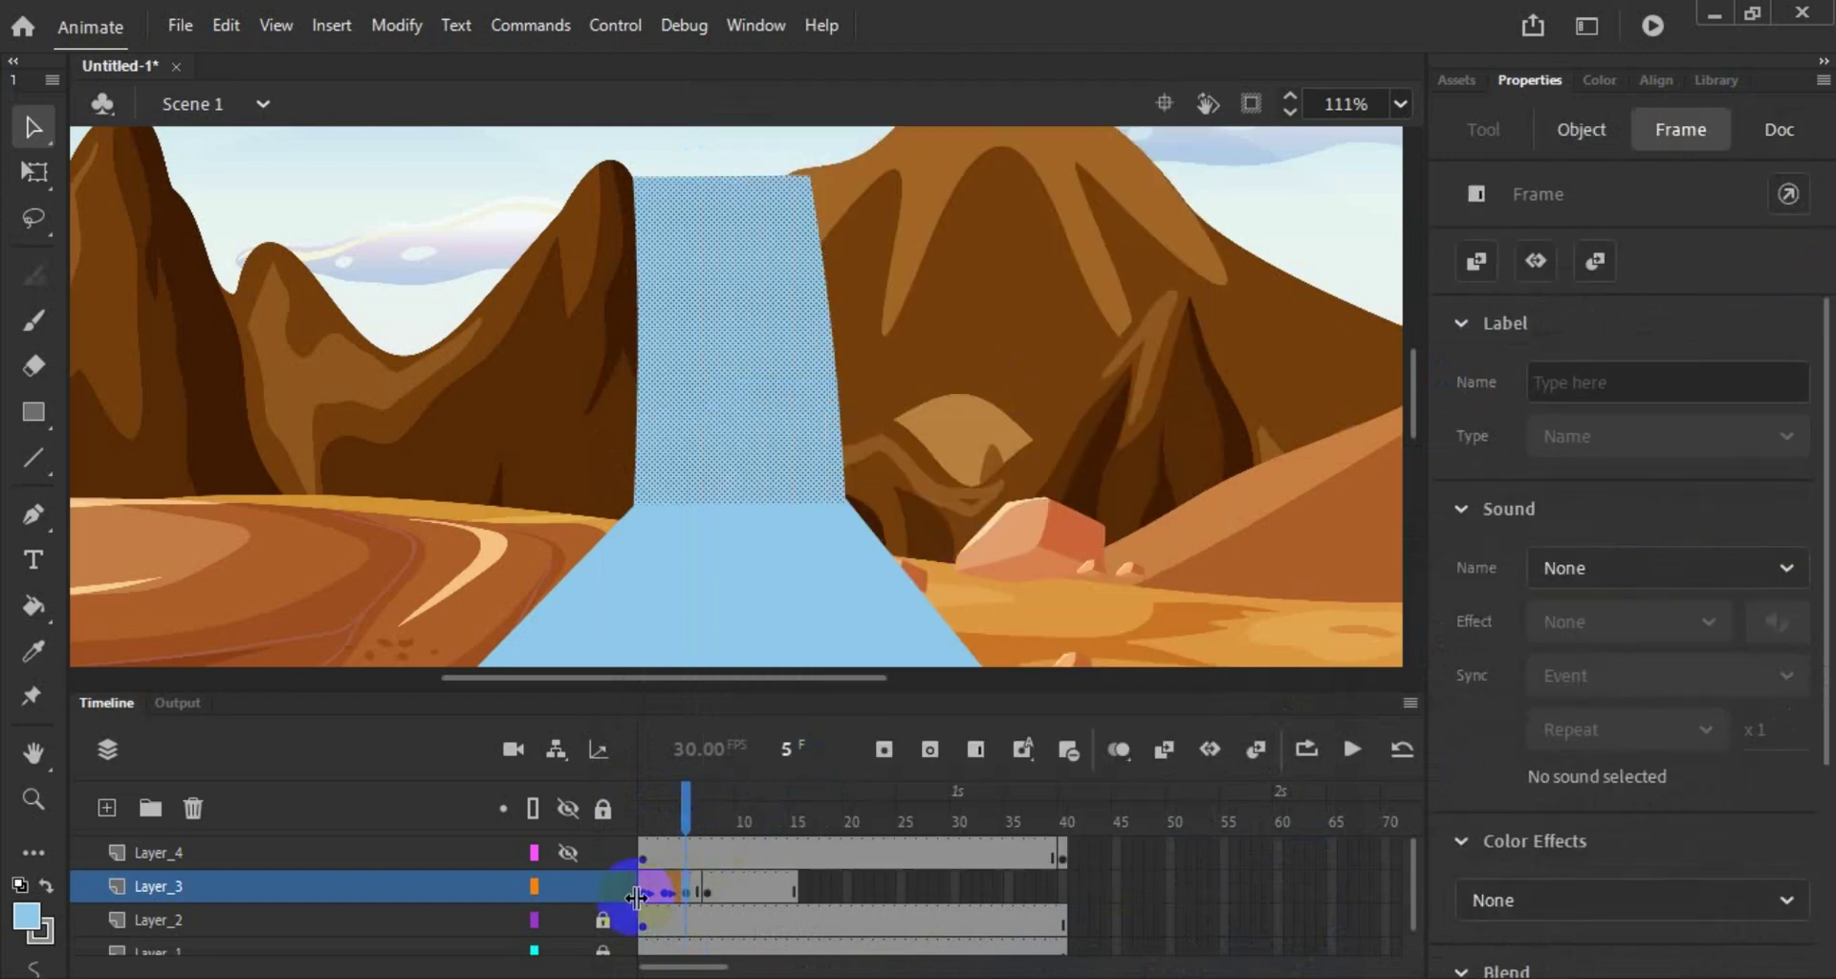
pyautogui.click(644, 893)
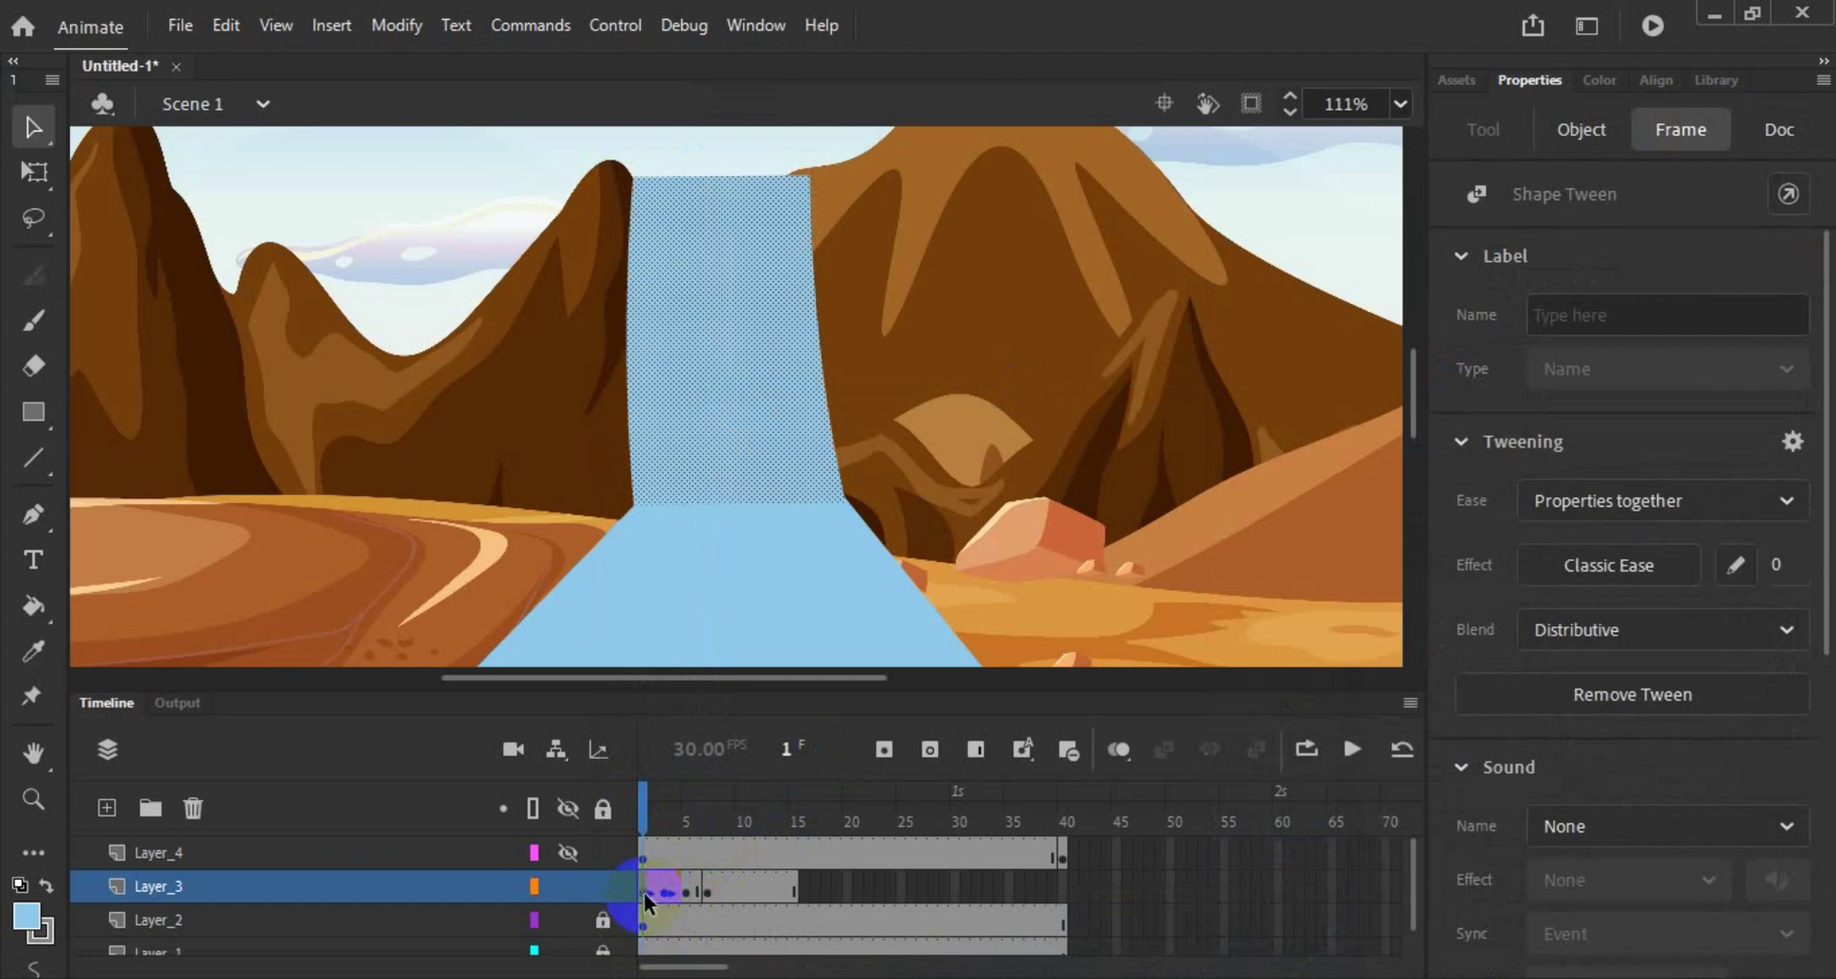
pyautogui.rightClick(644, 893)
pyautogui.click(807, 491)
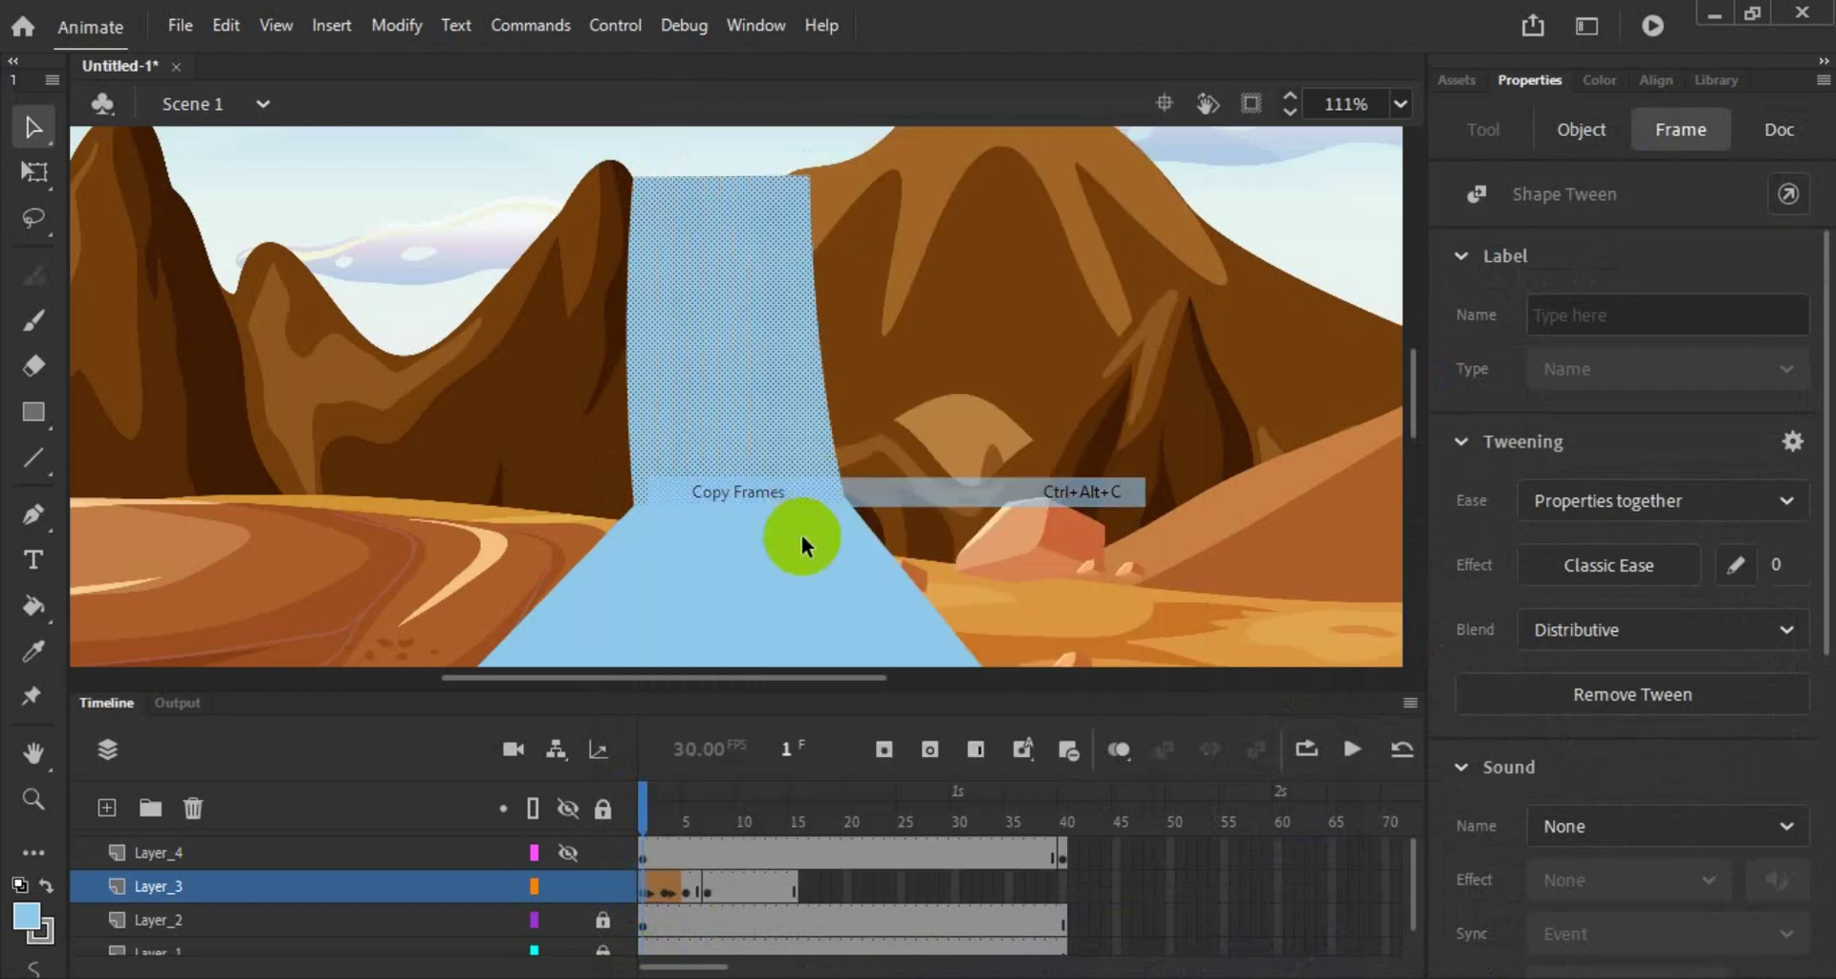
pyautogui.rightClick(685, 891)
pyautogui.click(843, 529)
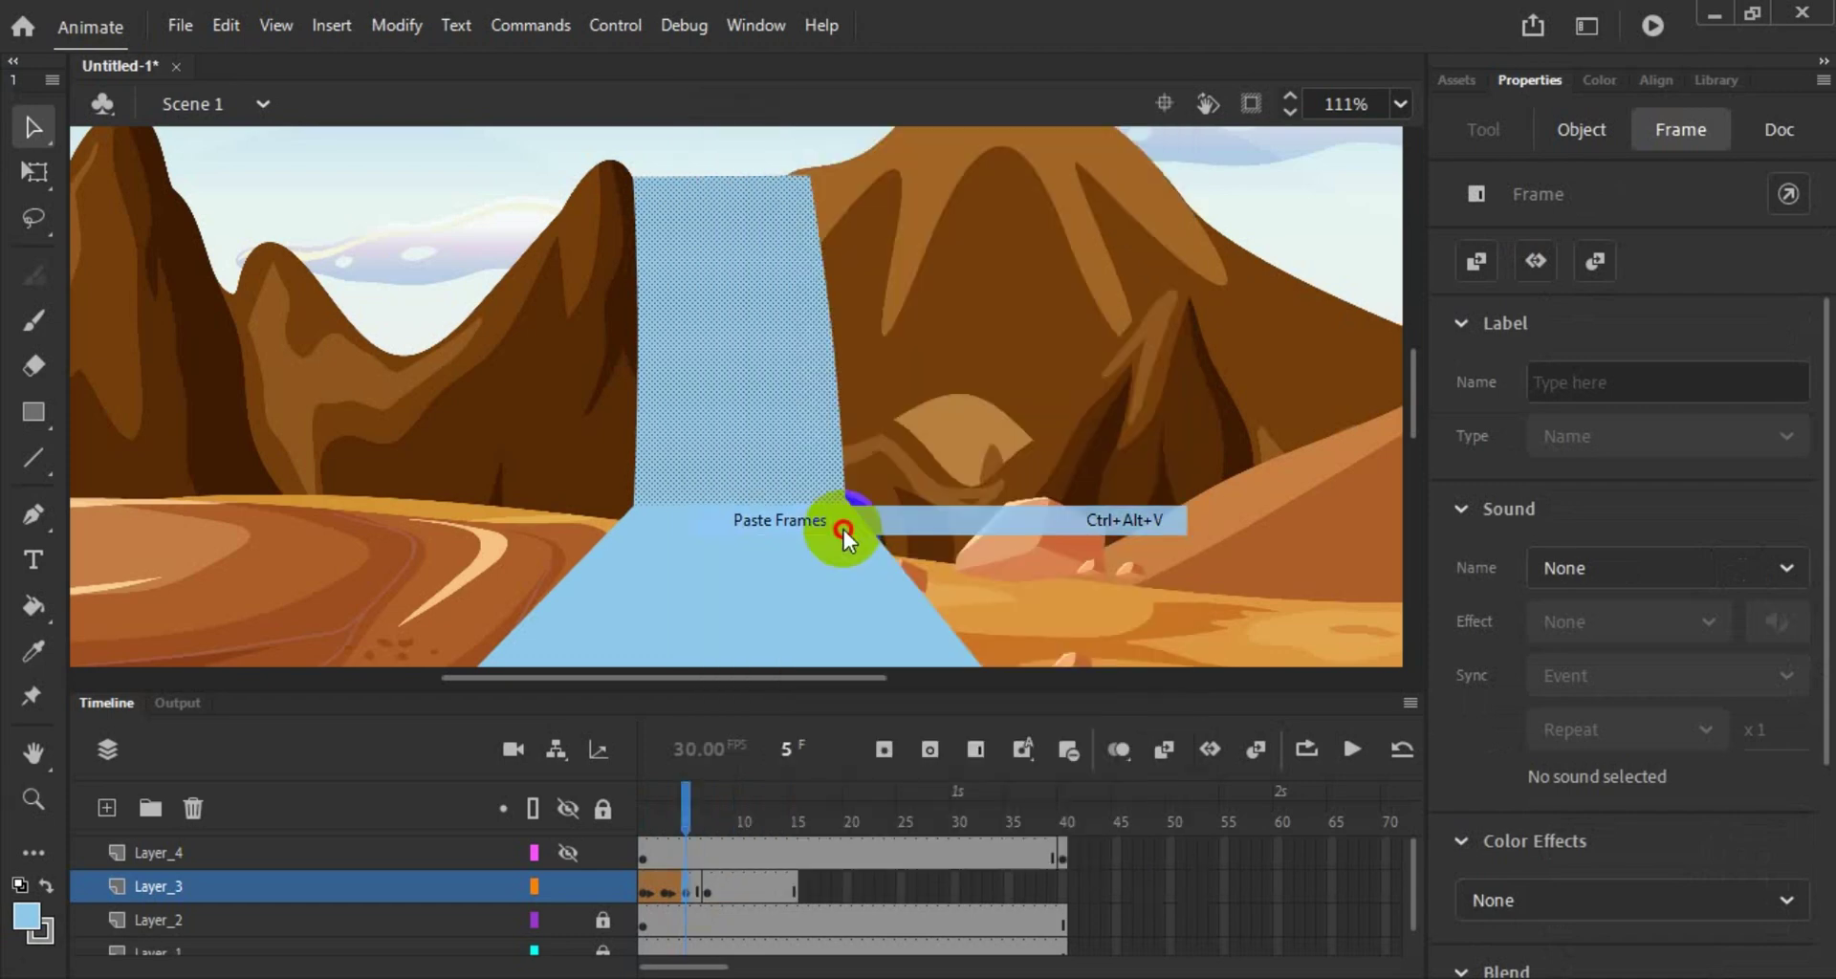
# Step: Close the Skype sign-in window, copy the frame 3 keyframe of Layer_3 and paste it at frame 7
pyautogui.click(709, 892)
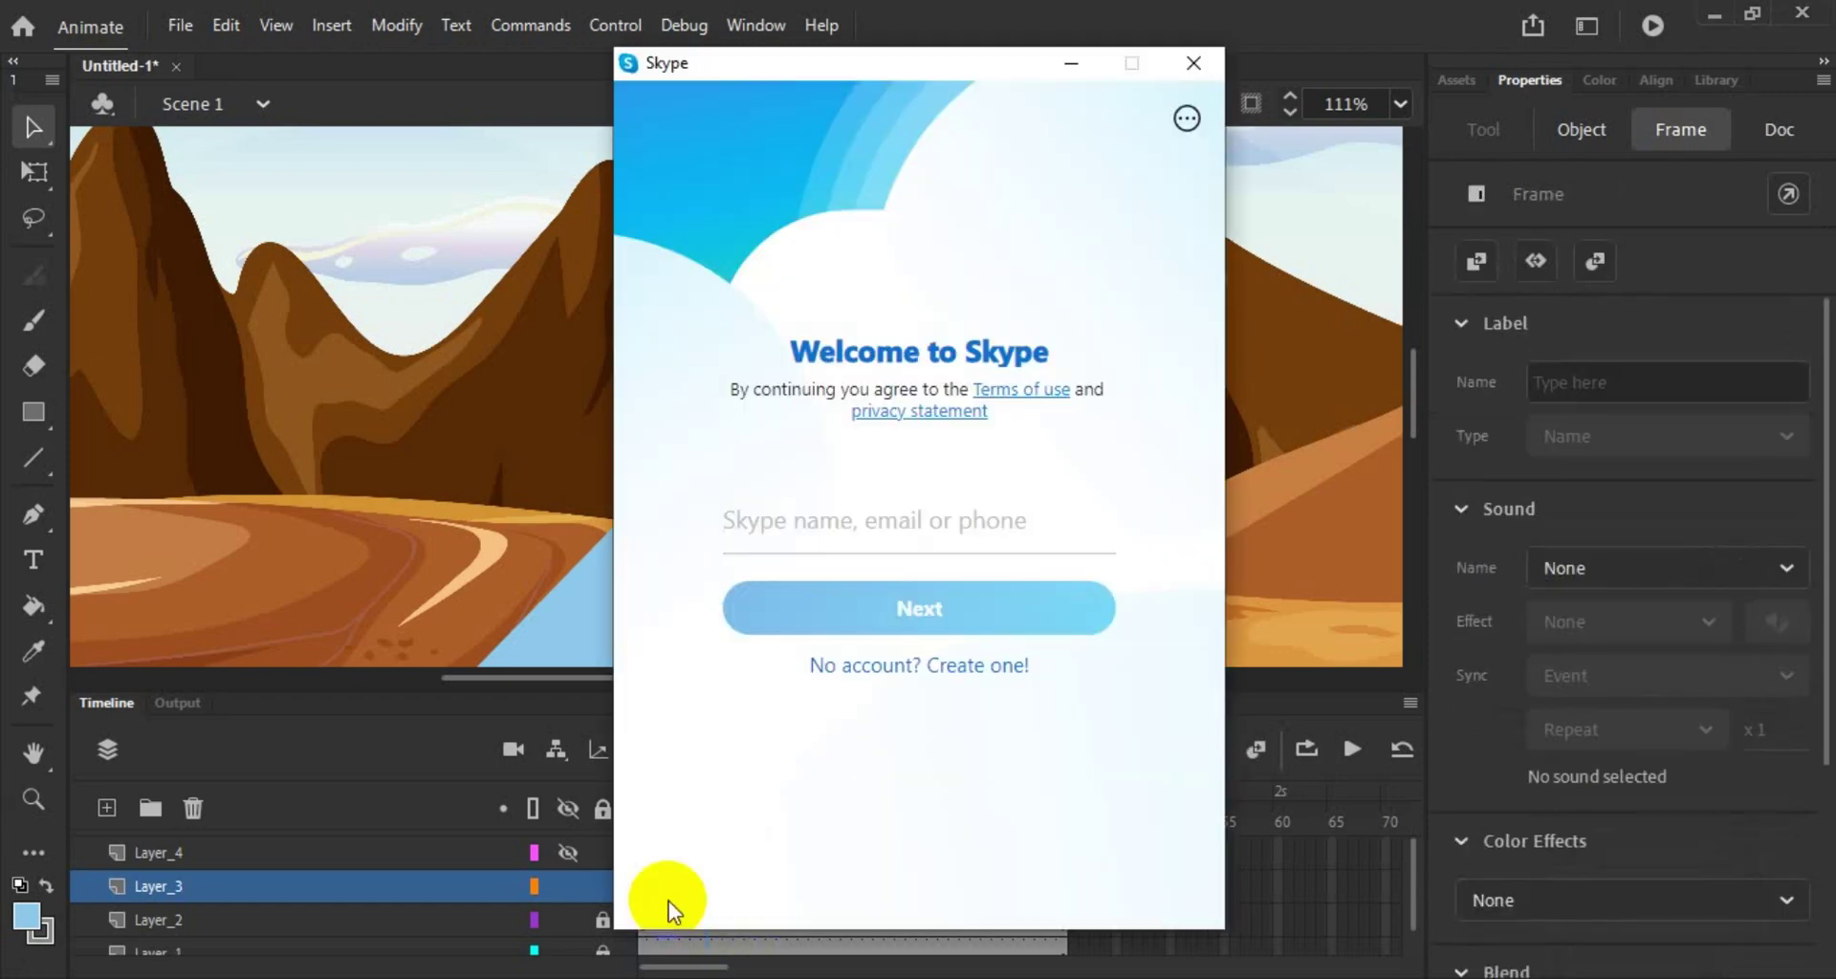
pyautogui.click(1193, 63)
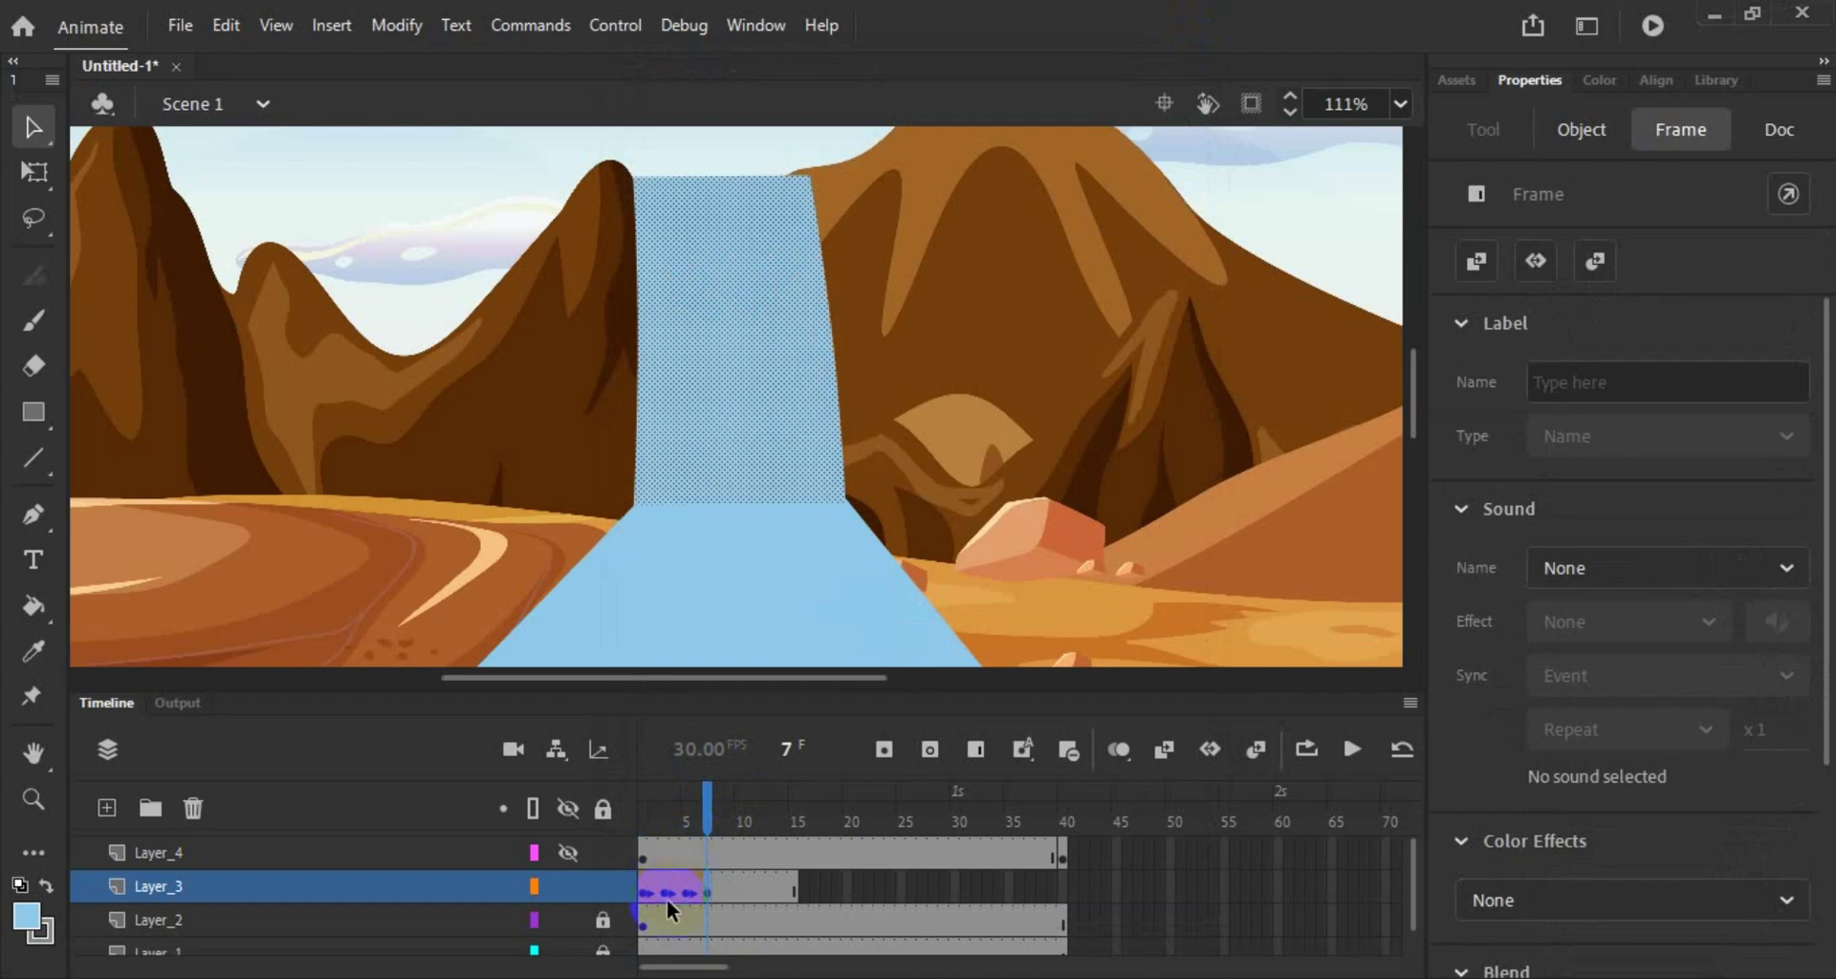
pyautogui.click(663, 893)
pyautogui.rightClick(665, 896)
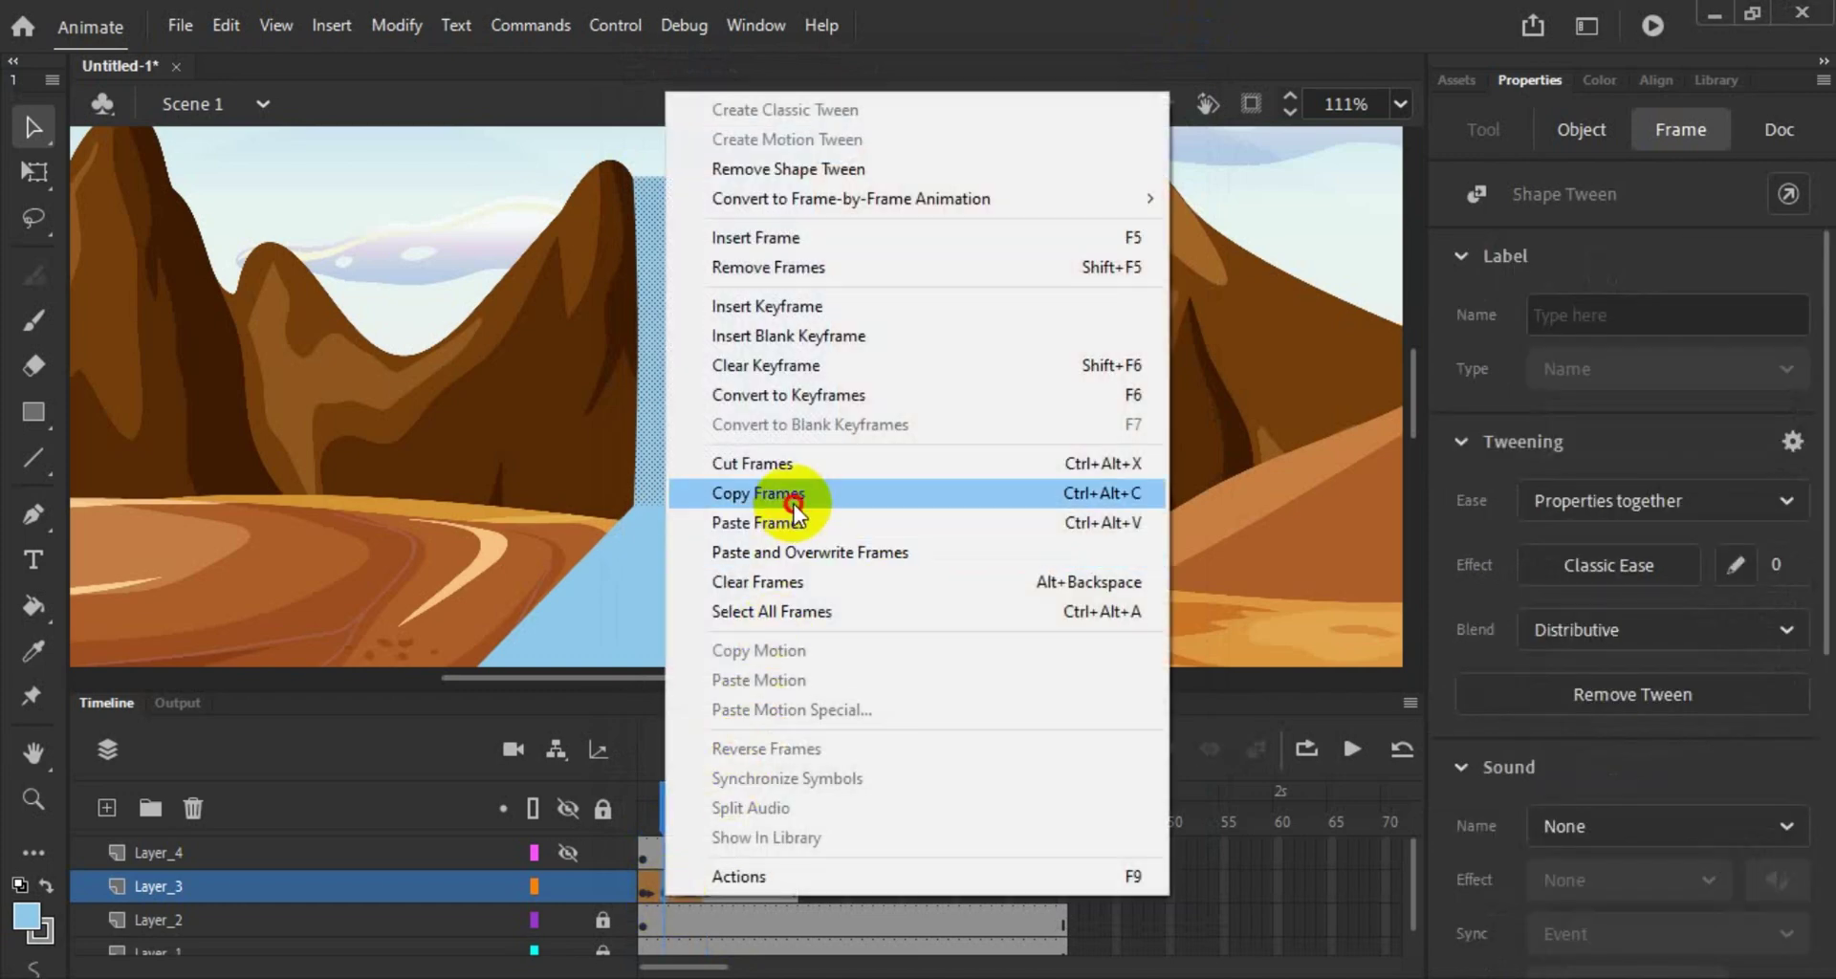
pyautogui.click(792, 504)
pyautogui.click(710, 892)
pyautogui.rightClick(709, 889)
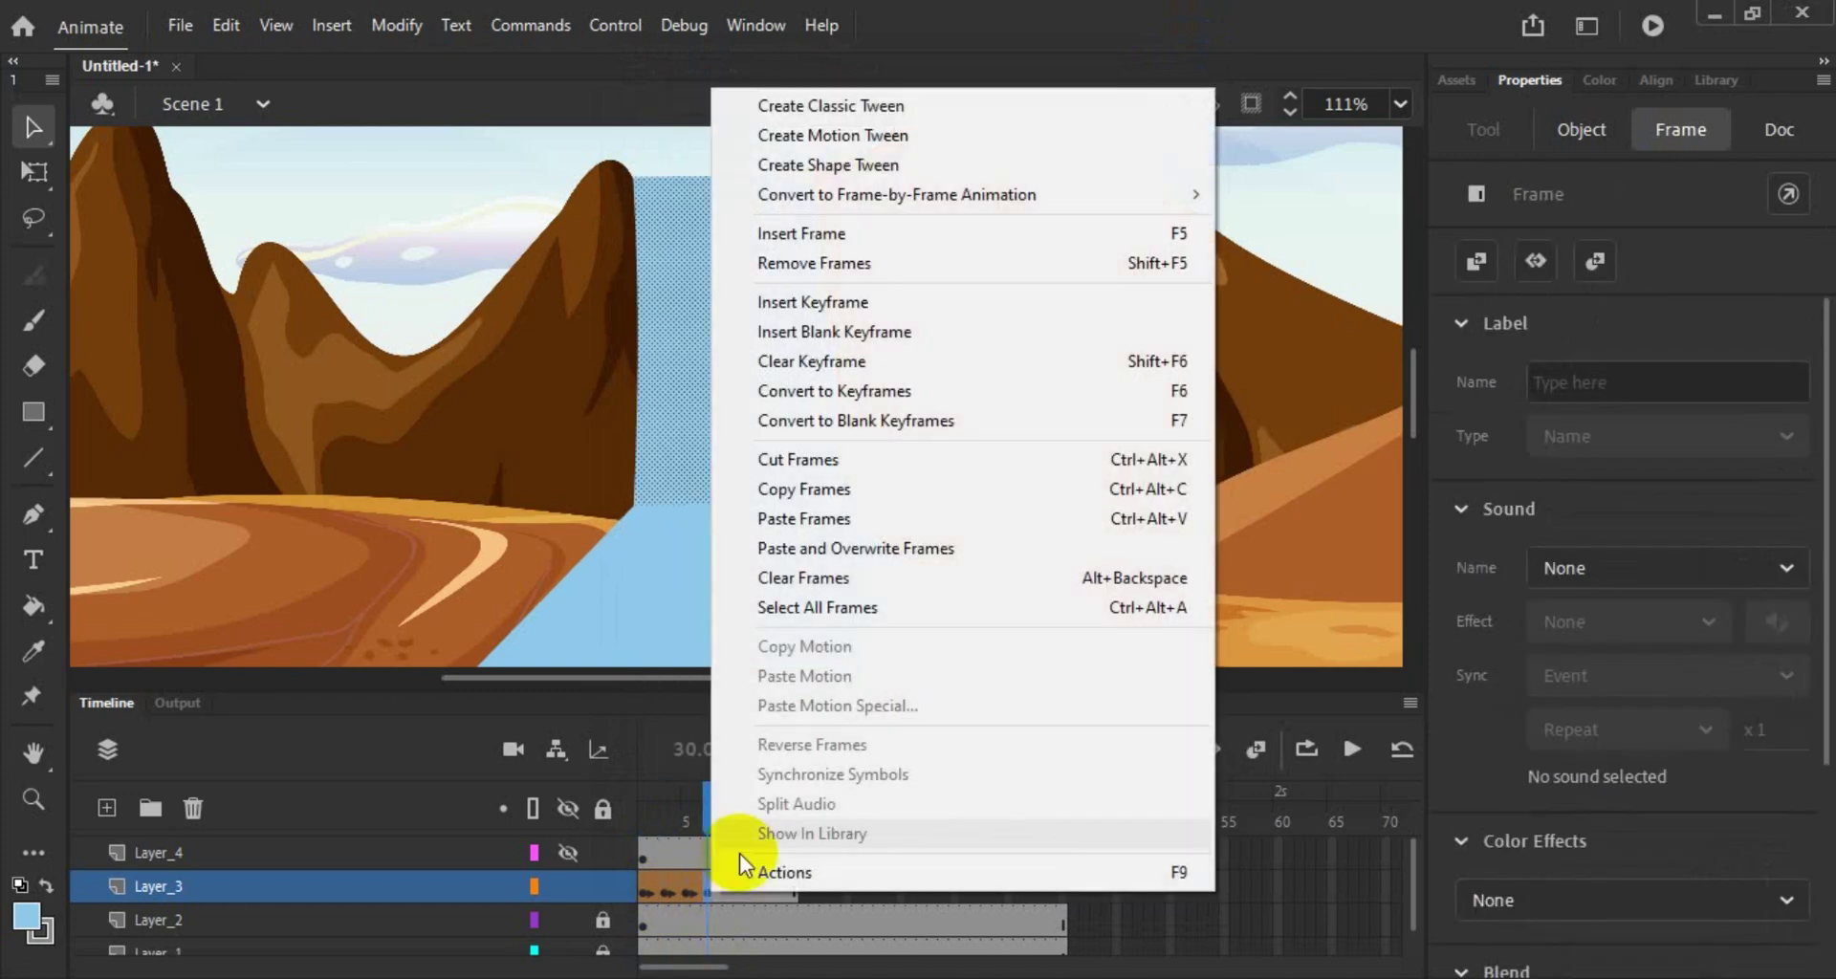
pyautogui.click(868, 525)
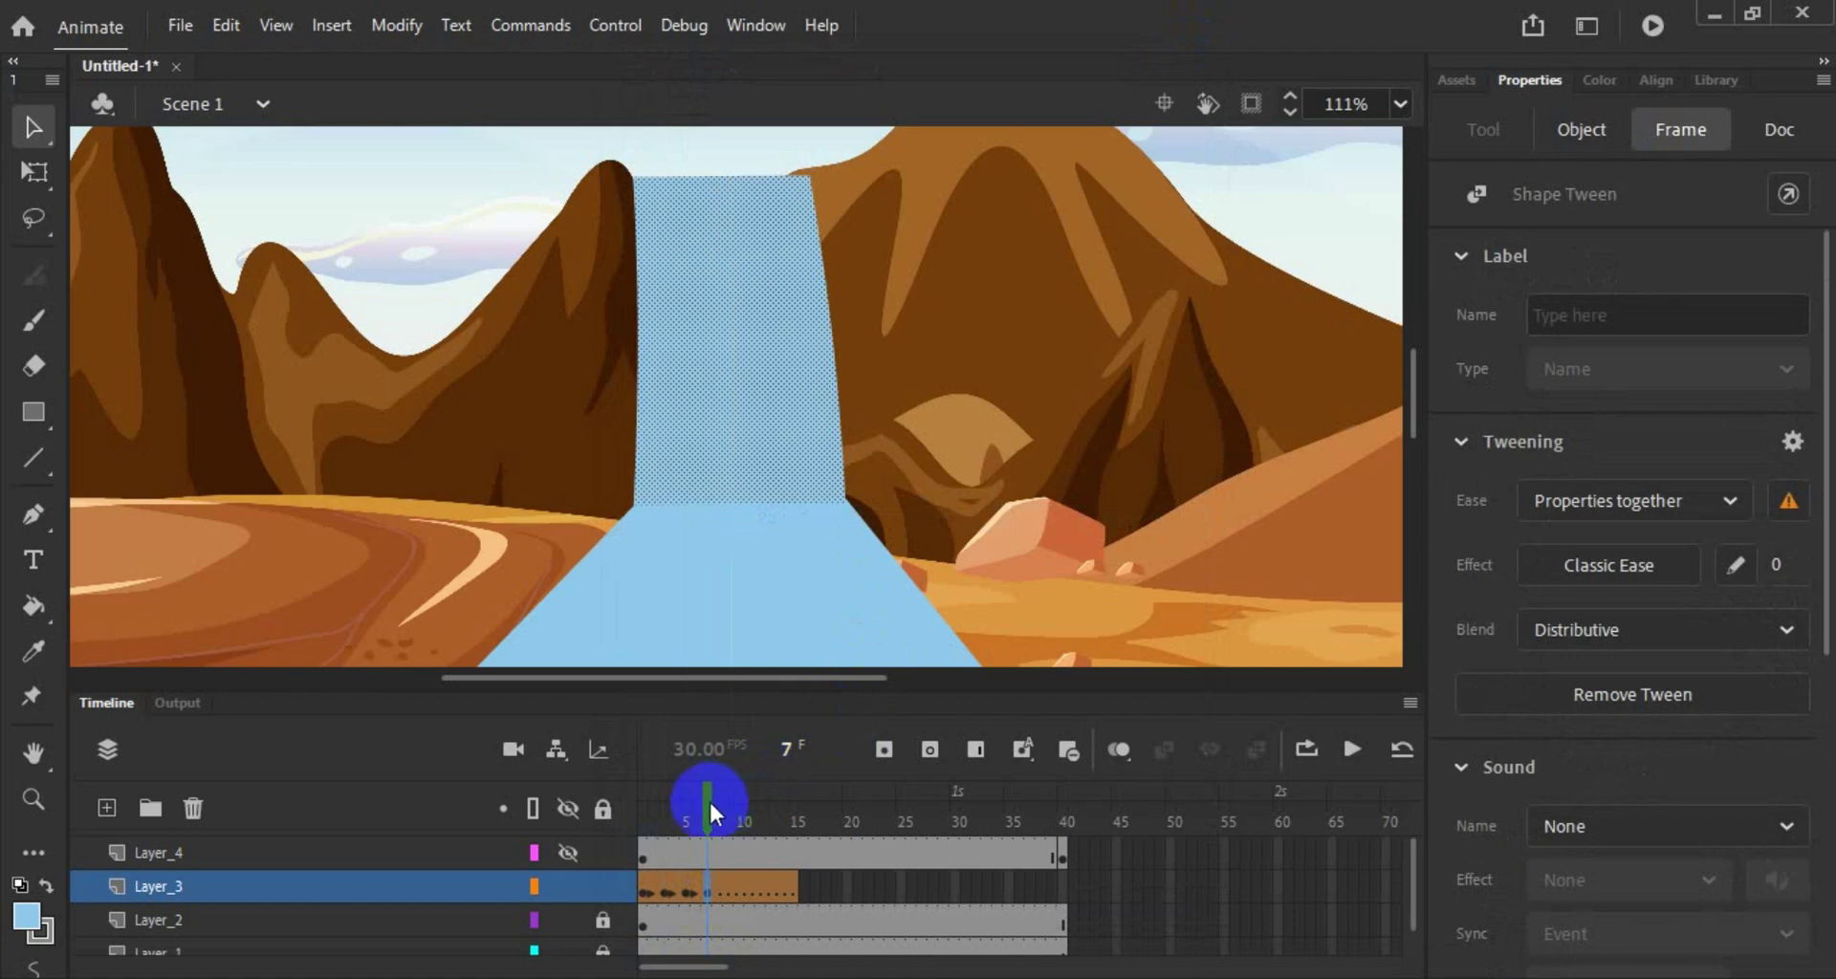
# Step: Convert frame 10 of Layer_3, within the last shape tween, to a keyframe
pyautogui.moveTo(709, 800); pyautogui.dragTo(707, 851)
pyautogui.click(803, 872)
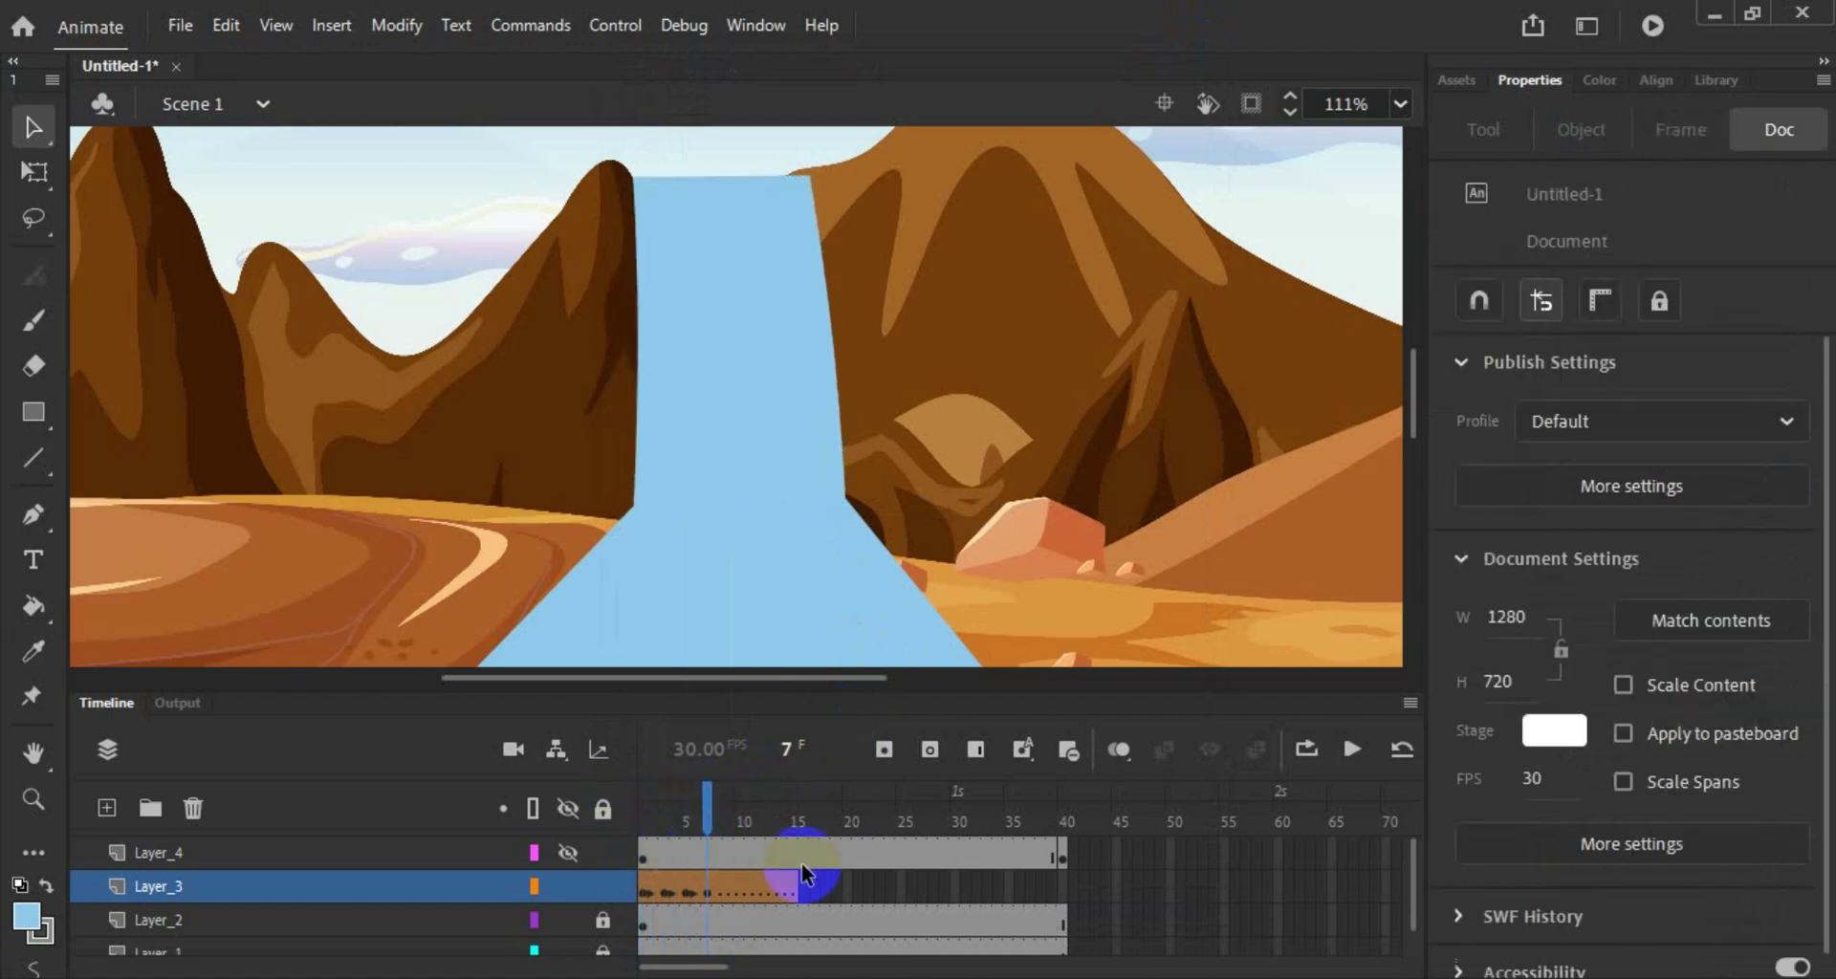
pyautogui.click(736, 891)
pyautogui.rightClick(736, 892)
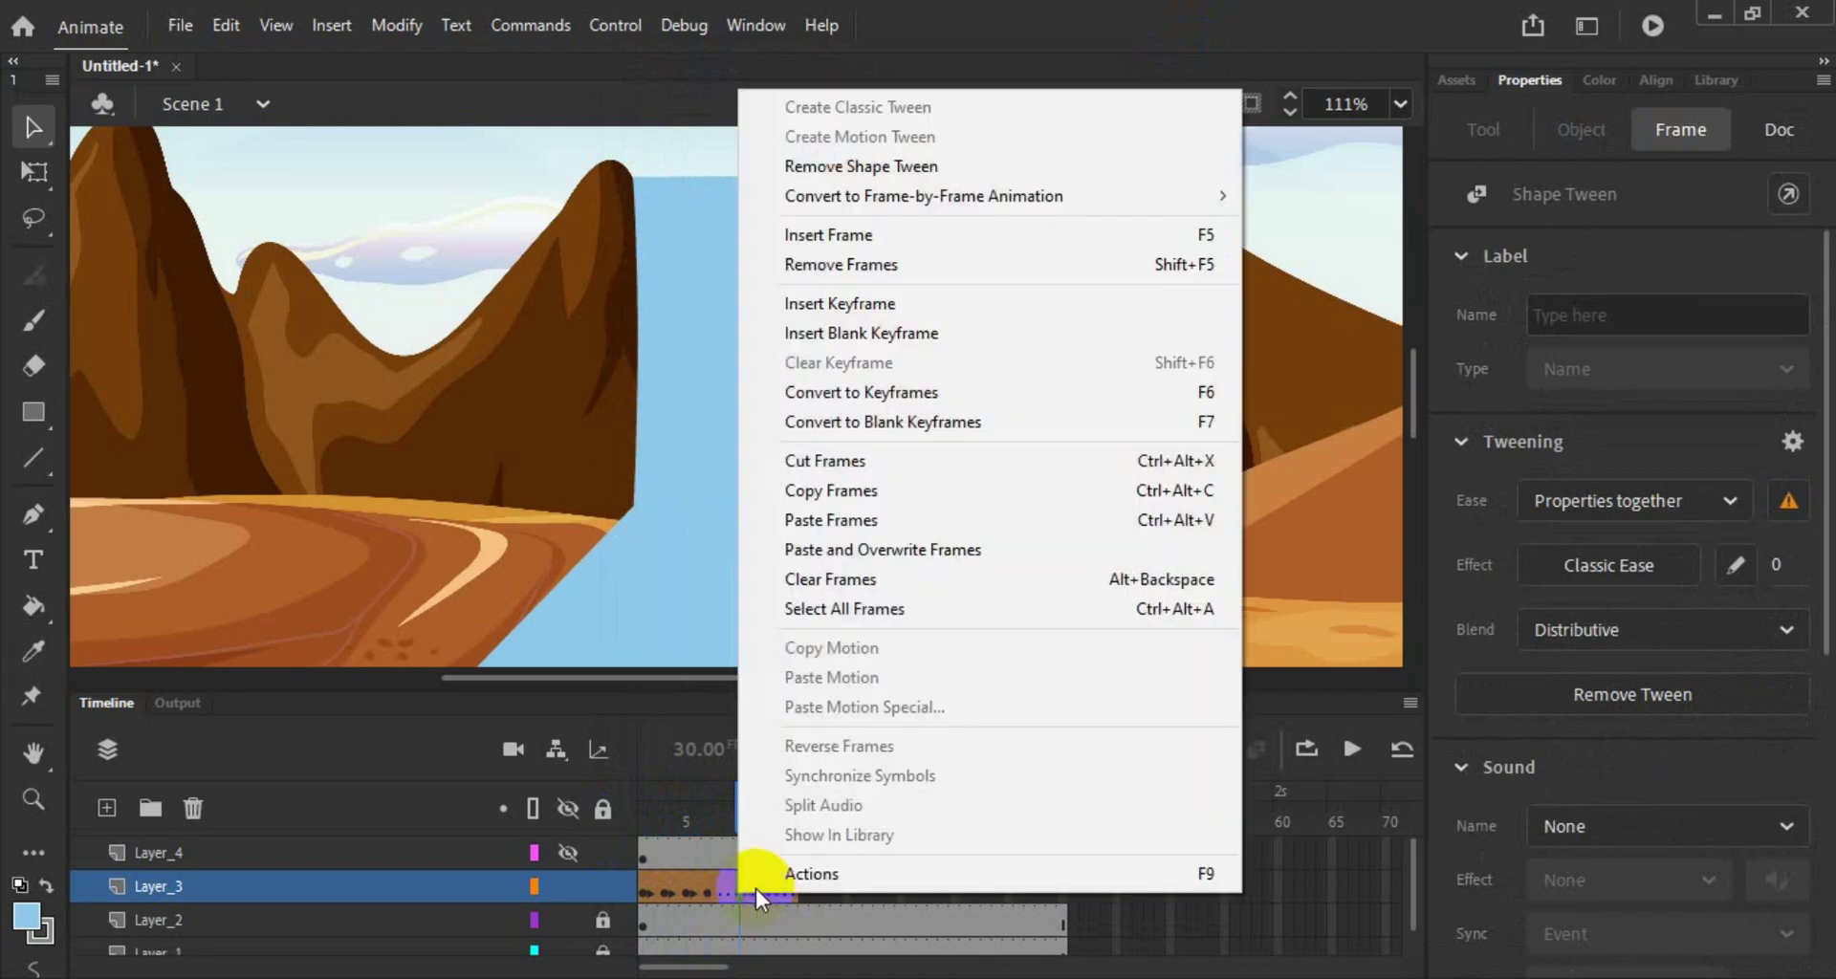
pyautogui.click(1128, 394)
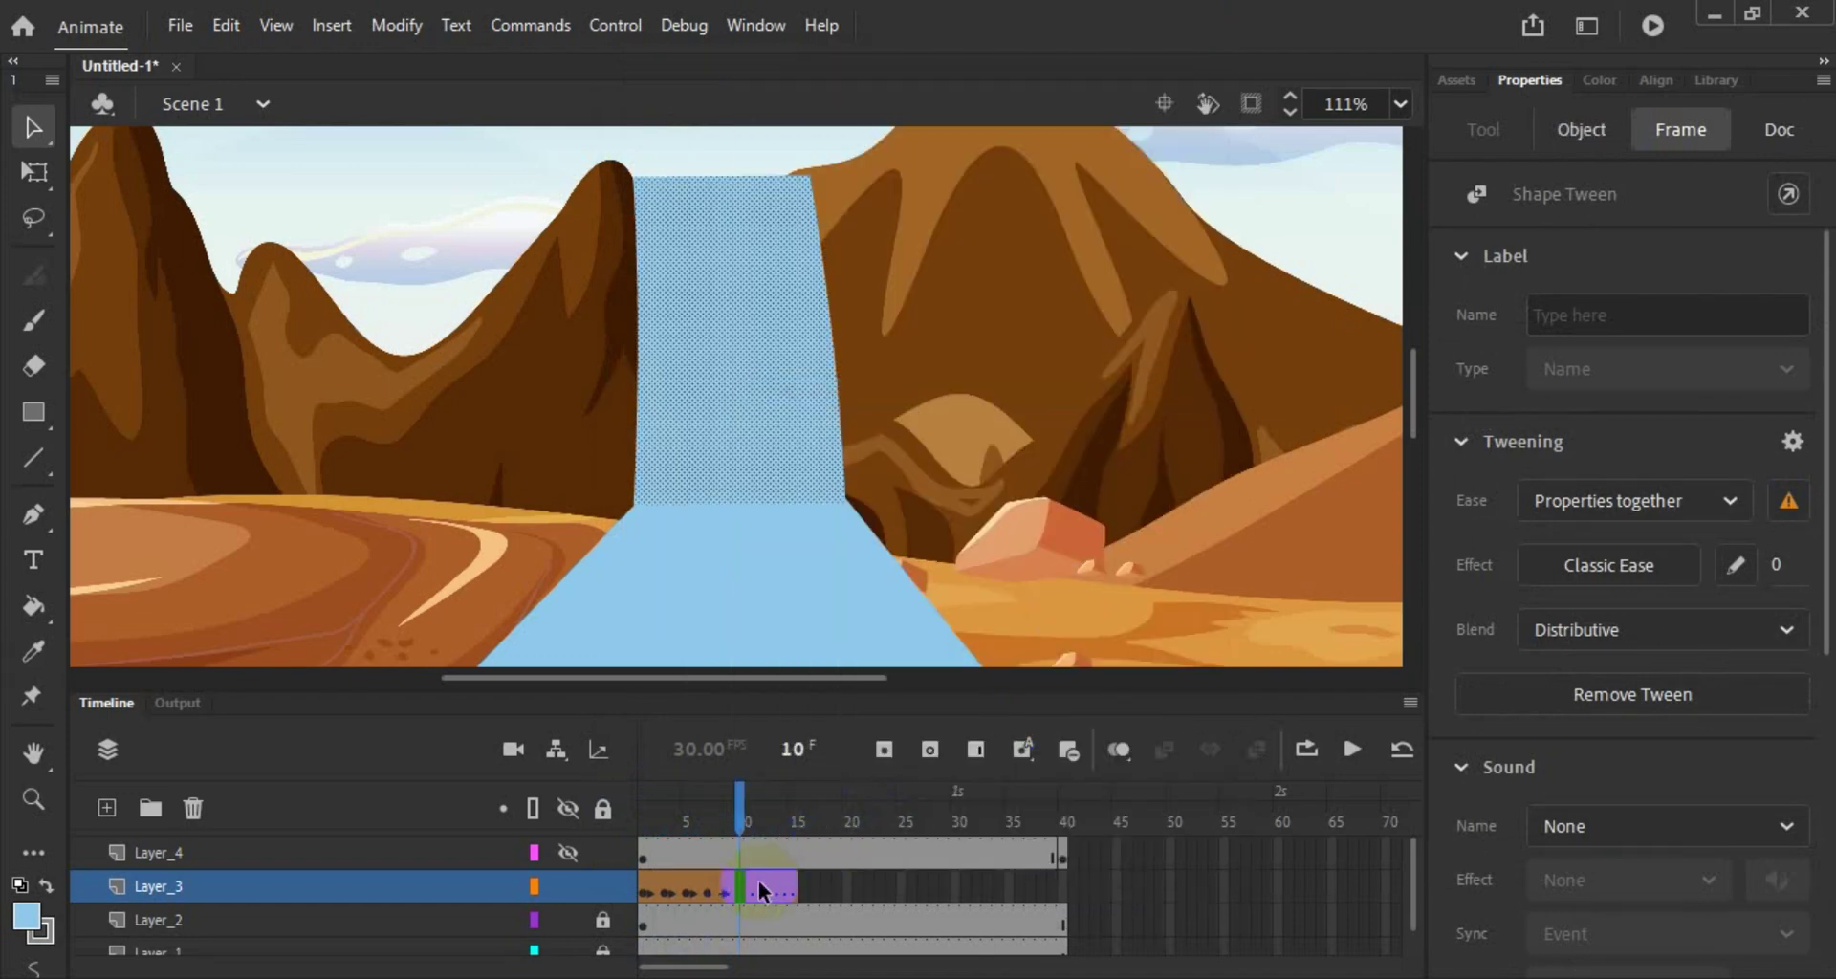
# Step: Copy the frame 1 keyframe of Layer_3 and paste it at frame 12
pyautogui.click(647, 895)
pyautogui.rightClick(645, 898)
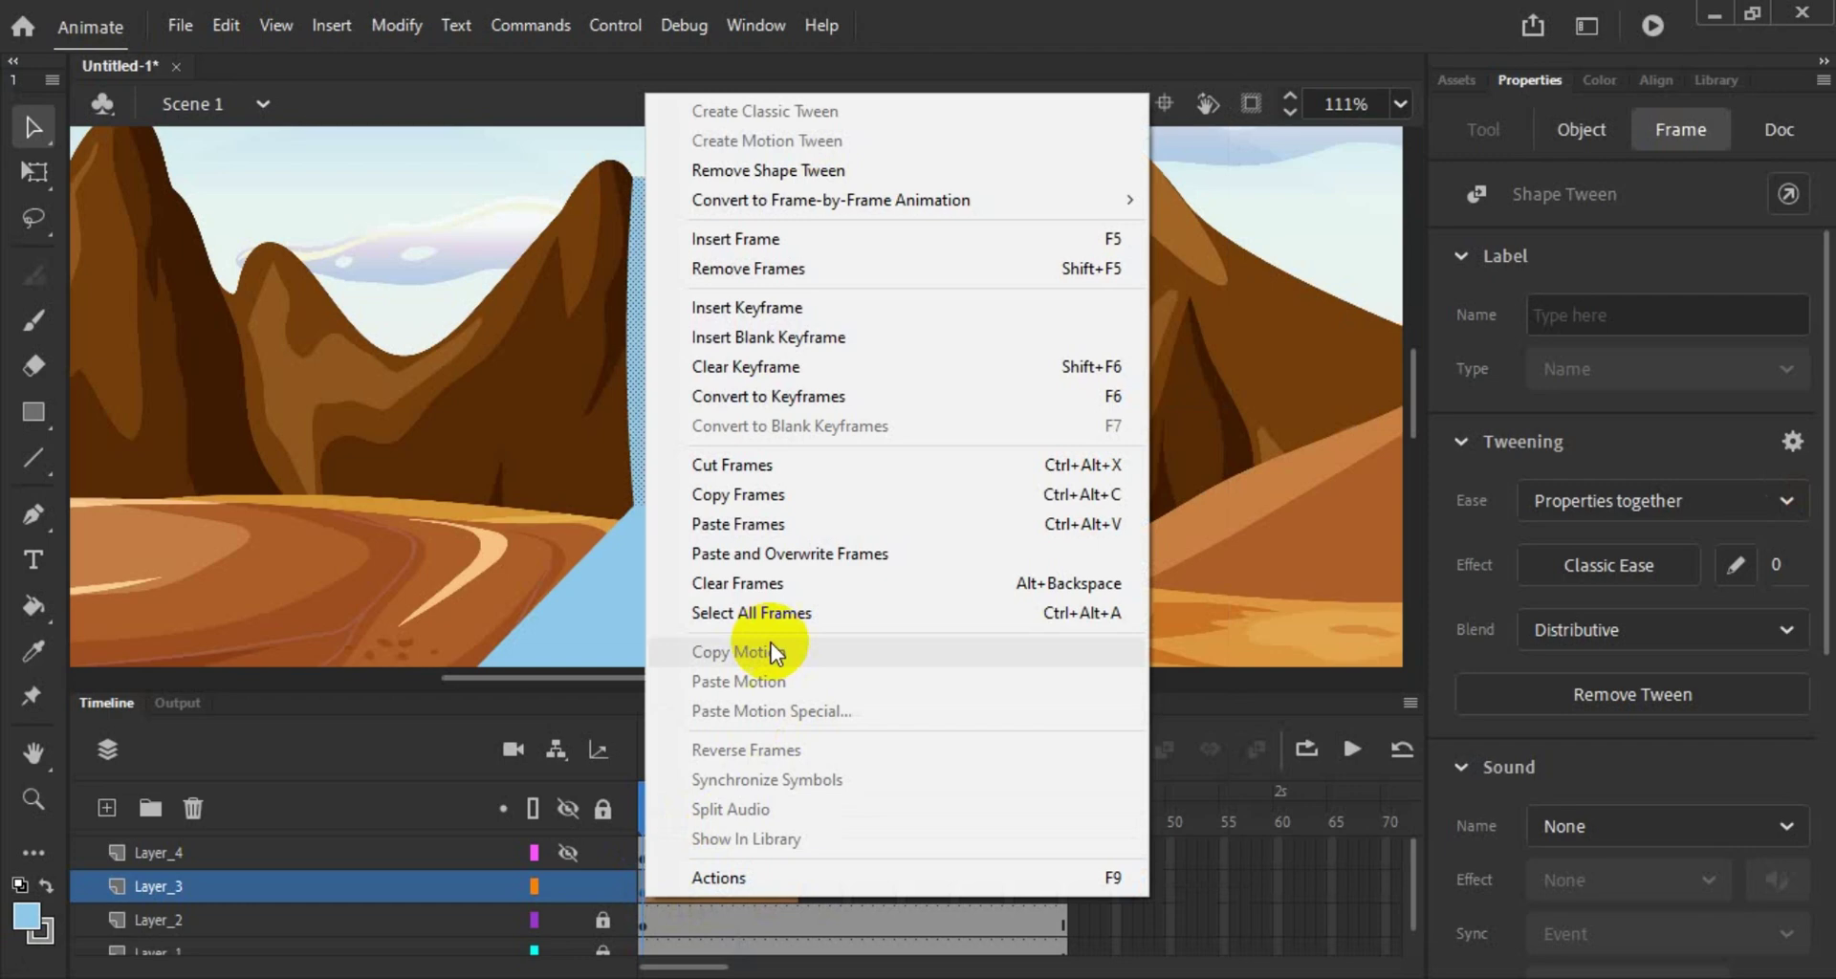
pyautogui.click(765, 497)
pyautogui.click(763, 890)
pyautogui.rightClick(765, 892)
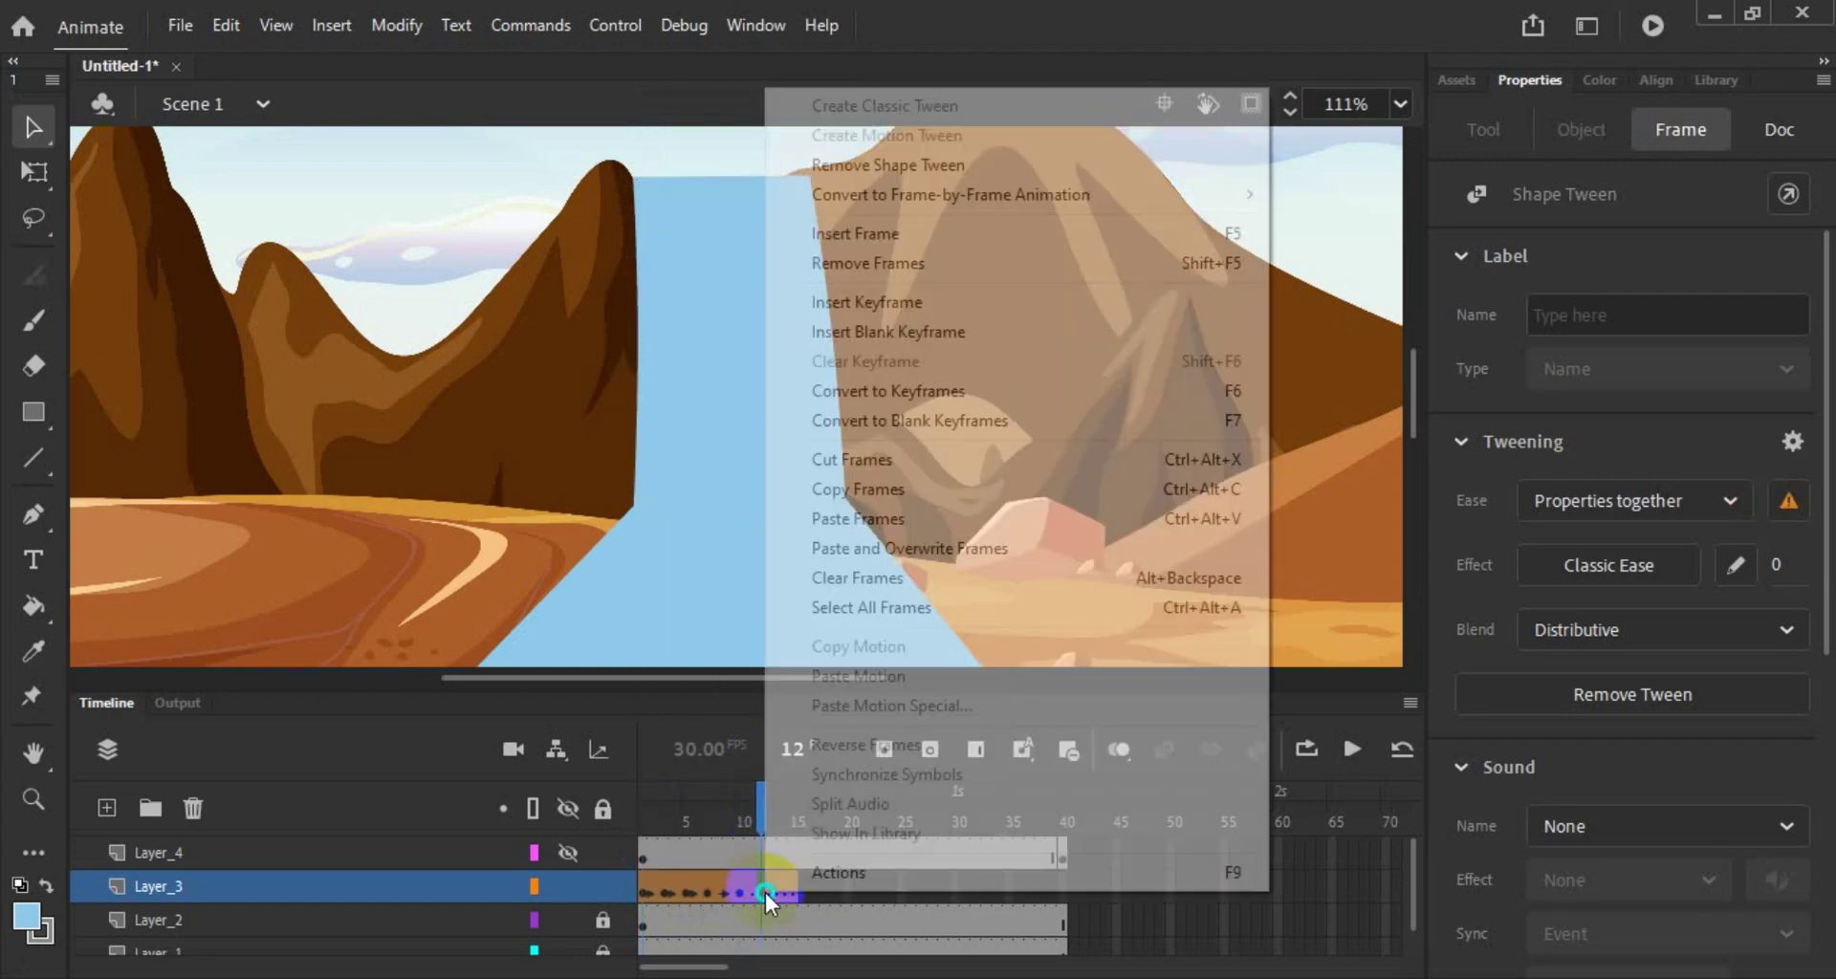
# Step: Paste the copied waterfall keyframe at frame 12 of Layer_3, and copy the frame 3 keyframe to frame 14
pyautogui.click(974, 520)
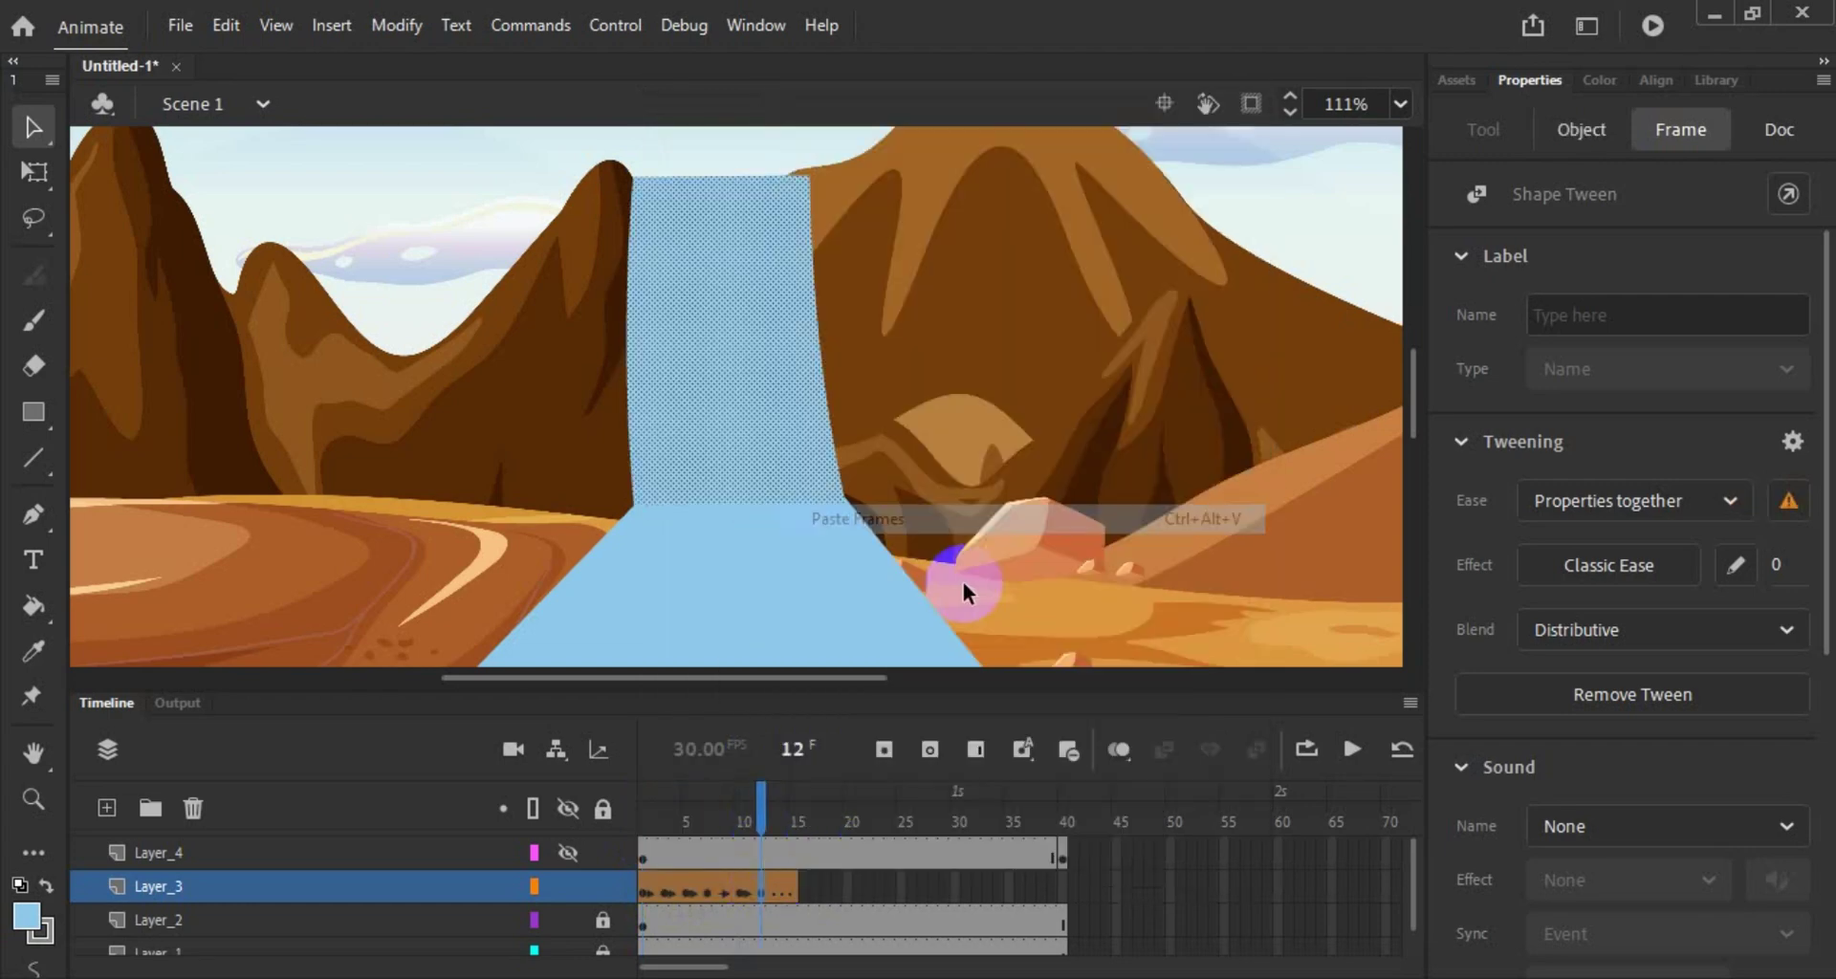
pyautogui.click(665, 894)
pyautogui.rightClick(669, 893)
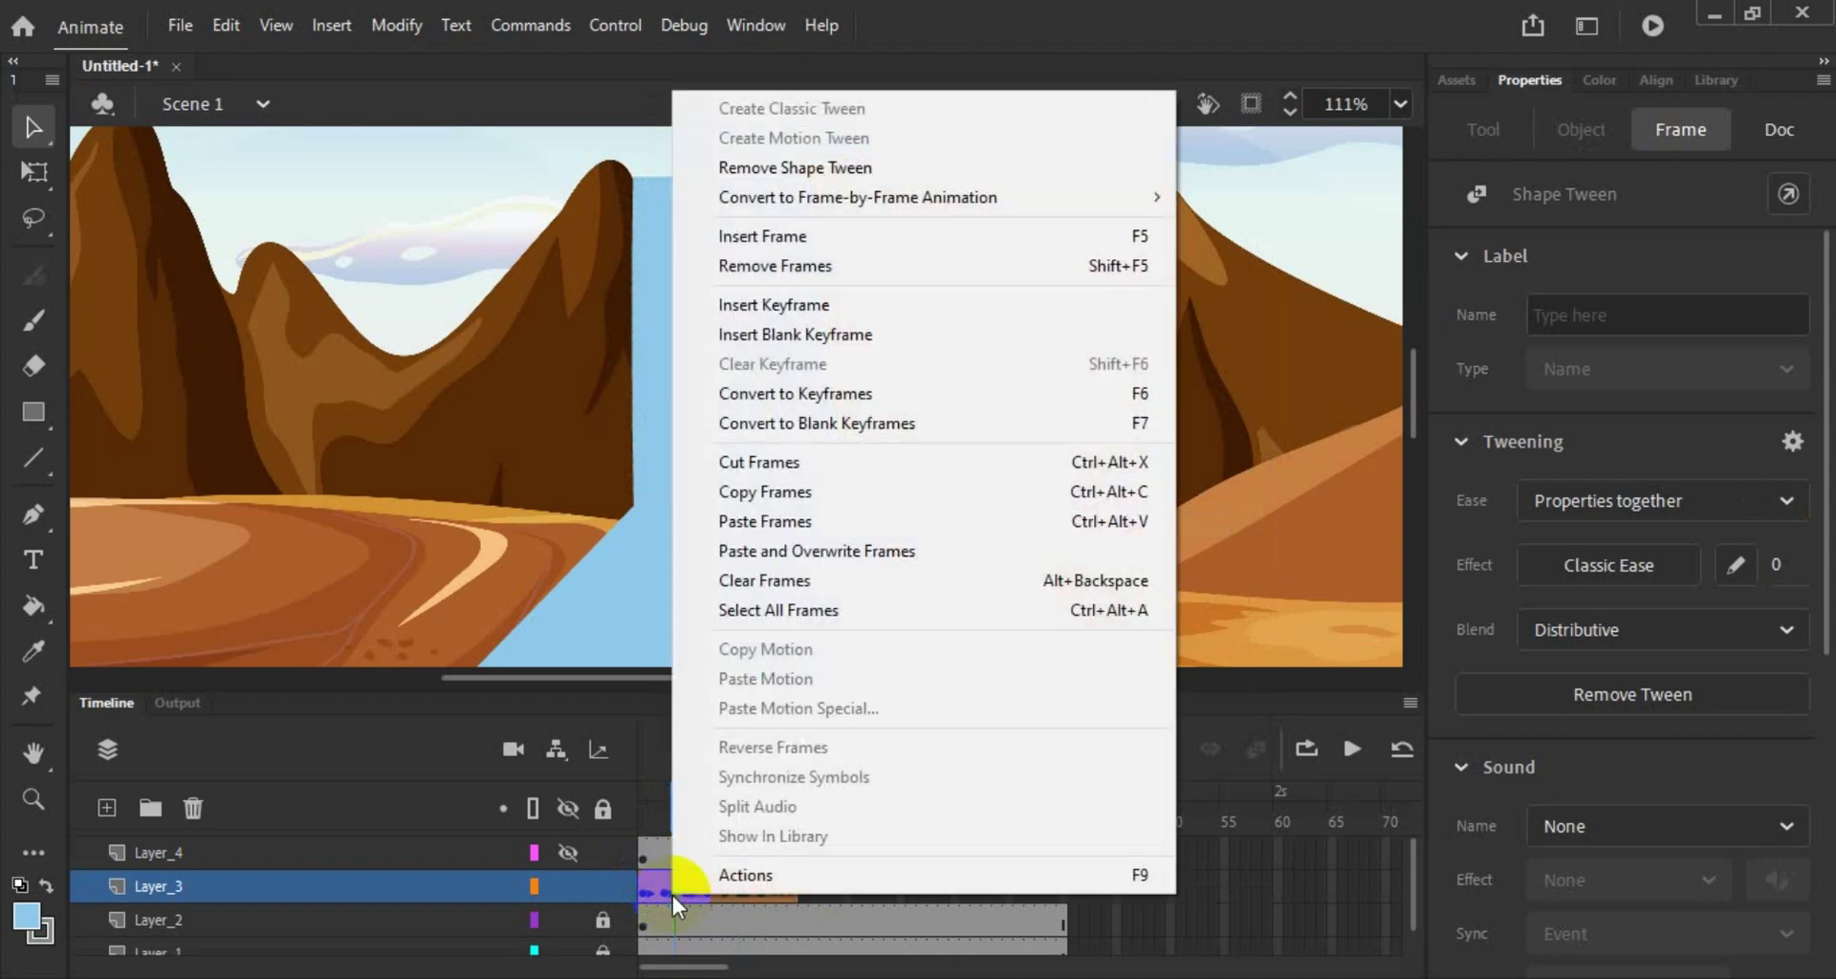
pyautogui.click(664, 889)
pyautogui.rightClick(663, 889)
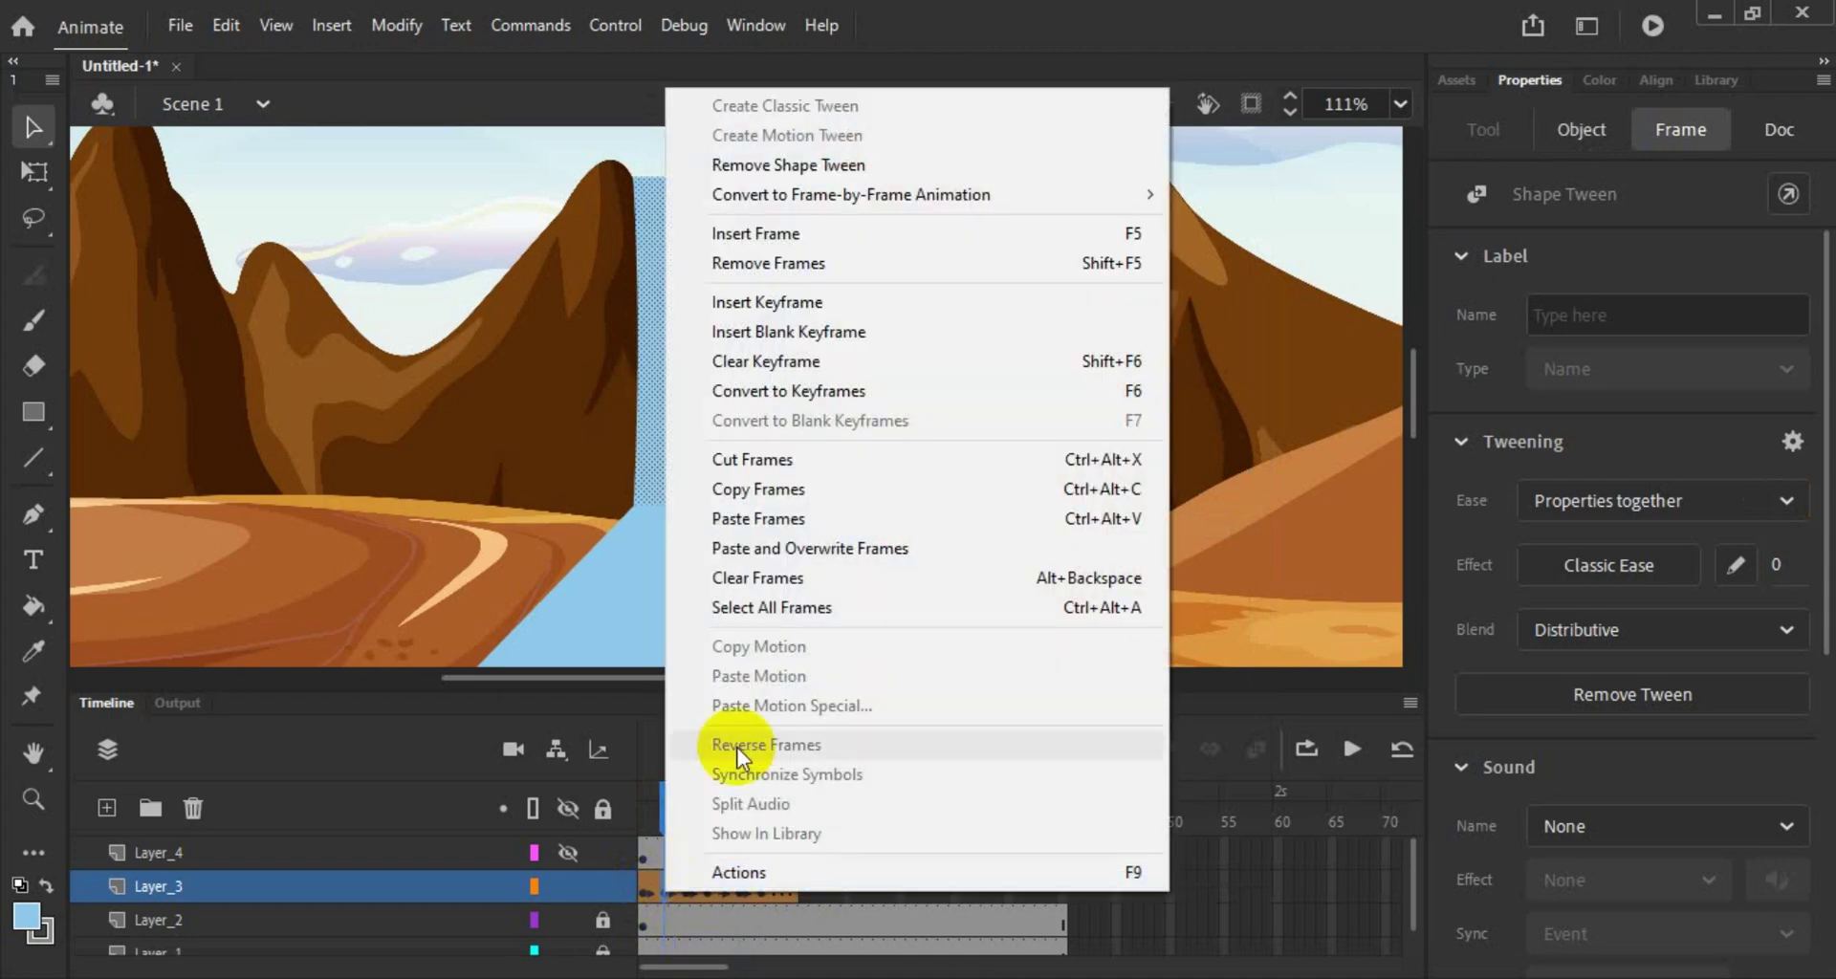
pyautogui.click(820, 492)
pyautogui.rightClick(784, 890)
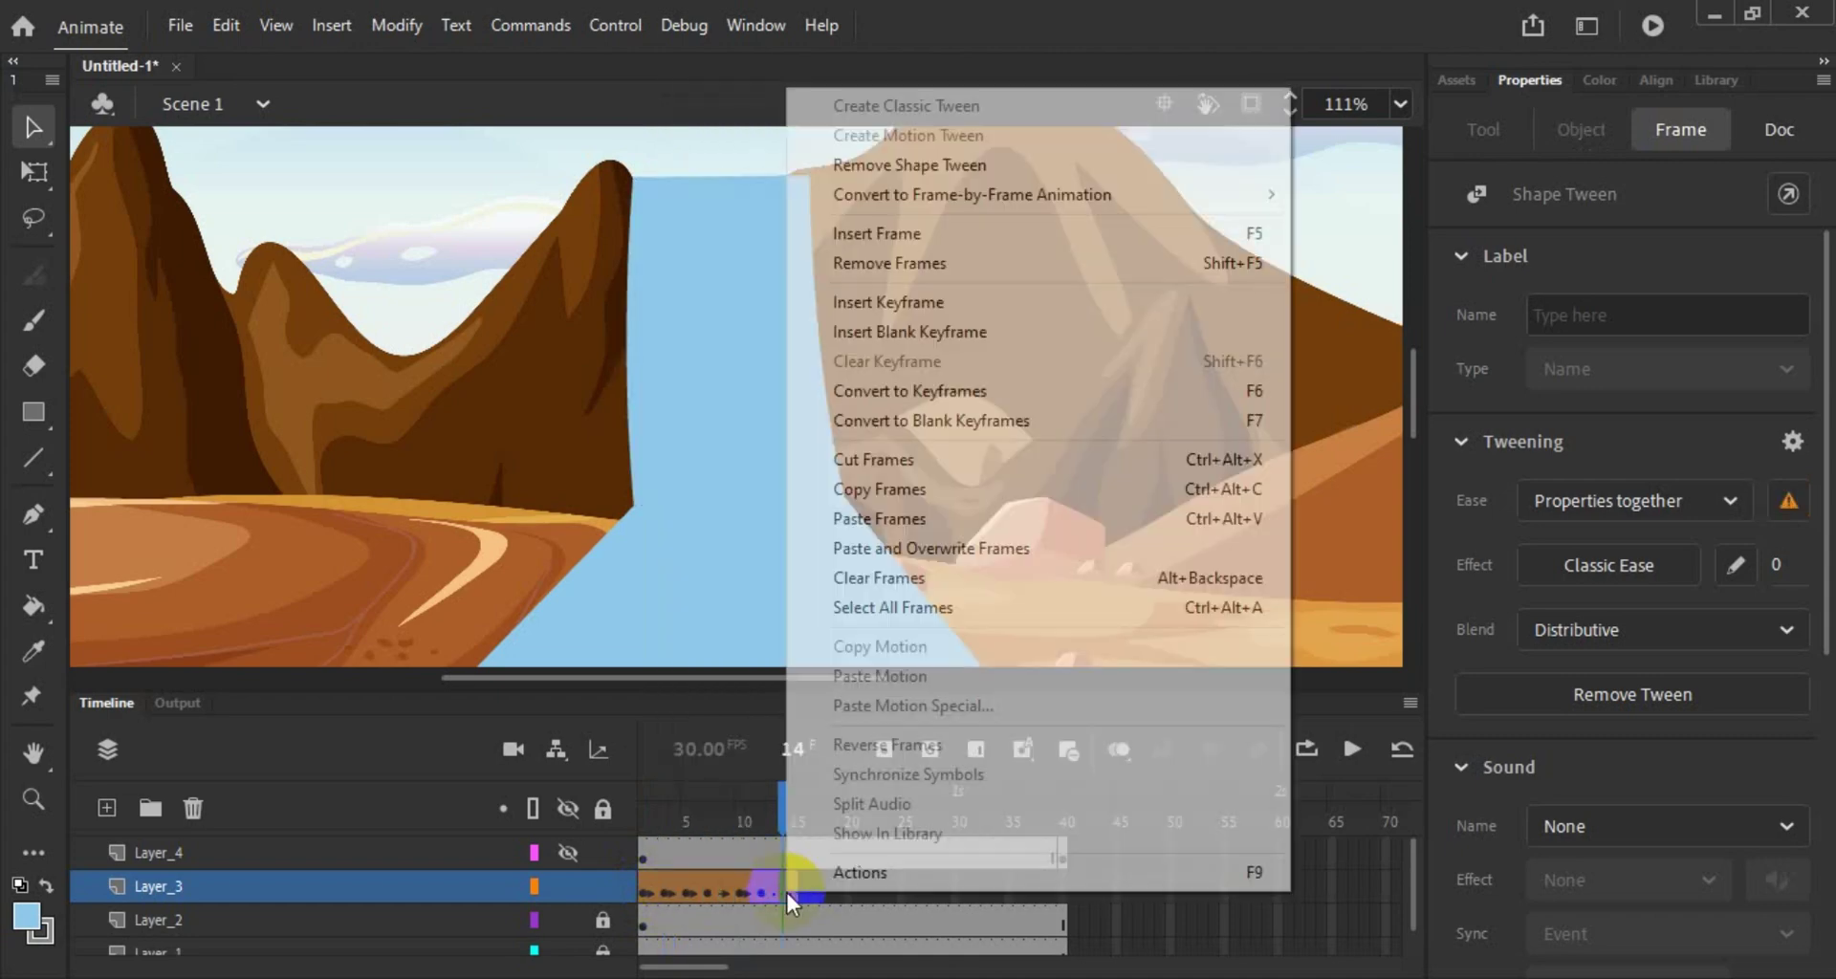
pyautogui.click(788, 894)
pyautogui.rightClick(786, 891)
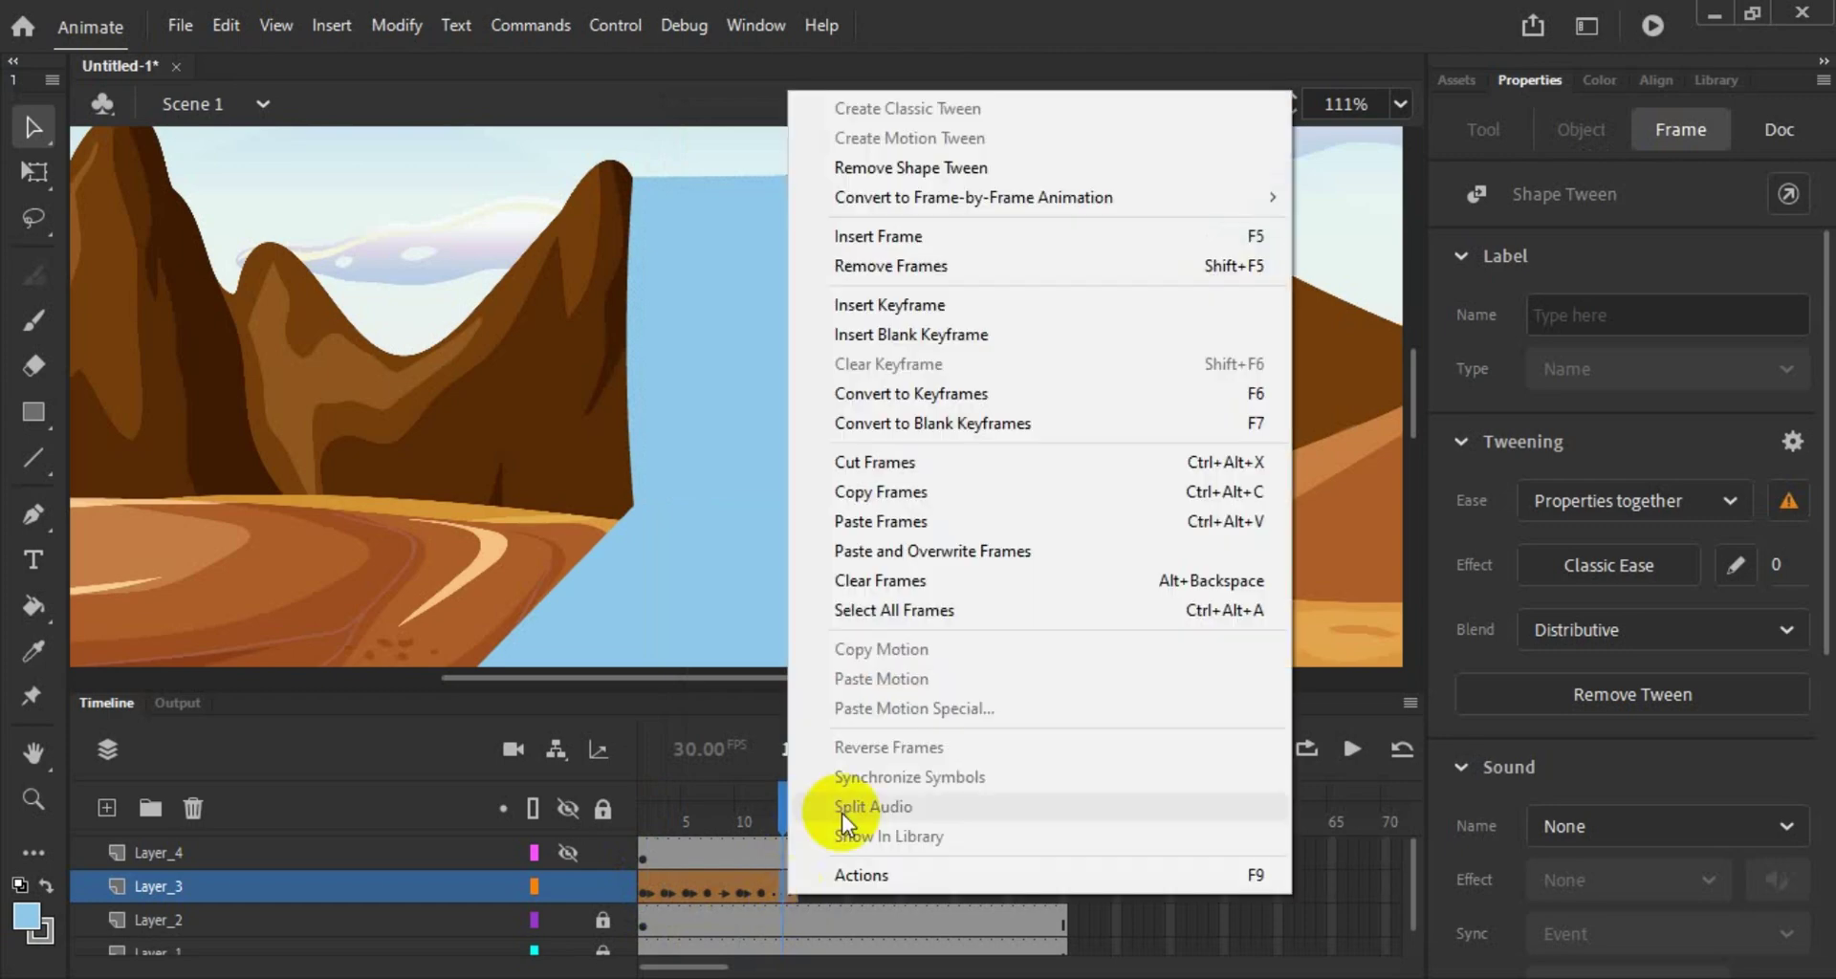
pyautogui.click(905, 519)
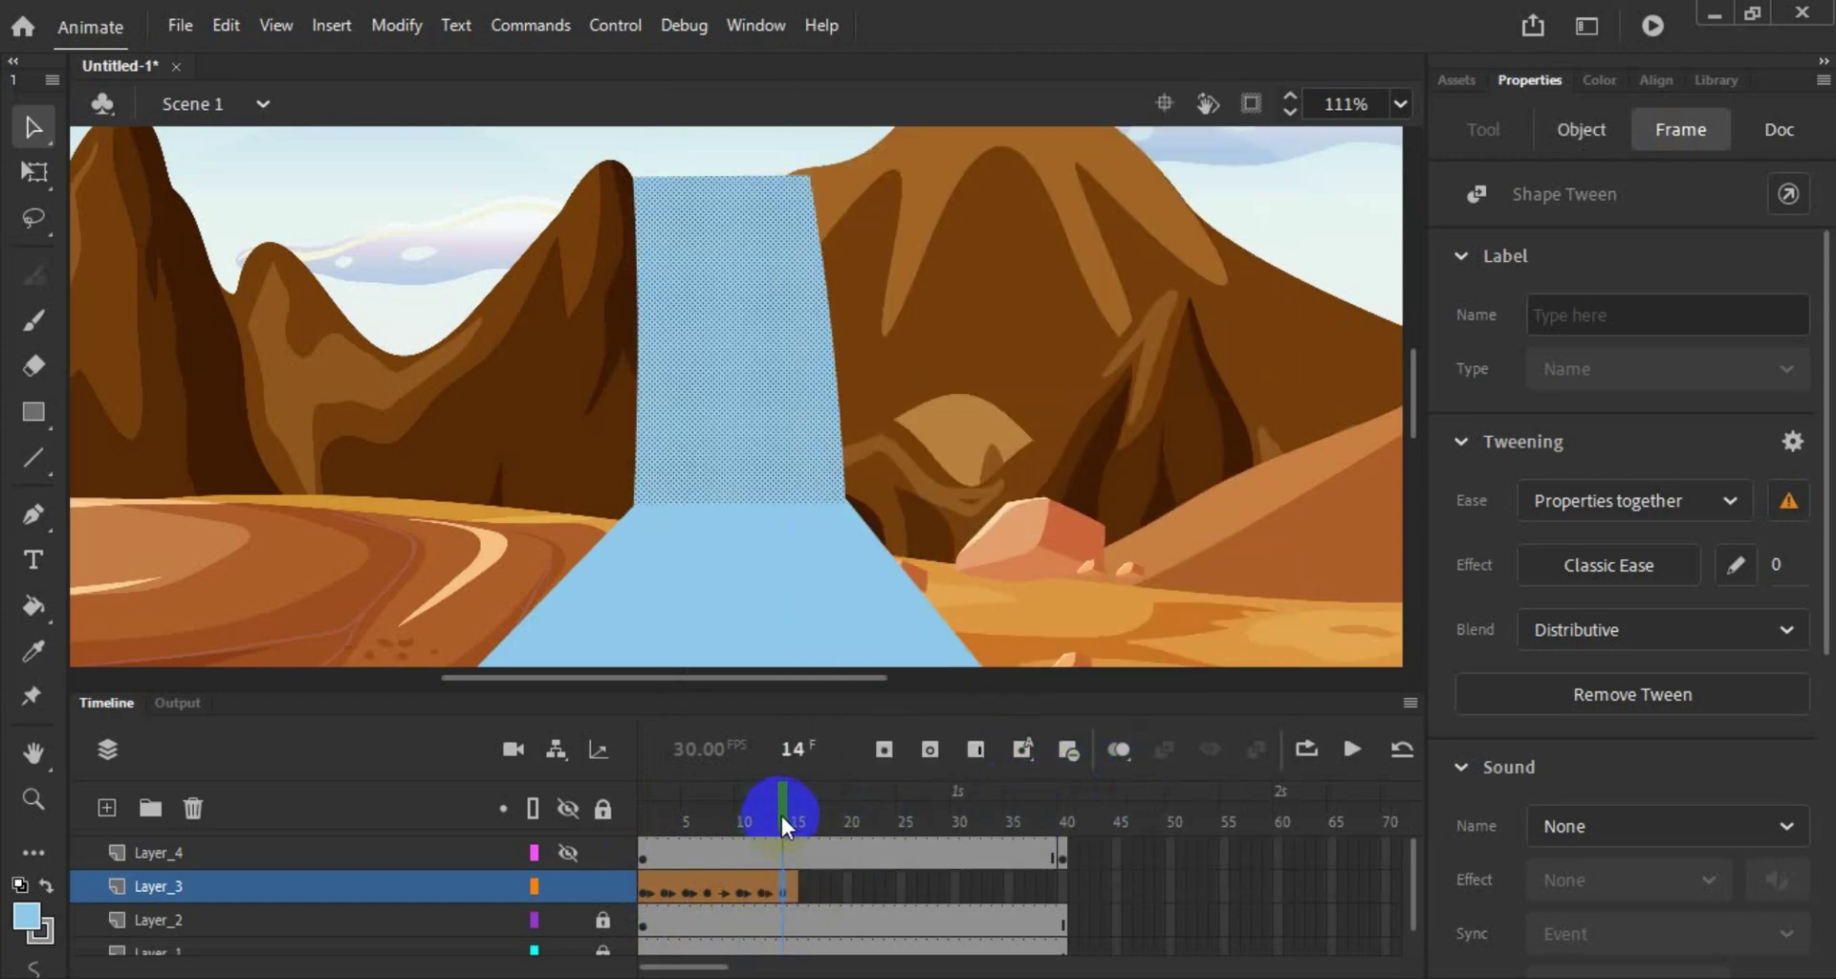
pyautogui.moveTo(782, 820); pyautogui.dragTo(631, 846)
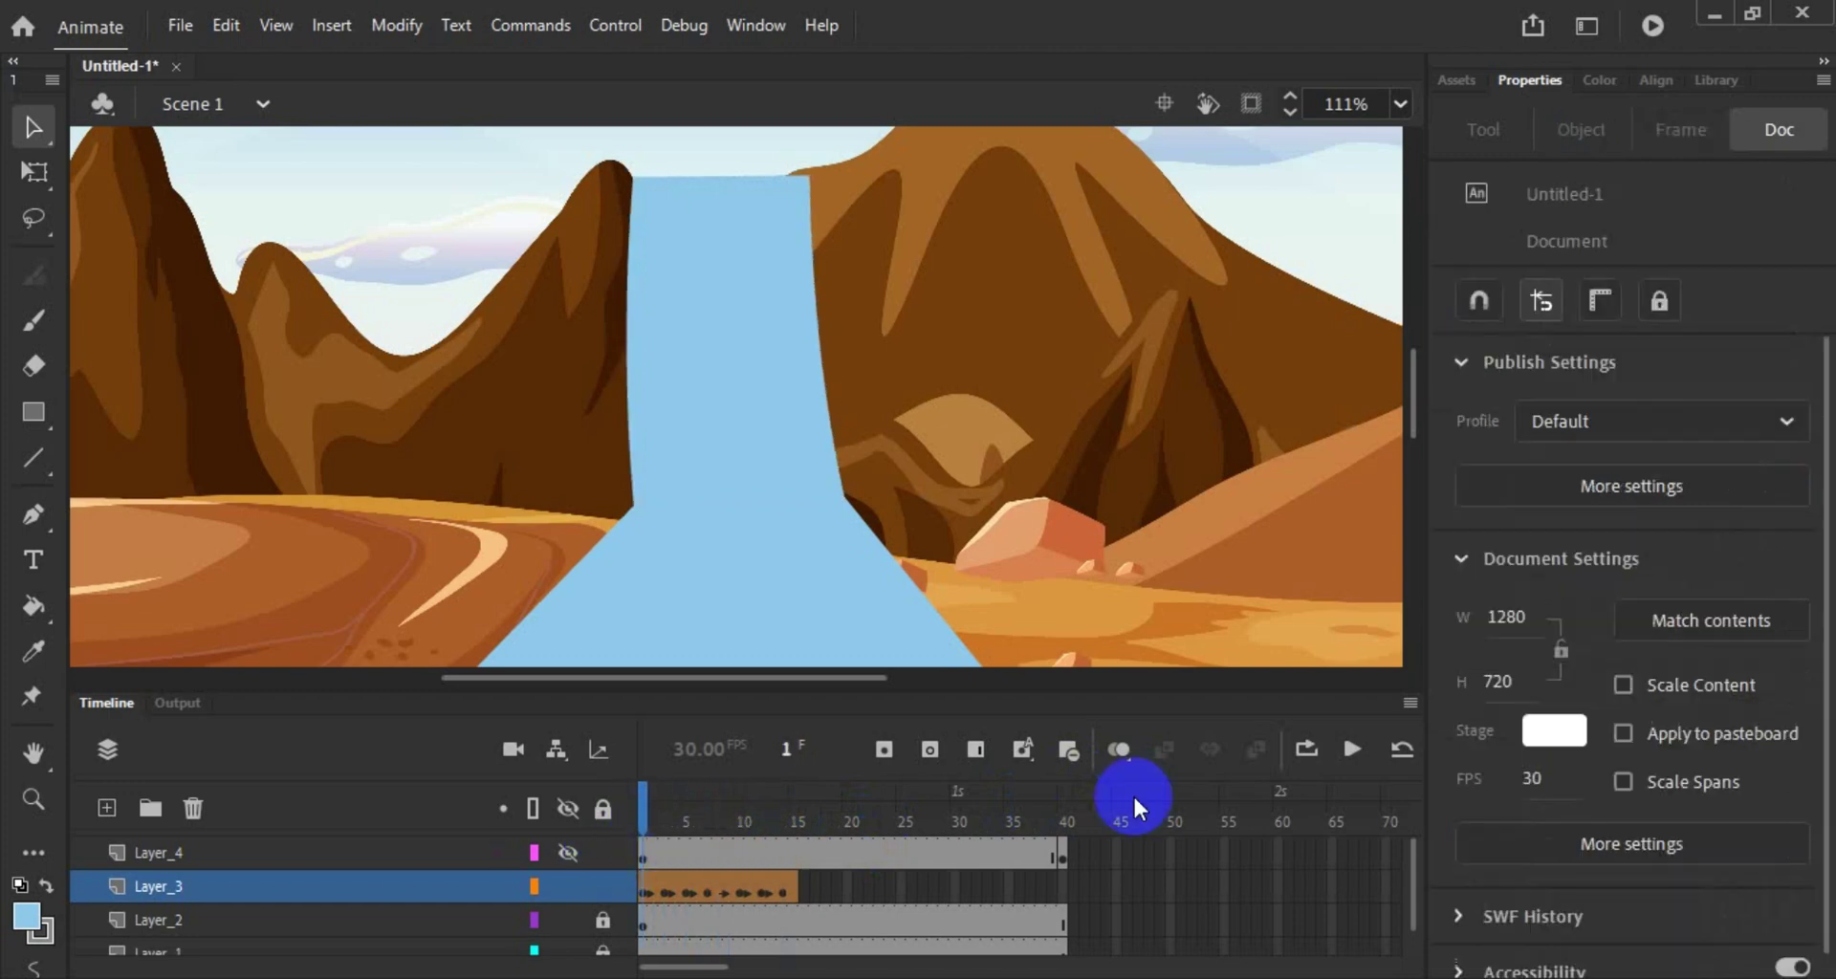
# Step: Add a keyframe at frame 15 of Layer_4
pyautogui.click(933, 849)
pyautogui.click(1084, 857)
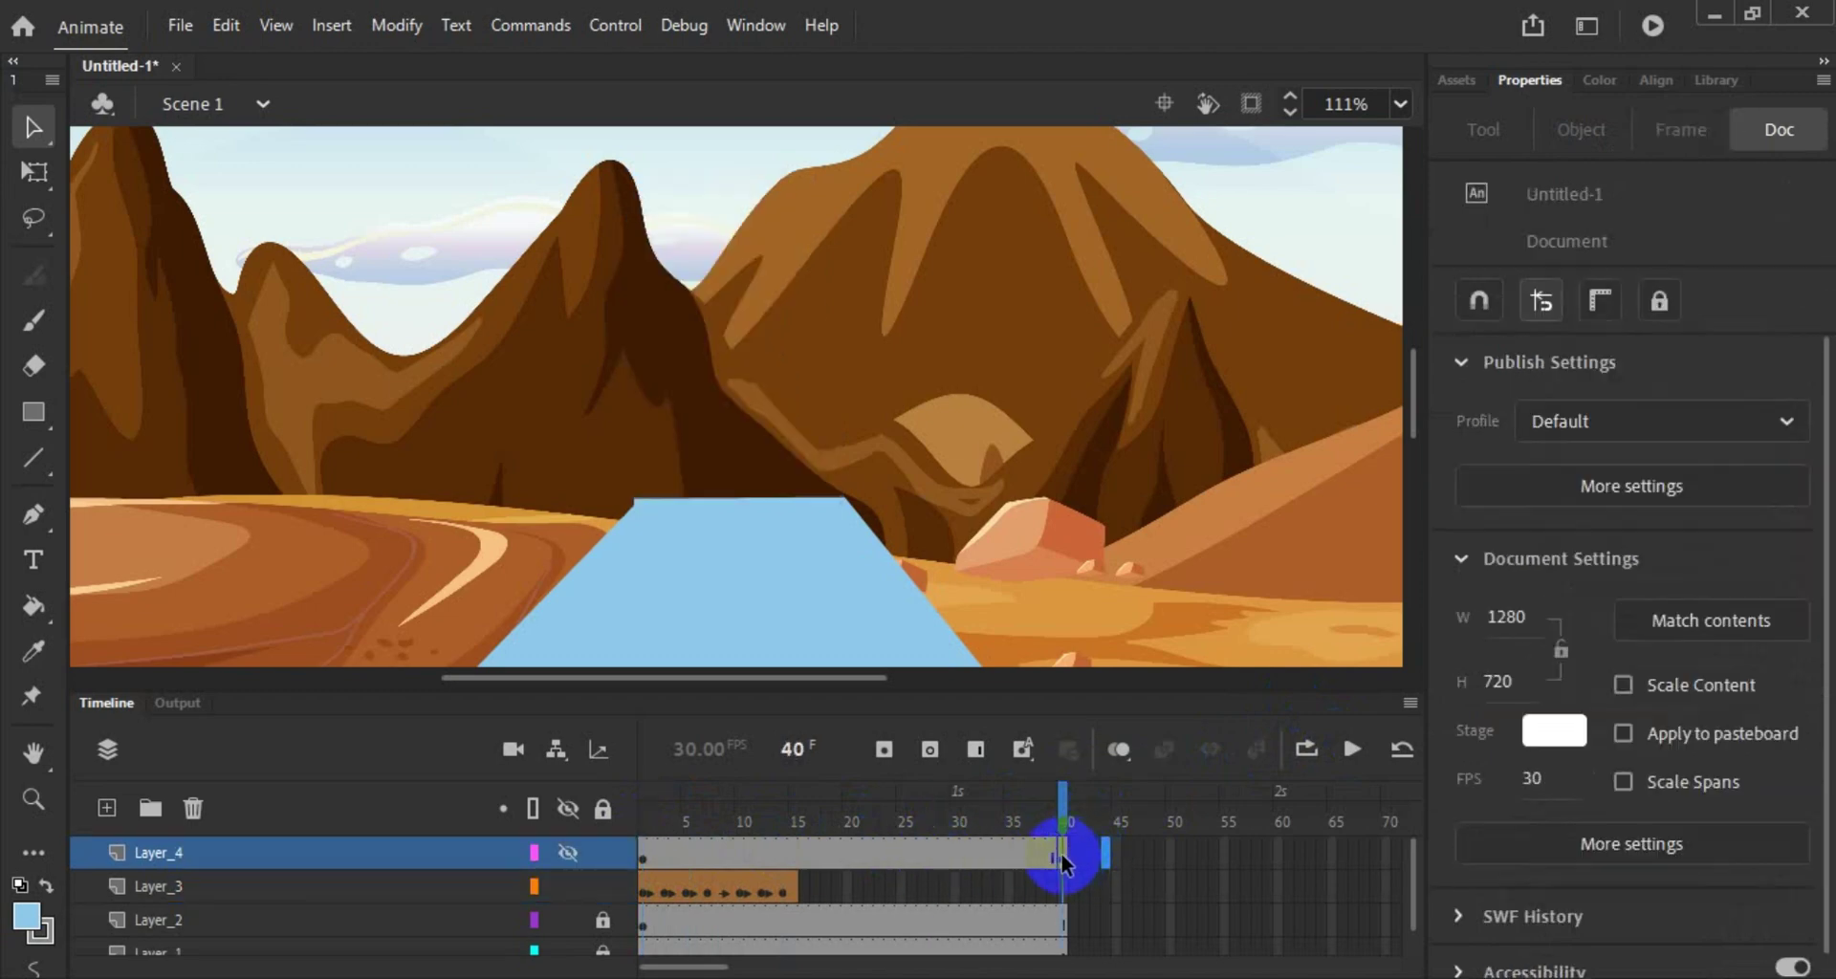
pyautogui.moveTo(1063, 857); pyautogui.dragTo(799, 863)
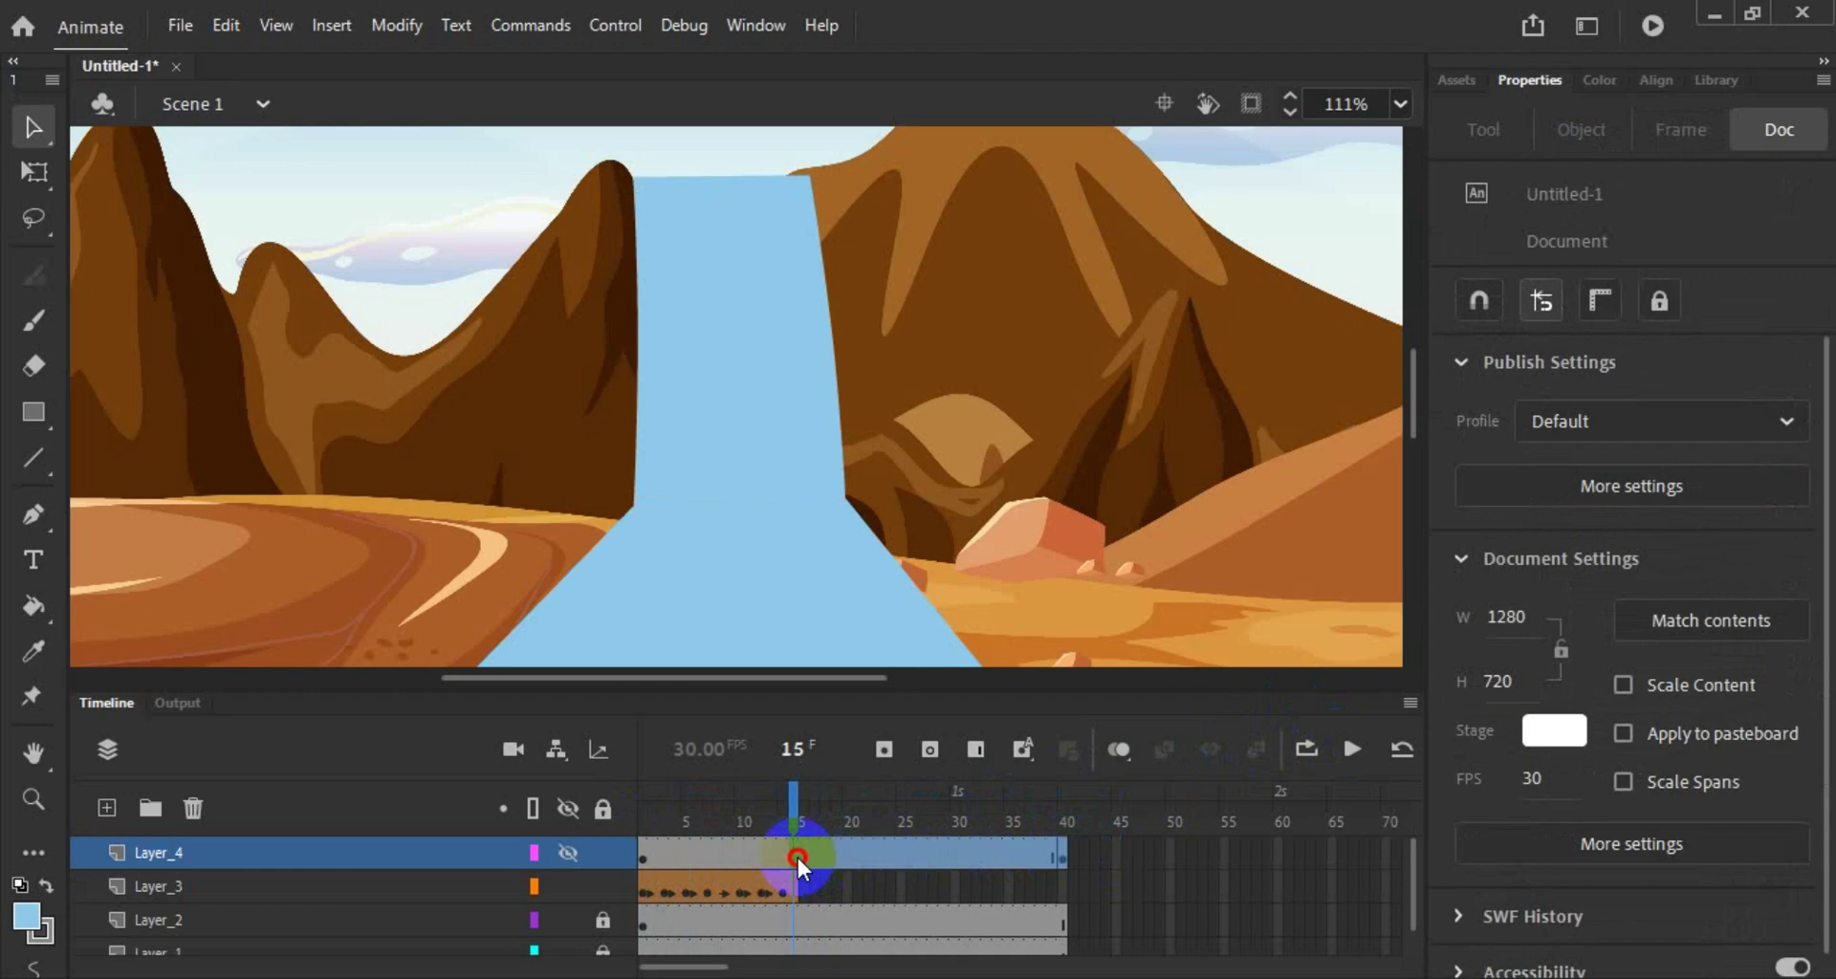
pyautogui.click(798, 853)
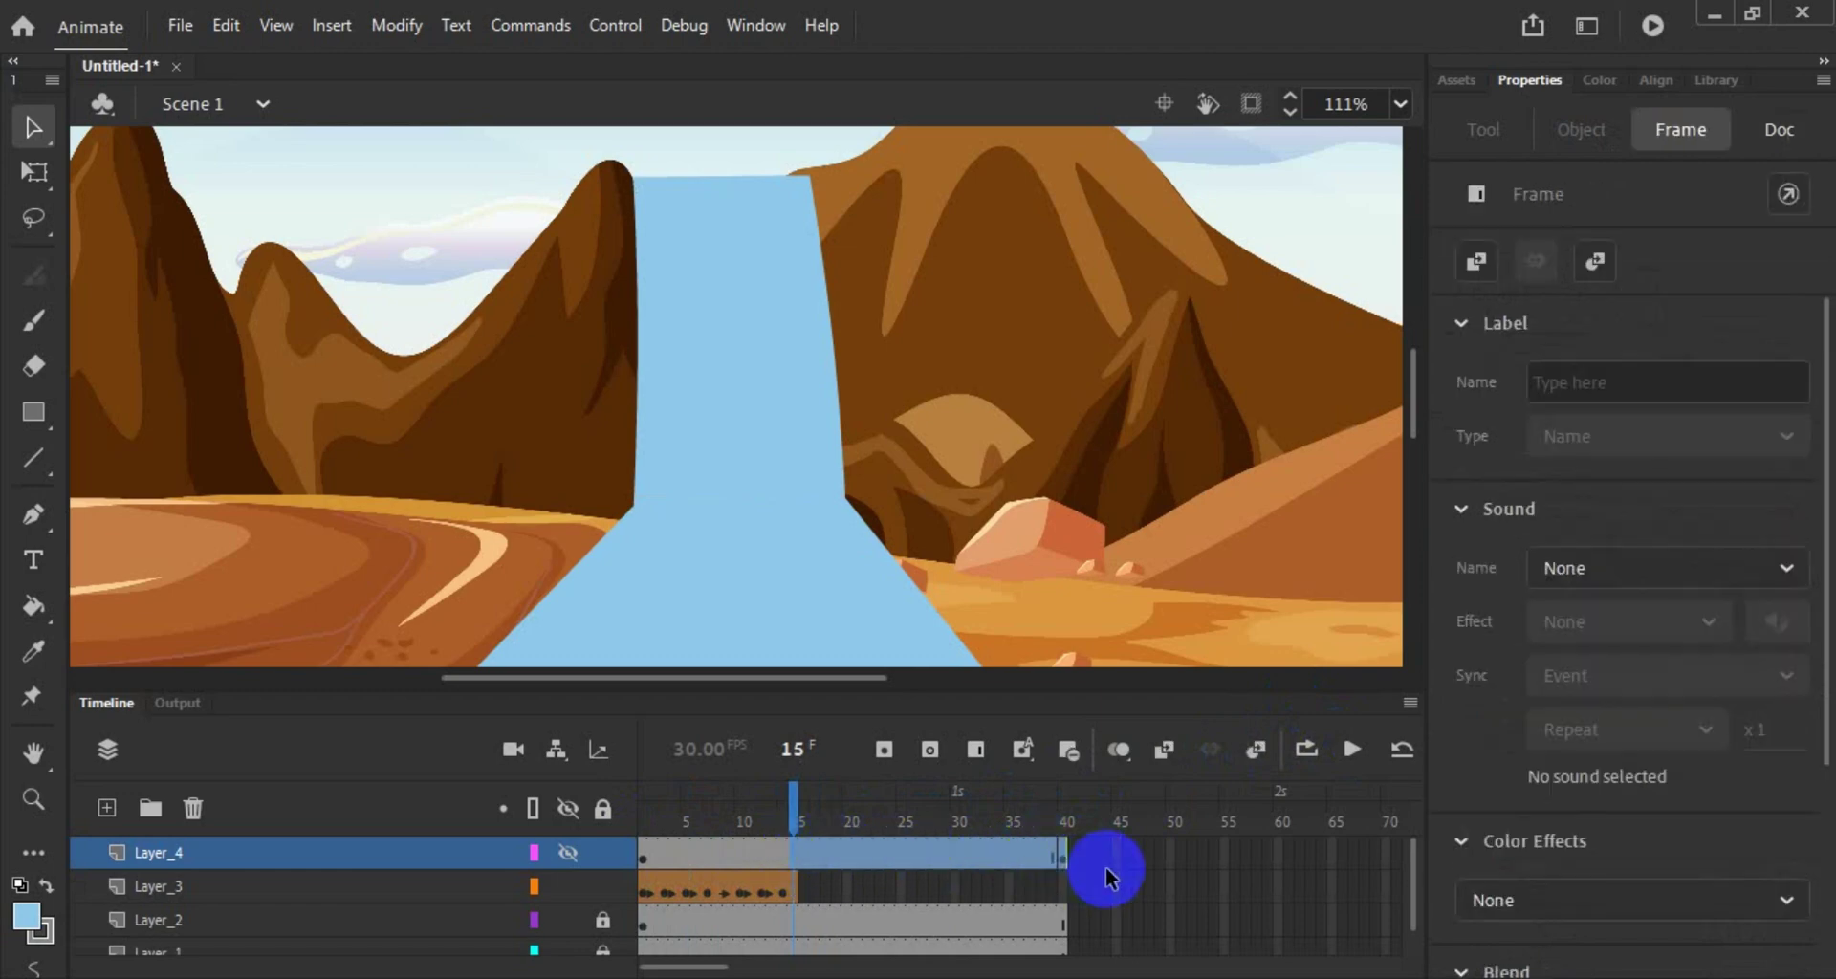
pyautogui.click(1107, 881)
pyautogui.click(1062, 861)
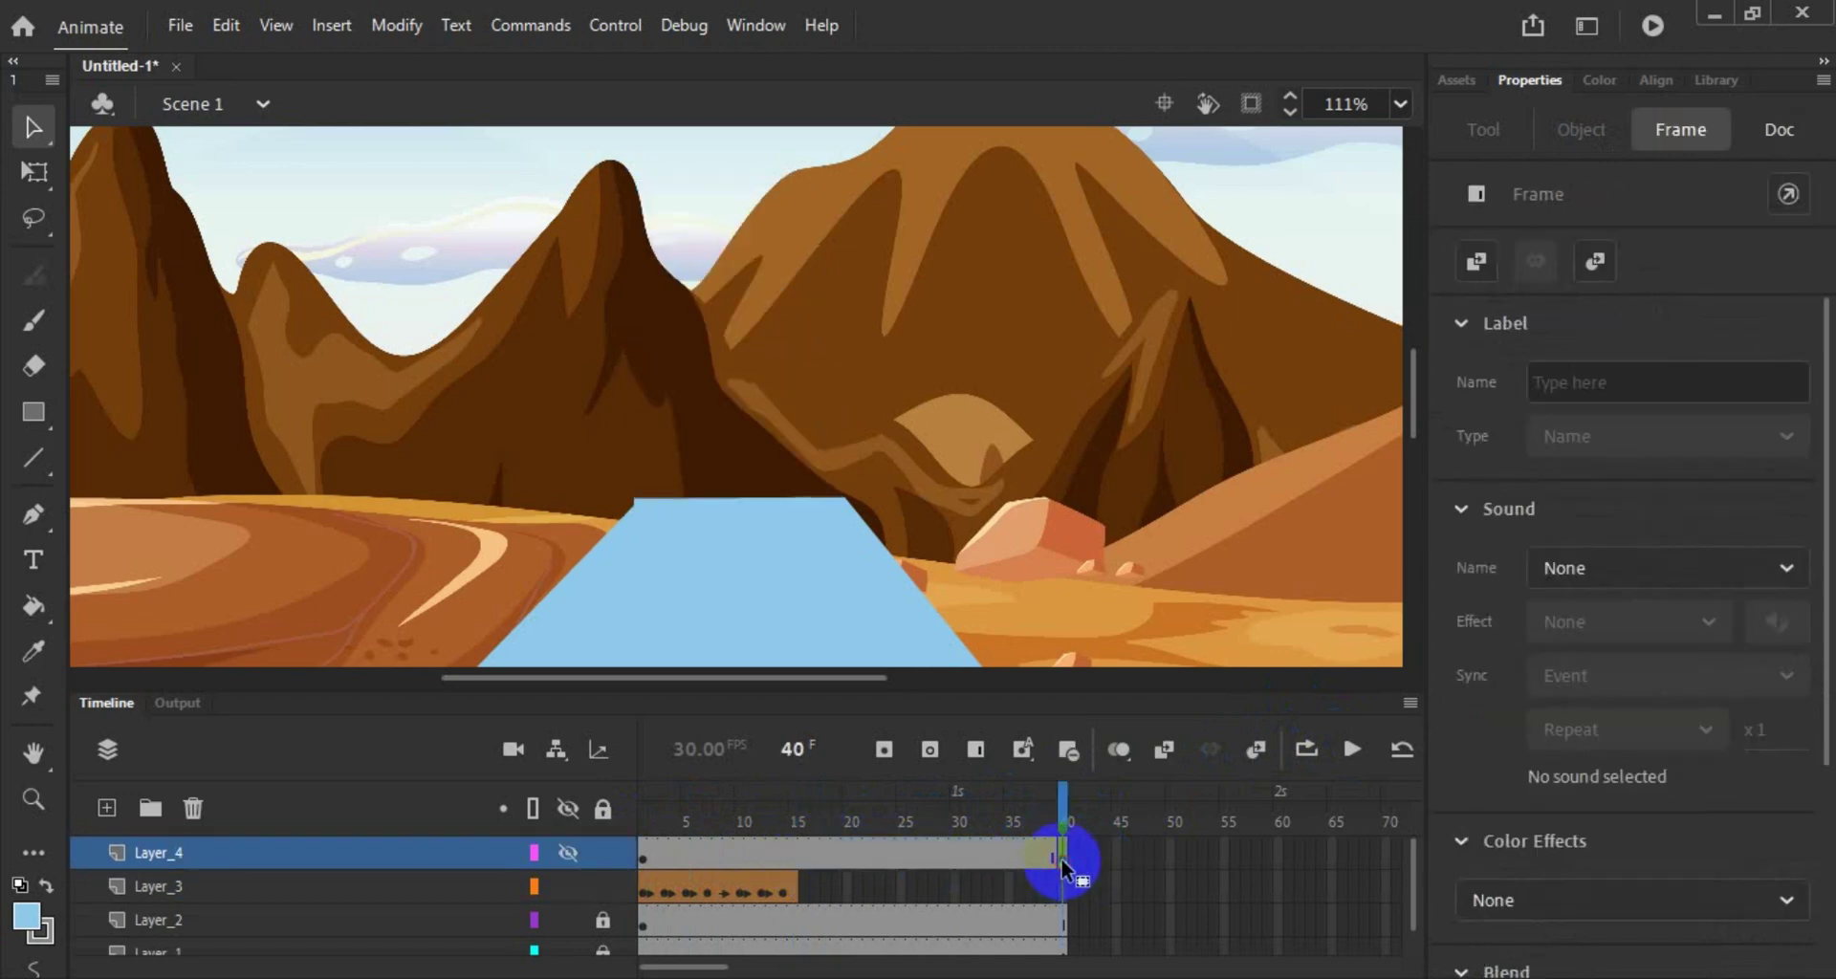
pyautogui.moveTo(1044, 865); pyautogui.dragTo(799, 853)
# Step: Remove all frames of Layer_4 from frame 16 onward
pyautogui.moveTo(1115, 854); pyautogui.dragTo(841, 858)
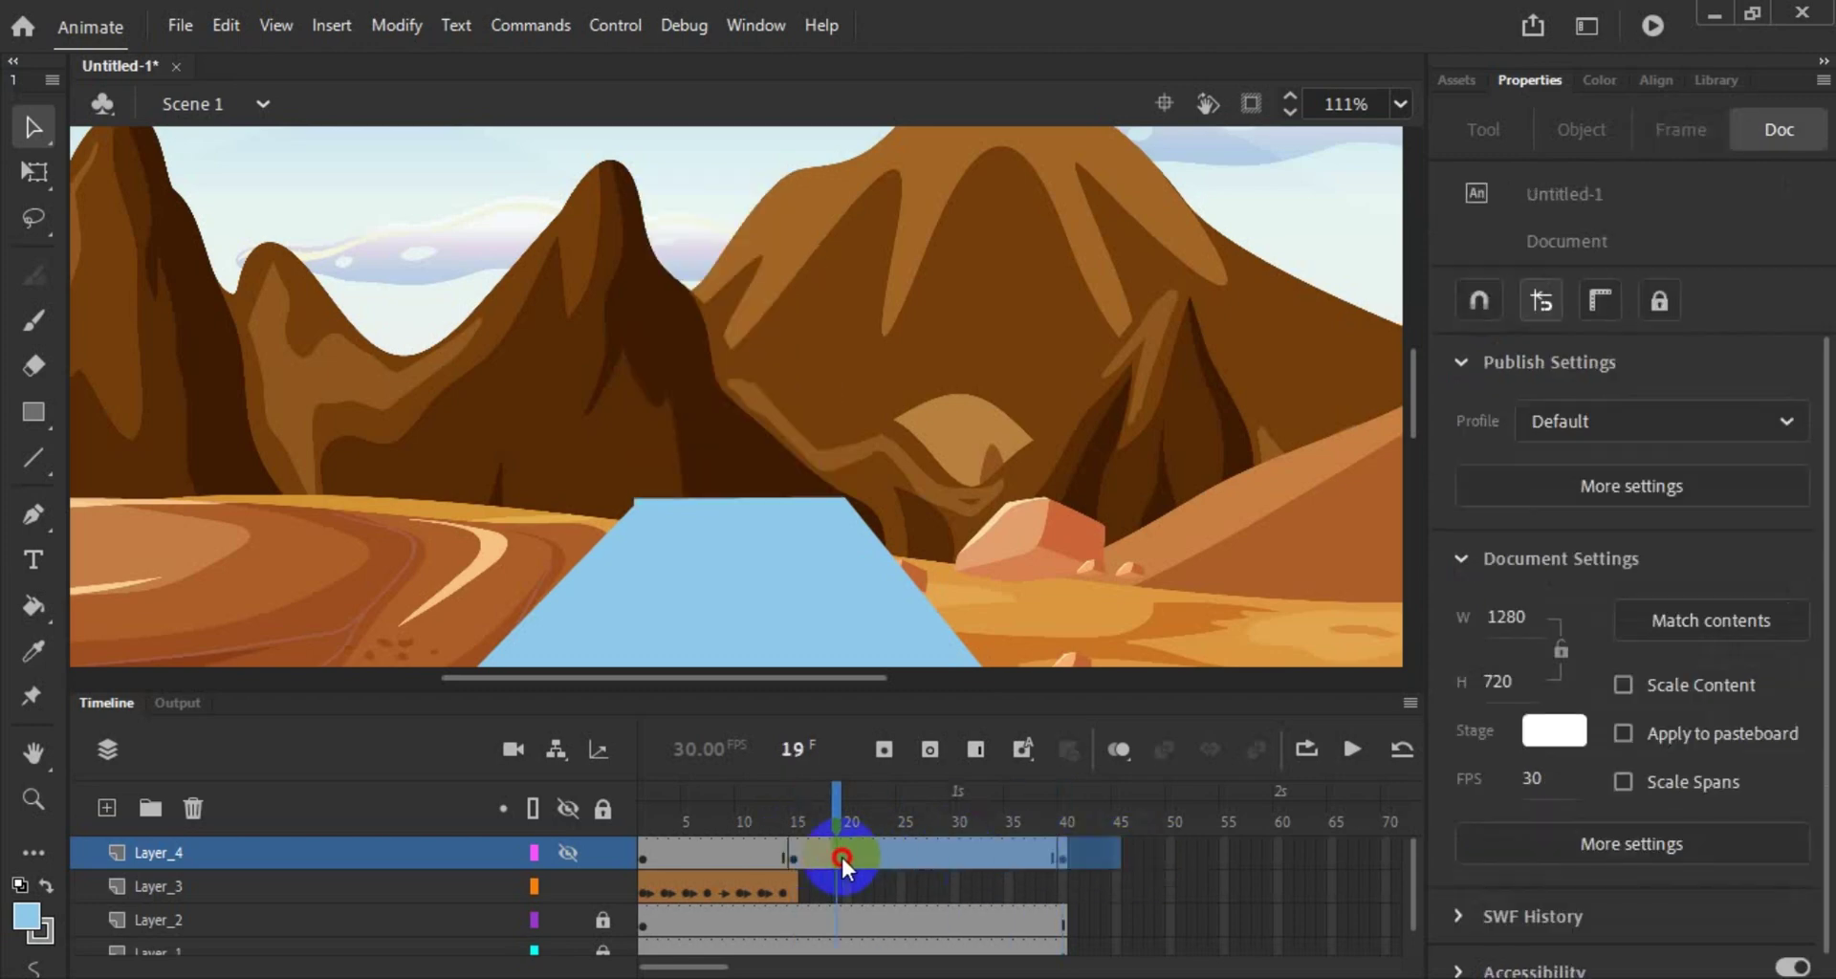
pyautogui.rightClick(807, 853)
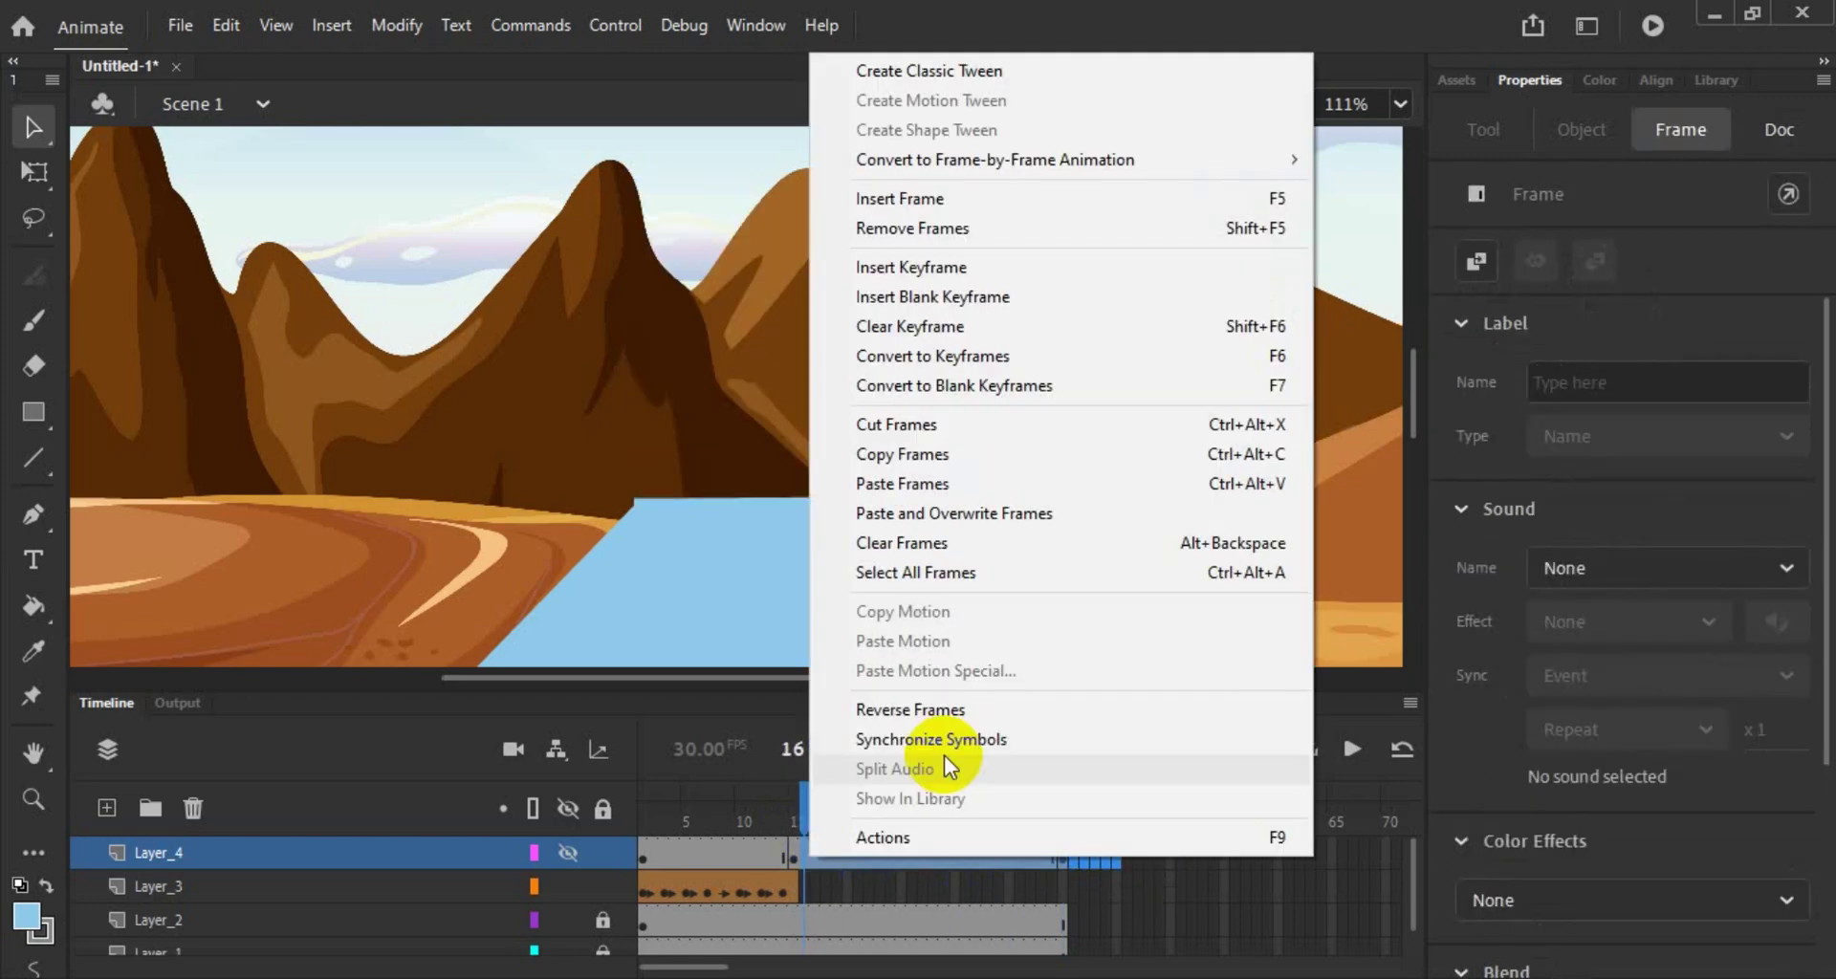
pyautogui.click(1051, 229)
# Step: Try to shorten Layer_2 and Layer_1 by removing frames from about frame 19
pyautogui.click(1109, 896)
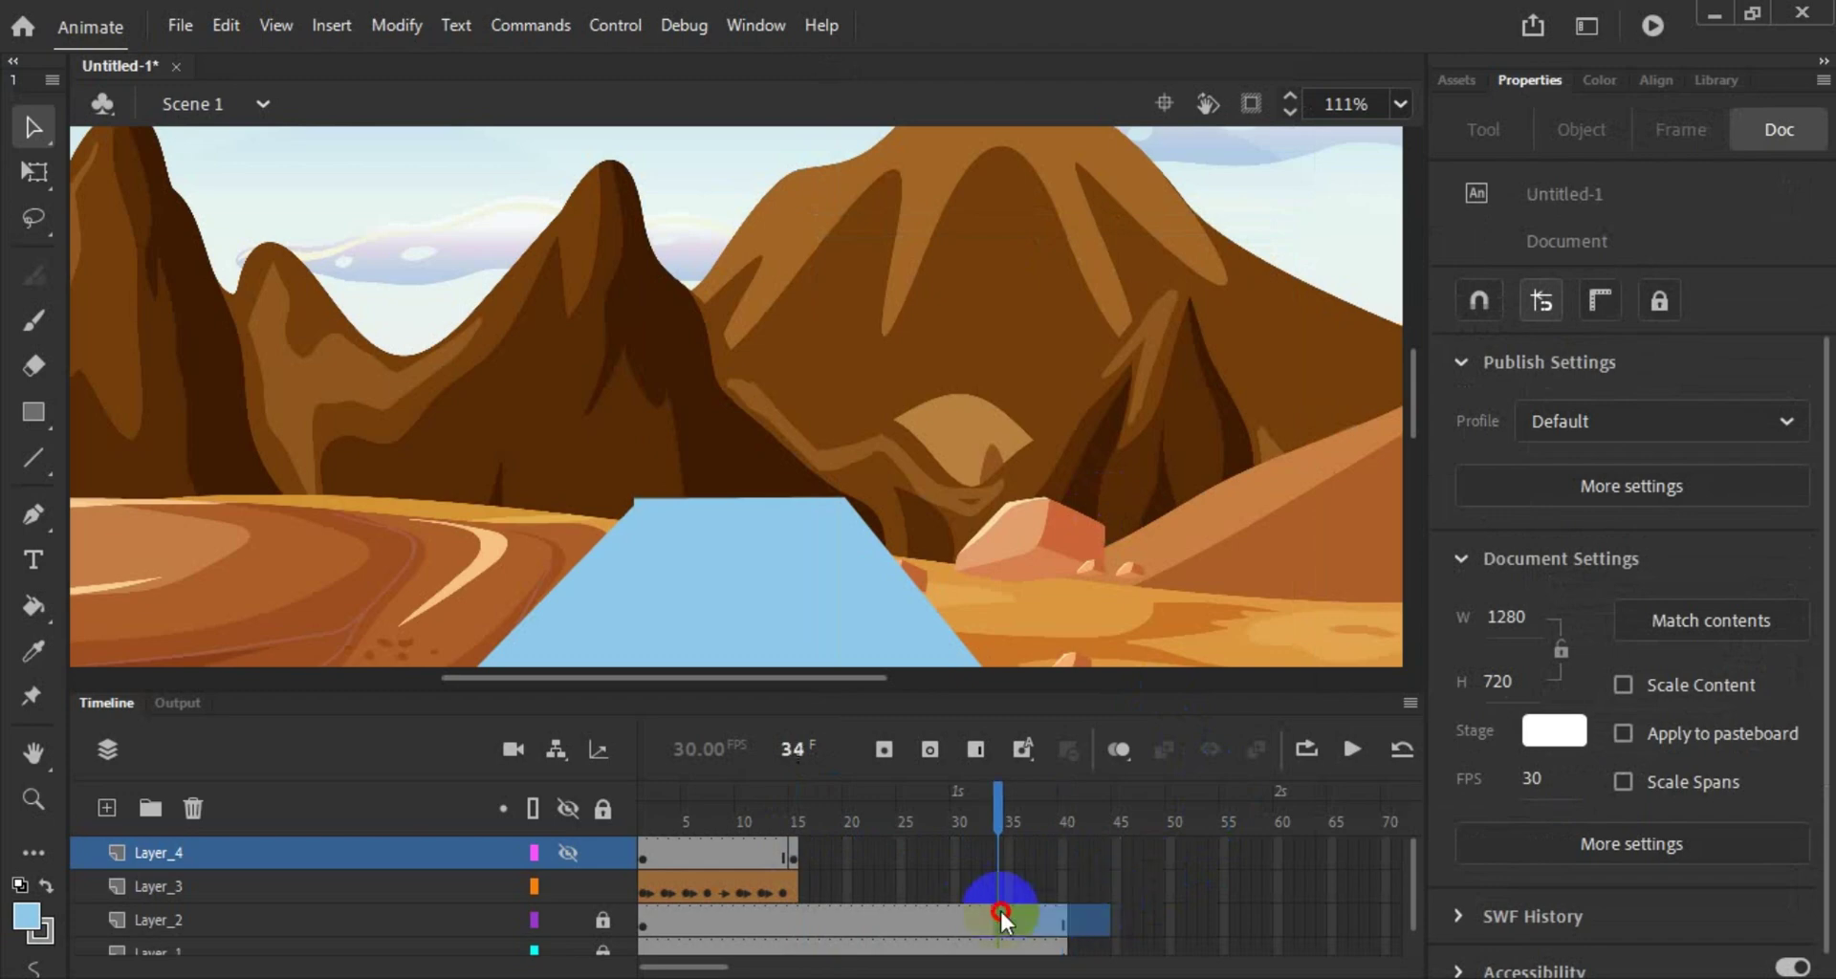
pyautogui.moveTo(1001, 909); pyautogui.dragTo(828, 947)
pyautogui.rightClick(836, 950)
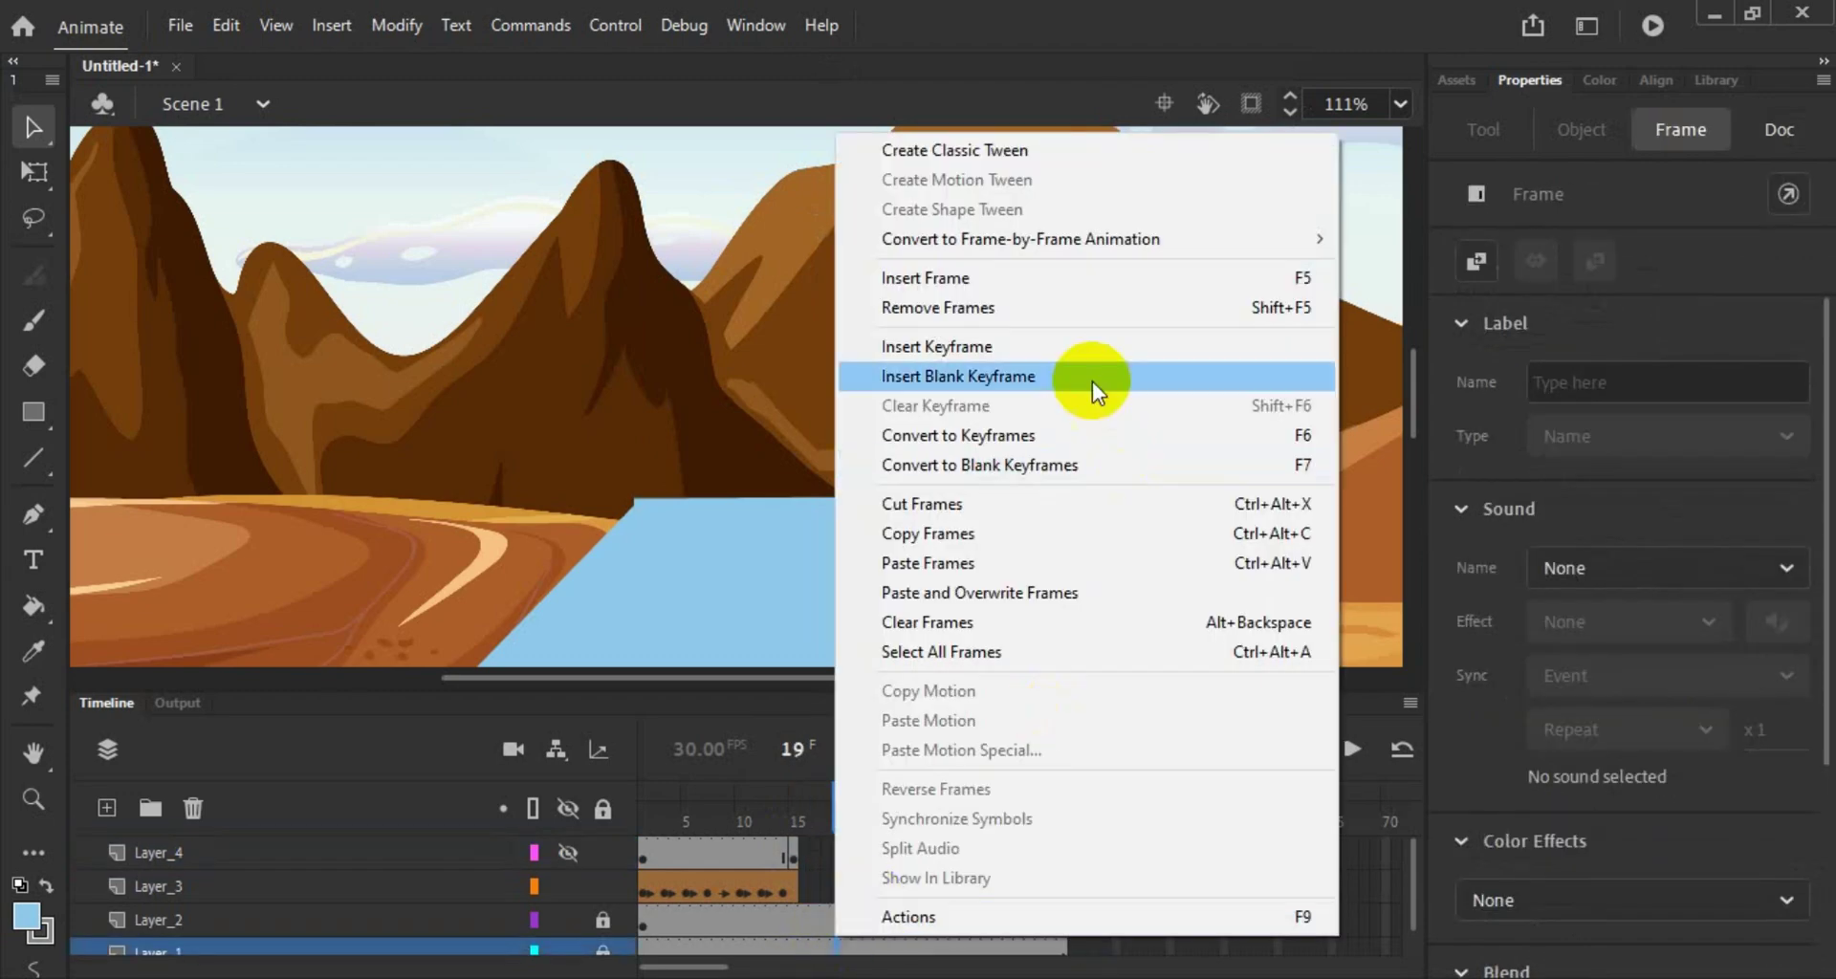
pyautogui.click(1056, 308)
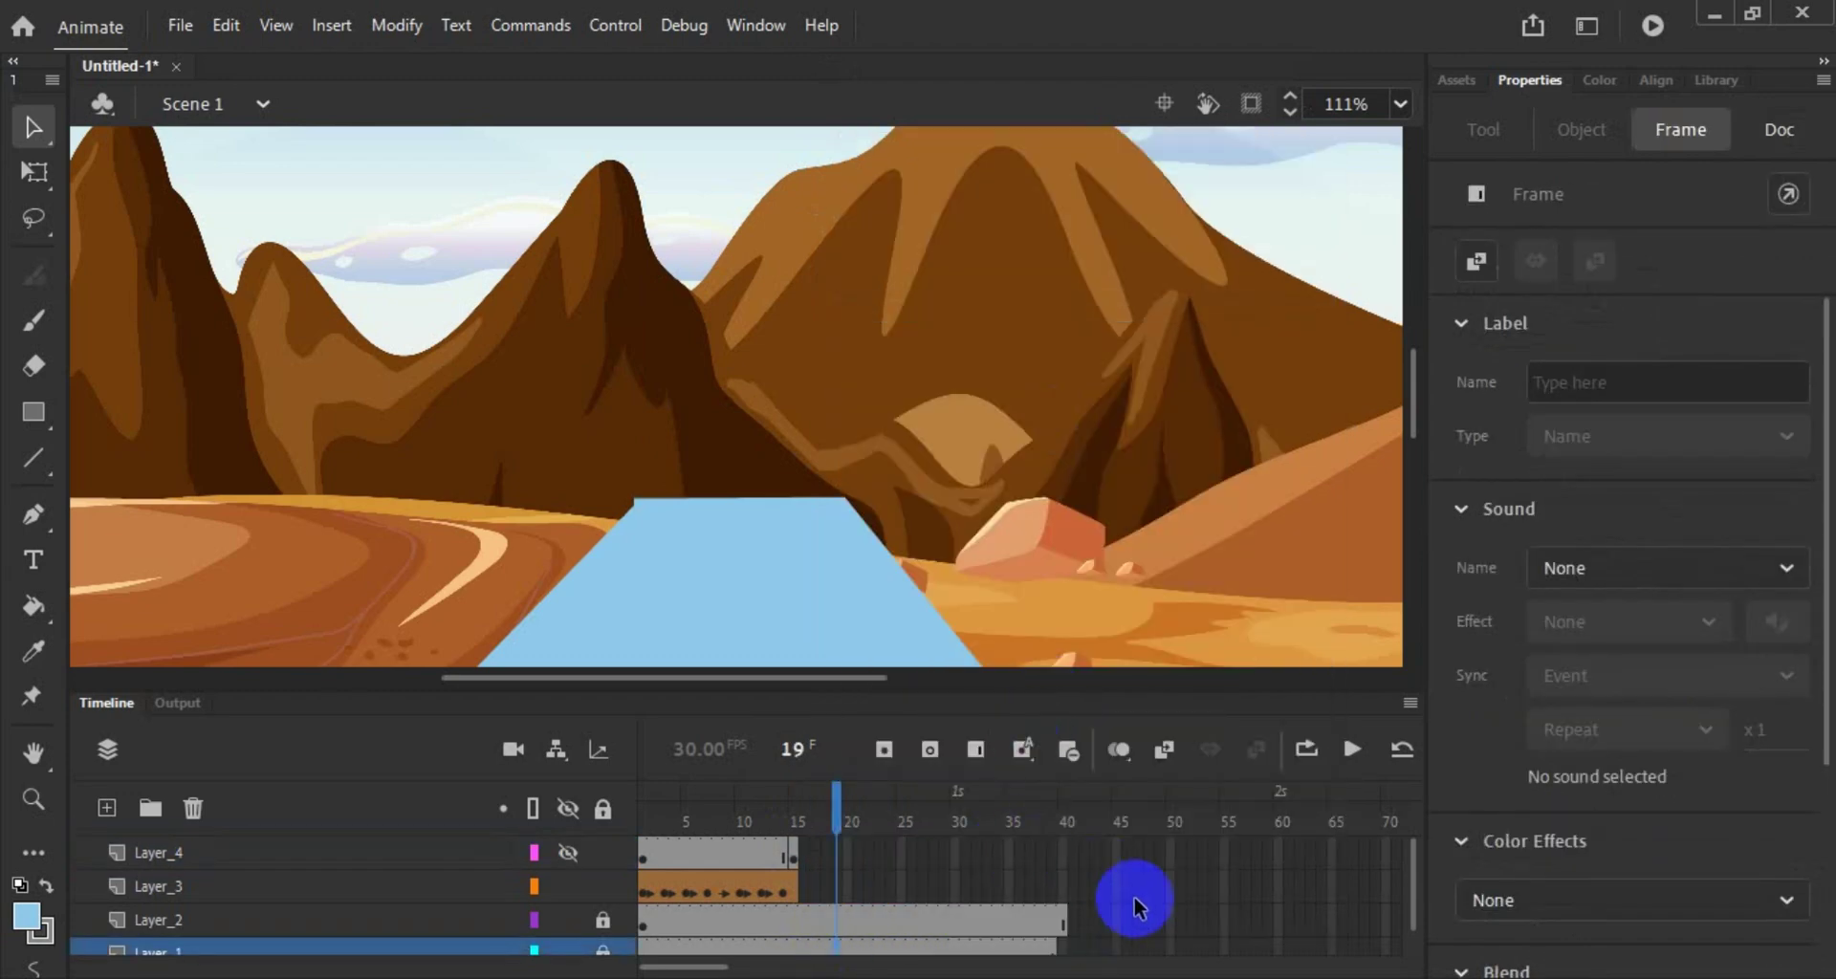
# Step: Unlock Layer_1 and Layer_2 and remove their frames from frame 16 onward
pyautogui.scroll(-1, 1139, 881)
pyautogui.moveTo(1093, 870); pyautogui.dragTo(826, 874)
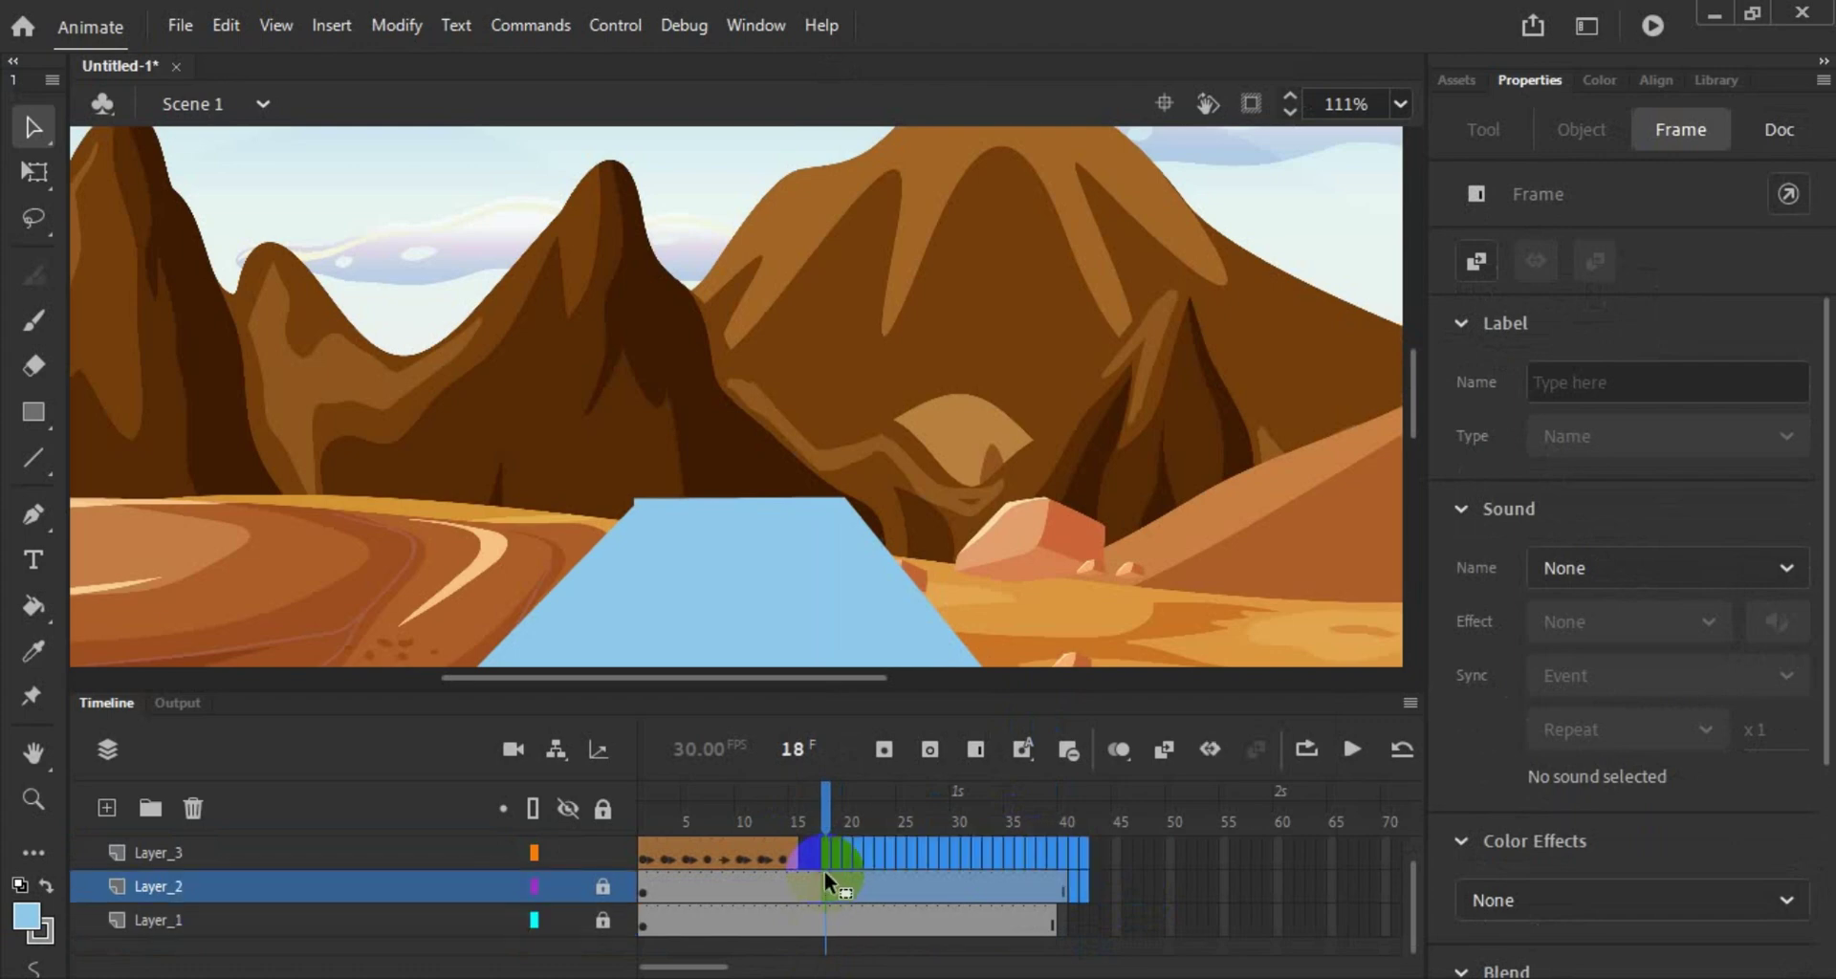
pyautogui.moveTo(1168, 842); pyautogui.dragTo(986, 847)
pyautogui.moveTo(840, 858); pyautogui.dragTo(807, 910)
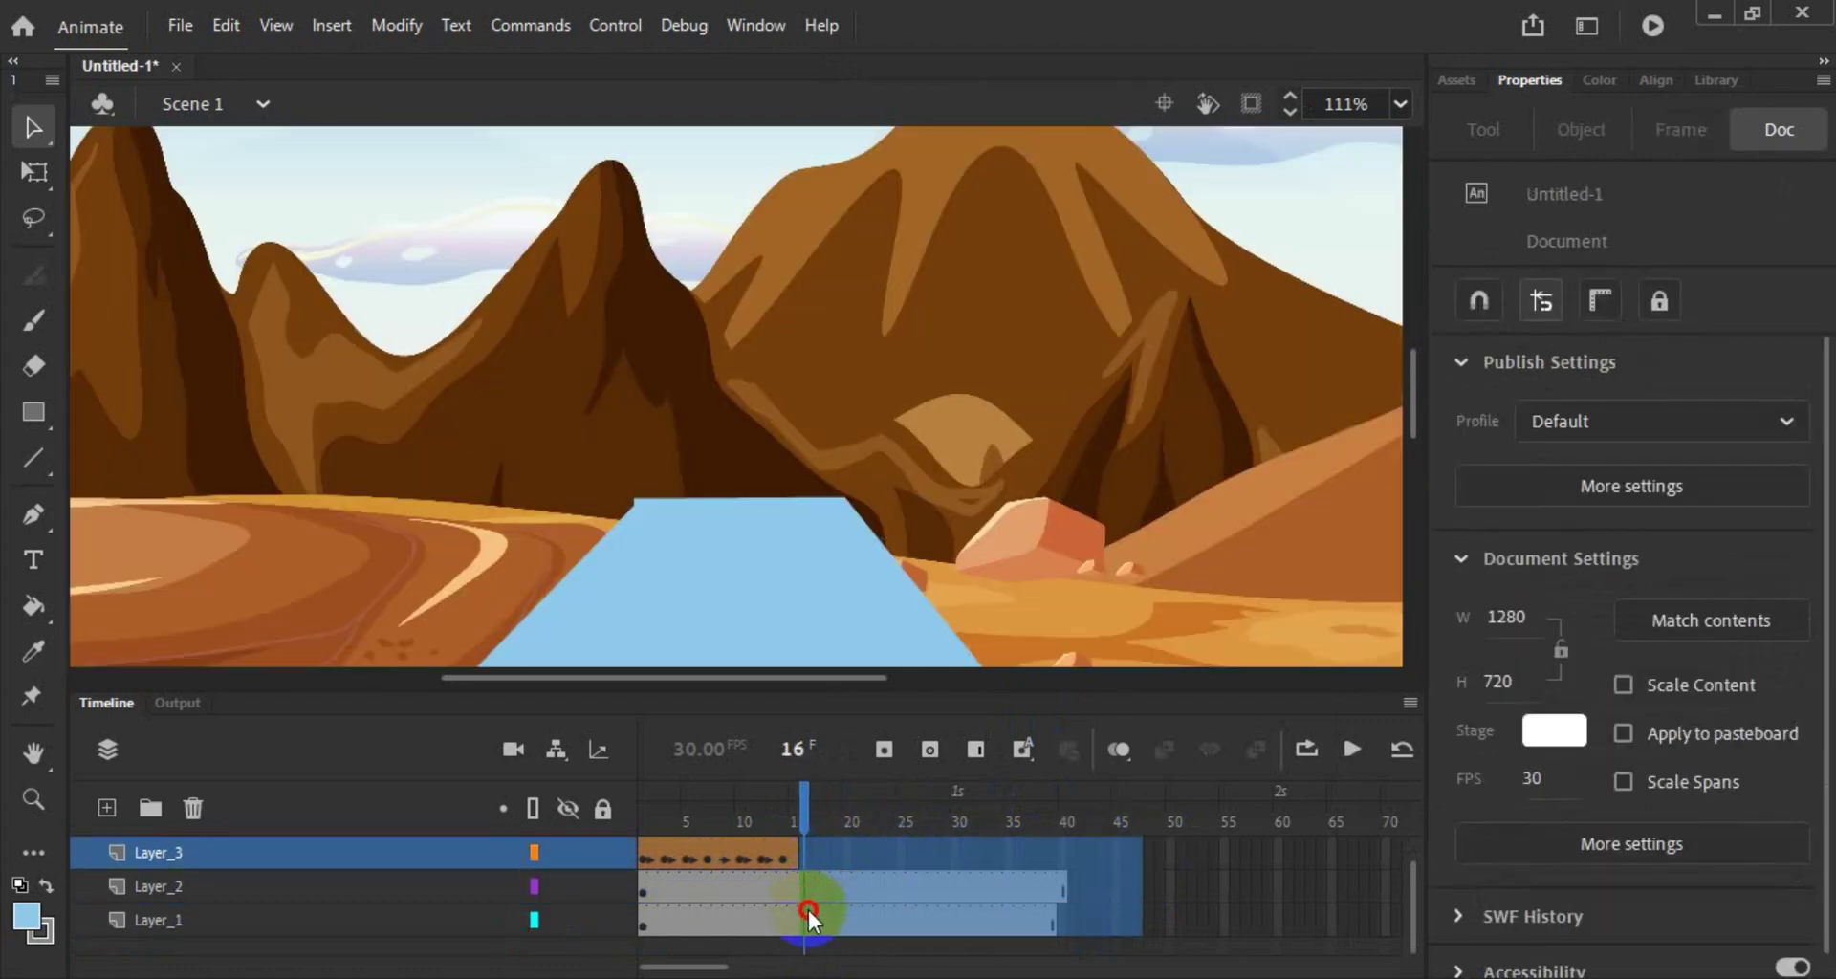
pyautogui.rightClick(807, 910)
pyautogui.click(1110, 278)
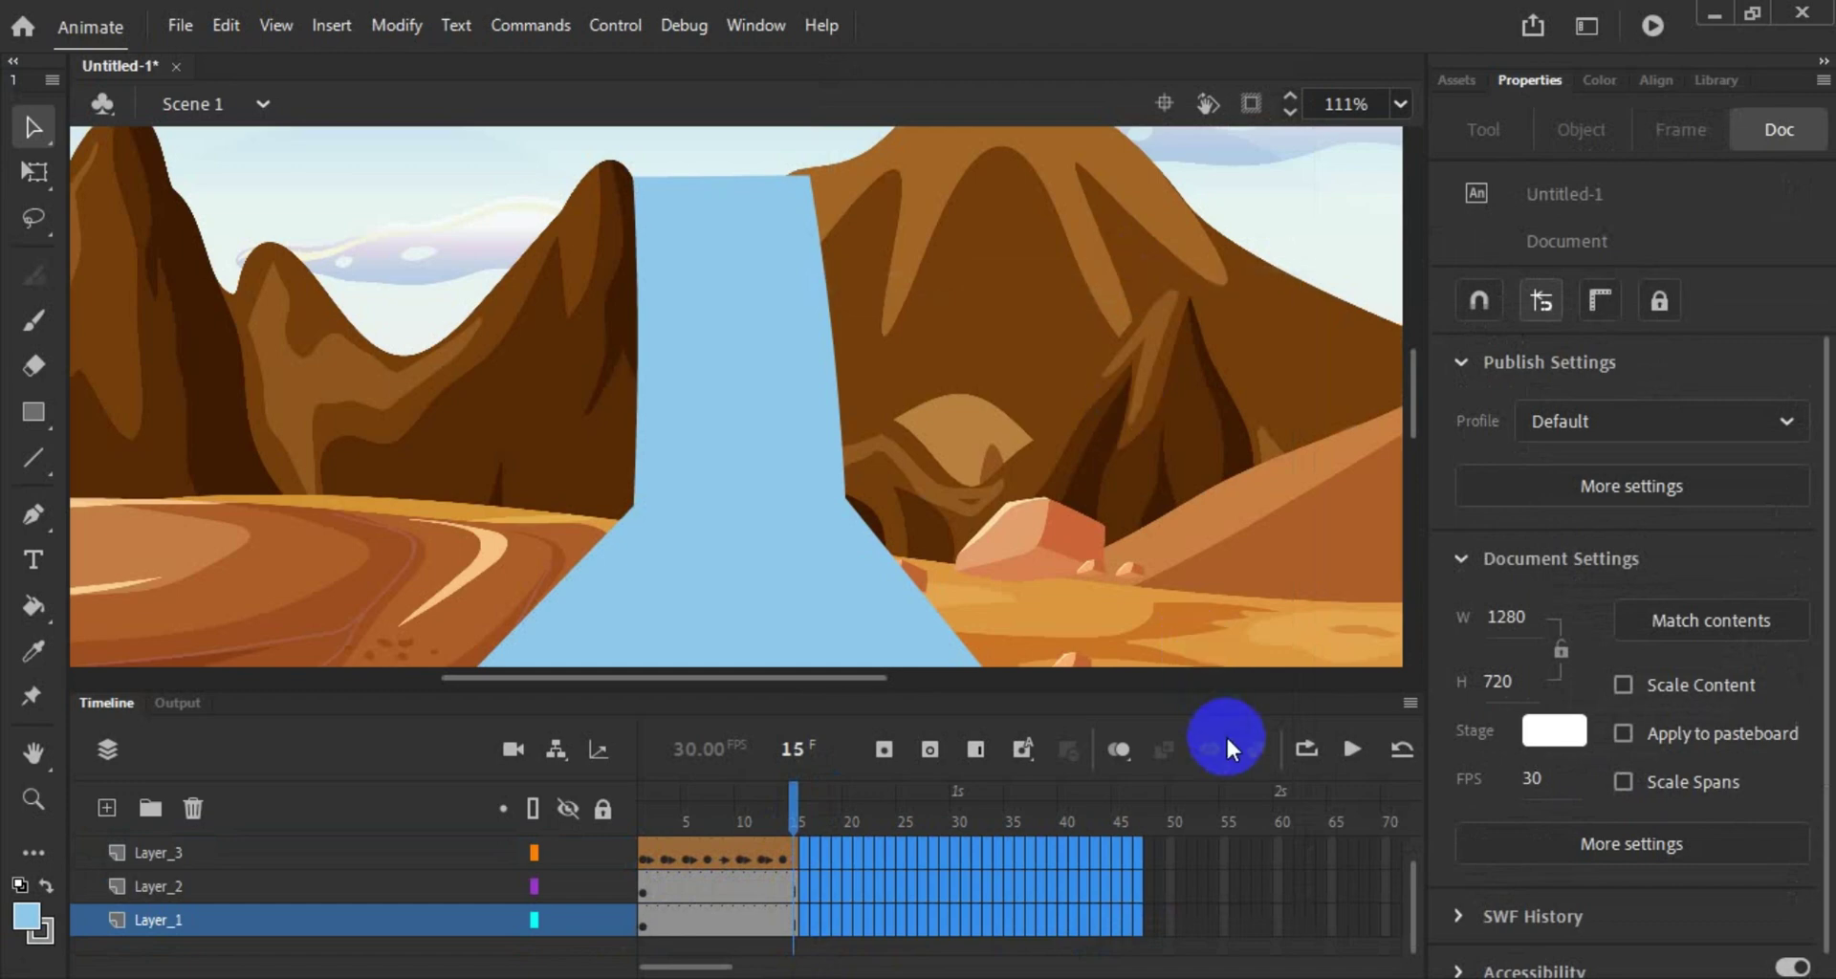
# Step: Play the timeline to check the waterfall's motion
pyautogui.click(1348, 756)
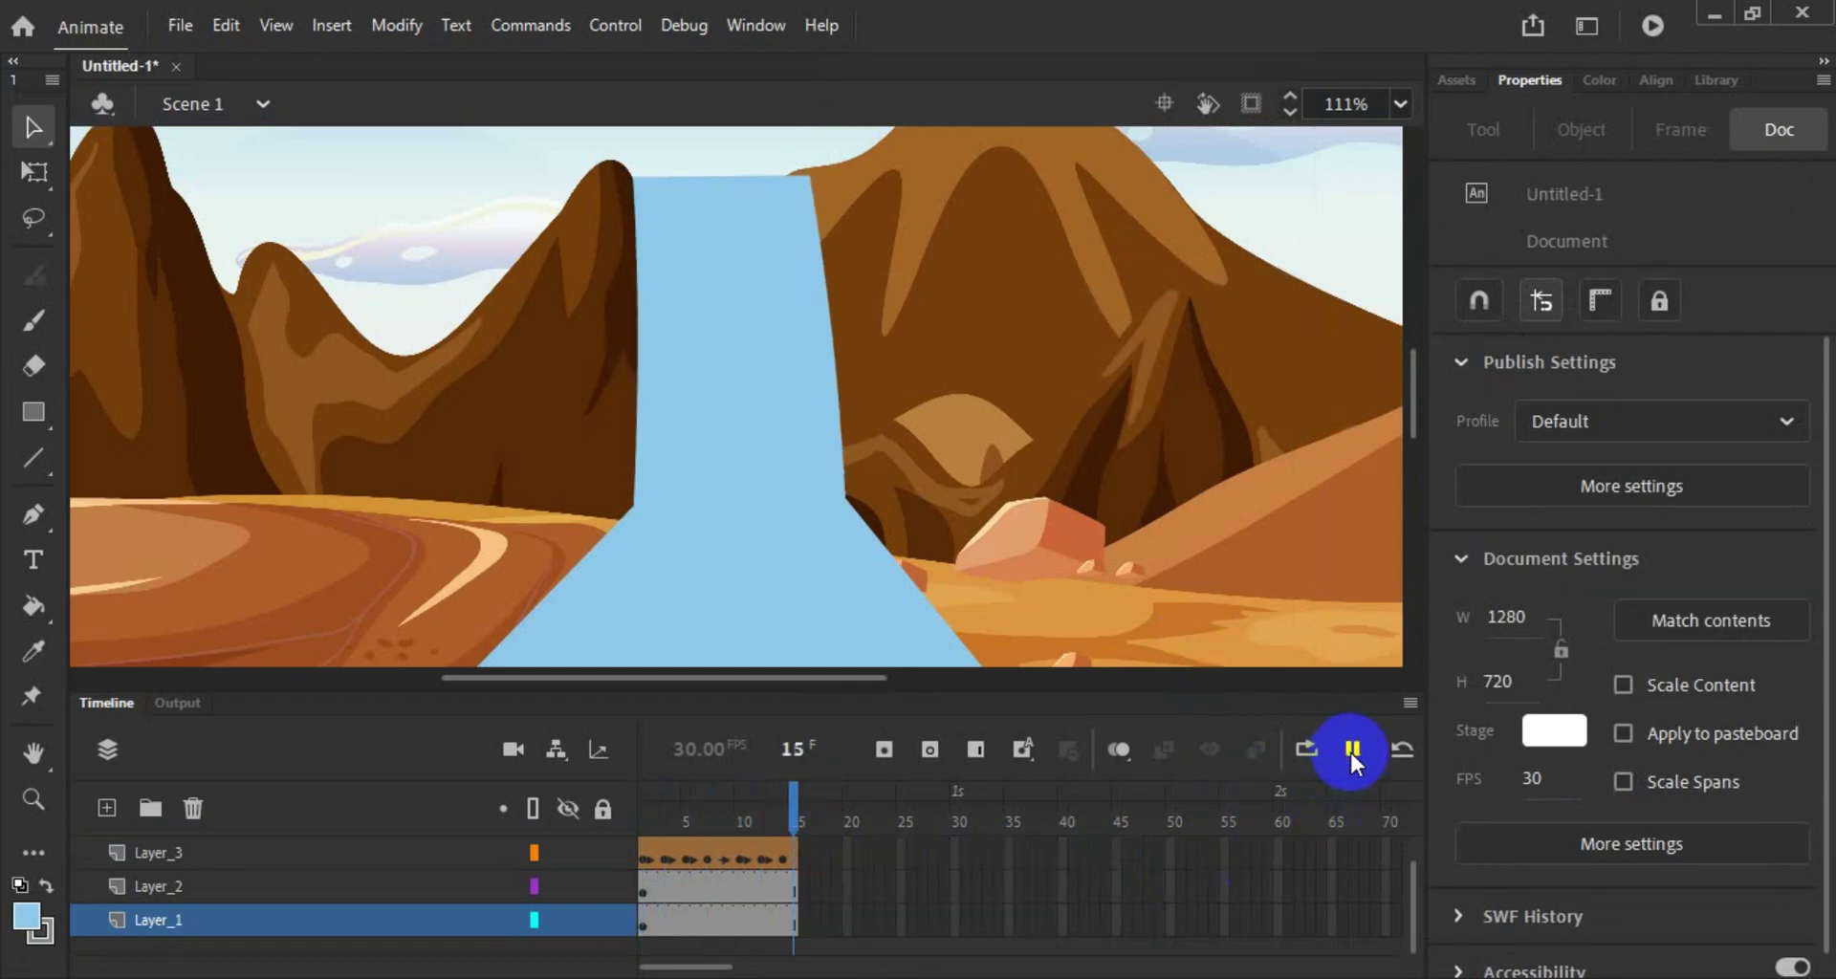
pyautogui.click(1351, 754)
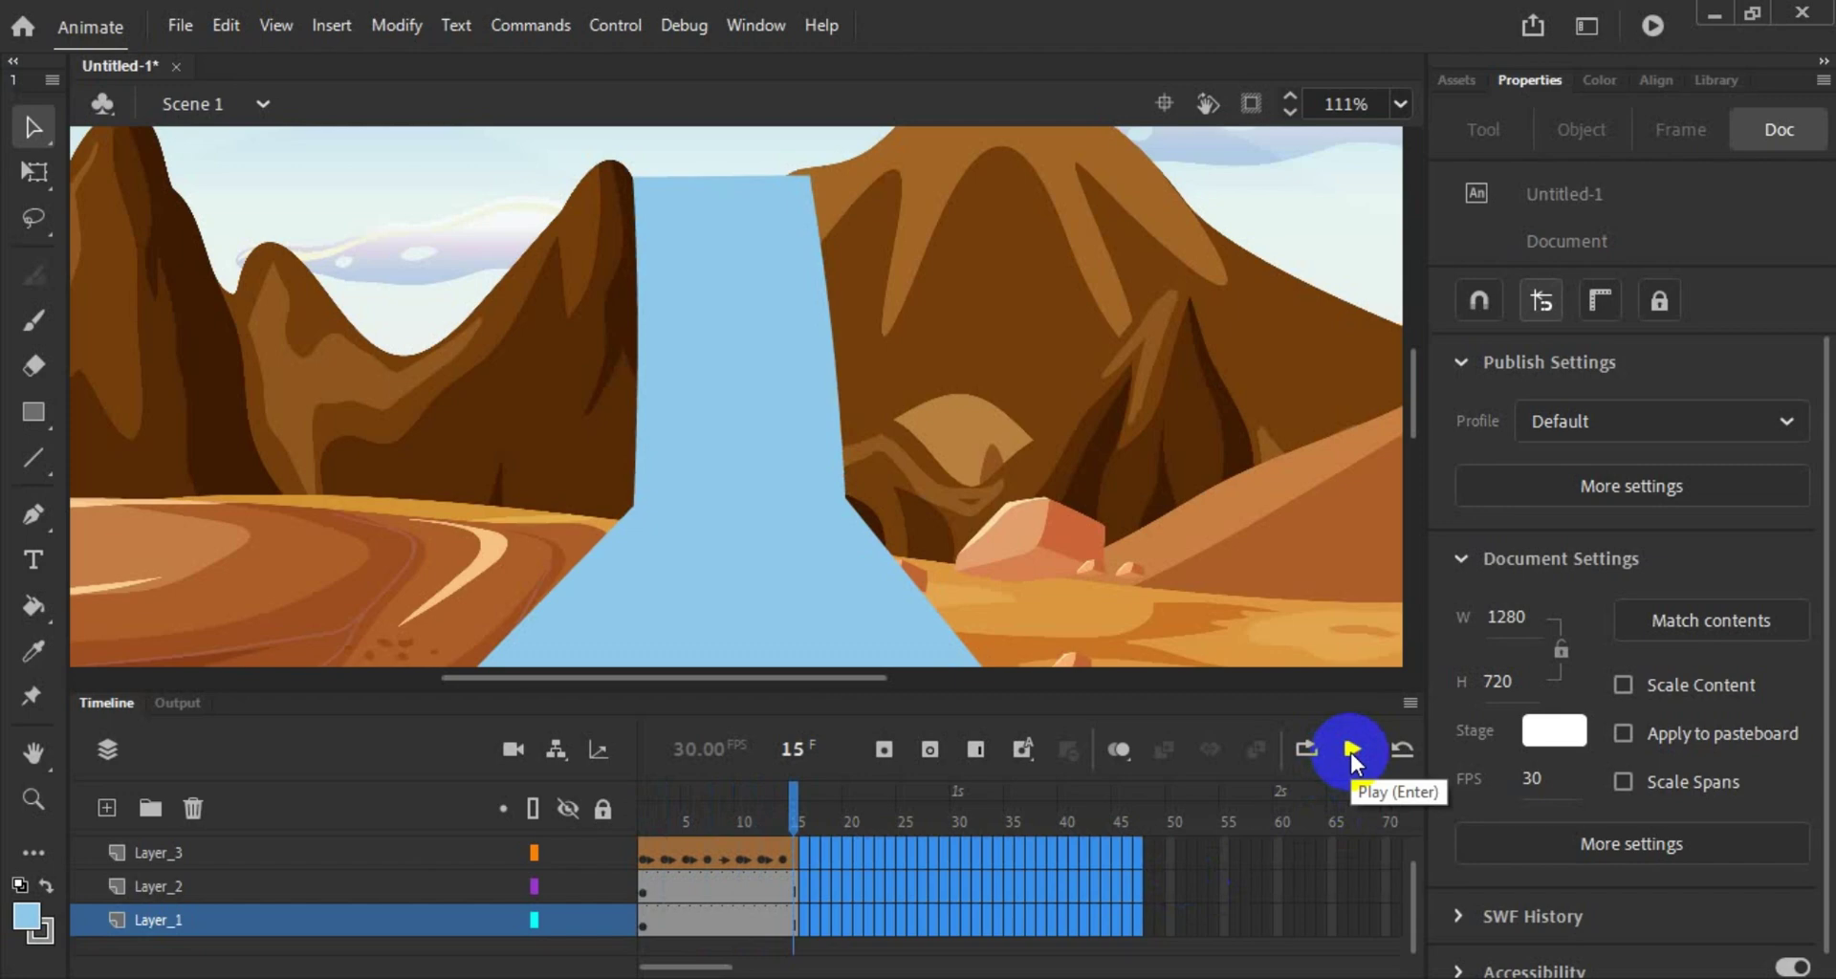
# Step: Lengthen the first shape tween on Layer_3 by inserting two frames at frame 2 and one at frame 3
pyautogui.click(654, 859)
pyautogui.rightClick(656, 863)
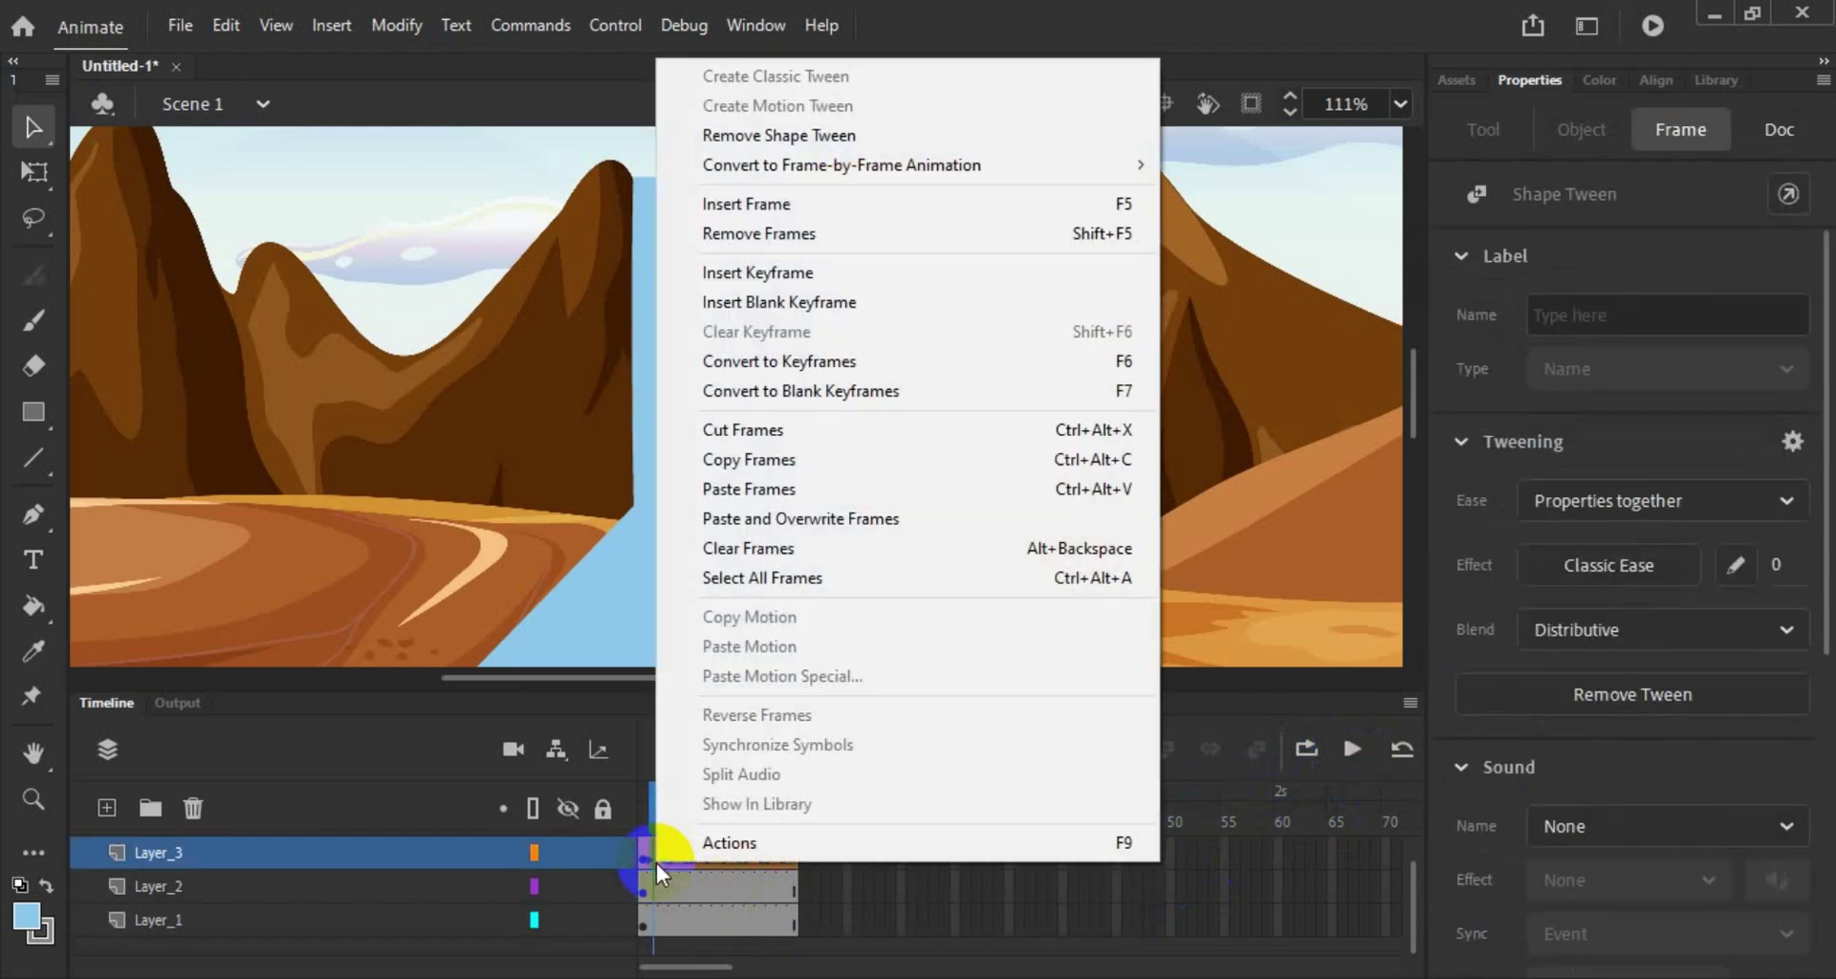
pyautogui.click(1004, 205)
pyautogui.click(1008, 218)
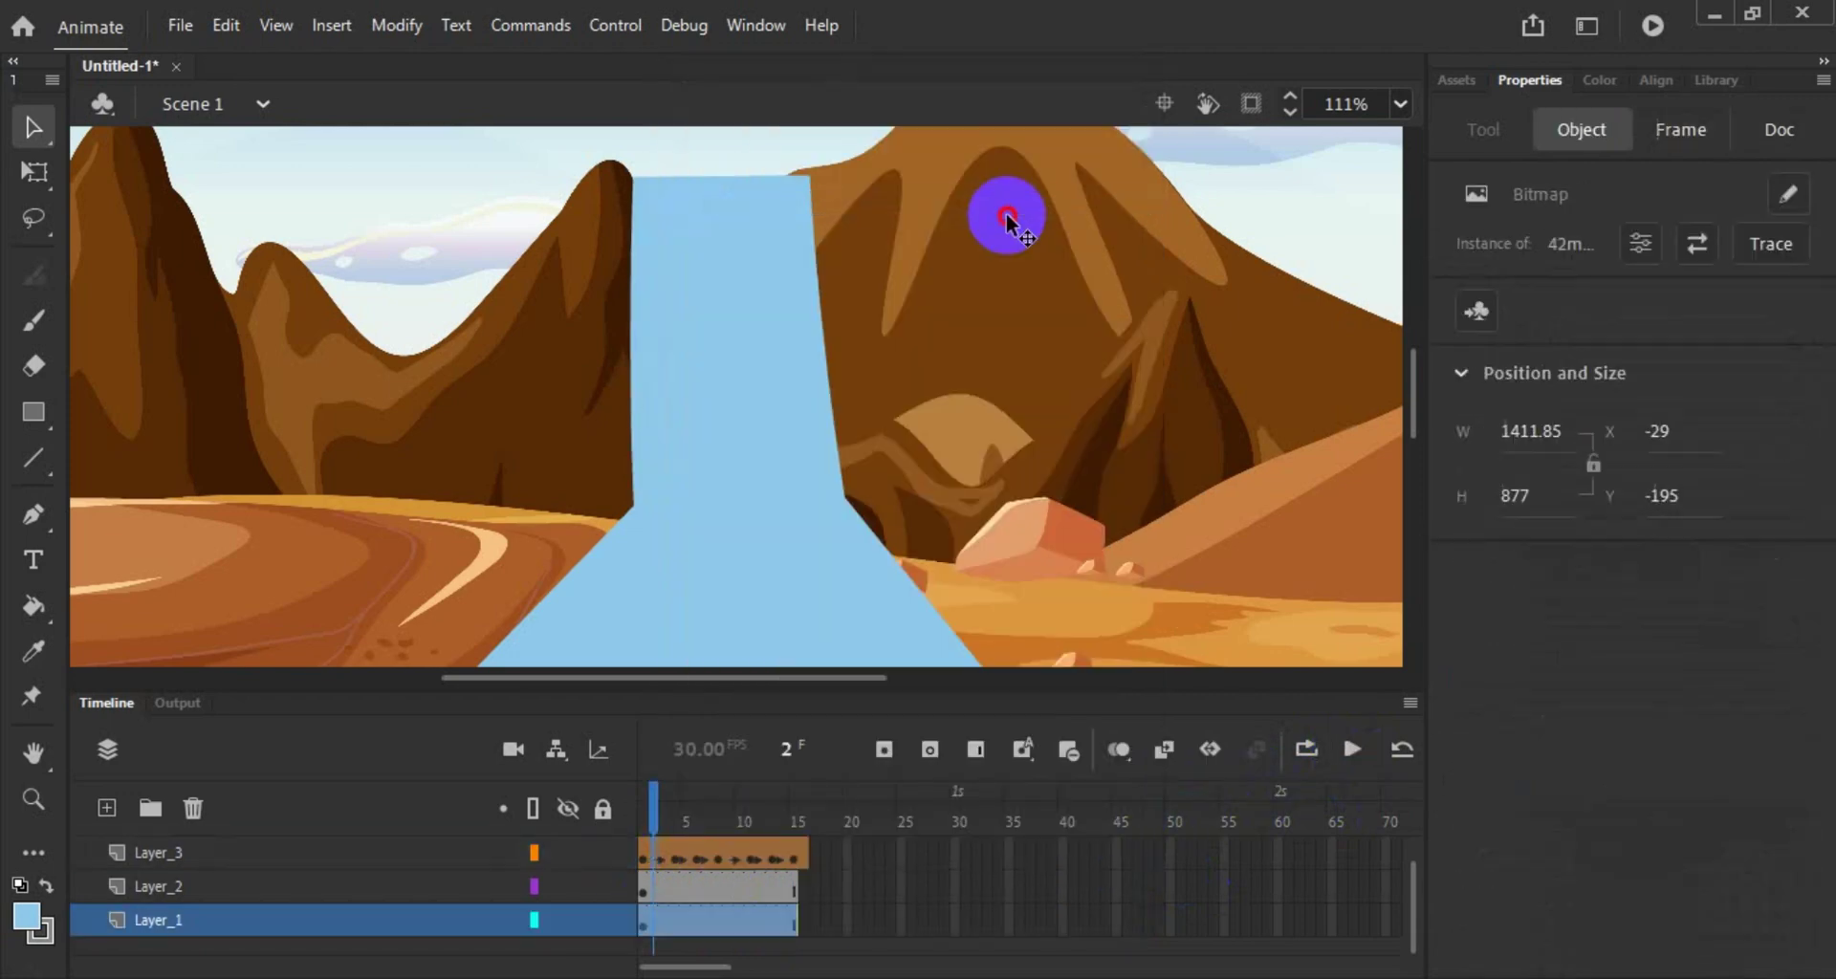
pyautogui.click(656, 860)
pyautogui.rightClick(656, 851)
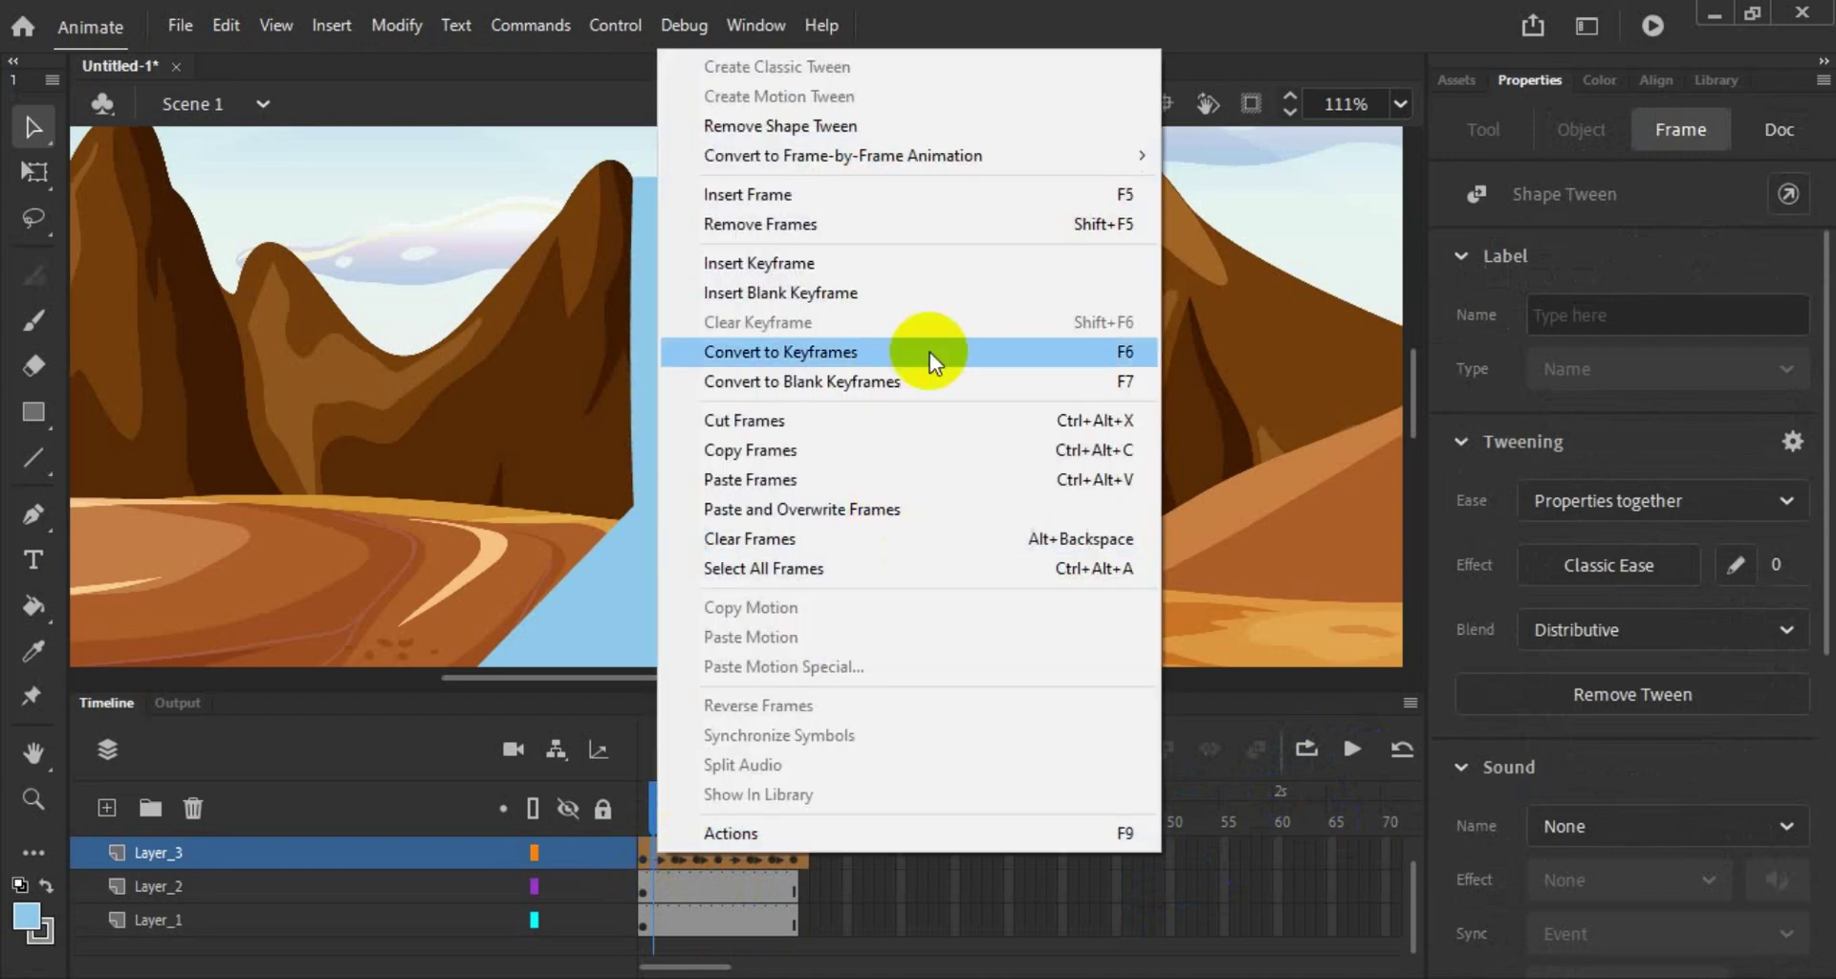
pyautogui.click(971, 193)
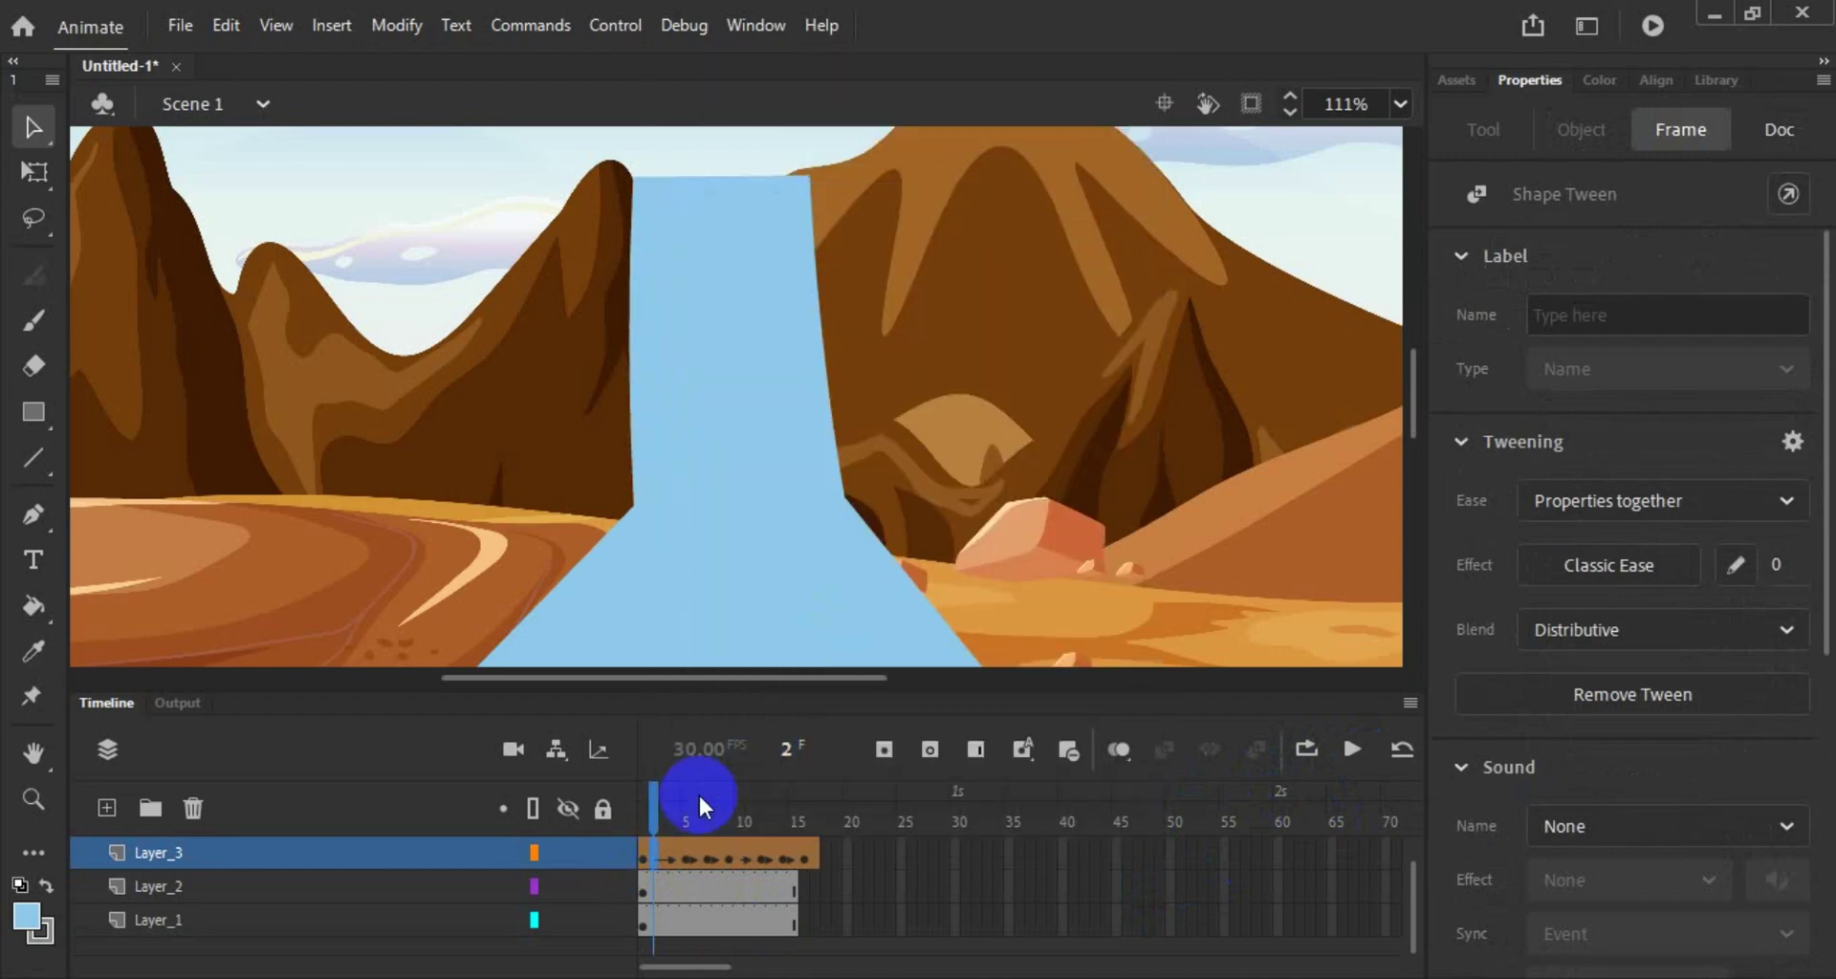
pyautogui.rightClick(663, 851)
pyautogui.click(1007, 189)
pyautogui.click(1115, 533)
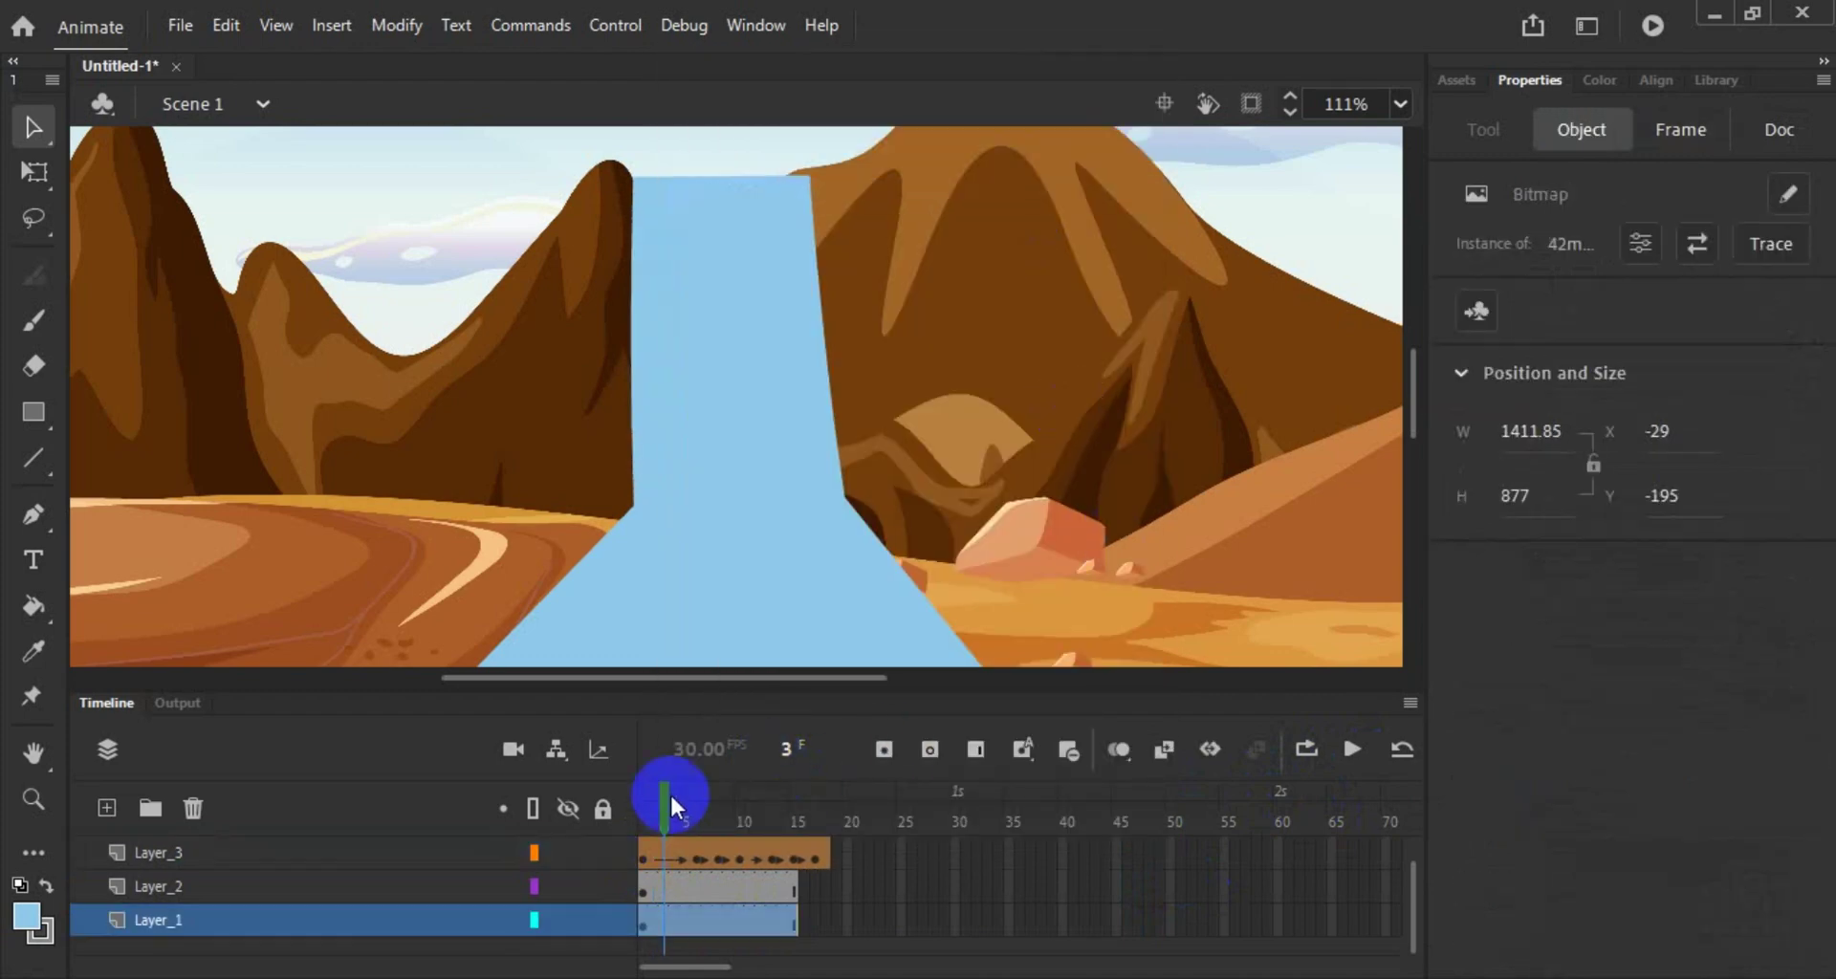
# Step: Lengthen the second shape tween on Layer_3 by inserting two frames at frame 7 and one at frame 8
pyautogui.click(638, 808)
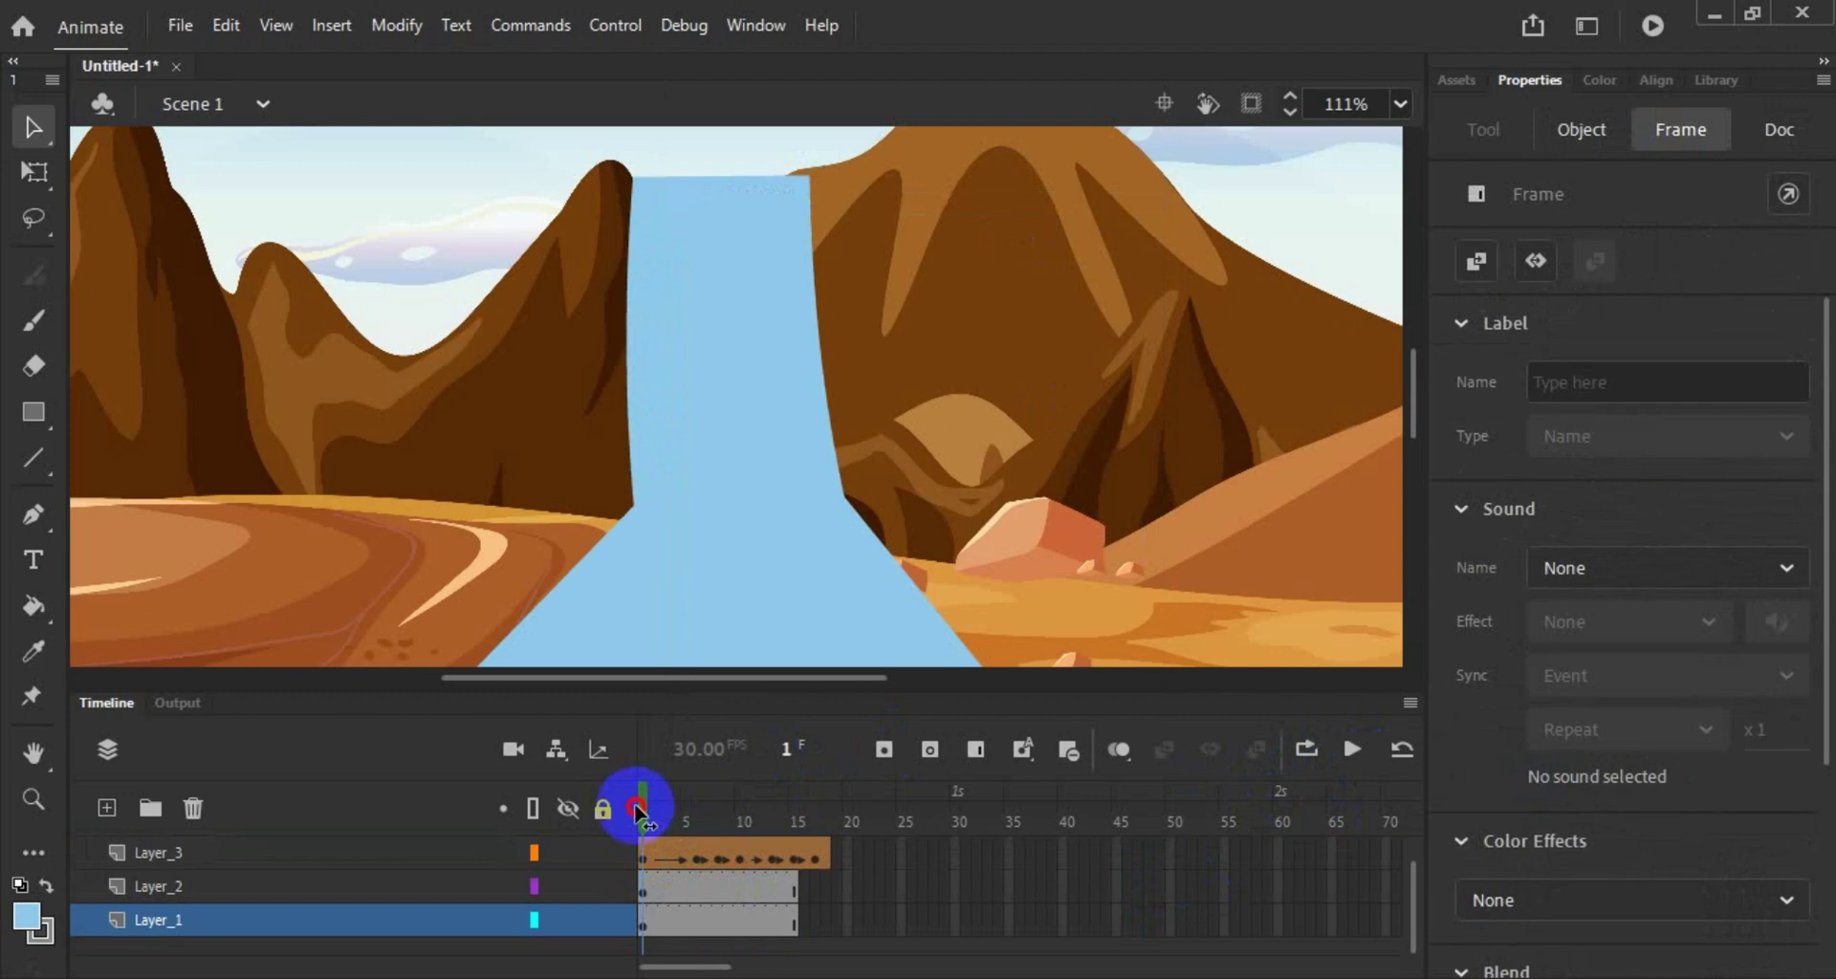
pyautogui.moveTo(638, 808); pyautogui.dragTo(706, 849)
pyautogui.rightClick(708, 859)
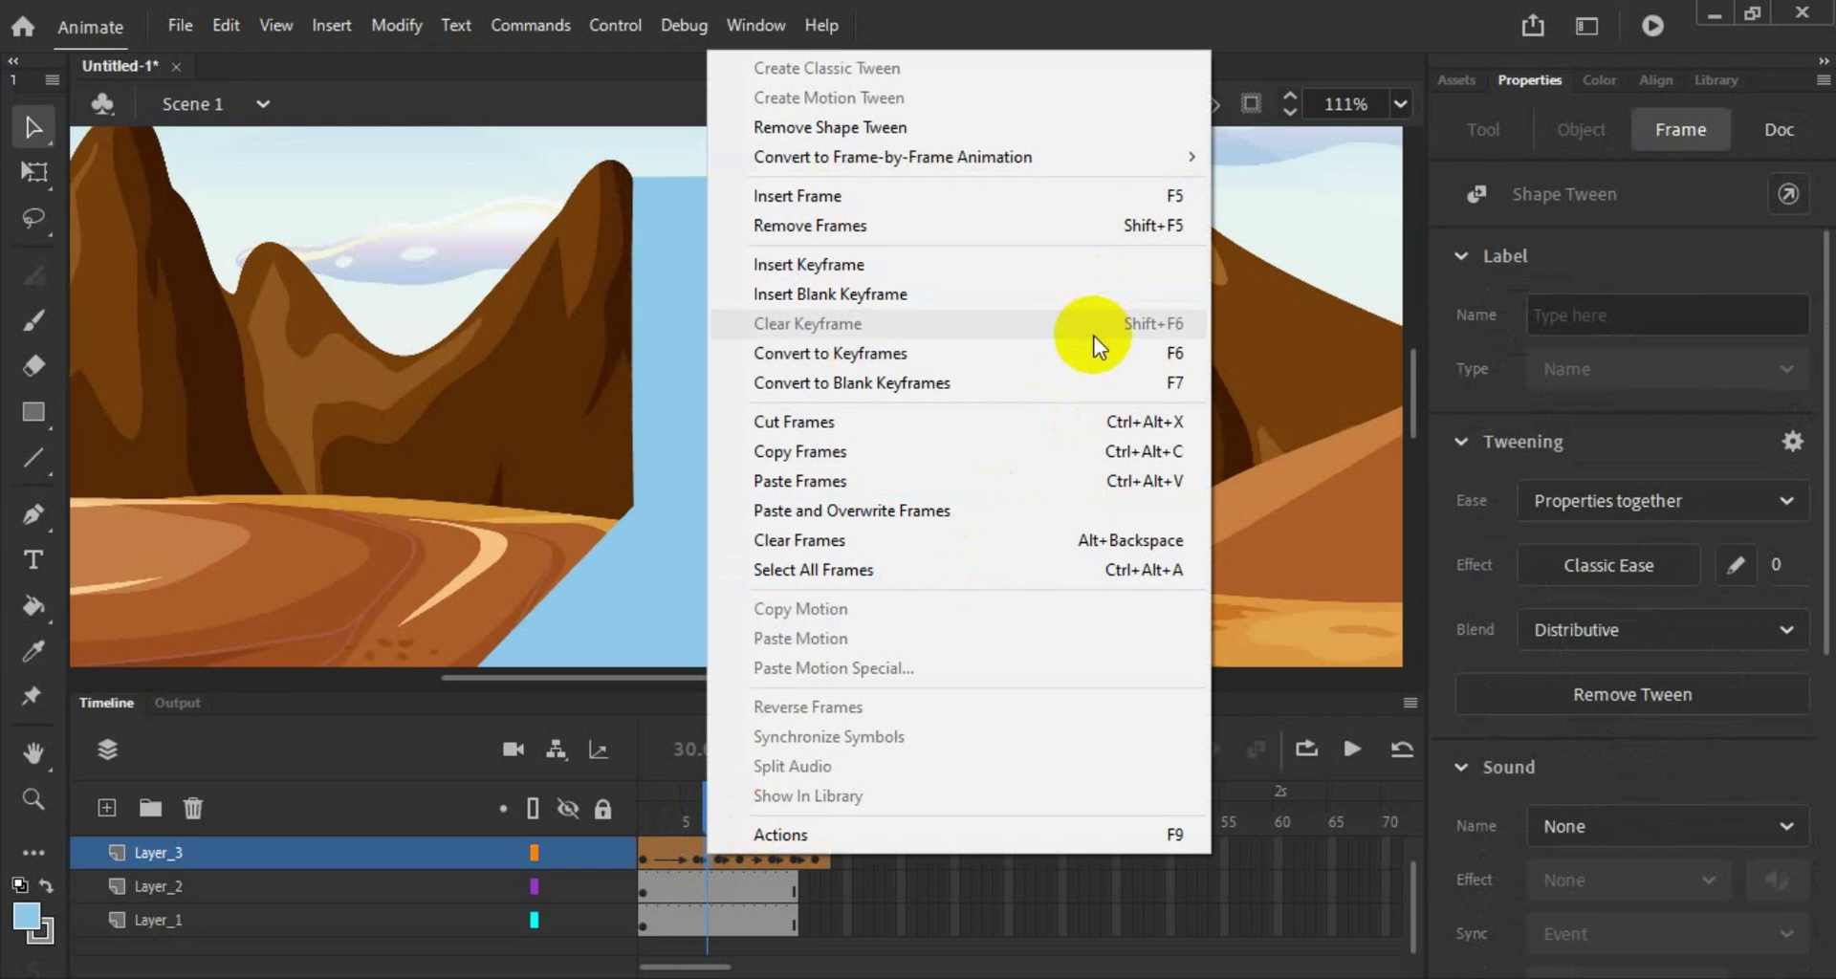
pyautogui.click(1106, 196)
pyautogui.rightClick(711, 853)
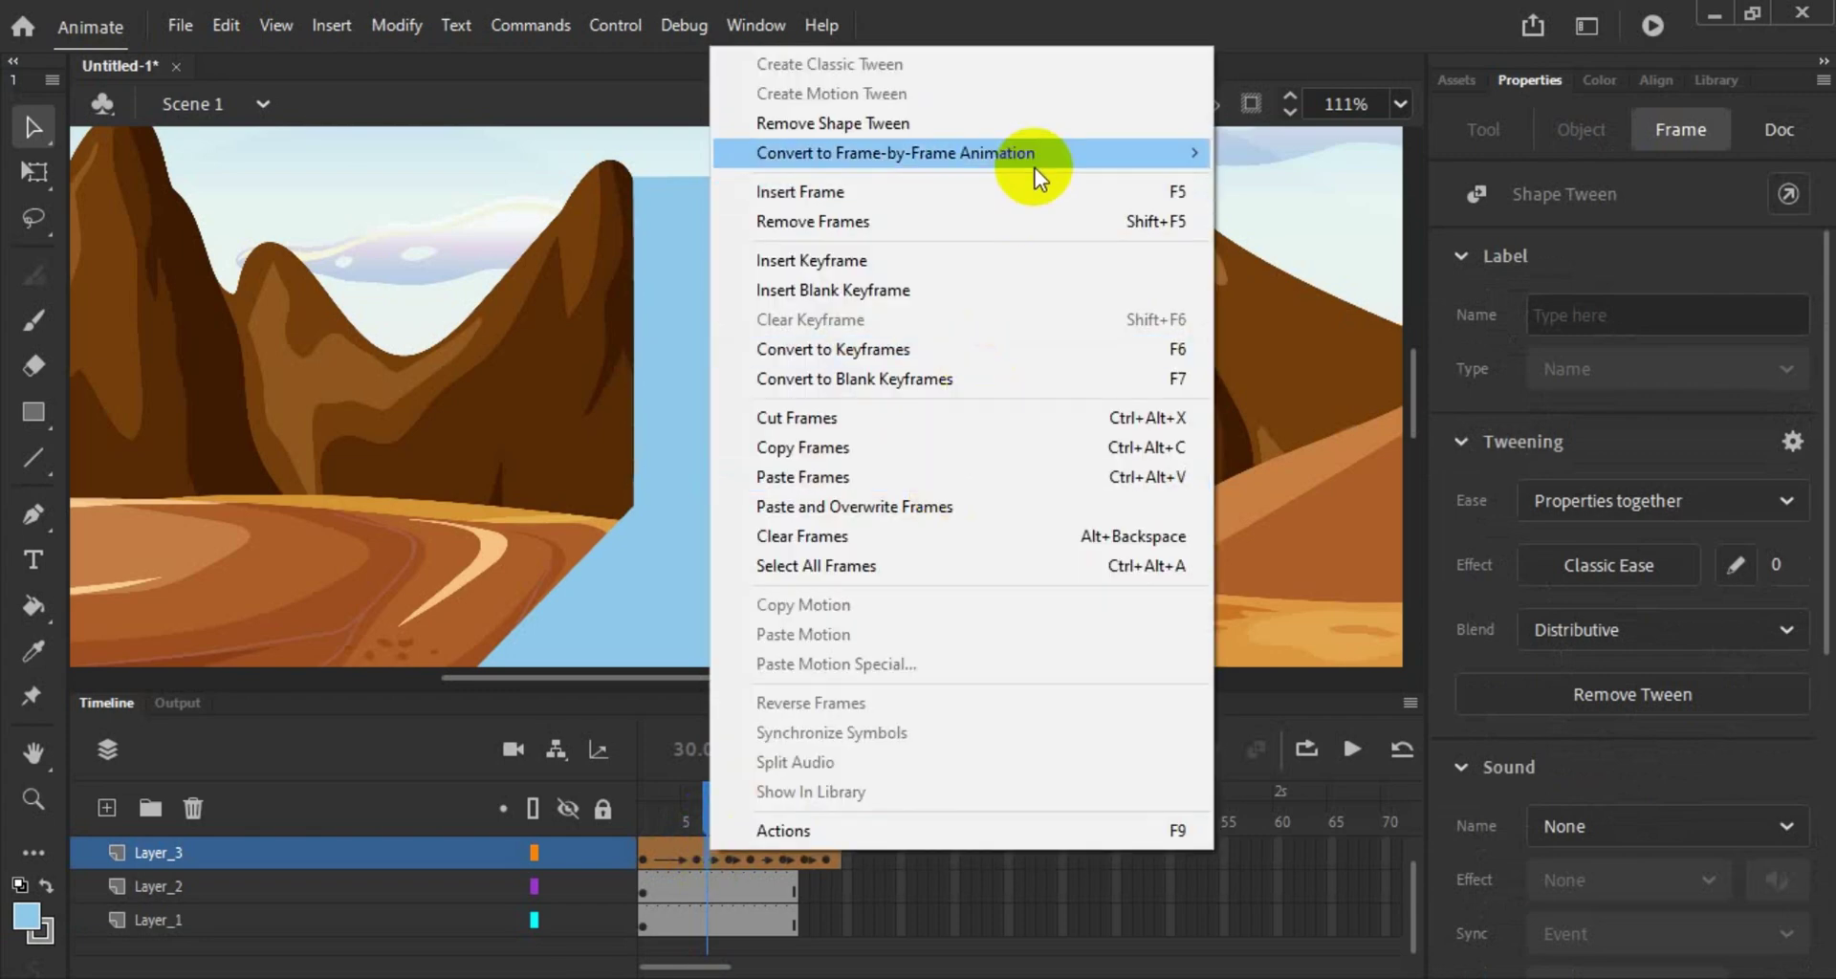
pyautogui.click(1033, 191)
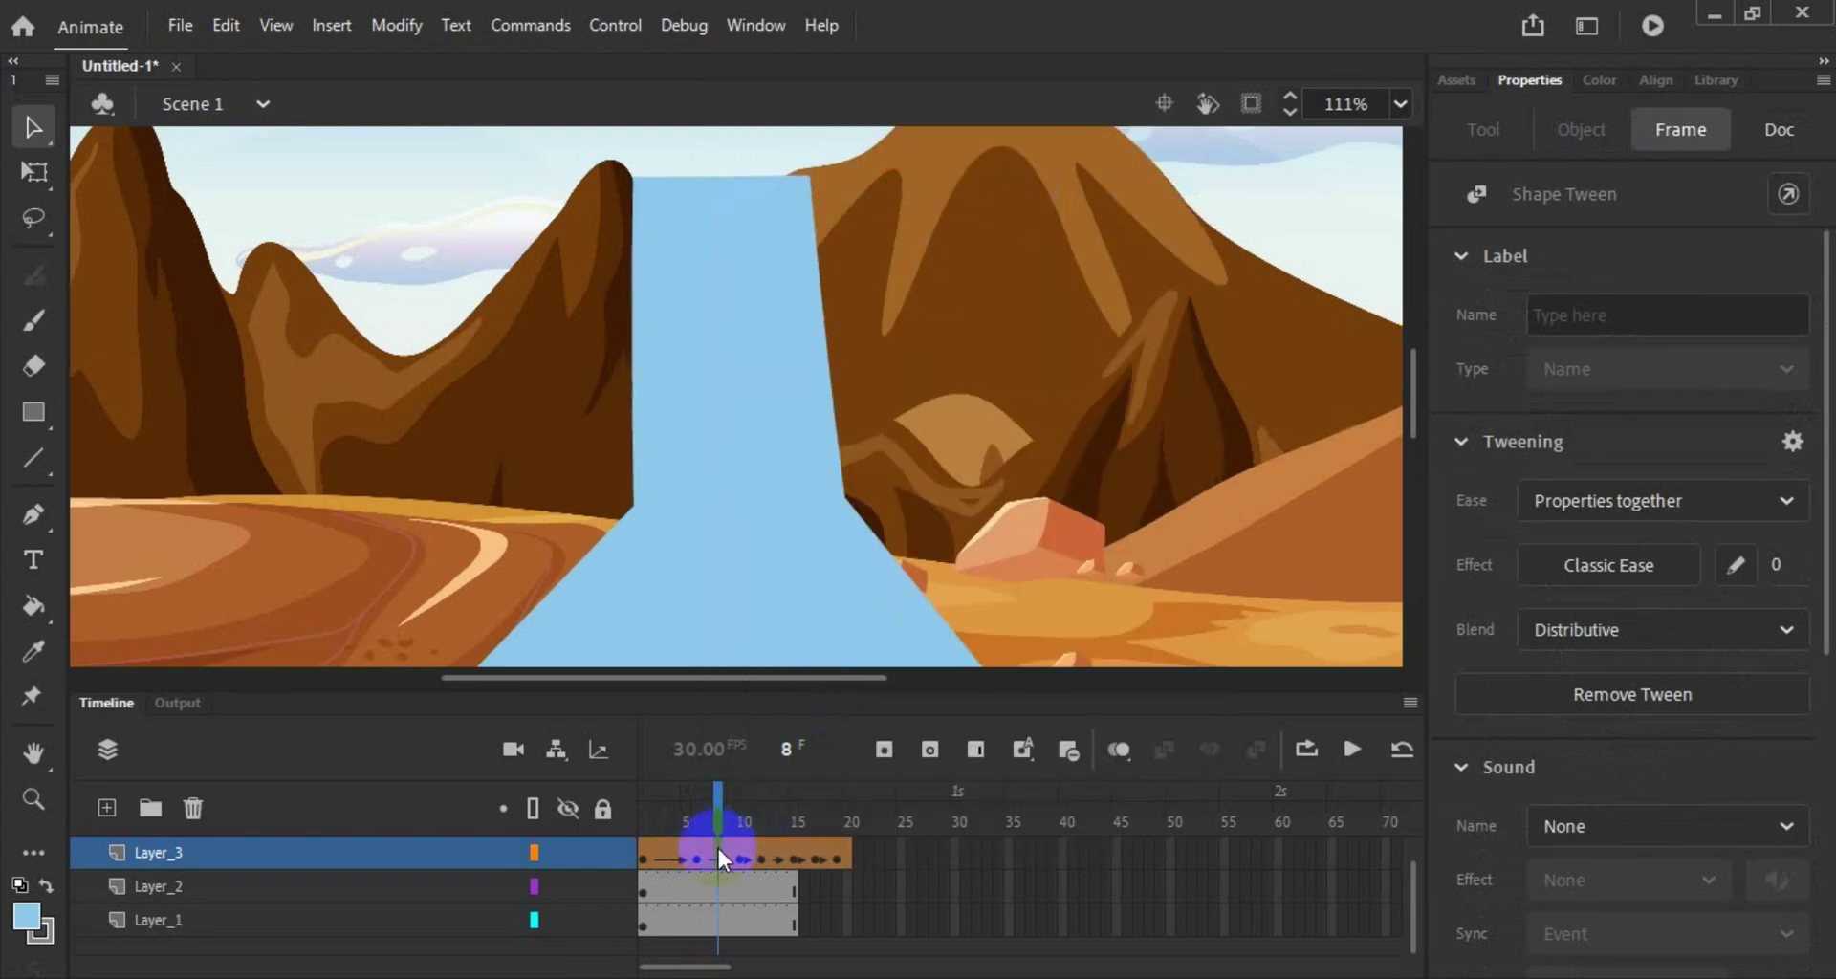
pyautogui.rightClick(719, 848)
pyautogui.click(1052, 197)
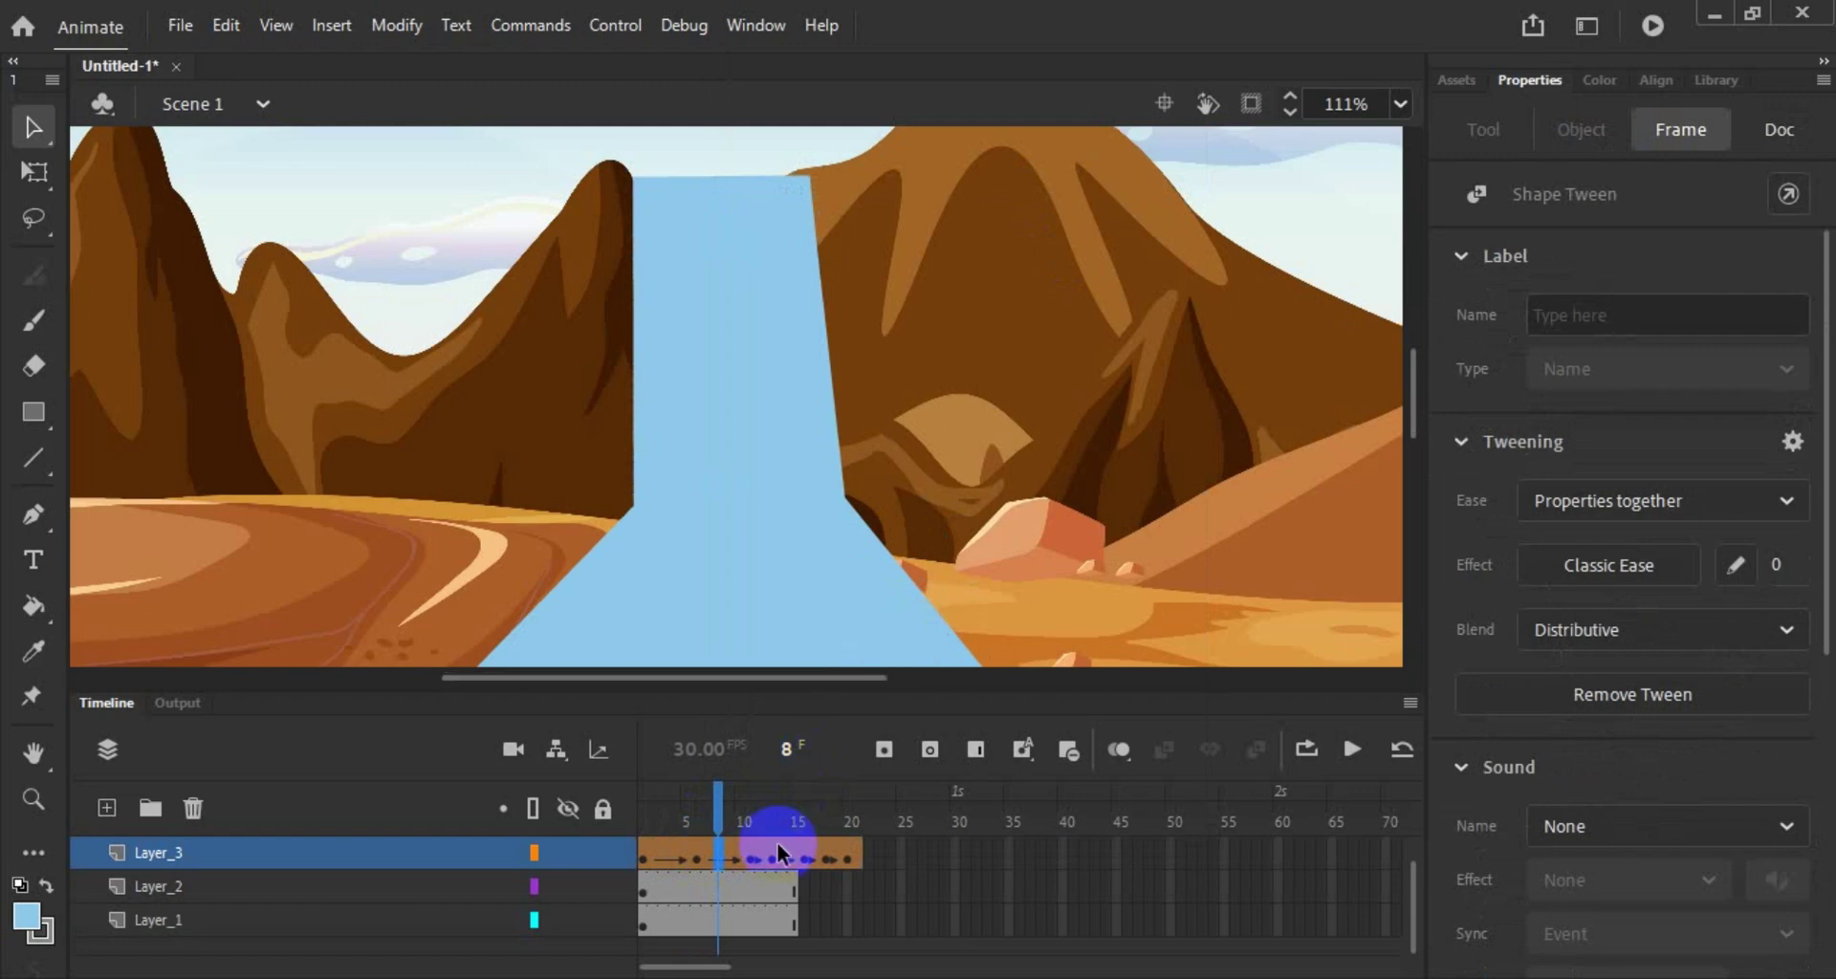
# Step: Lengthen the third shape tween on Layer_3 by inserting one frame each at frames 12, 13 and 14
pyautogui.rightClick(765, 865)
pyautogui.click(1163, 197)
pyautogui.rightClick(1164, 197)
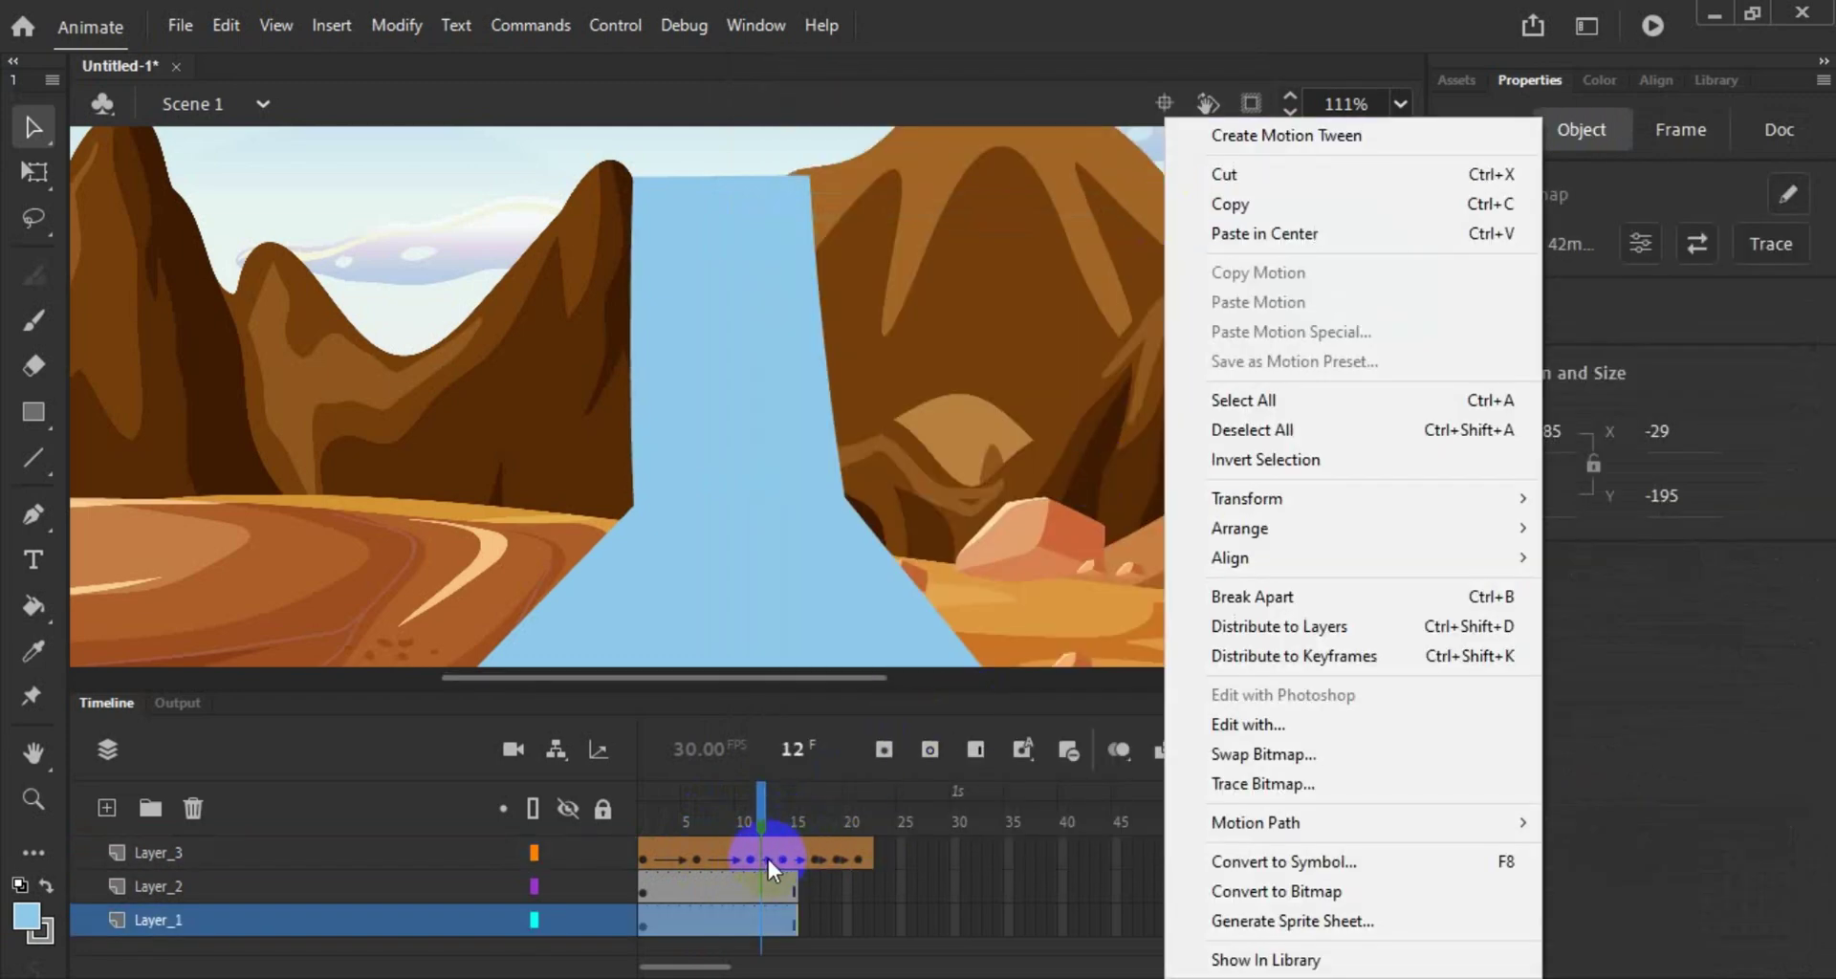
pyautogui.click(767, 858)
pyautogui.rightClick(767, 858)
pyautogui.click(1147, 196)
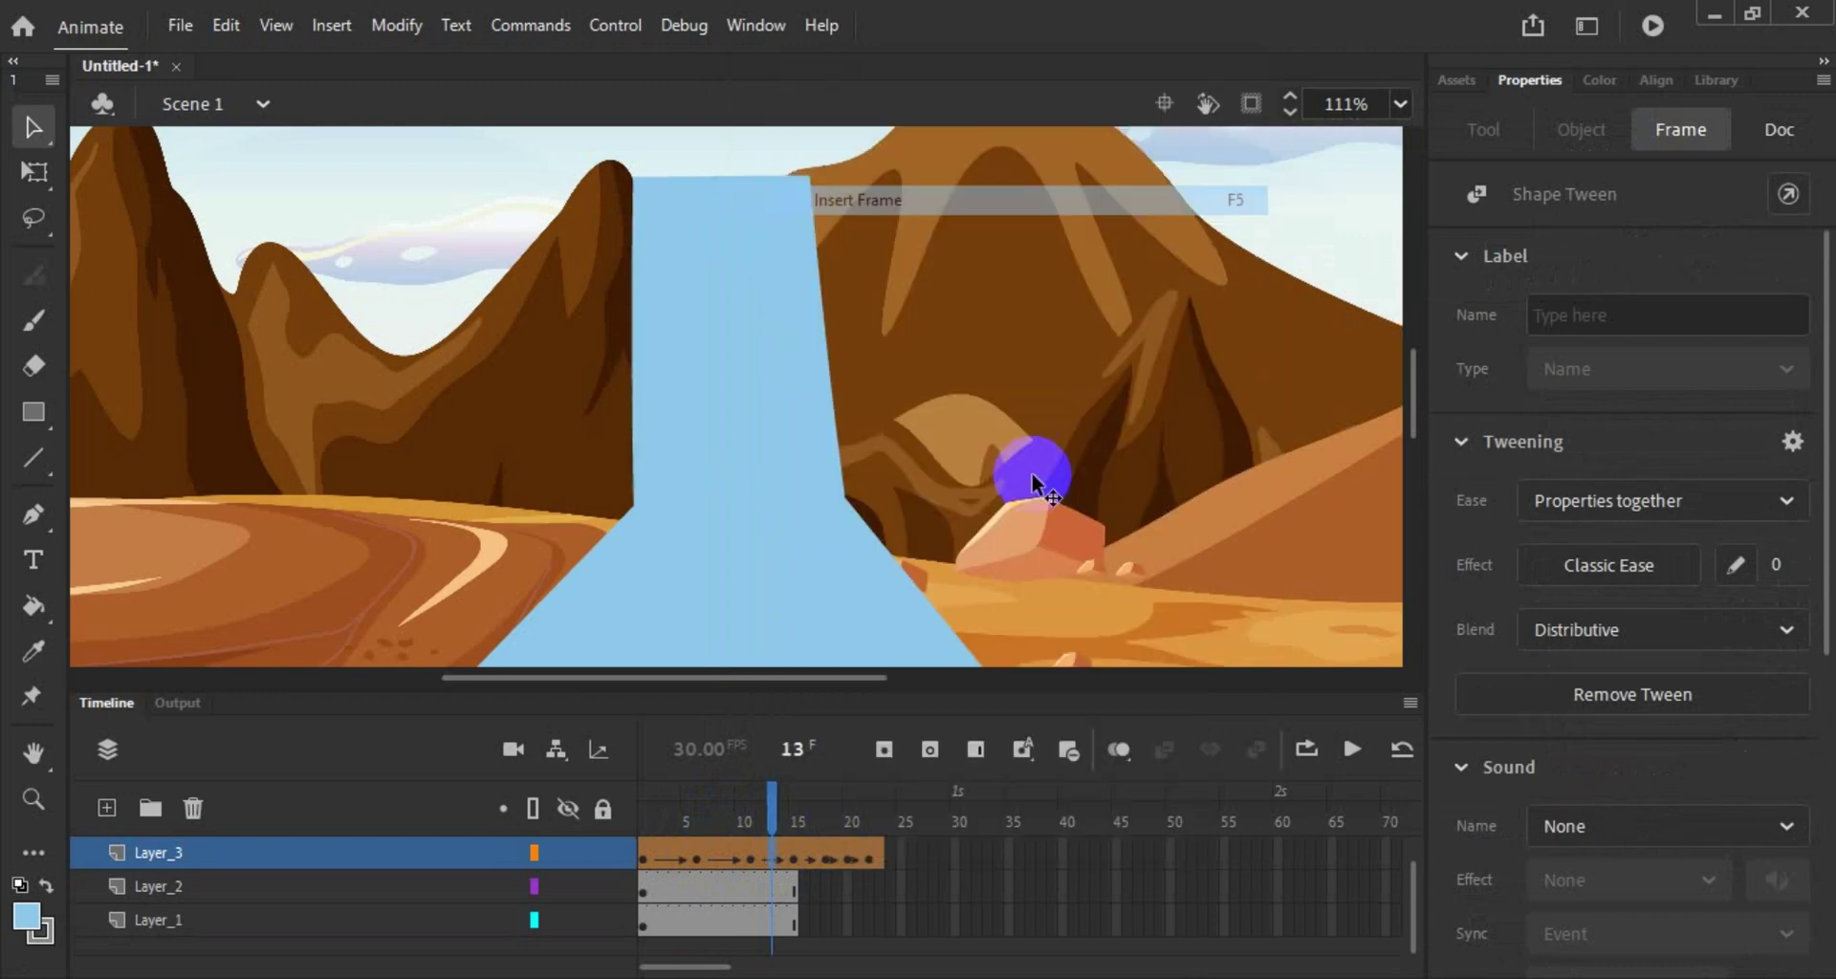
pyautogui.rightClick(778, 851)
pyautogui.click(1129, 194)
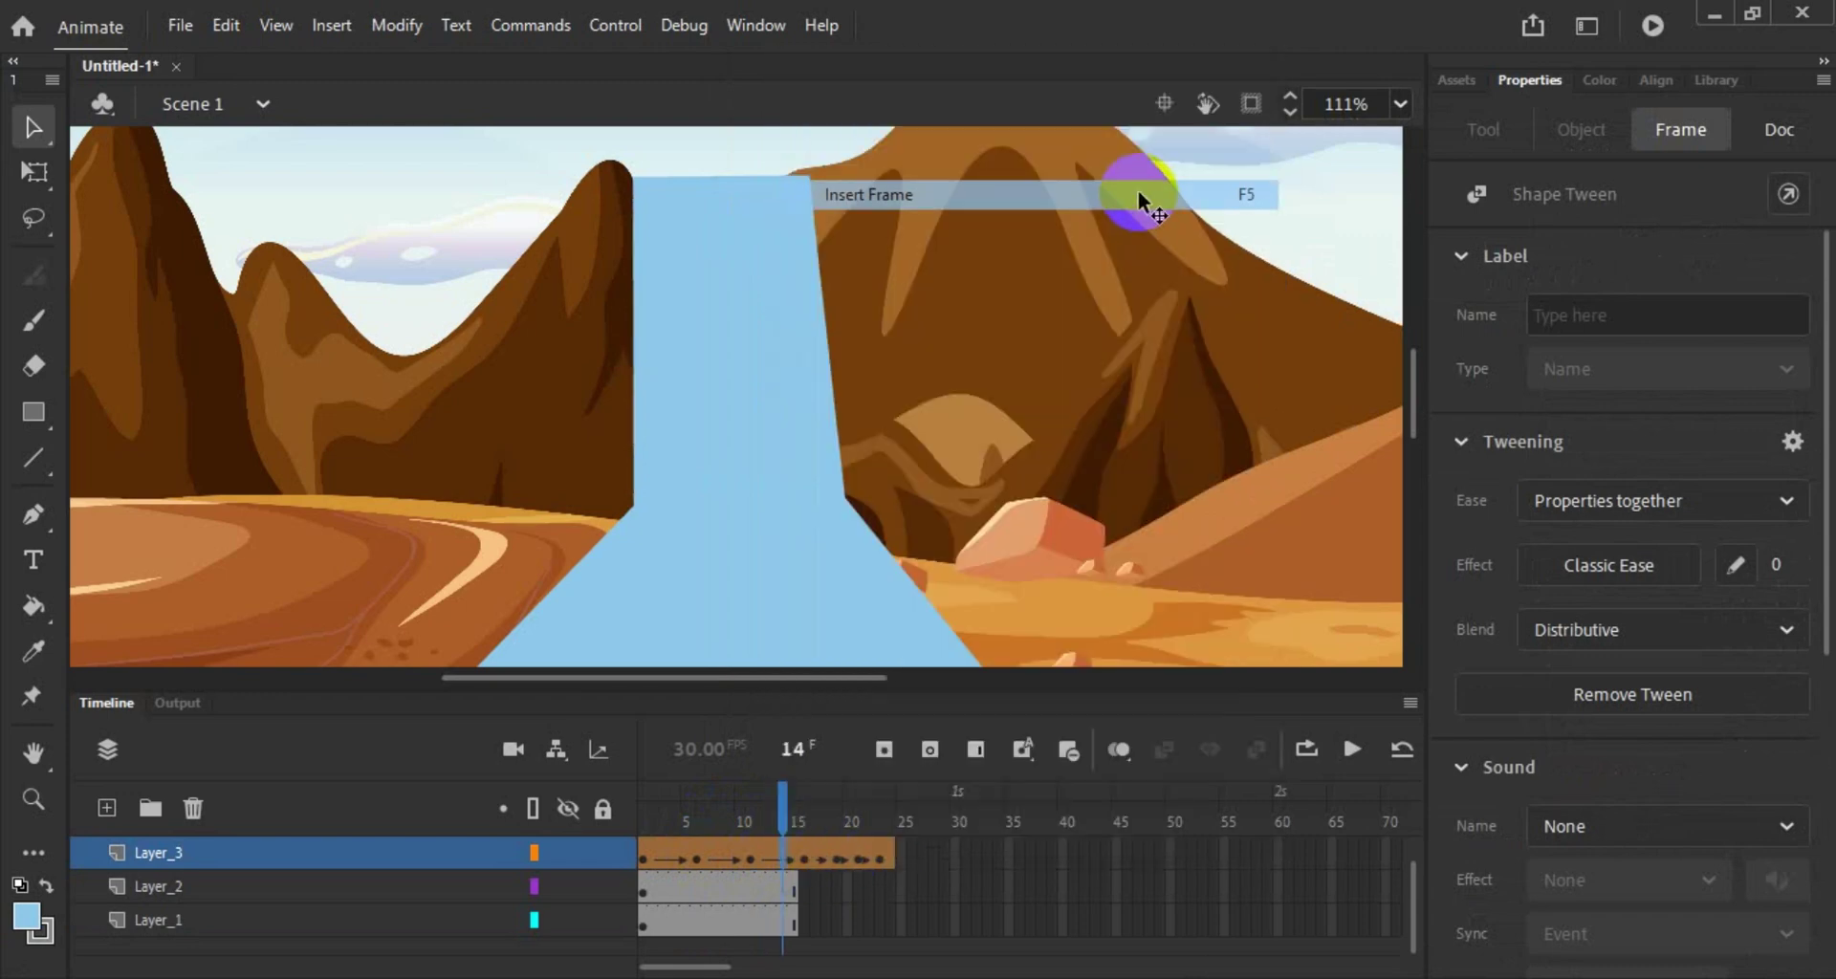
# Step: Lengthen the fourth shape tween on Layer_3 by inserting one frame each at frames 17 and 18
pyautogui.rightClick(818, 858)
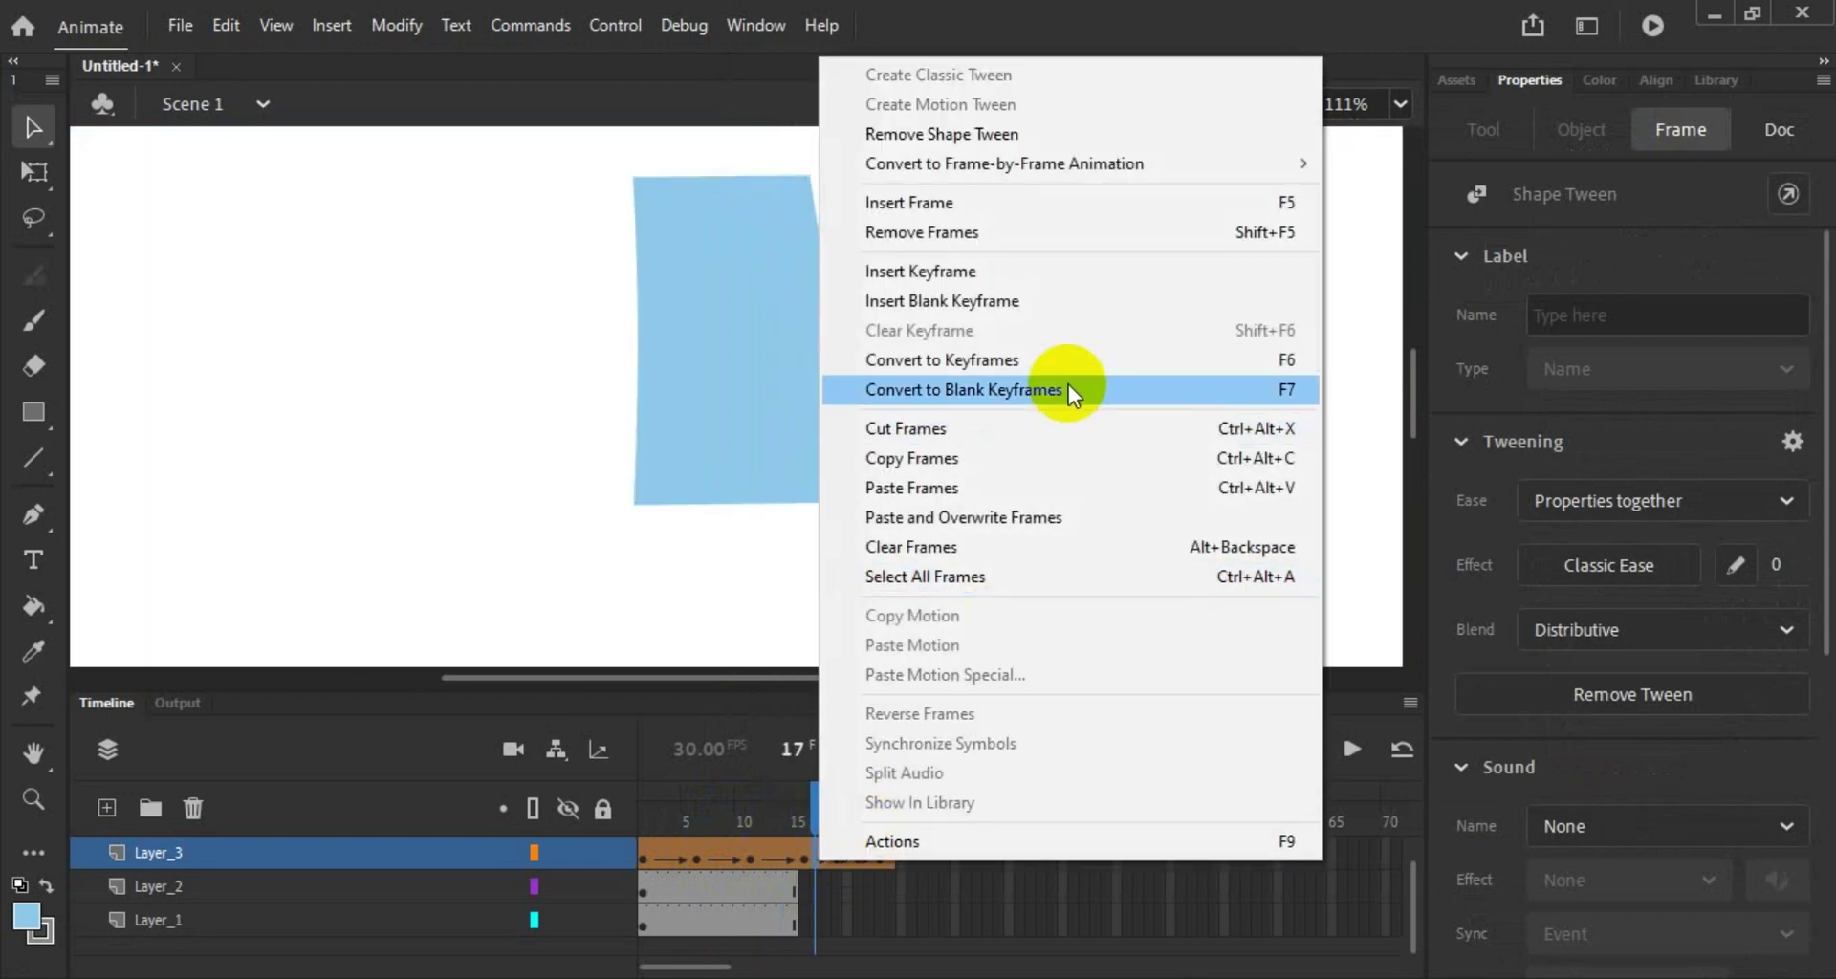
pyautogui.click(1122, 203)
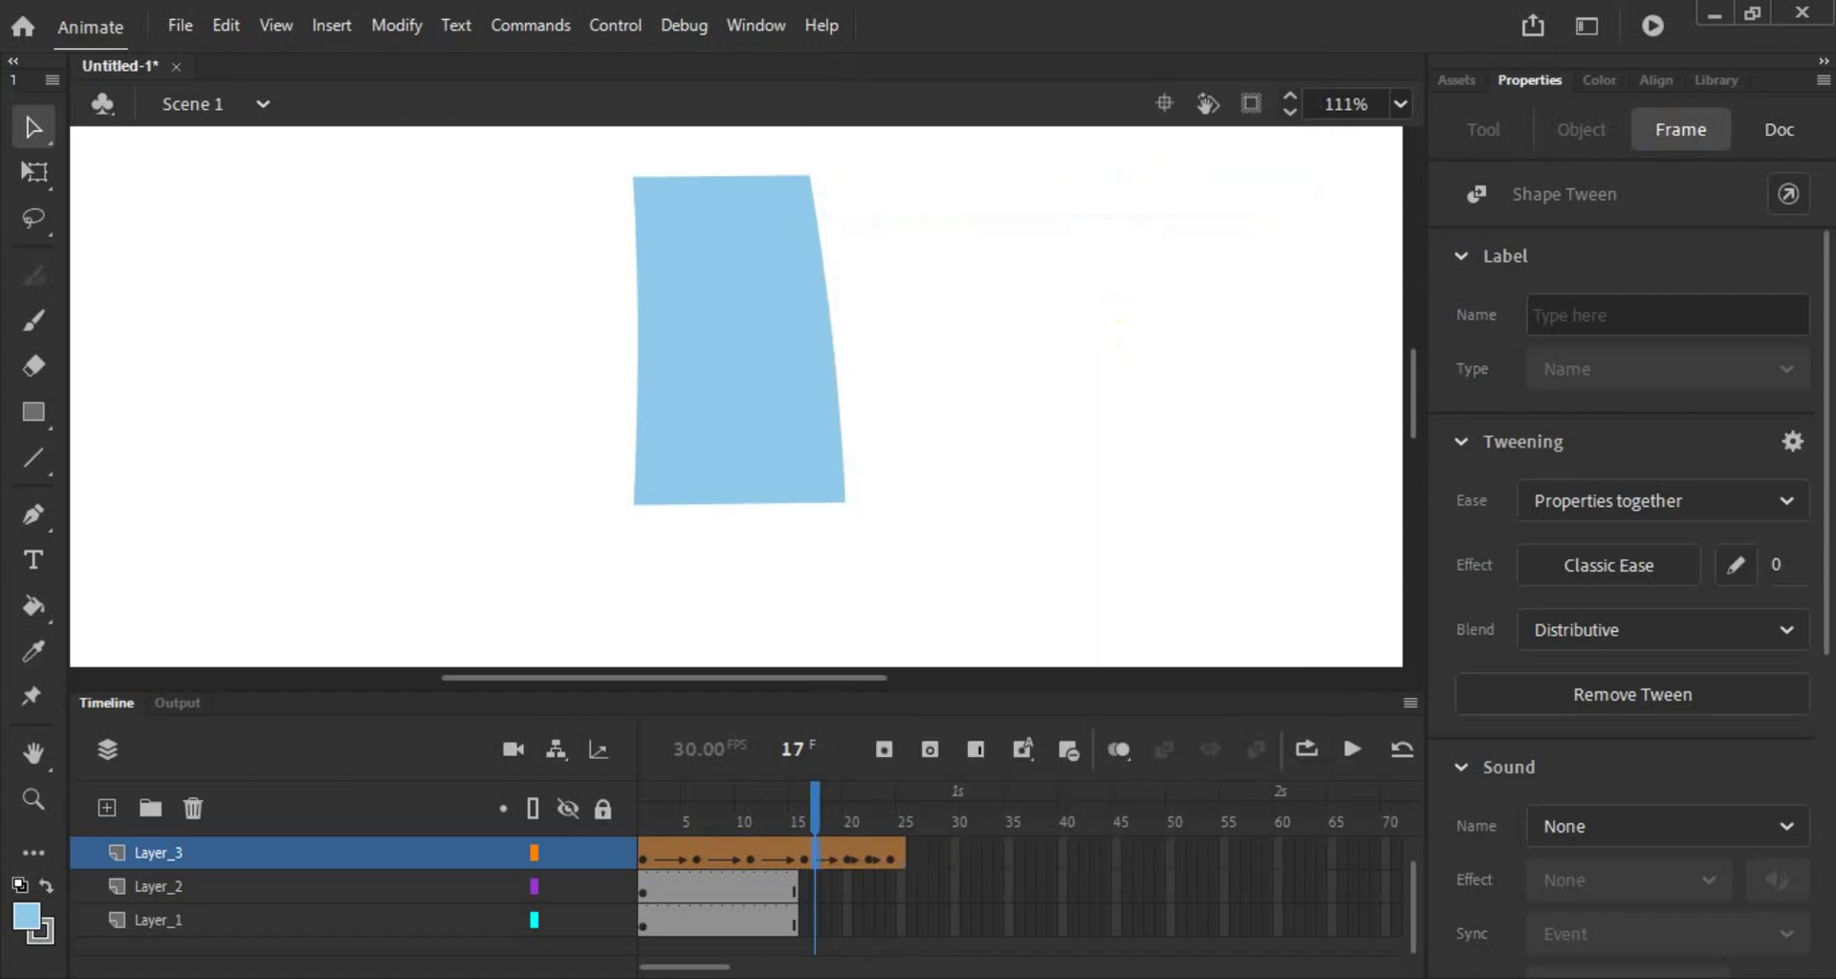
pyautogui.rightClick(828, 847)
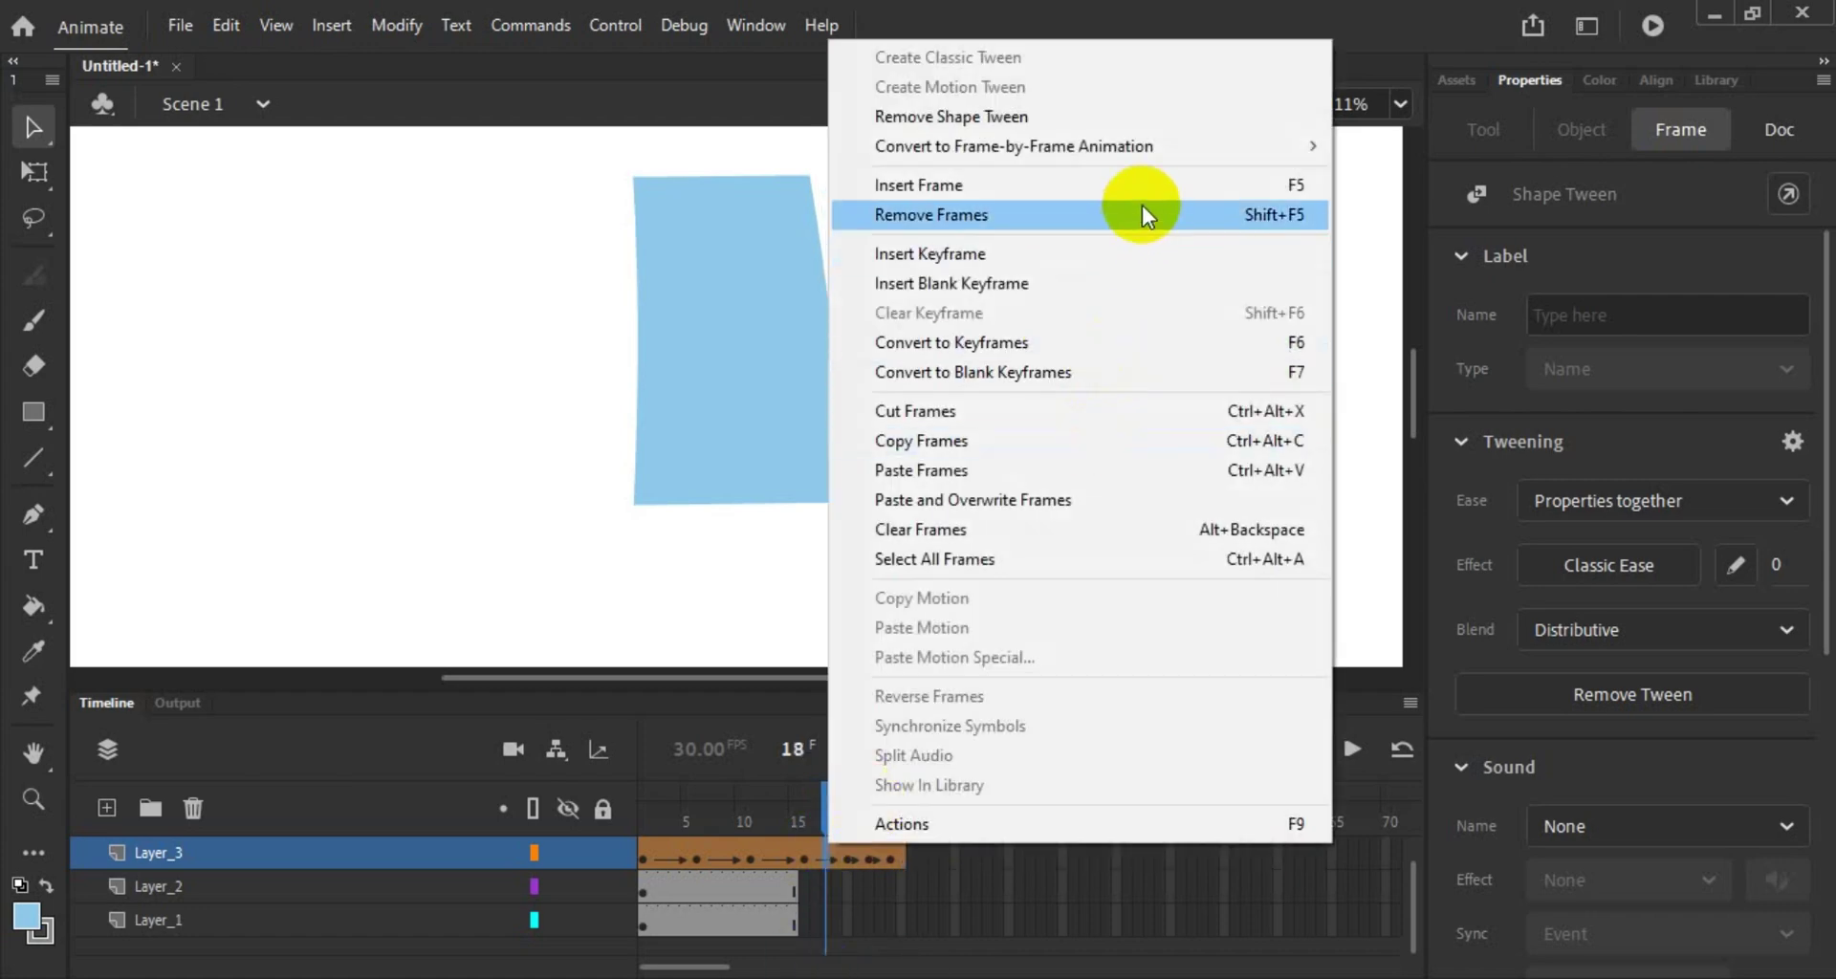
pyautogui.click(1145, 188)
pyautogui.rightClick(885, 857)
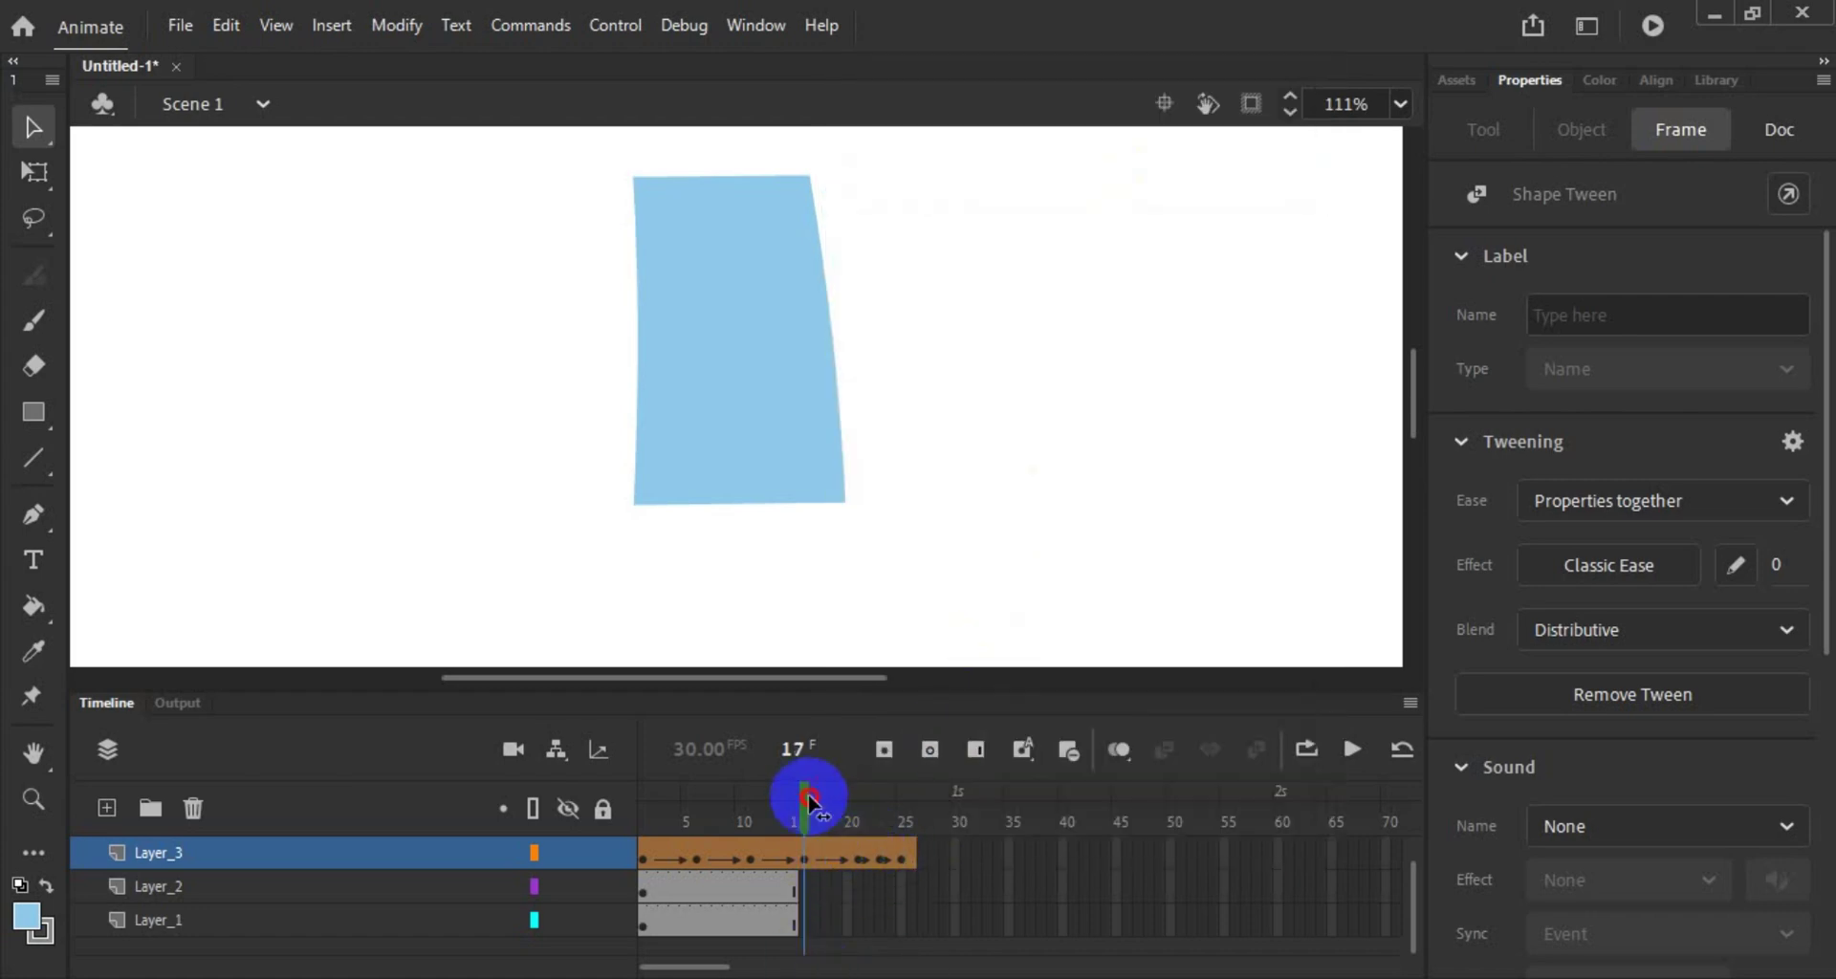
pyautogui.moveTo(808, 801); pyautogui.dragTo(901, 910)
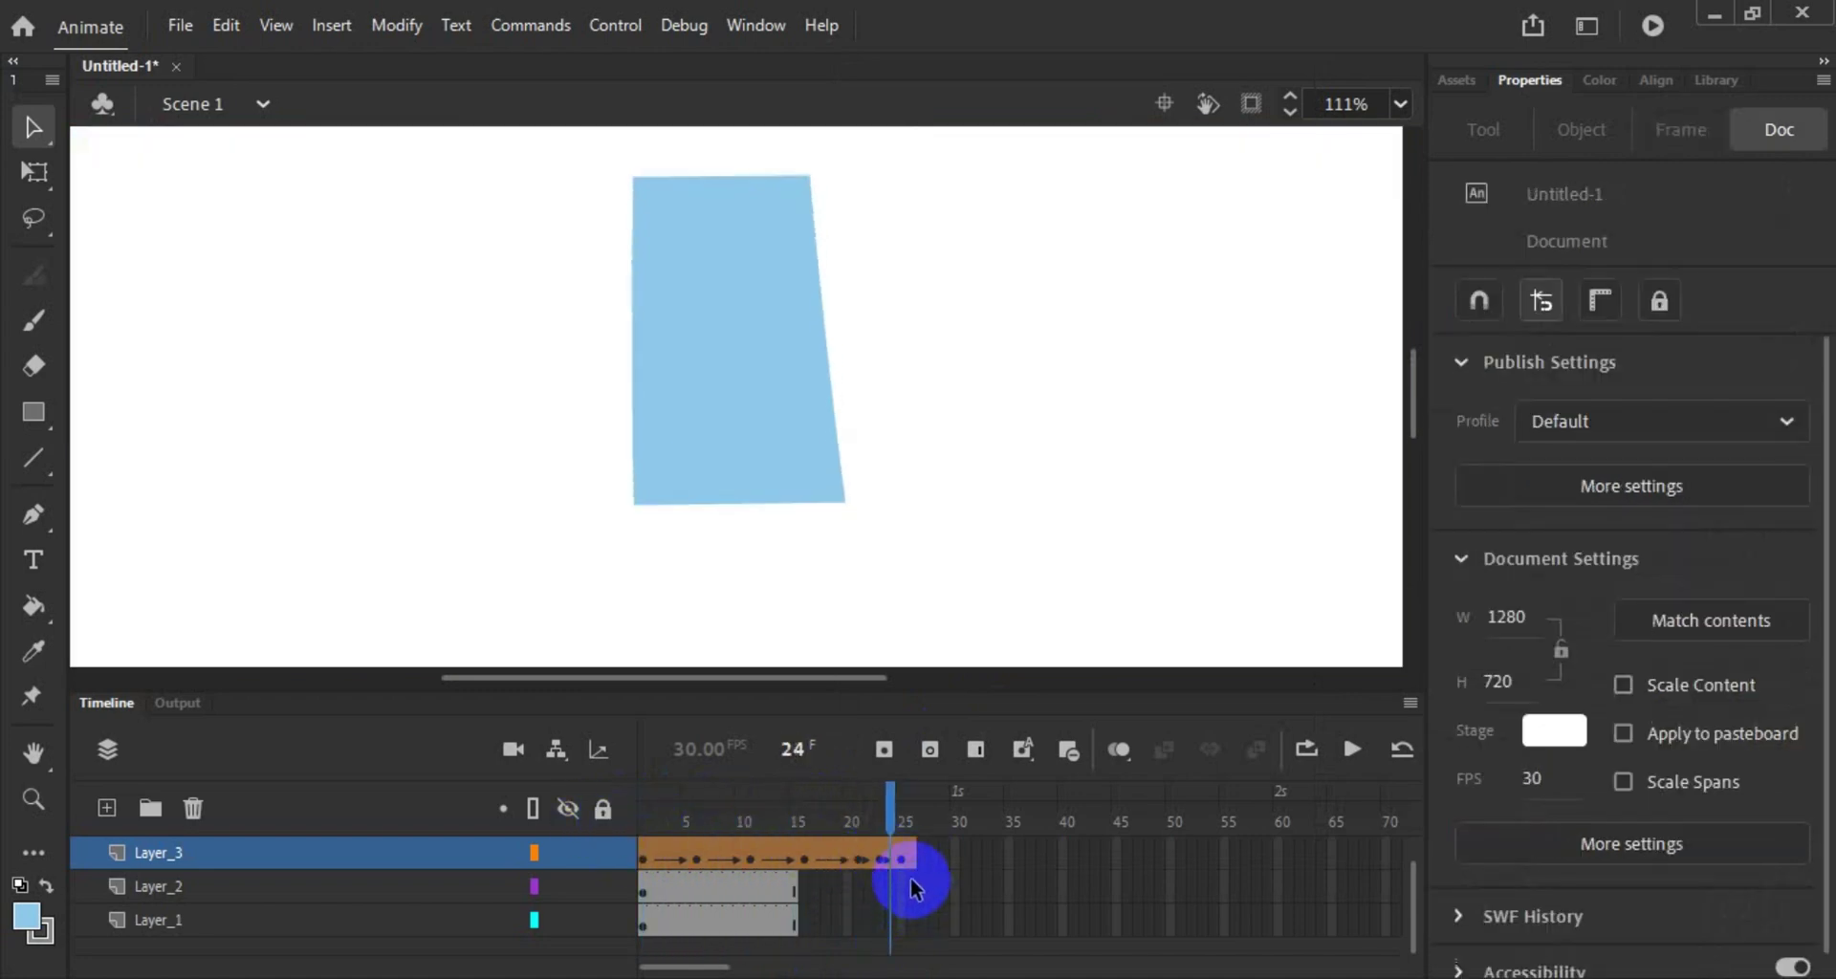
# Step: Extend Layer_1, Layer_2 and Layer_3 together by inserting frames up to frame 30
pyautogui.click(958, 851)
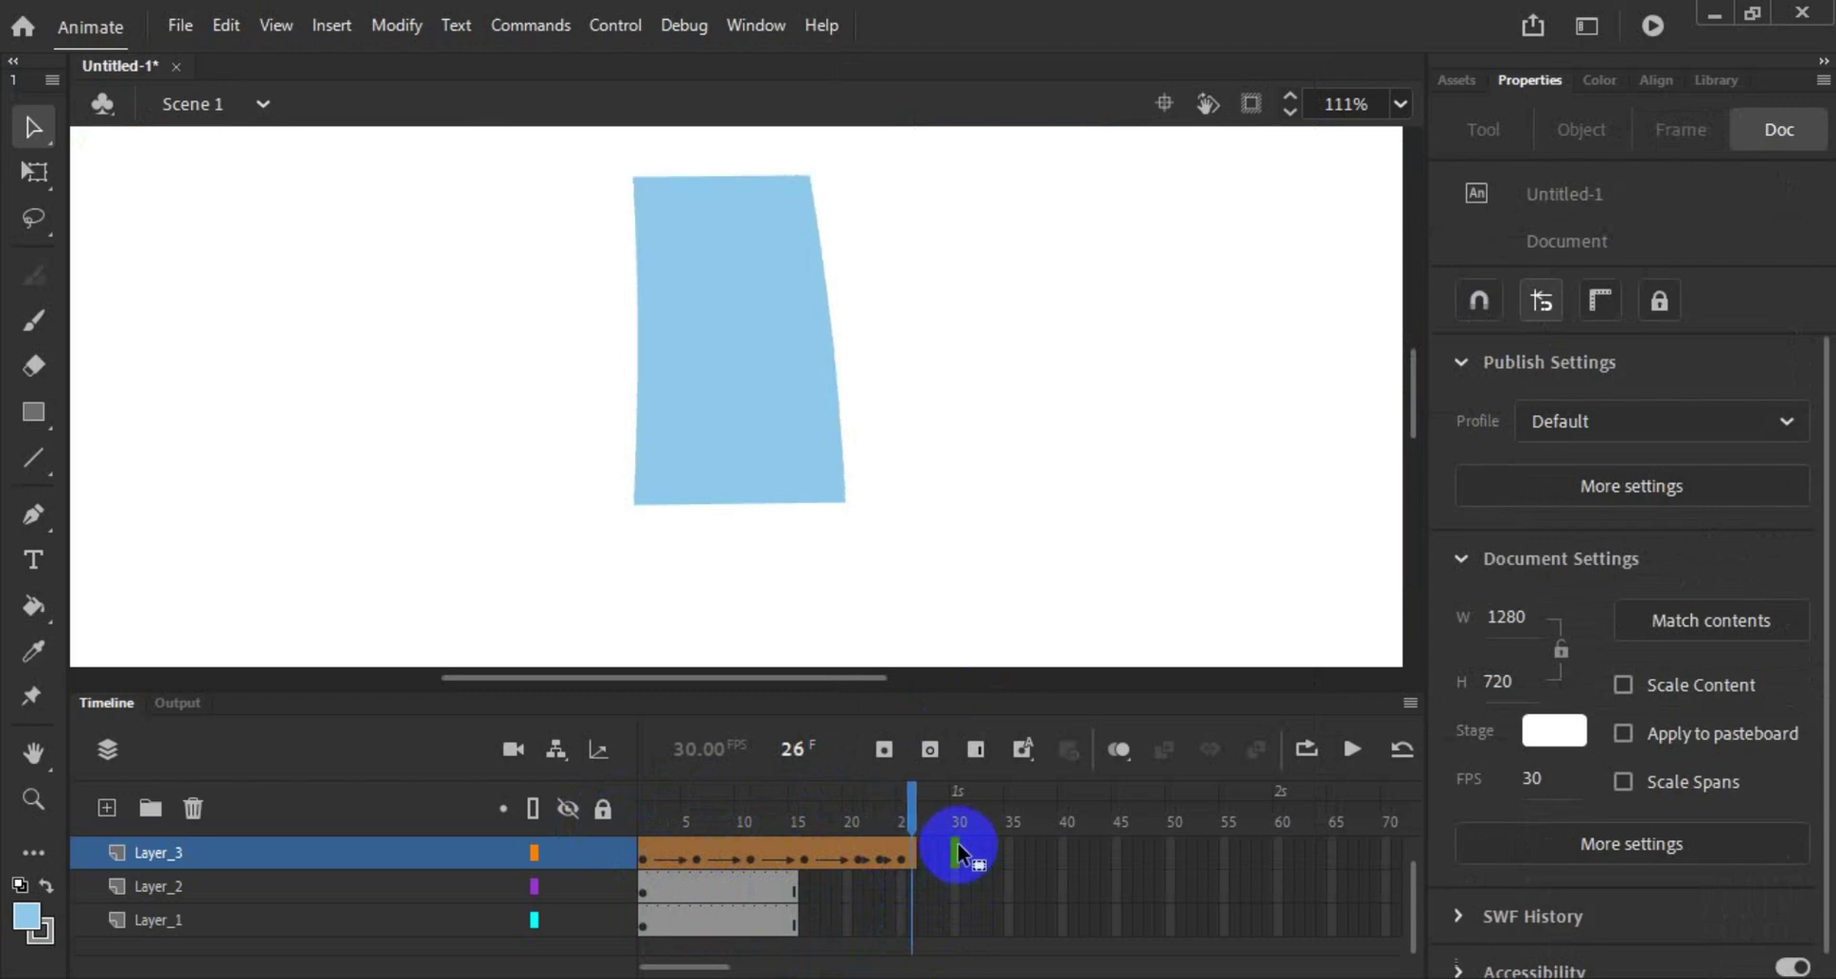
pyautogui.keyDown('shift'); pyautogui.click(957, 923); pyautogui.keyUp('shift')
pyautogui.rightClick(957, 925)
pyautogui.click(1316, 281)
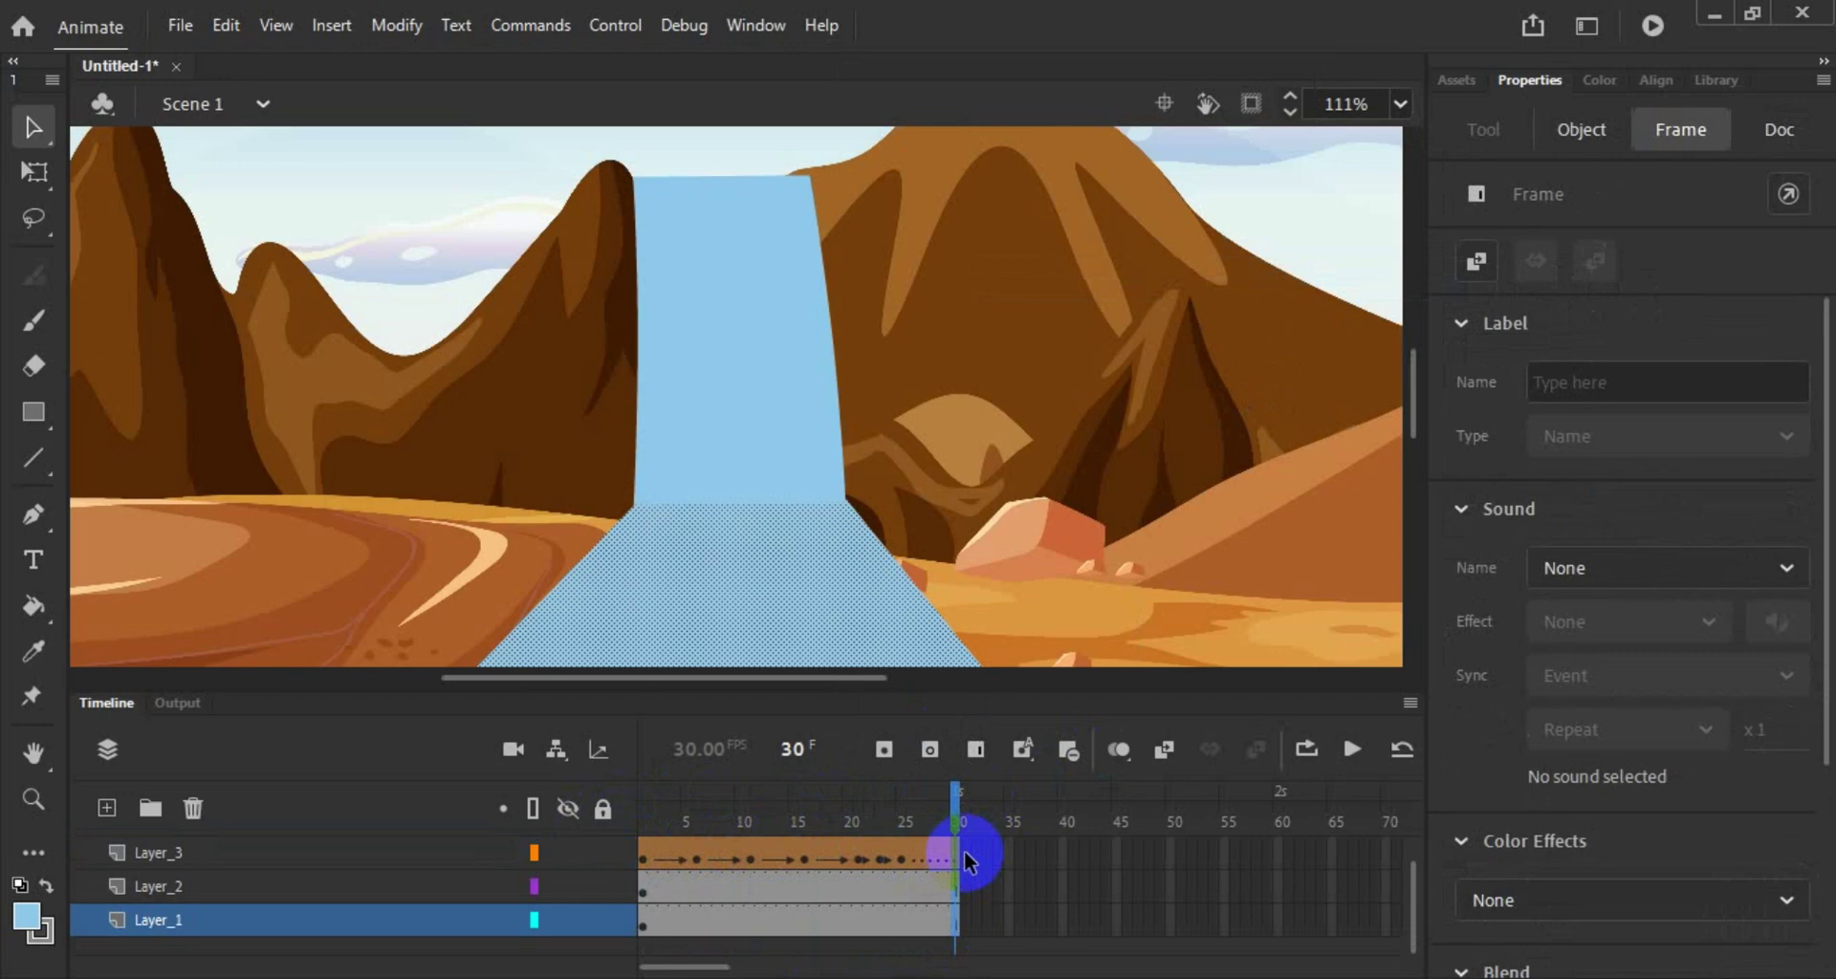
# Step: Remove the frames from frame 26 onward on Layer_3
pyautogui.moveTo(964, 851); pyautogui.dragTo(912, 853)
pyautogui.rightClick(912, 853)
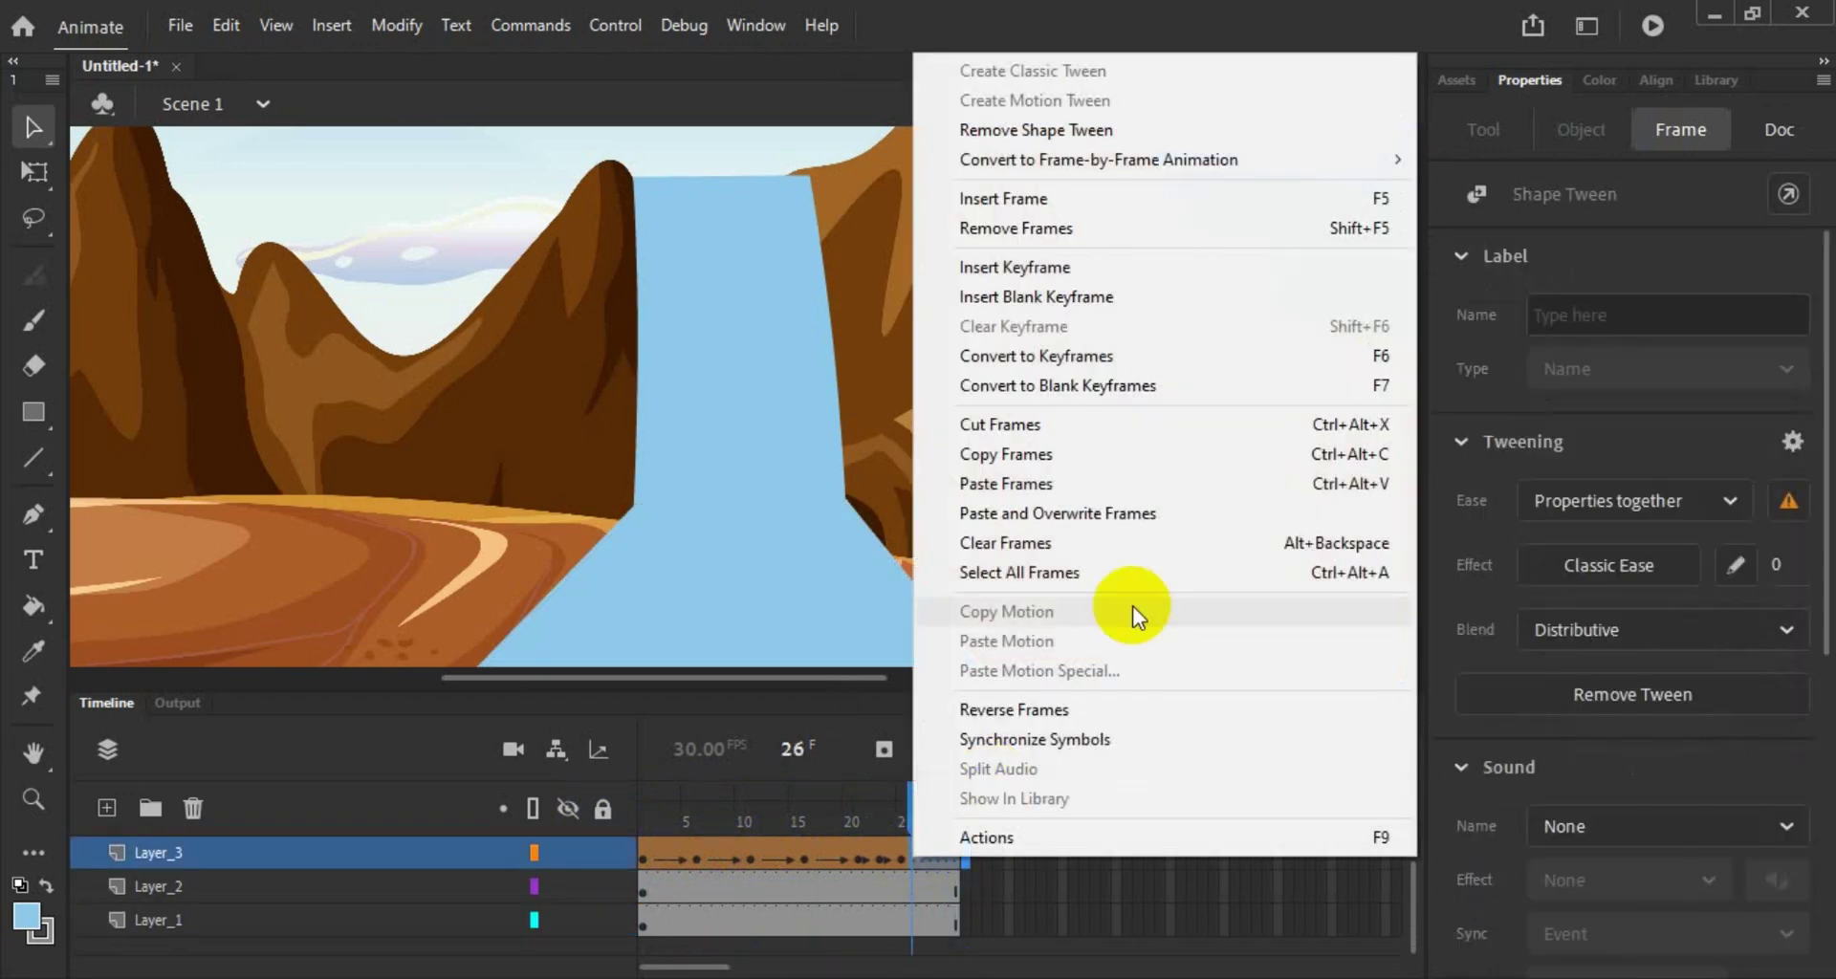
pyautogui.click(1178, 240)
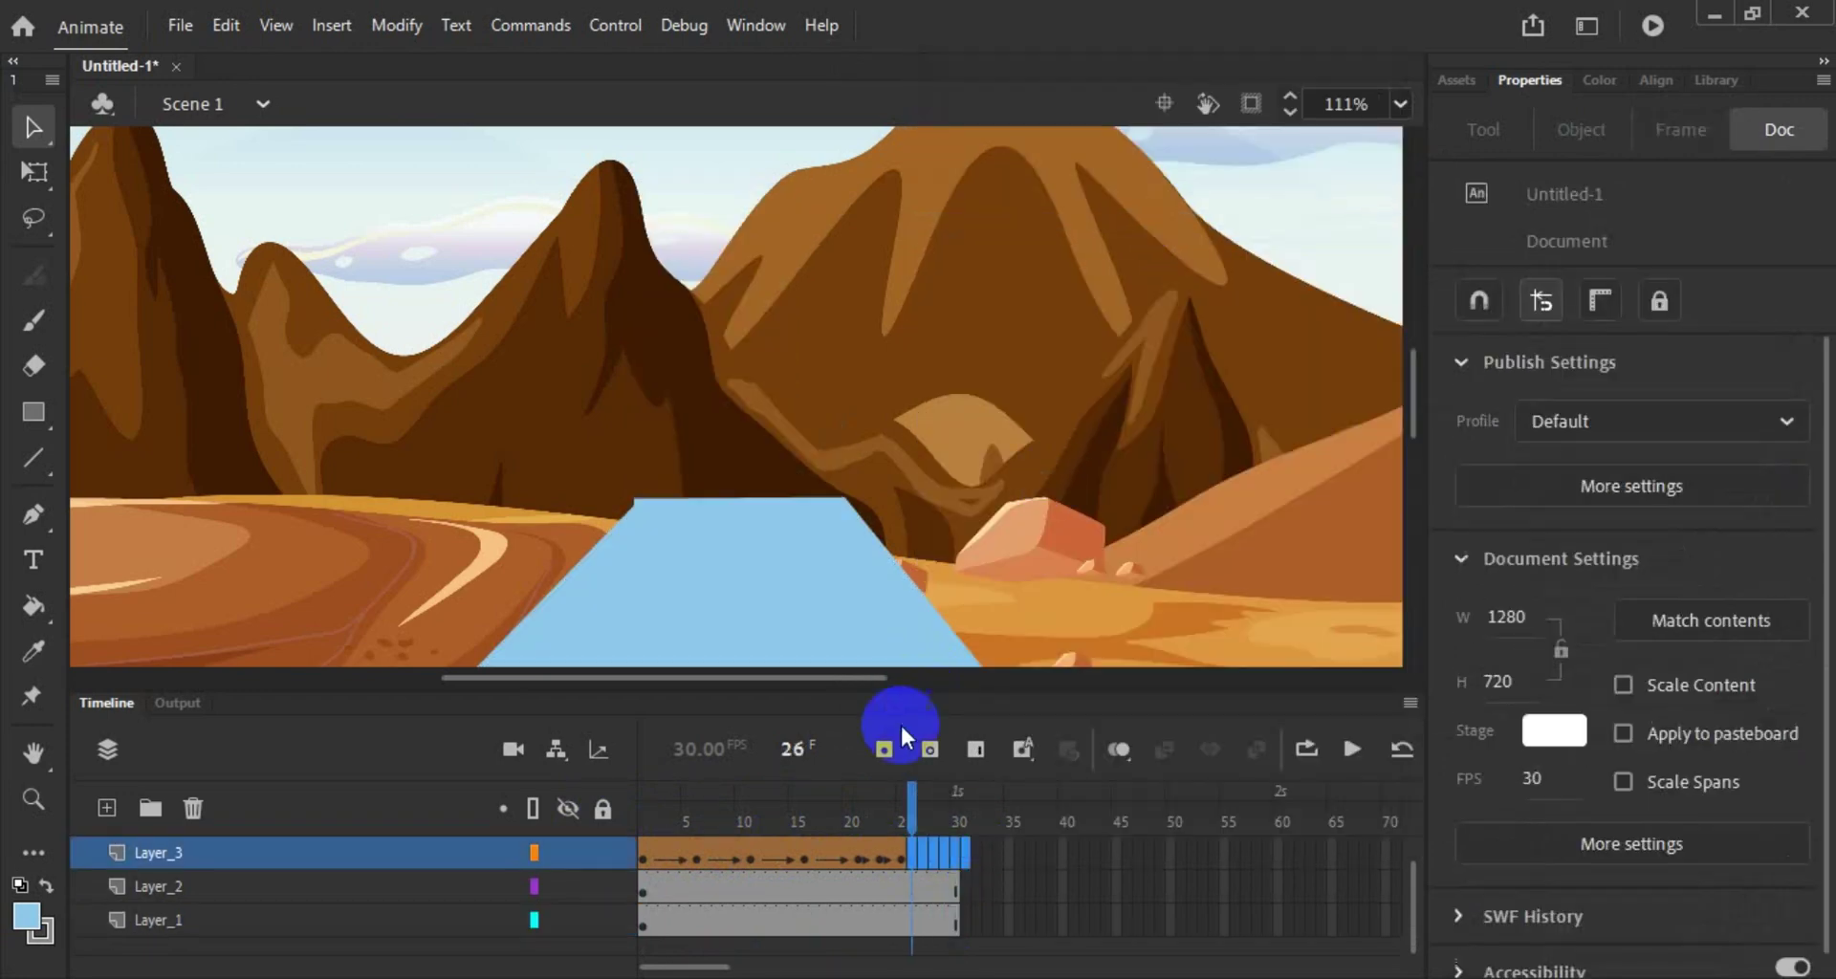
# Step: Lengthen the fifth shape tween on Layer_3 by inserting one frame at frame 22
pyautogui.click(870, 858)
pyautogui.rightClick(872, 853)
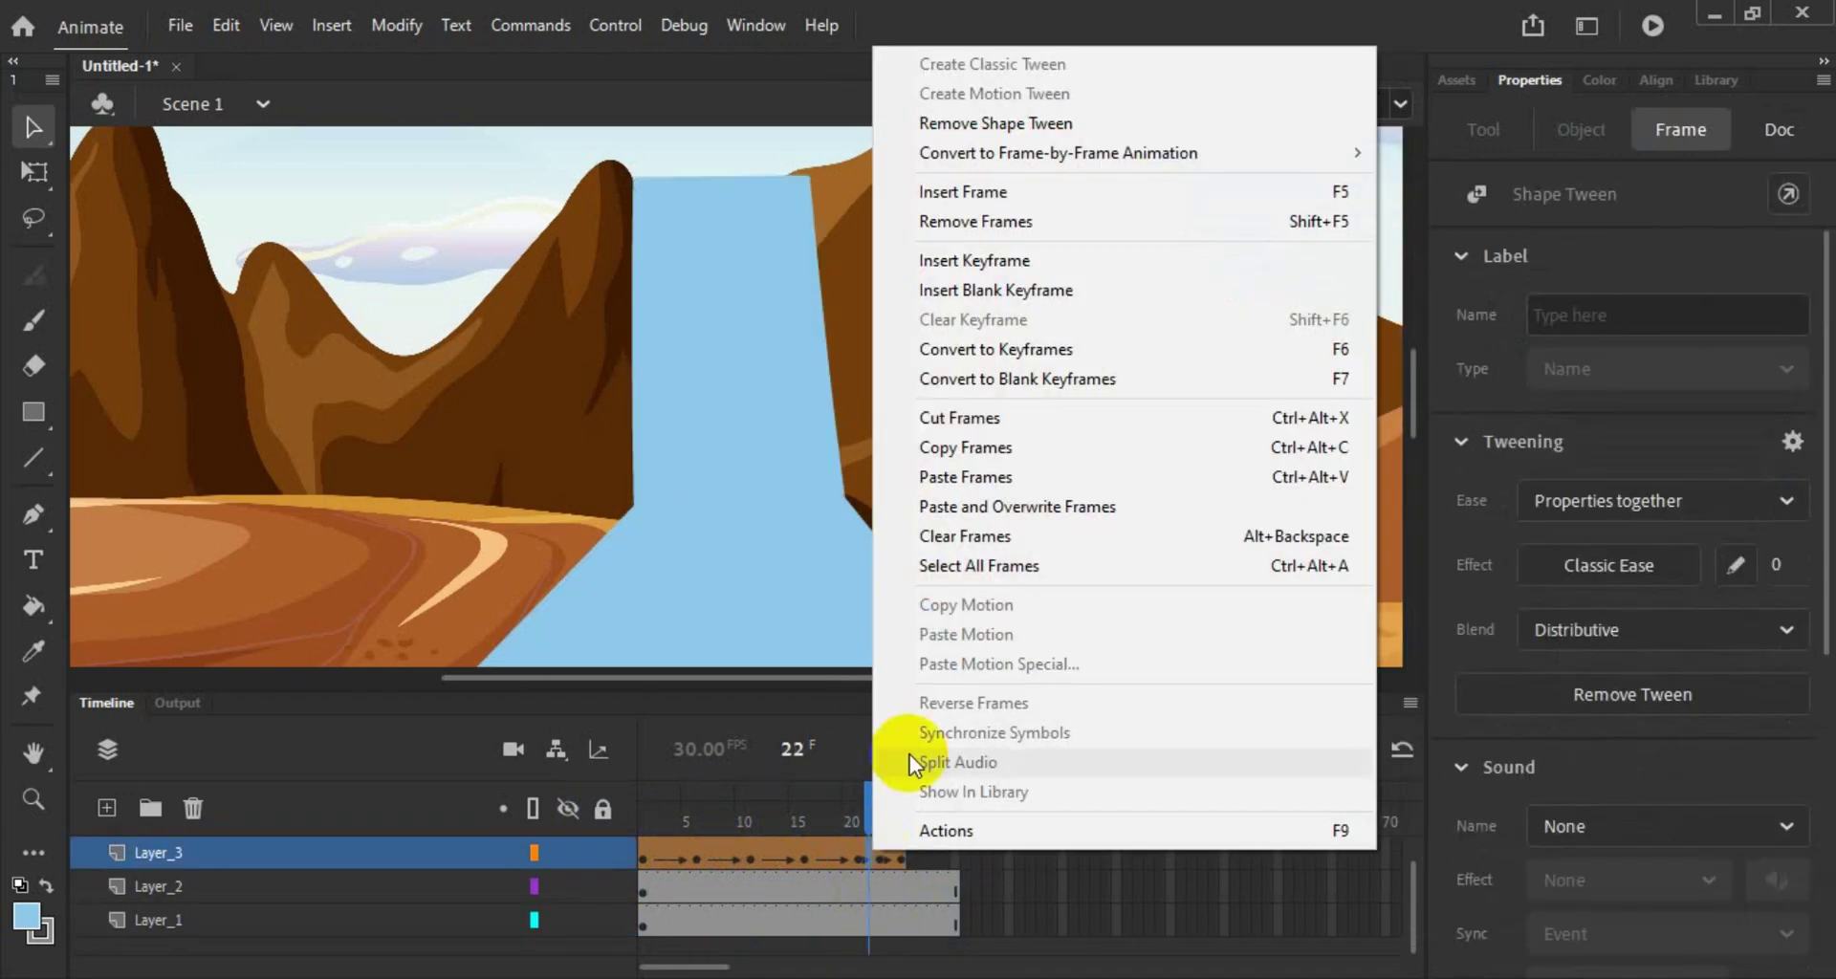
pyautogui.click(1171, 193)
pyautogui.click(883, 851)
pyautogui.rightClick(876, 860)
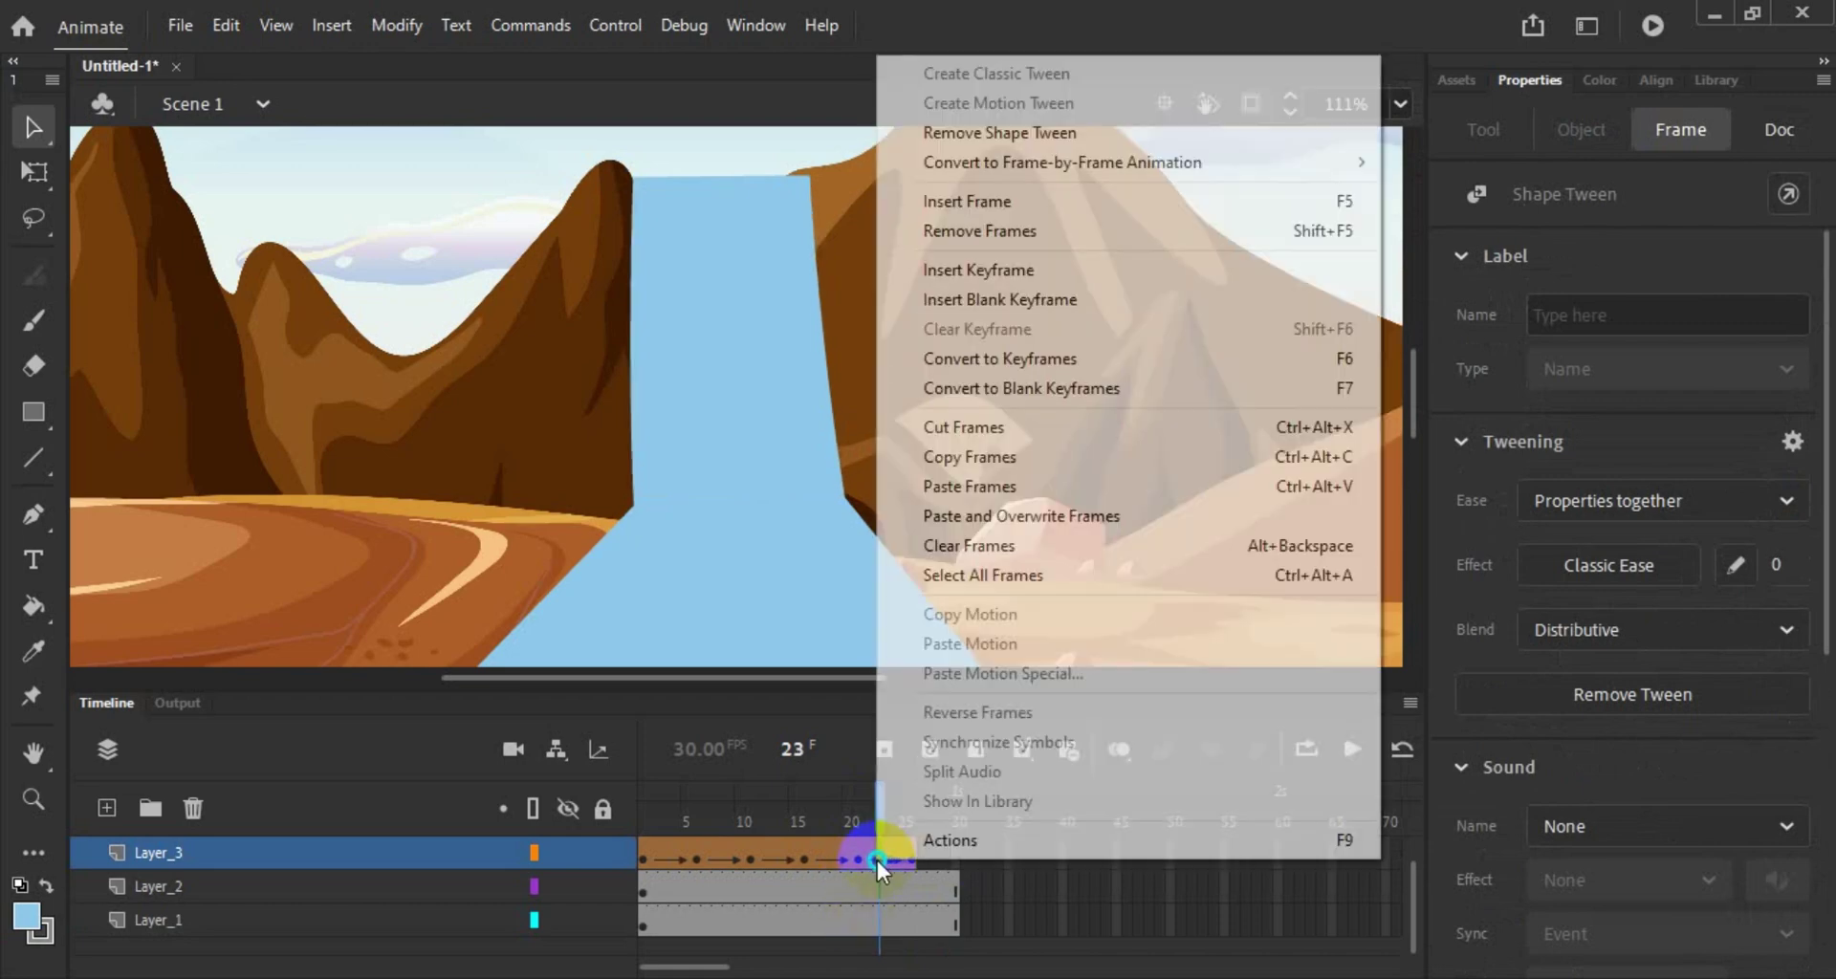
pyautogui.click(932, 836)
pyautogui.click(1013, 760)
pyautogui.click(883, 751)
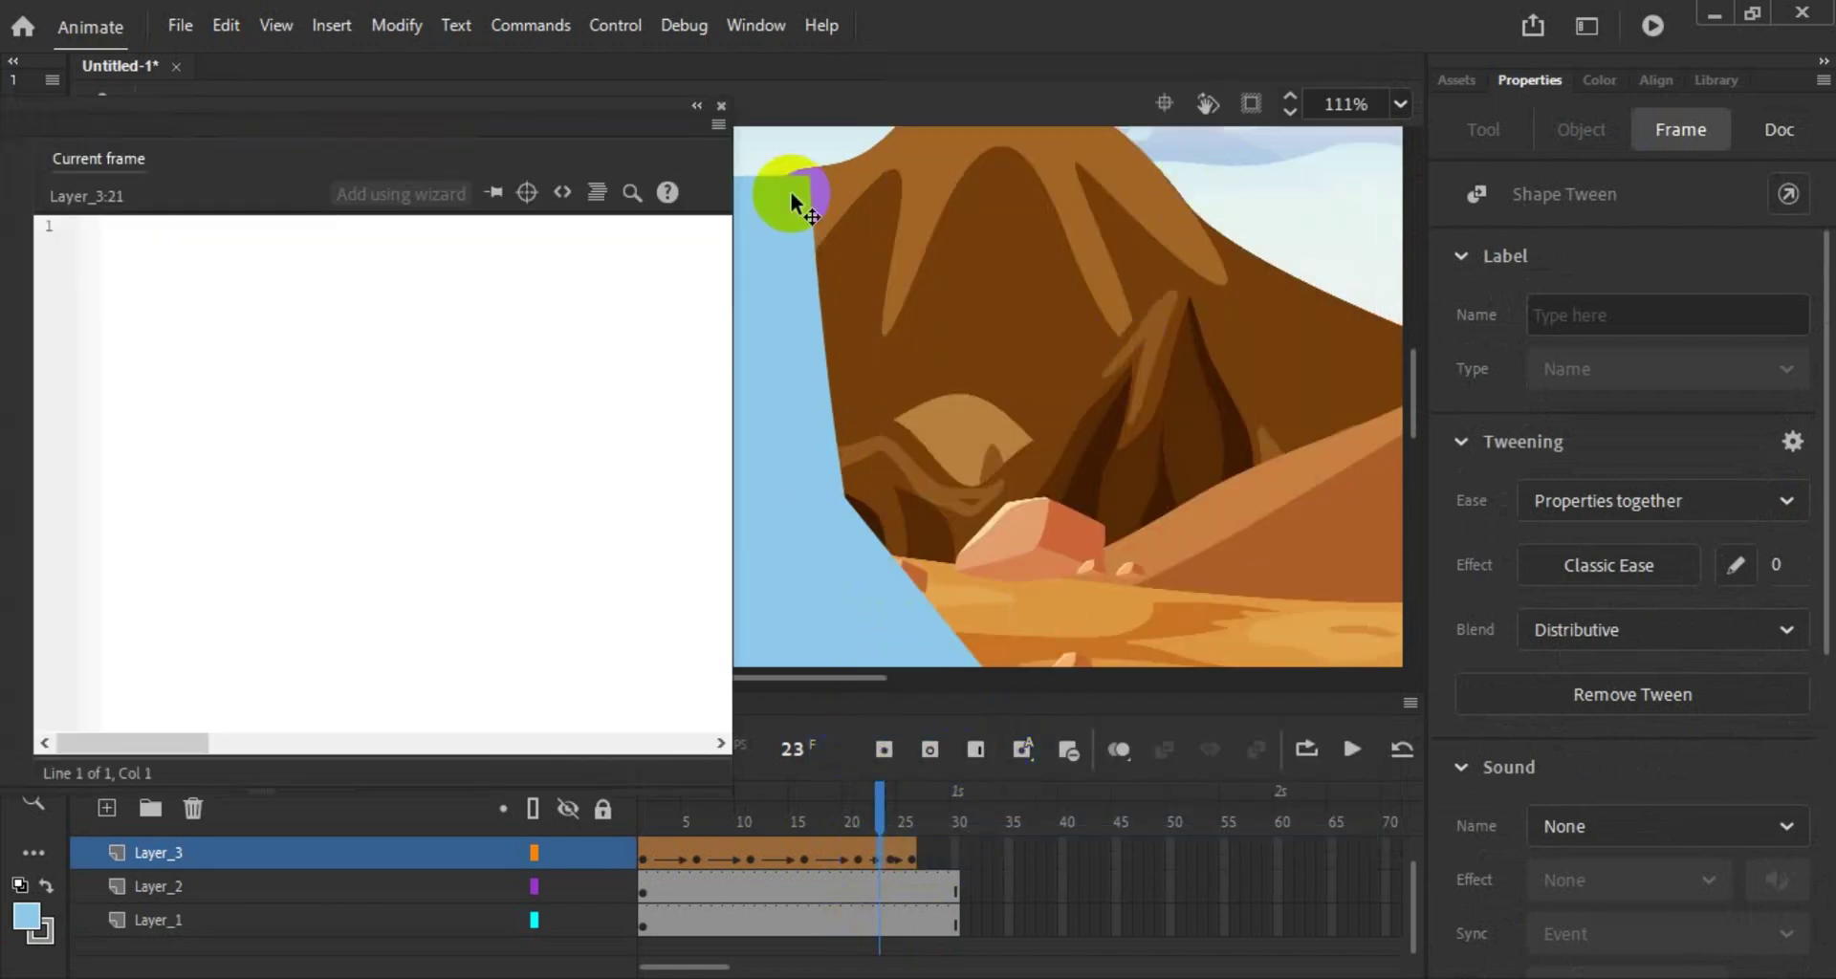
pyautogui.click(721, 103)
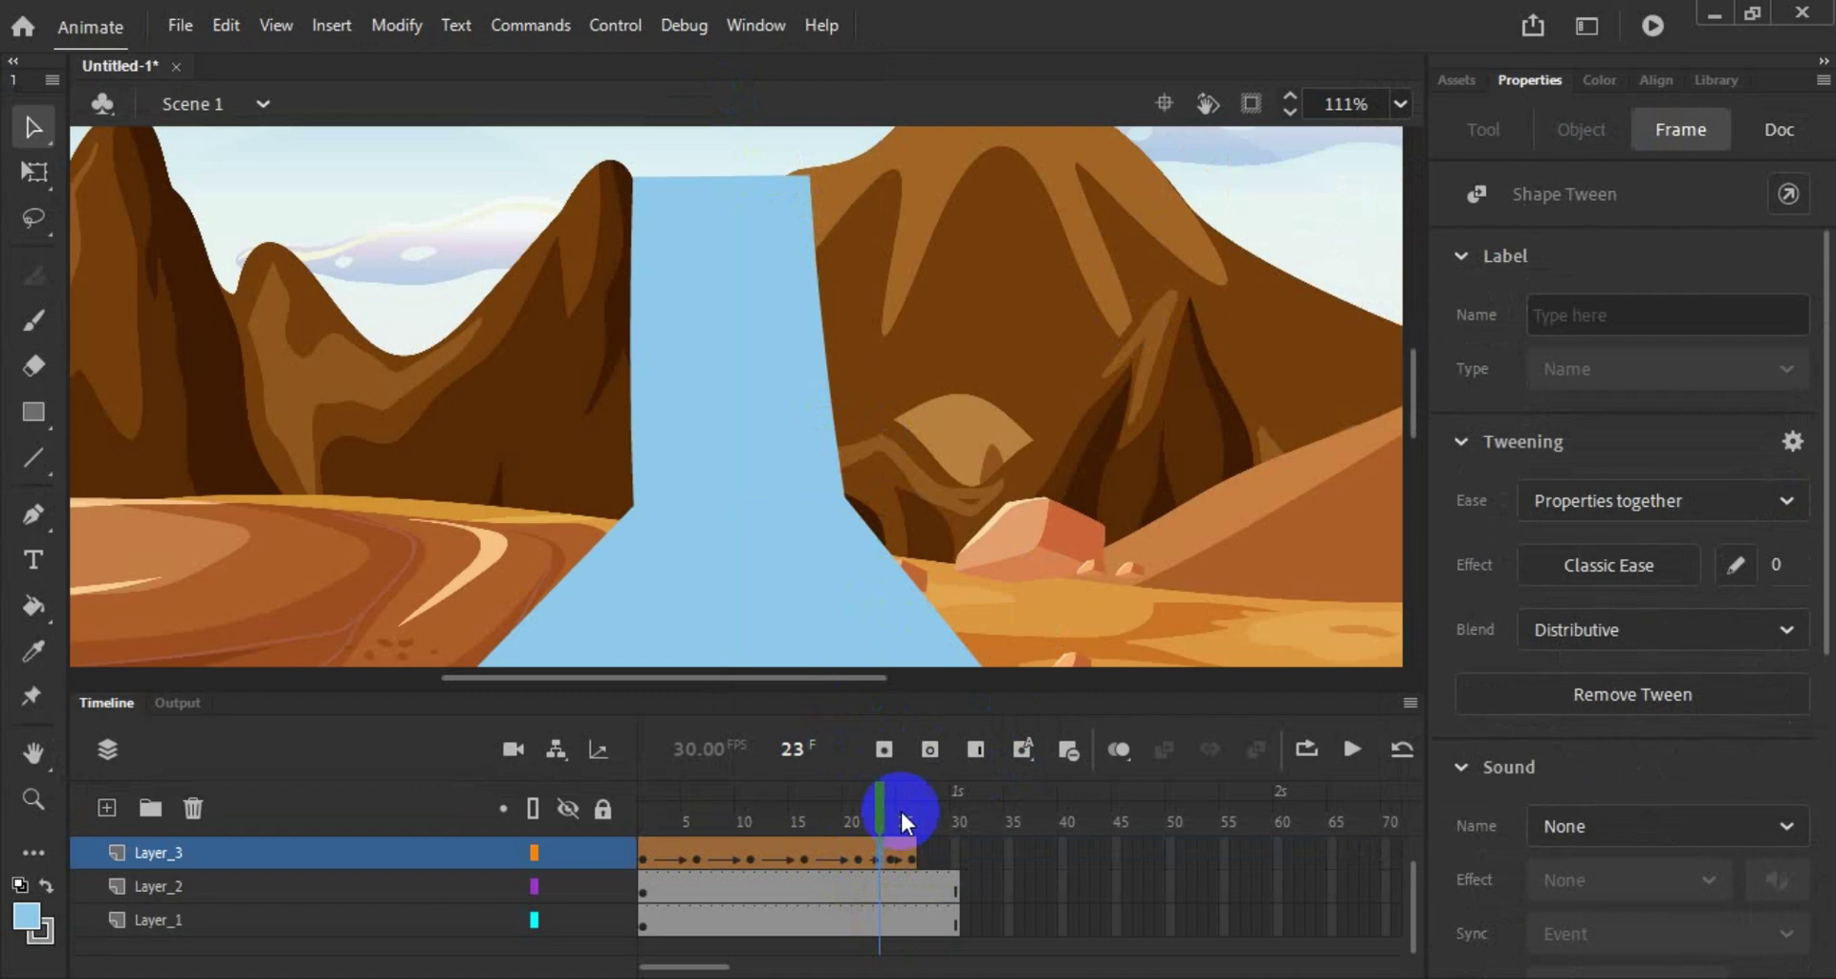
# Step: Insert one more frame each at frames 23 and 24 of the fifth shape tween on Layer_3
pyautogui.rightClick(880, 861)
pyautogui.click(1133, 204)
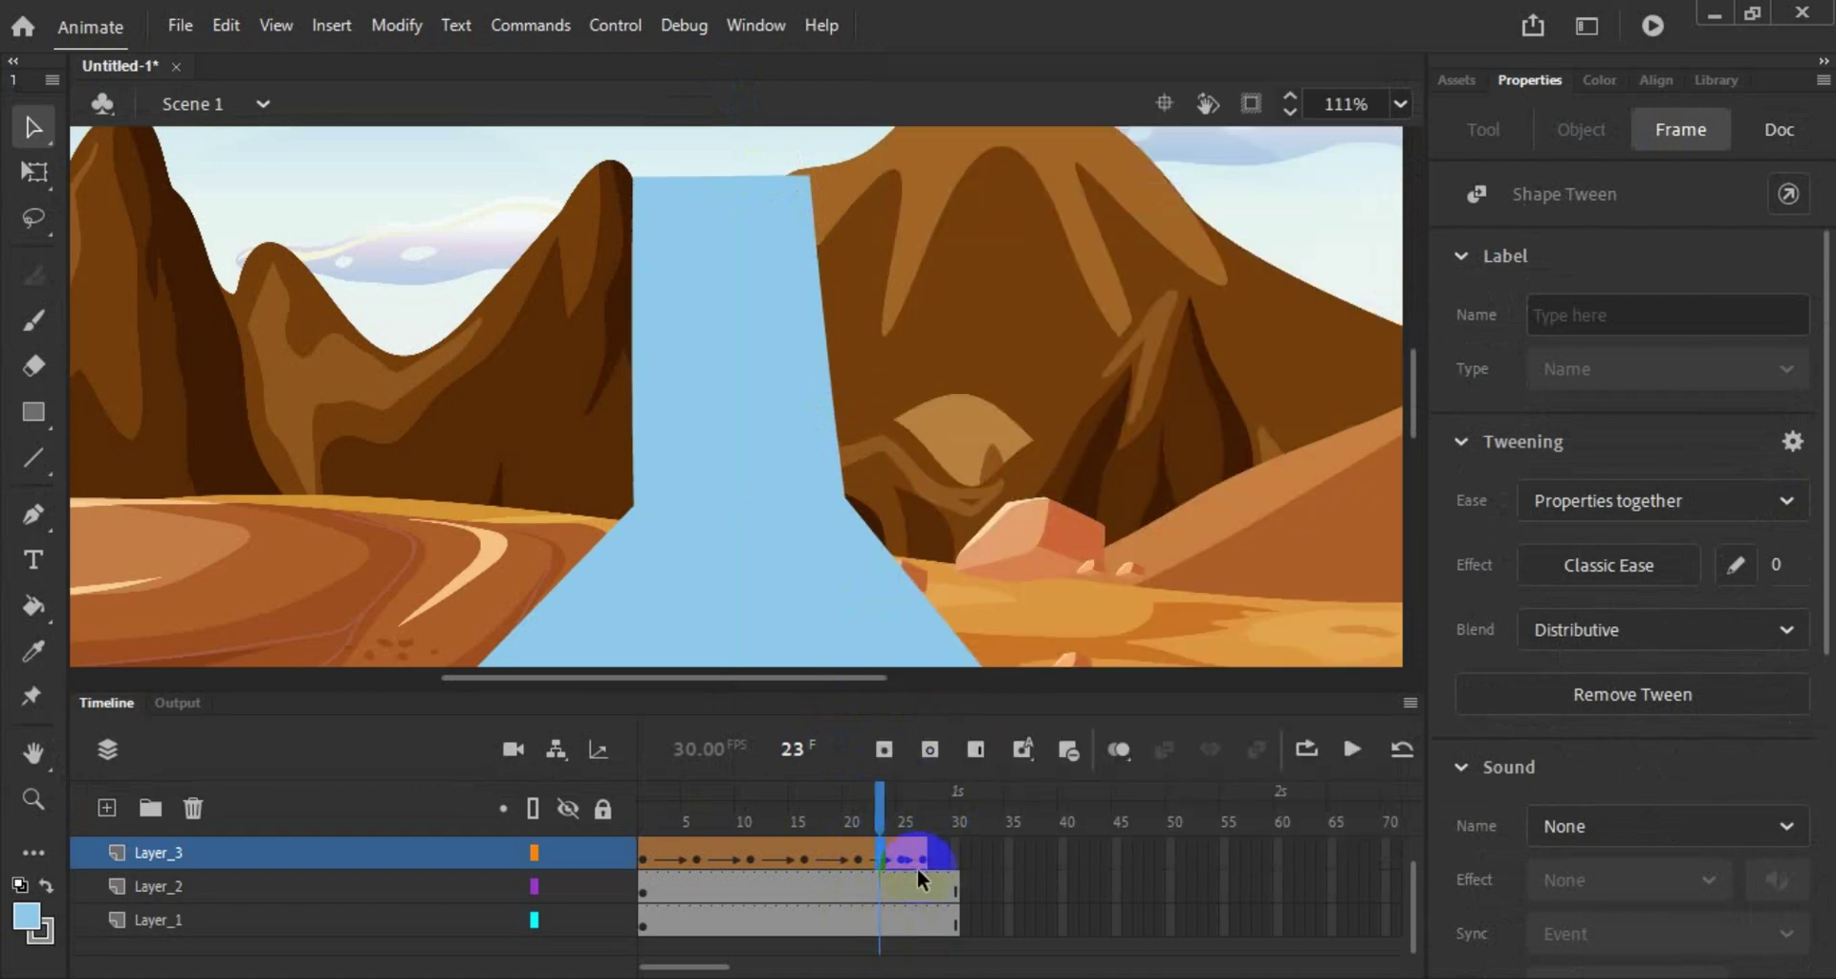
pyautogui.rightClick(887, 855)
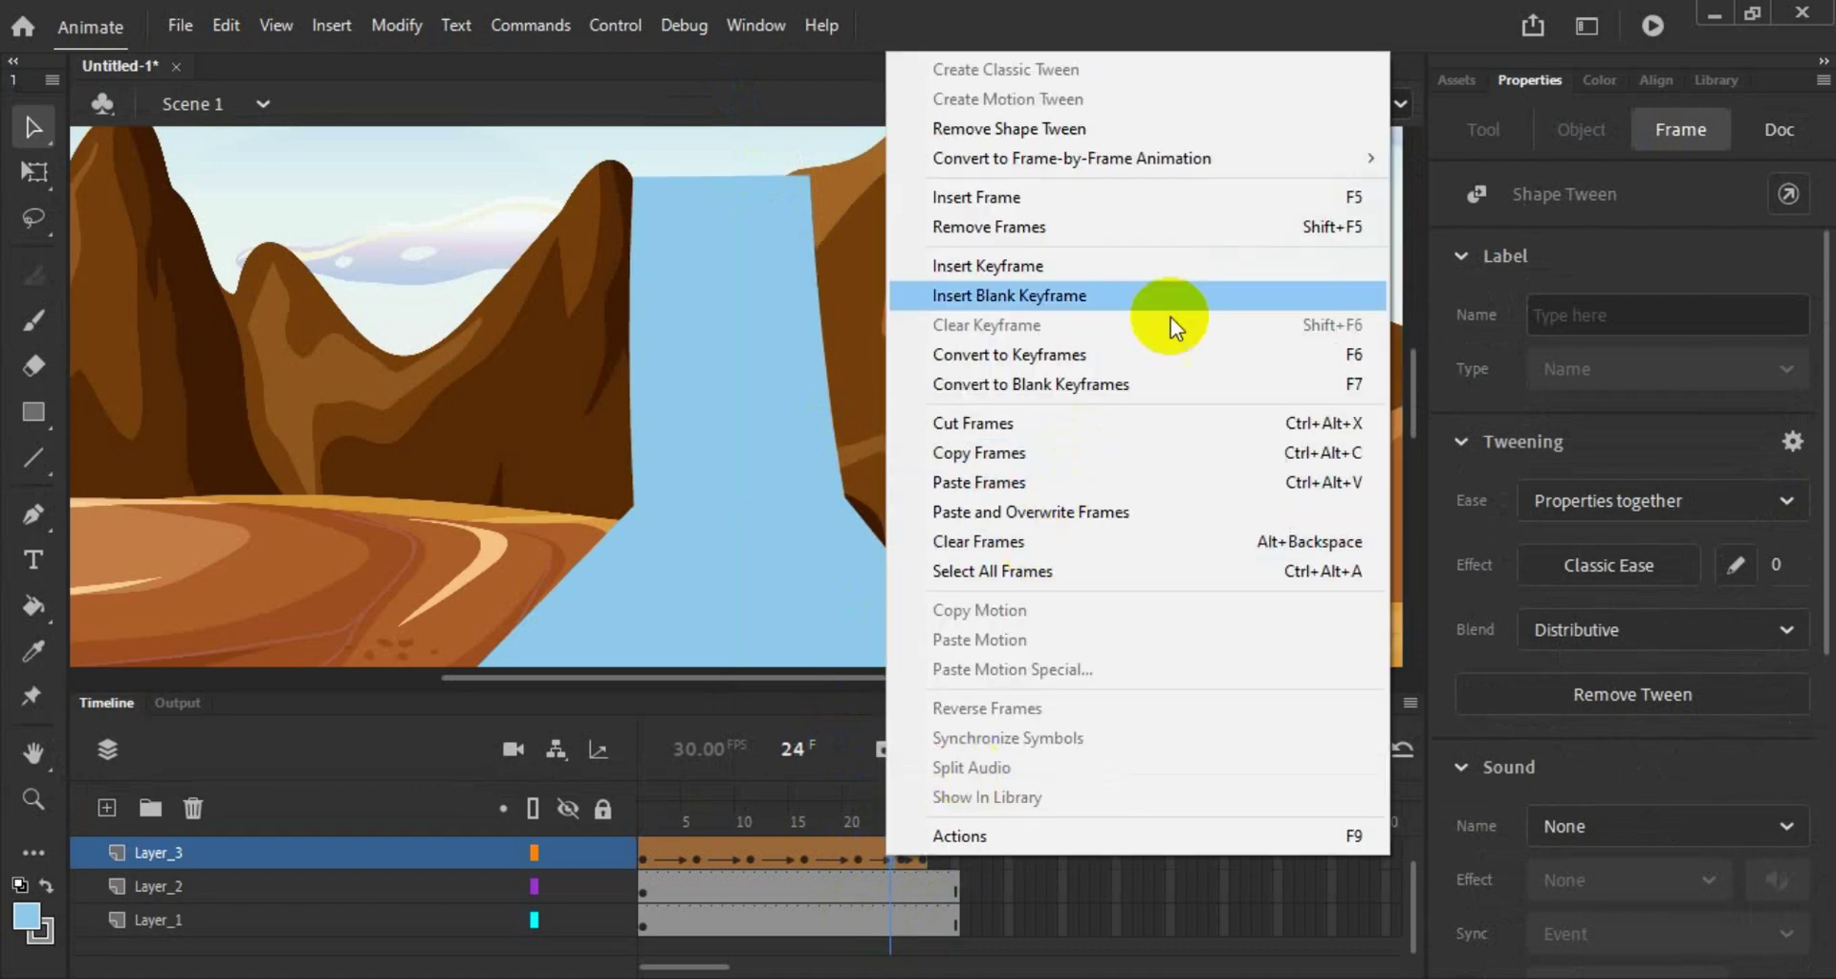
pyautogui.click(1251, 208)
# Step: Lengthen the last shape tween on Layer_3 by inserting one frame each at frames 27 and 28
pyautogui.rightClick(925, 867)
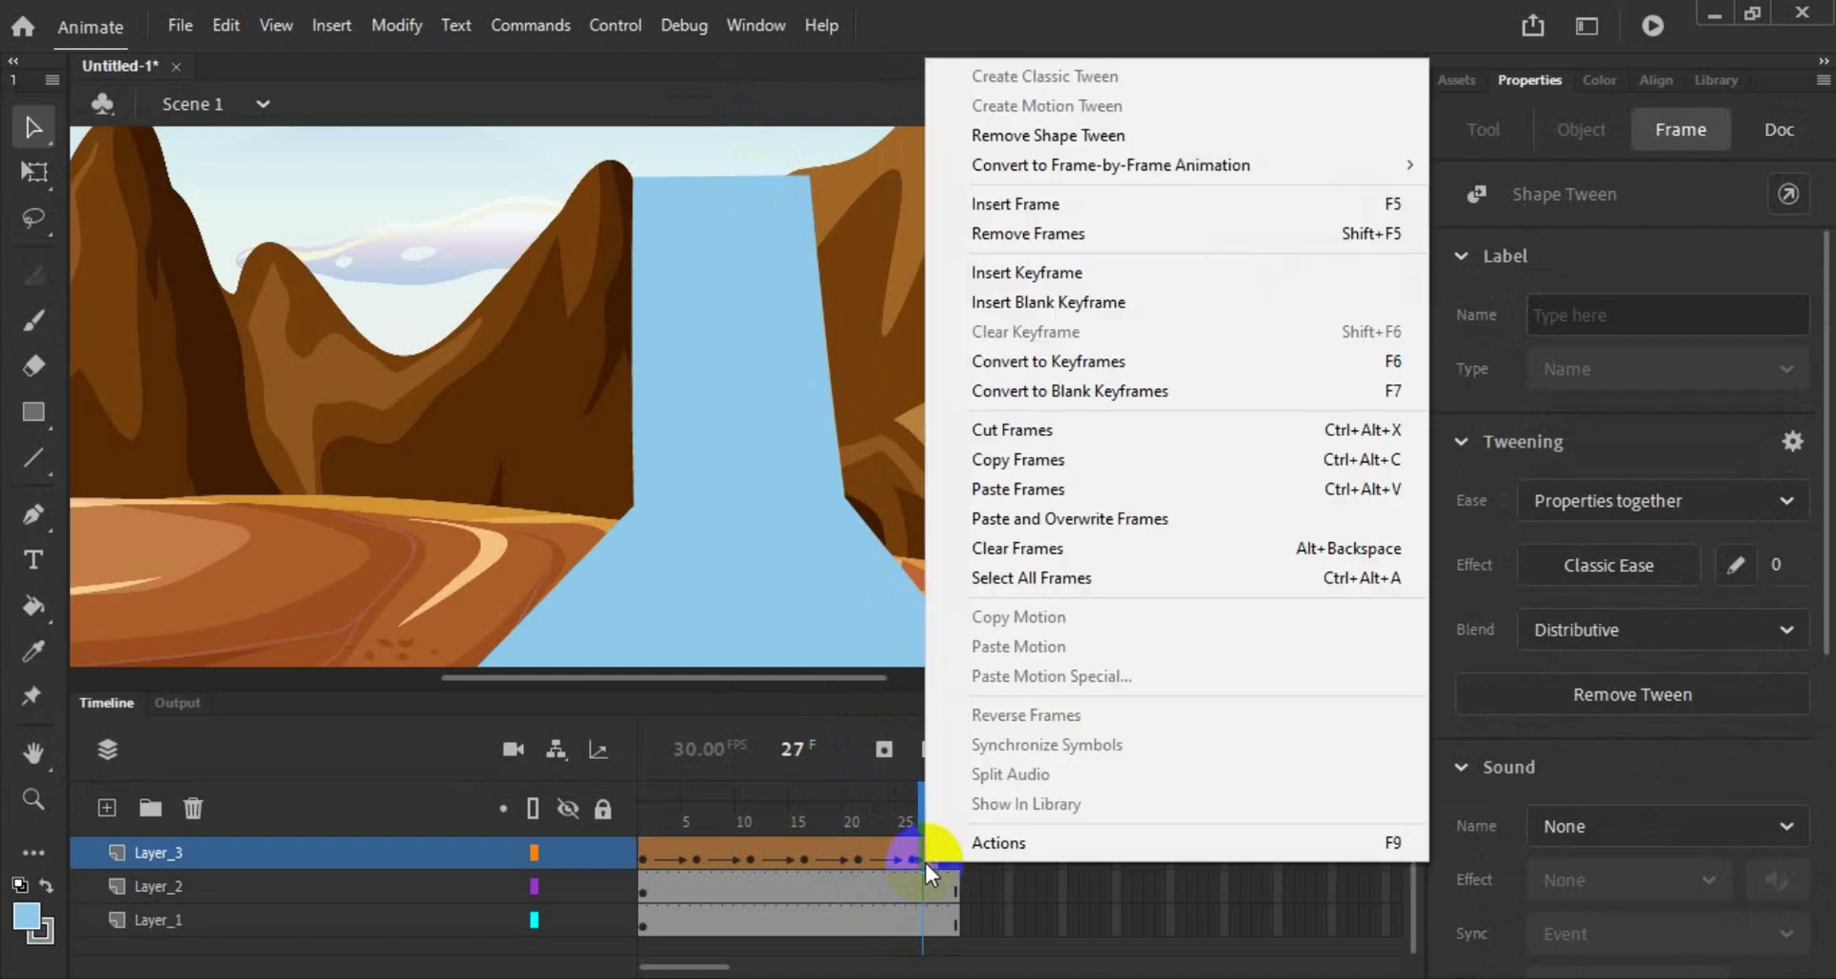
pyautogui.click(1243, 203)
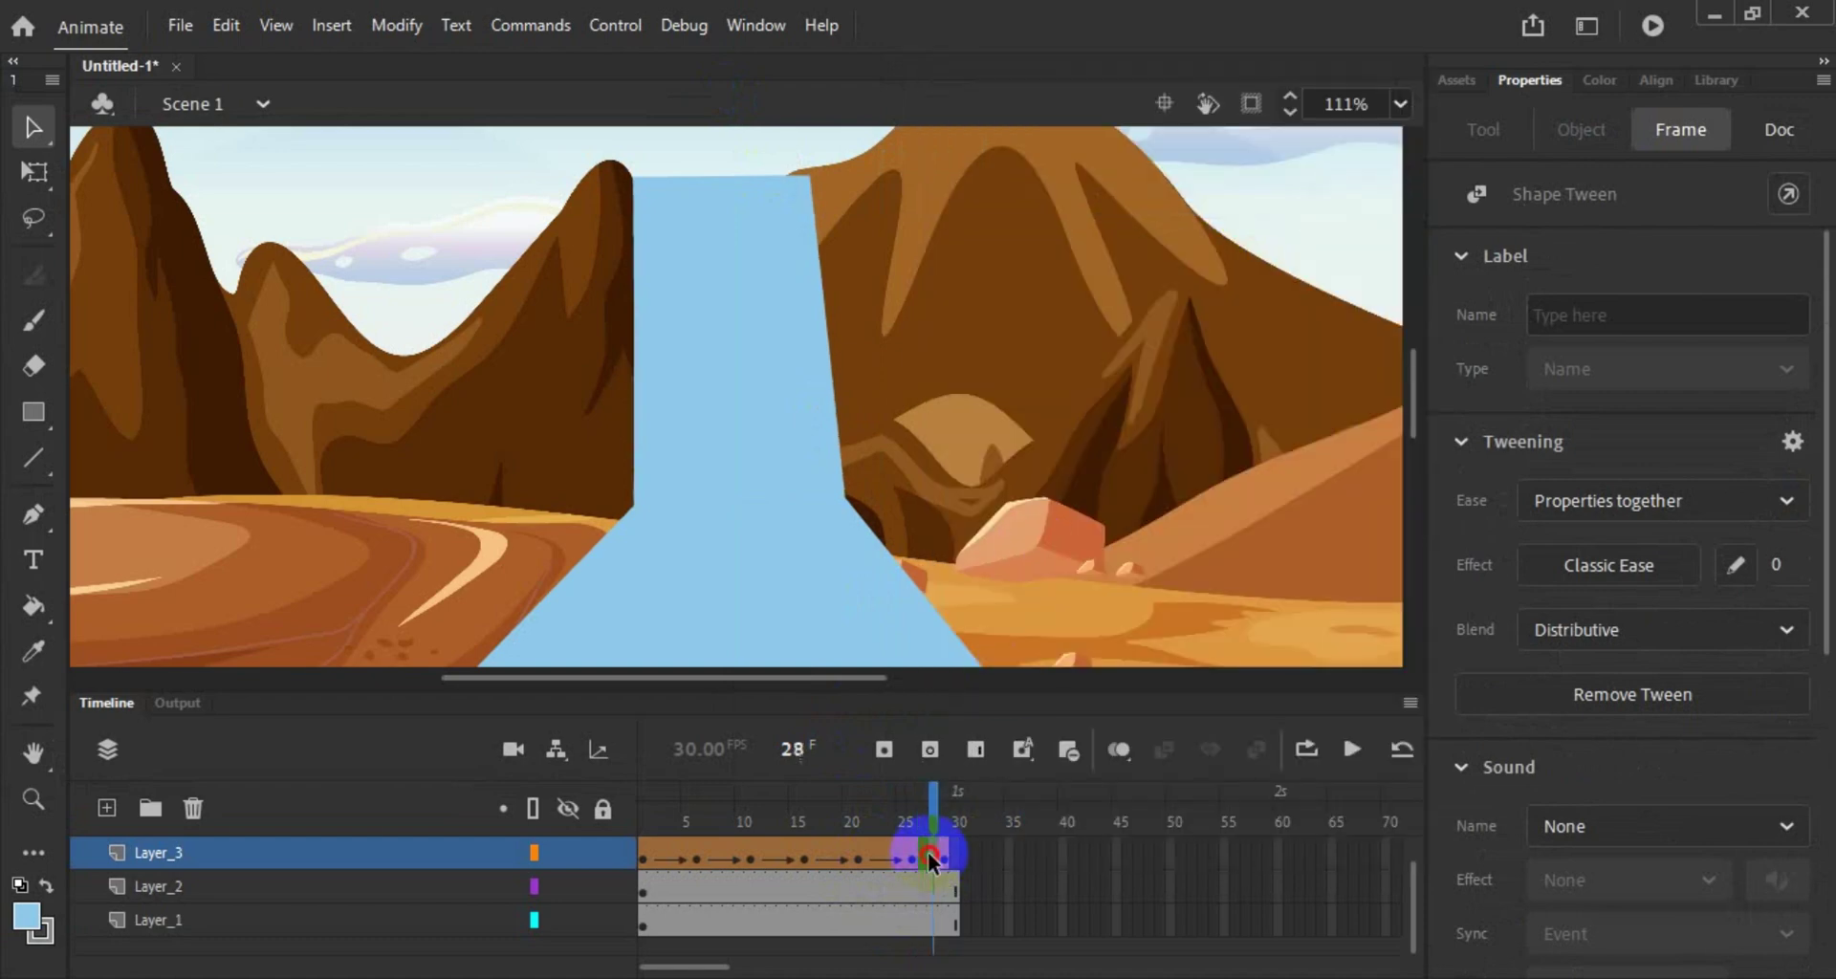
pyautogui.rightClick(935, 851)
pyautogui.click(1196, 205)
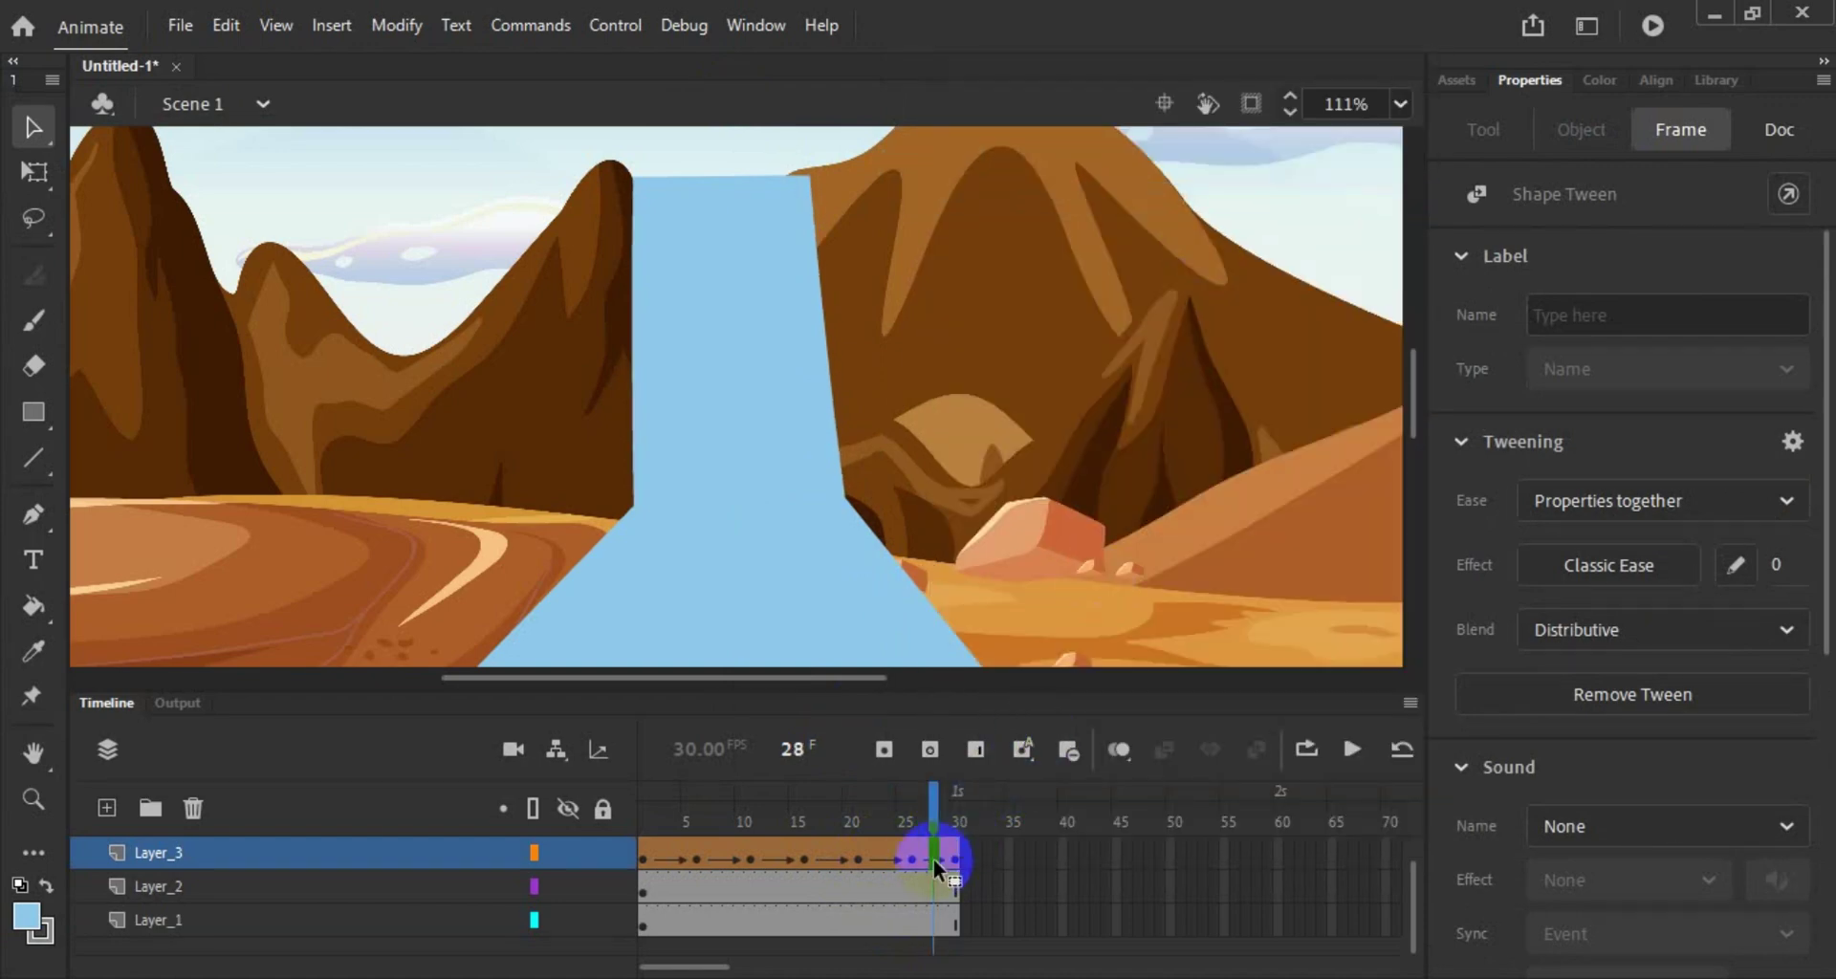
pyautogui.click(1052, 884)
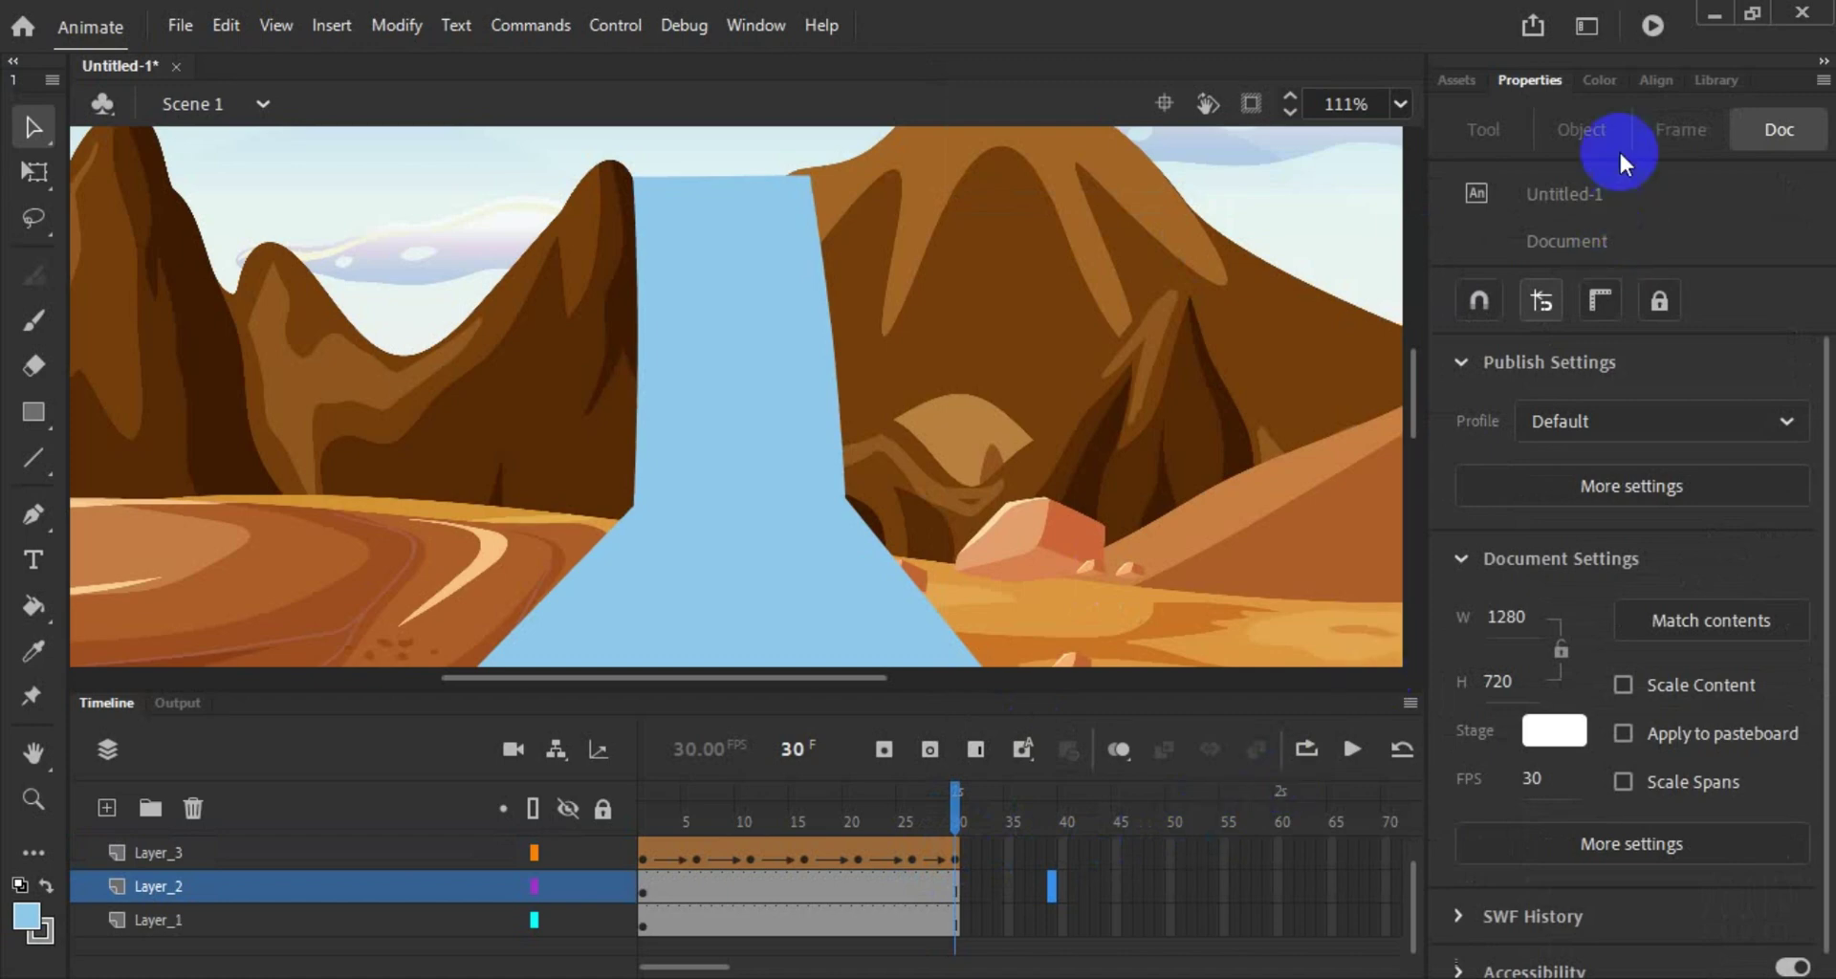
# Step: Test the movie to preview the waterfall, then close the preview and return the playhead to frame 1
pyautogui.click(1652, 27)
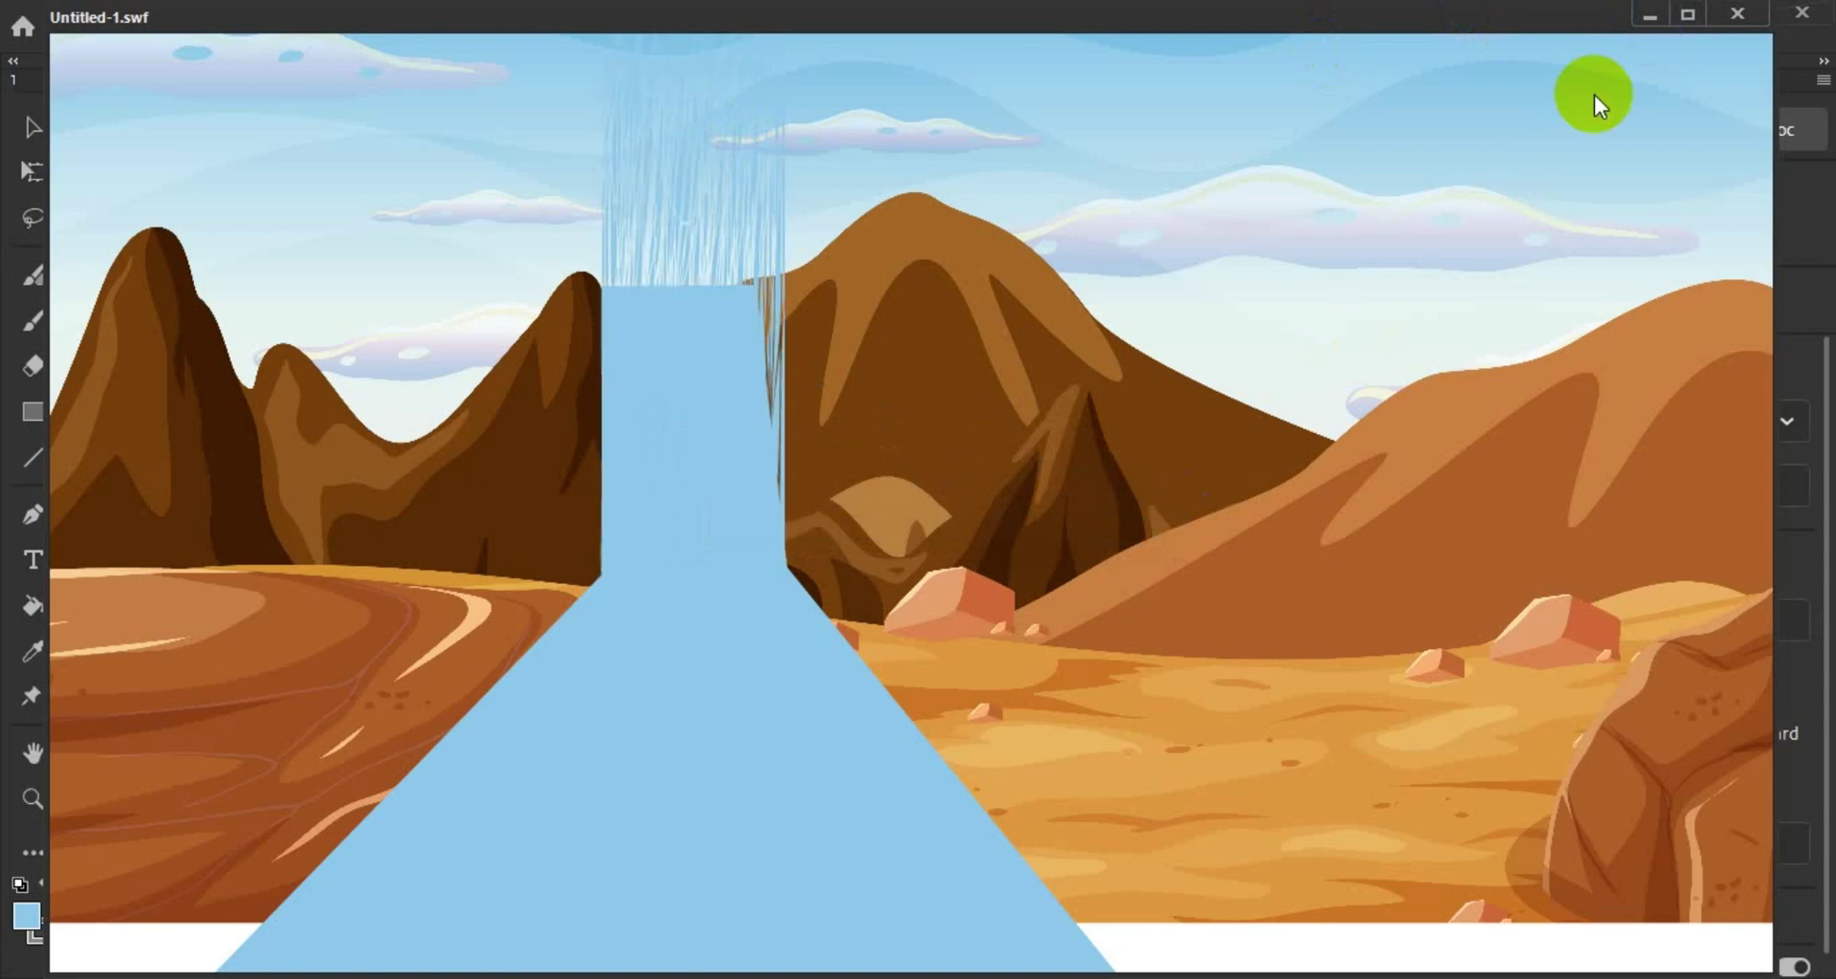
pyautogui.click(1737, 13)
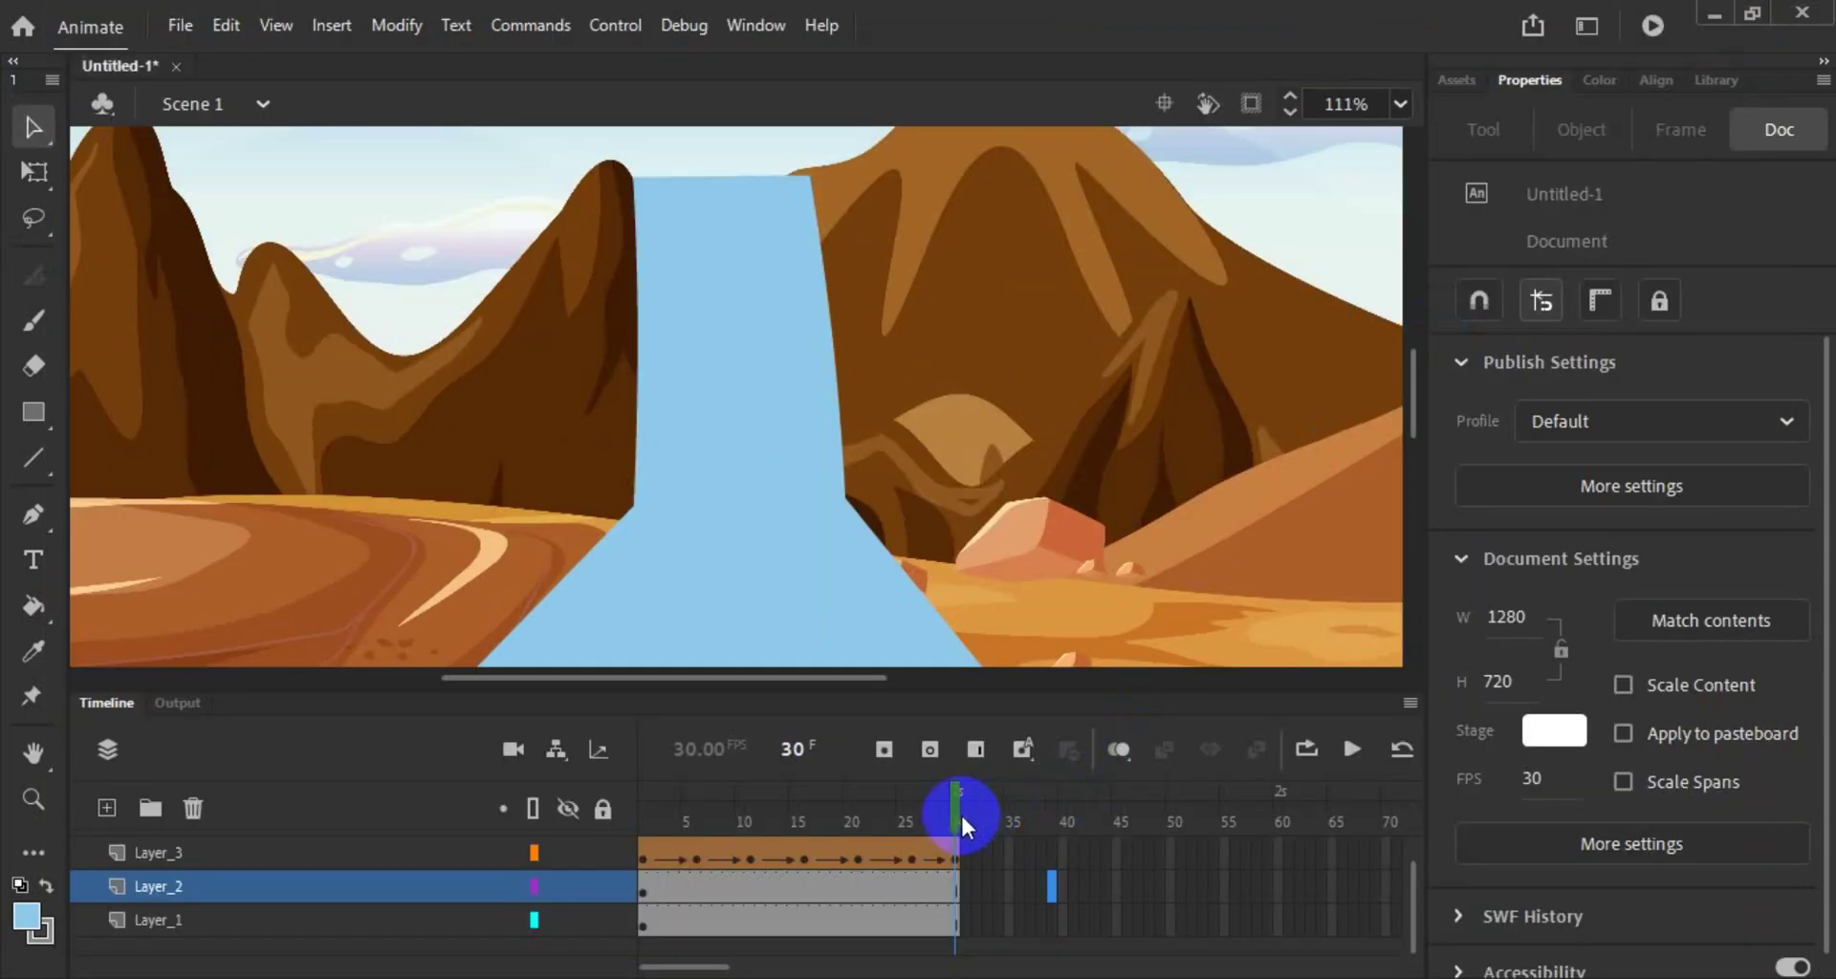
pyautogui.moveTo(955, 807); pyautogui.dragTo(615, 848)
# Step: Show the hidden Layer_4 with the water streaks and shrink the timeline area to give the stage more room
pyautogui.click(383, 889)
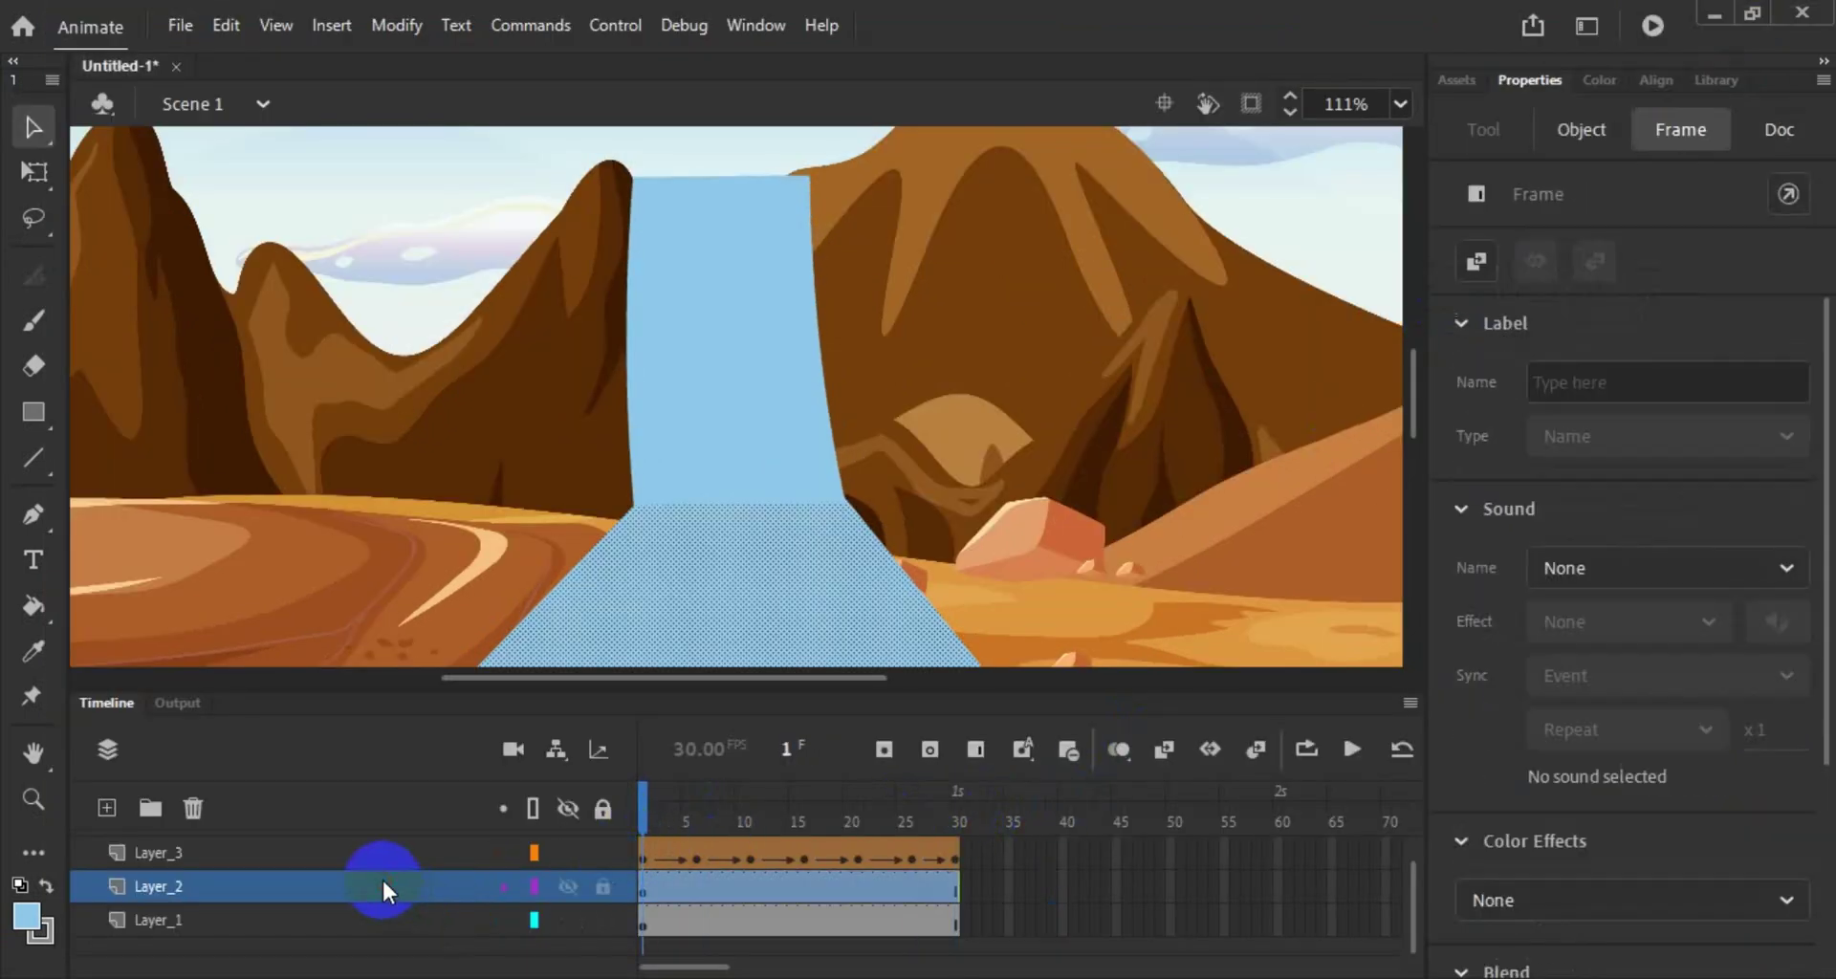
pyautogui.click(377, 920)
pyautogui.doubleClick(919, 438)
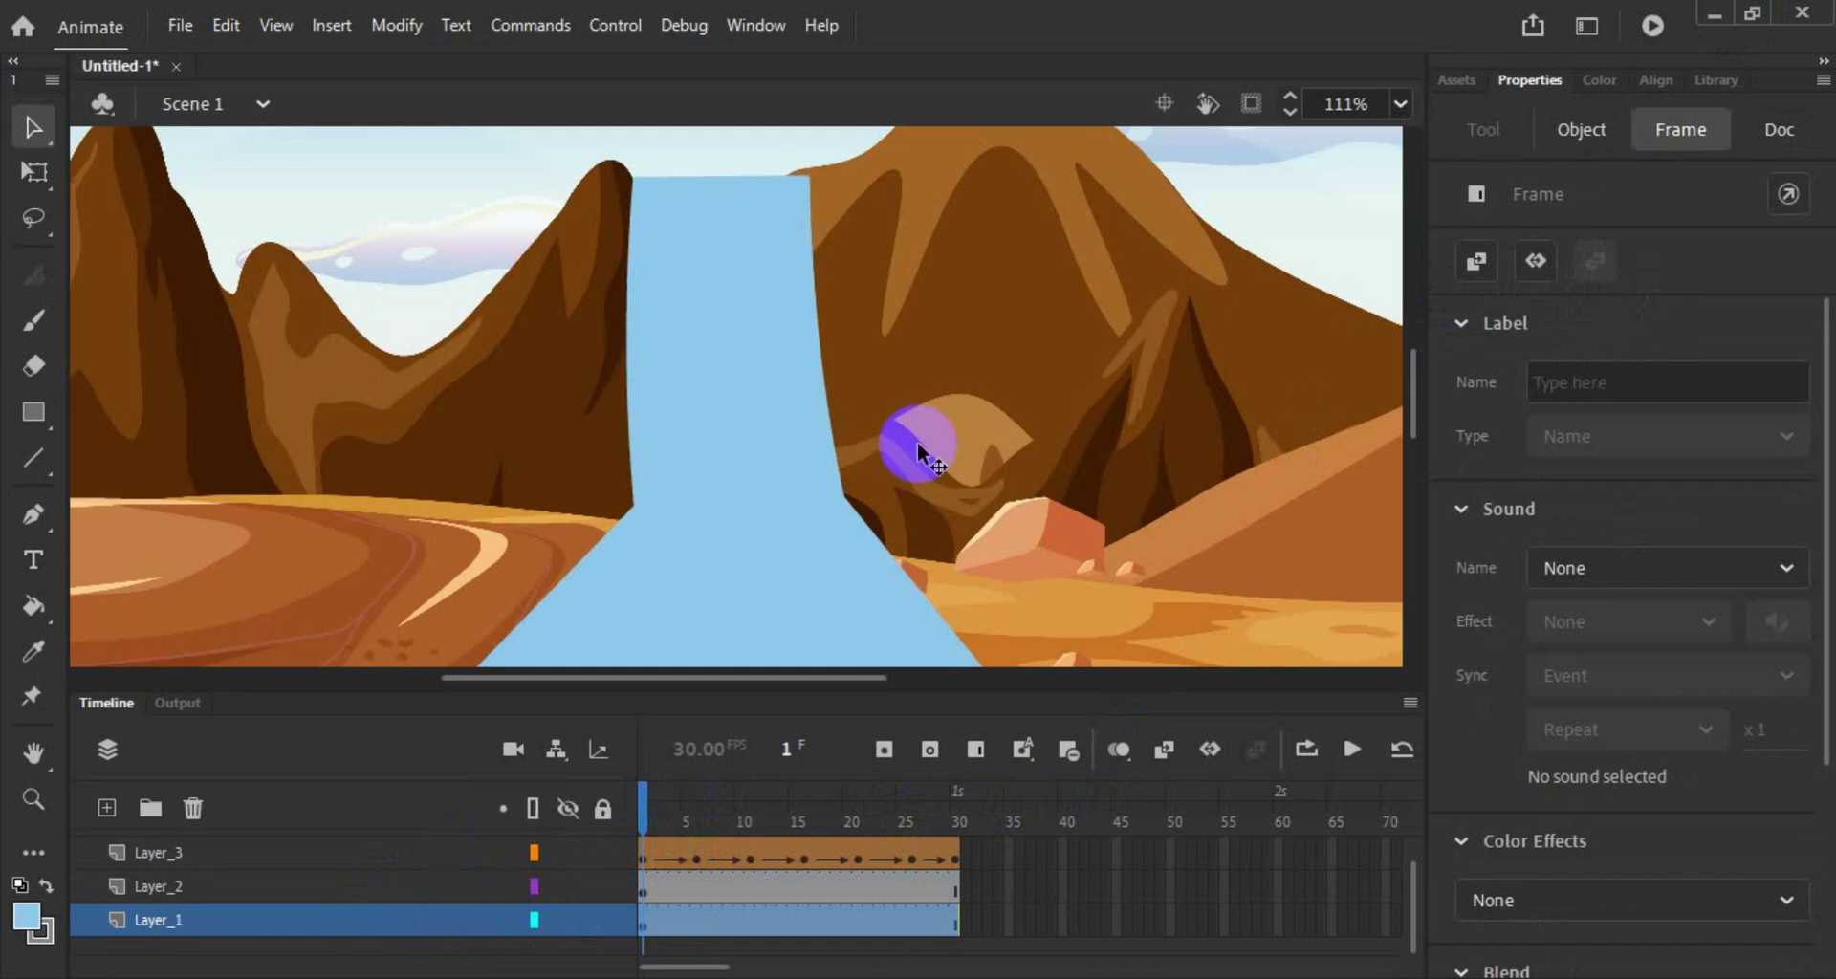
pyautogui.scroll(-3, 933, 430)
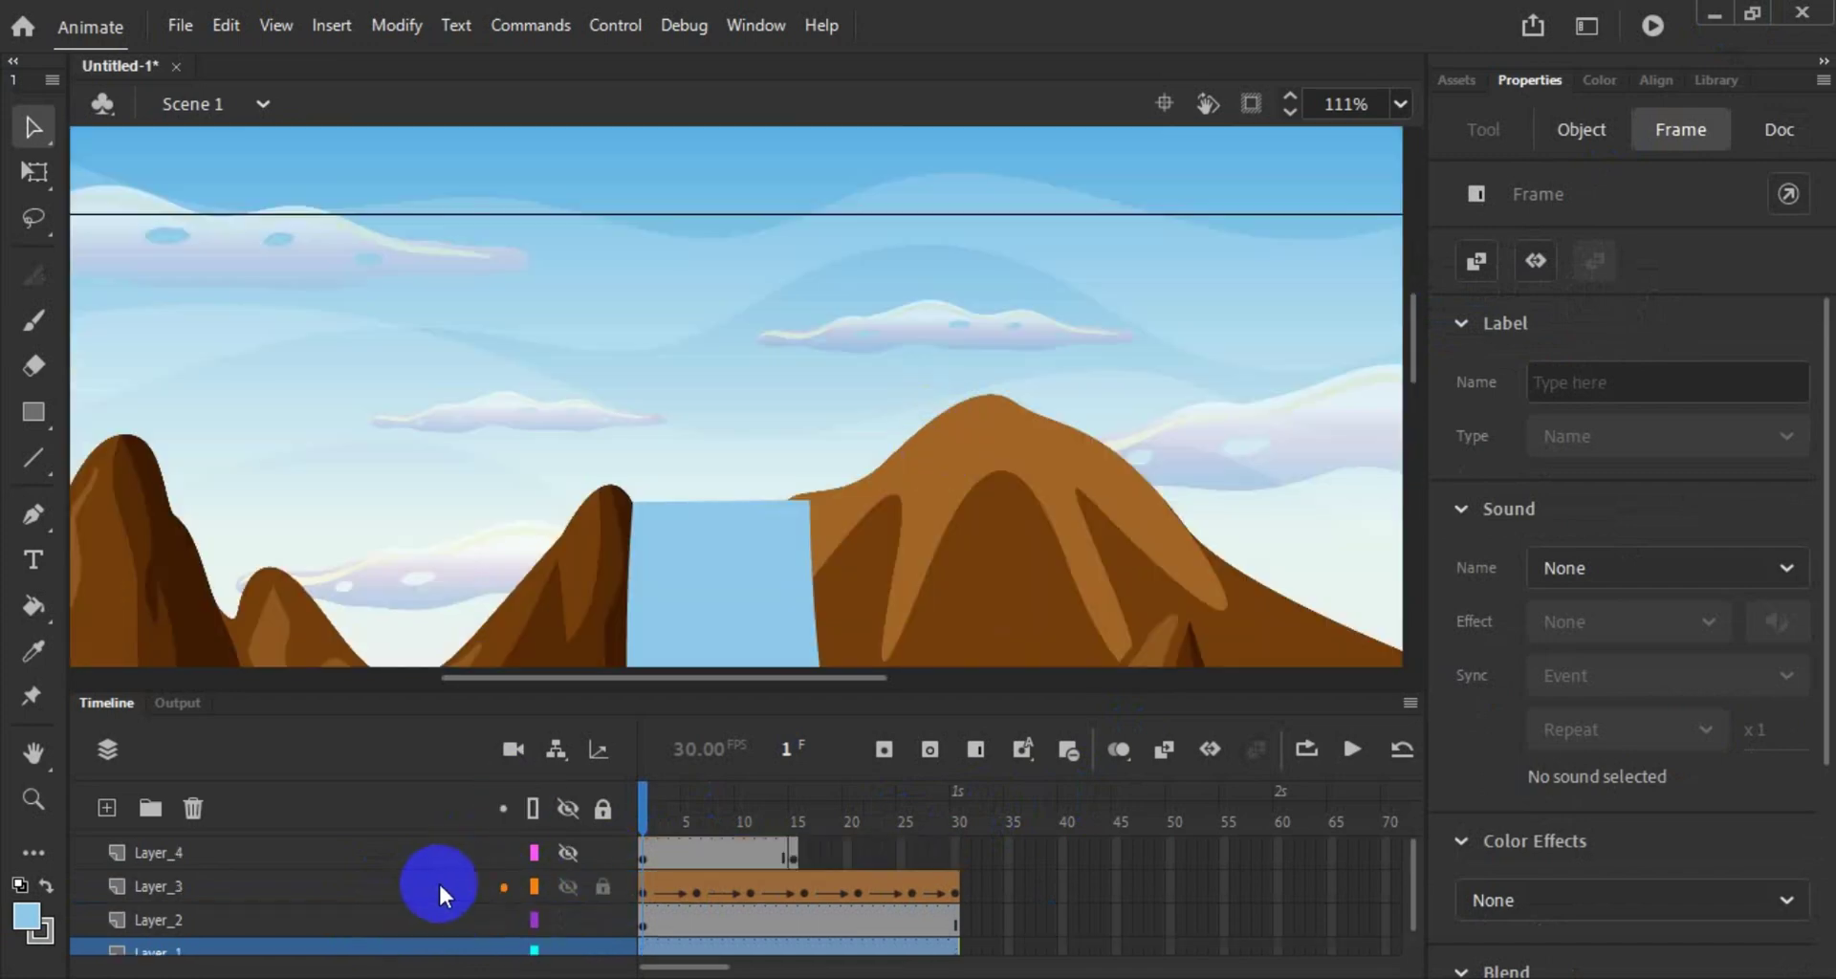
pyautogui.click(570, 847)
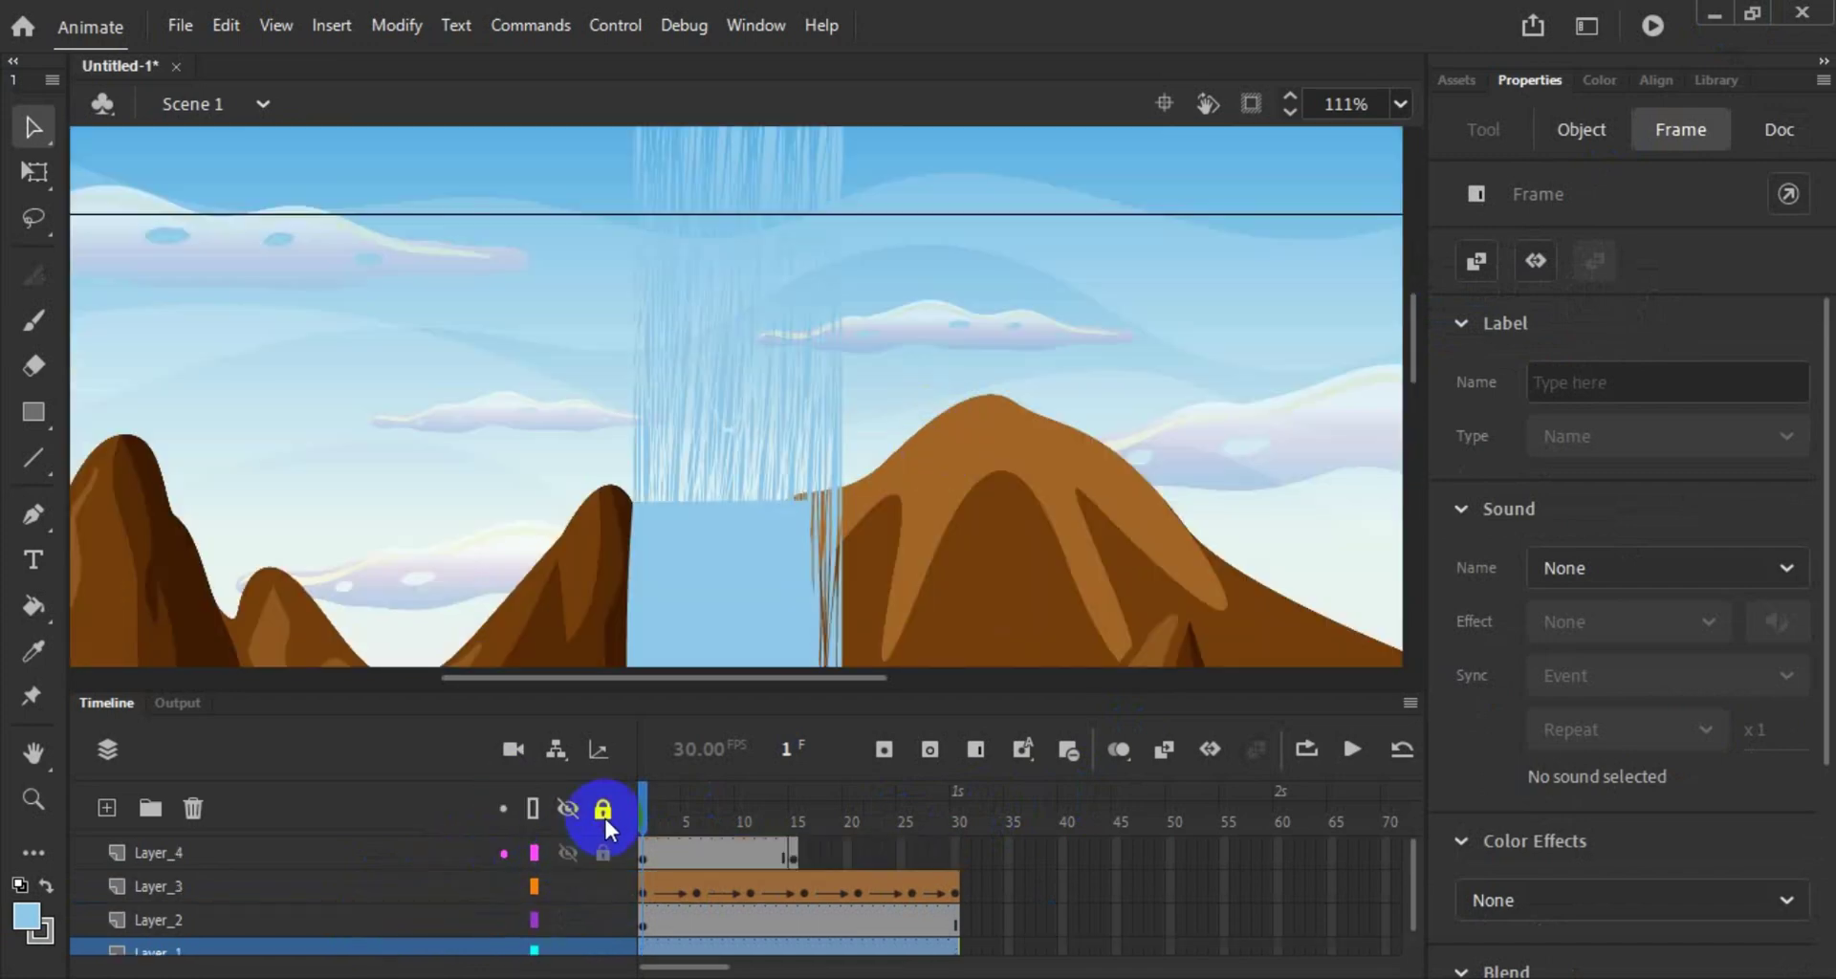
pyautogui.click(778, 525)
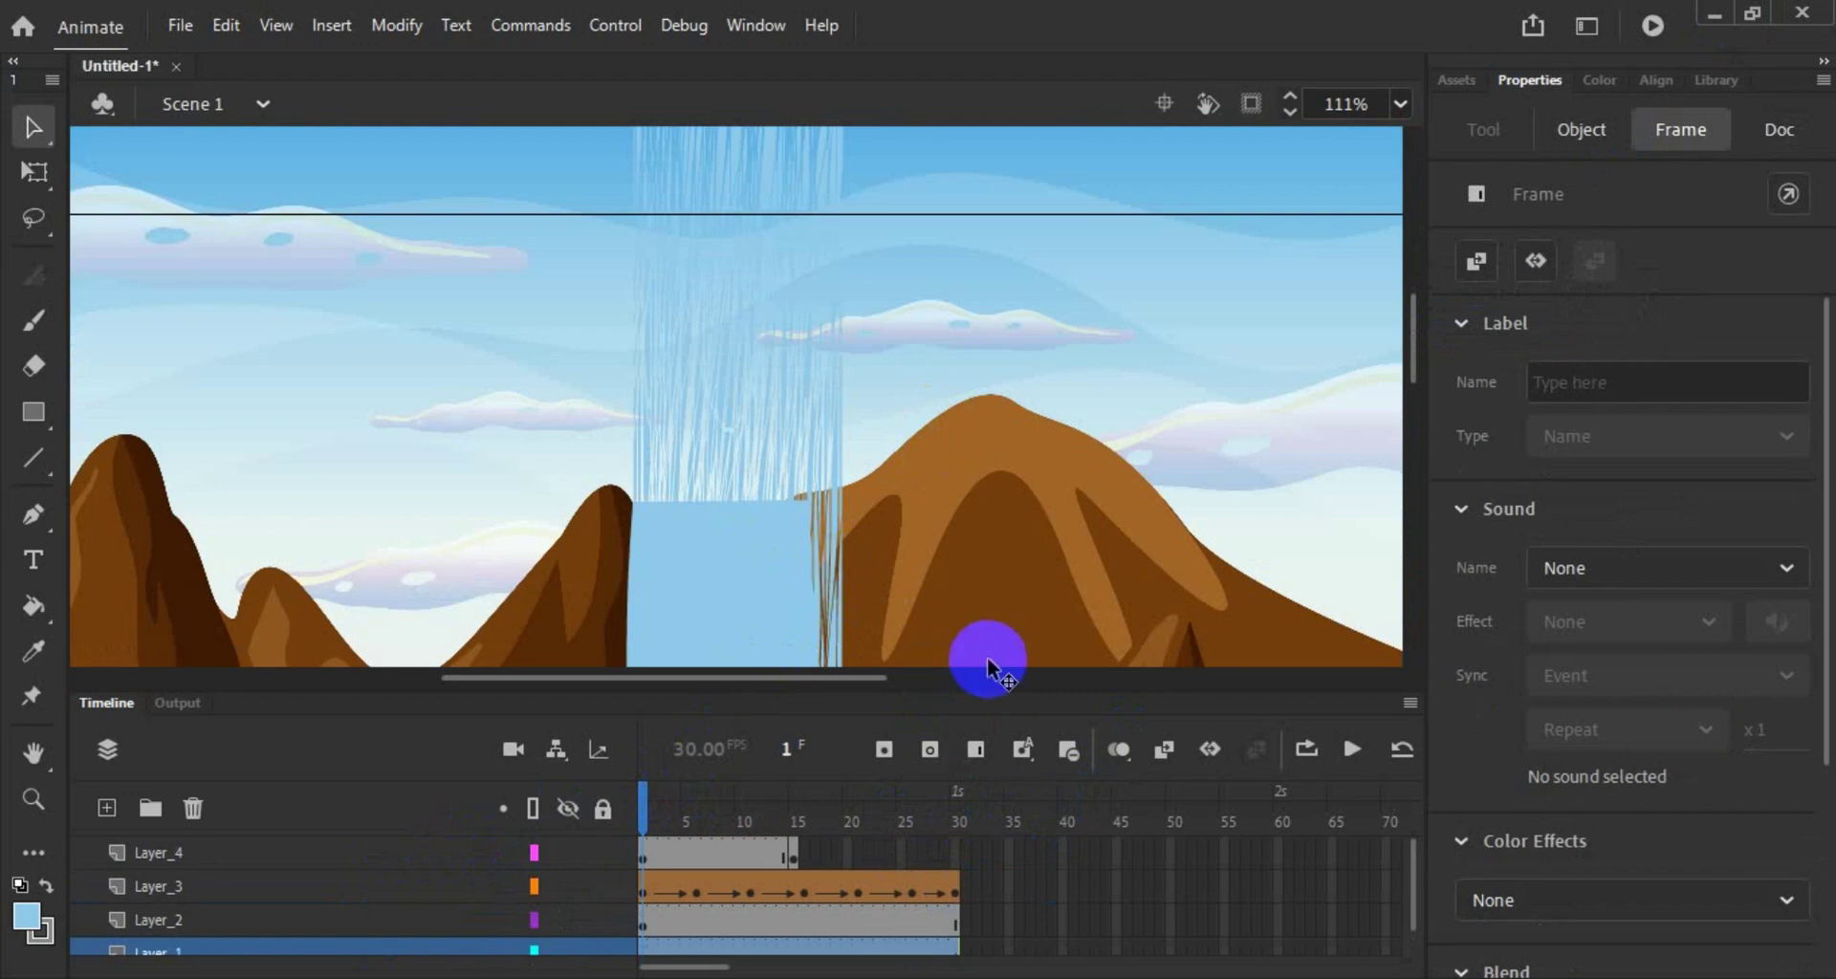
pyautogui.moveTo(1175, 689); pyautogui.dragTo(1192, 828)
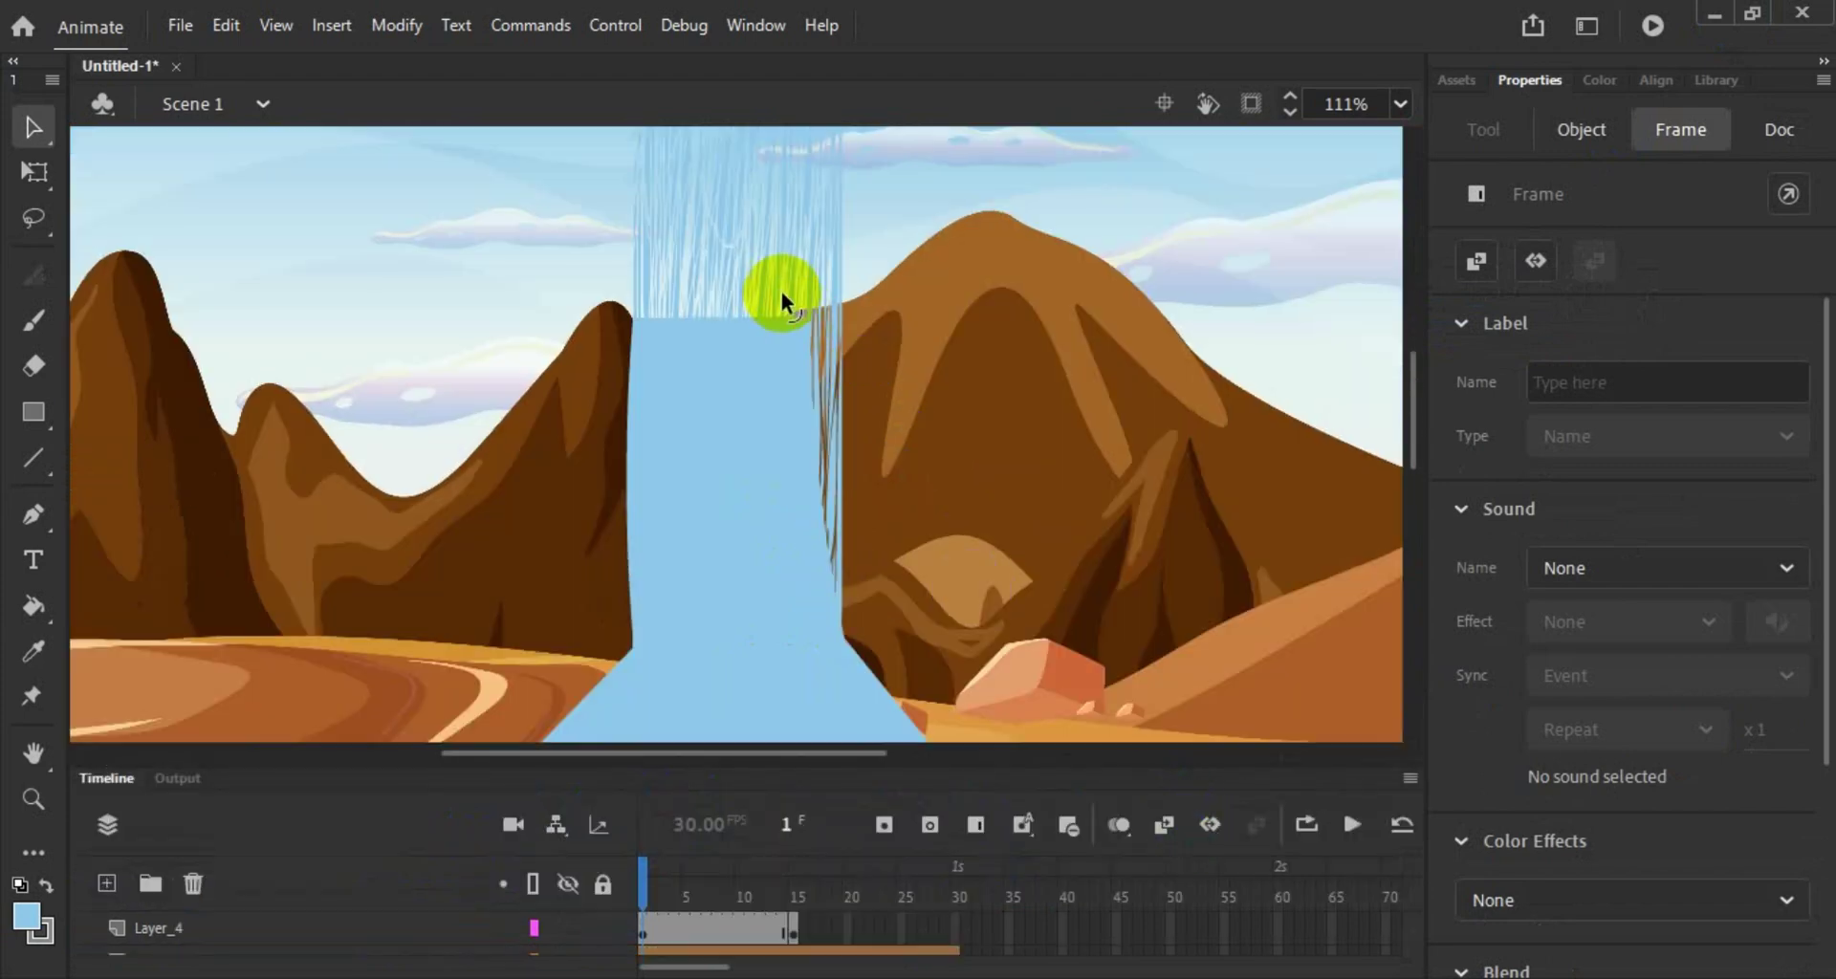
pyautogui.click(782, 290)
pyautogui.click(956, 255)
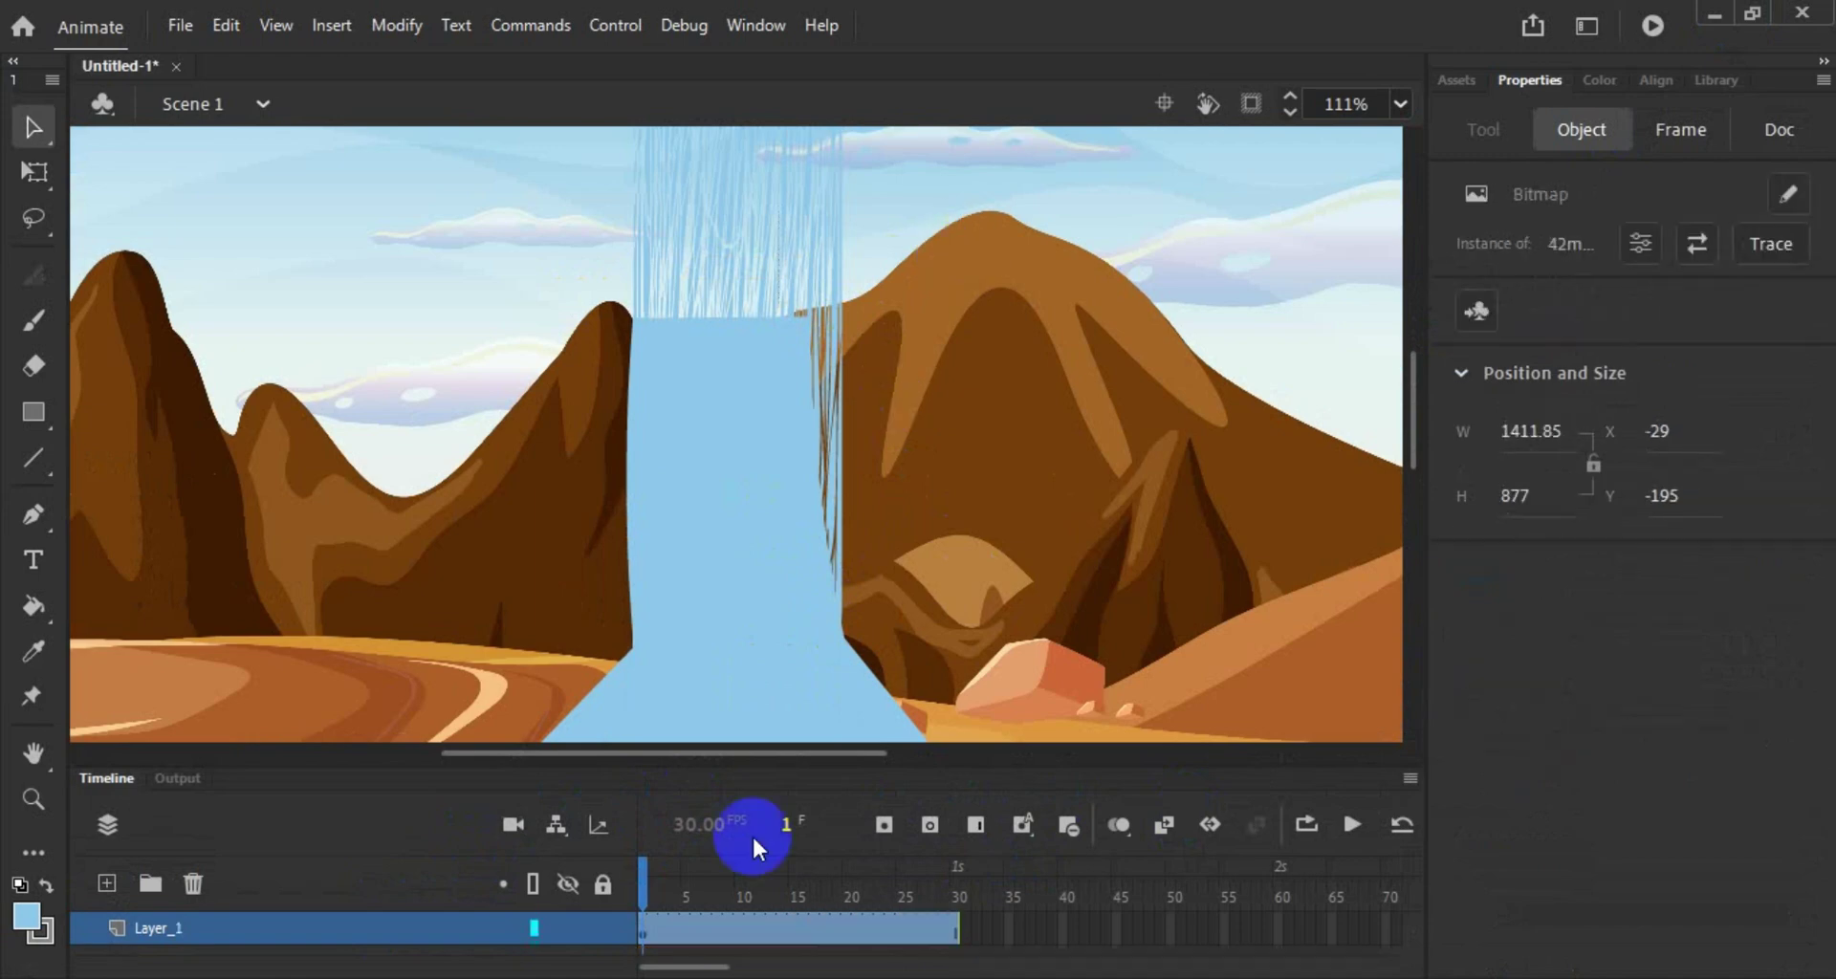
pyautogui.click(415, 920)
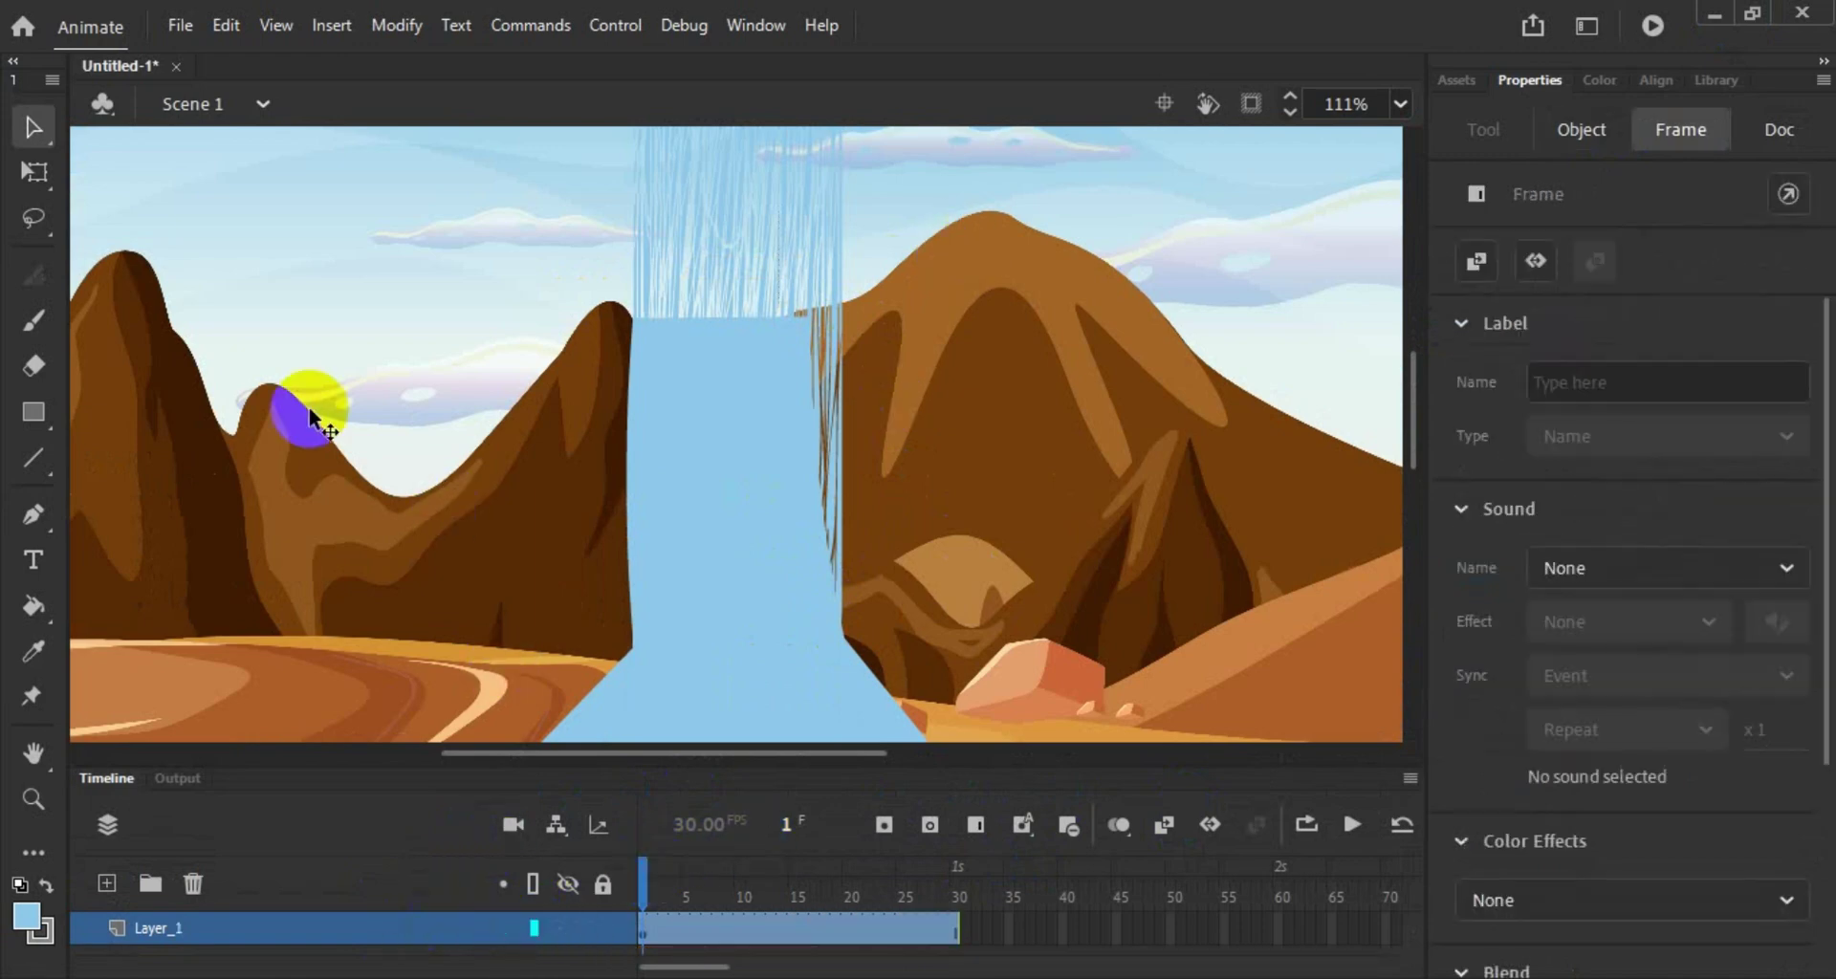
# Step: Widen the water-streak shape on Layer_4 evenly on both sides to about 204 px at frame 1 with Free Transform
pyautogui.click(34, 172)
pyautogui.click(233, 294)
pyautogui.click(369, 923)
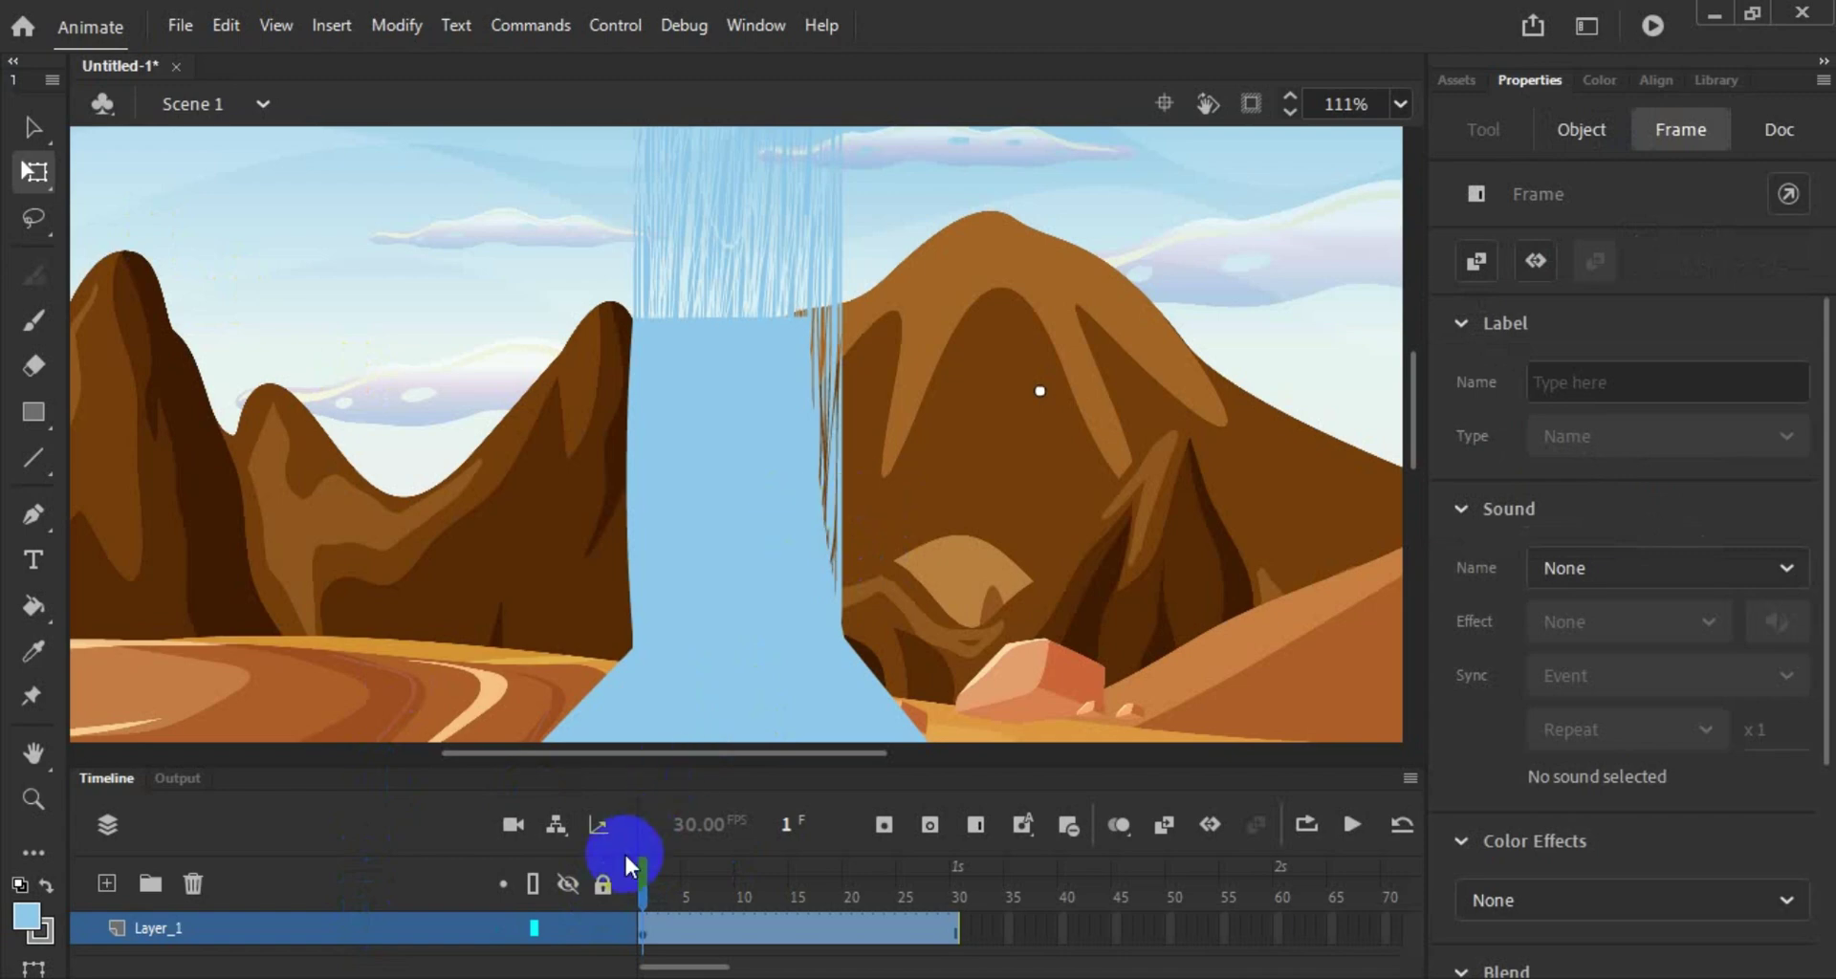
pyautogui.click(602, 883)
pyautogui.click(603, 883)
pyautogui.click(873, 594)
pyautogui.scroll(-5, 915, 475)
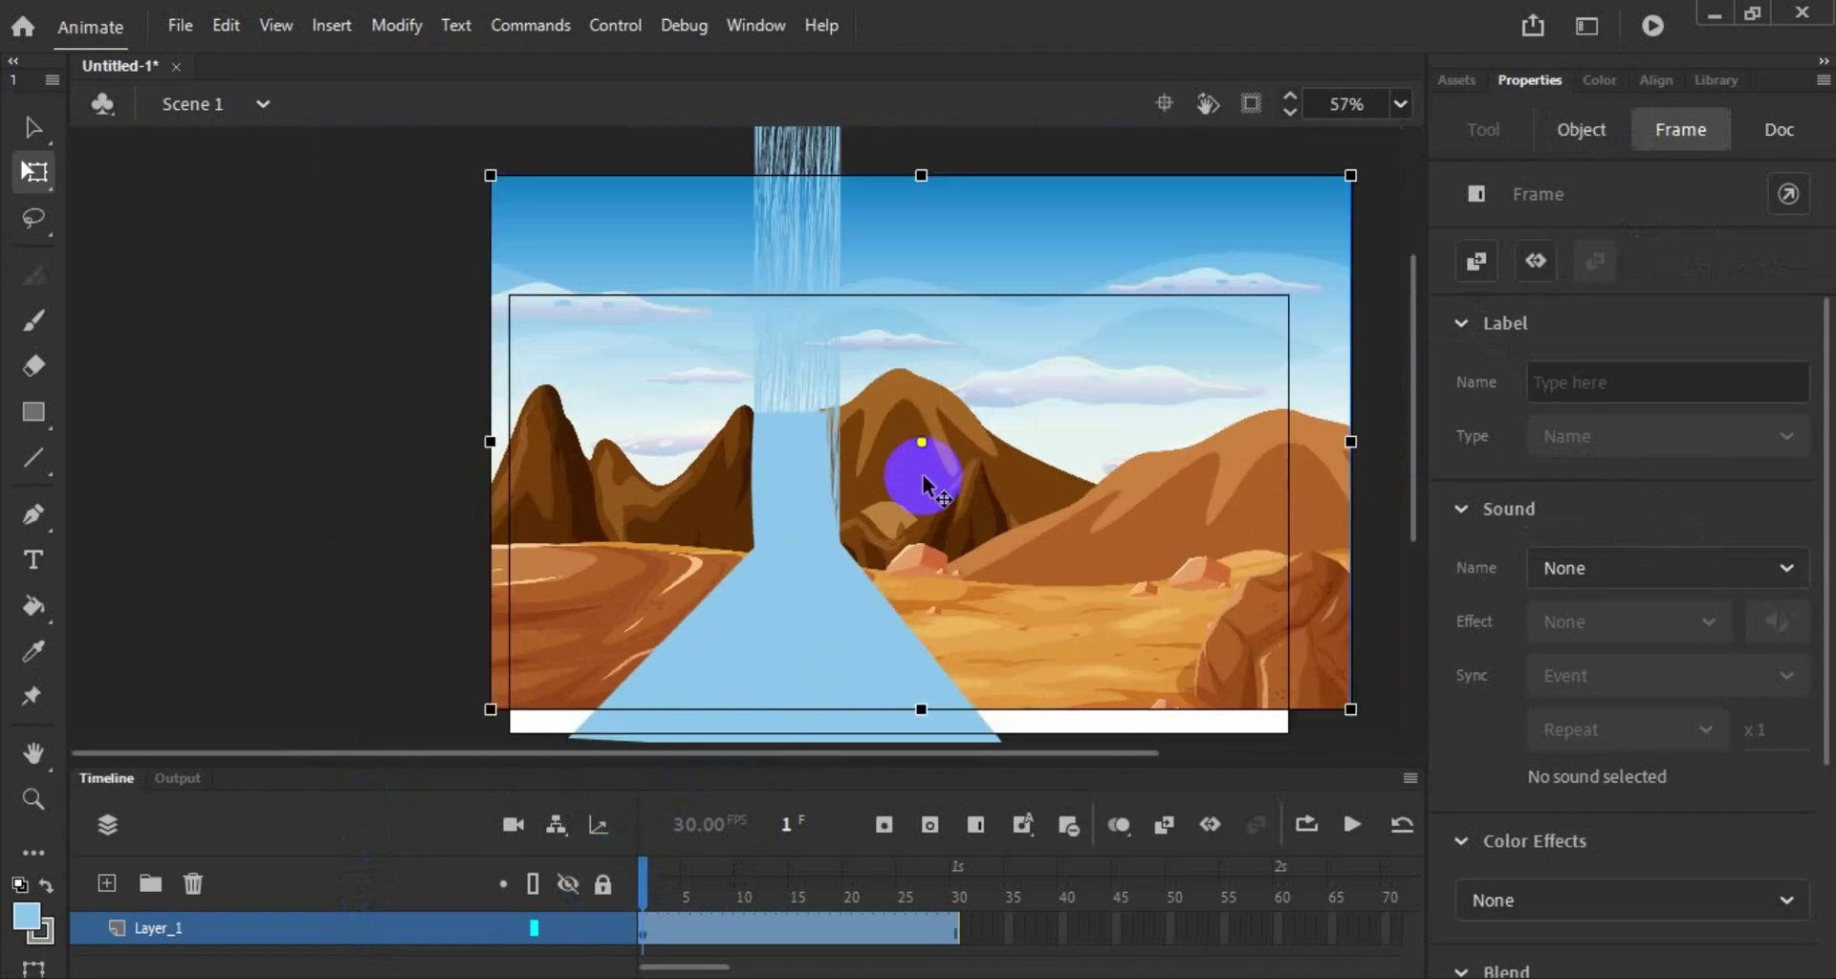
pyautogui.click(324, 312)
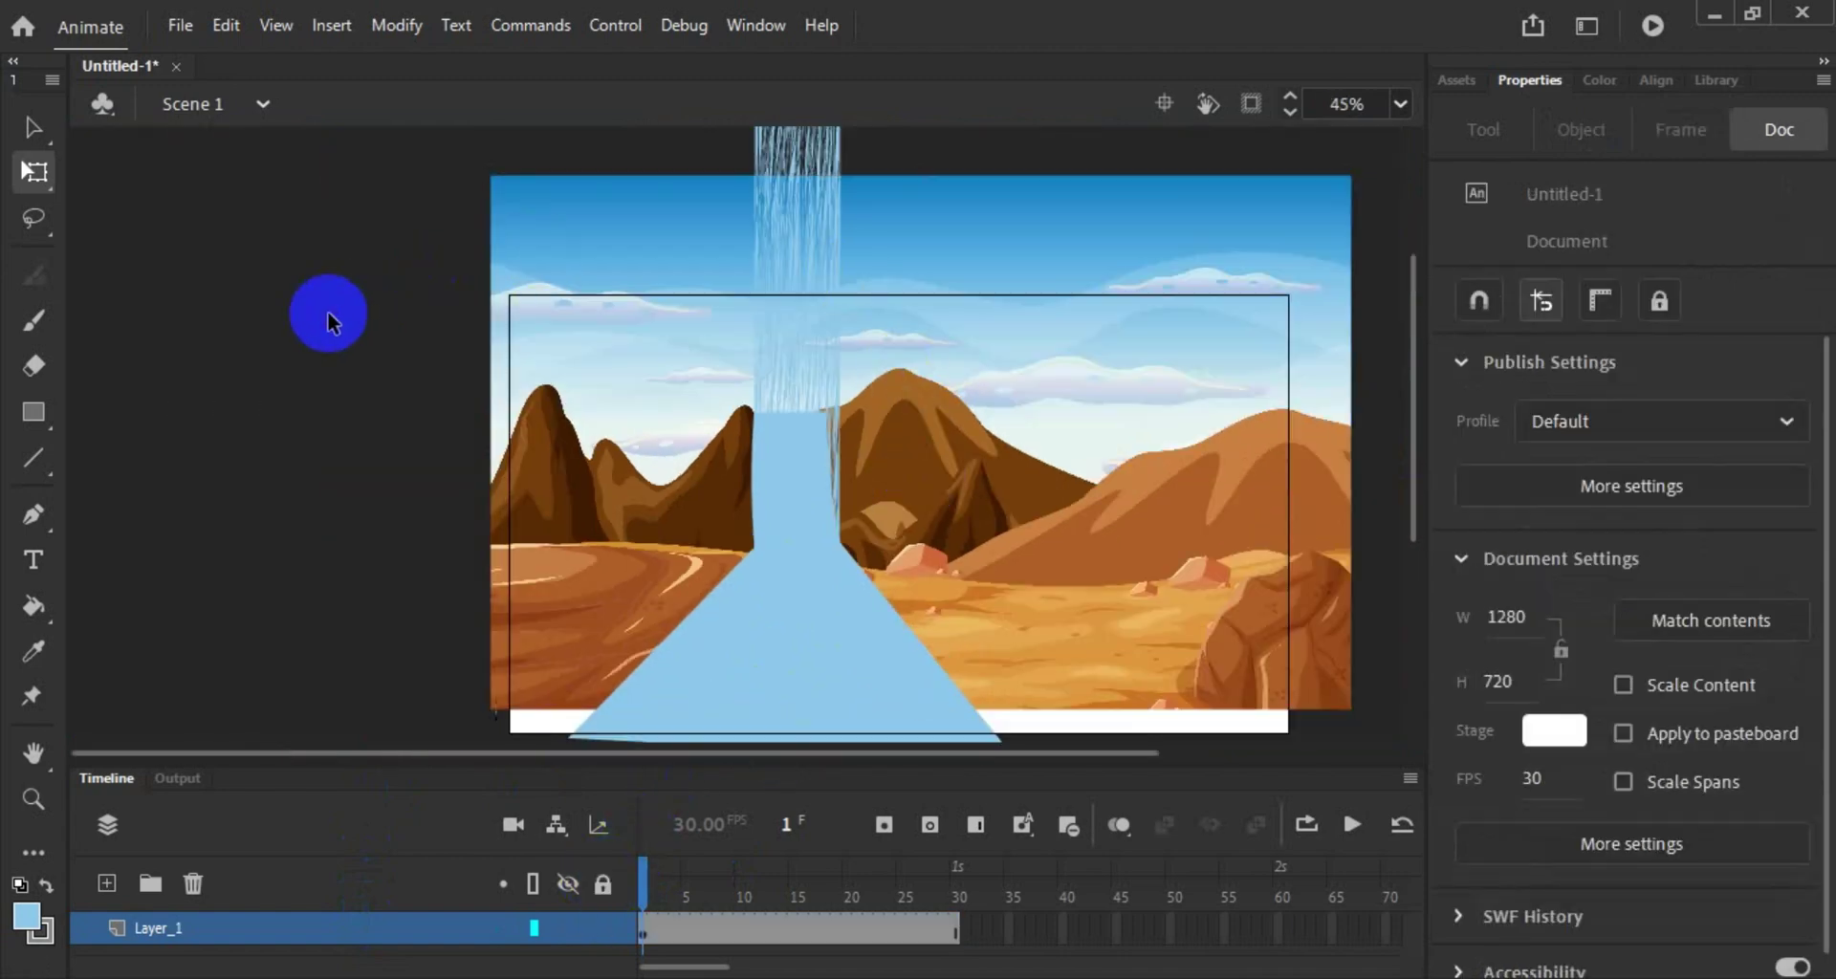
pyautogui.click(782, 164)
pyautogui.click(365, 417)
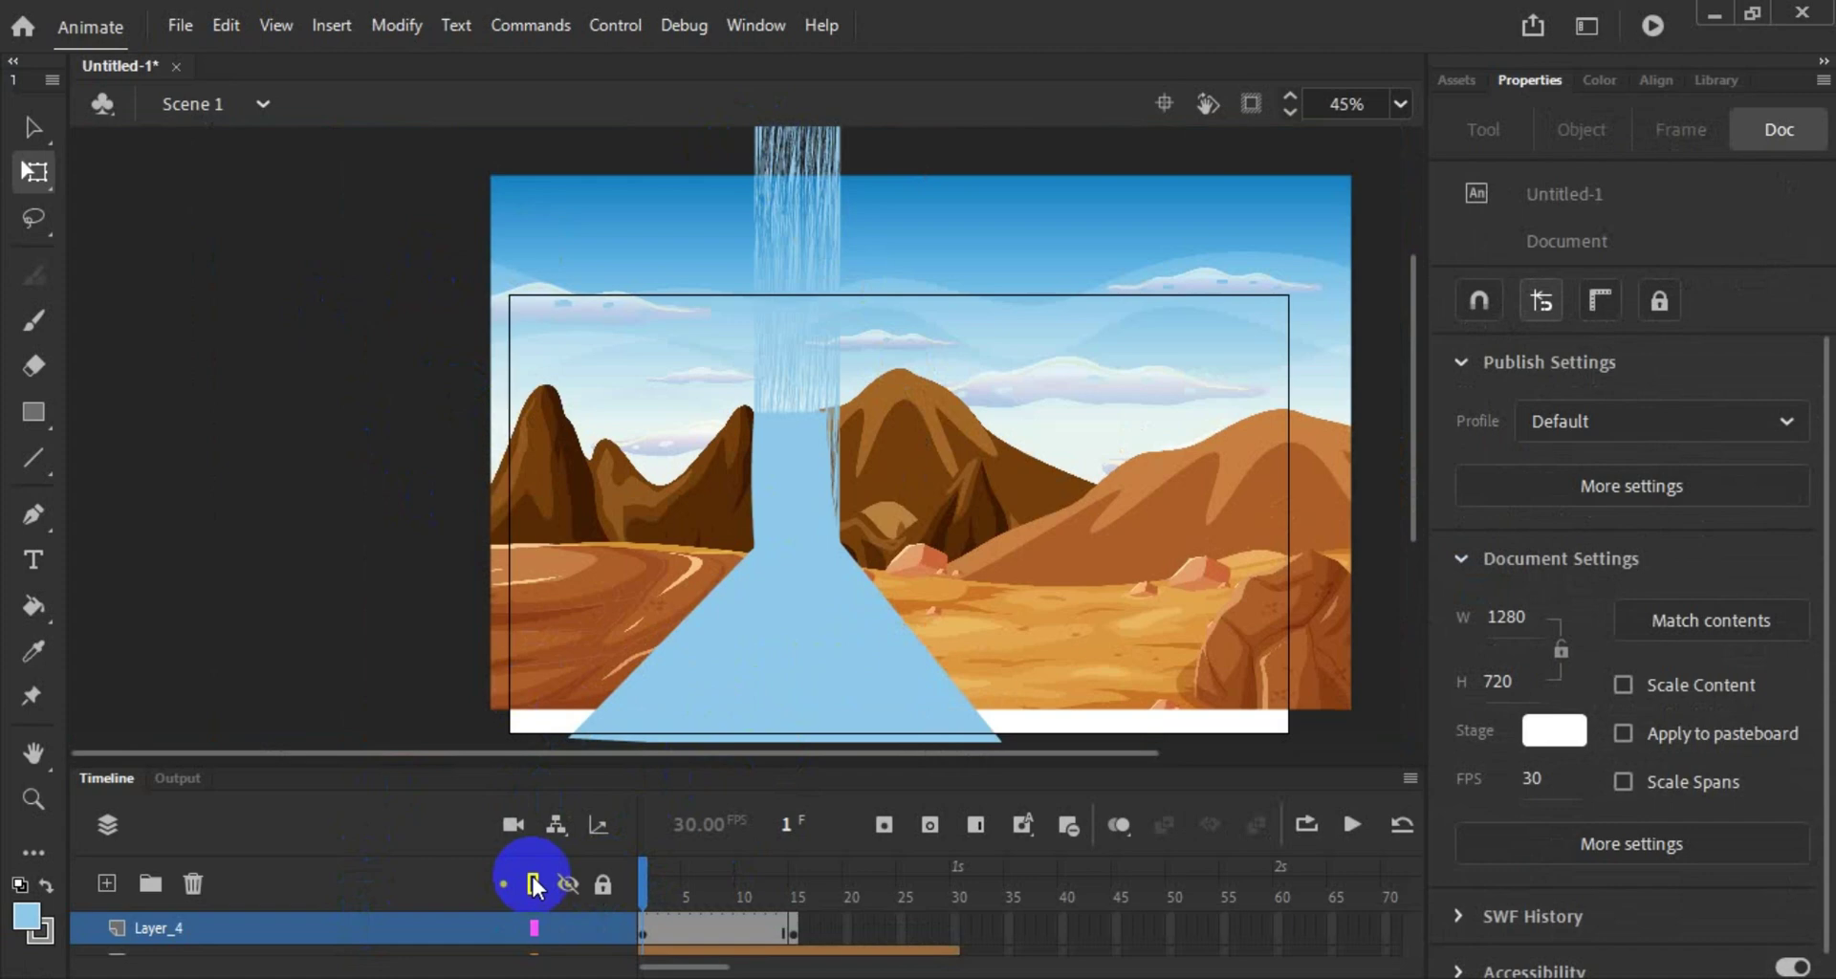
pyautogui.click(471, 931)
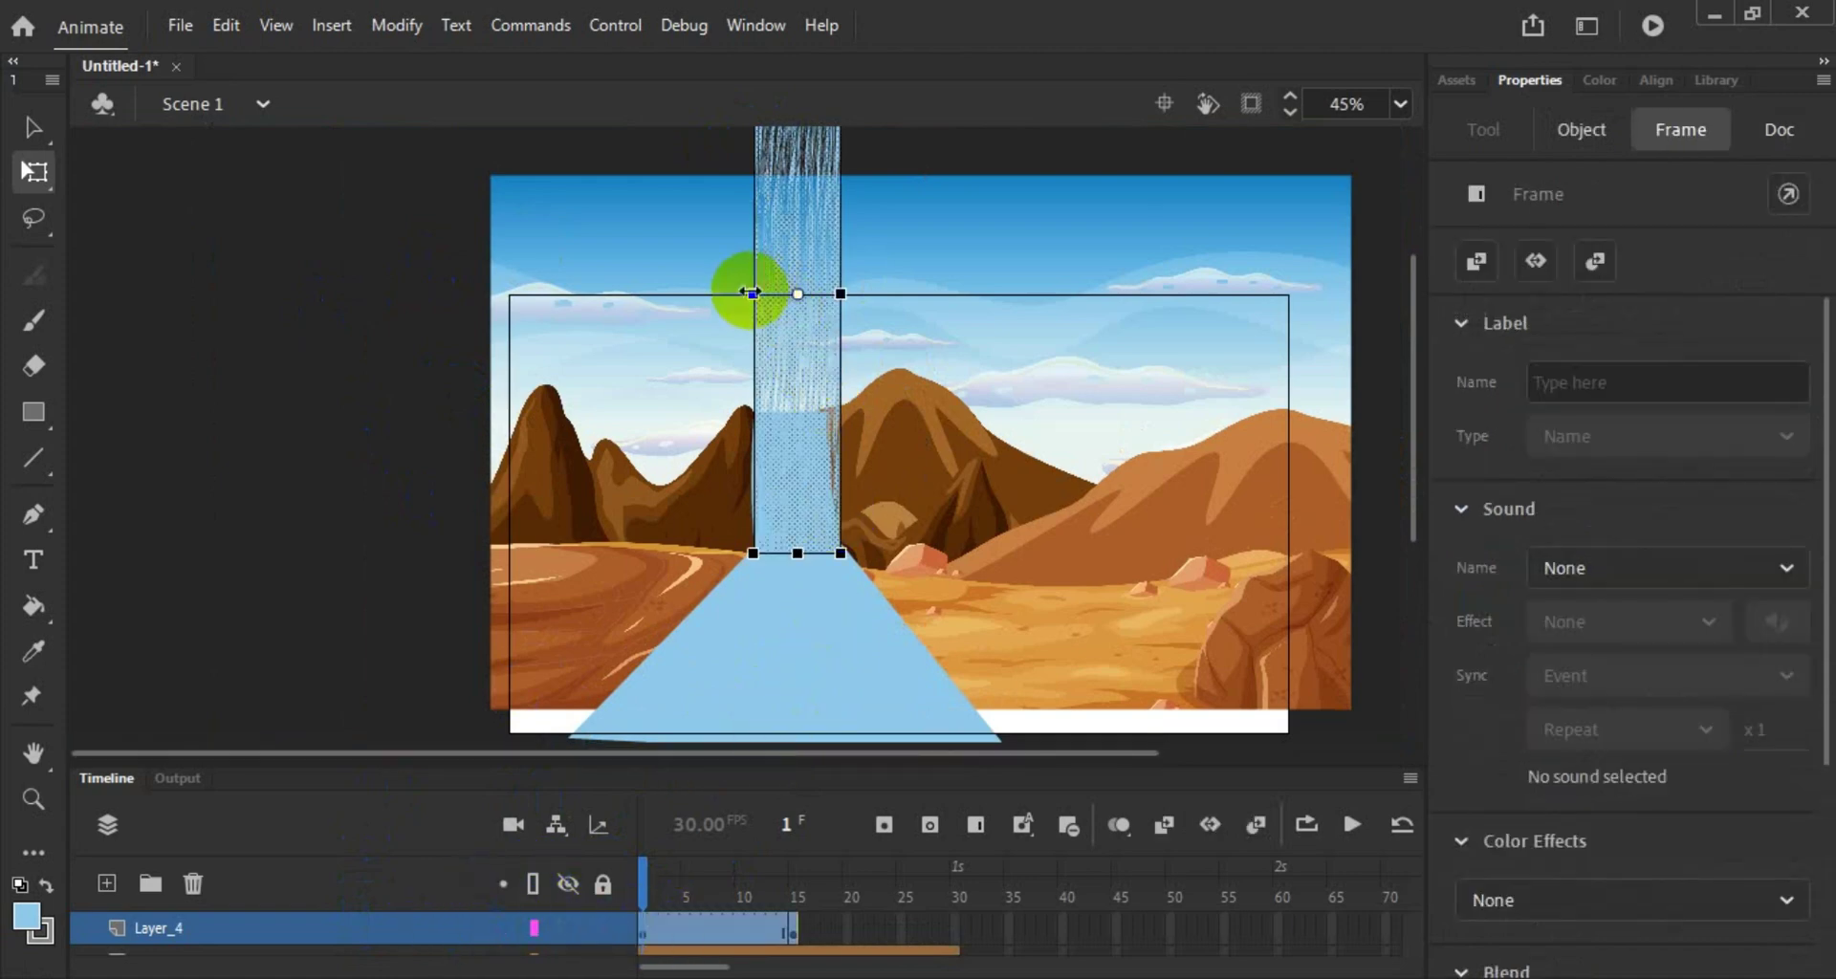
pyautogui.moveTo(751, 294); pyautogui.dragTo(731, 295)
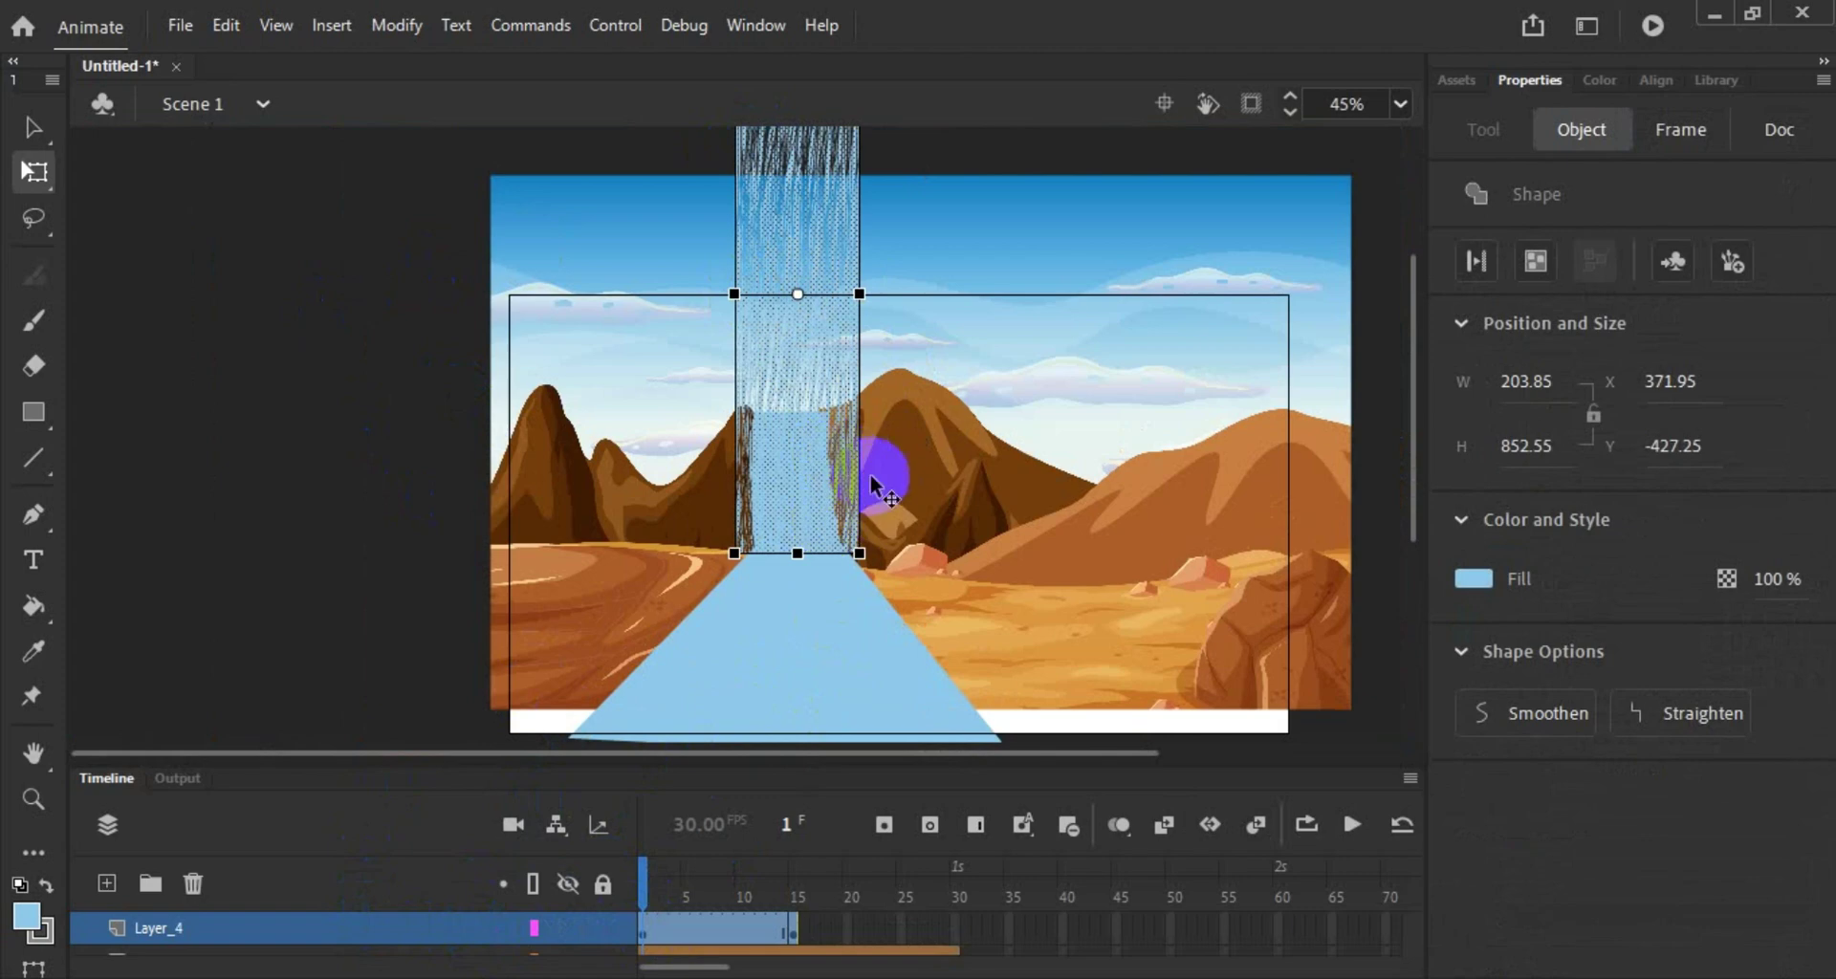
pyautogui.click(931, 536)
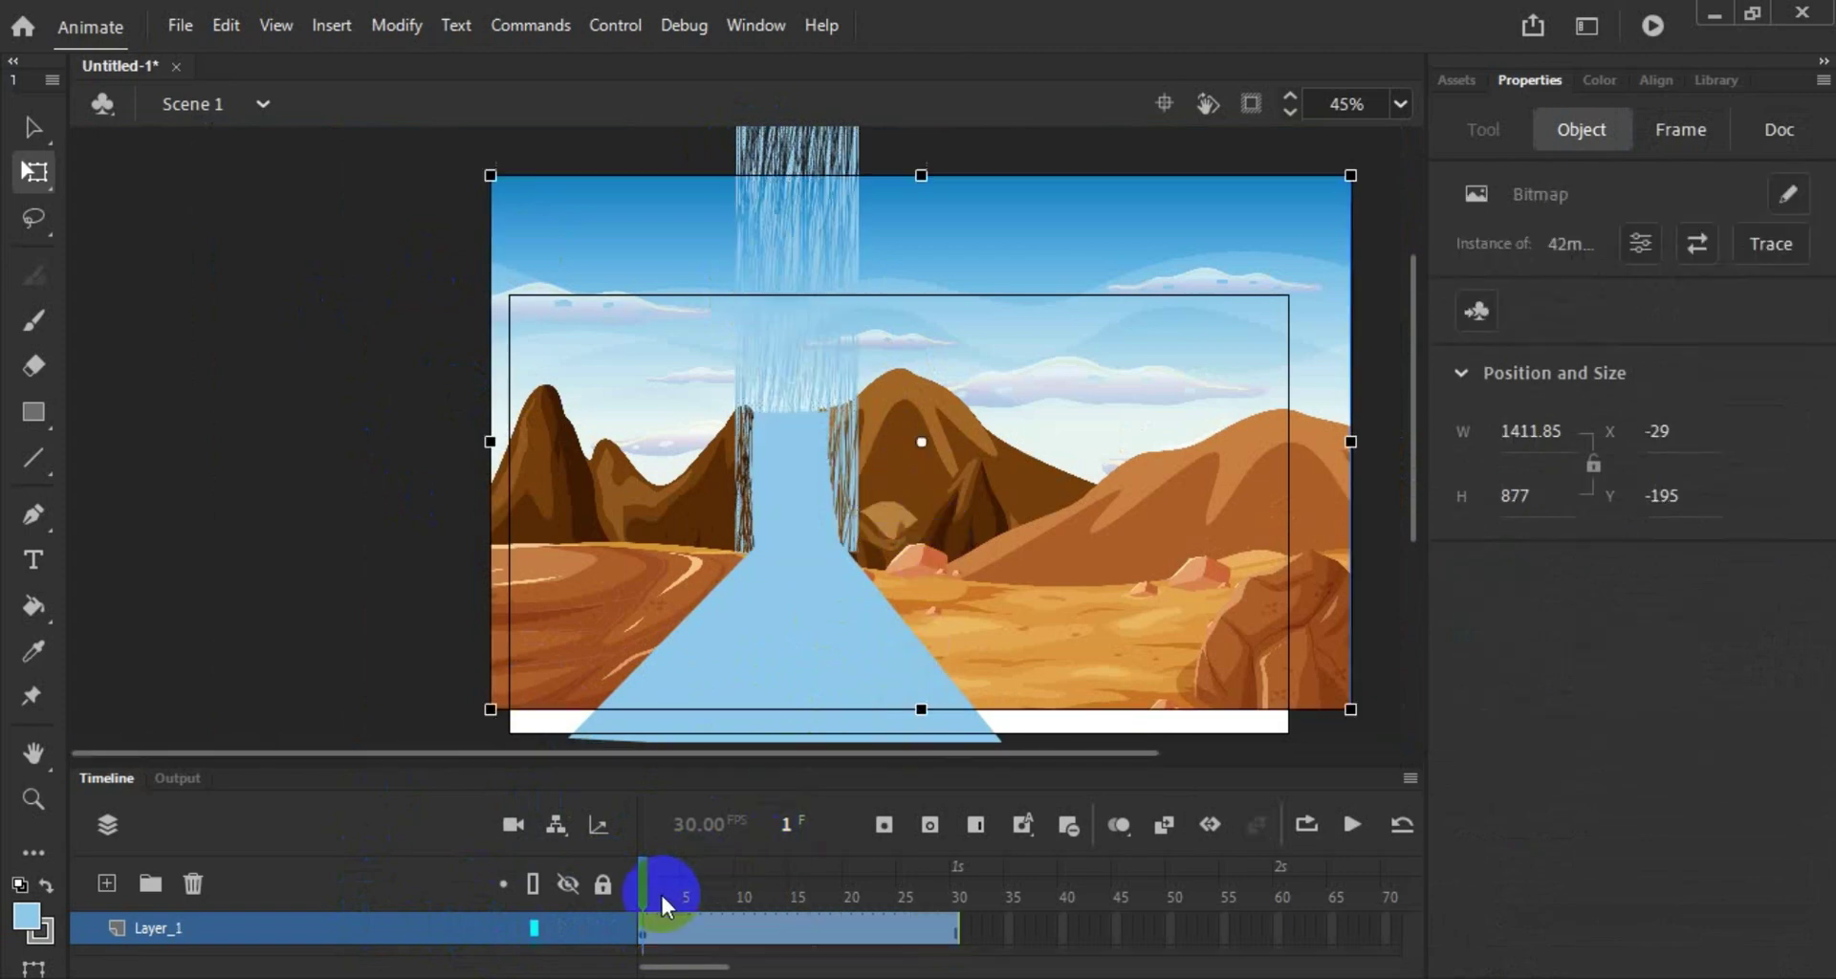
pyautogui.scroll(-3, 1083, 509)
pyautogui.keyDown('ctrl'); pyautogui.scroll(-2, 1050, 416); pyautogui.keyUp('ctrl')
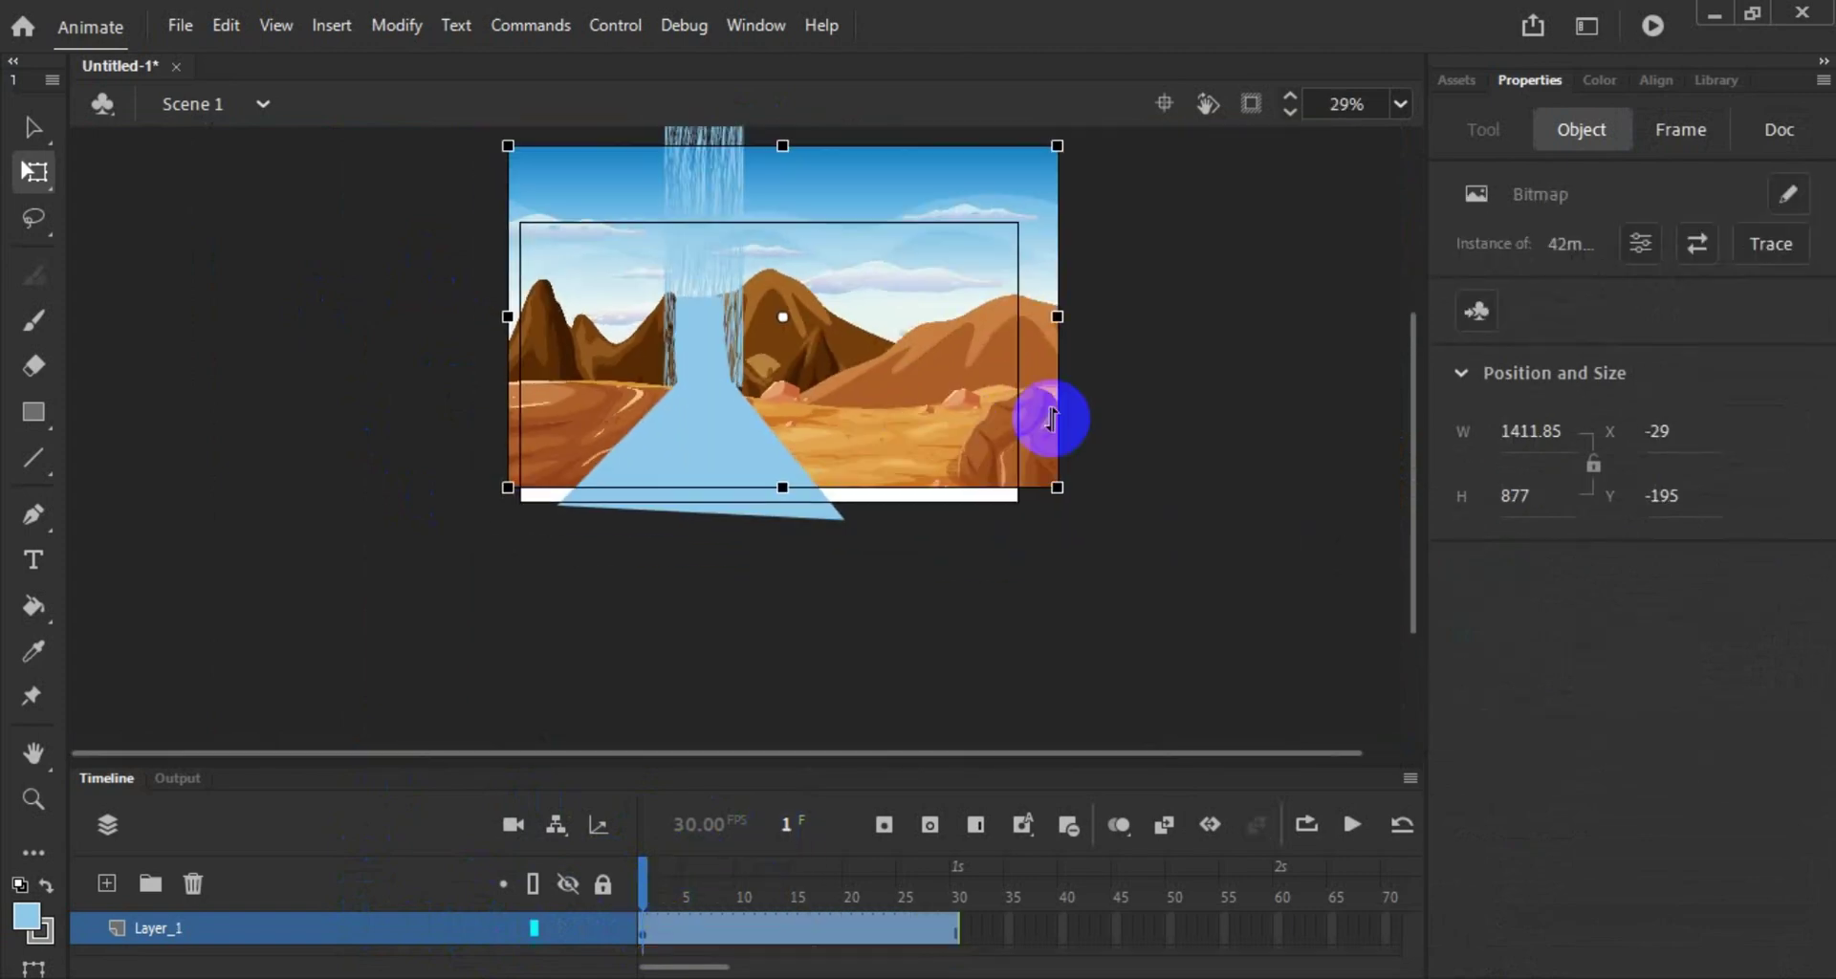
pyautogui.click(106, 883)
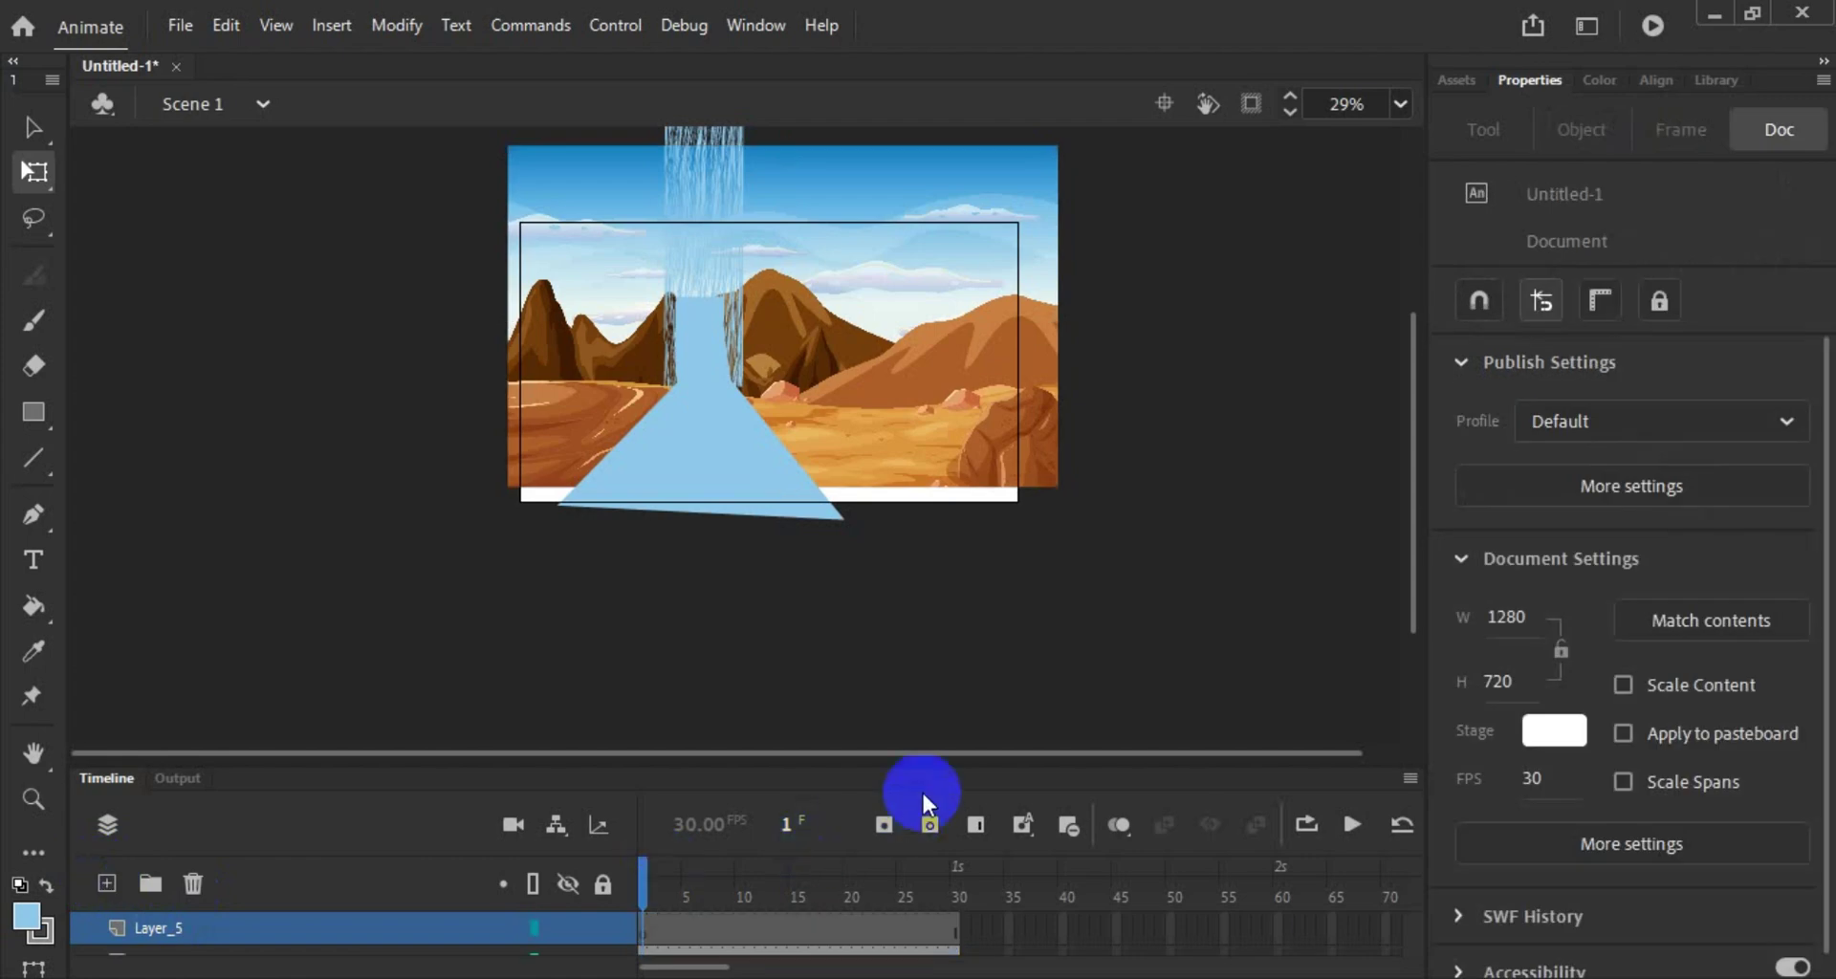
pyautogui.moveTo(924, 769); pyautogui.dragTo(936, 595)
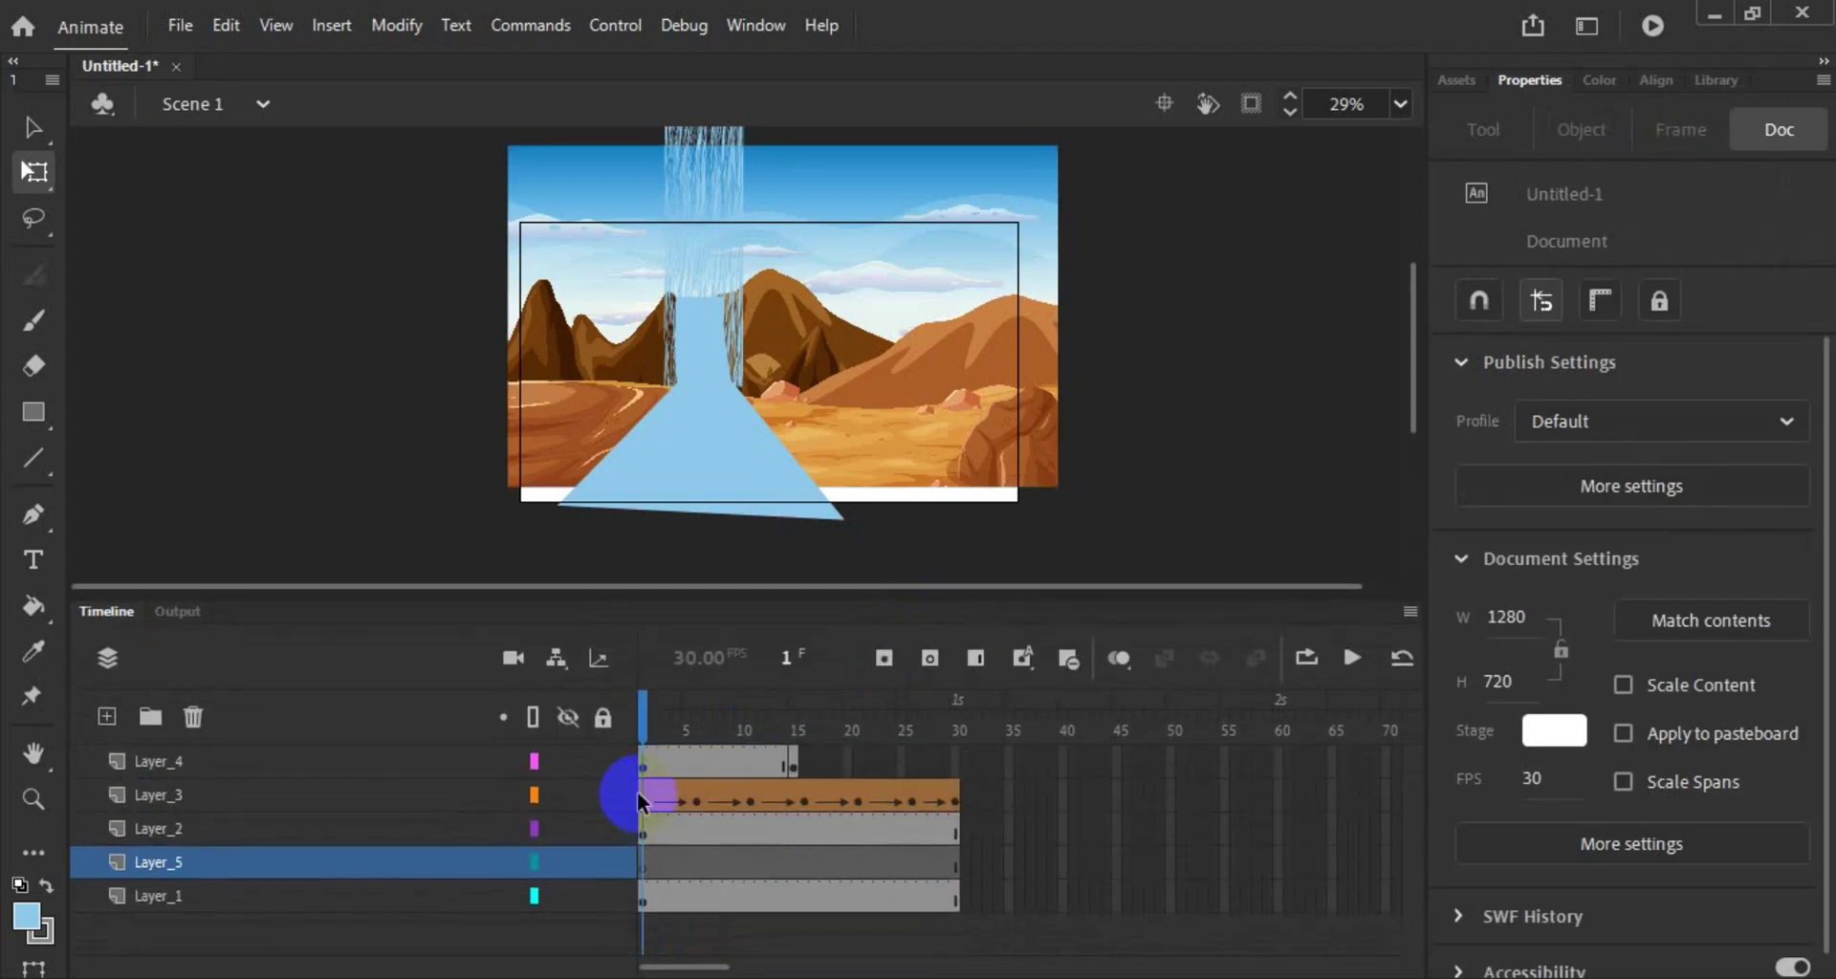
pyautogui.click(656, 756)
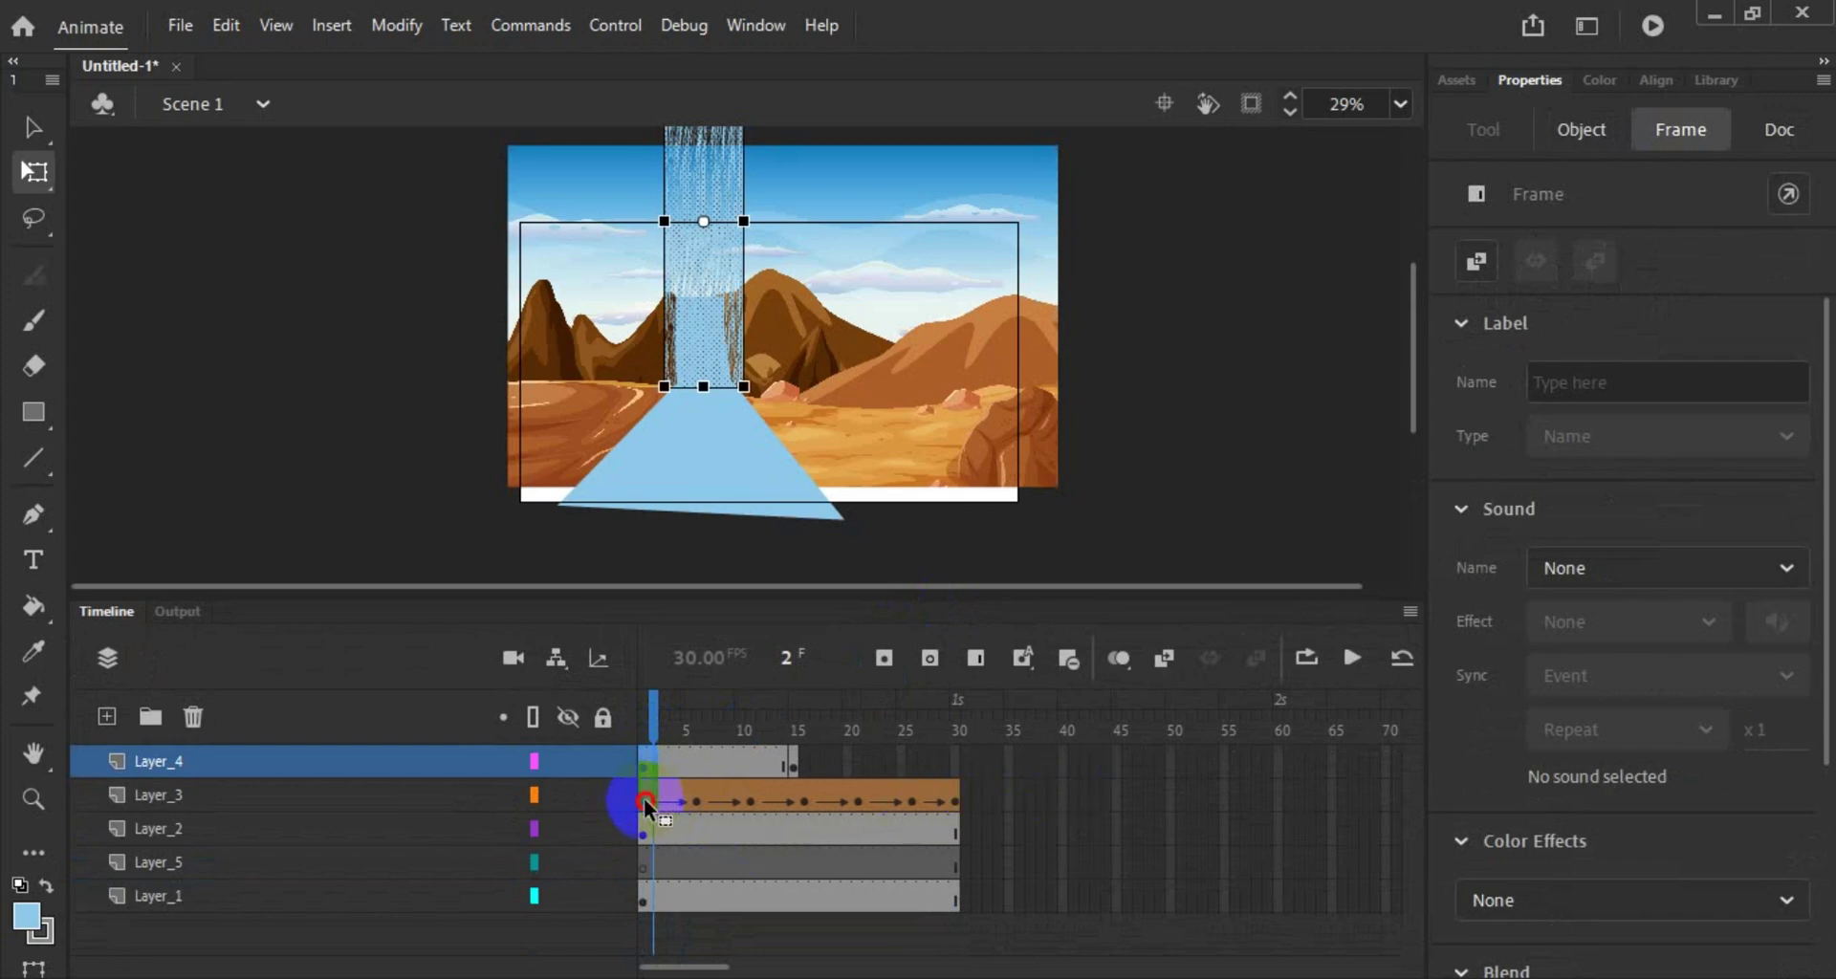
pyautogui.click(646, 868)
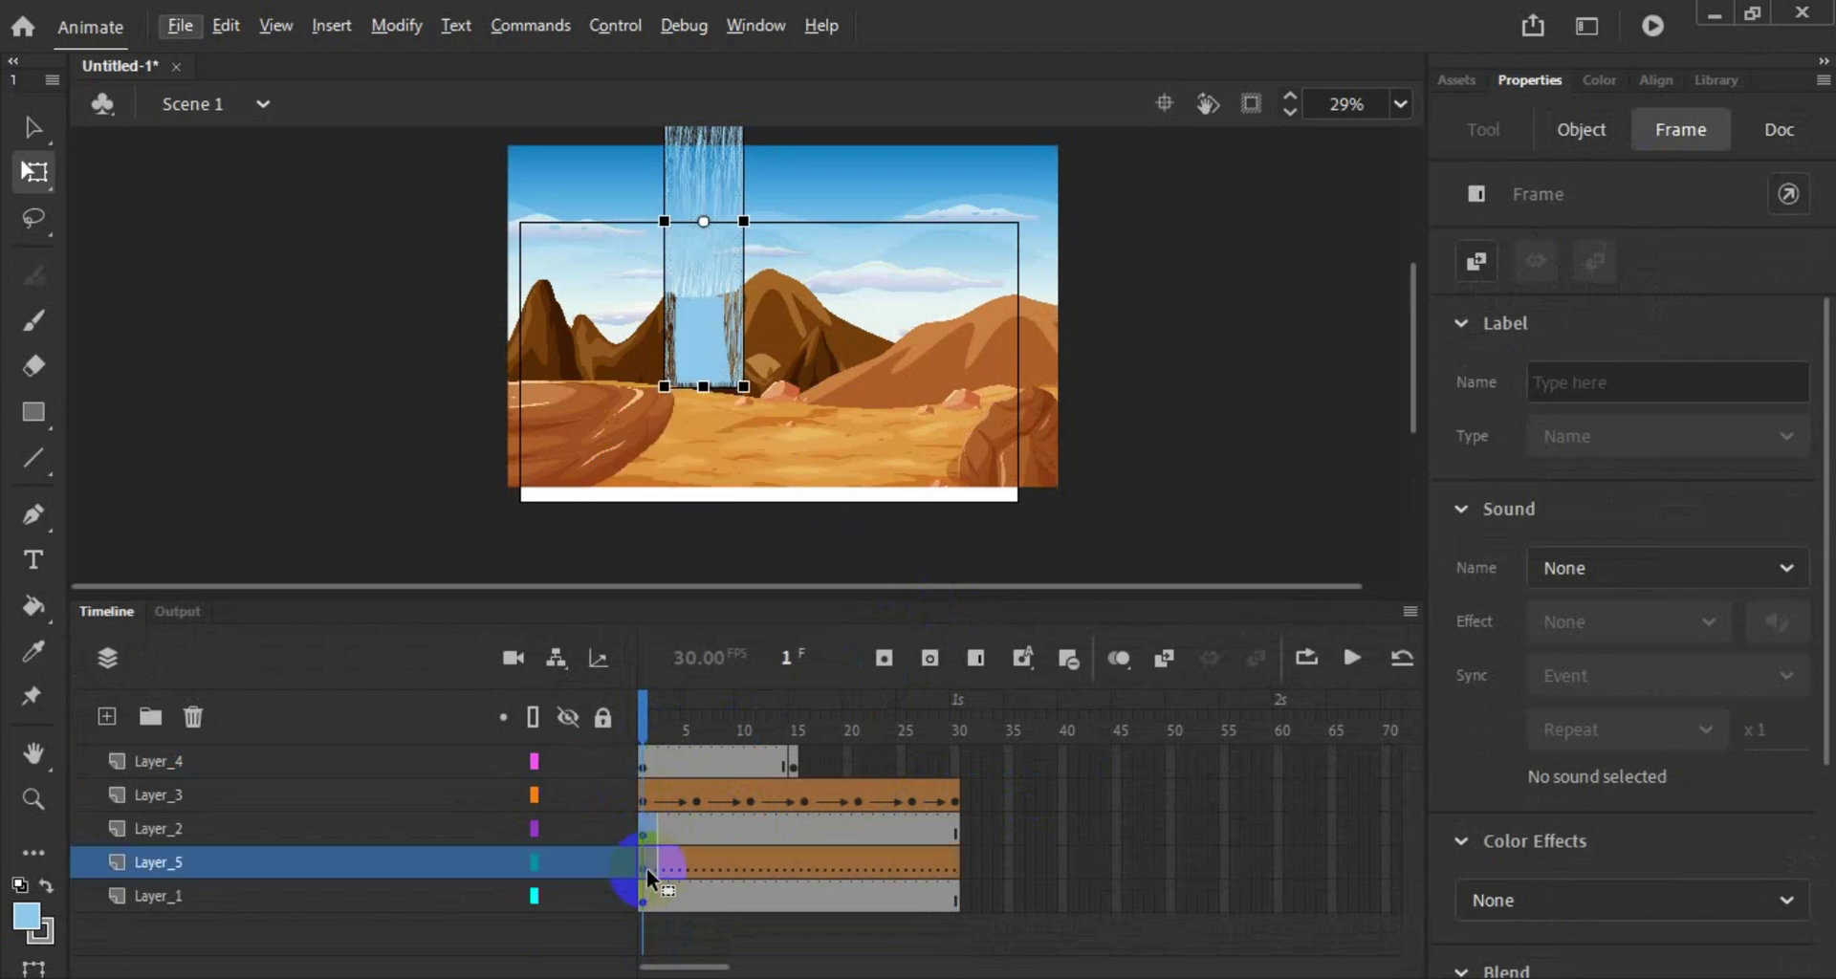
pyautogui.click(1030, 828)
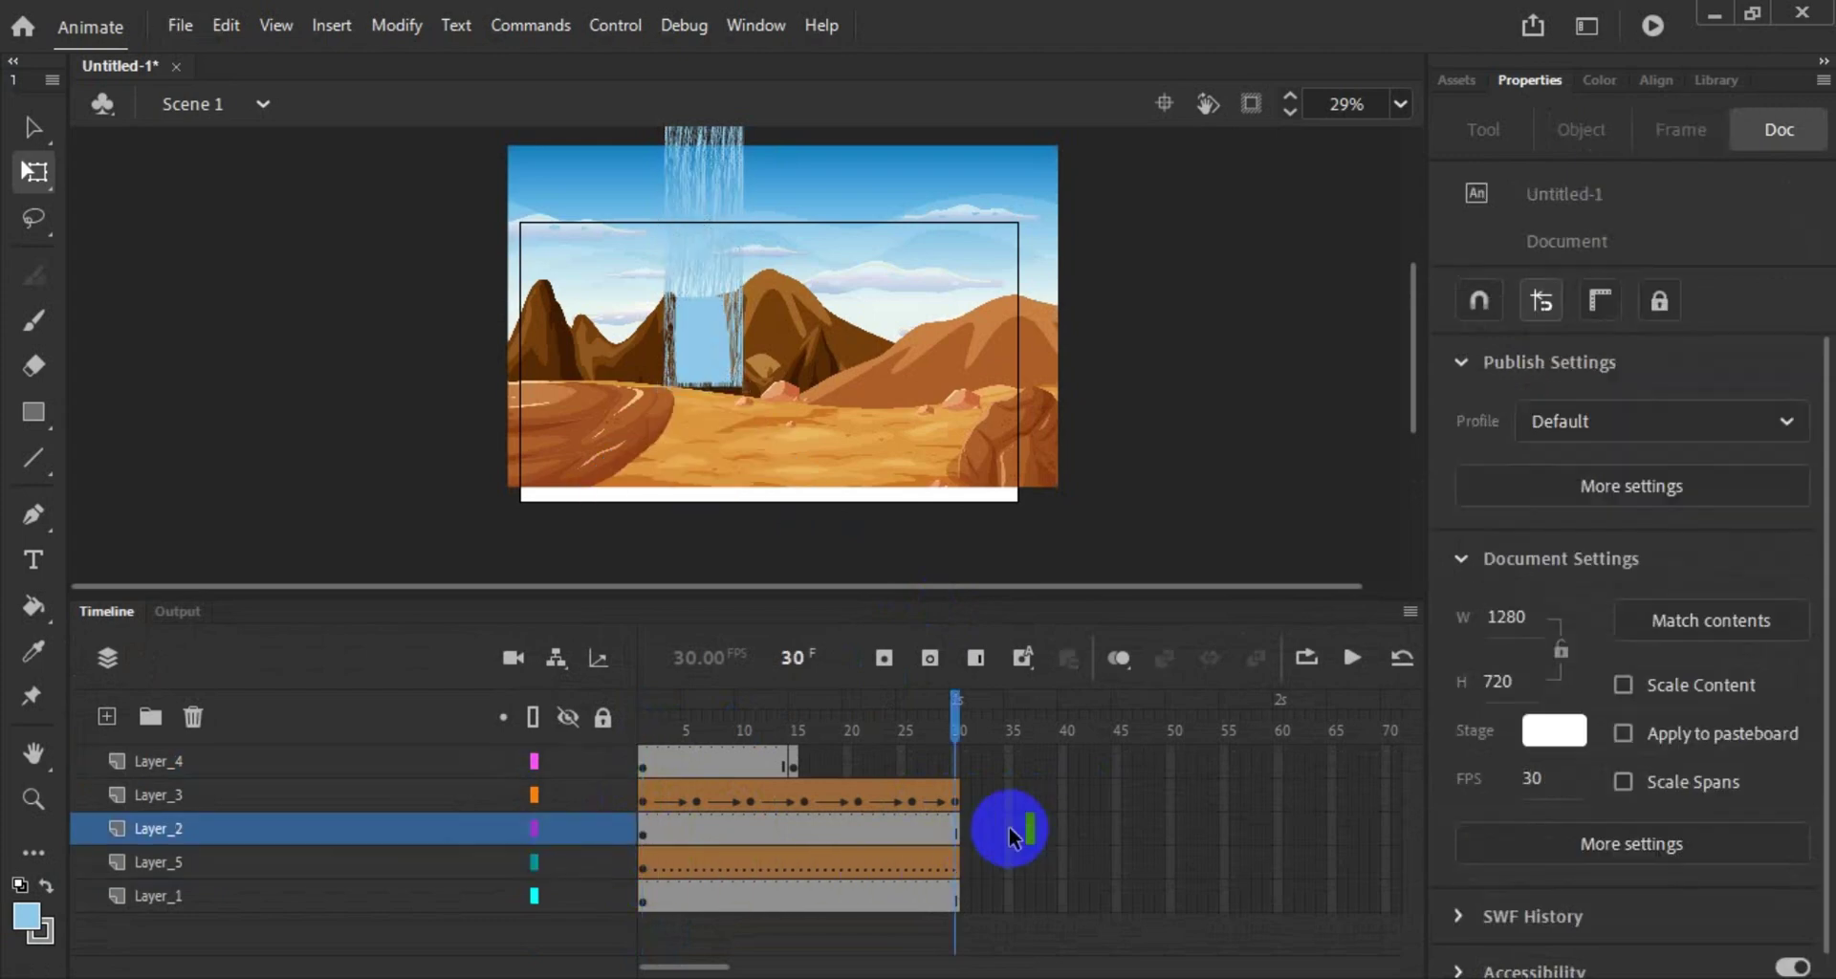
pyautogui.moveTo(955, 719); pyautogui.dragTo(900, 765)
pyautogui.hotkey('ctrl', 'z')
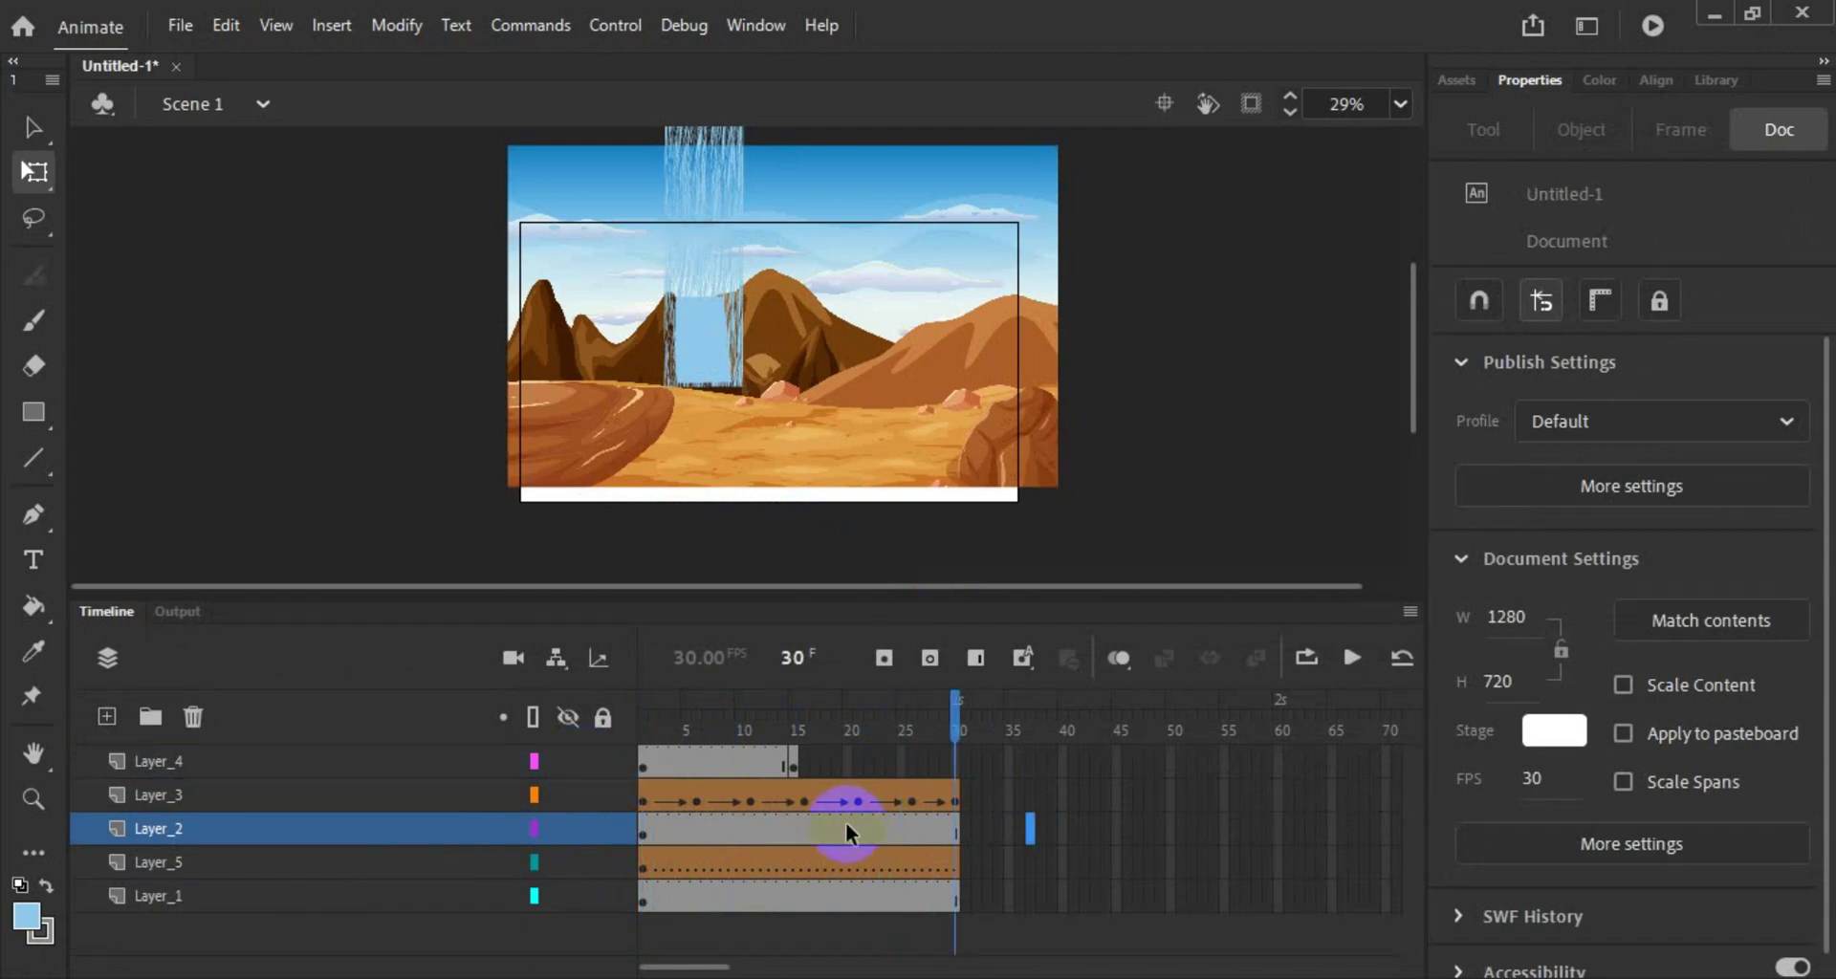
pyautogui.hotkey('ctrl', 'z')
pyautogui.hotkey('ctrl', 'z')
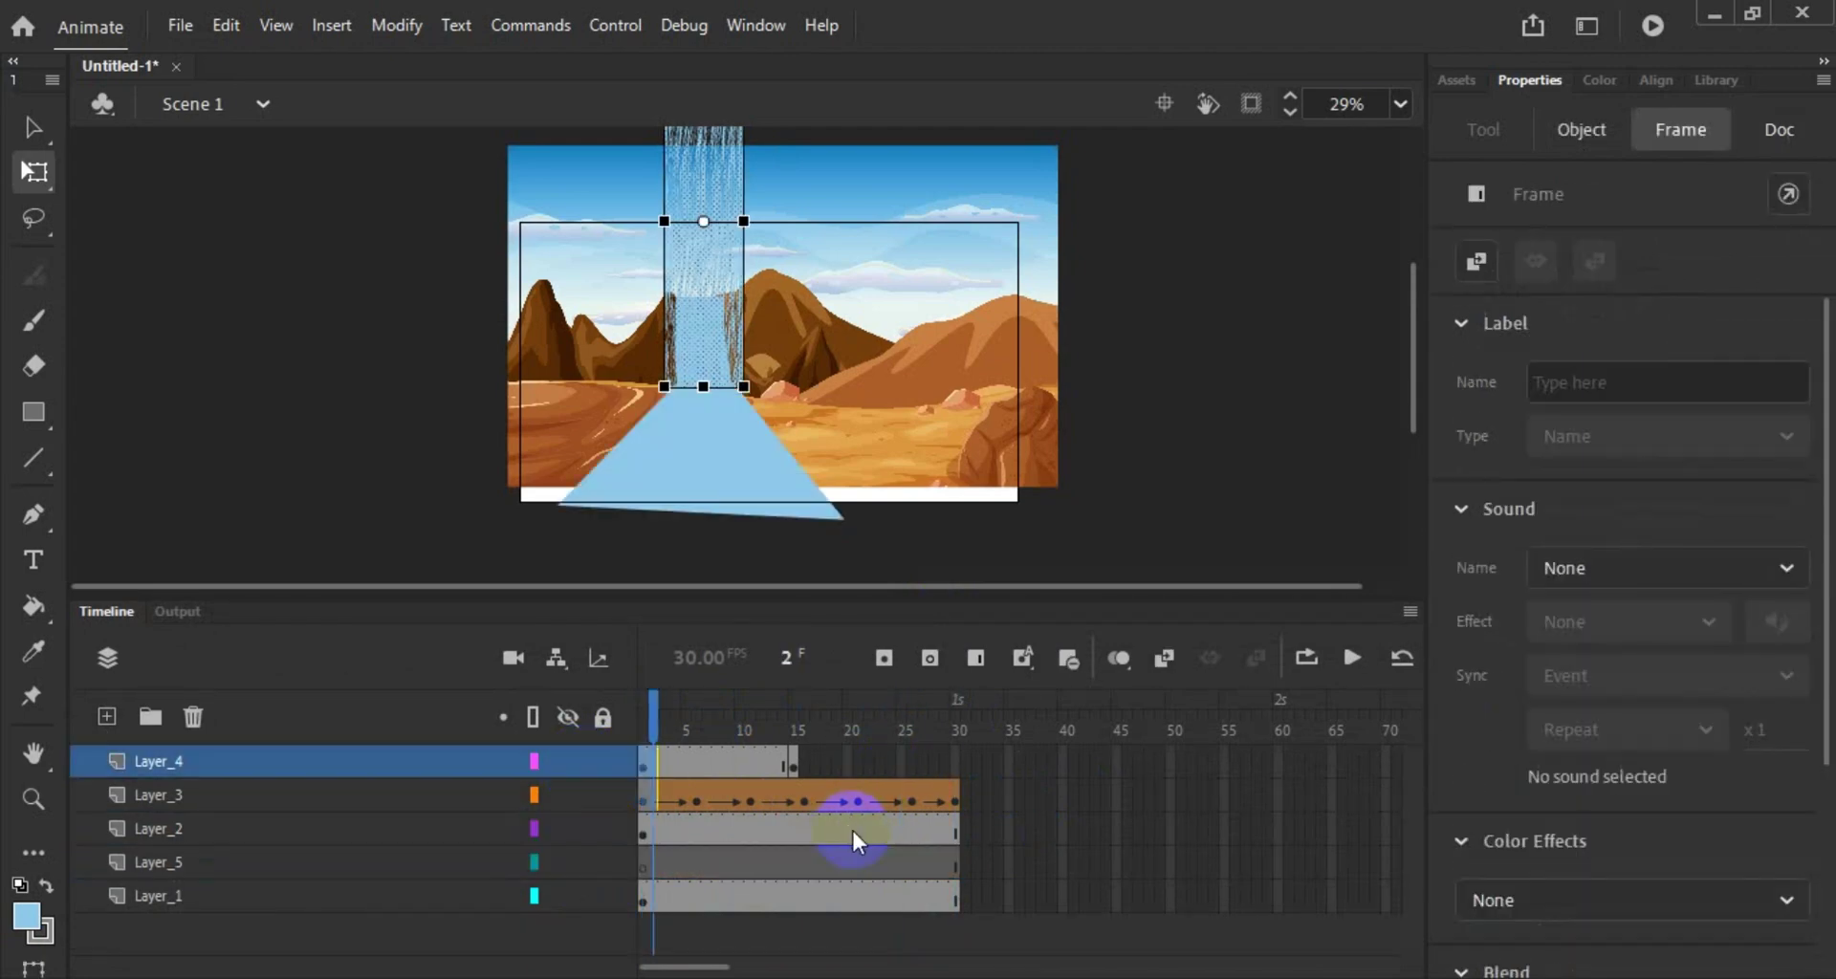
pyautogui.hotkey('ctrl', 'z')
pyautogui.hotkey('ctrl', 'z')
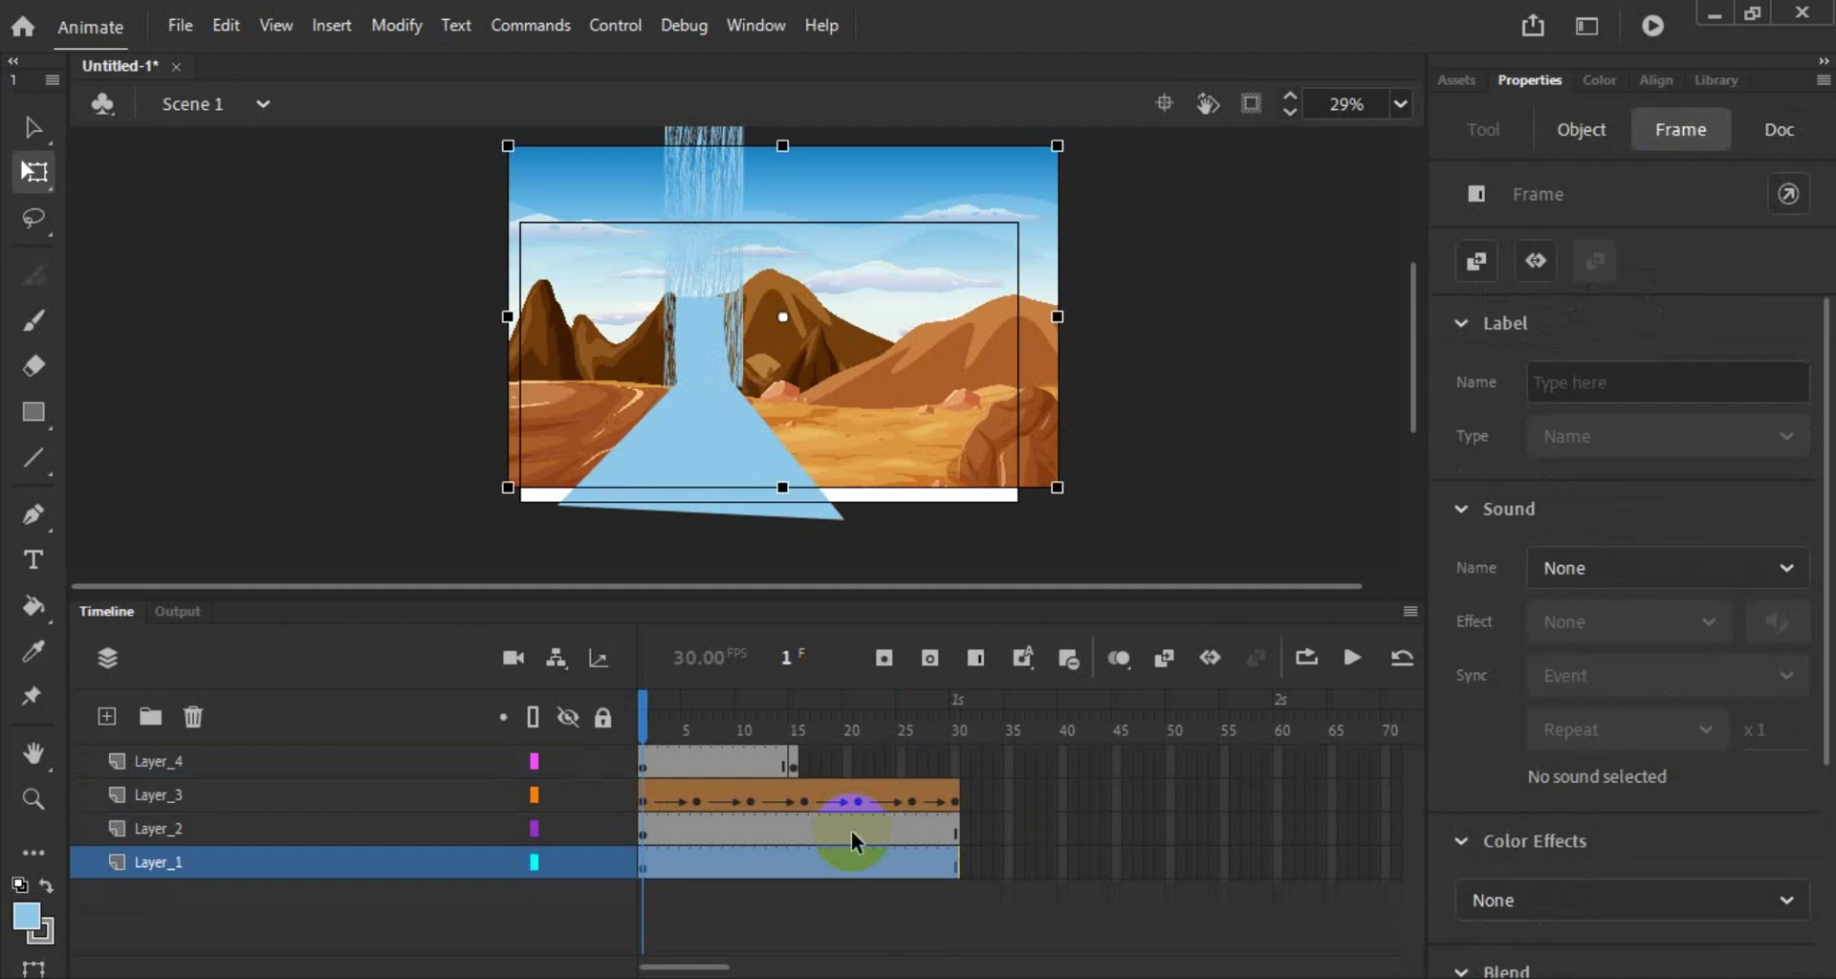
# Step: Add a new layer, Layer_6, and move it to the top of the layer stack above Layer_4
pyautogui.click(957, 828)
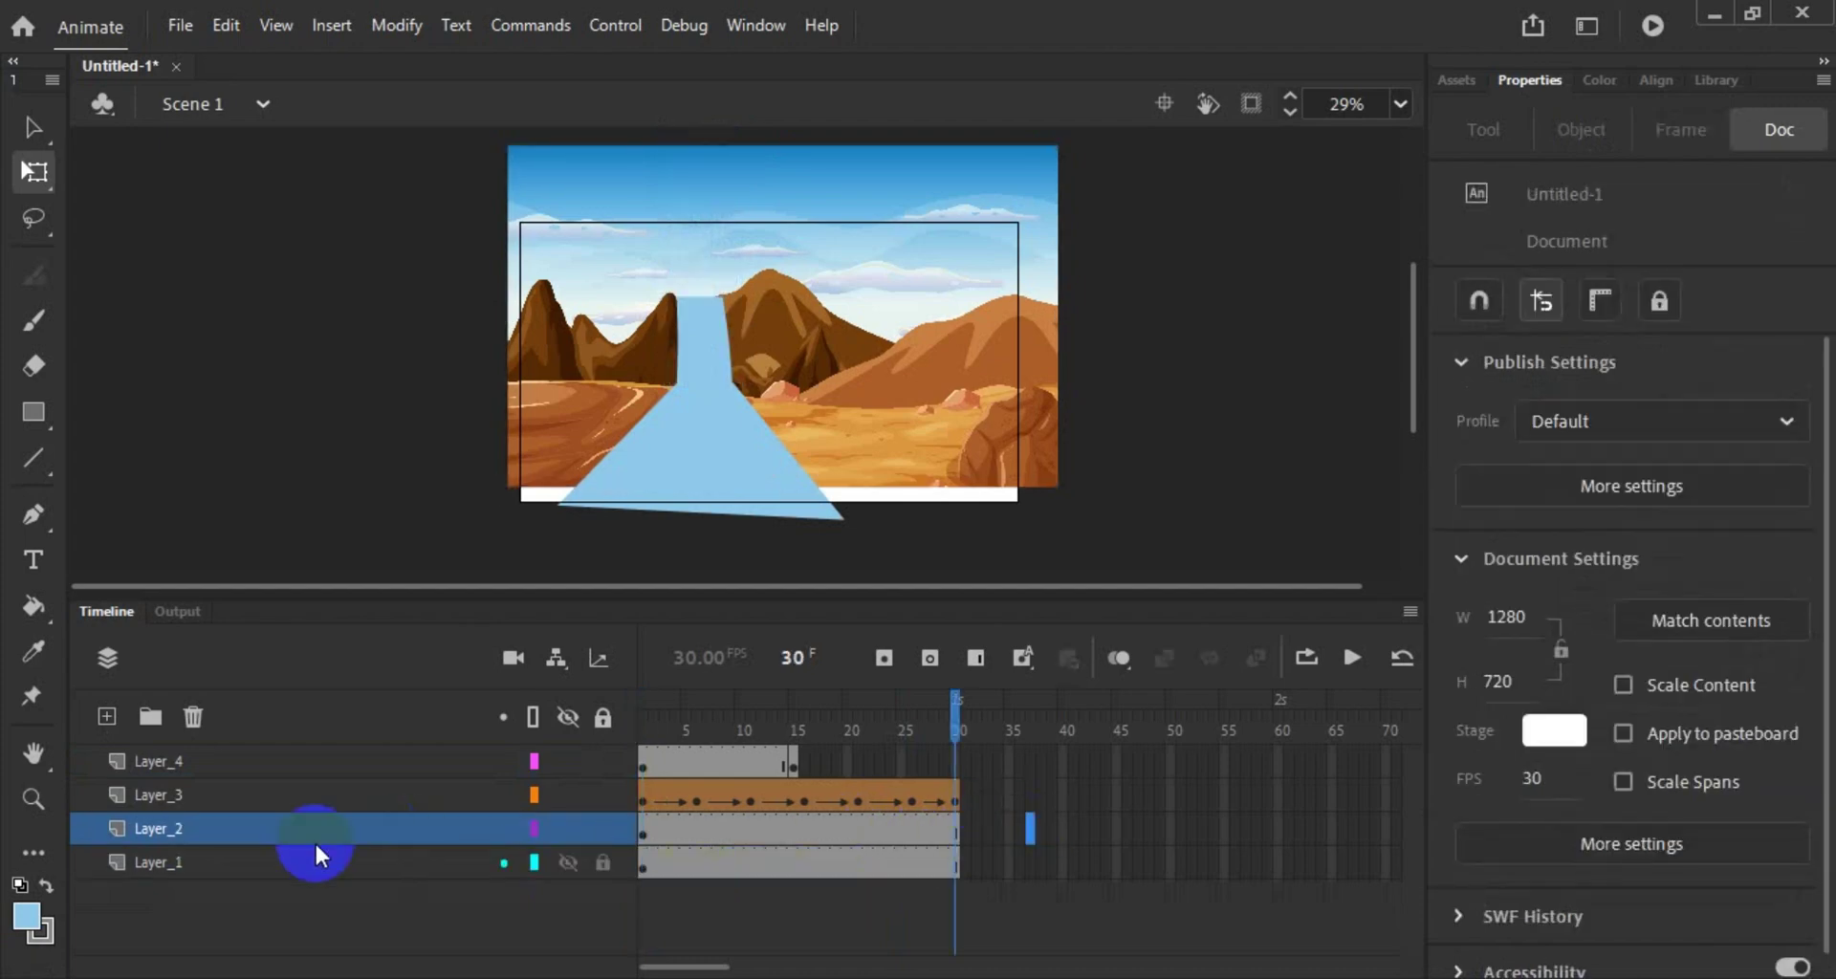
pyautogui.click(117, 717)
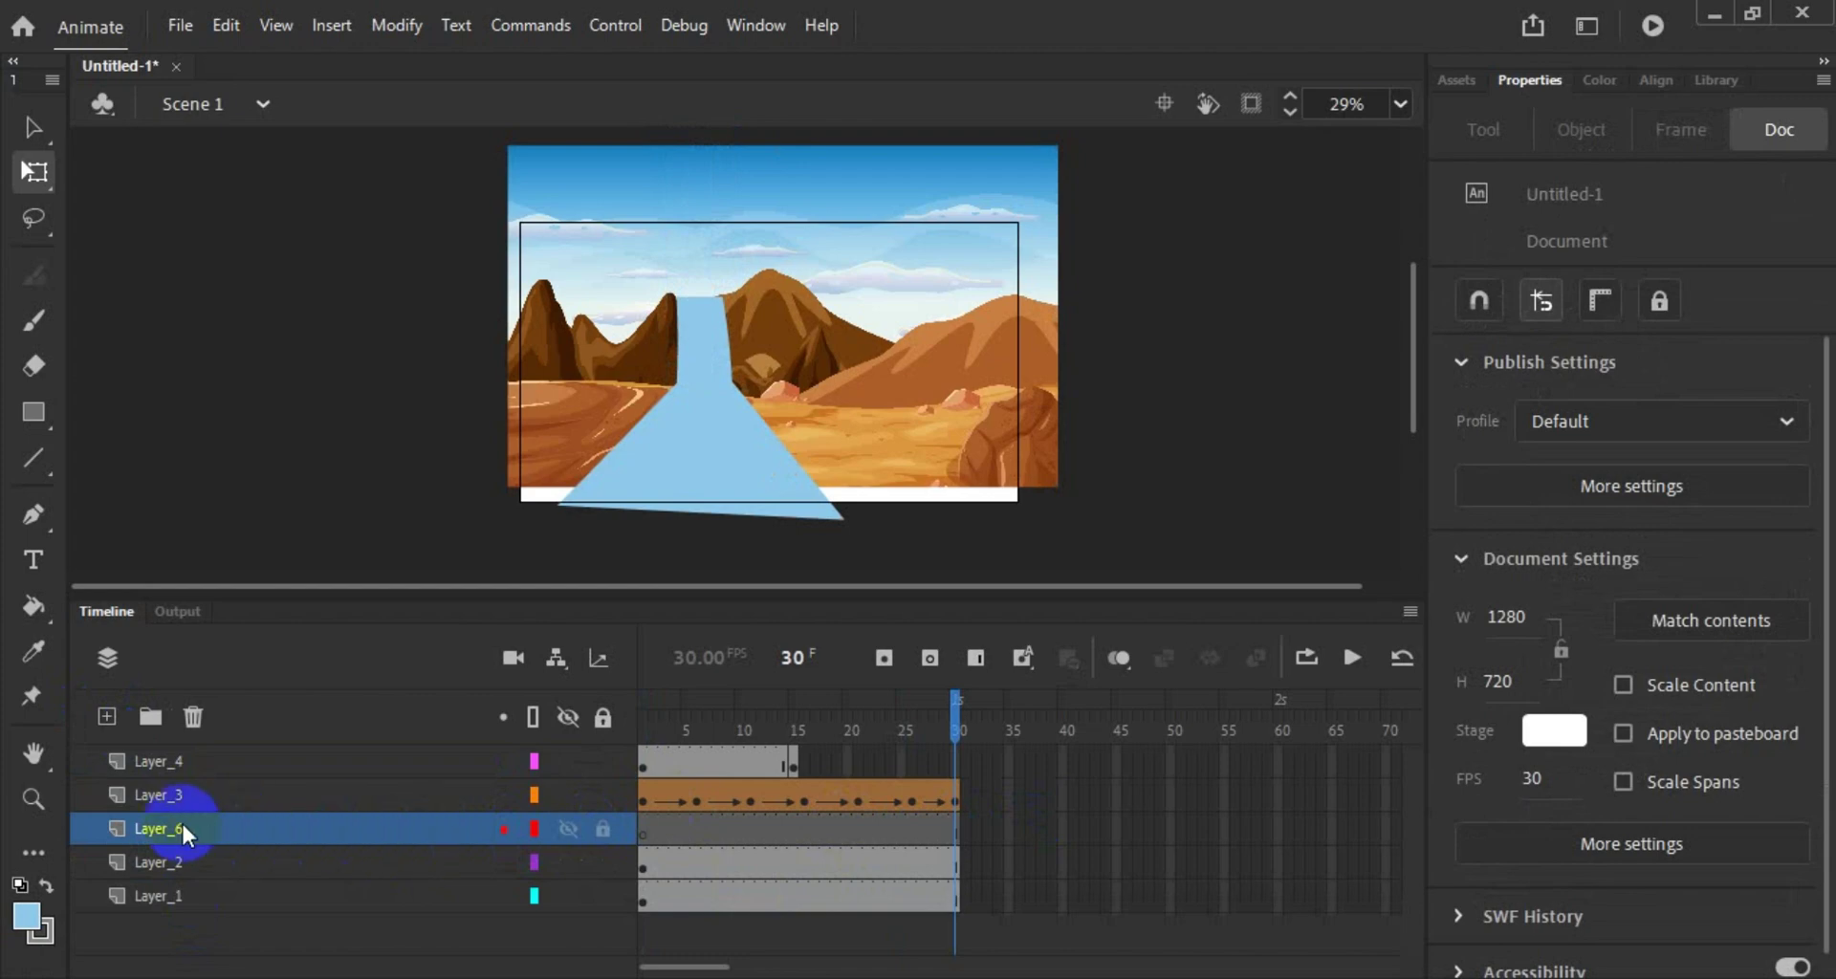
pyautogui.moveTo(158, 827); pyautogui.dragTo(143, 713)
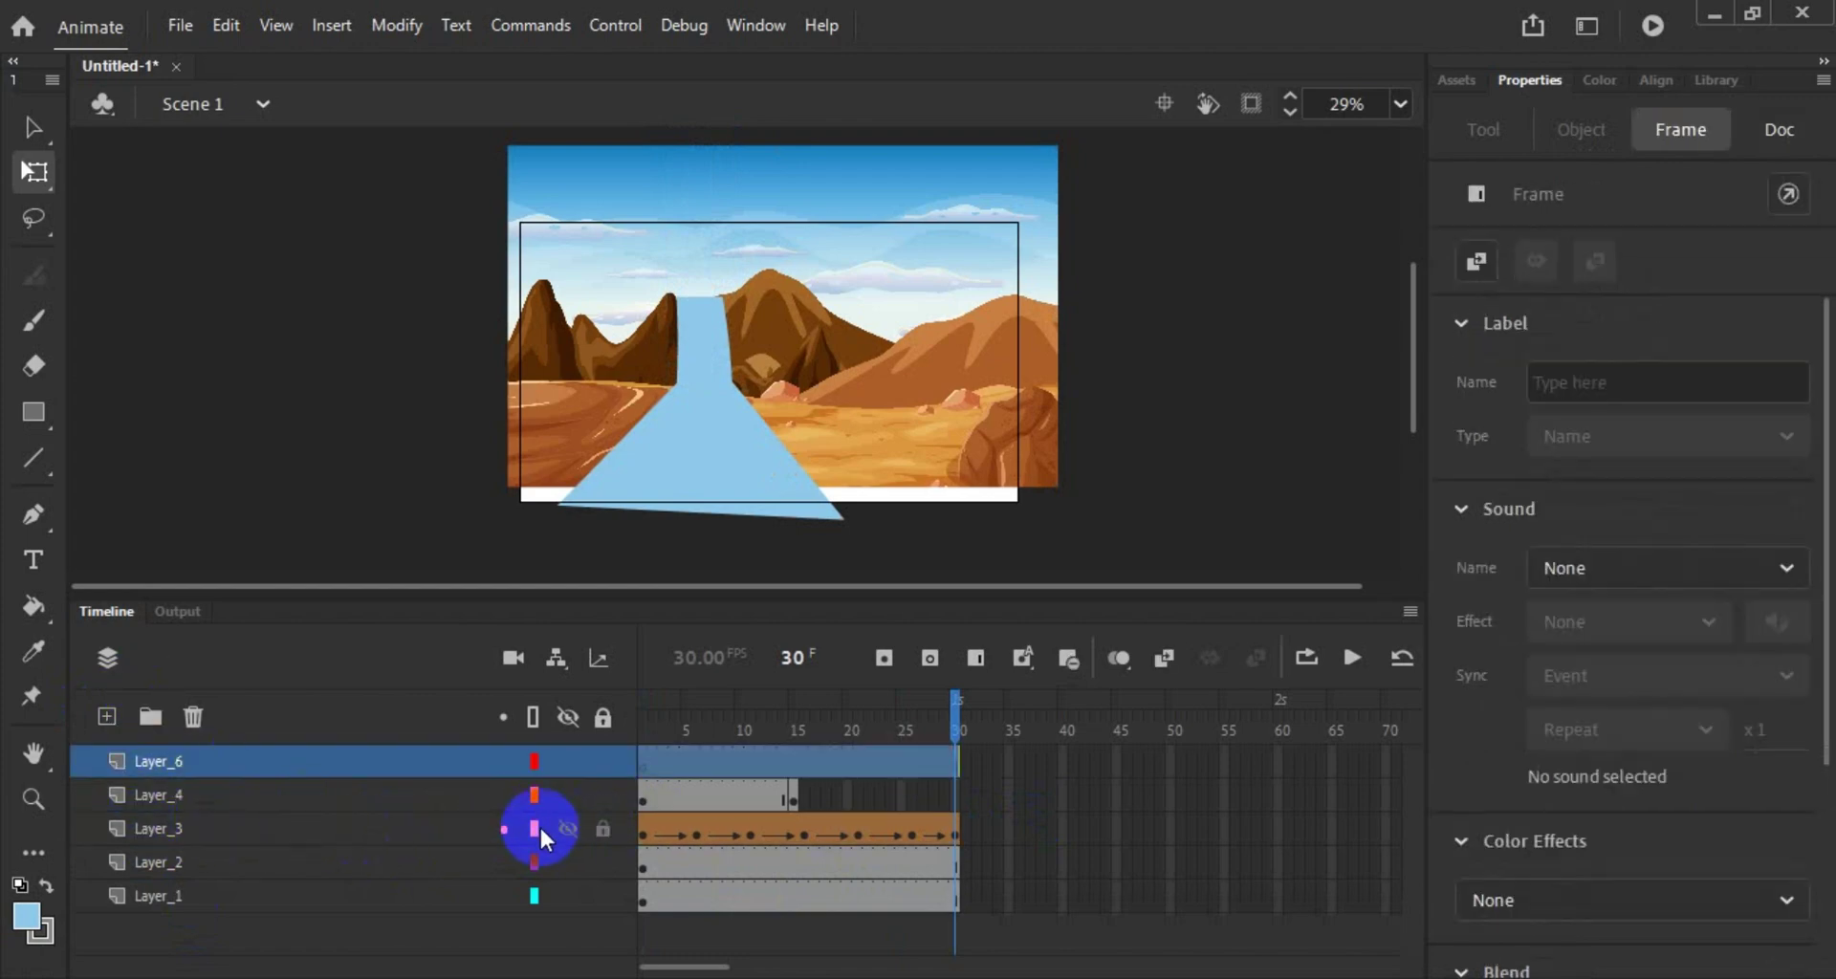
# Step: Copy all of Layer_3's shape tween frames, from frame 1 to 30, onto Layer_6
pyautogui.click(164, 828)
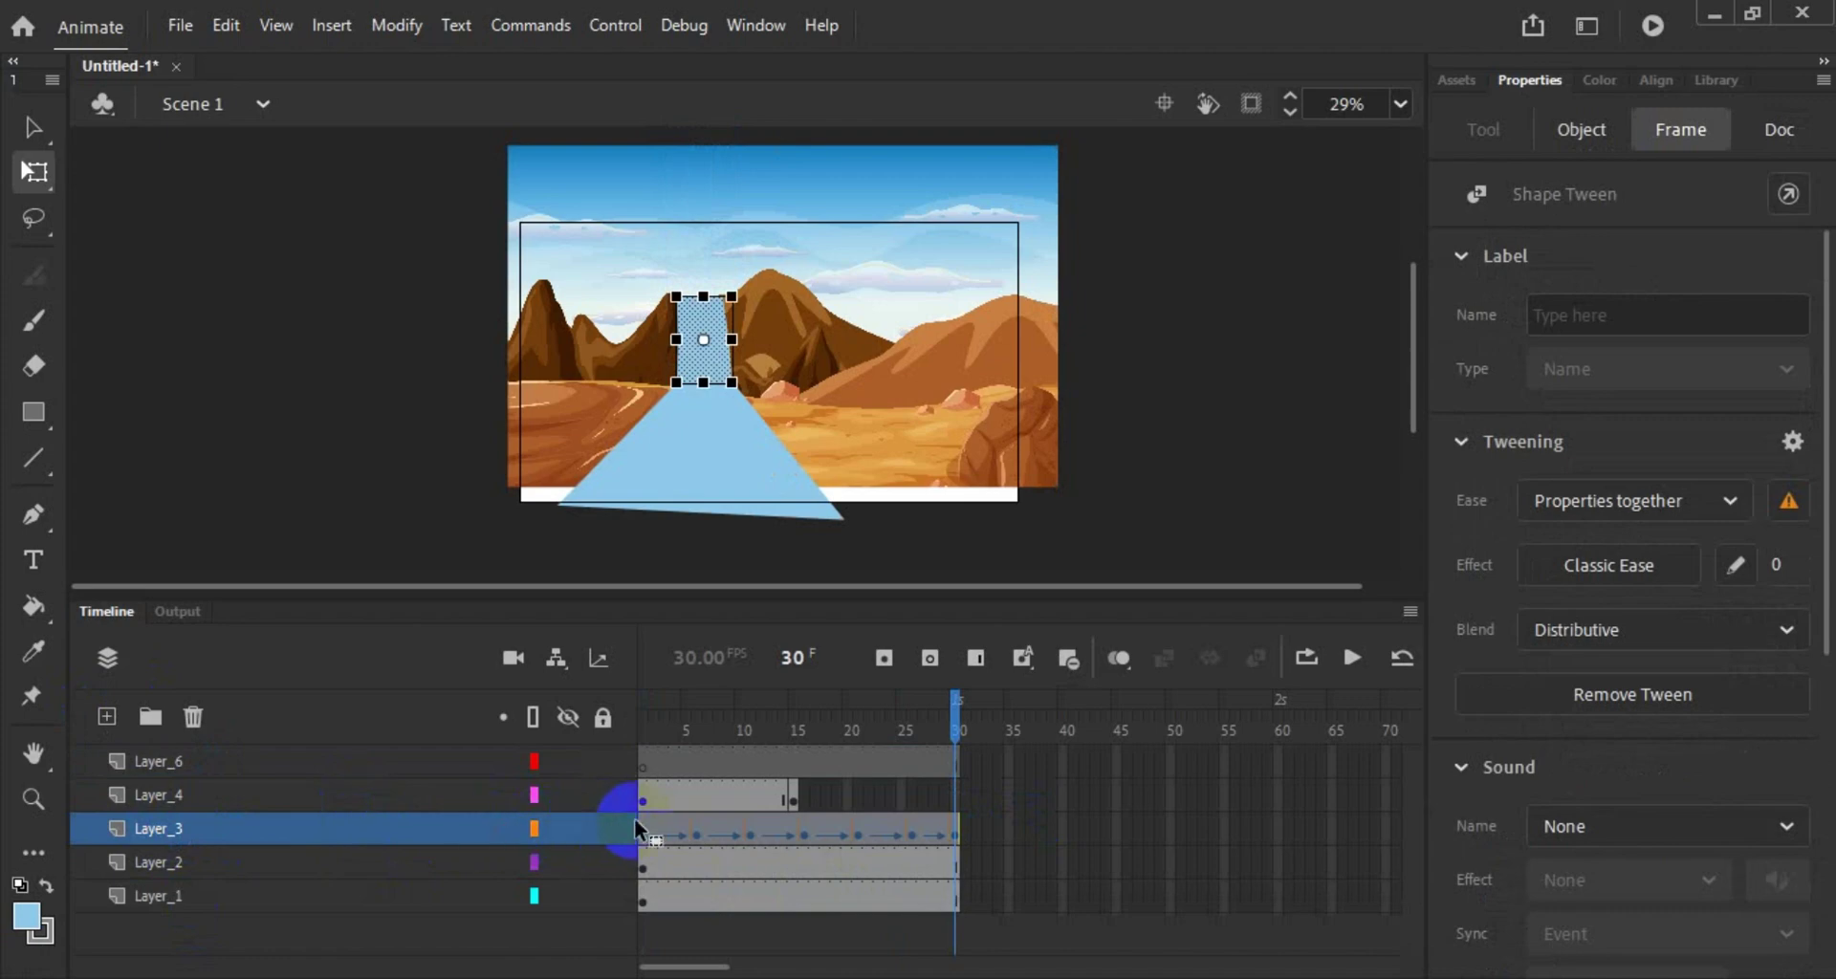
pyautogui.click(645, 840)
pyautogui.moveTo(644, 843); pyautogui.dragTo(971, 775)
pyautogui.click(575, 794)
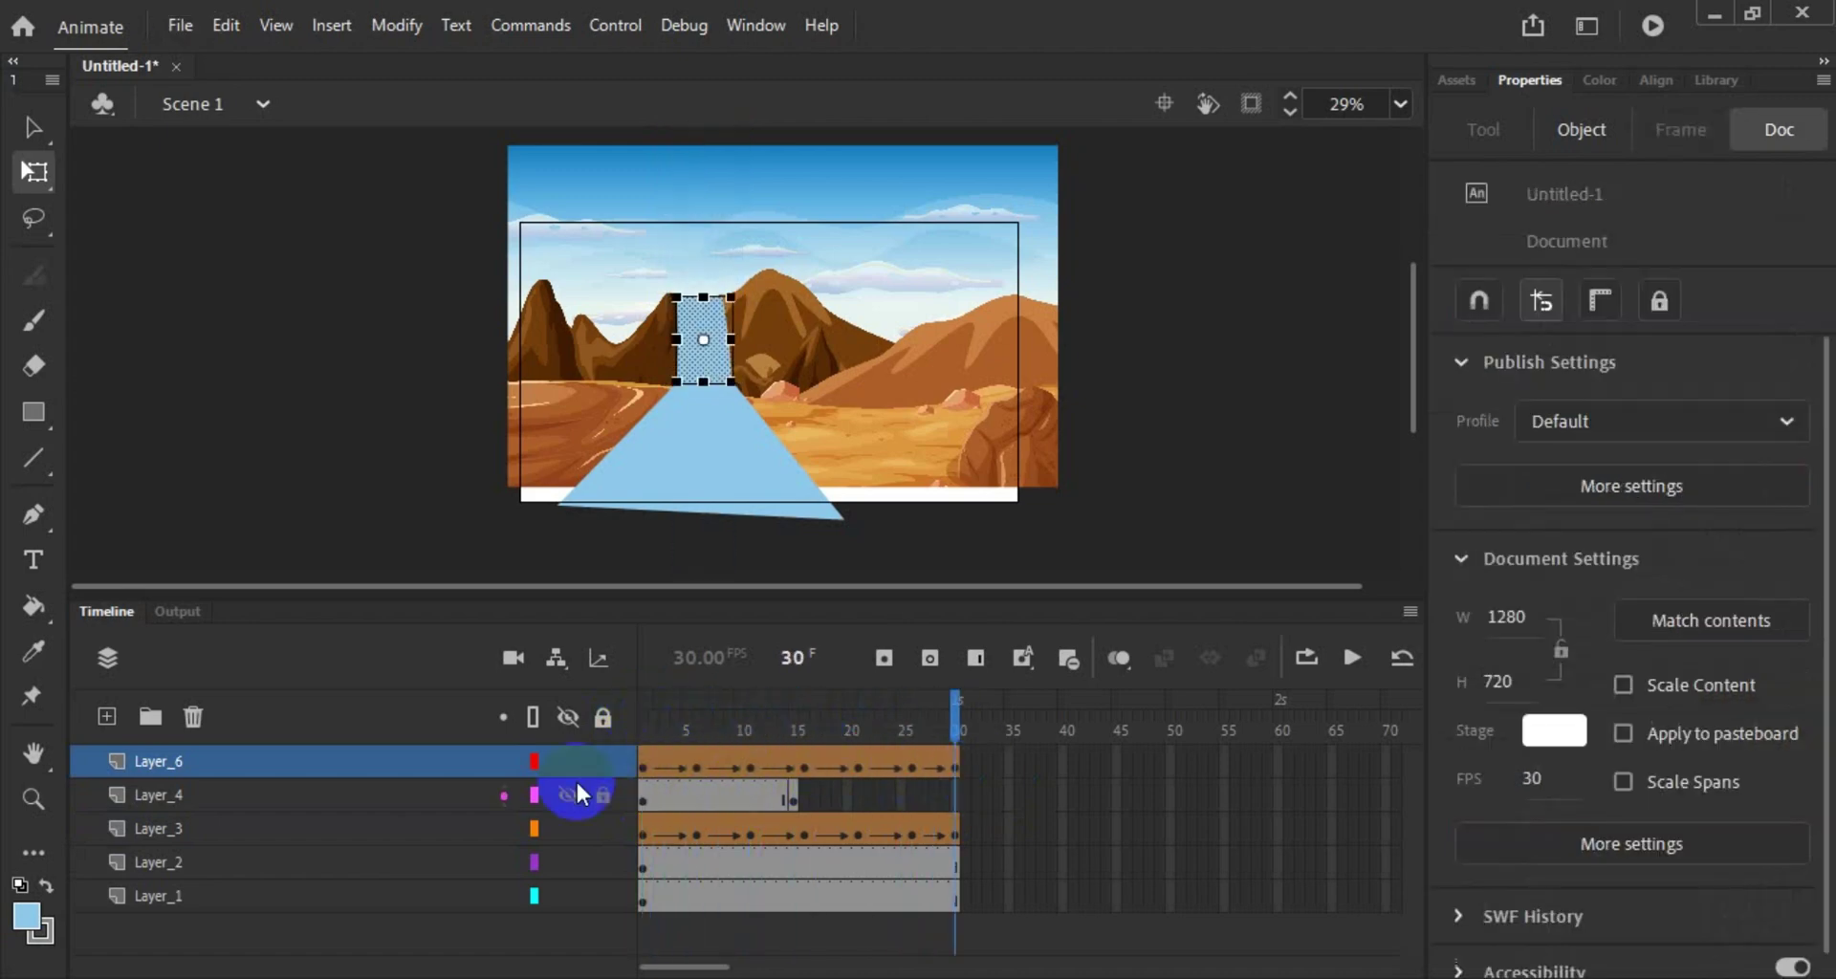
# Step: Turn Layer_6 into a mask over the water streaks on Layer_4
pyautogui.click(416, 760)
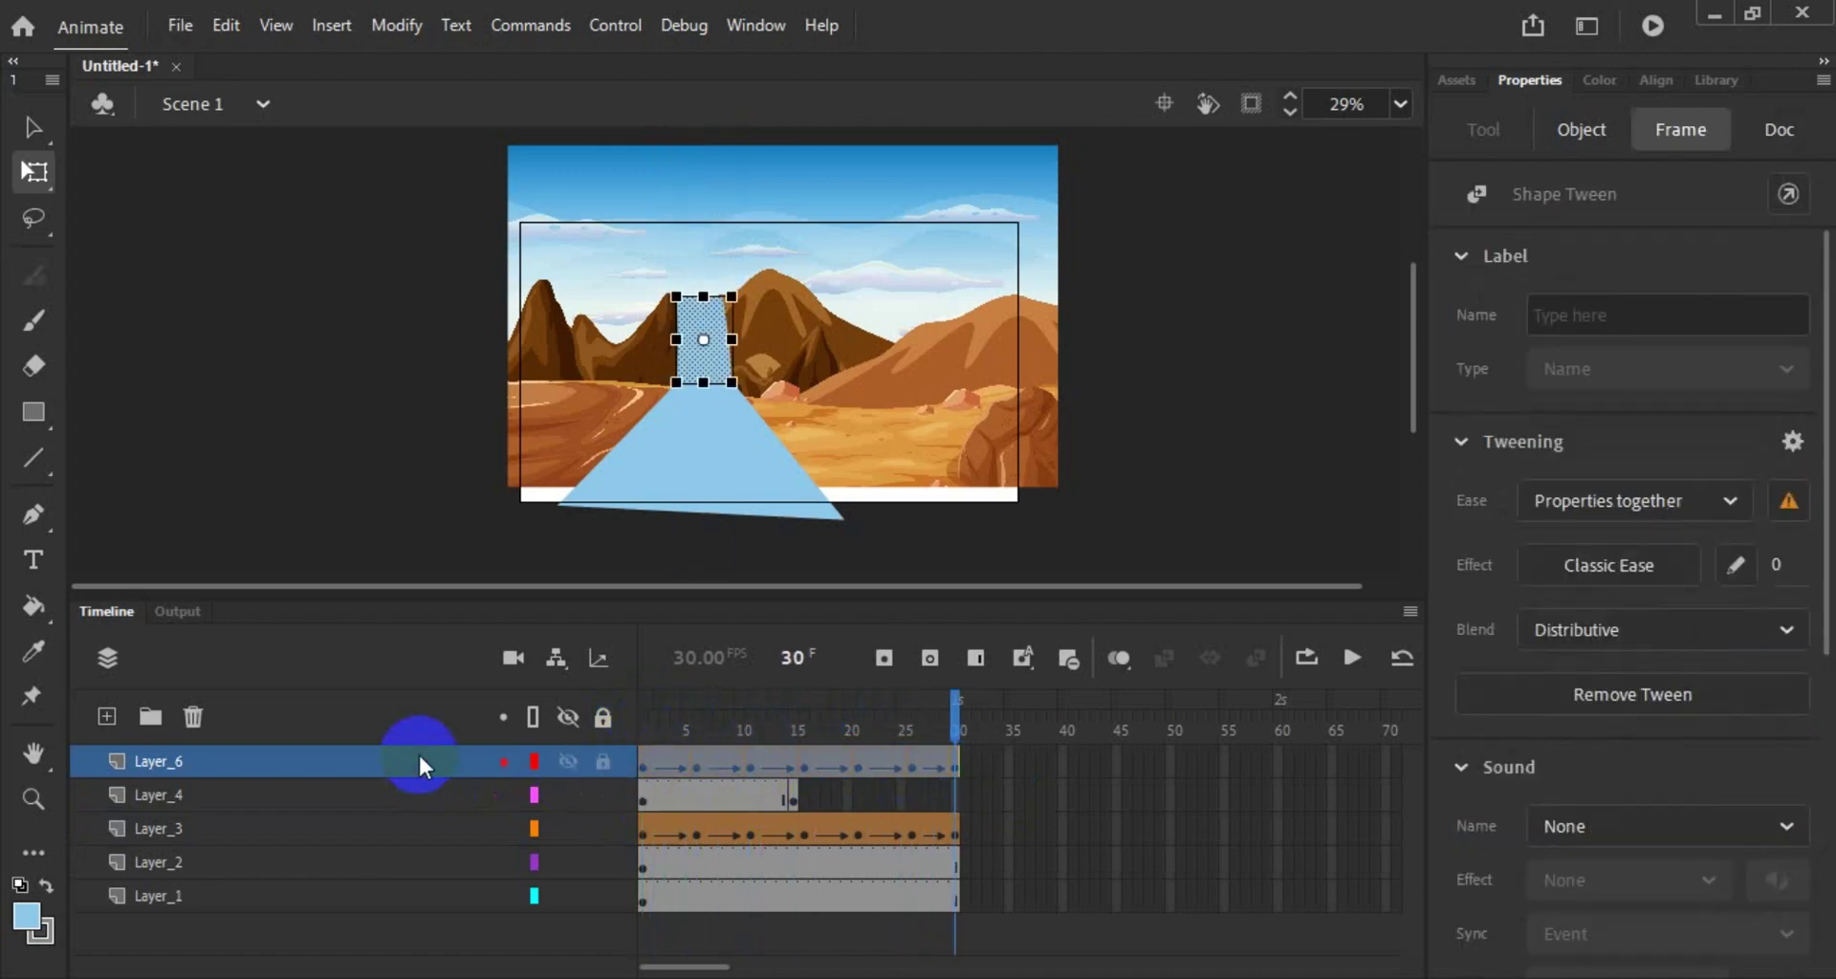
pyautogui.rightClick(262, 762)
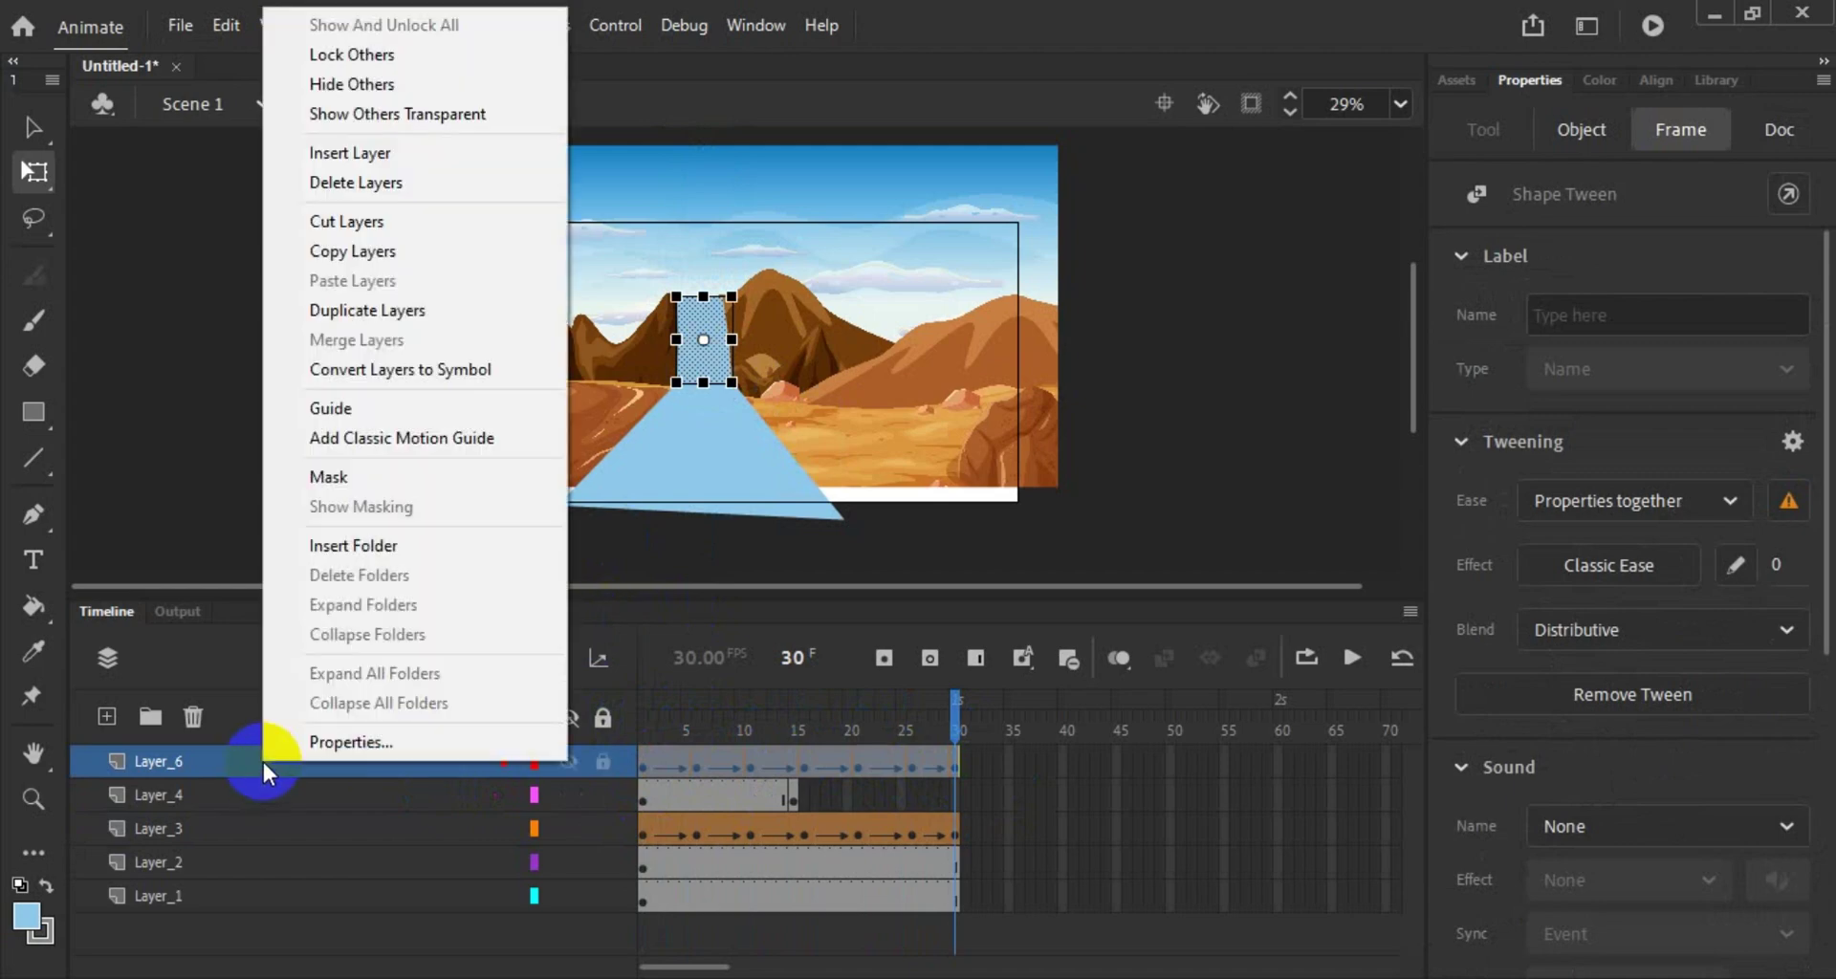
pyautogui.click(349, 471)
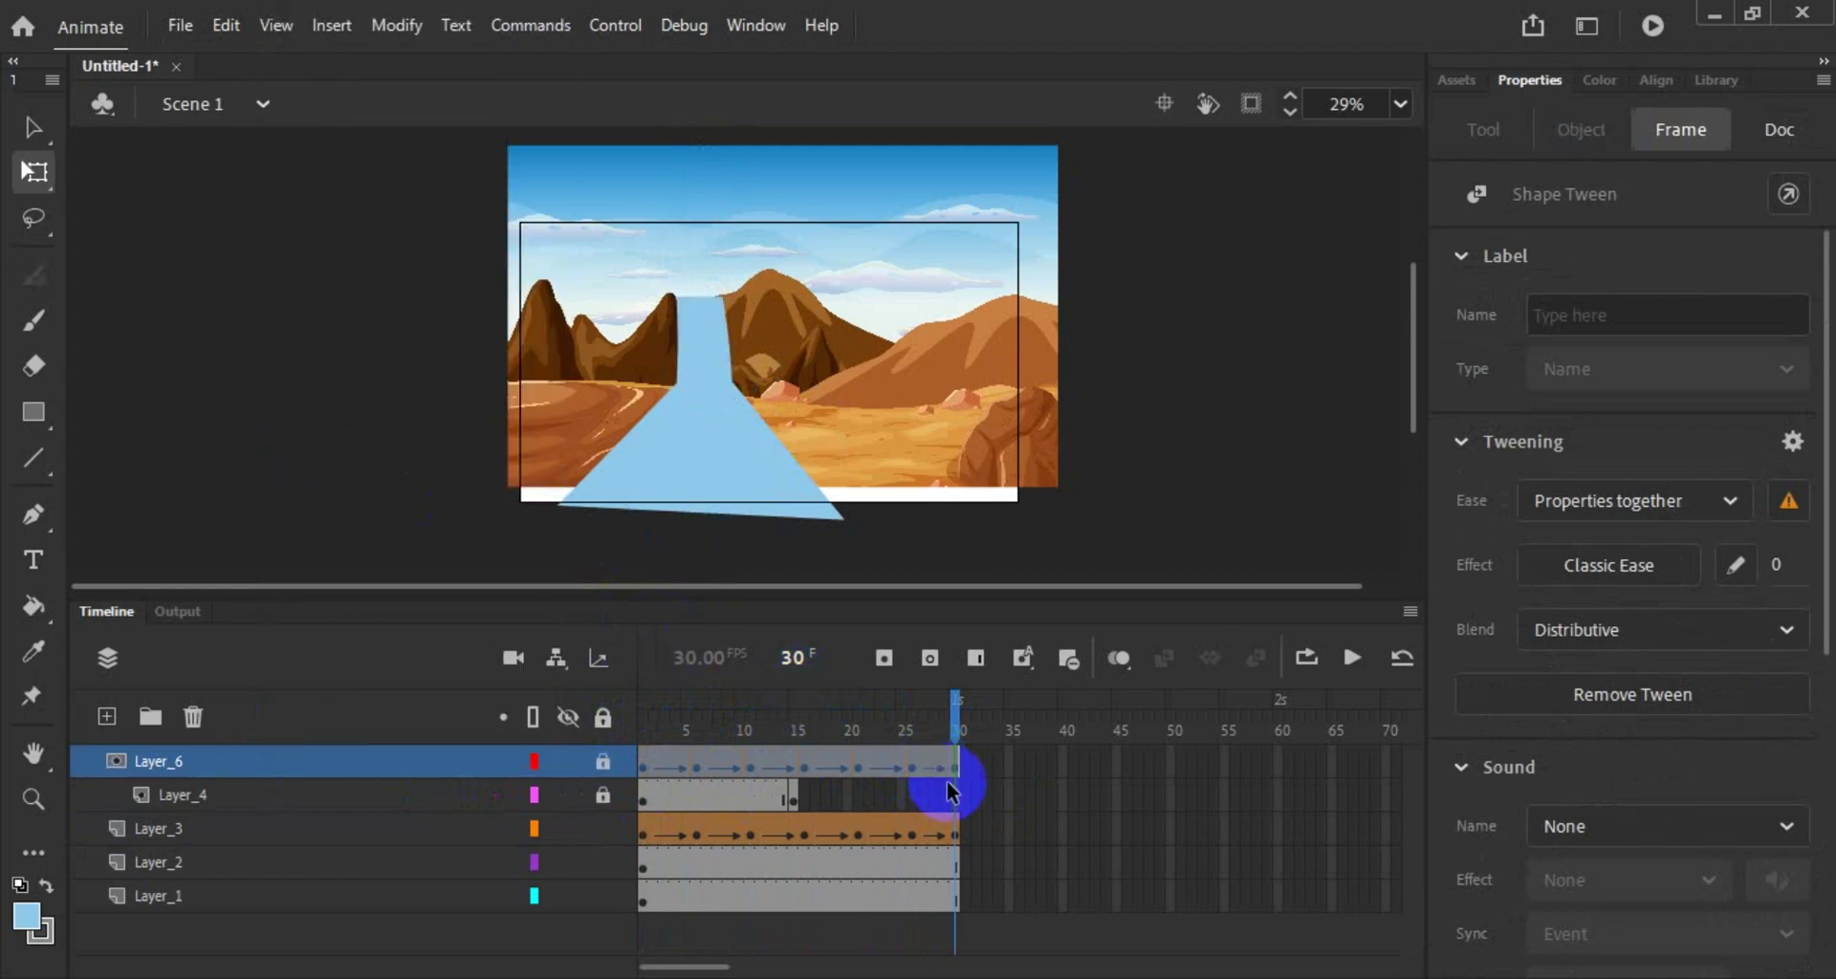
# Step: Lengthen Layer_4's first span by inserting a frame at frame 11 and more frames over the ranges 4–14 and 11–15
pyautogui.moveTo(950, 790); pyautogui.dragTo(815, 802)
pyautogui.rightClick(751, 796)
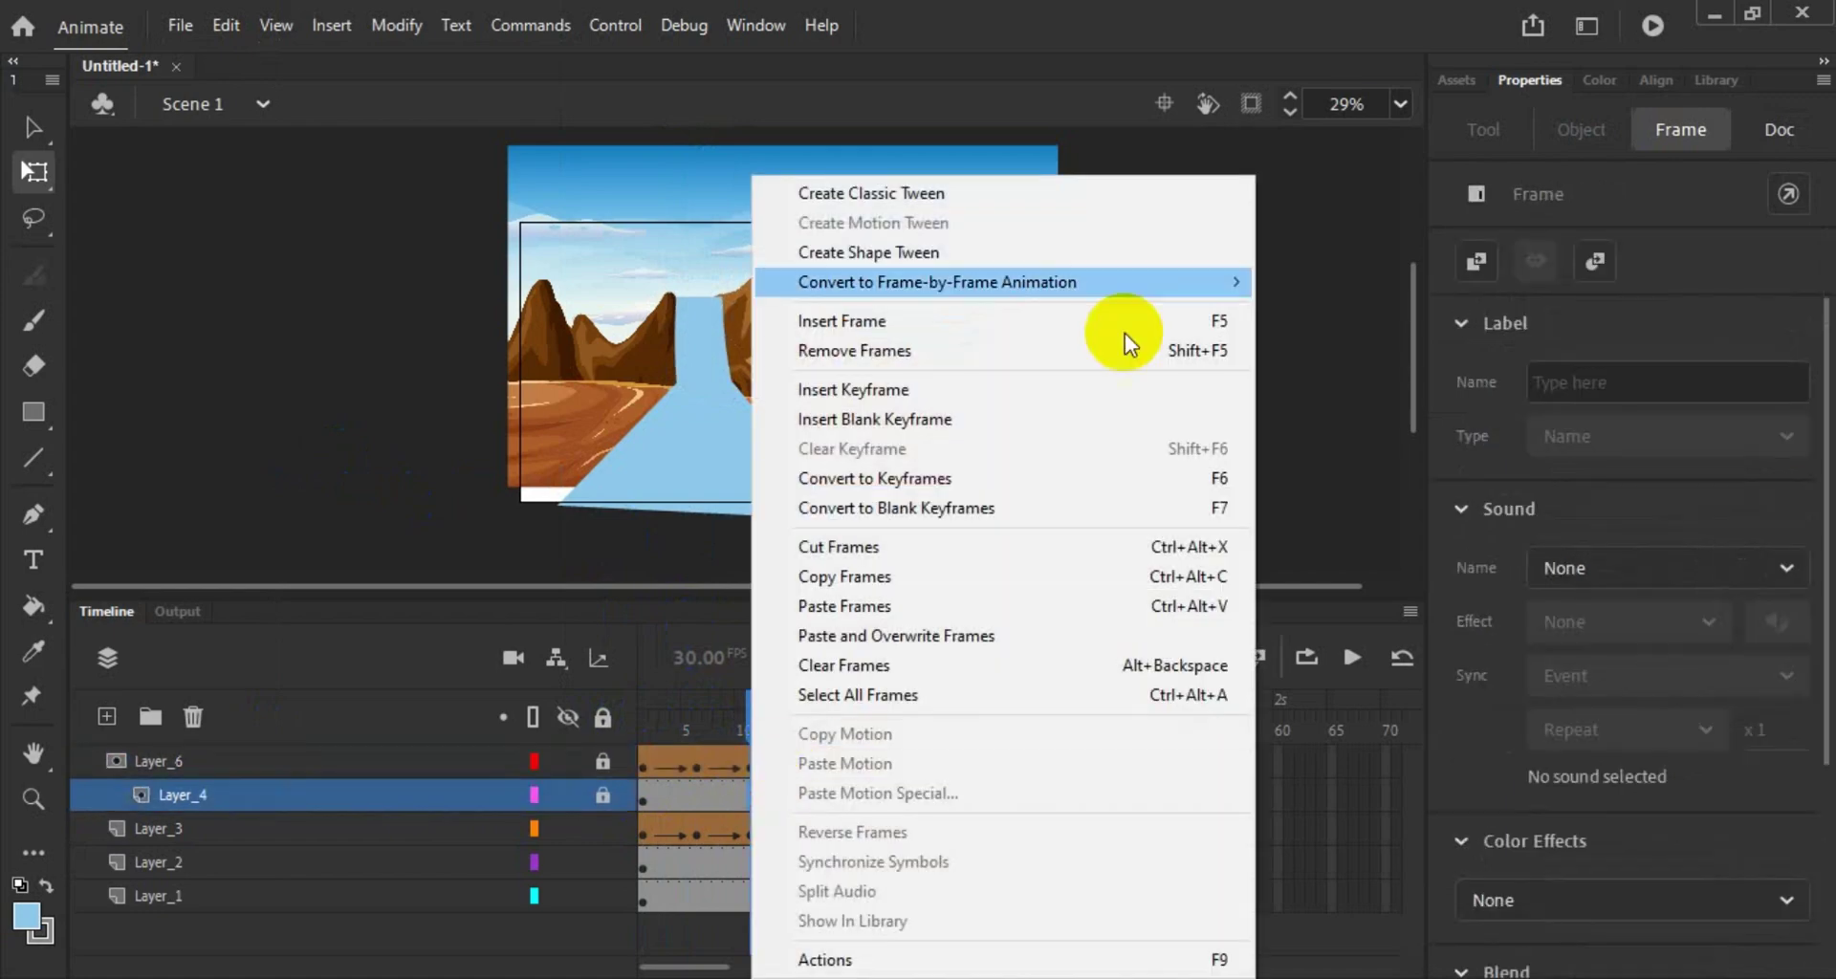
pyautogui.click(1186, 321)
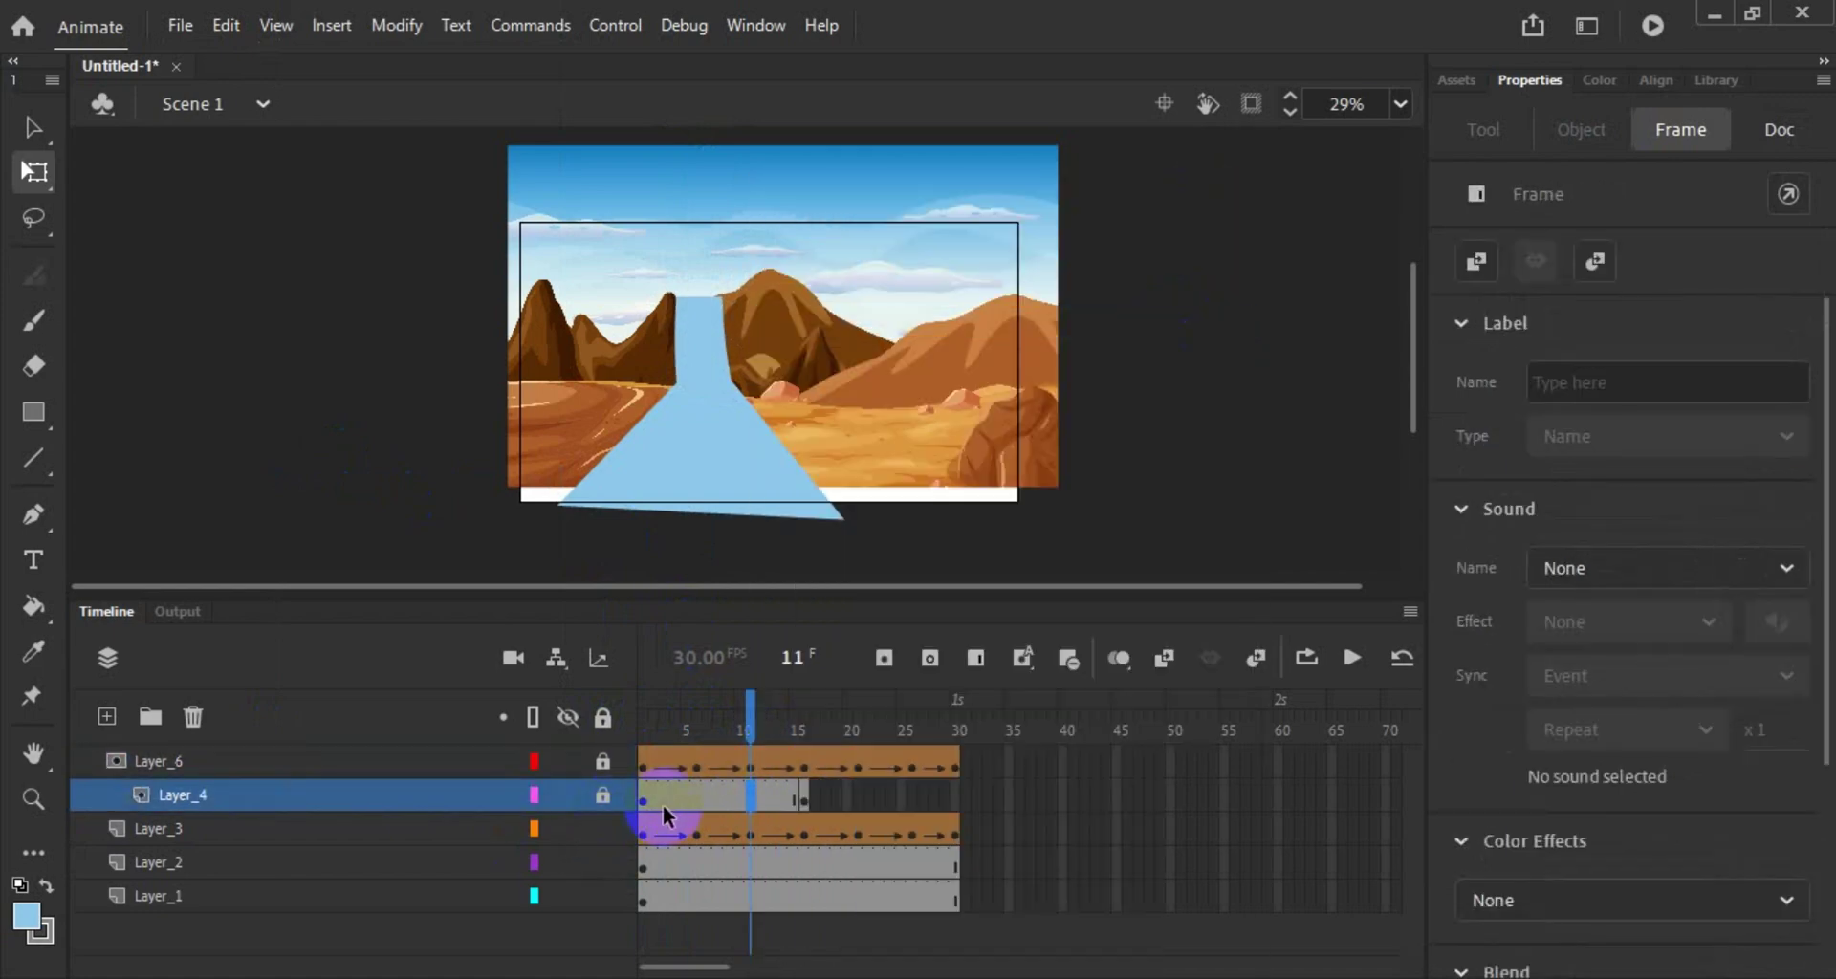
pyautogui.moveTo(663, 806); pyautogui.dragTo(782, 796)
pyautogui.rightClick(783, 796)
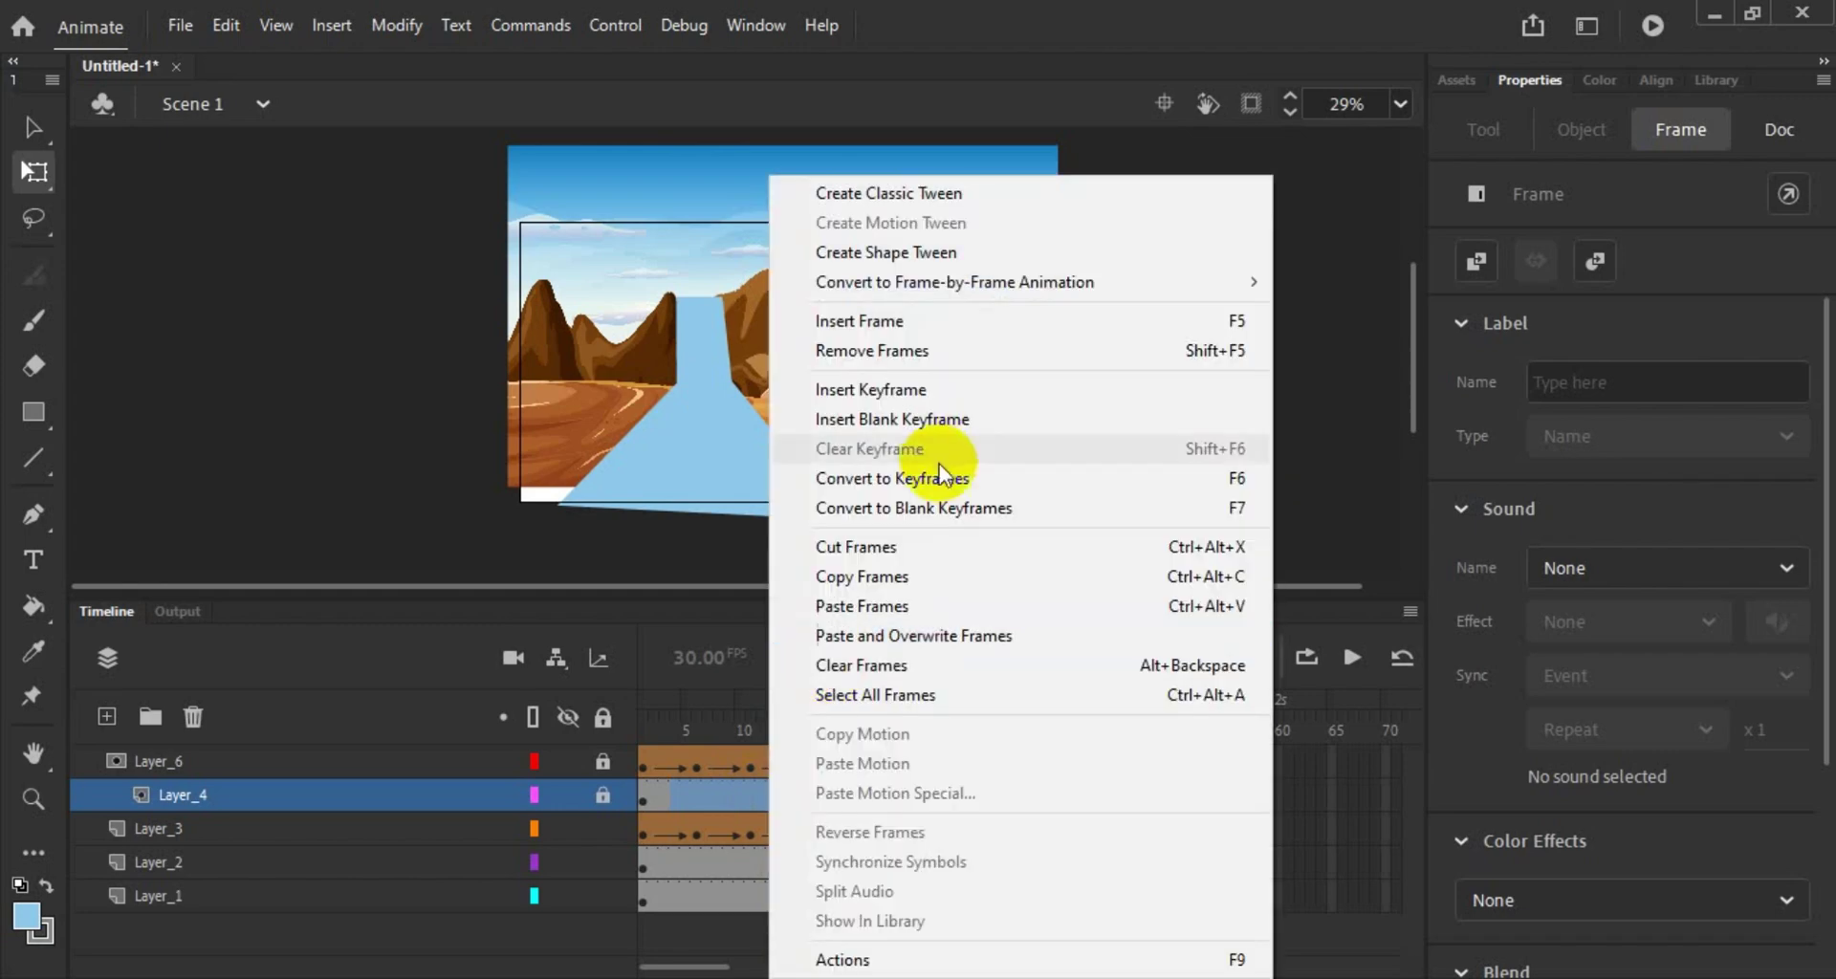
pyautogui.click(1077, 330)
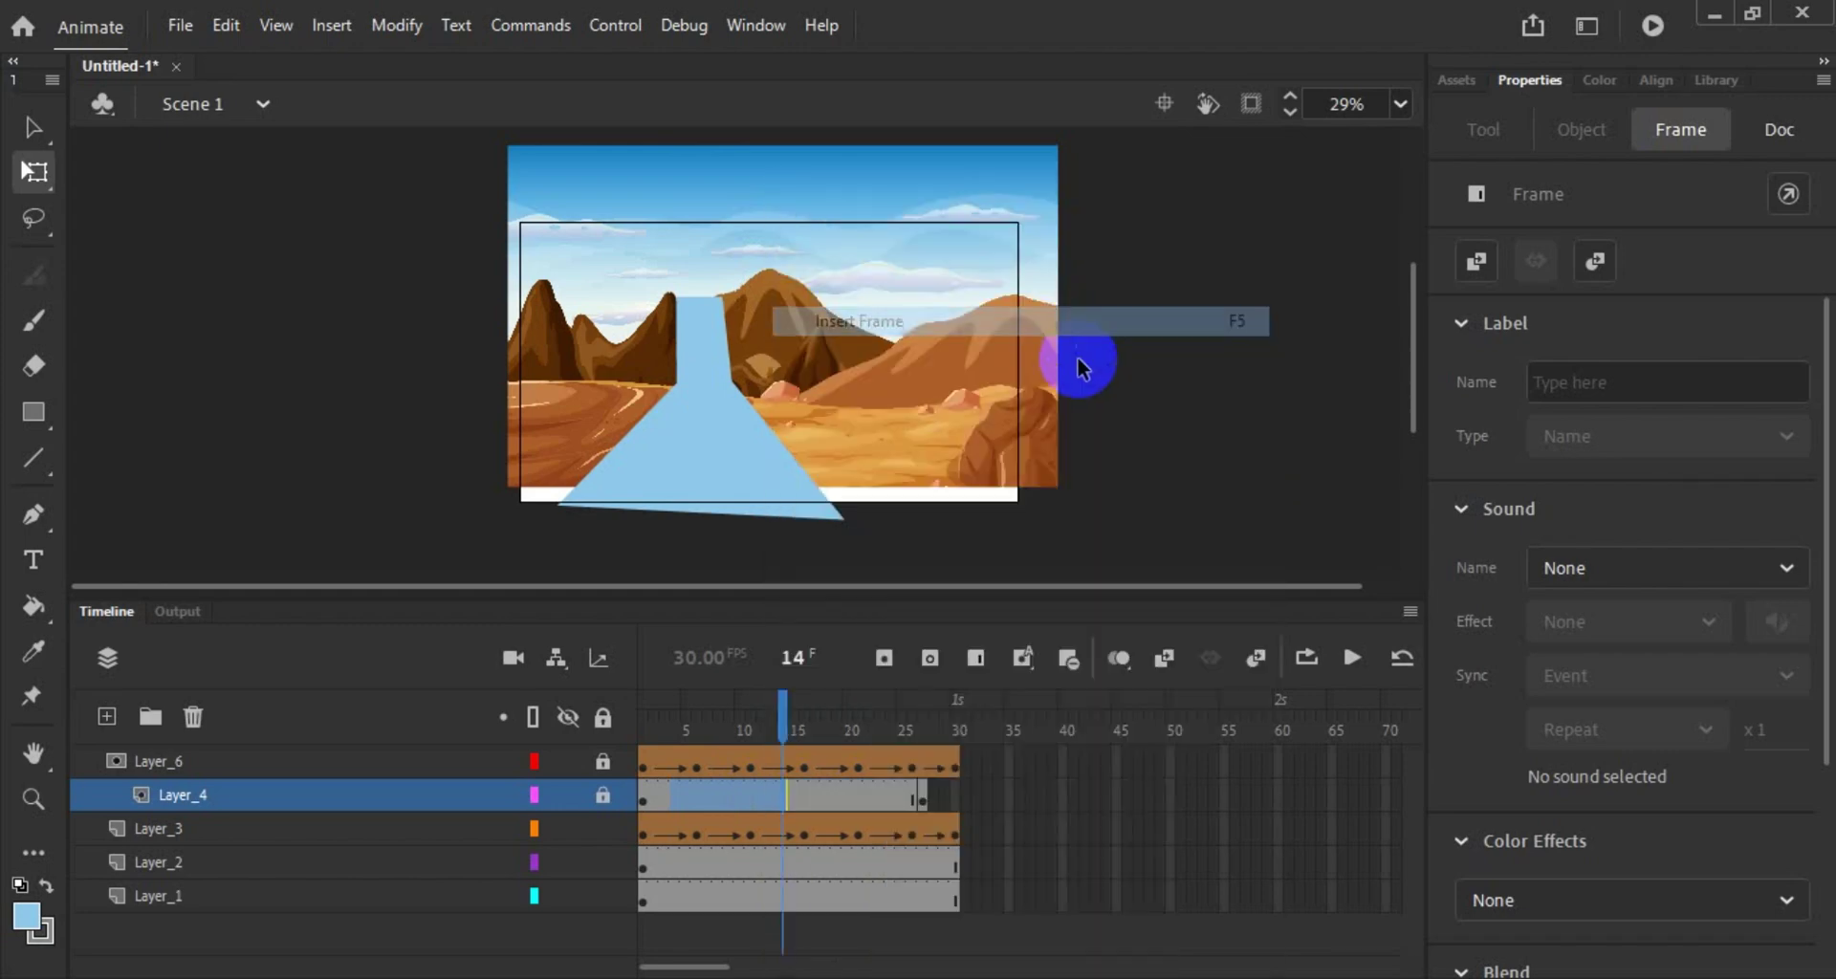
pyautogui.click(853, 794)
pyautogui.click(795, 786)
pyautogui.rightClick(789, 784)
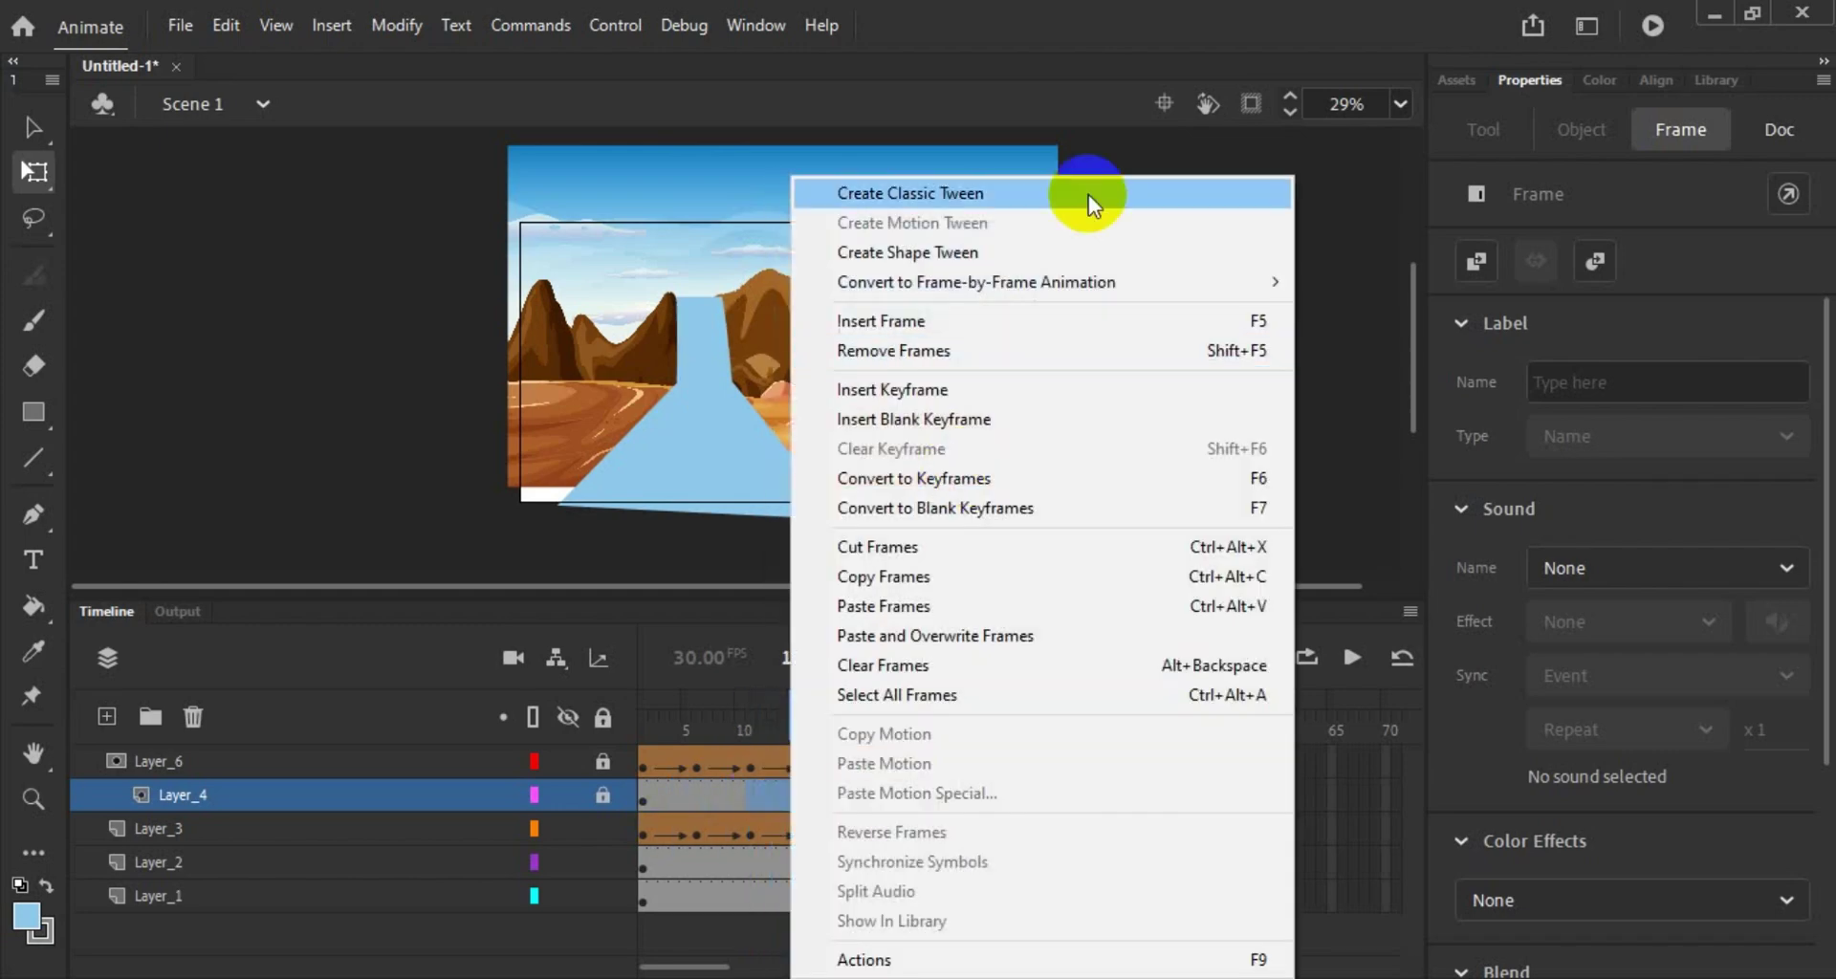
pyautogui.click(1109, 324)
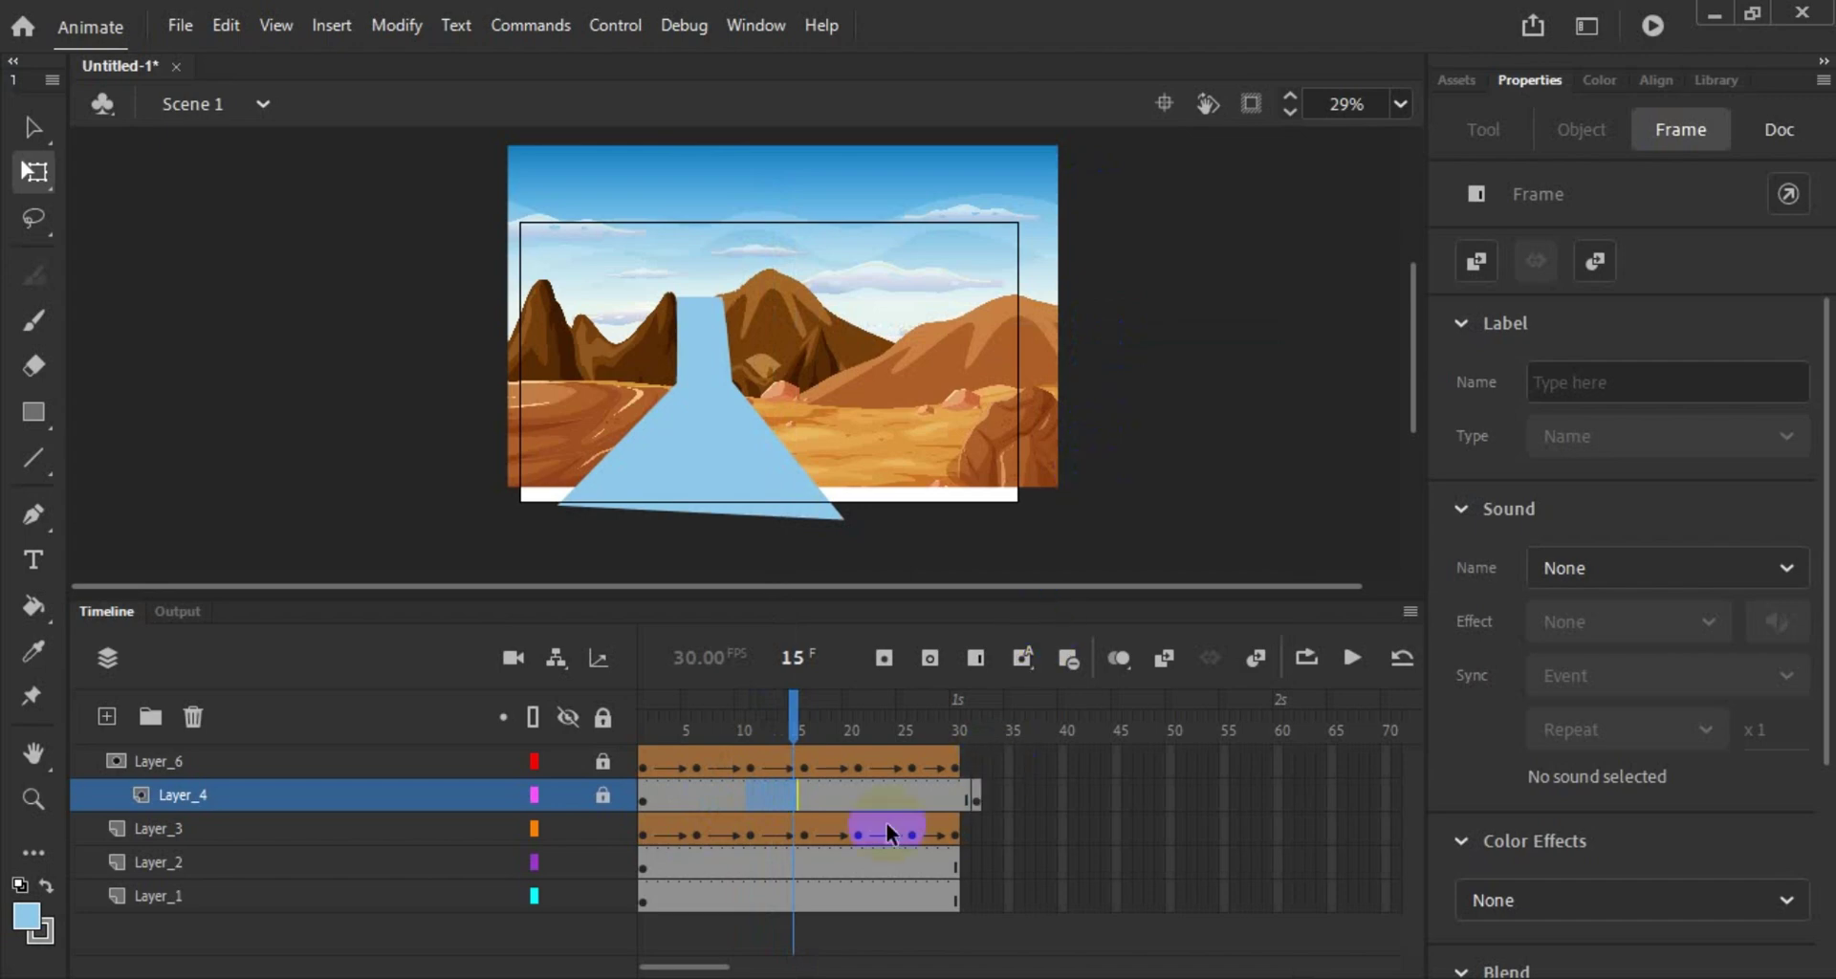
# Step: Remove two frames at frame 19 on Layer_4 so its last keyframe falls on frame 30
pyautogui.click(832, 794)
pyautogui.rightClick(830, 790)
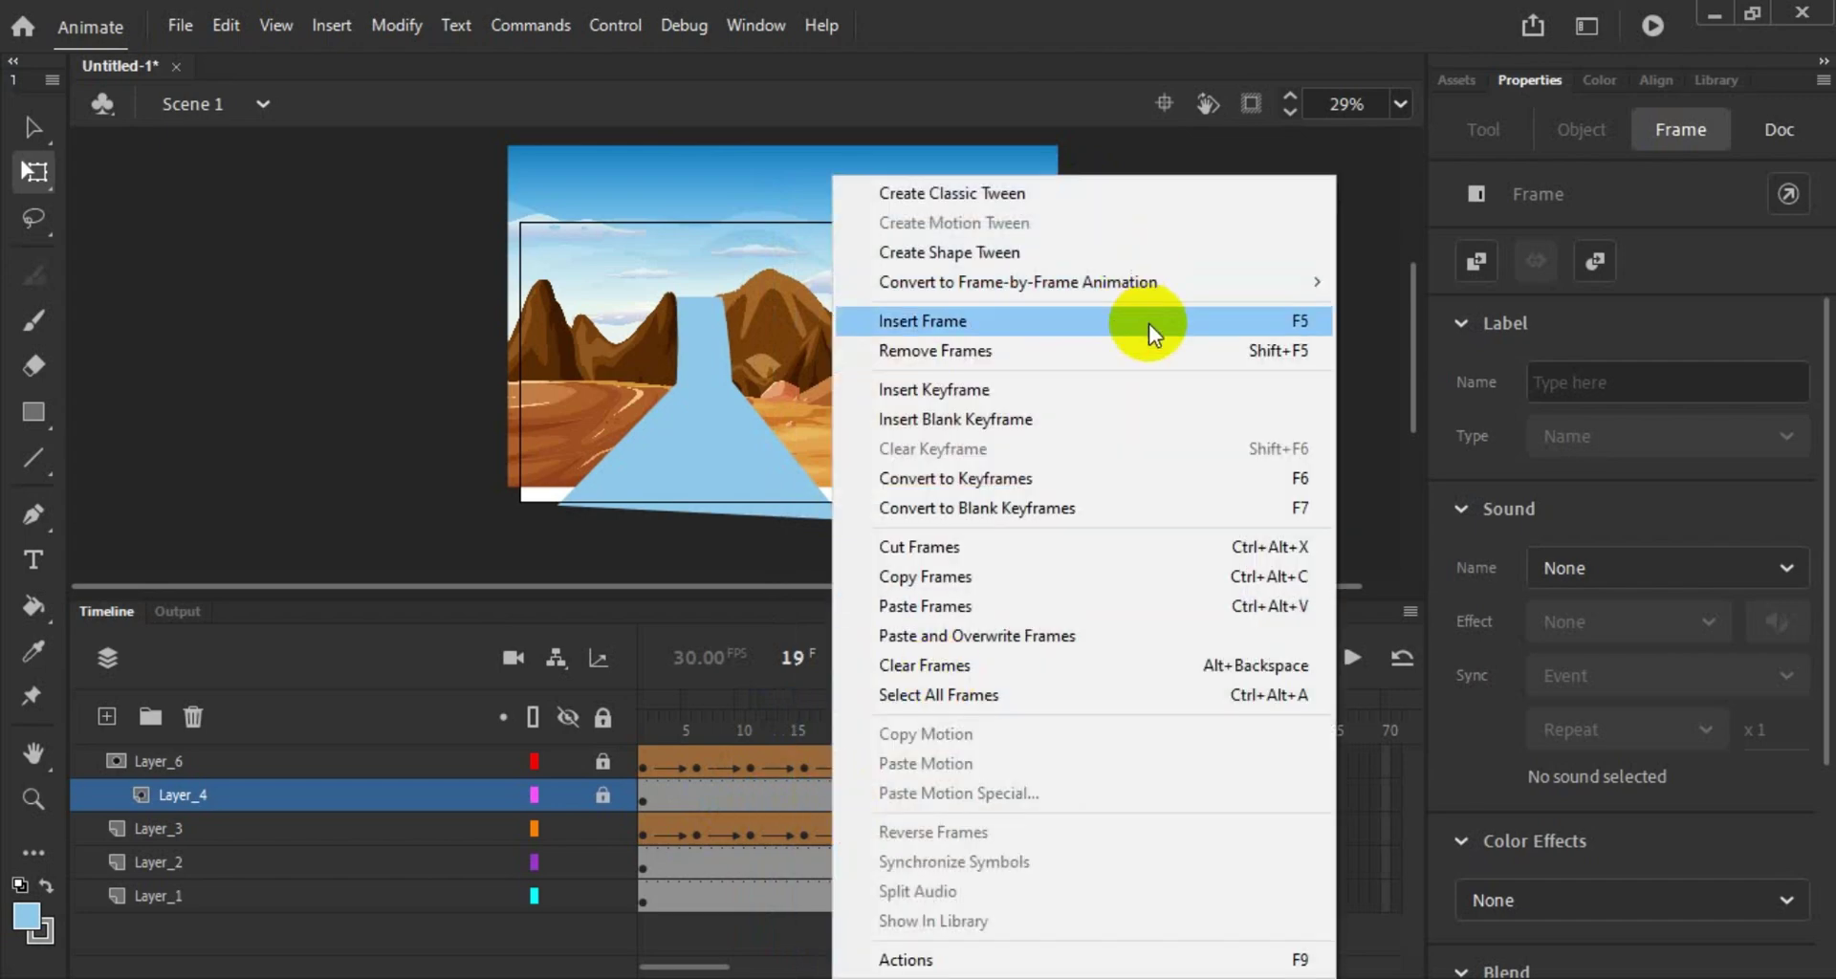
pyautogui.click(1155, 345)
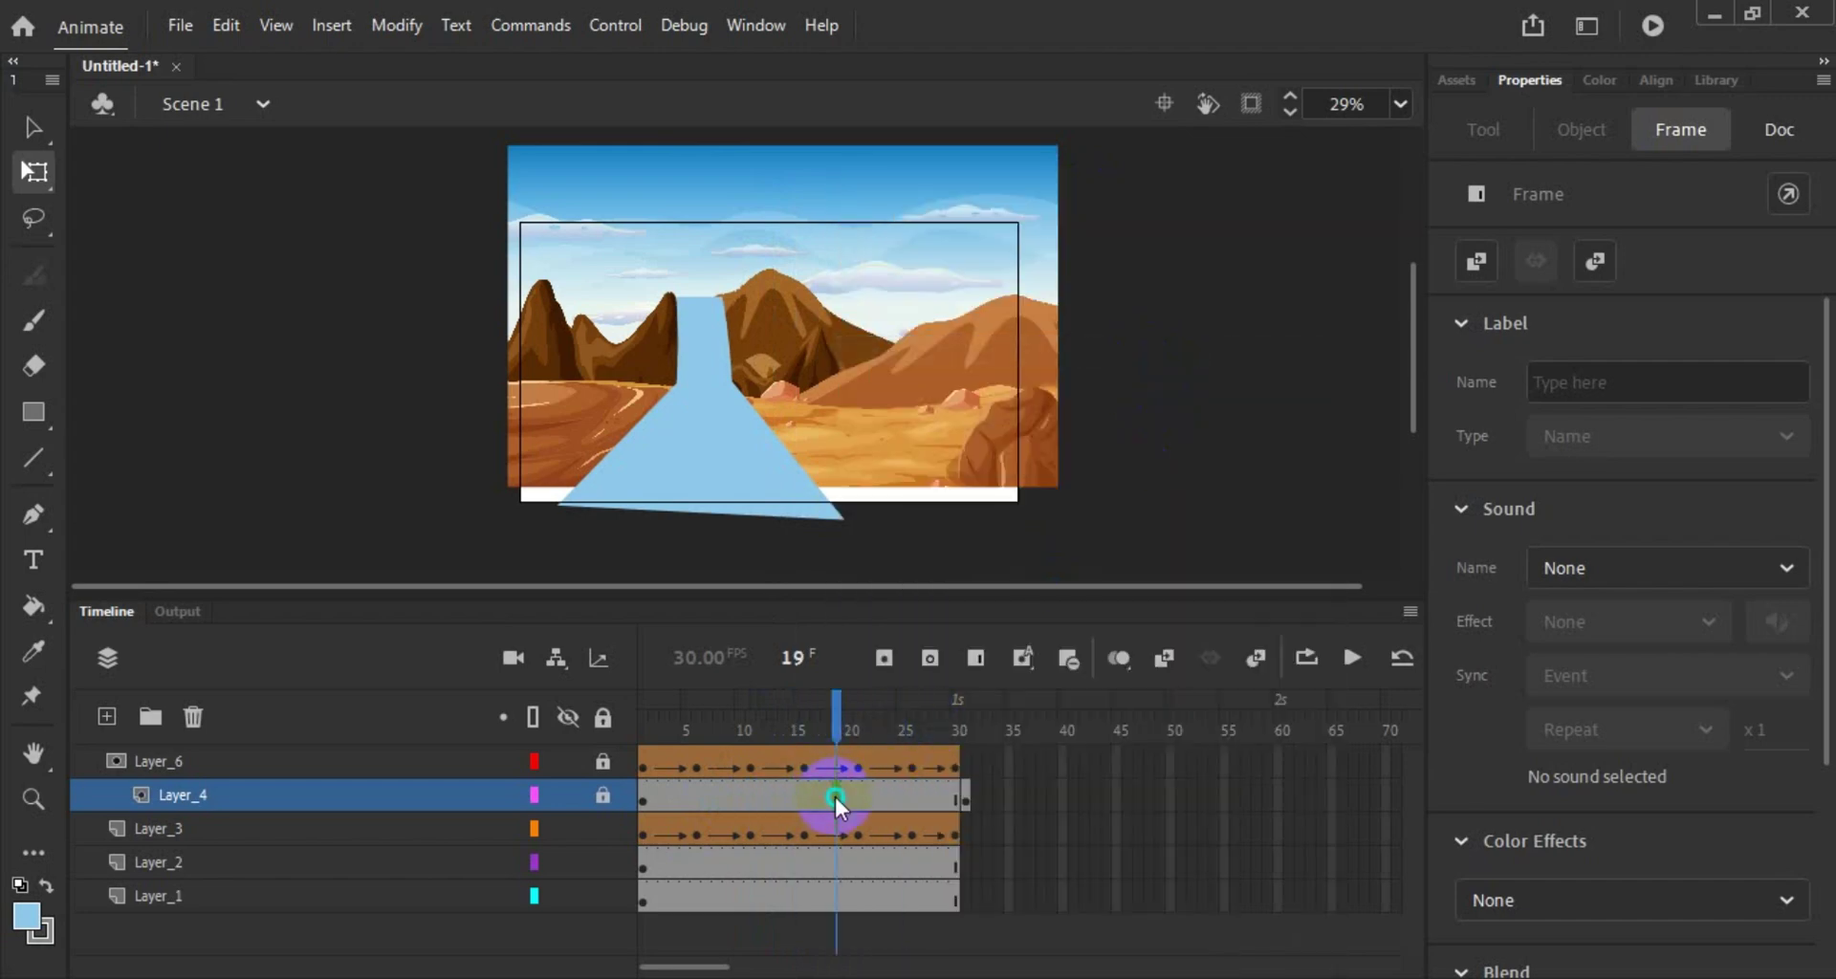
pyautogui.rightClick(834, 794)
pyautogui.click(1179, 354)
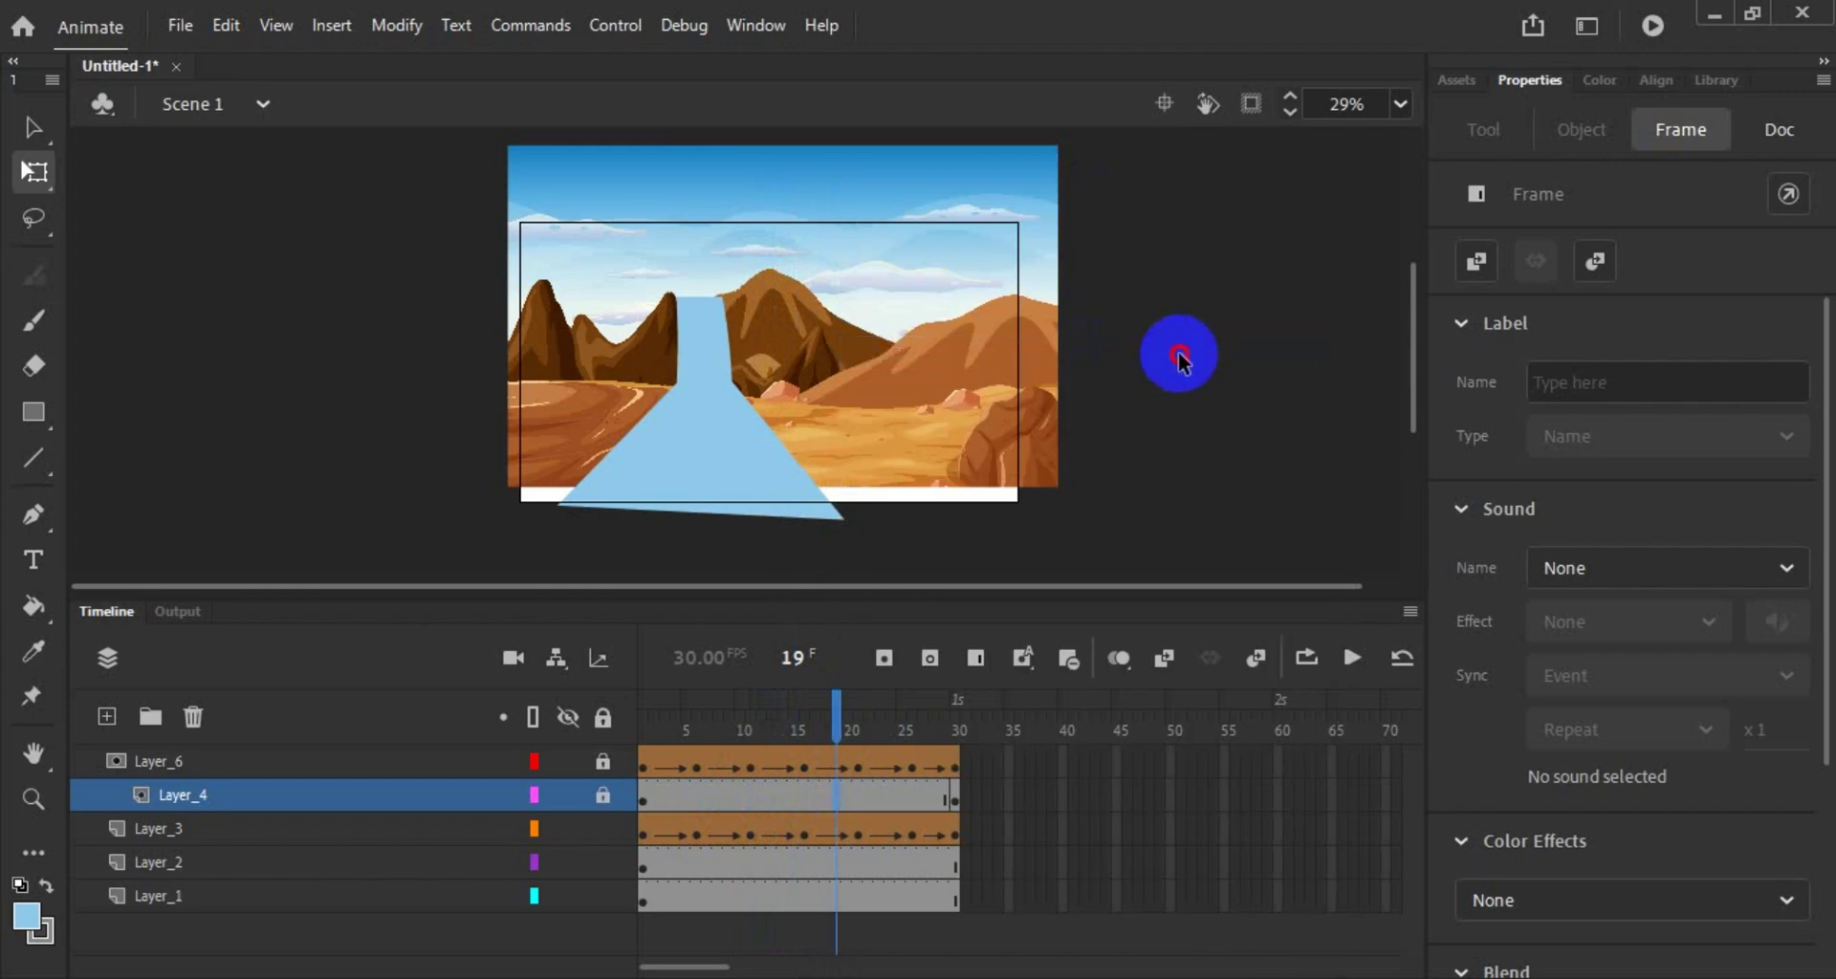
# Step: Test the movie to check the masked waterfall, close the preview and scrub the timeline from frame 30 back to frame 1
pyautogui.click(1652, 25)
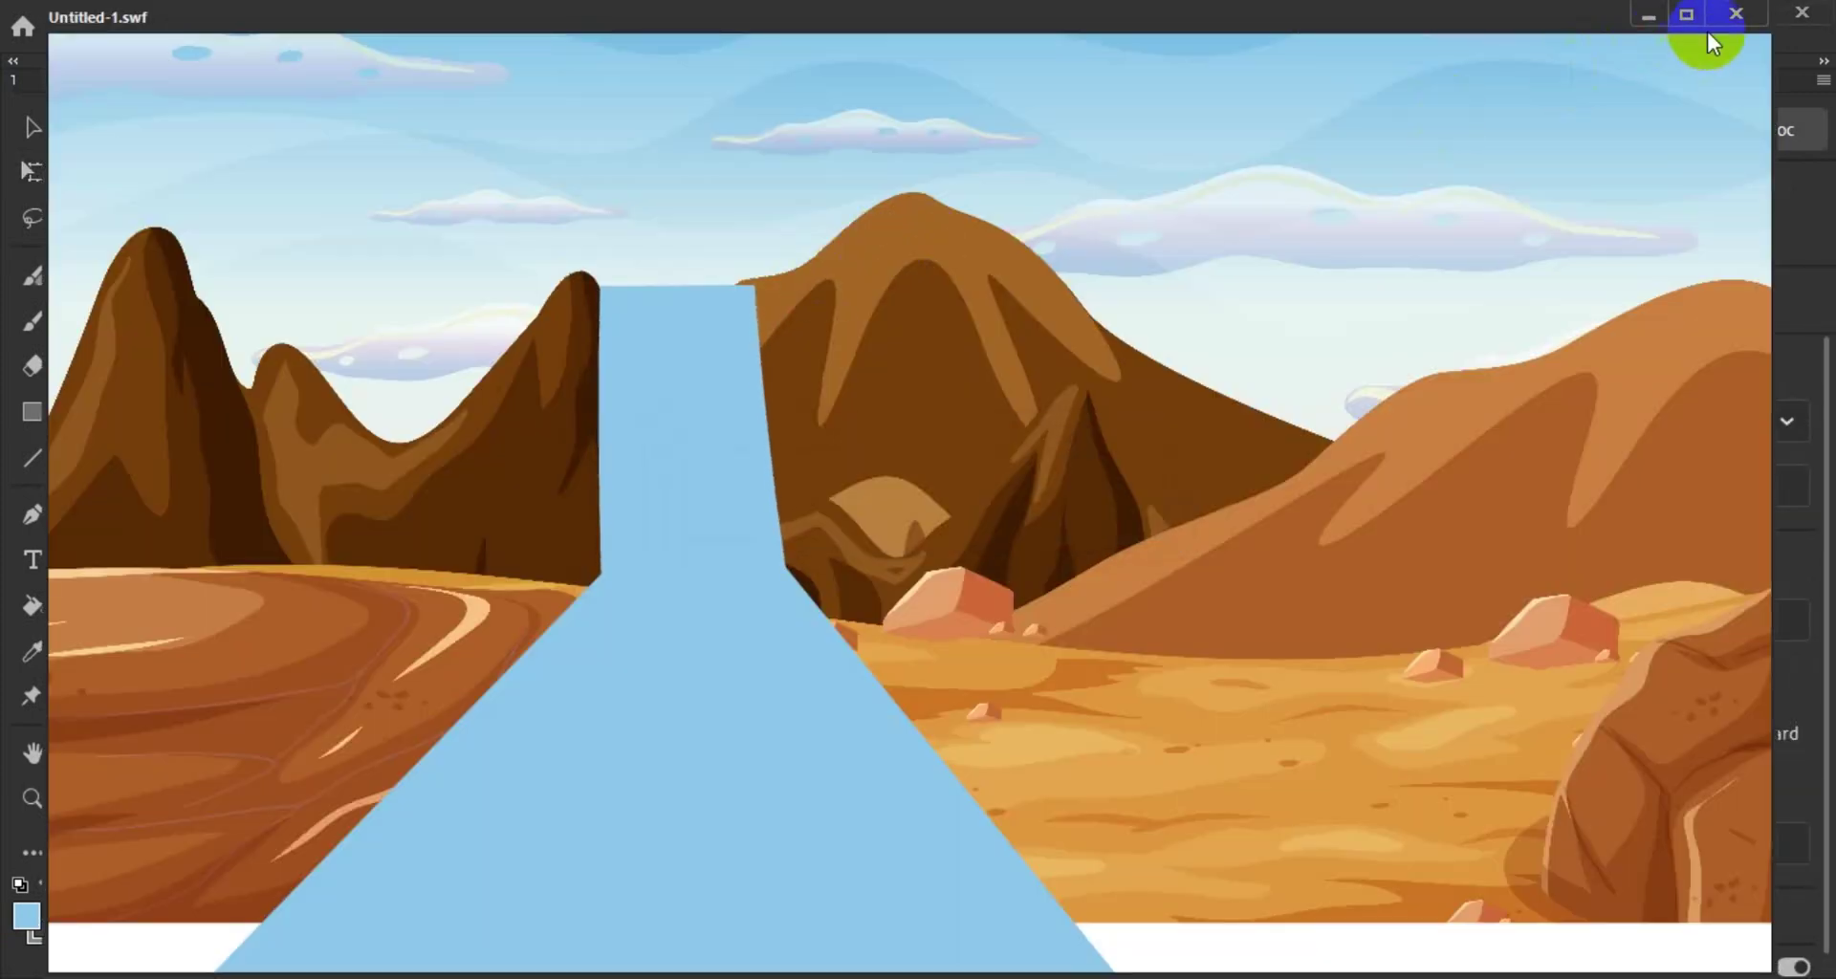
pyautogui.click(1737, 14)
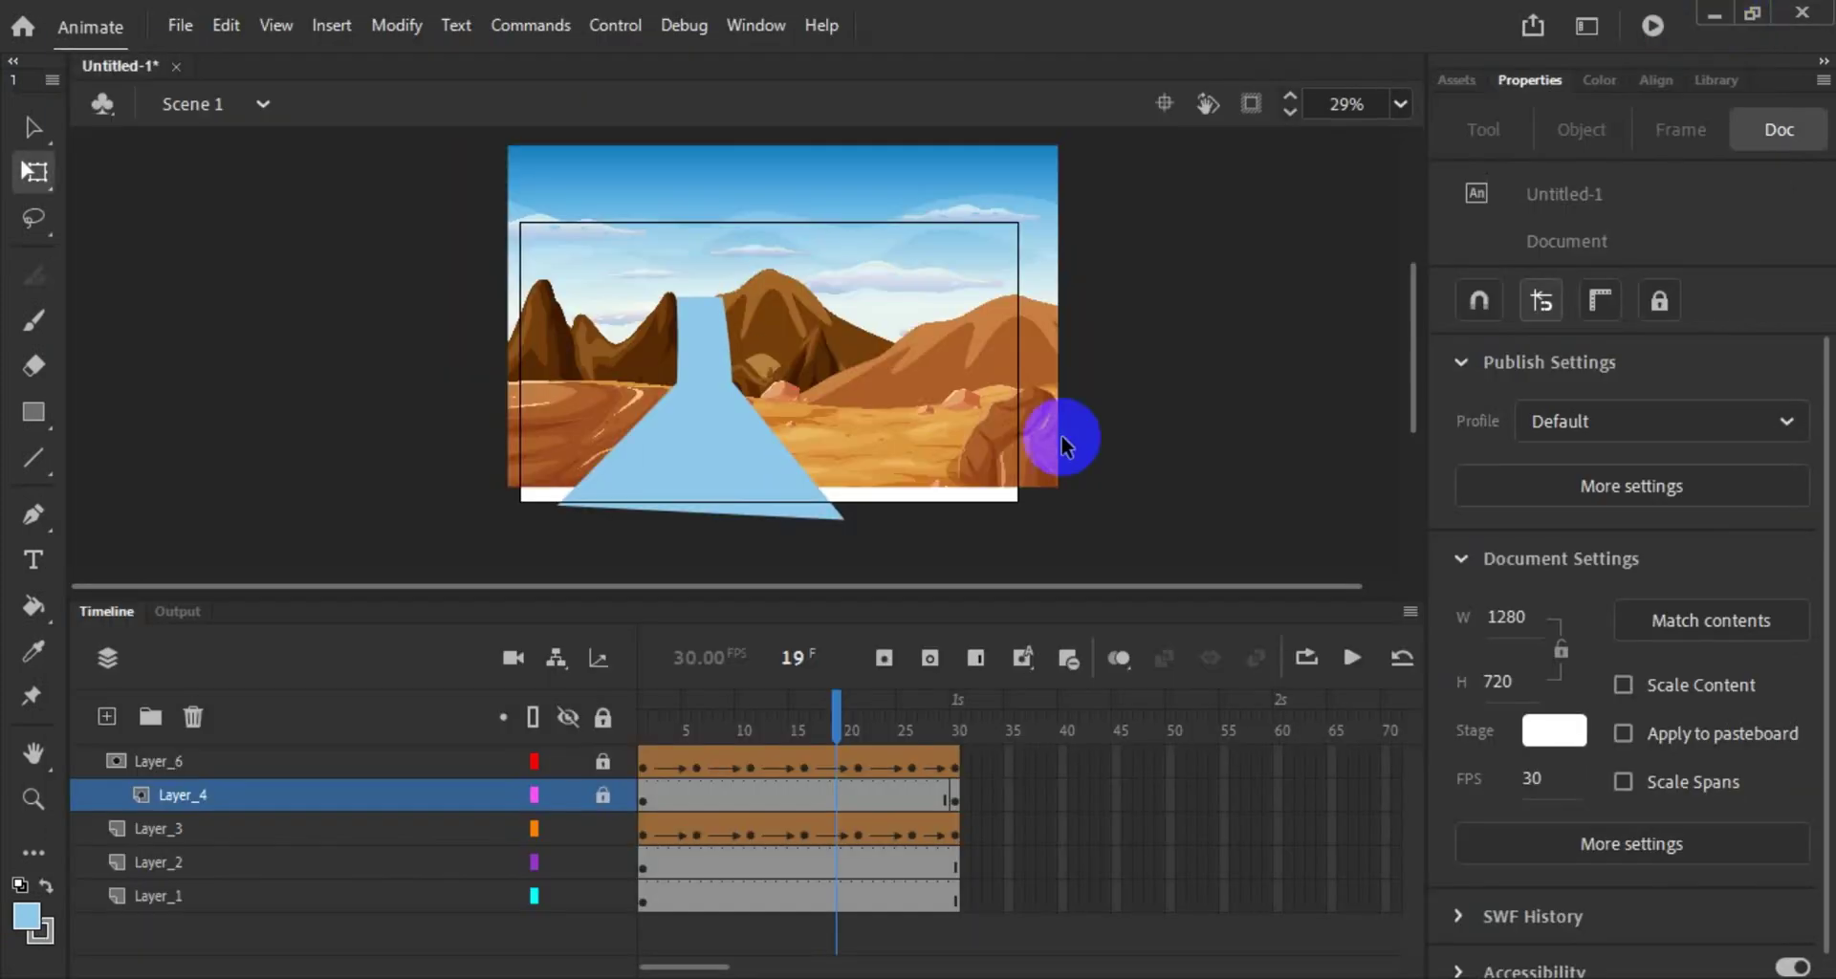
pyautogui.click(232, 769)
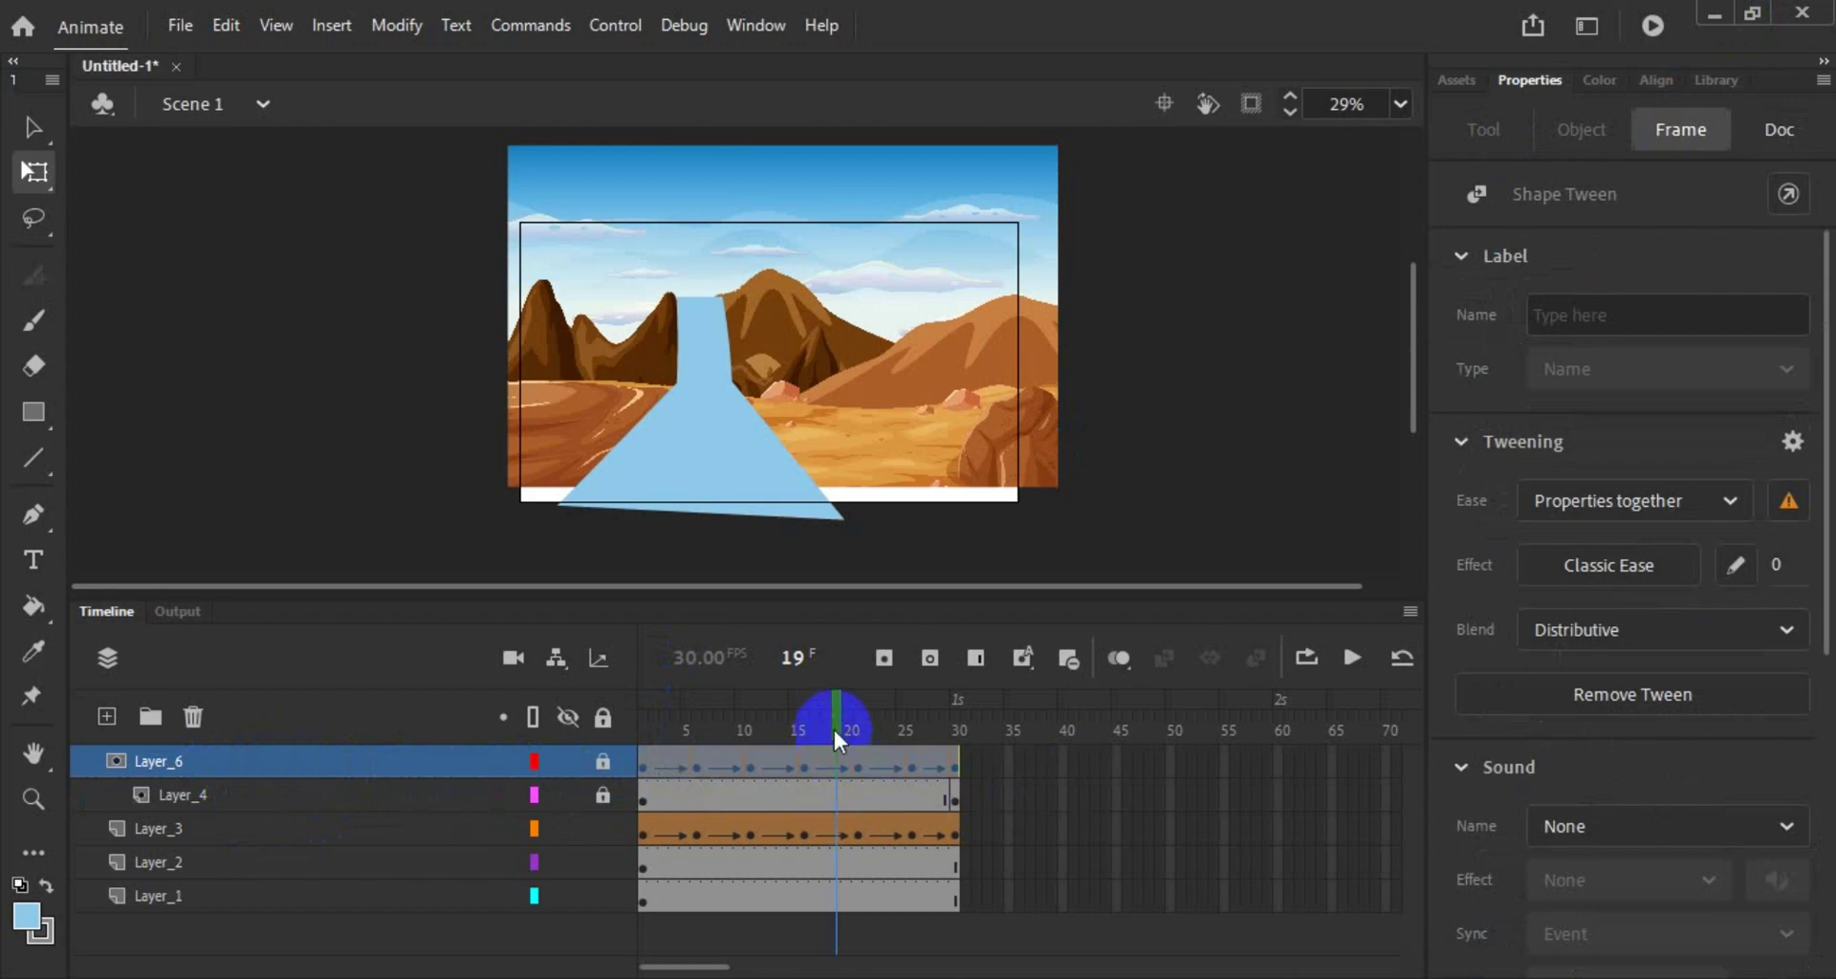
pyautogui.click(958, 764)
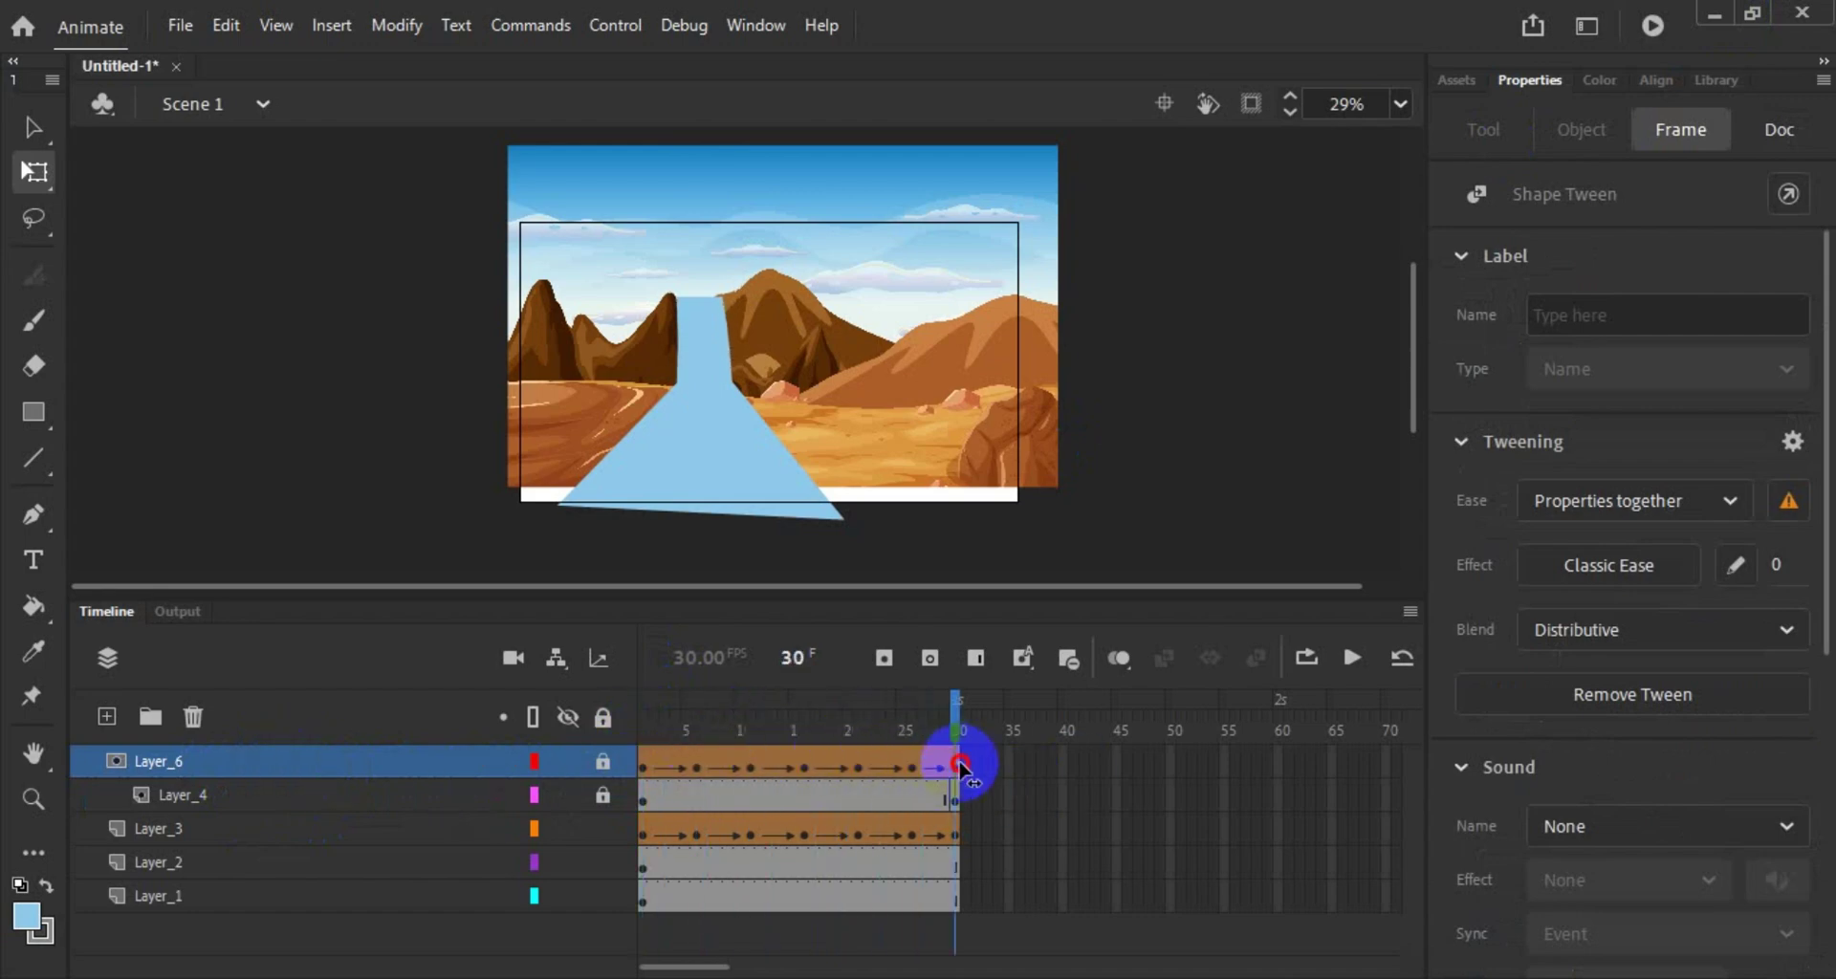
pyautogui.moveTo(961, 765); pyautogui.dragTo(640, 765)
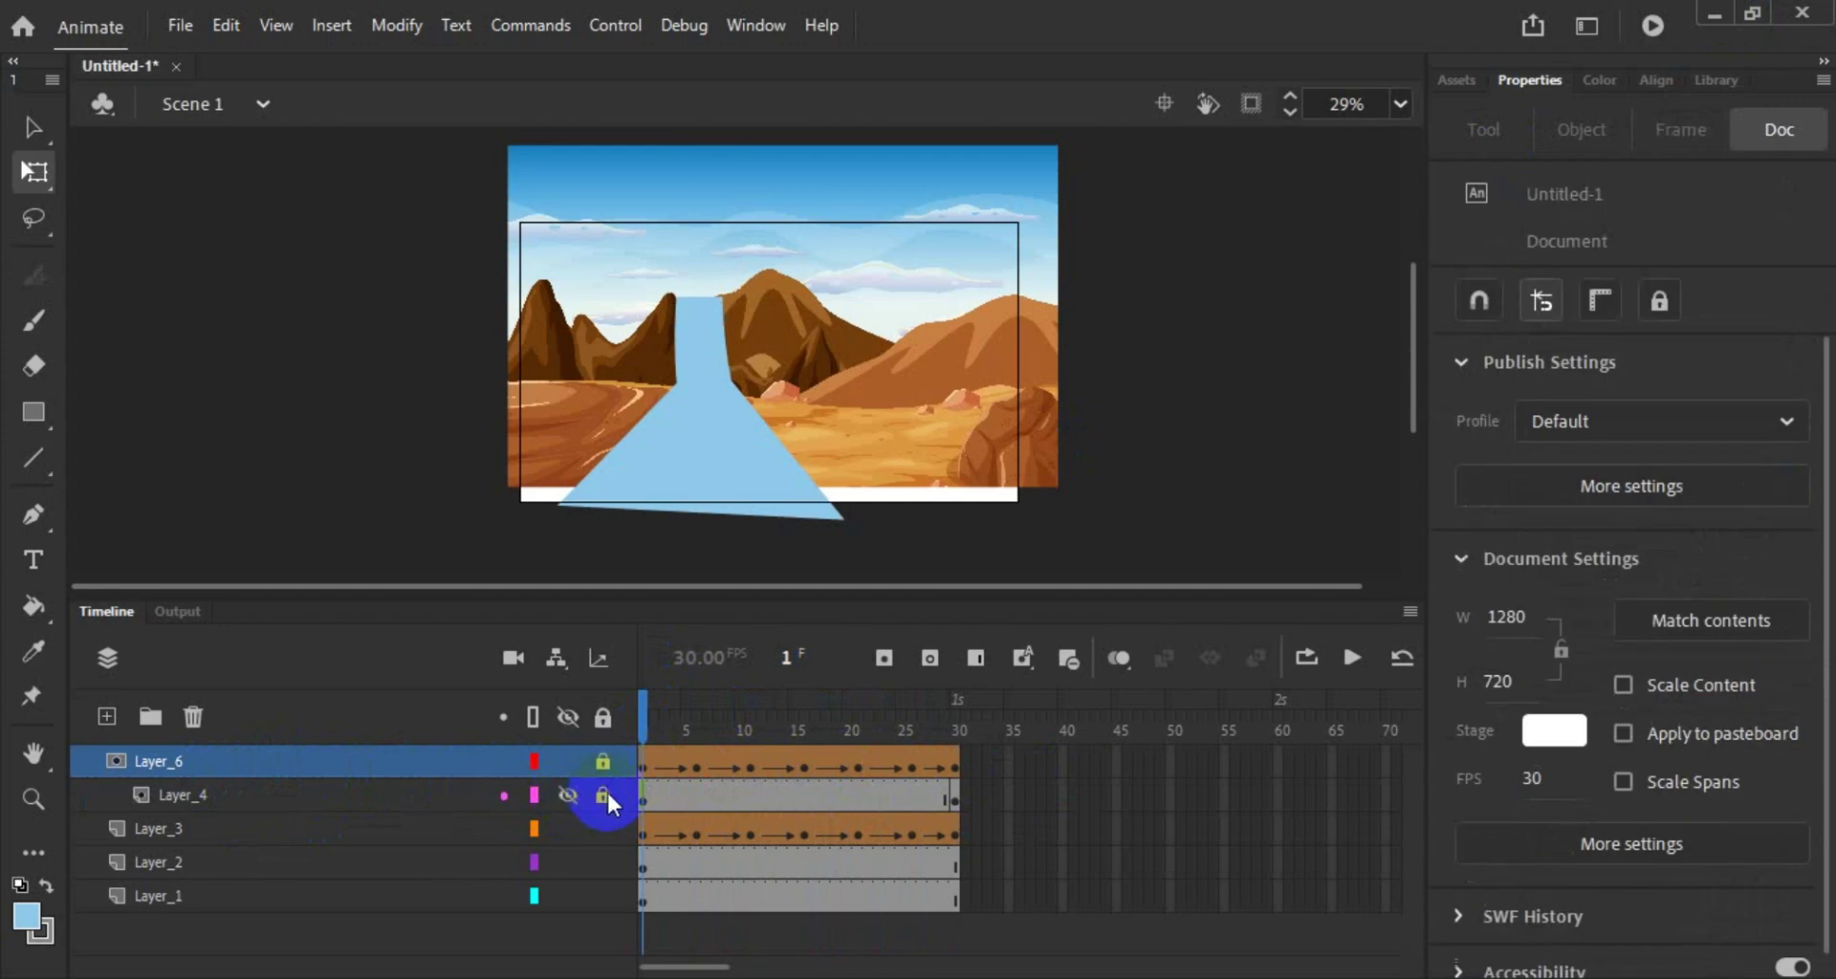
# Step: Unlock and show Layer_4 with the water streaks, and select the tweened frames of Layer_3
pyautogui.click(271, 798)
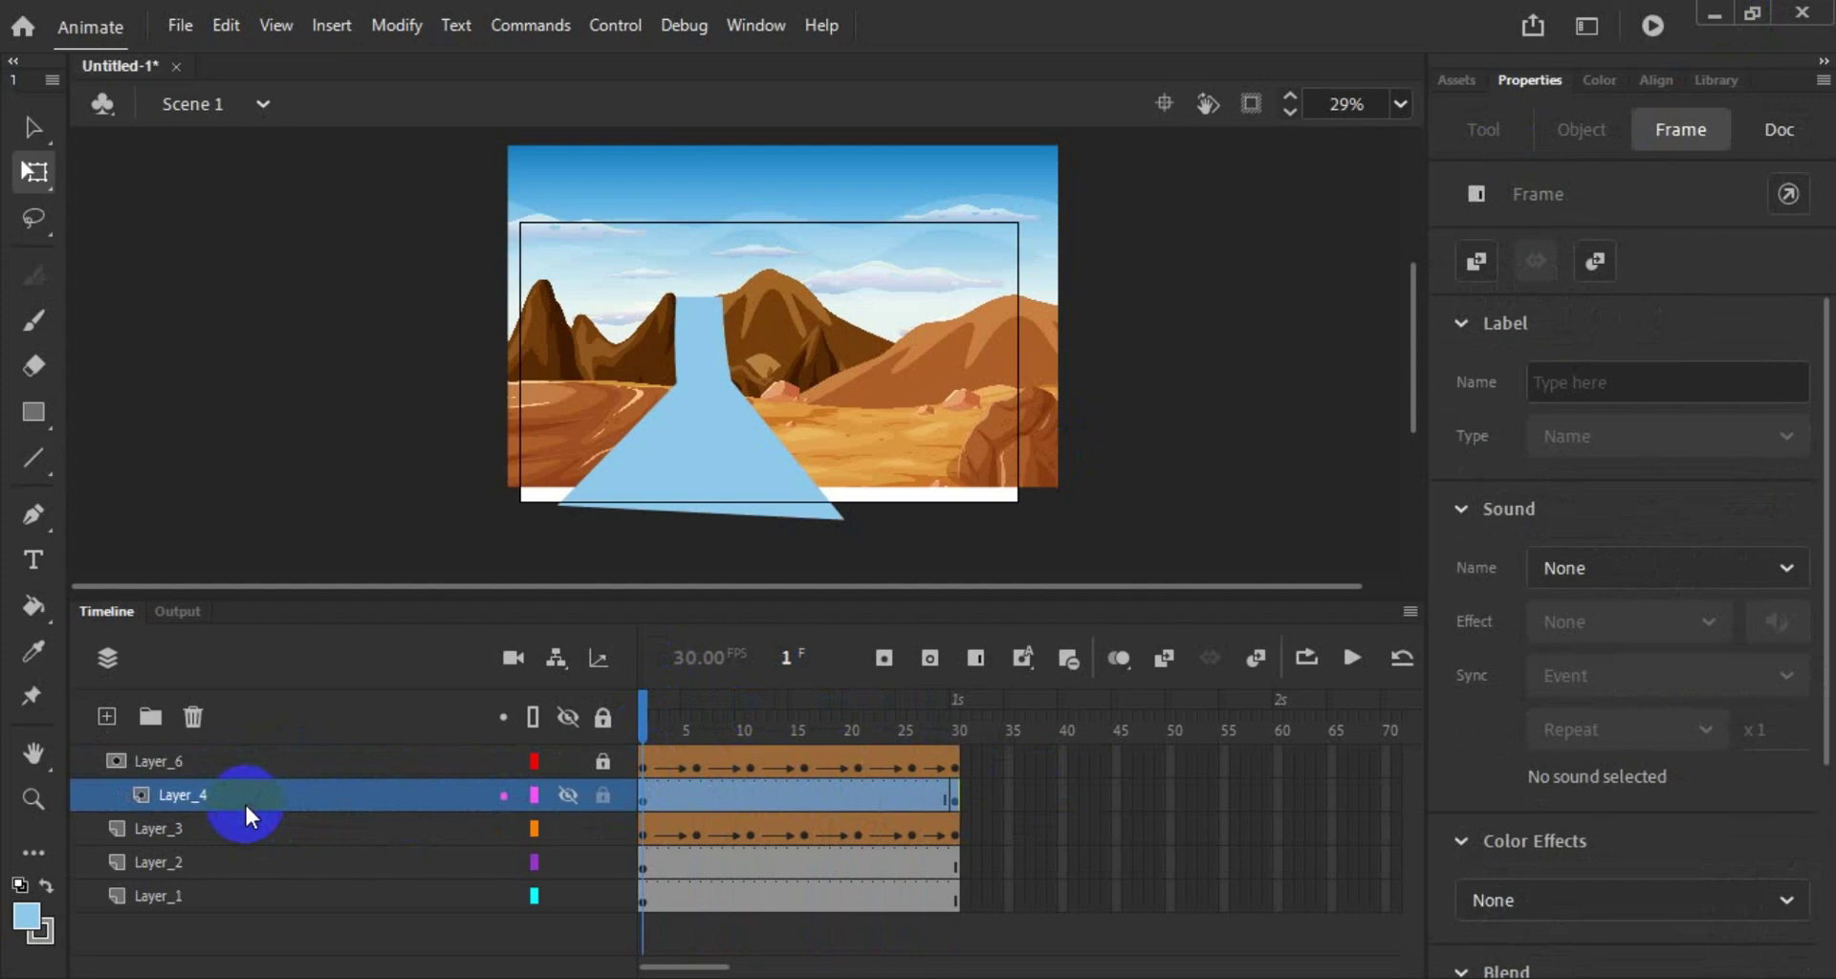
pyautogui.click(568, 795)
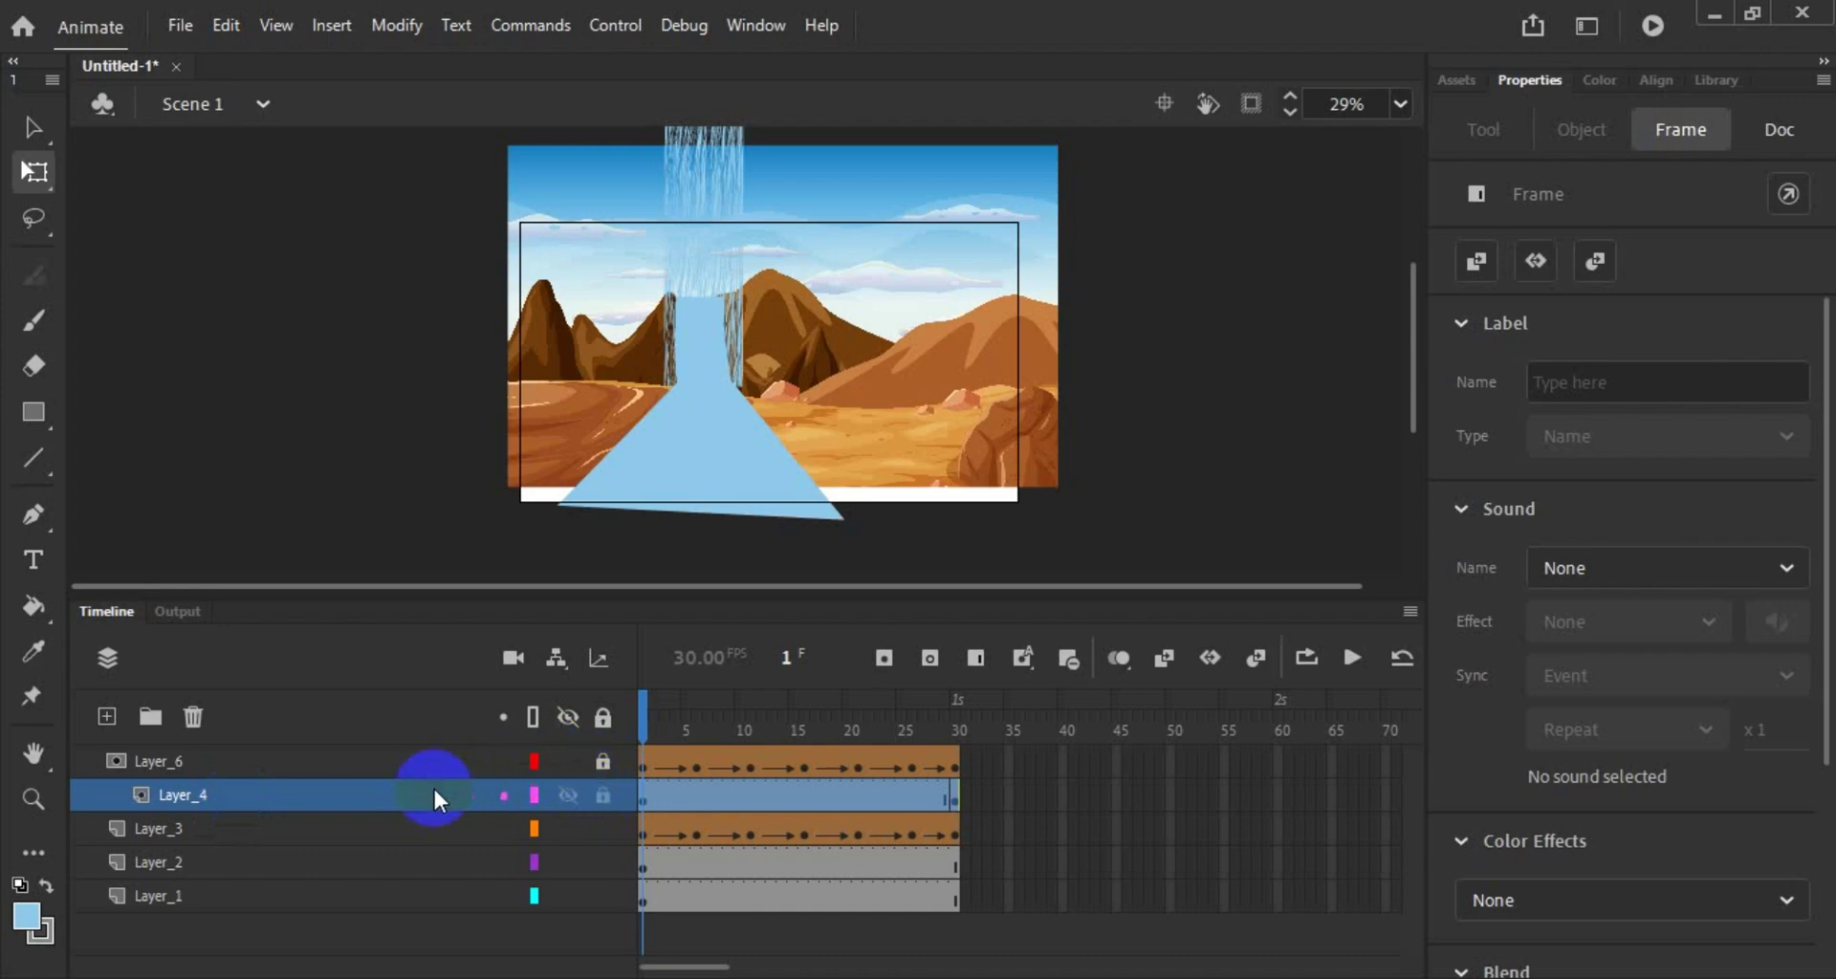
pyautogui.click(292, 828)
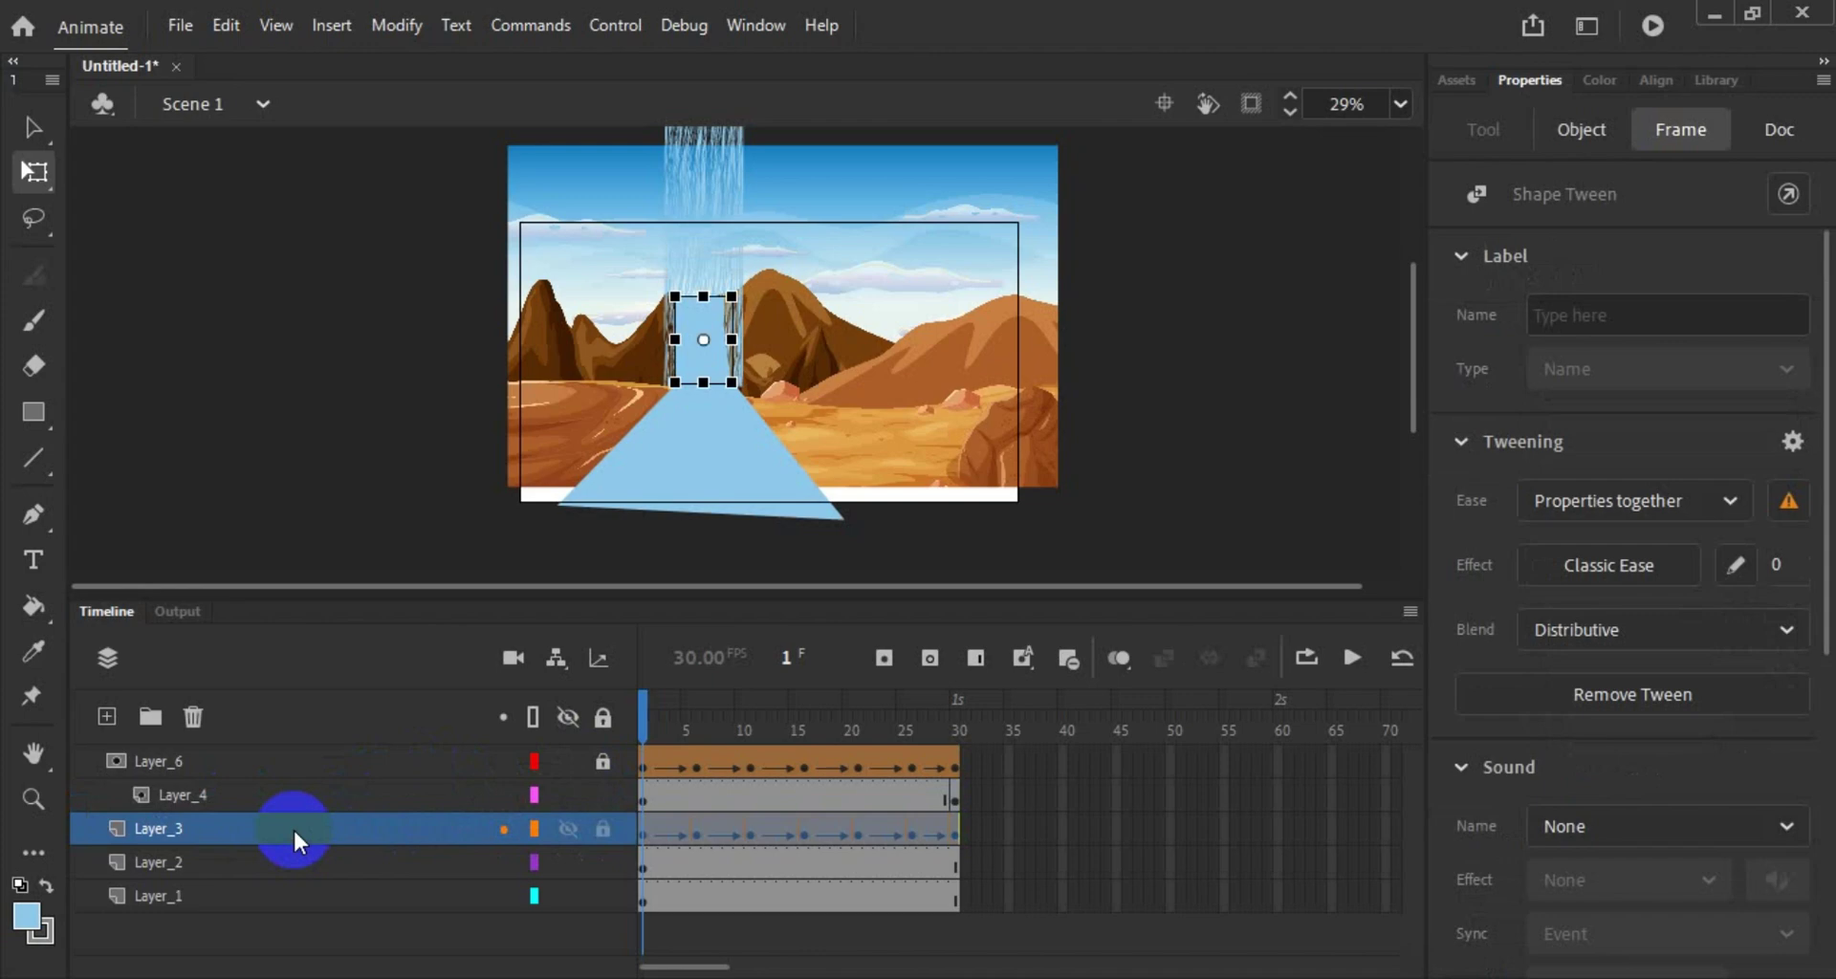
pyautogui.click(328, 496)
pyautogui.click(220, 755)
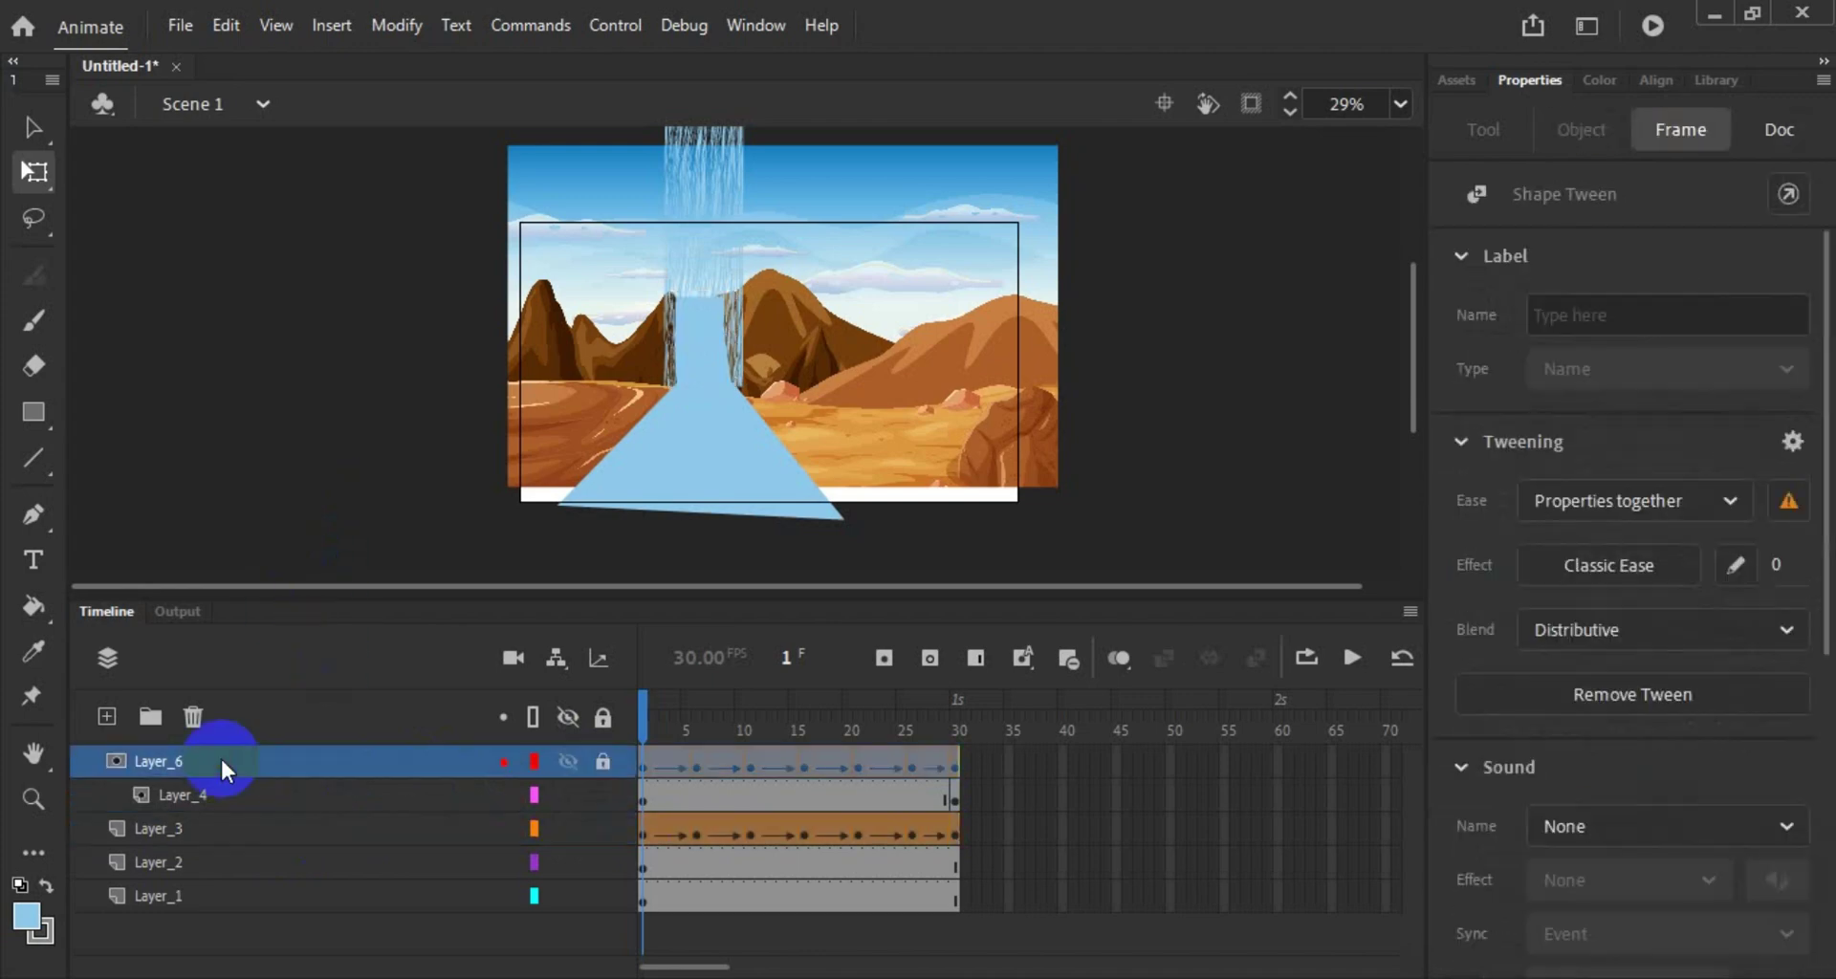
pyautogui.click(353, 478)
pyautogui.click(186, 790)
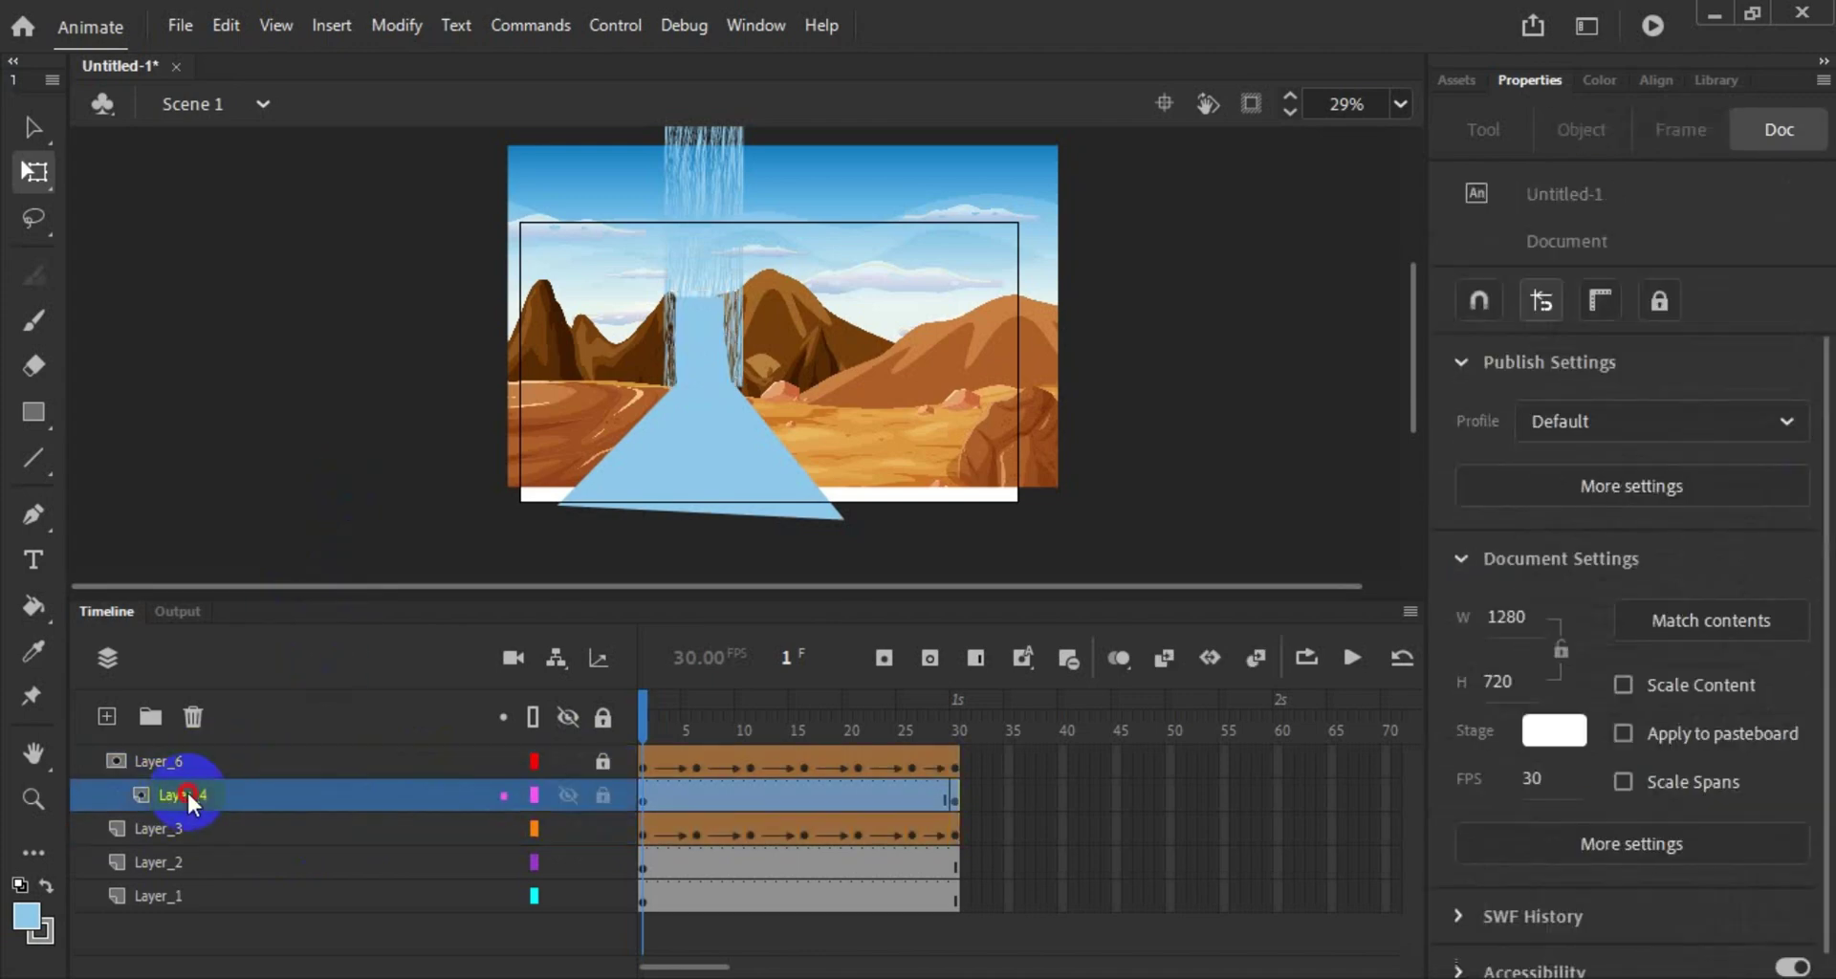
pyautogui.rightClick(186, 790)
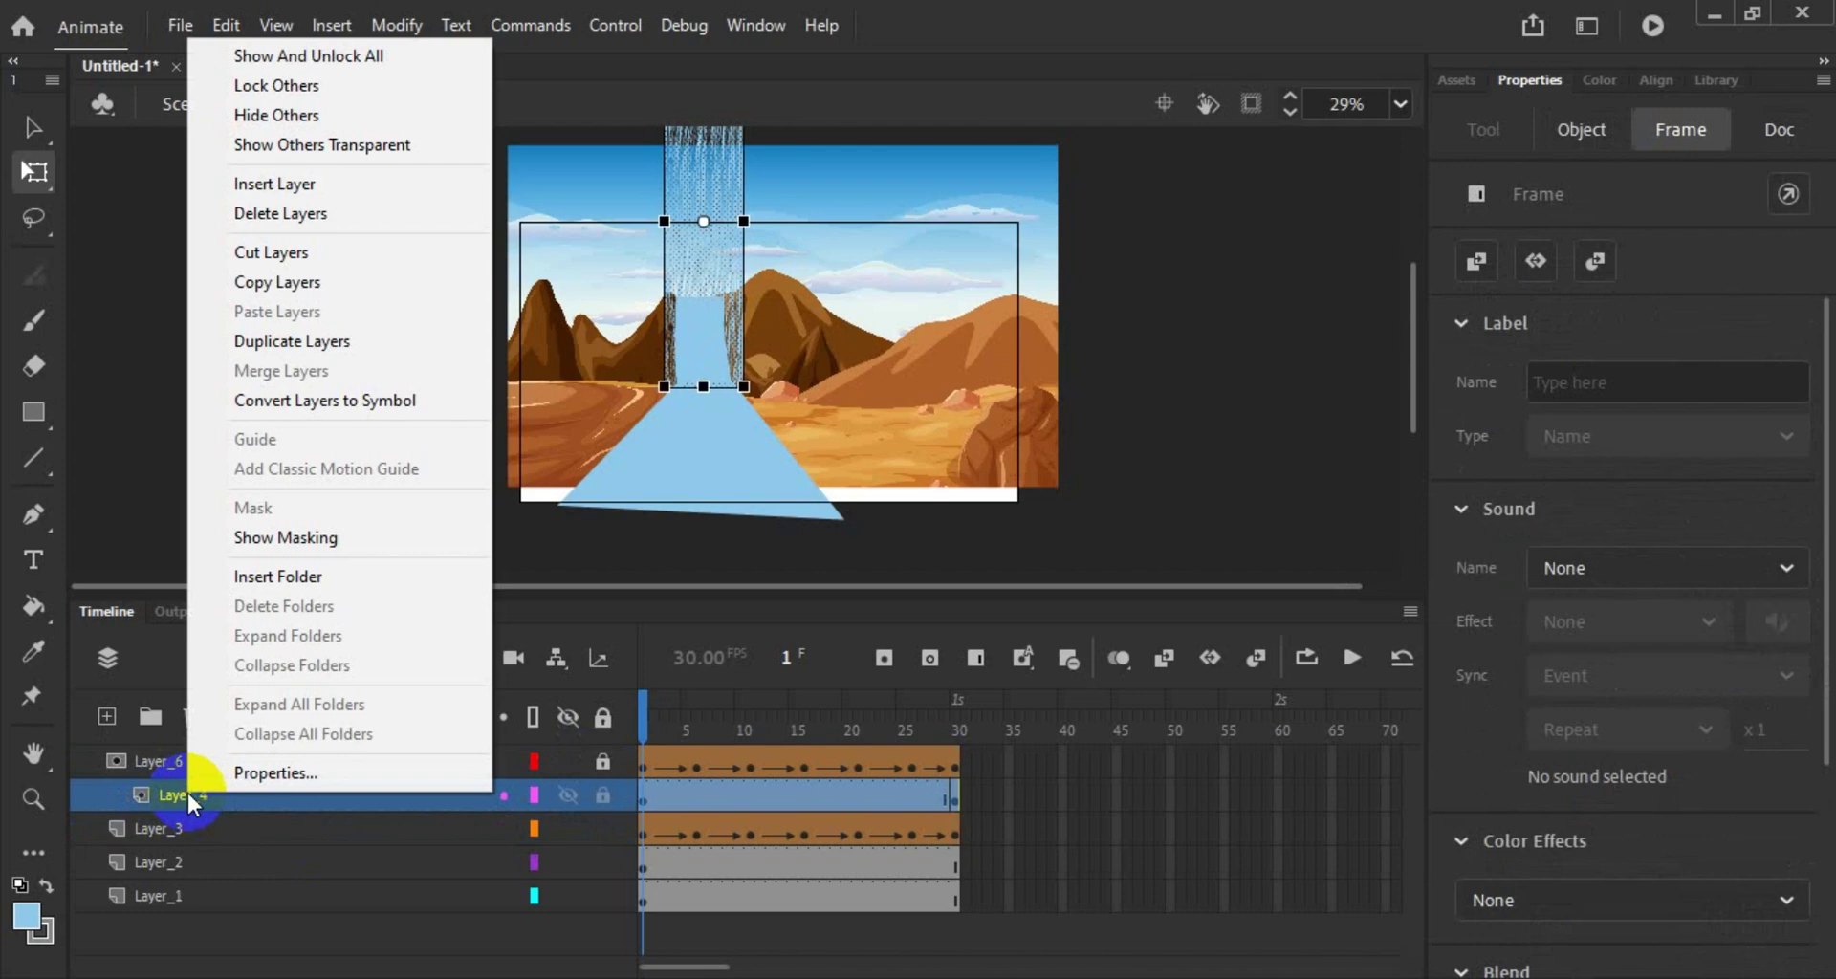
pyautogui.rightClick(160, 760)
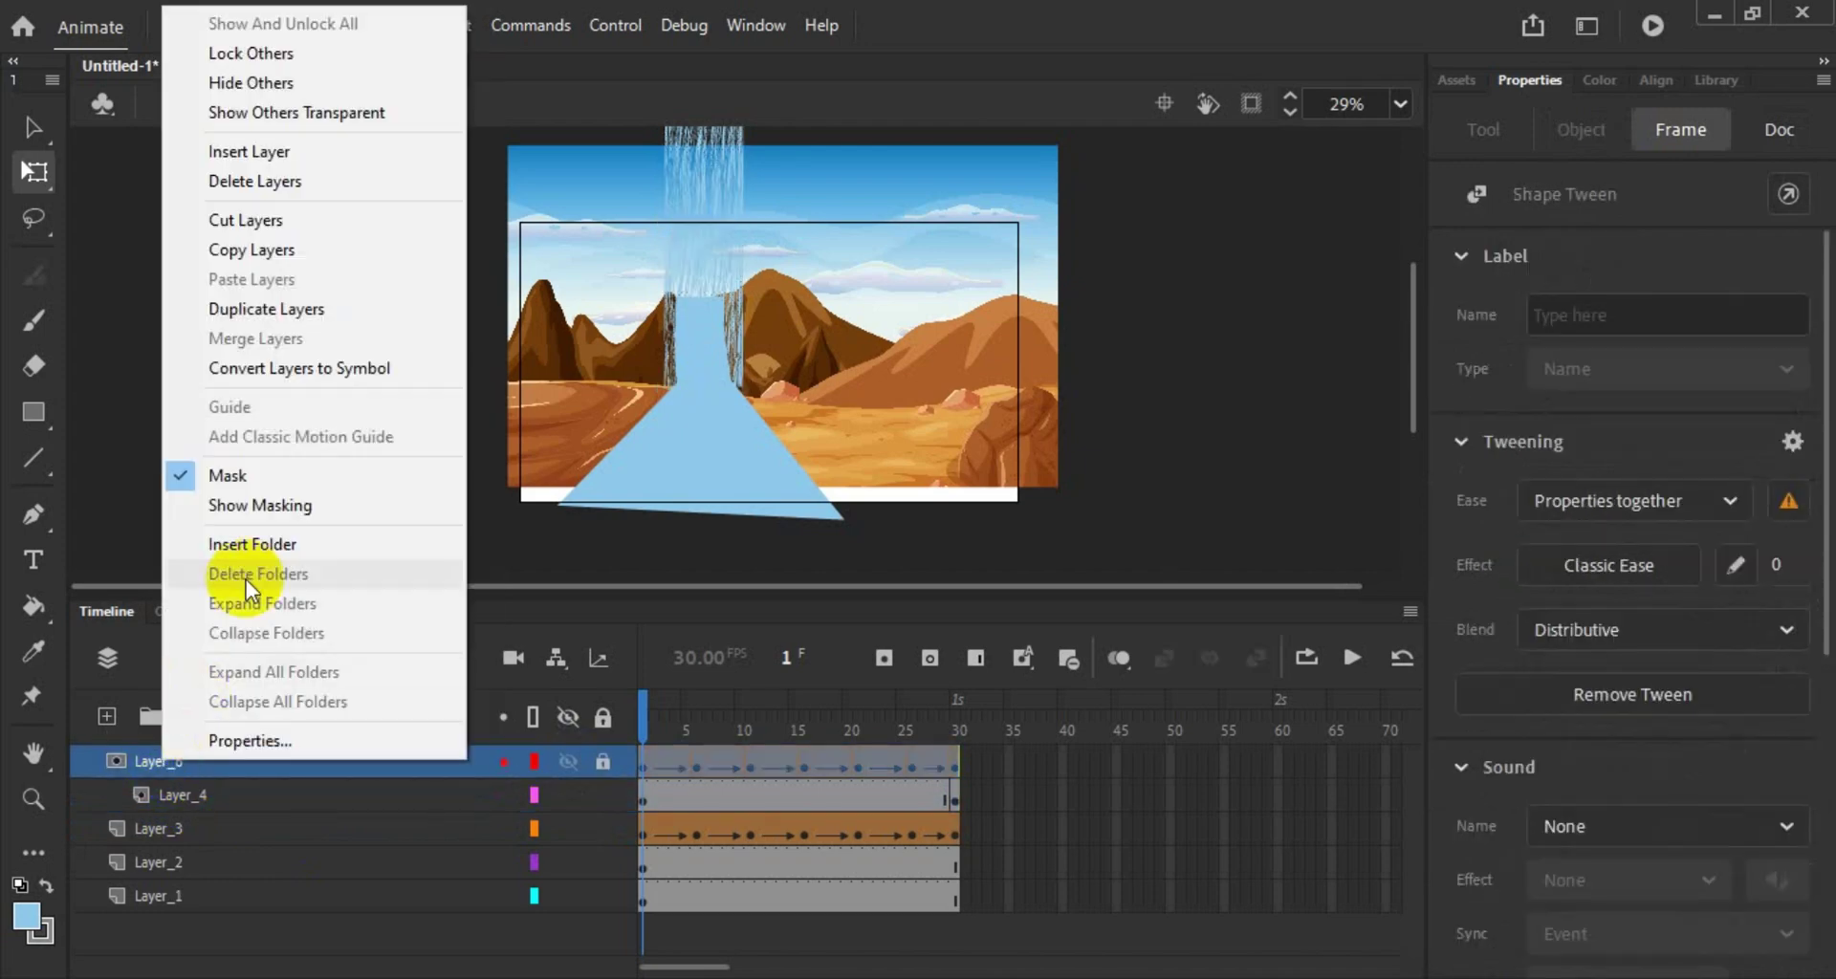
pyautogui.click(480, 576)
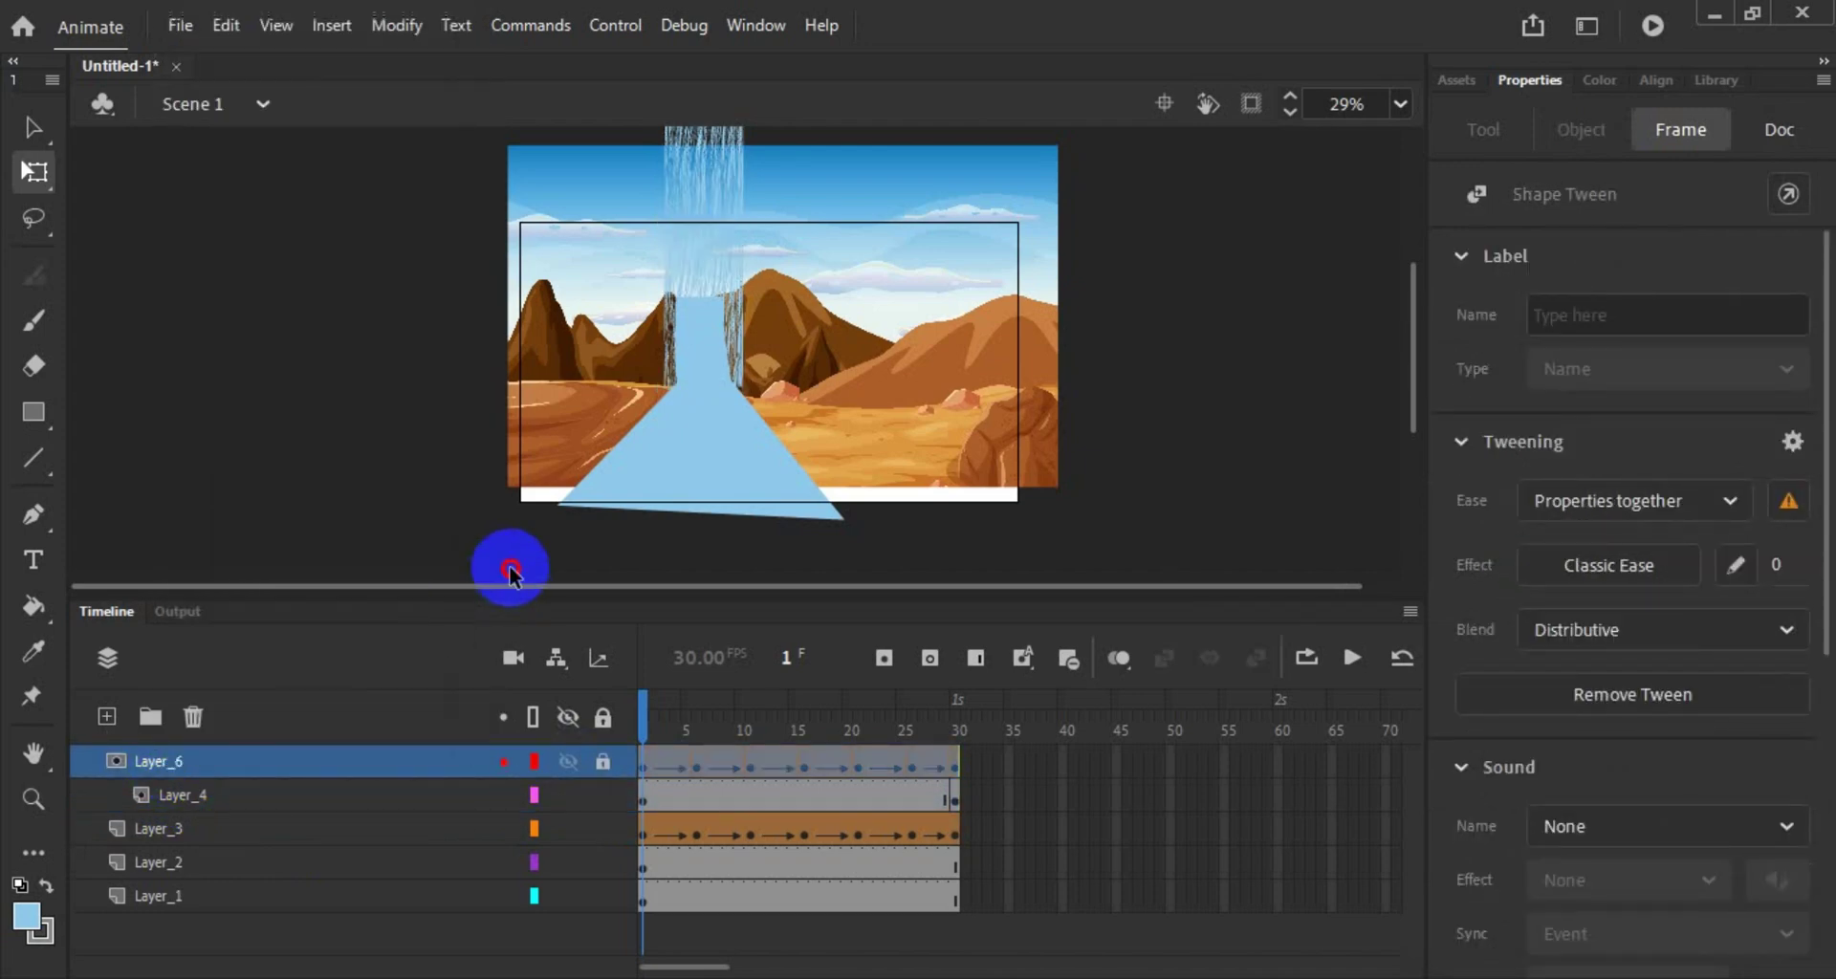
# Step: Lock Layer_4 and examine the masked waterfall up close
pyautogui.click(595, 798)
pyautogui.scroll(5, 730, 512)
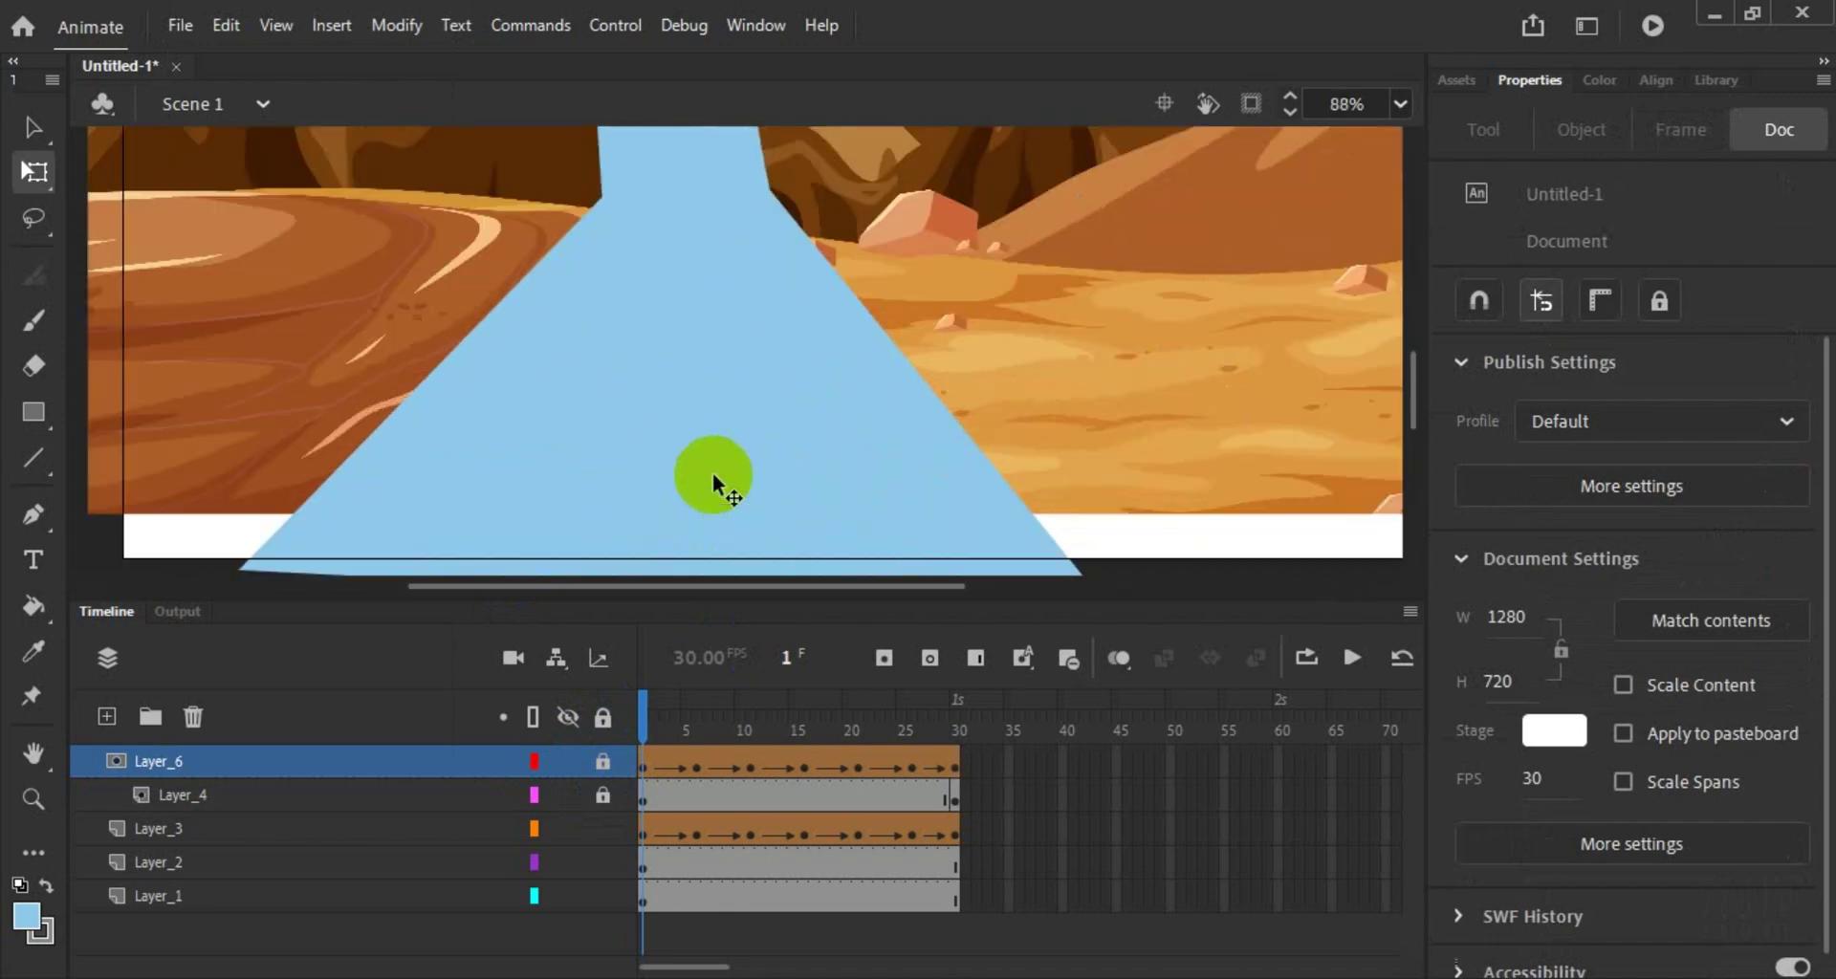
pyautogui.scroll(3, 713, 422)
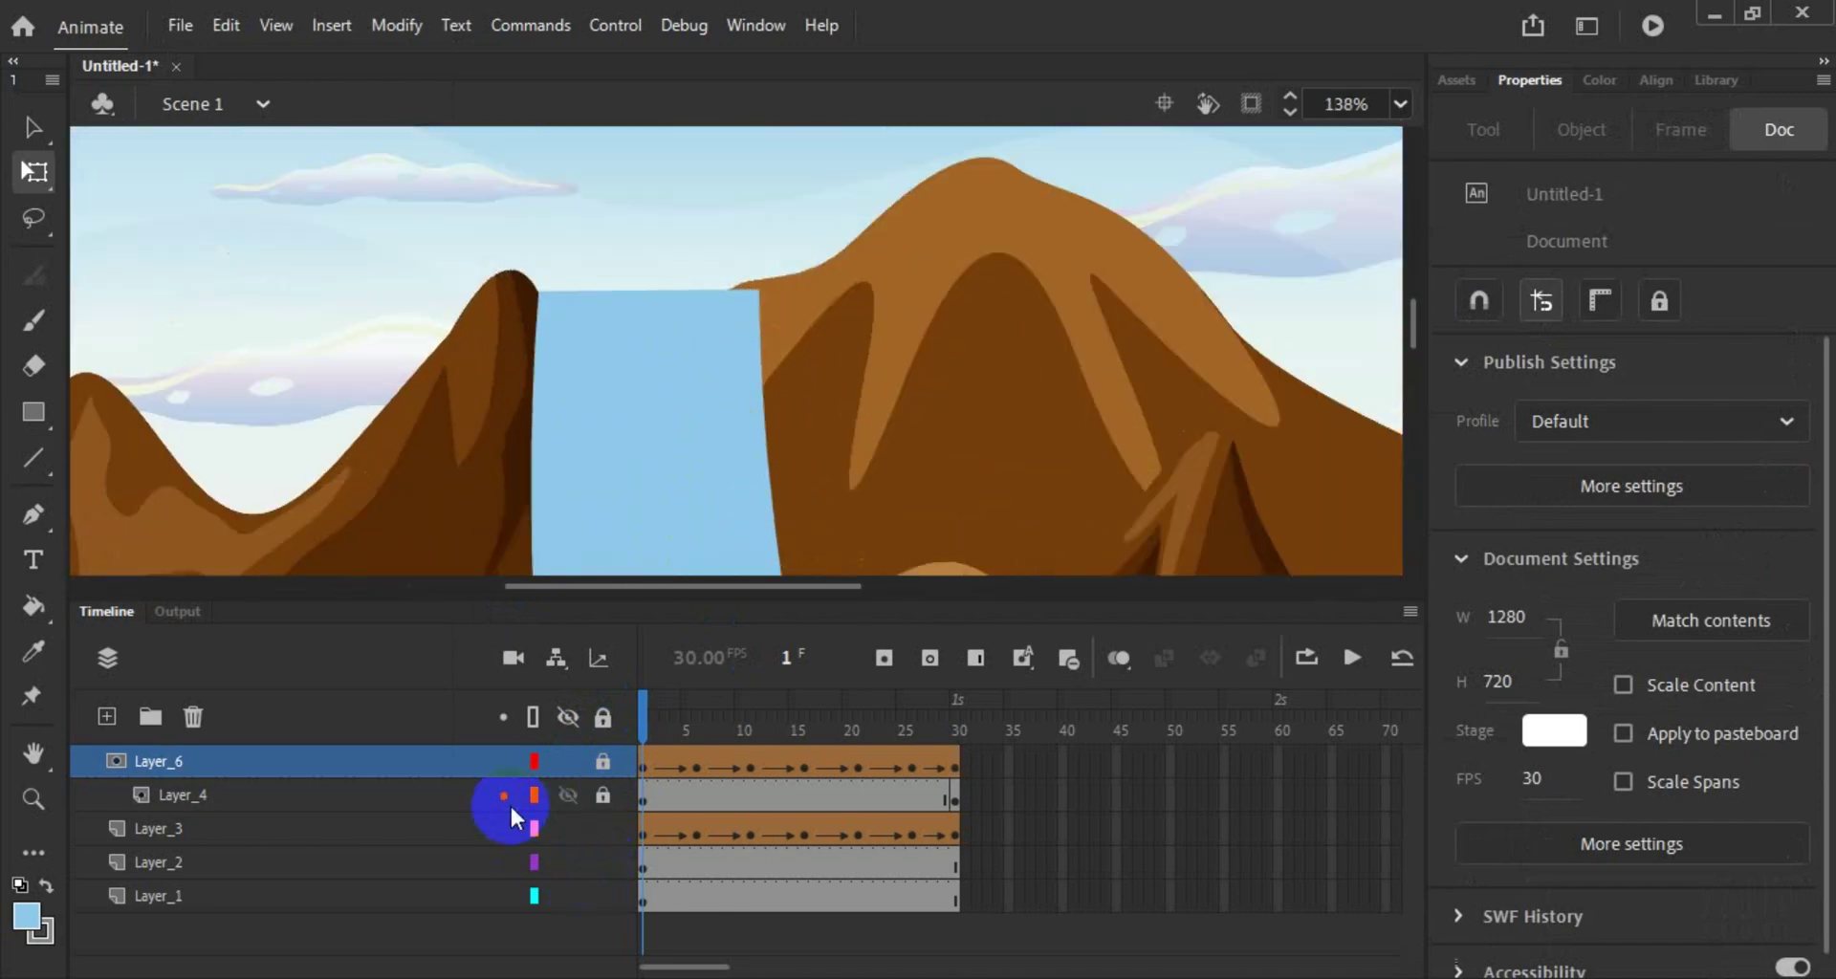
# Step: Unlock Layer_4 and recolour its water streaks on frame 1 to white (#FFFFFF)
pyautogui.click(472, 790)
pyautogui.click(602, 794)
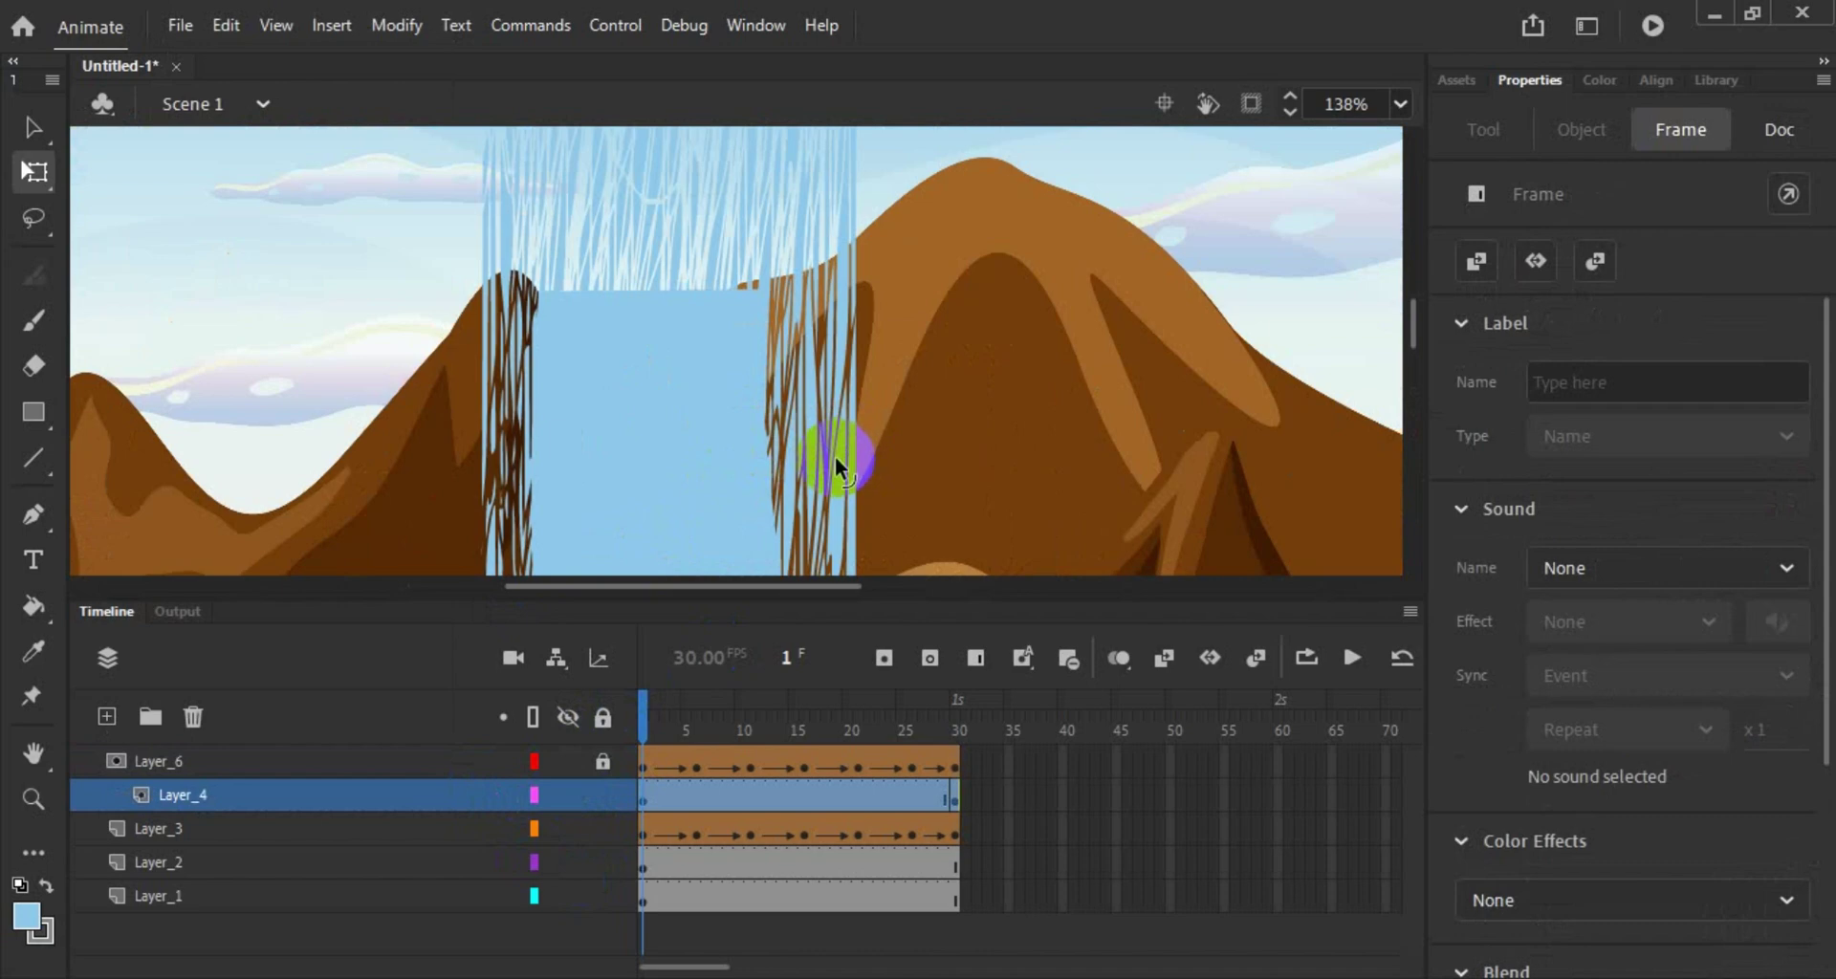
pyautogui.scroll(-4, 835, 457)
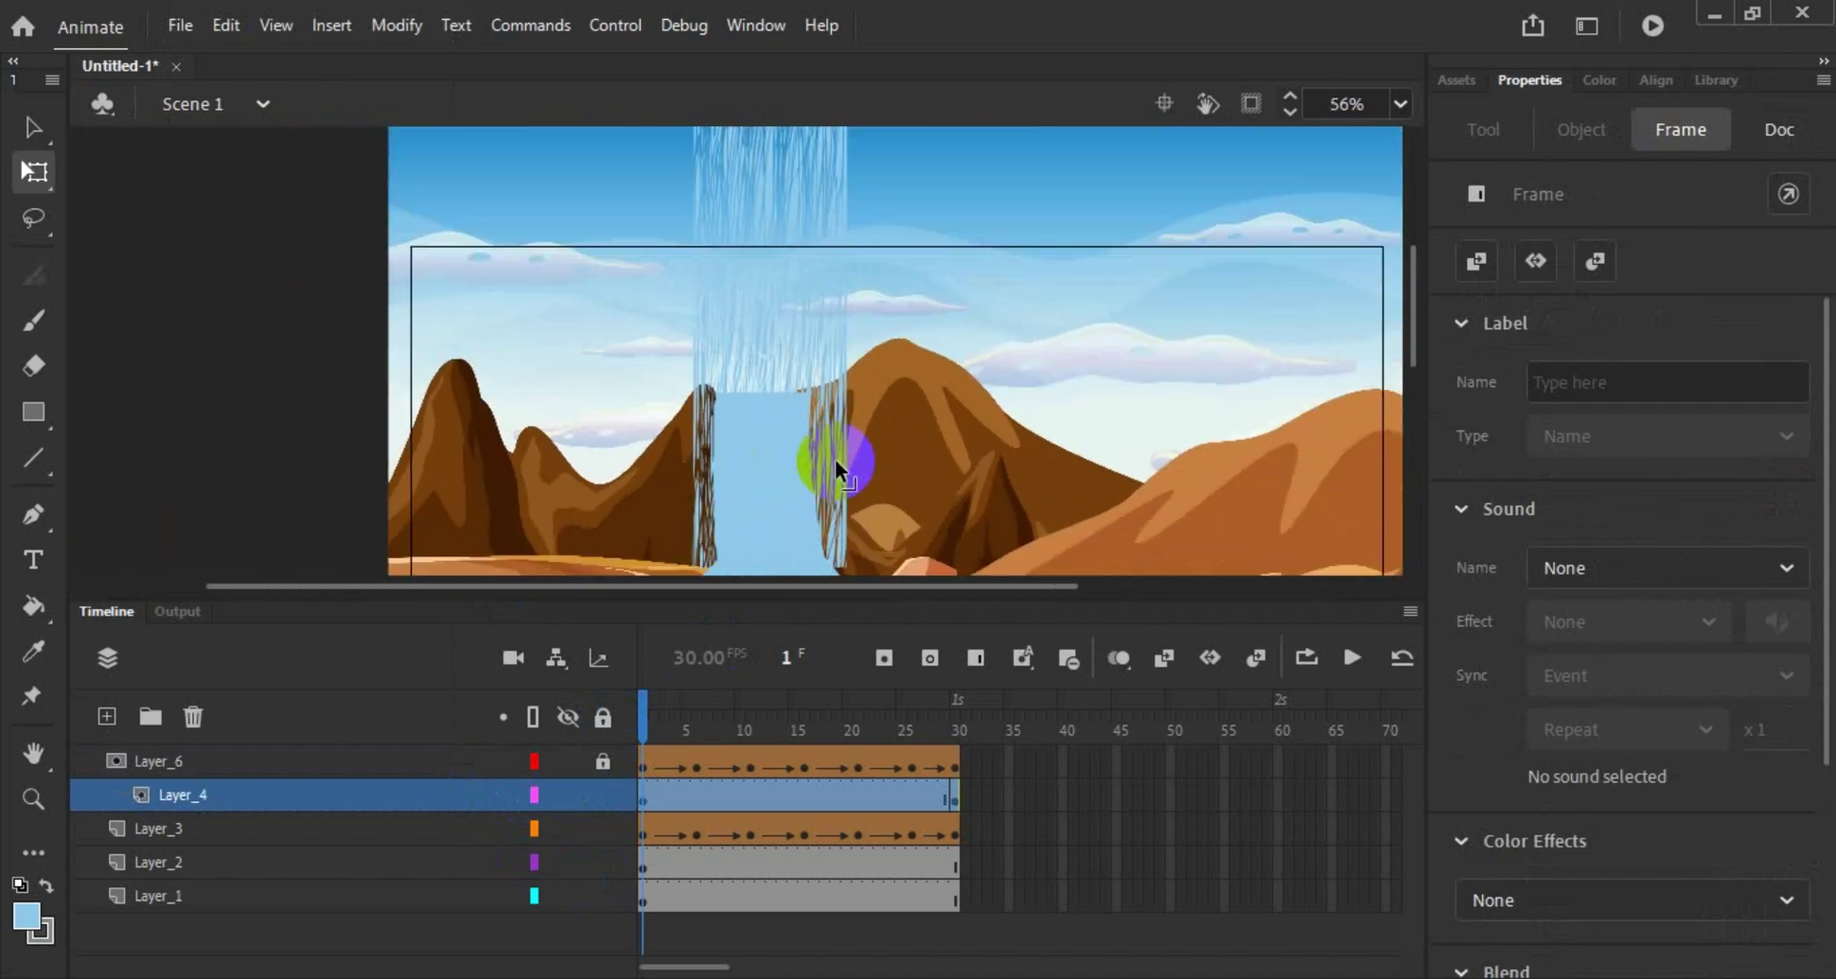
pyautogui.click(453, 793)
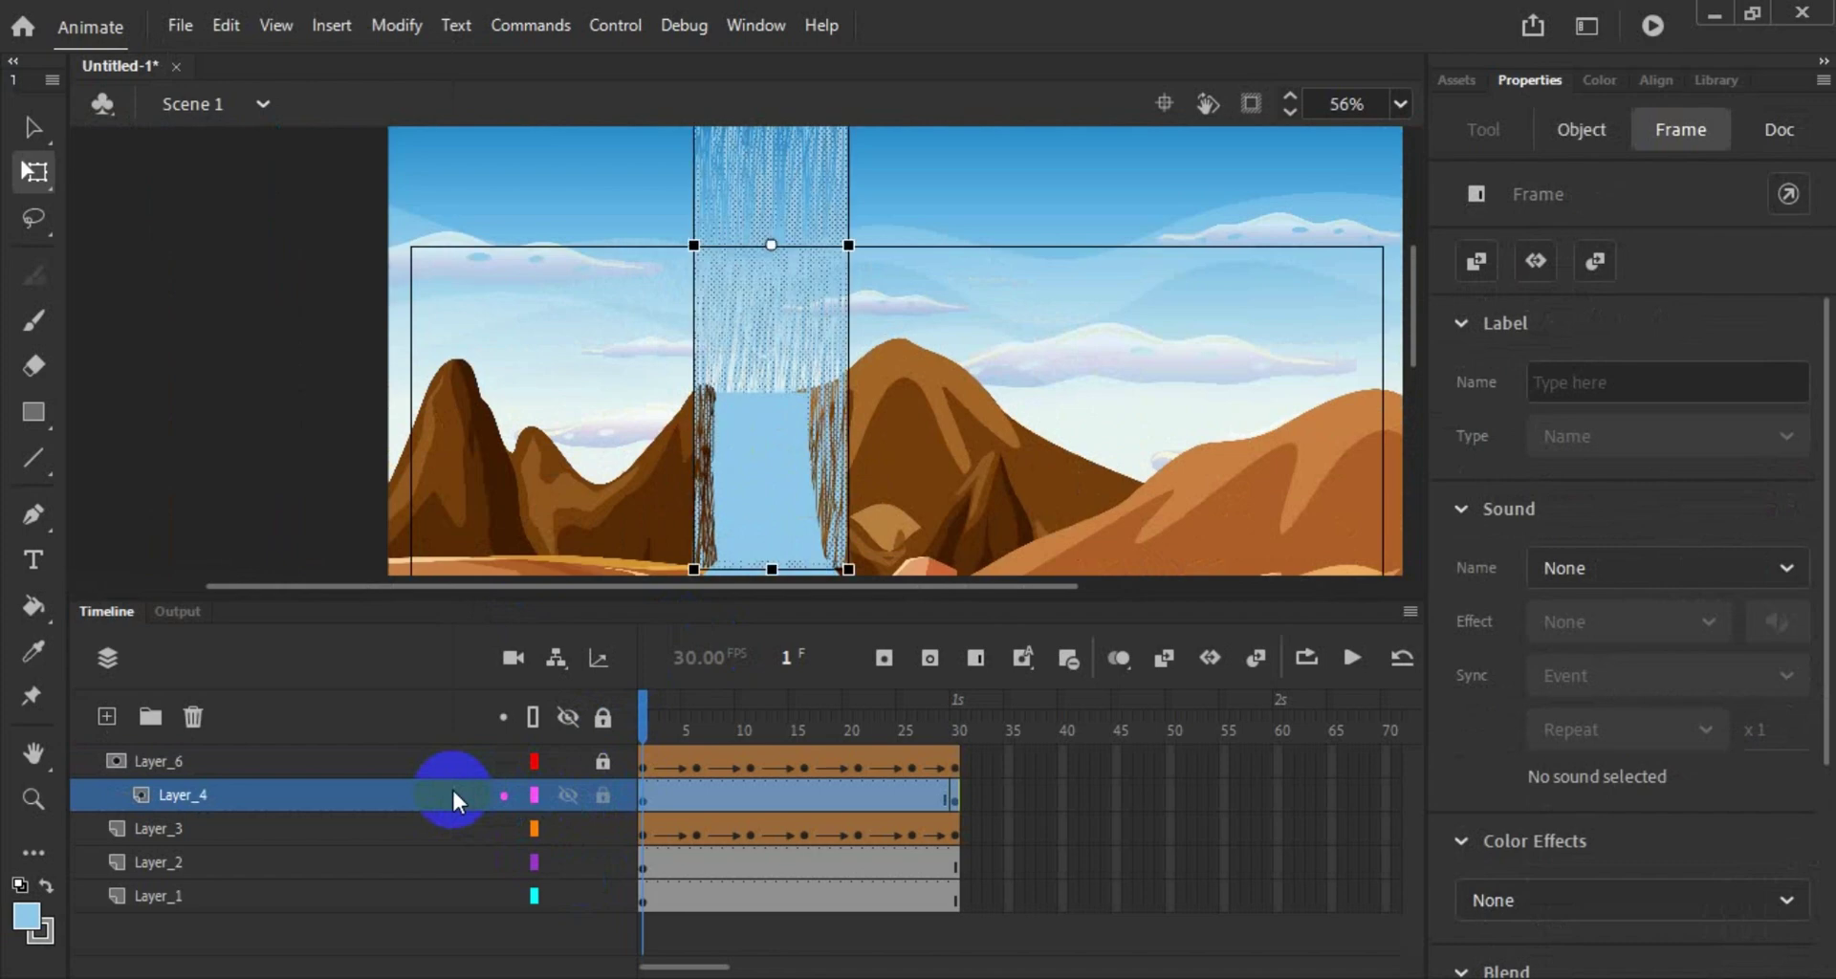
pyautogui.click(38, 918)
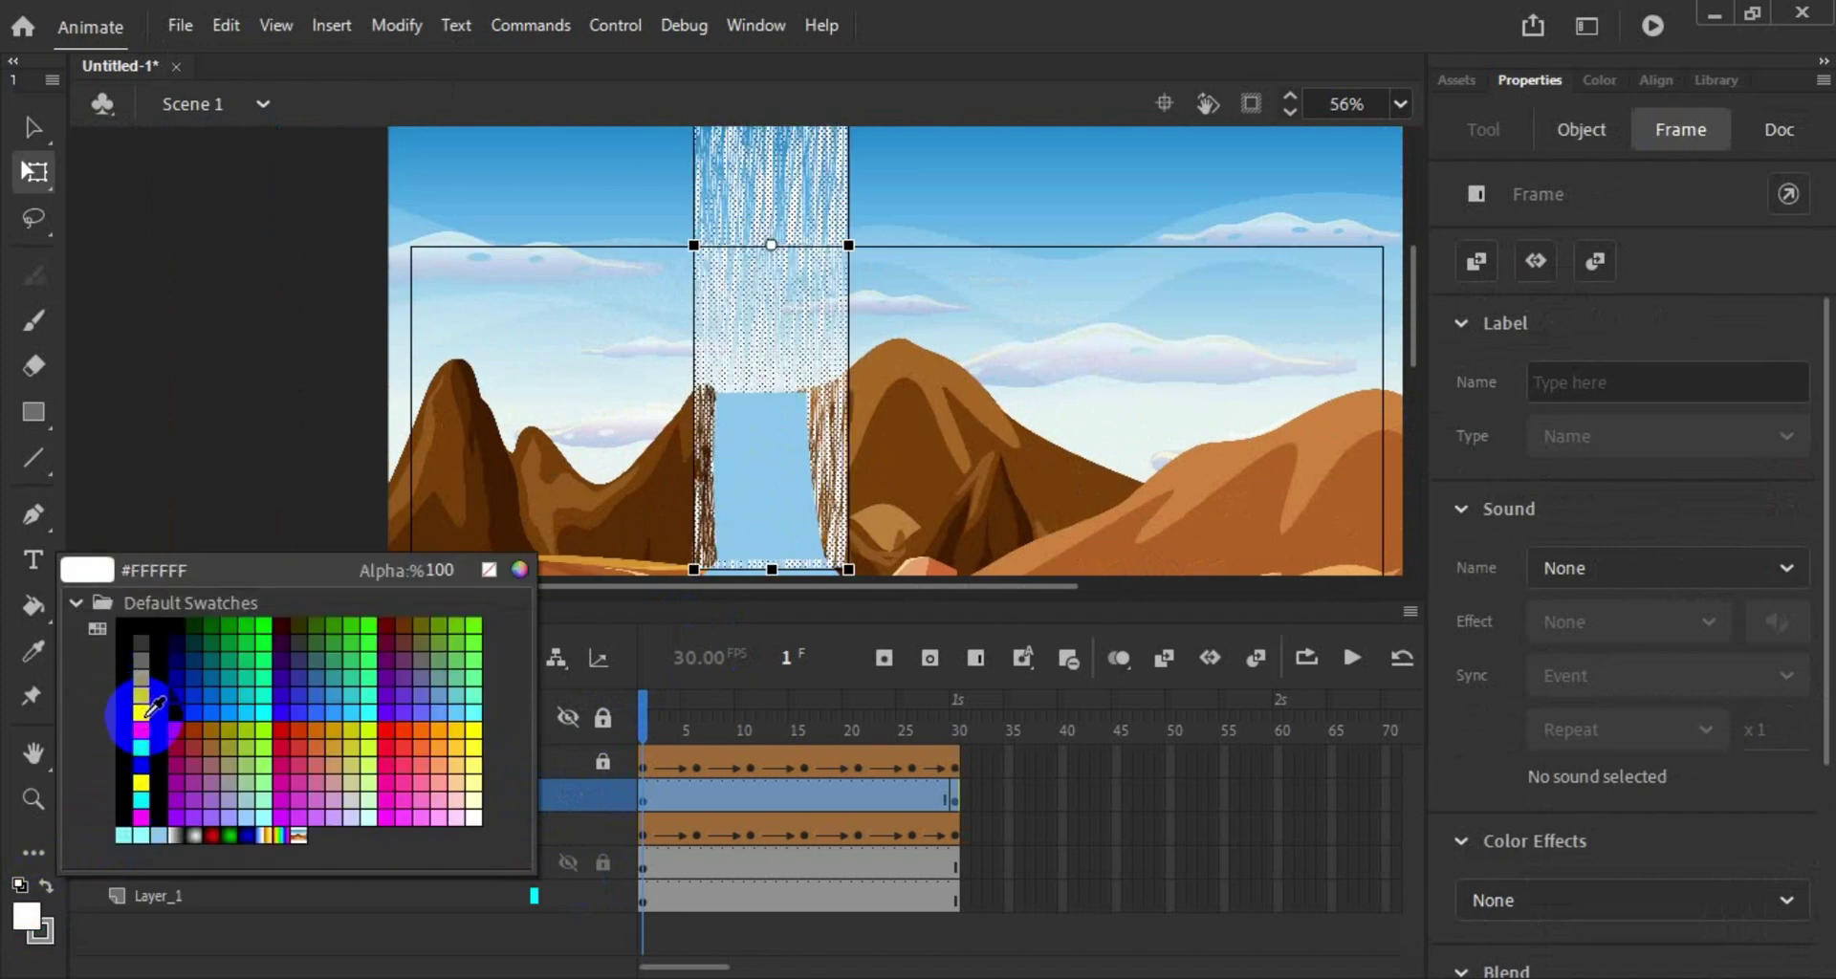
pyautogui.click(141, 712)
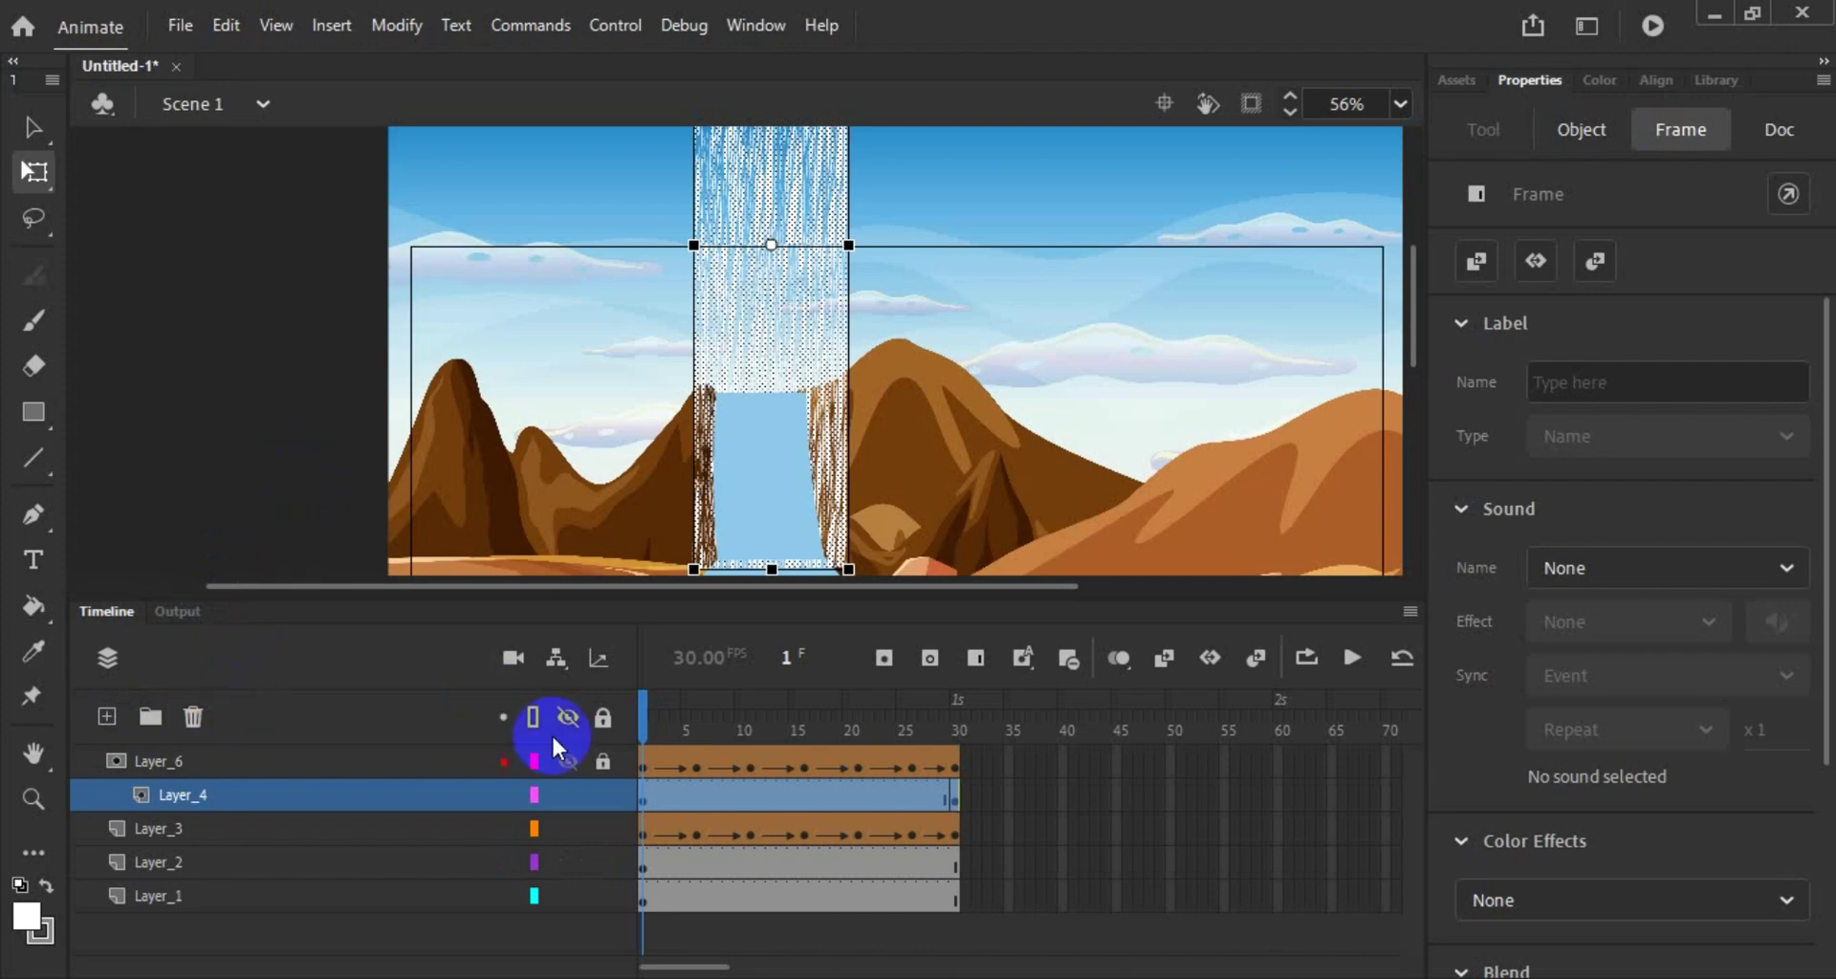
# Step: Lock Layer_4, play the timeline, test the movie to check the white streaks and close the preview
pyautogui.click(603, 796)
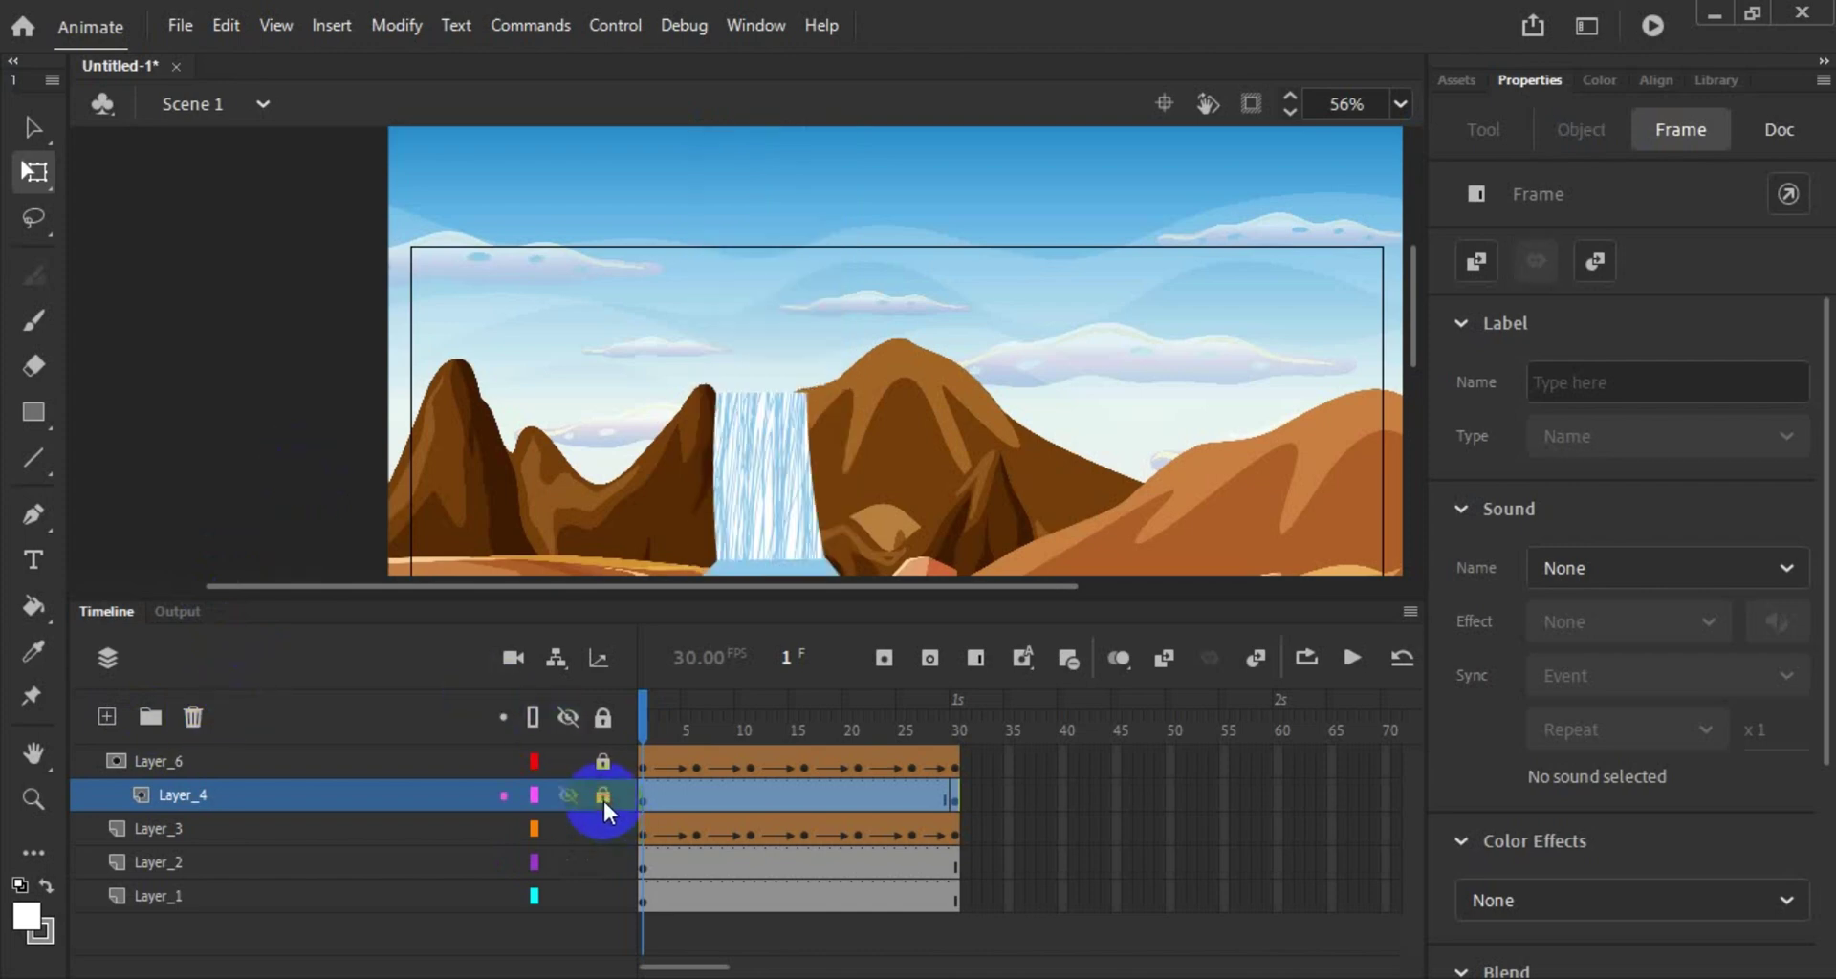
pyautogui.click(1352, 658)
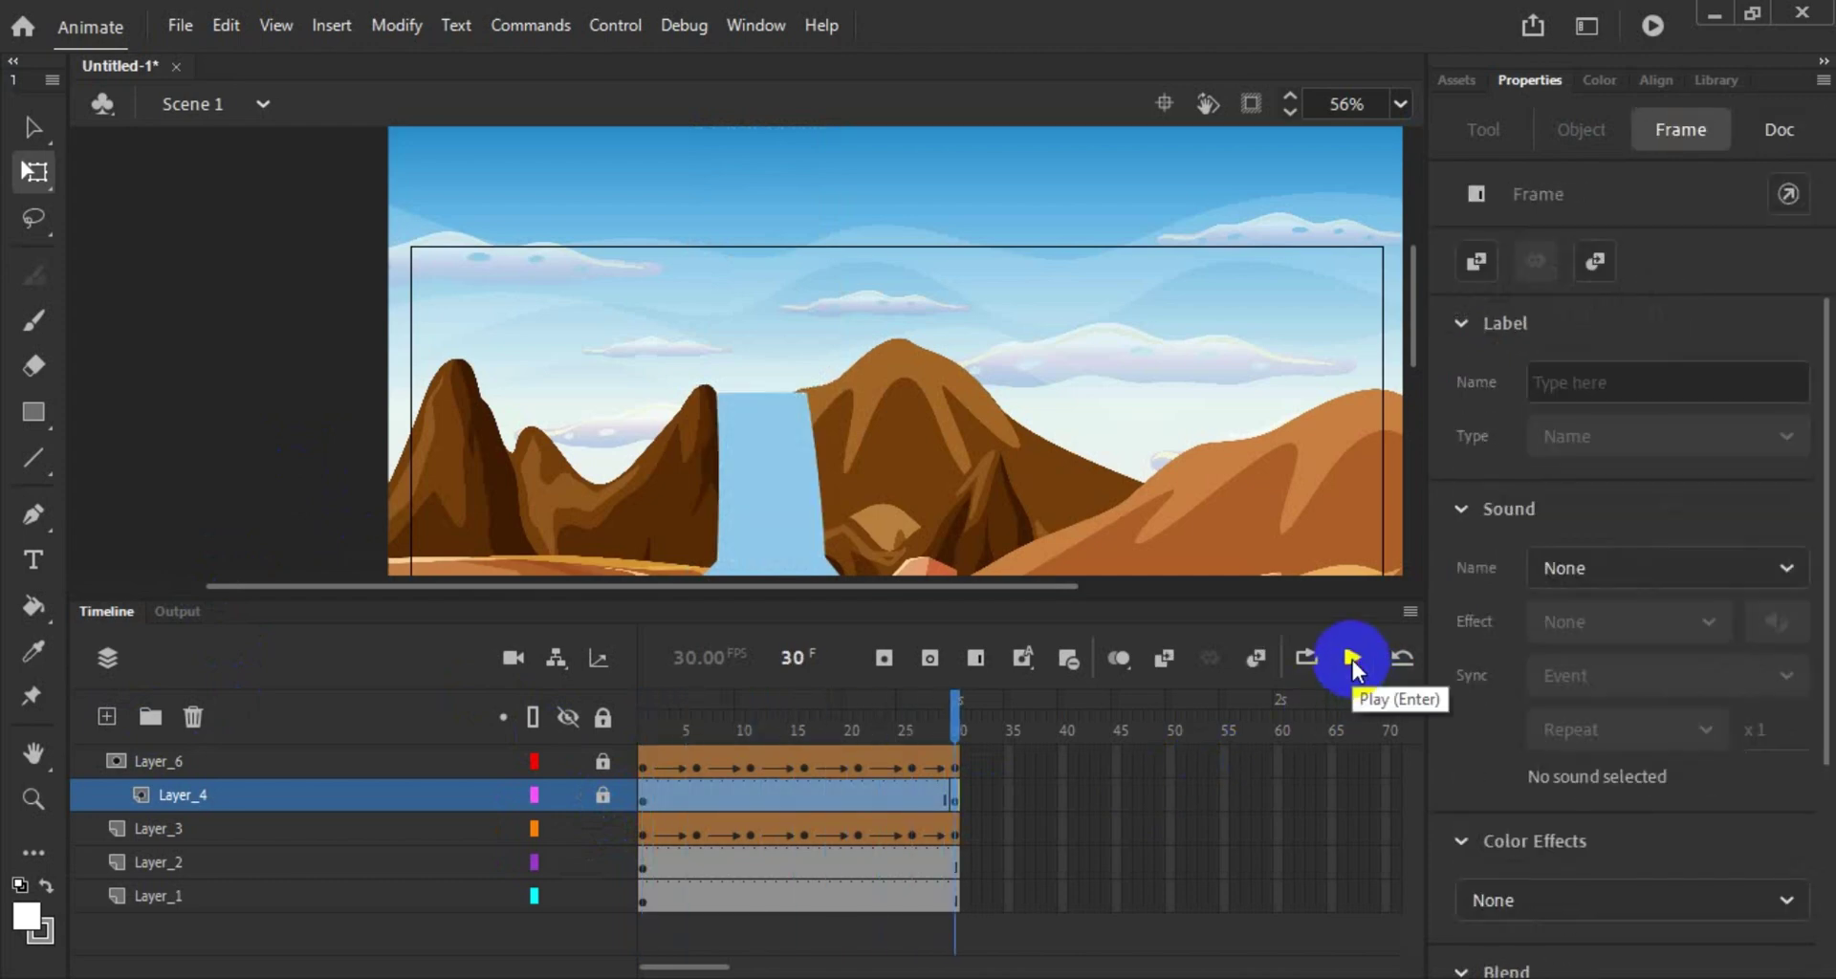
pyautogui.click(1652, 26)
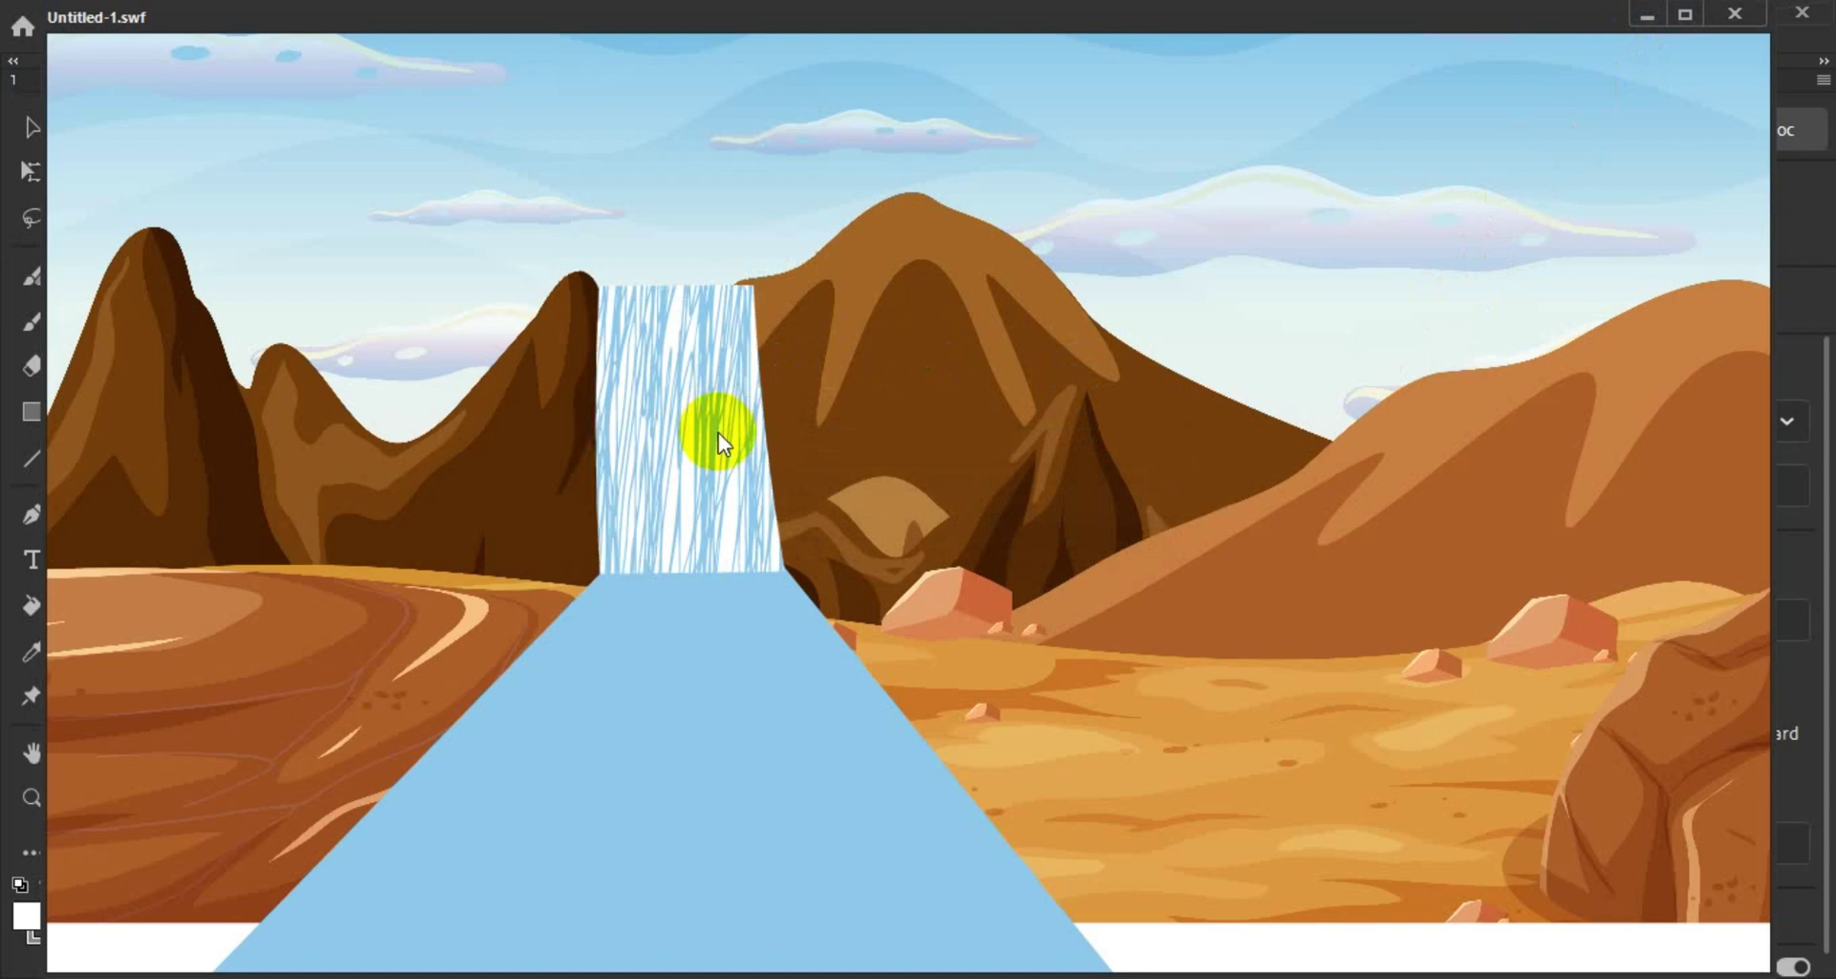
pyautogui.click(1735, 14)
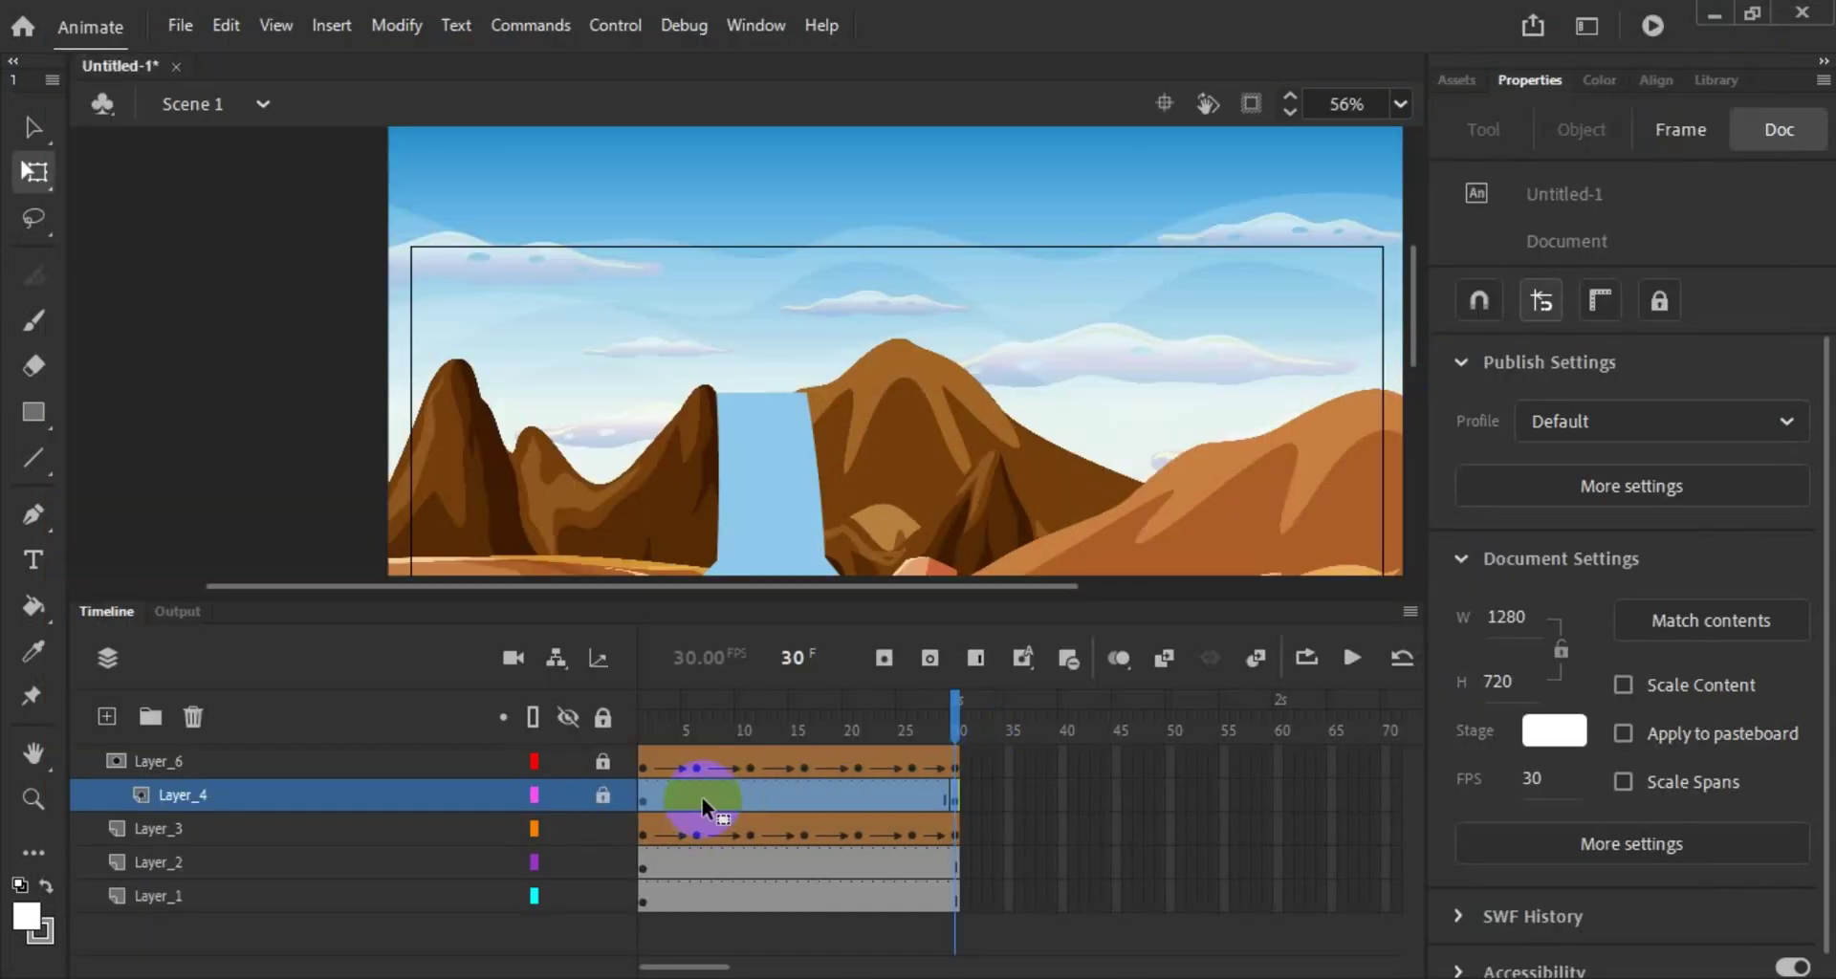
# Step: Unlock Layer_4, compare its keyframes at frames 1 and 30, and create a classic tween between them
pyautogui.click(608, 796)
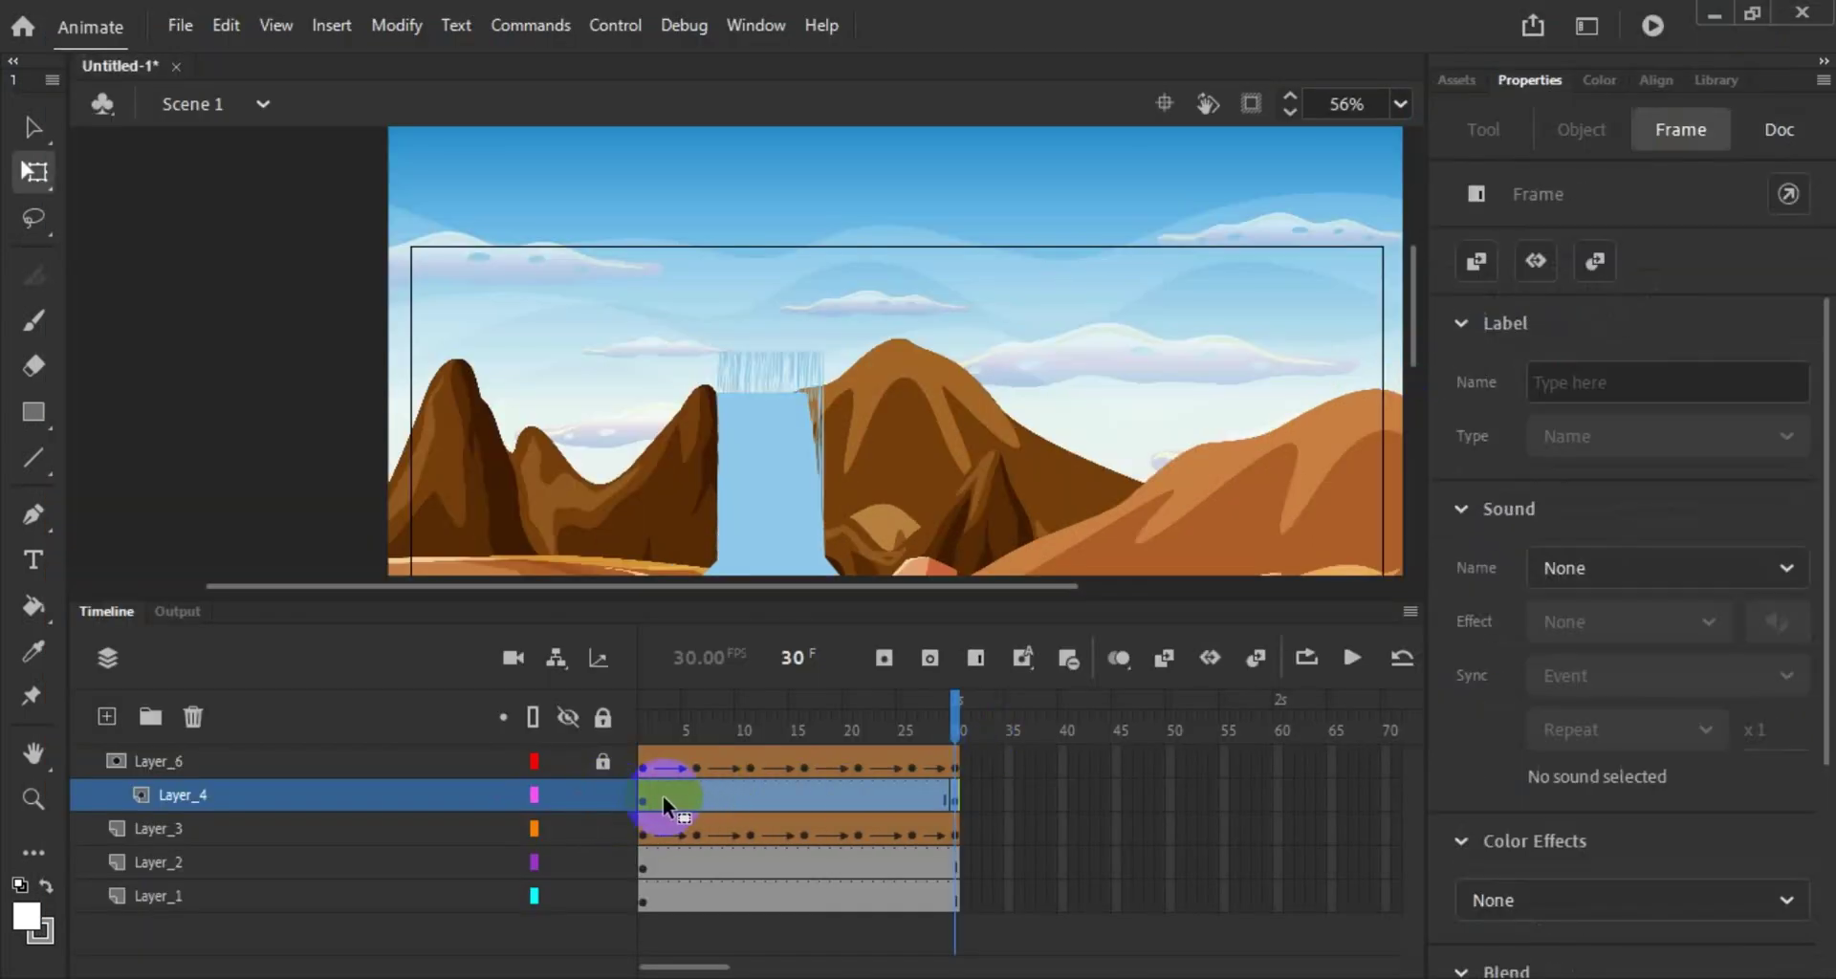
pyautogui.click(643, 799)
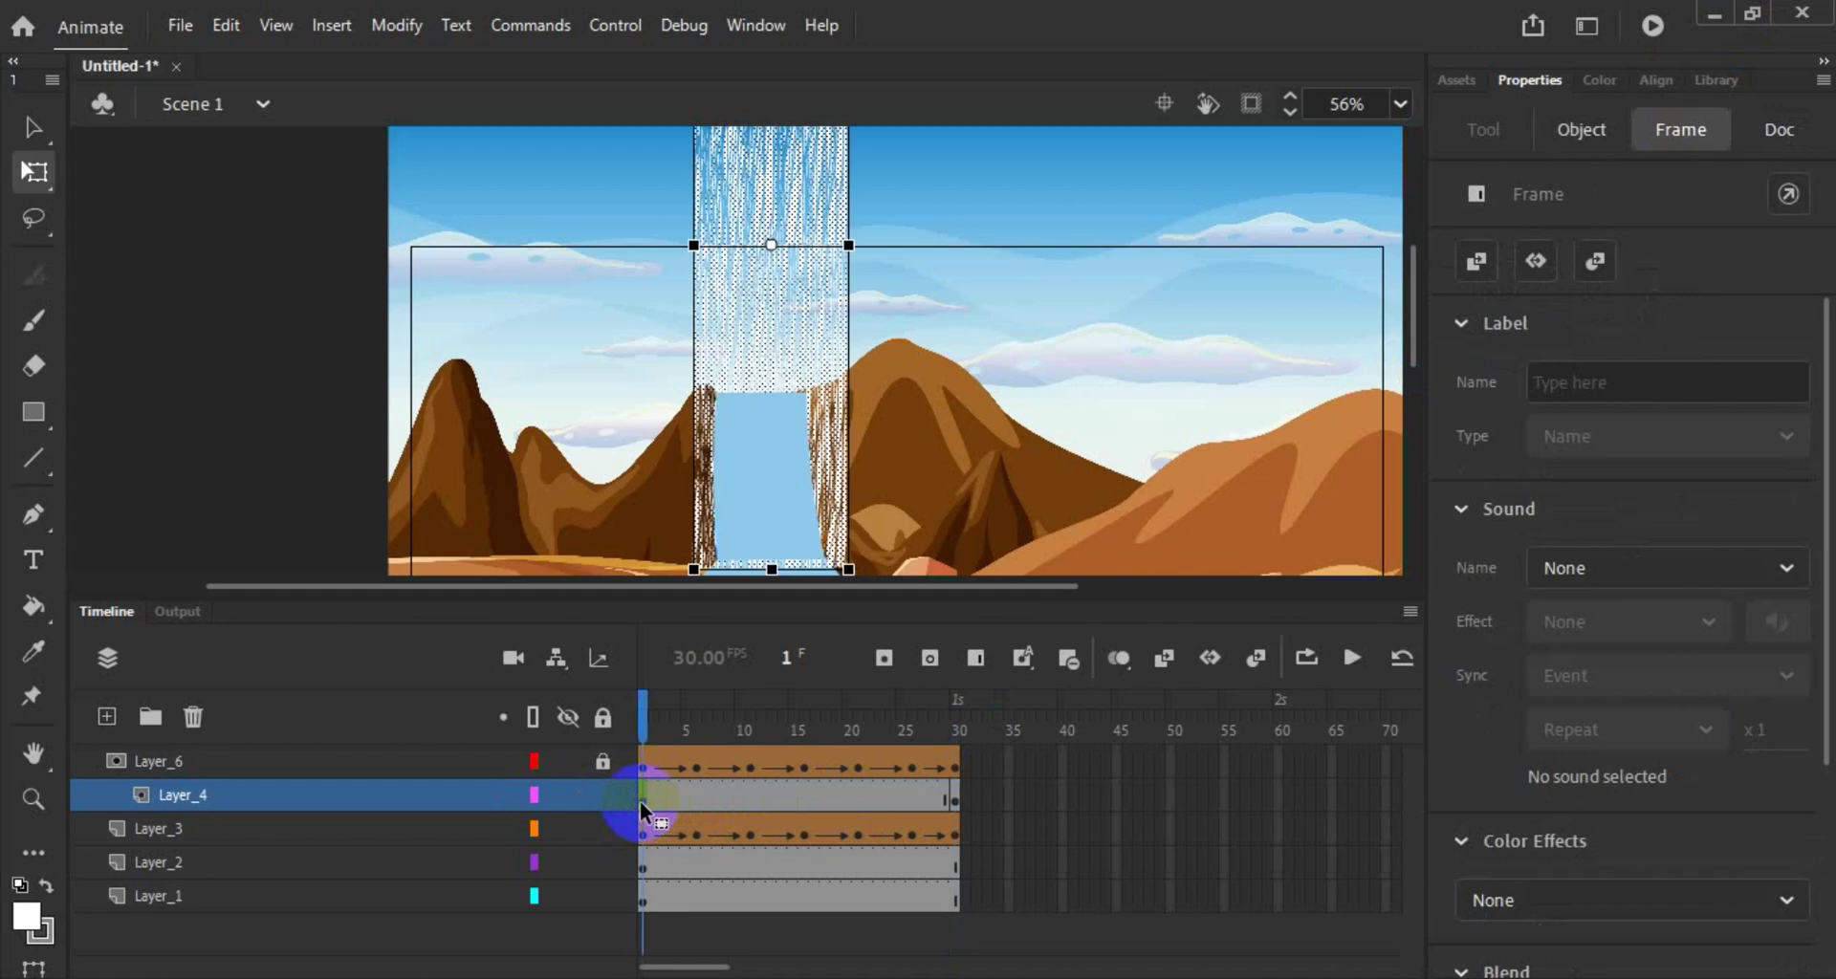
pyautogui.click(957, 800)
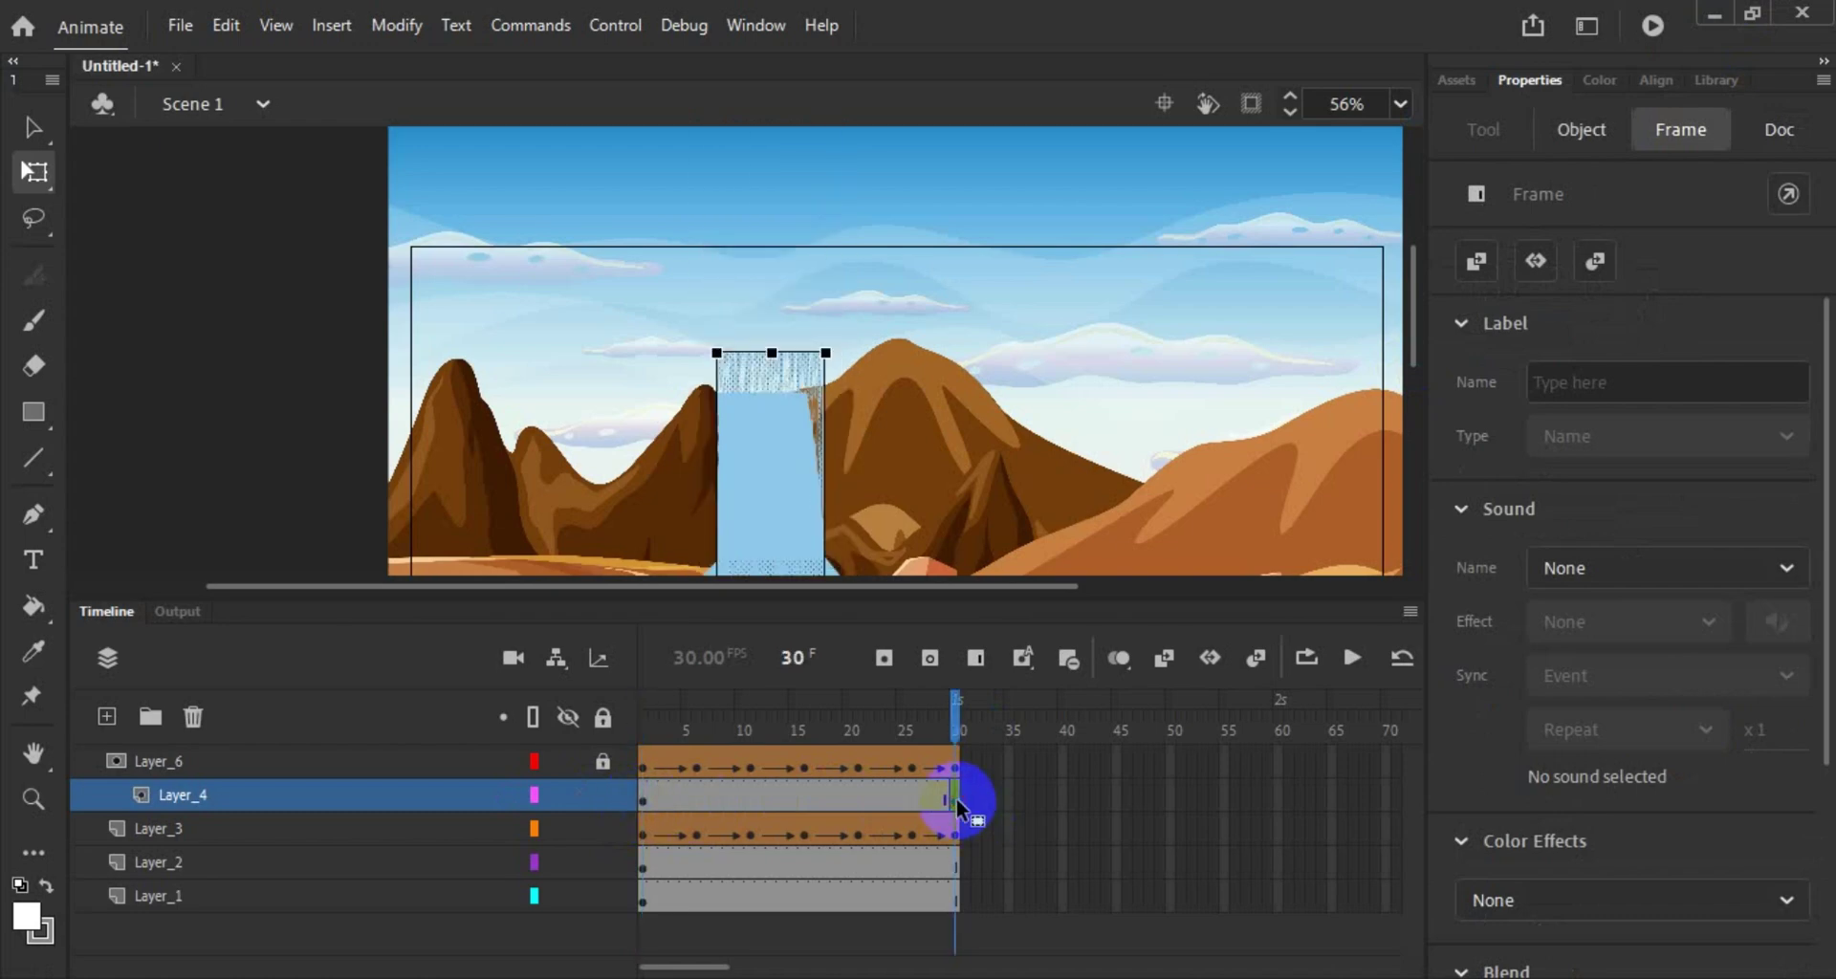
pyautogui.rightClick(722, 800)
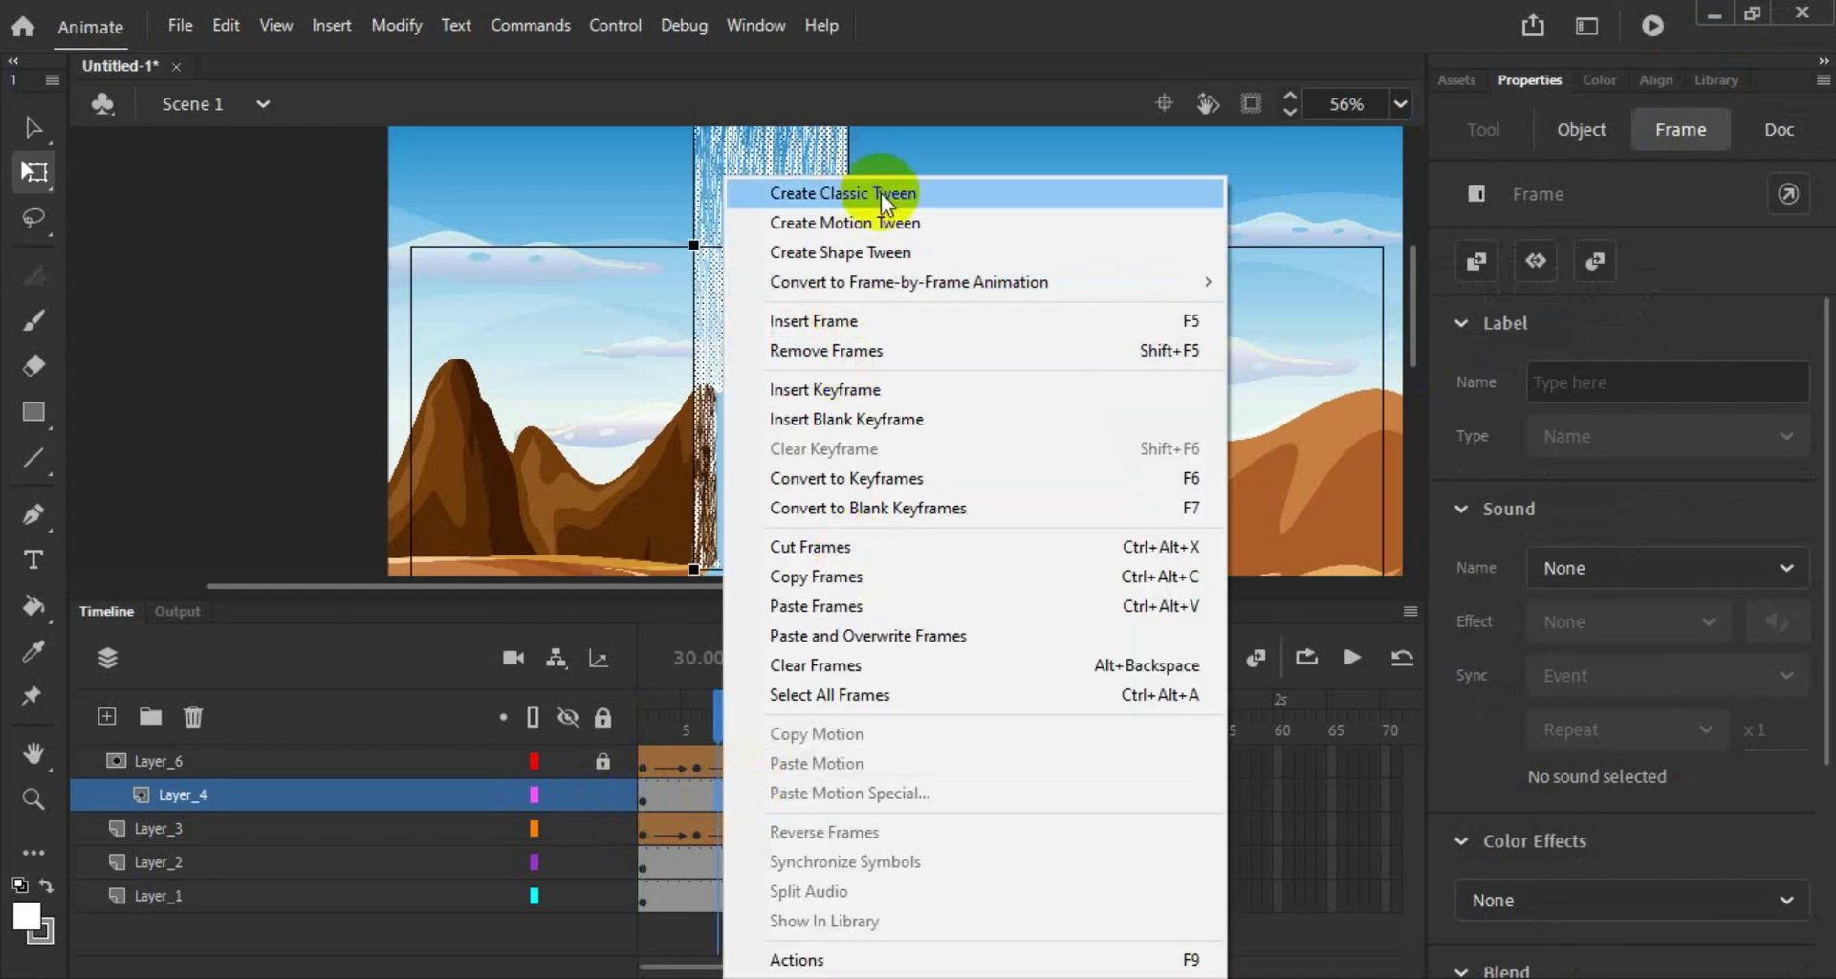
pyautogui.click(880, 193)
pyautogui.click(1055, 581)
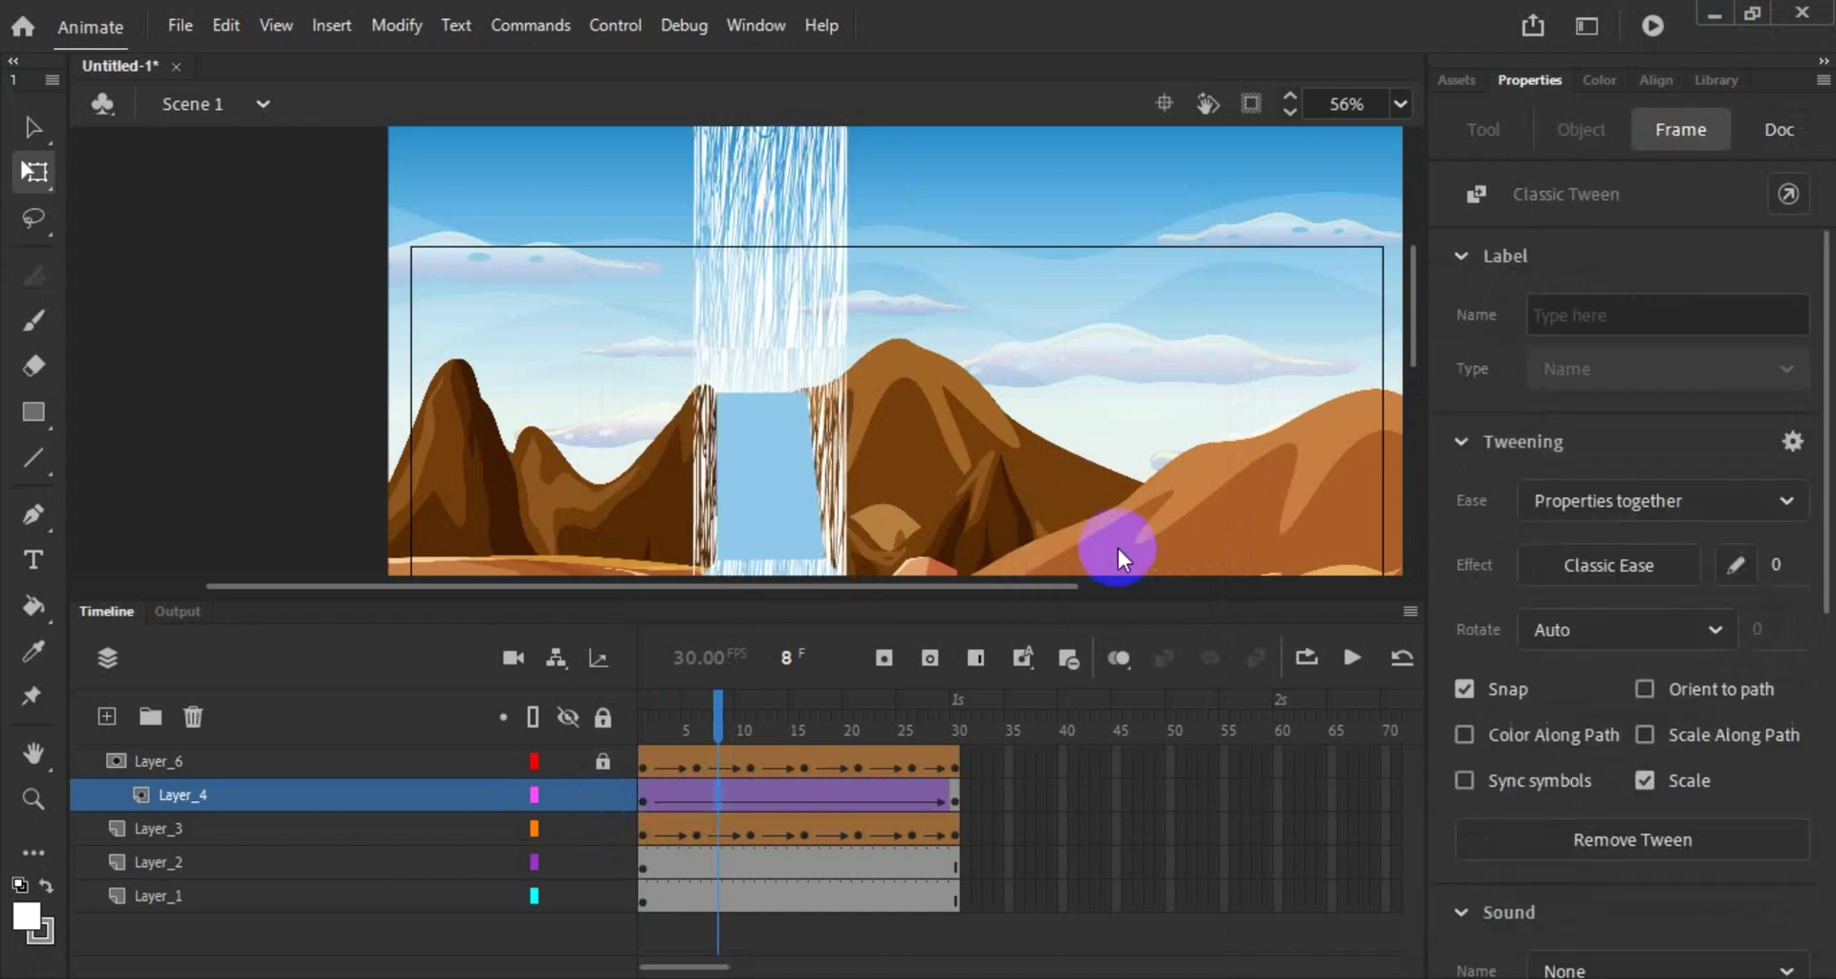
# Step: Play the timeline to check Layer_4's classic tween and lock Layer_4 to reapply the mask
pyautogui.click(1352, 656)
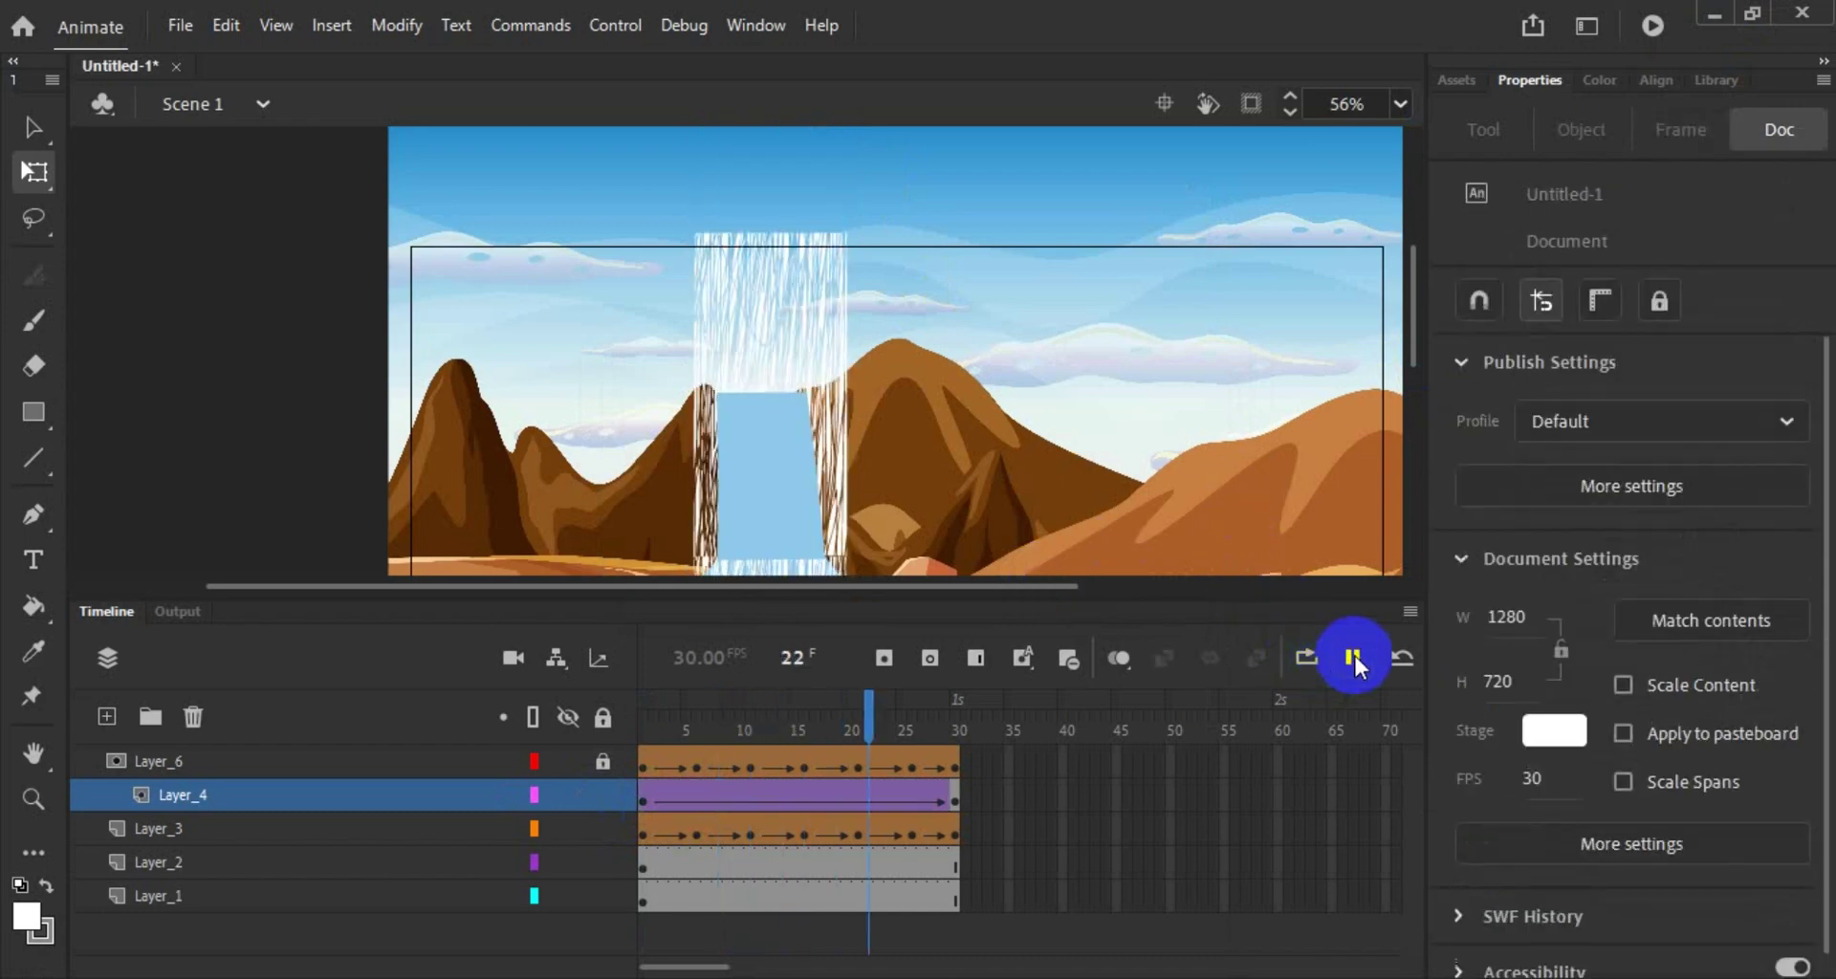
pyautogui.click(1352, 656)
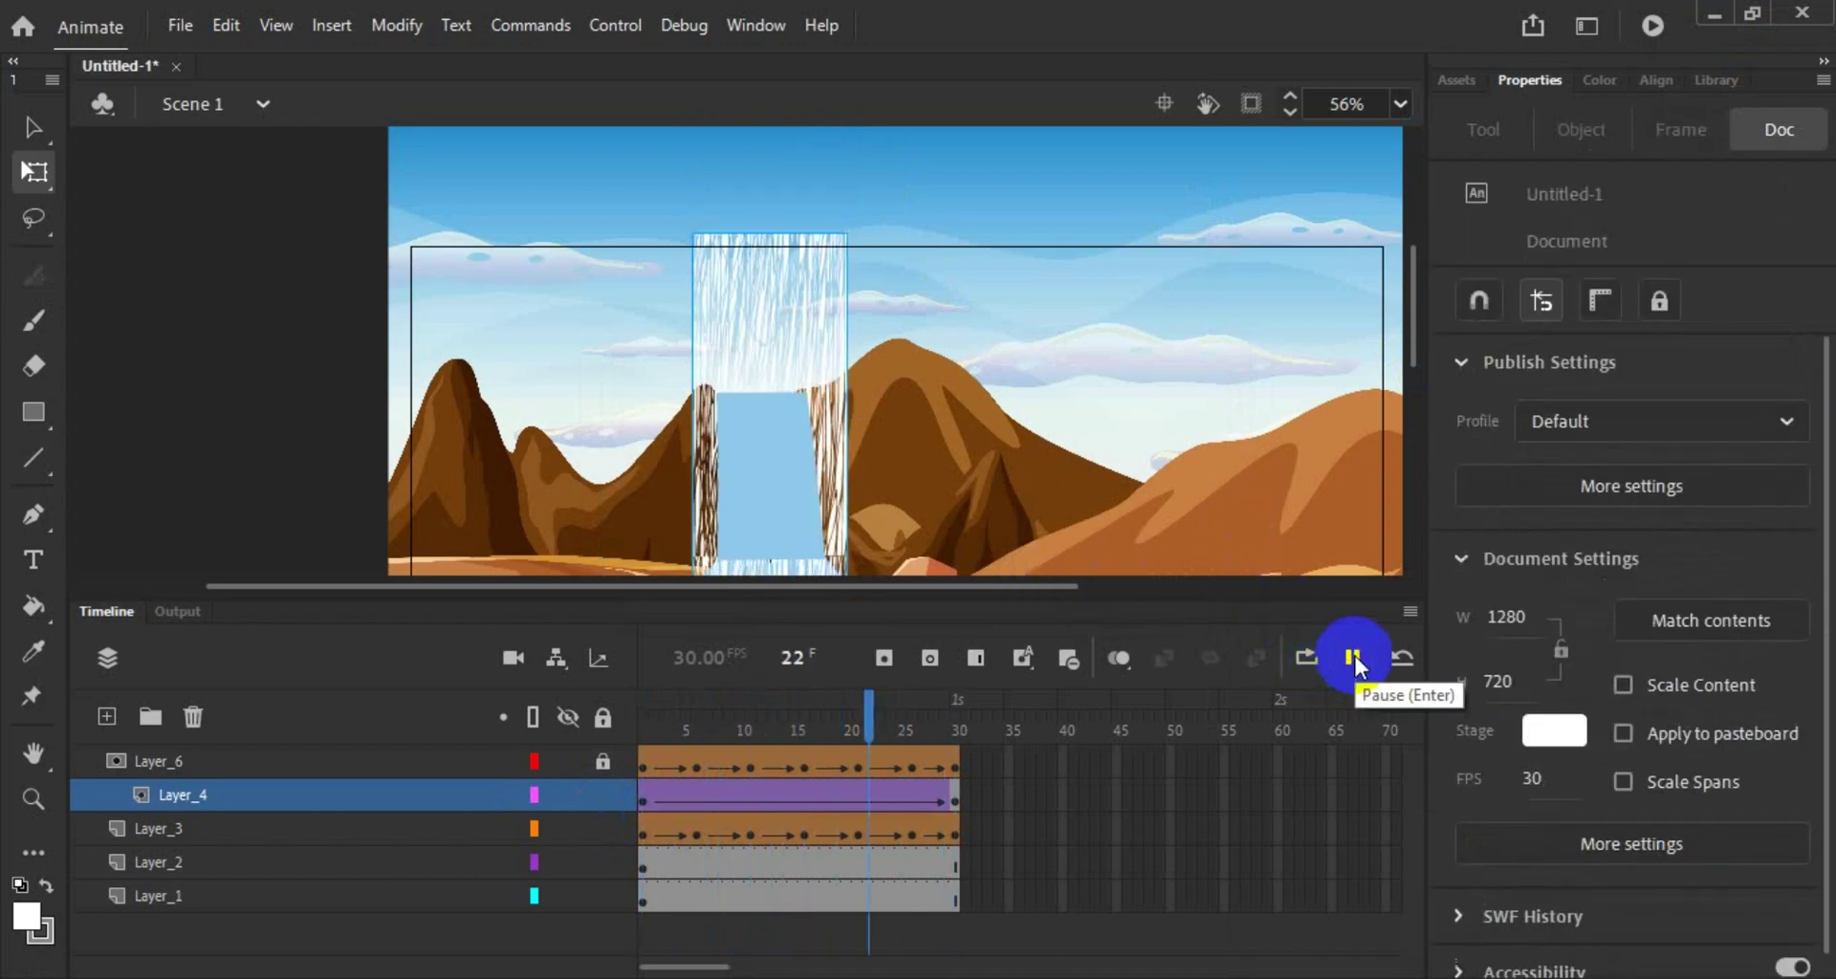
pyautogui.click(603, 795)
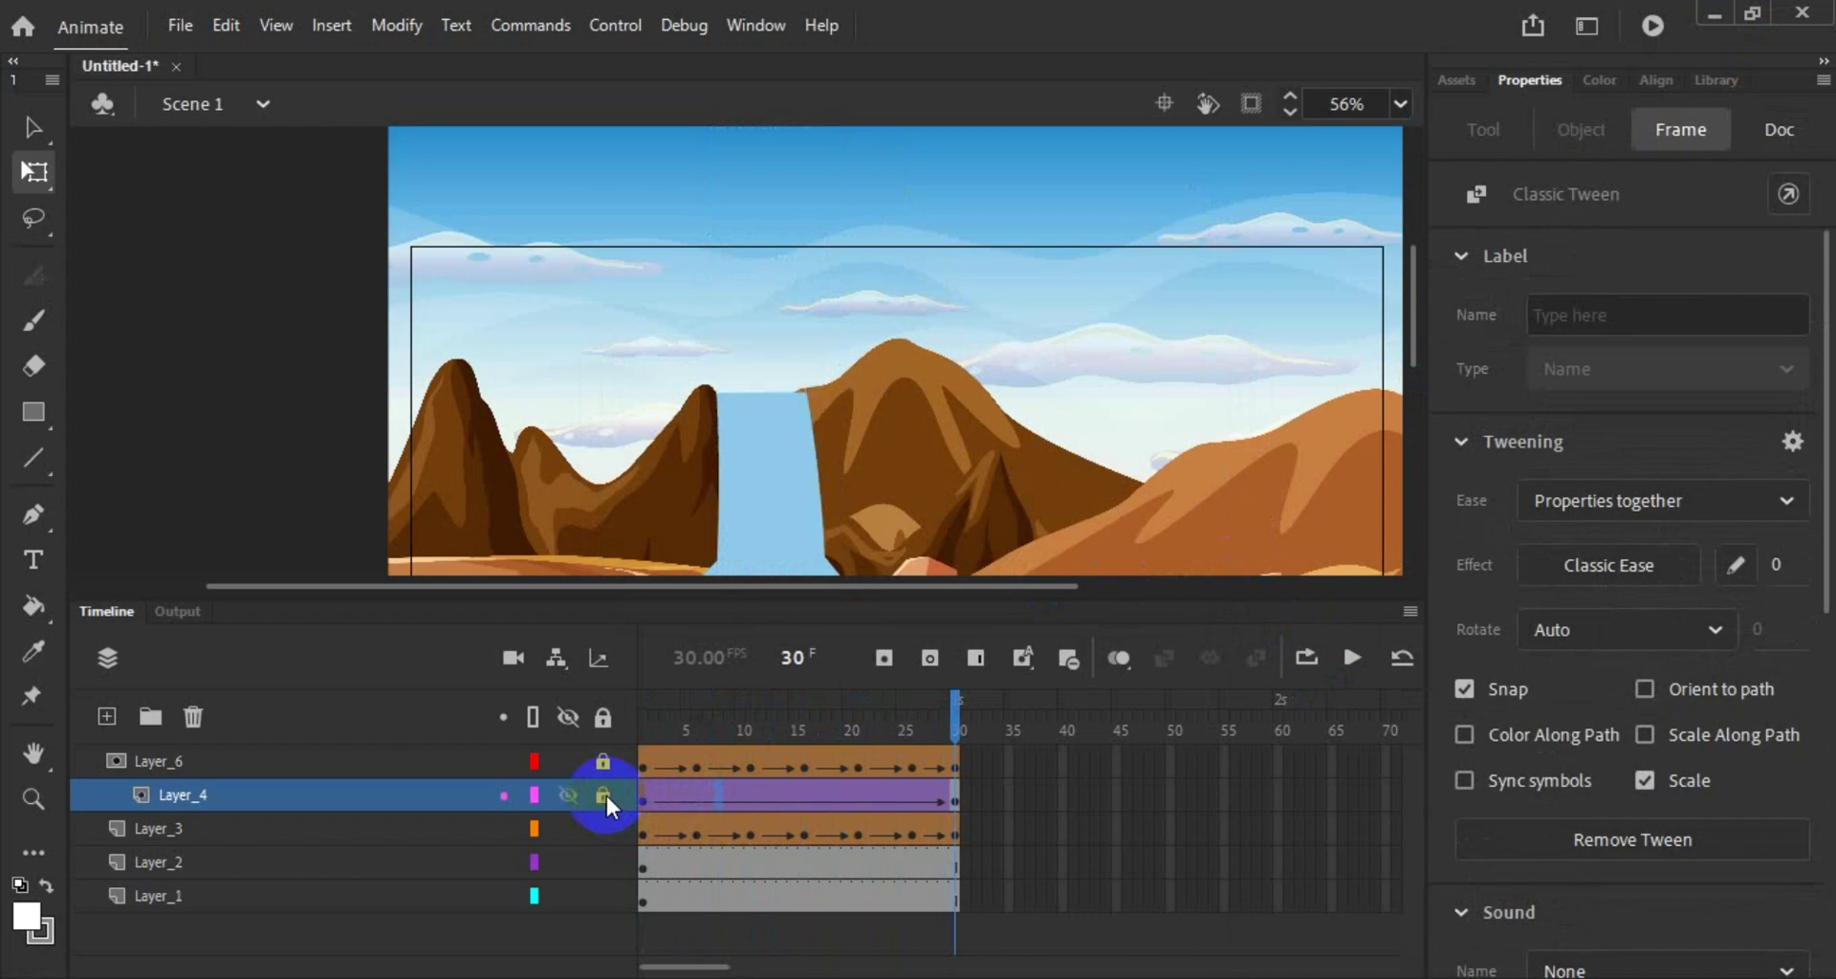
# Step: Test the movie to examine the flowing streaks, close the preview, play the timeline and return the playhead to frame 1
pyautogui.click(1657, 26)
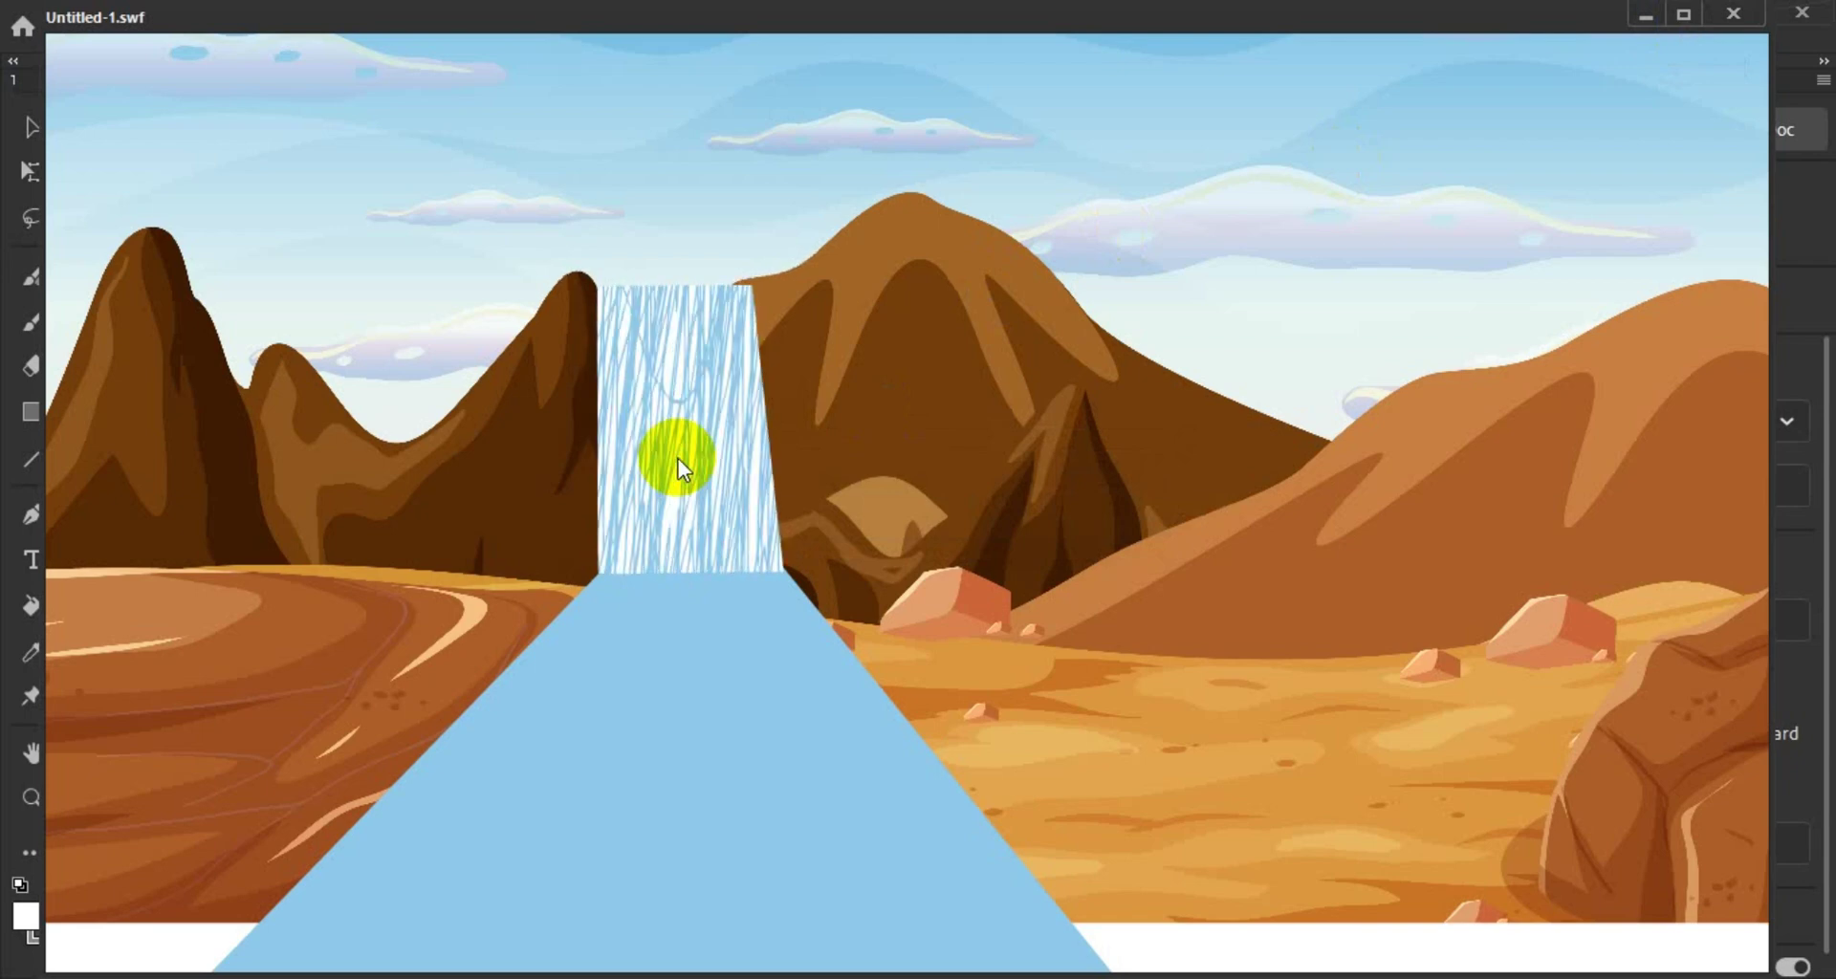
pyautogui.click(964, 600)
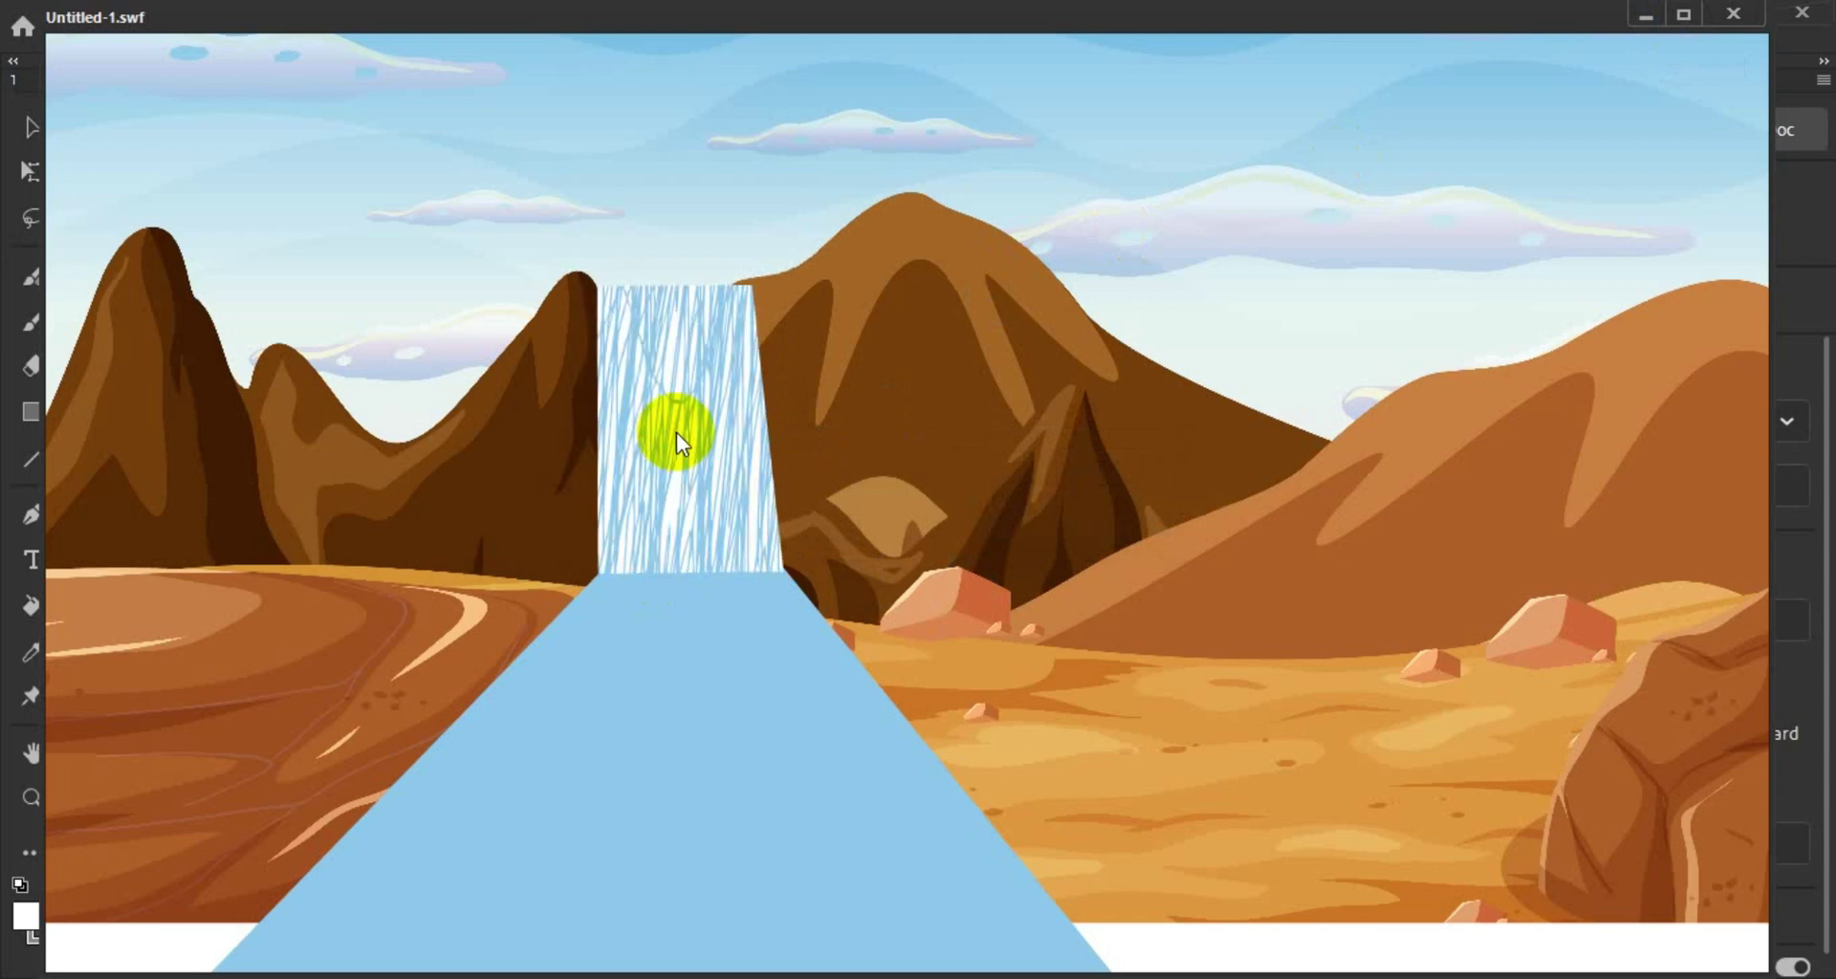
pyautogui.click(759, 484)
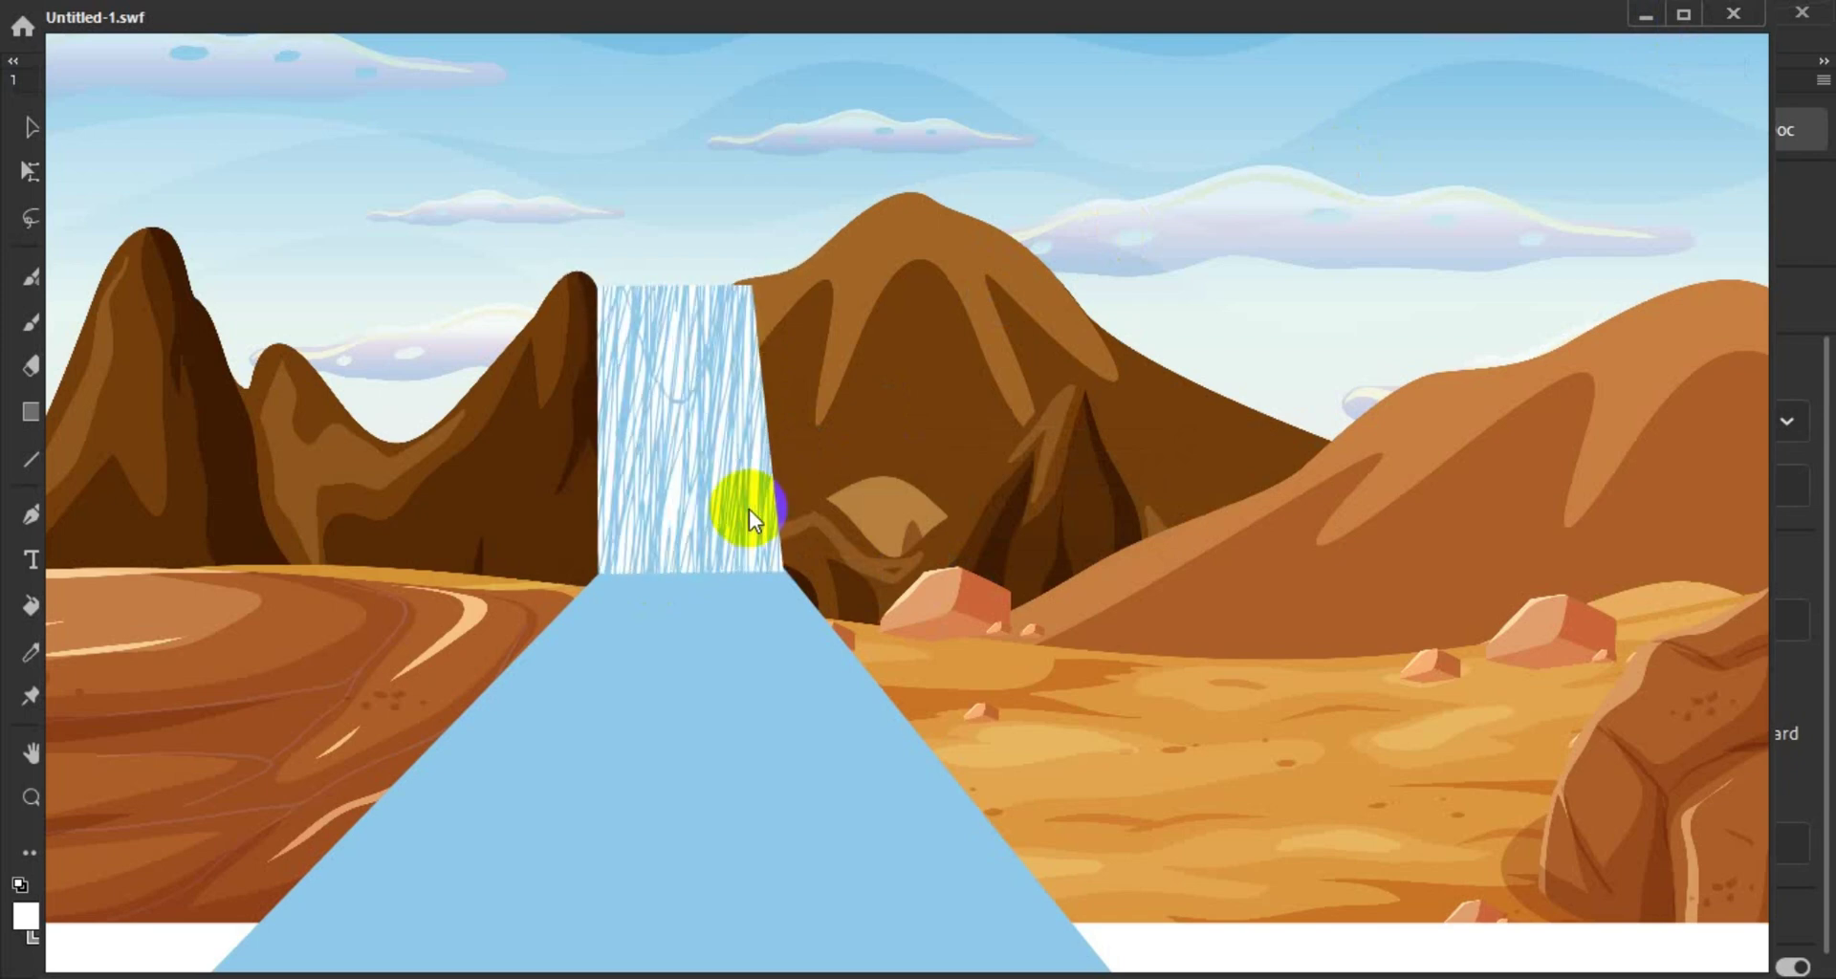
pyautogui.click(750, 512)
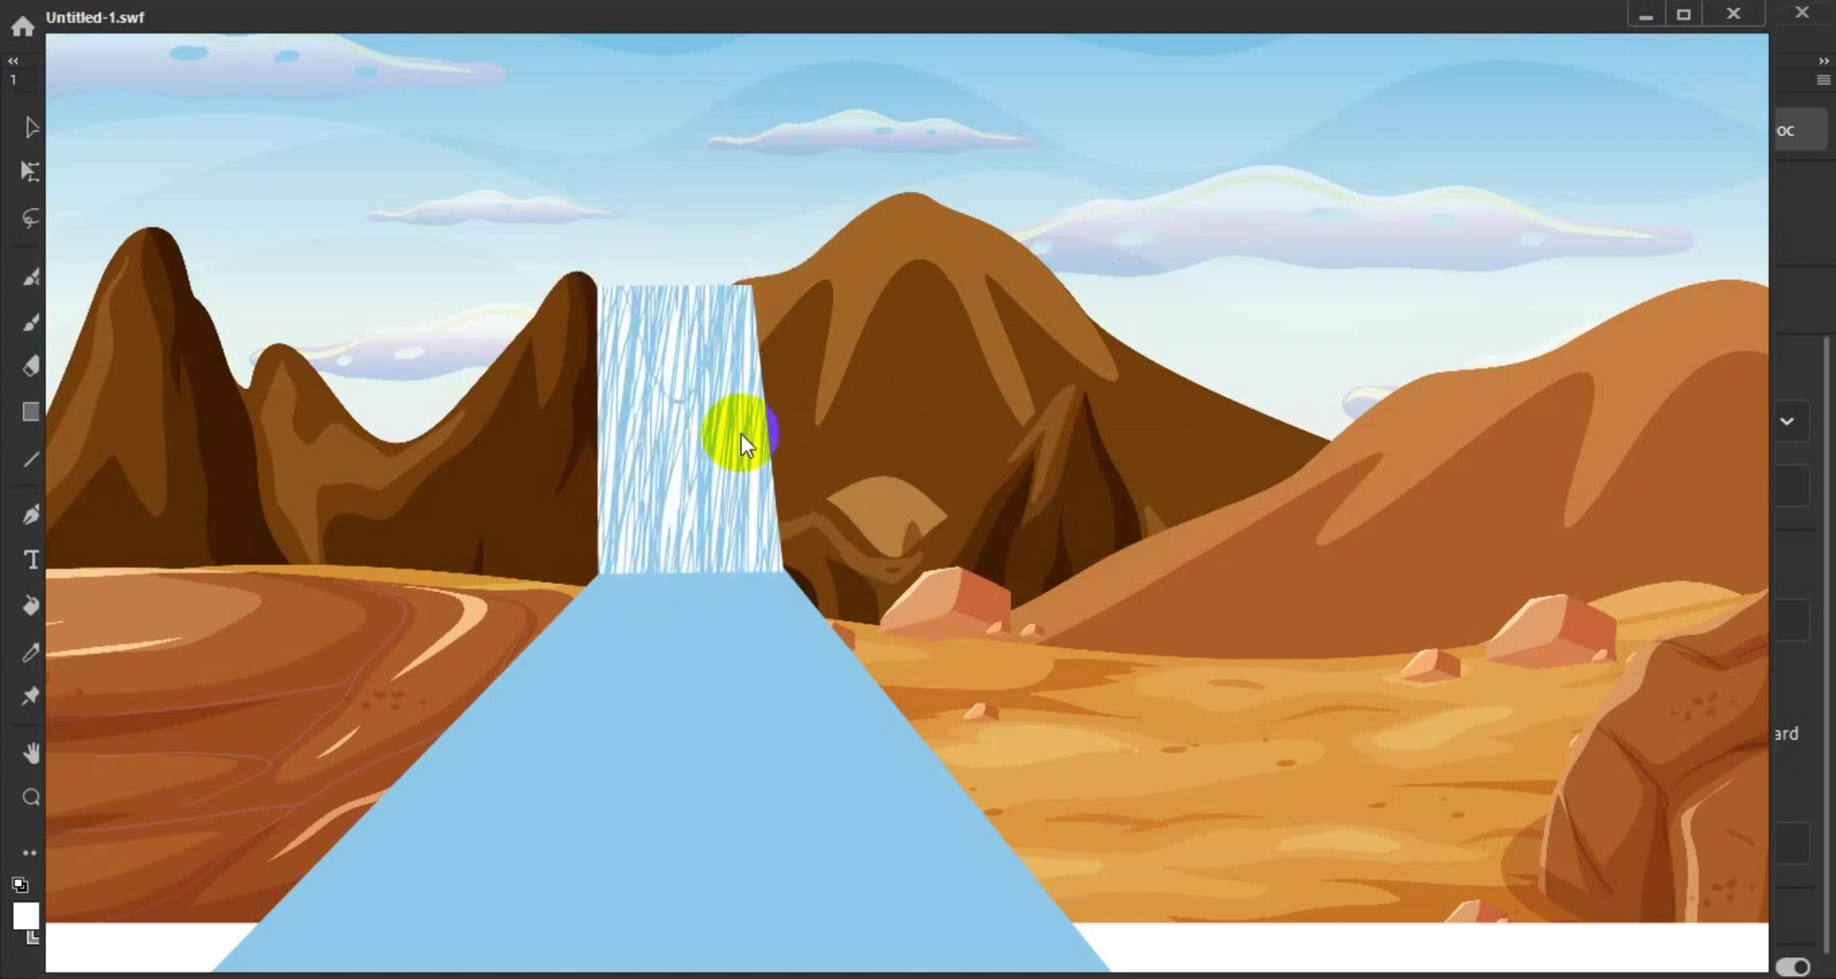
pyautogui.click(882, 386)
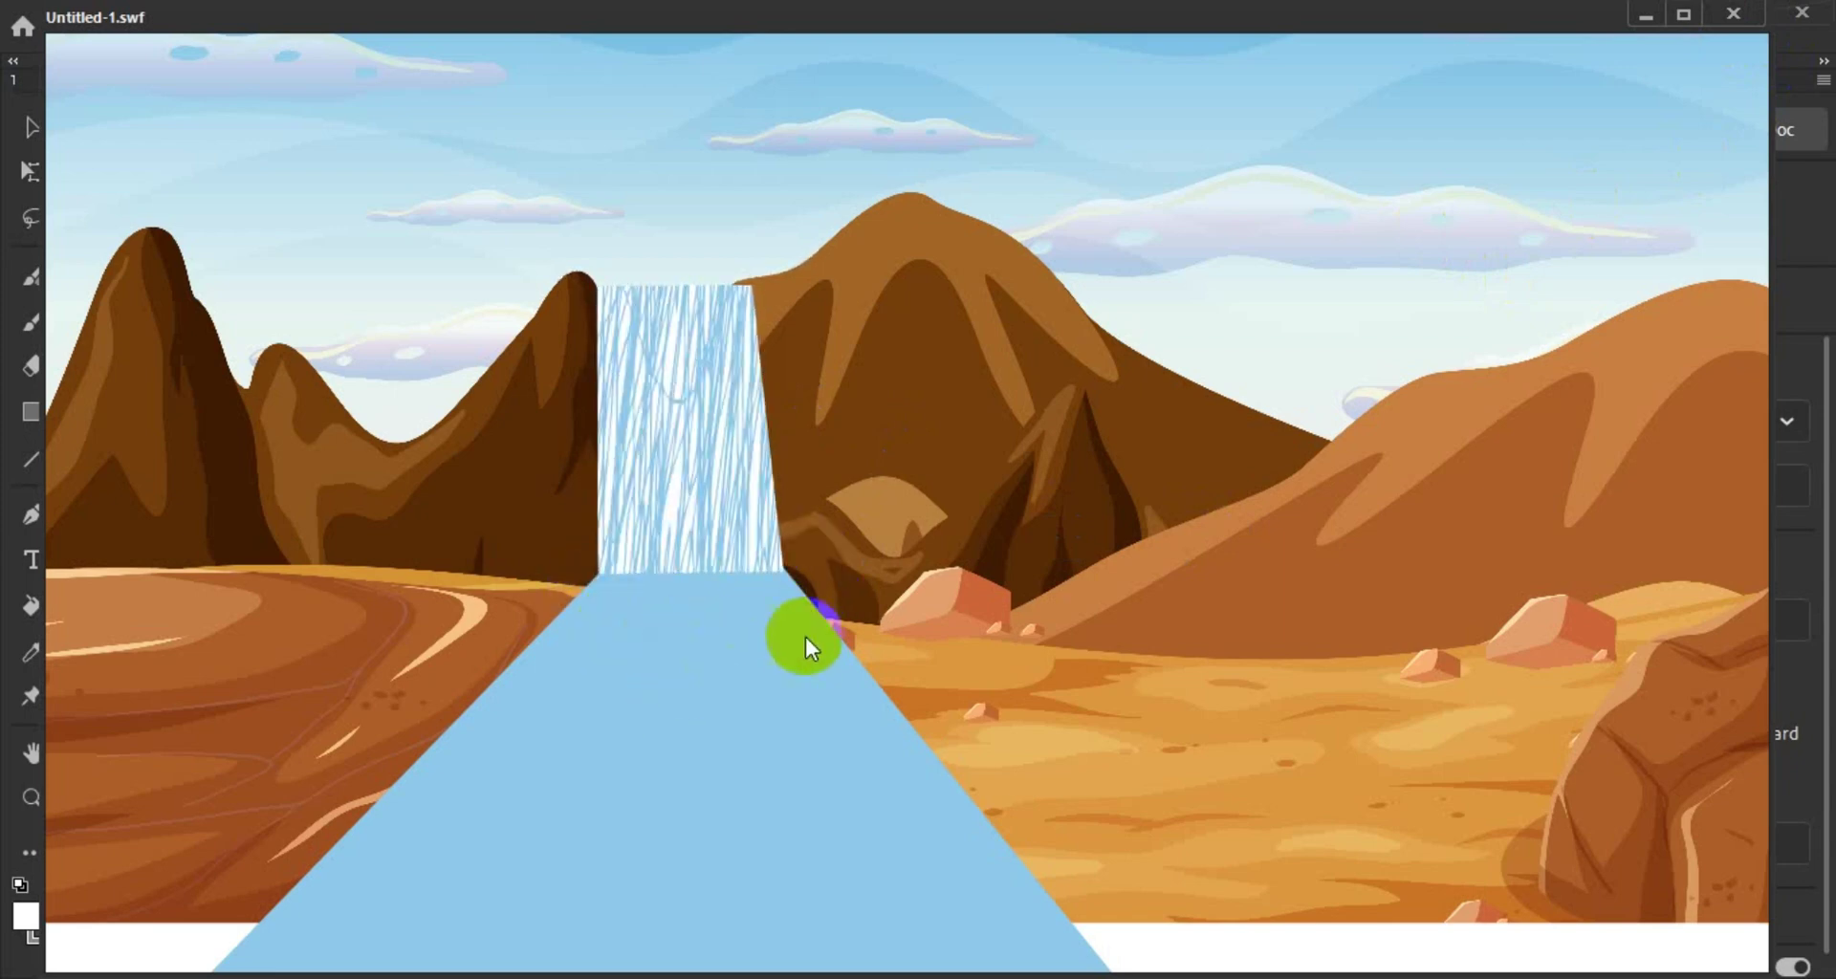
pyautogui.click(1732, 16)
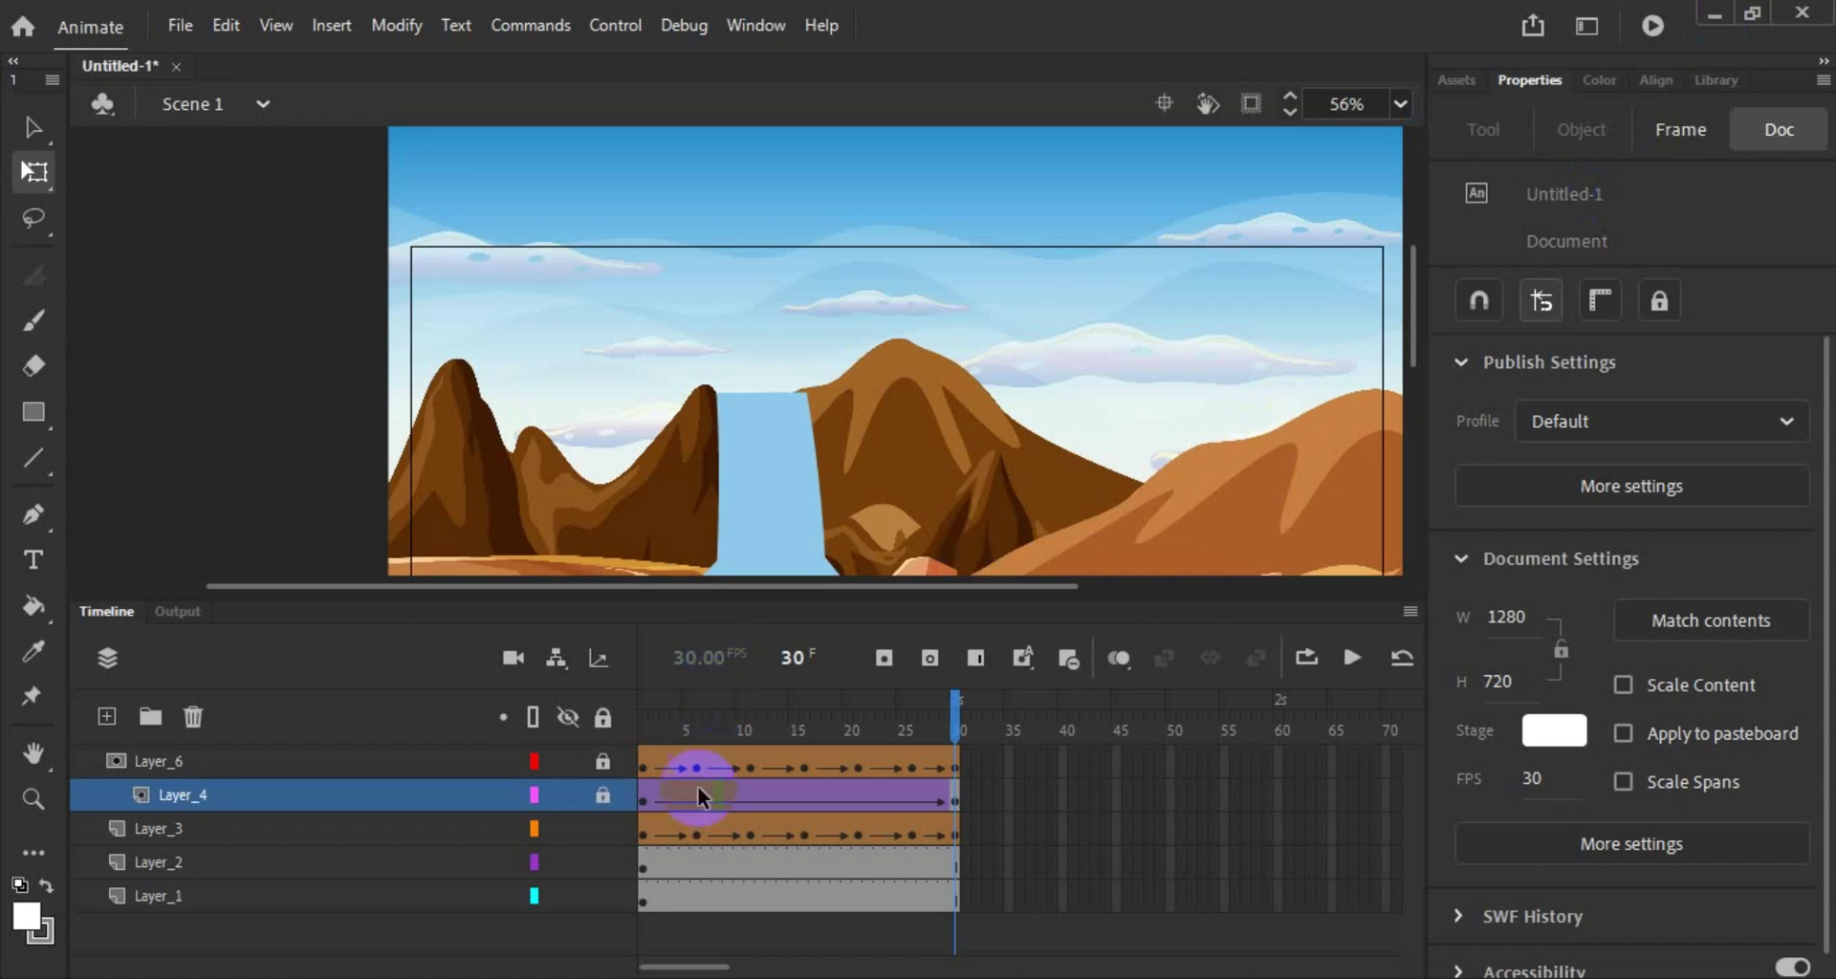
pyautogui.click(1352, 657)
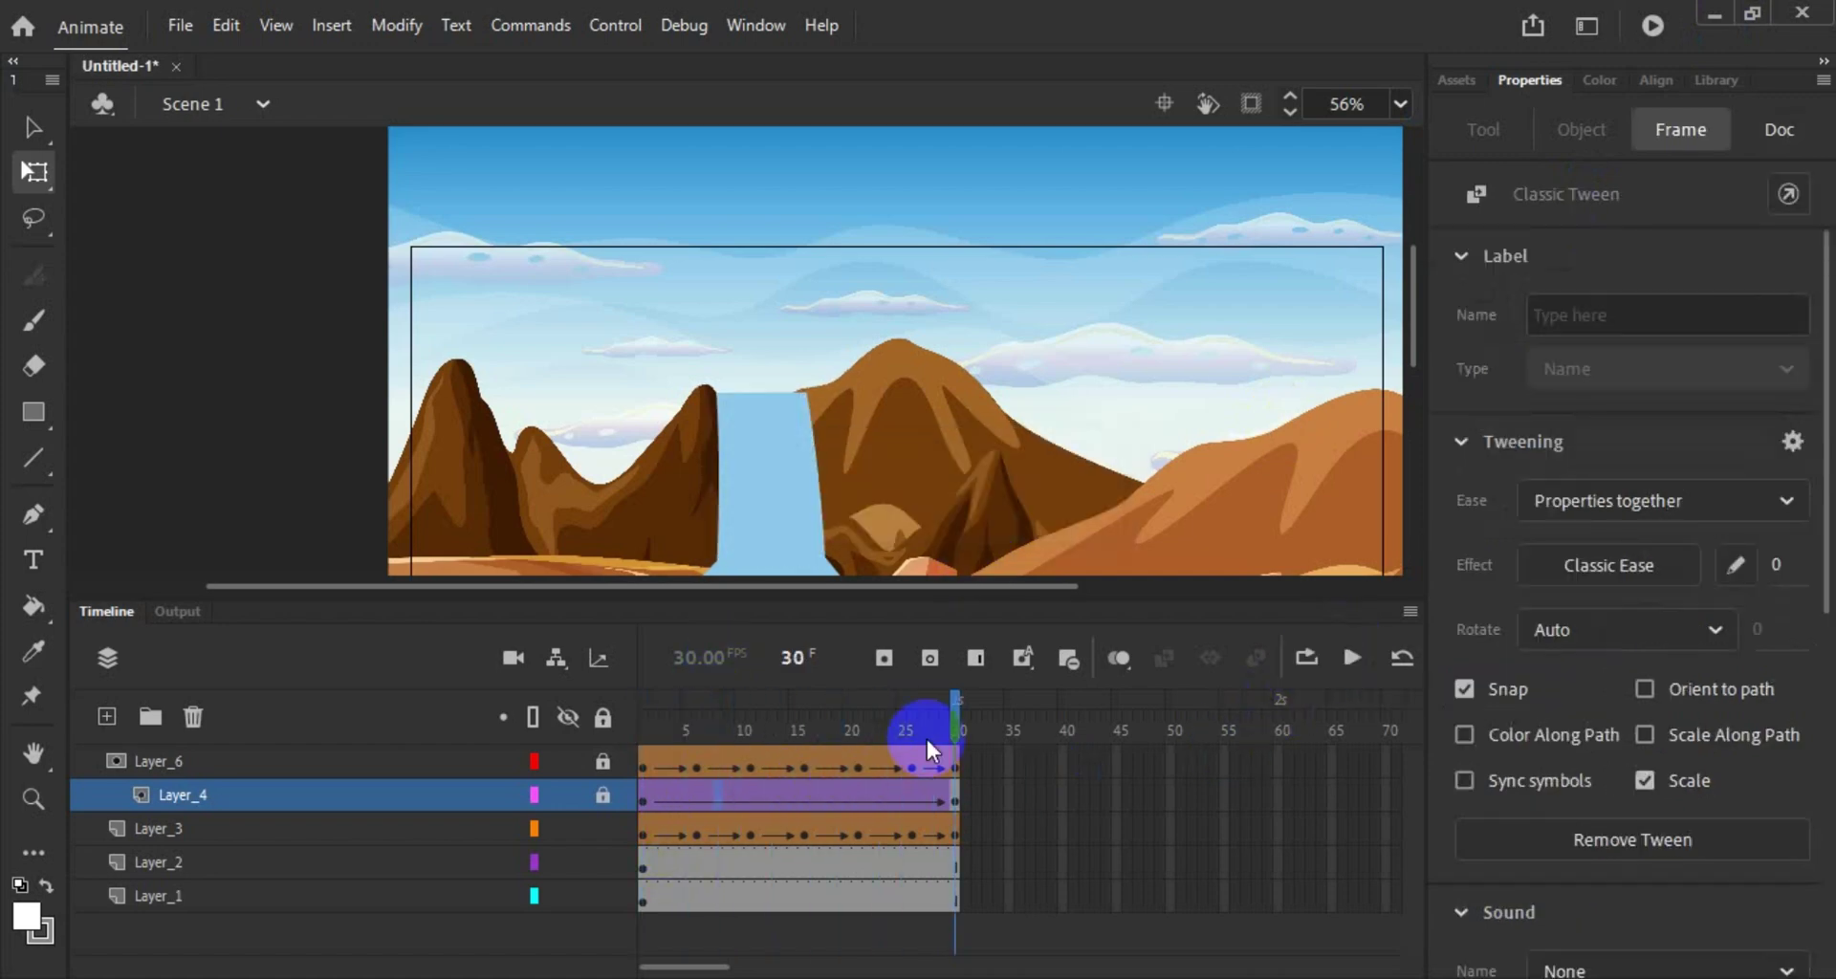
pyautogui.moveTo(954, 731); pyautogui.dragTo(341, 757)
# Step: Add a new layer above Layer_6, select its first frame and enlarge the stage area by shrinking the timeline
pyautogui.click(144, 760)
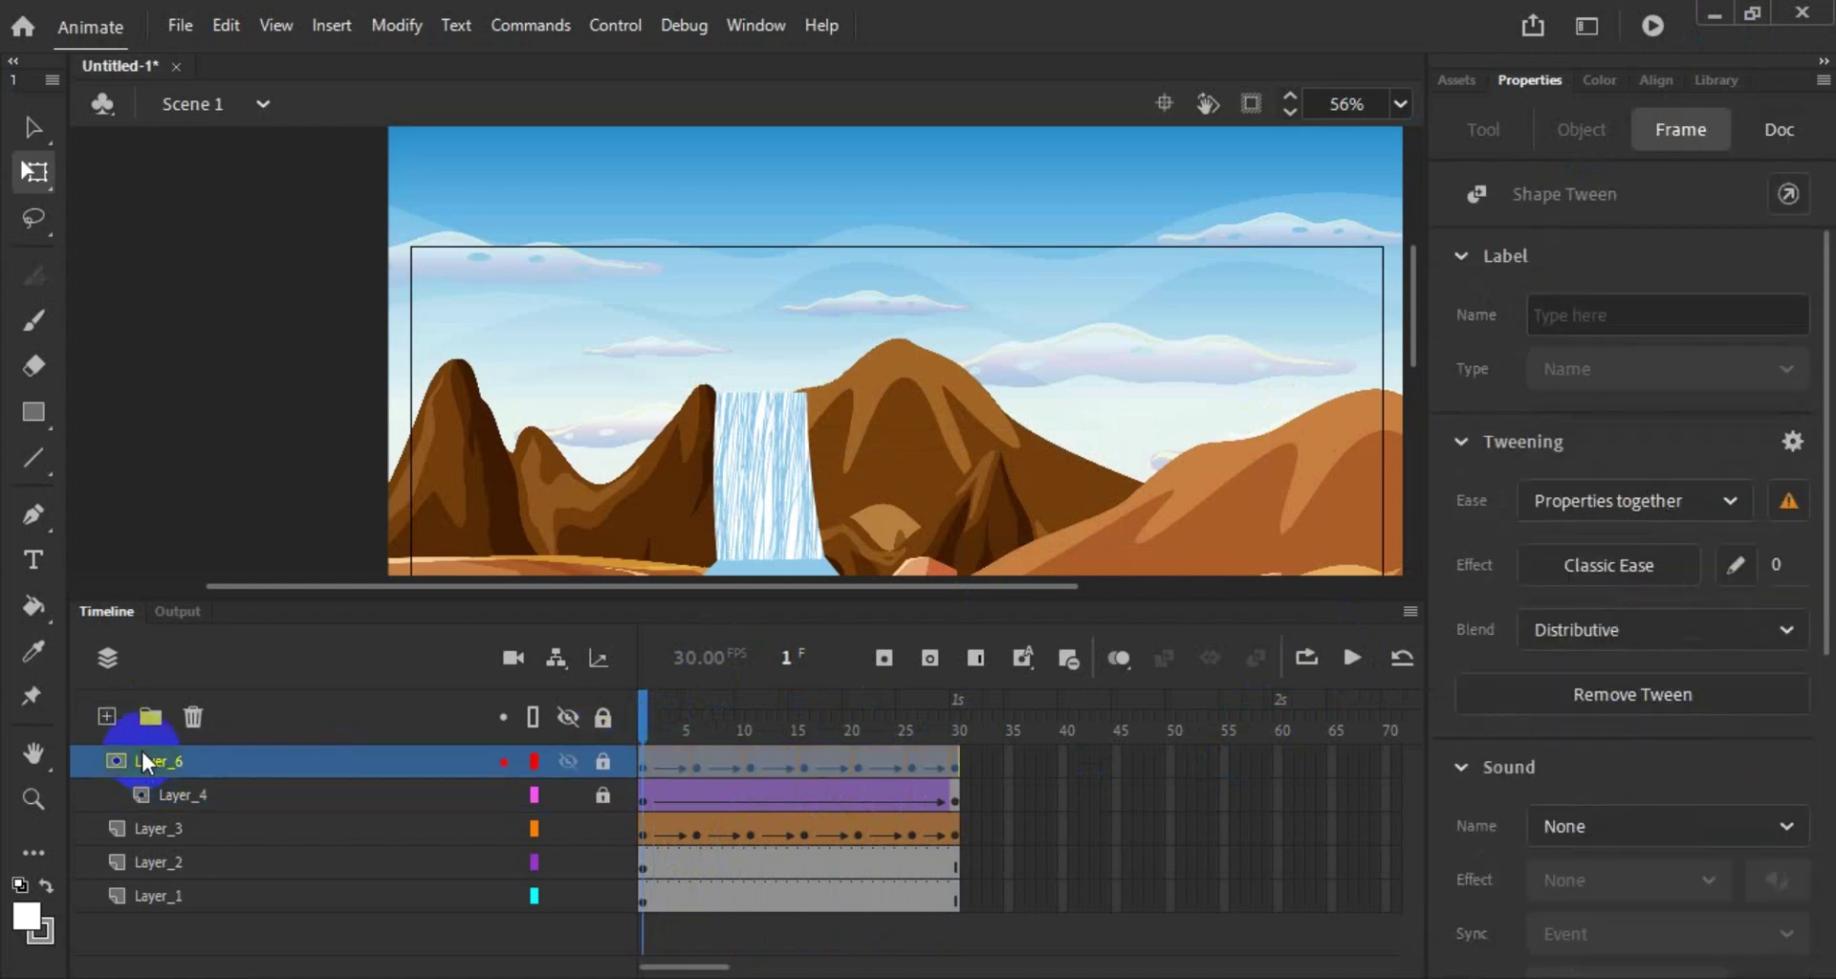
pyautogui.click(106, 717)
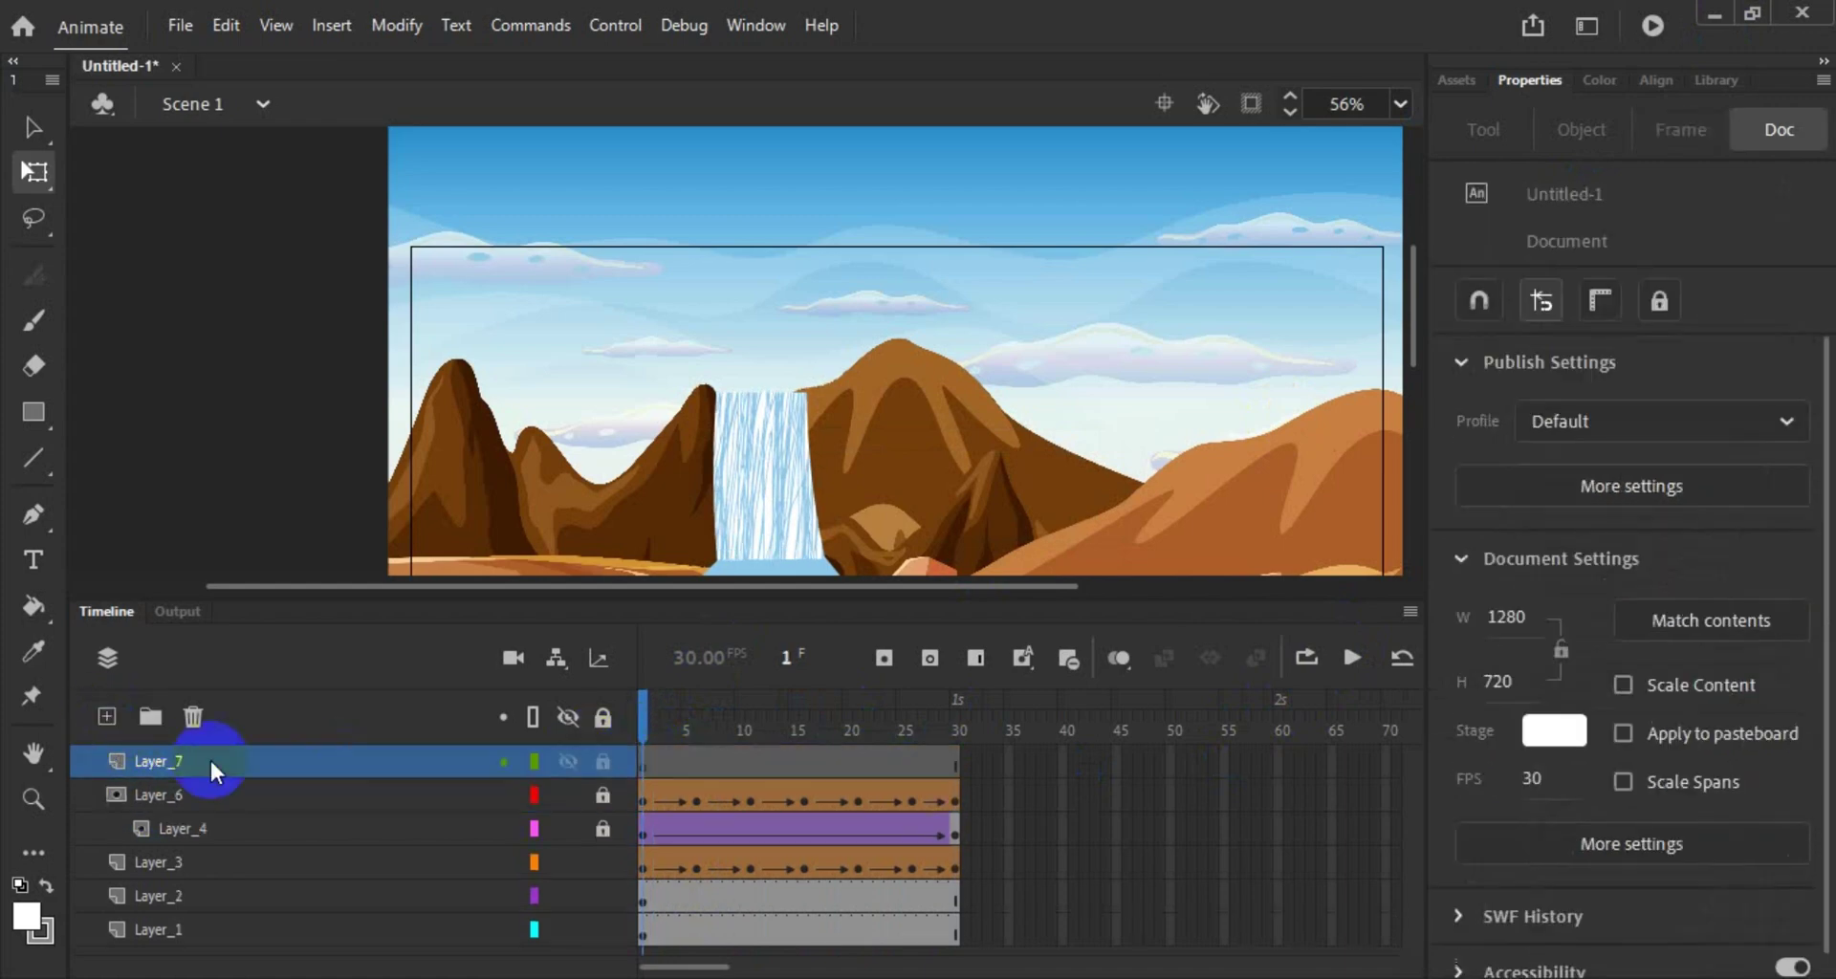
pyautogui.click(642, 770)
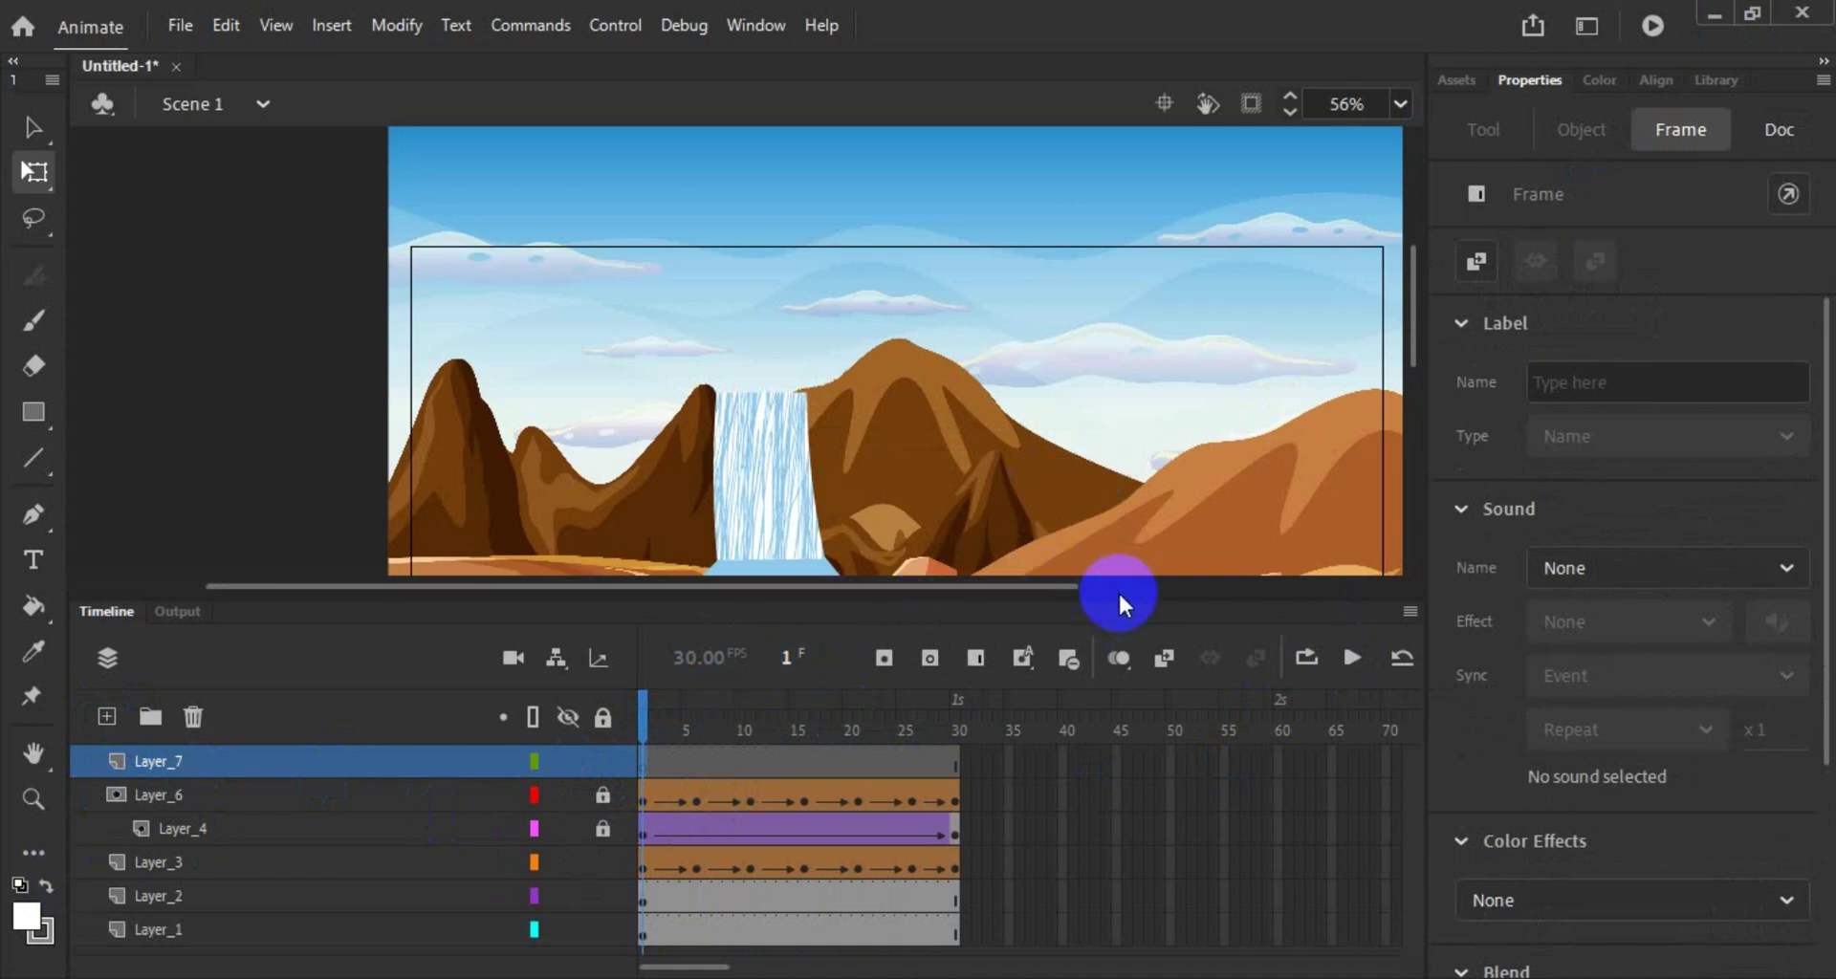
pyautogui.moveTo(1117, 593); pyautogui.dragTo(1128, 843)
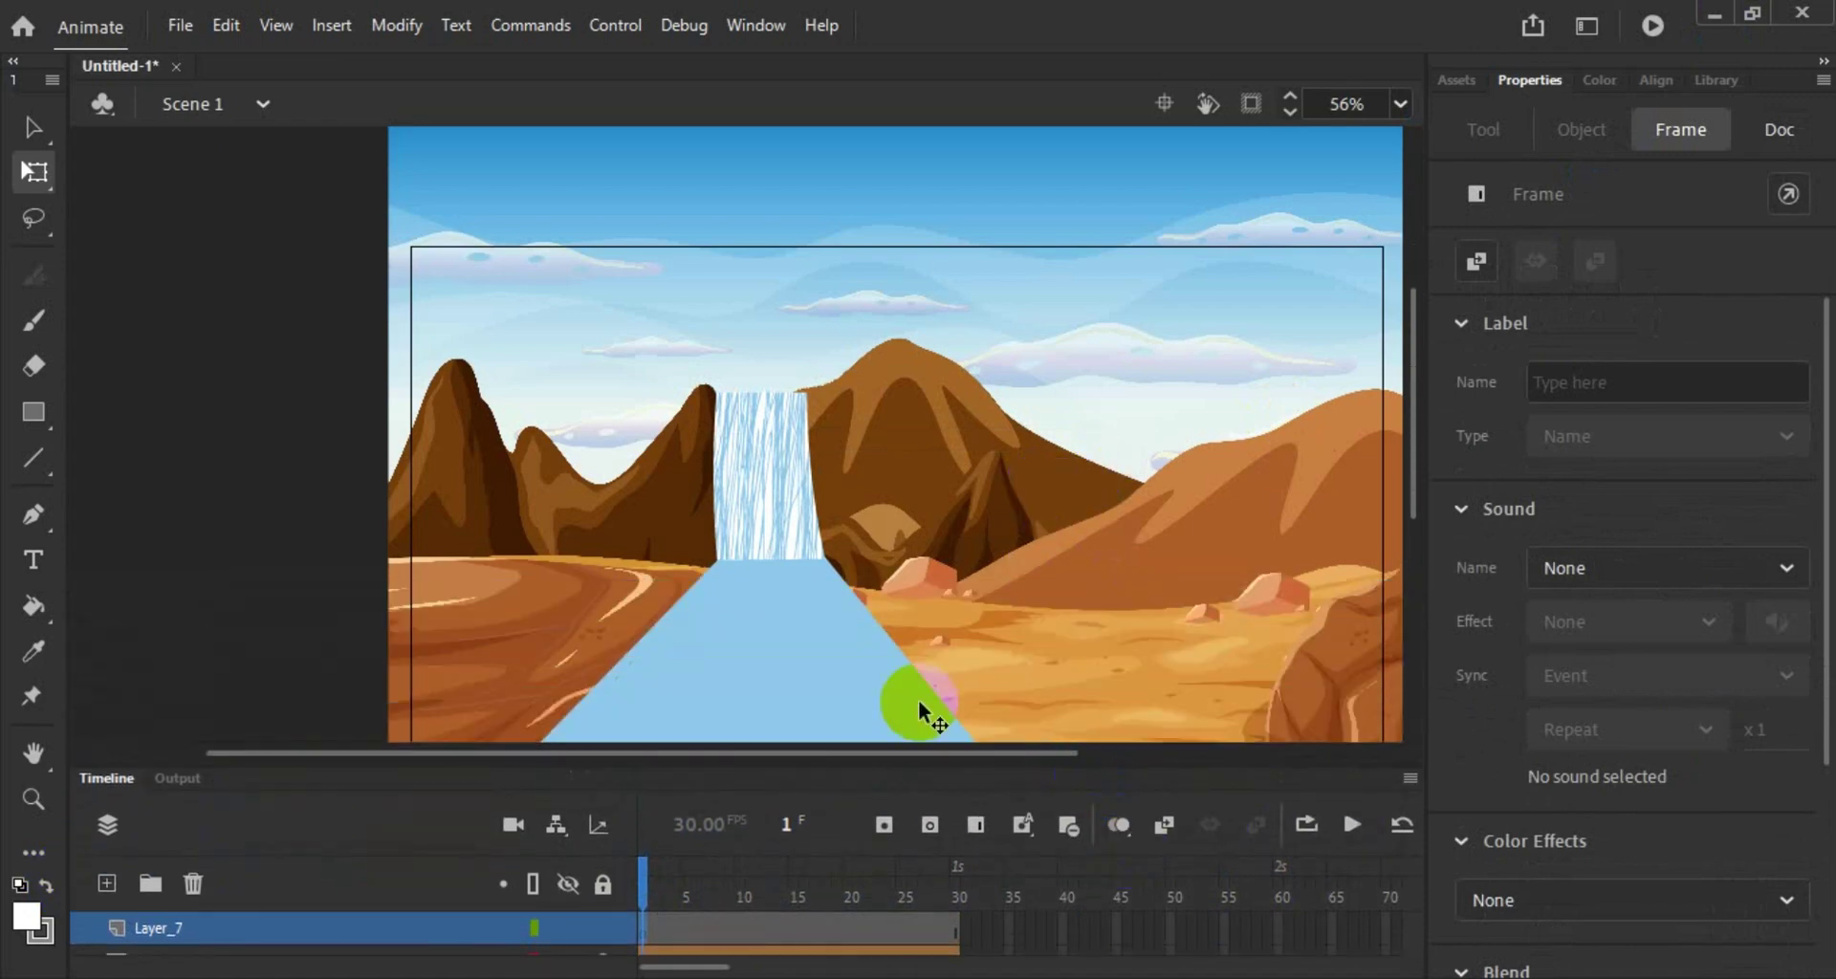
# Step: Draw loose white foam strokes along the waterfall's base on Layer_7's first frame, using the Classic Brush at size 1
pyautogui.scroll(2, 744, 627)
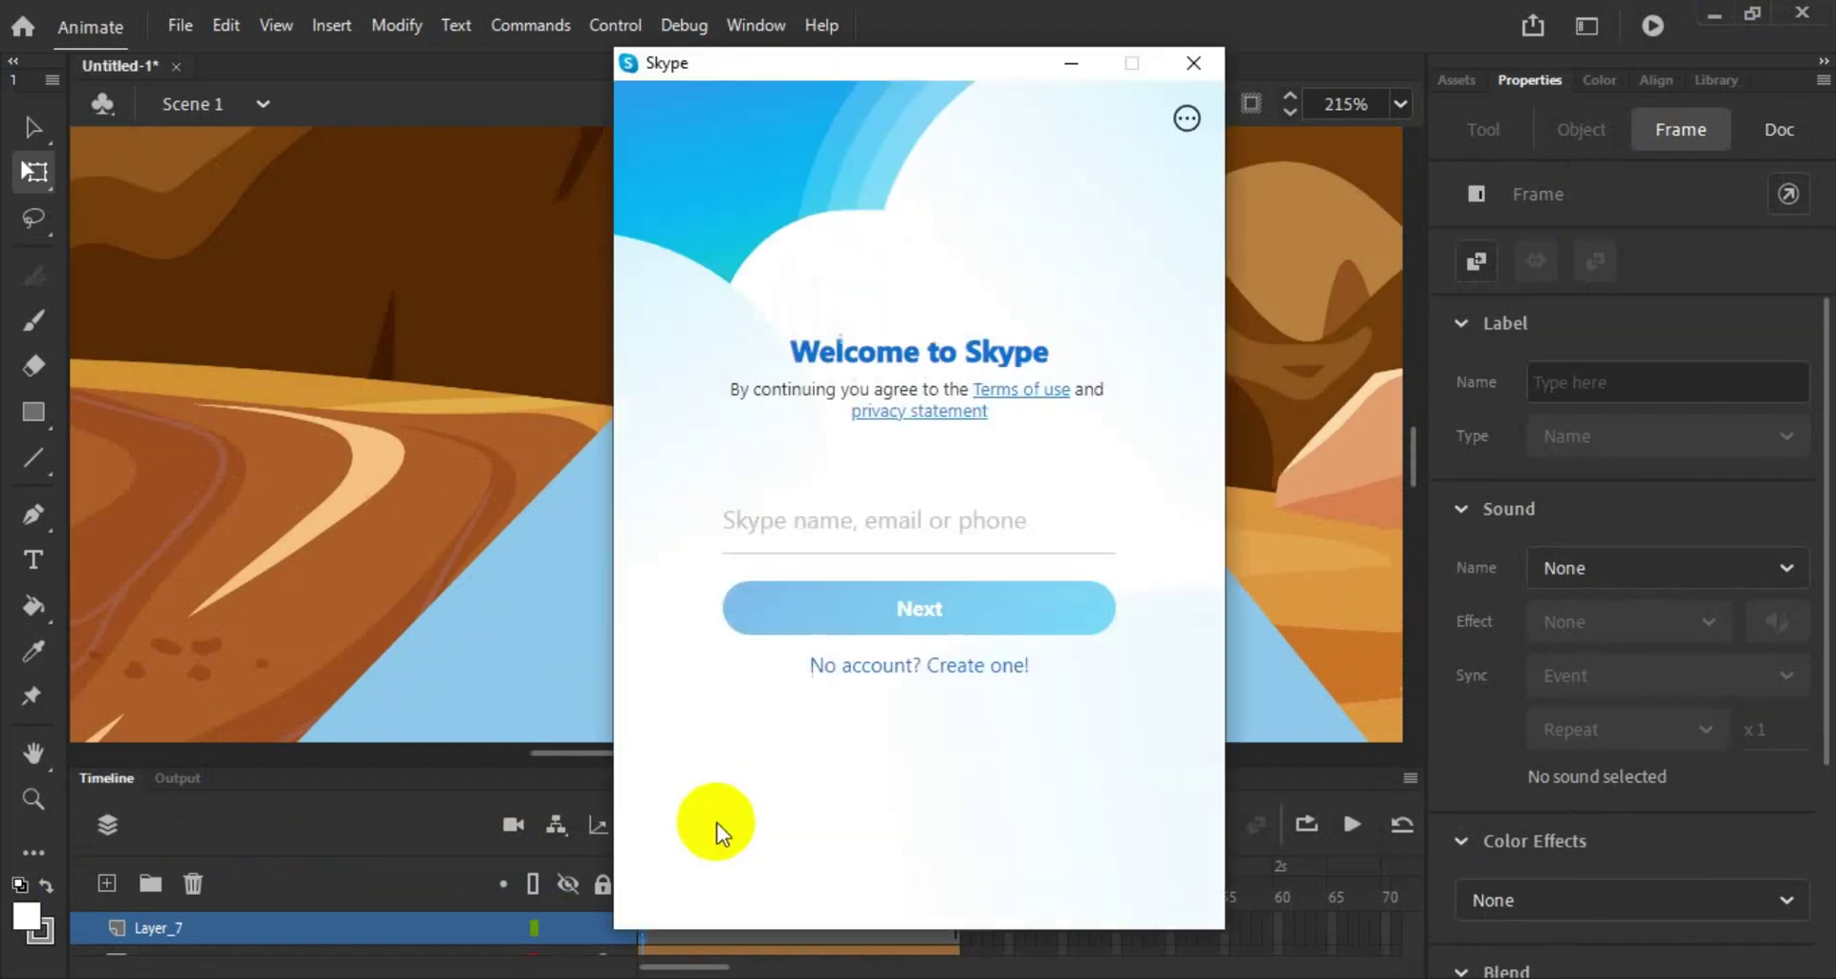
pyautogui.click(1184, 65)
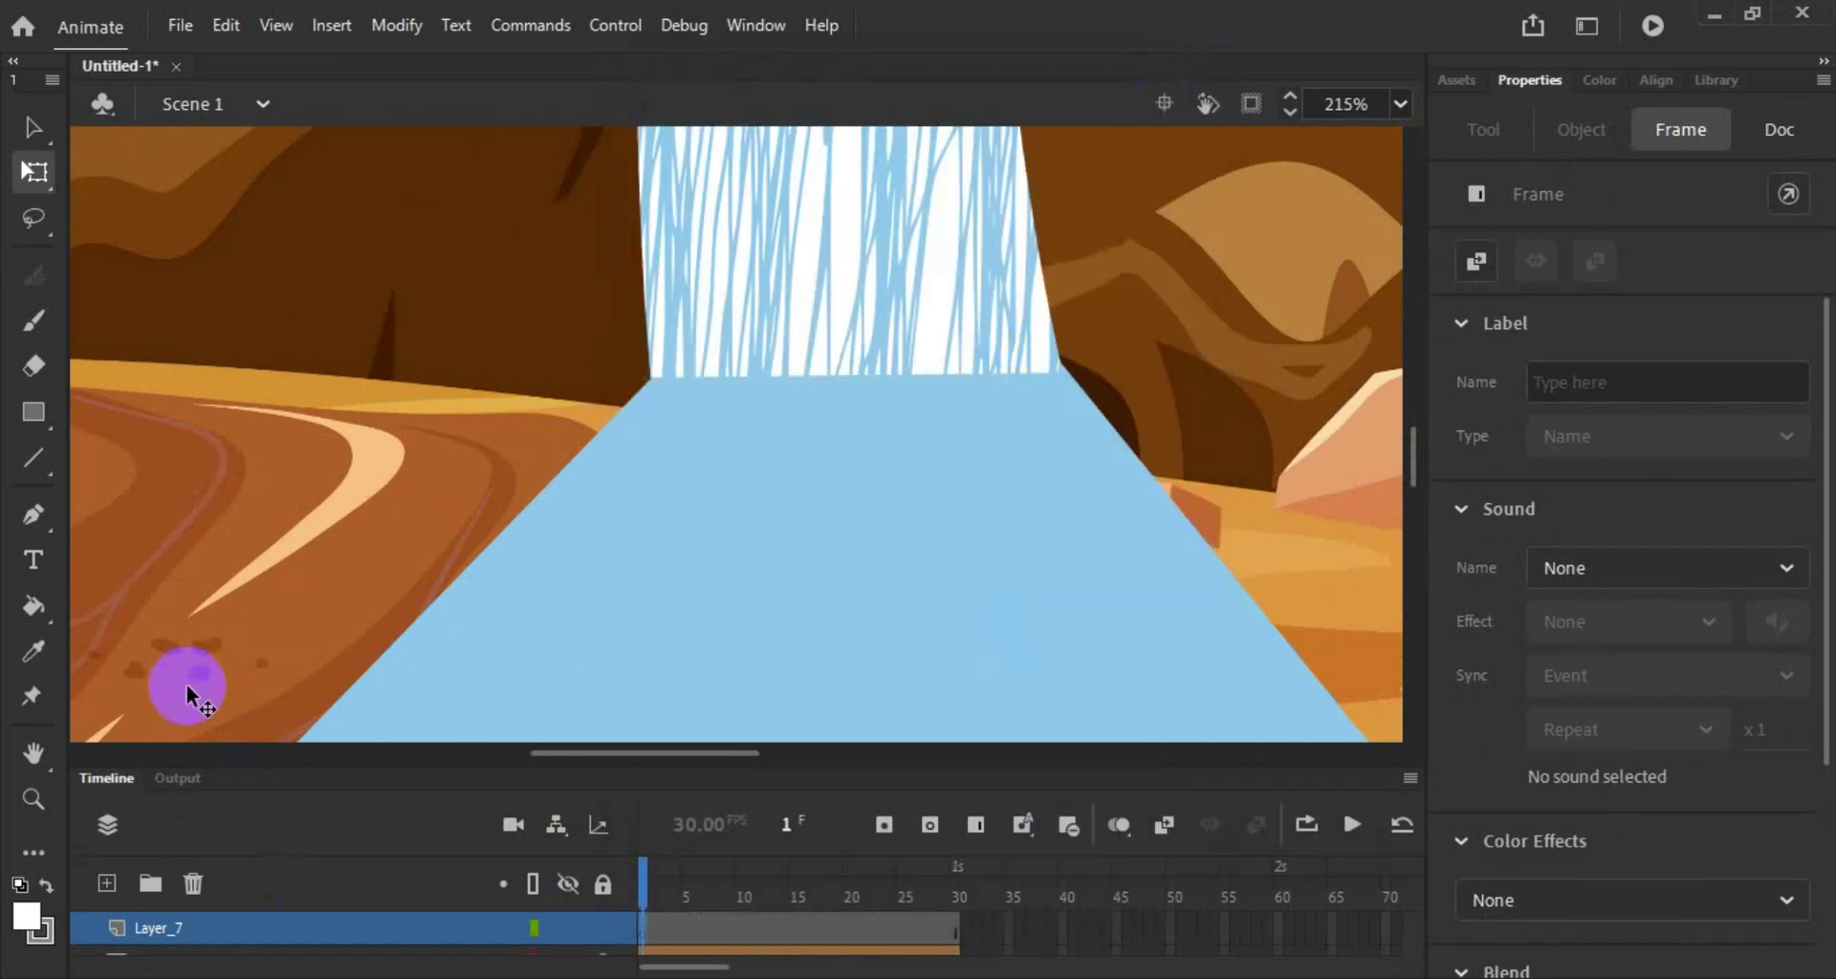
pyautogui.click(34, 321)
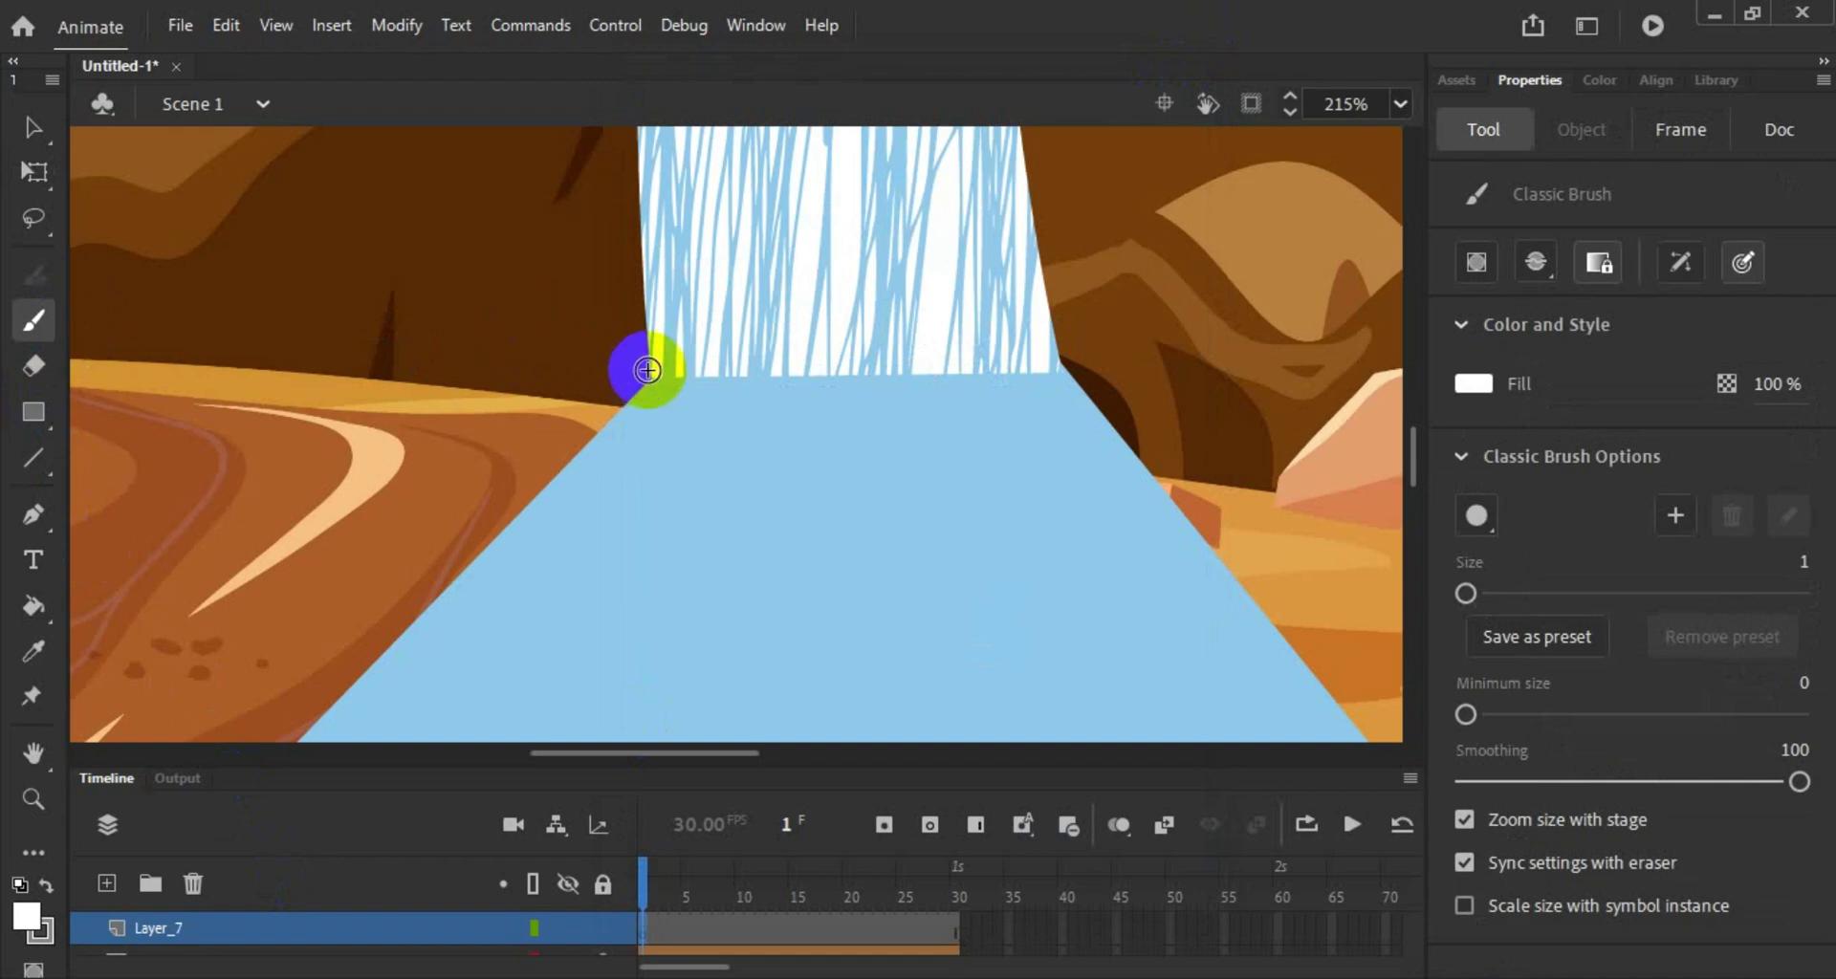
pyautogui.moveTo(652, 374)
pyautogui.mouseDown()
pyautogui.moveTo(719, 380)
pyautogui.moveTo(683, 361)
pyautogui.moveTo(594, 383)
pyautogui.moveTo(860, 370)
pyautogui.moveTo(674, 396)
pyautogui.moveTo(898, 359)
pyautogui.moveTo(847, 392)
pyautogui.moveTo(1037, 374)
pyautogui.mouseUp()
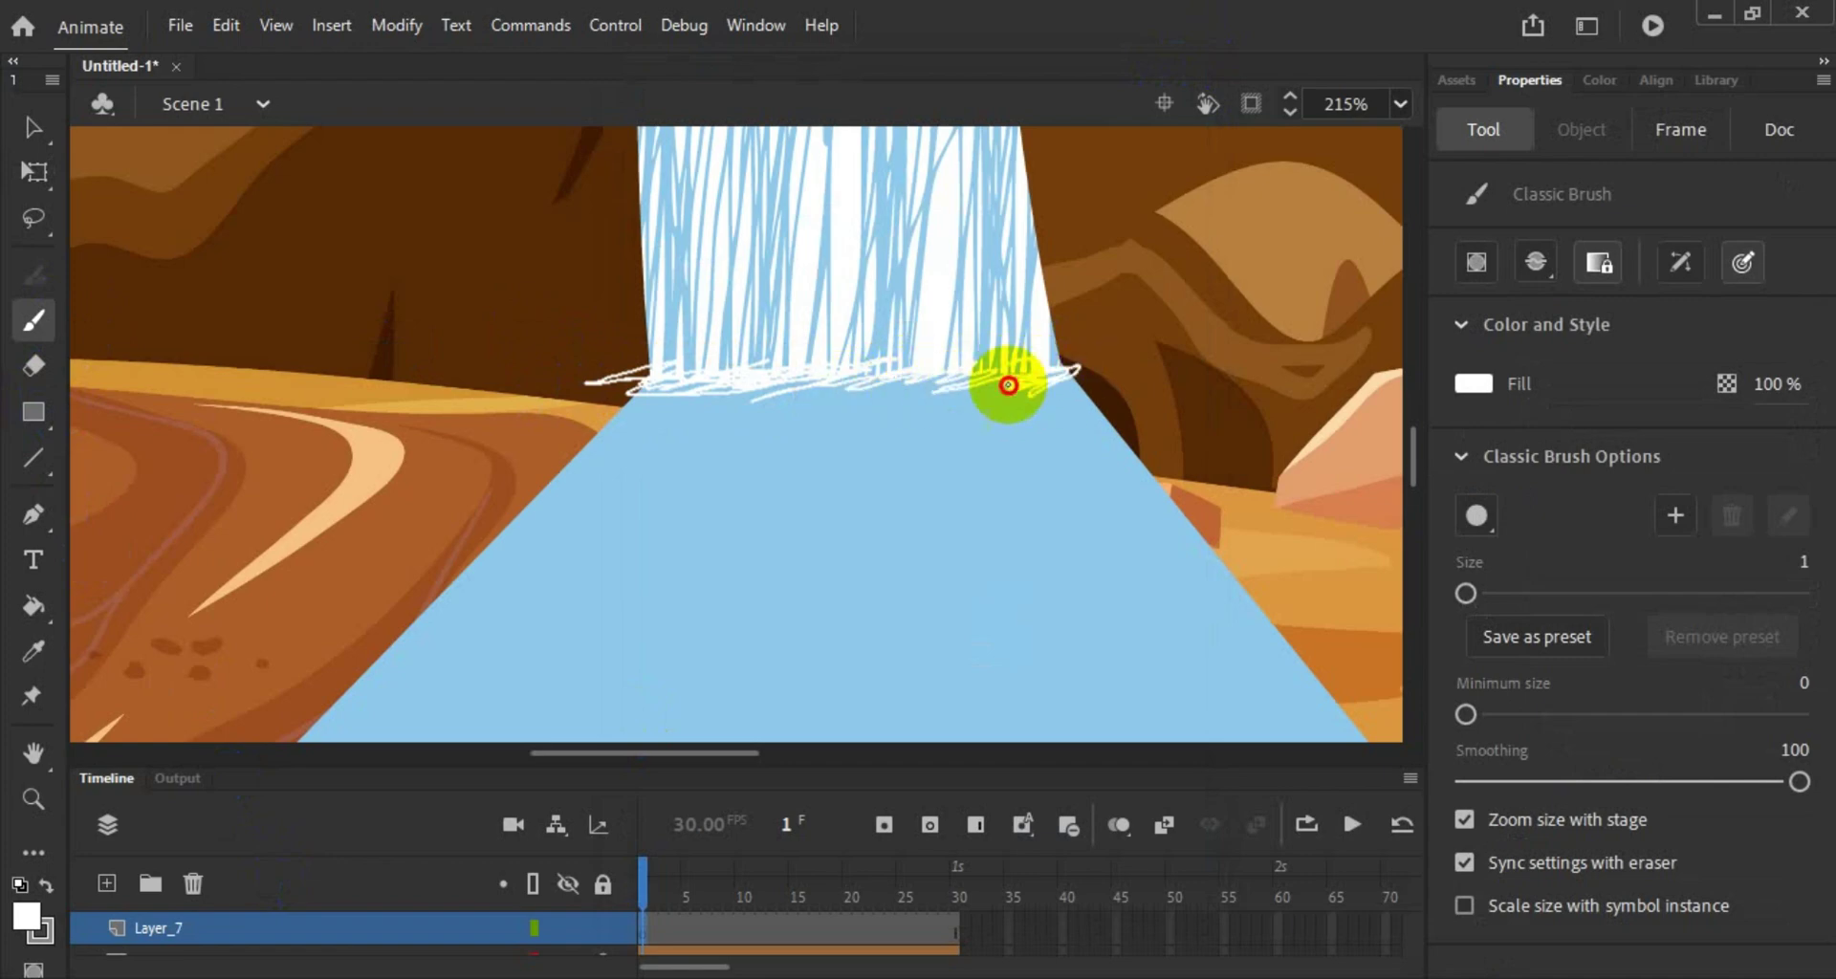
pyautogui.moveTo(998, 374)
pyautogui.mouseDown()
pyautogui.moveTo(922, 397)
pyautogui.moveTo(874, 376)
pyautogui.moveTo(902, 365)
pyautogui.moveTo(783, 396)
pyautogui.moveTo(739, 372)
pyautogui.moveTo(602, 369)
pyautogui.moveTo(663, 360)
pyautogui.moveTo(594, 374)
pyautogui.mouseUp()
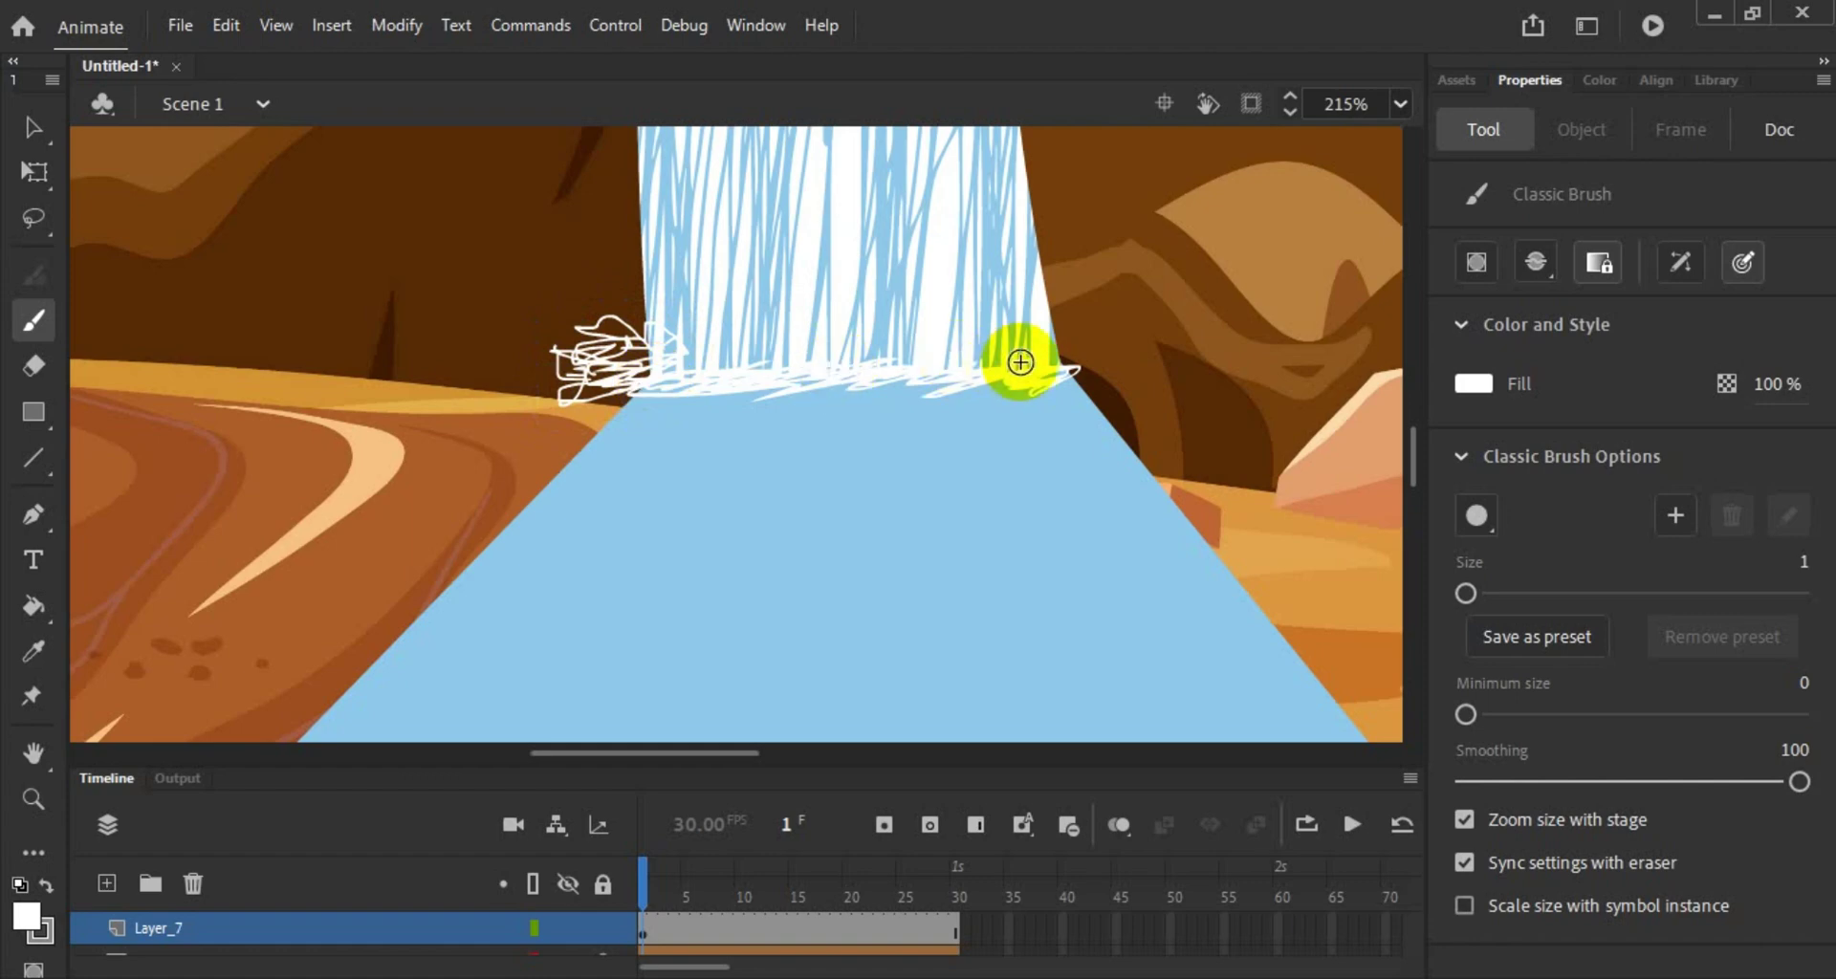
pyautogui.moveTo(1041, 363)
pyautogui.mouseDown()
pyautogui.moveTo(1000, 372)
pyautogui.moveTo(1011, 337)
pyautogui.moveTo(962, 356)
pyautogui.moveTo(974, 337)
pyautogui.moveTo(983, 357)
pyautogui.moveTo(925, 348)
pyautogui.moveTo(914, 378)
pyautogui.moveTo(868, 380)
pyautogui.moveTo(886, 339)
pyautogui.moveTo(895, 356)
pyautogui.moveTo(845, 360)
pyautogui.moveTo(864, 323)
pyautogui.moveTo(829, 369)
pyautogui.moveTo(805, 361)
pyautogui.moveTo(819, 327)
pyautogui.moveTo(796, 371)
pyautogui.moveTo(790, 325)
pyautogui.moveTo(713, 357)
pyautogui.mouseUp()
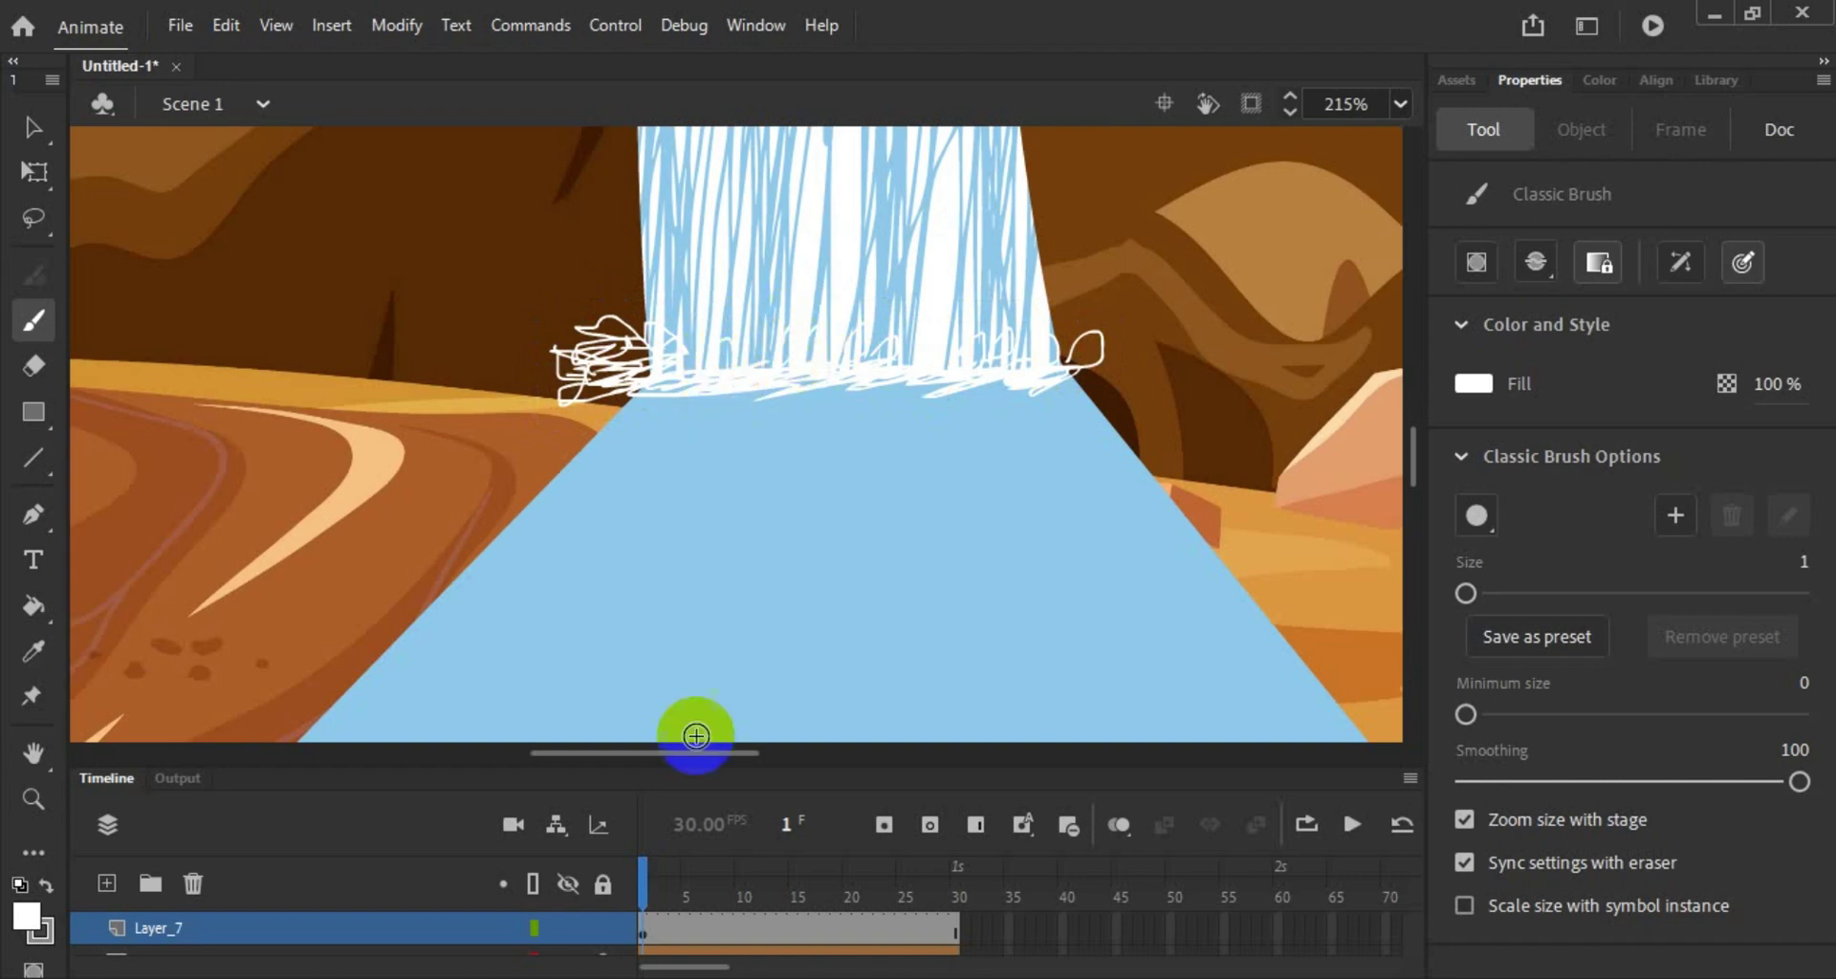
# Step: Insert a keyframe at frame 2 of Layer_7
pyautogui.click(657, 931)
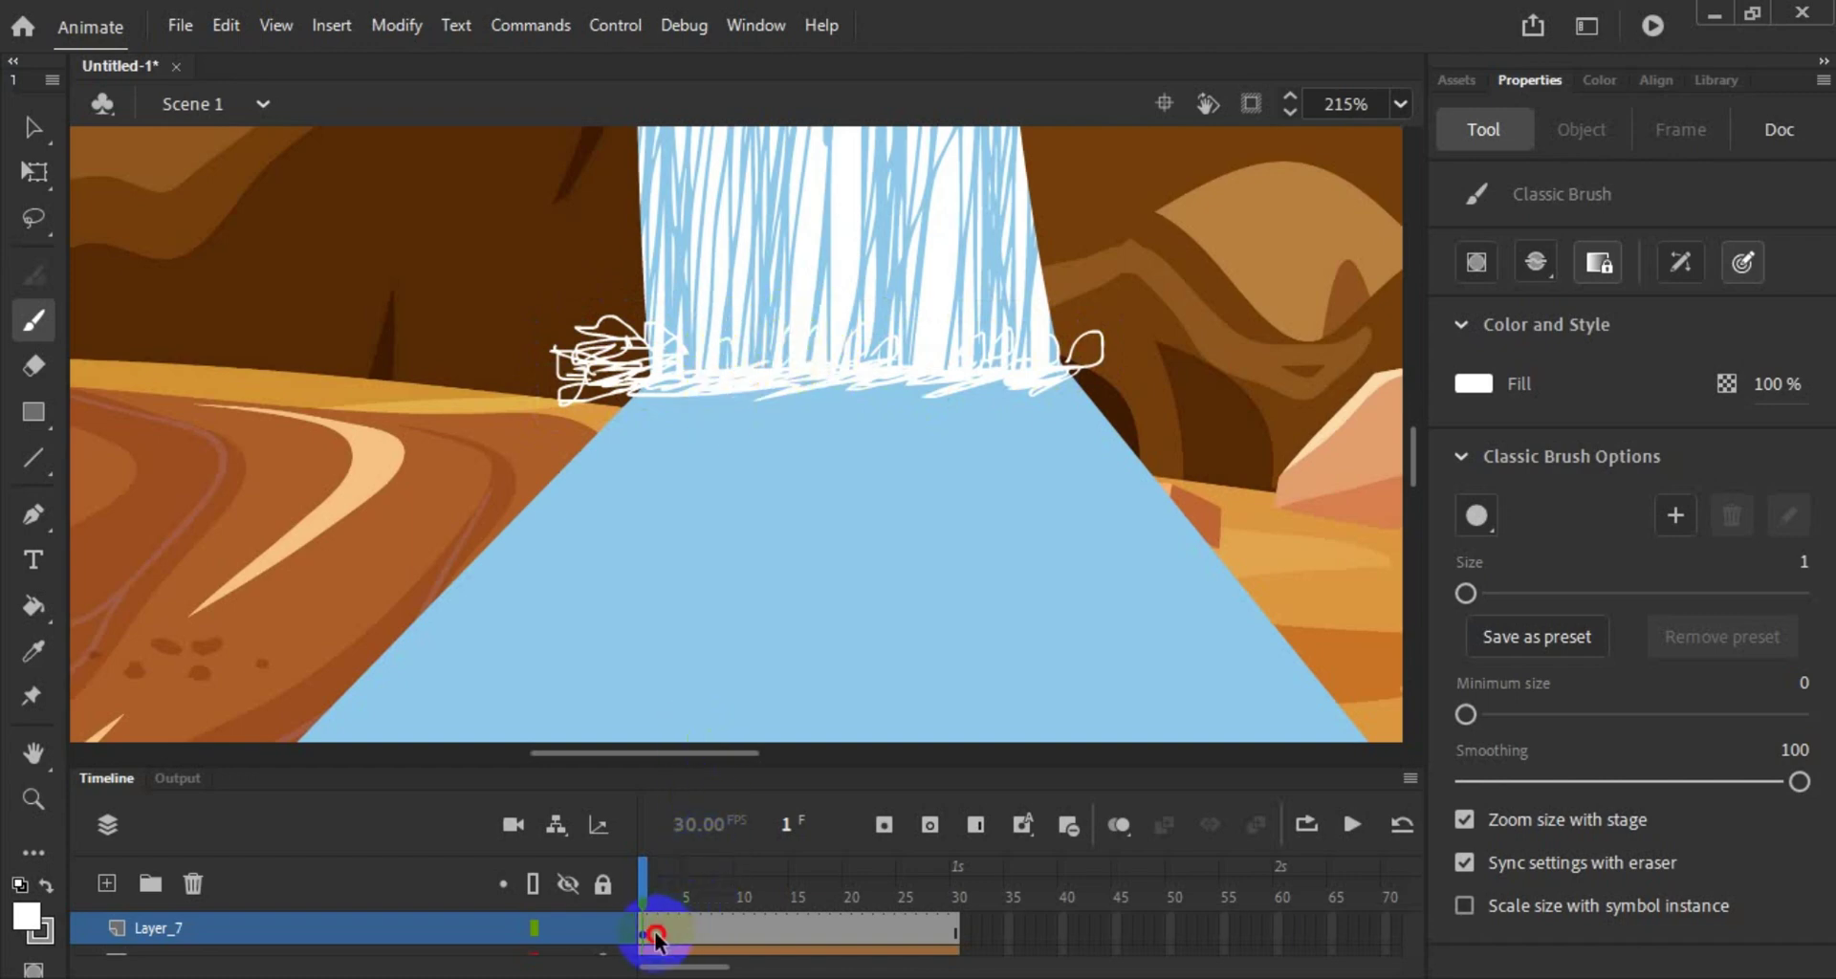
pyautogui.rightClick(656, 933)
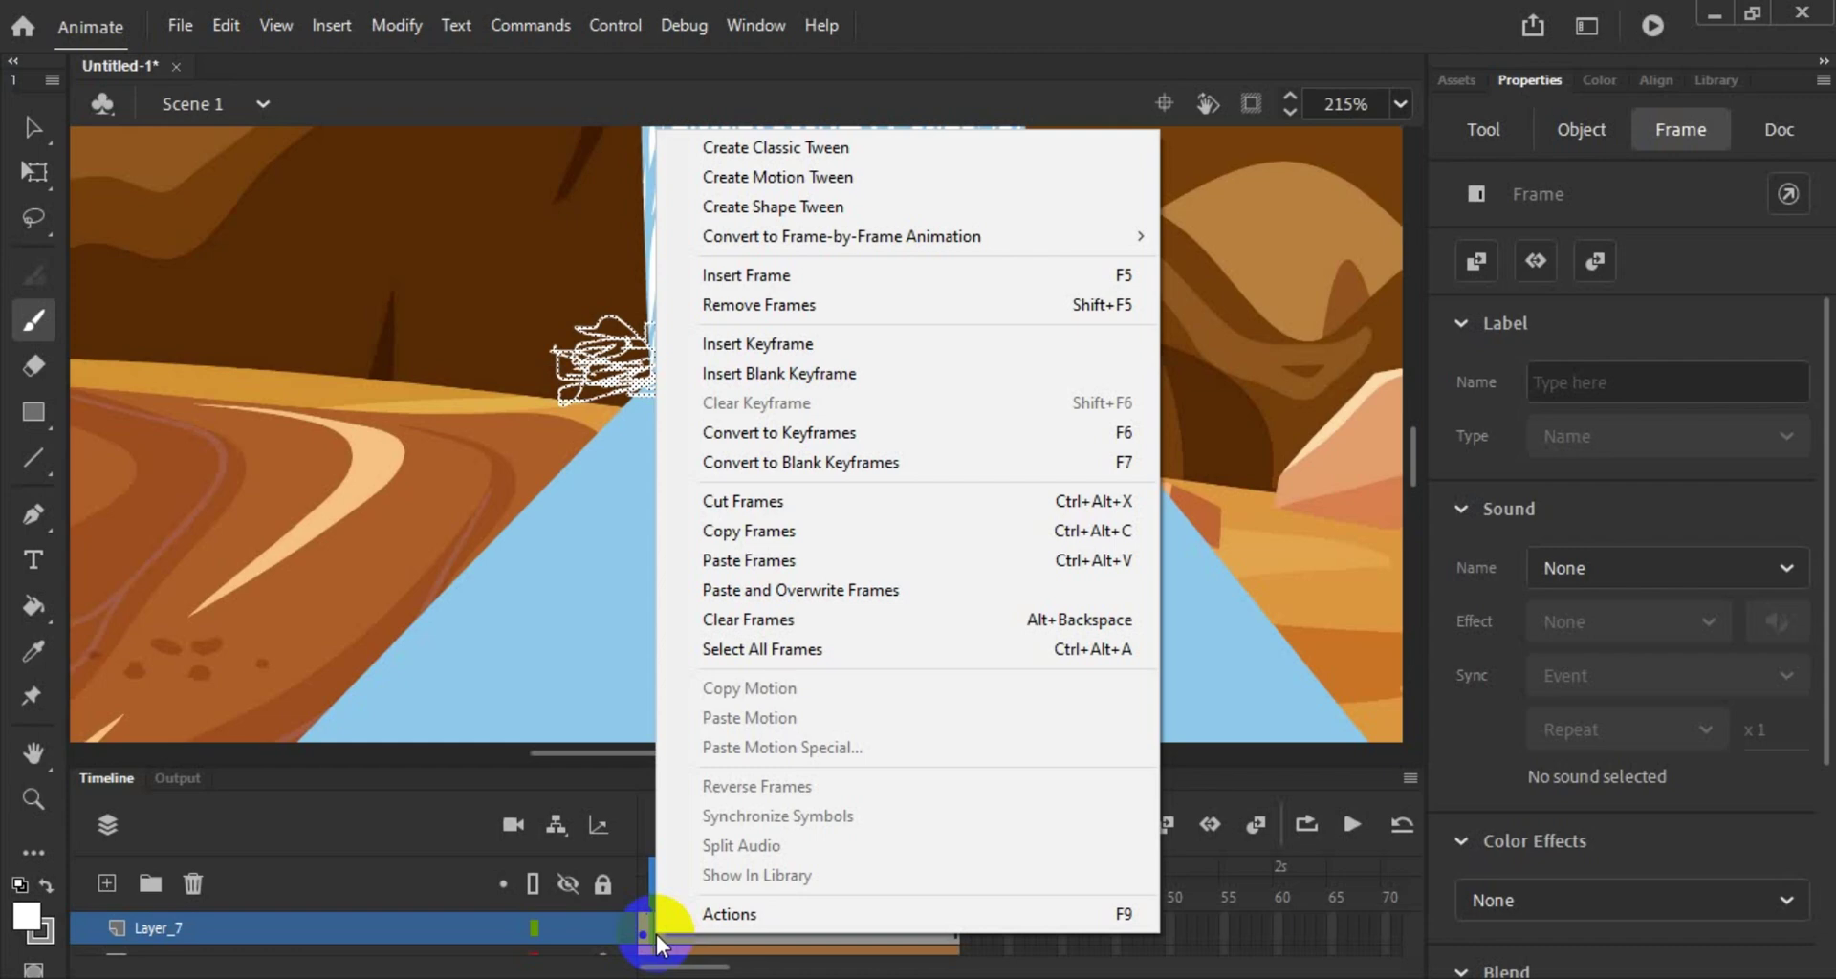
pyautogui.click(1107, 436)
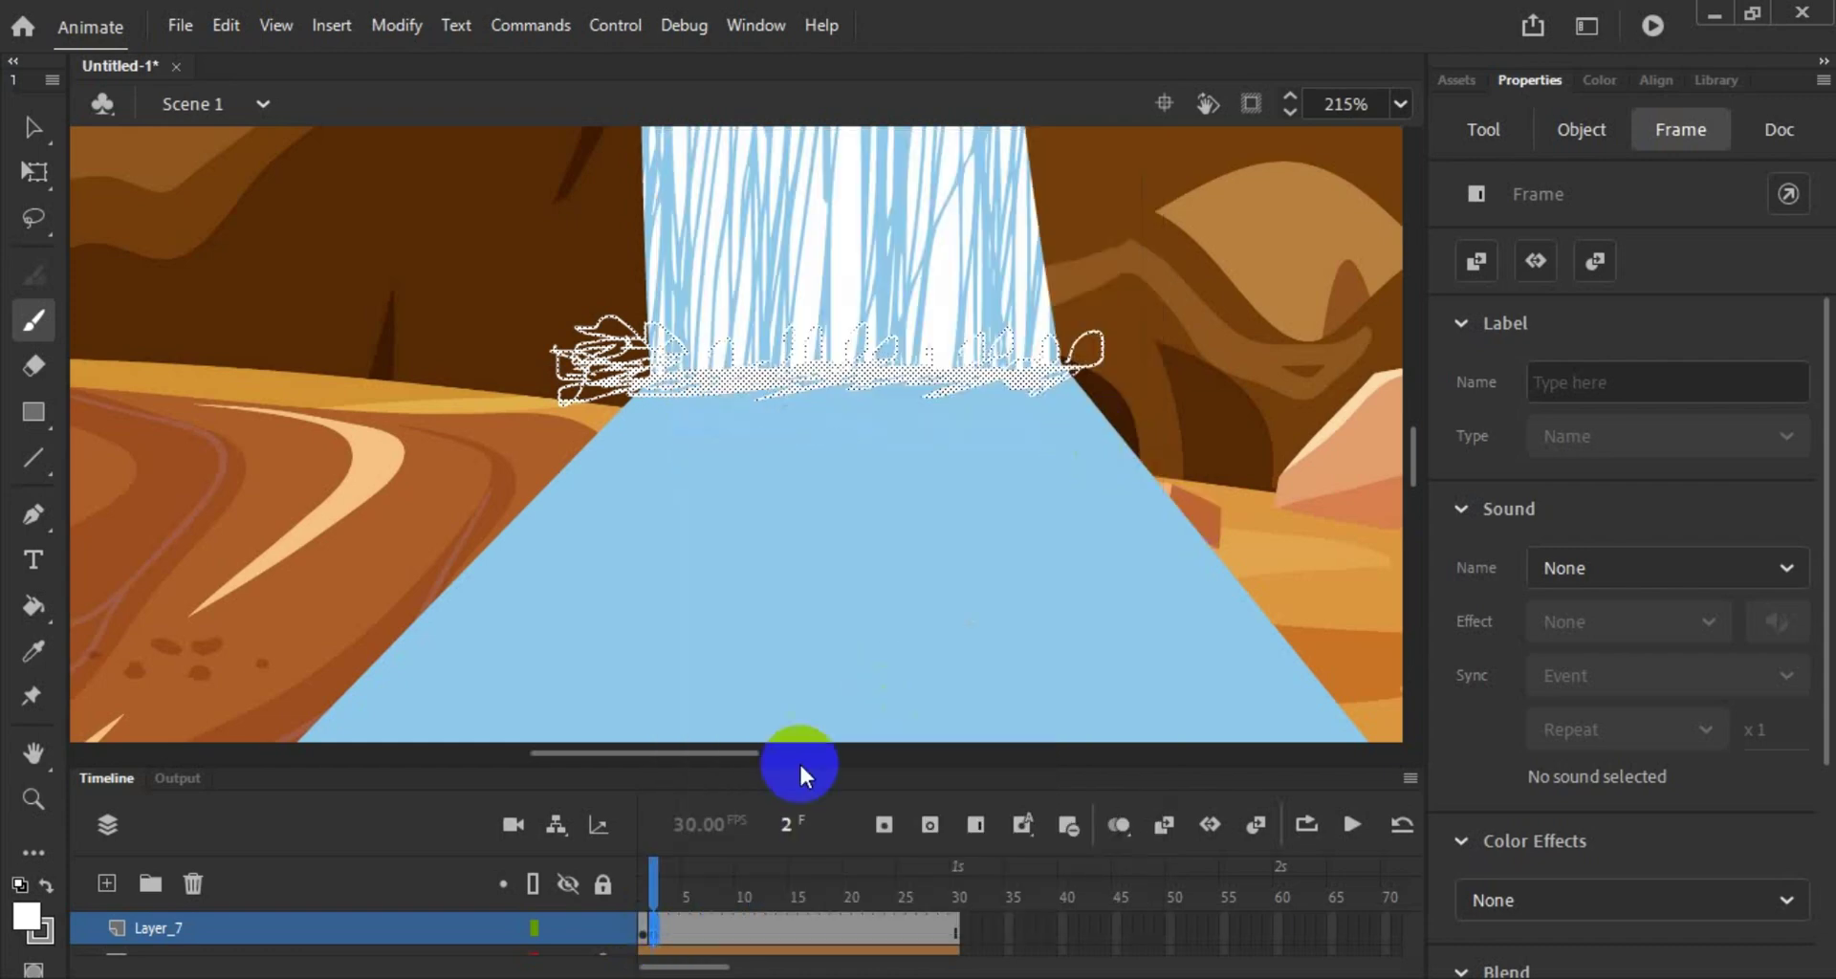
pyautogui.click(930, 824)
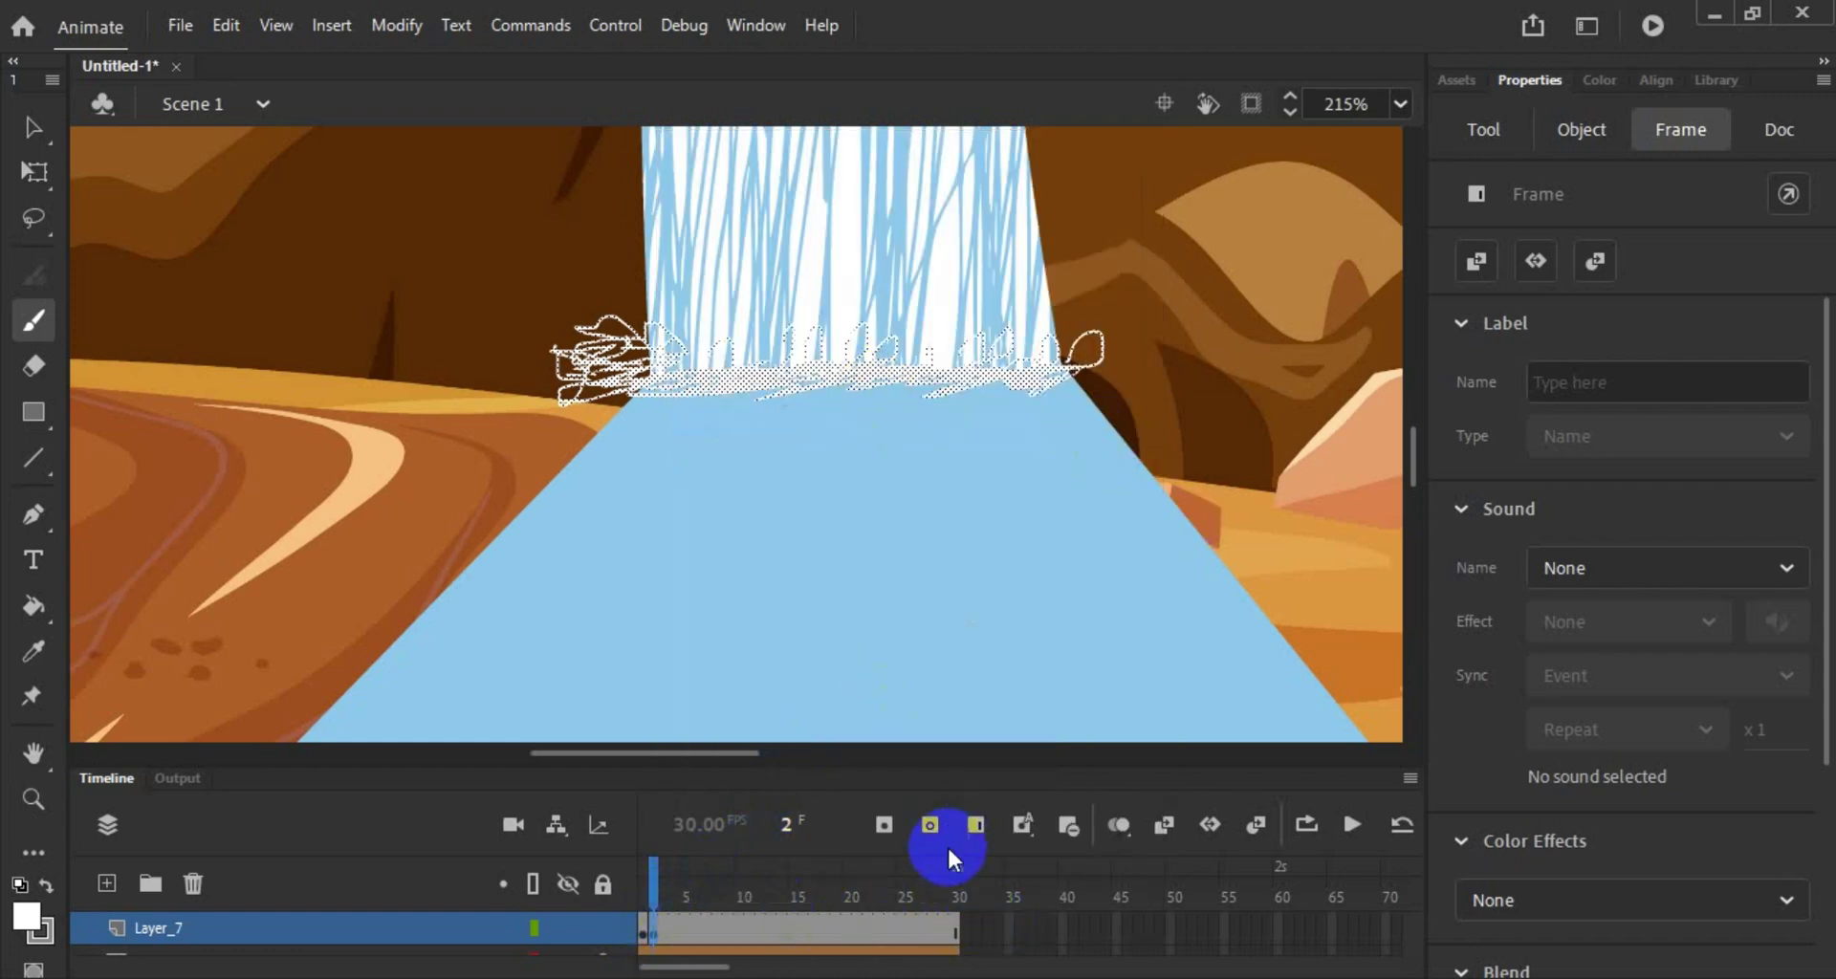
# Step: Remove all frames of Layer_7 from frame 2 onward
pyautogui.moveTo(980, 927); pyautogui.dragTo(650, 932)
pyautogui.rightClick(652, 929)
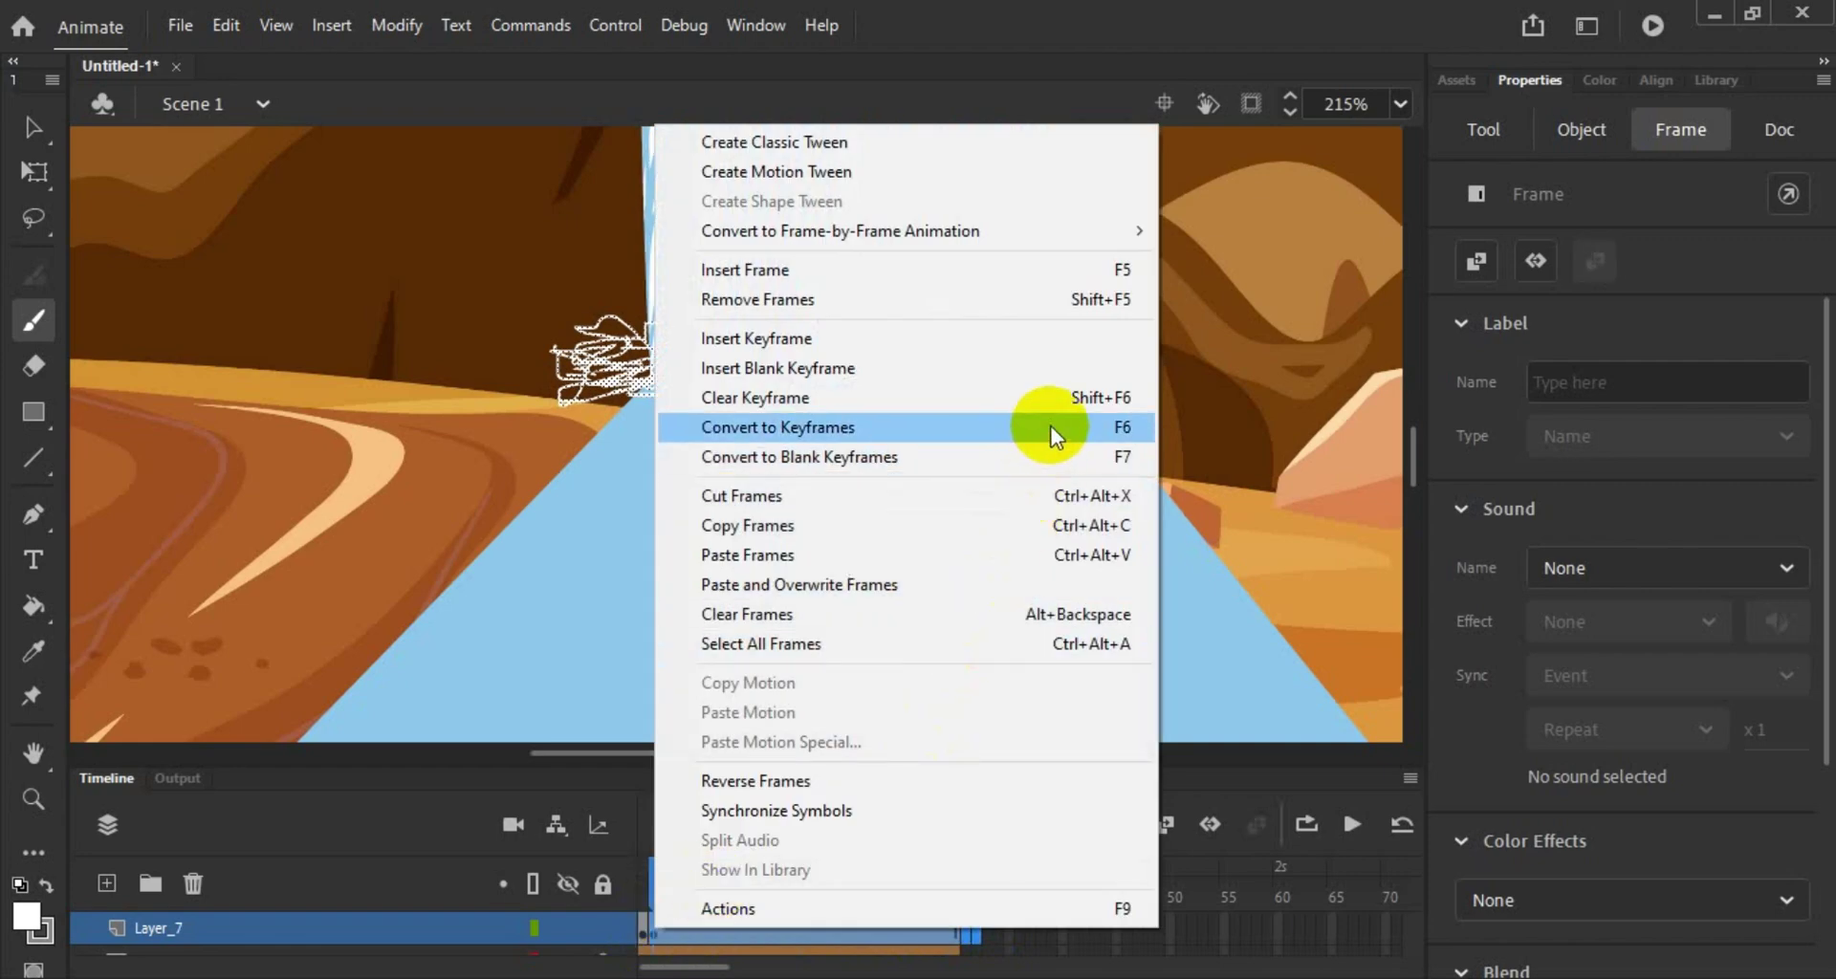
pyautogui.click(1071, 297)
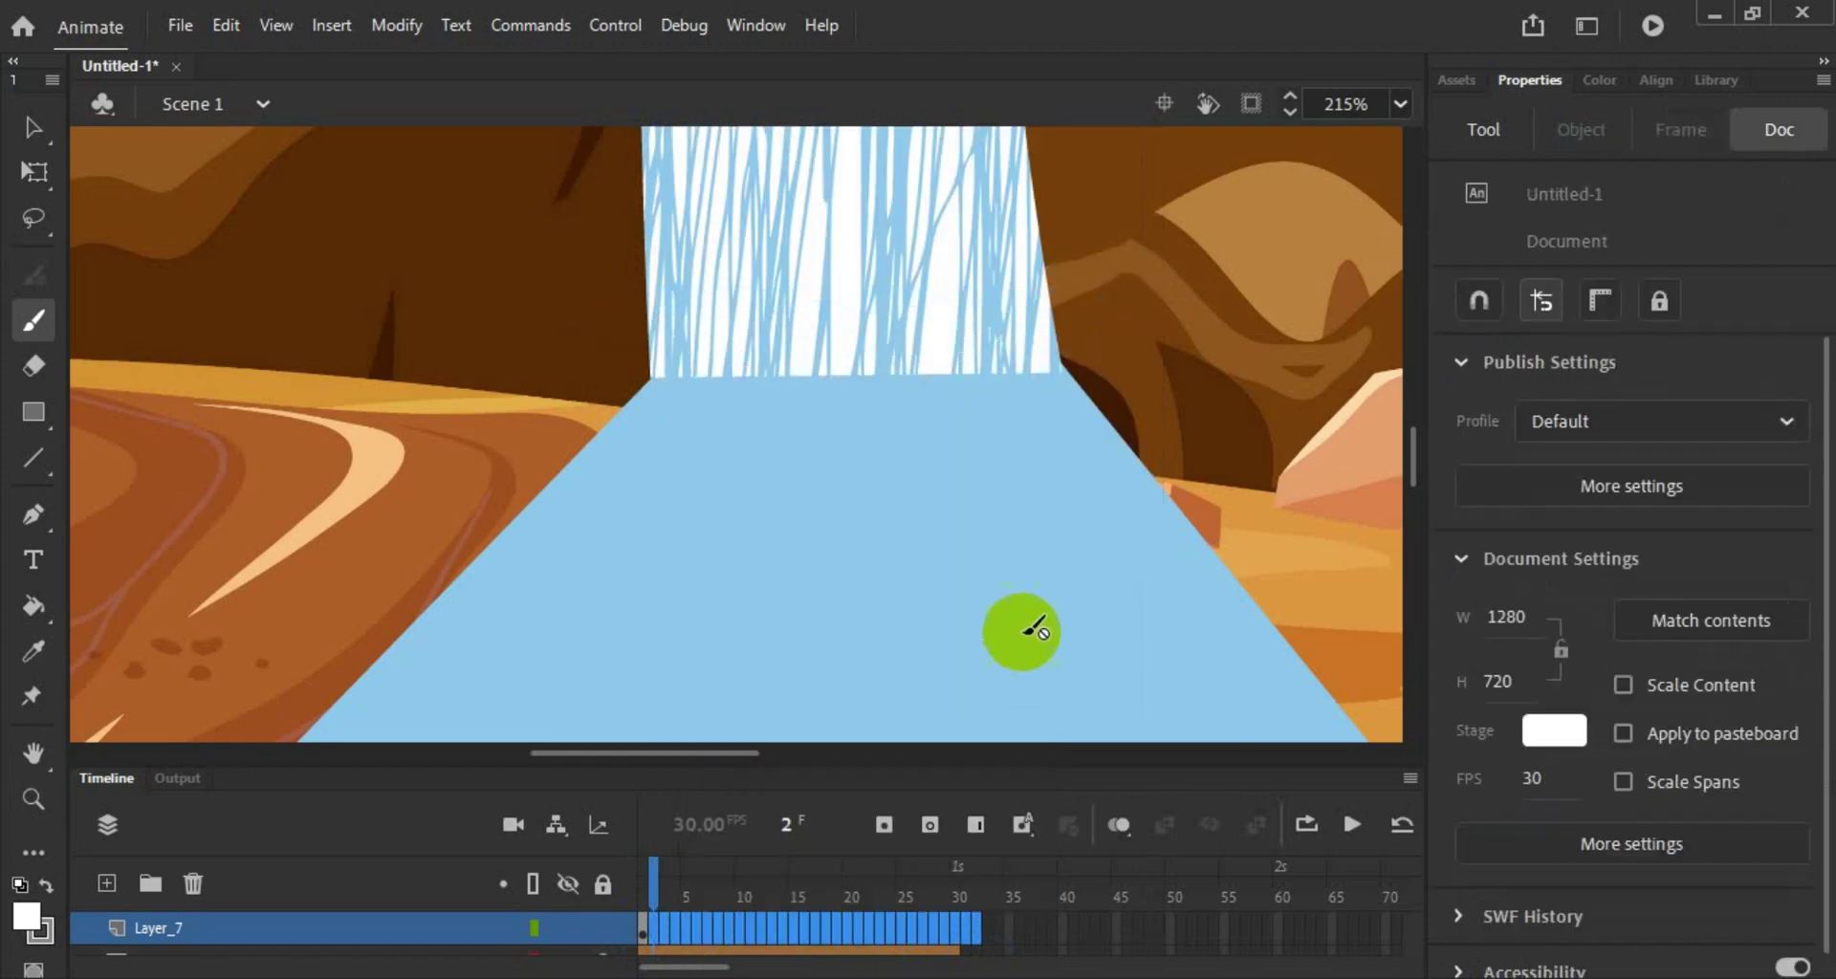
# Step: Insert a blank keyframe at frame 2 of Layer_7
pyautogui.click(32, 126)
pyautogui.click(662, 932)
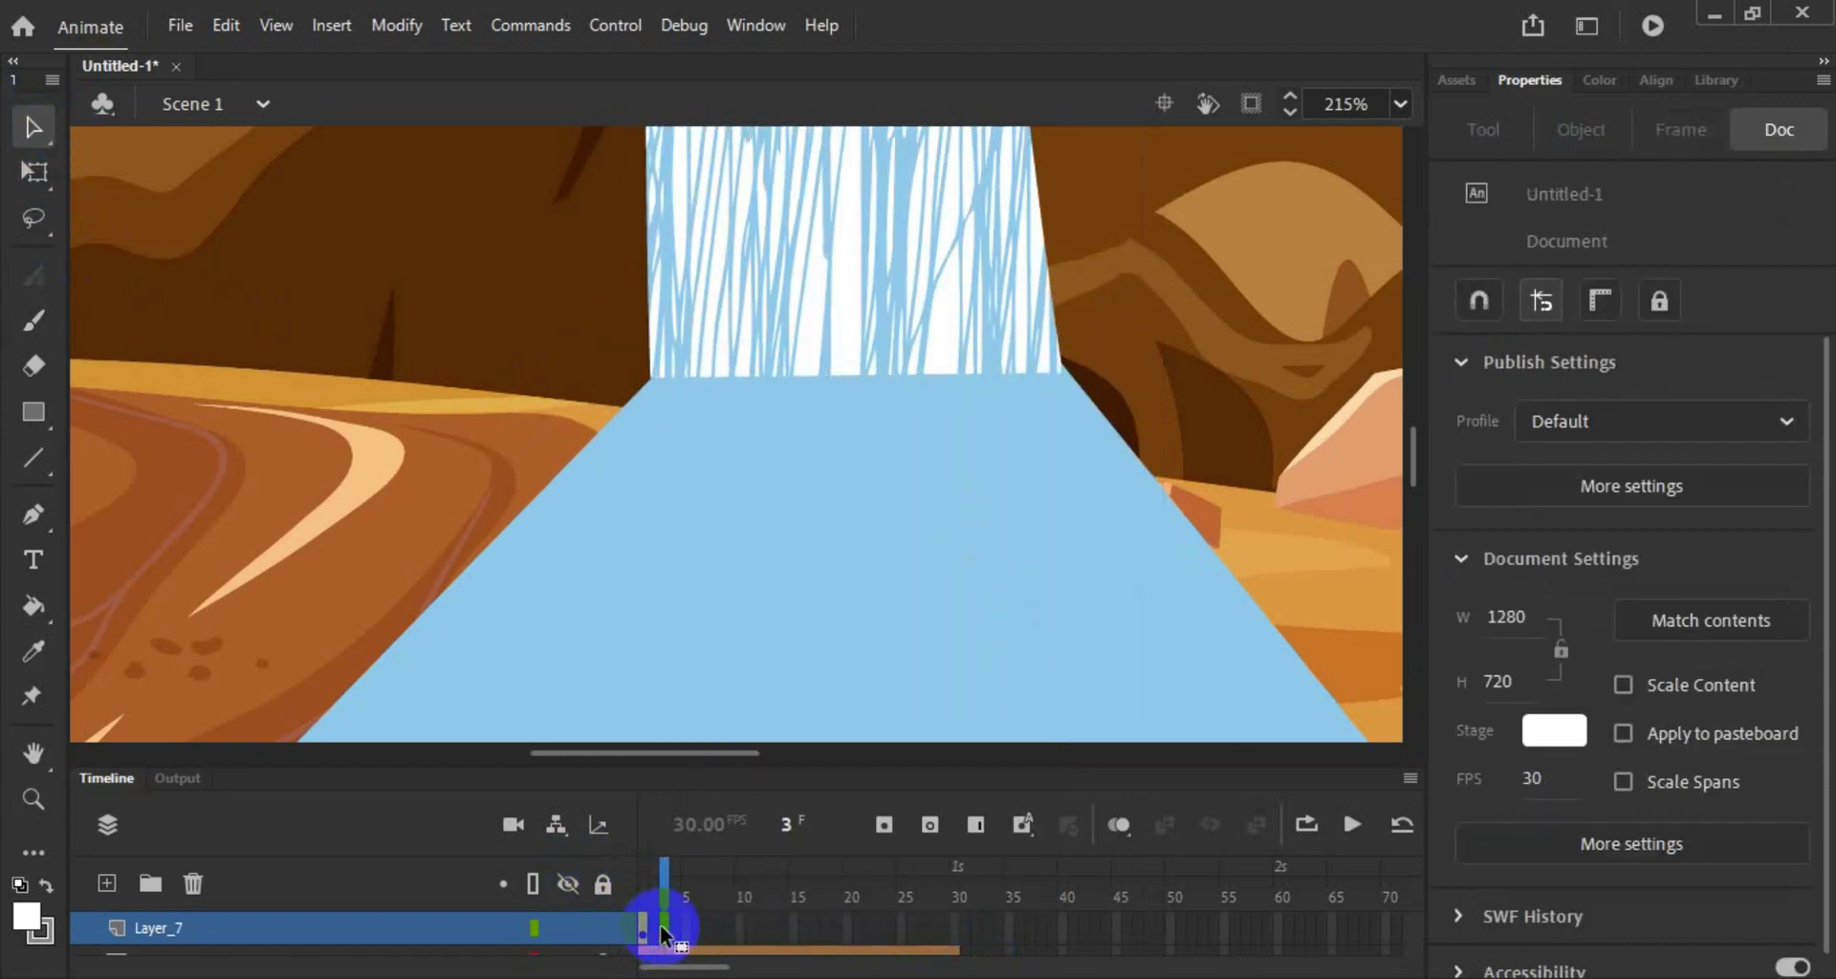
pyautogui.click(653, 931)
pyautogui.rightClick(653, 931)
pyautogui.click(933, 824)
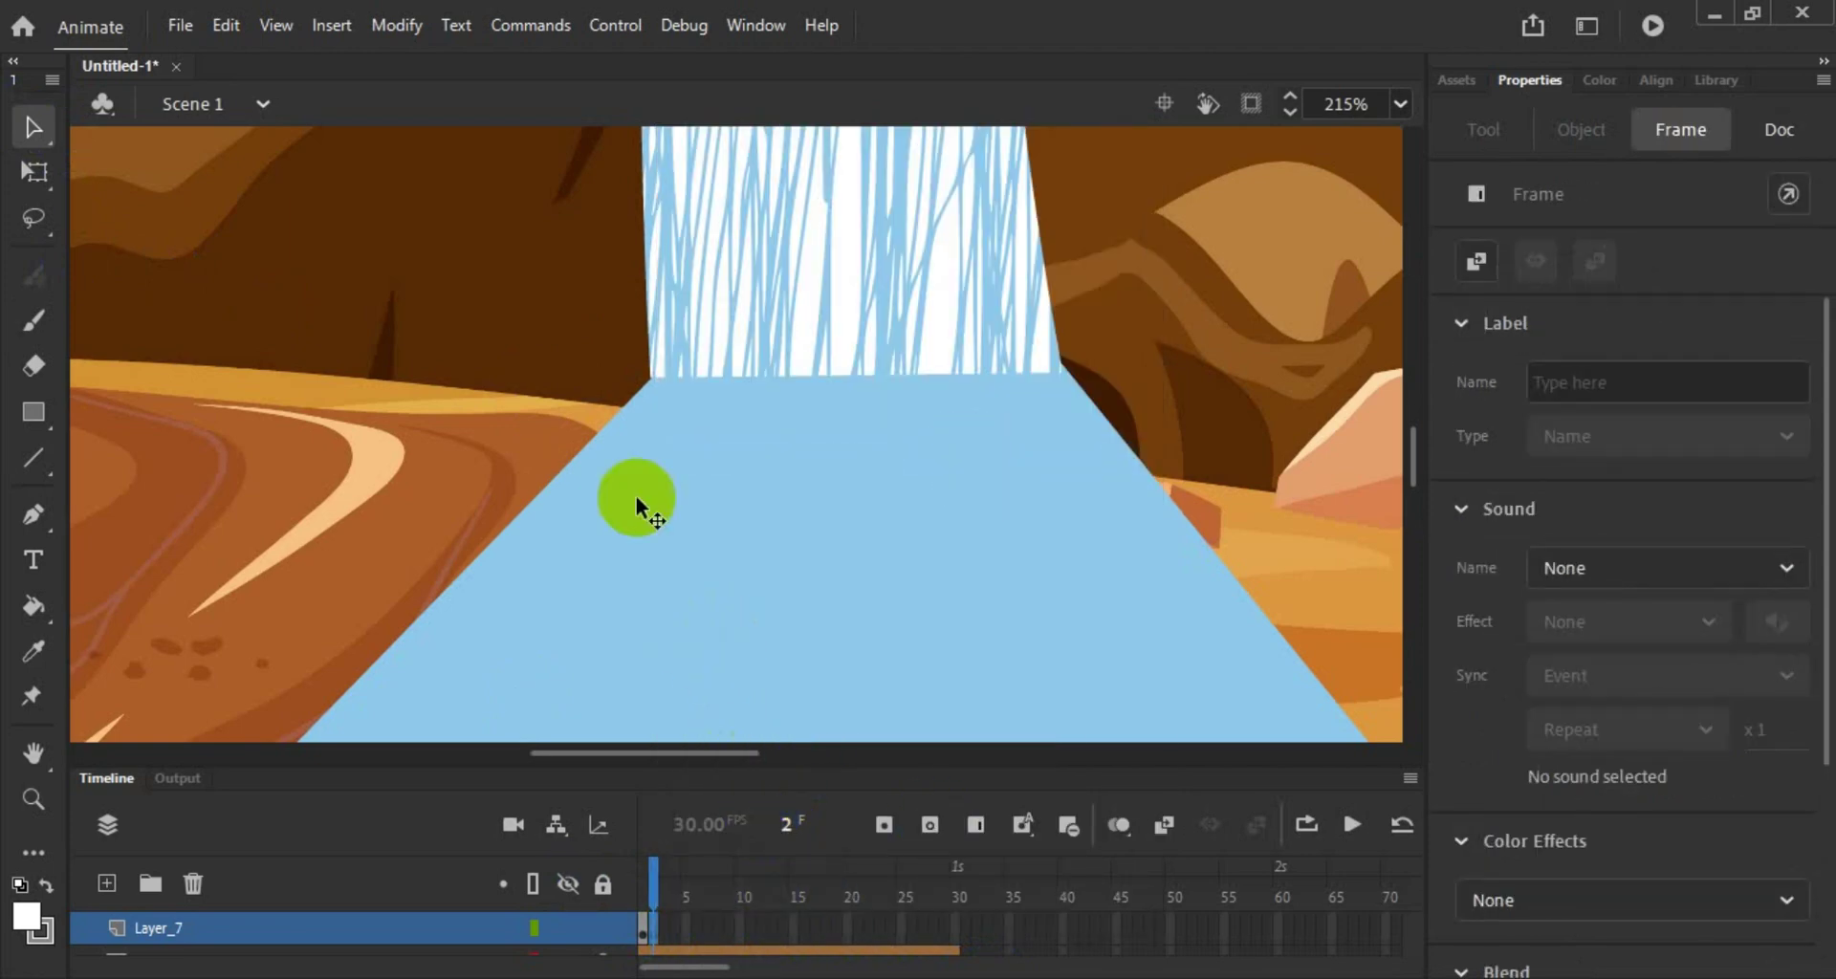
# Step: Draw a second, differently shaped set of white foam strokes along the waterfall's base on frame 2 of Layer_7
pyautogui.click(33, 321)
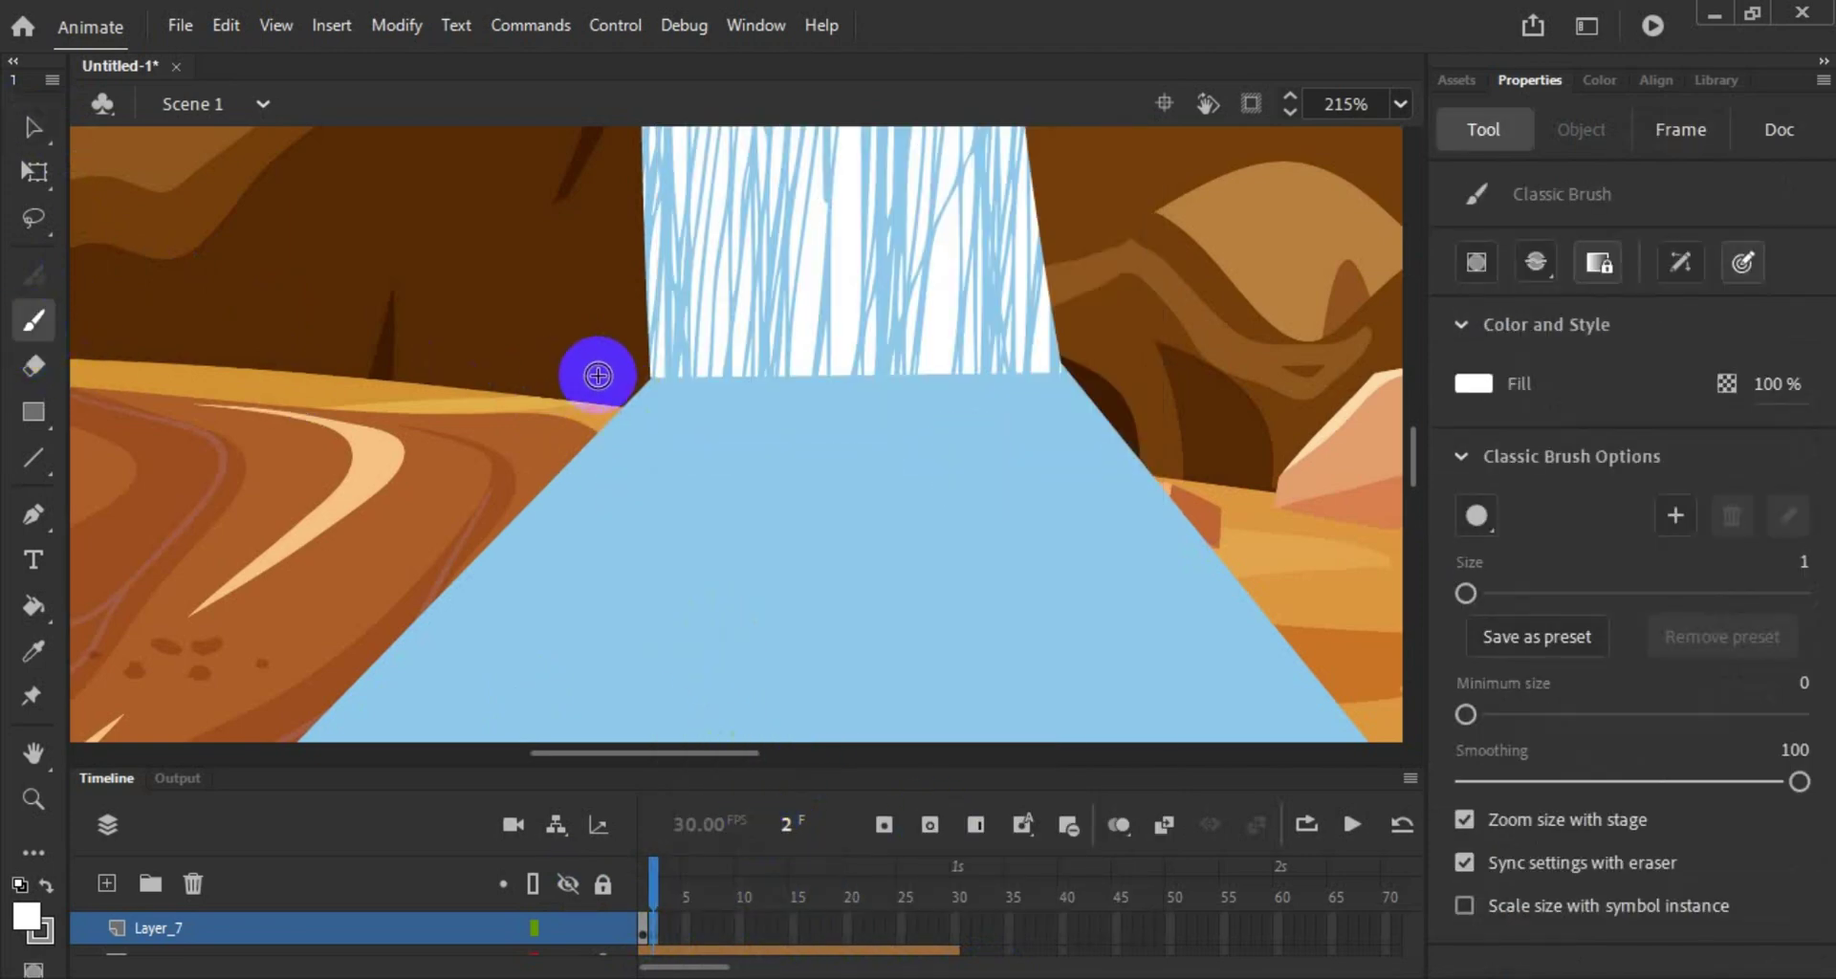
pyautogui.moveTo(612, 365)
pyautogui.mouseDown()
pyautogui.moveTo(879, 371)
pyautogui.moveTo(684, 399)
pyautogui.moveTo(701, 376)
pyautogui.moveTo(610, 381)
pyautogui.moveTo(775, 377)
pyautogui.moveTo(652, 395)
pyautogui.moveTo(790, 394)
pyautogui.mouseUp()
pyautogui.moveTo(913, 362)
pyautogui.mouseDown()
pyautogui.moveTo(1068, 361)
pyautogui.moveTo(995, 360)
pyautogui.moveTo(973, 384)
pyautogui.moveTo(1033, 366)
pyautogui.moveTo(986, 379)
pyautogui.moveTo(1060, 380)
pyautogui.moveTo(857, 370)
pyautogui.moveTo(913, 369)
pyautogui.moveTo(891, 388)
pyautogui.moveTo(755, 396)
pyautogui.mouseUp()
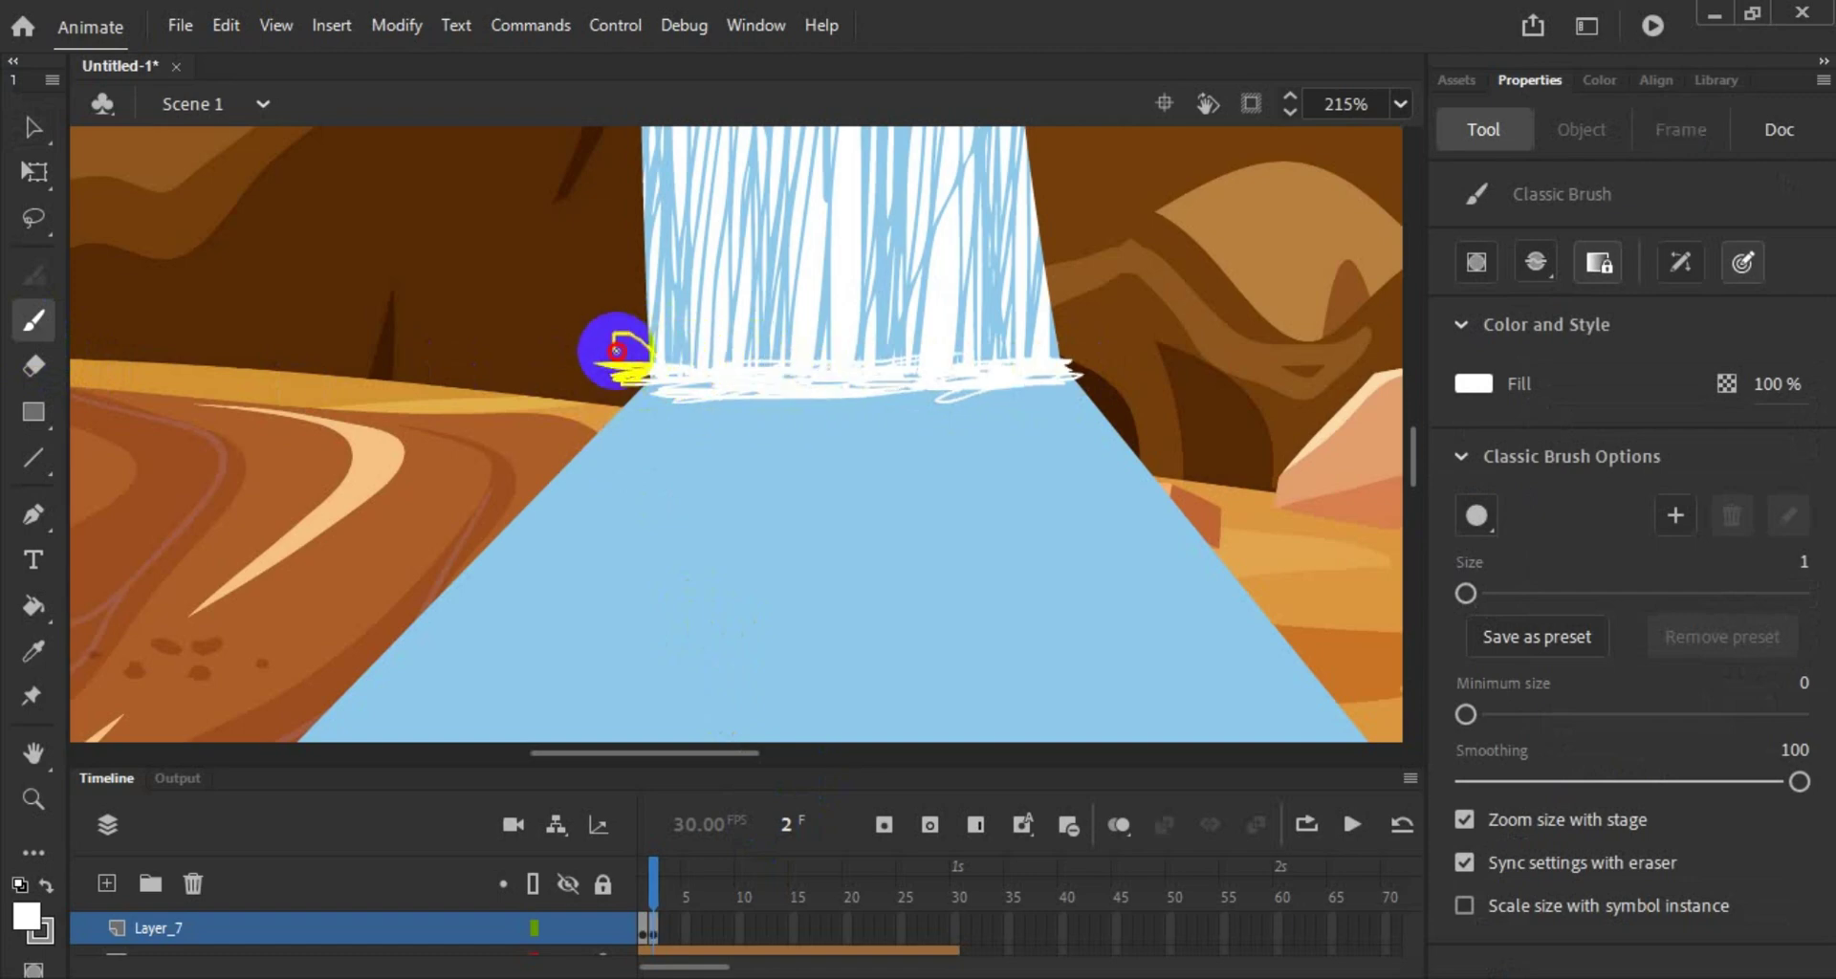
pyautogui.moveTo(617, 351)
pyautogui.mouseDown()
pyautogui.moveTo(659, 357)
pyautogui.moveTo(599, 353)
pyautogui.moveTo(665, 375)
pyautogui.moveTo(566, 350)
pyautogui.moveTo(654, 376)
pyautogui.moveTo(577, 366)
pyautogui.moveTo(655, 375)
pyautogui.moveTo(639, 331)
pyautogui.moveTo(569, 331)
pyautogui.moveTo(673, 358)
pyautogui.moveTo(683, 342)
pyautogui.moveTo(674, 368)
pyautogui.moveTo(674, 331)
pyautogui.moveTo(763, 358)
pyautogui.moveTo(942, 330)
pyautogui.moveTo(879, 339)
pyautogui.moveTo(942, 365)
pyautogui.moveTo(1023, 355)
pyautogui.mouseUp()
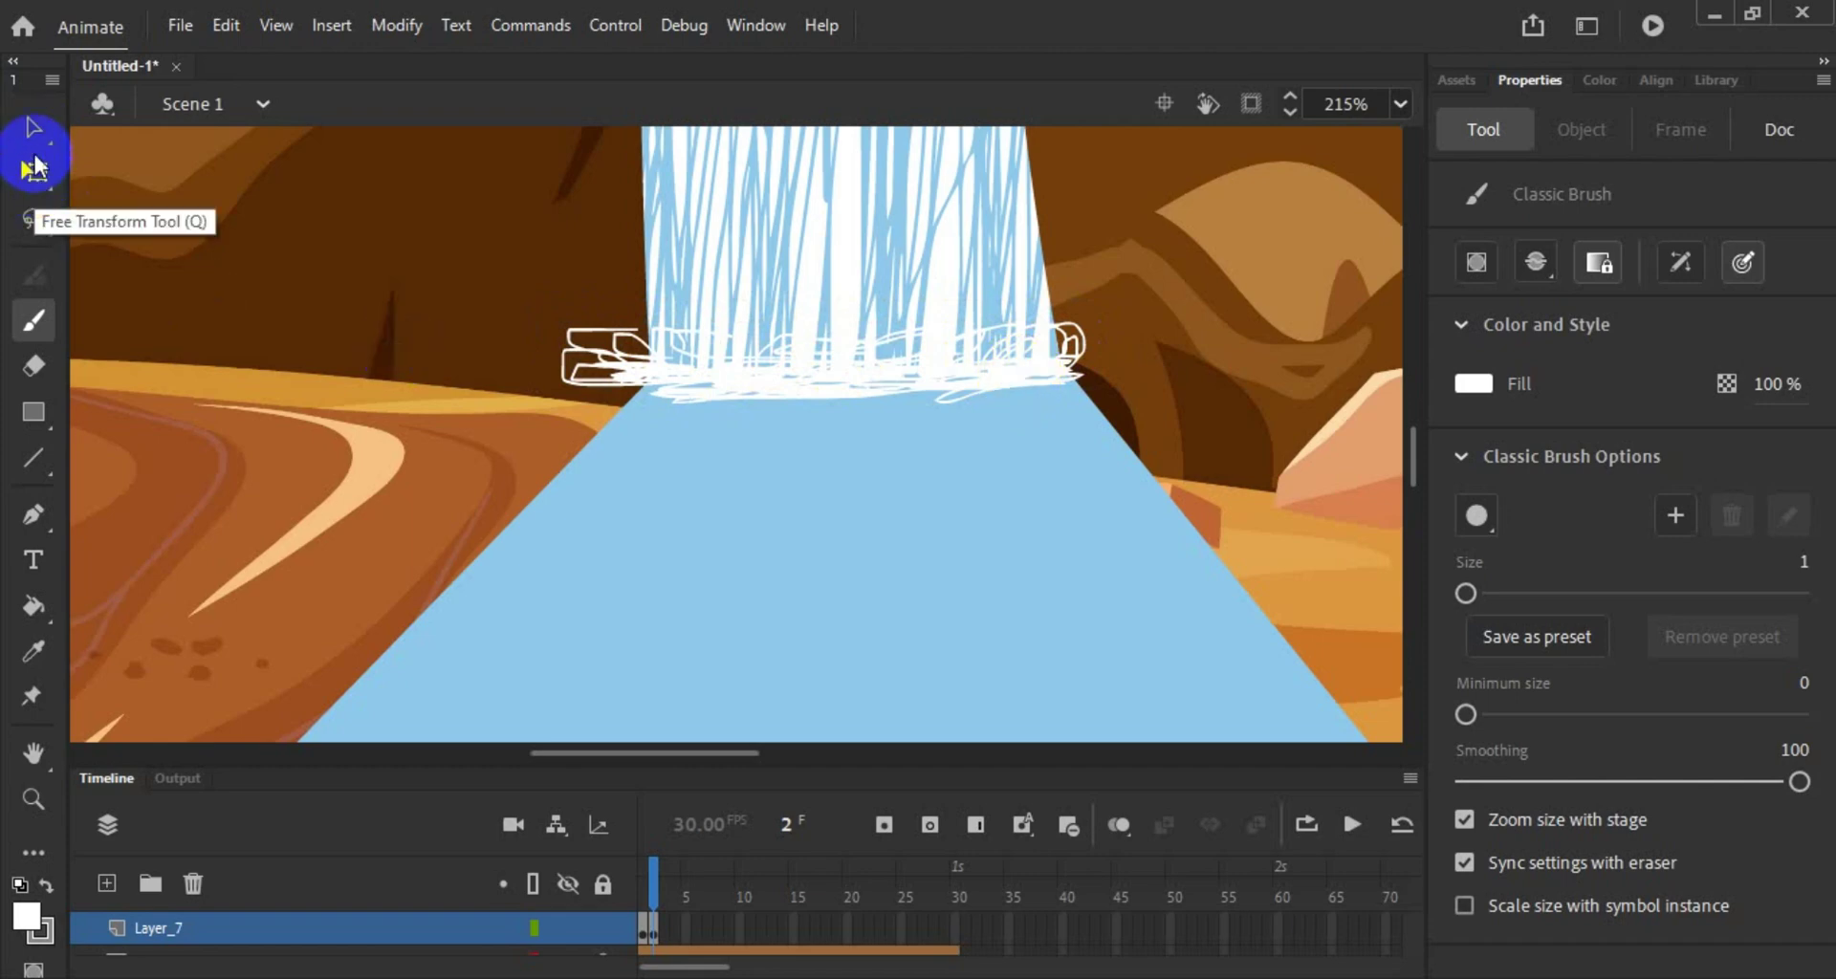
# Step: Try to select the foam strokes drawn on frame 2 of Layer_7
pyautogui.click(33, 130)
pyautogui.click(746, 450)
pyautogui.moveTo(536, 309)
pyautogui.mouseDown()
pyautogui.moveTo(601, 373)
pyautogui.moveTo(540, 313)
pyautogui.mouseUp()
pyautogui.click(617, 754)
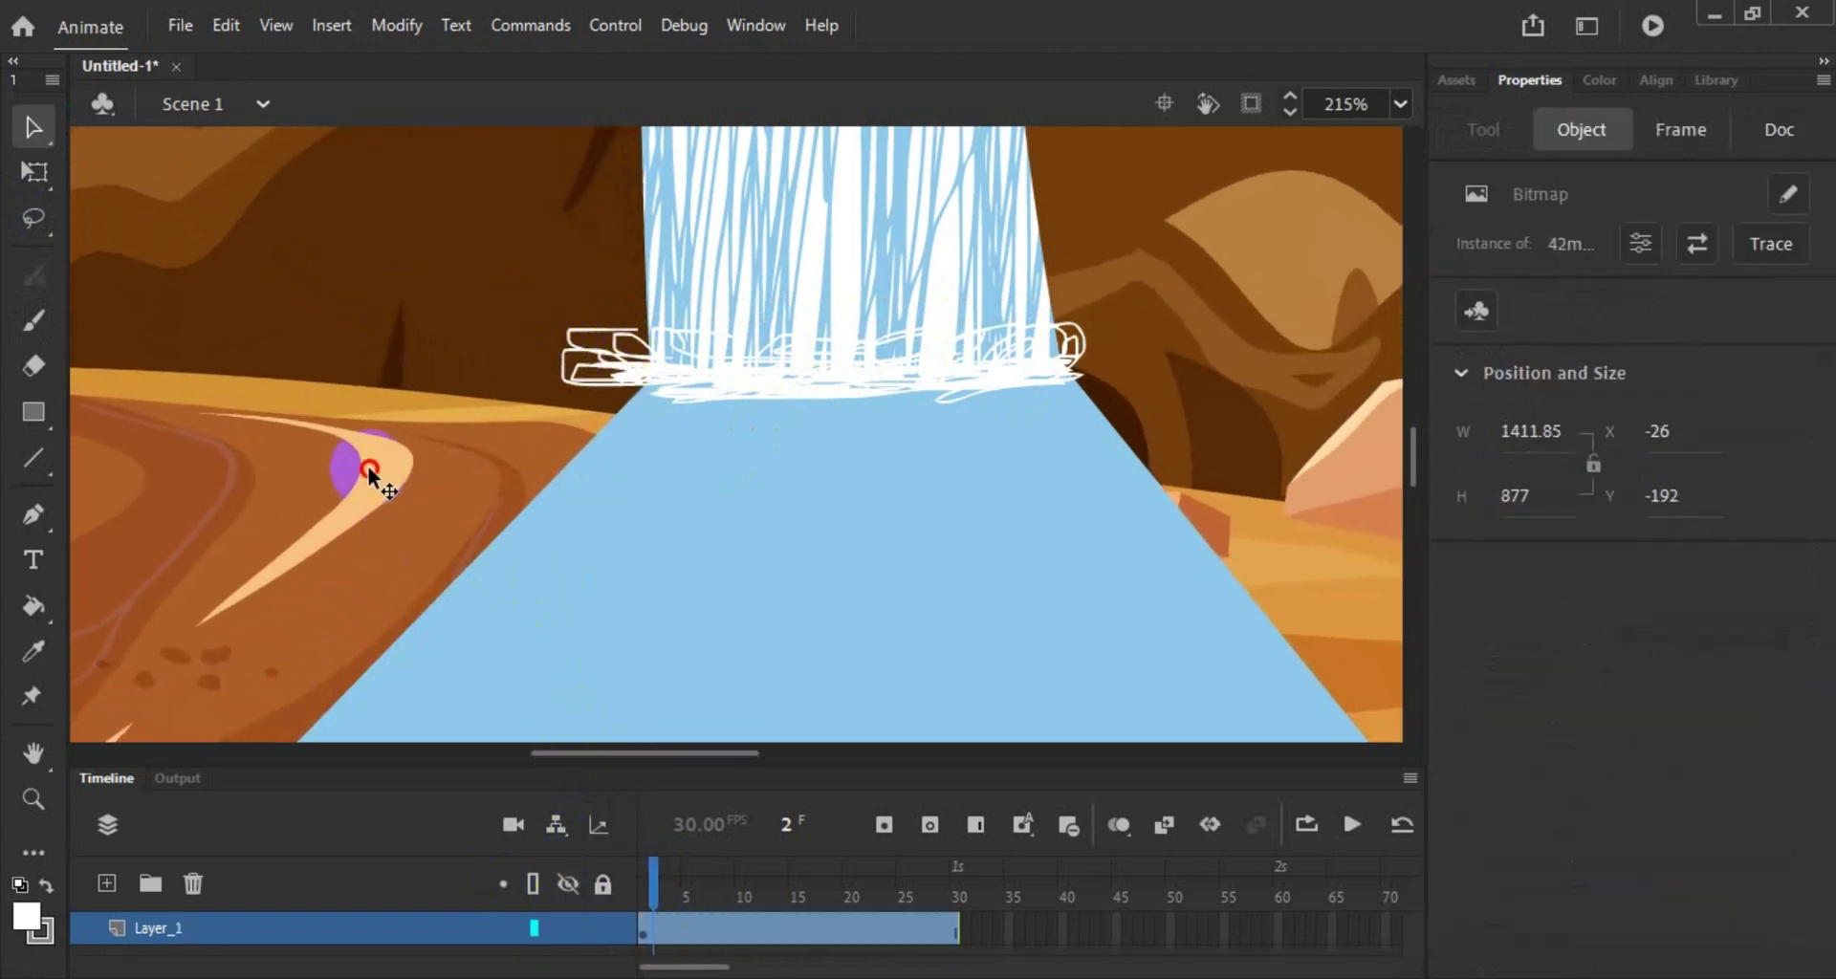
# Step: Enlarge the timeline to show more layers and select the first frame of Layer_7
pyautogui.scroll(-2, 769, 795)
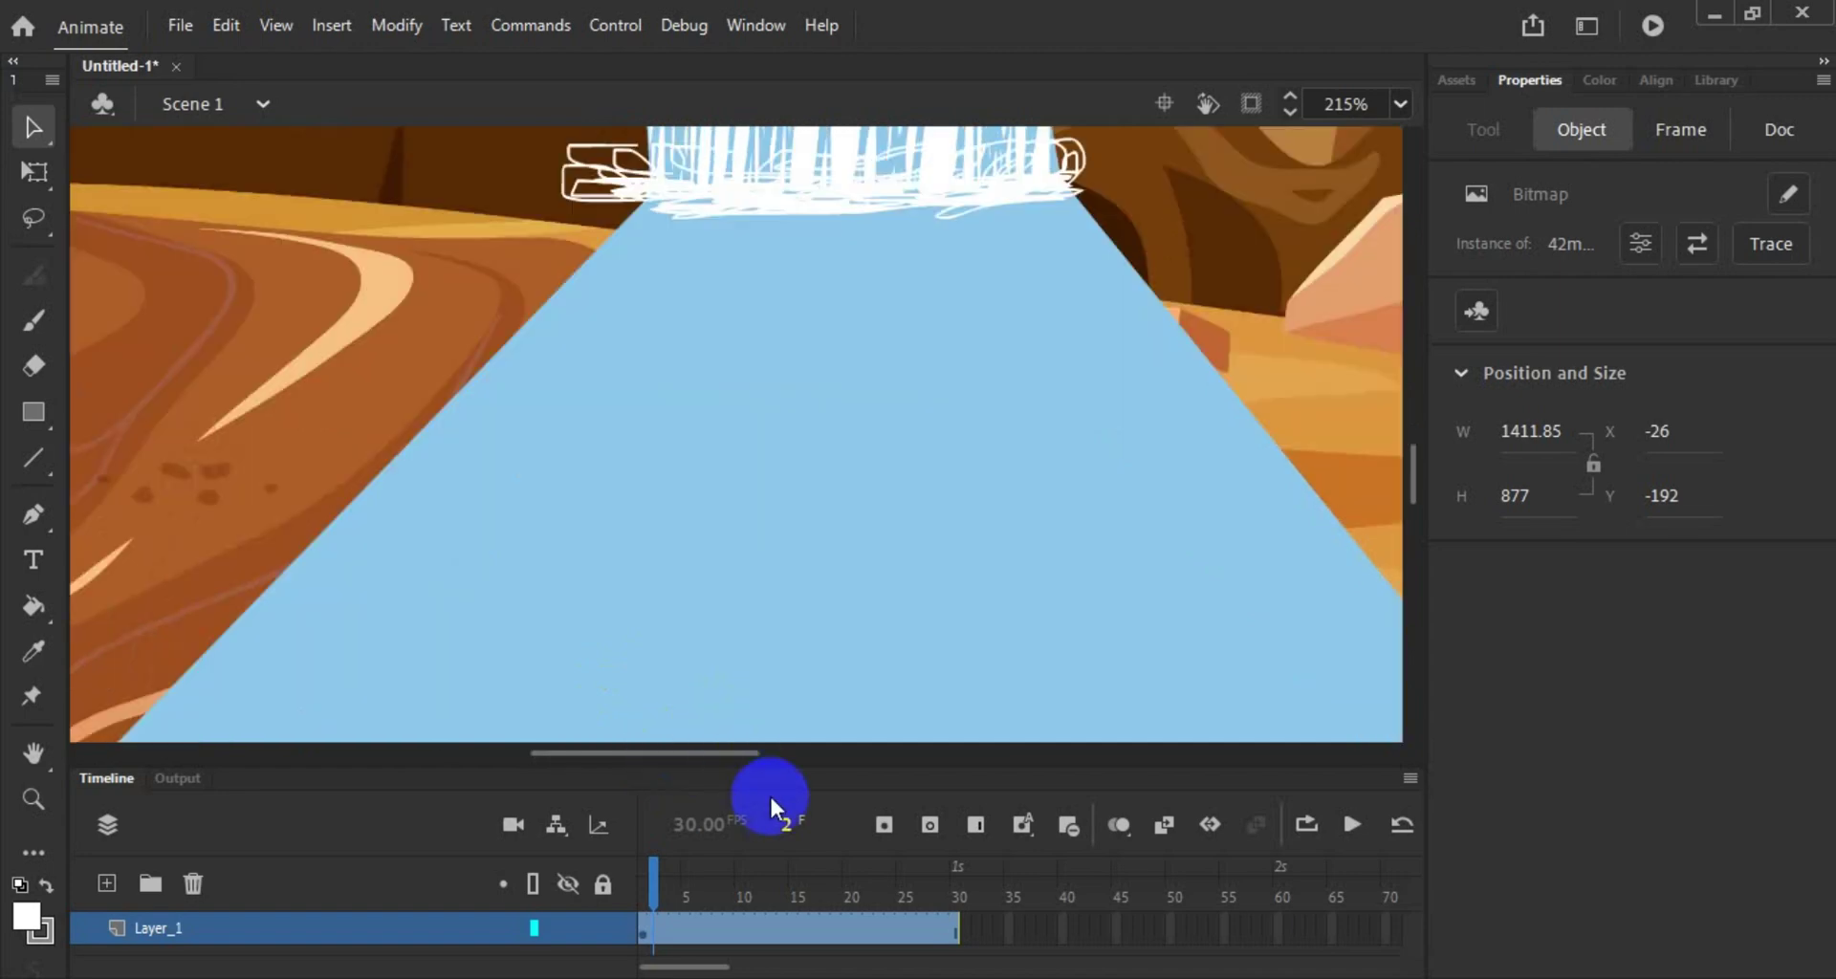
pyautogui.moveTo(1019, 773); pyautogui.dragTo(1024, 690)
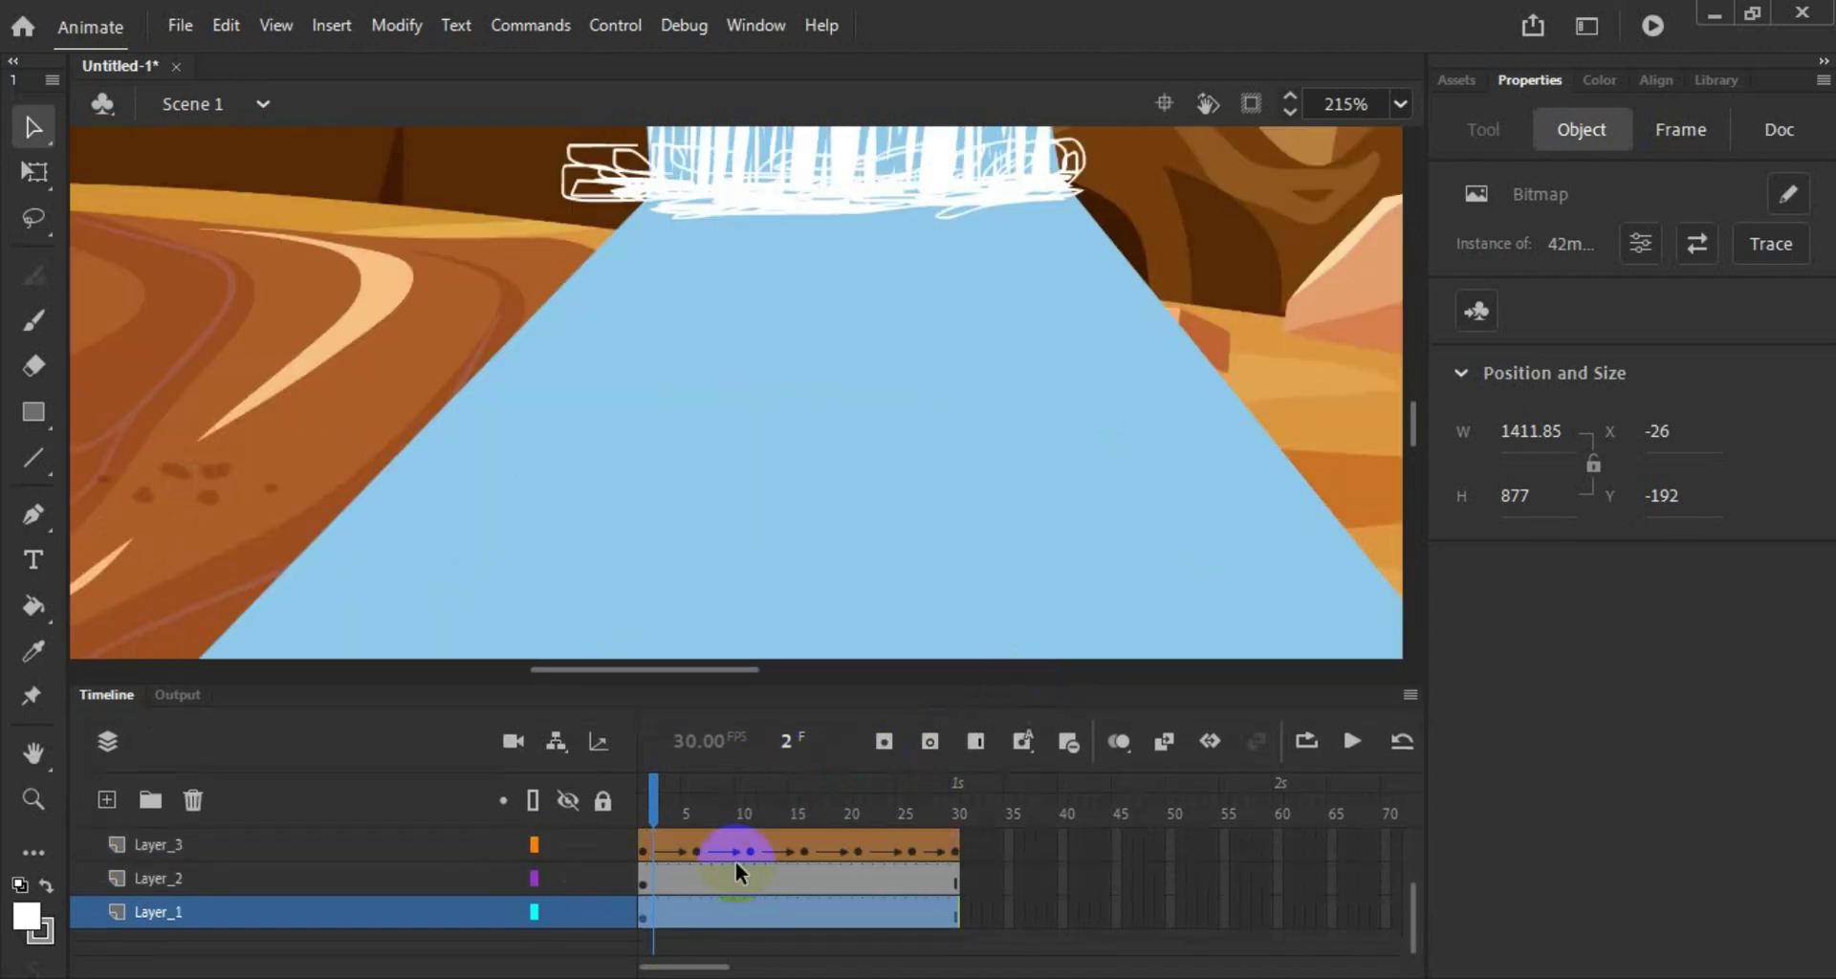
pyautogui.scroll(3, 736, 862)
pyautogui.click(642, 845)
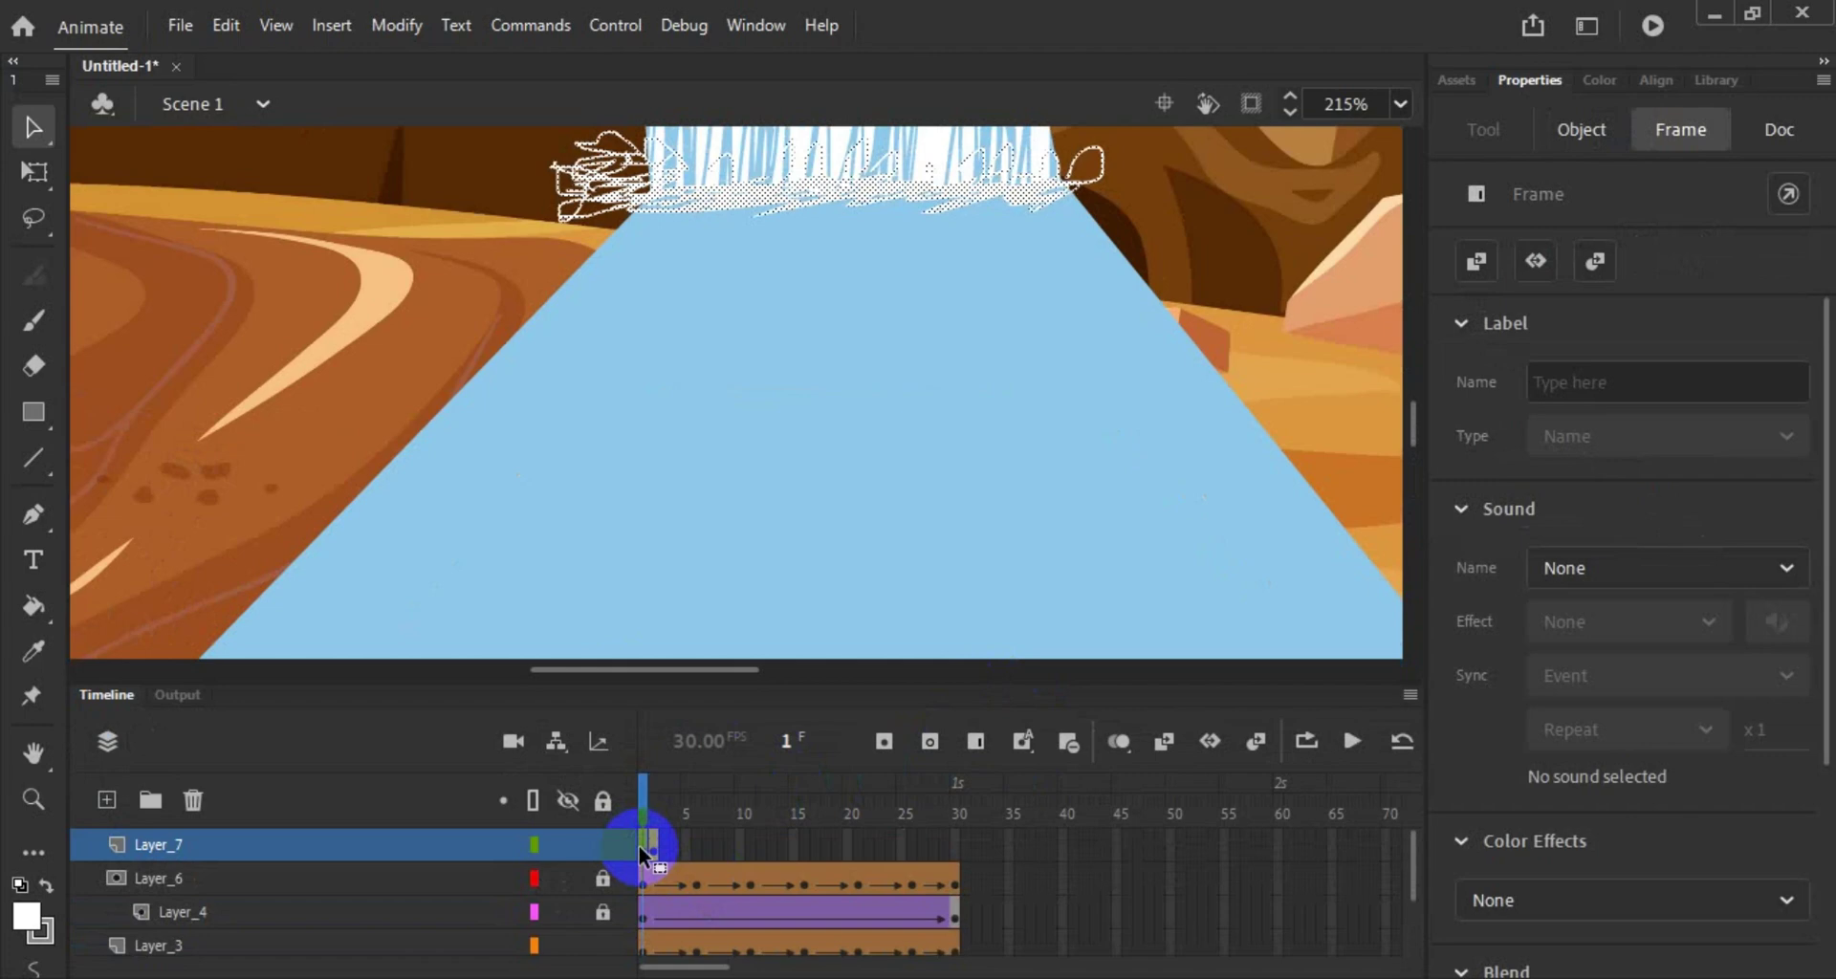
# Step: Lock every layer except Layer_7 and set the fill of the foam strokes on frame 1 to white
pyautogui.click(21, 923)
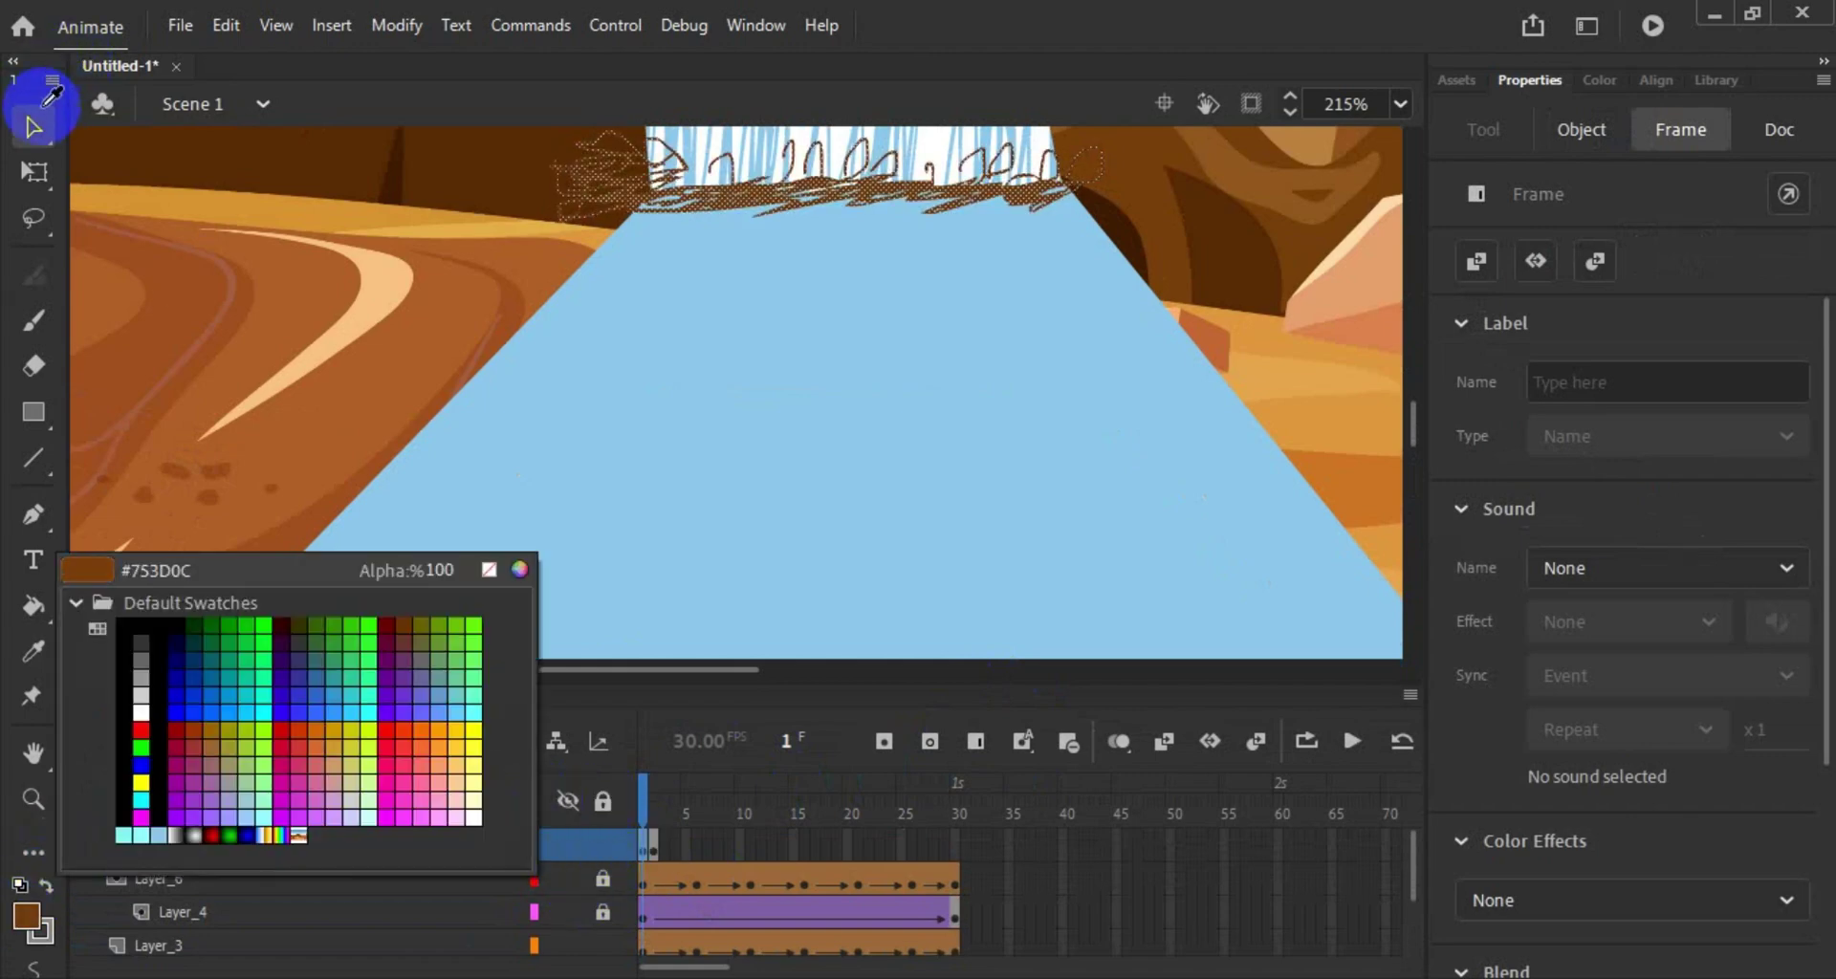
pyautogui.click(31, 134)
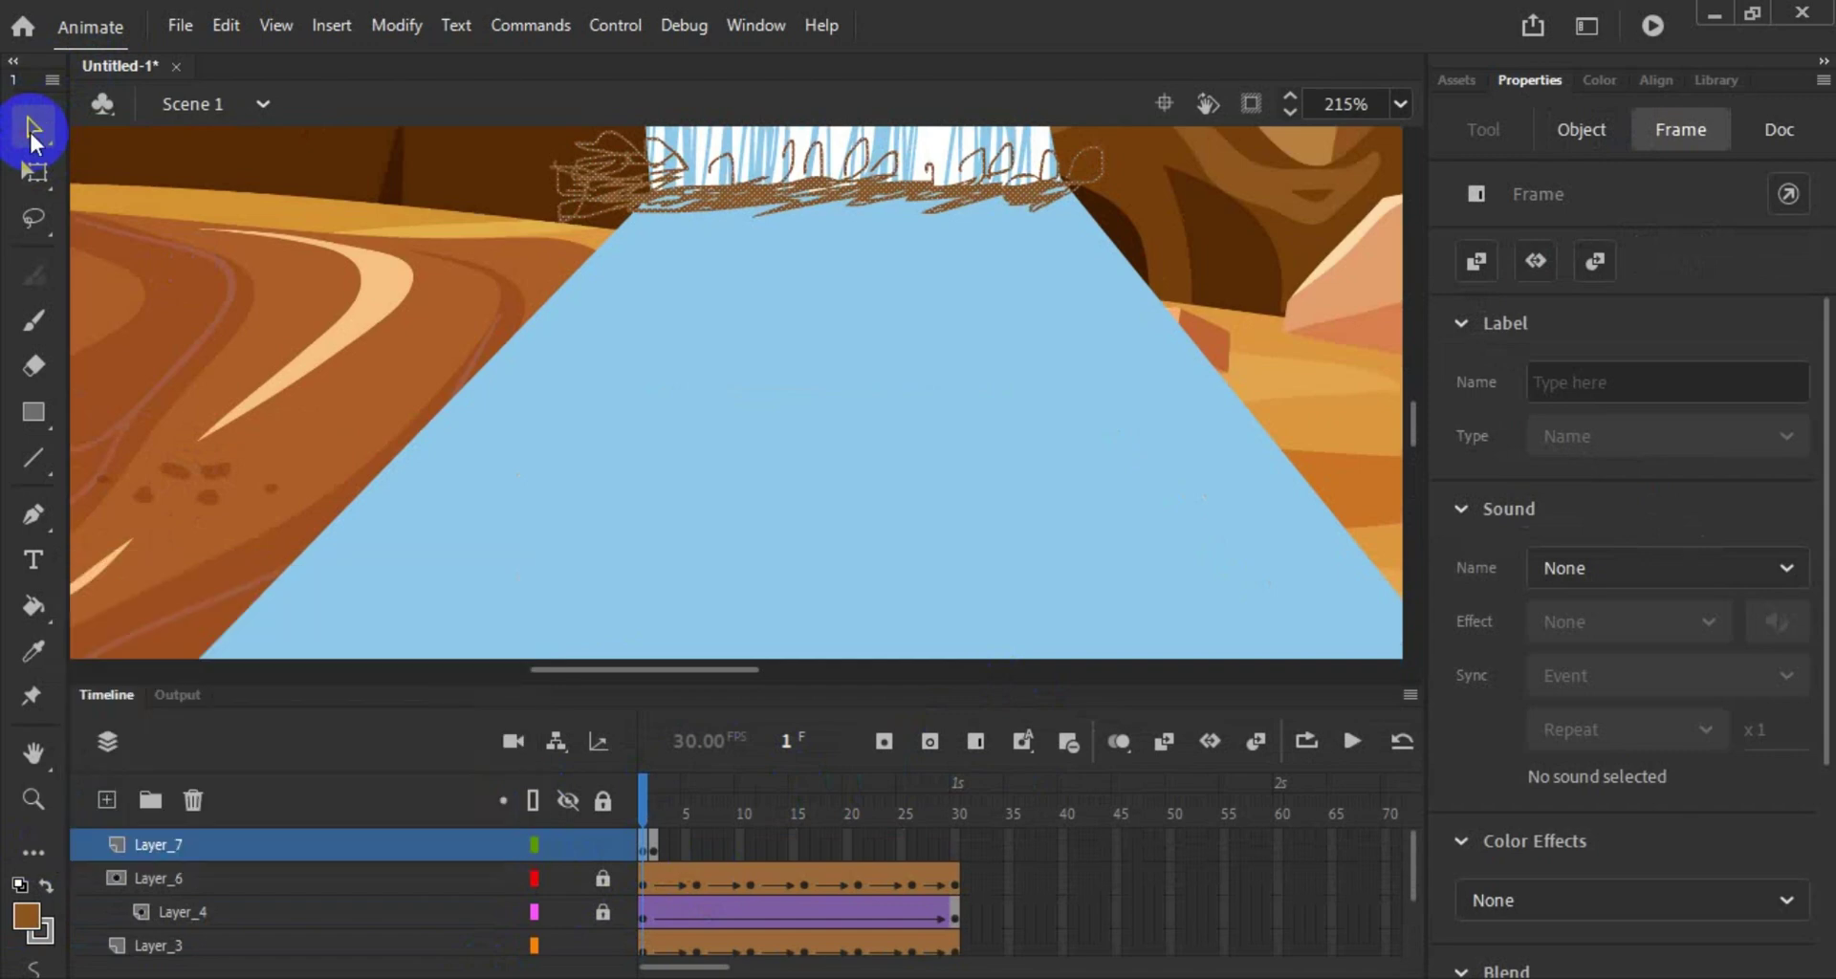
pyautogui.click(600, 801)
pyautogui.click(606, 845)
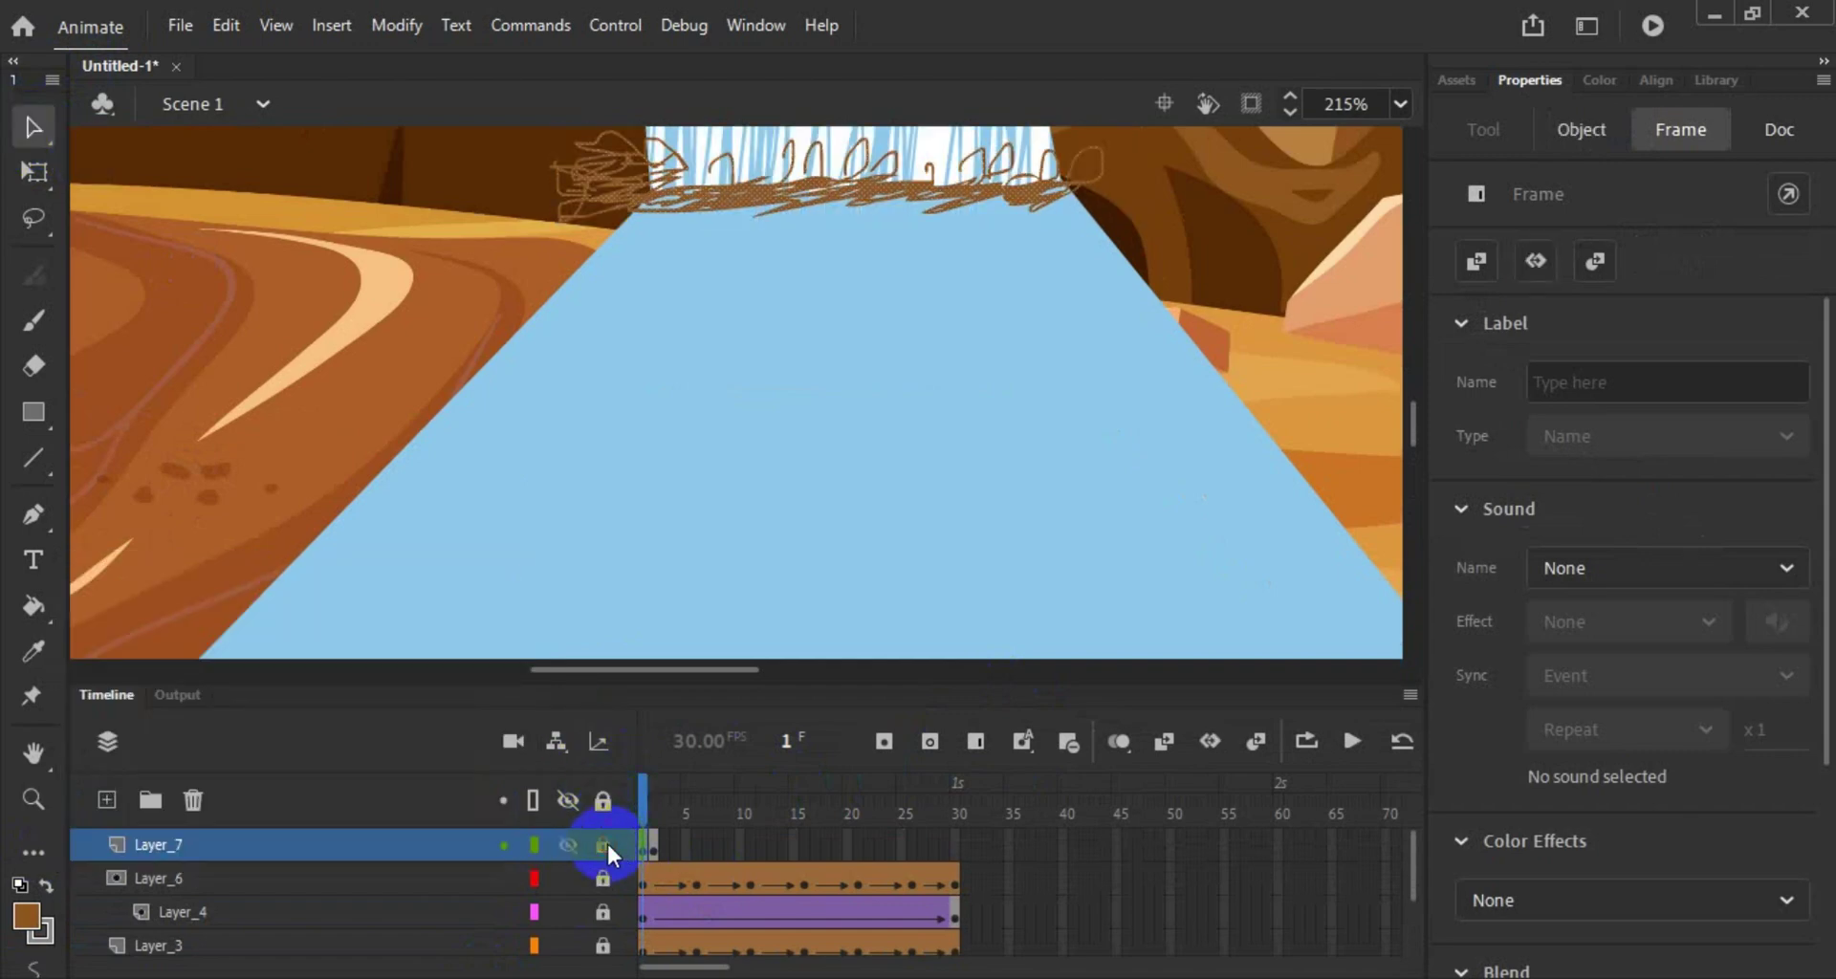
pyautogui.click(36, 924)
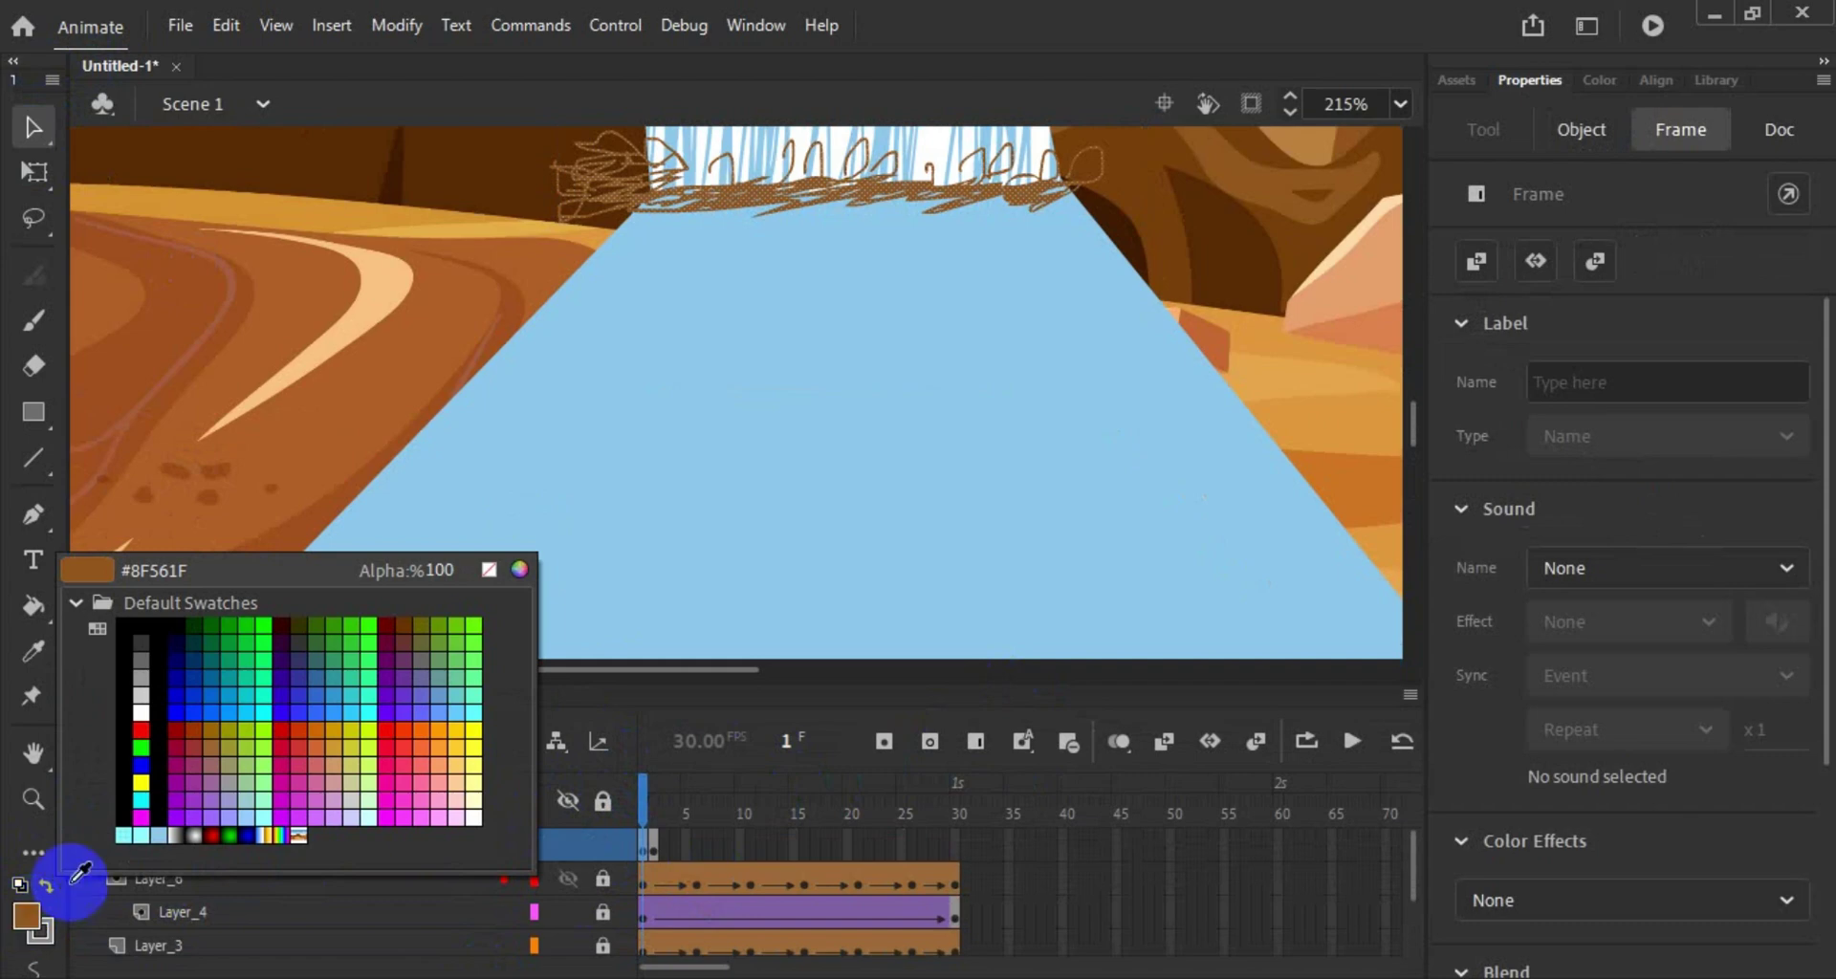
pyautogui.click(141, 709)
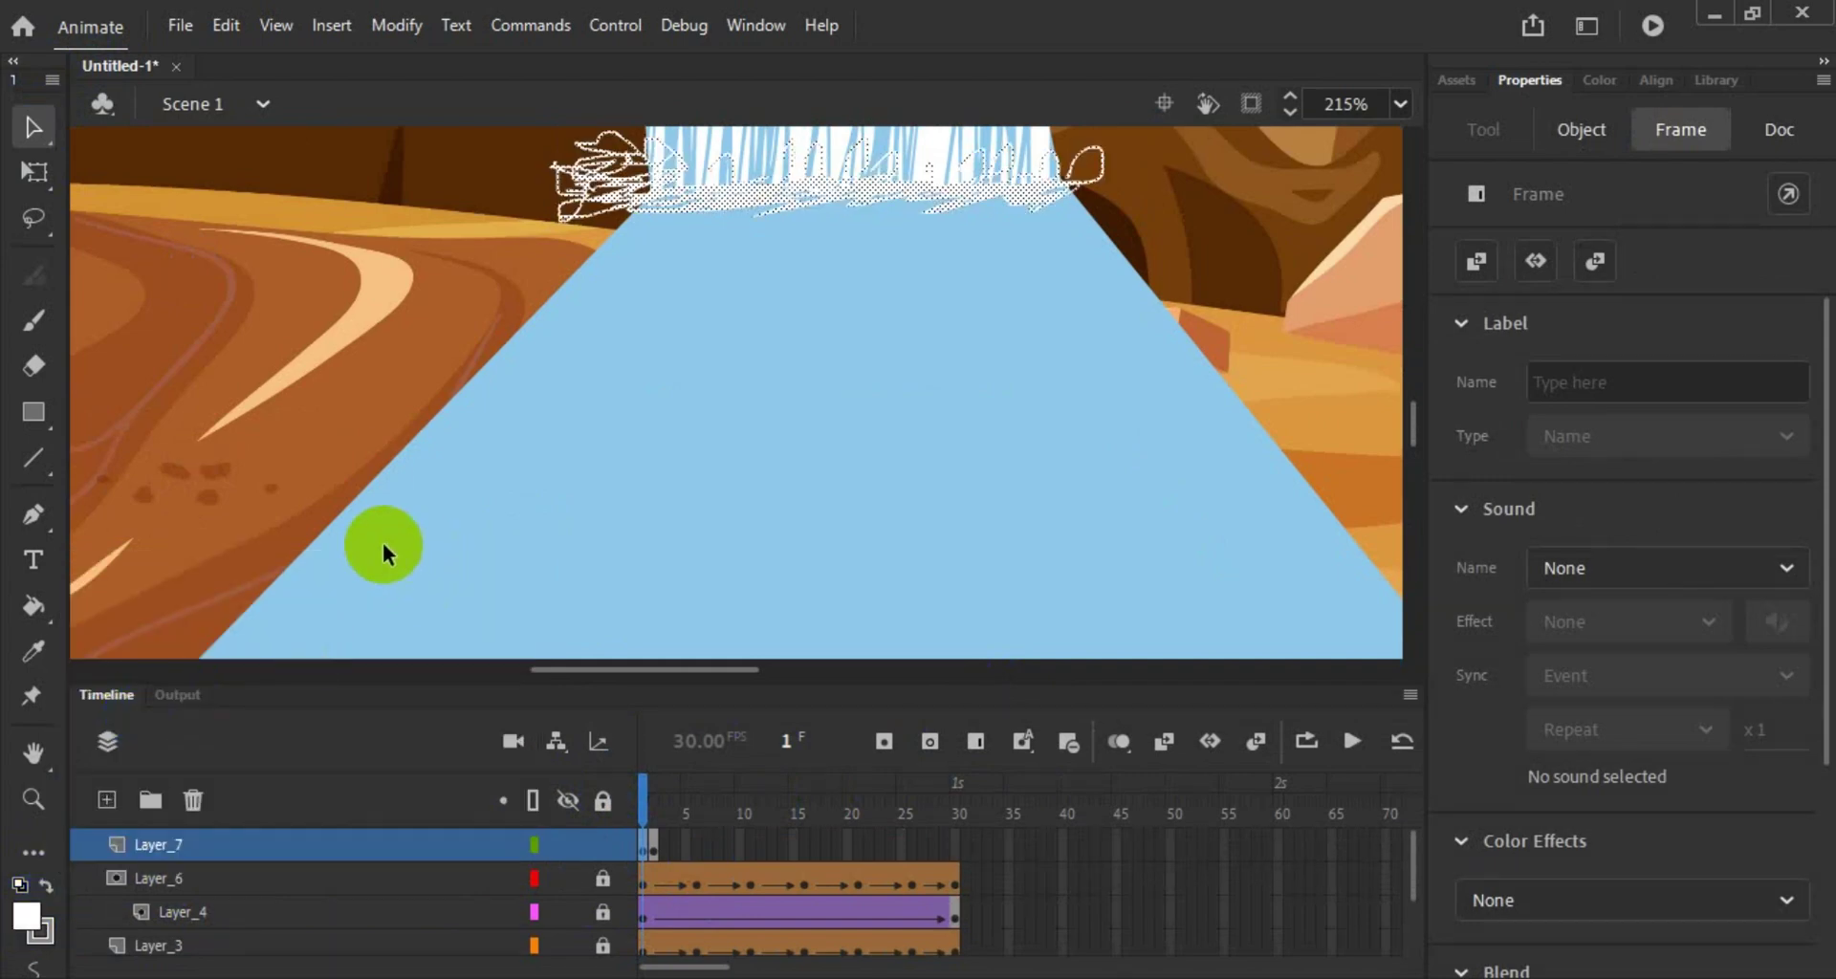
# Step: Select the foam strokes on frame 1 and fill the lowest loop at their left end with white (#FFFFFF) using the Paint Bucket
pyautogui.click(34, 610)
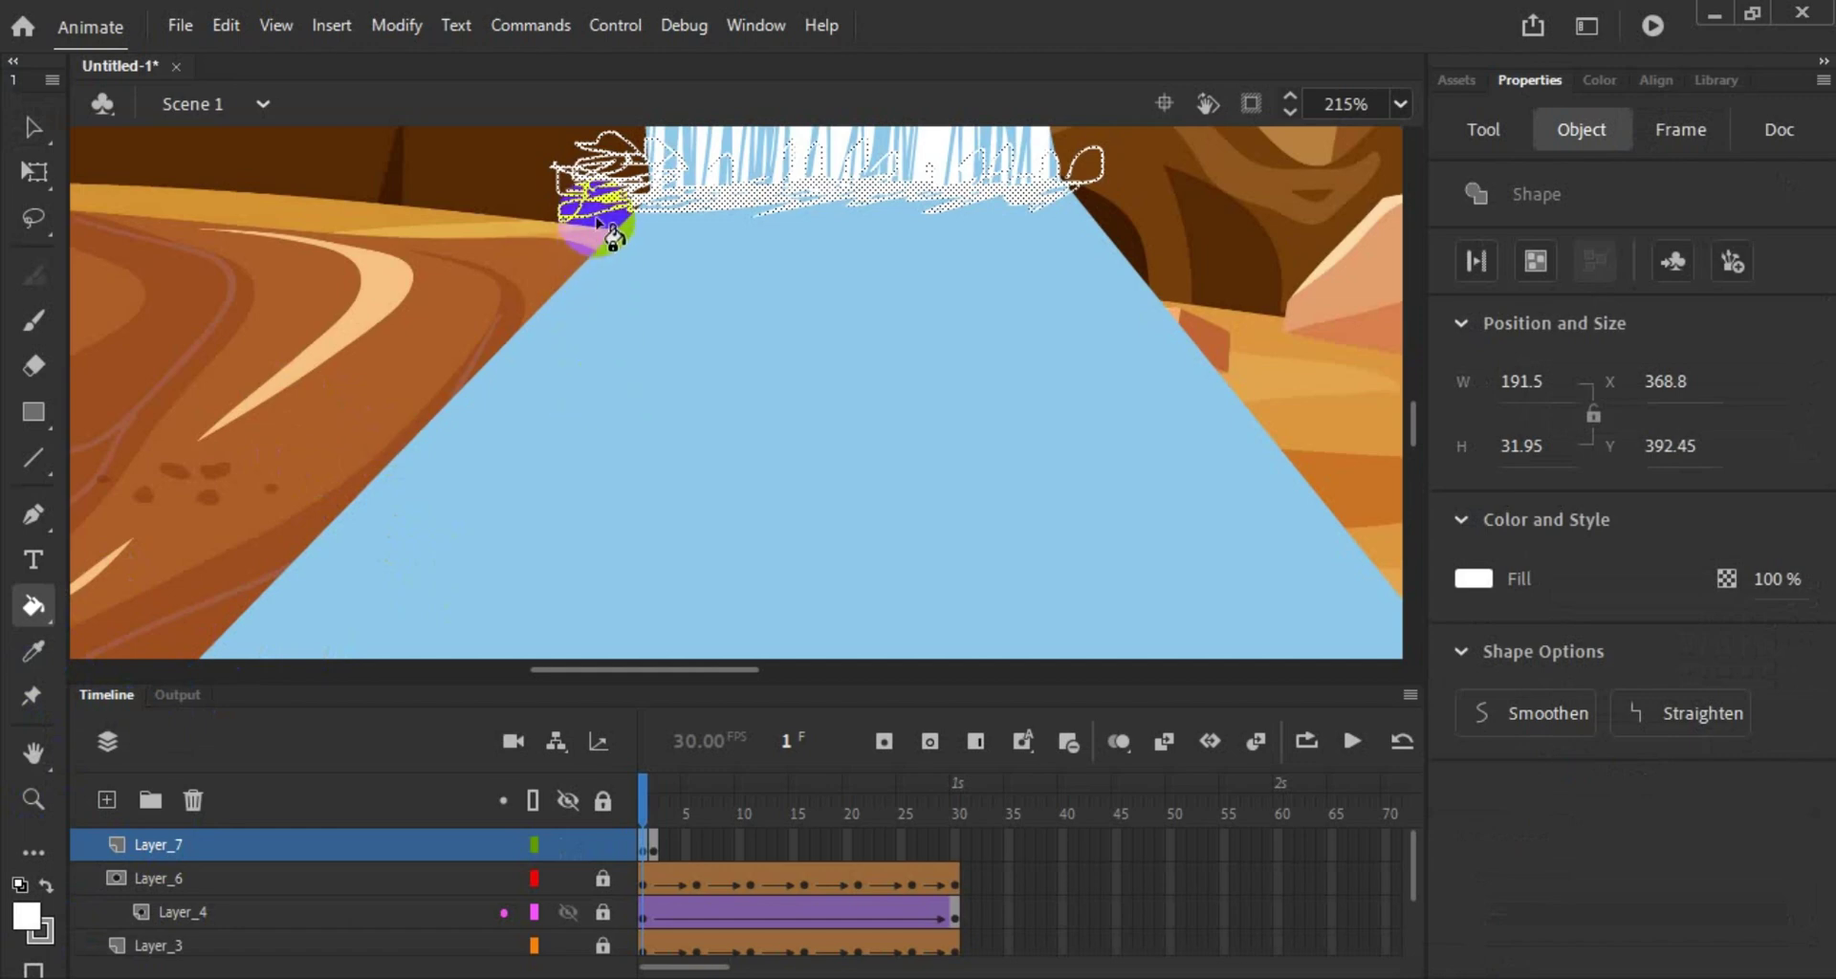
pyautogui.click(31, 123)
pyautogui.scroll(5, 744, 407)
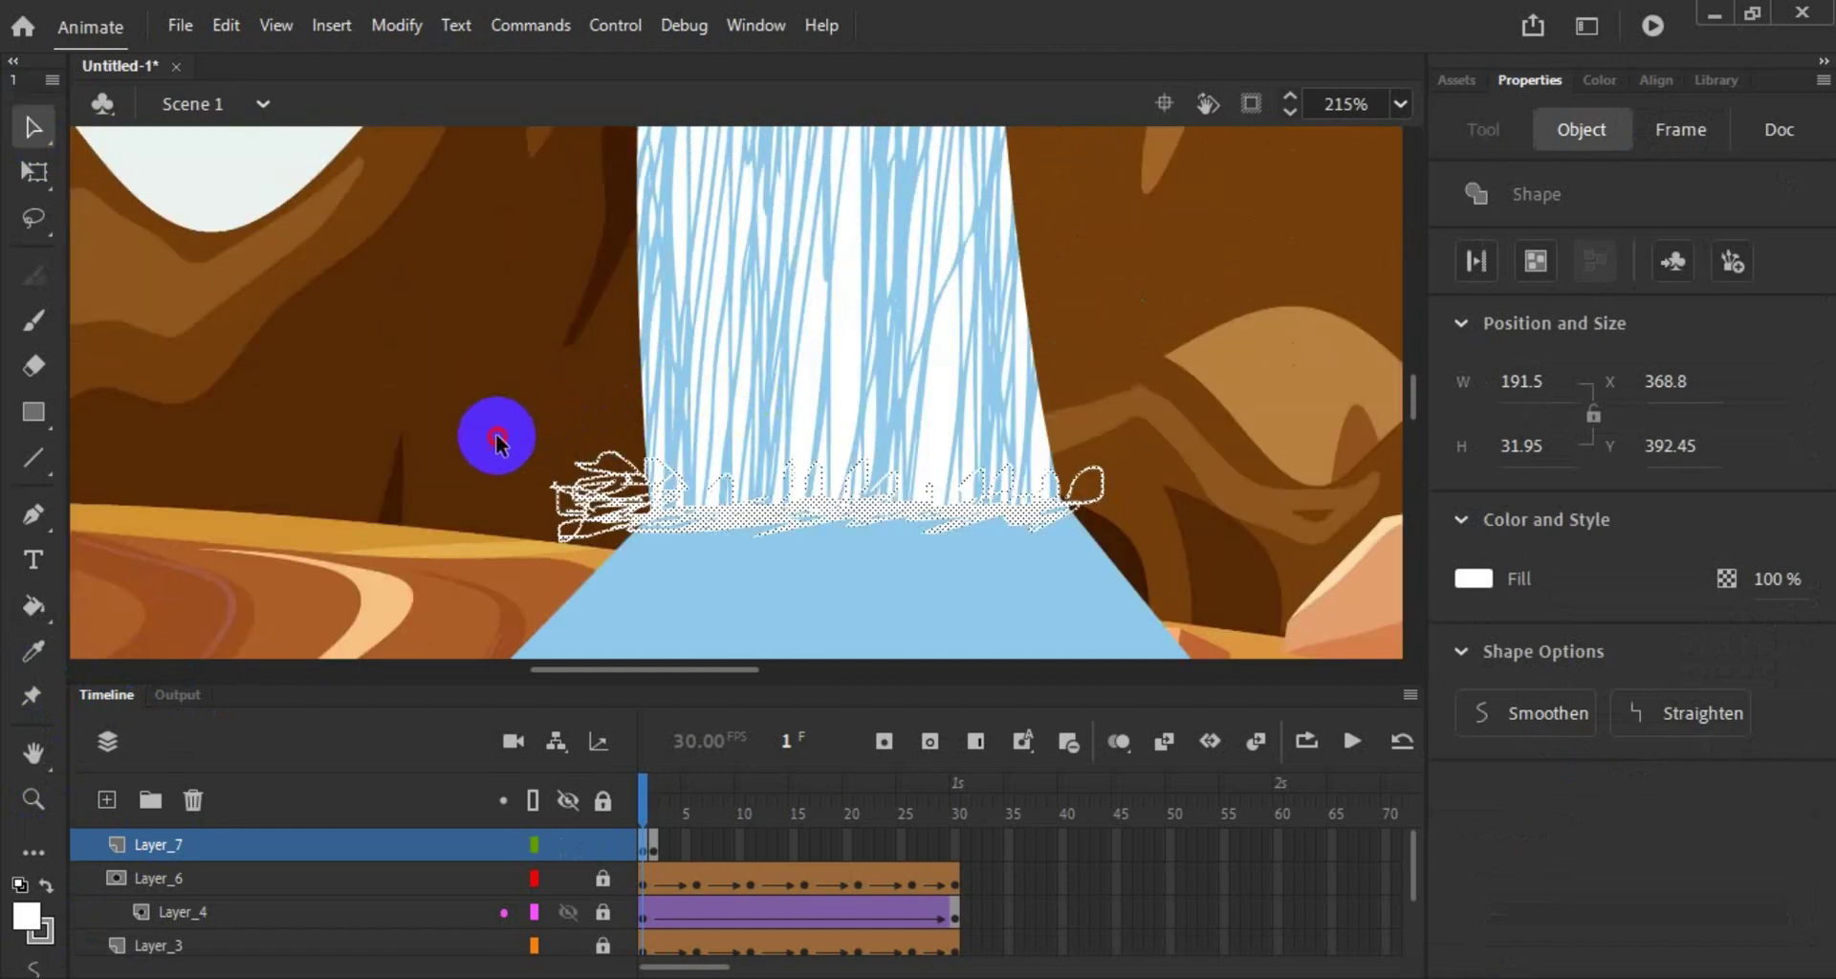
pyautogui.moveTo(496, 440); pyautogui.dragTo(1115, 583)
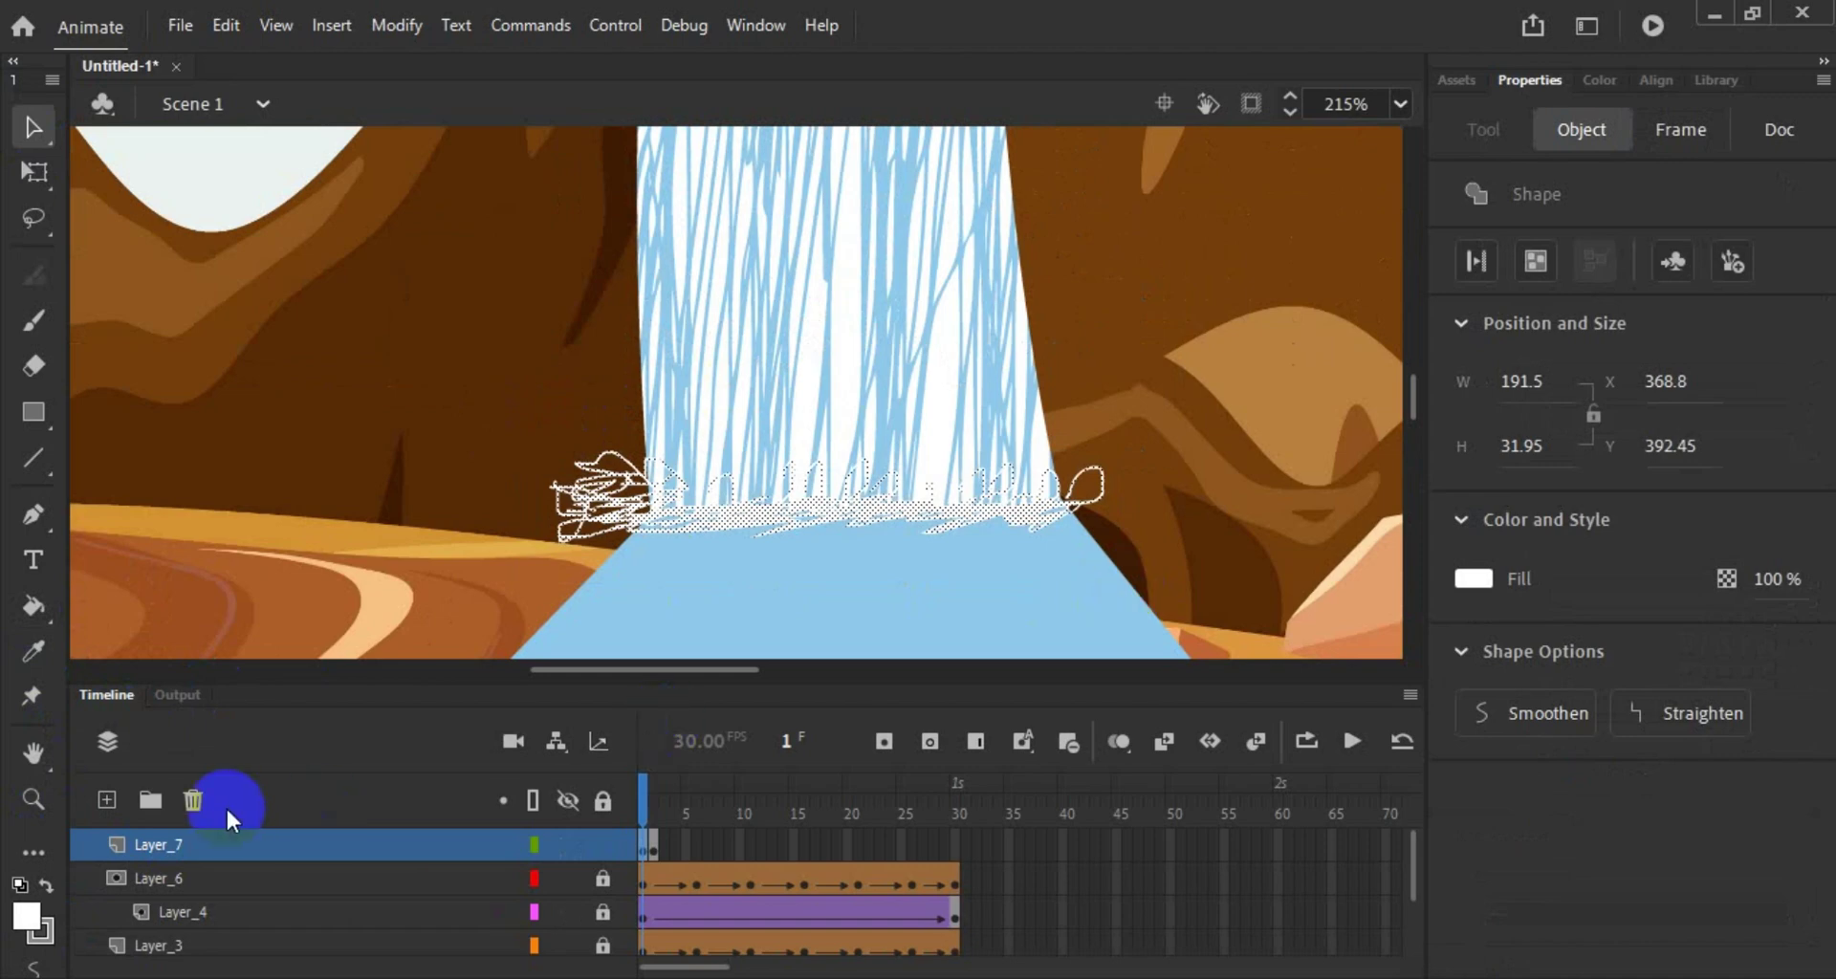
pyautogui.click(33, 612)
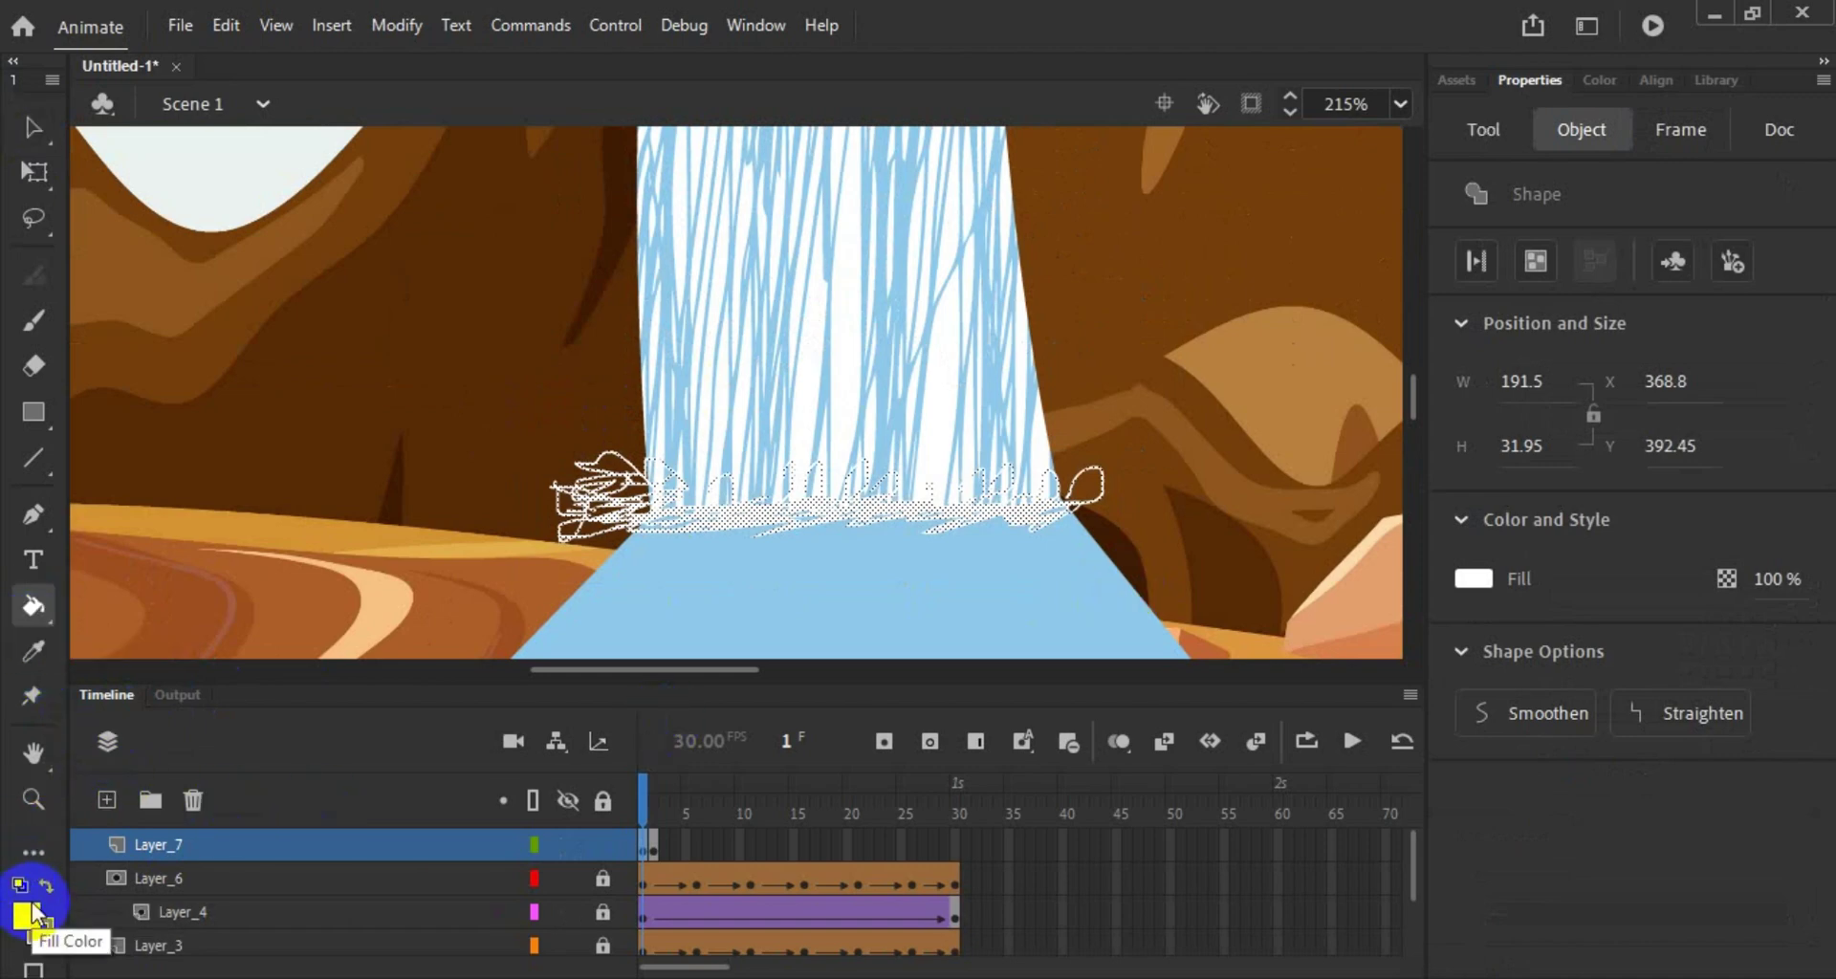
pyautogui.click(27, 920)
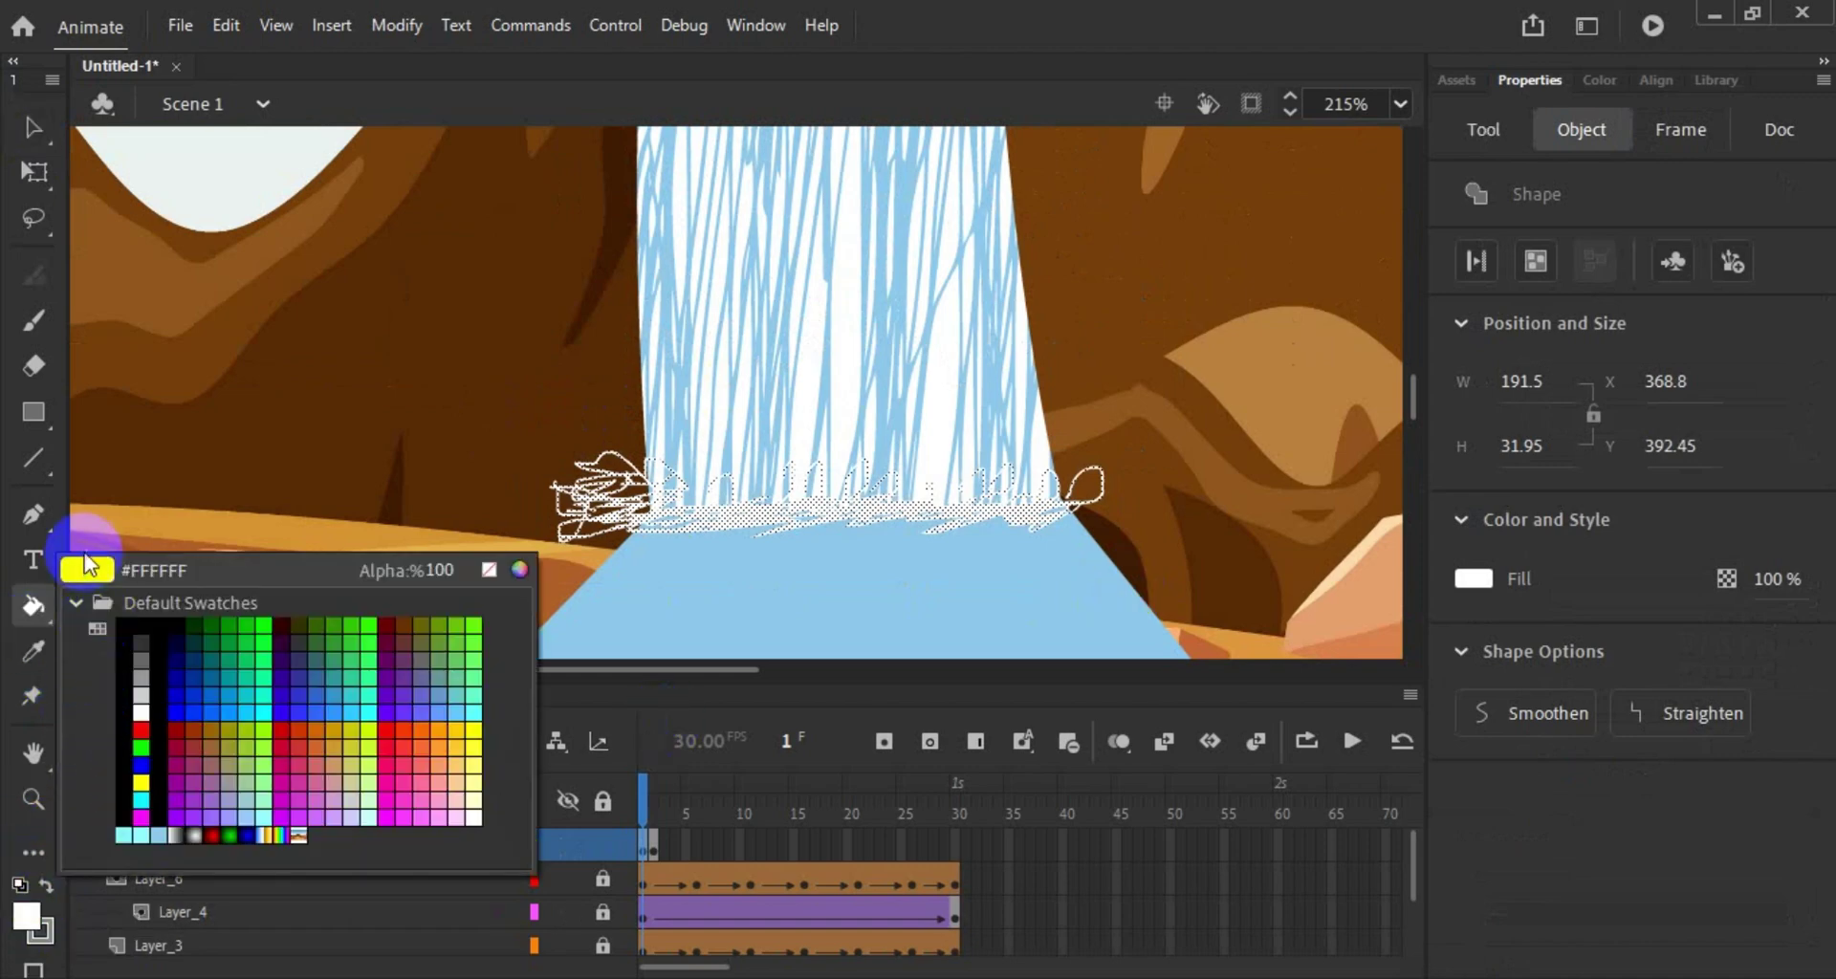
pyautogui.click(96, 571)
pyautogui.click(614, 533)
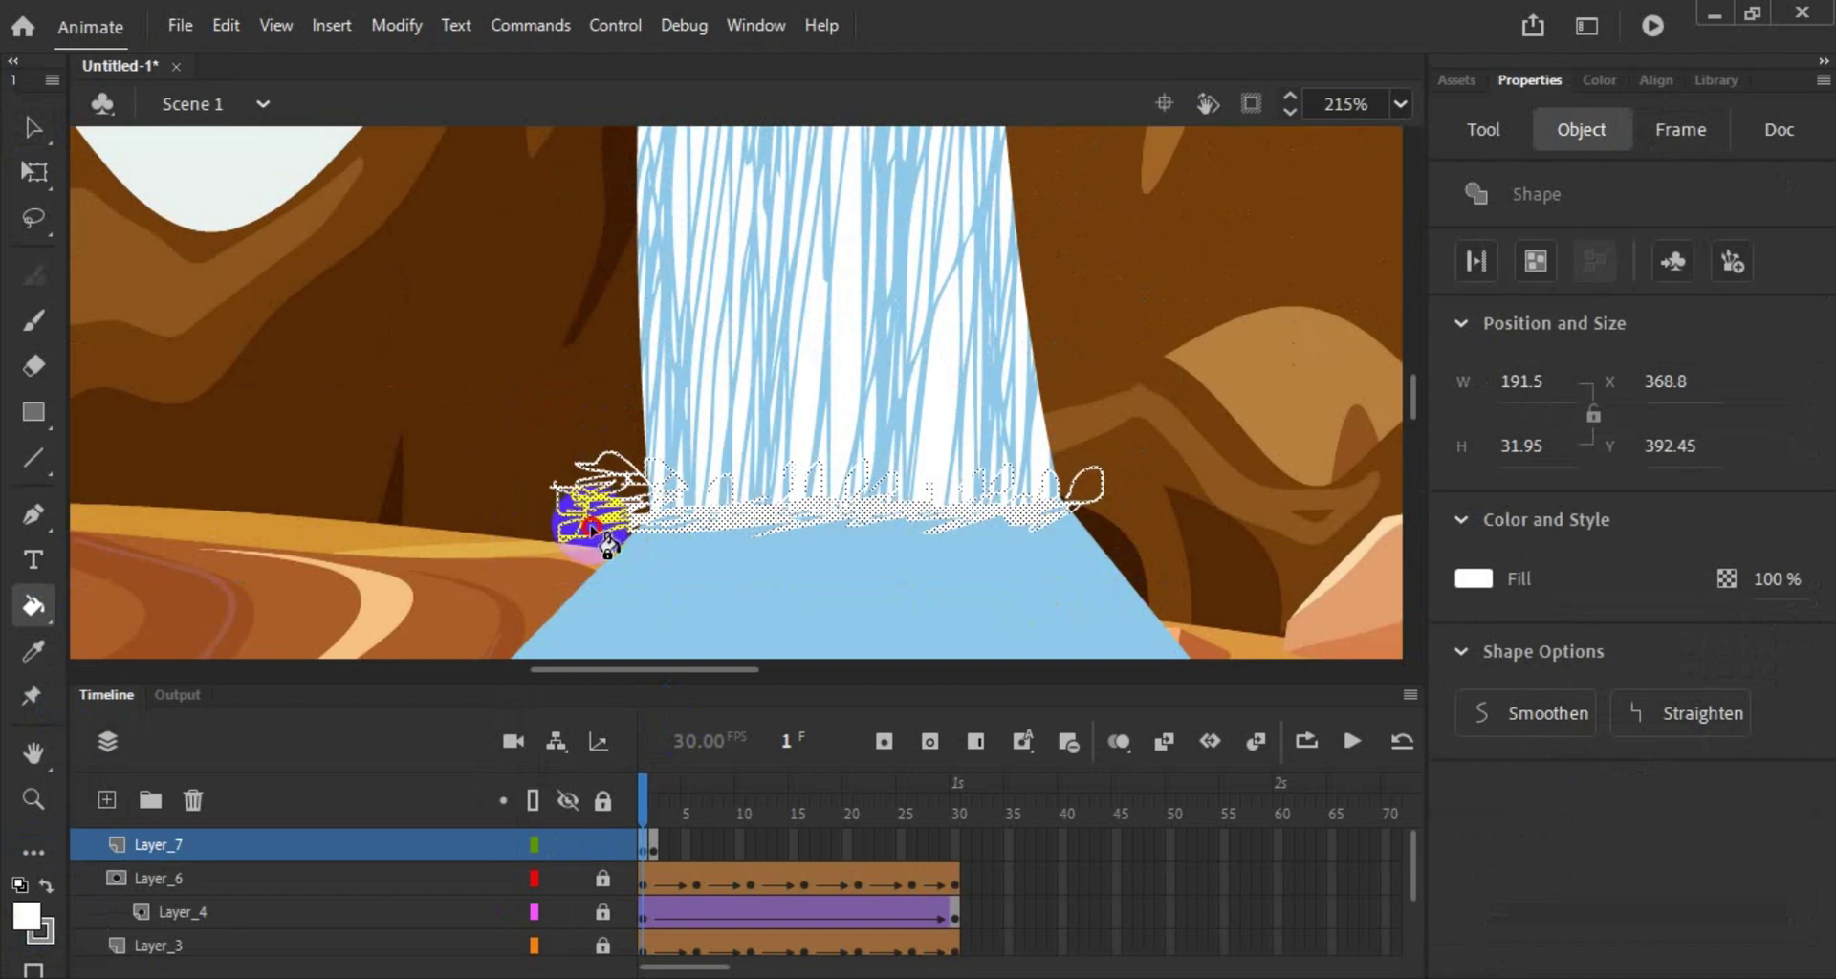
# Step: Fill the open loops and gaps at the left end of the foam on frame 1 with white using the Paint Bucket
pyautogui.scroll(5, 615, 533)
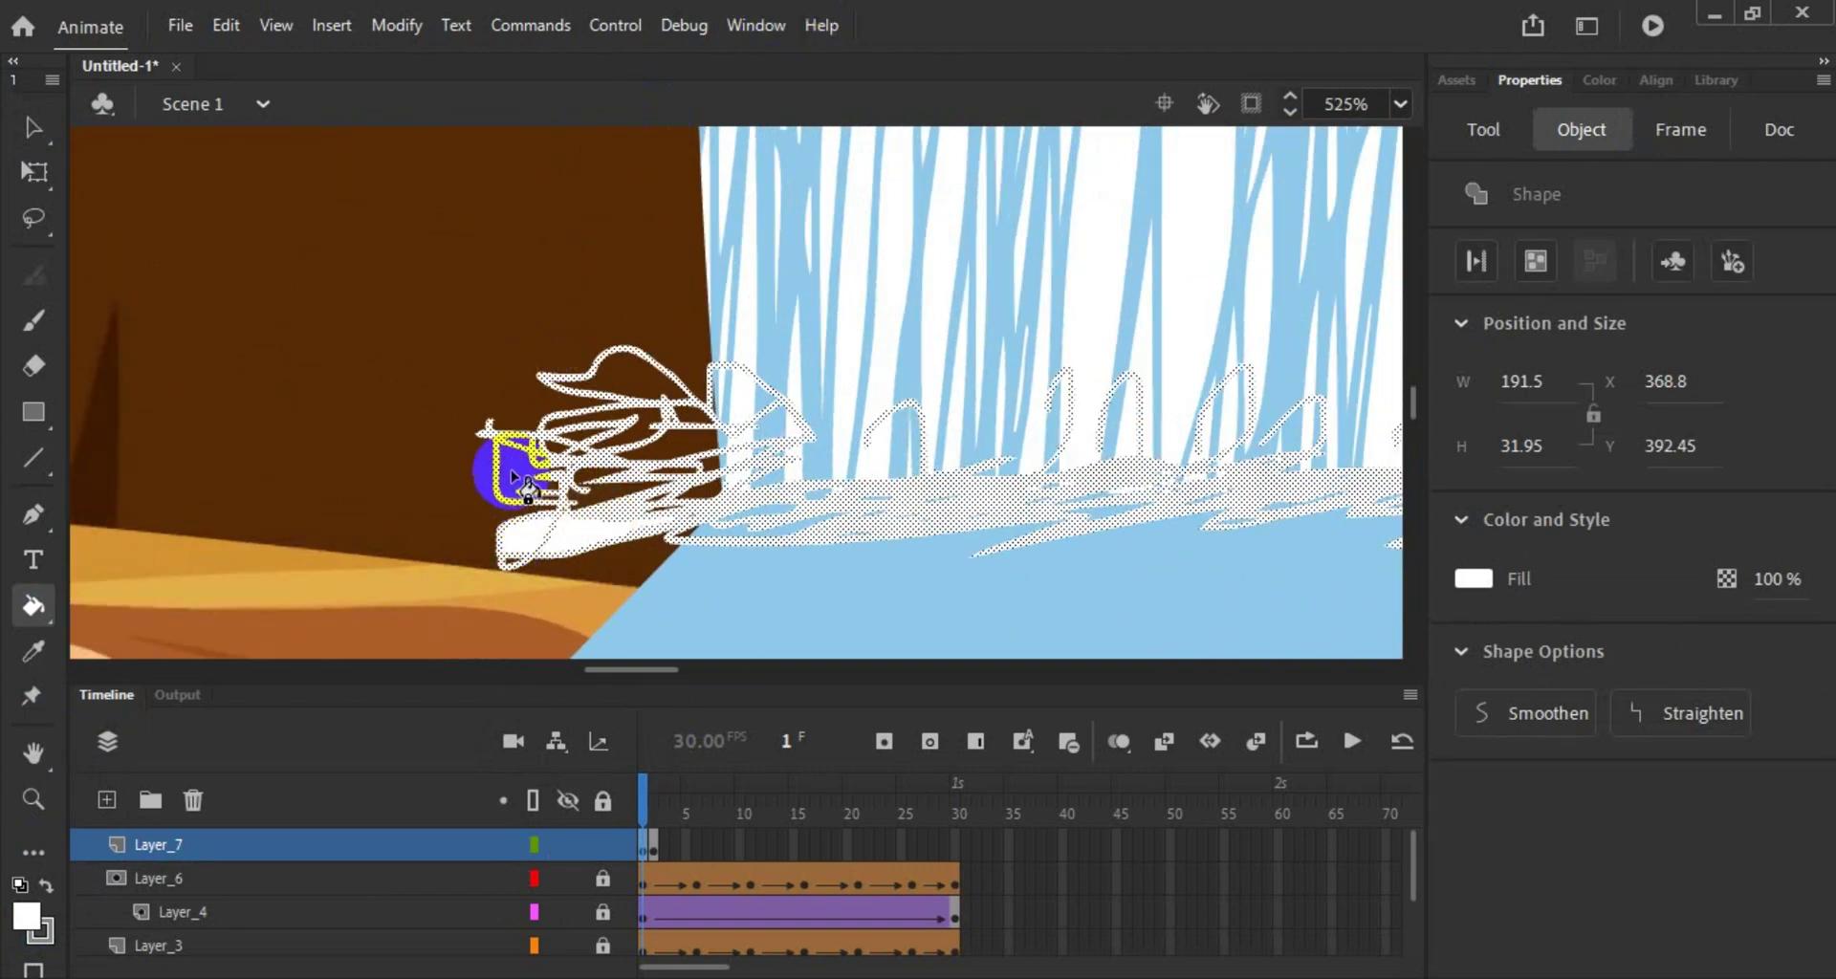
pyautogui.click(502, 464)
pyautogui.click(641, 435)
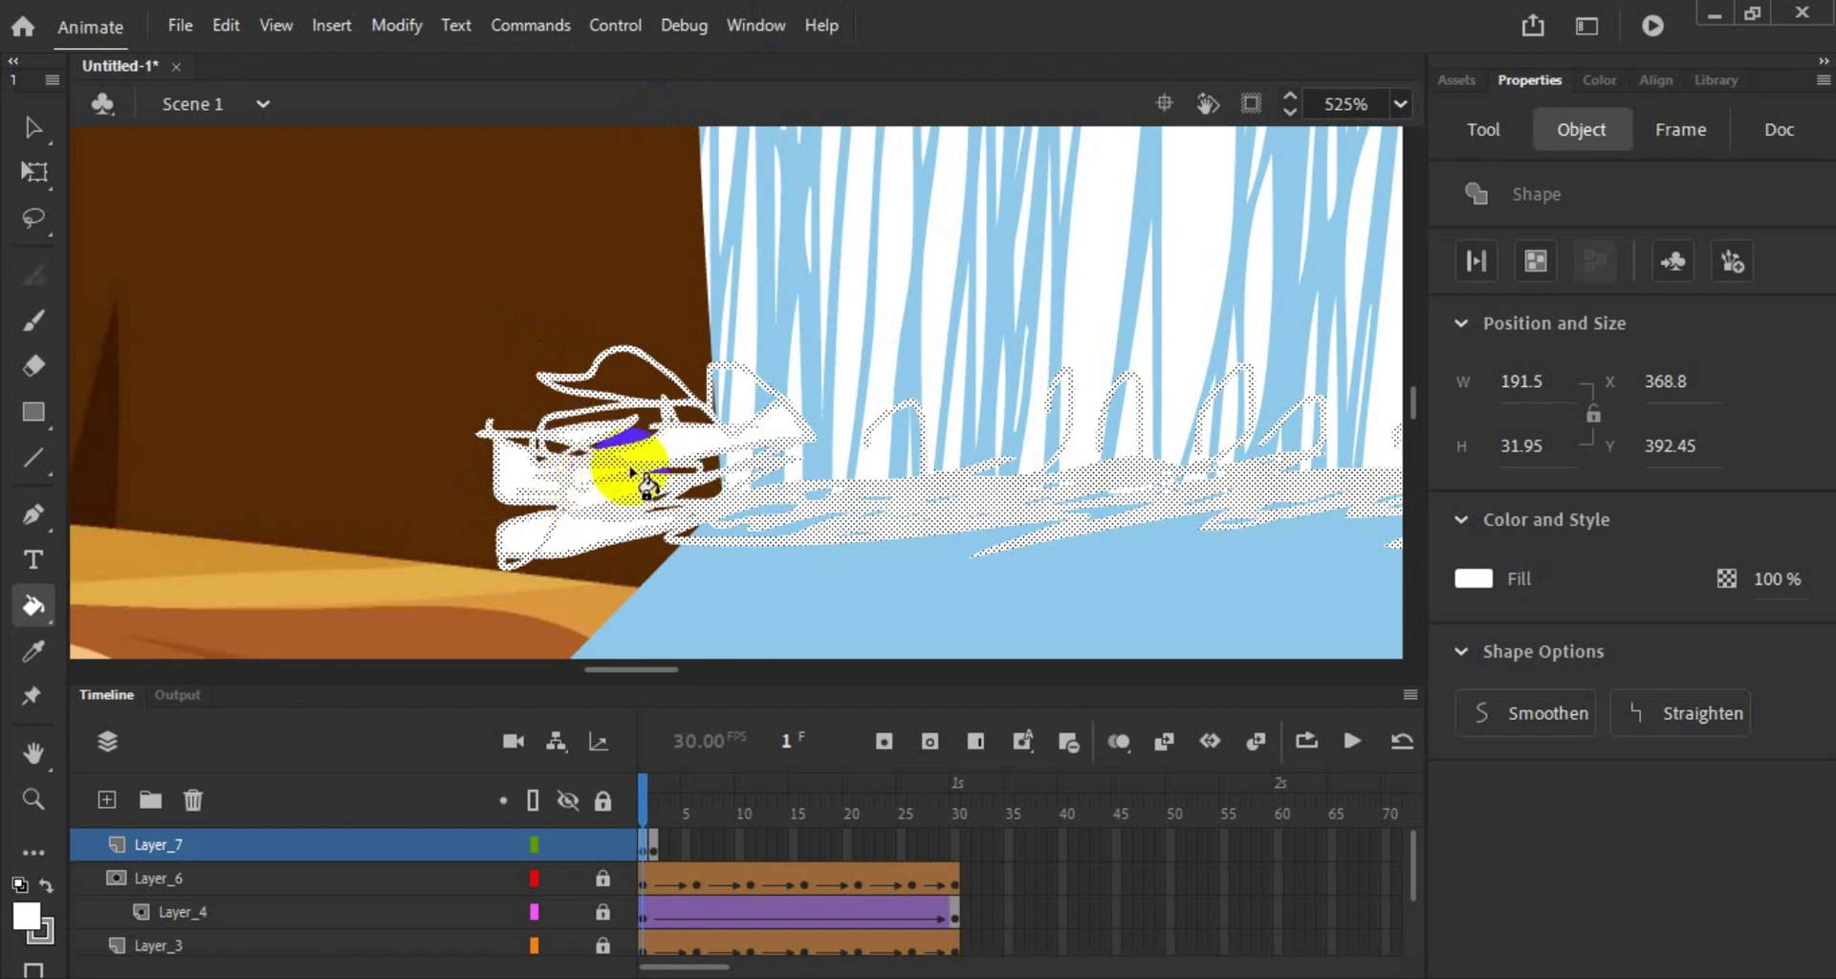
pyautogui.click(598, 422)
pyautogui.click(653, 431)
pyautogui.click(601, 387)
pyautogui.click(737, 396)
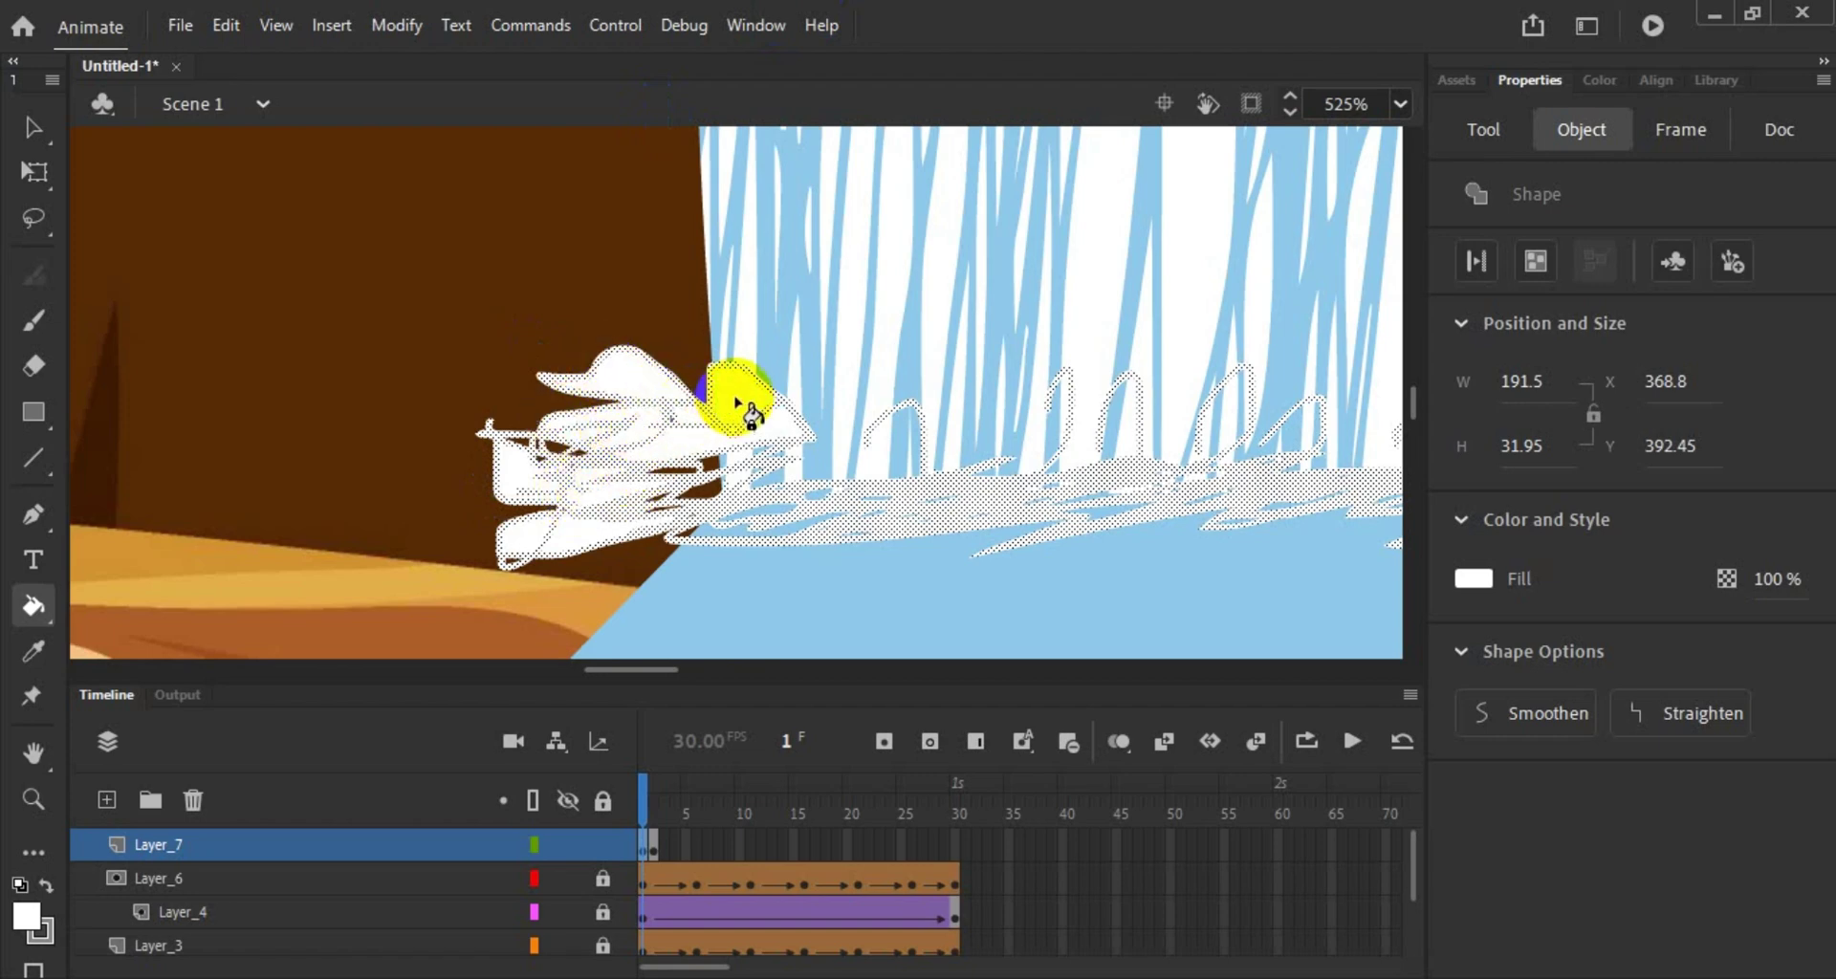
pyautogui.click(729, 478)
pyautogui.click(593, 479)
pyautogui.click(672, 498)
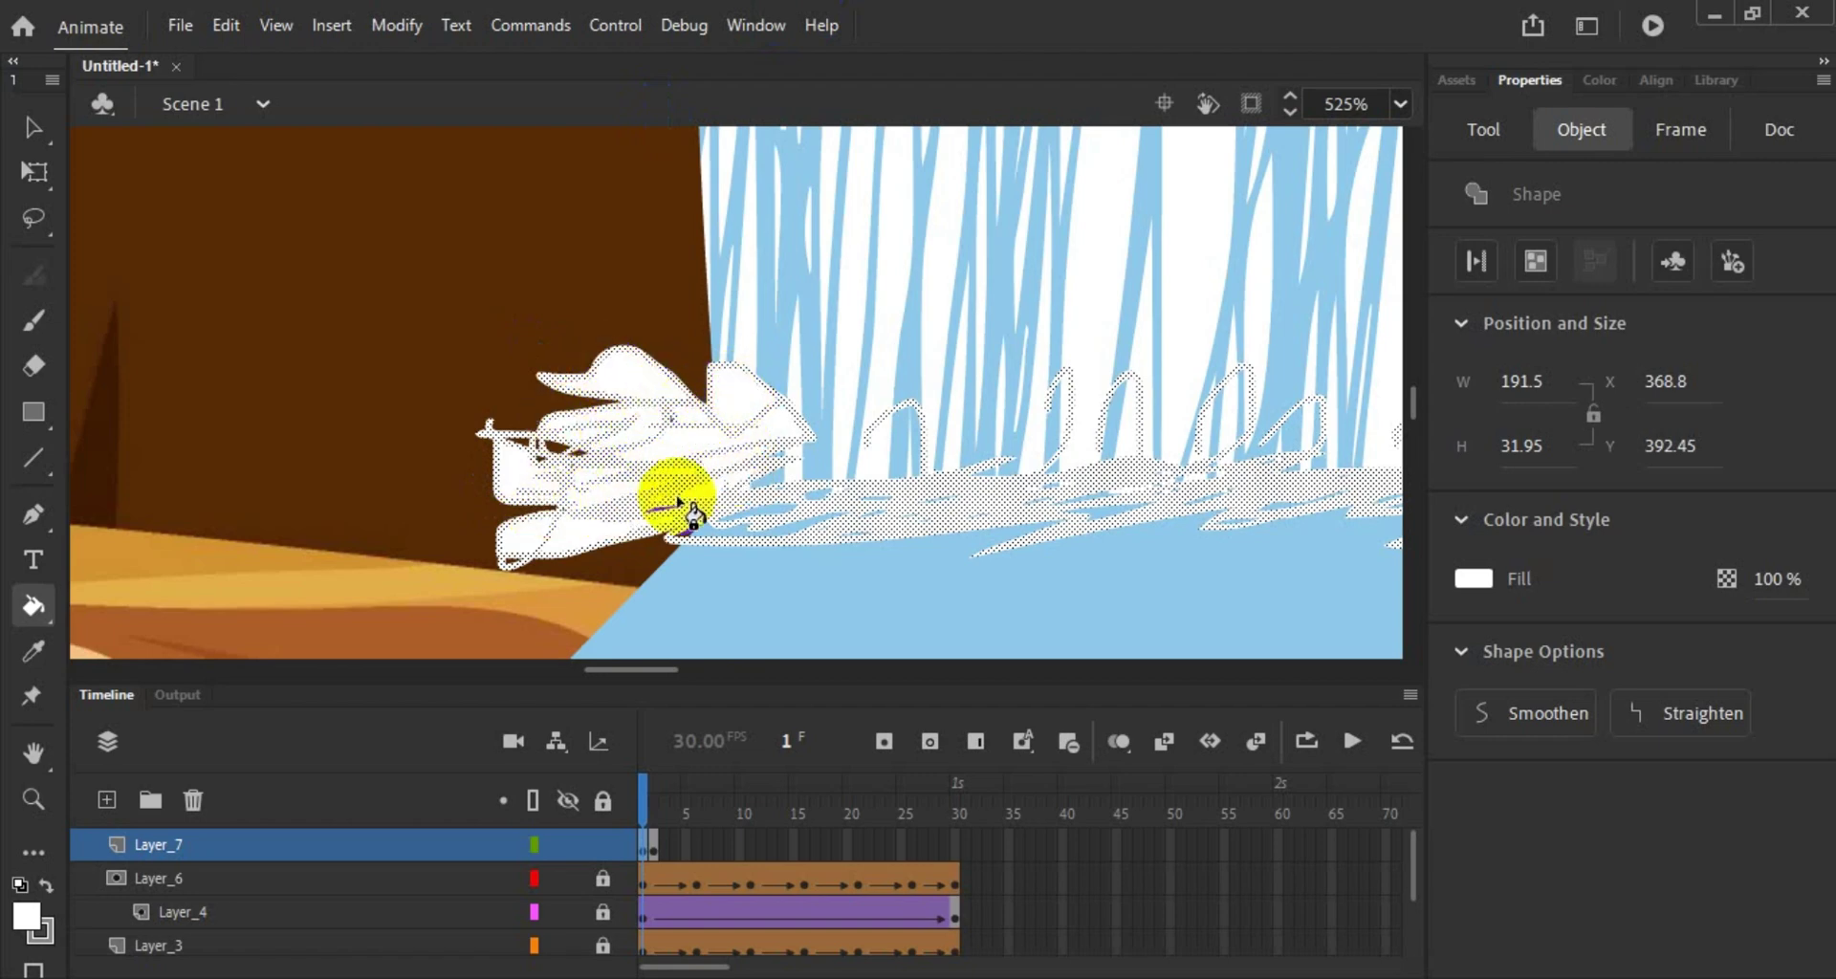
pyautogui.click(557, 478)
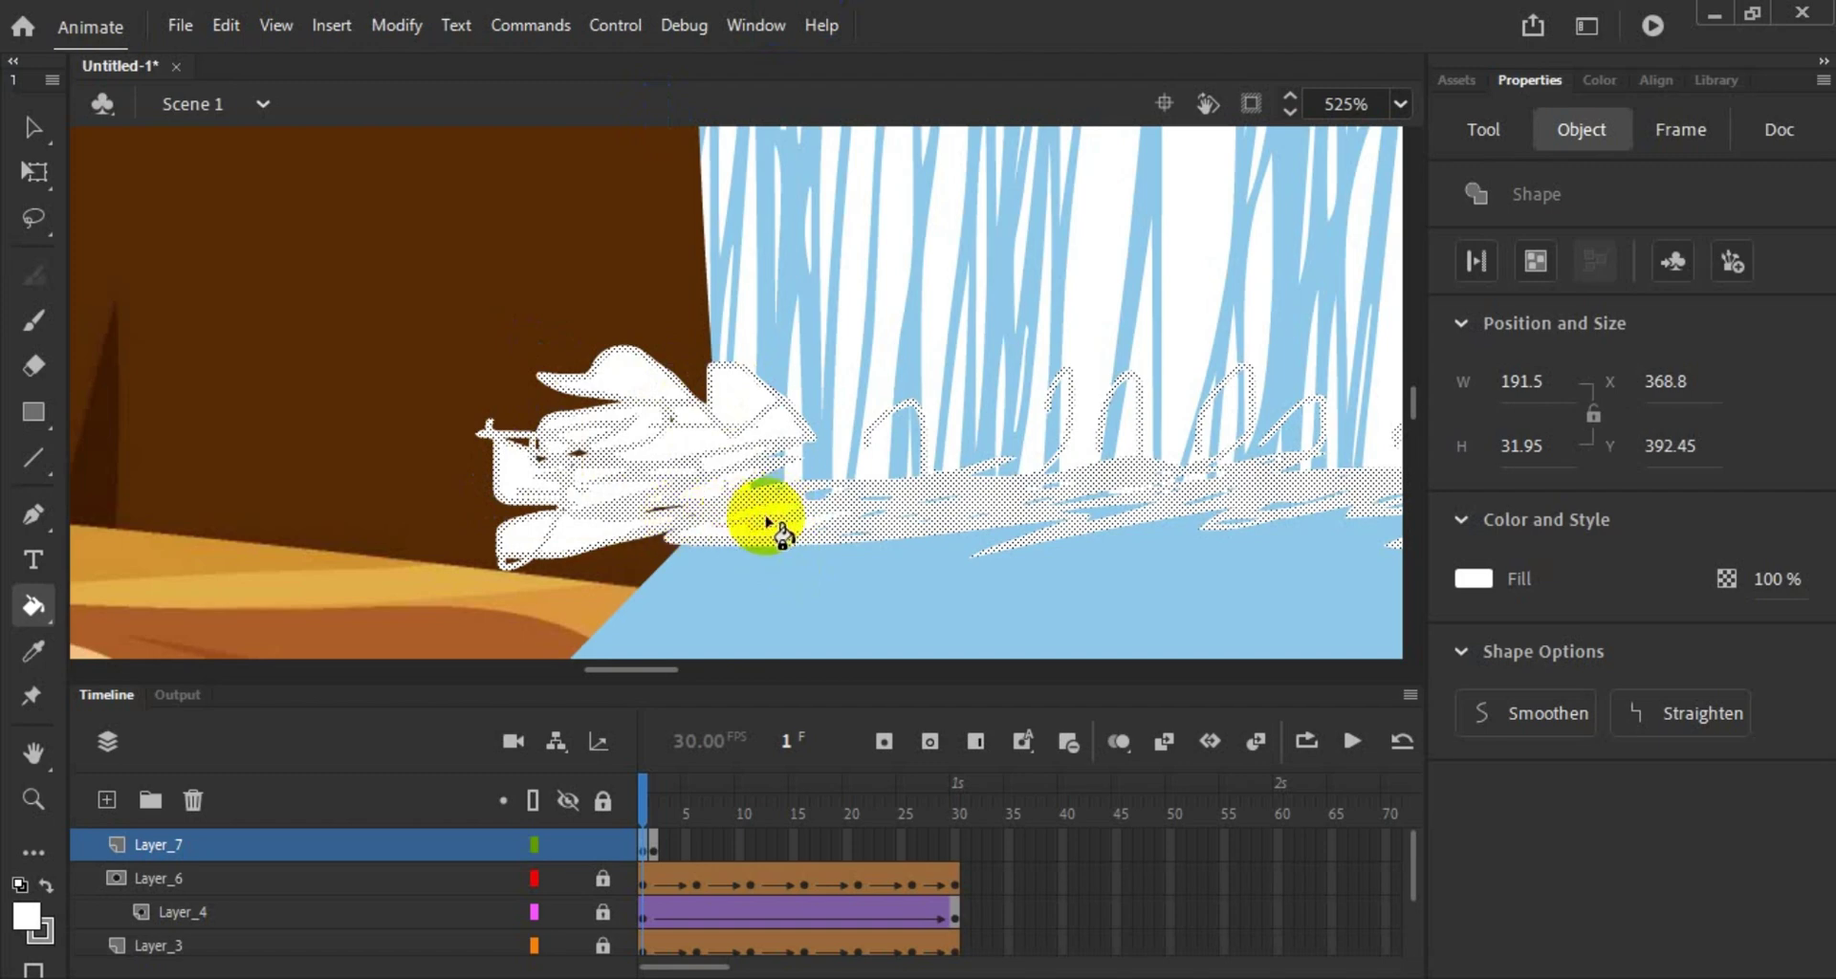
# Step: Fill the small gaps in the left half of the frame 1 foam band with white and touch it up with the Classic Brush
pyautogui.click(930, 484)
pyautogui.click(947, 545)
pyautogui.click(879, 491)
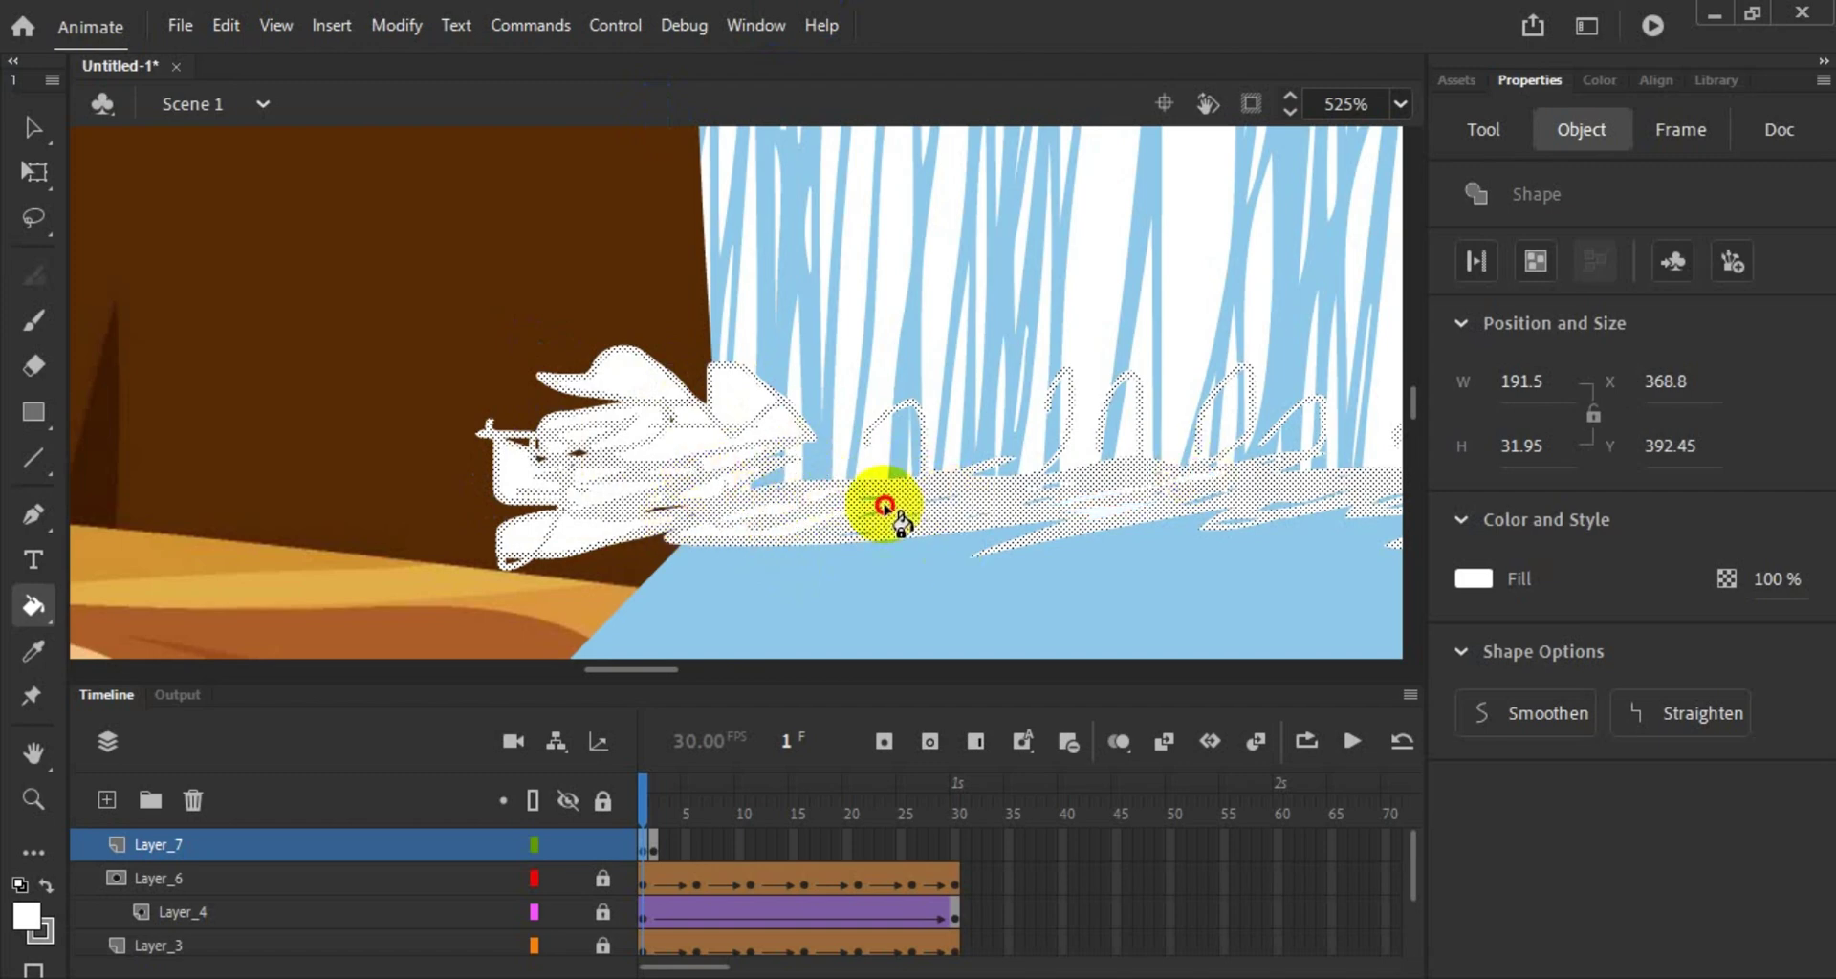
pyautogui.click(865, 501)
pyautogui.click(893, 508)
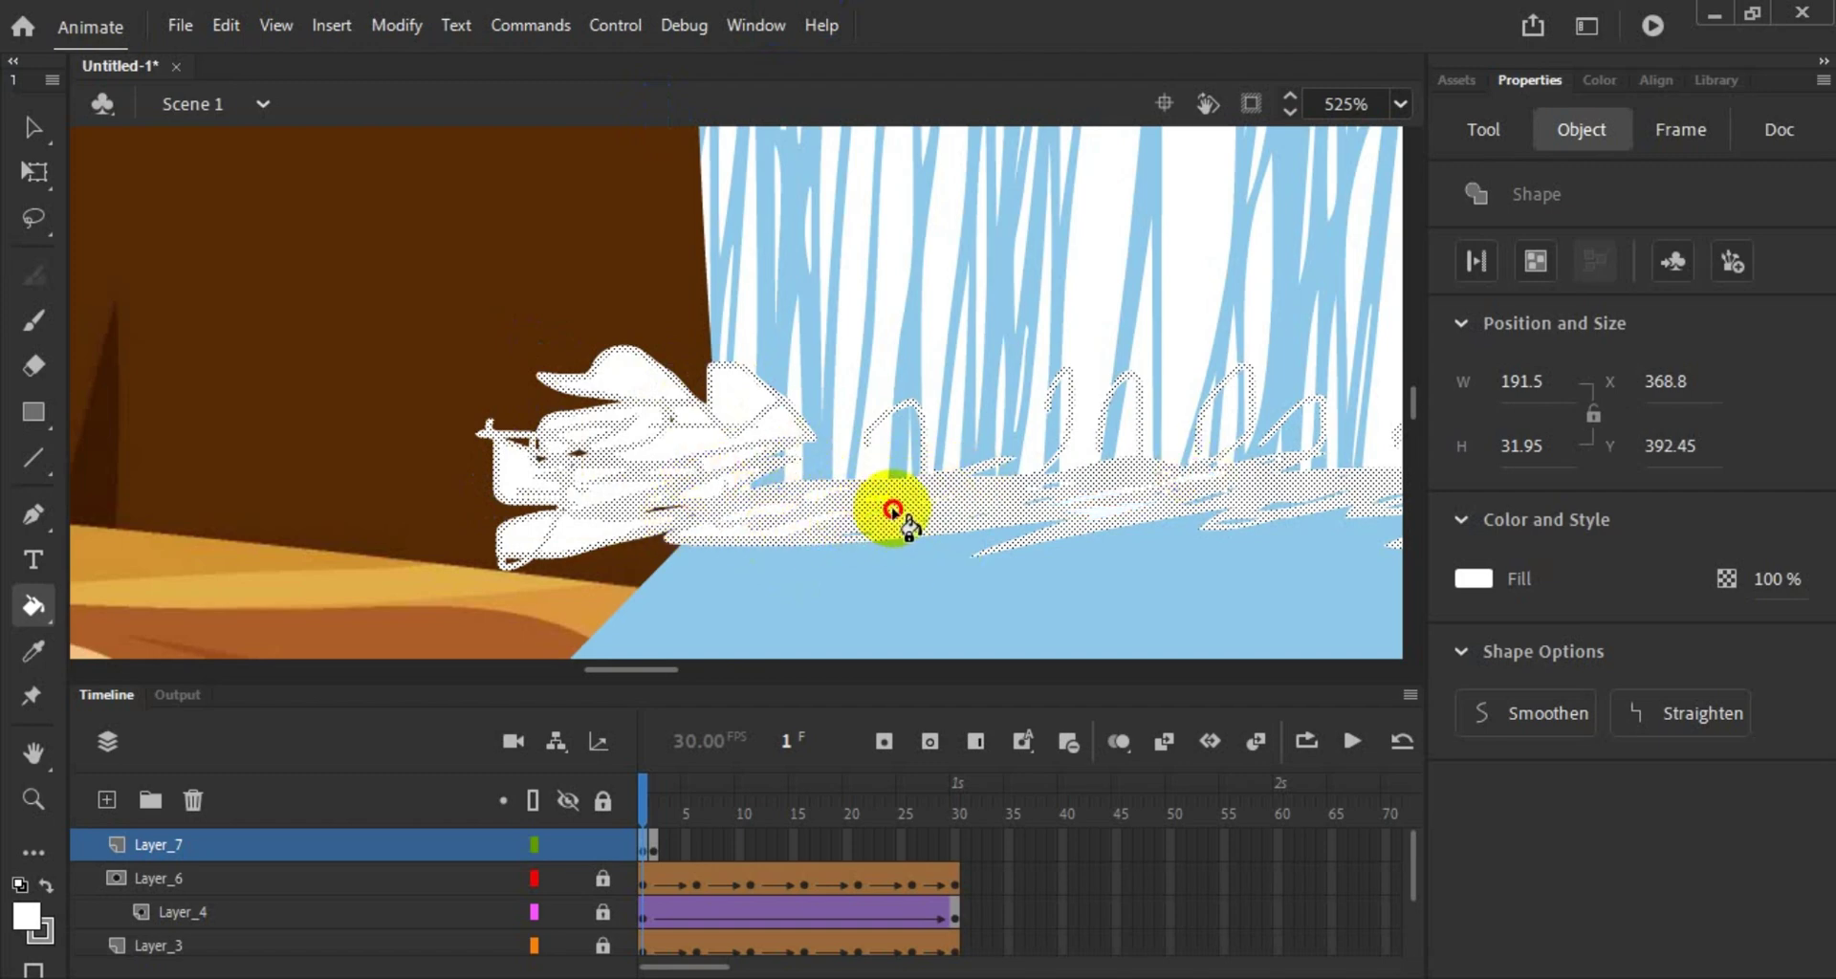
pyautogui.click(1023, 509)
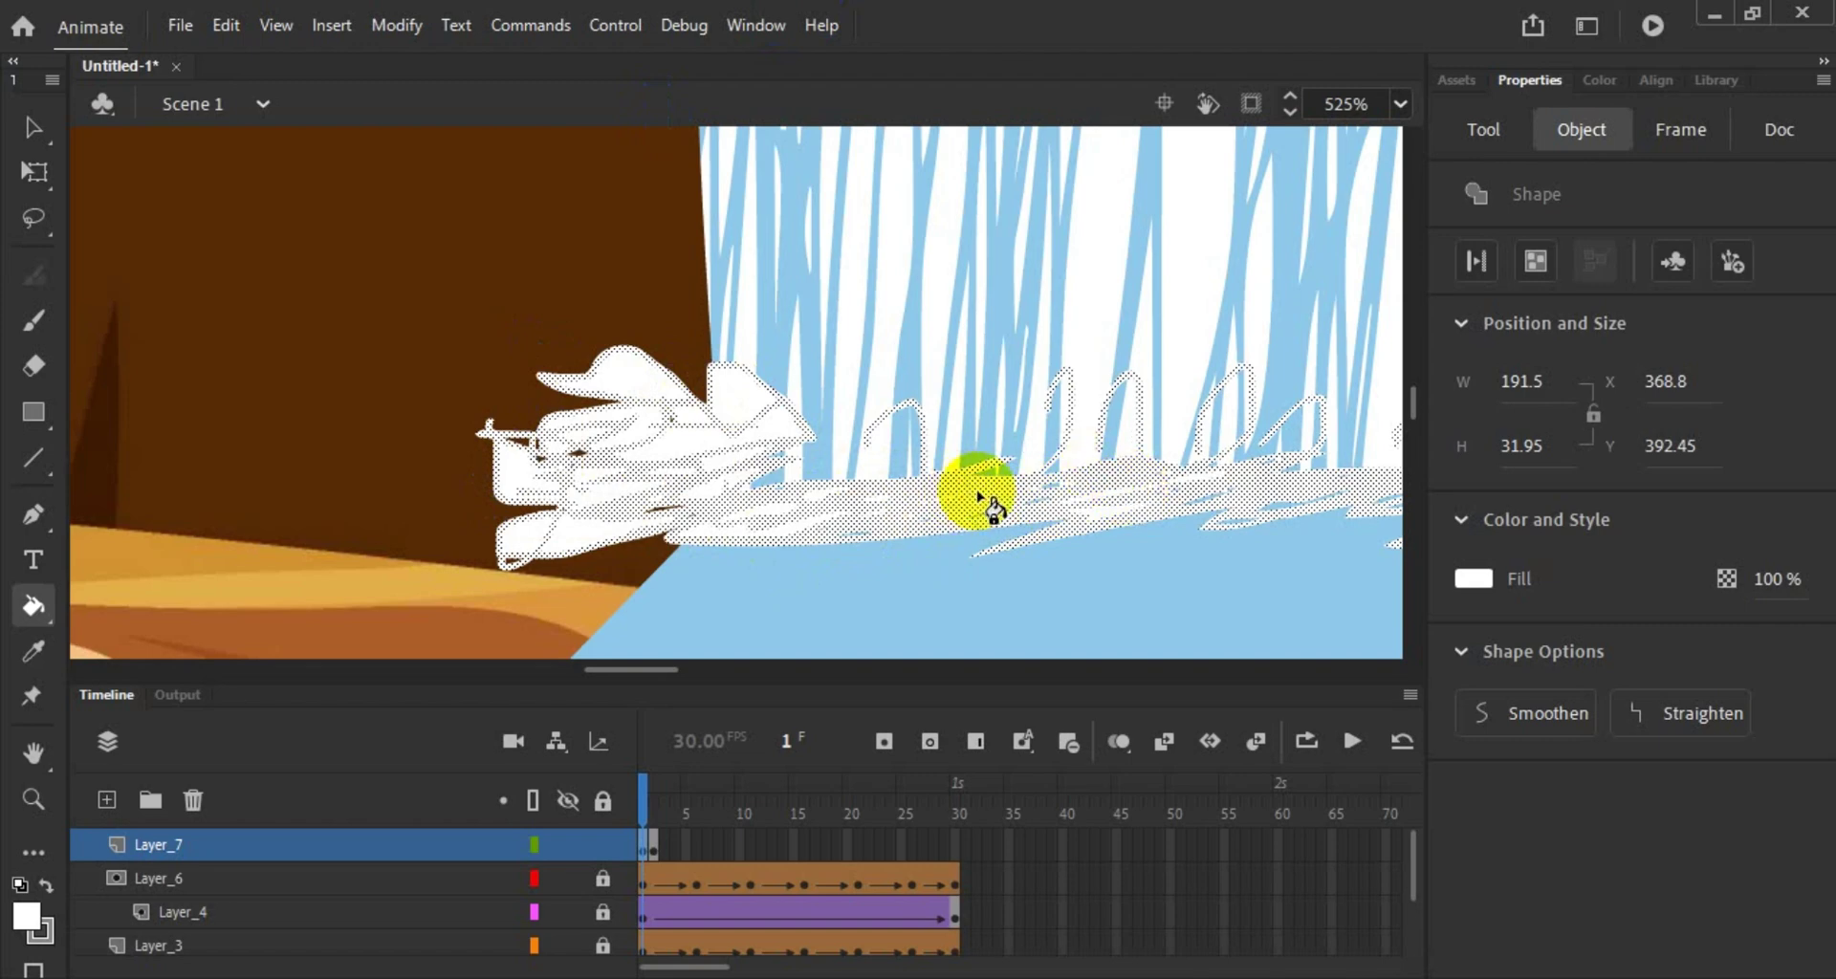
pyautogui.click(1014, 497)
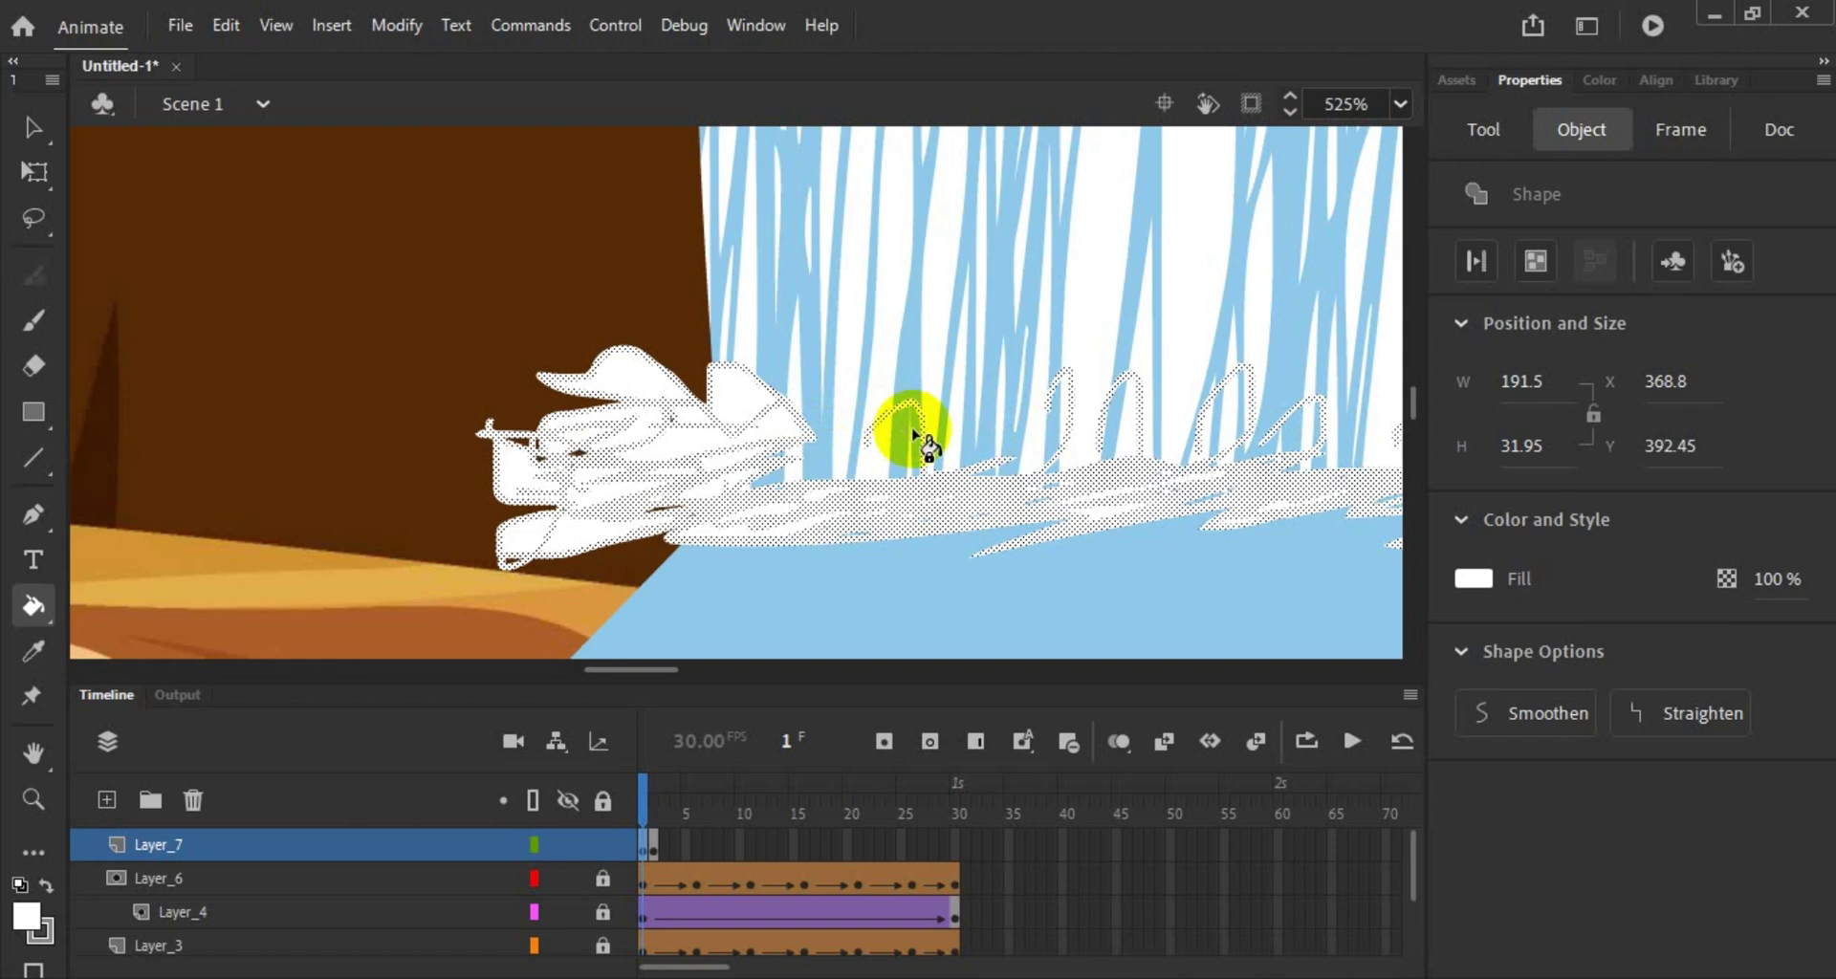
pyautogui.click(33, 320)
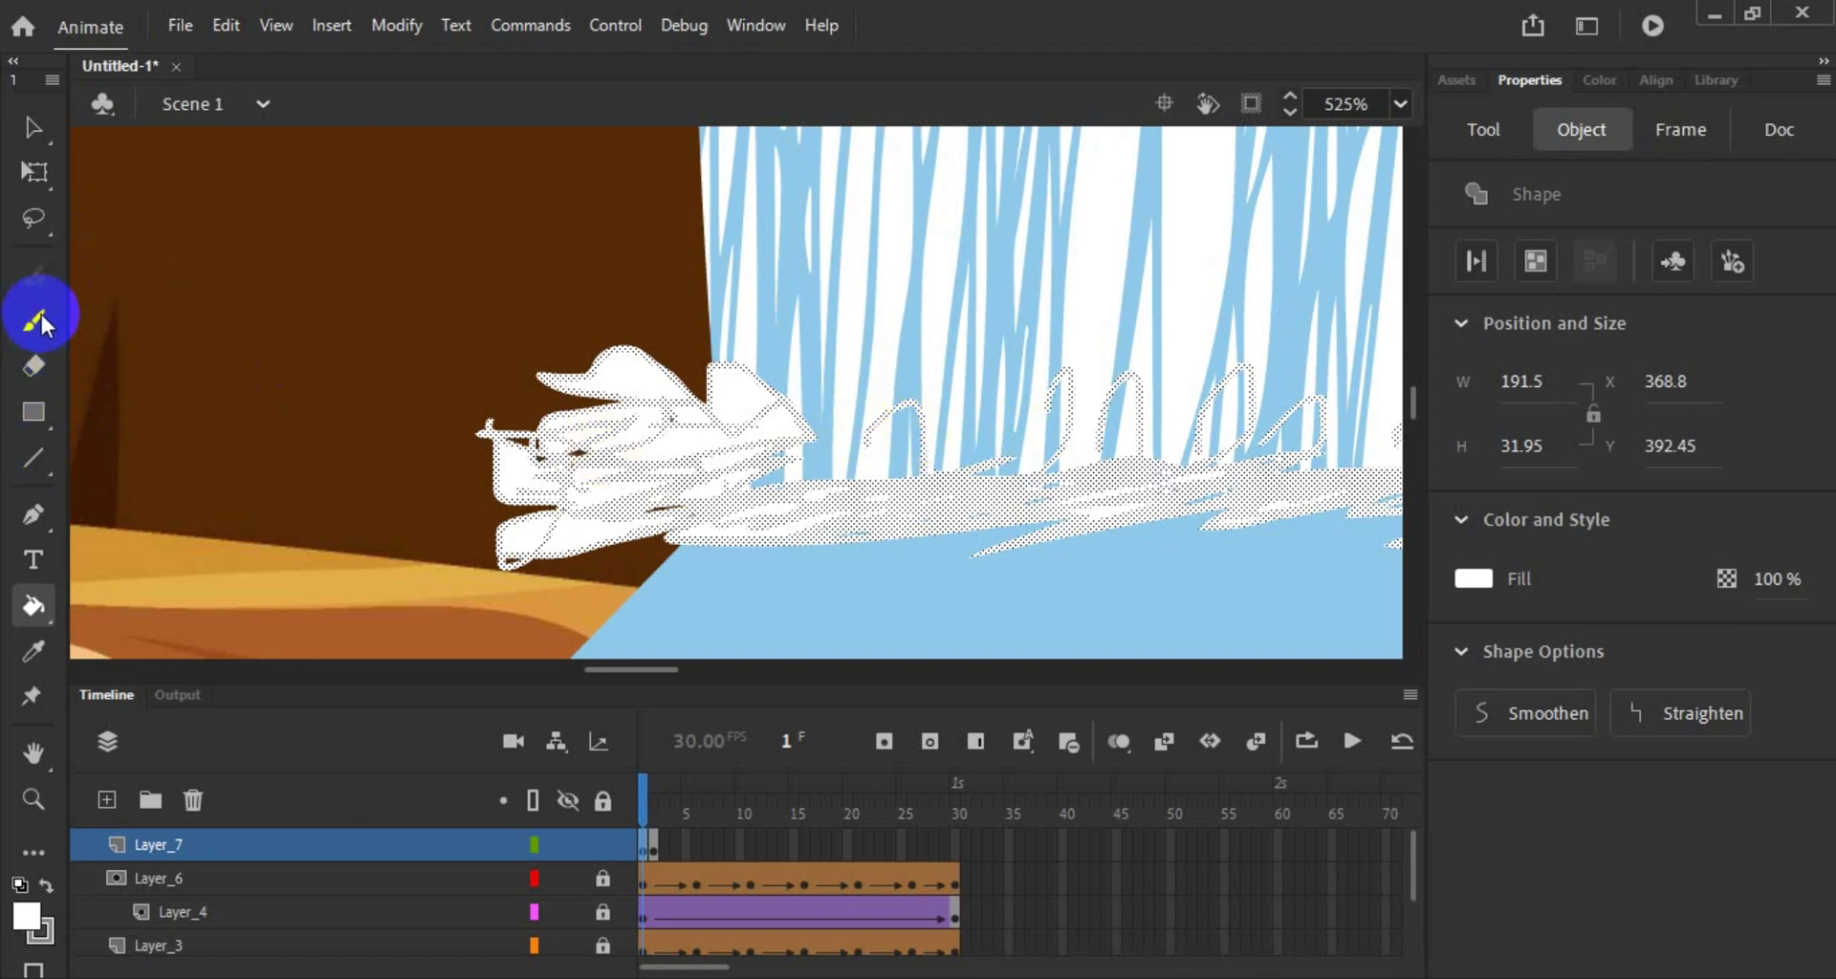
pyautogui.click(866, 497)
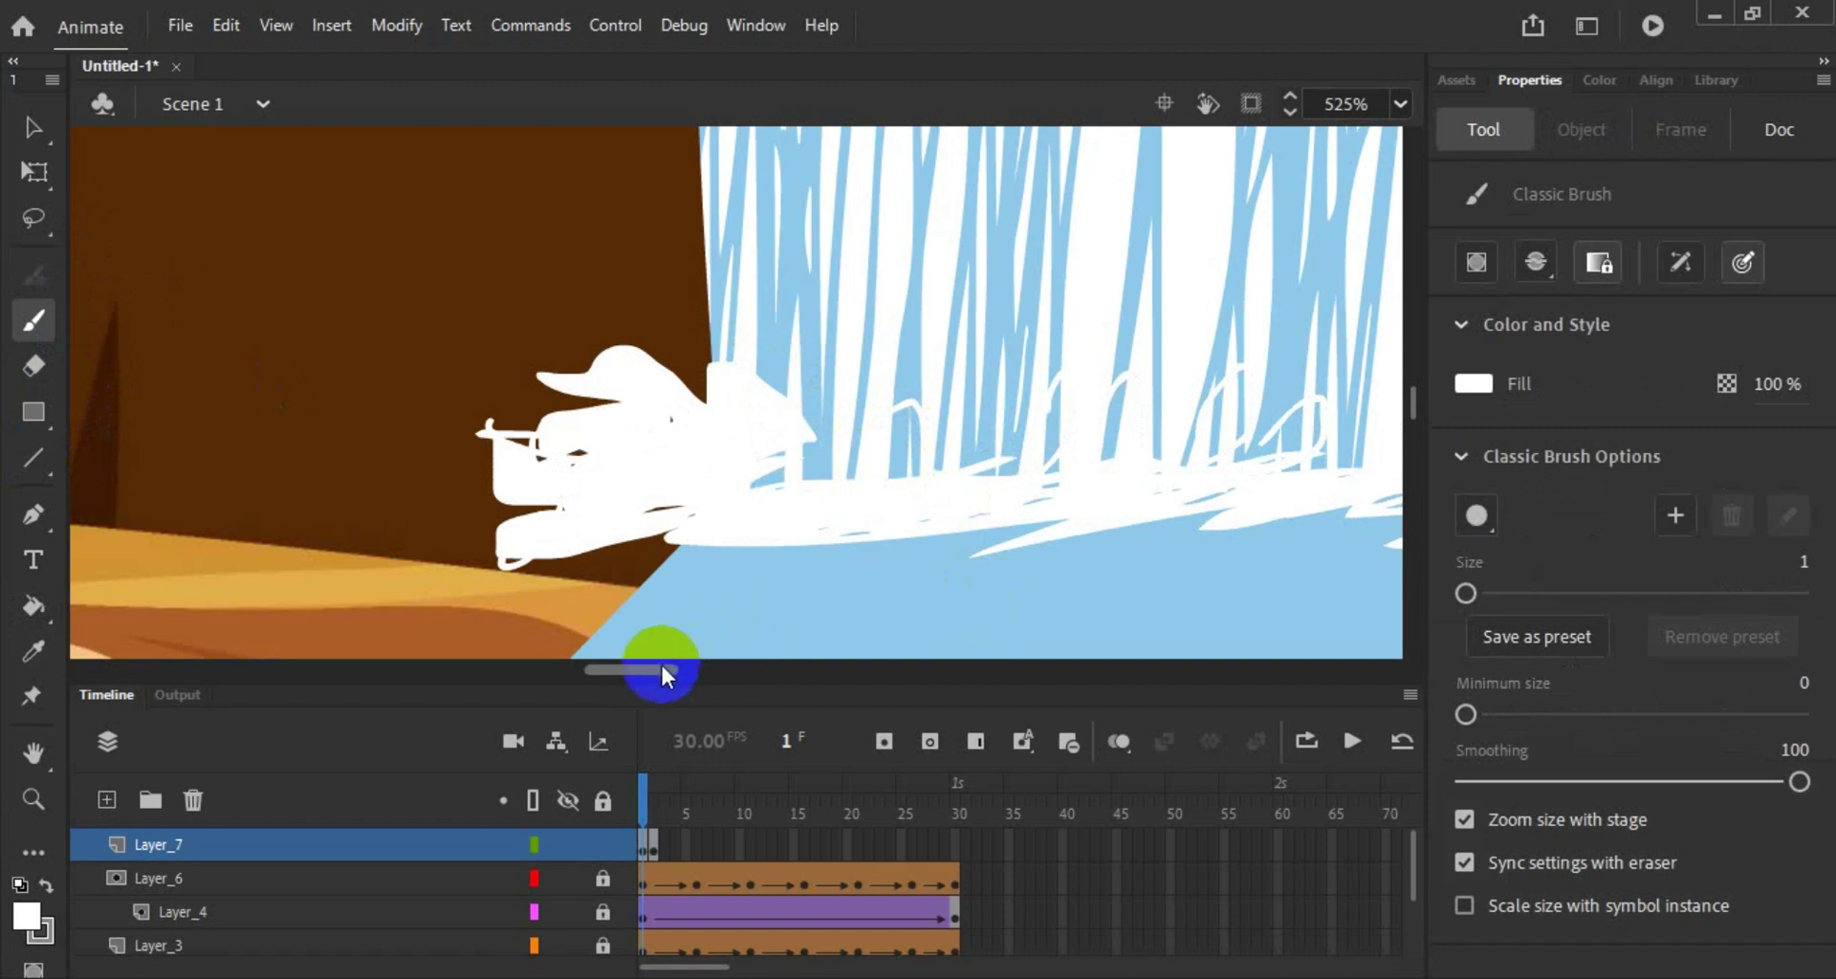
# Step: Fill the remaining gaps along the middle and right part of the frame 1 foam band with white using the Paint Bucket
pyautogui.moveTo(662, 675); pyautogui.dragTo(700, 676)
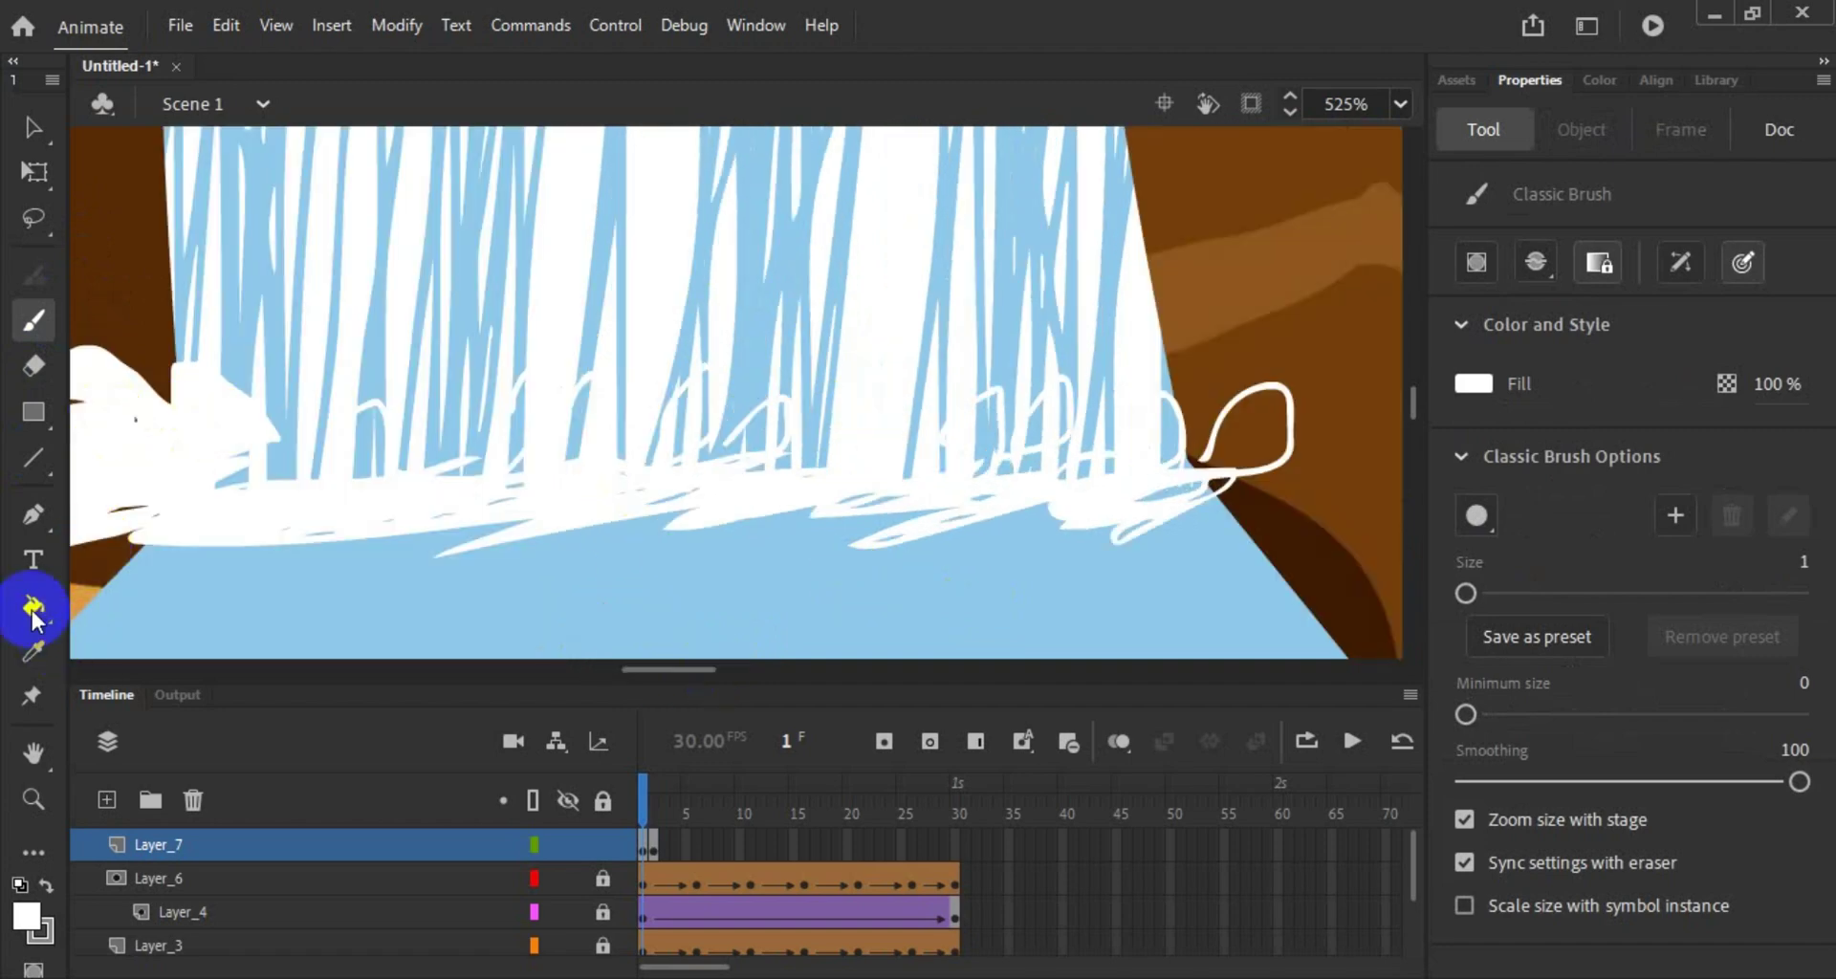
pyautogui.click(34, 607)
pyautogui.click(1242, 422)
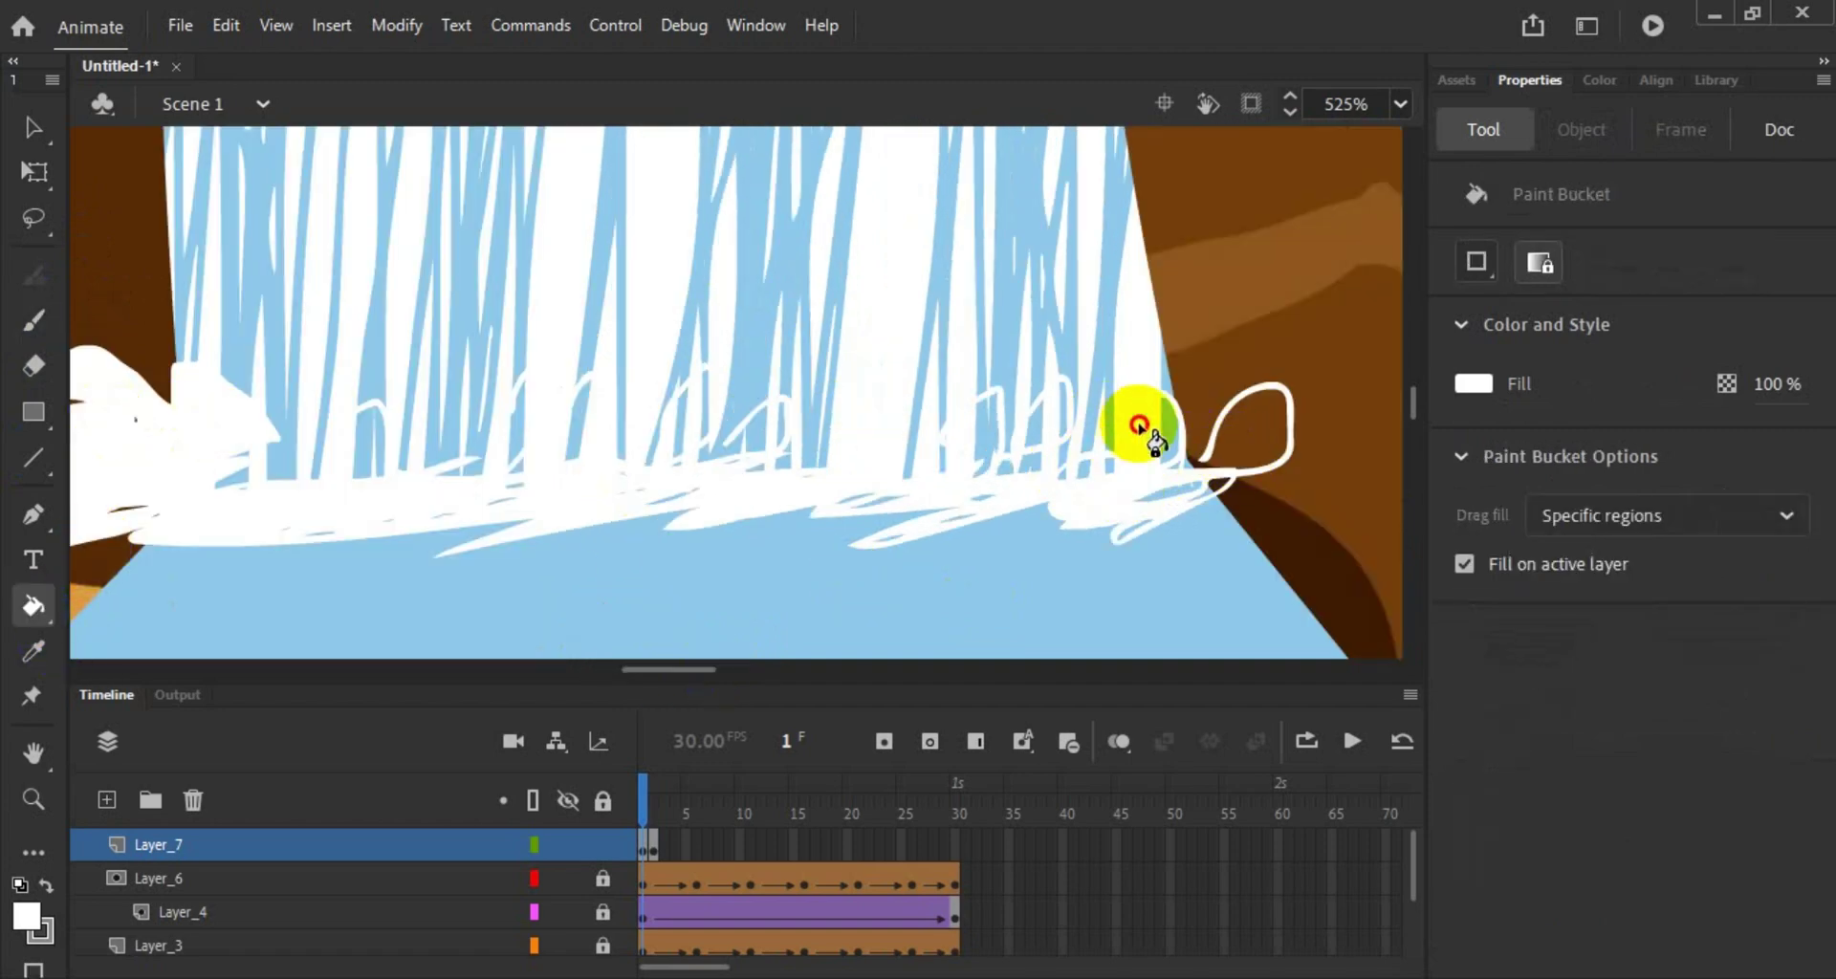
pyautogui.moveTo(872, 500); pyautogui.dragTo(704, 497)
pyautogui.moveTo(517, 492)
pyautogui.mouseDown()
pyautogui.moveTo(344, 513)
pyautogui.moveTo(1282, 500)
pyautogui.moveTo(1164, 492)
pyautogui.moveTo(1219, 492)
pyautogui.mouseUp()
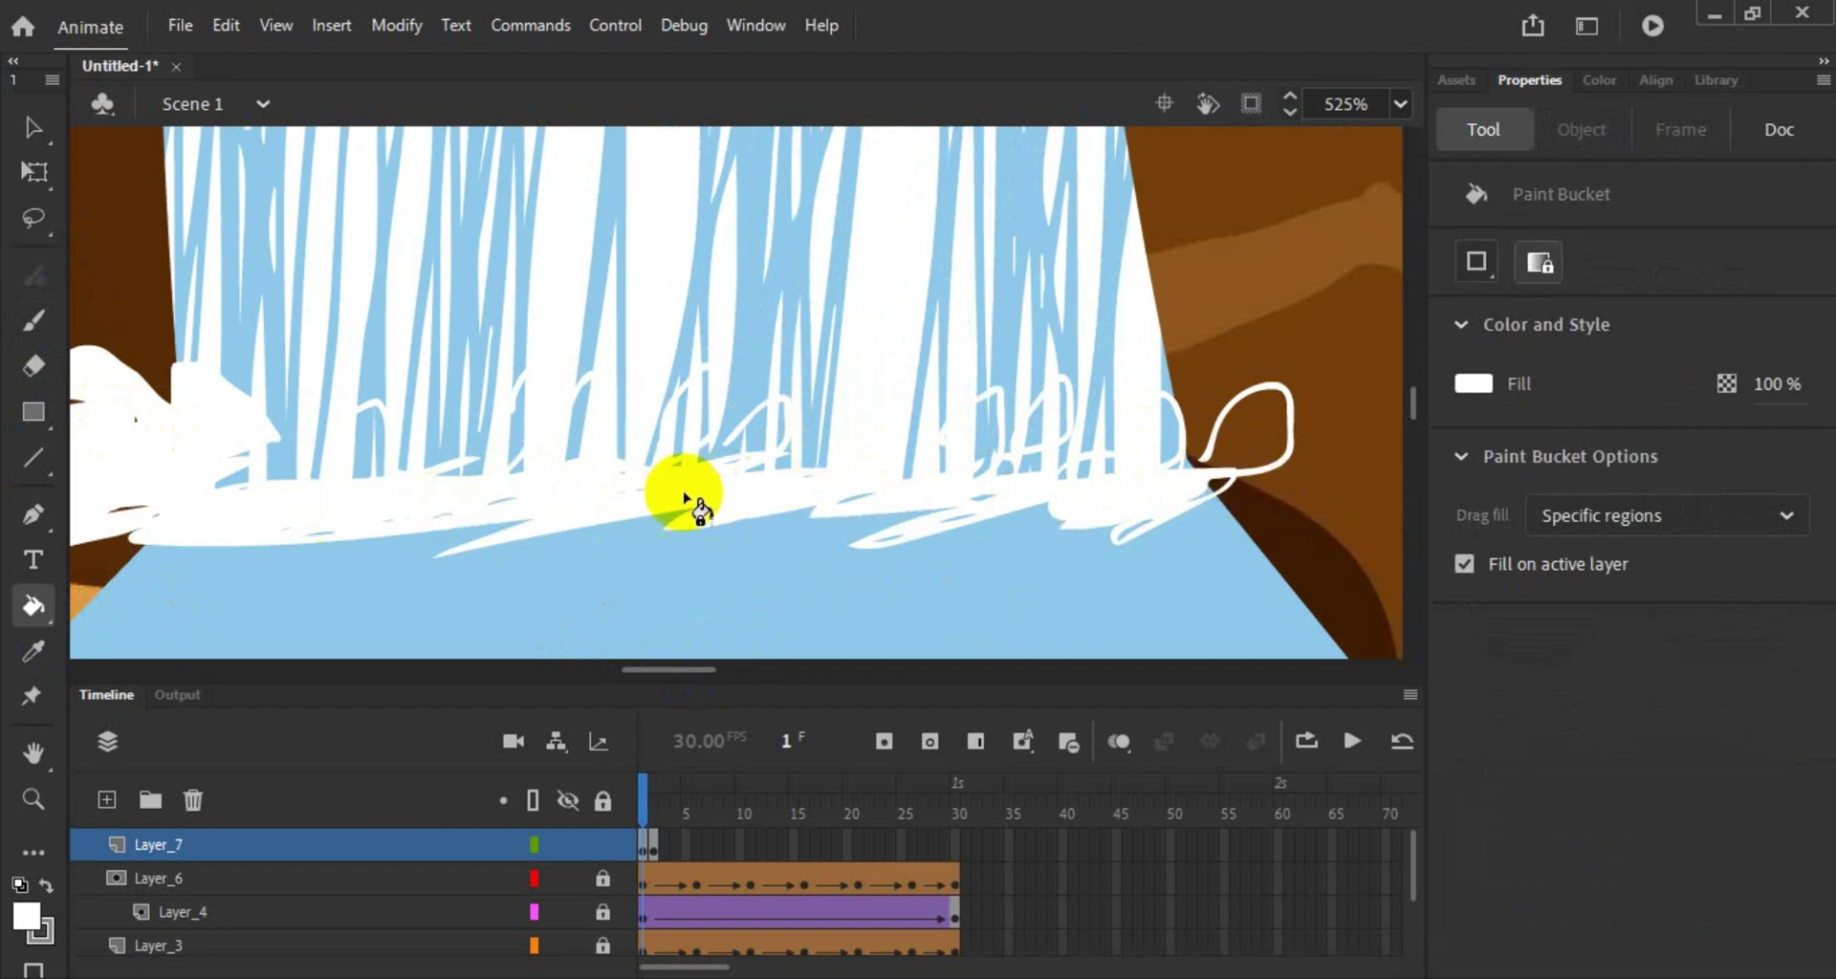
# Step: Close the open foam loops along the waterfall's base on frame 1 with white Classic Brush strokes of size 1
pyautogui.click(33, 321)
pyautogui.click(1217, 426)
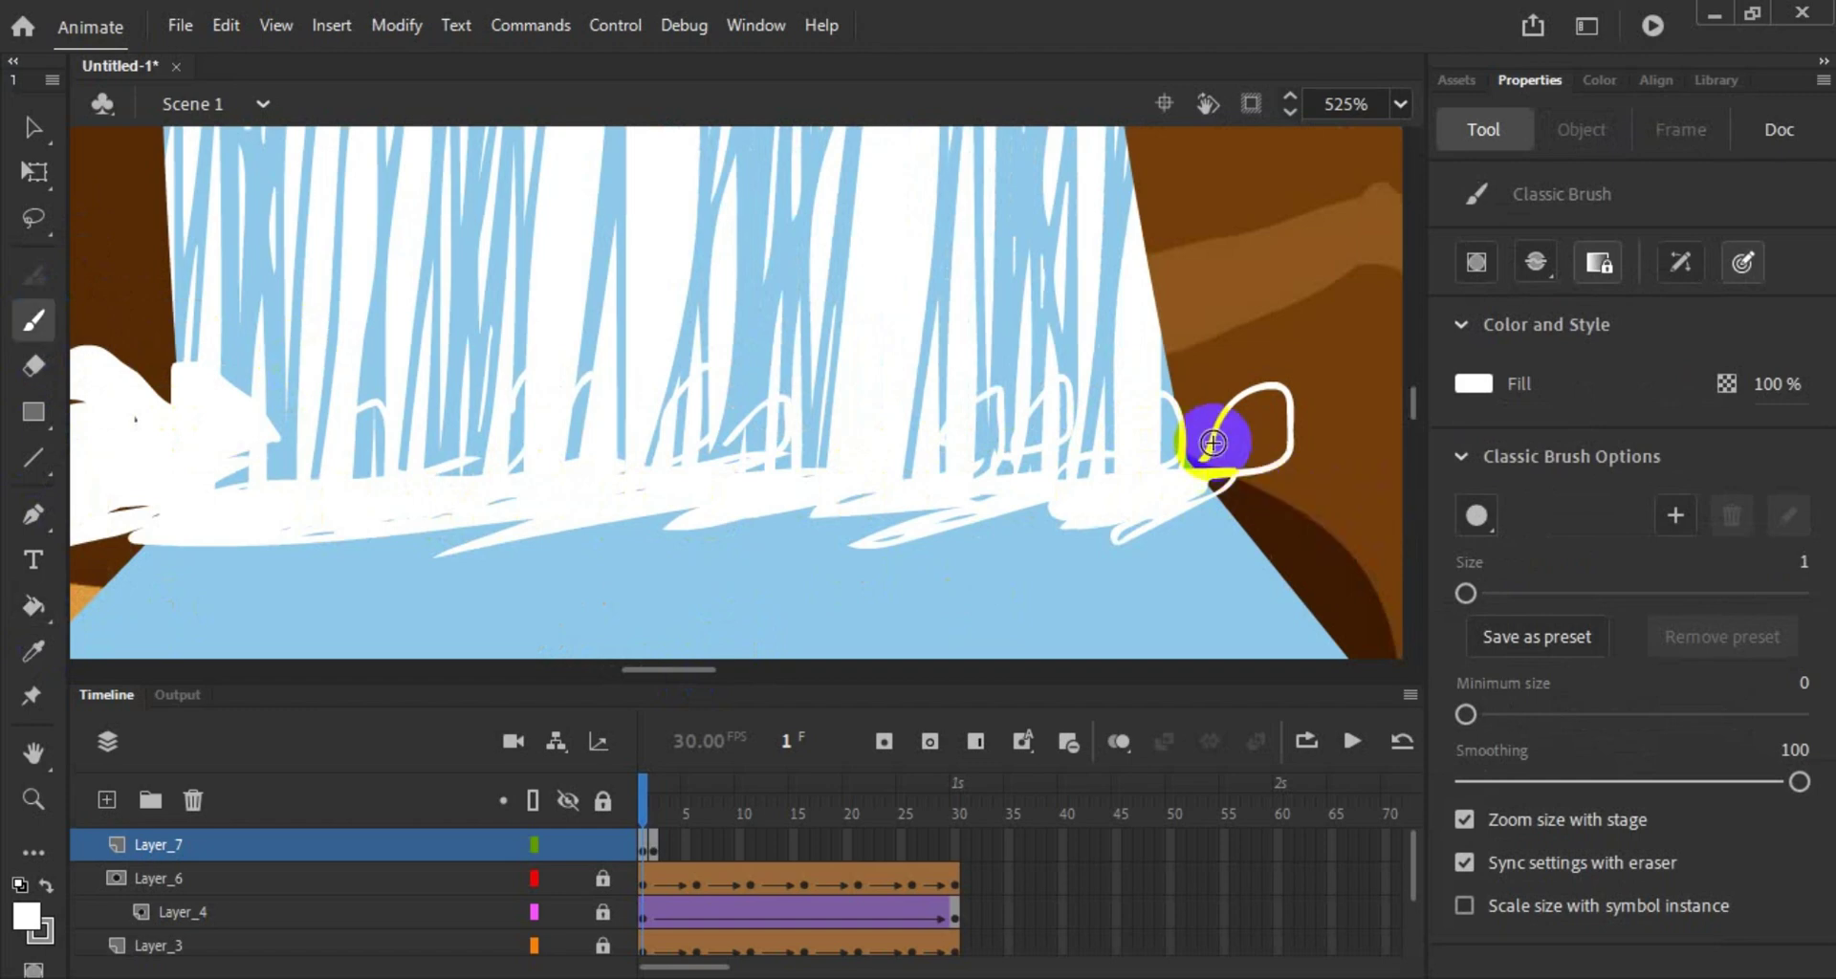
pyautogui.click(1188, 450)
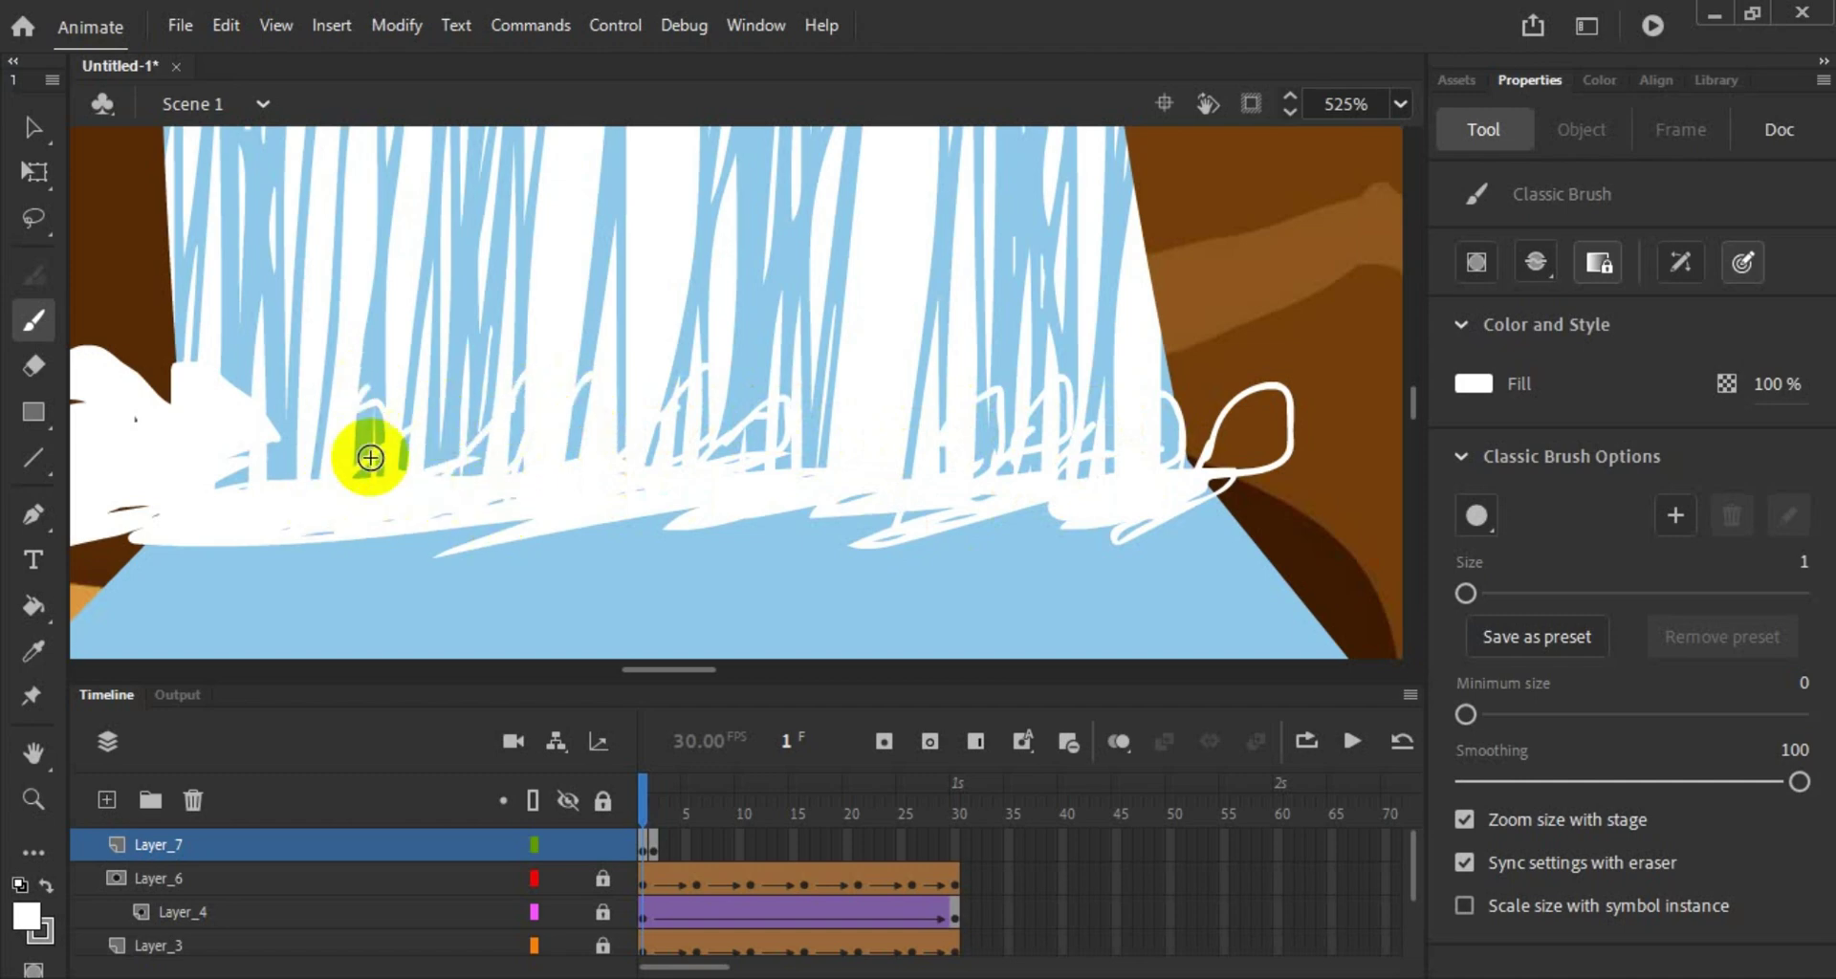
# Step: Fill the closed foam loops along the waterfall's base on frame 1 with white using the Paint Bucket
pyautogui.click(34, 605)
pyautogui.click(1232, 423)
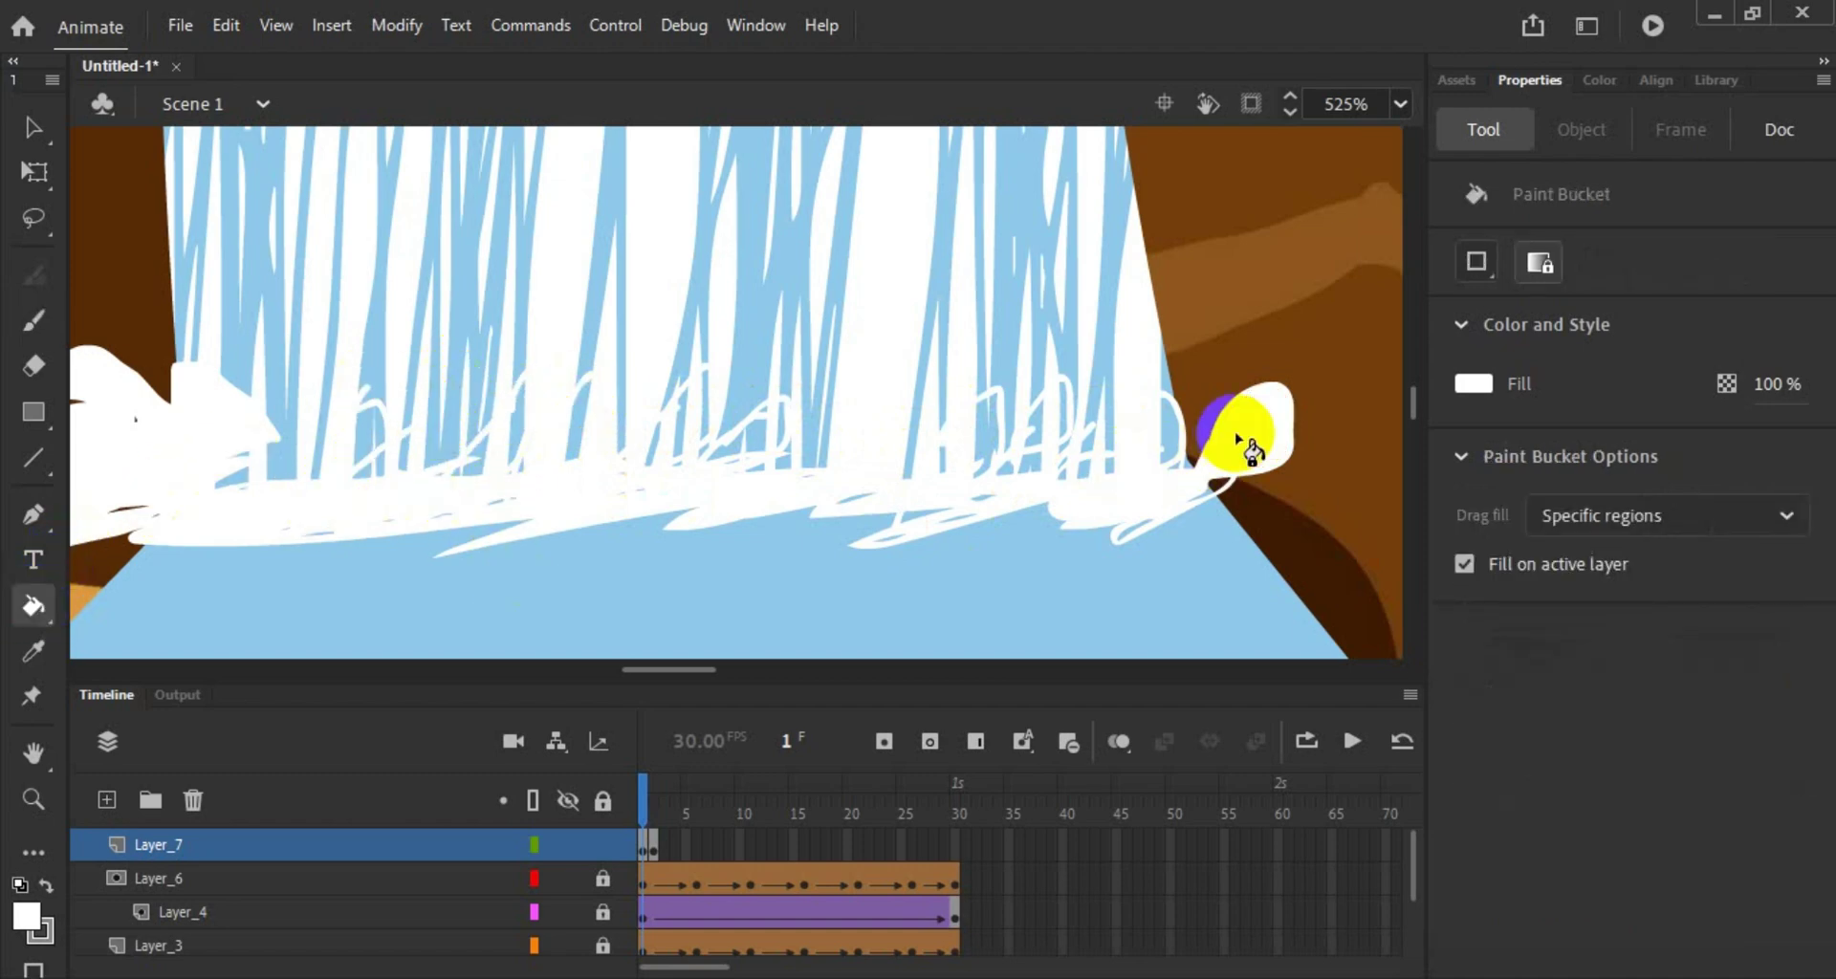
pyautogui.click(1000, 419)
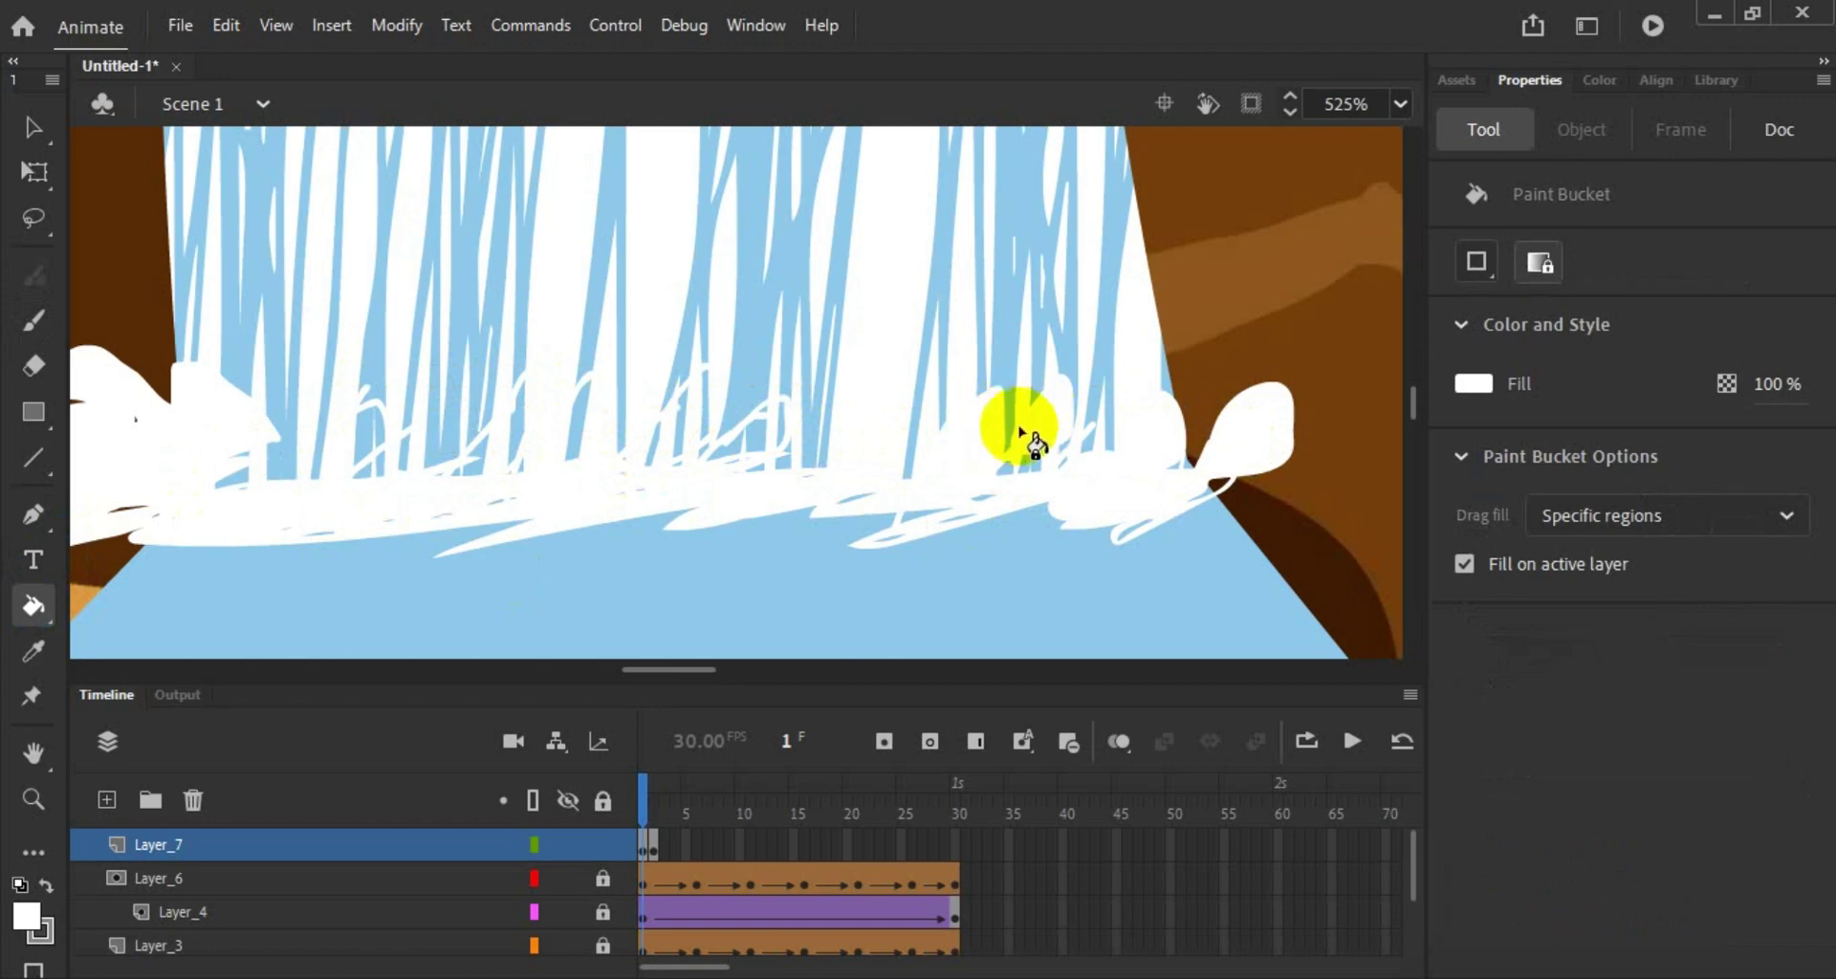
pyautogui.click(341, 429)
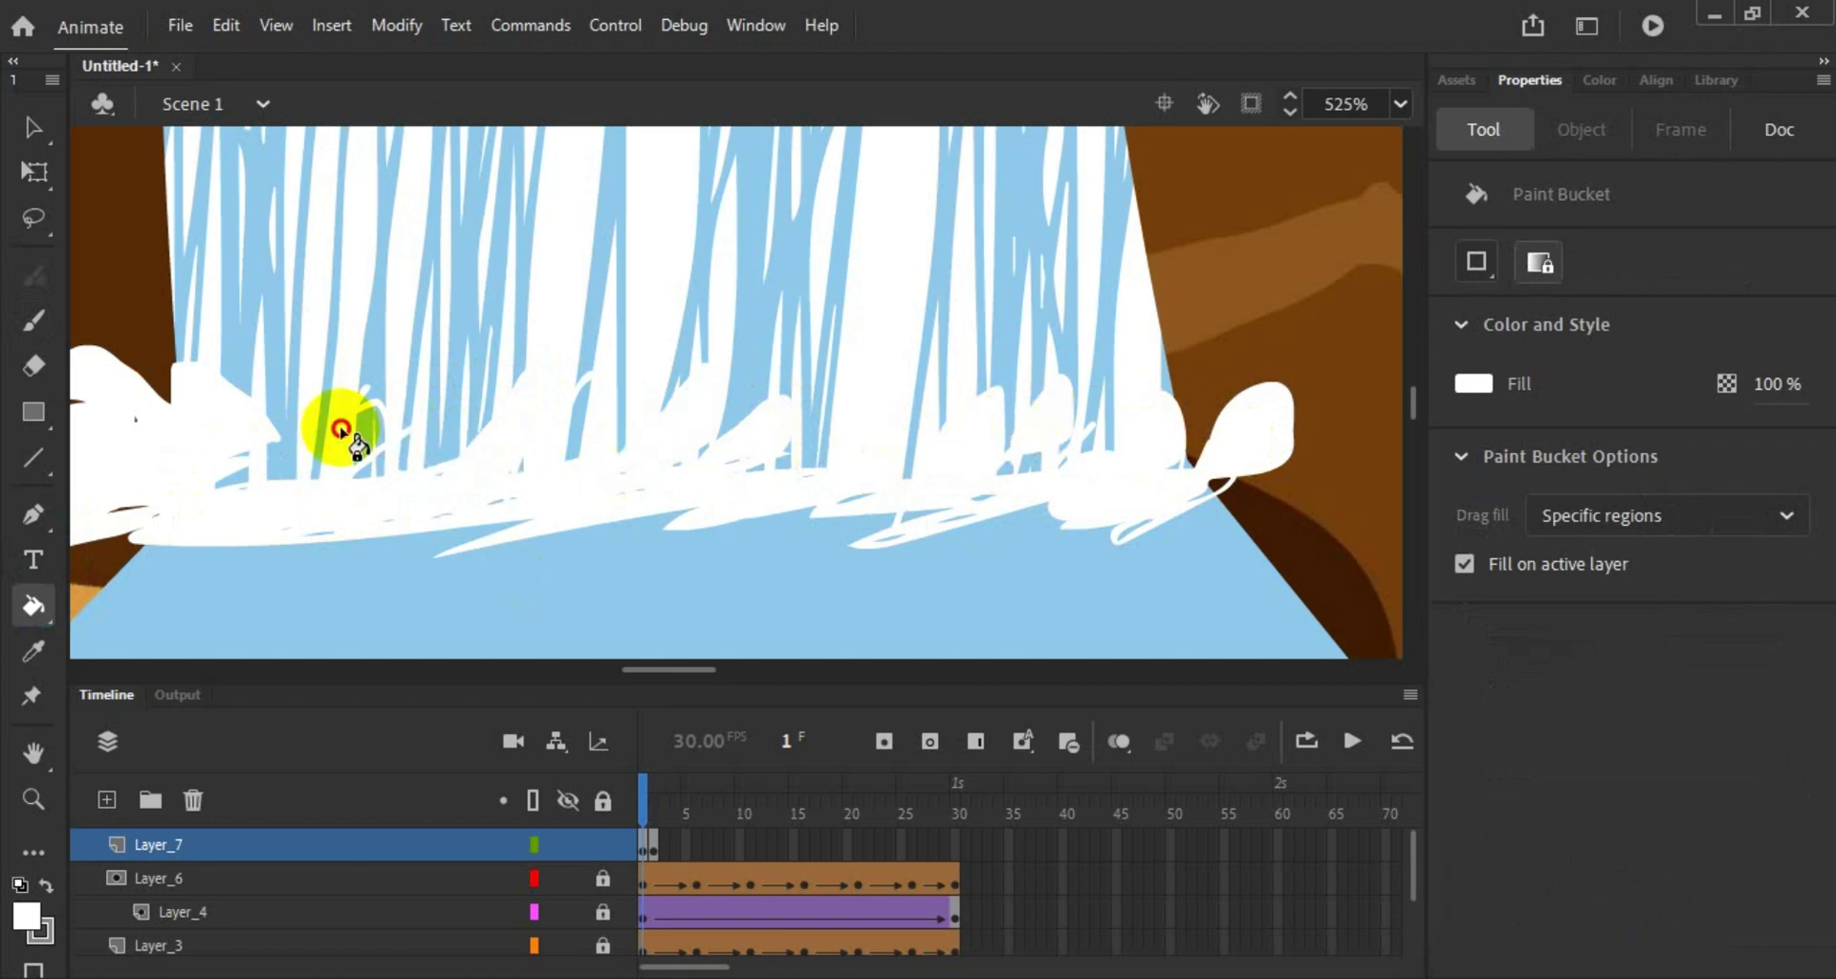
pyautogui.click(524, 509)
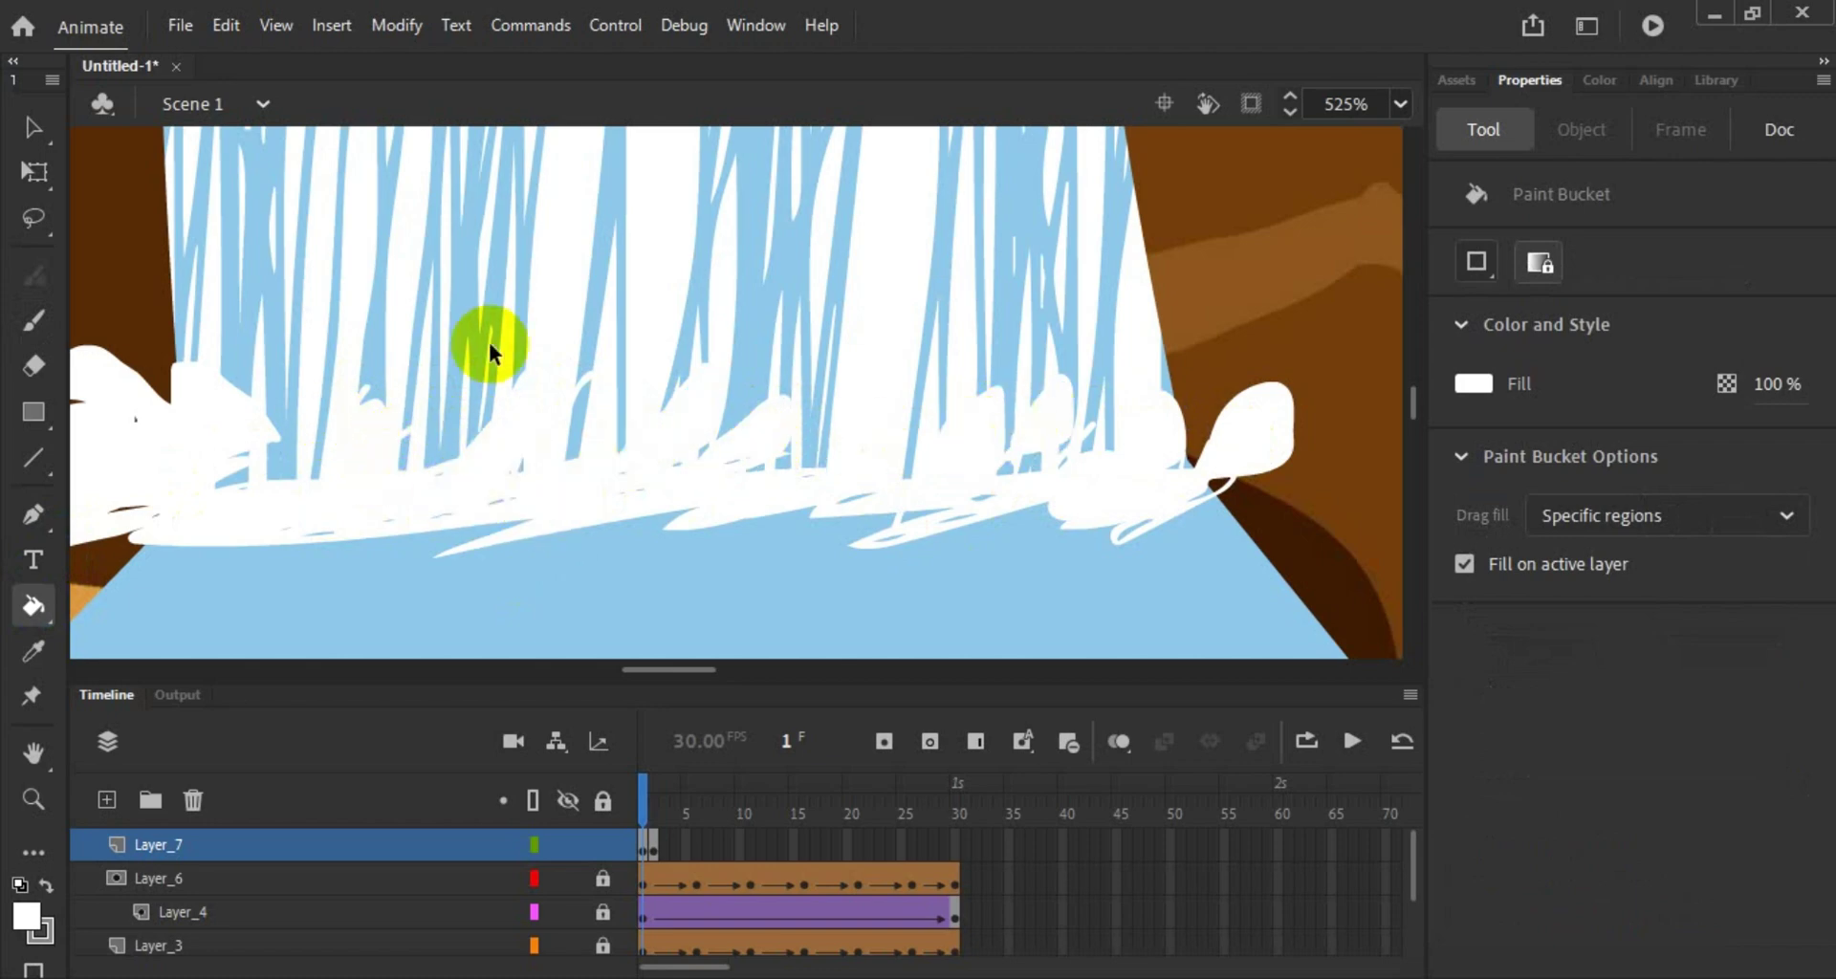
# Step: Go to frame 2 of Layer_7 and fill the loops and gaps at the foam's left end with white
pyautogui.scroll(-5, 497, 353)
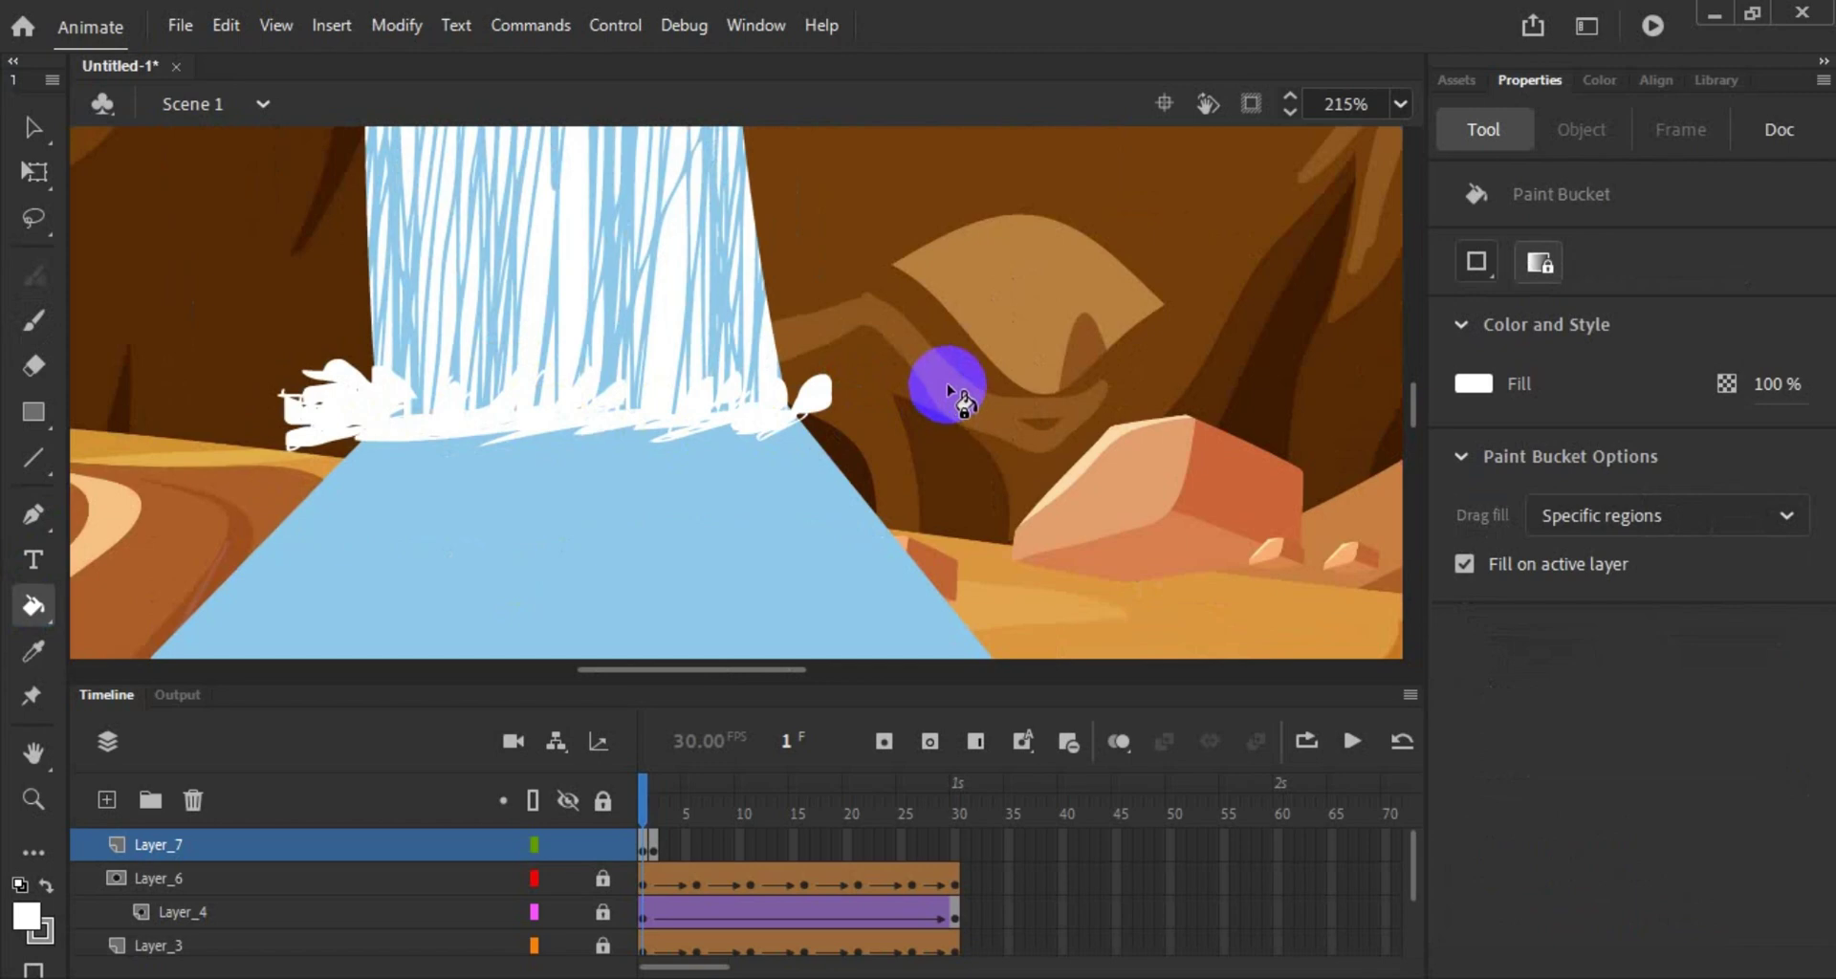
pyautogui.click(653, 845)
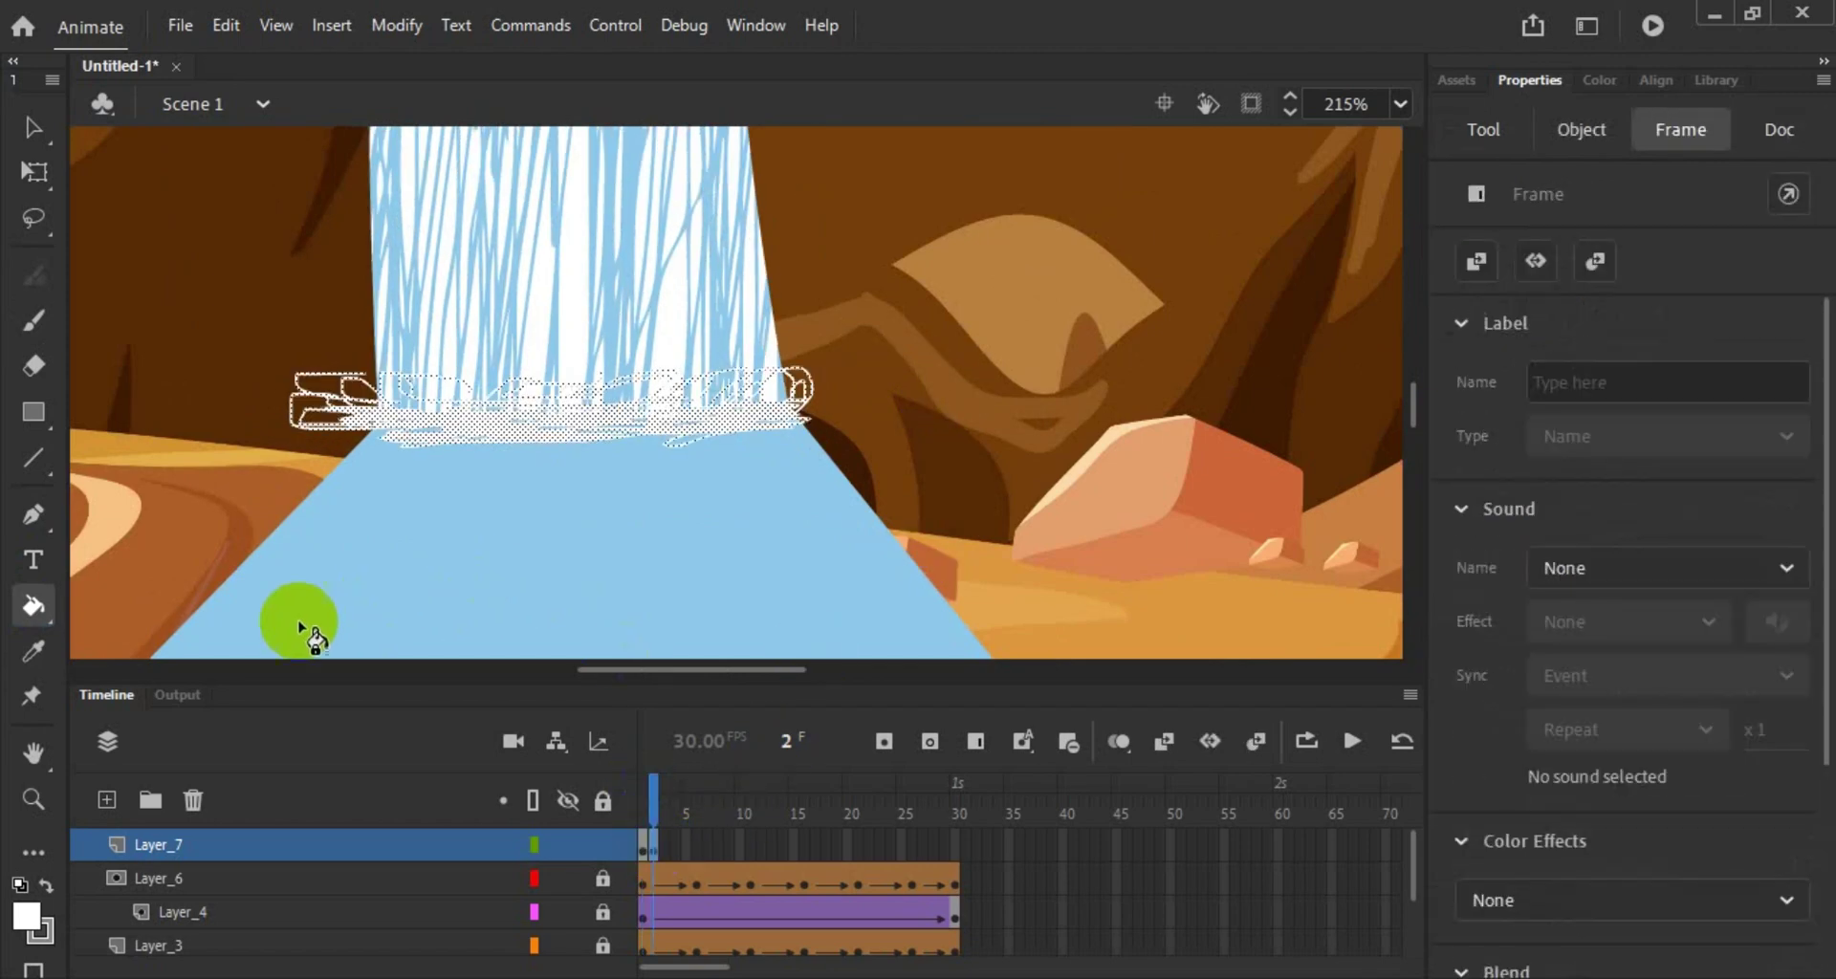
pyautogui.click(321, 394)
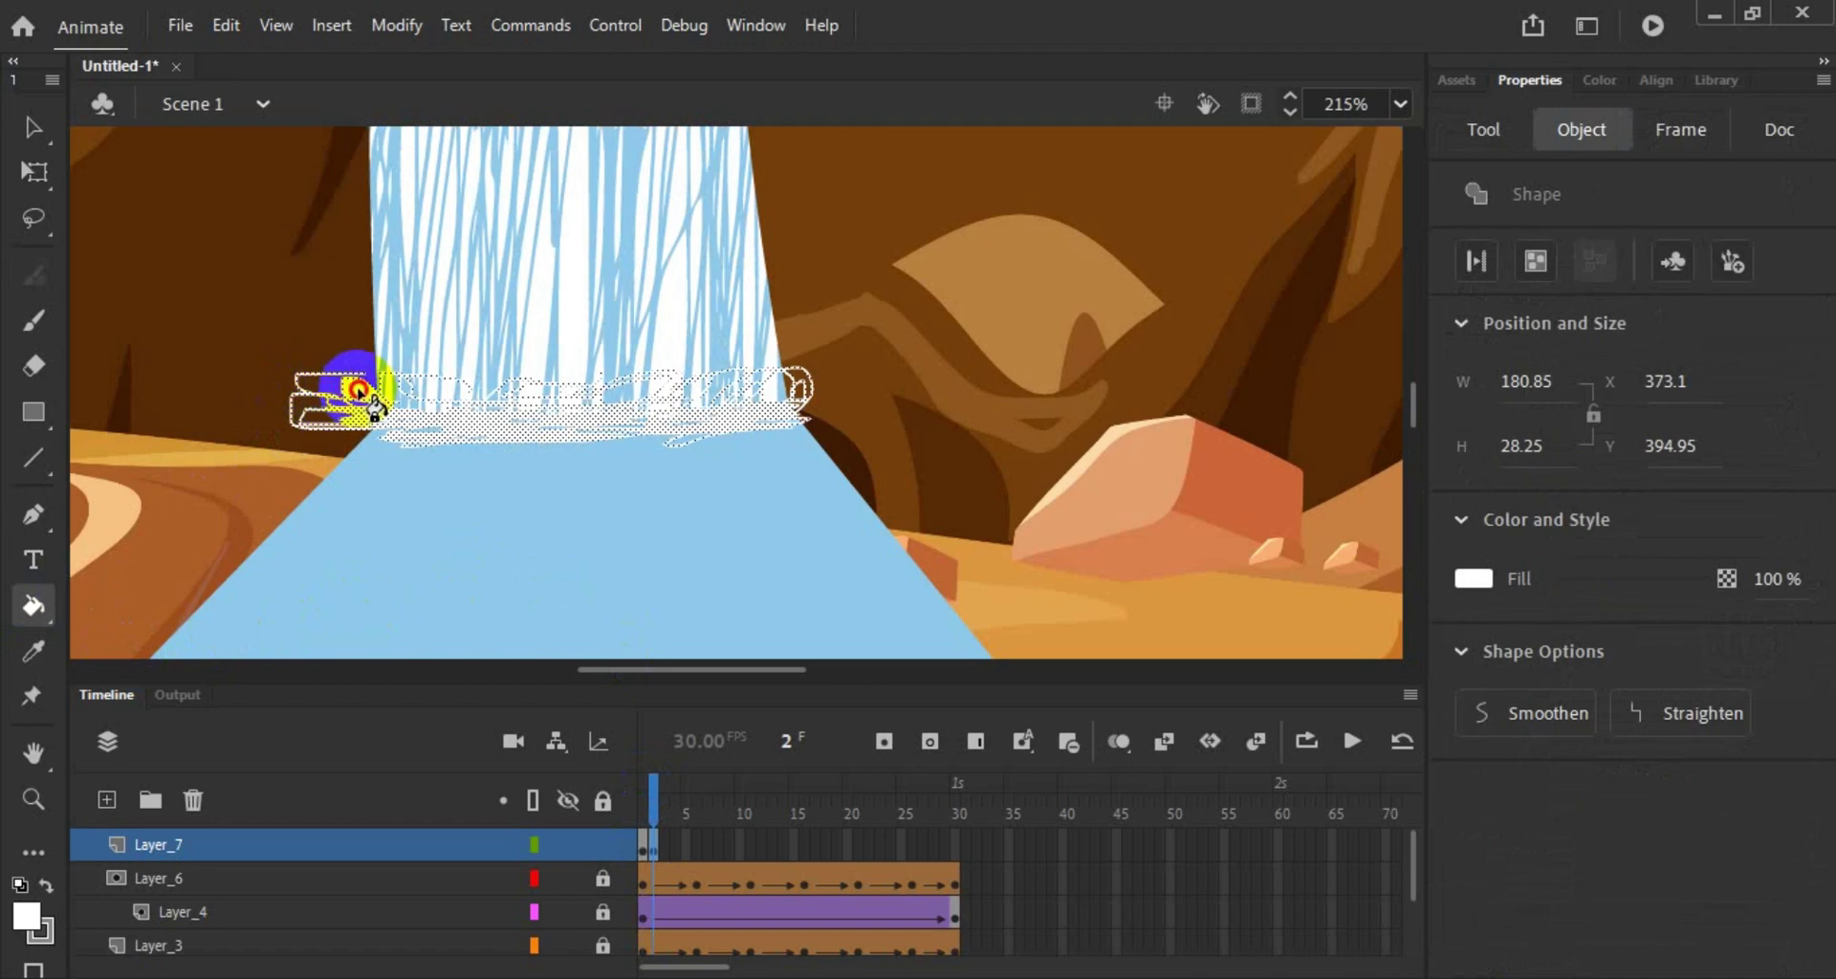
pyautogui.click(330, 393)
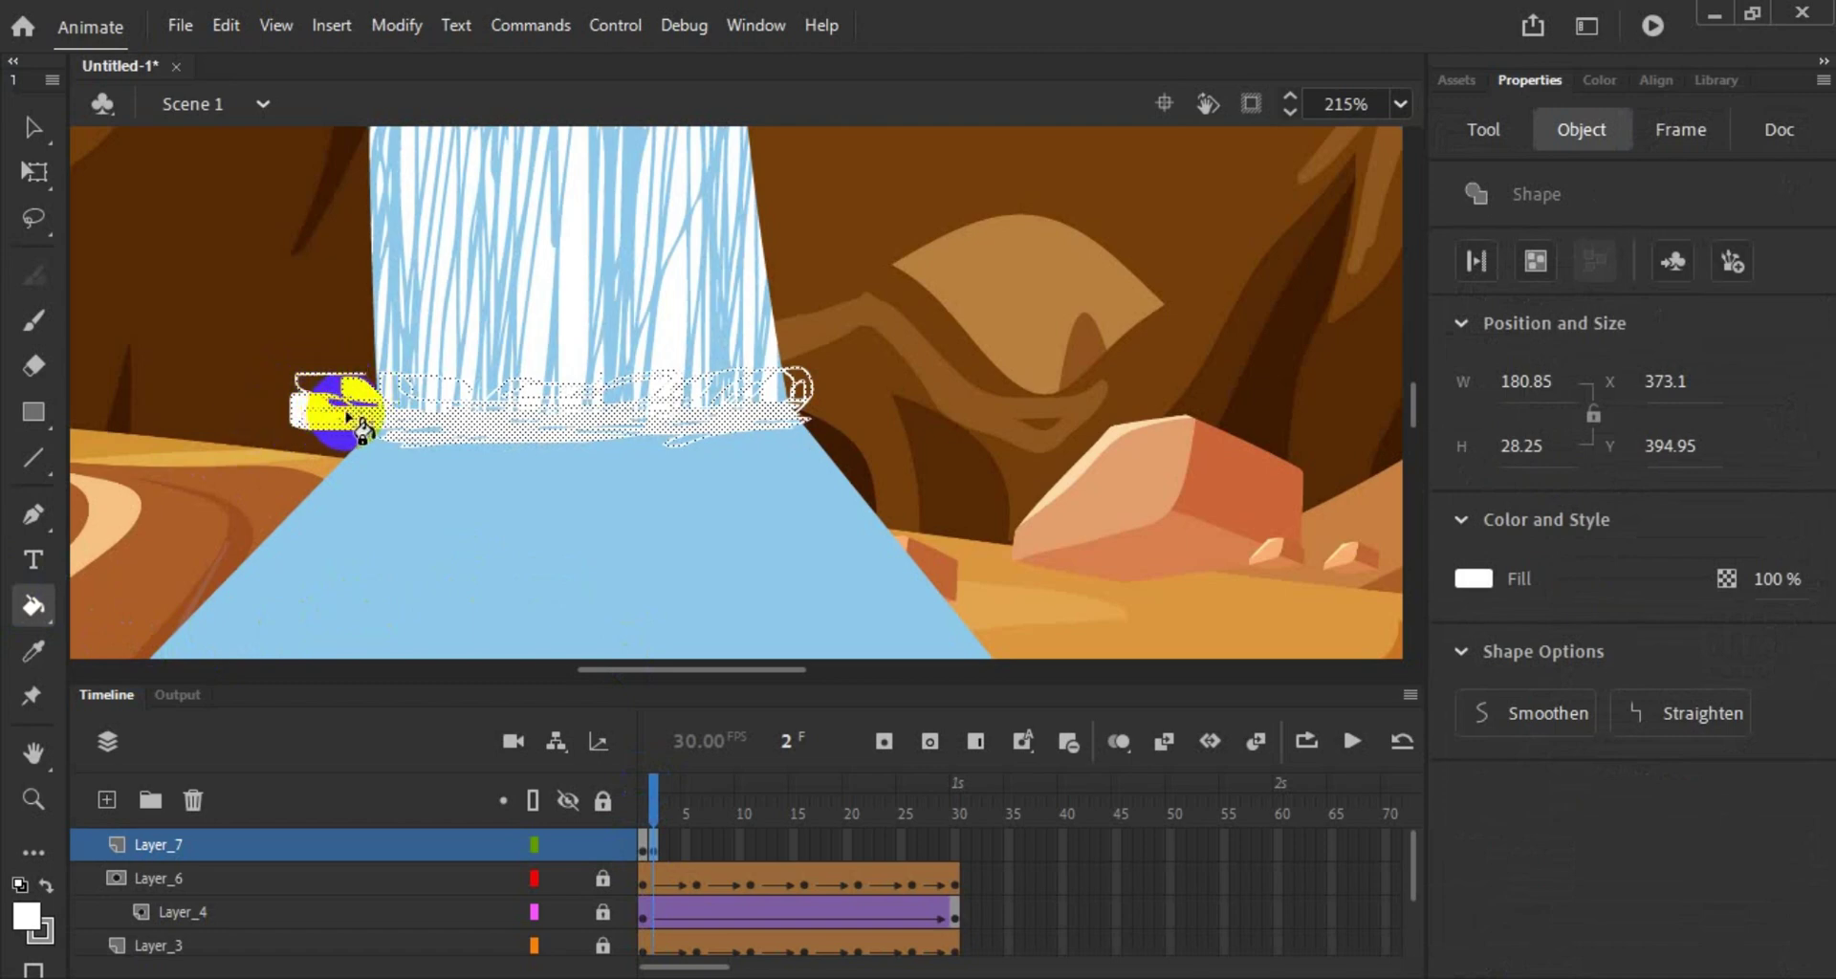
pyautogui.click(296, 394)
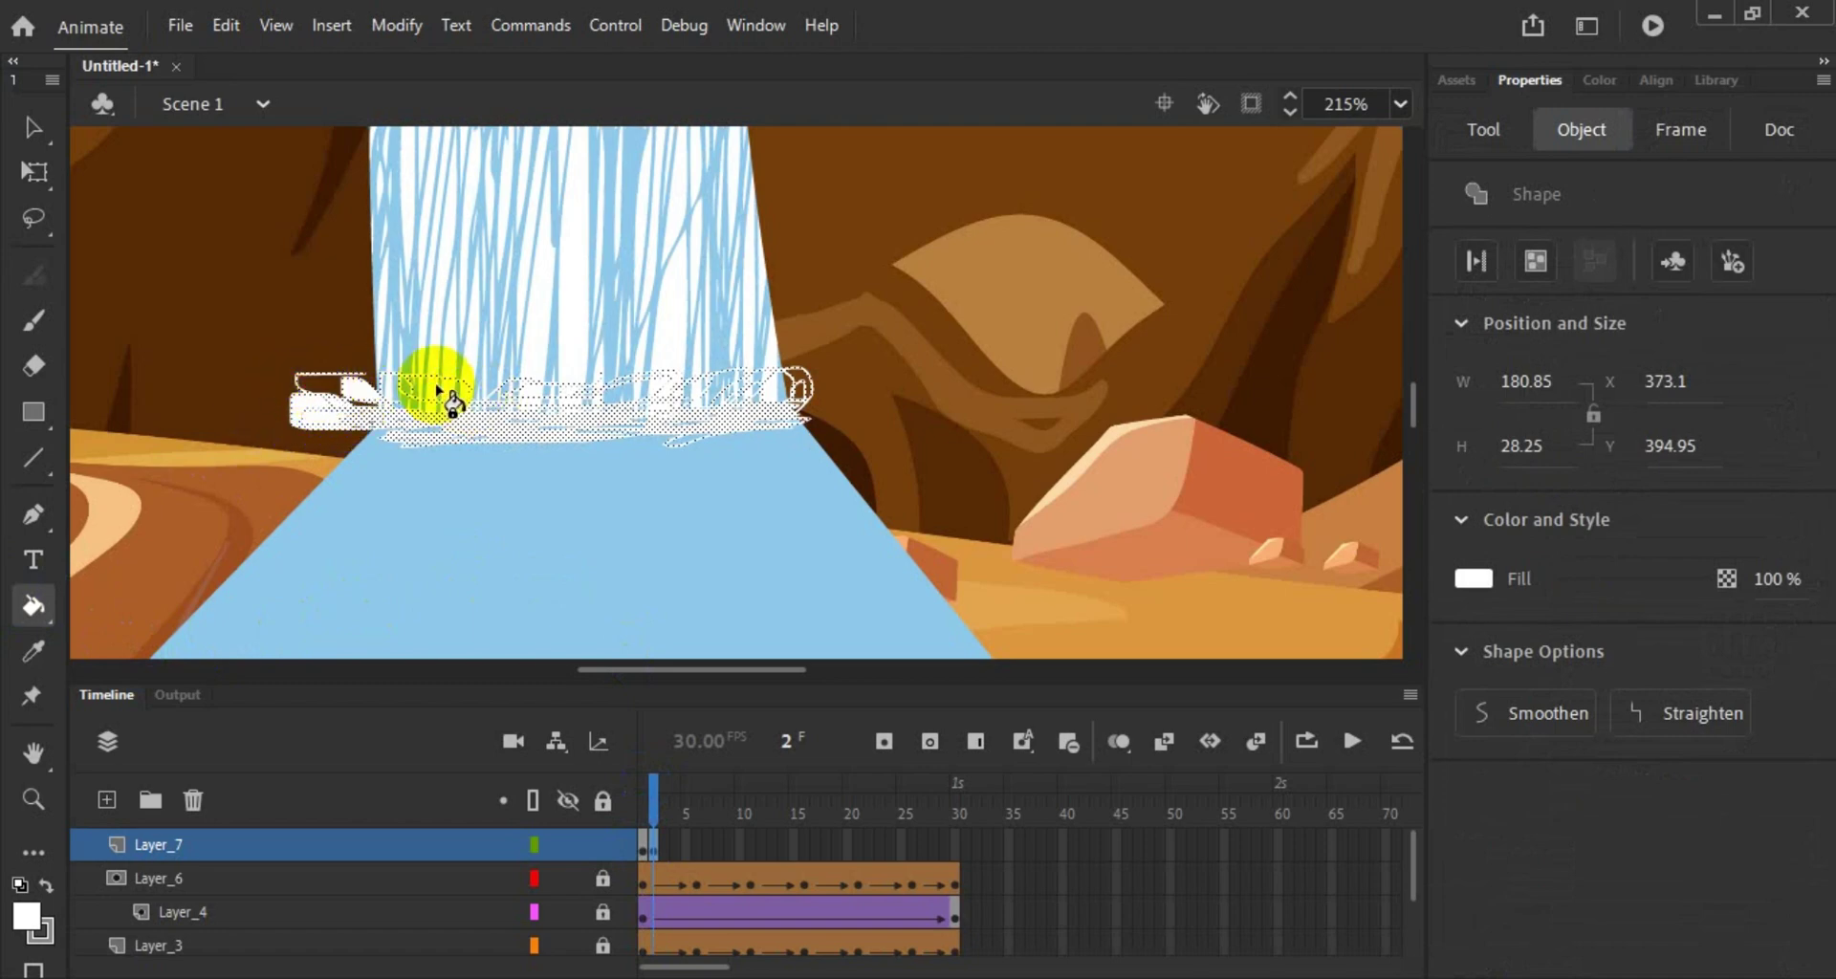
pyautogui.scroll(3, 425, 430)
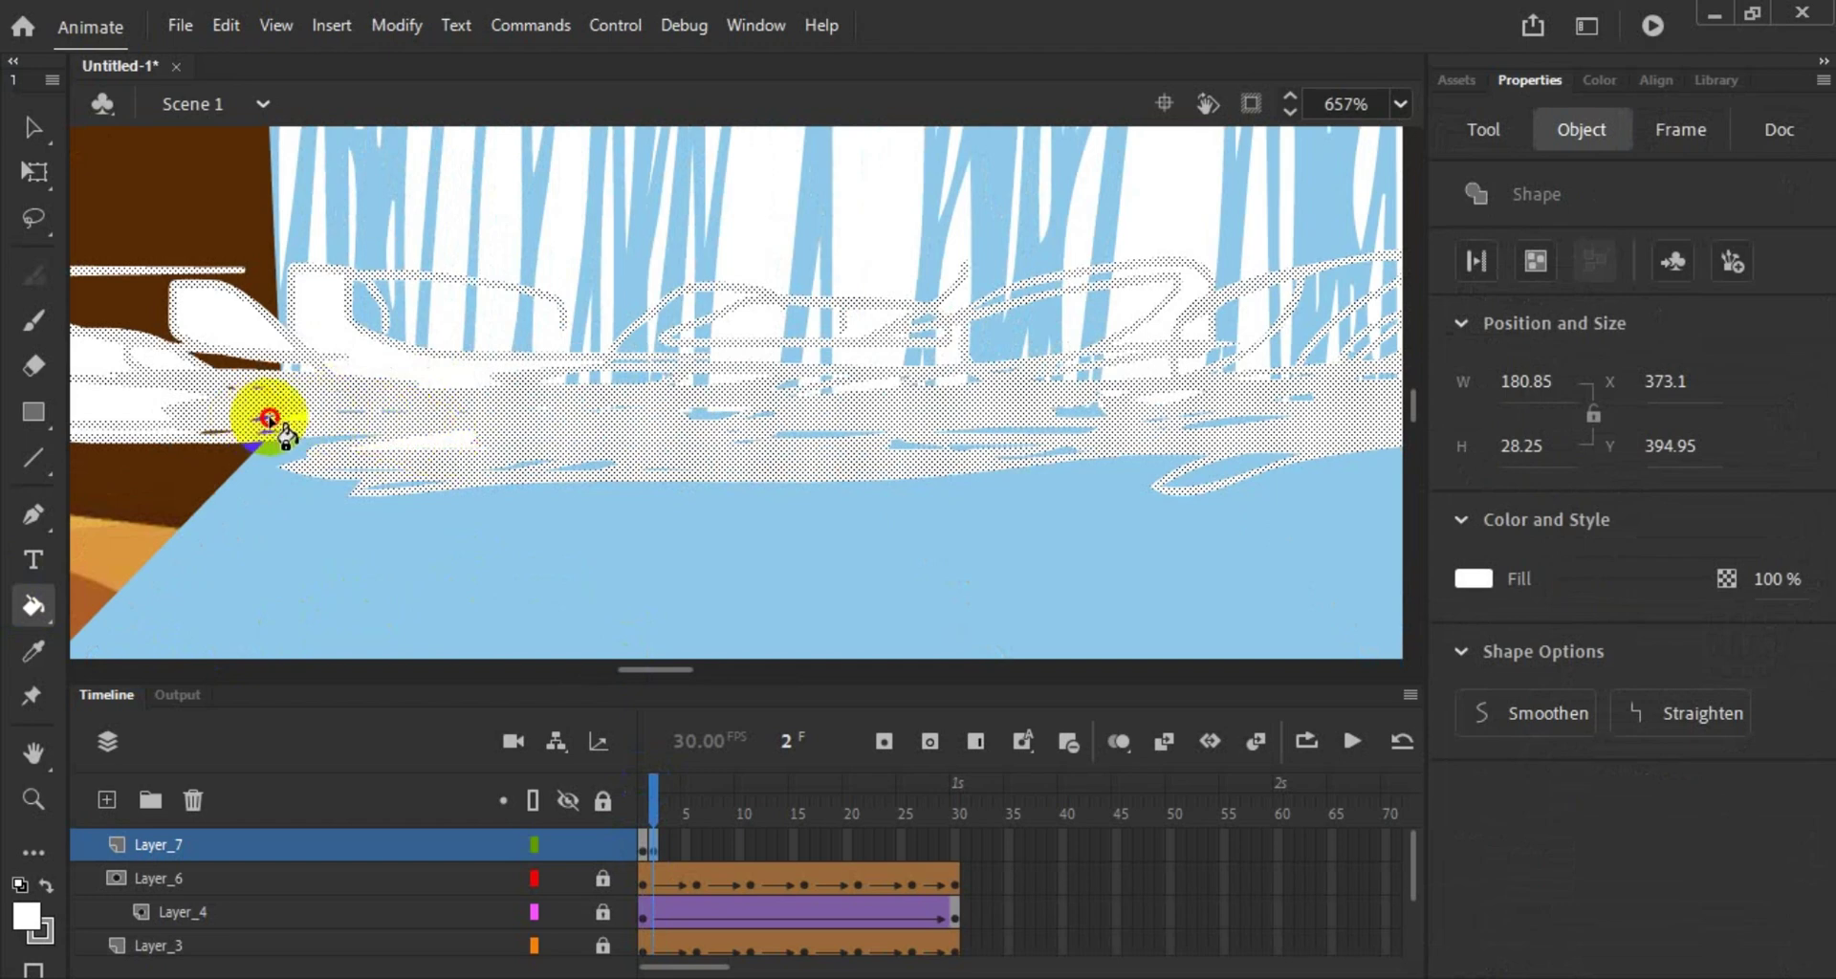
pyautogui.click(198, 395)
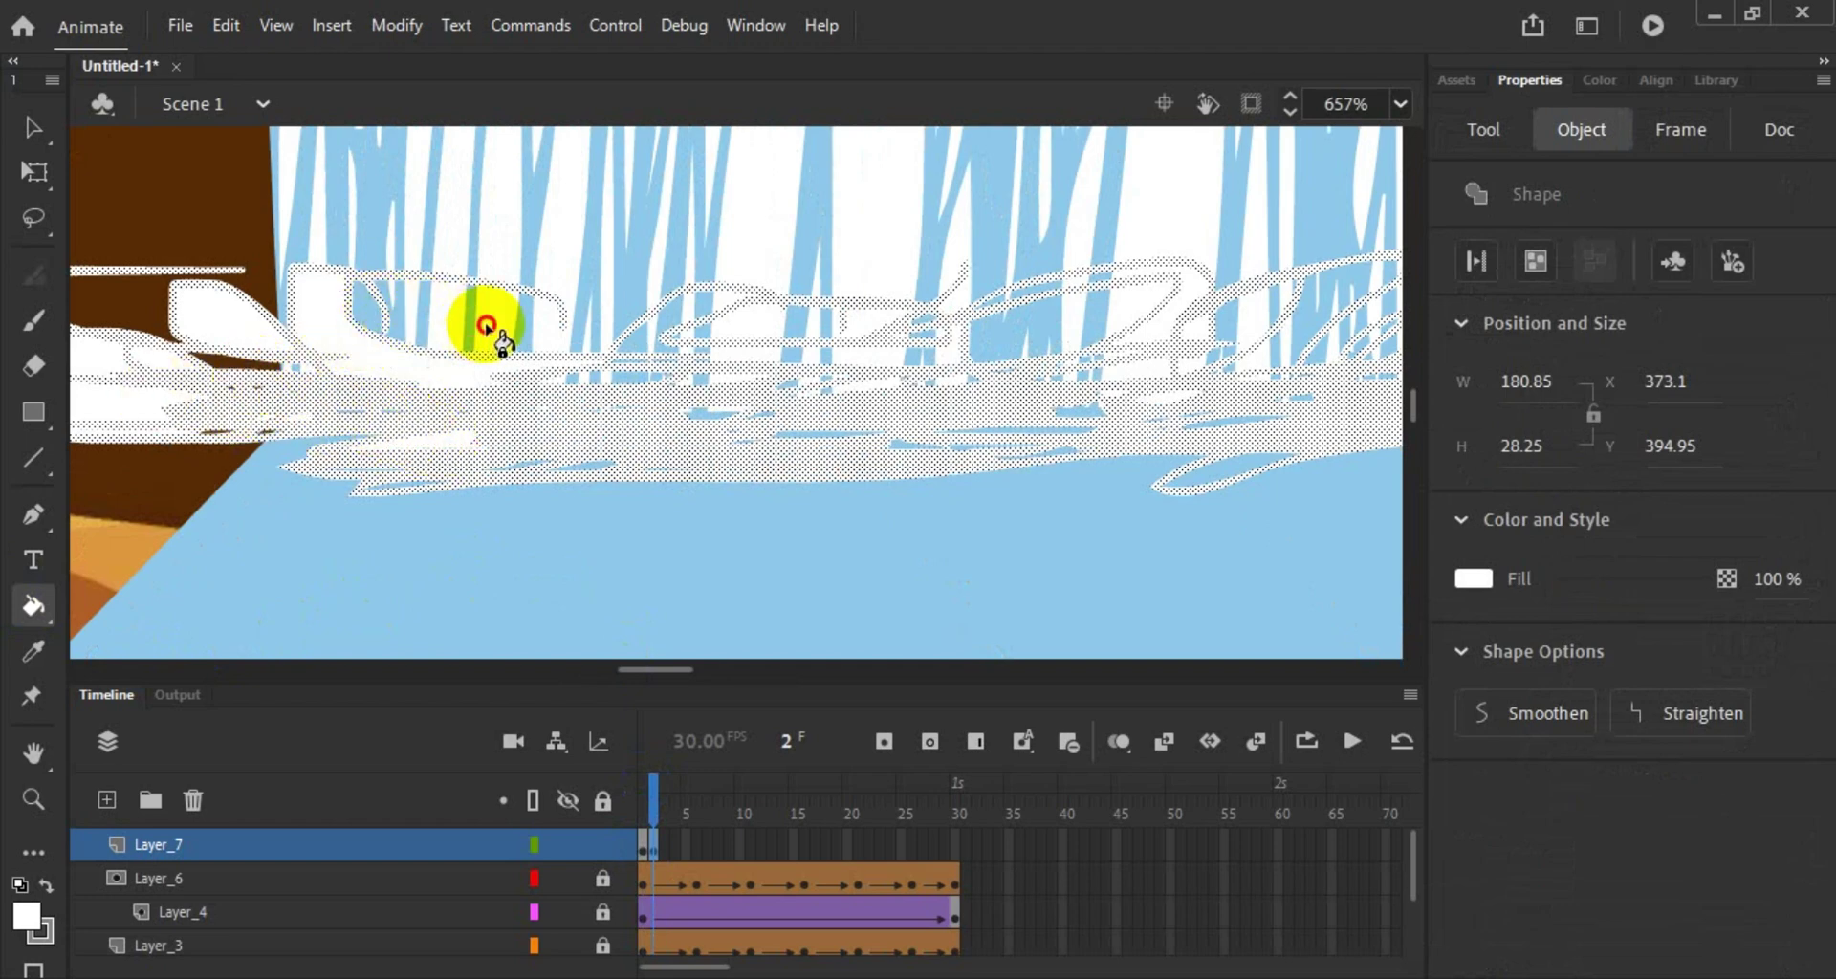
# Step: Fill the upper foam loops and the lower protruding loop along the waterfall's base on frame 2 with white
pyautogui.click(736, 342)
pyautogui.click(693, 320)
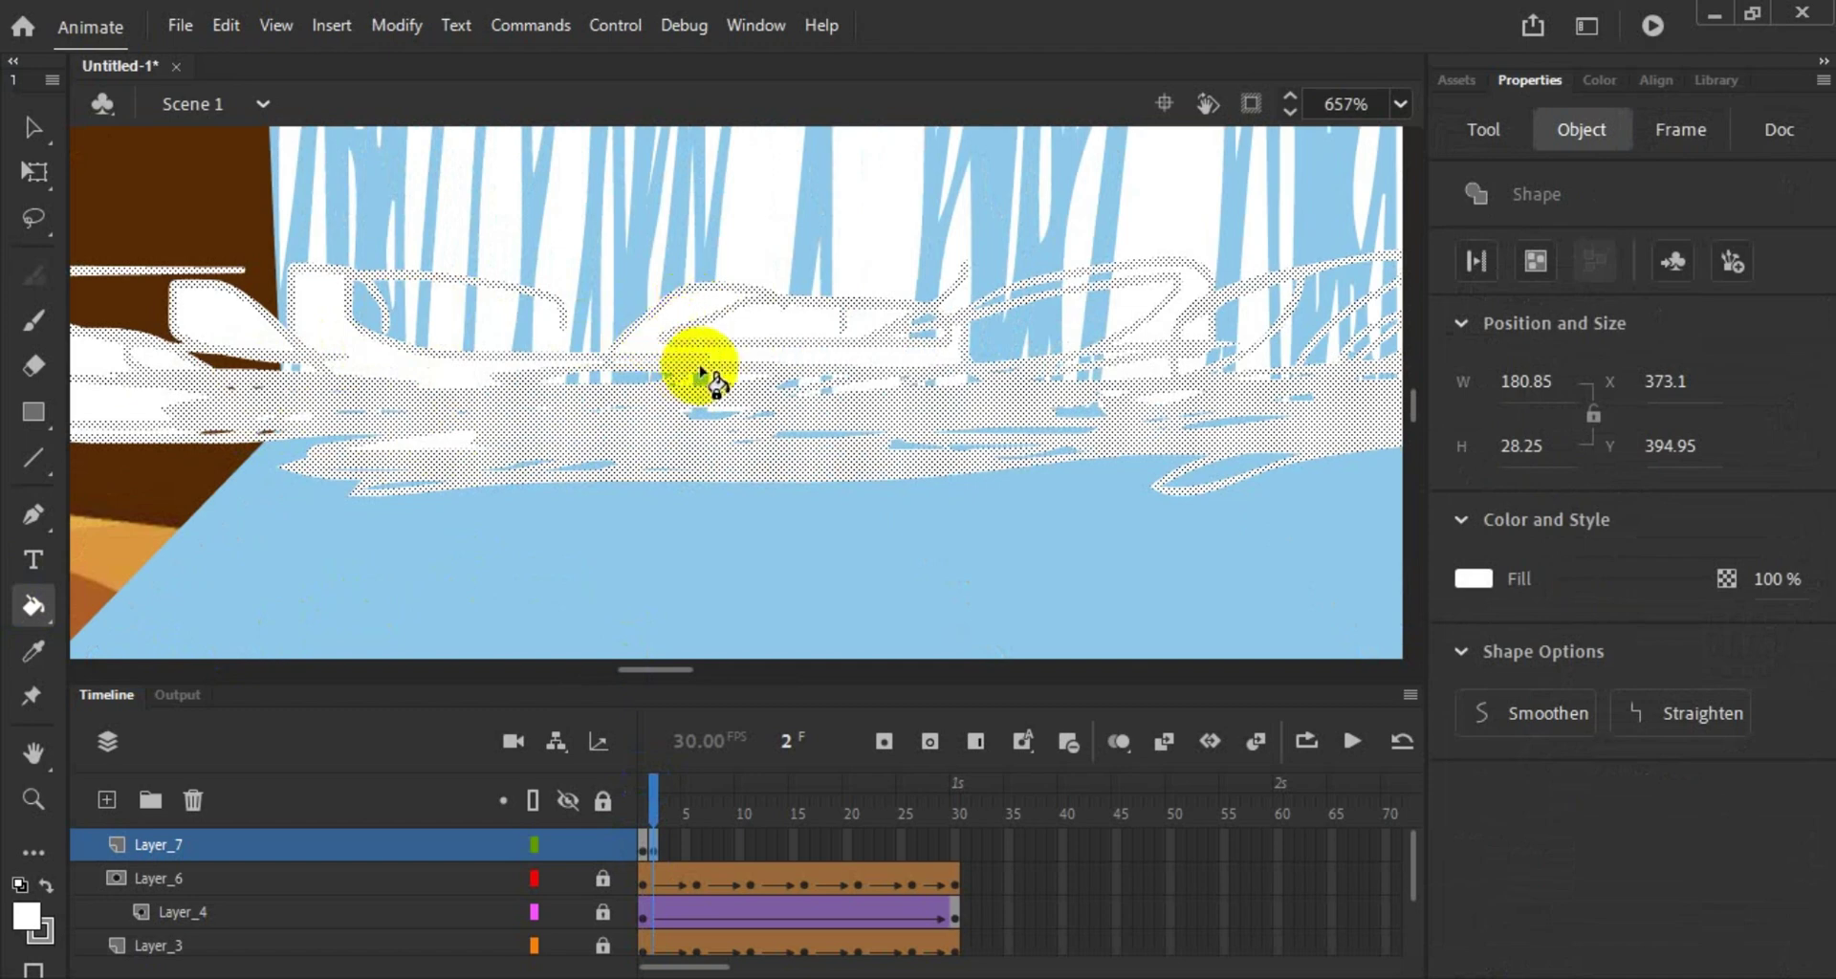
pyautogui.click(1100, 337)
pyautogui.click(1303, 328)
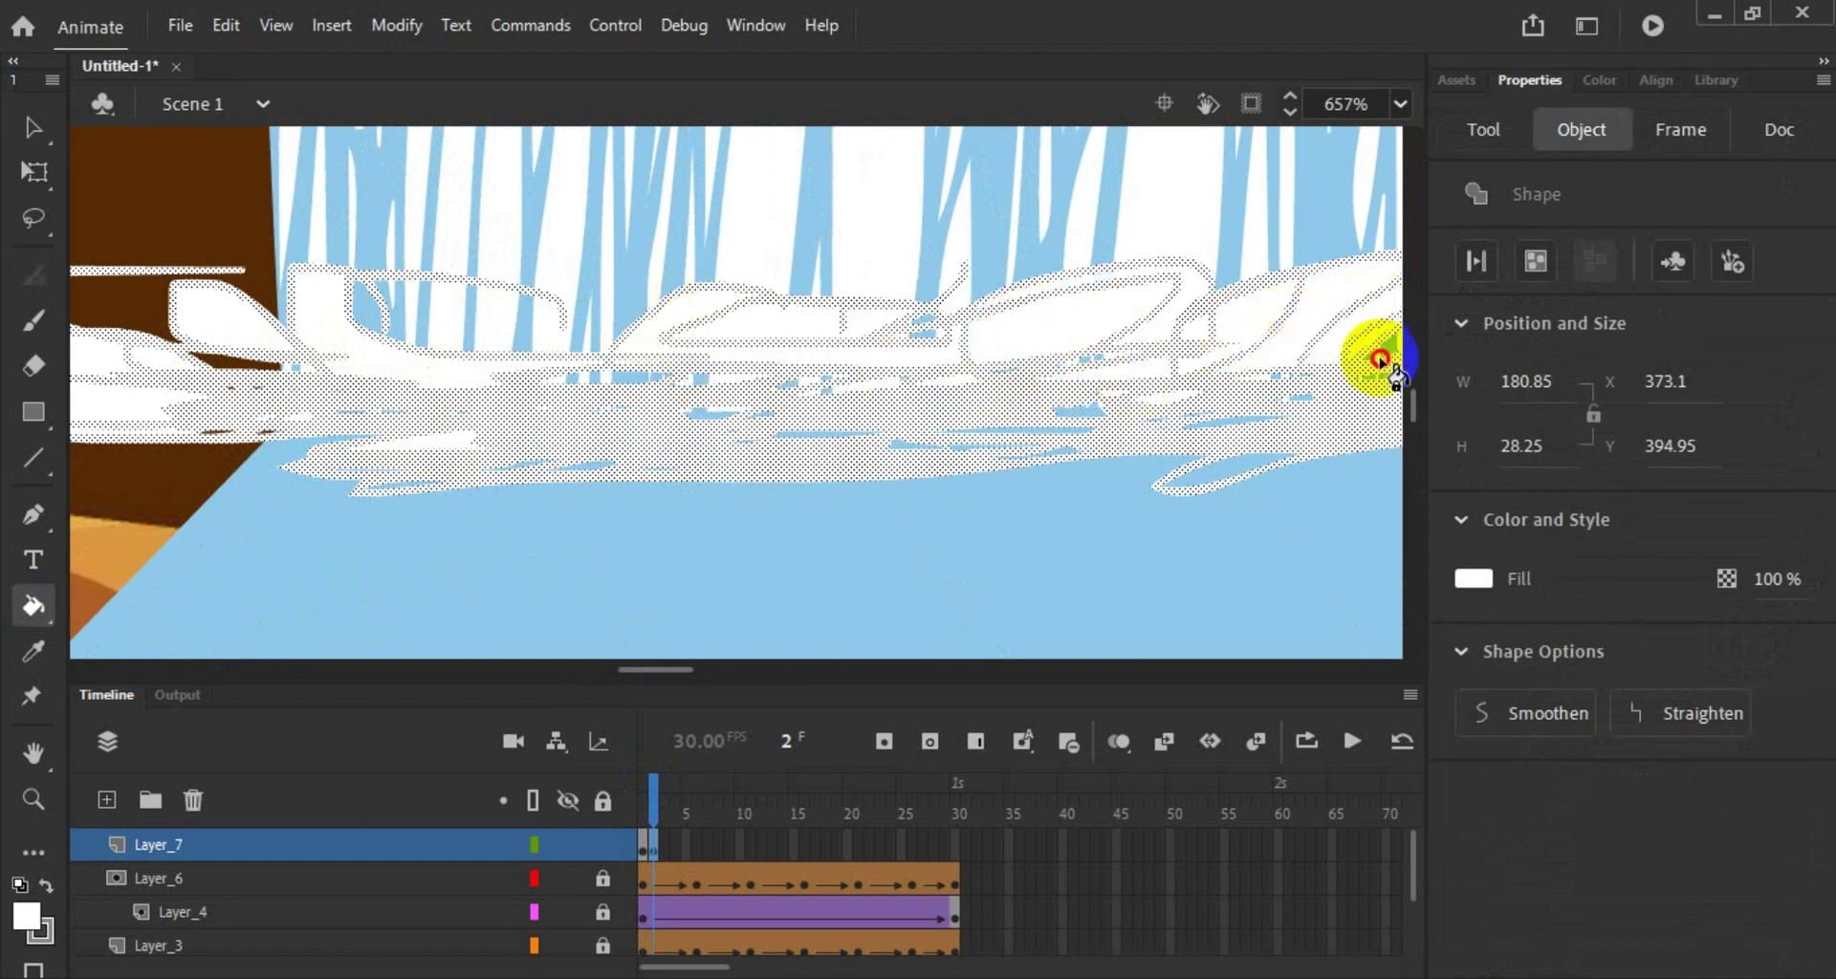
pyautogui.click(1186, 473)
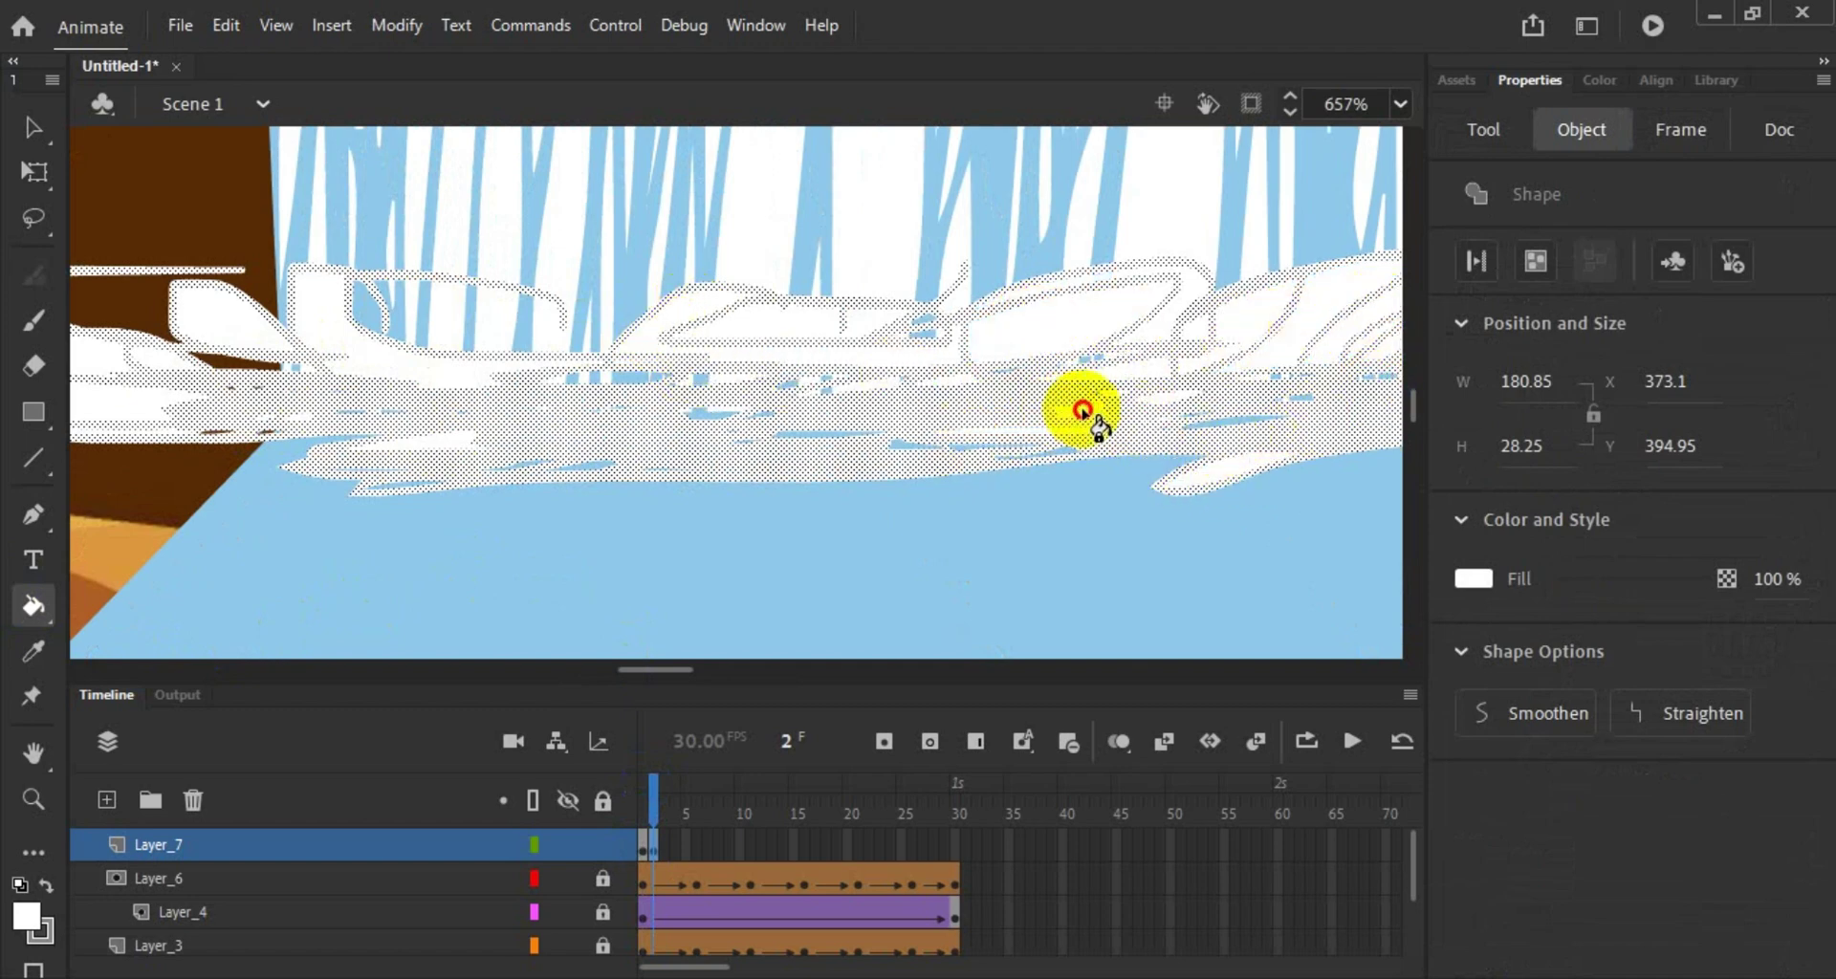
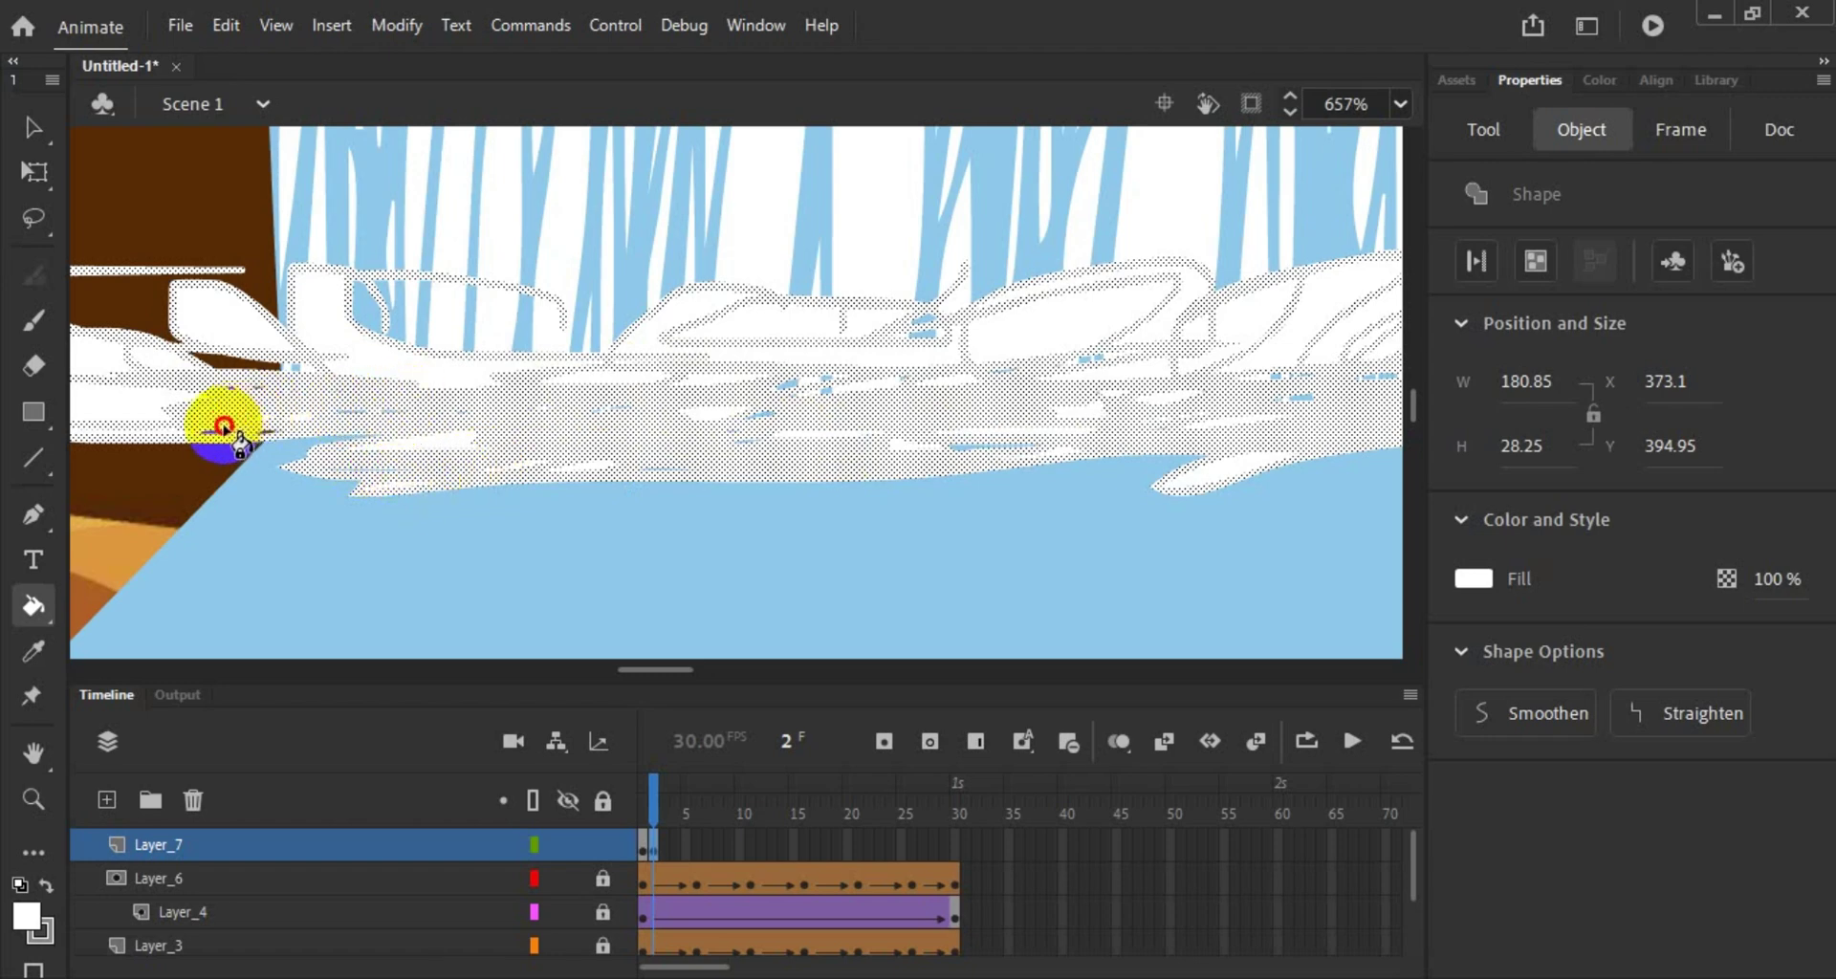
# Step: Fill the small leftover gaps inside the foam band on frame 2 with white
pyautogui.click(210, 433)
pyautogui.click(307, 433)
pyautogui.click(511, 415)
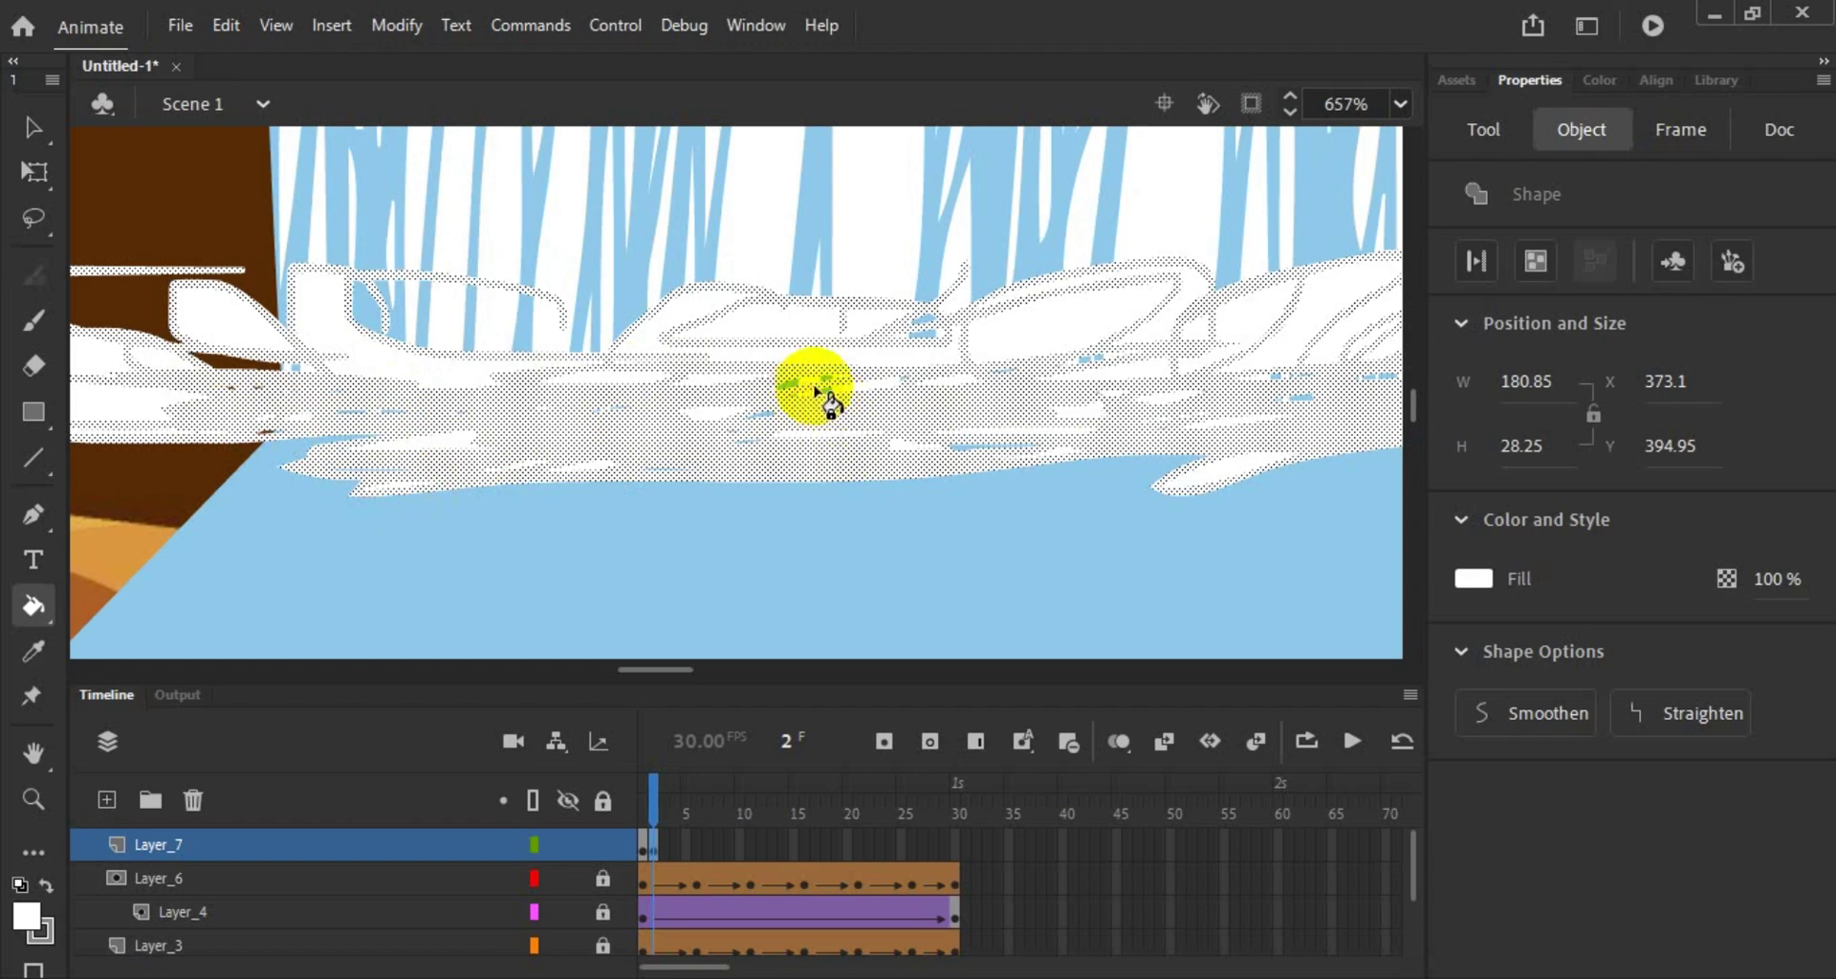
pyautogui.click(1303, 387)
pyautogui.click(1379, 376)
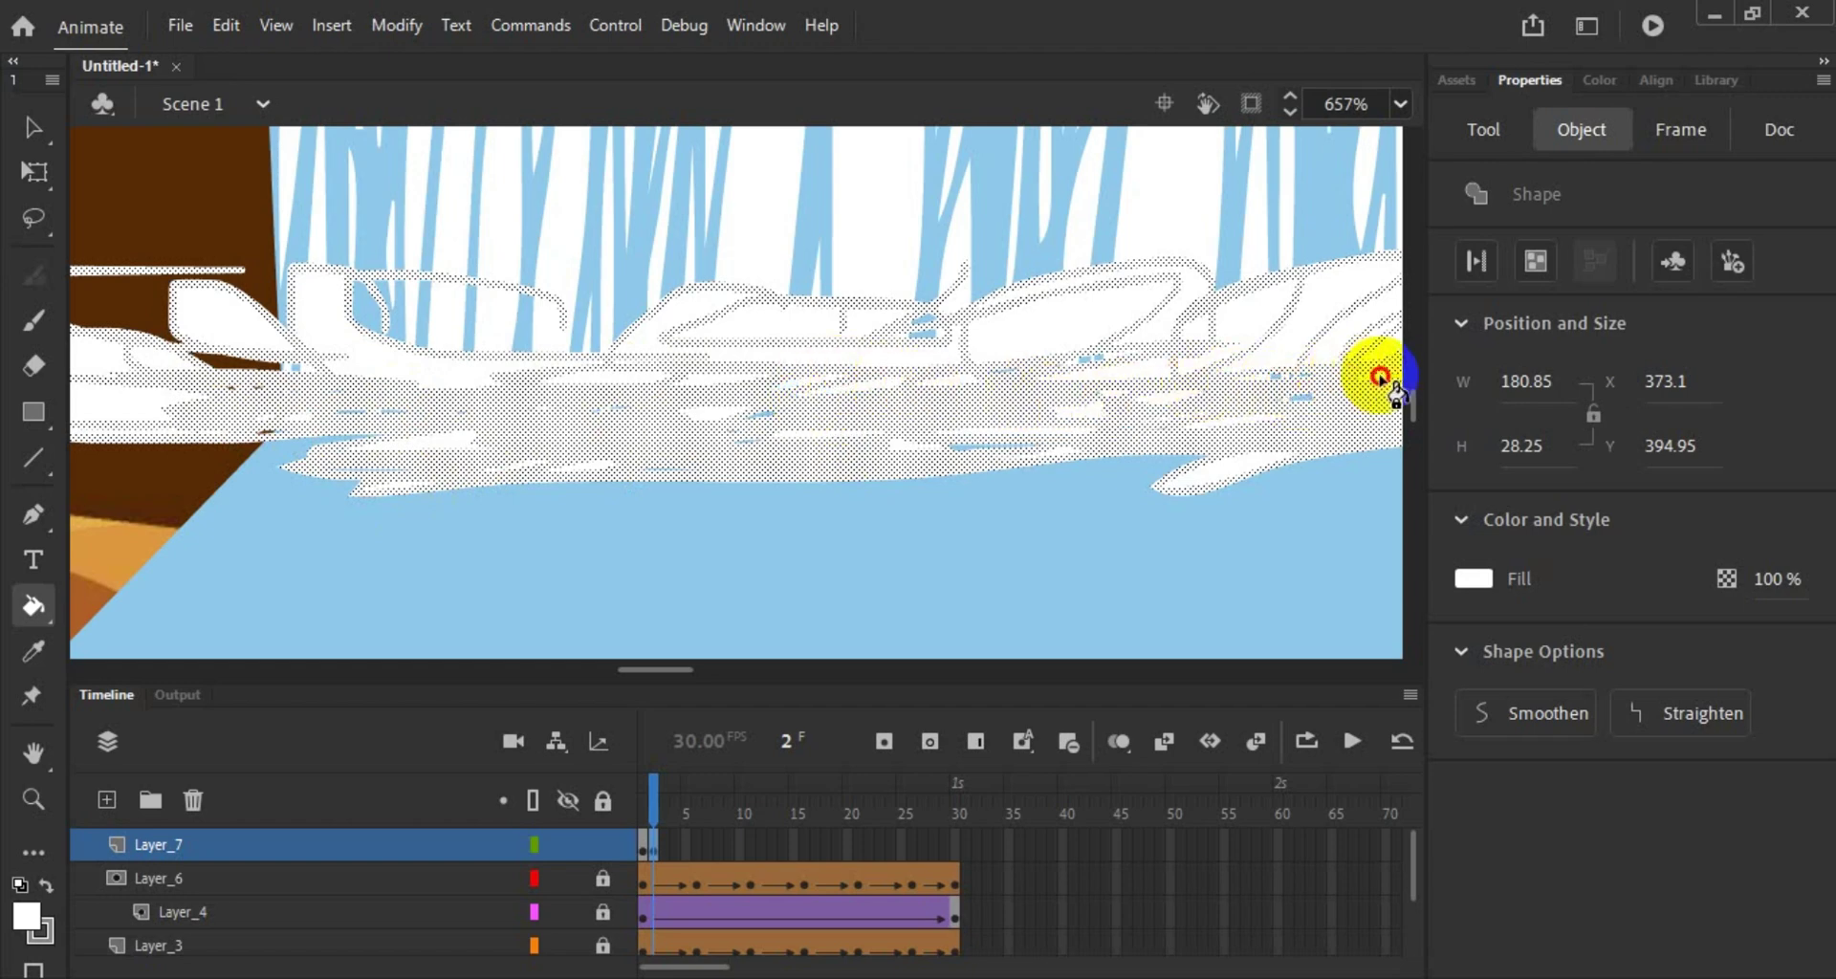
# Step: Delete the selected foam strokes on frame 2 of Layer_7, keeping only the areas filled with the Paint Bucket
pyautogui.scroll(-5, 959, 377)
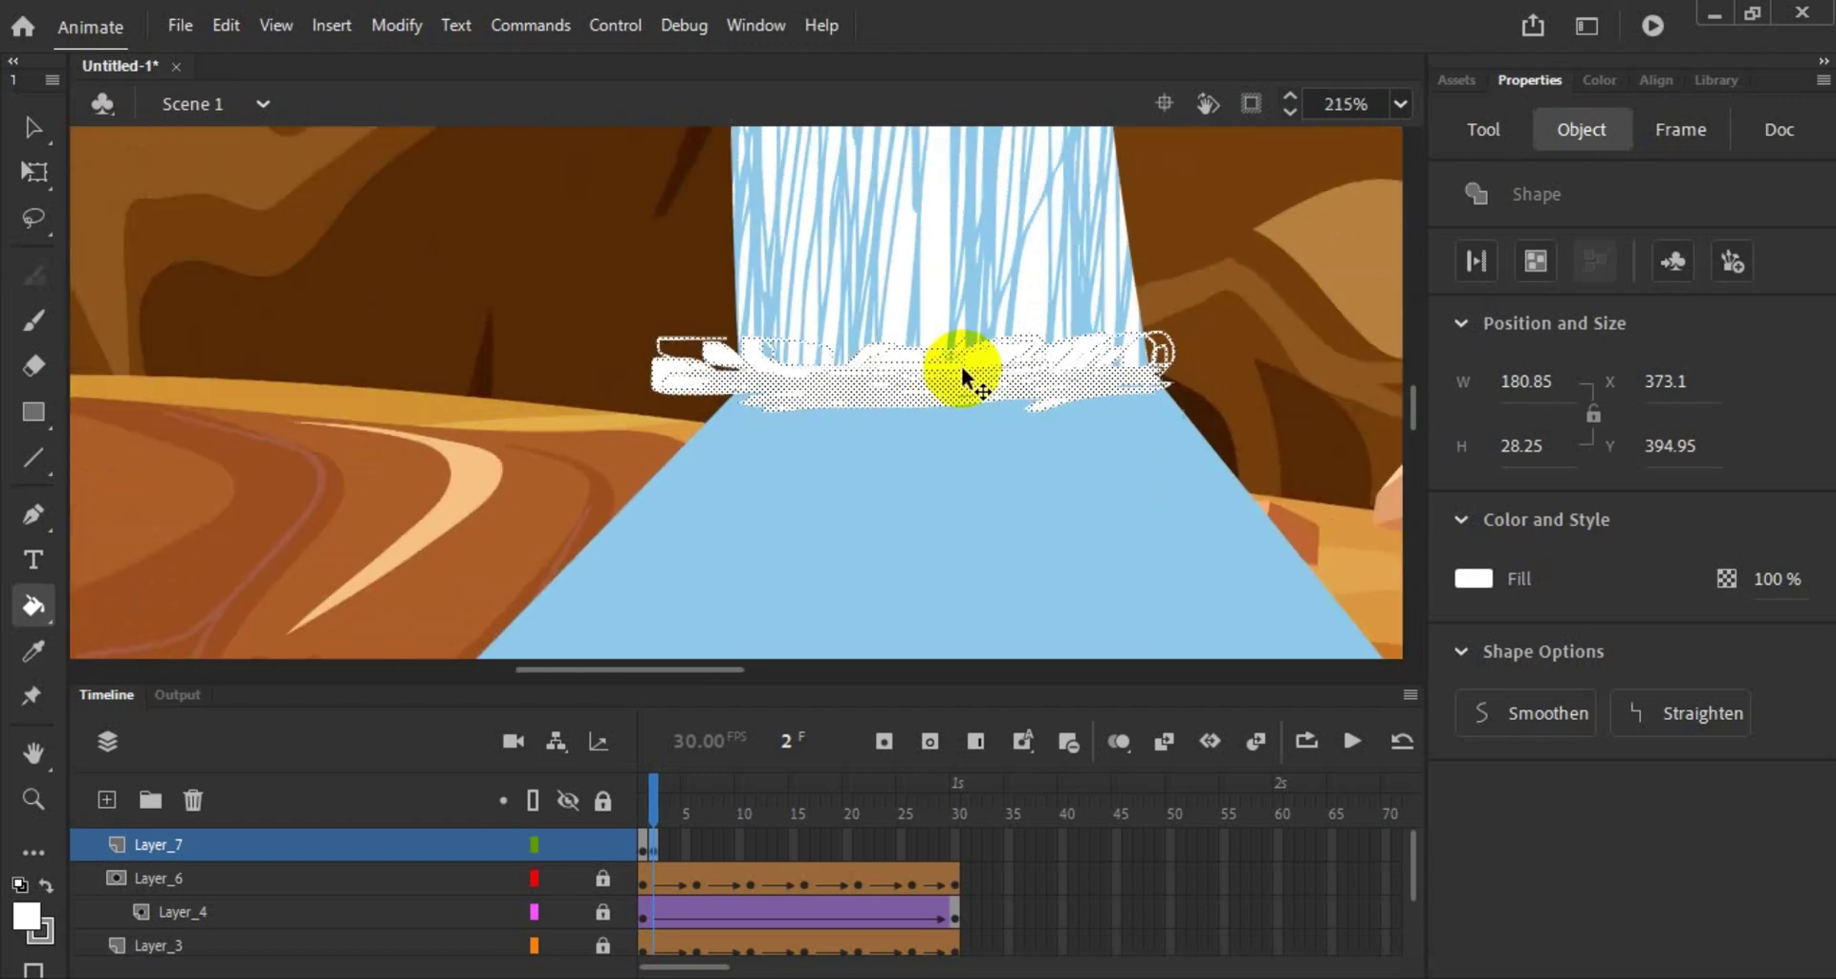
pyautogui.press('Escape')
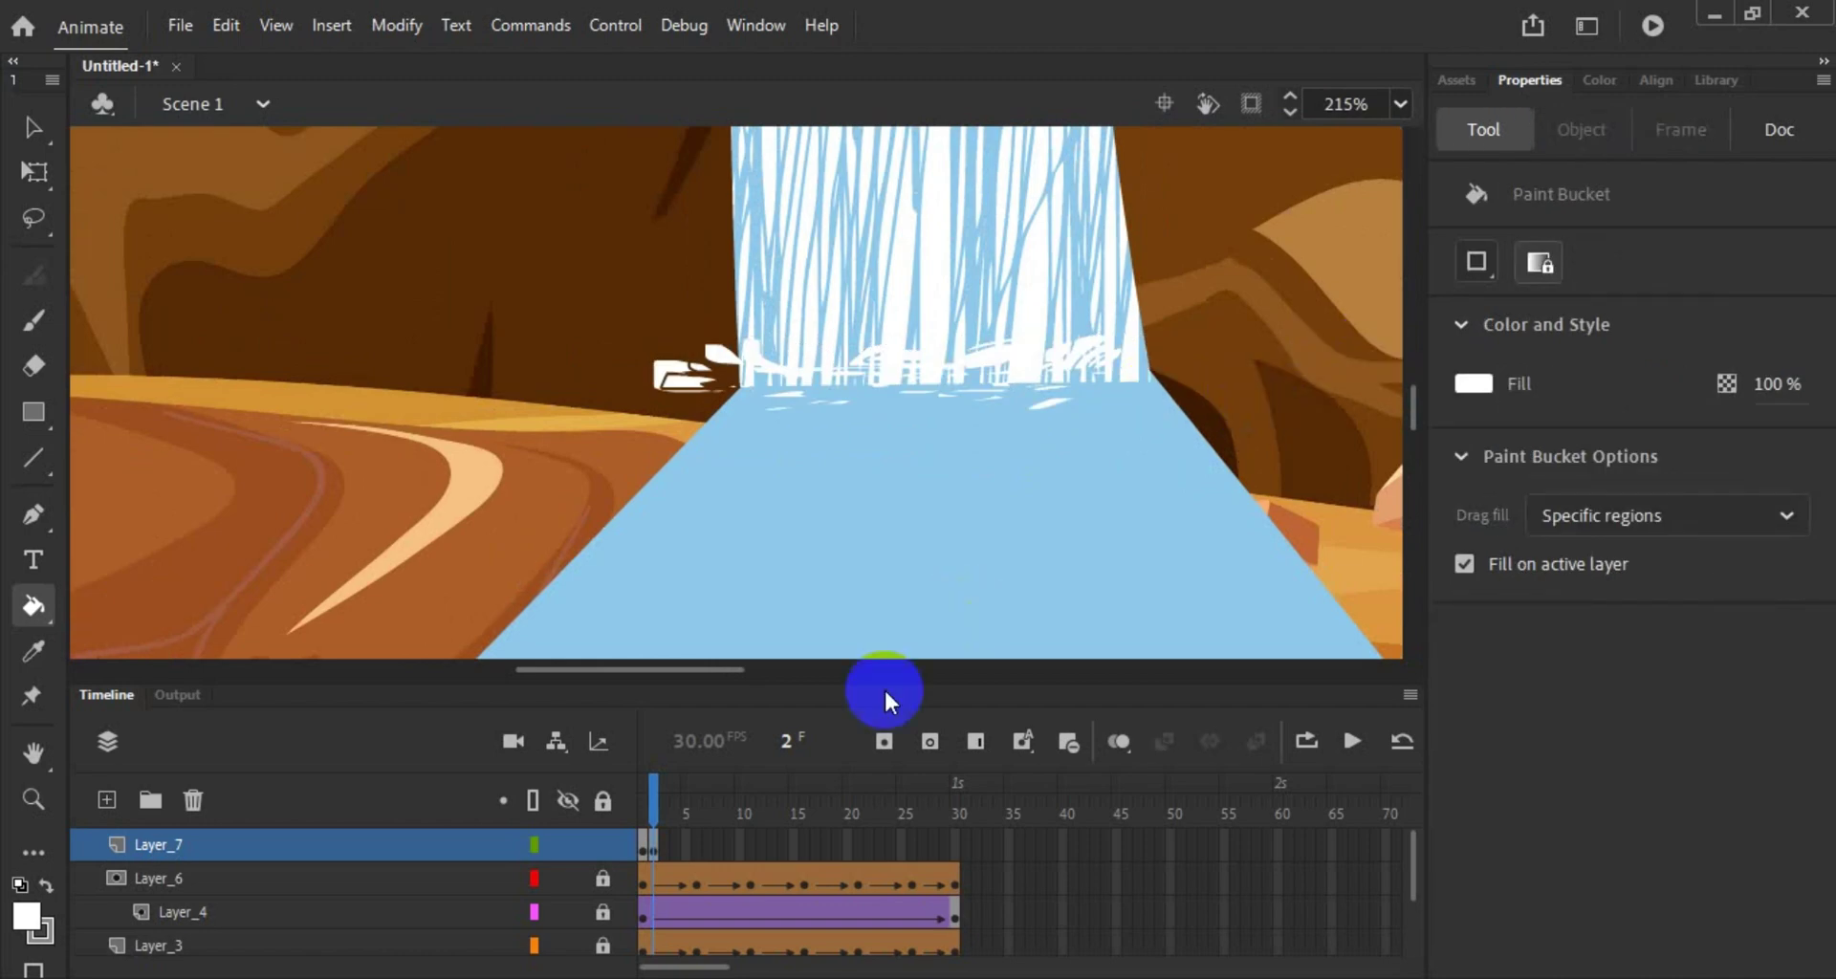
# Step: Deselect the foam artwork on frame 1 and preview the waterfall animation in a test movie before returning to the document
pyautogui.click(647, 847)
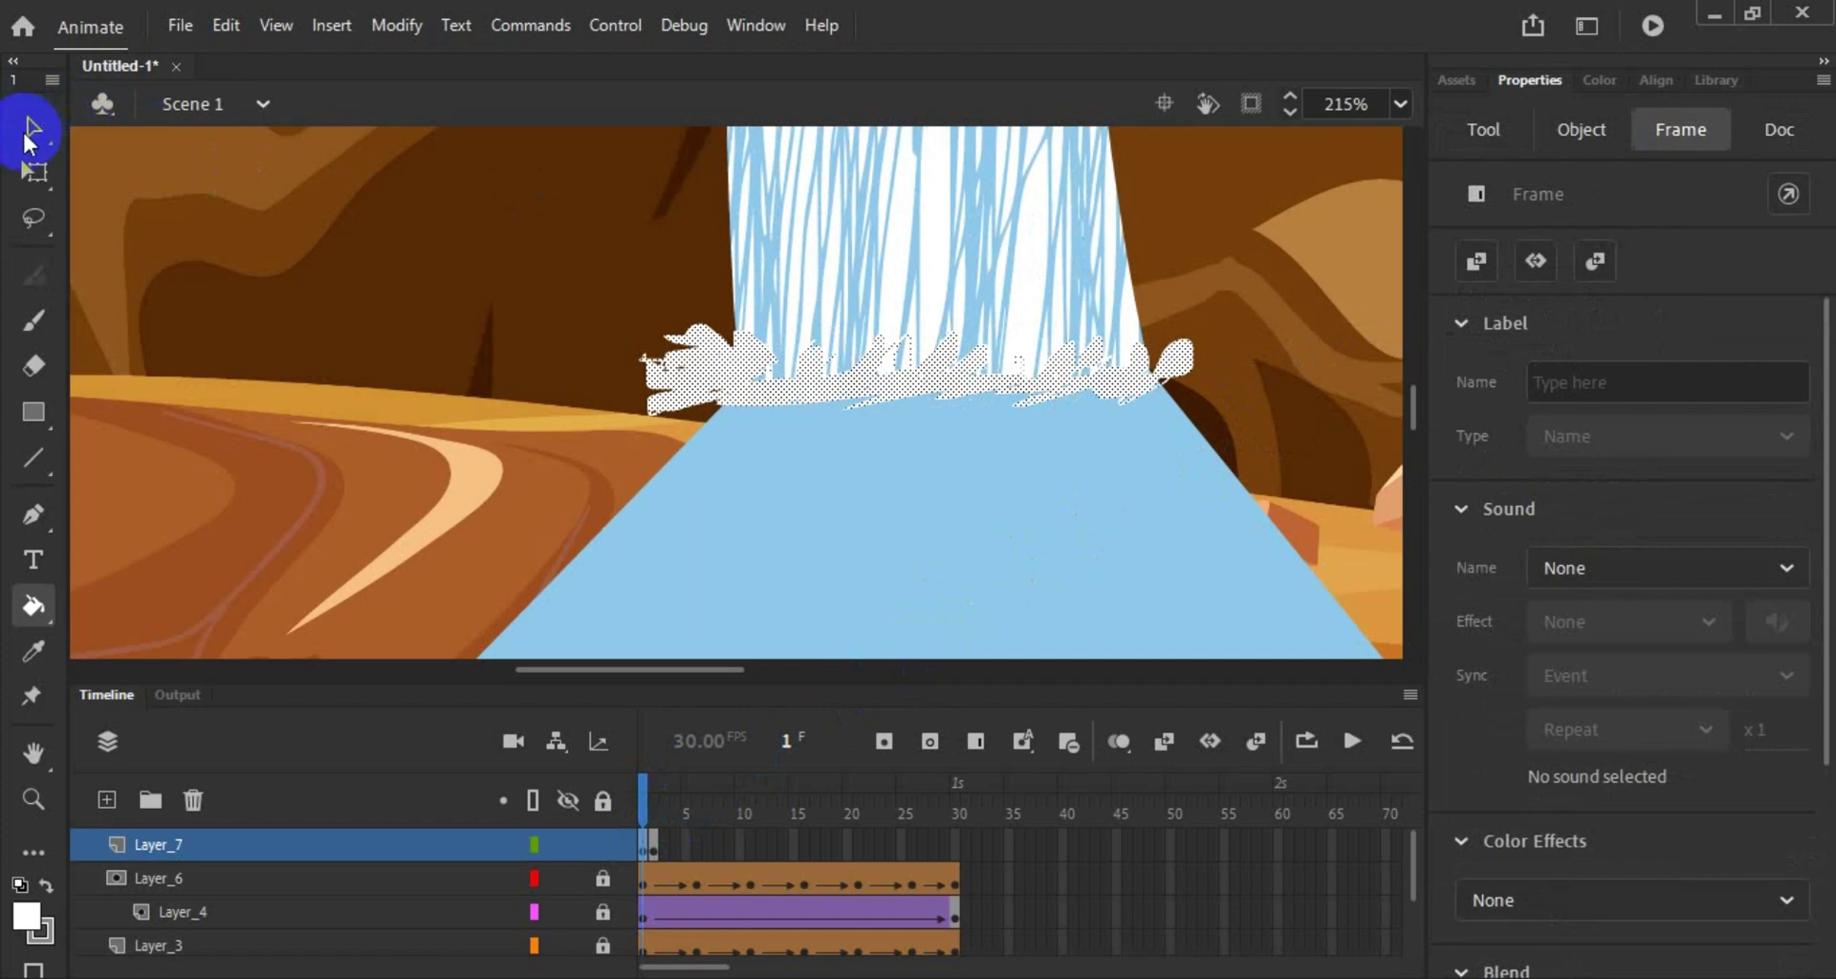
pyautogui.click(32, 126)
pyautogui.click(400, 304)
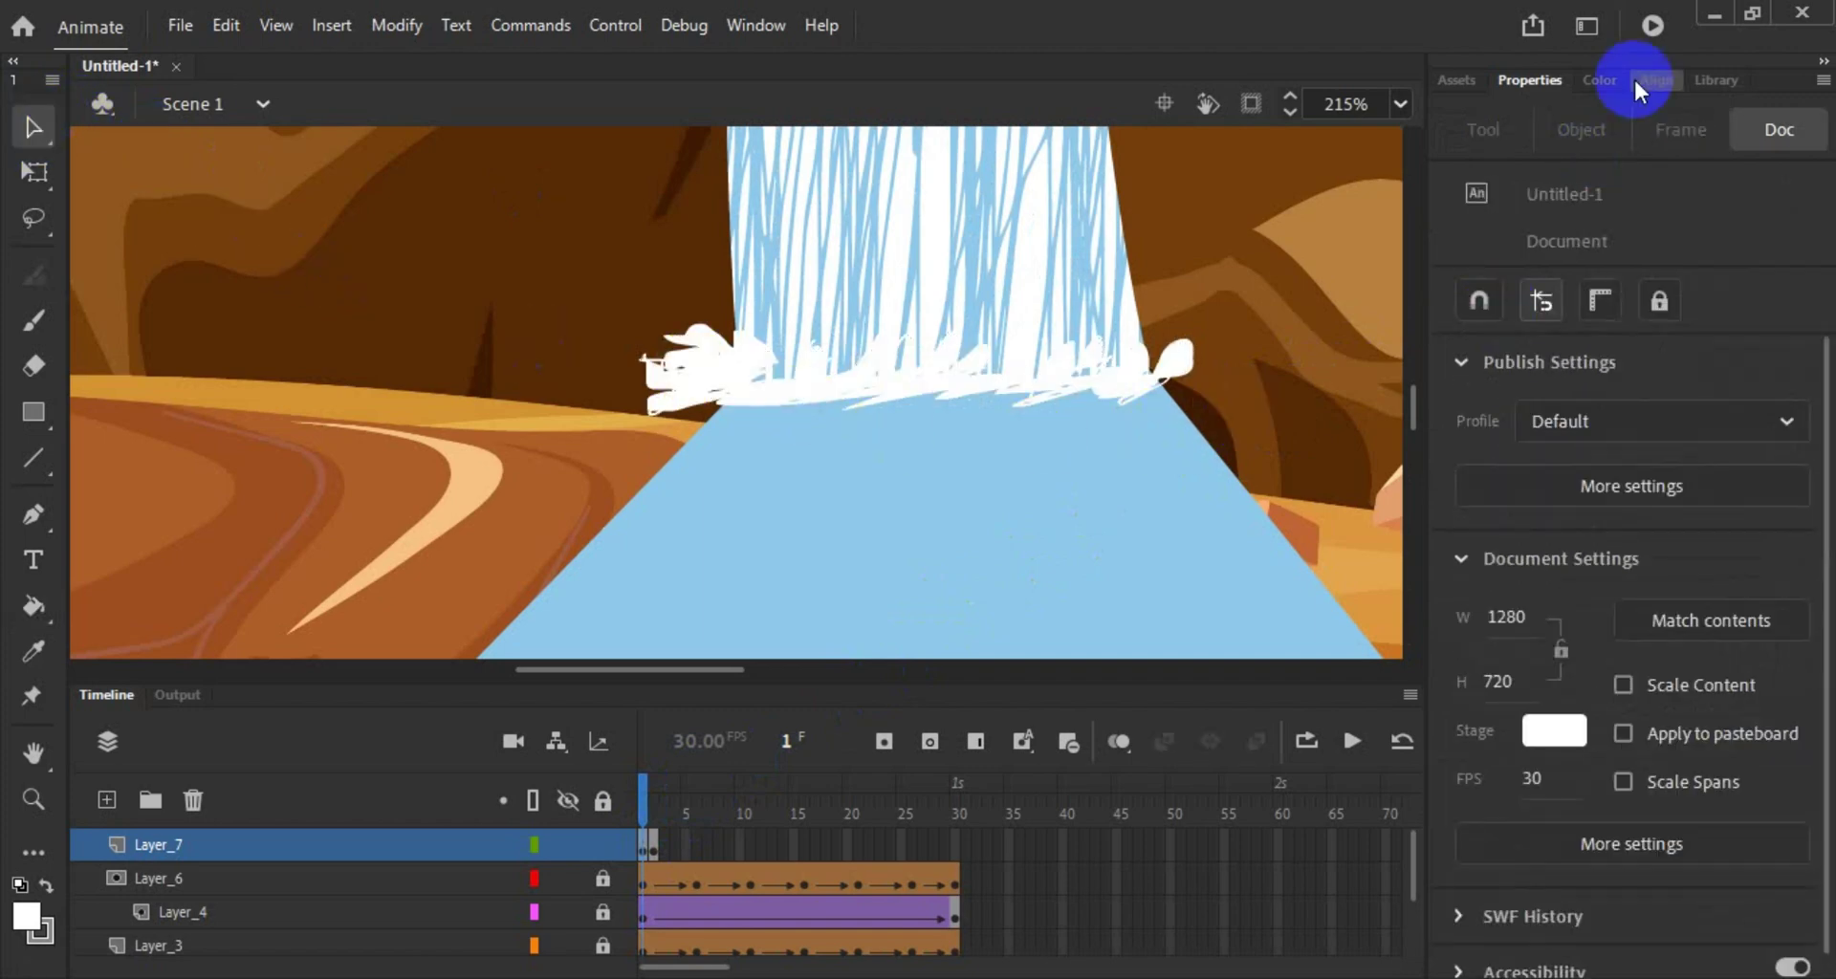
pyautogui.click(1652, 27)
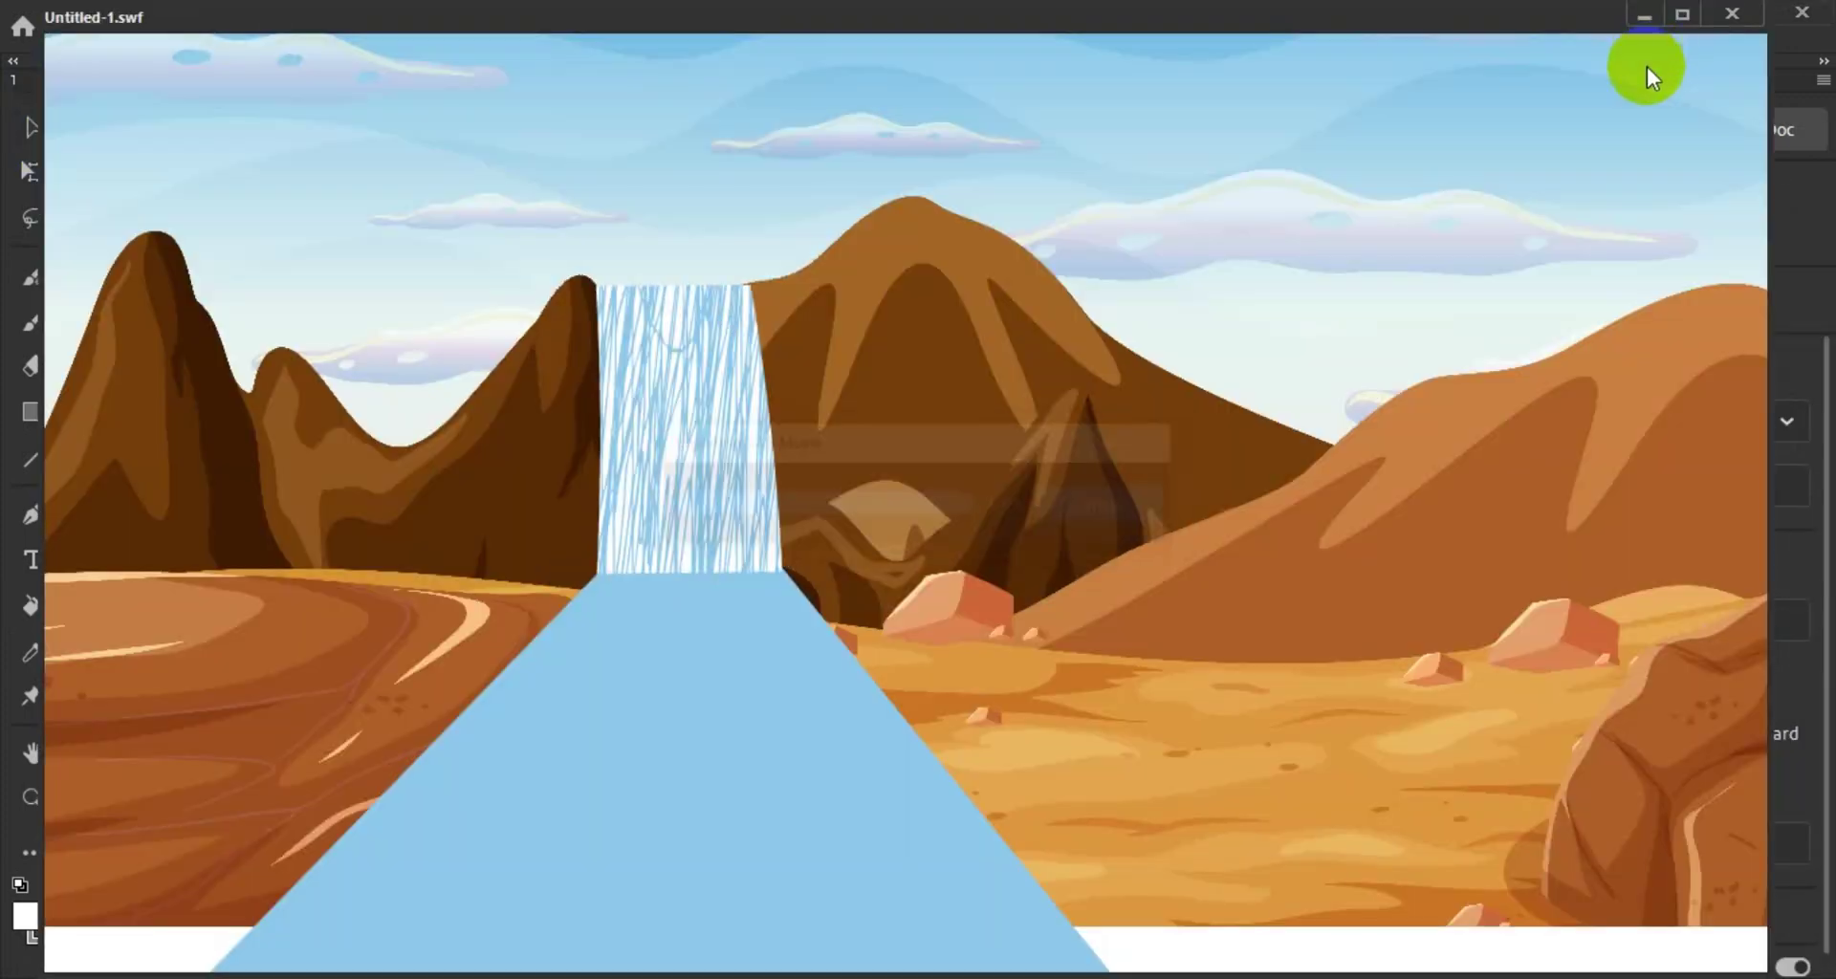
pyautogui.click(1729, 15)
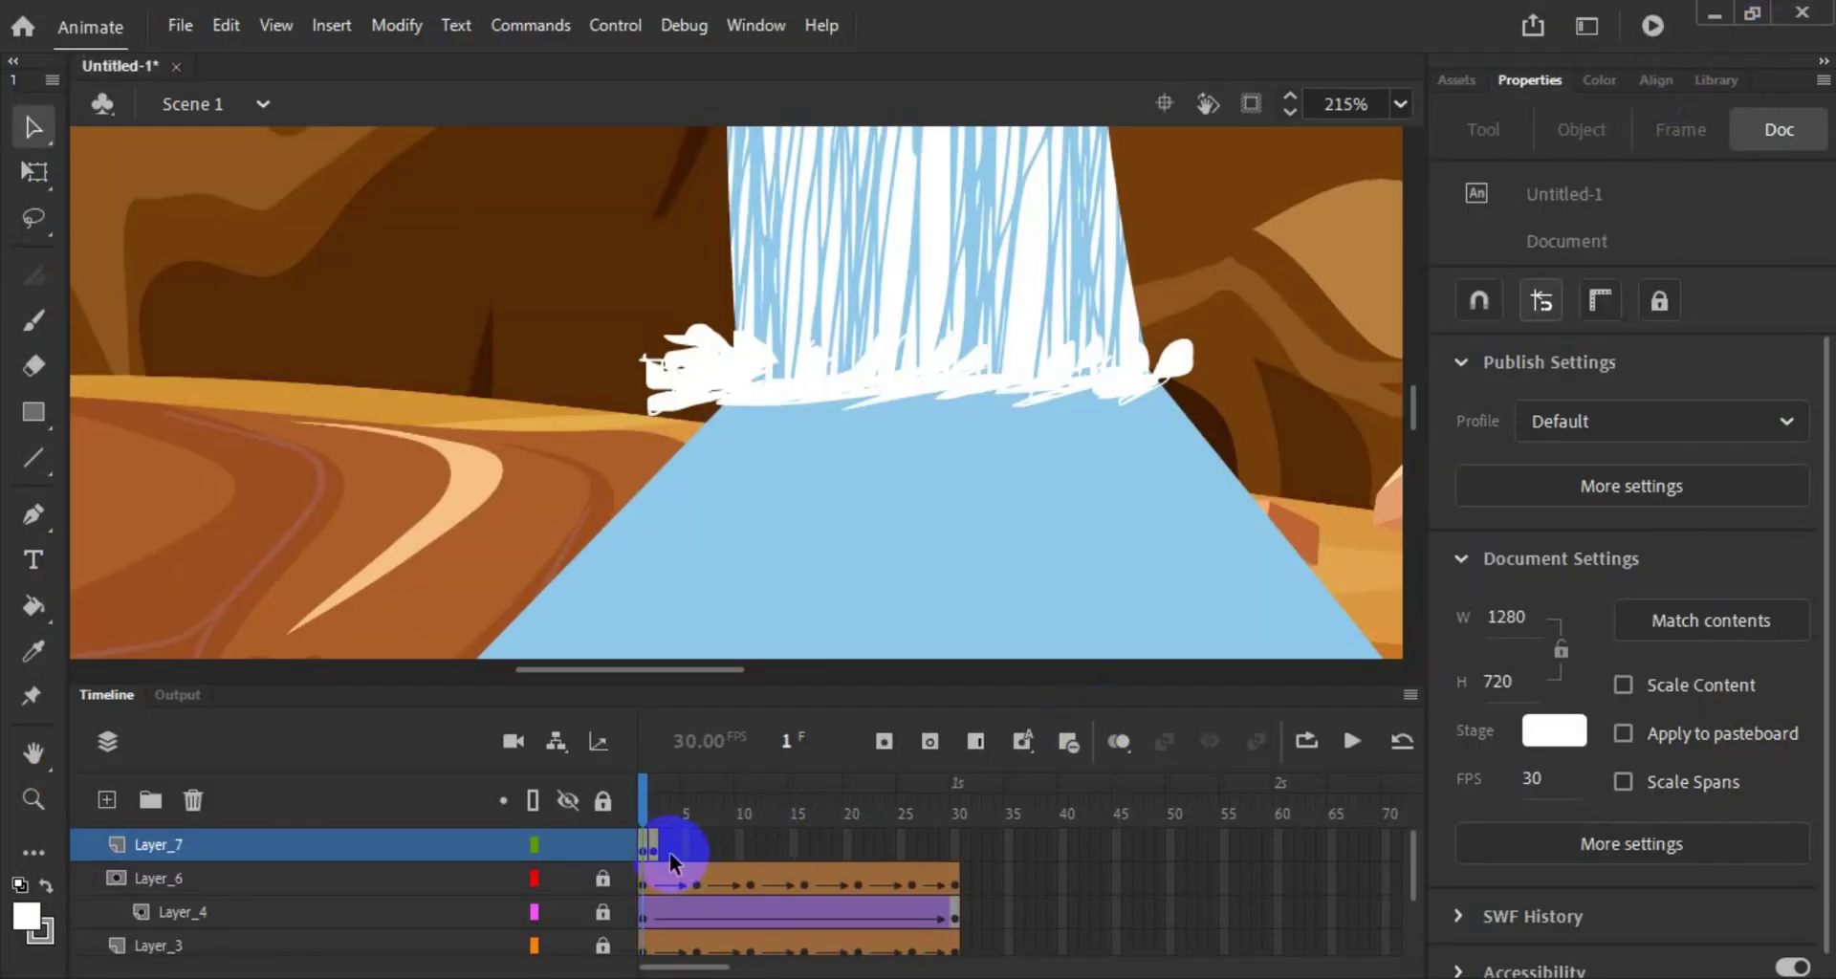
# Step: Copy the foam keyframe on frame 1 of Layer_7 and paste it into frame 3
pyautogui.click(645, 851)
pyautogui.rightClick(640, 849)
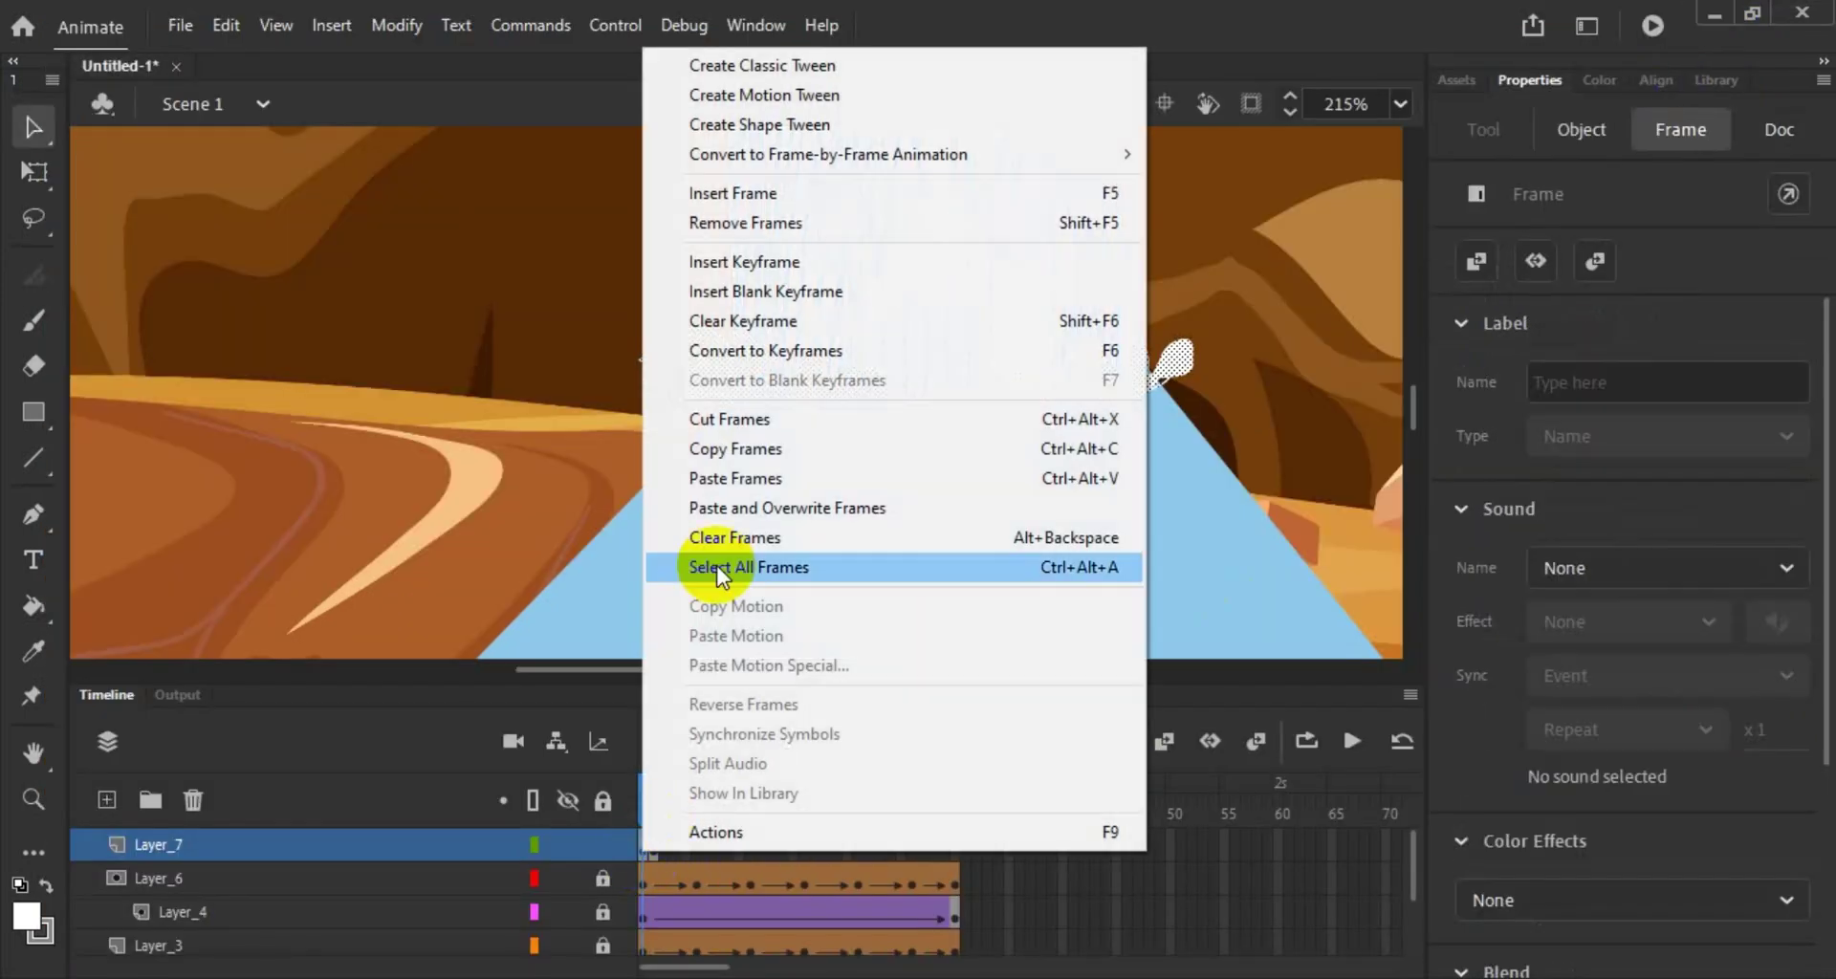
pyautogui.click(721, 451)
pyautogui.rightClick(662, 843)
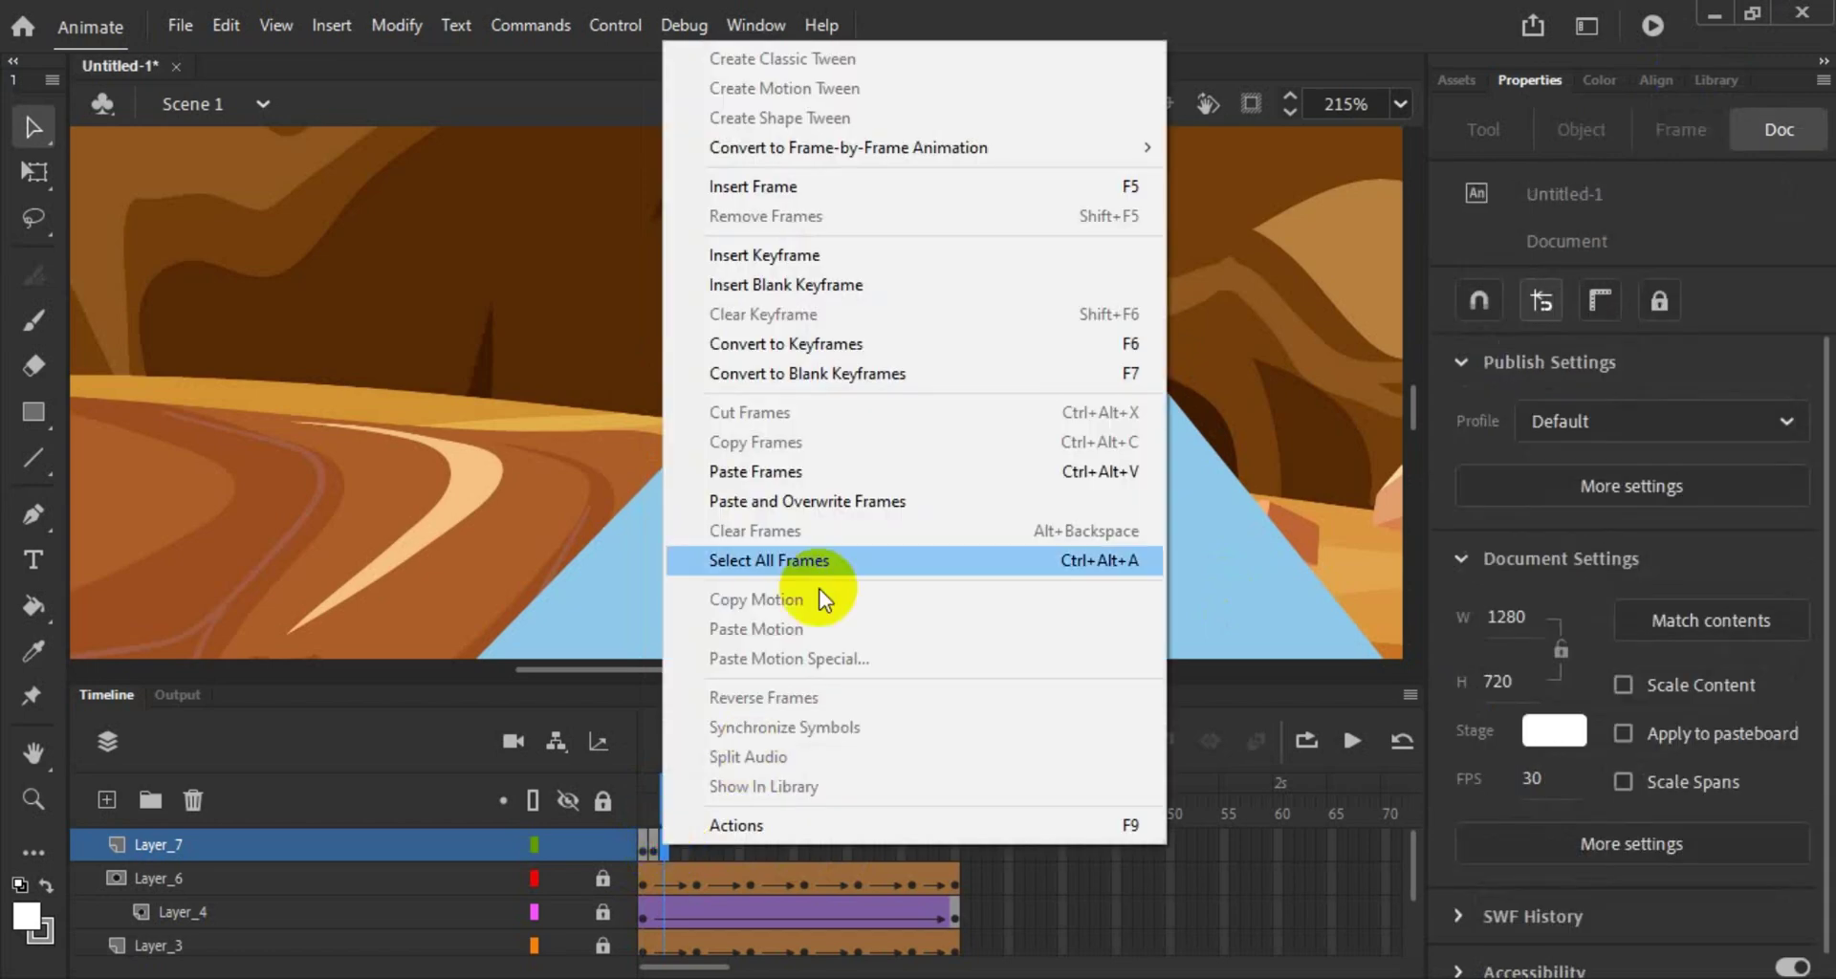
pyautogui.click(803, 470)
# Step: Copy the foam keyframe on frame 2 of Layer_7 and paste it into frame 4
pyautogui.rightClick(669, 892)
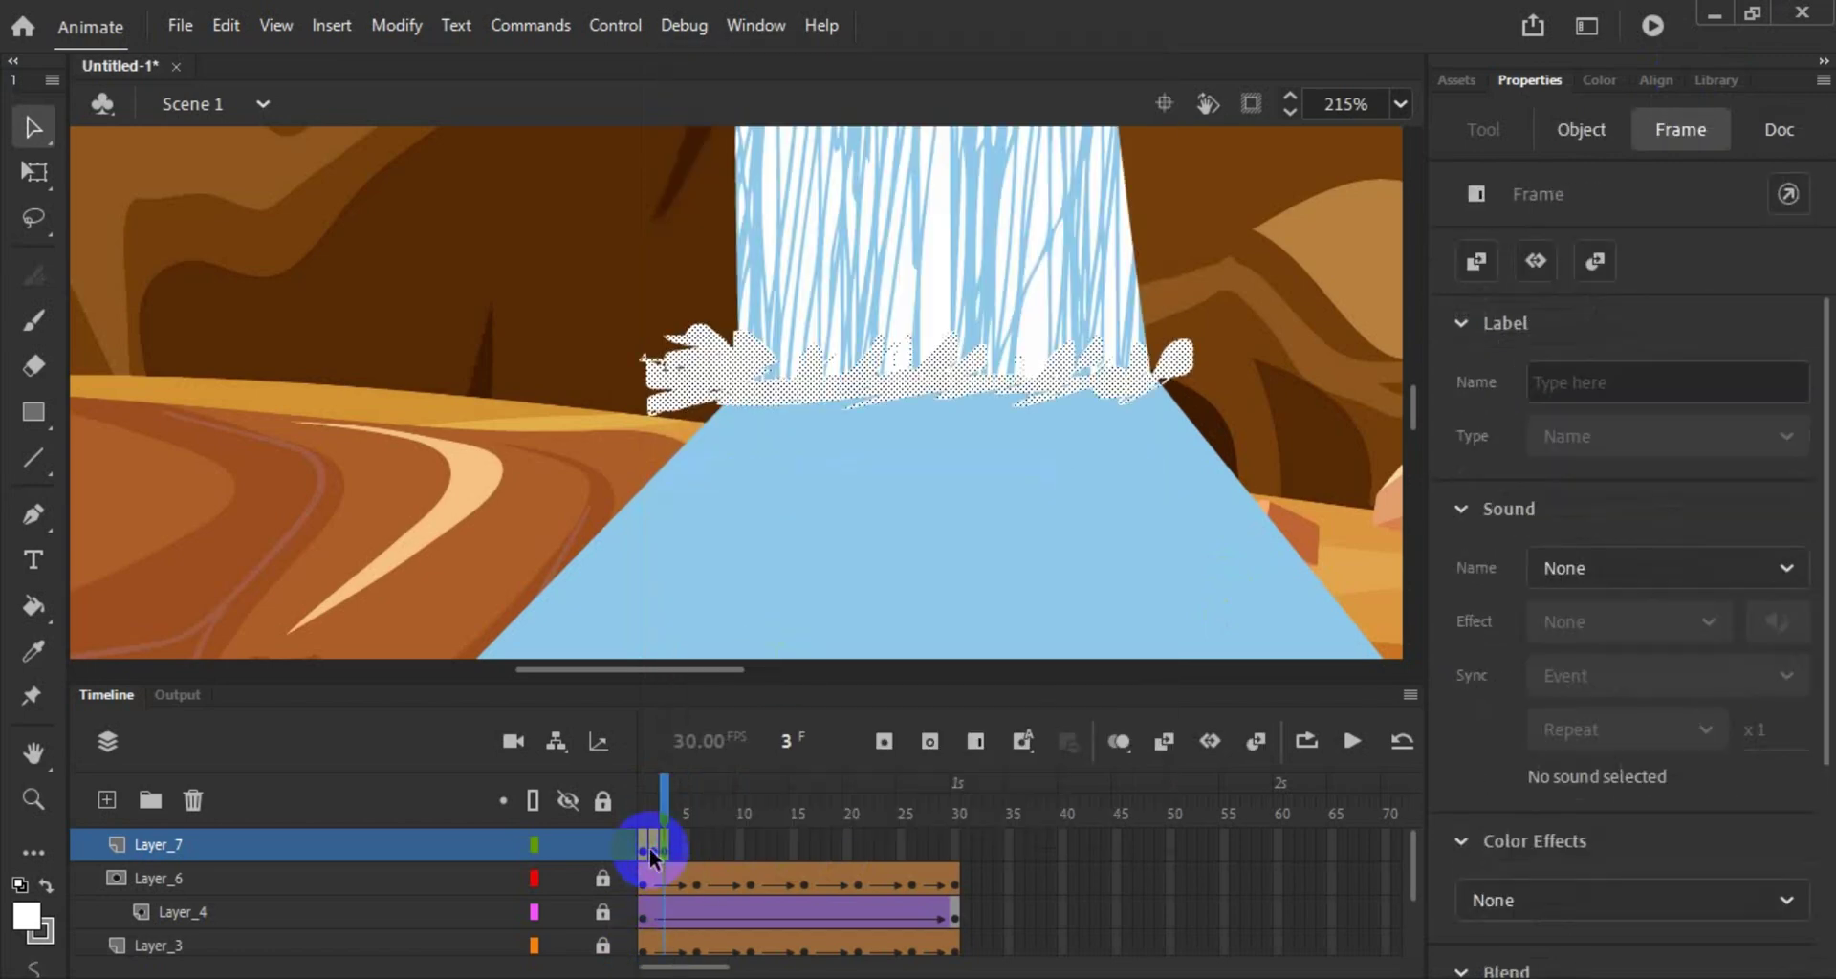
pyautogui.rightClick(652, 850)
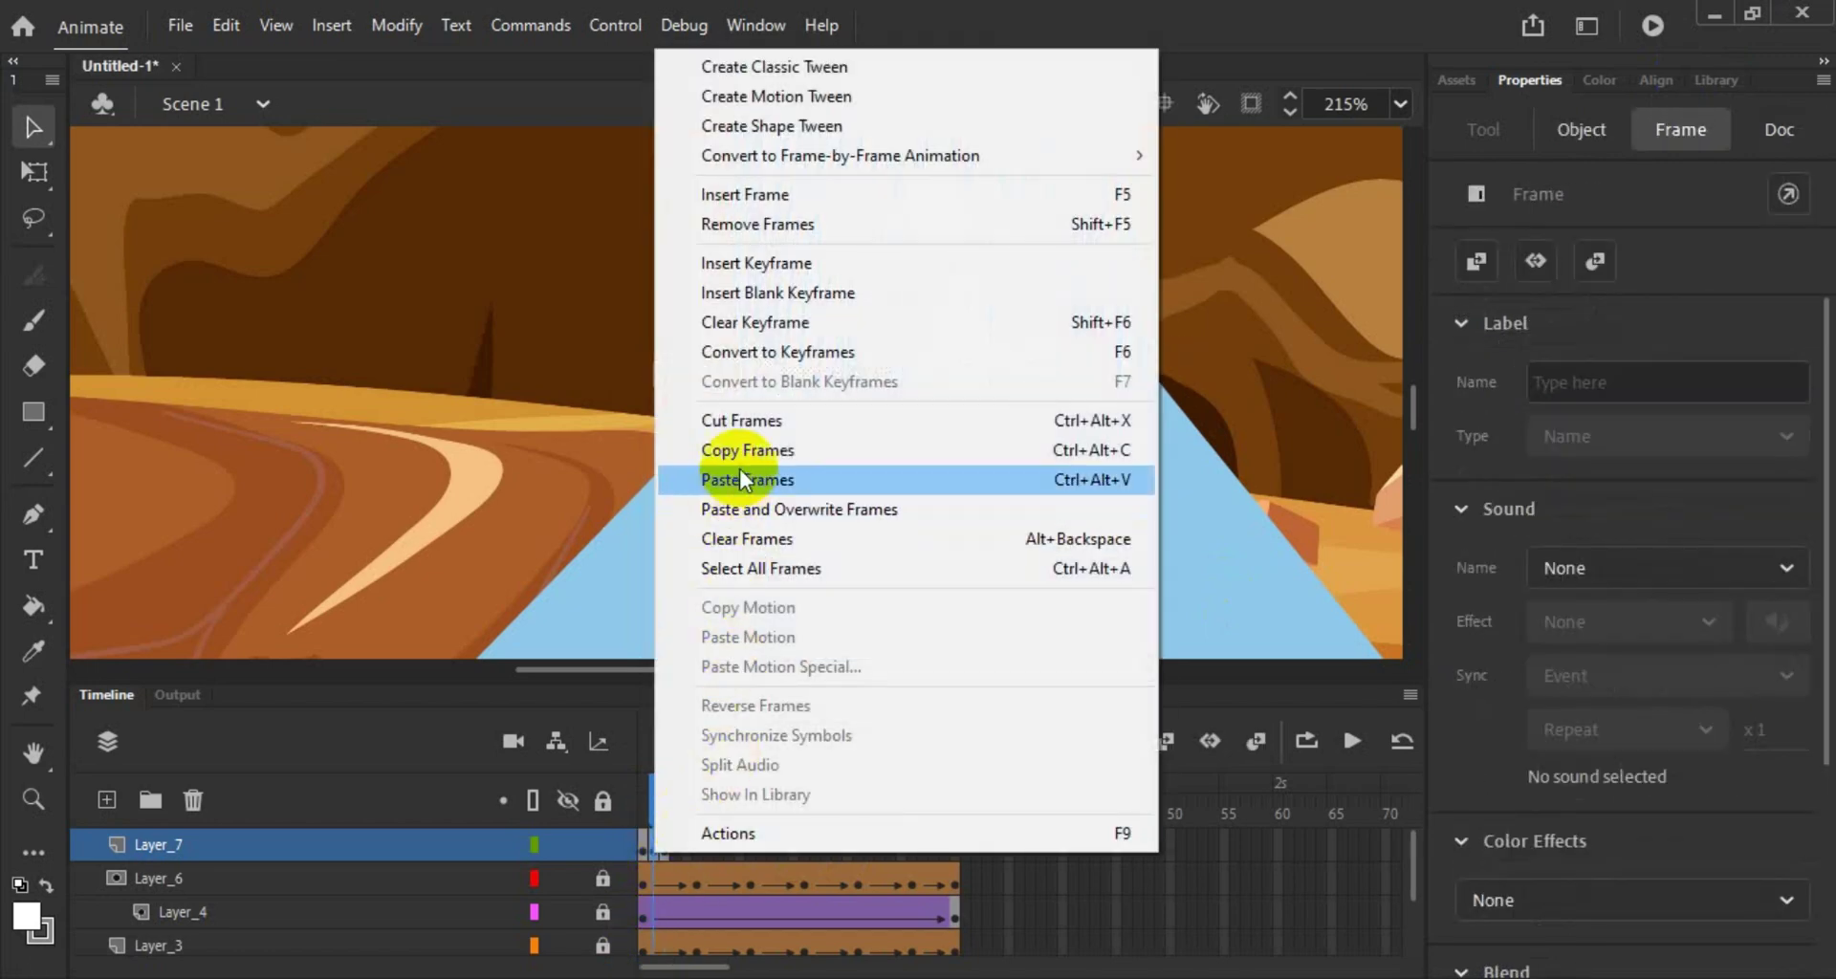
pyautogui.click(732, 451)
pyautogui.rightClick(676, 851)
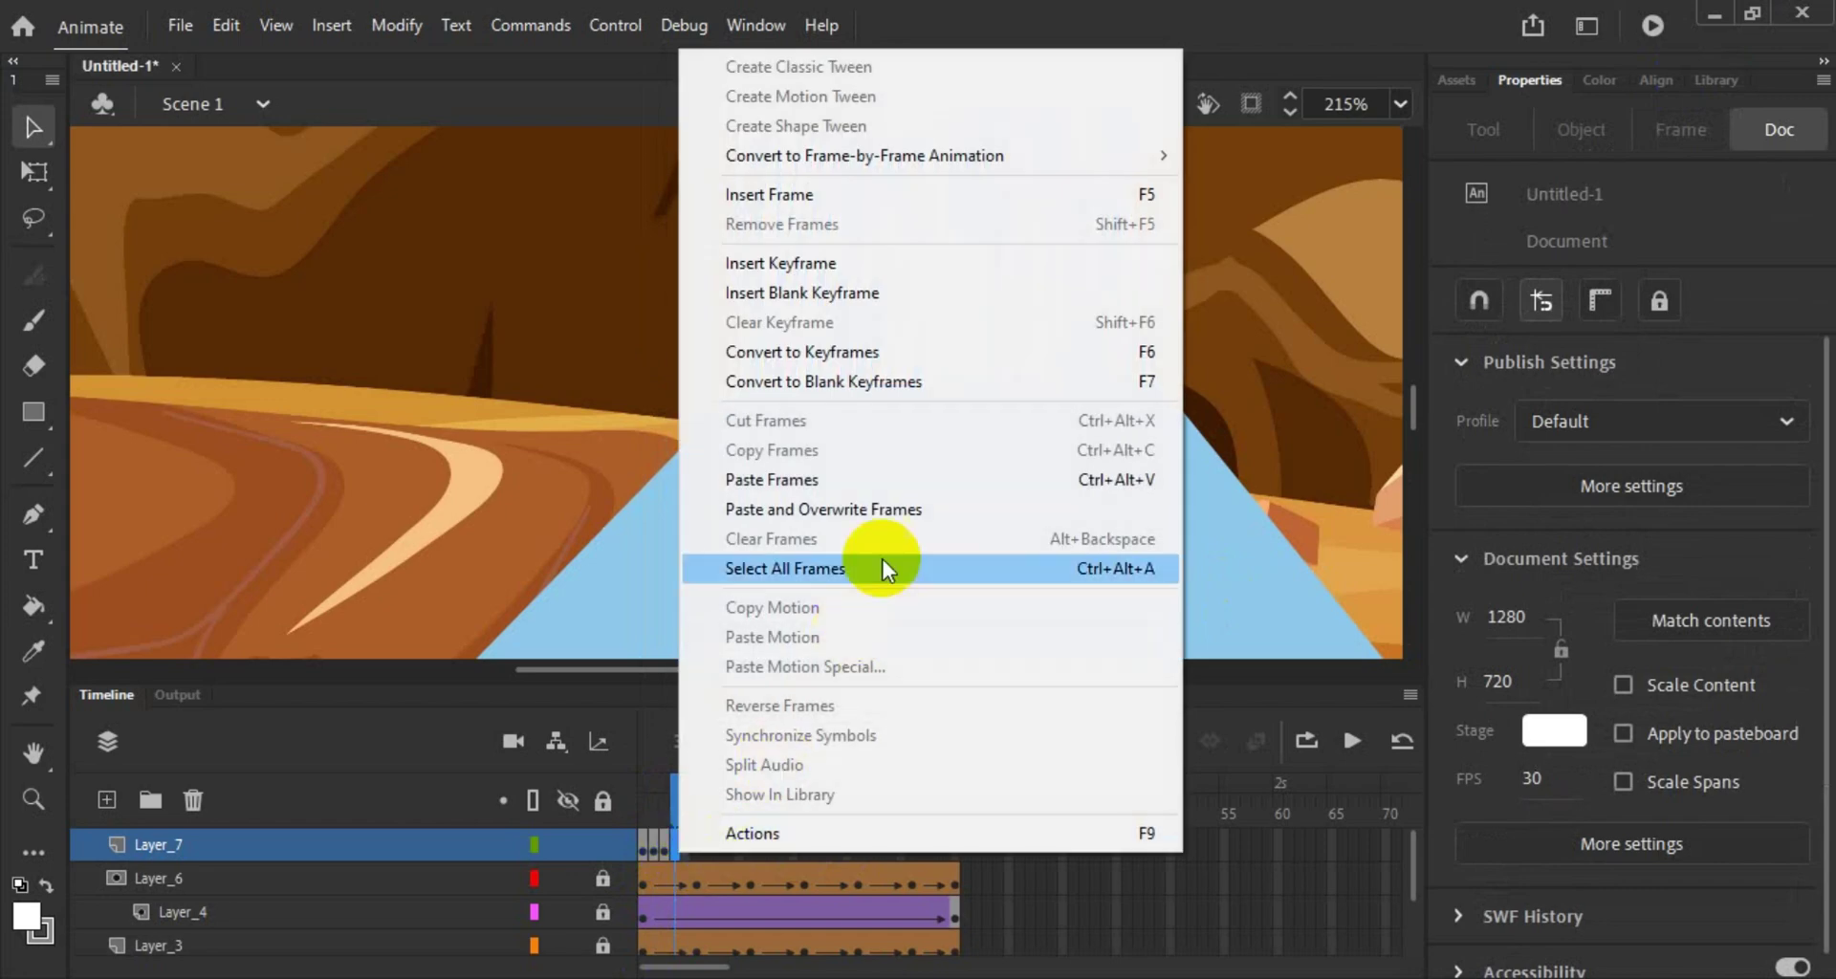
pyautogui.click(865, 480)
# Step: Copy the foam keyframe on frame 3 of Layer_7 and paste it into frame 5
pyautogui.rightClick(667, 883)
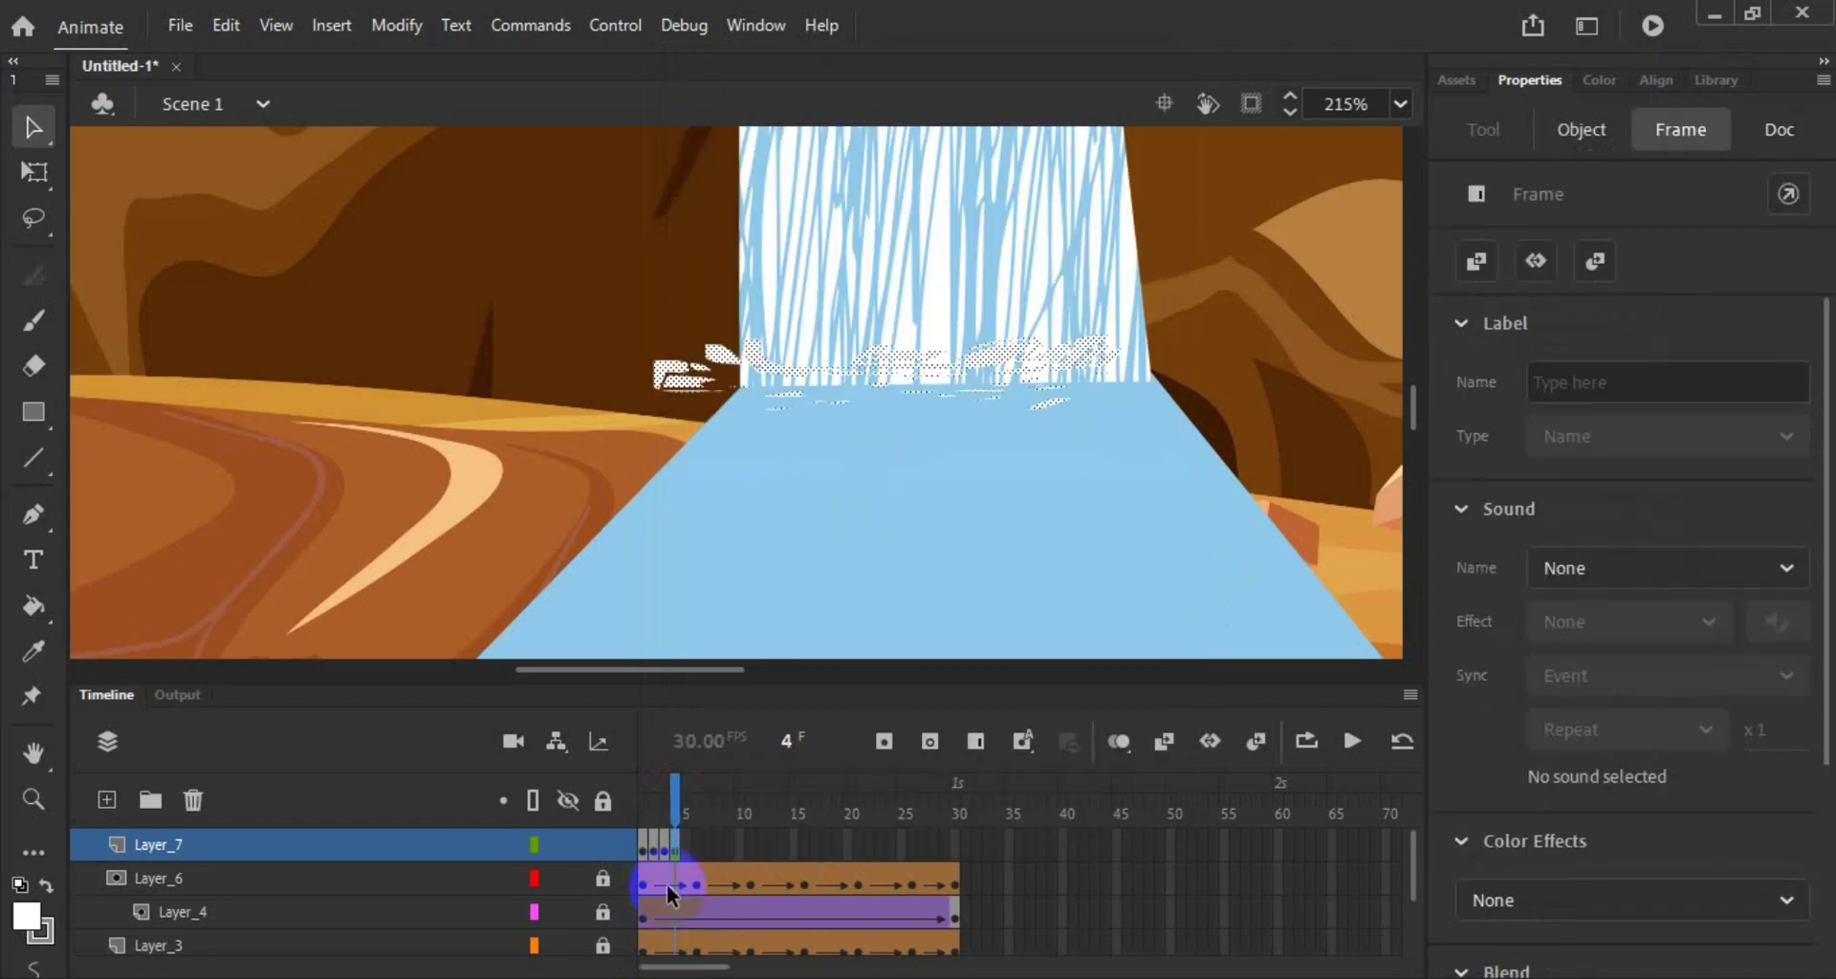
pyautogui.rightClick(662, 855)
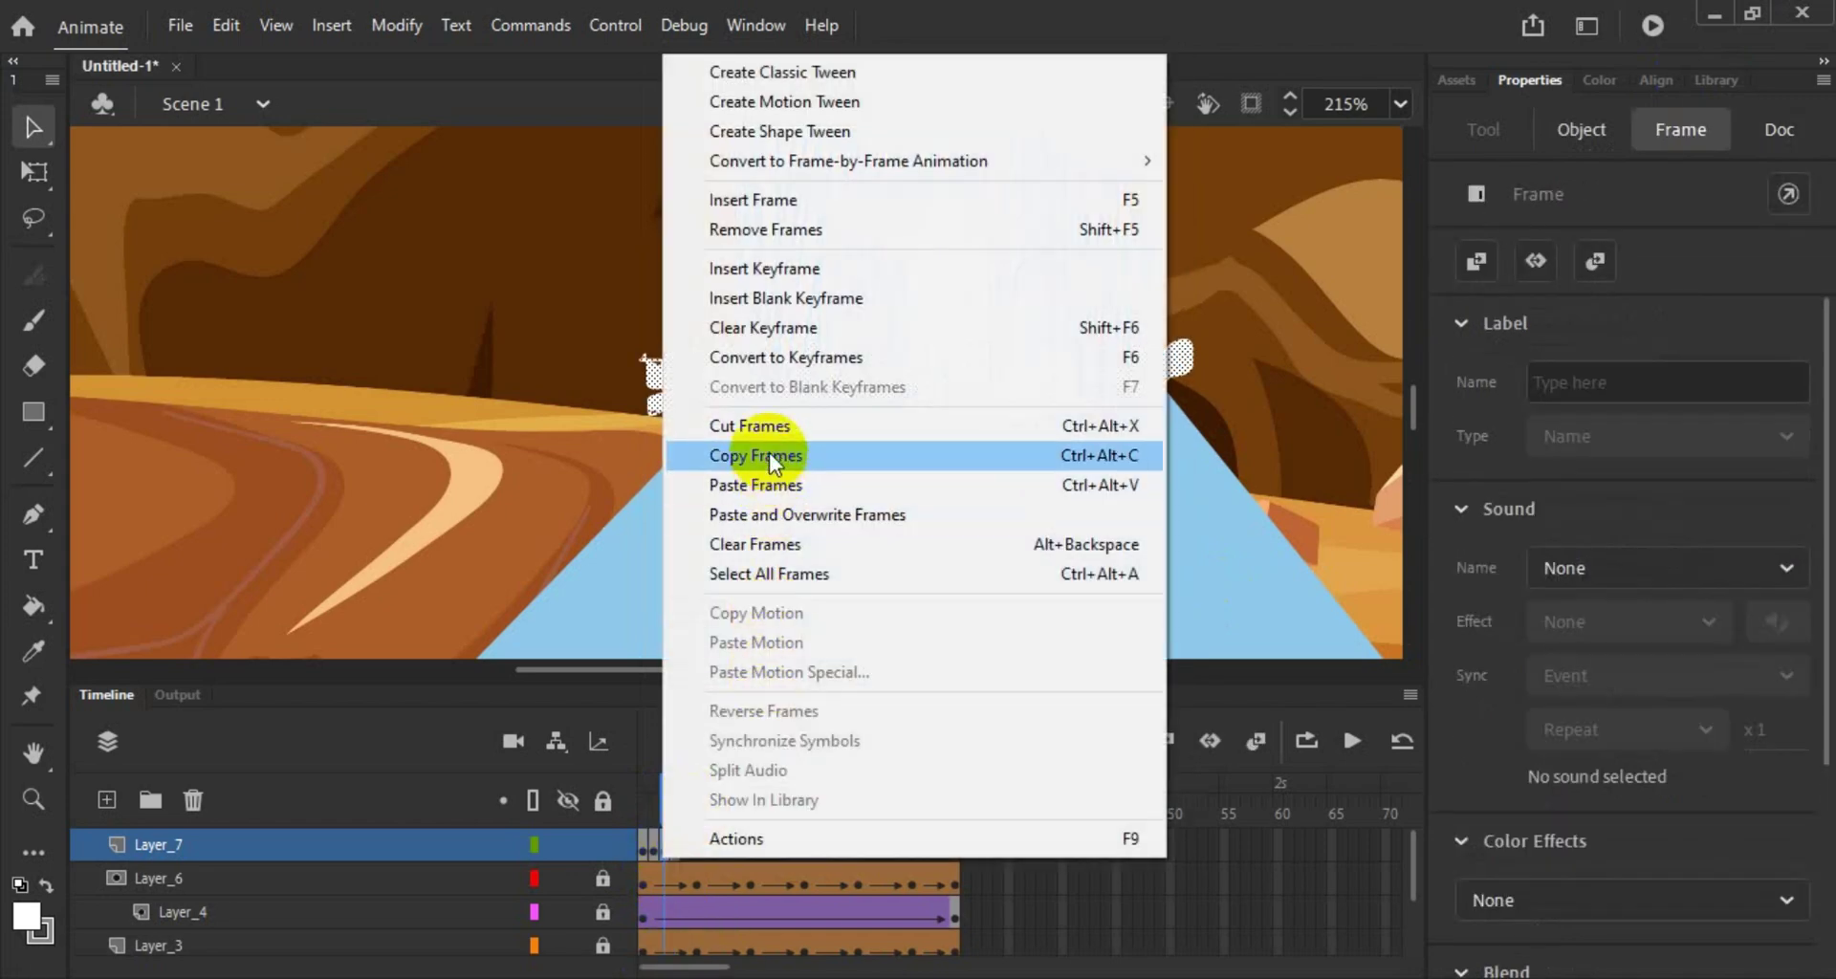
pyautogui.click(768, 452)
pyautogui.rightClick(685, 851)
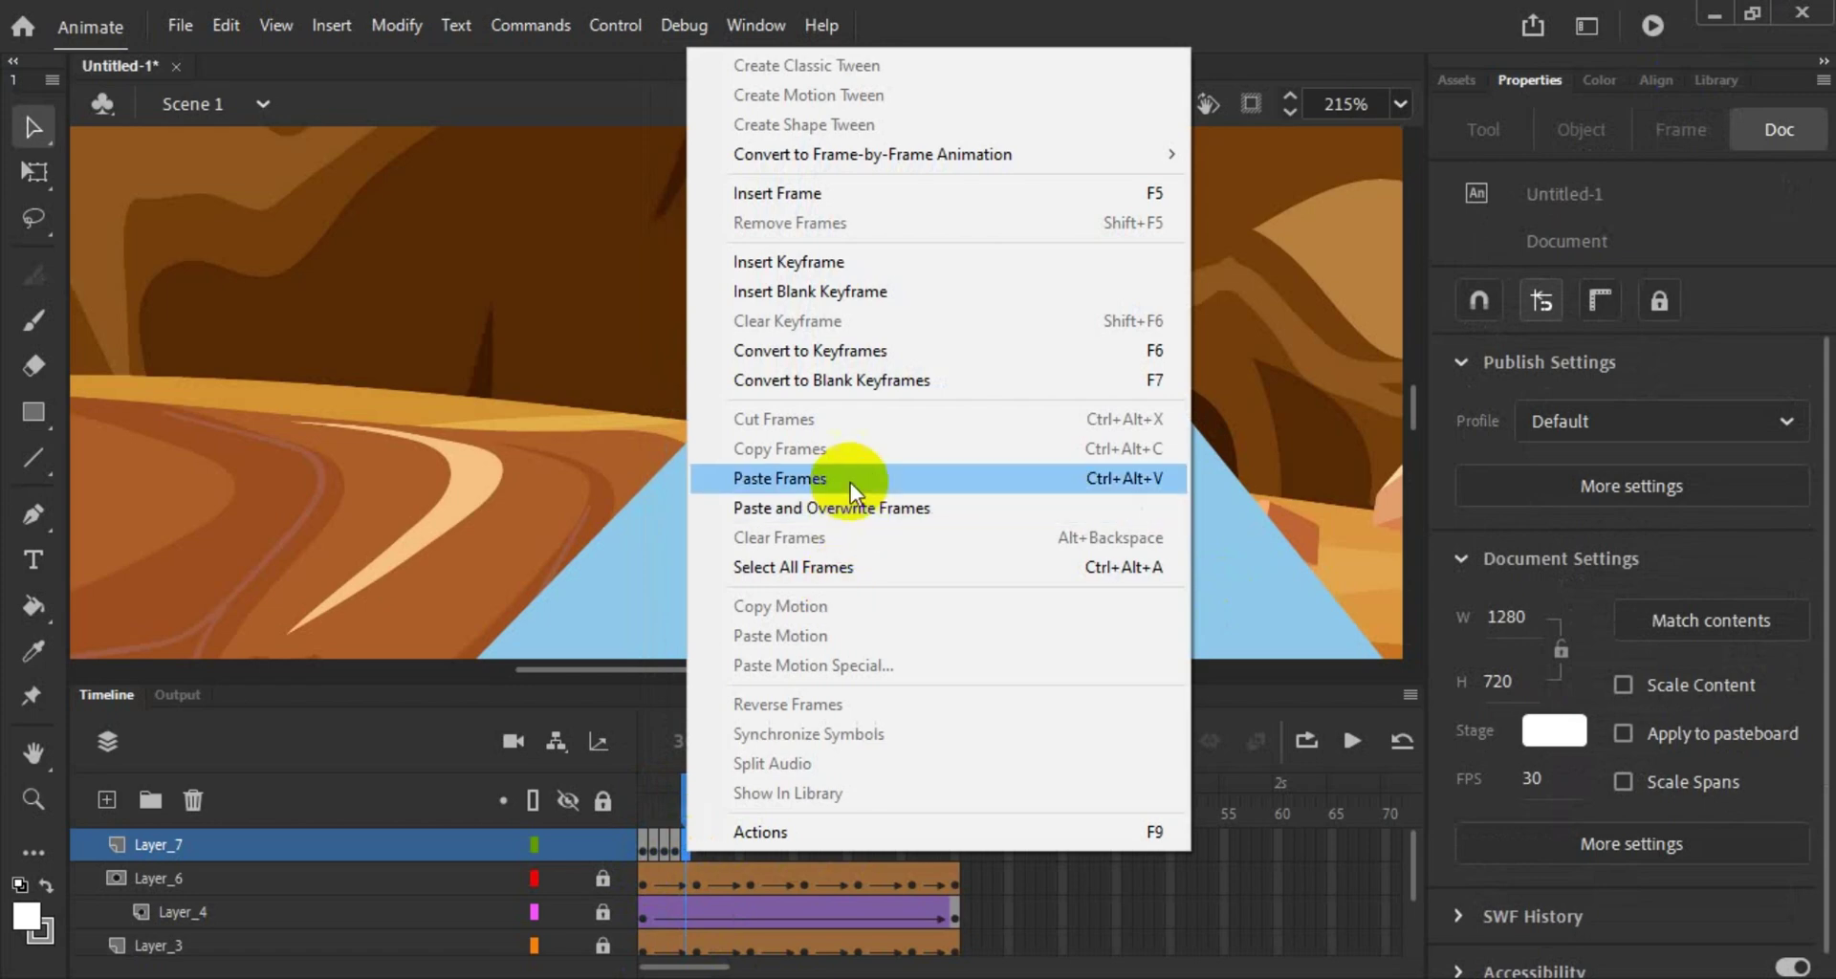
pyautogui.click(843, 480)
# Step: Copy the foam keyframe on frame 4 of Layer_7 and paste it into frame 6
pyautogui.rightClick(675, 849)
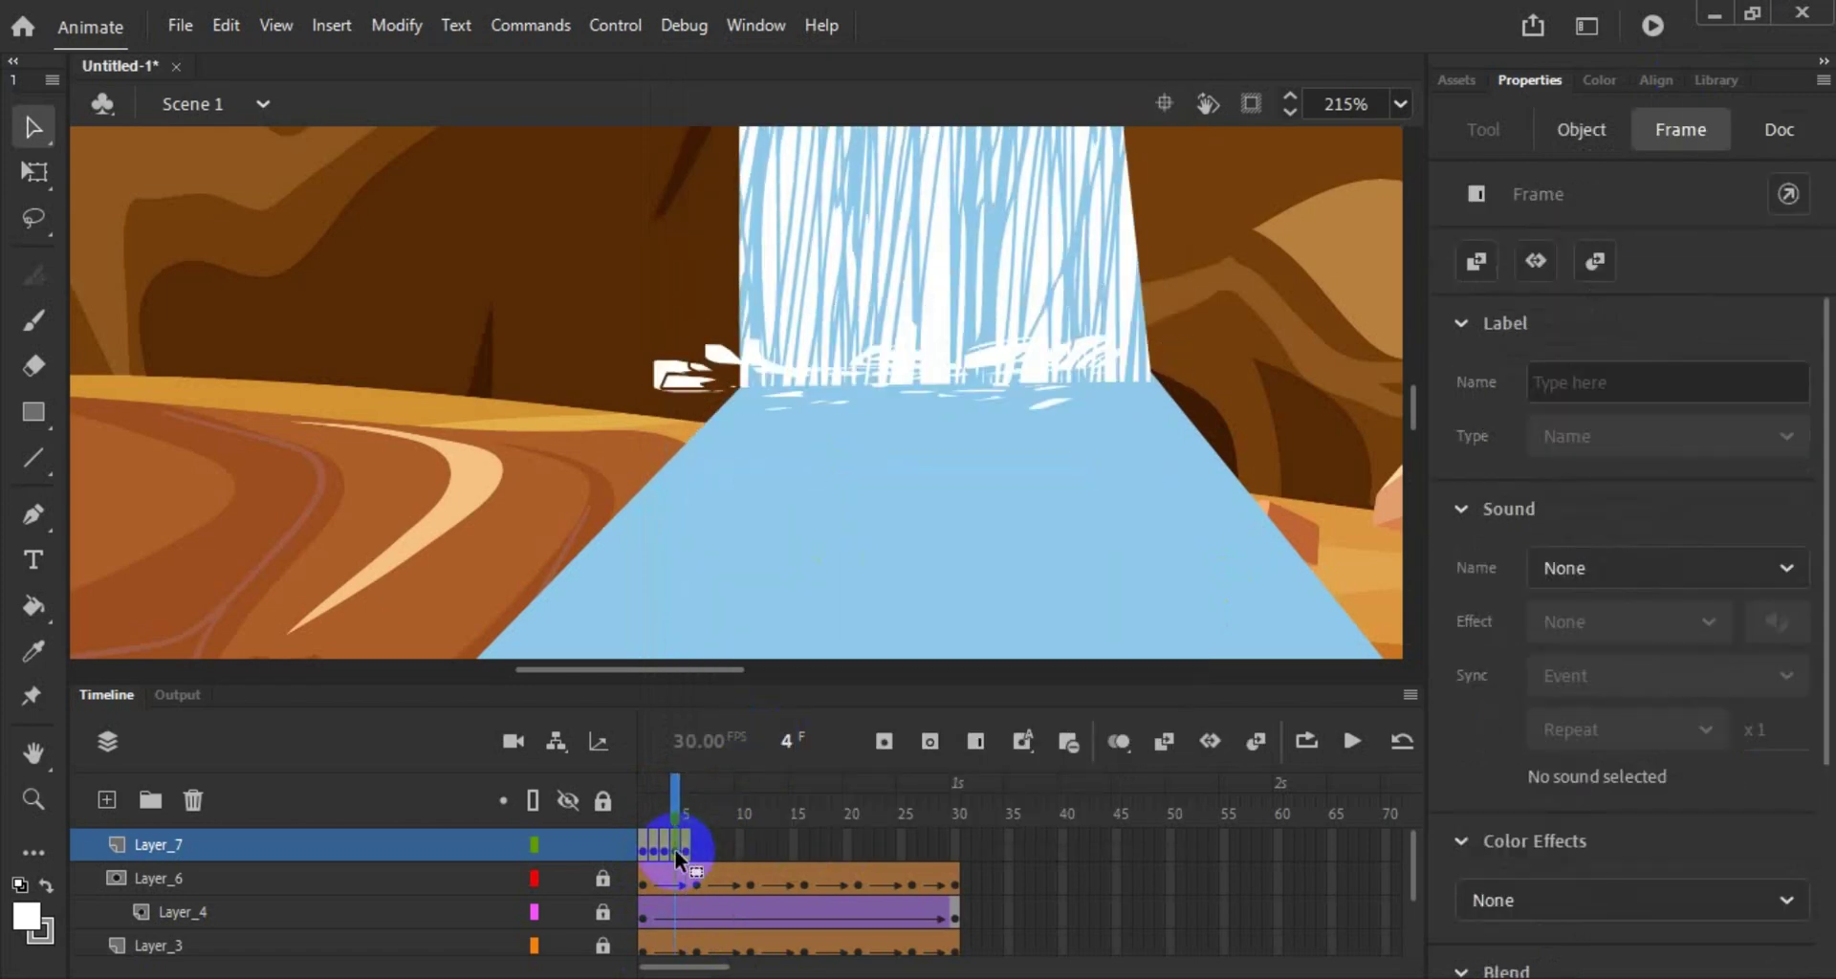
pyautogui.click(800, 449)
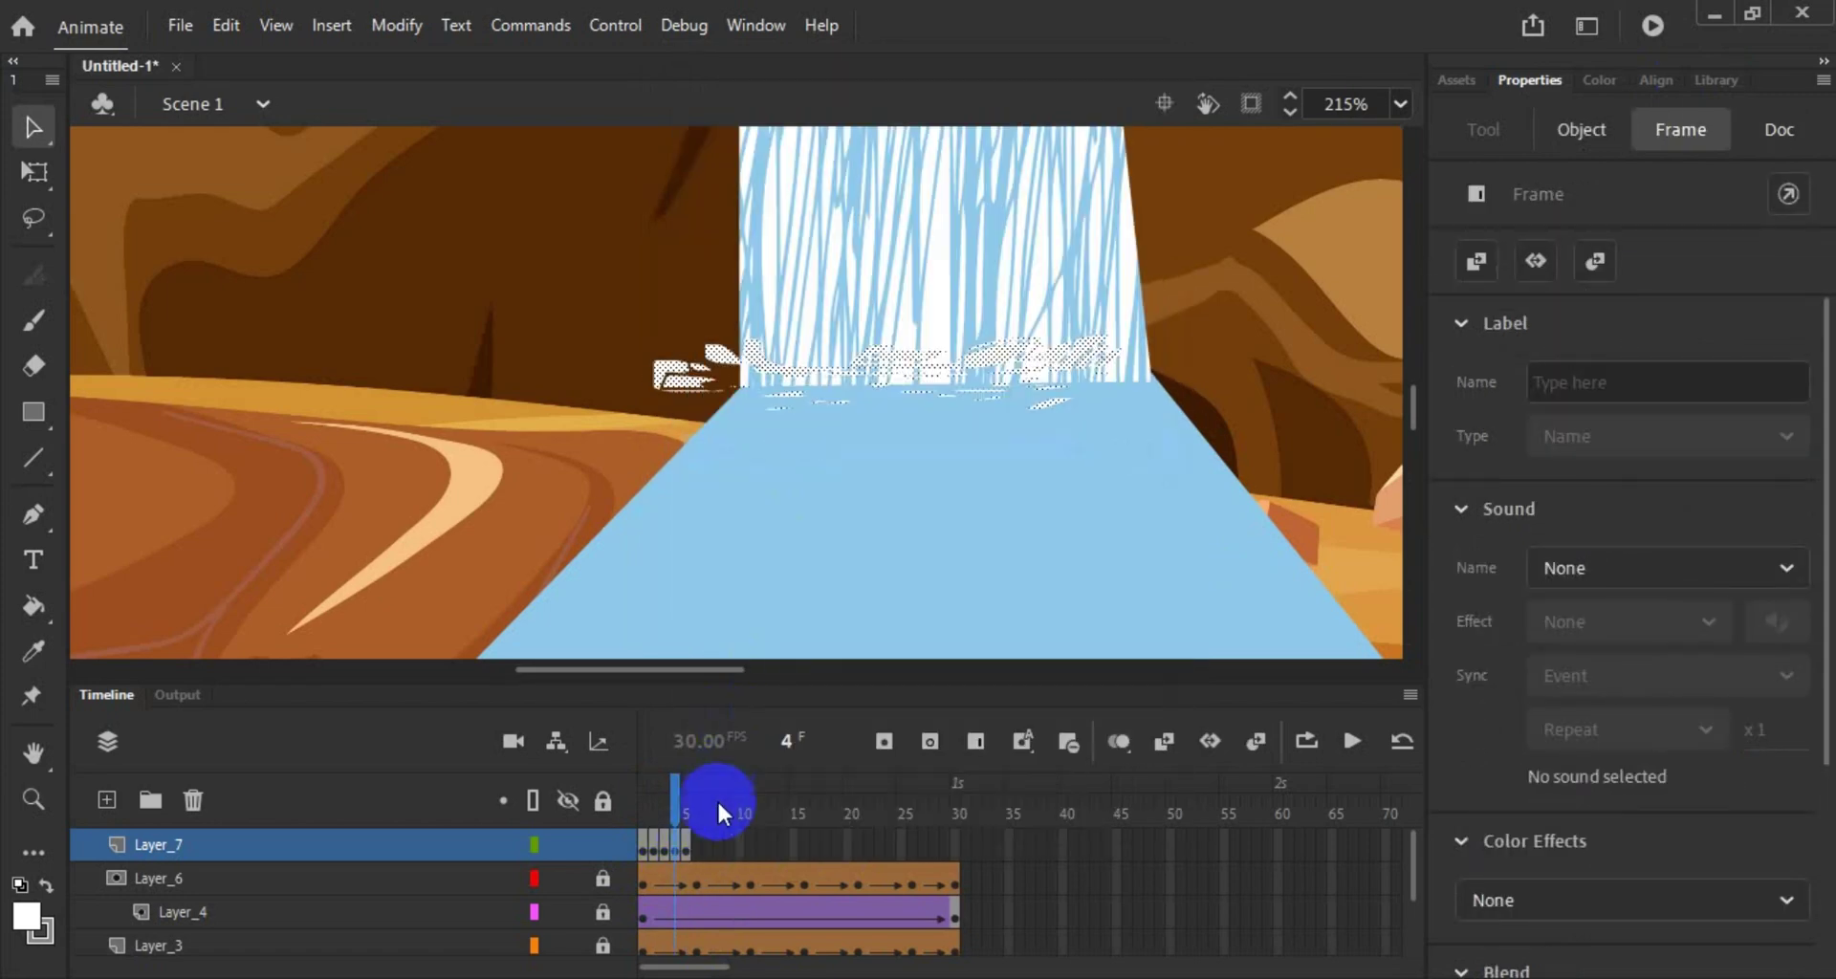
pyautogui.rightClick(696, 849)
pyautogui.click(816, 475)
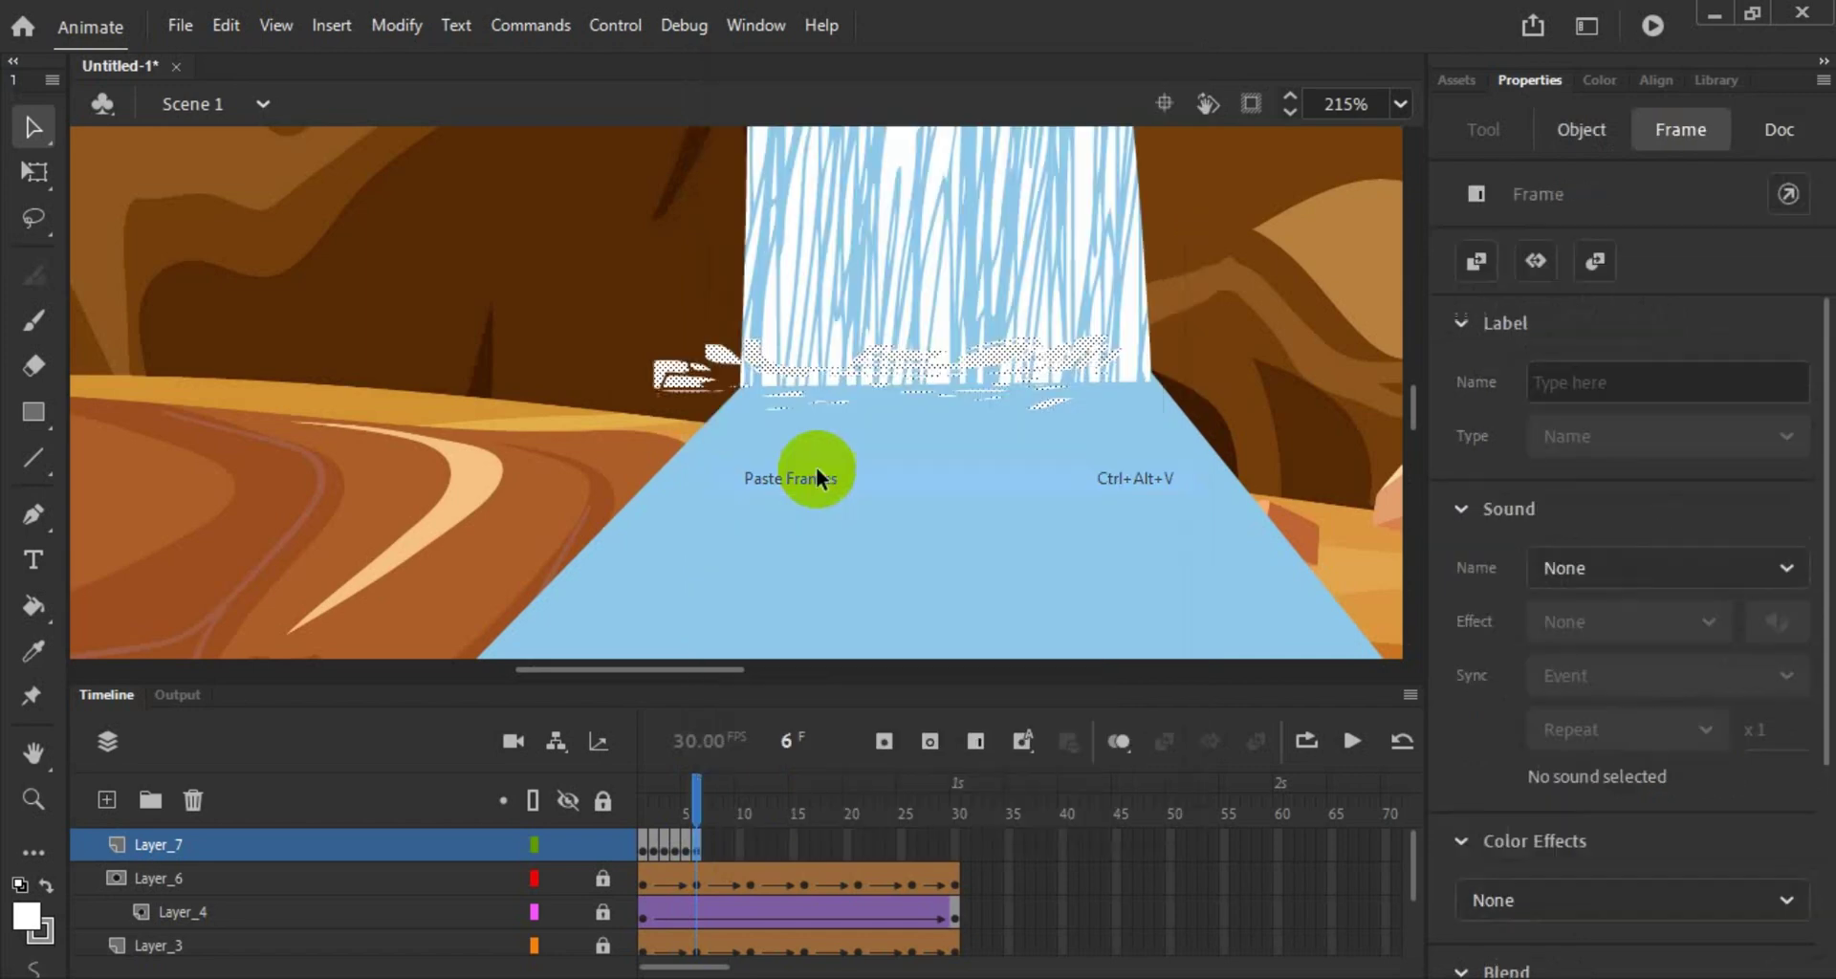
# Step: Extend the Layer_7 foam keyframes at frames 1, 3 and 5 by inserting one frame after each
pyautogui.click(652, 851)
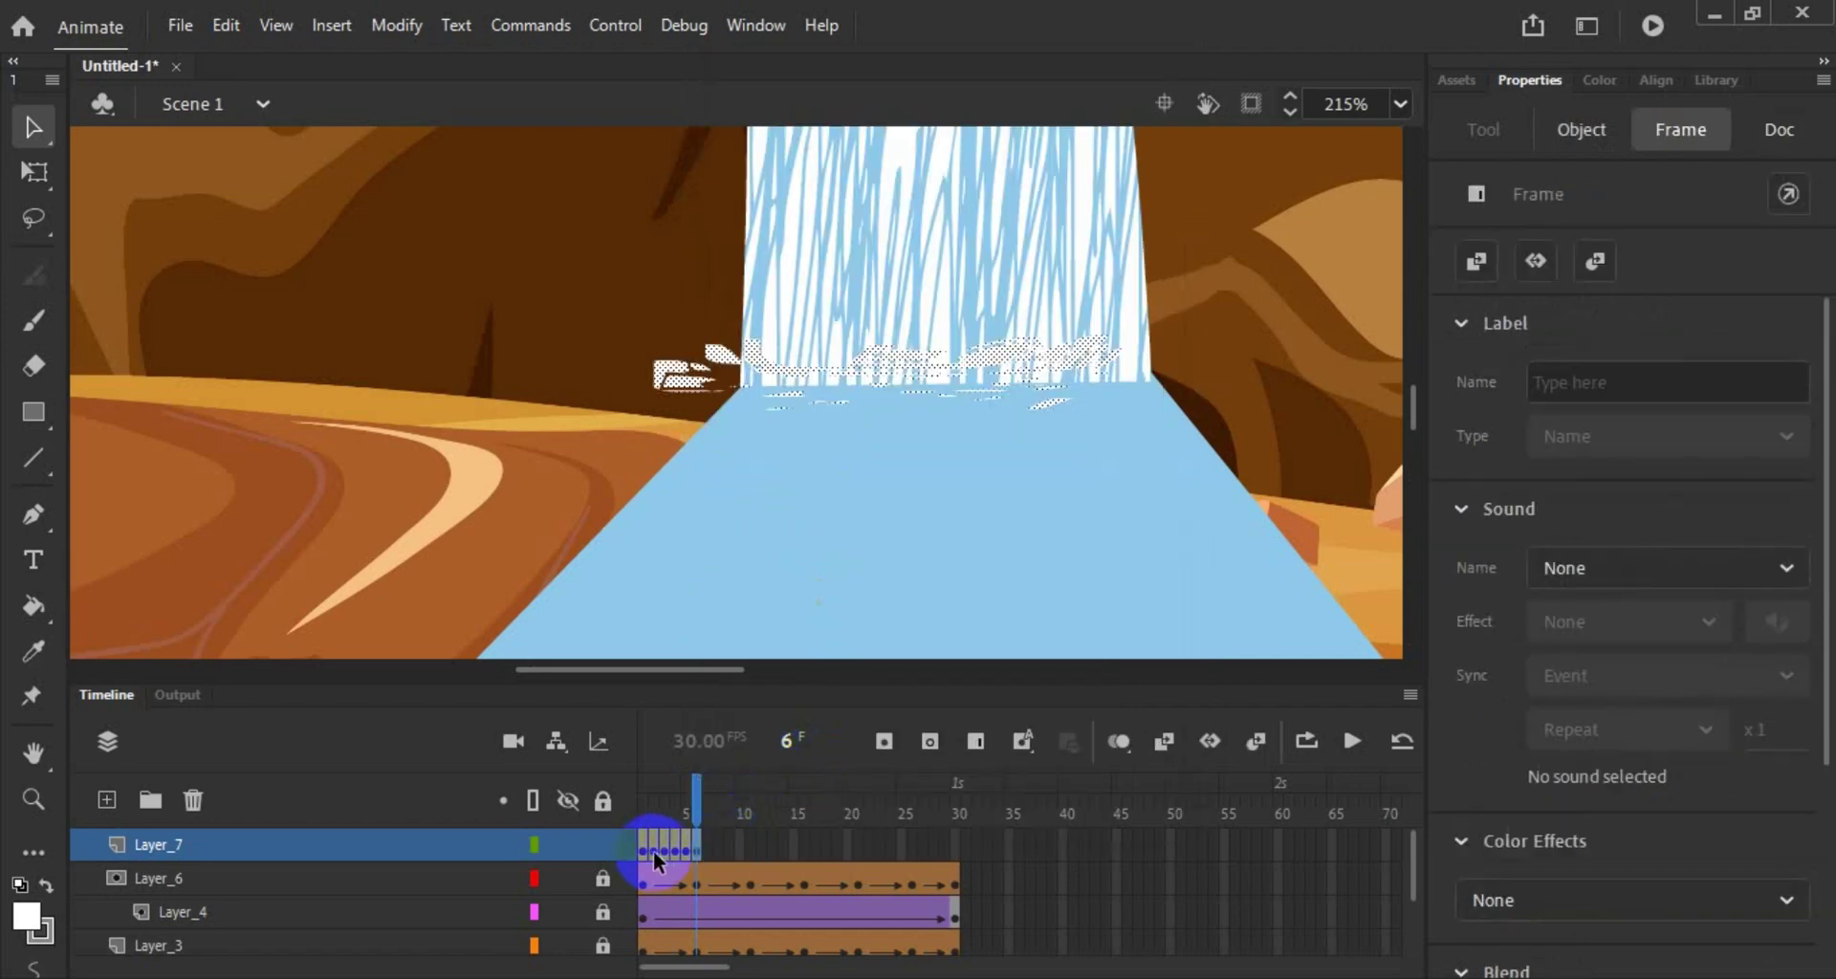
pyautogui.moveTo(653, 853); pyautogui.dragTo(688, 854)
pyautogui.rightClick(647, 836)
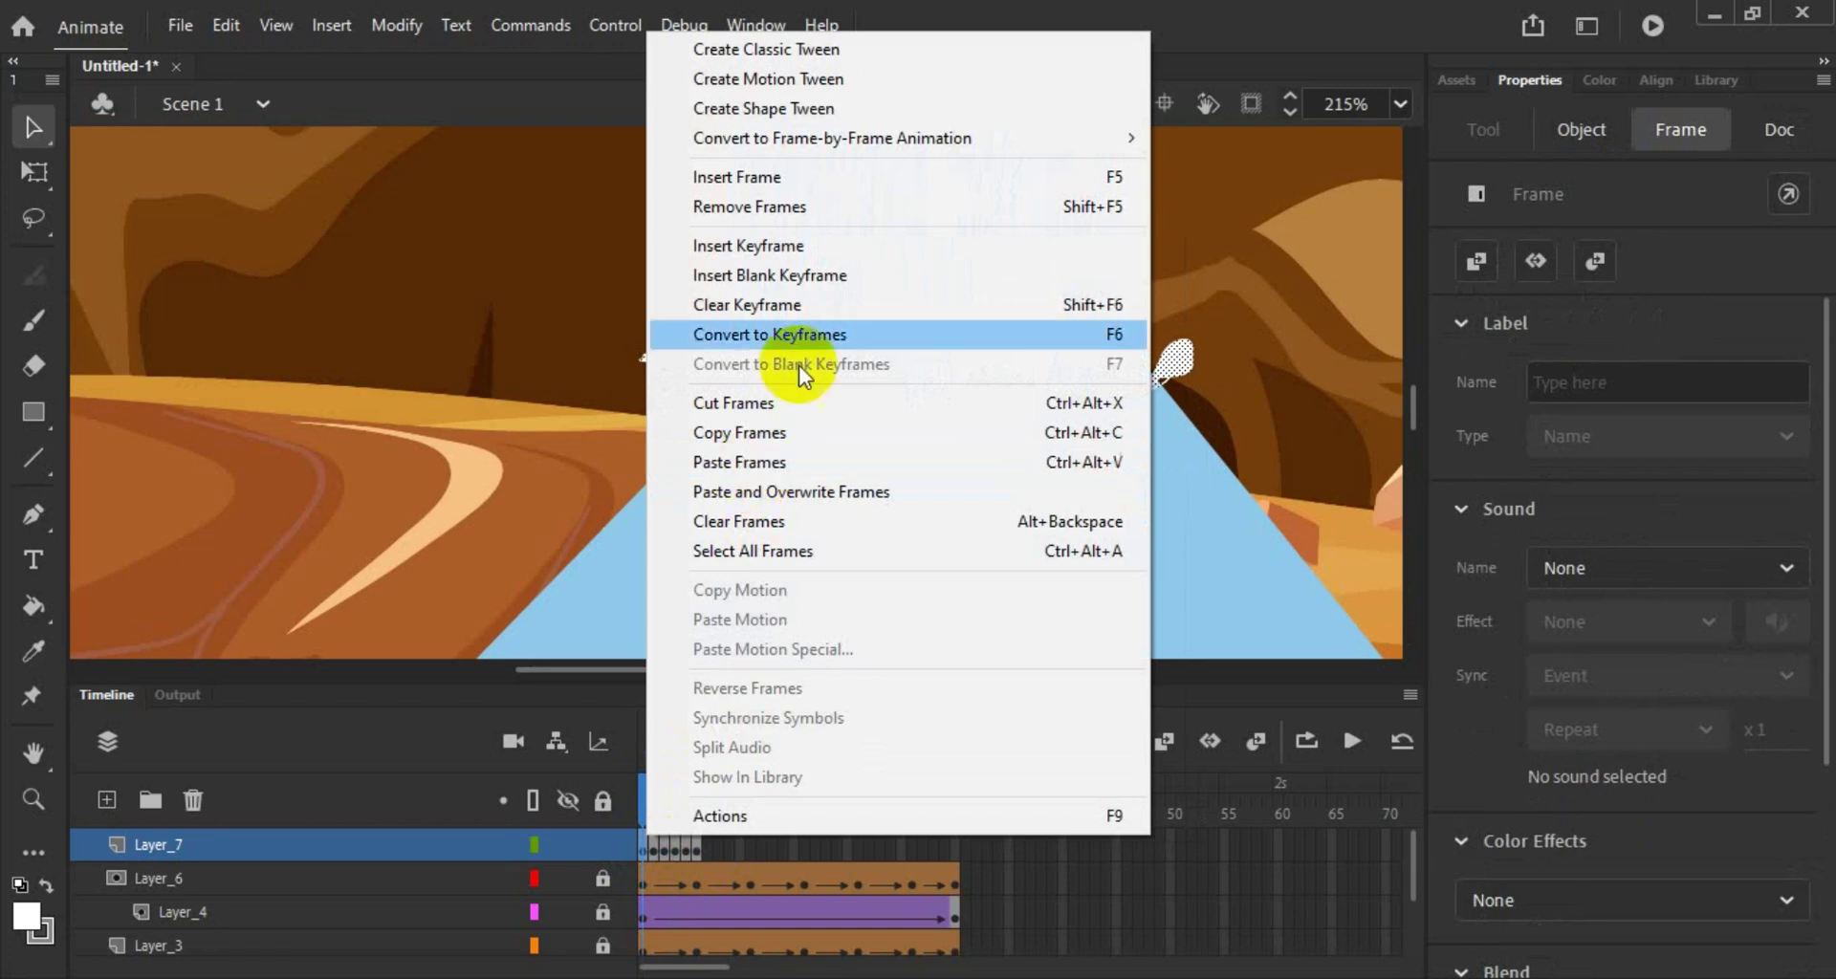
pyautogui.click(863, 174)
pyautogui.click(681, 842)
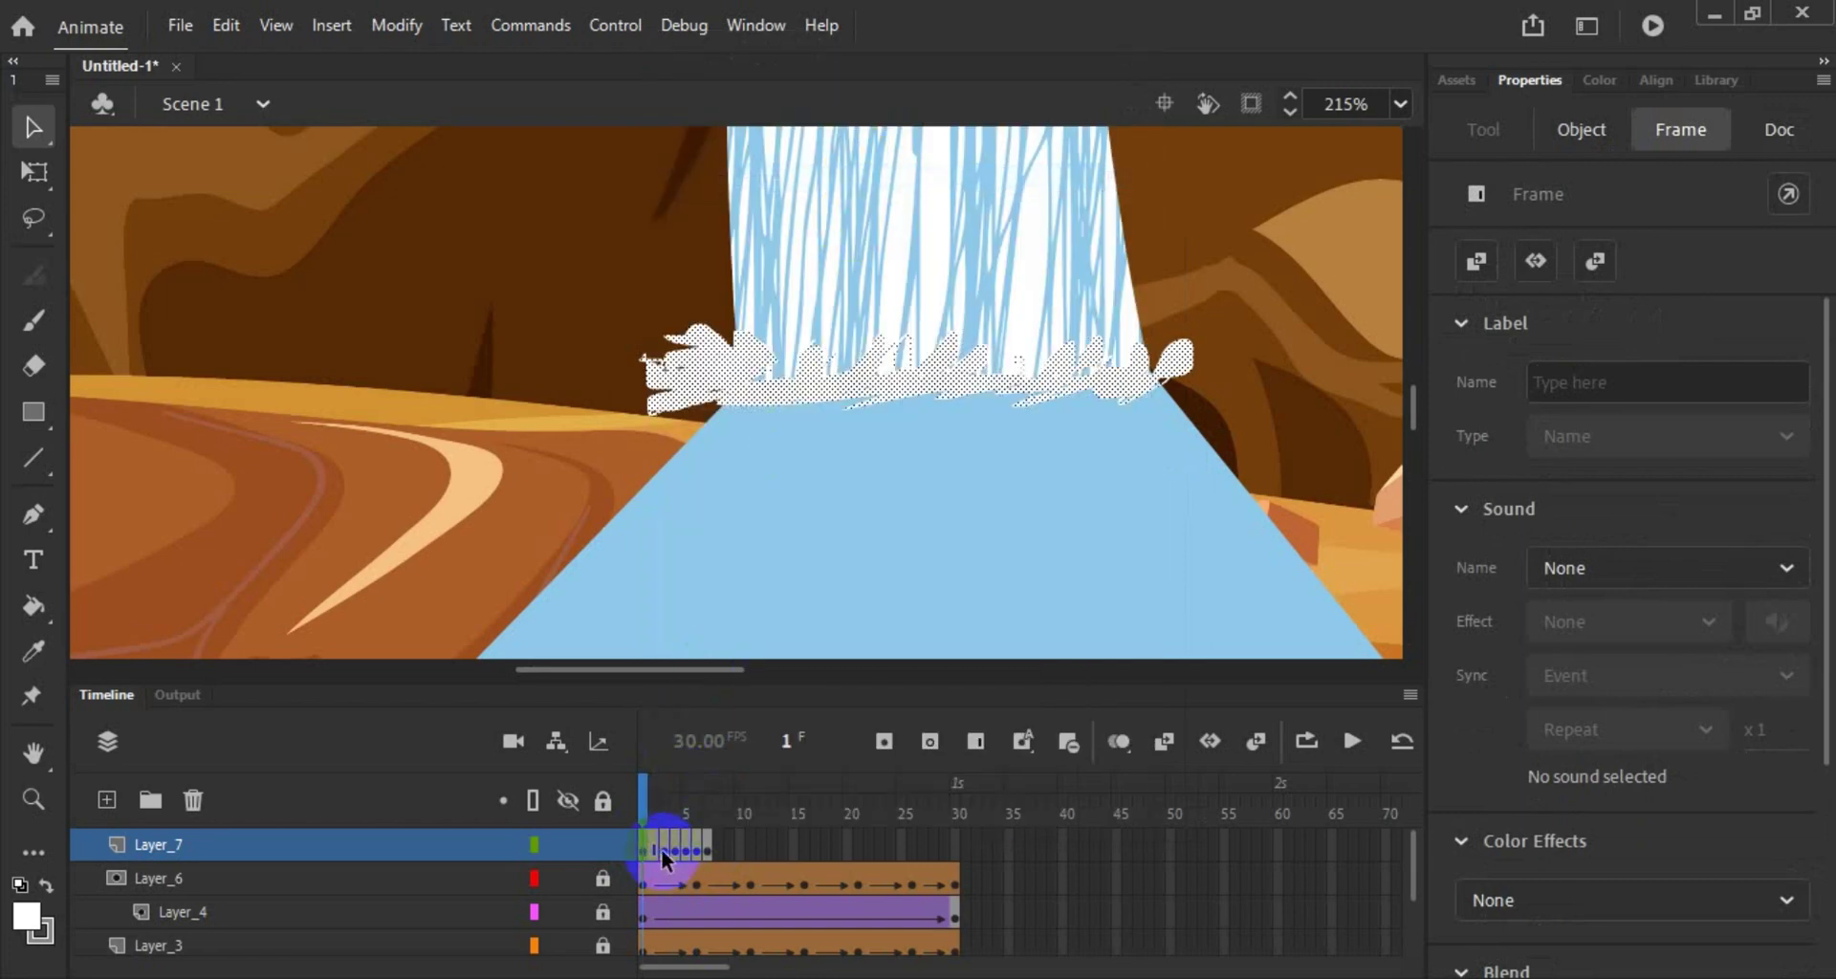
pyautogui.rightClick(662, 848)
pyautogui.click(1008, 181)
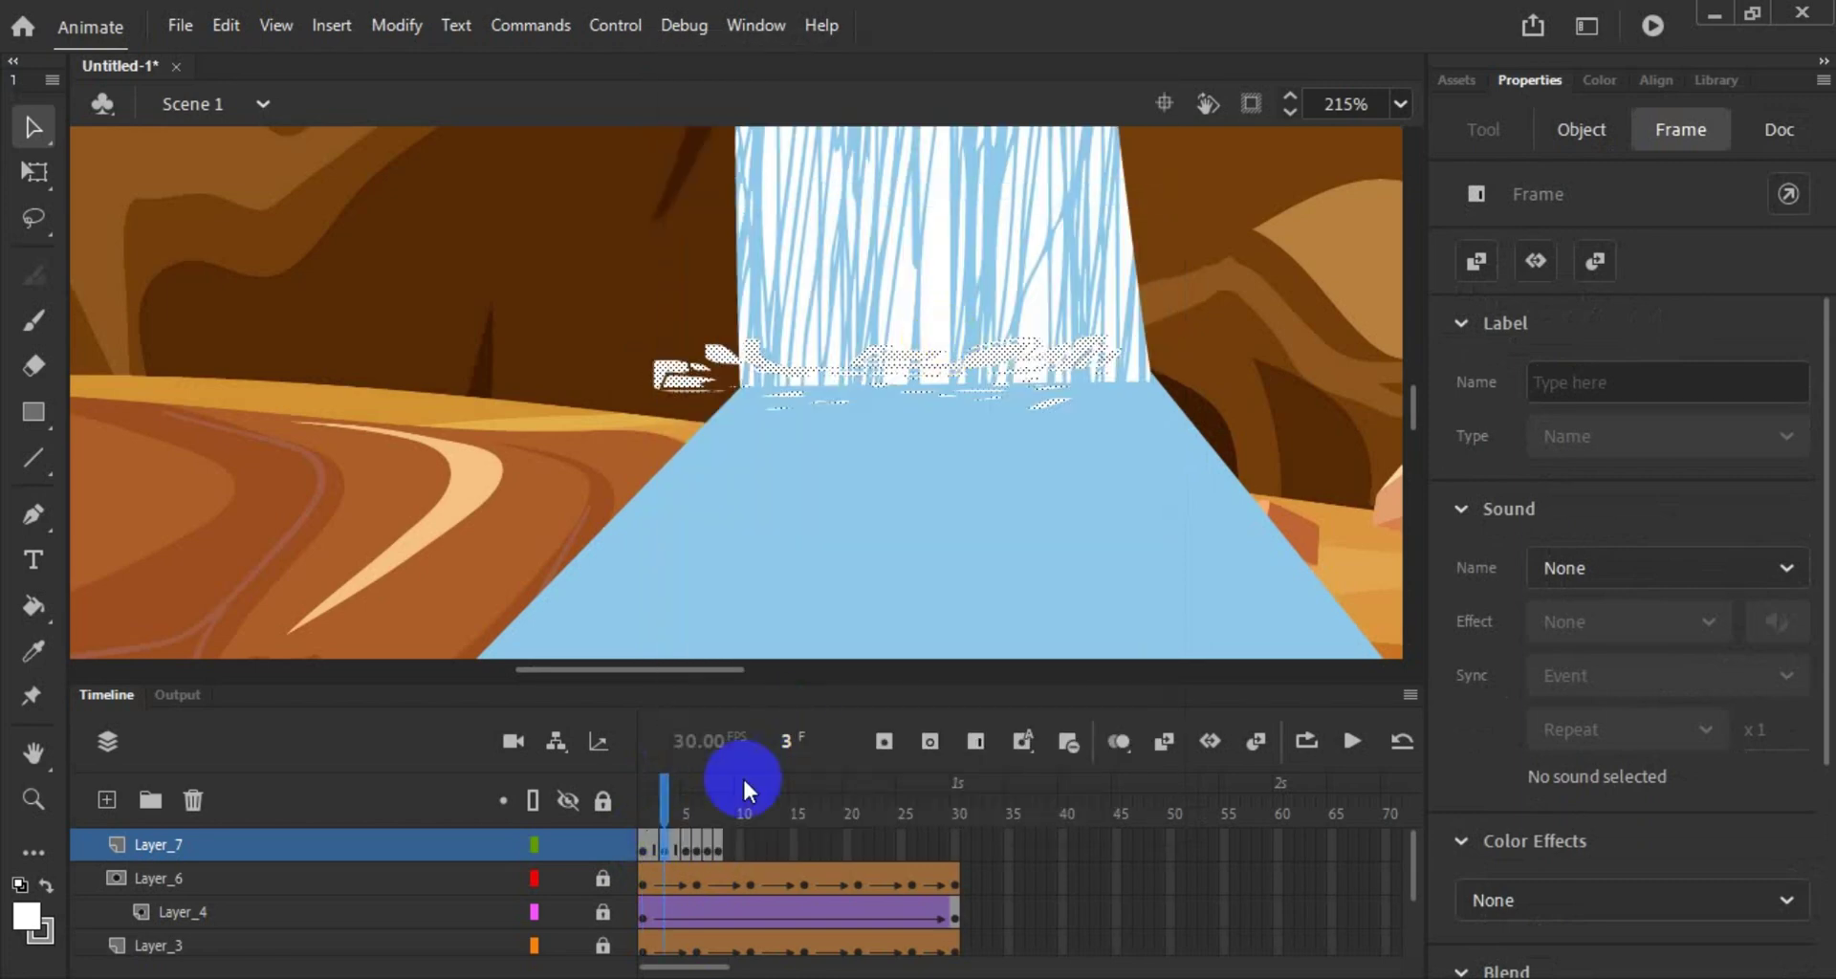
pyautogui.rightClick(687, 853)
pyautogui.click(1030, 191)
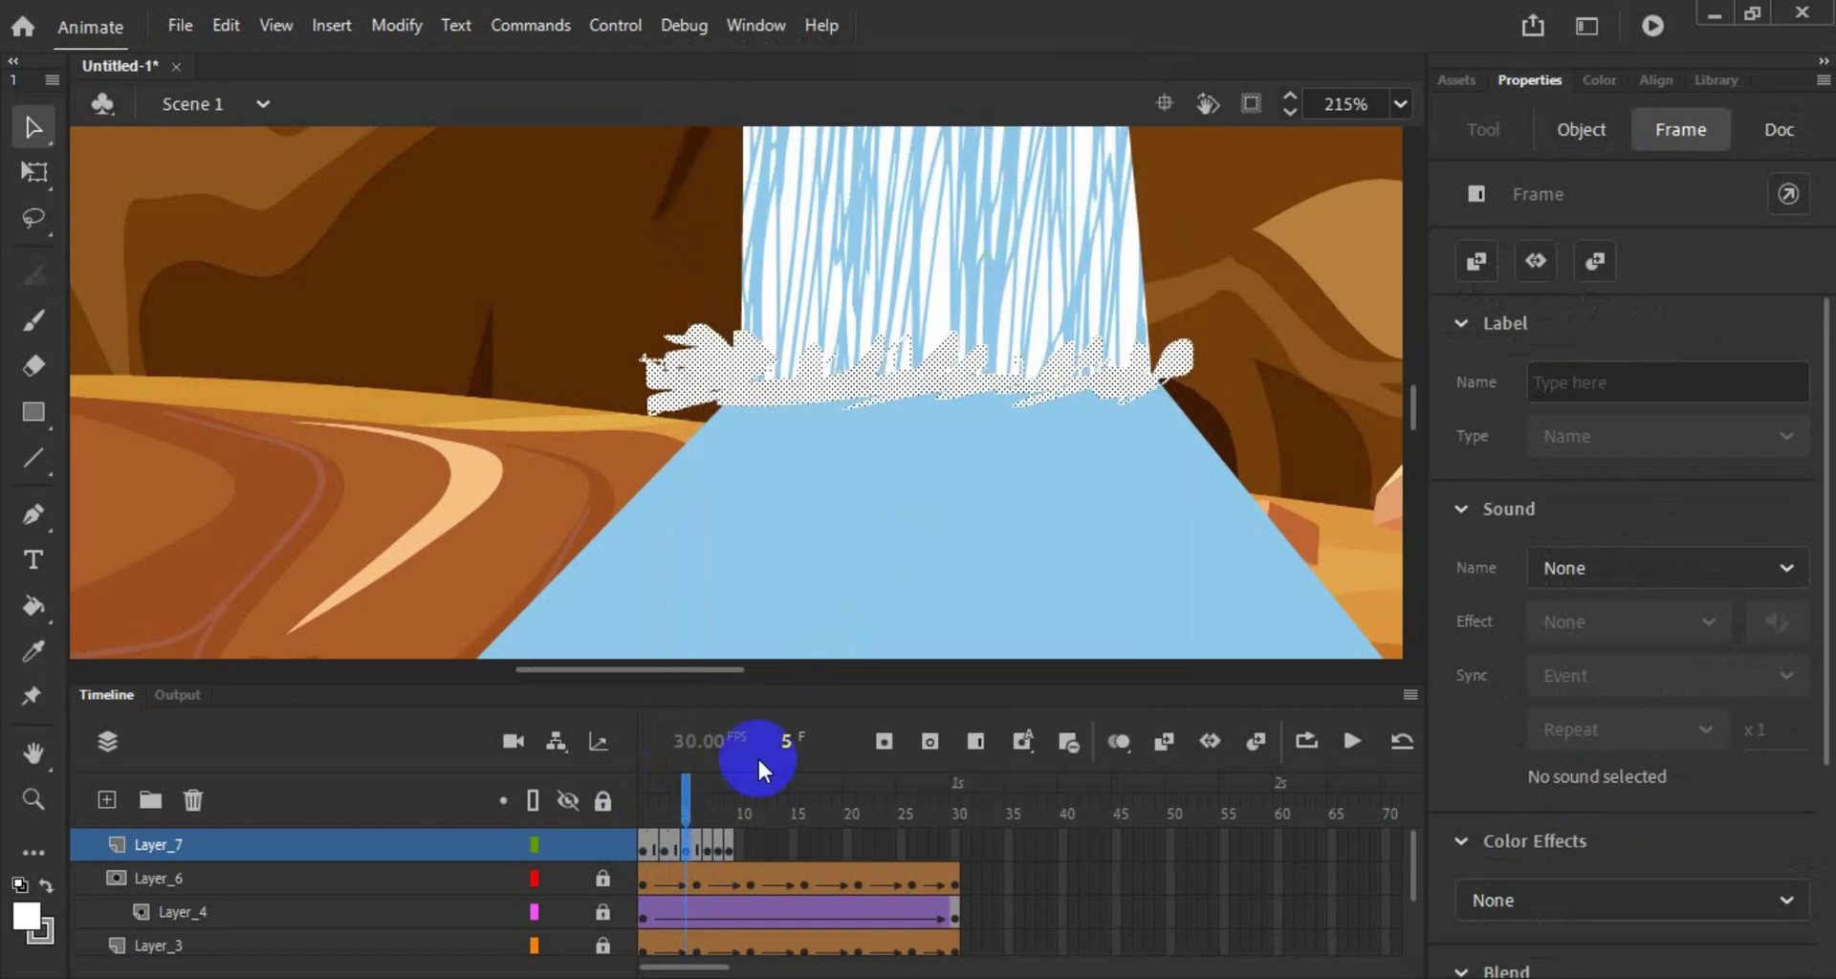
pyautogui.click(710, 847)
pyautogui.press('F9')
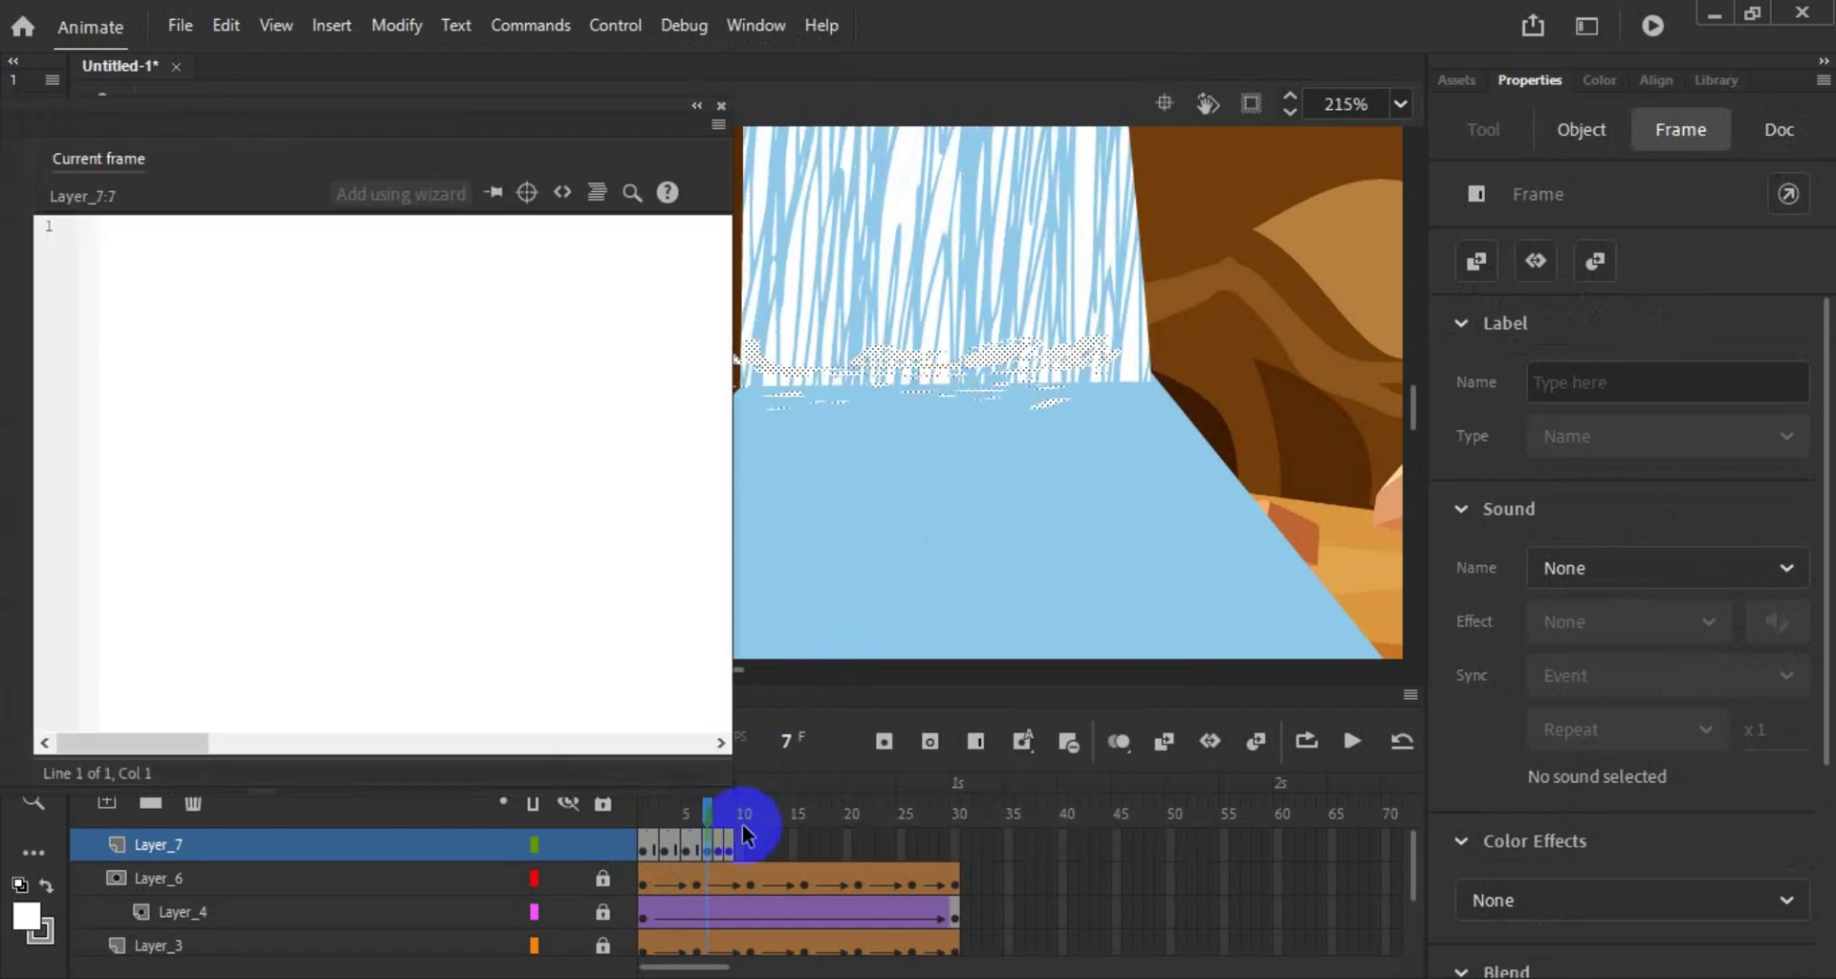
pyautogui.click(722, 107)
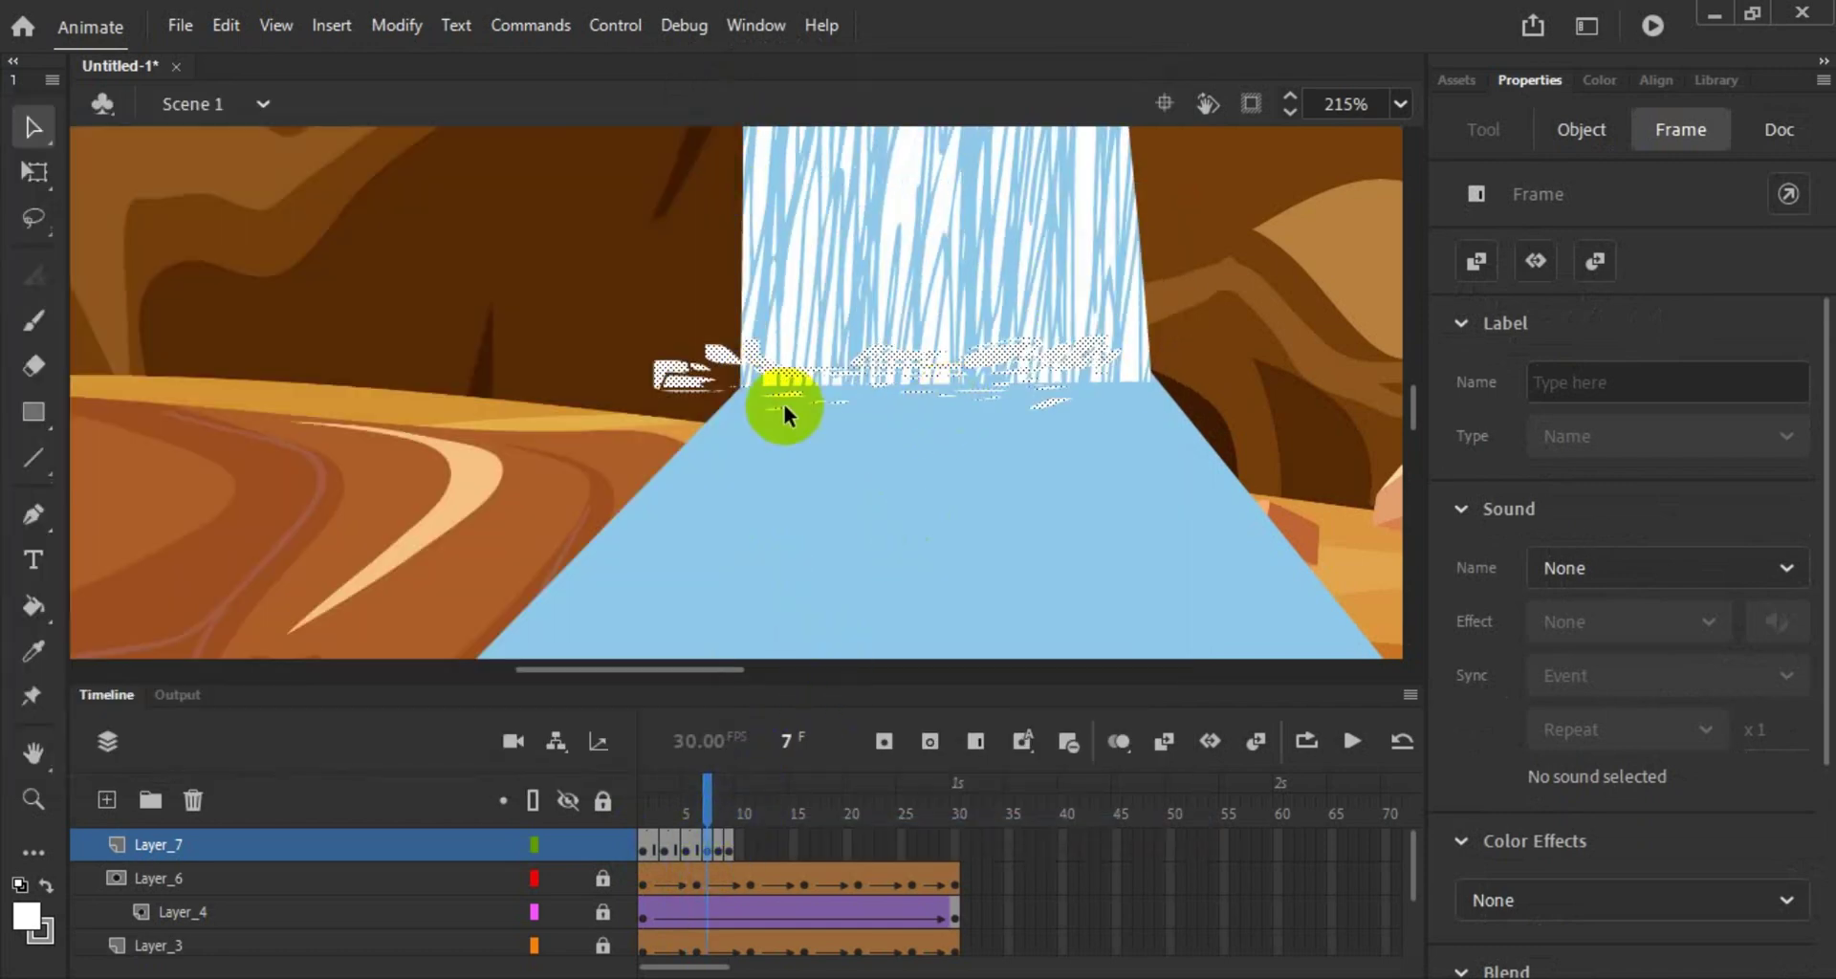
# Step: Extend the Layer_7 foam keyframes at frames 7, 9 and 11 by inserting one frame after each
pyautogui.rightClick(704, 847)
pyautogui.click(935, 185)
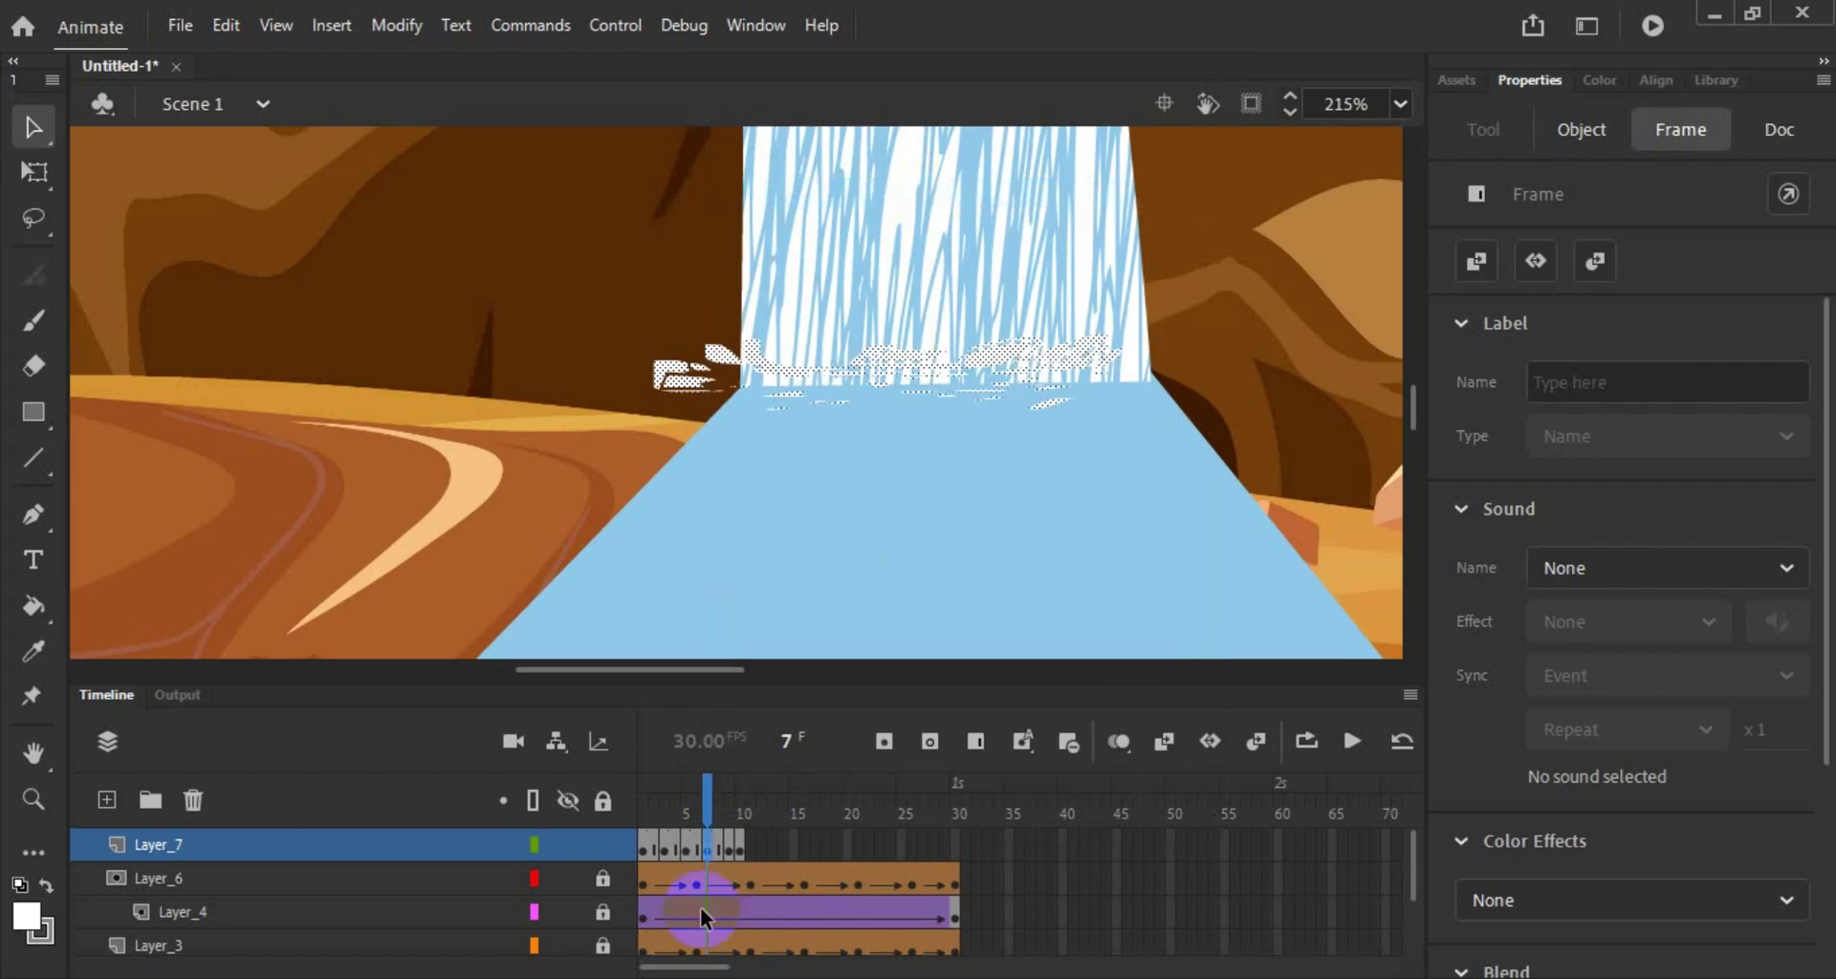
pyautogui.rightClick(731, 842)
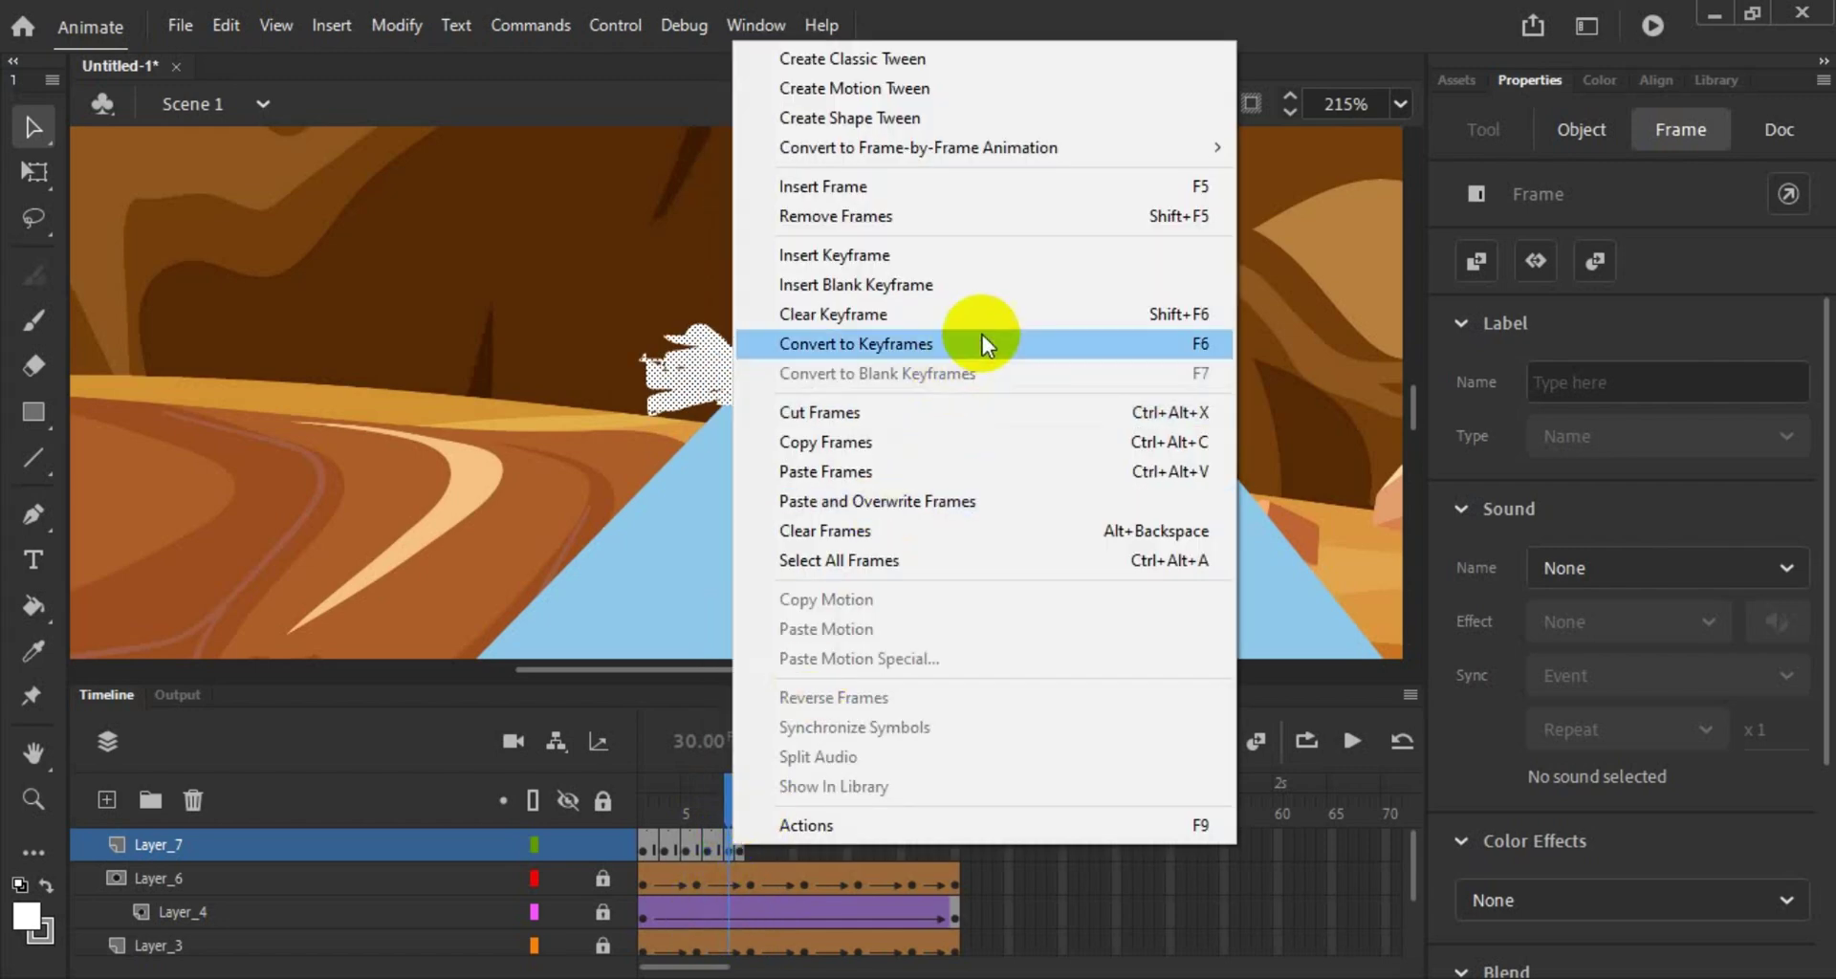
pyautogui.click(1029, 190)
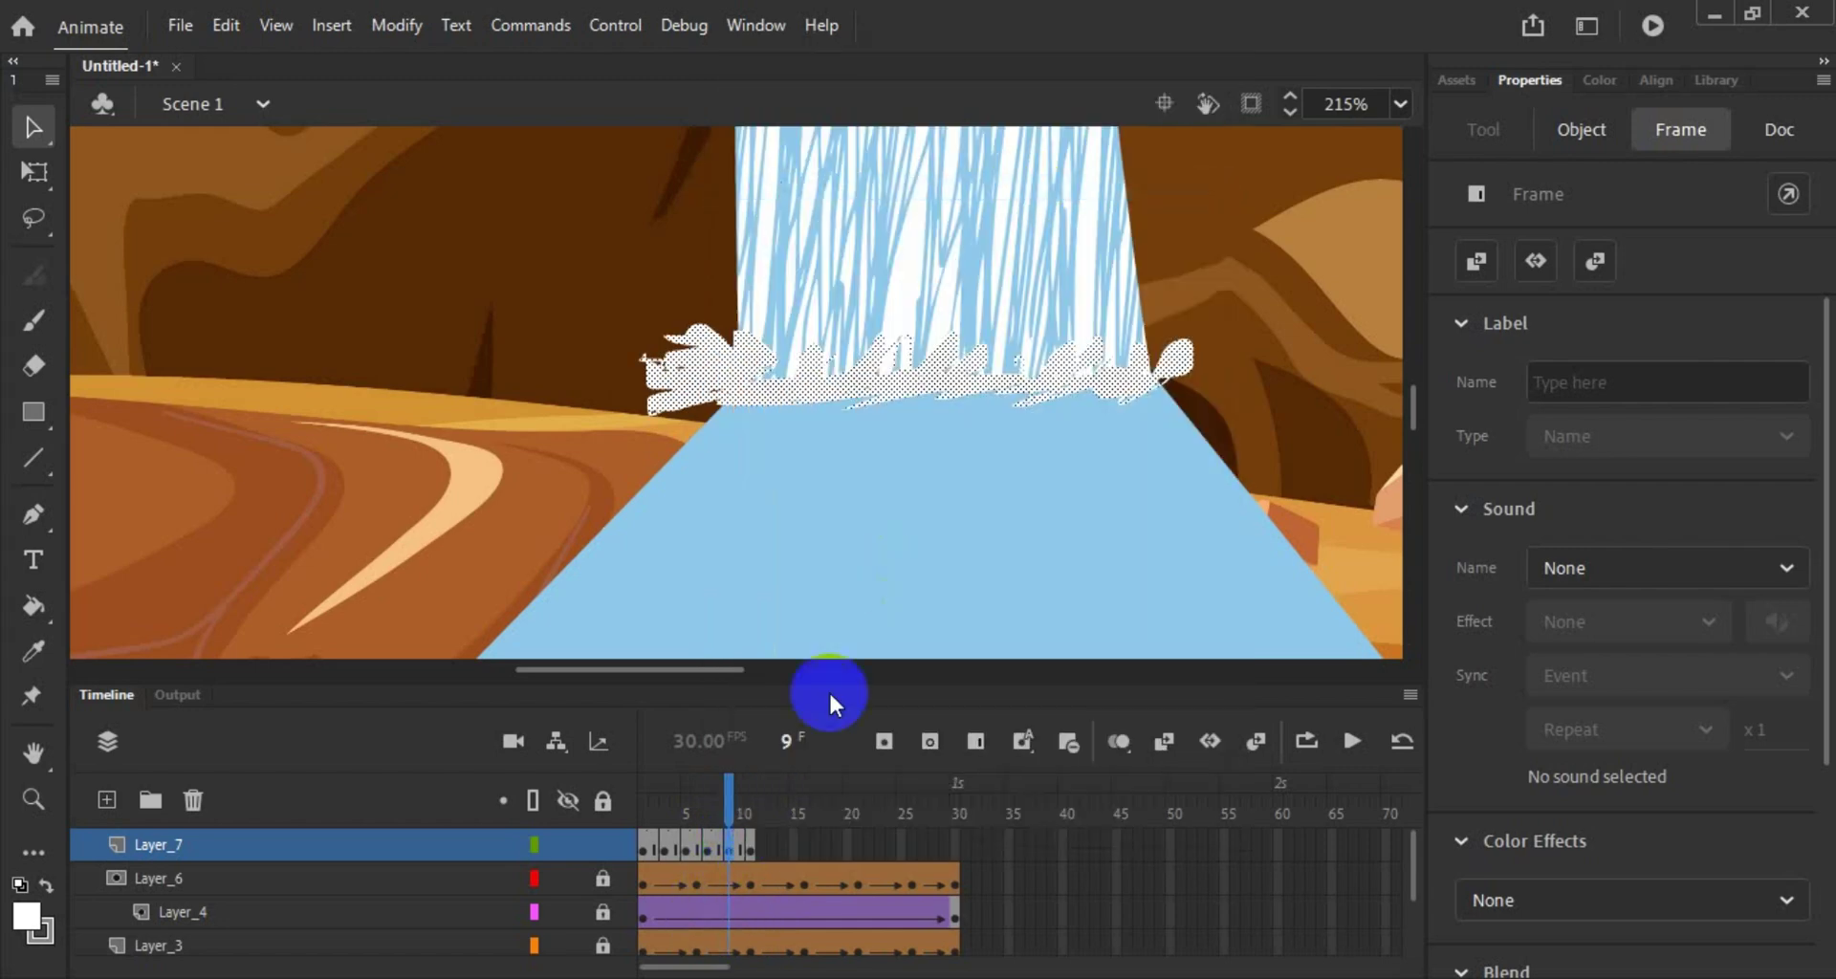
pyautogui.rightClick(750, 854)
pyautogui.click(1093, 196)
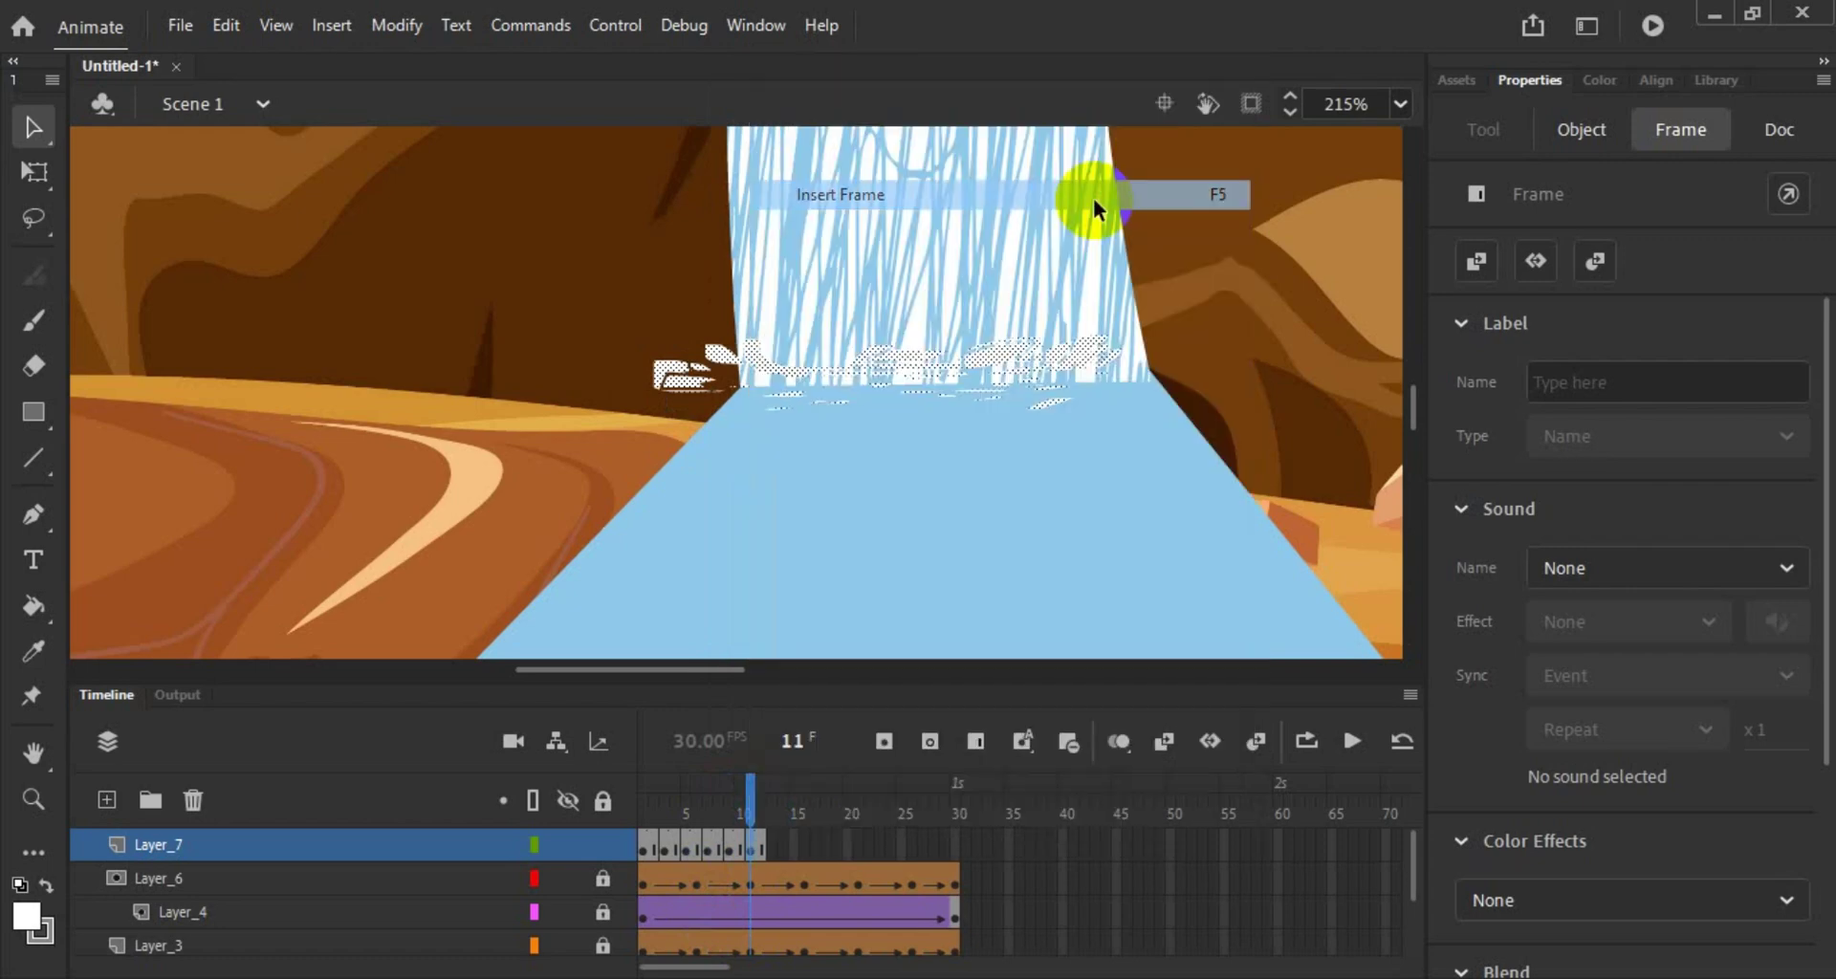
# Step: Duplicate the existing Layer_7 foam frames so the copies start at frame 13
pyautogui.moveTo(779, 839)
pyautogui.mouseDown()
pyautogui.moveTo(639, 846)
pyautogui.moveTo(808, 841)
pyautogui.moveTo(772, 851)
pyautogui.mouseUp()
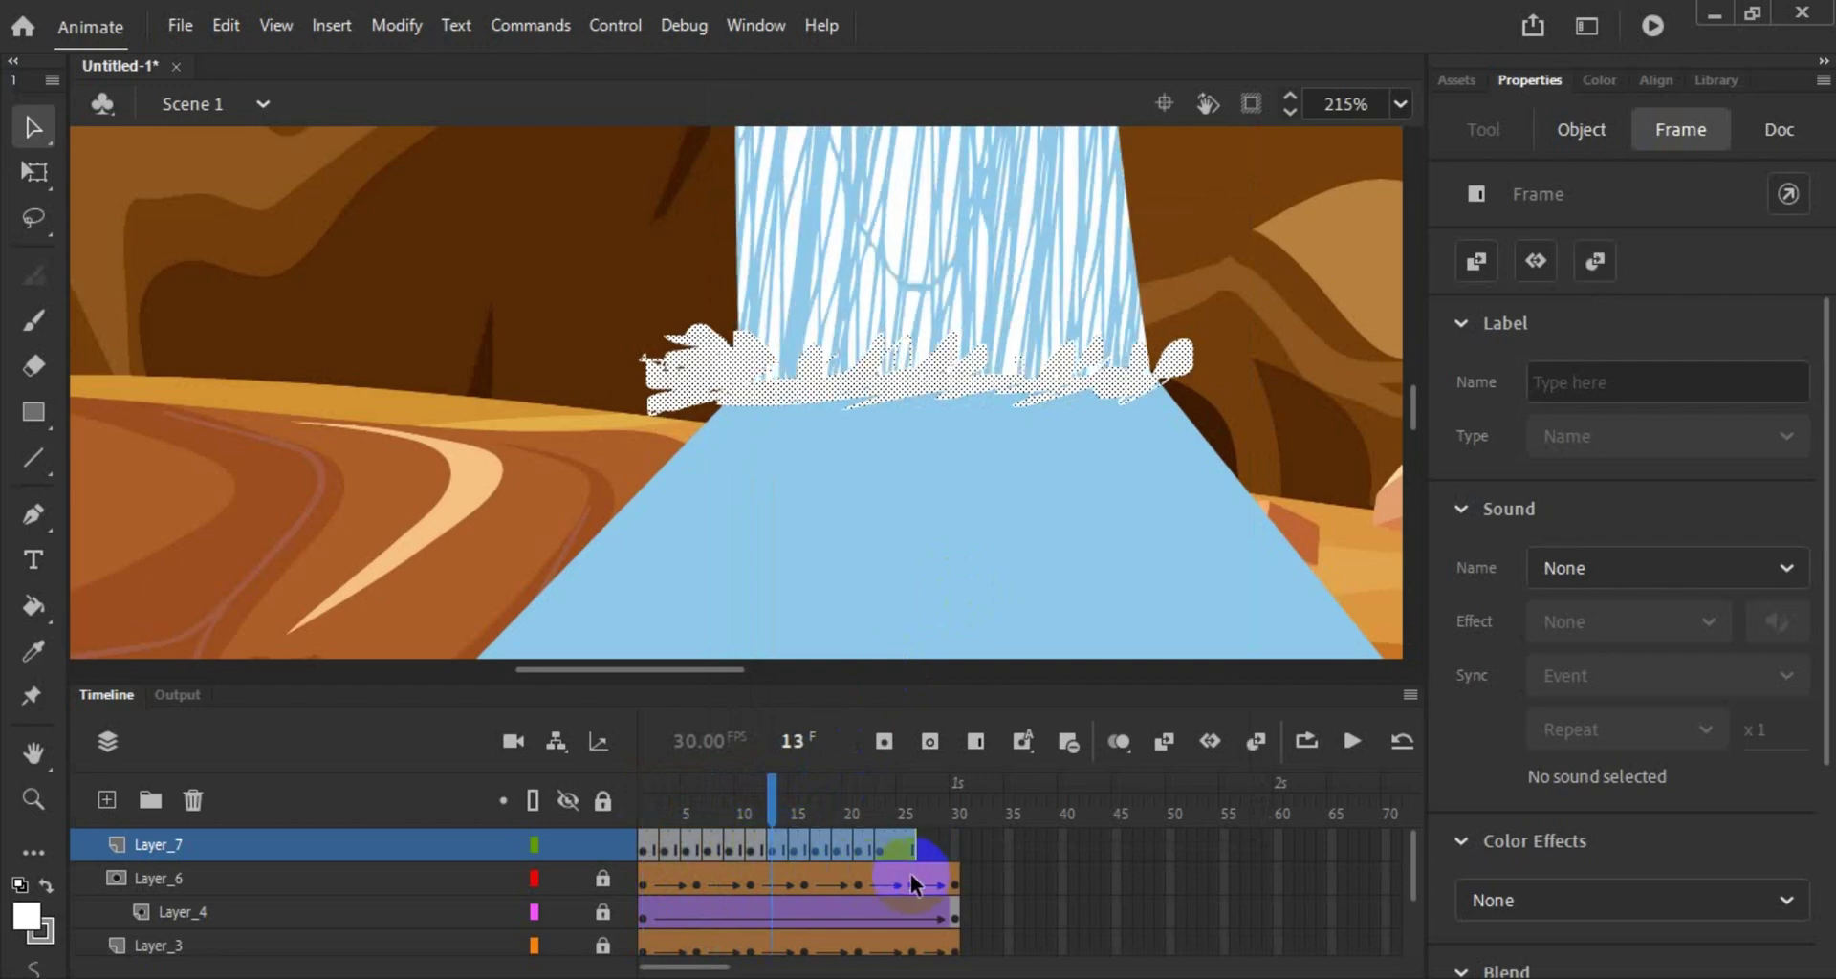
pyautogui.click(955, 842)
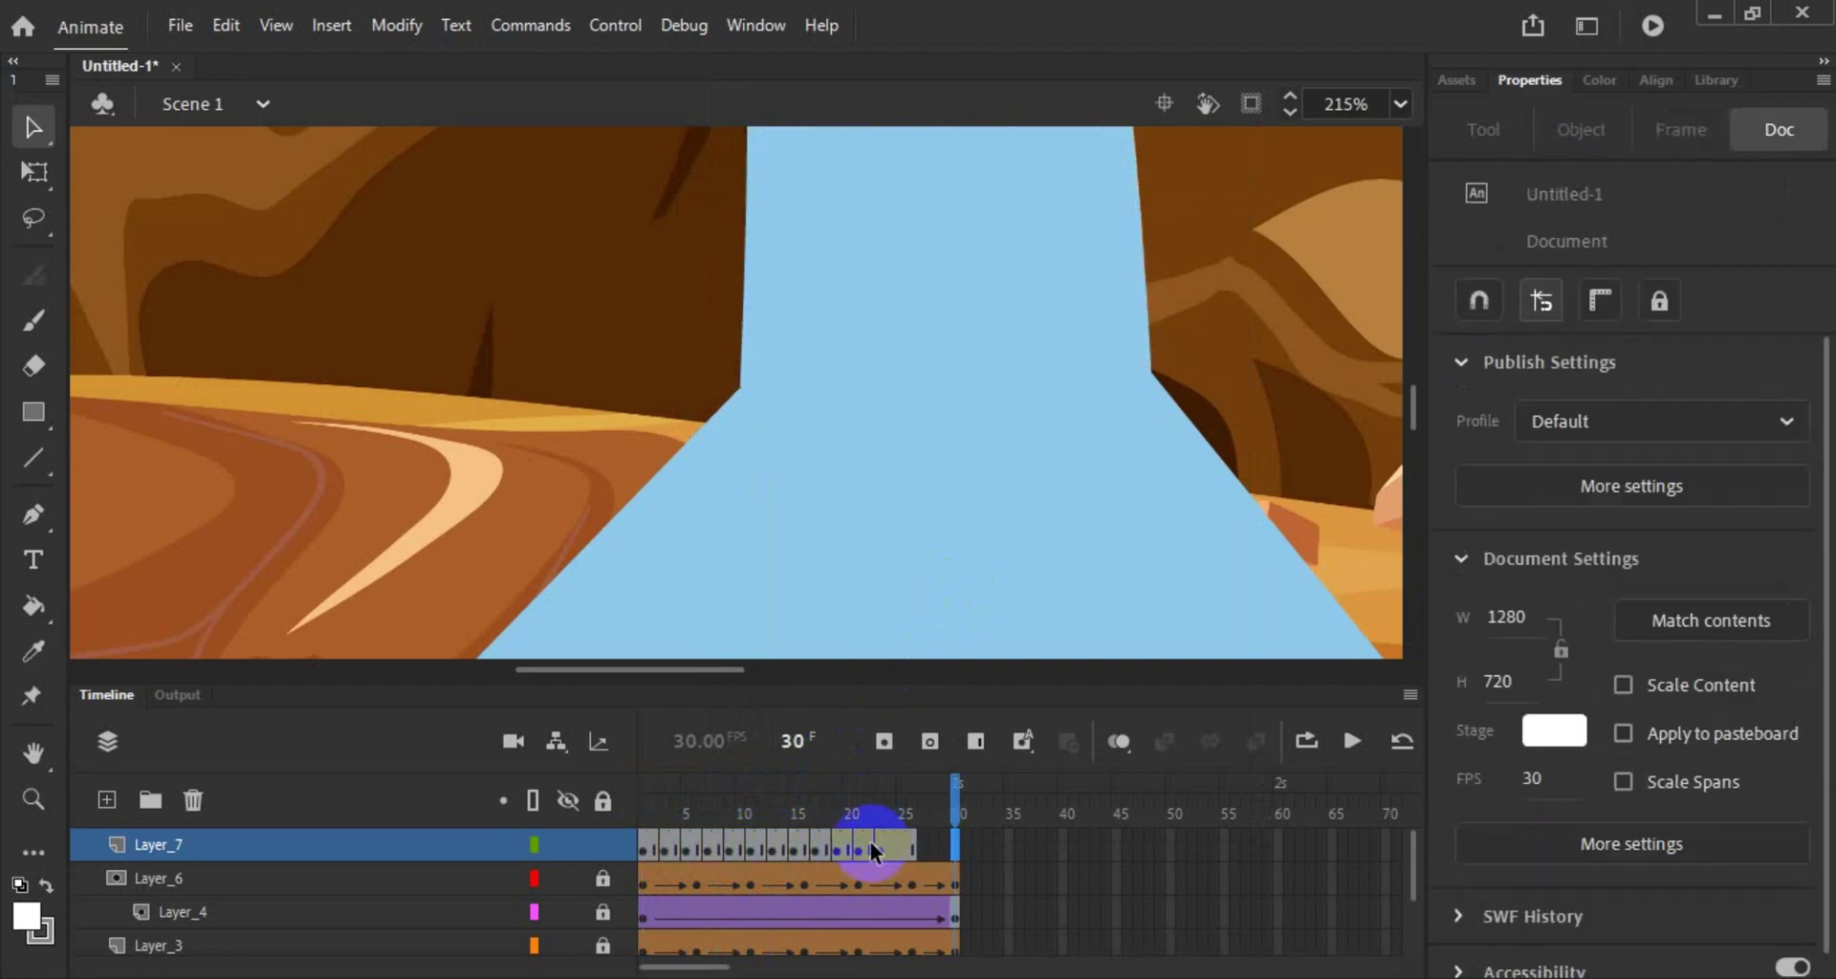
# Step: Remove two frames from the end of Layer_7 so its foam sequence ends at frame 24
pyautogui.rightClick(899, 849)
pyautogui.click(1221, 220)
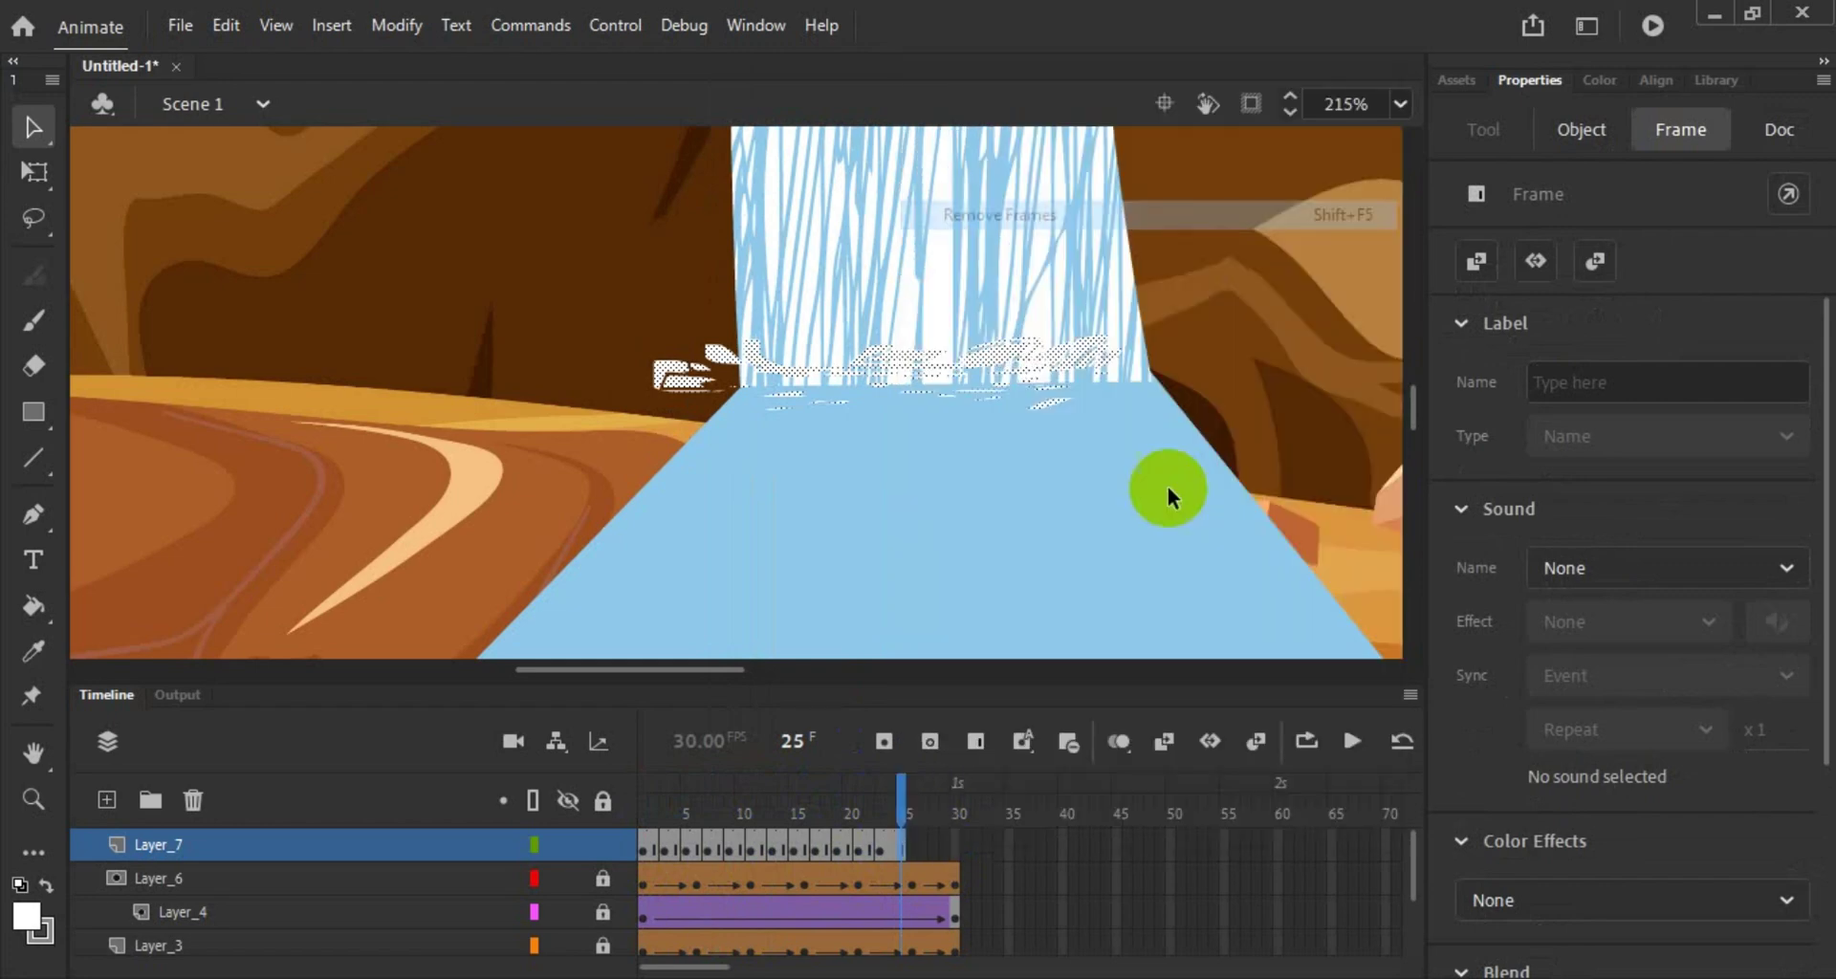
pyautogui.click(951, 841)
pyautogui.click(910, 849)
pyautogui.rightClick(896, 851)
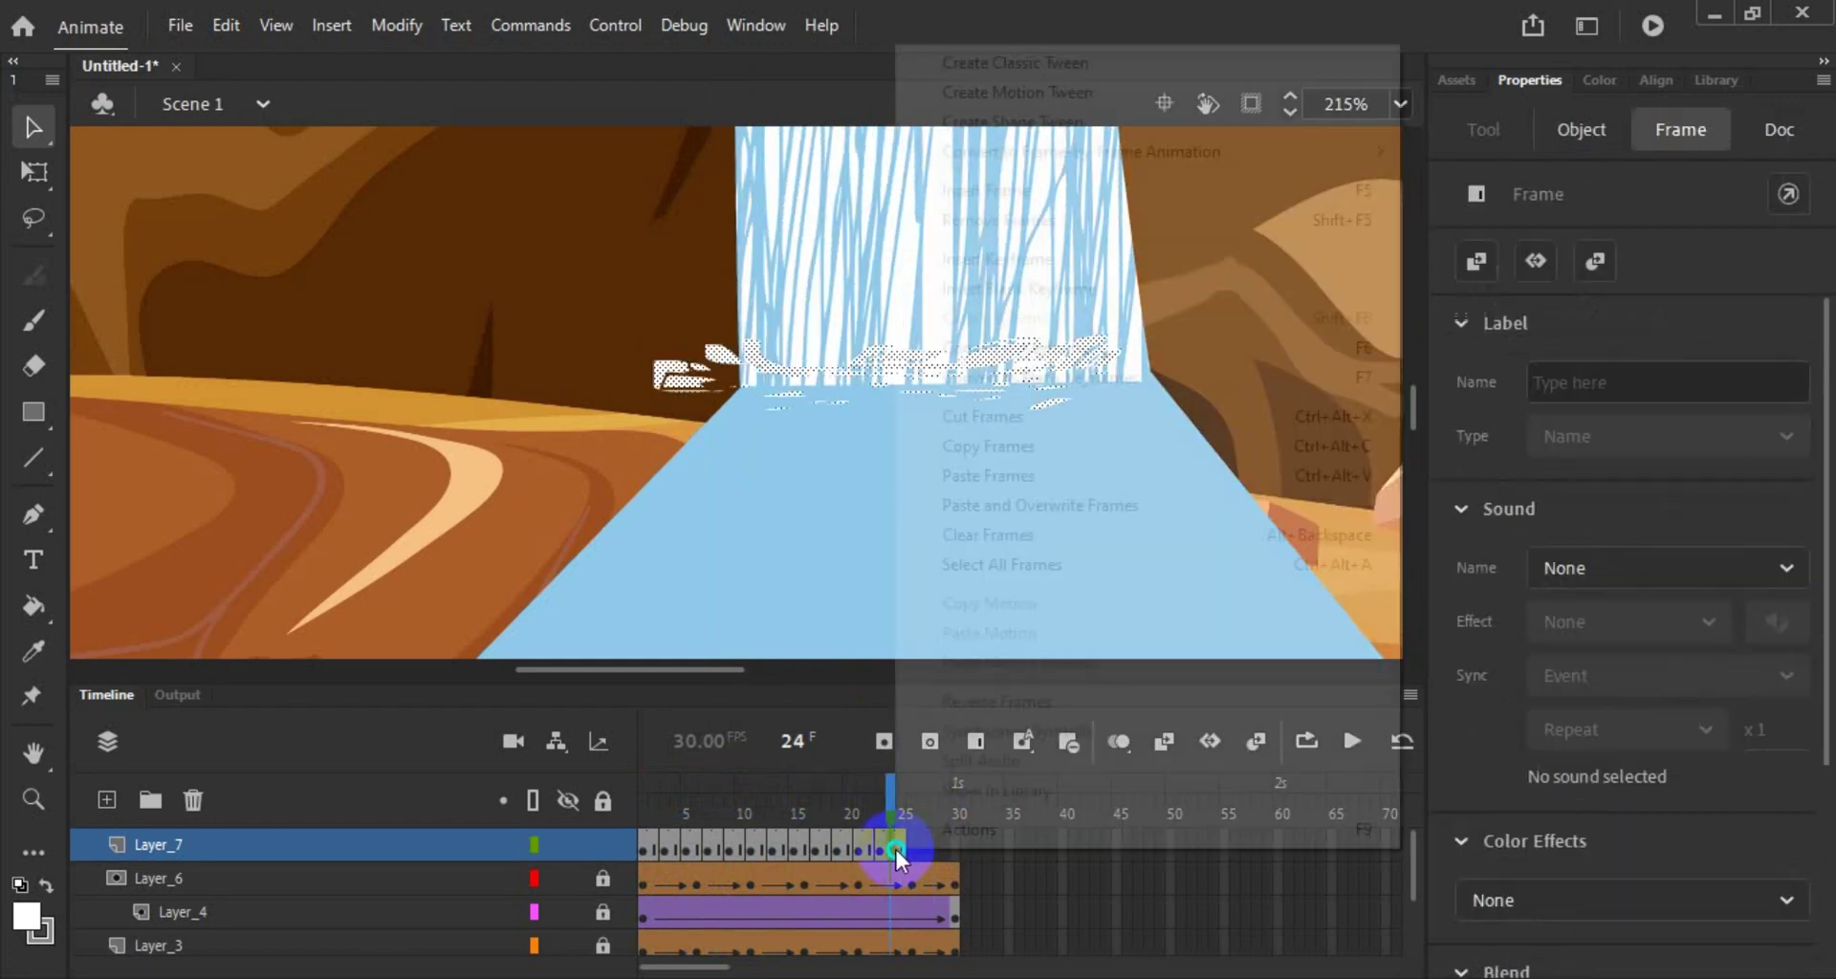
pyautogui.click(1230, 219)
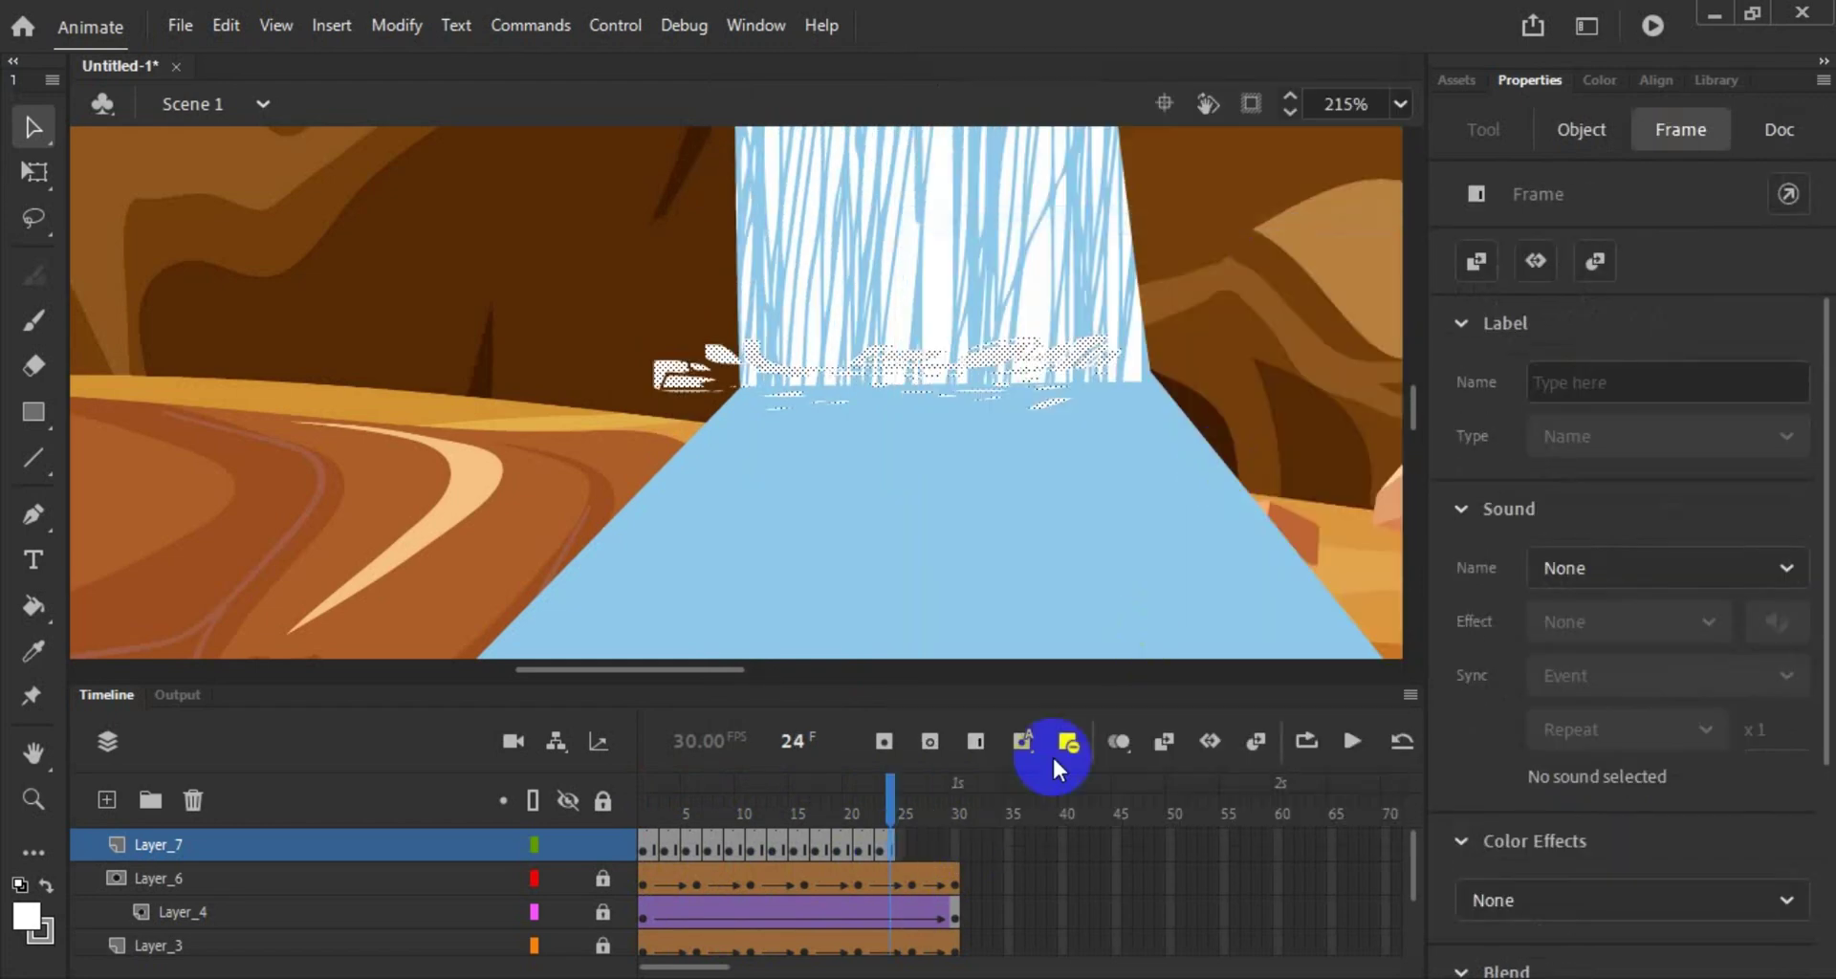
# Step: Duplicate foam frames 21 to 24 of Layer_7 onto frames 25 to 28
pyautogui.click(952, 839)
pyautogui.click(896, 846)
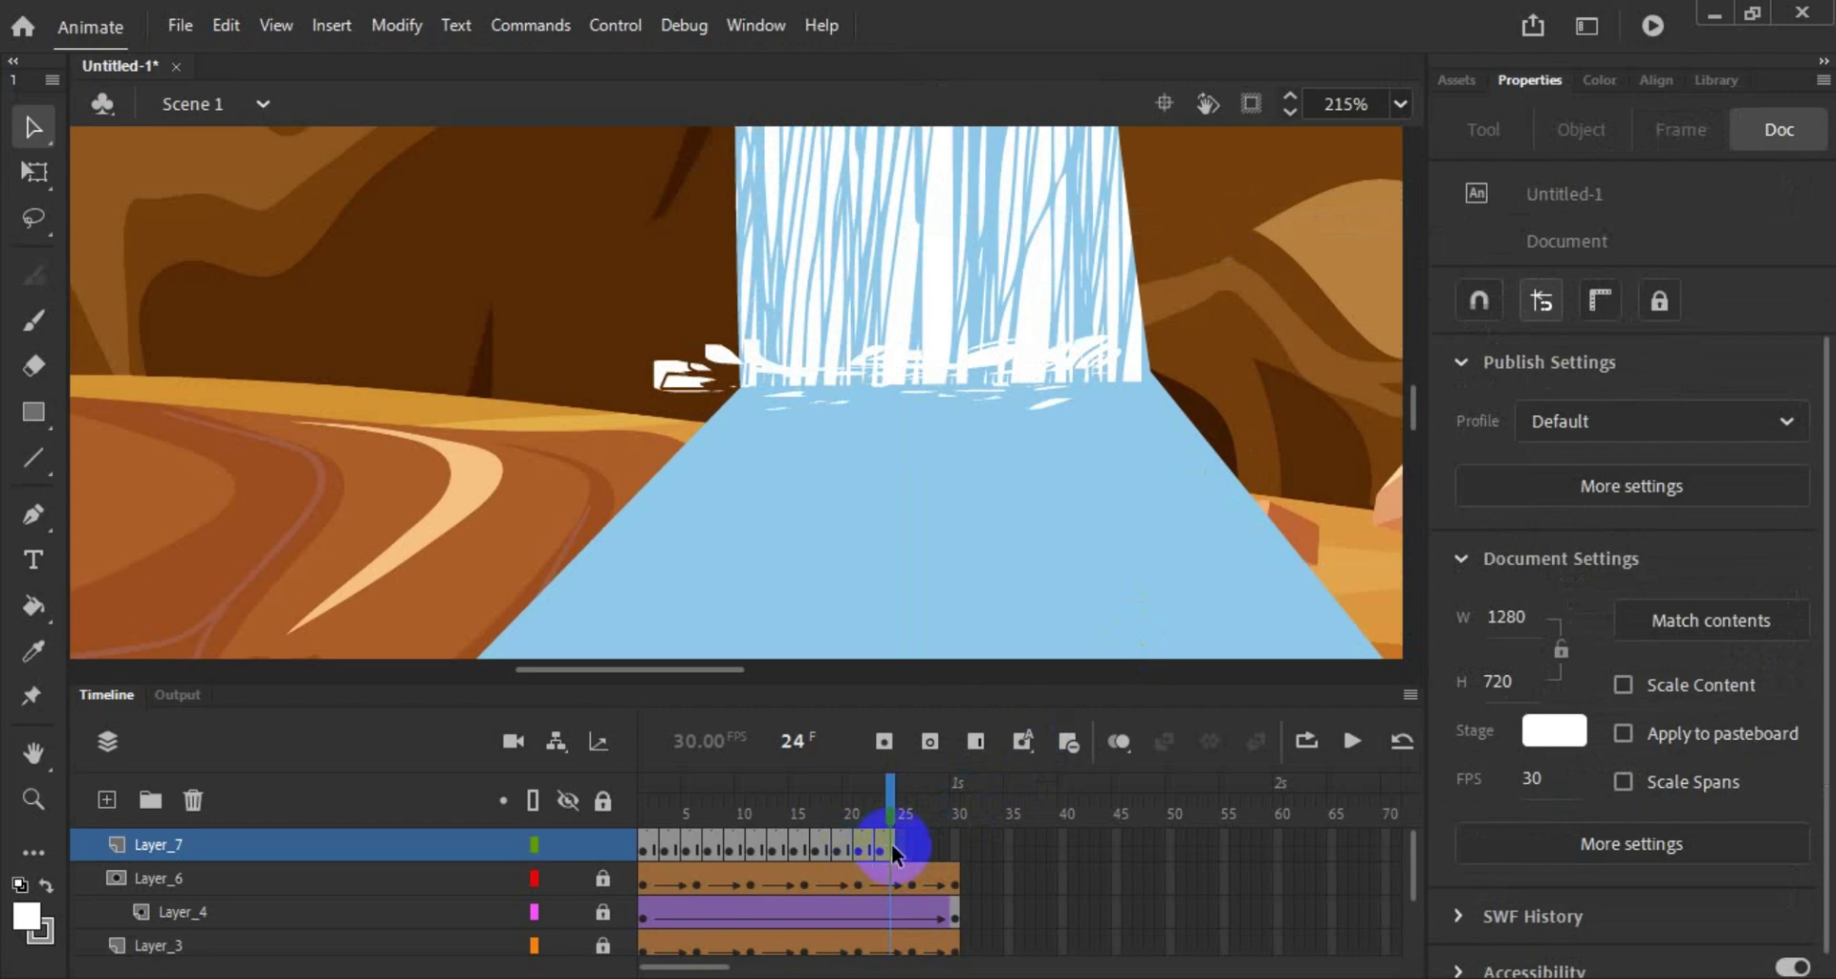
pyautogui.moveTo(859, 844); pyautogui.dragTo(897, 851)
pyautogui.click(861, 846)
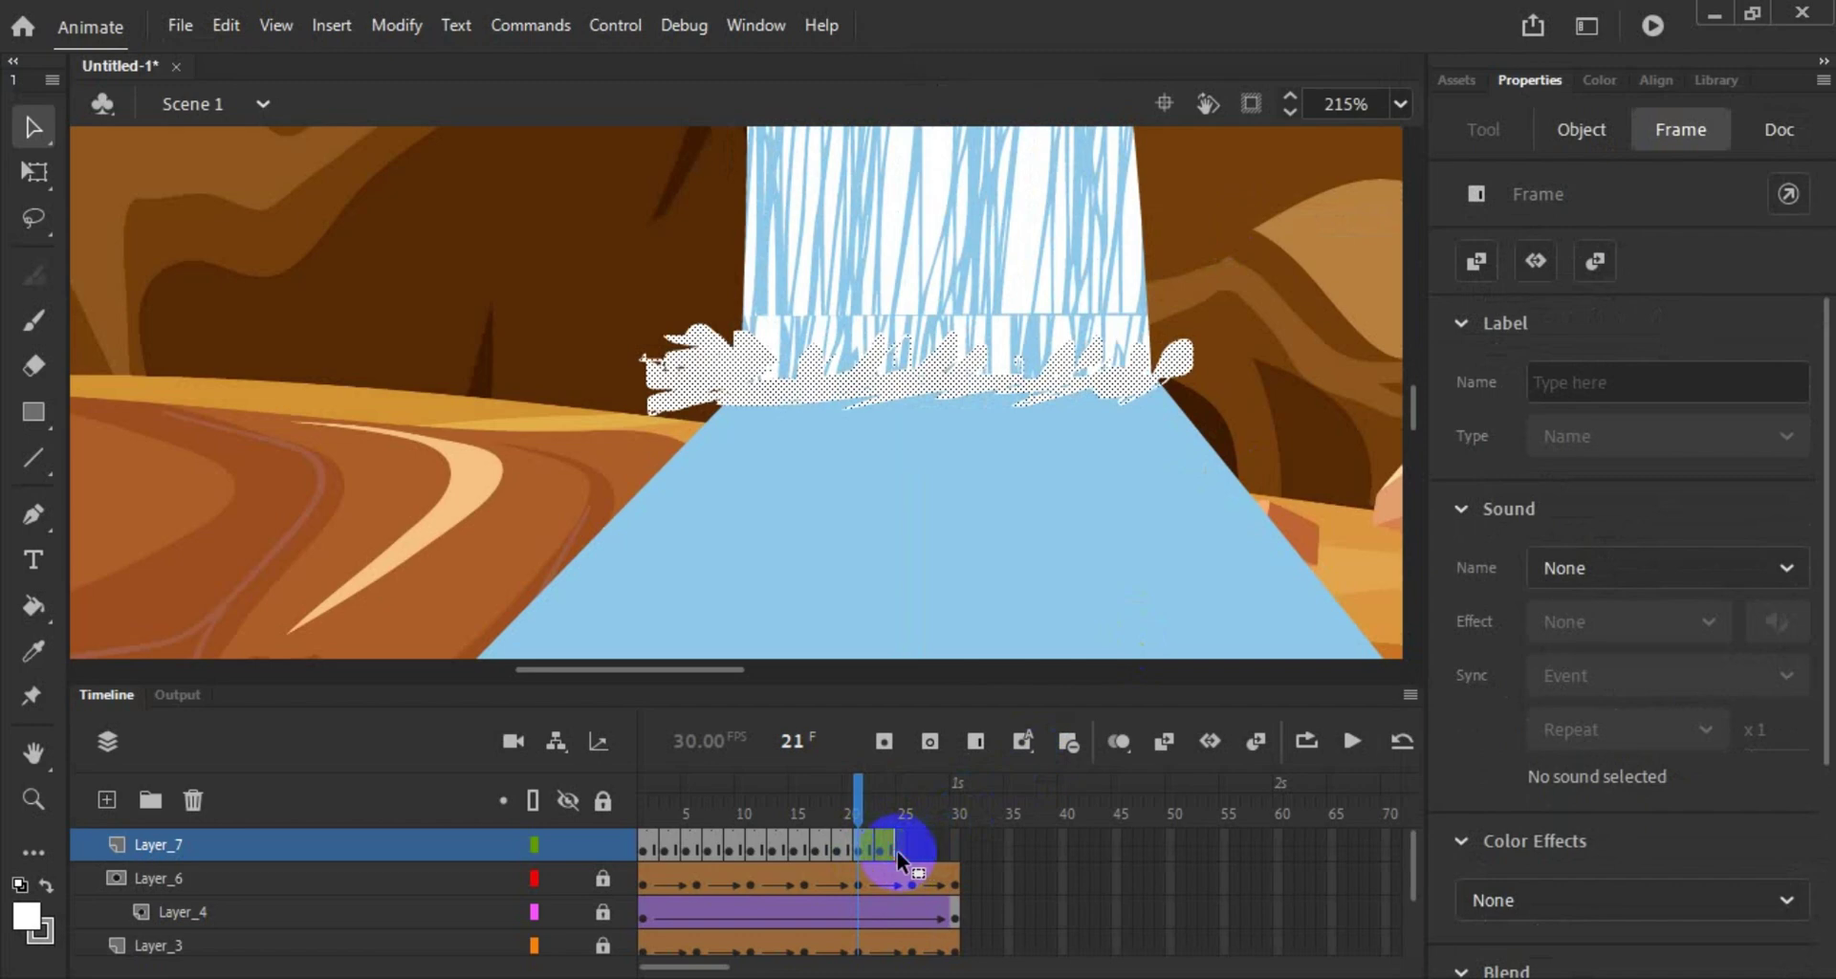
pyautogui.press('Return')
# Step: Copy the foam frame at frame 25 of Layer_7 and paste it at frame 29 to fill the sequence through frame 30
pyautogui.click(909, 846)
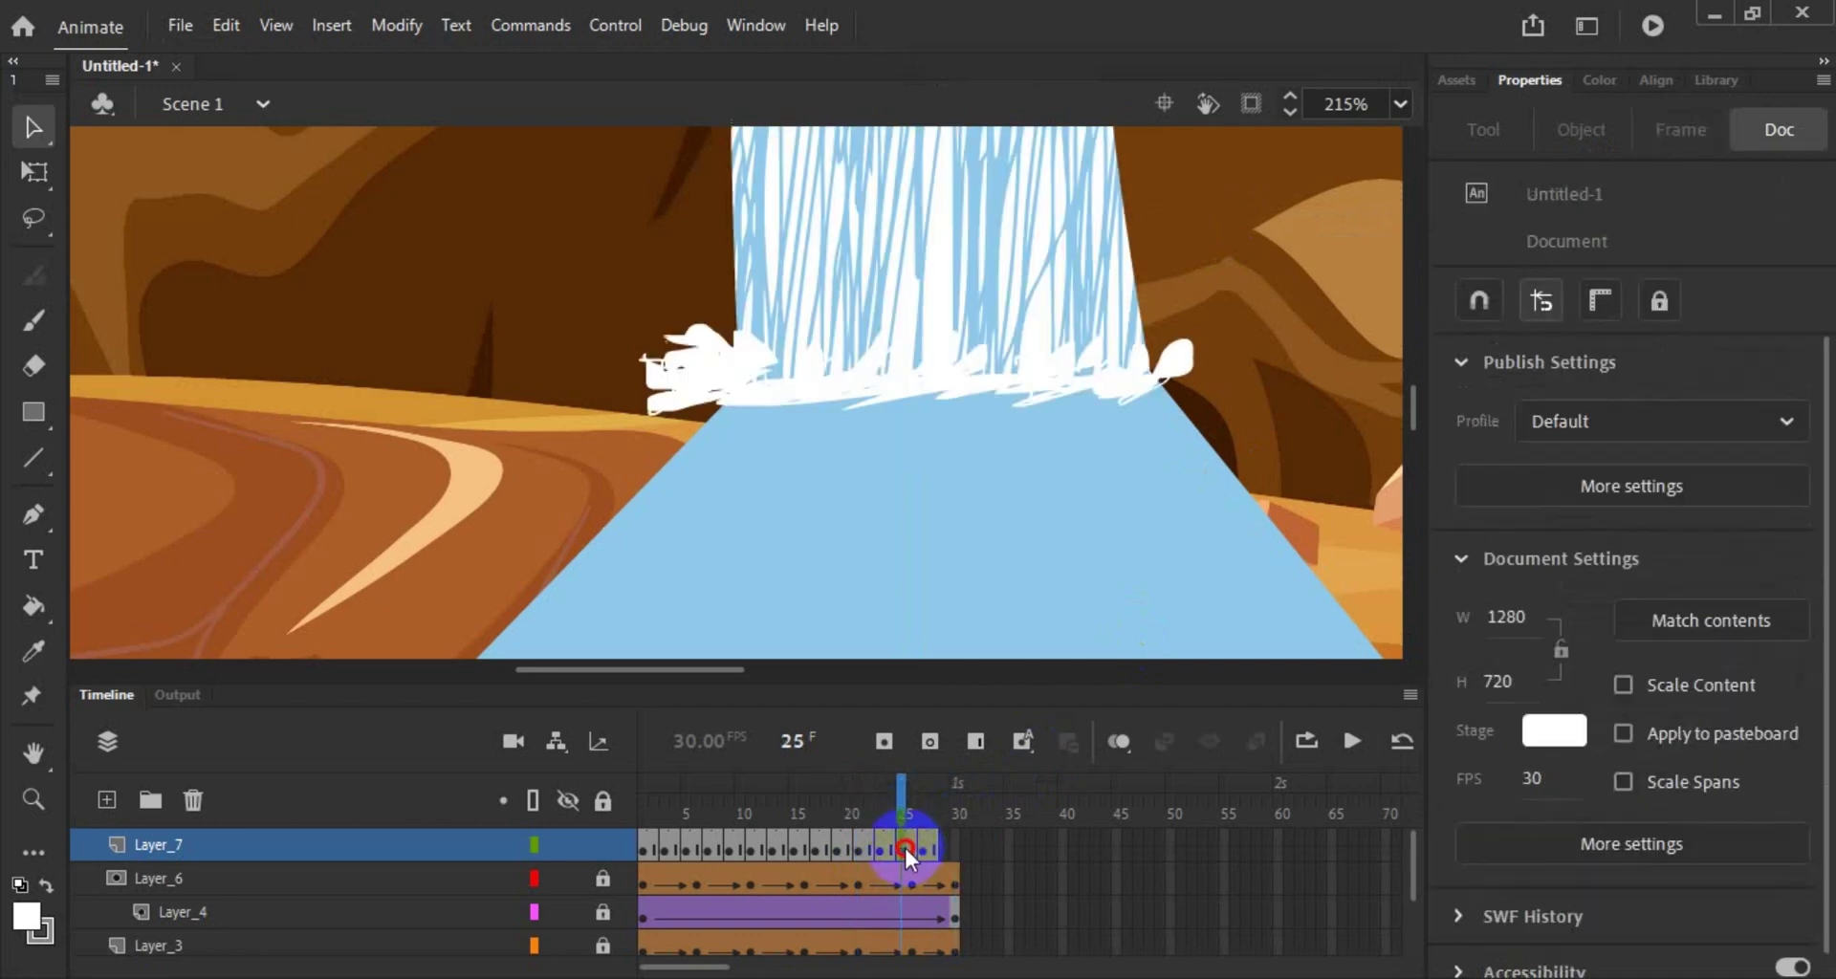
pyautogui.rightClick(904, 846)
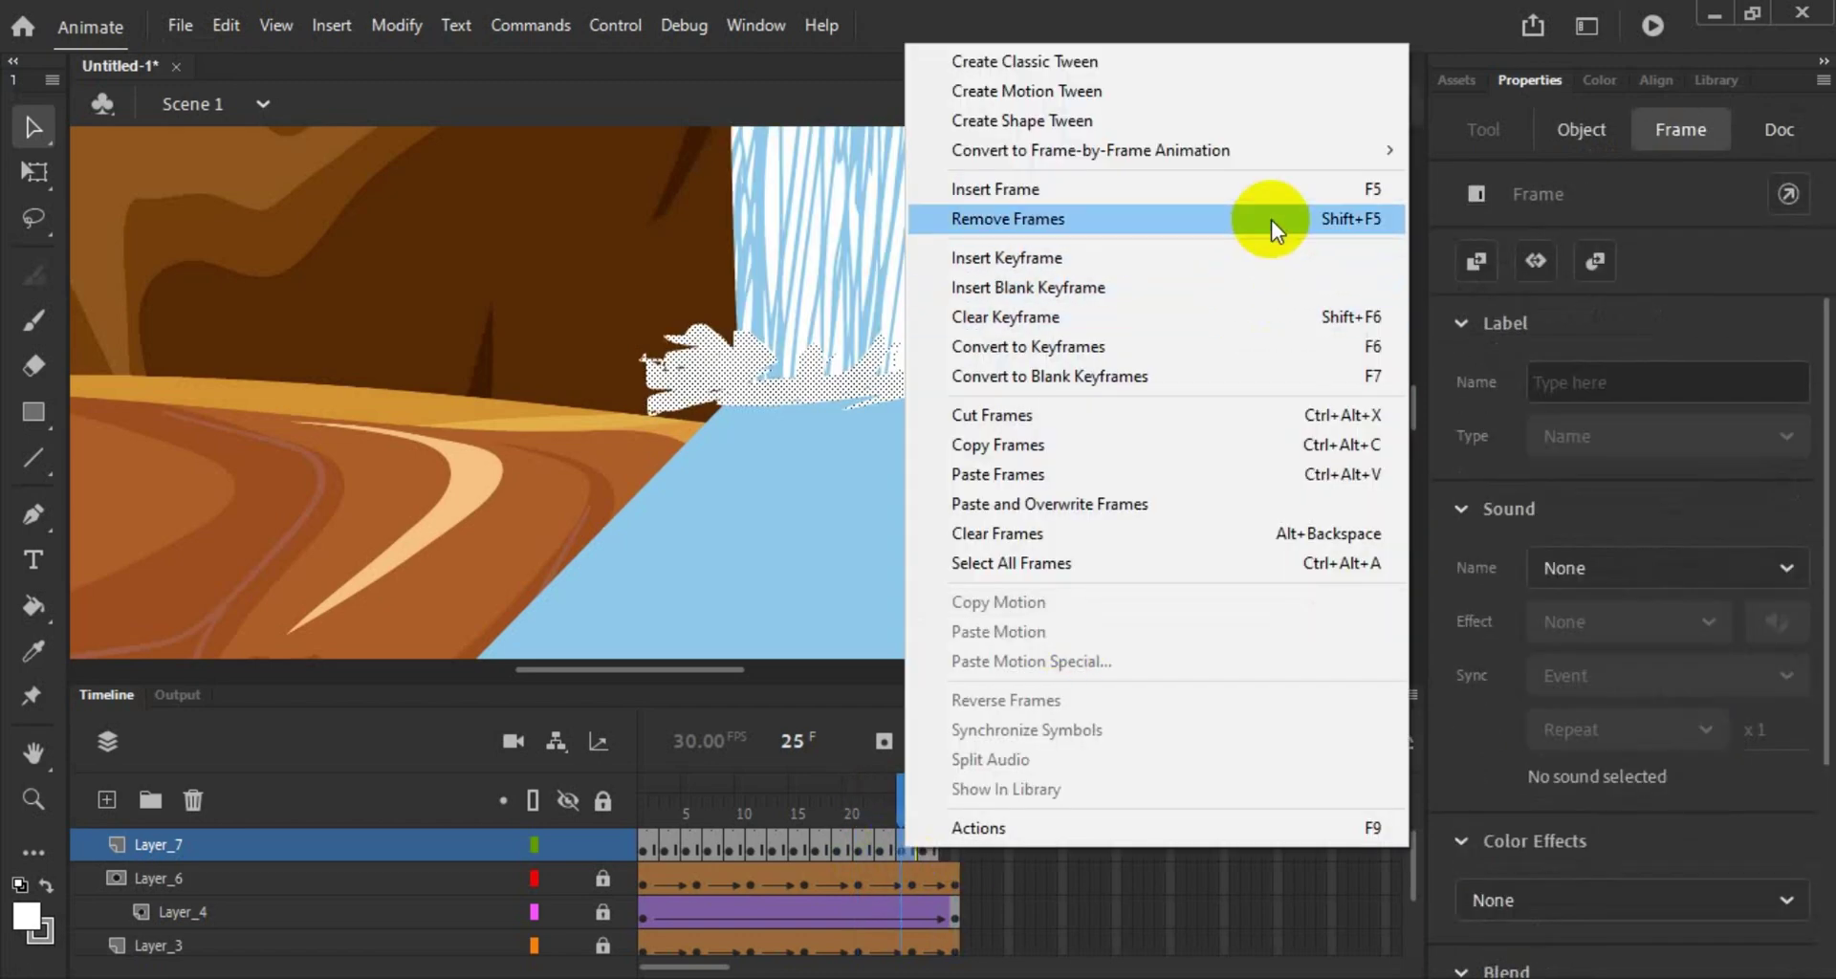
pyautogui.click(1133, 443)
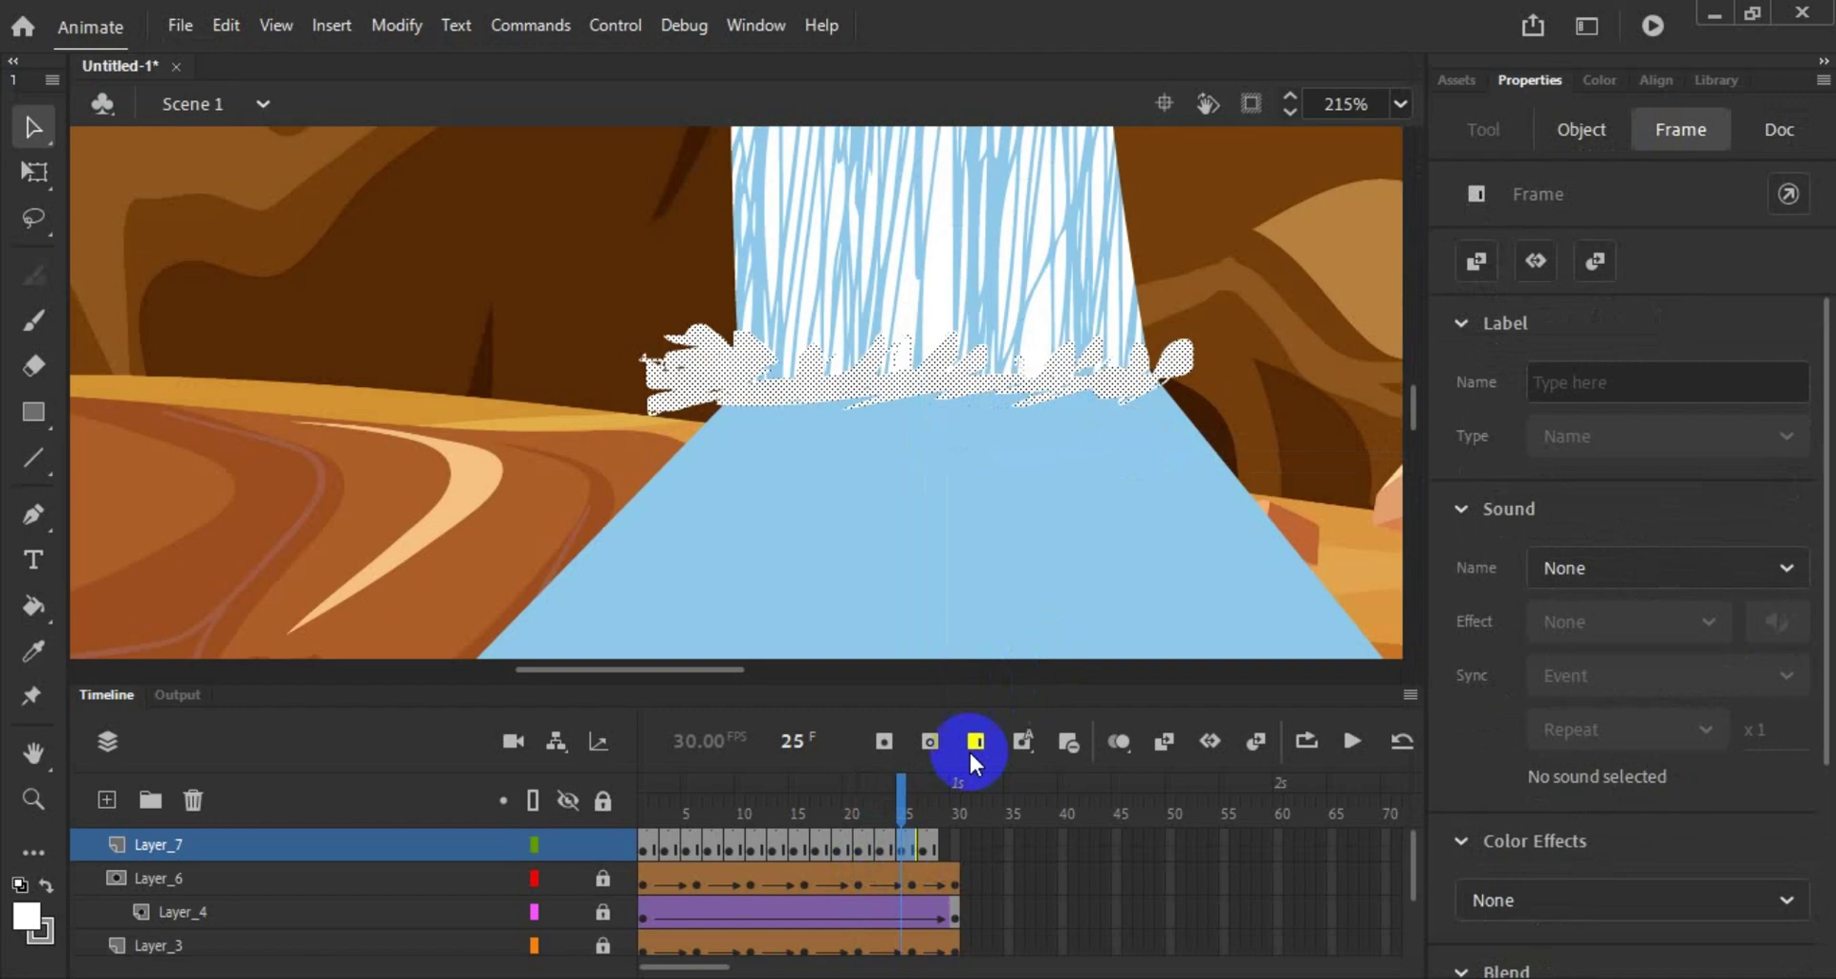
pyautogui.click(944, 846)
pyautogui.rightClick(944, 845)
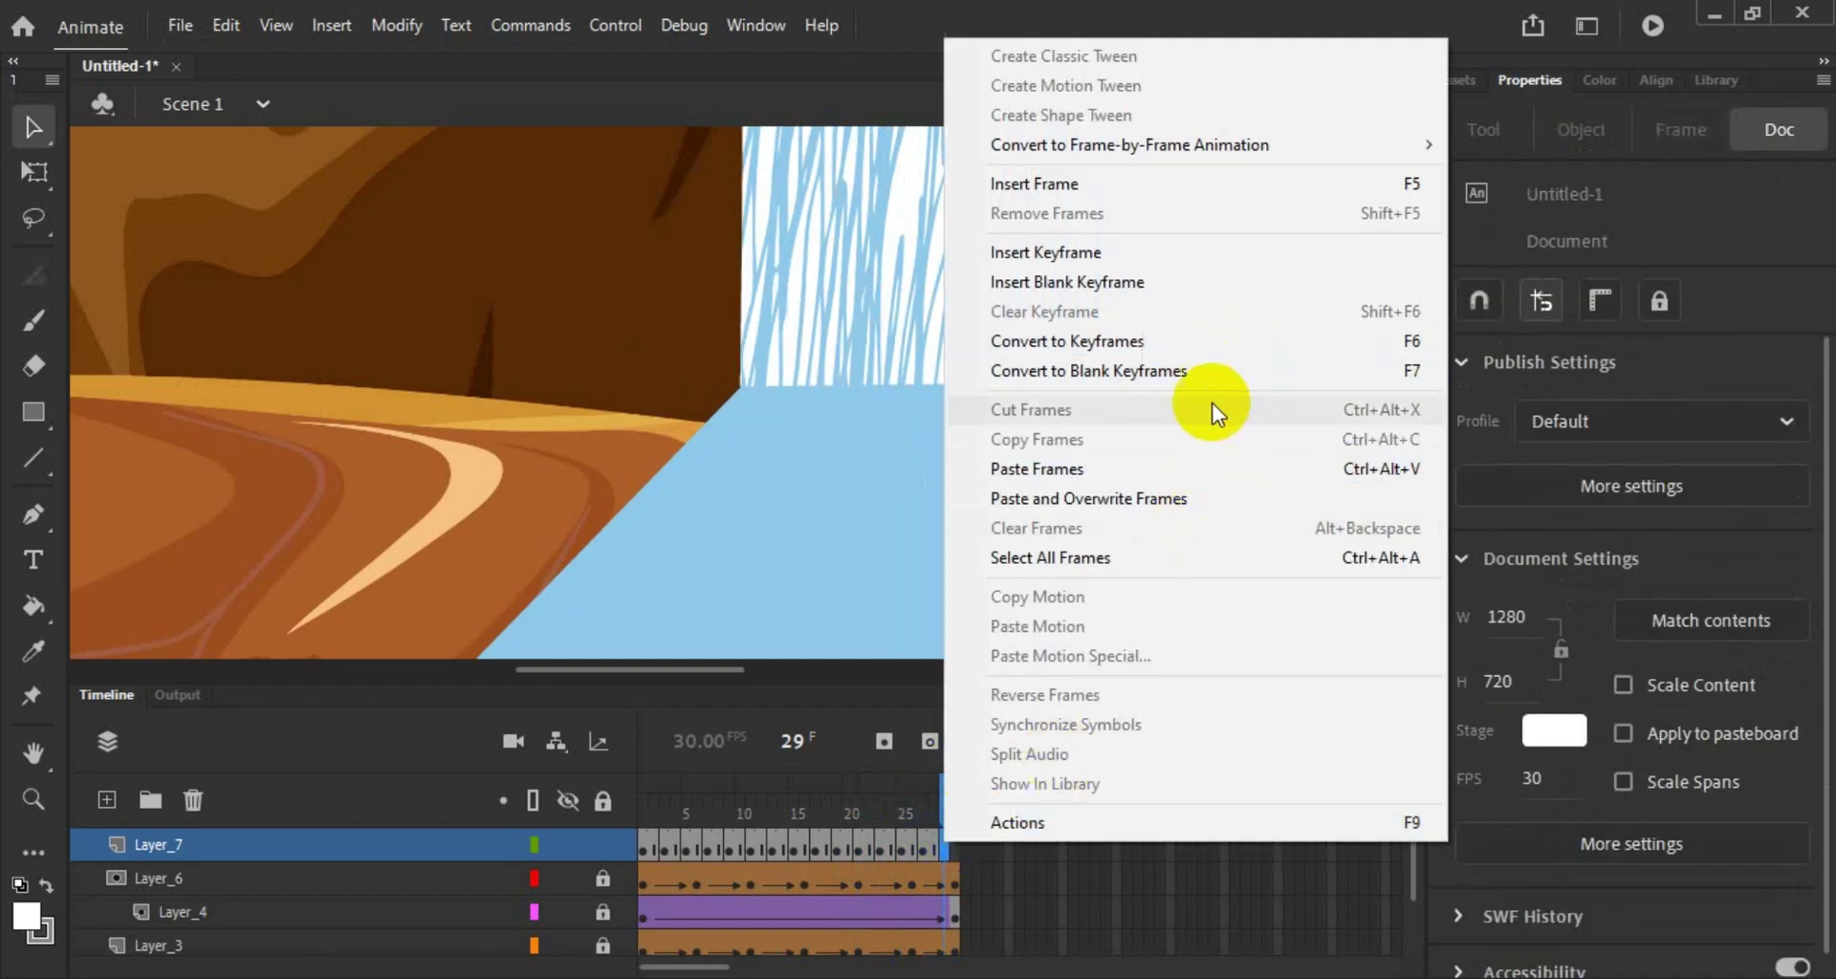
pyautogui.click(1174, 467)
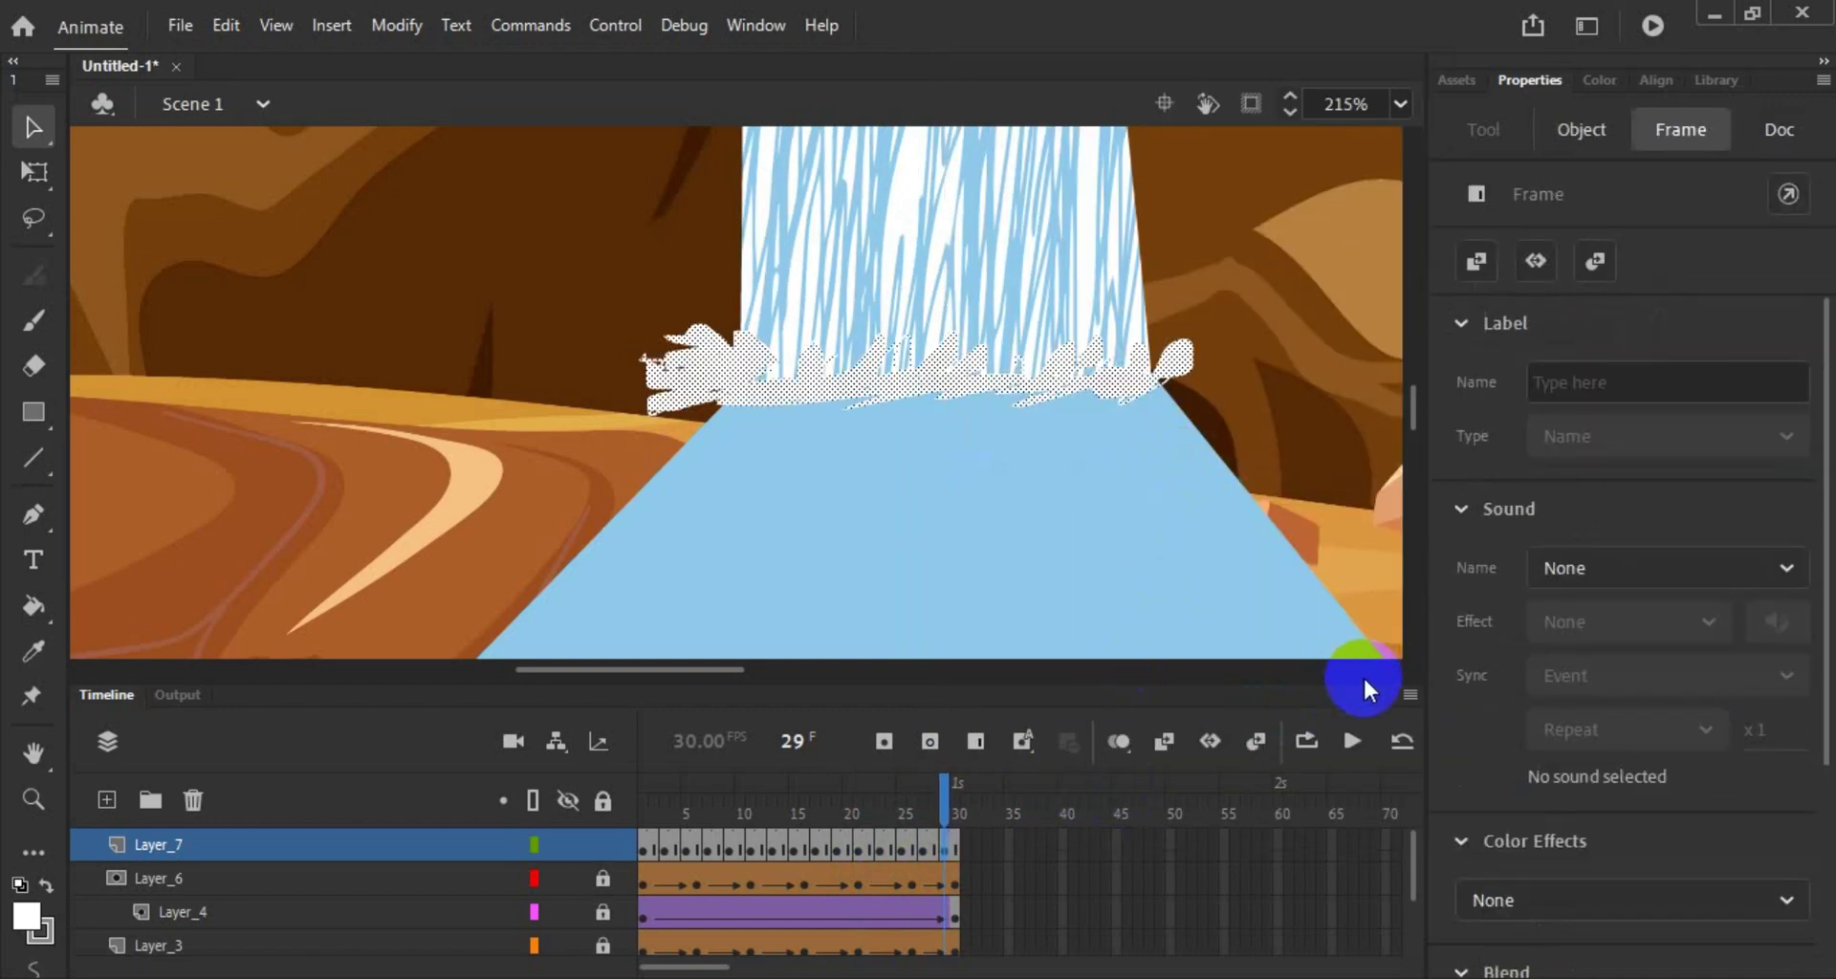
# Step: Preview the waterfall animation as a test movie and play it back on the timeline
pyautogui.click(1652, 26)
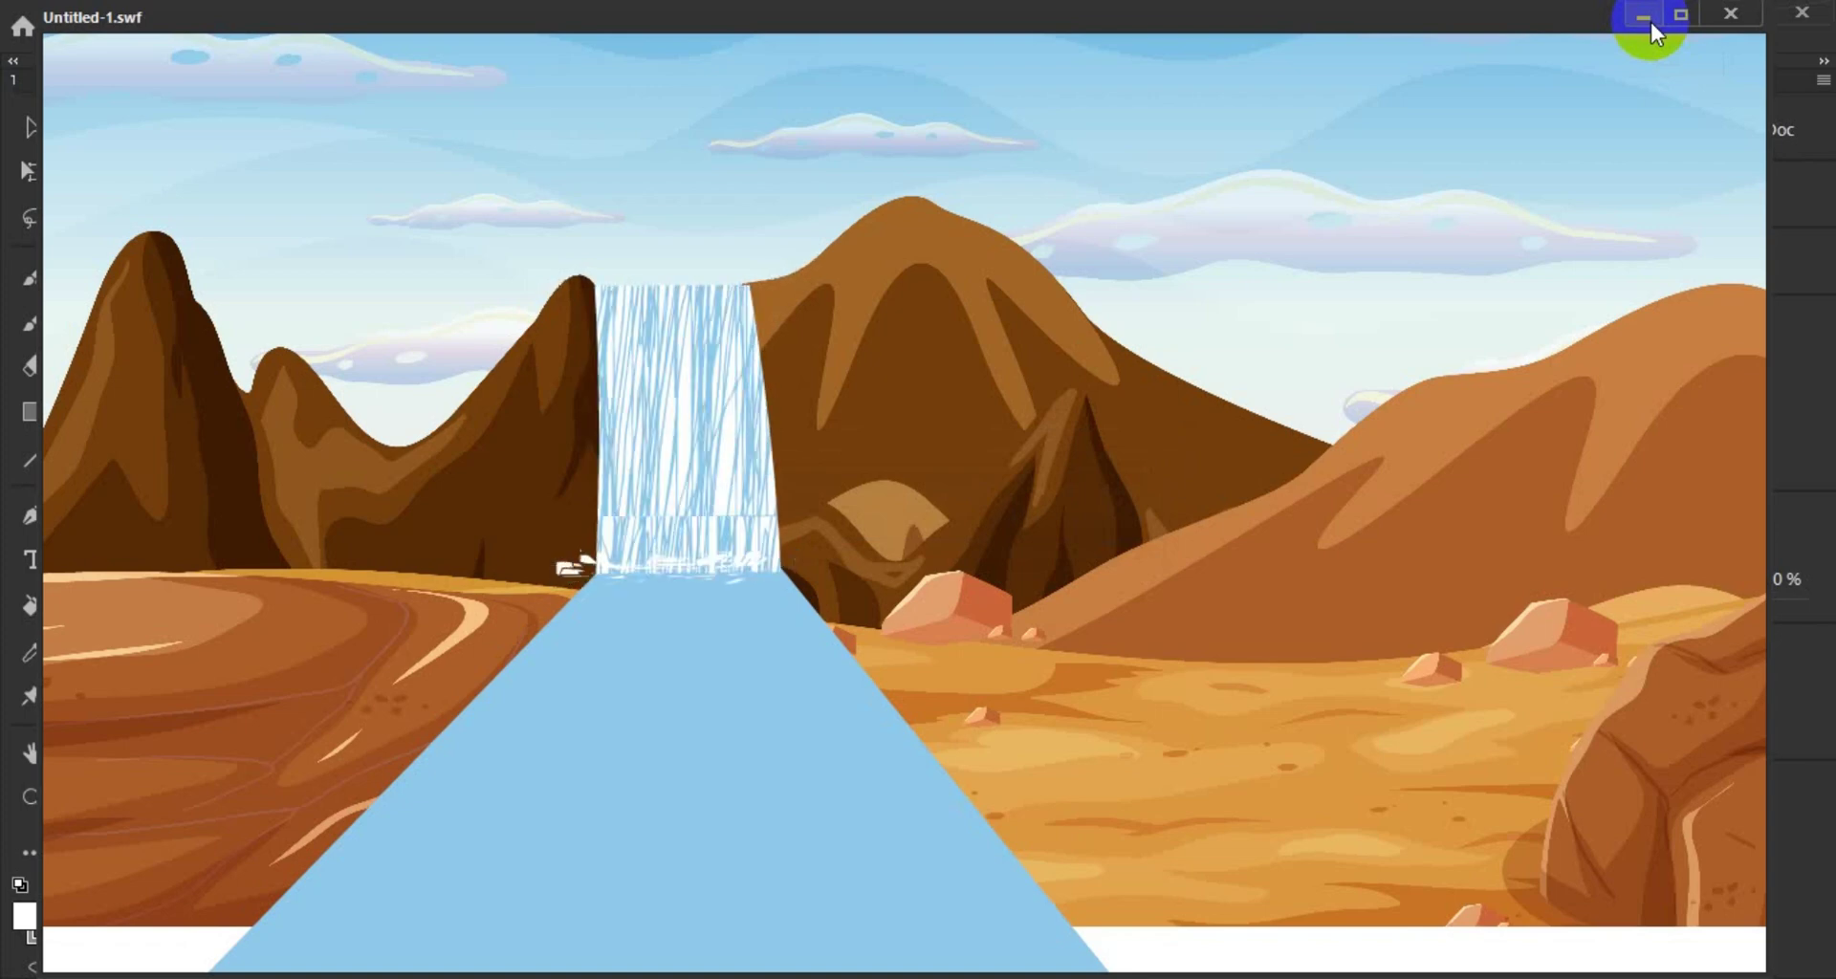
pyautogui.click(1737, 24)
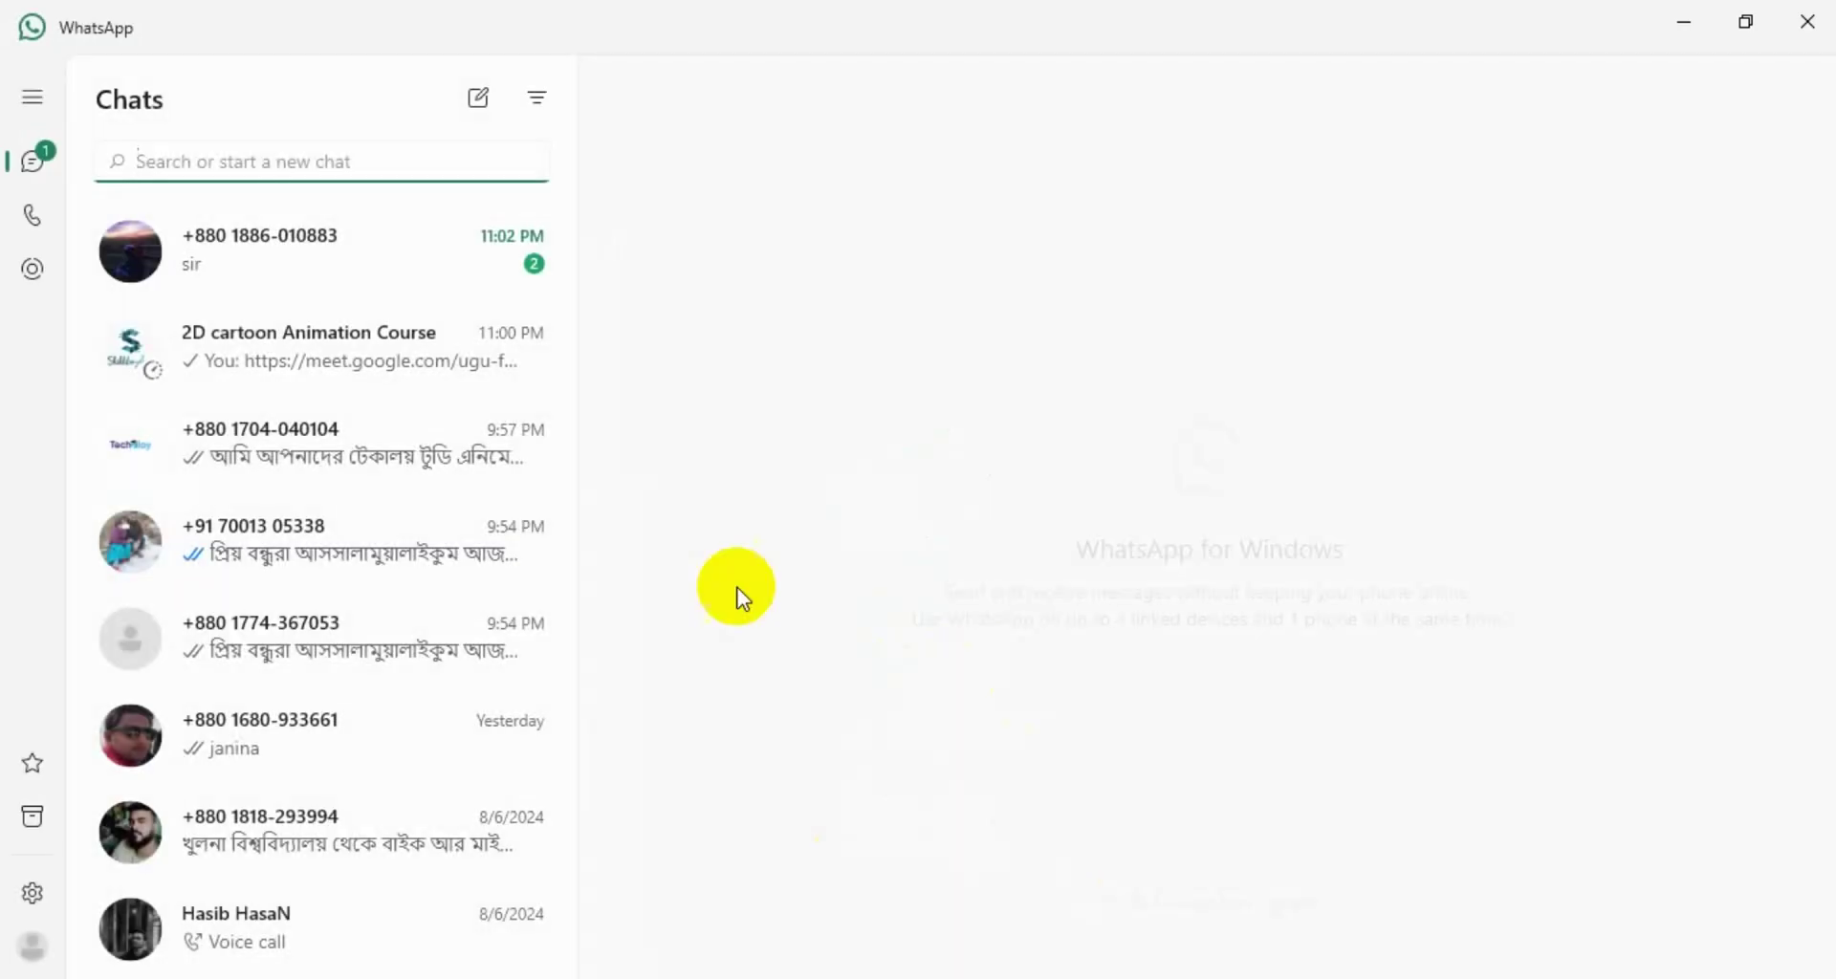
pyautogui.click(562, 295)
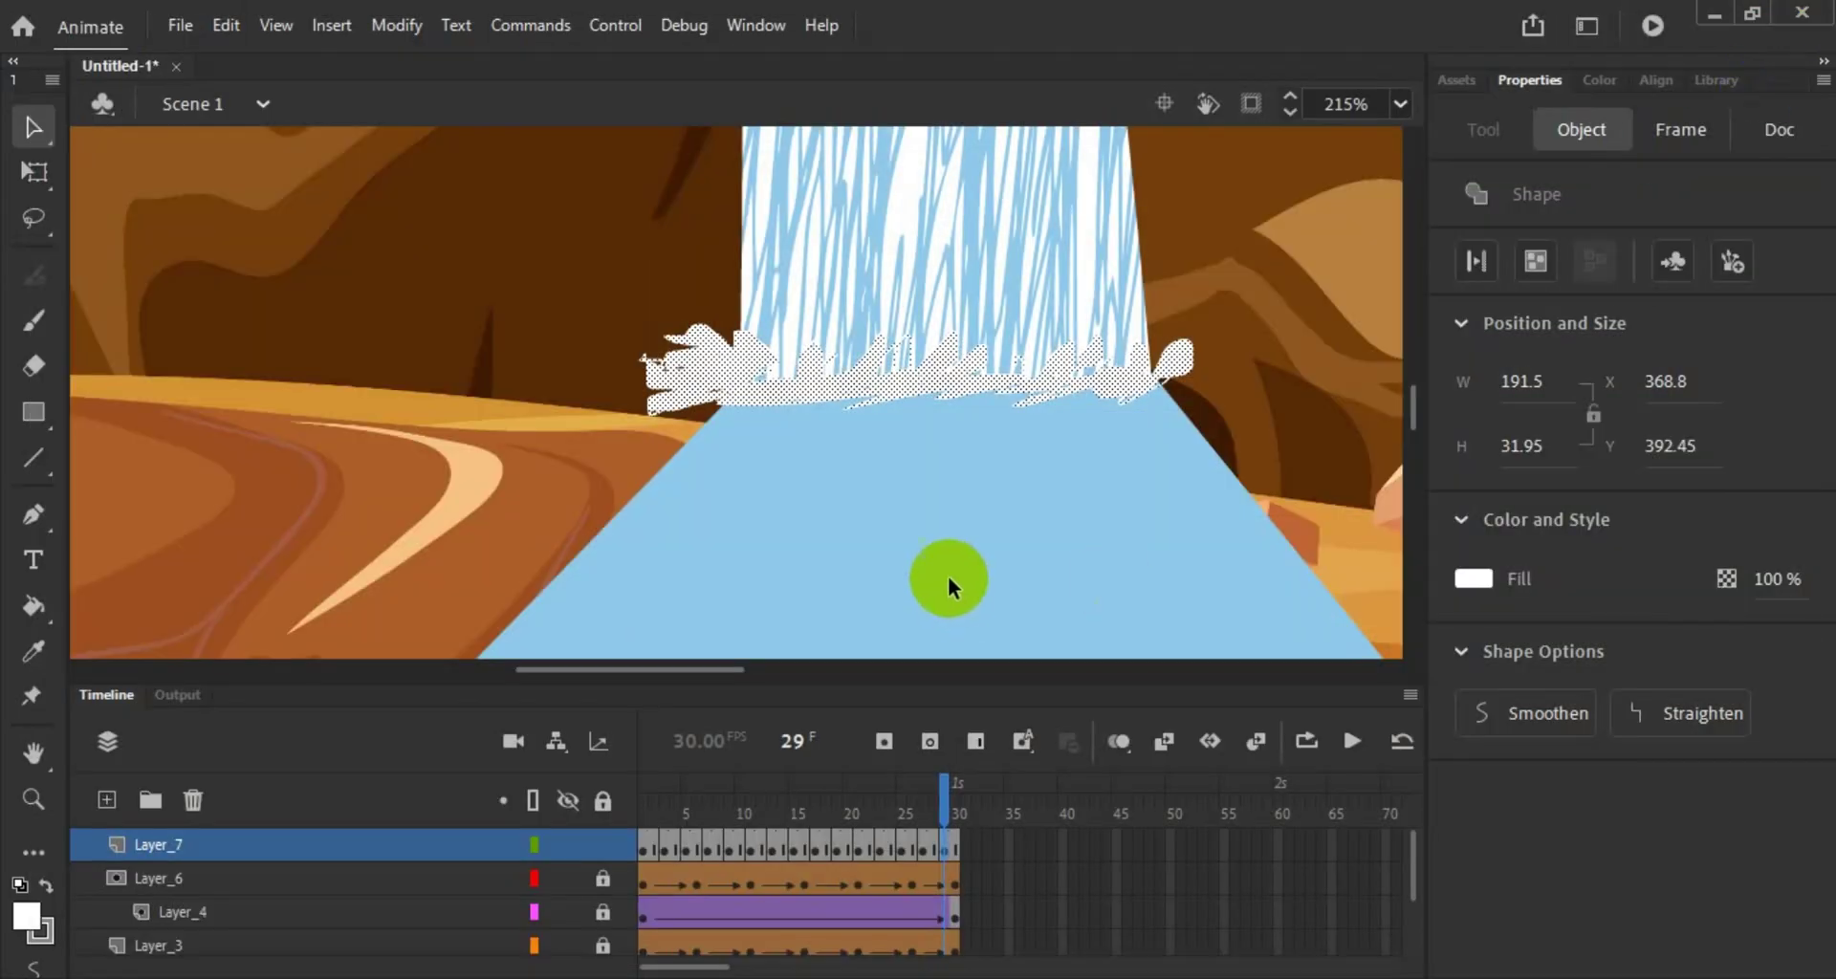
pyautogui.click(919, 553)
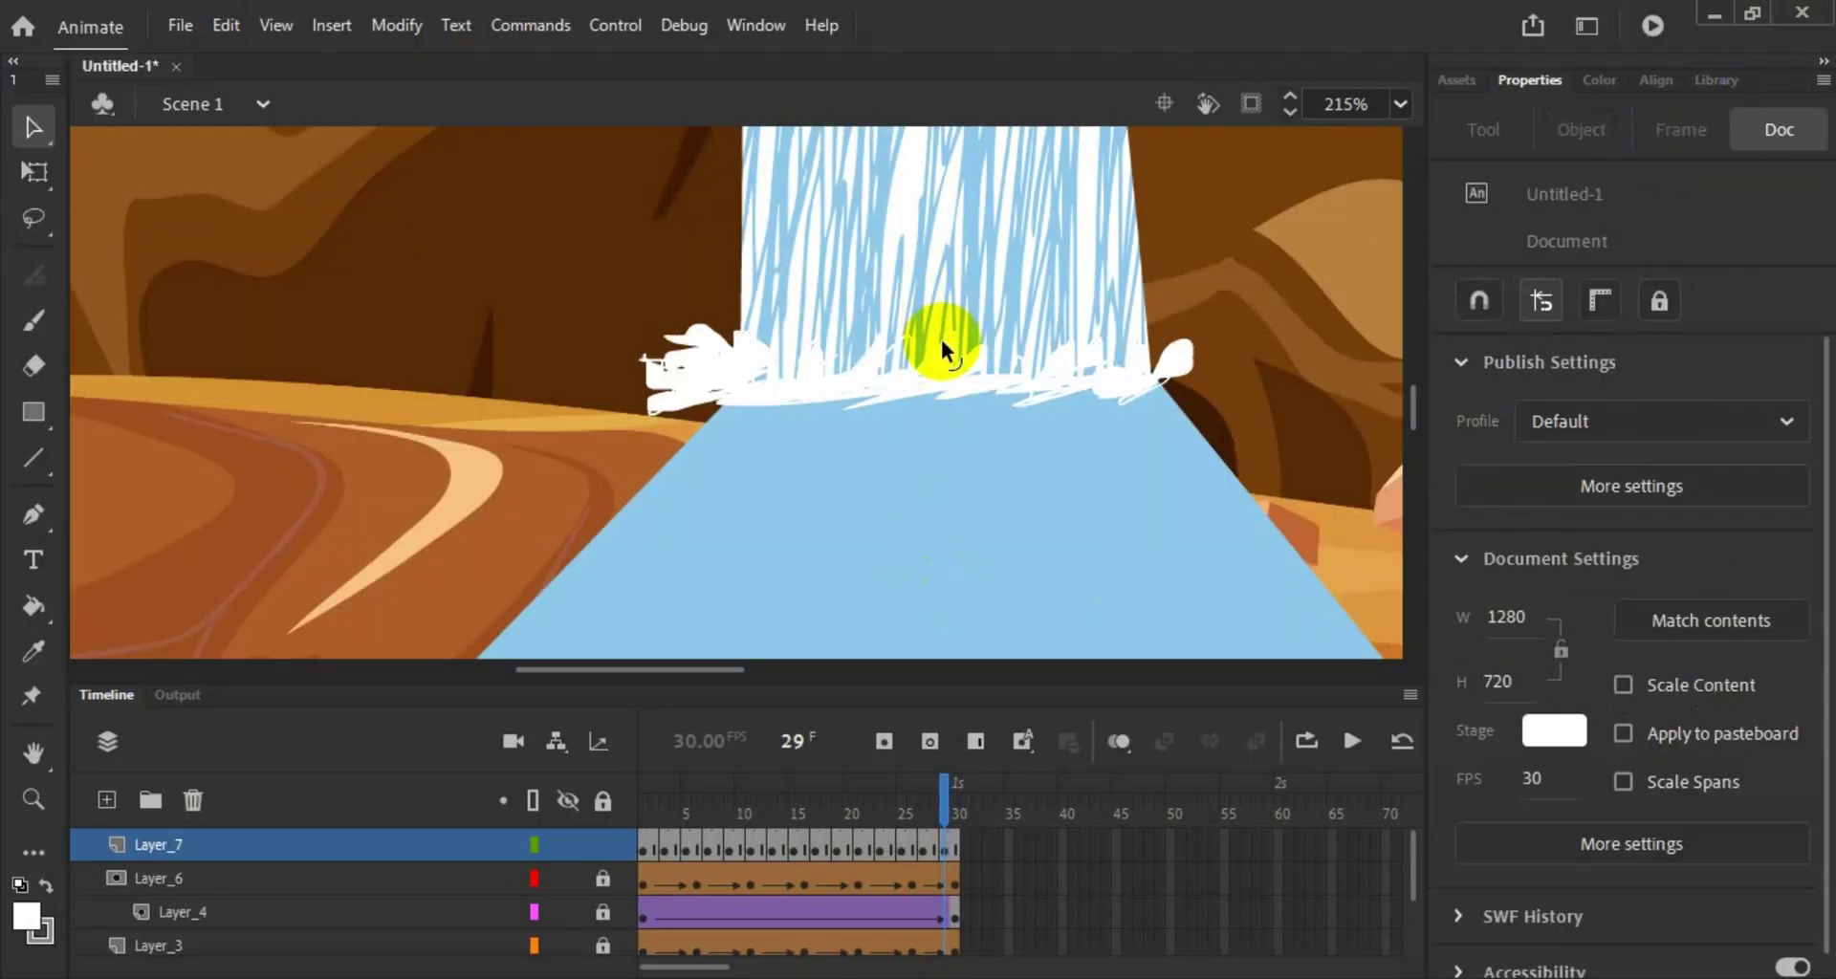
pyautogui.scroll(-3, 941, 338)
pyautogui.scroll(-1, 1023, 331)
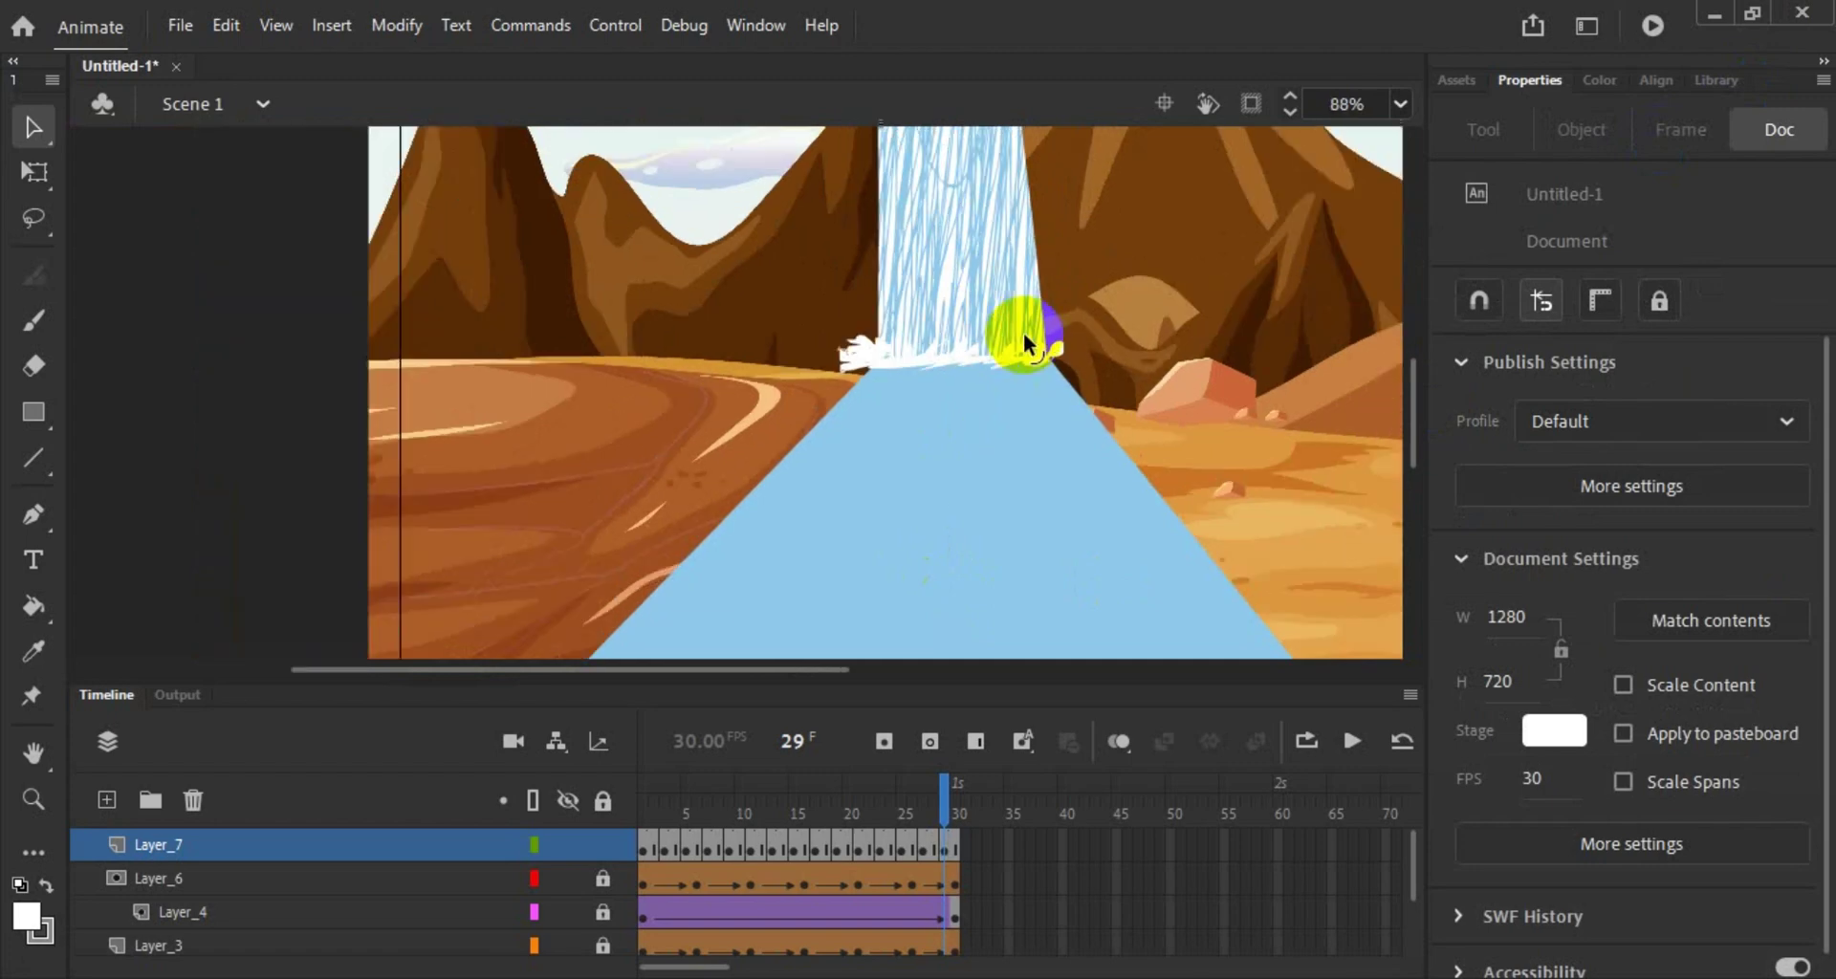
pyautogui.scroll(-1, 1023, 331)
pyautogui.click(1356, 742)
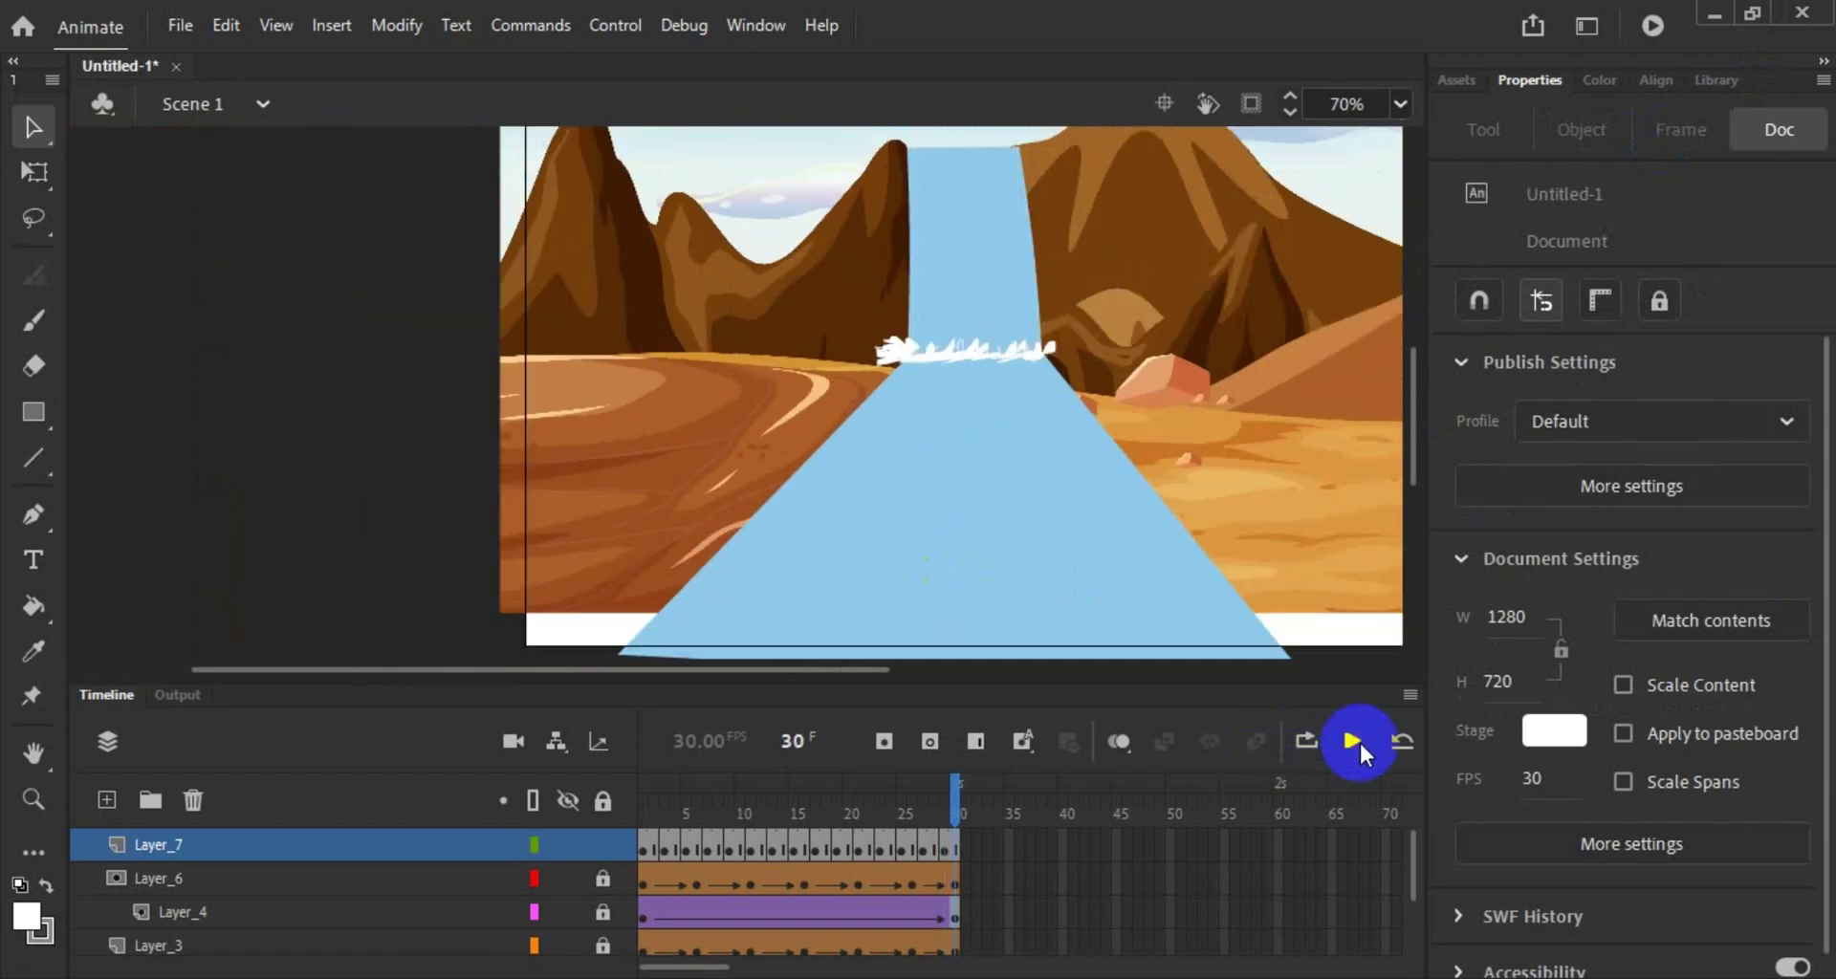
pyautogui.click(1354, 752)
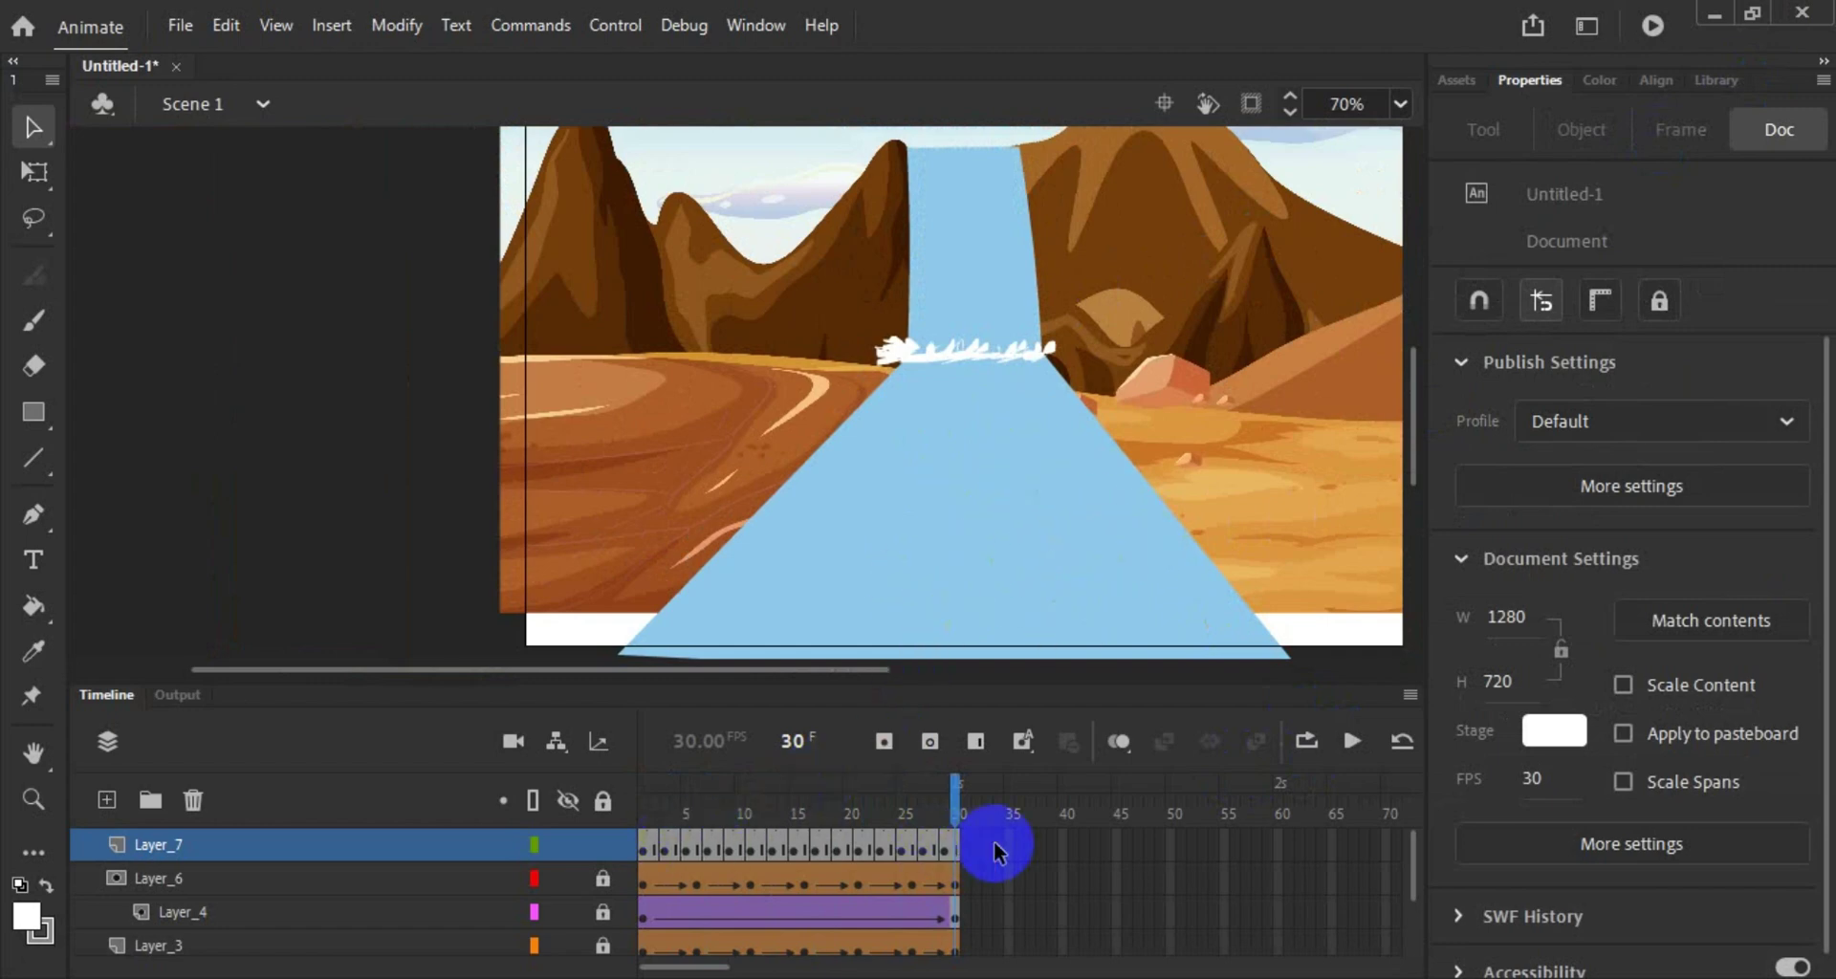
# Step: Set the fill opacity of the foam shape at frame 1 of Layer_7 to 65%
pyautogui.moveTo(975, 846); pyautogui.dragTo(623, 846)
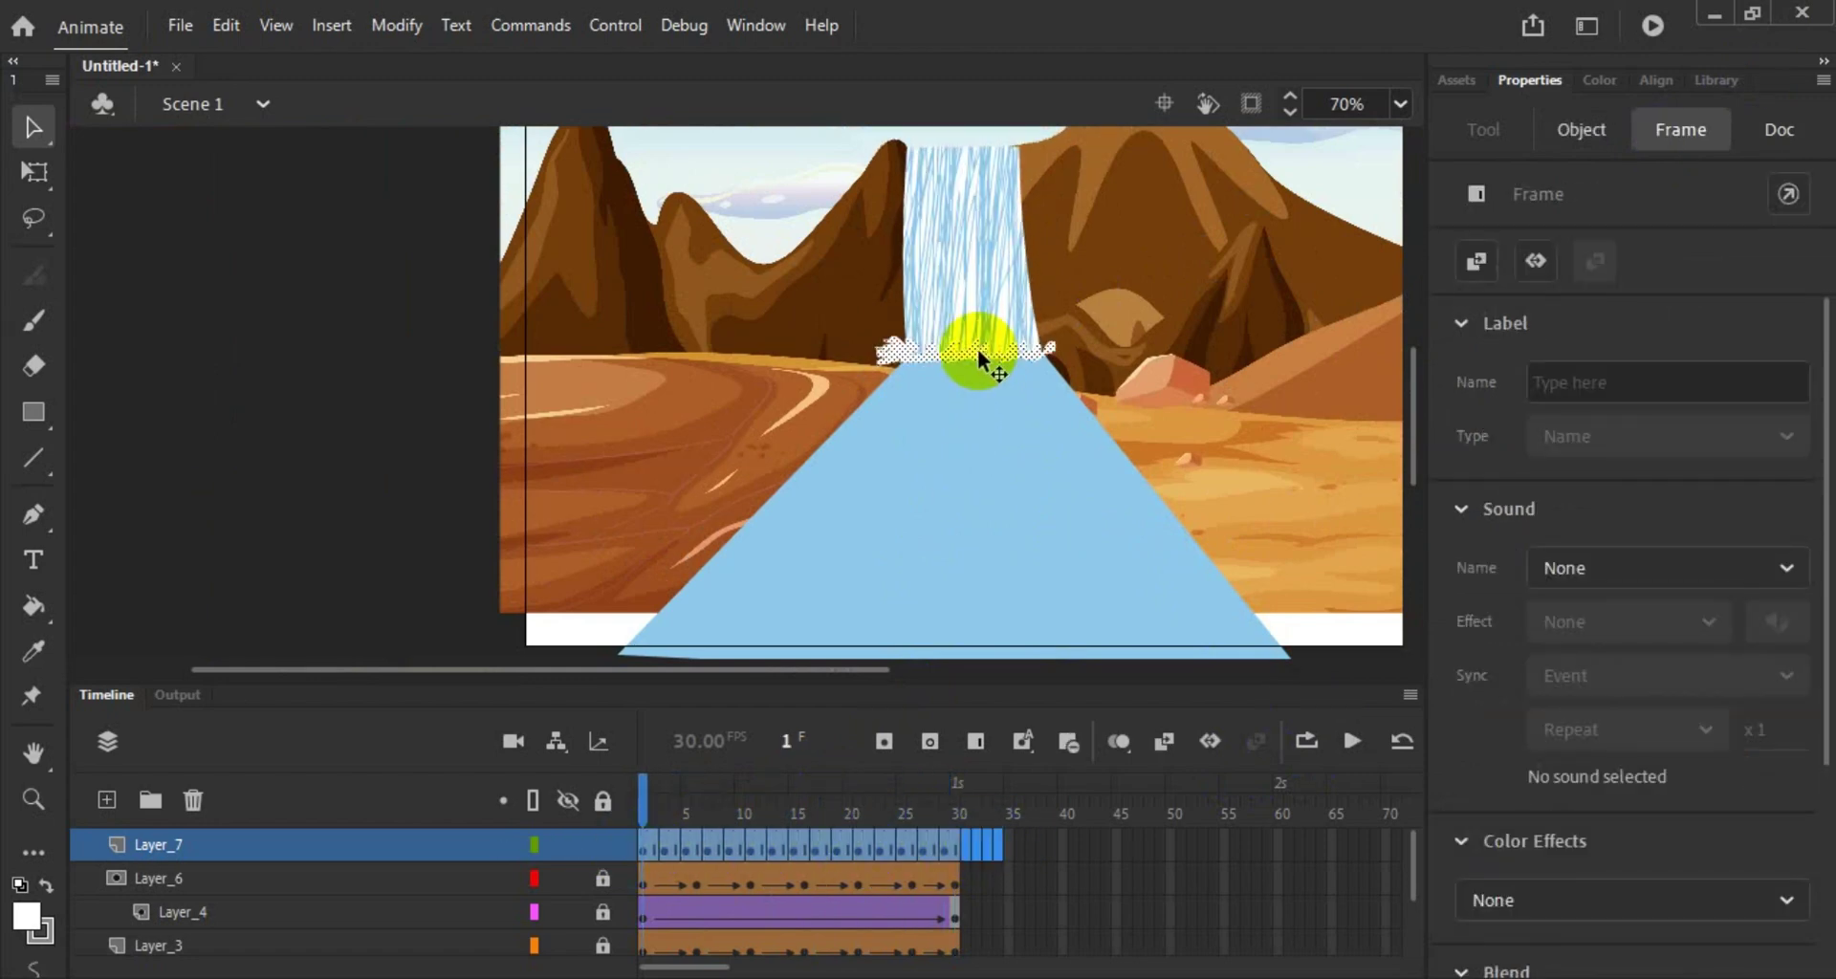
pyautogui.click(977, 350)
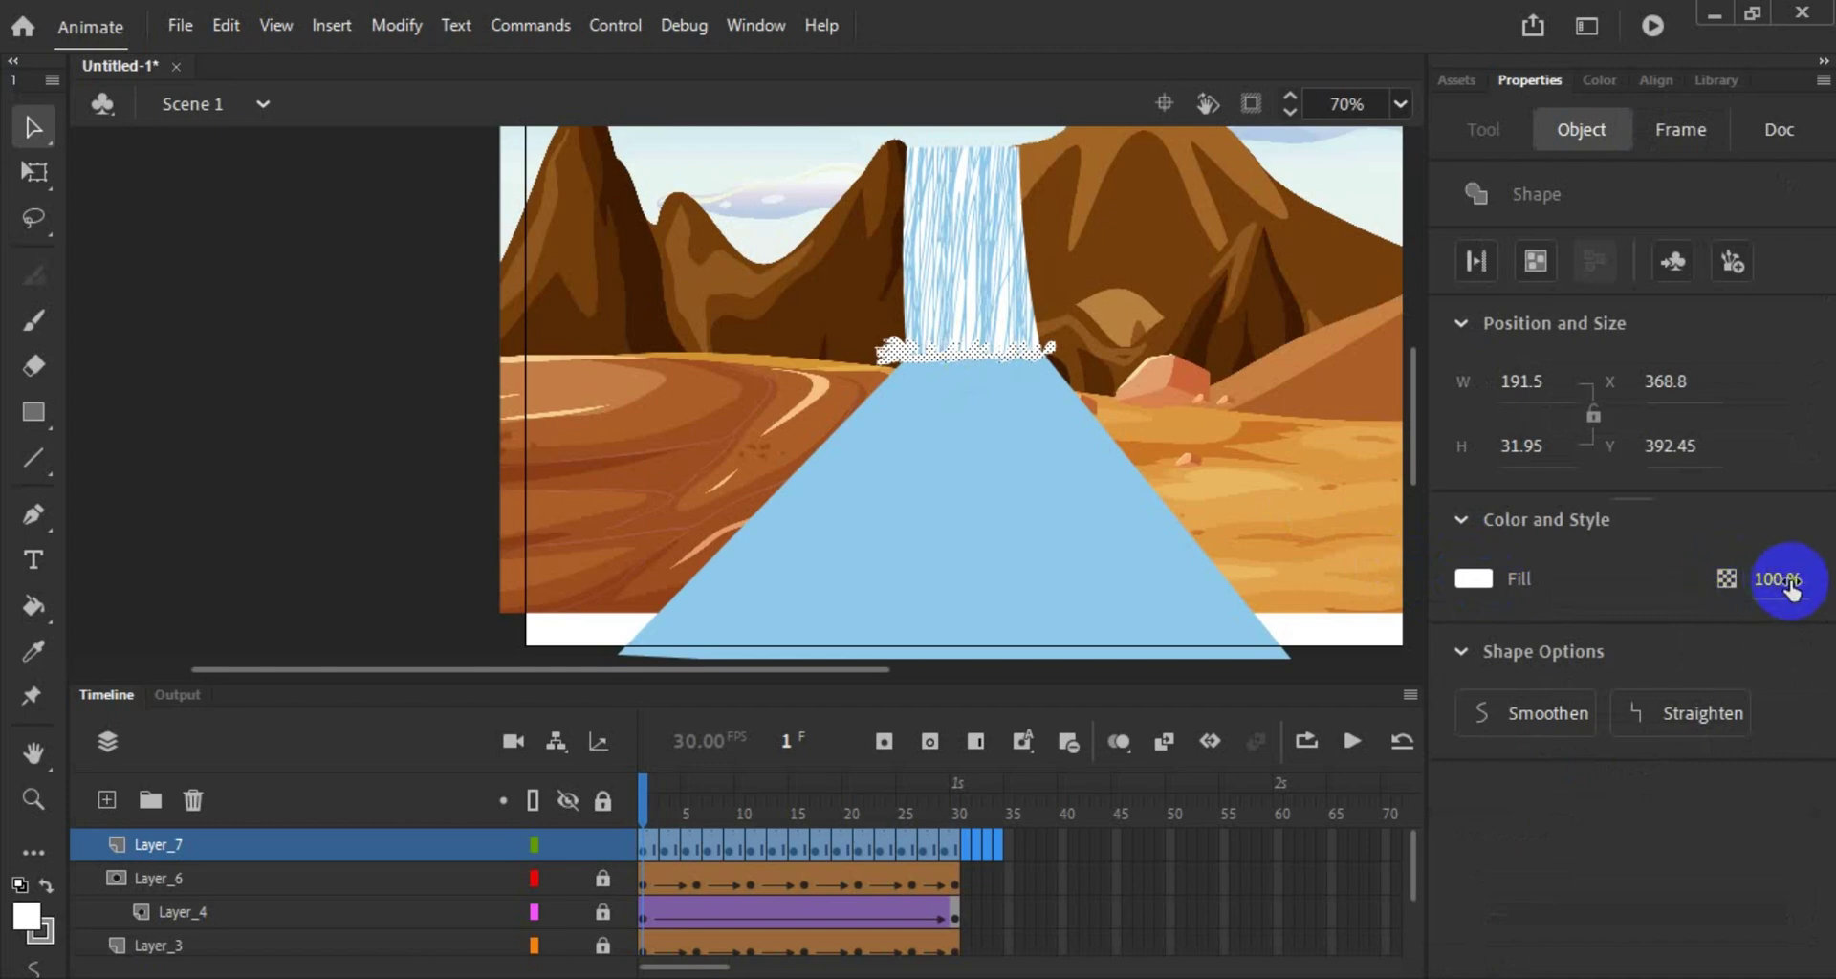
pyautogui.moveTo(1791, 590); pyautogui.dragTo(1741, 595)
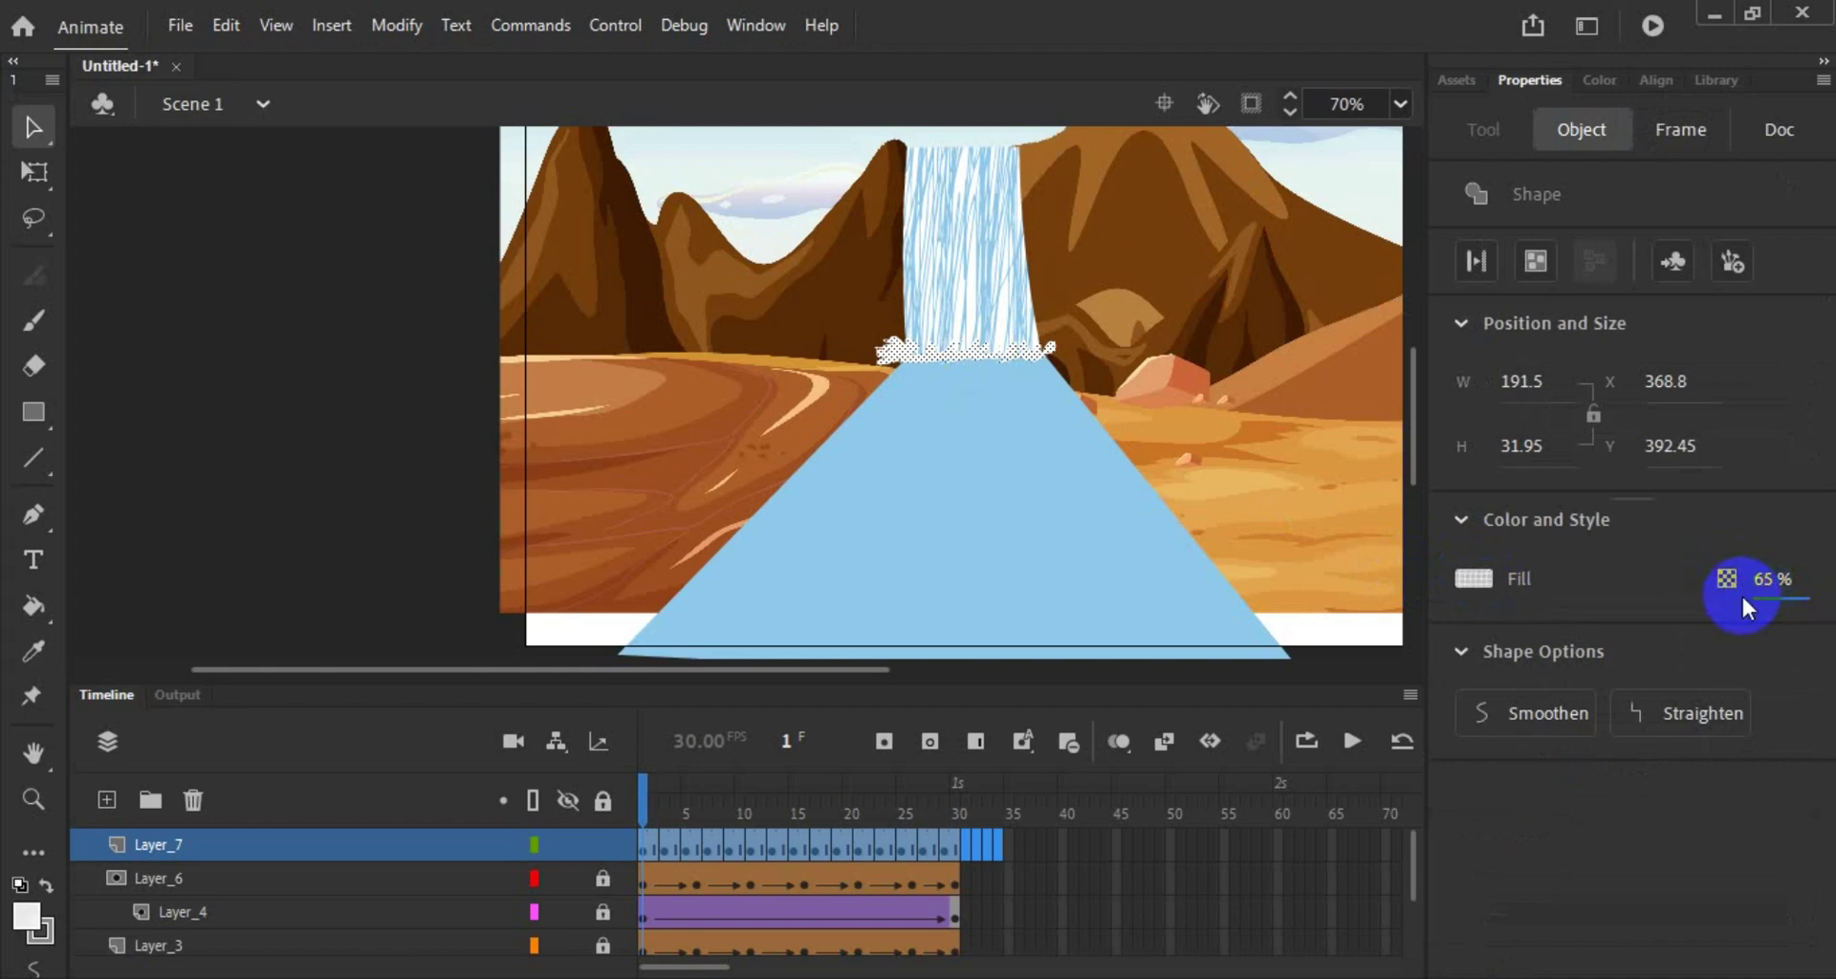
pyautogui.click(1300, 595)
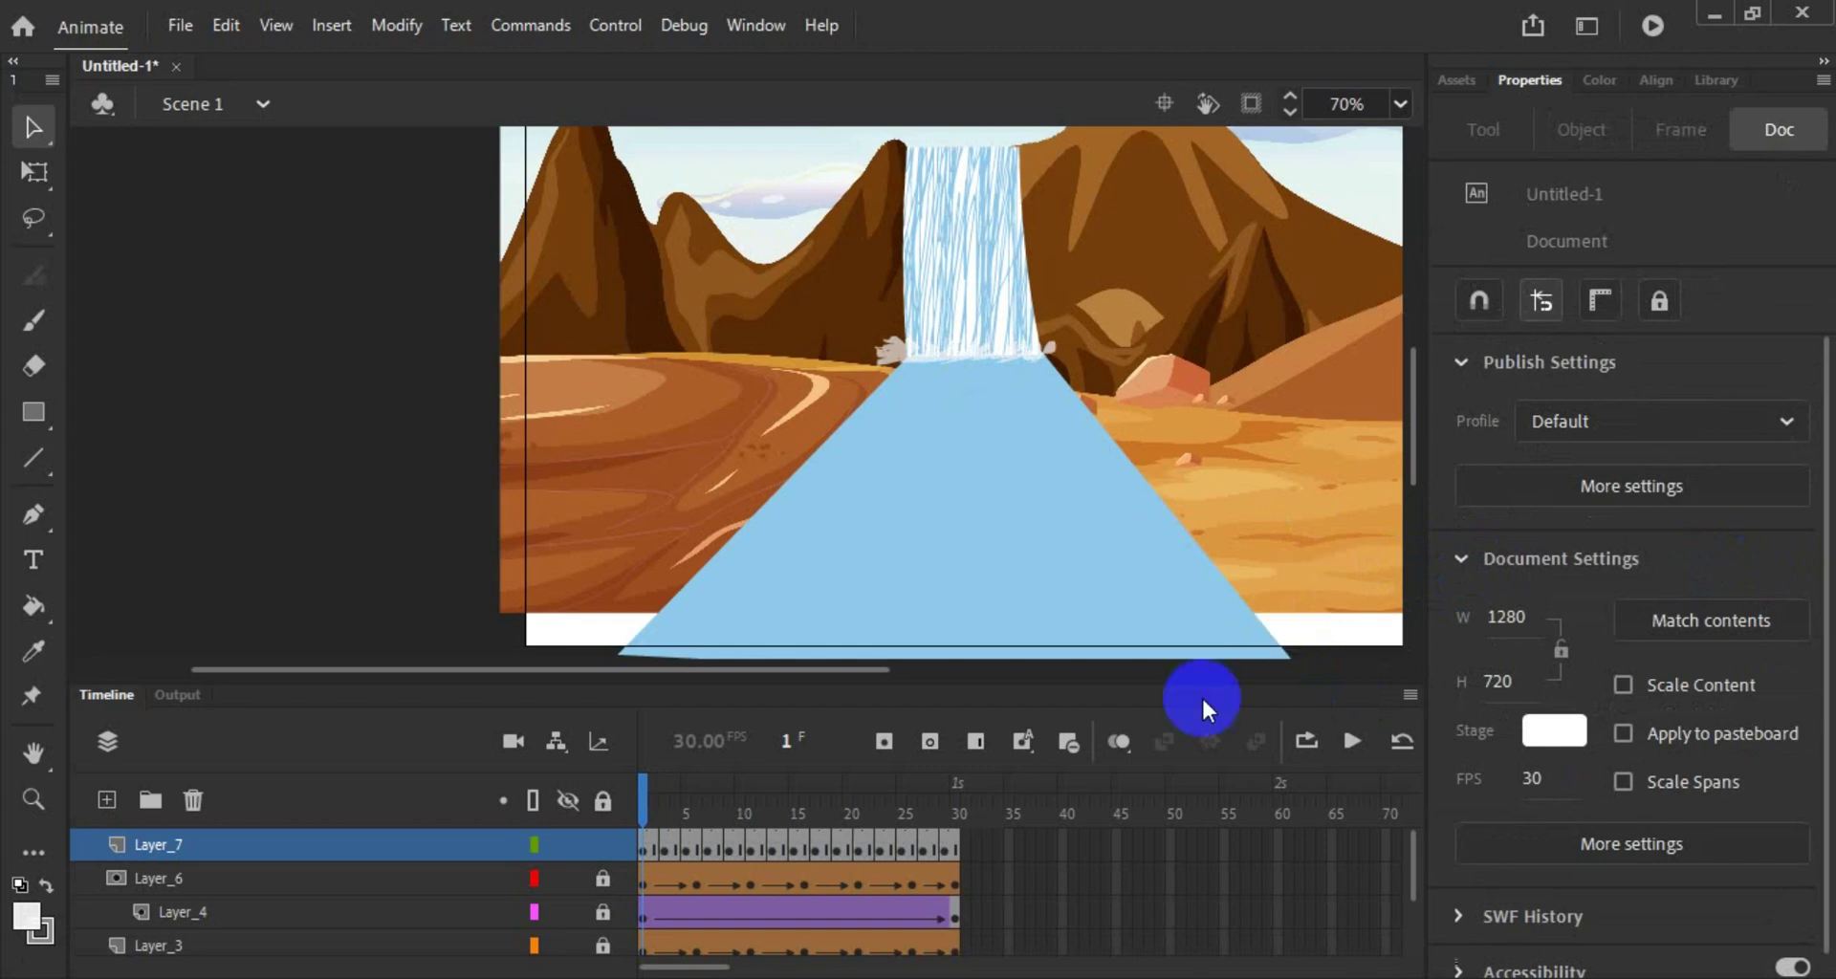
# Step: Test the movie again and compare the foam's opacity across the Layer_7 keyframes
pyautogui.click(1651, 27)
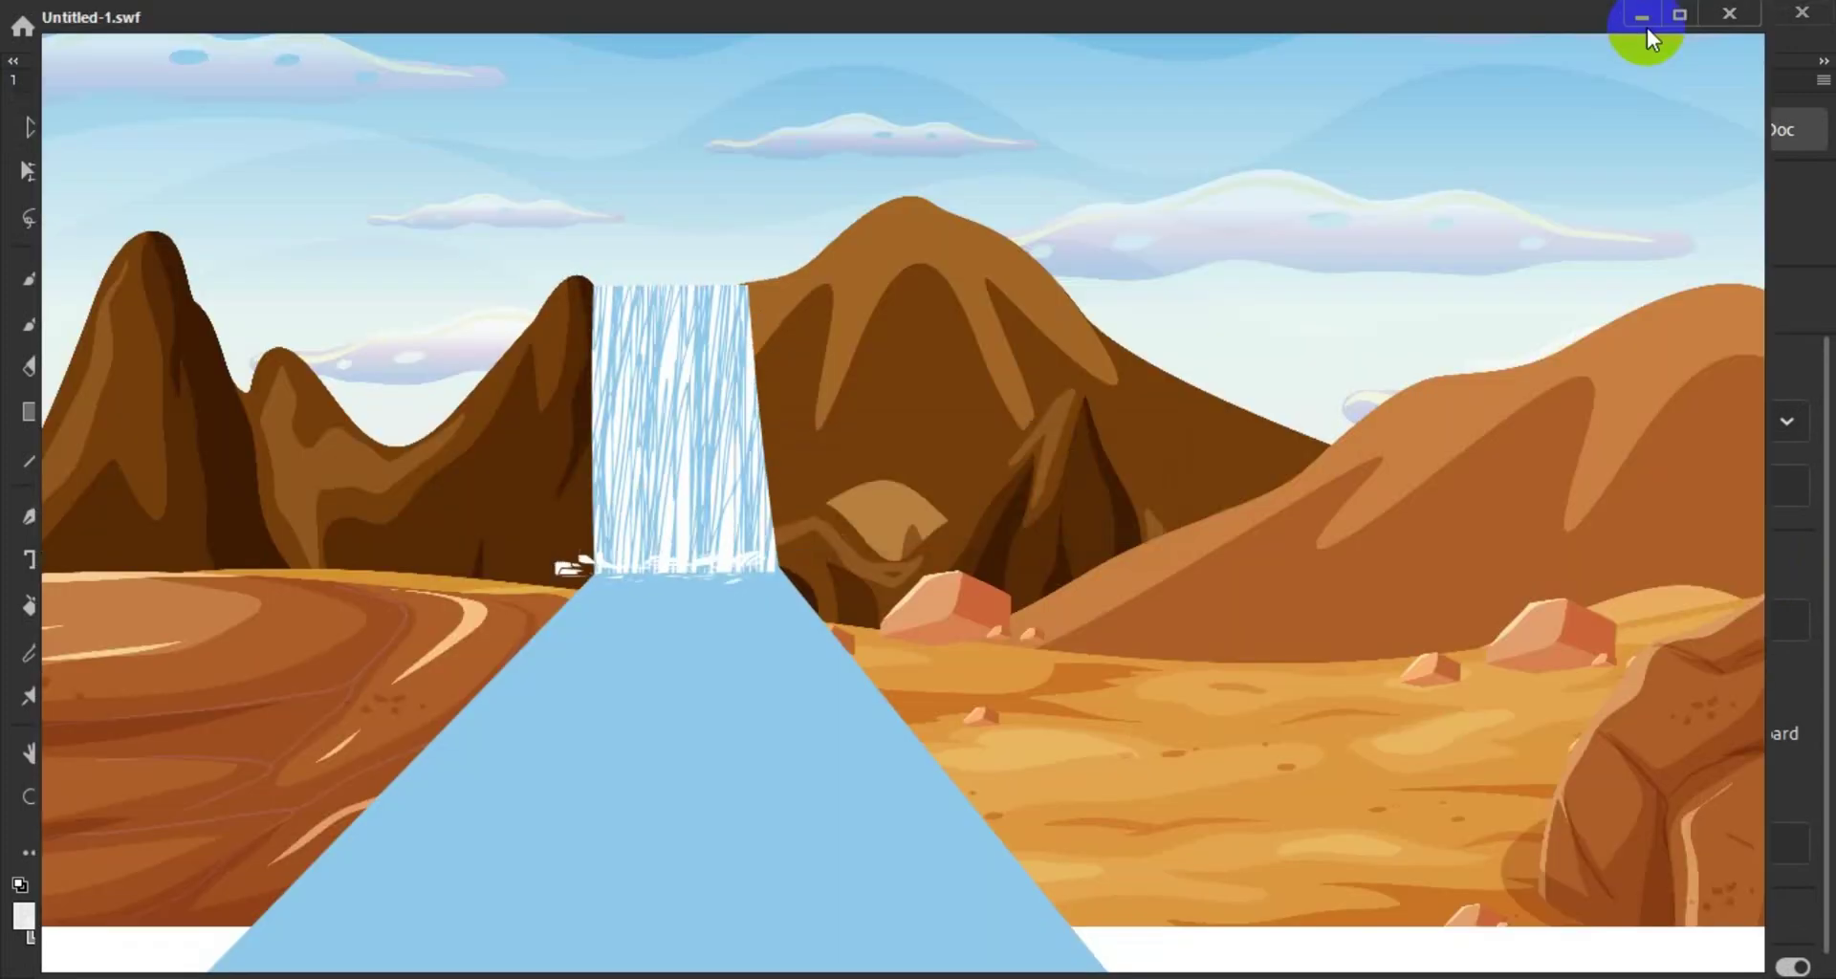
pyautogui.click(1727, 13)
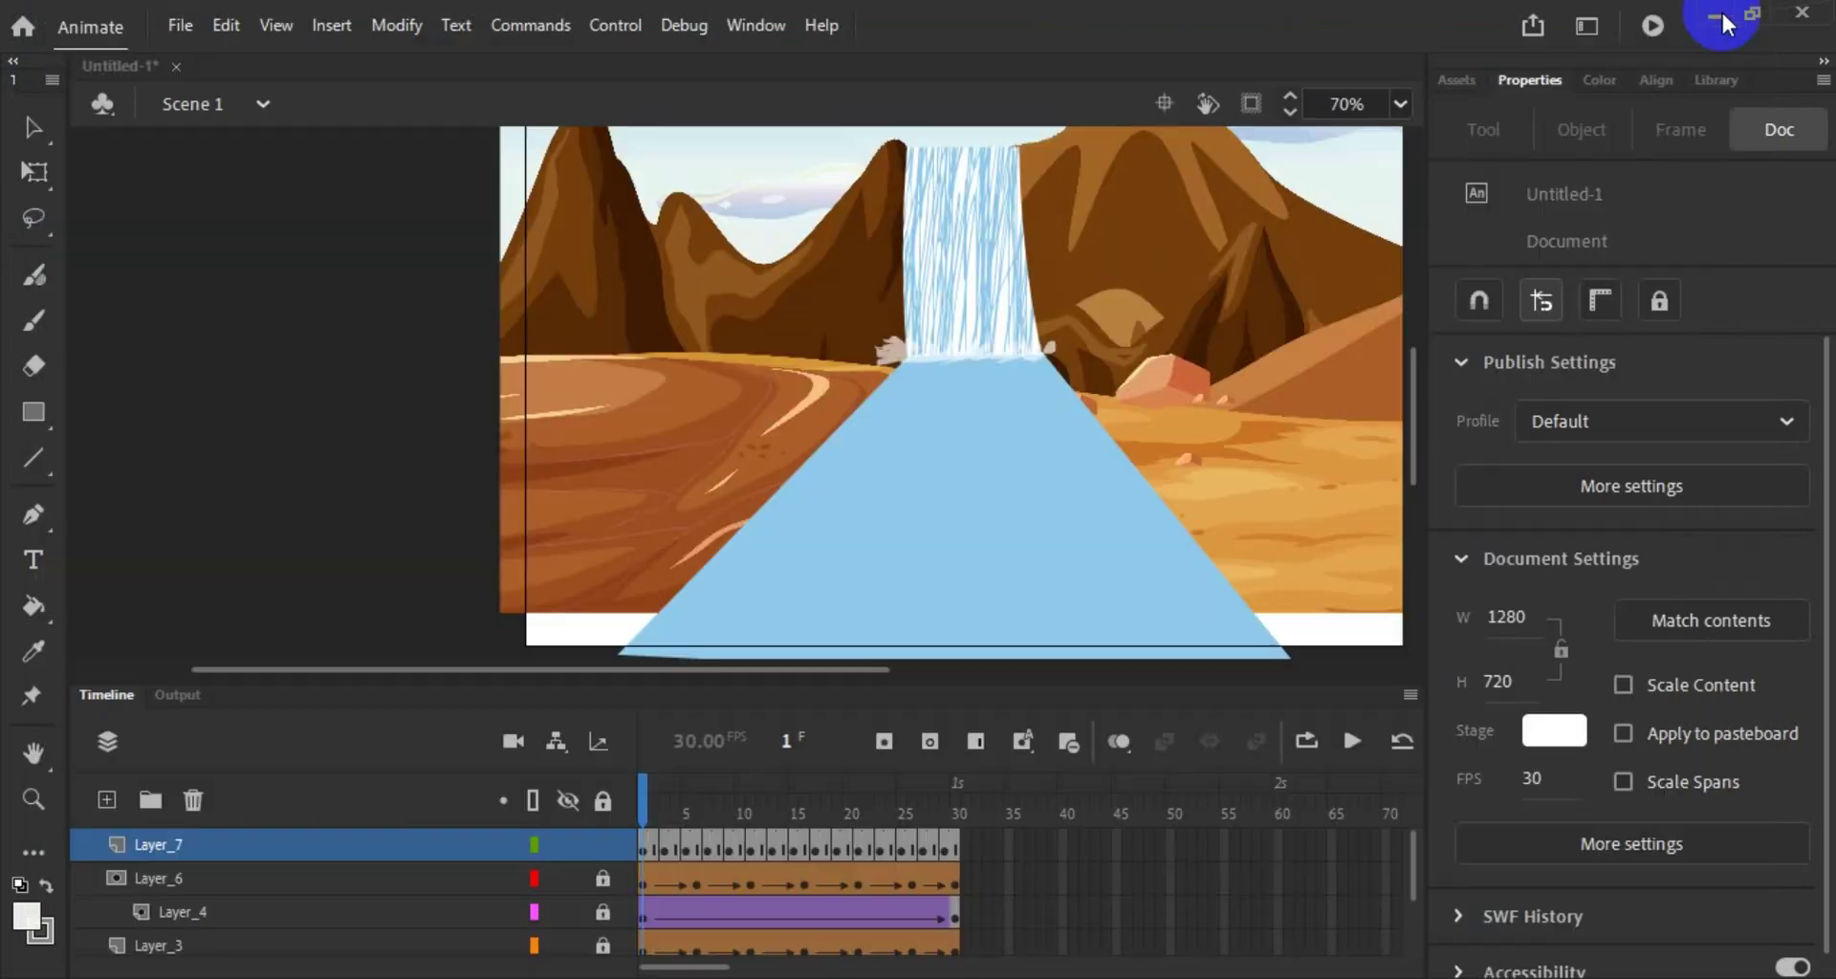
pyautogui.click(665, 851)
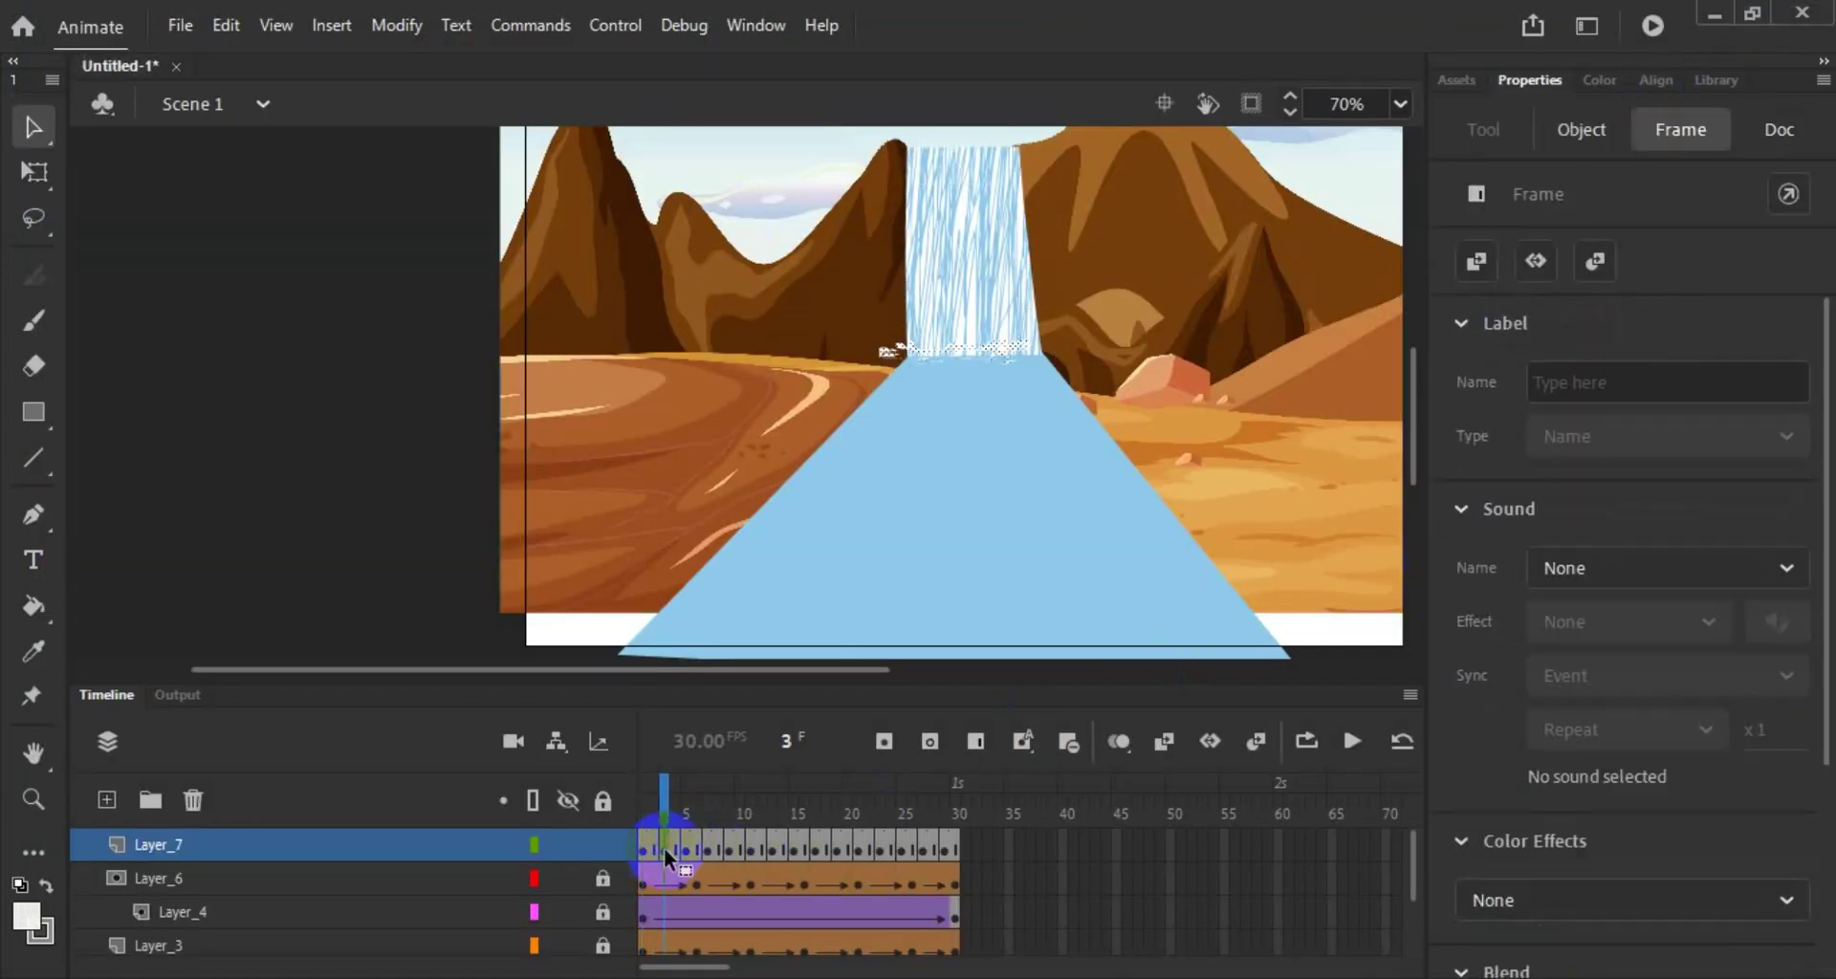
pyautogui.click(685, 847)
pyautogui.click(710, 851)
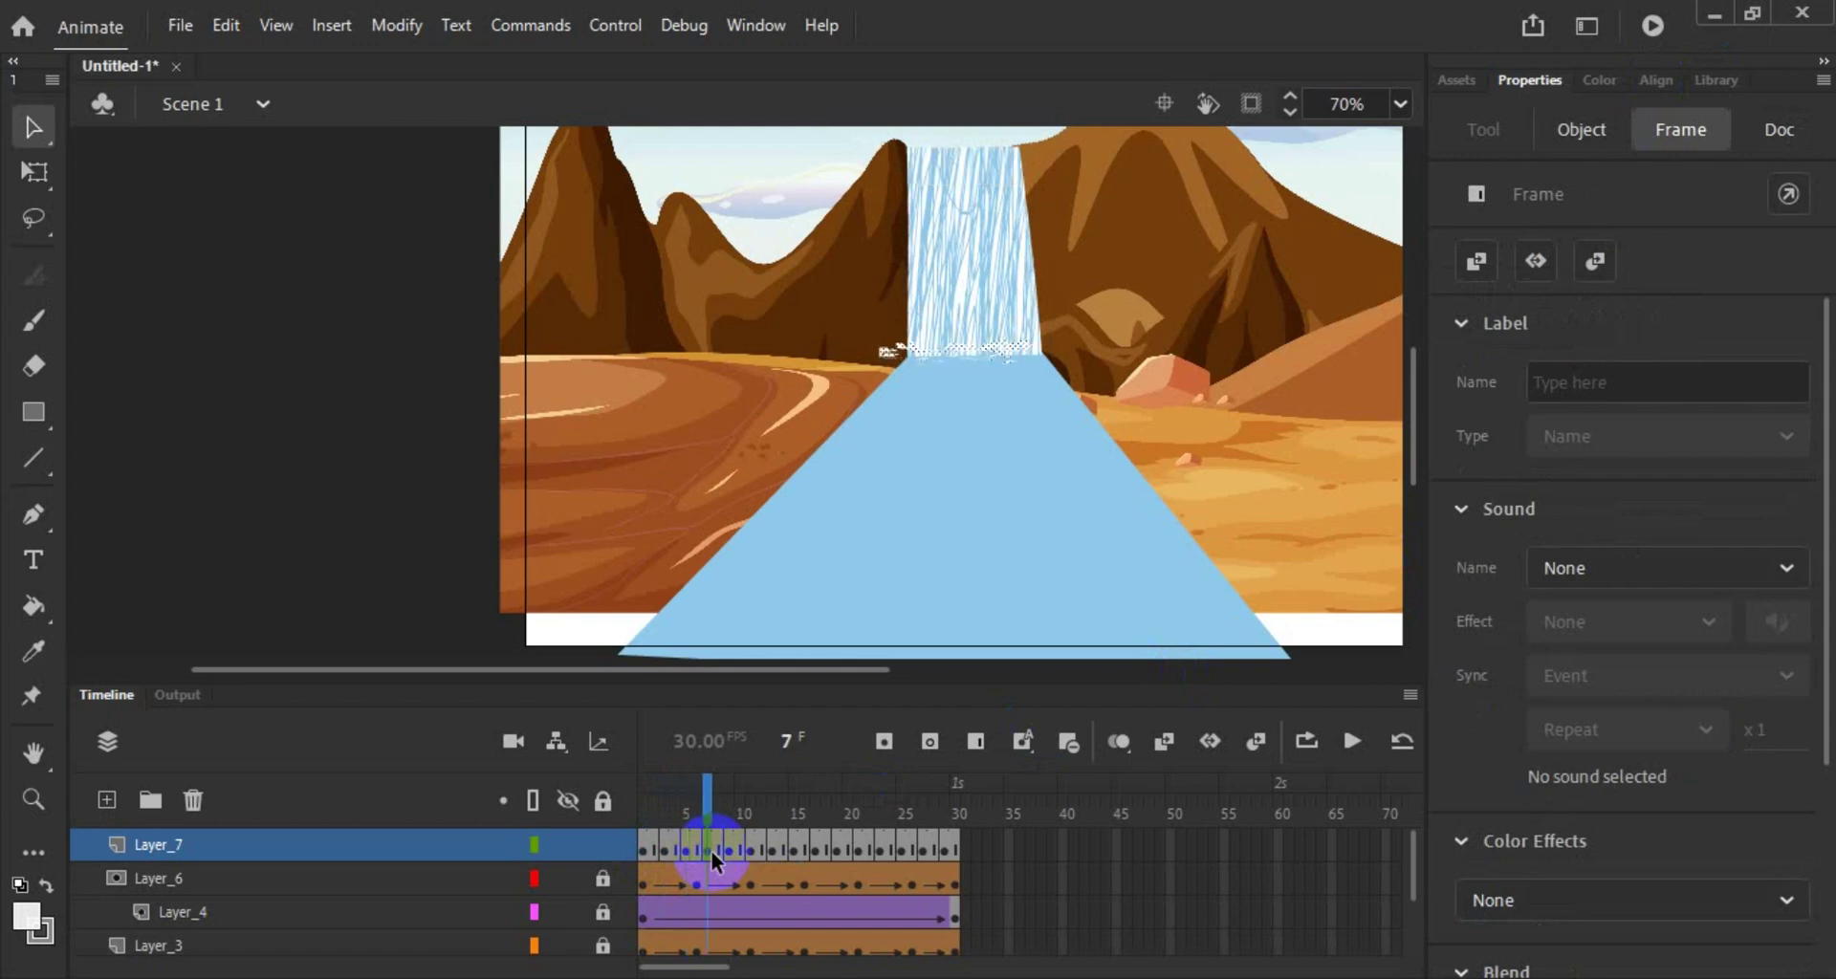
pyautogui.click(740, 851)
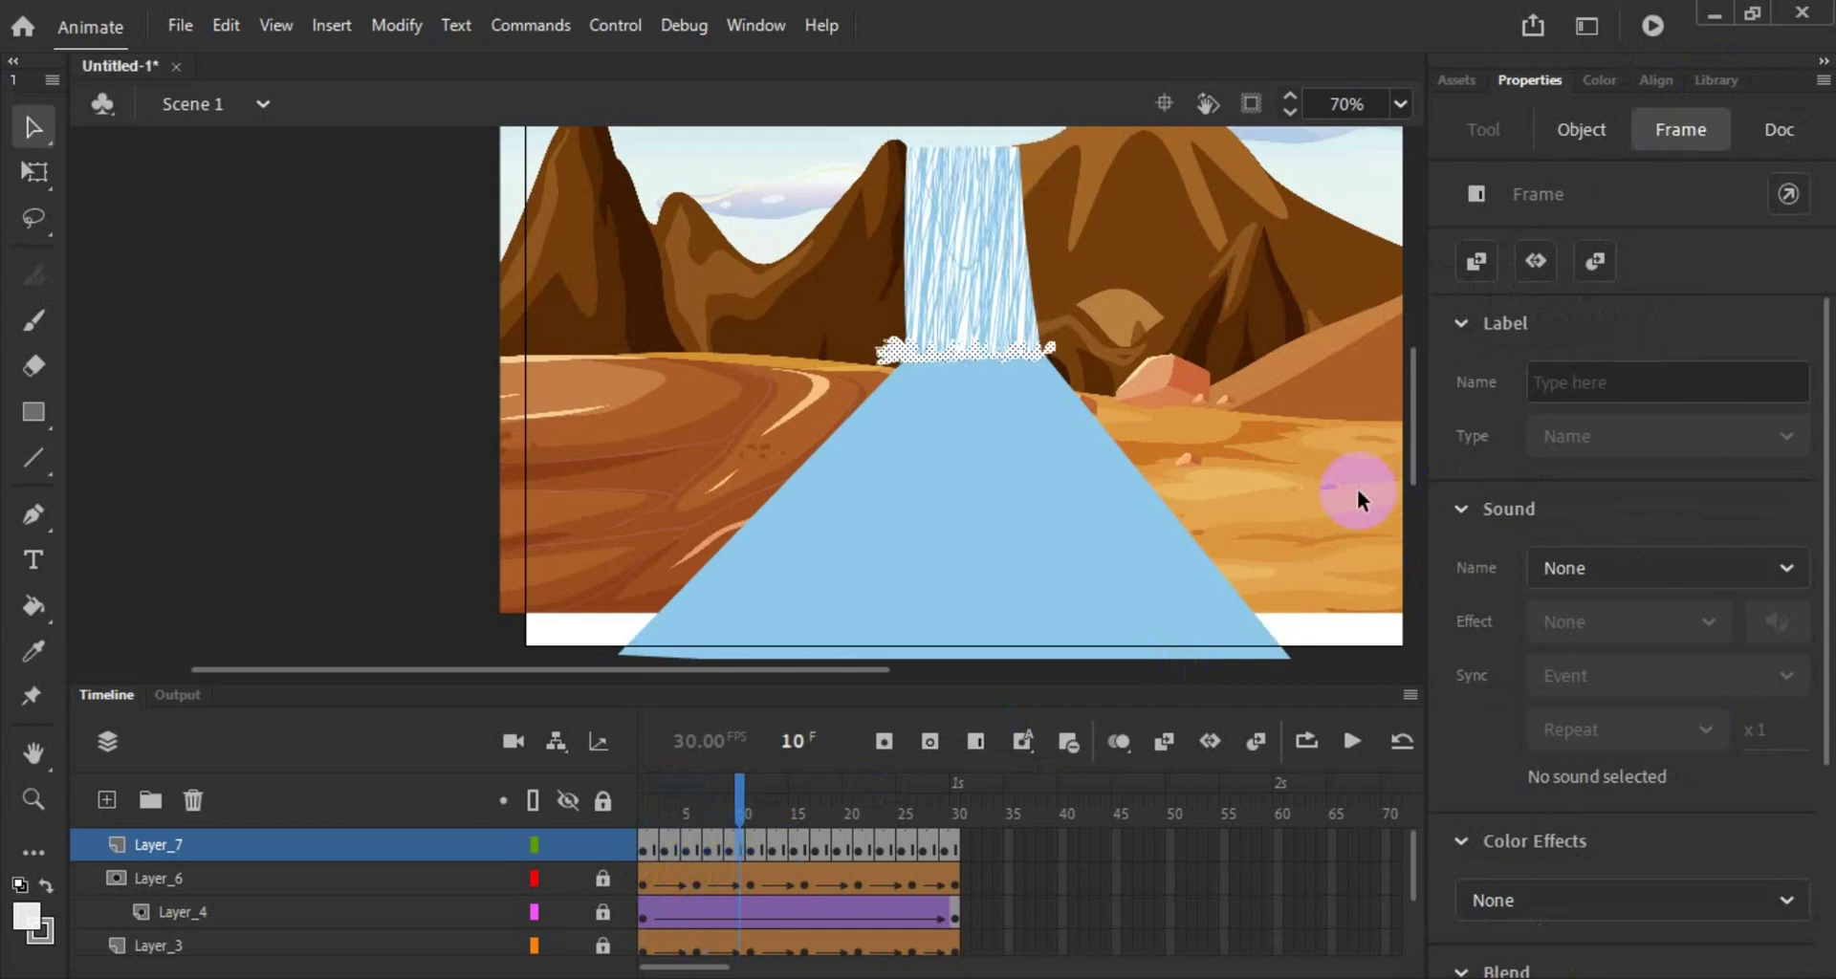
pyautogui.click(646, 848)
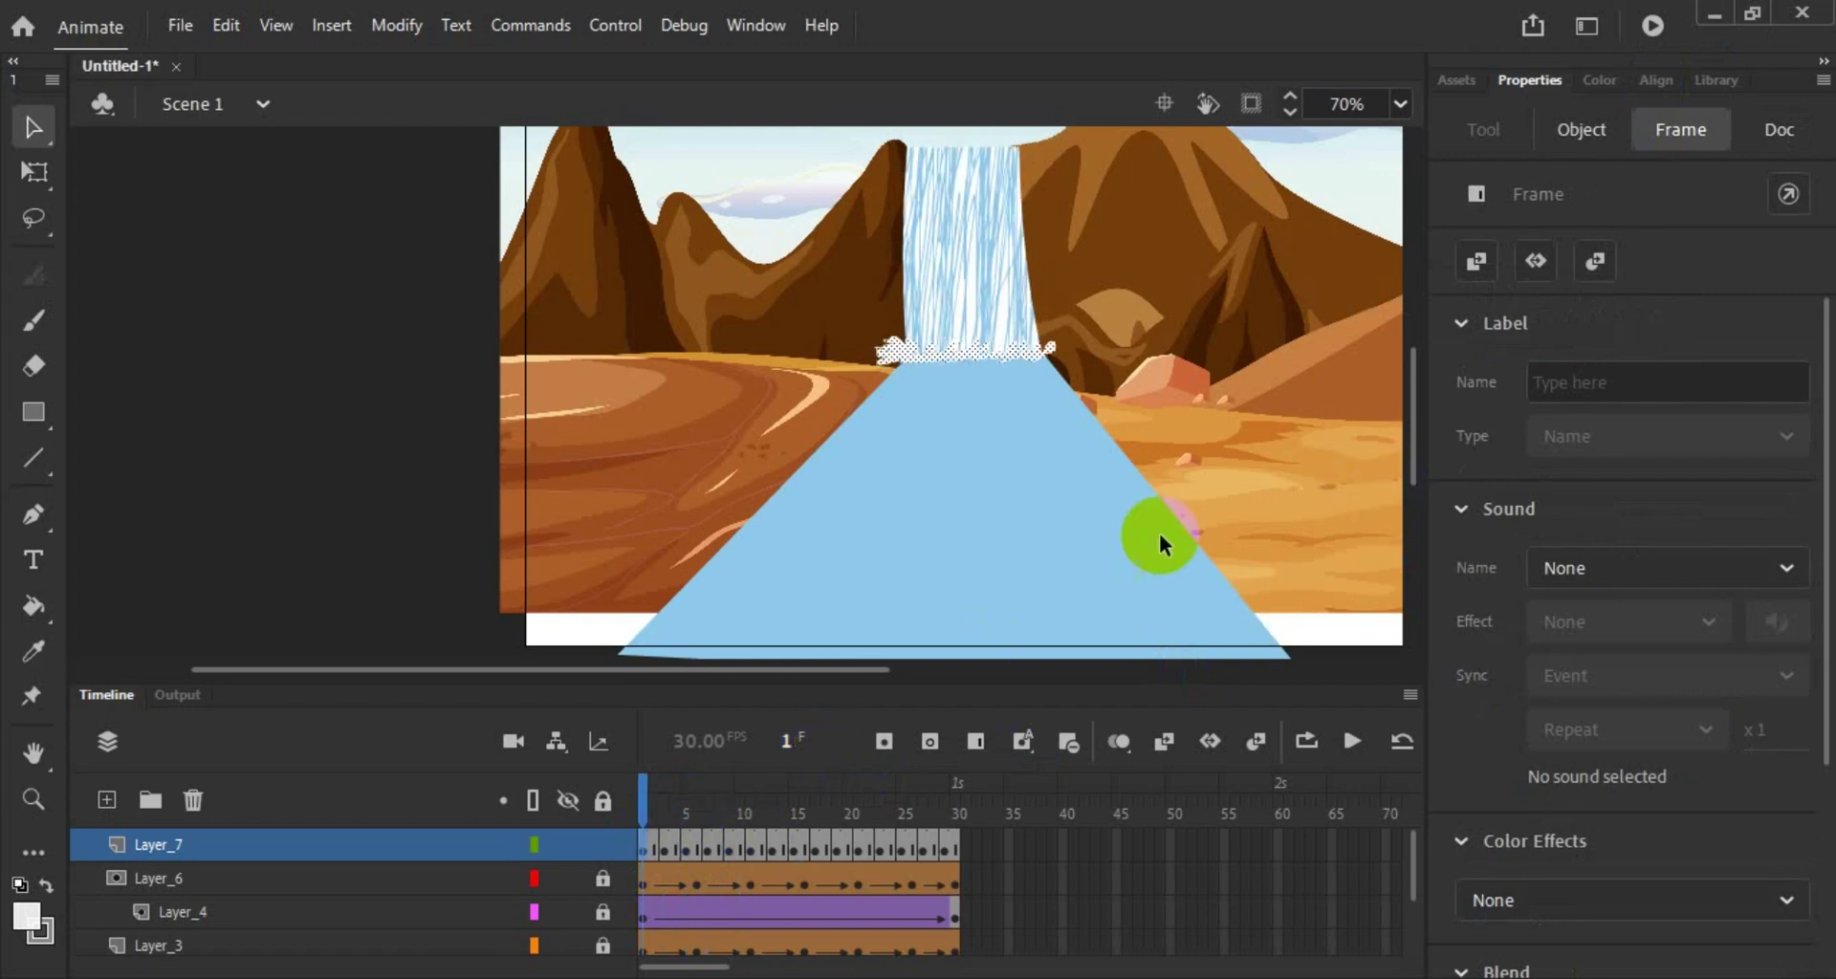
pyautogui.click(1264, 450)
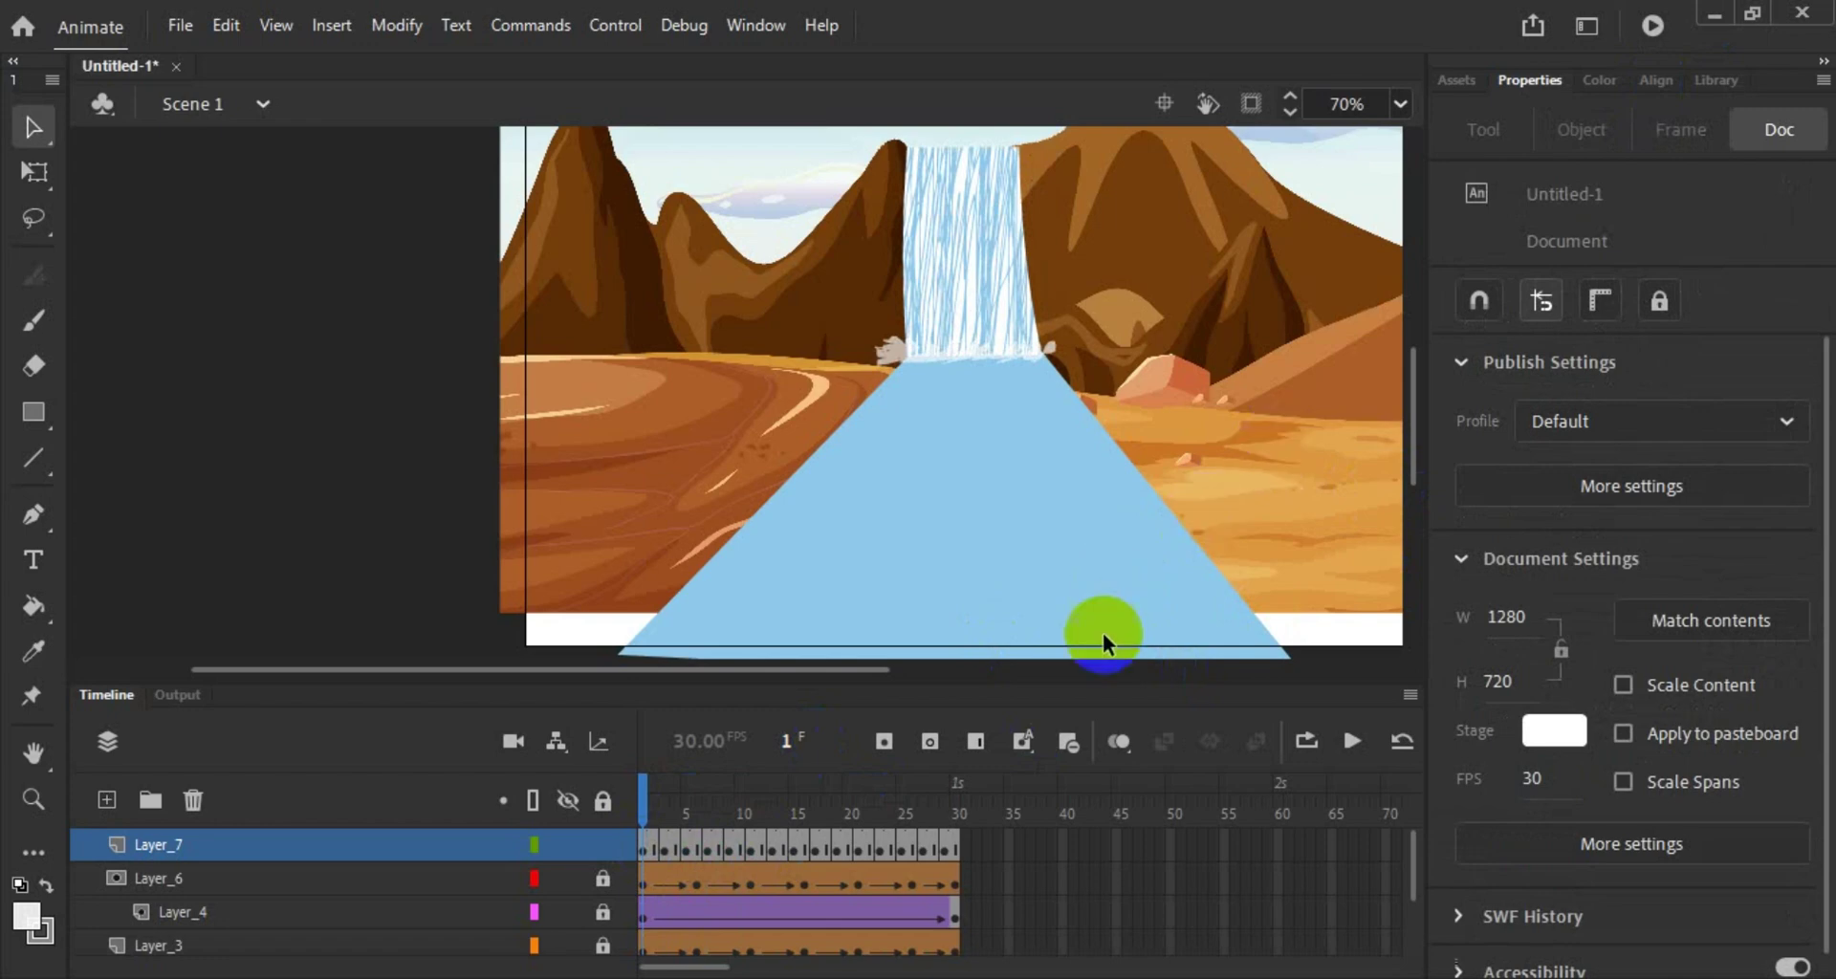
pyautogui.moveTo(950, 813); pyautogui.dragTo(913, 786)
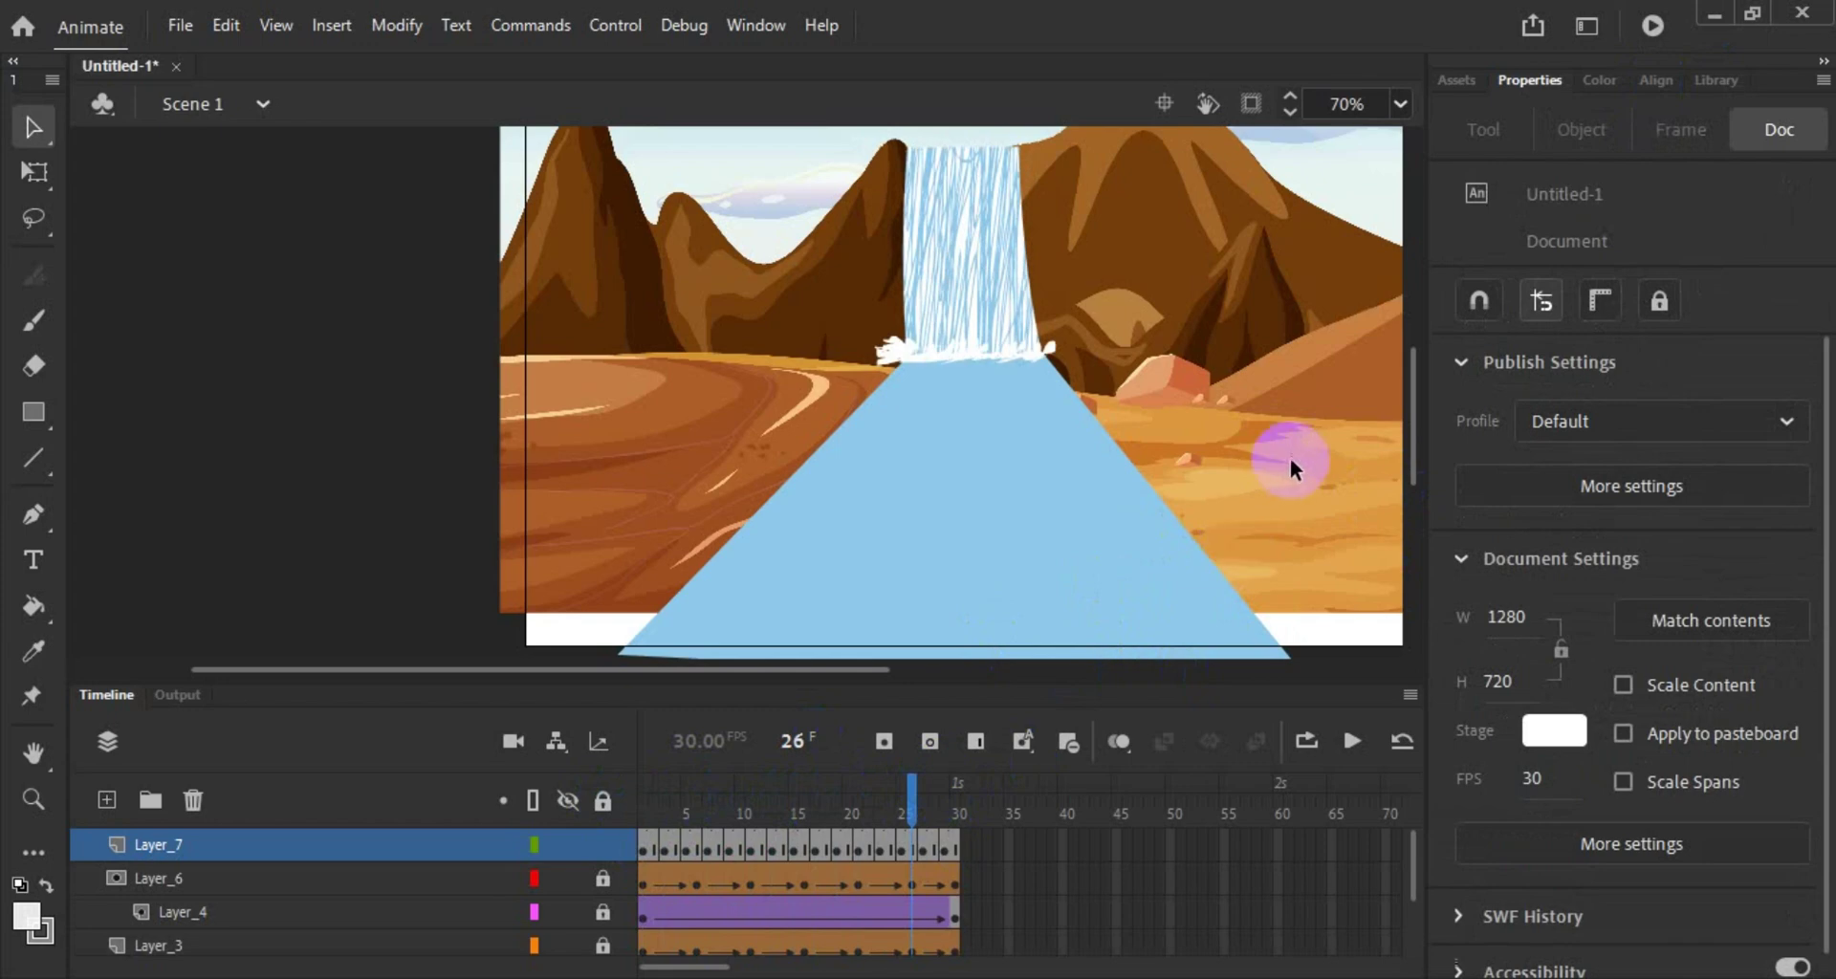
# Step: Find the layer holding the blue river shape and lock every layer except that one, Layer_2
pyautogui.click(601, 799)
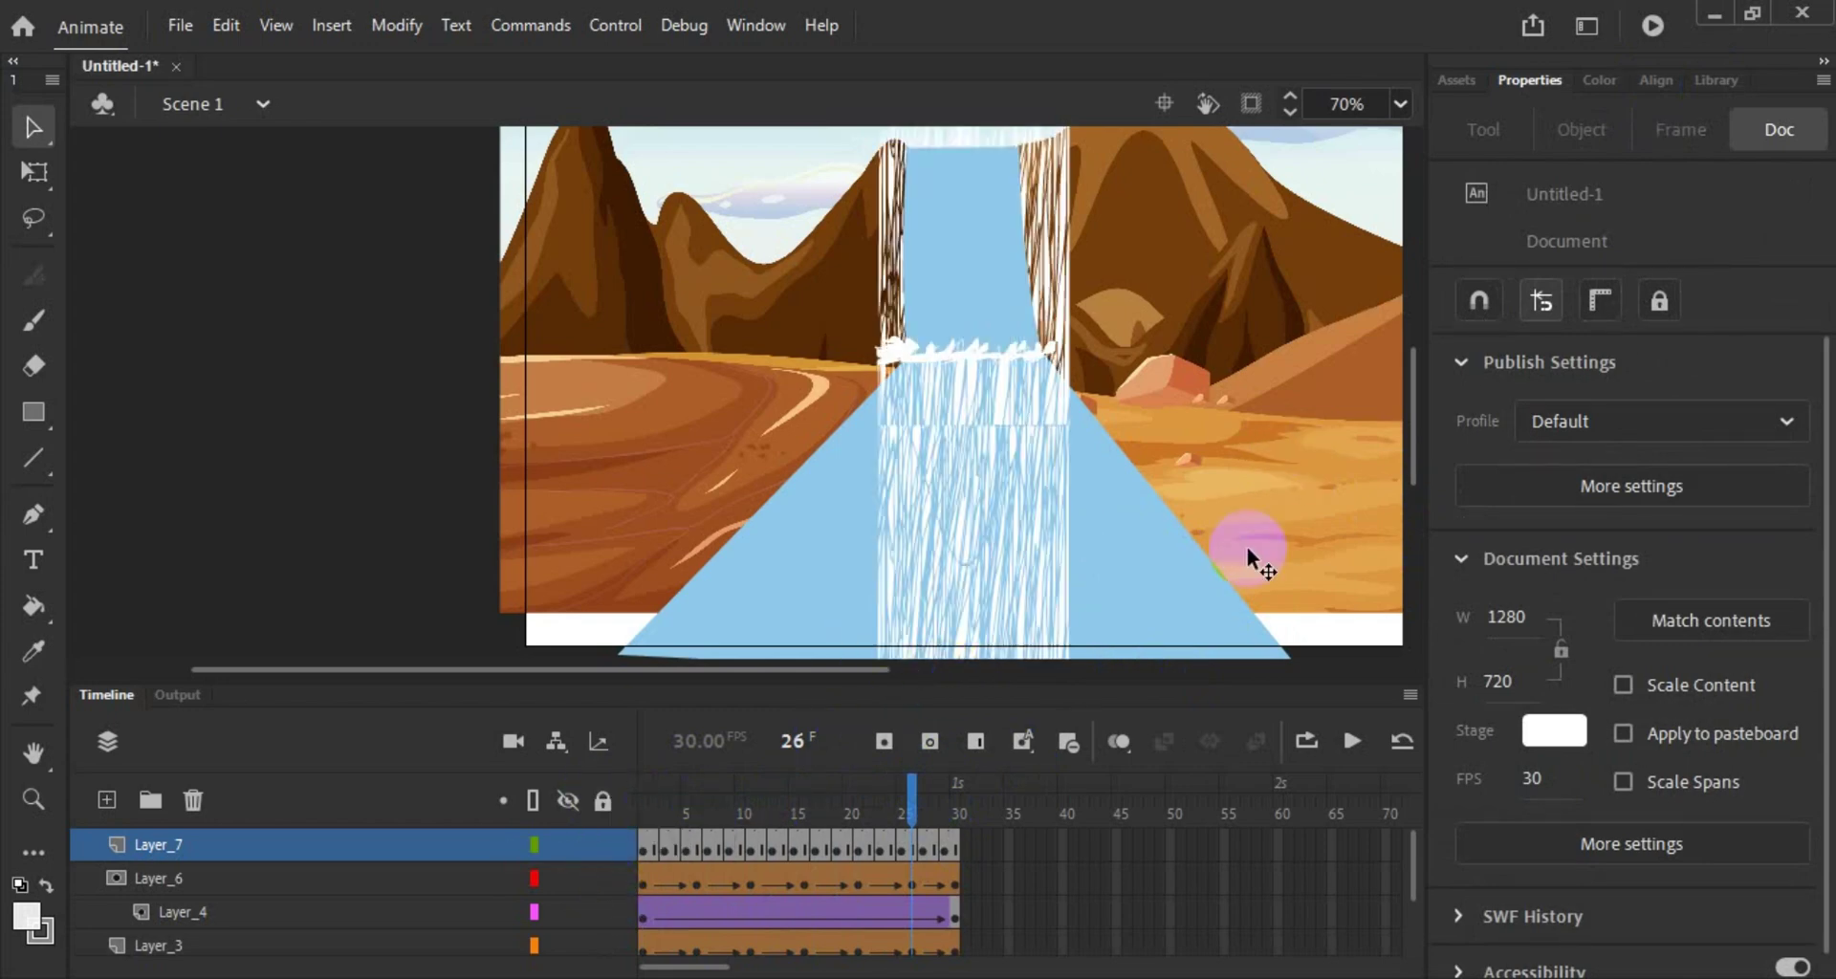
pyautogui.click(1110, 585)
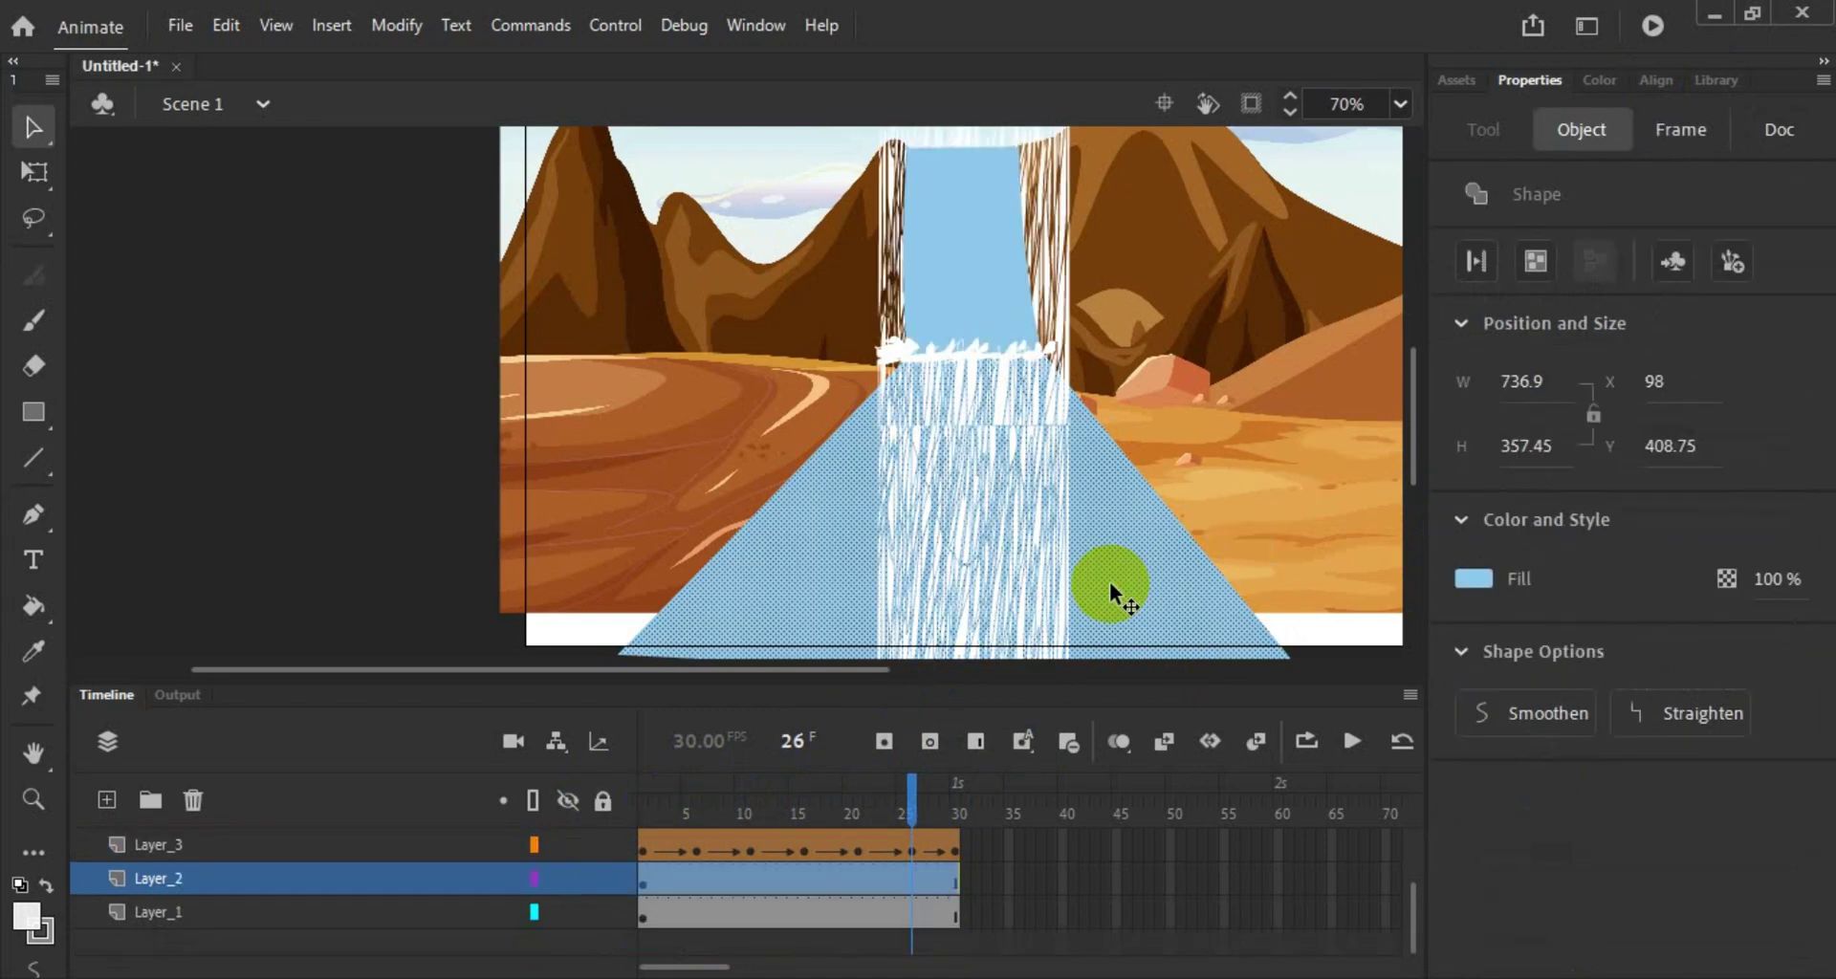
pyautogui.click(602, 802)
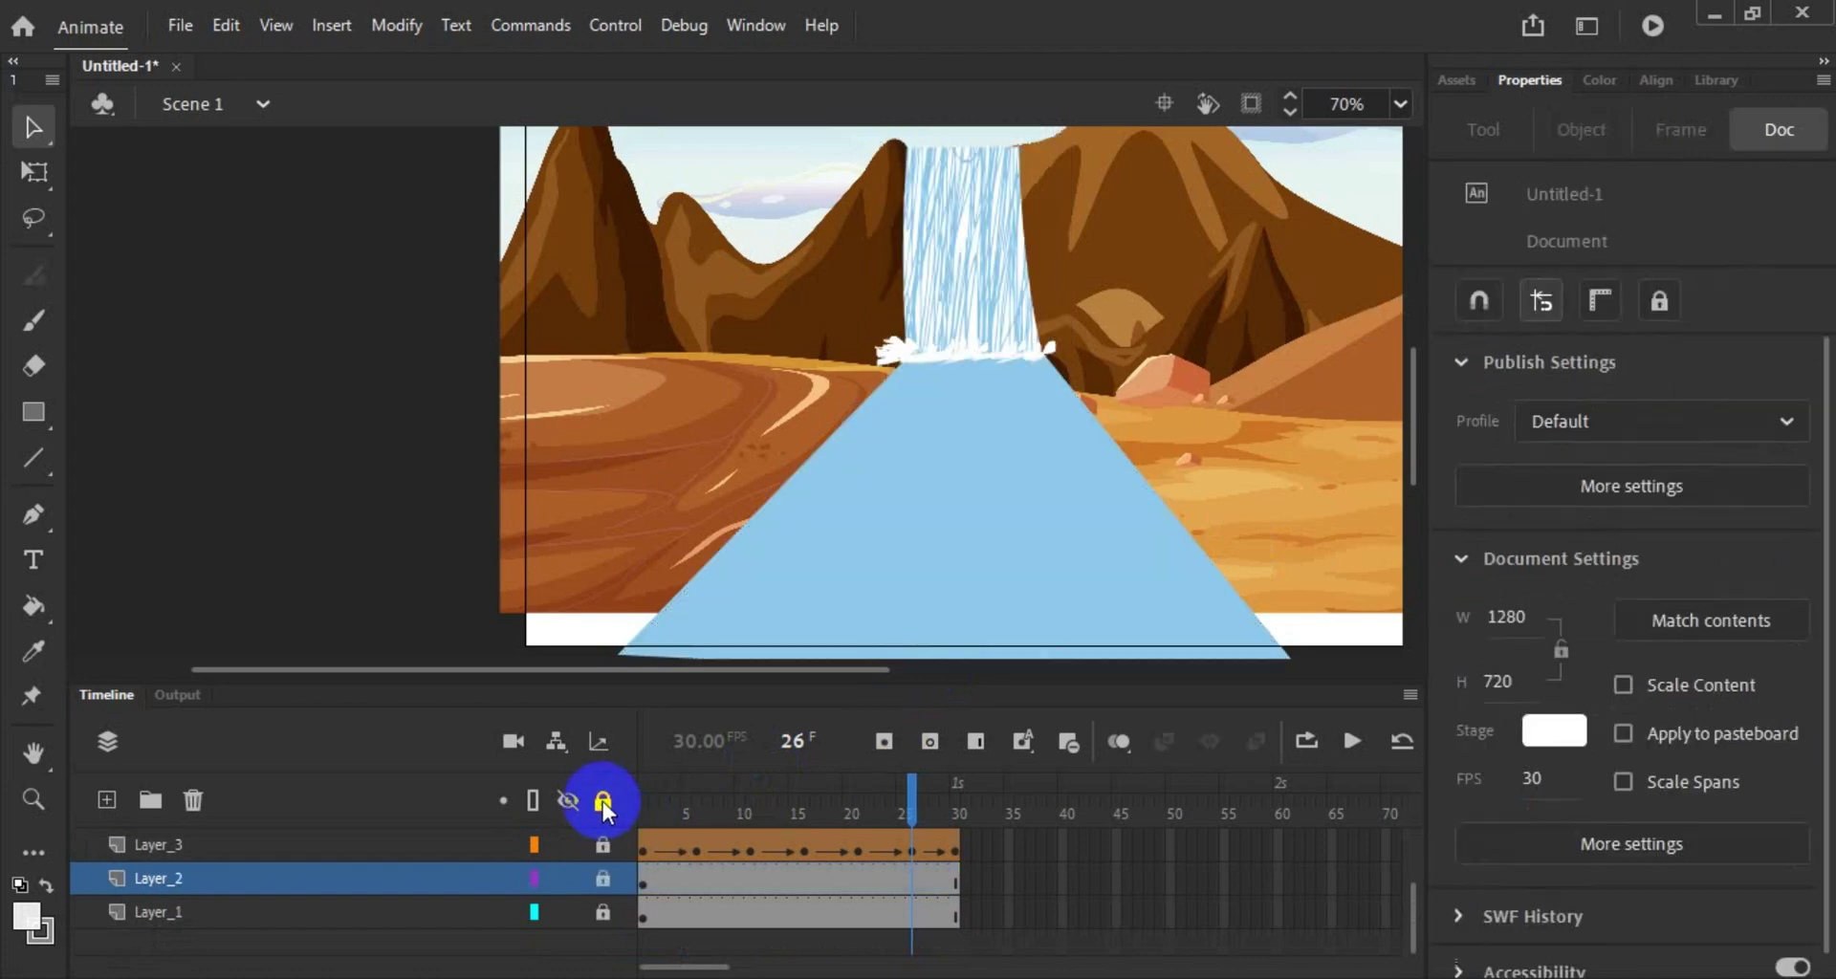
pyautogui.click(510, 874)
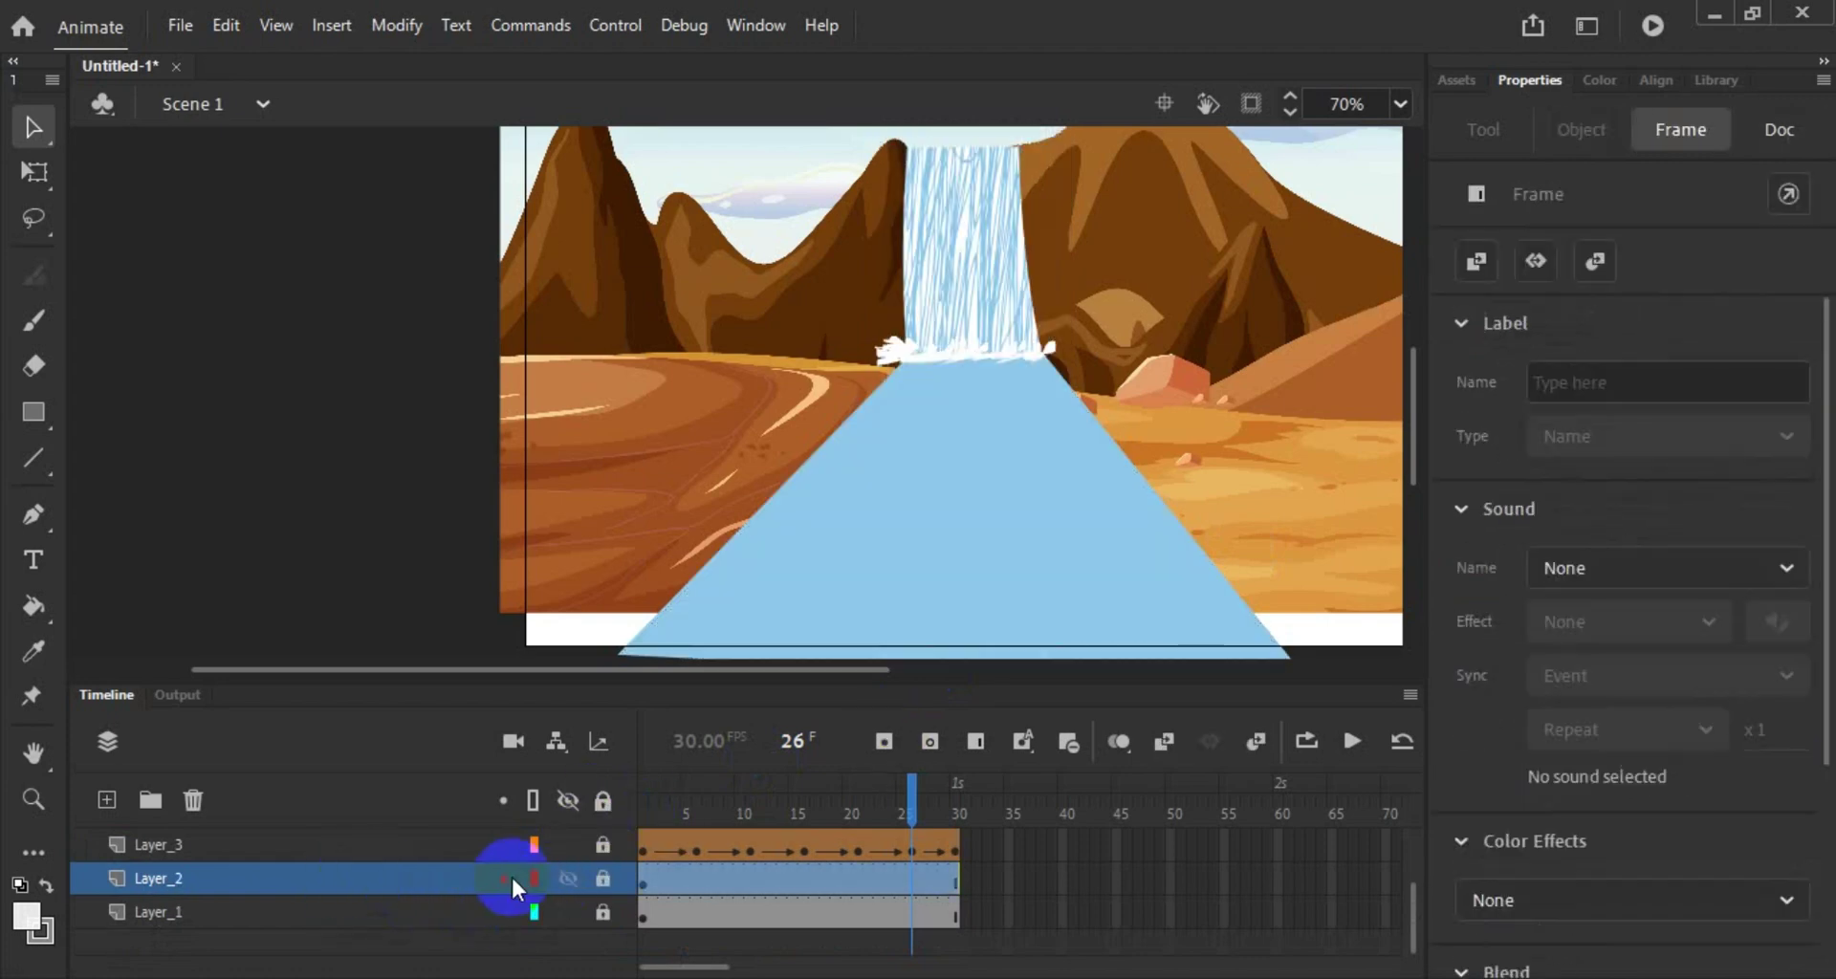
pyautogui.click(597, 876)
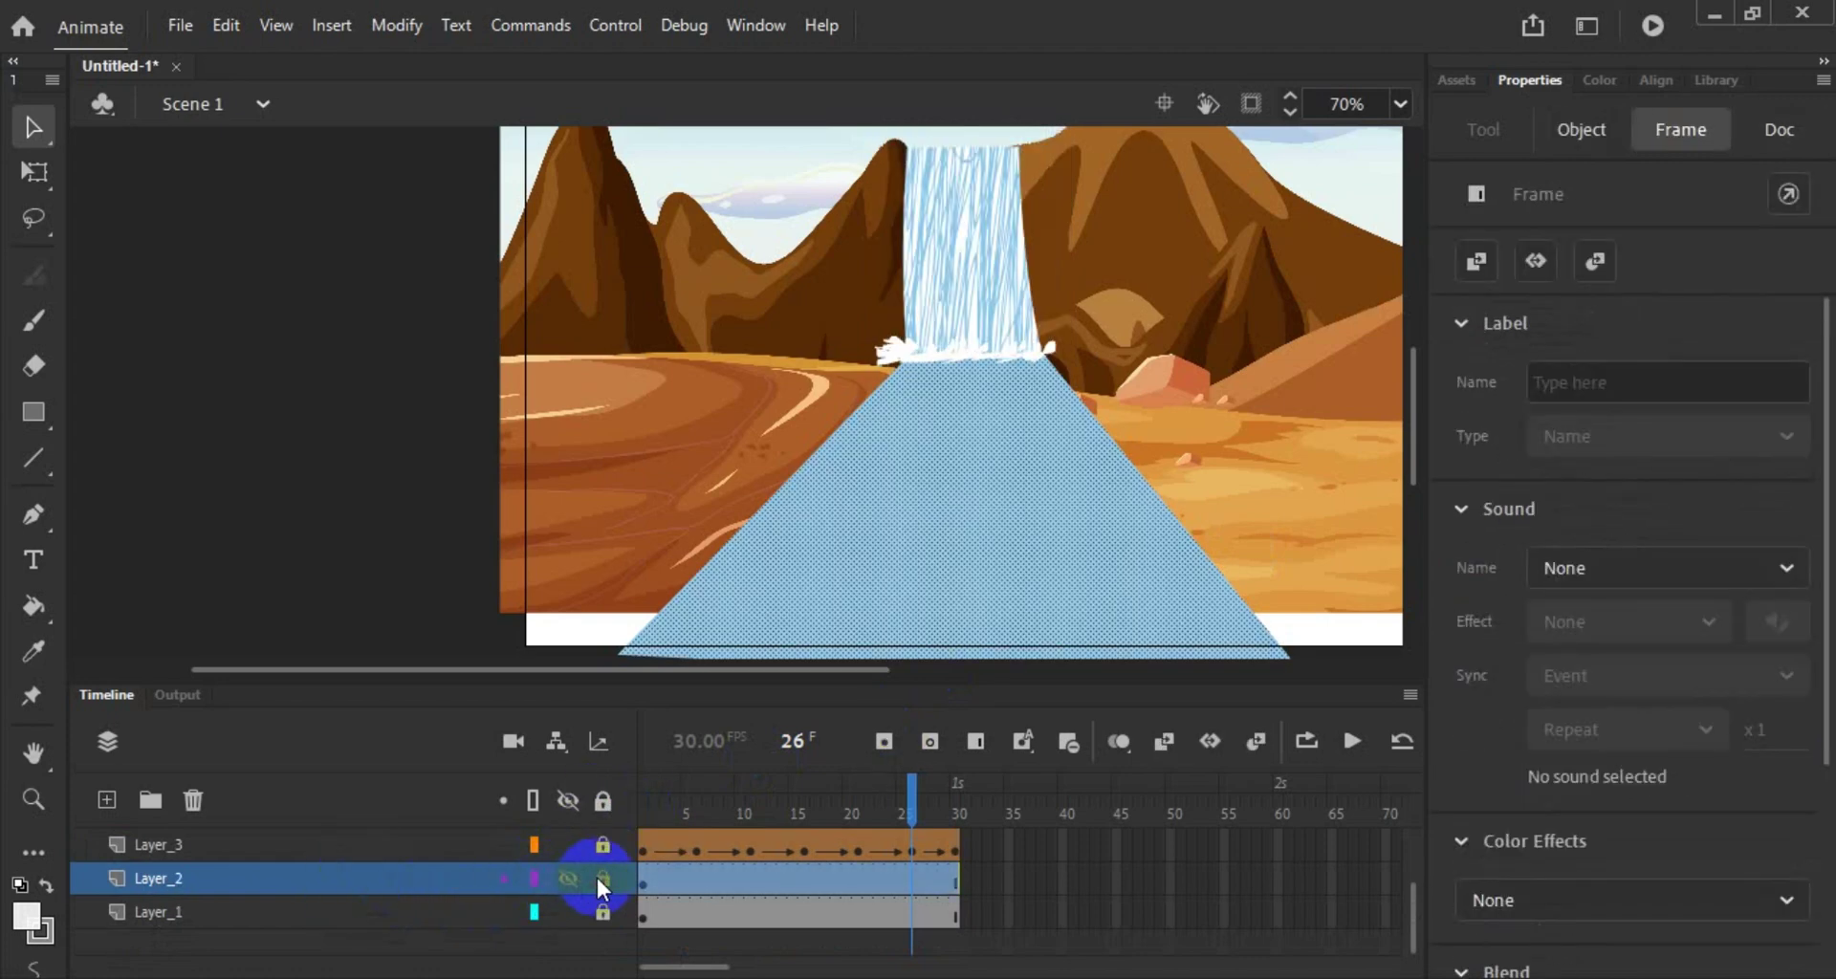
# Step: Bend both straight side edges of the blue river shape on Layer_2 into slight curves
pyautogui.click(743, 395)
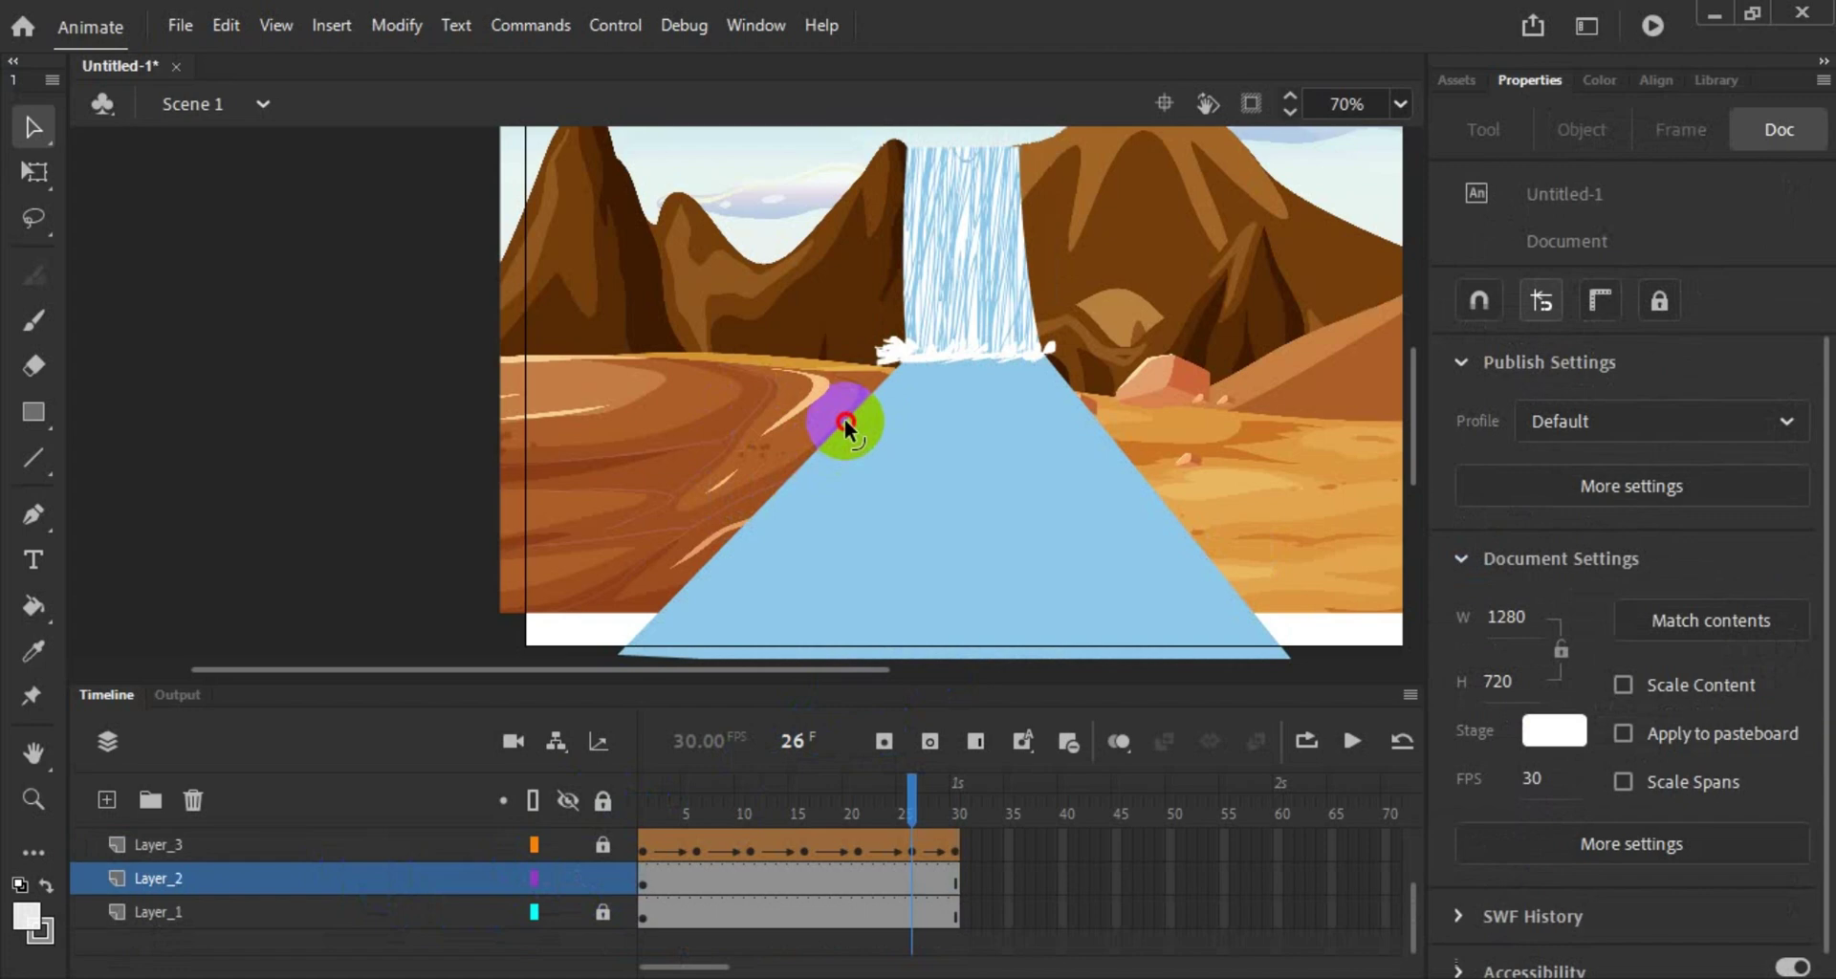
pyautogui.moveTo(845, 419); pyautogui.dragTo(830, 416)
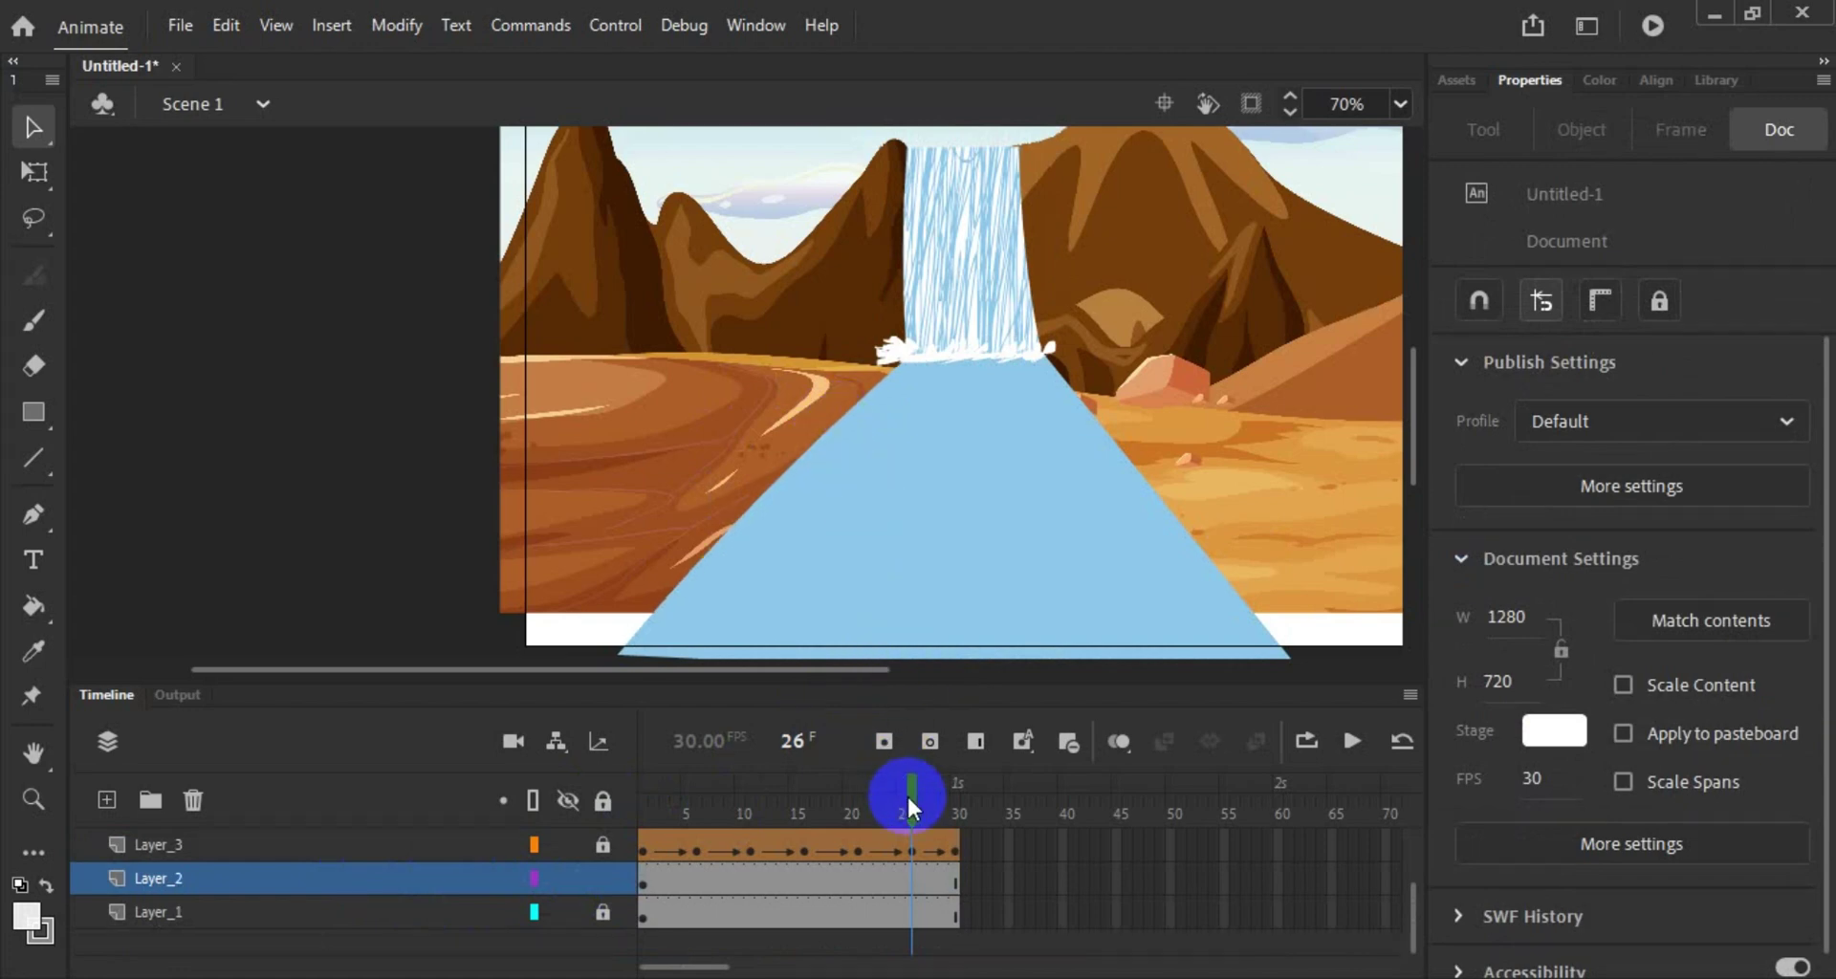
pyautogui.moveTo(907, 794); pyautogui.dragTo(641, 823)
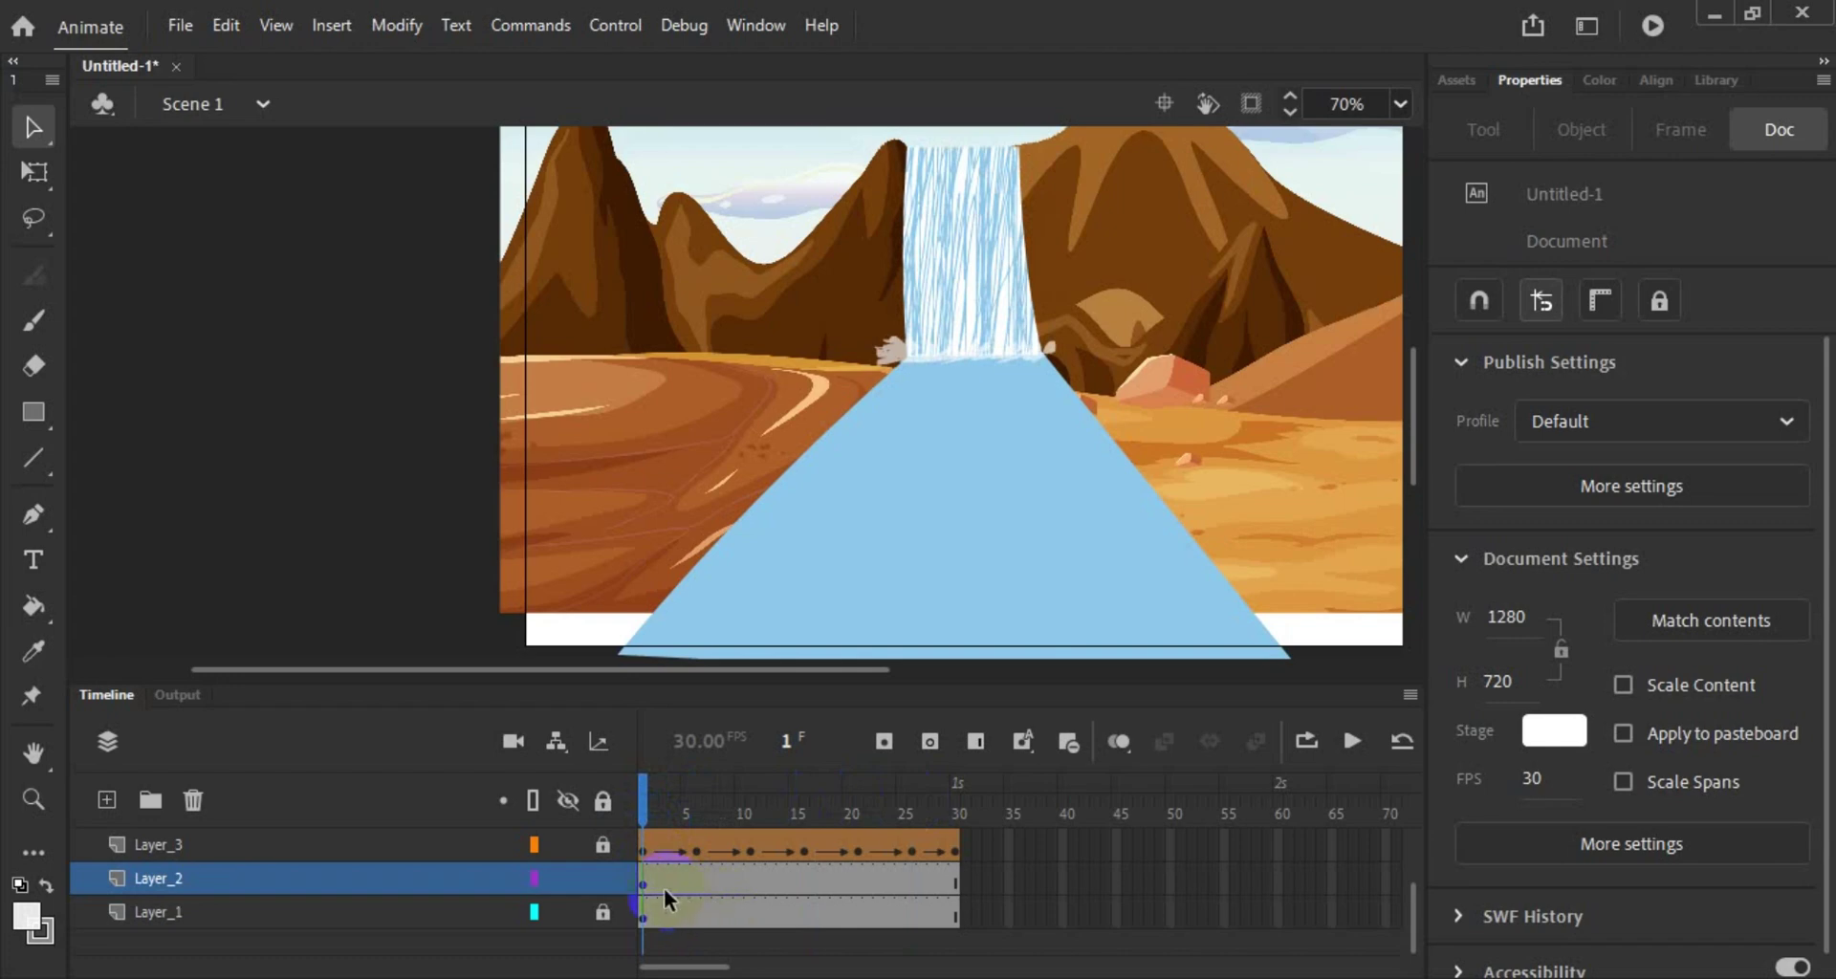
pyautogui.moveTo(751, 503); pyautogui.dragTo(750, 499)
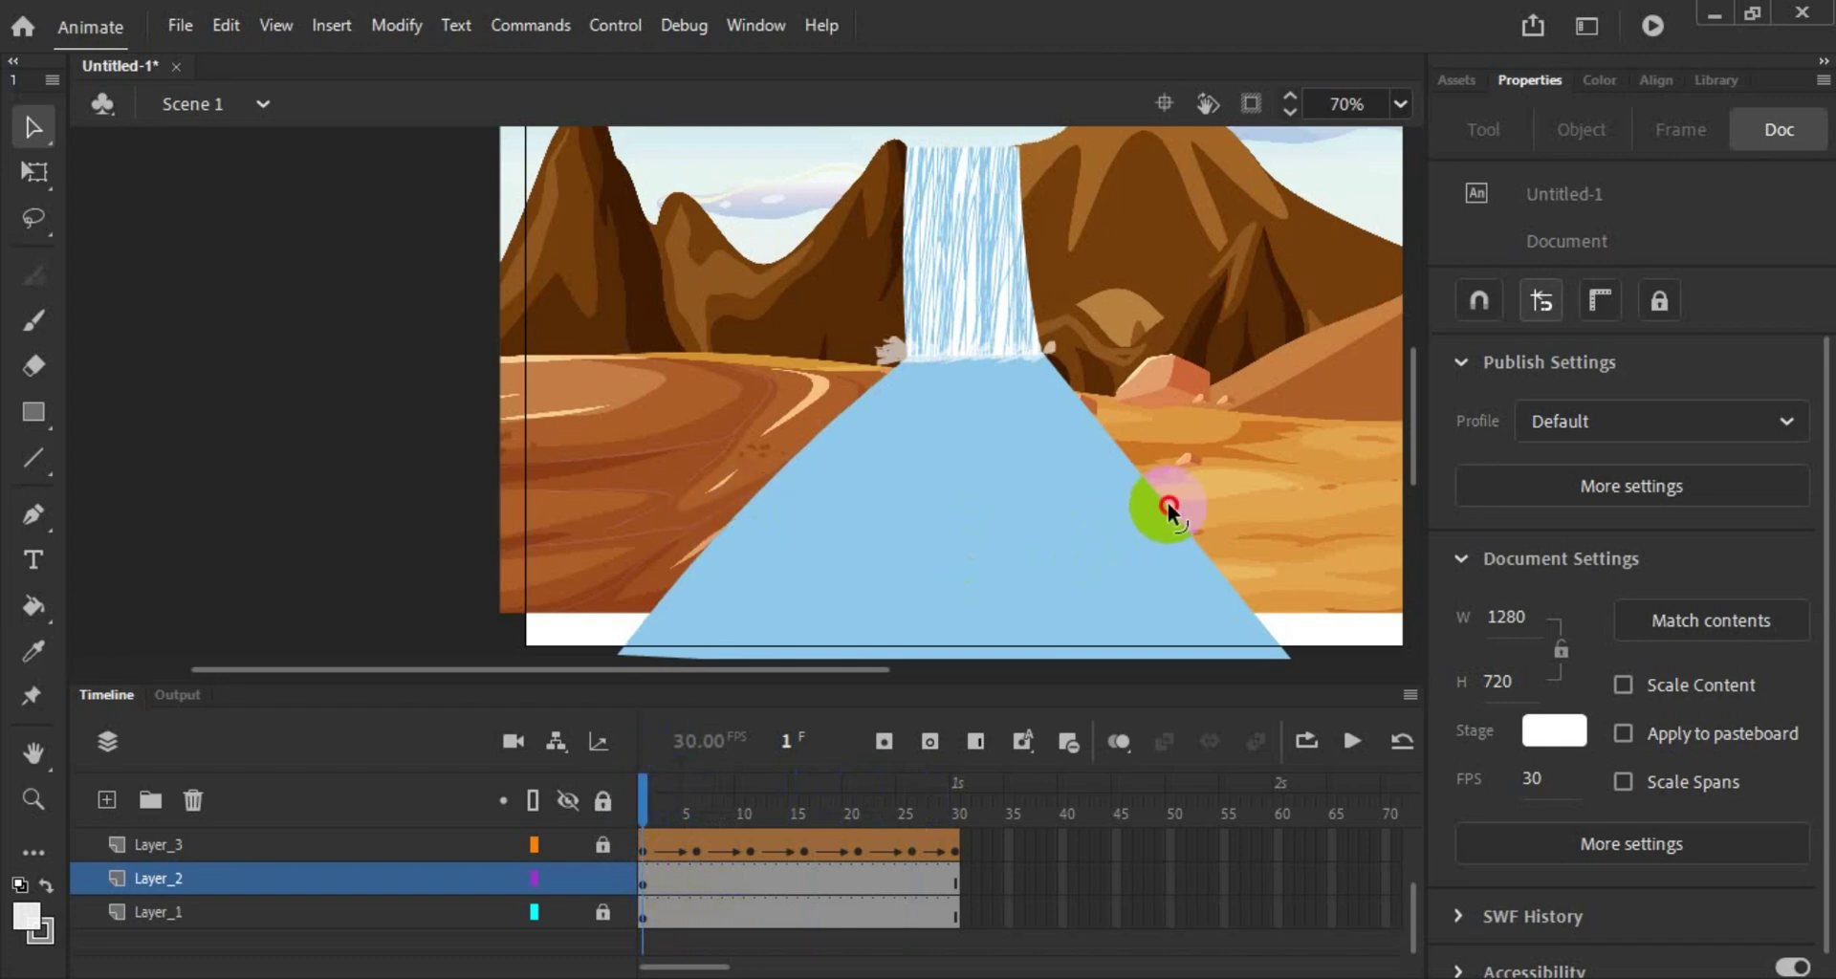
pyautogui.moveTo(1167, 502); pyautogui.dragTo(1162, 508)
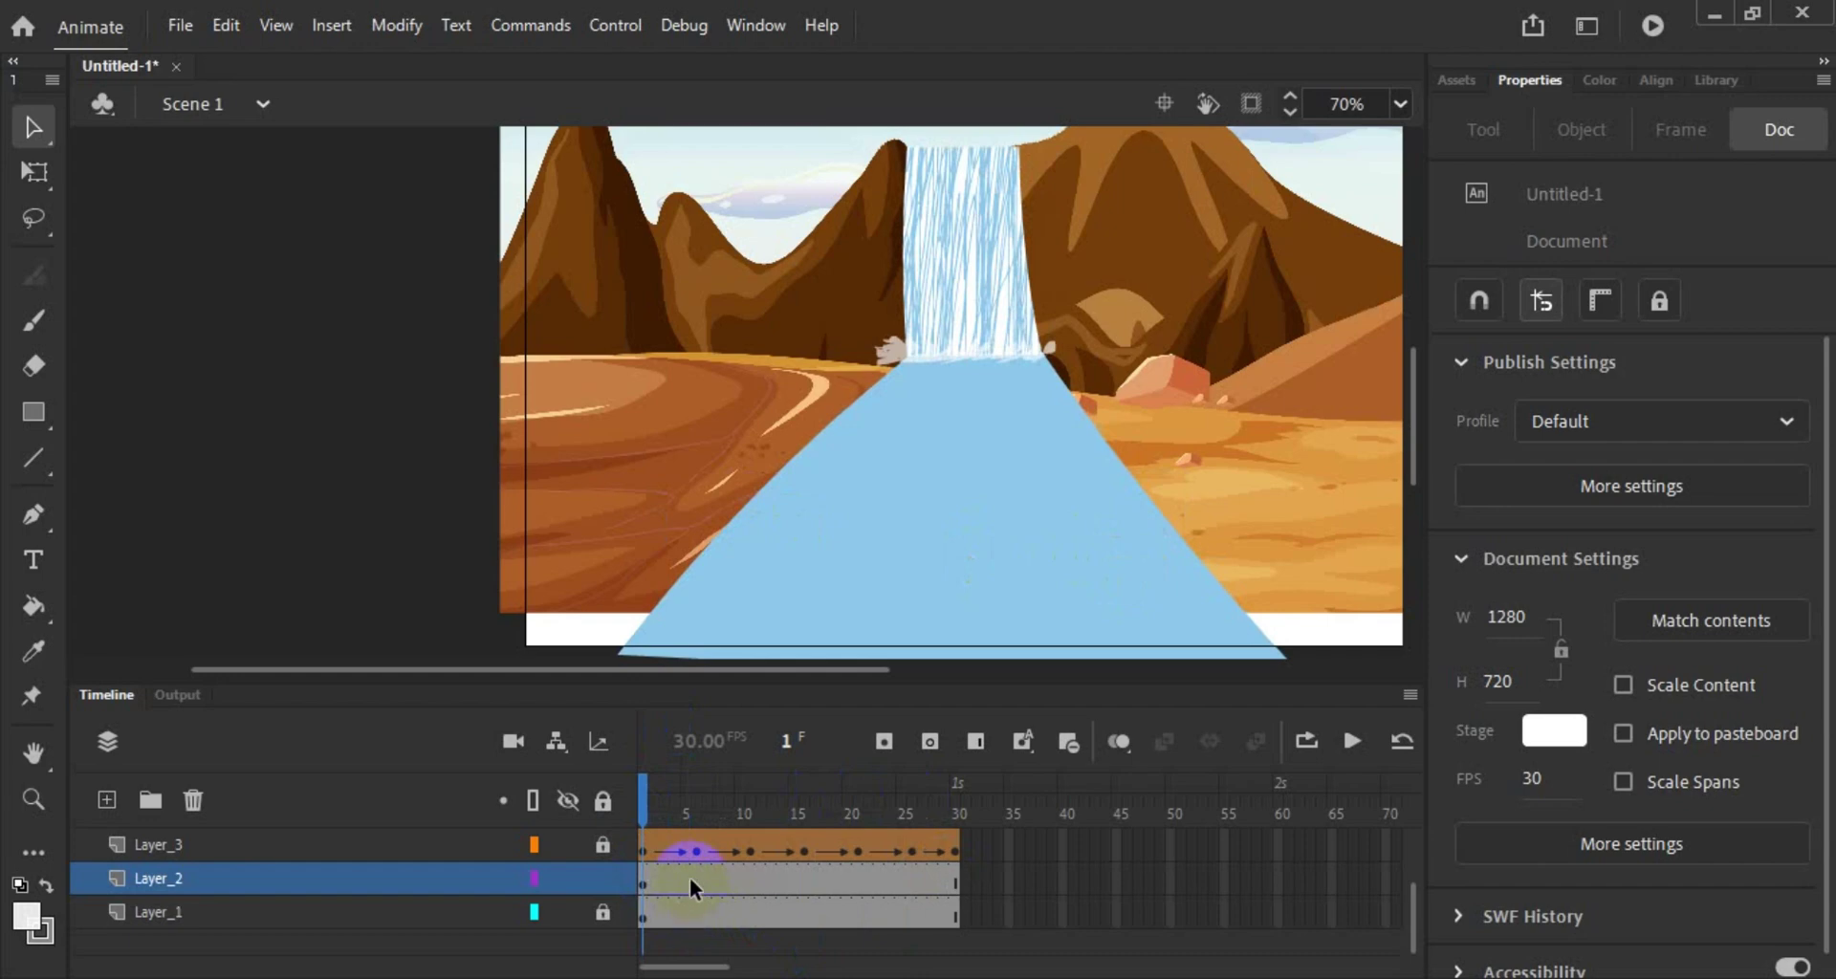
pyautogui.scroll(3, 696, 880)
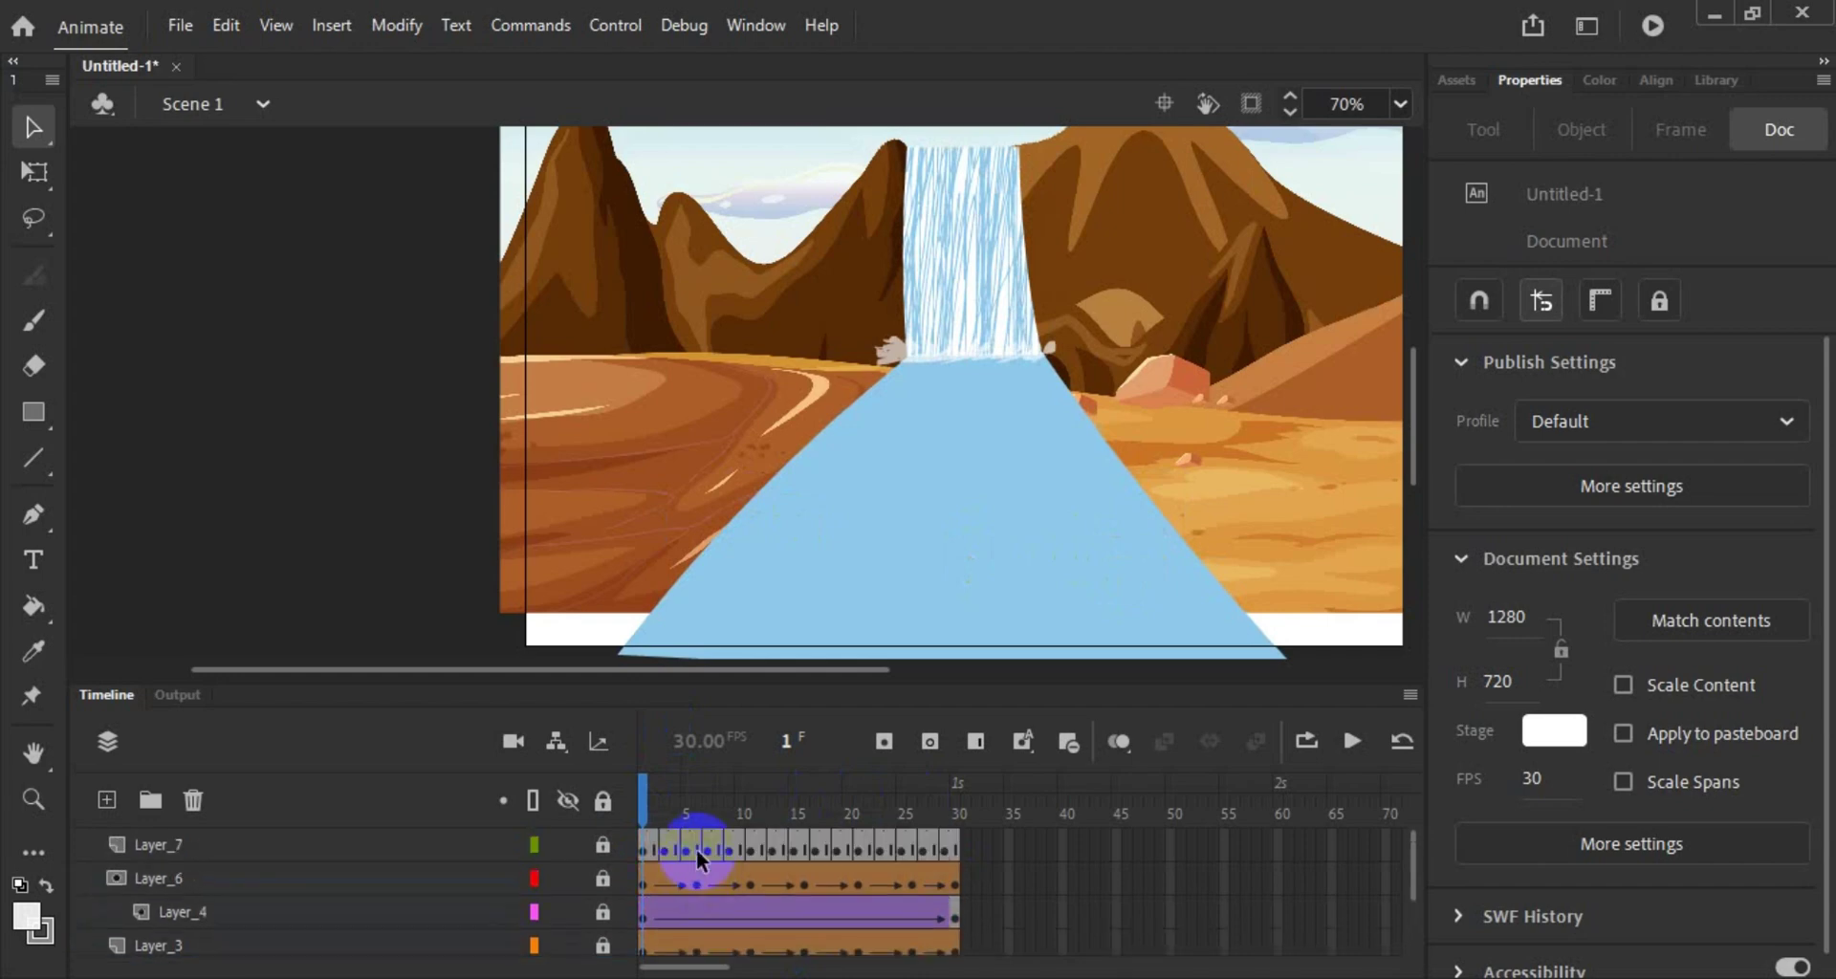
# Step: Add a keyframe at frame 6 of Layer_2 and slightly bend both side edges of the river shape there
pyautogui.scroll(-3, 697, 854)
pyautogui.rightClick(703, 916)
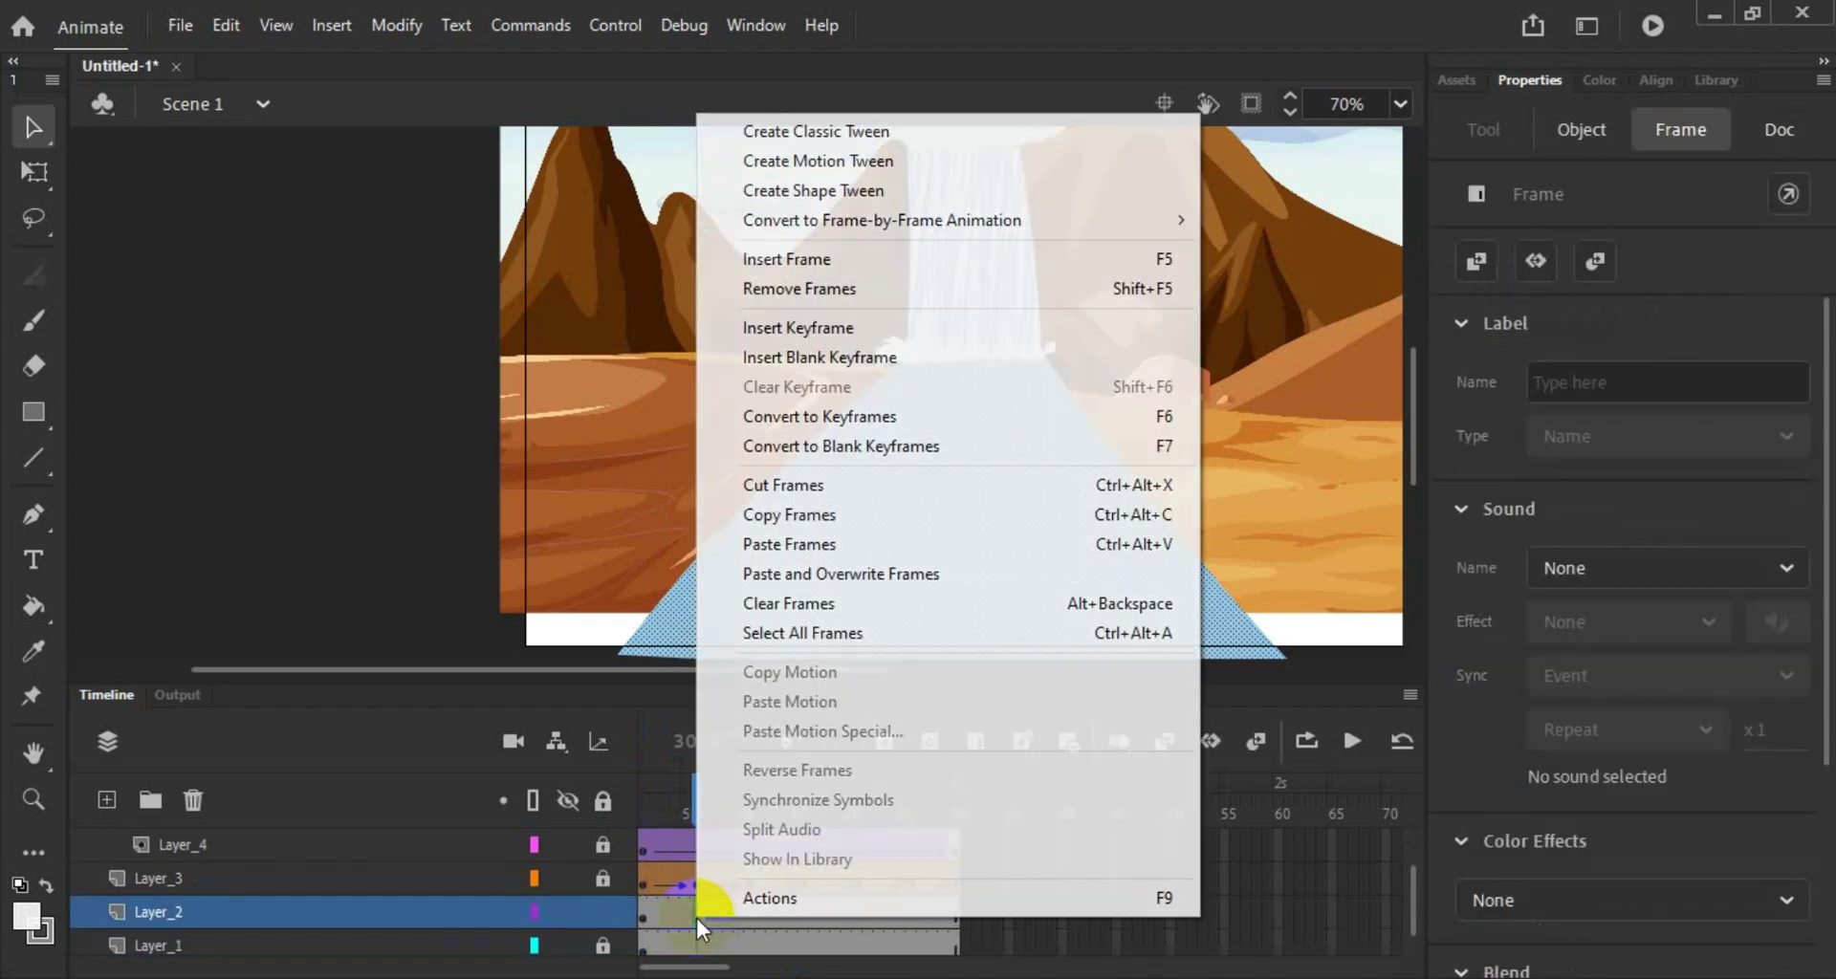
pyautogui.click(1012, 426)
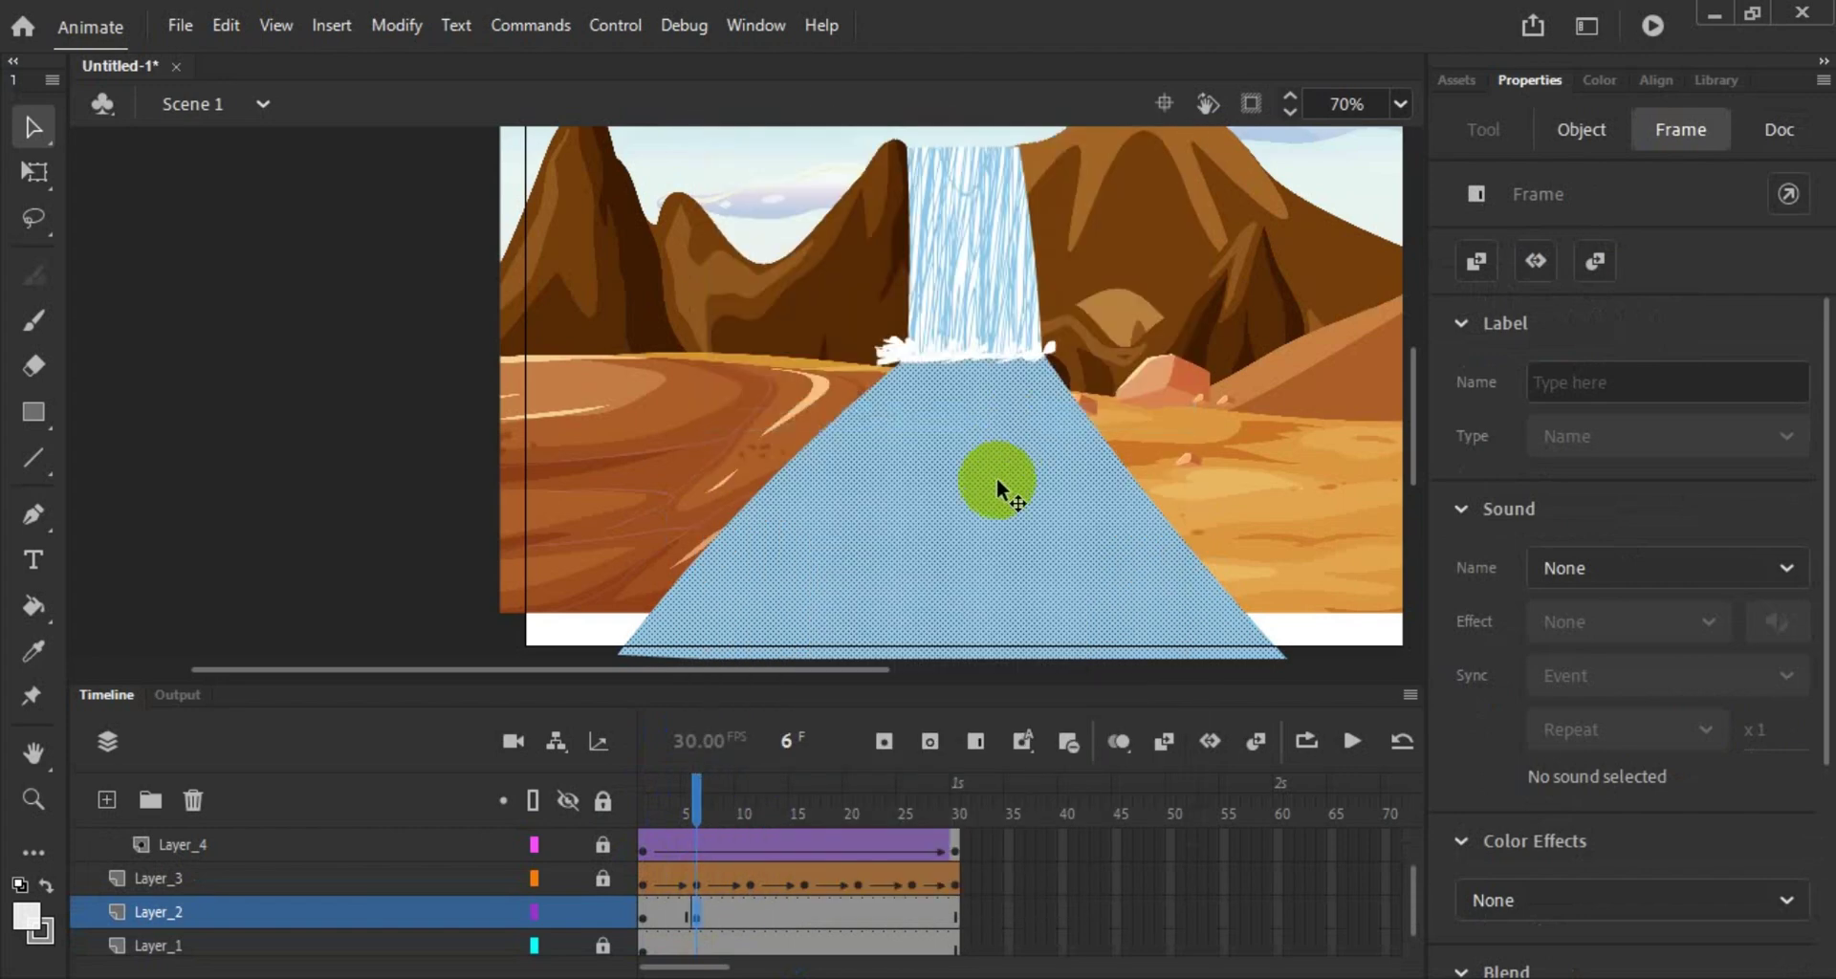
pyautogui.click(674, 421)
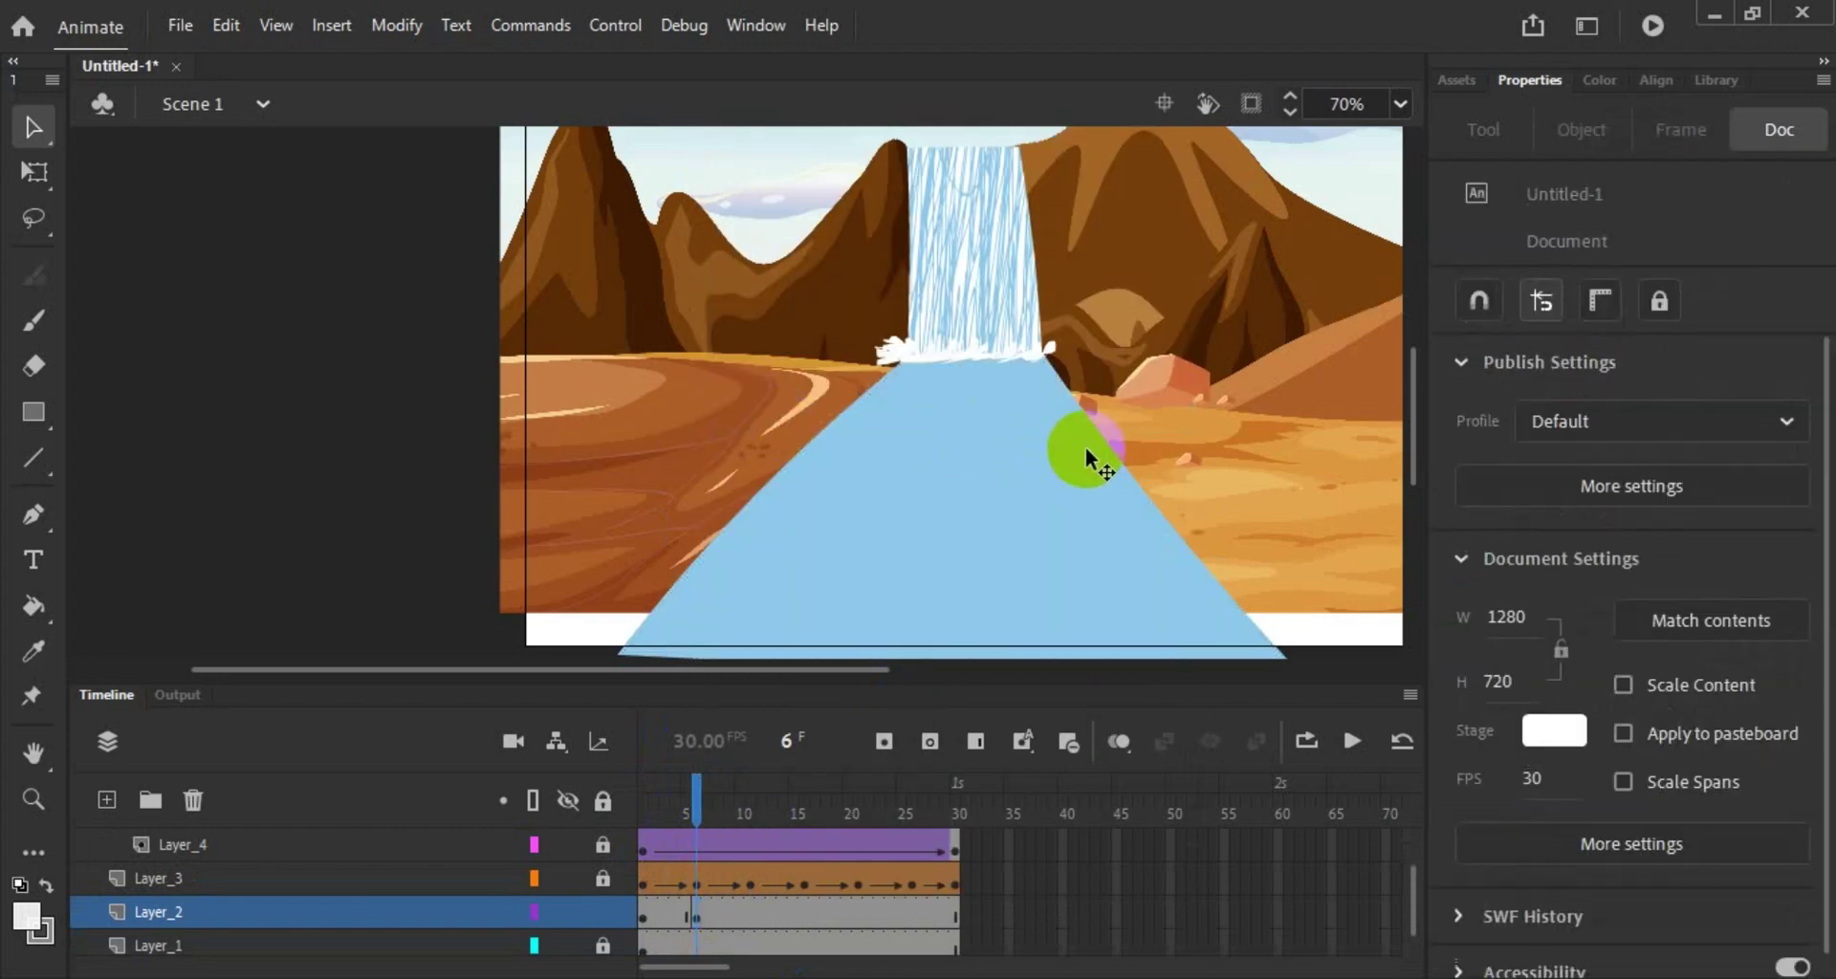
pyautogui.moveTo(1100, 438); pyautogui.dragTo(1120, 432)
pyautogui.moveTo(776, 492)
pyautogui.mouseDown()
pyautogui.moveTo(756, 490)
pyautogui.moveTo(777, 503)
pyautogui.mouseUp()
# Step: Add a keyframe at frame 11 of Layer_2 and reshape the river's two side edges slightly
pyautogui.rightClick(748, 912)
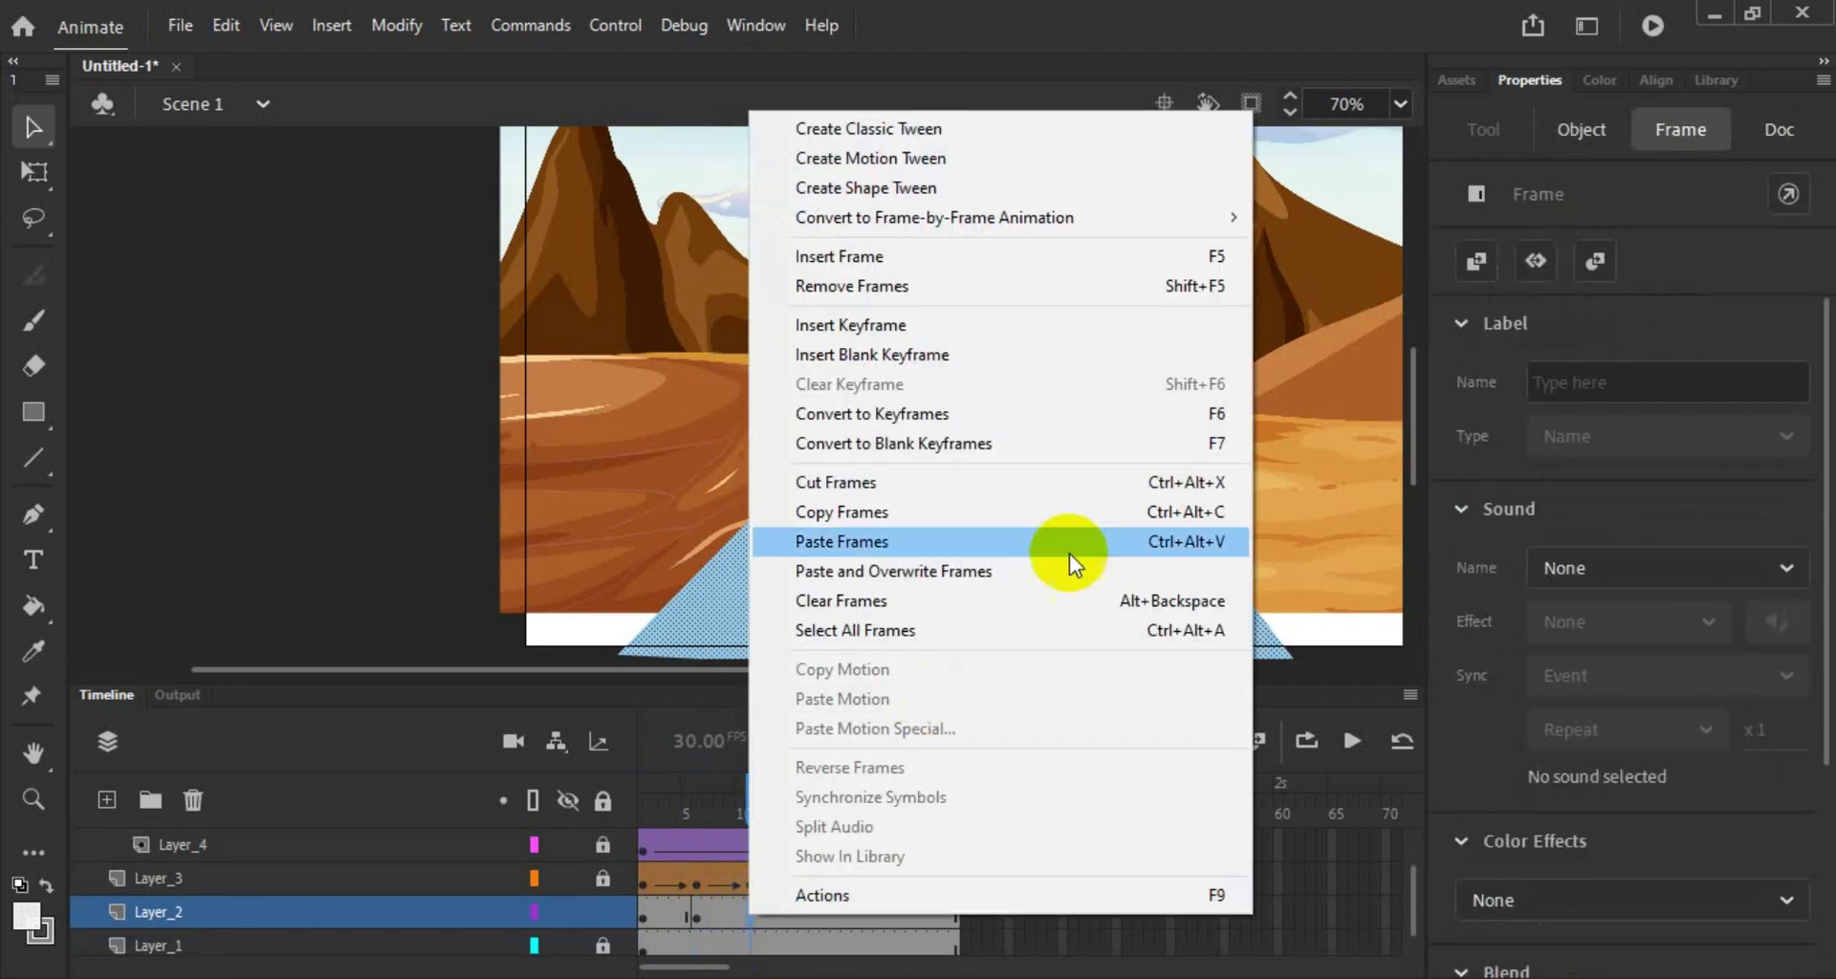
pyautogui.click(1142, 417)
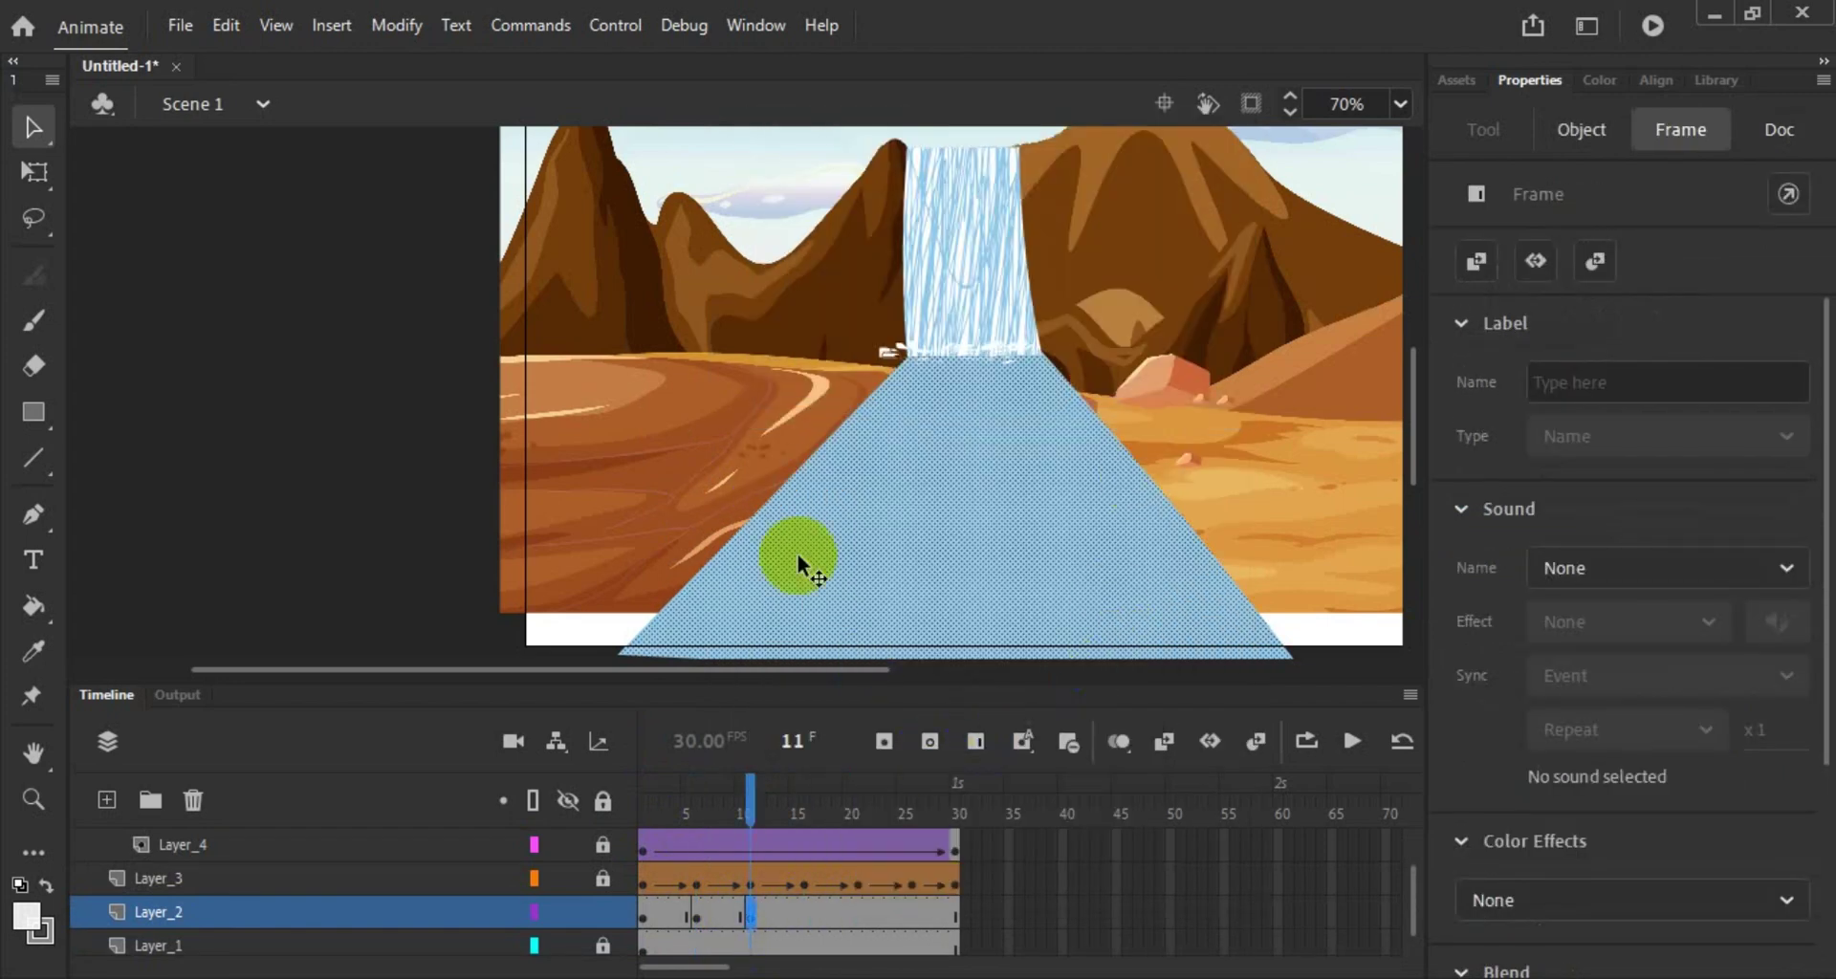
pyautogui.moveTo(697, 496); pyautogui.dragTo(766, 502)
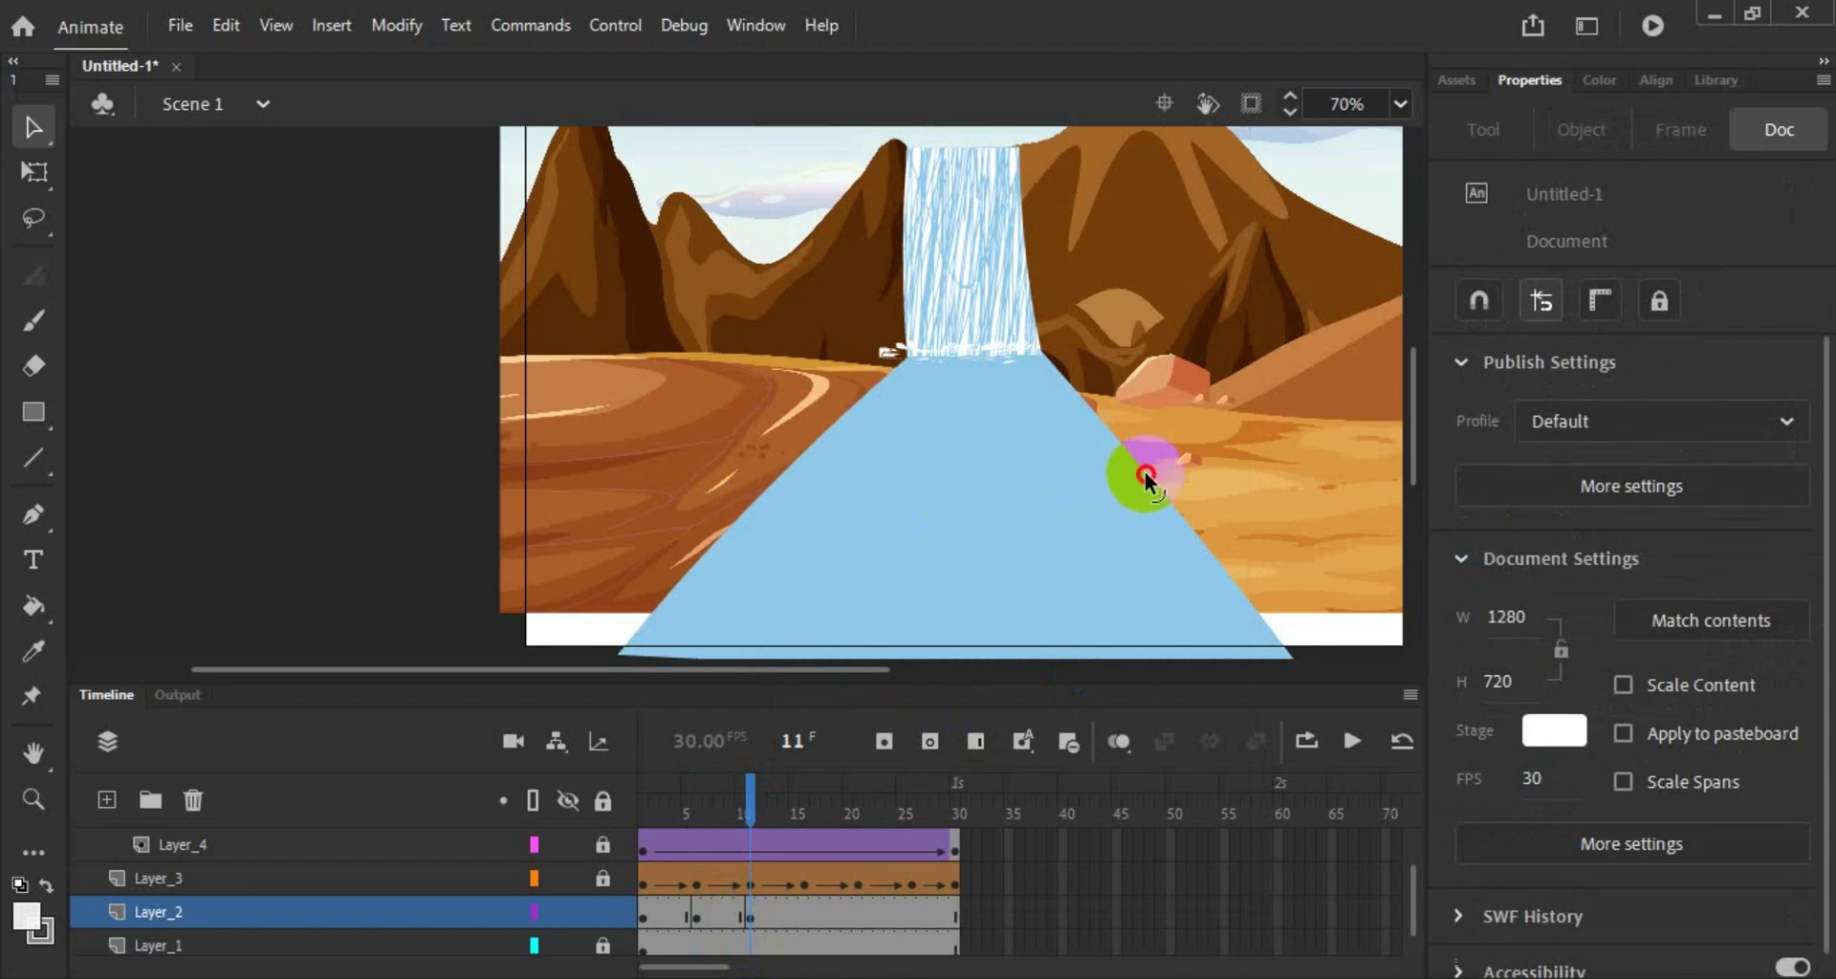
pyautogui.moveTo(1145, 470); pyautogui.dragTo(1139, 472)
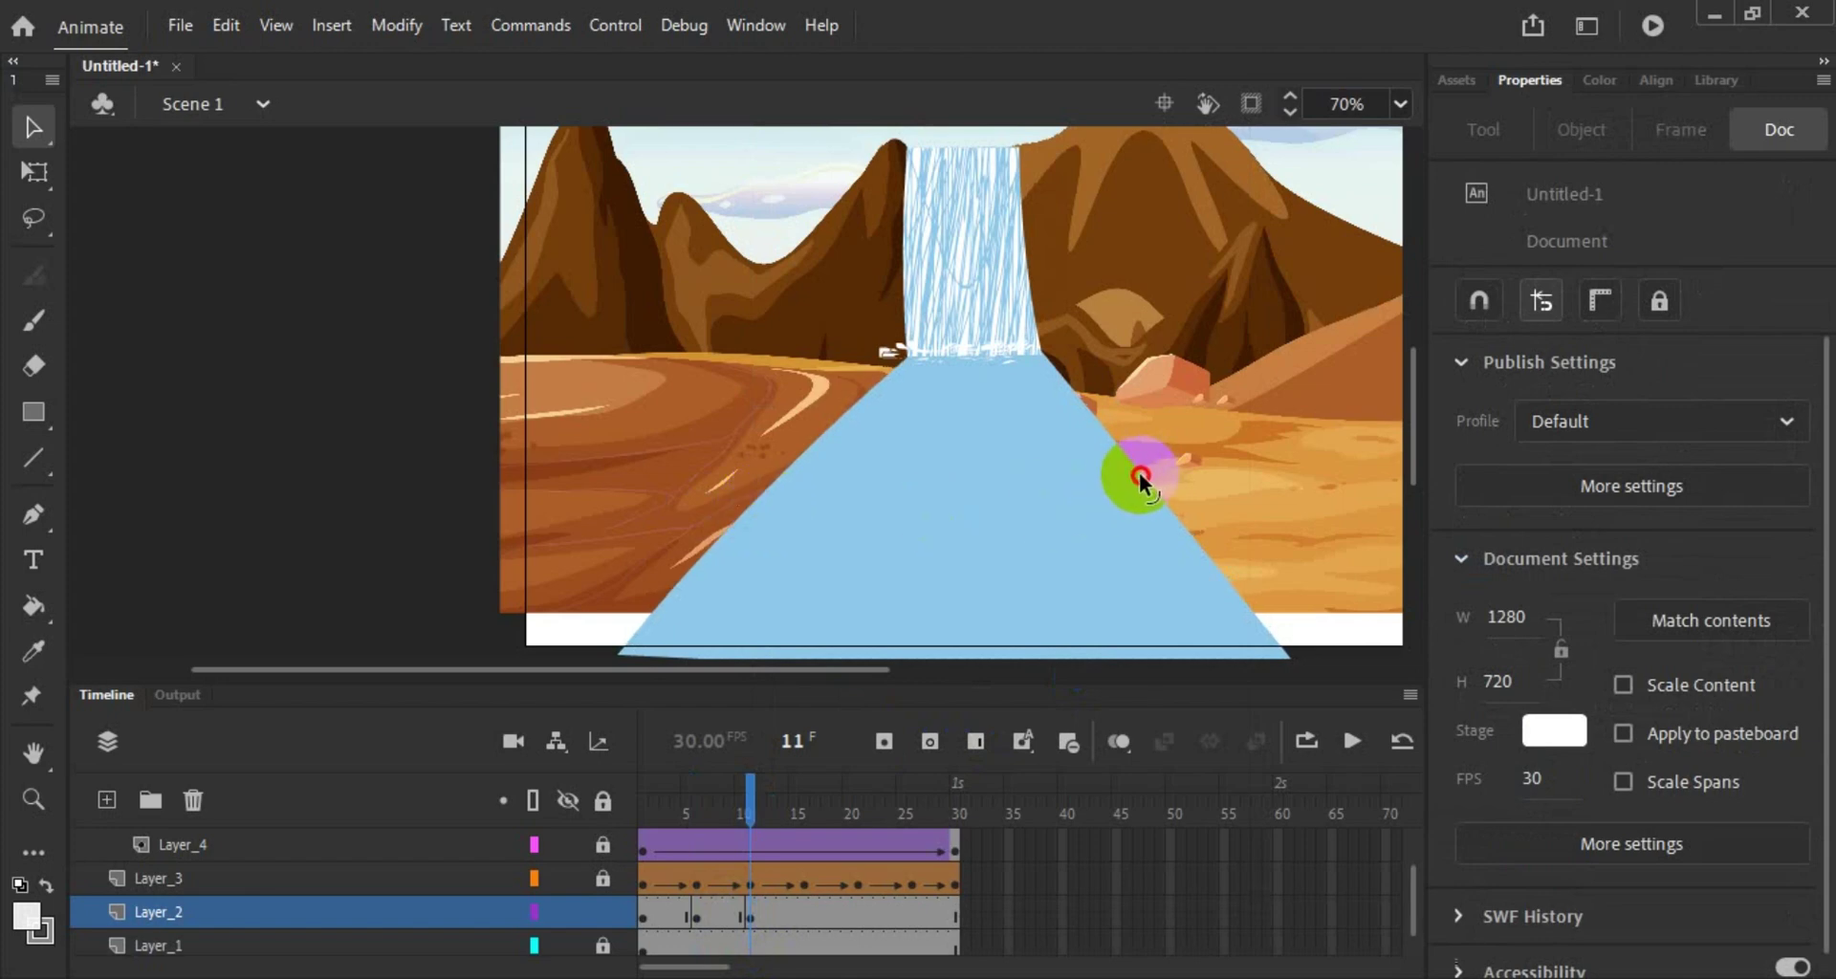
# Step: Add a keyframe at frame 16 of Layer_2, curve the river's right edge outward and adjust its left edge
pyautogui.rightClick(803, 911)
pyautogui.click(1257, 421)
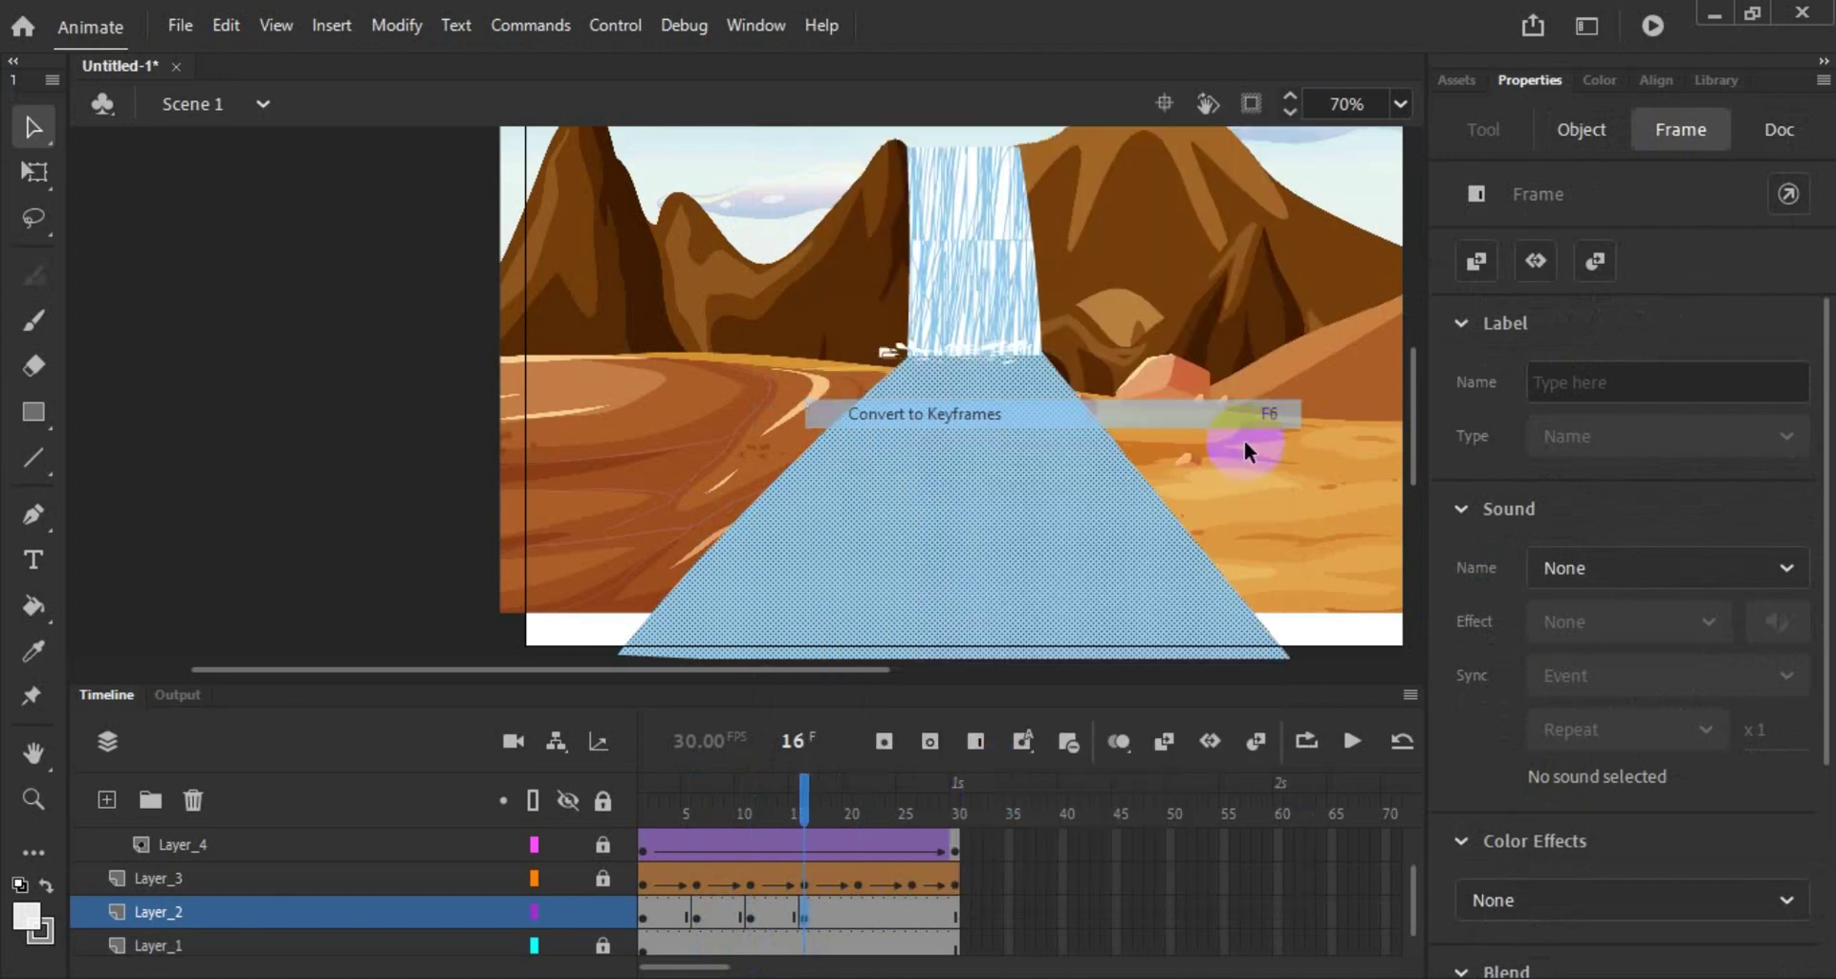
pyautogui.click(857, 885)
pyautogui.click(951, 545)
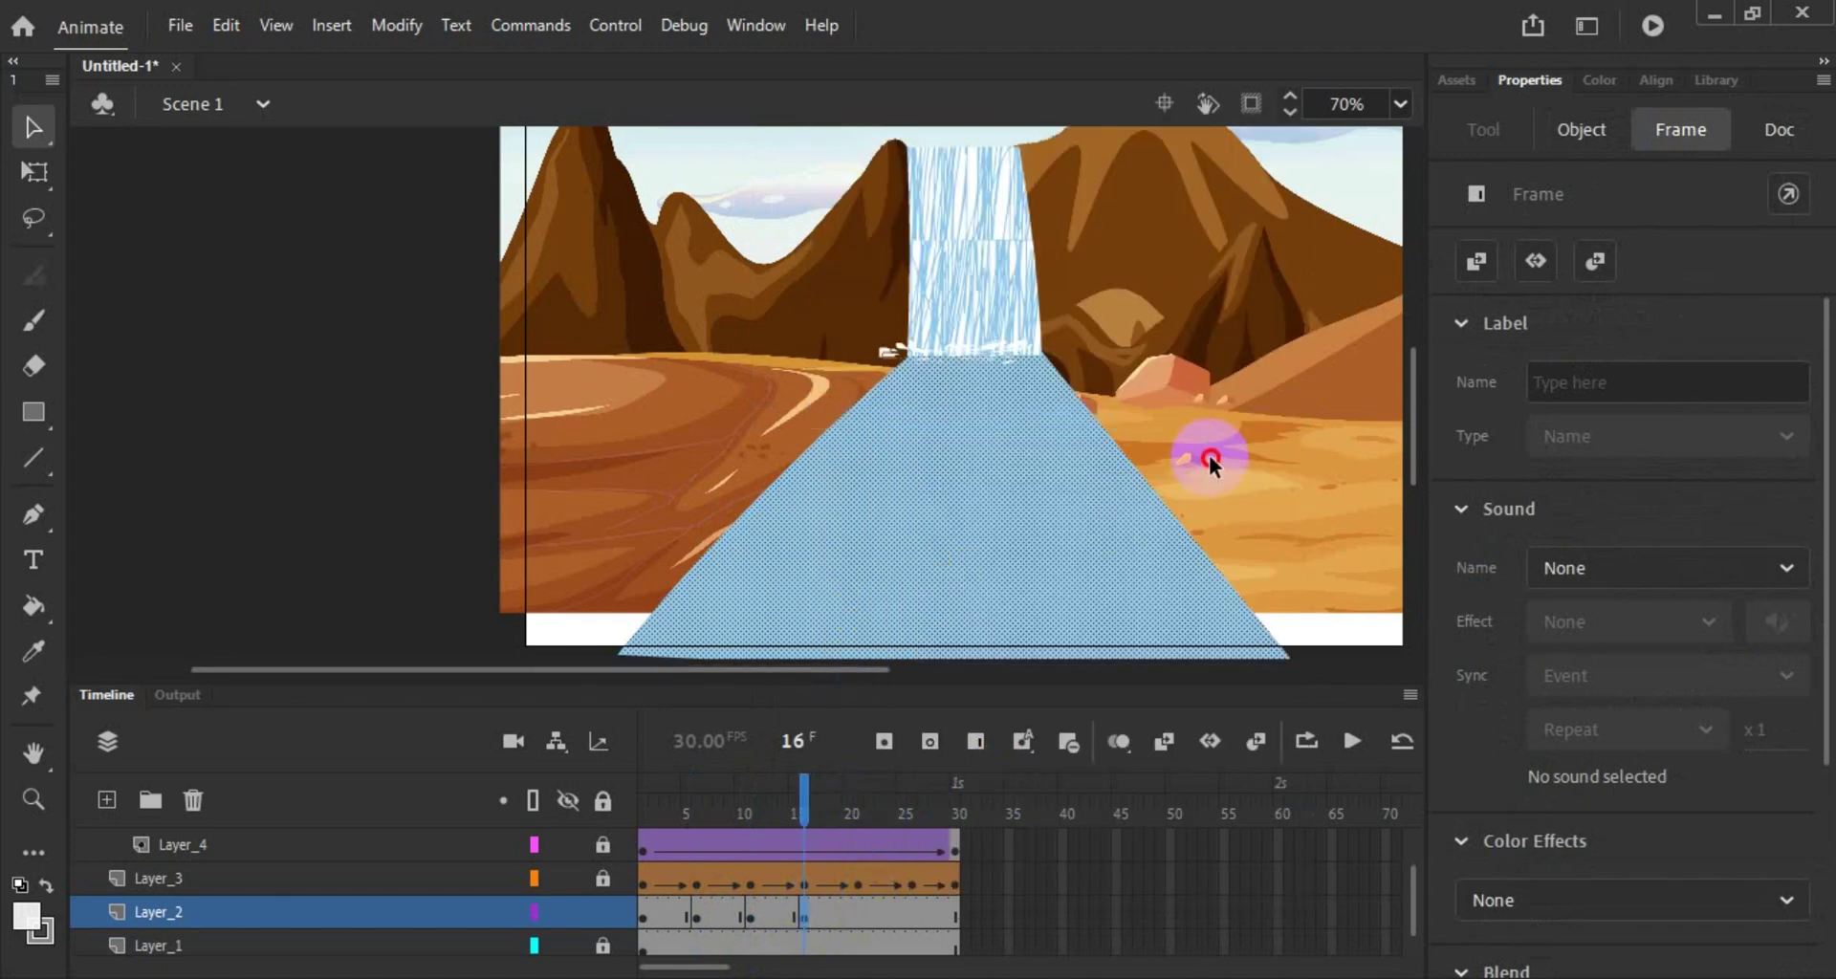
pyautogui.click(1155, 476)
pyautogui.click(915, 483)
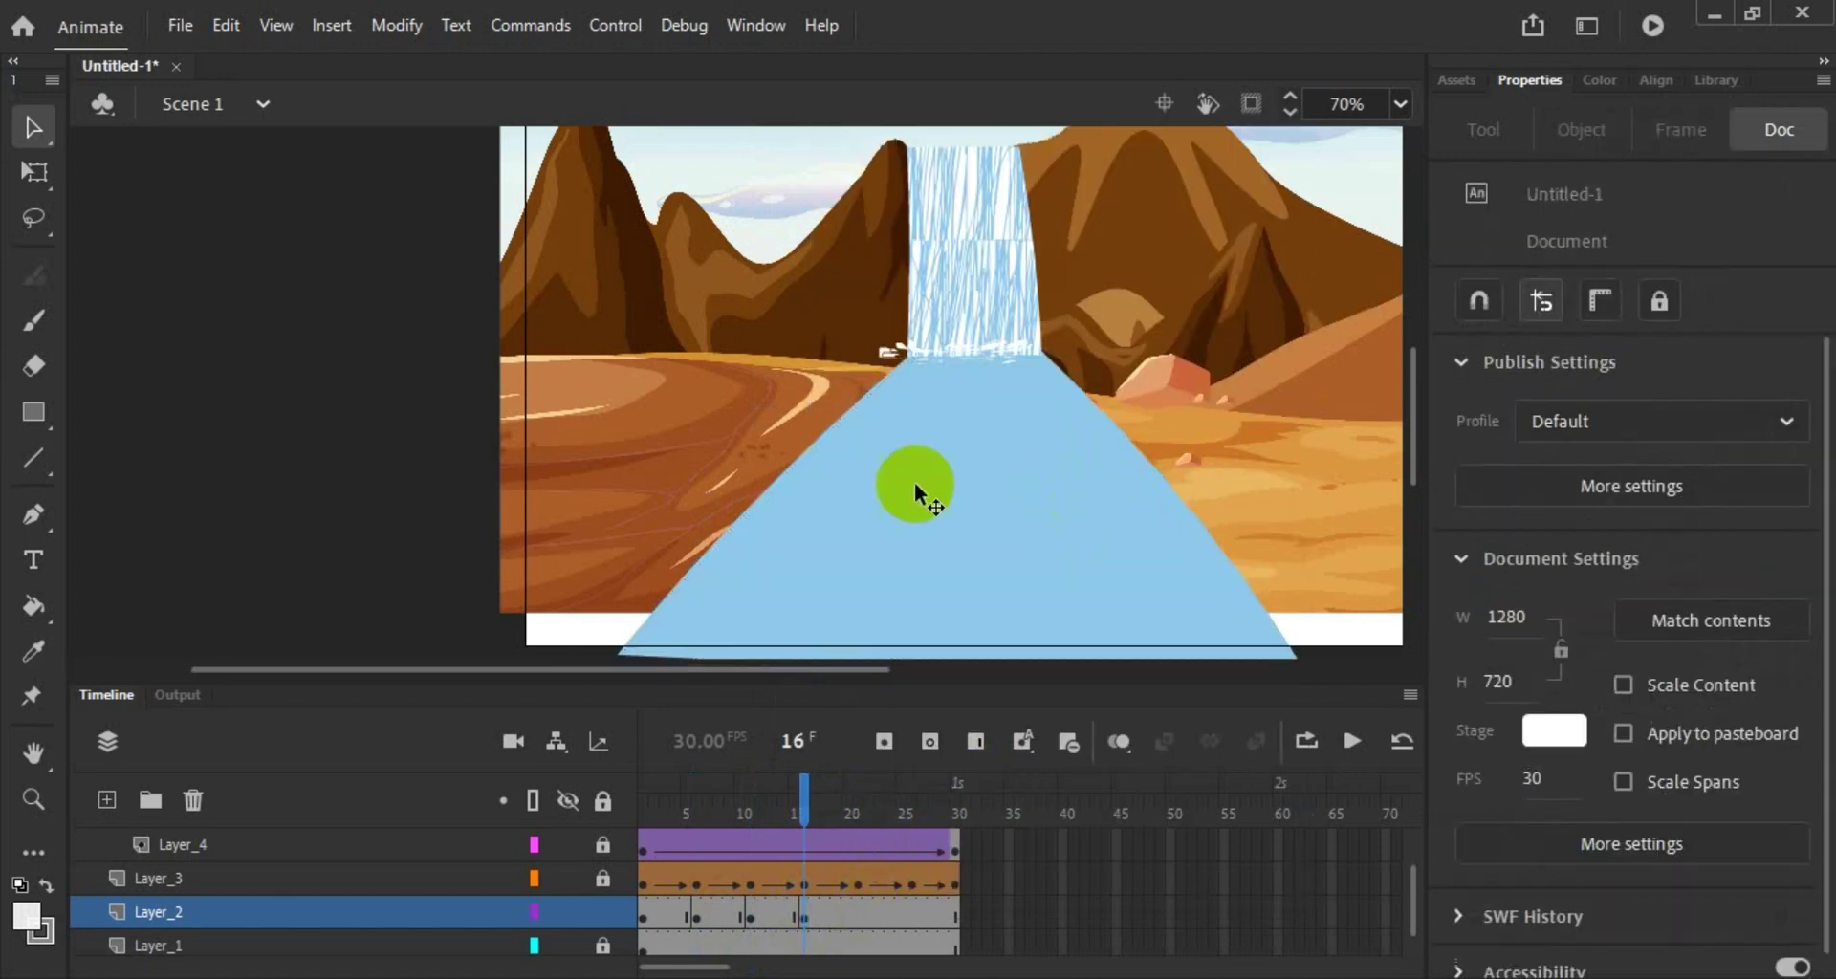
pyautogui.click(784, 457)
pyautogui.click(812, 451)
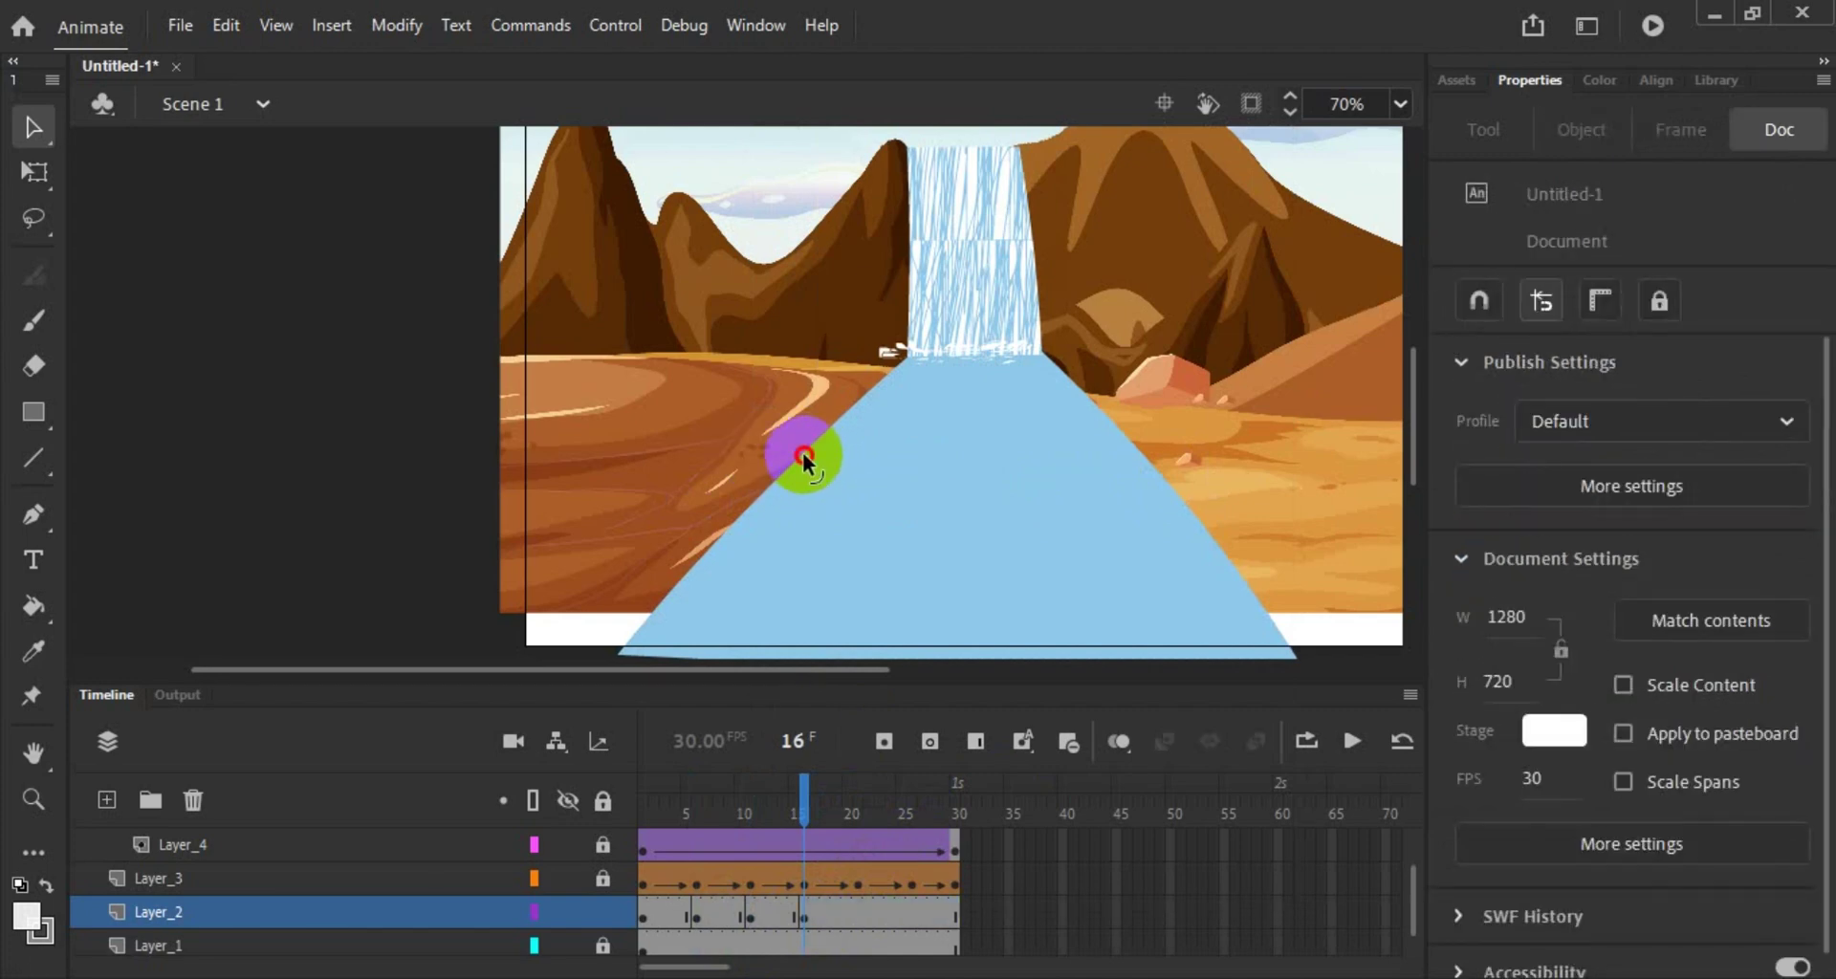
# Step: Add a keyframe at frame 21 of Layer_2, bulging the river's left edge outward and pulling its right edge in
pyautogui.rightClick(858, 911)
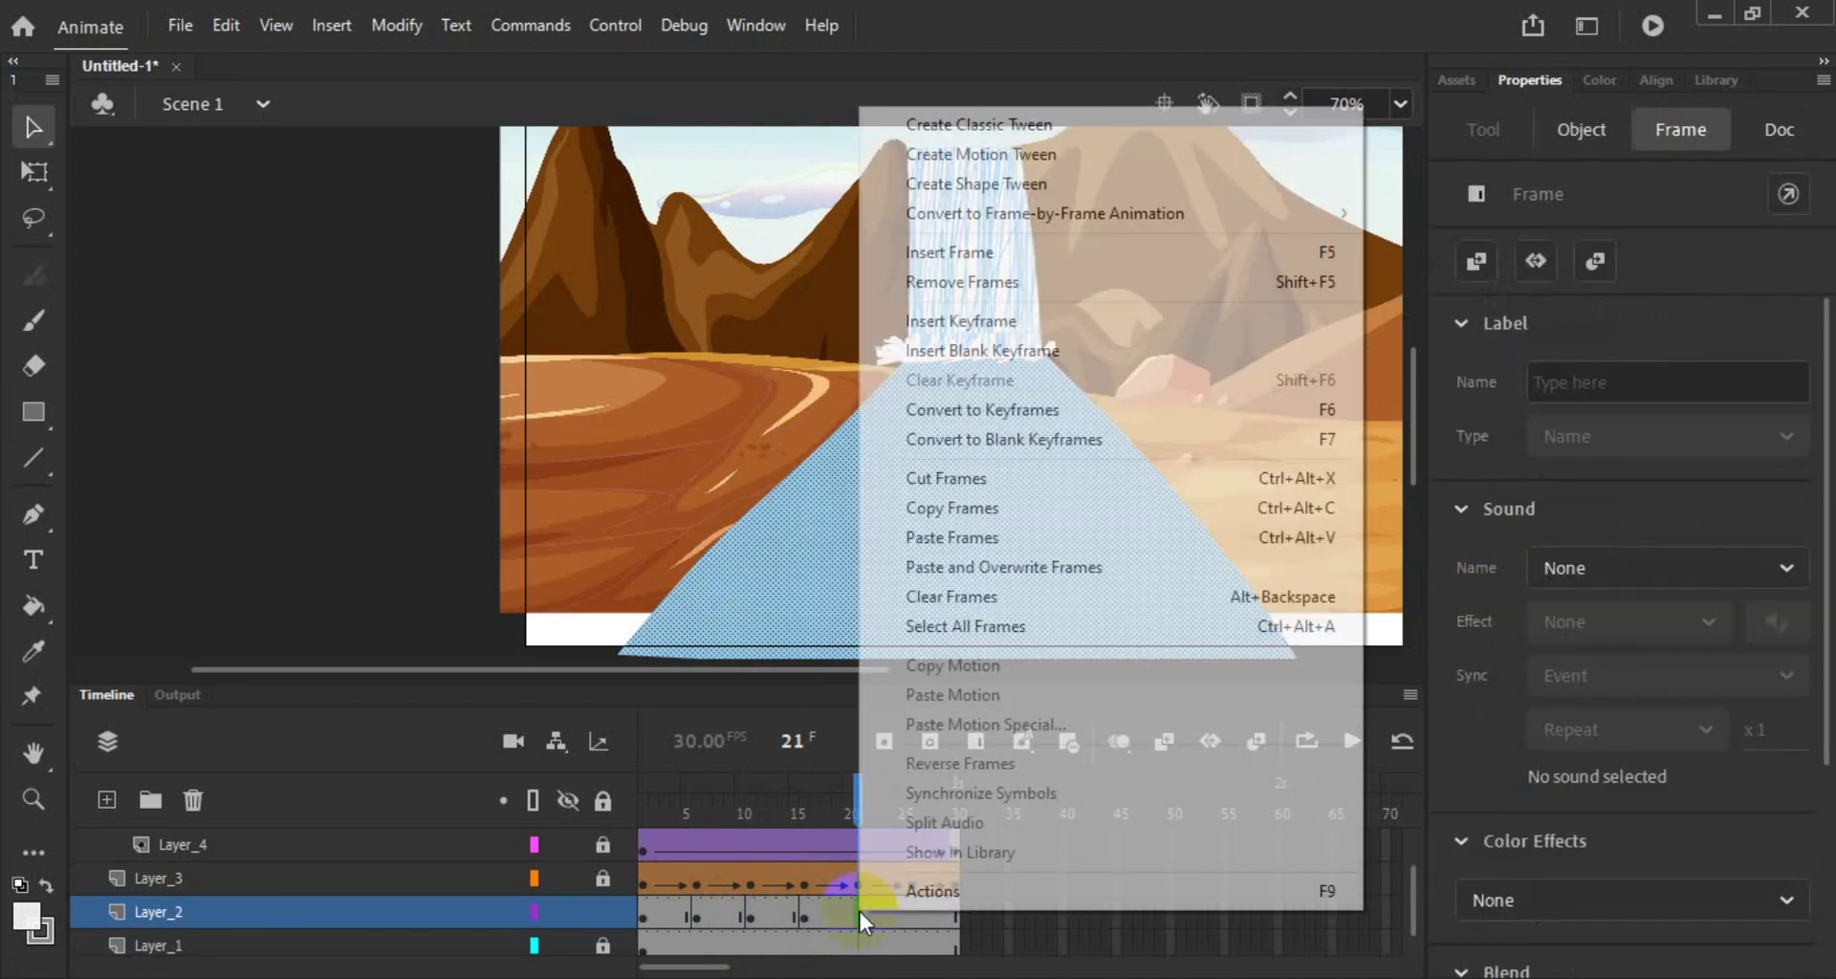
pyautogui.click(1260, 409)
pyautogui.moveTo(937, 461); pyautogui.dragTo(1117, 453)
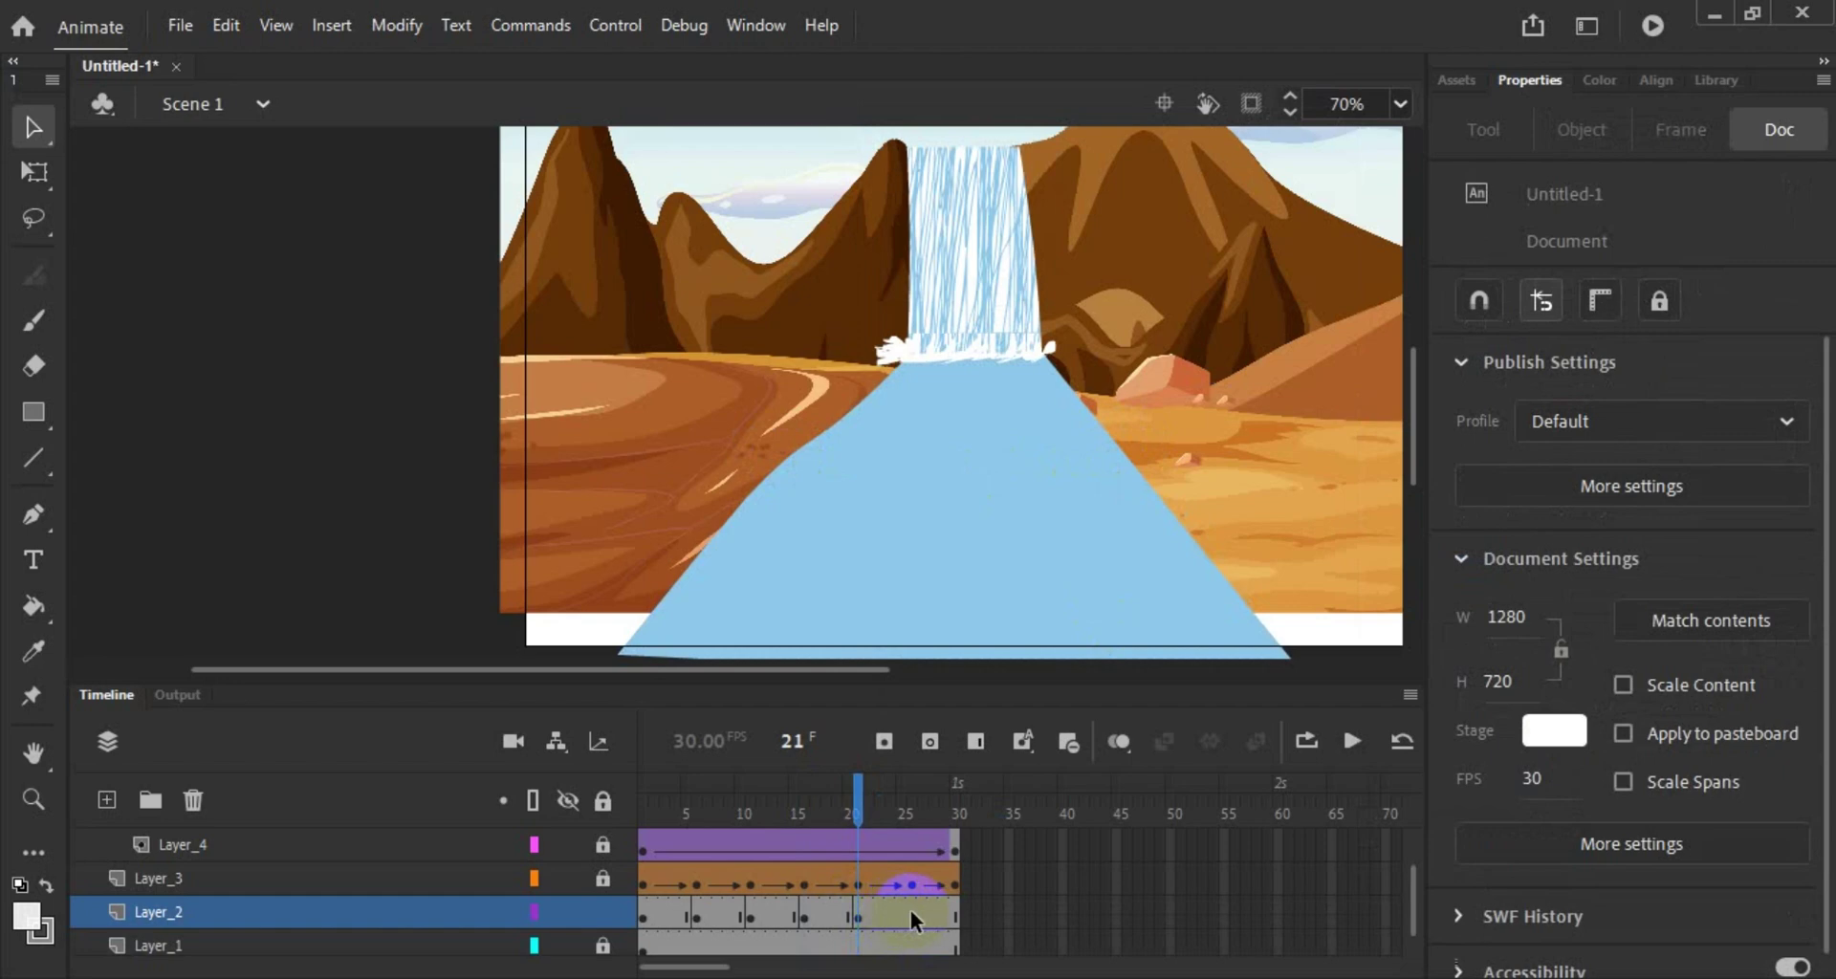
# Step: Add a keyframe at frame 26 of Layer_2, curving the river's right edge slightly outward and its left edge inward
pyautogui.click(911, 916)
pyautogui.rightClick(914, 913)
pyautogui.click(1360, 411)
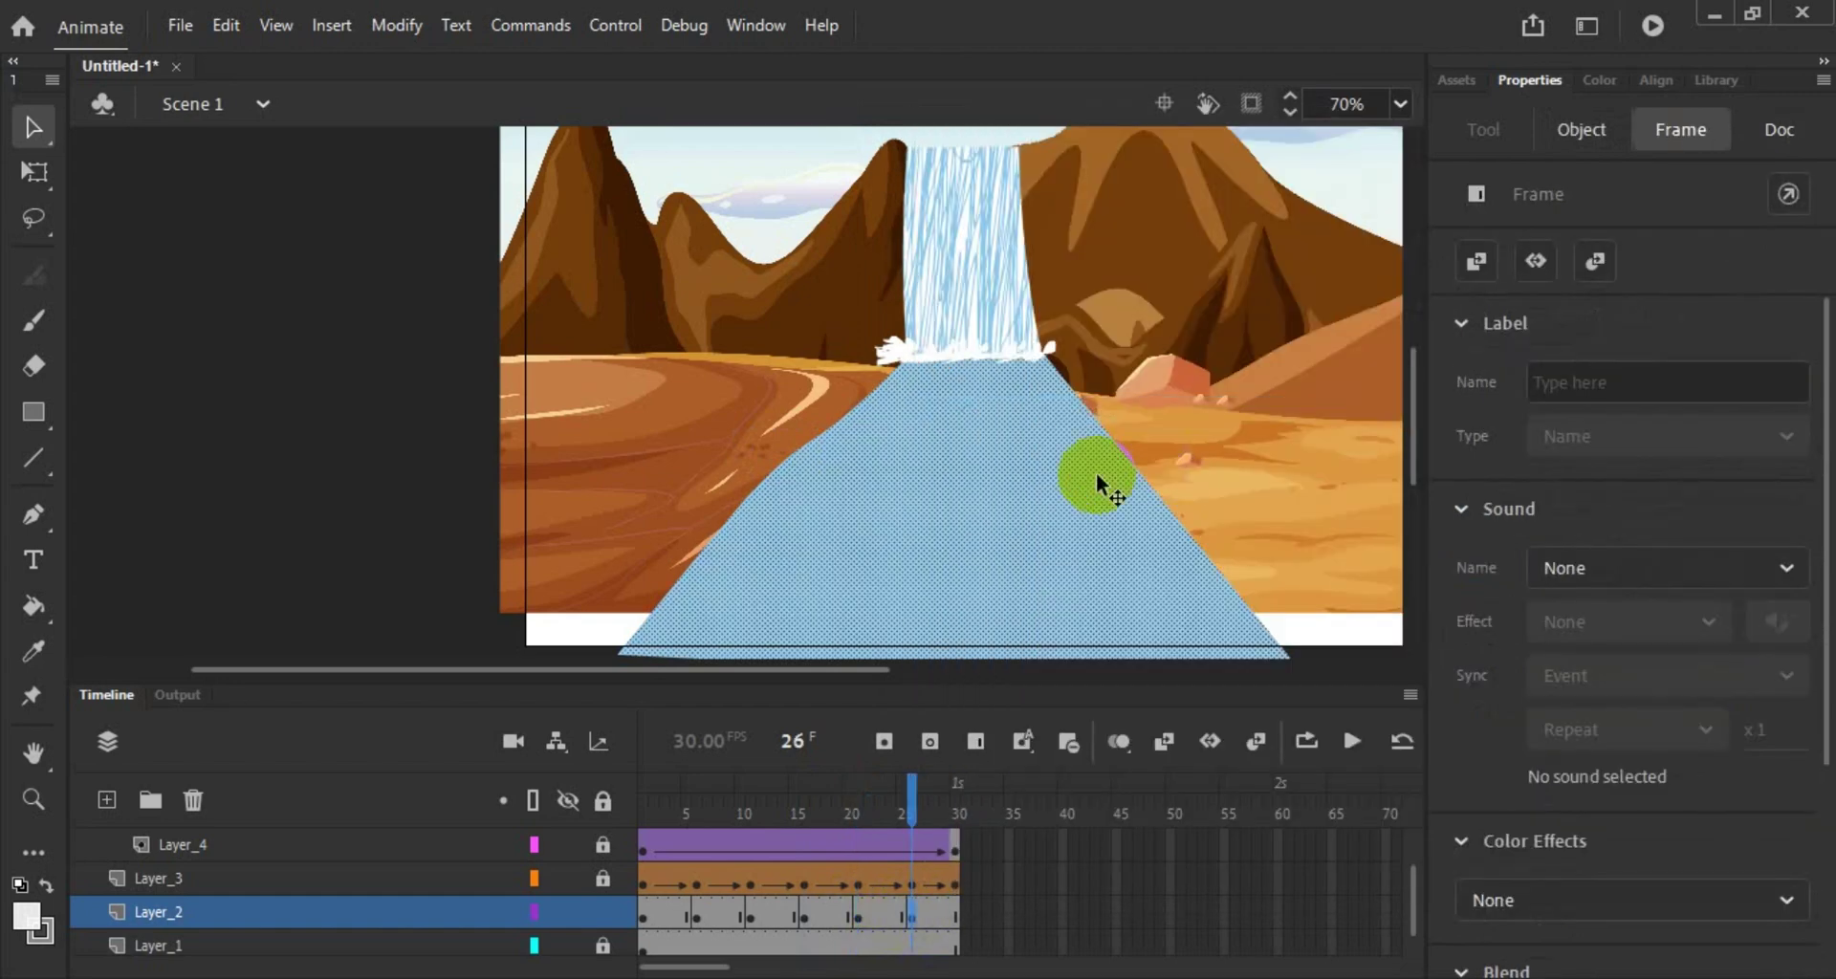
pyautogui.click(1201, 465)
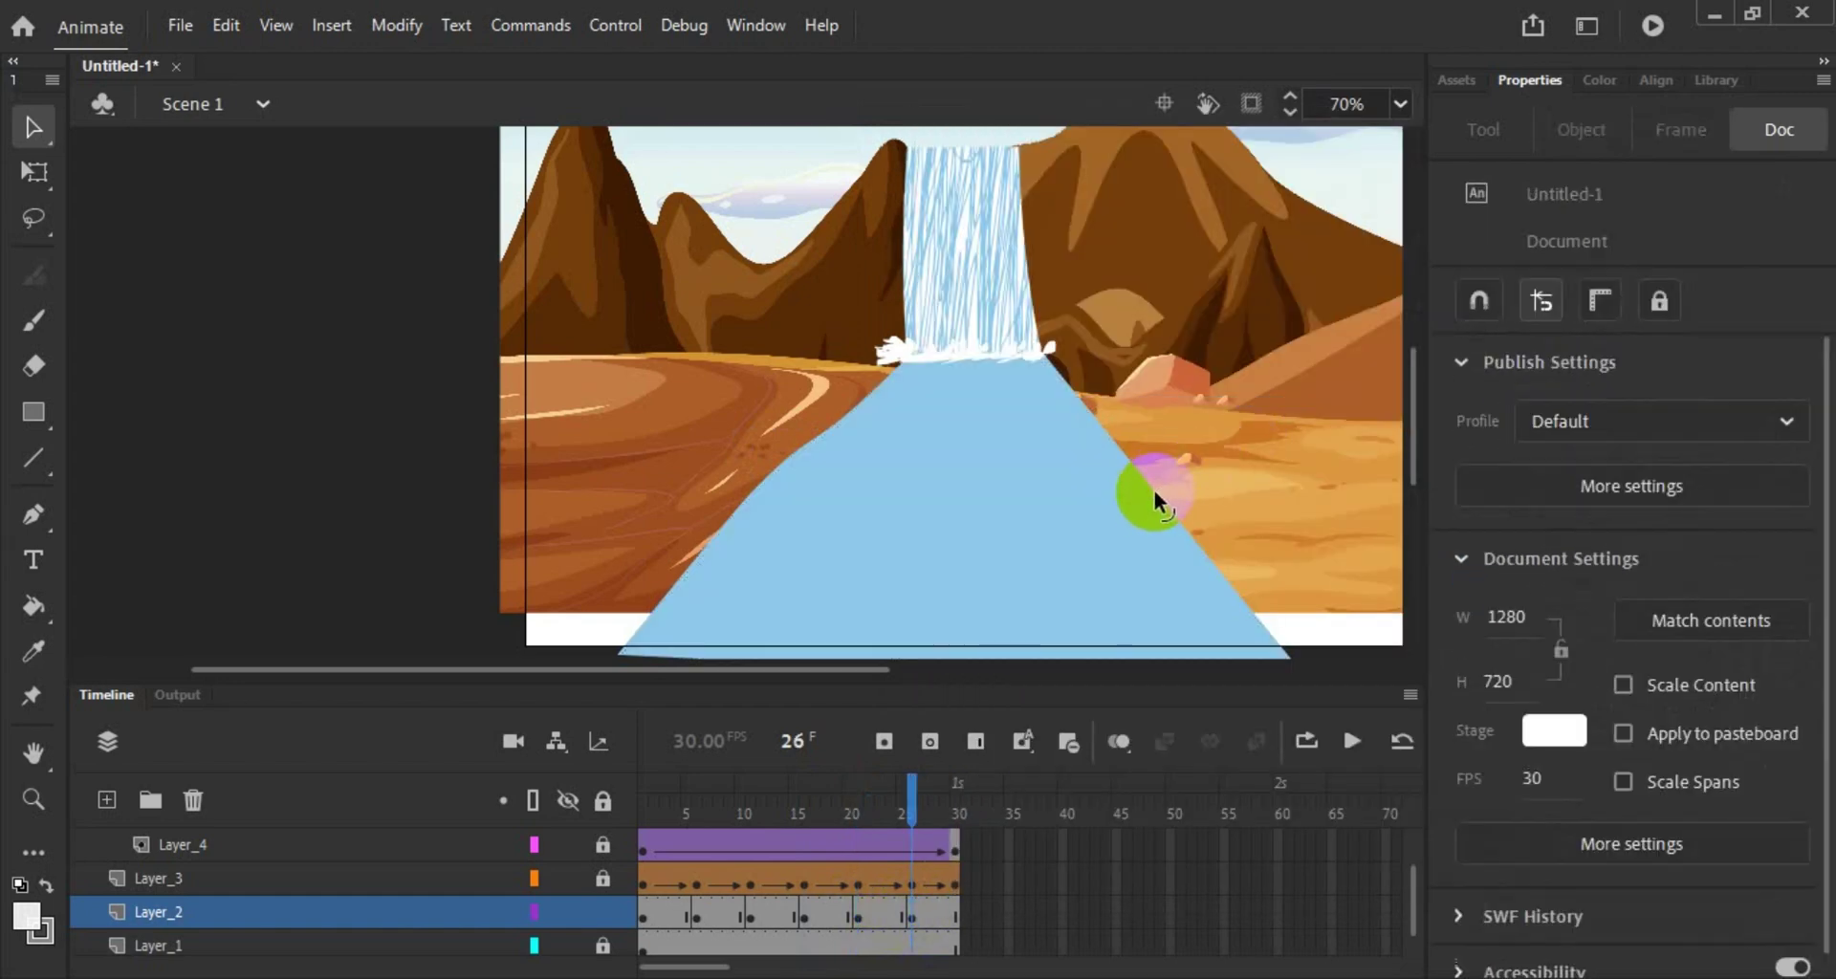
pyautogui.click(782, 478)
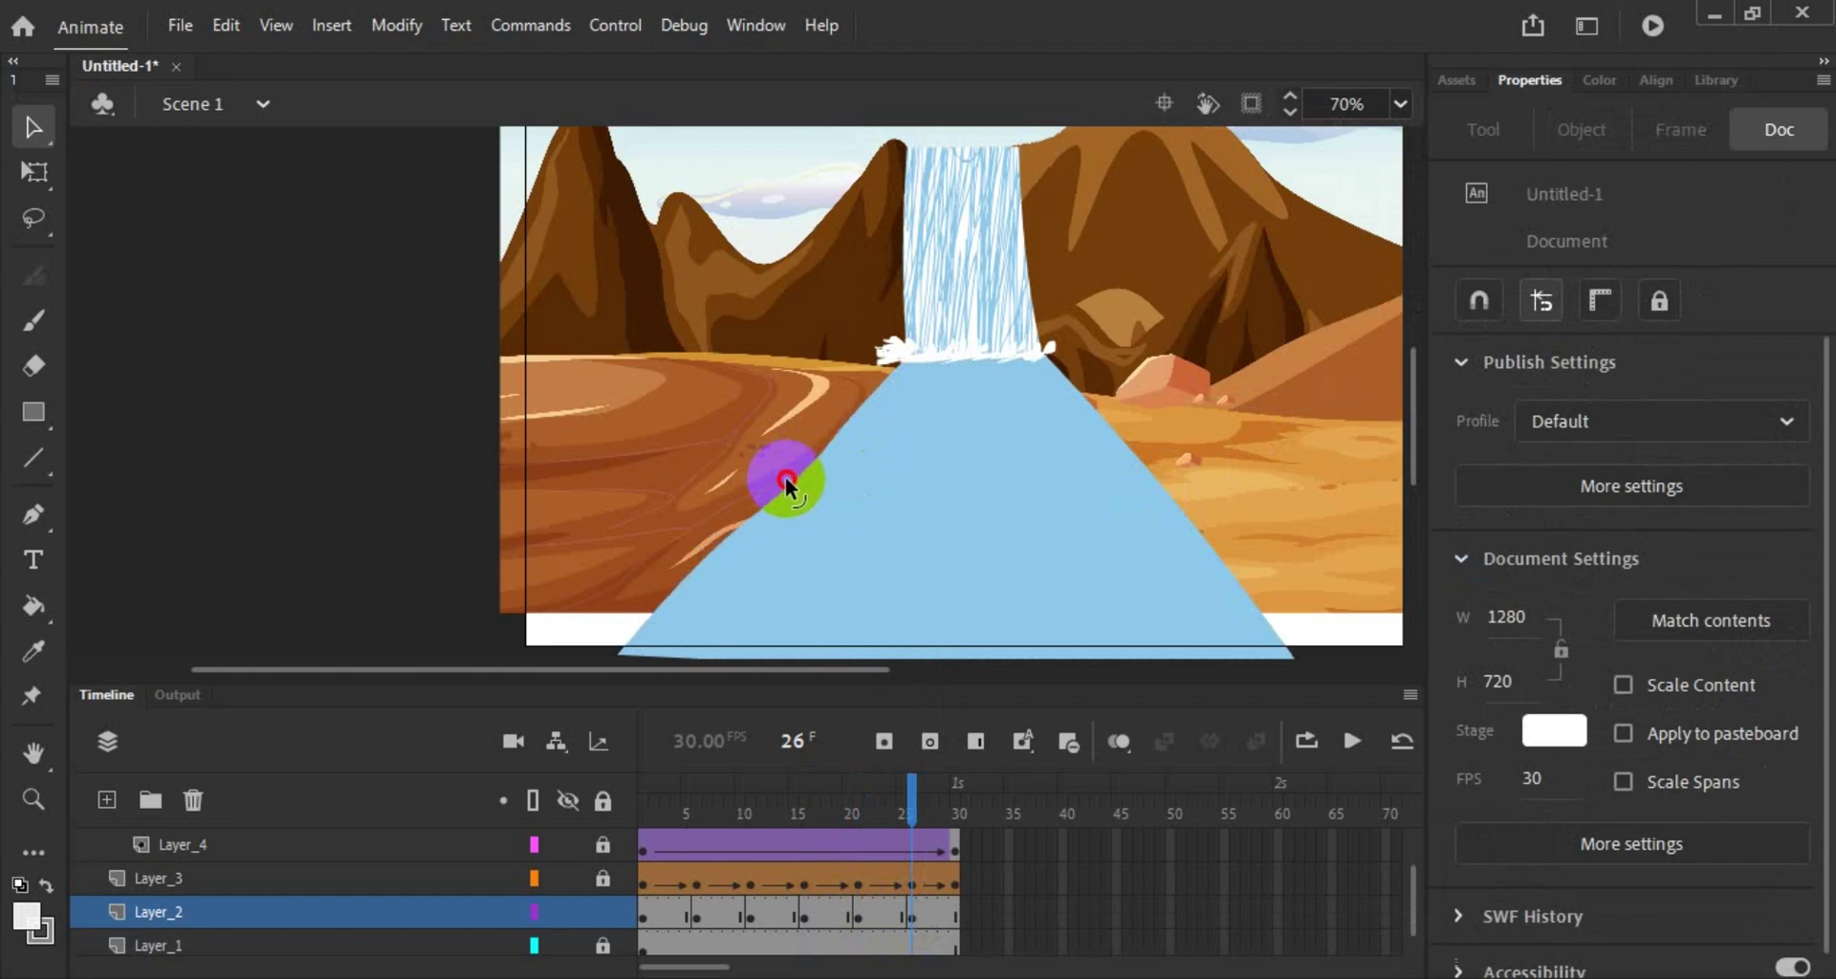
pyautogui.click(679, 472)
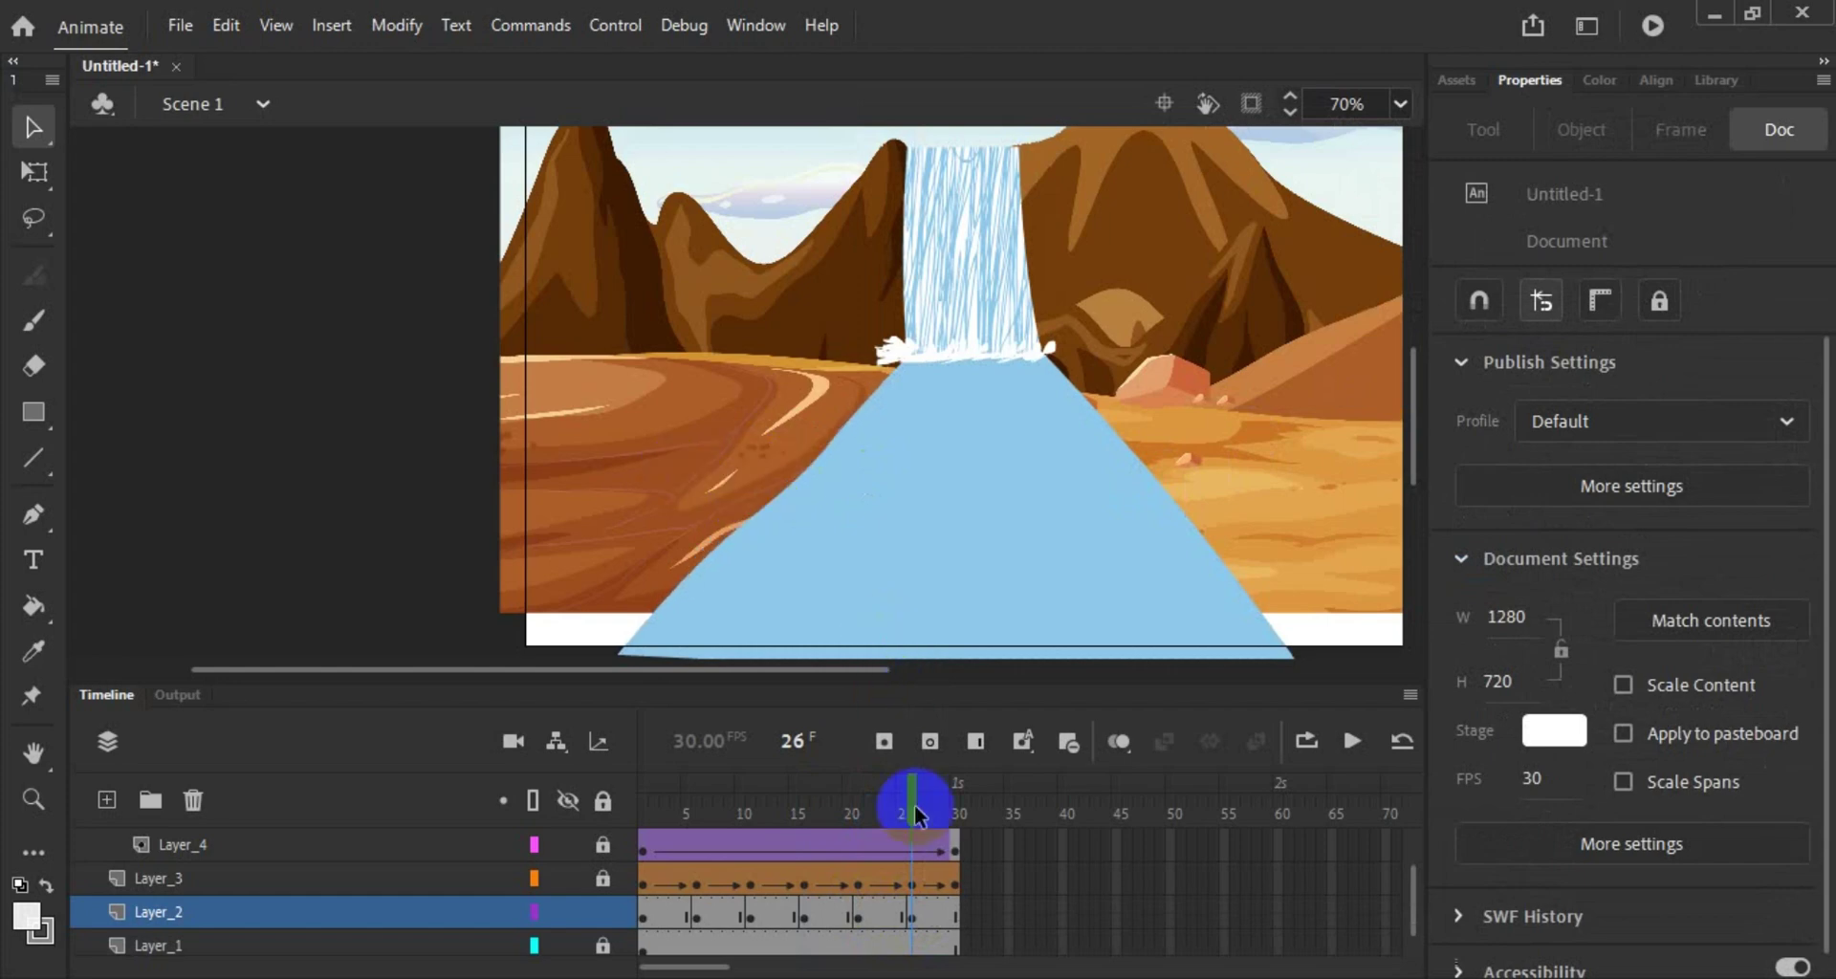
# Step: Add a keyframe for the river shape at frame 30 of Layer_2
pyautogui.click(951, 915)
pyautogui.rightClick(952, 918)
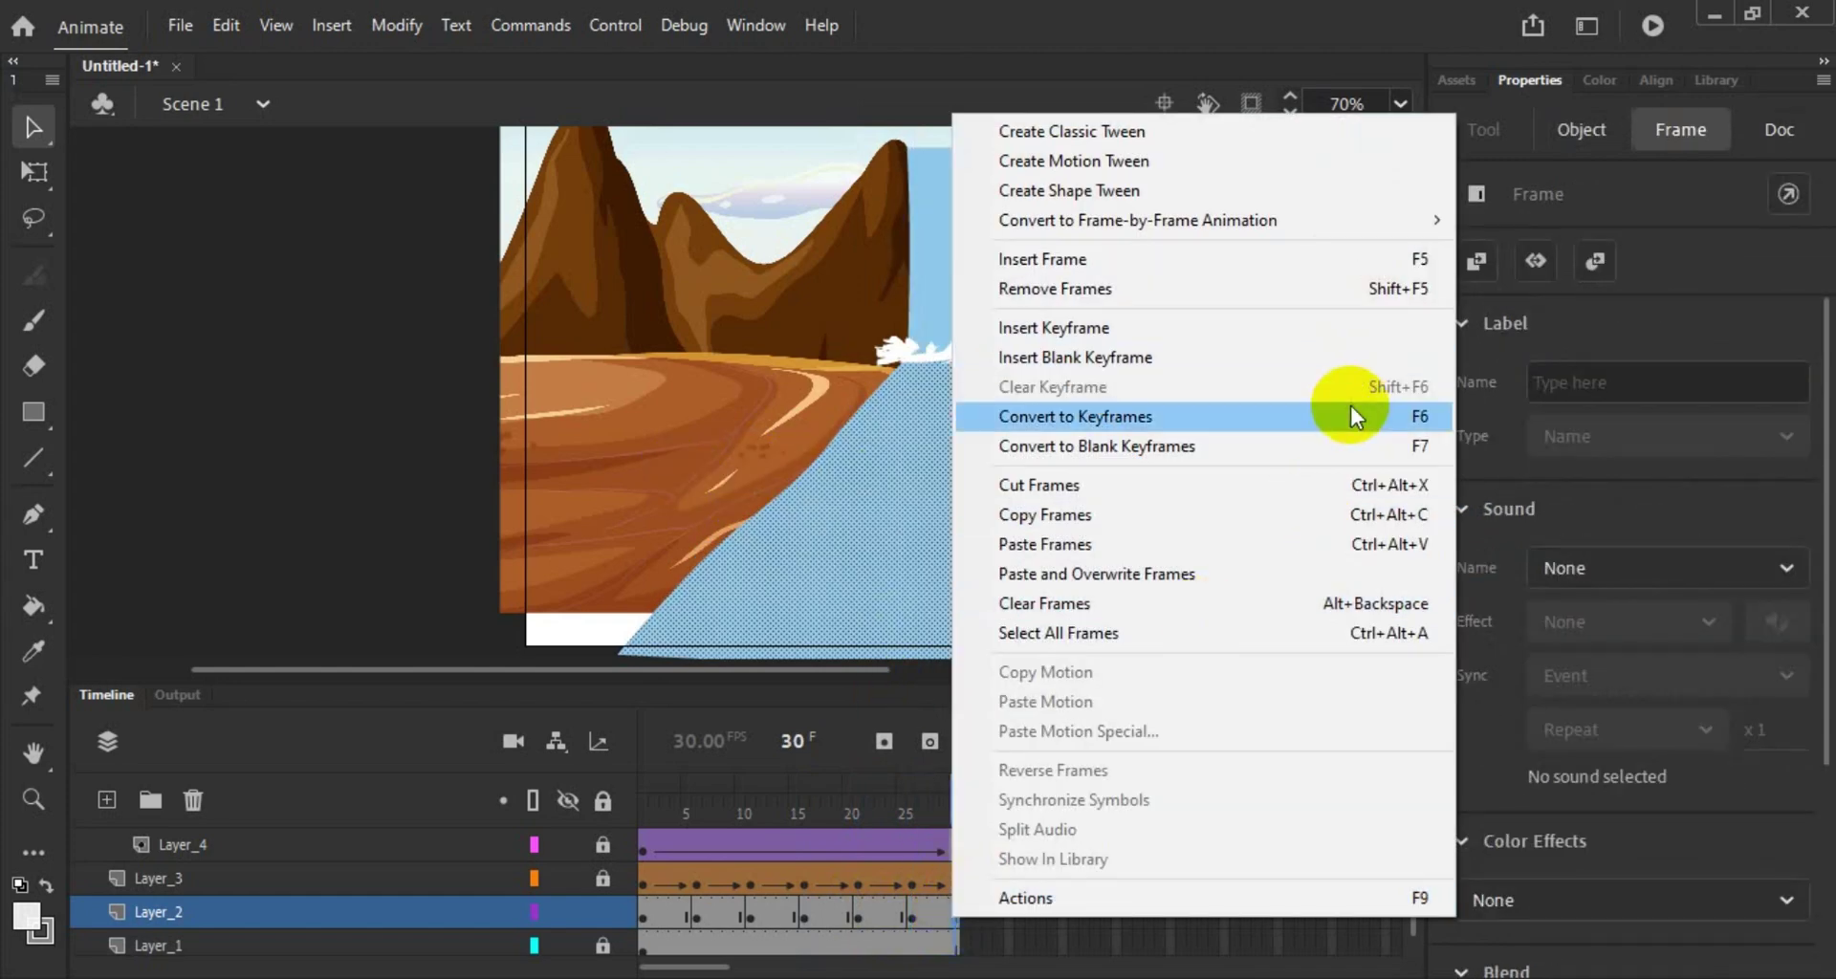
pyautogui.click(1350, 406)
pyautogui.click(791, 363)
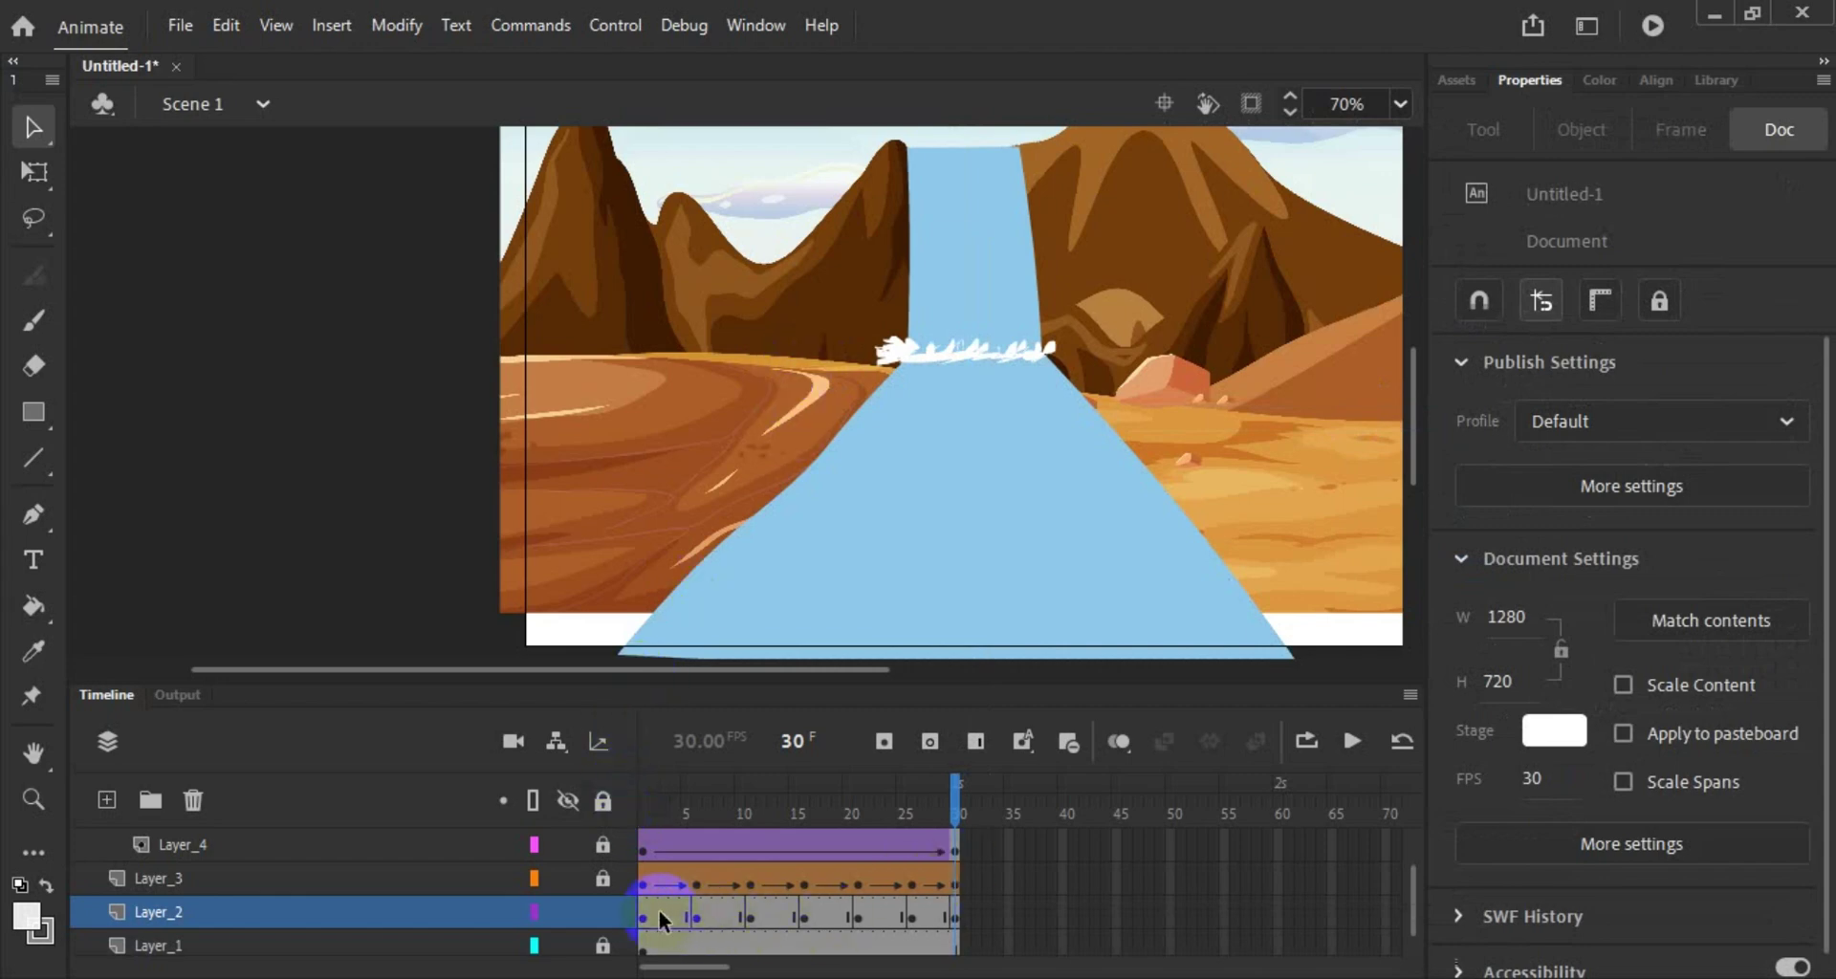
# Step: Create shape tweens between all the river keyframes on Layer_2, from frame 1 to frame 30
pyautogui.moveTo(659, 920); pyautogui.dragTo(931, 914)
pyautogui.rightClick(931, 914)
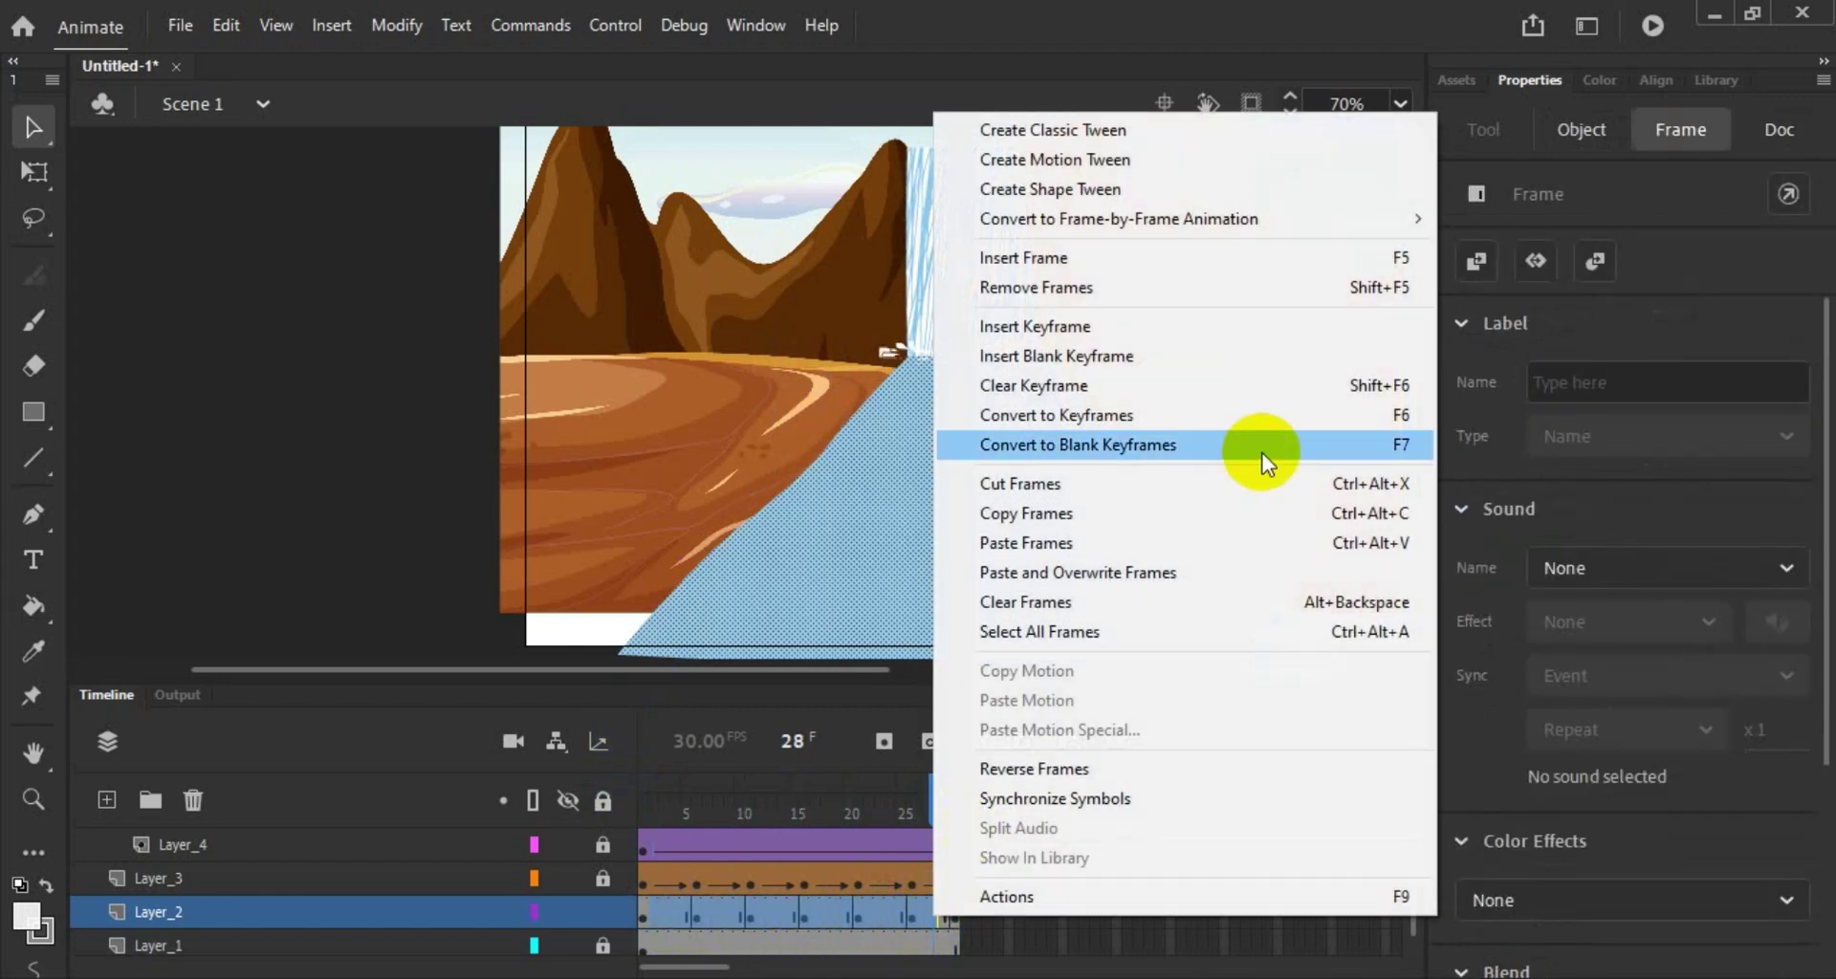
pyautogui.click(1255, 192)
pyautogui.click(841, 556)
# Step: Scrub through the tweened river and test the movie to check how its edges move
pyautogui.moveTo(937, 789)
pyautogui.mouseDown()
pyautogui.moveTo(622, 778)
pyautogui.moveTo(947, 795)
pyautogui.moveTo(645, 817)
pyautogui.moveTo(927, 818)
pyautogui.moveTo(708, 818)
pyautogui.moveTo(904, 821)
pyautogui.mouseUp()
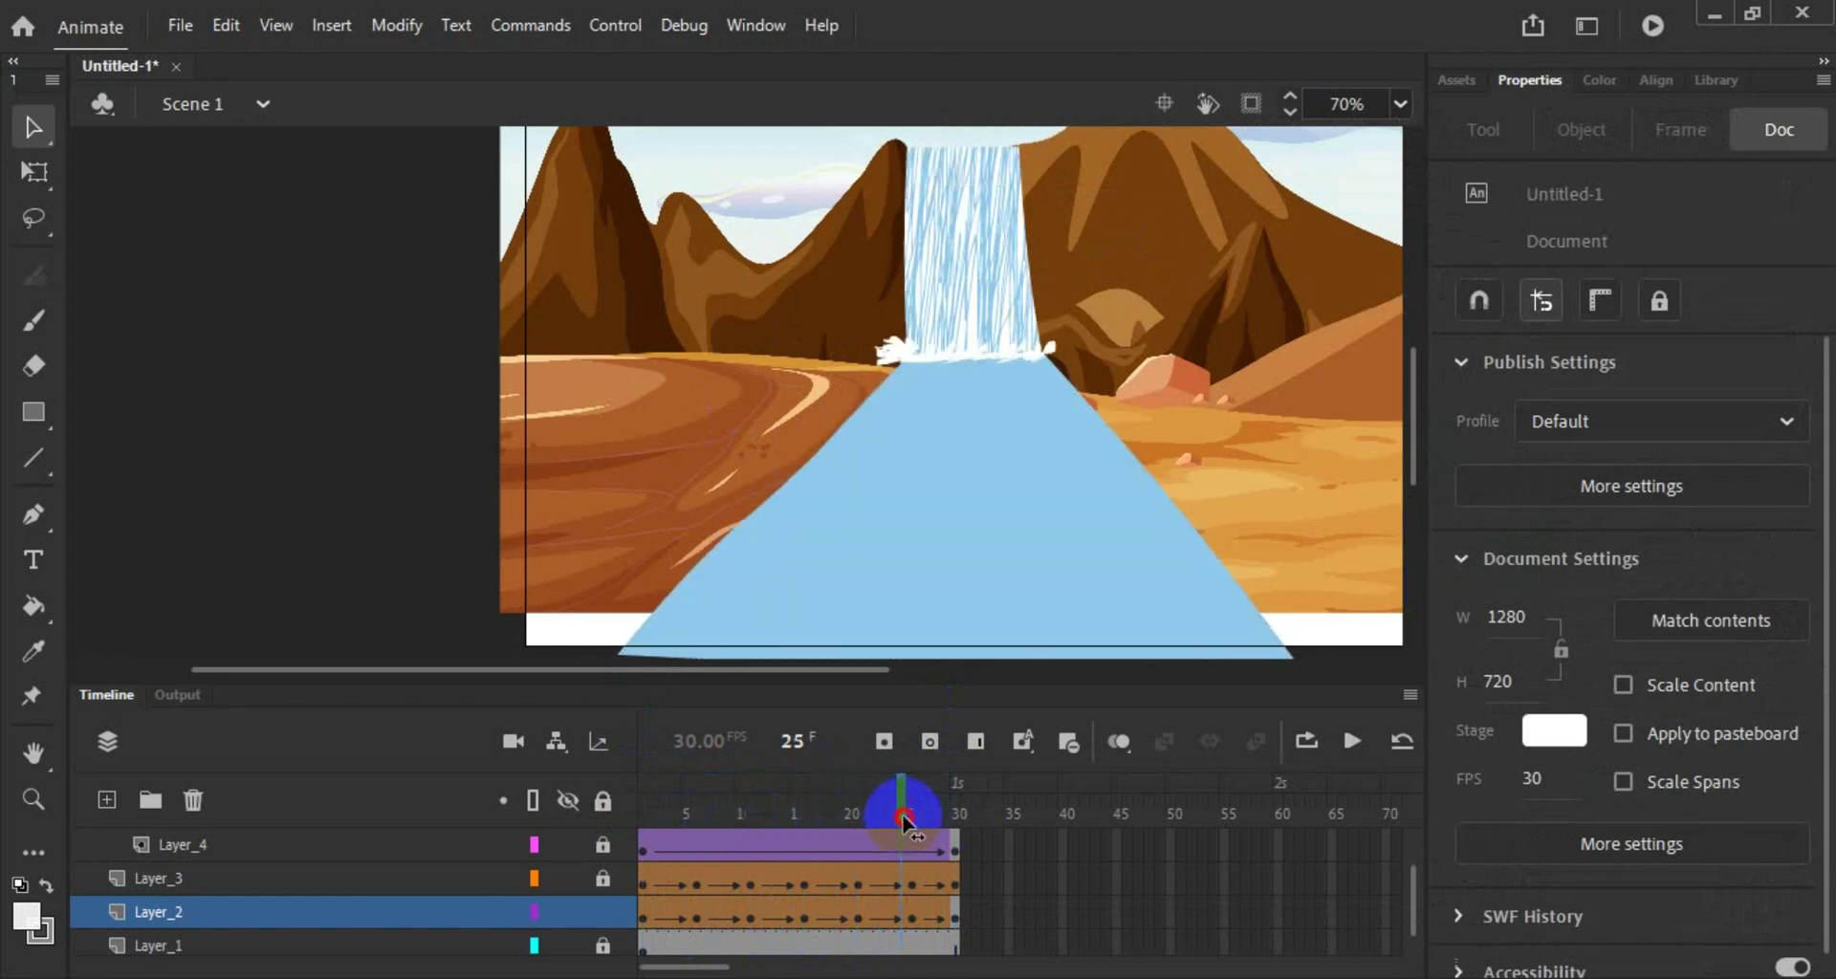
pyautogui.click(1657, 37)
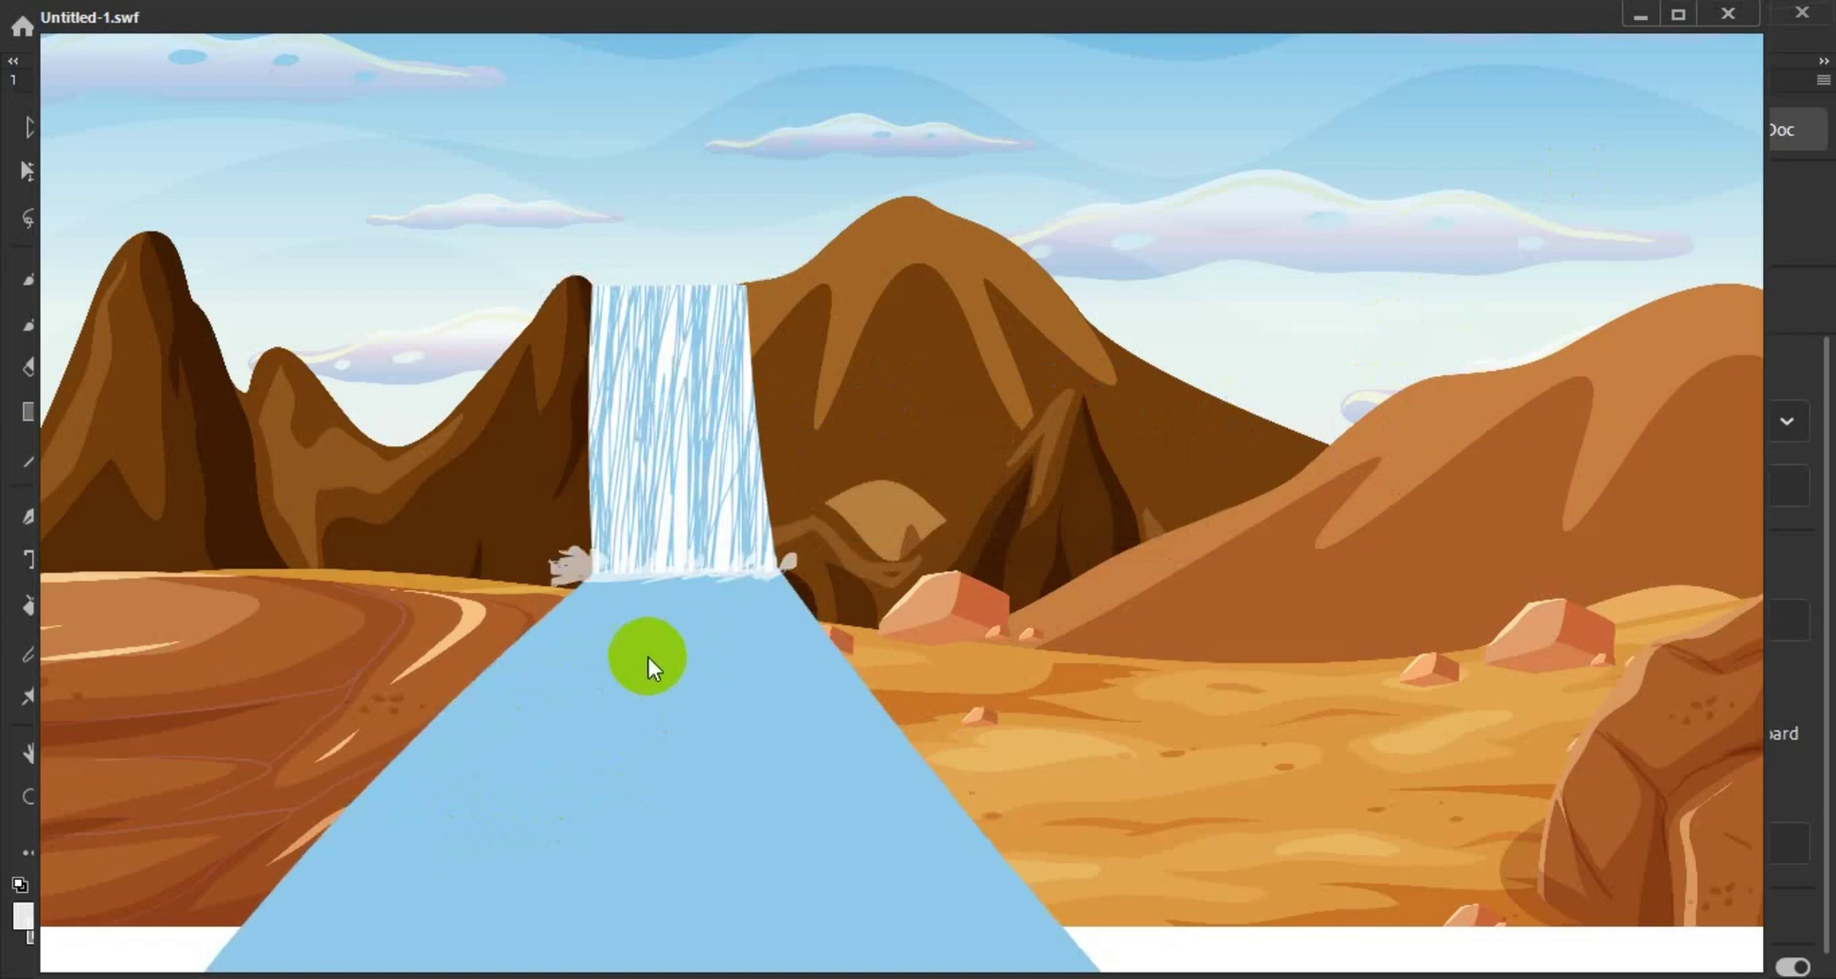
pyautogui.click(1728, 14)
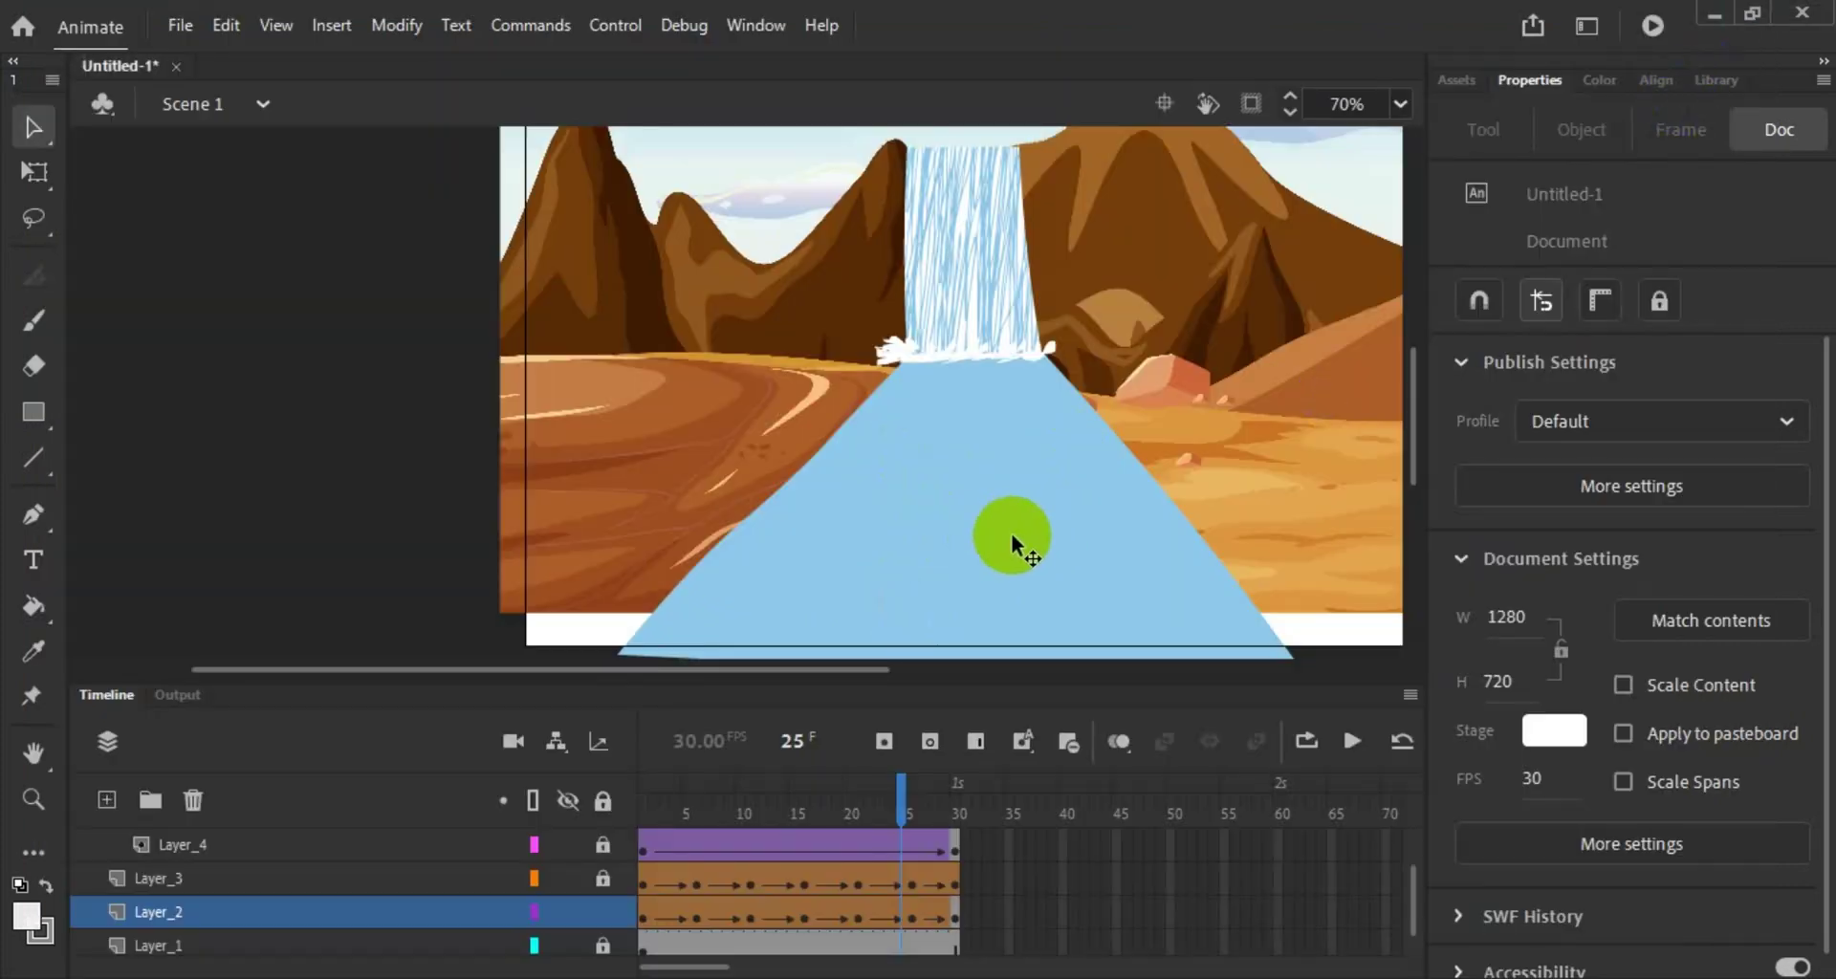
# Step: Add a new layer, Layer_8, and move it above Layer_7 to the top of the layer stack
pyautogui.click(443, 557)
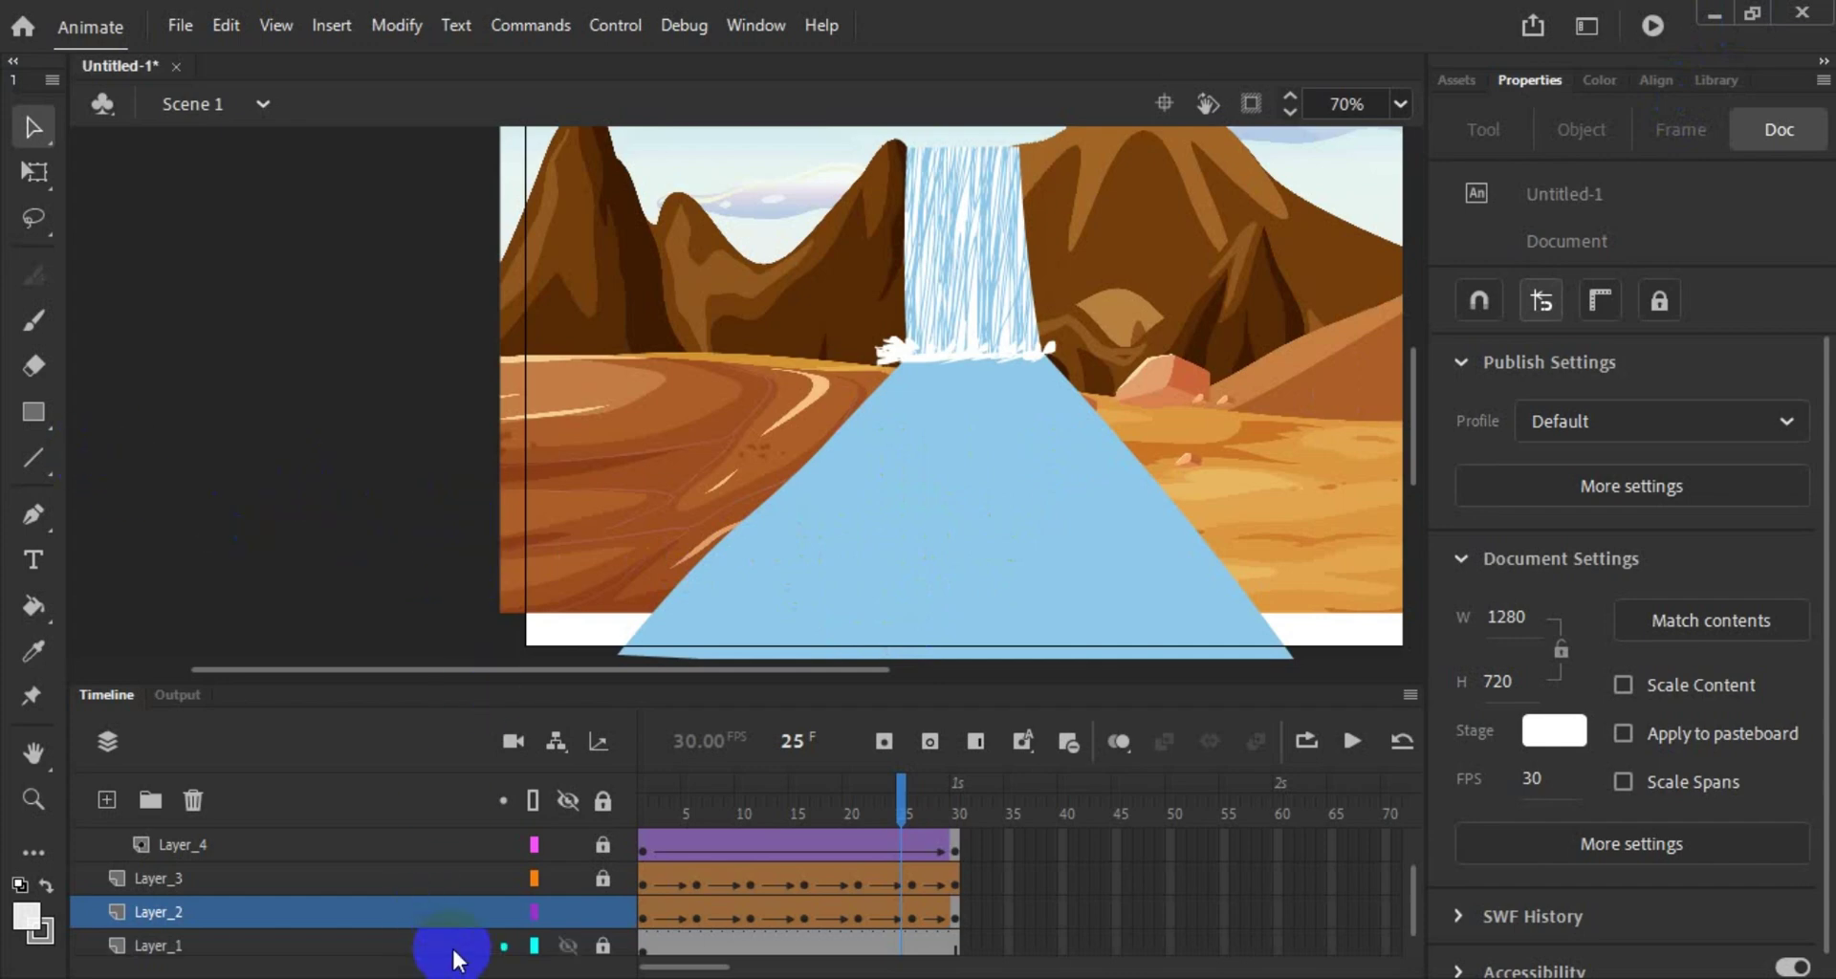
pyautogui.scroll(2, 496, 897)
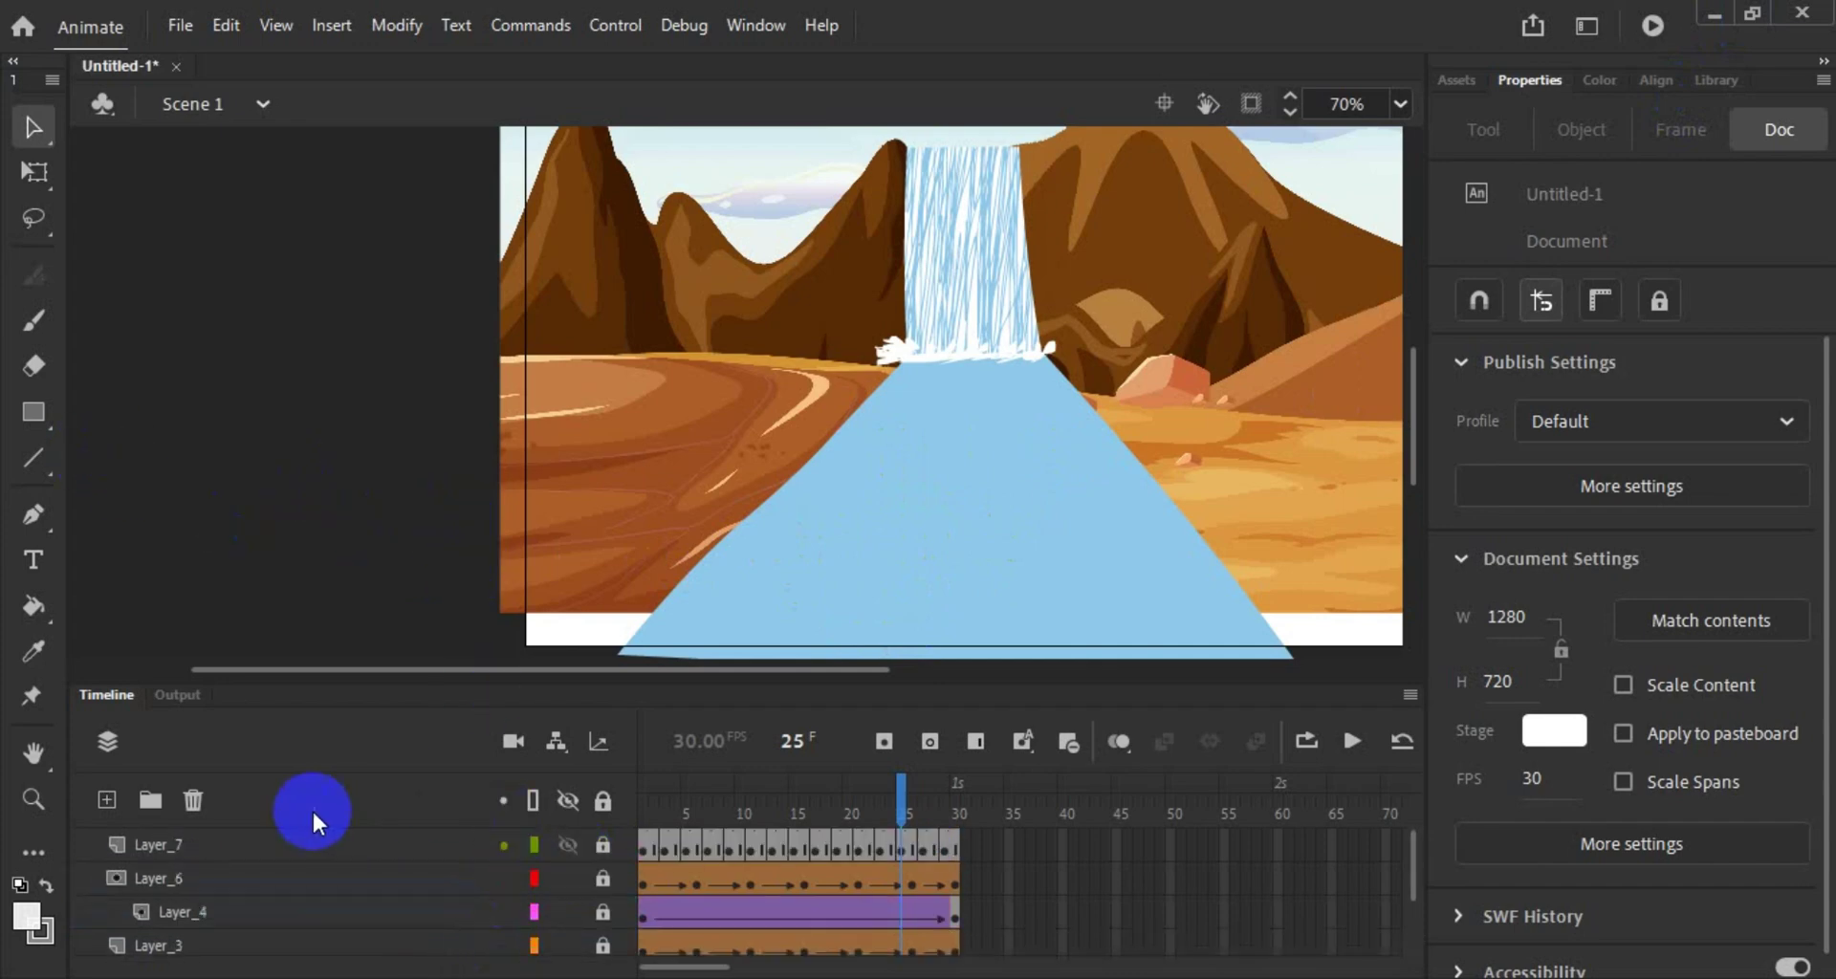
pyautogui.click(108, 801)
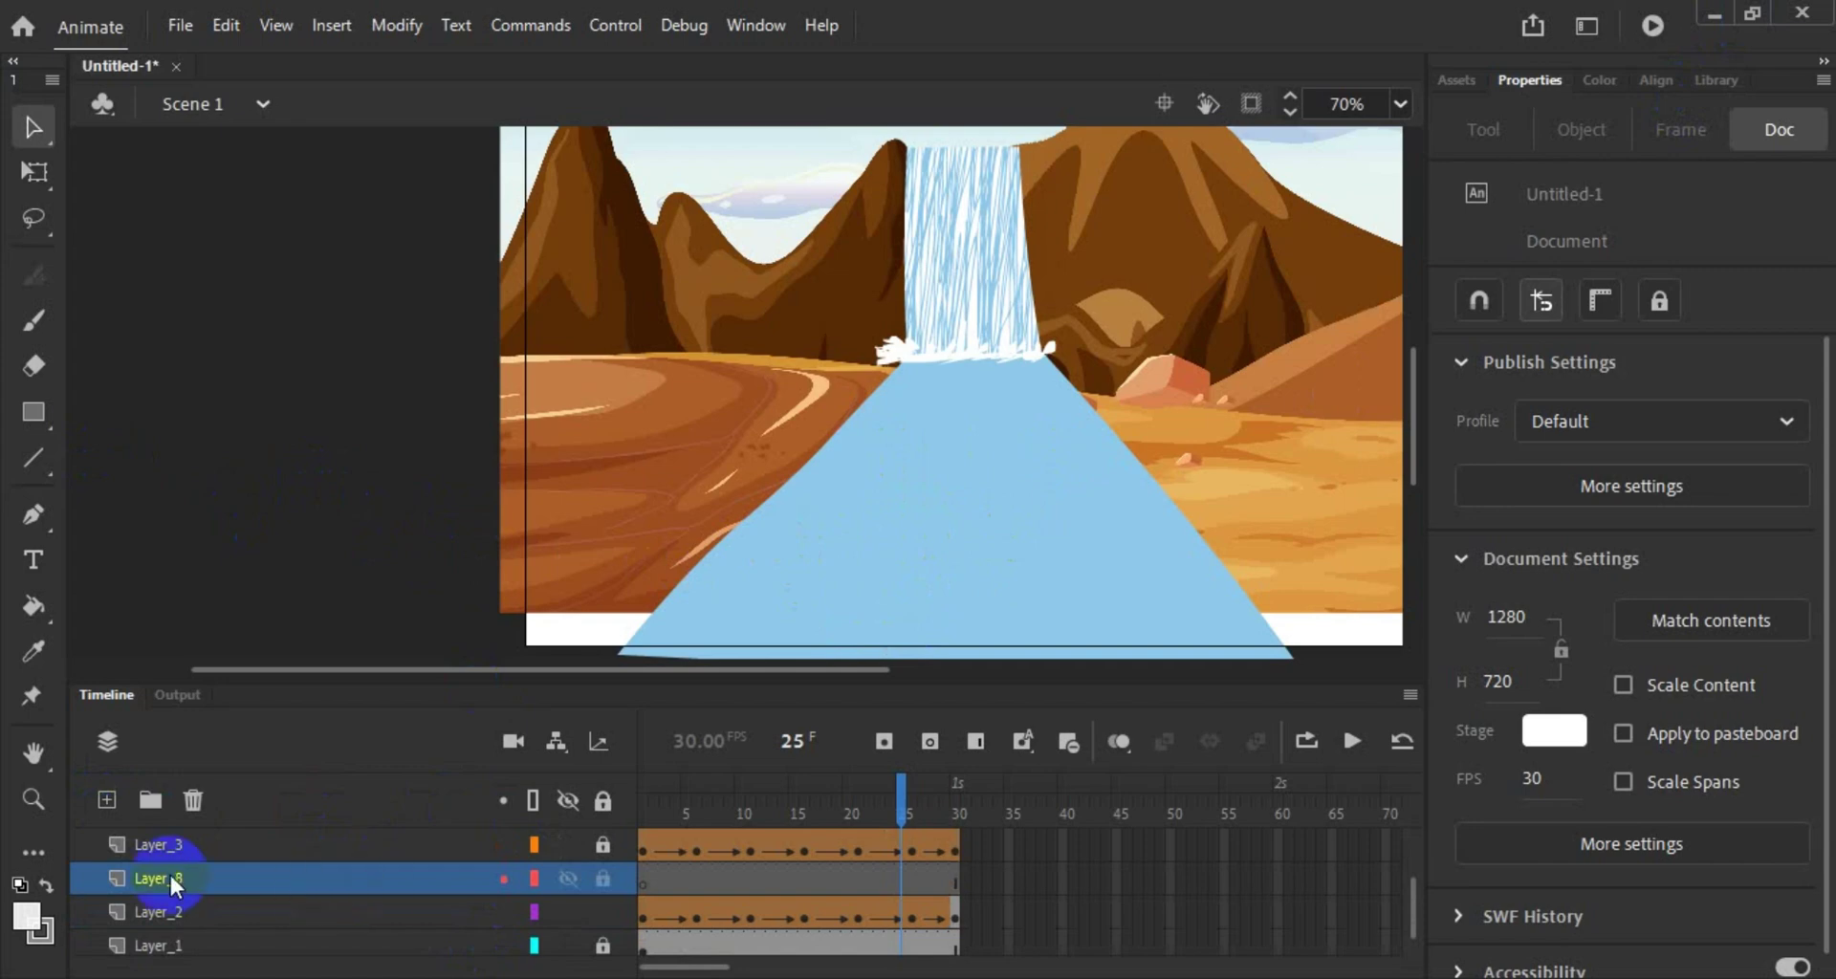
pyautogui.moveTo(169, 872); pyautogui.dragTo(188, 828)
pyautogui.click(193, 616)
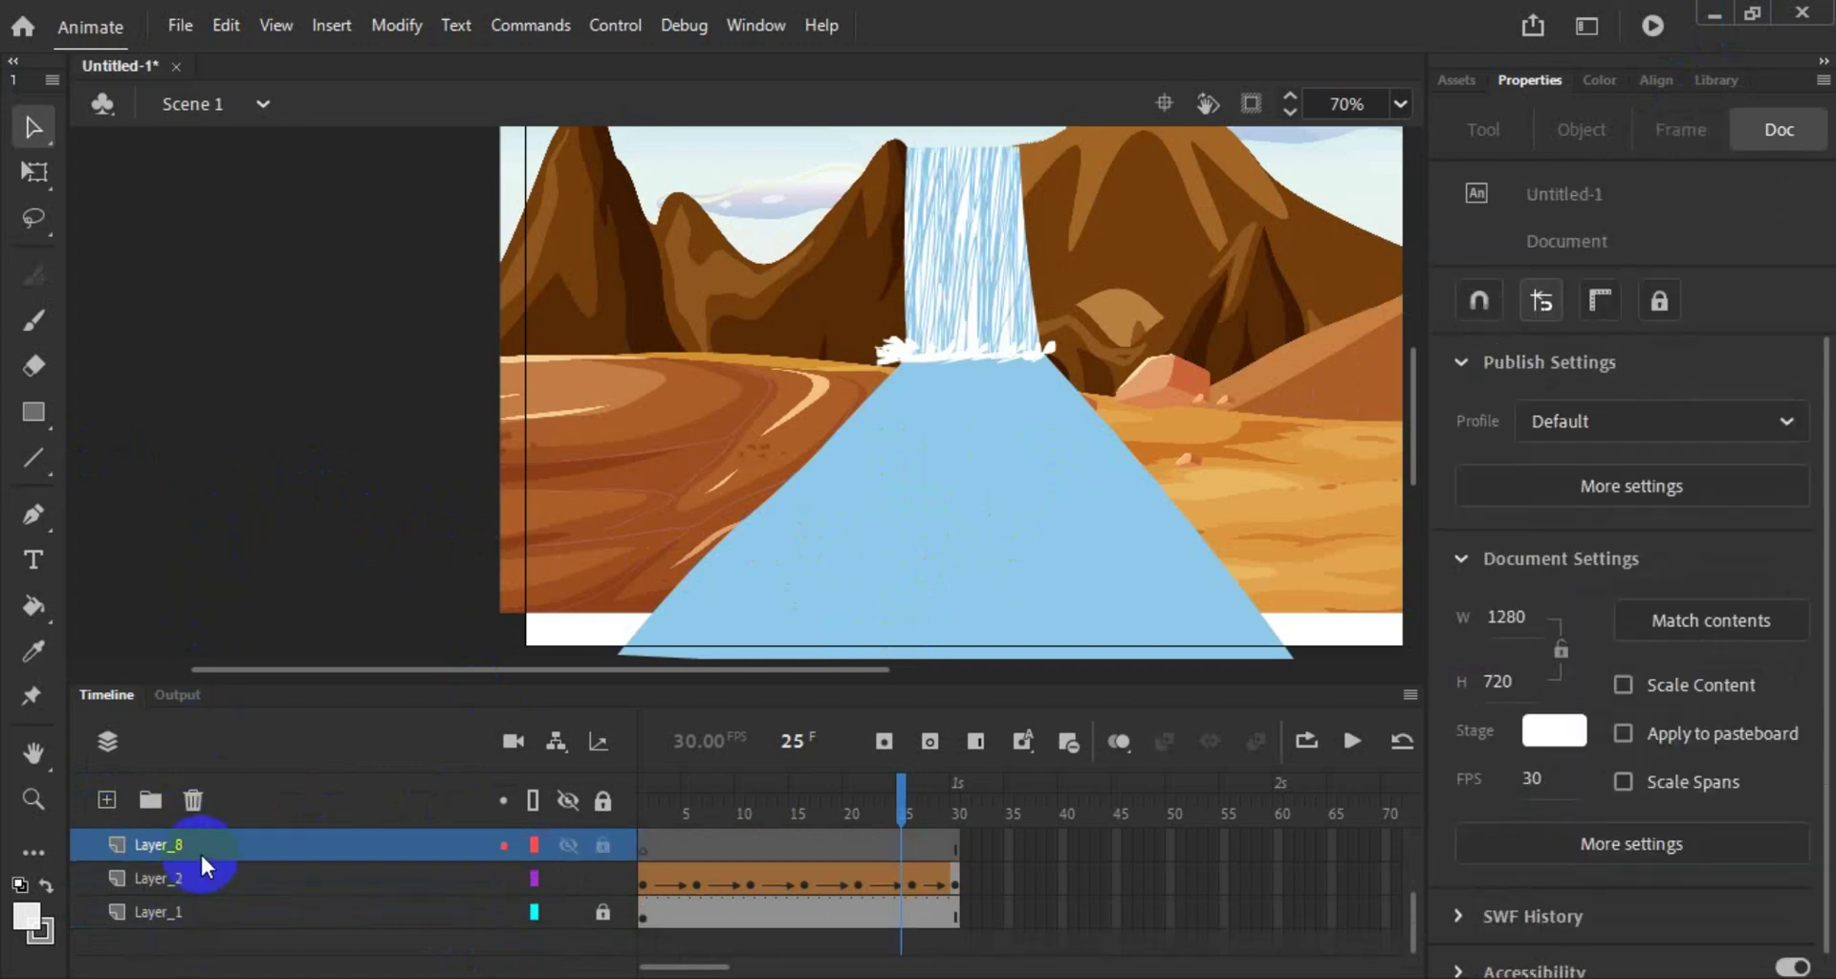
pyautogui.moveTo(199, 851); pyautogui.dragTo(176, 811)
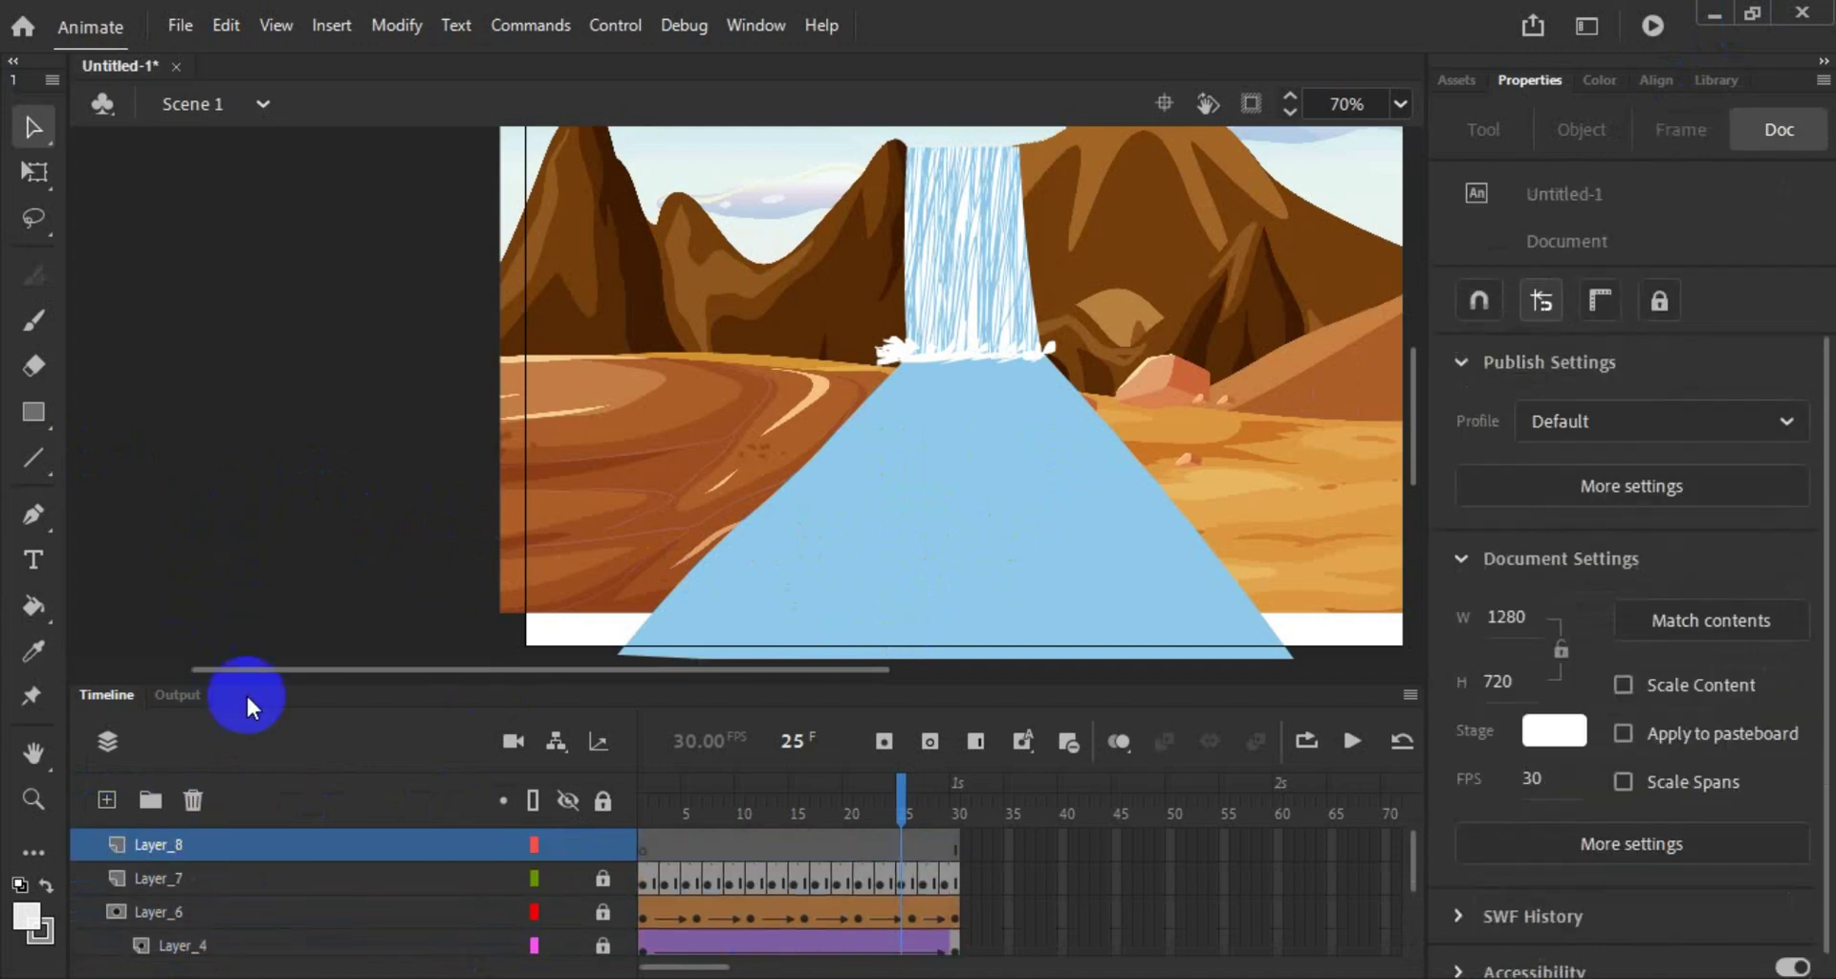
pyautogui.click(221, 844)
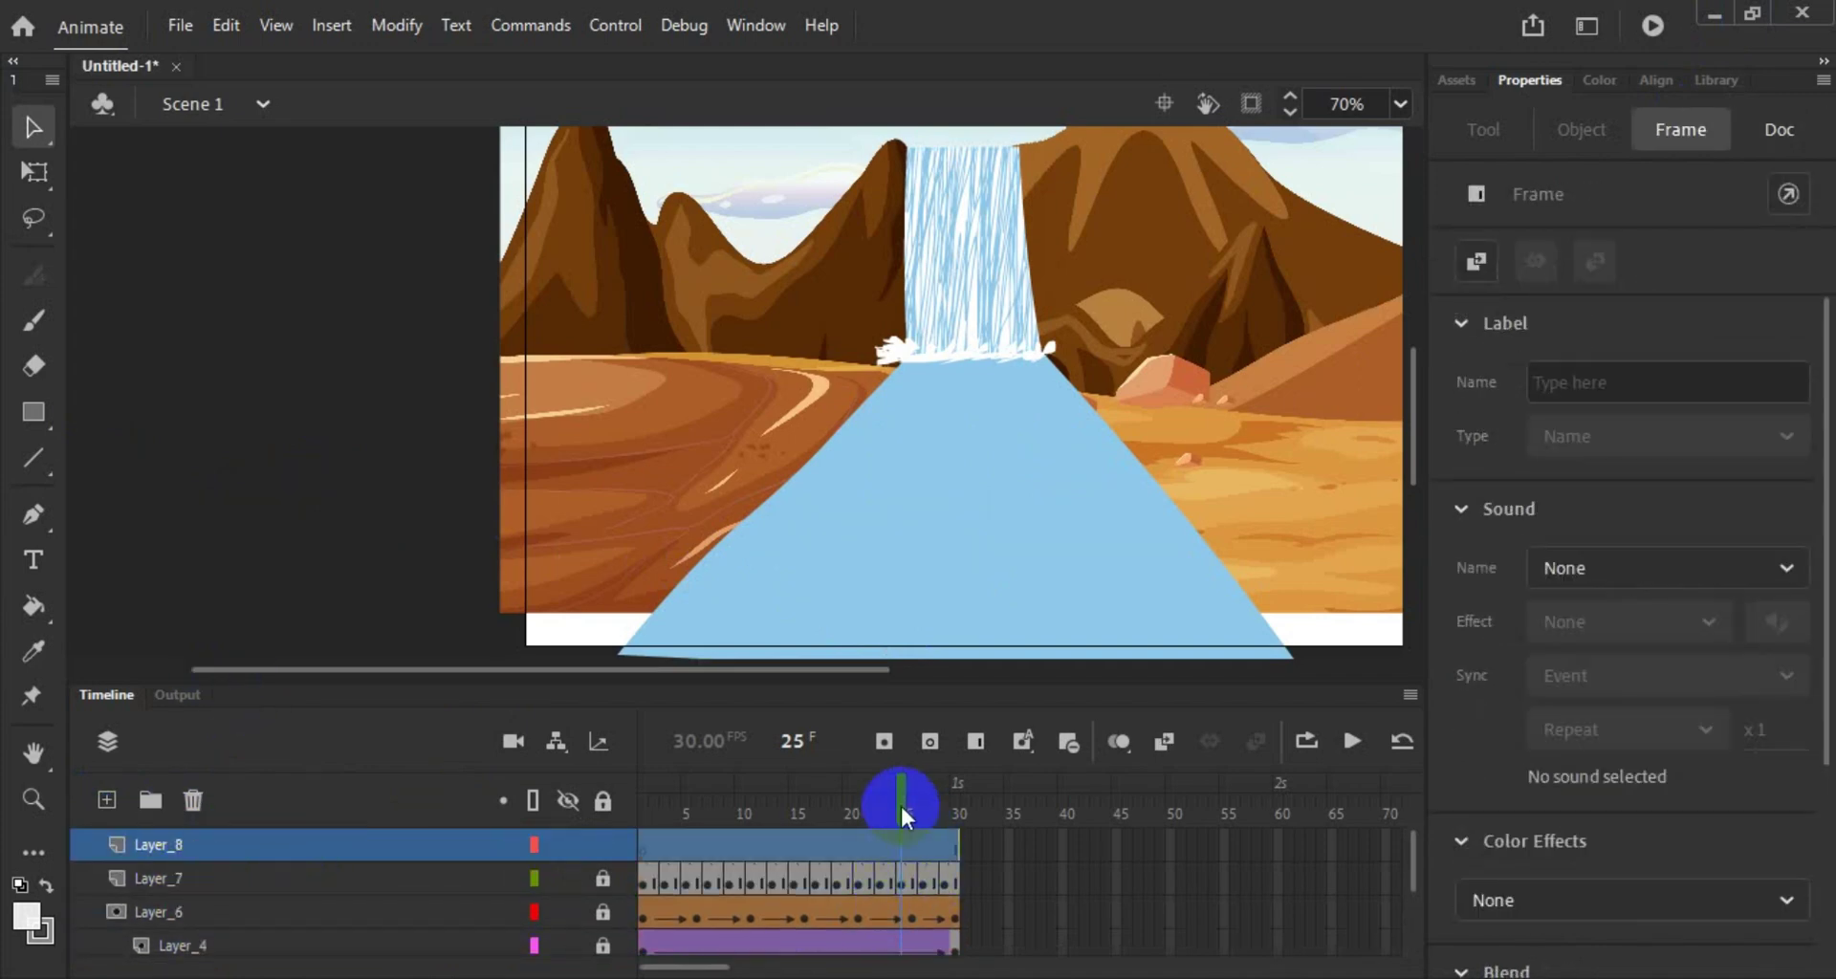
# Step: Return to frame 1 and lock every layer except Layer_8
pyautogui.moveTo(899, 804); pyautogui.dragTo(640, 805)
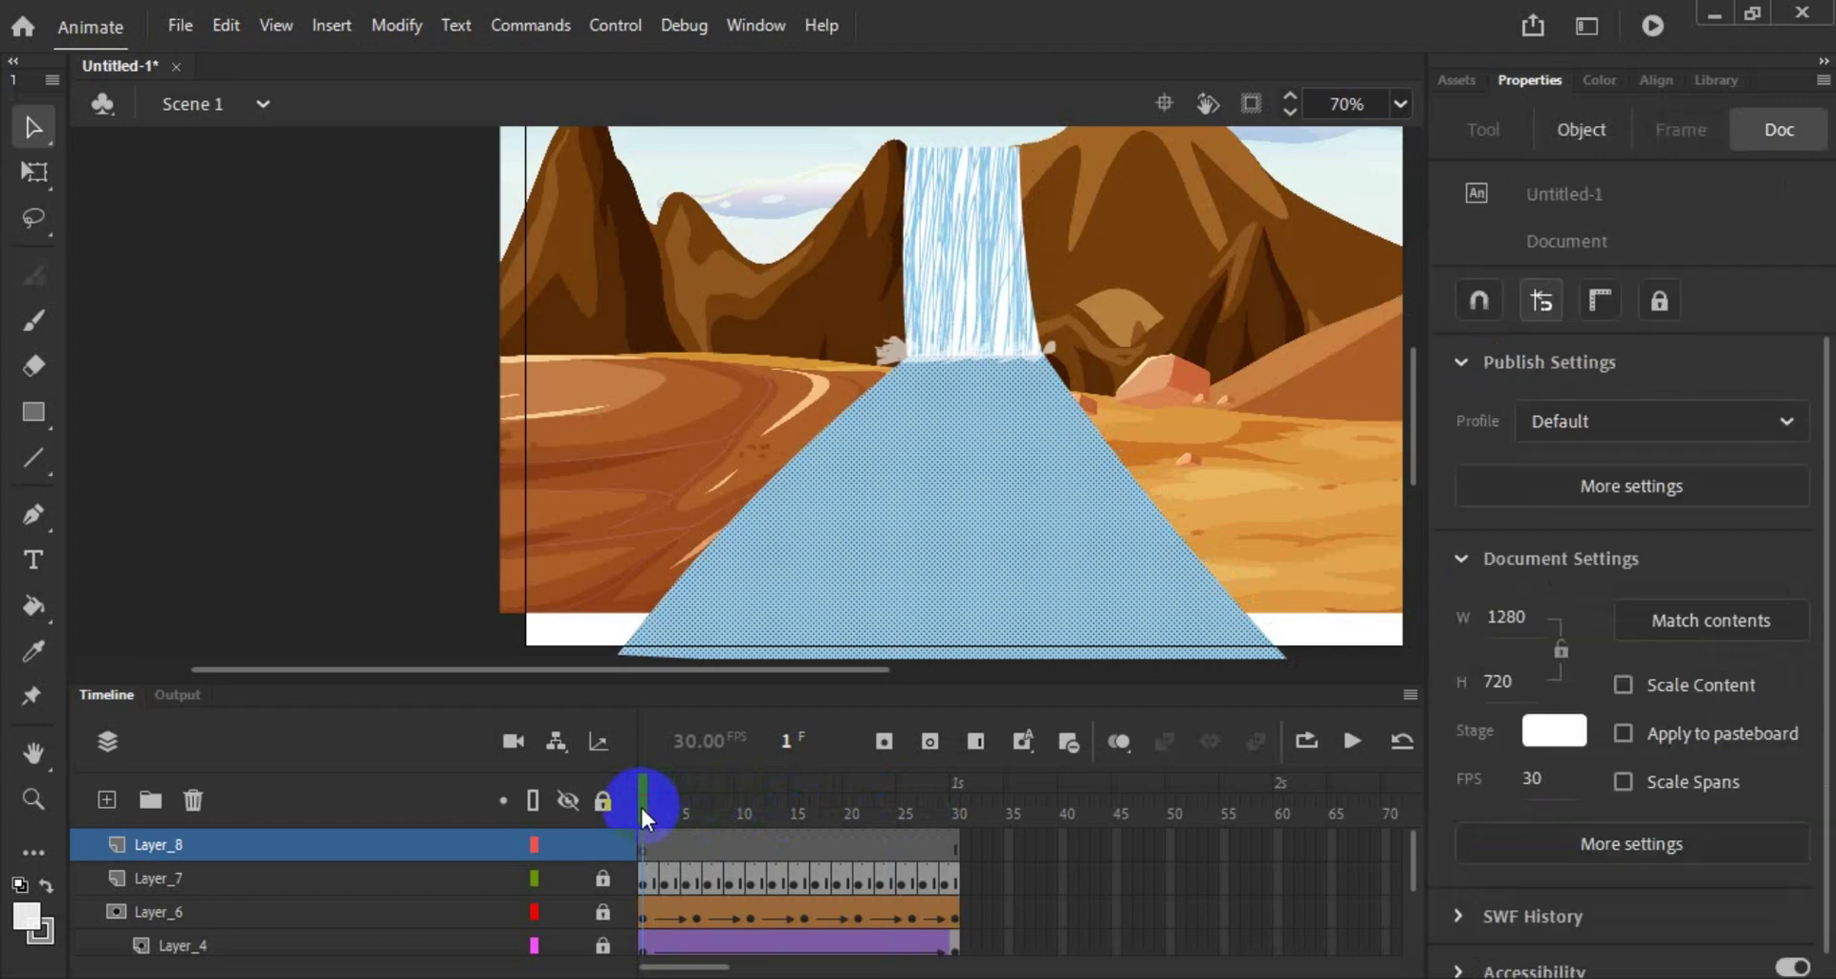
pyautogui.click(317, 496)
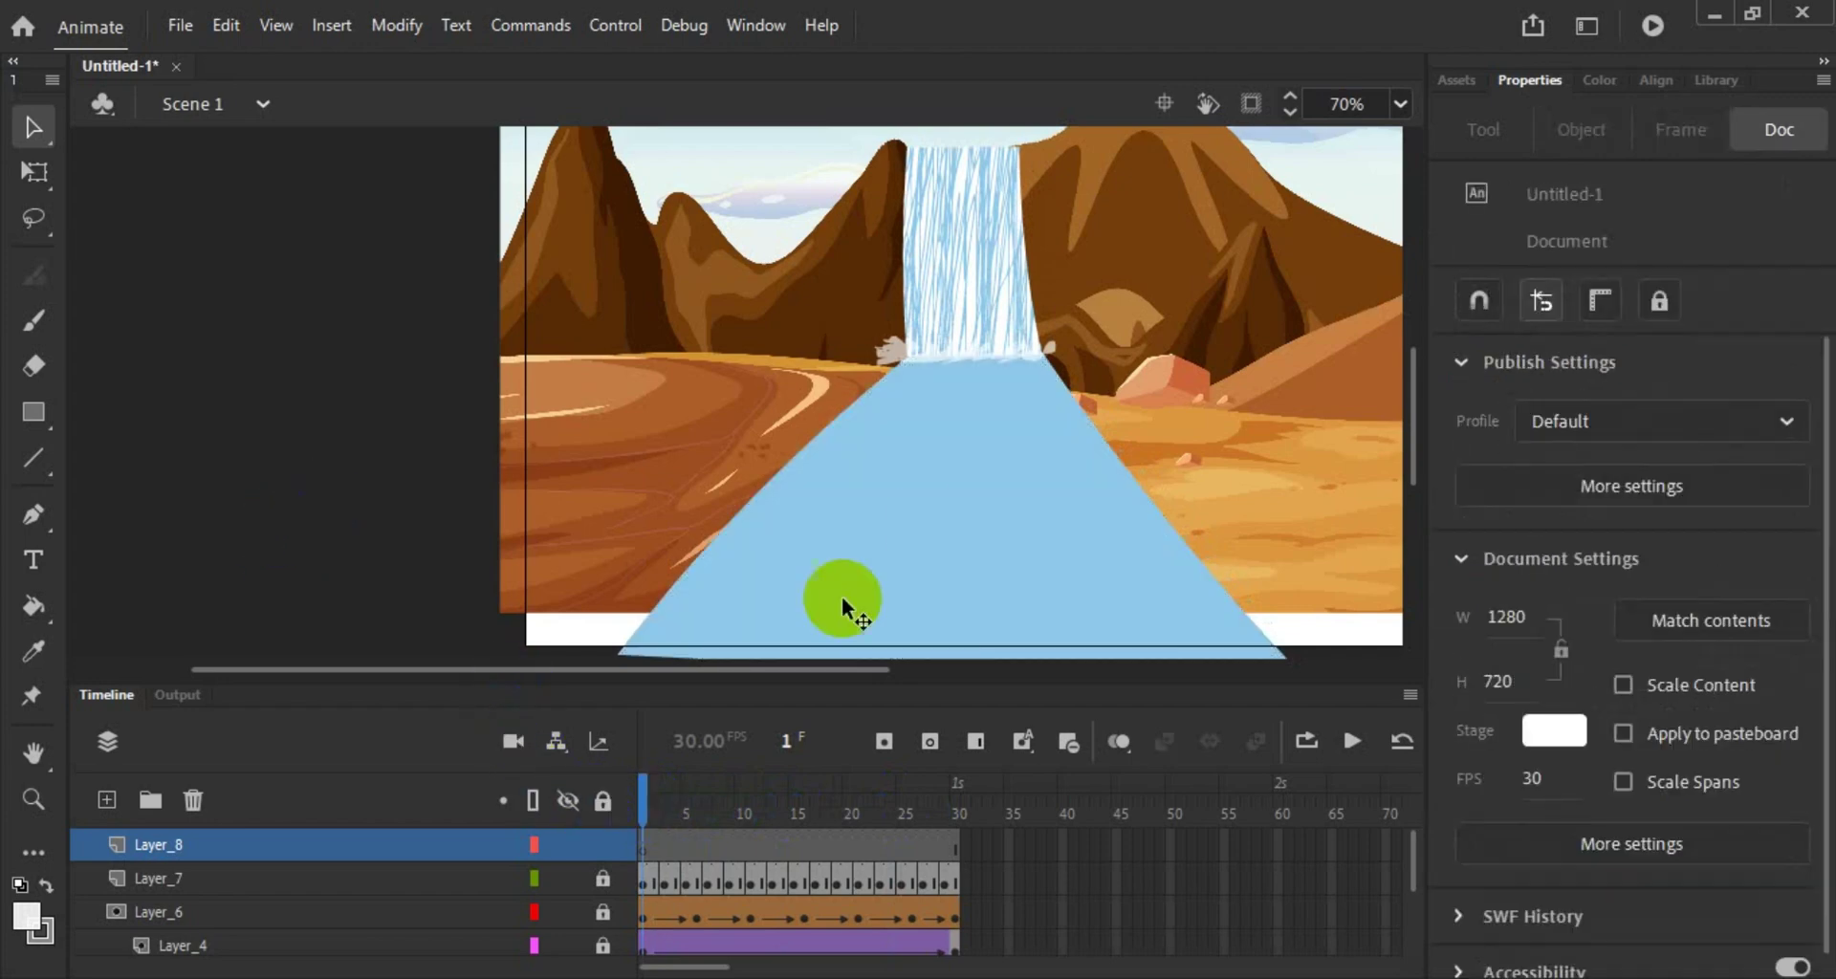
pyautogui.click(603, 801)
pyautogui.click(603, 800)
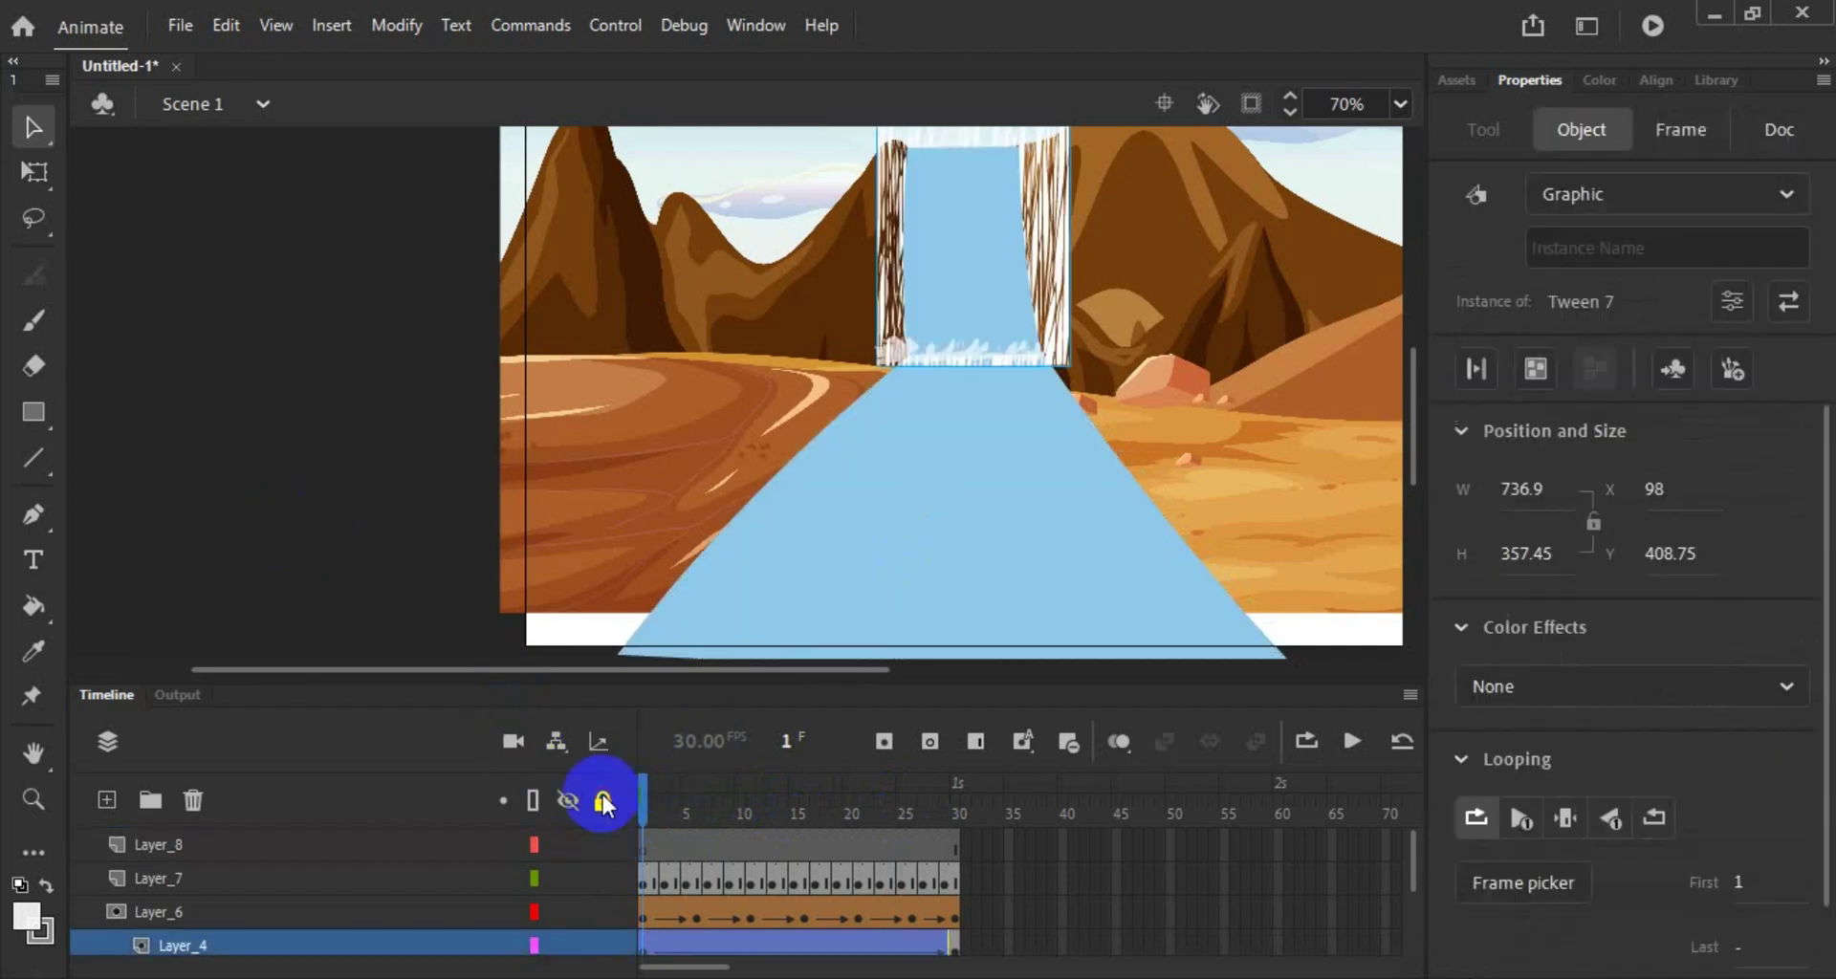
pyautogui.click(602, 846)
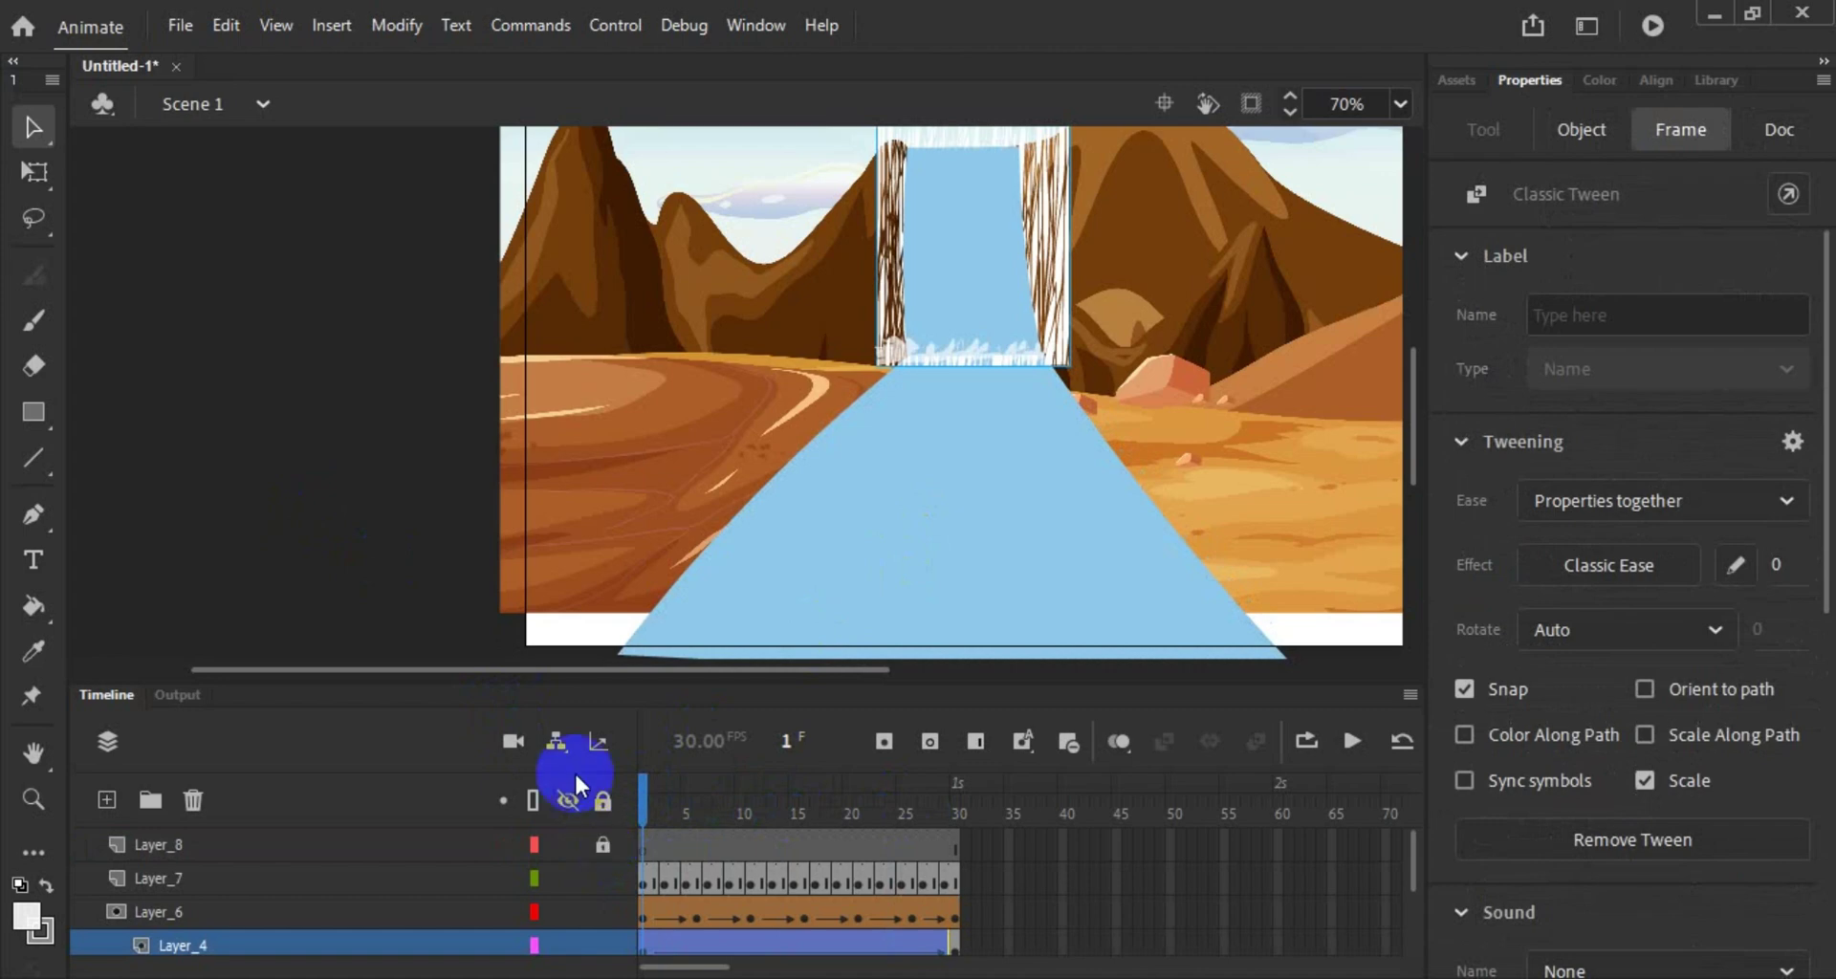
pyautogui.click(602, 801)
pyautogui.click(603, 845)
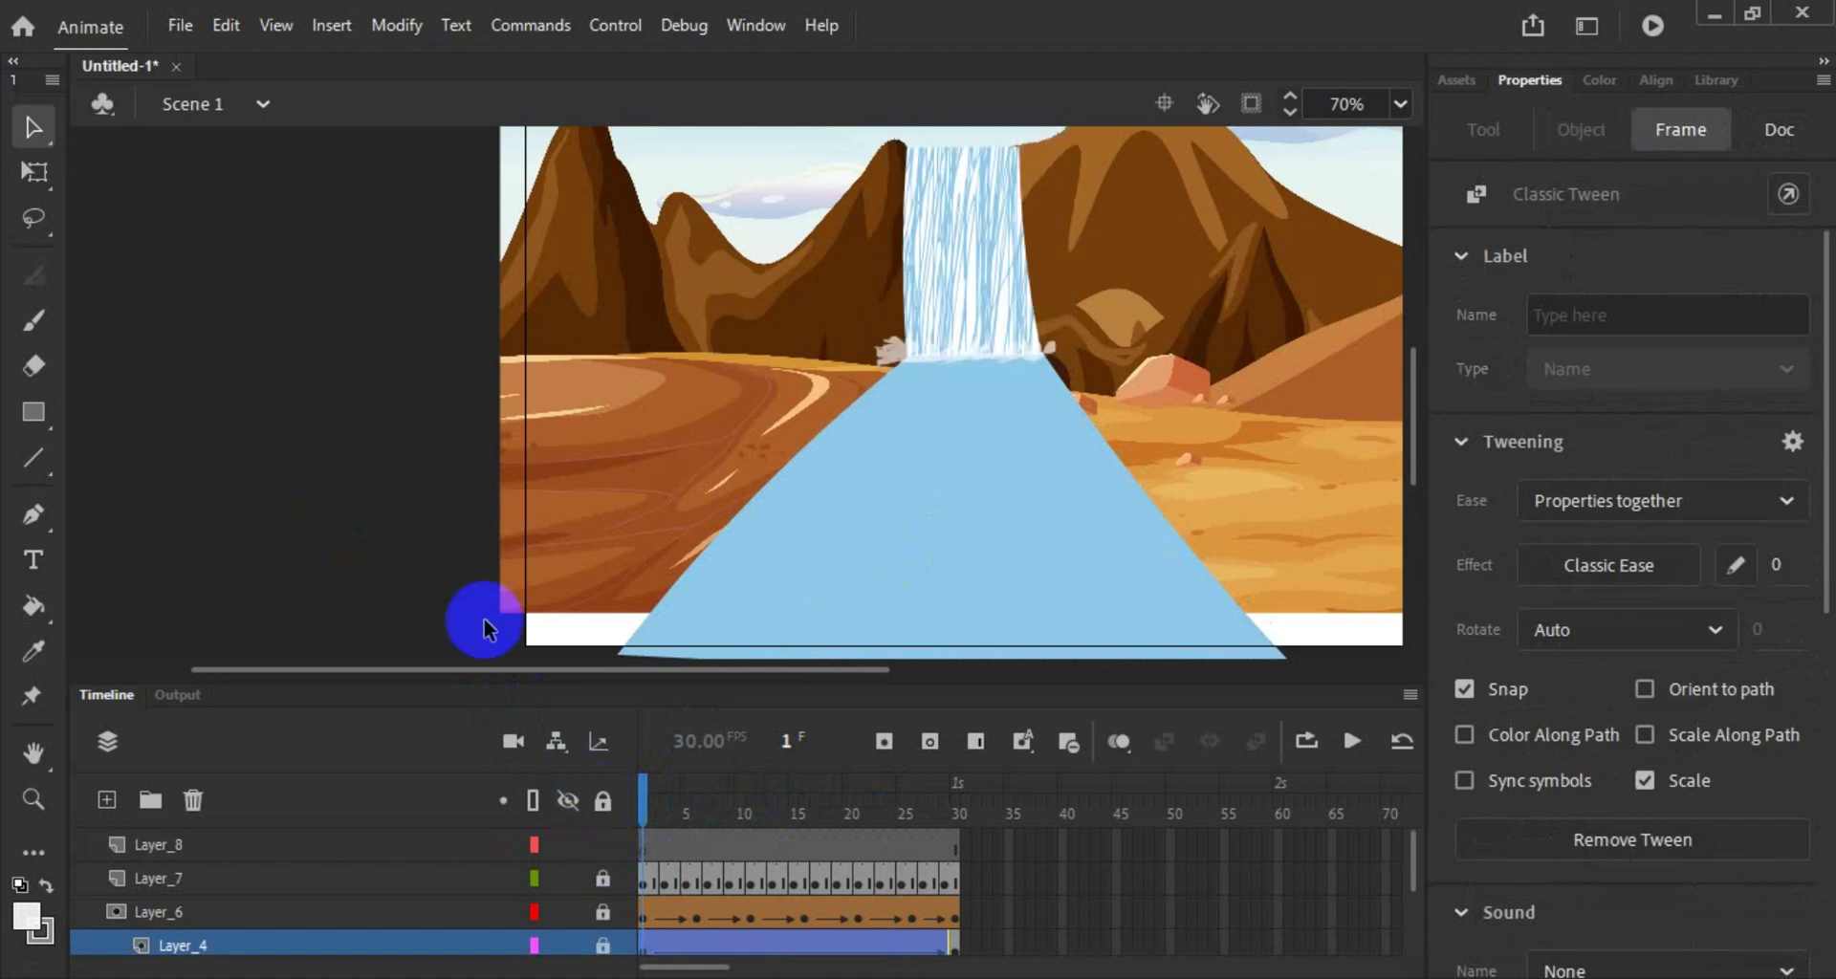
pyautogui.click(405, 559)
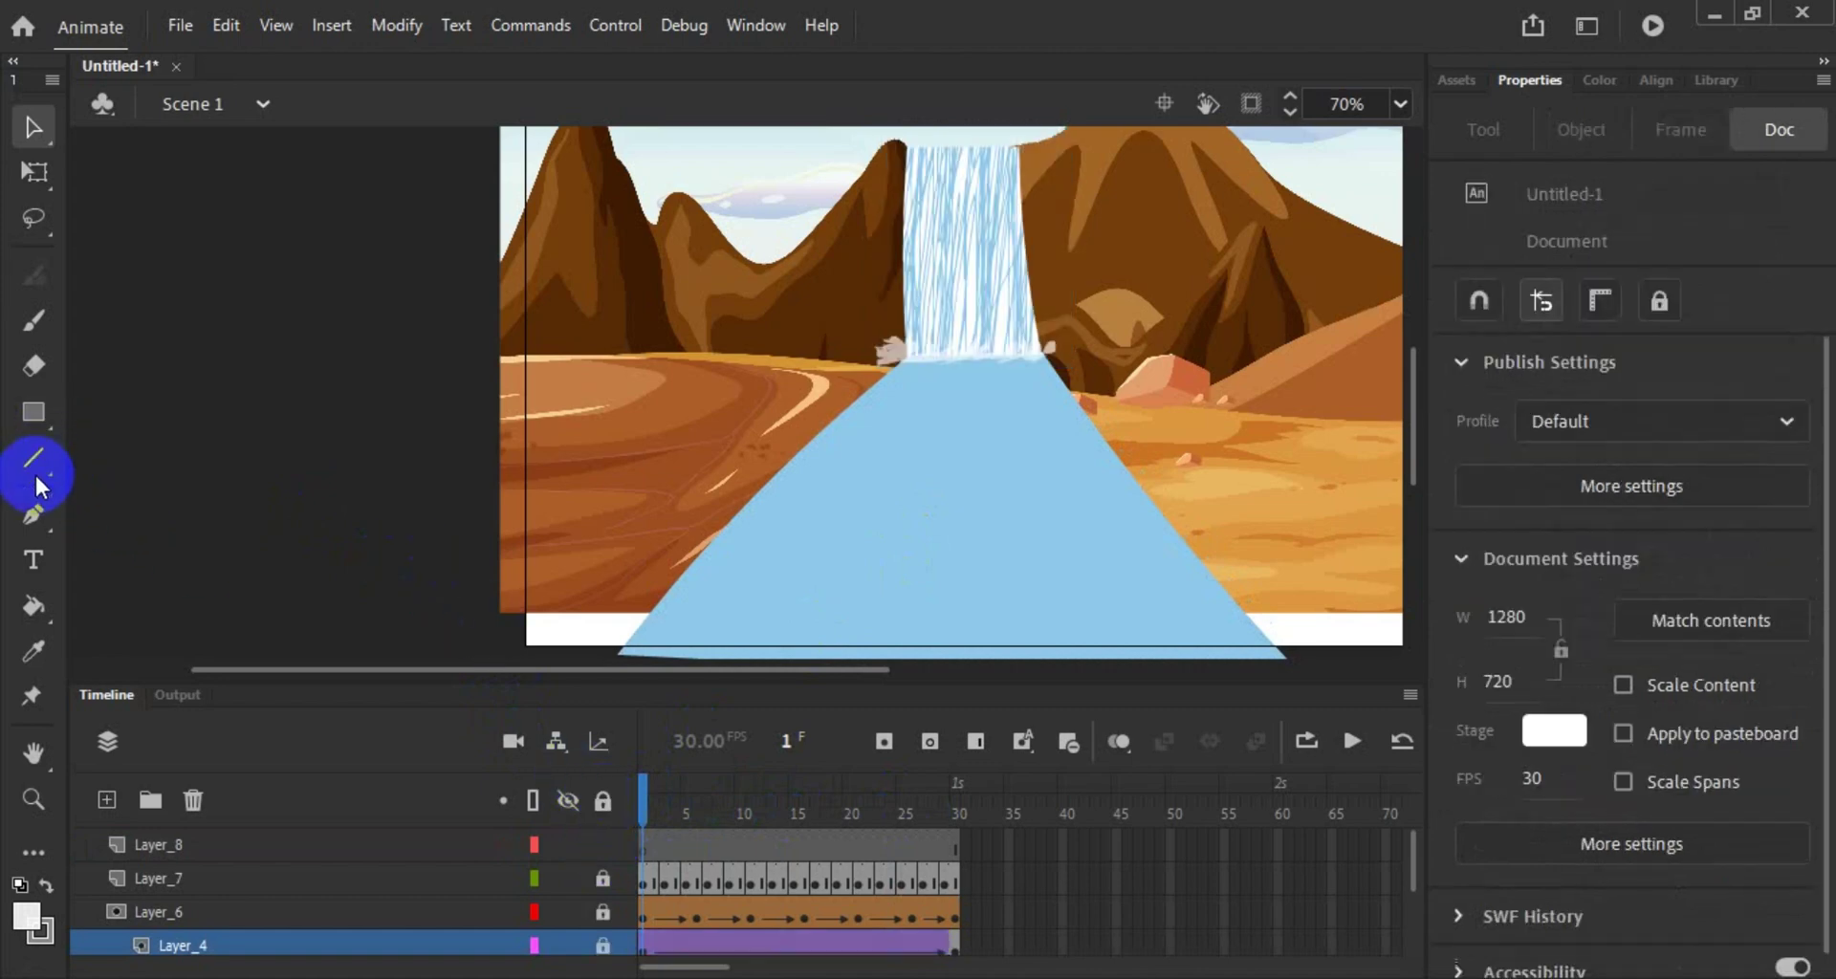
# Step: Unlock Layer_4 and brush a closed wavy foam outline across the river just below the waterfall
pyautogui.click(33, 324)
pyautogui.click(889, 406)
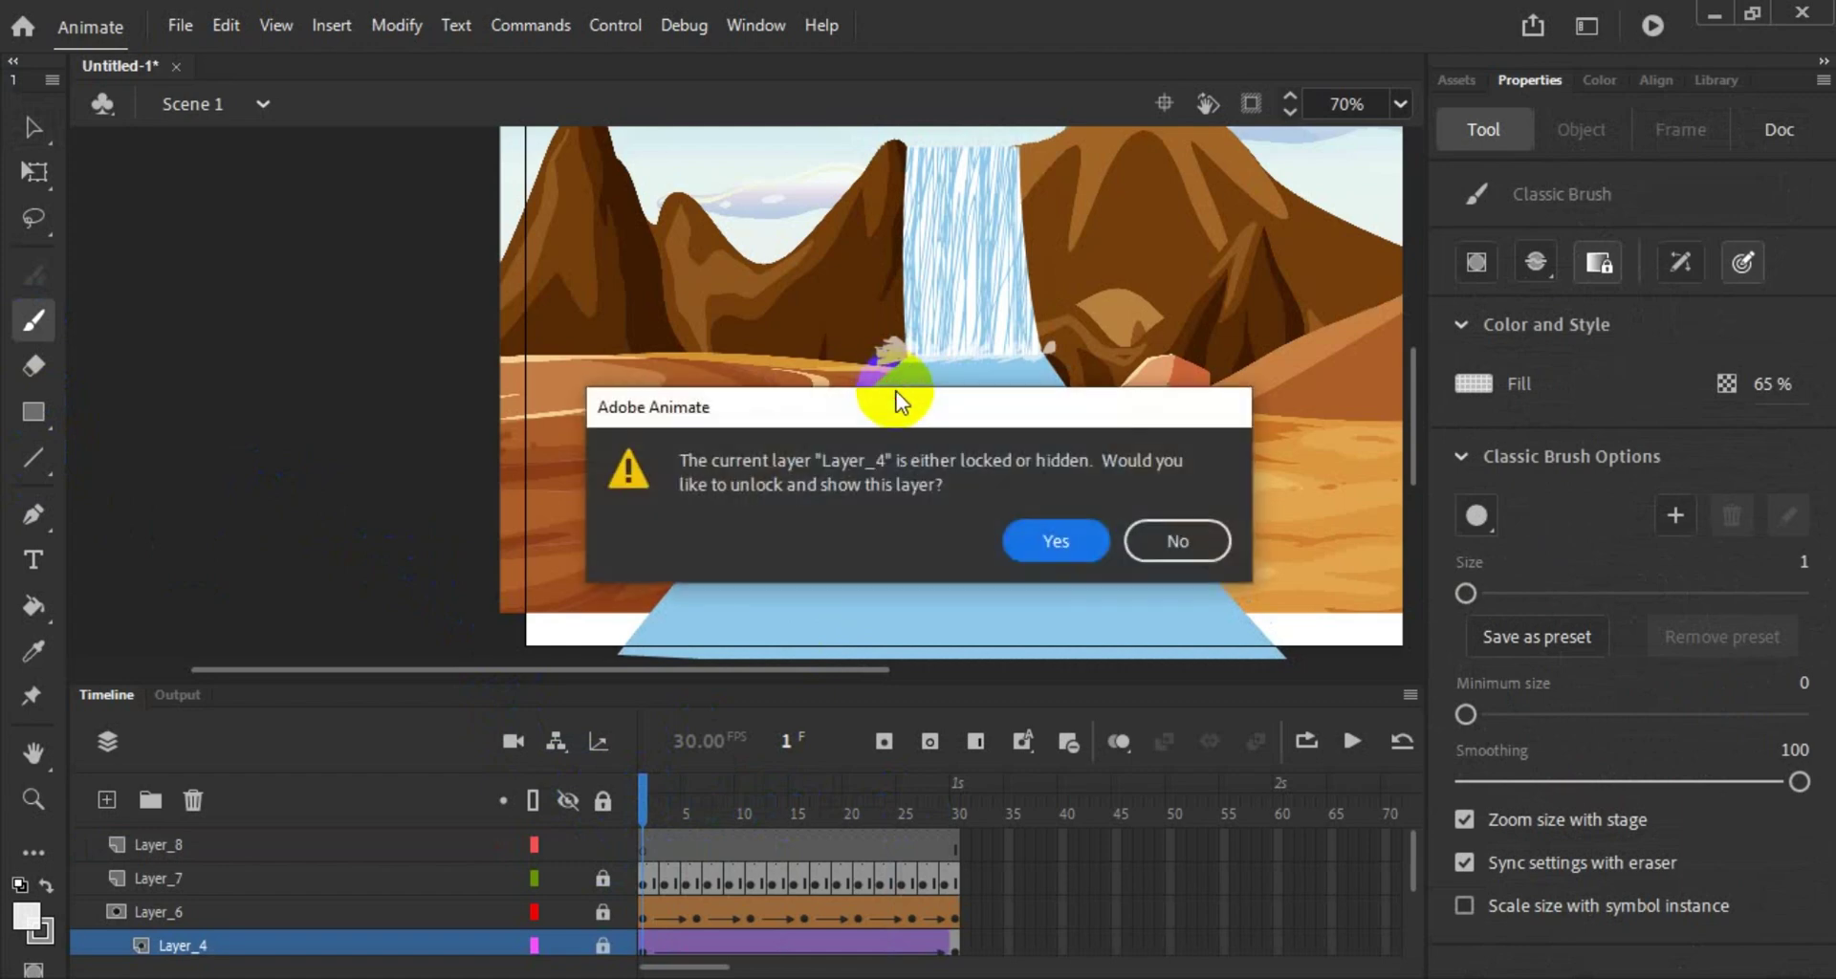
pyautogui.click(1058, 536)
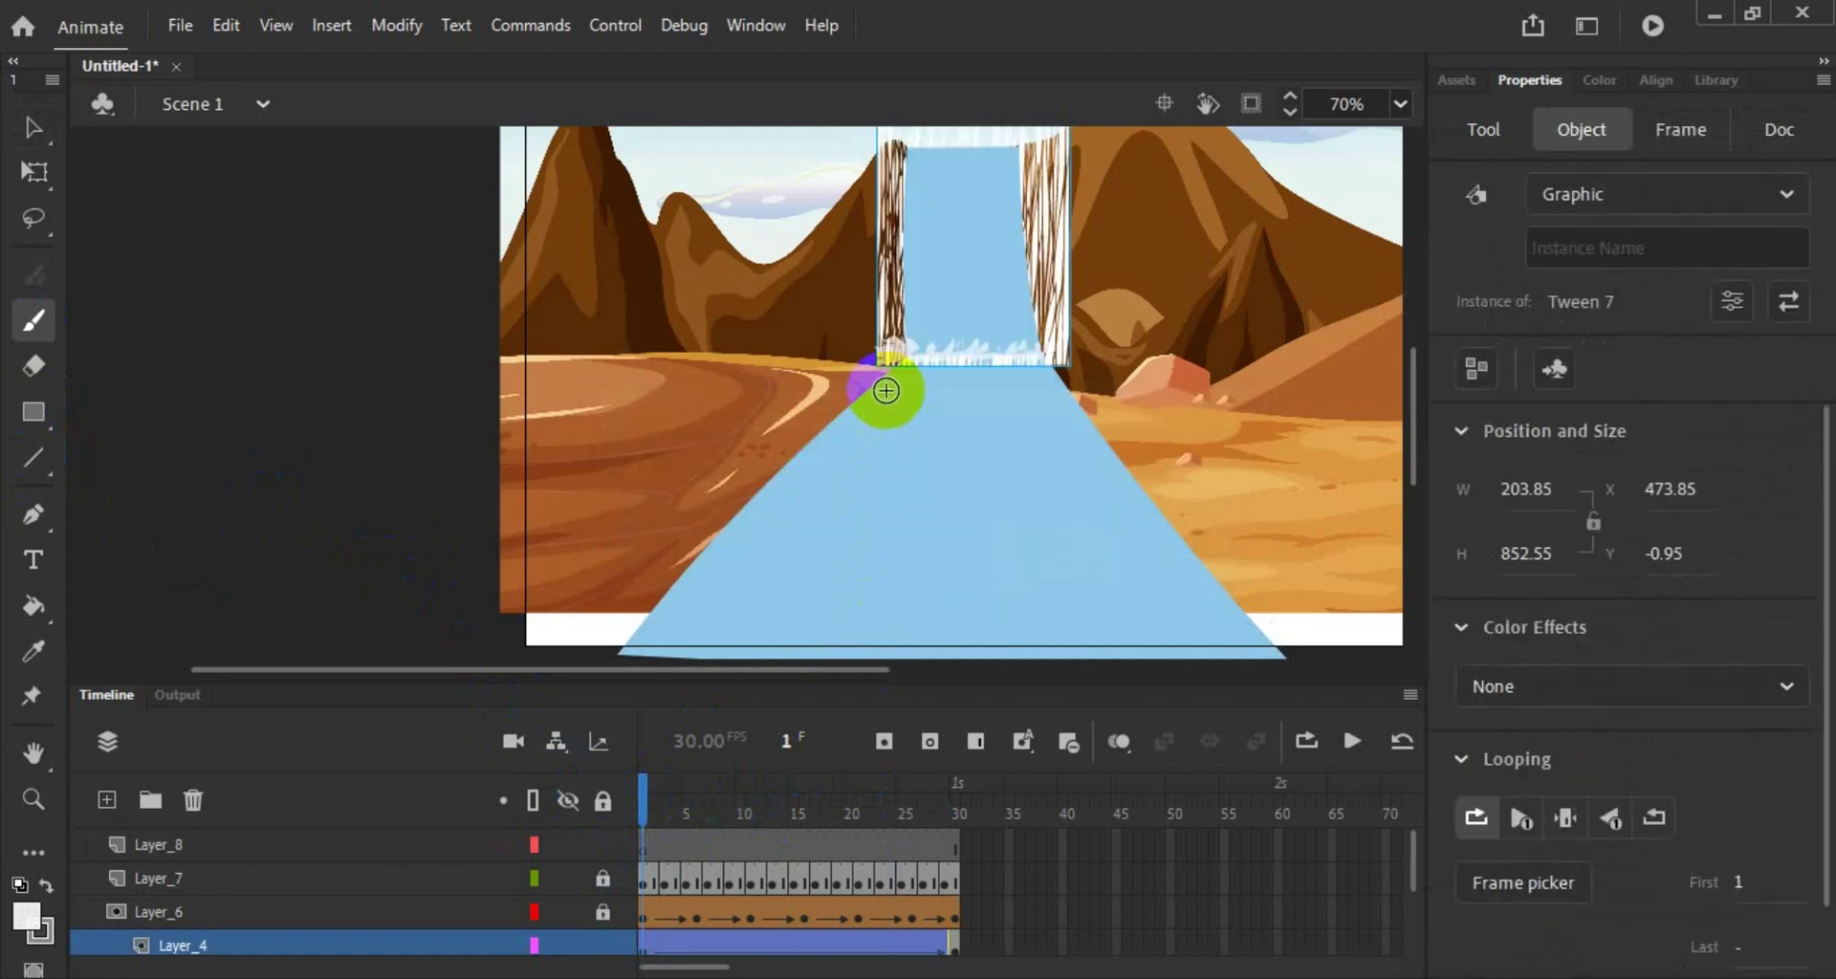
pyautogui.moveTo(886, 390); pyautogui.dragTo(891, 410)
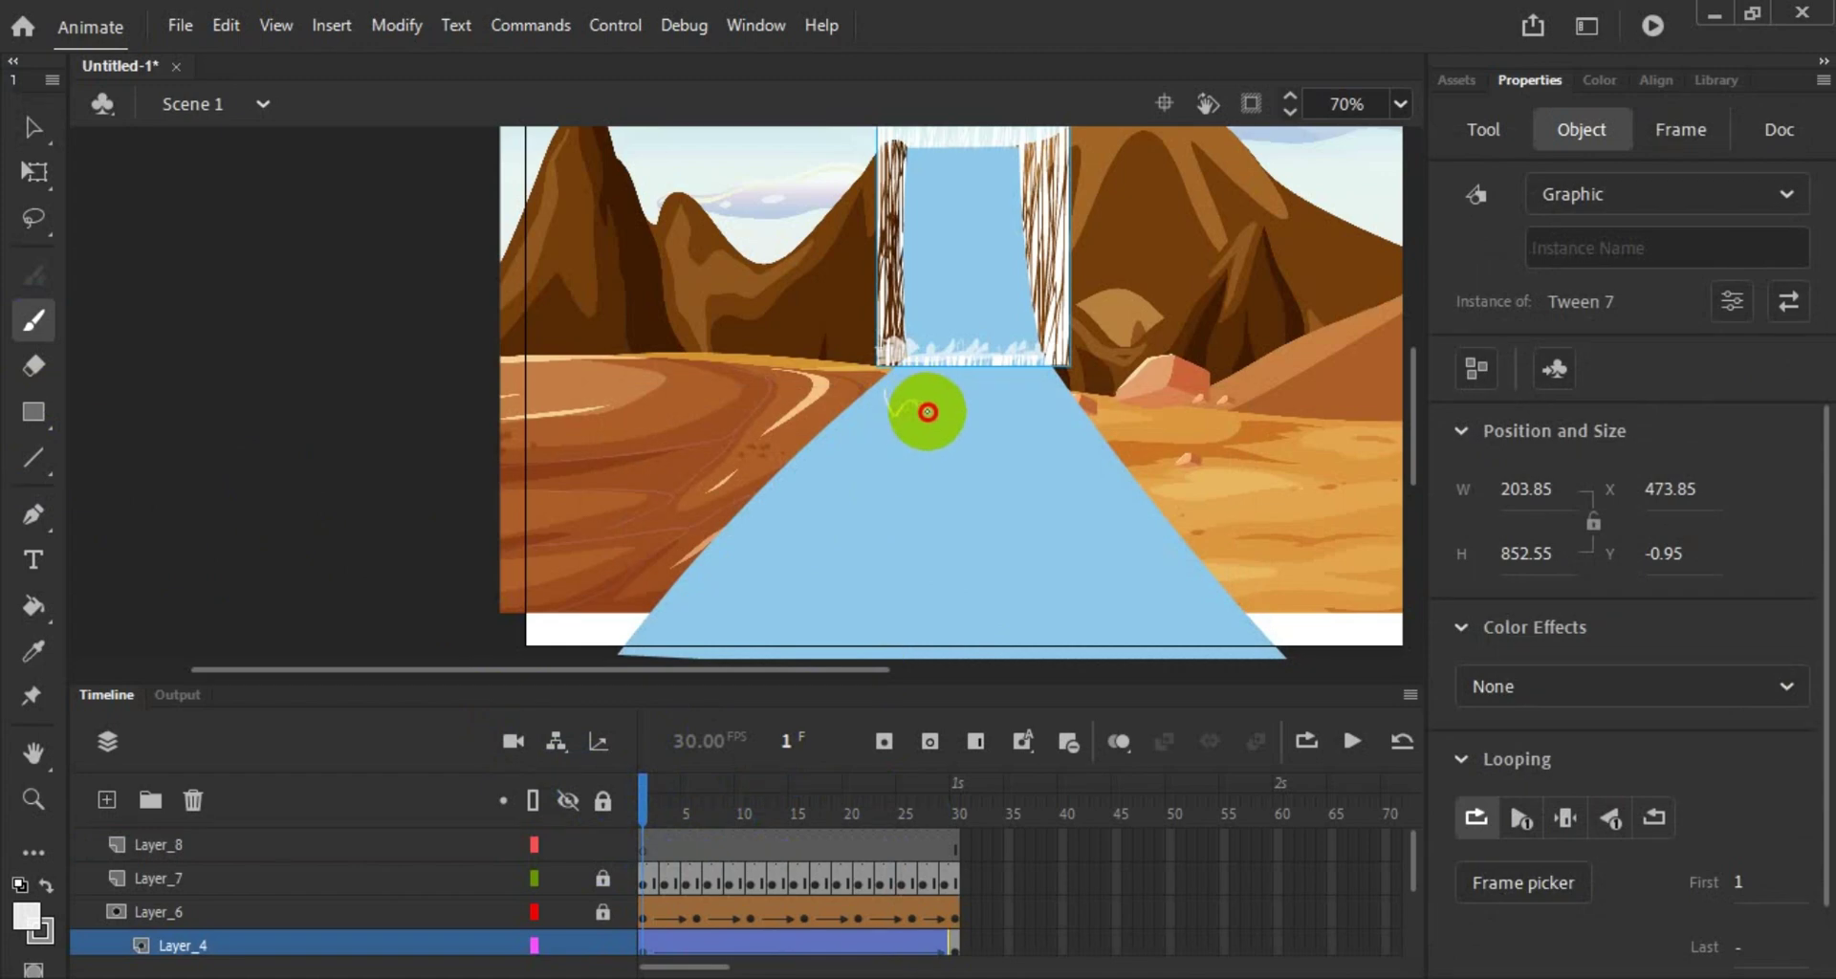
pyautogui.moveTo(989, 396)
pyautogui.mouseDown()
pyautogui.moveTo(988, 414)
pyautogui.moveTo(885, 428)
pyautogui.moveTo(878, 386)
pyautogui.mouseUp()
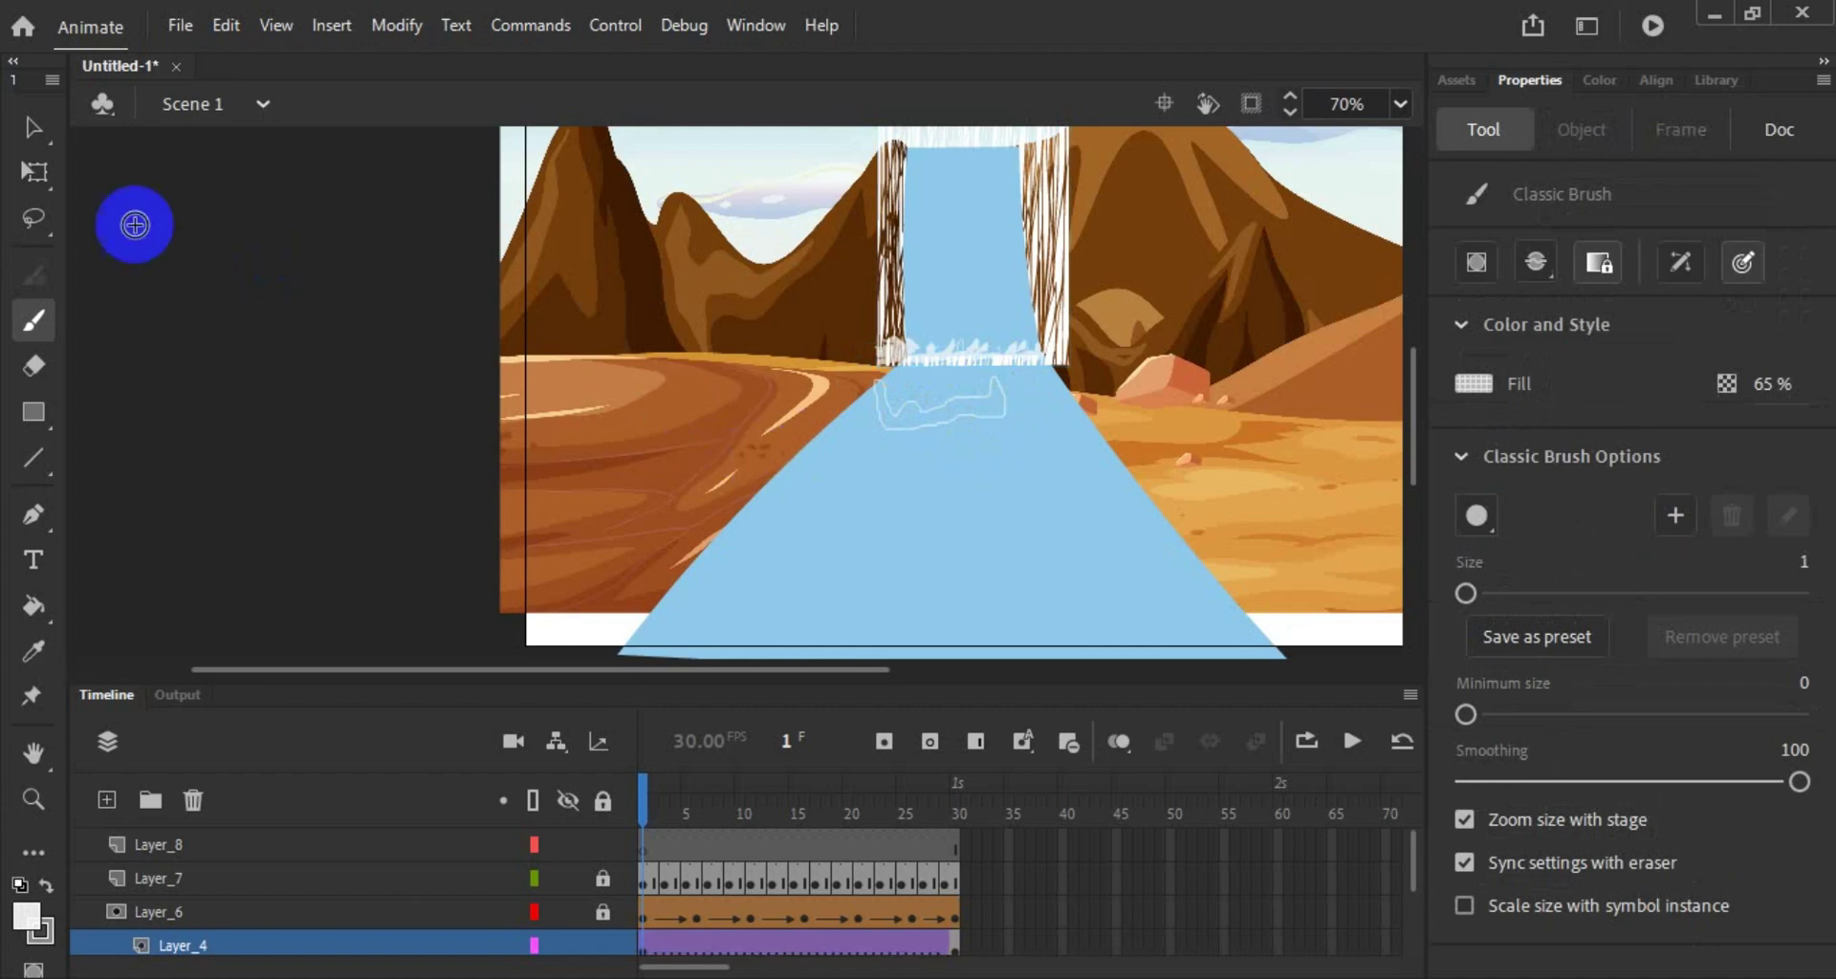
# Step: Check which layer holds the wavy foam outline and delete the outline from Layer_4
pyautogui.click(35, 127)
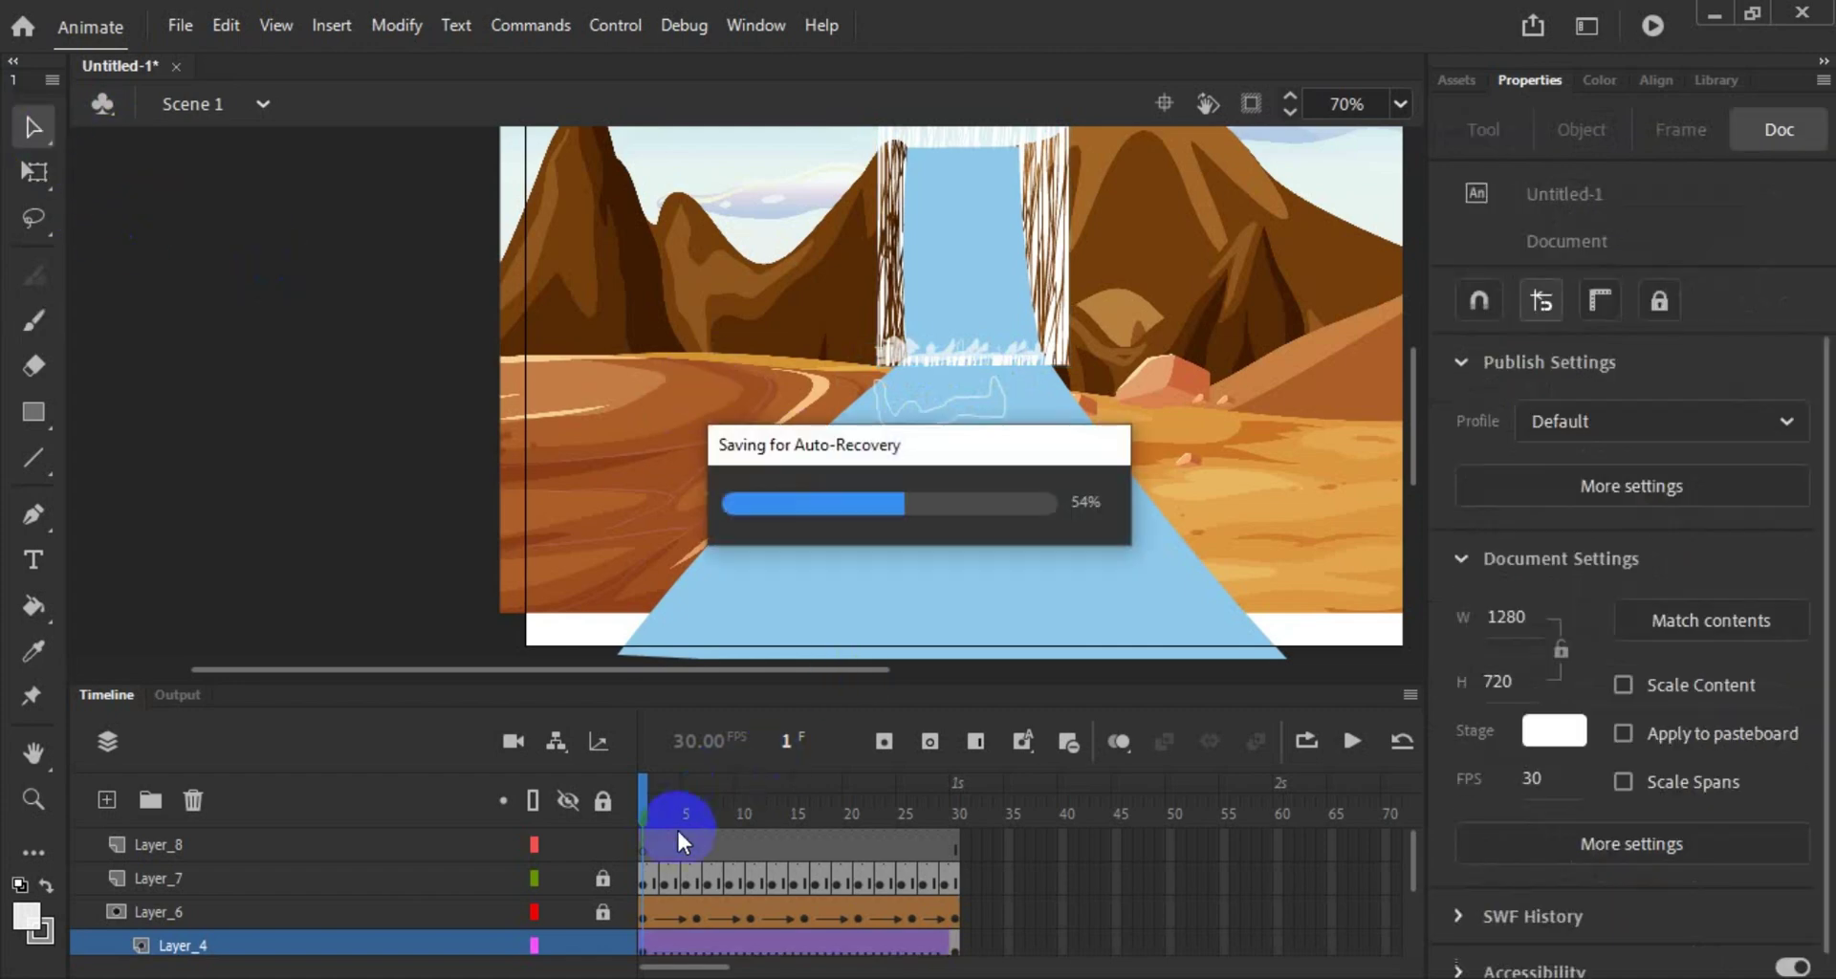
pyautogui.click(640, 846)
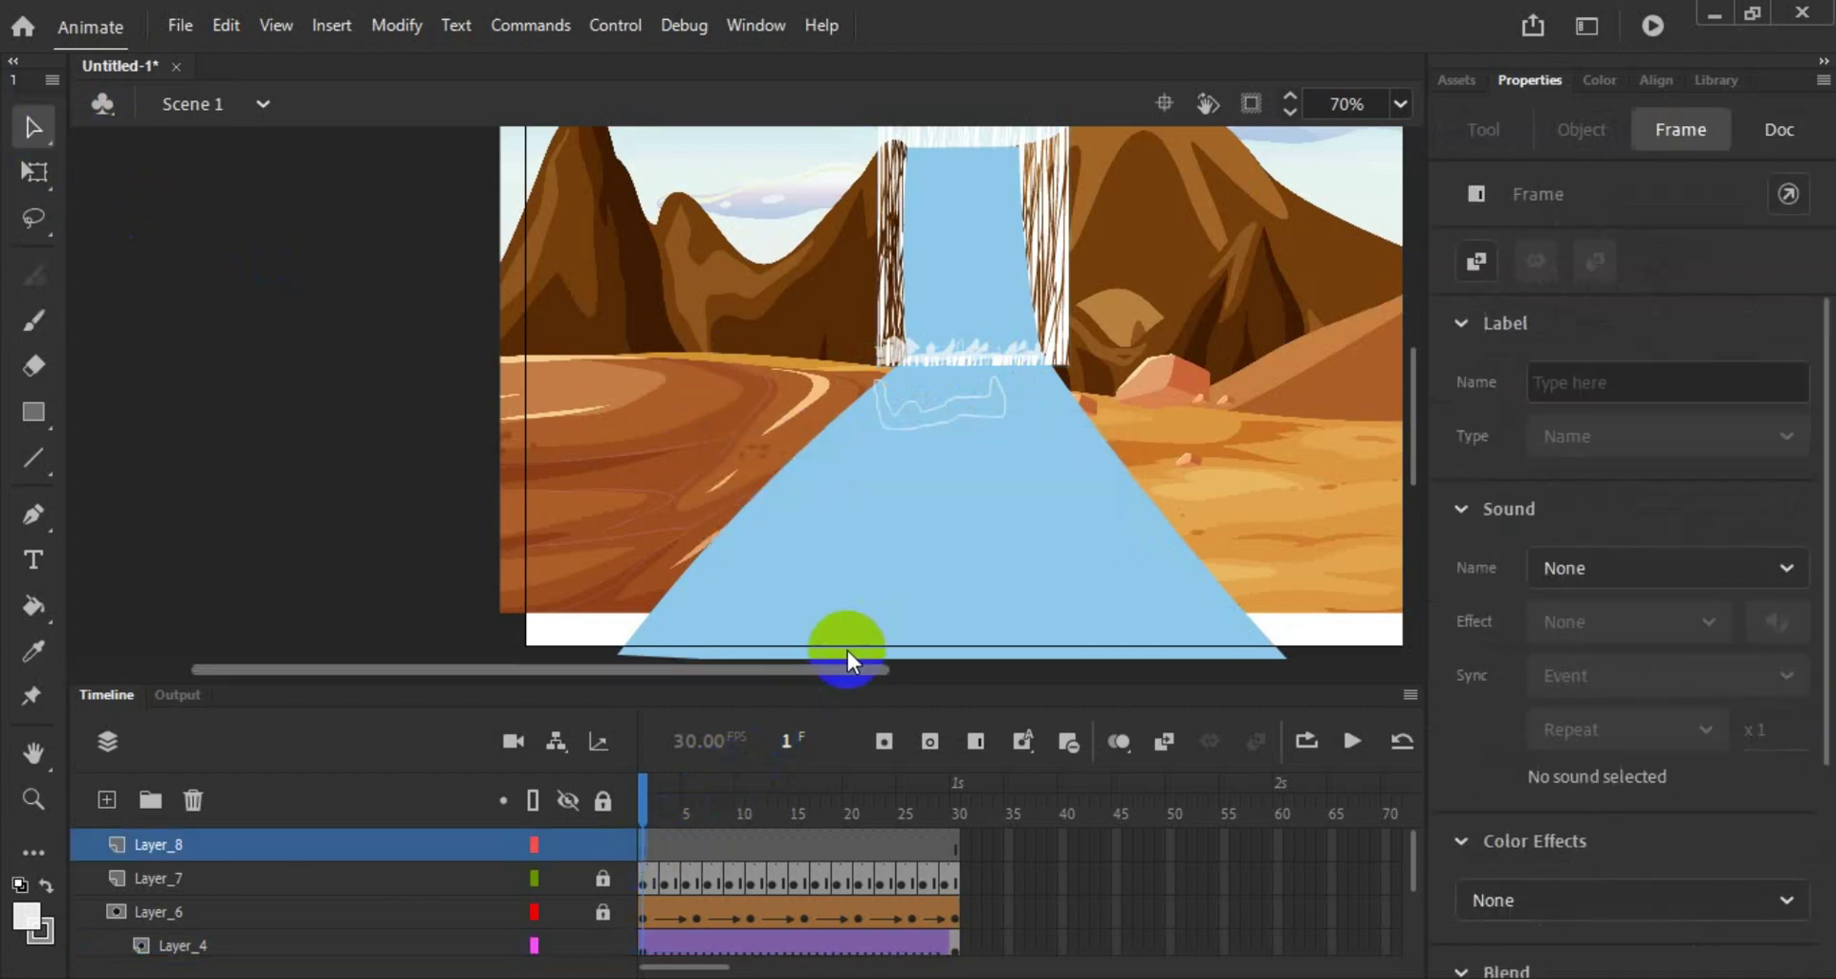
pyautogui.click(448, 843)
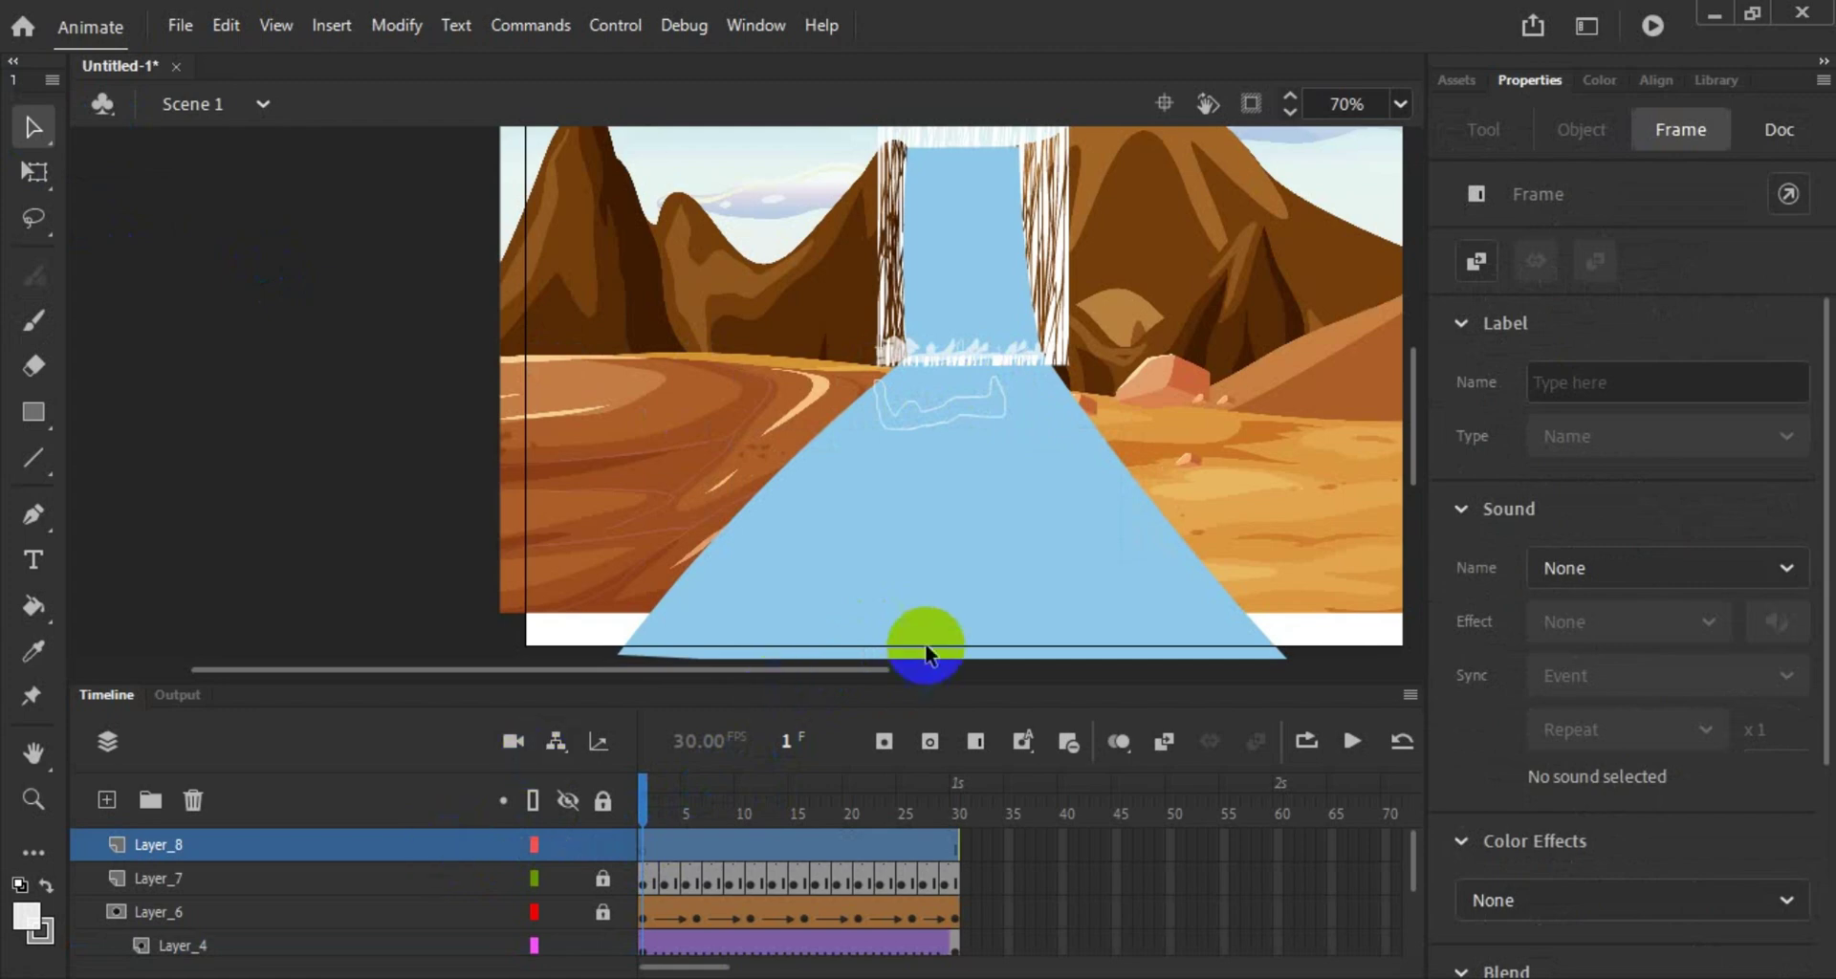
pyautogui.scroll(5, 926, 643)
pyautogui.scroll(3, 914, 595)
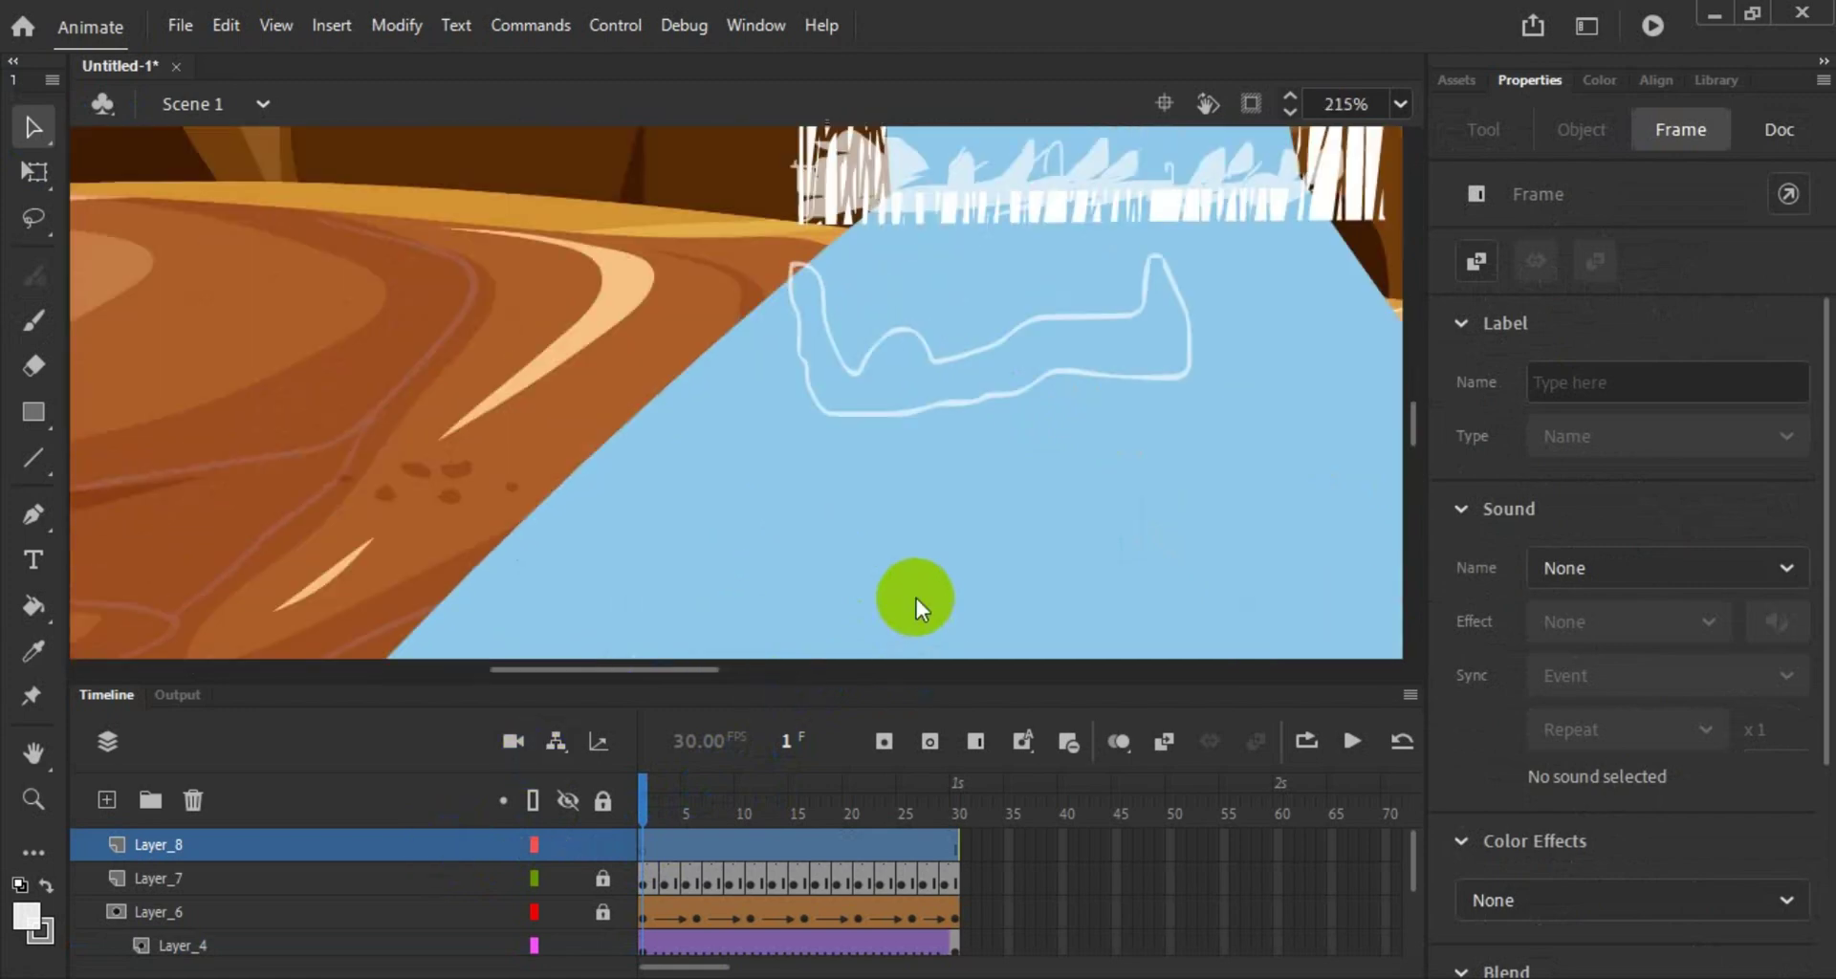
pyautogui.click(644, 848)
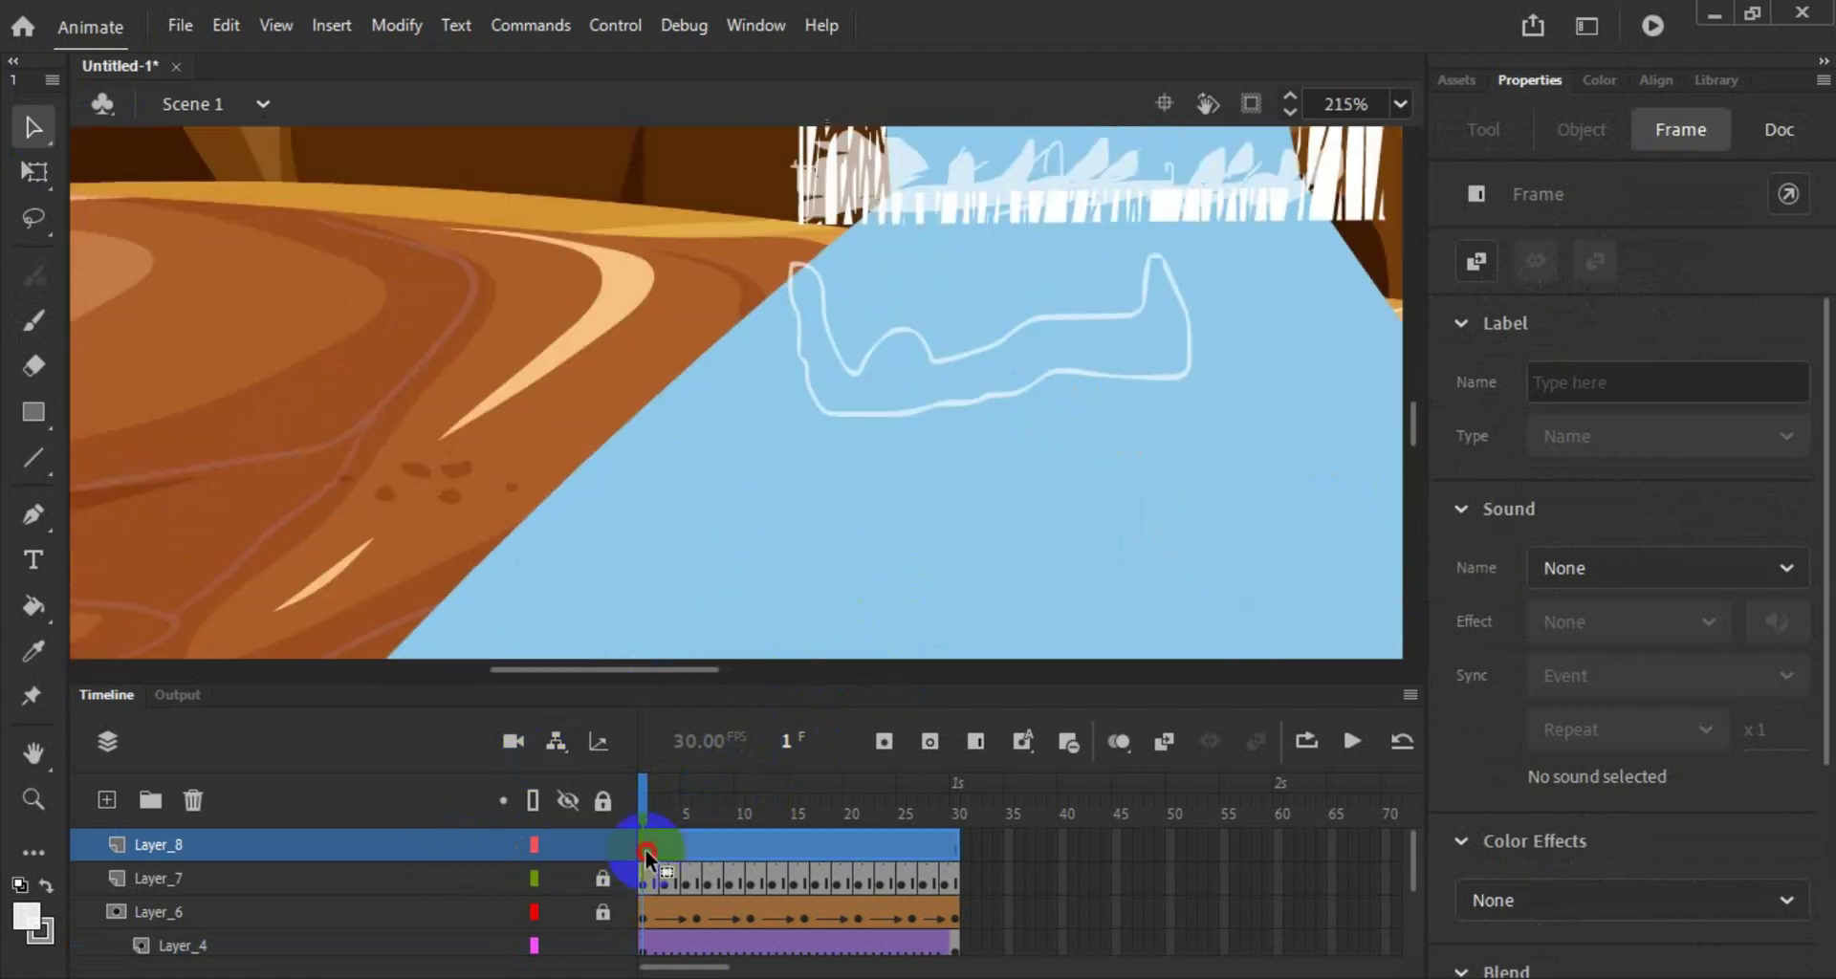
pyautogui.click(1021, 390)
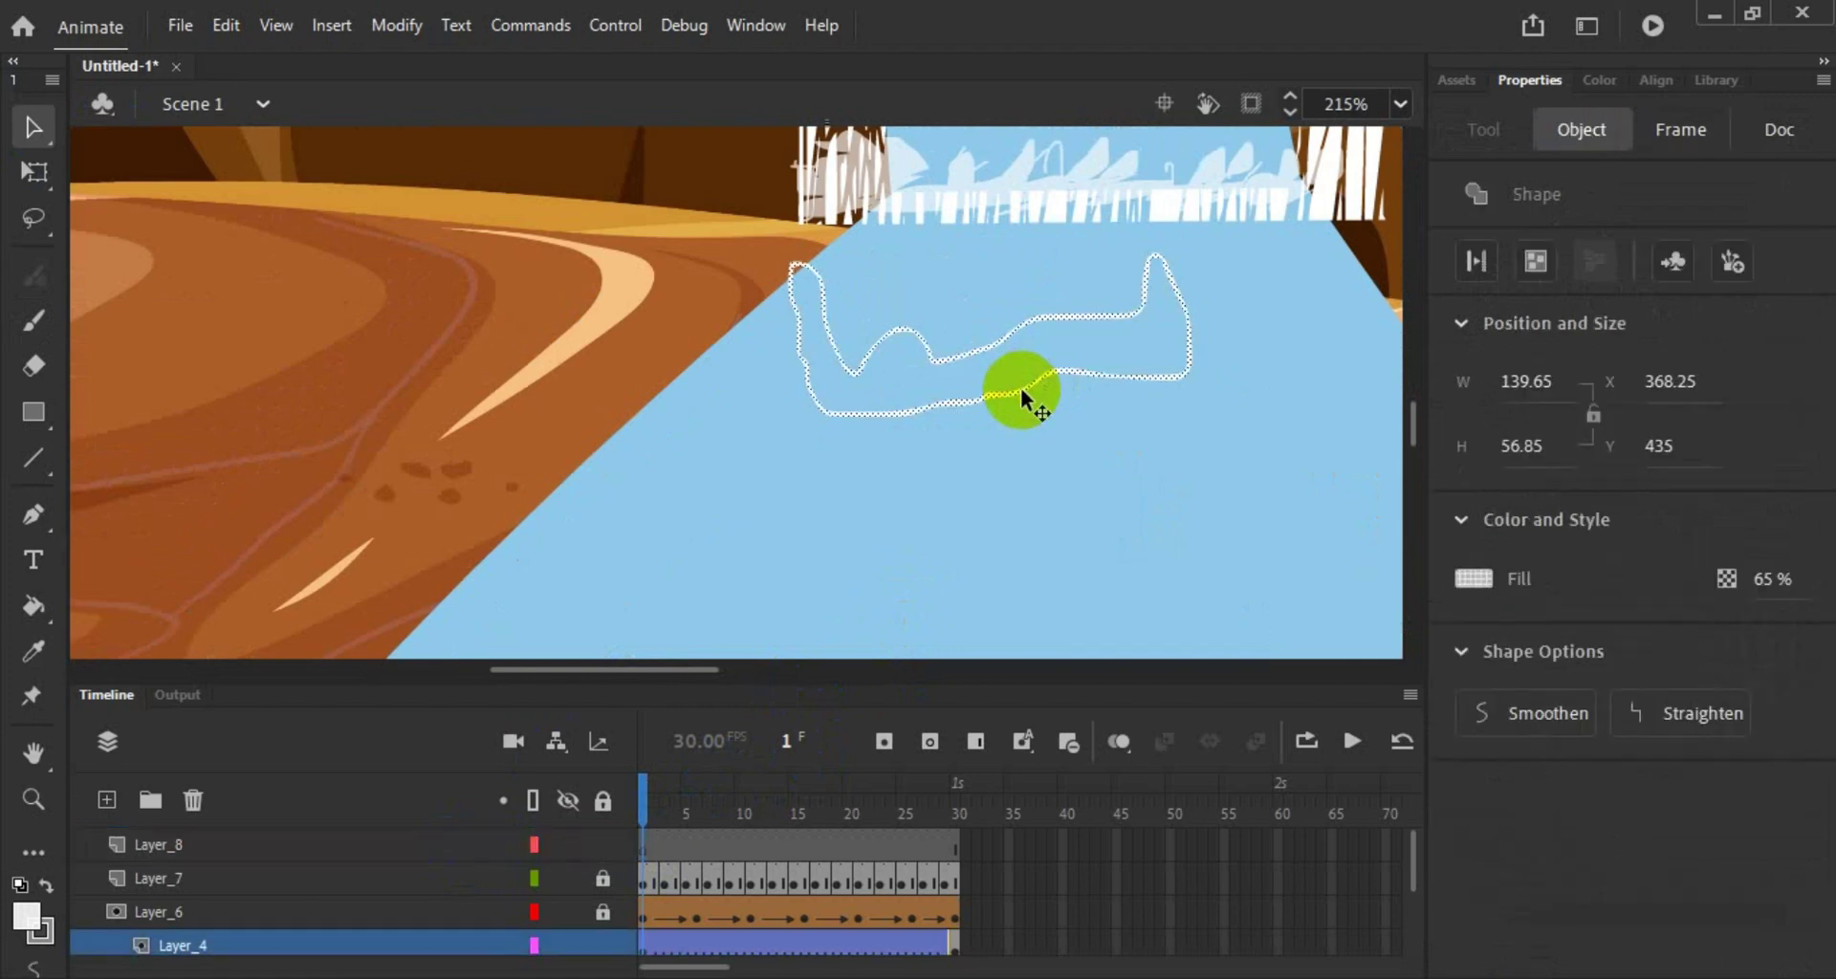
pyautogui.scroll(-1, 960, 616)
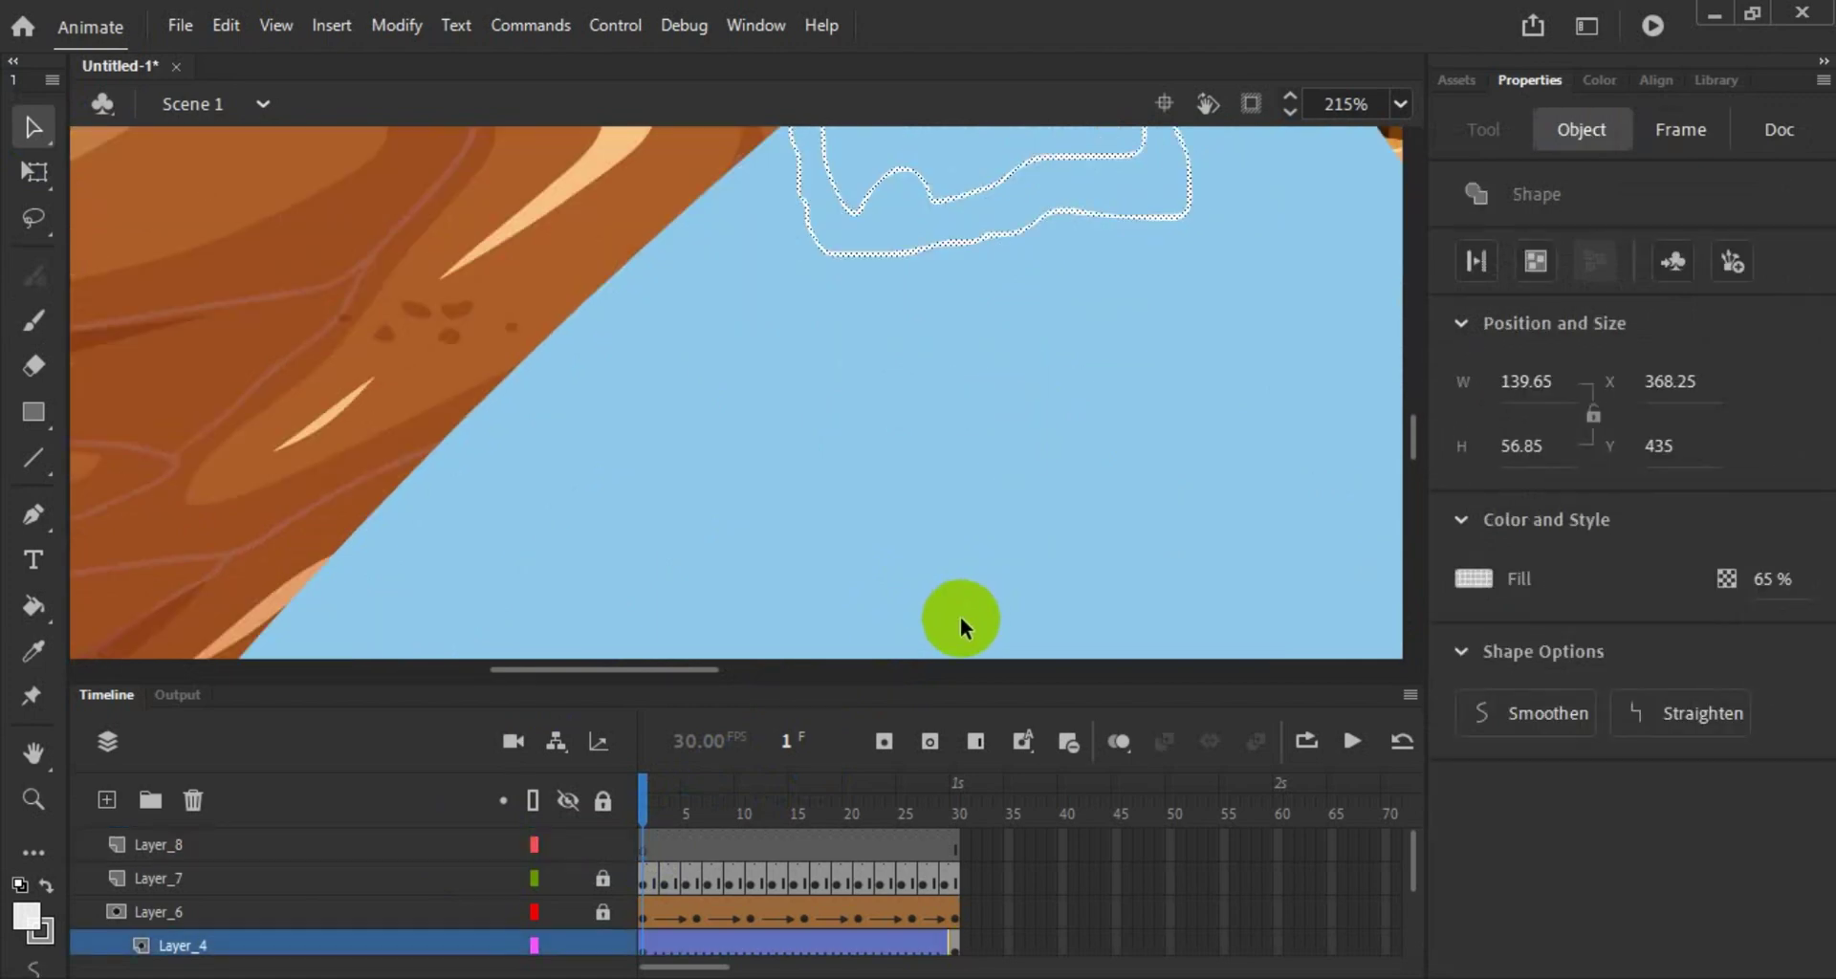
pyautogui.scroll(1, 960, 615)
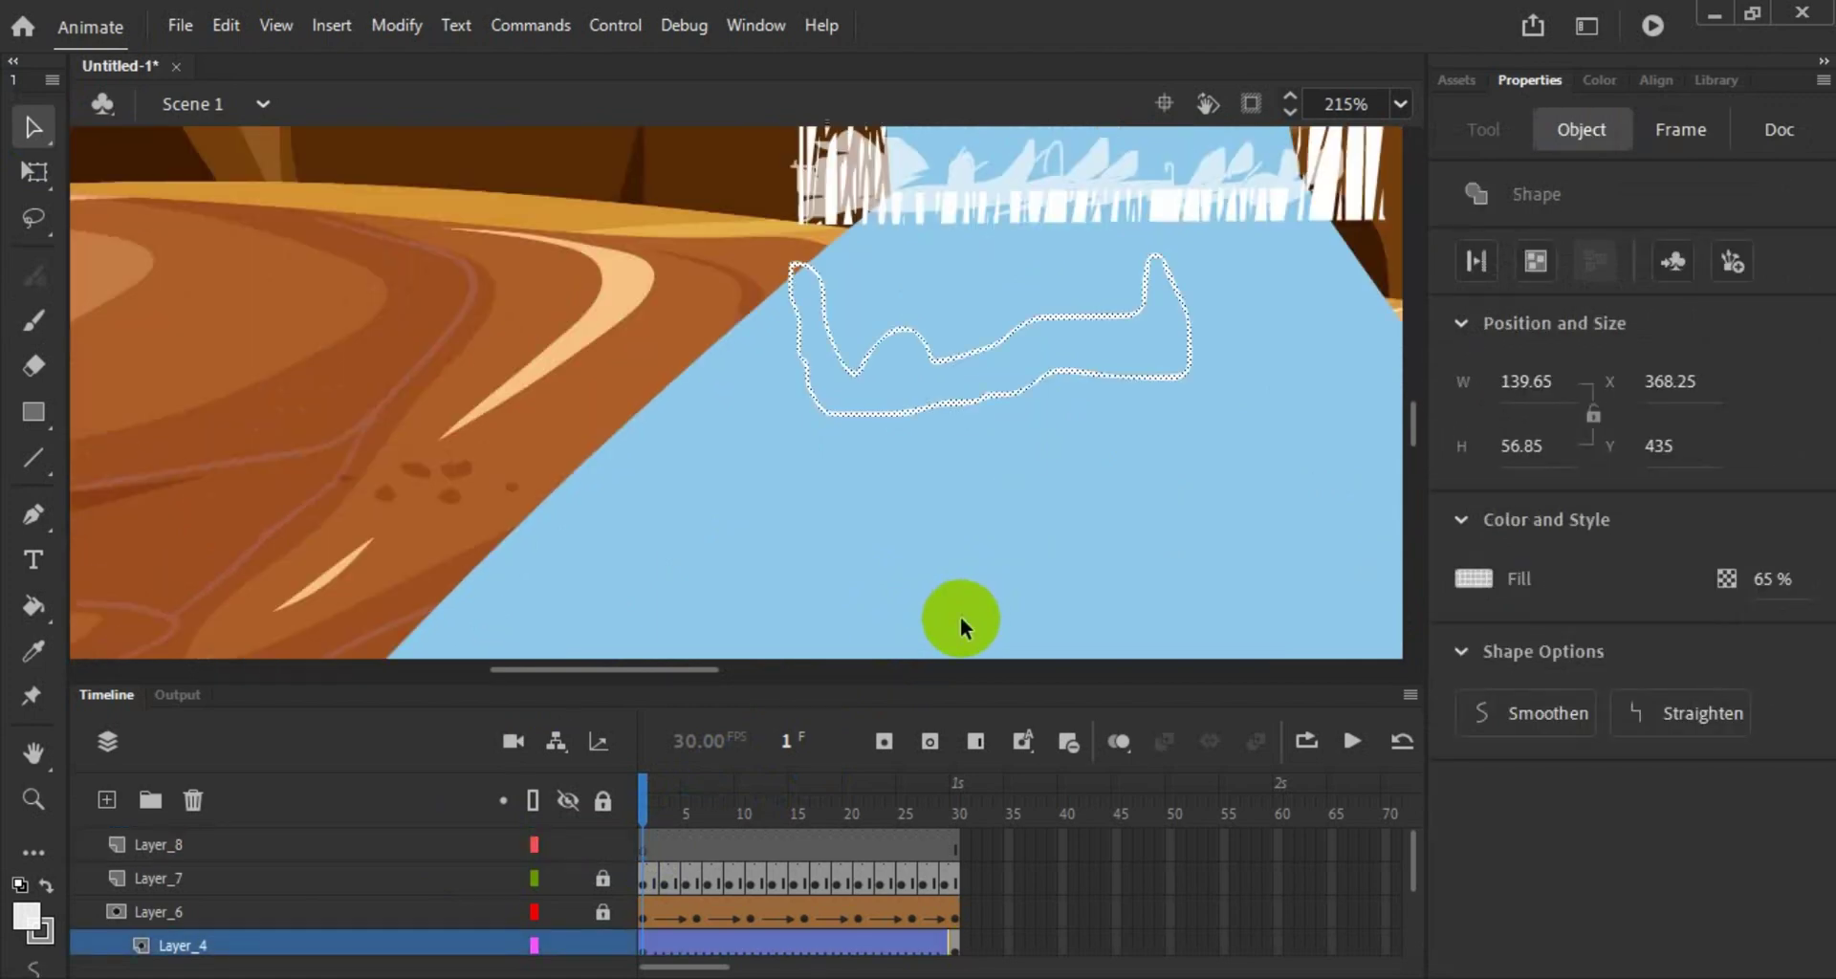
pyautogui.press('Delete')
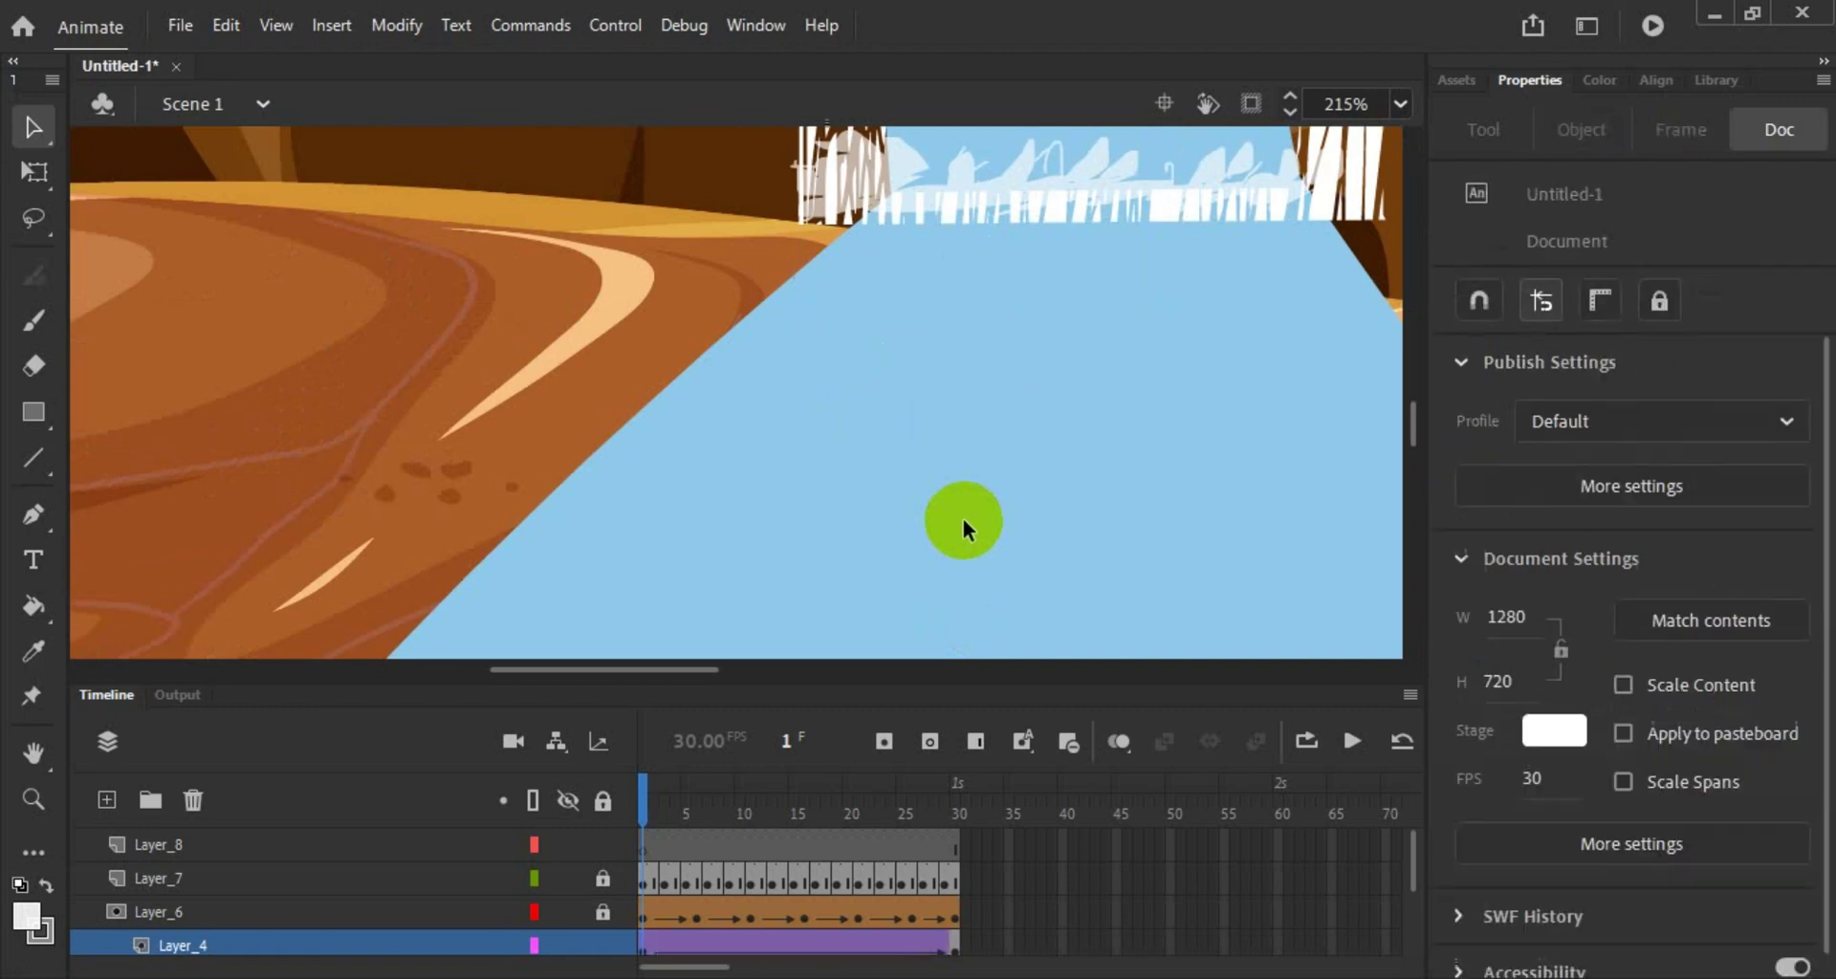
# Step: Make Layer_8 the active layer and lock Layer_4 again
pyautogui.click(243, 843)
pyautogui.scroll(-1, 490, 881)
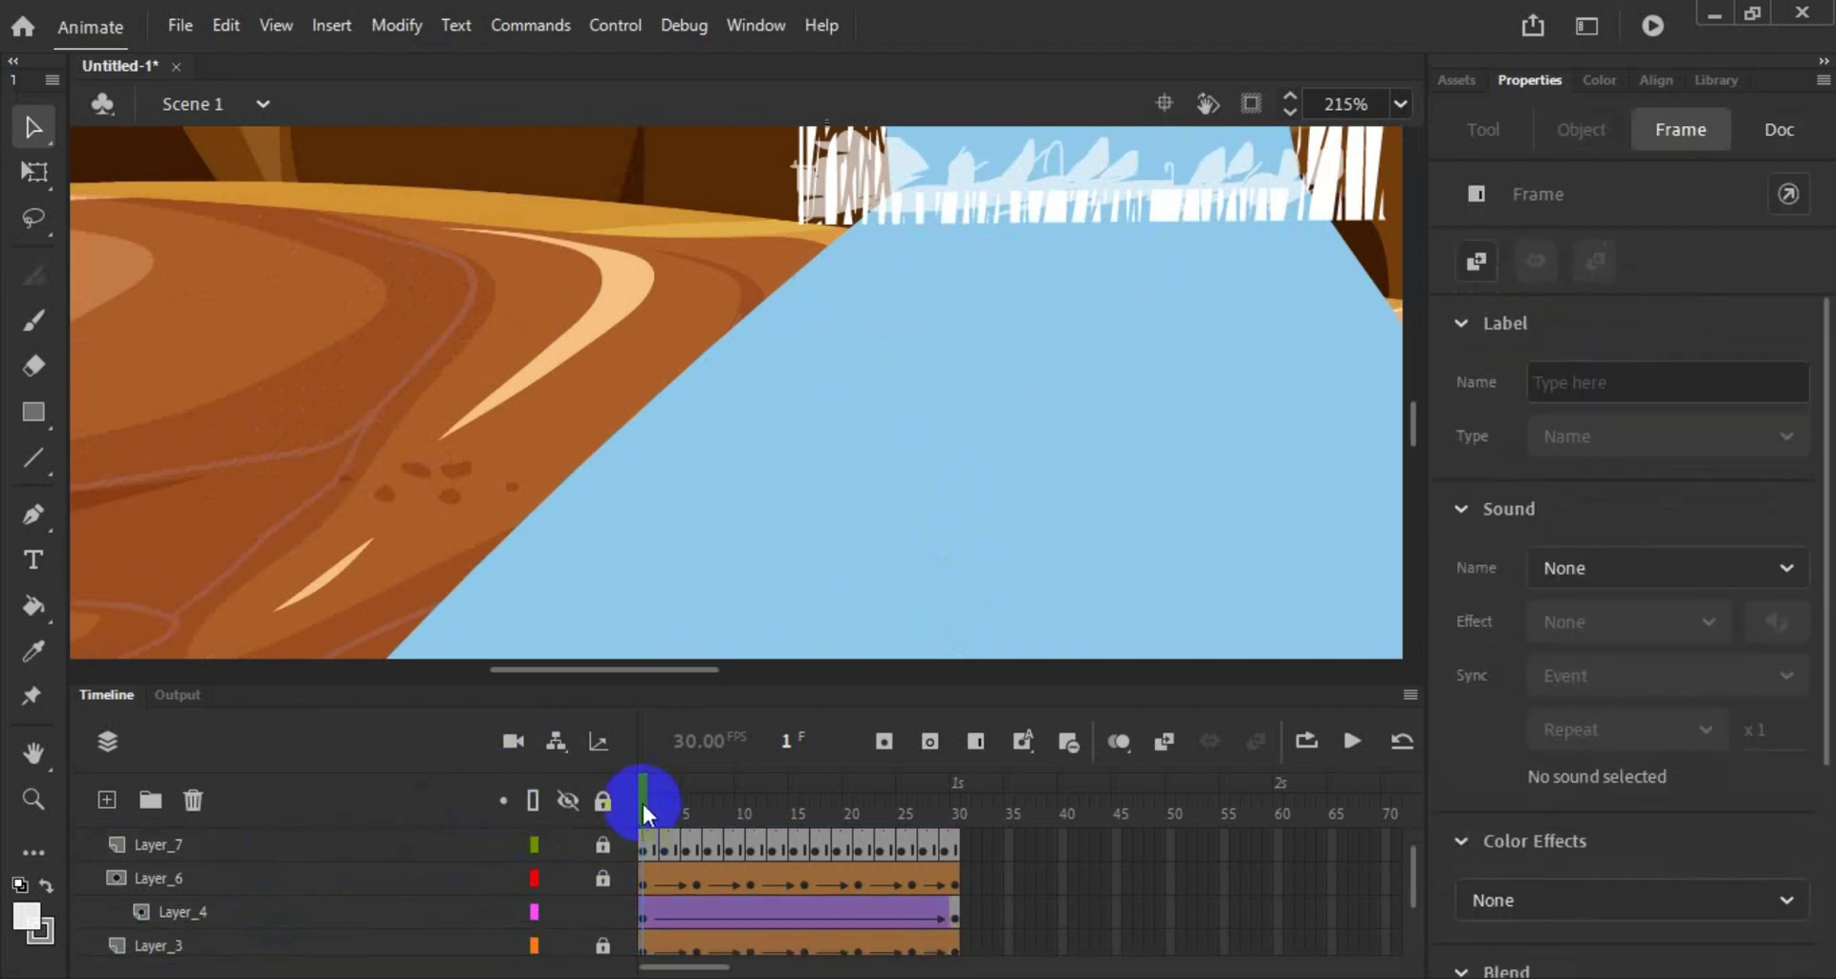
pyautogui.scroll(1, 603, 832)
pyautogui.click(603, 802)
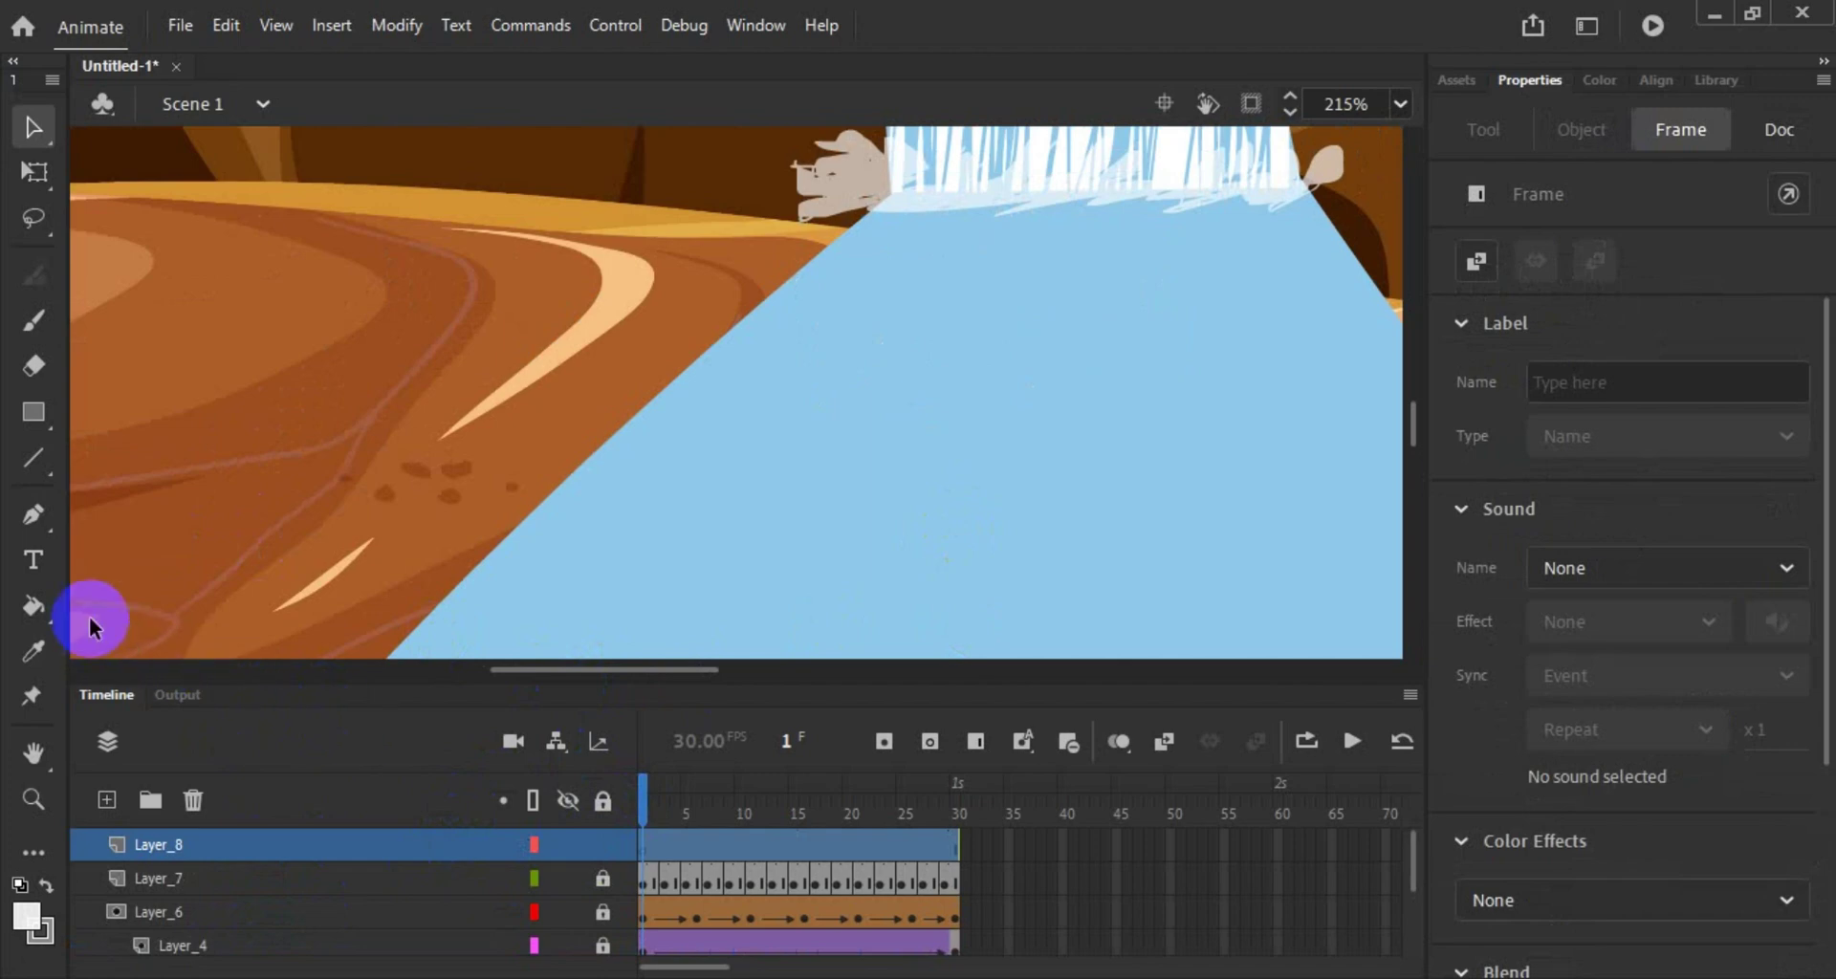
# Step: Draw a closed wavy ripple outline on Layer_8 just below the waterfall with the Classic Brush at size 1
pyautogui.click(38, 455)
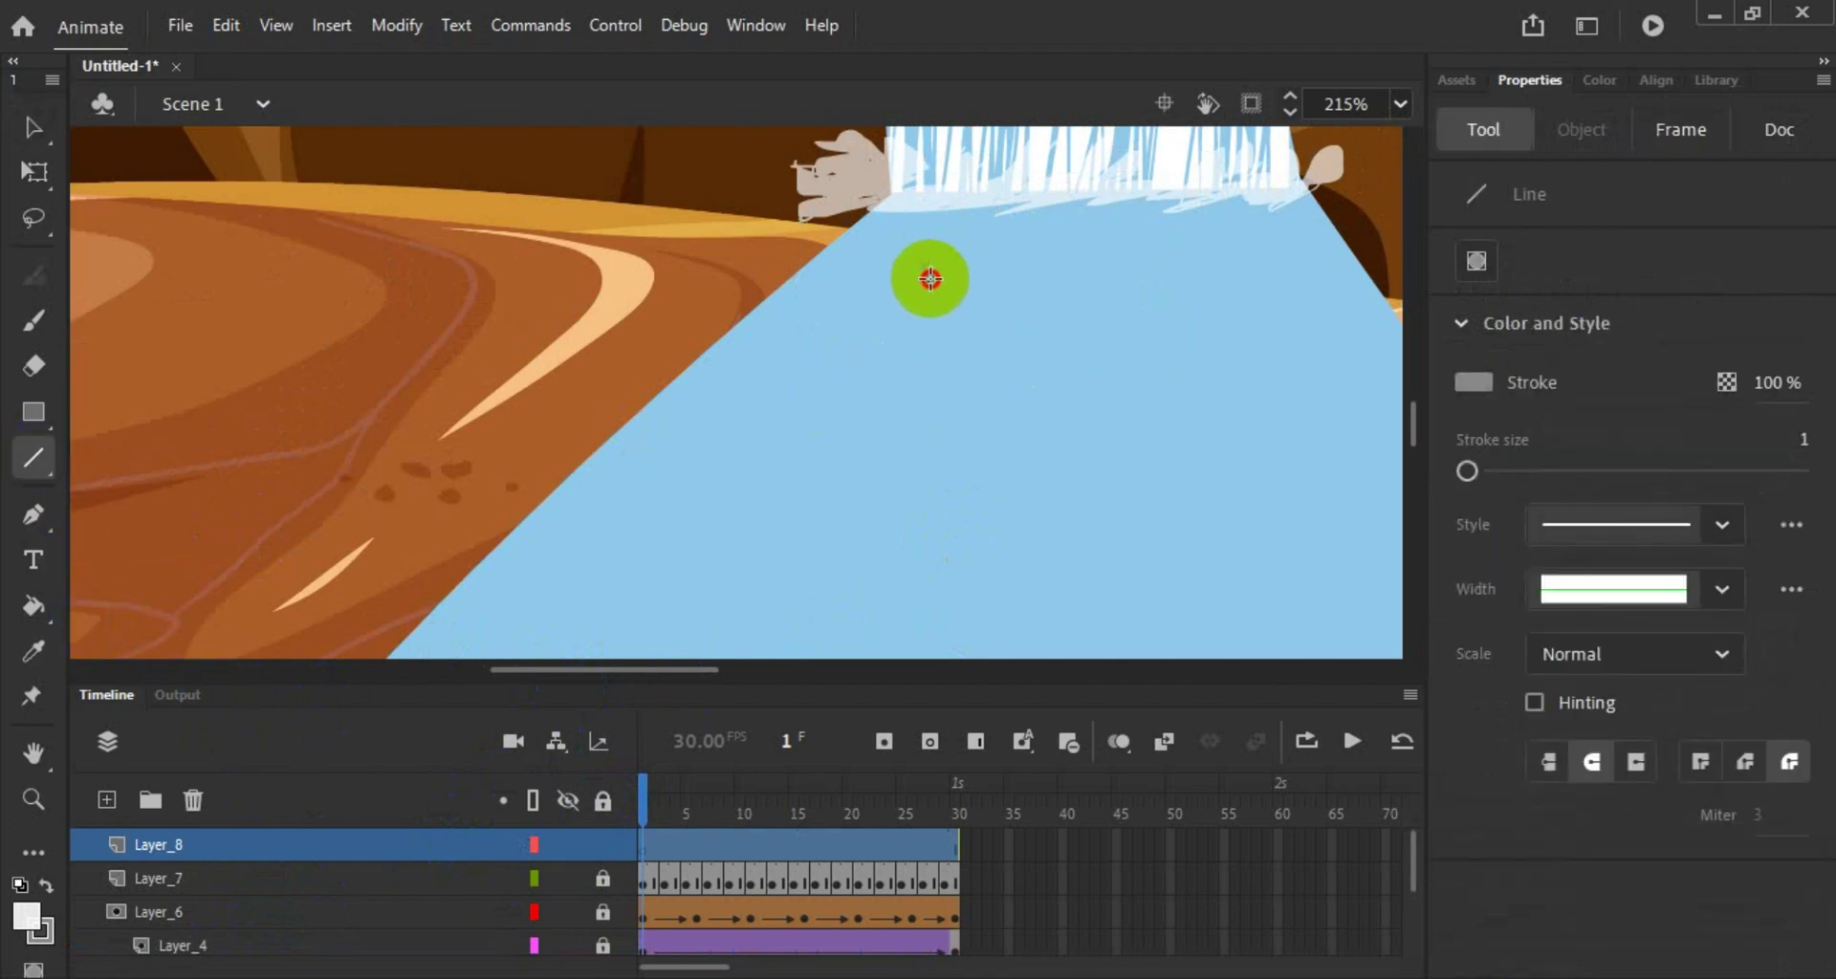
pyautogui.moveTo(924, 267)
pyautogui.mouseDown()
pyautogui.moveTo(971, 275)
pyautogui.moveTo(964, 319)
pyautogui.mouseUp()
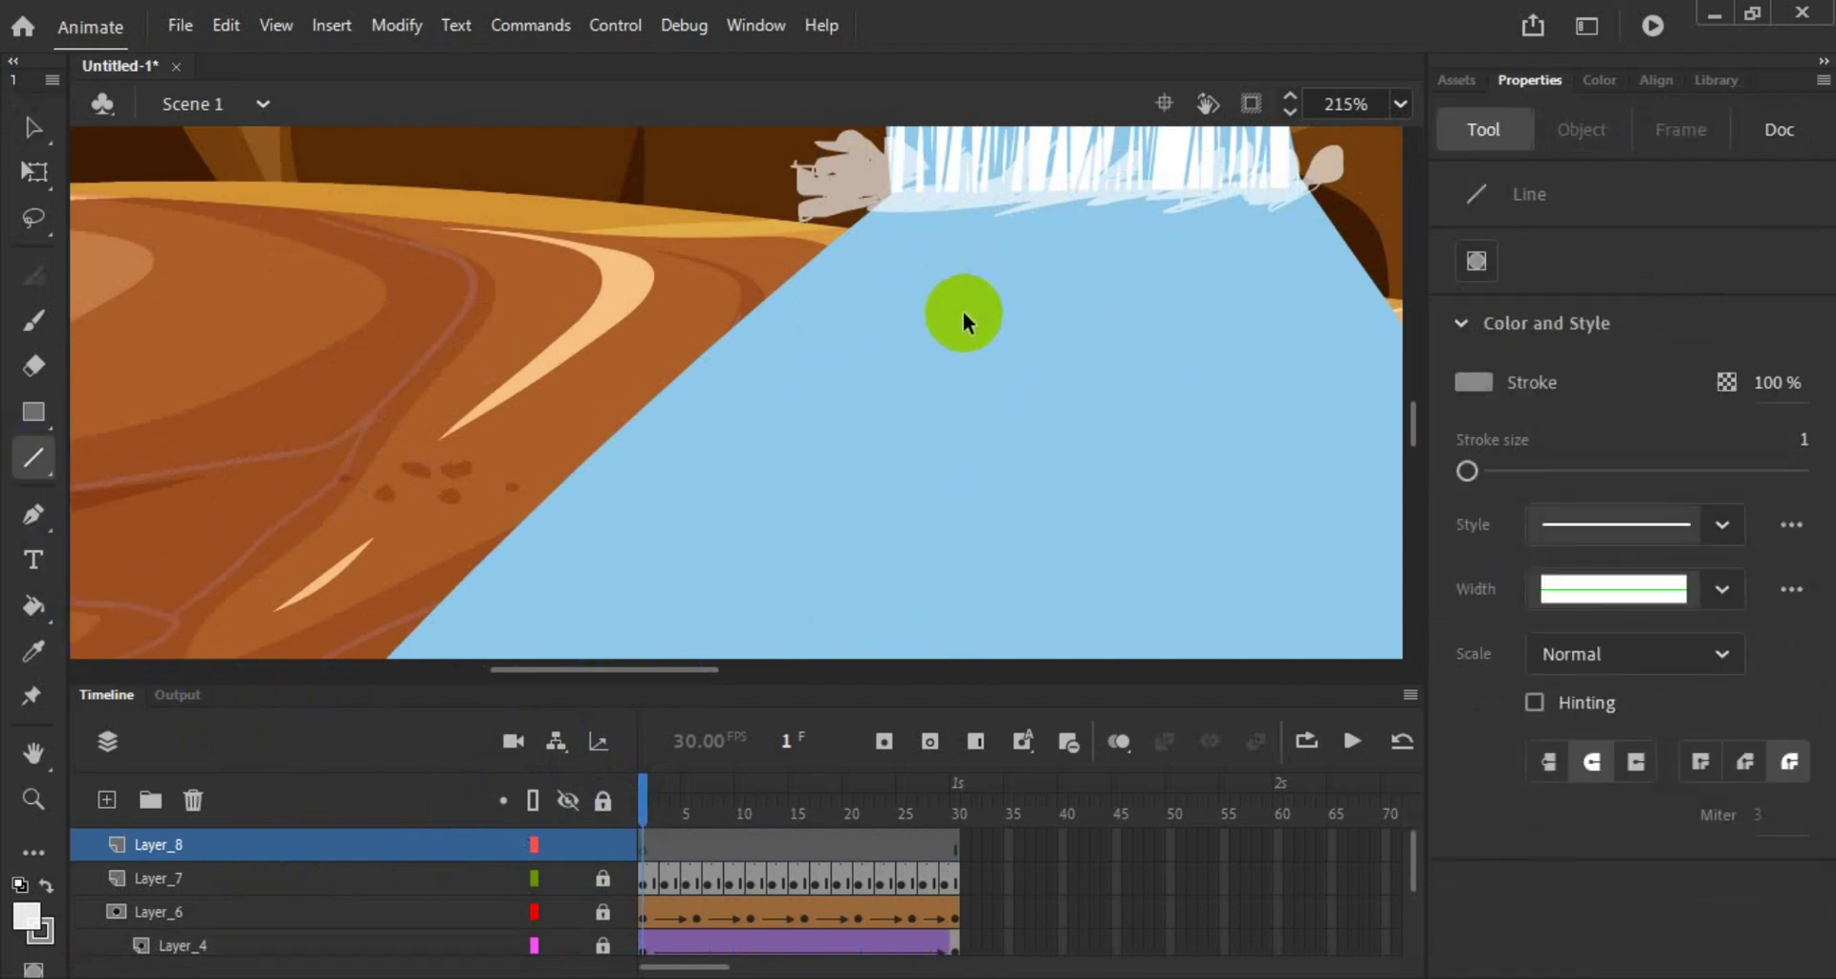
pyautogui.click(34, 322)
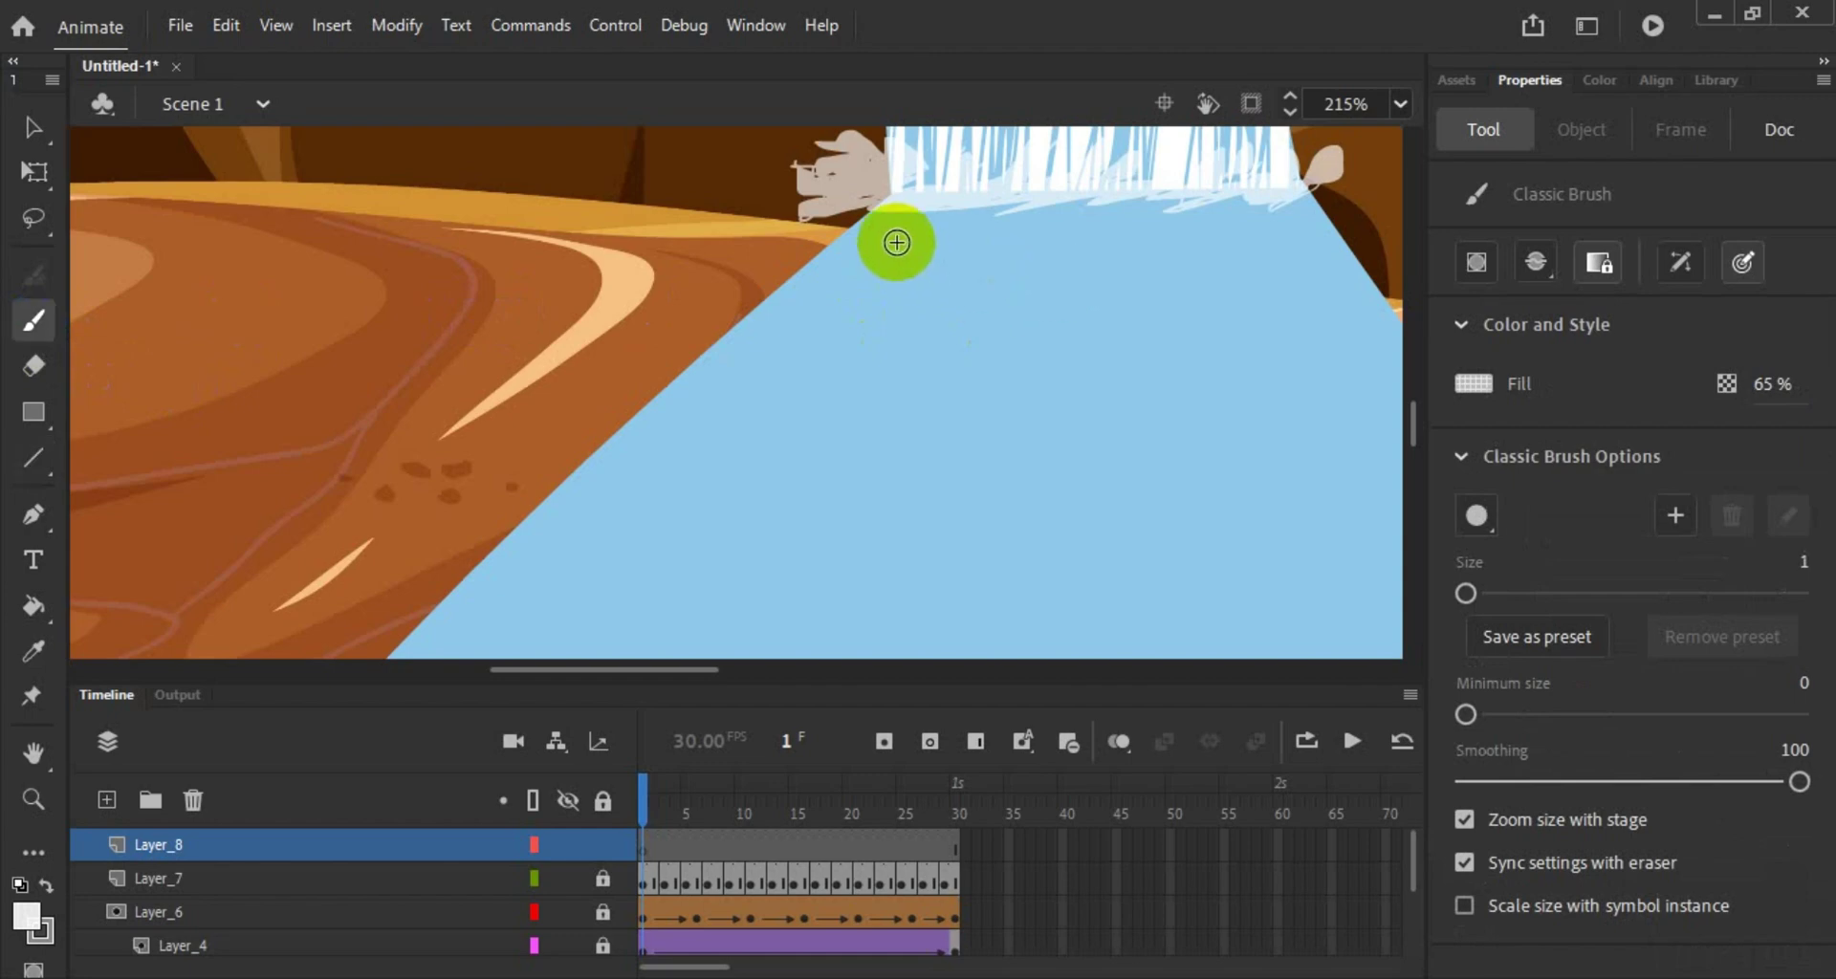
pyautogui.moveTo(911, 259)
pyautogui.mouseDown()
pyautogui.moveTo(935, 271)
pyautogui.moveTo(1003, 238)
pyautogui.moveTo(1024, 259)
pyautogui.moveTo(1082, 234)
pyautogui.moveTo(1107, 259)
pyautogui.moveTo(1191, 245)
pyautogui.moveTo(913, 300)
pyautogui.moveTo(848, 287)
pyautogui.moveTo(864, 238)
pyautogui.moveTo(898, 238)
pyautogui.moveTo(900, 257)
pyautogui.mouseUp()
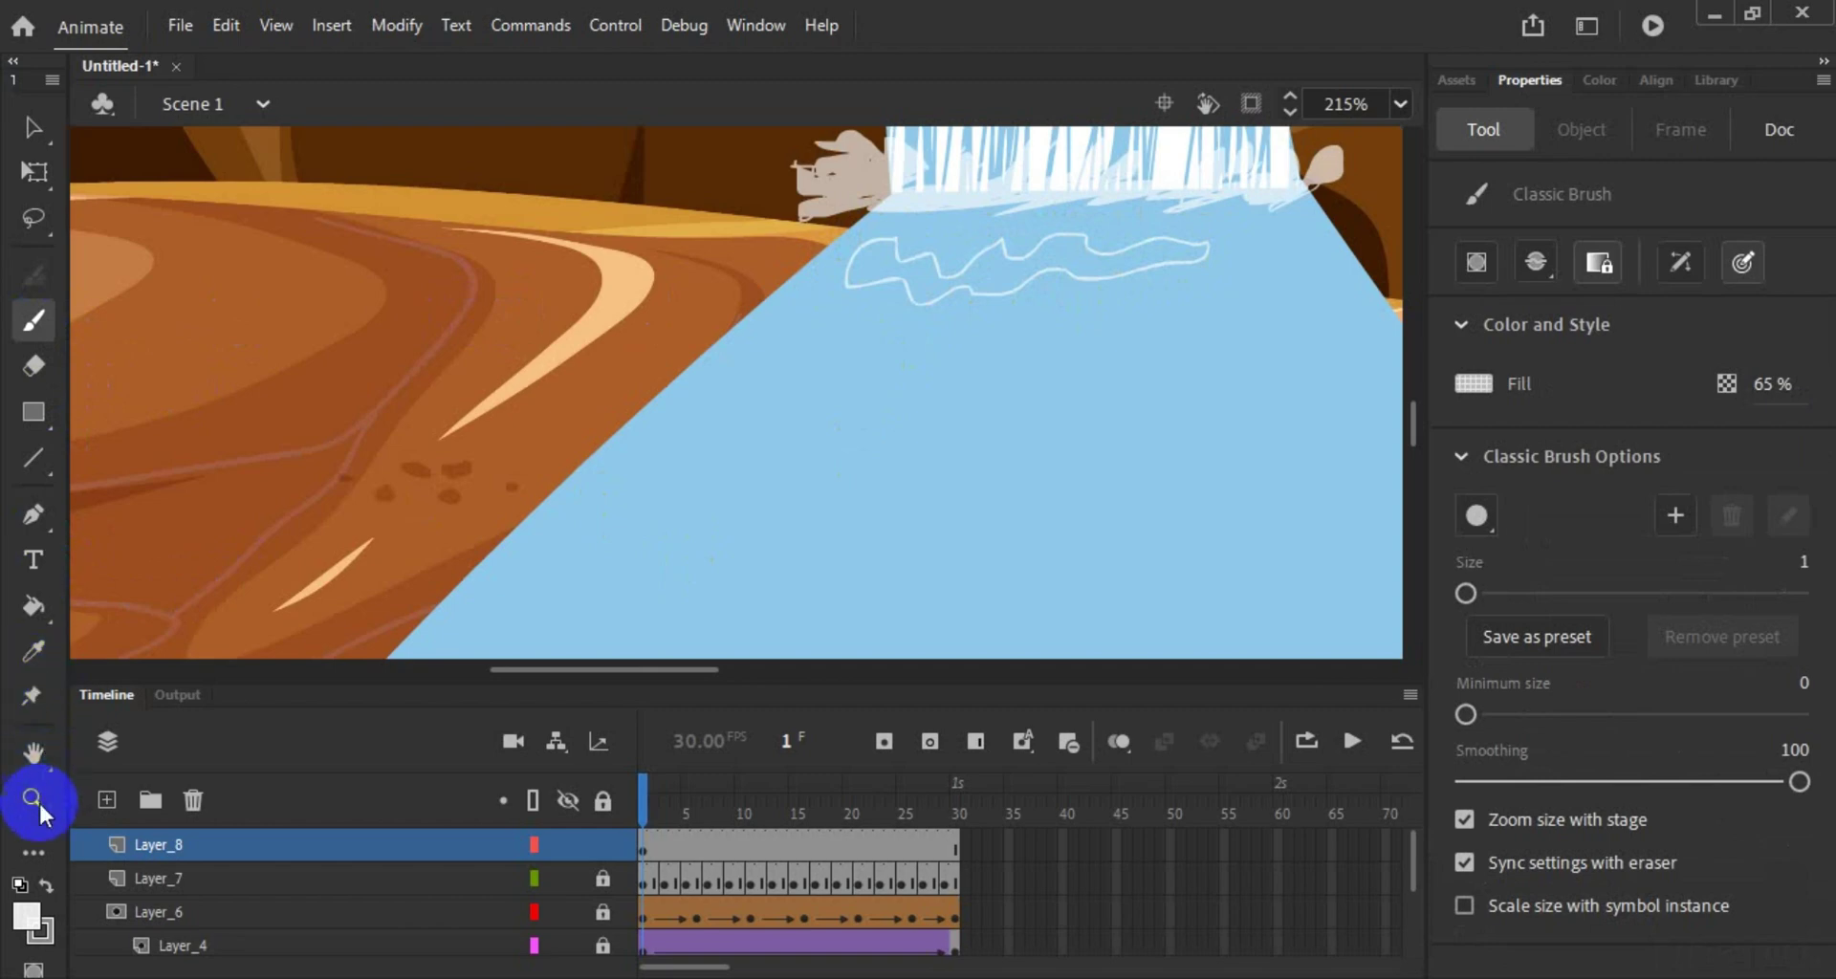
# Step: Sample a fill colour from the waterfall's foam and fill the ripple outline with the Paint Bucket at 65% alpha
pyautogui.click(26, 913)
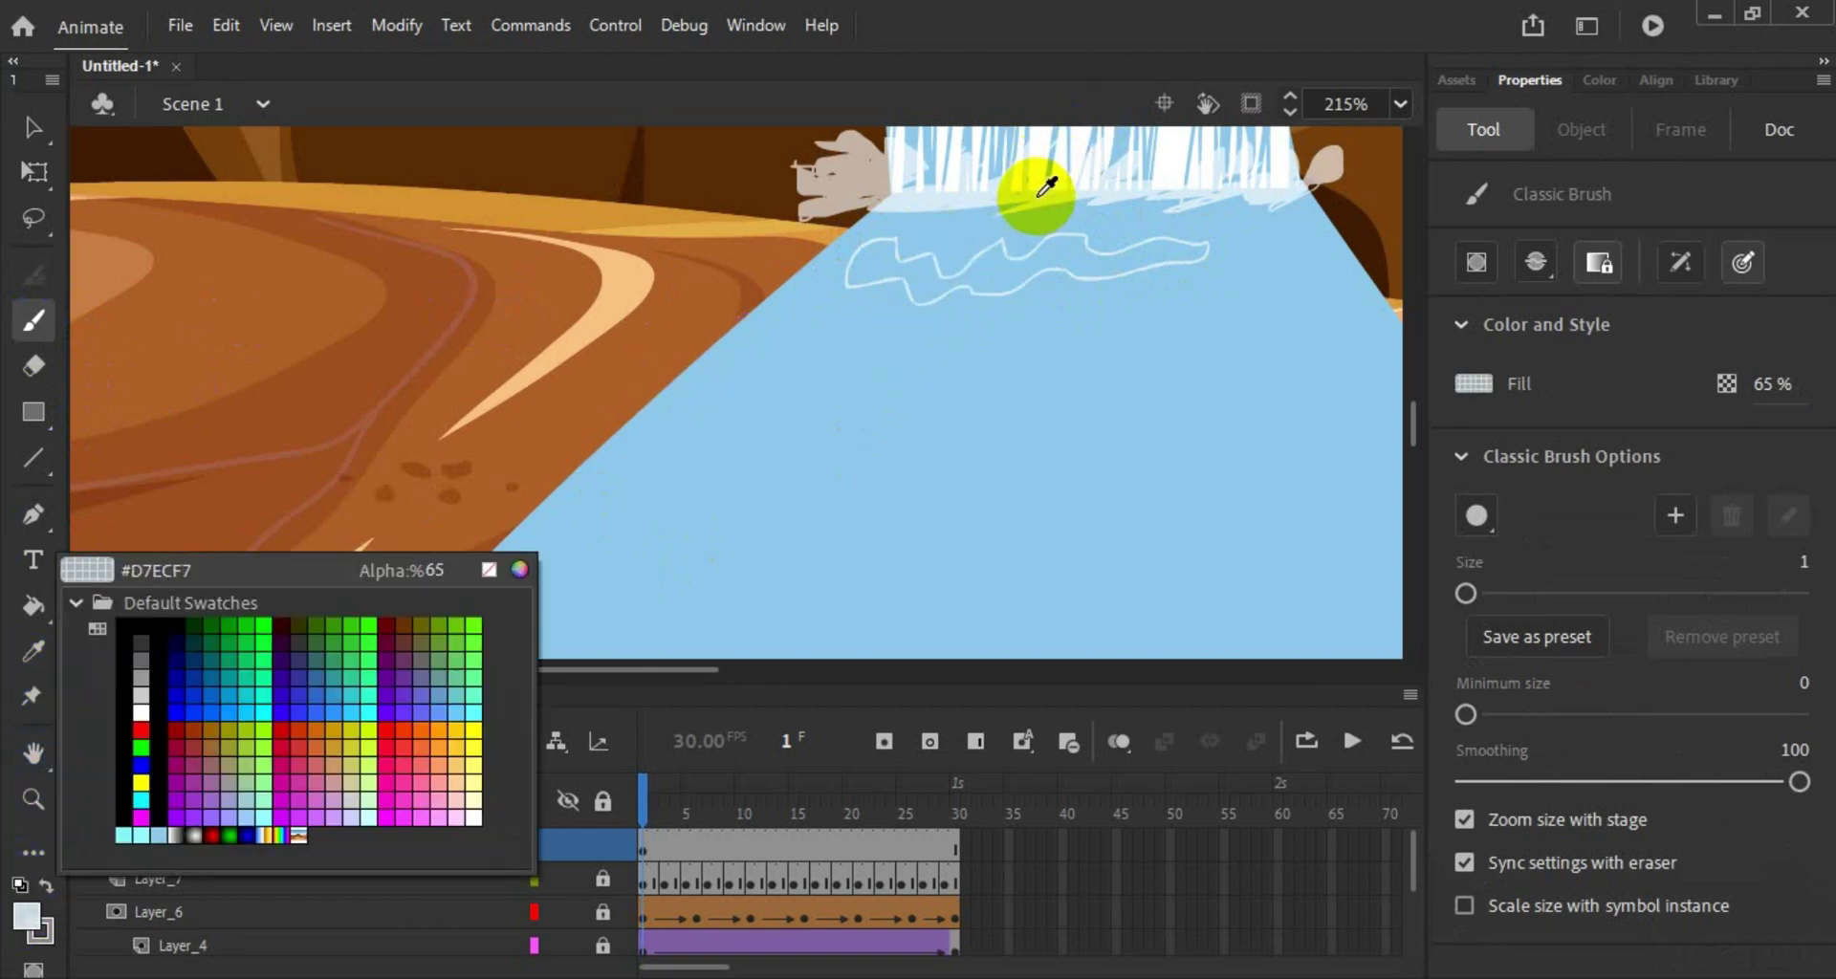
pyautogui.click(897, 186)
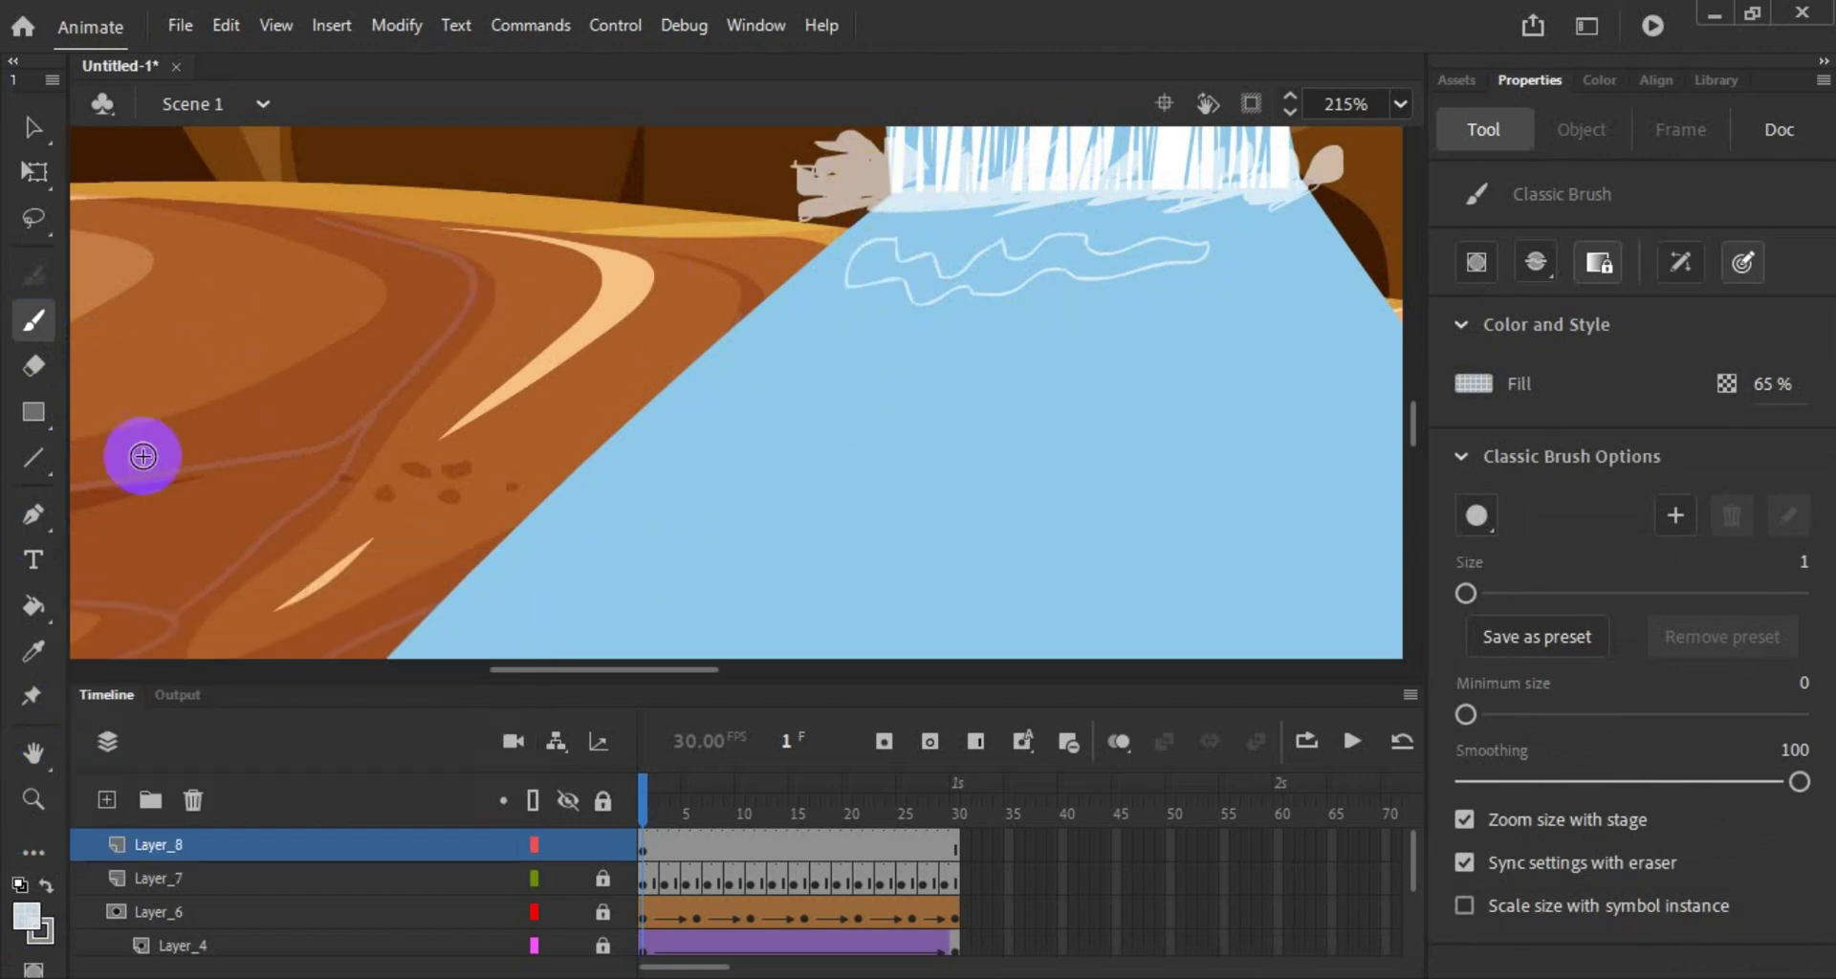
pyautogui.click(33, 605)
pyautogui.click(977, 282)
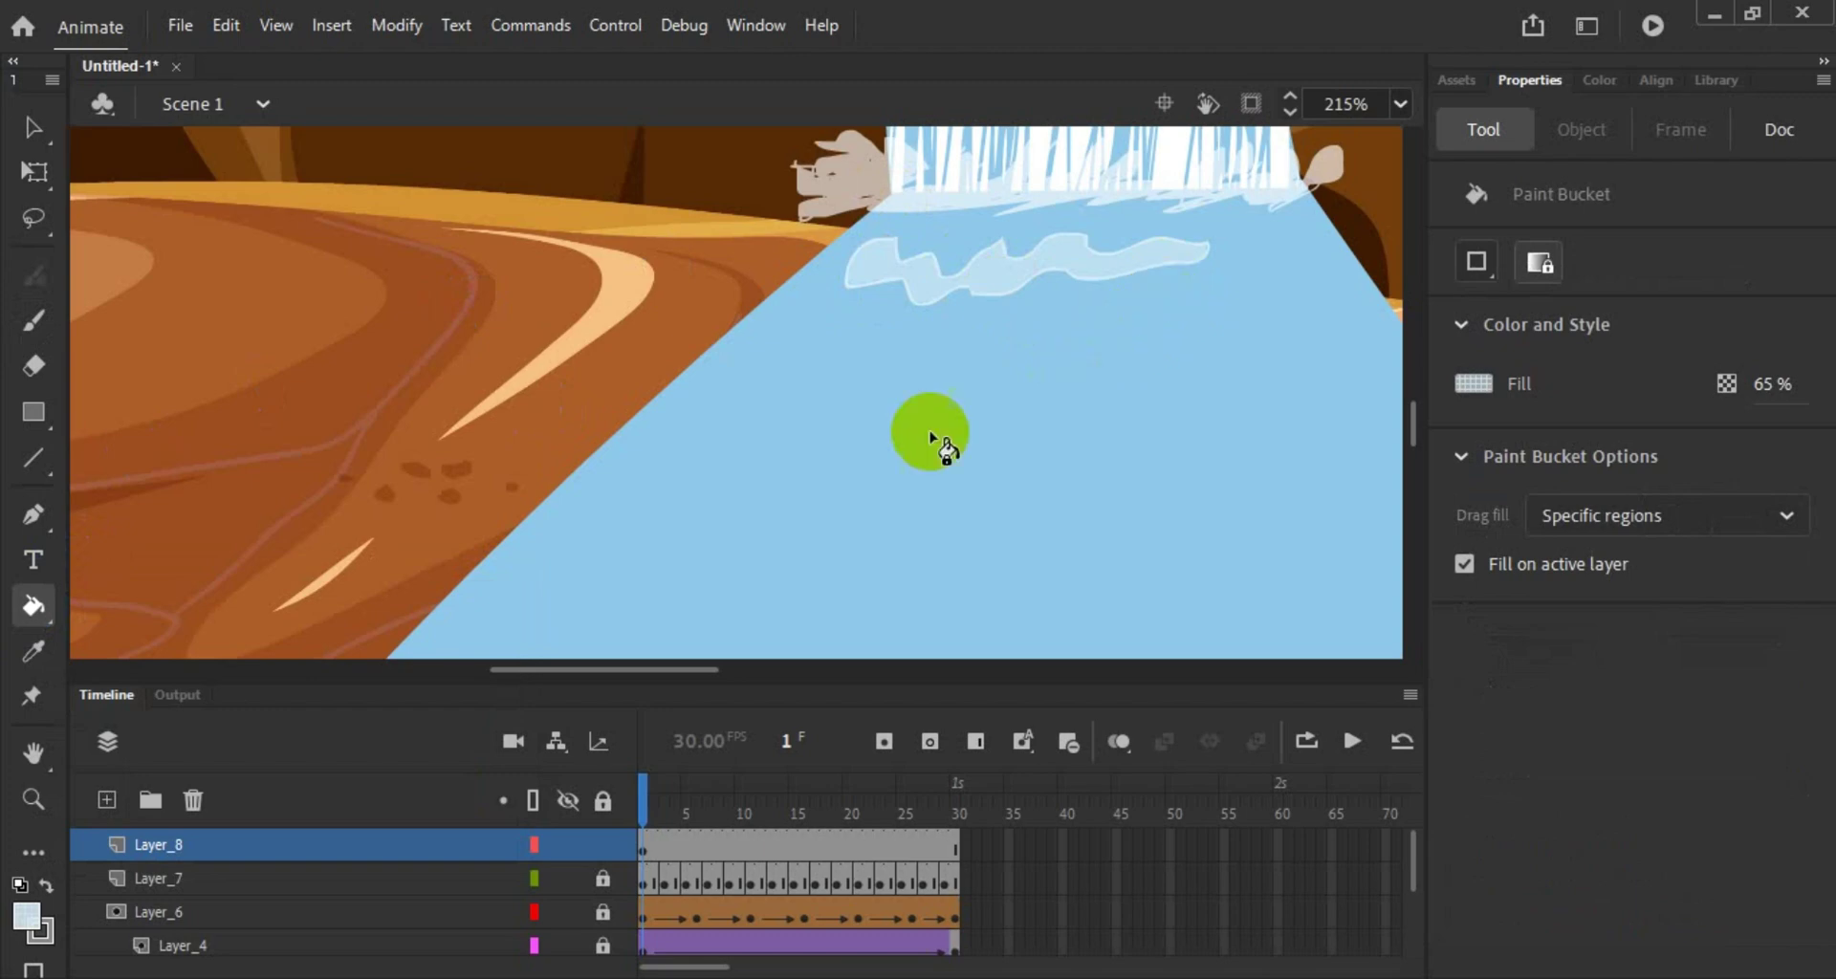
# Step: Delete the brushed outline around the ripple, keeping only its fill
pyautogui.moveTo(665, 669); pyautogui.dragTo(685, 674)
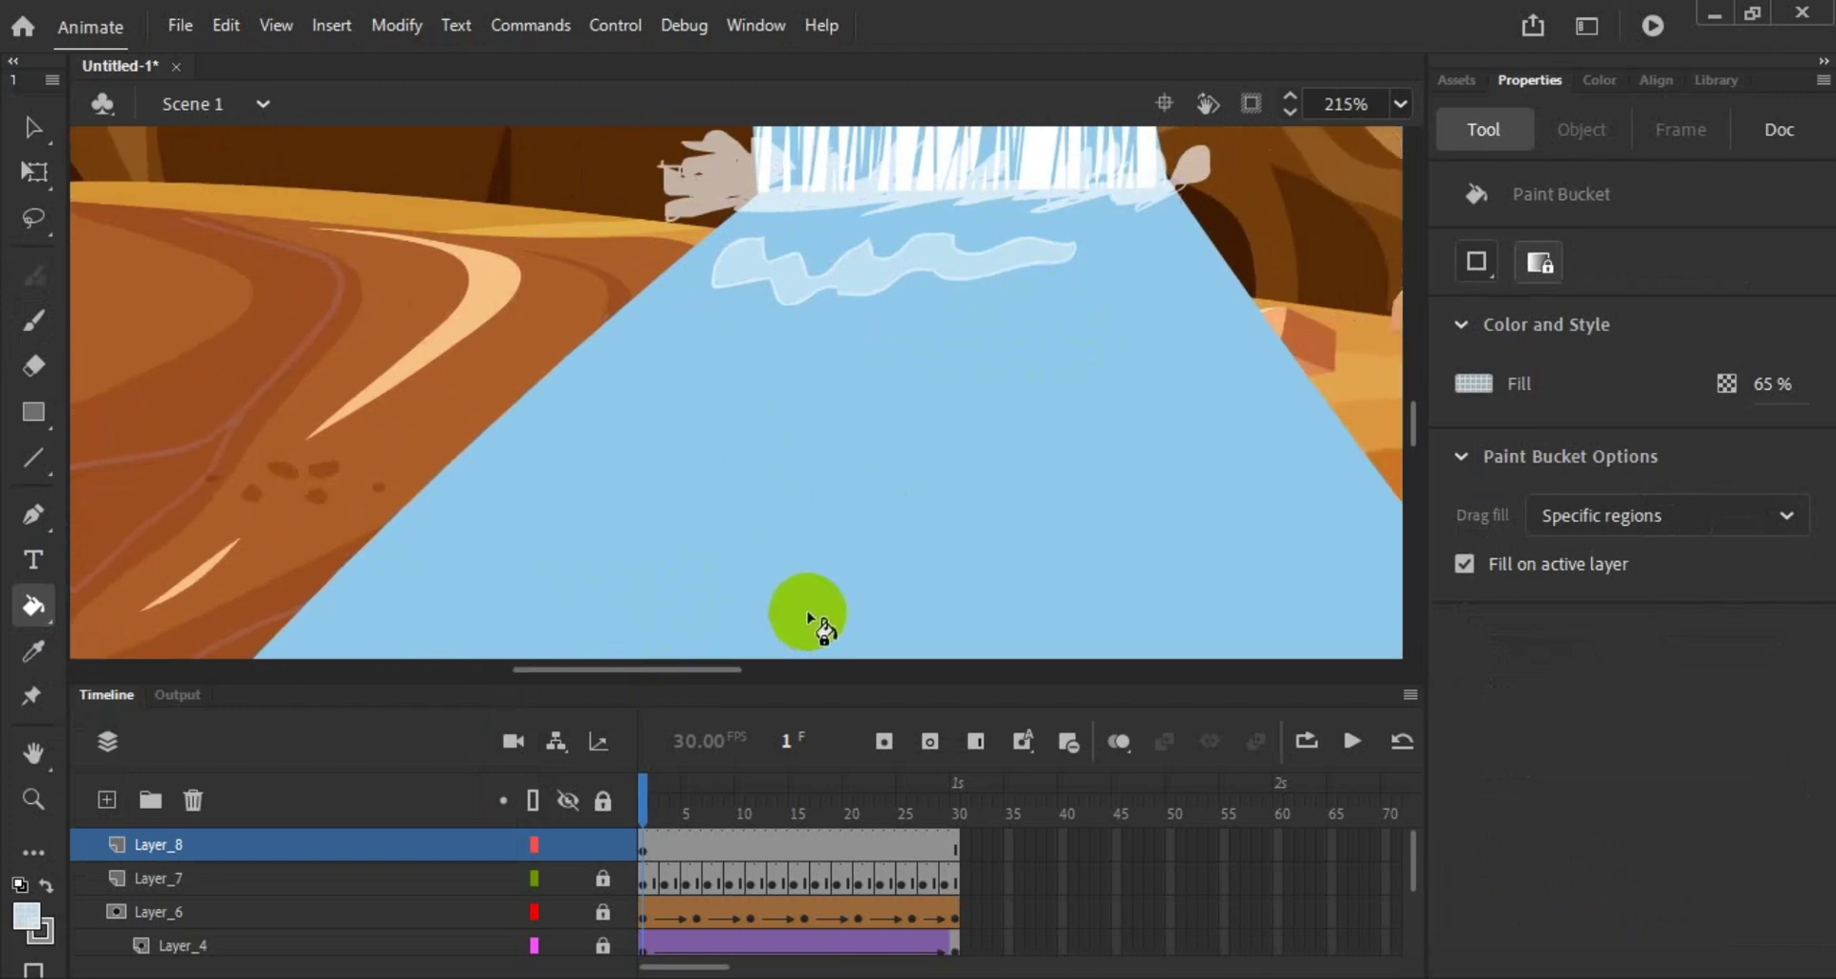
pyautogui.rightClick(708, 848)
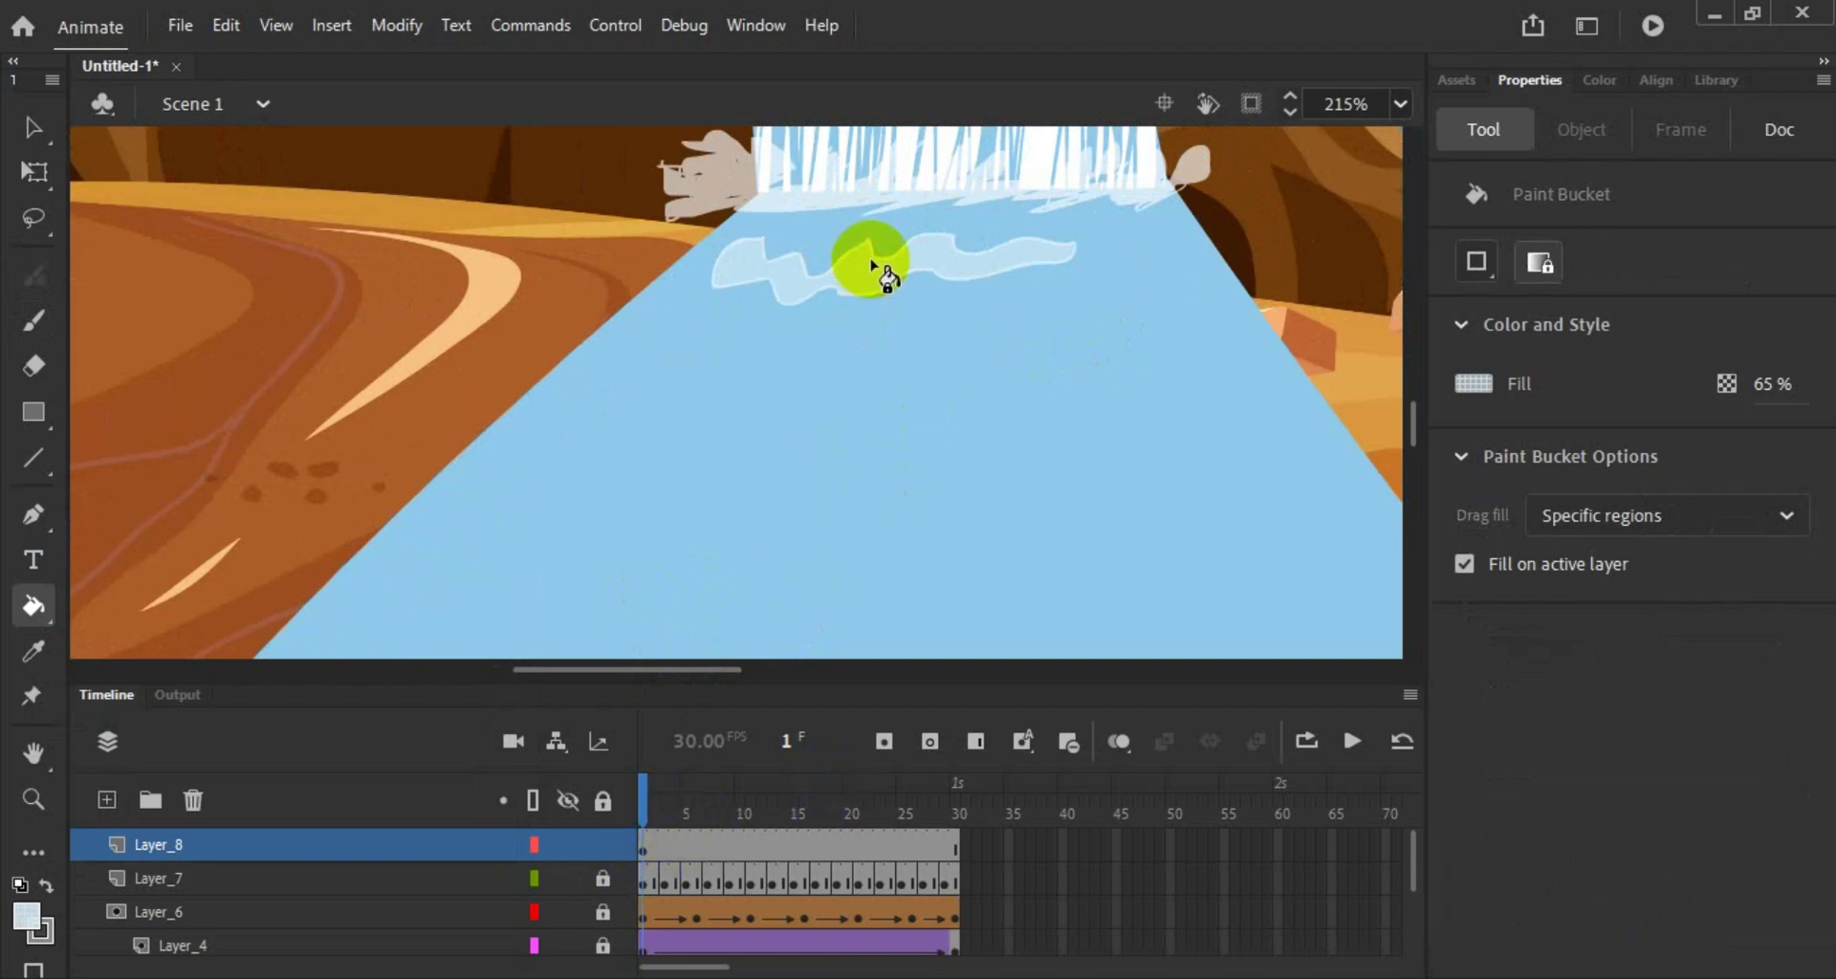
pyautogui.click(12, 127)
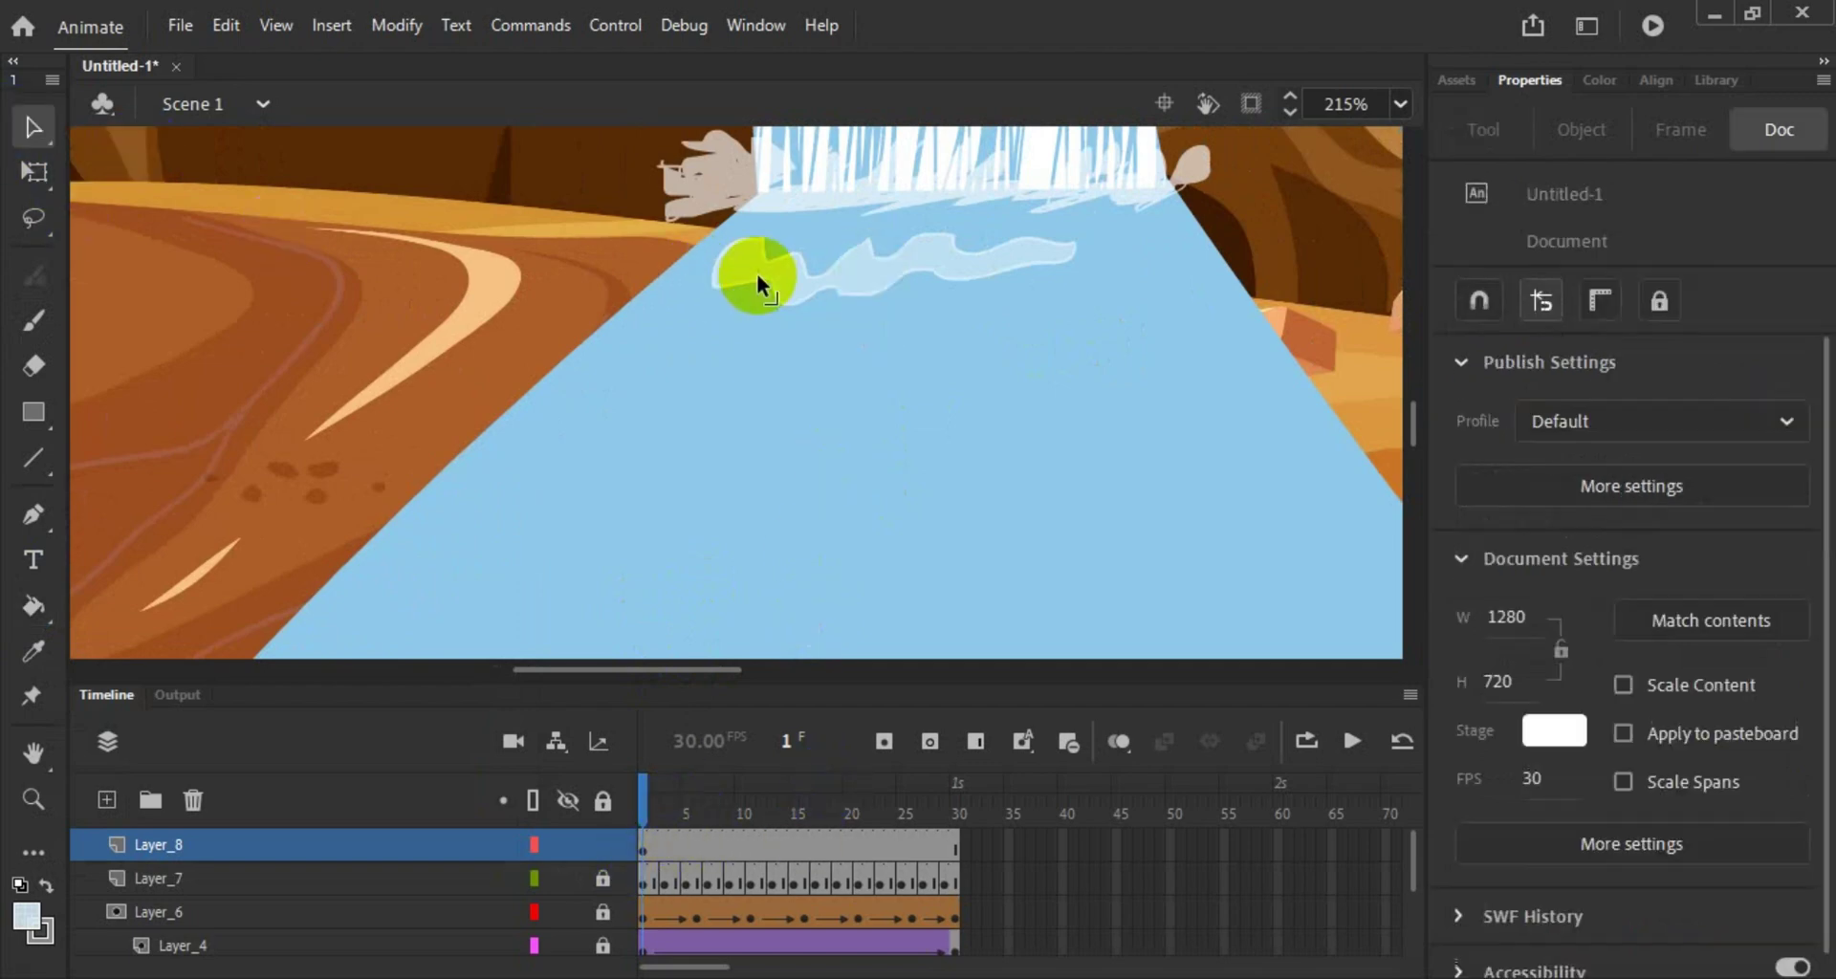
pyautogui.click(836, 279)
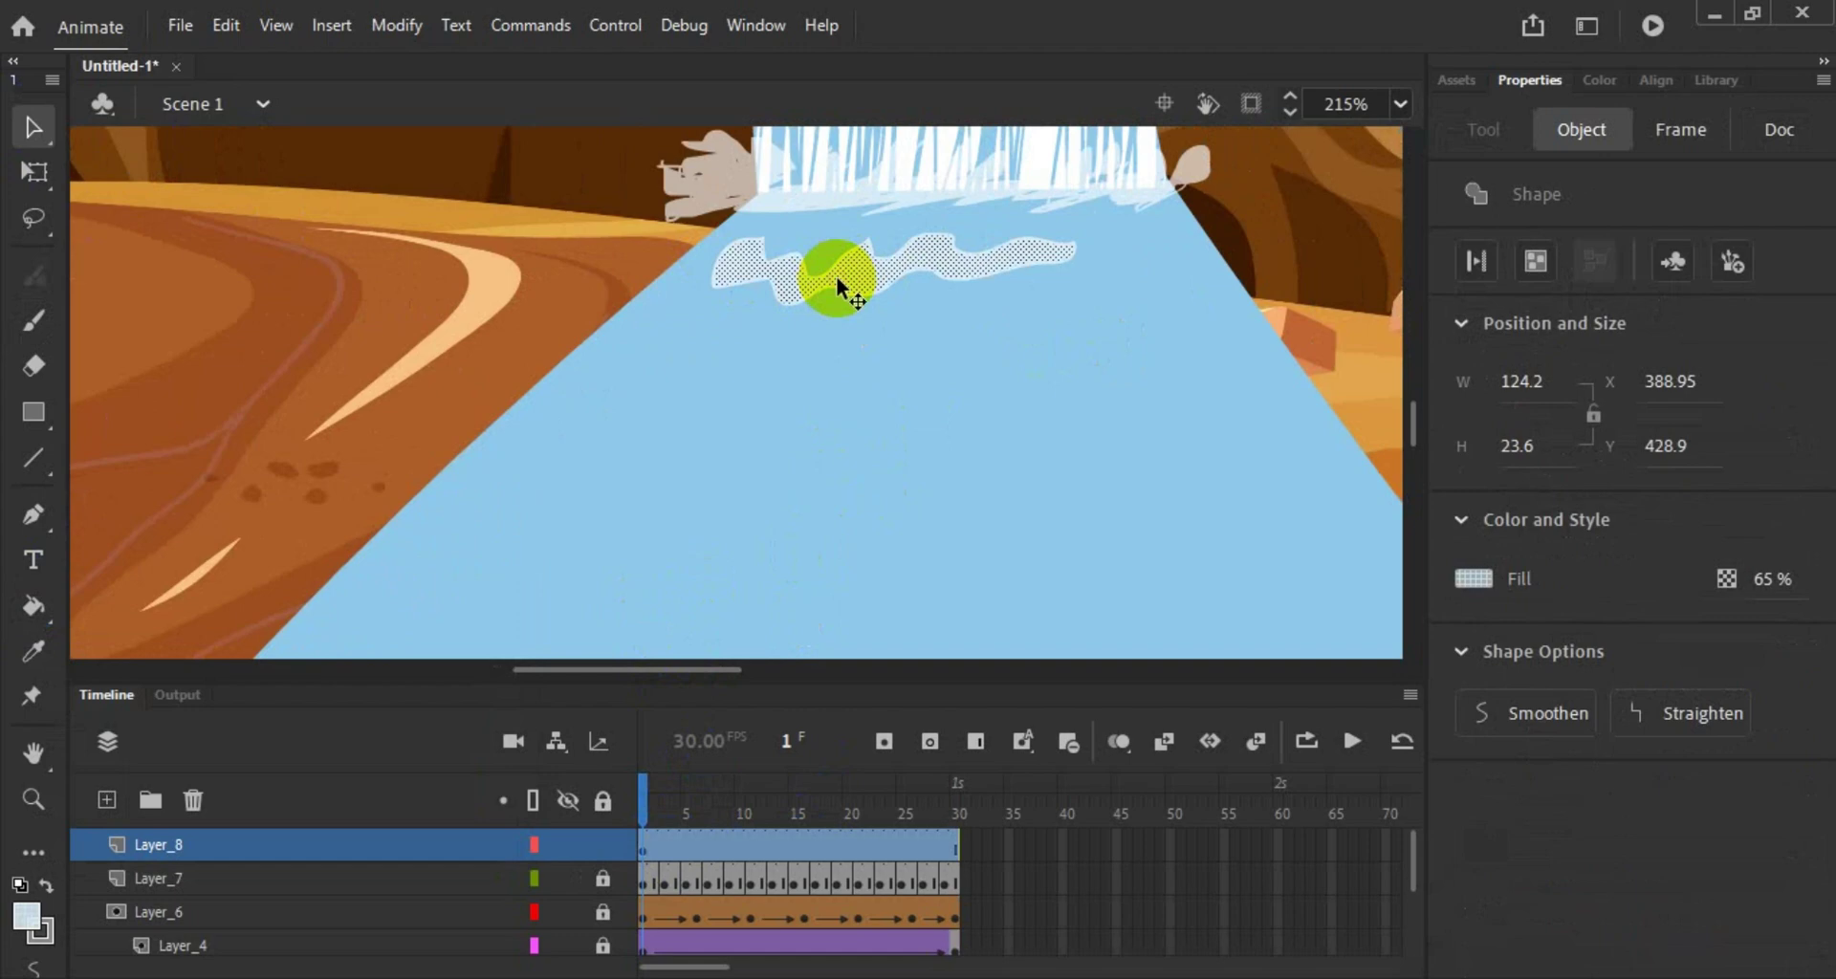
pyautogui.click(512, 287)
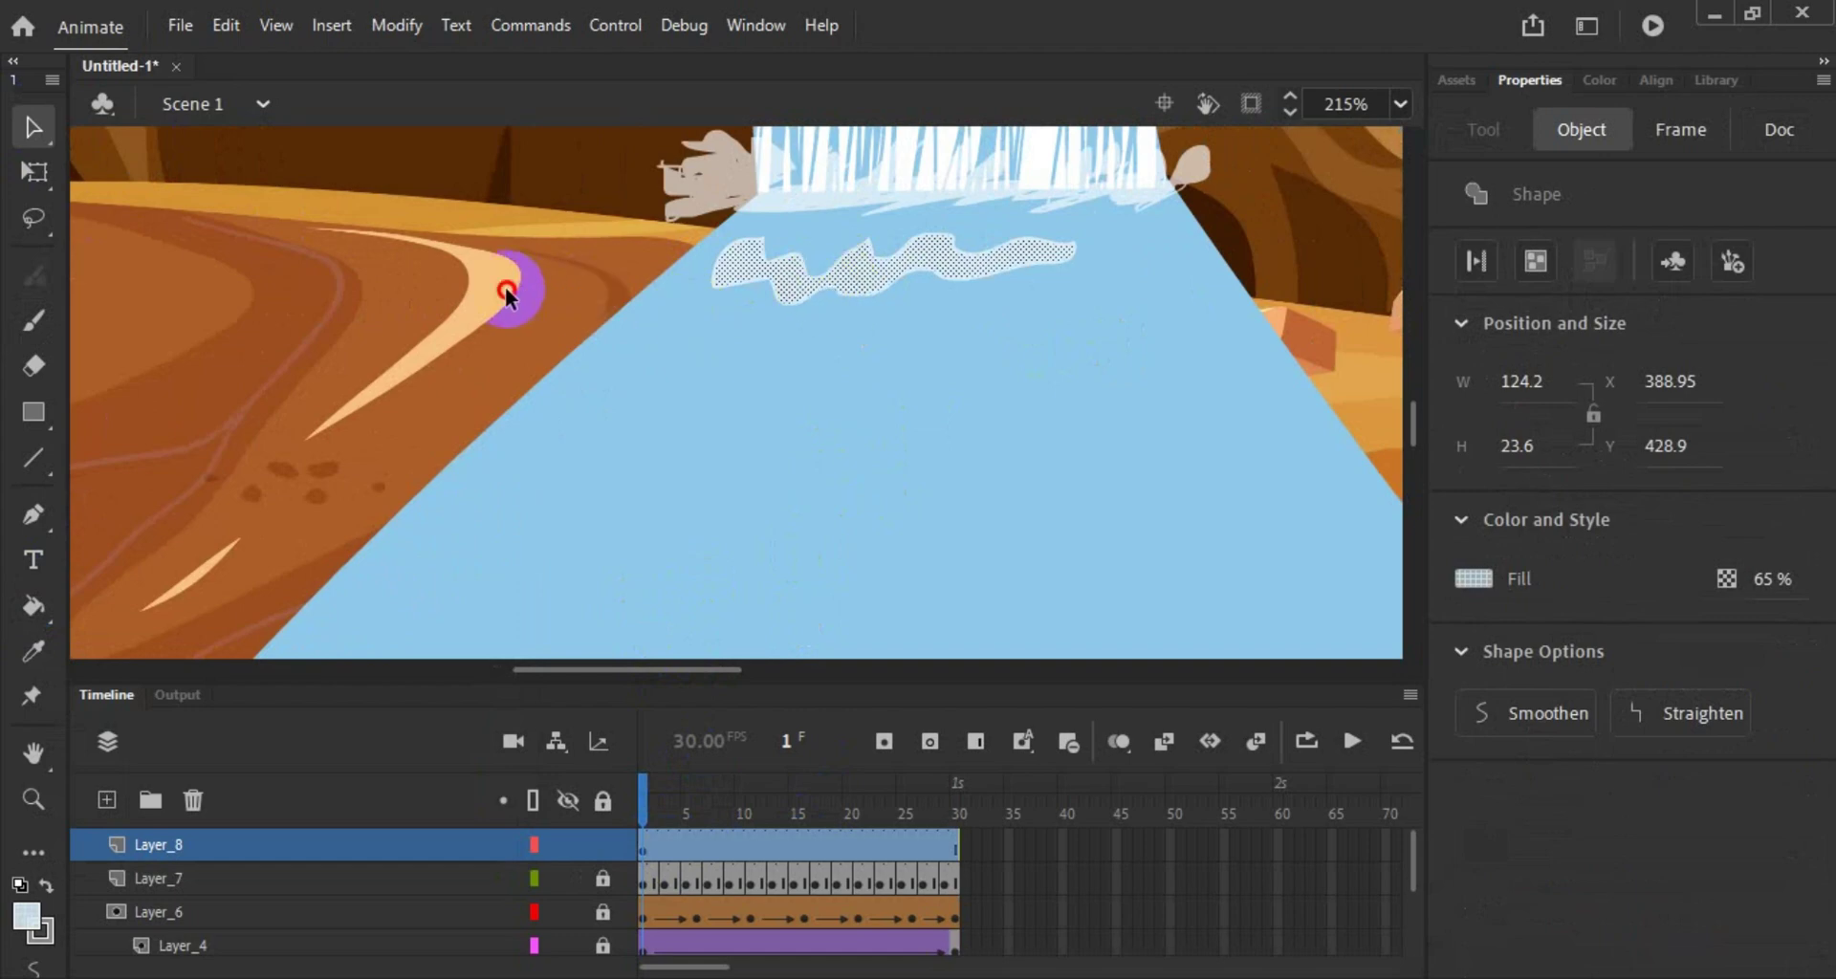
pyautogui.click(783, 302)
pyautogui.press('Escape')
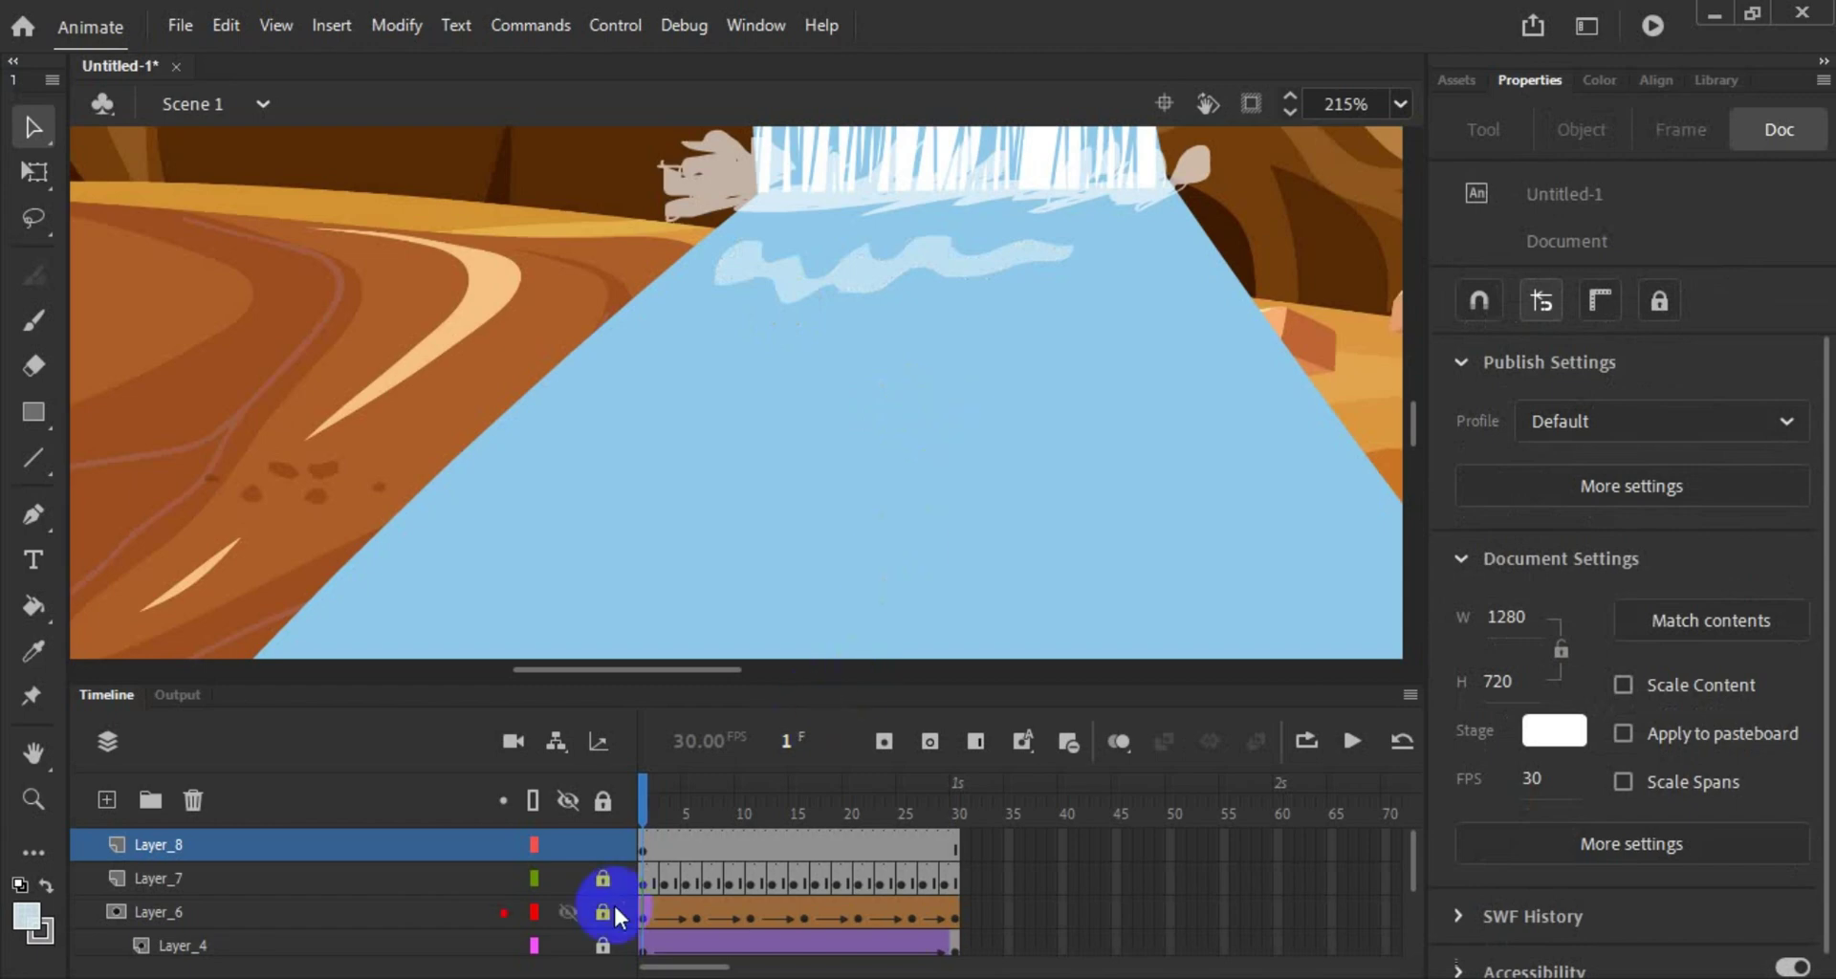
# Step: Convert frames 5, 10, 16 and 21 of Layer_8 to keyframes
pyautogui.click(685, 844)
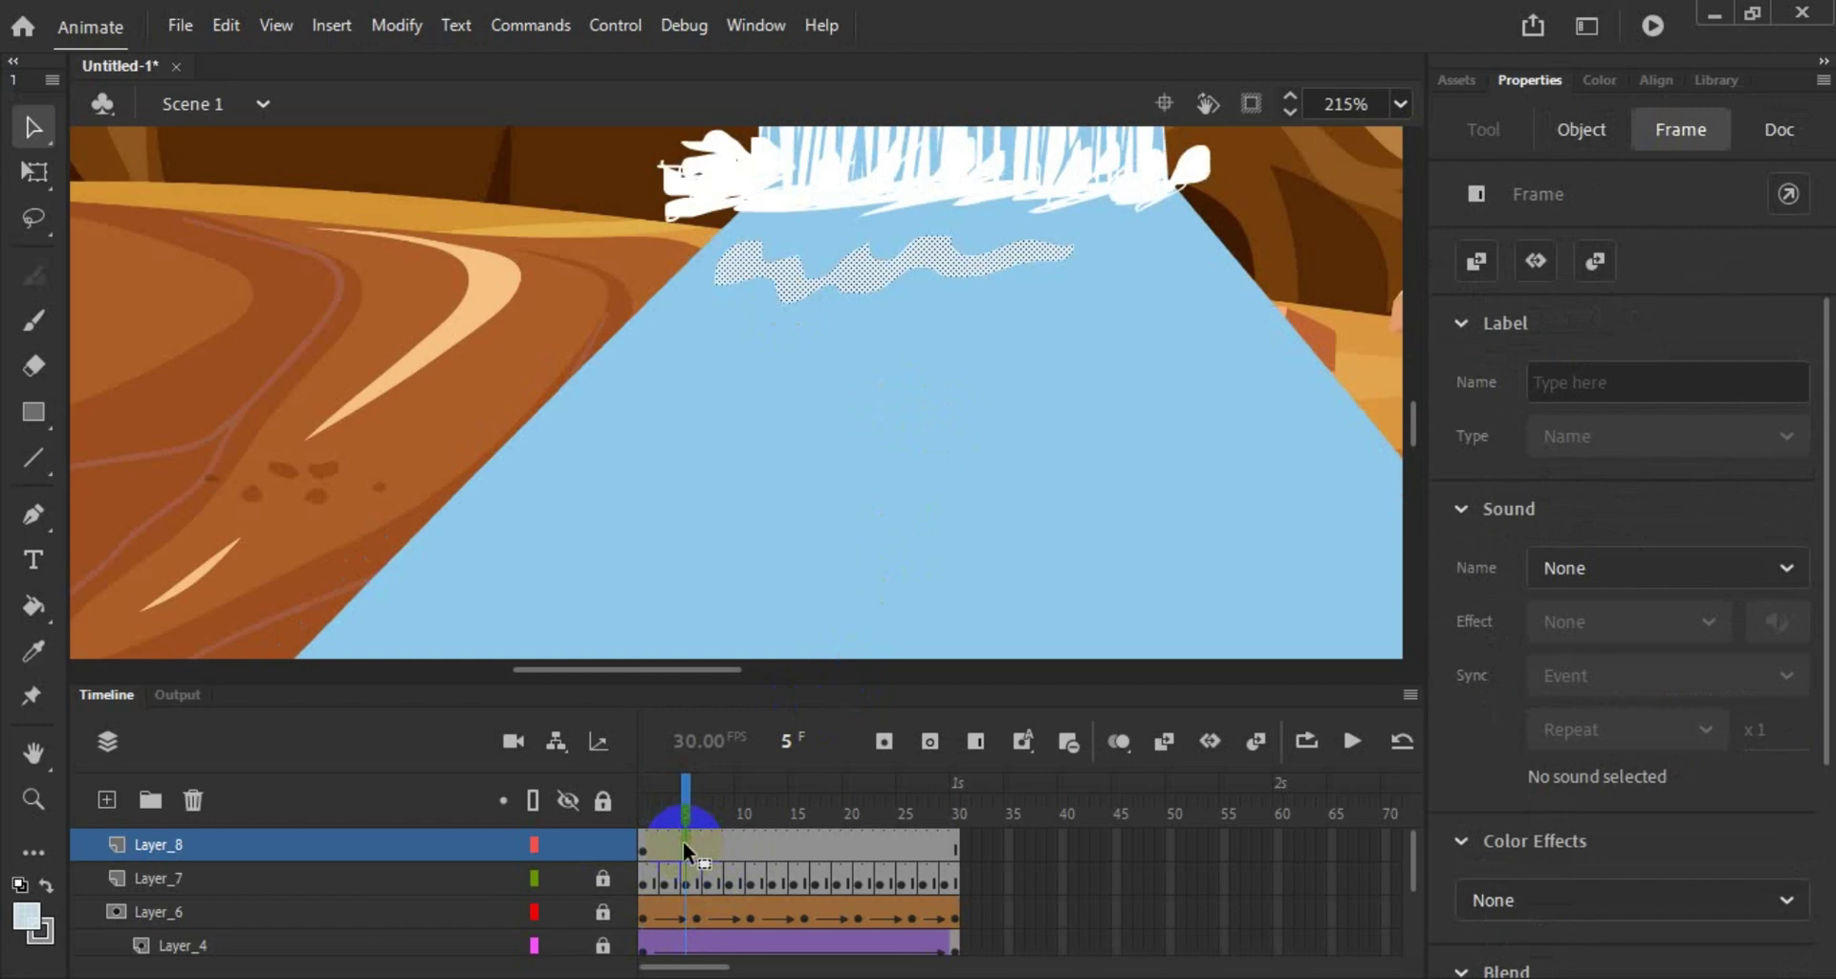
pyautogui.rightClick(682, 840)
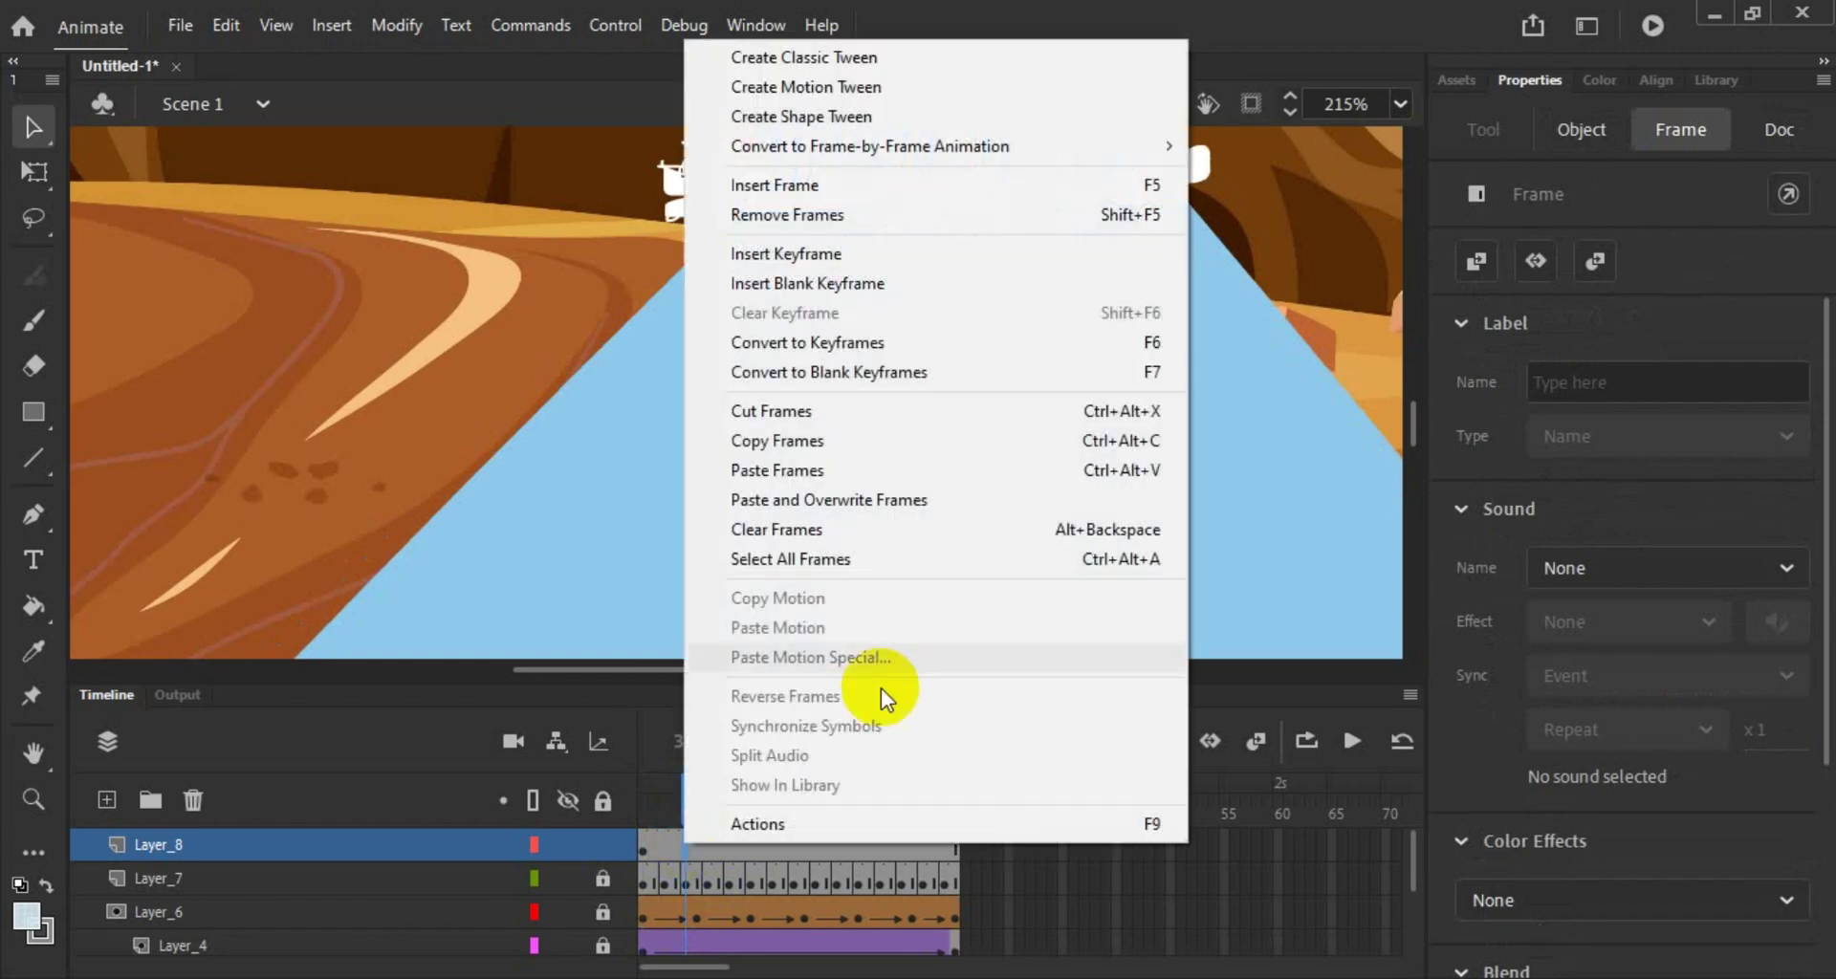
pyautogui.click(1039, 352)
pyautogui.rightClick(742, 843)
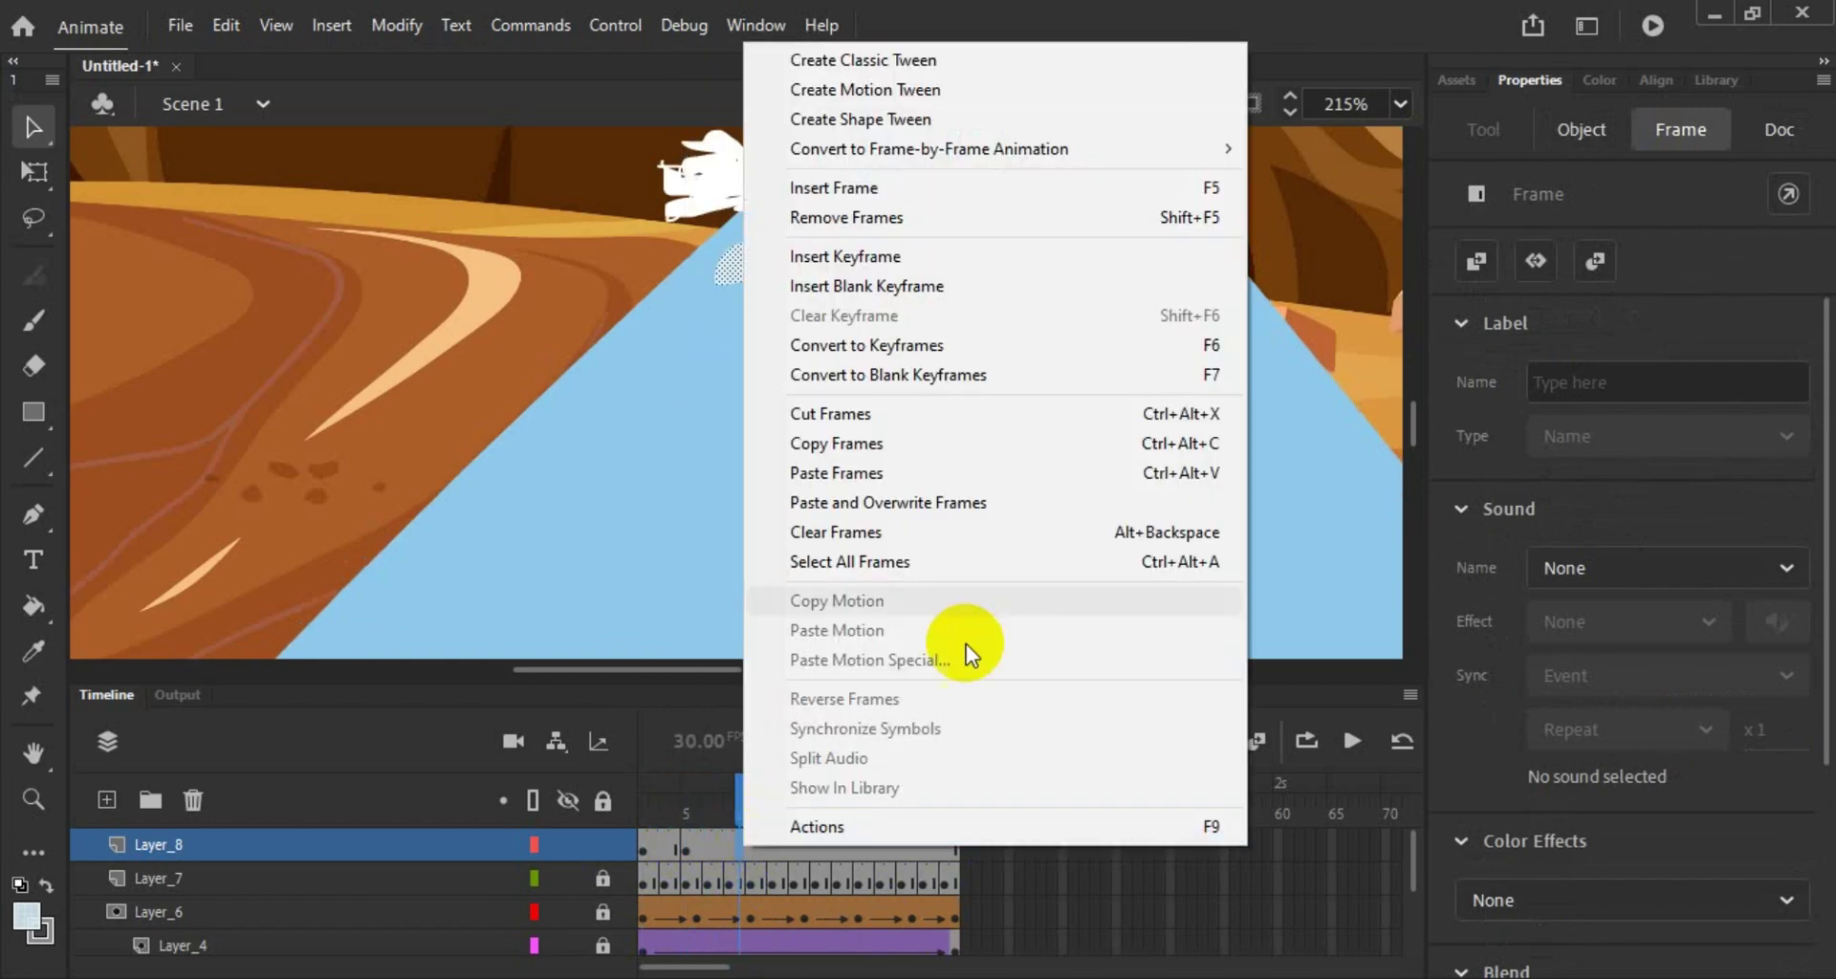
pyautogui.click(1135, 355)
pyautogui.rightClick(801, 845)
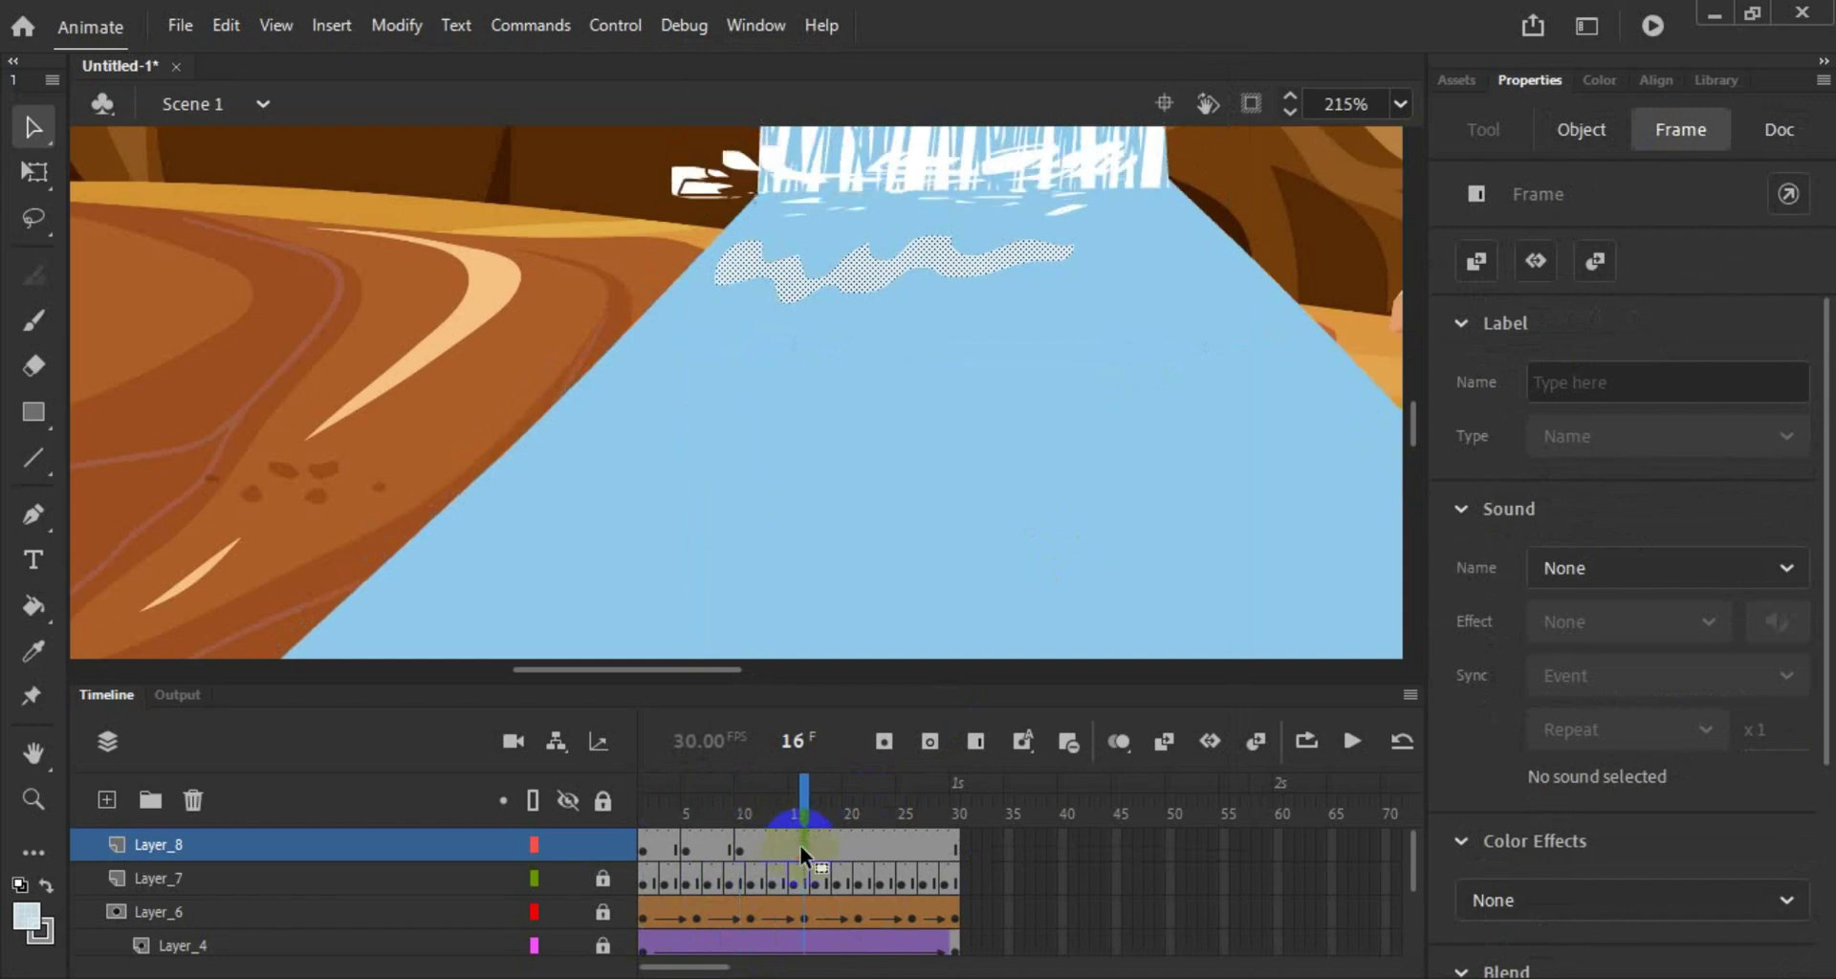
pyautogui.click(1131, 348)
pyautogui.rightClick(855, 843)
pyautogui.click(1197, 348)
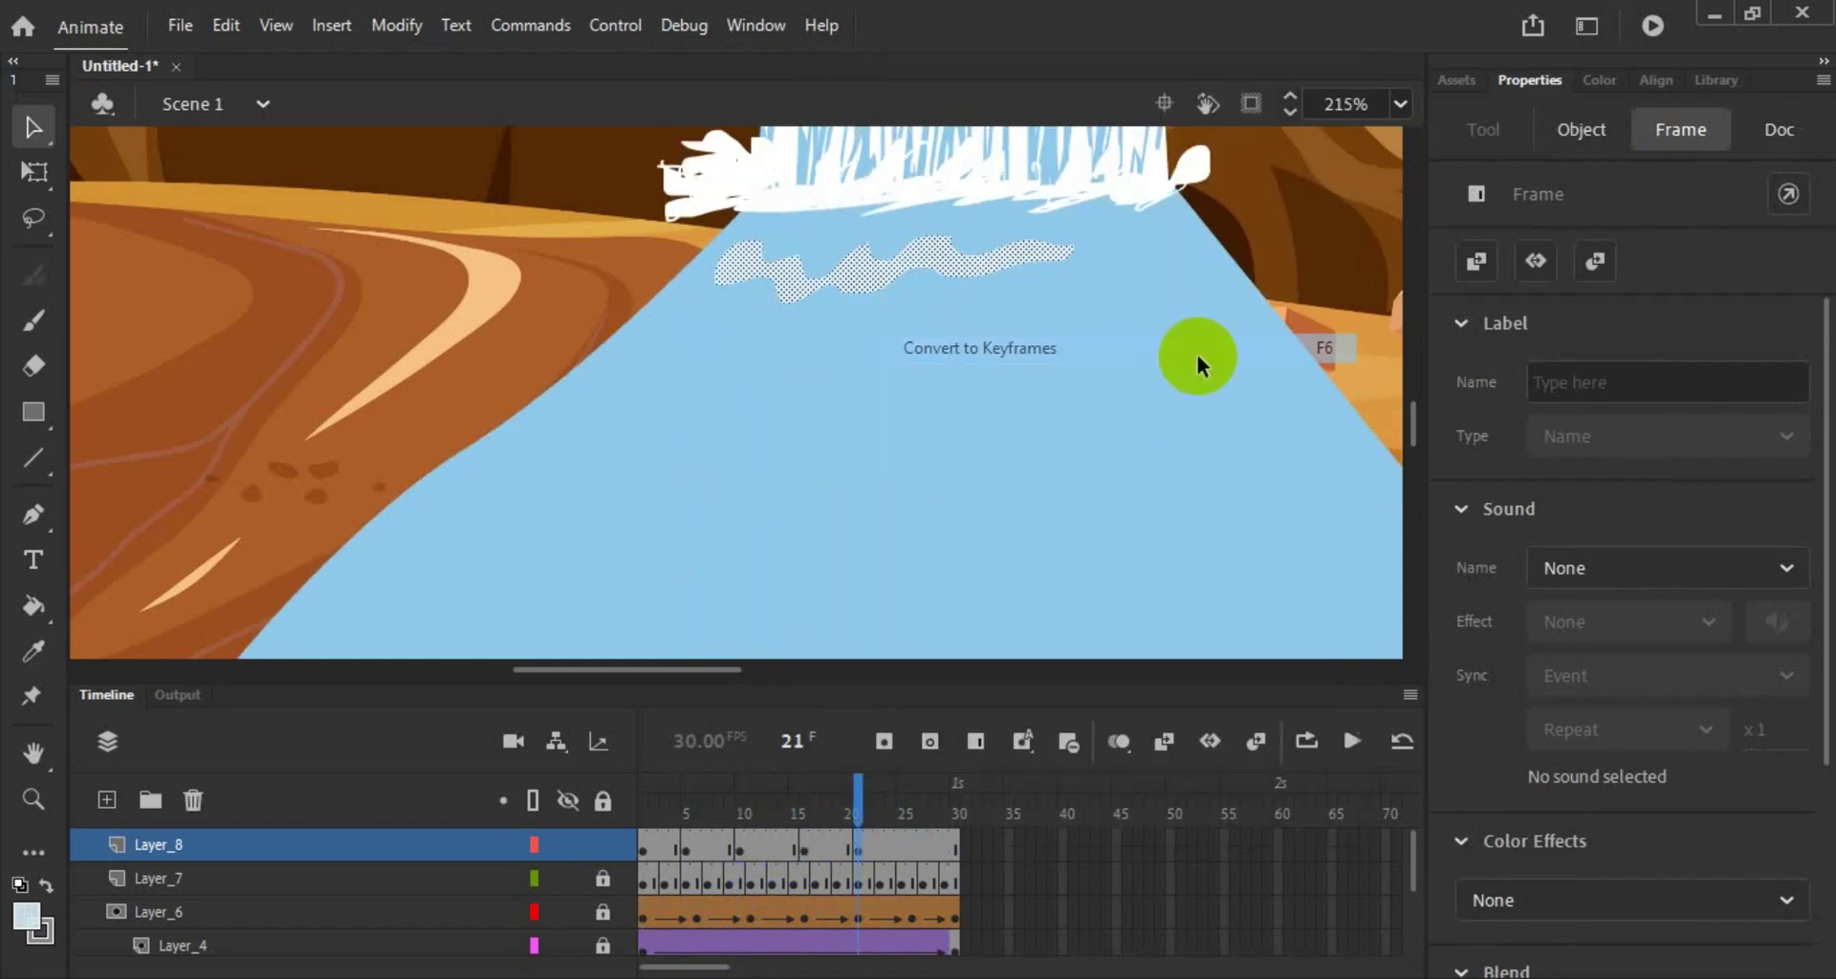
# Step: Convert frames 25 and 30 of Layer_8 to keyframes and deselect the ripple
pyautogui.rightClick(929, 819)
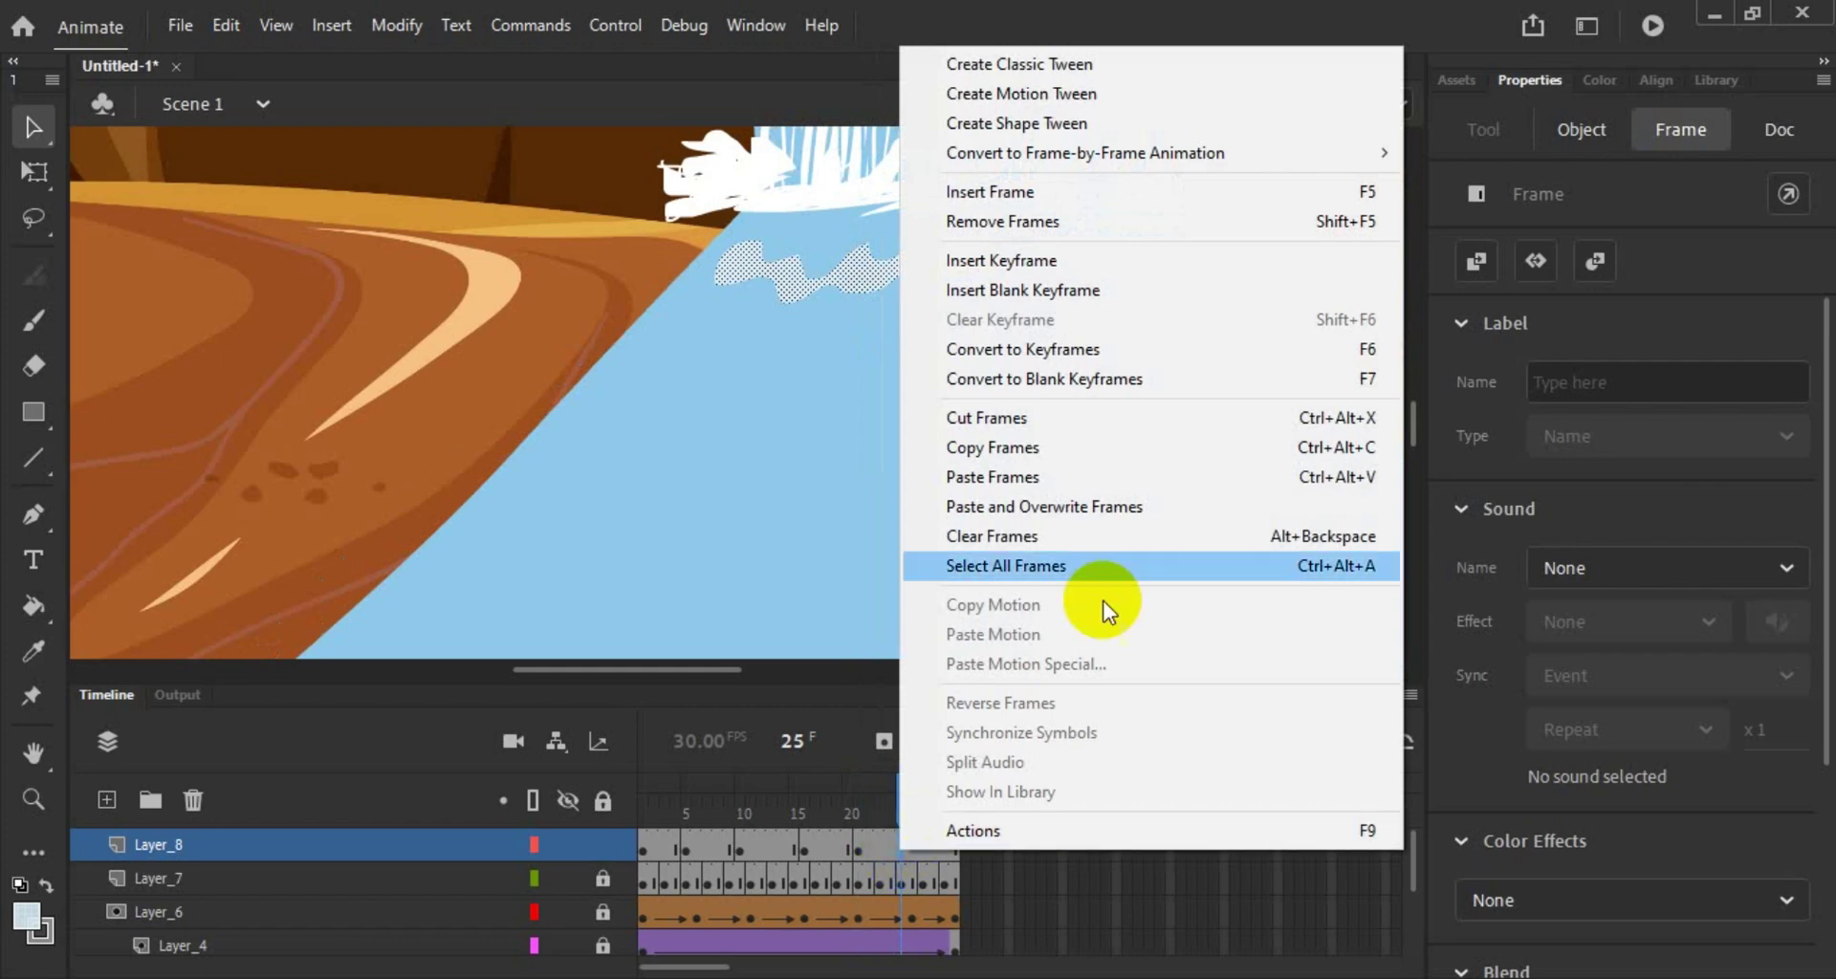
pyautogui.click(1256, 348)
pyautogui.rightClick(1004, 846)
pyautogui.rightClick(951, 846)
pyautogui.click(1198, 550)
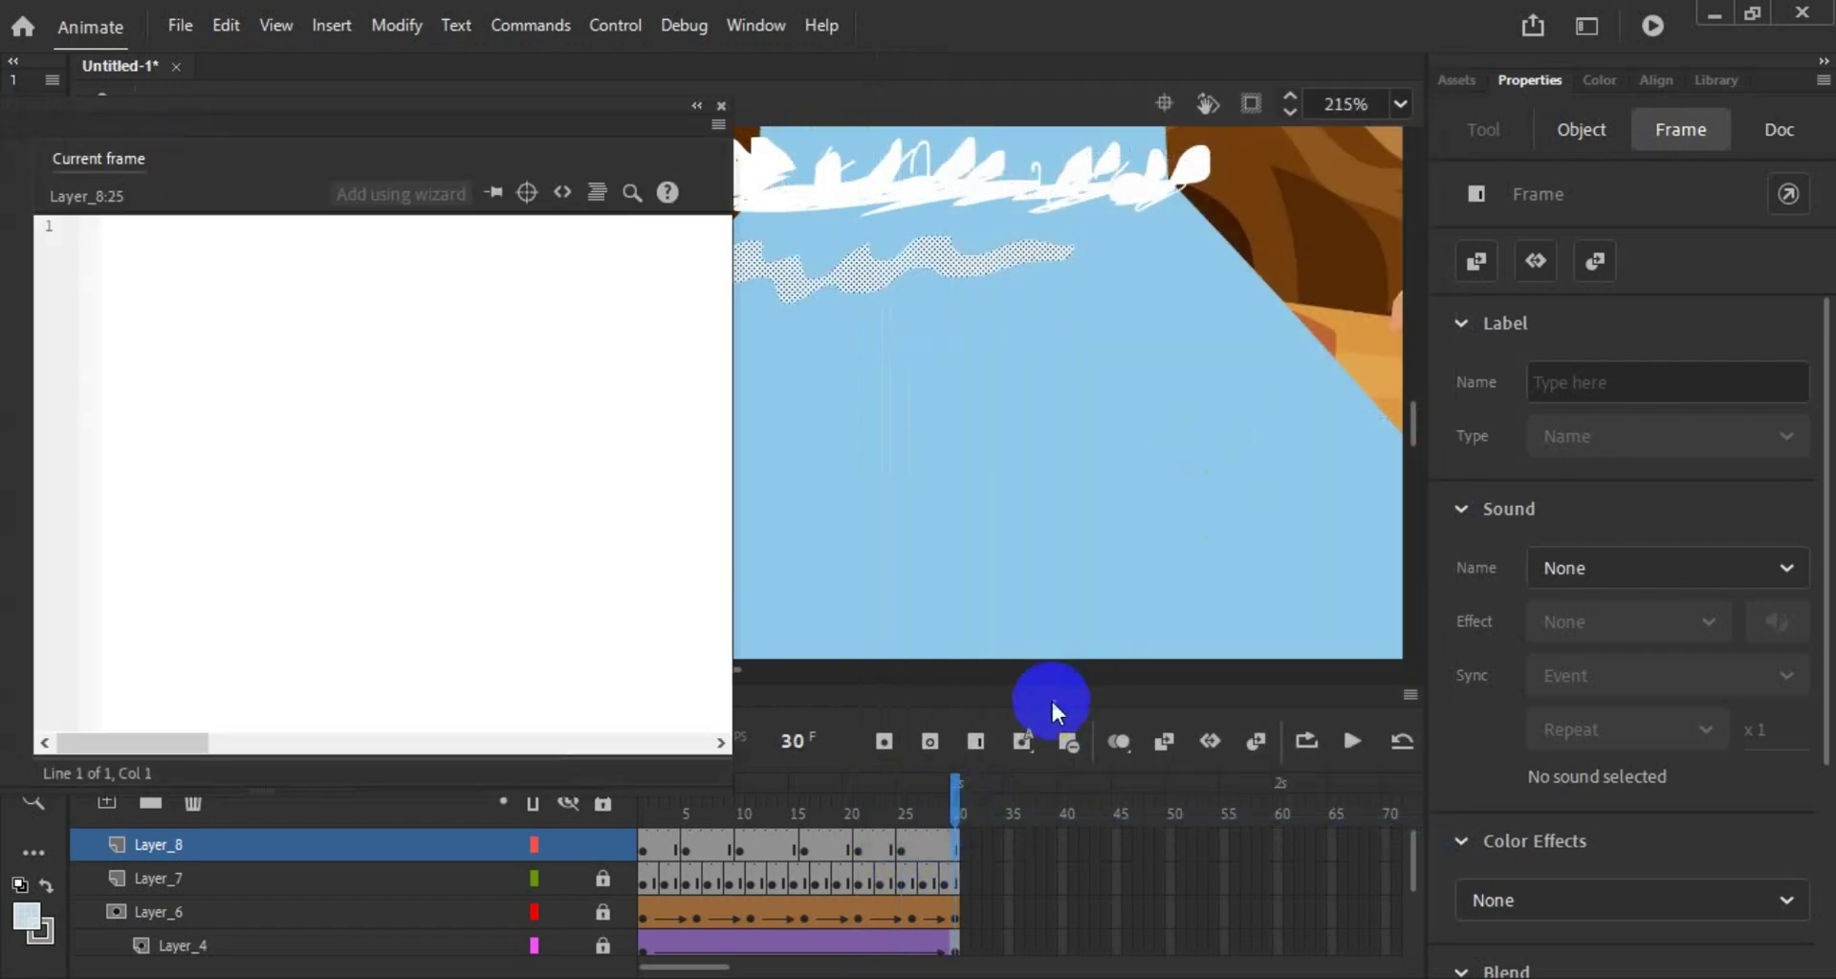
pyautogui.click(721, 105)
pyautogui.rightClick(963, 851)
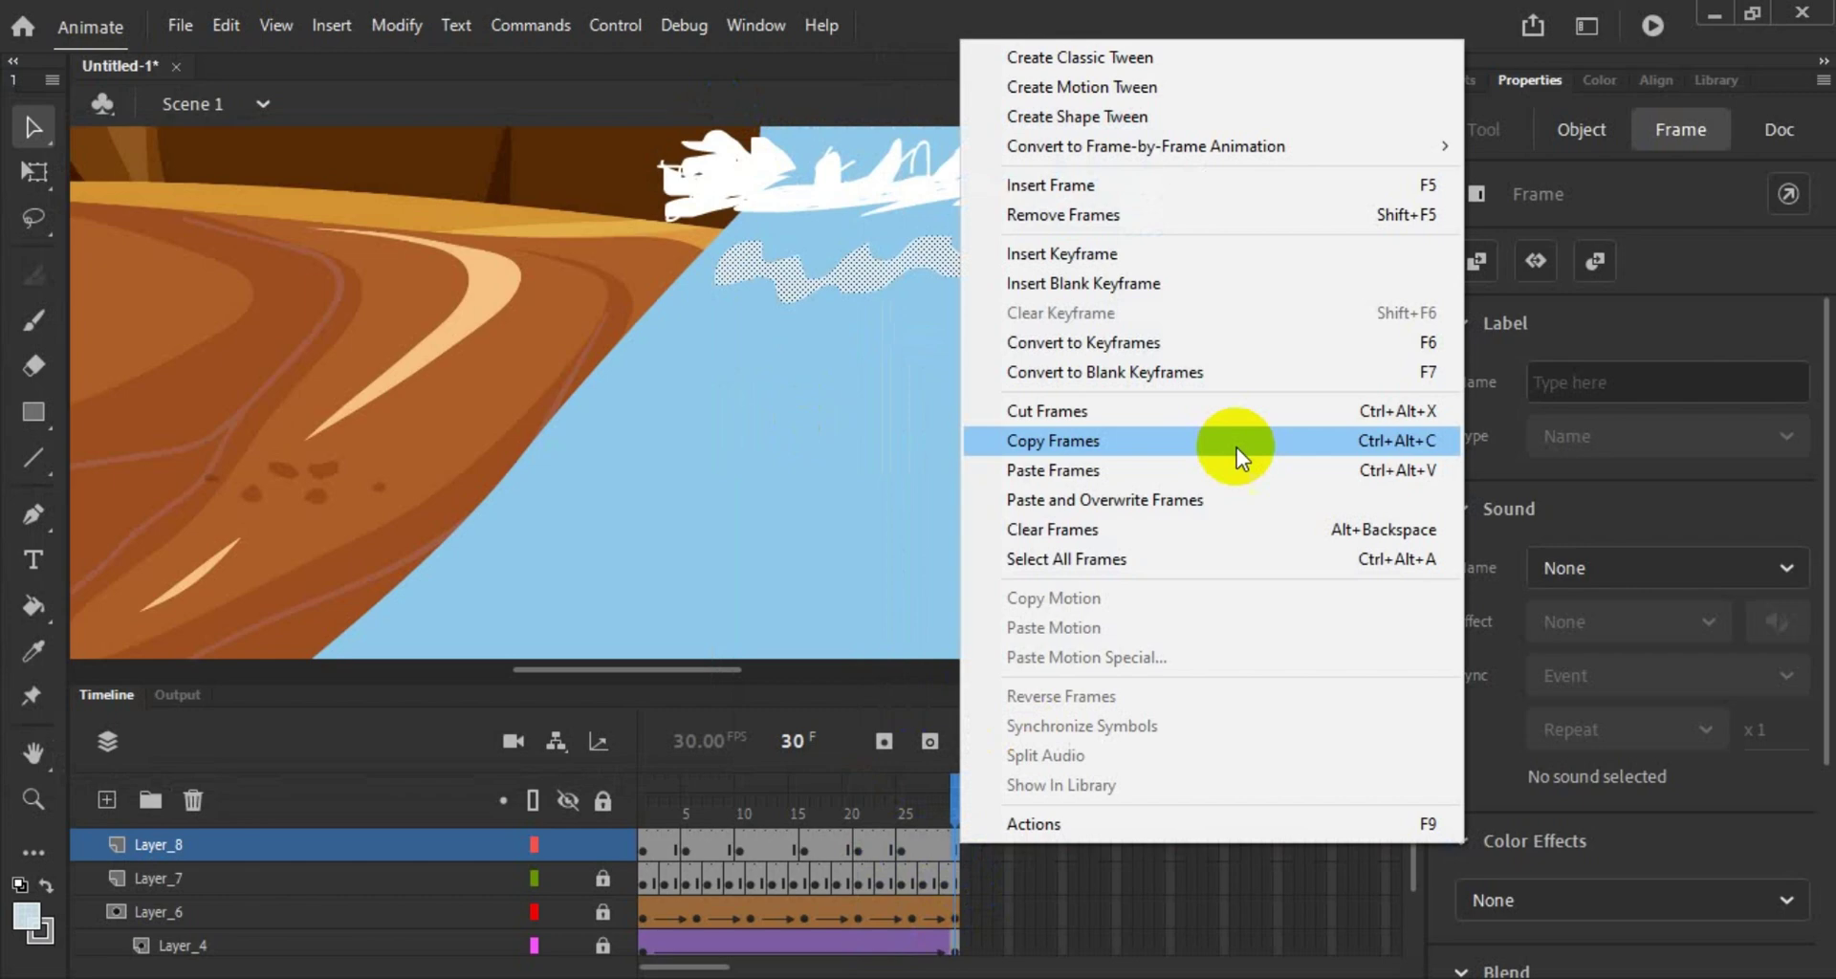
pyautogui.click(1294, 348)
pyautogui.click(279, 291)
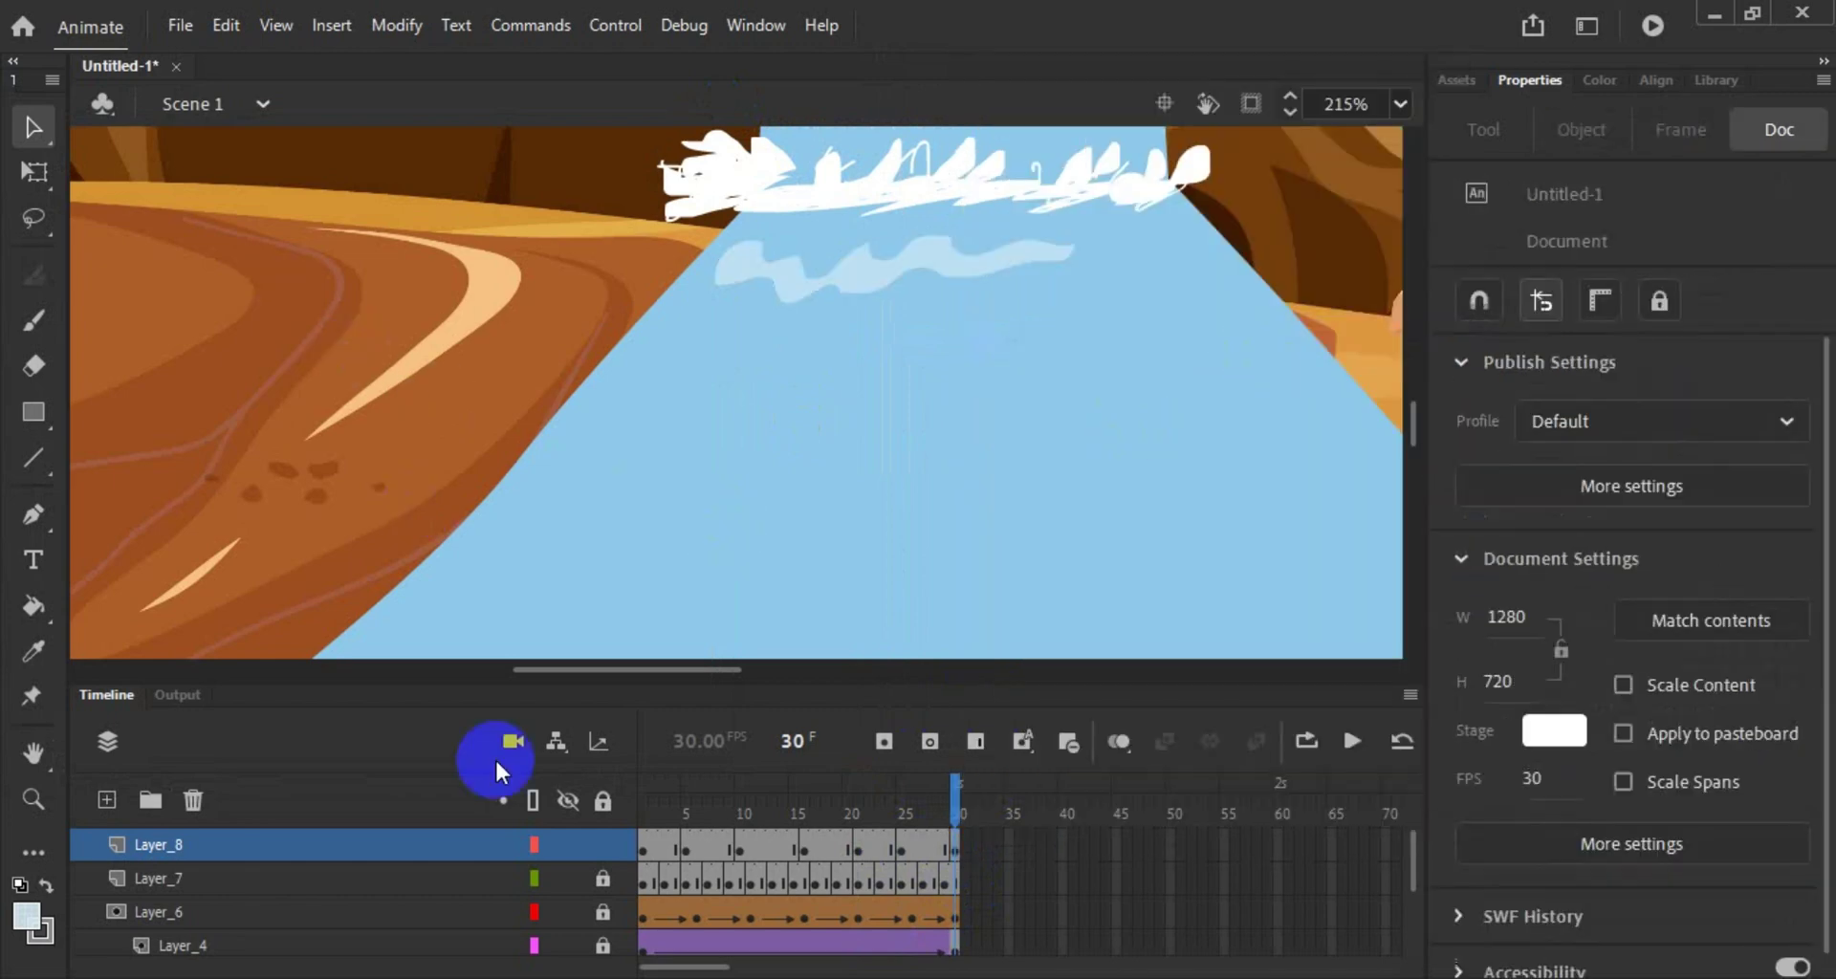
# Step: On Layer_8's frame 5 keyframe, nudge the ripple down and to the right to X 399.3, Y 437.45
pyautogui.click(645, 850)
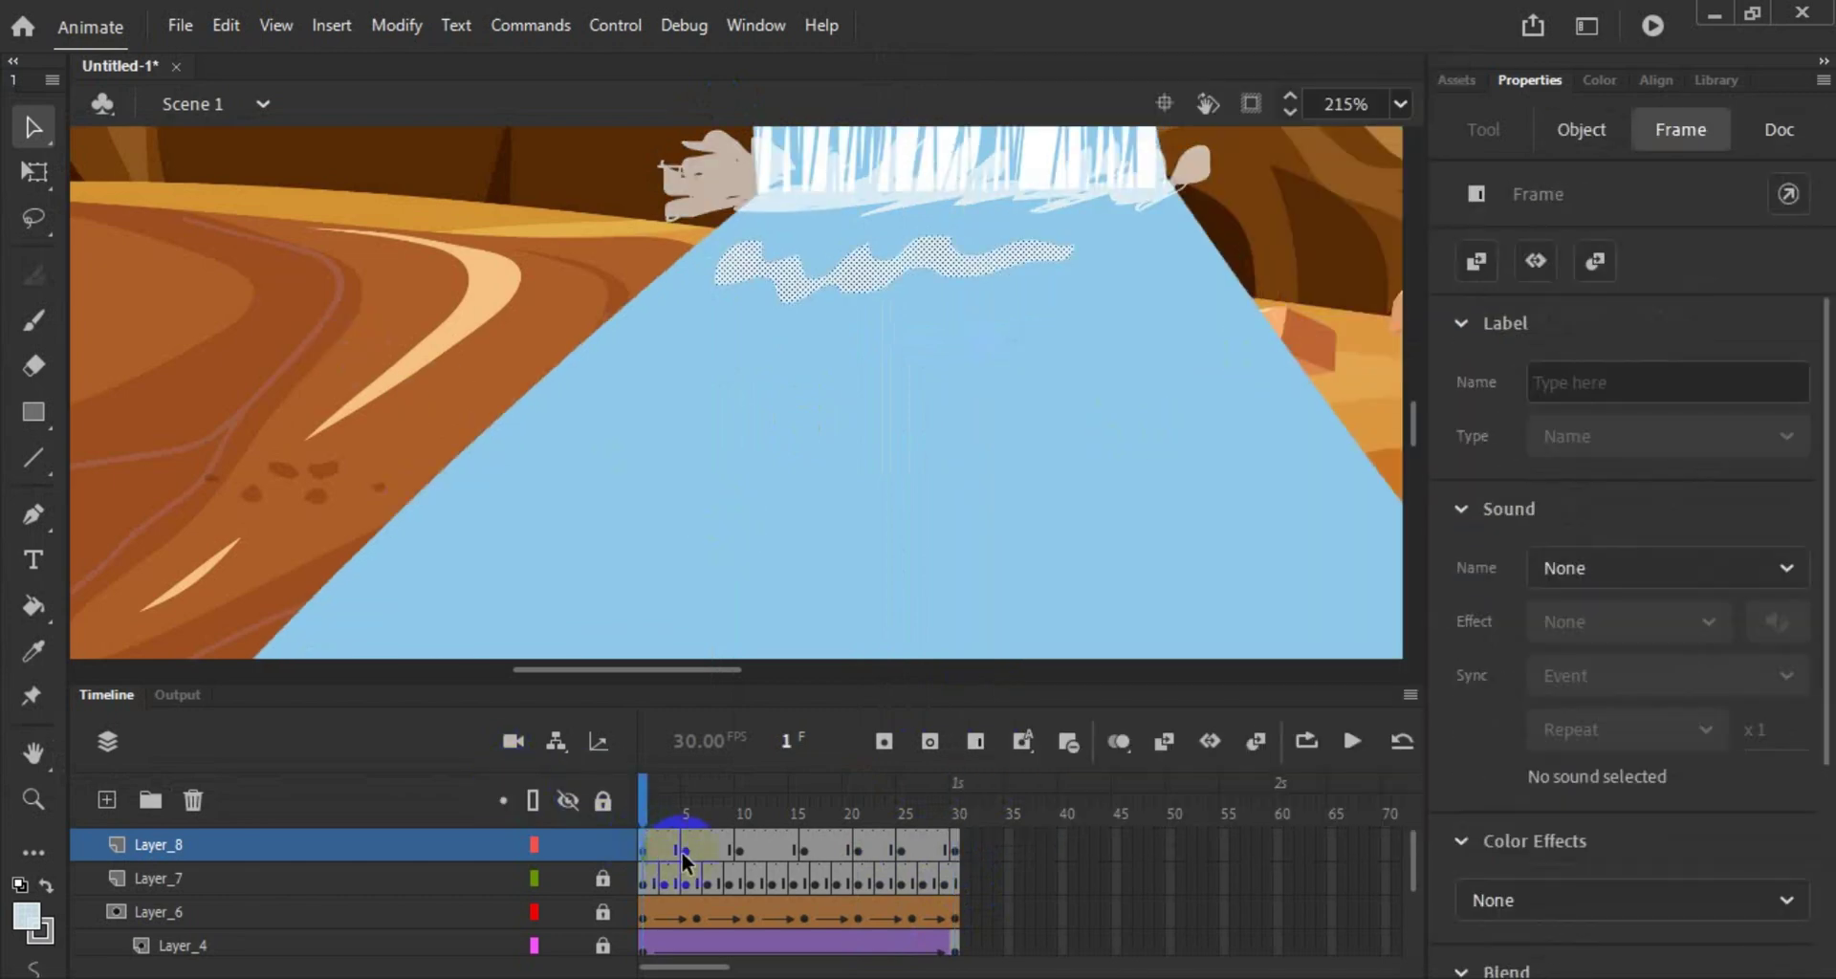
pyautogui.click(685, 850)
pyautogui.click(847, 304)
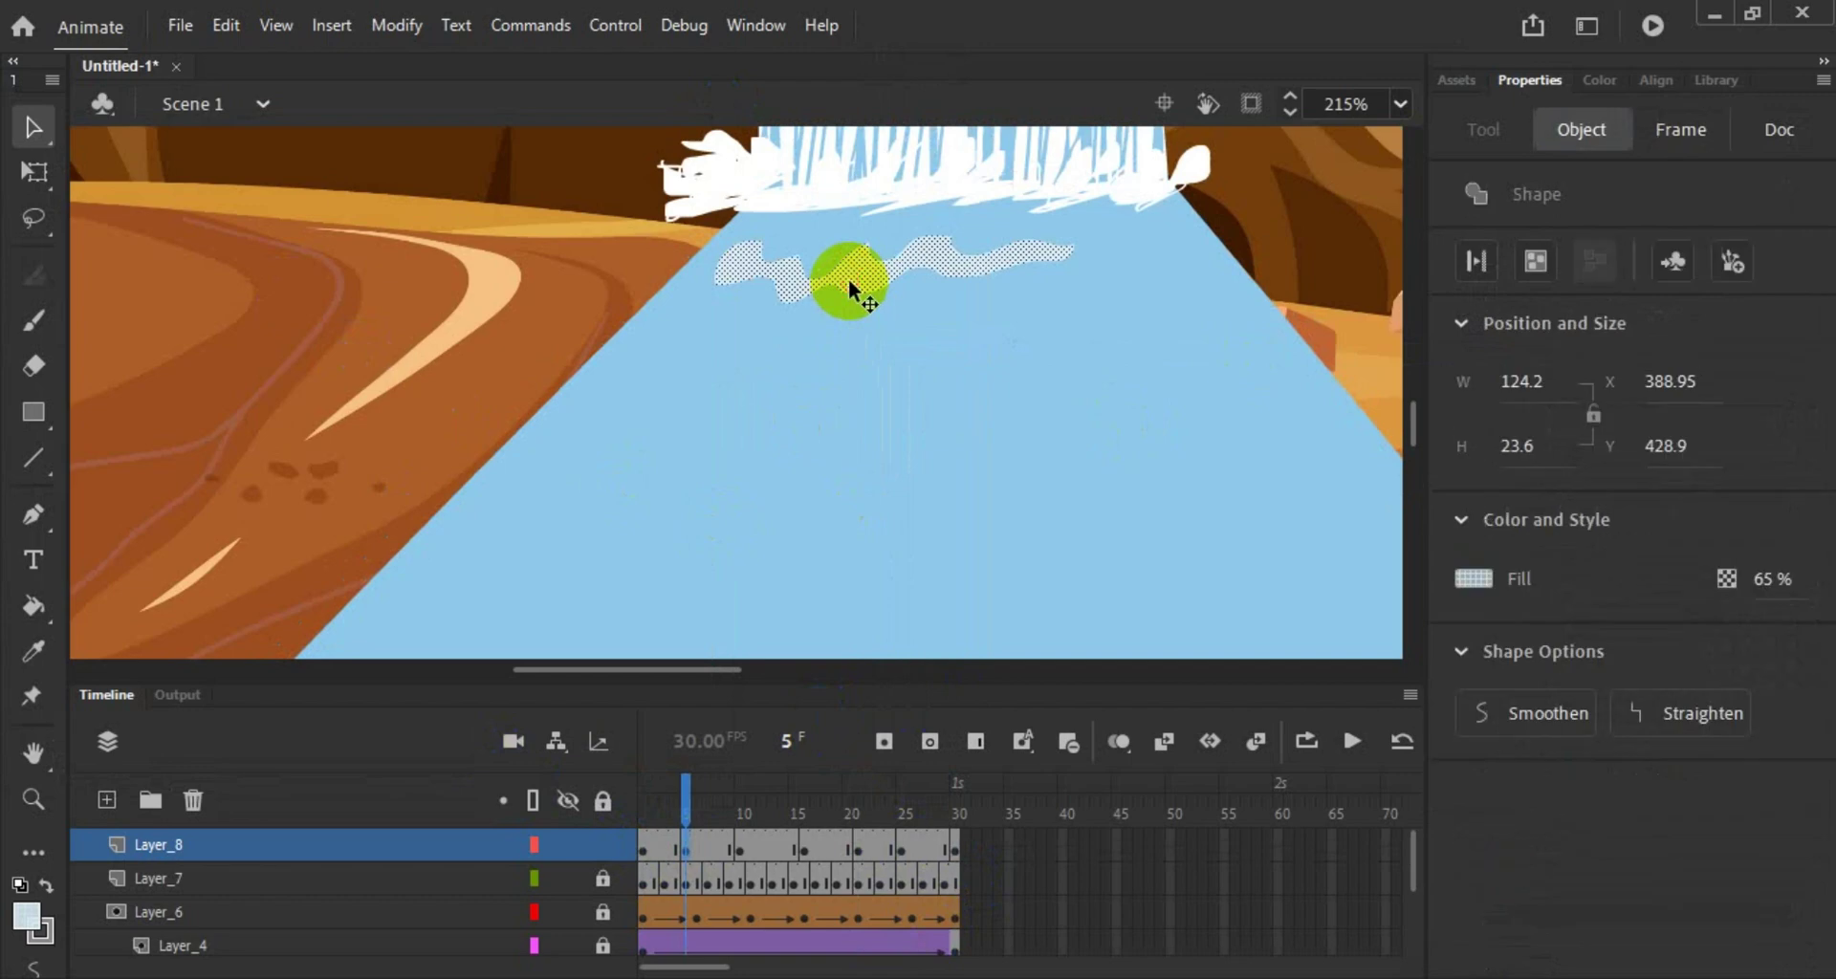
pyautogui.press('Down')
pyautogui.press('Down')
pyautogui.press('Down')
pyautogui.press('Down')
pyautogui.press('Down')
pyautogui.press('Down')
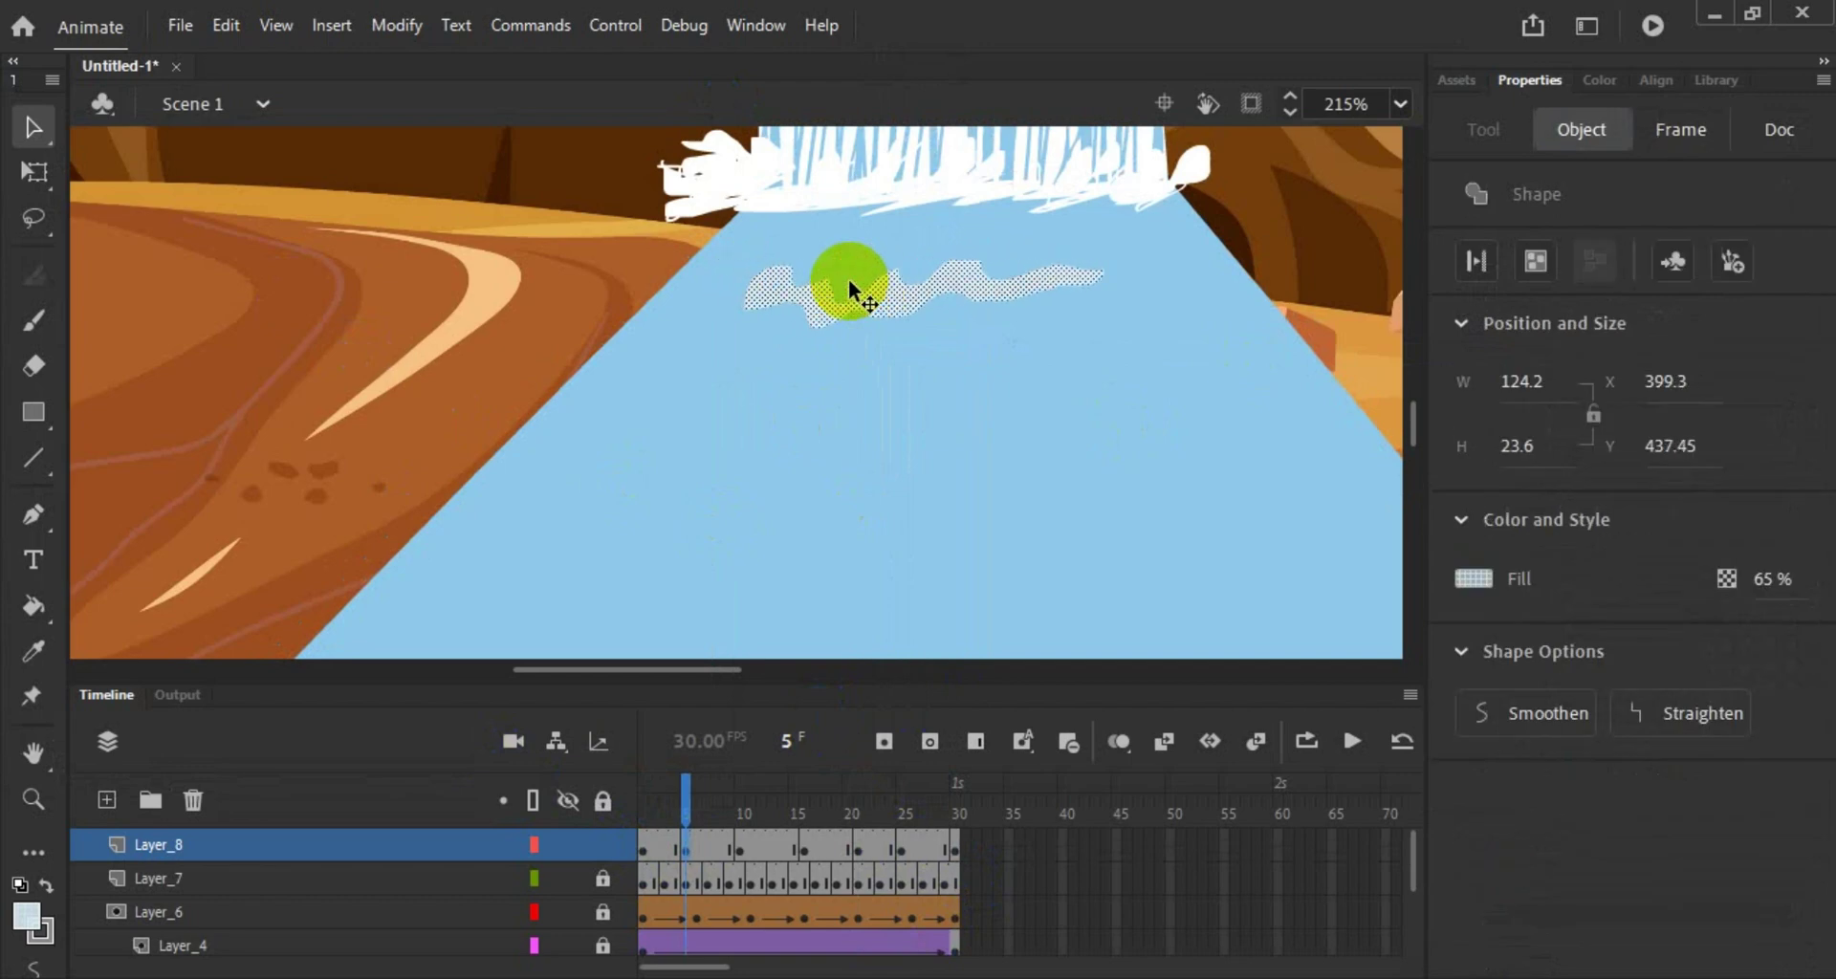
# Step: Widen the frame 5 ripple symmetrically about its centre with Free Transform to a width of about 148 px
pyautogui.click(34, 172)
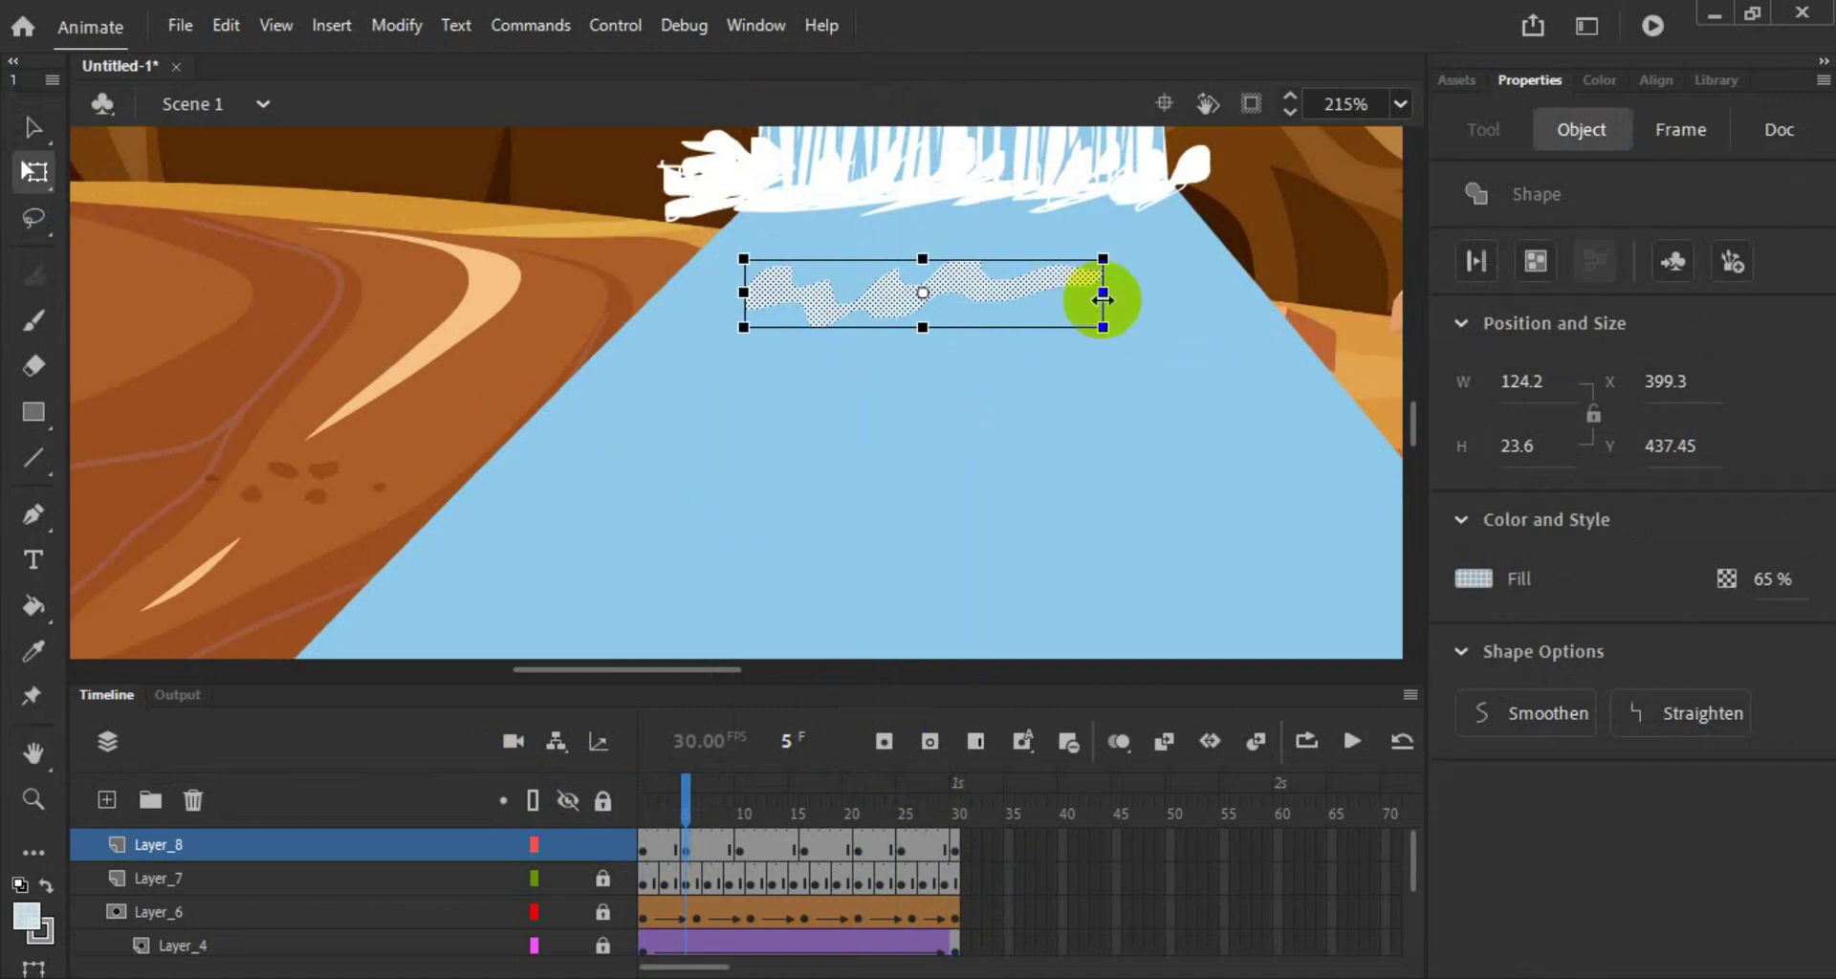
pyautogui.moveTo(1104, 294); pyautogui.dragTo(1144, 295)
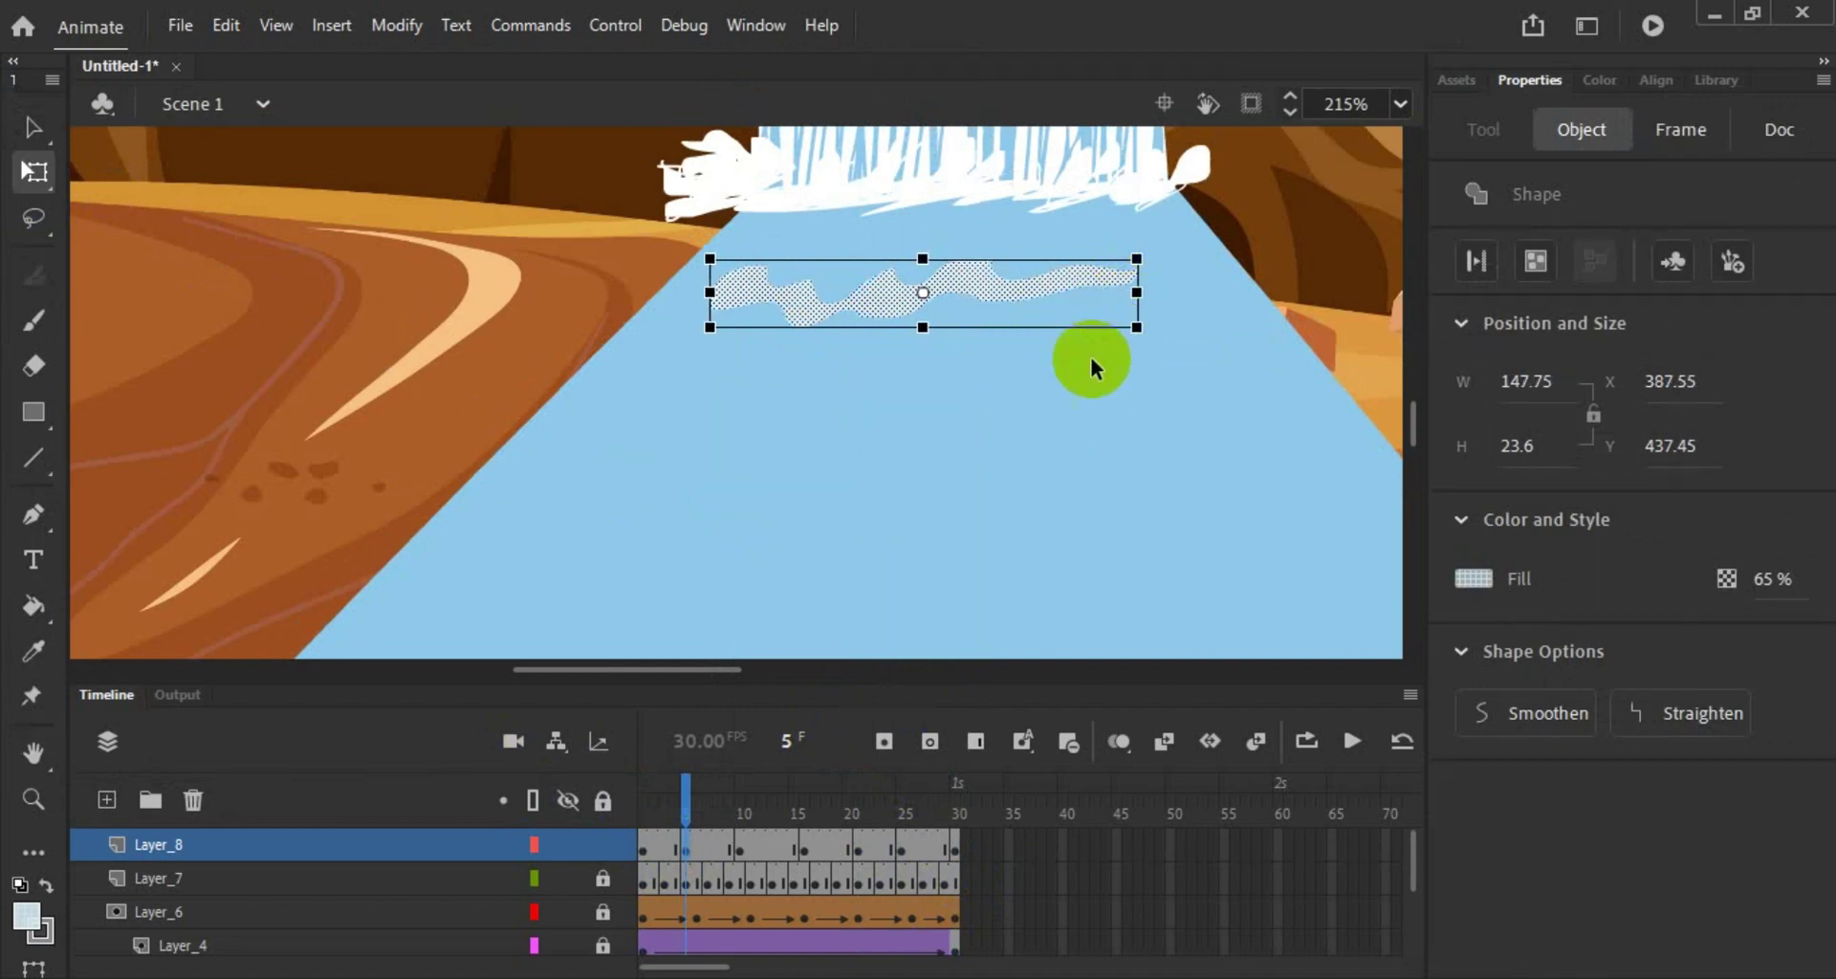
pyautogui.click(745, 852)
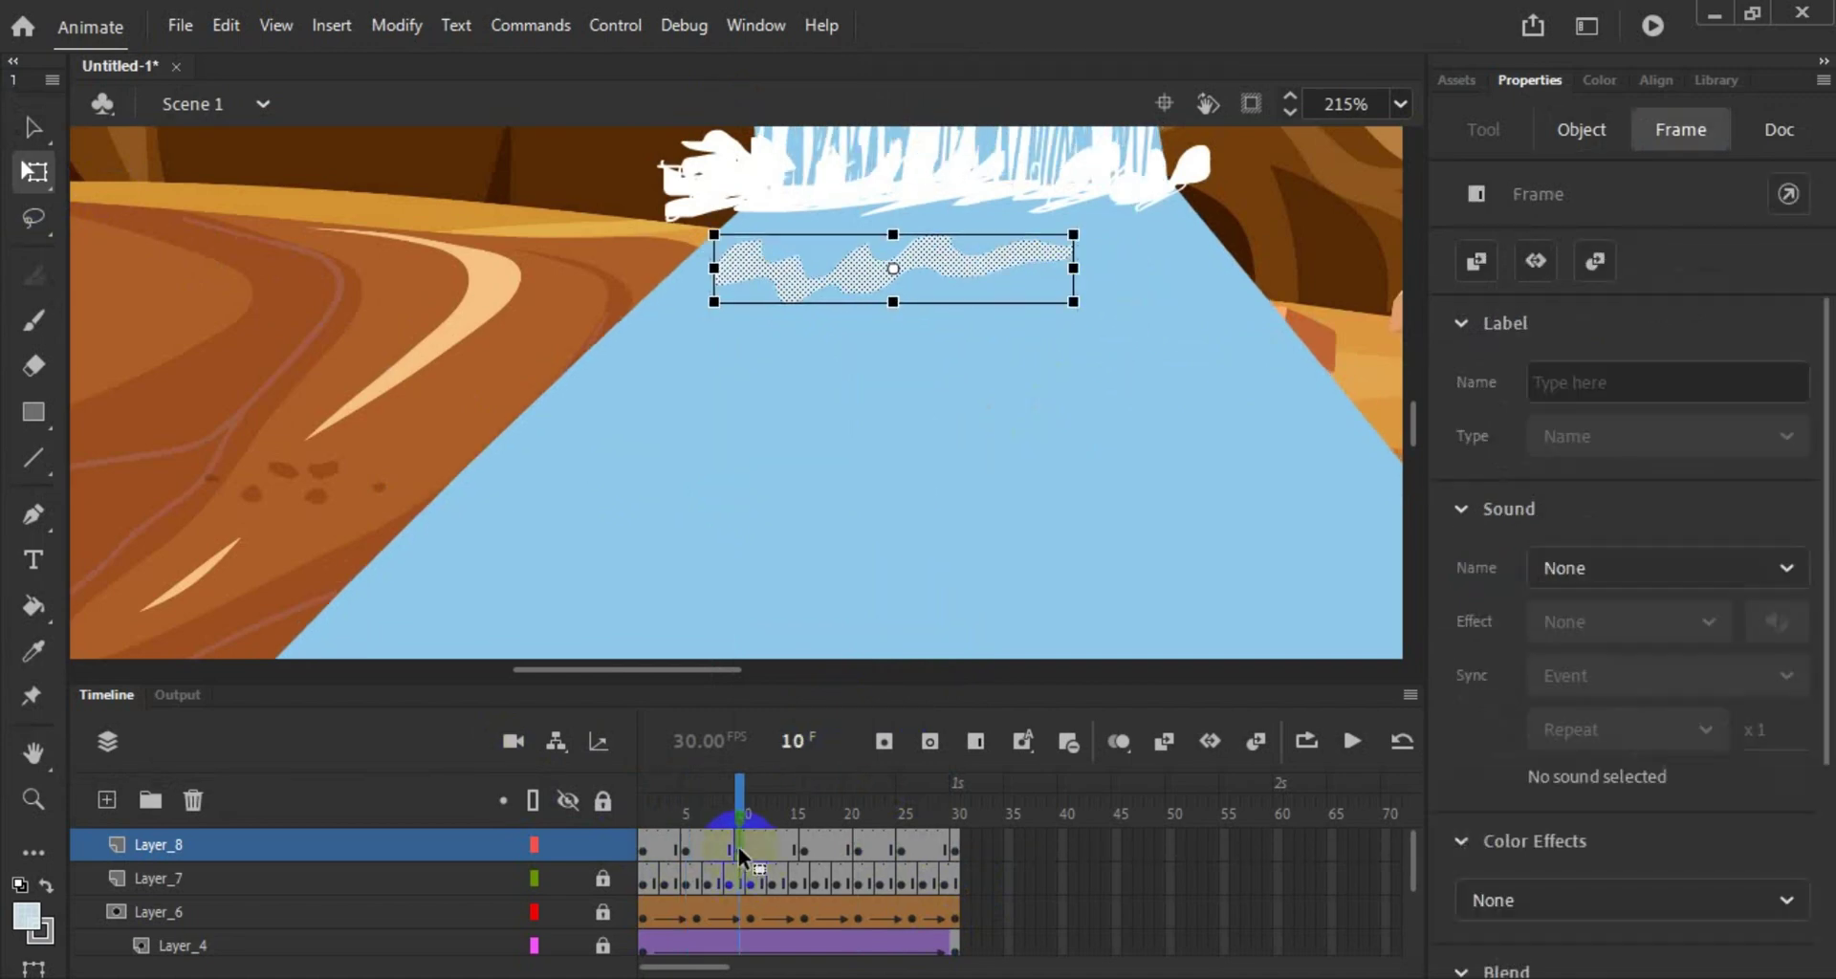
pyautogui.click(687, 852)
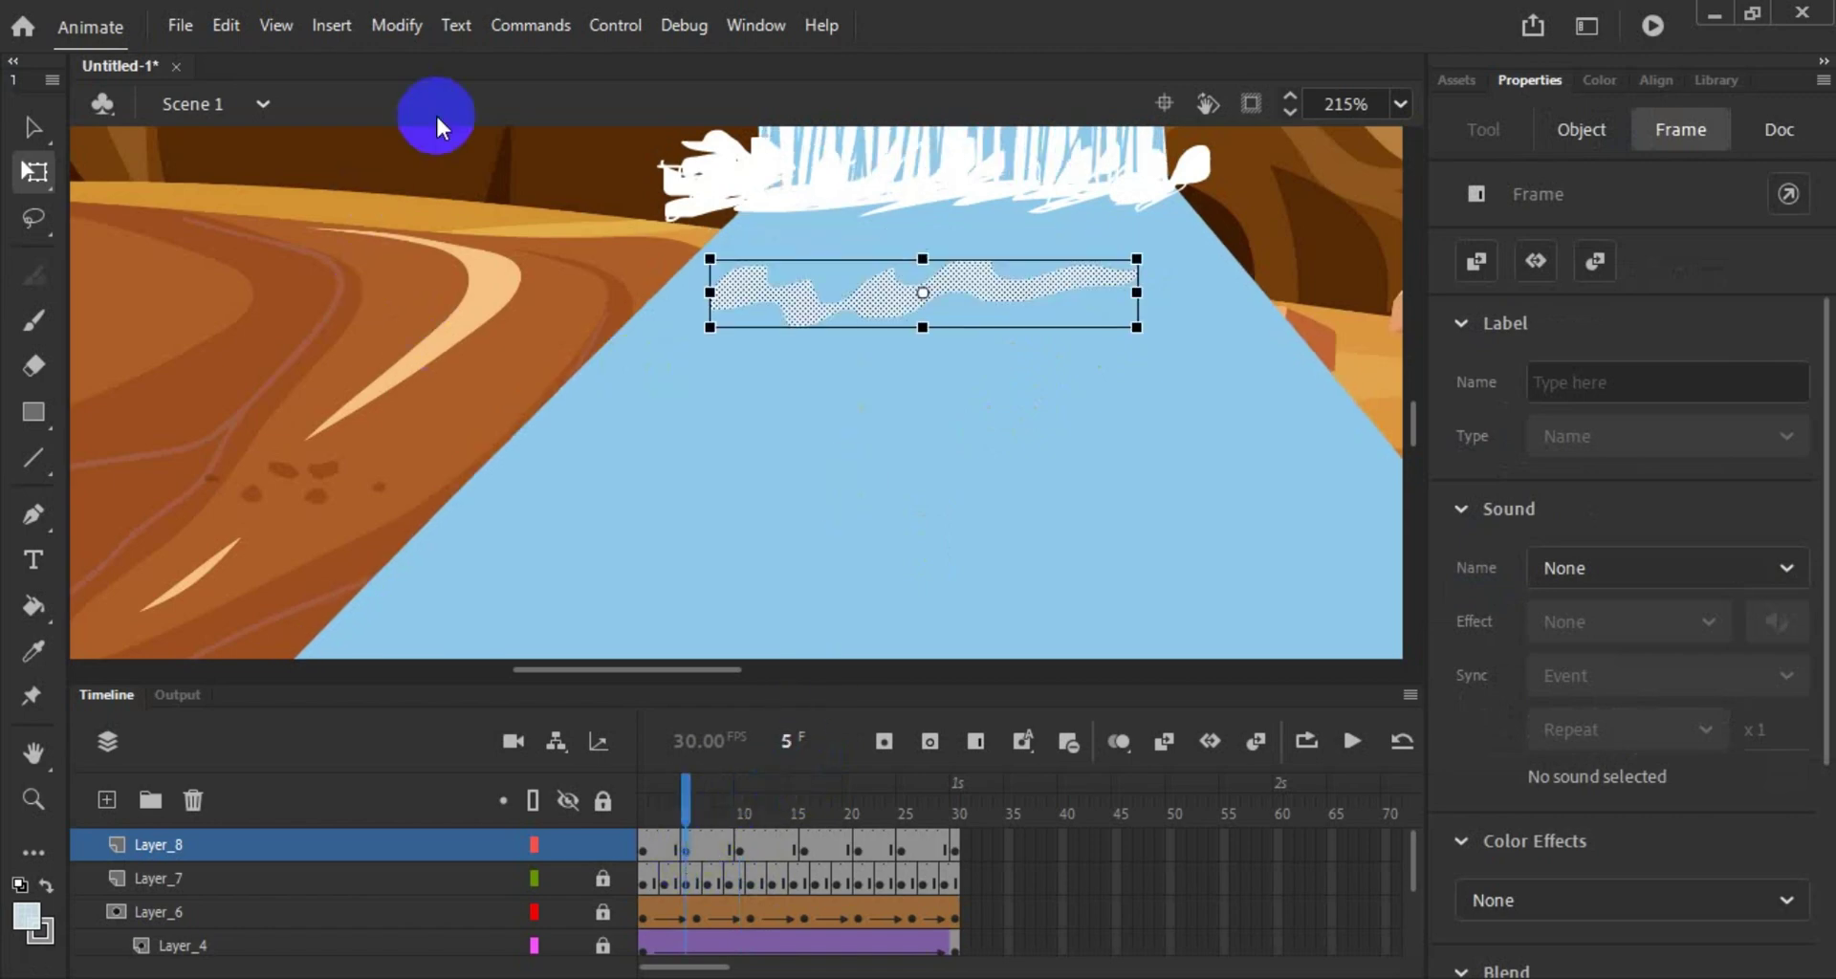
# Step: Show the rulers and place horizontal guides near the ripple's lower edge for frame 5 and for frame 1
pyautogui.click(273, 26)
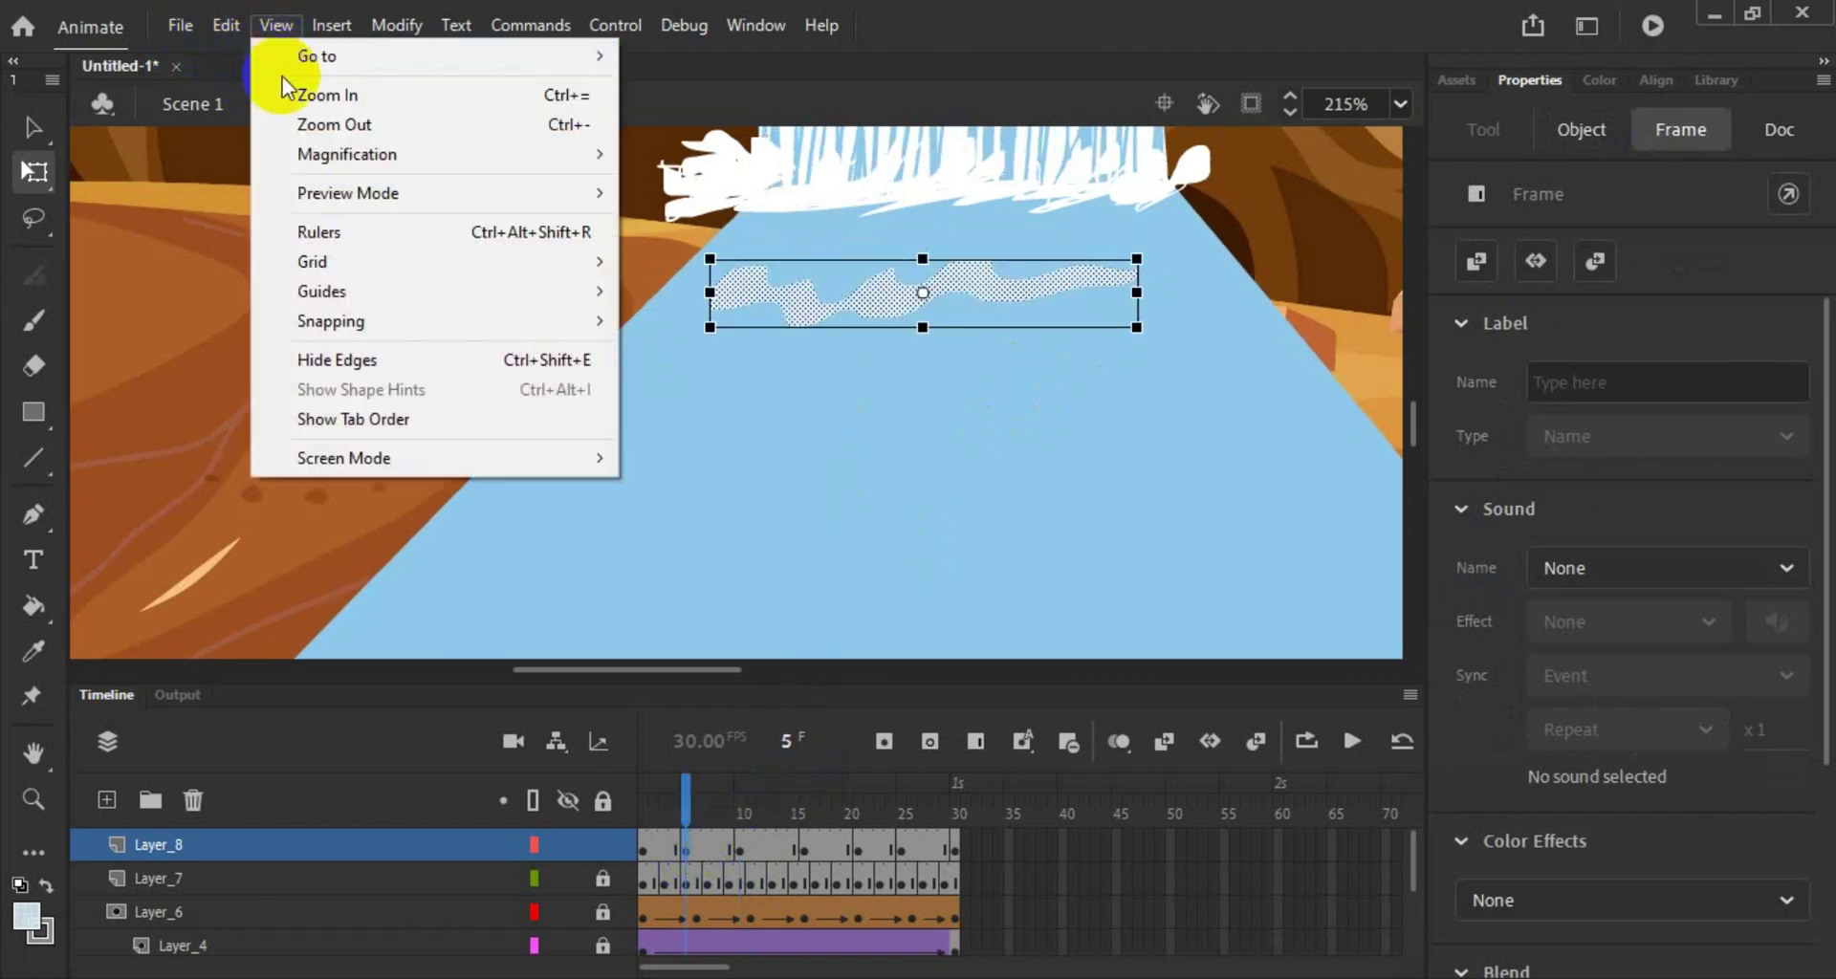
pyautogui.click(325, 237)
pyautogui.click(850, 275)
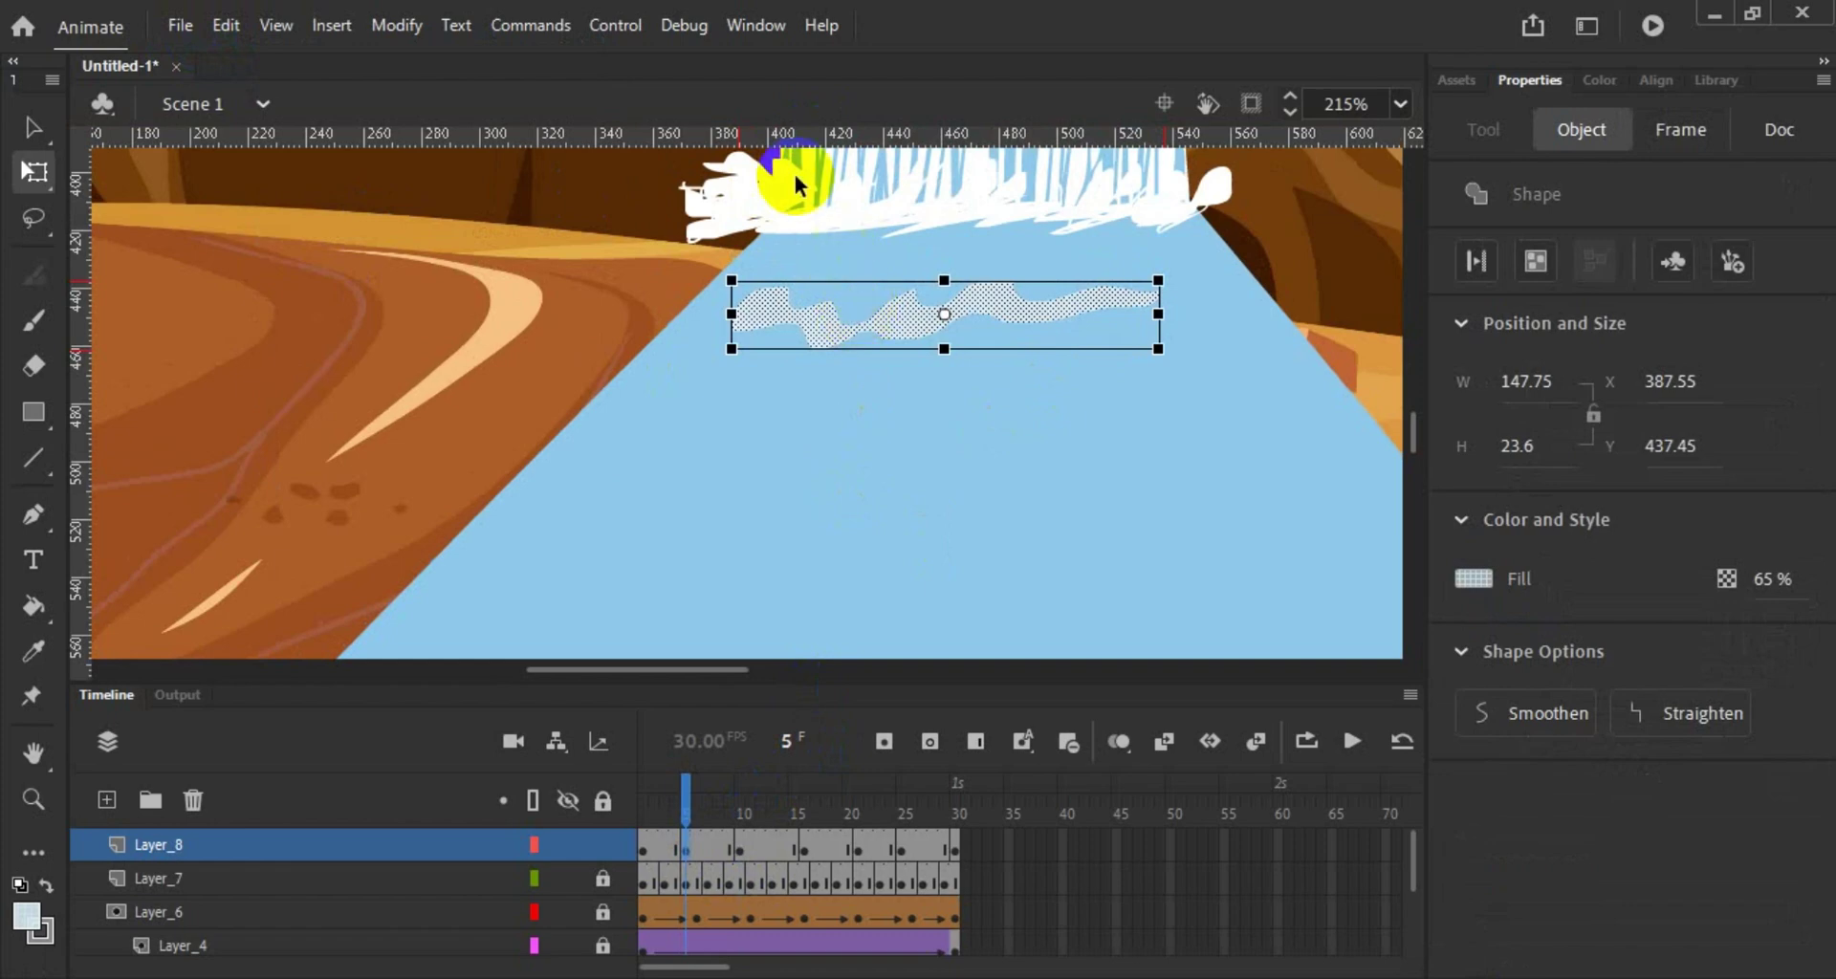
pyautogui.moveTo(792, 132); pyautogui.dragTo(828, 344)
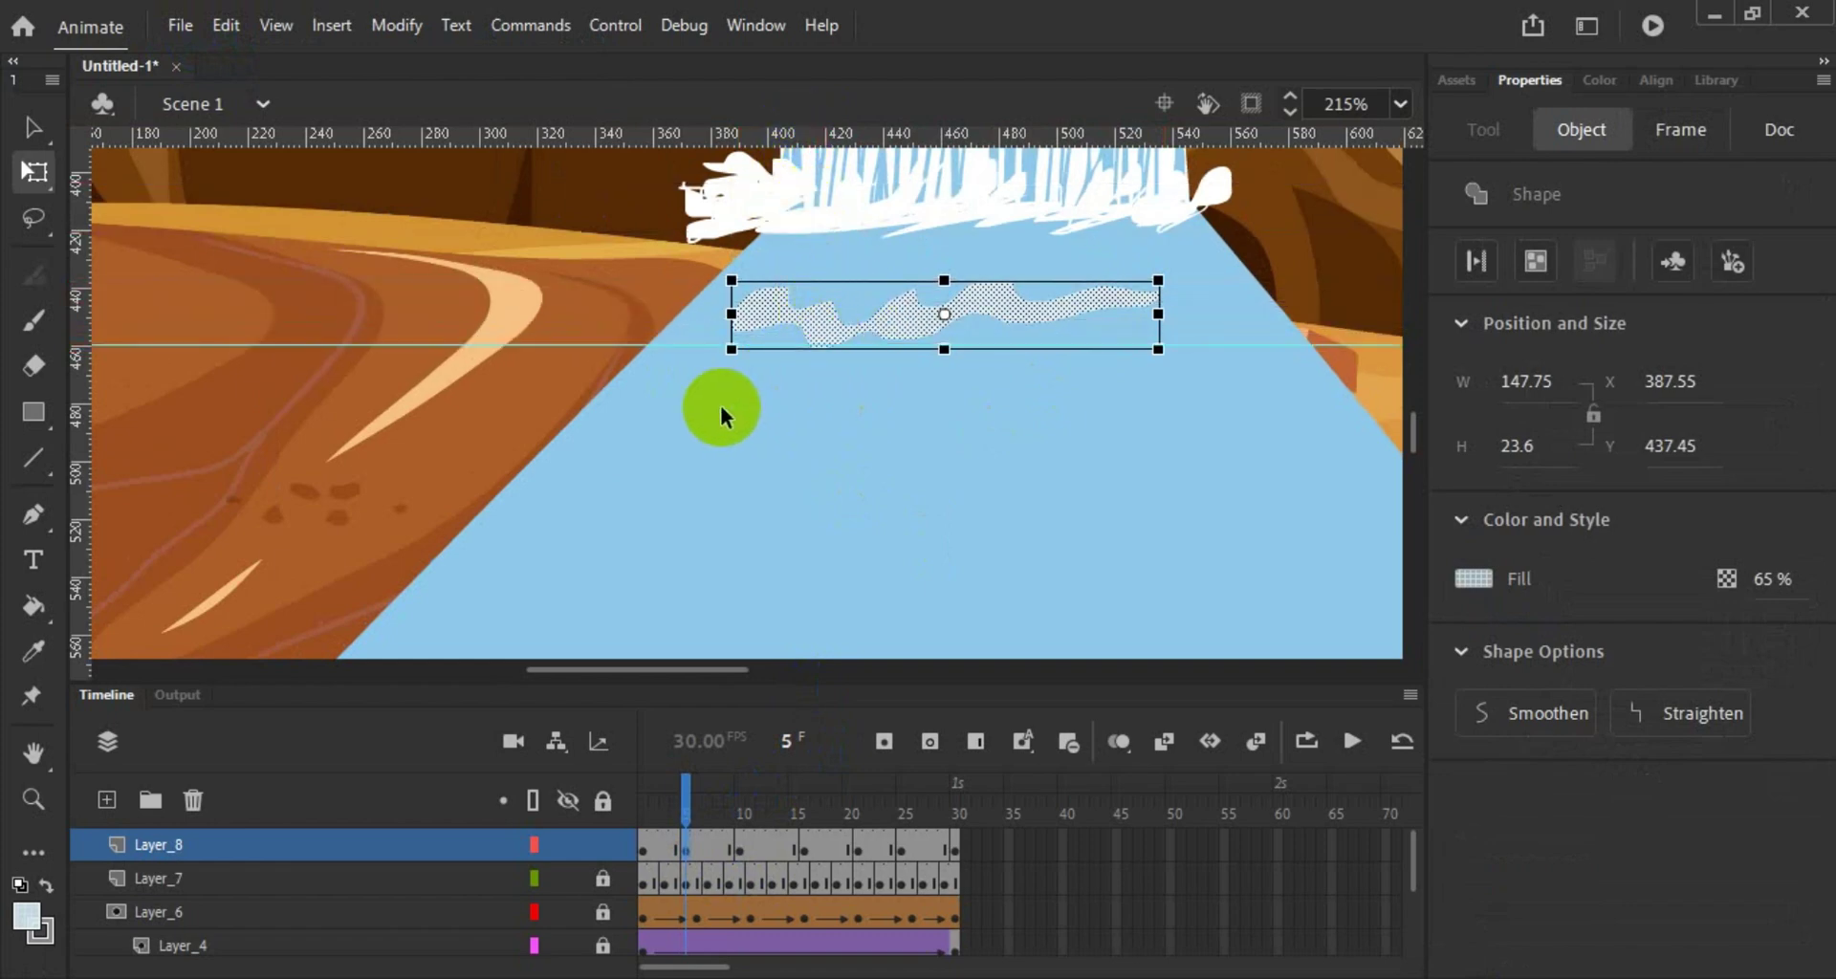
pyautogui.click(645, 845)
pyautogui.moveTo(834, 137); pyautogui.dragTo(823, 326)
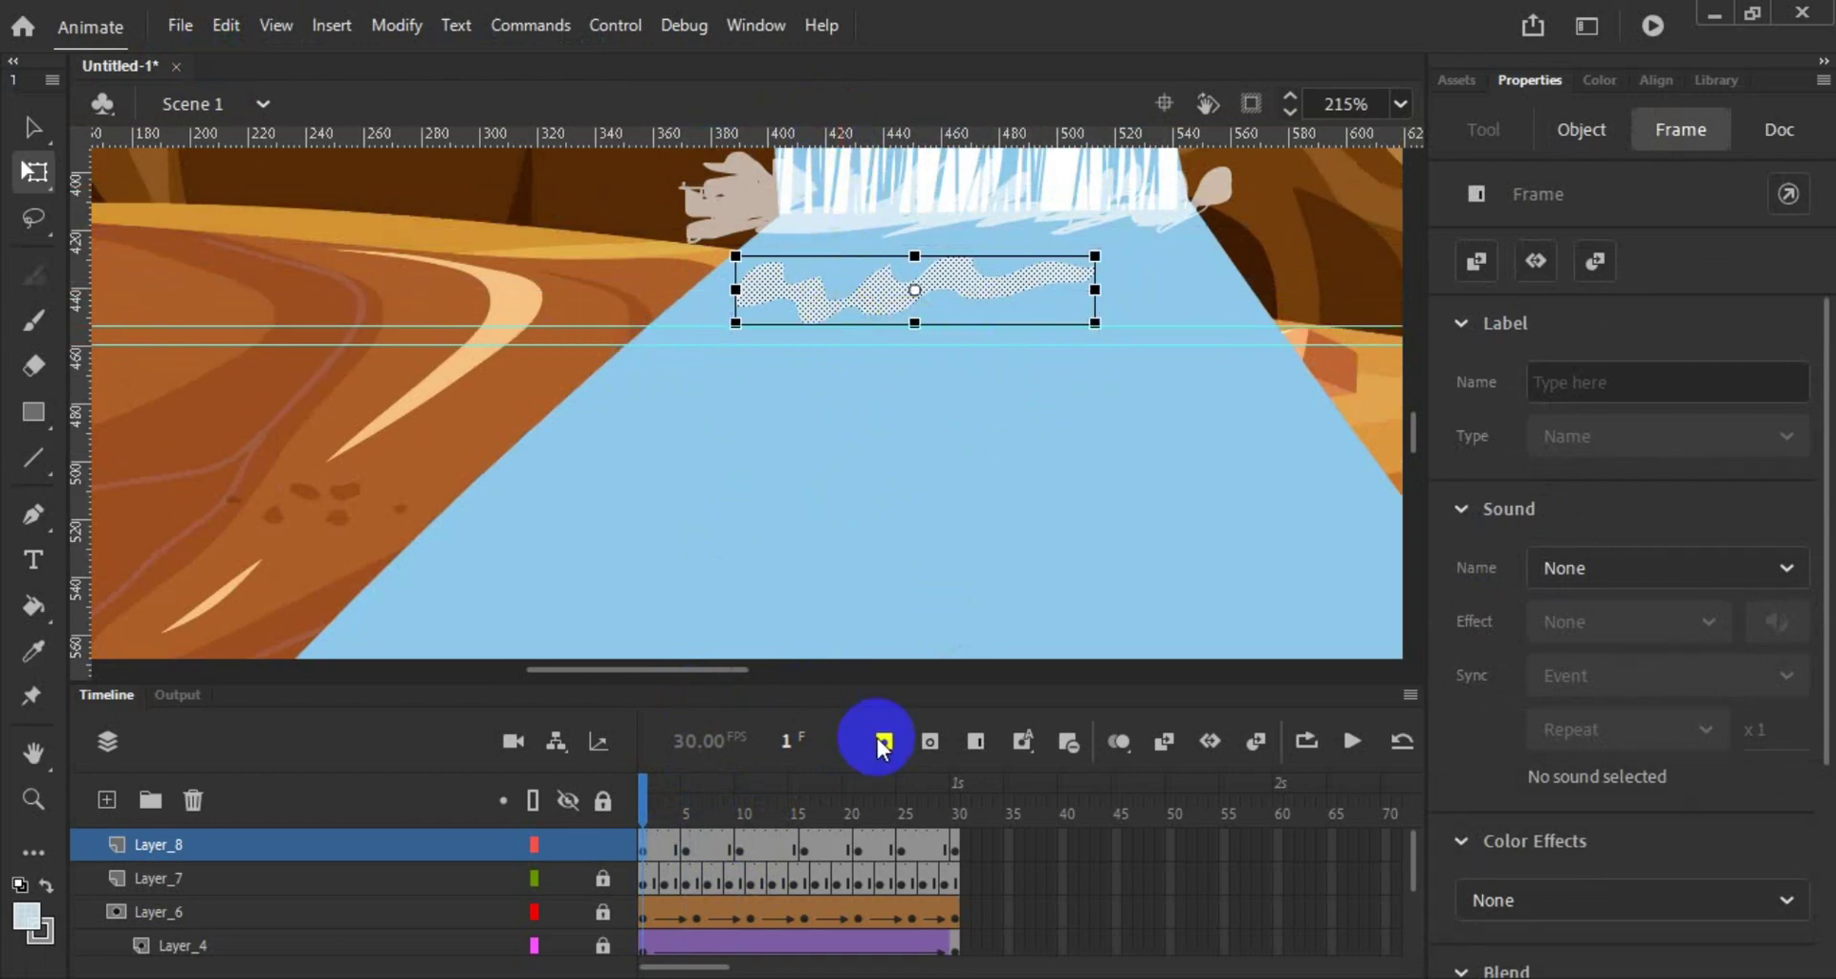
# Step: On Layer_8's frame 10 keyframe, move the ripple down to about X 391, Y 453, mostly below the guides
pyautogui.click(741, 851)
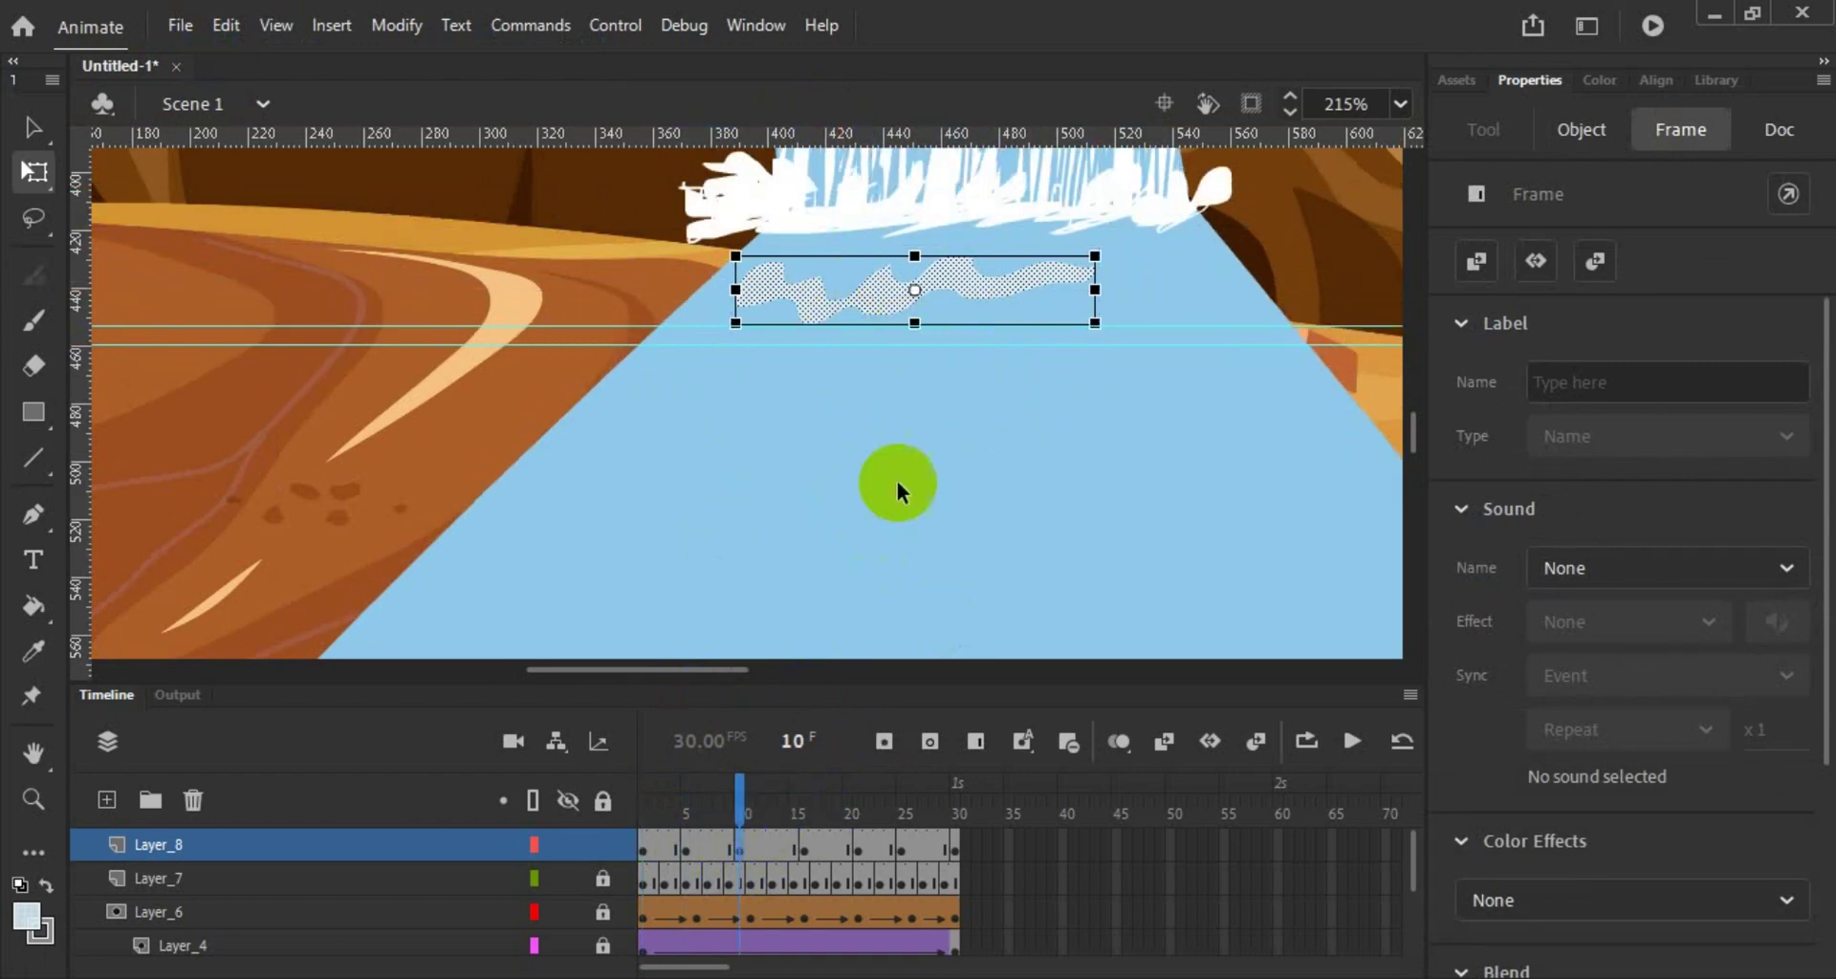
pyautogui.click(940, 282)
pyautogui.moveTo(940, 282); pyautogui.dragTo(944, 337)
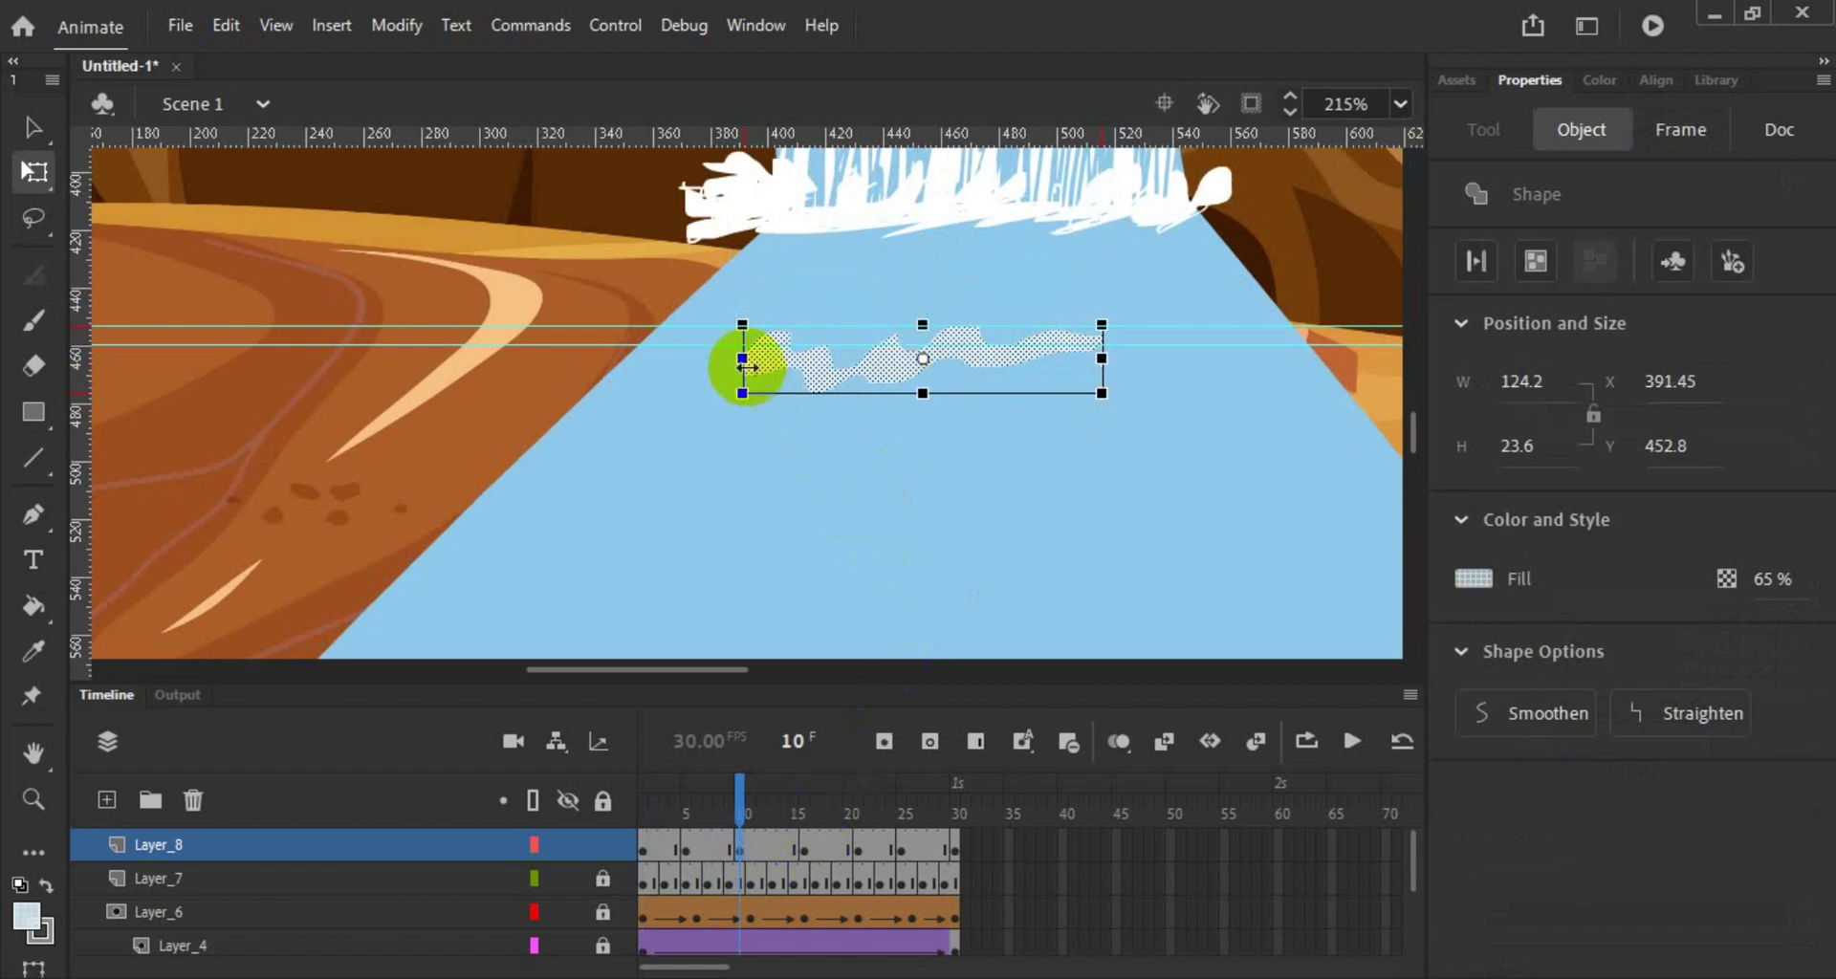
# Step: Move the upper guide to the frame 10 ripple's lower edge and place the frame 16 ripple just below it at about X 389, Y 477
pyautogui.moveTo(699, 328); pyautogui.dragTo(697, 398)
pyautogui.click(804, 845)
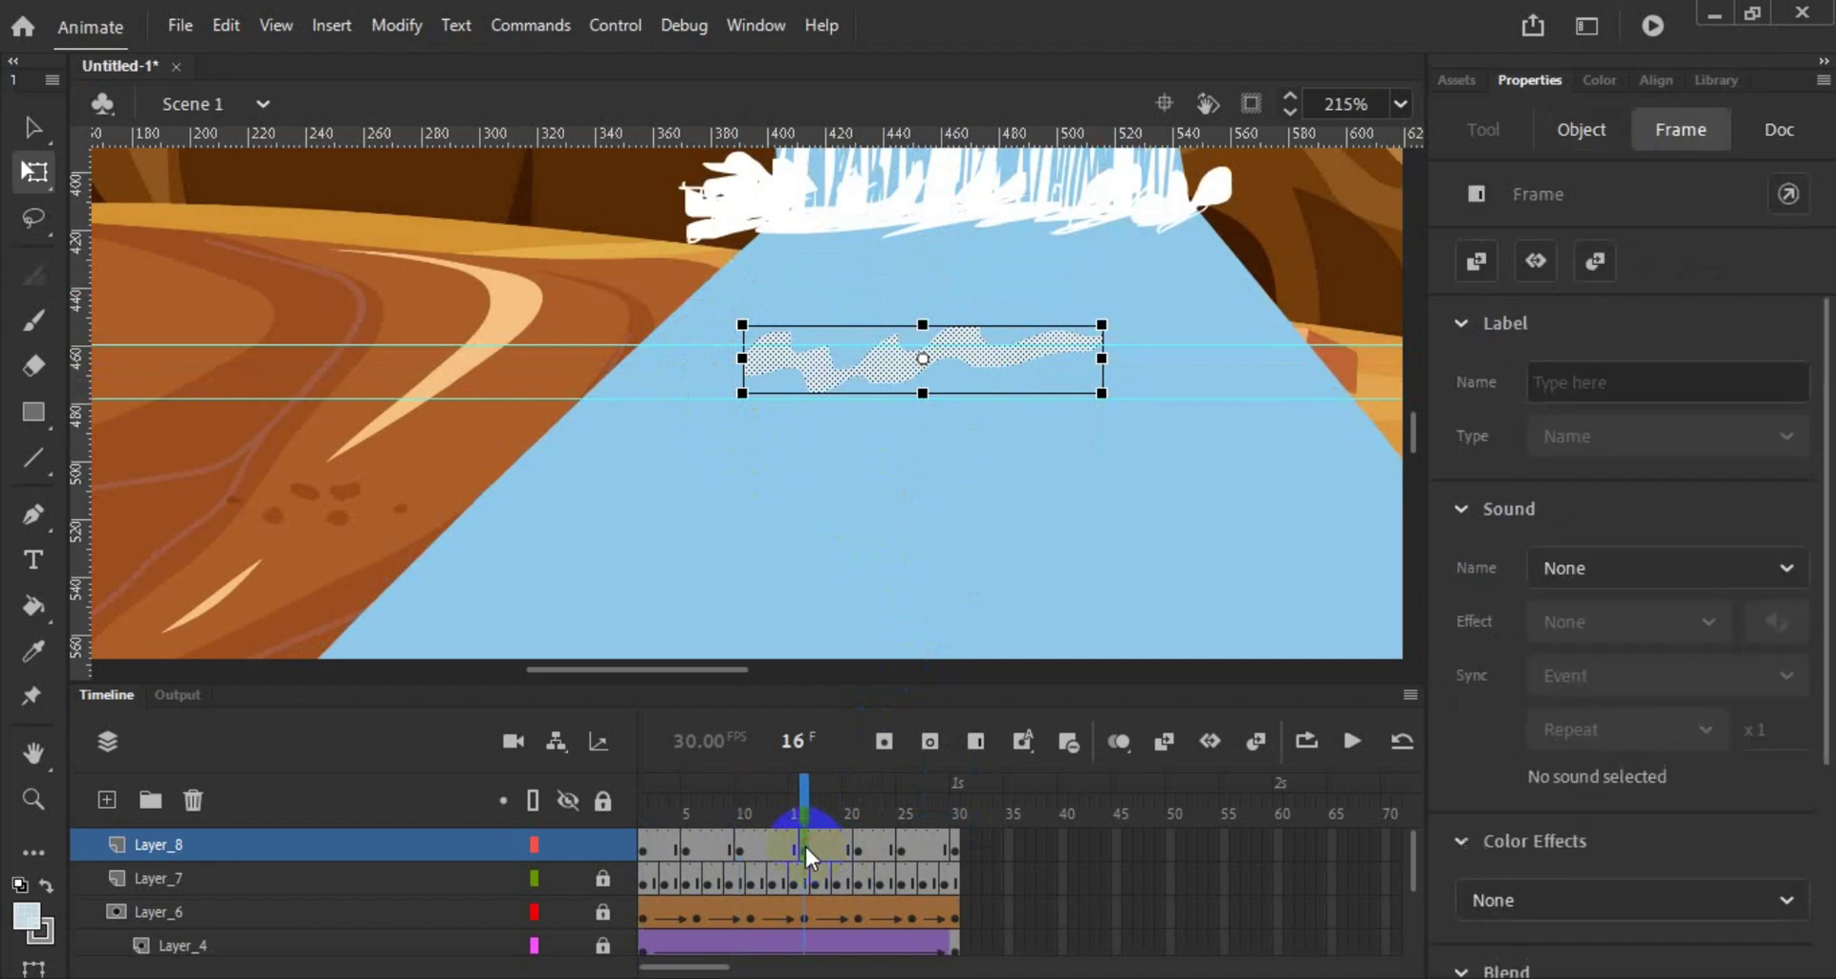
pyautogui.moveTo(890, 304); pyautogui.dragTo(888, 436)
pyautogui.rightClick(868, 819)
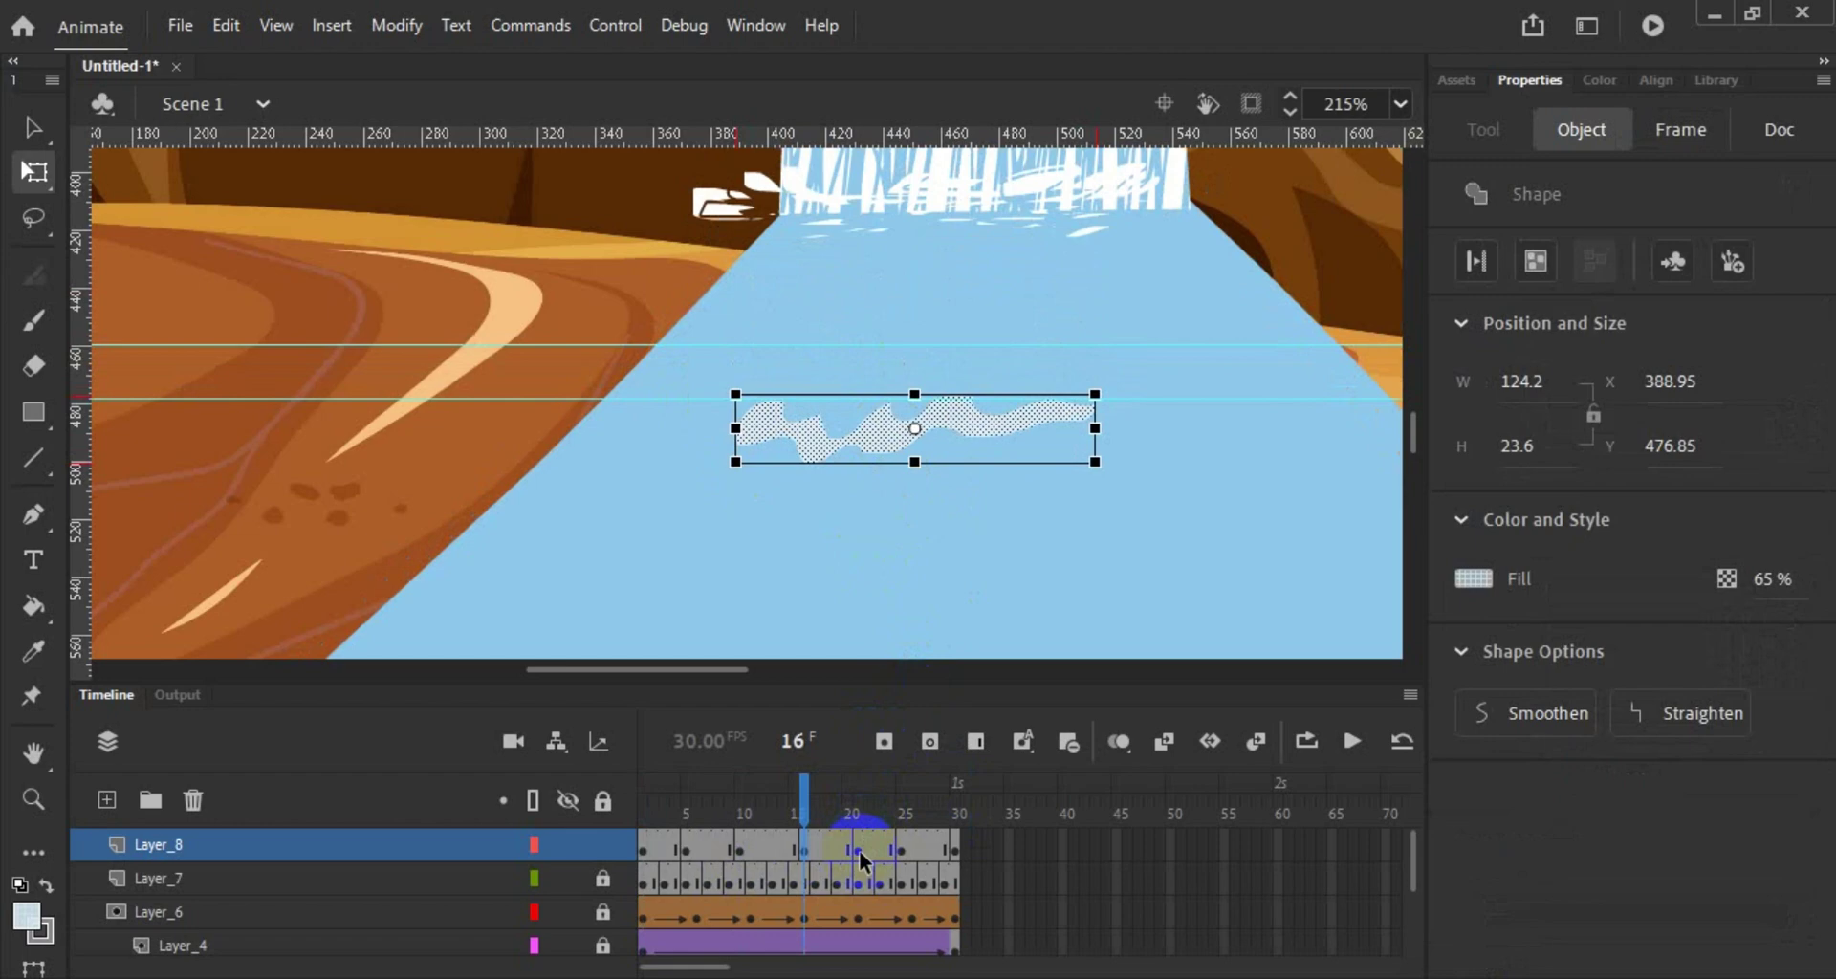
# Step: Move the upper guide to the frame 16 ripple's lower edge and place the frame 21 ripple below it at about X 397, Y 500
pyautogui.click(861, 851)
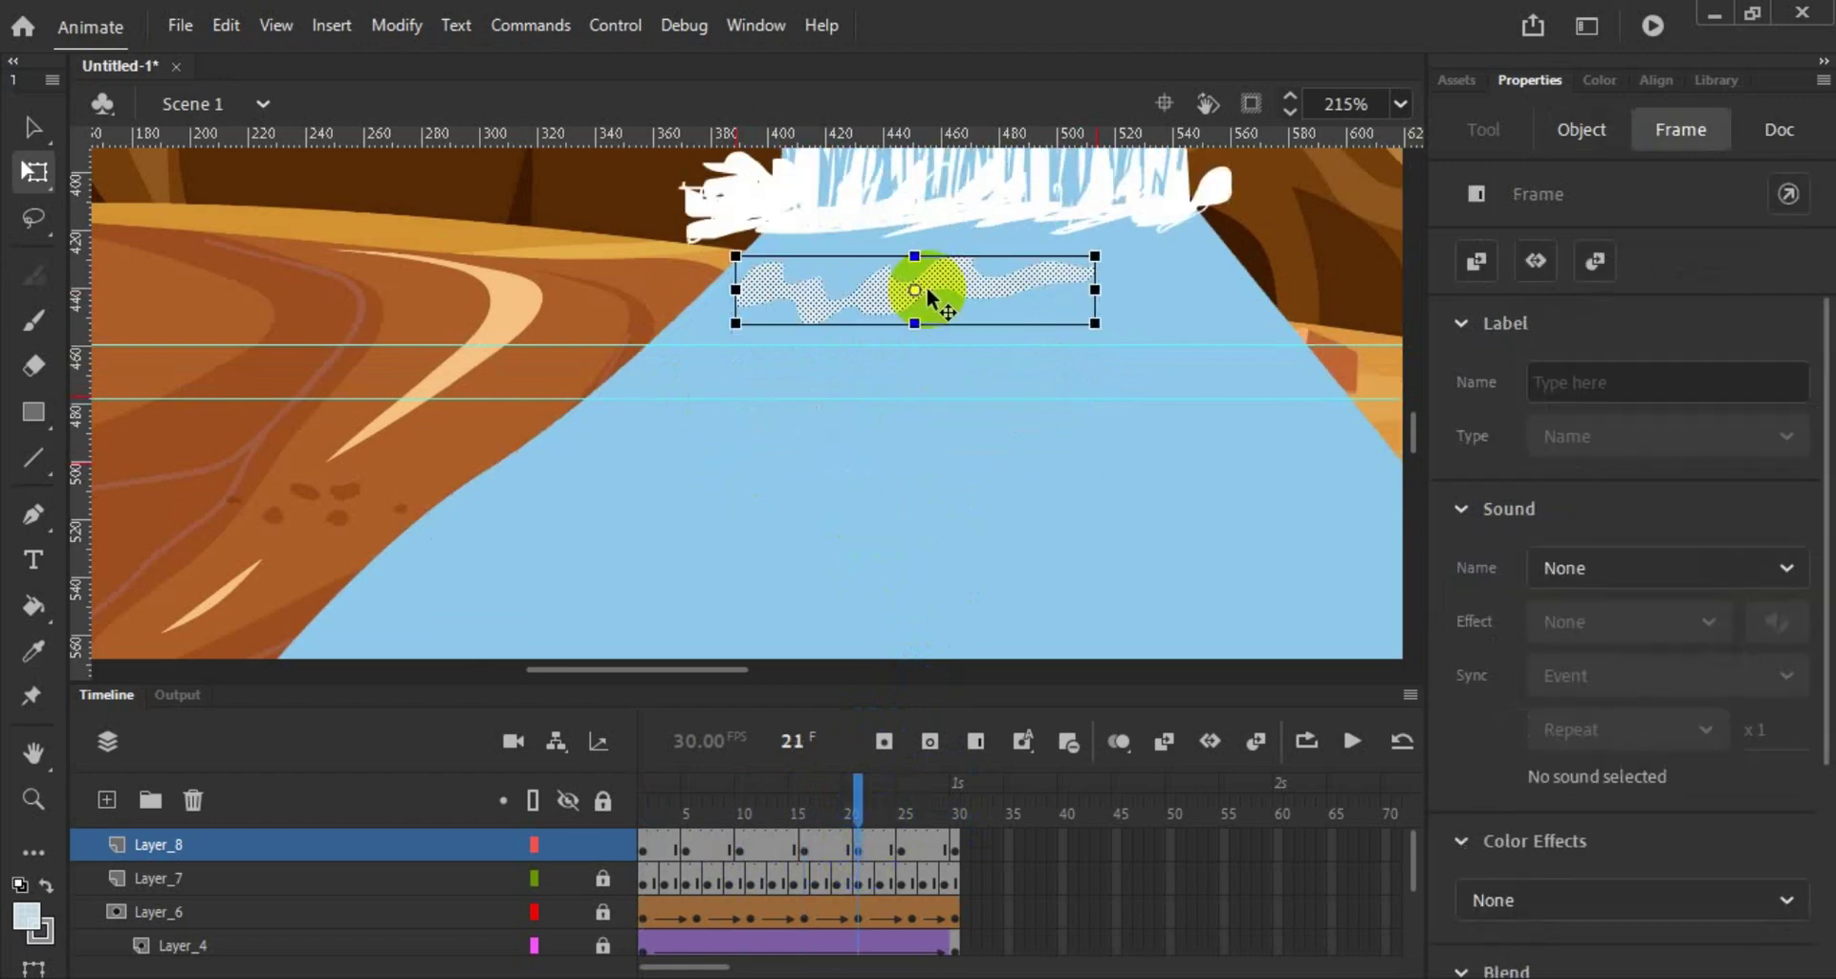
pyautogui.rightClick(830, 851)
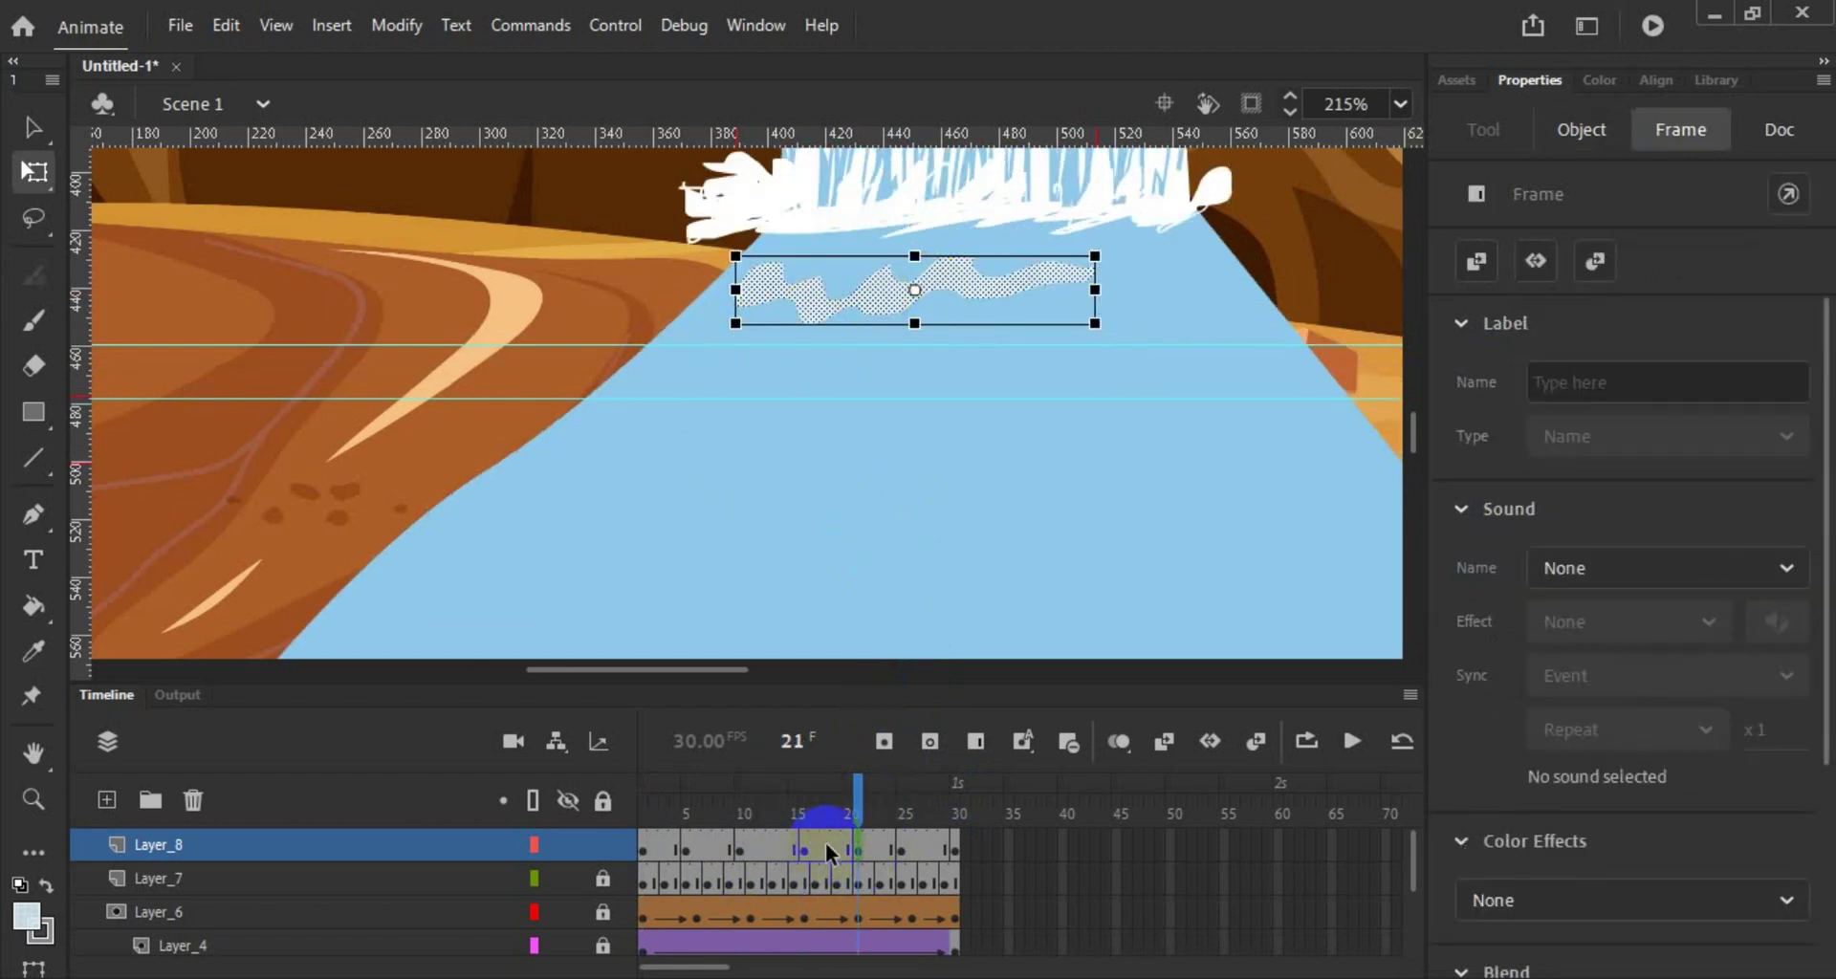
pyautogui.moveTo(778, 357); pyautogui.dragTo(795, 465)
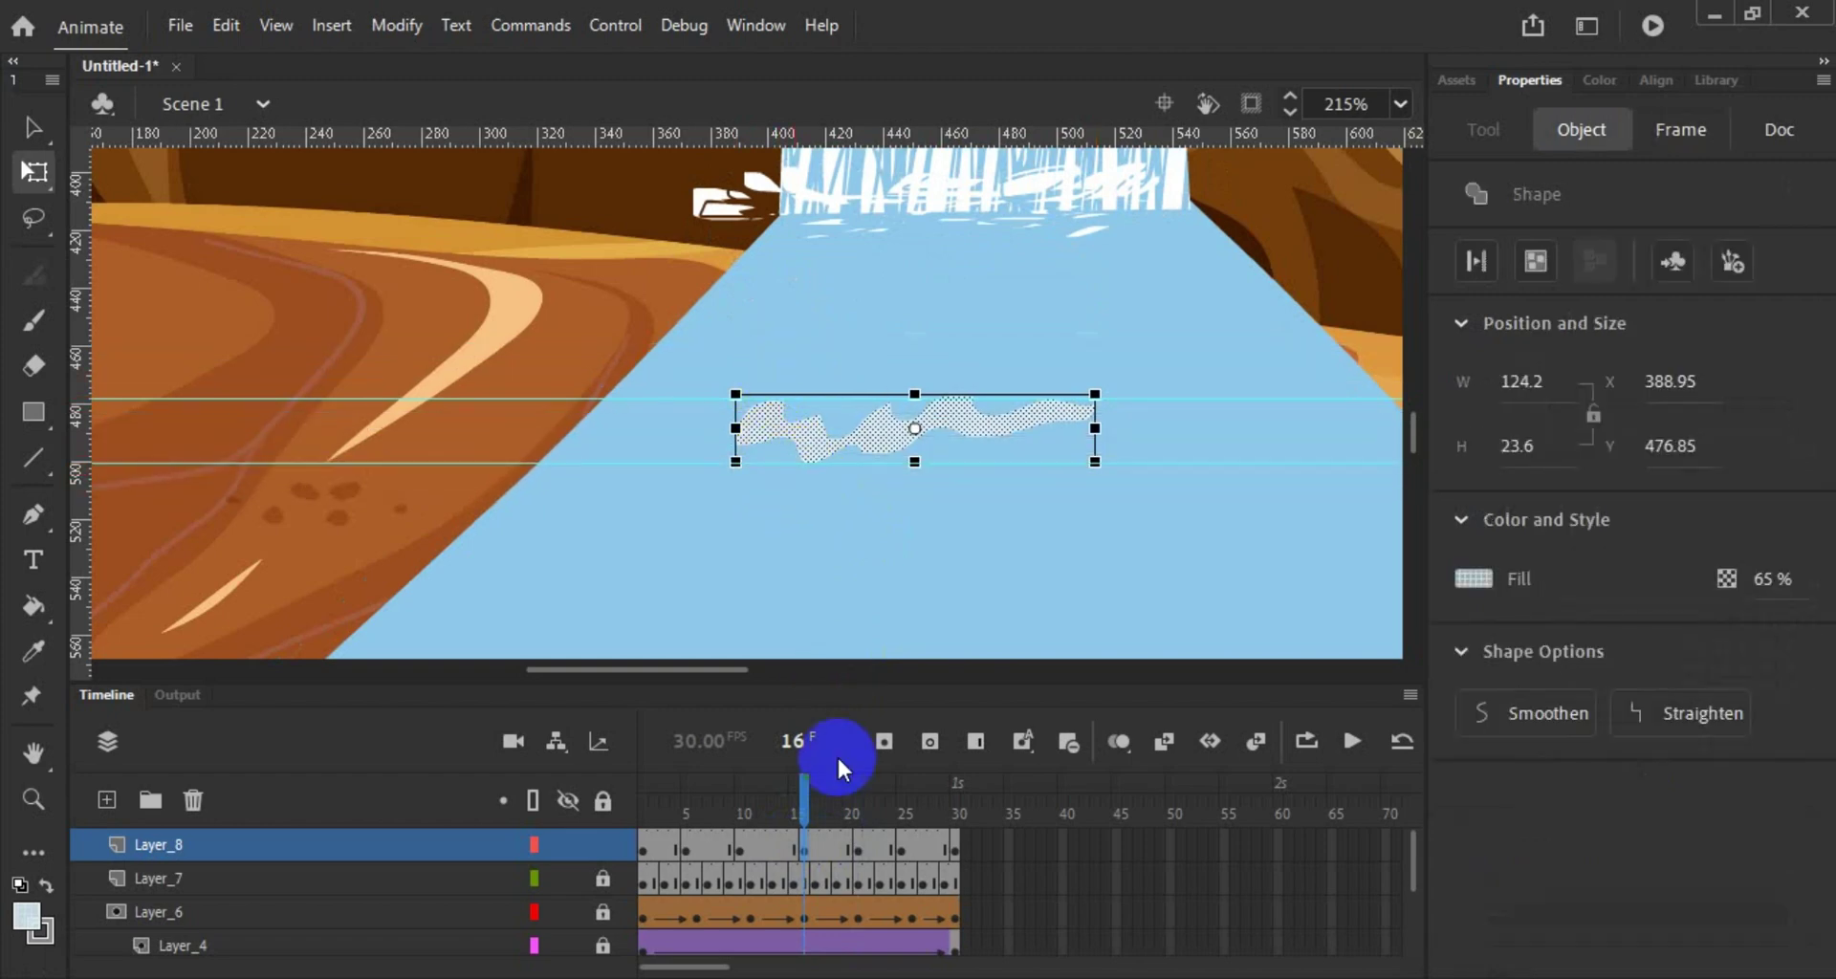
pyautogui.click(857, 847)
pyautogui.moveTo(965, 304); pyautogui.dragTo(980, 478)
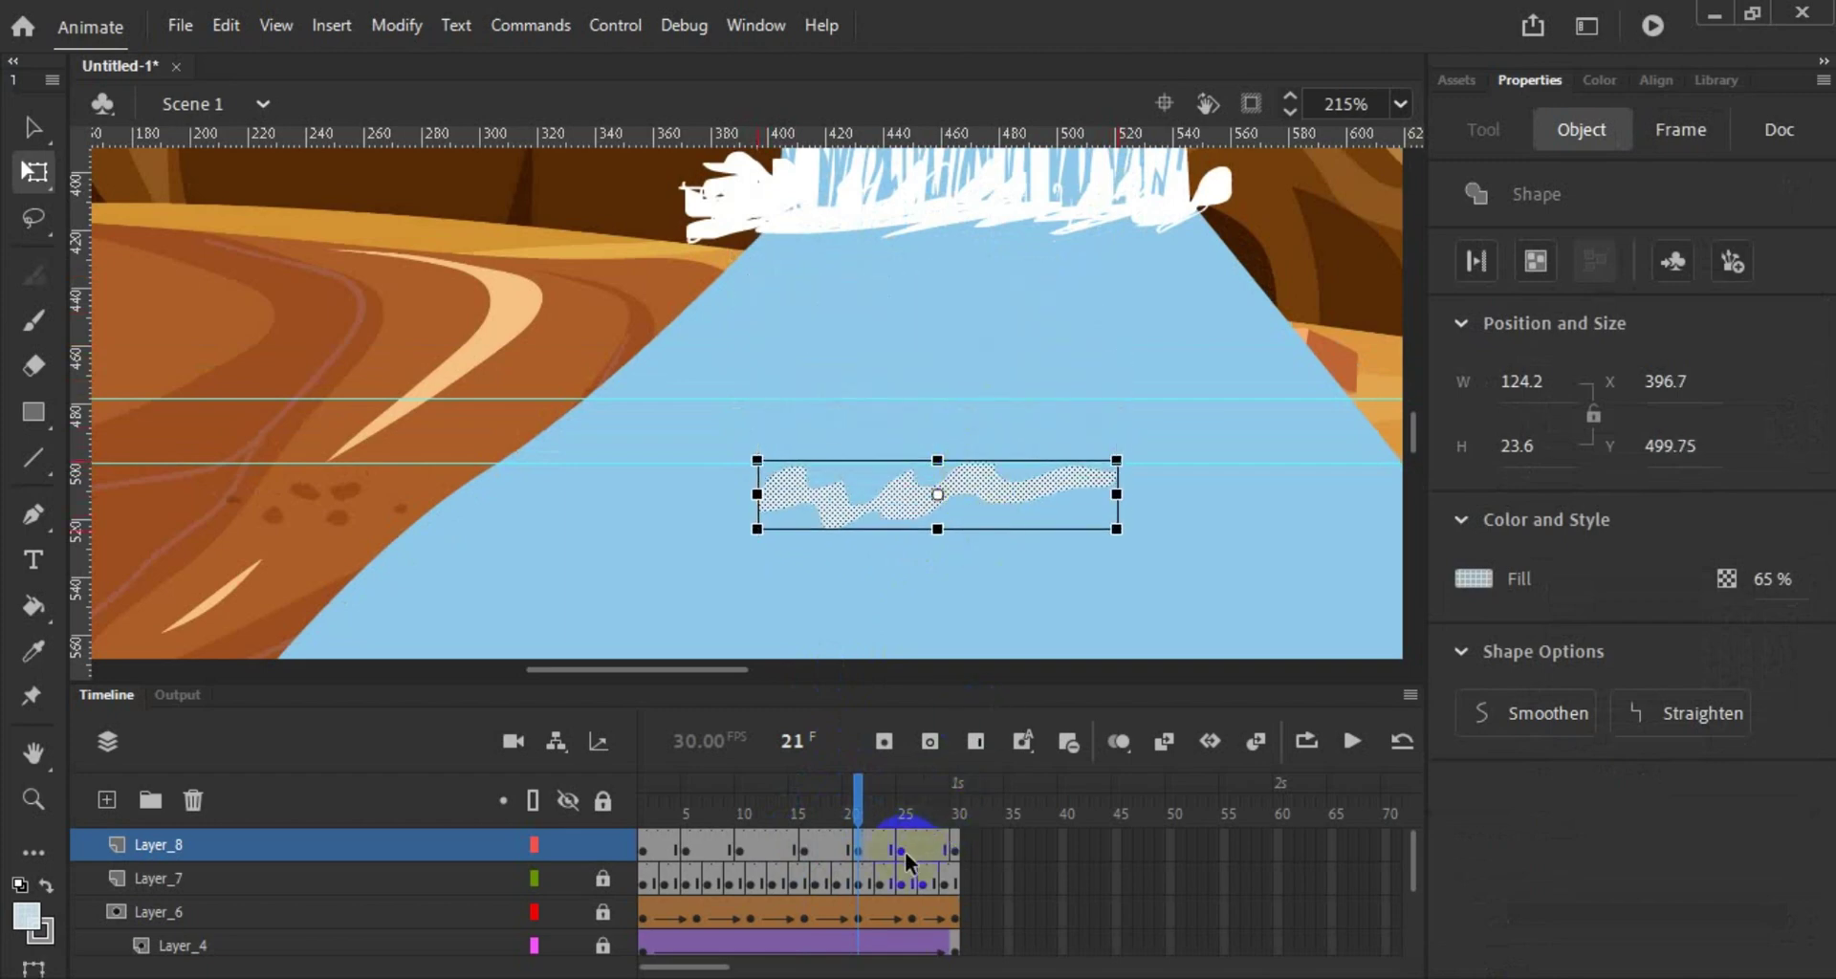
# Step: Move the upper guide below the frame 21 ripple and place the frame 25 ripple under it at about X 409, Y 525
pyautogui.moveTo(688, 394); pyautogui.dragTo(704, 535)
pyautogui.click(901, 843)
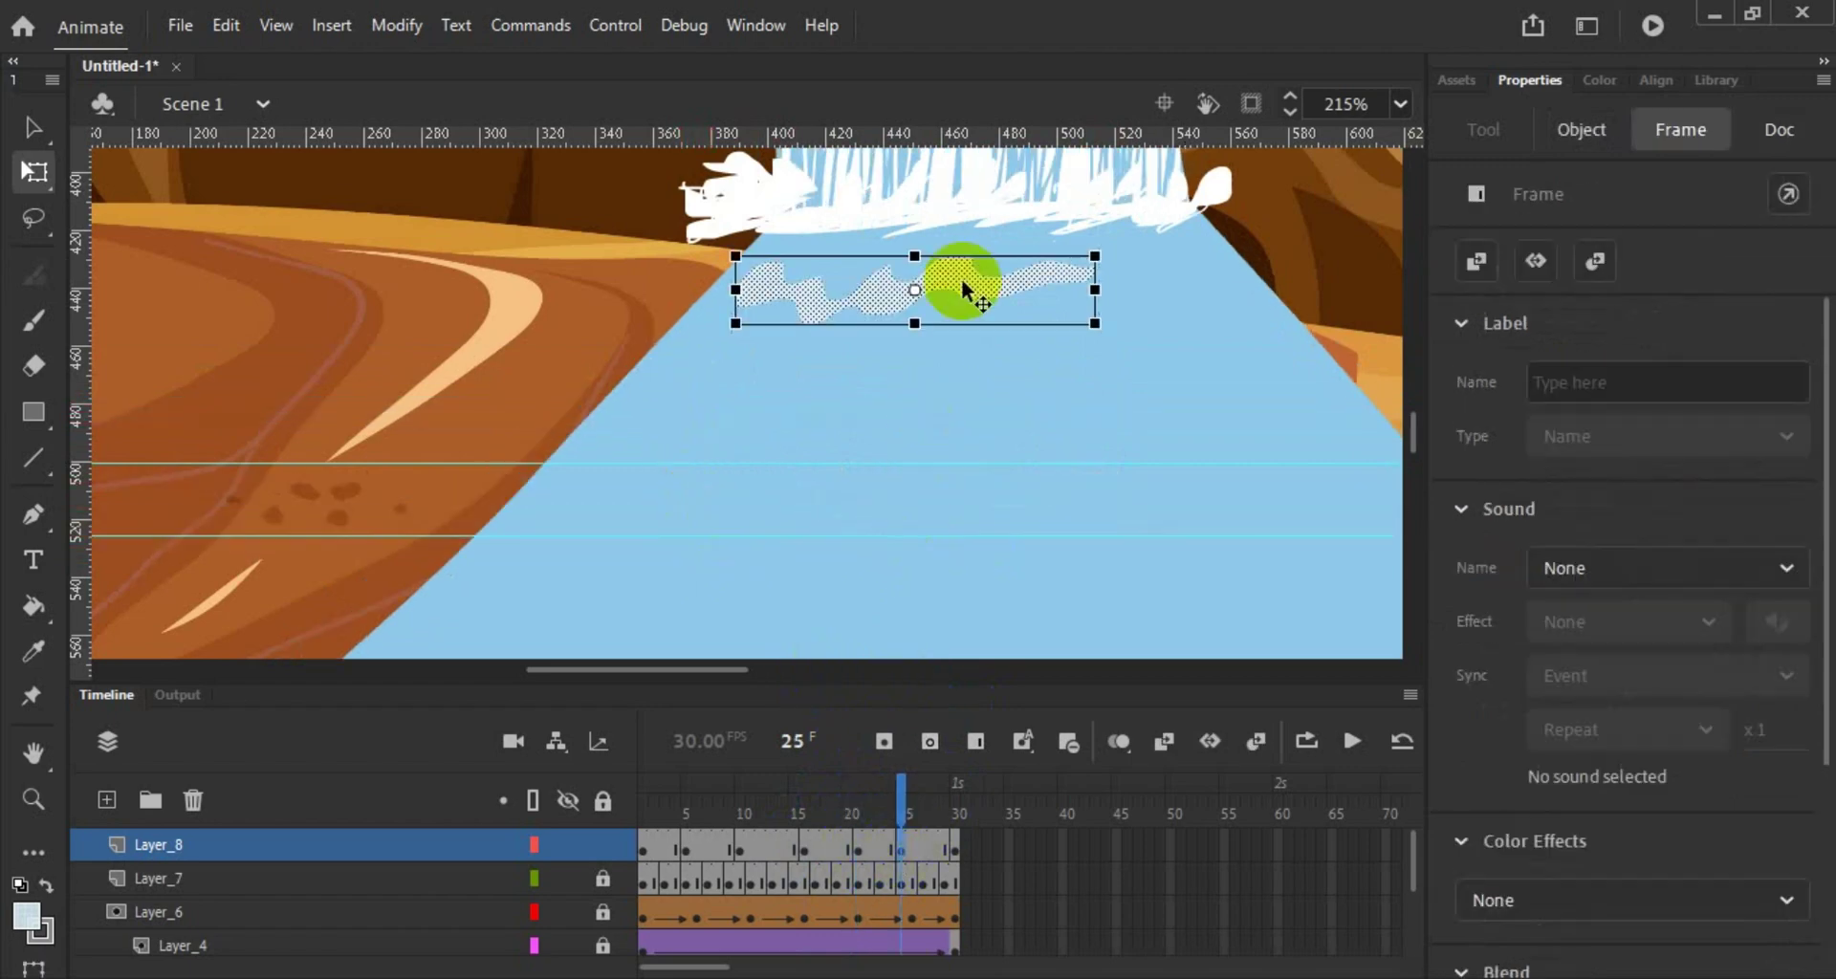
pyautogui.moveTo(964, 282); pyautogui.dragTo(1021, 563)
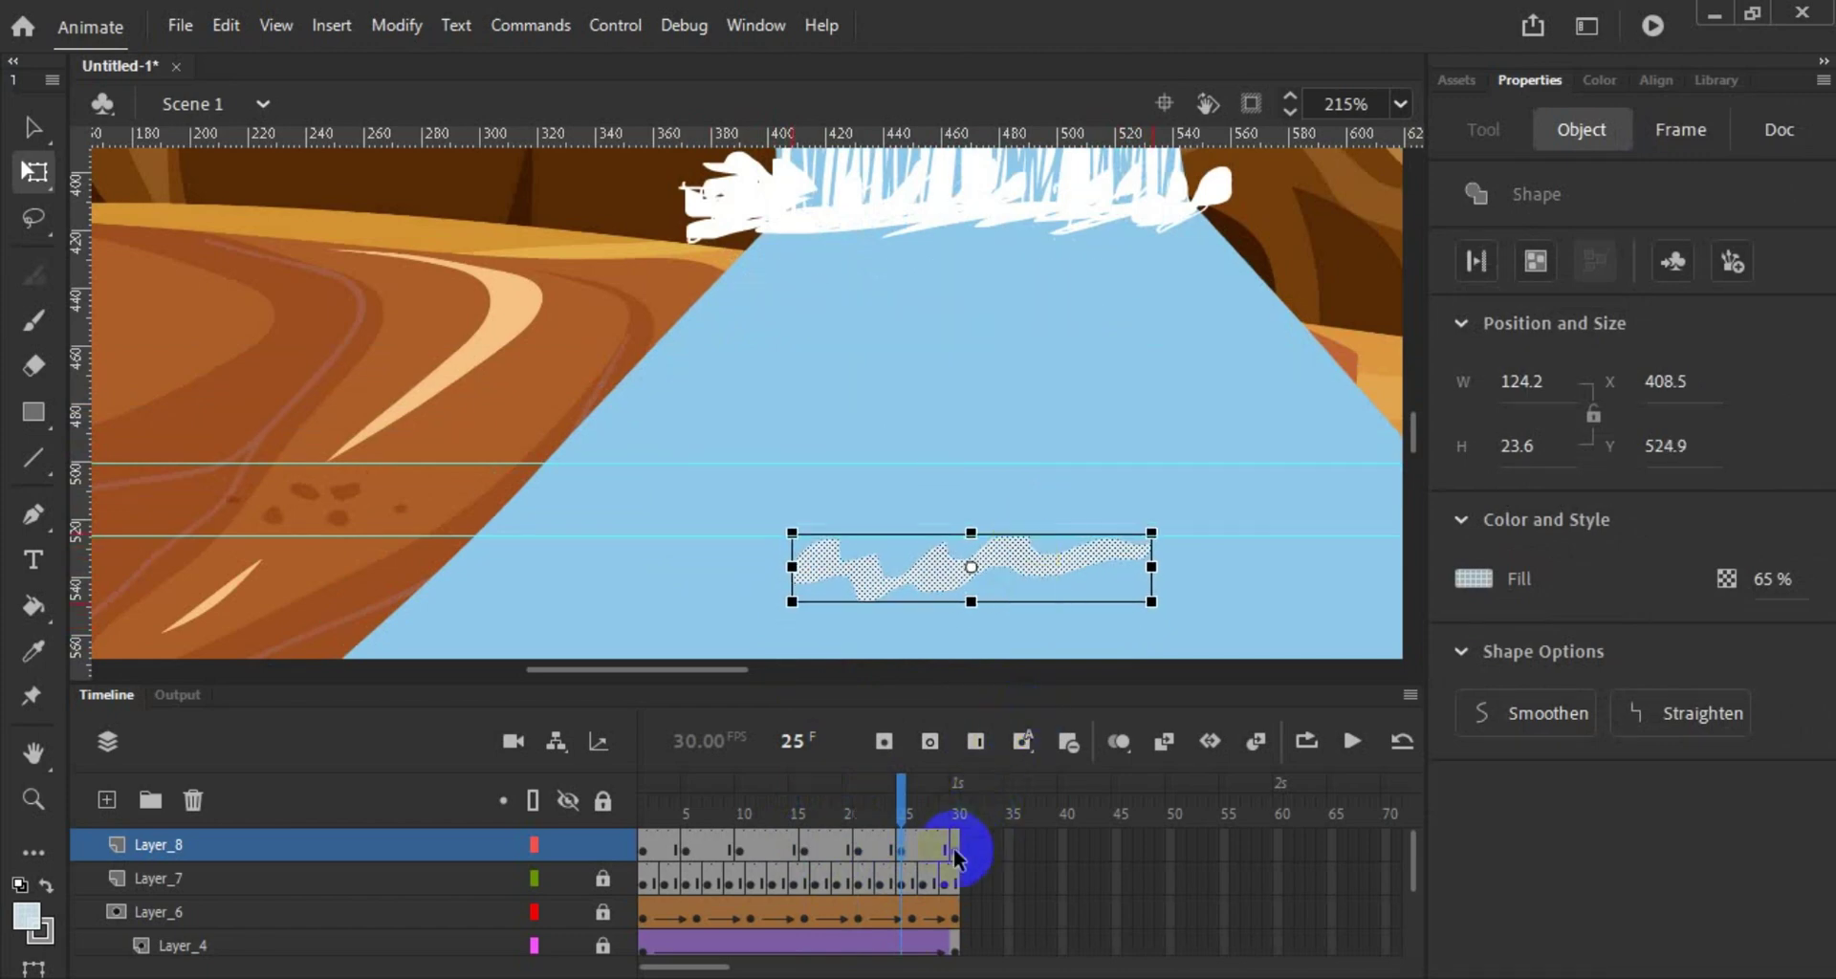
# Step: Move the upper guide below the frame 25 ripple and place the frame 30 ripple under it at about X 411, Y 551
pyautogui.scroll(-3, 997, 337)
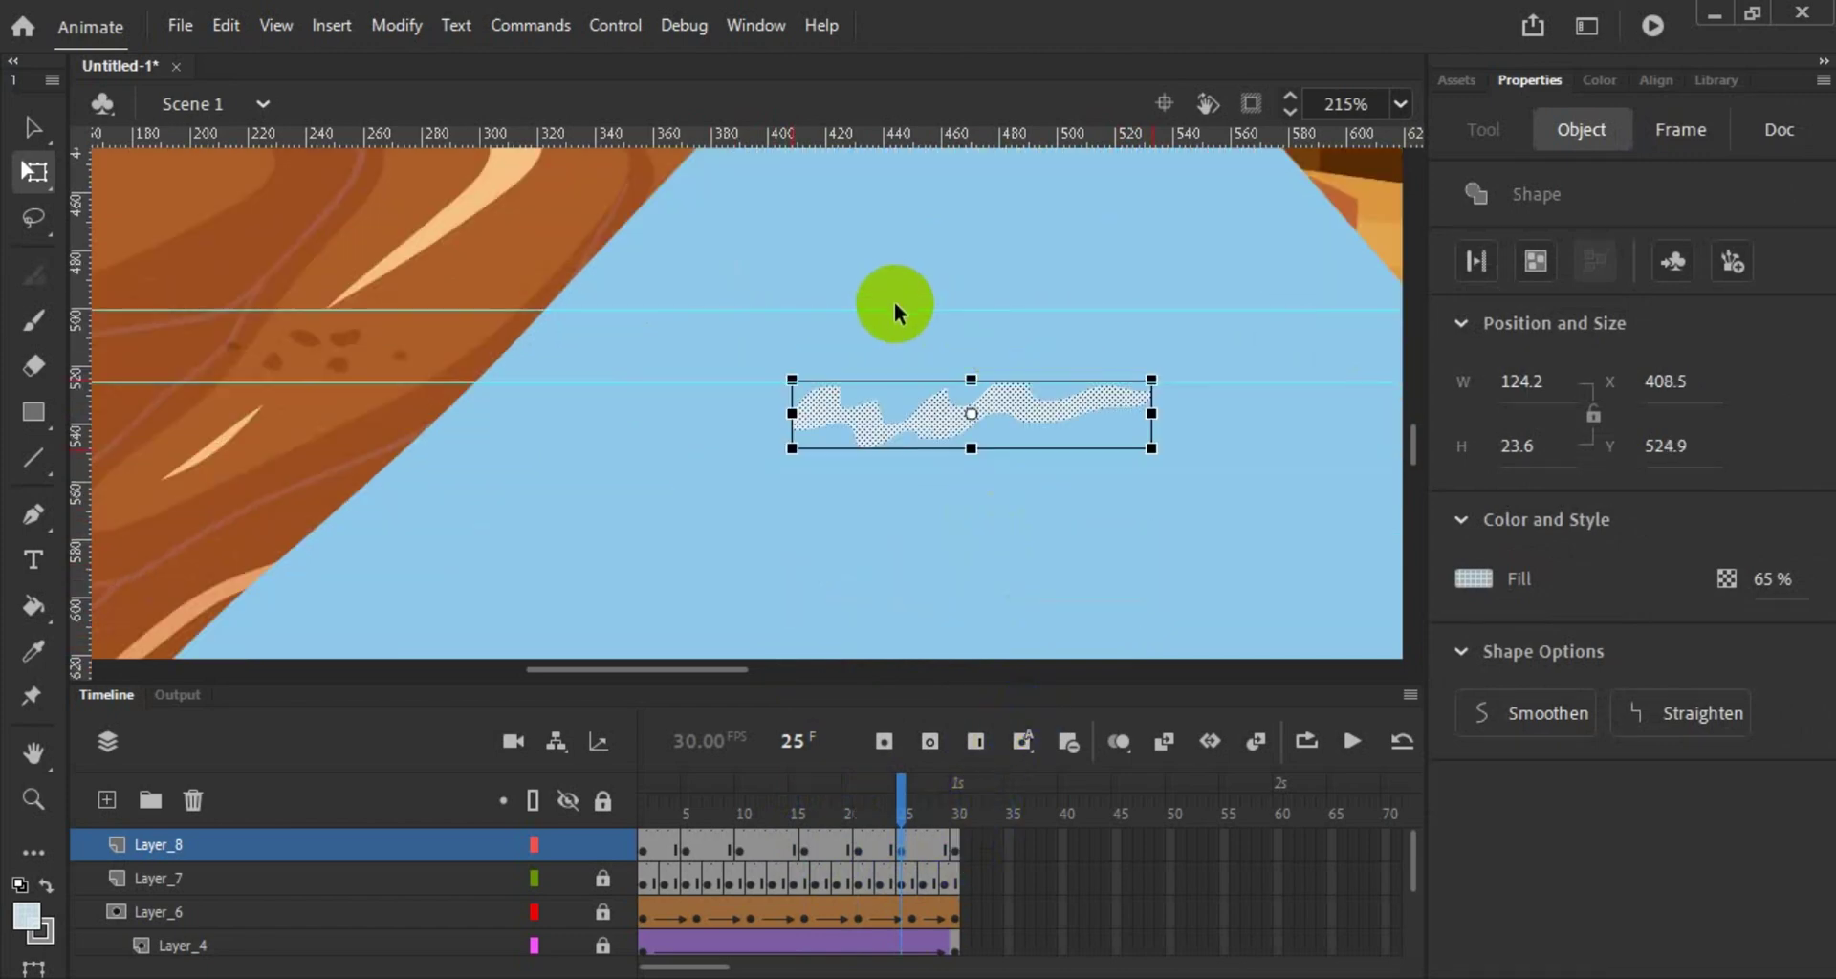
pyautogui.moveTo(894, 308); pyautogui.dragTo(912, 464)
pyautogui.click(956, 850)
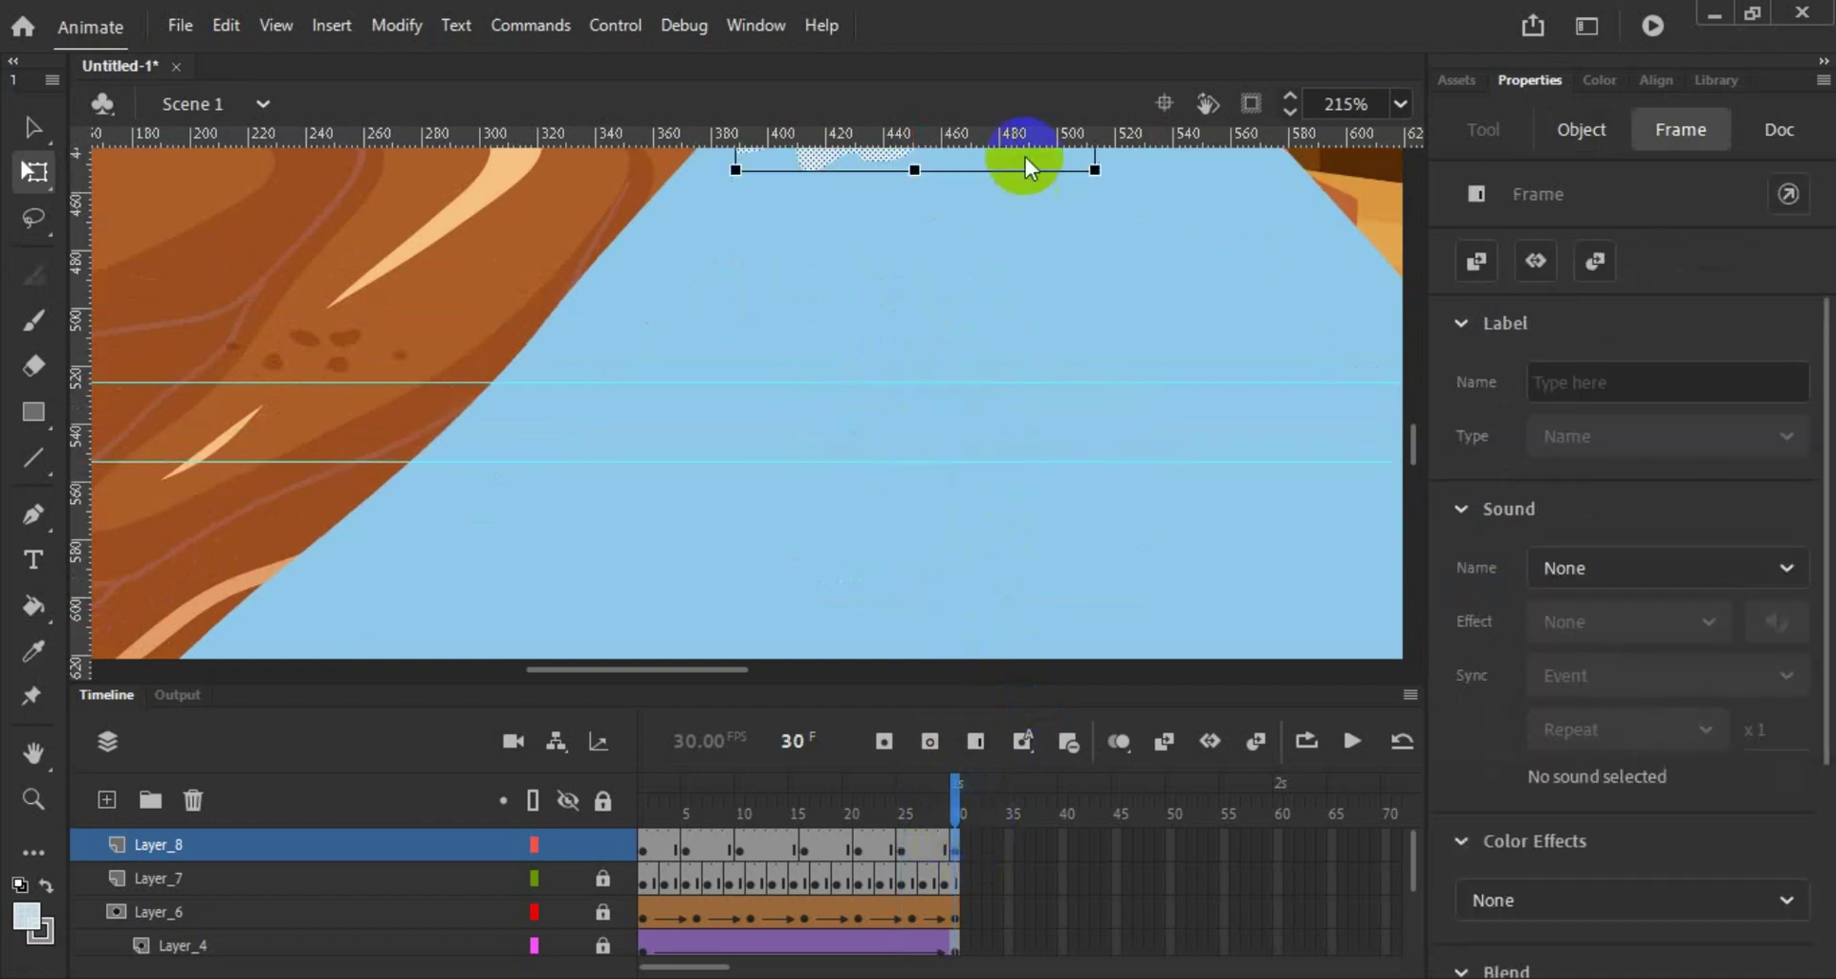
pyautogui.scroll(3, 916, 346)
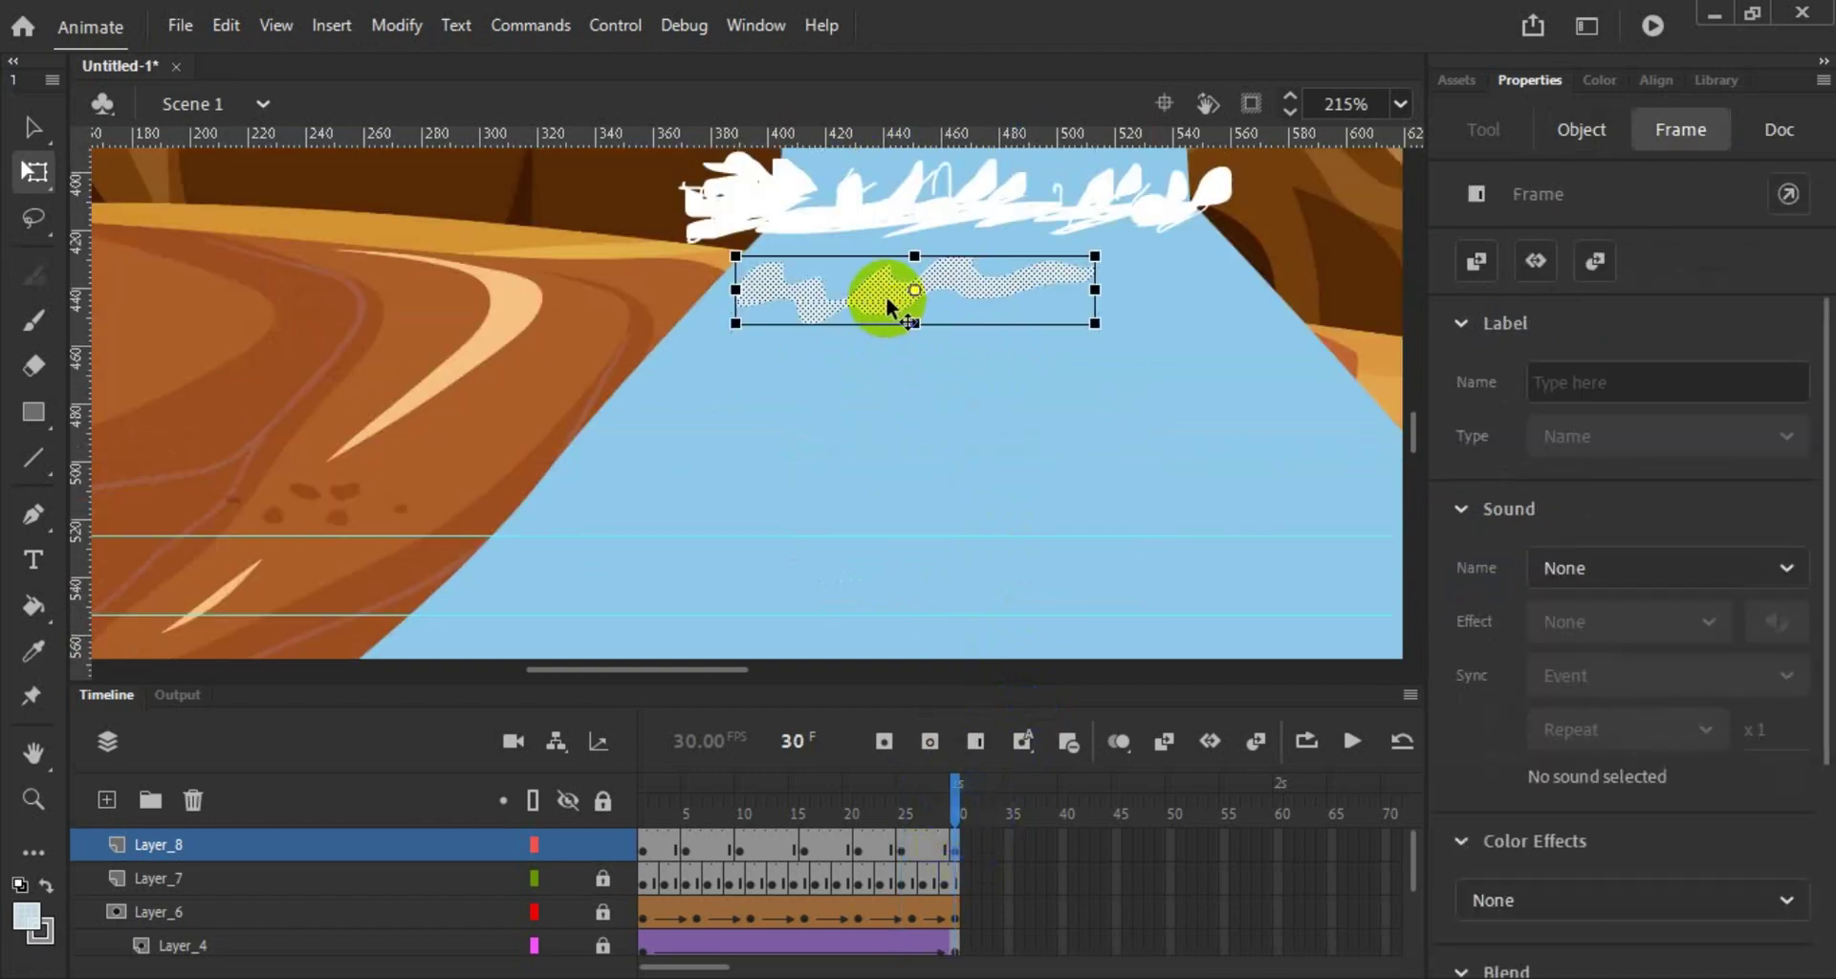
pyautogui.moveTo(890, 292); pyautogui.dragTo(943, 643)
# Step: Scrub back to the start and widen Layer_8's frame 5 ripple slightly and symmetrically about its centre
pyautogui.scroll(-2, 1047, 342)
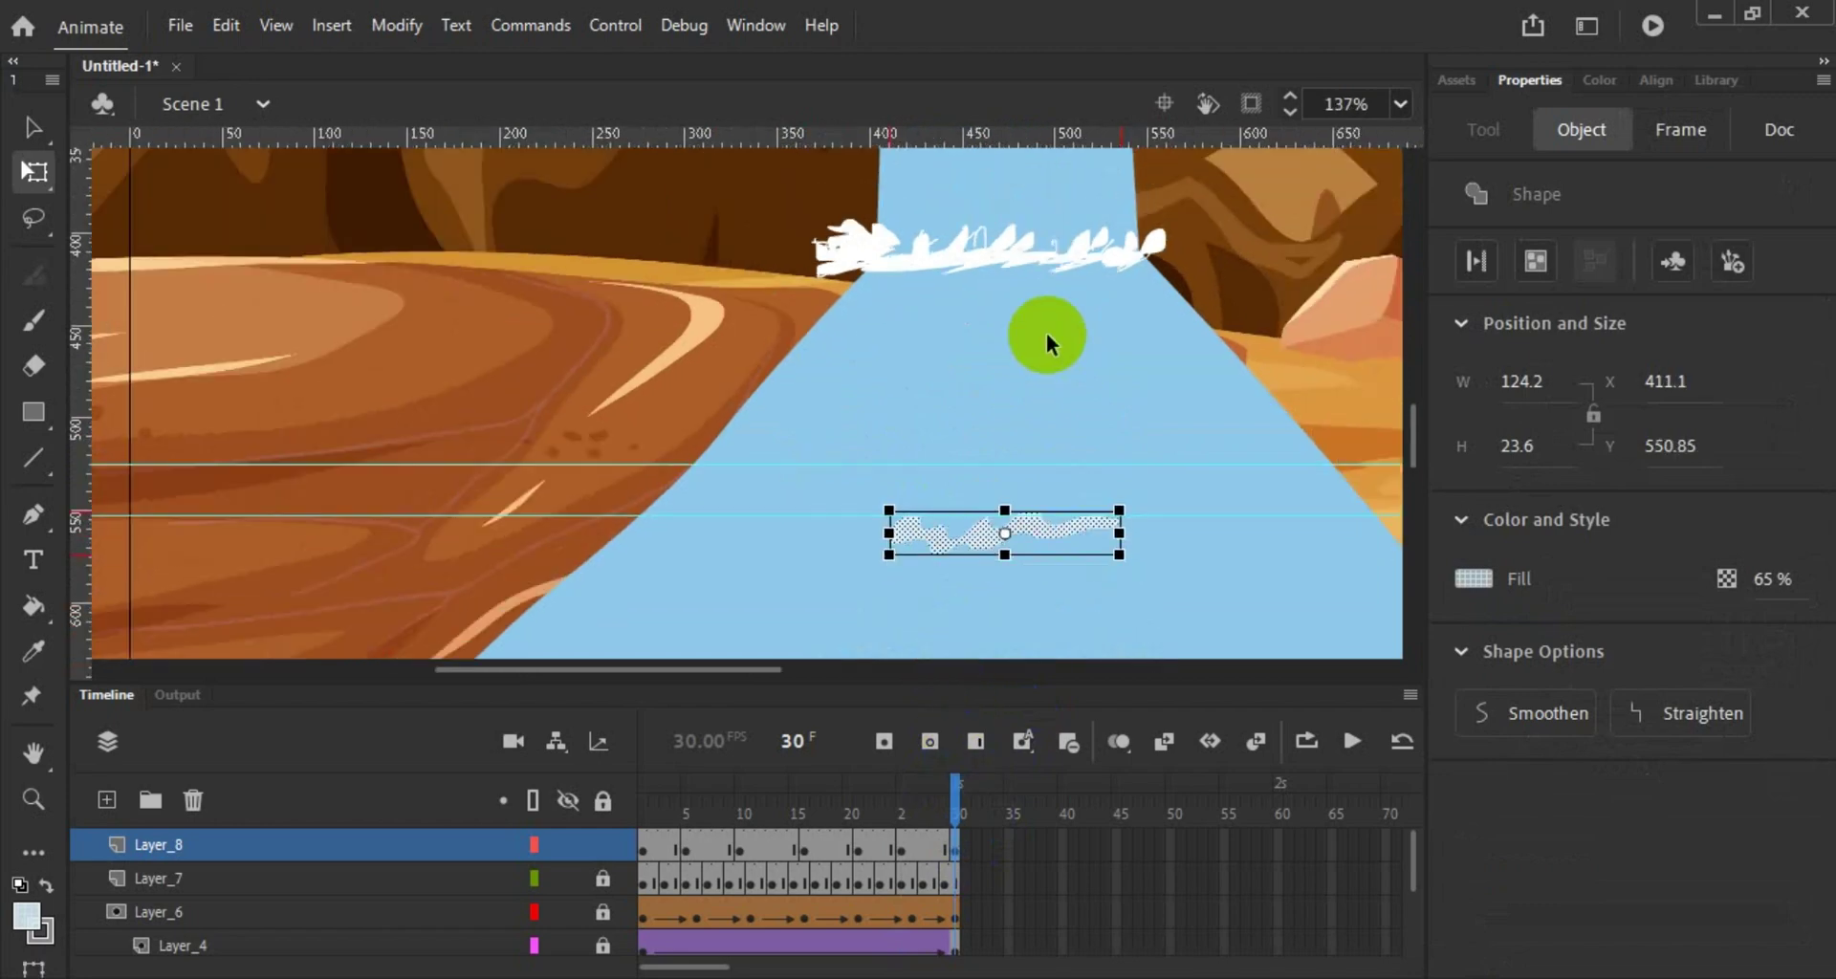
pyautogui.moveTo(954, 798); pyautogui.dragTo(639, 860)
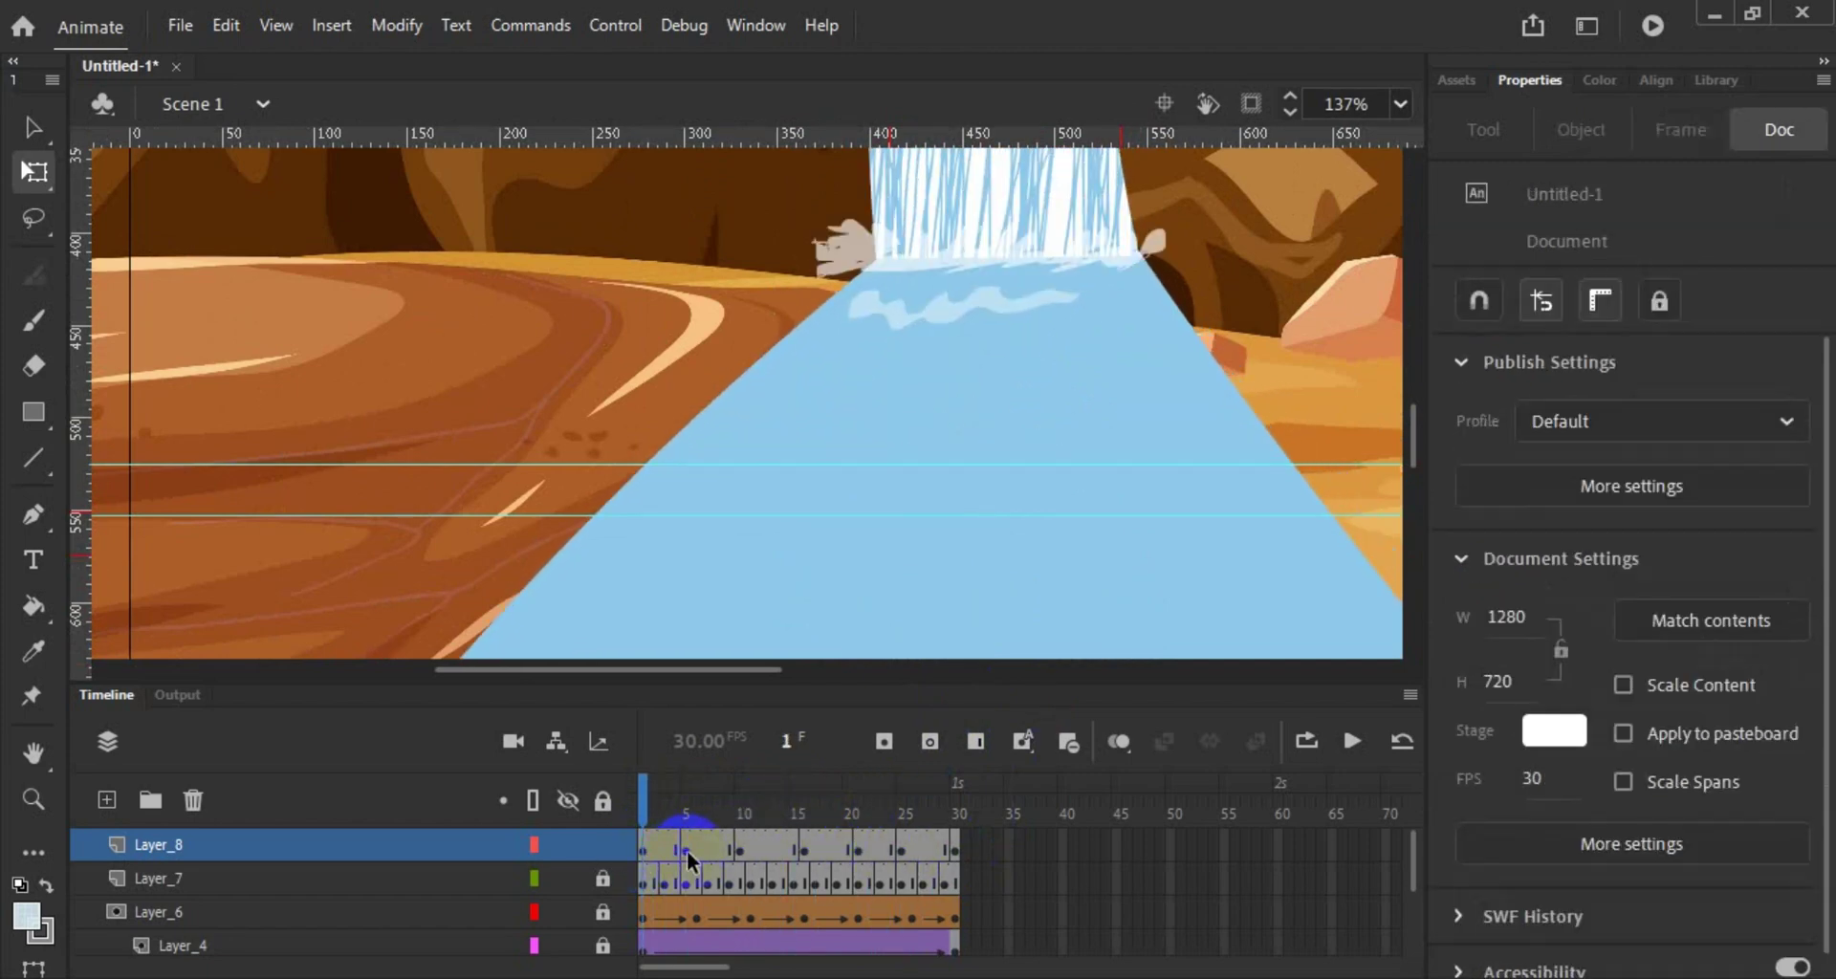
pyautogui.click(687, 851)
pyautogui.click(1131, 330)
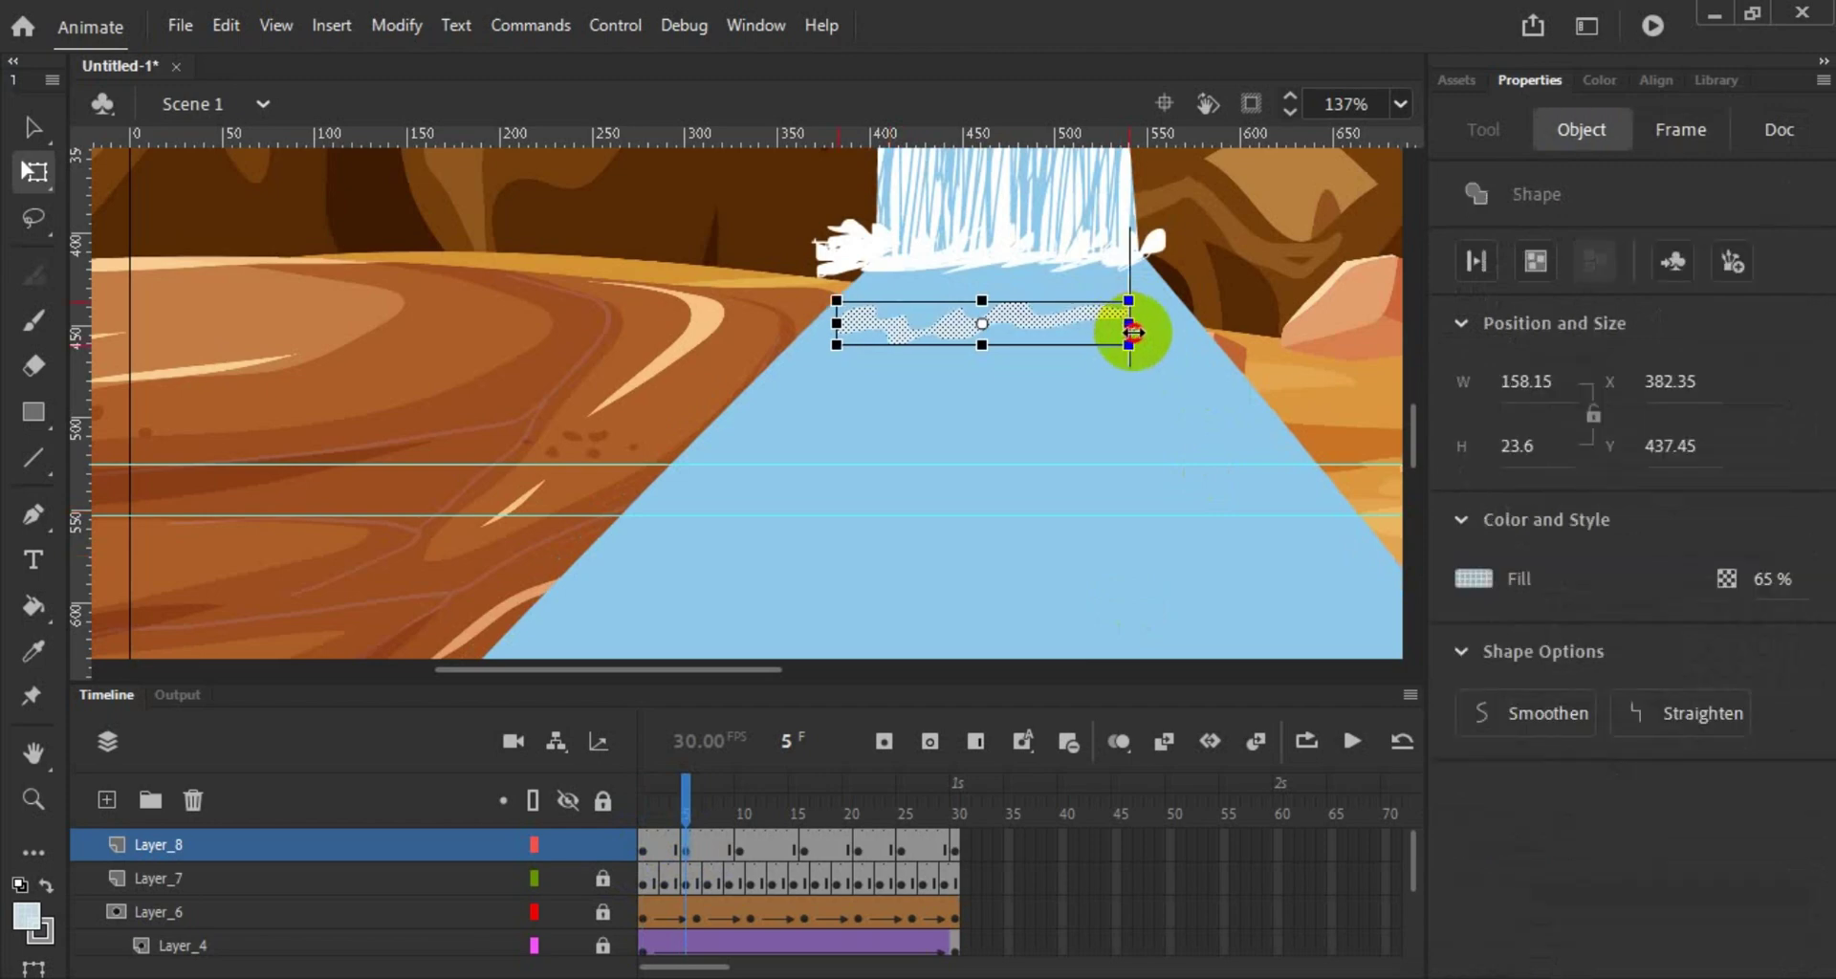
pyautogui.moveTo(1131, 330); pyautogui.dragTo(1140, 334)
# Step: Widen the frame 10 ripple symmetrically towards both river banks and shift it slightly to the right
pyautogui.click(742, 845)
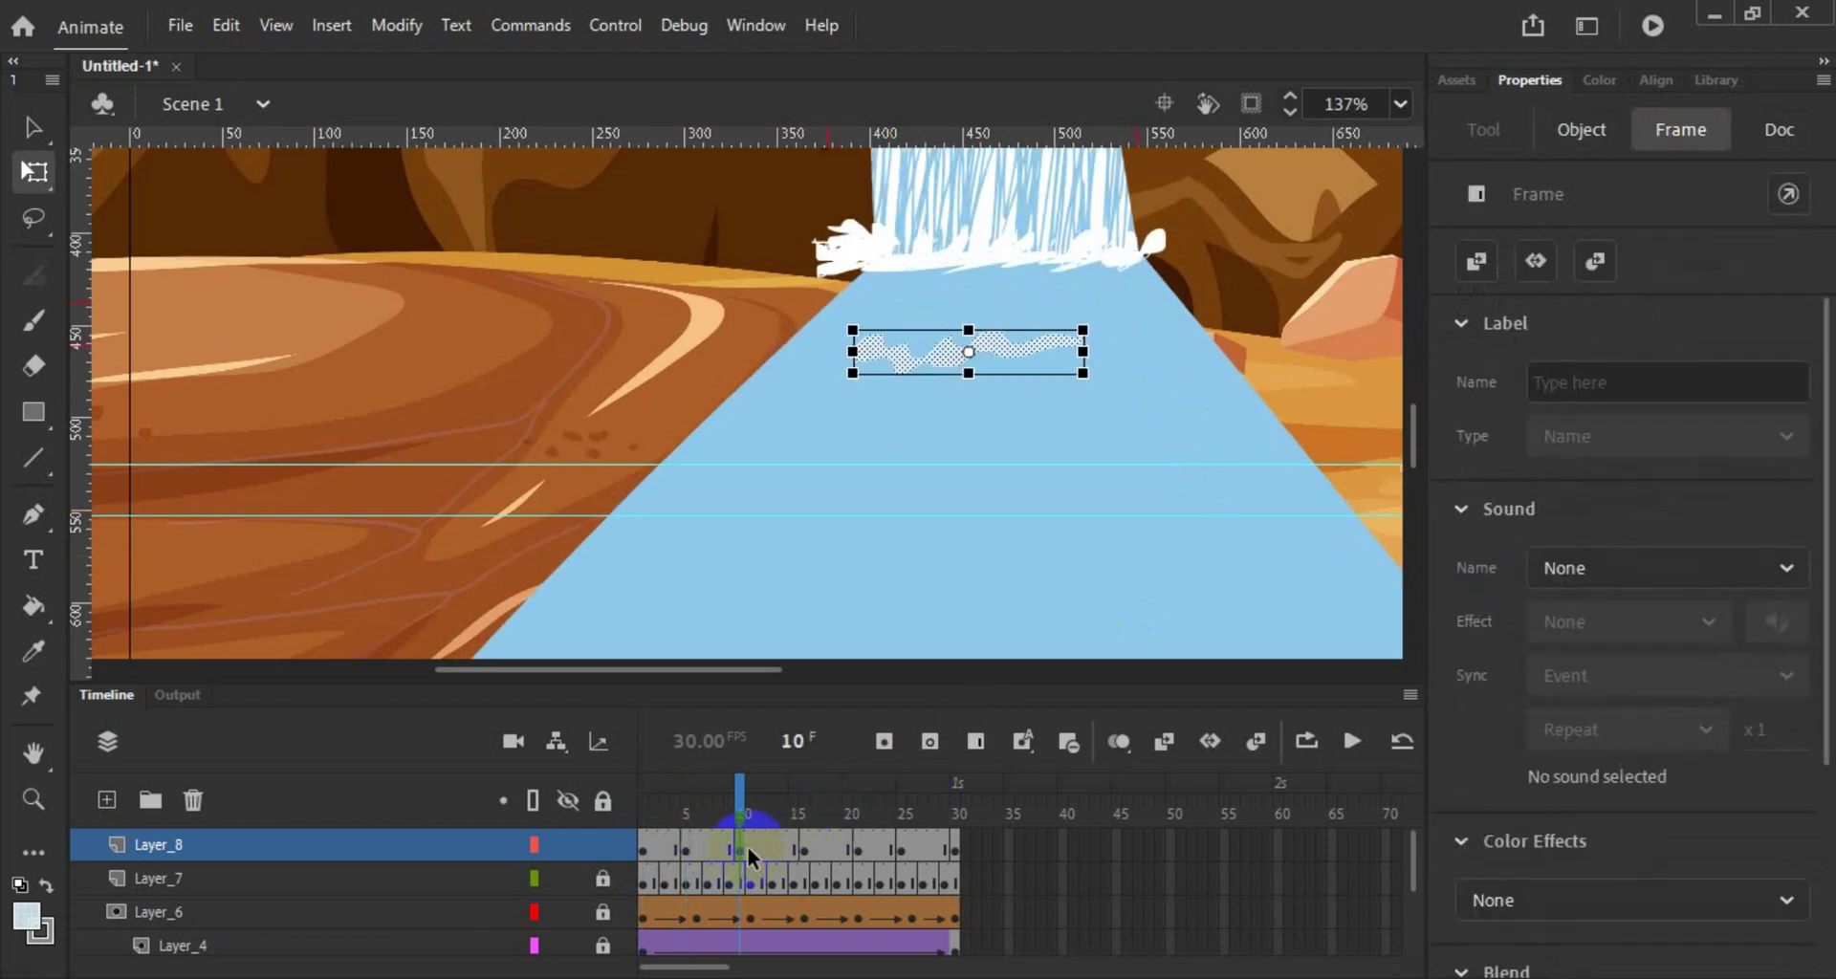
pyautogui.moveTo(1083, 351); pyautogui.dragTo(1150, 390)
pyautogui.moveTo(1049, 353); pyautogui.dragTo(1072, 355)
# Step: Widen the frame 16 ripple symmetrically to about 233 px and nudge it to X 341.75, Y 481.2
pyautogui.click(806, 847)
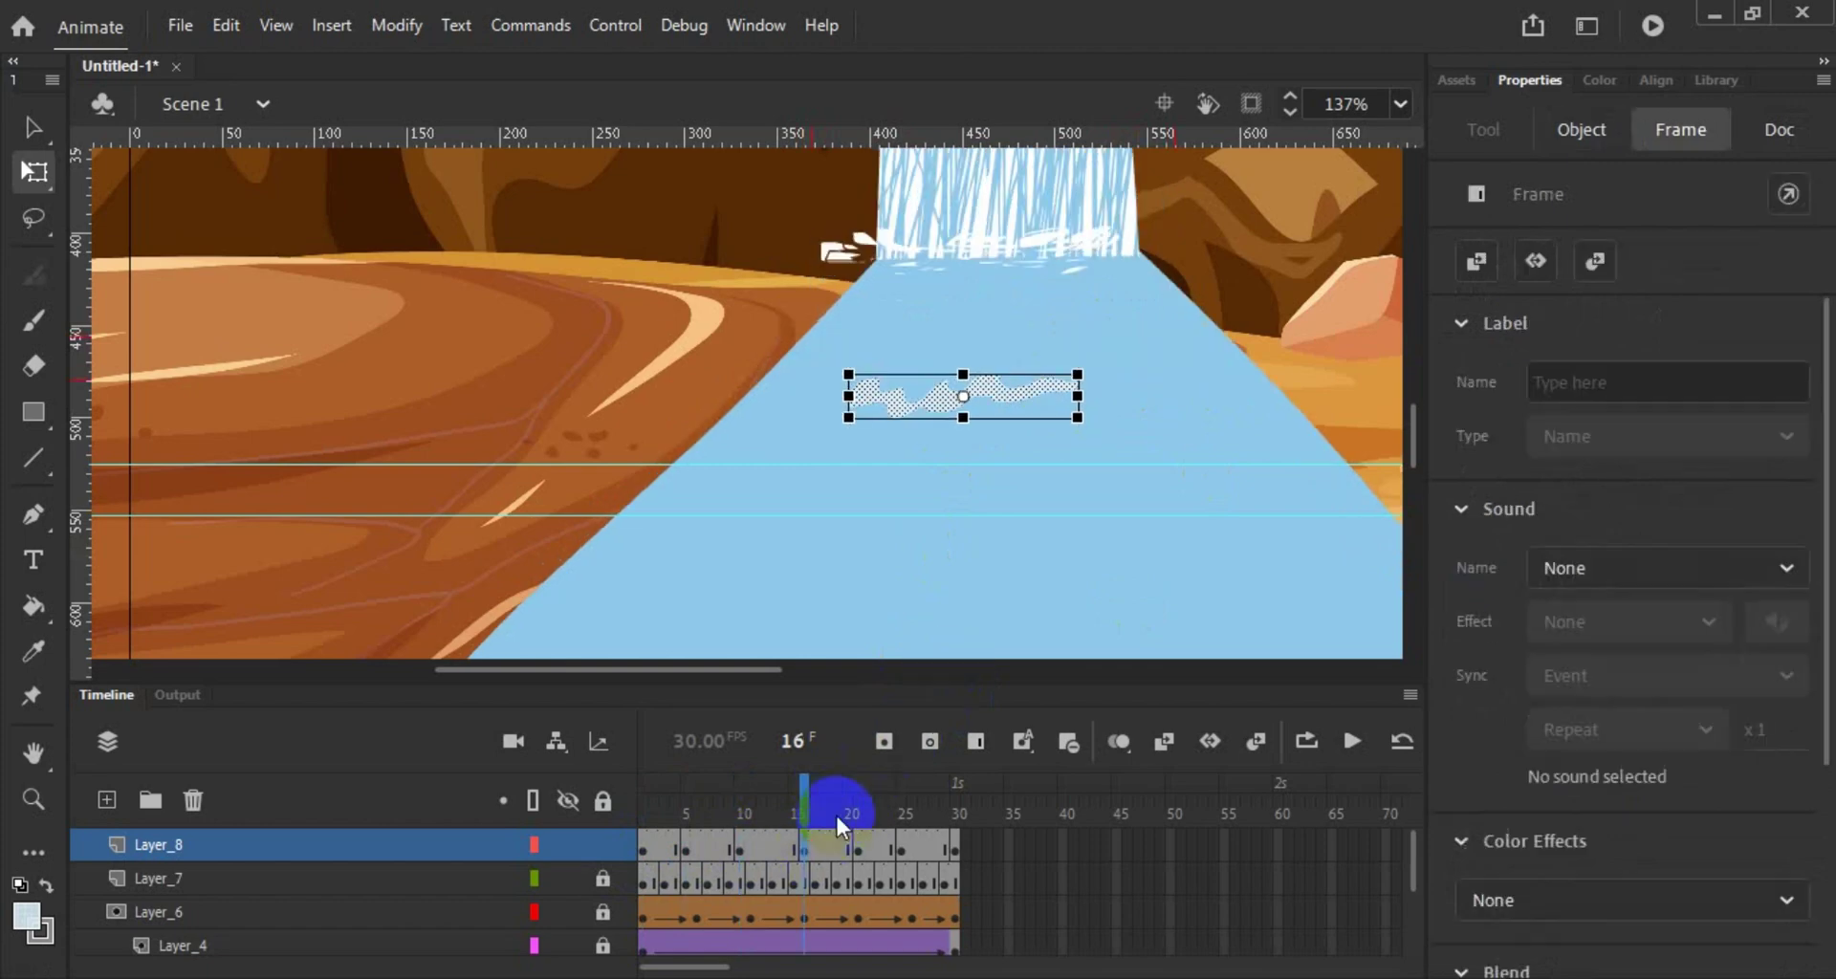
pyautogui.moveTo(1079, 396); pyautogui.dragTo(1166, 426)
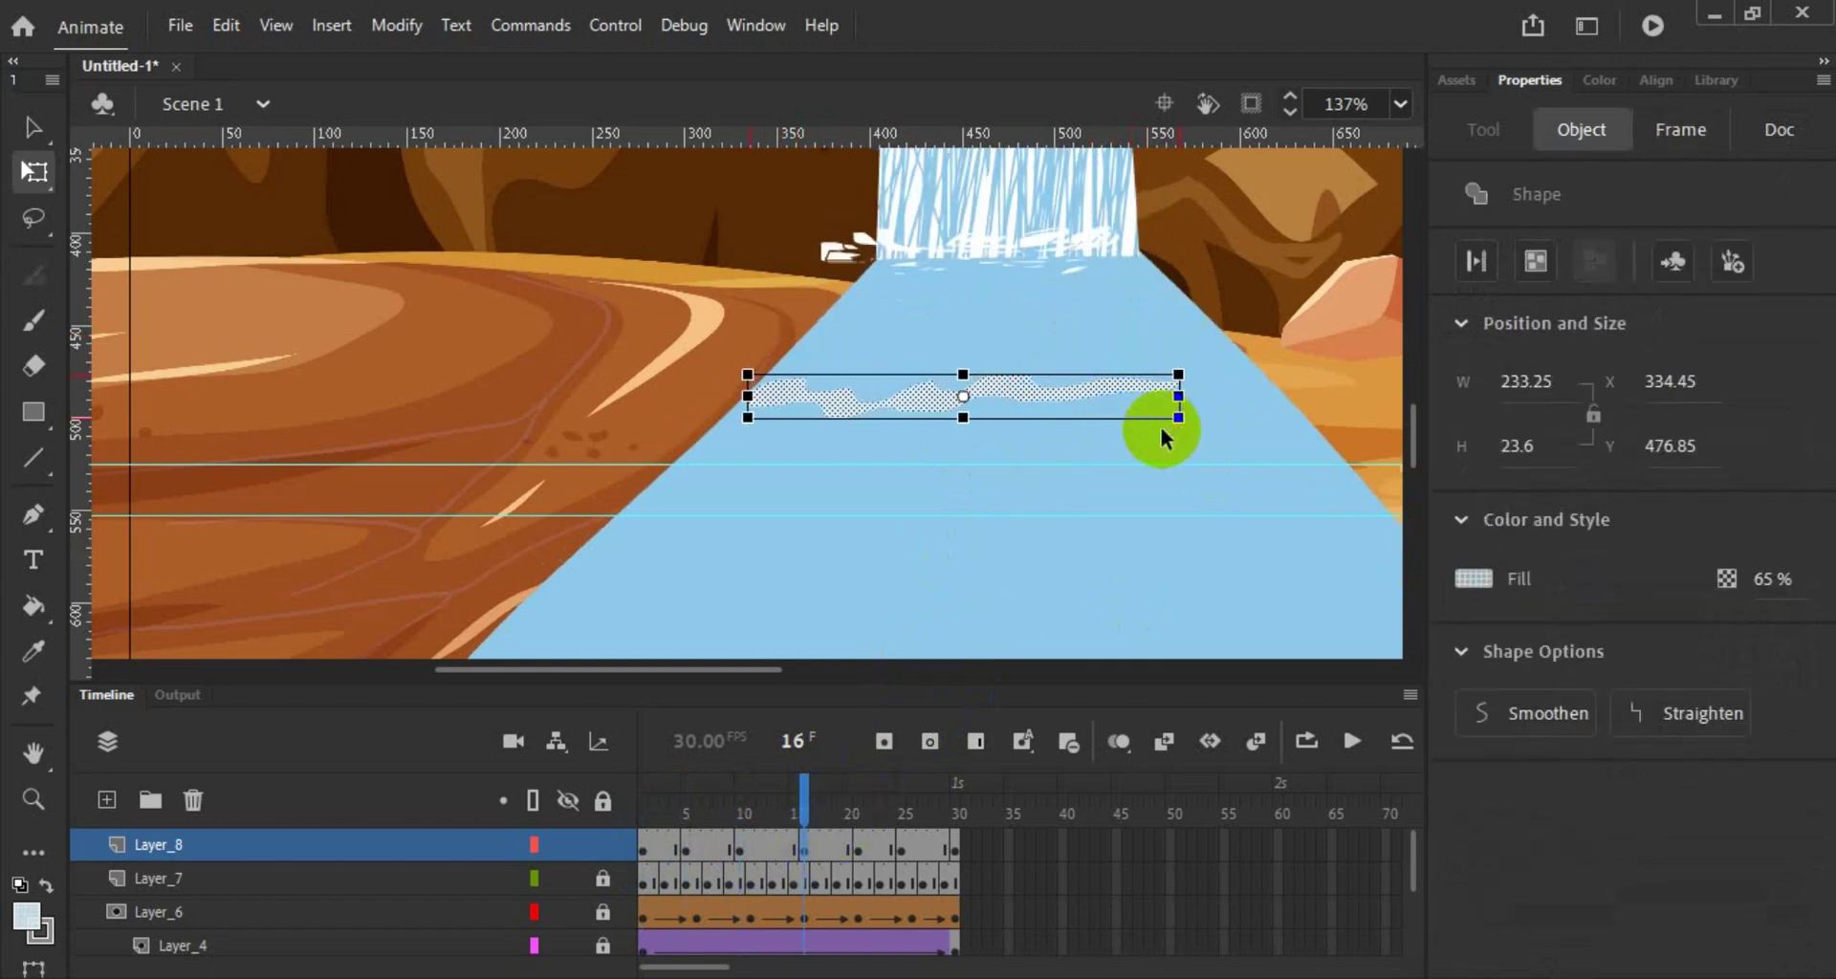
pyautogui.moveTo(1049, 410); pyautogui.dragTo(1059, 411)
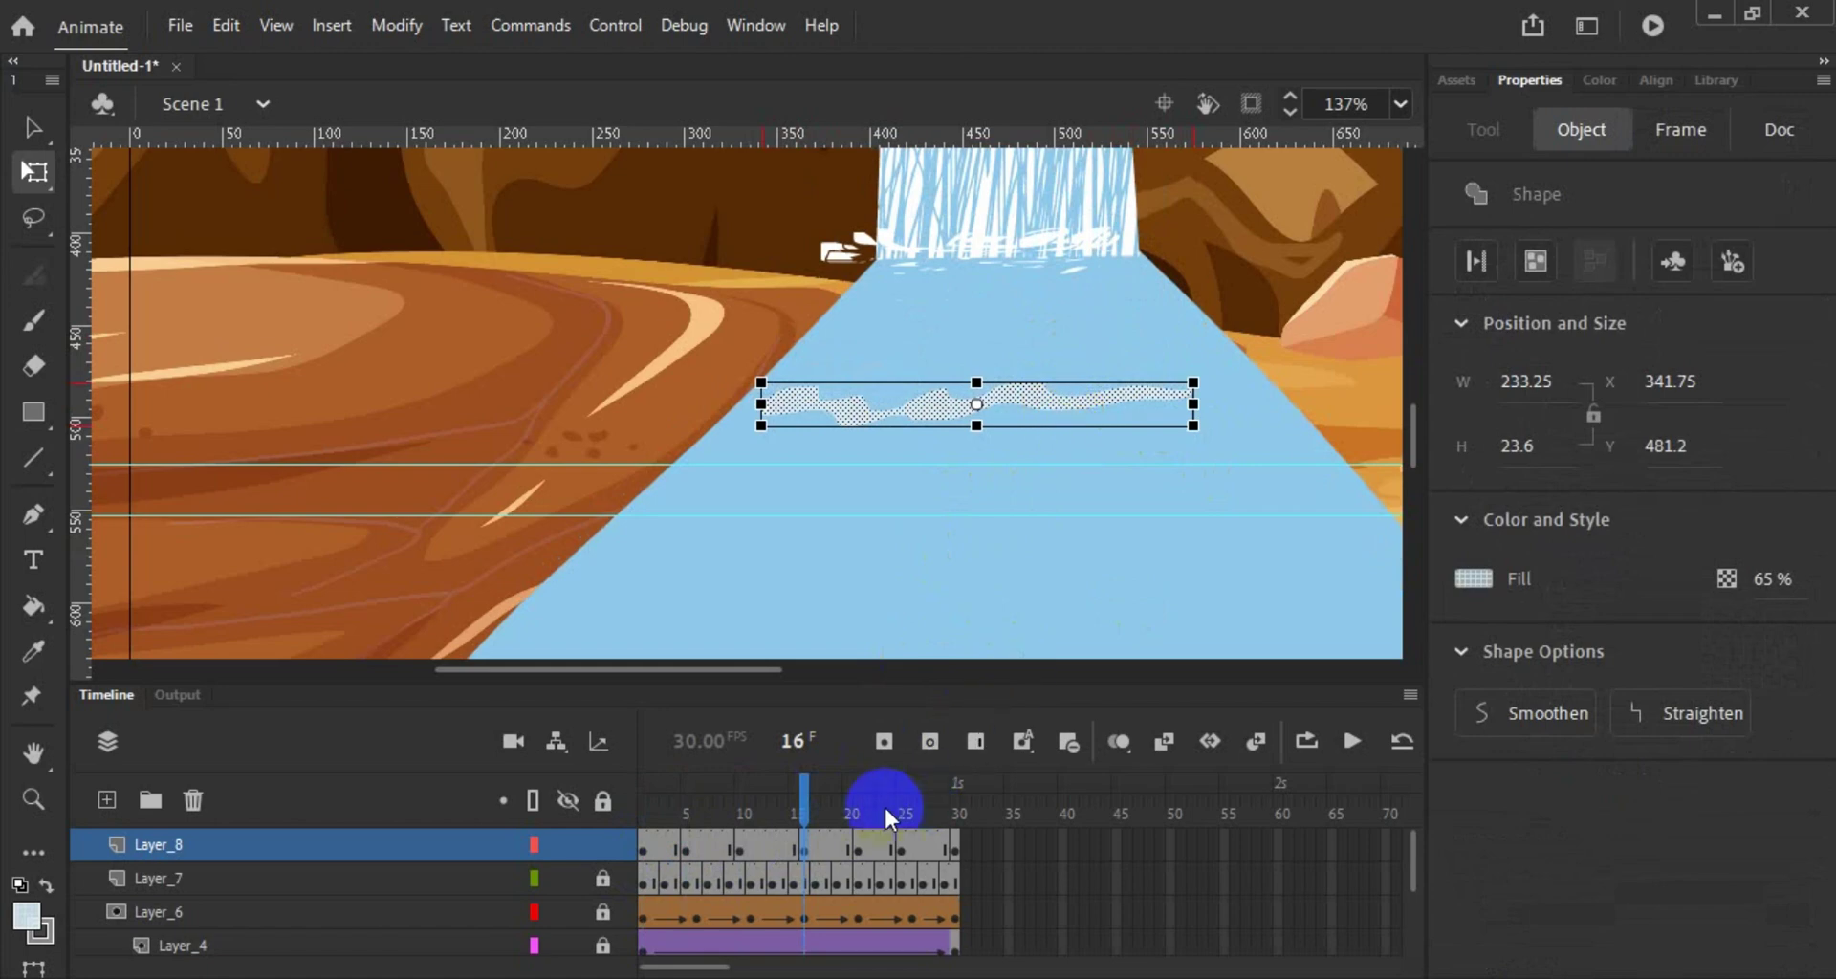
# Step: Widen the frame 21 ripple symmetrically to about 212 px, and stretch the frame 25 ripple symmetrically to slightly wider than that
pyautogui.click(857, 845)
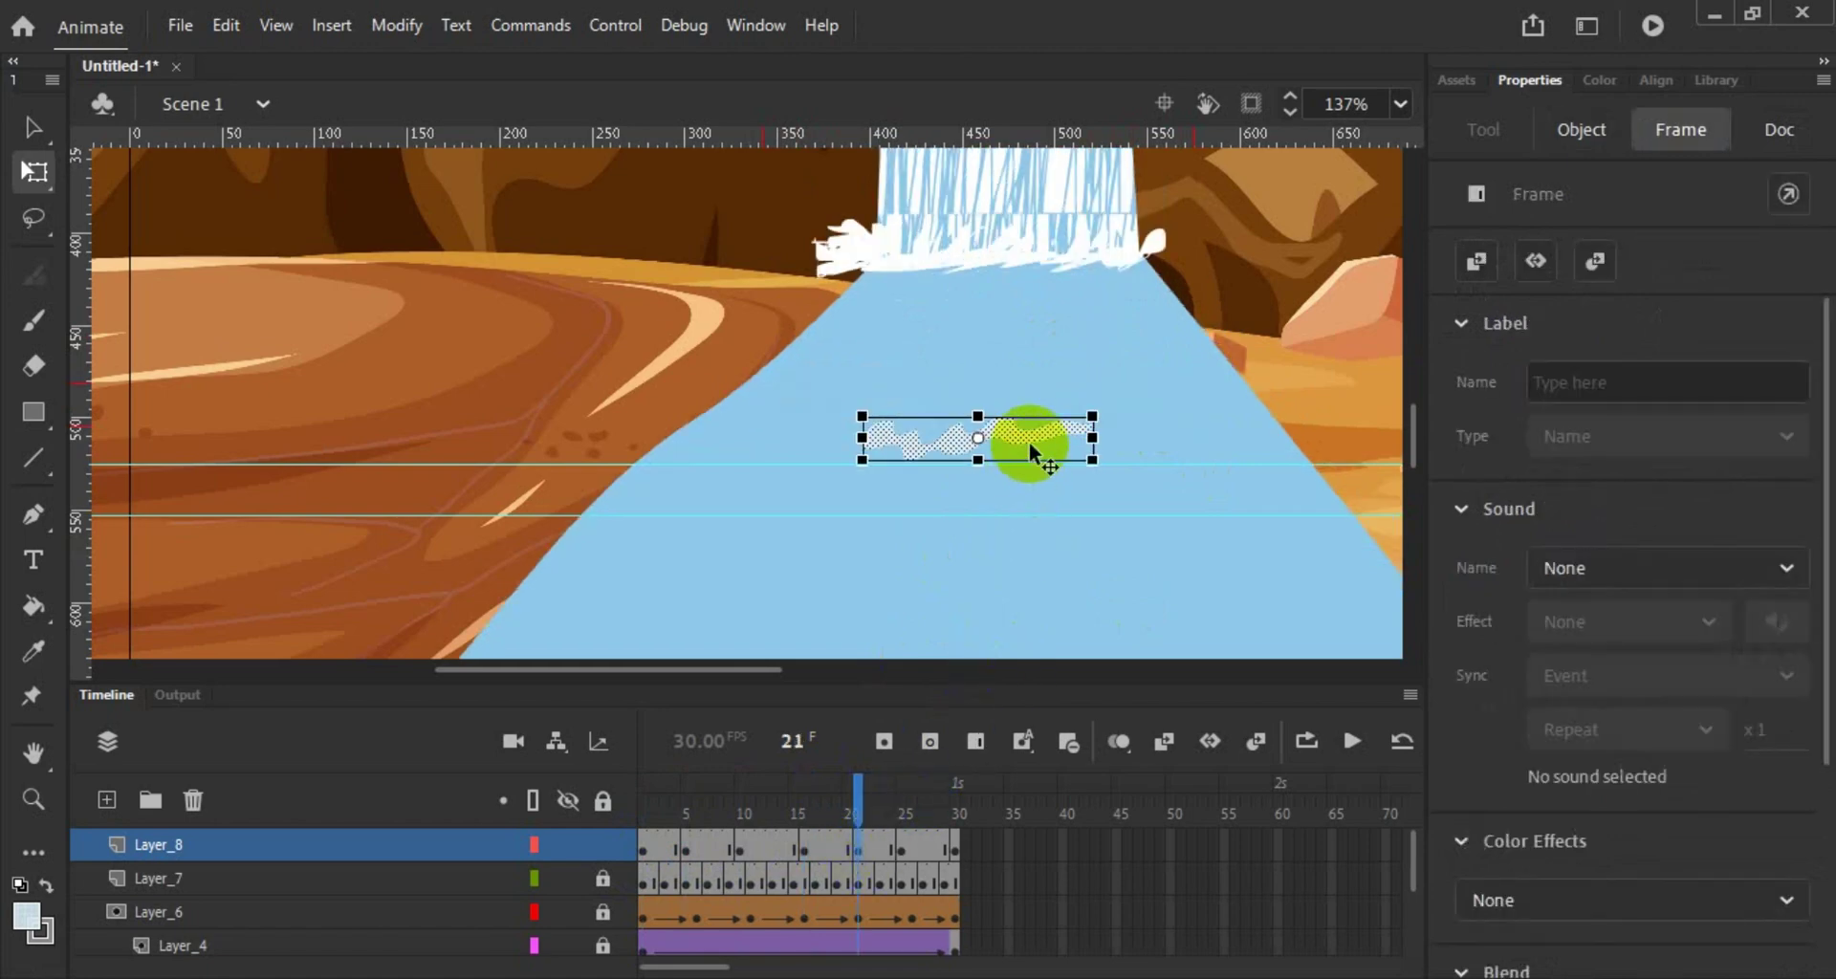
pyautogui.click(1092, 437)
pyautogui.moveTo(1094, 443); pyautogui.dragTo(1173, 459)
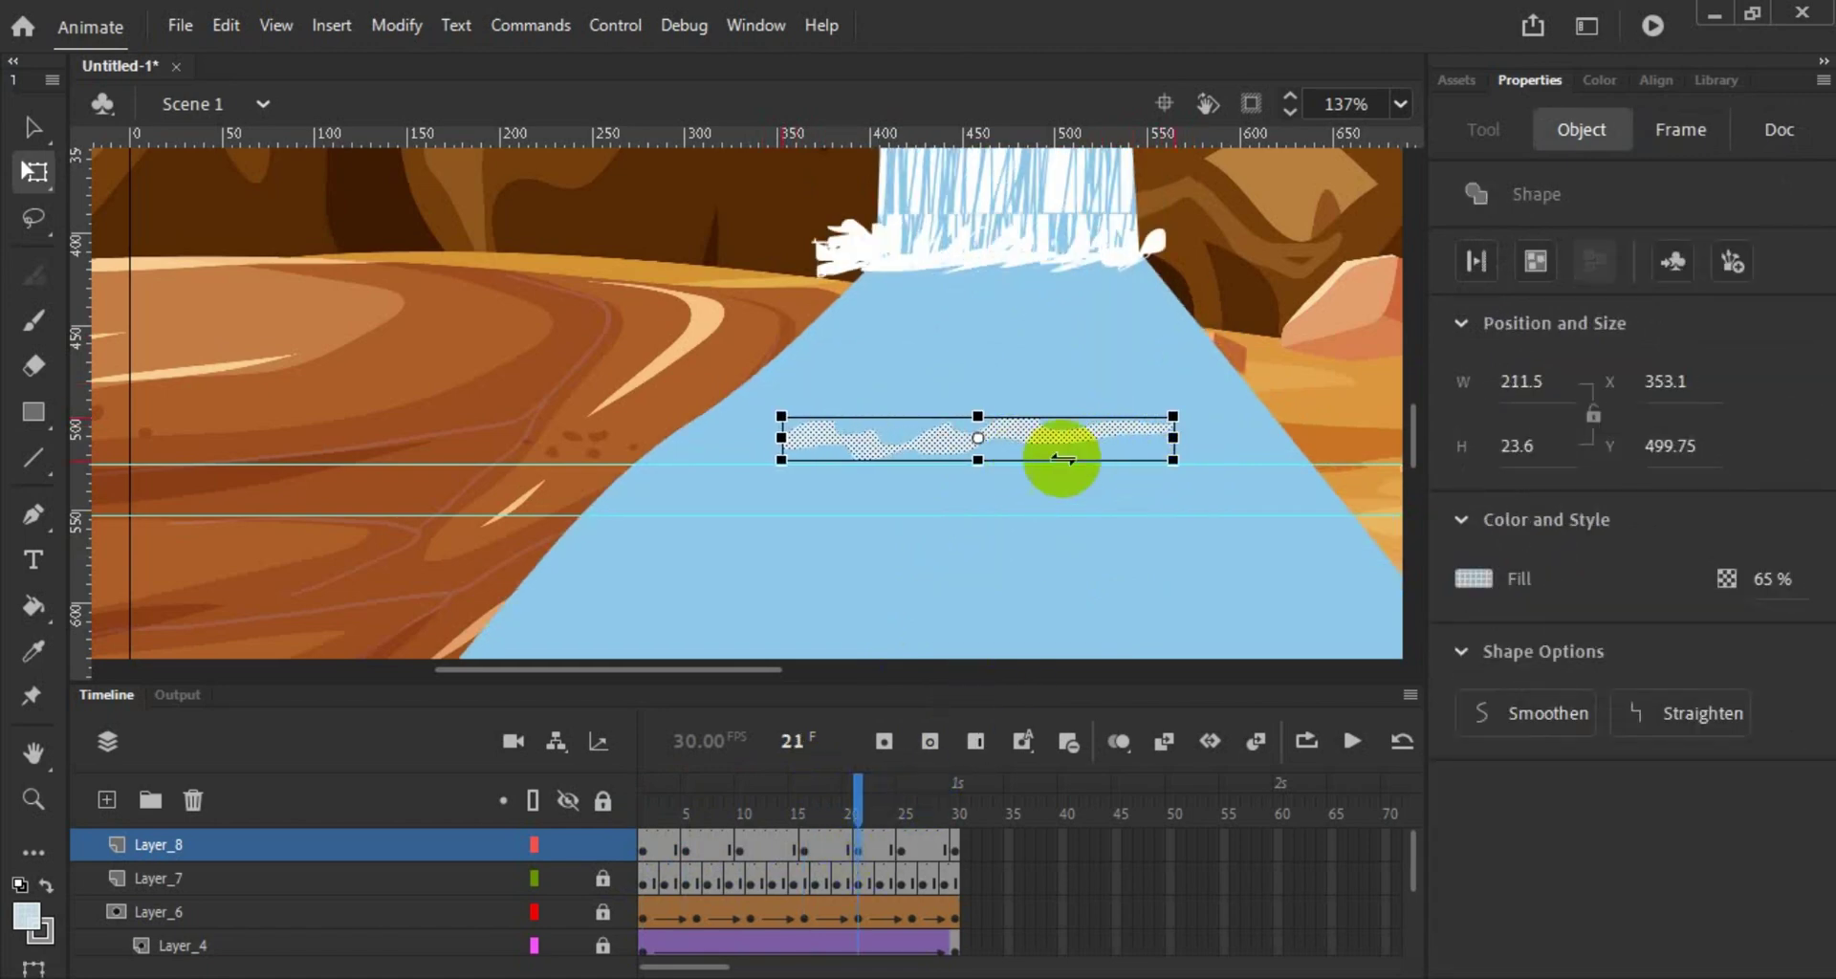
pyautogui.click(906, 857)
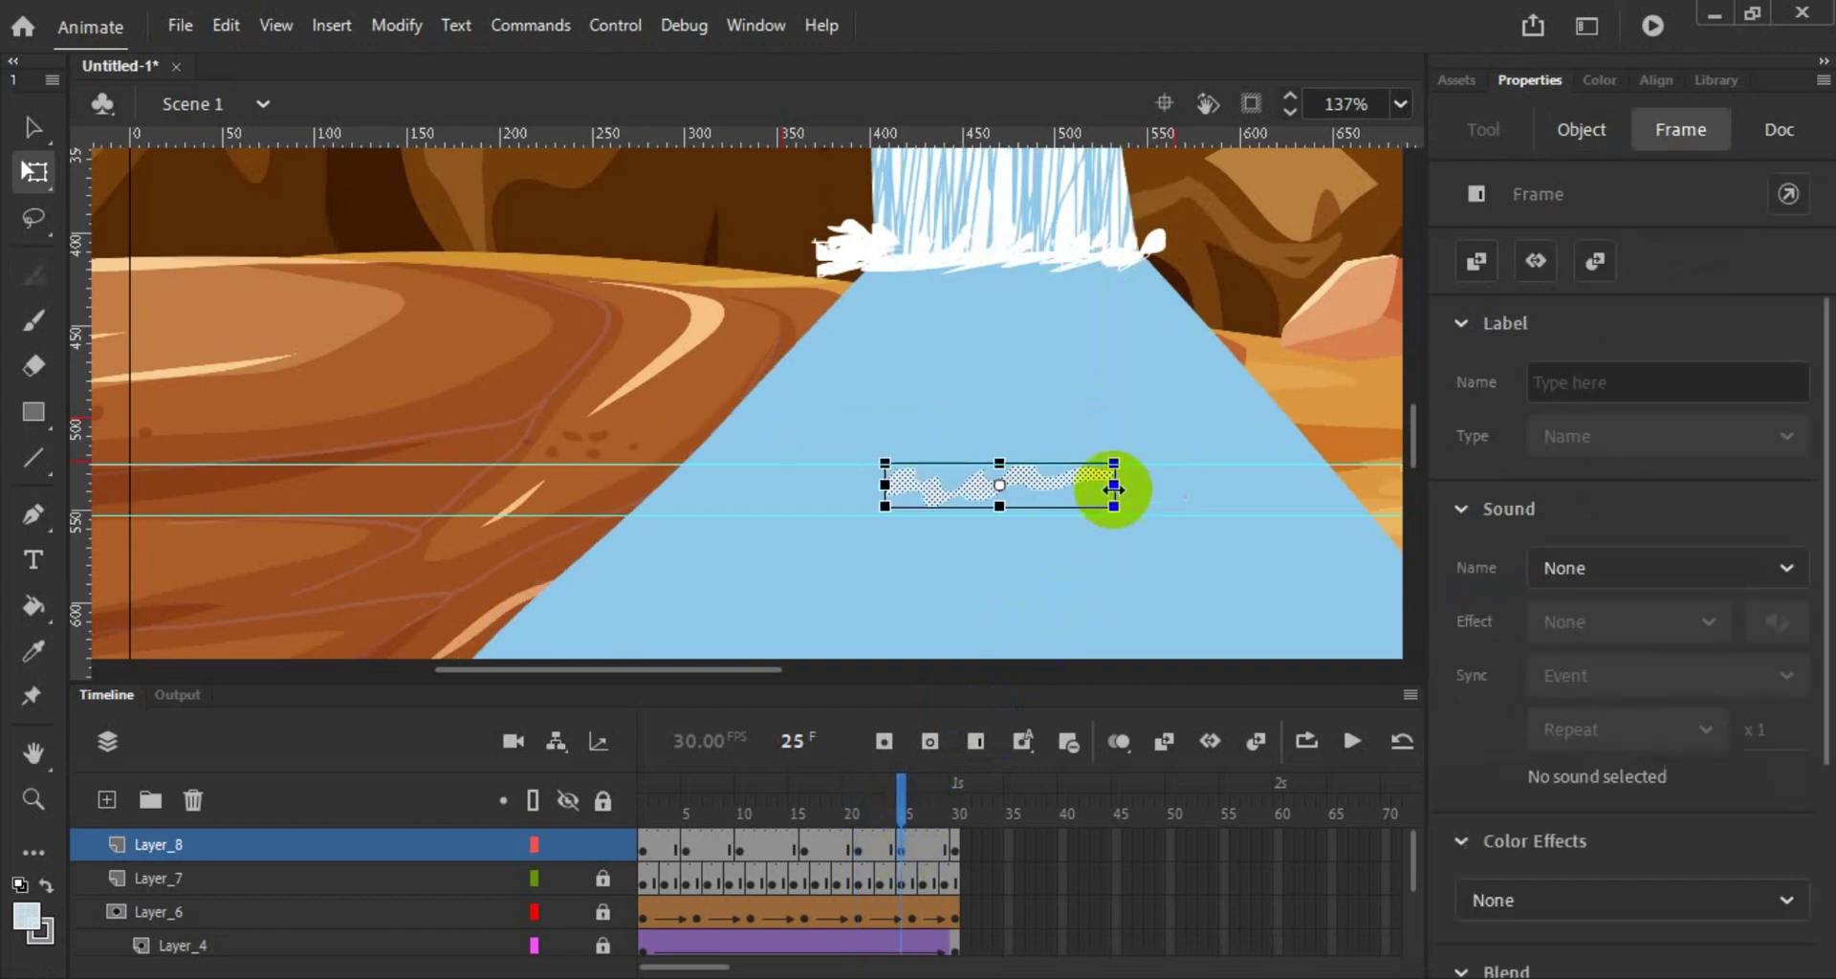
pyautogui.click(1184, 497)
pyautogui.moveTo(1183, 499); pyautogui.dragTo(1208, 495)
# Step: Widen the frame 30 ripple symmetrically to about 225 px and play back the animation
pyautogui.click(961, 849)
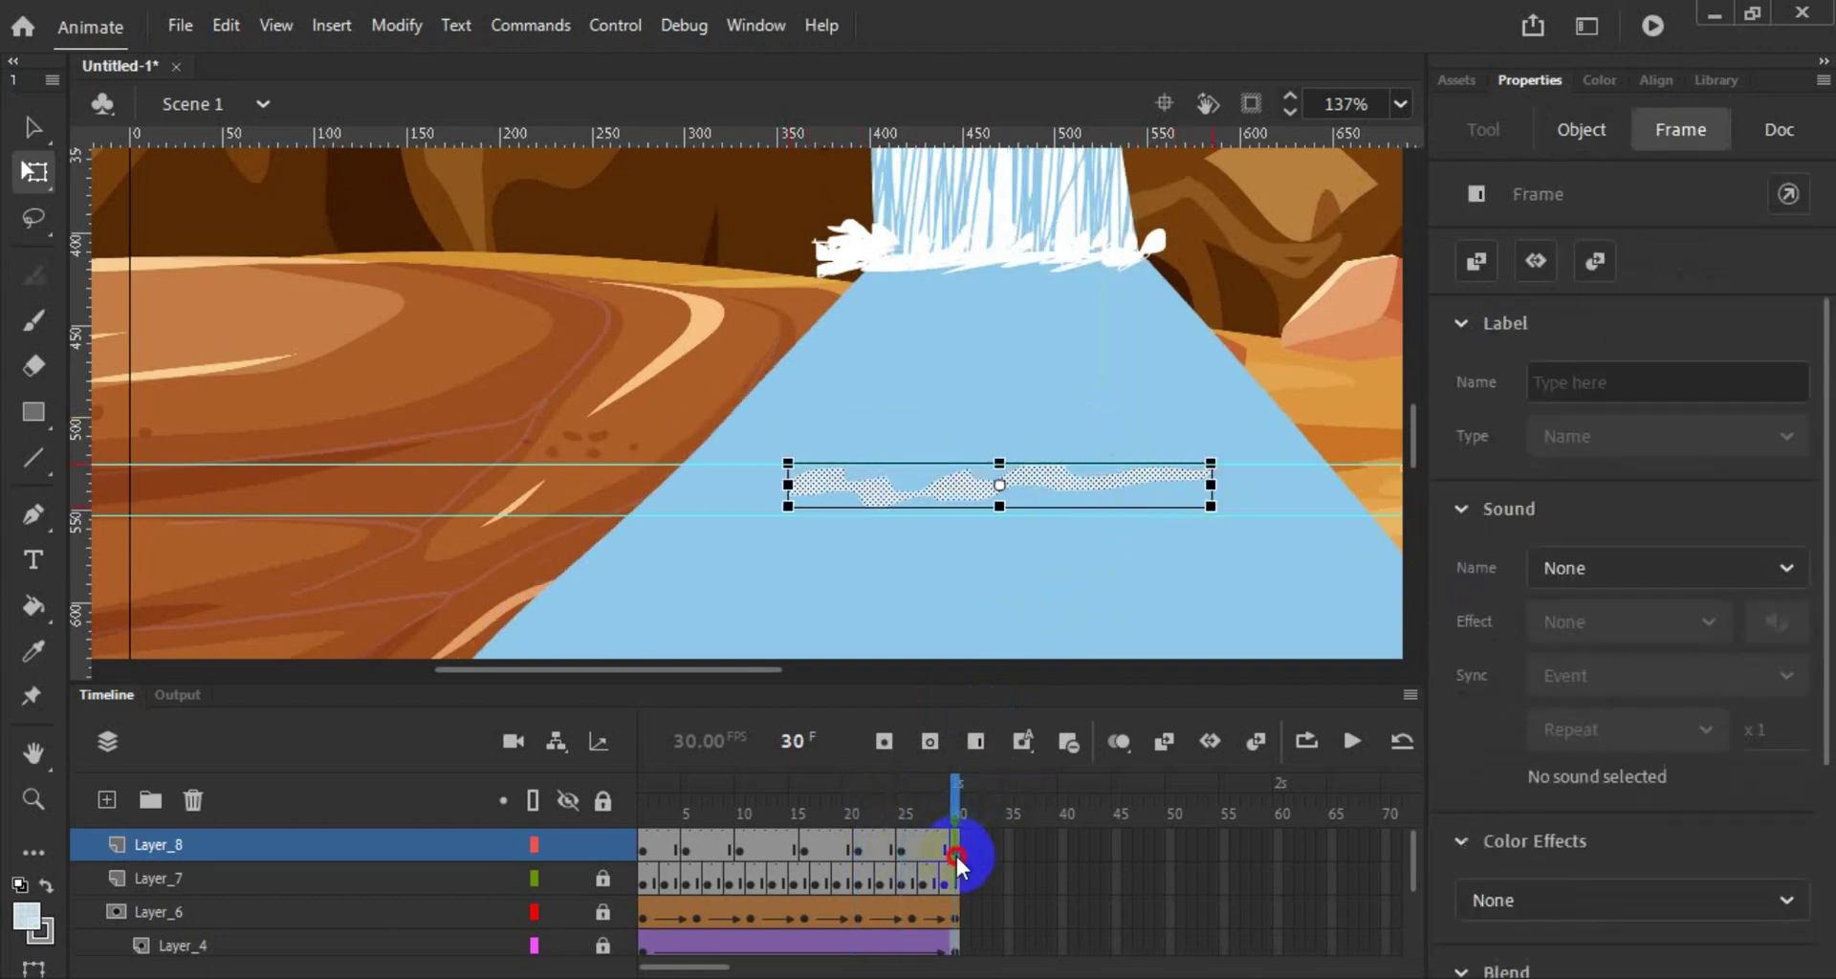
pyautogui.moveTo(1121, 535); pyautogui.dragTo(1216, 559)
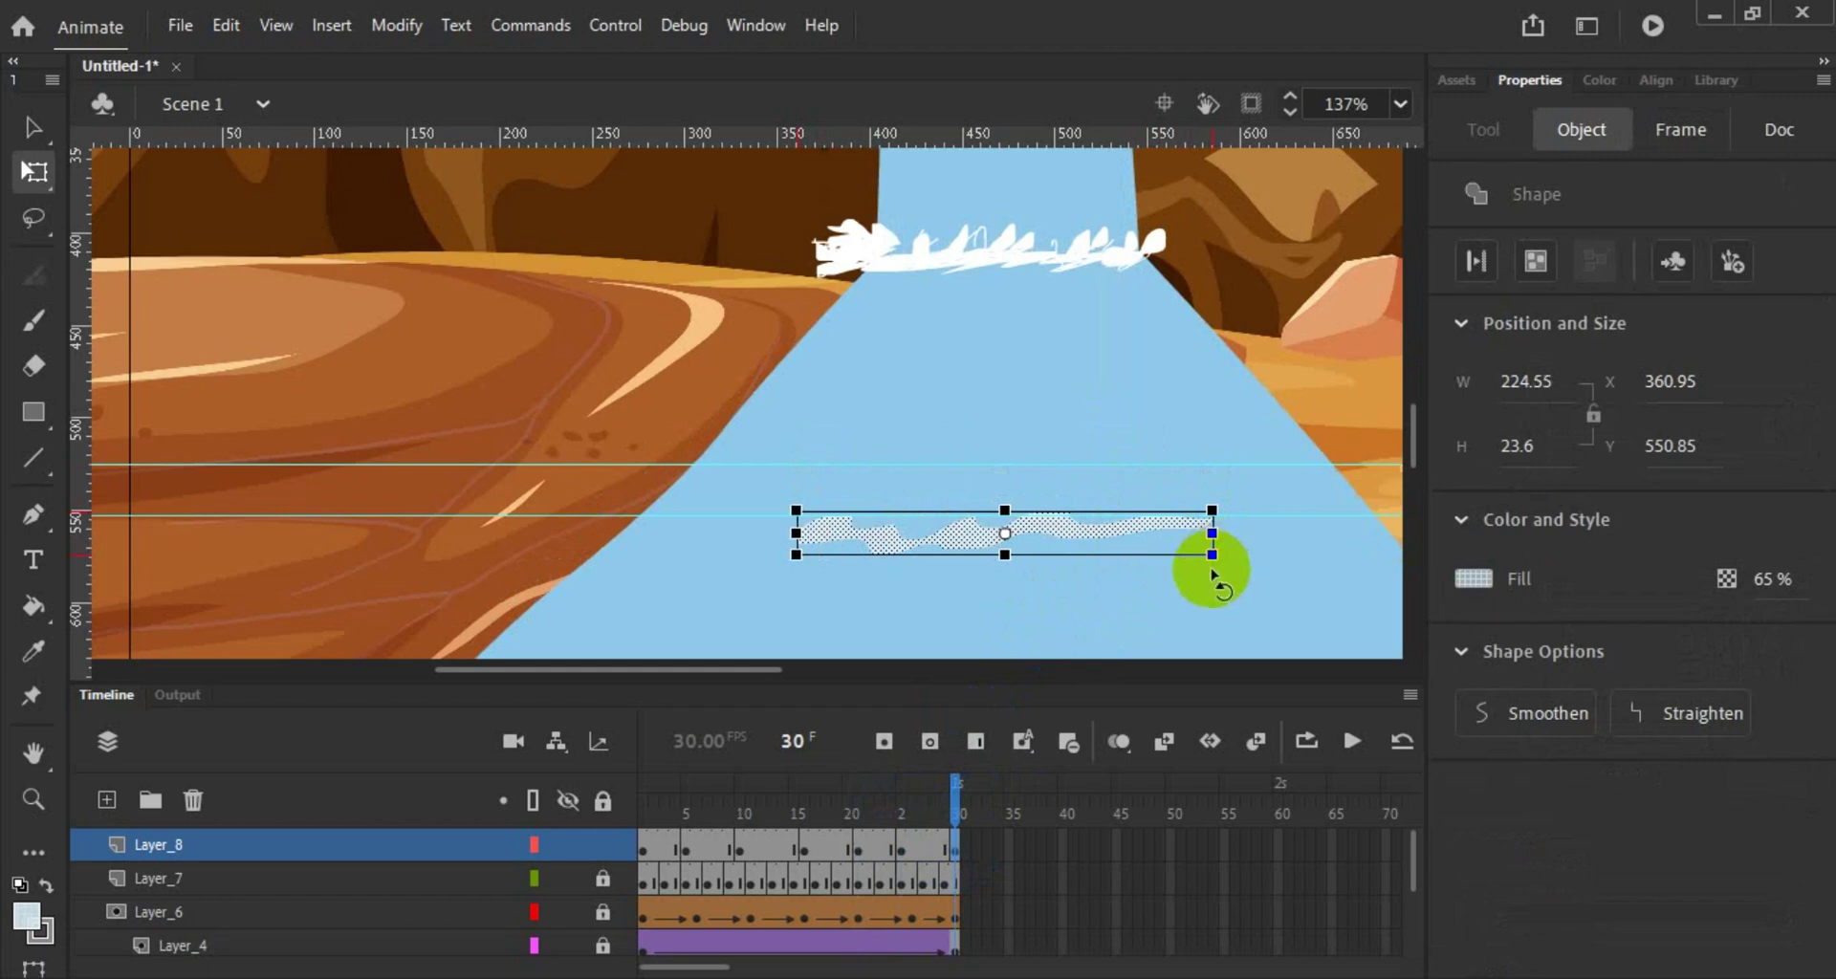
pyautogui.click(1017, 696)
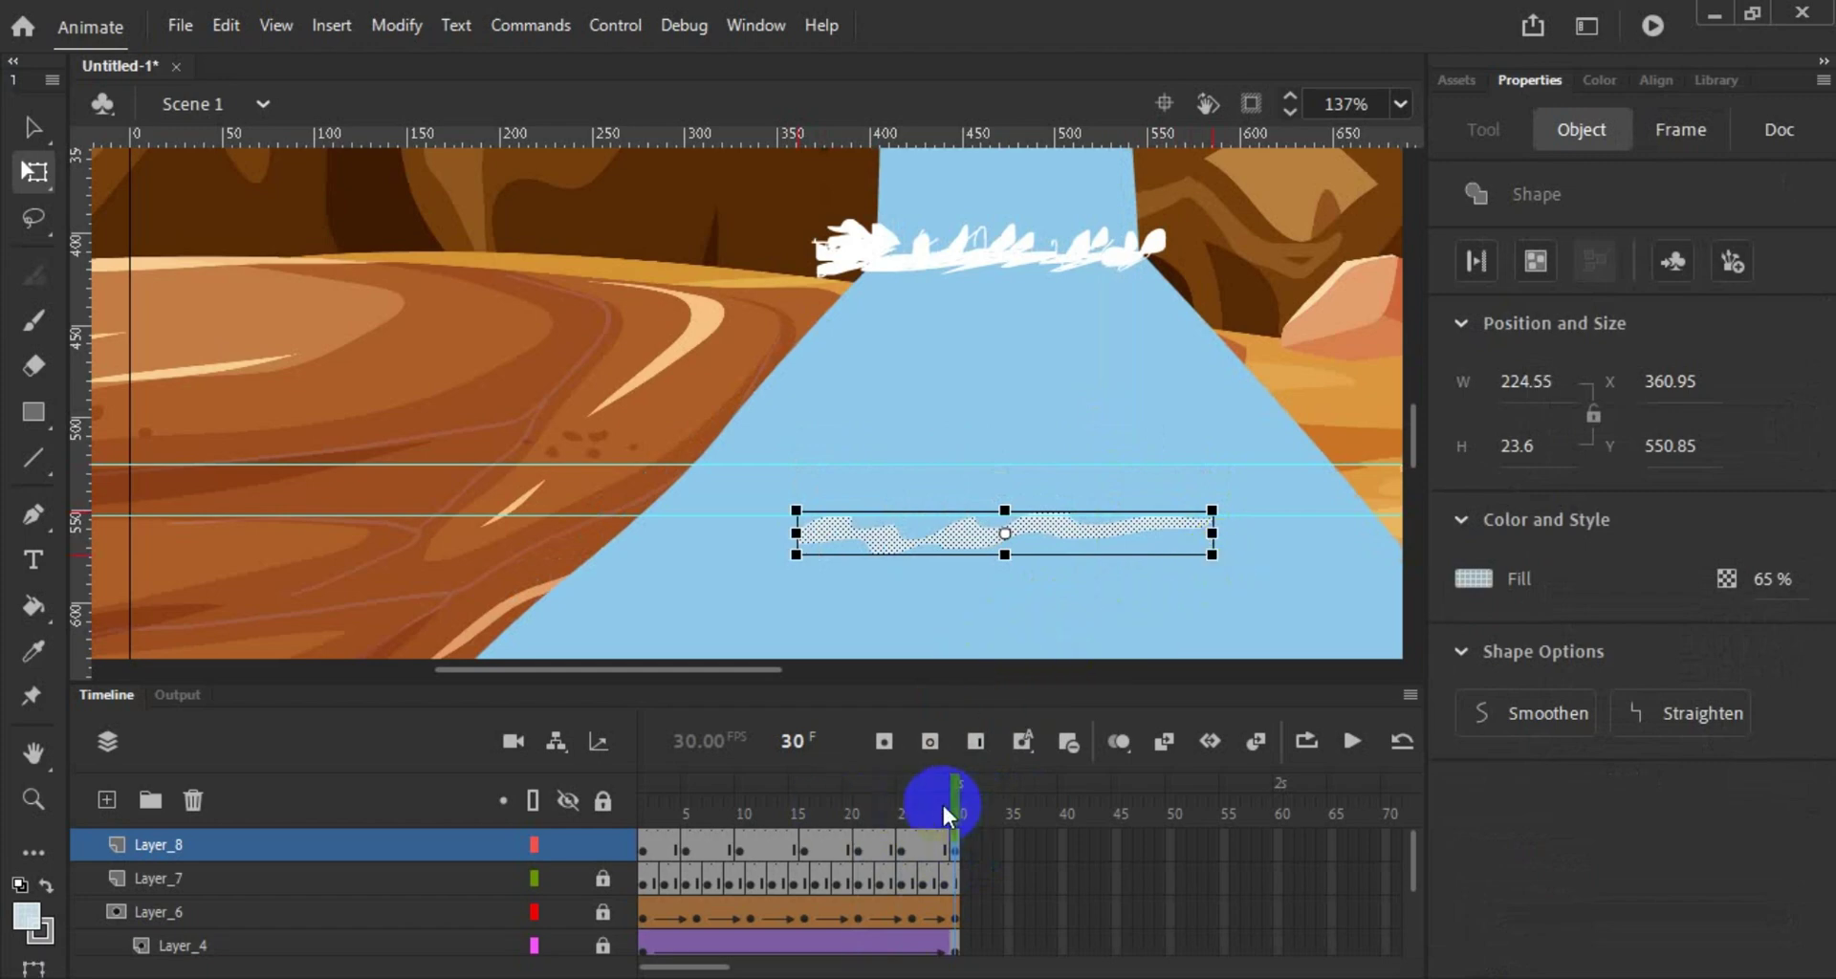
pyautogui.click(1351, 741)
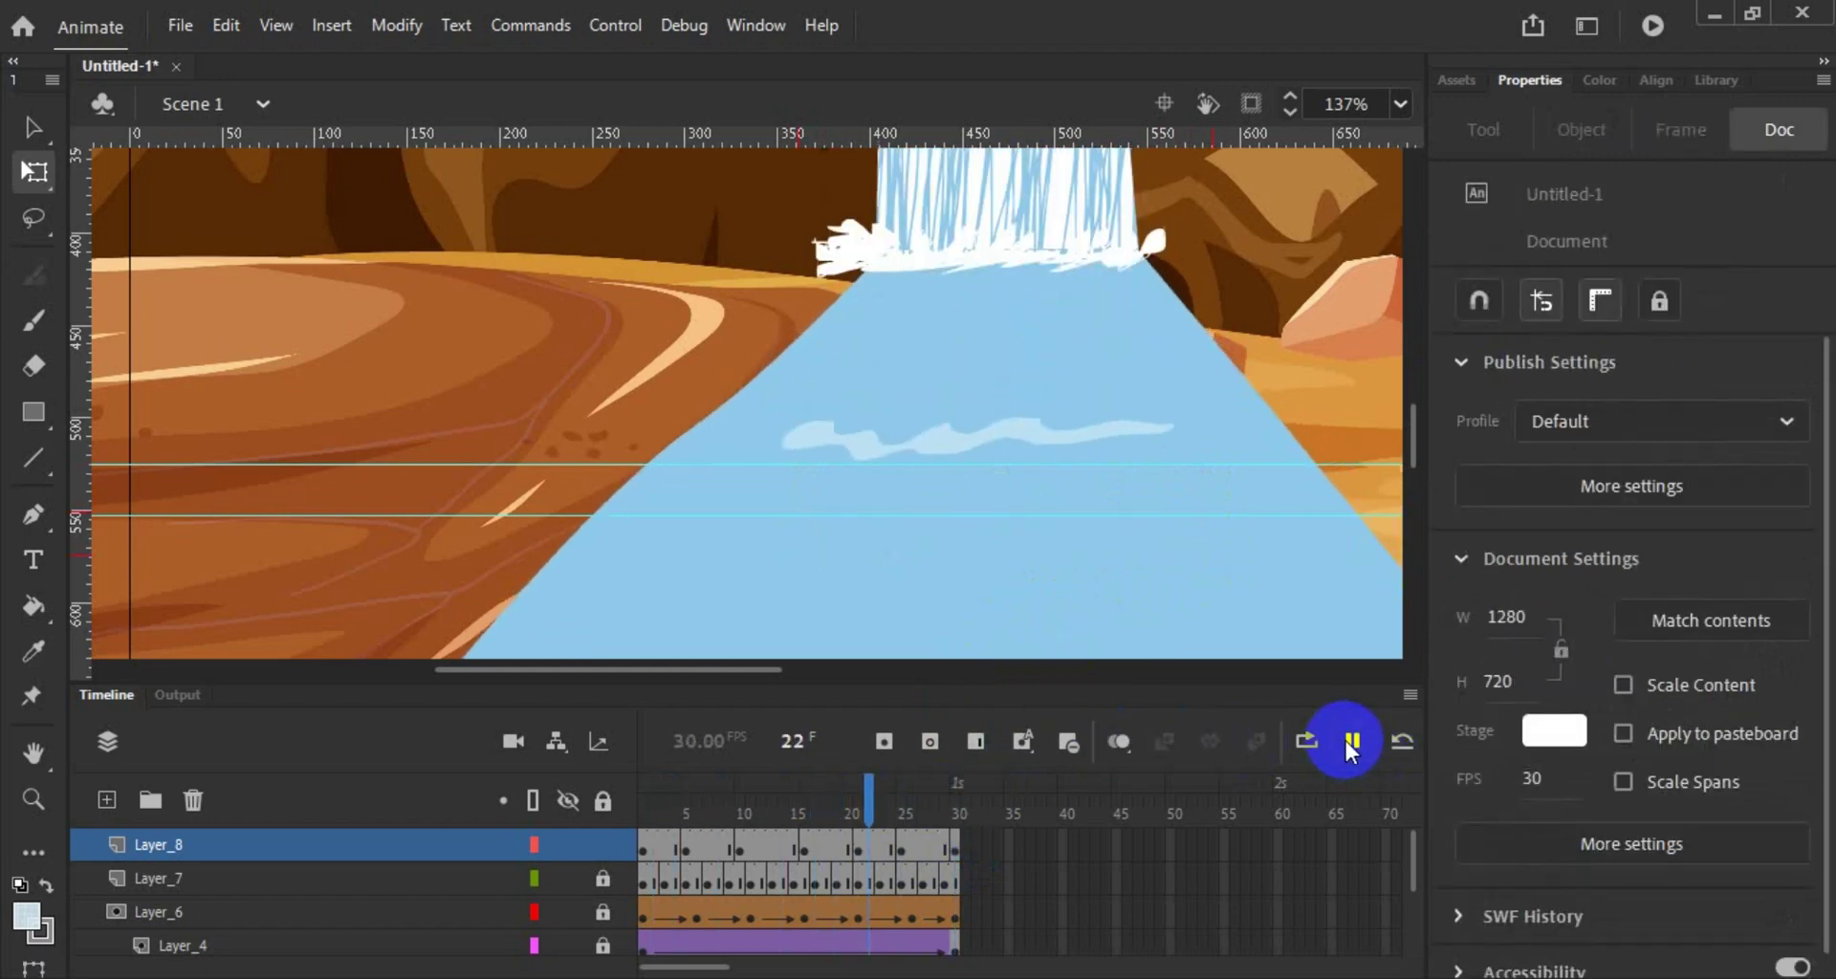
# Step: Create classic tweens across all of Layer_8's keyframe spans up to about frame 28
pyautogui.moveTo(662, 851); pyautogui.dragTo(930, 847)
pyautogui.rightClick(929, 847)
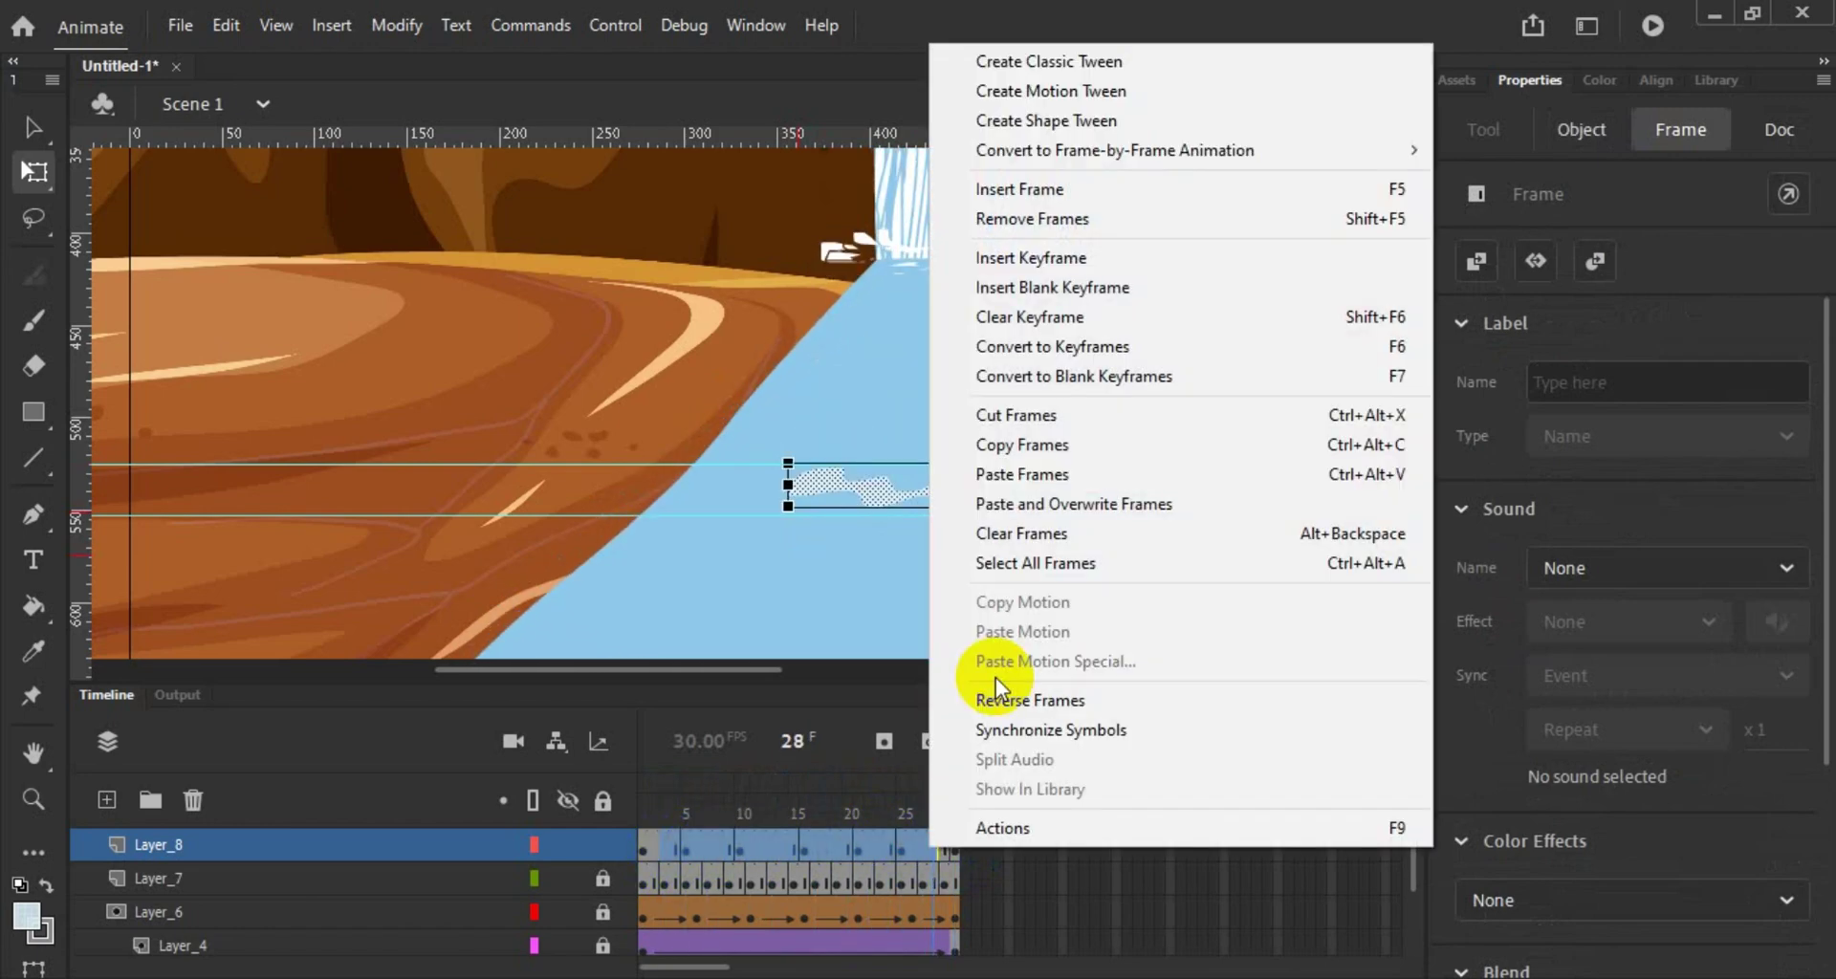
pyautogui.click(1082, 65)
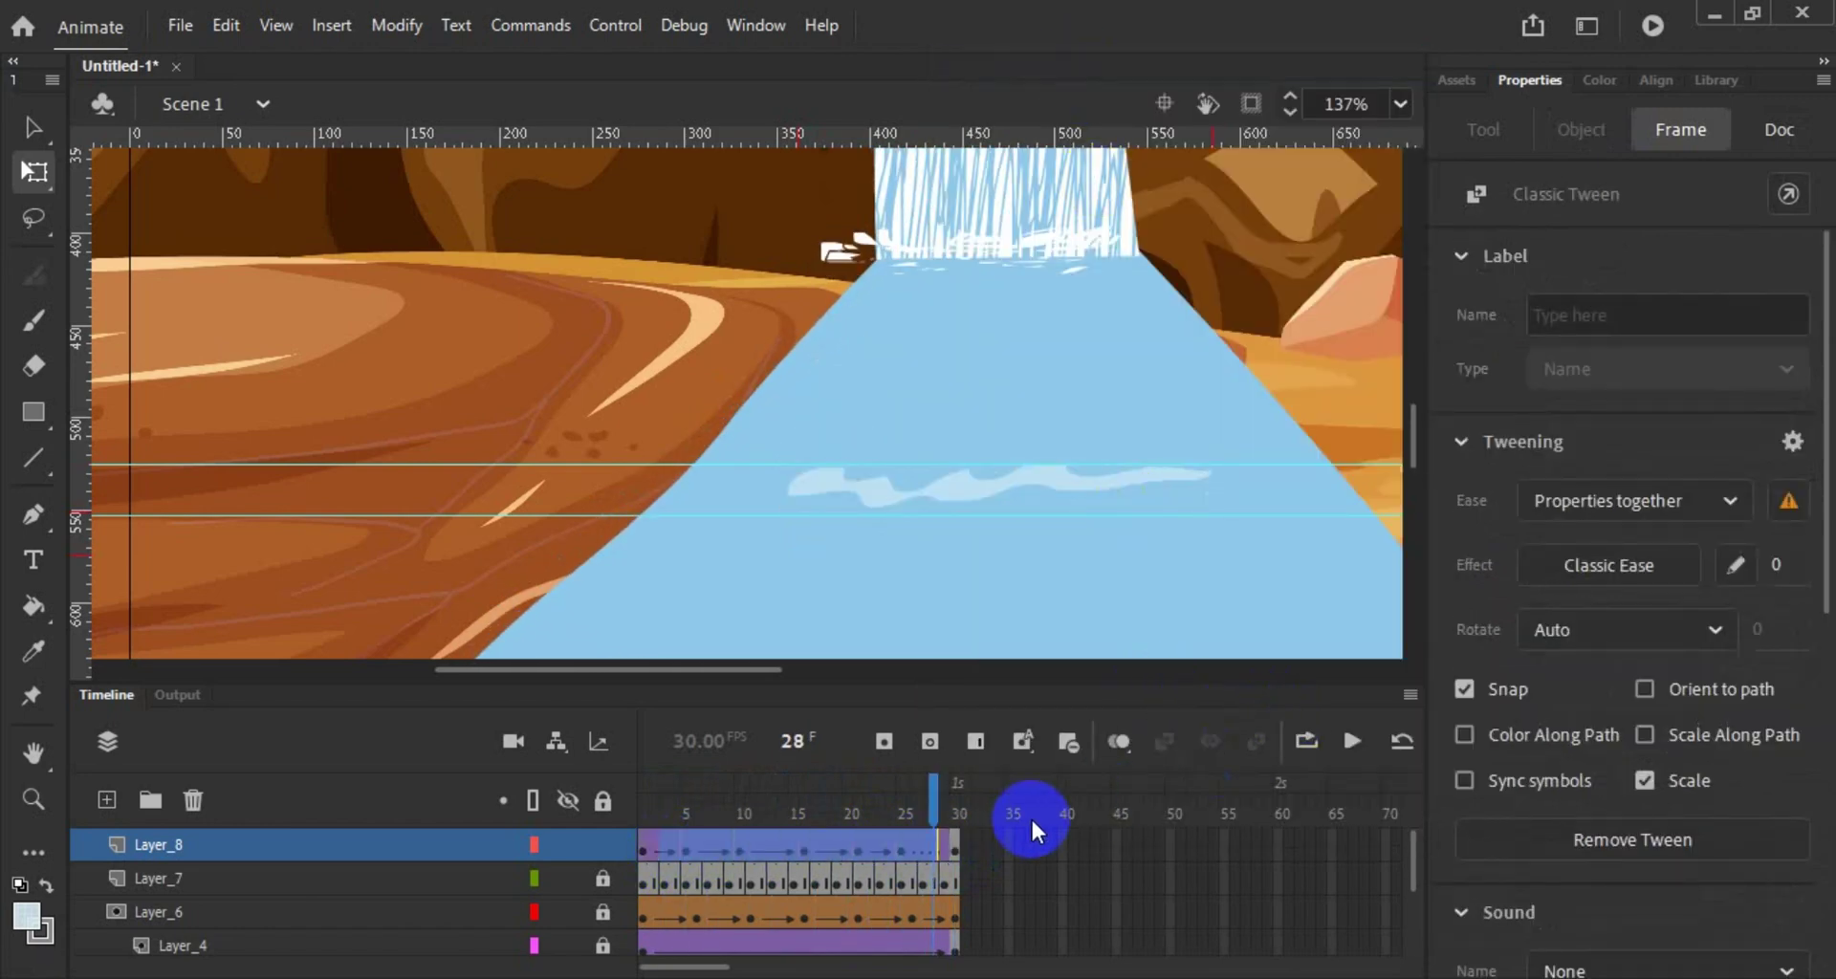
pyautogui.click(985, 840)
# Step: Clear the keyframe at Layer_8's frame 30 and convert that frame into a tweened keyframe
pyautogui.click(956, 851)
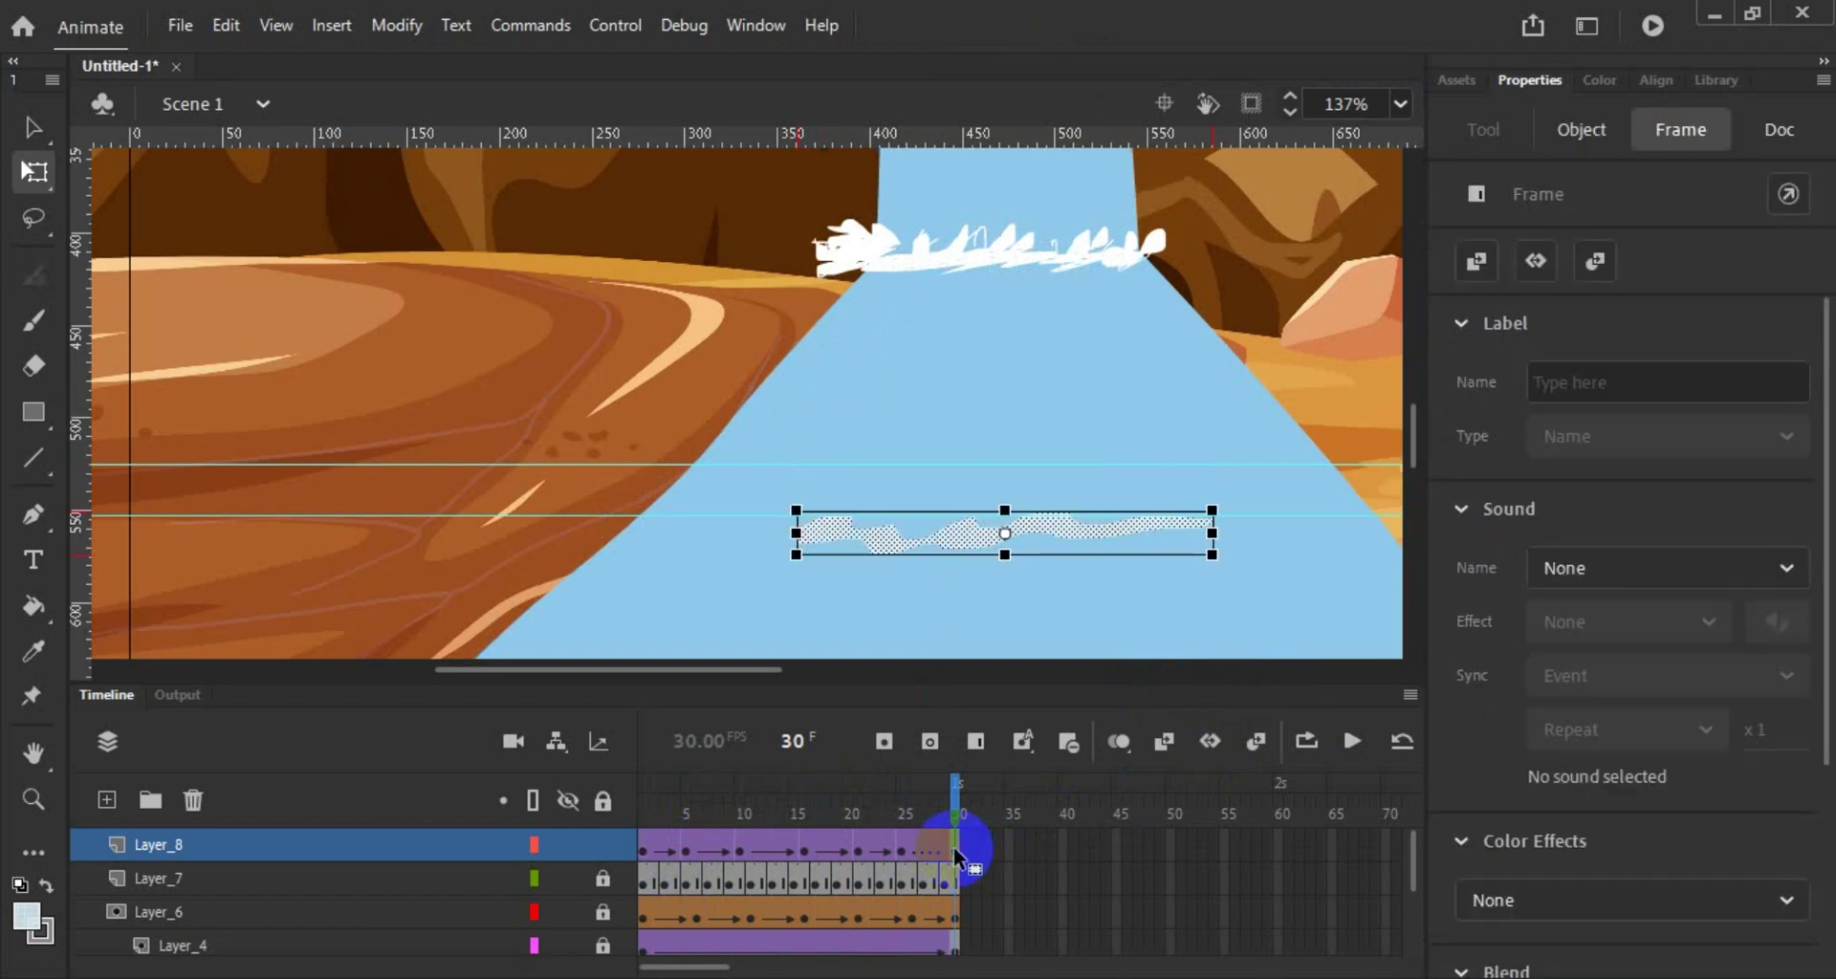
pyautogui.rightClick(955, 849)
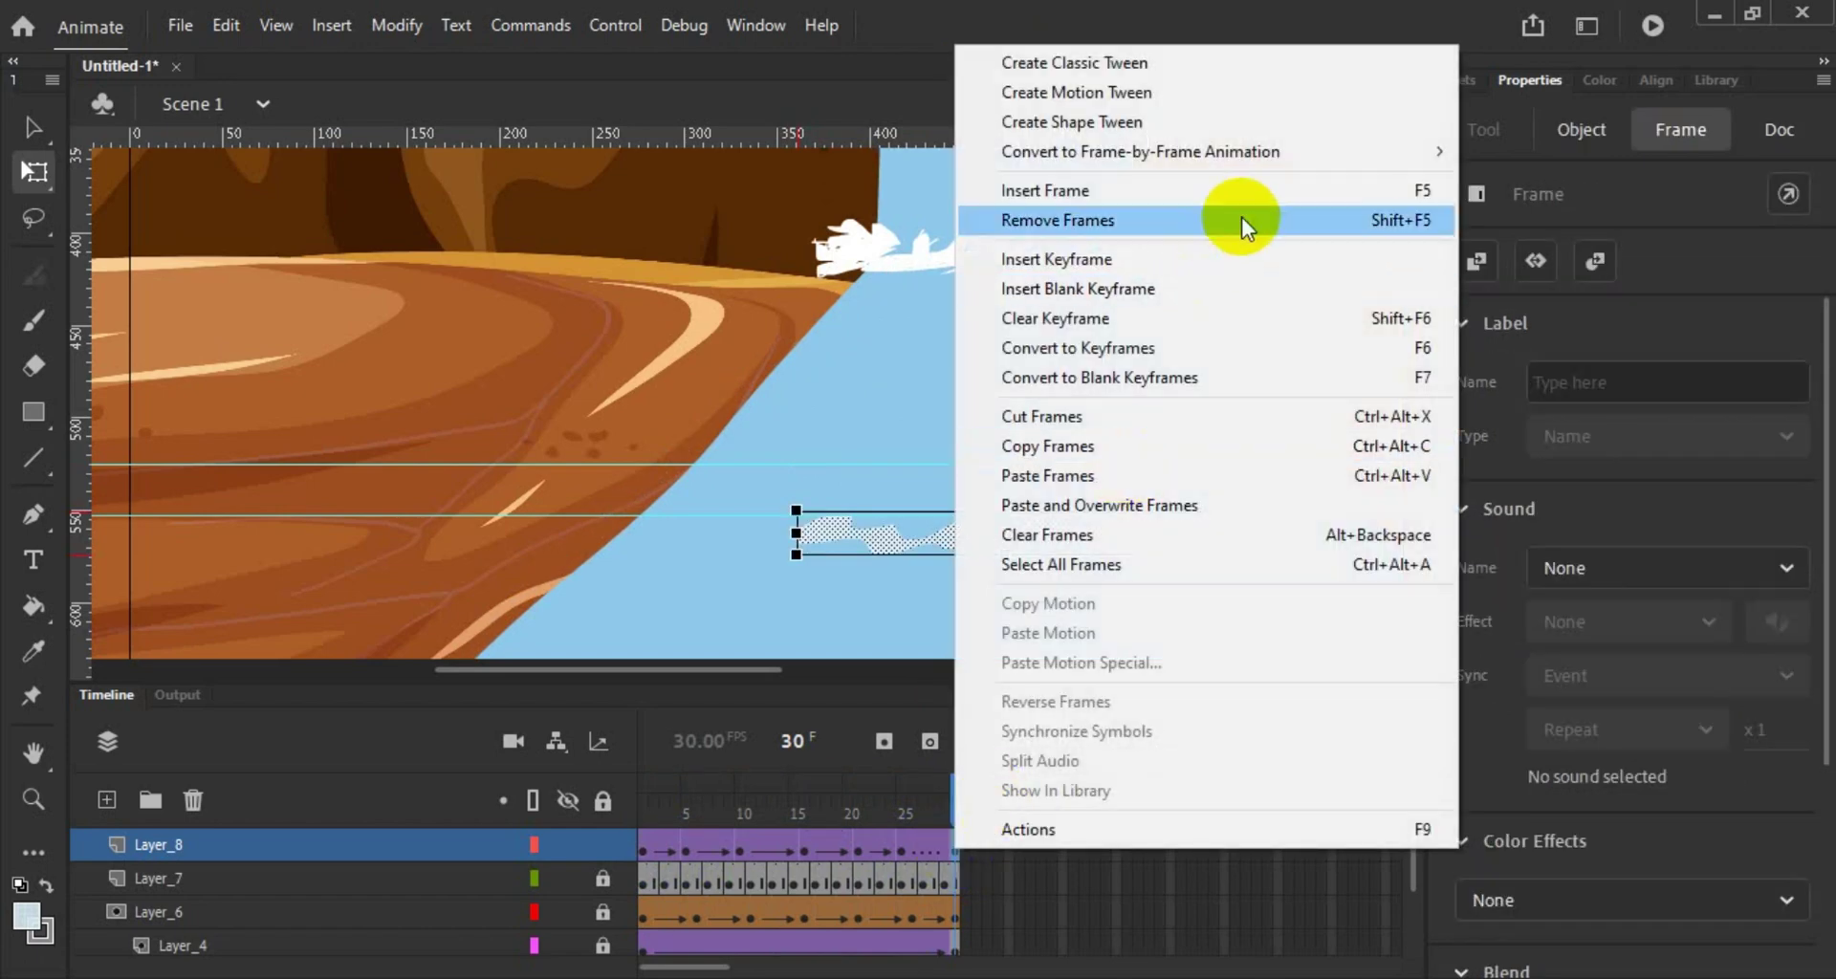
pyautogui.click(1220, 318)
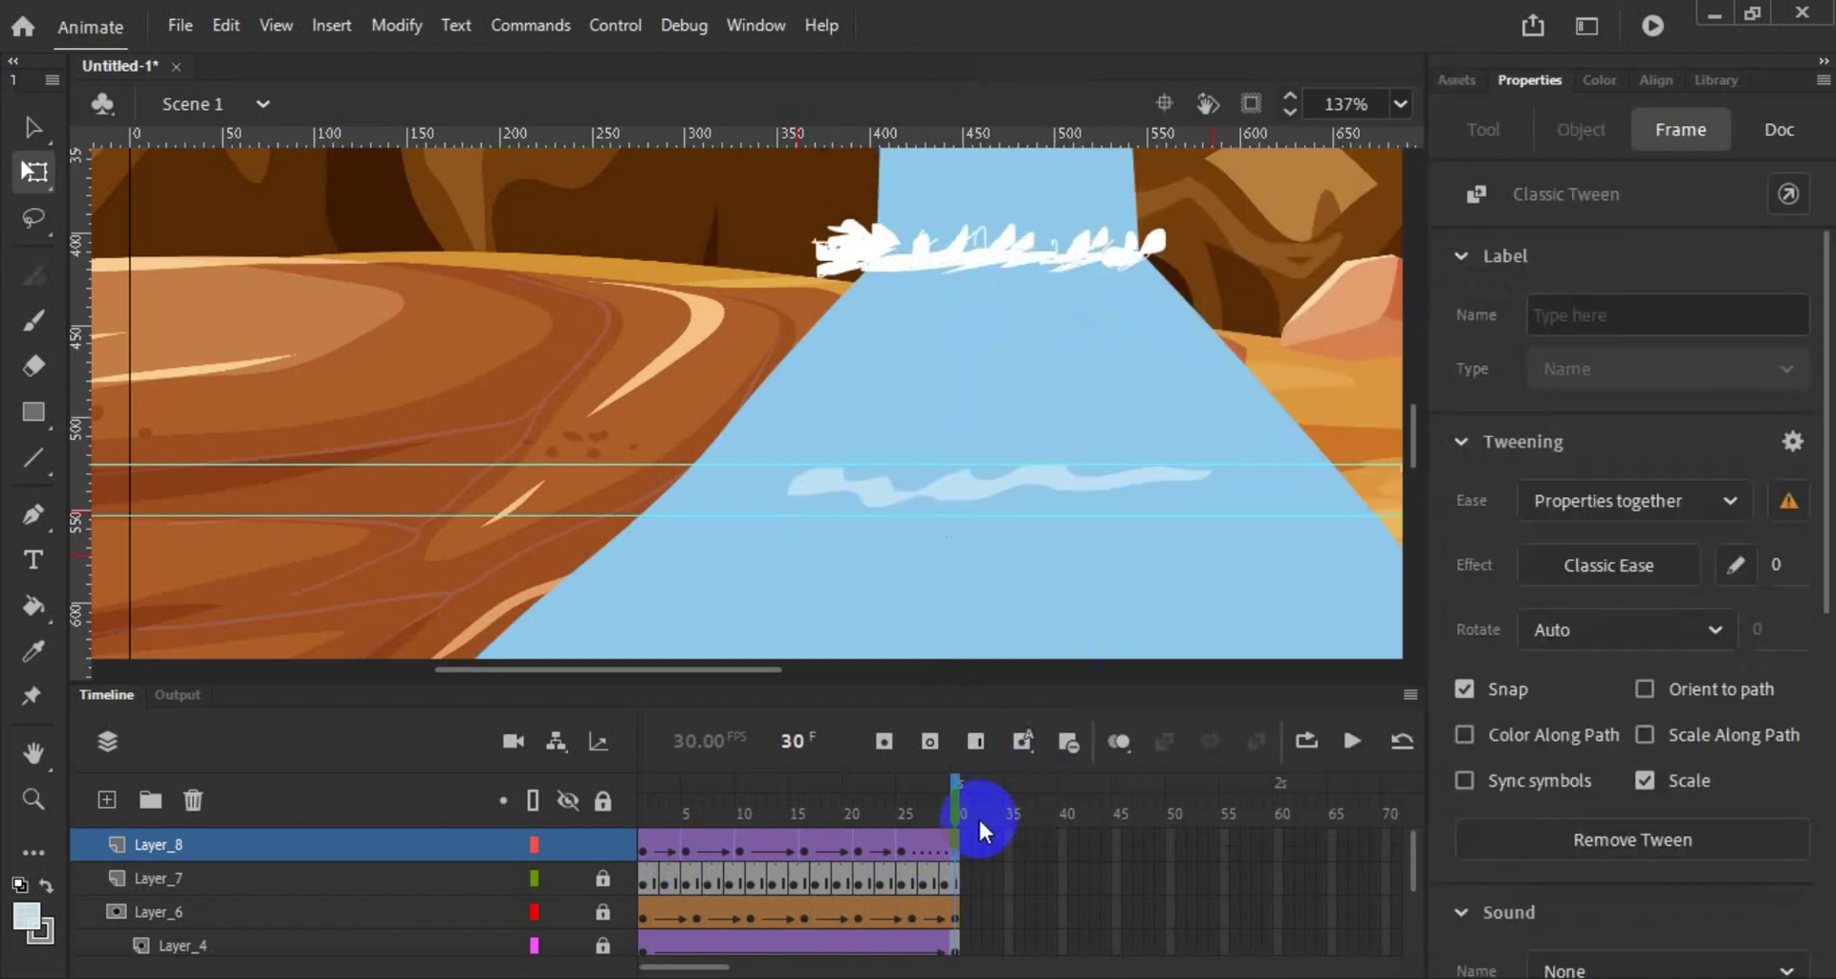
pyautogui.rightClick(956, 846)
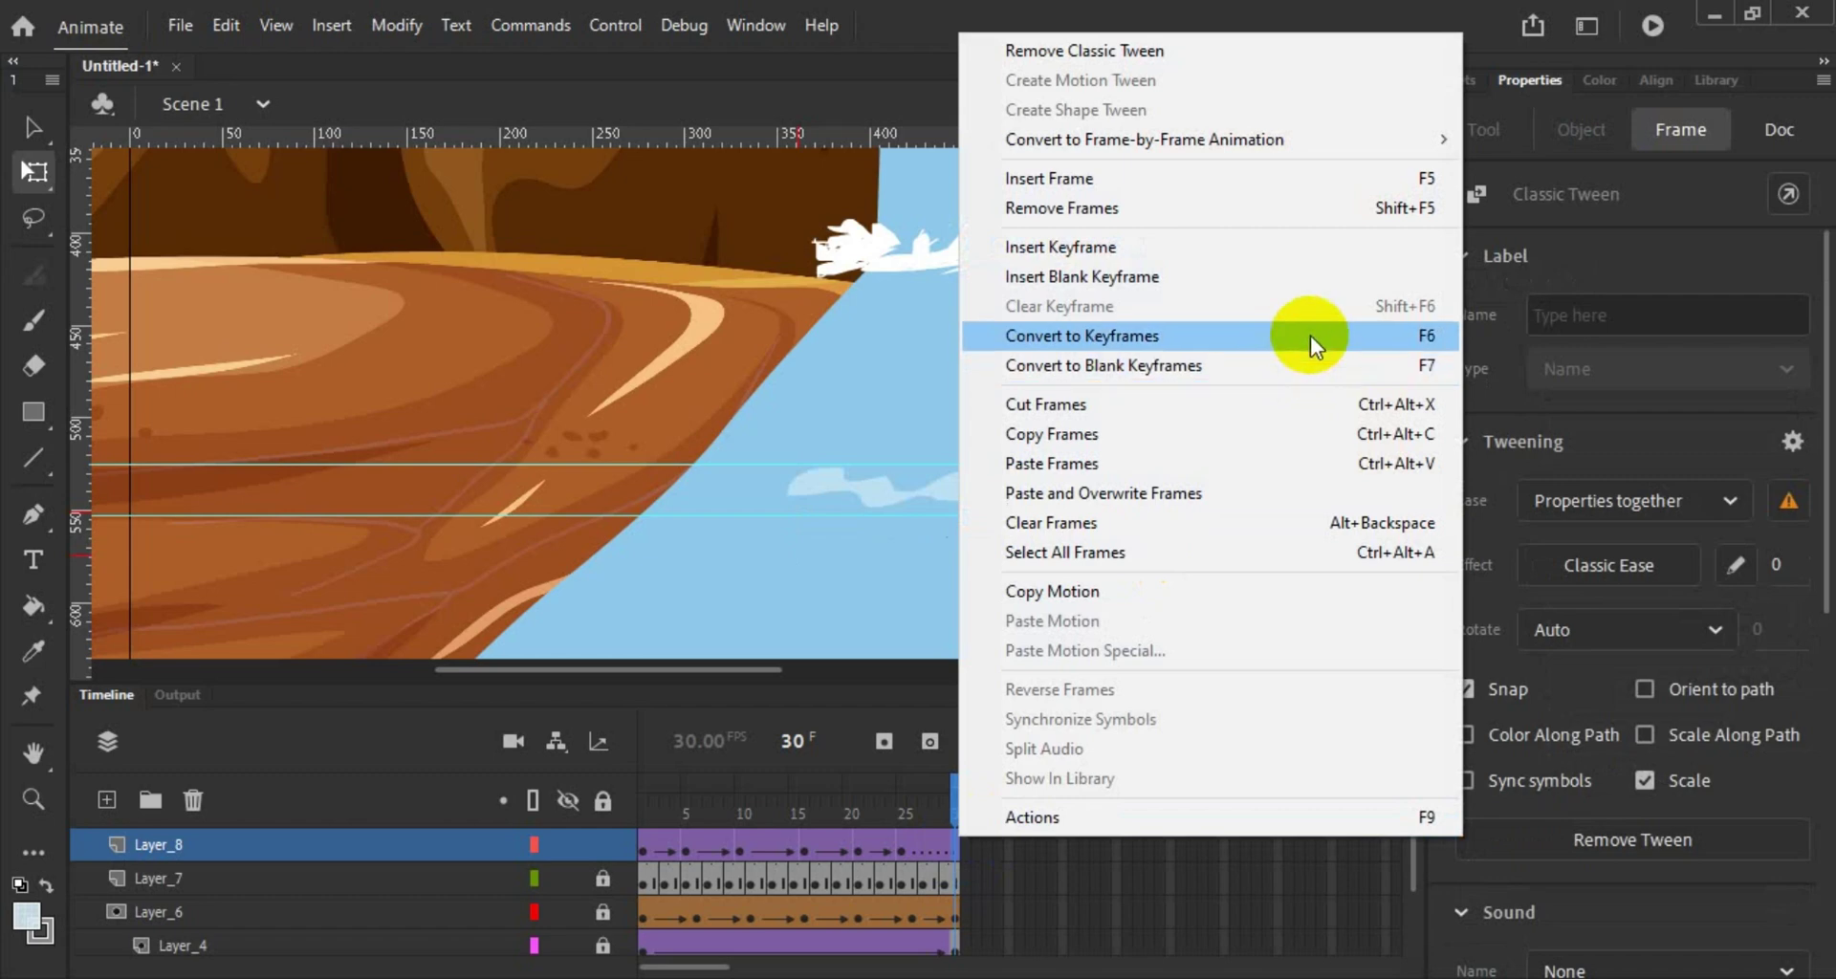
pyautogui.click(1310, 336)
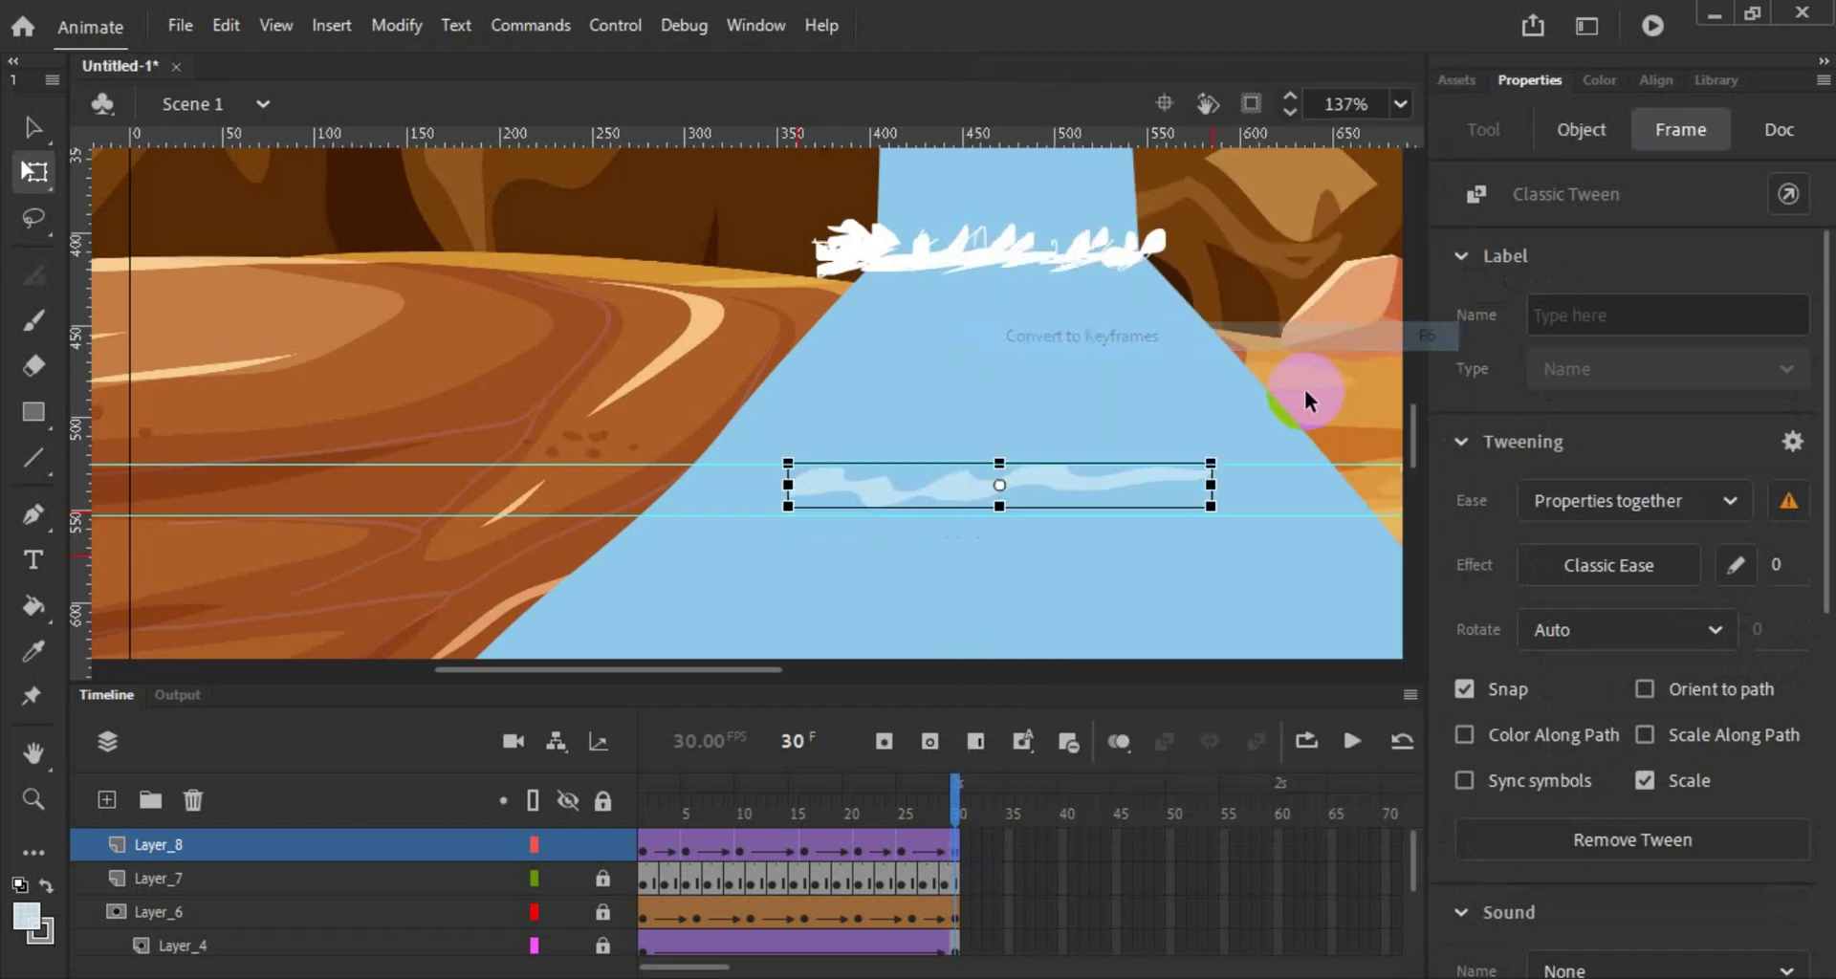
# Step: Play the timeline to check the tweened ripple flowing down the river
pyautogui.click(1352, 756)
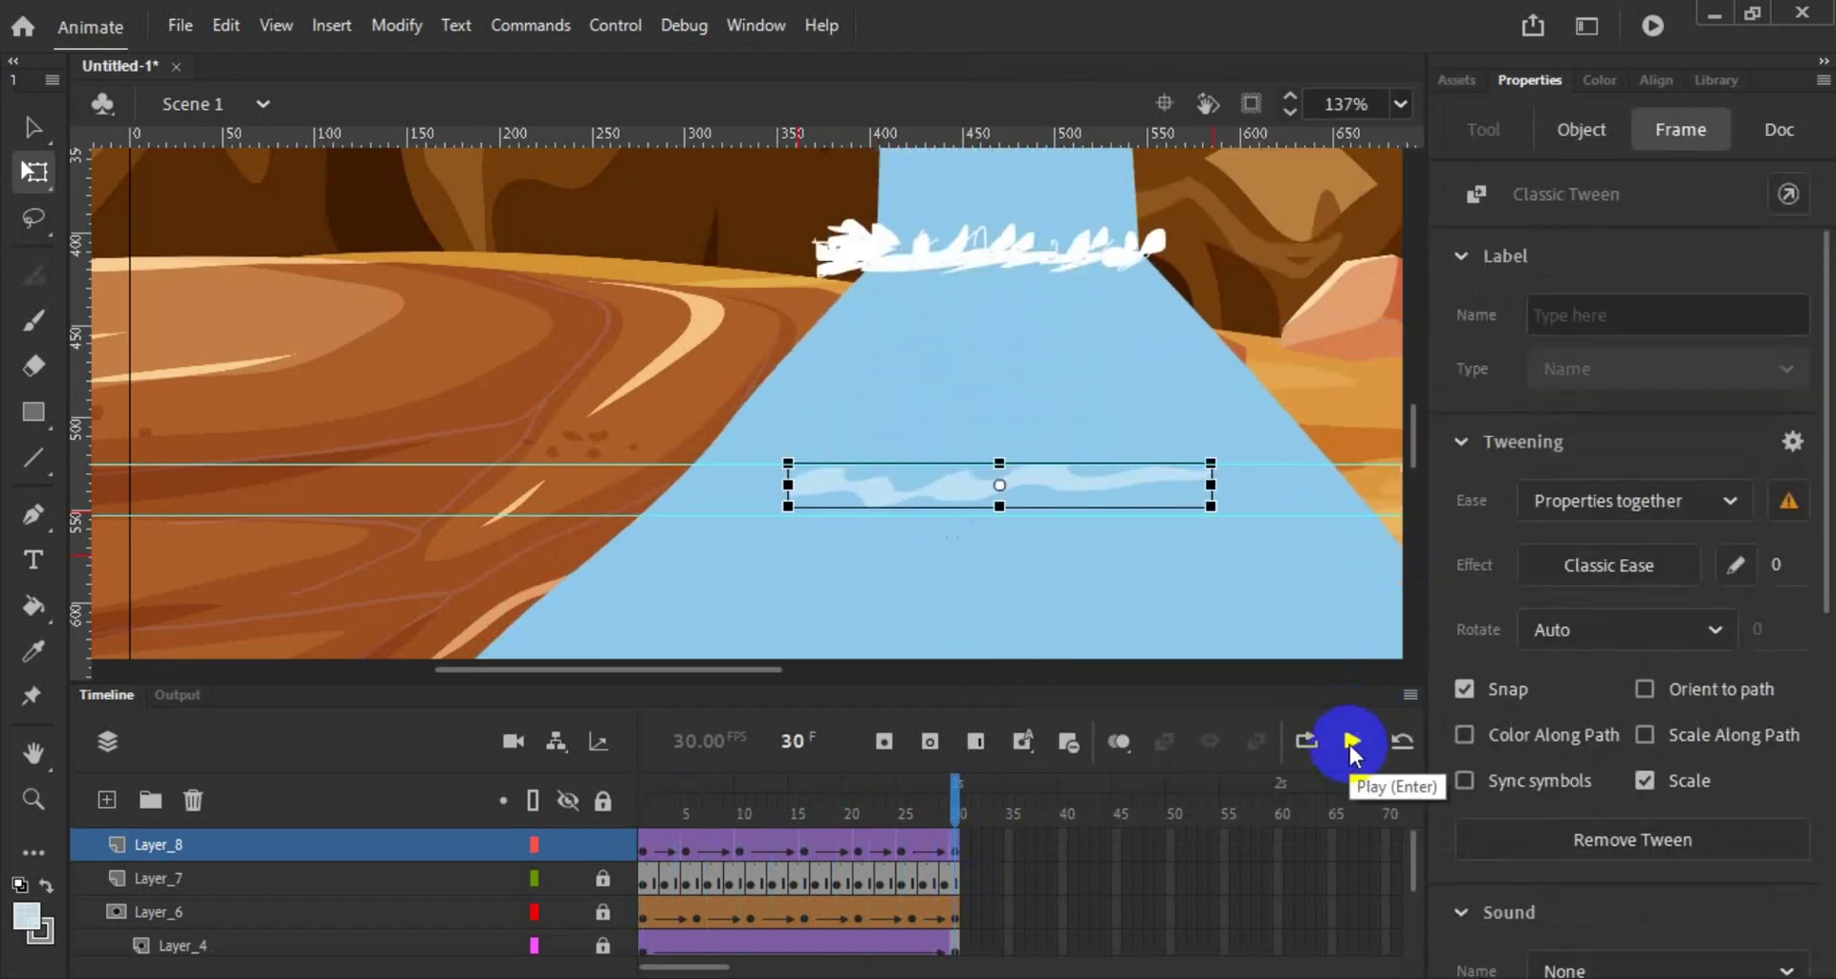
pyautogui.click(1352, 753)
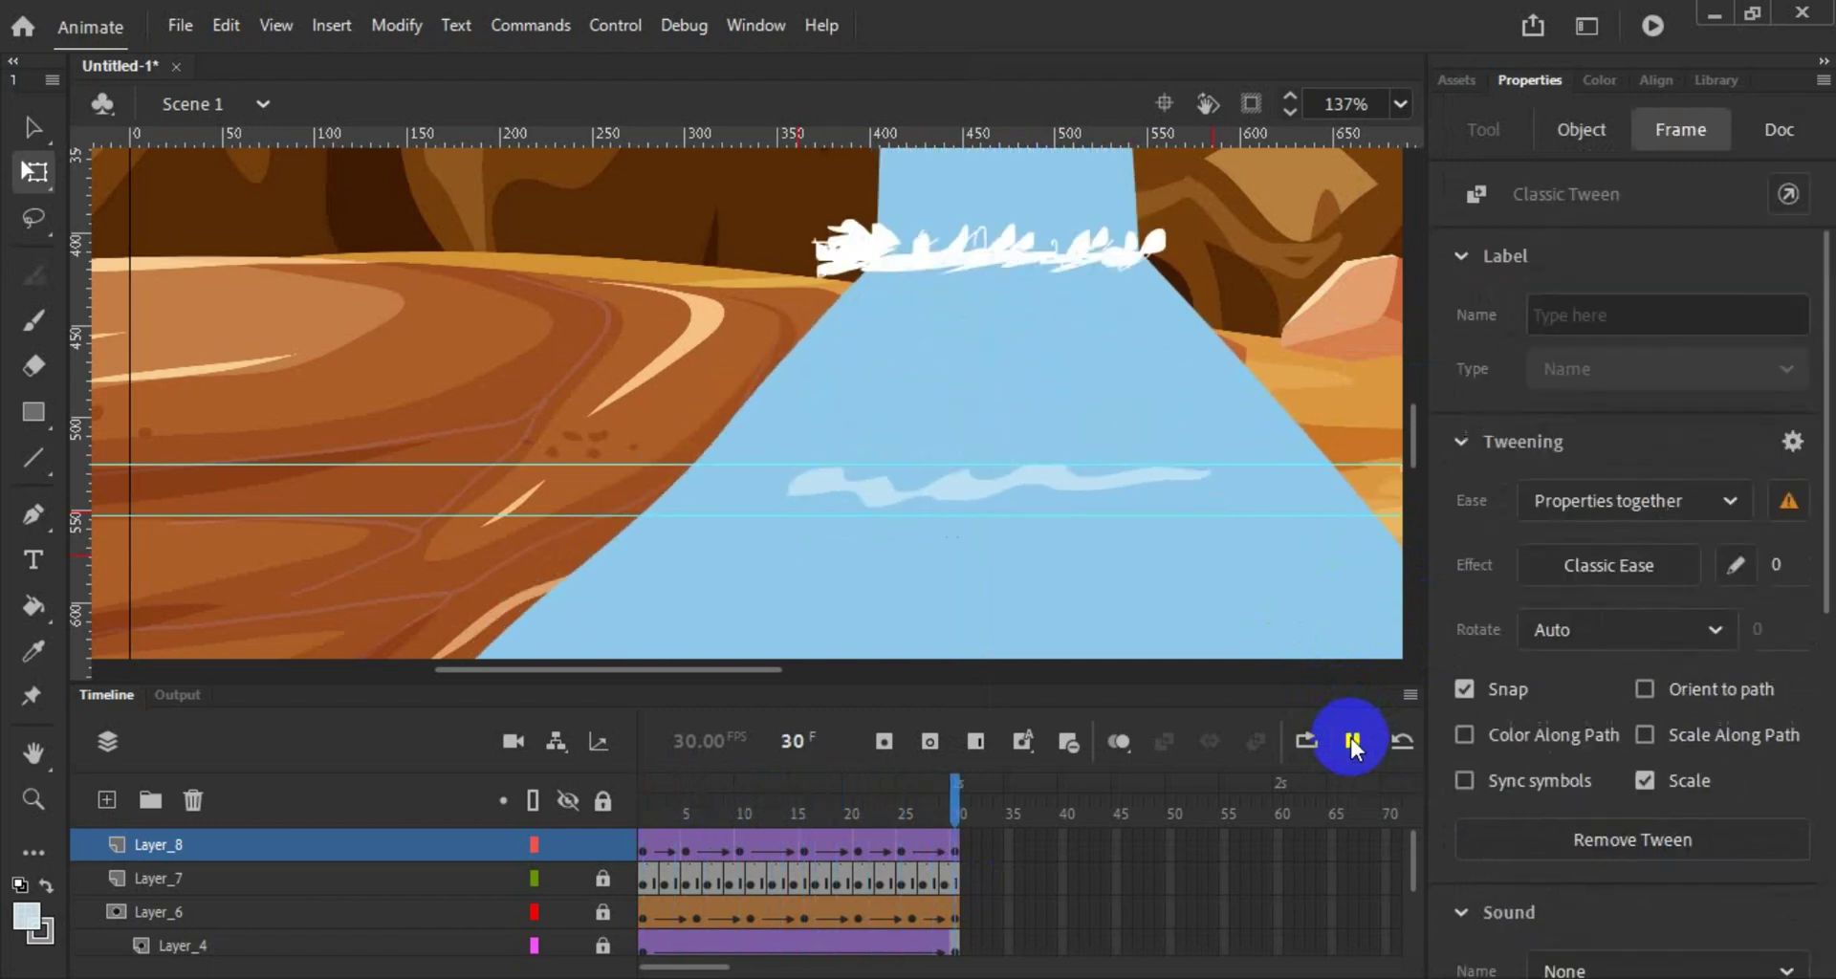
pyautogui.click(1352, 744)
pyautogui.click(1118, 490)
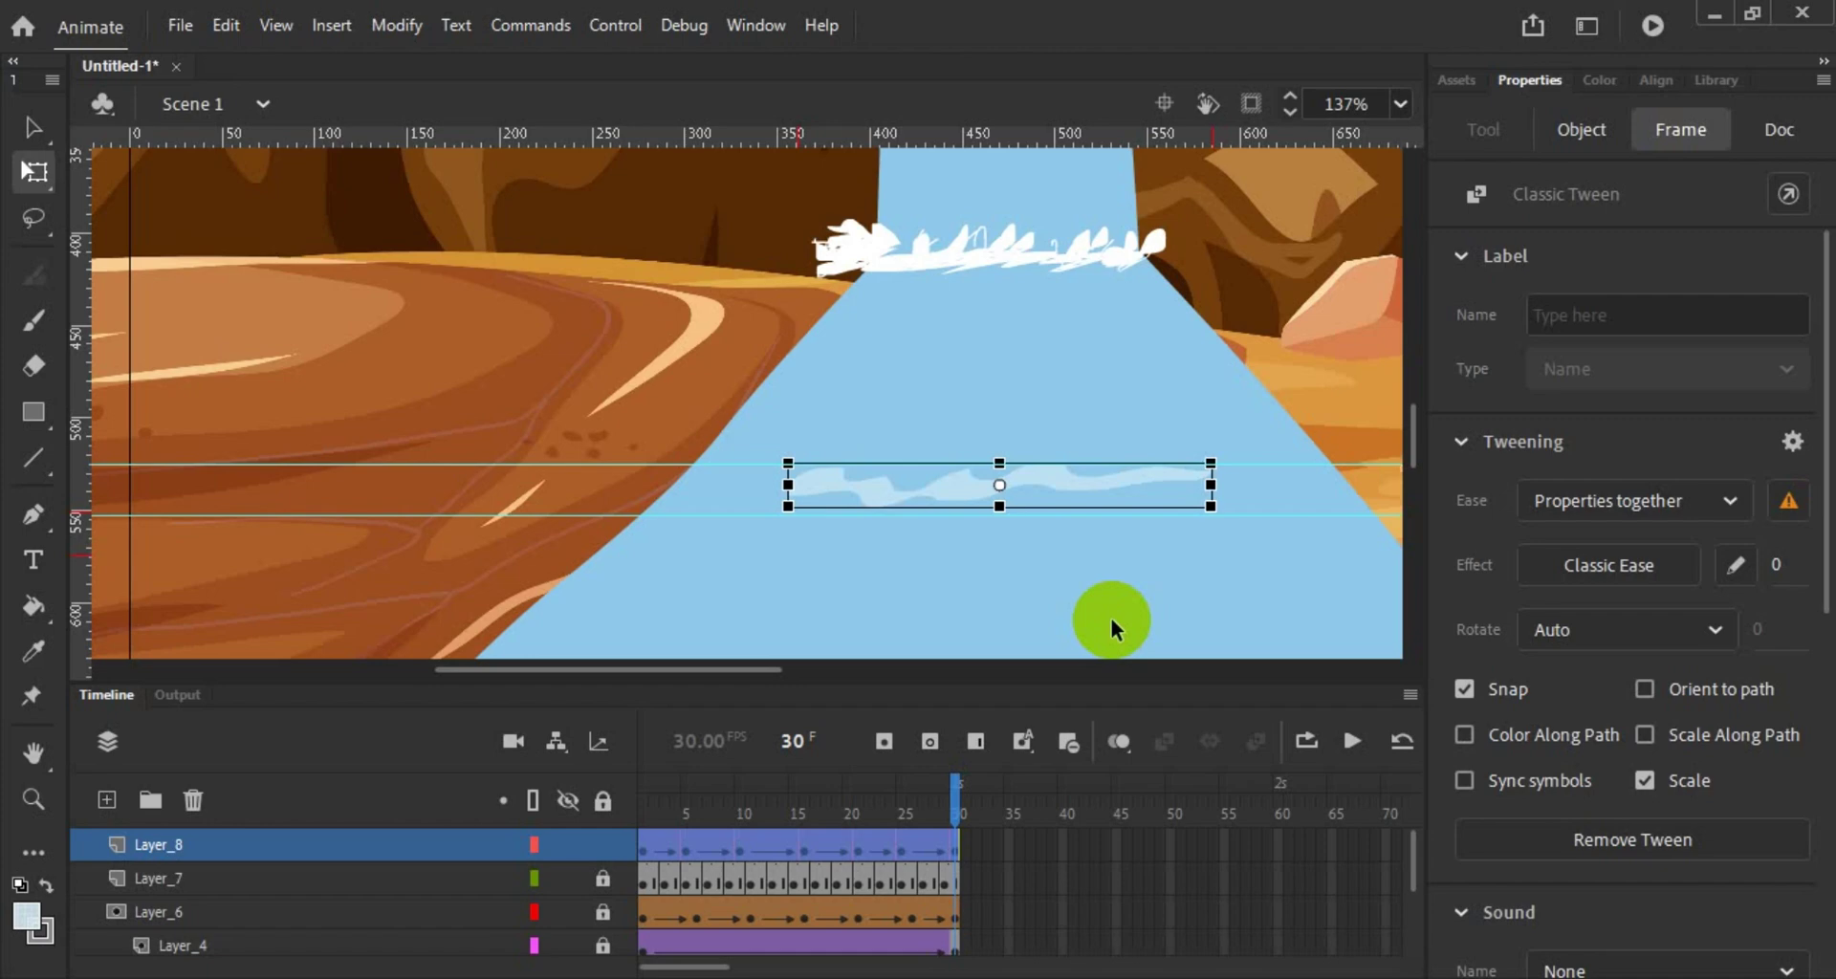
# Step: Replay the animation, and at frame 1 narrow Layer_8's ripple symmetrically to about 107 px and place a copy down and to its right
pyautogui.click(1352, 741)
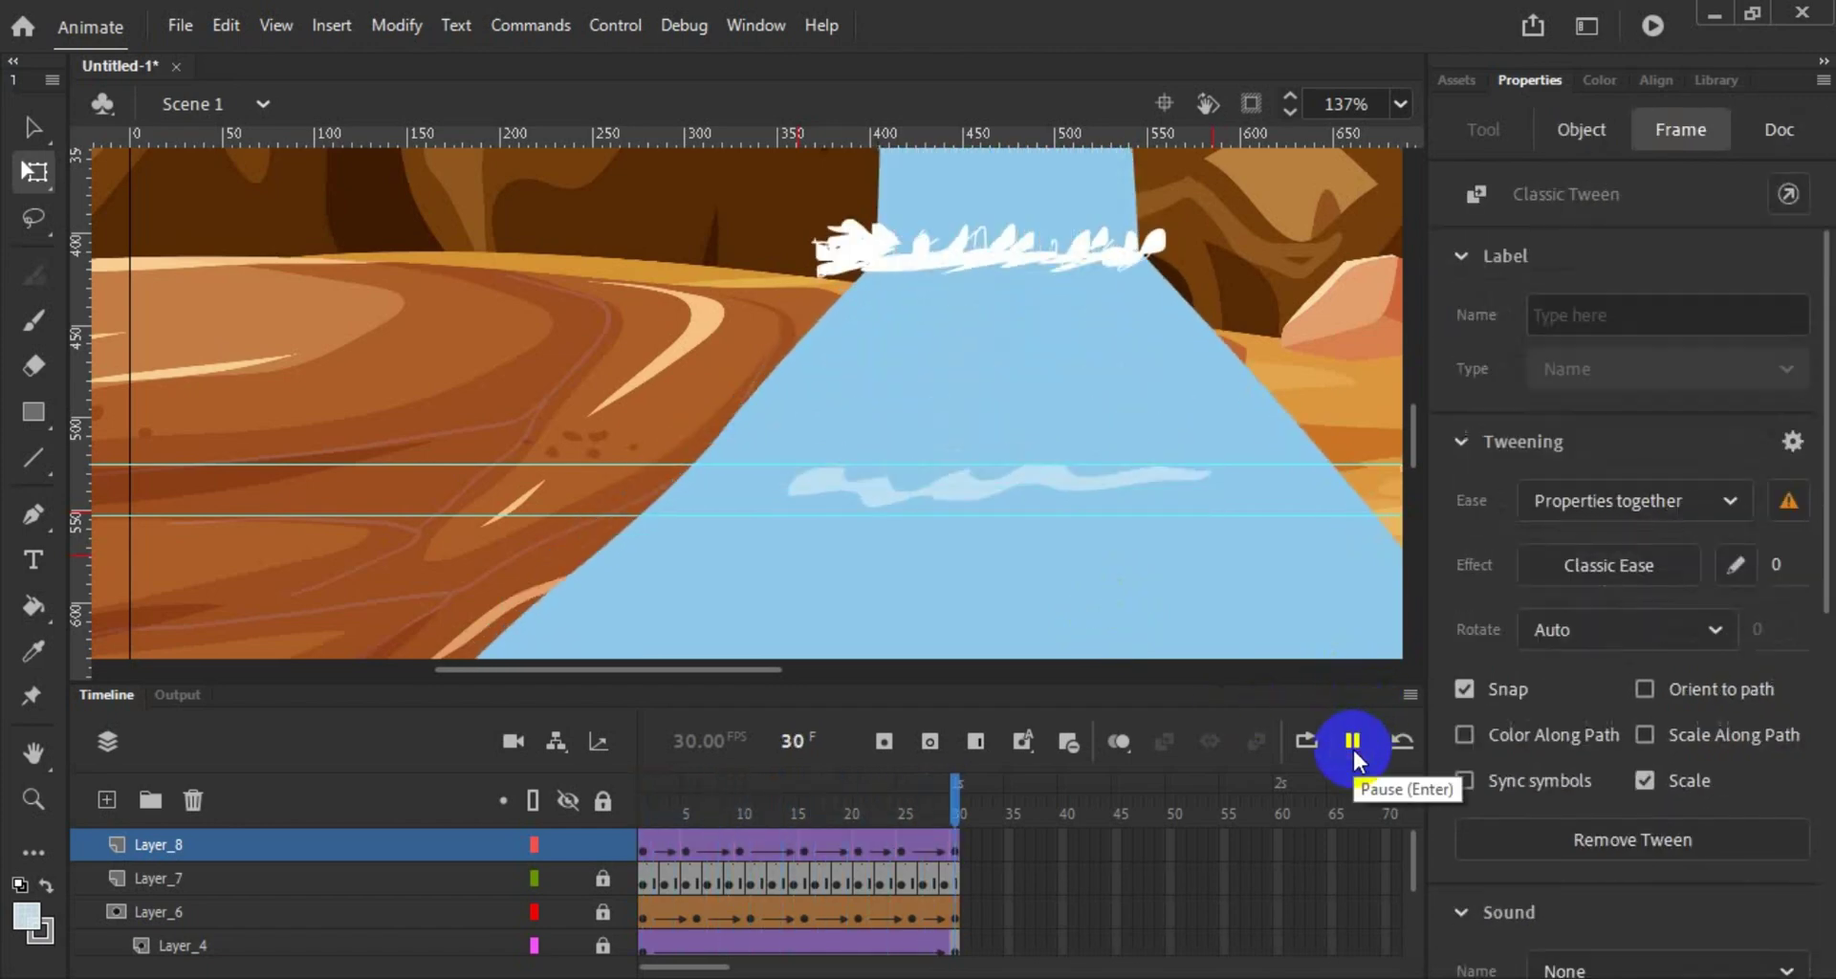
pyautogui.click(1006, 507)
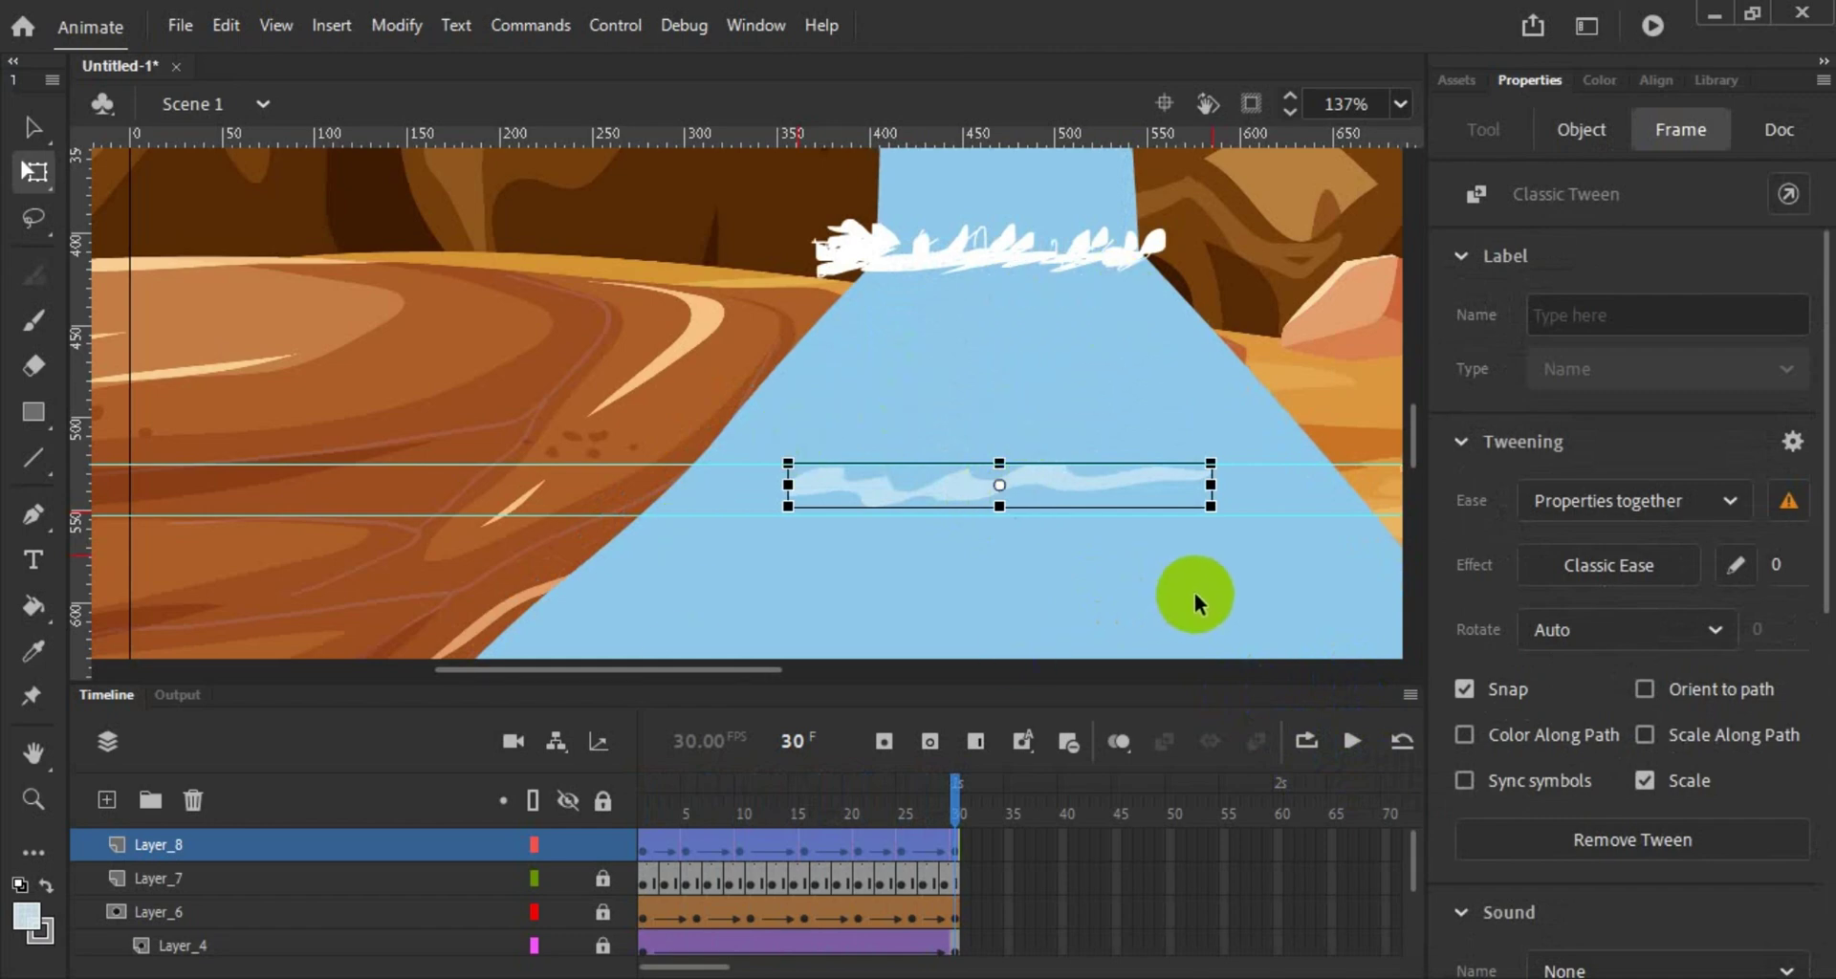
pyautogui.click(646, 853)
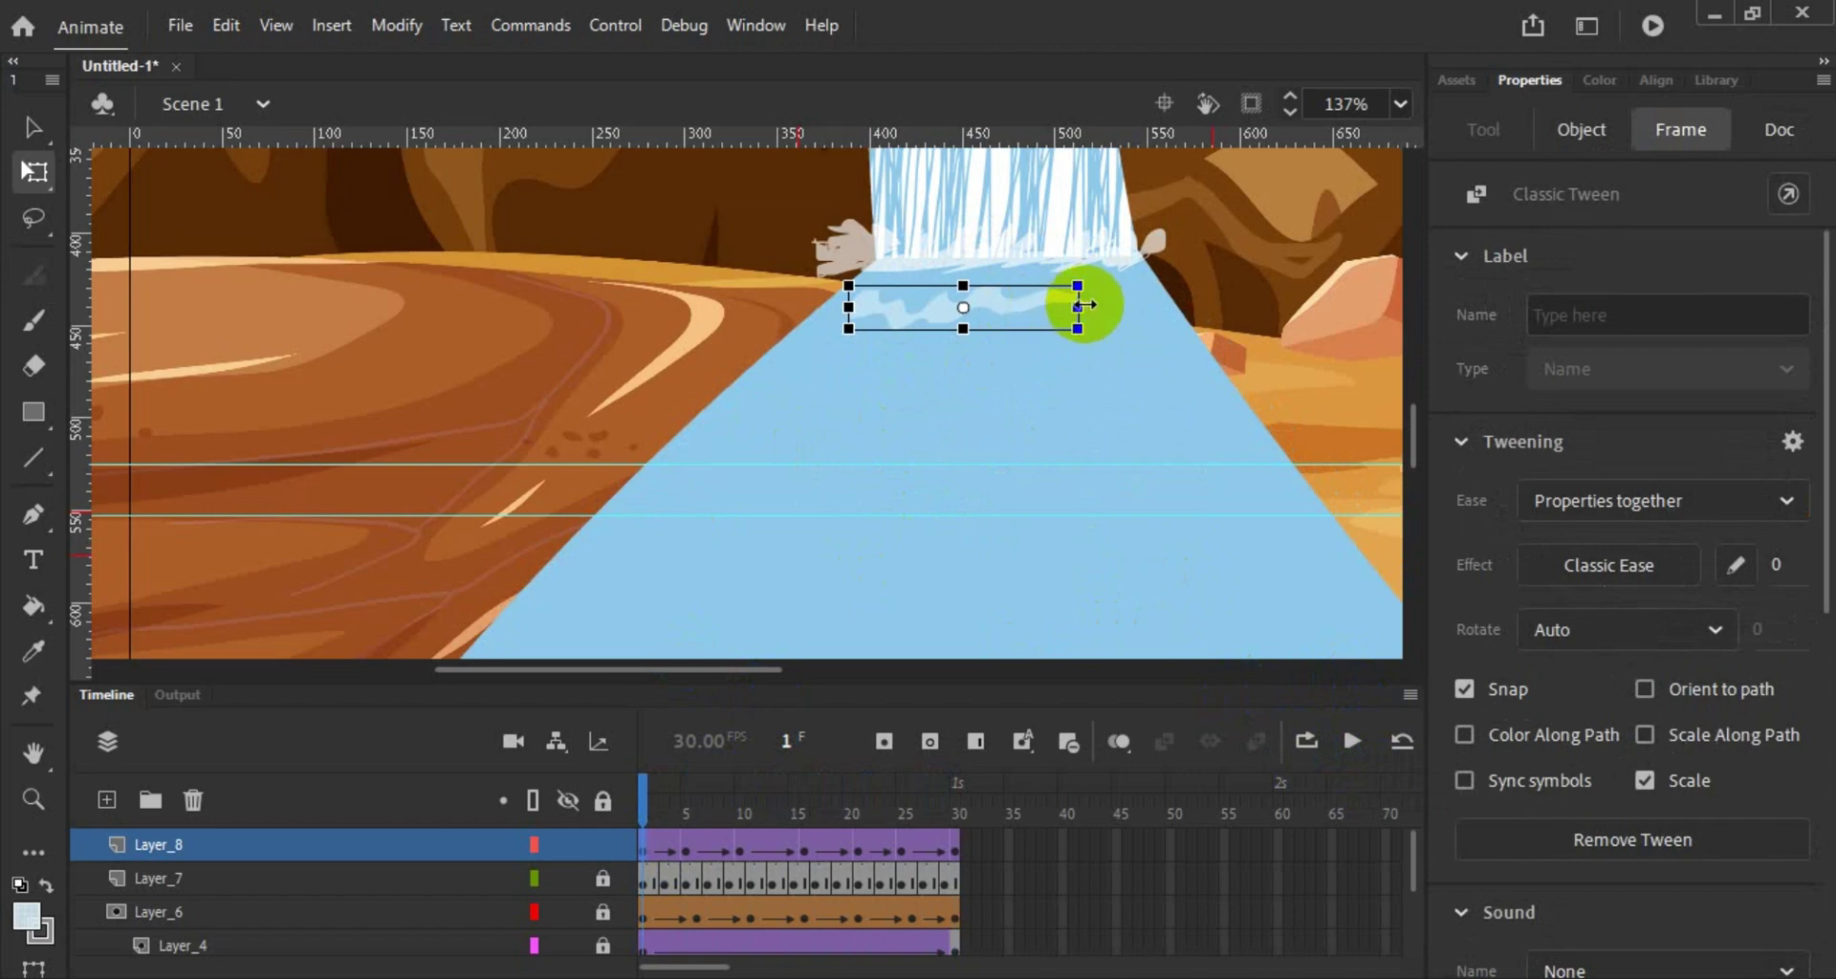
pyautogui.moveTo(1081, 304); pyautogui.dragTo(1068, 304)
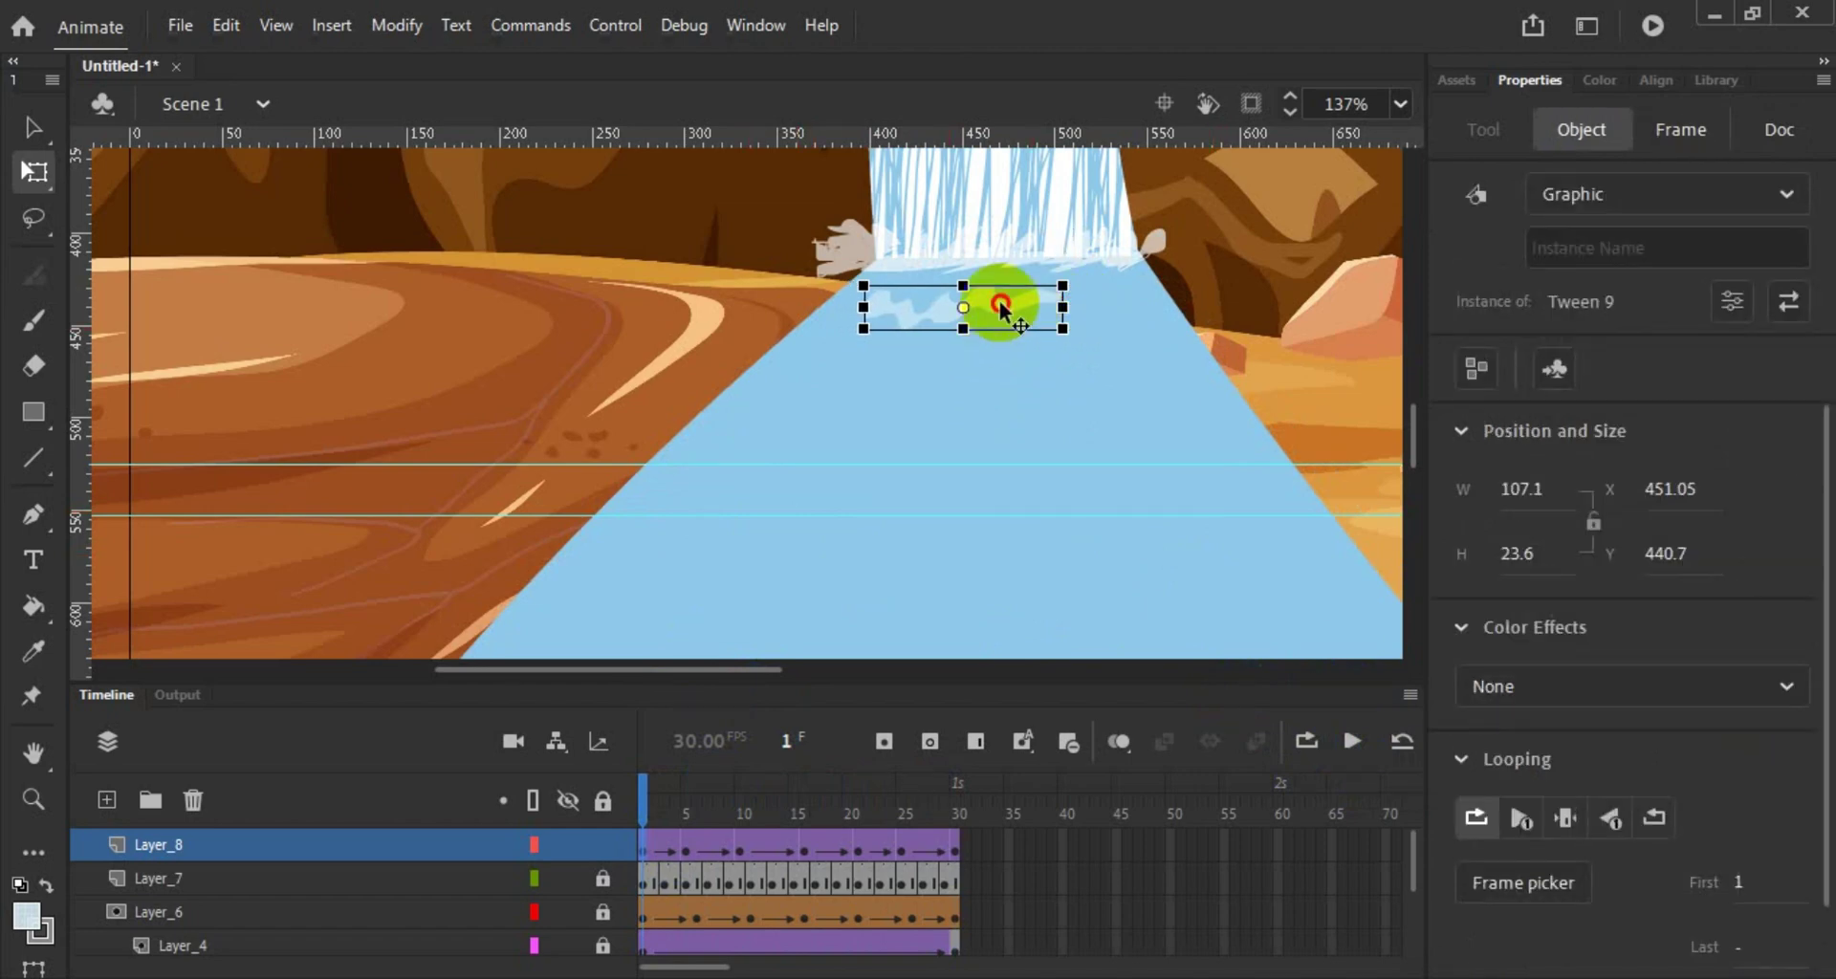
pyautogui.moveTo(1000, 300); pyautogui.dragTo(1081, 345)
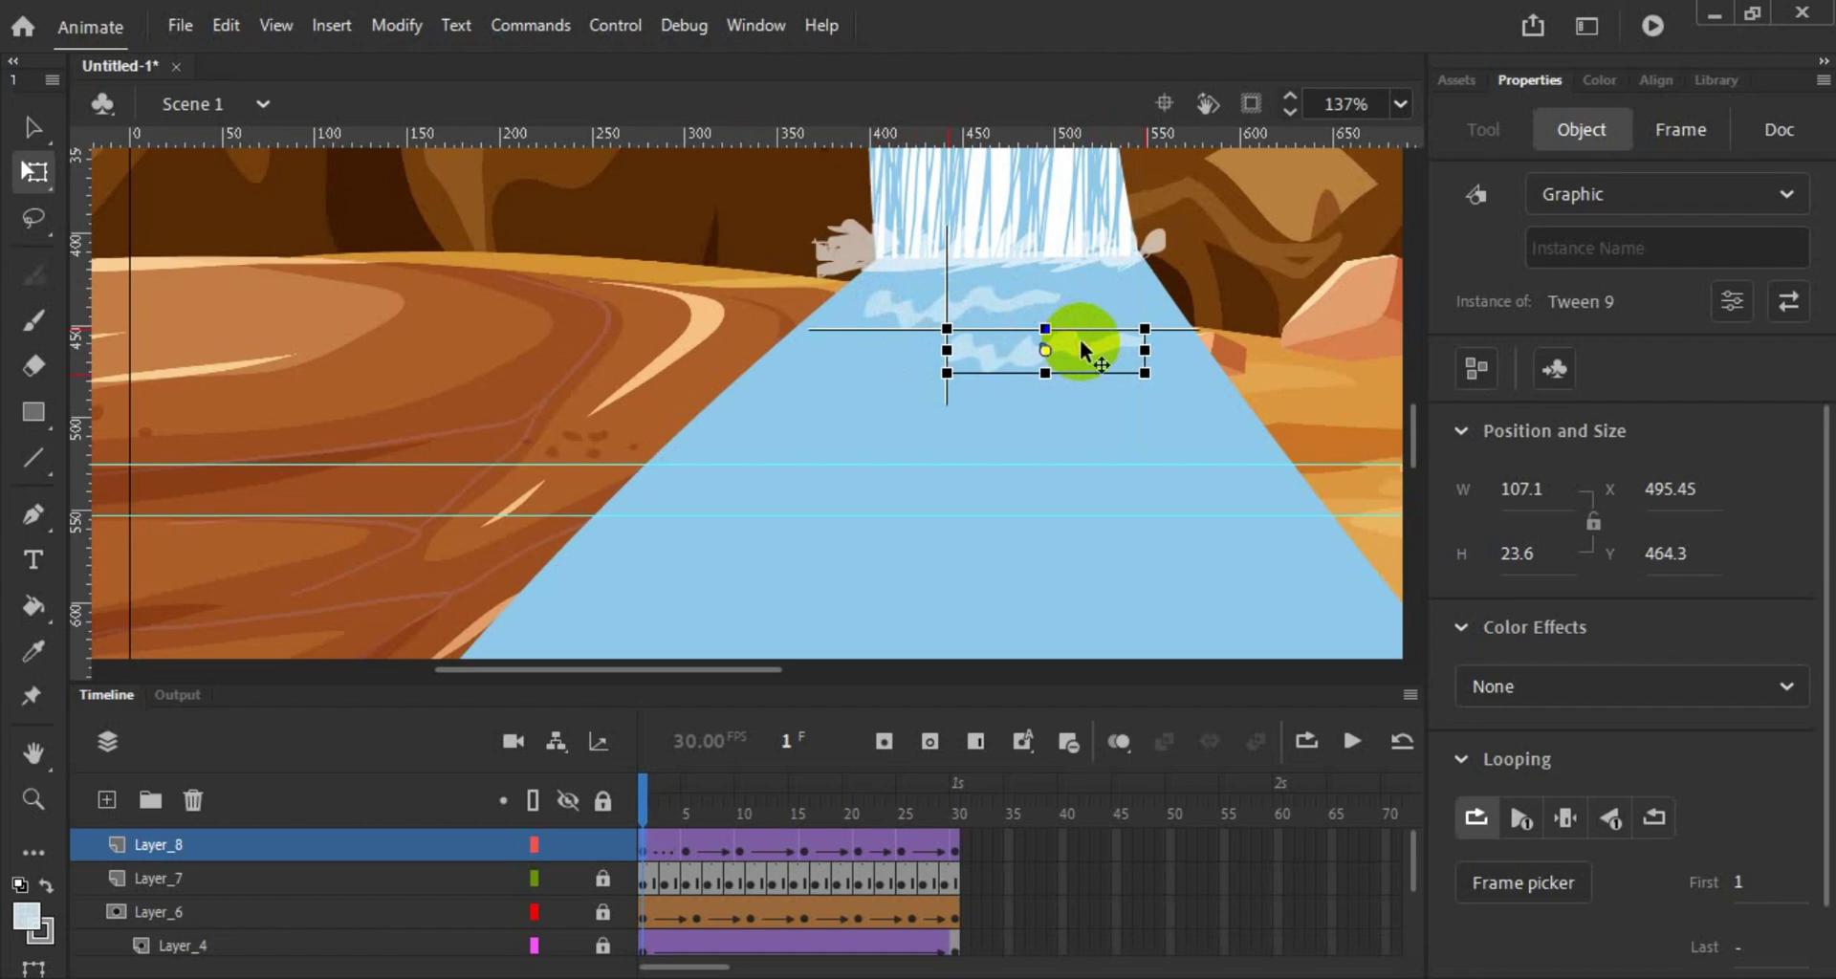
# Step: Narrow the frame 5 ripple symmetrically to about 131 px and place a copy down and slightly to its left
pyautogui.click(684, 853)
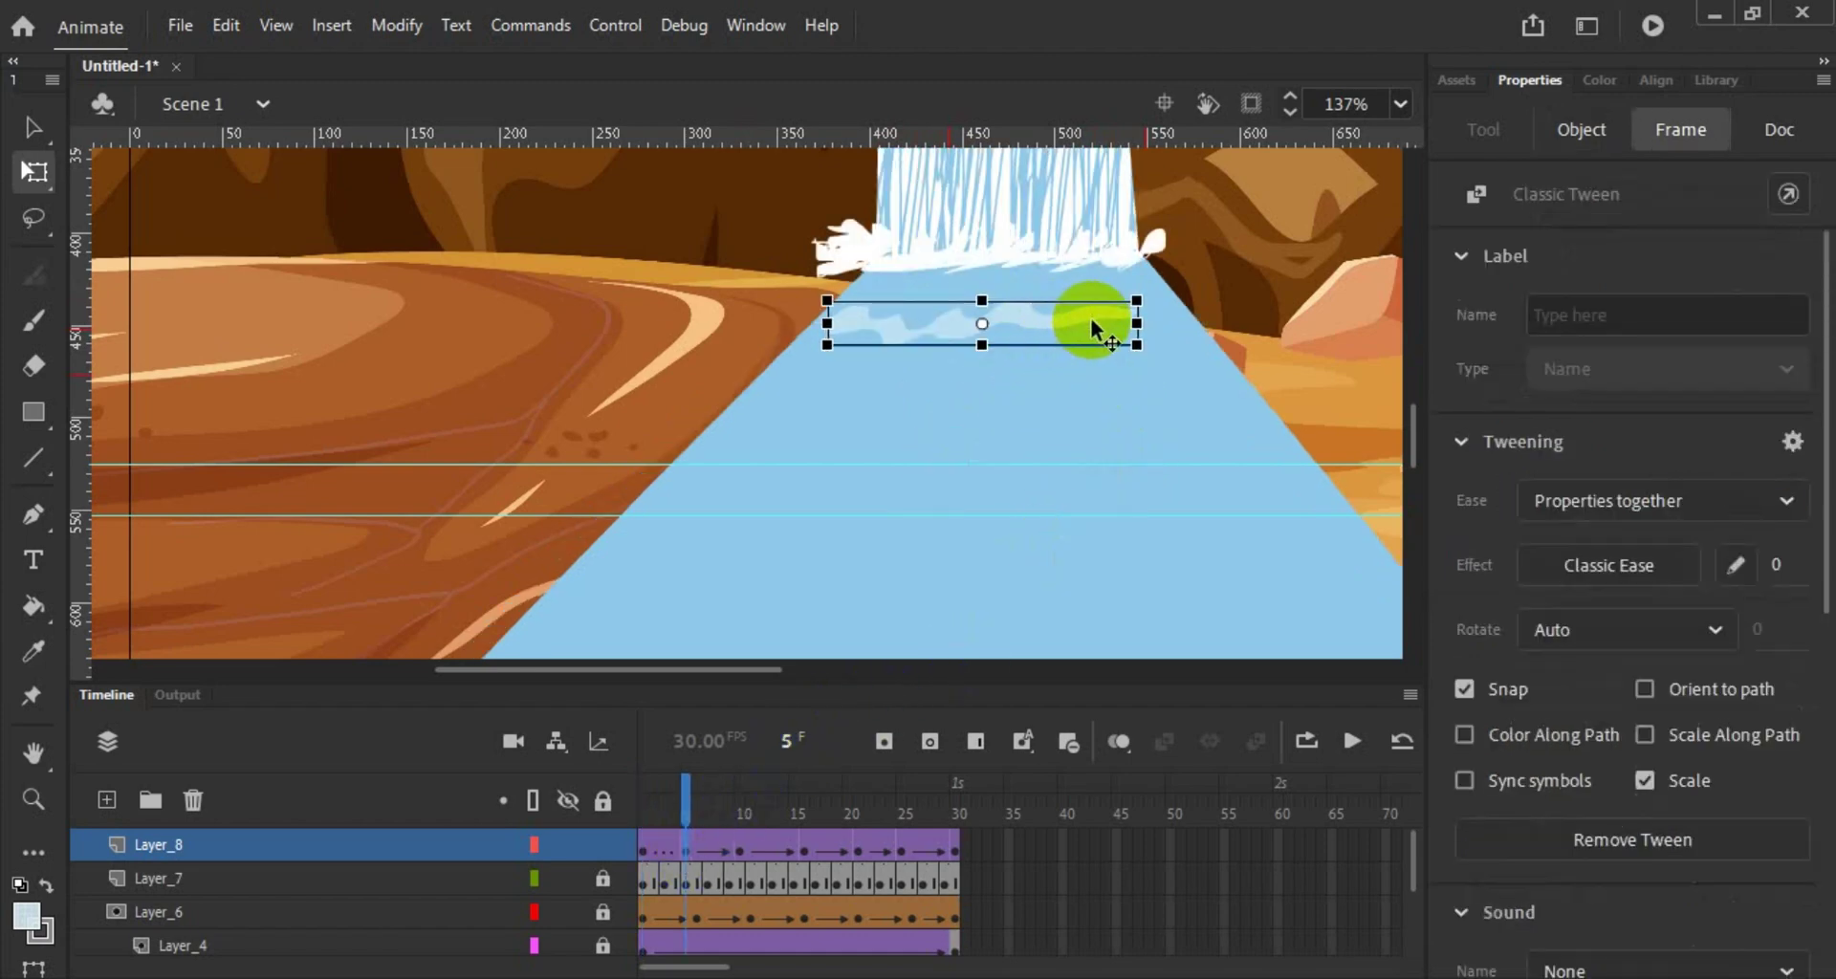
pyautogui.click(1136, 321)
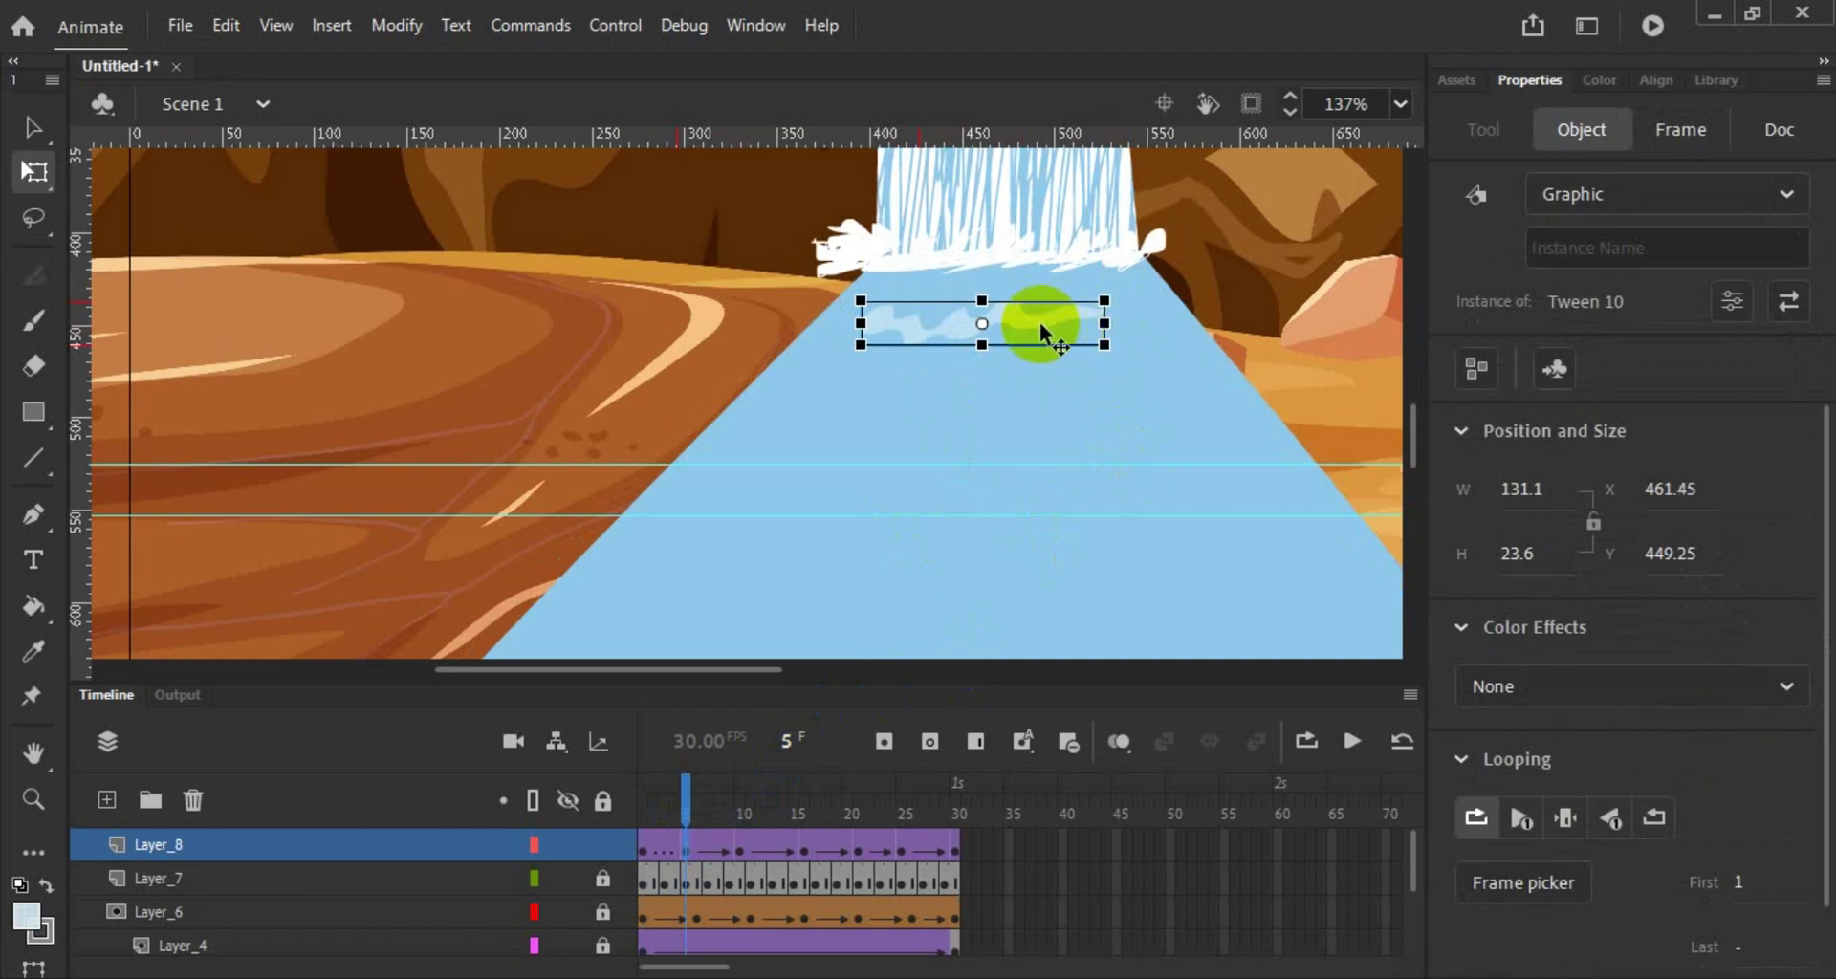
pyautogui.moveTo(1027, 326); pyautogui.dragTo(984, 390)
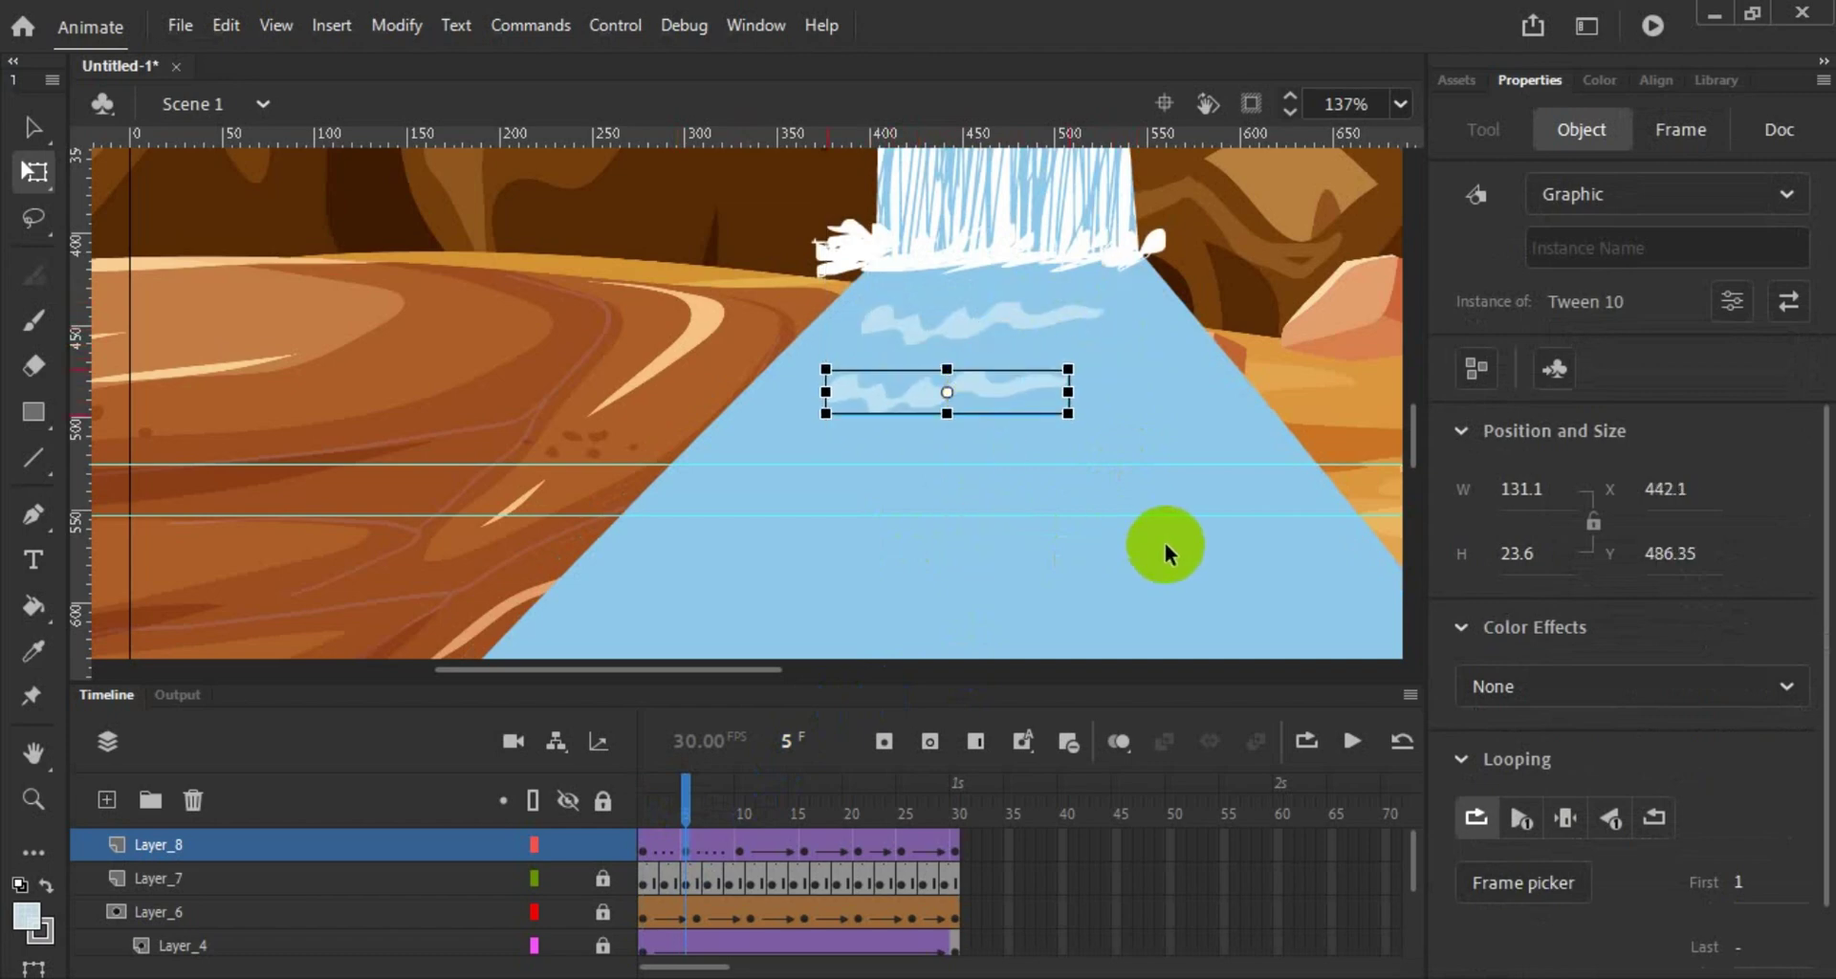
# Step: Play the timeline, and at frame 10 narrow the ripple symmetrically to about 137 px and place a copy down and to its right
pyautogui.click(1347, 741)
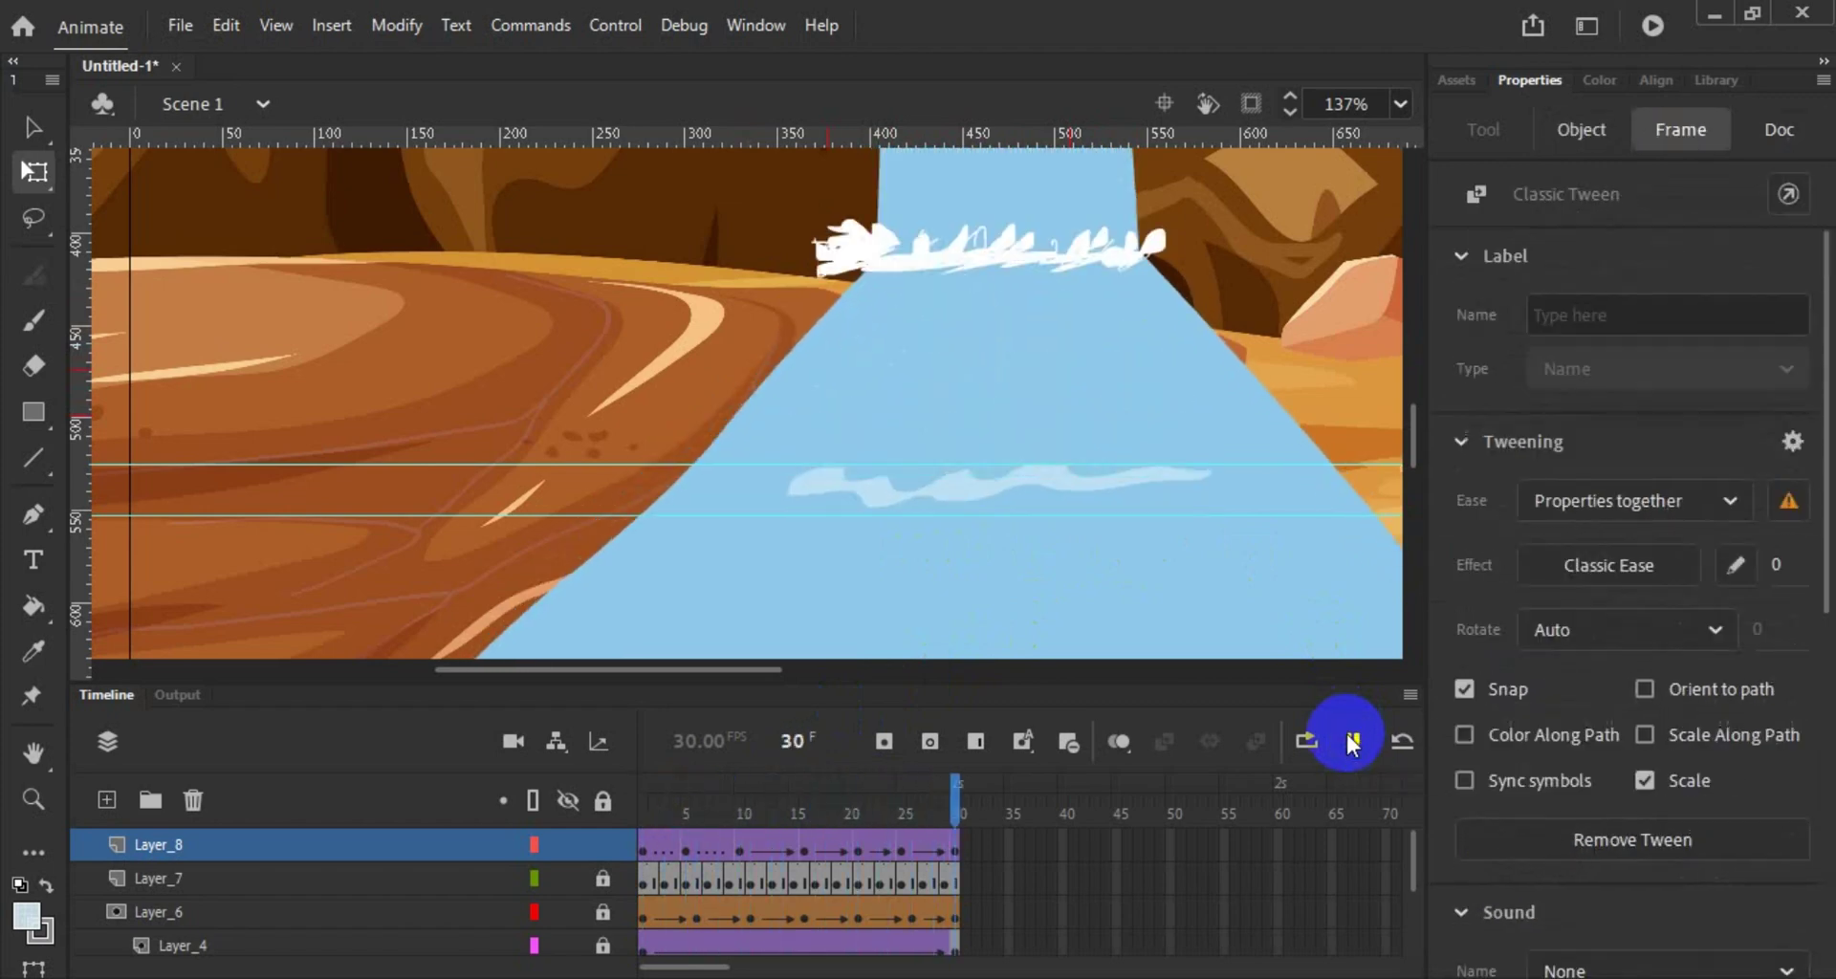
pyautogui.click(743, 845)
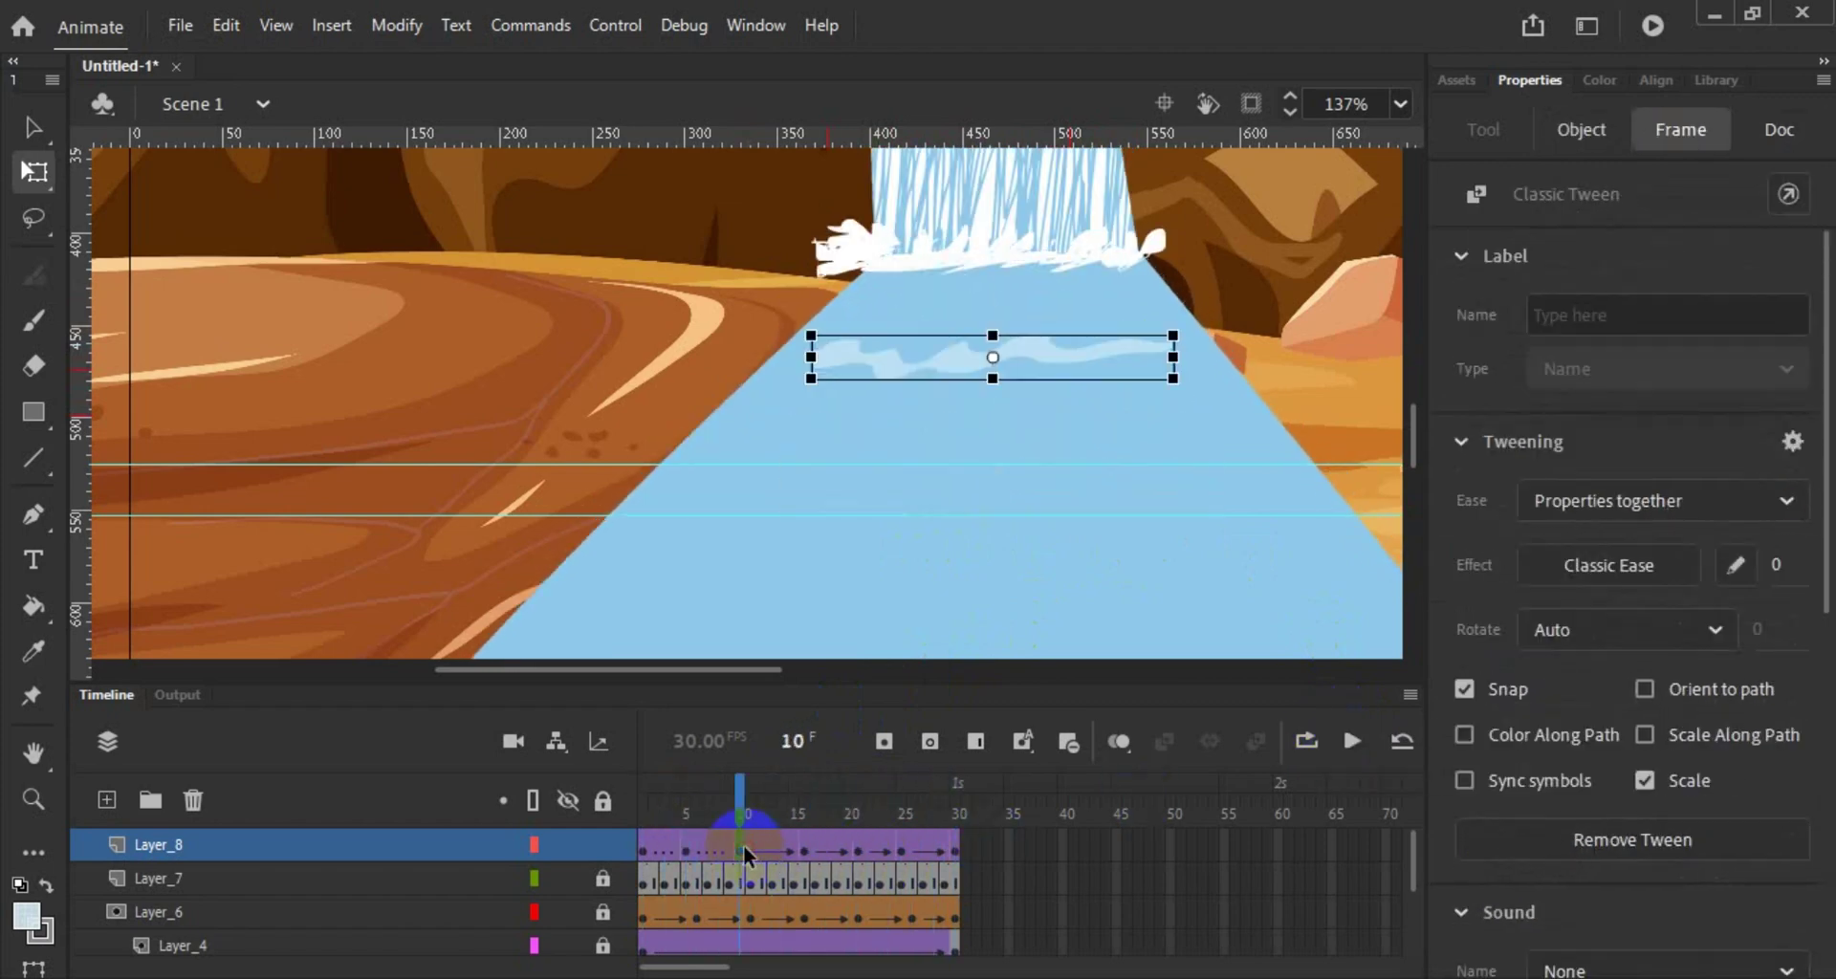
pyautogui.moveTo(1179, 358); pyautogui.dragTo(1086, 397)
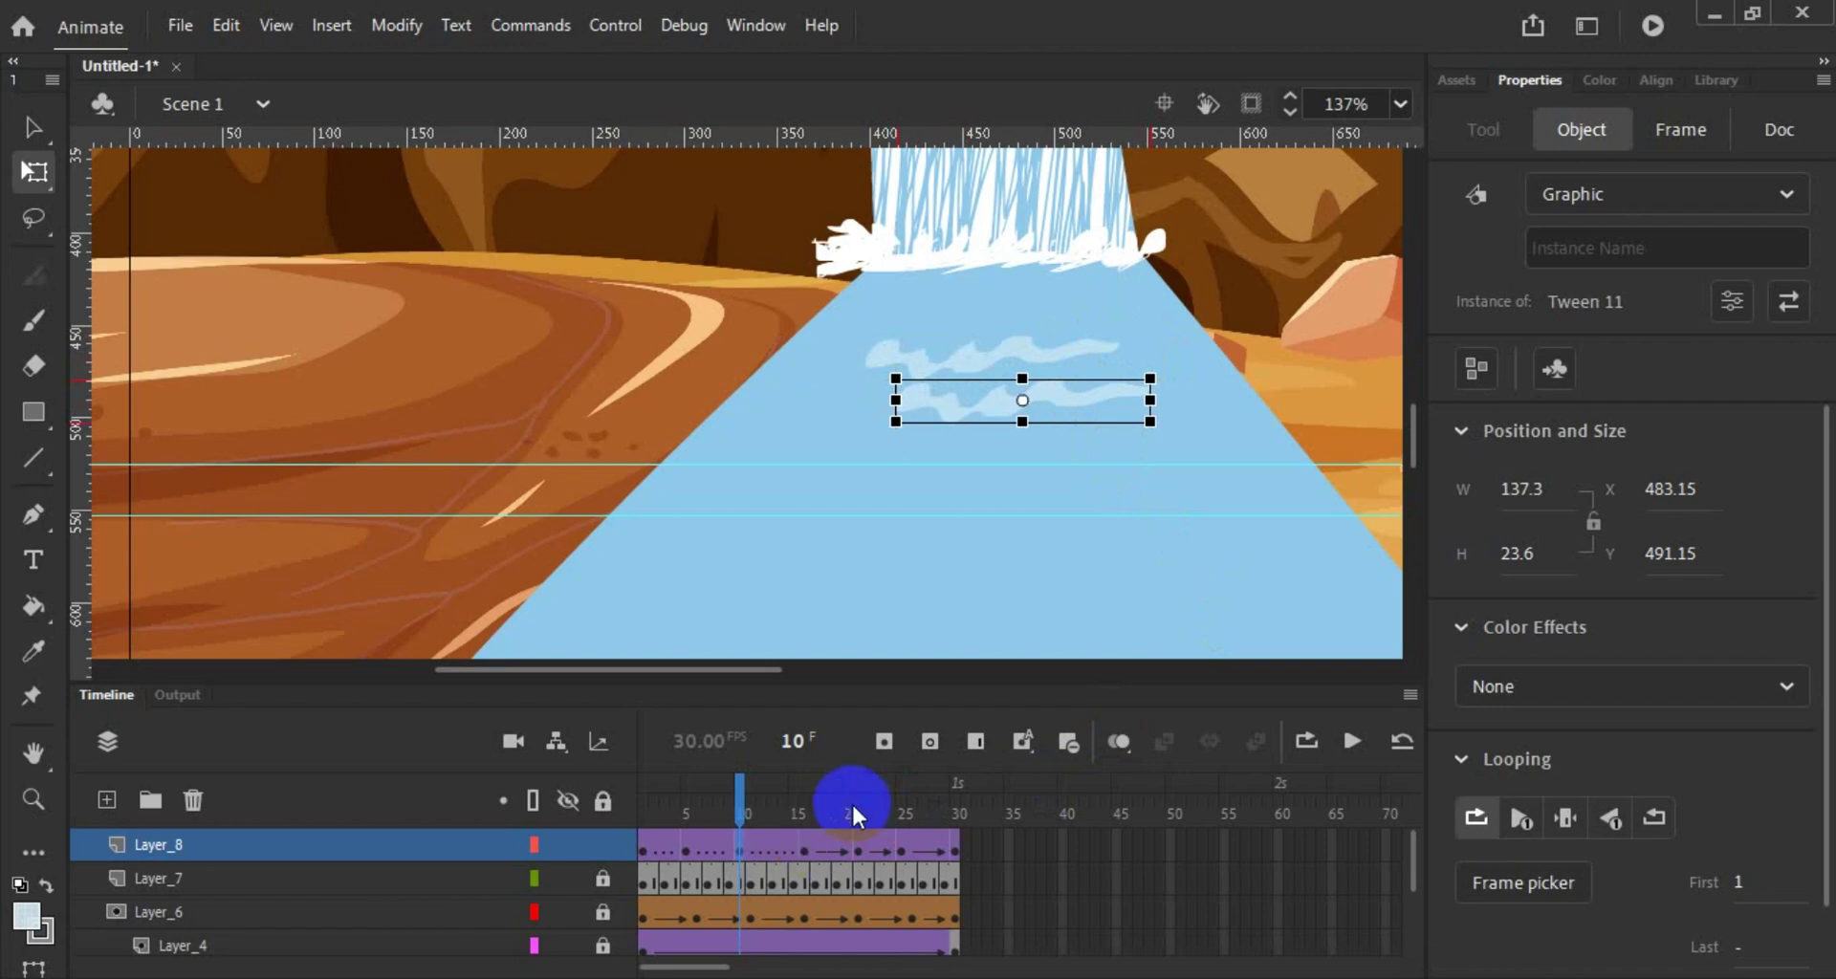
# Step: Narrow the frame 16 ripple symmetrically to about 146 px, undo moving the original, and place a copy down and slightly to its left
pyautogui.click(800, 851)
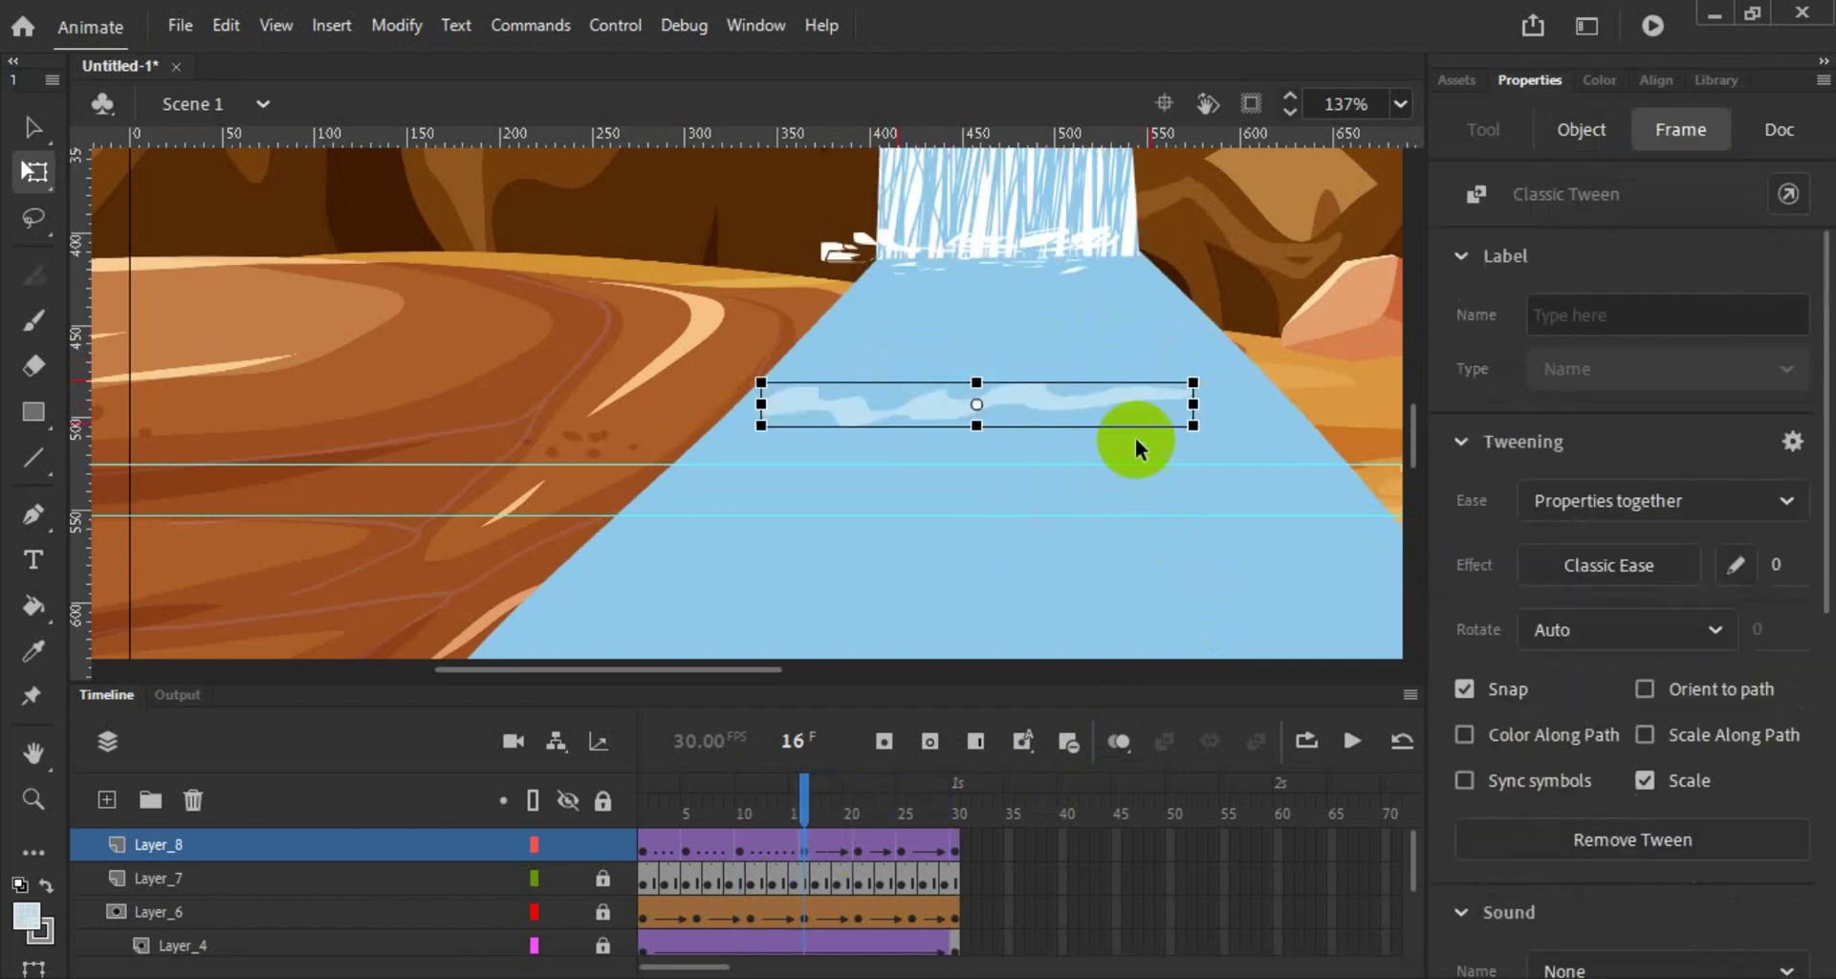
pyautogui.moveTo(1191, 403); pyautogui.dragTo(1011, 449)
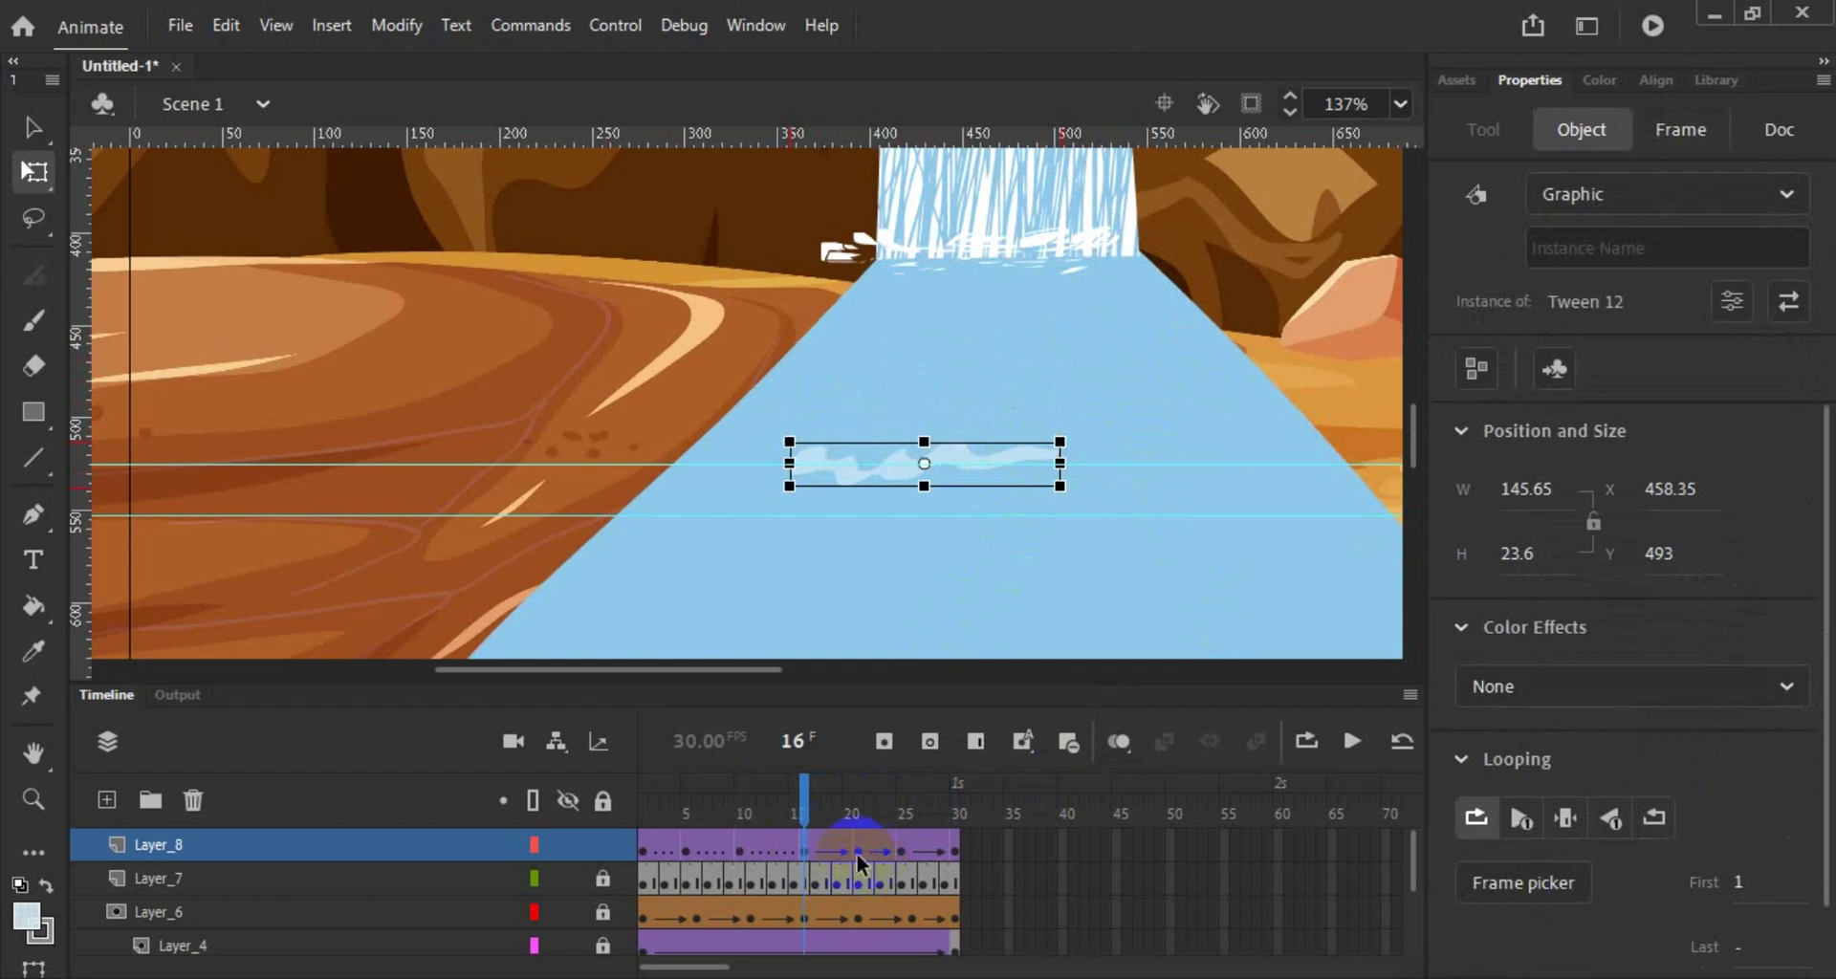
pyautogui.hotkey('ctrl', 'z')
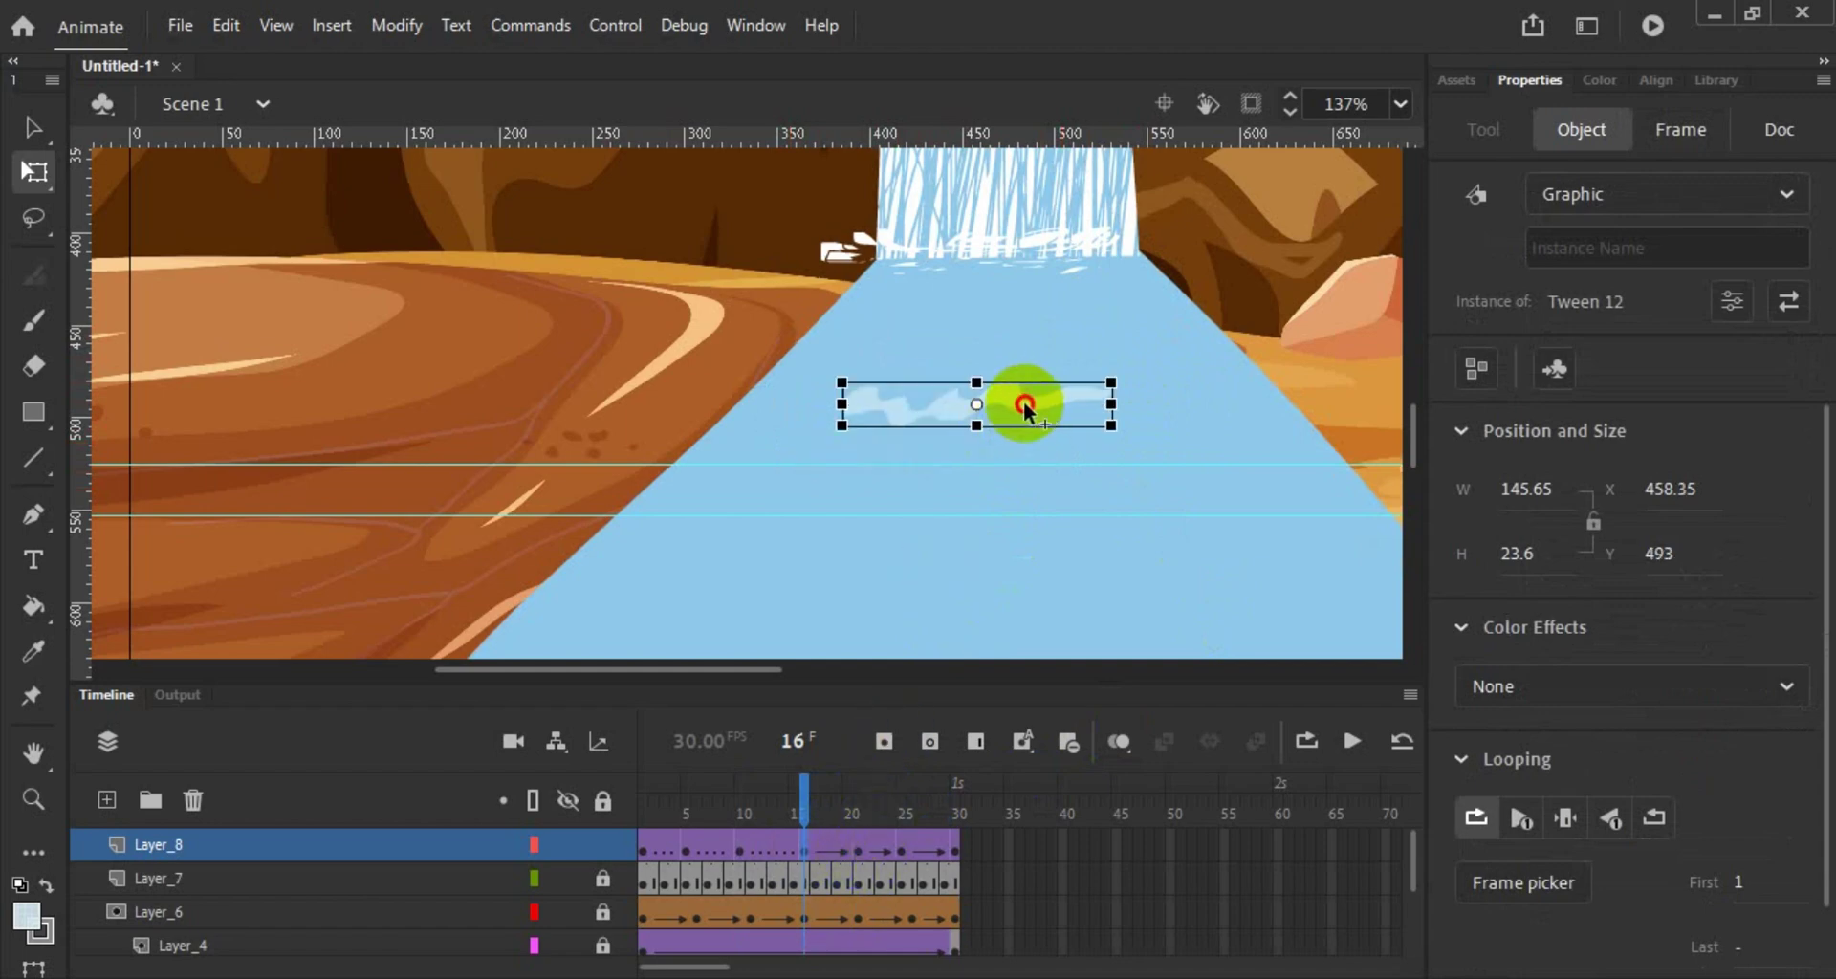
pyautogui.moveTo(1027, 403); pyautogui.dragTo(1002, 463)
pyautogui.click(901, 815)
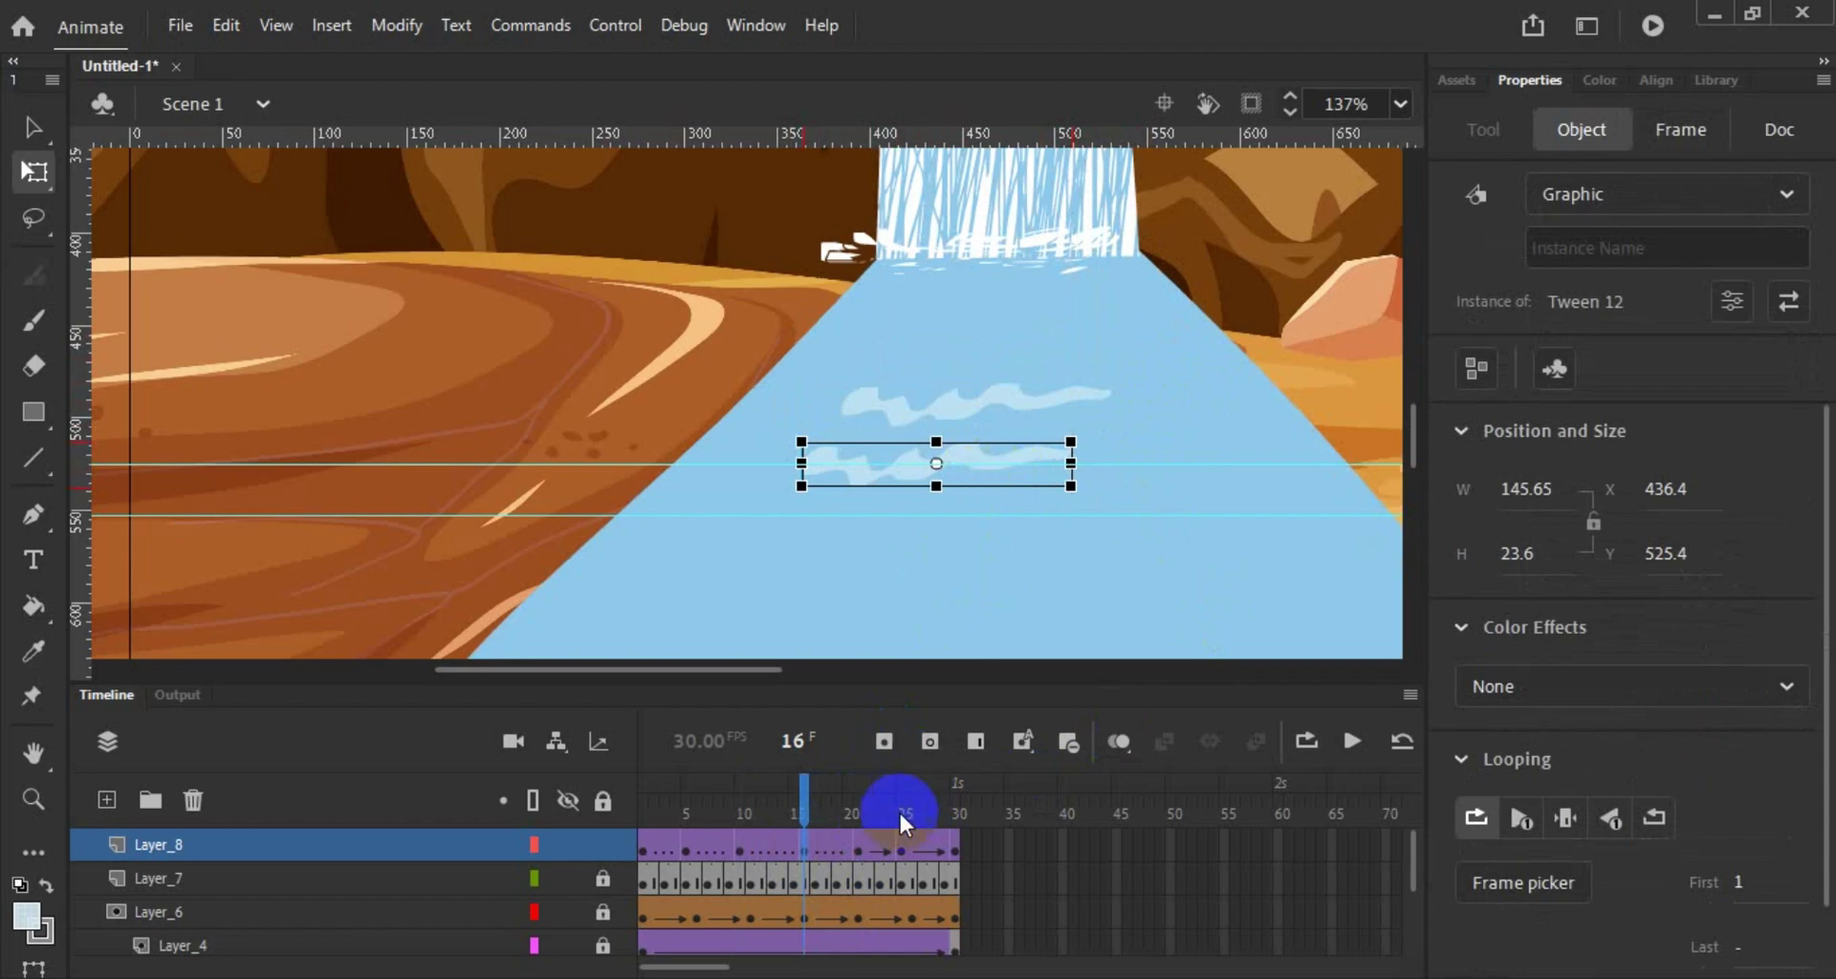
# Step: Narrow the frame 21 ripple symmetrically to about 145 px and place a copy down and to its right
pyautogui.click(856, 845)
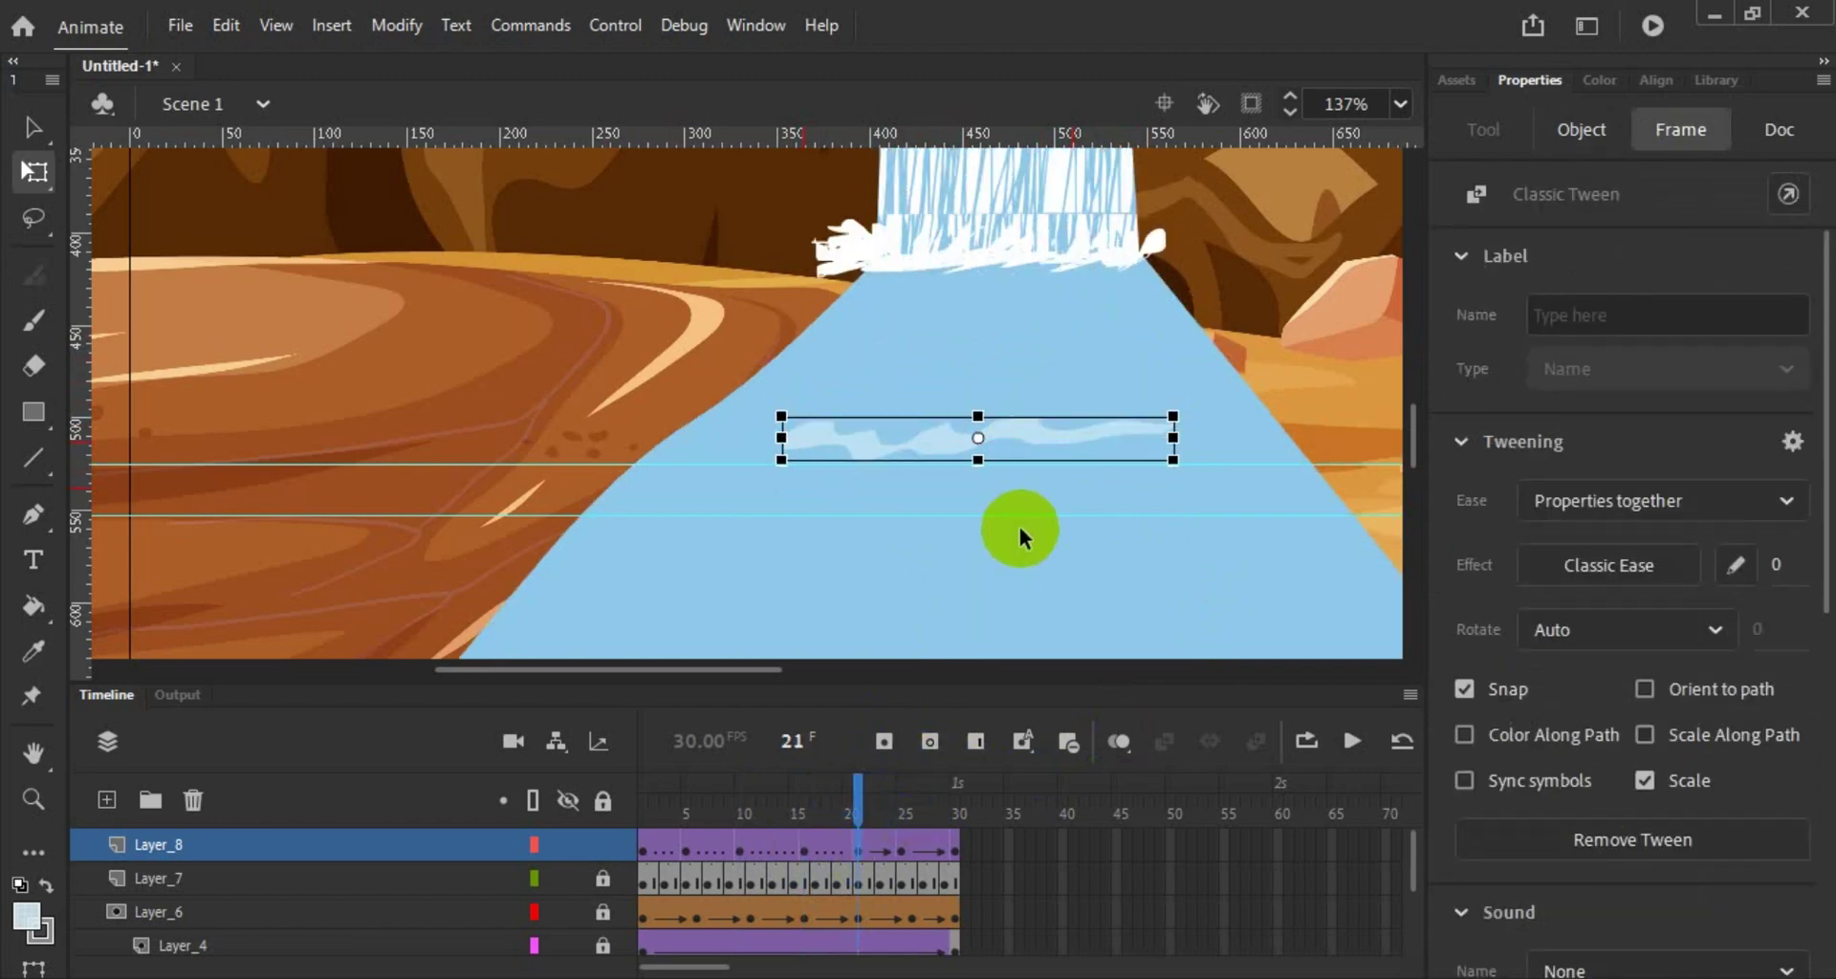
pyautogui.moveTo(1173, 438); pyautogui.dragTo(1111, 440)
pyautogui.moveTo(1022, 442); pyautogui.dragTo(1091, 497)
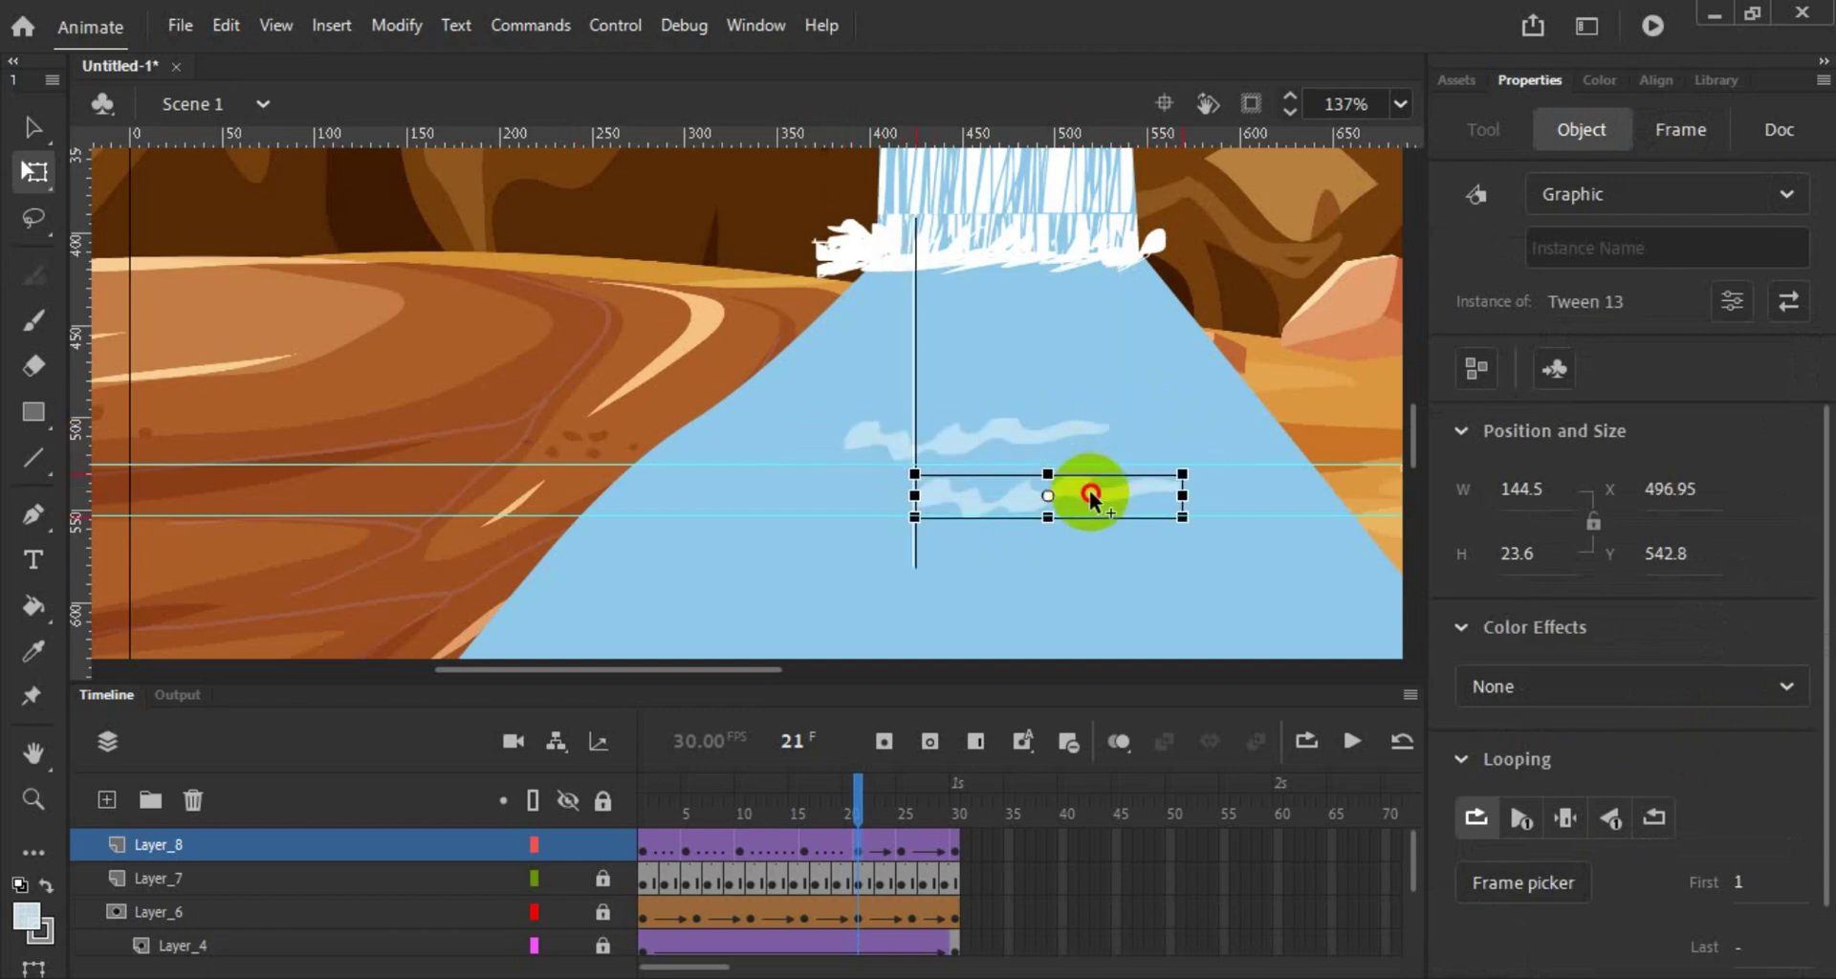
# Step: Narrow the ripples at frames 25 and 30, the frame 30 one to about 179 px, and place a copy below each
pyautogui.click(904, 849)
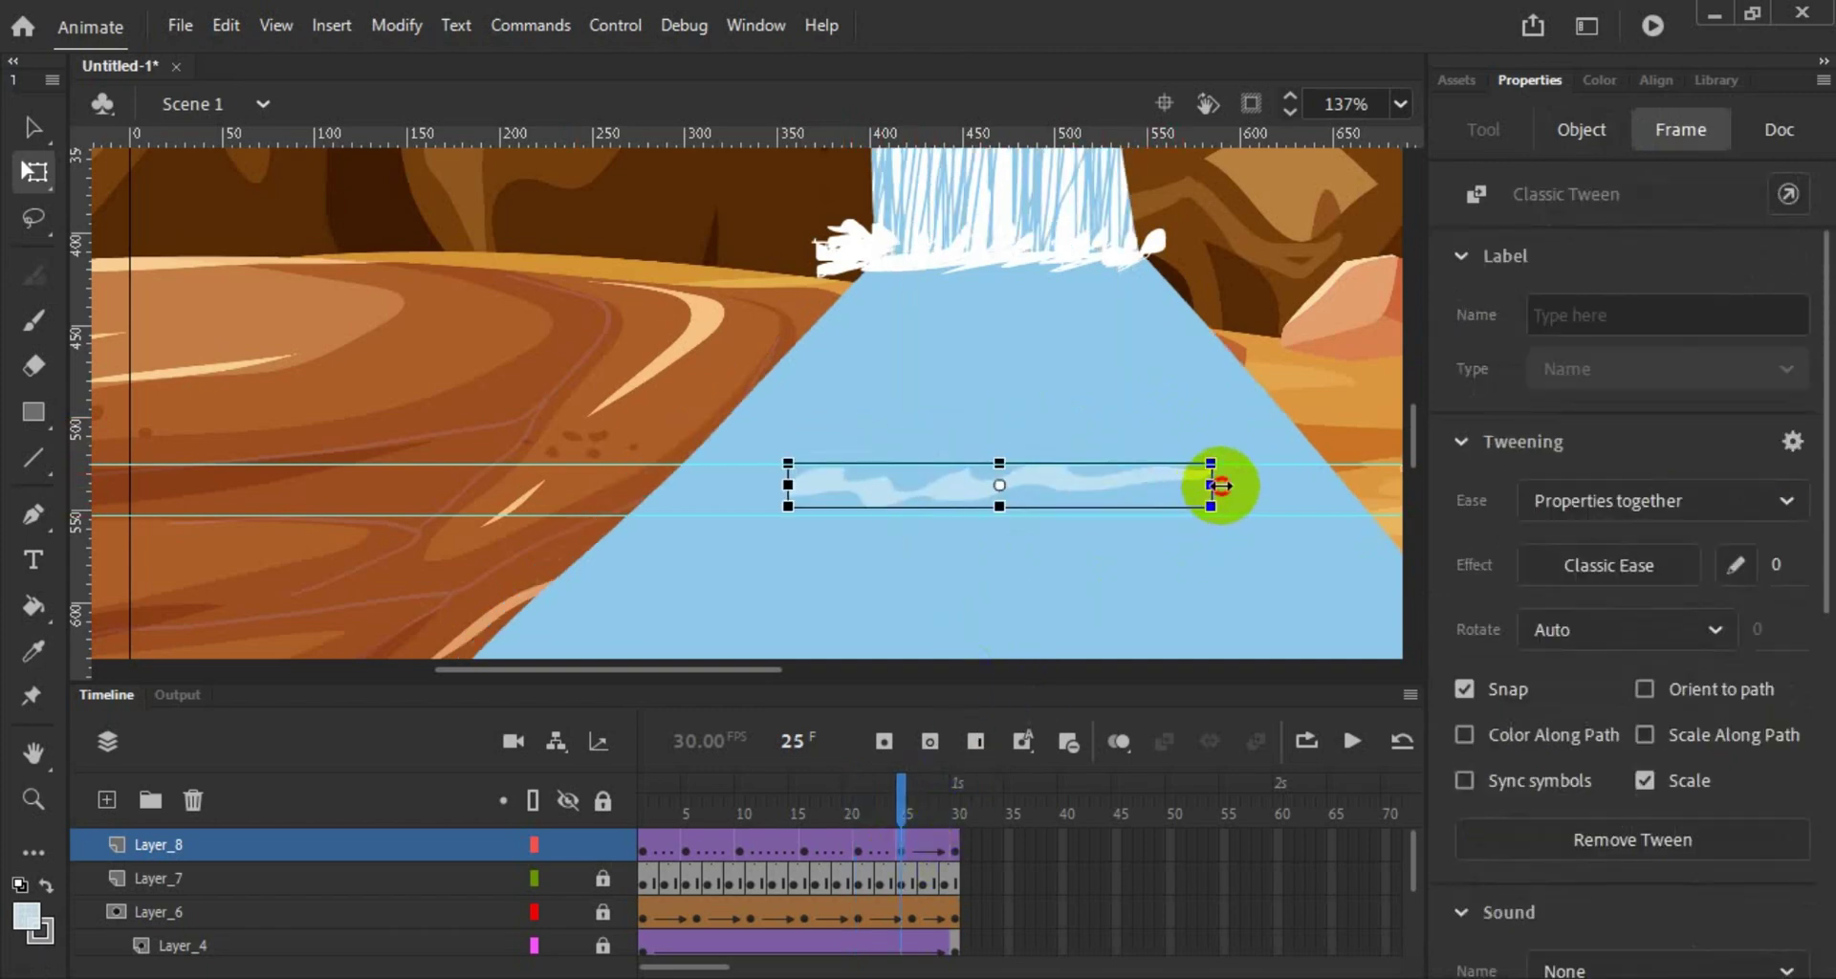
pyautogui.moveTo(1221, 486); pyautogui.dragTo(1018, 524)
pyautogui.click(959, 846)
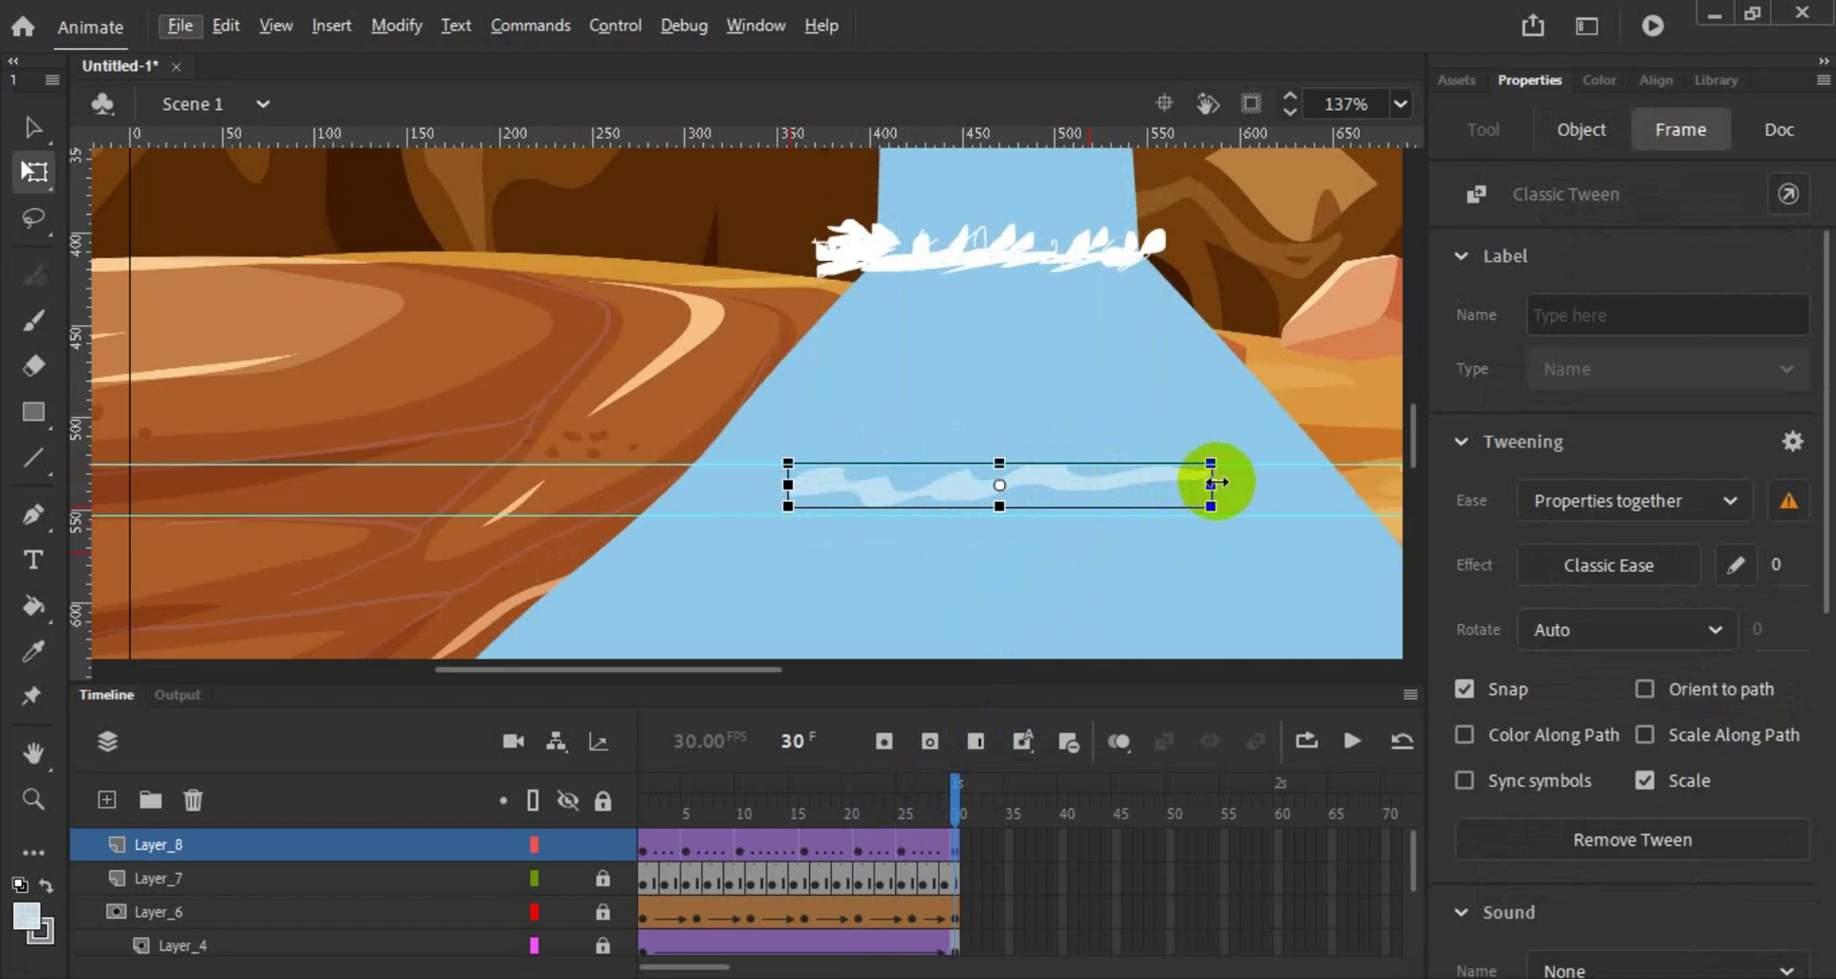
pyautogui.moveTo(1211, 485); pyautogui.dragTo(1094, 534)
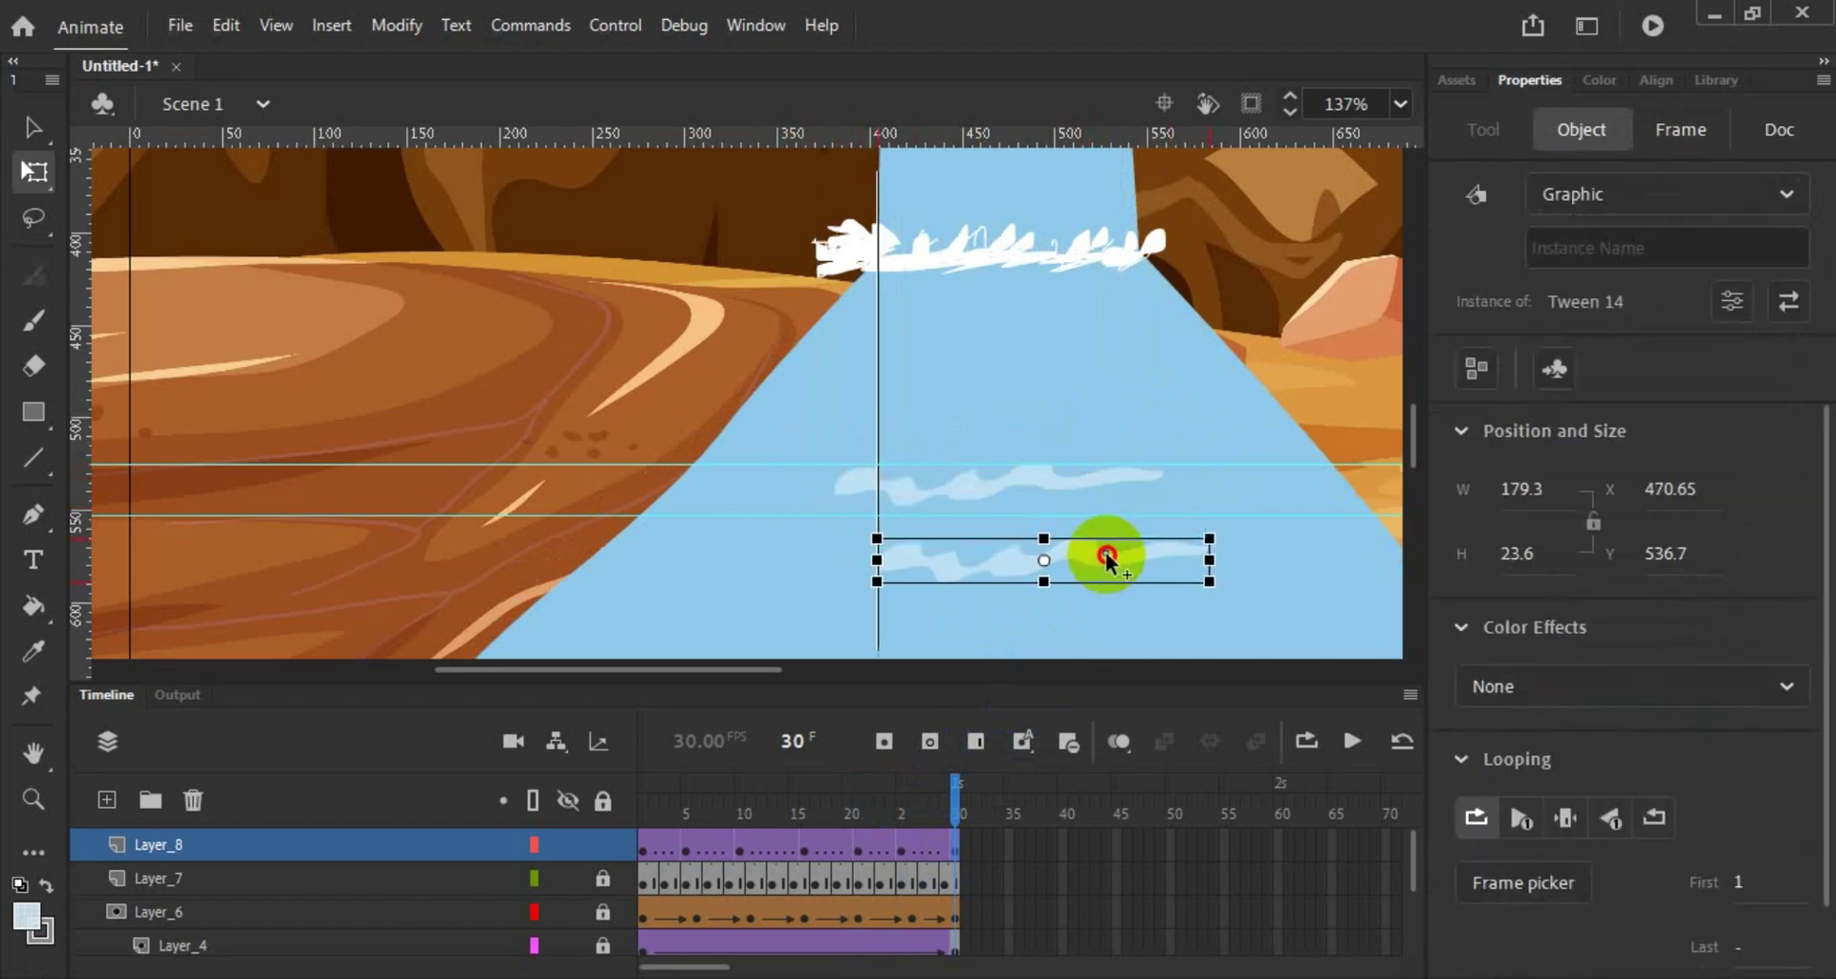
# Step: Play the timeline and test the movie twice to check how the ripples flow down the river
pyautogui.click(1352, 742)
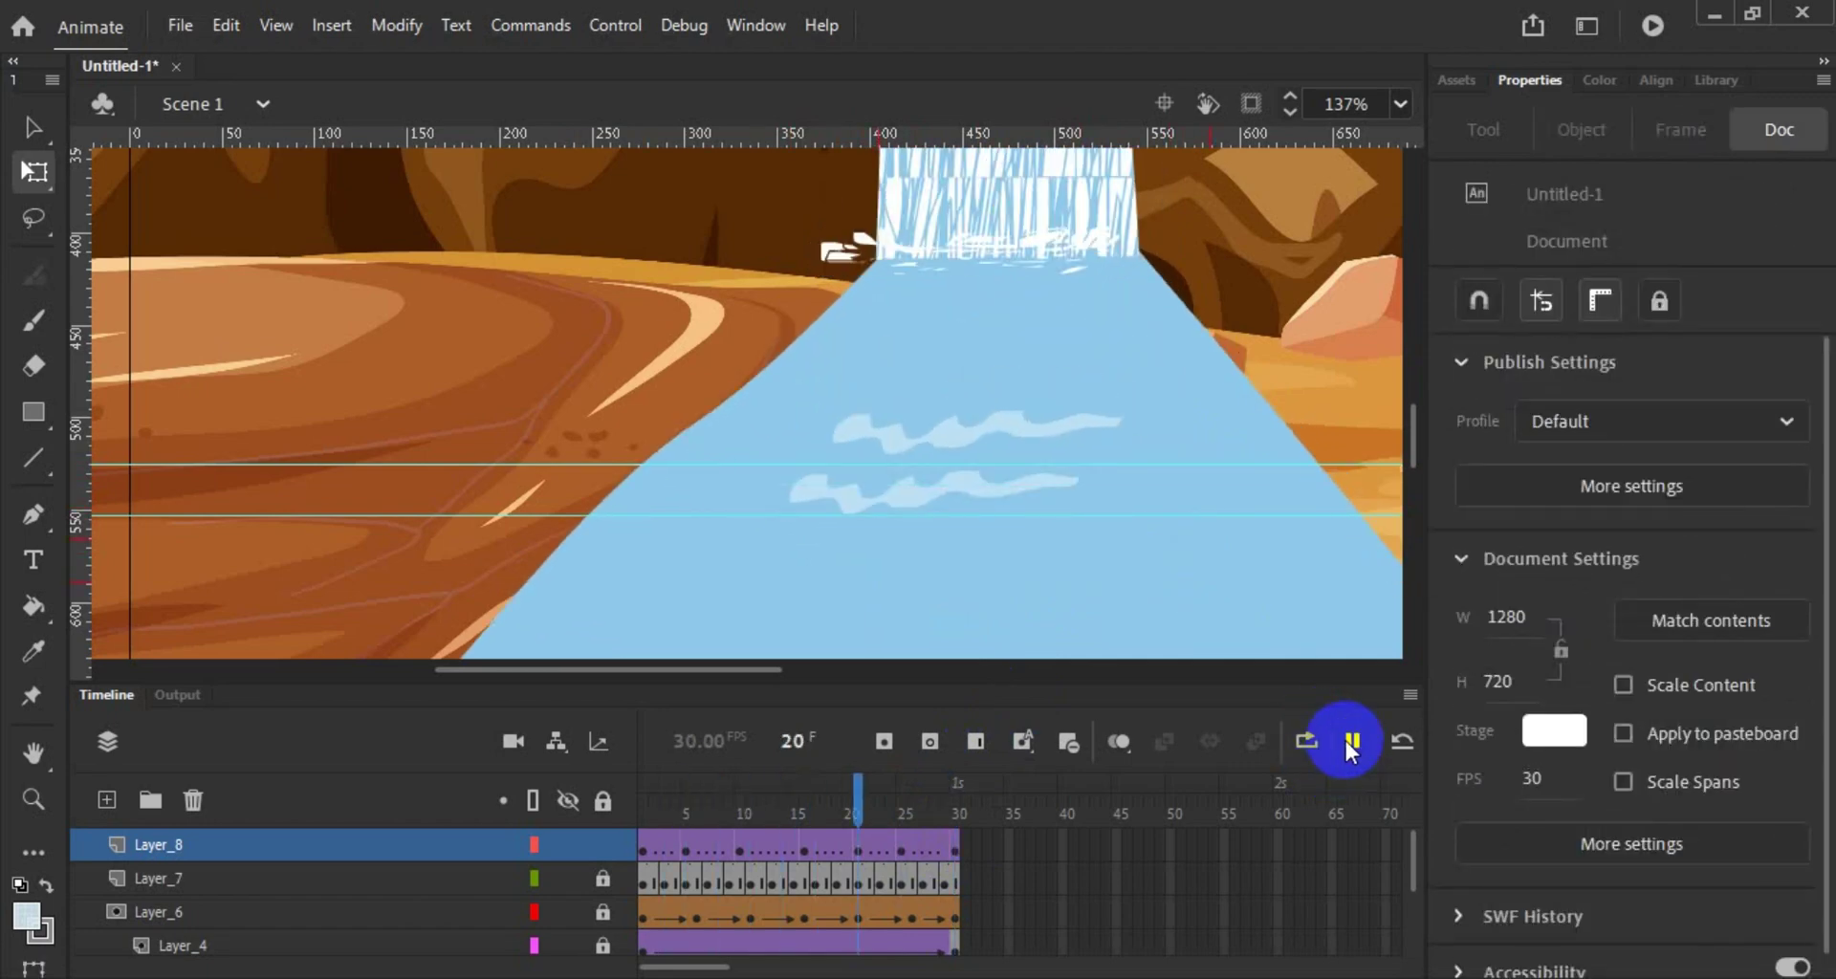
pyautogui.click(1652, 26)
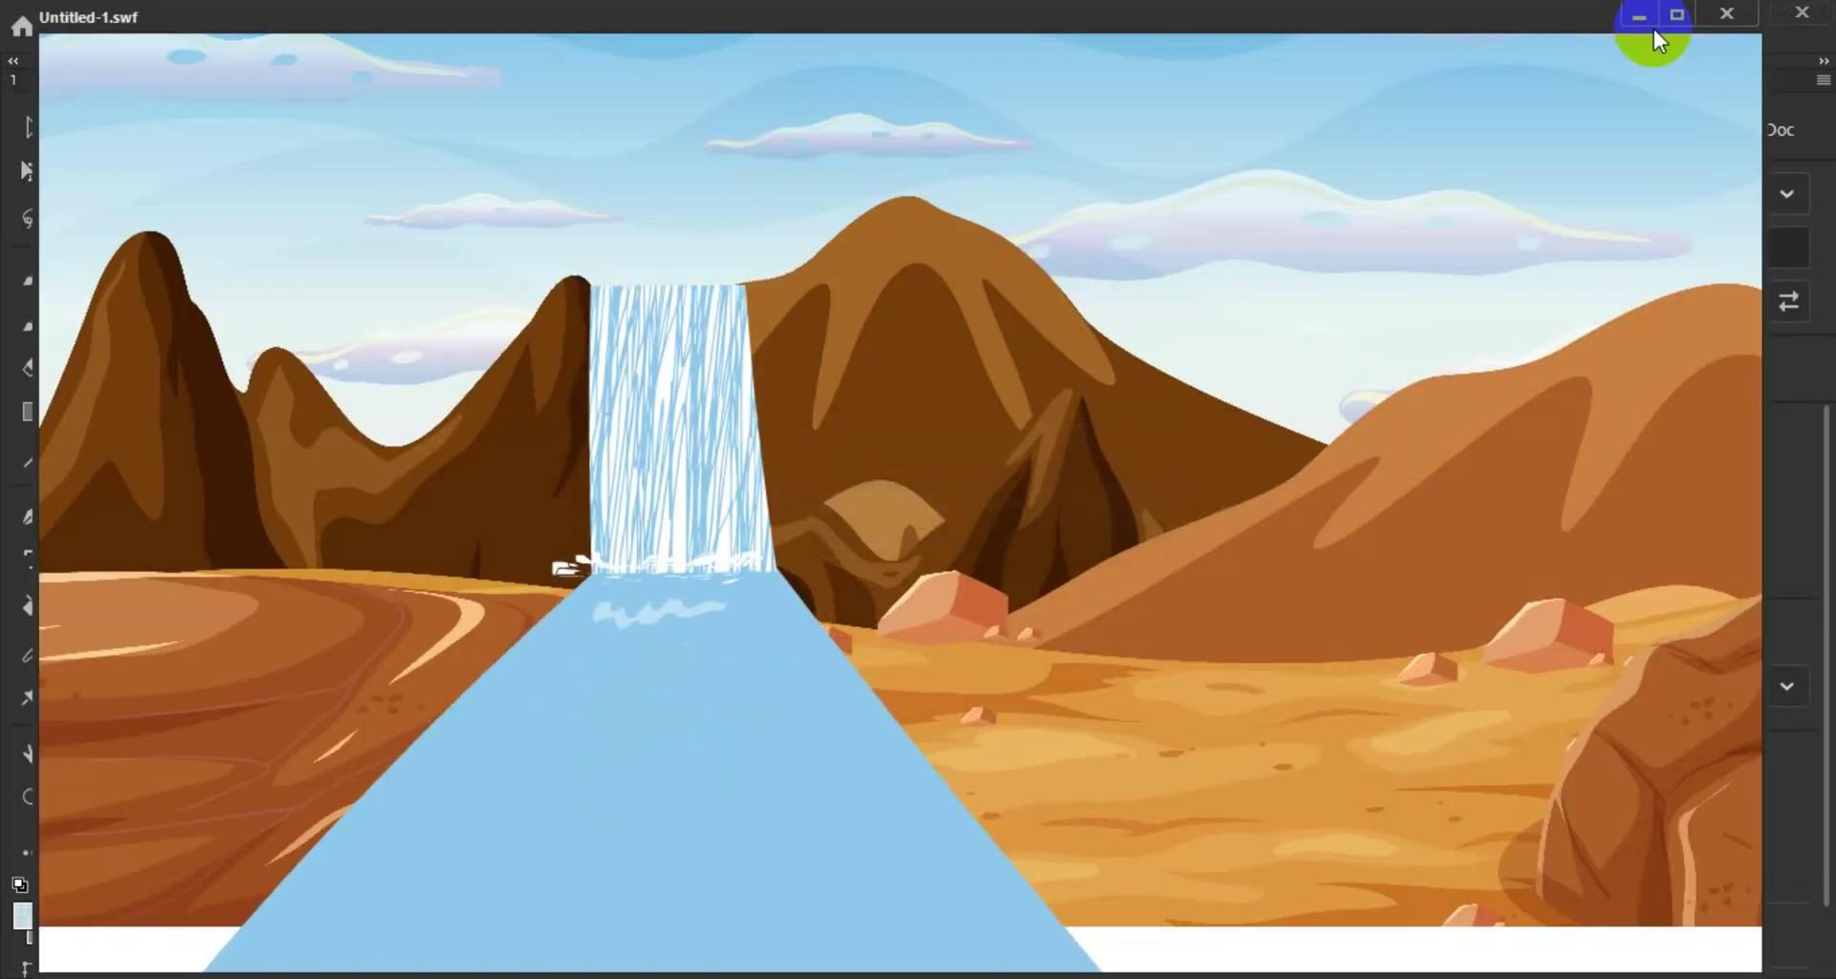
pyautogui.click(1731, 14)
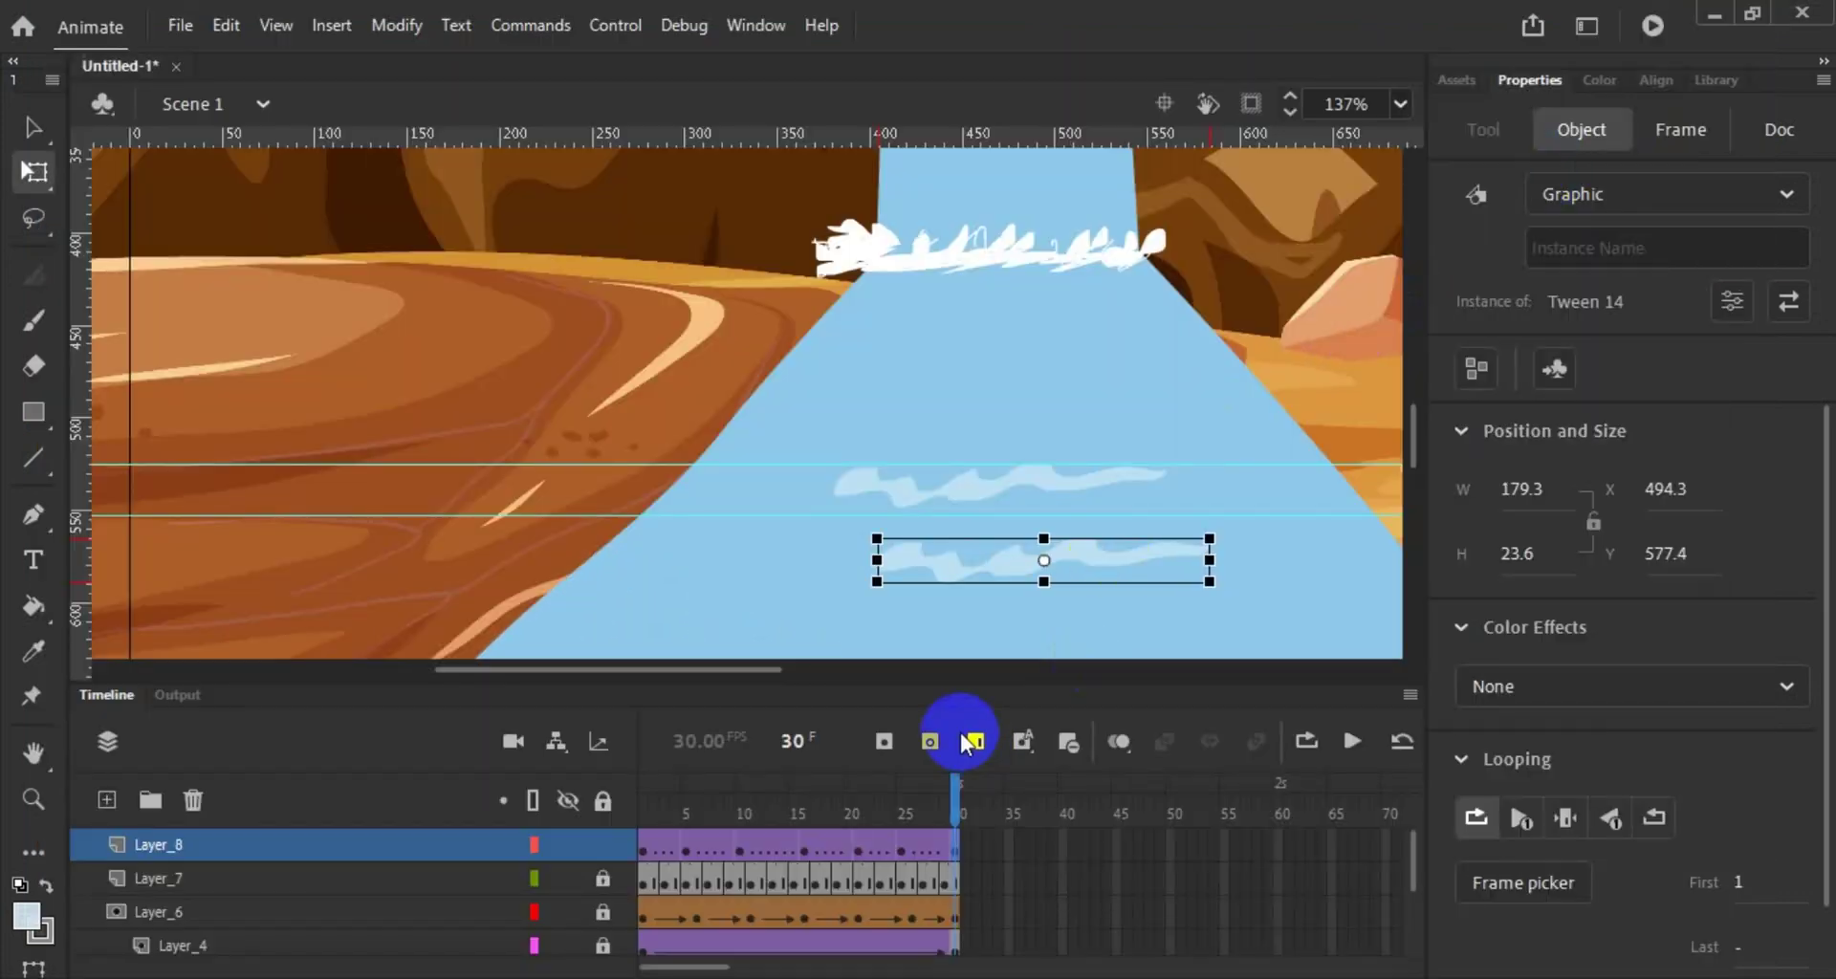
pyautogui.moveTo(954, 792); pyautogui.dragTo(970, 839)
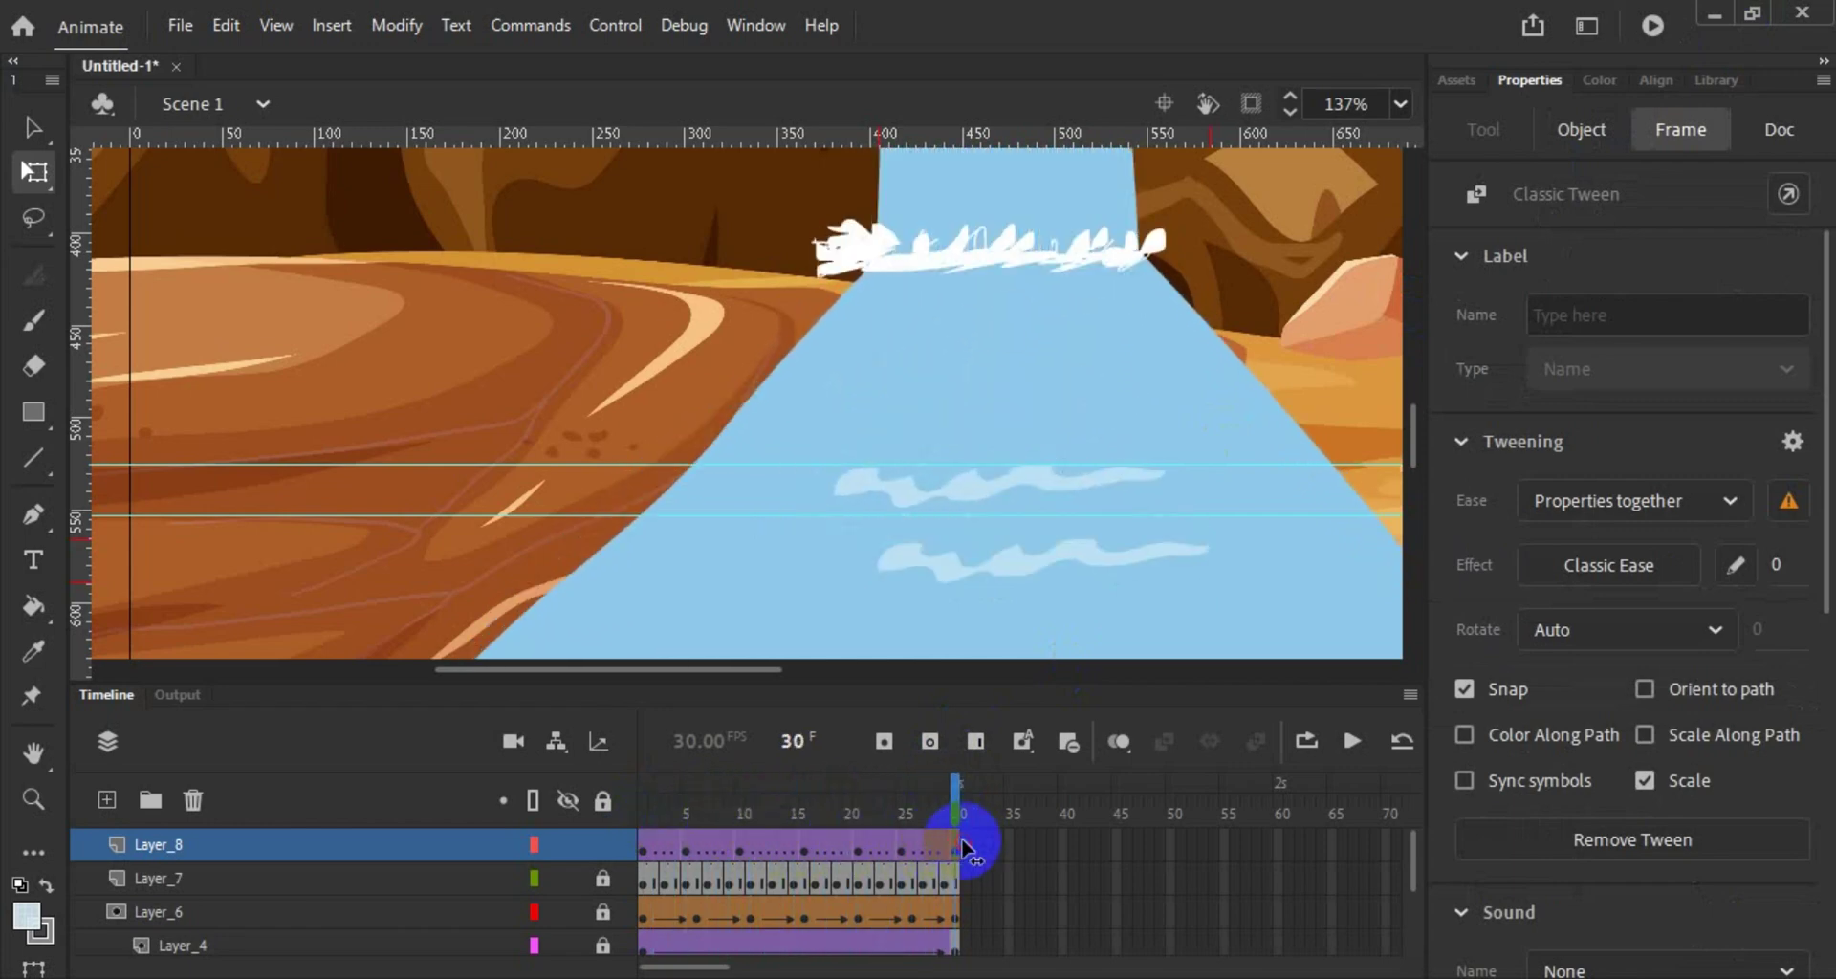
pyautogui.click(681, 849)
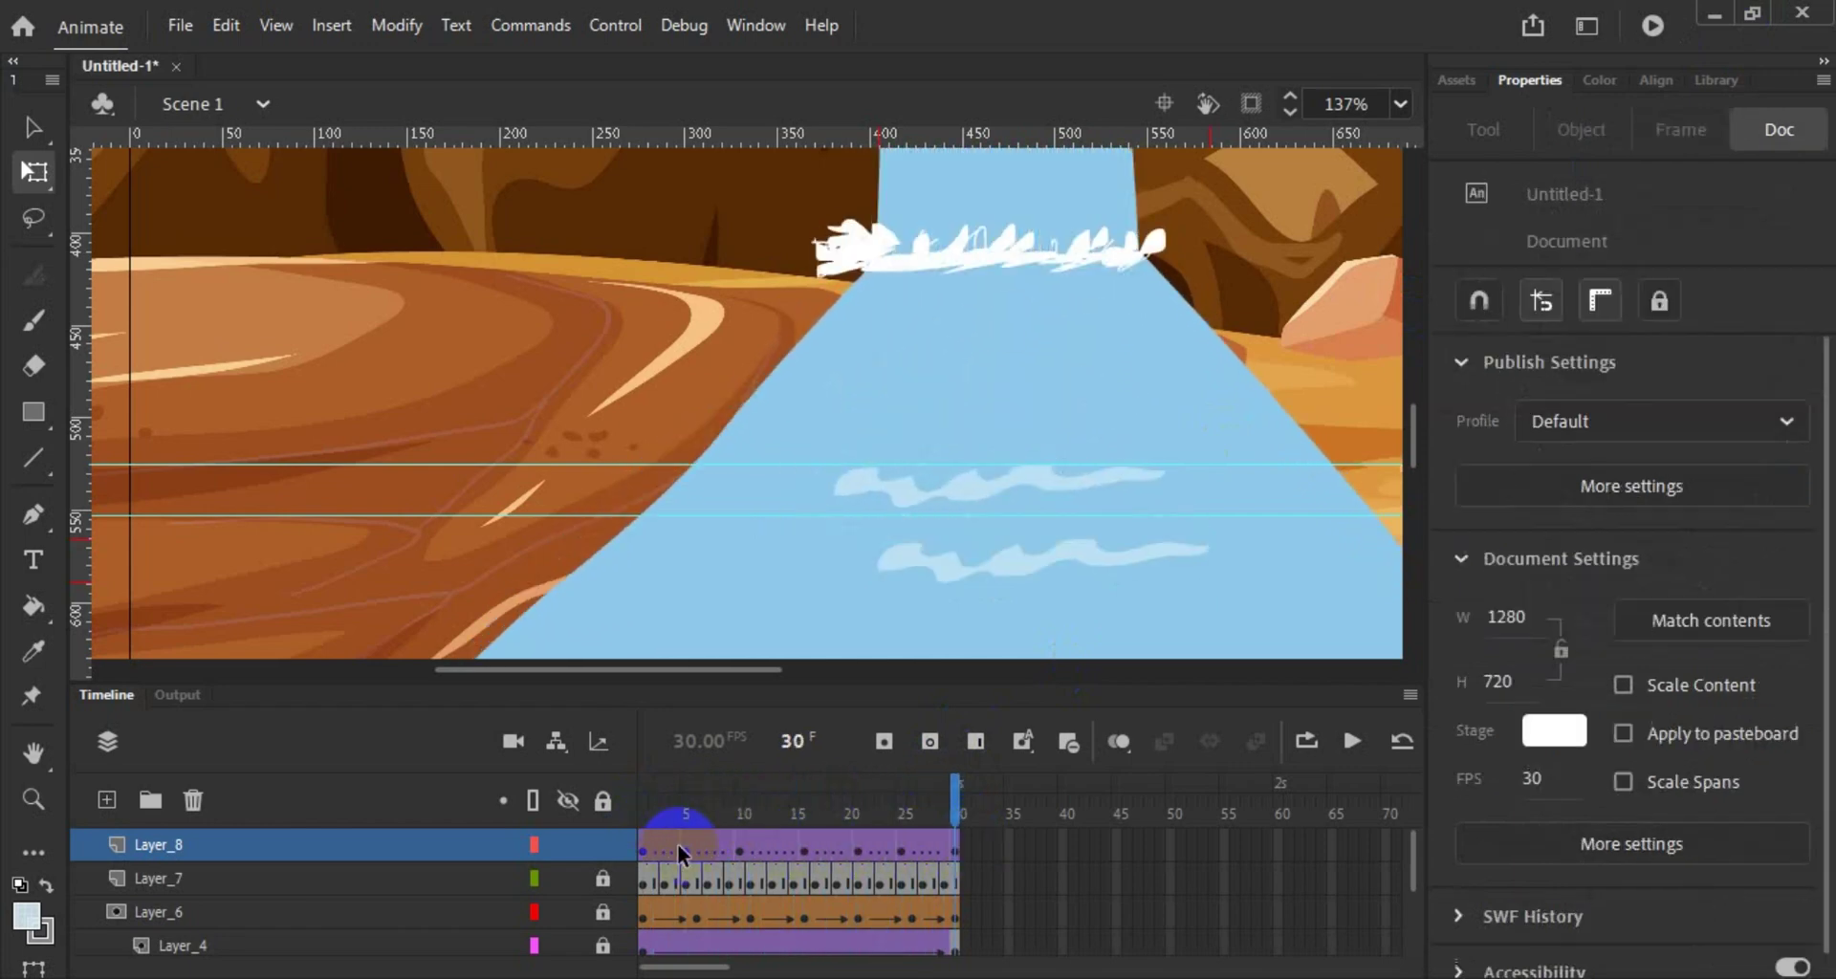
pyautogui.click(1654, 27)
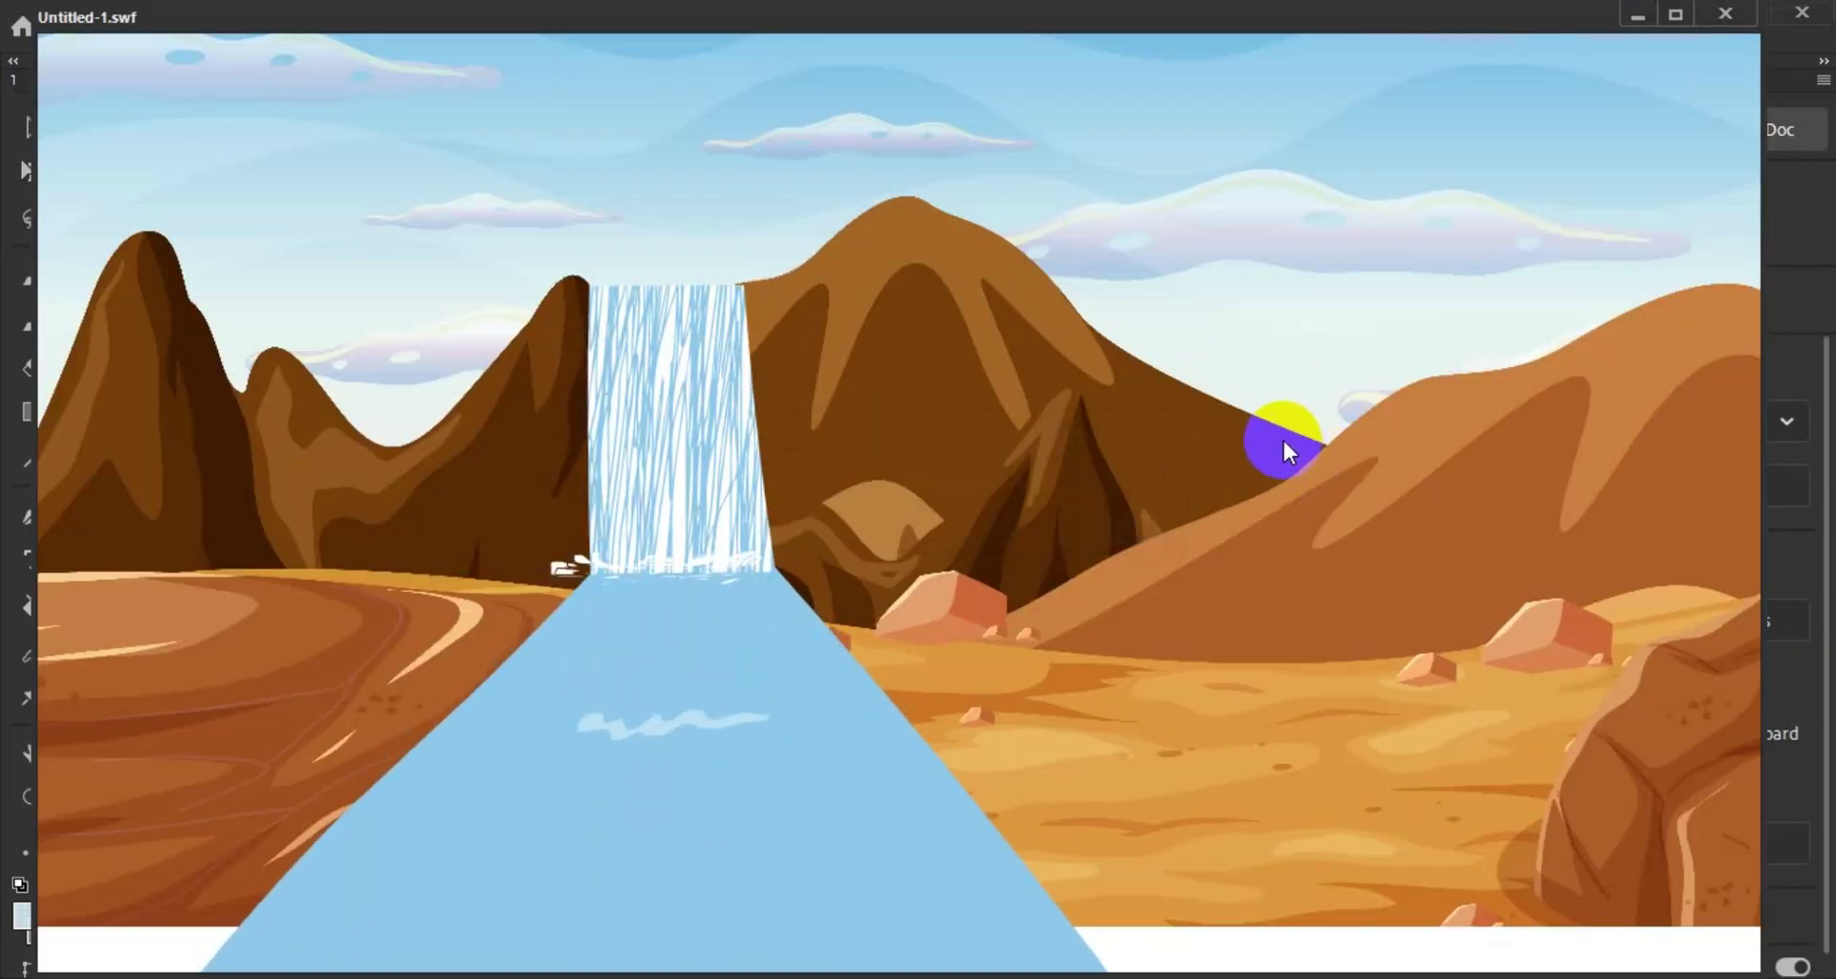
pyautogui.click(1727, 13)
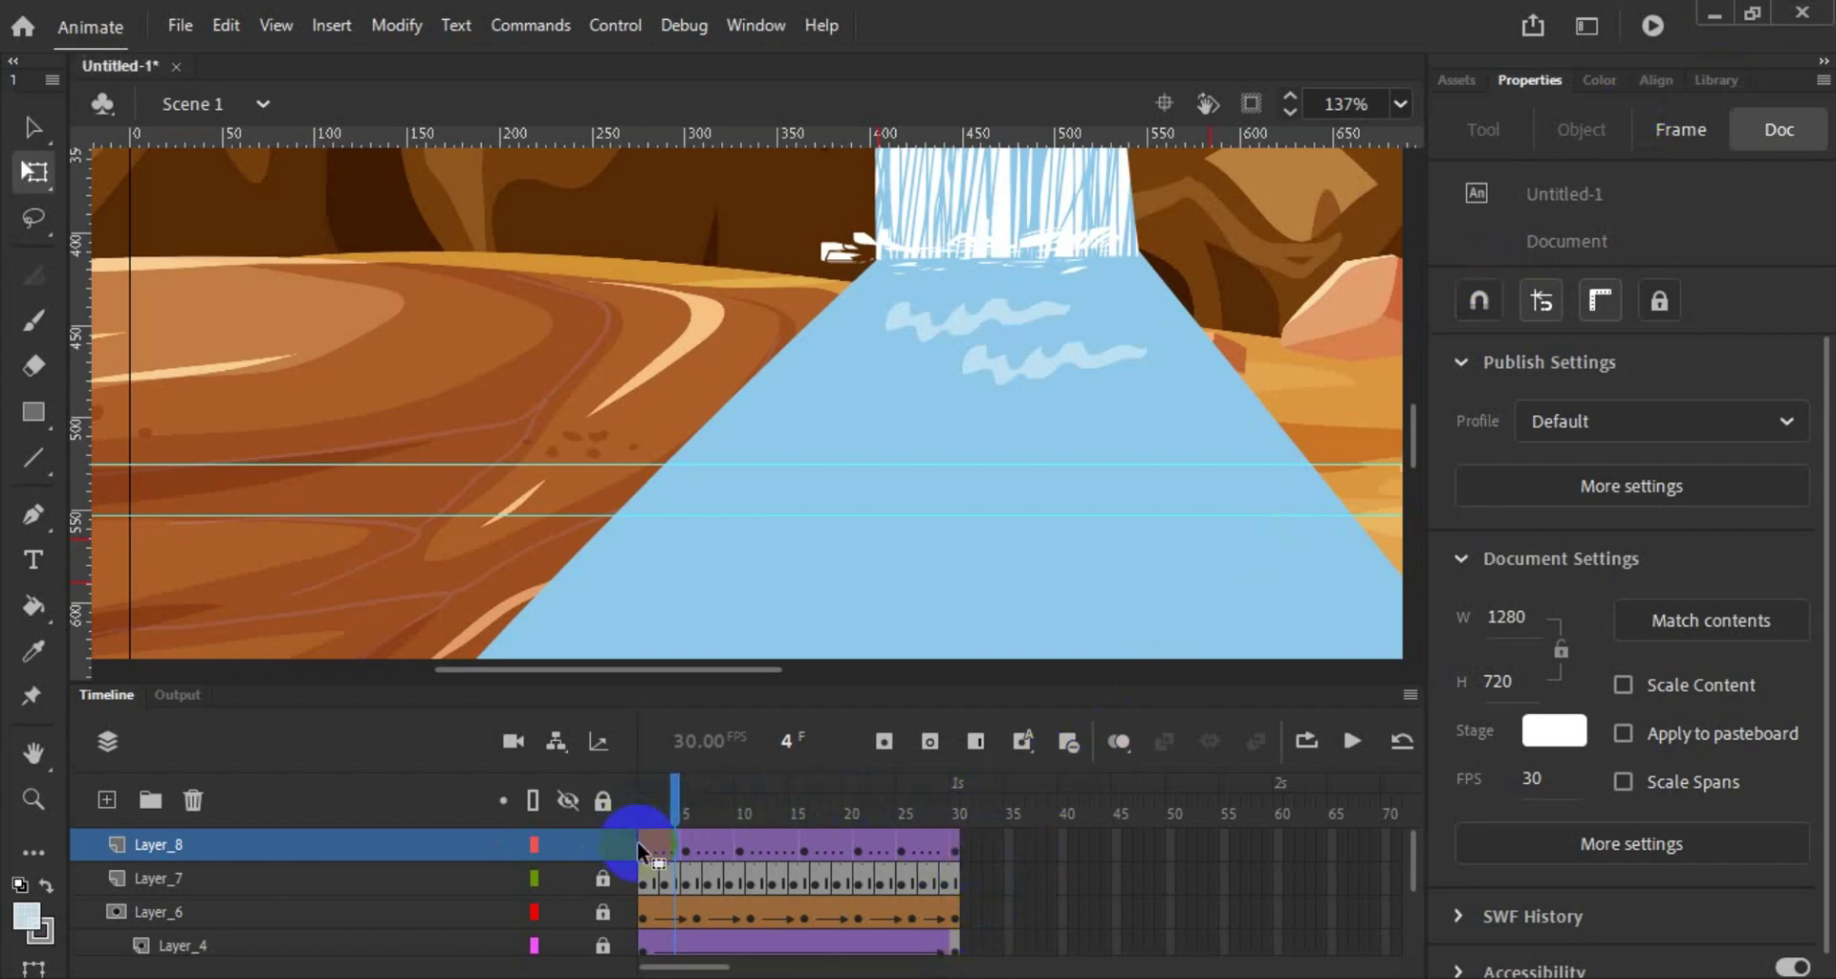
# Step: Convert frame 35 to a keyframe on Layer_8 and on the layers beneath it
pyautogui.click(1000, 847)
pyautogui.rightClick(1002, 847)
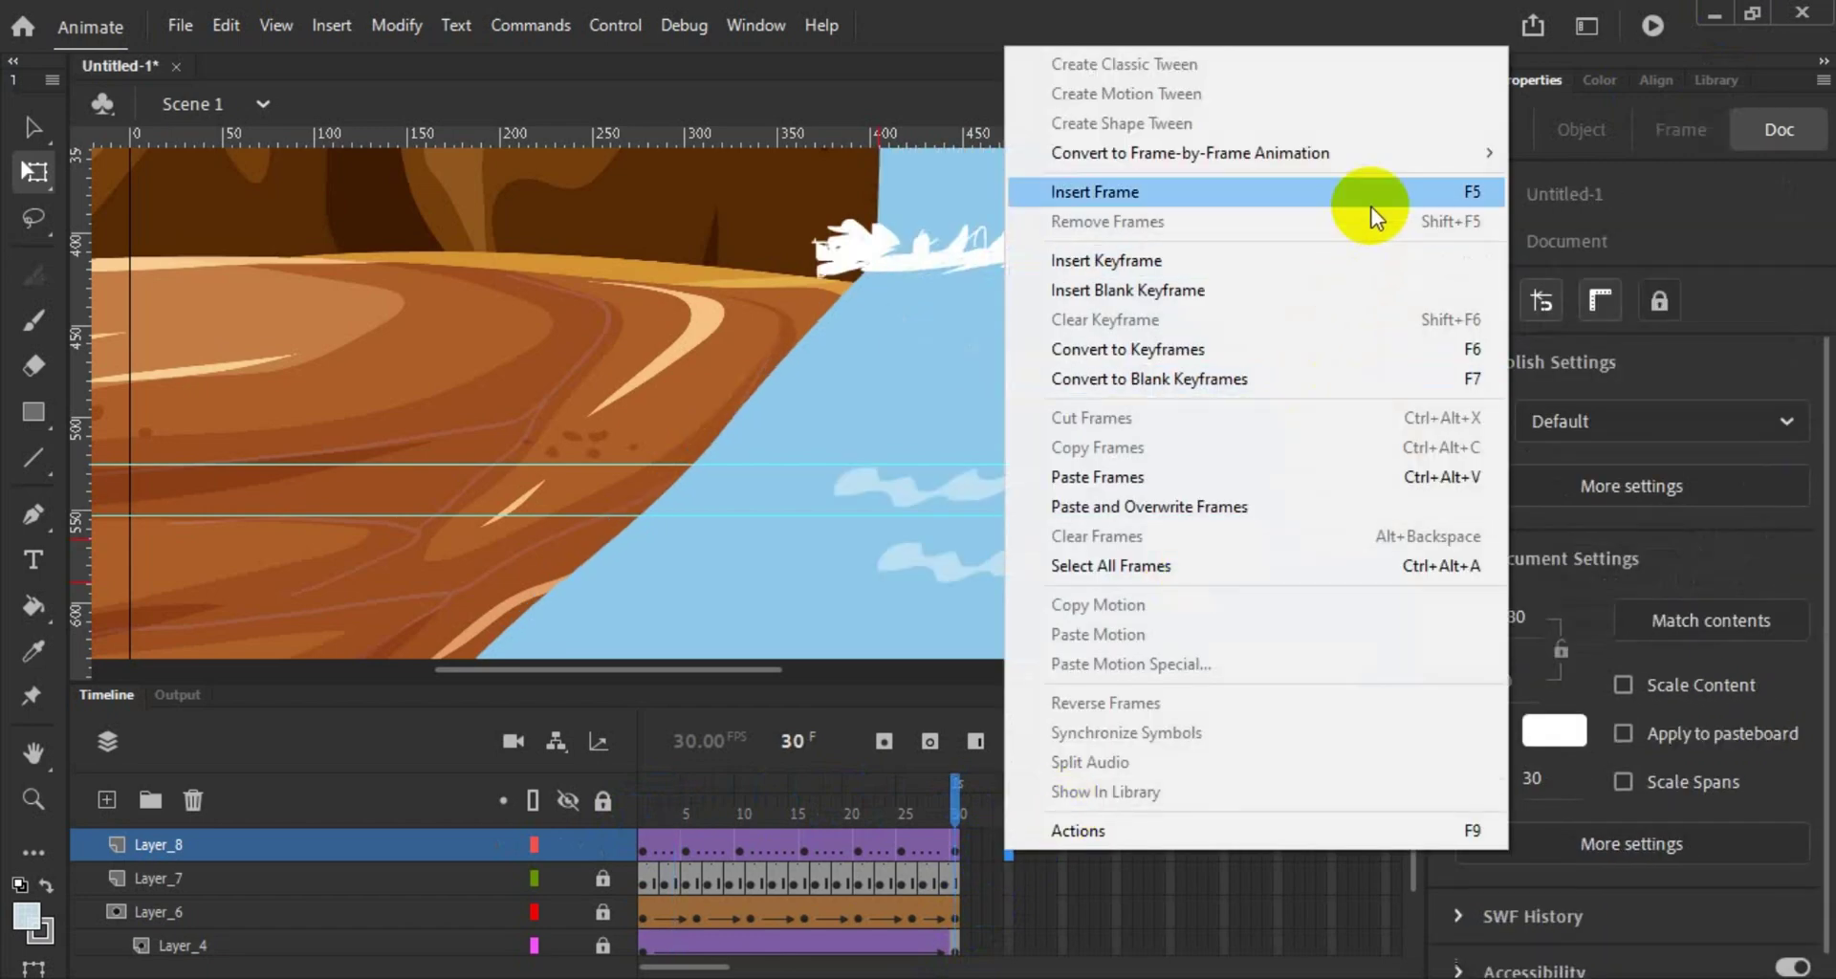
pyautogui.click(1412, 346)
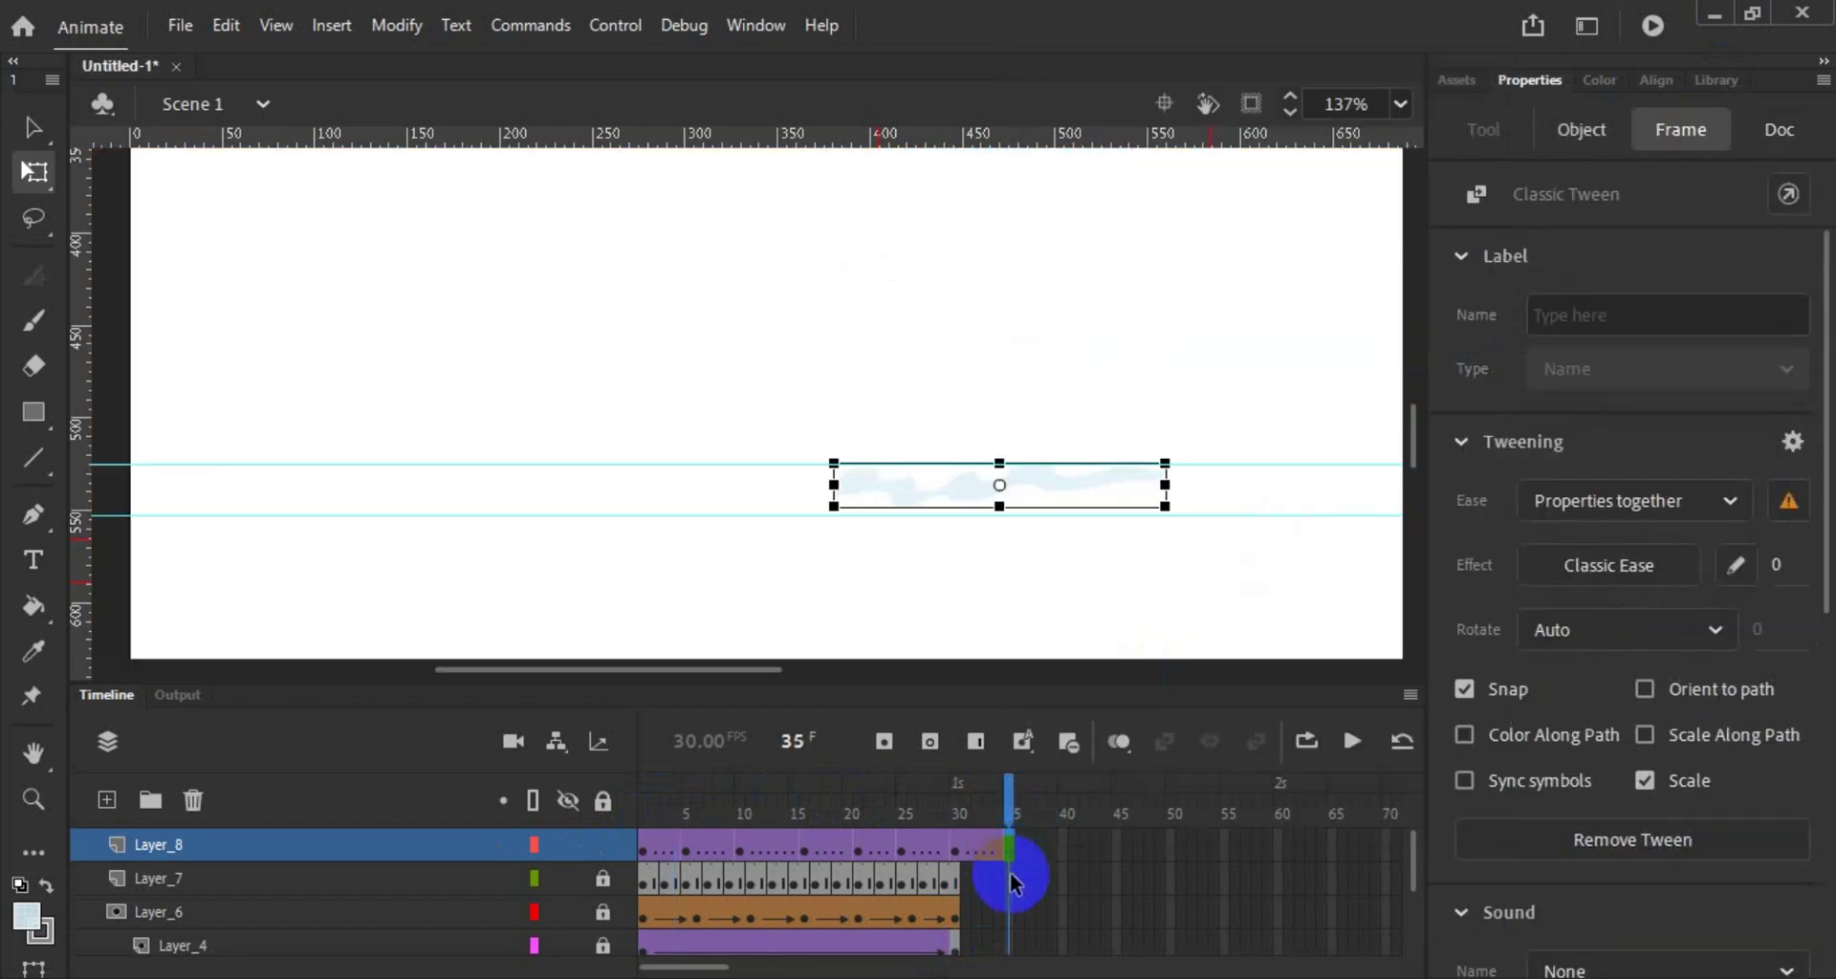
pyautogui.click(1012, 848)
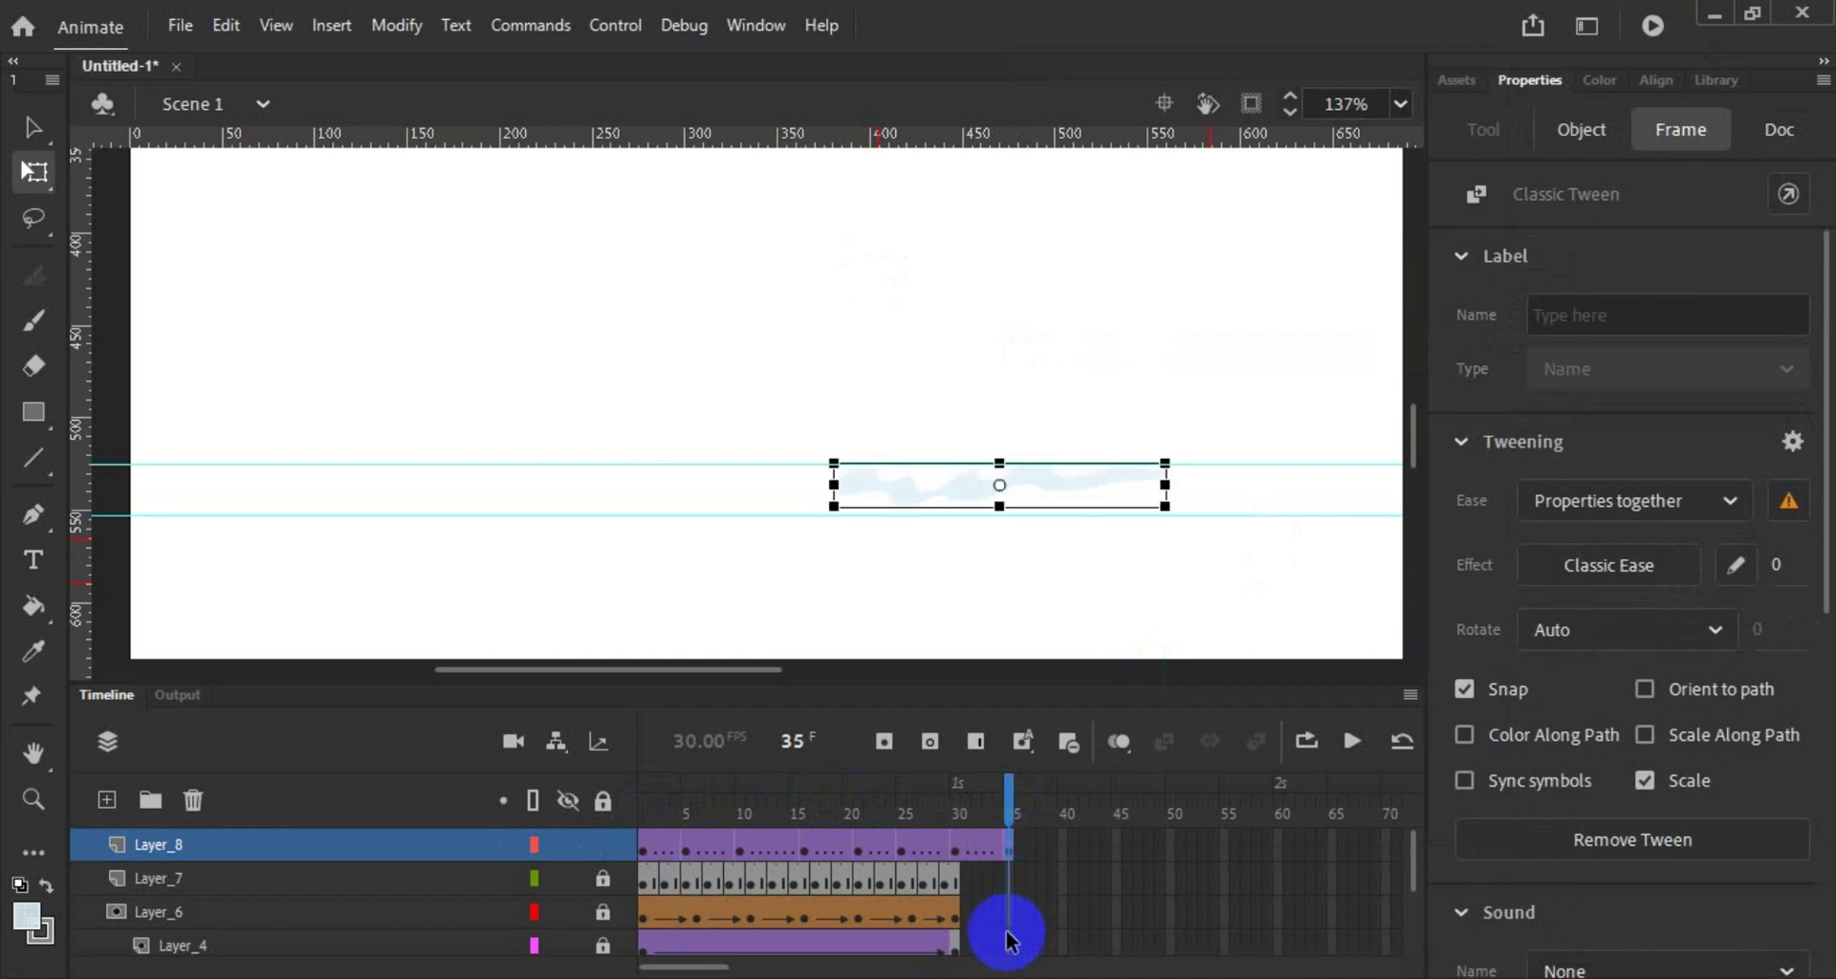
pyautogui.rightClick(1007, 951)
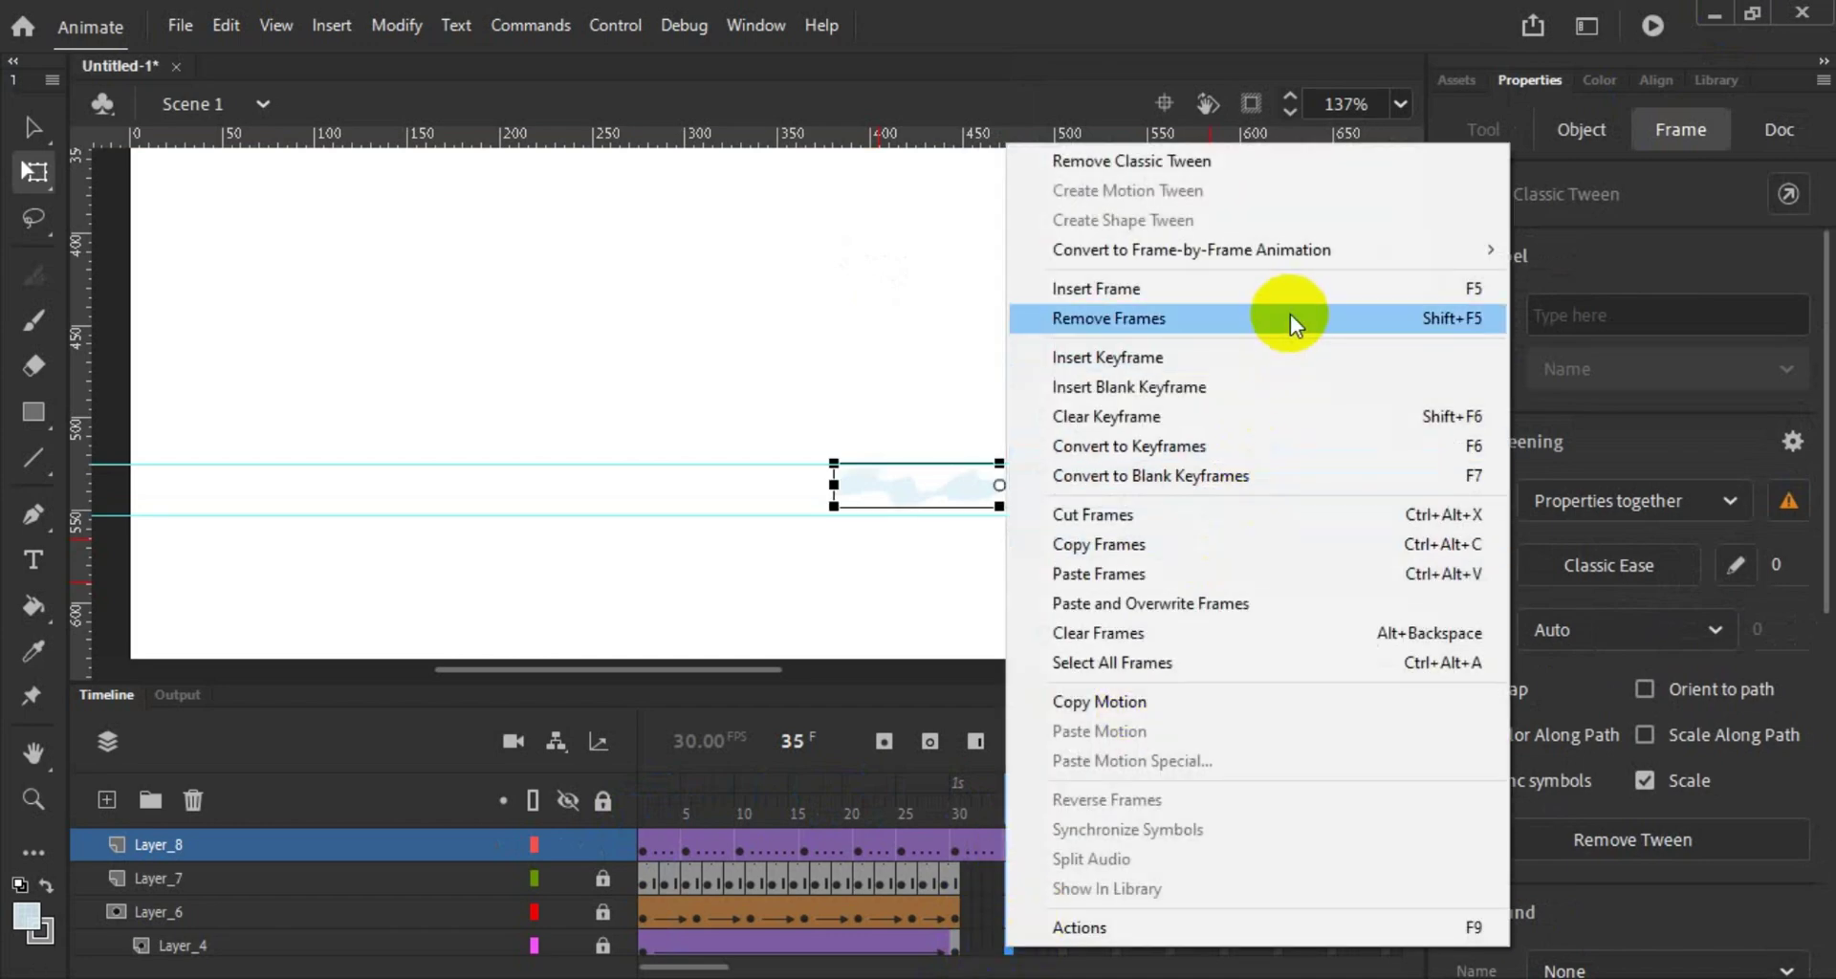
pyautogui.click(1334, 447)
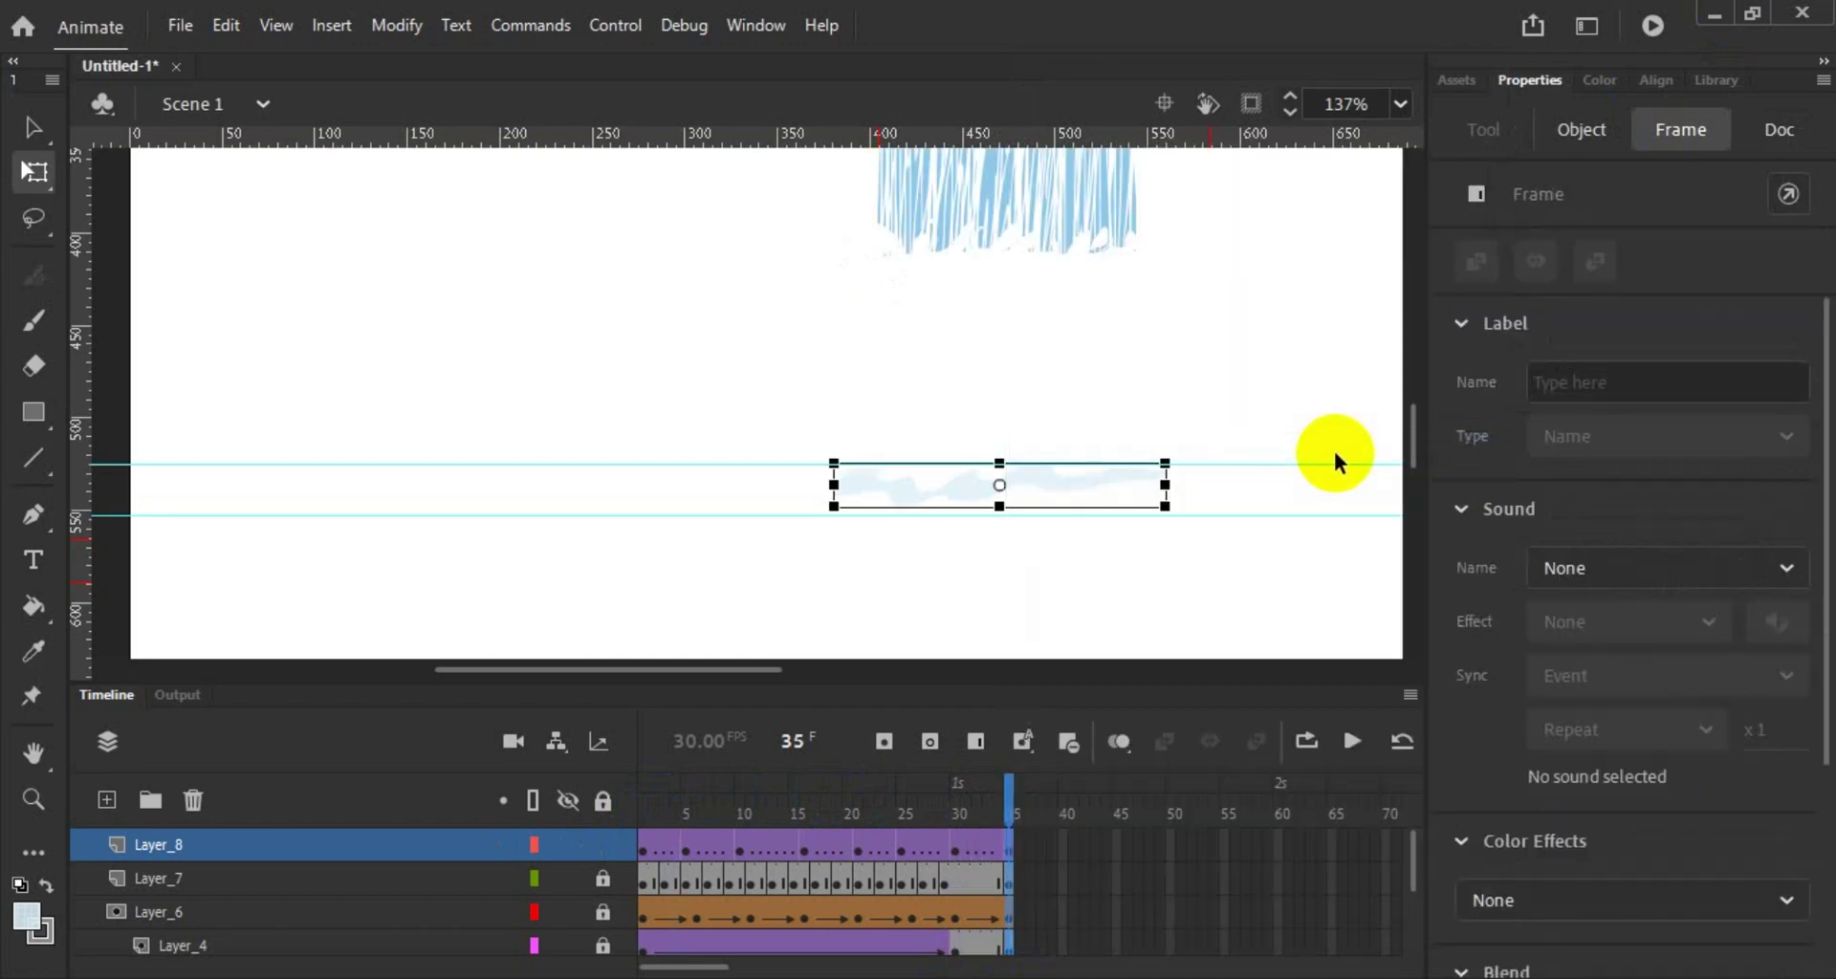
# Step: Test the movie with the timeline extended to frame 35 and return to the stage
pyautogui.click(1654, 26)
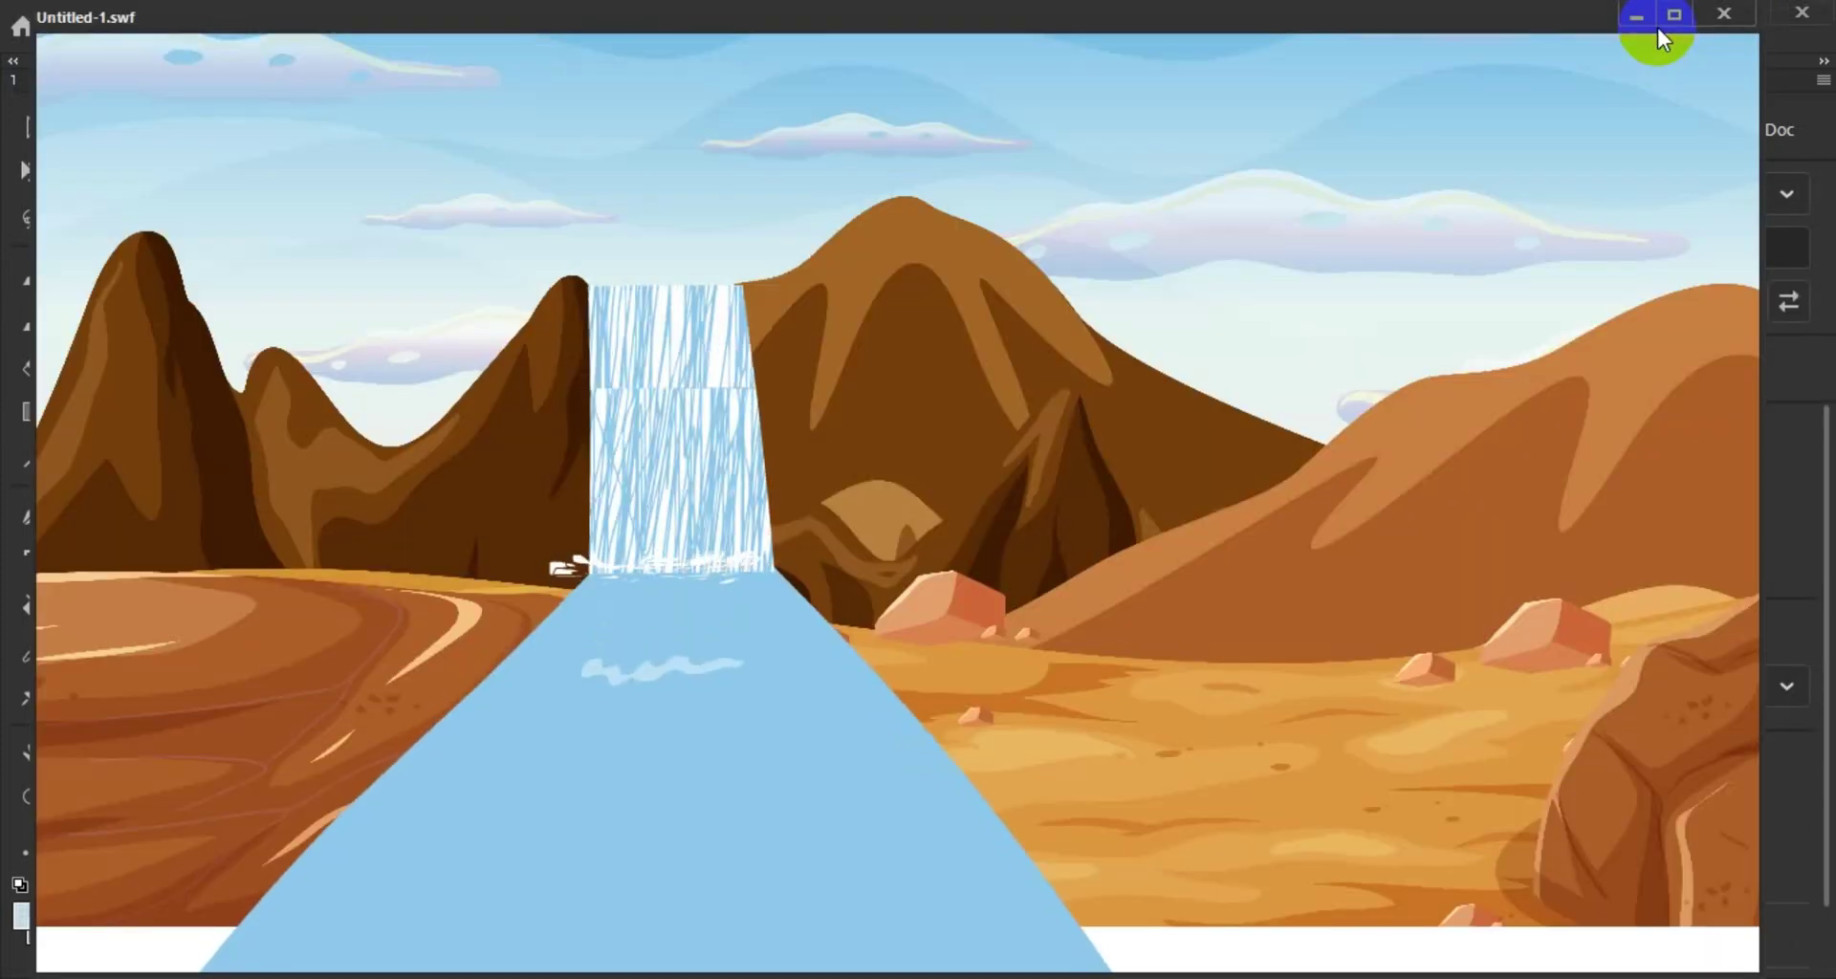
pyautogui.click(1726, 17)
pyautogui.scroll(-5, 1140, 656)
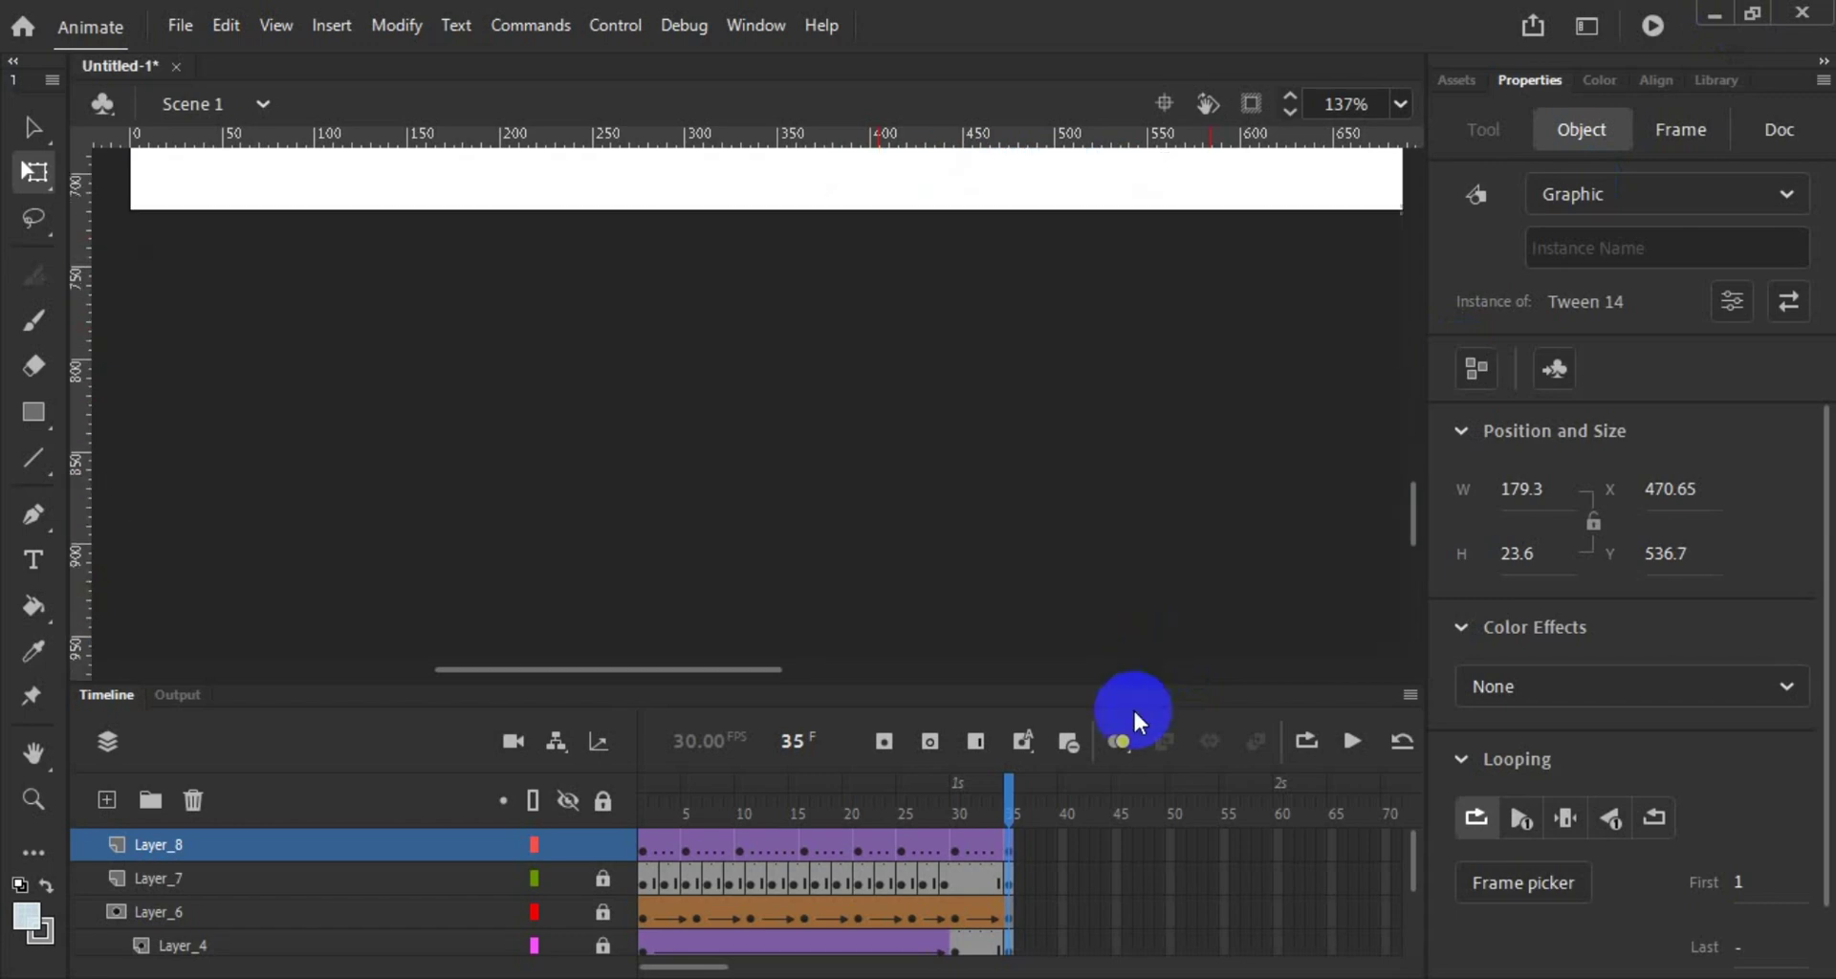
pyautogui.scroll(3, 1208, 662)
pyautogui.hscroll(-3, 1208, 662)
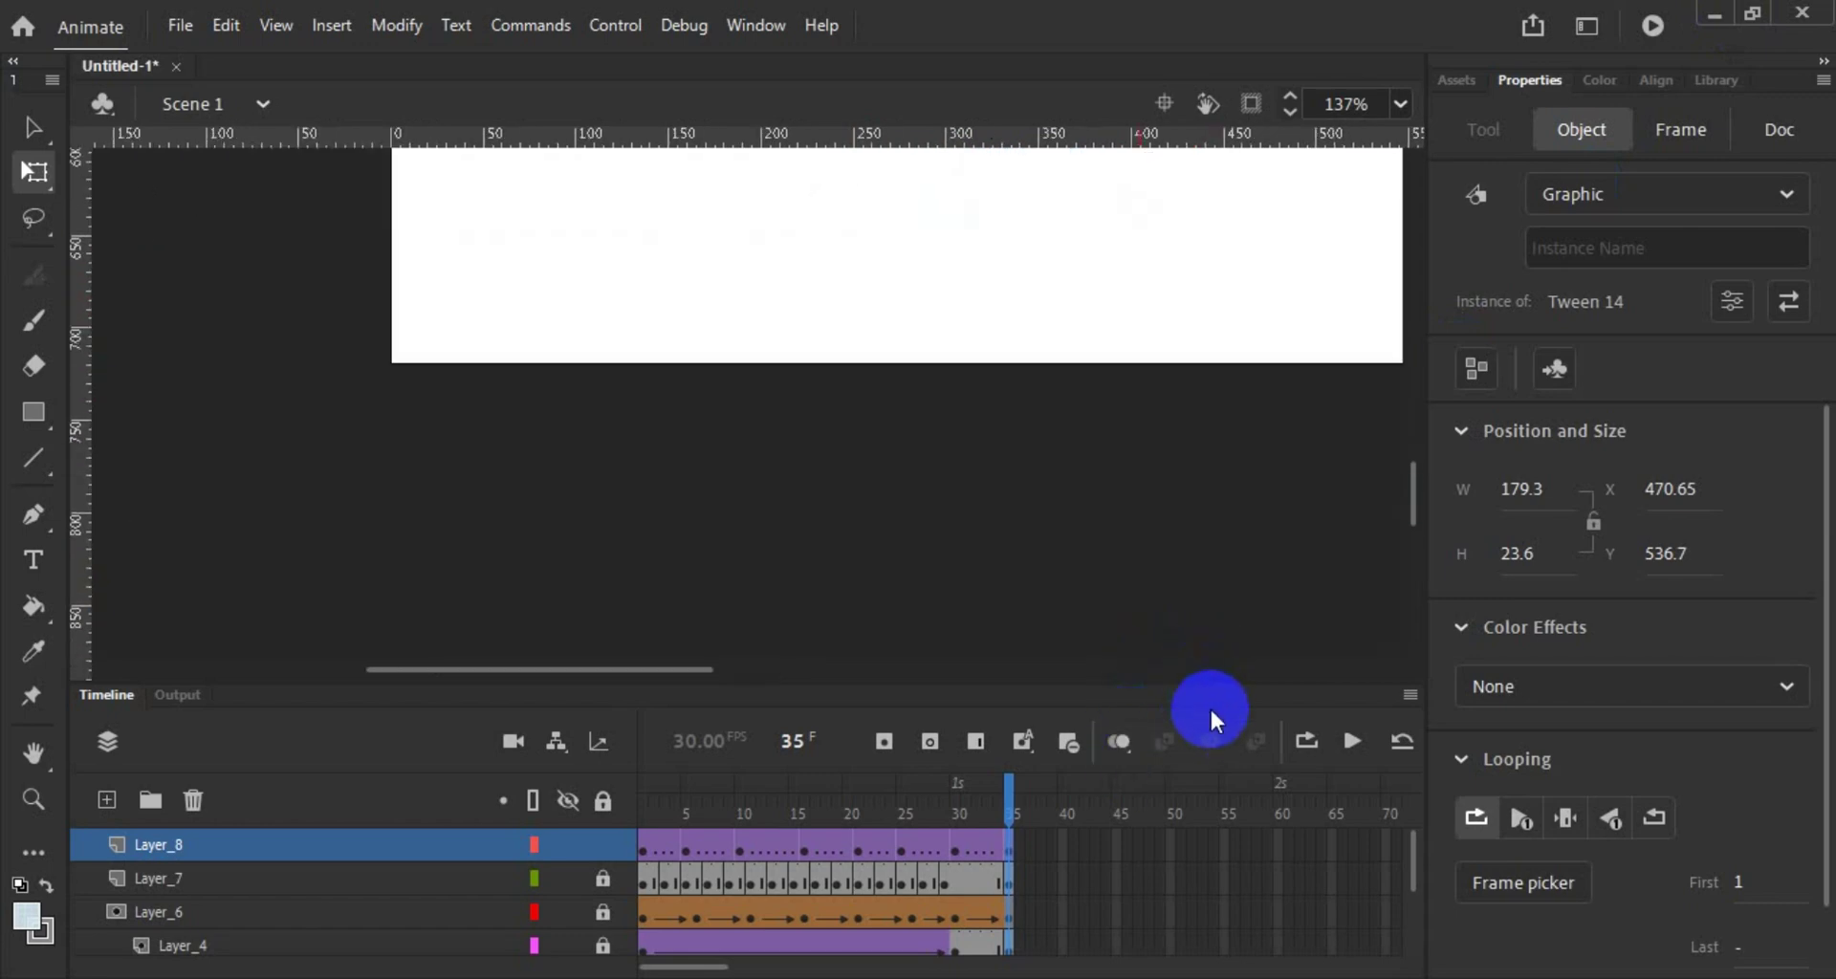
# Step: Convert frame 35 to keyframes on Layer_3, Layer_2 and Layer_1, and test the movie
pyautogui.scroll(5, 1203, 612)
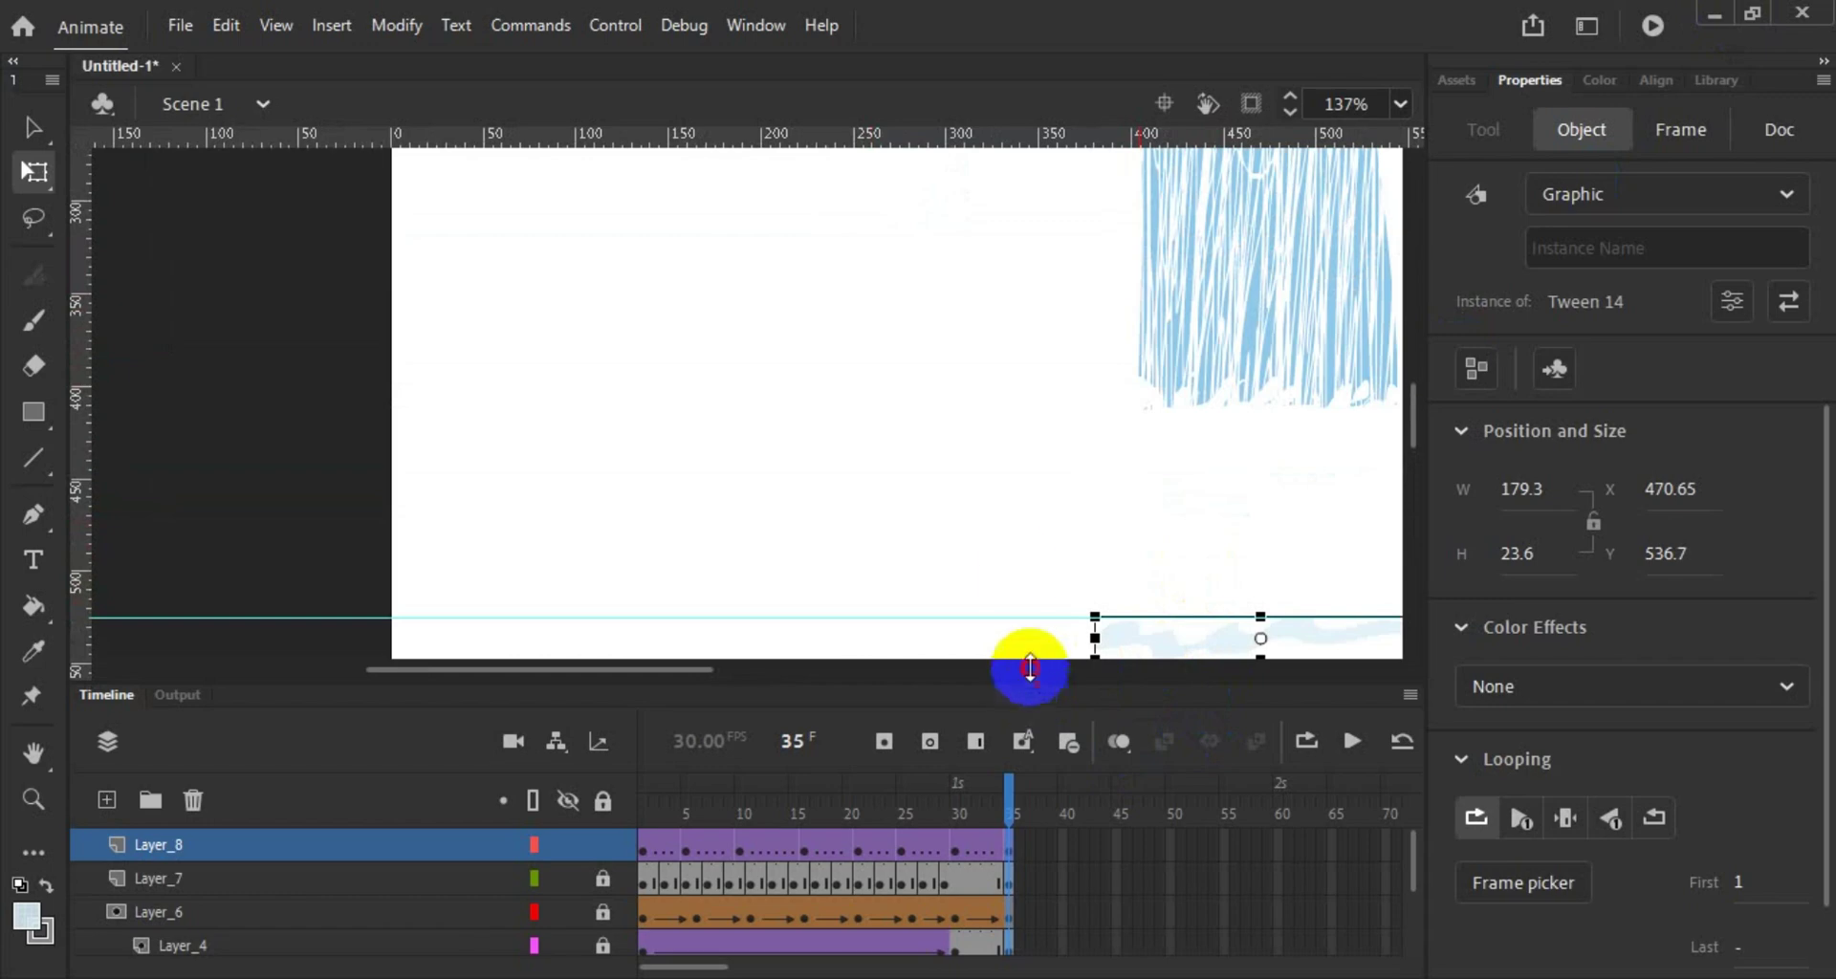
pyautogui.moveTo(1024, 676); pyautogui.dragTo(1016, 479)
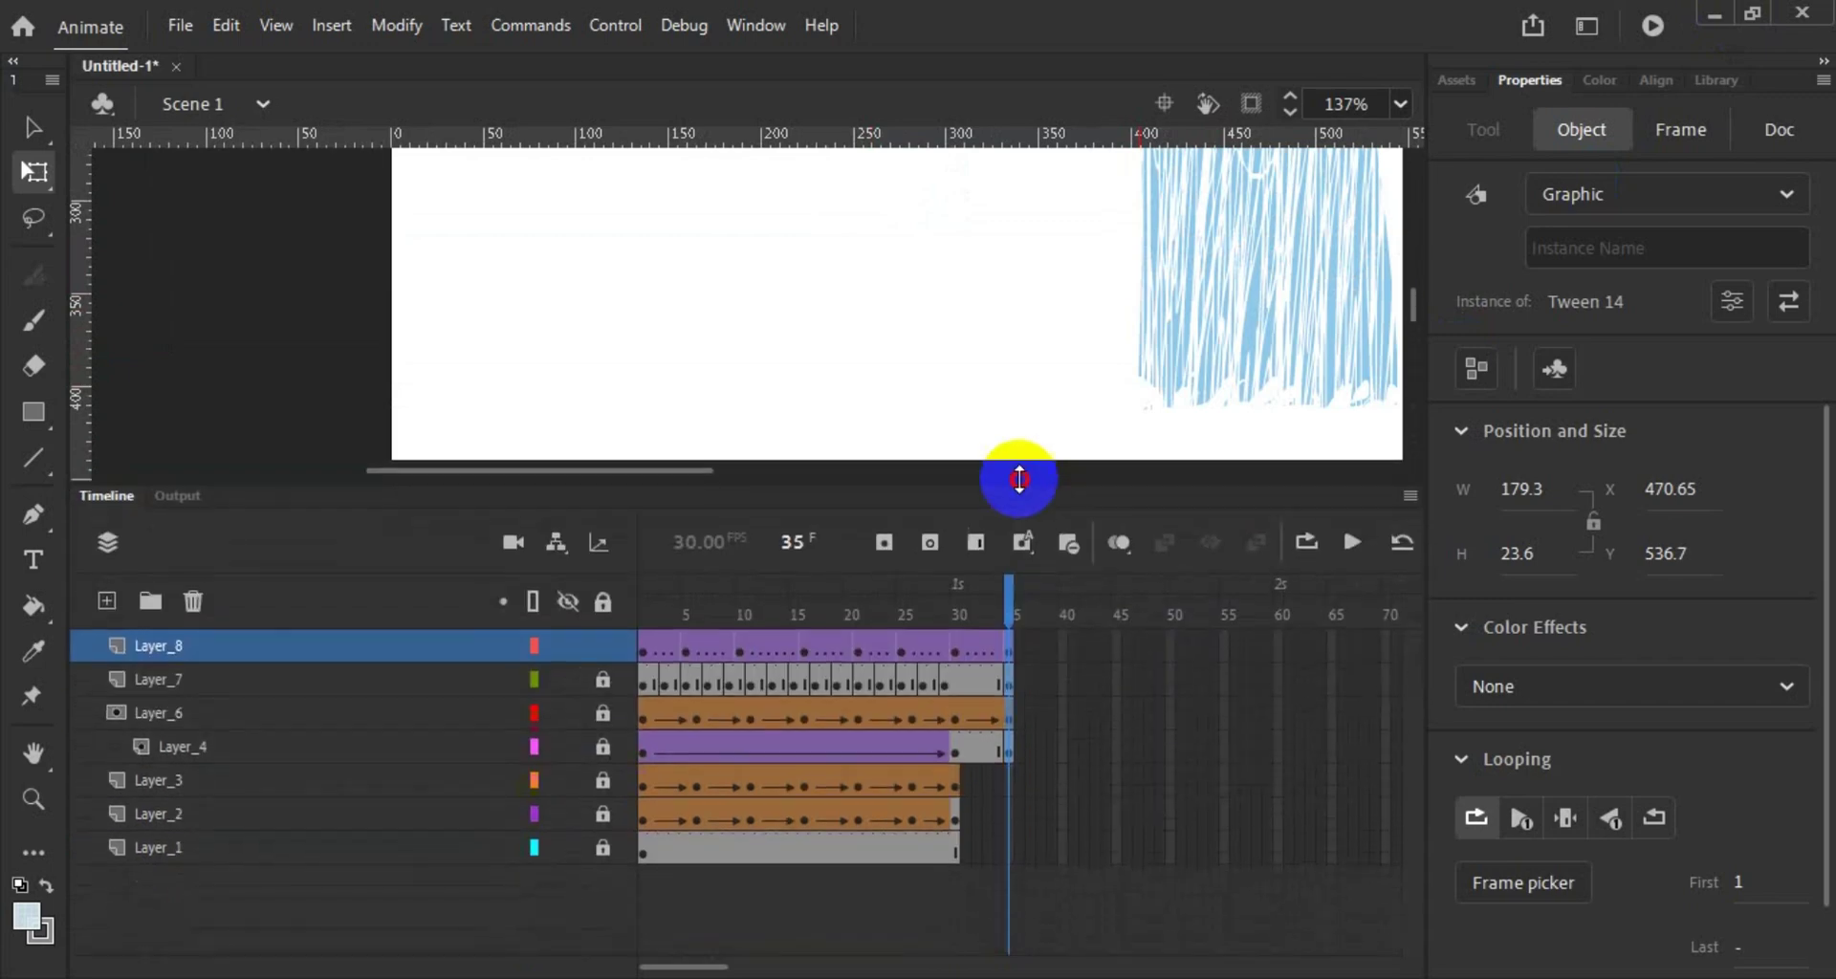
pyautogui.click(1011, 782)
pyautogui.rightClick(1011, 838)
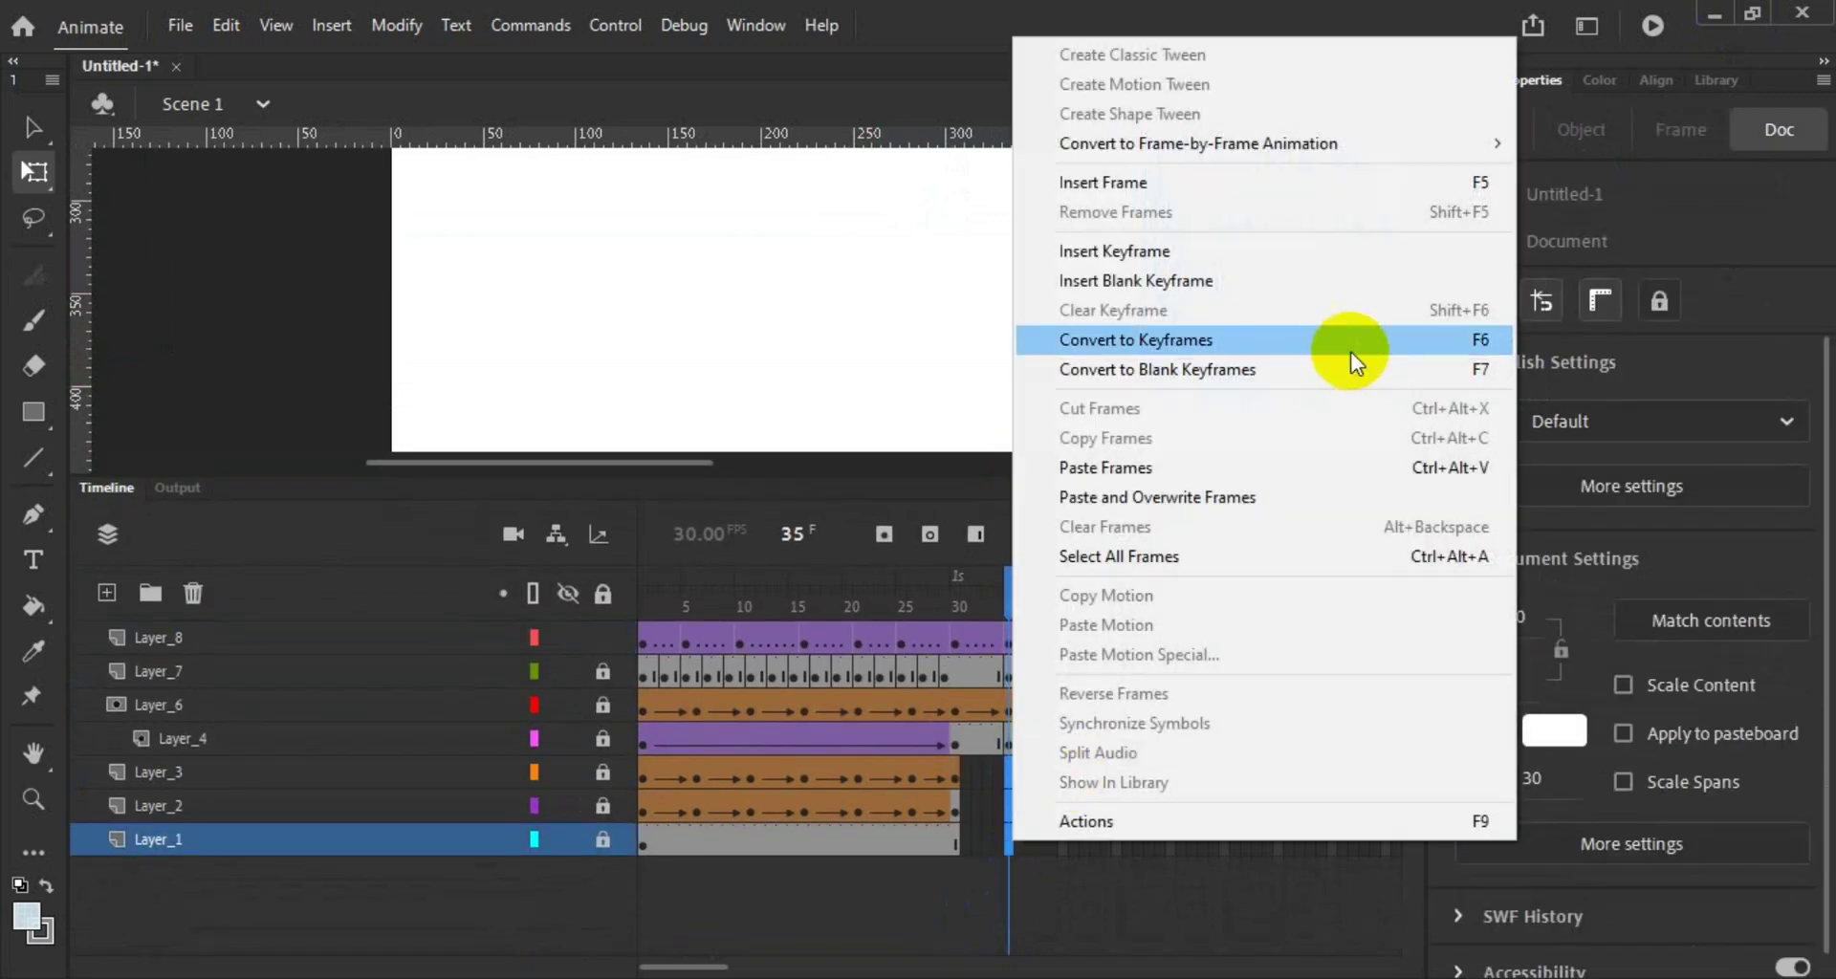
pyautogui.click(1350, 352)
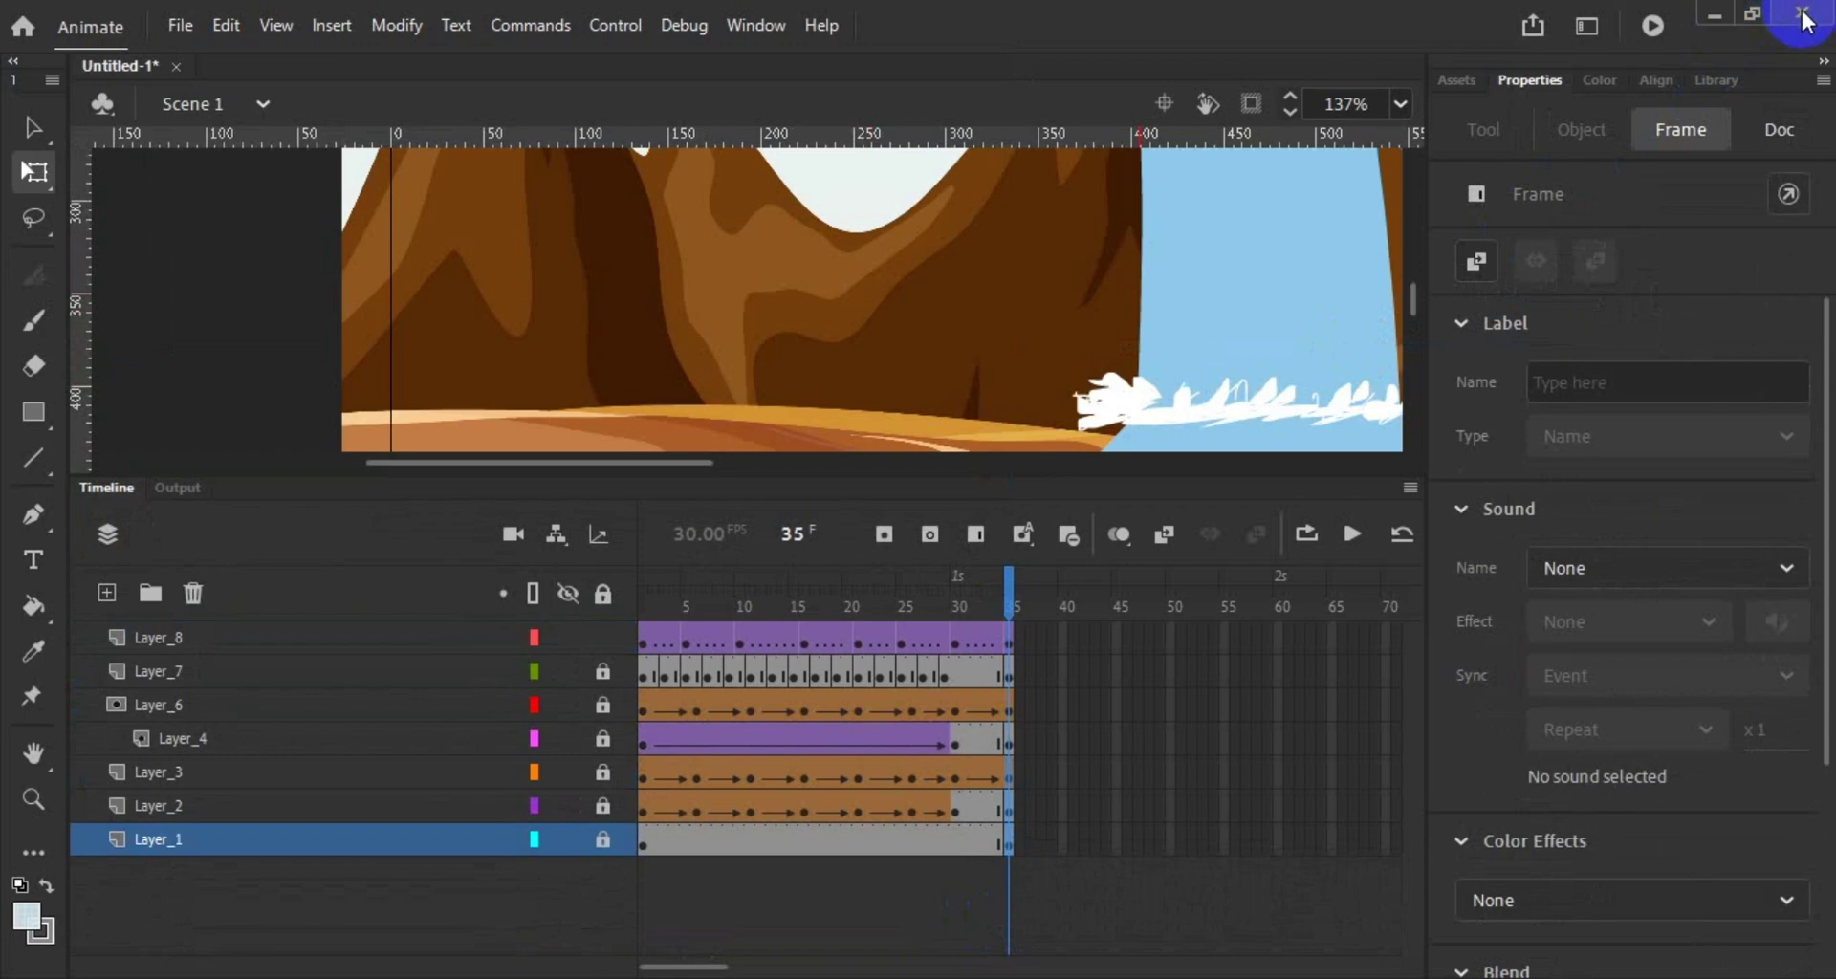
pyautogui.click(1652, 28)
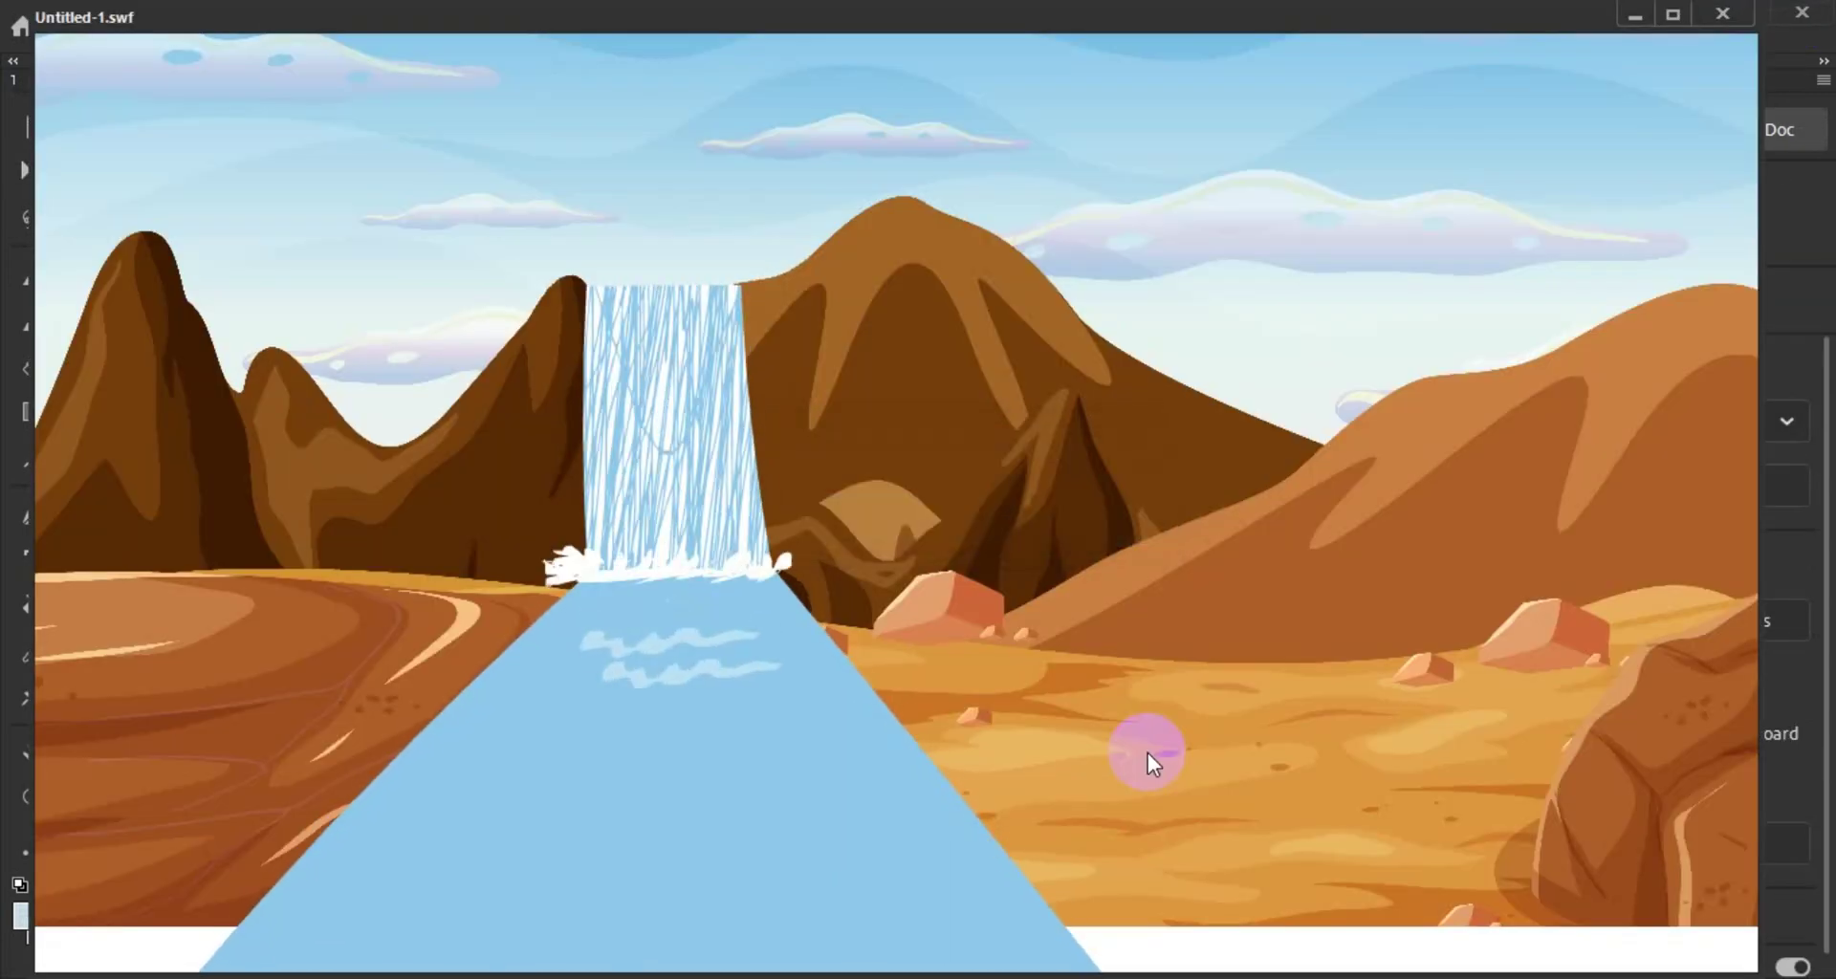
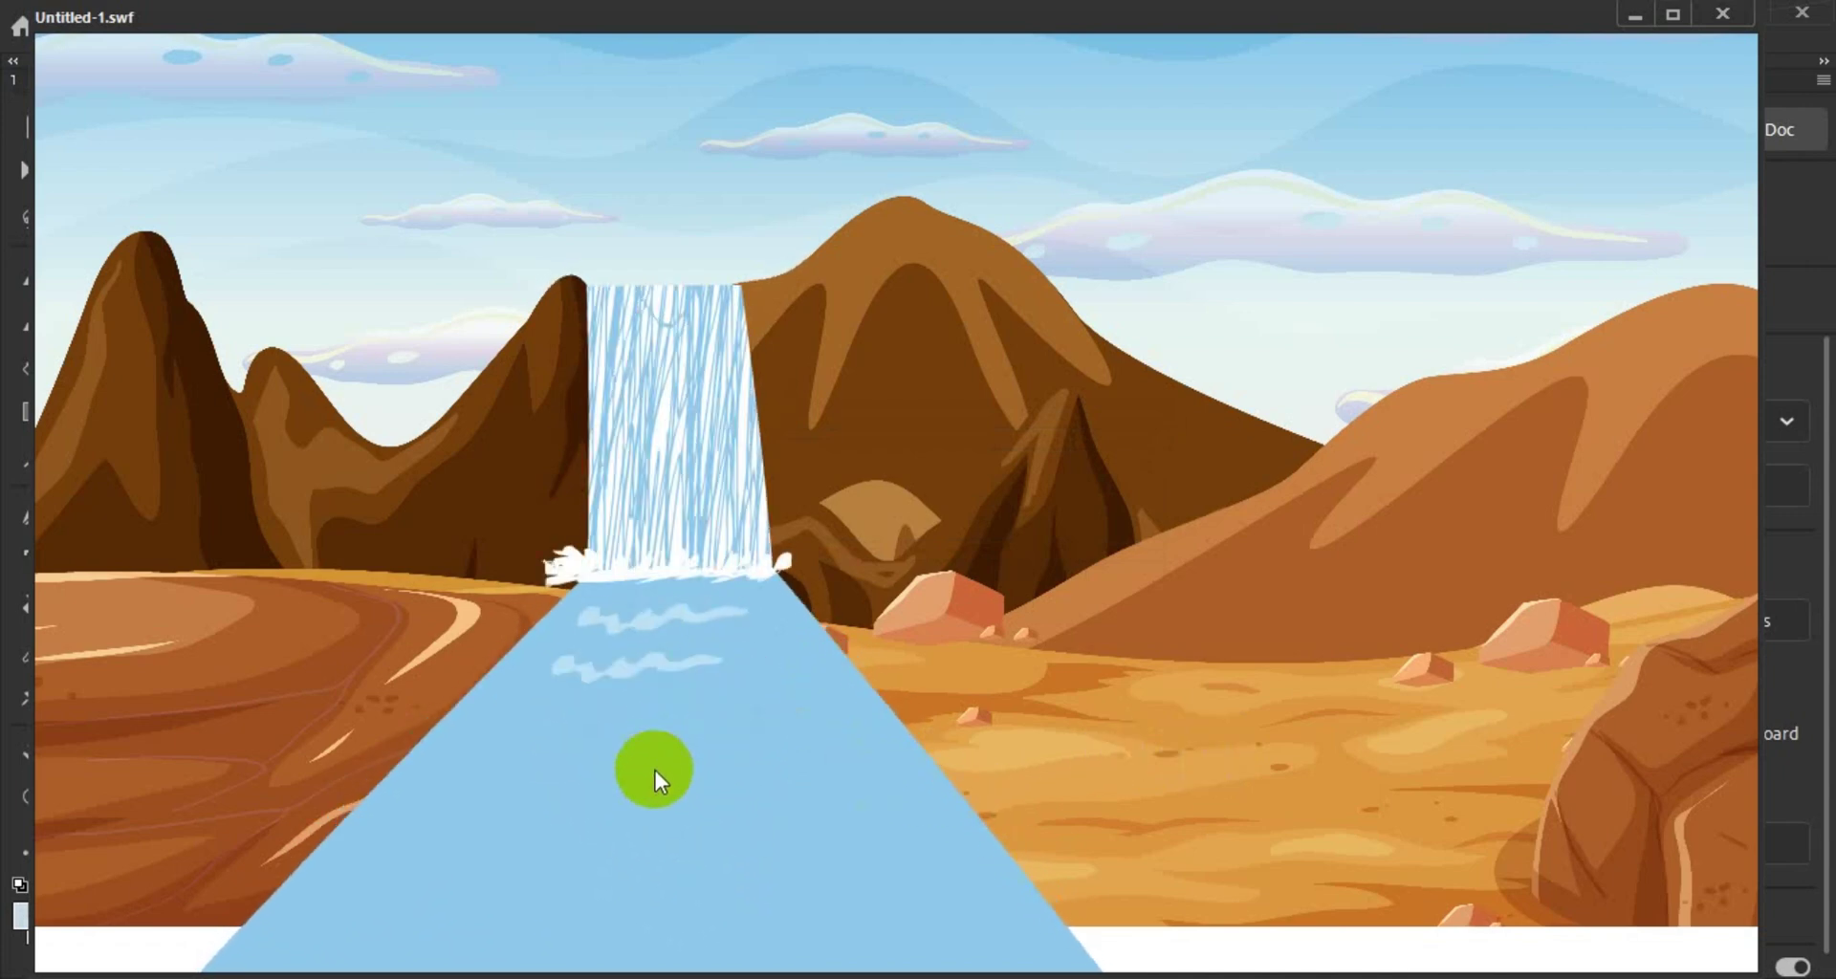
pyautogui.click(1722, 13)
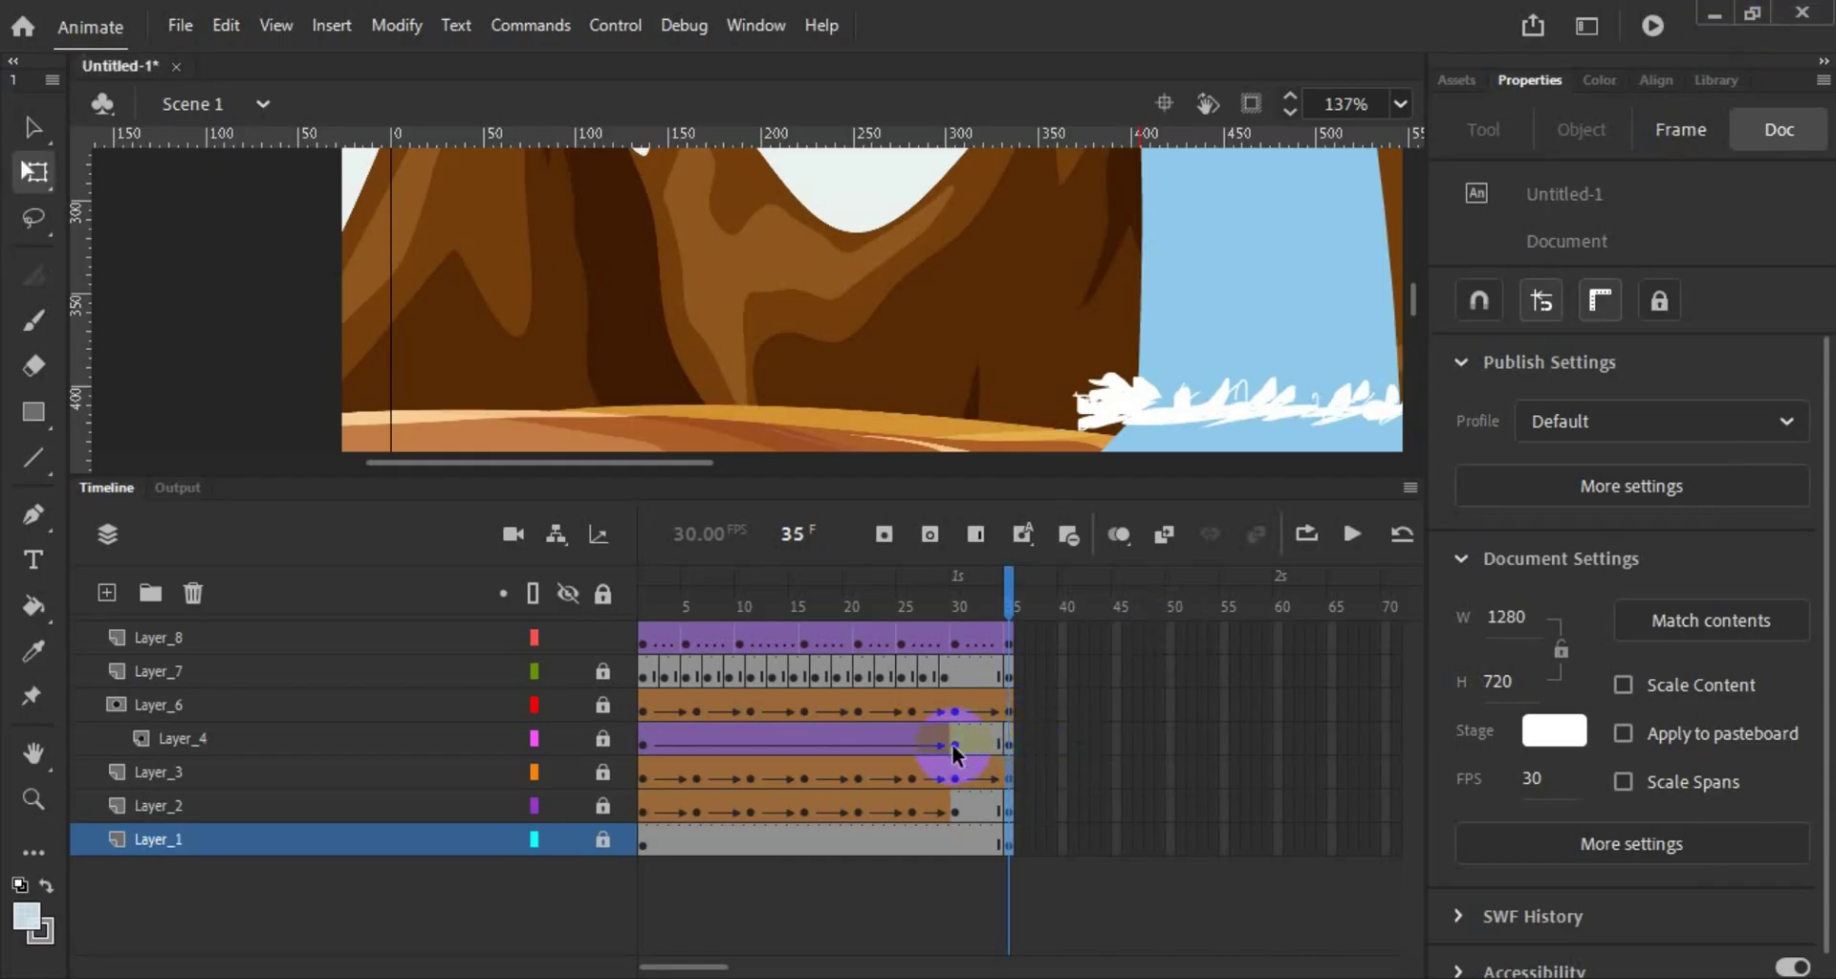
# Step: Inspect the content of masked Layer_4 at frame 35 and leave the layer locked
pyautogui.click(434, 735)
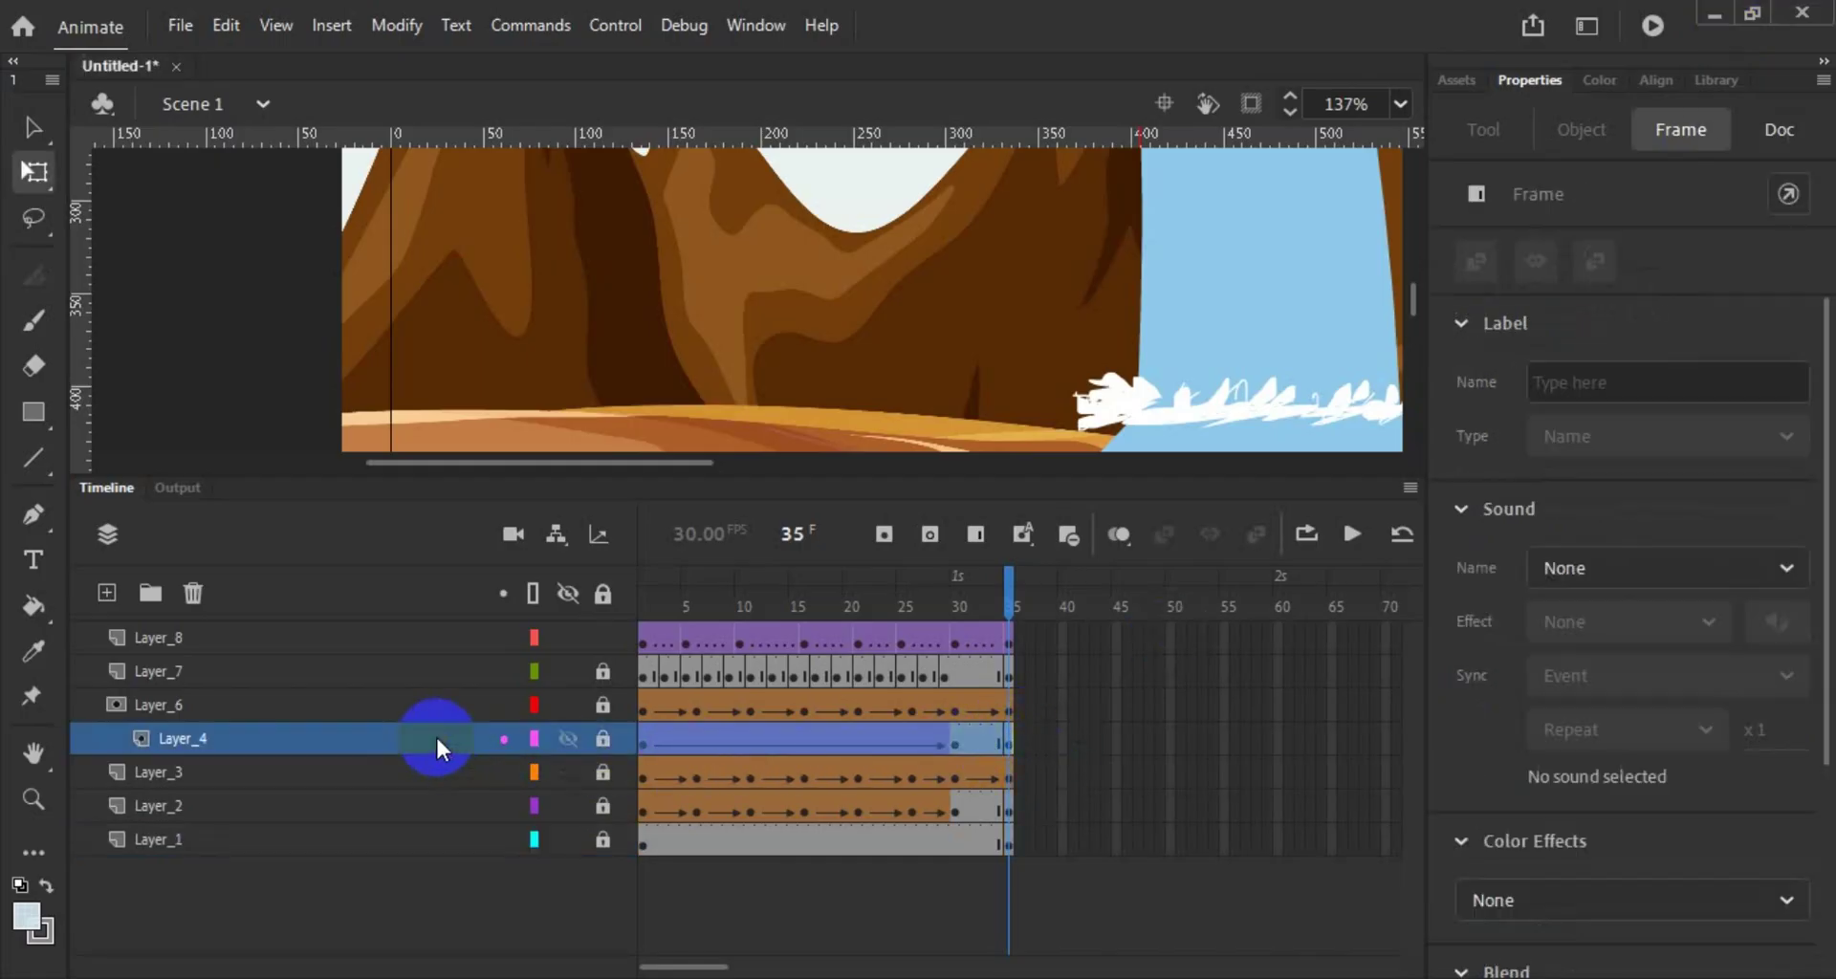
pyautogui.scroll(-3, 914, 273)
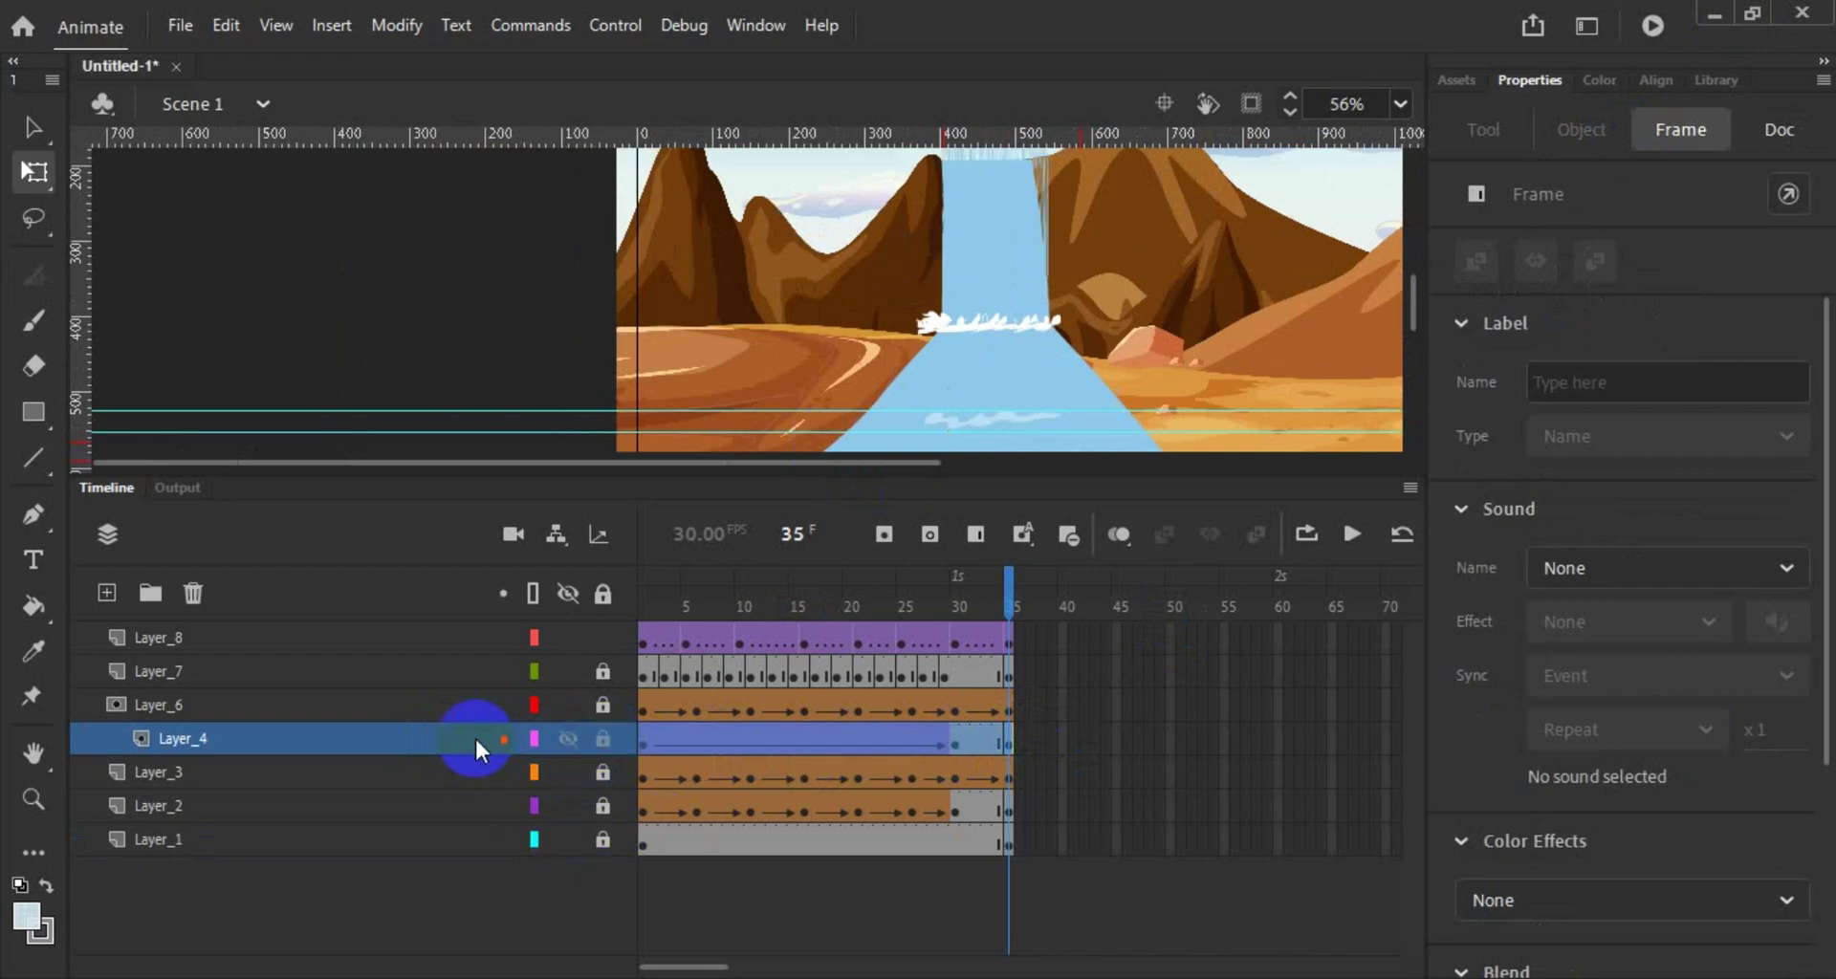
pyautogui.click(447, 741)
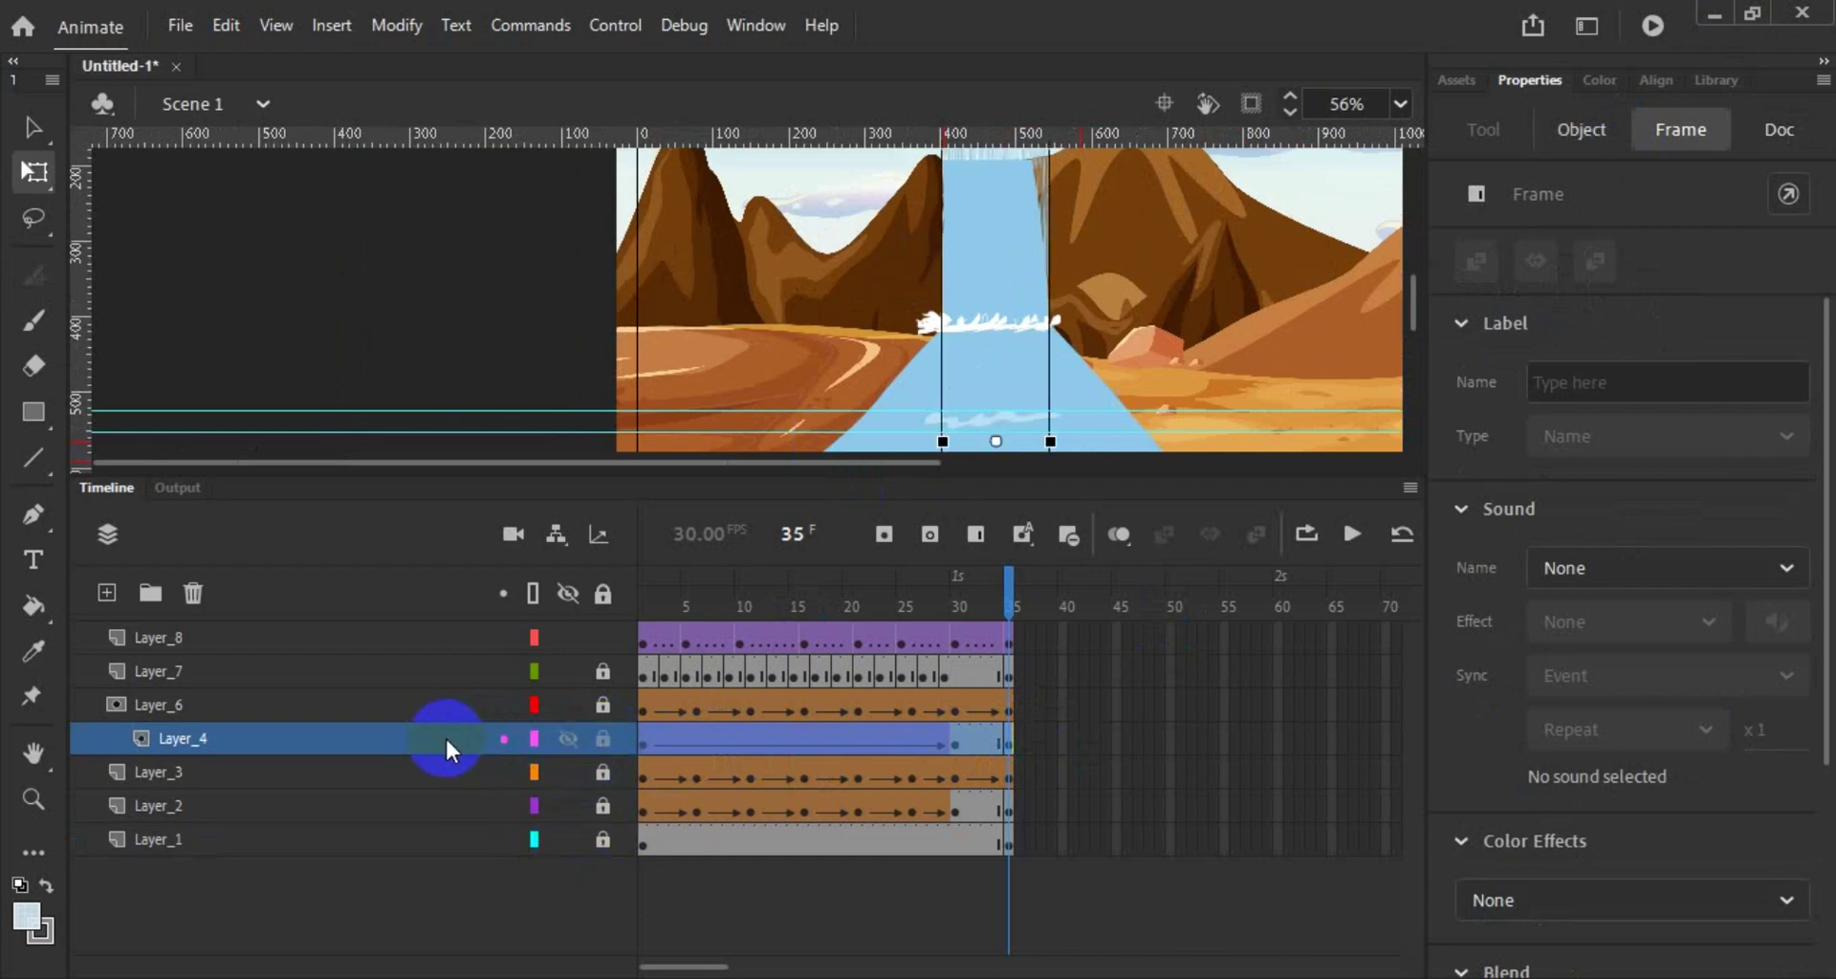
pyautogui.click(601, 736)
# Step: Return to Layer_8, fit the whole stage in view and test the movie again
pyautogui.click(435, 638)
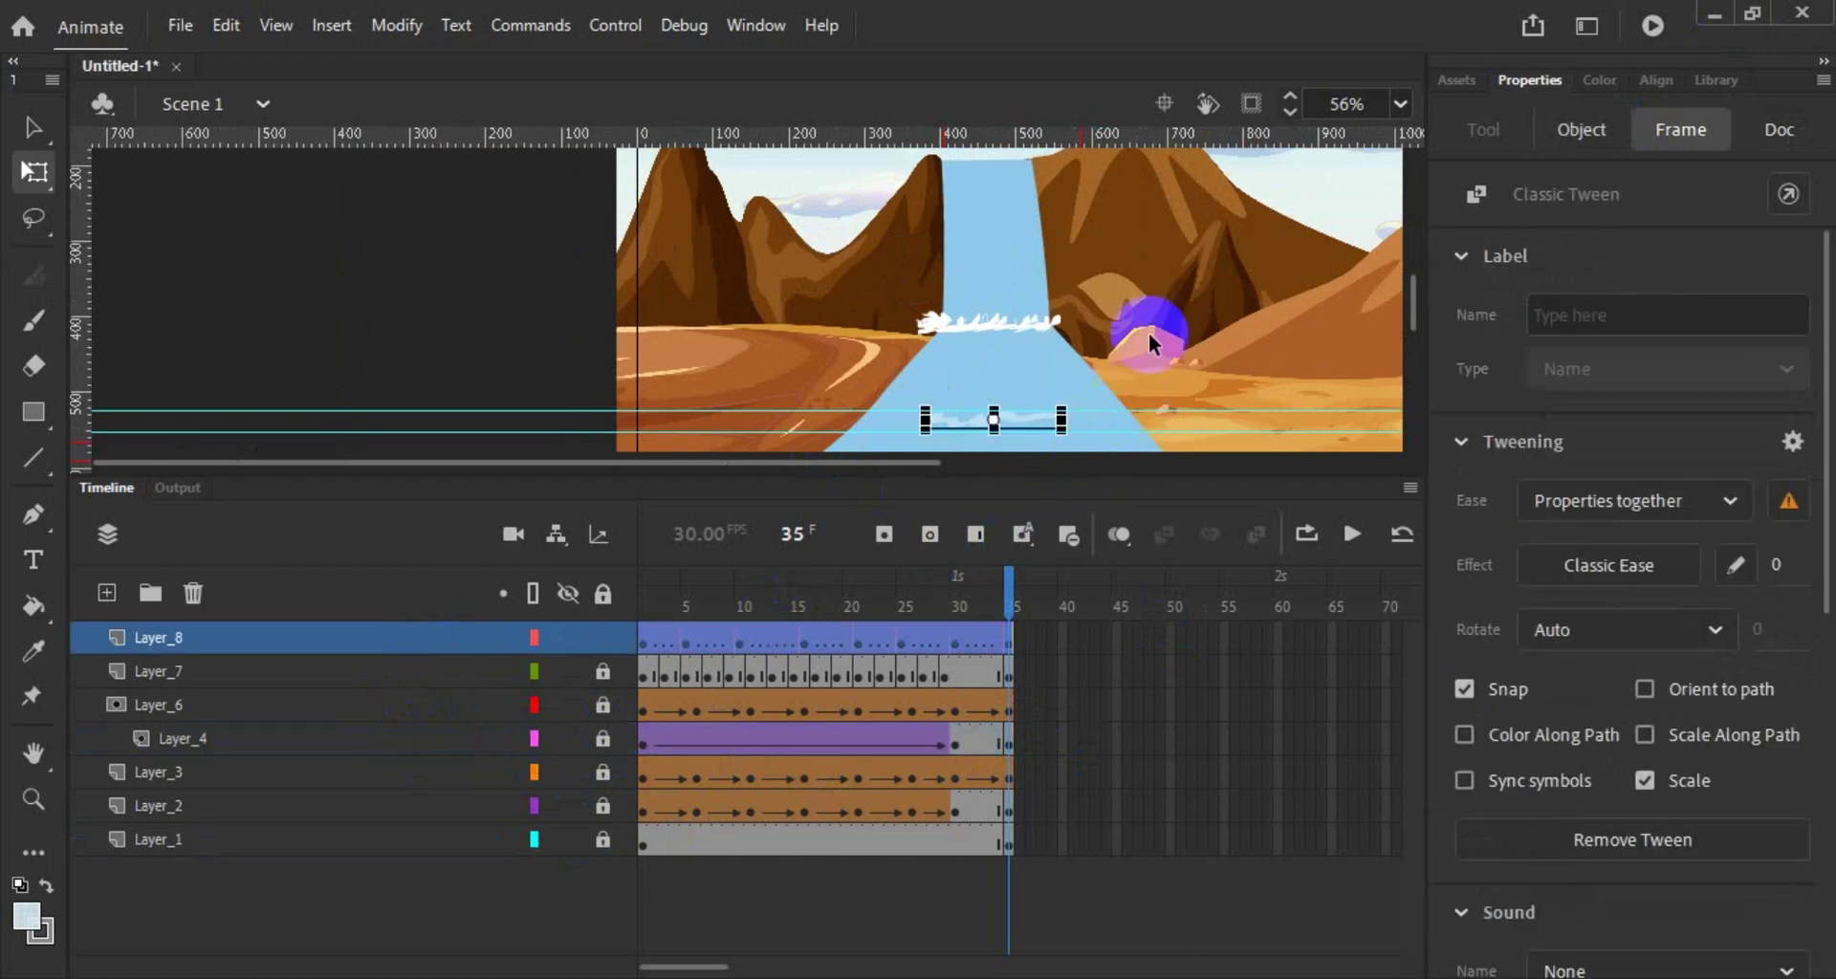
pyautogui.scroll(-6, 1149, 329)
pyautogui.scroll(2, 1100, 383)
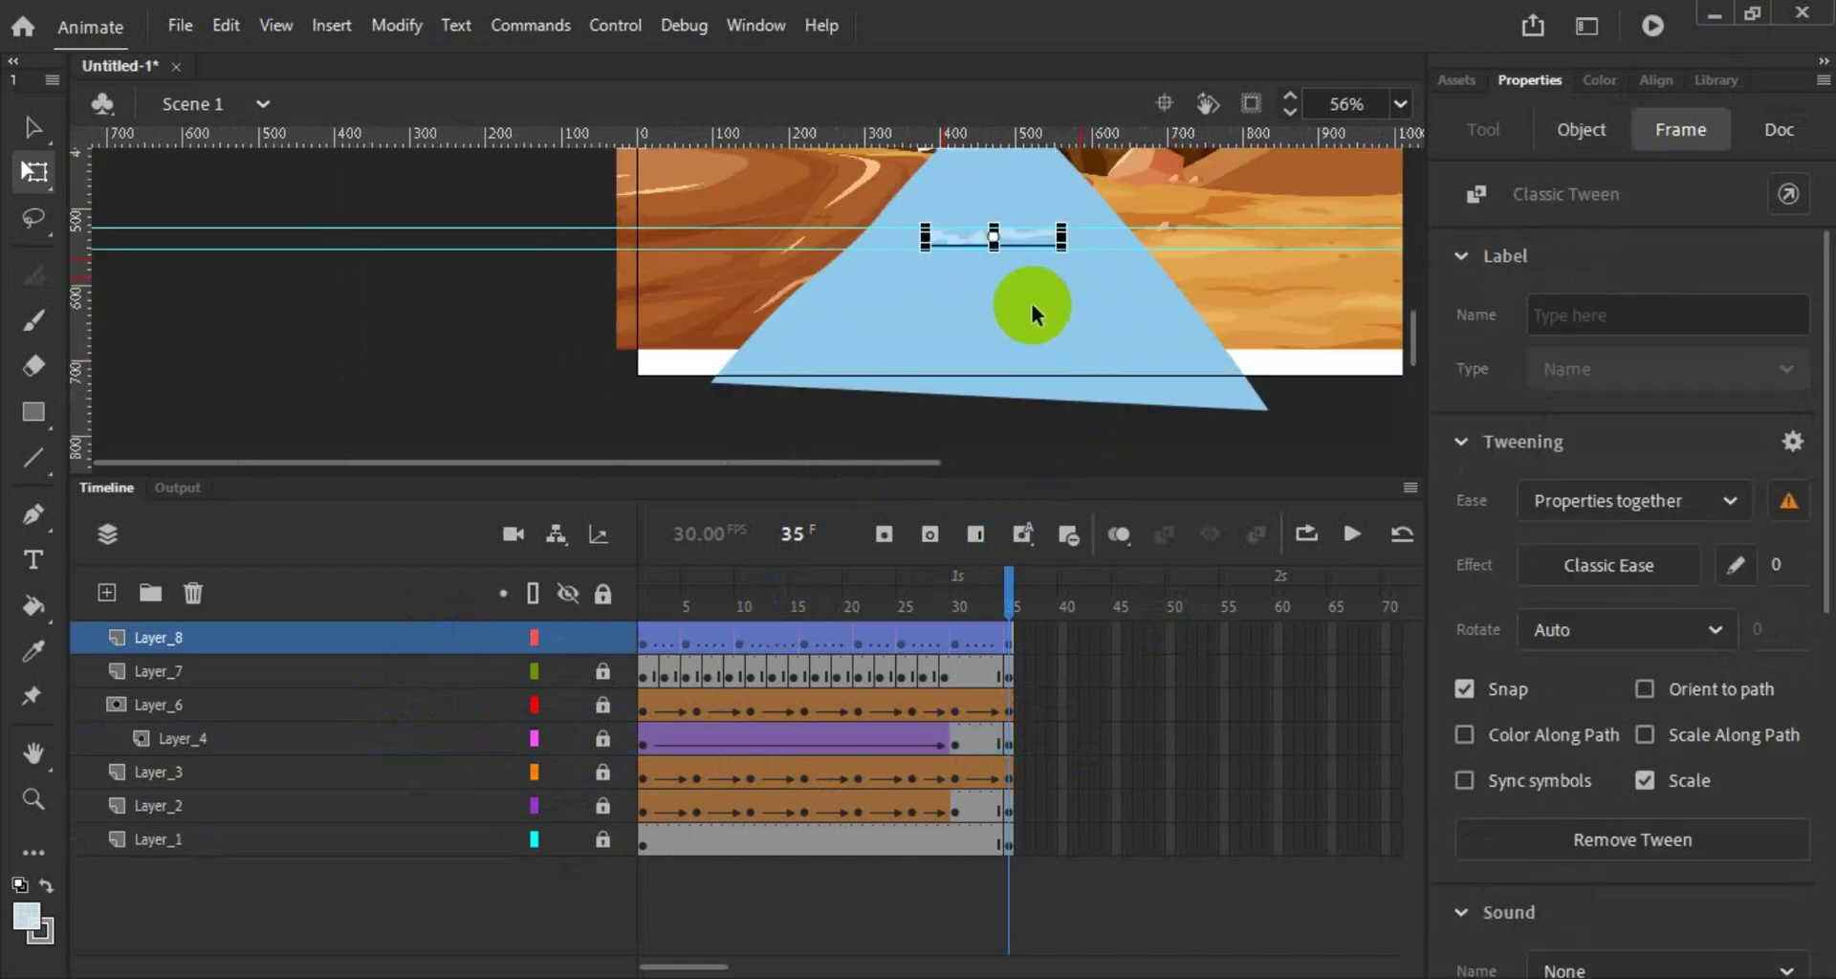
pyautogui.scroll(3, 1004, 290)
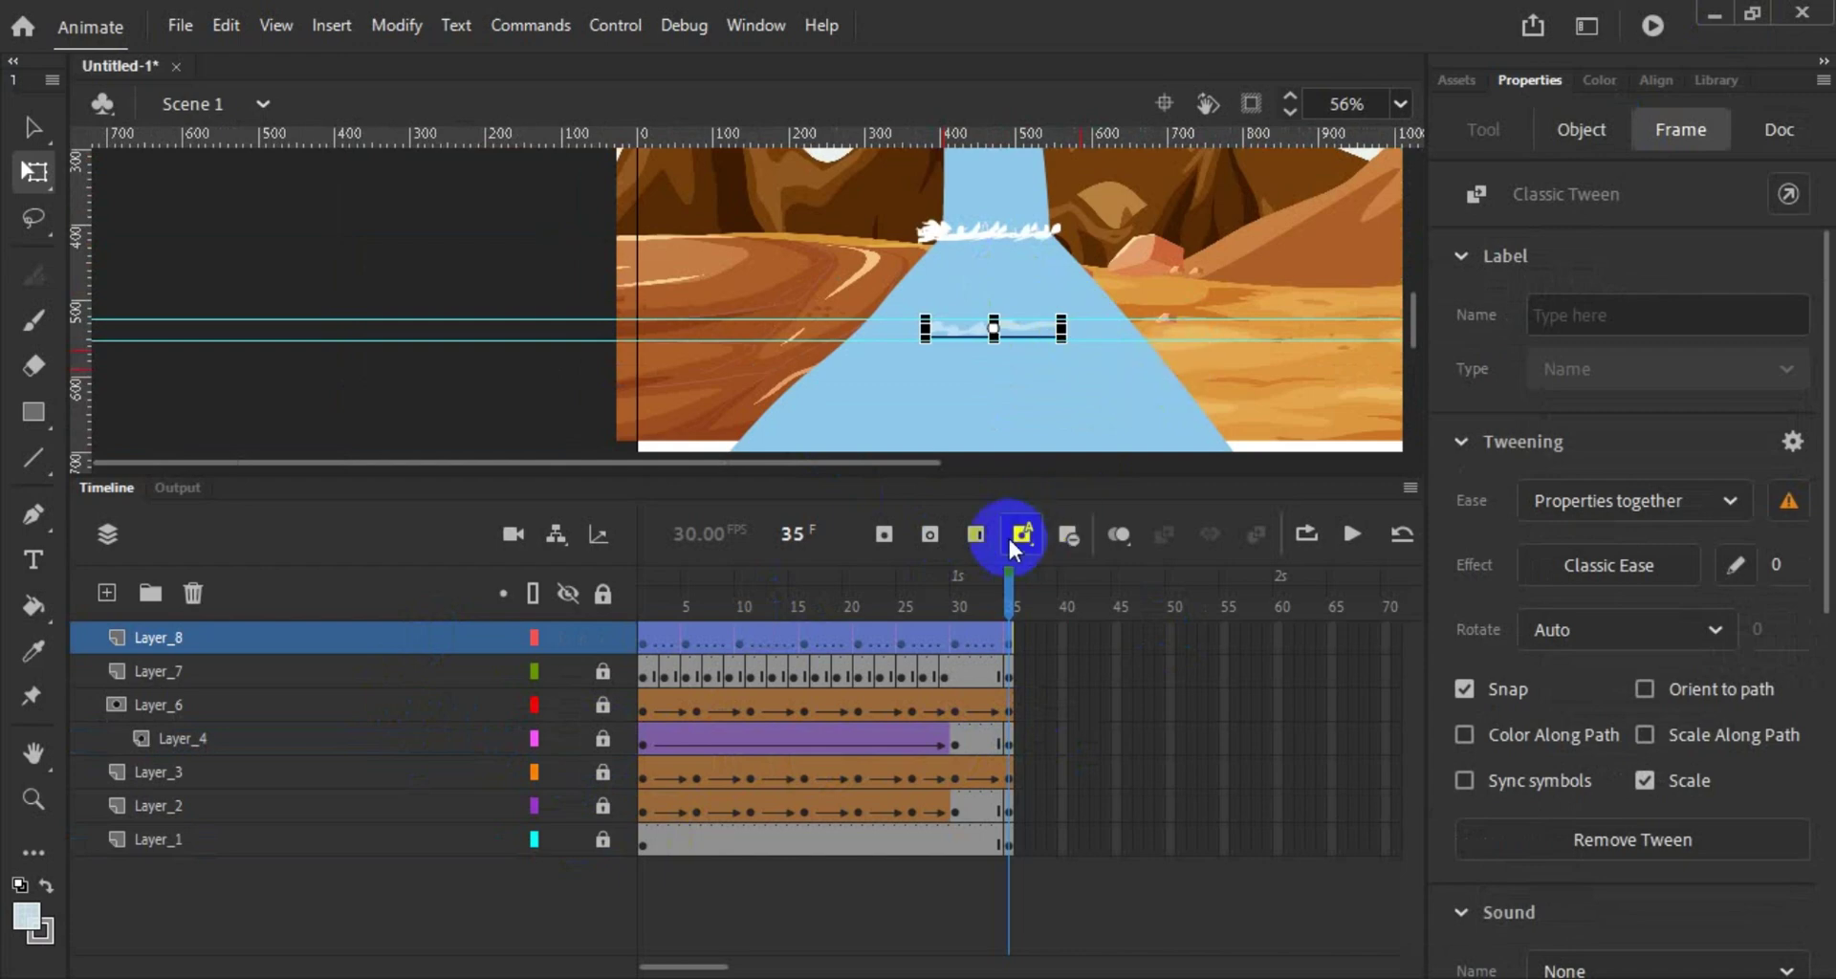
pyautogui.moveTo(1117, 484); pyautogui.dragTo(1117, 833)
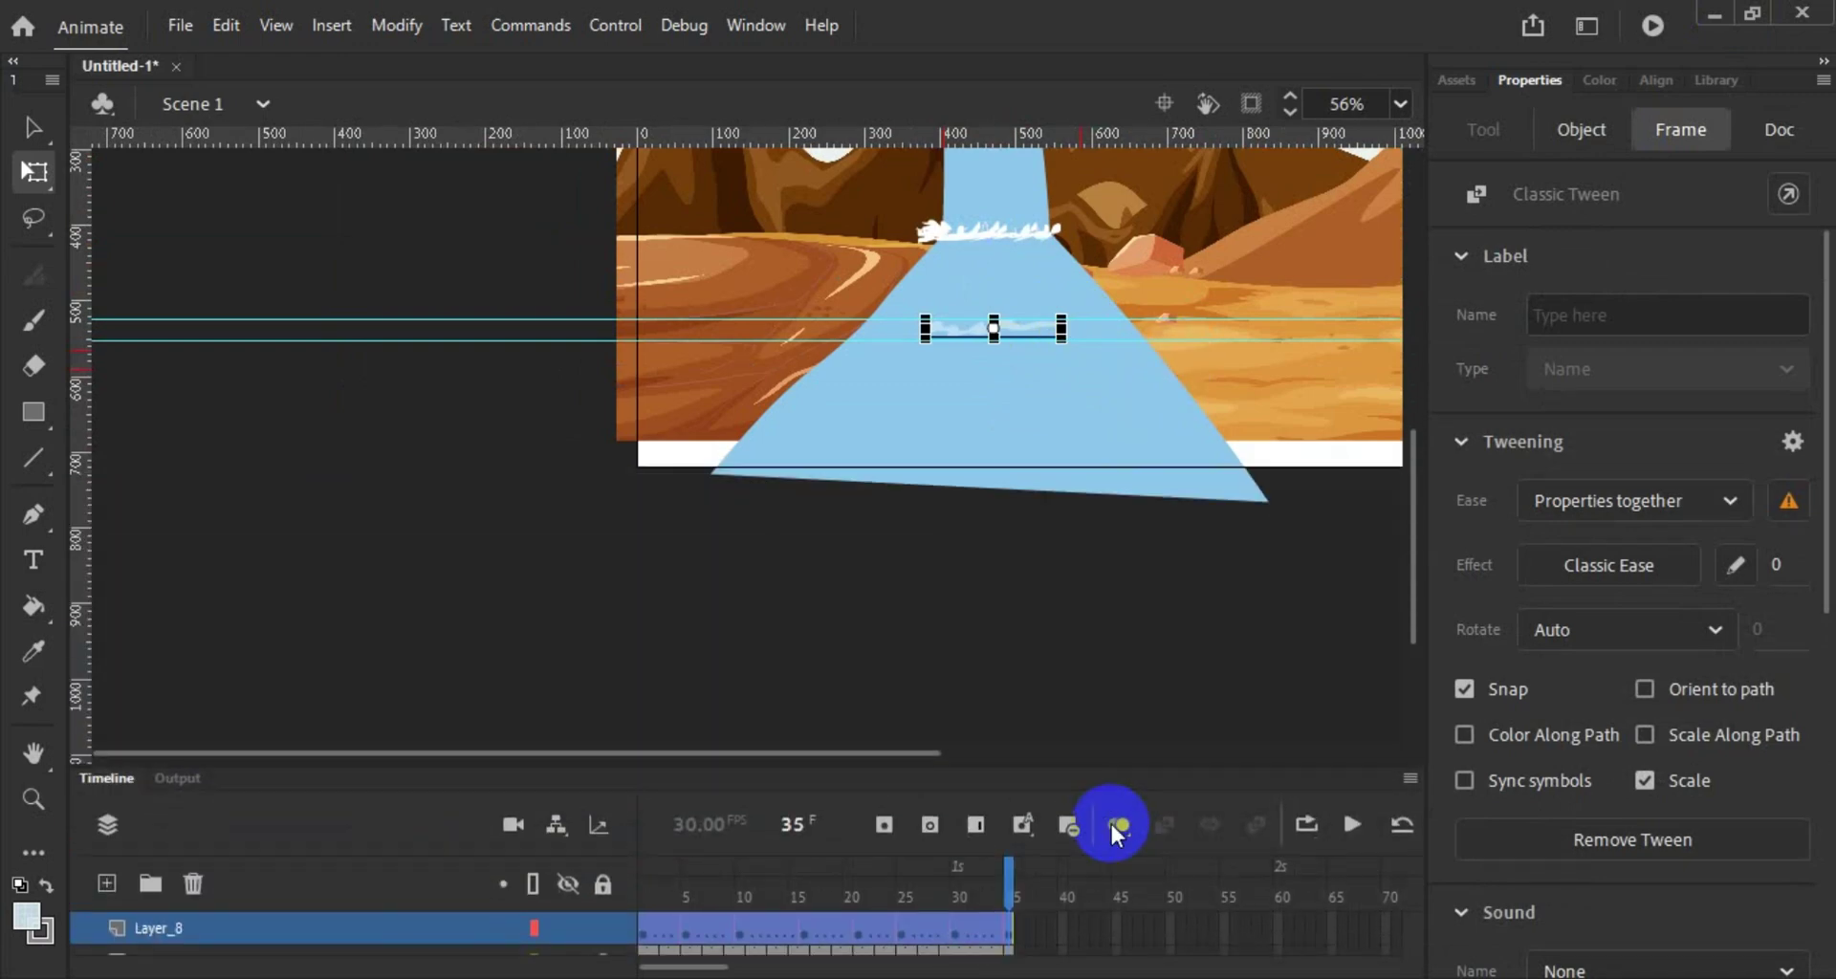
pyautogui.doubleClick(33, 753)
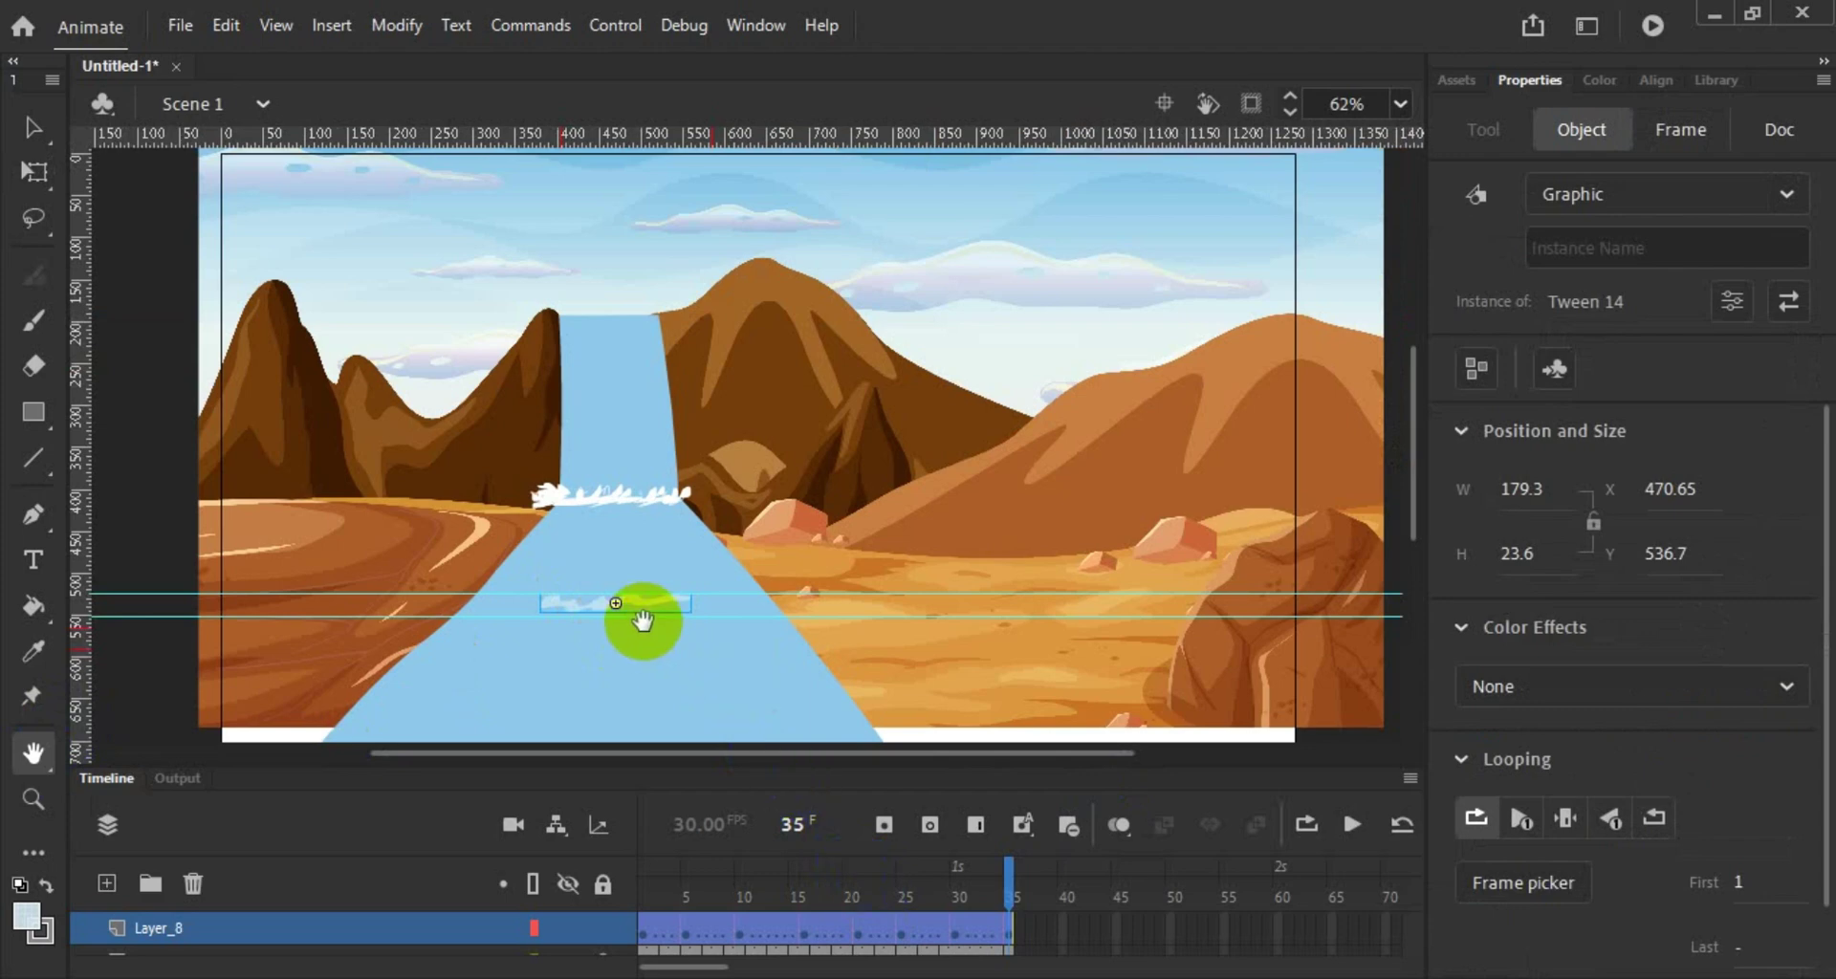
pyautogui.click(33, 129)
pyautogui.click(623, 516)
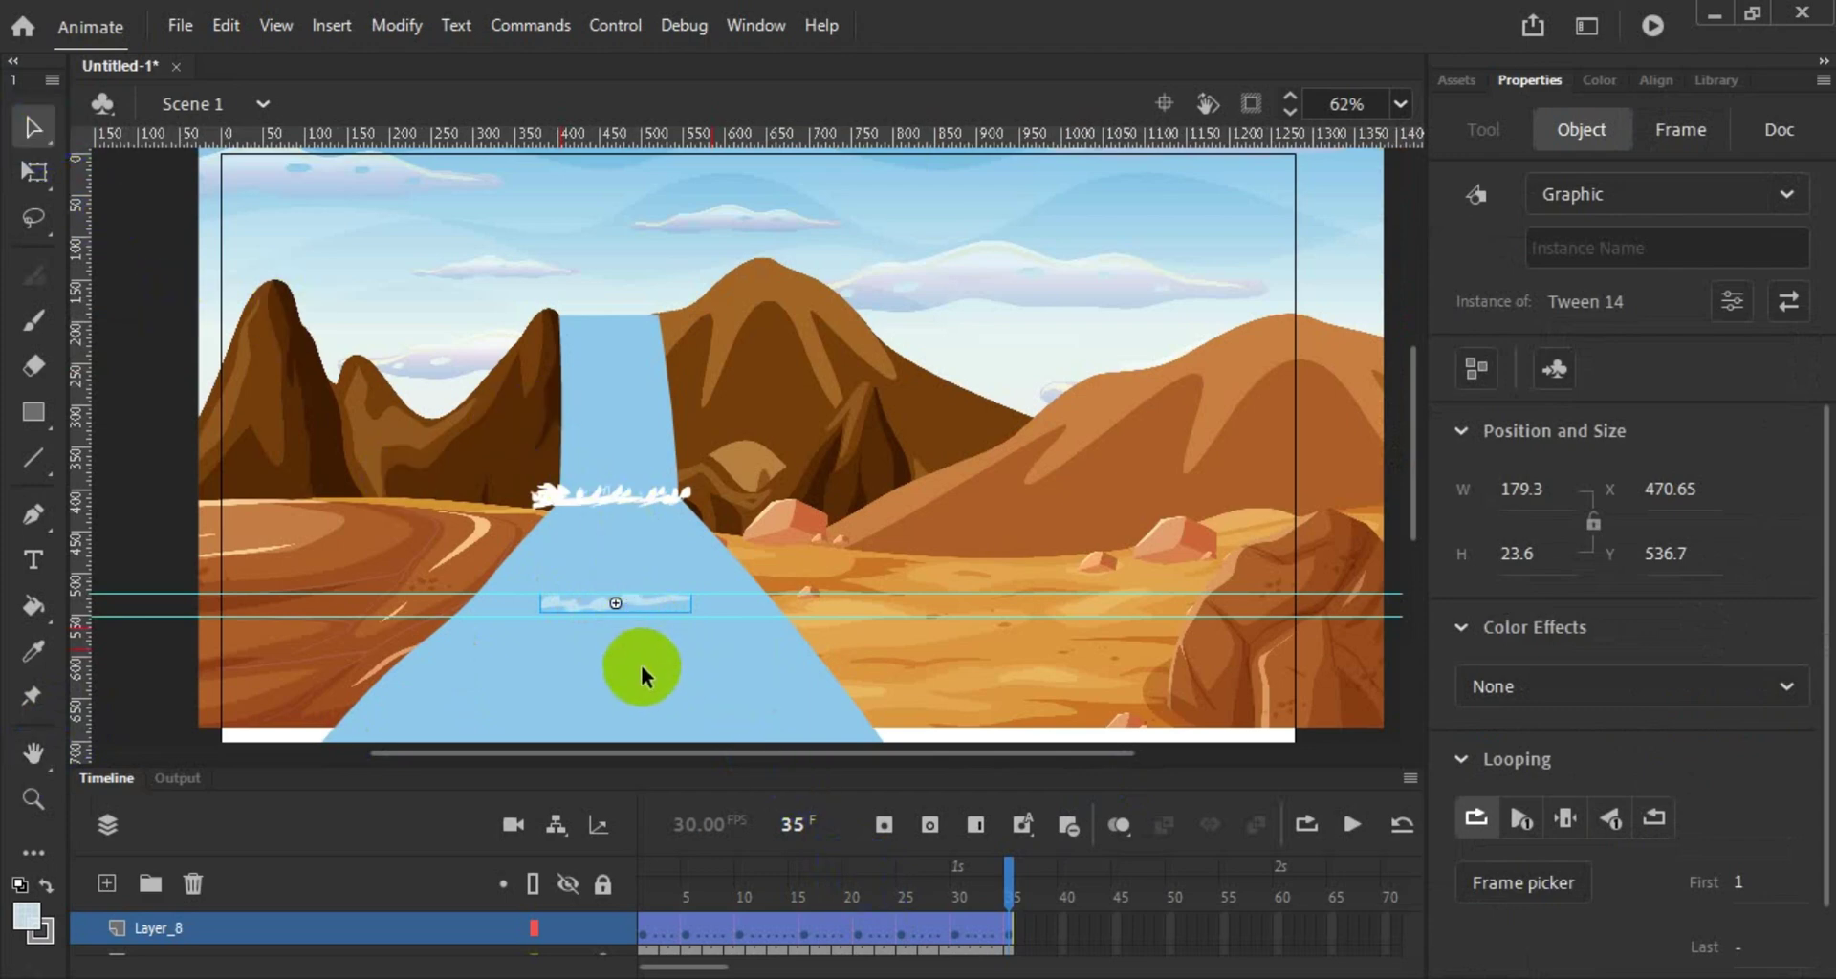
pyautogui.click(1653, 28)
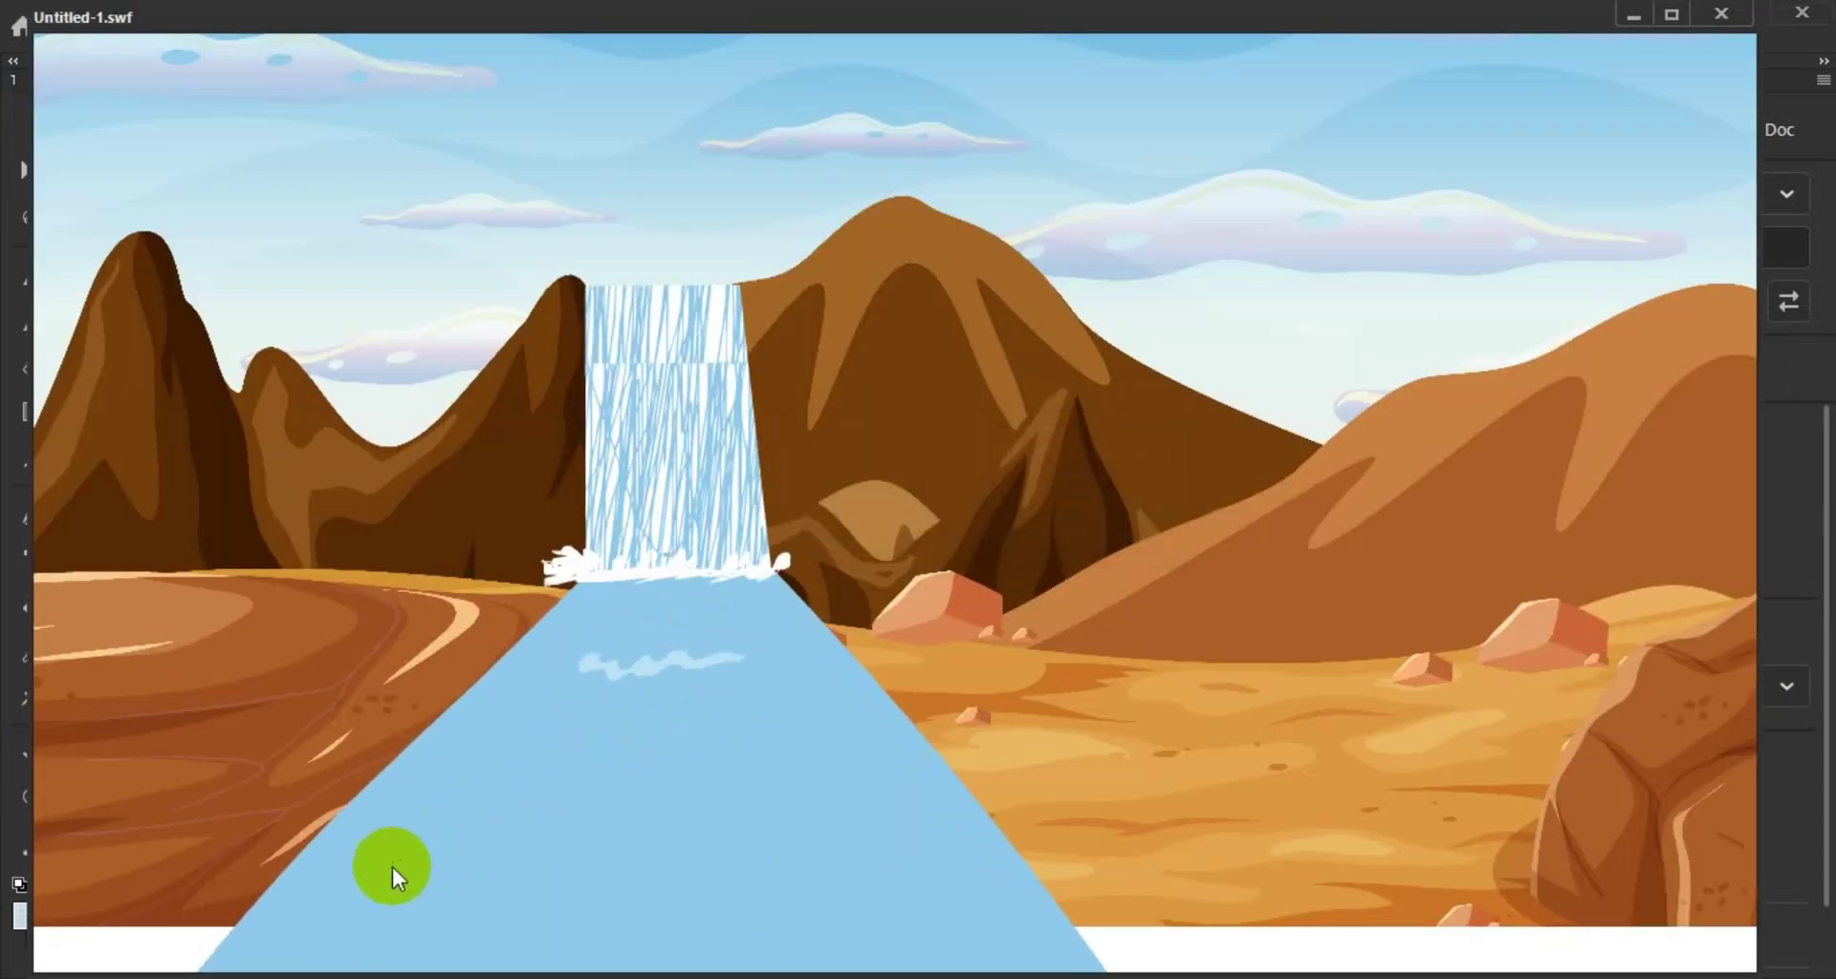
pyautogui.click(1723, 14)
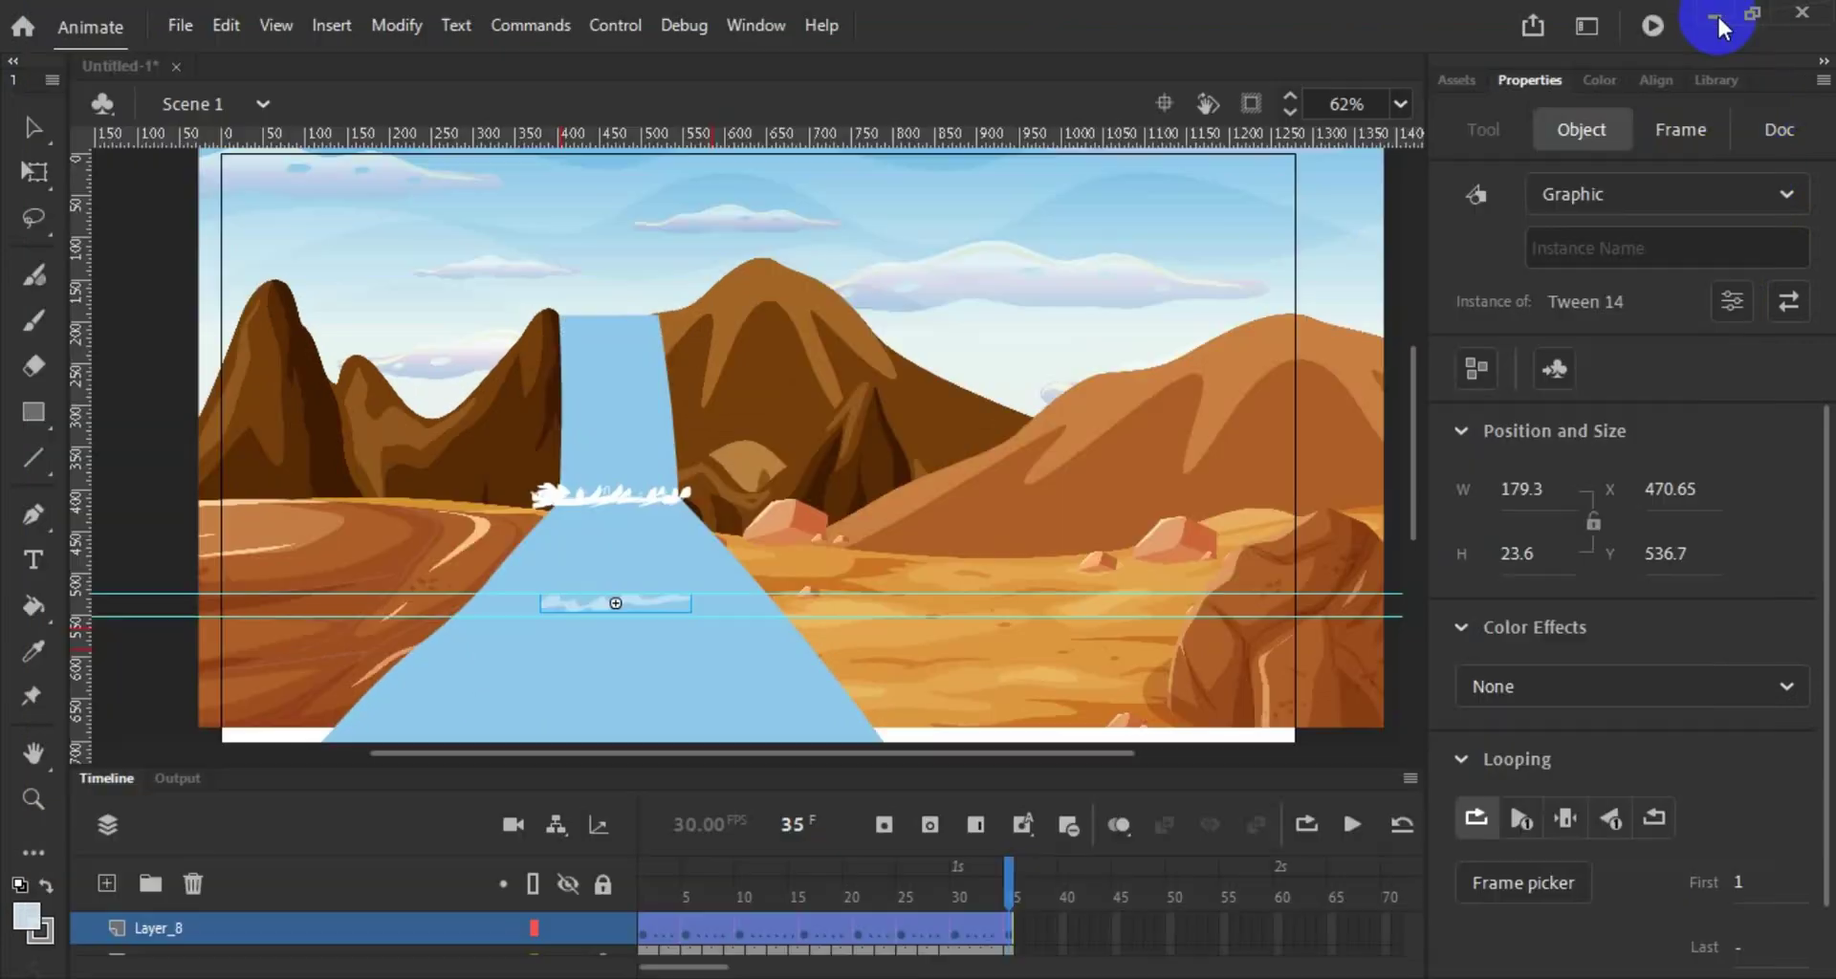
# Step: Go to frame 30 on Layer_8 and select only the lower of the two ripples
pyautogui.click(1064, 618)
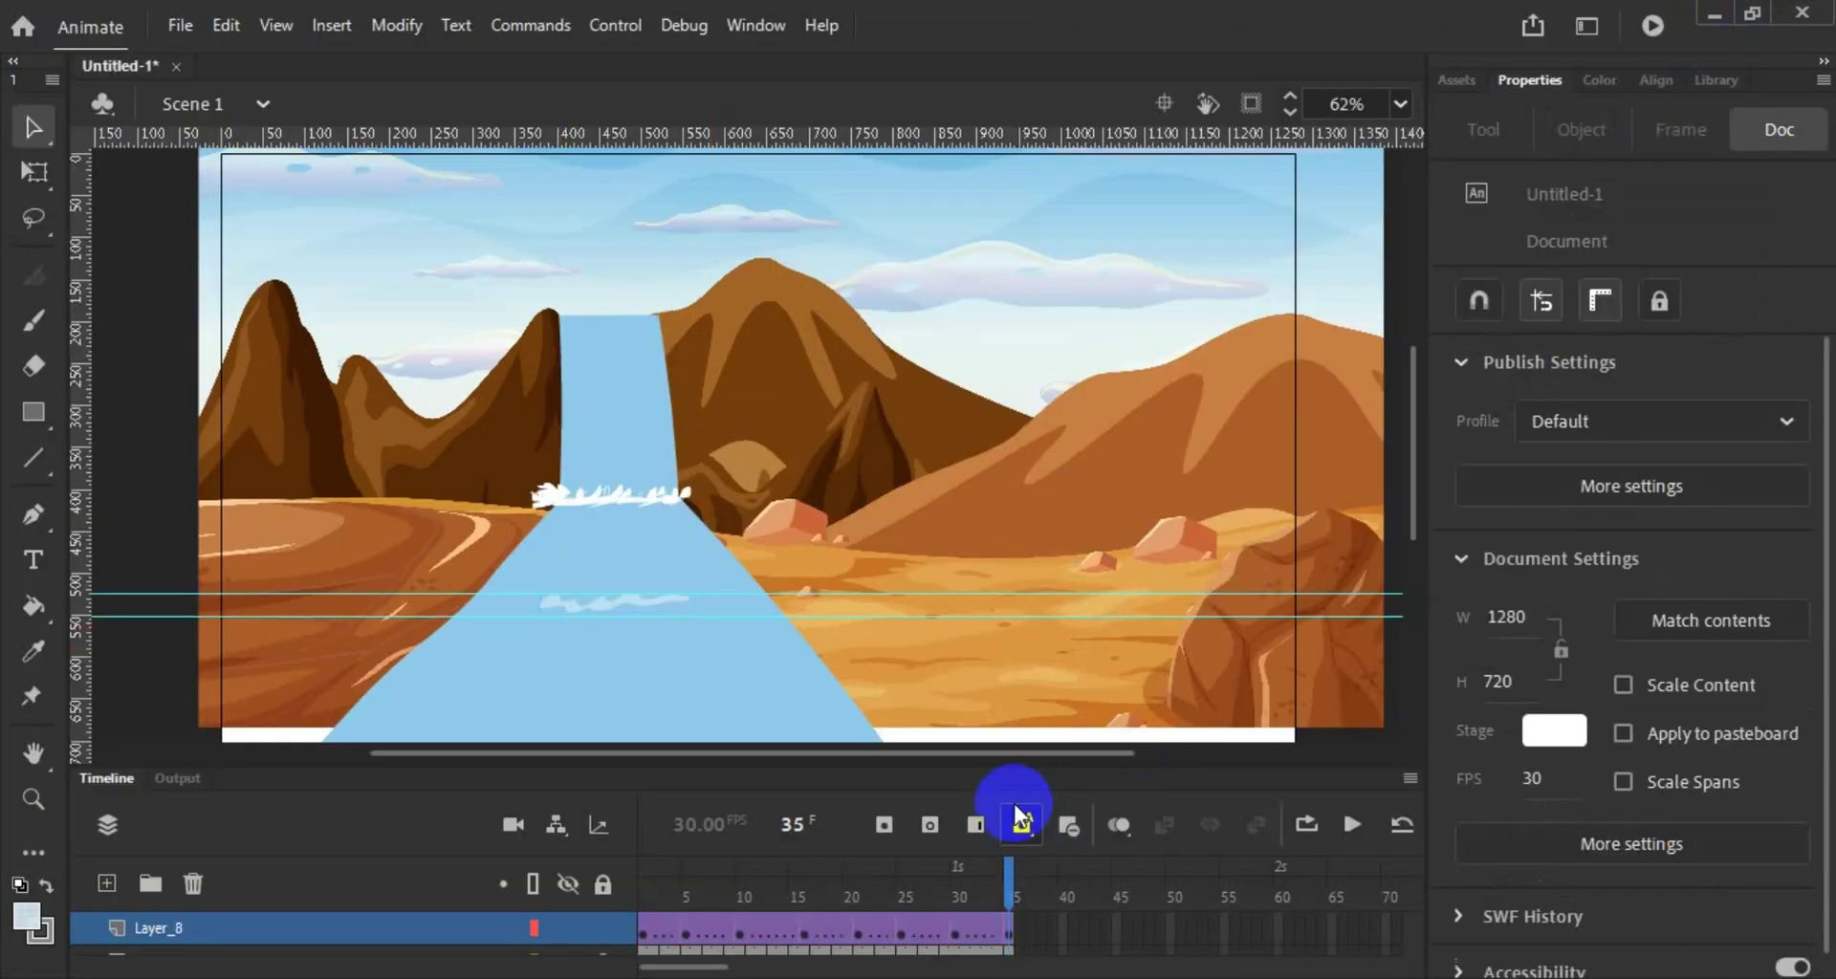
pyautogui.click(957, 935)
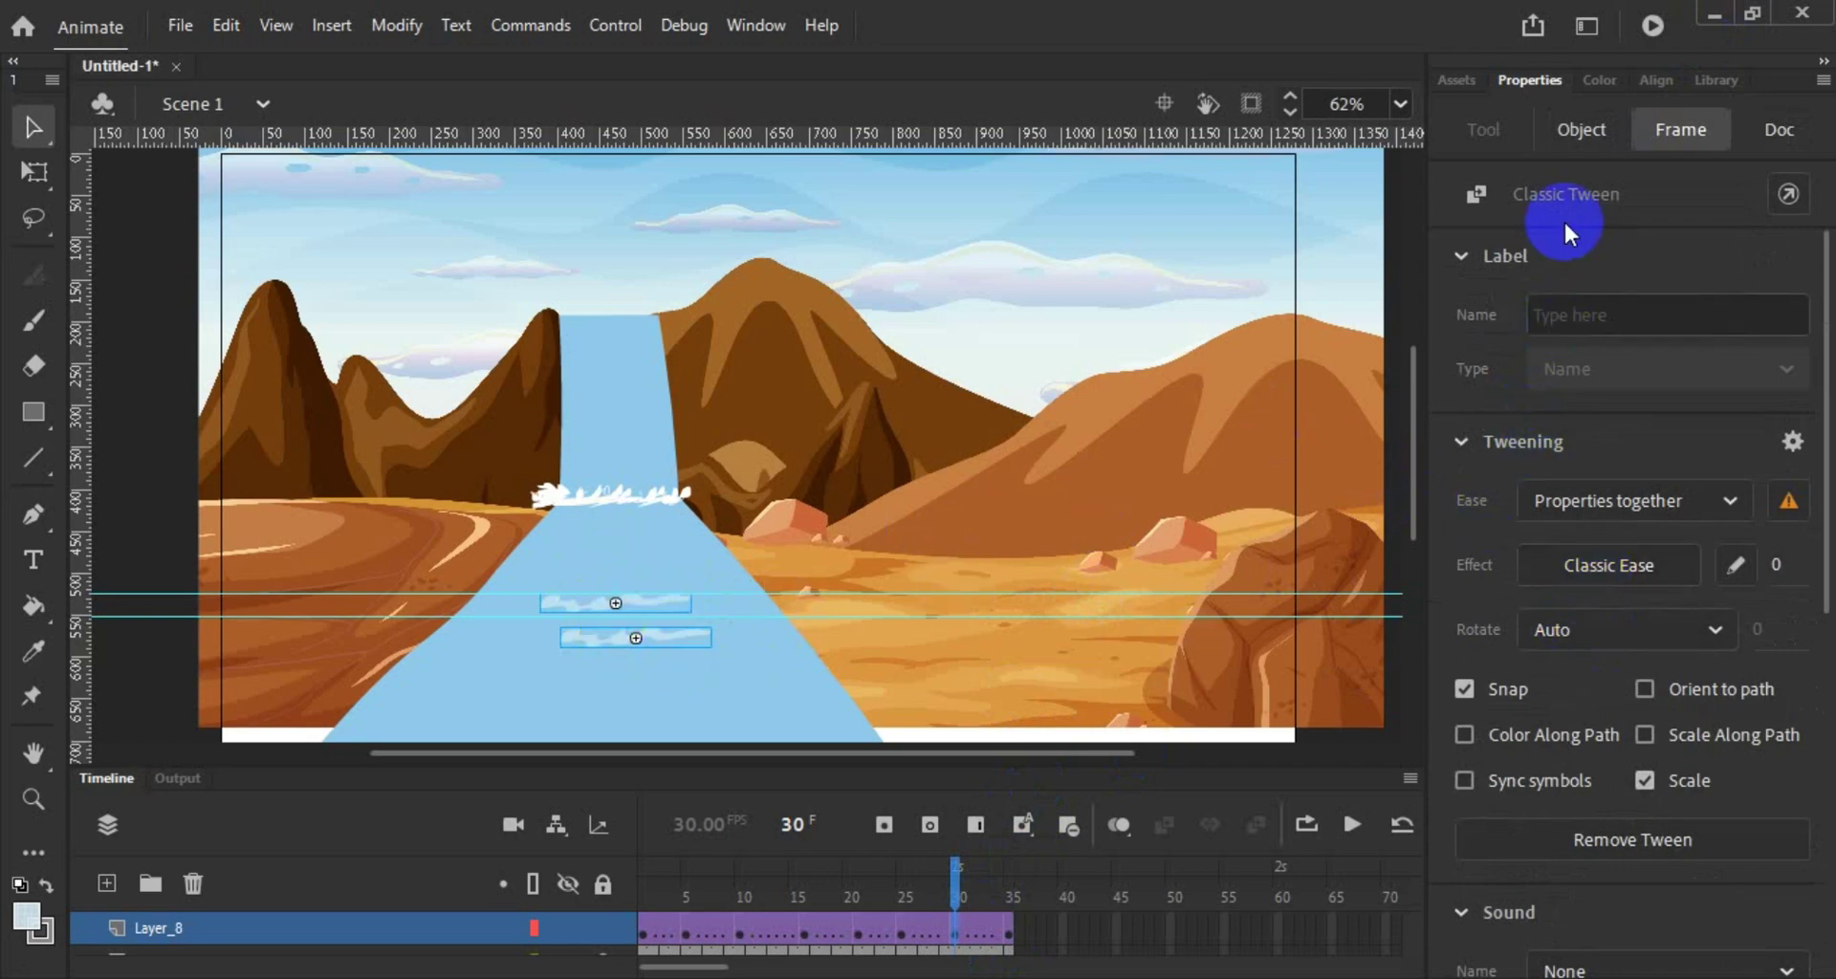
pyautogui.click(1599, 80)
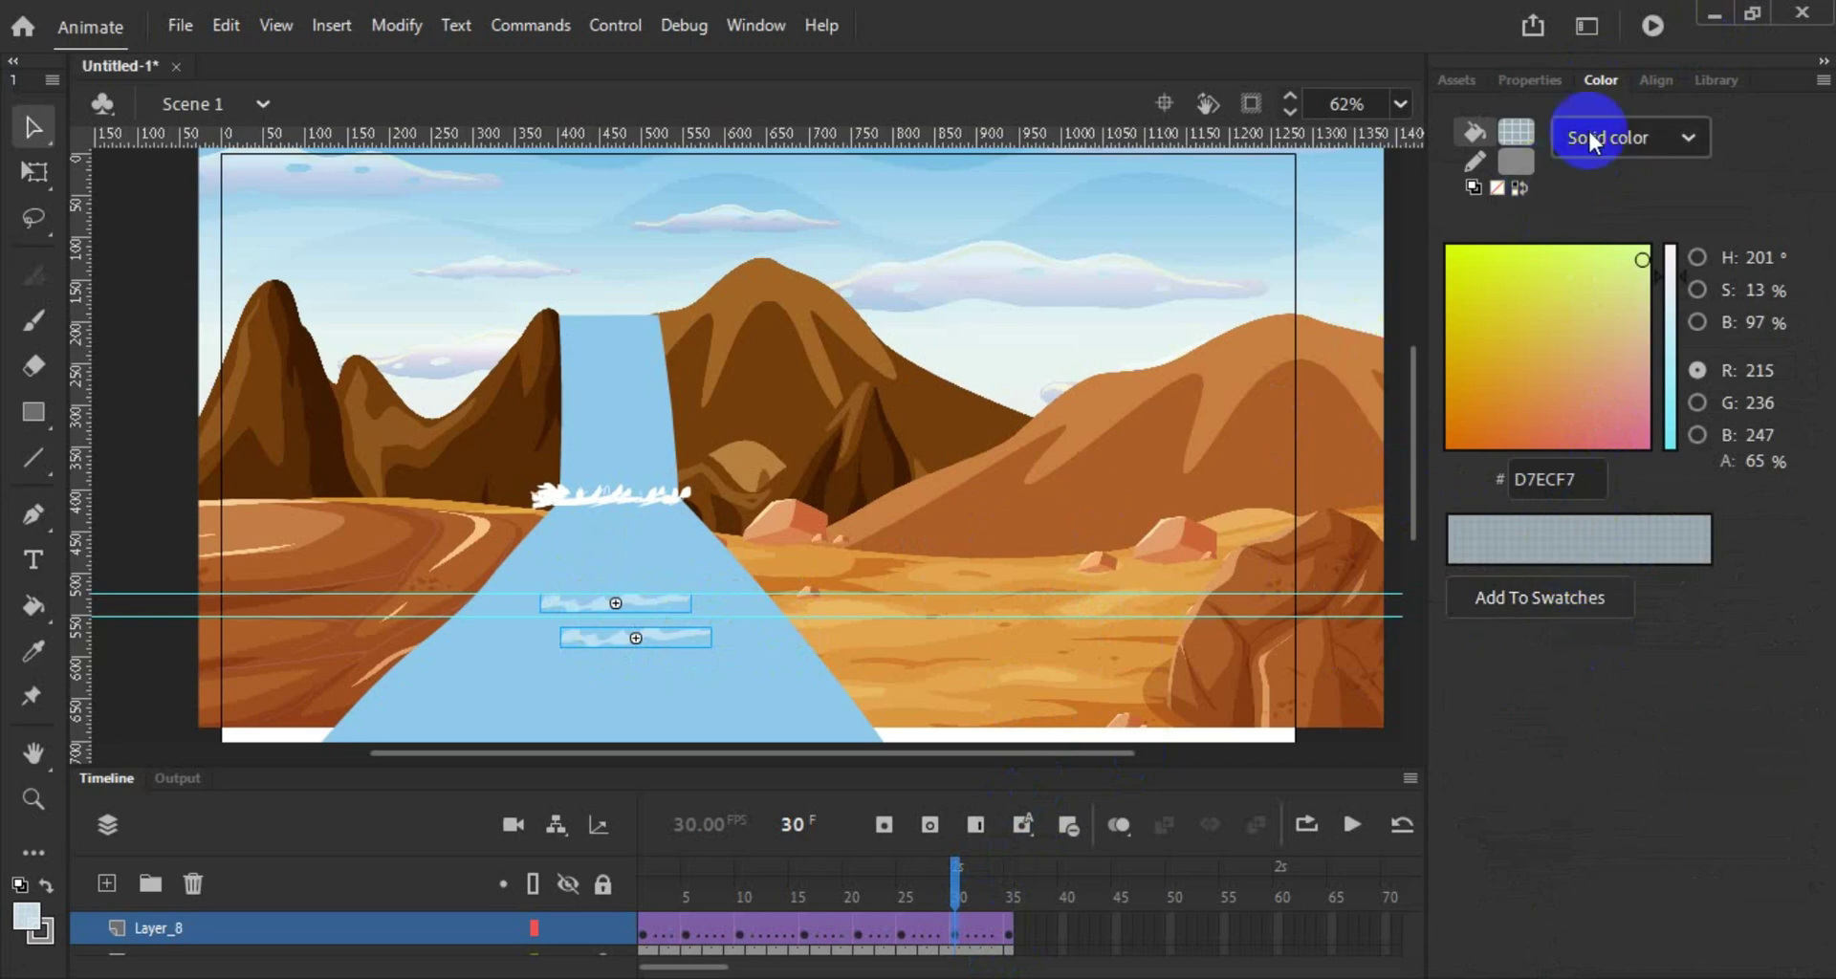
pyautogui.click(1530, 81)
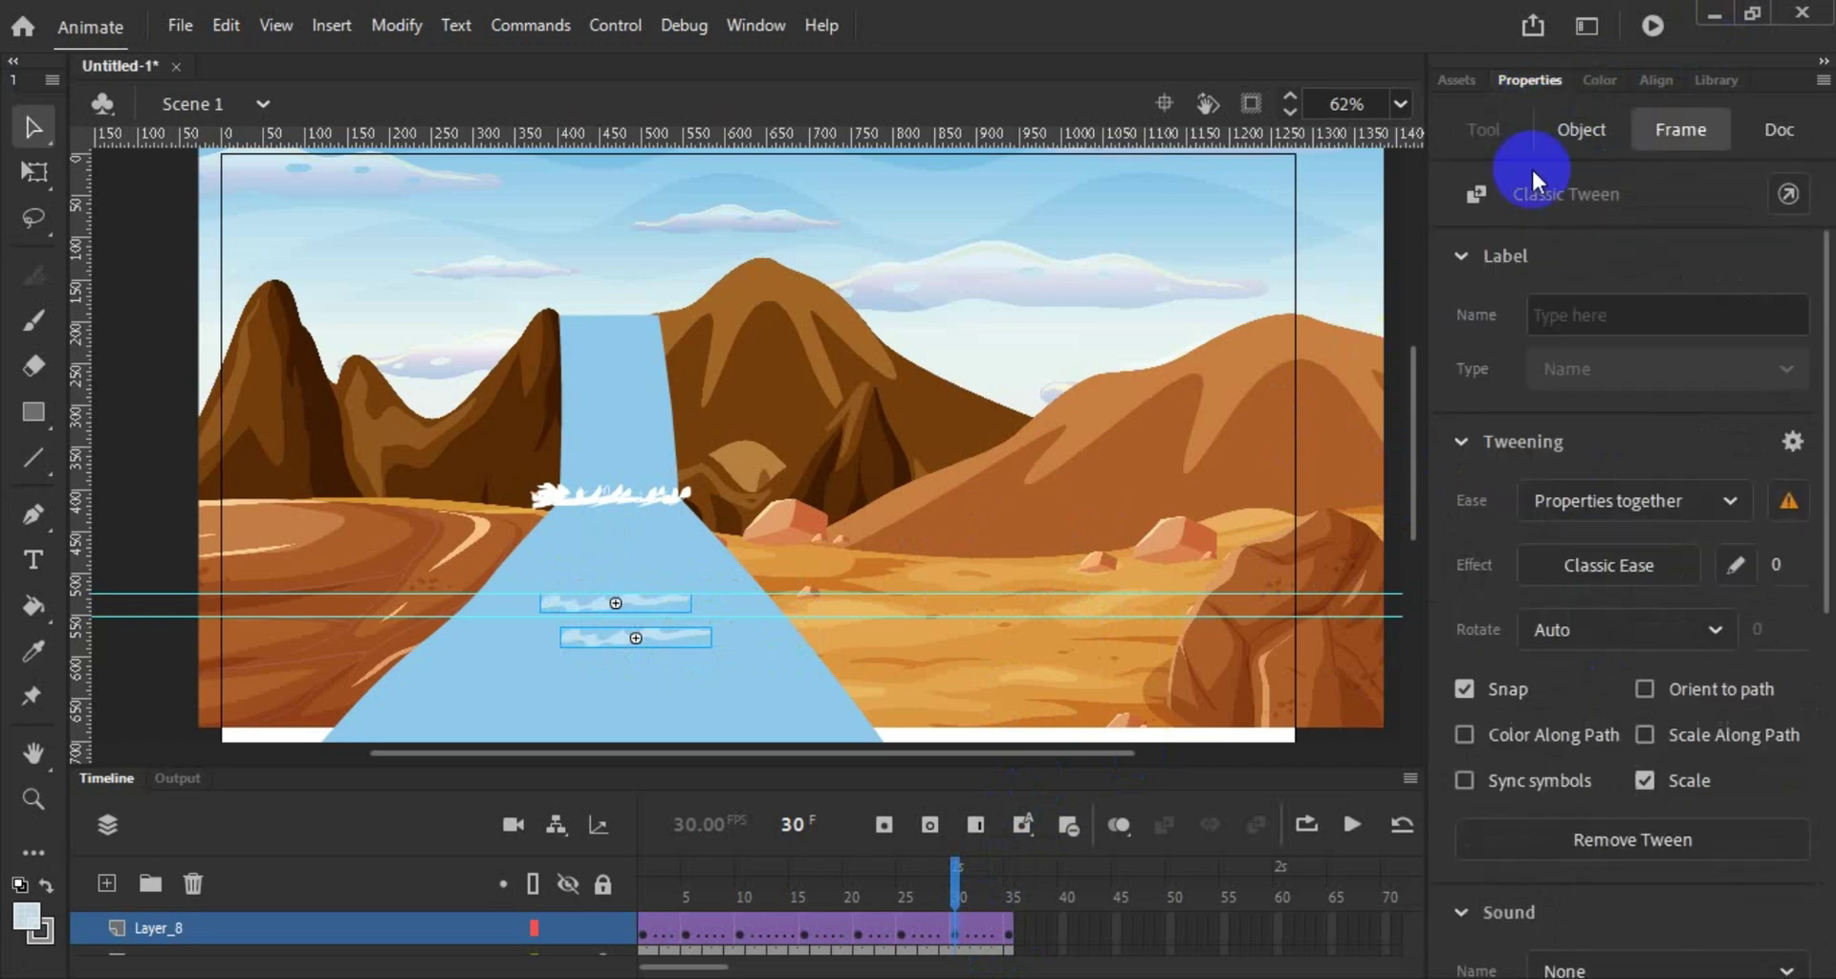
pyautogui.click(657, 629)
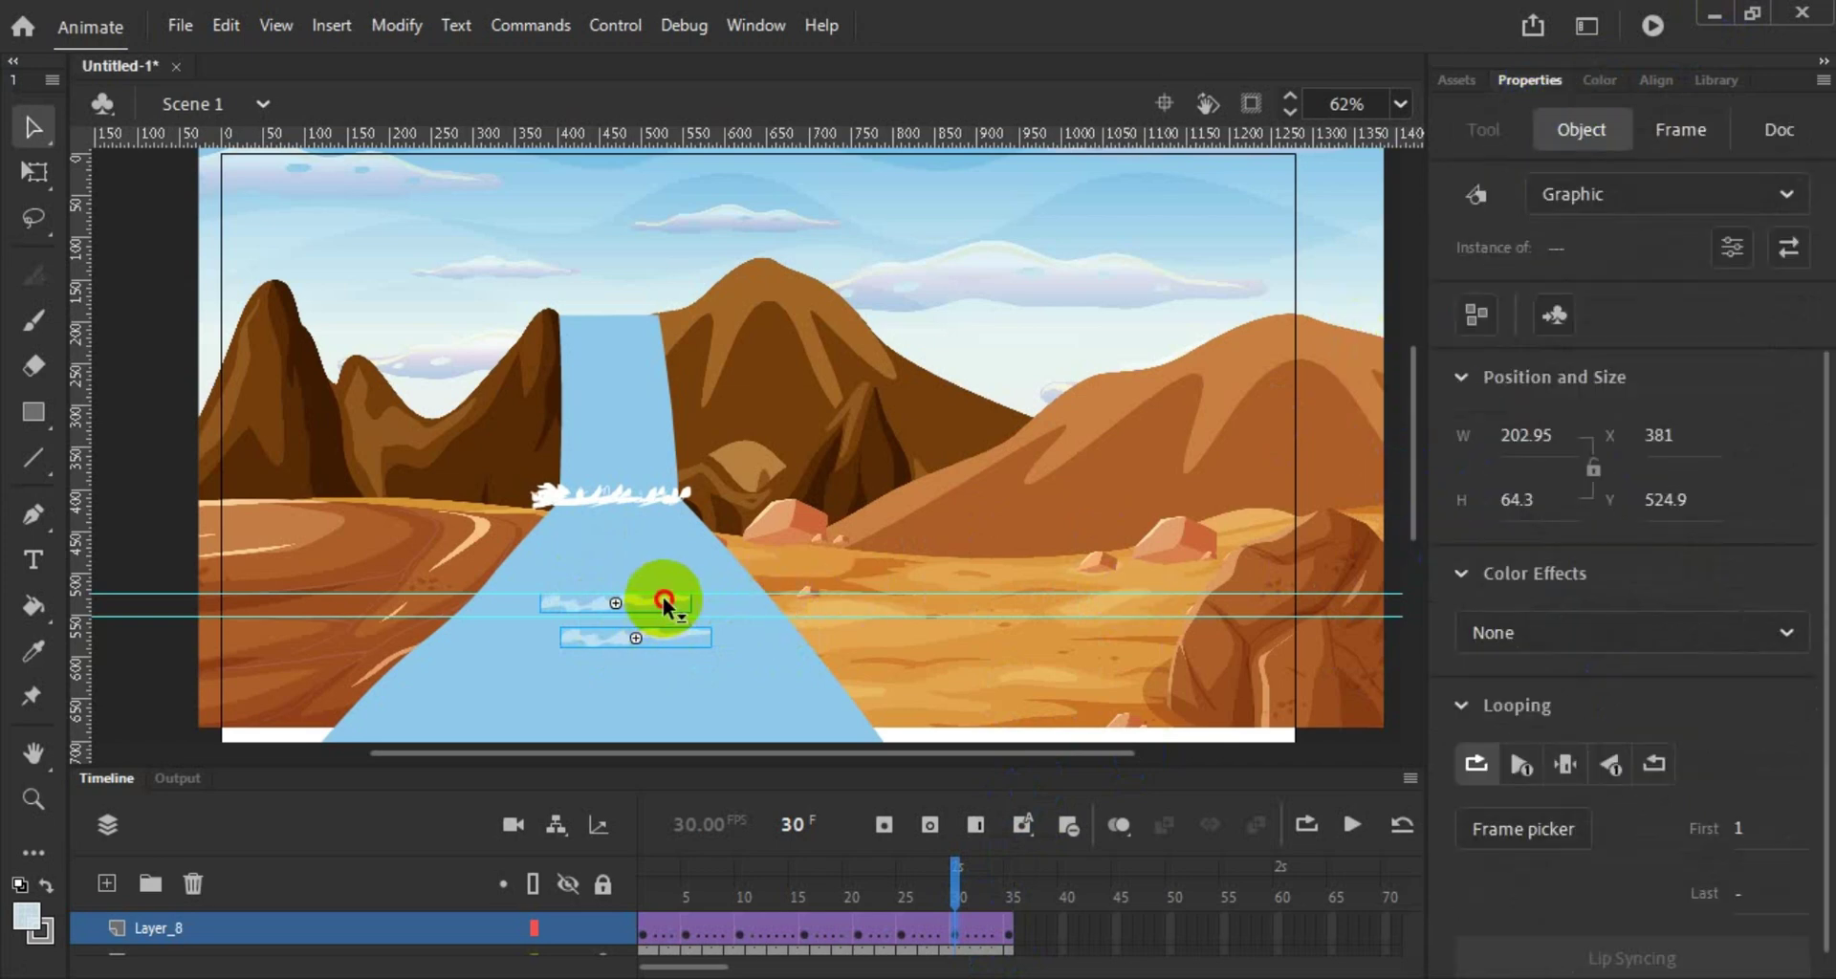
pyautogui.click(663, 617)
pyautogui.click(665, 631)
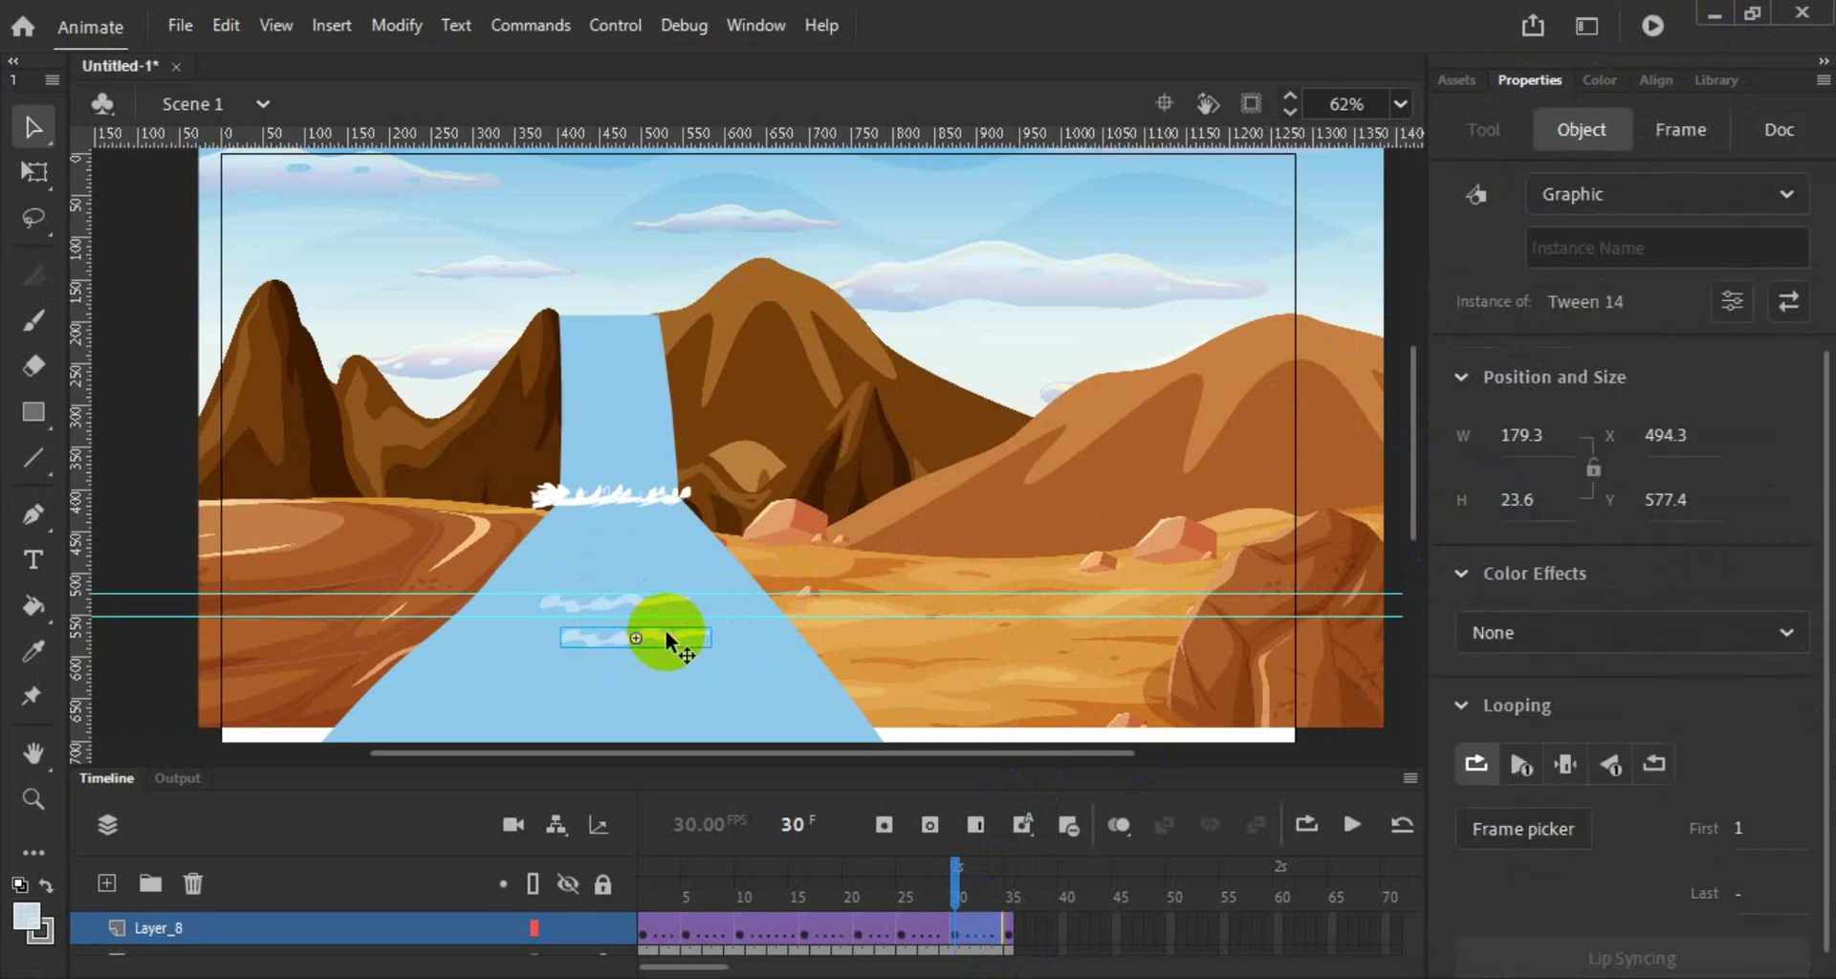
pyautogui.doubleClick(664, 594)
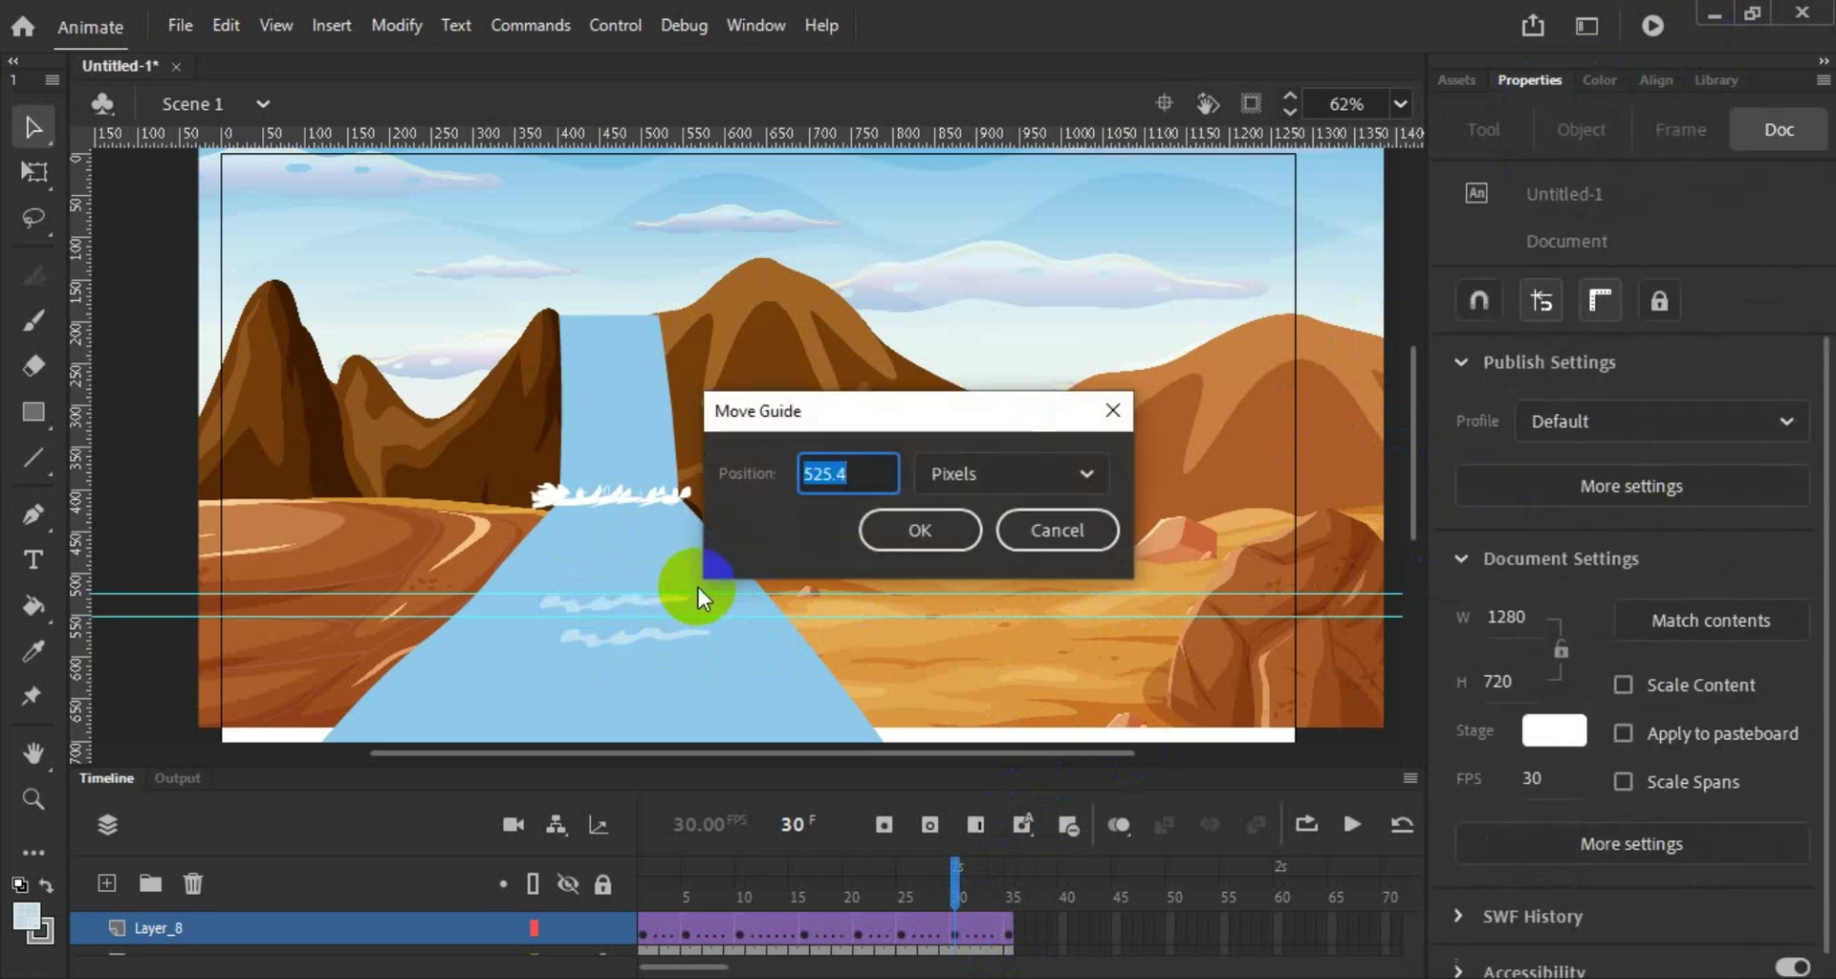
pyautogui.click(1111, 413)
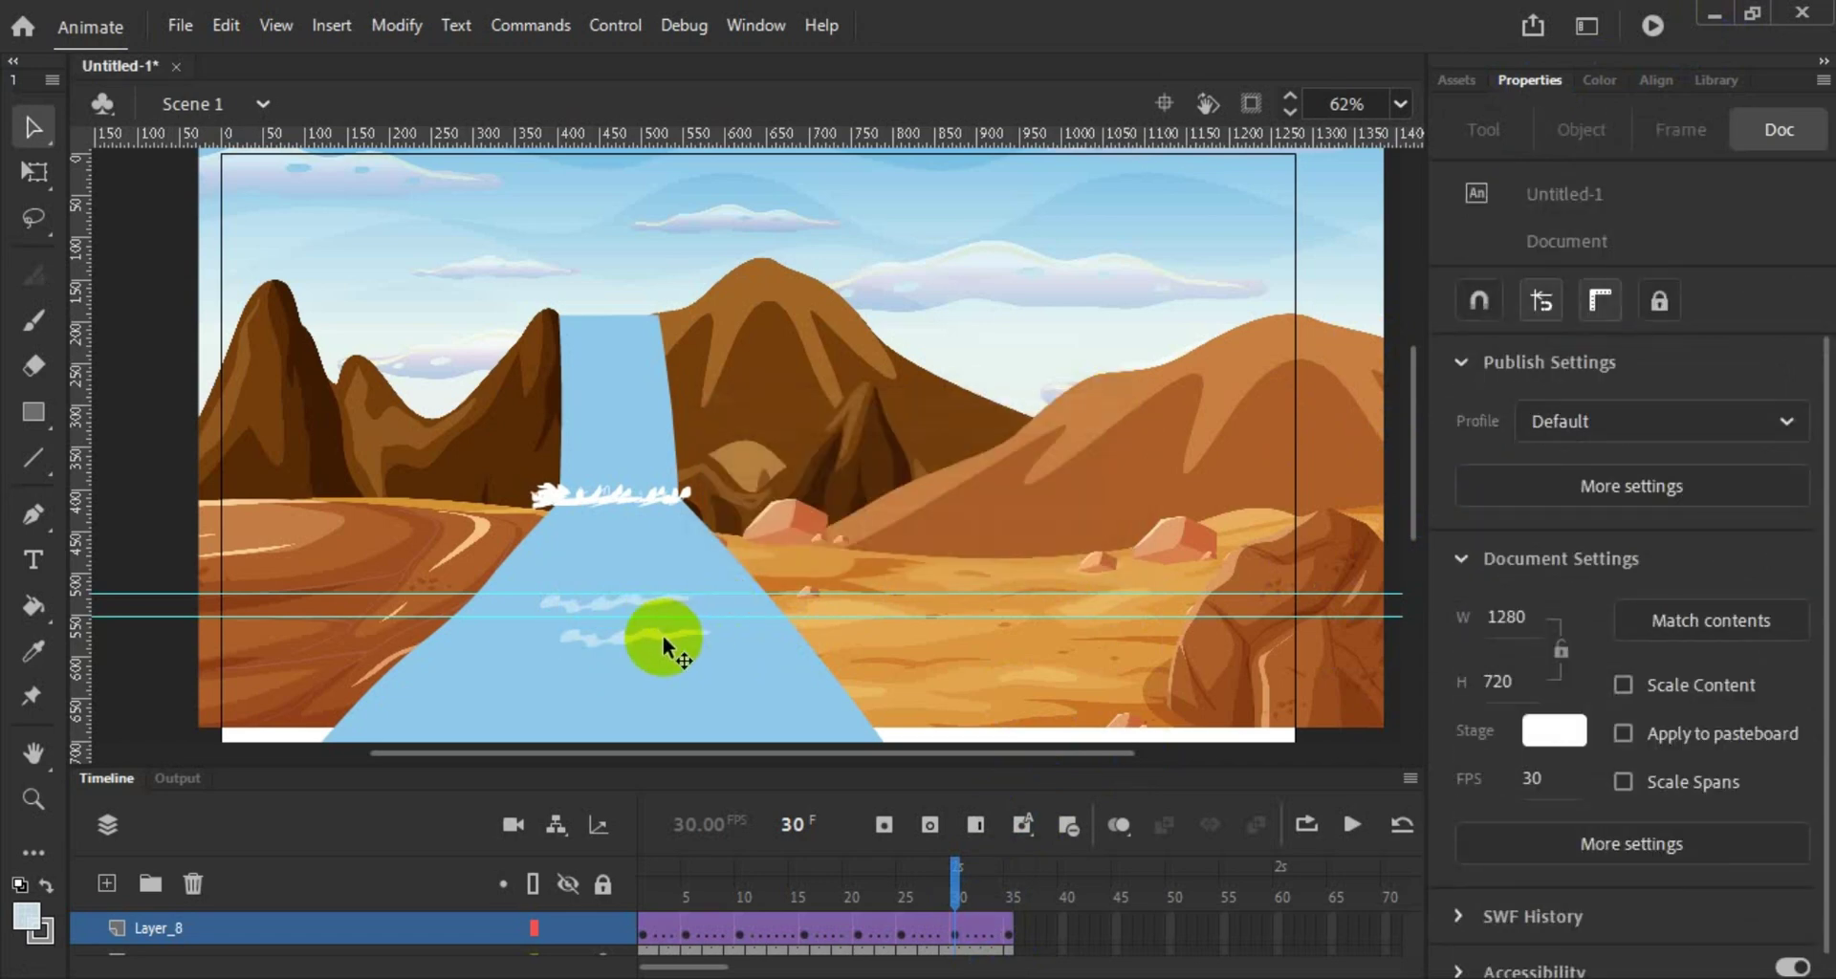
pyautogui.doubleClick(665, 635)
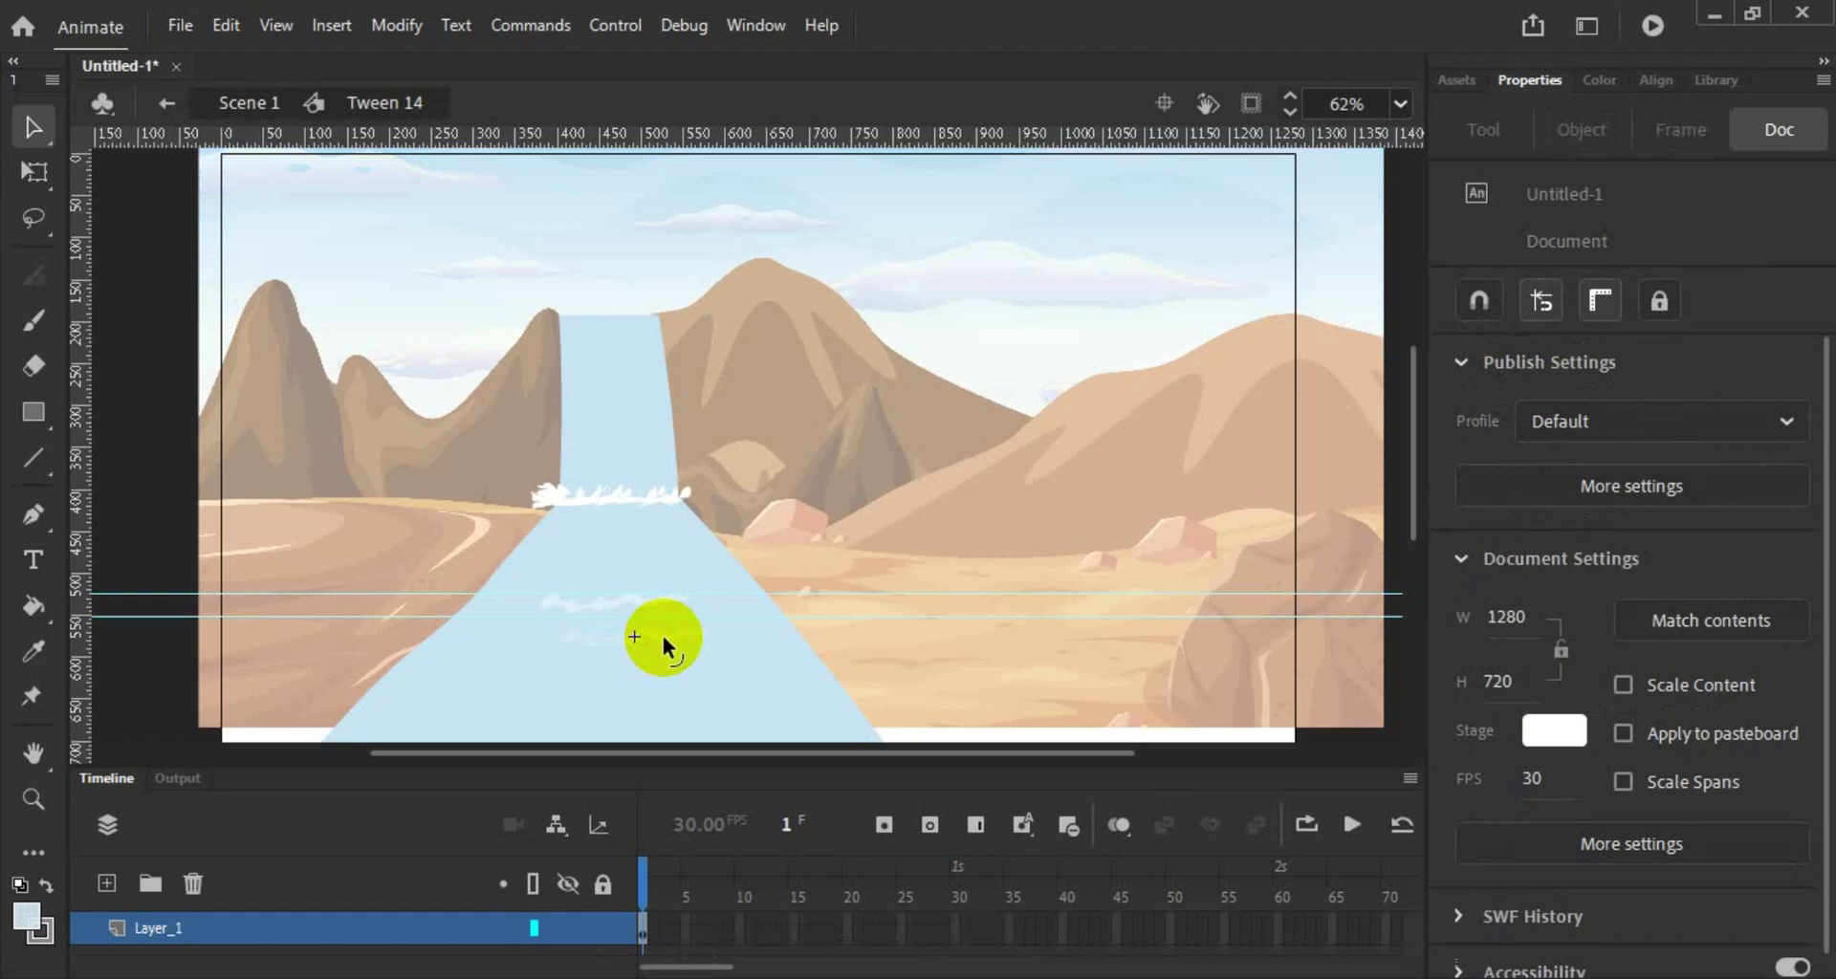
pyautogui.doubleClick(760, 627)
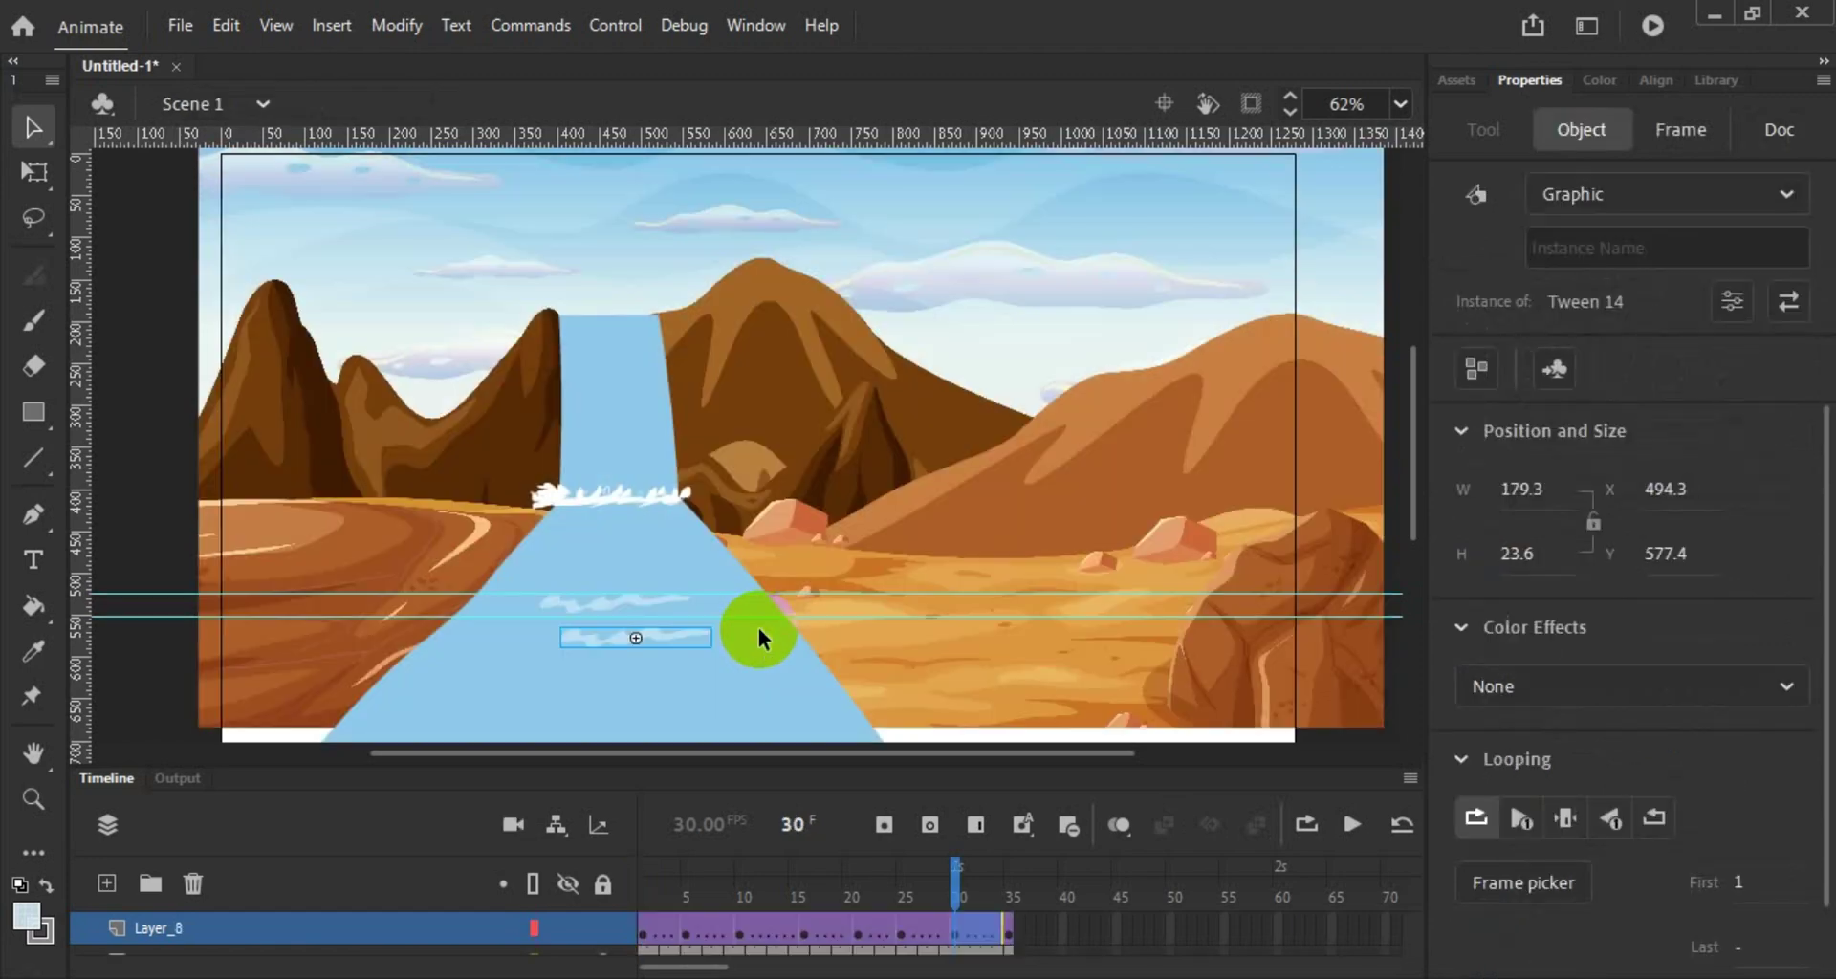
pyautogui.doubleClick(668, 639)
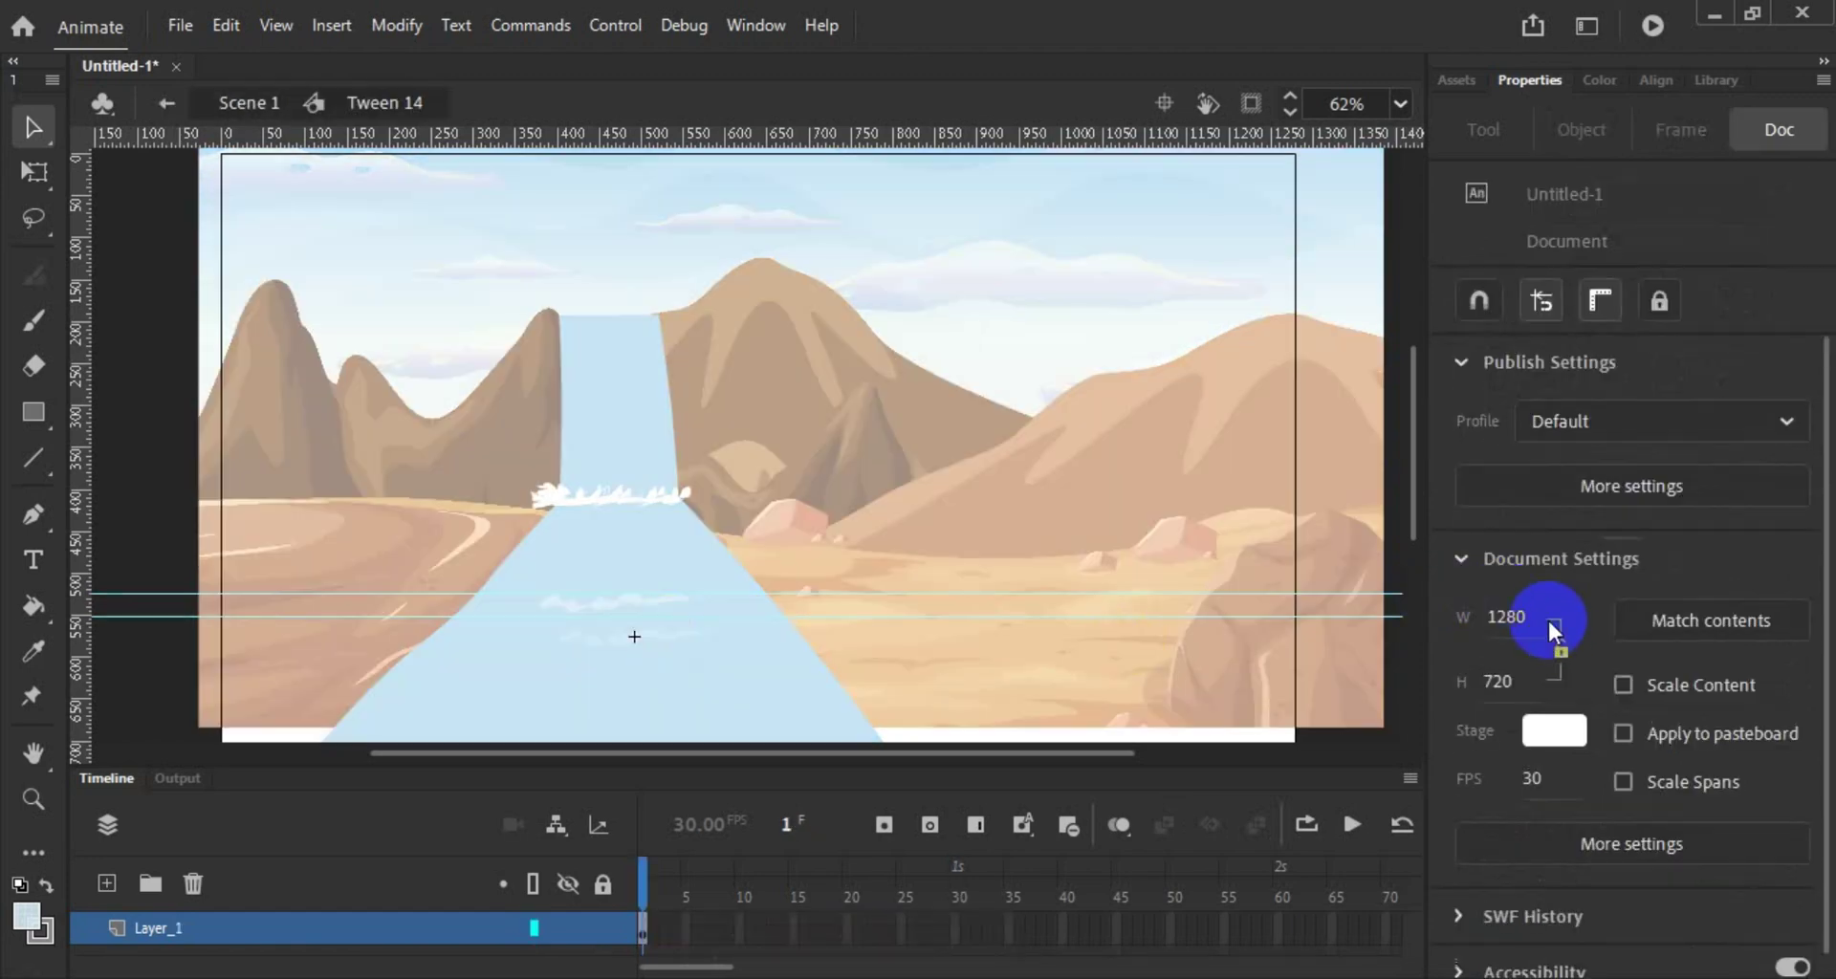
pyautogui.scroll(-1, 1569, 573)
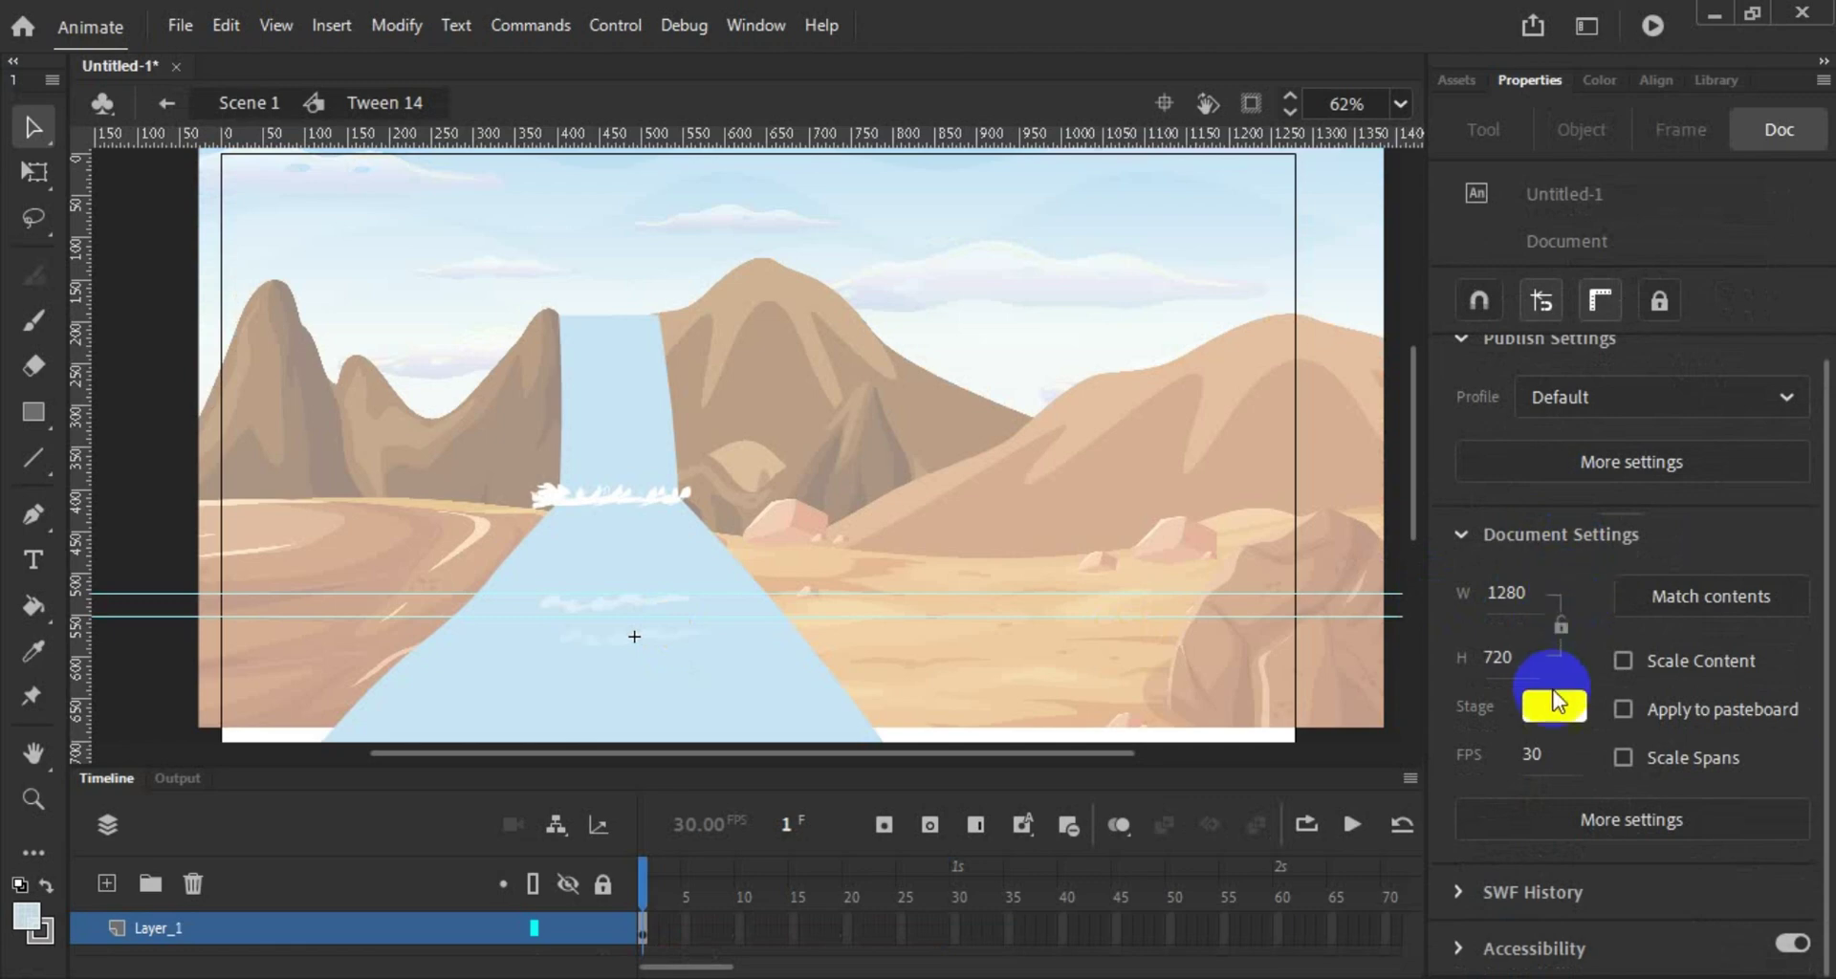
pyautogui.doubleClick(1002, 658)
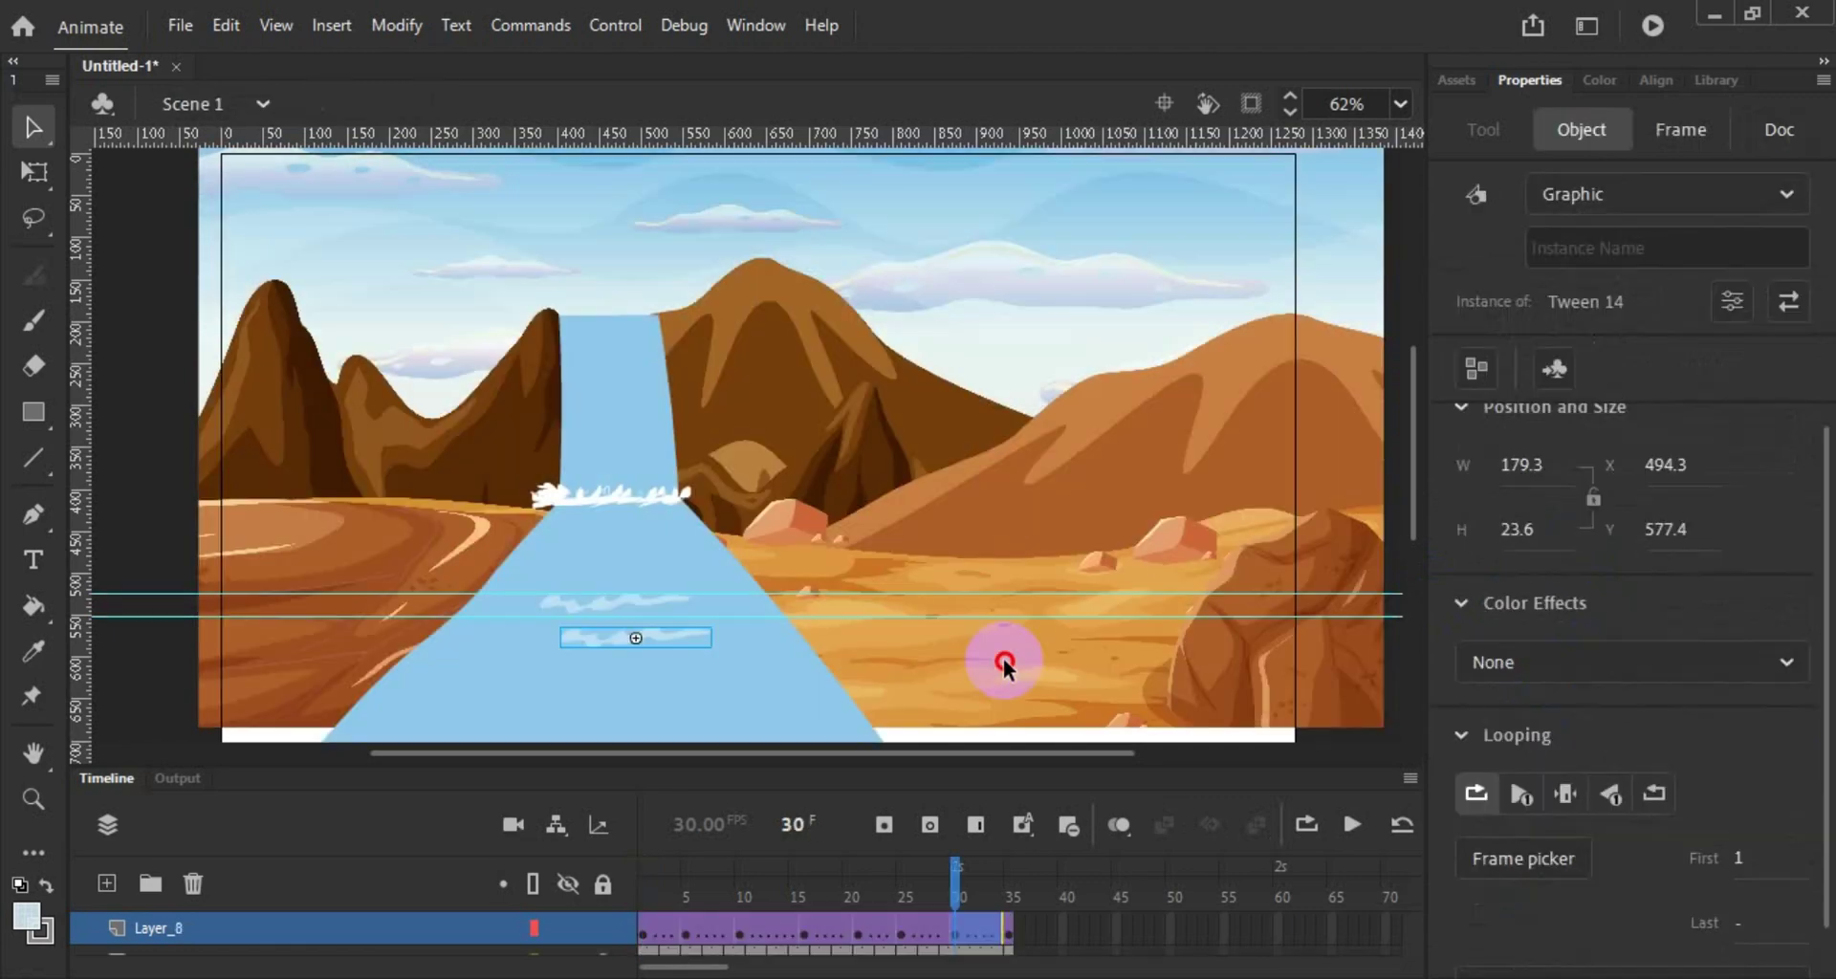
# Step: Open the lower ripple's symbol, inspect its fill colour settings and return to the main scene
pyautogui.scroll(5, 602, 671)
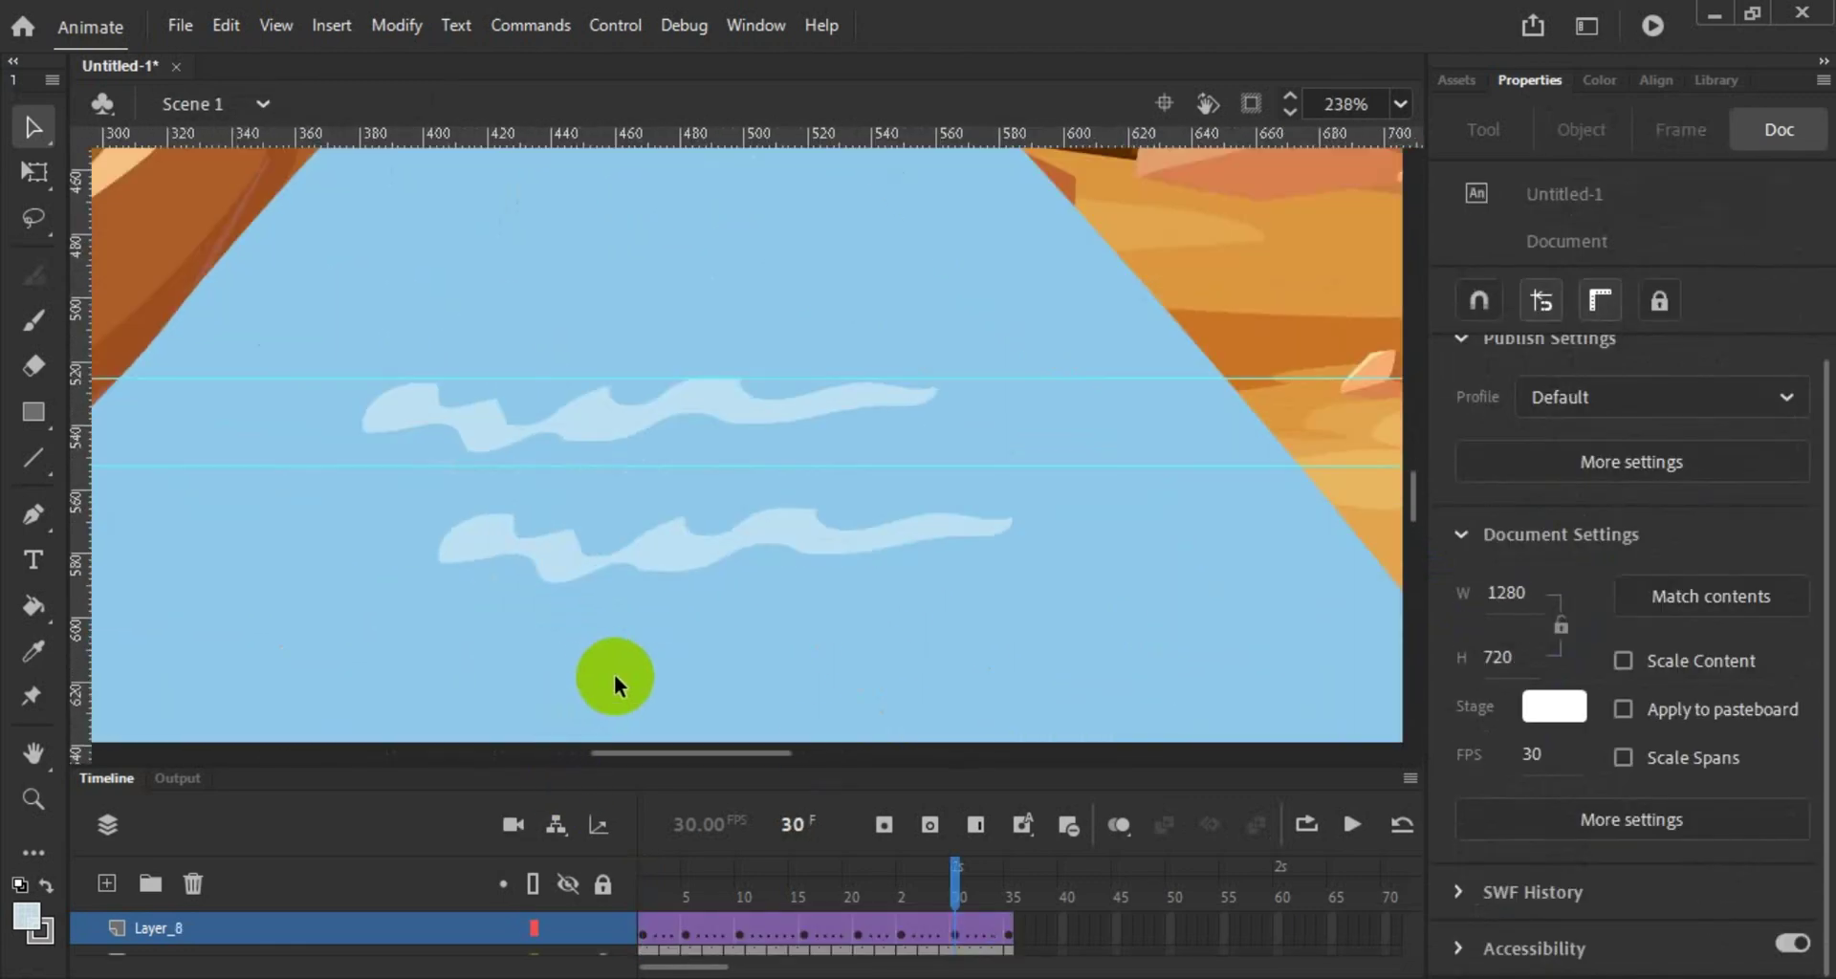
pyautogui.doubleClick(686, 549)
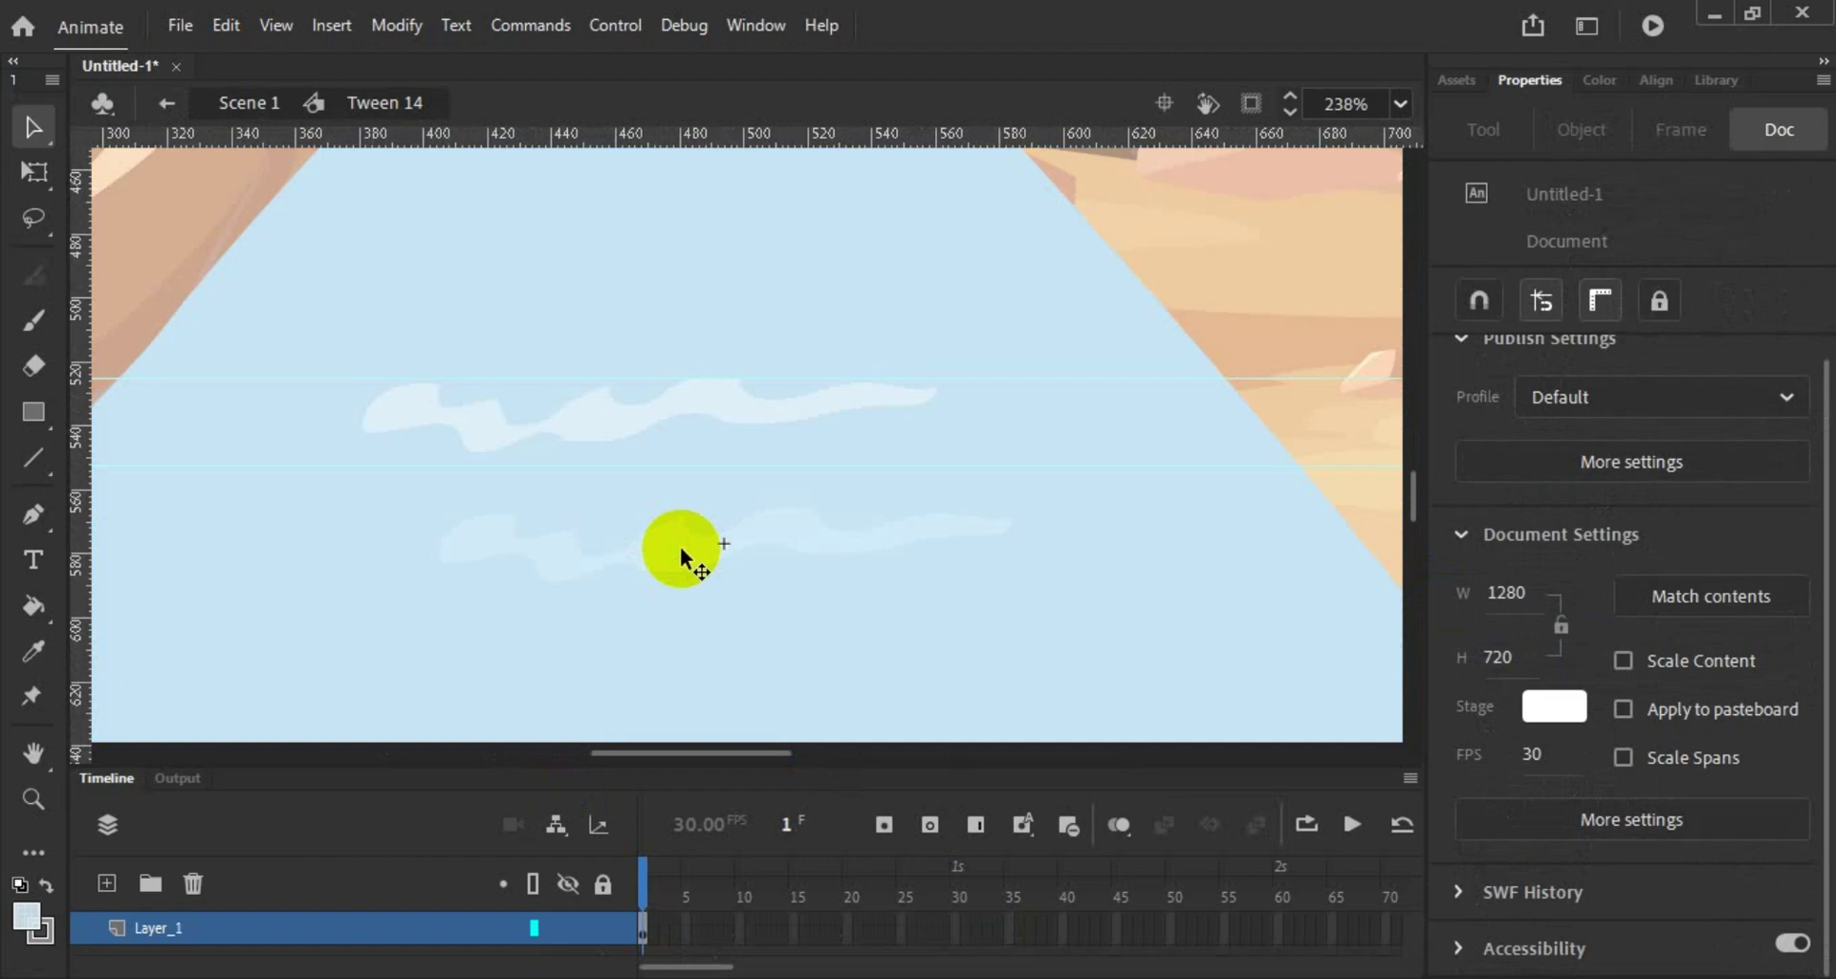
pyautogui.scroll(1, 1618, 339)
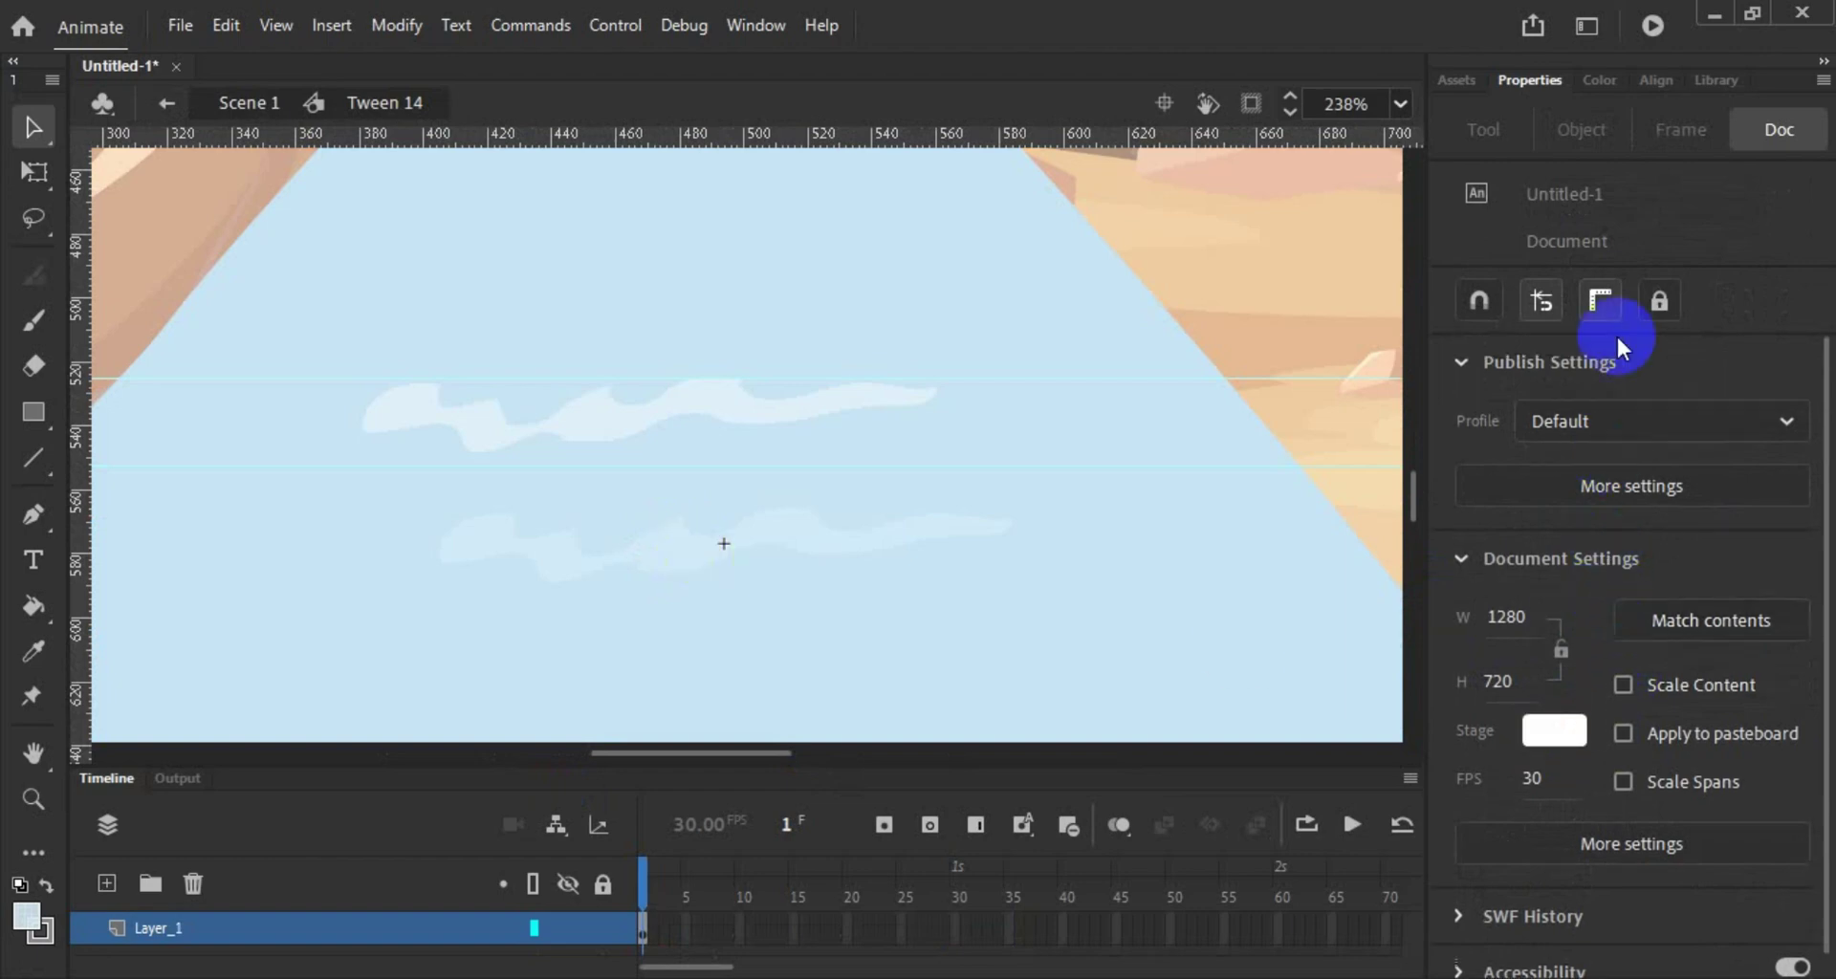
pyautogui.click(1616, 78)
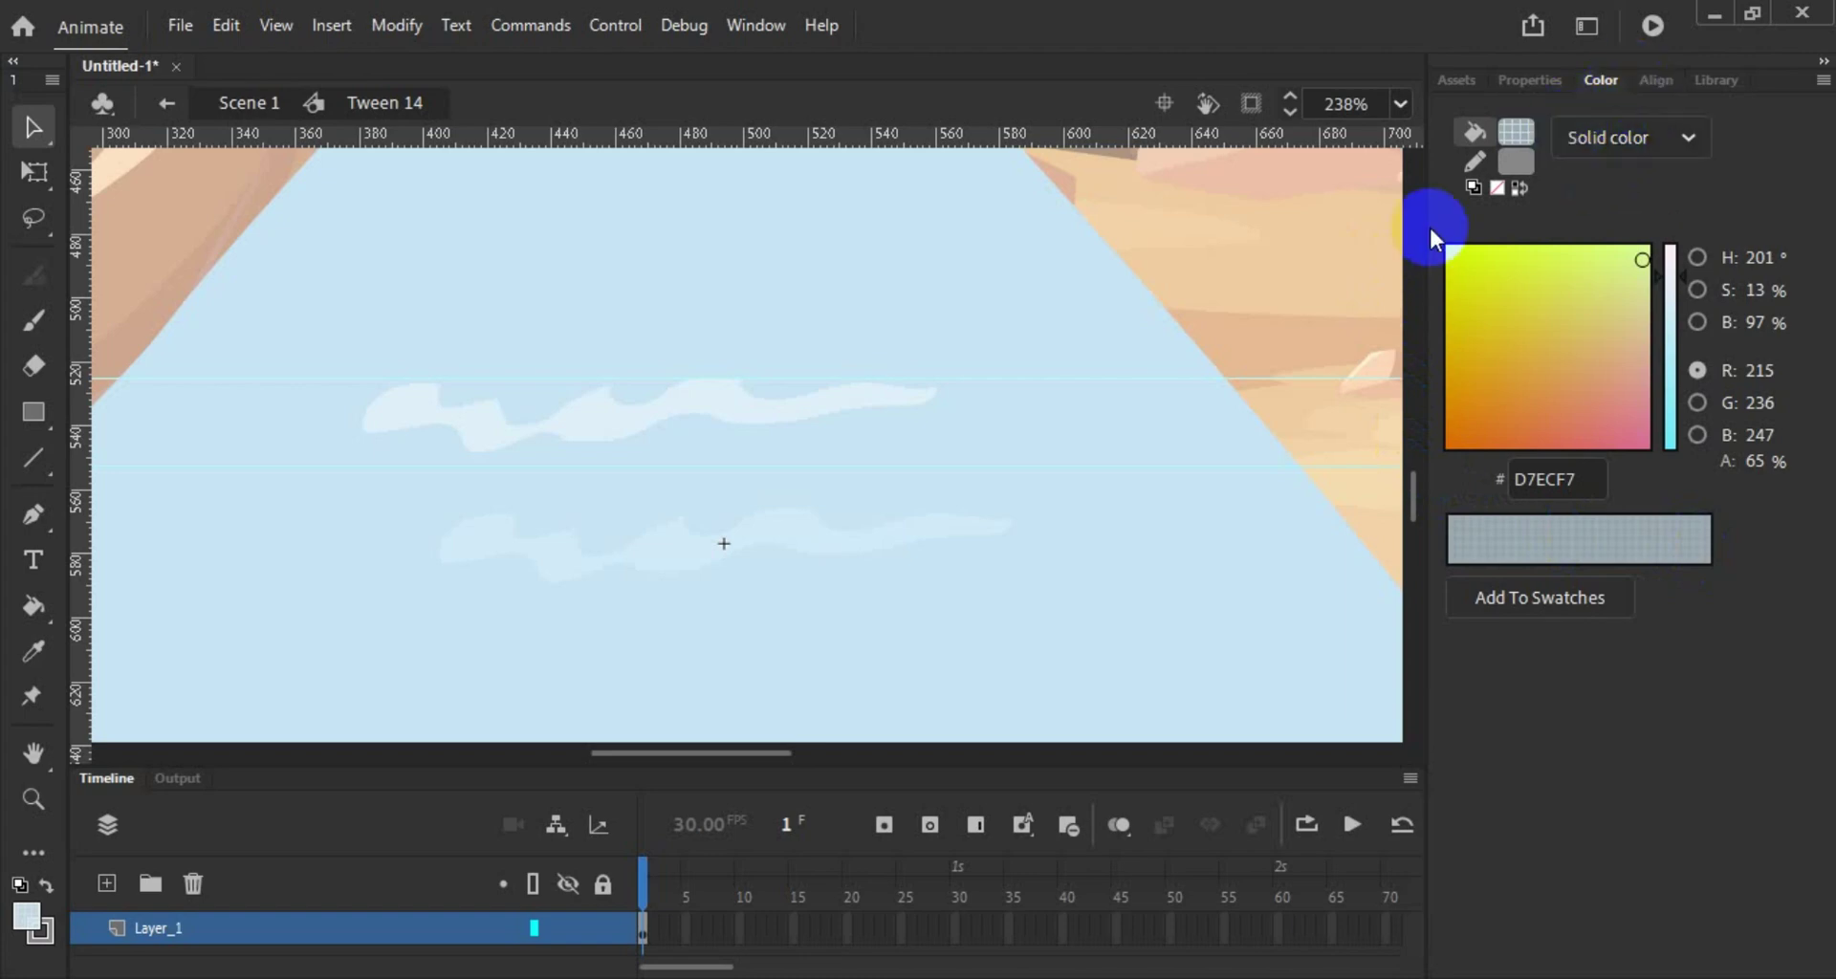
pyautogui.doubleClick(1322, 243)
pyautogui.click(1346, 488)
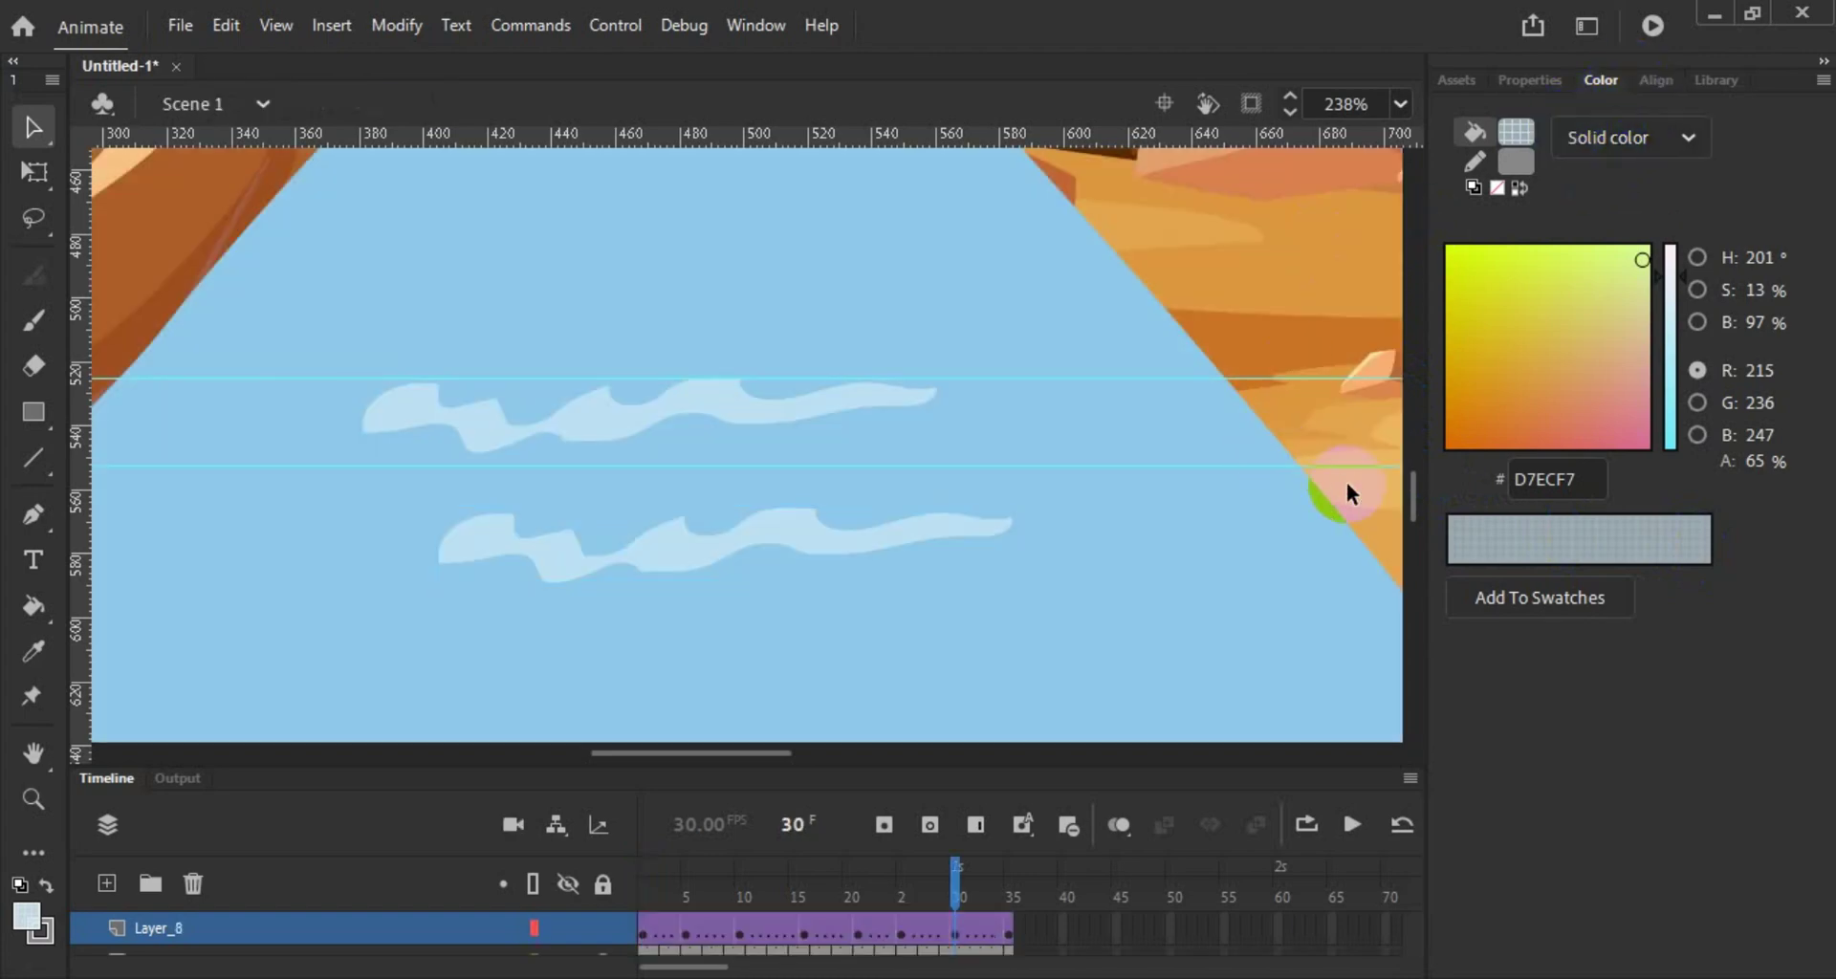
# Step: Review the ripples' positions on Layer_8 at frames 1, 5 and 10
pyautogui.scroll(-5, 1152, 474)
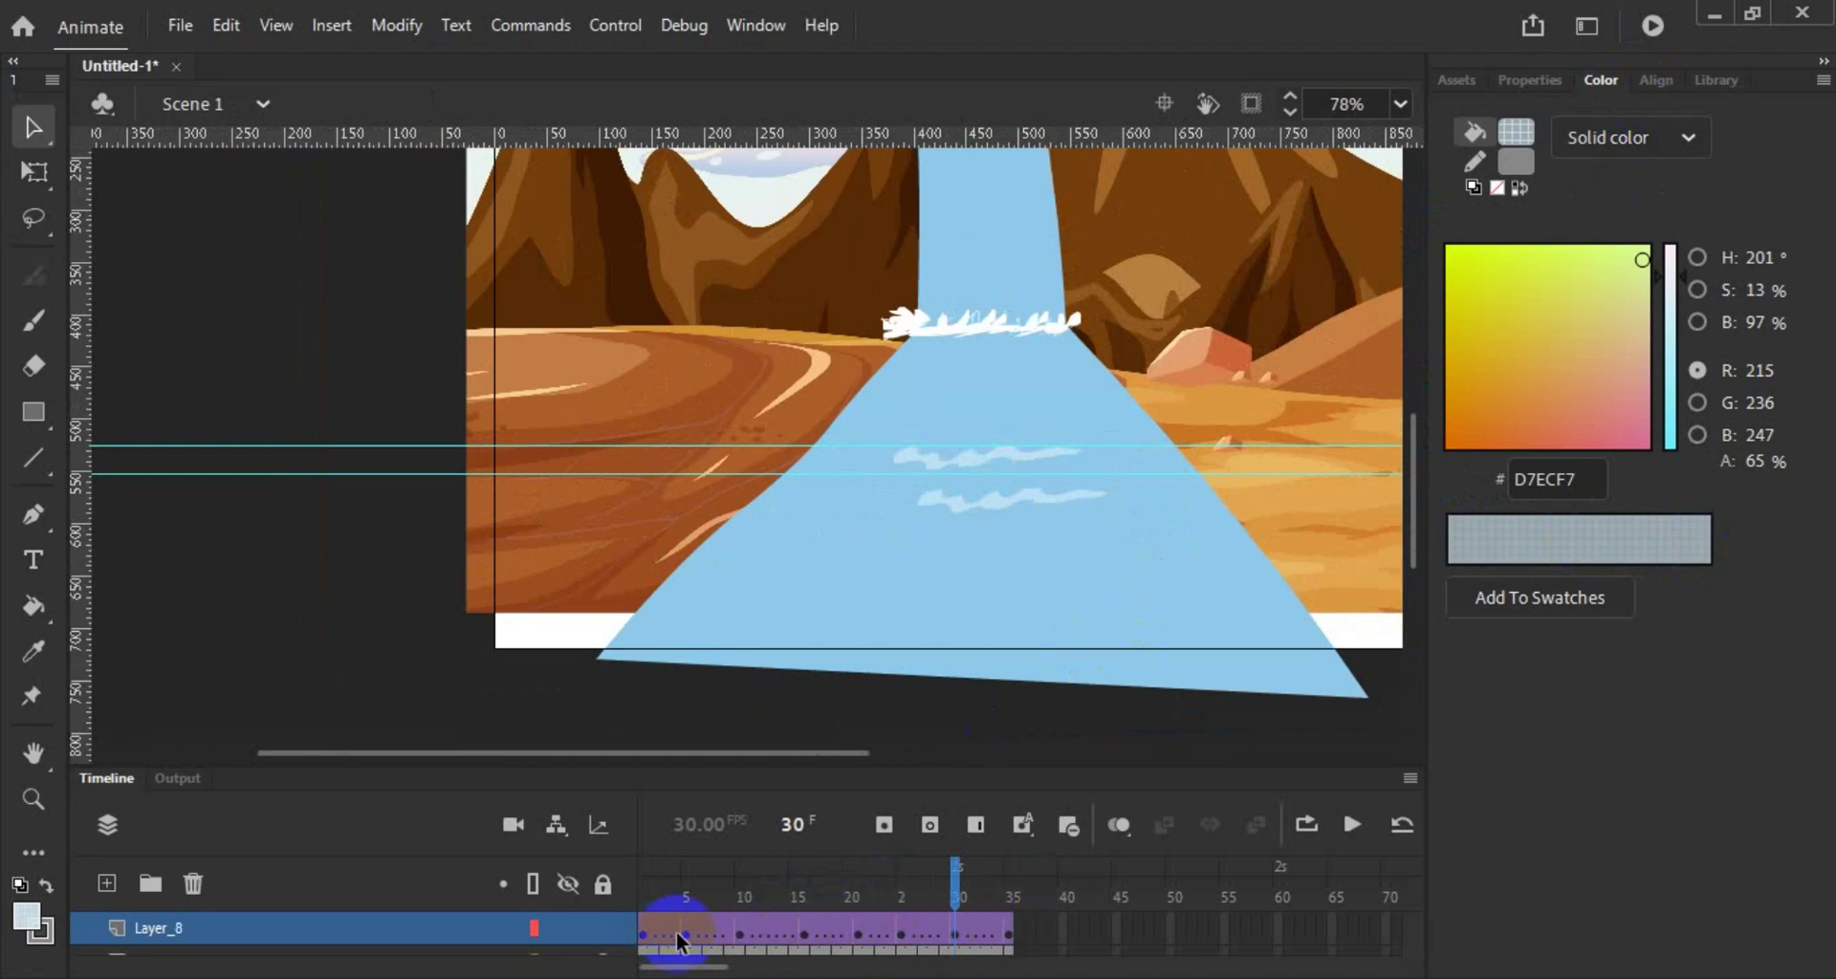
pyautogui.click(643, 942)
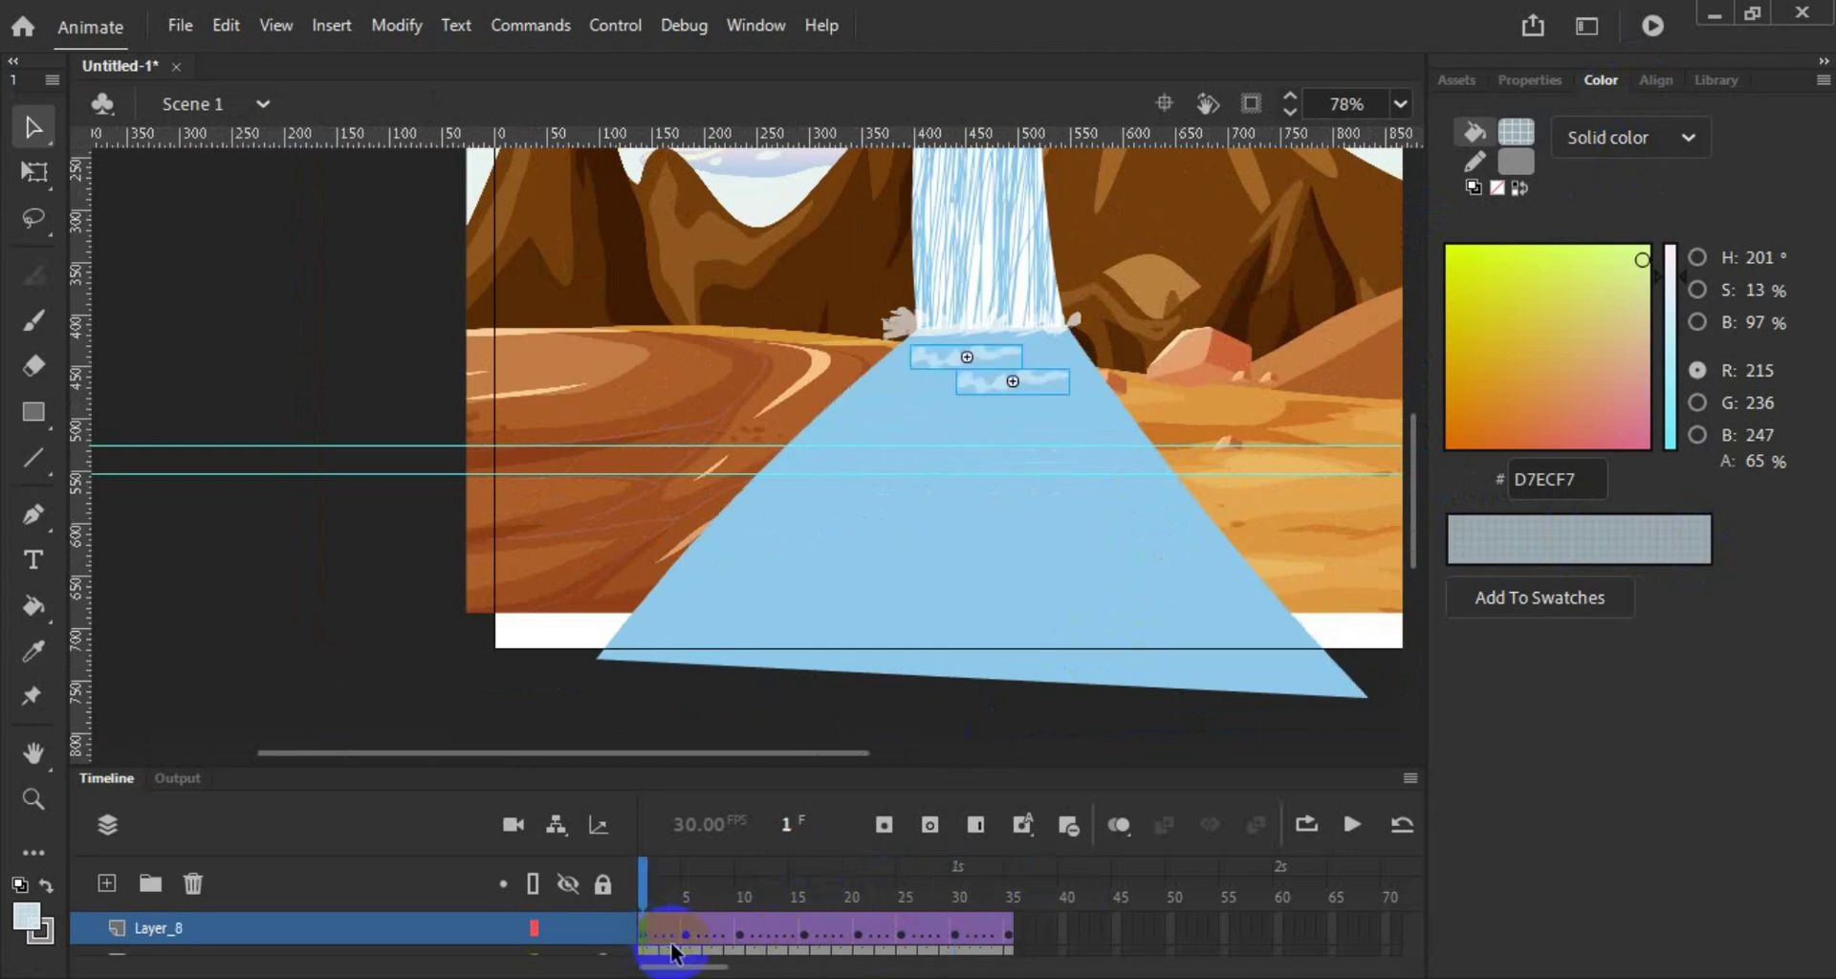
pyautogui.click(687, 942)
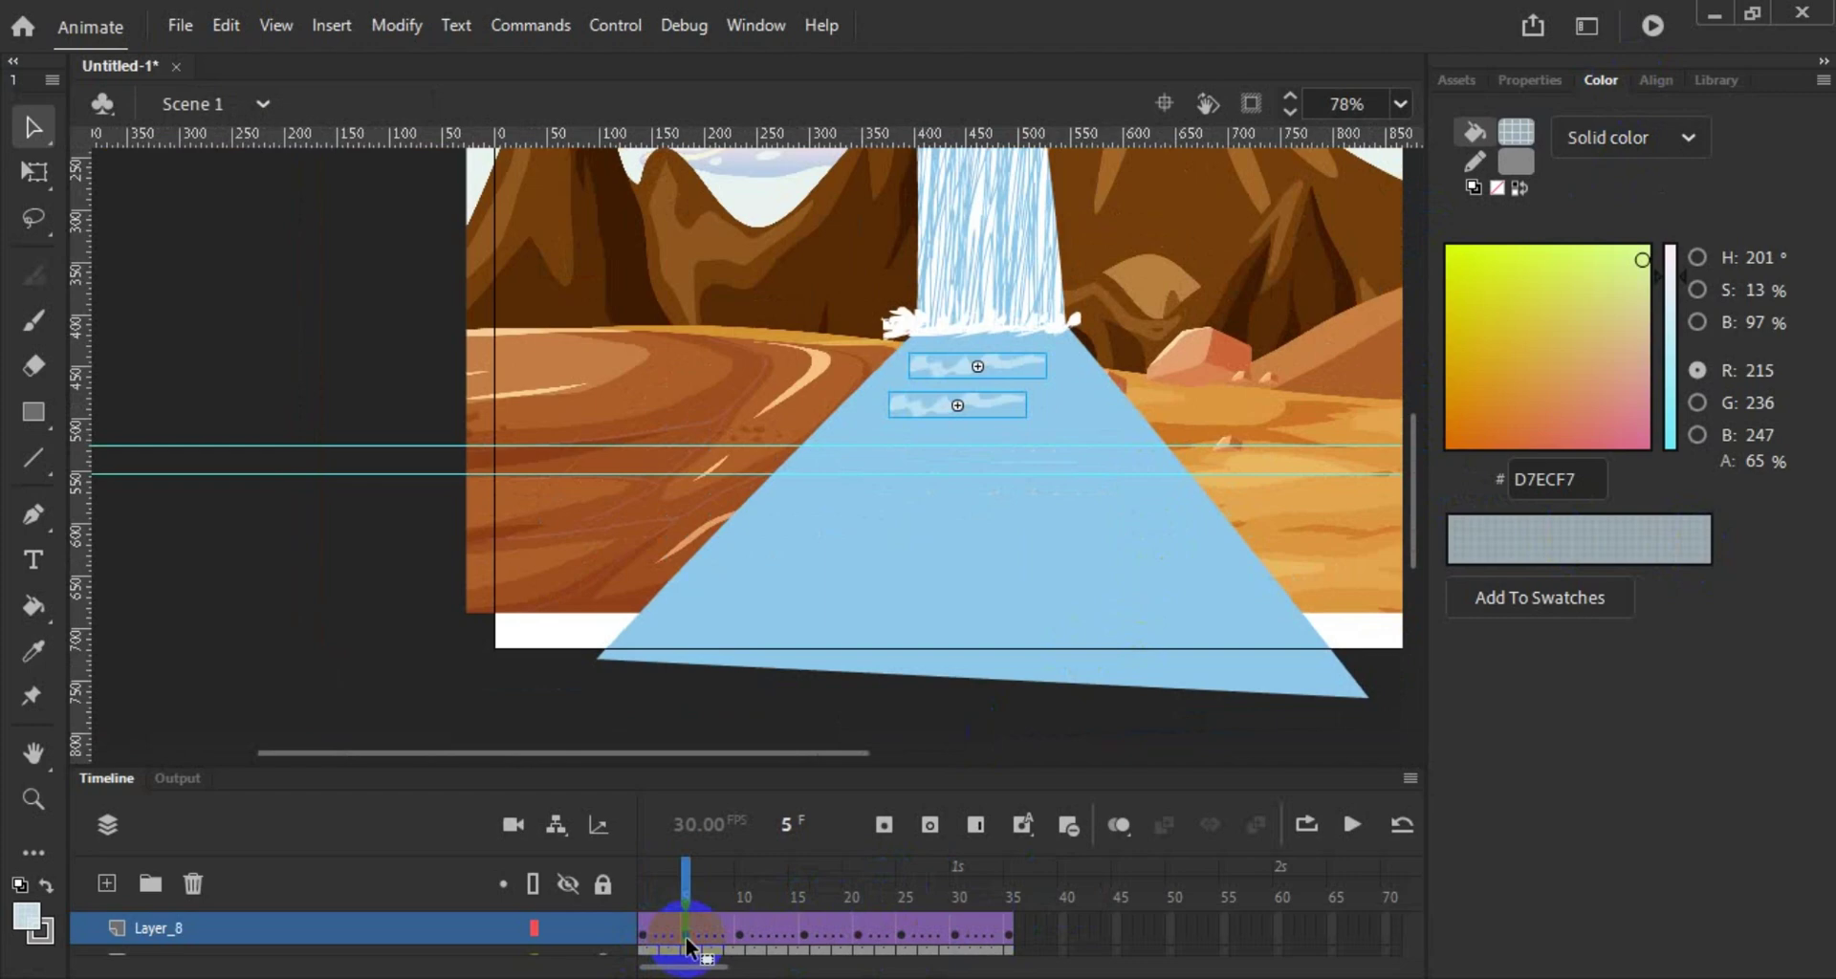
pyautogui.click(742, 938)
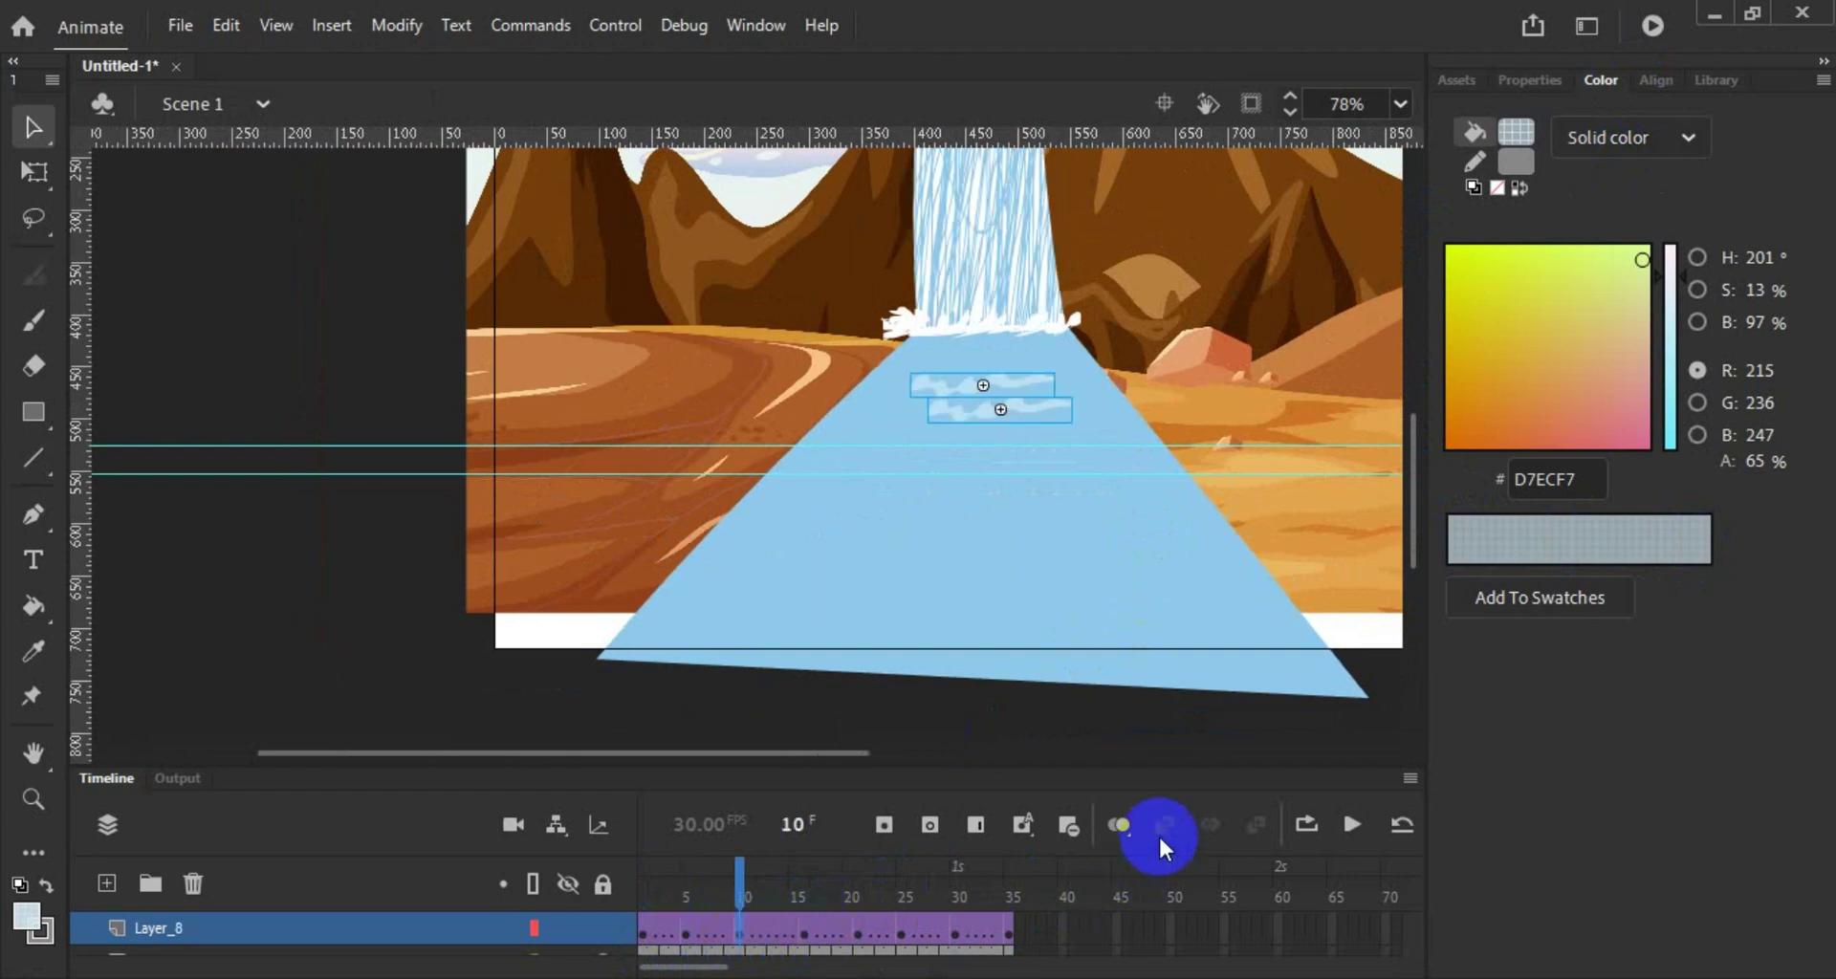
# Step: Enlarge the timeline to show every layer and add a new layer above Layer_8
pyautogui.moveTo(1185, 768); pyautogui.dragTo(1214, 463)
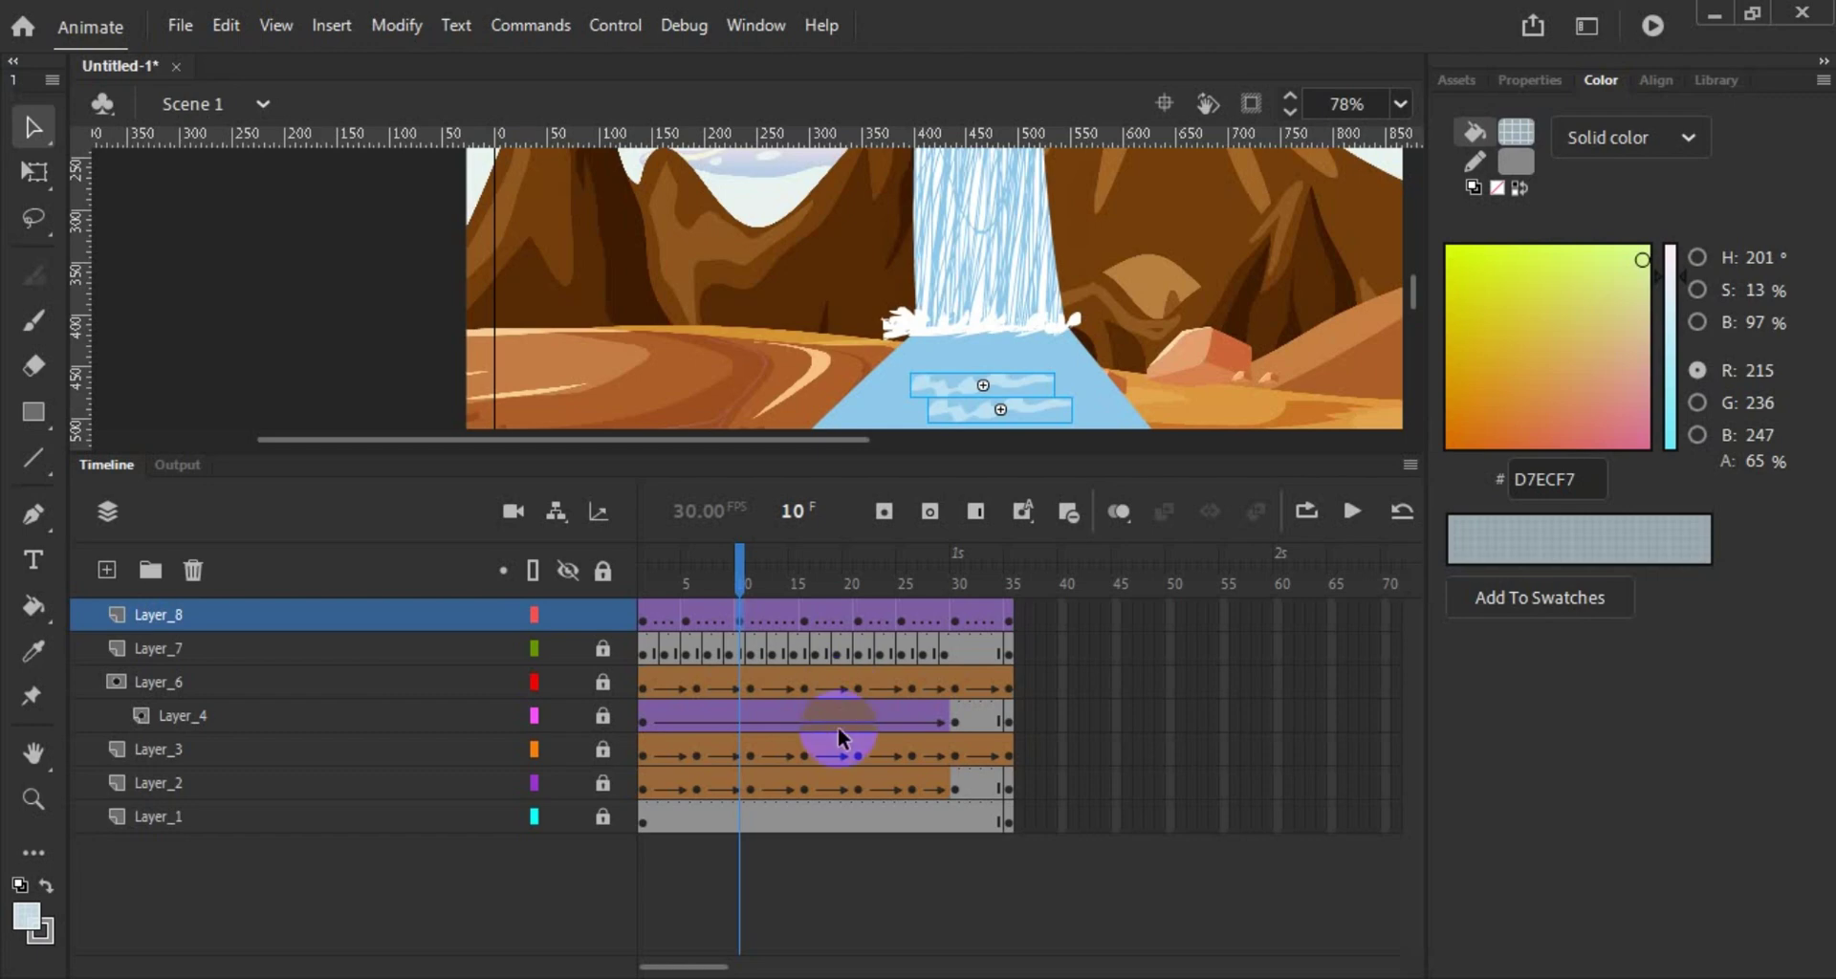
pyautogui.moveTo(712, 969)
pyautogui.mouseDown()
pyautogui.moveTo(1004, 968)
pyautogui.moveTo(683, 968)
pyautogui.mouseUp()
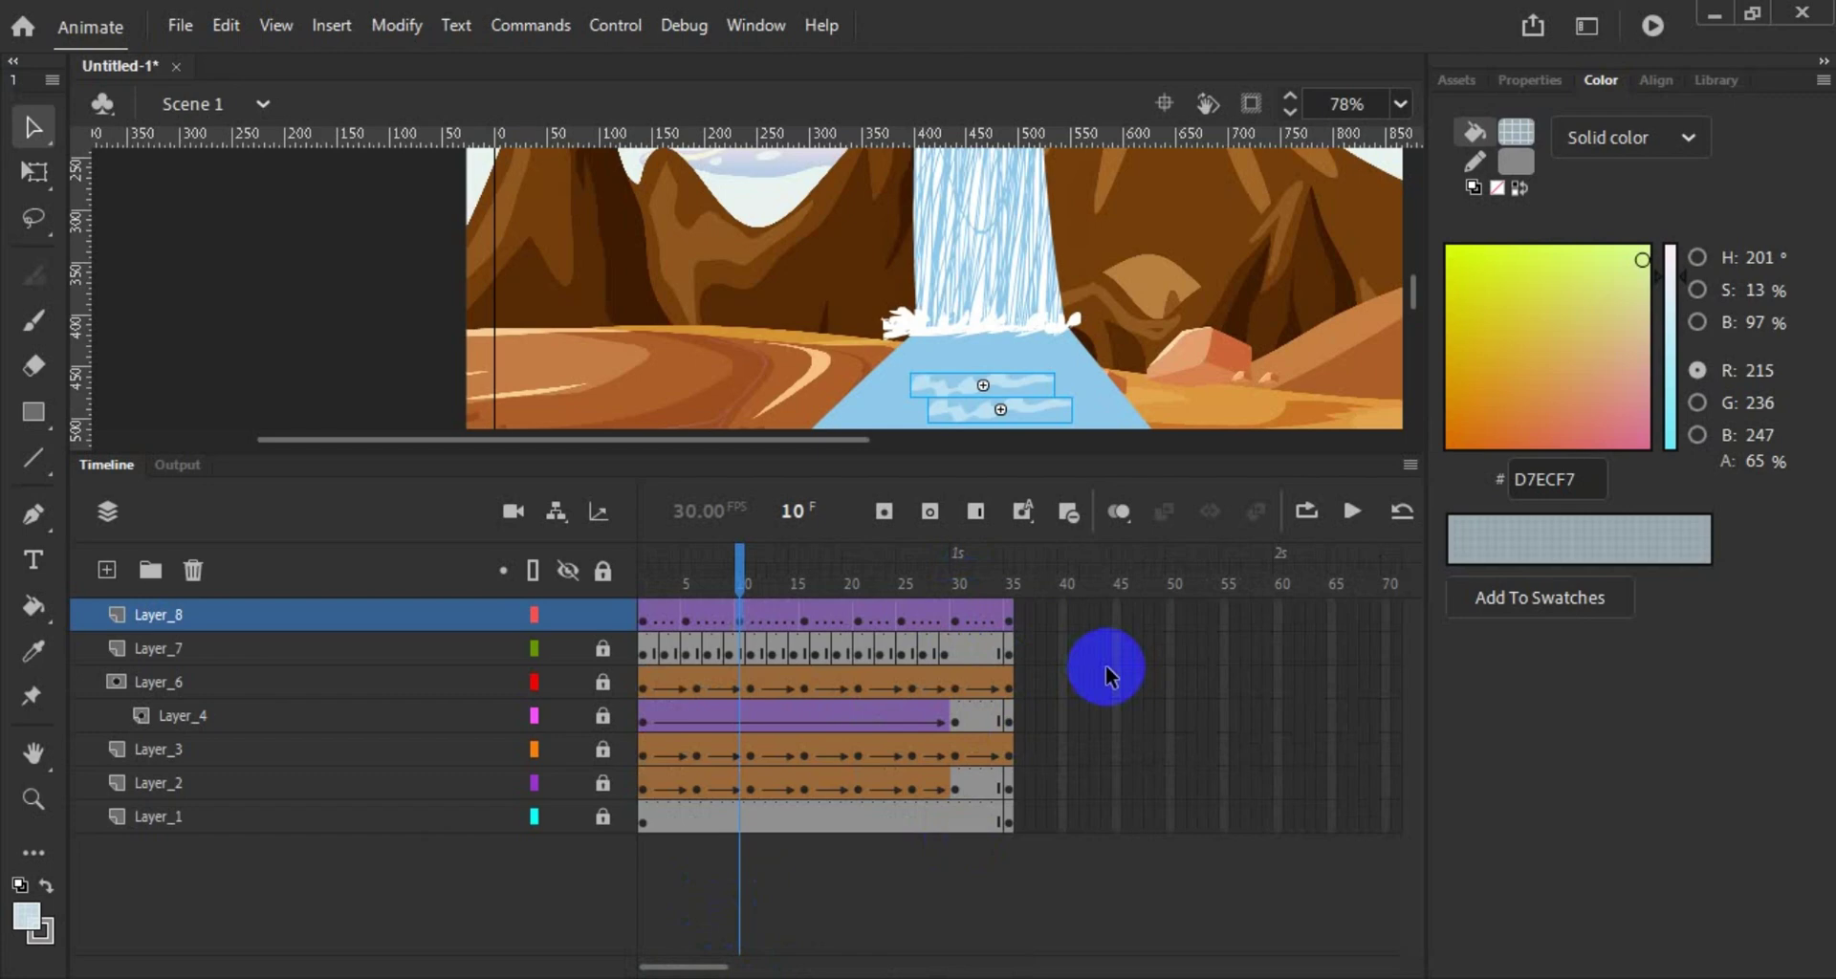
pyautogui.click(784, 684)
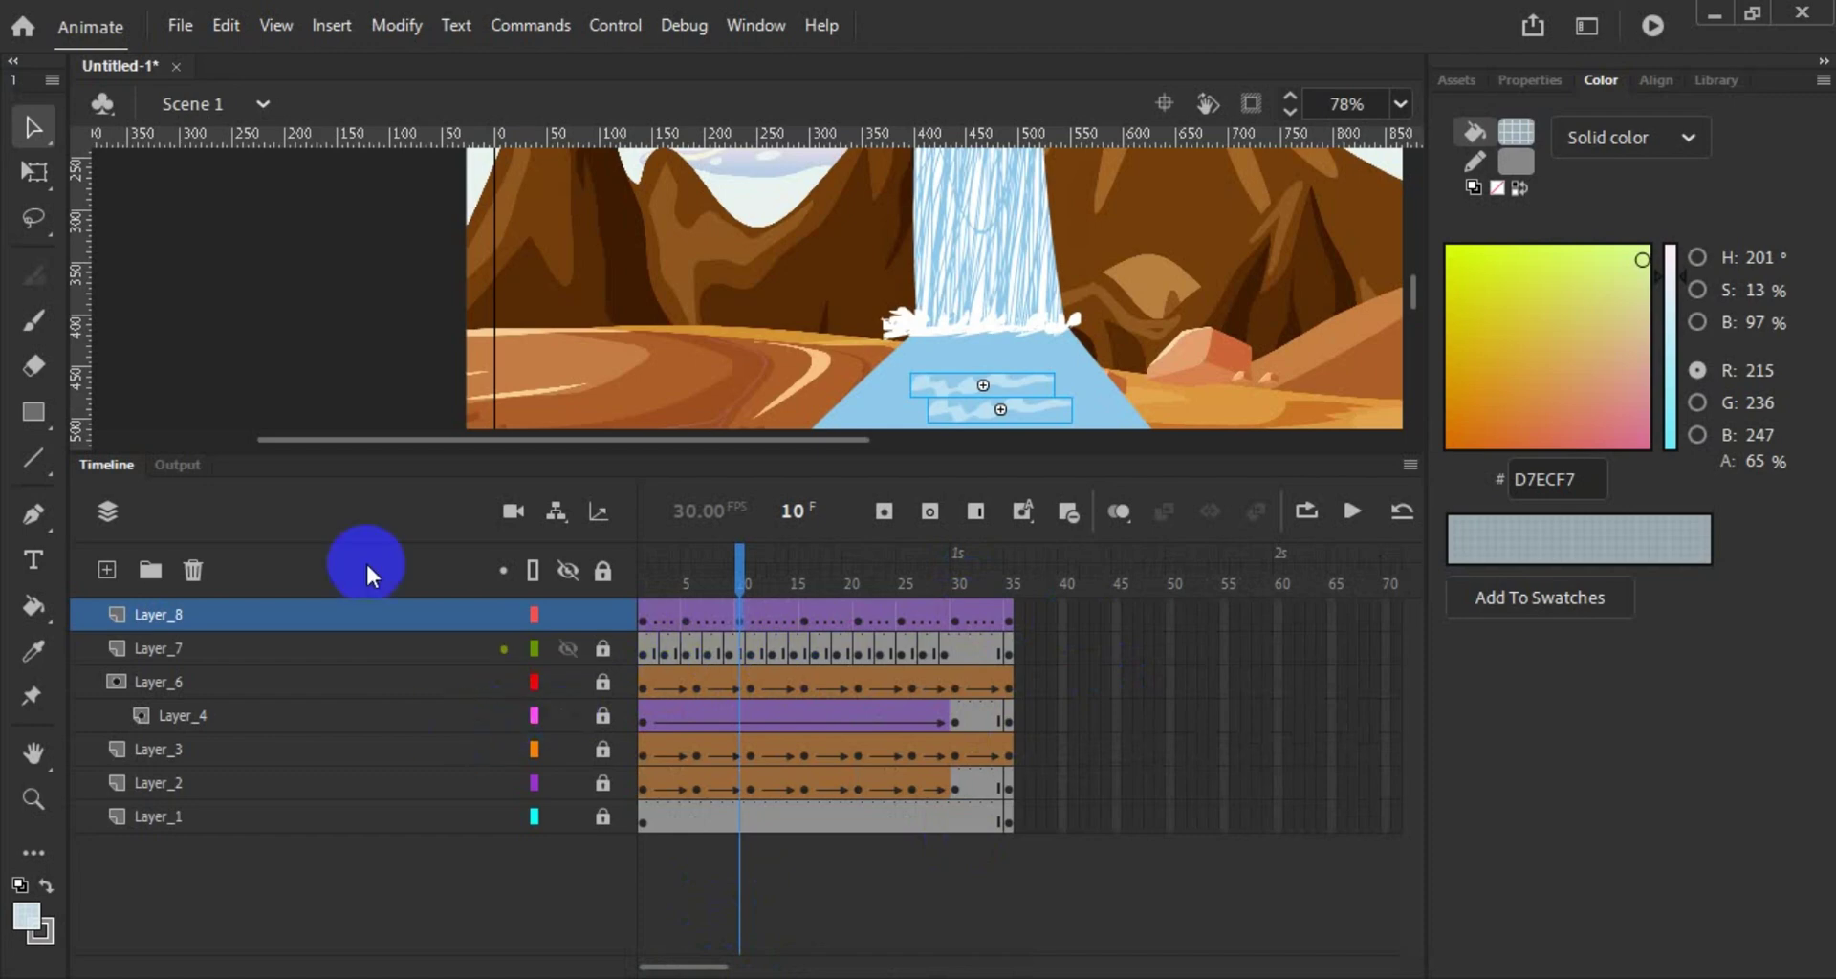
pyautogui.click(121, 572)
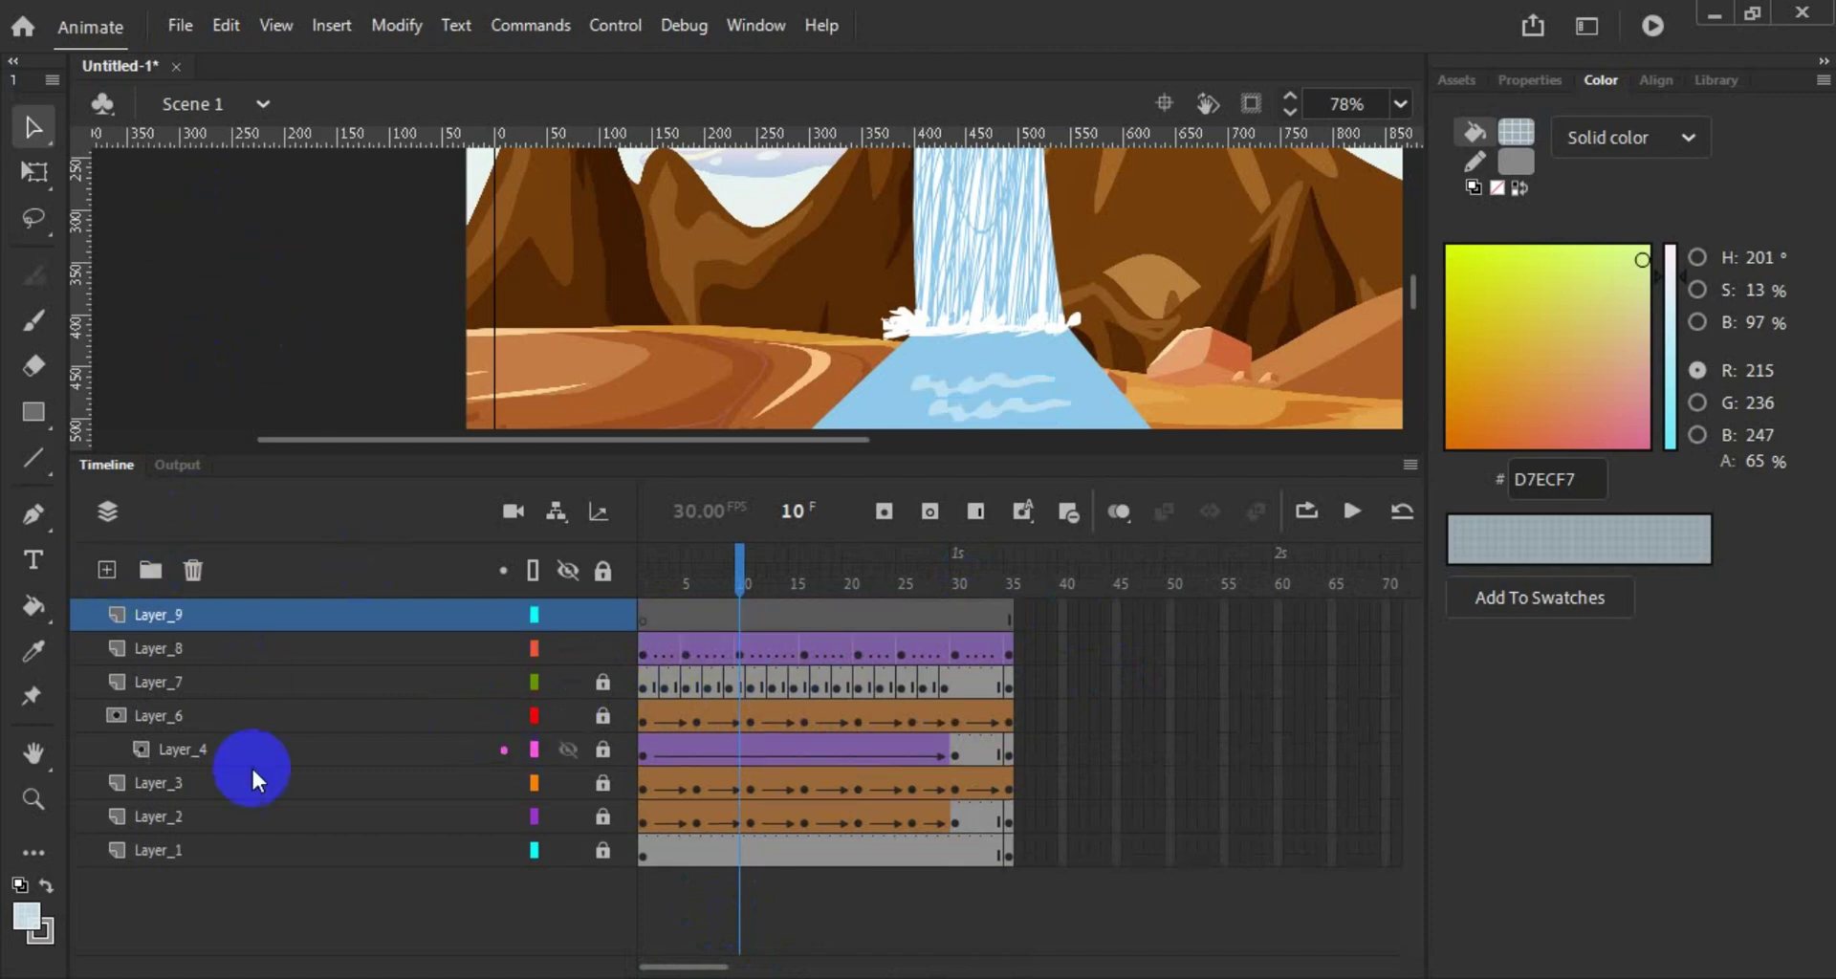
pyautogui.click(168, 849)
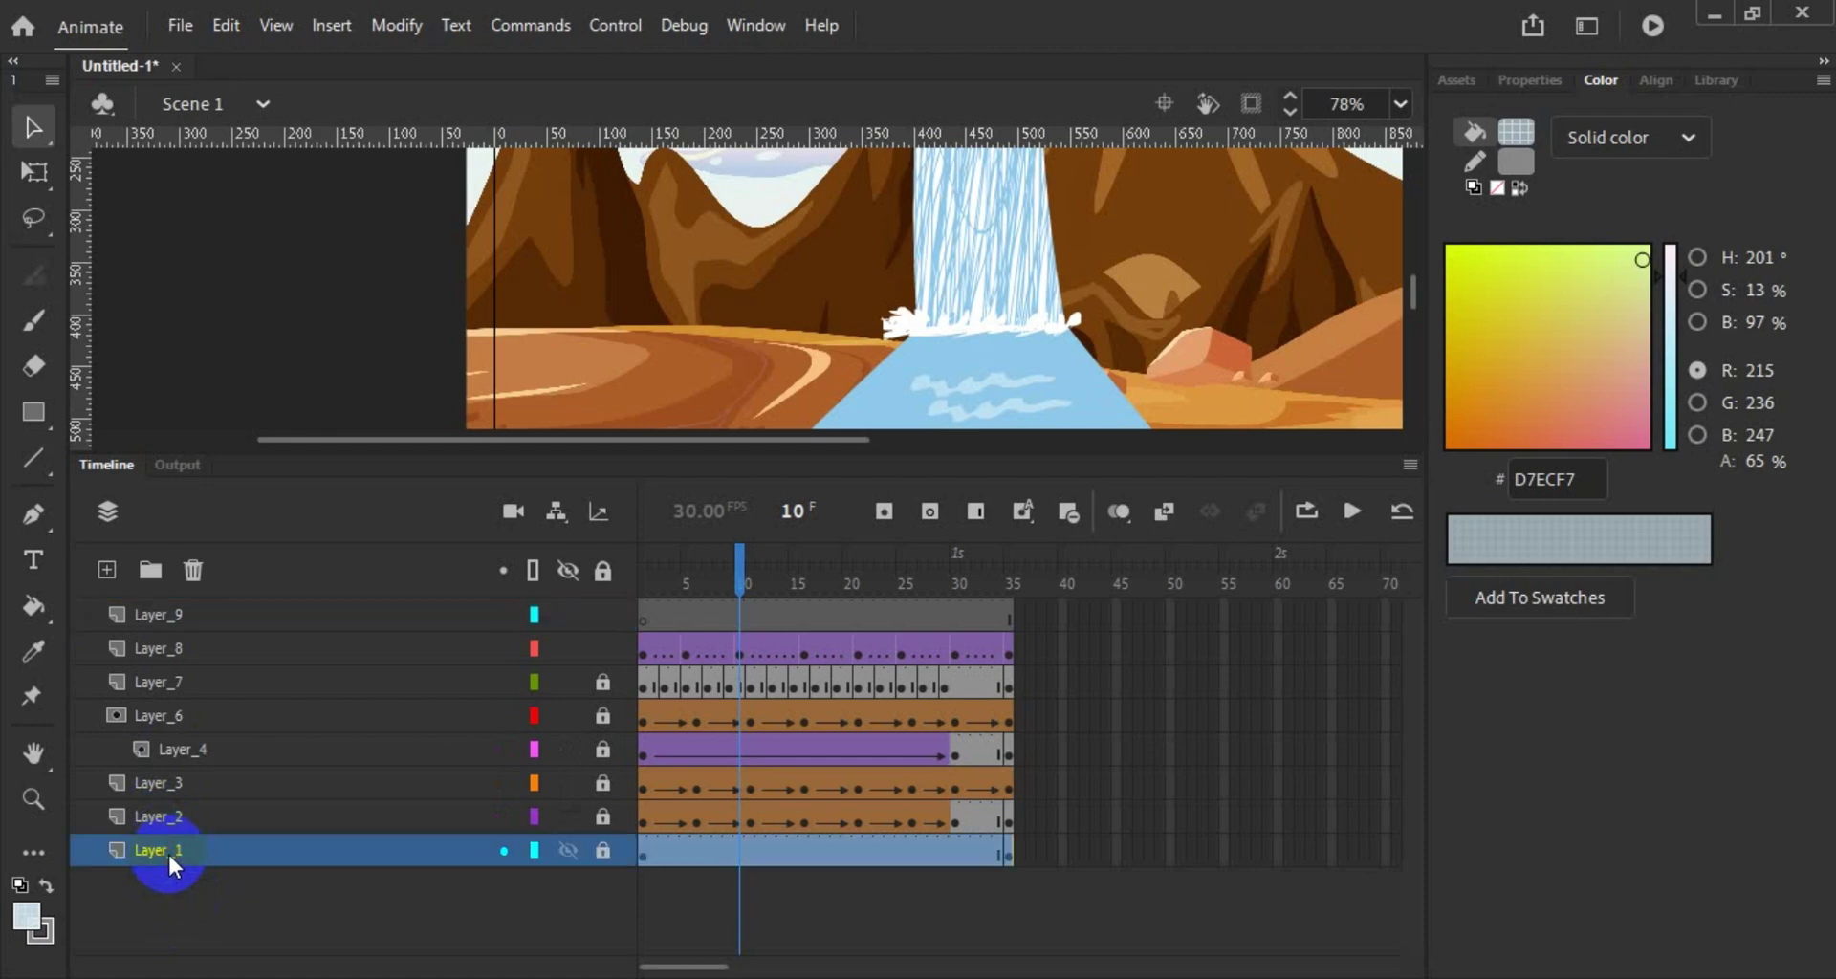
pyautogui.moveTo(181, 812); pyautogui.dragTo(220, 683)
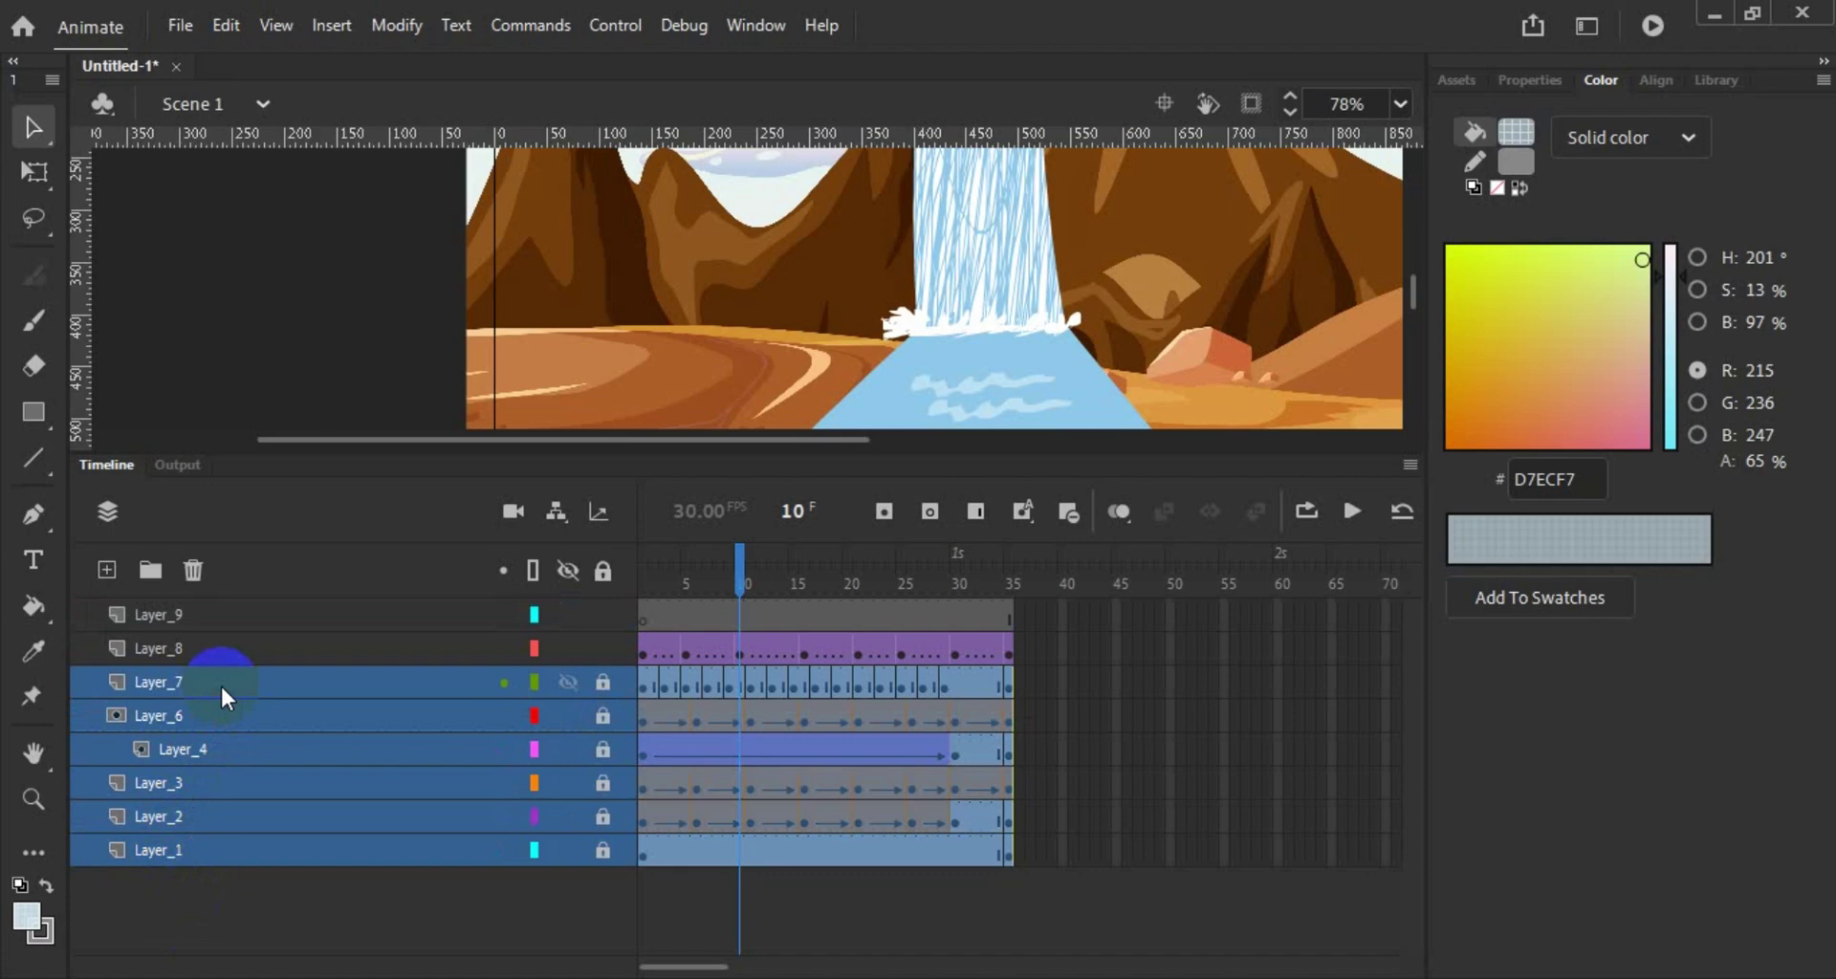
pyautogui.click(259, 615)
pyautogui.click(683, 705)
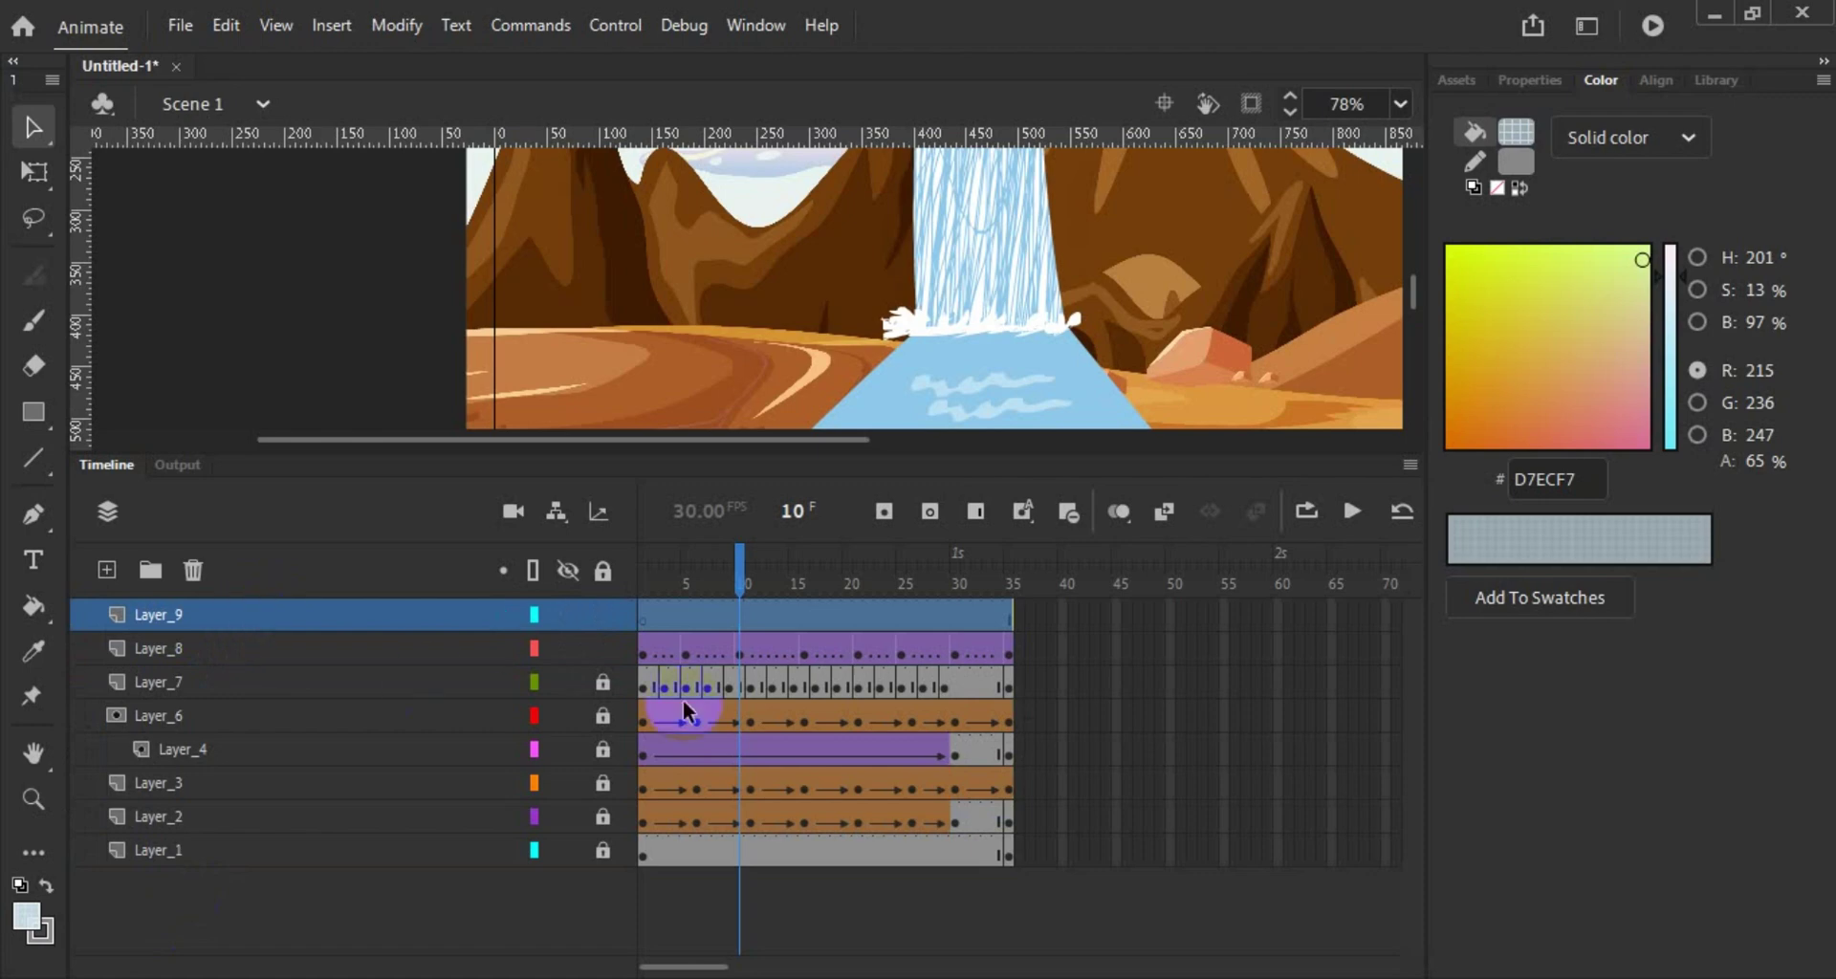
# Step: Unlock all layers and try to remove the content of Layer_1 through Layer_7
pyautogui.click(603, 570)
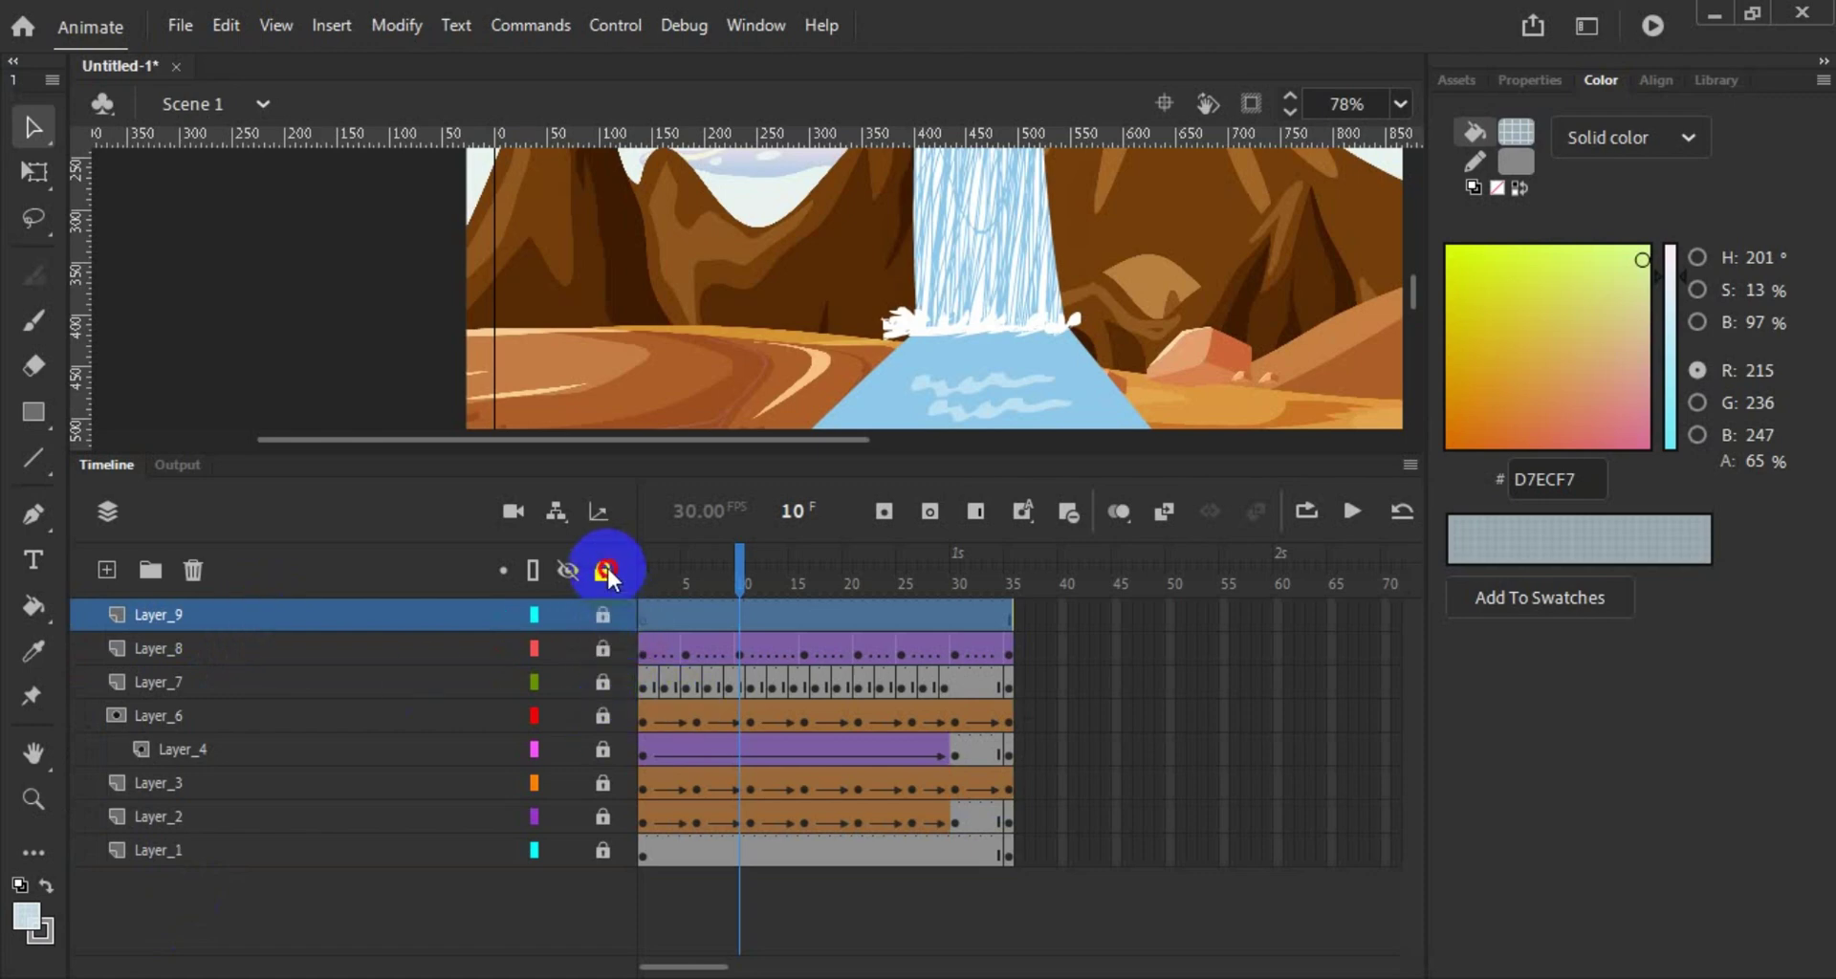
pyautogui.click(602, 571)
pyautogui.click(211, 848)
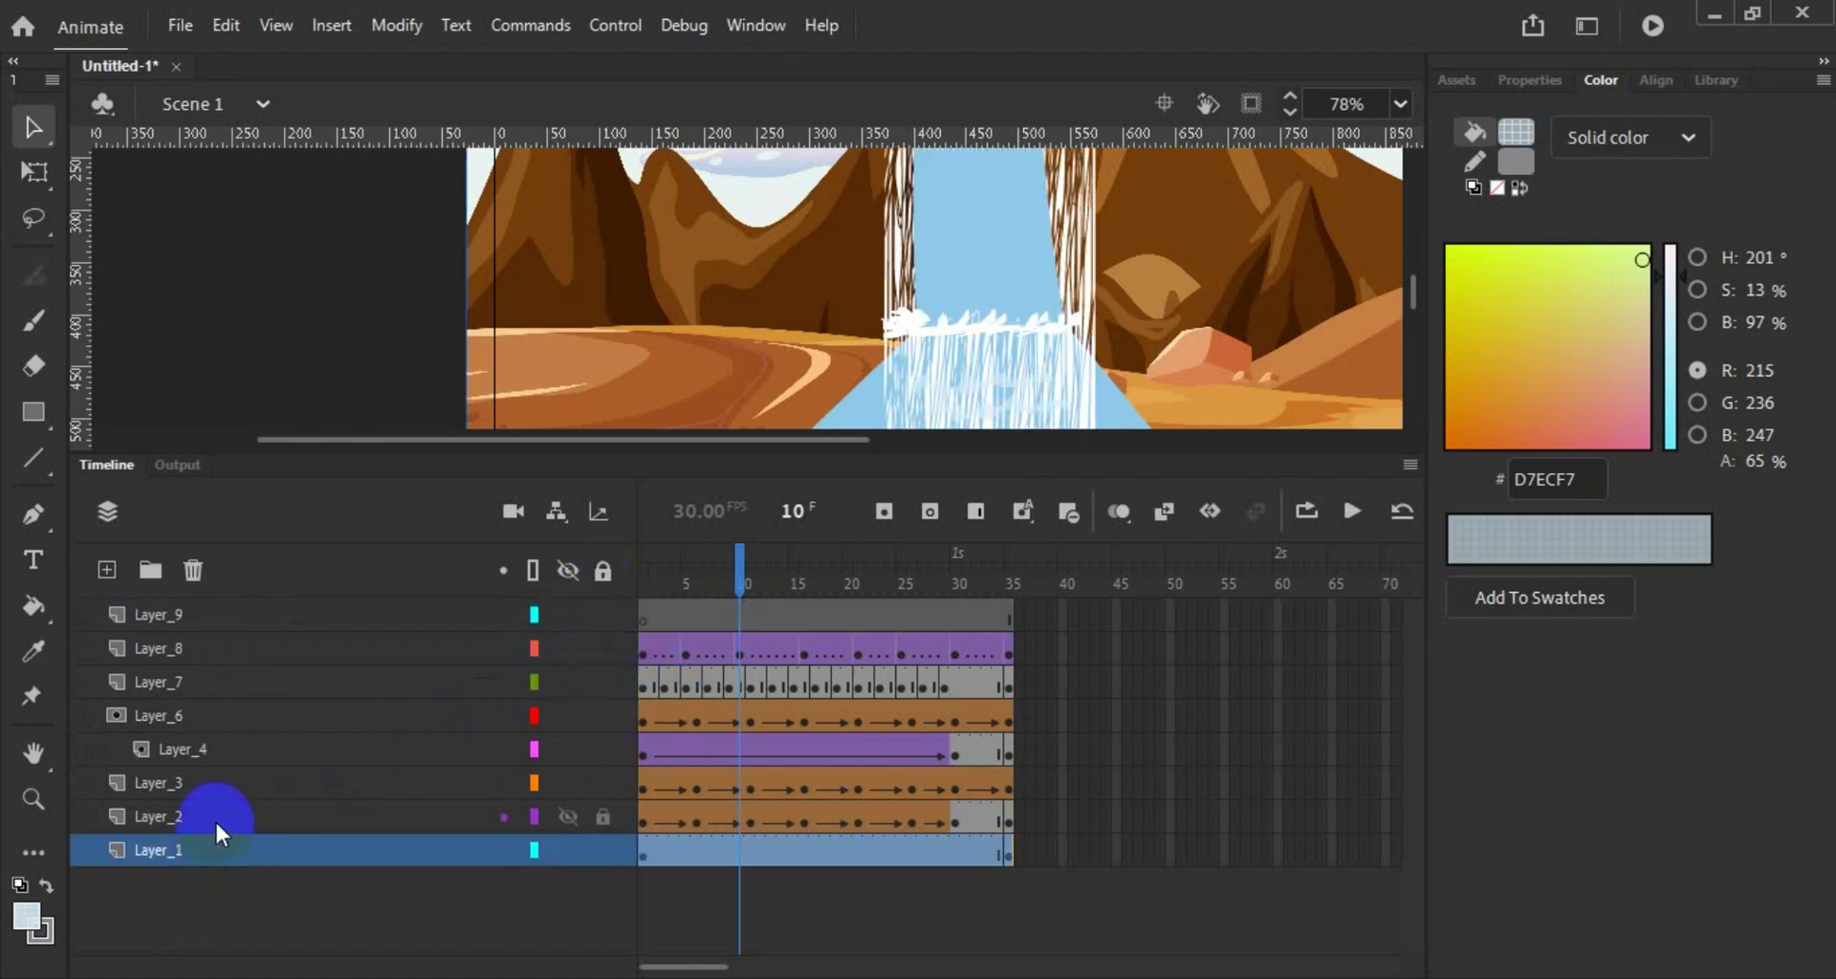
pyautogui.keyDown('shift'); pyautogui.click(215, 817); pyautogui.keyUp('shift')
pyautogui.keyDown('shift'); pyautogui.click(216, 789); pyautogui.keyUp('shift')
pyautogui.keyDown('shift'); pyautogui.click(226, 751); pyautogui.keyUp('shift')
pyautogui.keyDown('shift'); pyautogui.click(233, 713); pyautogui.keyUp('shift')
pyautogui.keyDown('shift'); pyautogui.click(235, 681); pyautogui.keyUp('shift')
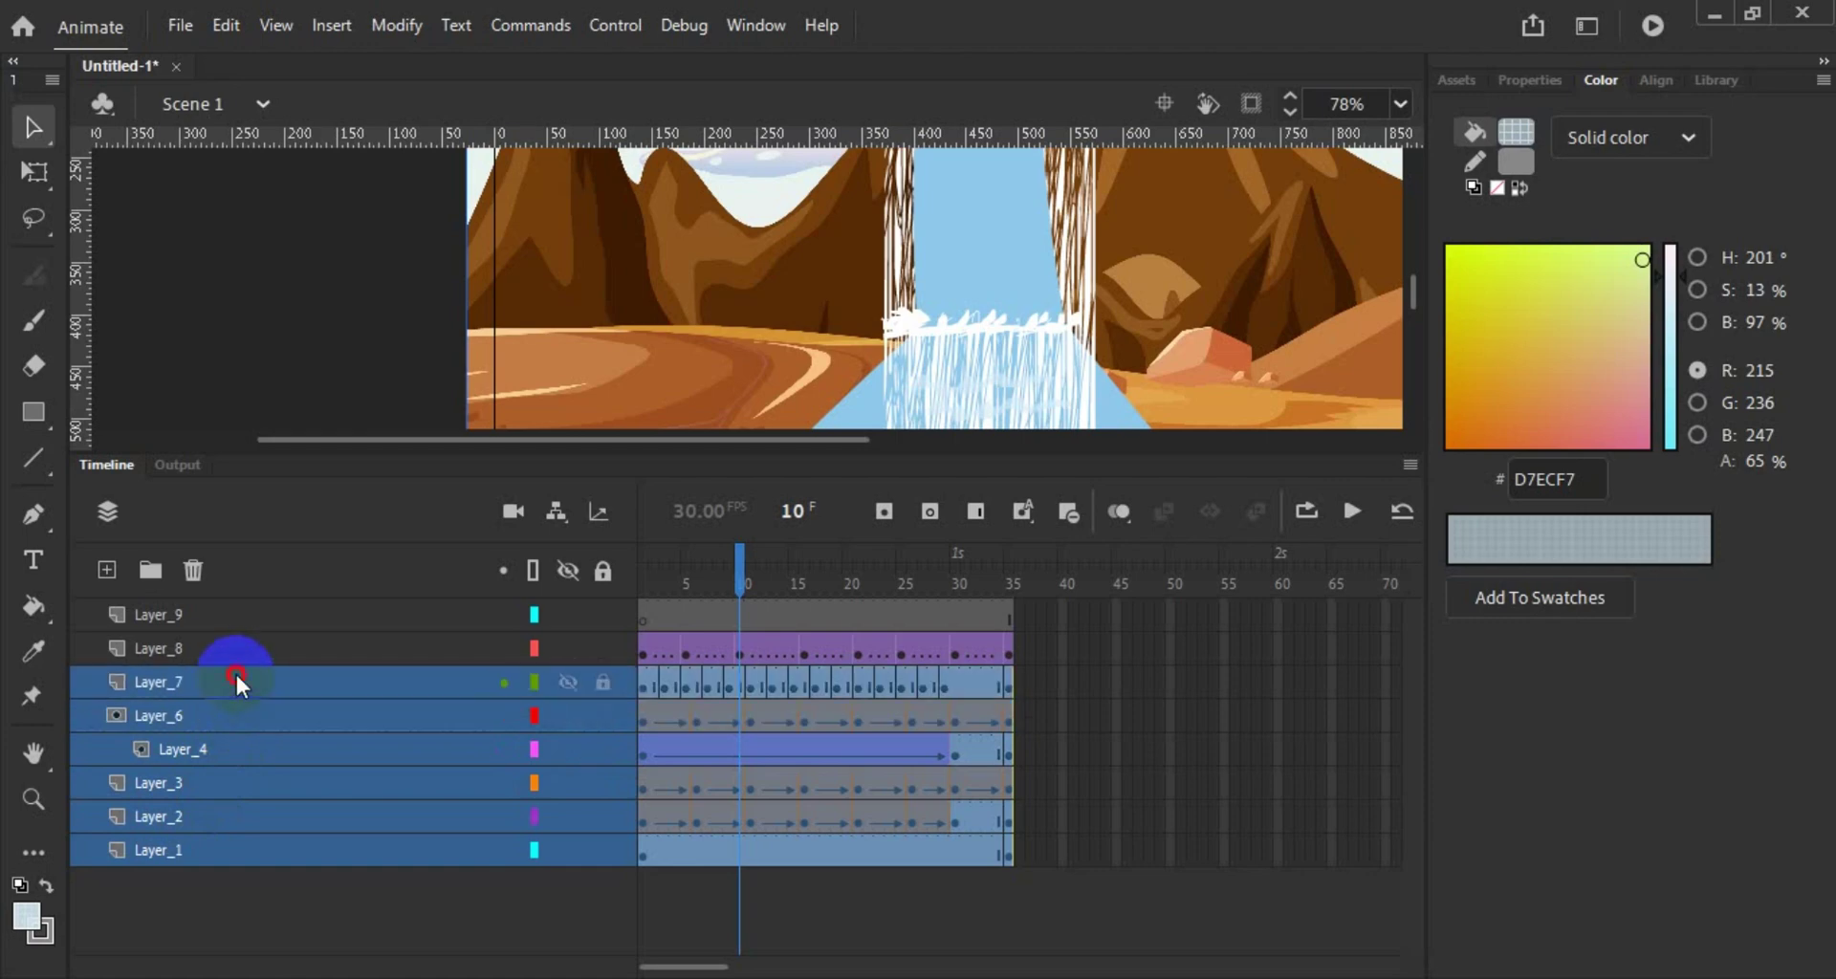
pyautogui.click(229, 730)
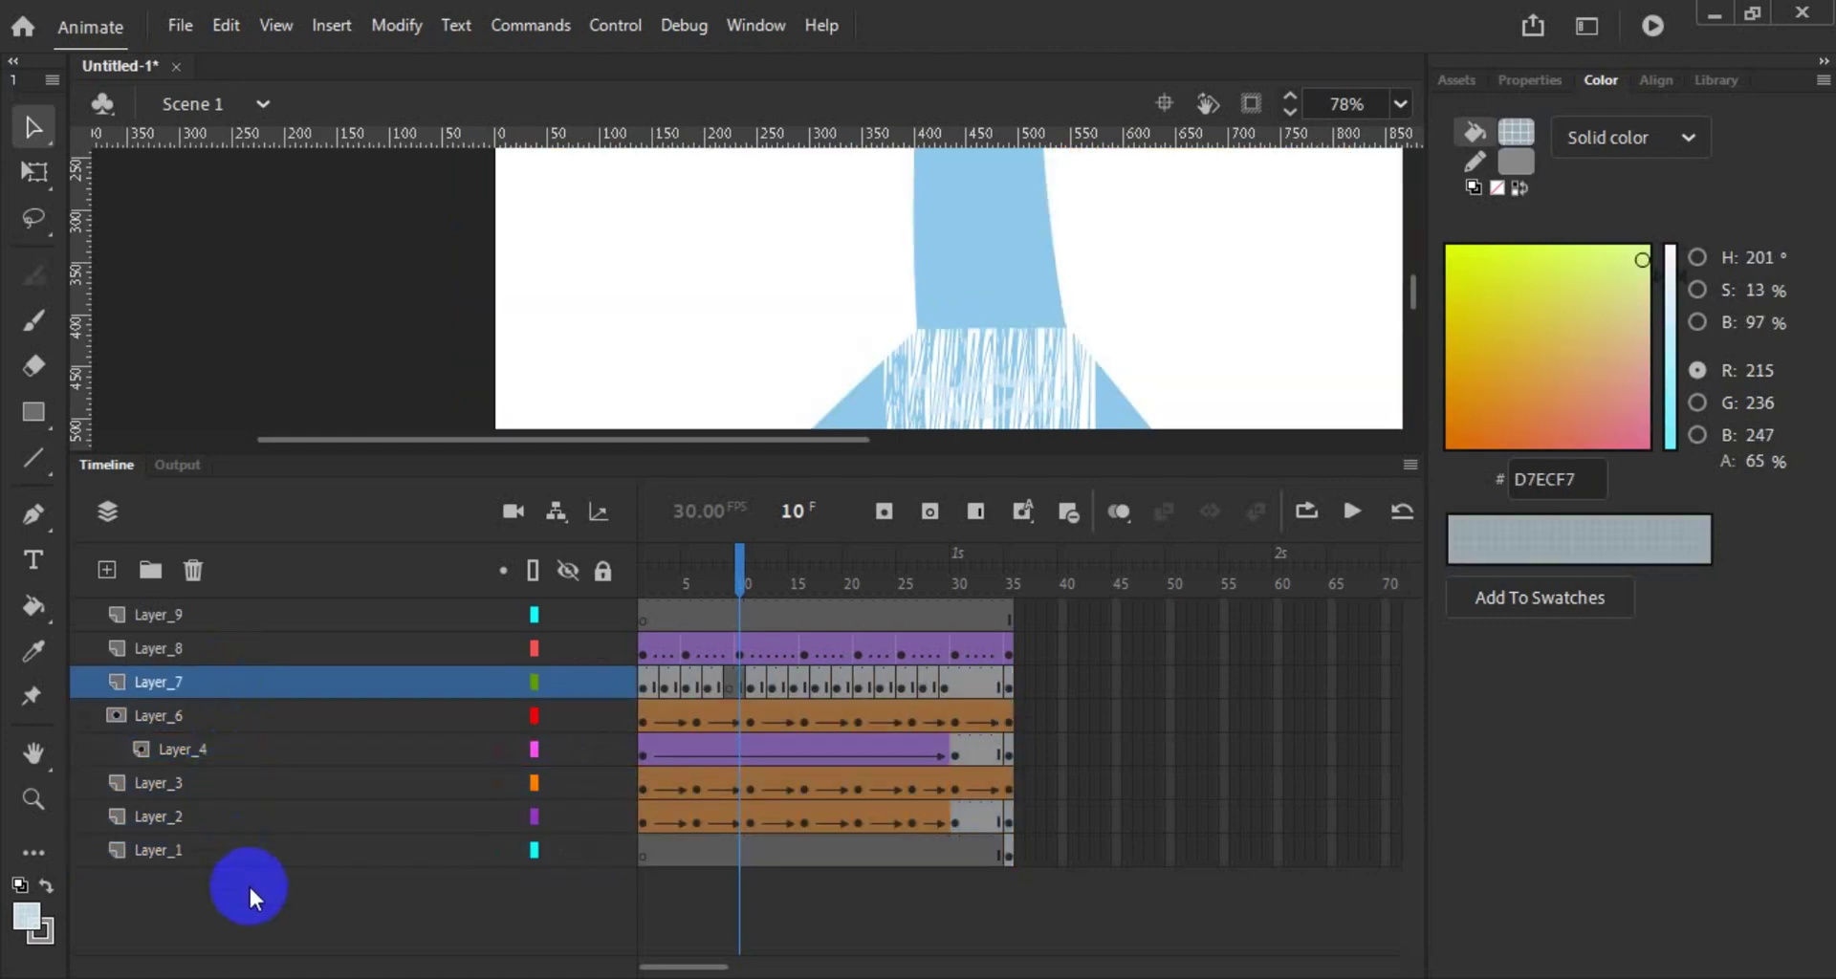
# Step: Draw a small rectangle on Layer_9 beside the waterfall and convert it, outline included, to a graphic symbol
pyautogui.click(210, 618)
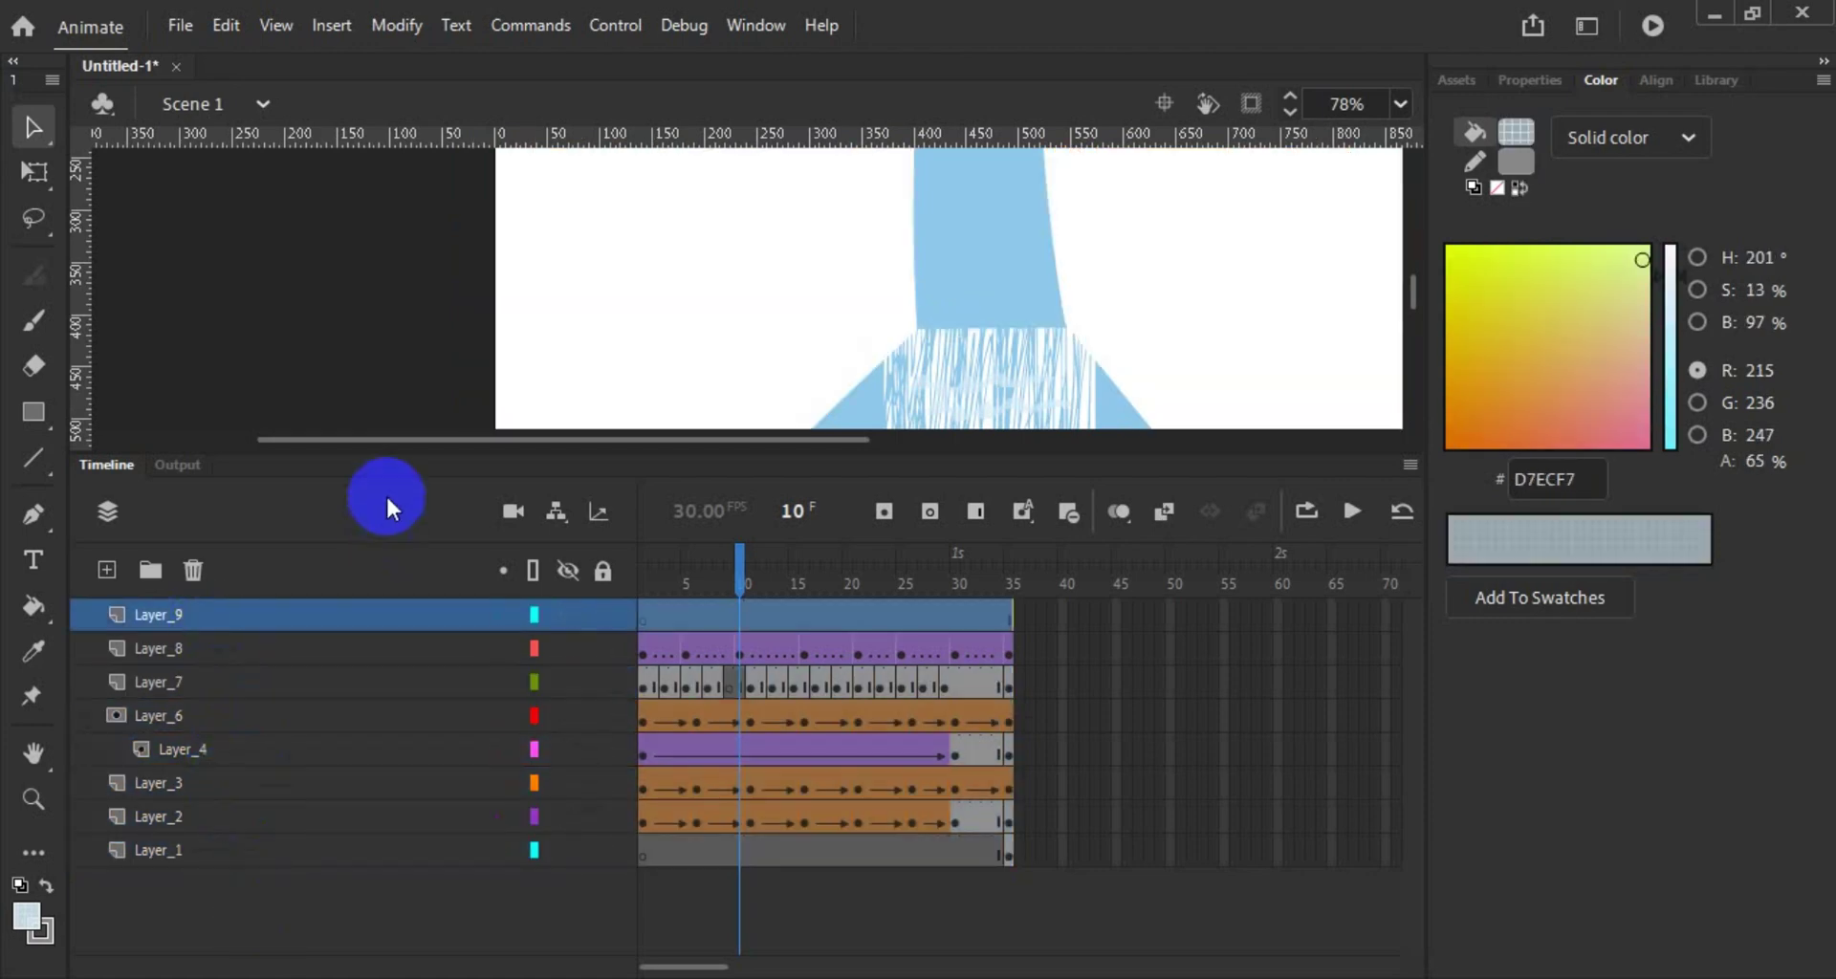
pyautogui.click(18, 427)
pyautogui.moveTo(524, 291); pyautogui.dragTo(624, 359)
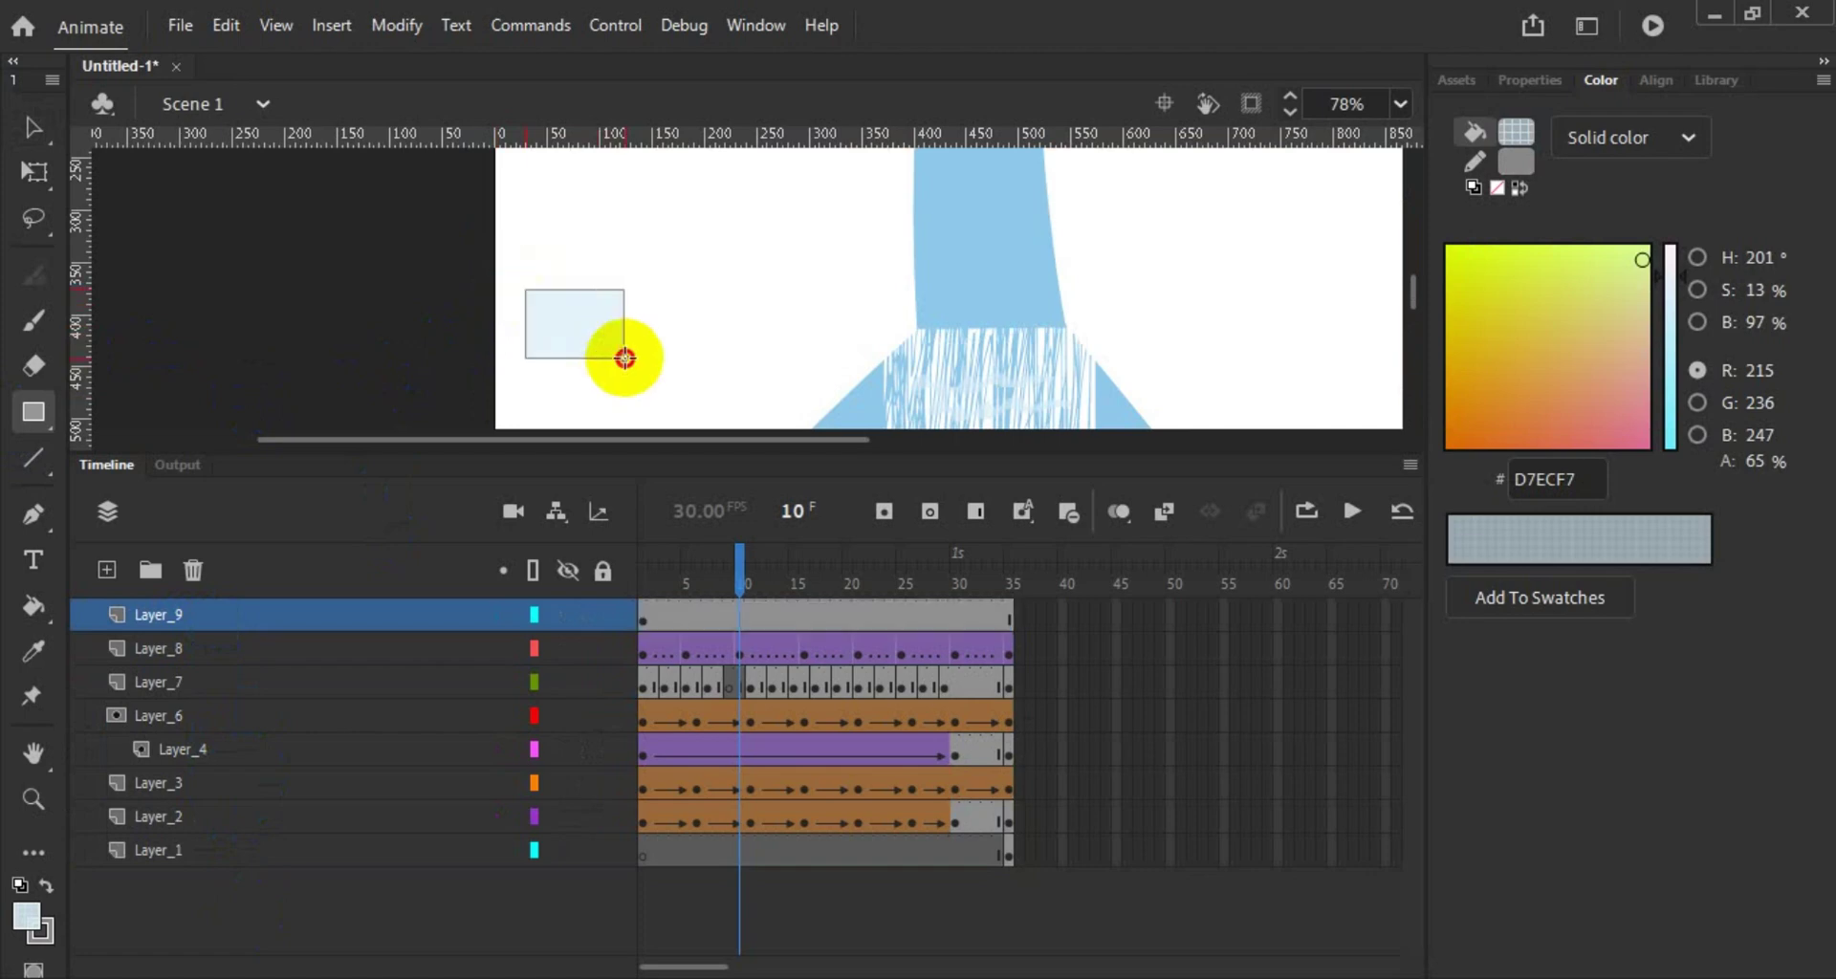
pyautogui.click(32, 127)
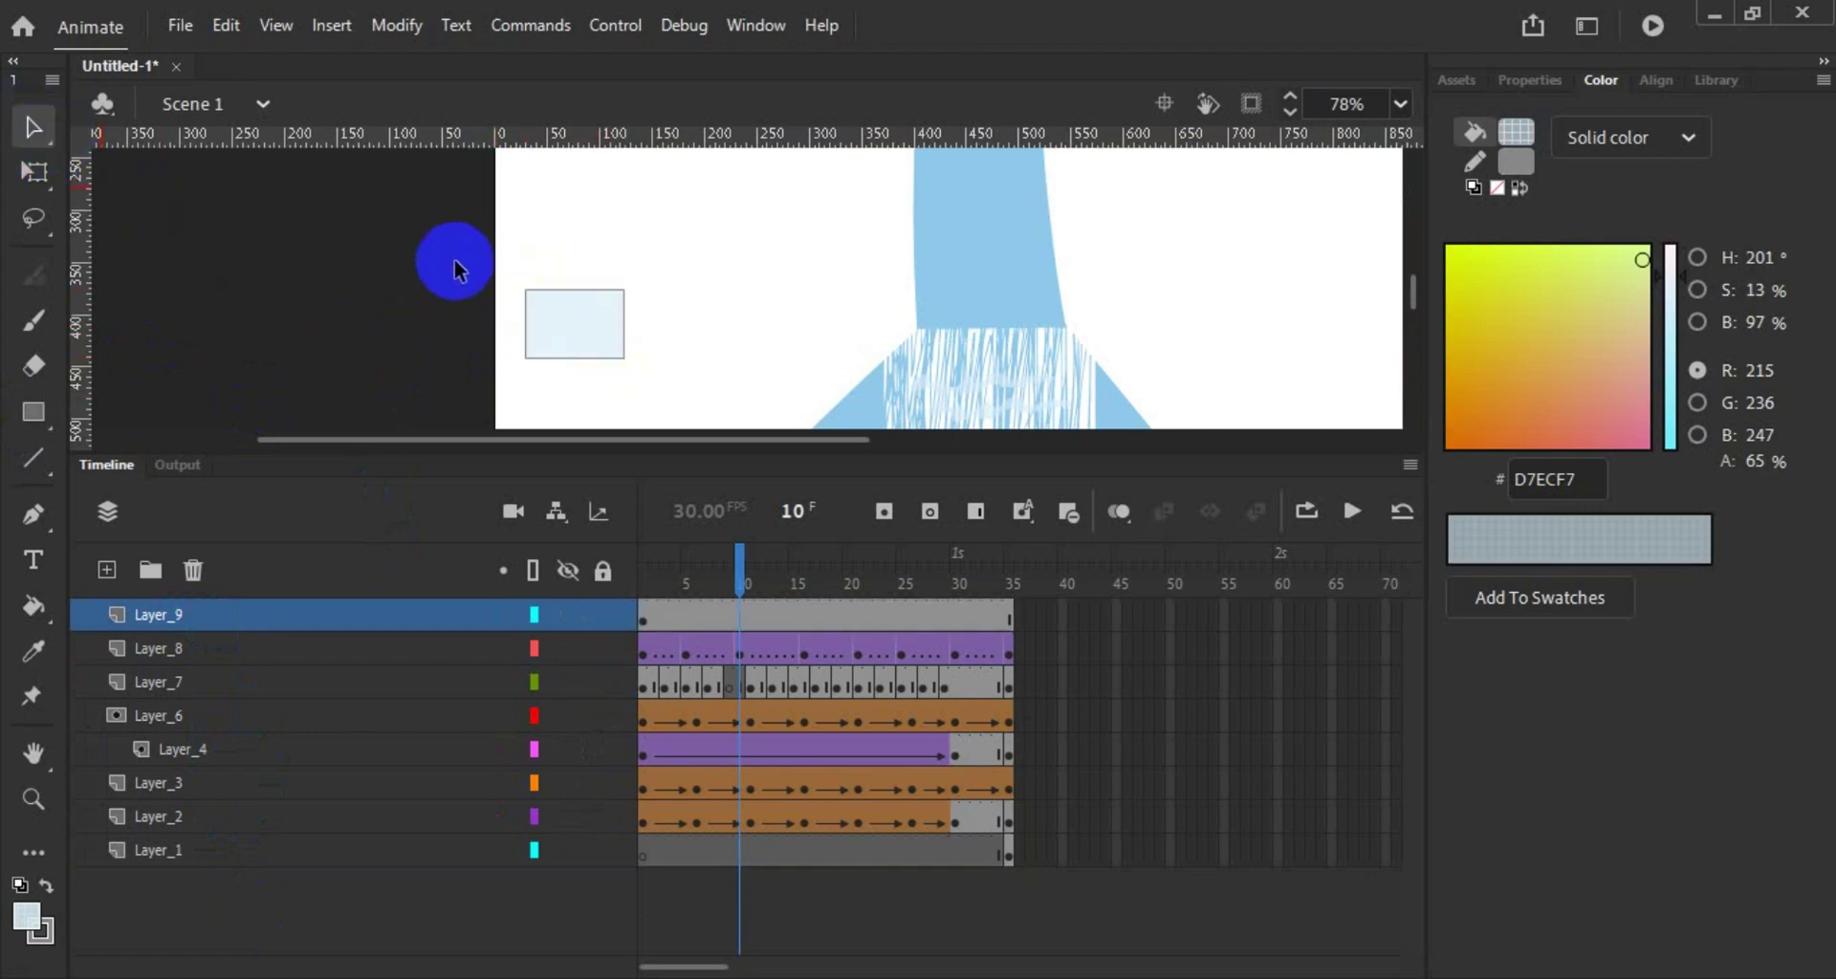
pyautogui.moveTo(455, 259); pyautogui.dragTo(664, 377)
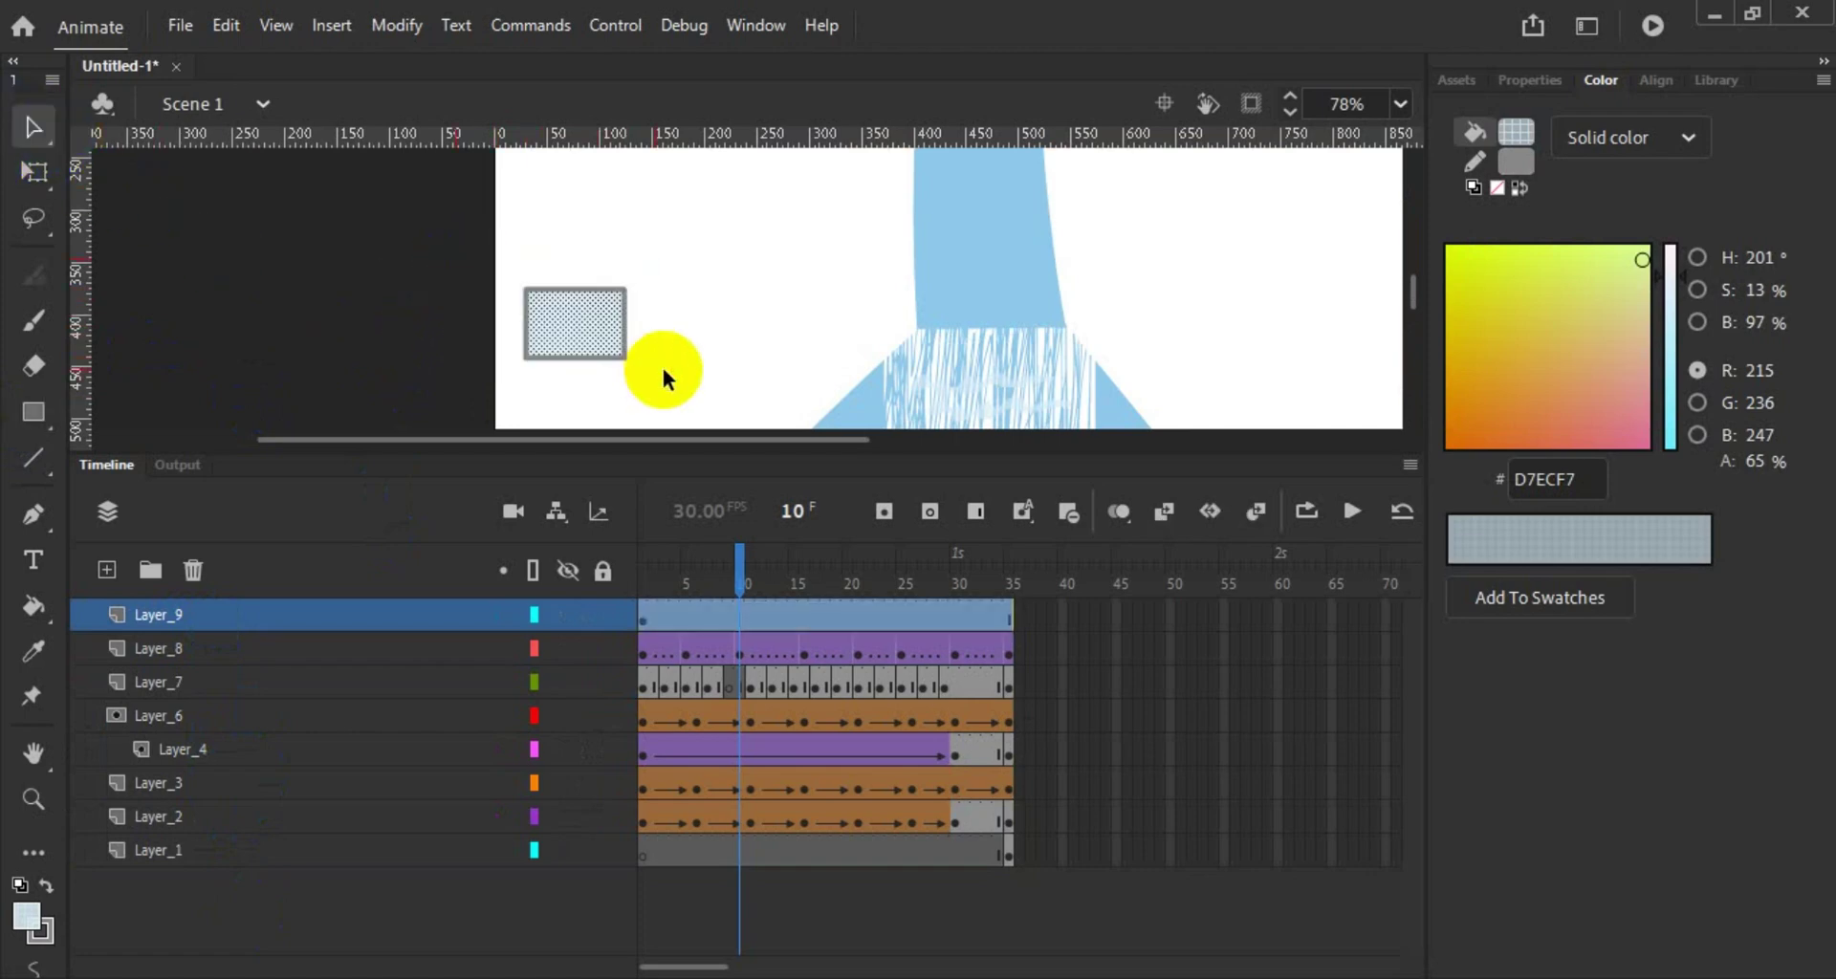
pyautogui.rightClick(615, 321)
pyautogui.click(795, 930)
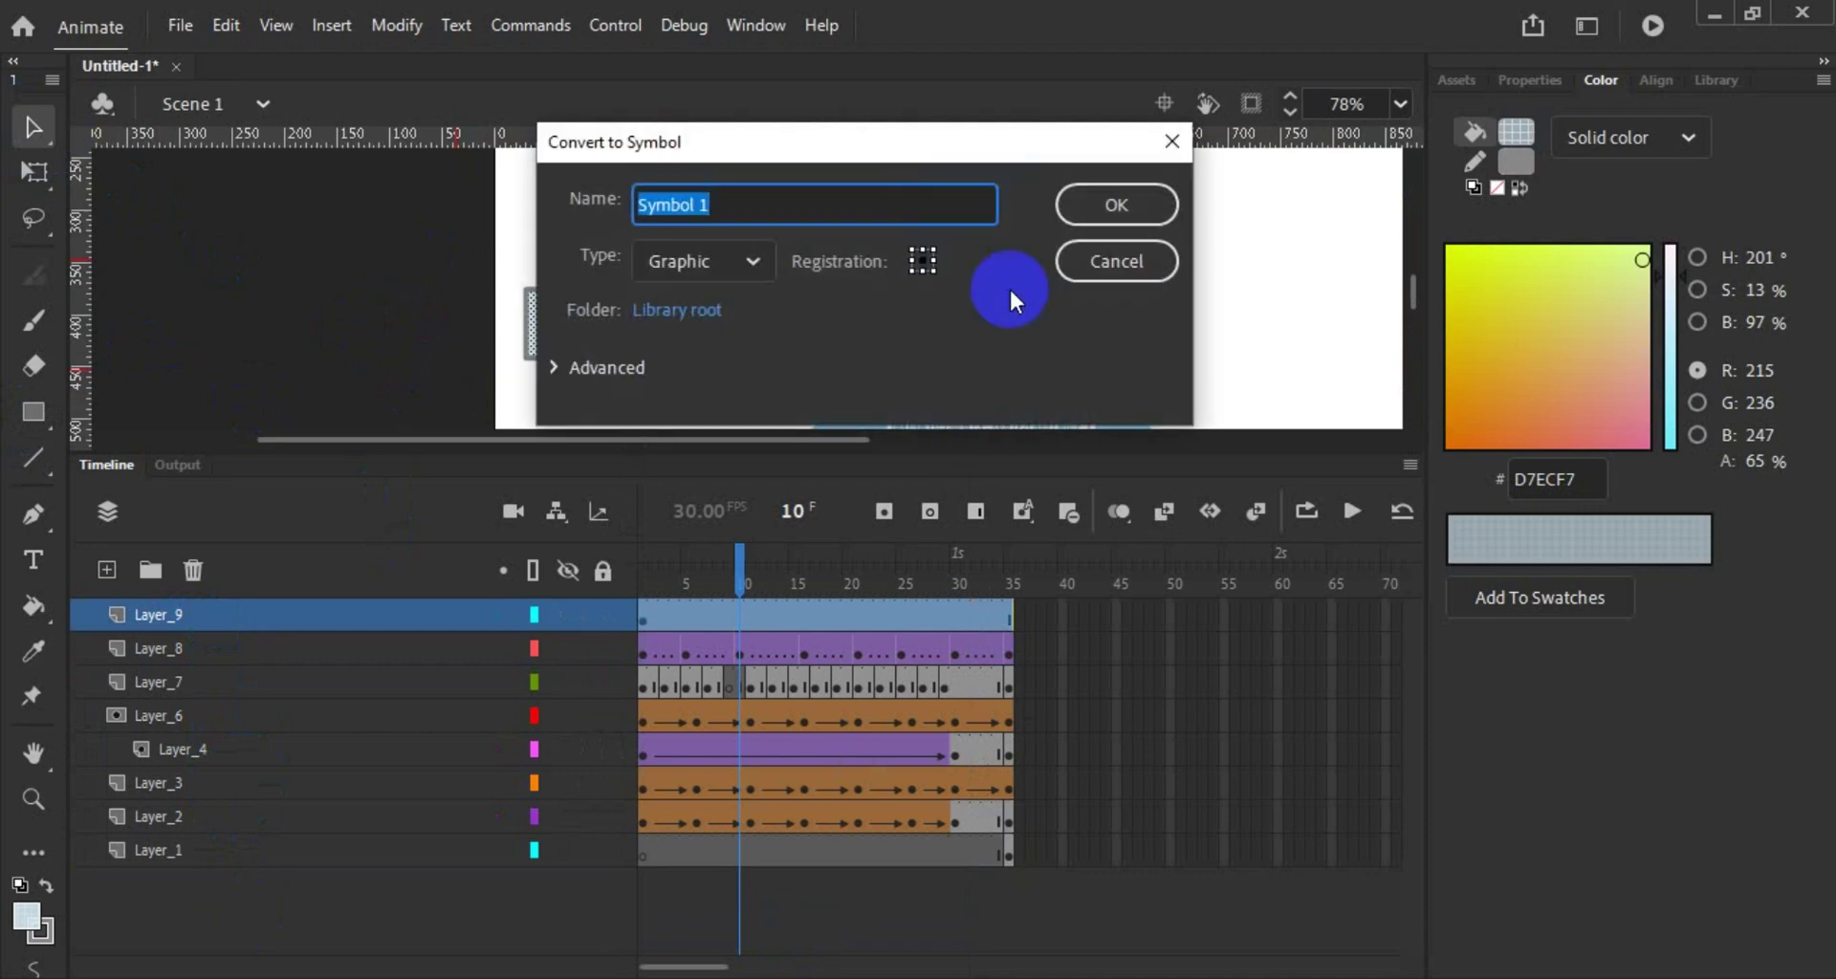
pyautogui.click(1132, 209)
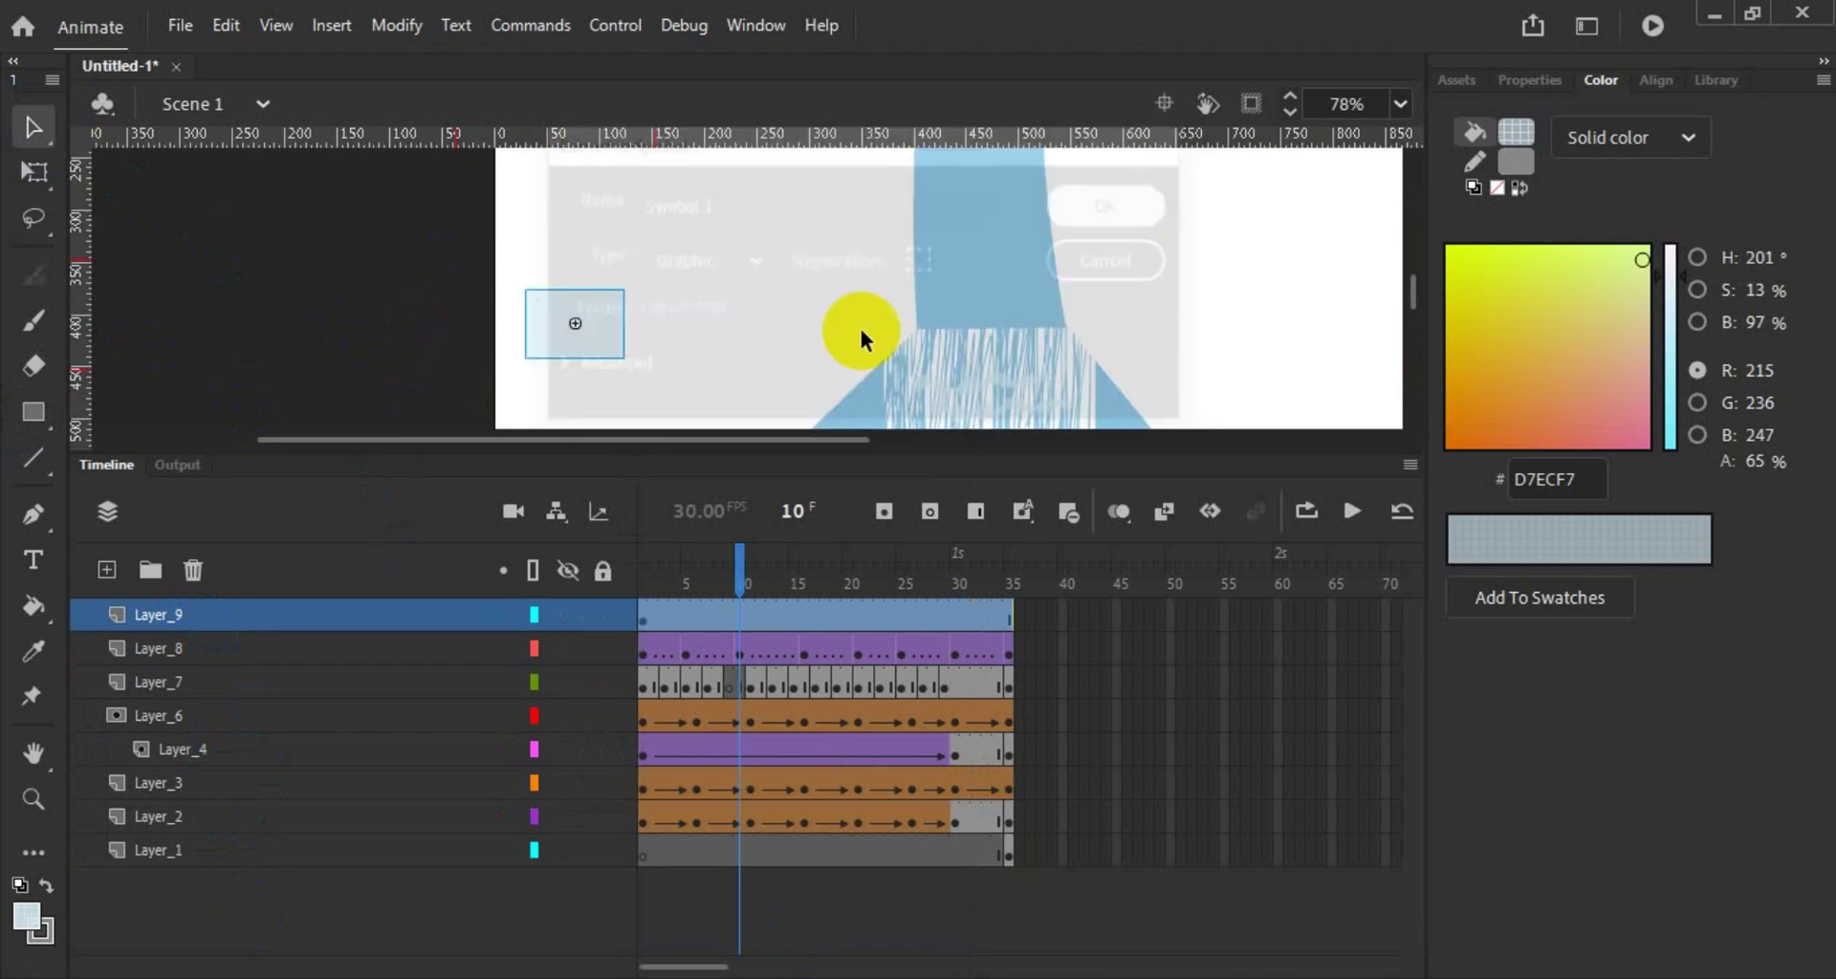
# Step: Undo the symbol conversion, the rectangle and the removal of the layers' content
pyautogui.scroll(-3, 662, 362)
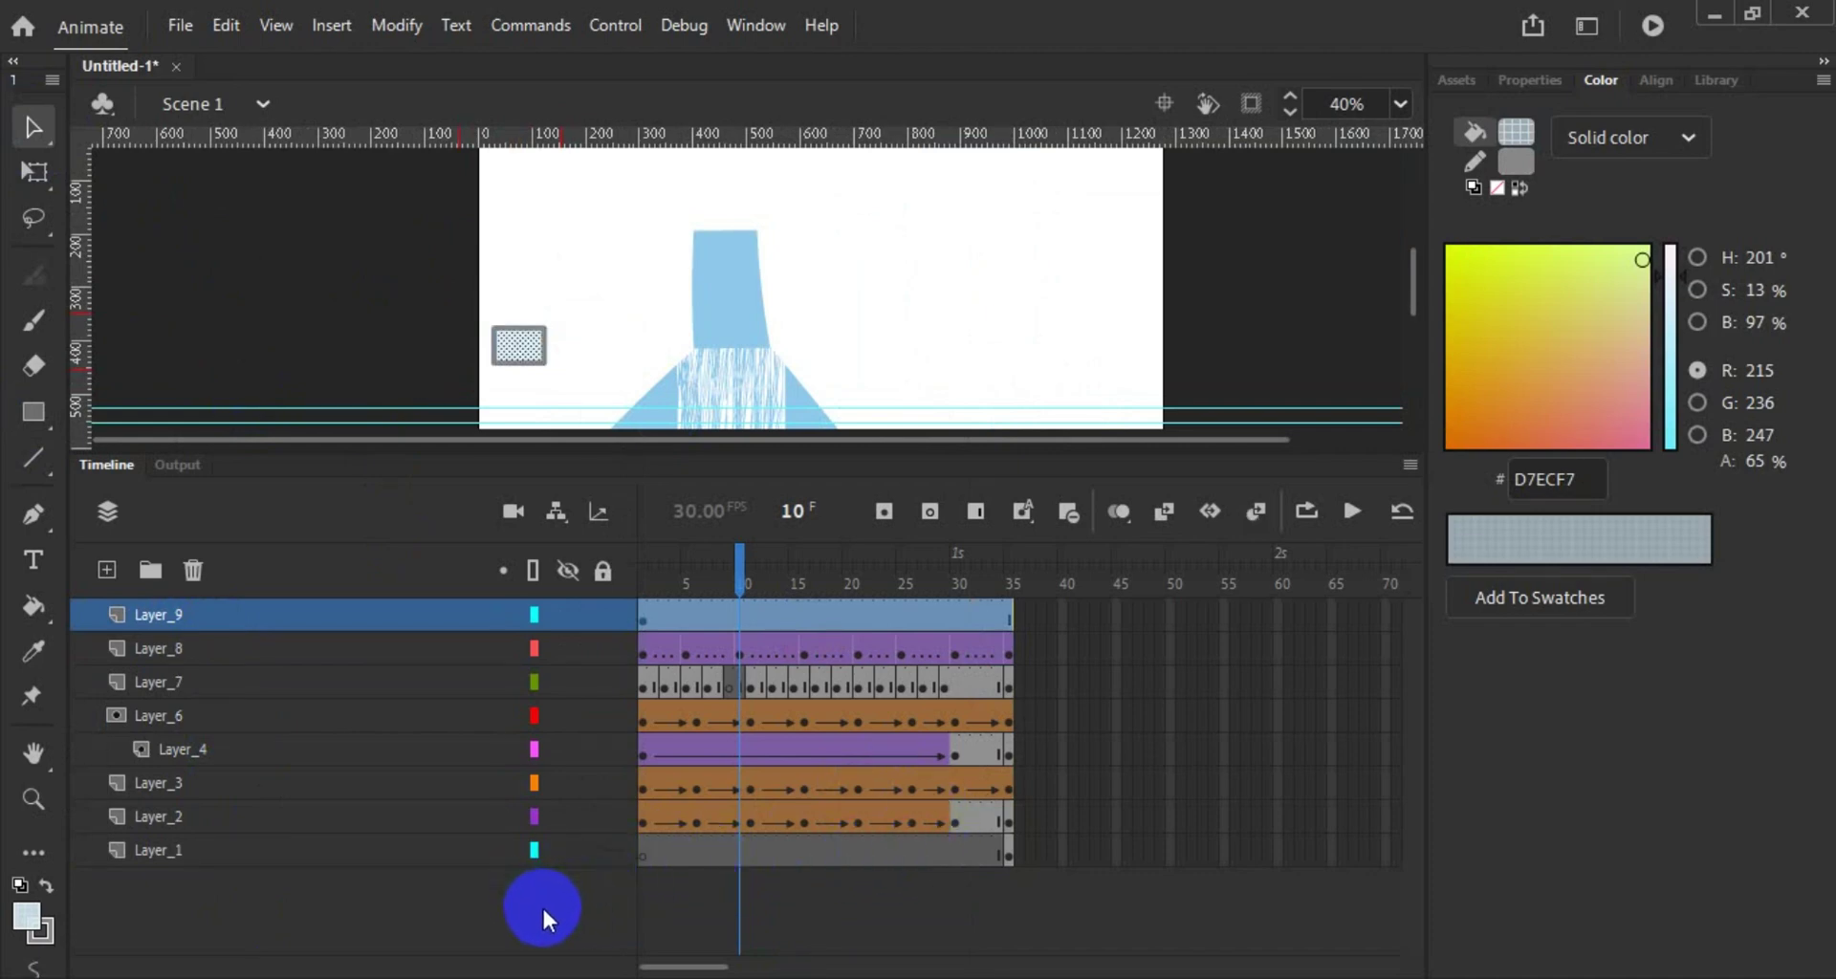
pyautogui.hotkey('ctrl', 'alt', 'l')
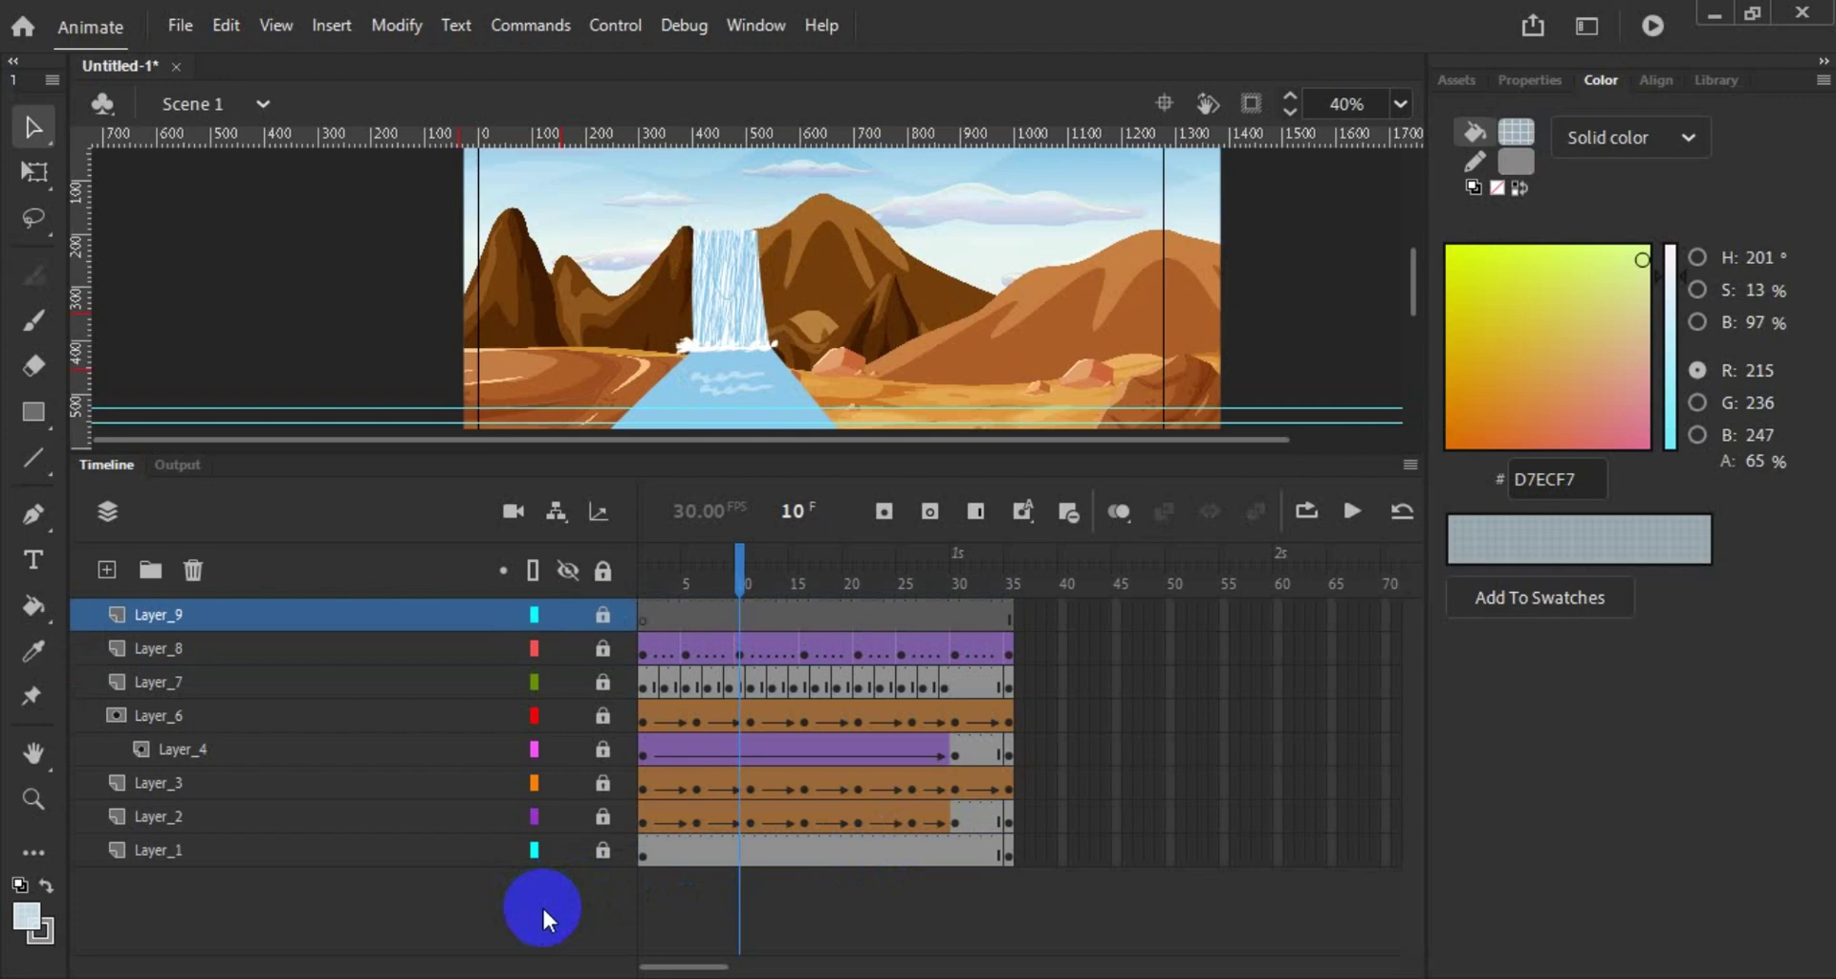
# Step: Unlock all layers and remove Layer_1 through Layer_7 from the scene's timeline, keeping only Layer_8 and Layer_9
pyautogui.click(601, 571)
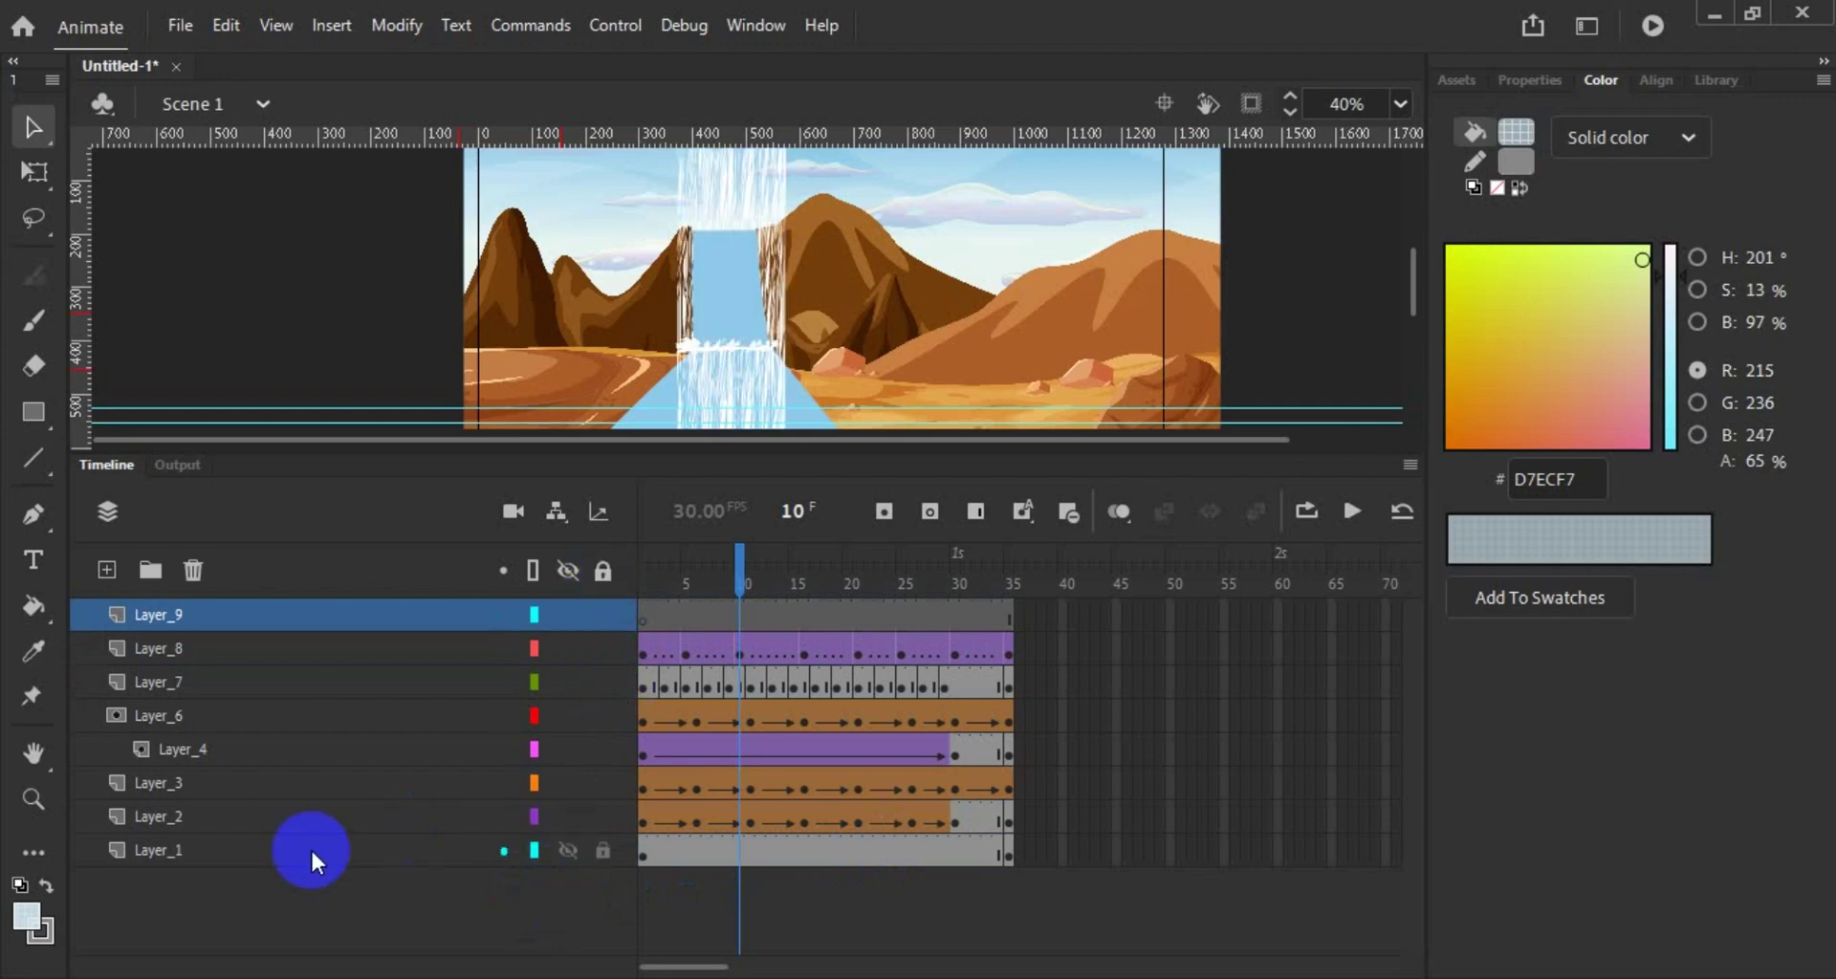
pyautogui.click(151, 851)
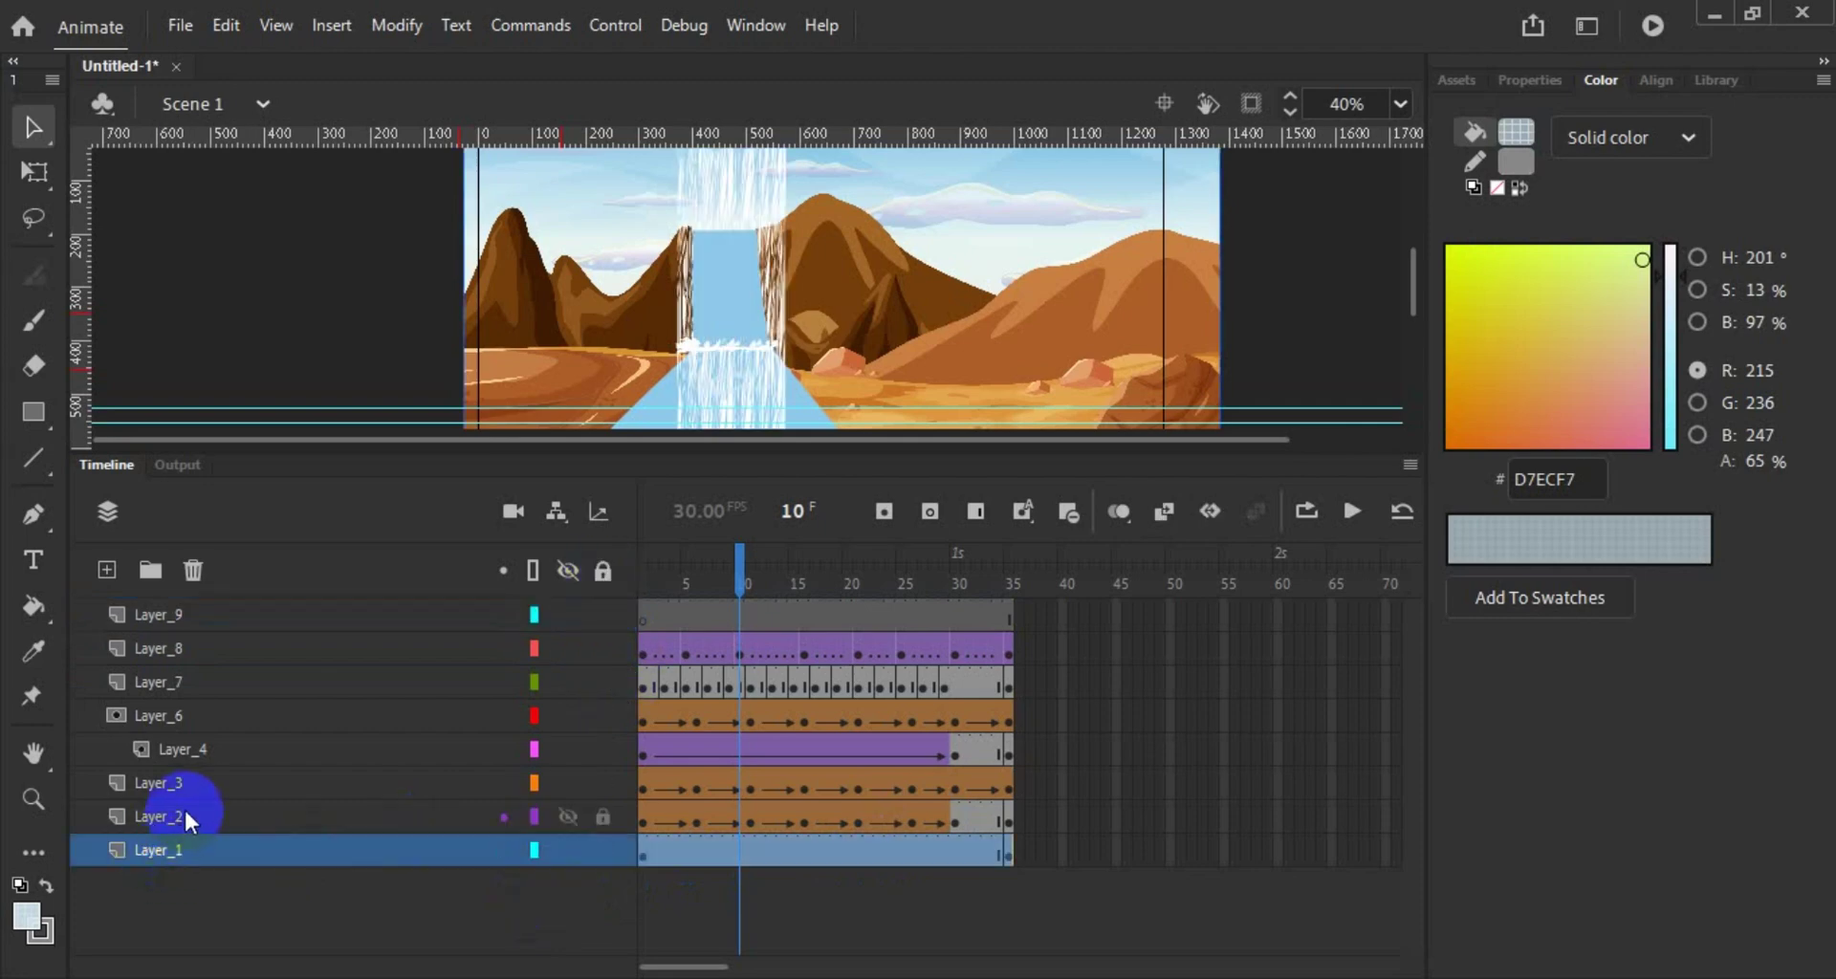
pyautogui.keyDown('shift'); pyautogui.click(184, 811); pyautogui.keyUp('shift')
pyautogui.keyDown('shift'); pyautogui.click(190, 786); pyautogui.keyUp('shift')
pyautogui.keyDown('shift'); pyautogui.click(199, 749); pyautogui.keyUp('shift')
pyautogui.keyDown('shift'); pyautogui.click(200, 719); pyautogui.keyUp('shift')
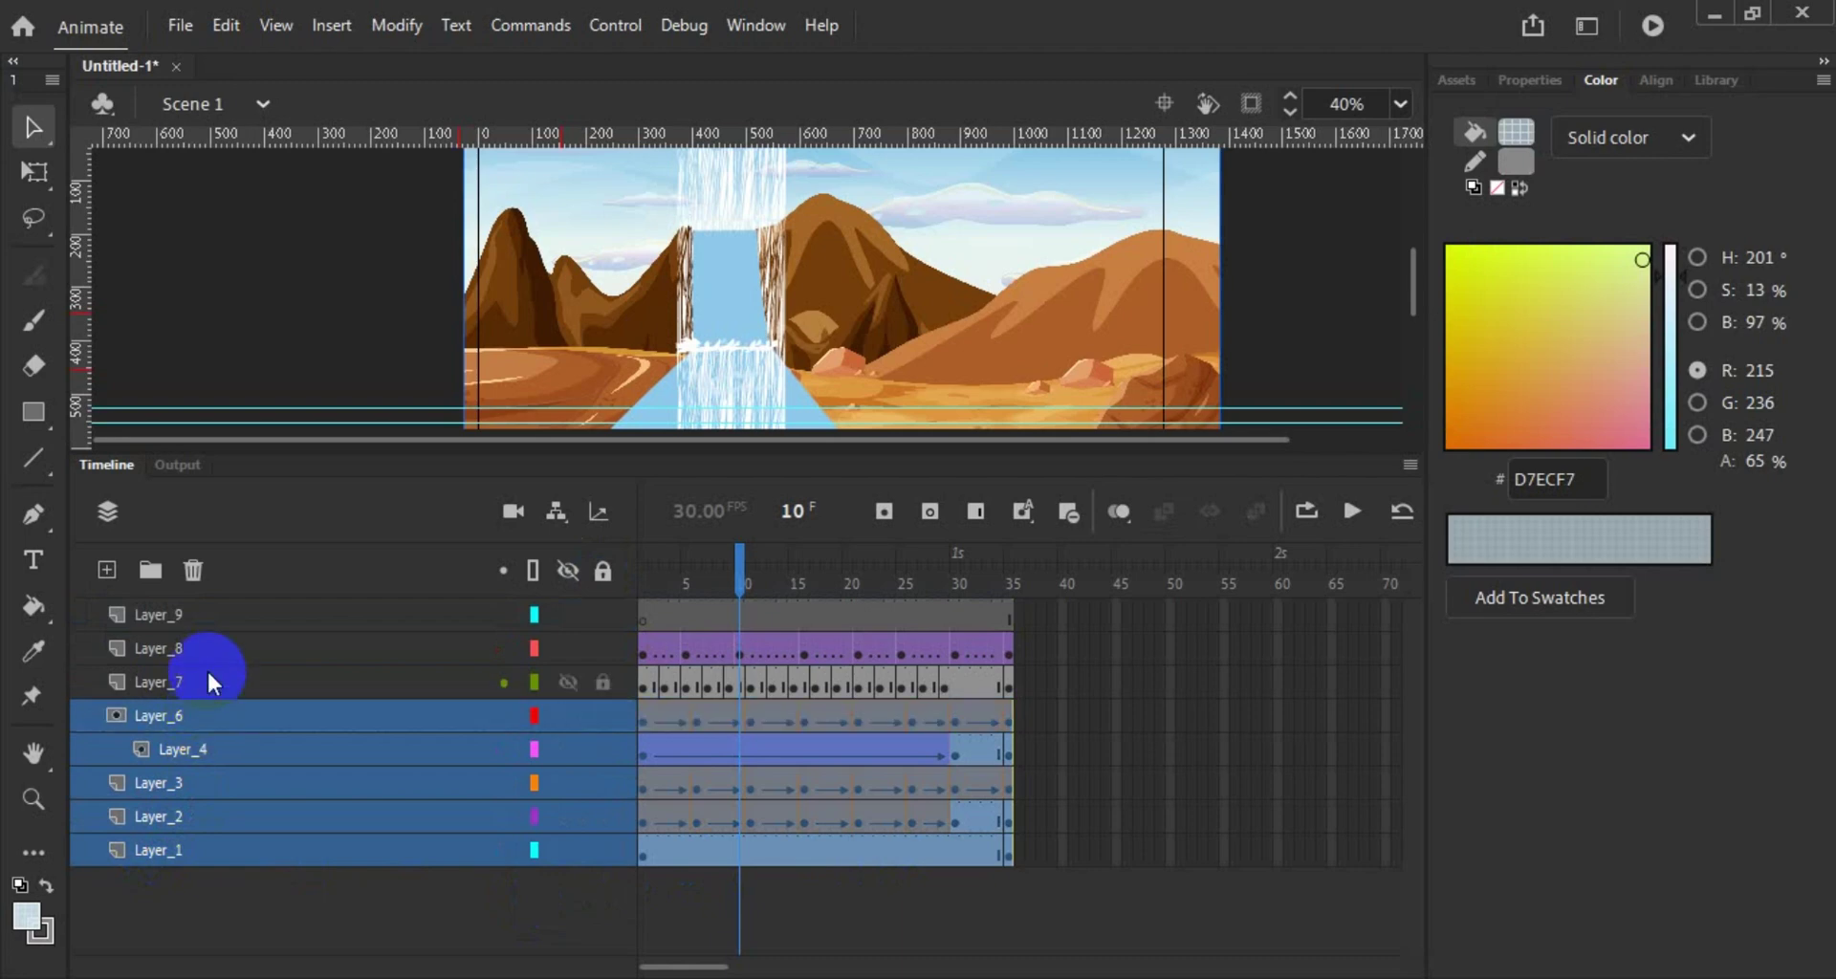
pyautogui.keyDown('shift'); pyautogui.click(207, 669); pyautogui.keyUp('shift')
pyautogui.rightClick(206, 669)
pyautogui.click(329, 448)
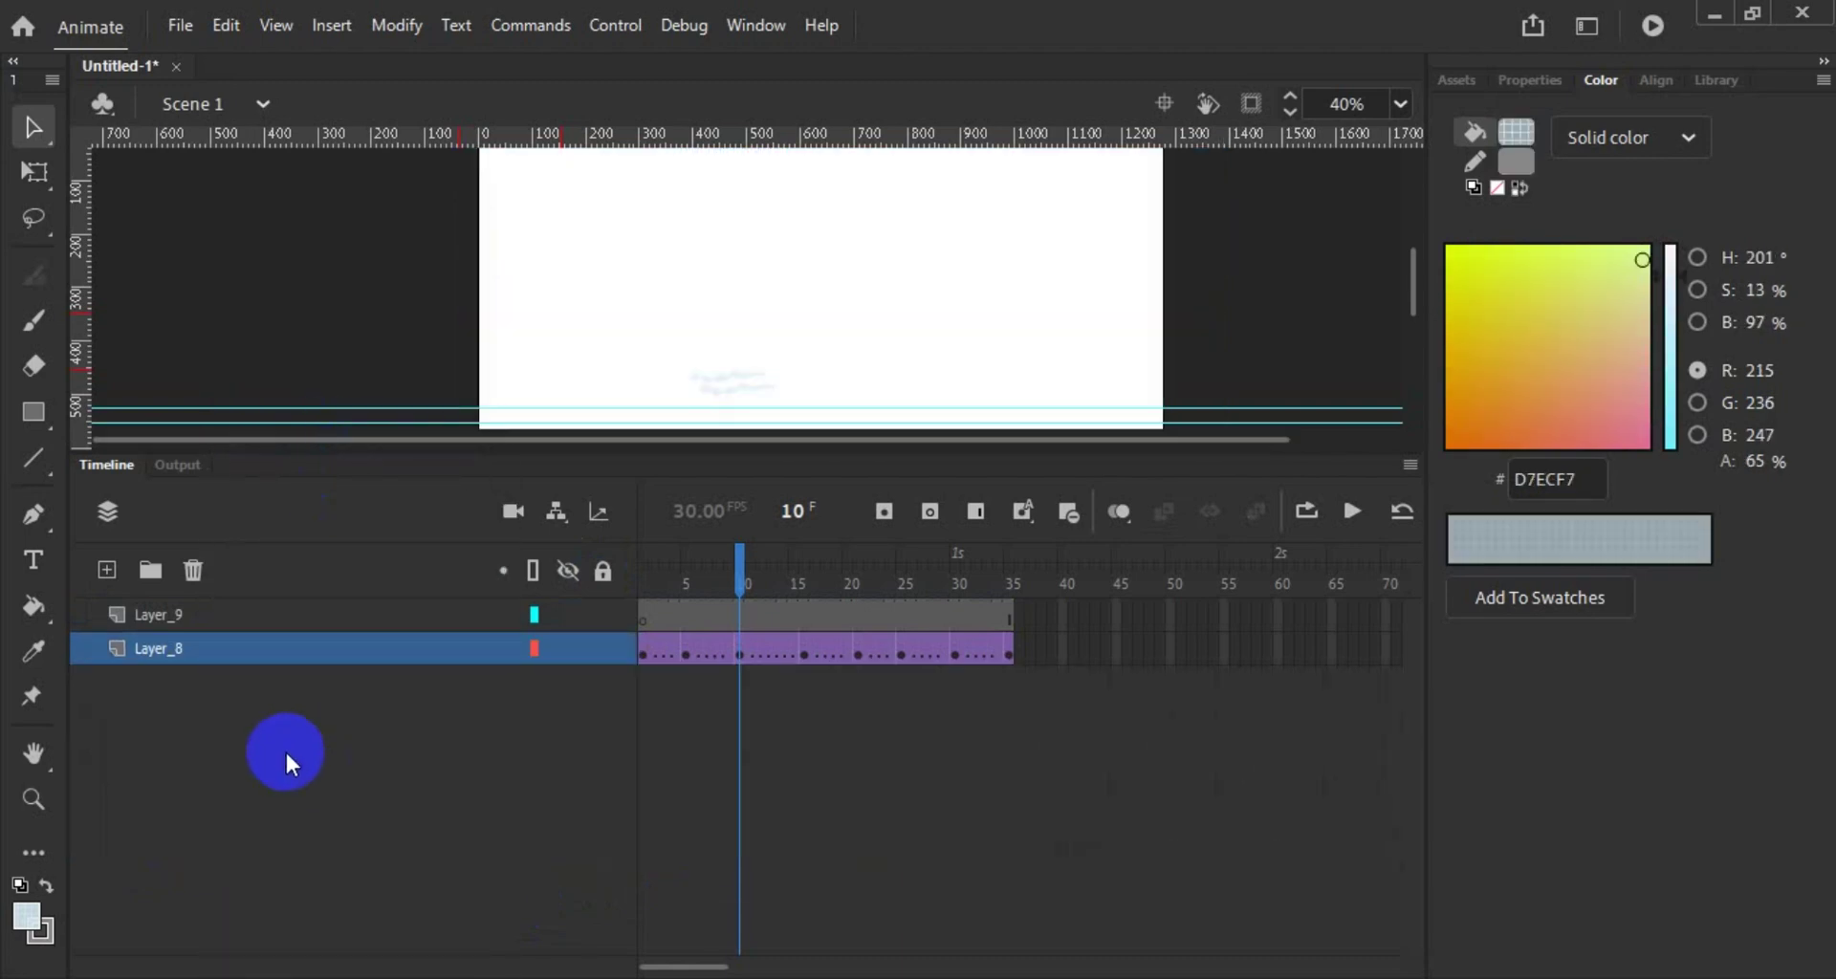
# Step: Draw a small rectangle on Layer_9 near the stage's left side and convert it, outline included, to a graphic symbol
pyautogui.click(268, 615)
pyautogui.click(32, 411)
pyautogui.moveTo(525, 273); pyautogui.dragTo(618, 332)
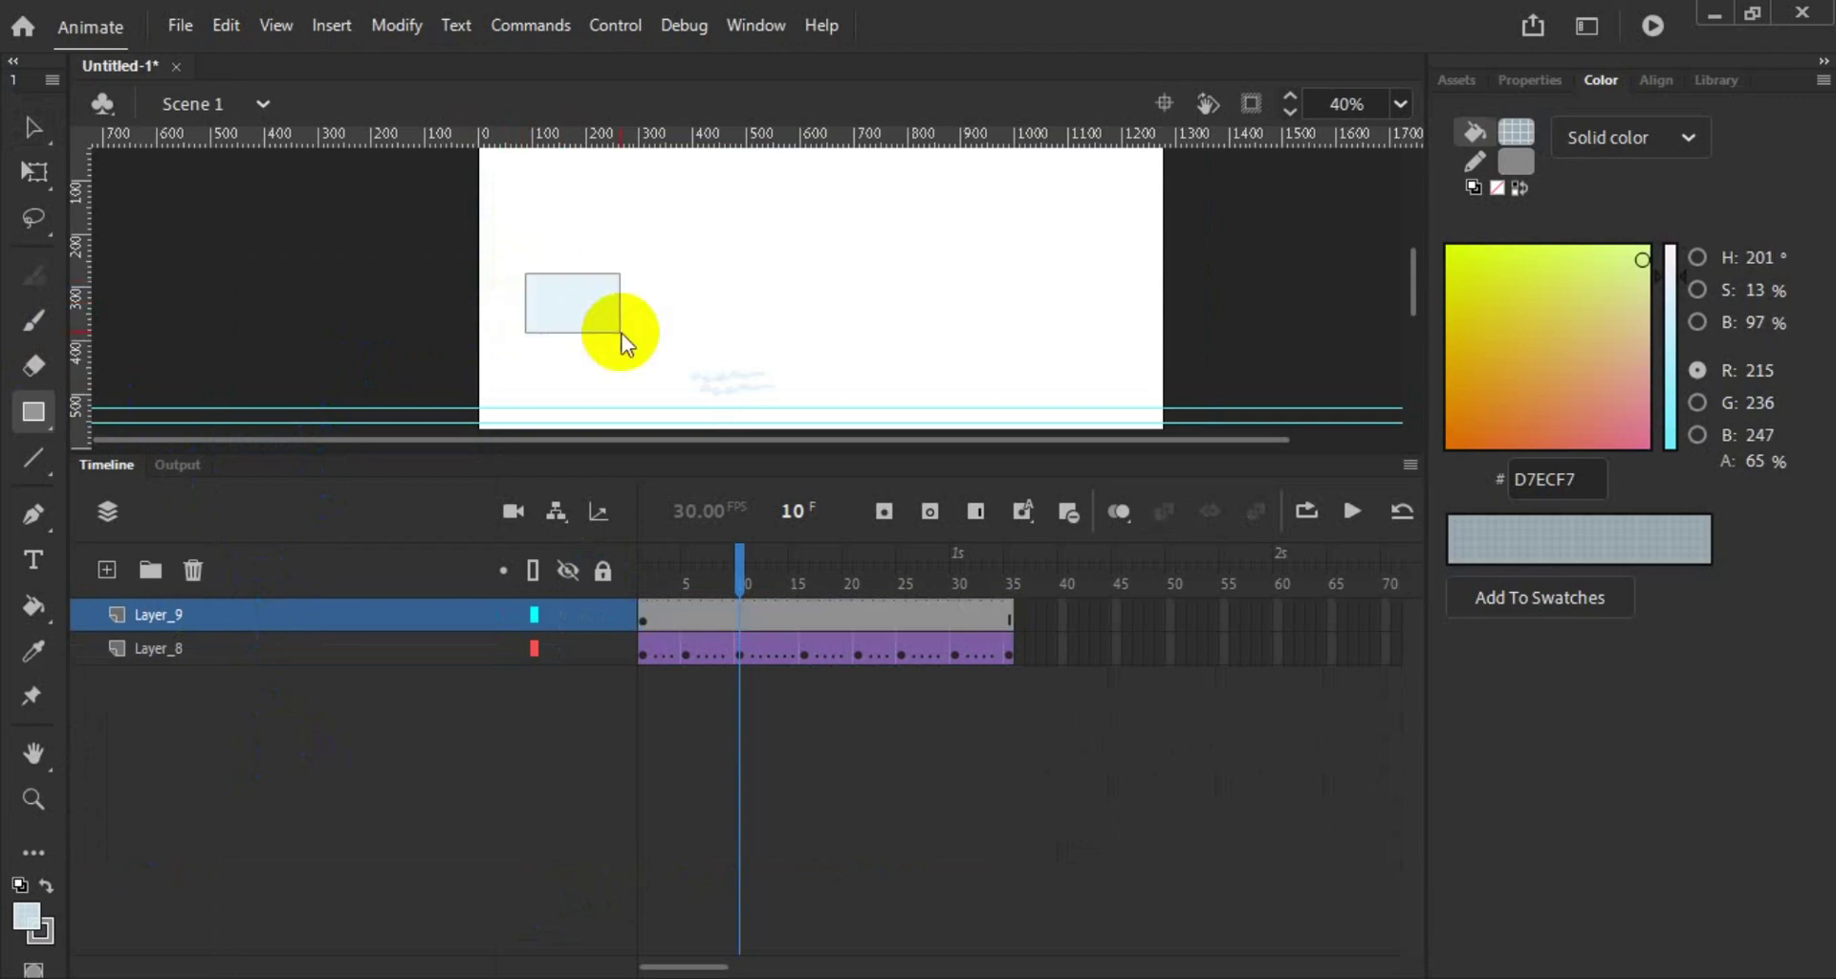
pyautogui.click(32, 125)
pyautogui.moveTo(504, 230); pyautogui.dragTo(656, 357)
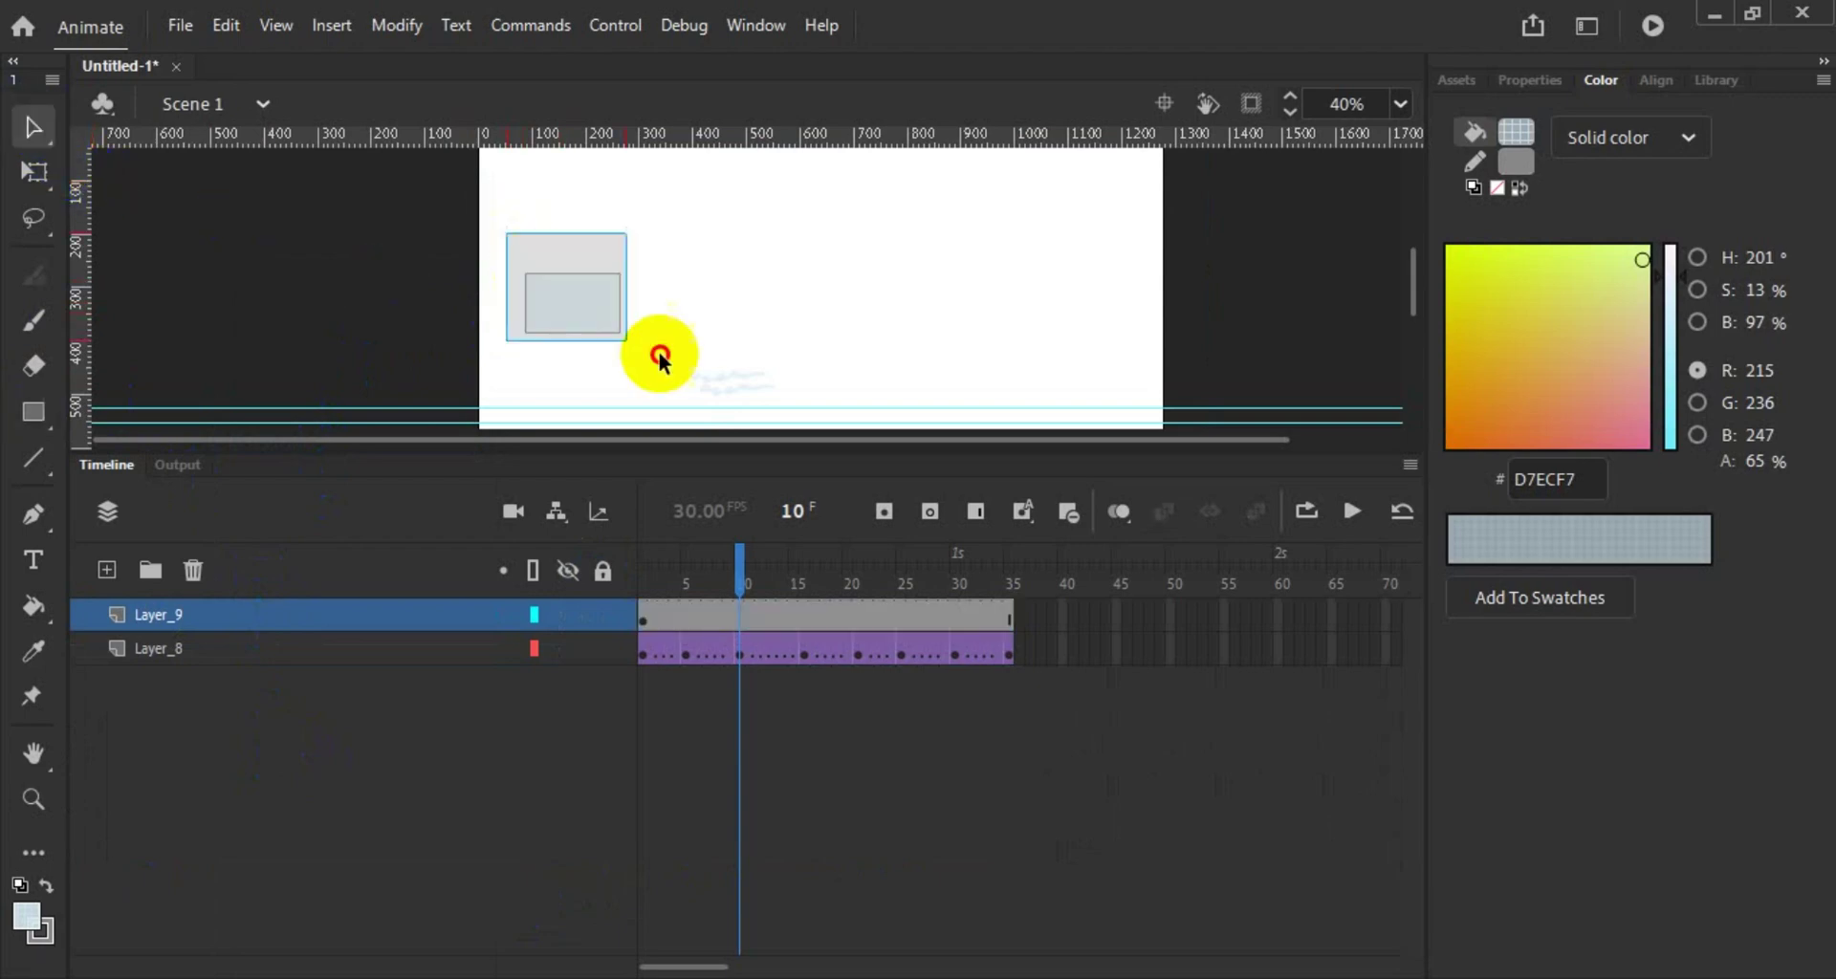
pyautogui.rightClick(573, 307)
pyautogui.click(812, 930)
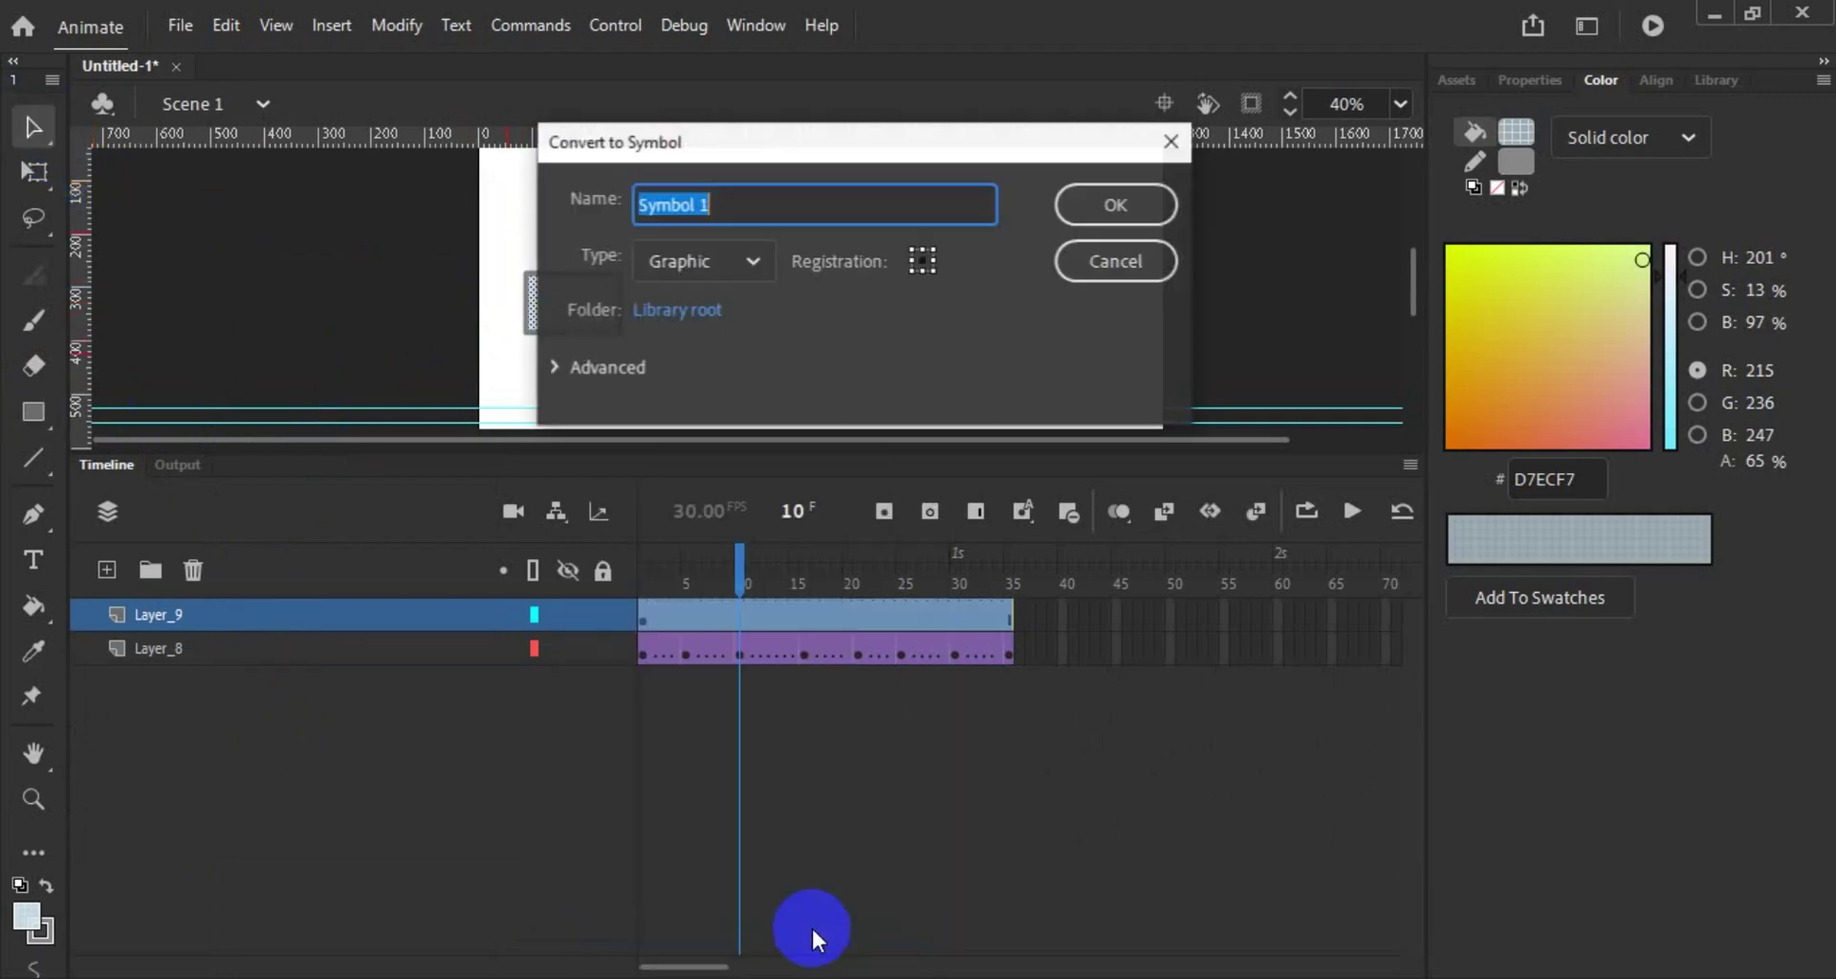
pyautogui.click(1117, 201)
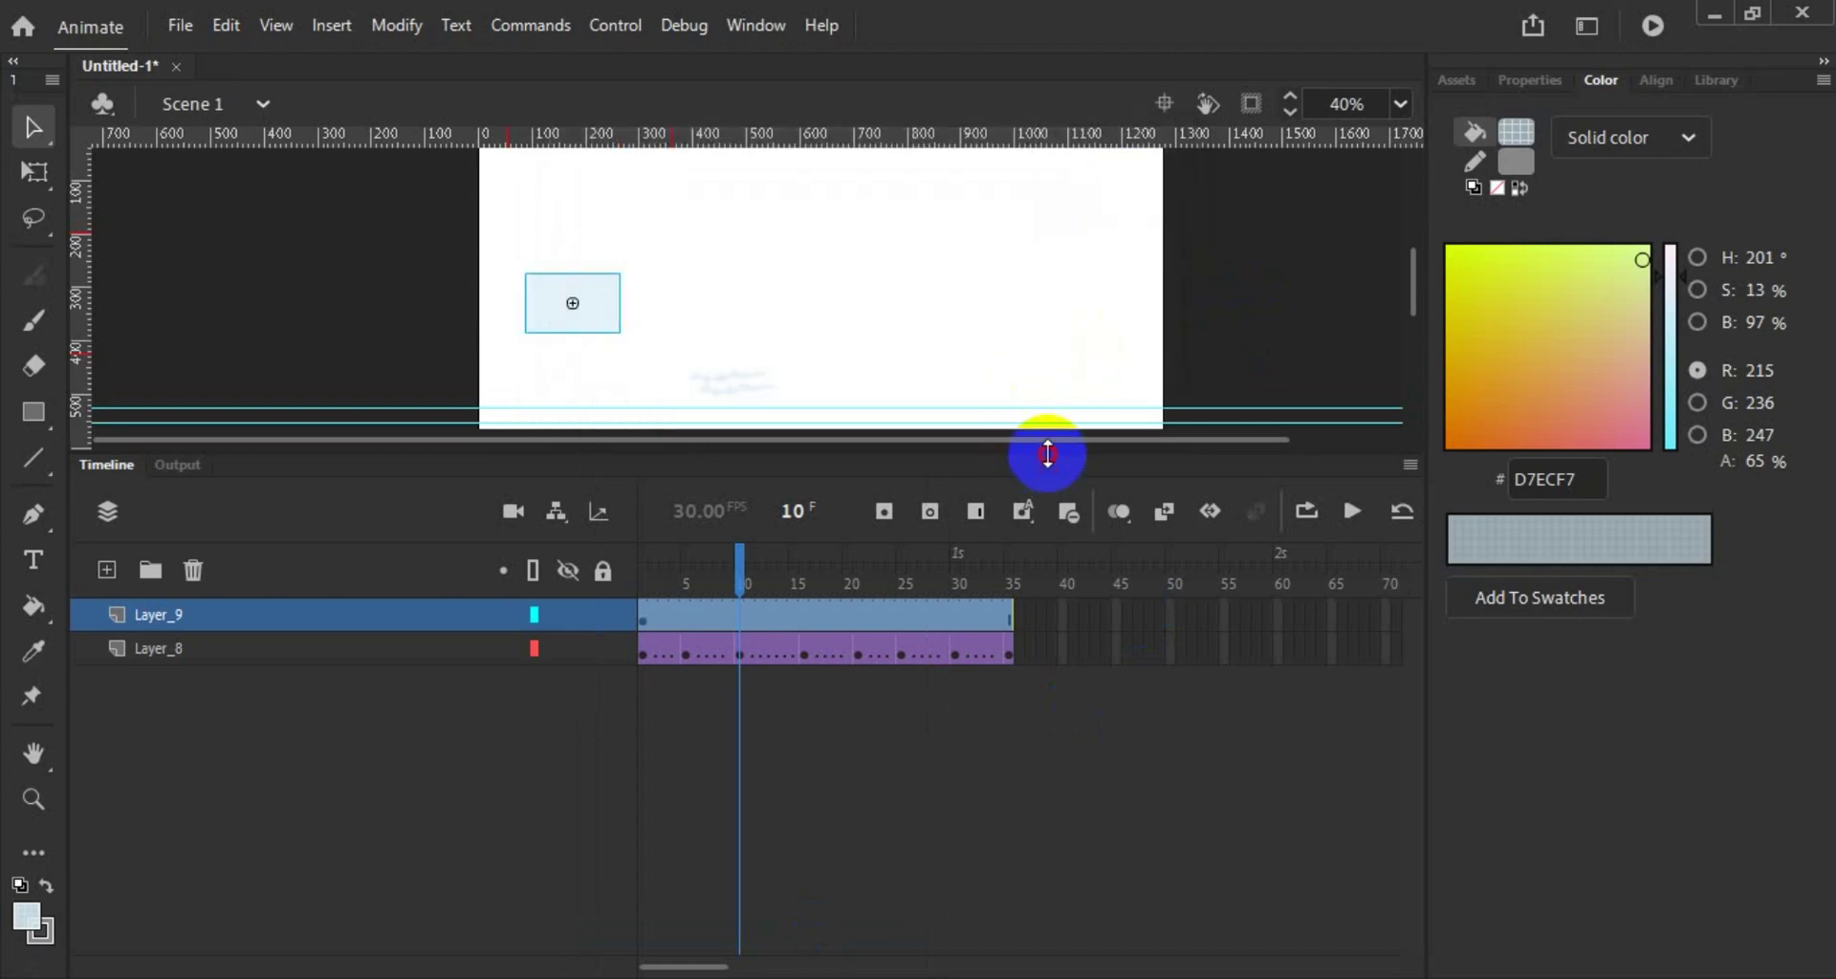
# Step: Open the new rectangle symbol for editing and paste the cut waterfall scene layers into its timeline
pyautogui.moveTo(1048, 457); pyautogui.dragTo(1006, 739)
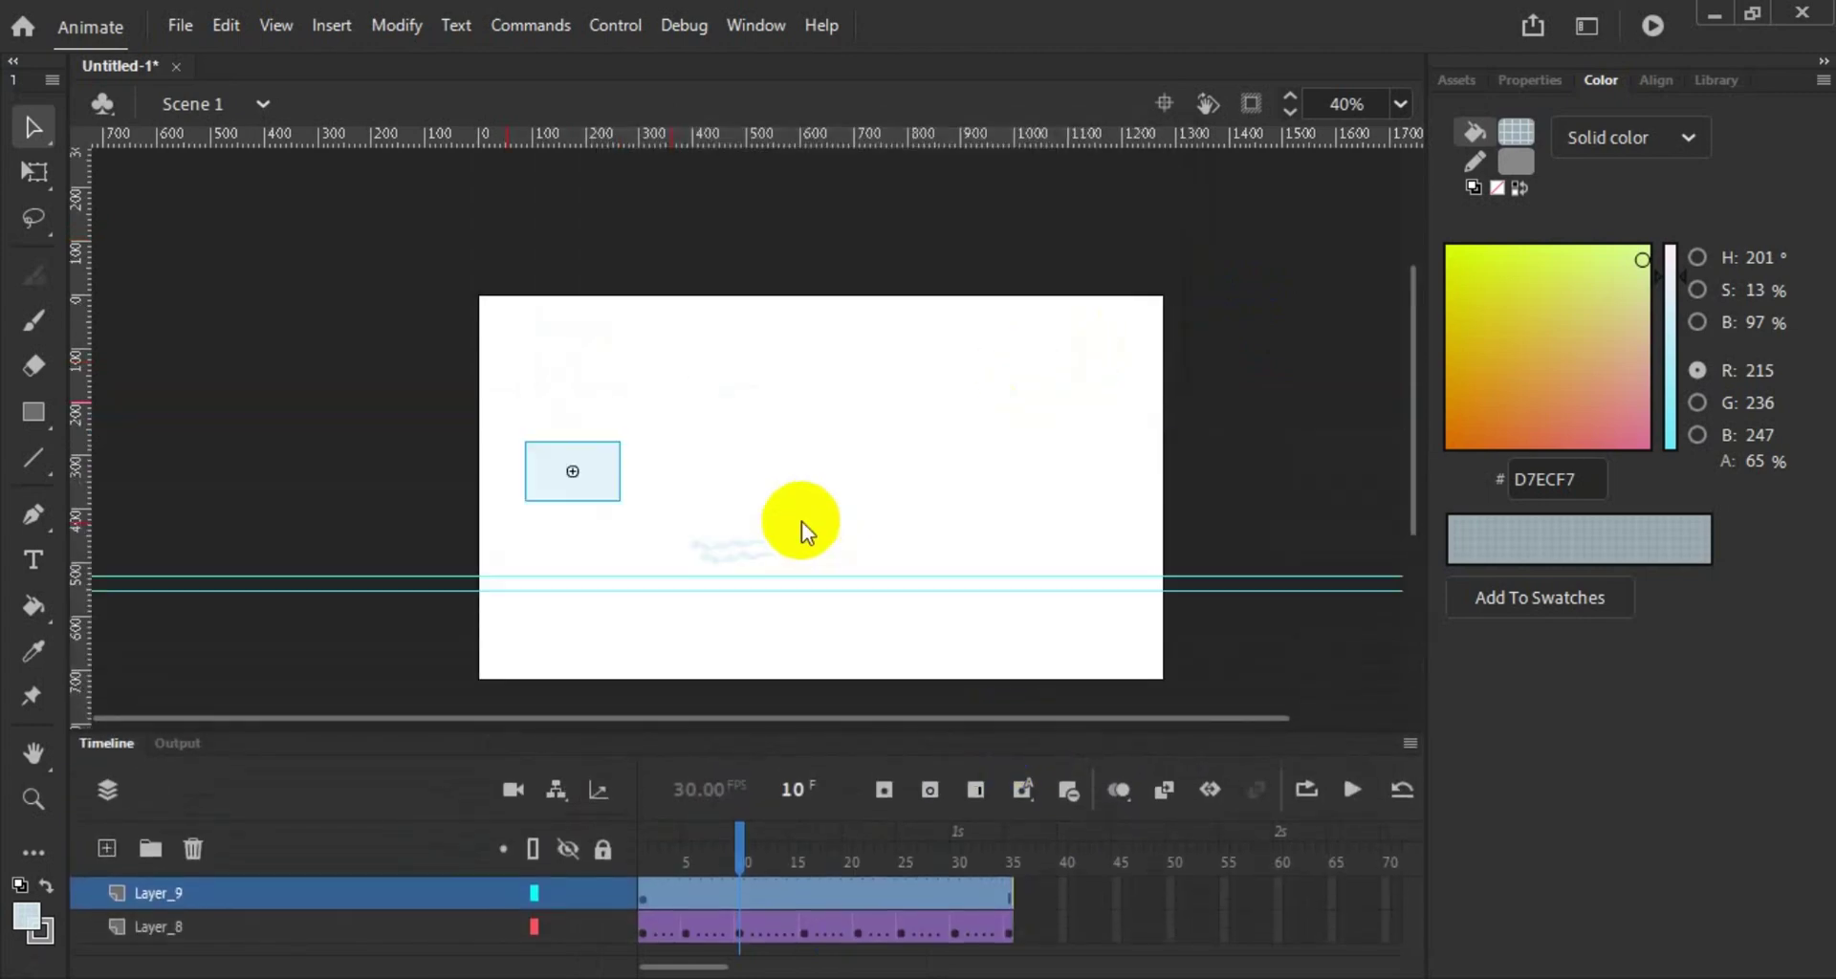
pyautogui.doubleClick(603, 474)
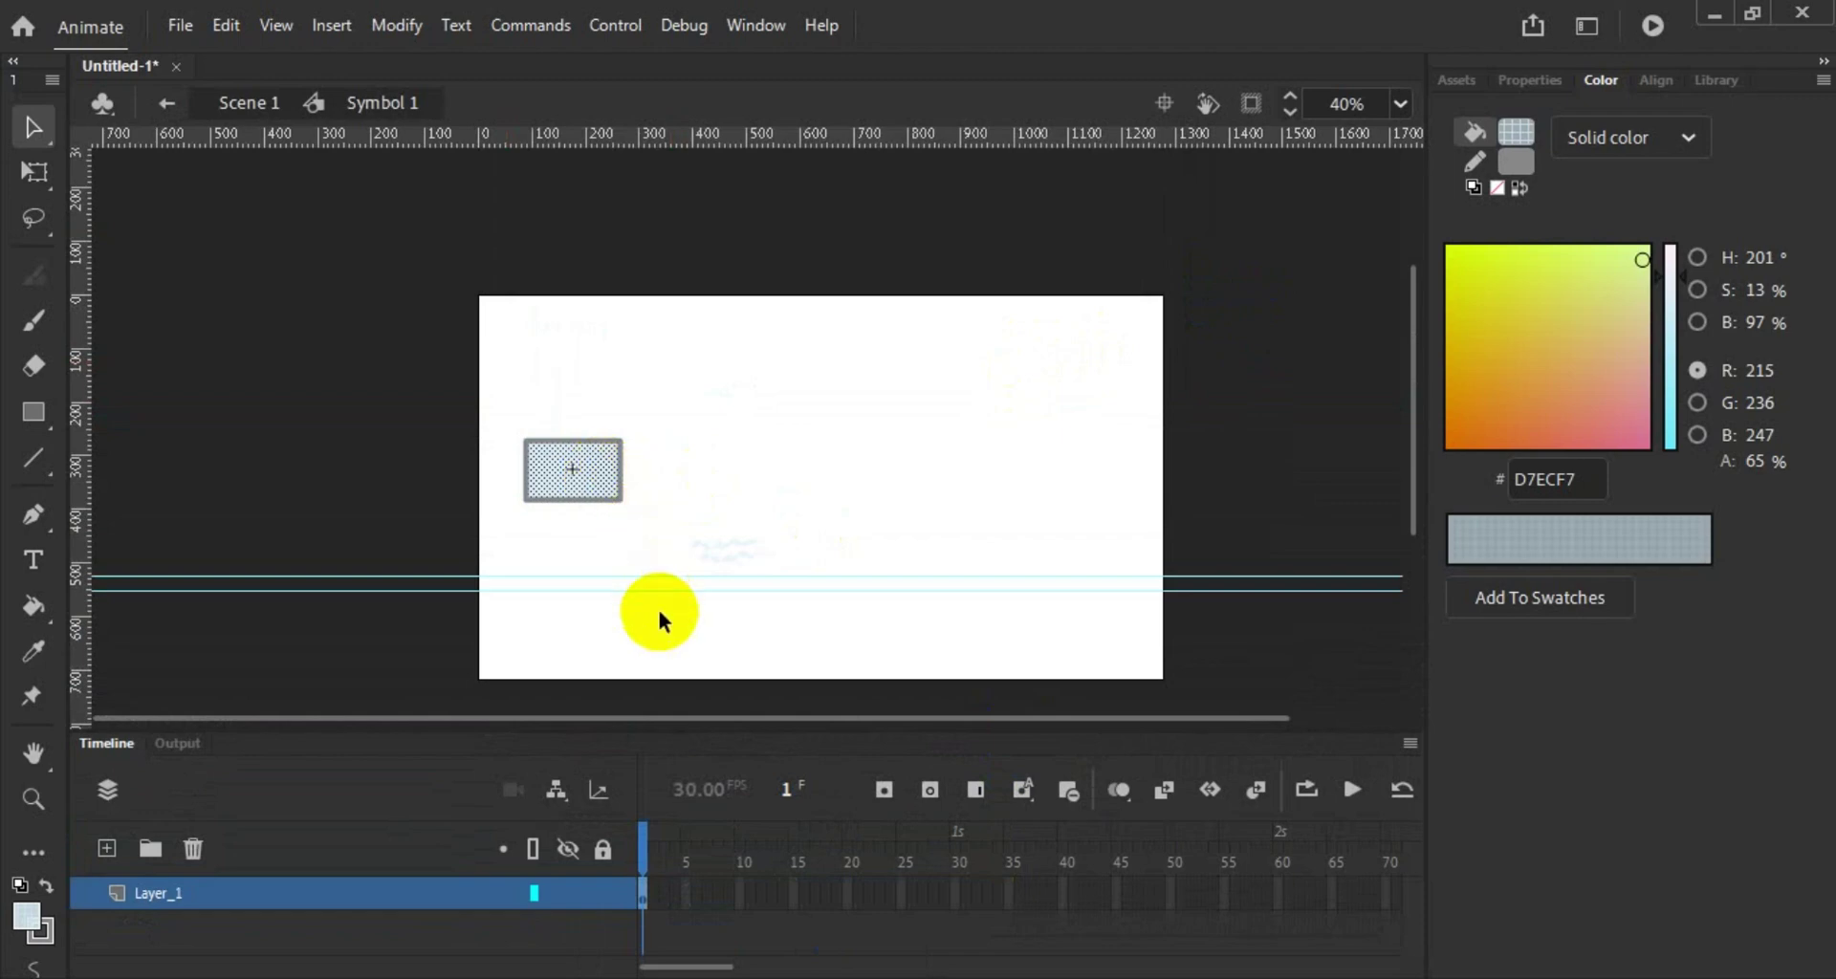
pyautogui.rightClick(214, 895)
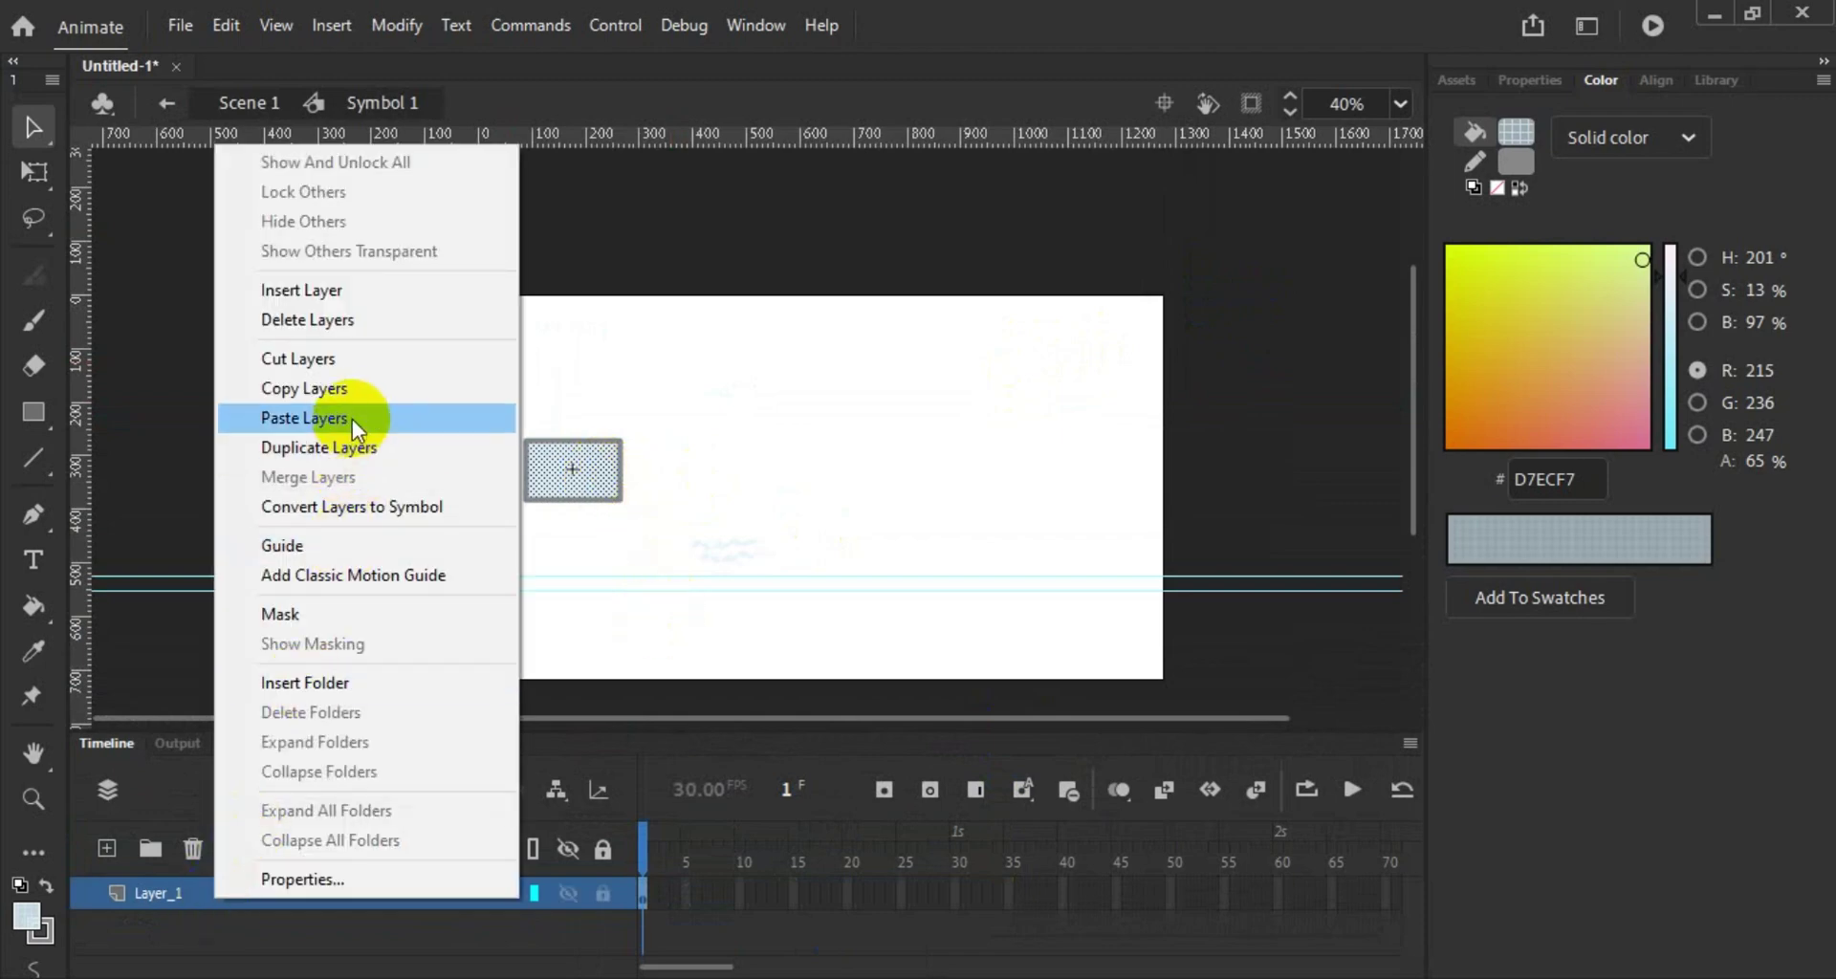
pyautogui.click(352, 418)
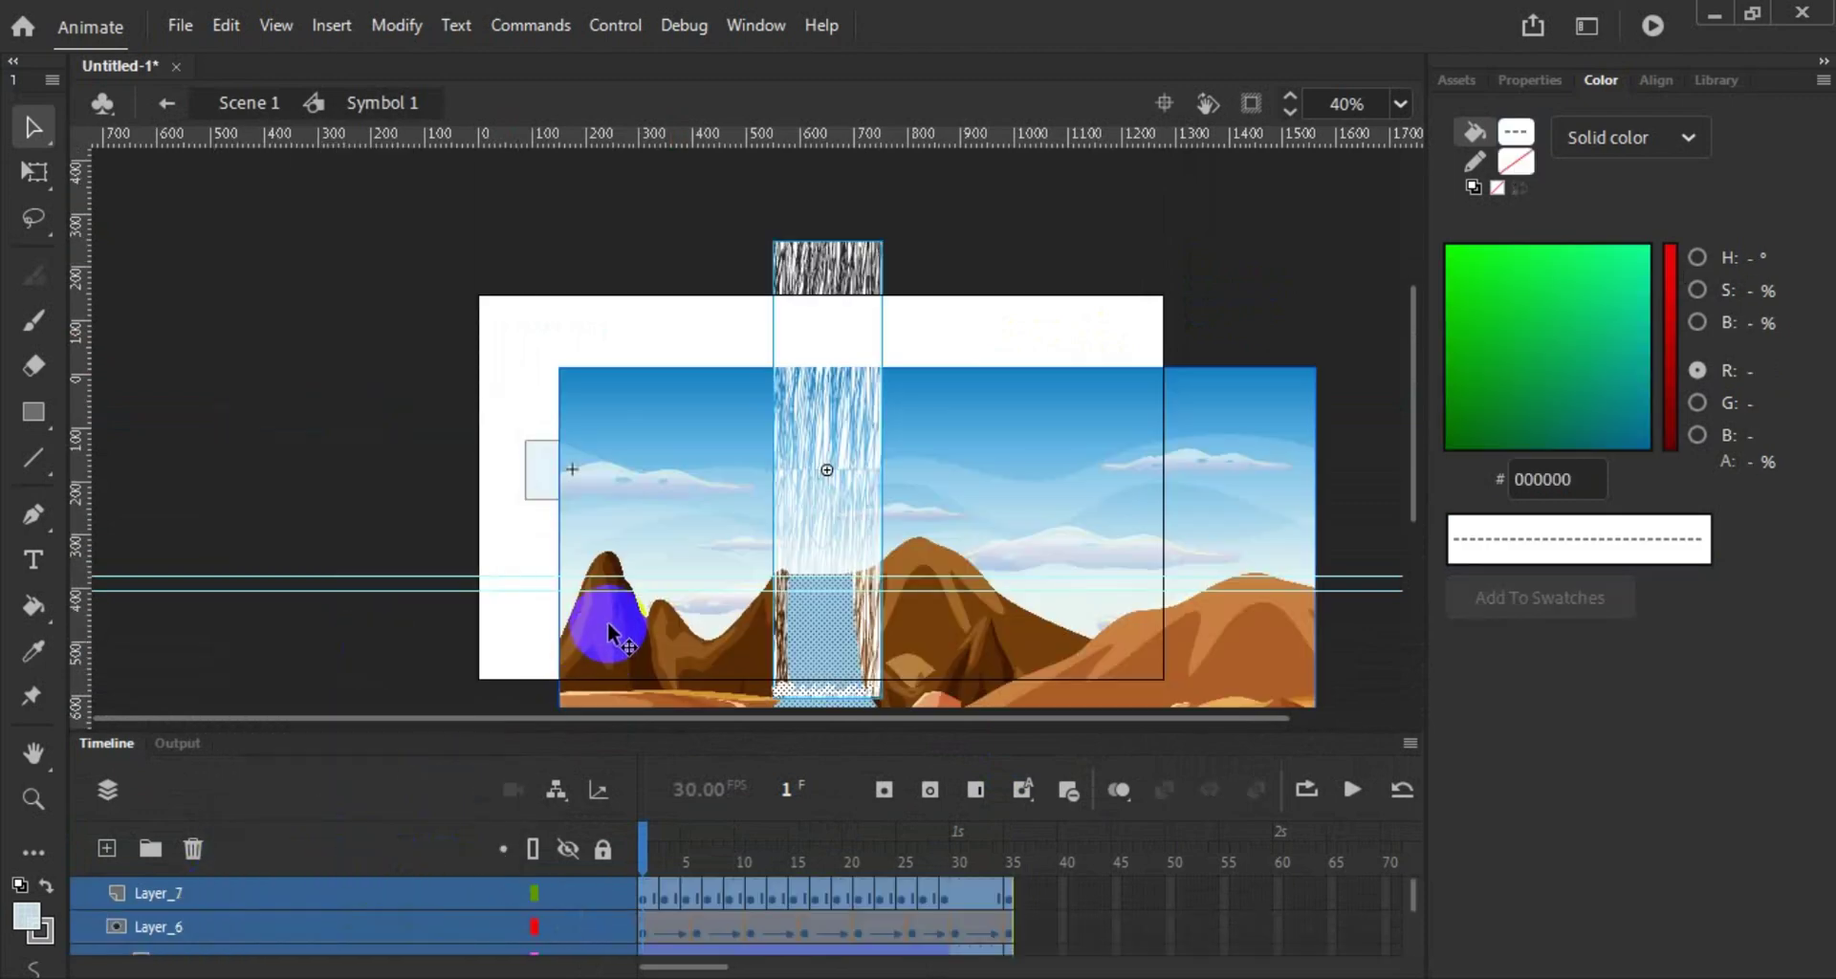
# Step: Delete the symbol's original one-frame Layer_1 with the rectangle, keeping the pasted layers
pyautogui.rightClick(464, 553)
pyautogui.scroll(-5, 449, 536)
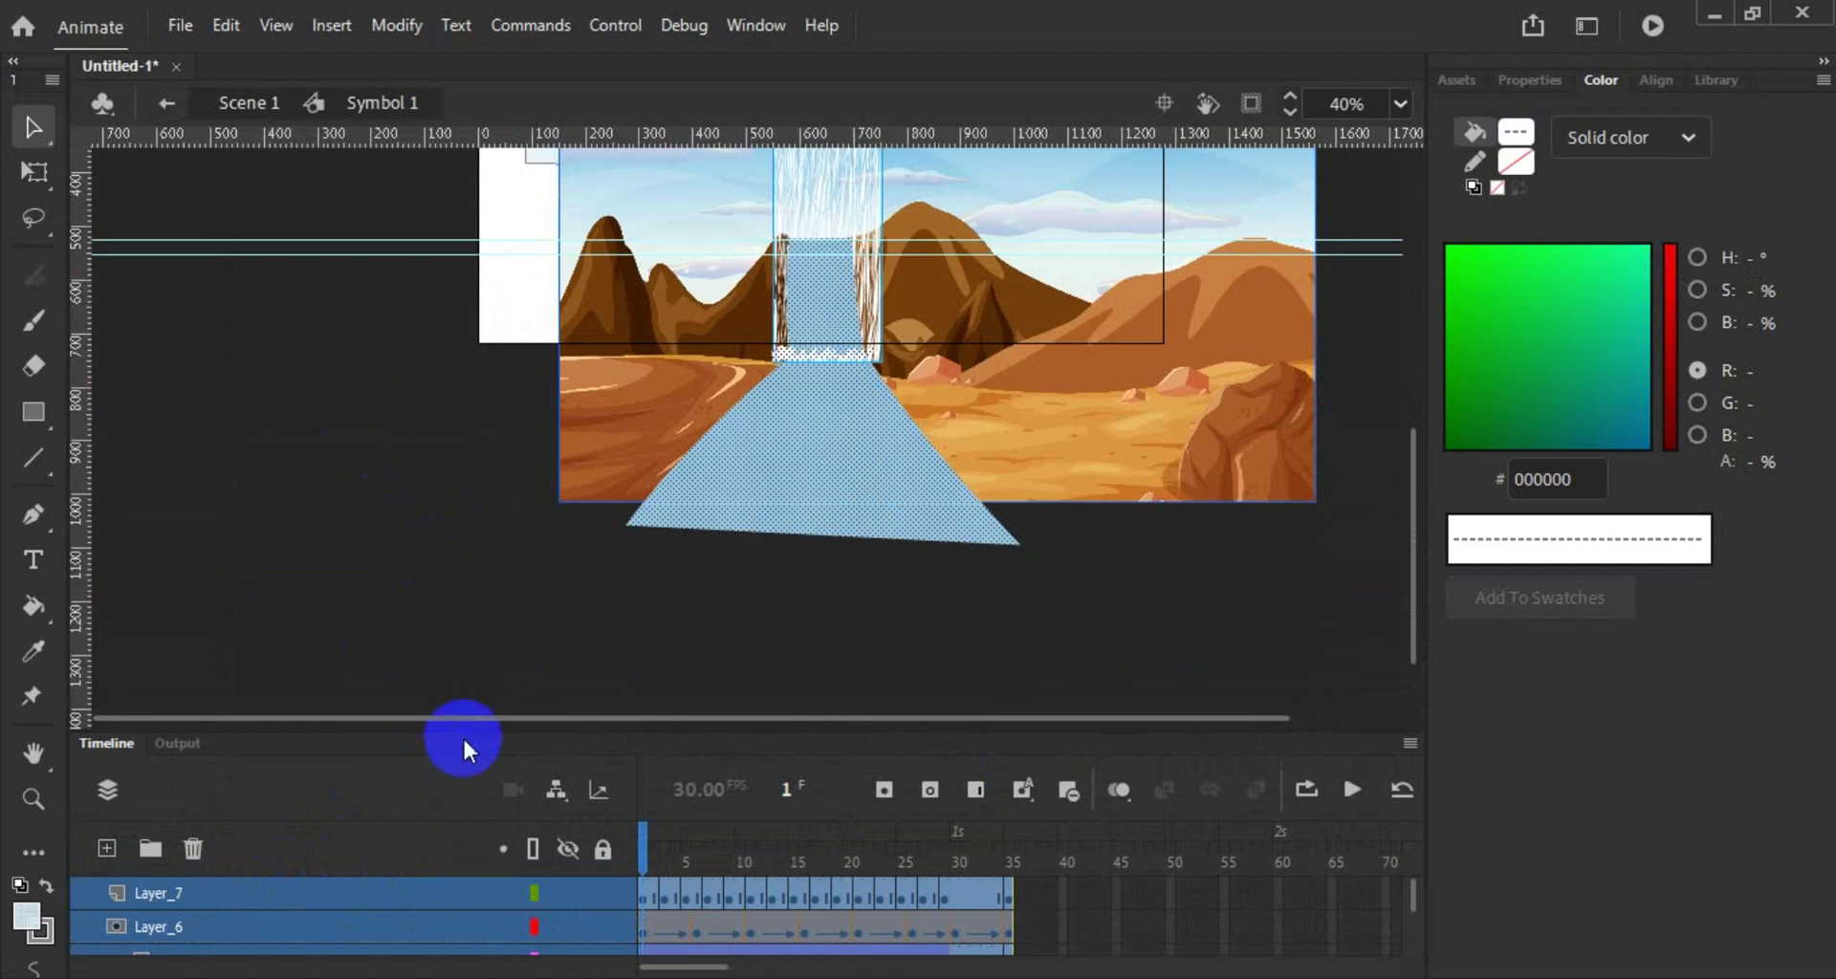
pyautogui.moveTo(462, 736); pyautogui.dragTo(504, 555)
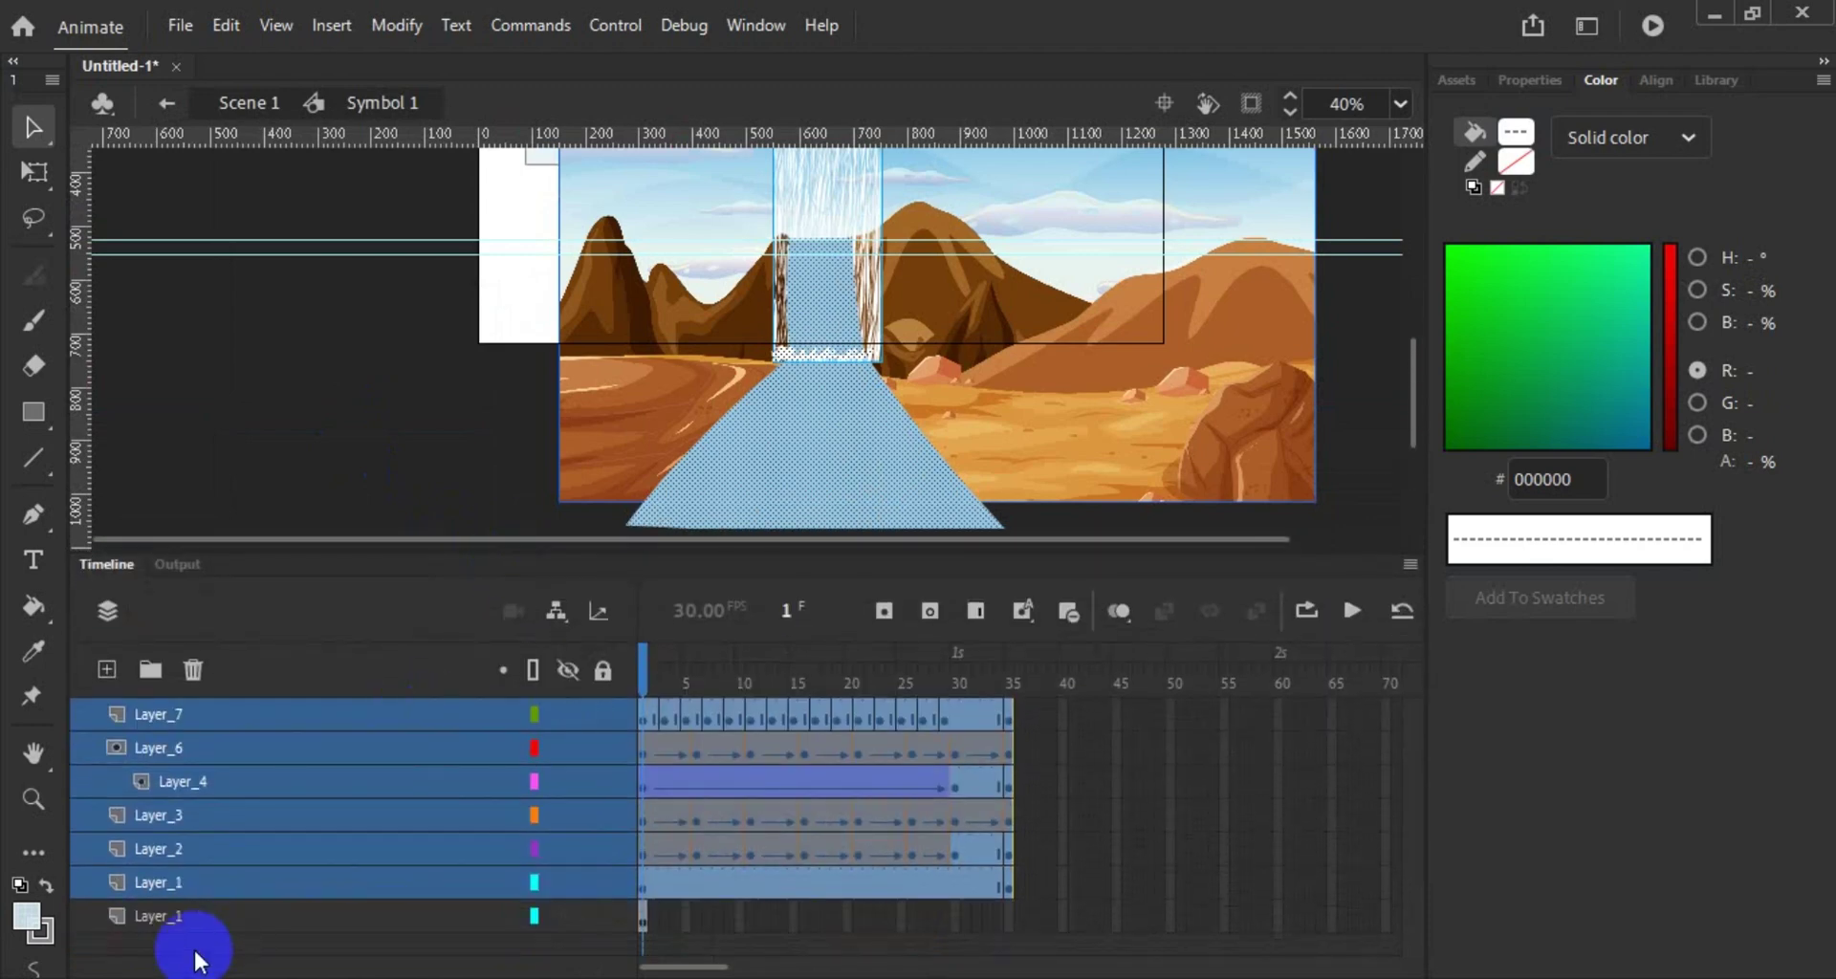
pyautogui.click(197, 915)
pyautogui.click(196, 669)
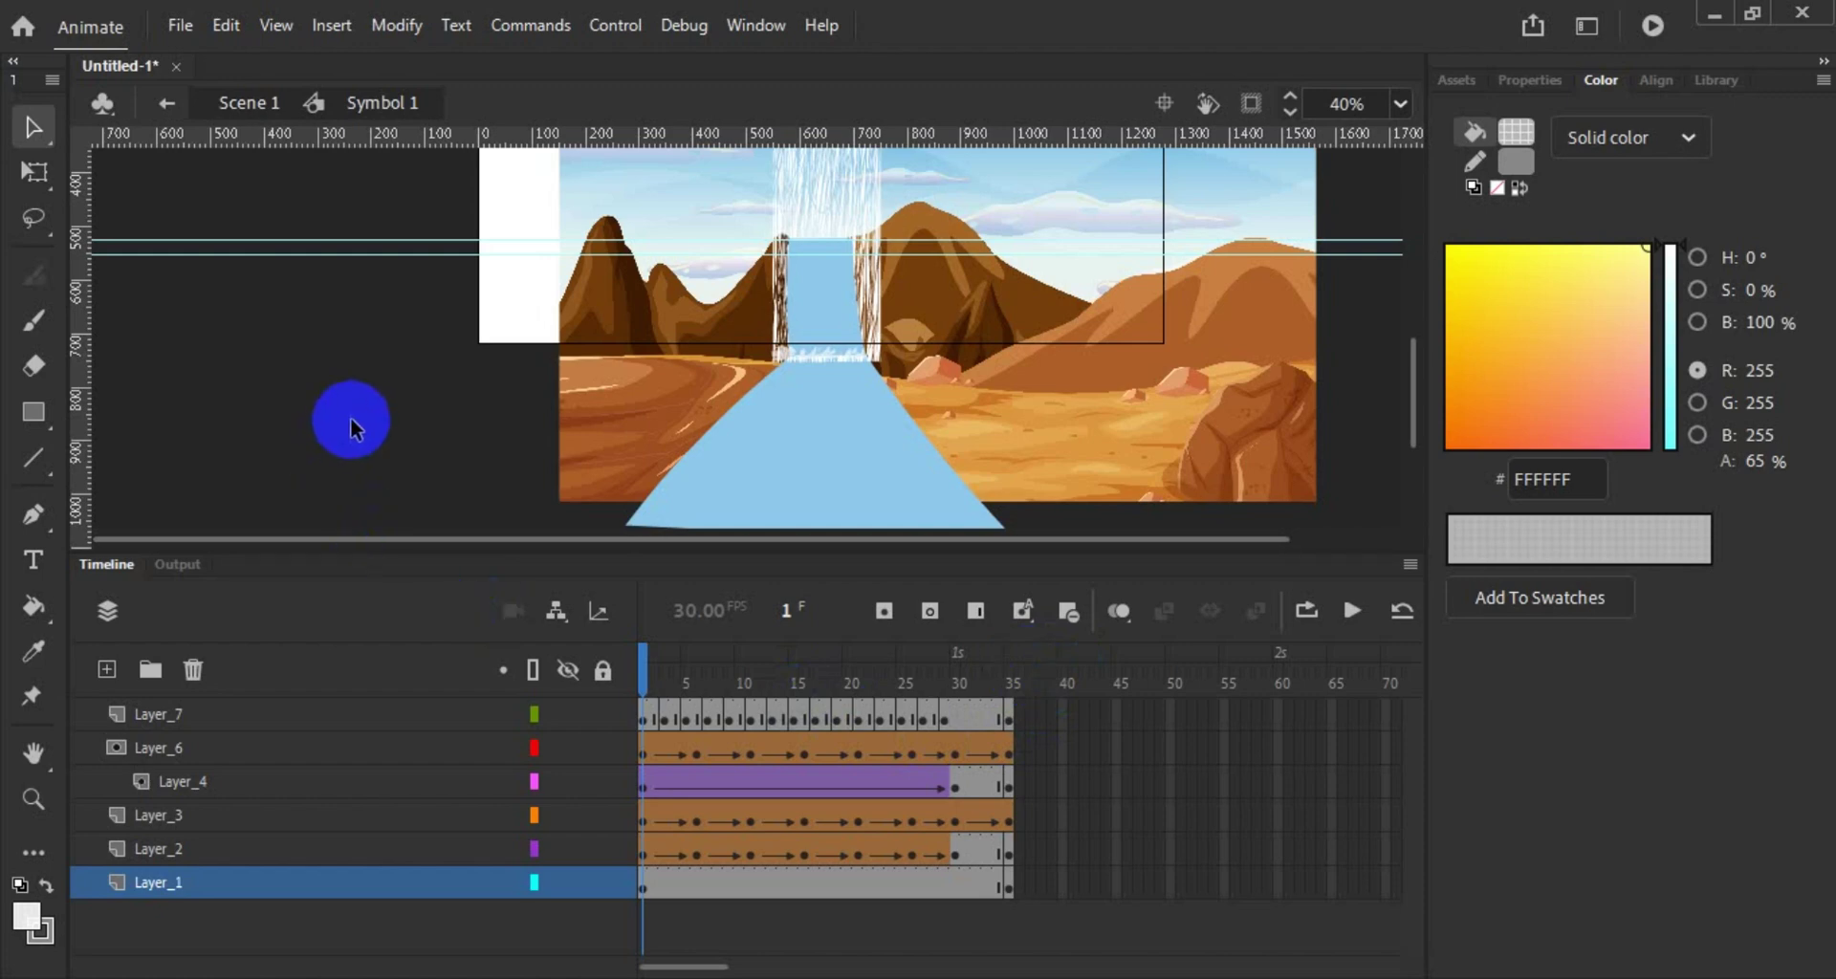
# Step: Return to the main scene and move the waterfall symbol on Layer_9 so that its artwork covers the stage
pyautogui.doubleClick(350, 421)
pyautogui.scroll(-4, 778, 408)
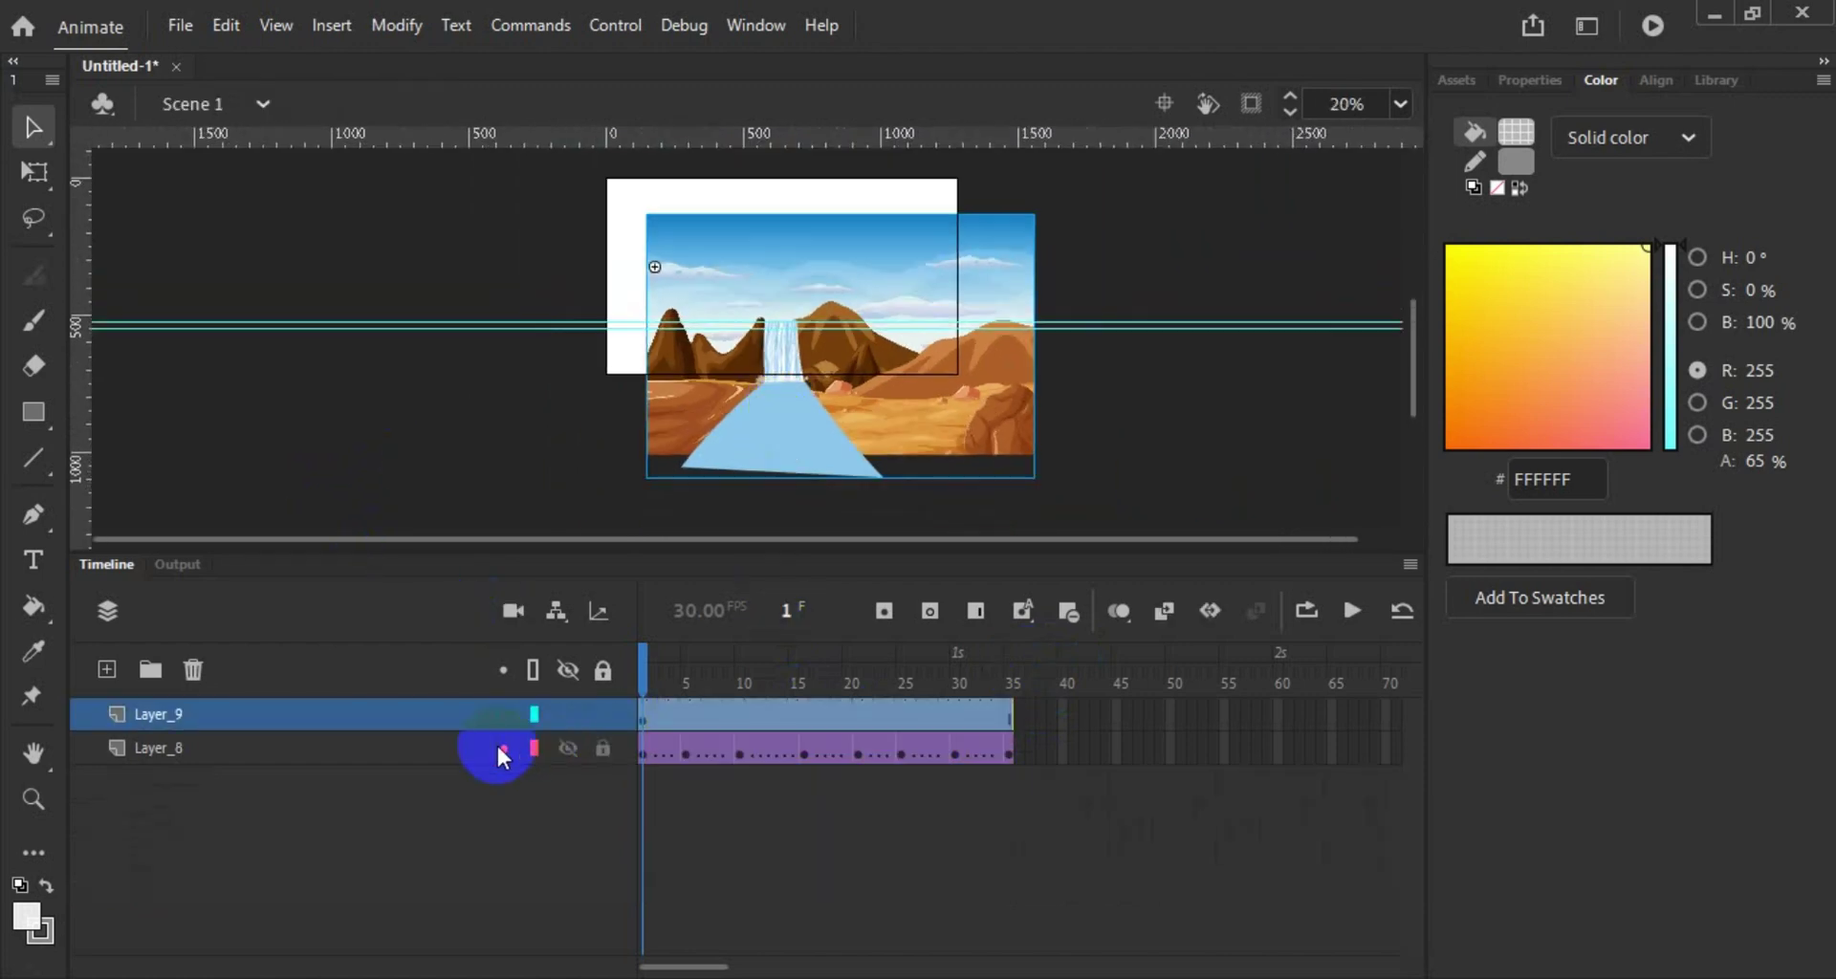
pyautogui.click(318, 750)
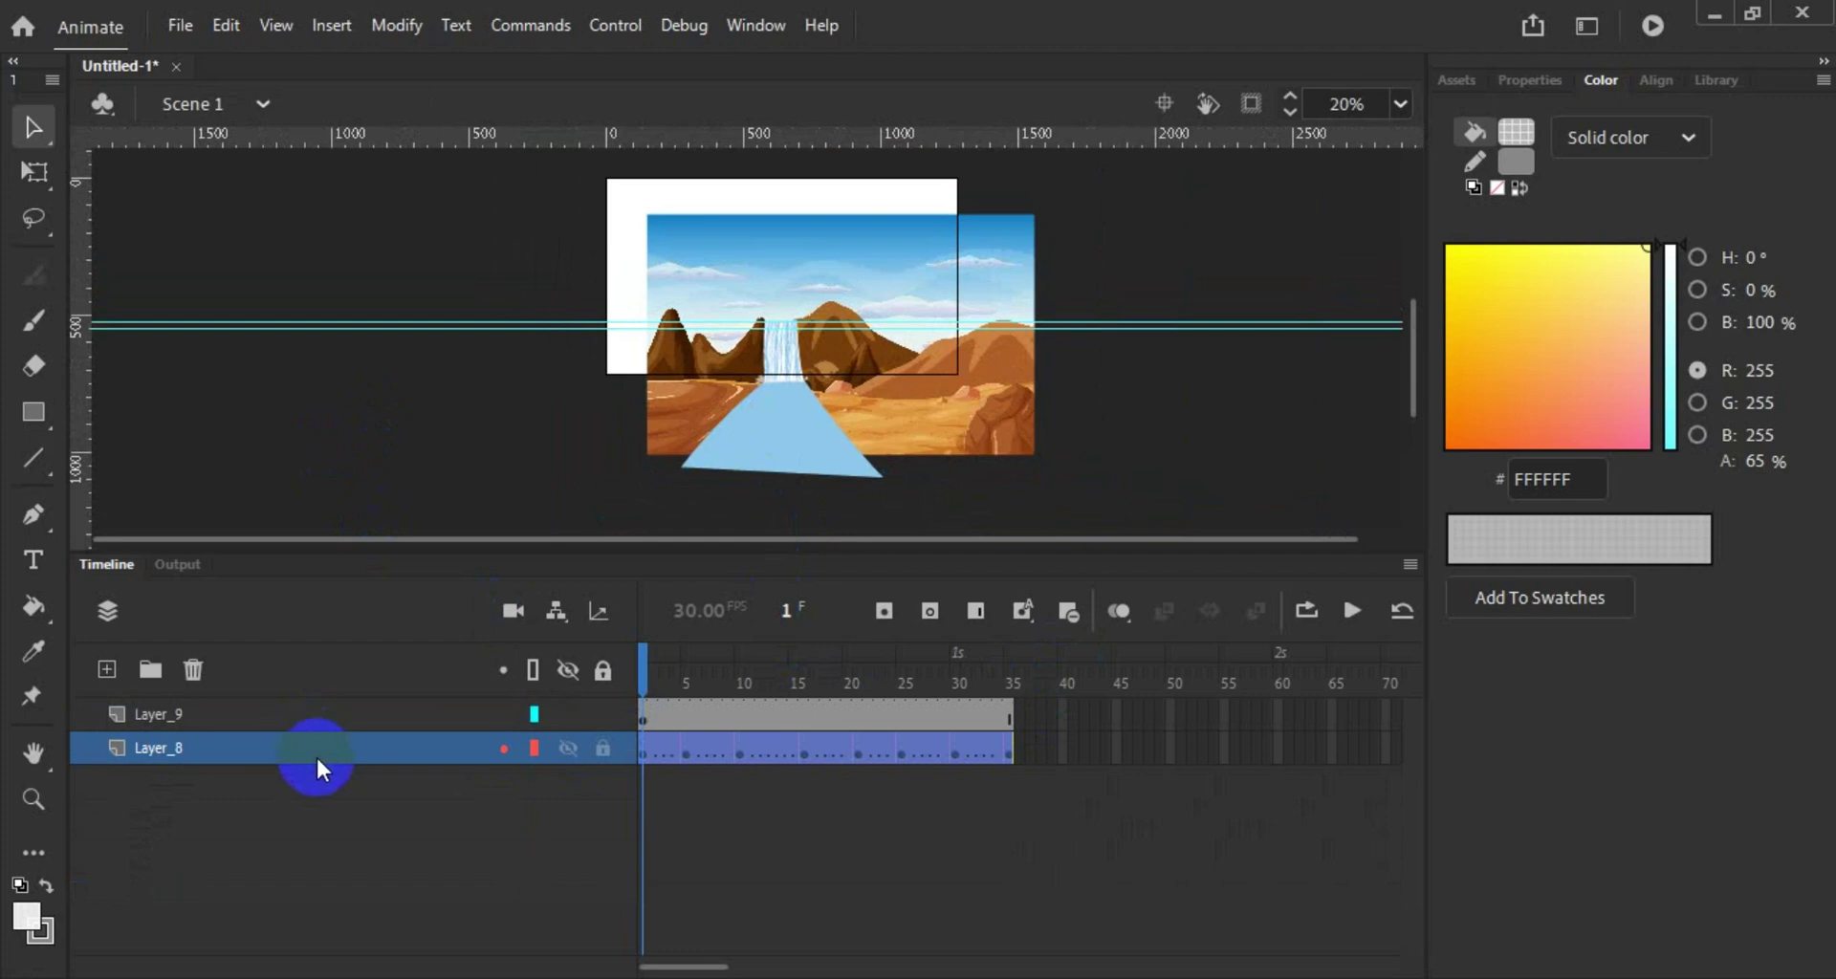
pyautogui.click(925, 439)
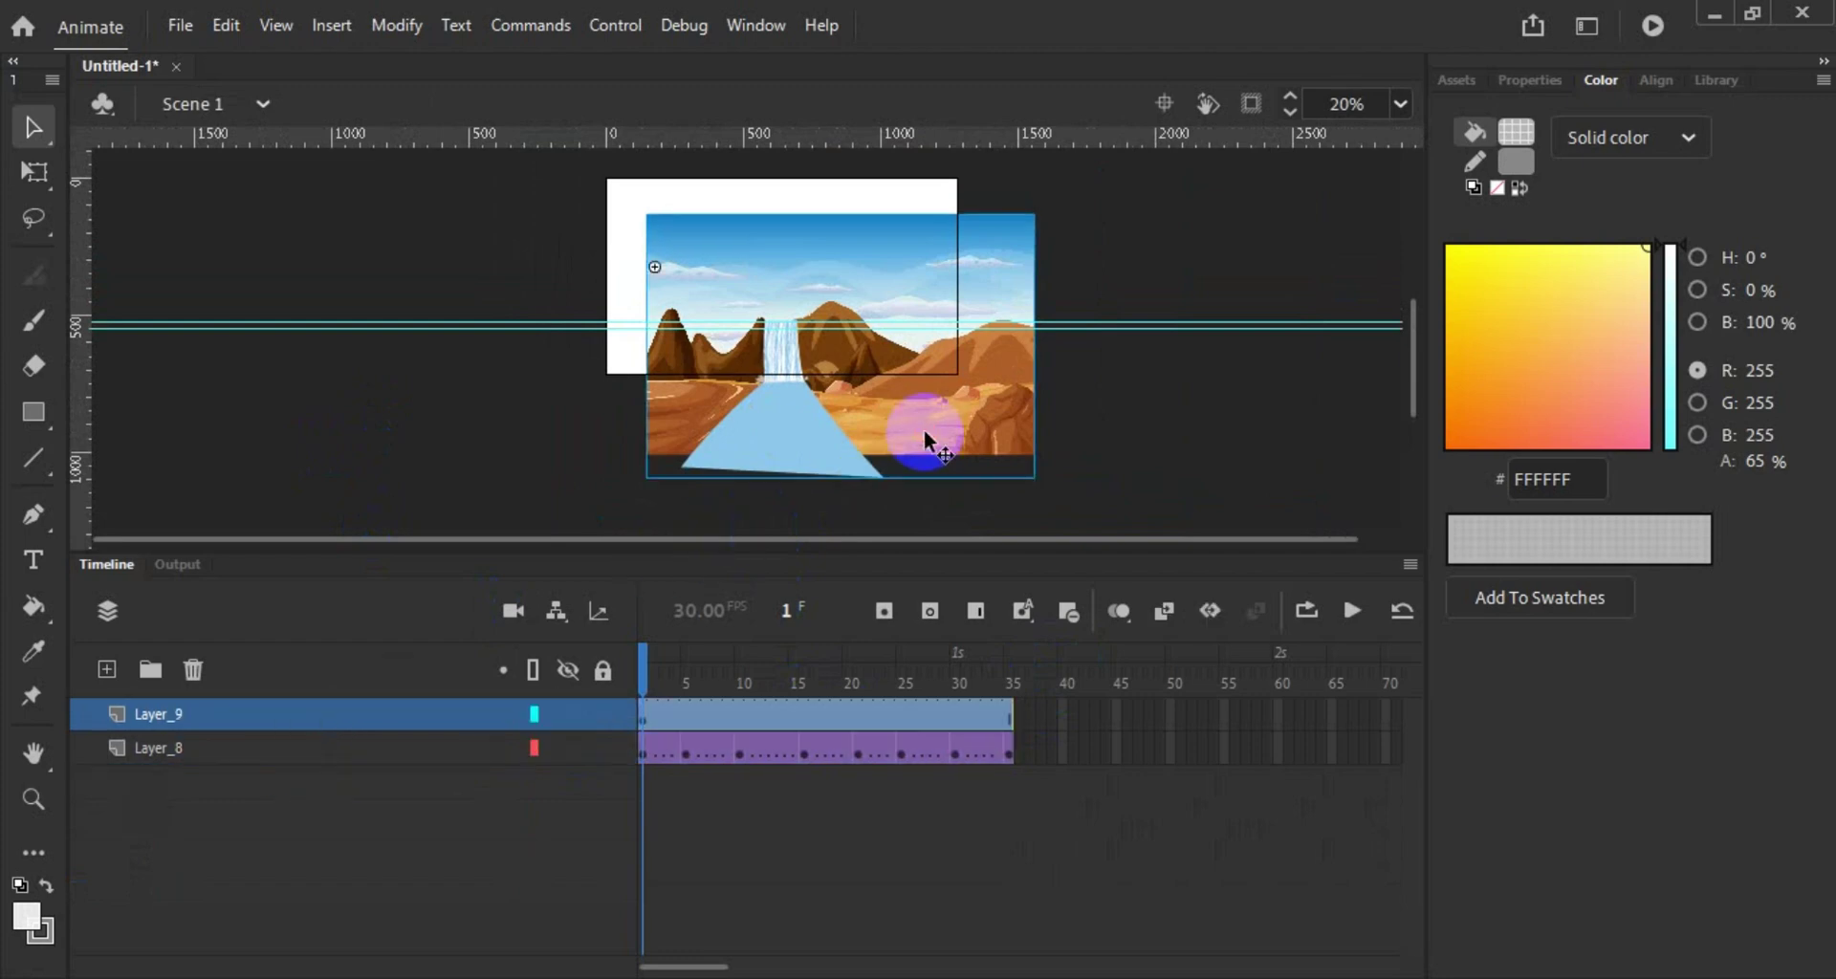
pyautogui.moveTo(926, 439); pyautogui.dragTo(880, 341)
pyautogui.scroll(-2, 862, 382)
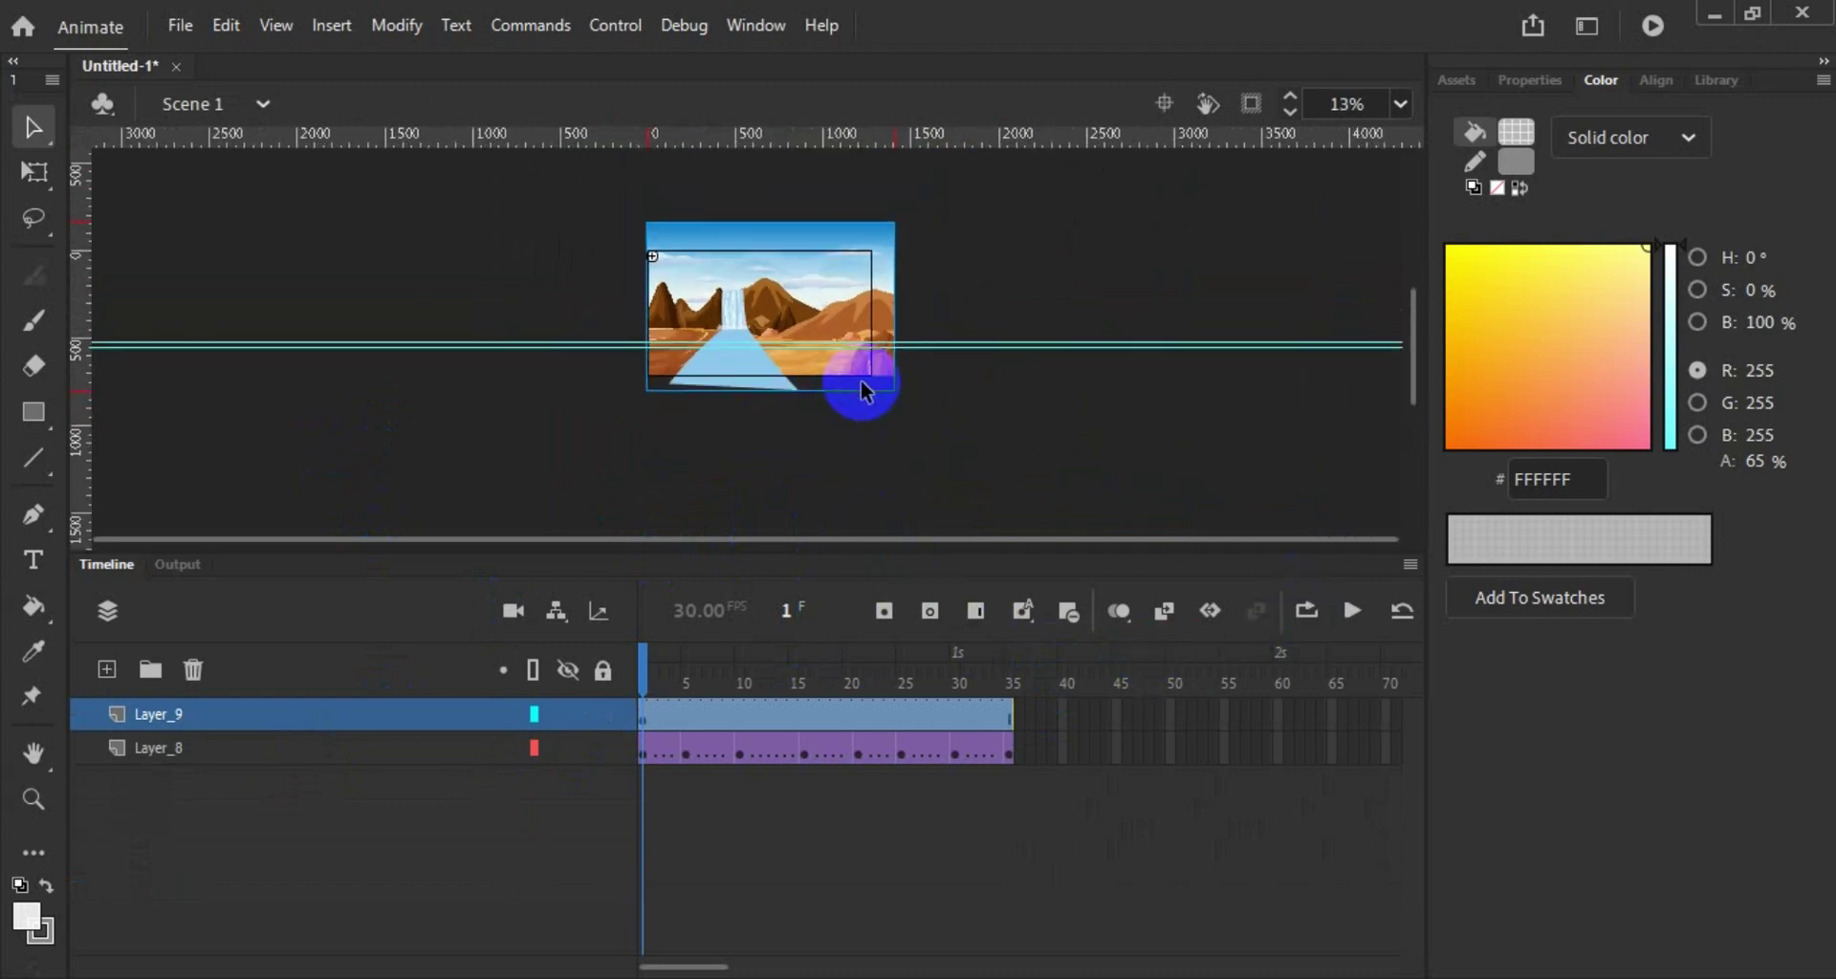
pyautogui.scroll(3, 862, 382)
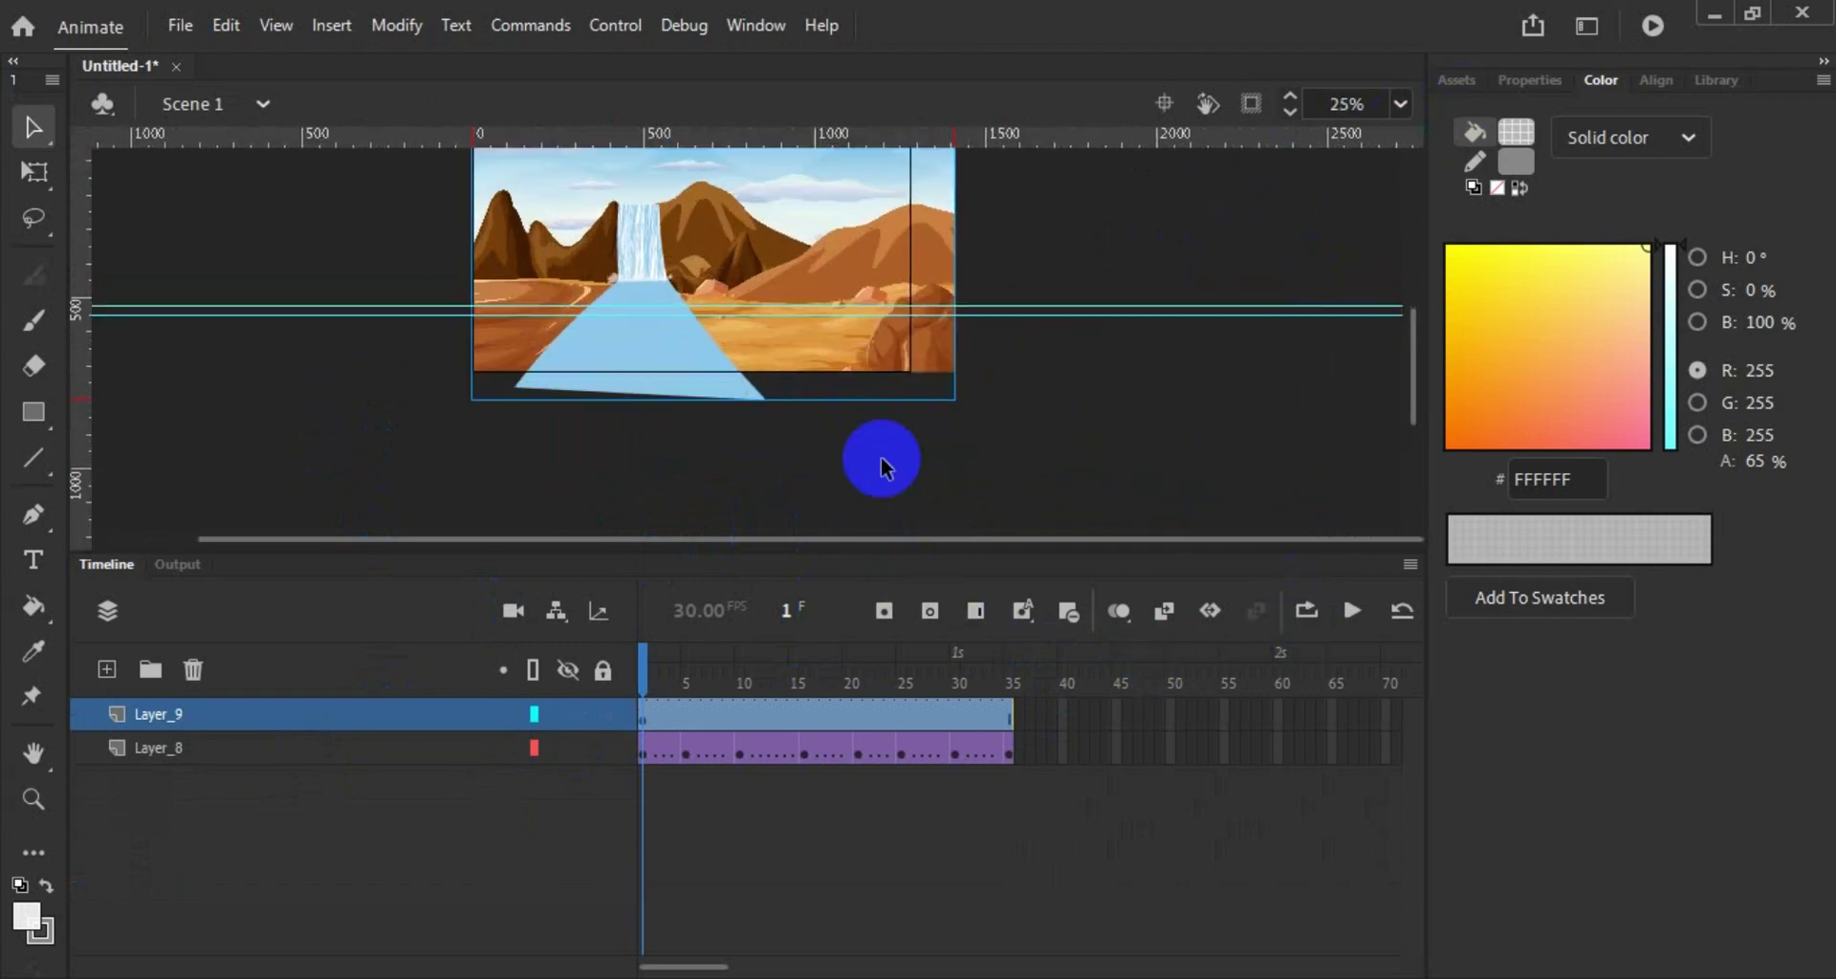
# Step: Fit the scene in view and play the timeline to check the waterfall animation
pyautogui.doubleClick(33, 754)
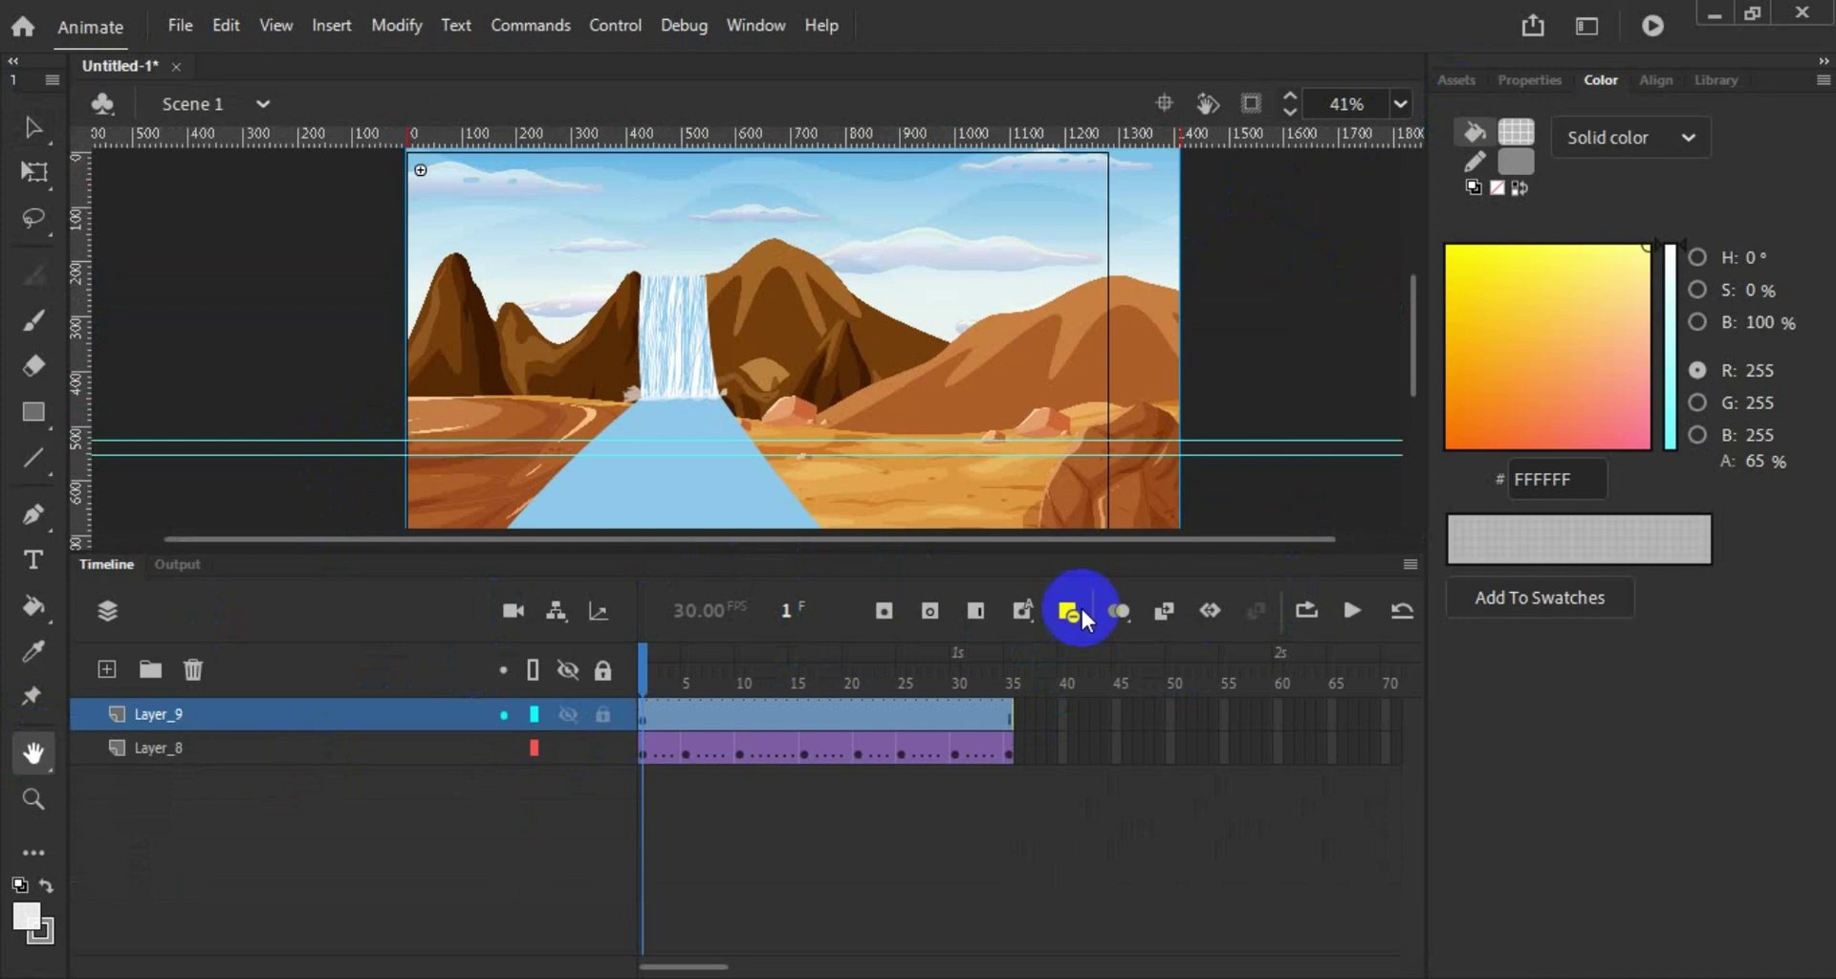
pyautogui.click(1352, 610)
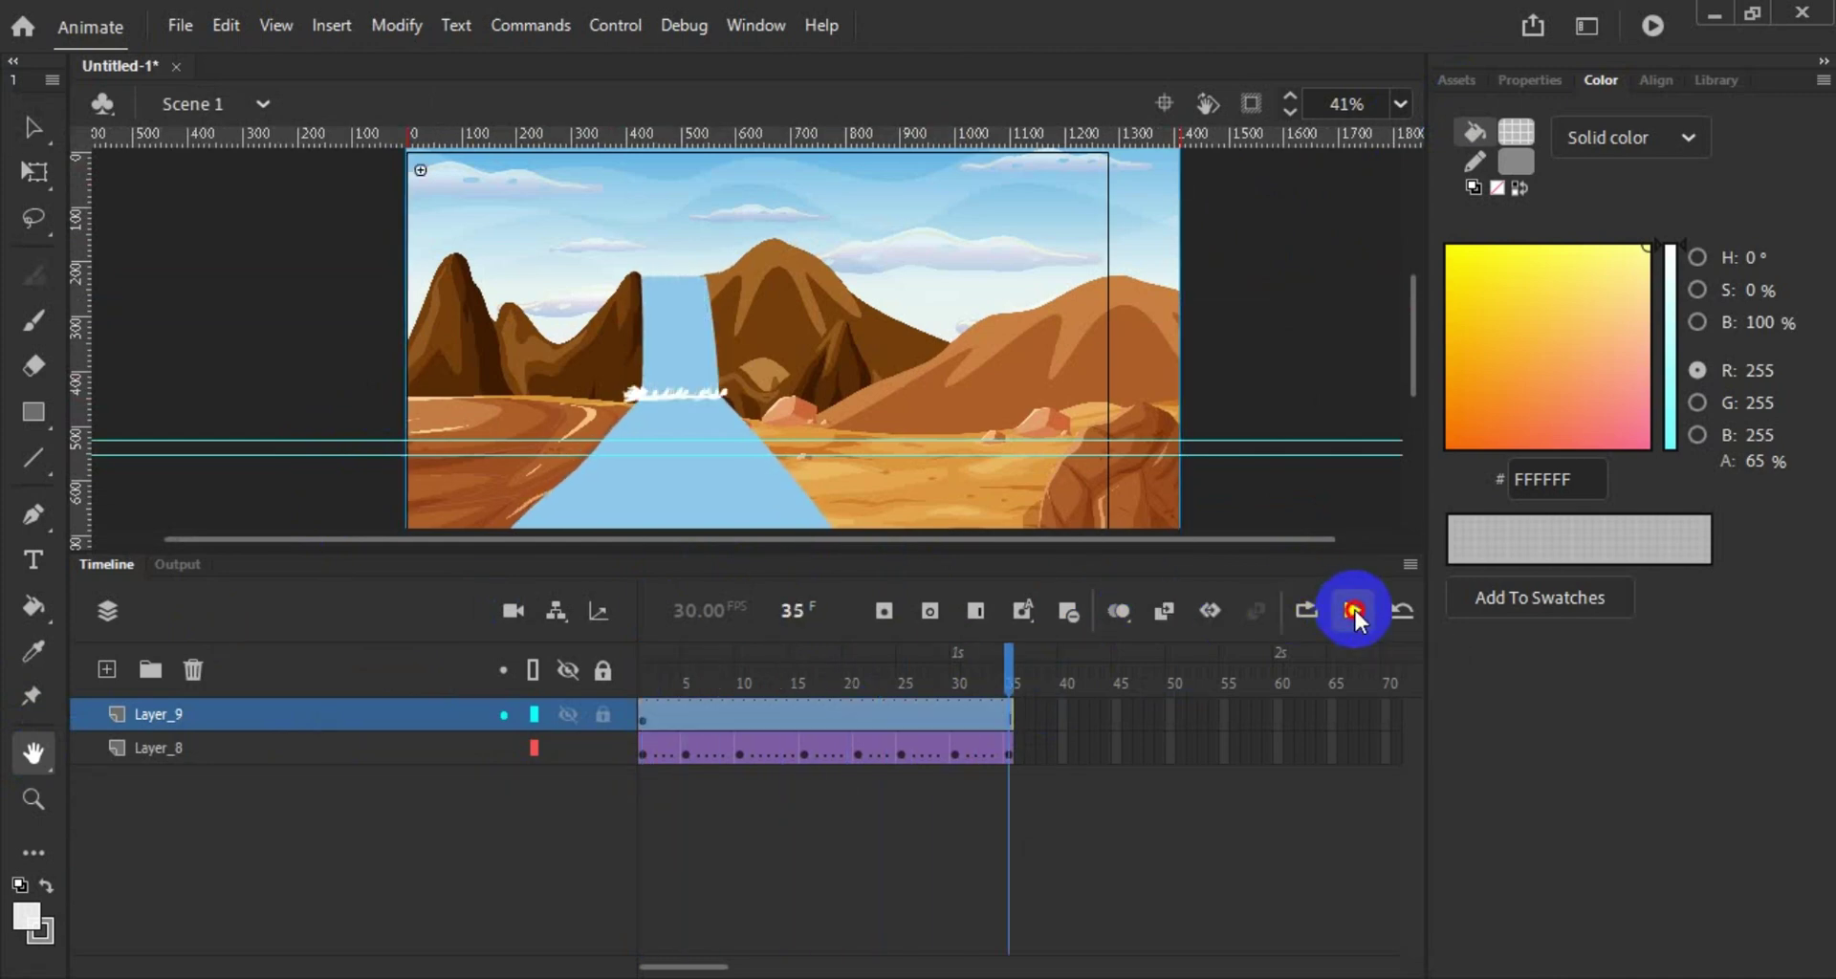
pyautogui.click(1352, 610)
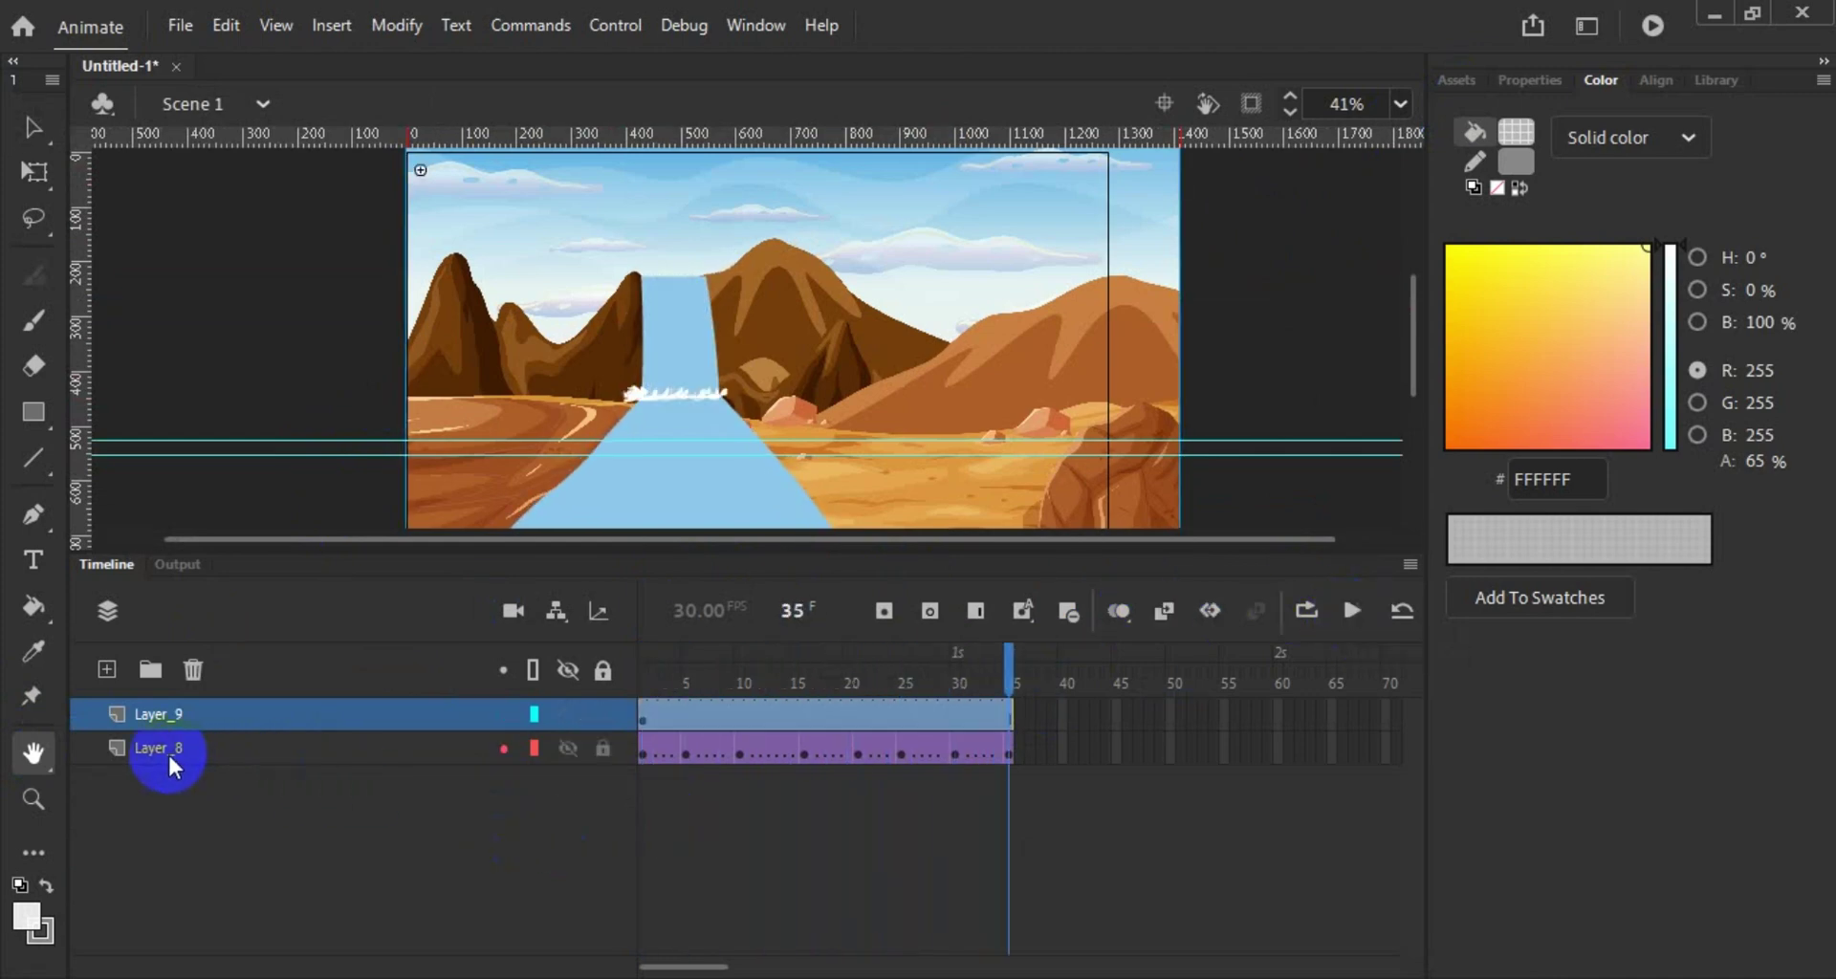
# Step: Move Layer_8 with the ripples above Layer_9, and test the movie to check the combined animation
pyautogui.moveTo(169, 752); pyautogui.dragTo(113, 707)
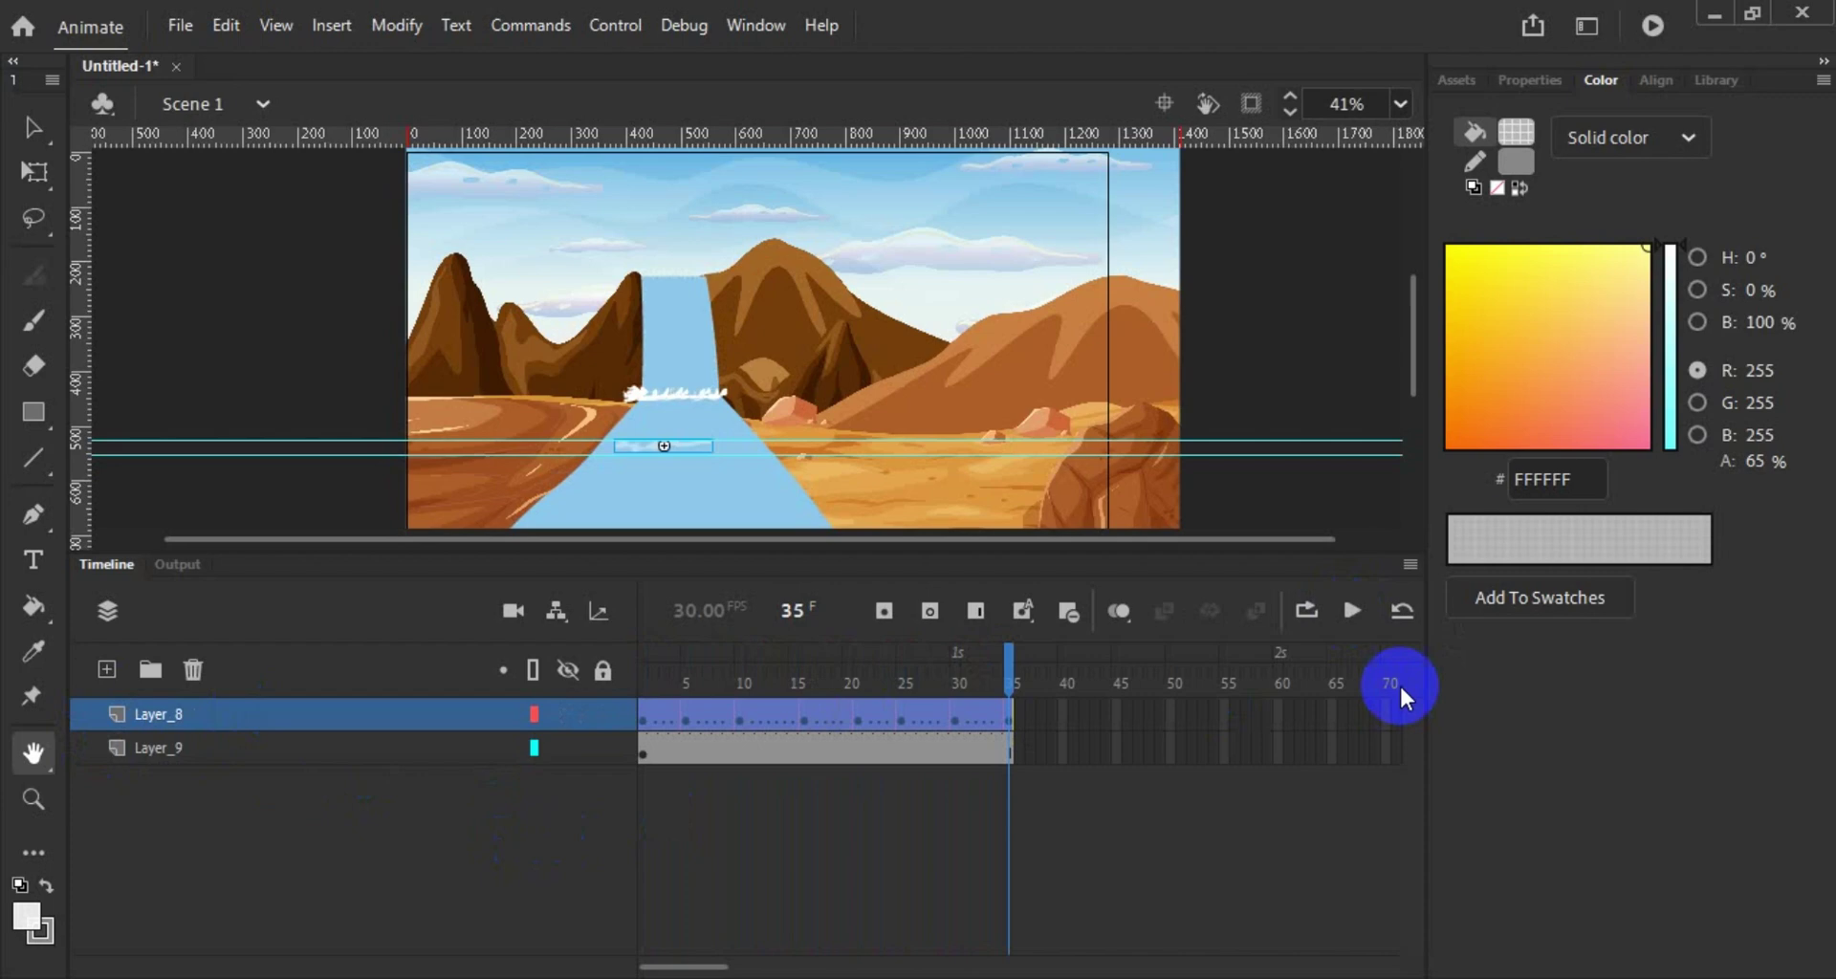
pyautogui.click(1352, 610)
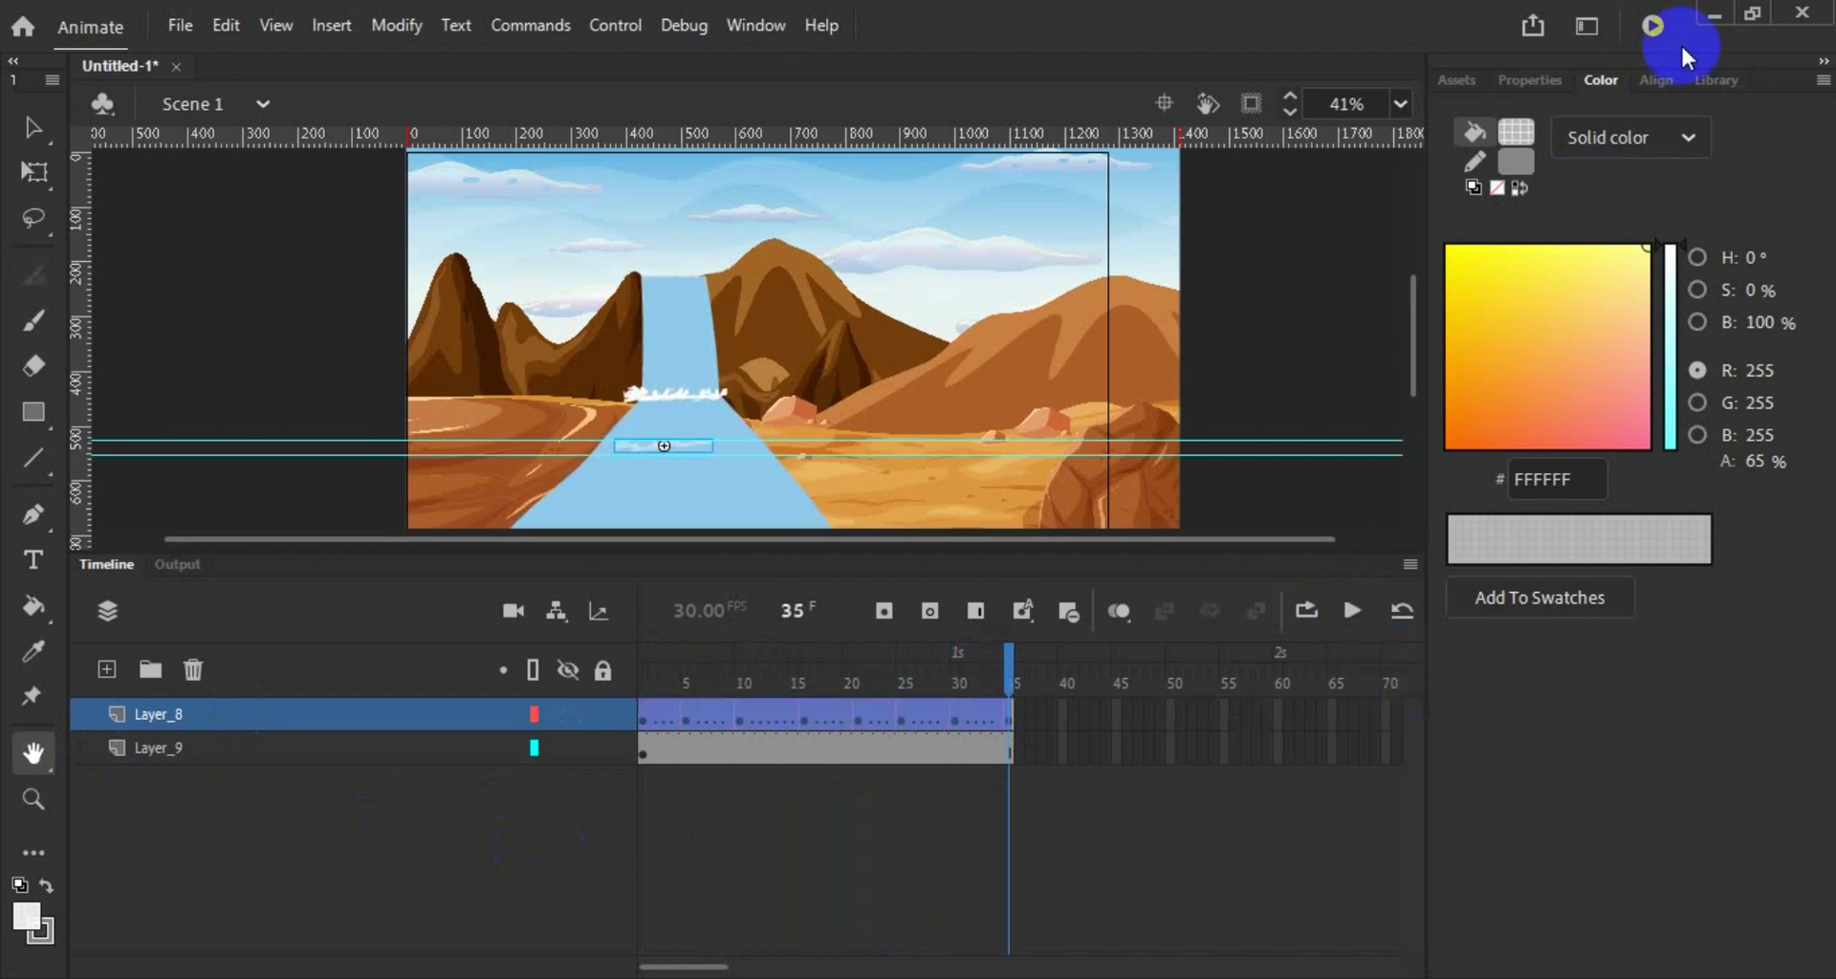
pyautogui.click(1652, 25)
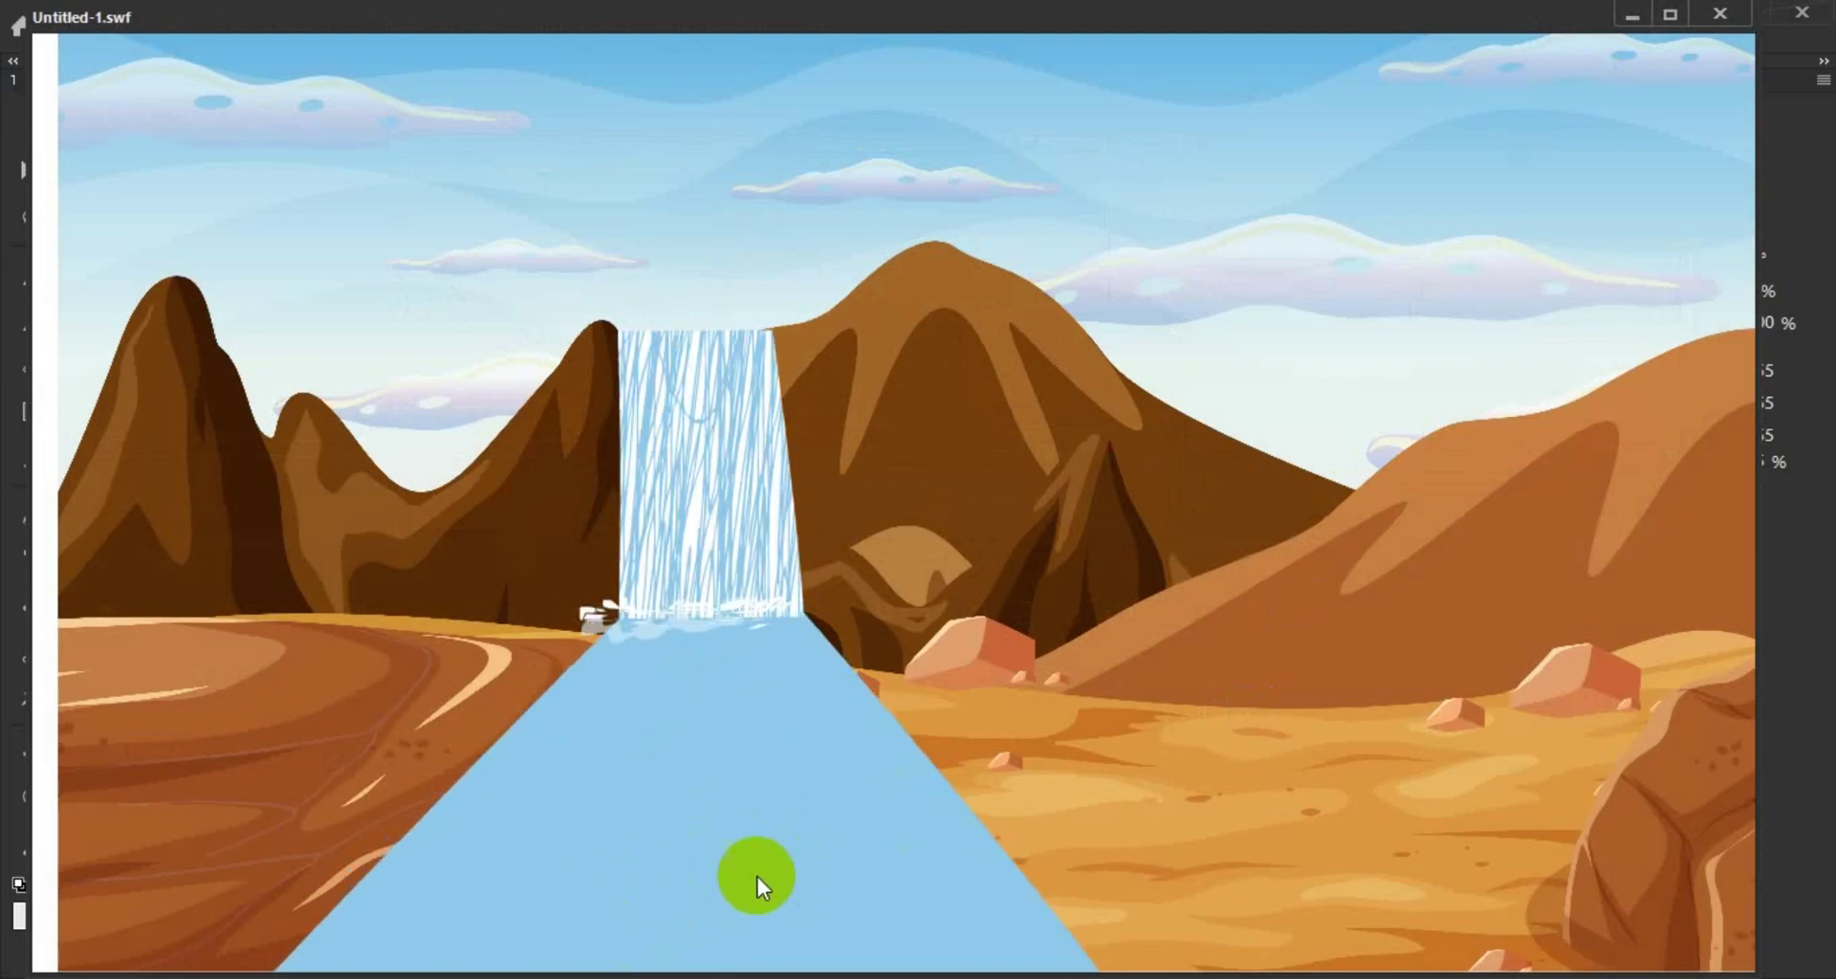
pyautogui.click(1722, 13)
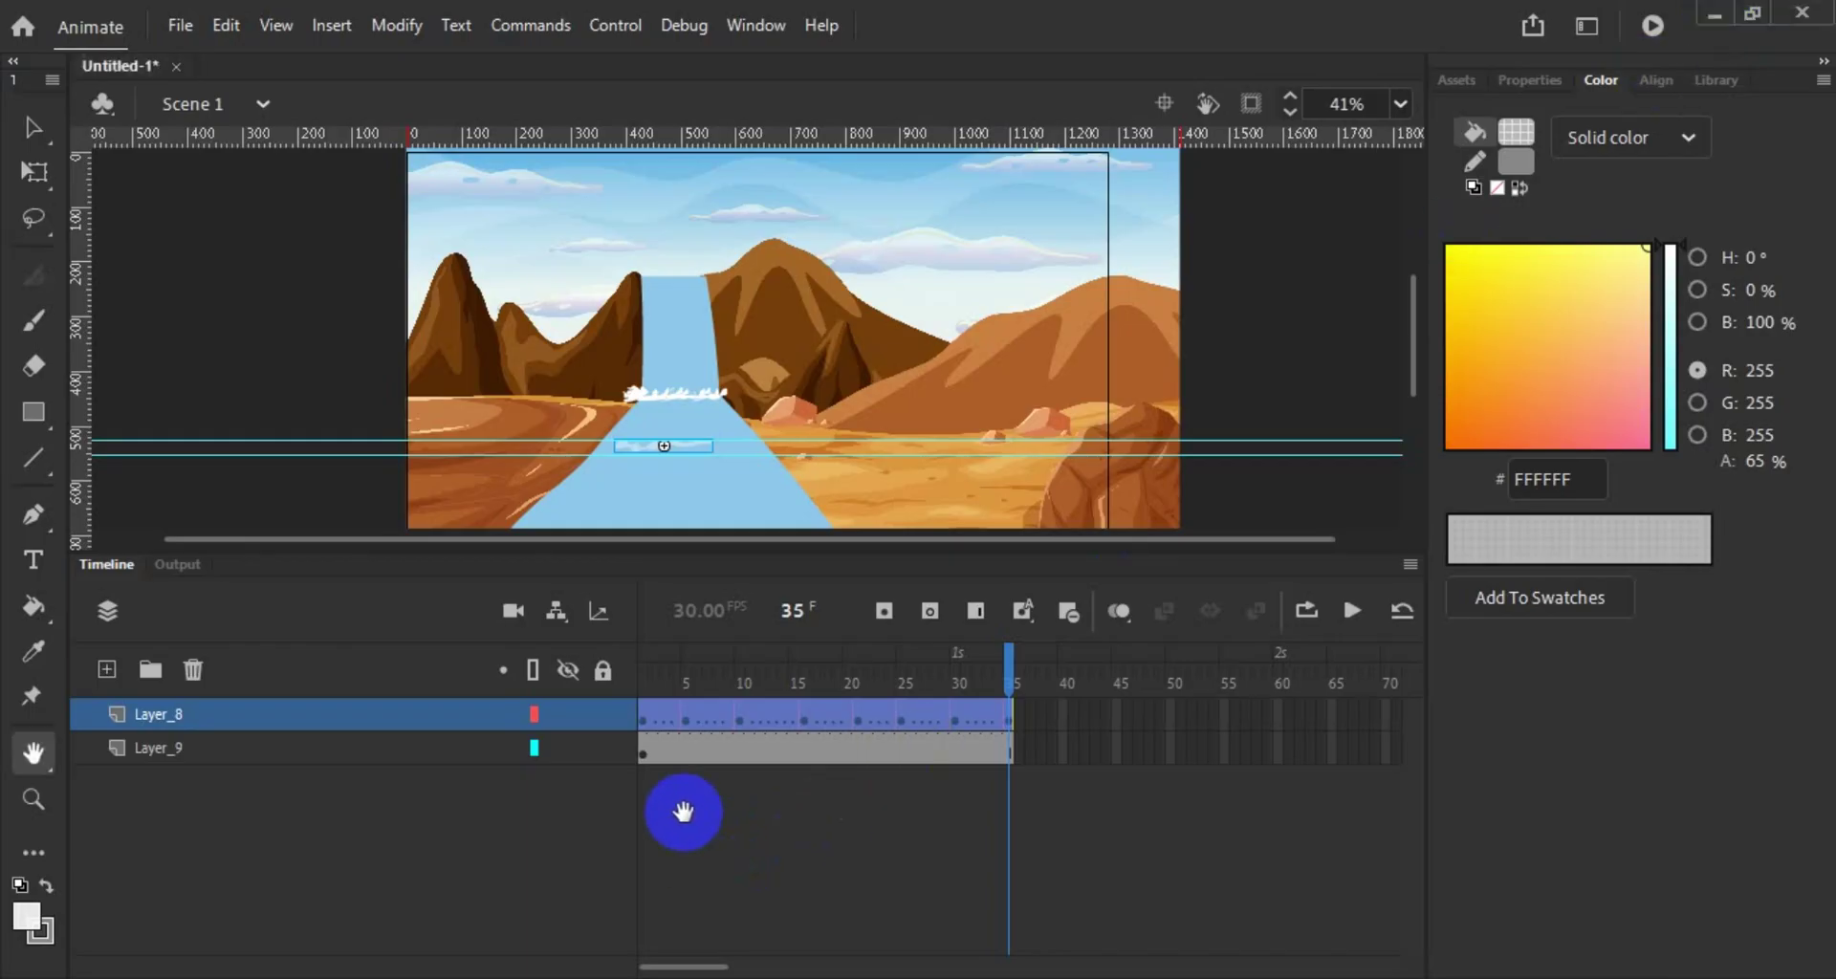
# Step: Add a new layer at the top of the scene and cut Layer_9 from the timeline
pyautogui.click(572, 888)
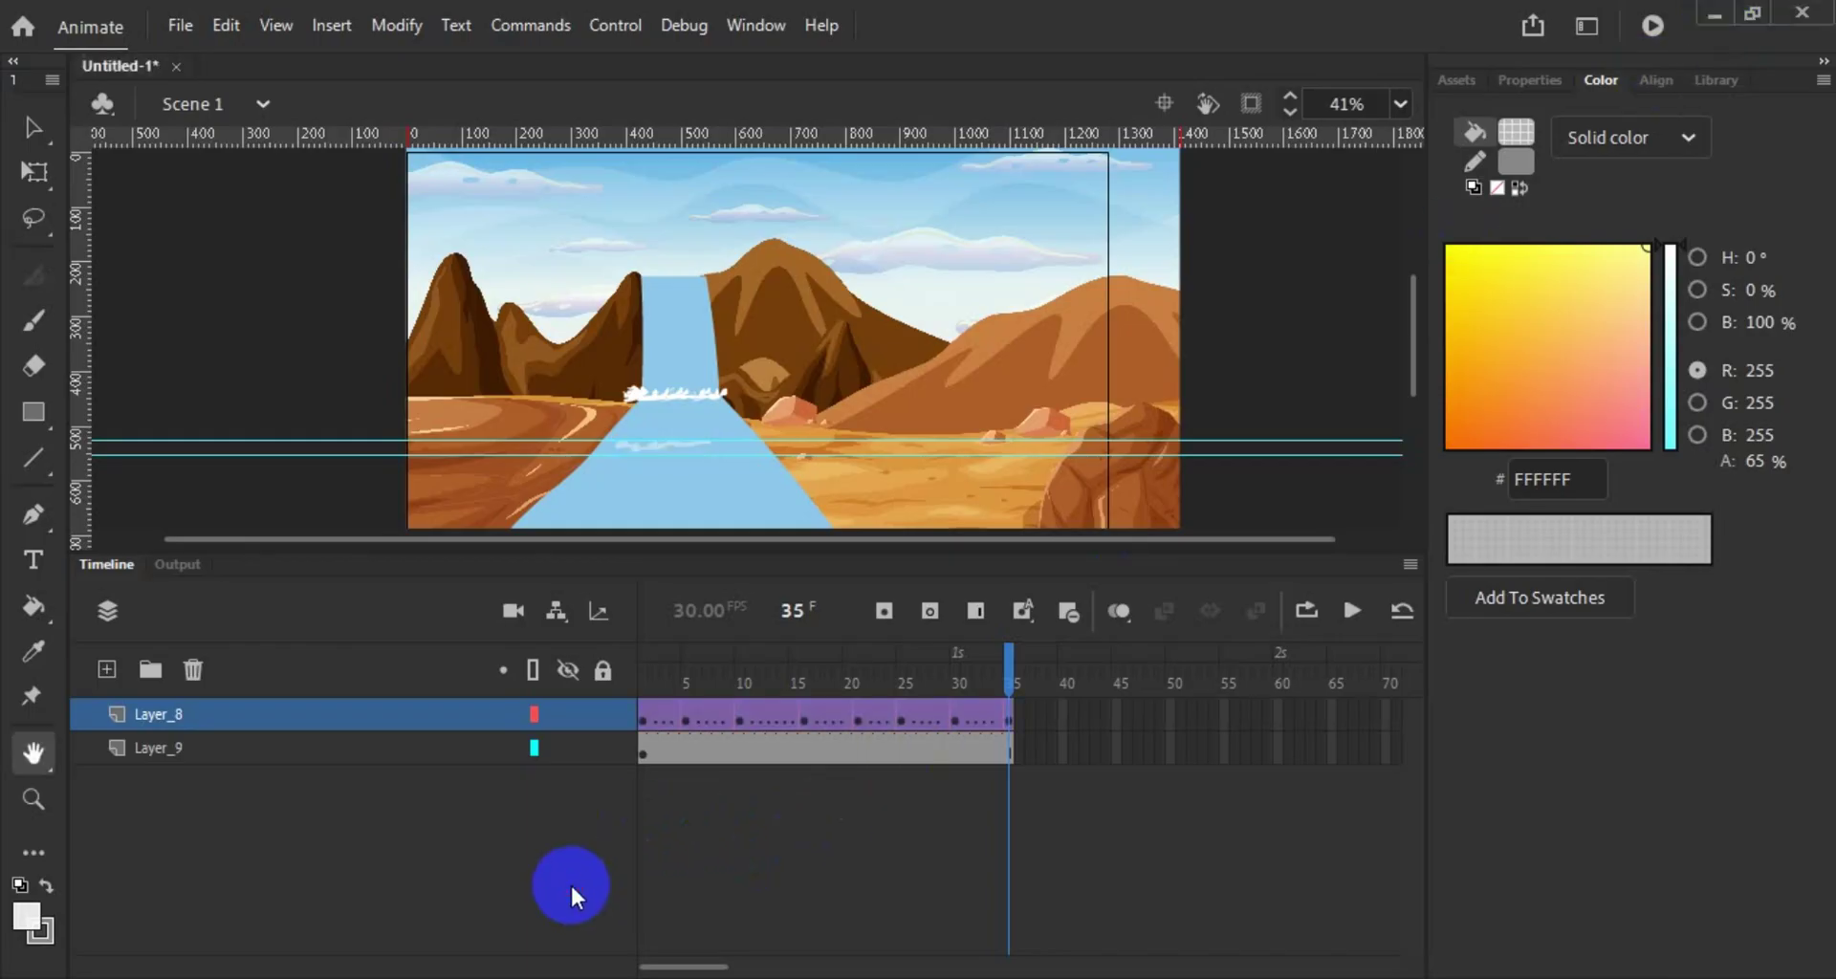
pyautogui.click(107, 670)
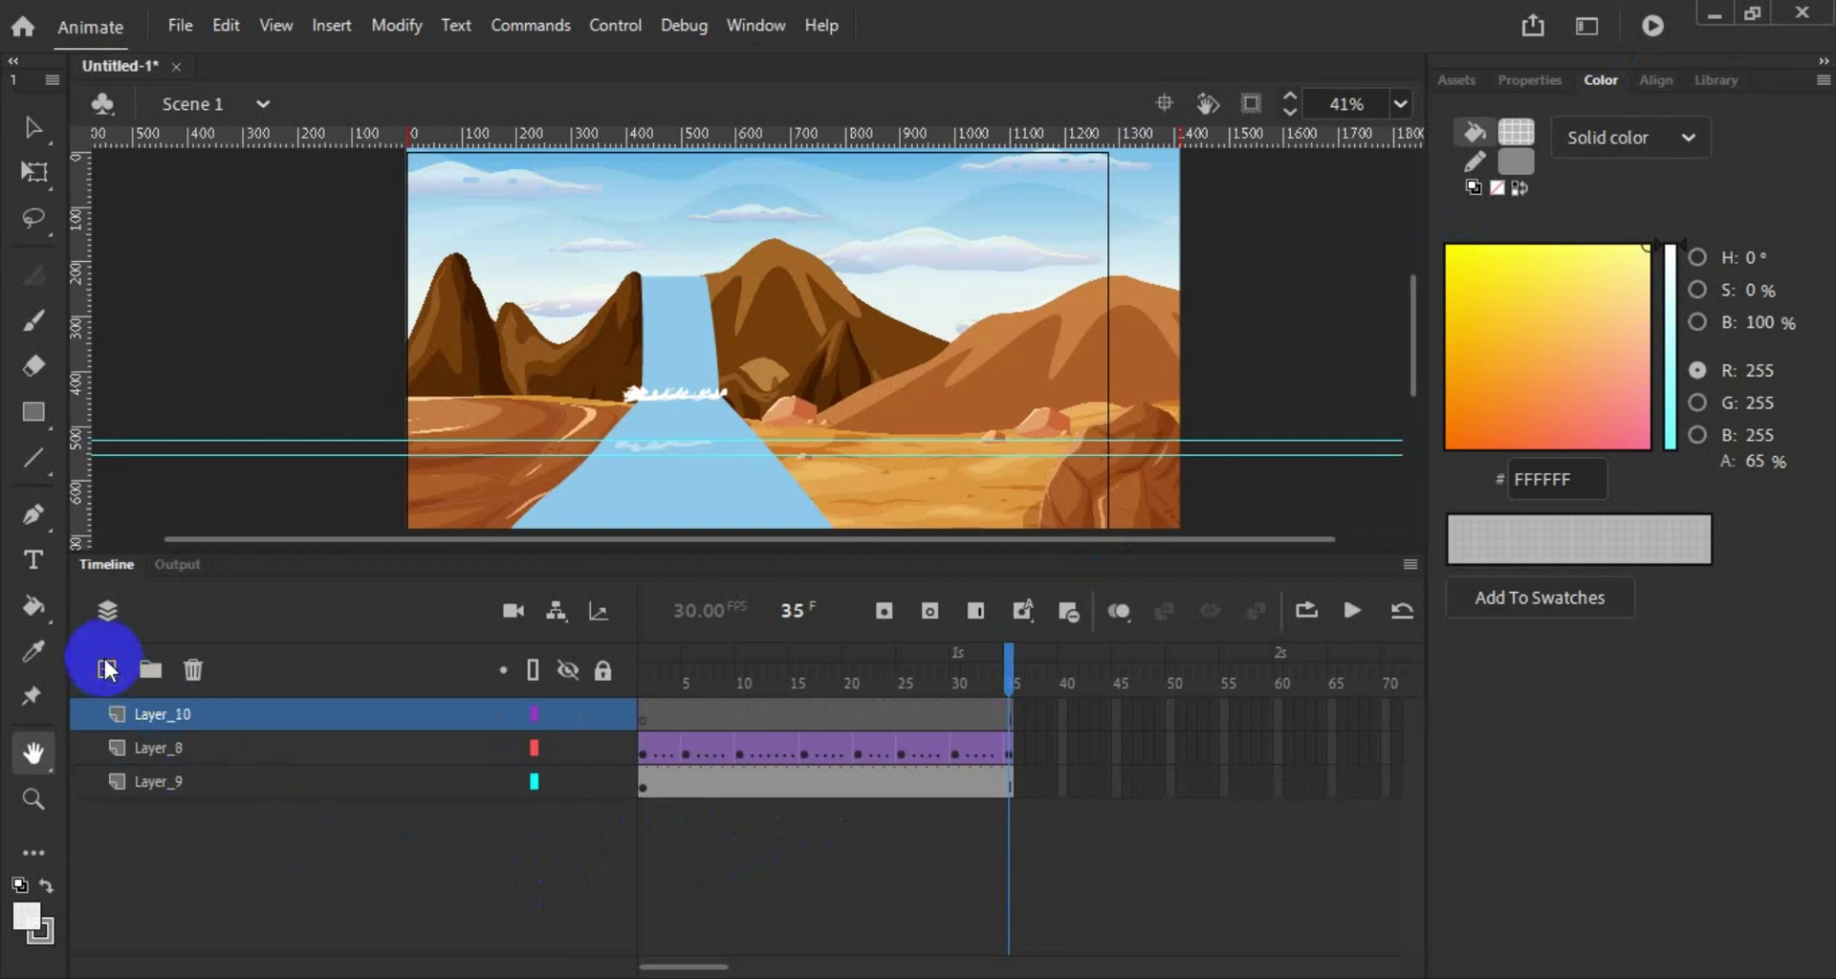
pyautogui.click(160, 784)
pyautogui.rightClick(158, 781)
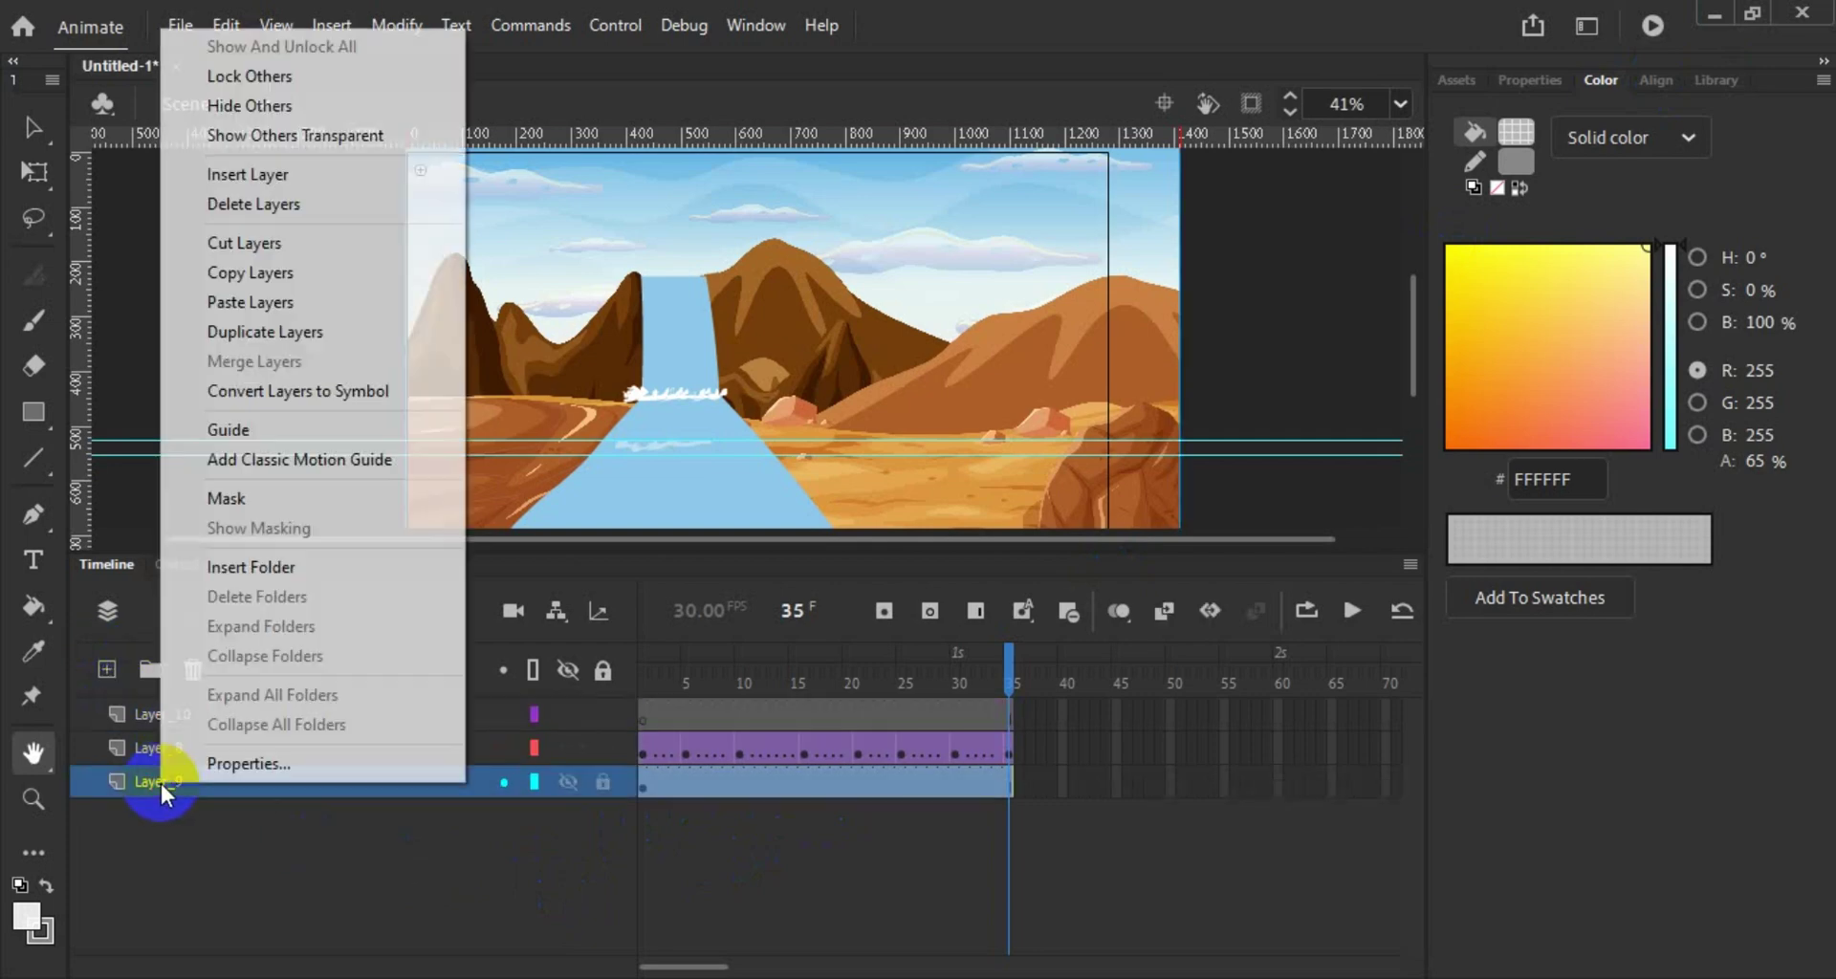
pyautogui.click(285, 813)
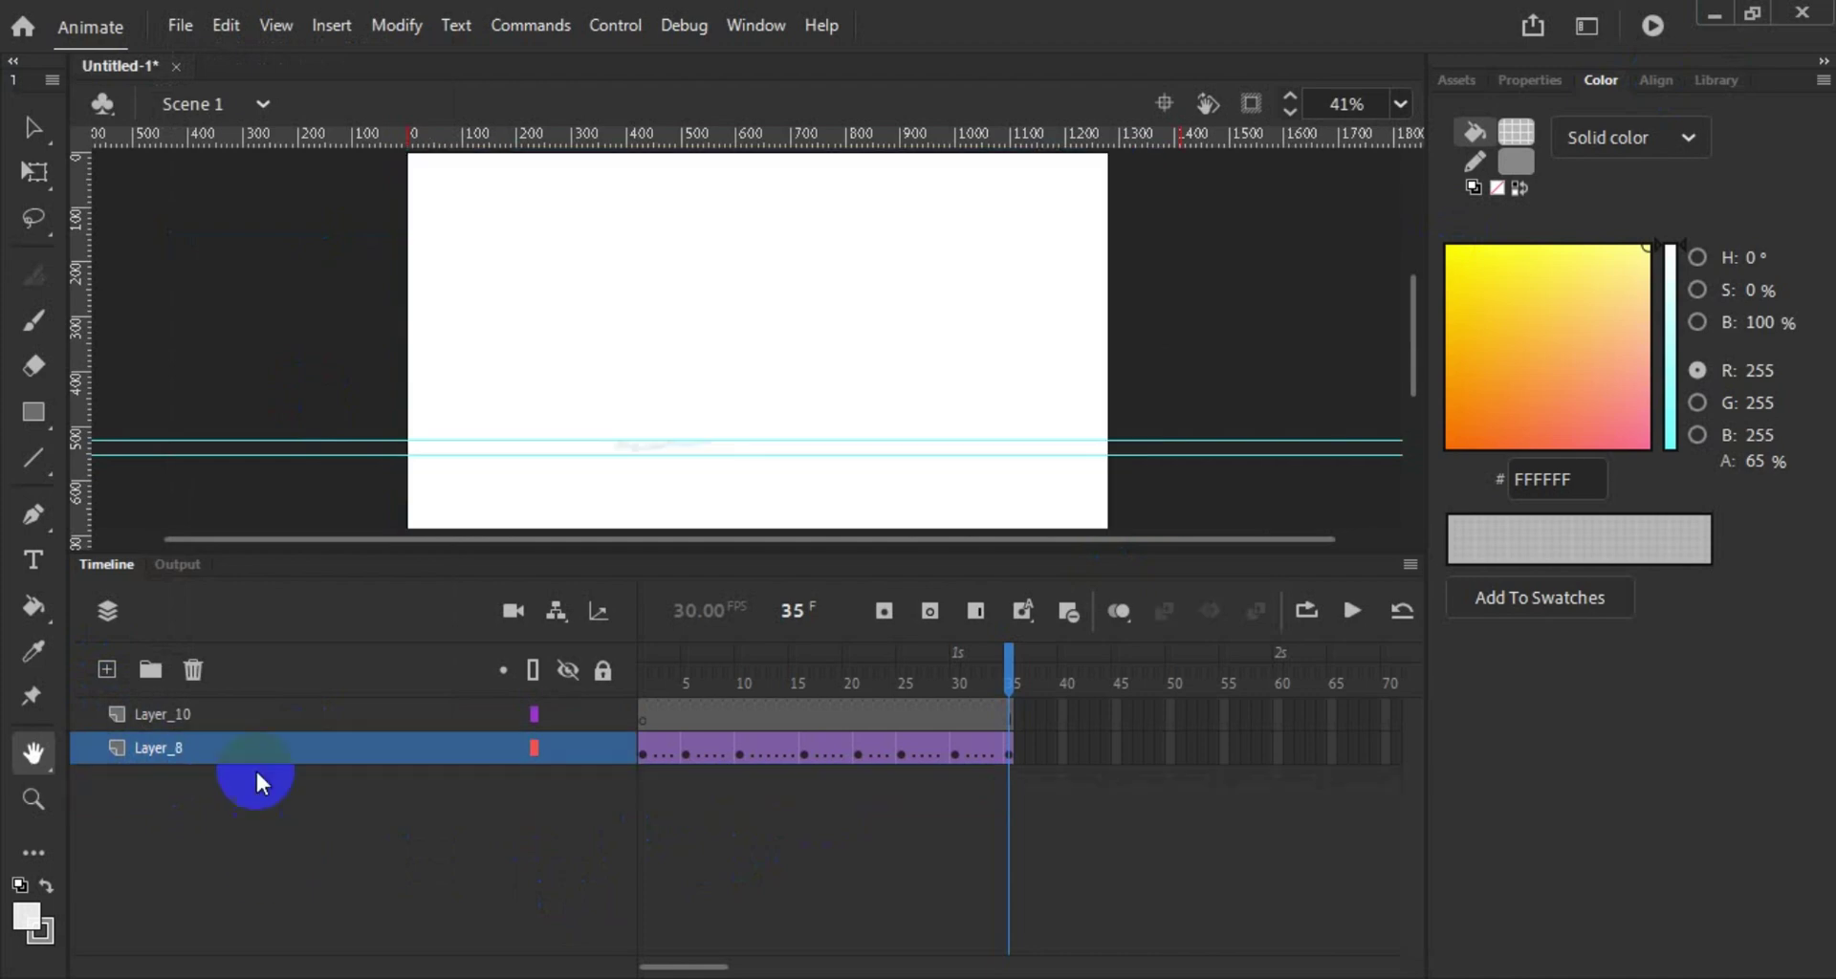
# Step: Draw a small rectangle on Layer_10 near the stage's left side and convert it, outline included, to a graphic symbol
pyautogui.click(208, 713)
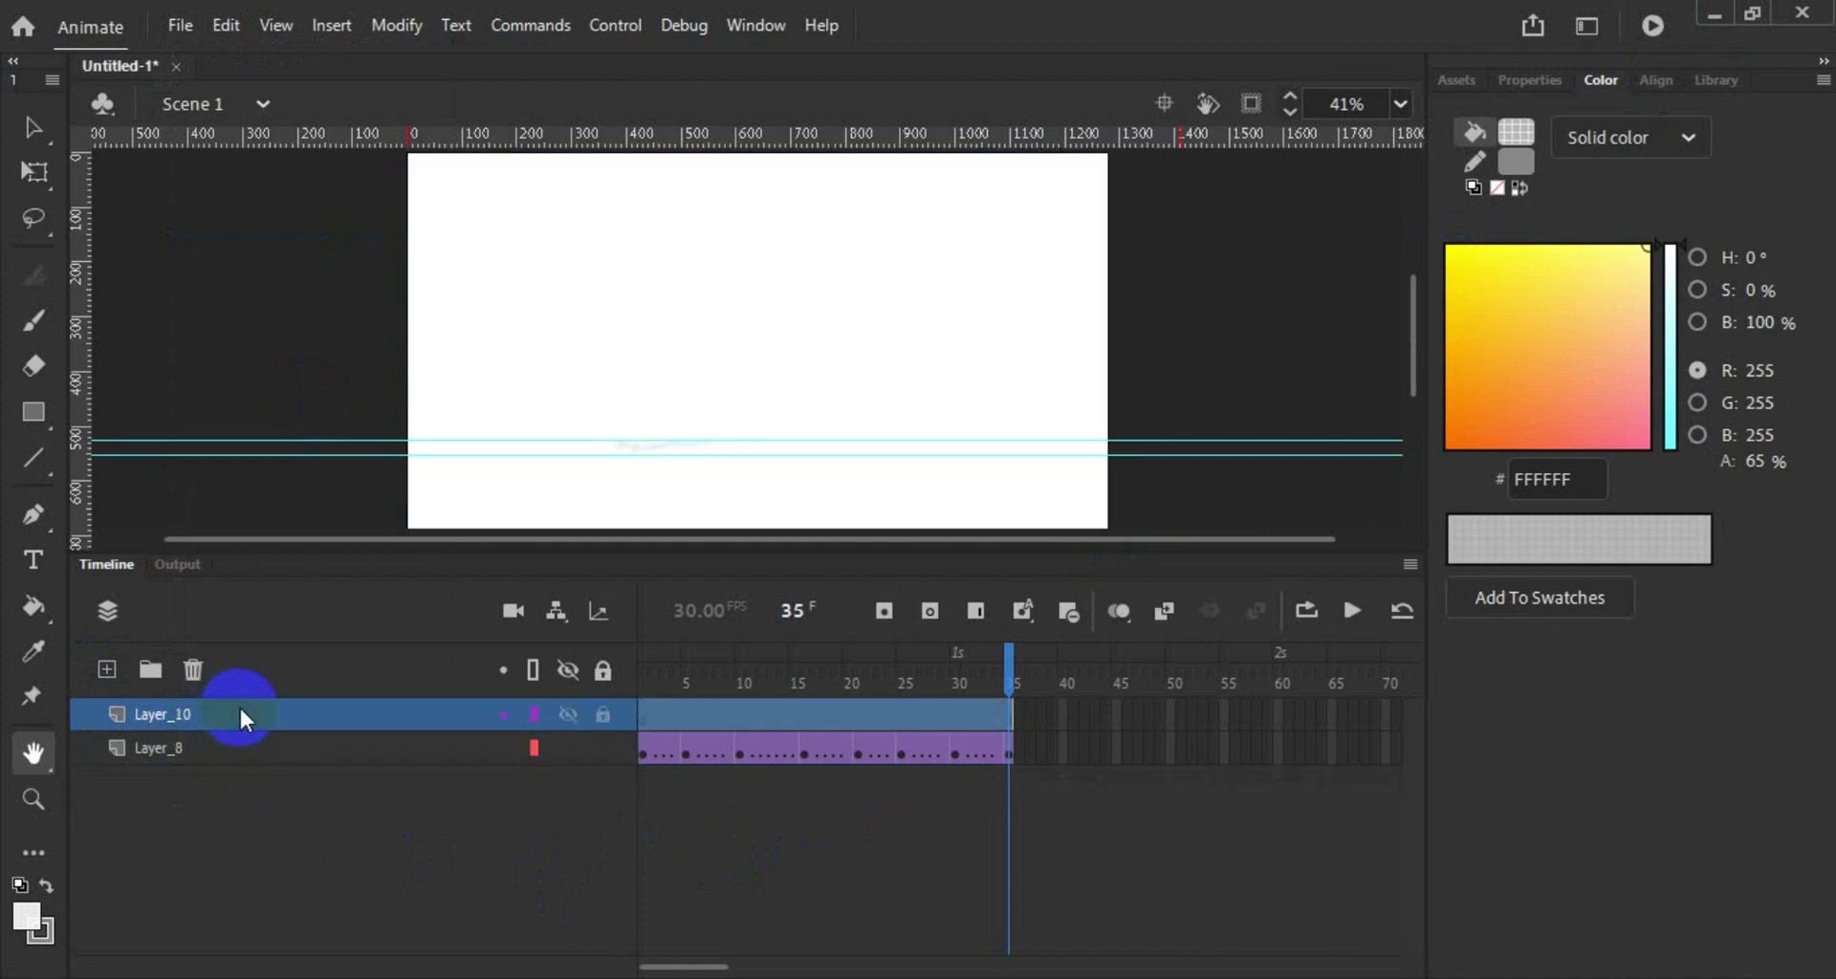
pyautogui.click(42, 408)
pyautogui.moveTo(472, 357); pyautogui.dragTo(554, 417)
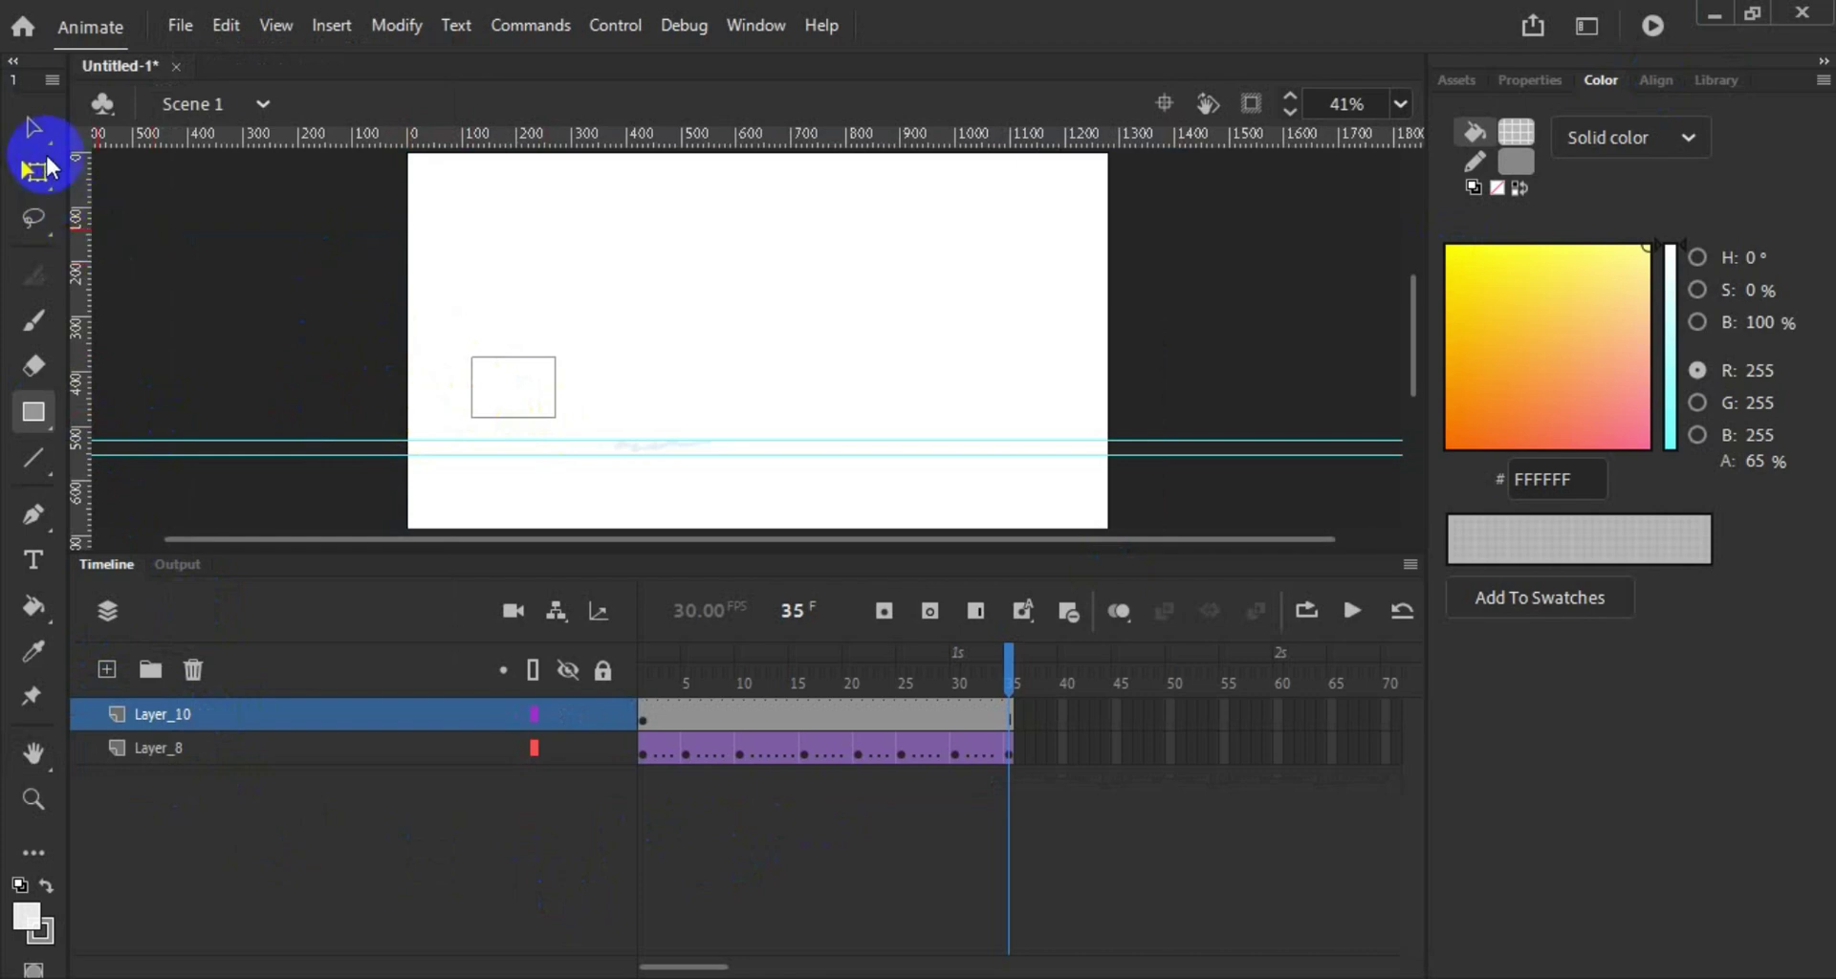
pyautogui.click(32, 124)
pyautogui.moveTo(421, 331); pyautogui.dragTo(647, 423)
pyautogui.rightClick(512, 399)
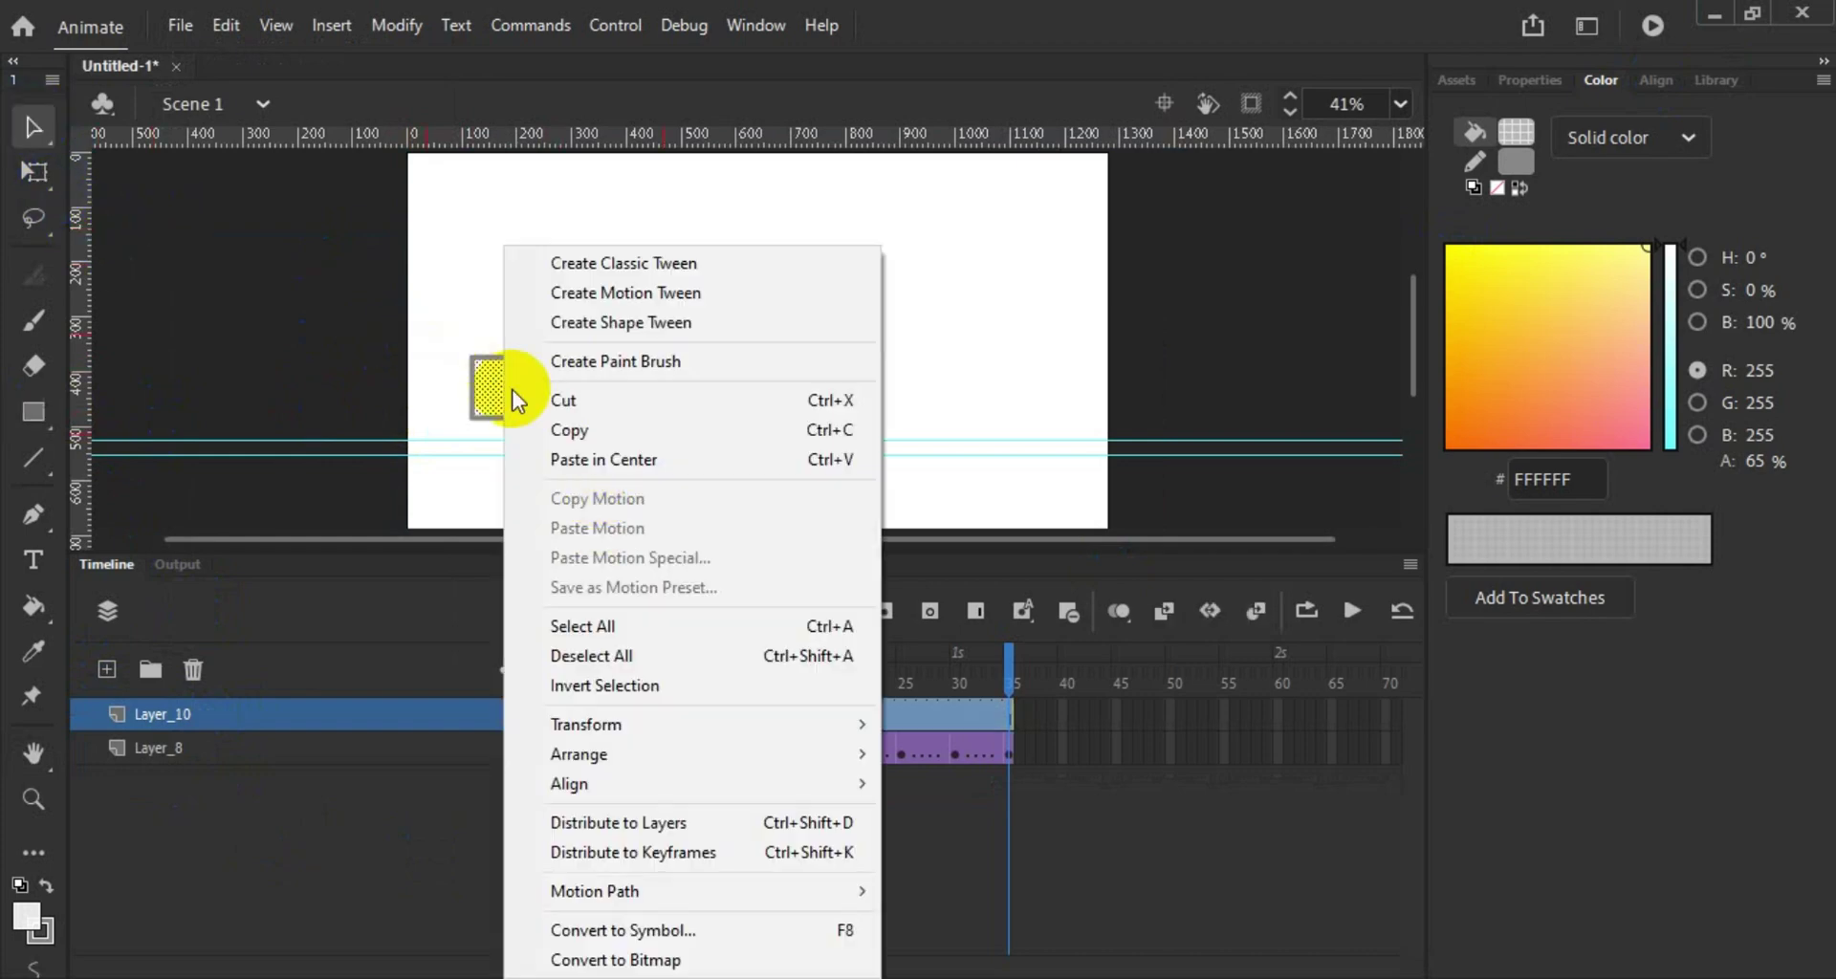
pyautogui.click(705, 933)
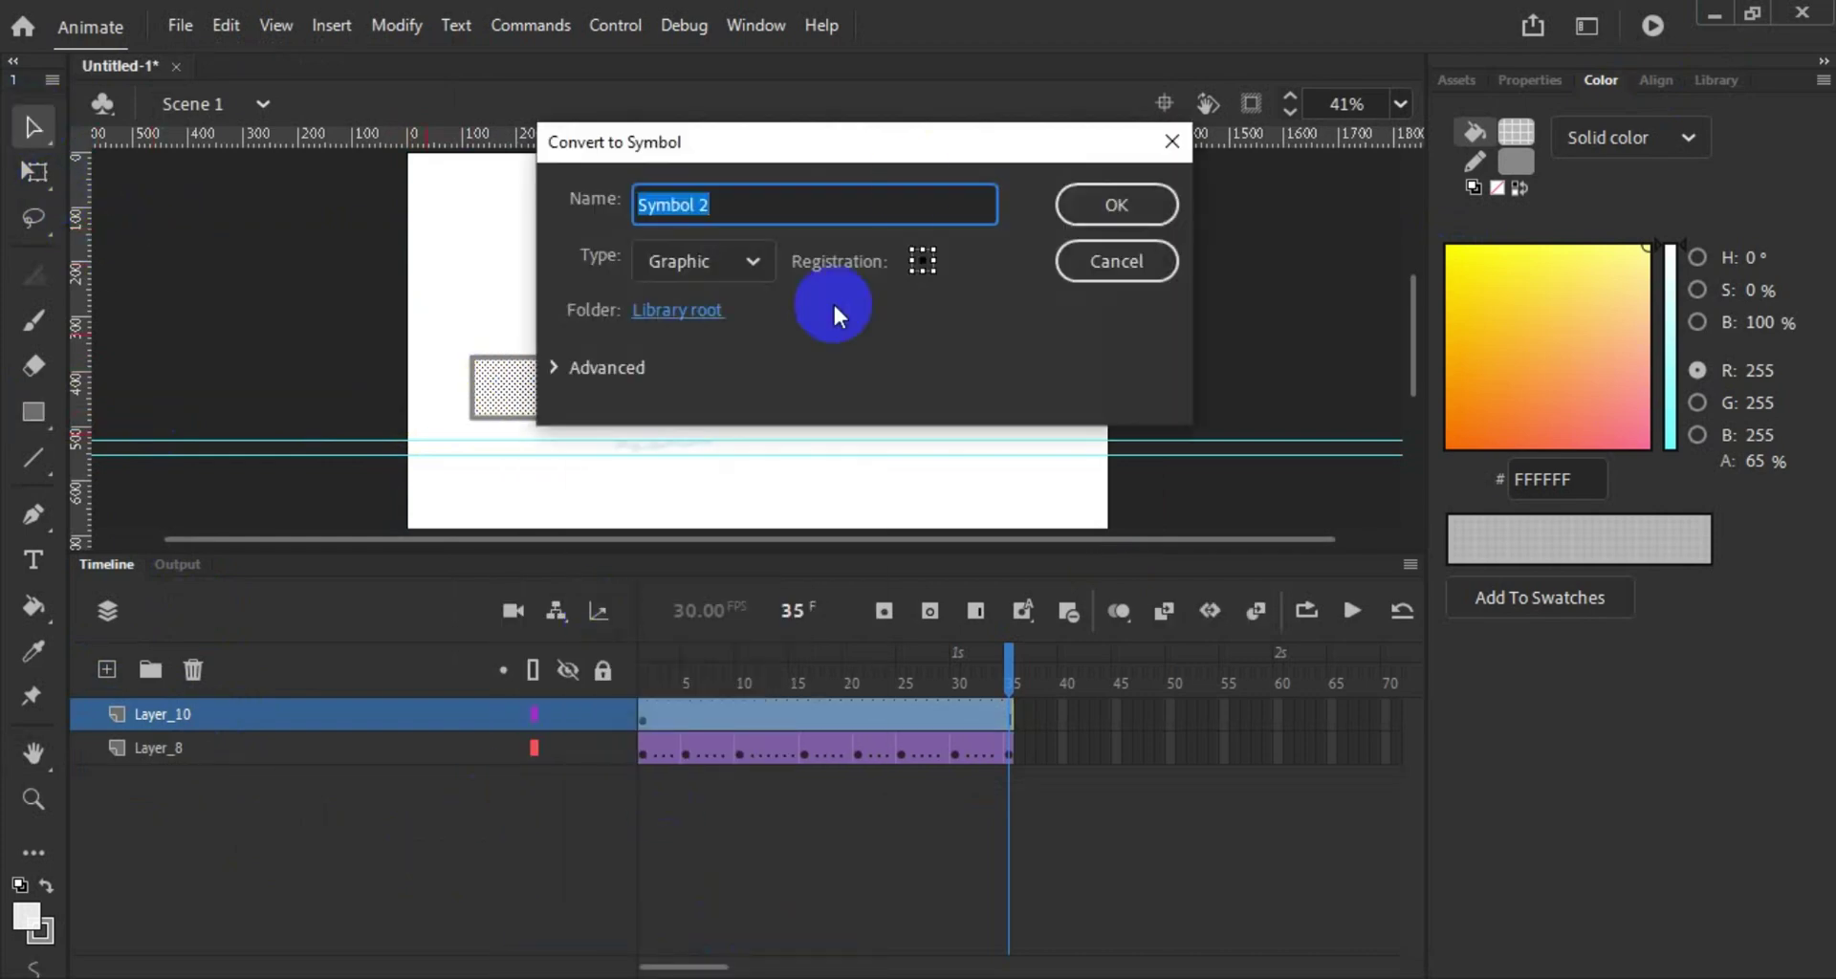
pyautogui.click(1109, 204)
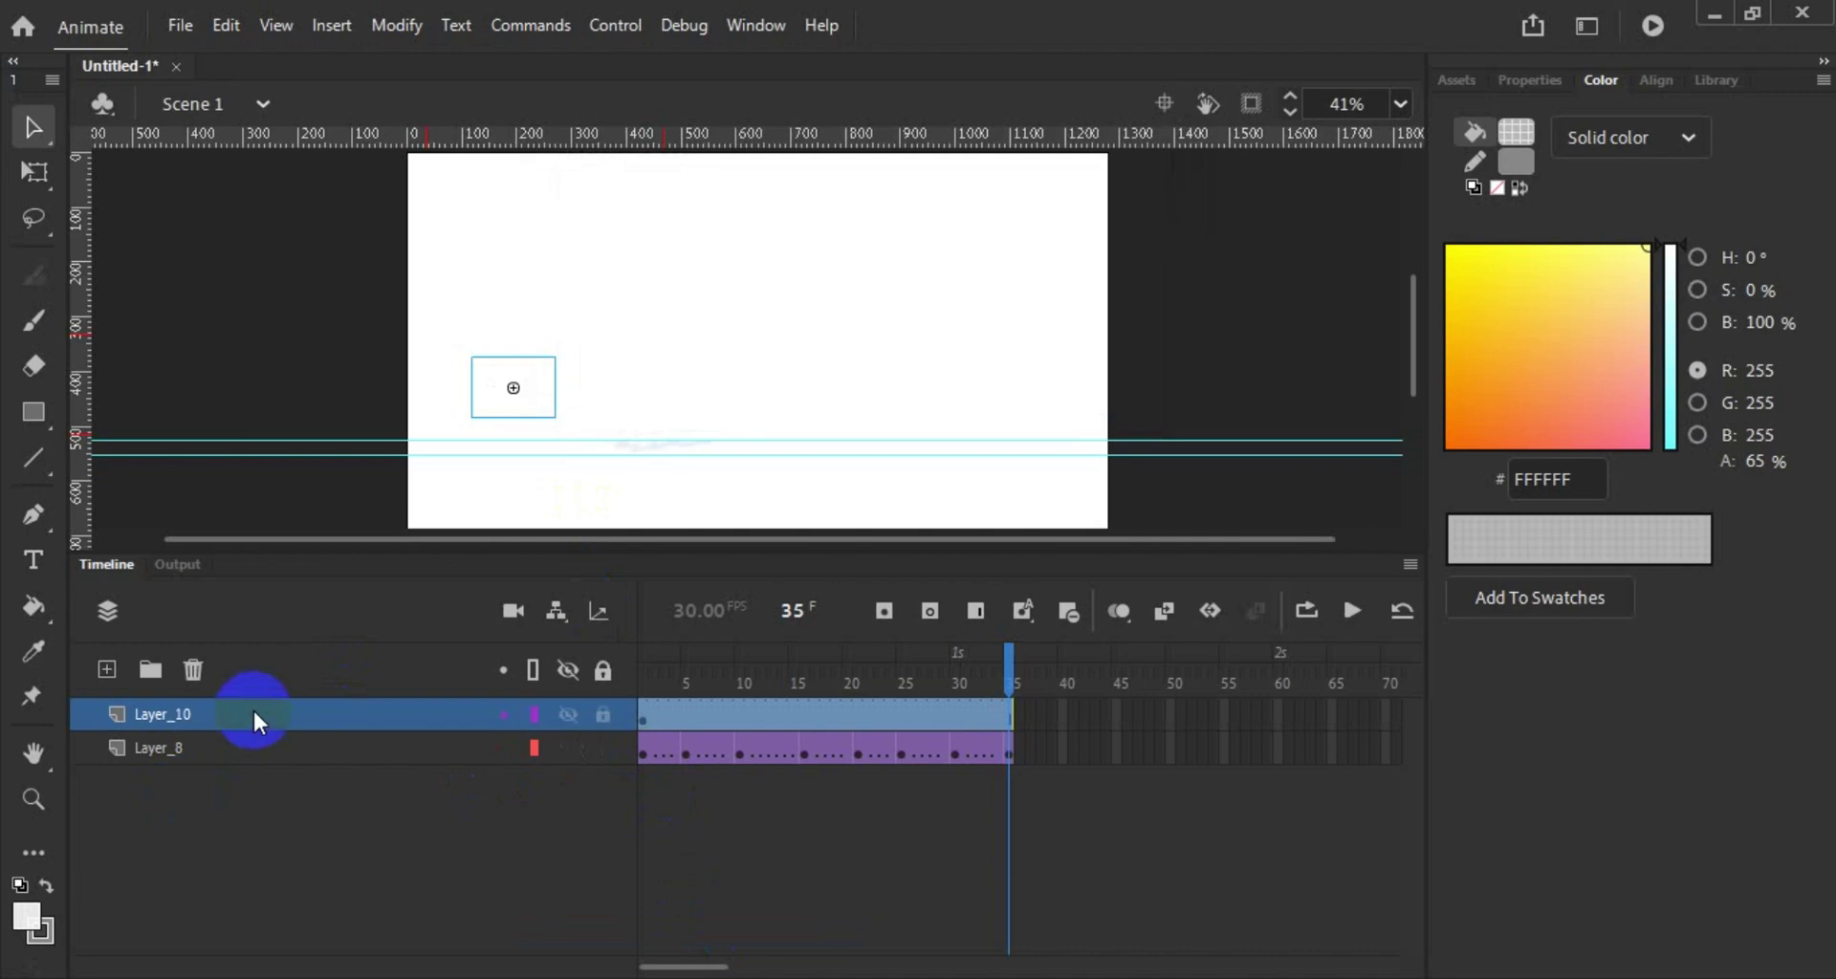
# Step: Open the new symbol on Layer_10 for editing and paste the cut Layer_9 into its timeline
pyautogui.doubleClick(507, 387)
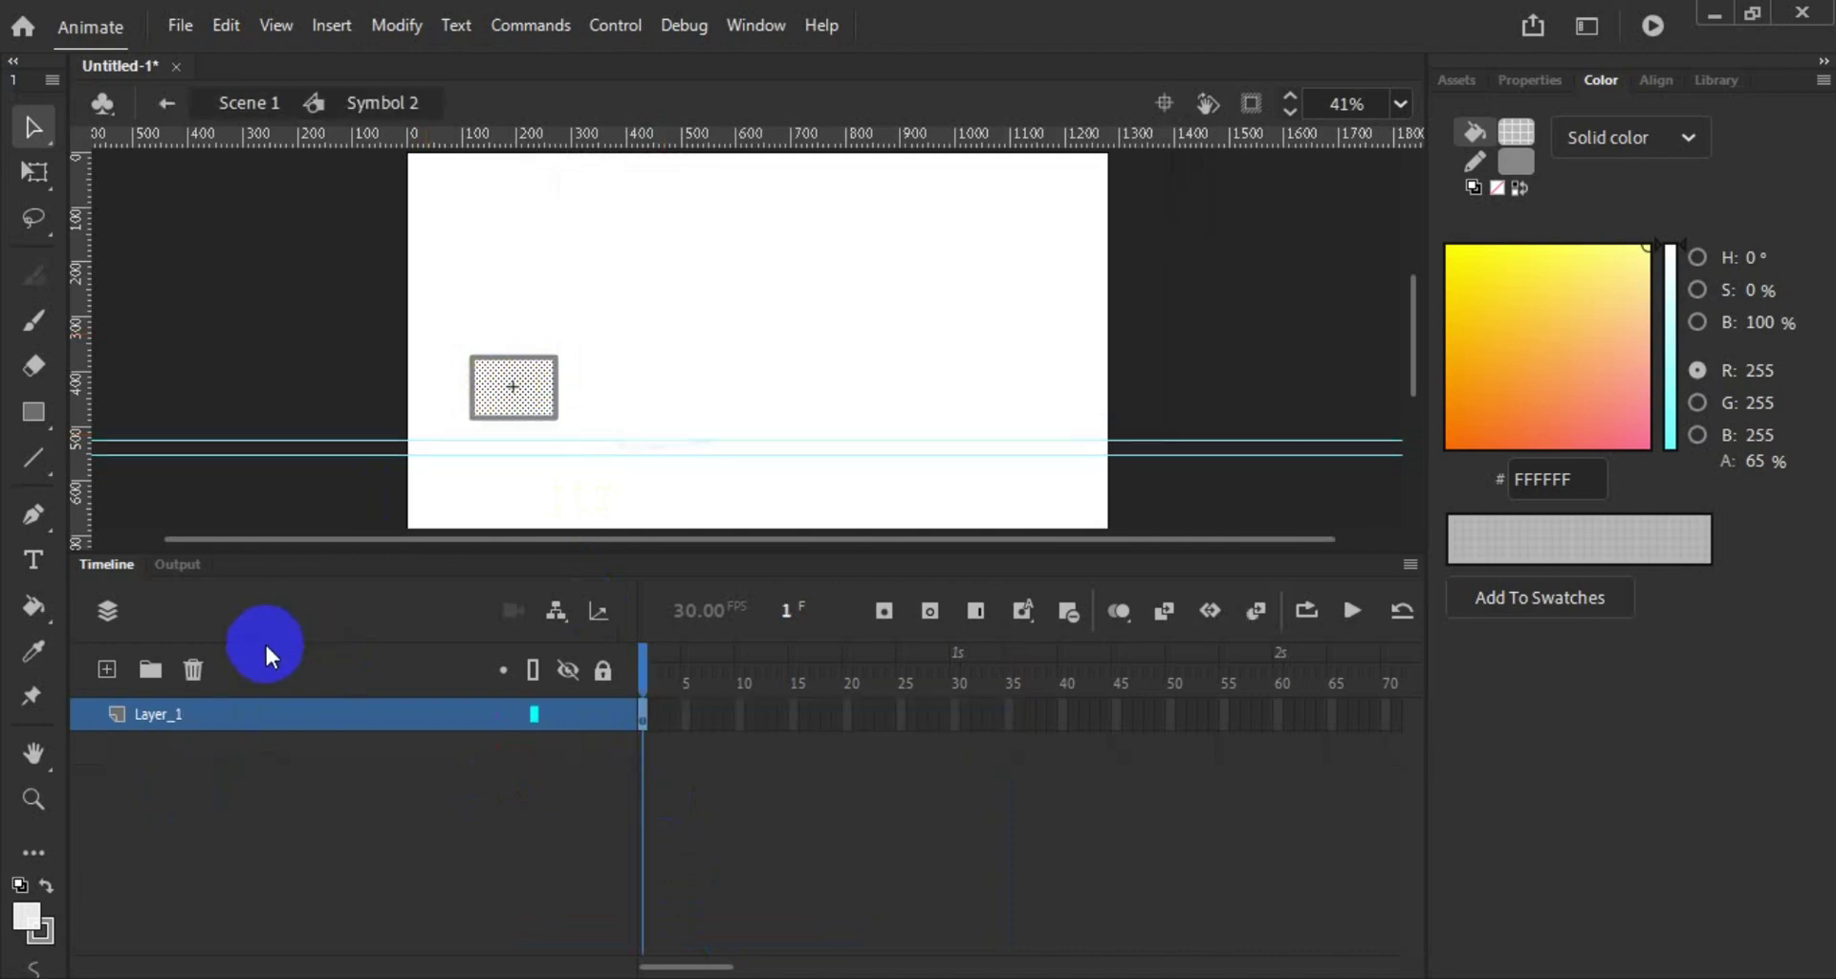
pyautogui.rightClick(220, 719)
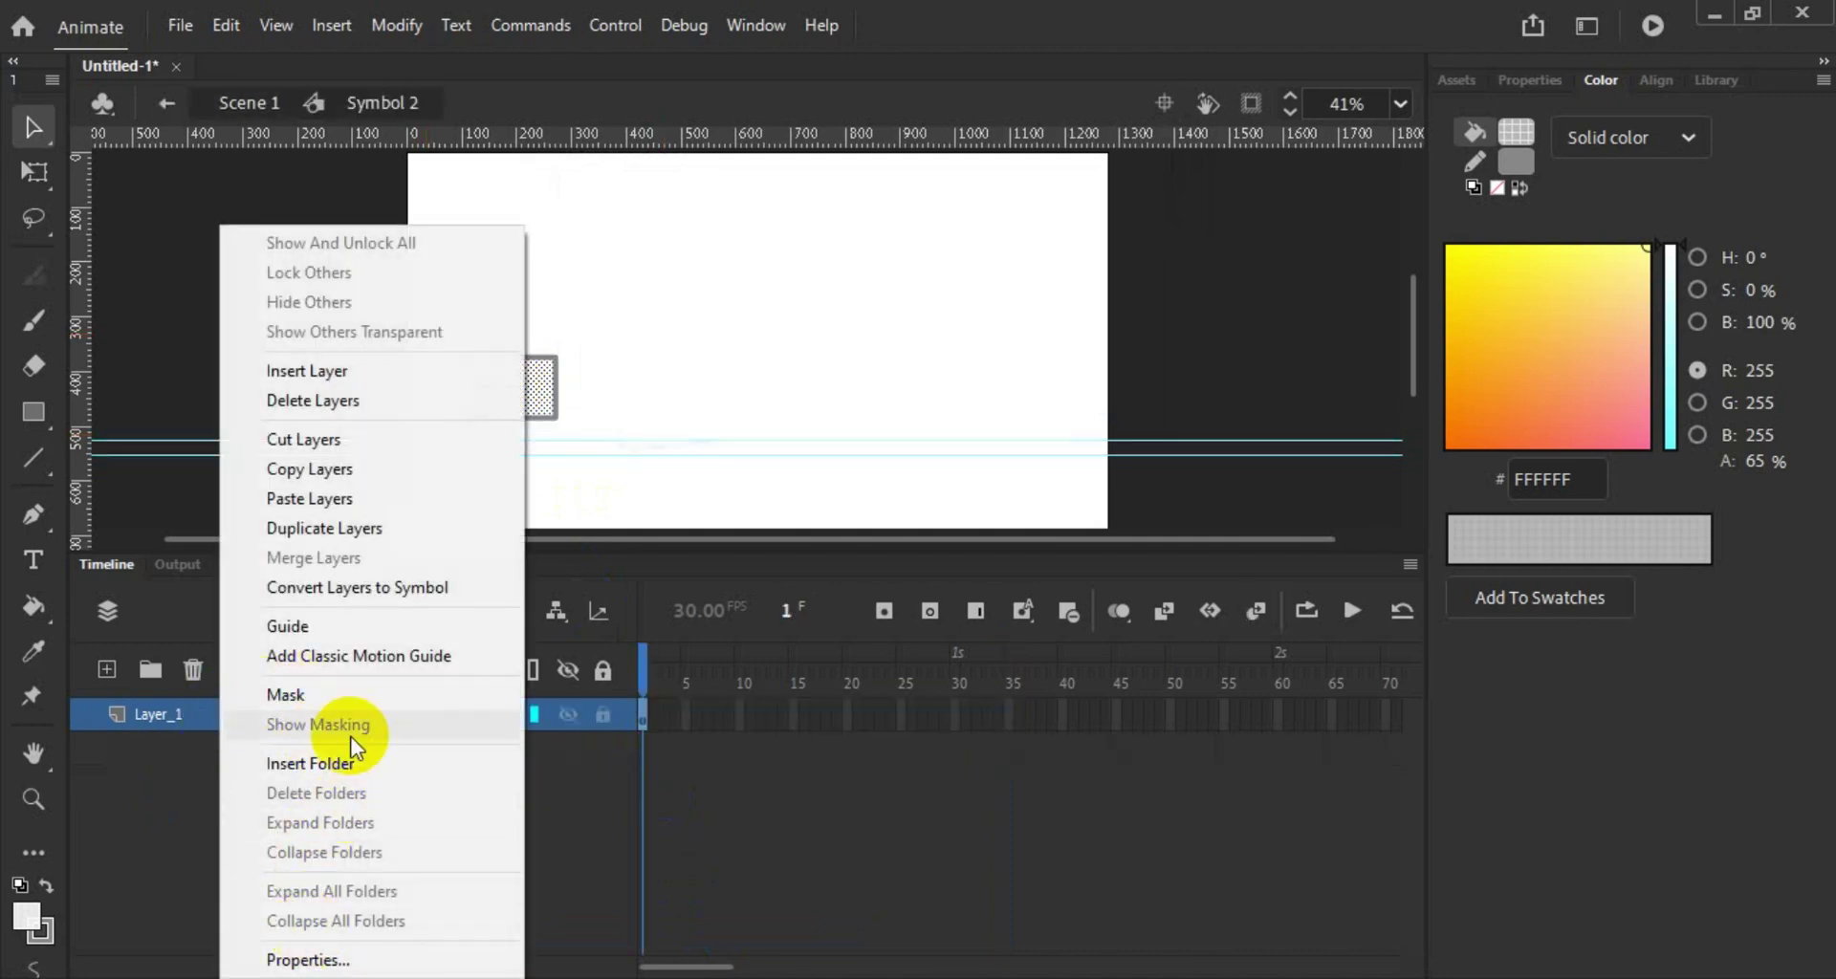
pyautogui.click(308, 815)
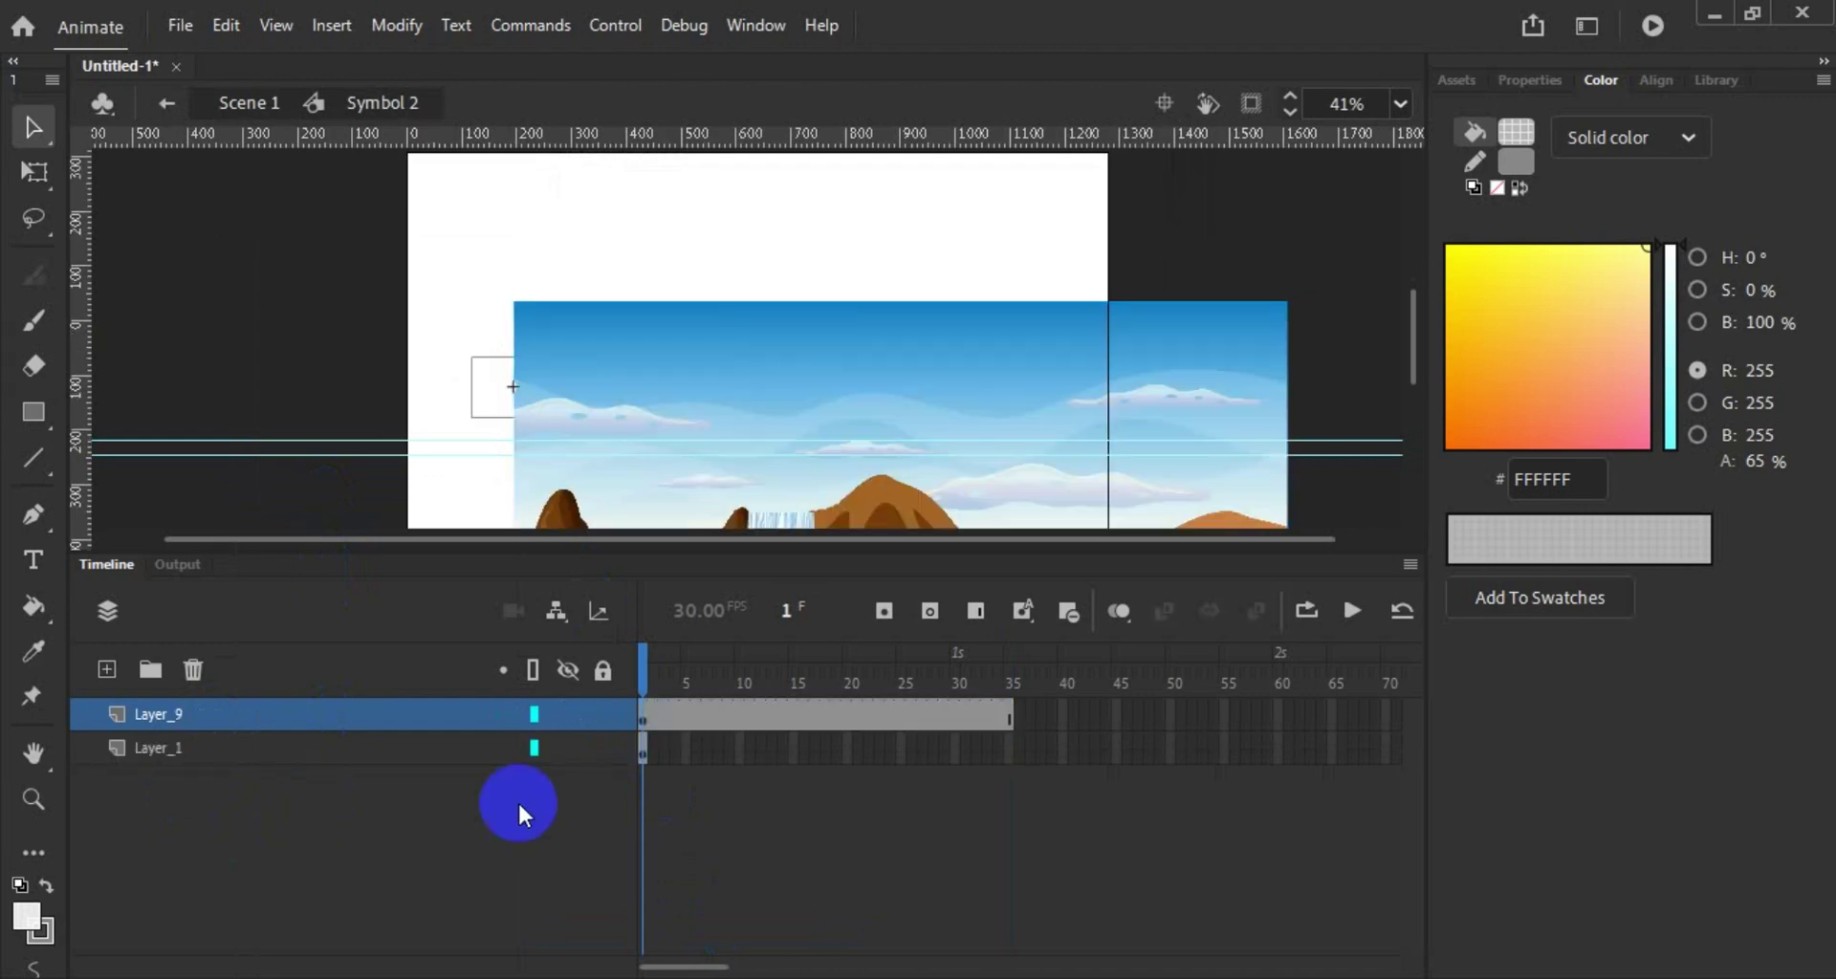
# Step: Extend Layer_1 to frame 35 in the symbol, delete that layer, and return to the main scene
pyautogui.rightClick(1012, 755)
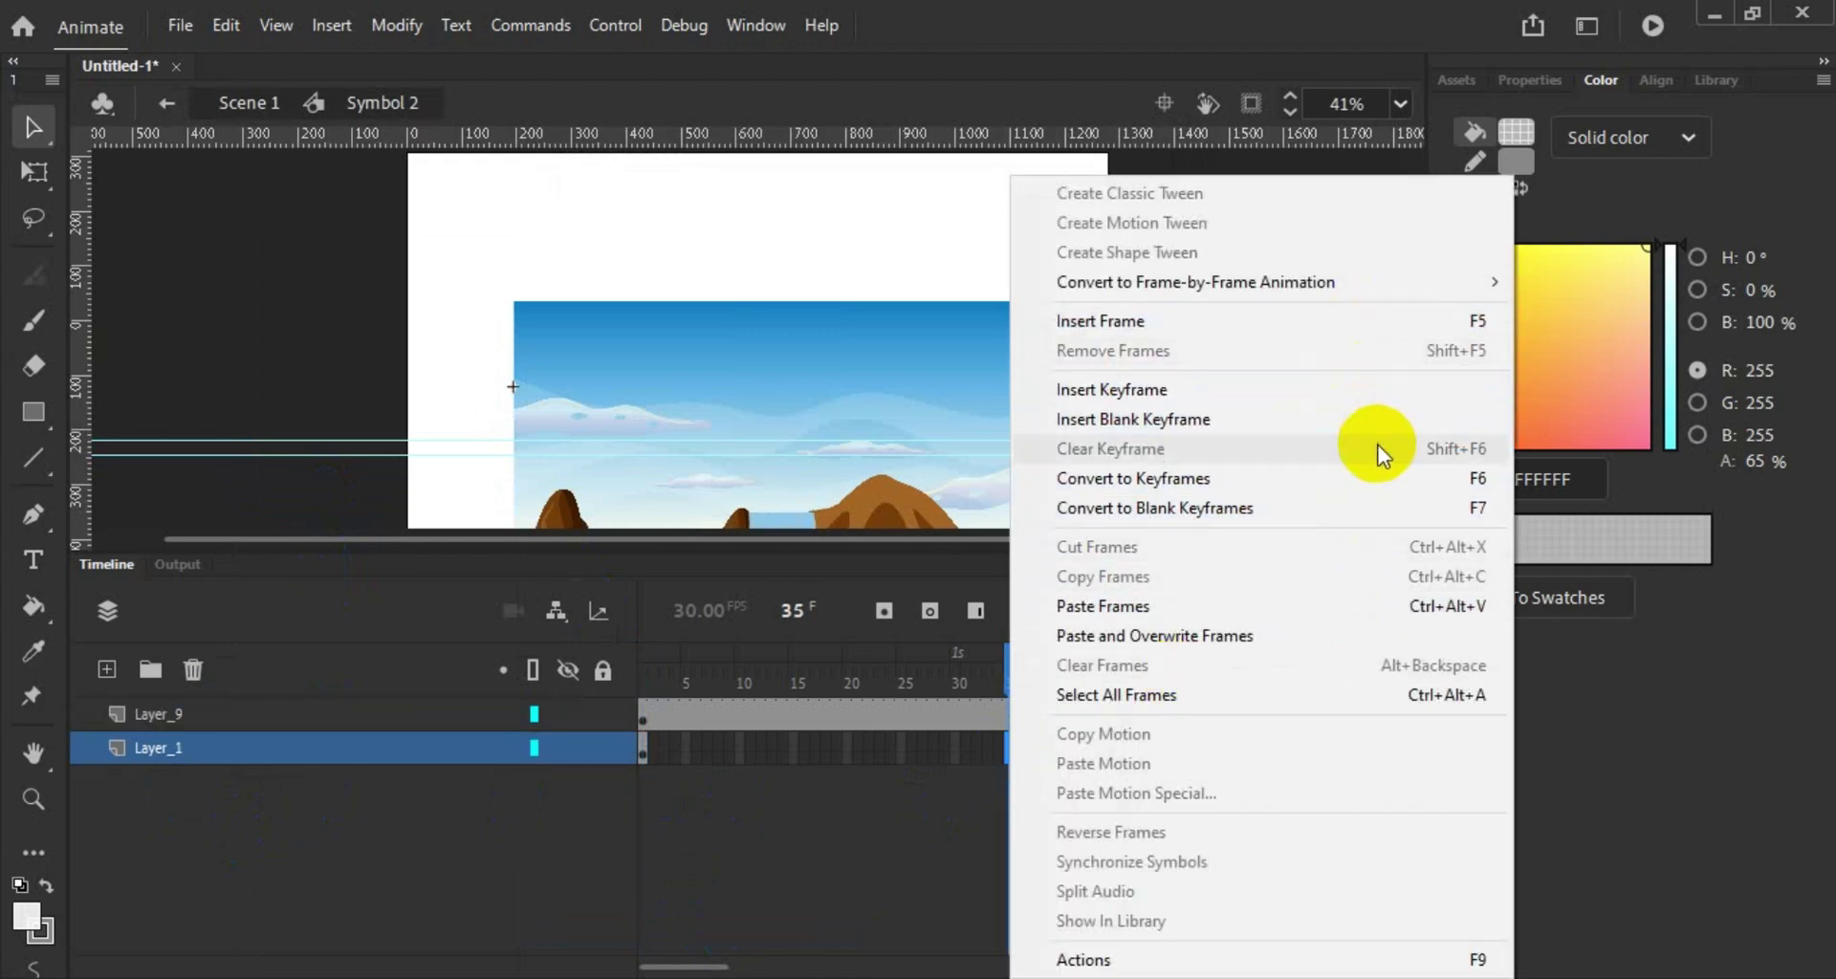
pyautogui.click(1396, 327)
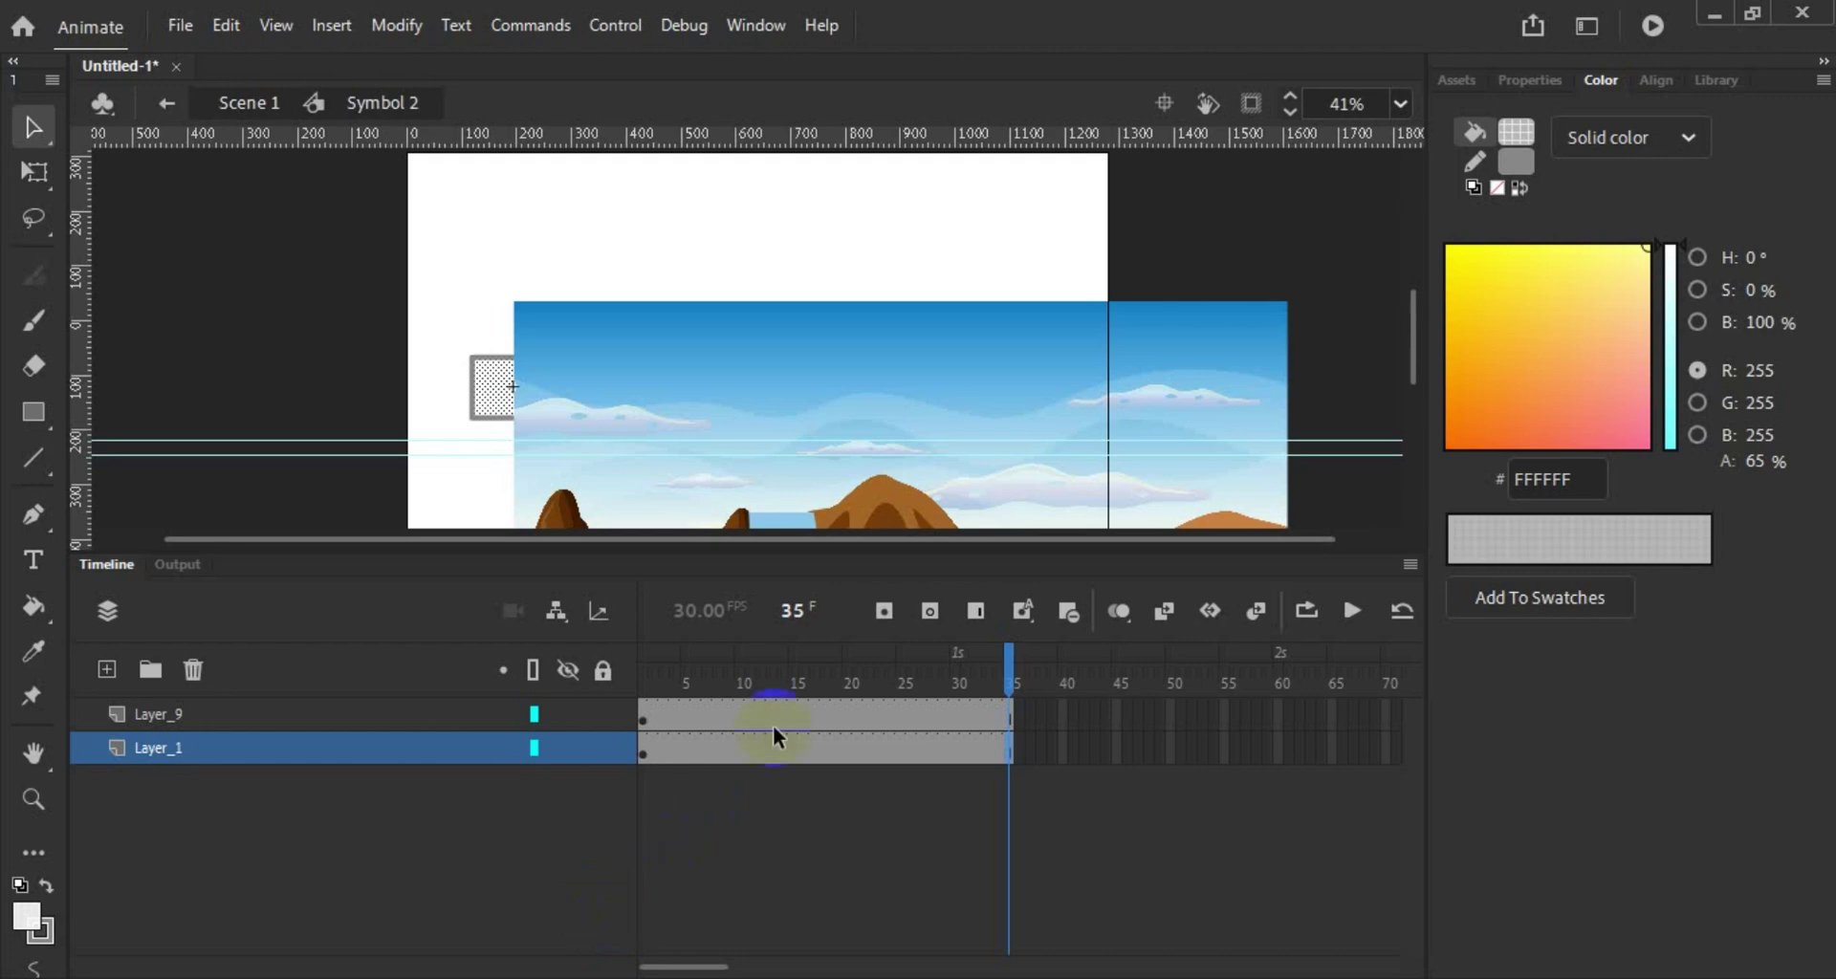
pyautogui.click(232, 749)
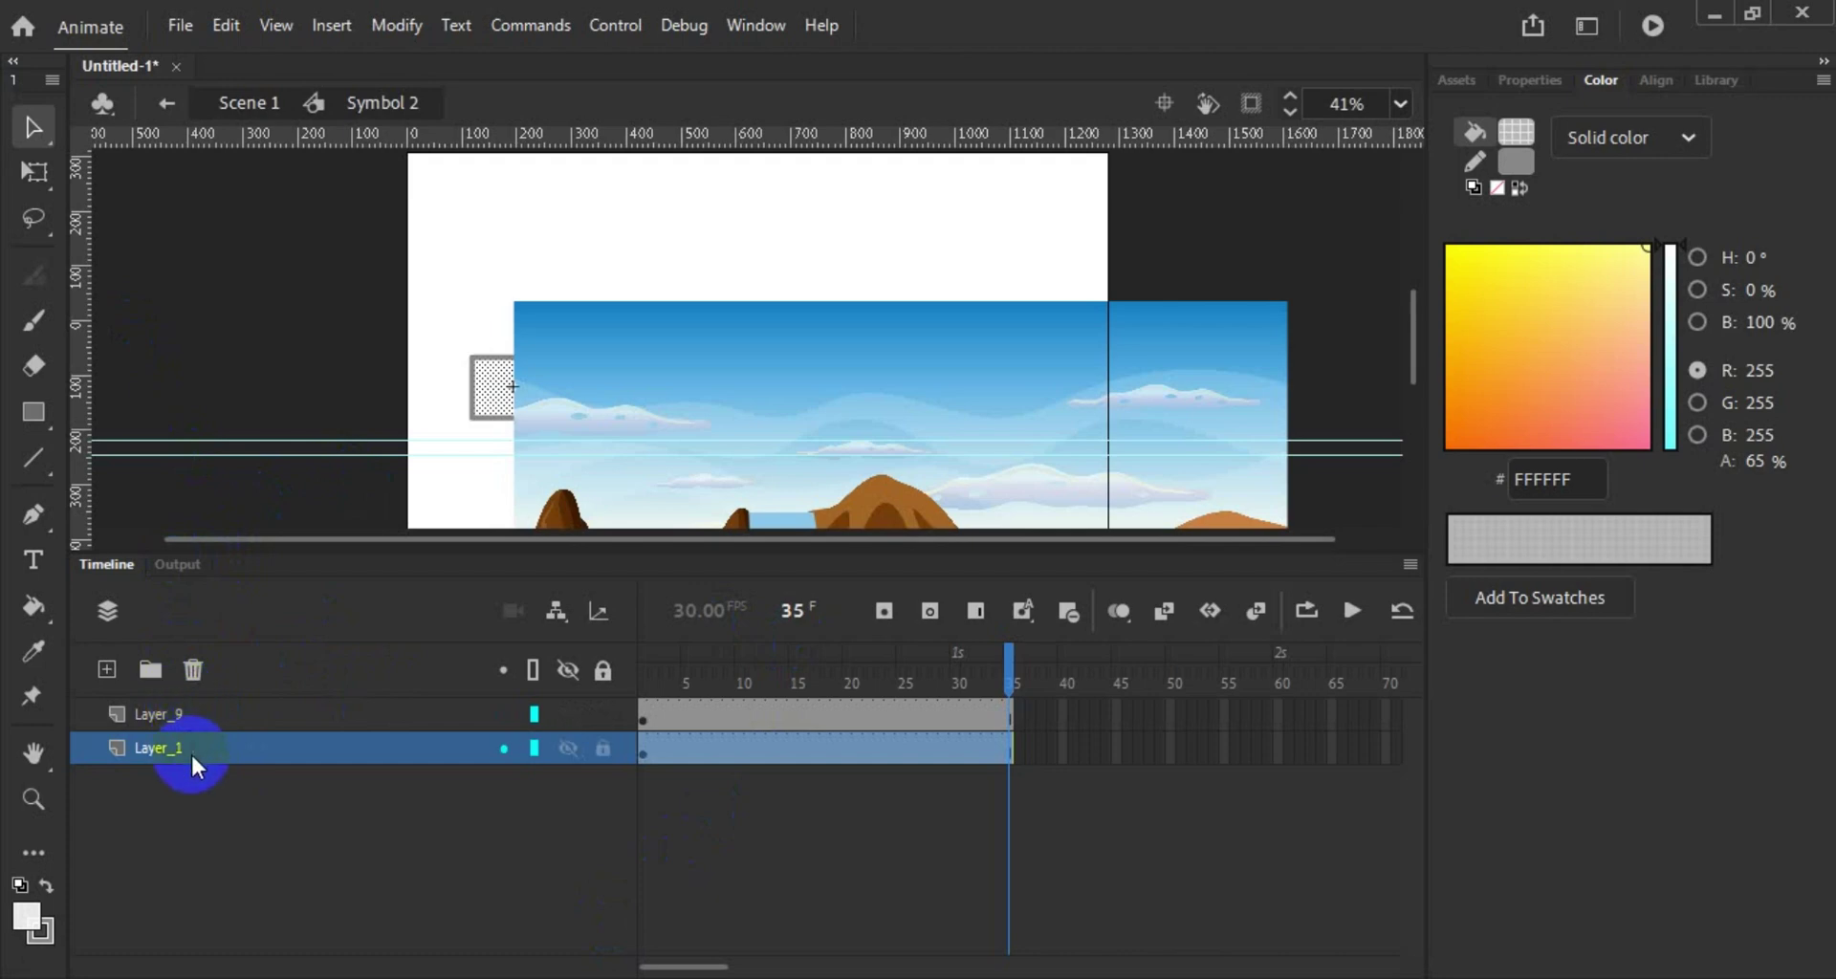
pyautogui.click(190, 670)
pyautogui.scroll(-1, 491, 474)
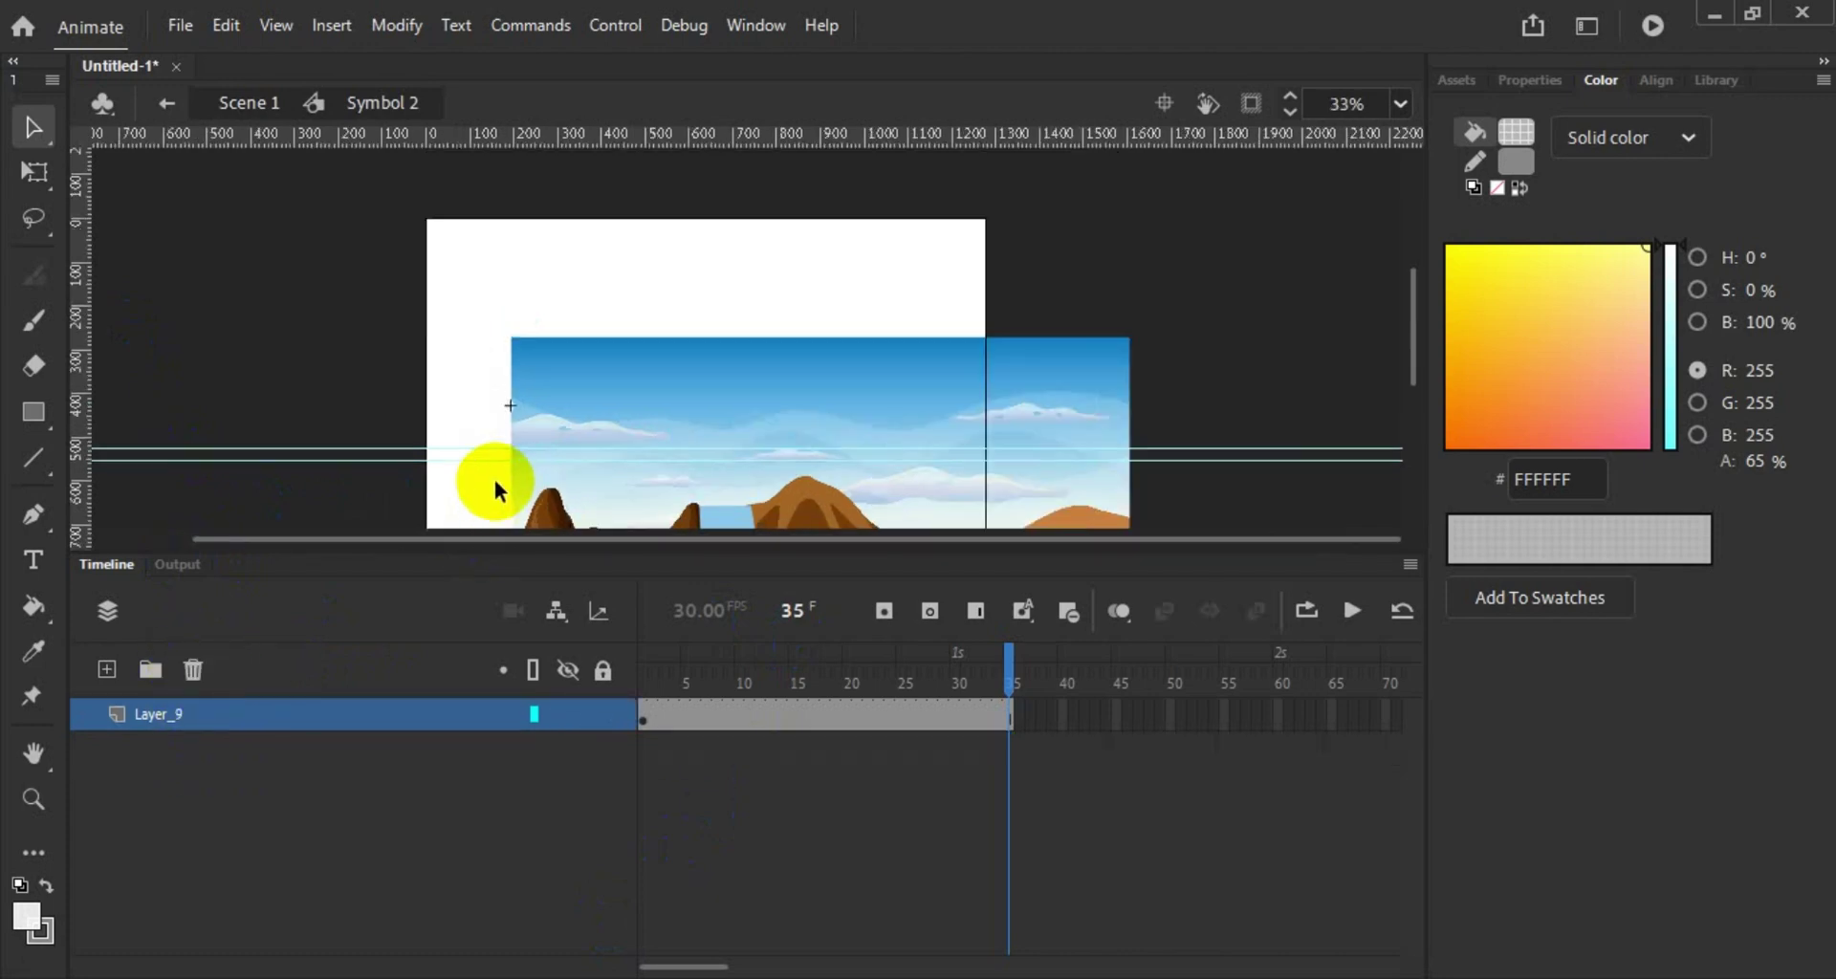
pyautogui.doubleClick(439, 358)
pyautogui.click(430, 727)
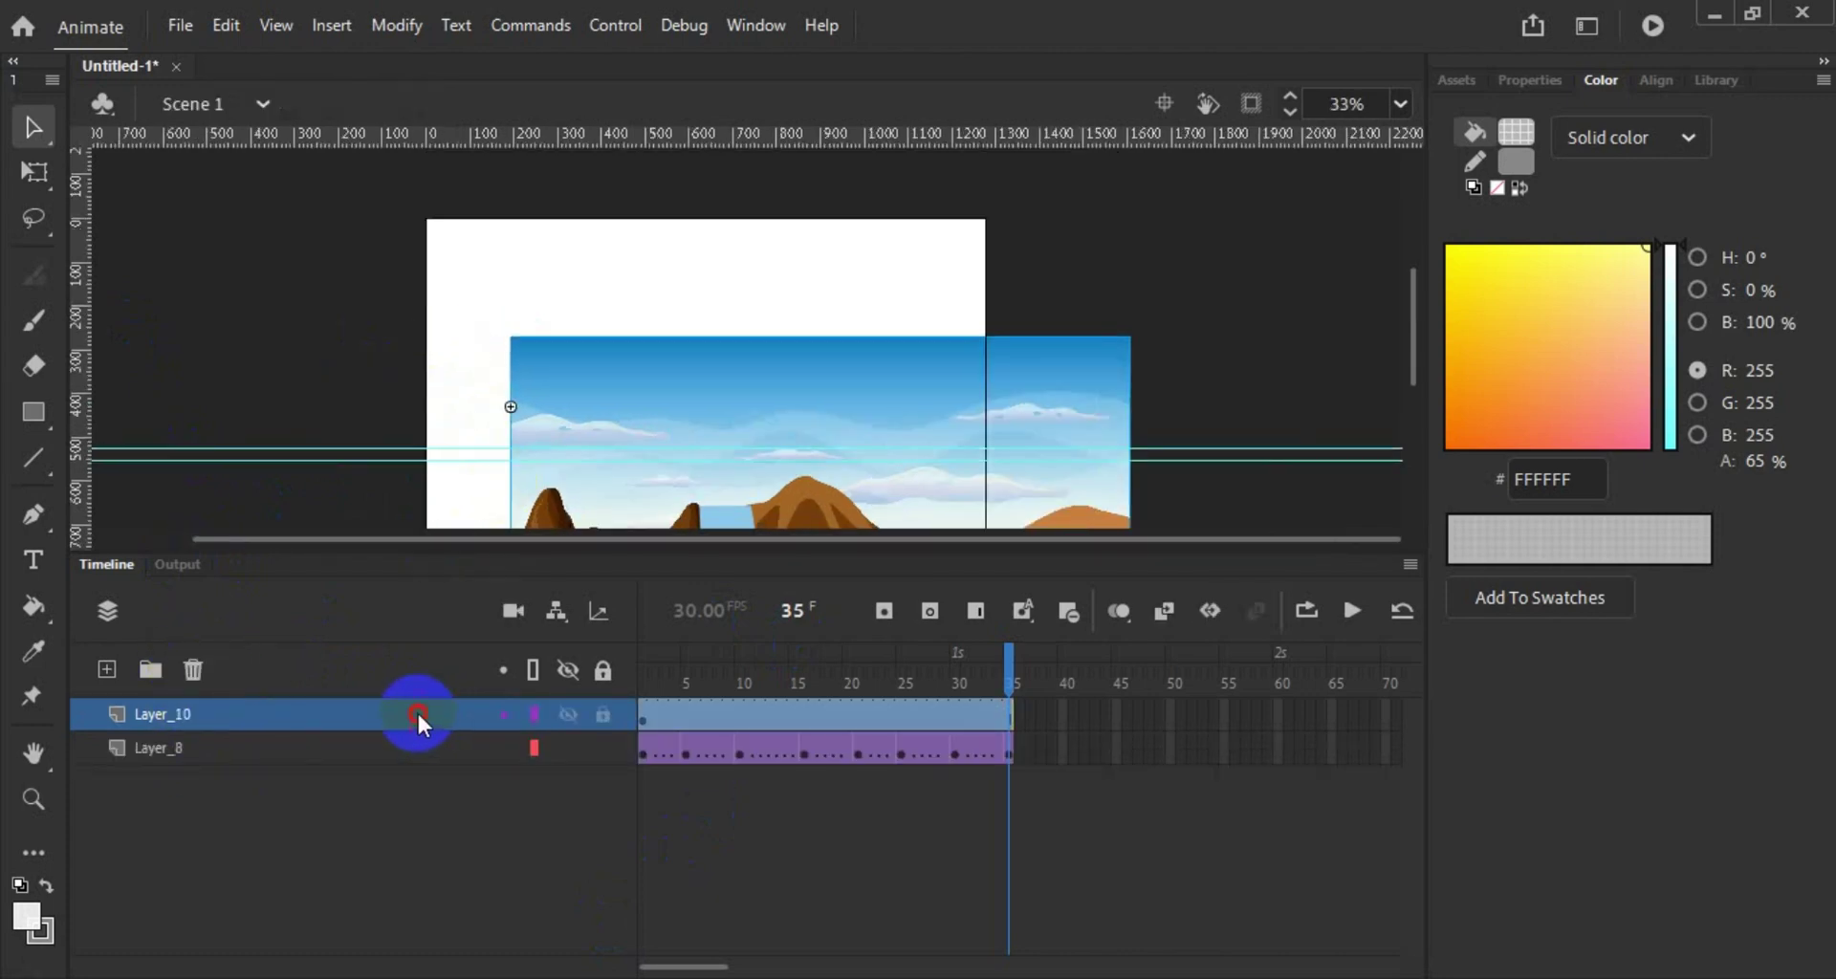
pyautogui.click(376, 840)
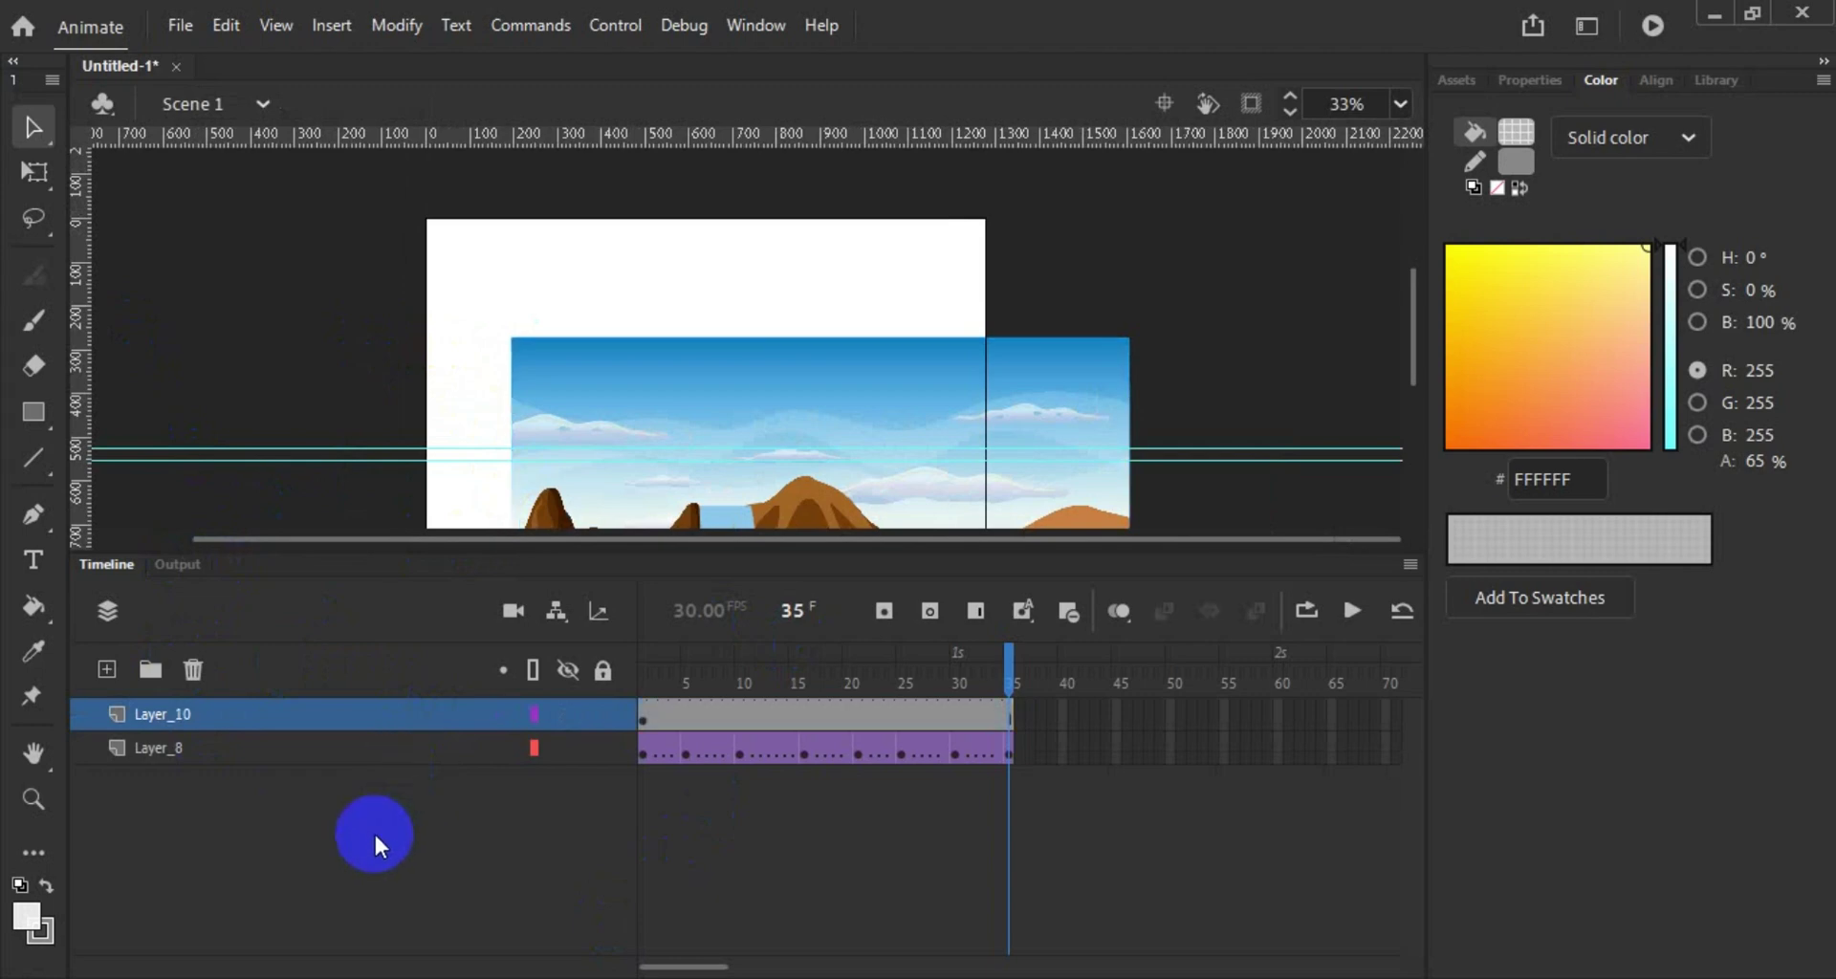
# Step: Undo the edits back through the symbol conversion, the drawn rectangle and the cutting of Layer_9
pyautogui.hotkey('ctrl', 'z')
pyautogui.hotkey('ctrl', 'z')
pyautogui.hotkey('ctrl', 'z')
pyautogui.hotkey('ctrl', 'z')
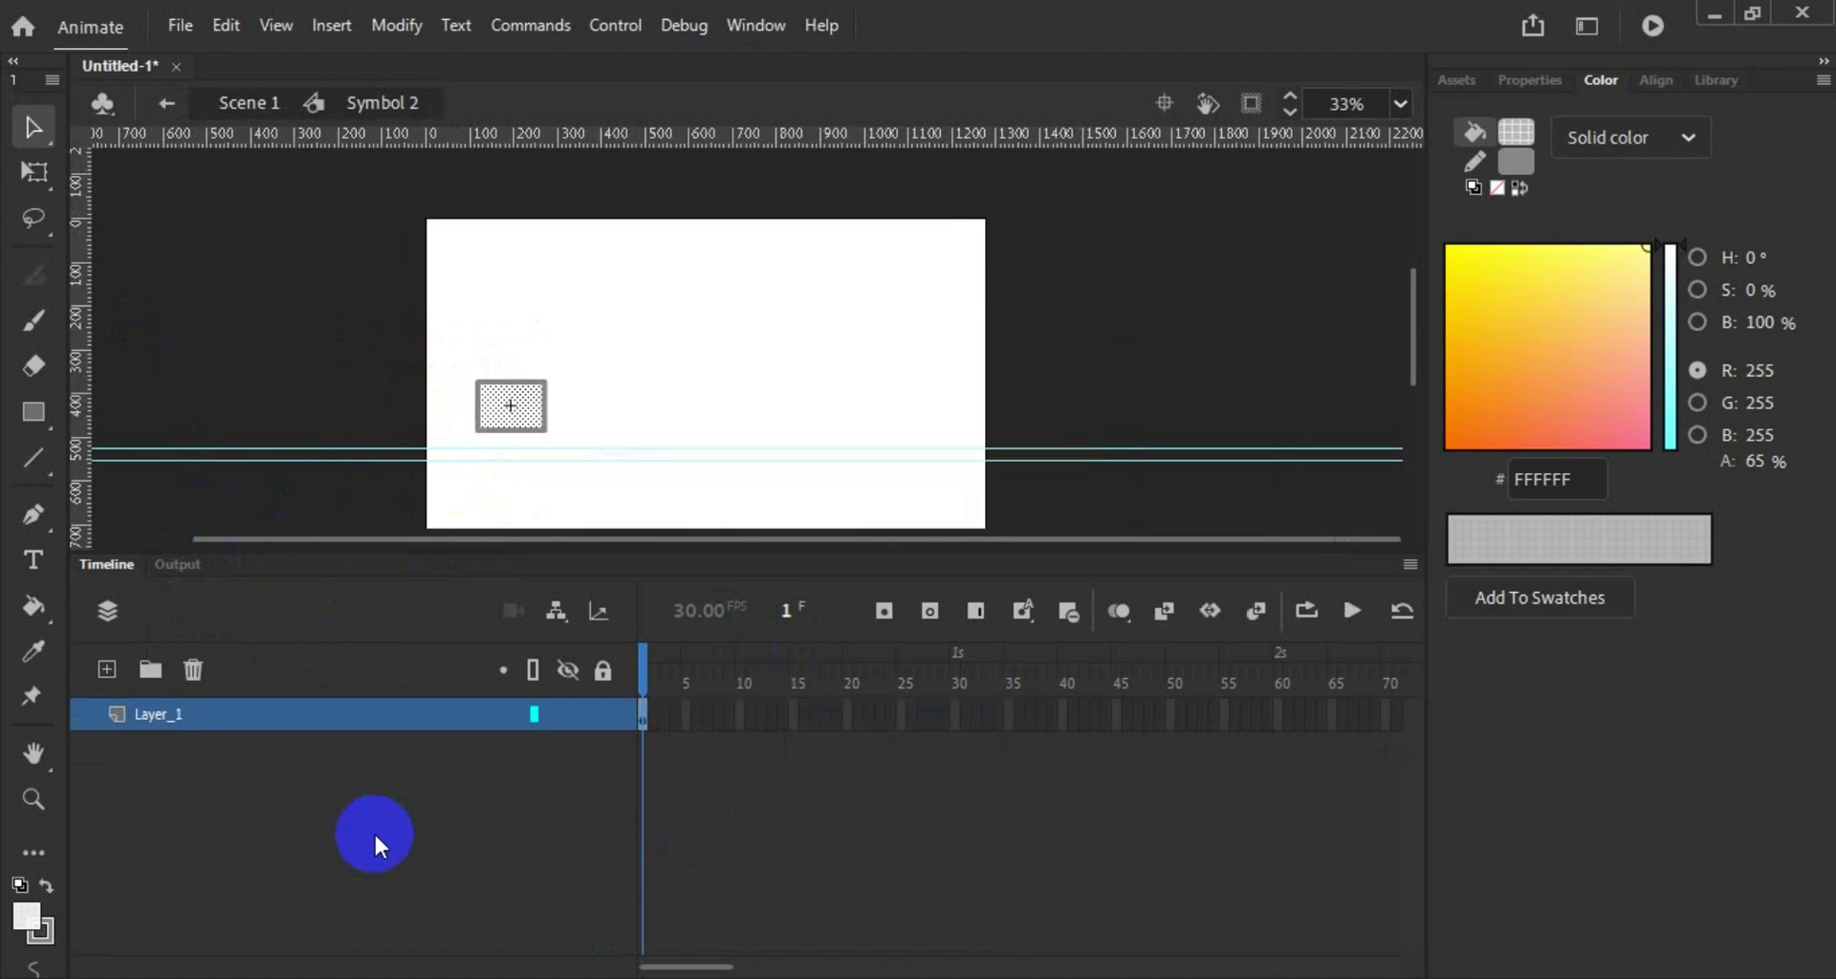
pyautogui.hotkey('ctrl', 'z')
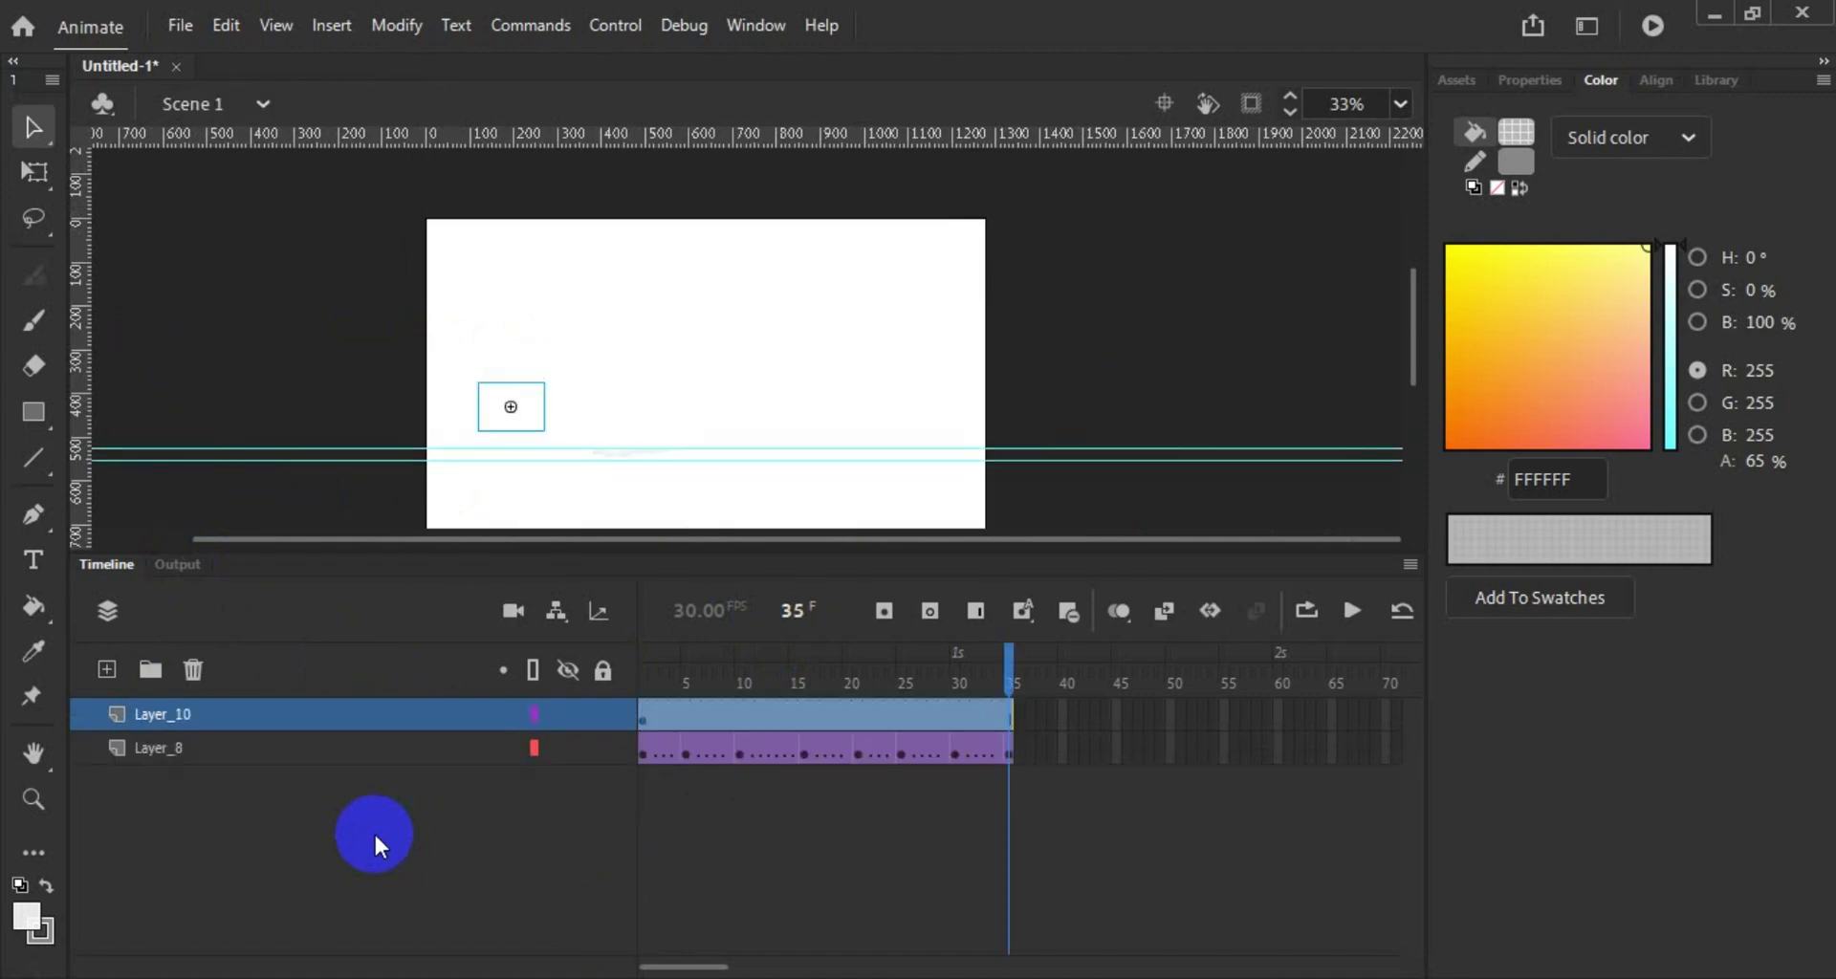
pyautogui.hotkey('ctrl', 'z')
pyautogui.hotkey('ctrl', 'z')
pyautogui.hotkey('ctrl', 'z')
pyautogui.hotkey('ctrl', 'z')
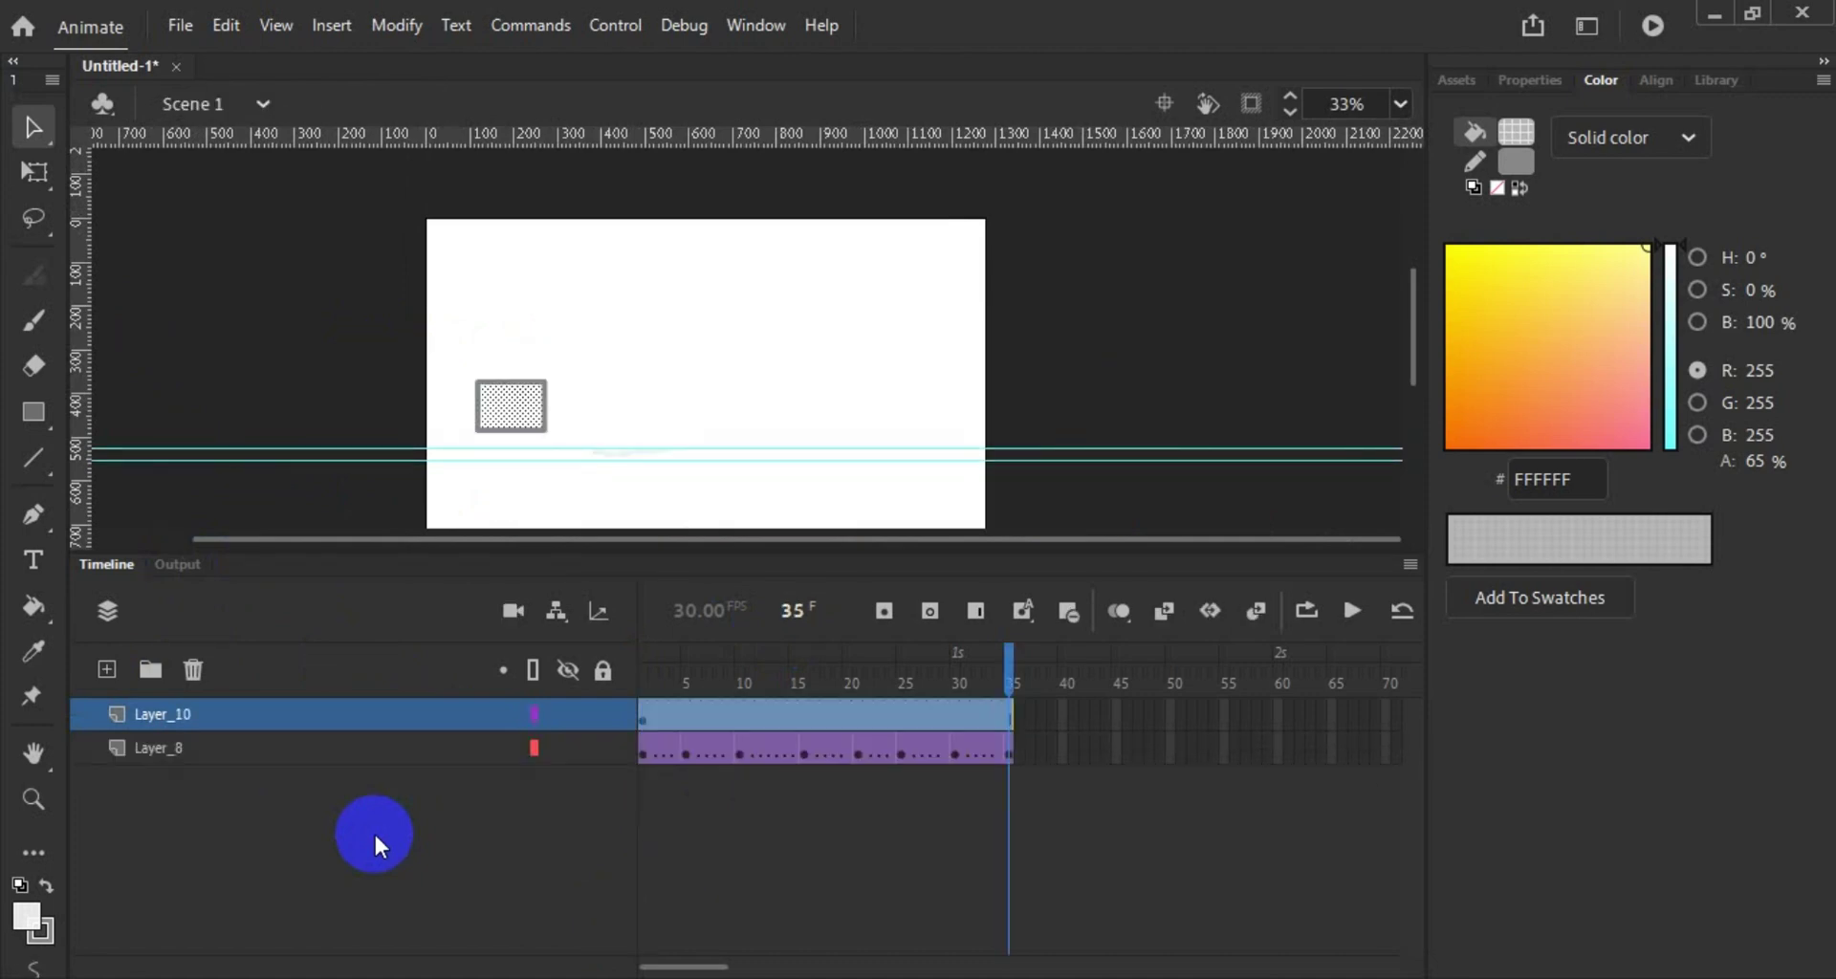
pyautogui.hotkey('ctrl', 'y')
pyautogui.hotkey('ctrl', 'y')
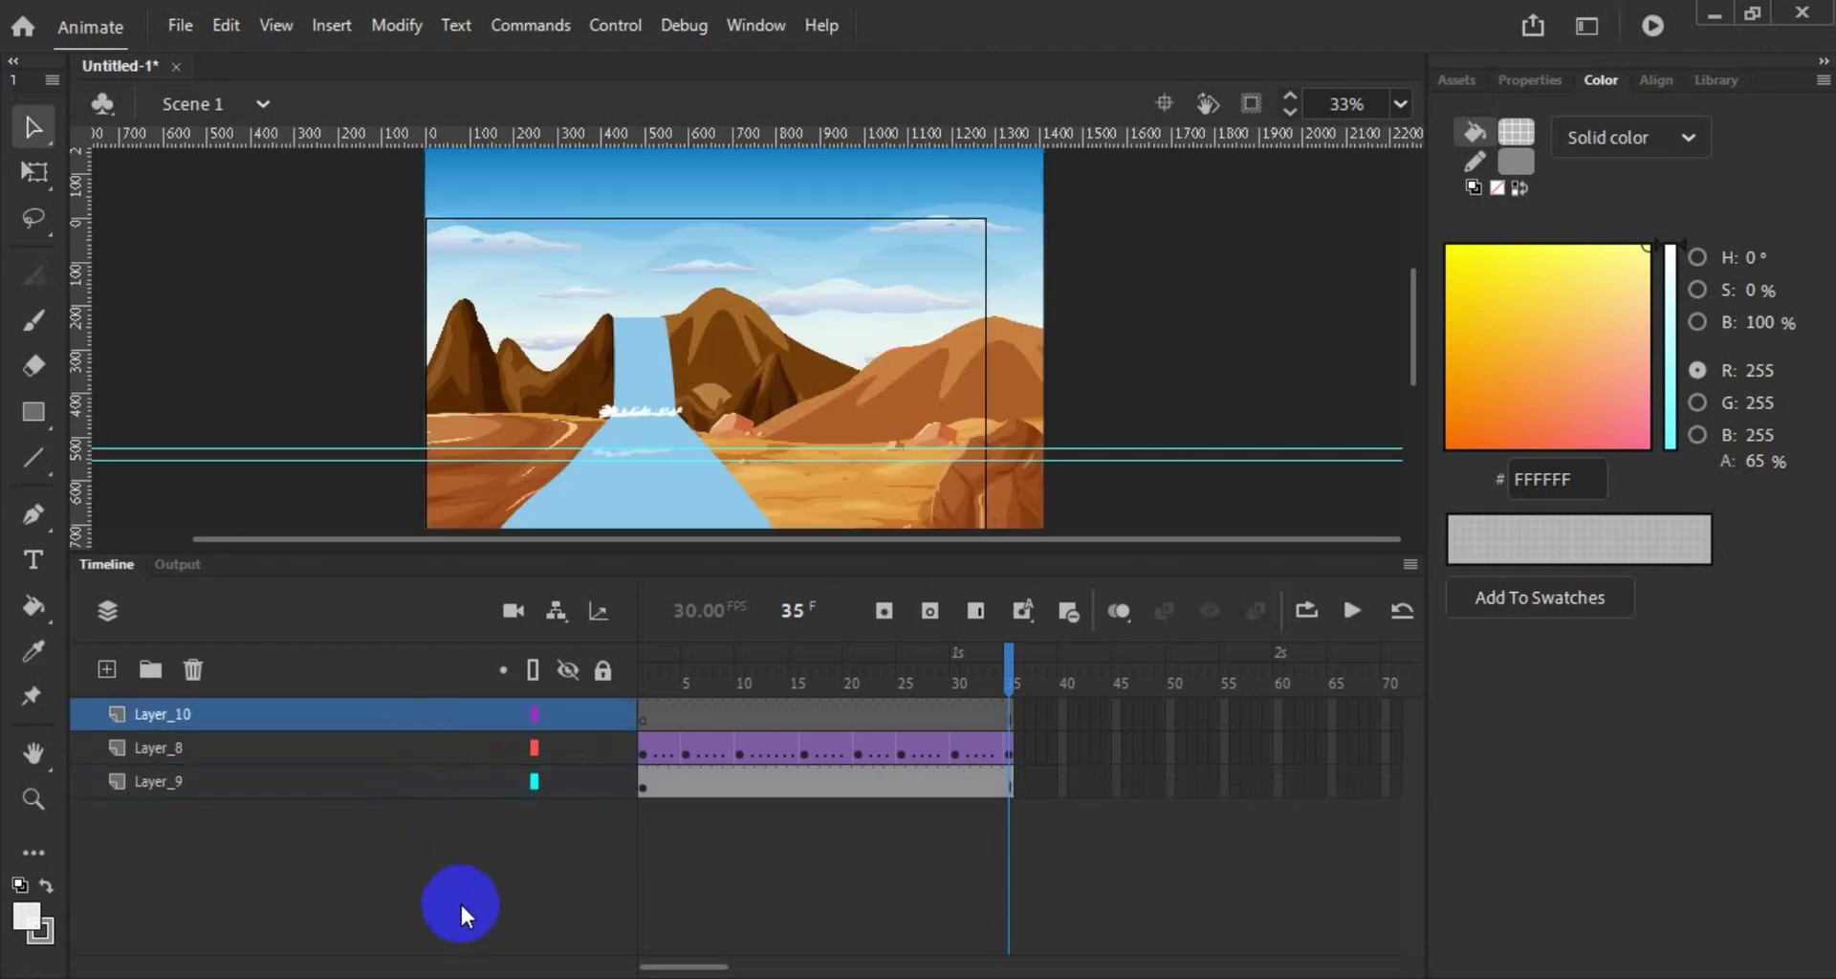
# Step: Cut Layer_8 with the ripples from the scene's timeline
pyautogui.click(250, 749)
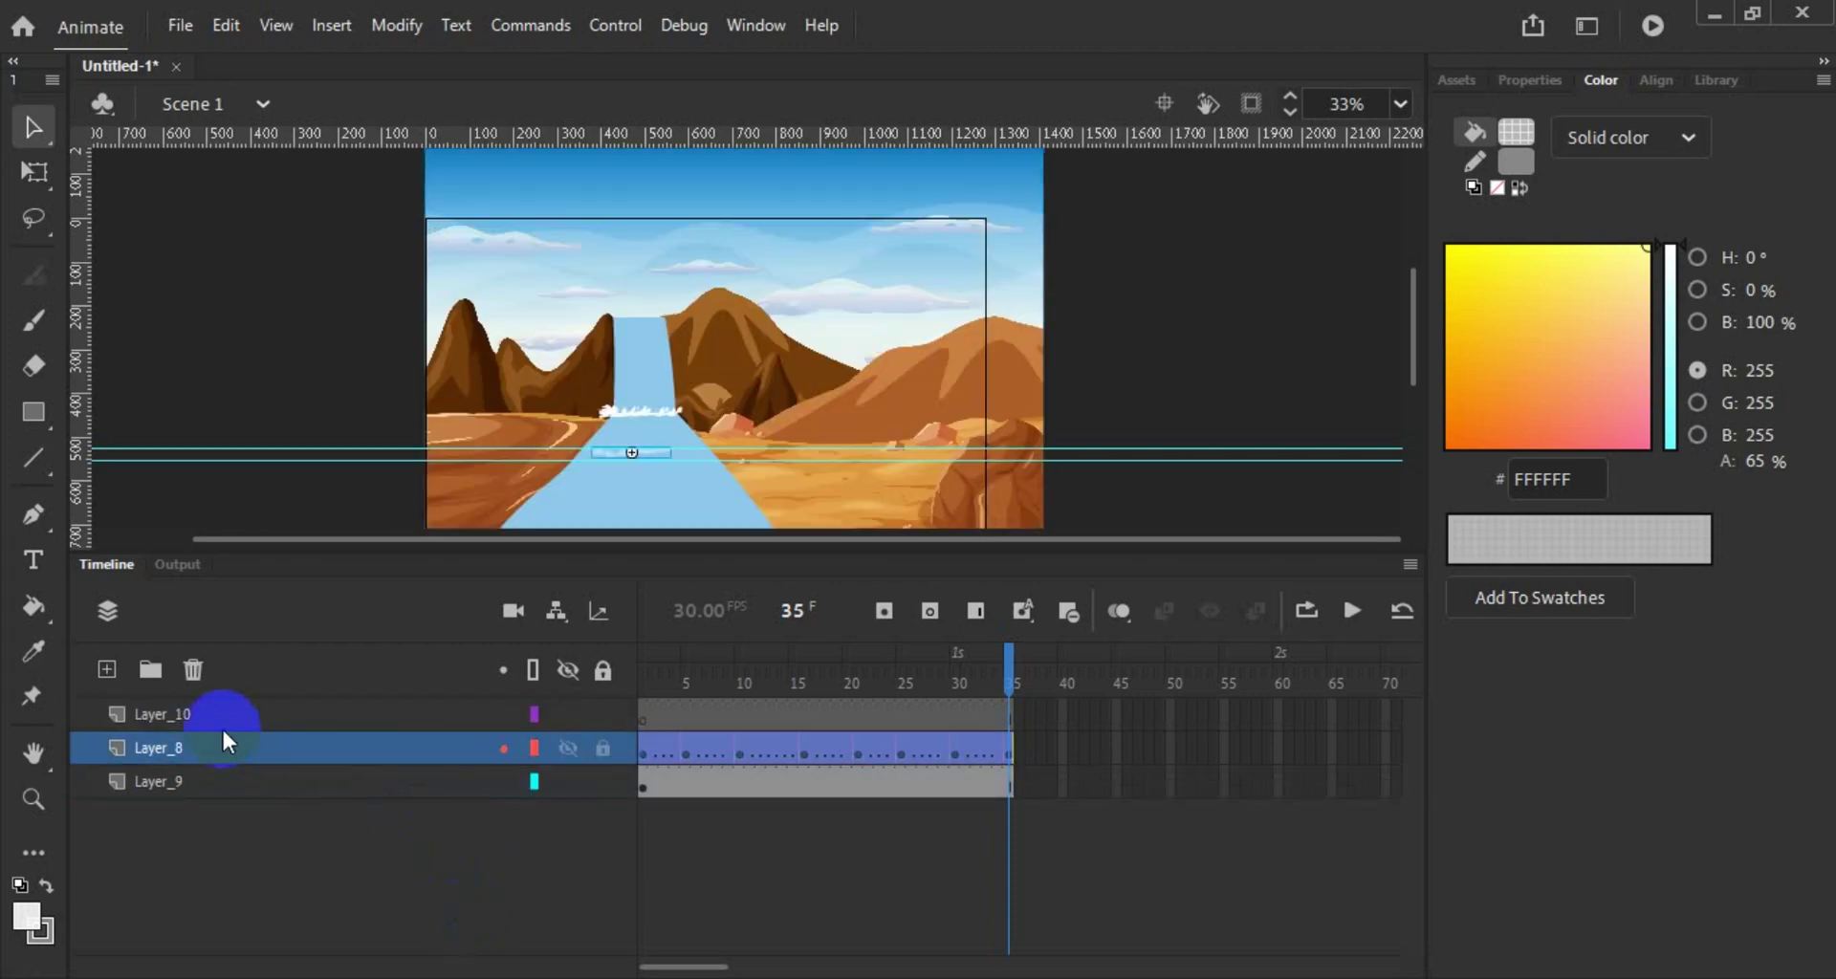
pyautogui.rightClick(214, 748)
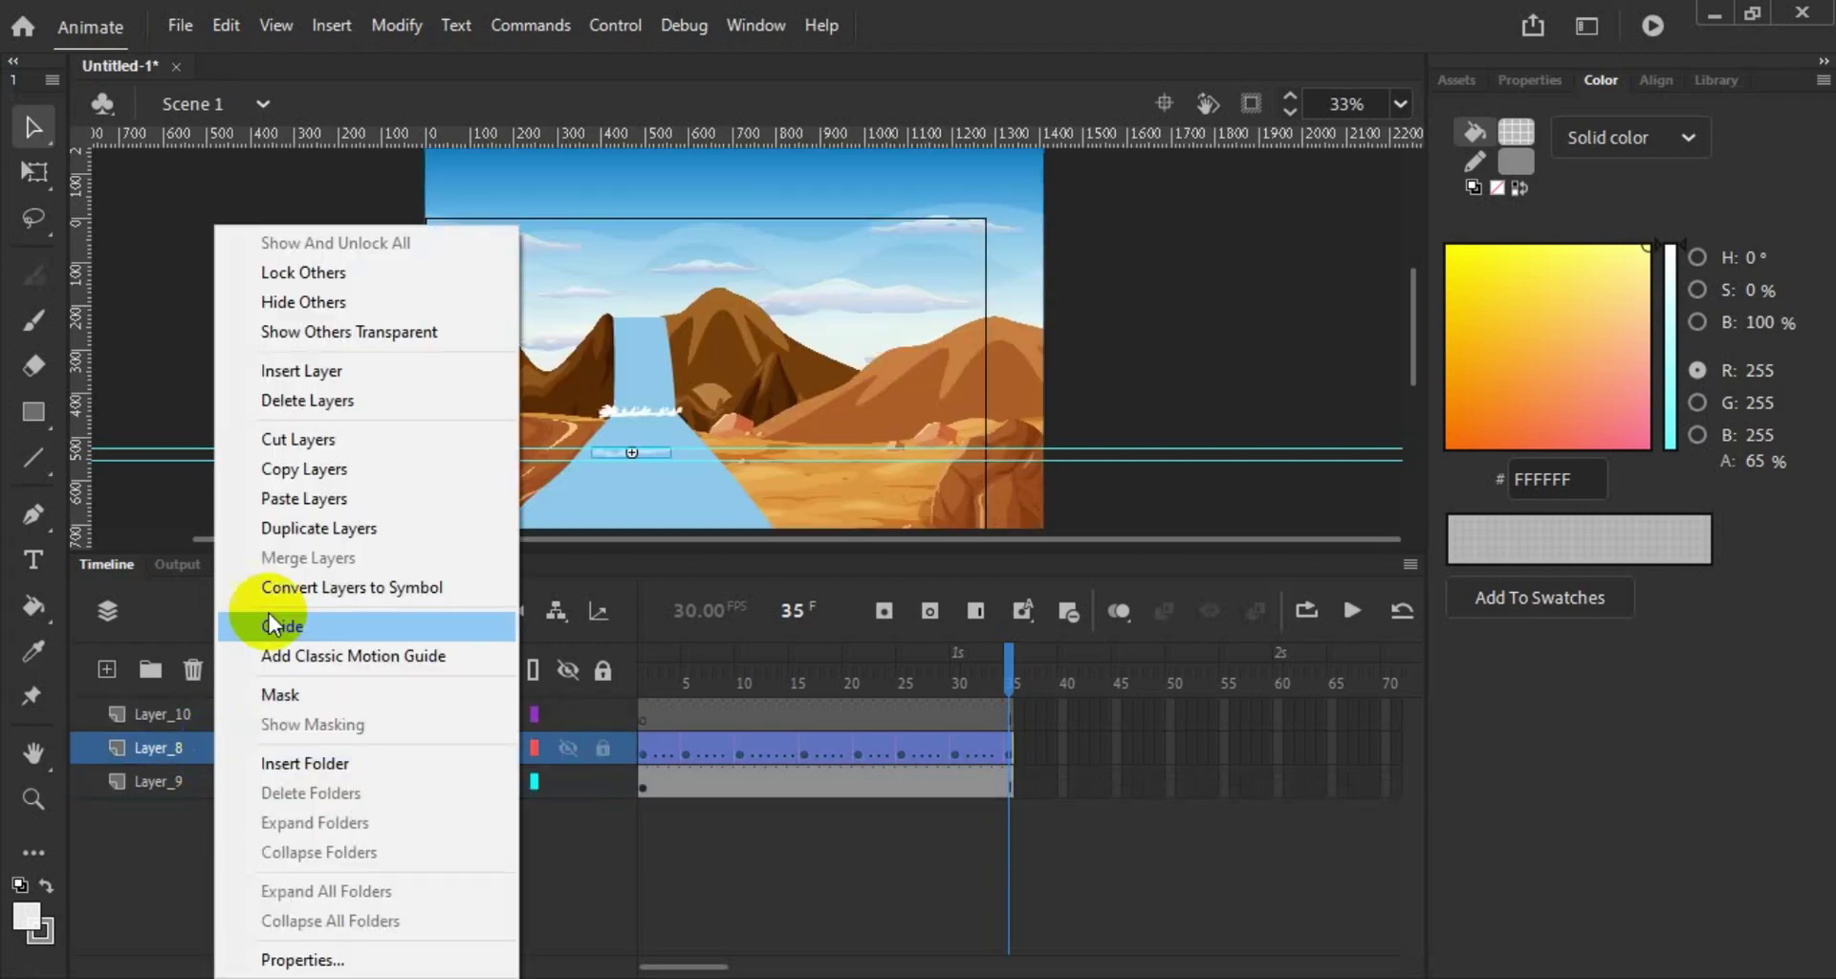
pyautogui.click(325, 428)
# Step: Draw a small rectangle on Layer_10 just outside the stage's left edge
pyautogui.click(212, 713)
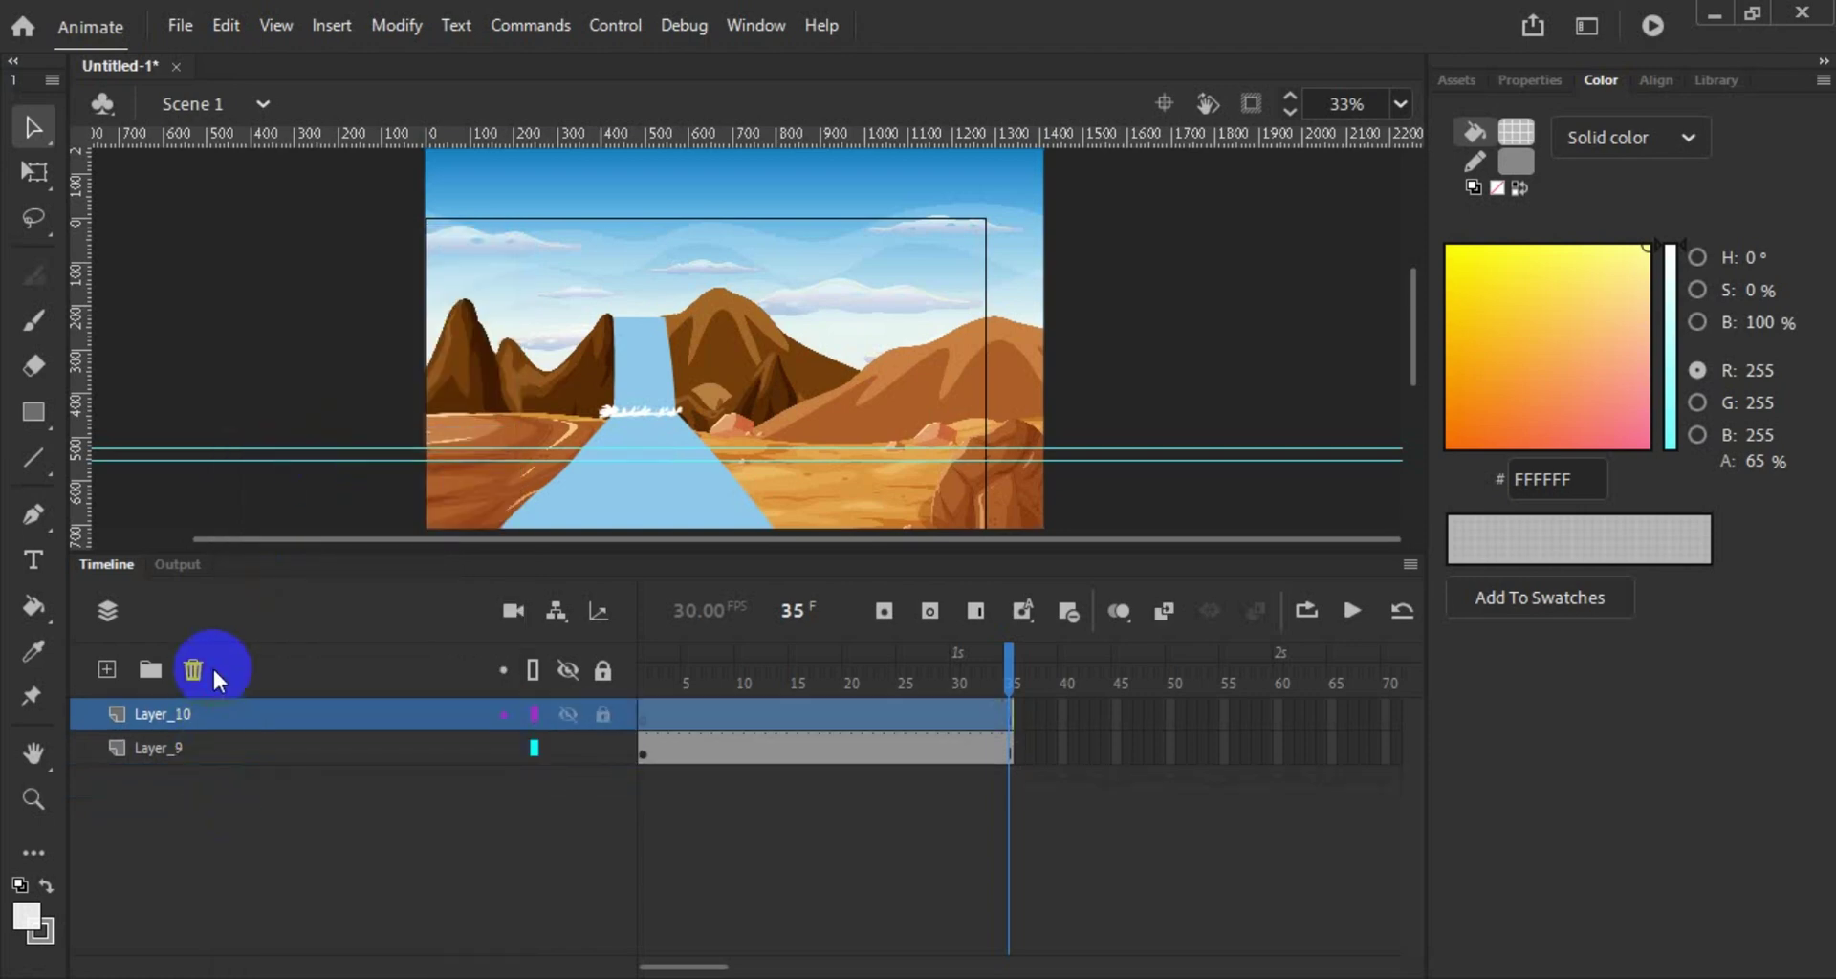
pyautogui.click(42, 405)
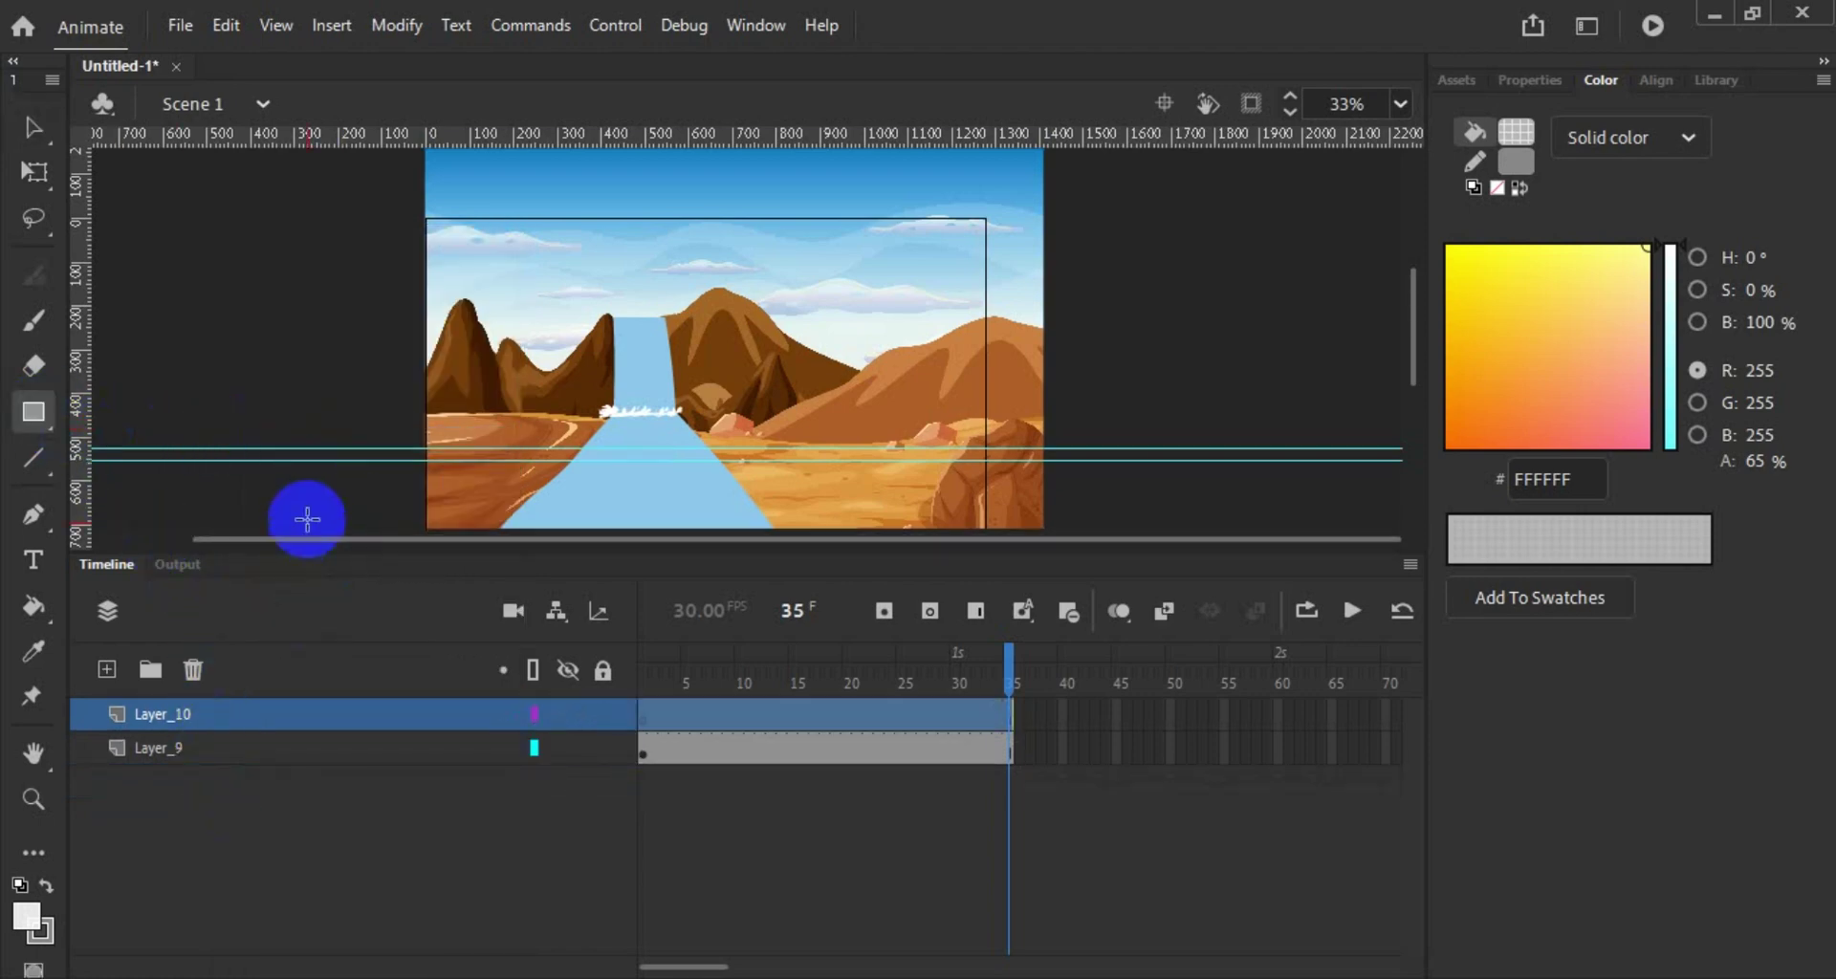
pyautogui.moveTo(362, 349); pyautogui.dragTo(419, 403)
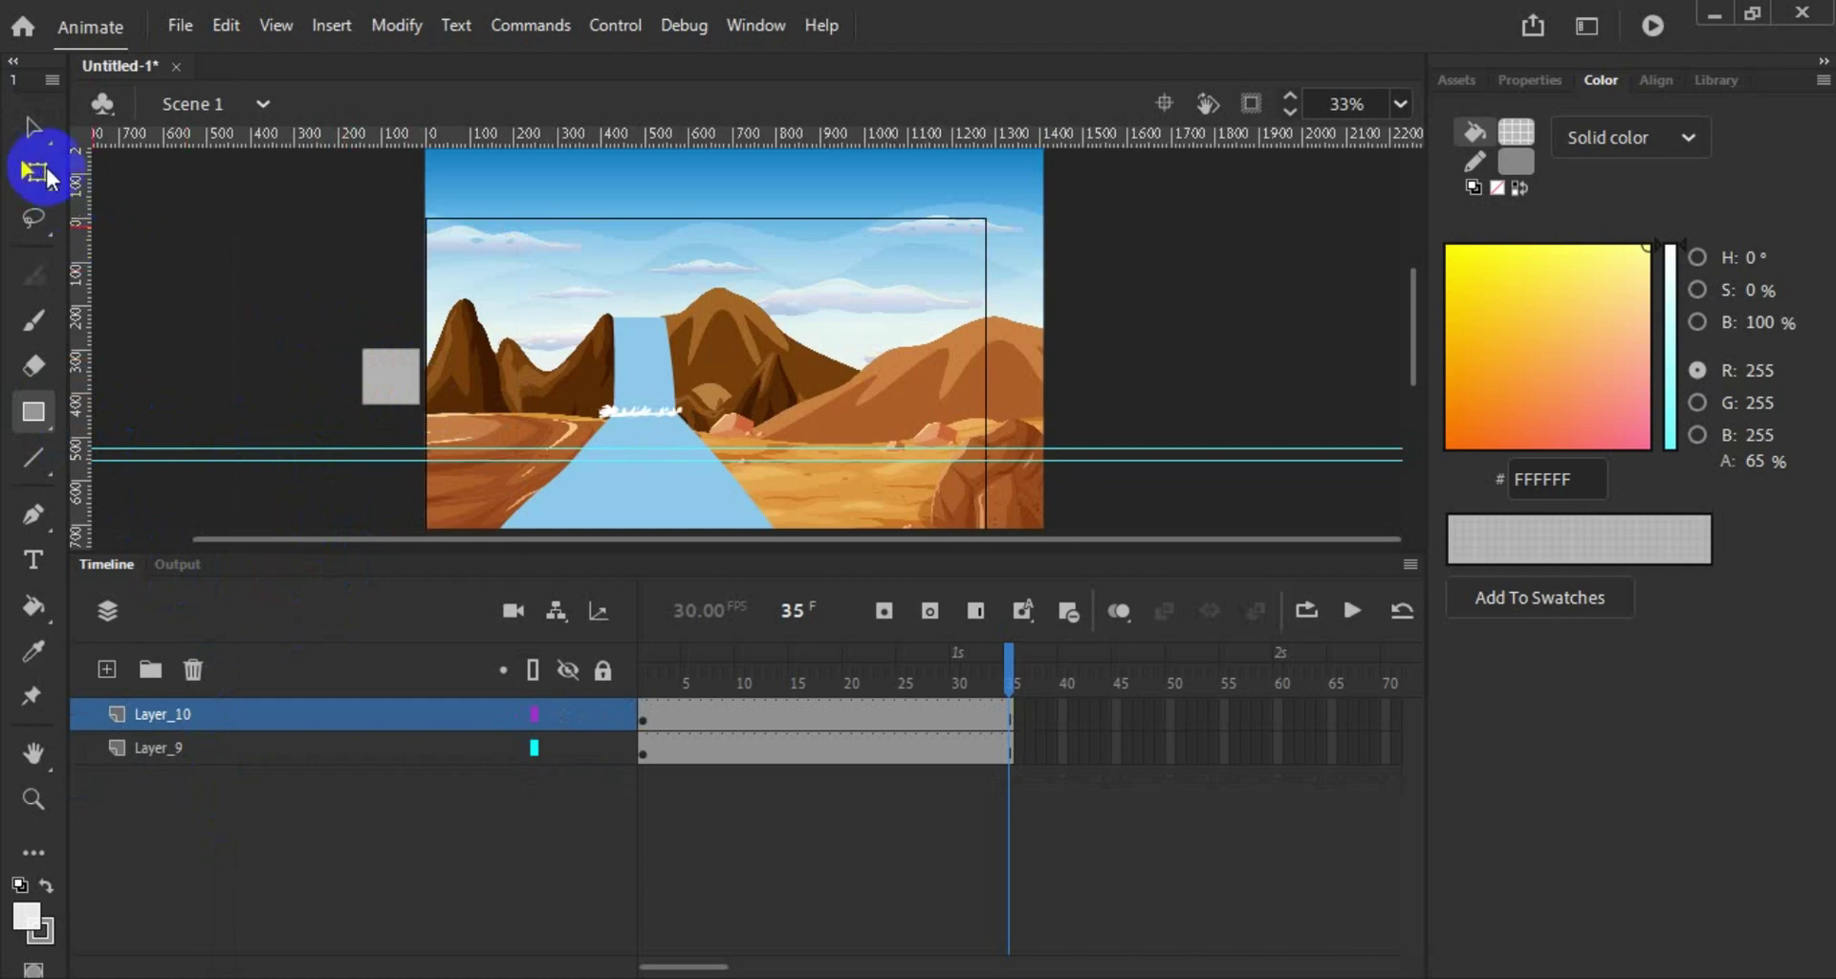
# Step: Lock Layer_9 and convert the rectangle on Layer_10, outline included, to a symbol
pyautogui.click(33, 126)
pyautogui.moveTo(275, 287); pyautogui.dragTo(459, 421)
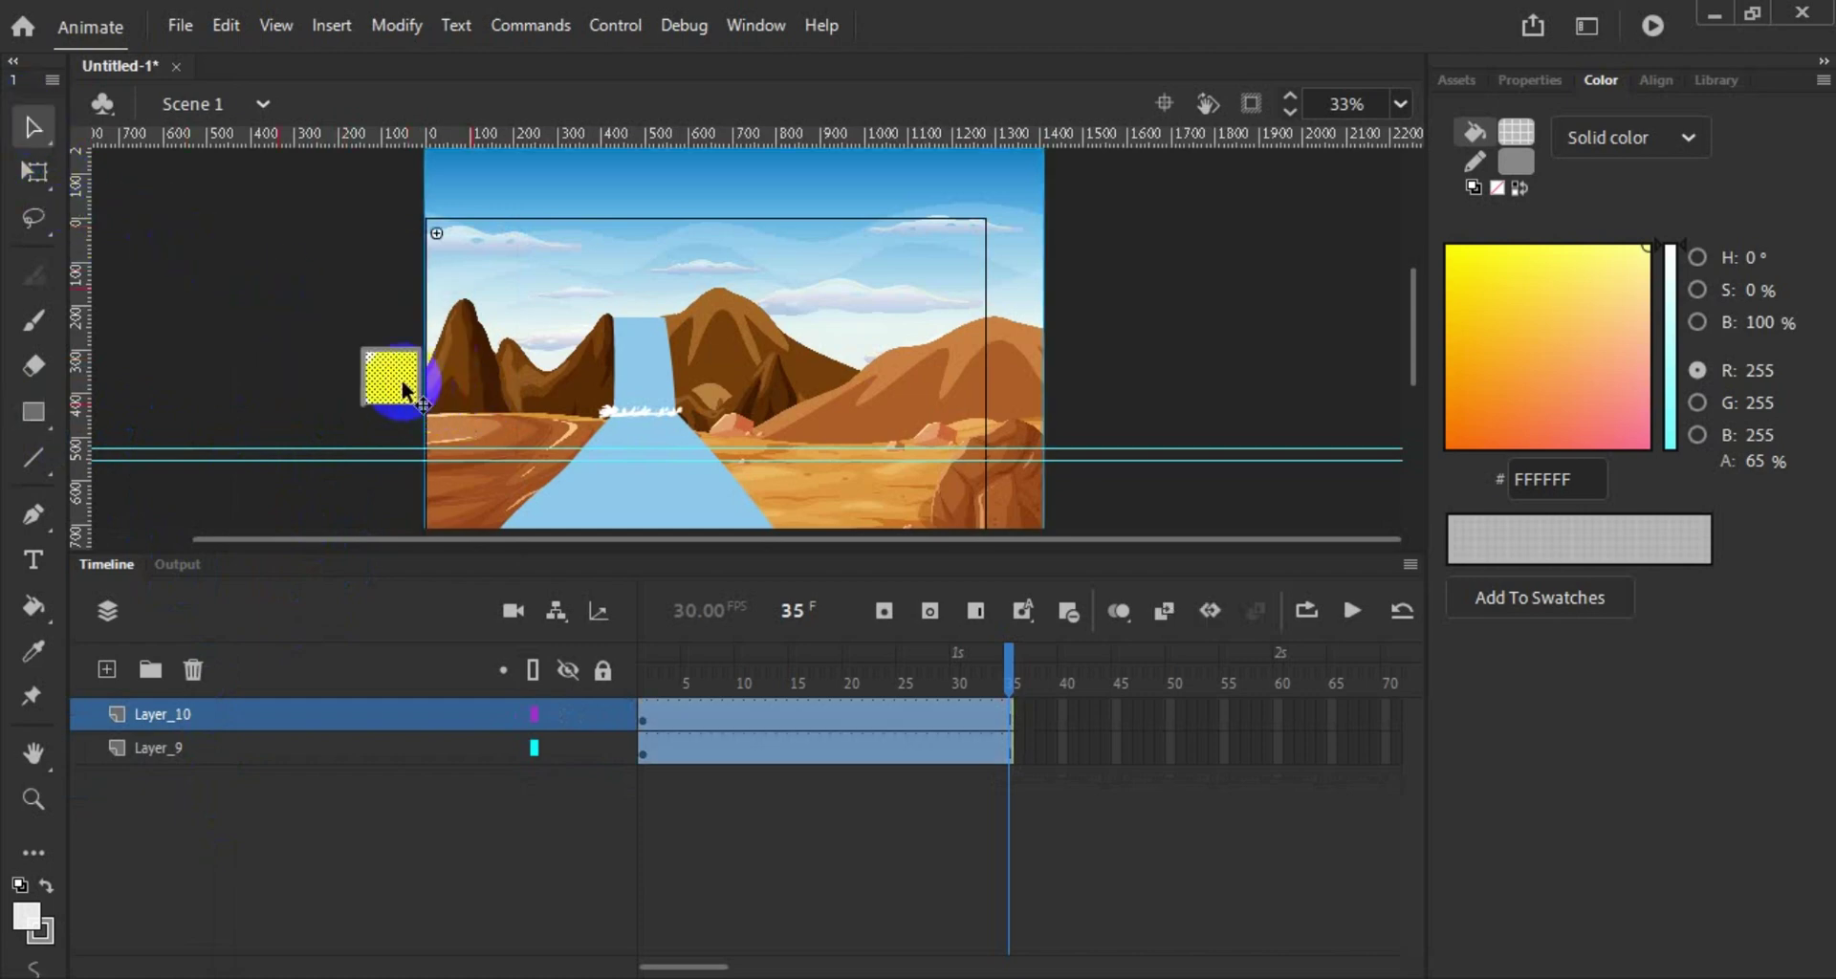
pyautogui.click(326, 350)
pyautogui.moveTo(448, 446); pyautogui.dragTo(451, 442)
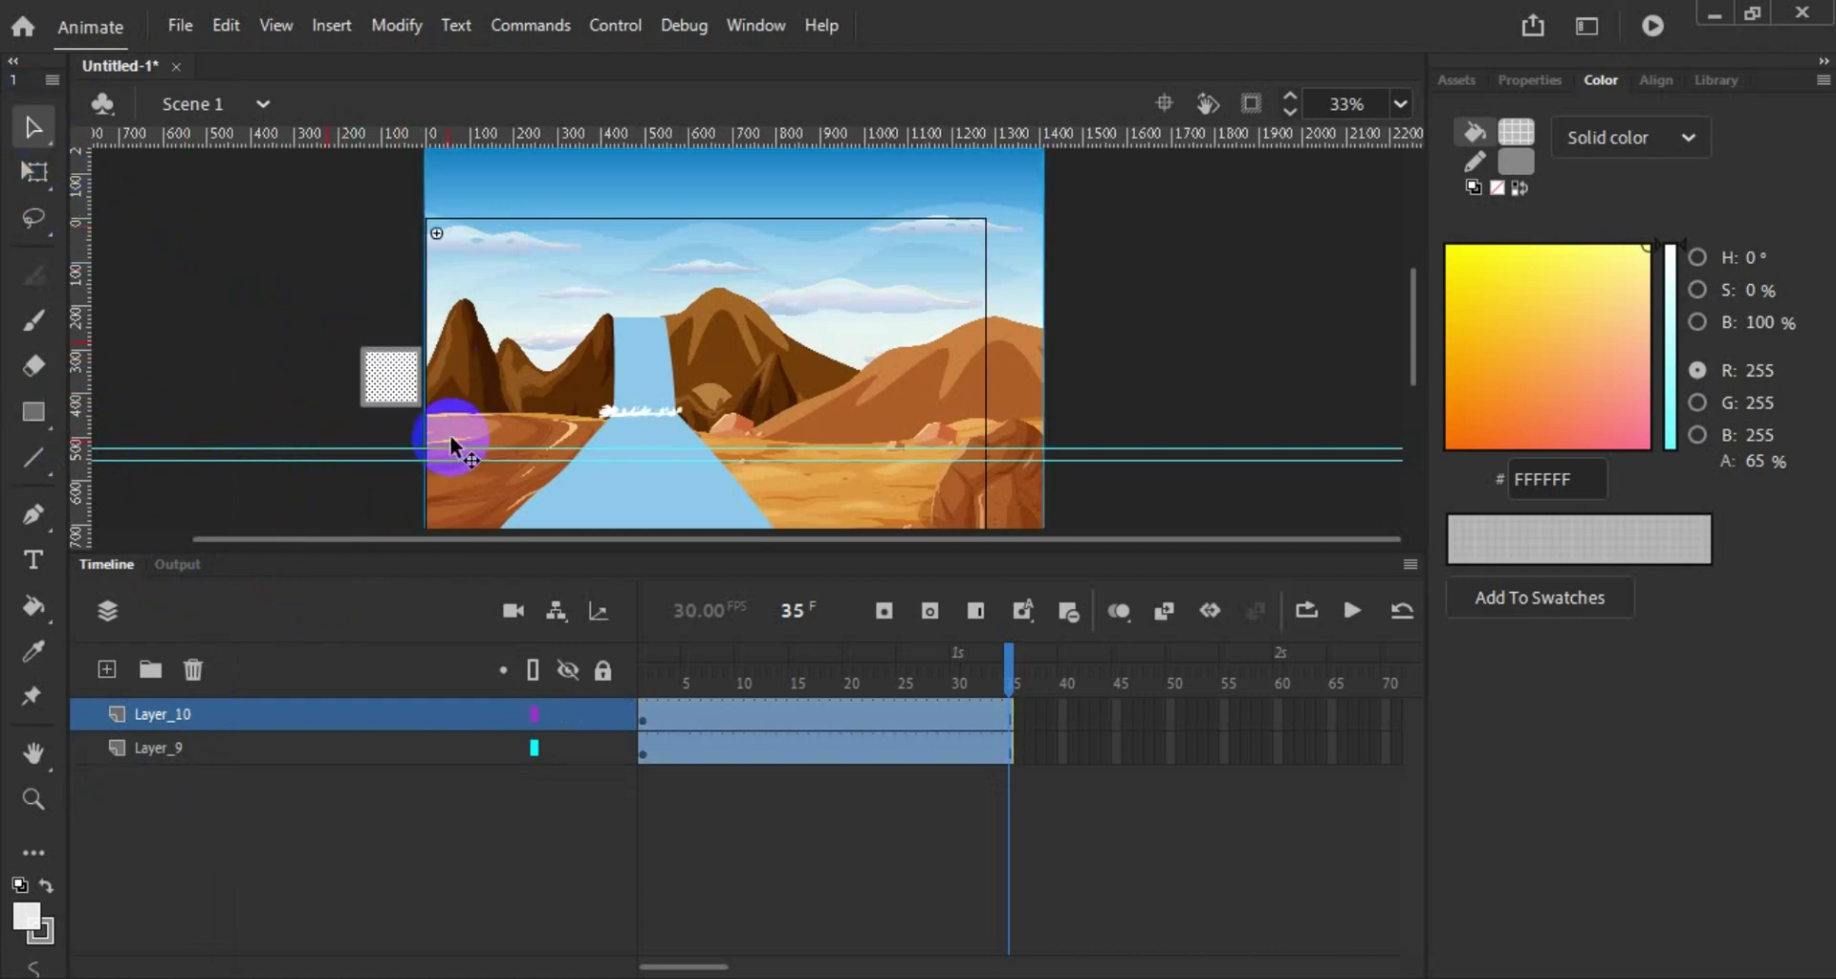
pyautogui.click(603, 750)
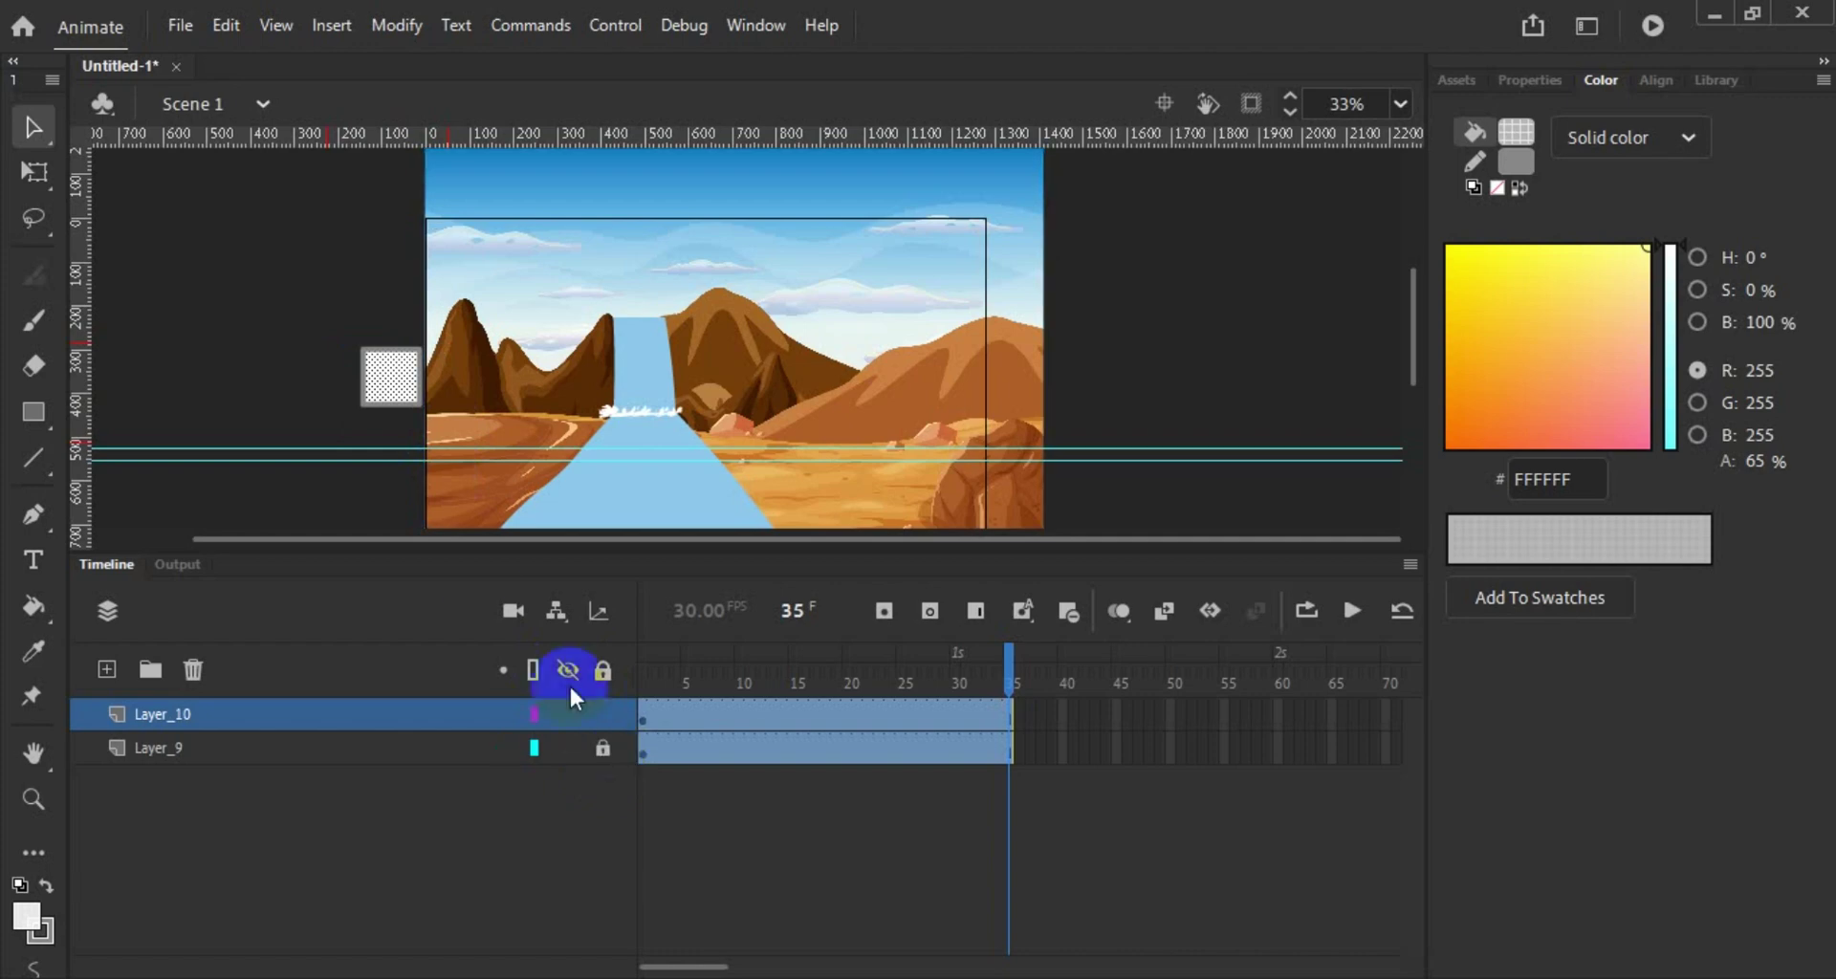
pyautogui.click(328, 328)
pyautogui.click(388, 388)
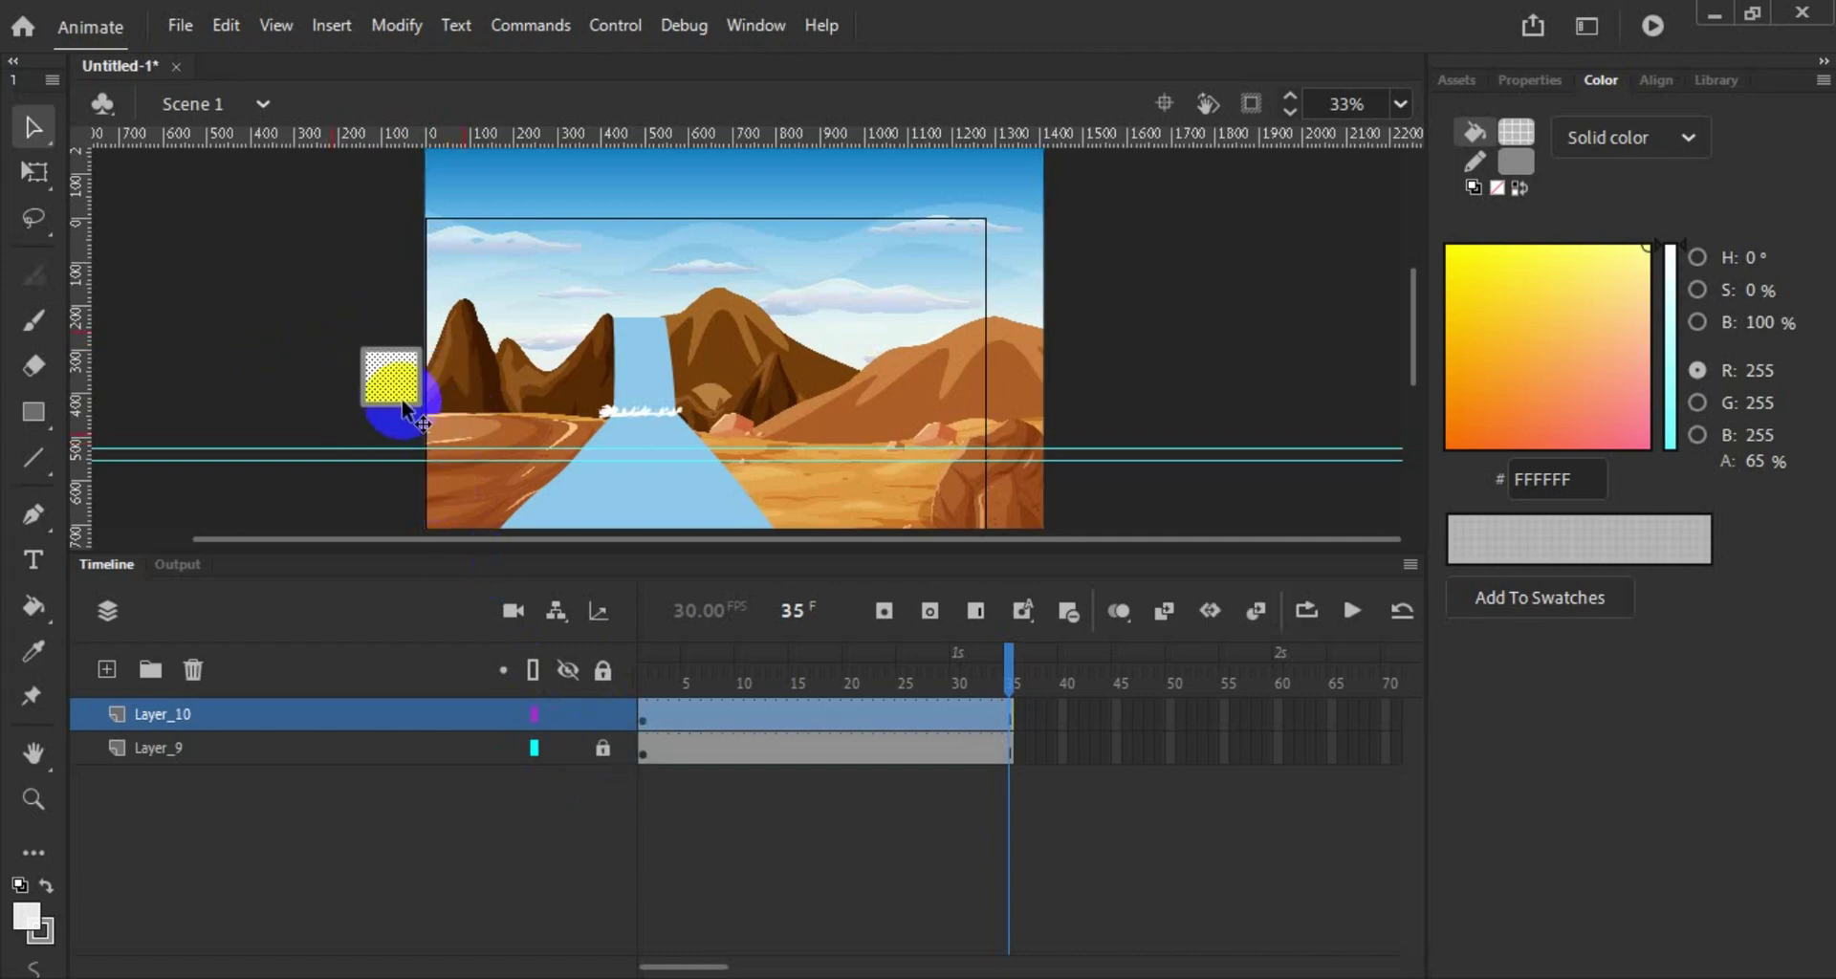
pyautogui.rightClick(405, 395)
pyautogui.click(571, 922)
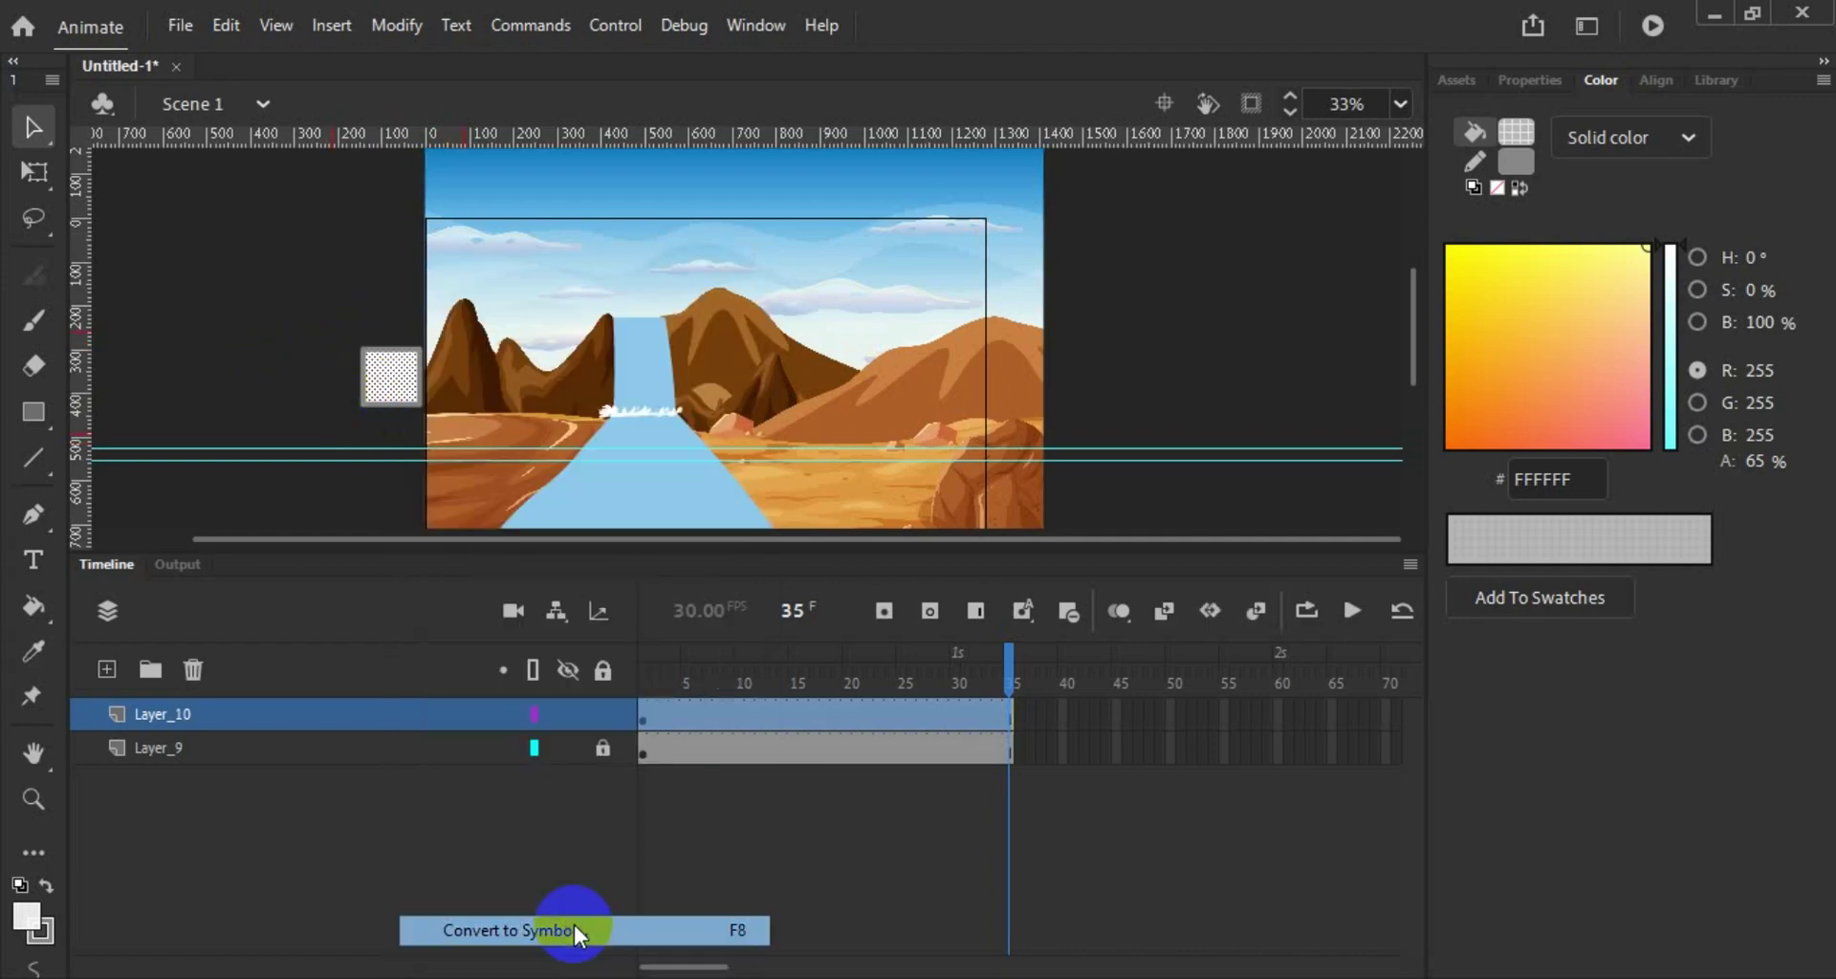
pyautogui.click(1164, 220)
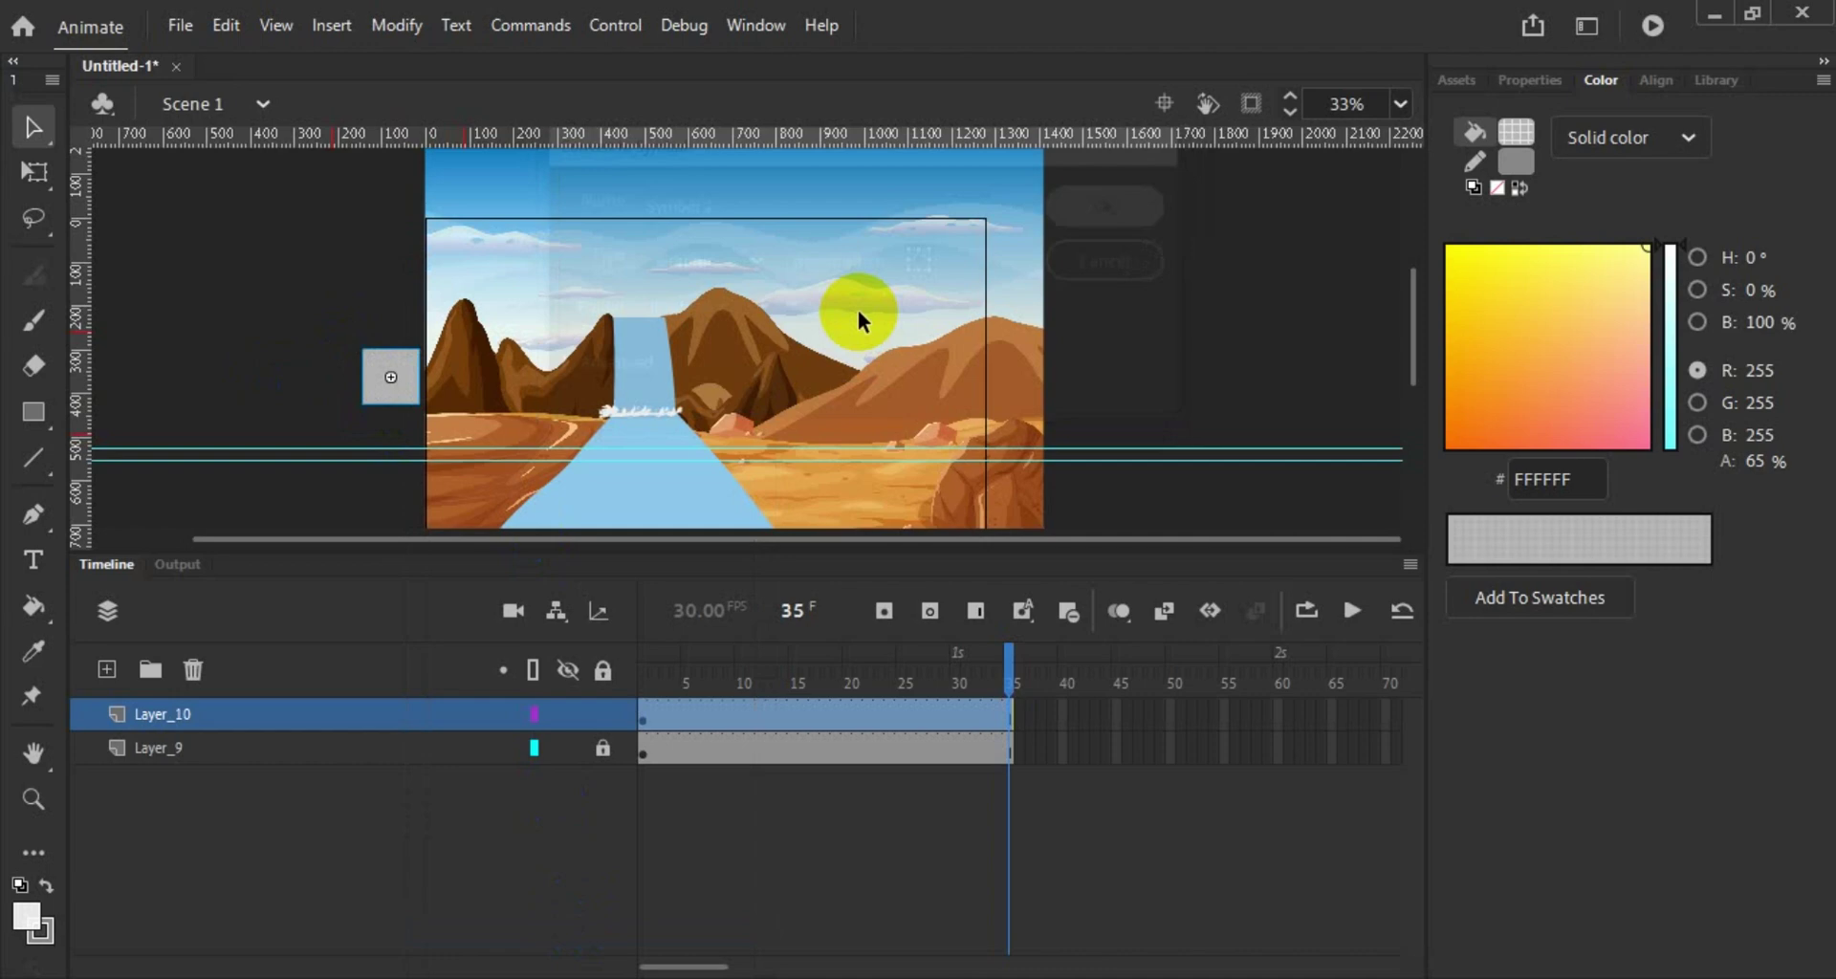
# Step: Open the new symbol on Layer_10 for editing and paste the cut Layer_8 into its timeline
pyautogui.doubleClick(388, 382)
pyautogui.rightClick(272, 714)
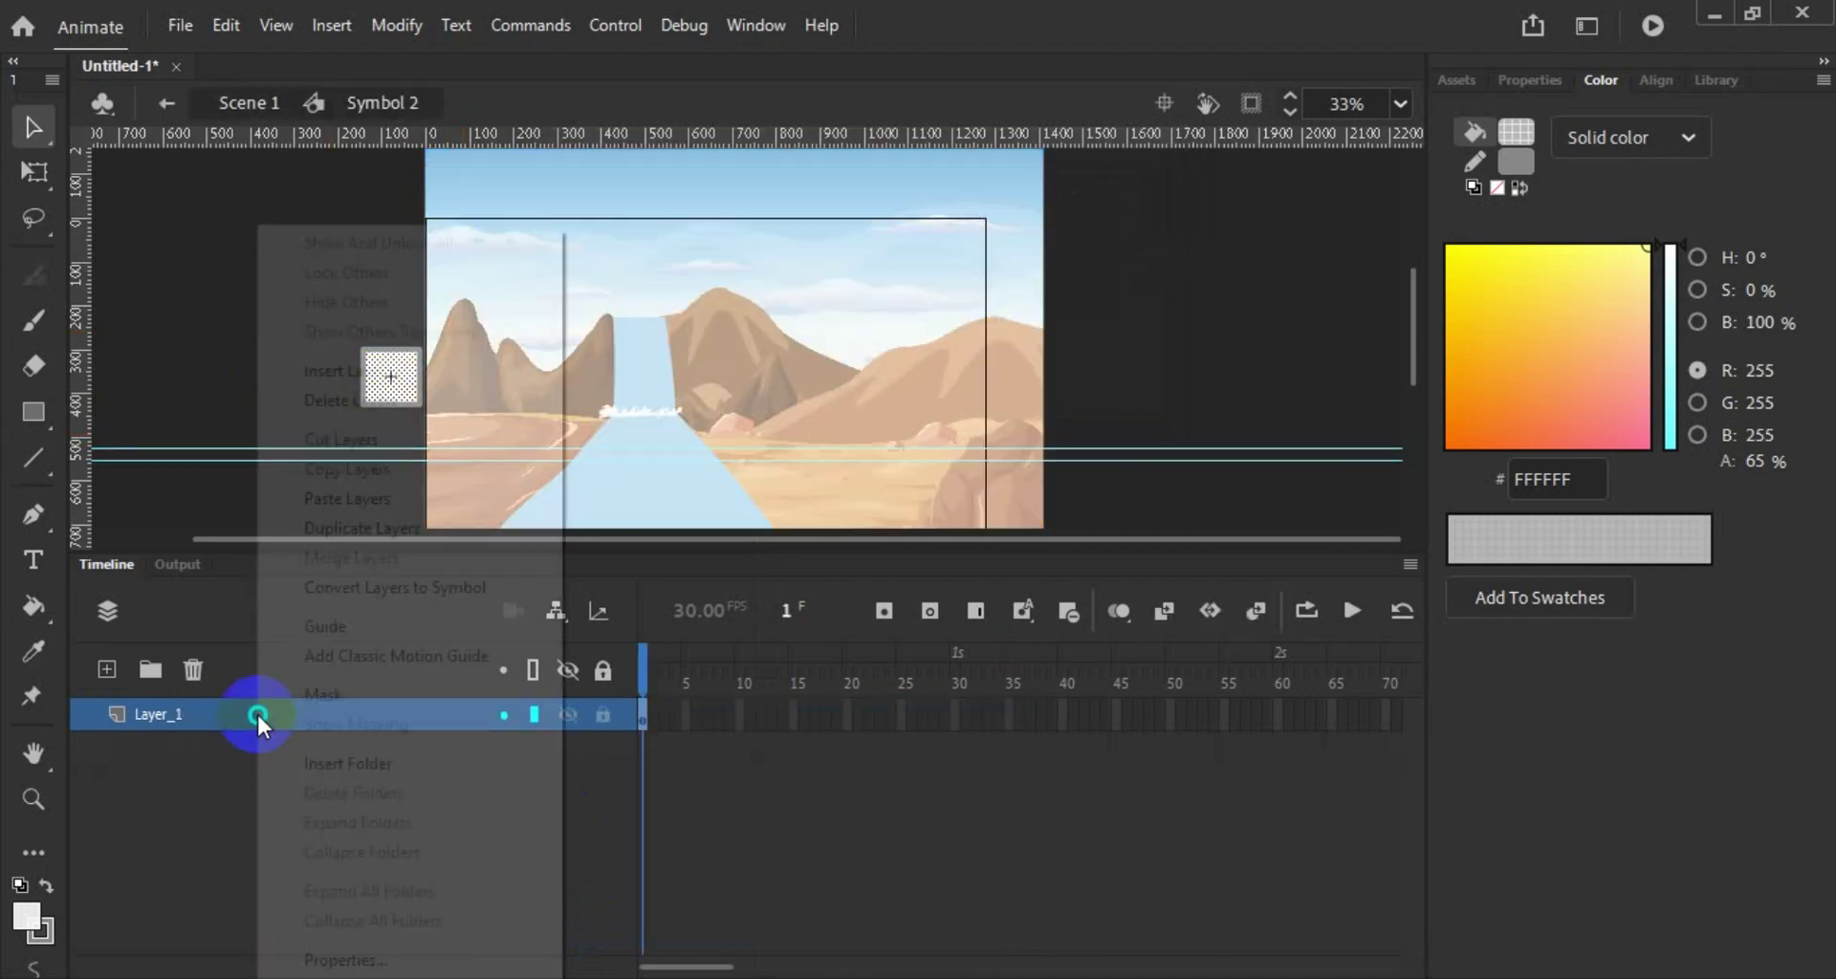
pyautogui.click(370, 499)
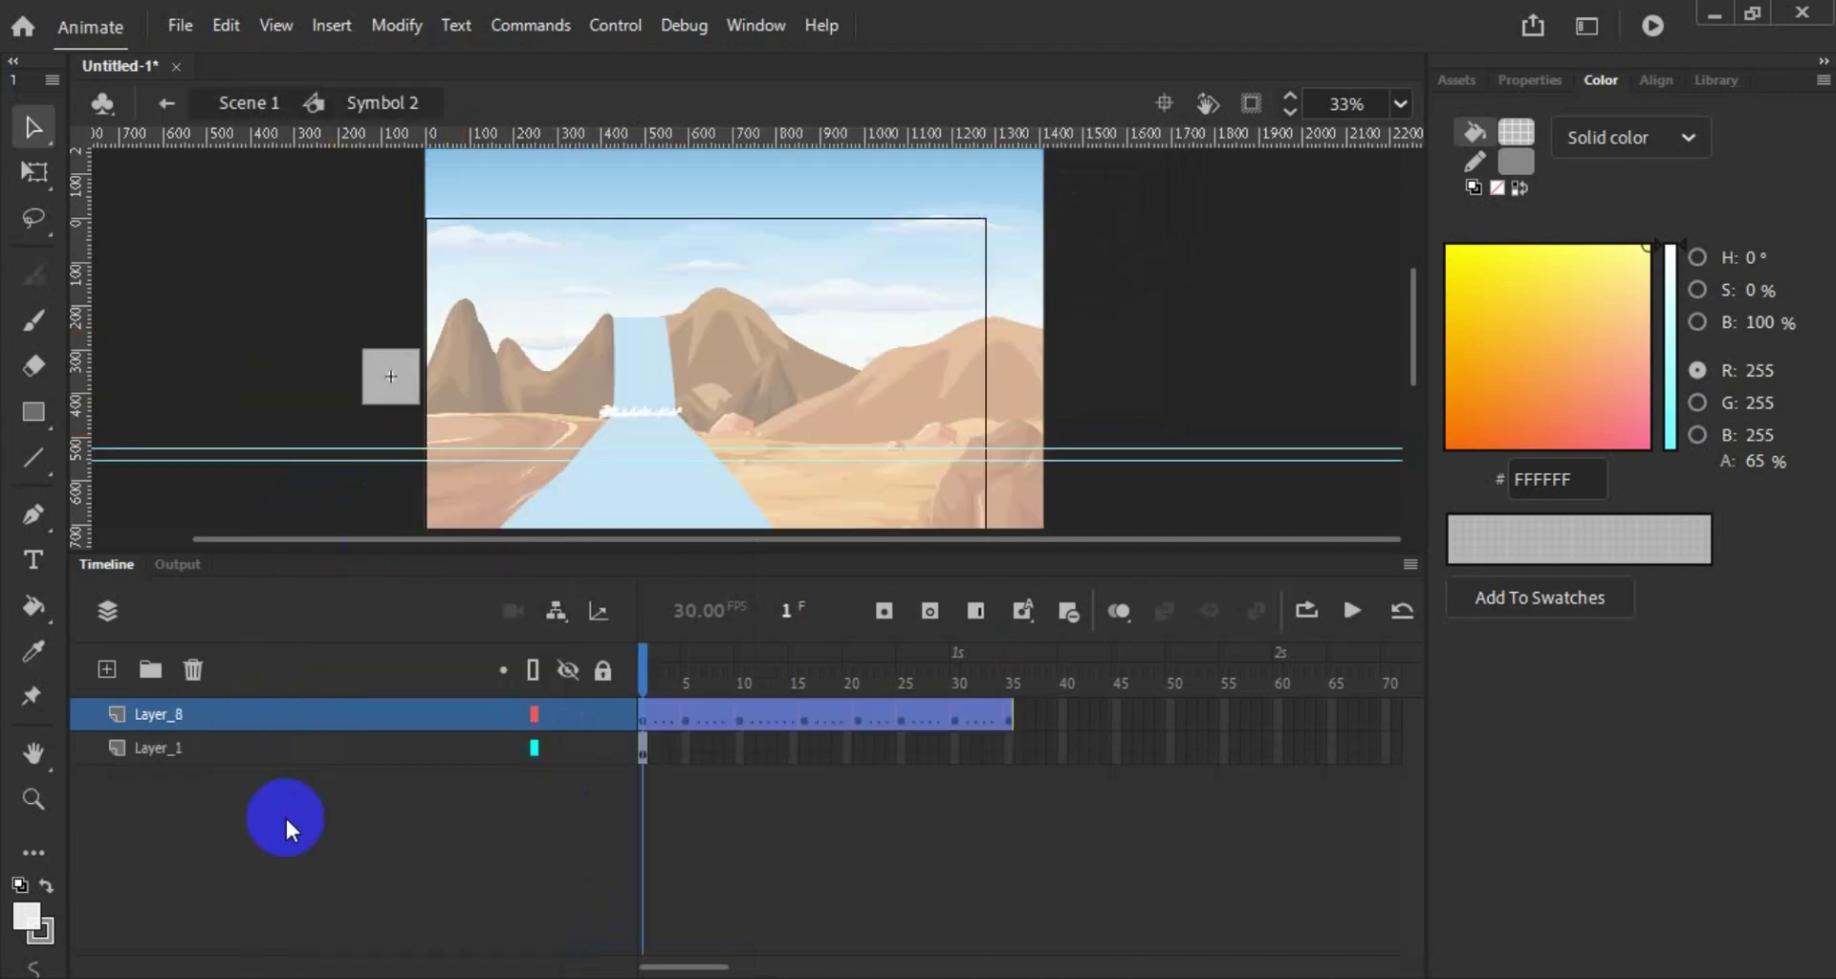
# Step: Delete Layer_1 with the placeholder rectangle from the symbol and return to Scene 1
pyautogui.click(239, 748)
pyautogui.click(194, 671)
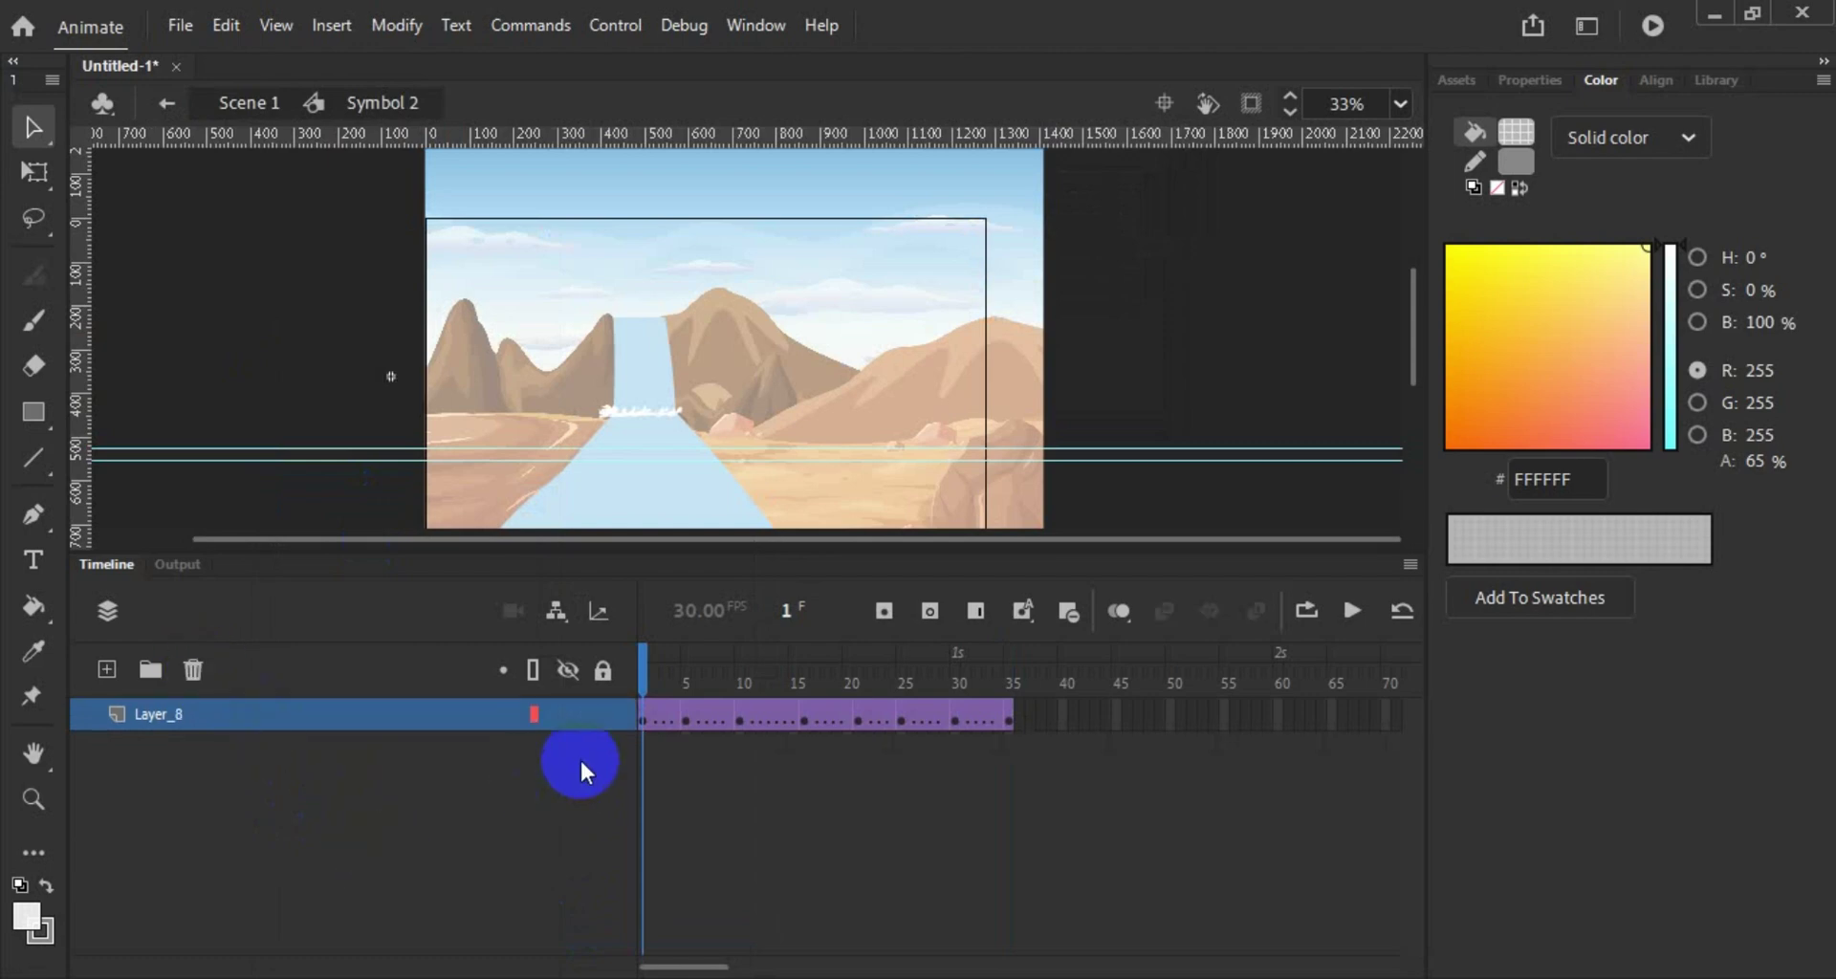
pyautogui.doubleClick(319, 371)
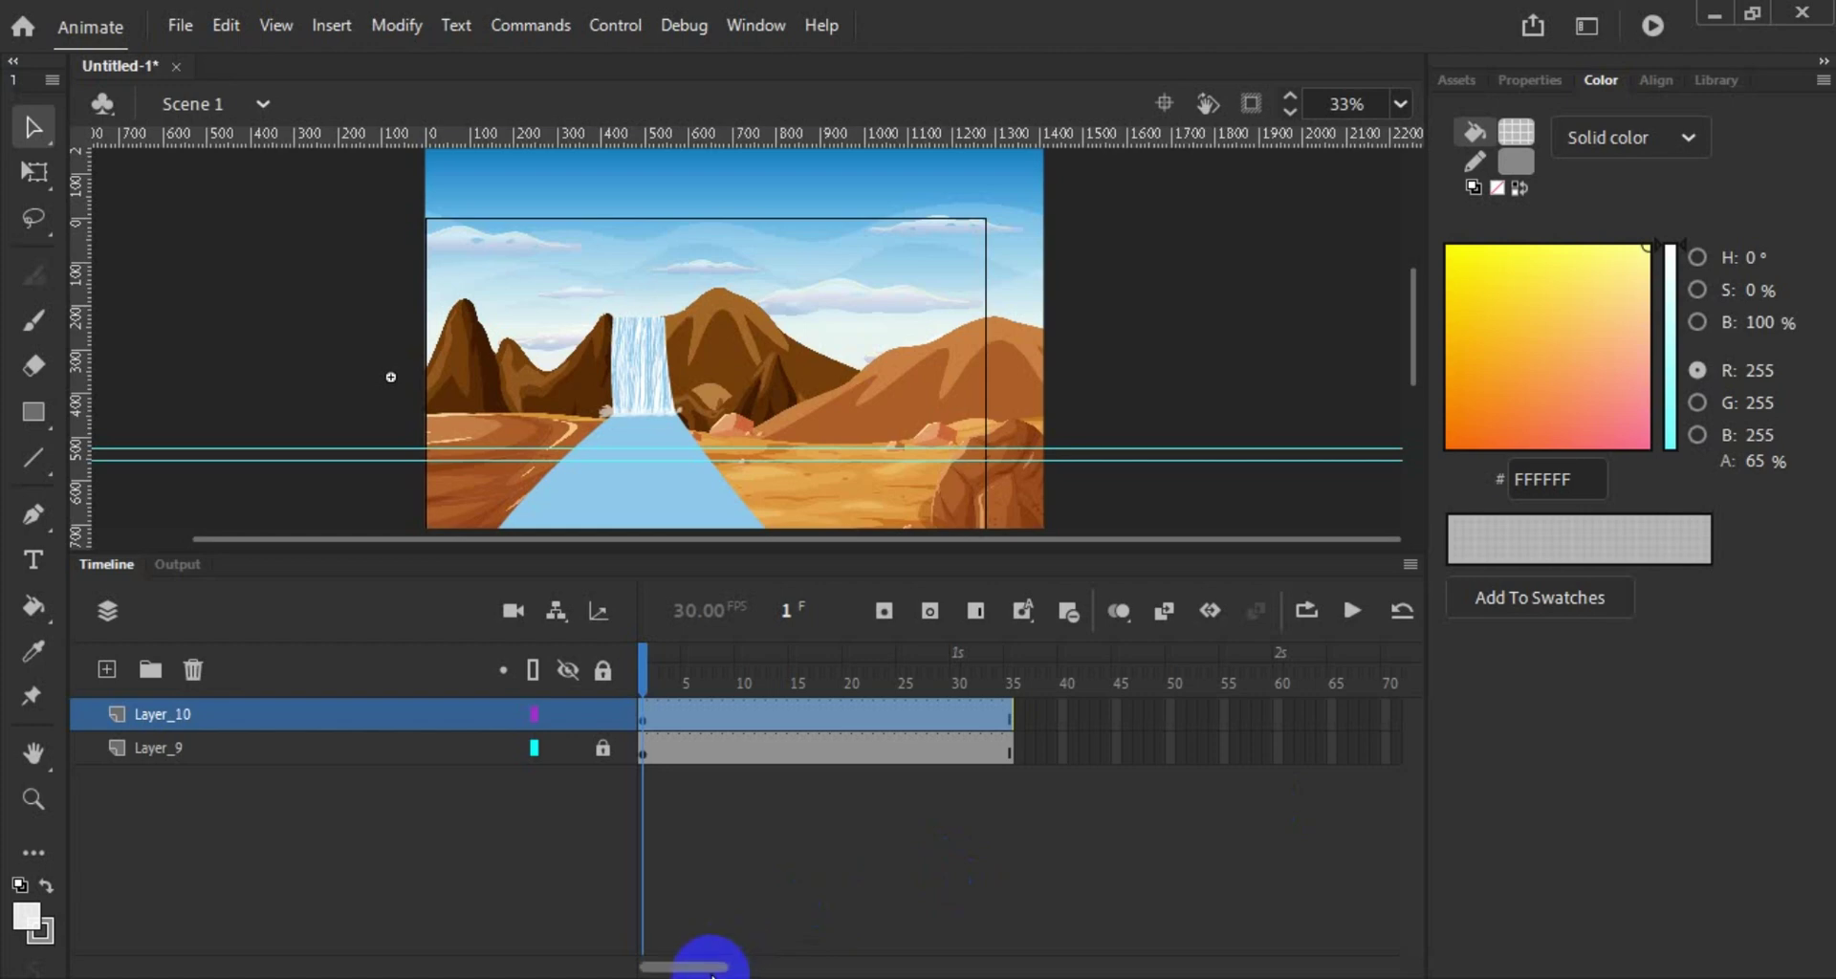
# Step: Extend Layer_10 and Layer_9 to frame 100 in the scene's timeline
pyautogui.moveTo(705, 966); pyautogui.dragTo(773, 966)
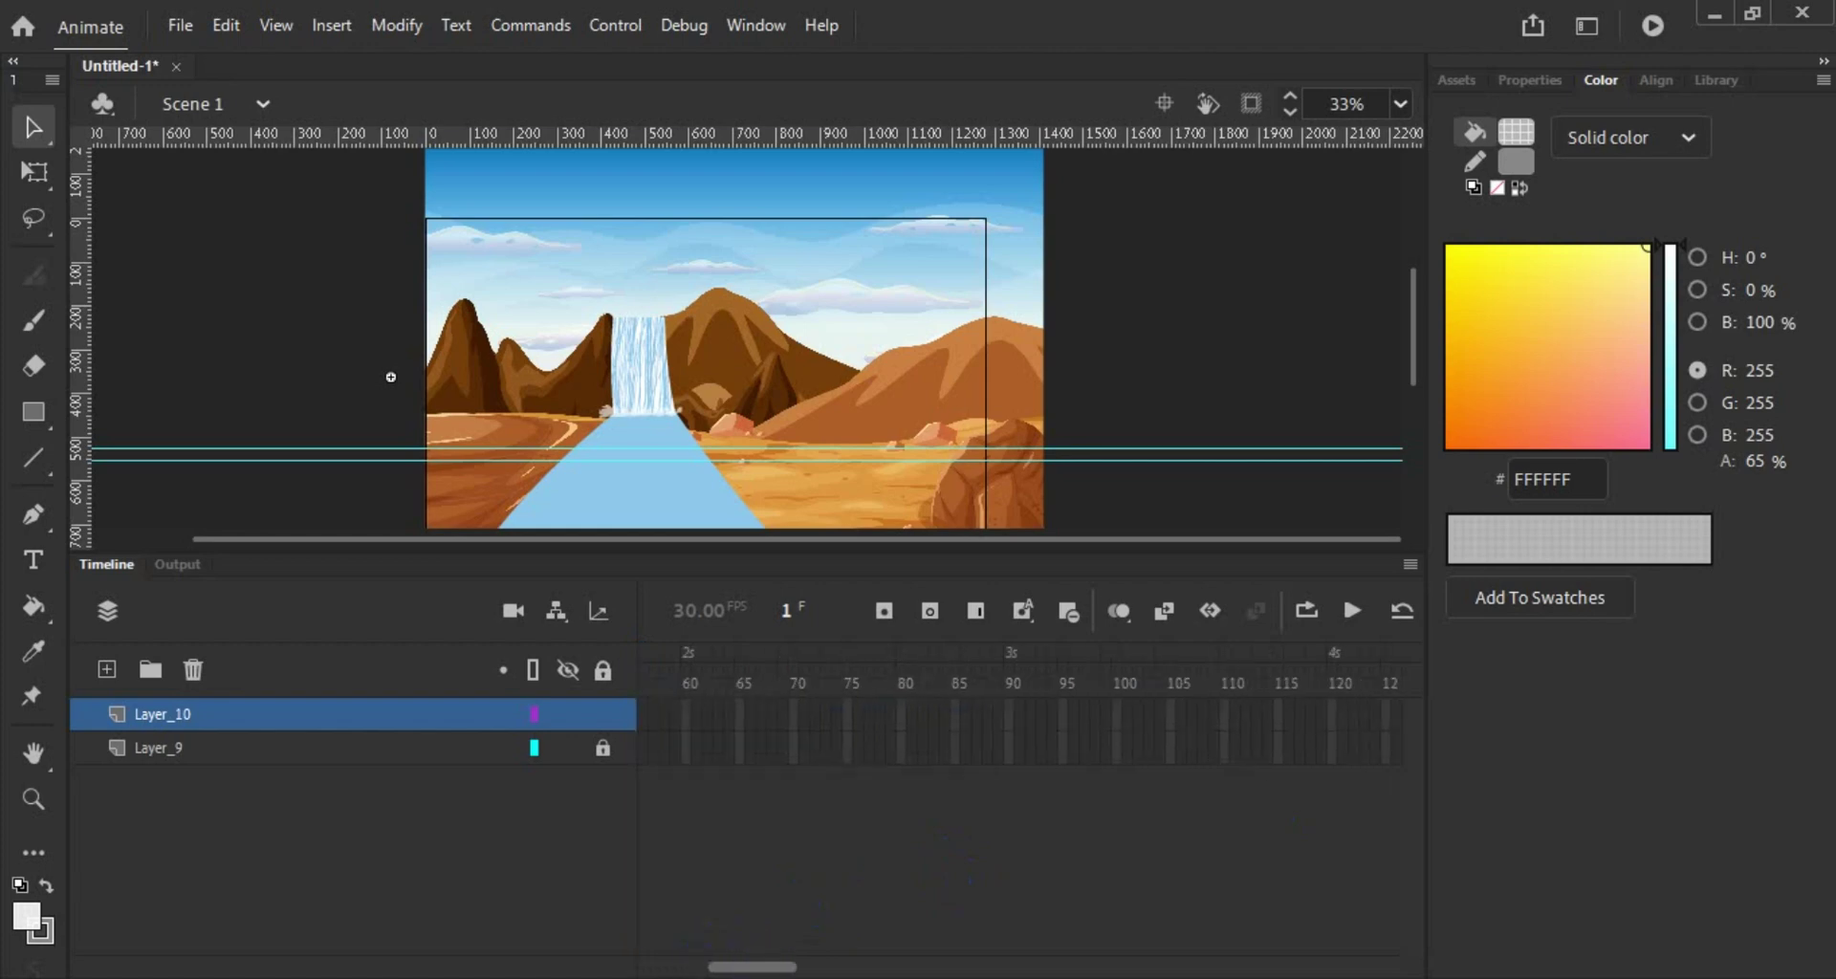
pyautogui.click(1117, 718)
pyautogui.rightClick(1117, 751)
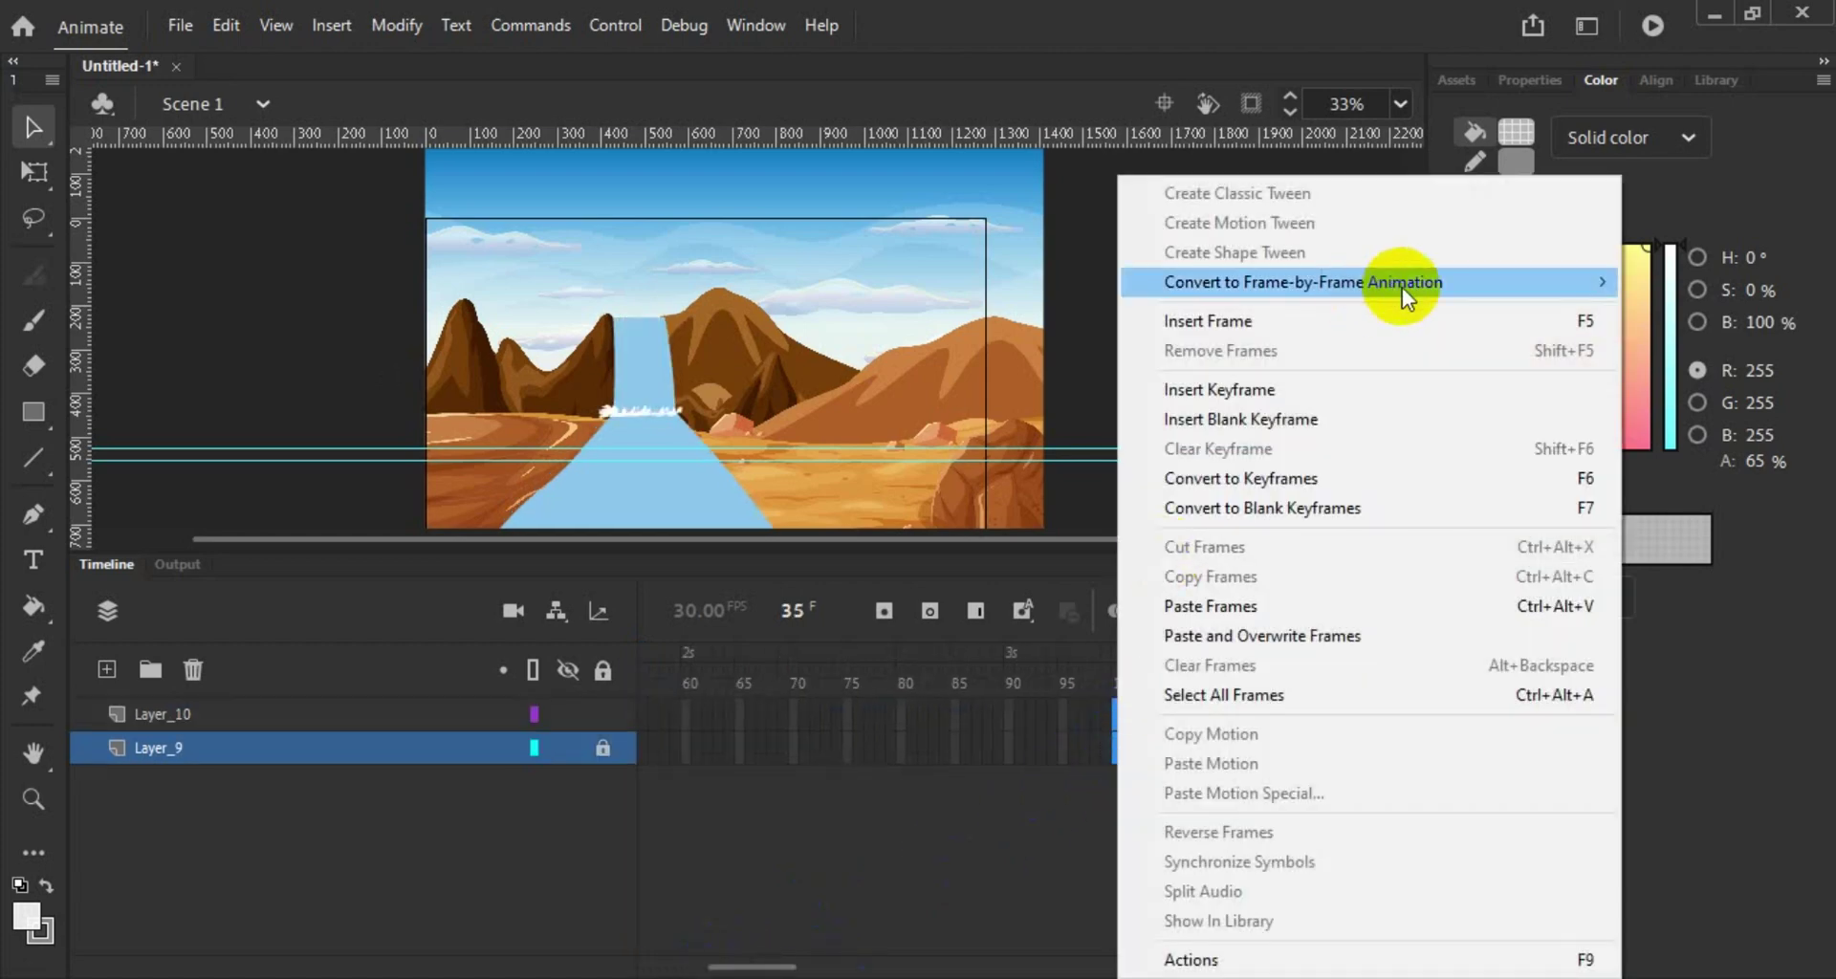
pyautogui.click(1423, 320)
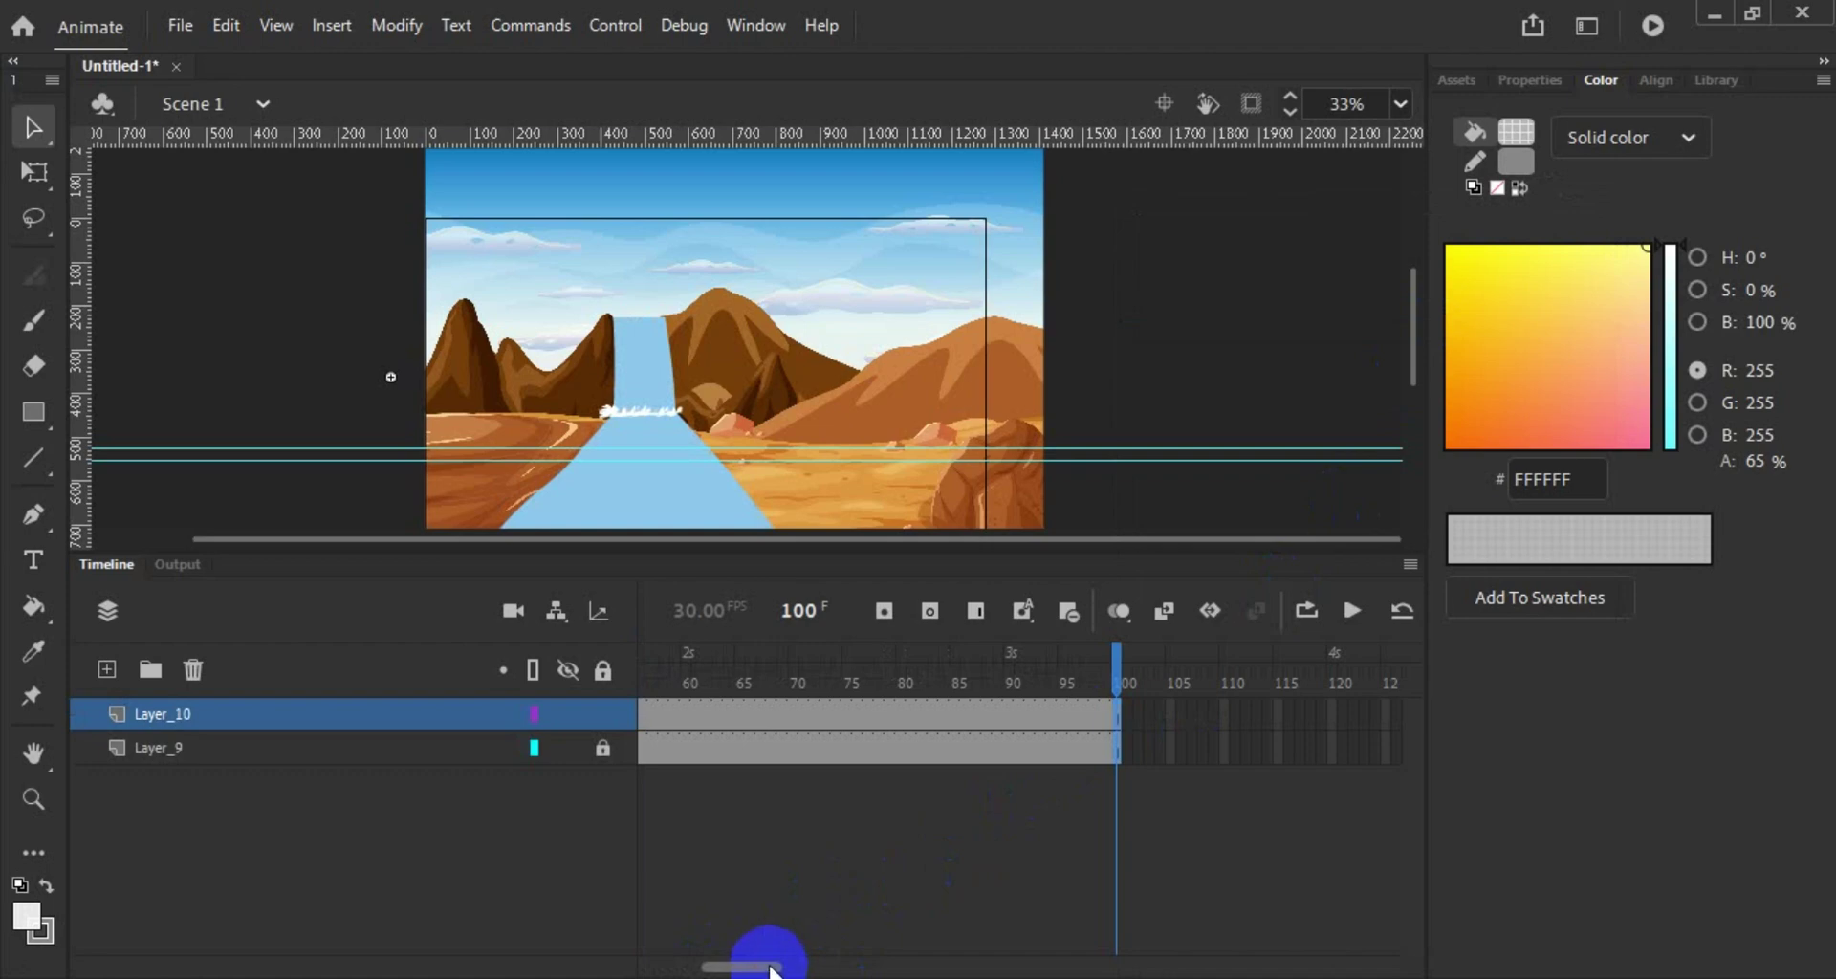
pyautogui.moveTo(771, 965); pyautogui.dragTo(626, 861)
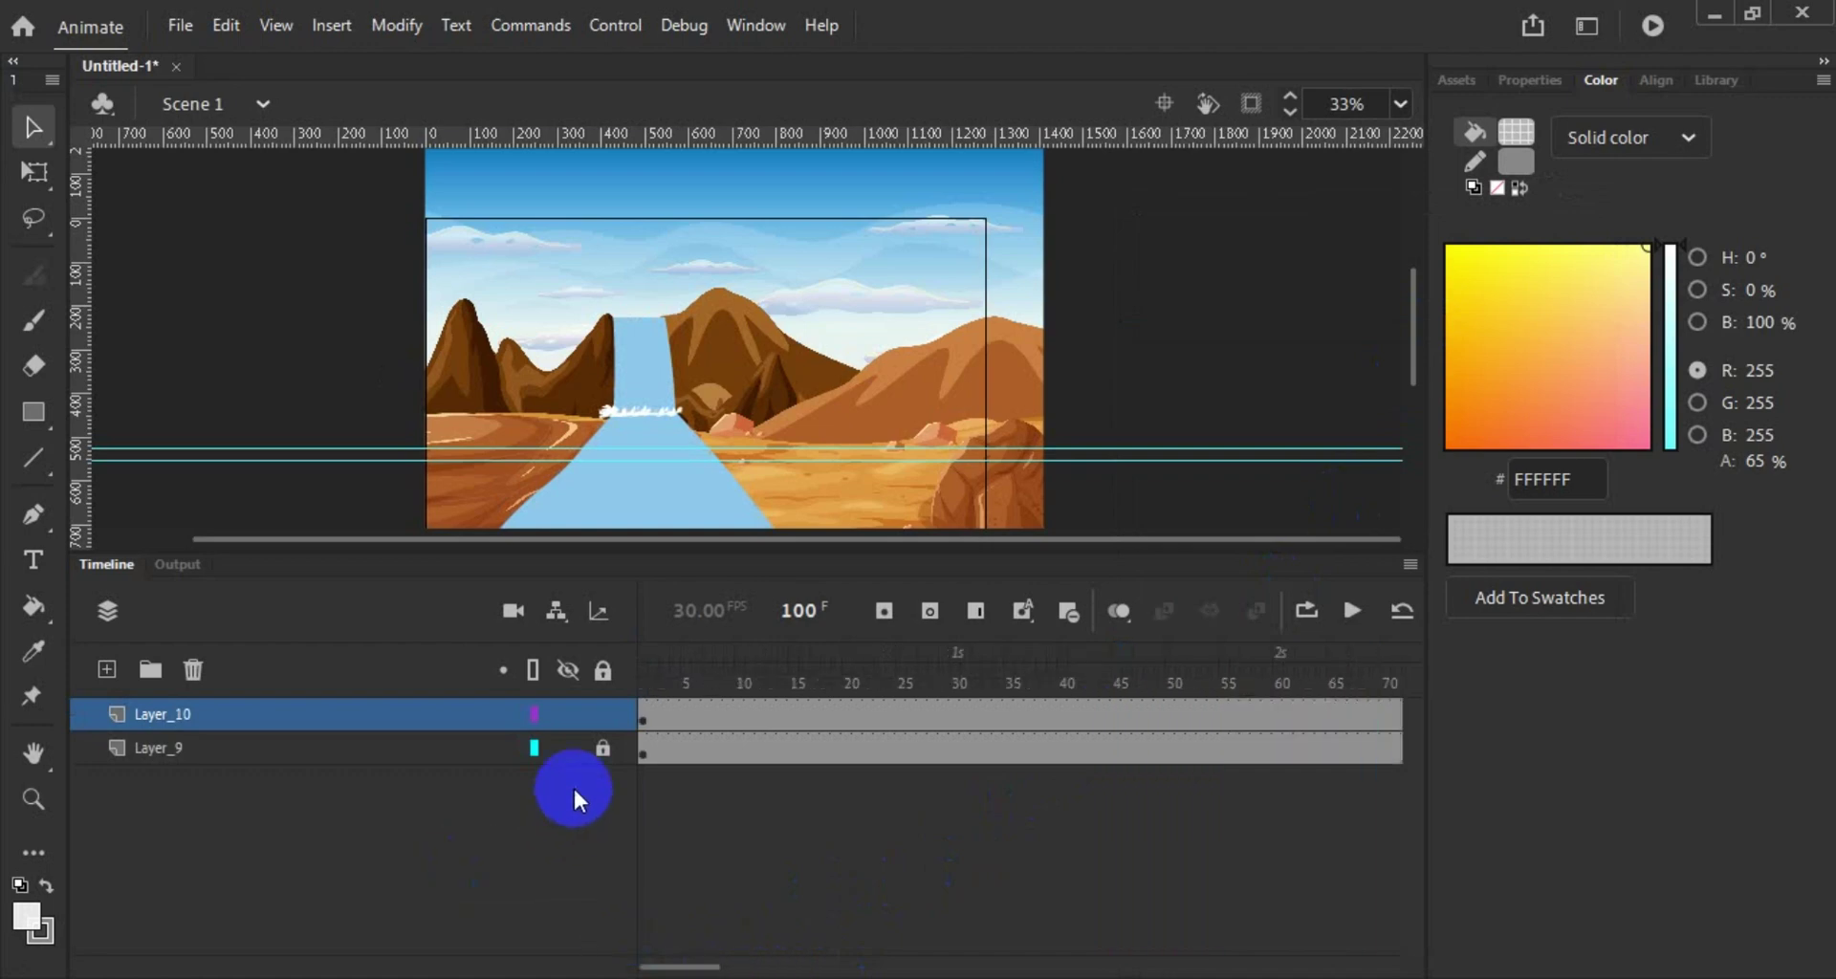
# Step: Play the timeline, return the playhead to frame 1, and test the movie to check the combined animation
pyautogui.click(1352, 610)
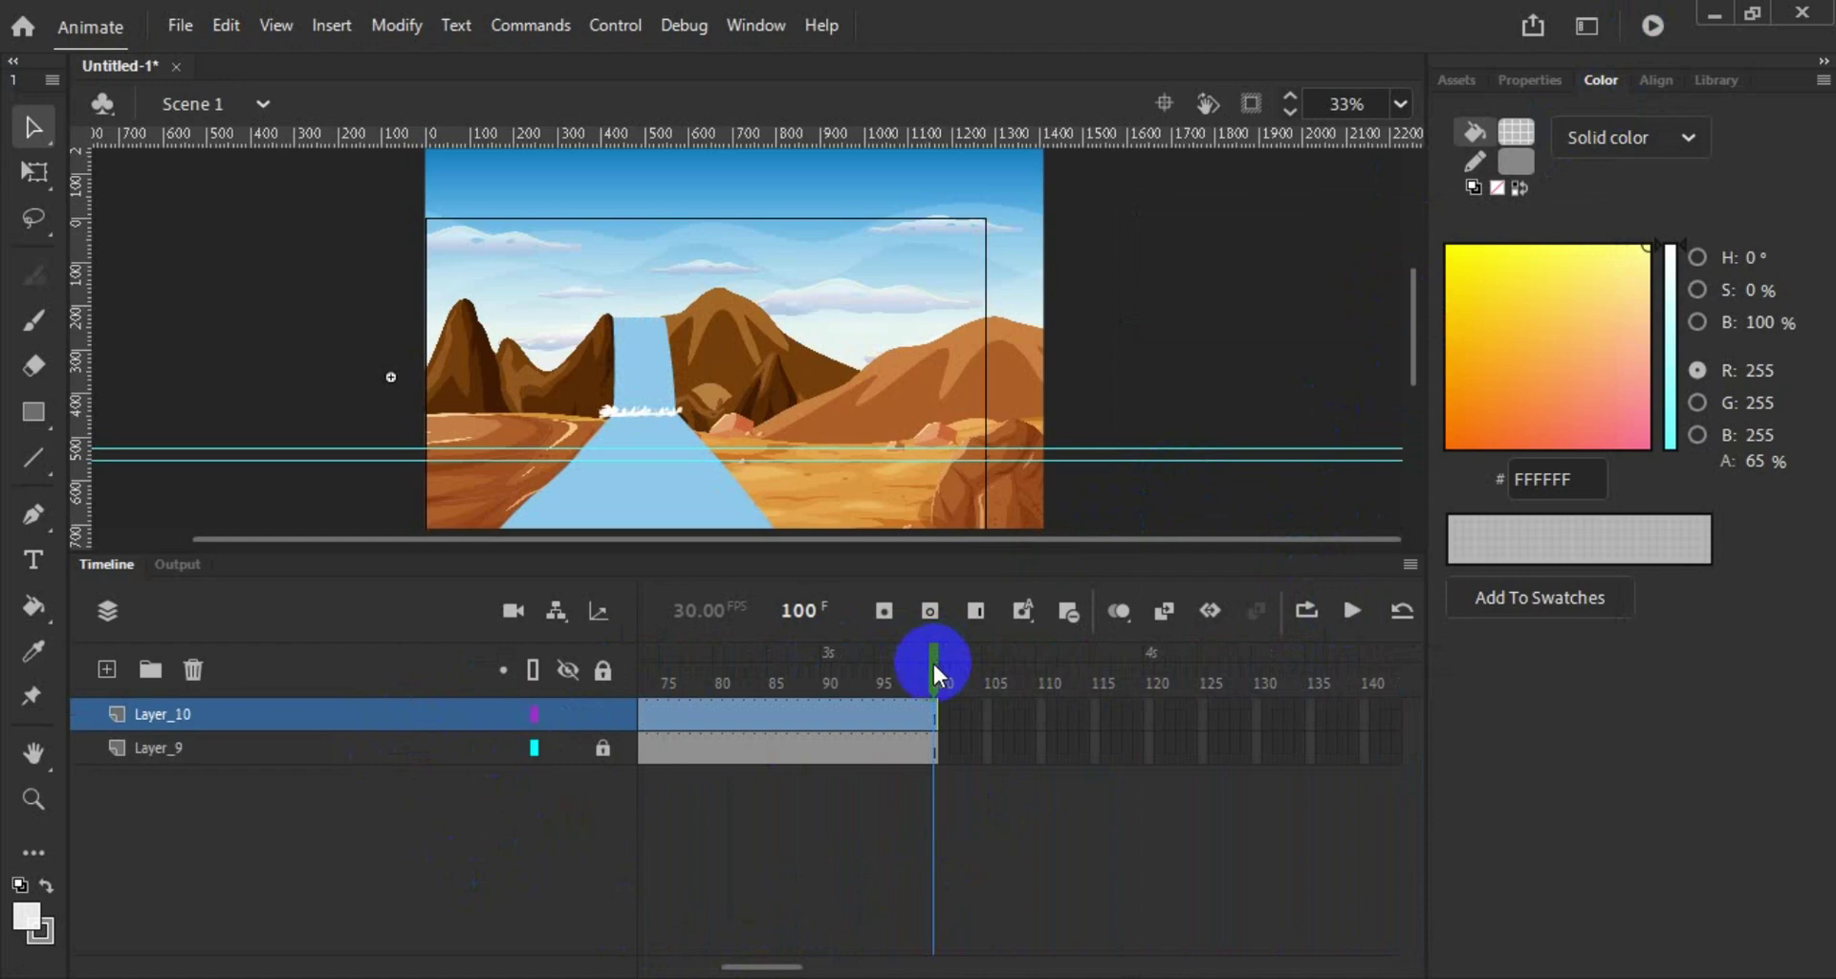
pyautogui.moveTo(935, 658); pyautogui.dragTo(533, 703)
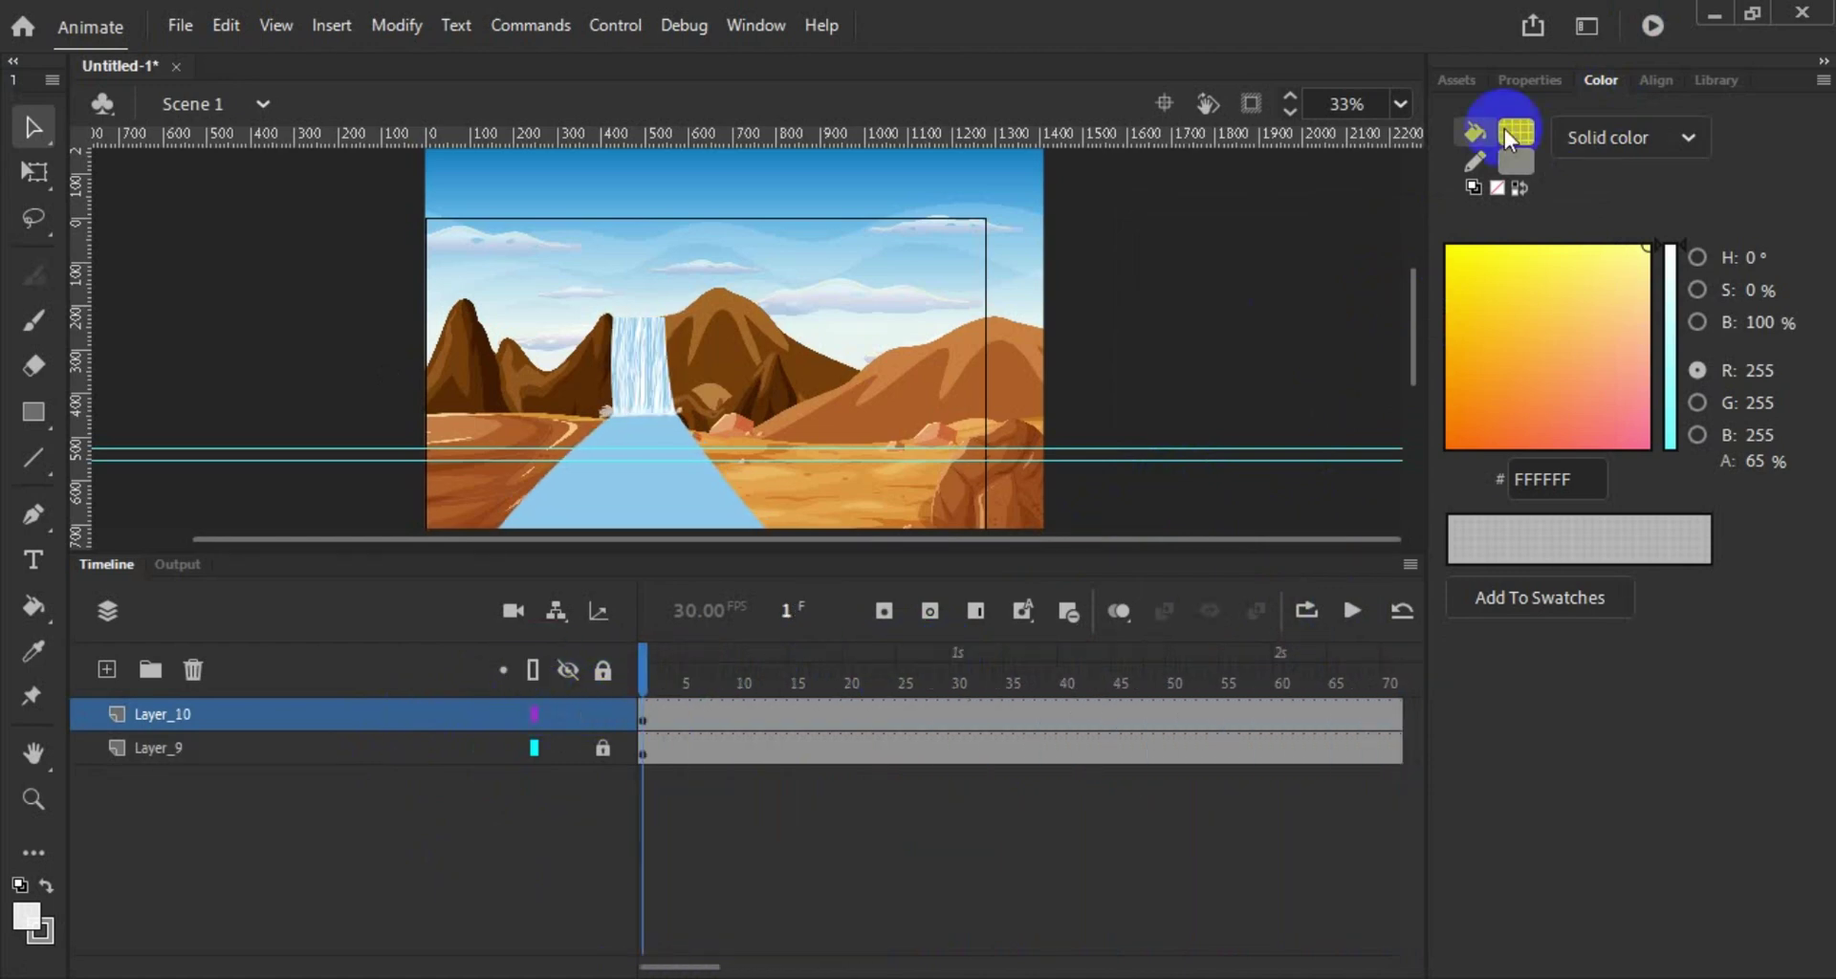
pyautogui.click(1652, 26)
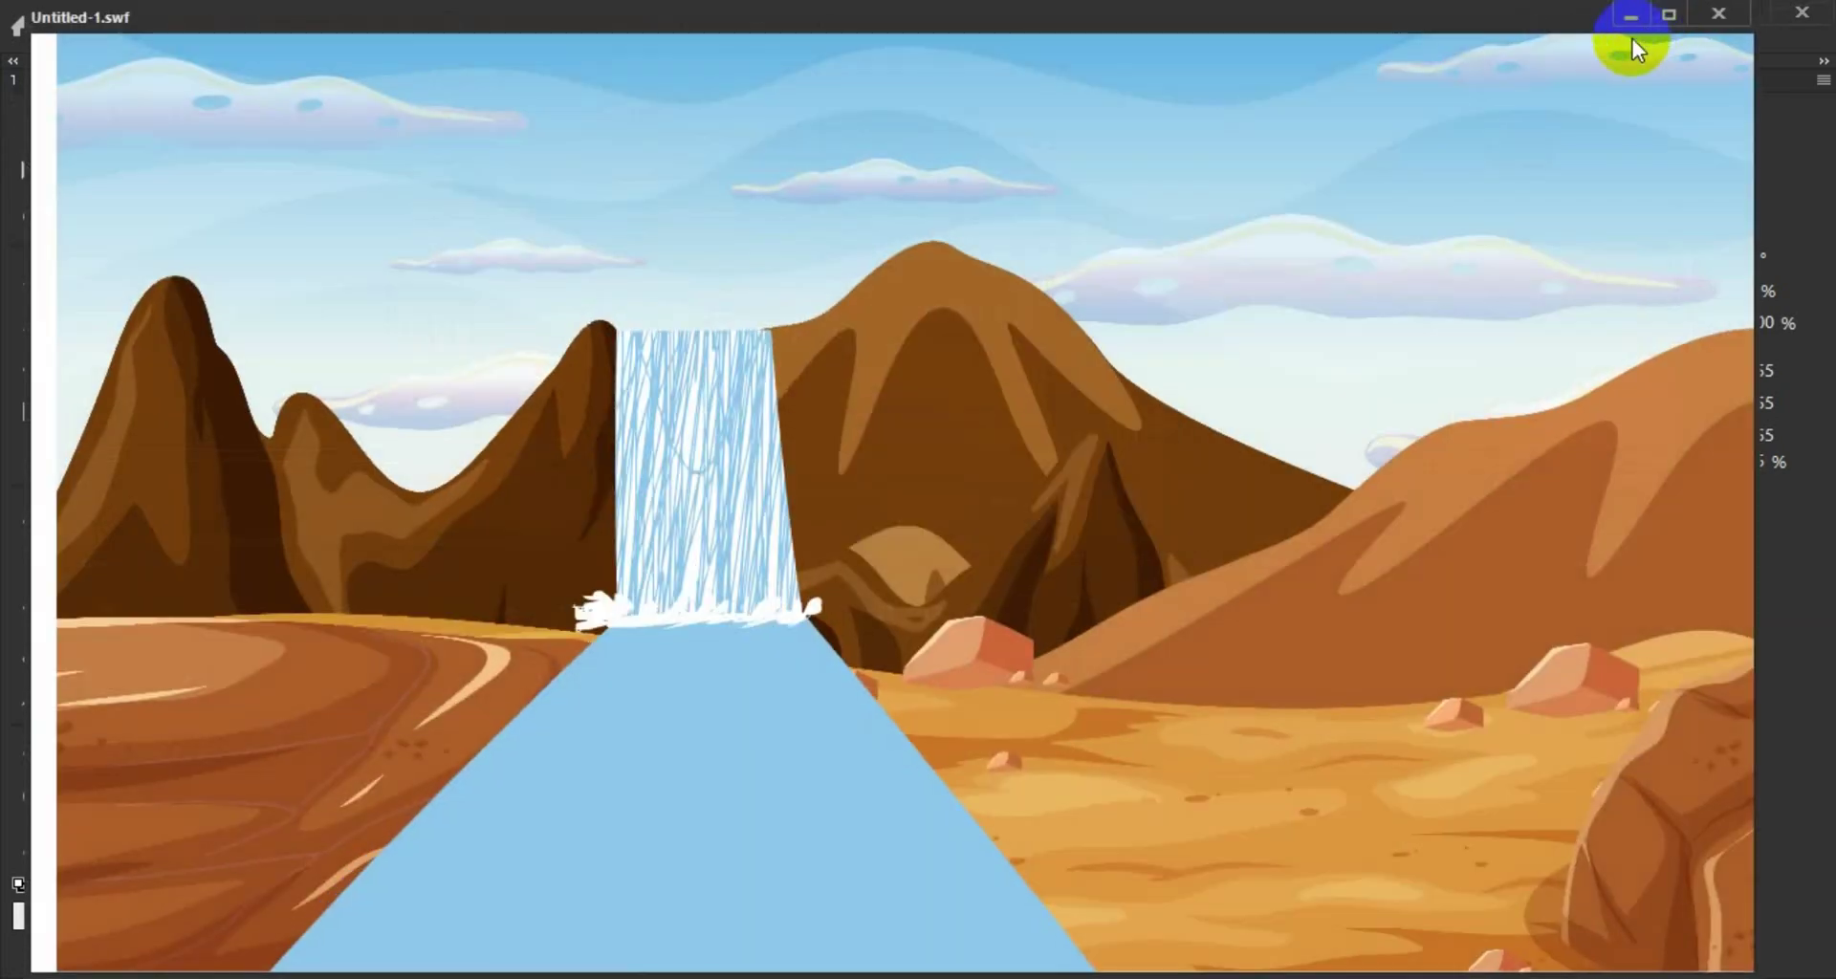
pyautogui.click(1718, 14)
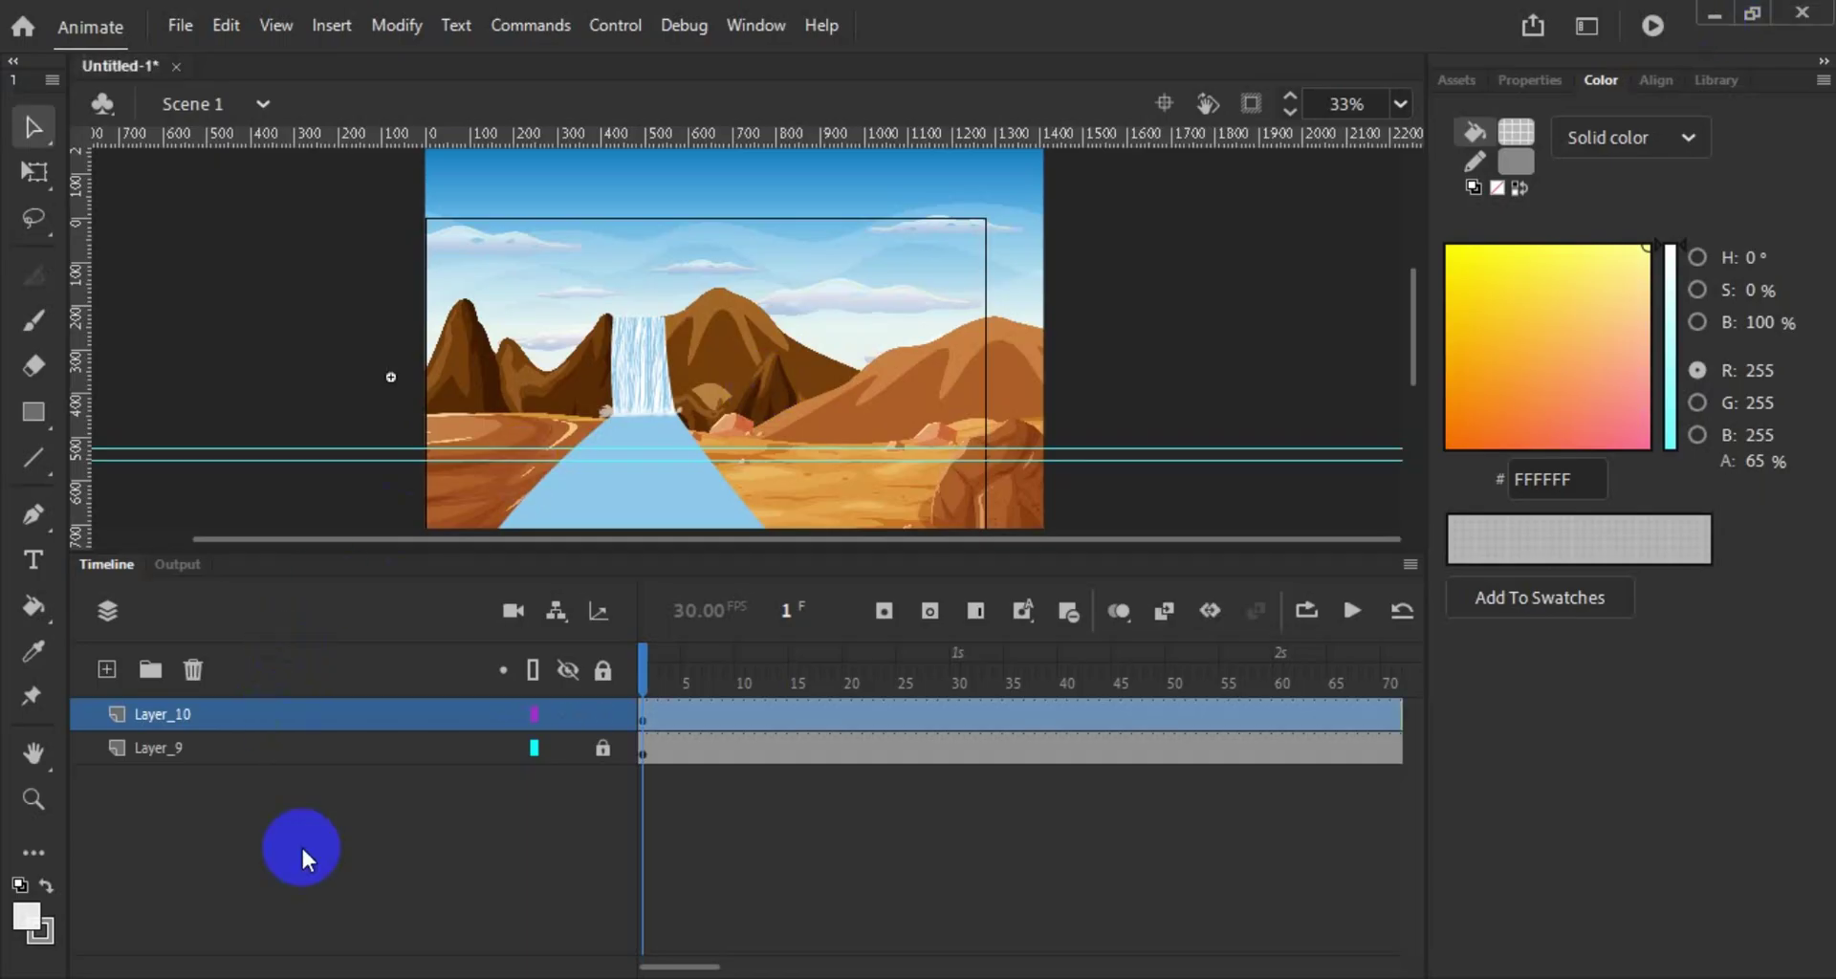
# Step: Move the ripple symbol on Layer_10 up onto the river just below the waterfall
pyautogui.click(355, 714)
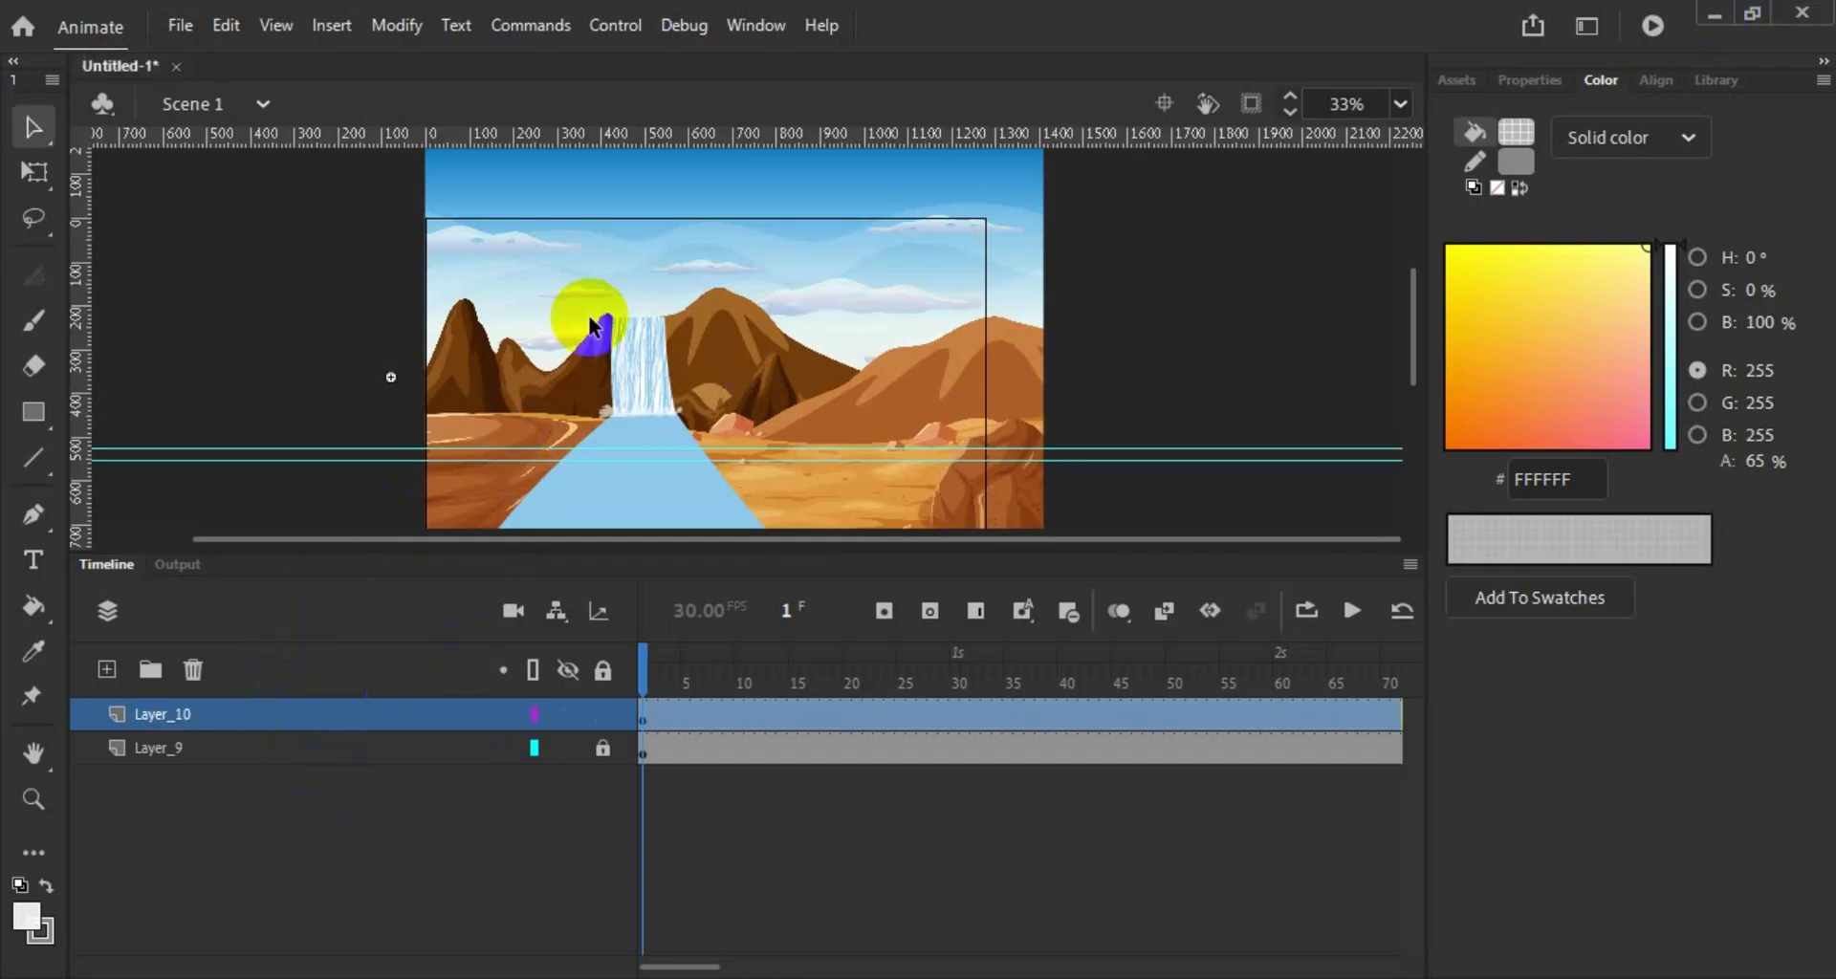
pyautogui.scroll(-5, 586, 315)
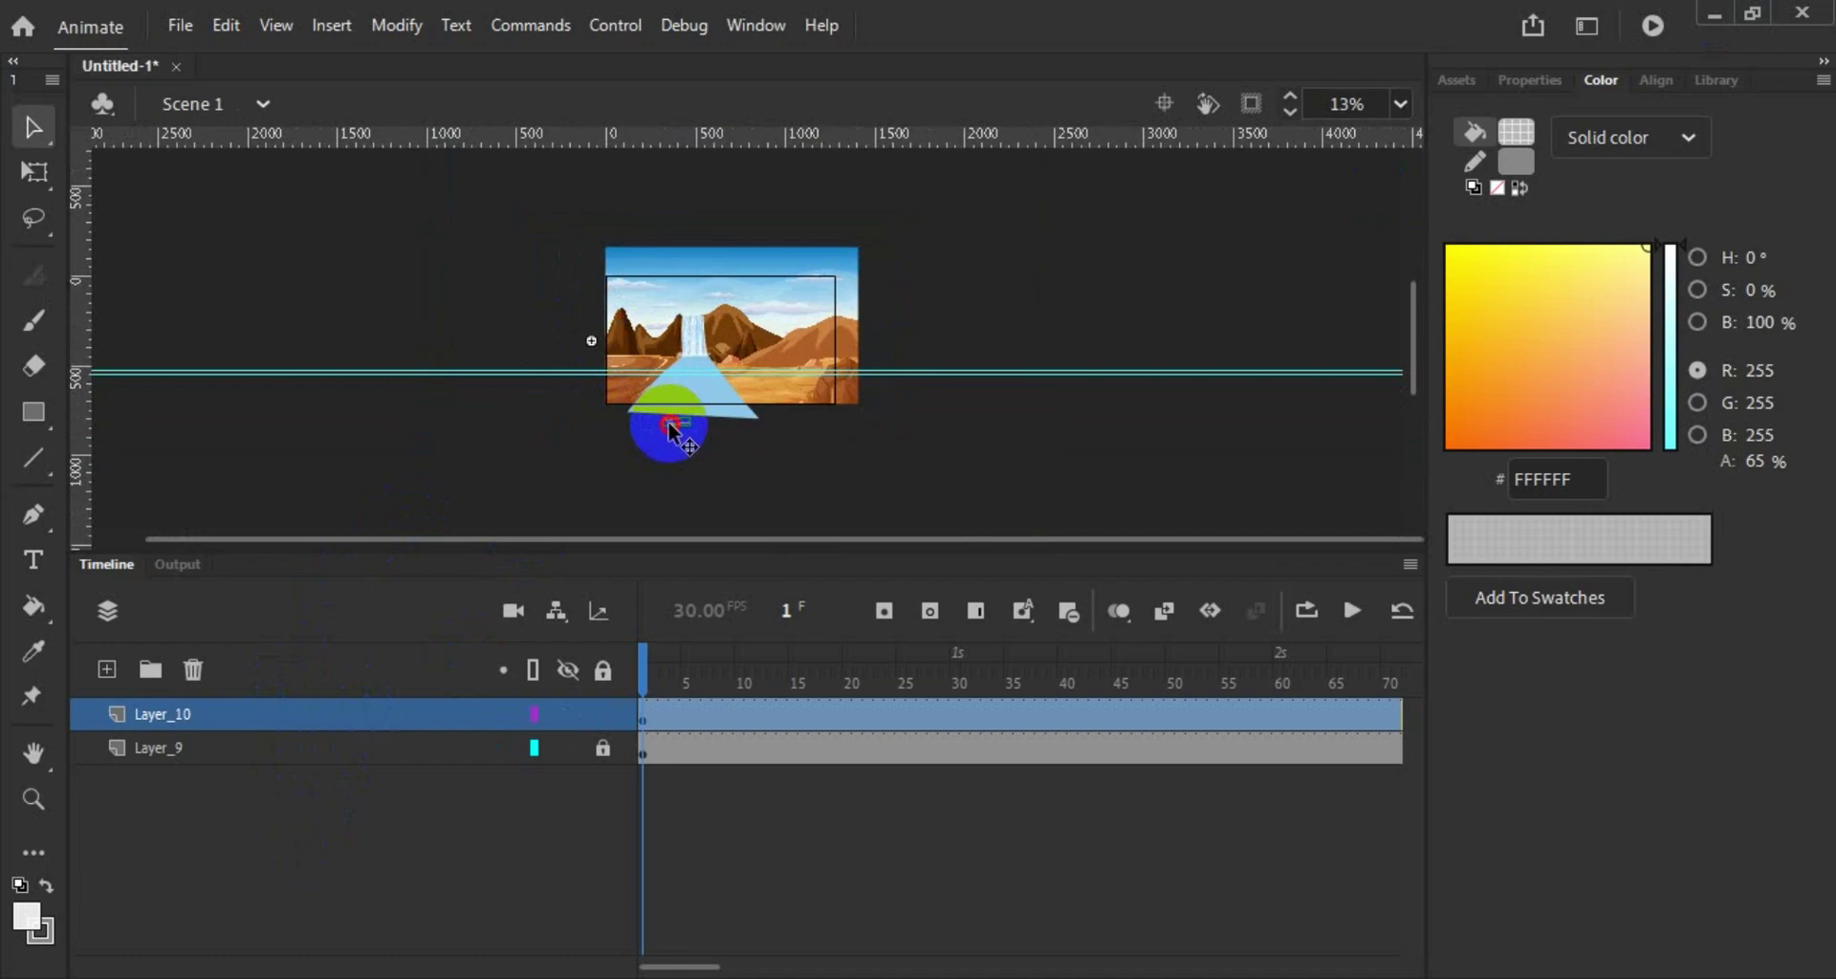
pyautogui.moveTo(671, 416); pyautogui.dragTo(680, 383)
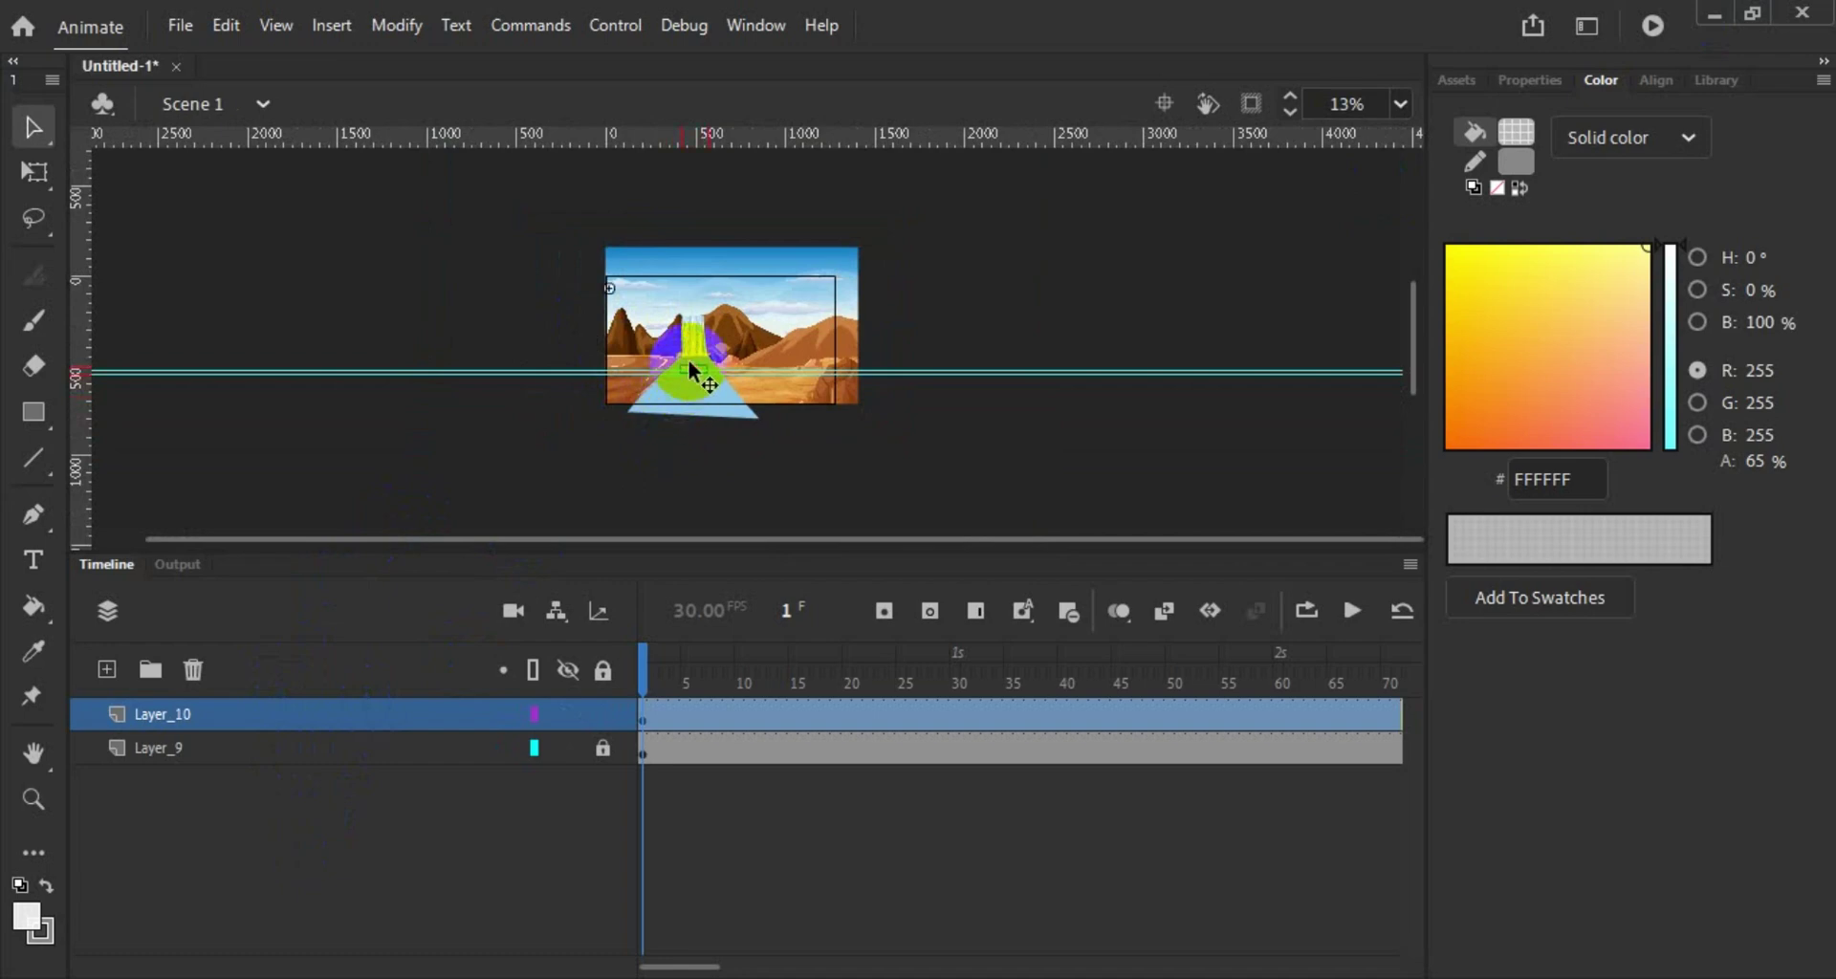
pyautogui.scroll(4, 643, 475)
pyautogui.click(789, 489)
pyautogui.click(720, 607)
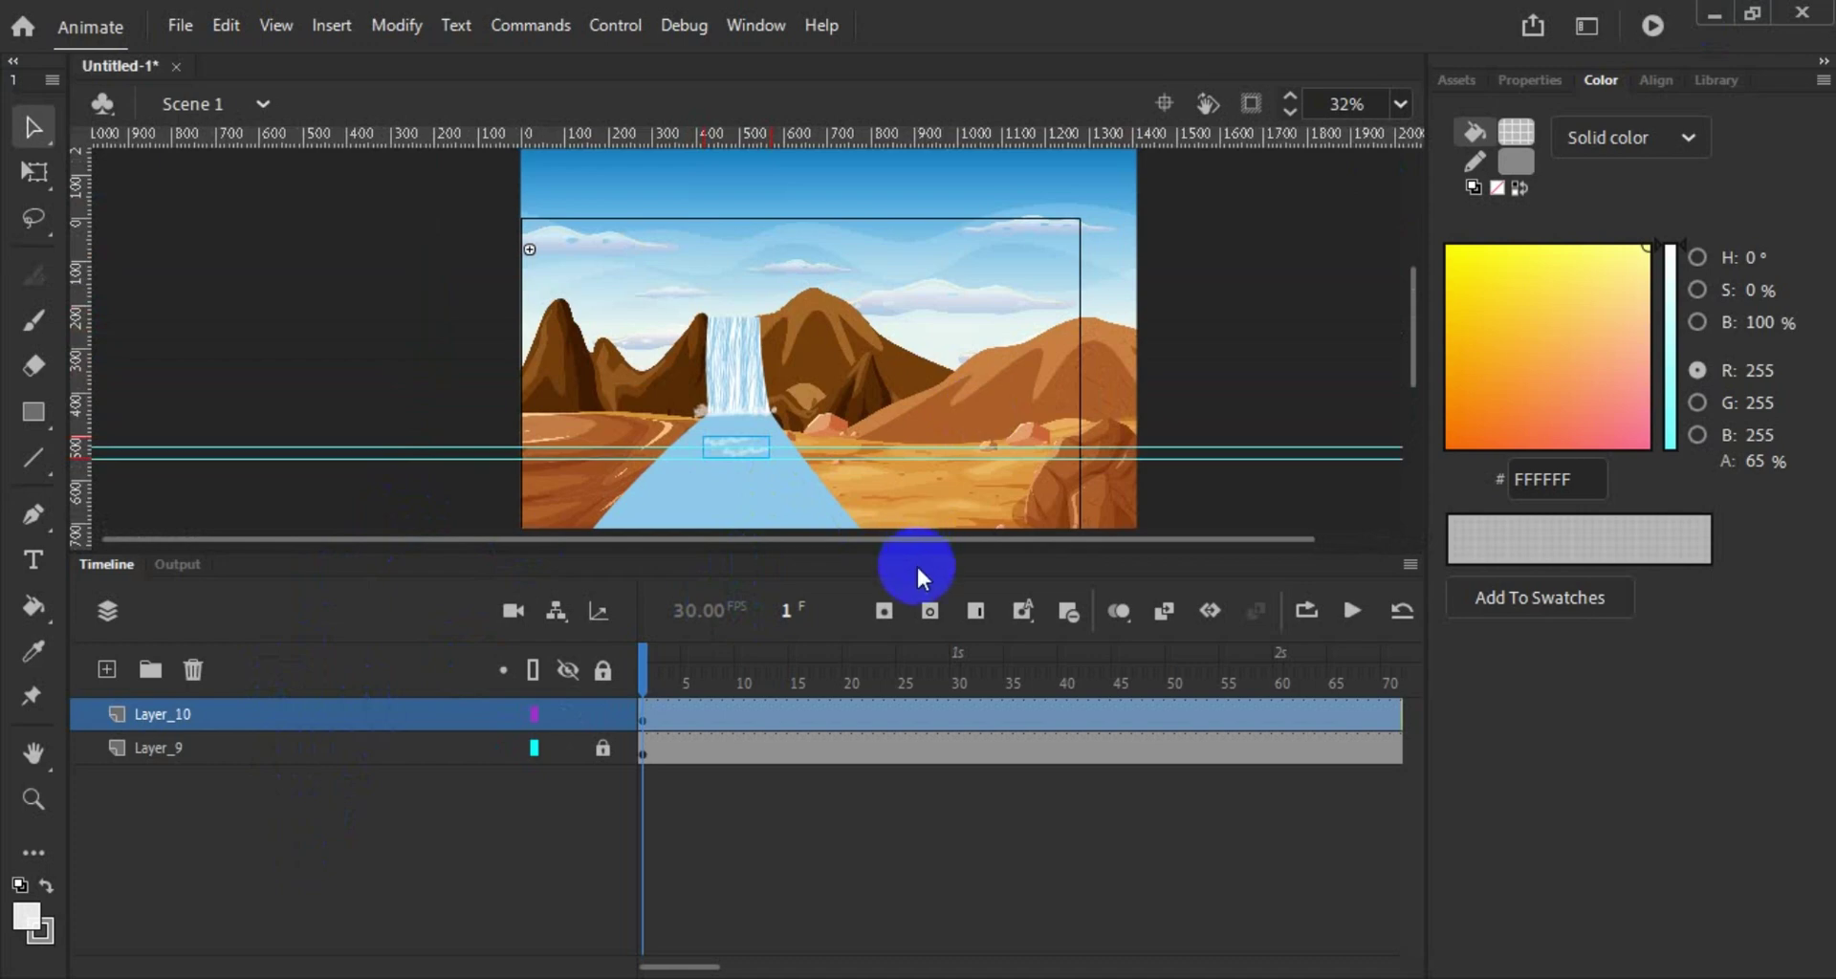
# Step: Enlarge the stage view, clear the horizontal guides off the river, and move the ripples up against the waterfall's base
pyautogui.moveTo(918, 556); pyautogui.dragTo(924, 808)
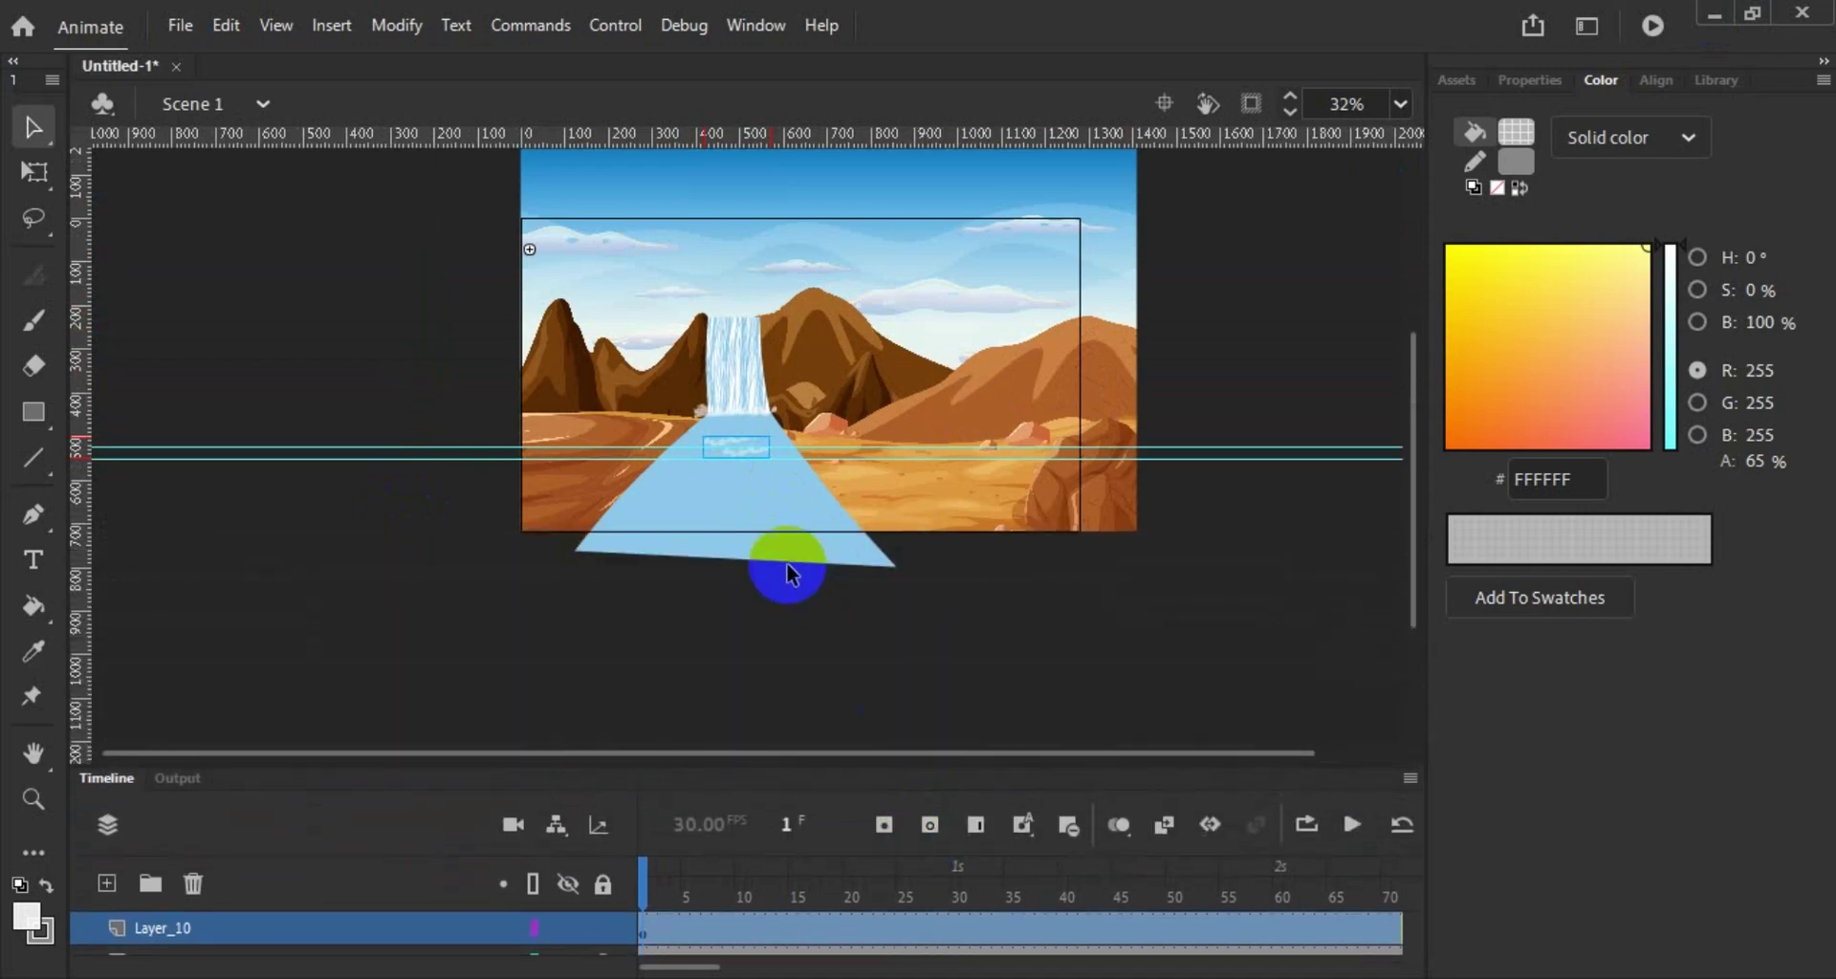
pyautogui.scroll(4, 780, 555)
pyautogui.scroll(3, 777, 549)
pyautogui.moveTo(692, 474); pyautogui.dragTo(697, 135)
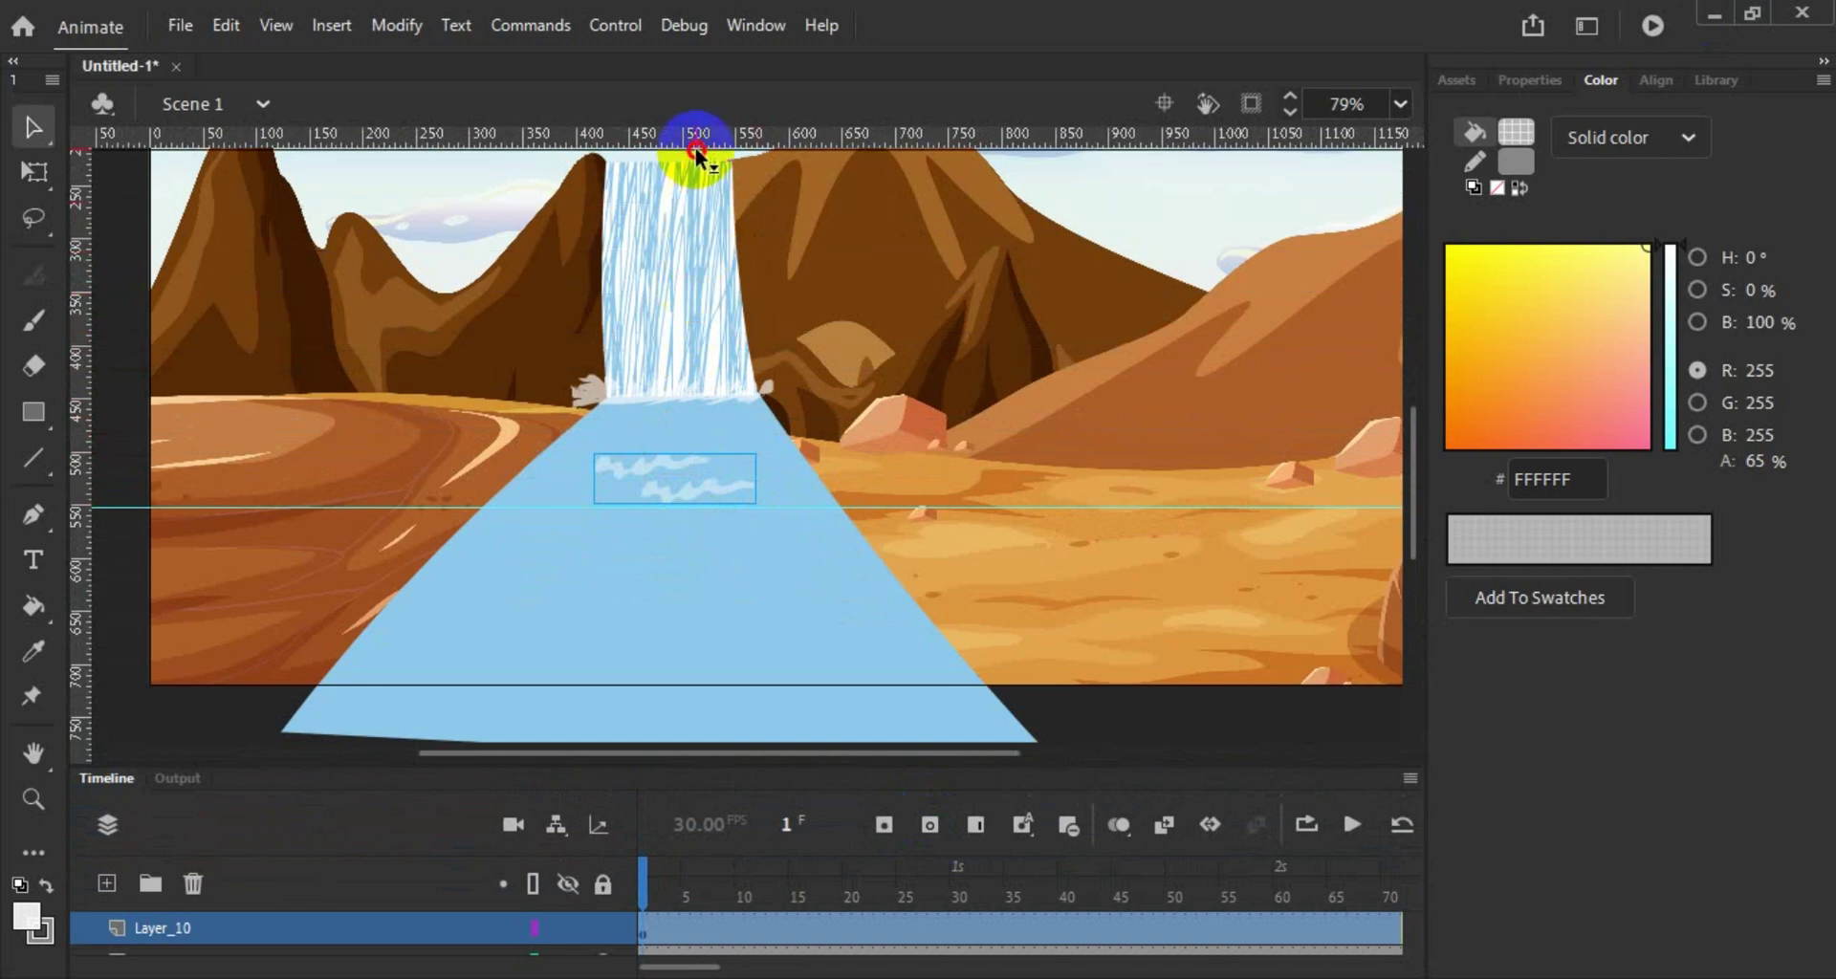
pyautogui.moveTo(792, 513); pyautogui.dragTo(734, 174)
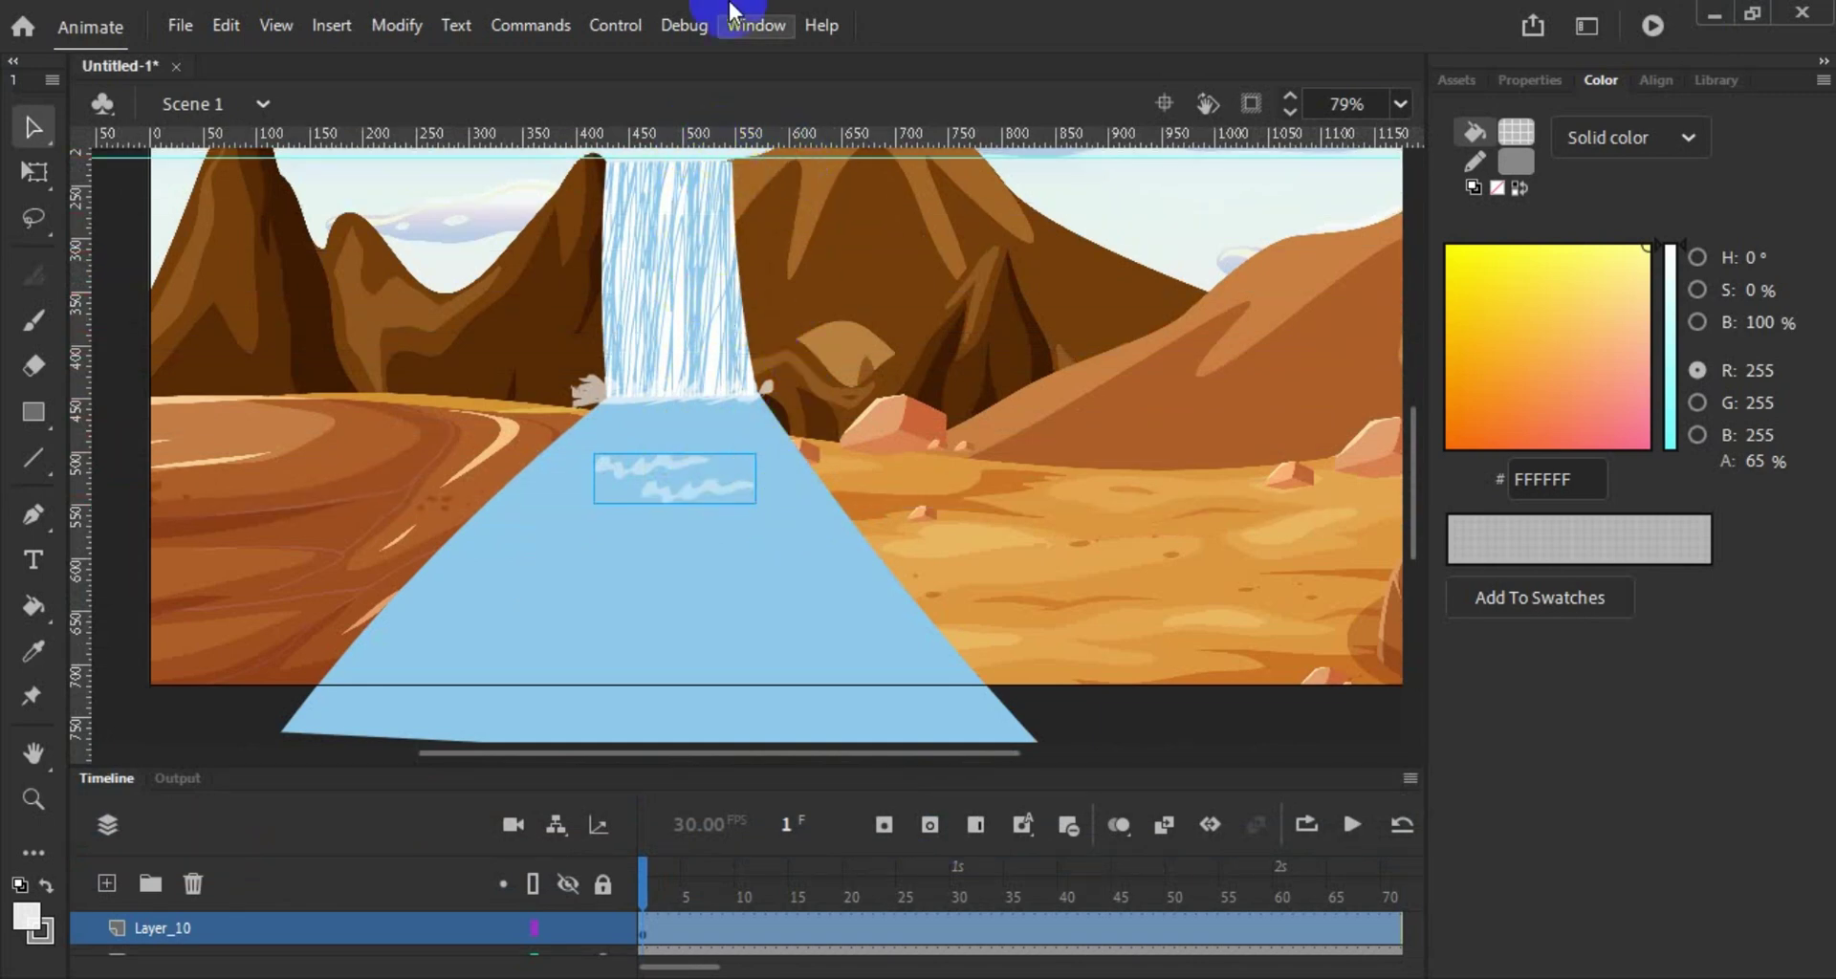
pyautogui.moveTo(697, 483); pyautogui.dragTo(712, 439)
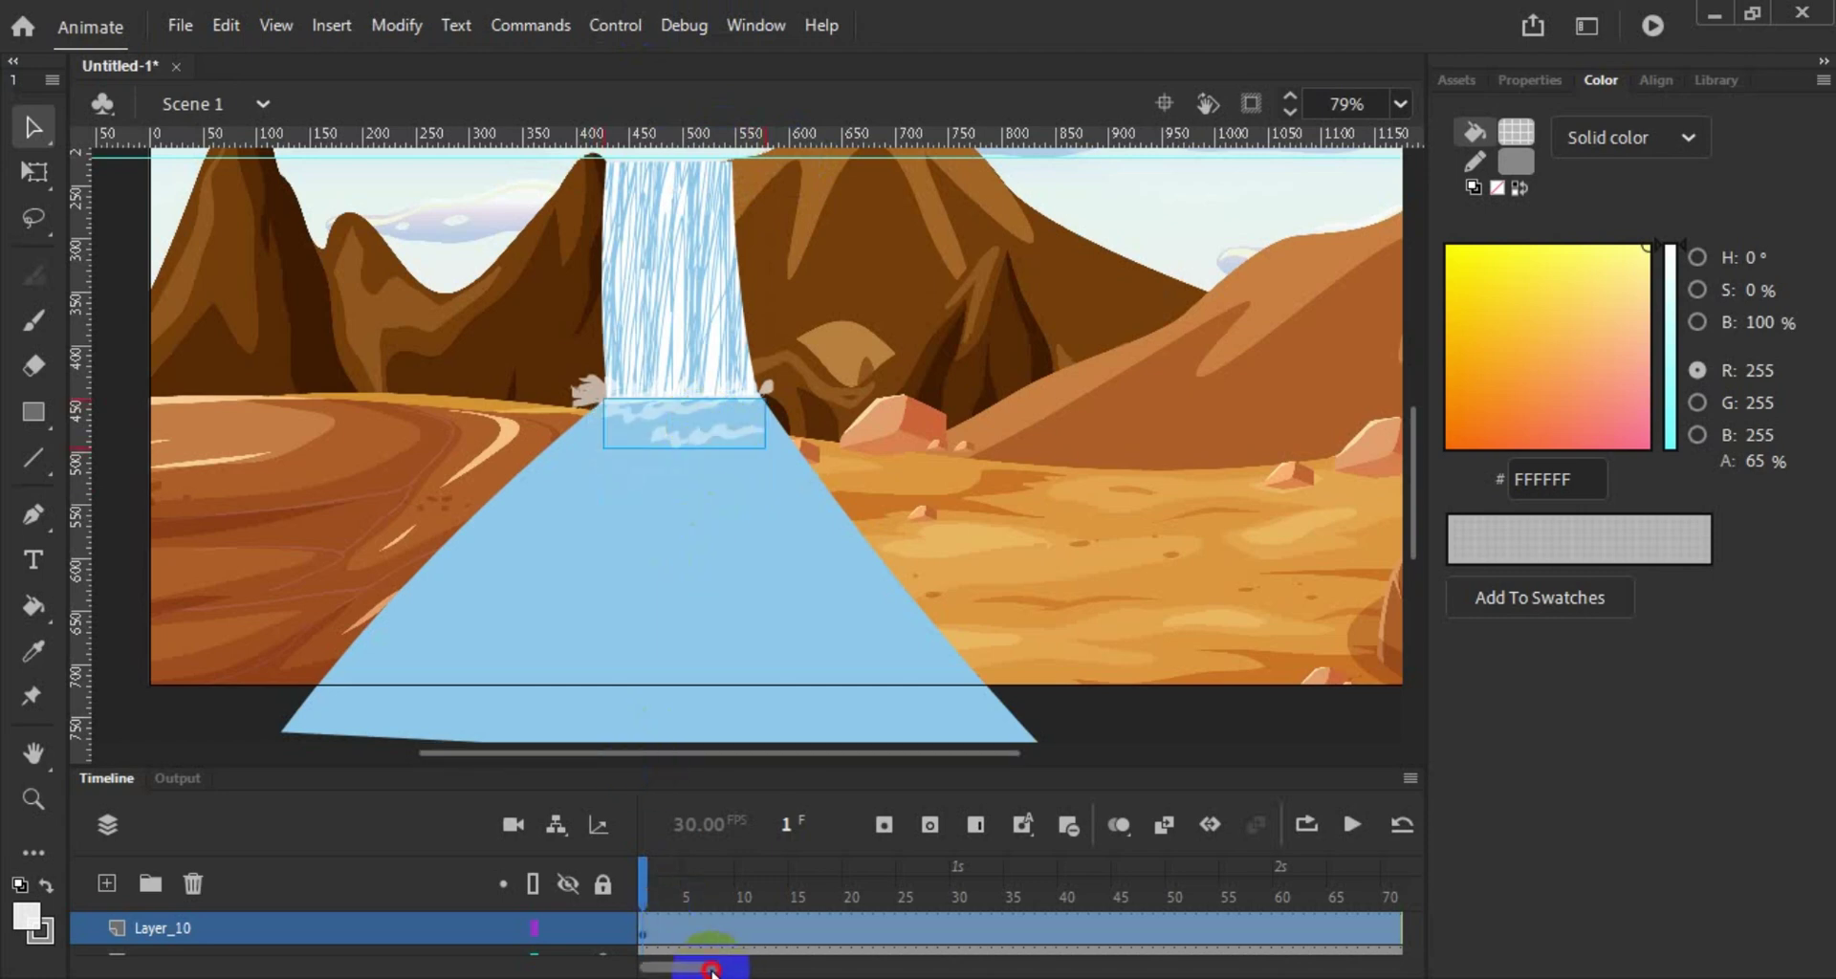
# Step: Play the timeline to check how the ripples travel down the river, and pause it
pyautogui.moveTo(713, 968); pyautogui.dragTo(731, 967)
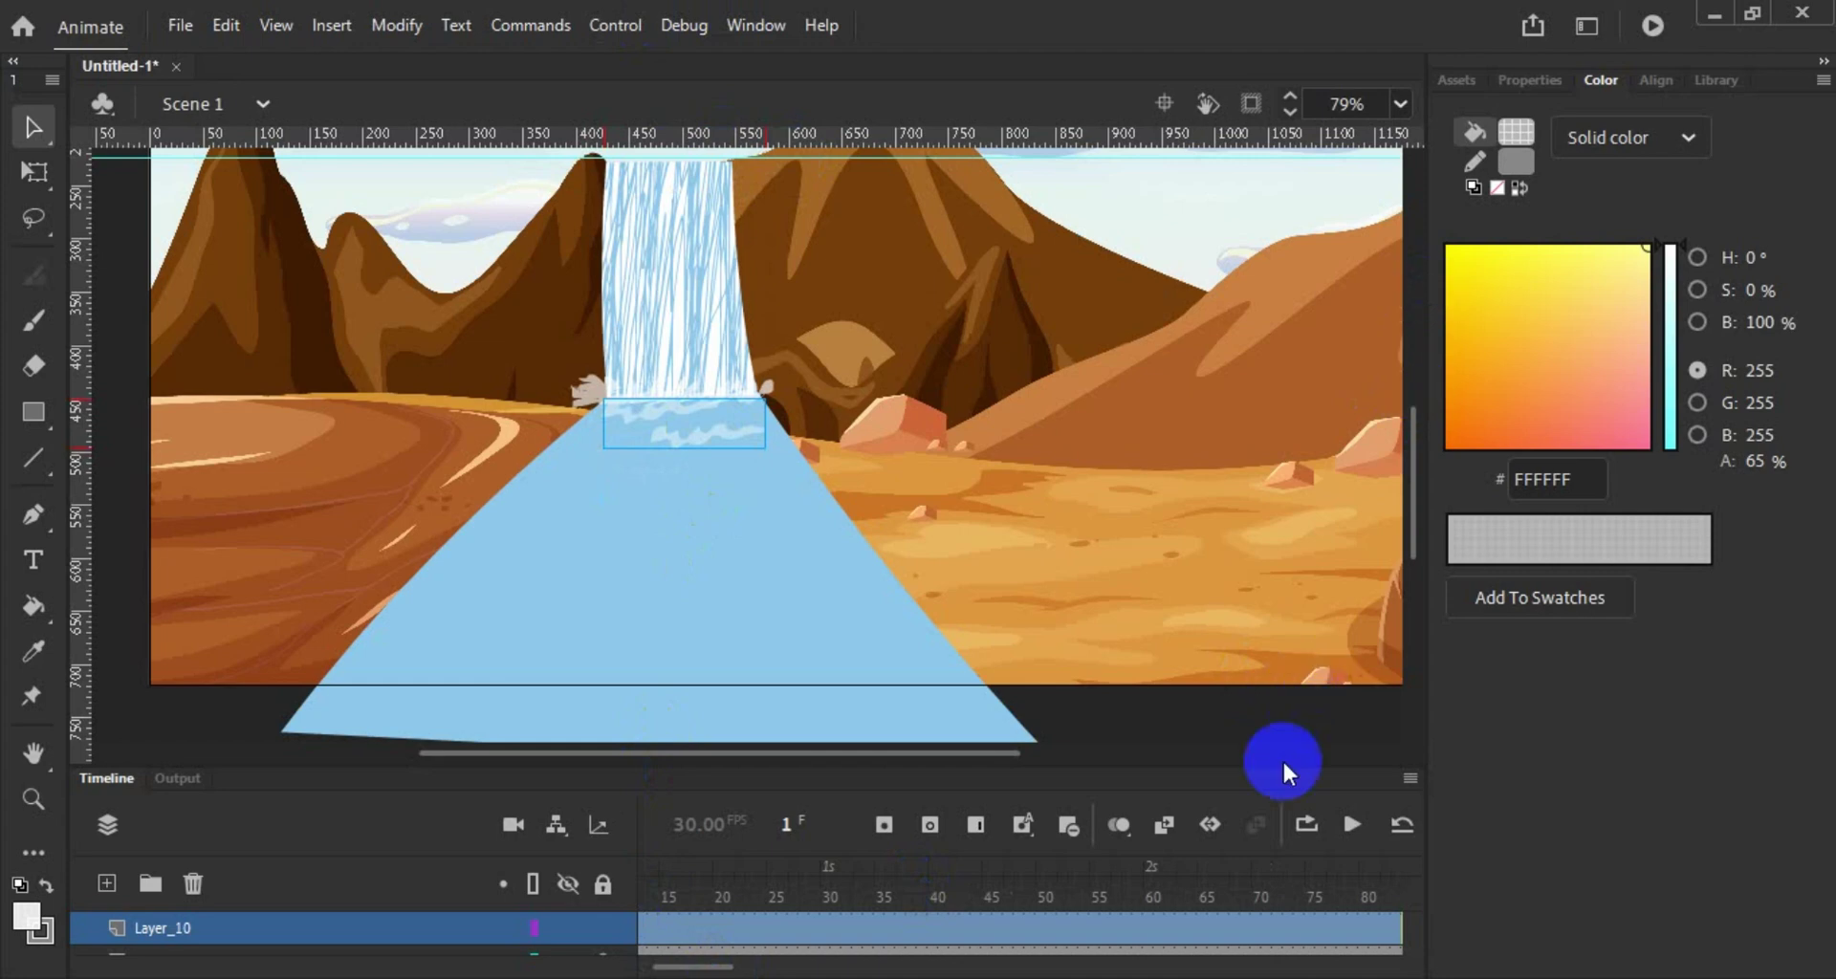
pyautogui.click(1352, 825)
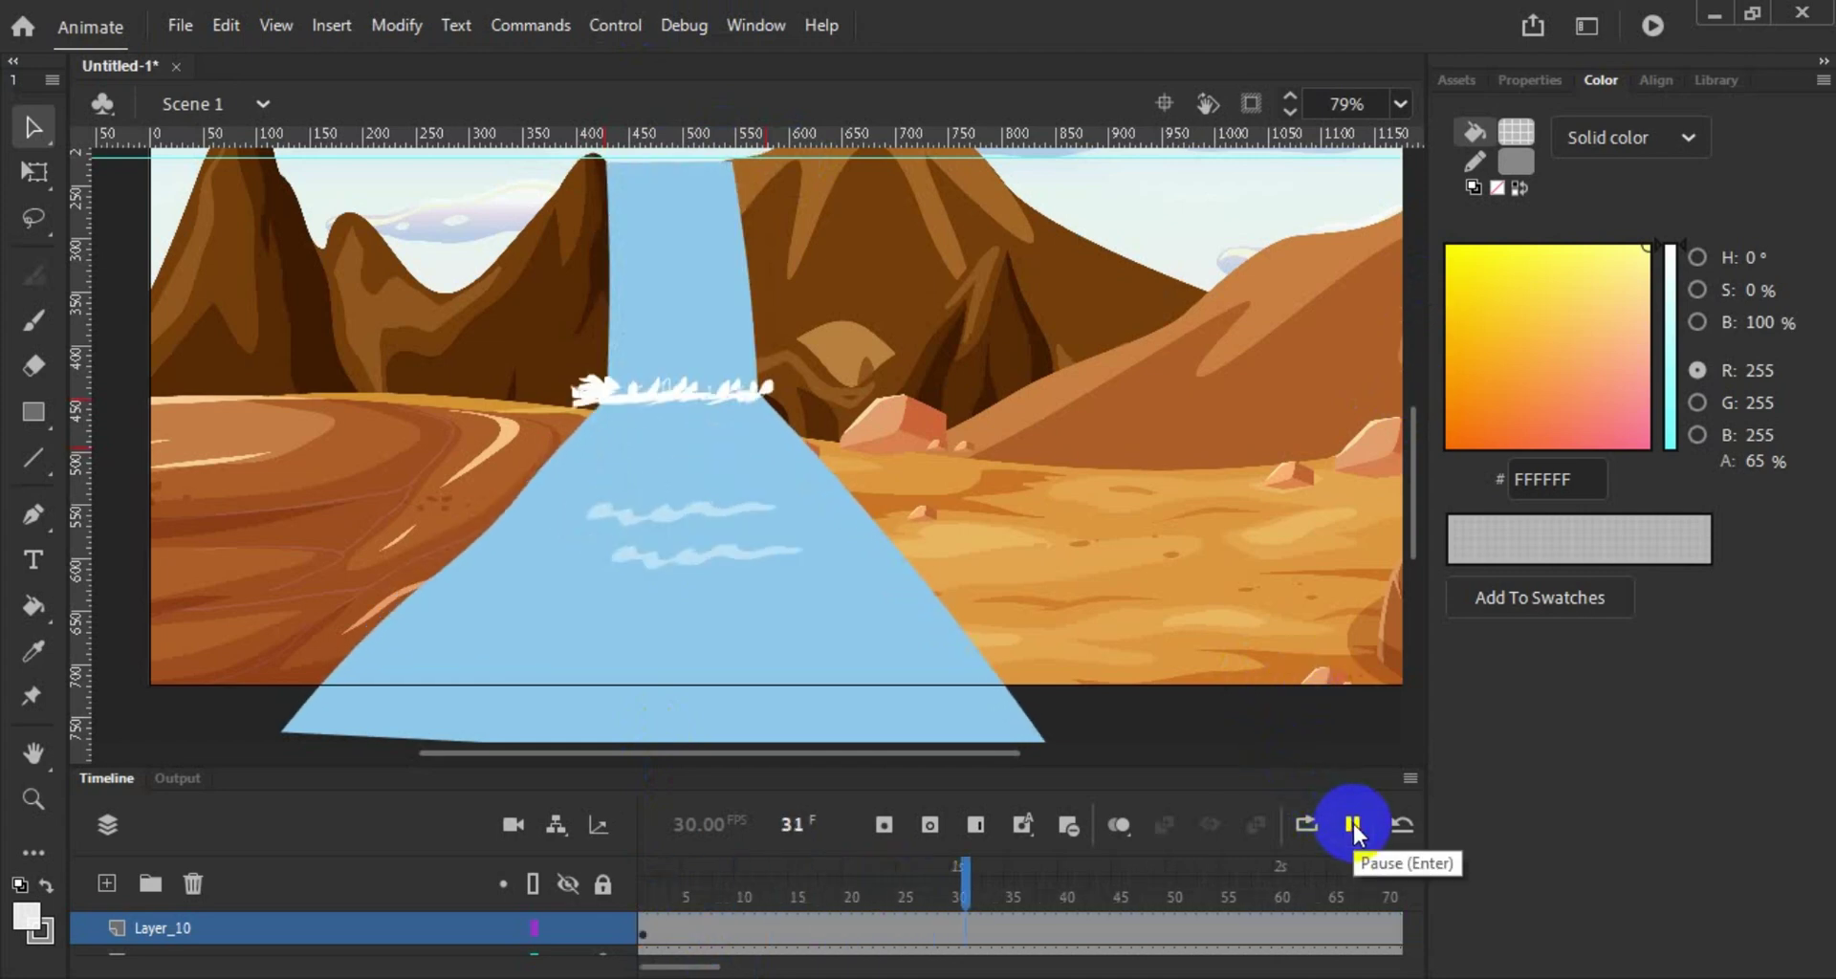
pyautogui.click(1352, 824)
# Step: Convert frame 36 of Layer_10 to a keyframe
pyautogui.moveTo(1074, 873); pyautogui.dragTo(1023, 903)
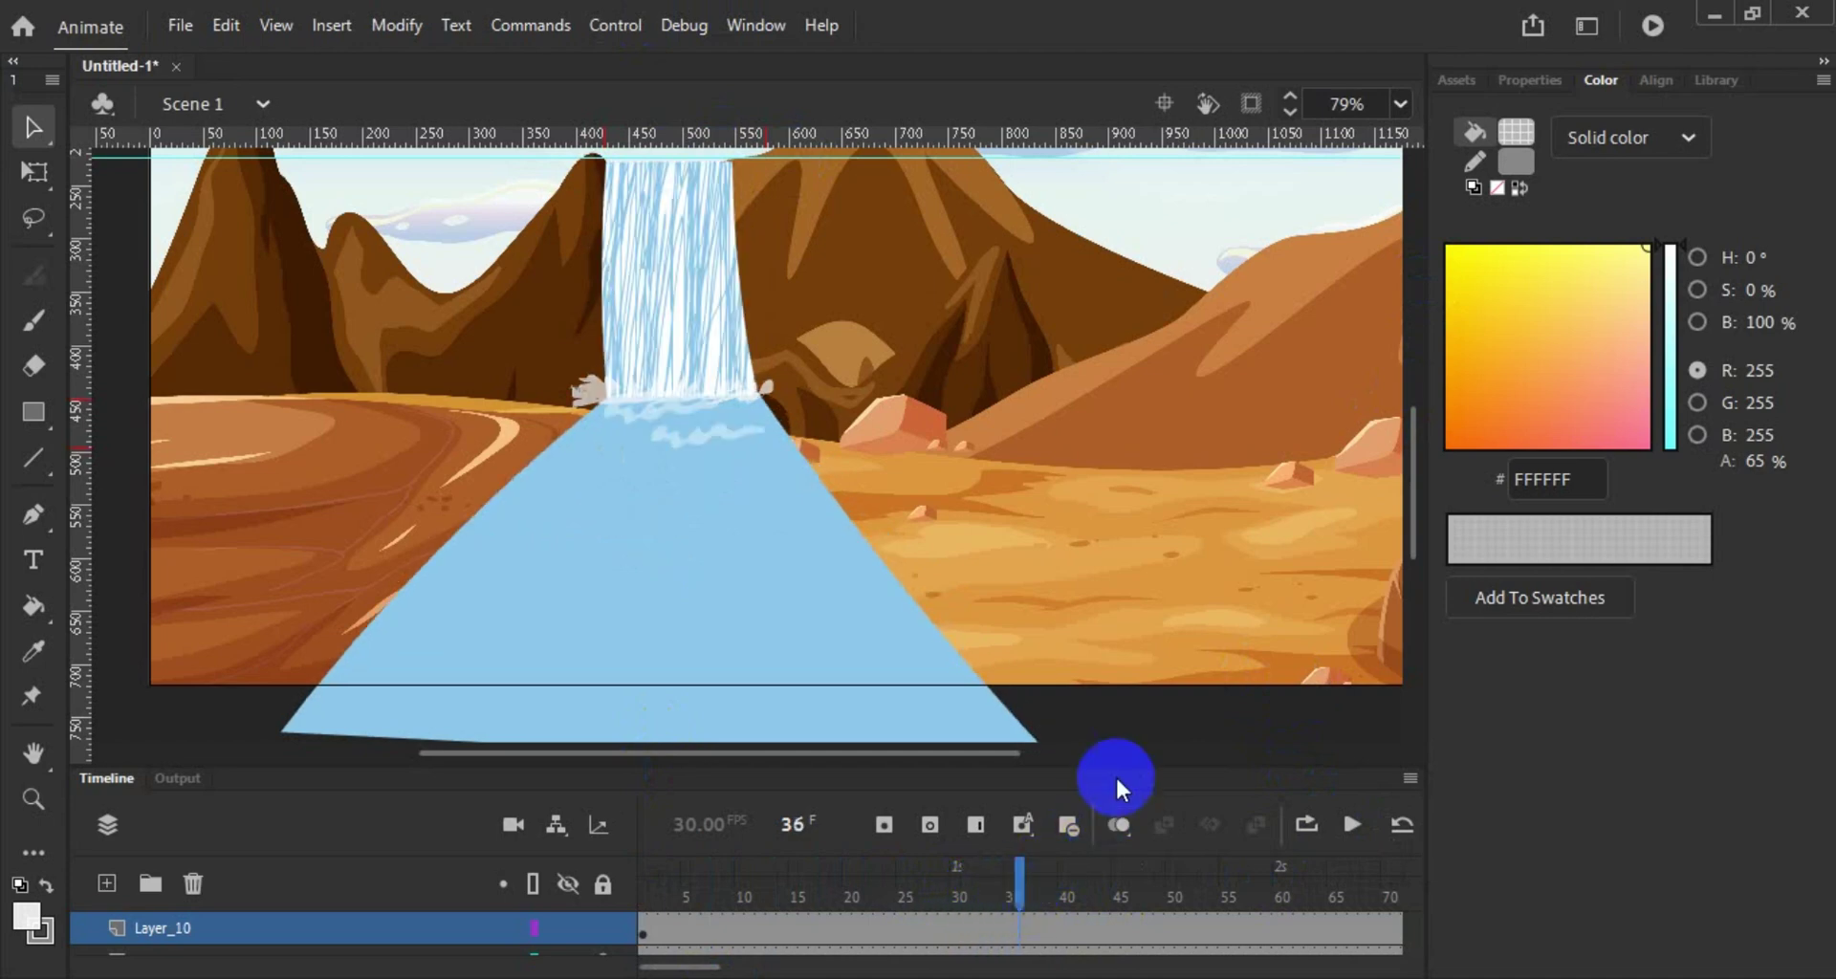
pyautogui.moveTo(1118, 766); pyautogui.dragTo(1088, 686)
pyautogui.click(1019, 755)
pyautogui.rightClick(1020, 755)
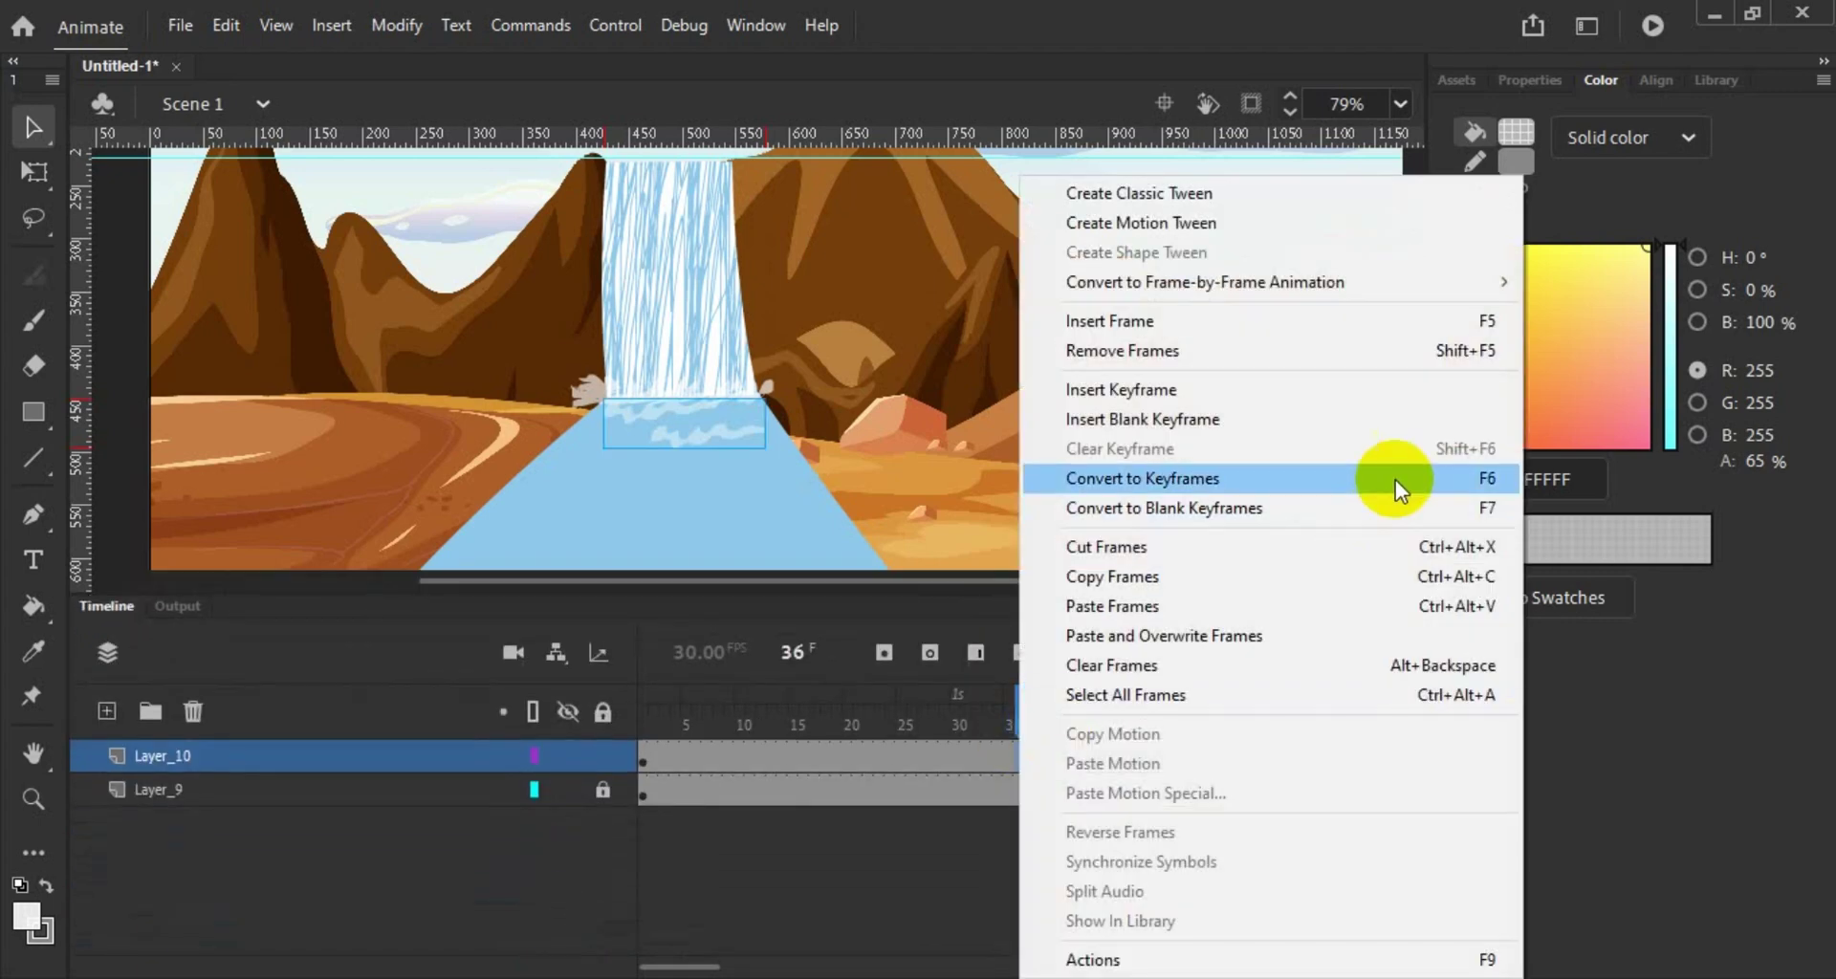
pyautogui.click(1413, 472)
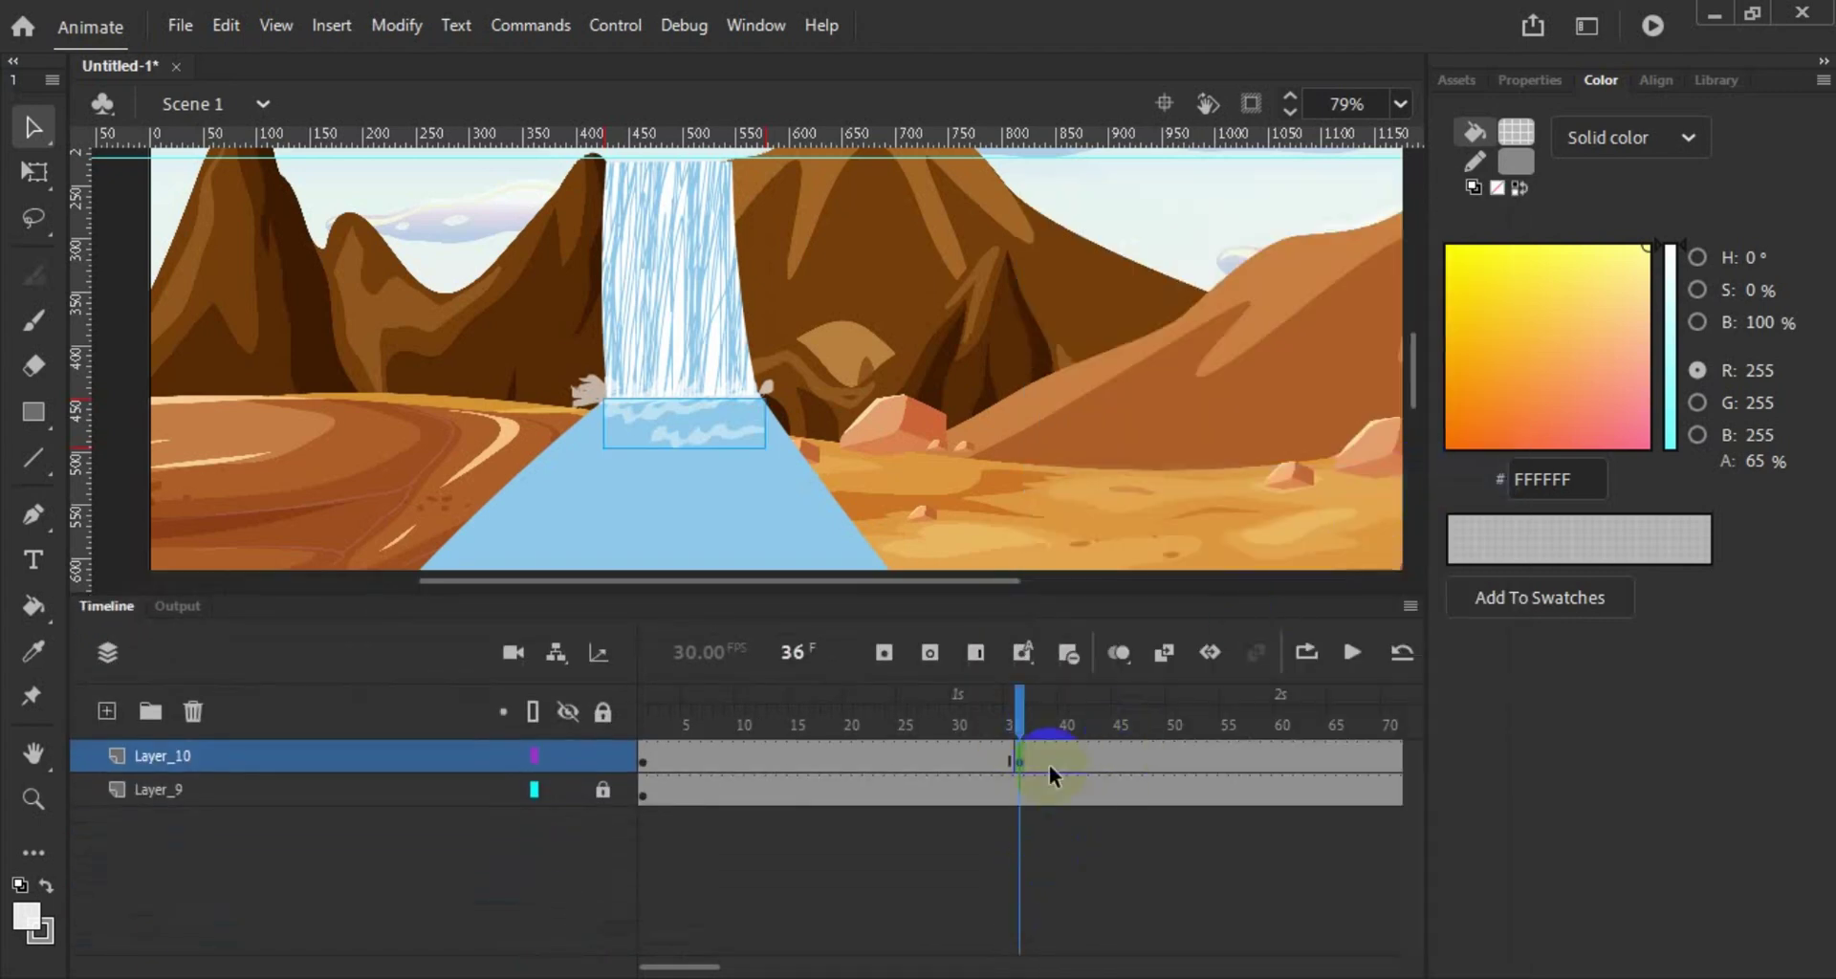
# Step: Place a horizontal guide across the river just below the ripple as shown at frame 35
pyautogui.click(1019, 712)
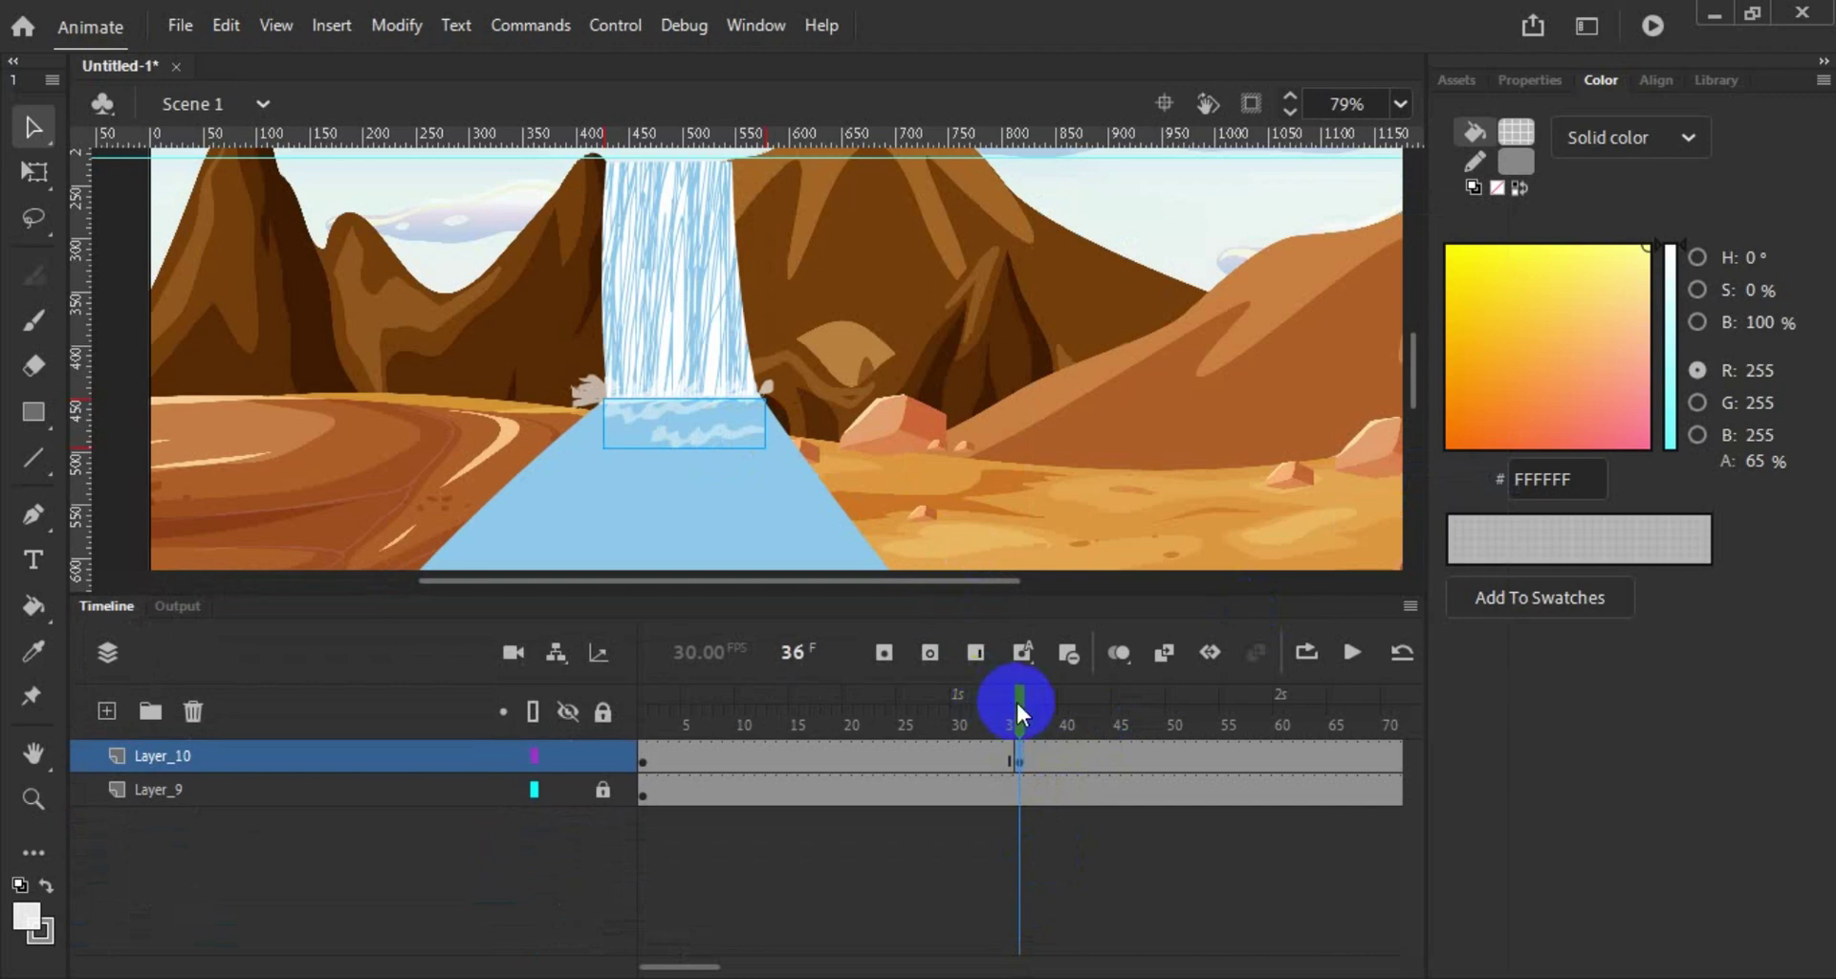
pyautogui.moveTo(1020, 709); pyautogui.dragTo(1011, 712)
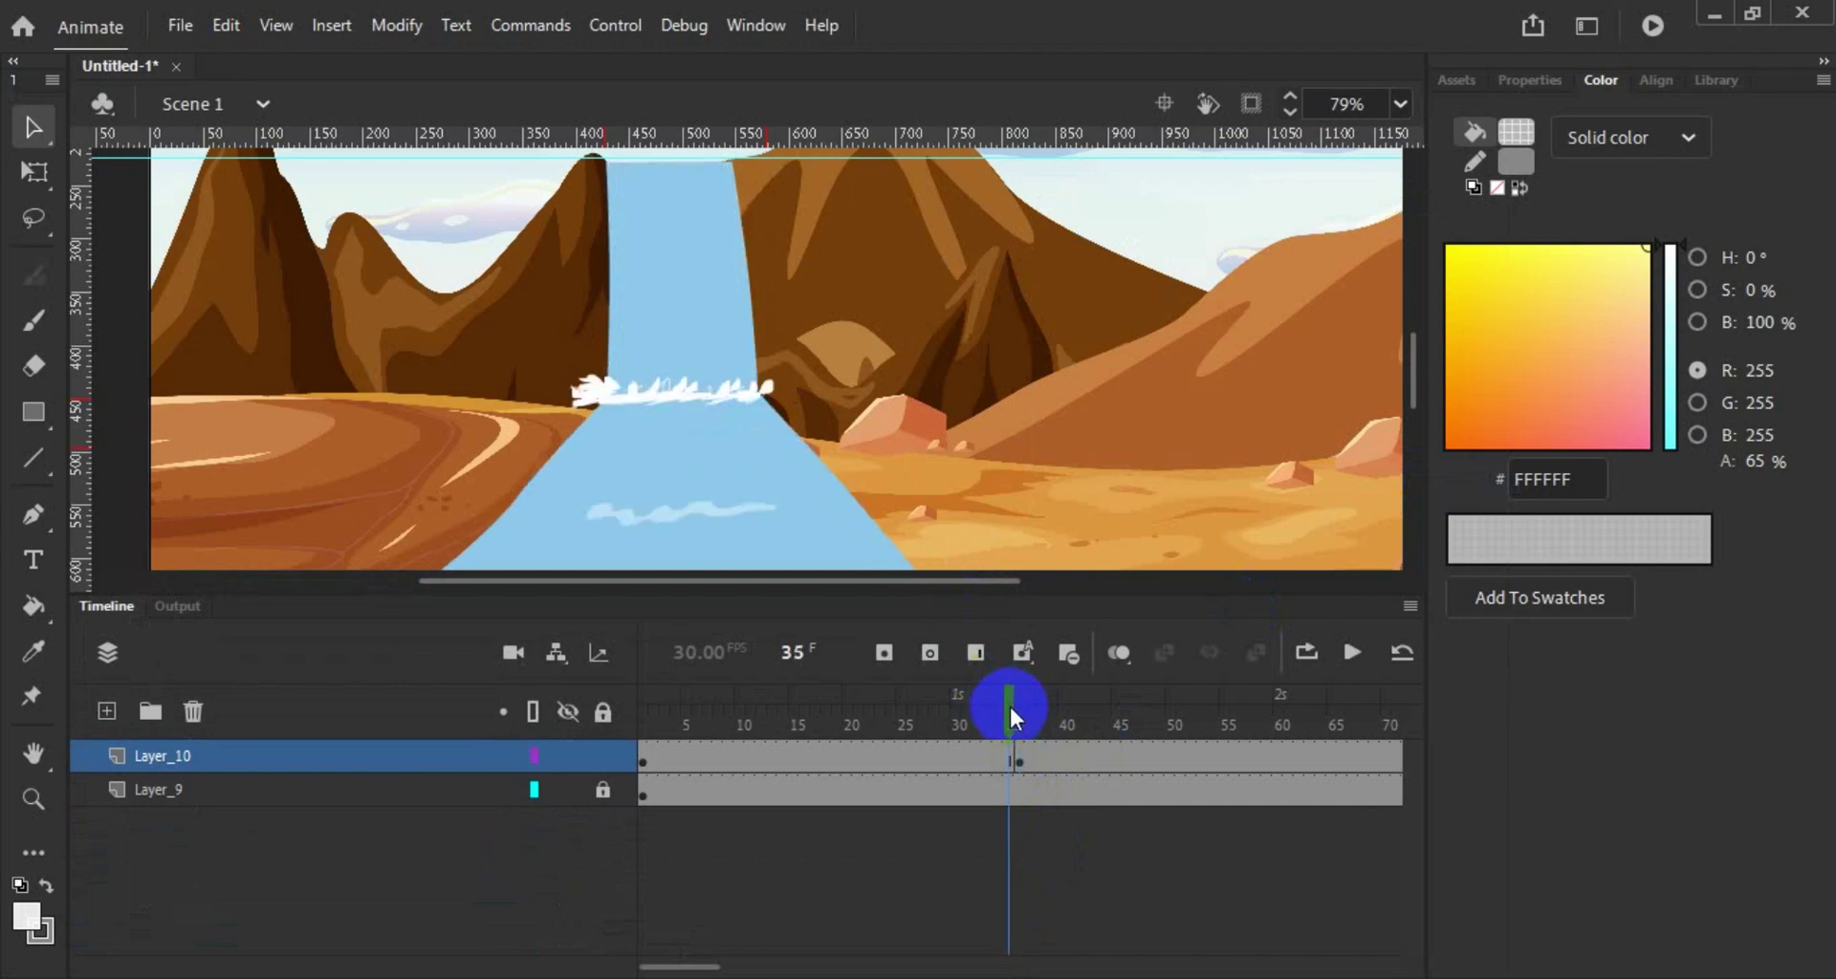
pyautogui.scroll(-2, 851, 382)
pyautogui.scroll(-2, 861, 387)
pyautogui.click(985, 665)
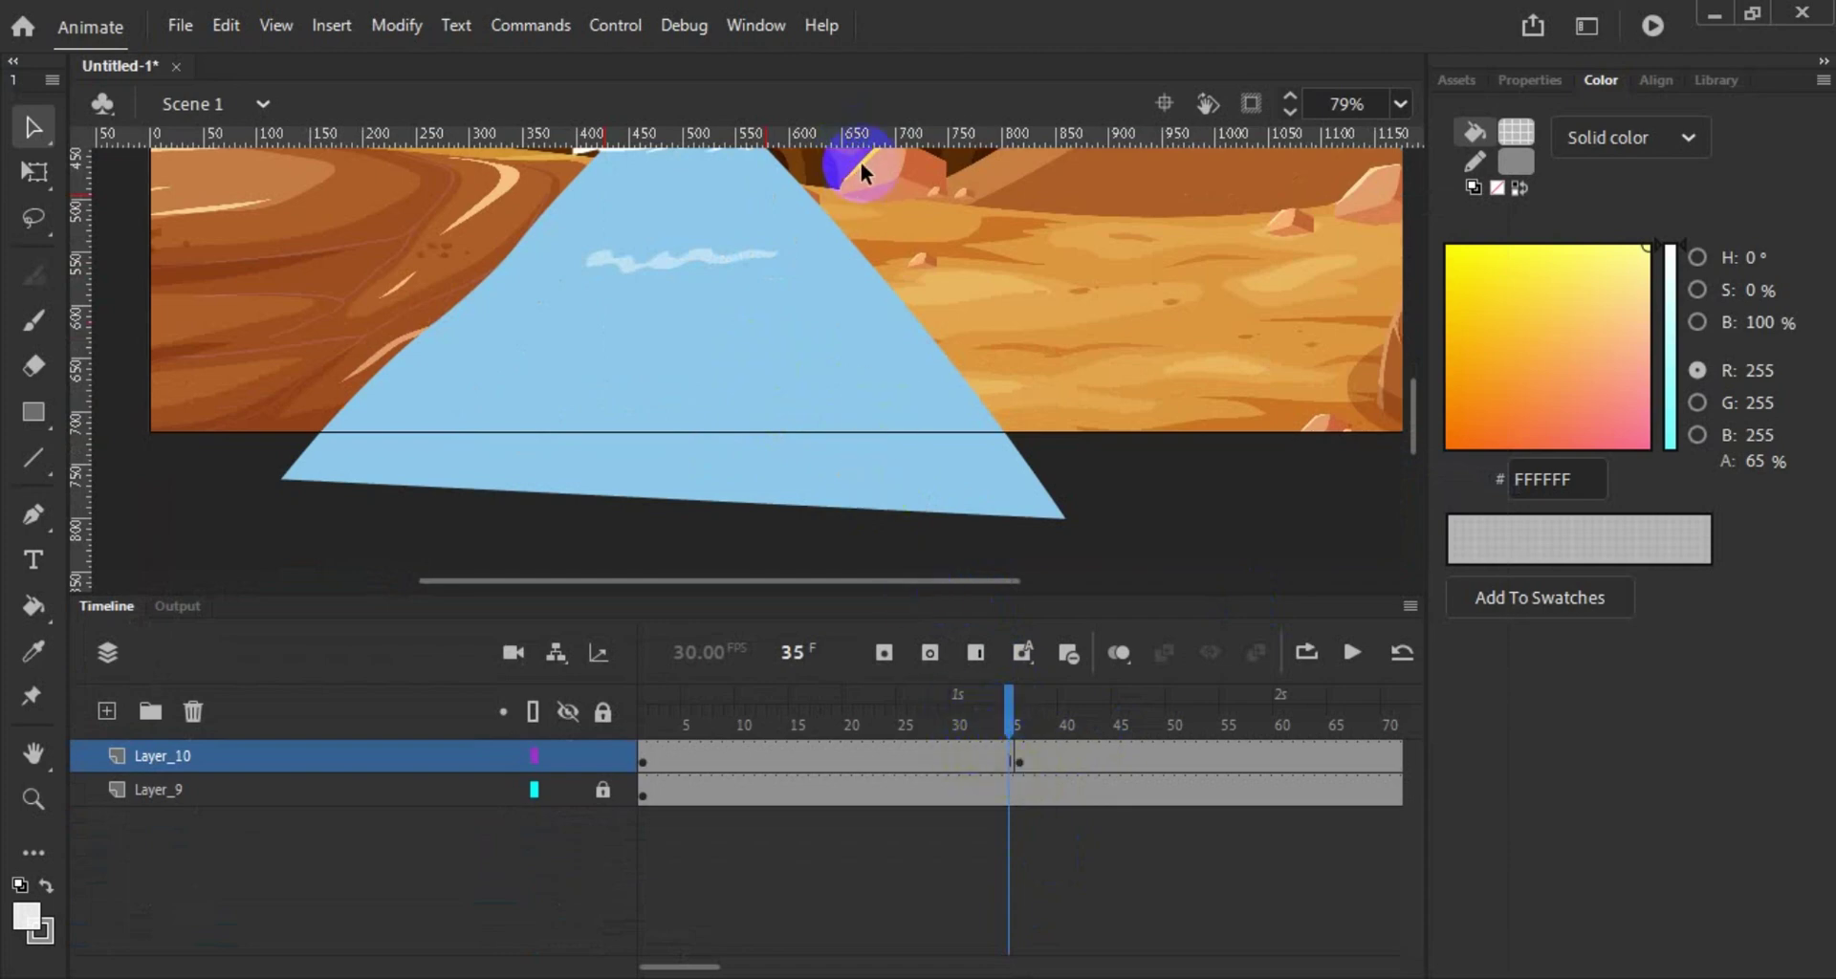
pyautogui.moveTo(865, 136); pyautogui.dragTo(900, 277)
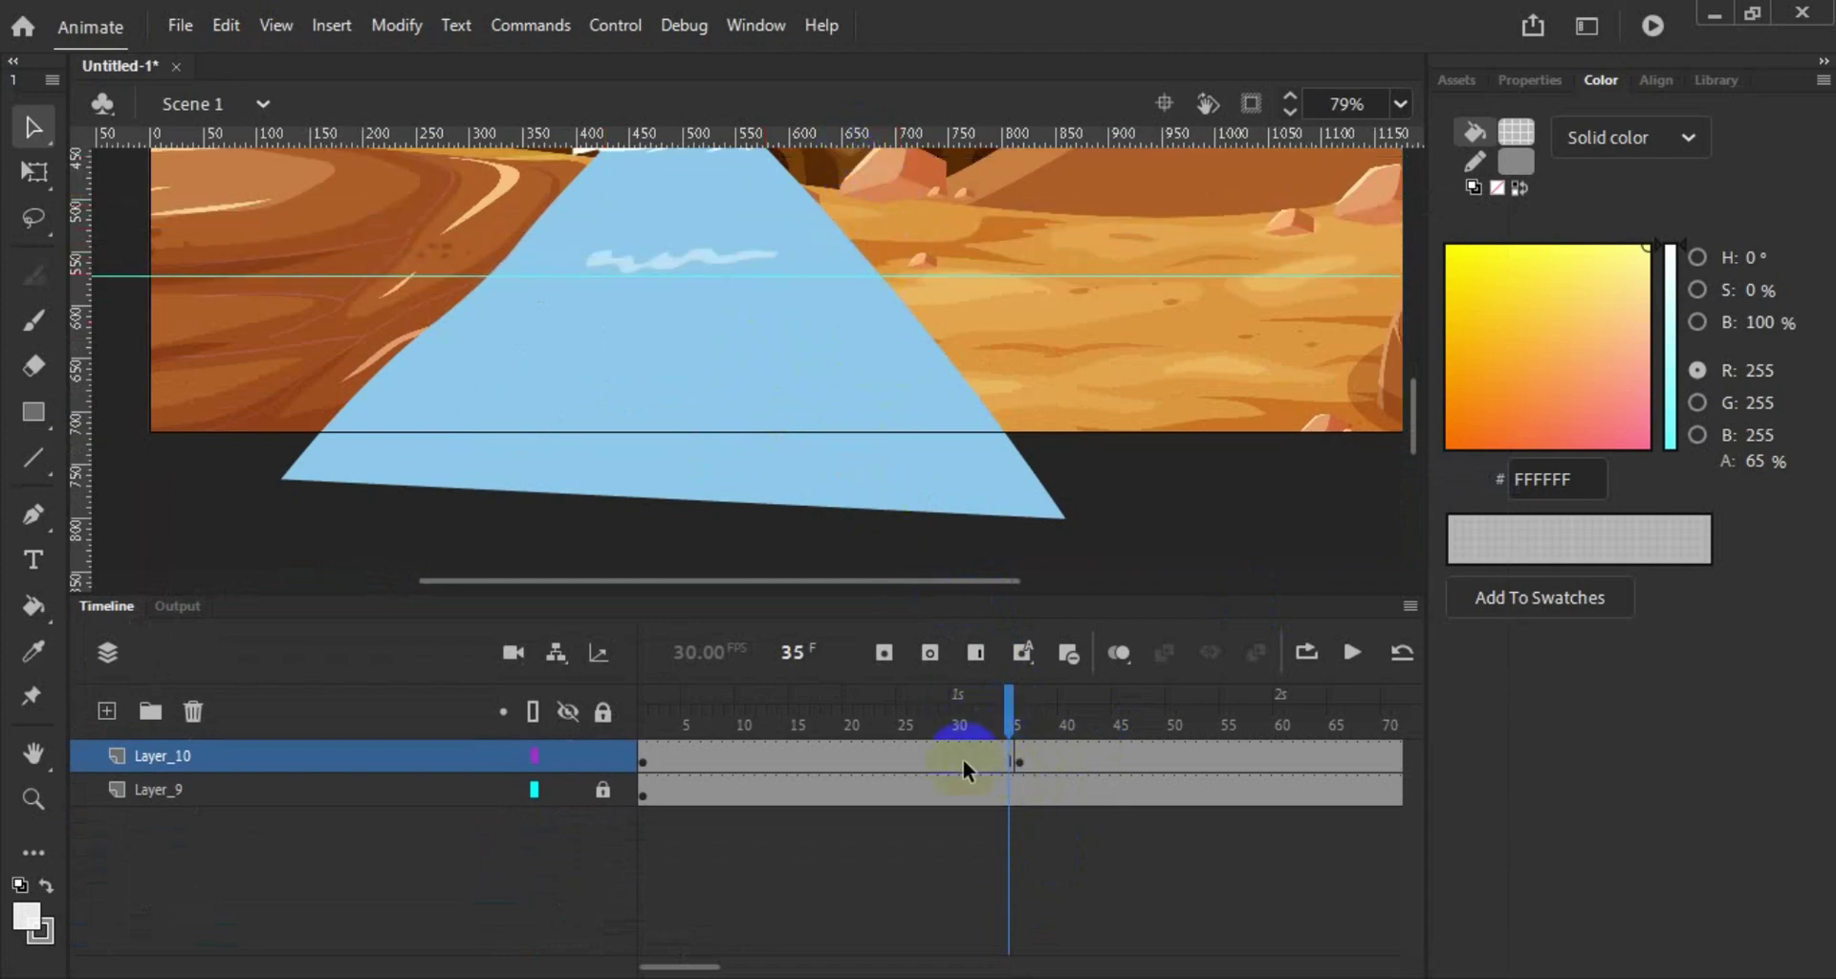
# Step: At frame 36 of Layer_10, move the ripple symbol down the river to just below the new guide
pyautogui.click(1019, 759)
pyautogui.click(929, 515)
pyautogui.moveTo(720, 183); pyautogui.dragTo(710, 311)
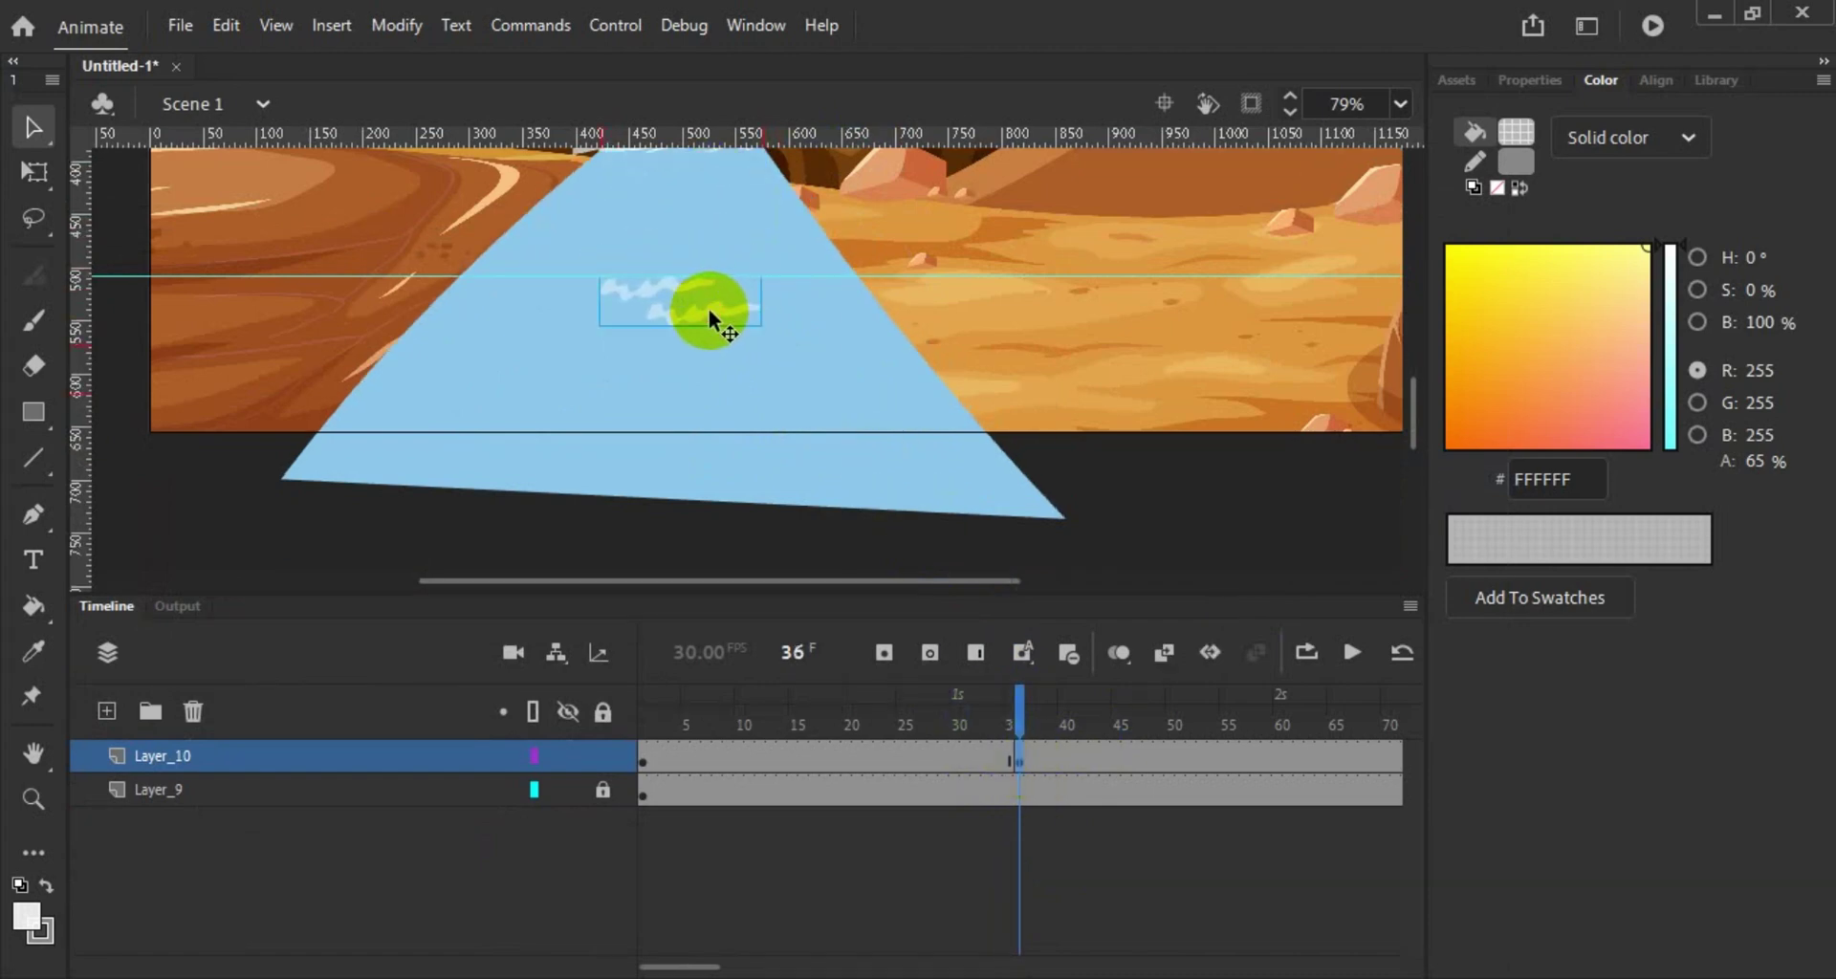
pyautogui.click(34, 172)
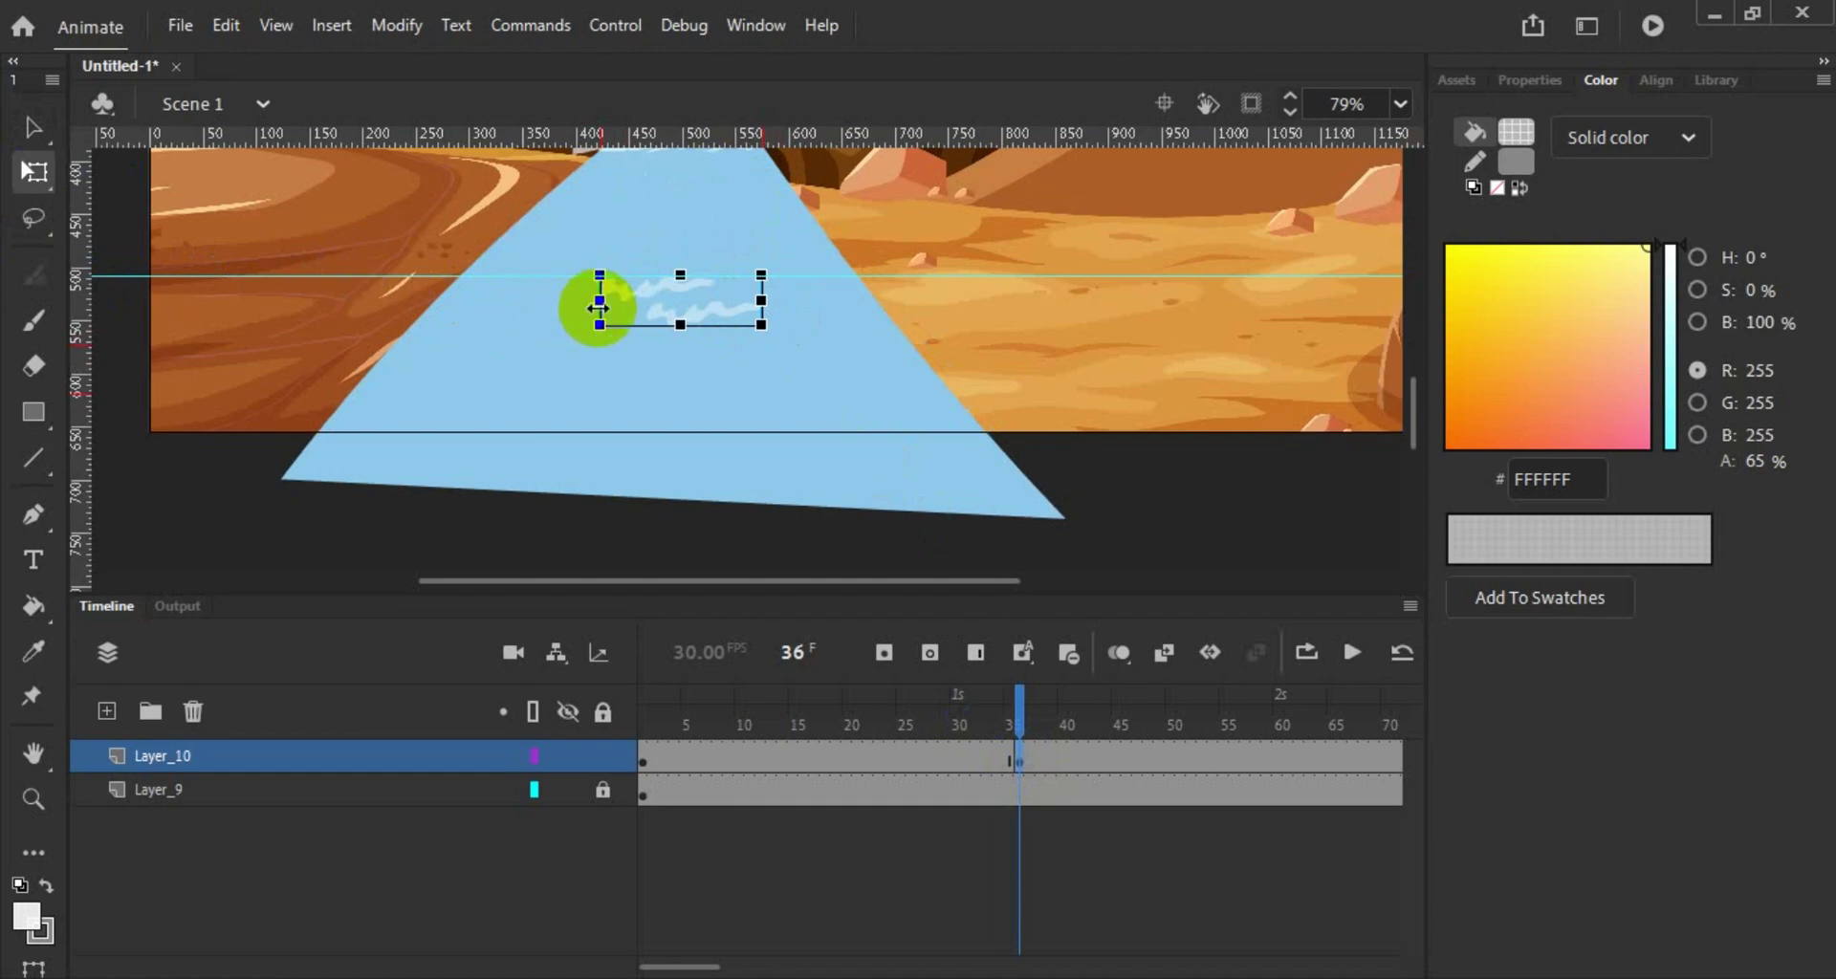
pyautogui.moveTo(601, 300); pyautogui.dragTo(707, 363)
# Step: Centre the ripple symbol's transformation point on it and widen the ripples evenly on both sides at frame 36
pyautogui.scroll(-4, 707, 364)
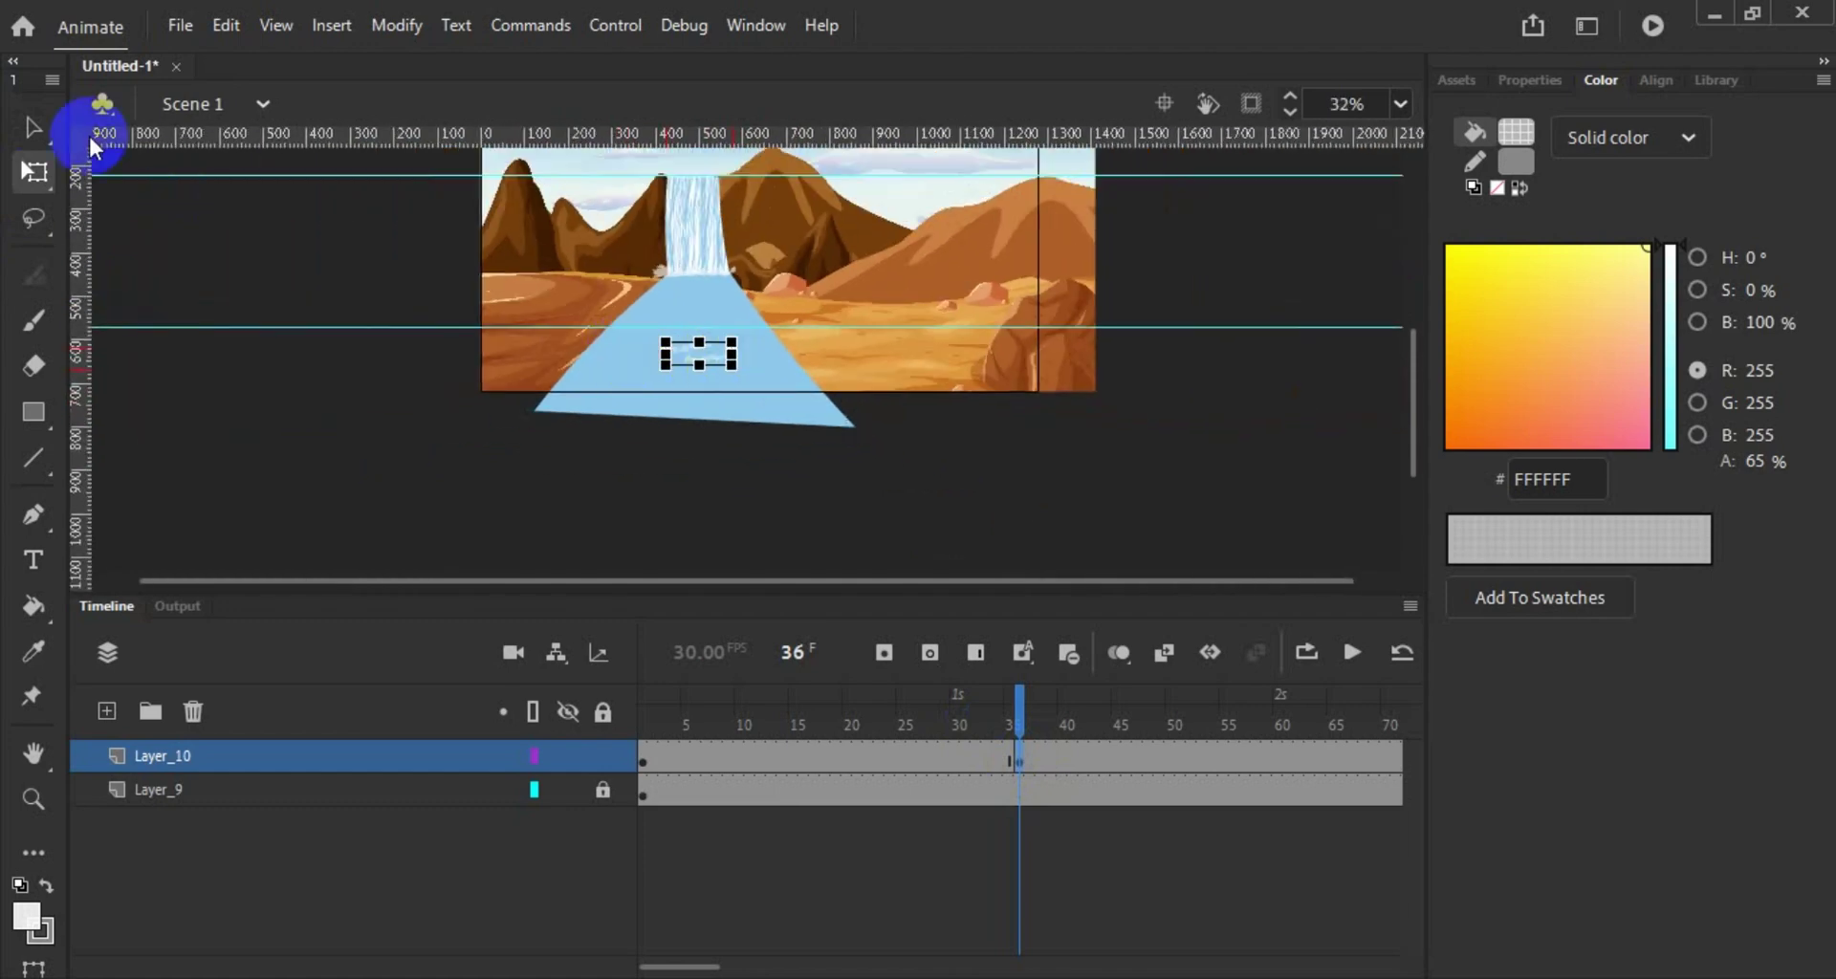
pyautogui.click(34, 127)
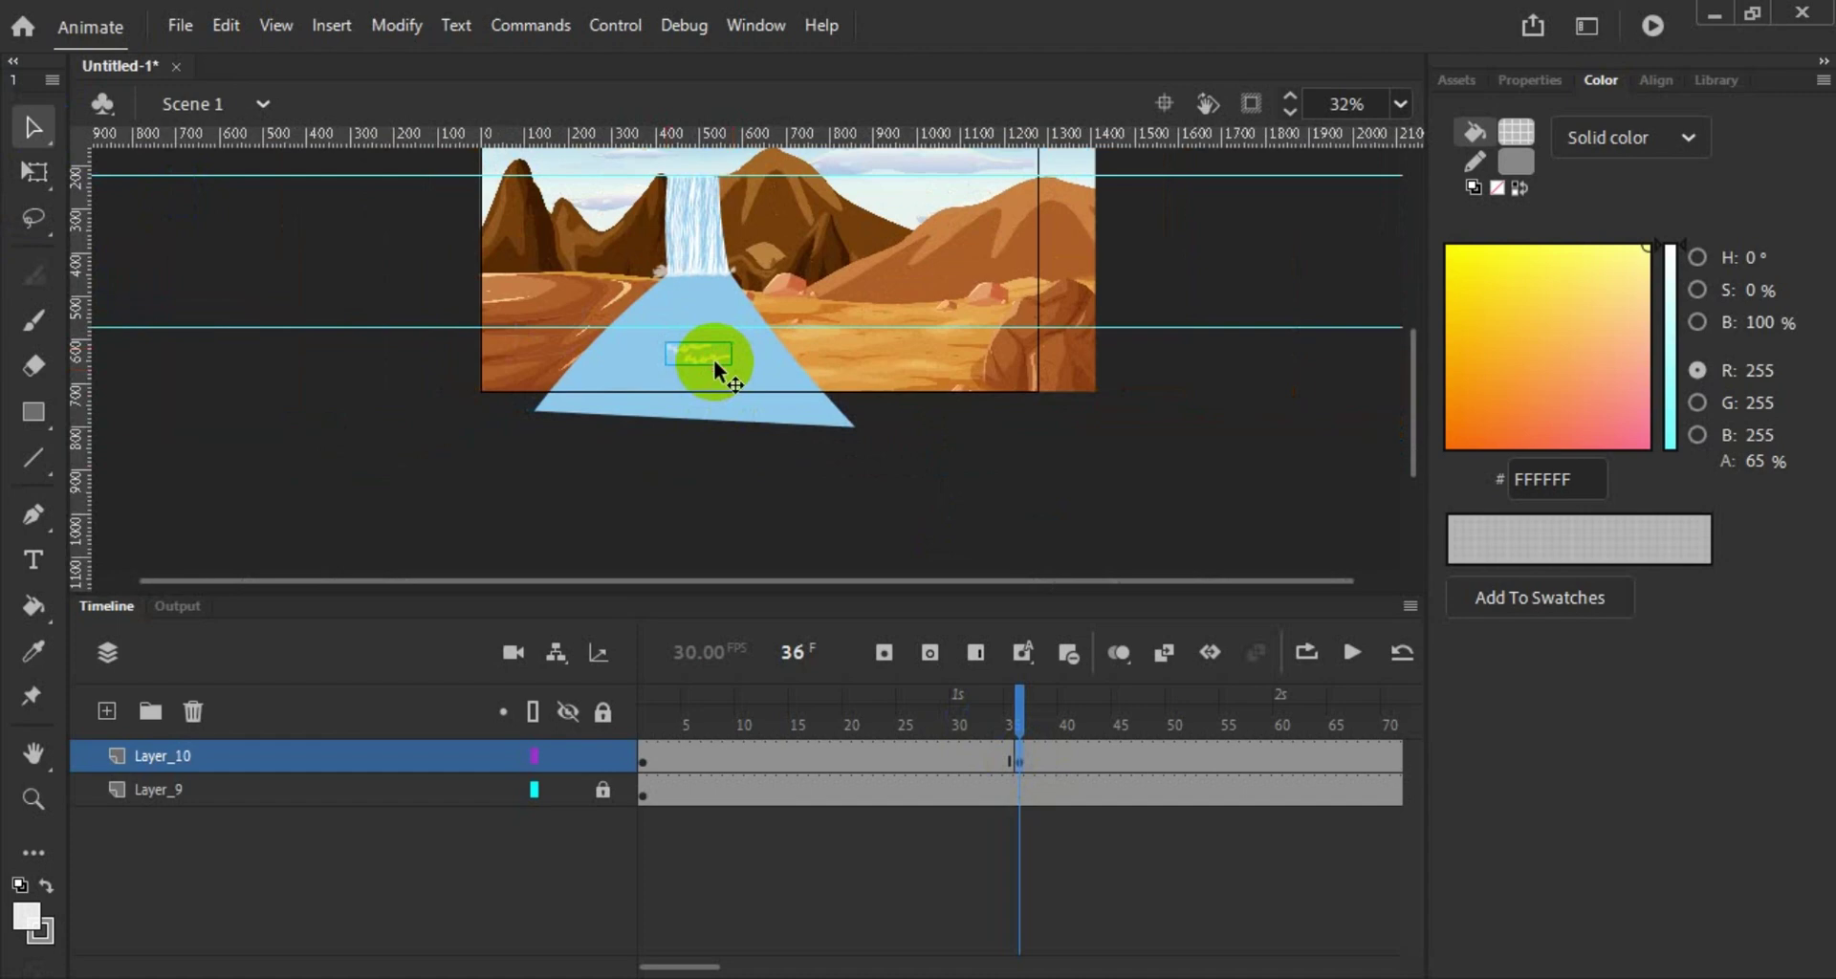
pyautogui.click(35, 172)
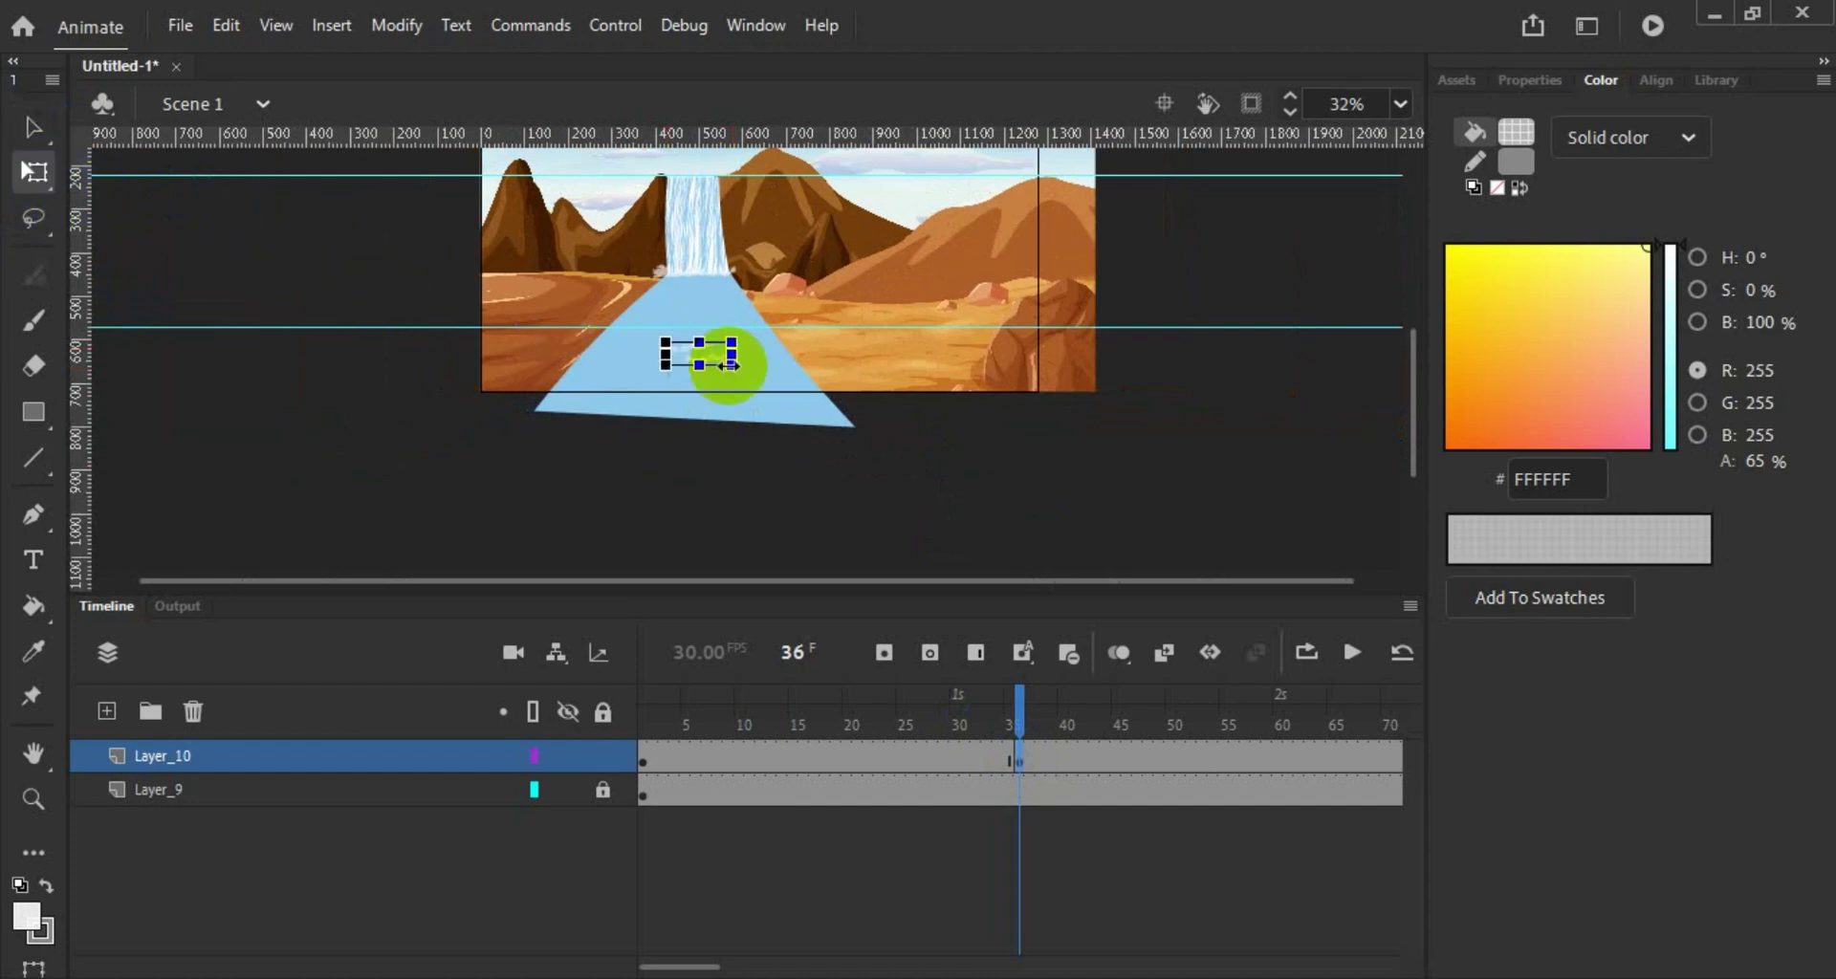
pyautogui.scroll(-2, 707, 363)
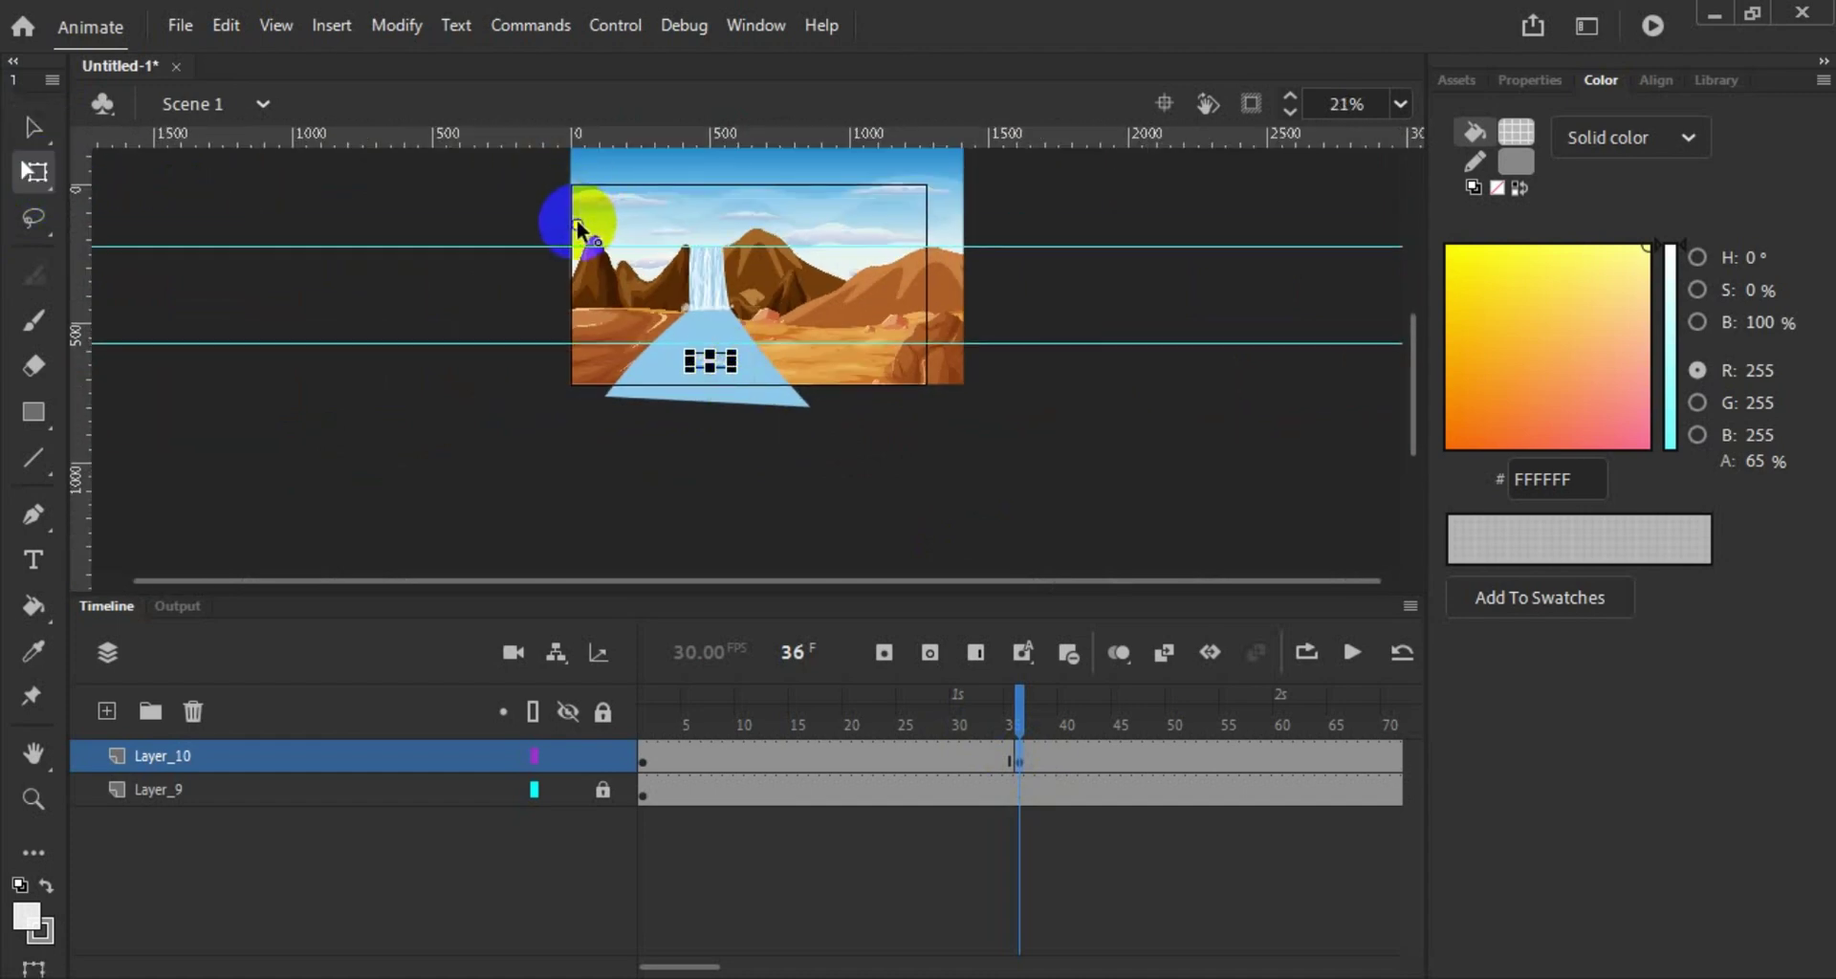
pyautogui.scroll(5, 703, 405)
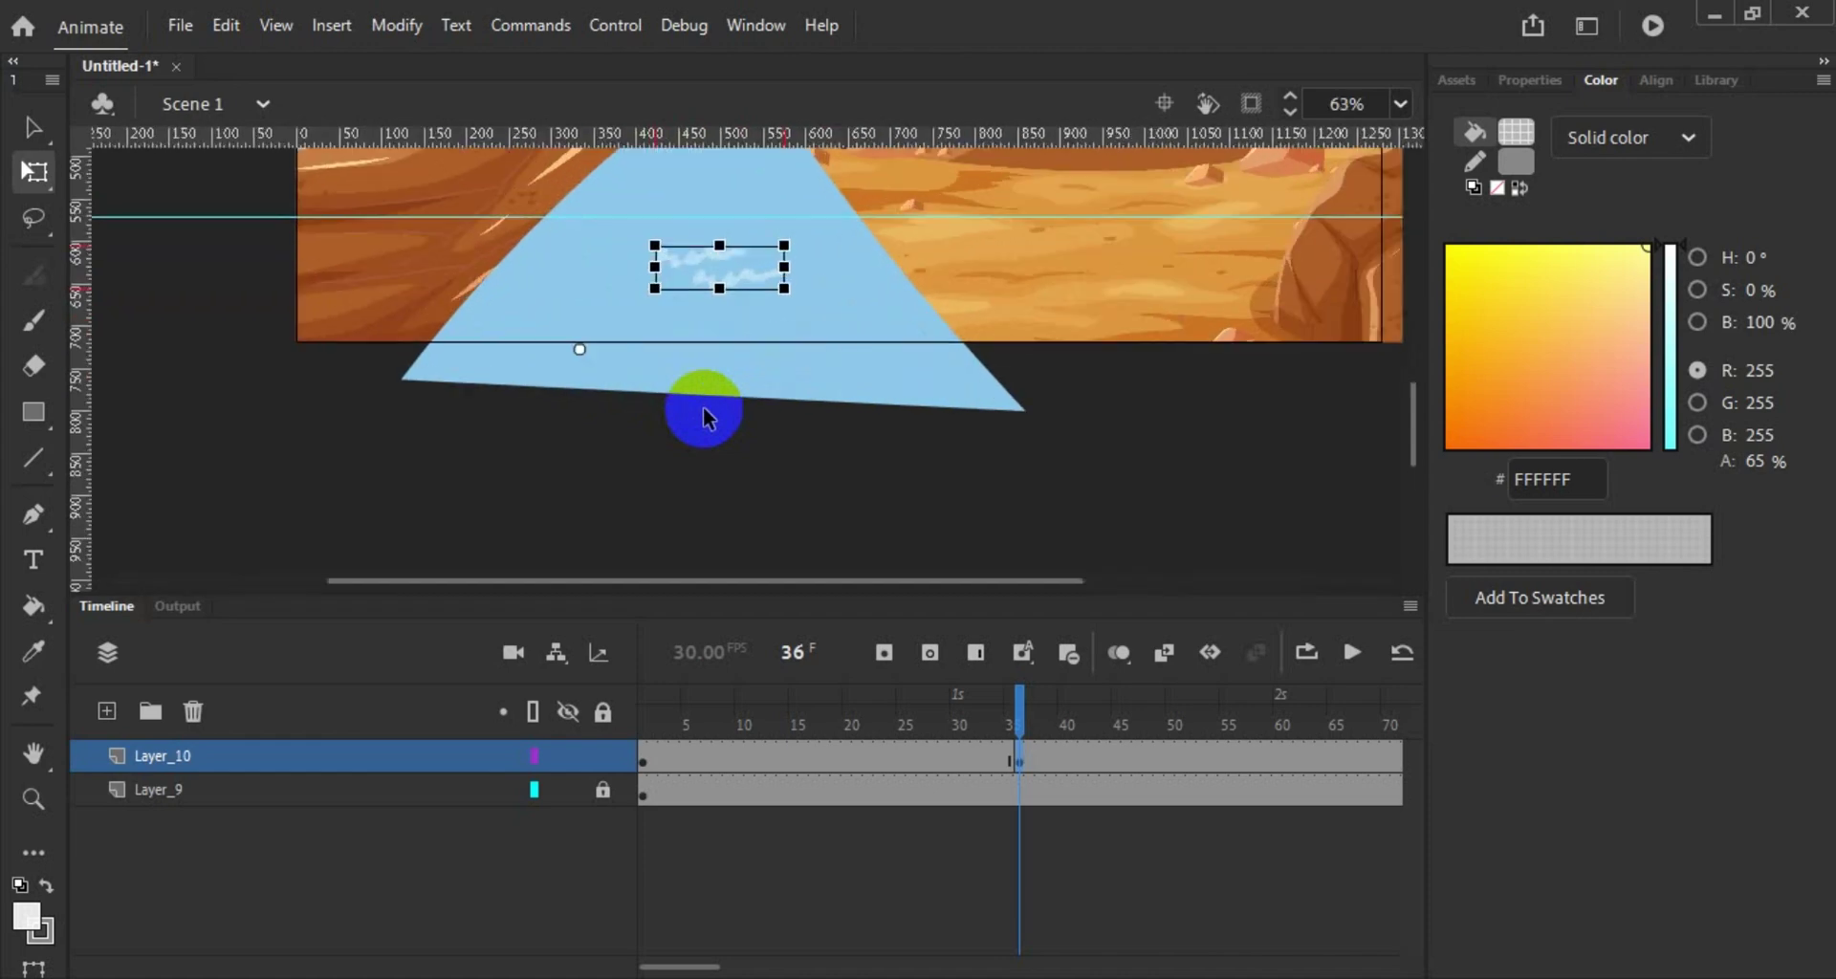
pyautogui.scroll(2, 705, 410)
pyautogui.click(715, 230)
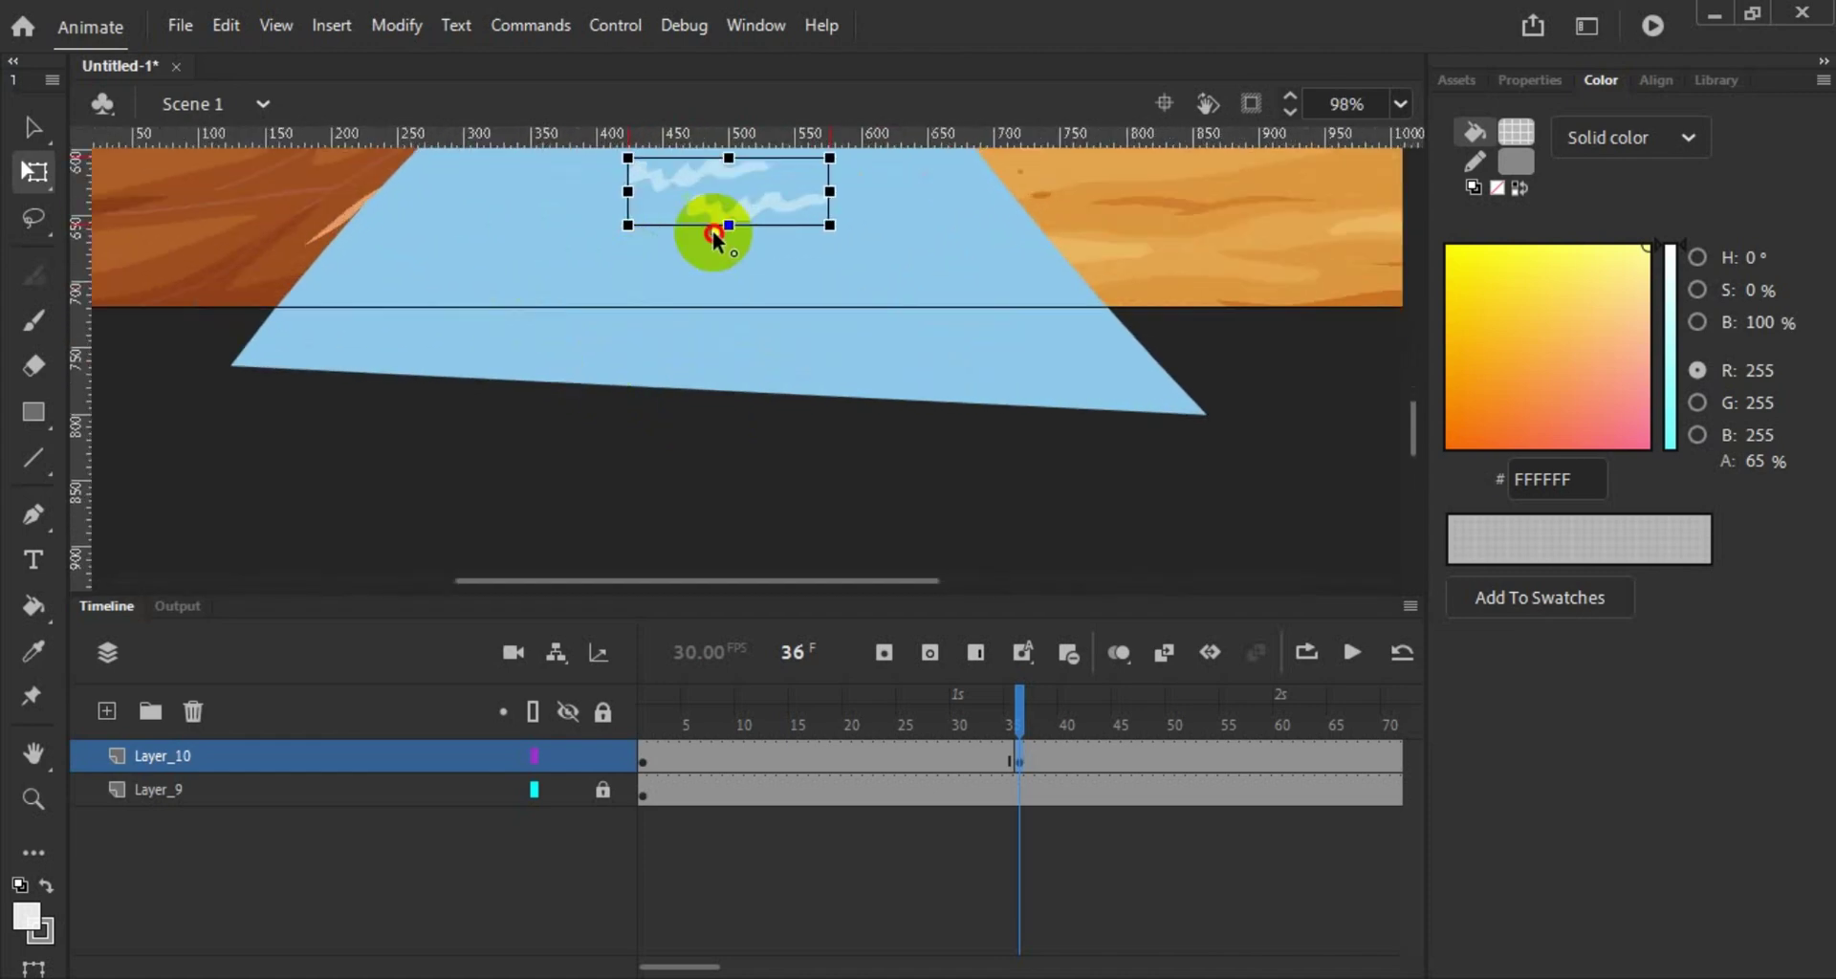
pyautogui.scroll(3, 778, 398)
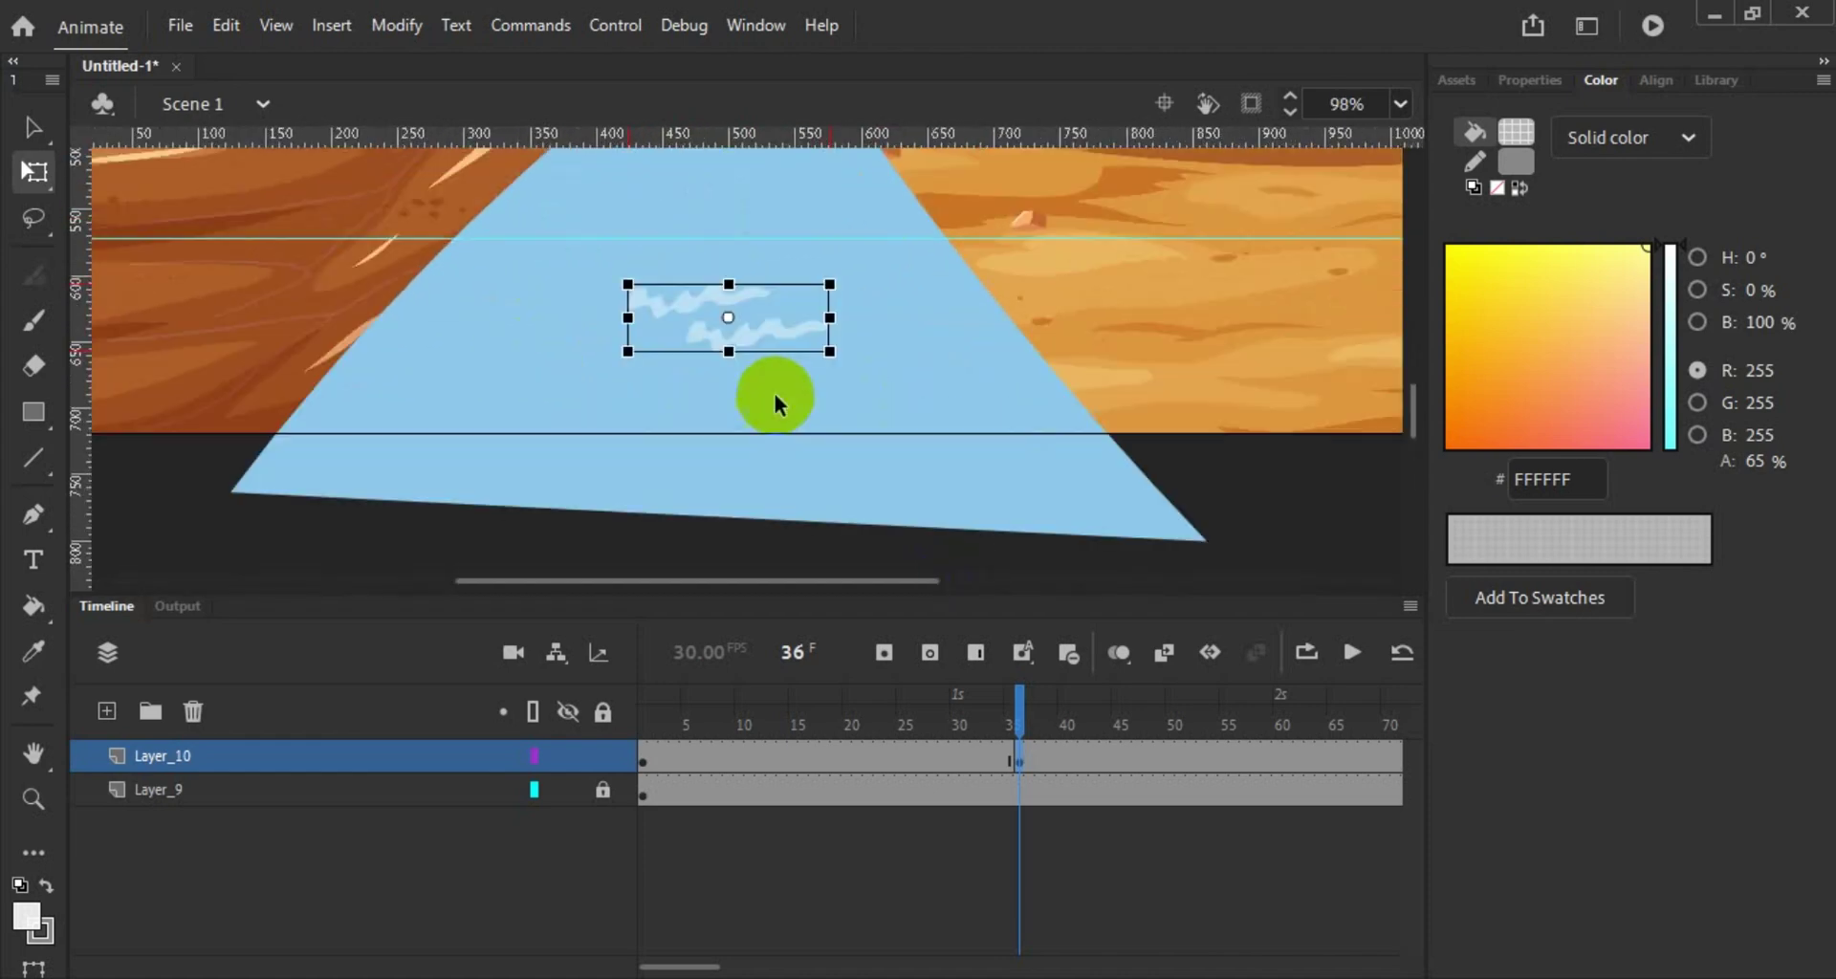
pyautogui.moveTo(631, 319); pyautogui.dragTo(560, 317)
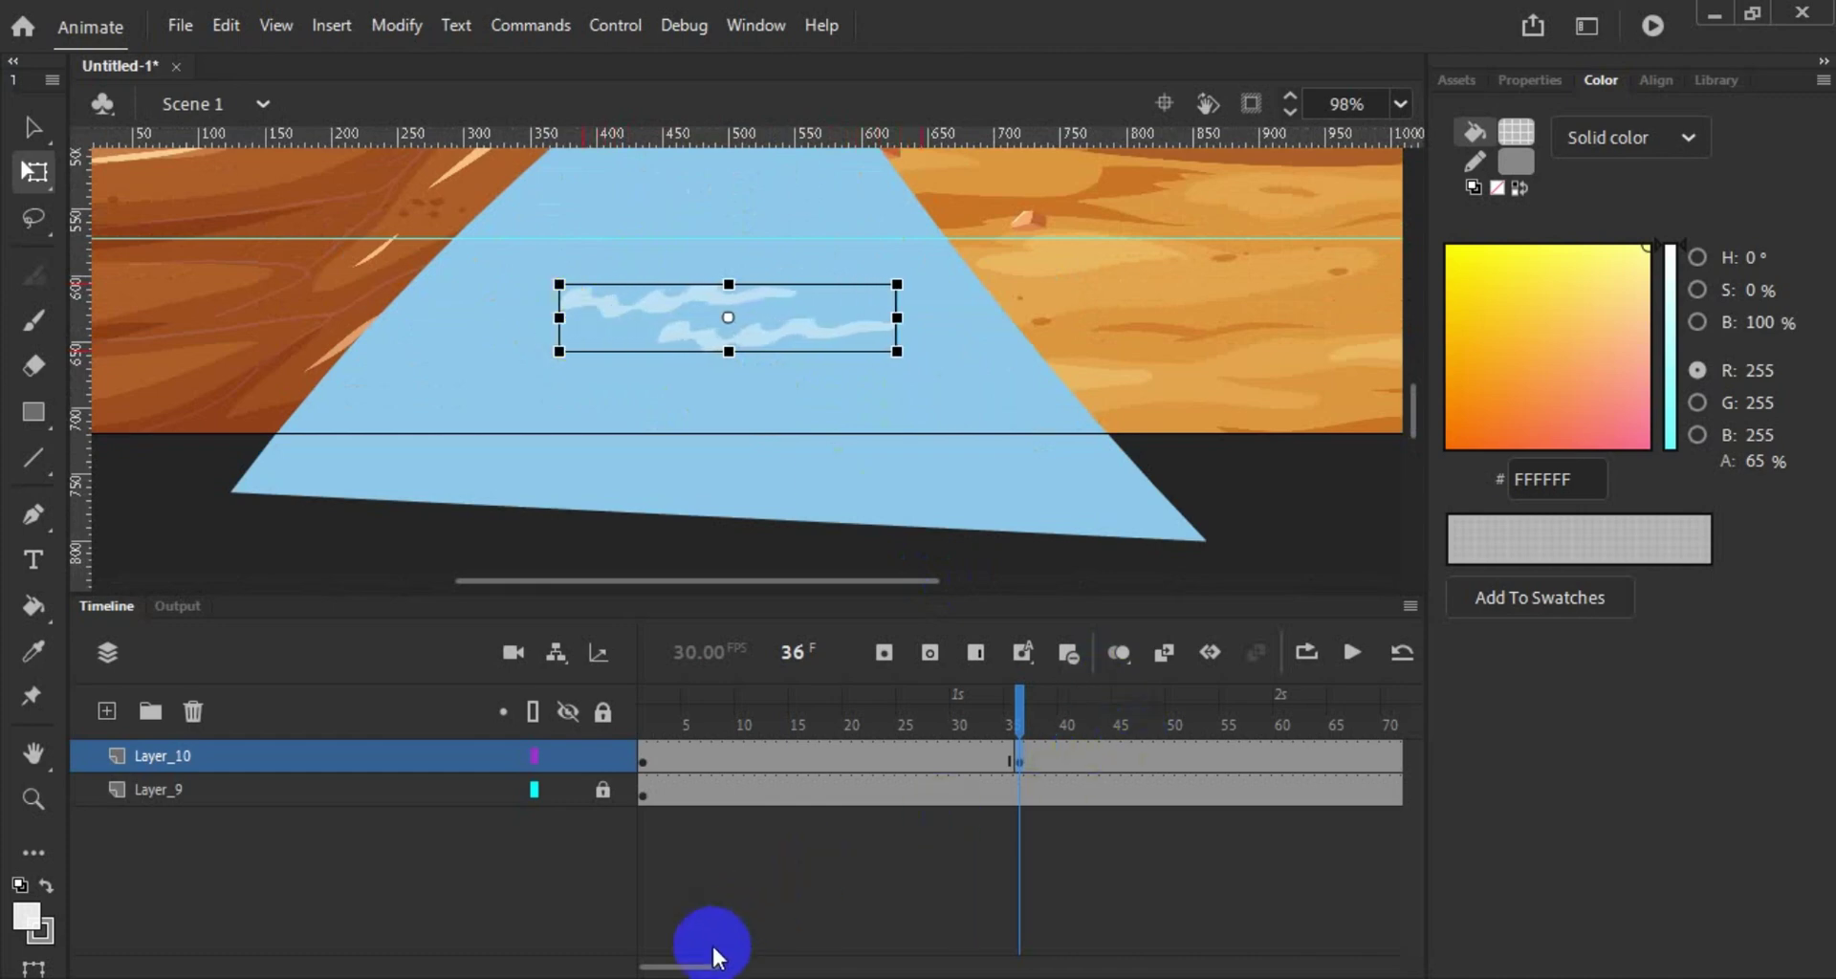
# Step: Convert frame 70 of Layer_10 to a keyframe and stretch the ripples across most of the river's width there
pyautogui.moveTo(708, 966); pyautogui.dragTo(770, 968)
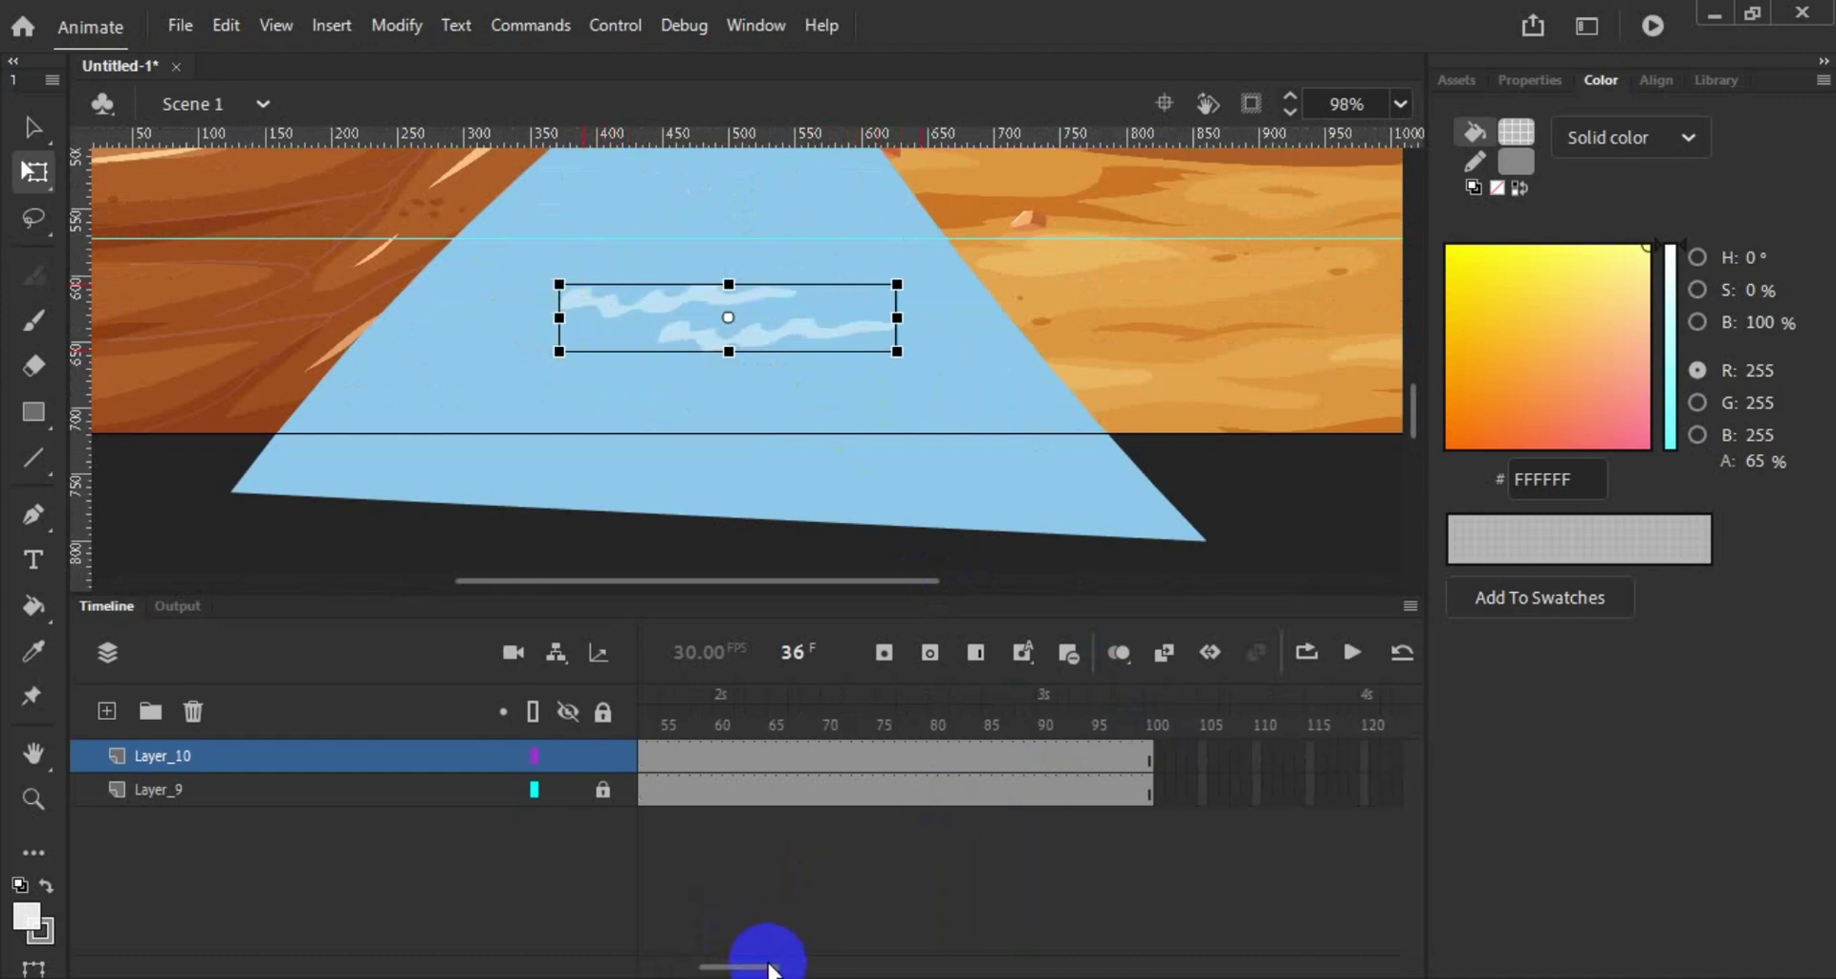
pyautogui.rightClick(830, 747)
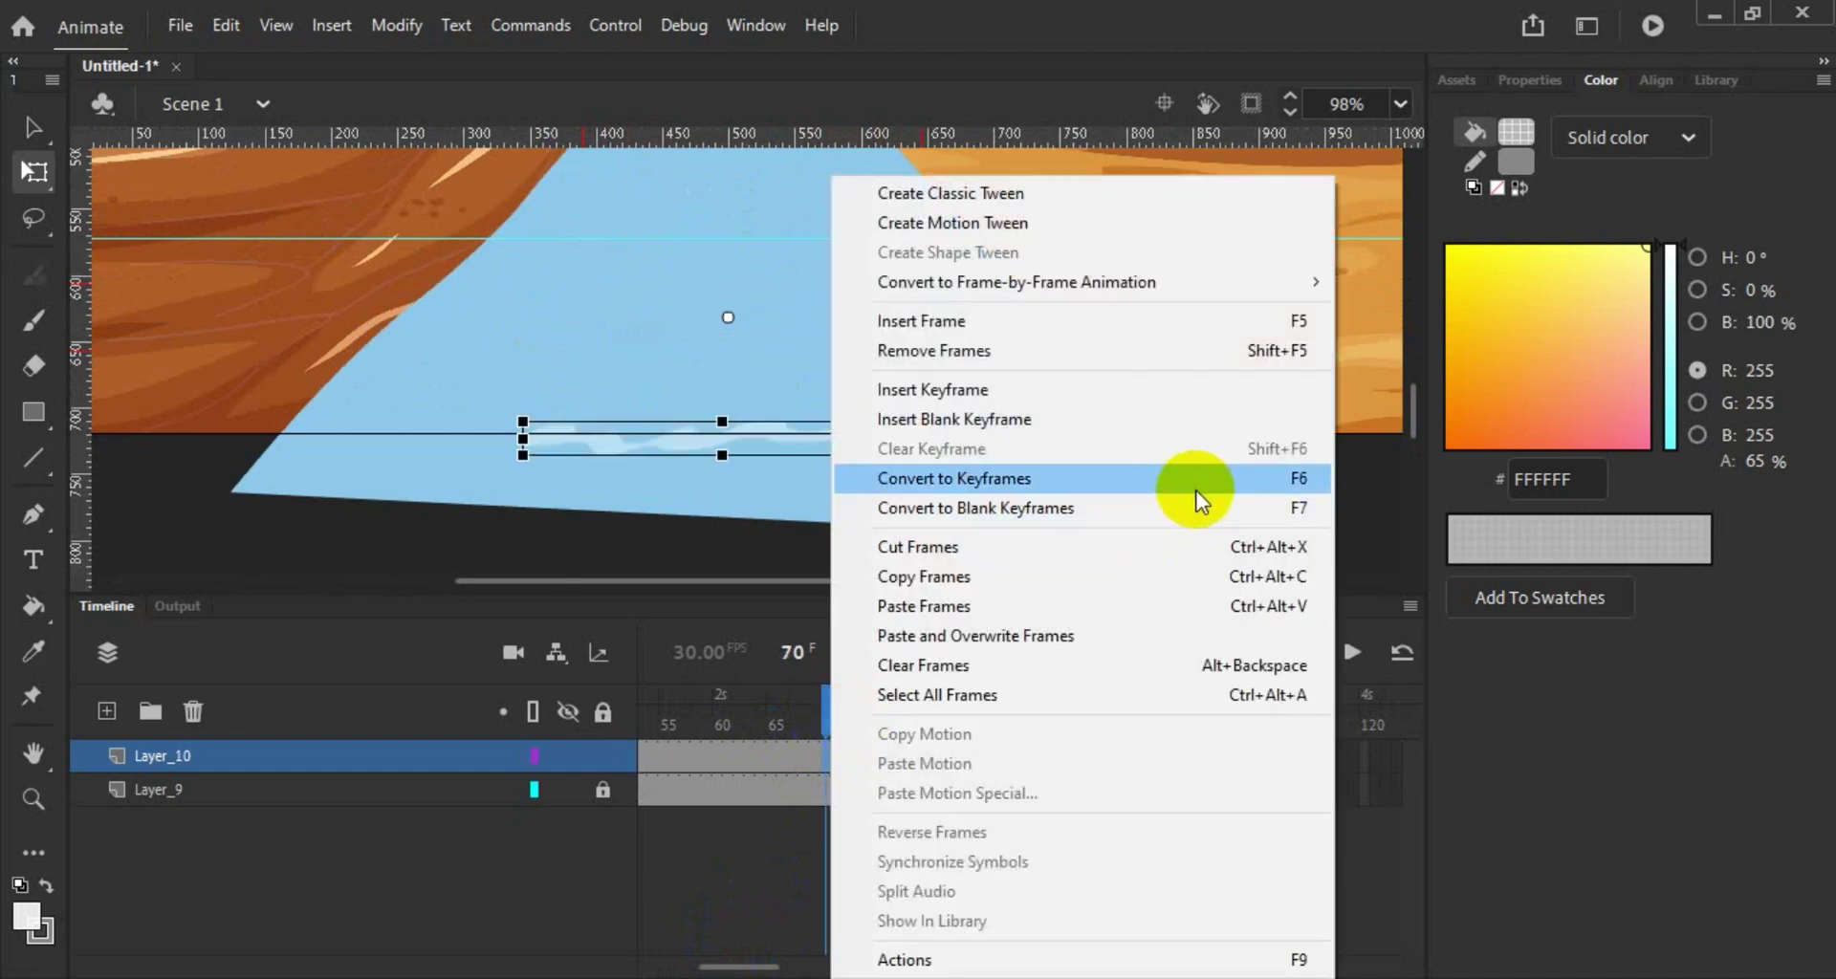
pyautogui.click(1198, 479)
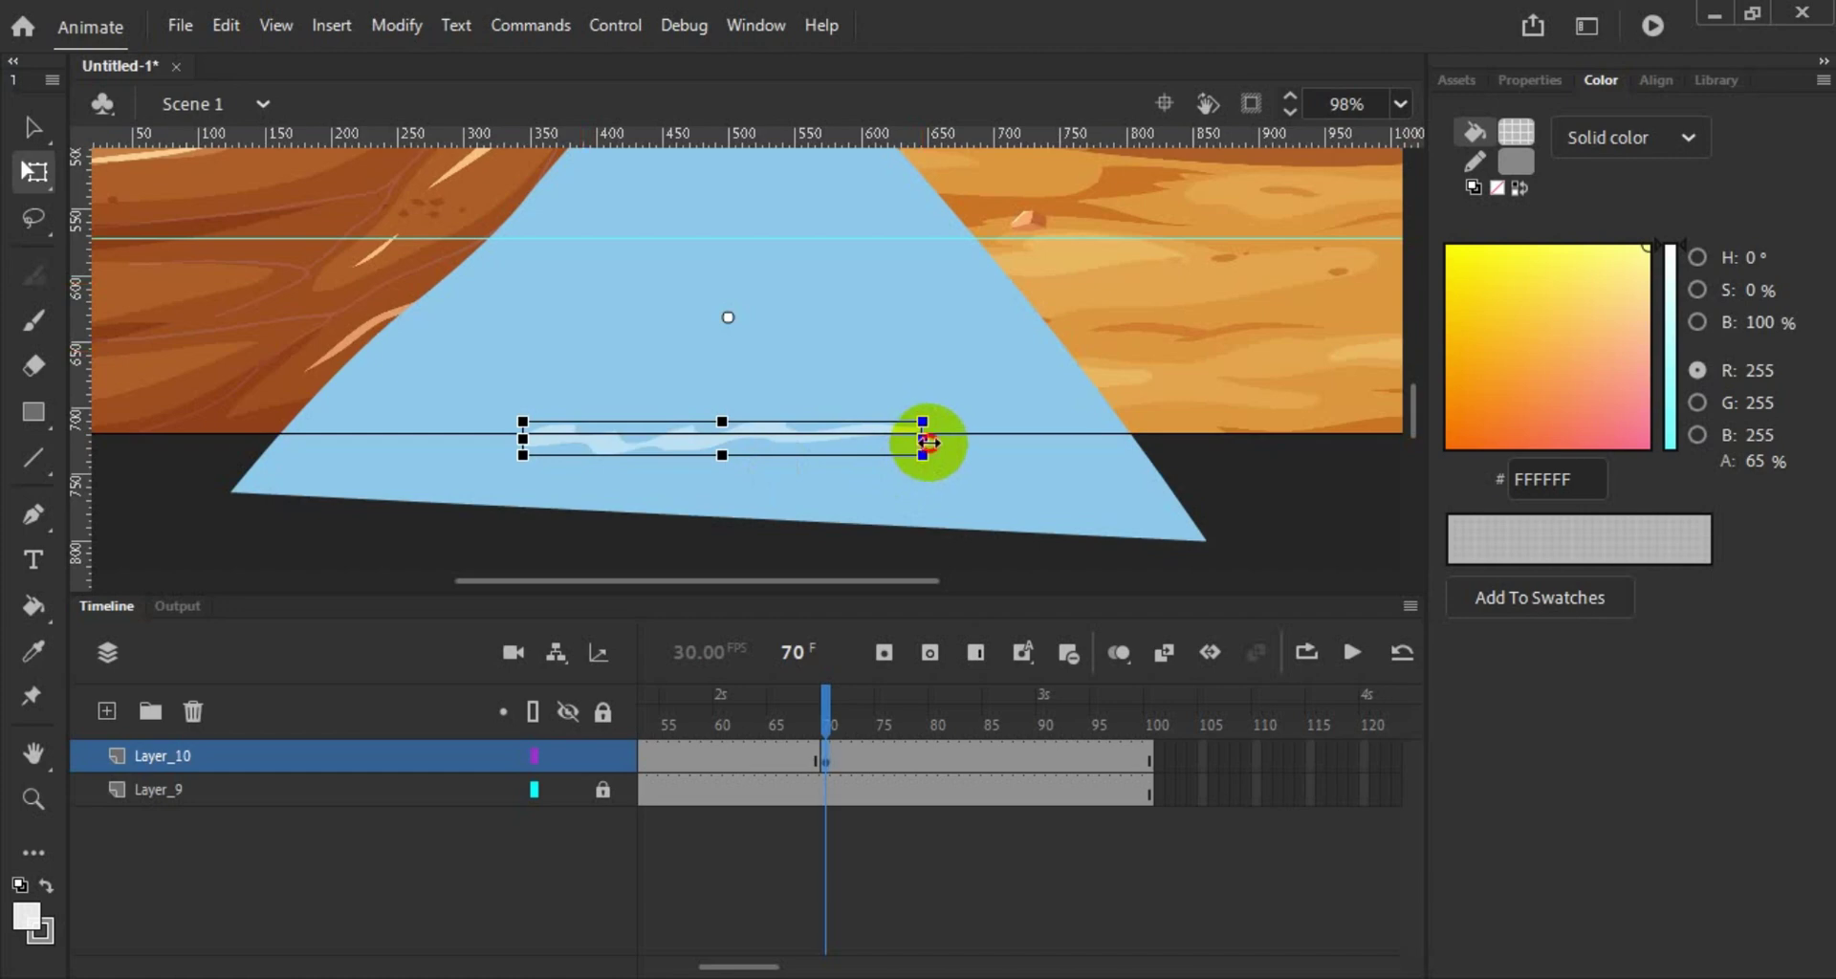
pyautogui.moveTo(928, 442); pyautogui.dragTo(1077, 516)
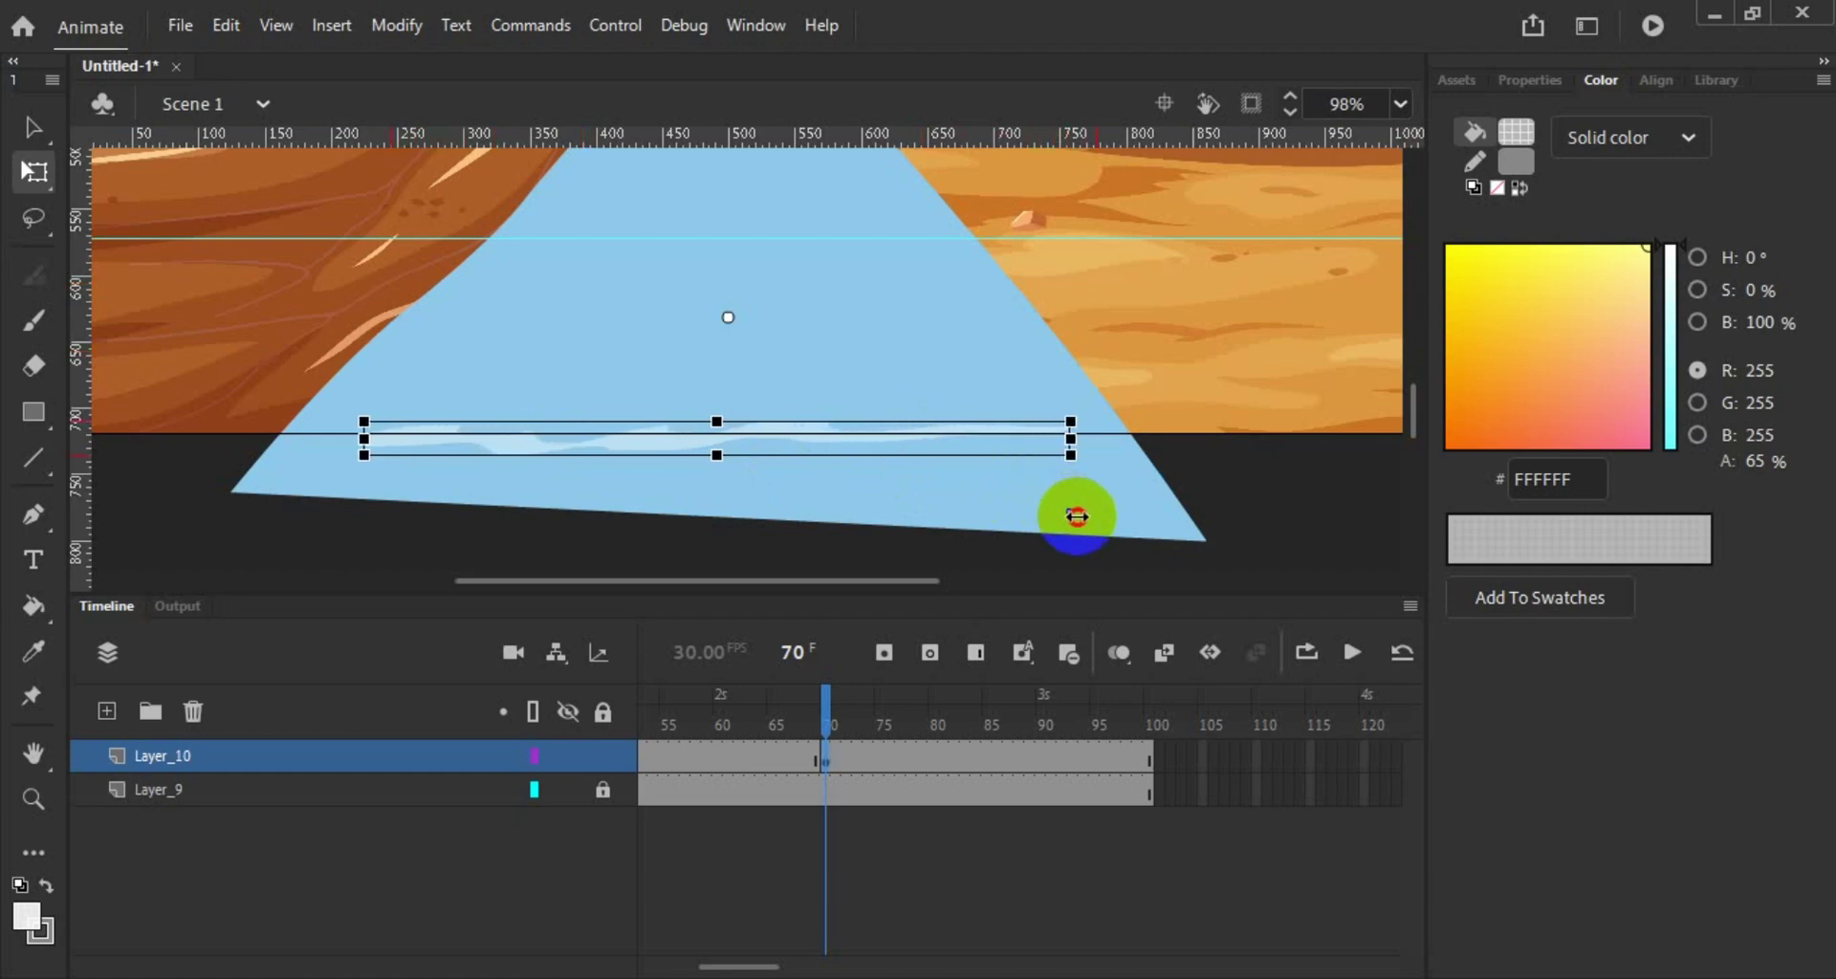
# Step: Create classic tweens on Layer_10 between the keyframes at frames 1, 36 and 70, and test the movie
pyautogui.moveTo(829, 716); pyautogui.dragTo(630, 729)
pyautogui.rightClick(772, 756)
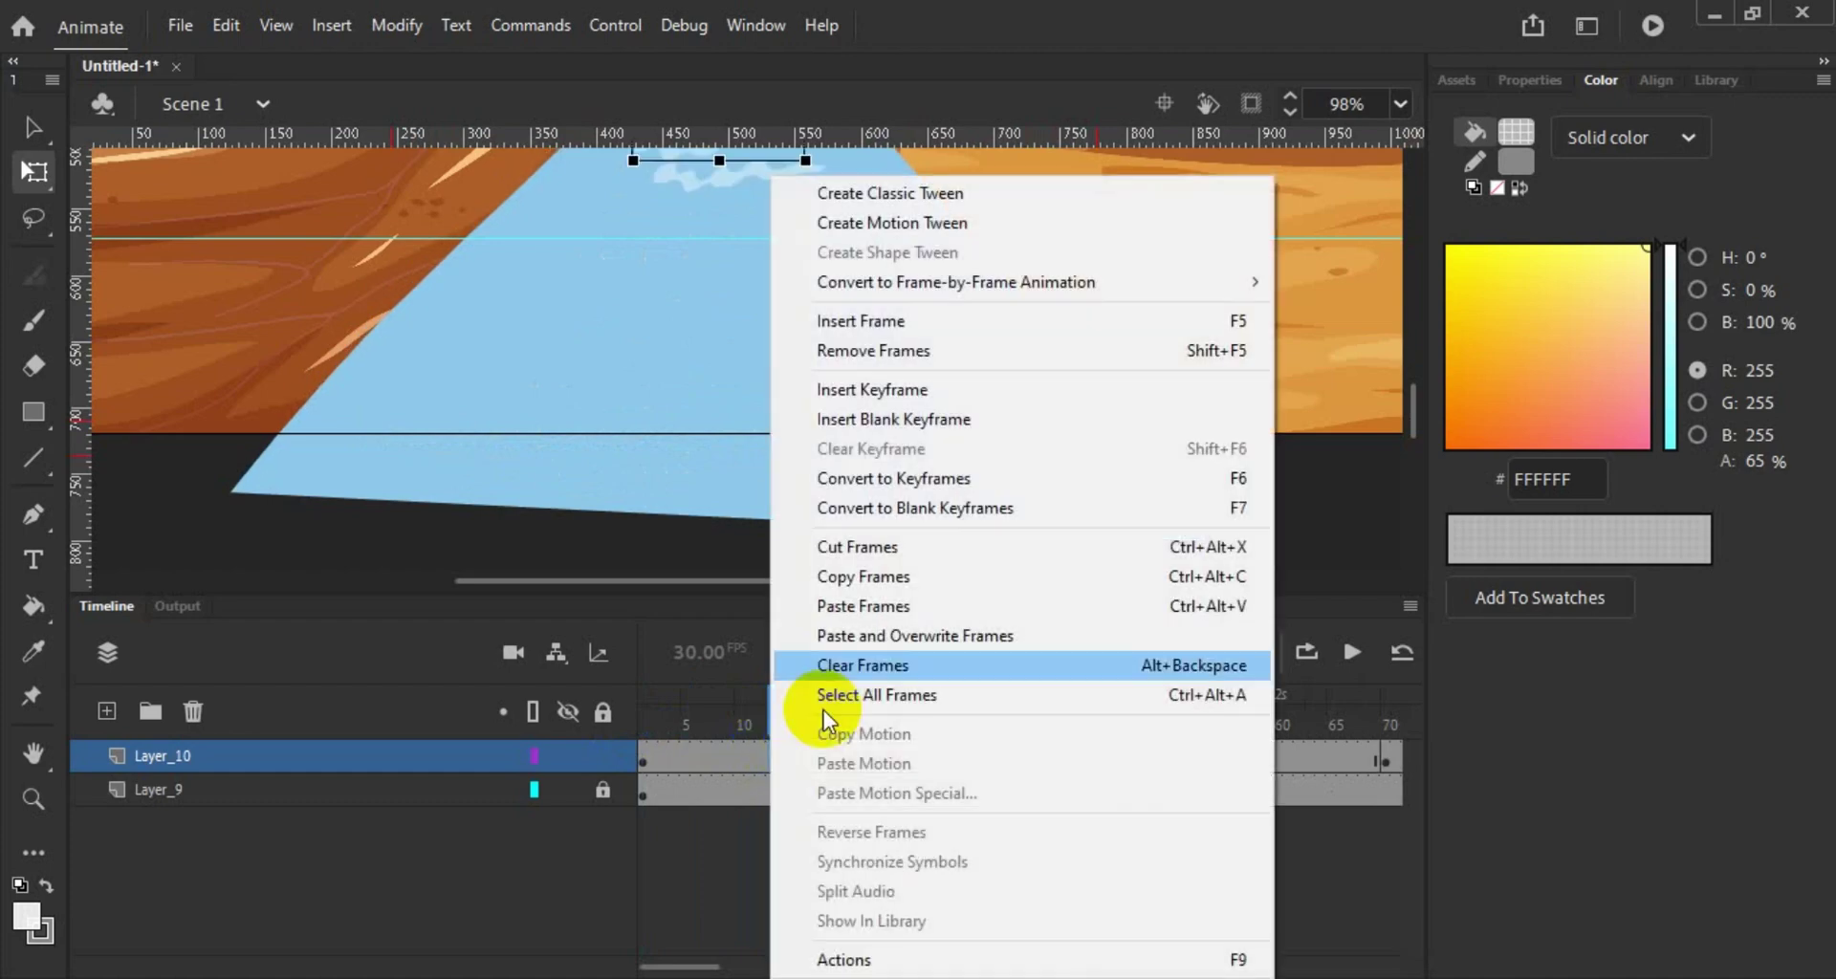
pyautogui.click(1052, 186)
pyautogui.rightClick(1212, 767)
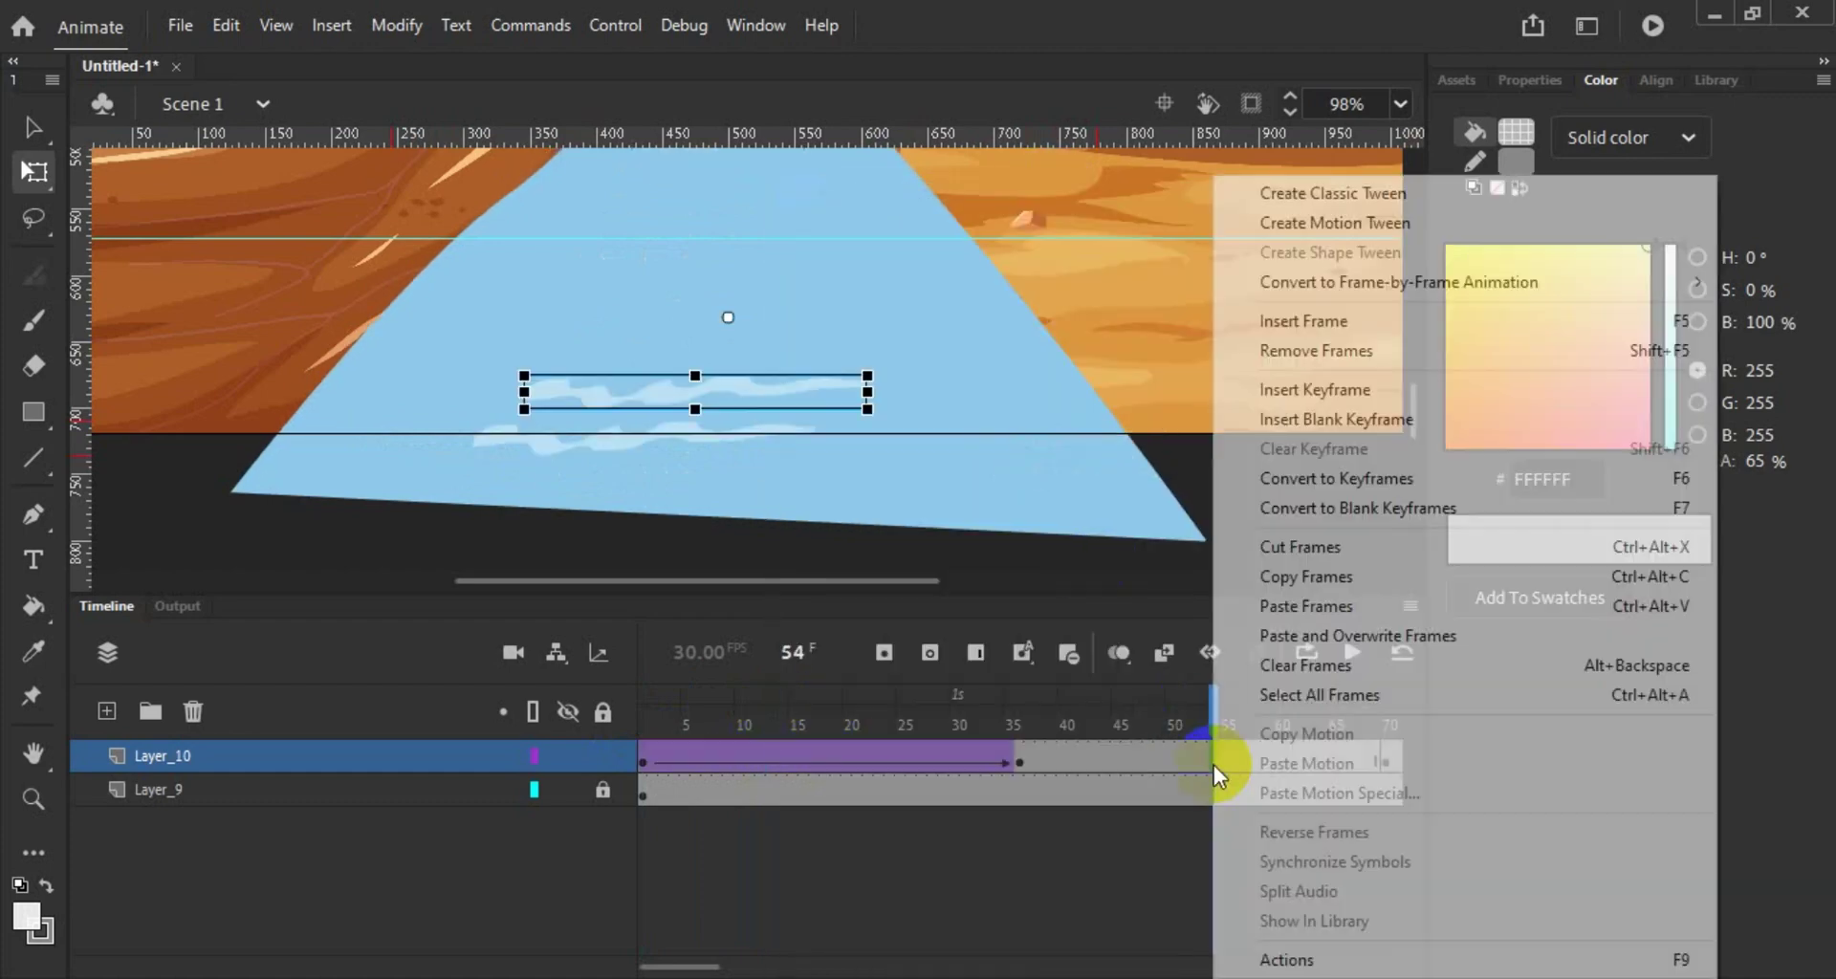
pyautogui.click(1386, 196)
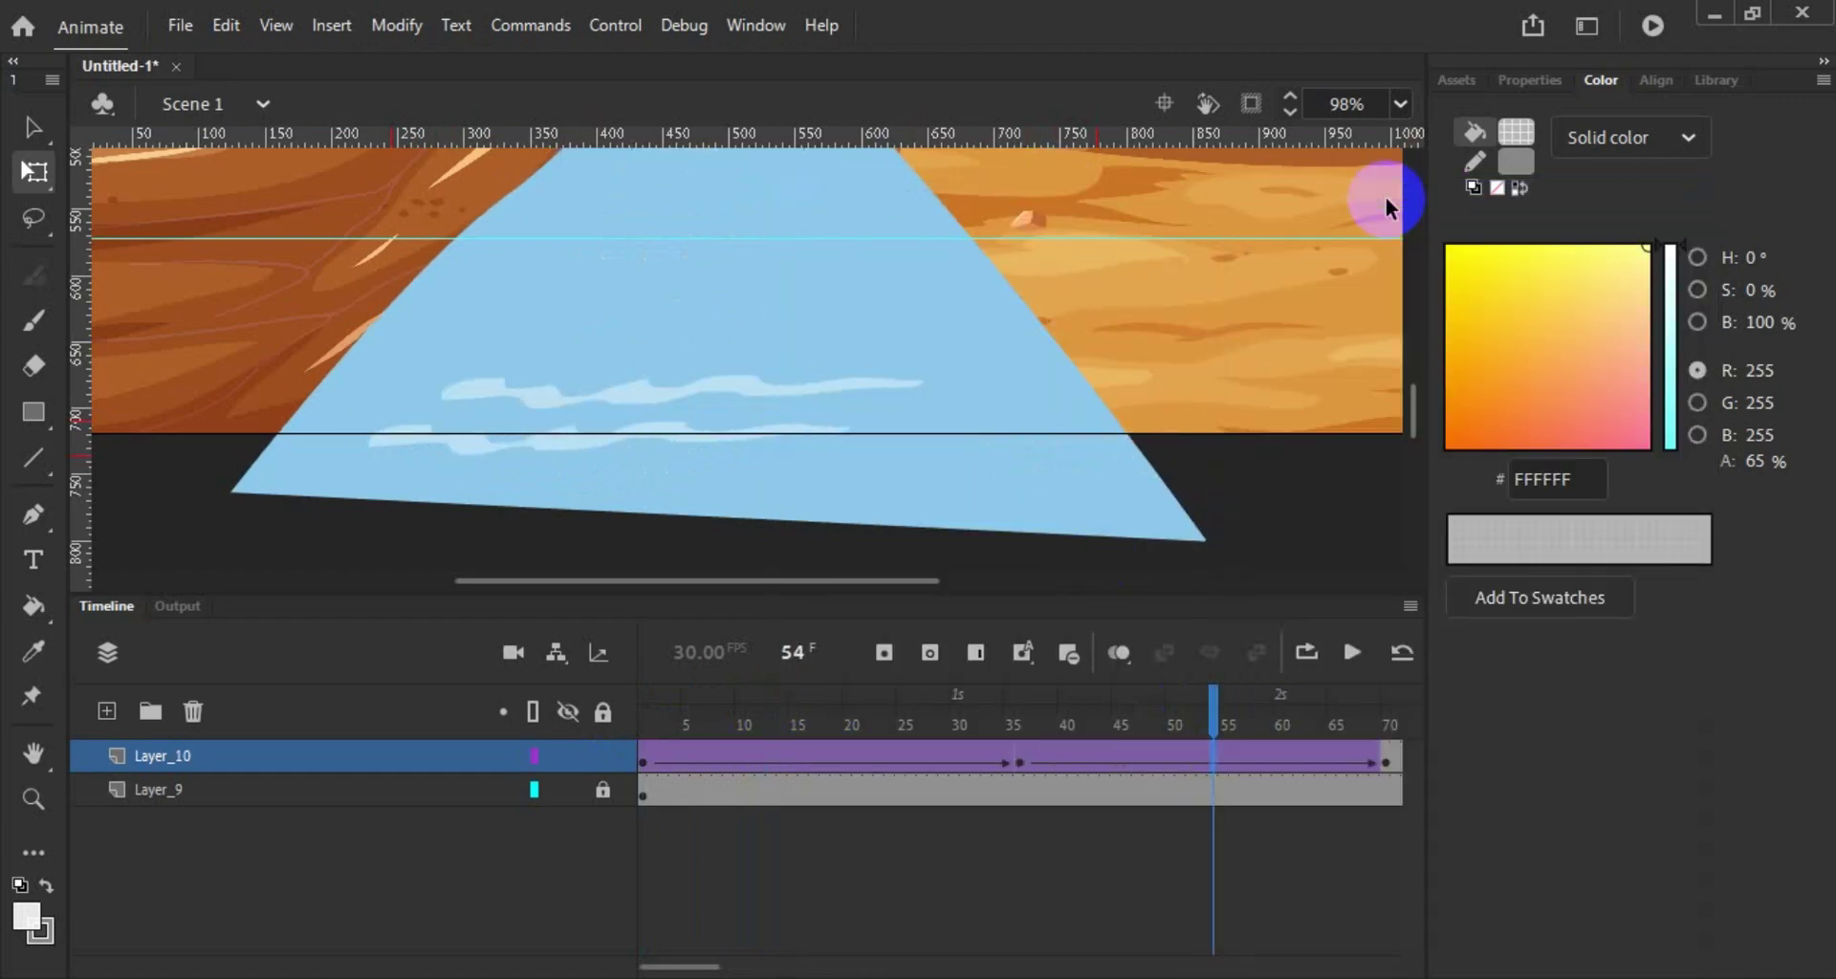
pyautogui.click(1655, 29)
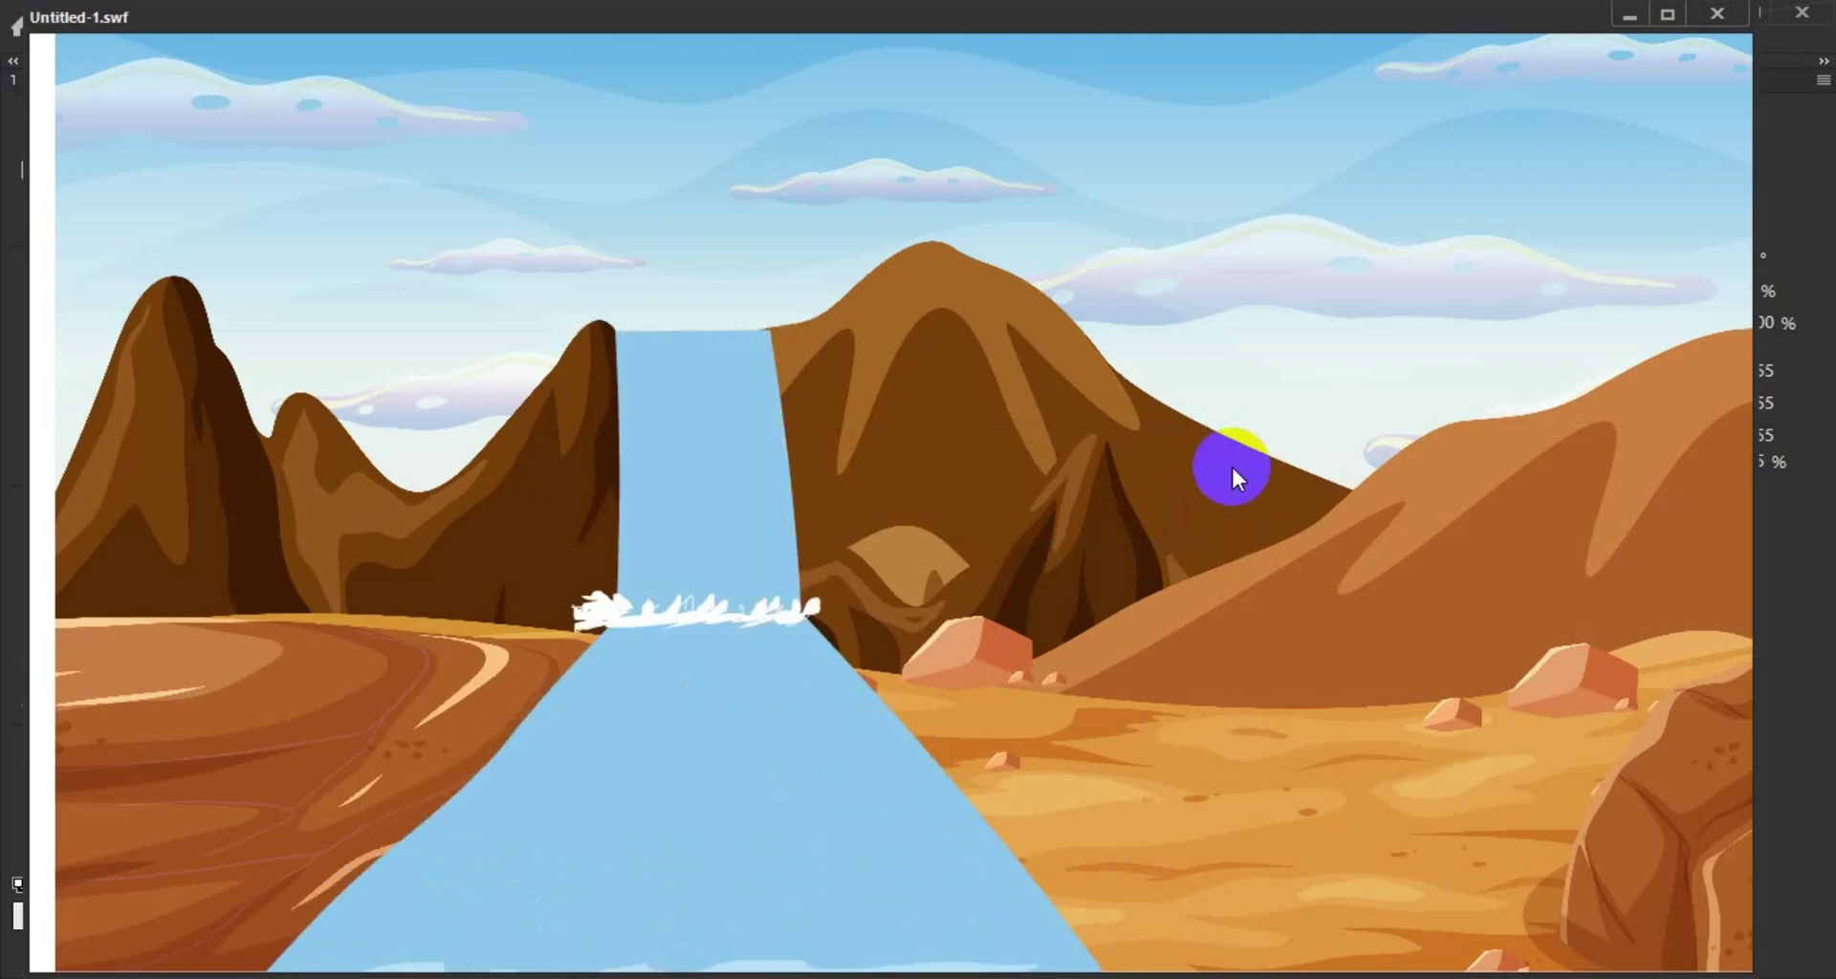
# Step: Remove all frames after frame 70 from Layer_10 and Layer_9, and test the movie
pyautogui.click(1717, 13)
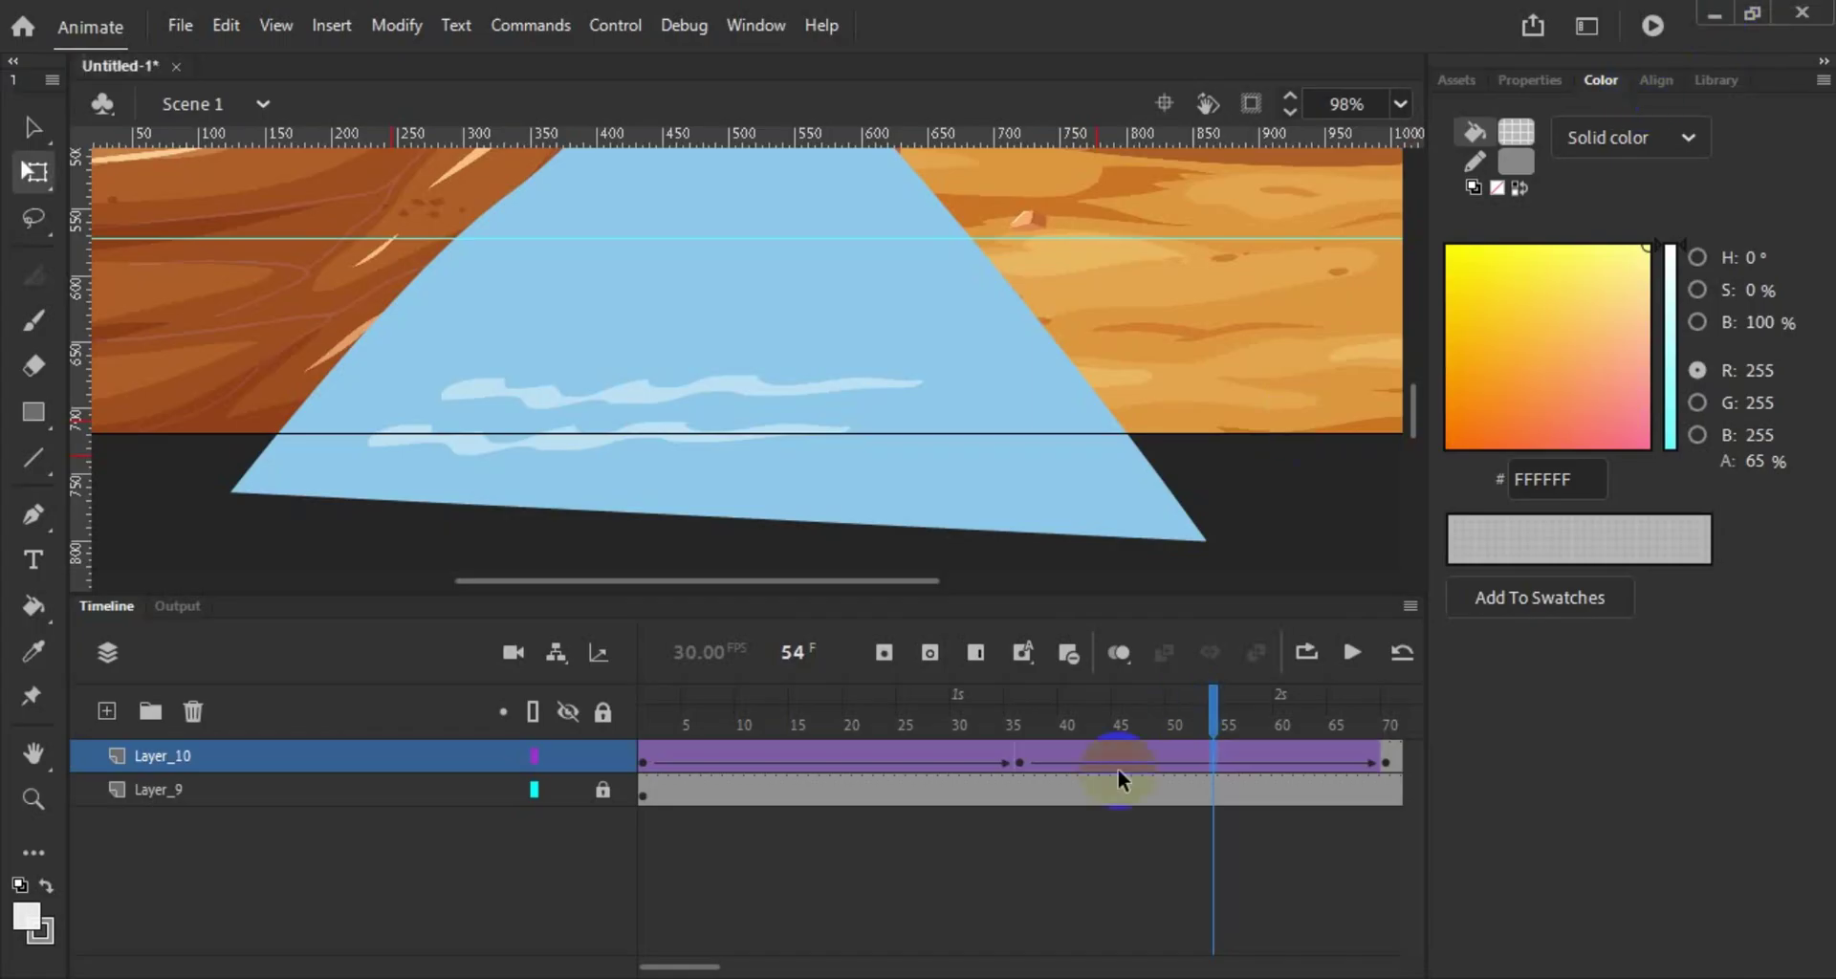
pyautogui.moveTo(643, 964); pyautogui.dragTo(719, 968)
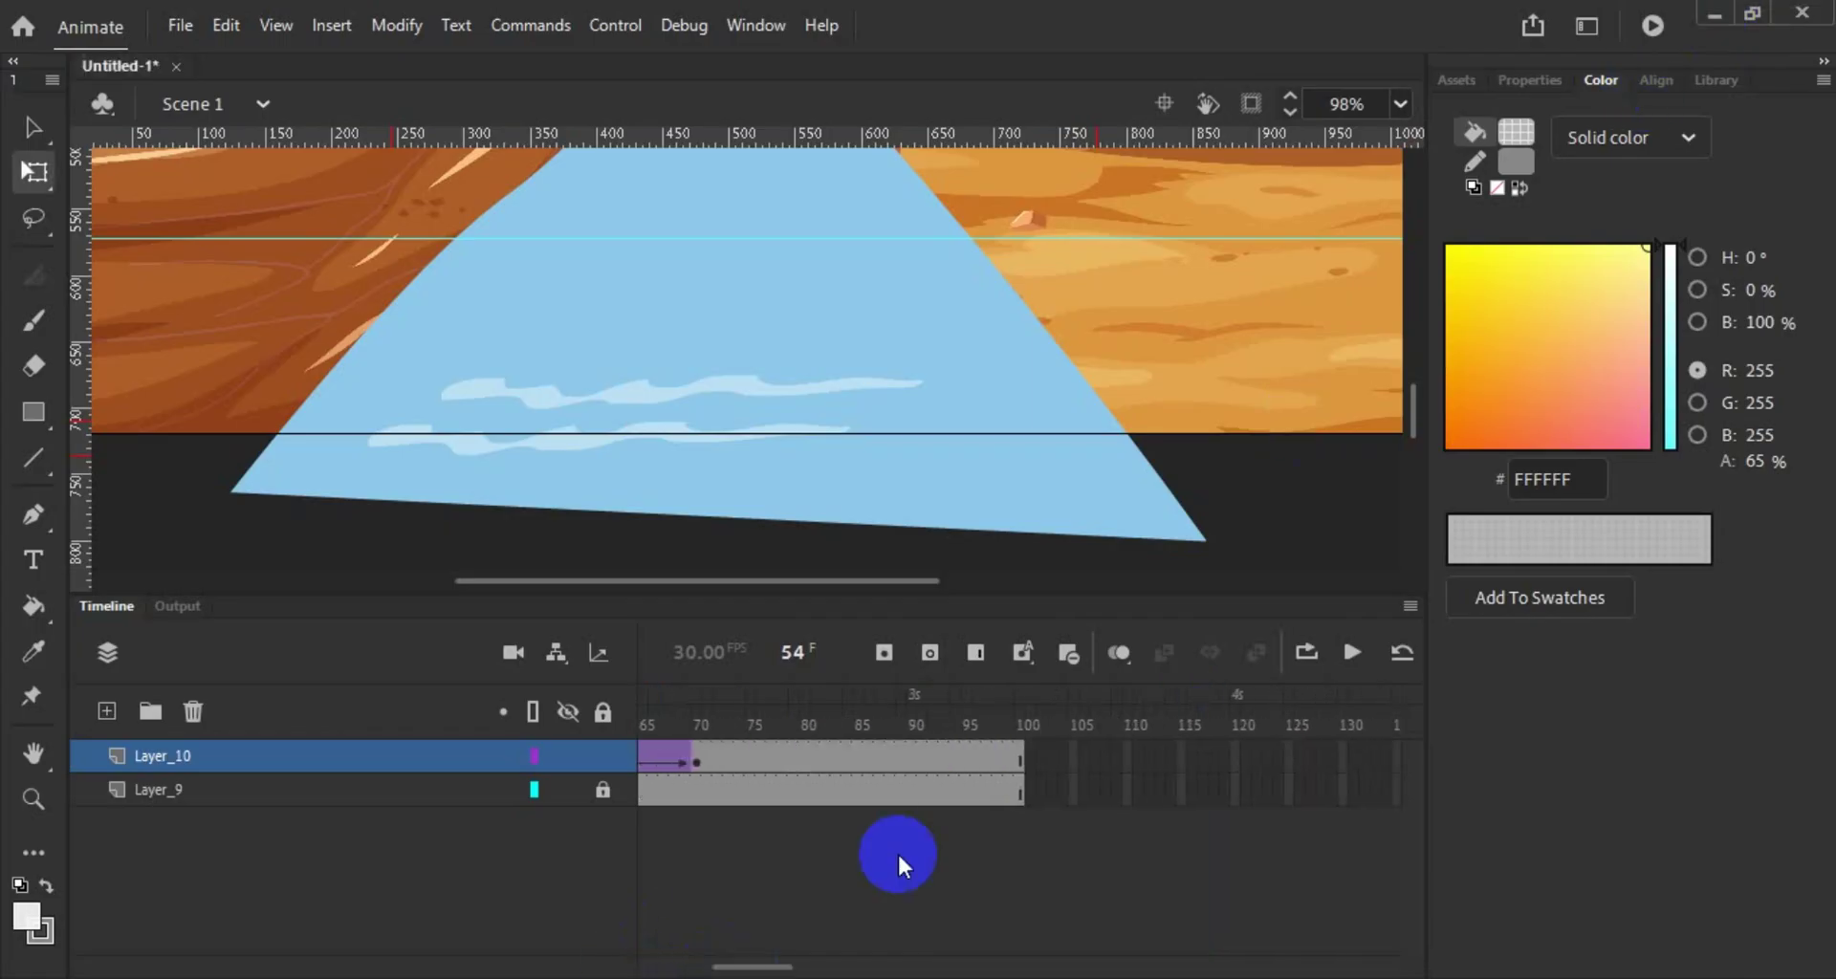
pyautogui.moveTo(1022, 763); pyautogui.dragTo(704, 788)
pyautogui.rightClick(704, 788)
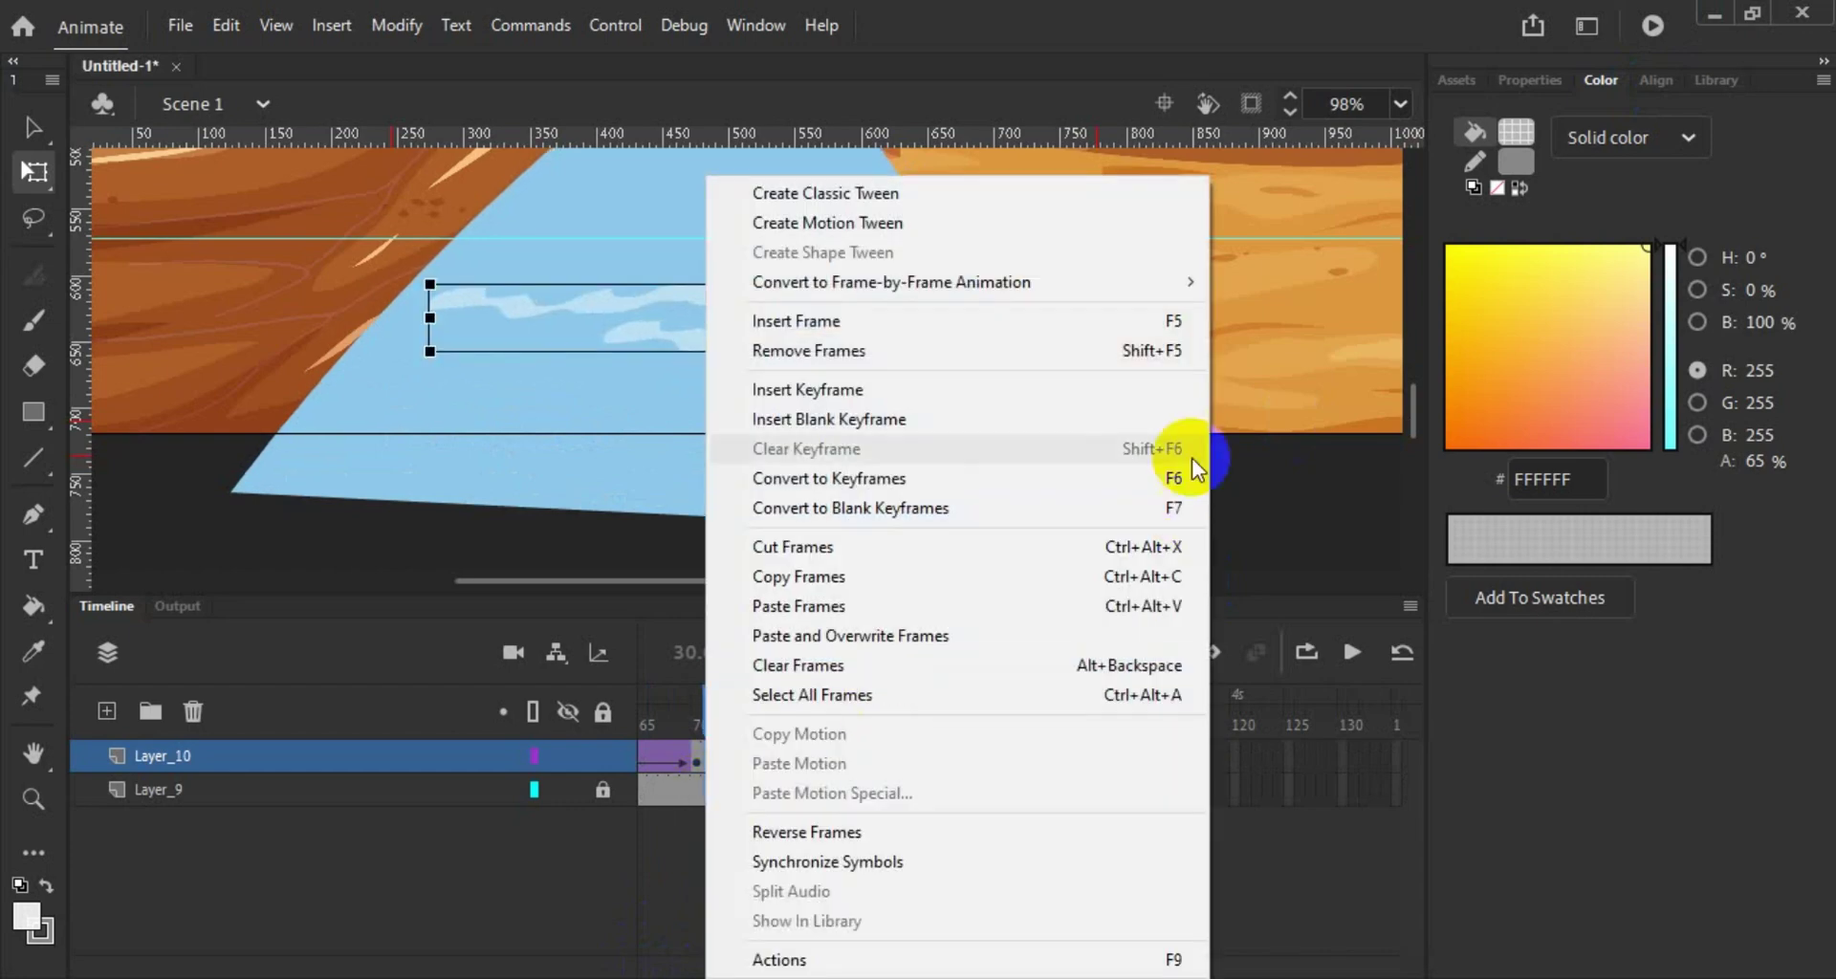
pyautogui.click(1136, 352)
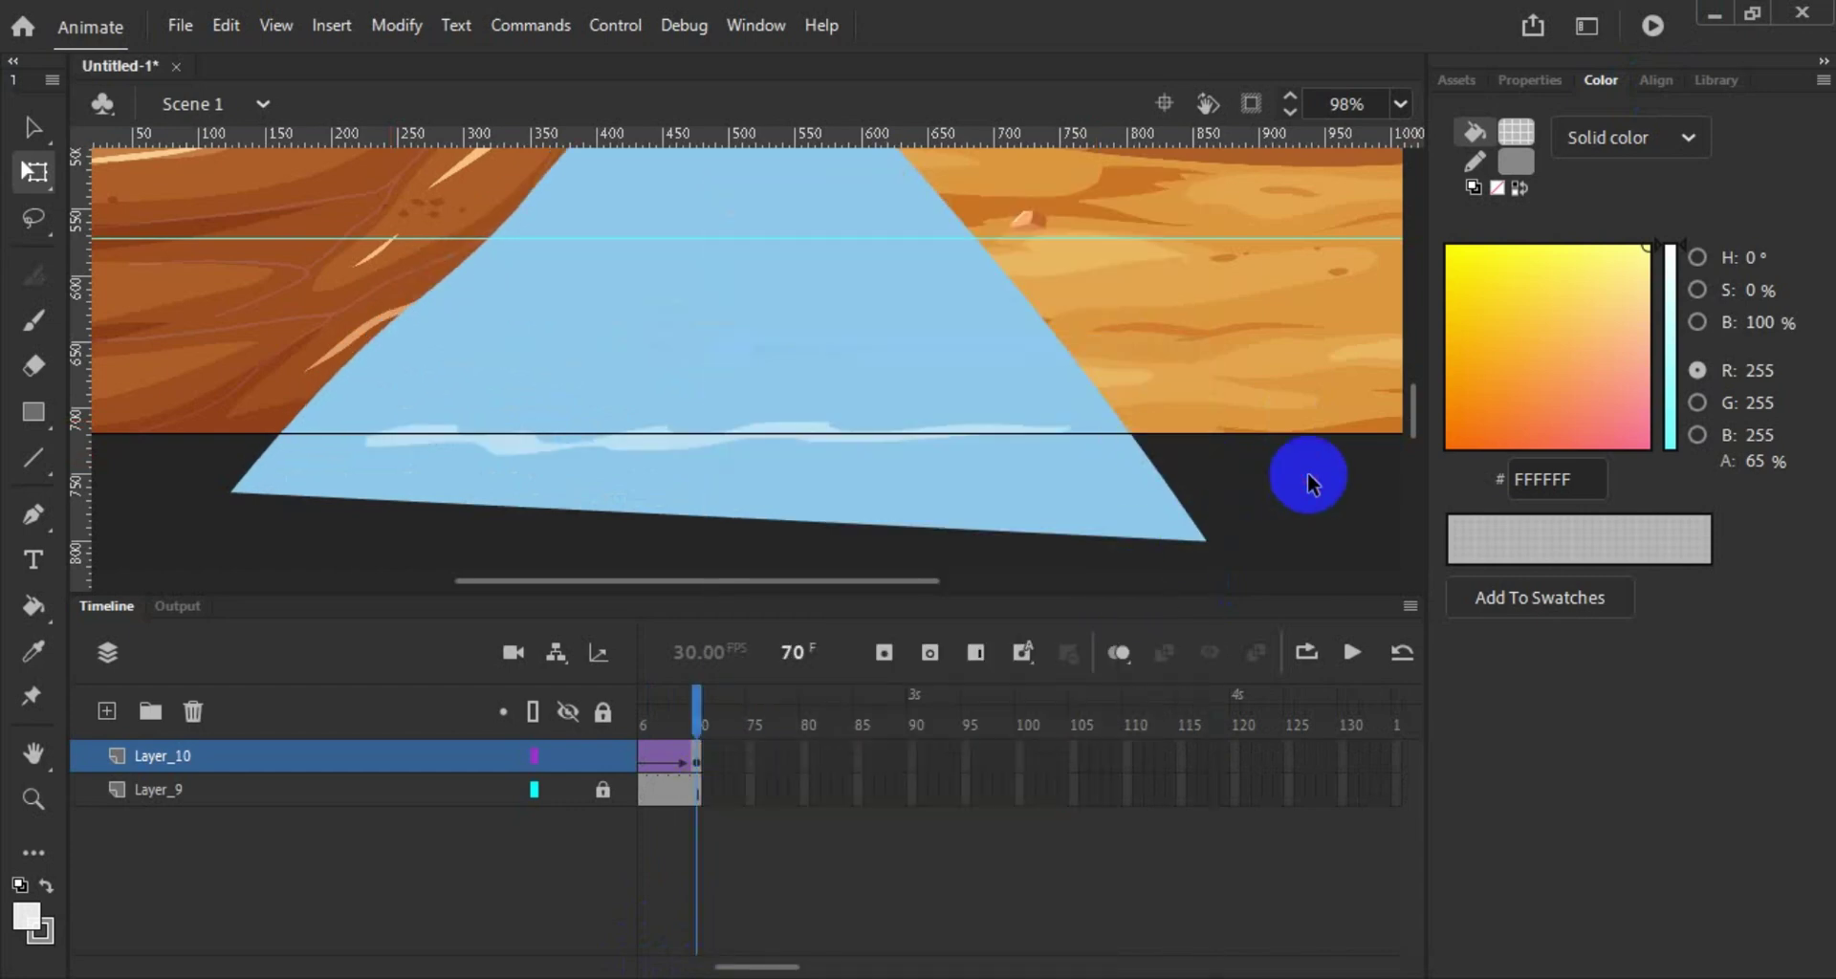
pyautogui.click(1655, 25)
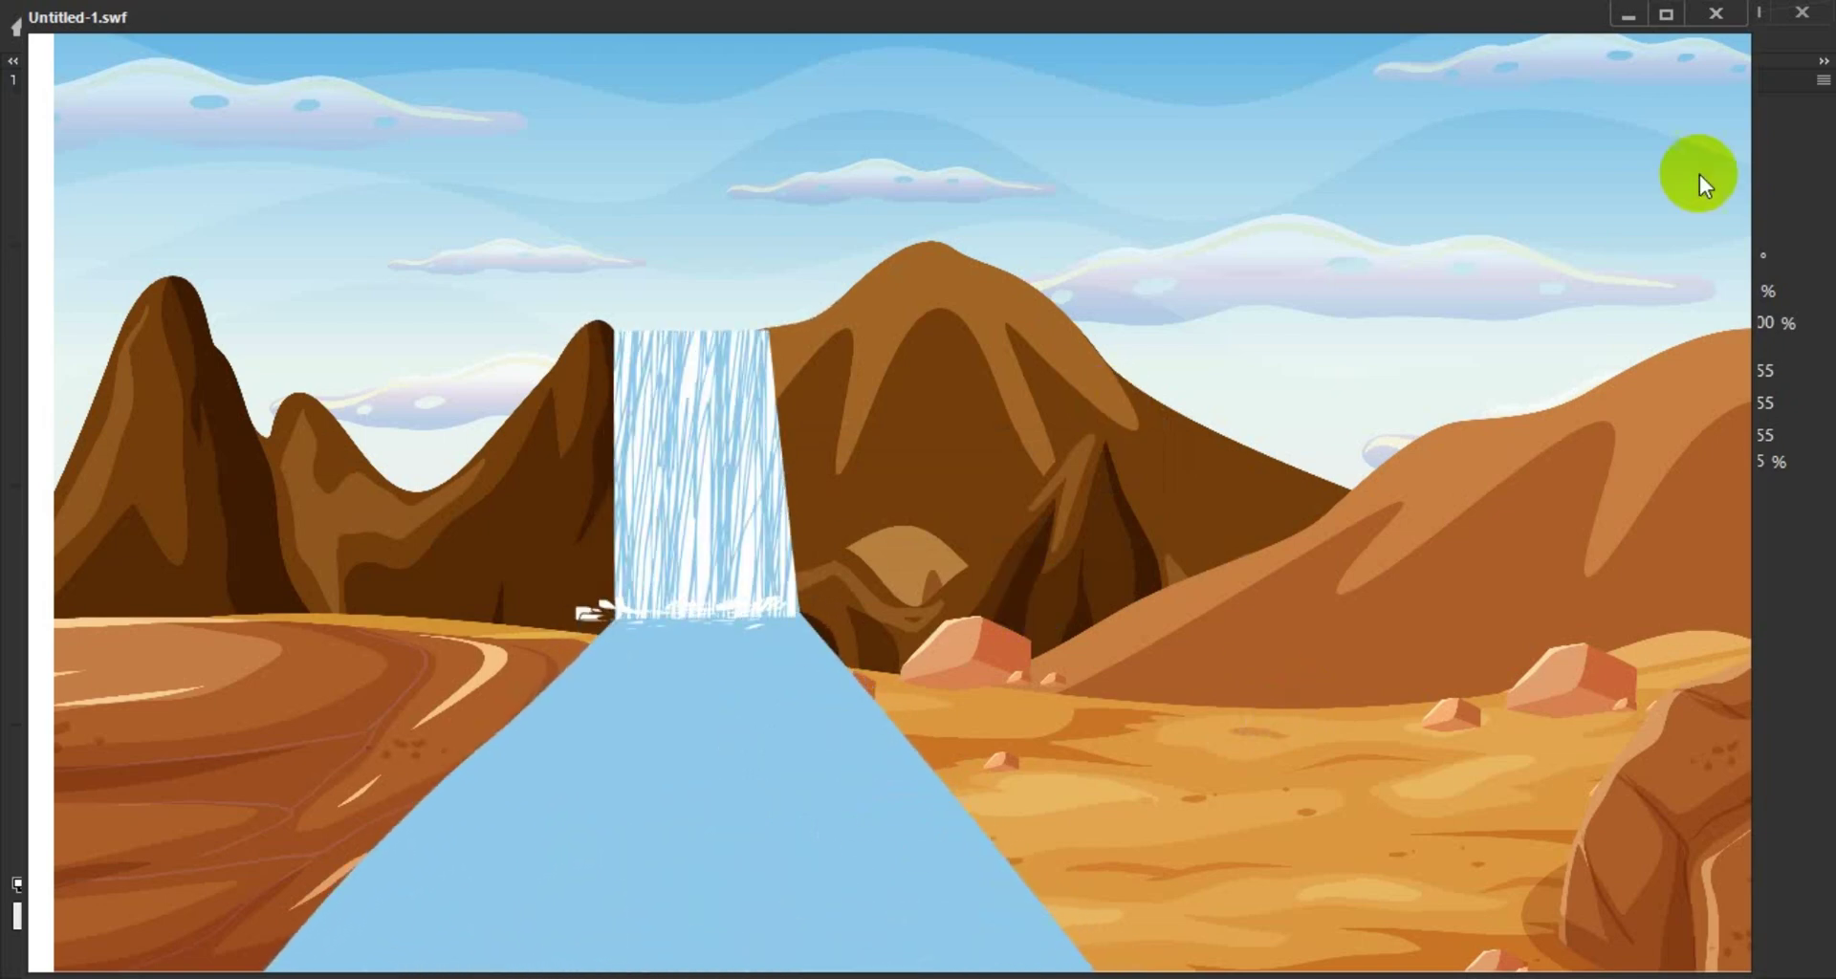
pyautogui.click(1717, 12)
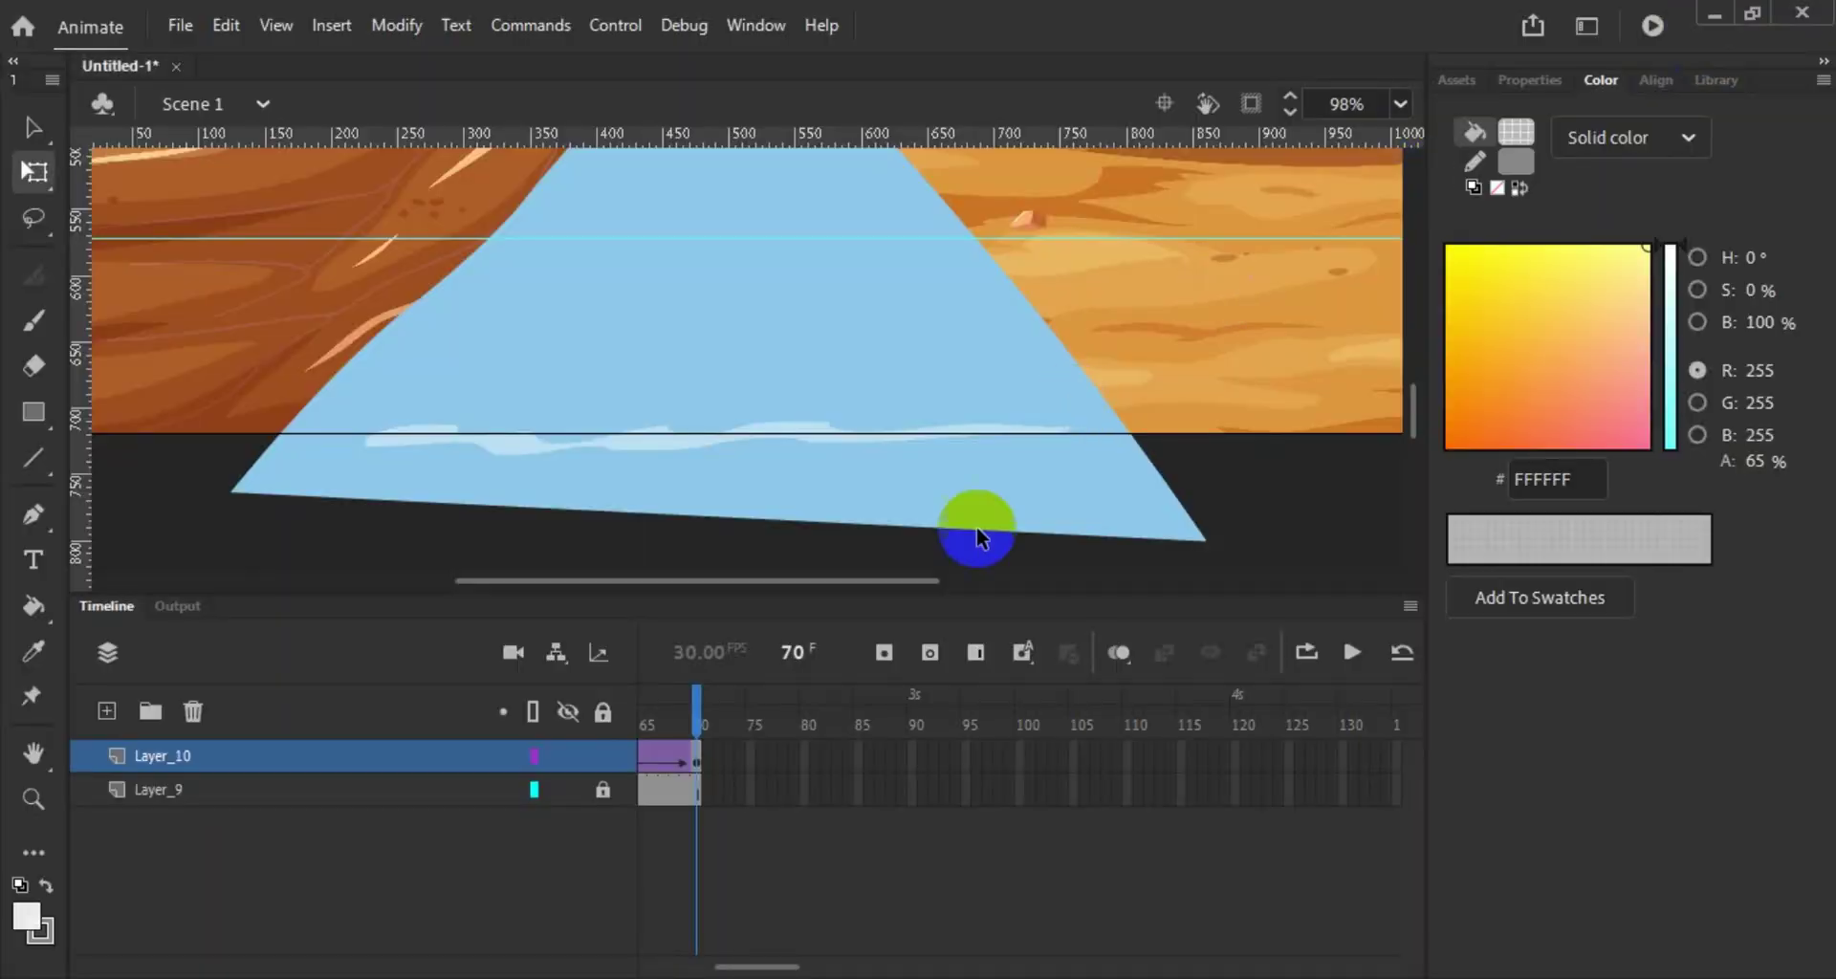
# Step: Unlock Layer_9 and open its waterfall symbol, Symbol 1, for editing
pyautogui.click(731, 870)
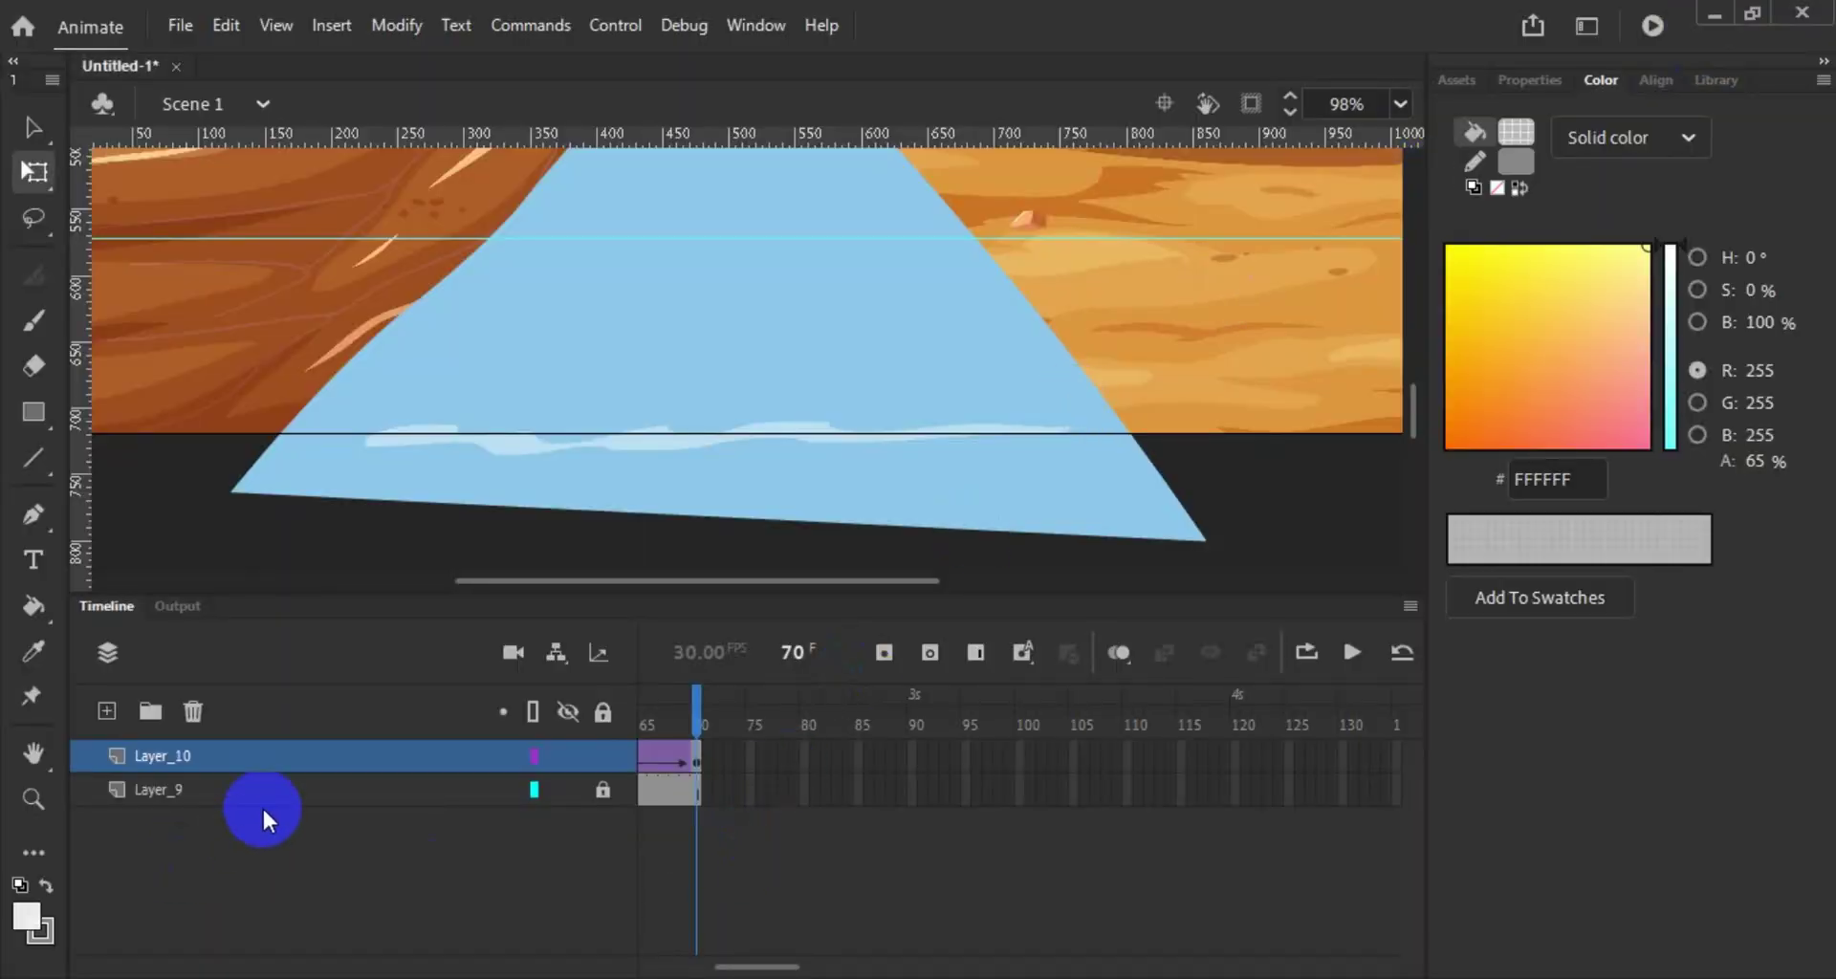
pyautogui.click(286, 794)
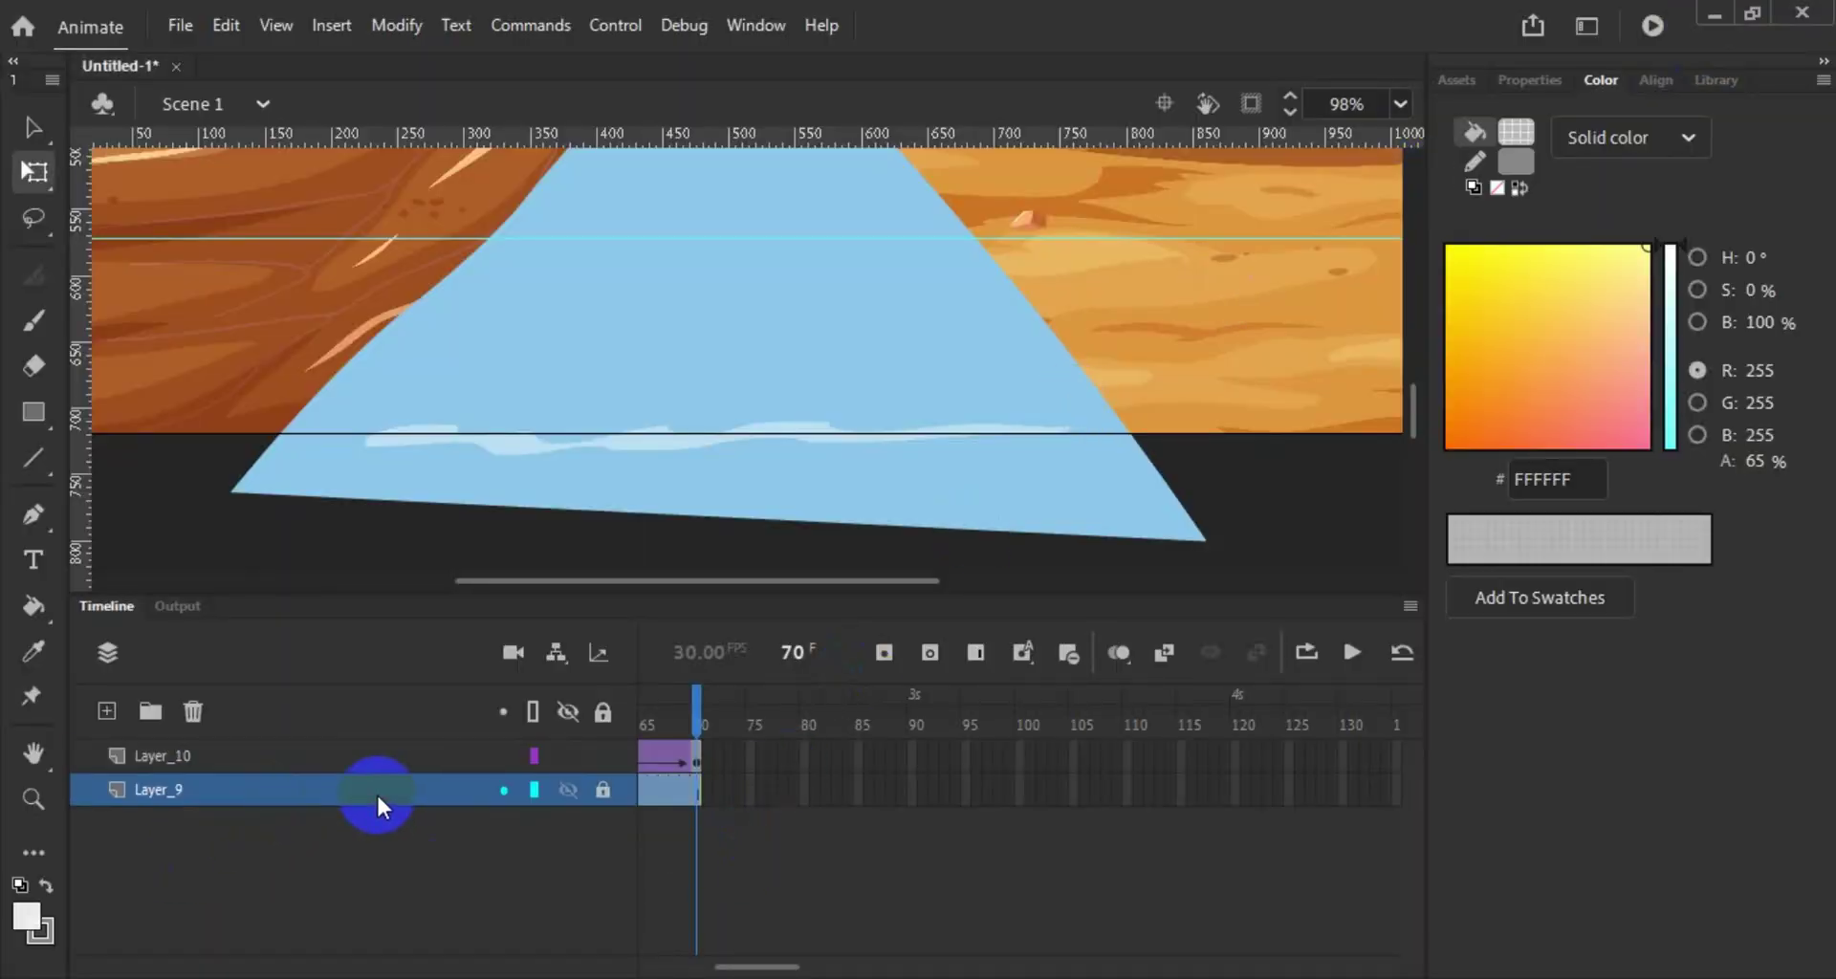
pyautogui.click(602, 790)
pyautogui.click(602, 708)
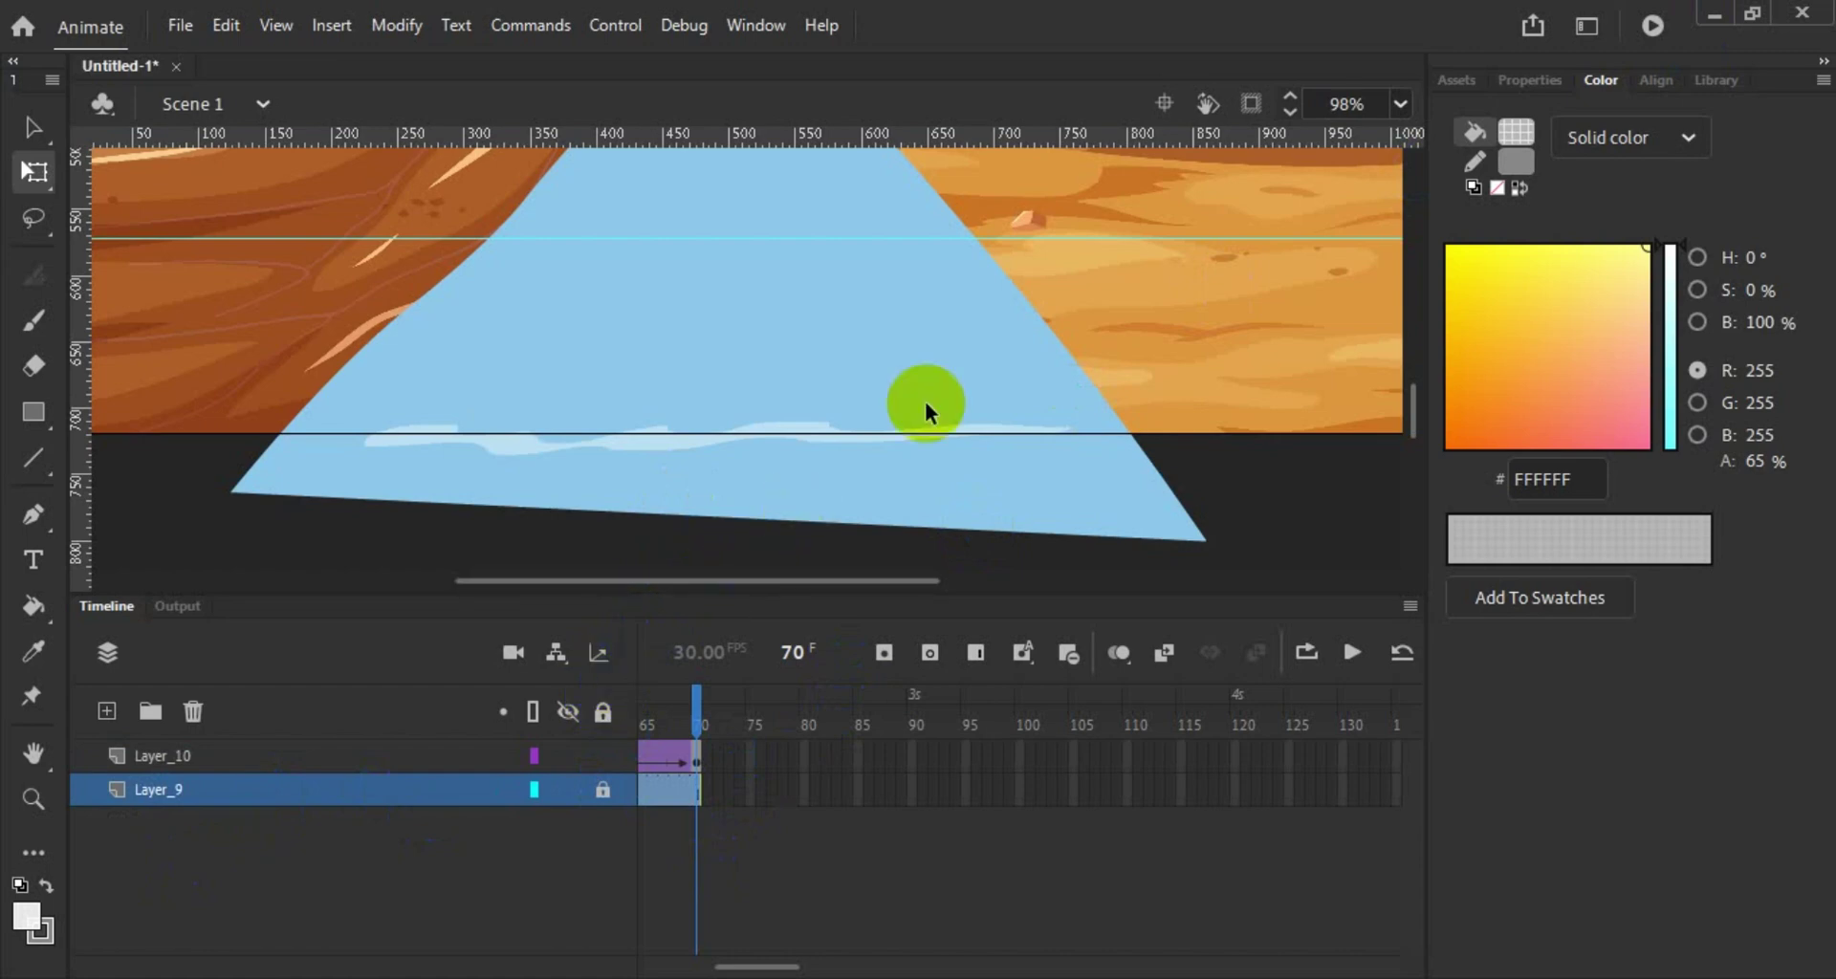
pyautogui.scroll(5, 926, 400)
pyautogui.doubleClick(739, 396)
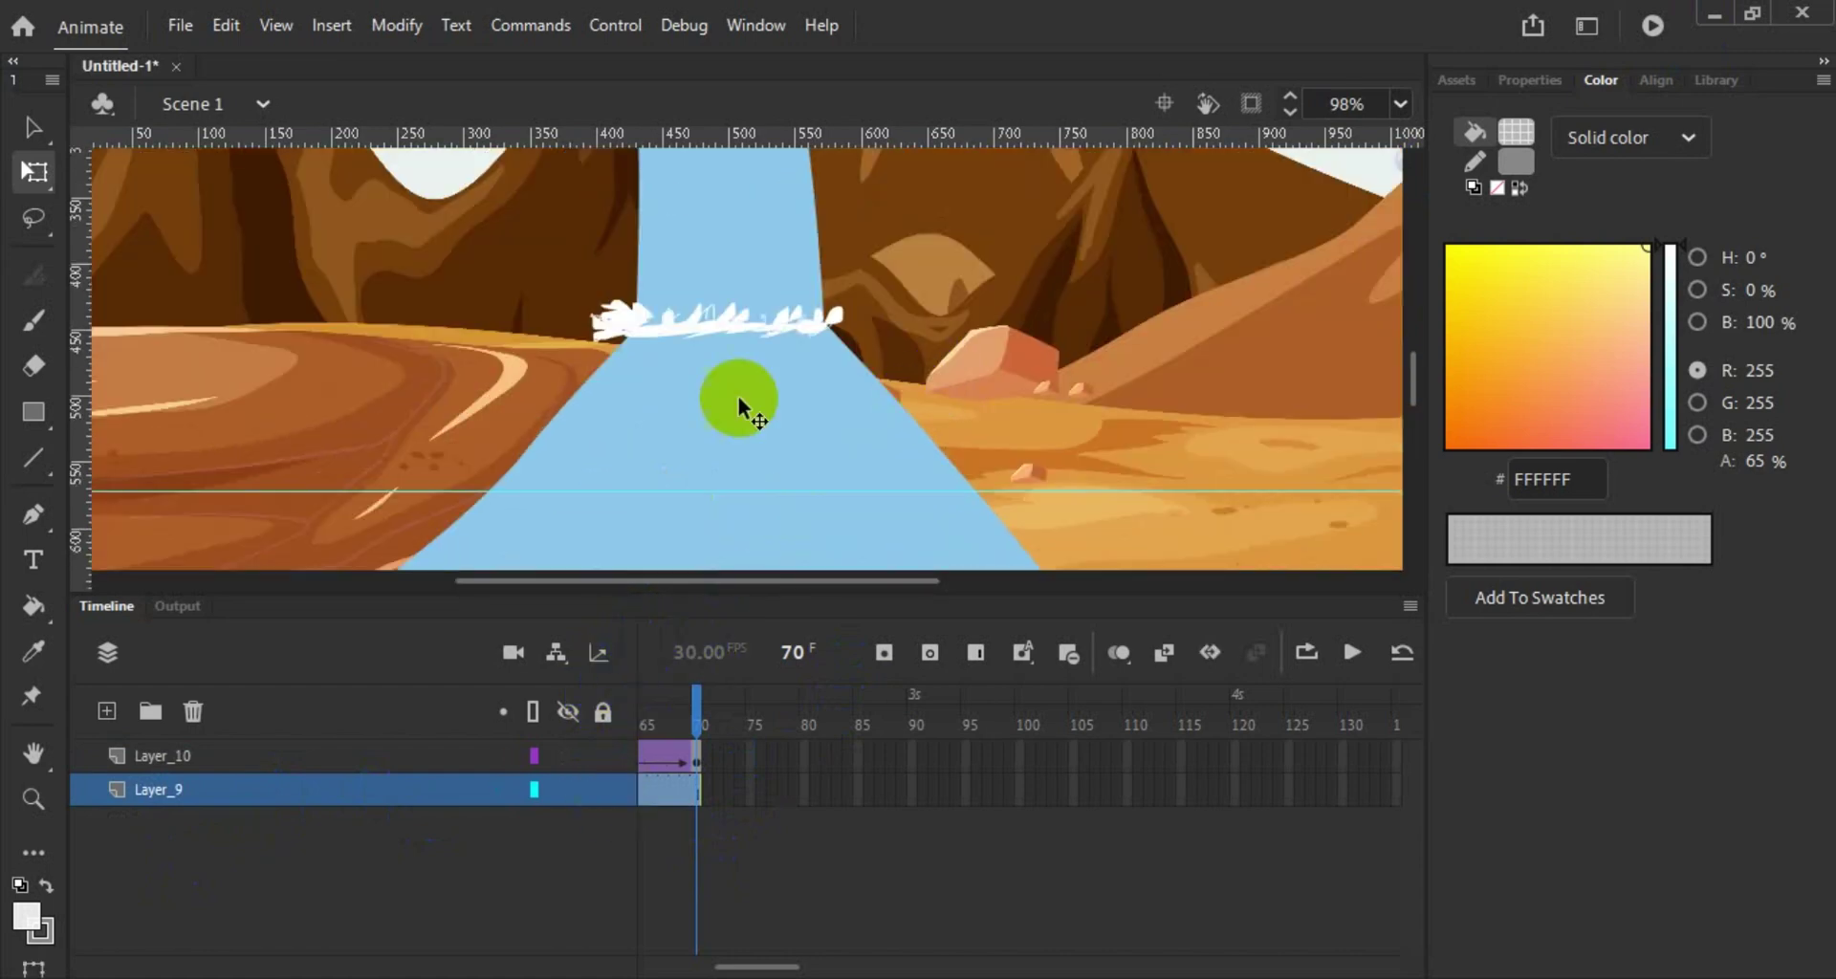
pyautogui.click(1037, 727)
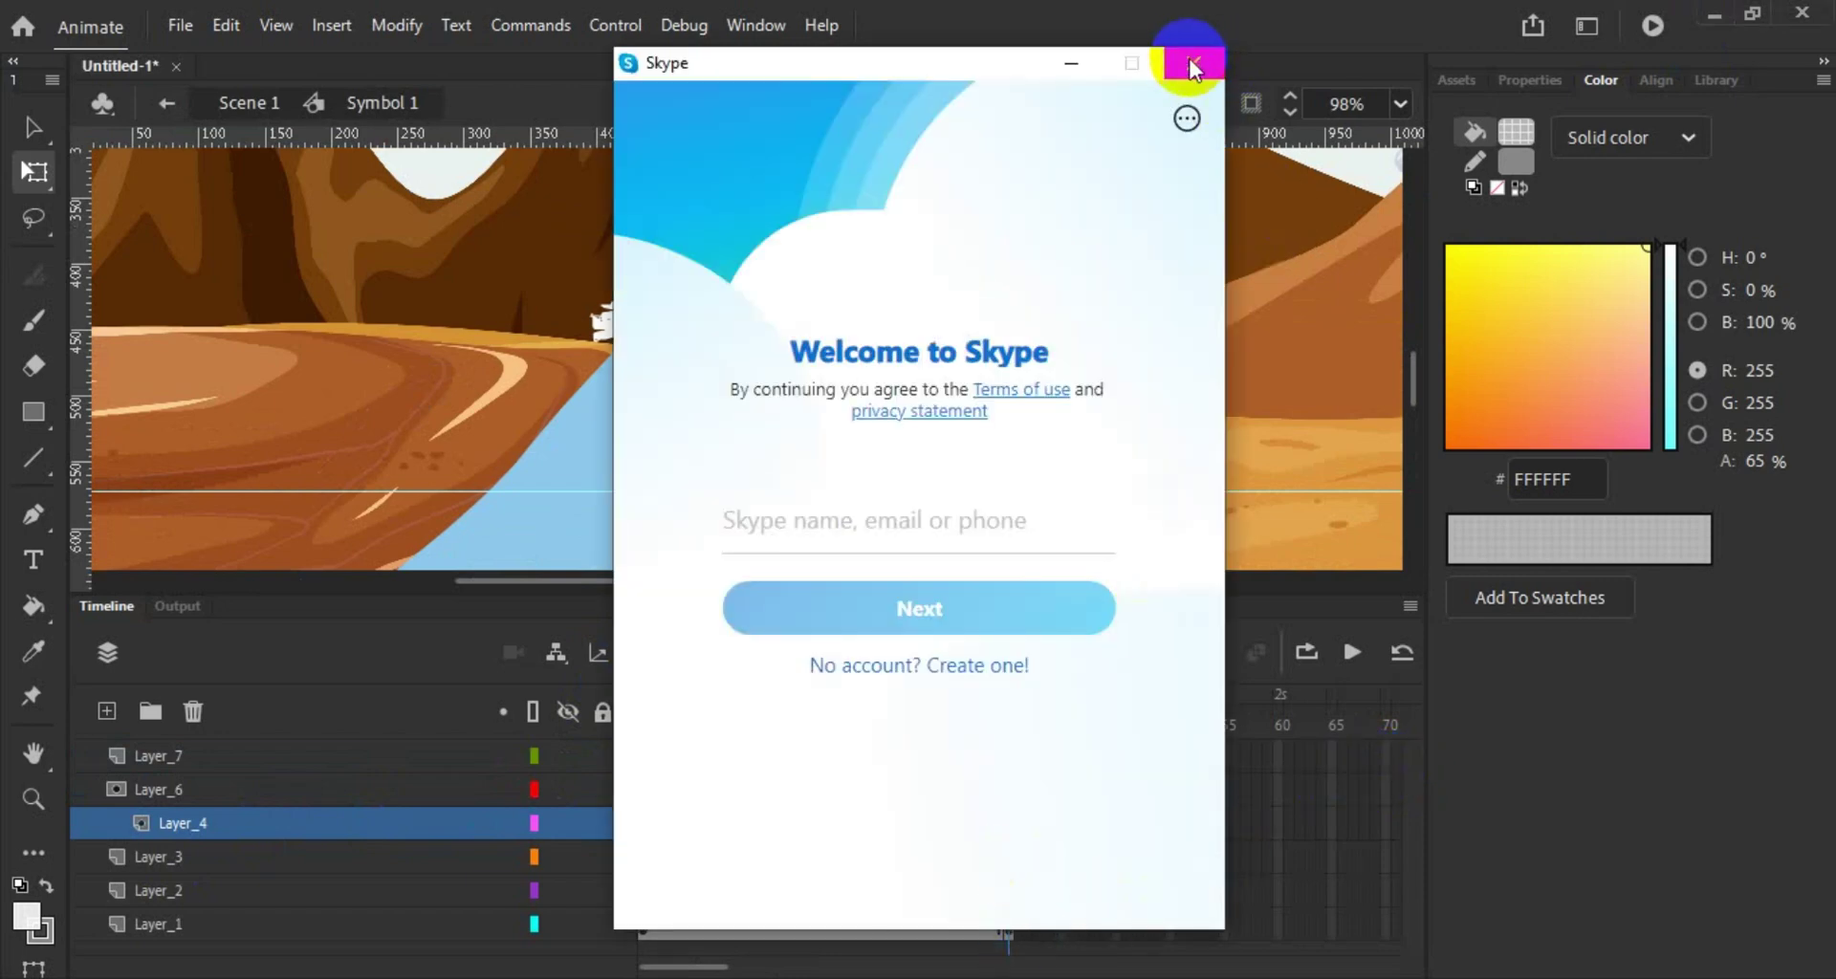
pyautogui.click(1192, 65)
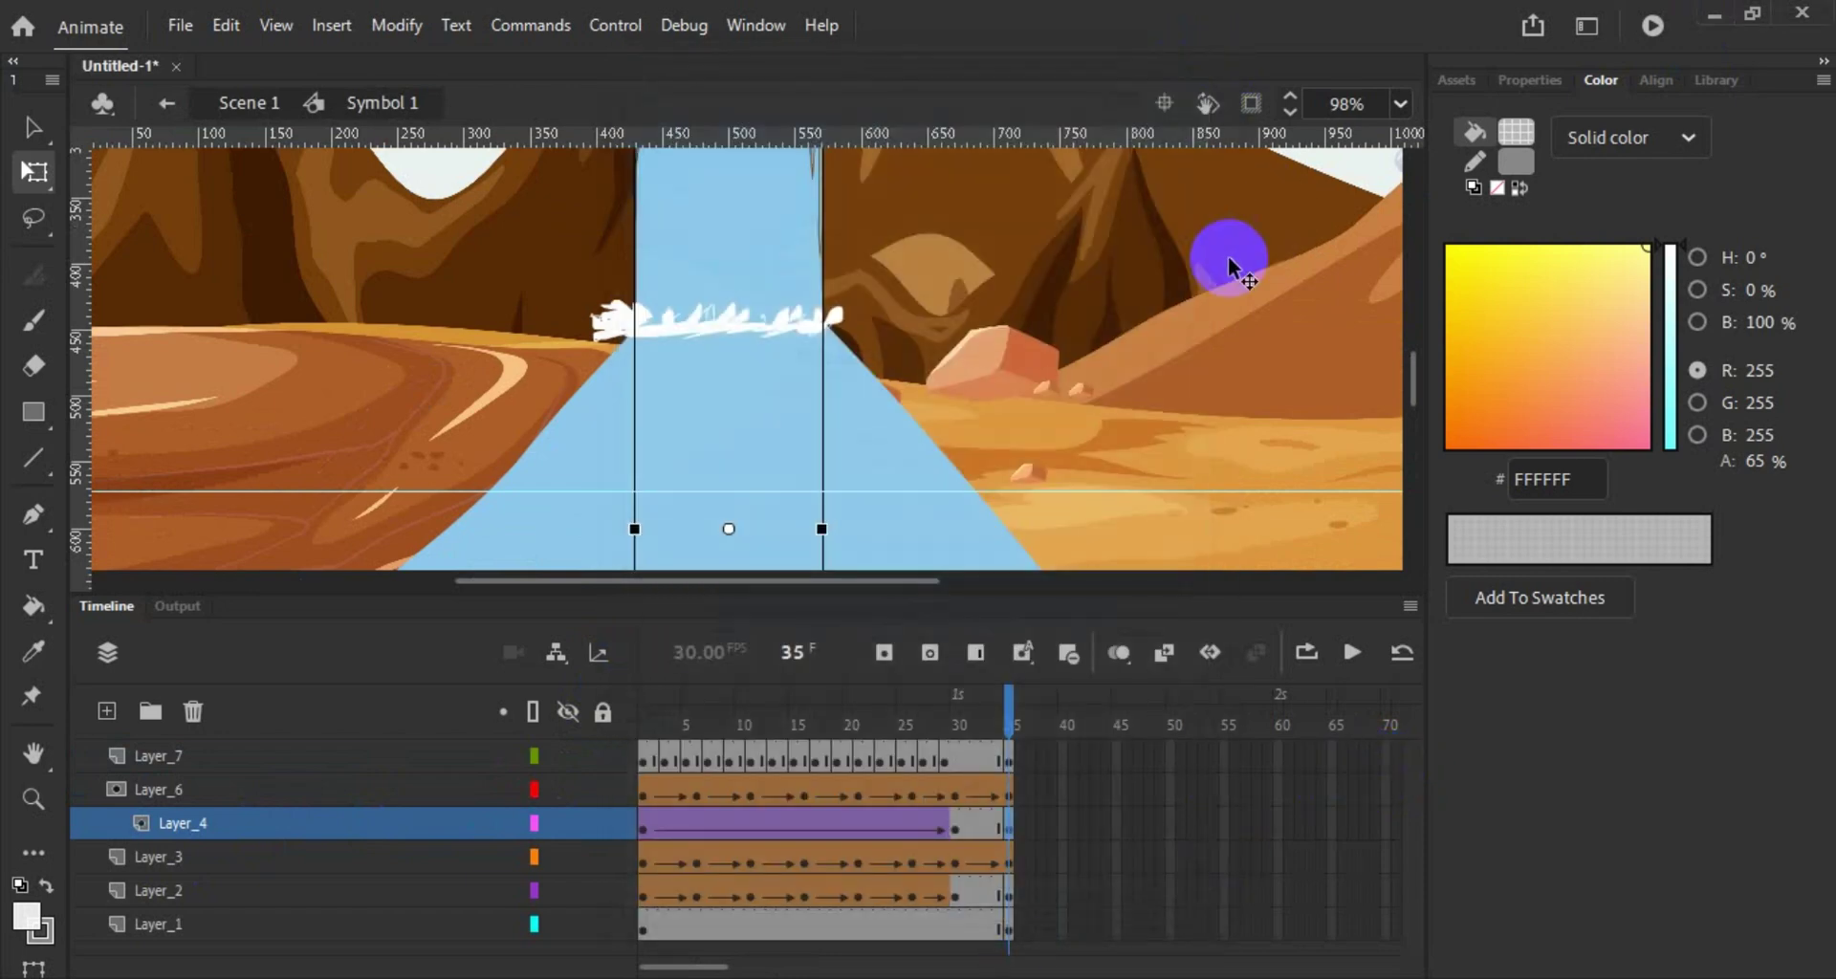
# Step: Remove the frames after frame 30 from all layers of Symbol 1 and play back its timeline
pyautogui.click(1351, 656)
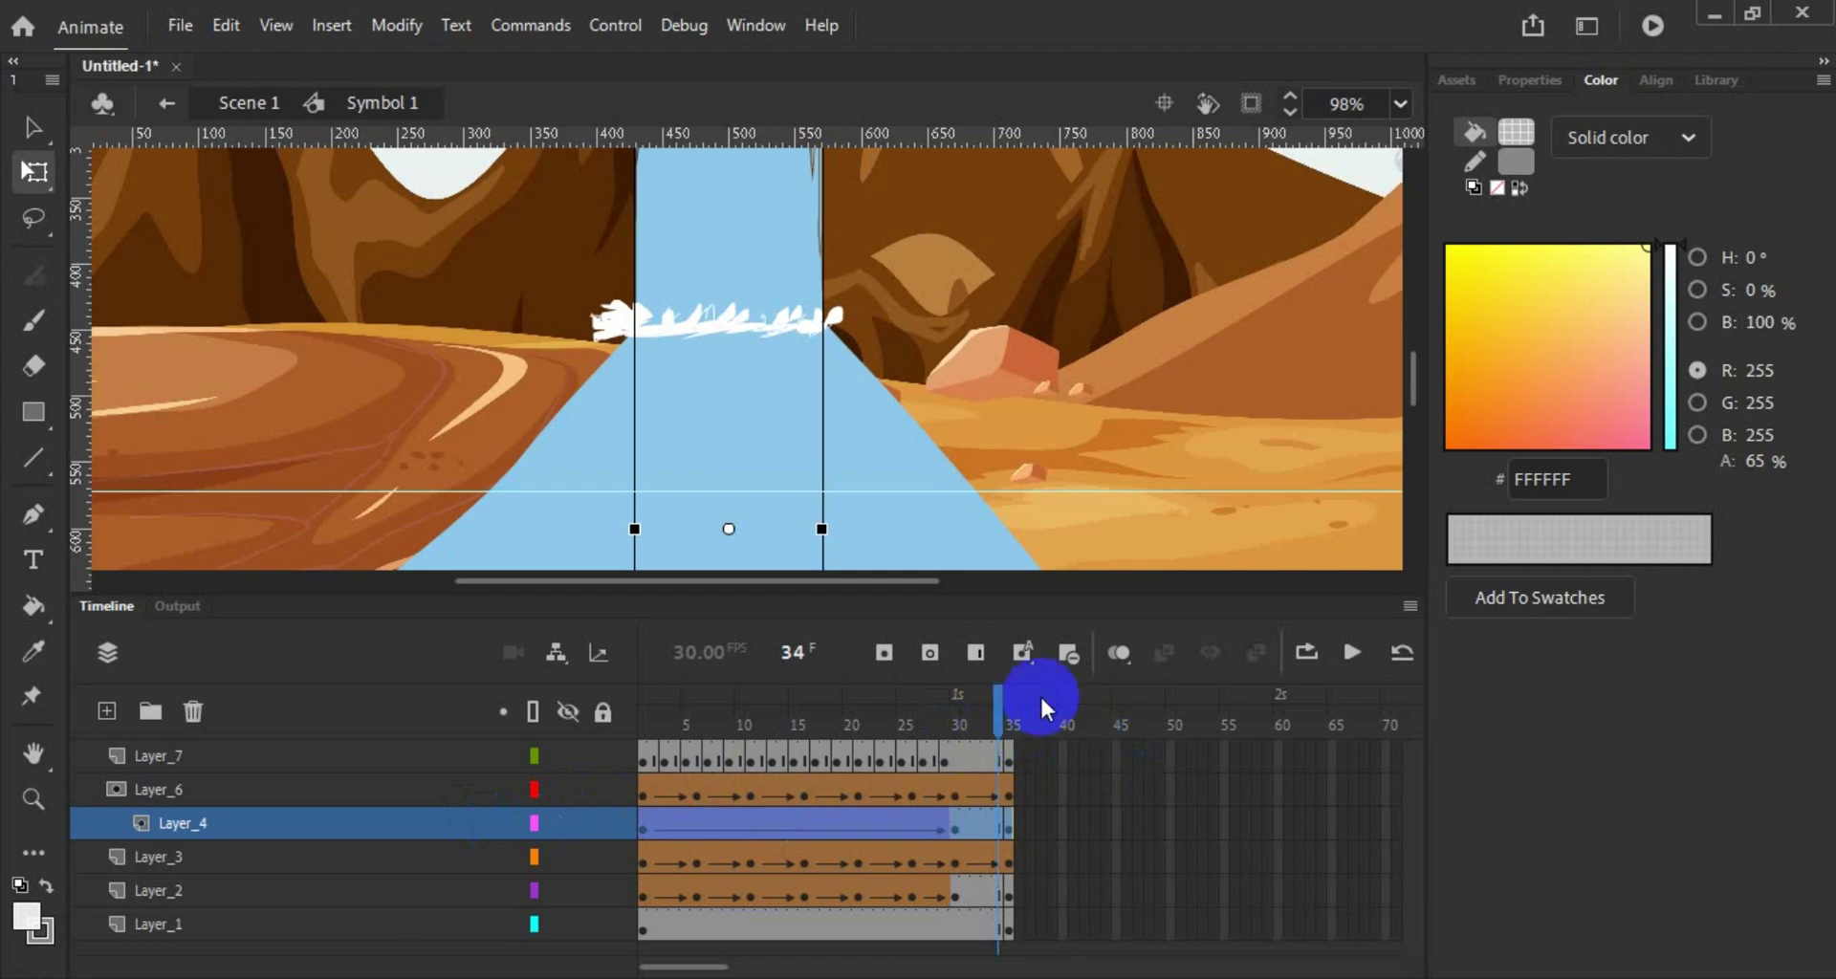
pyautogui.click(1157, 564)
pyautogui.click(998, 703)
pyautogui.moveTo(994, 708); pyautogui.dragTo(981, 912)
pyautogui.rightClick(982, 915)
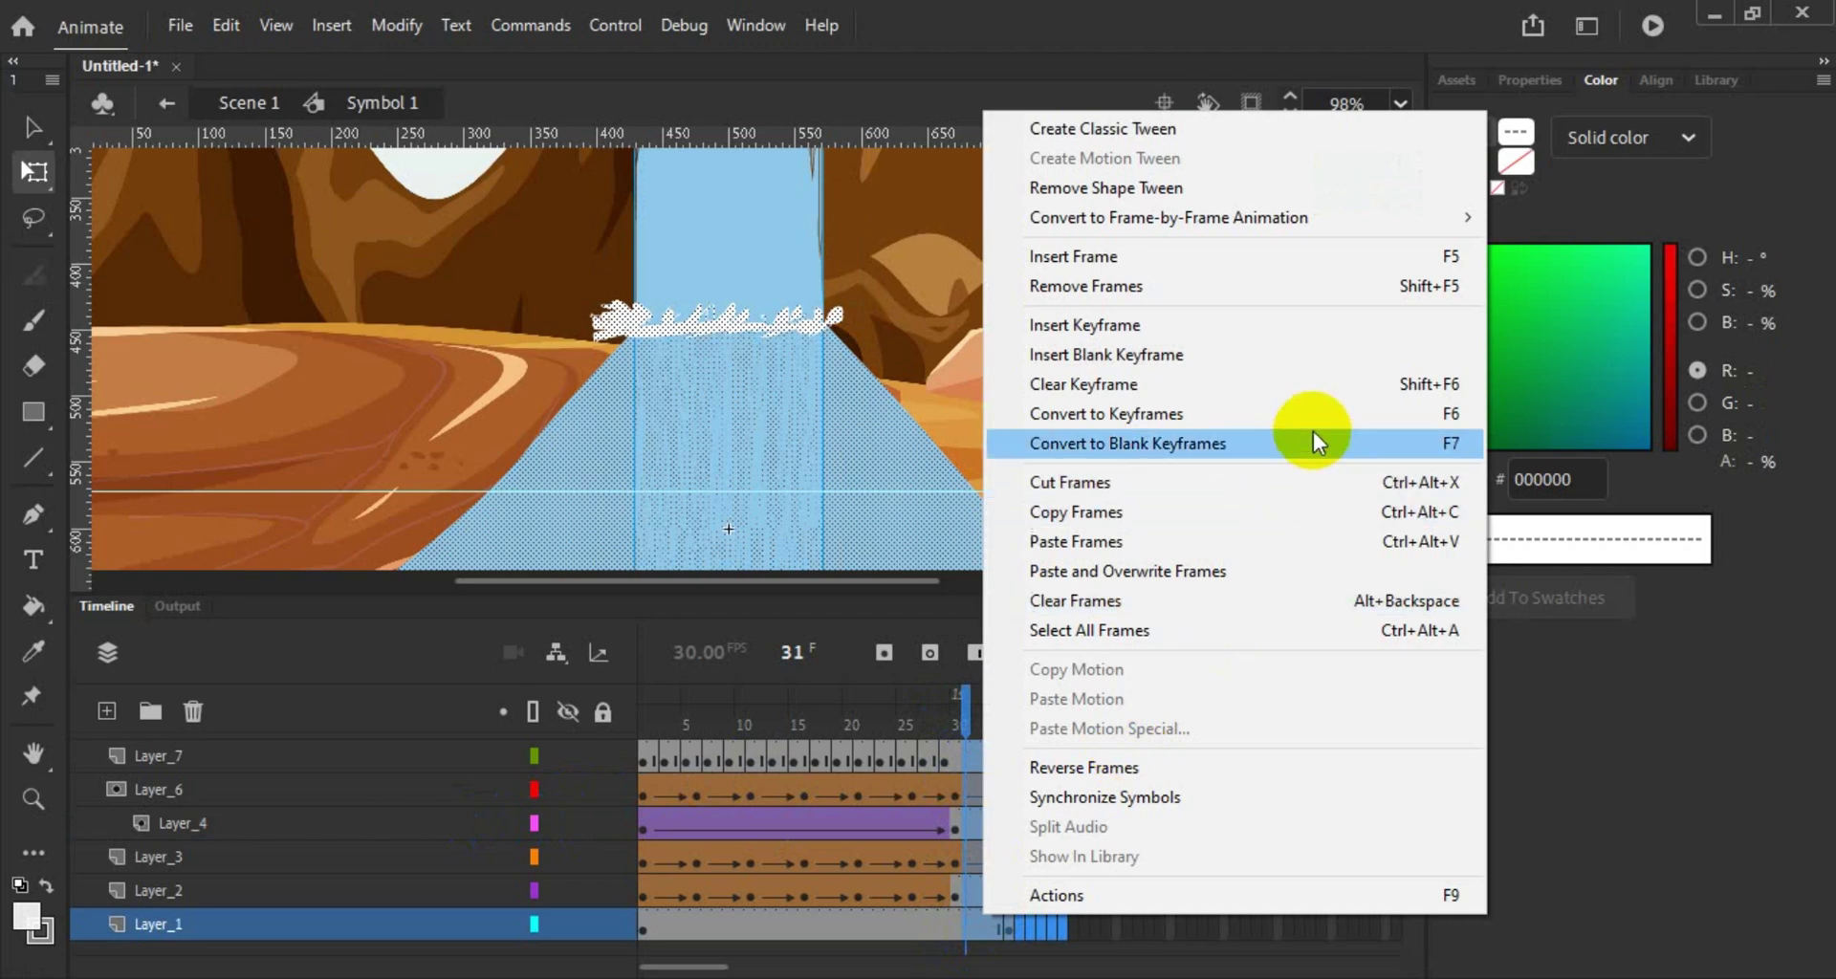
pyautogui.click(1343, 296)
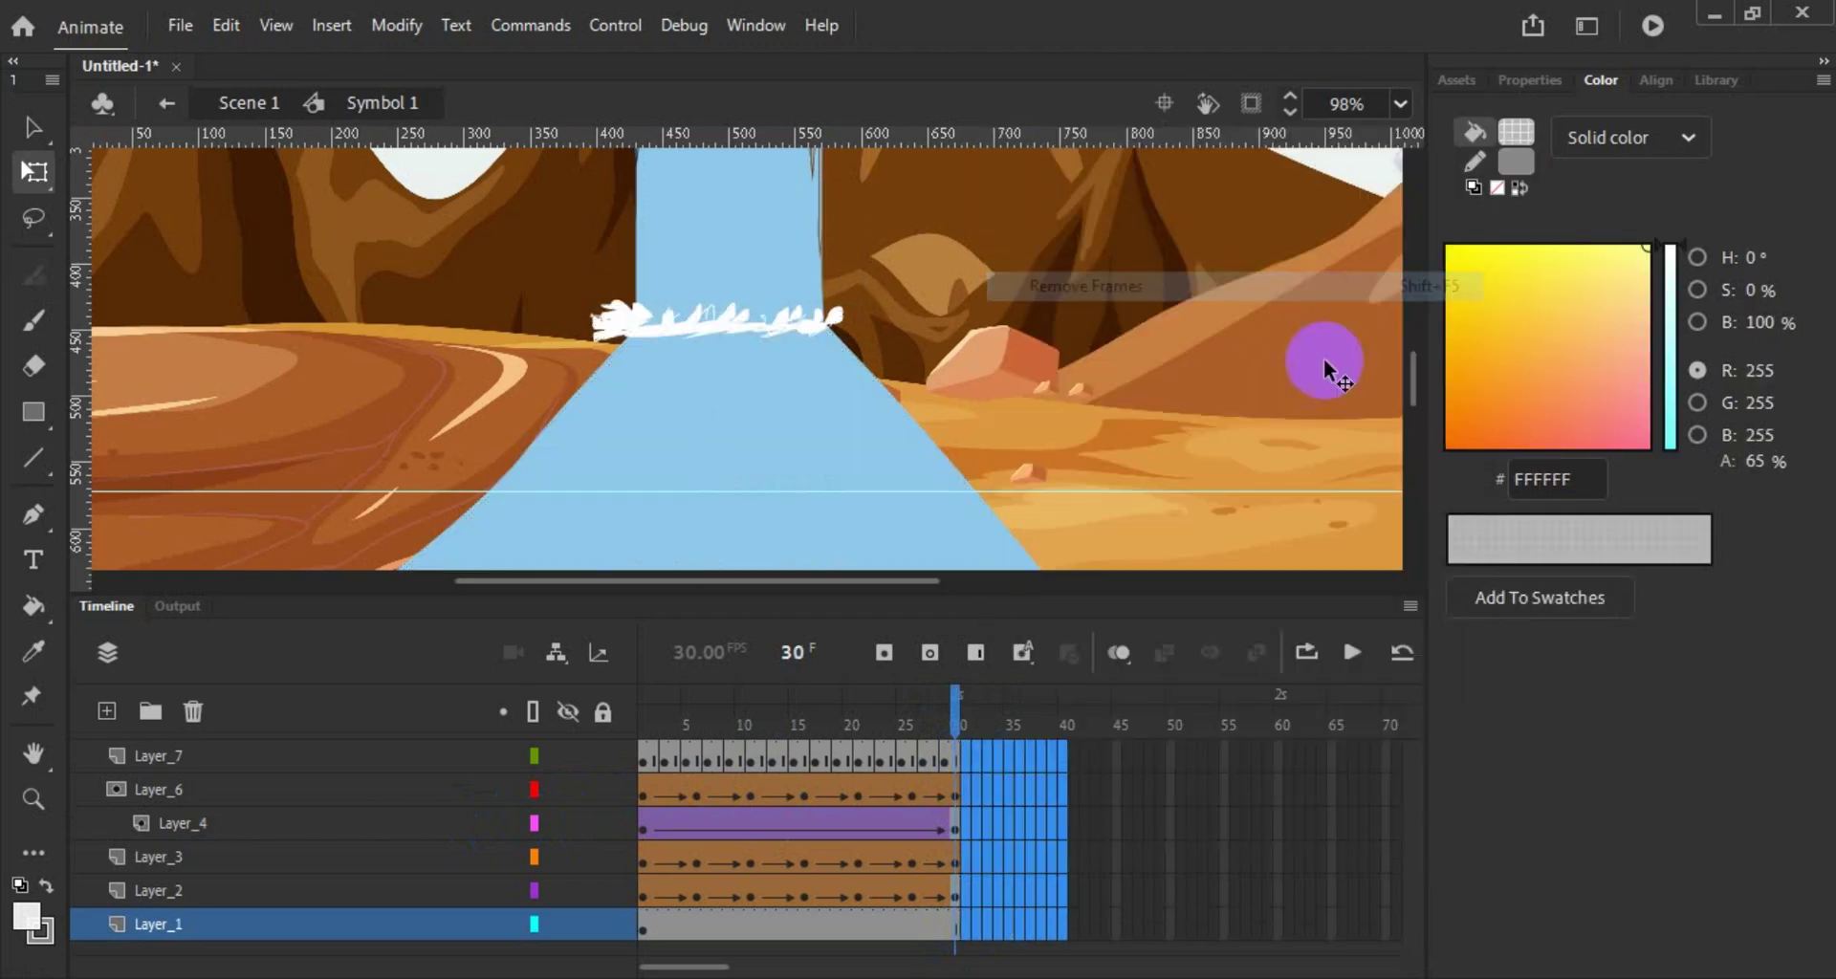
pyautogui.click(1349, 653)
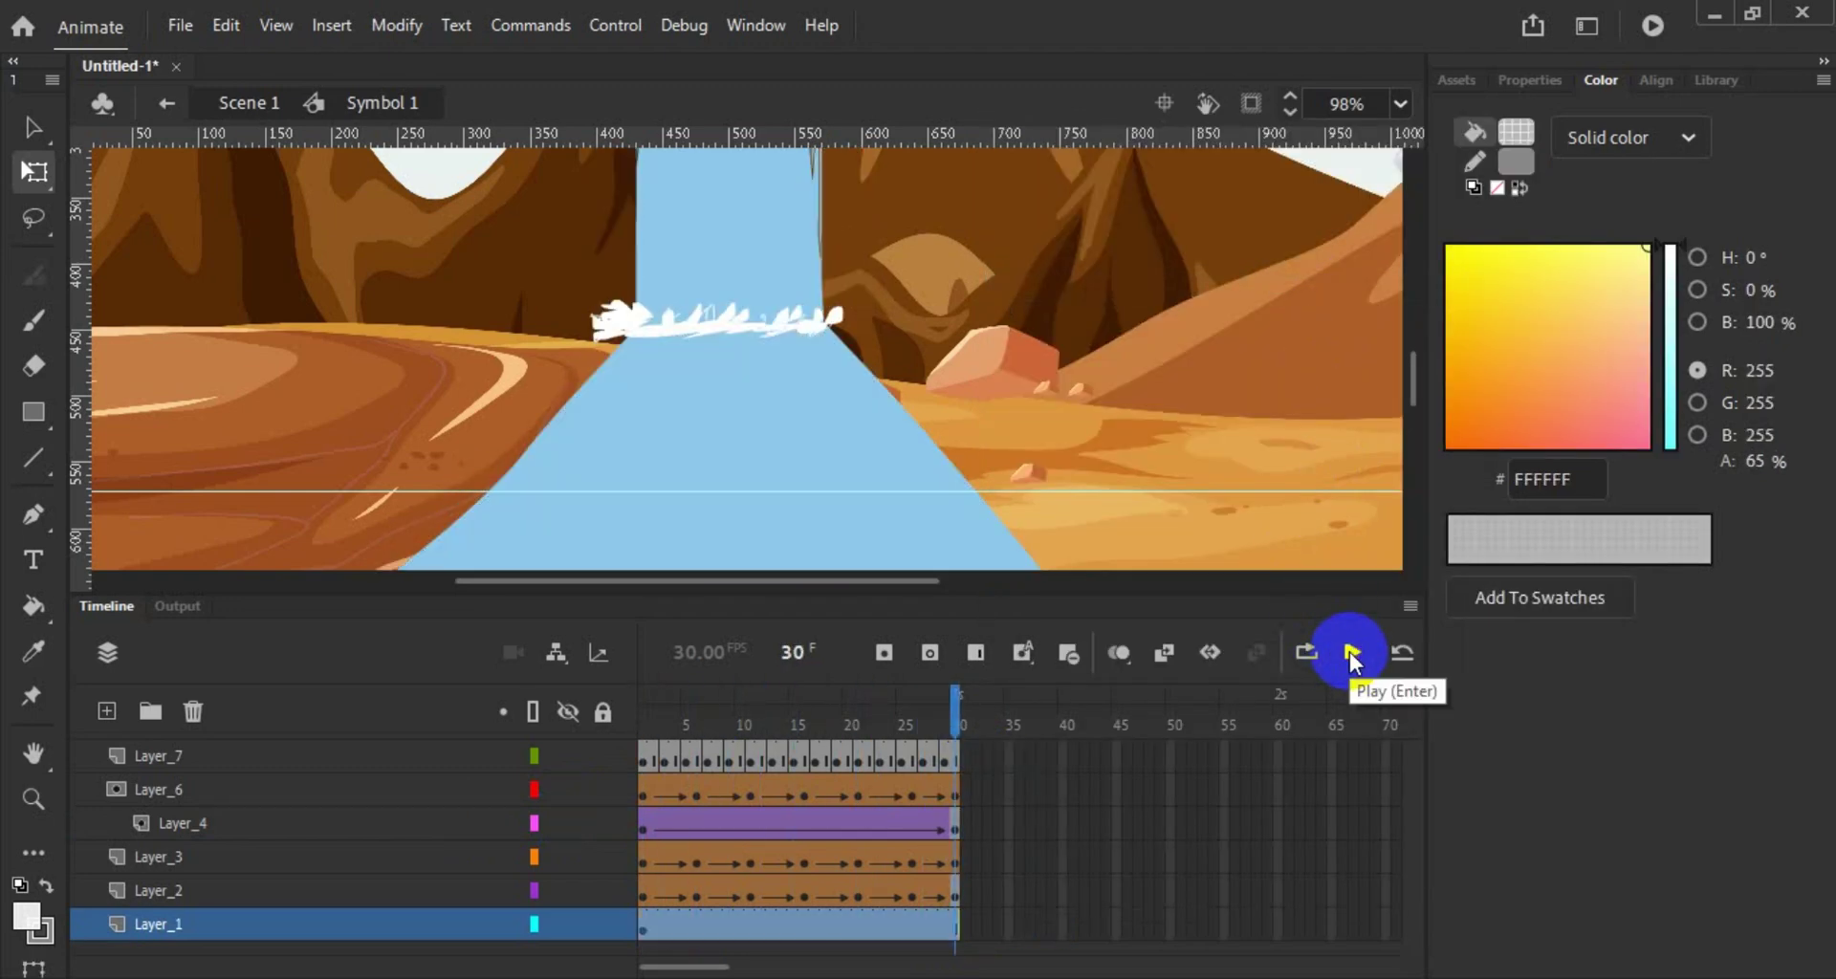
# Step: Apply a classic tween at frame 30 of Layer_4 and a shape tween at frame 30 of Layer_2, and test the movie
pyautogui.rightClick(957, 828)
pyautogui.click(1251, 52)
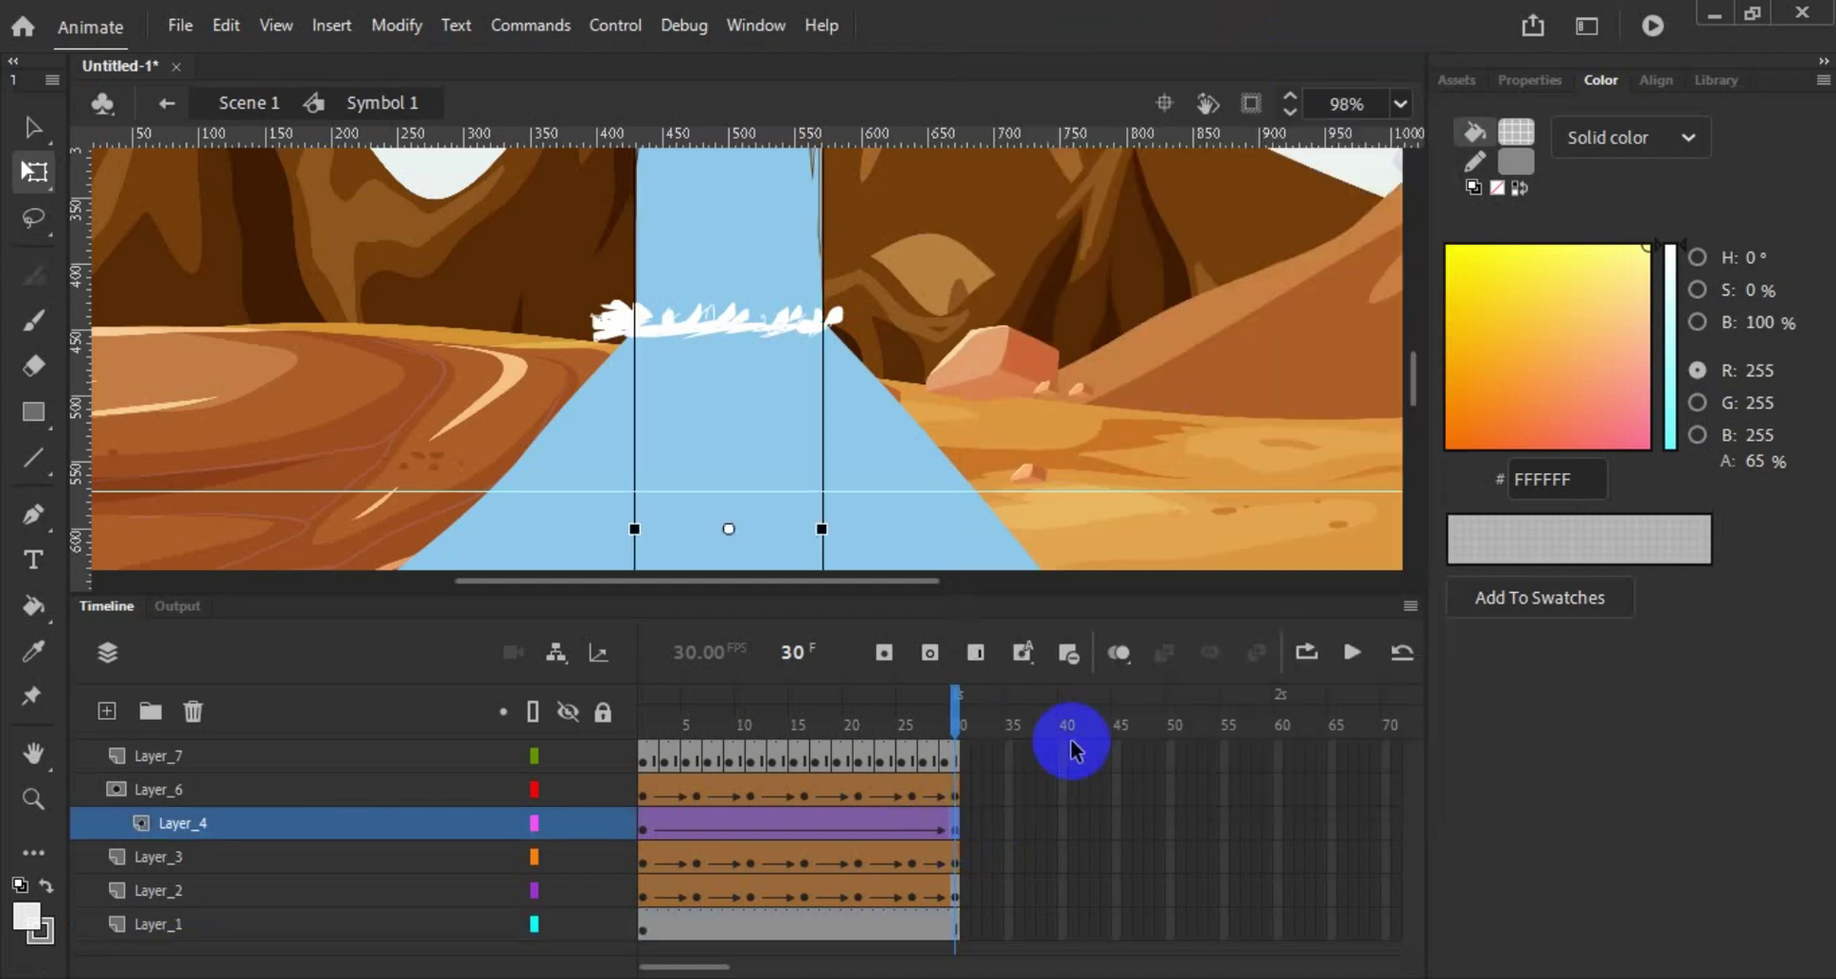
pyautogui.rightClick(957, 899)
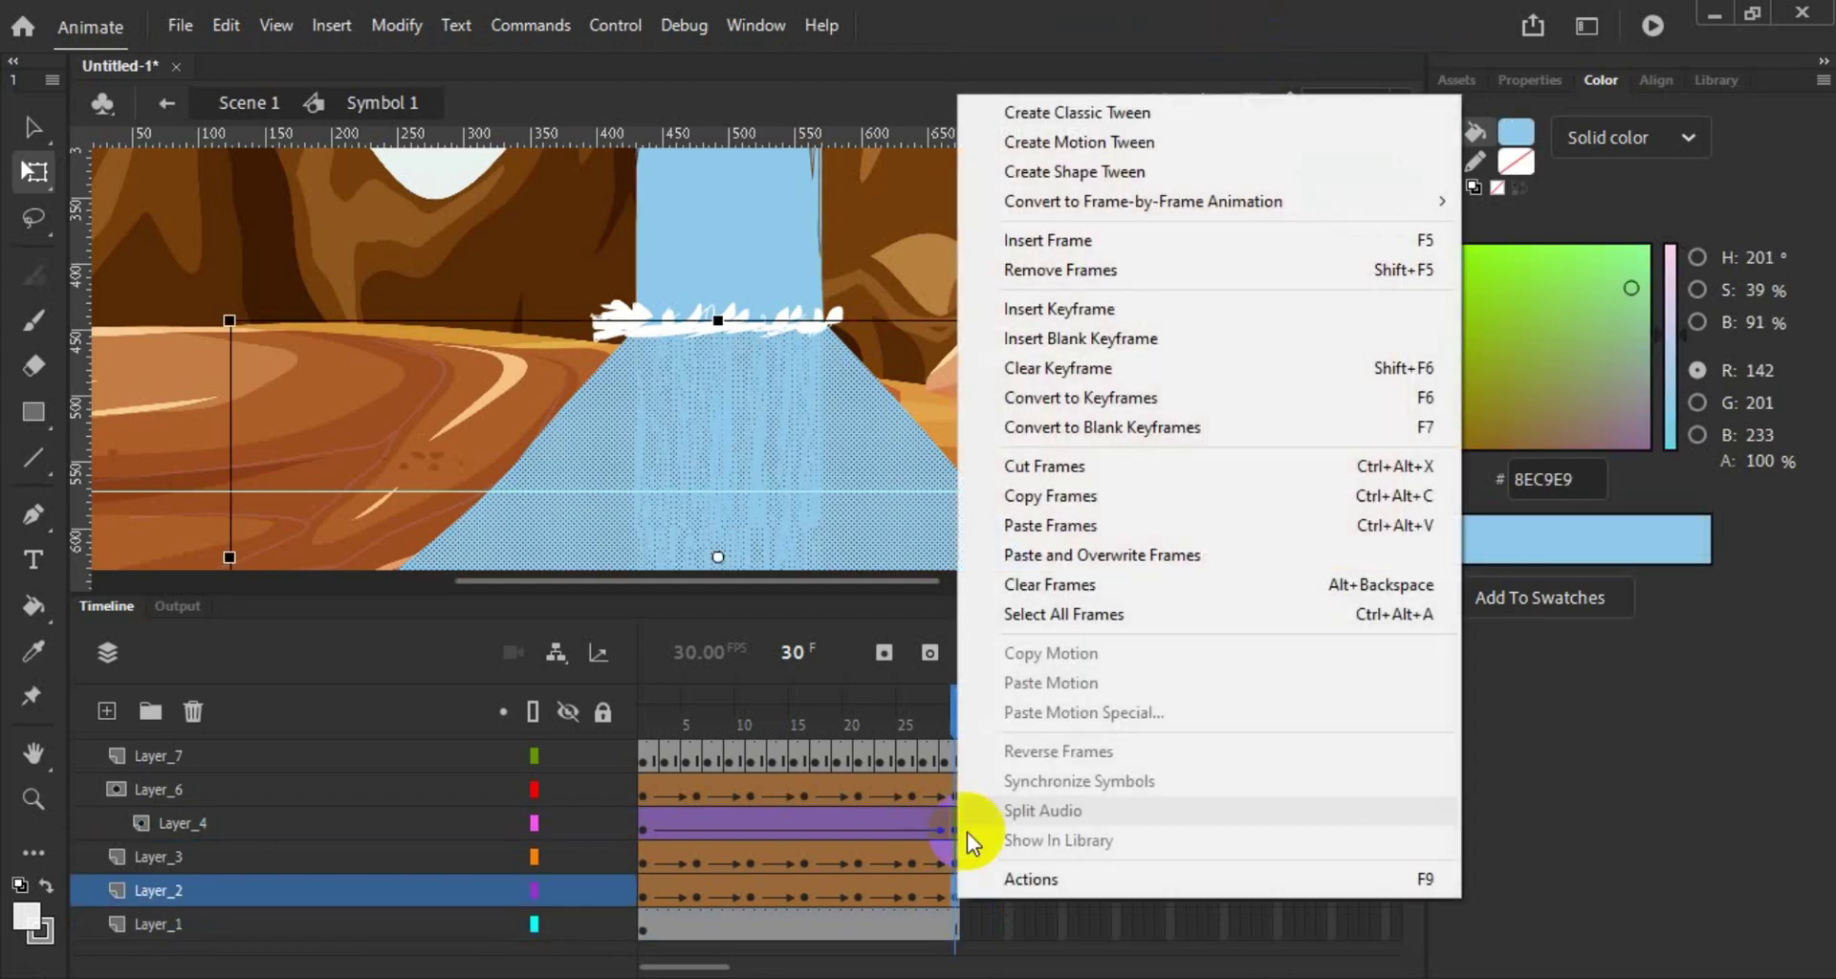
pyautogui.click(1132, 172)
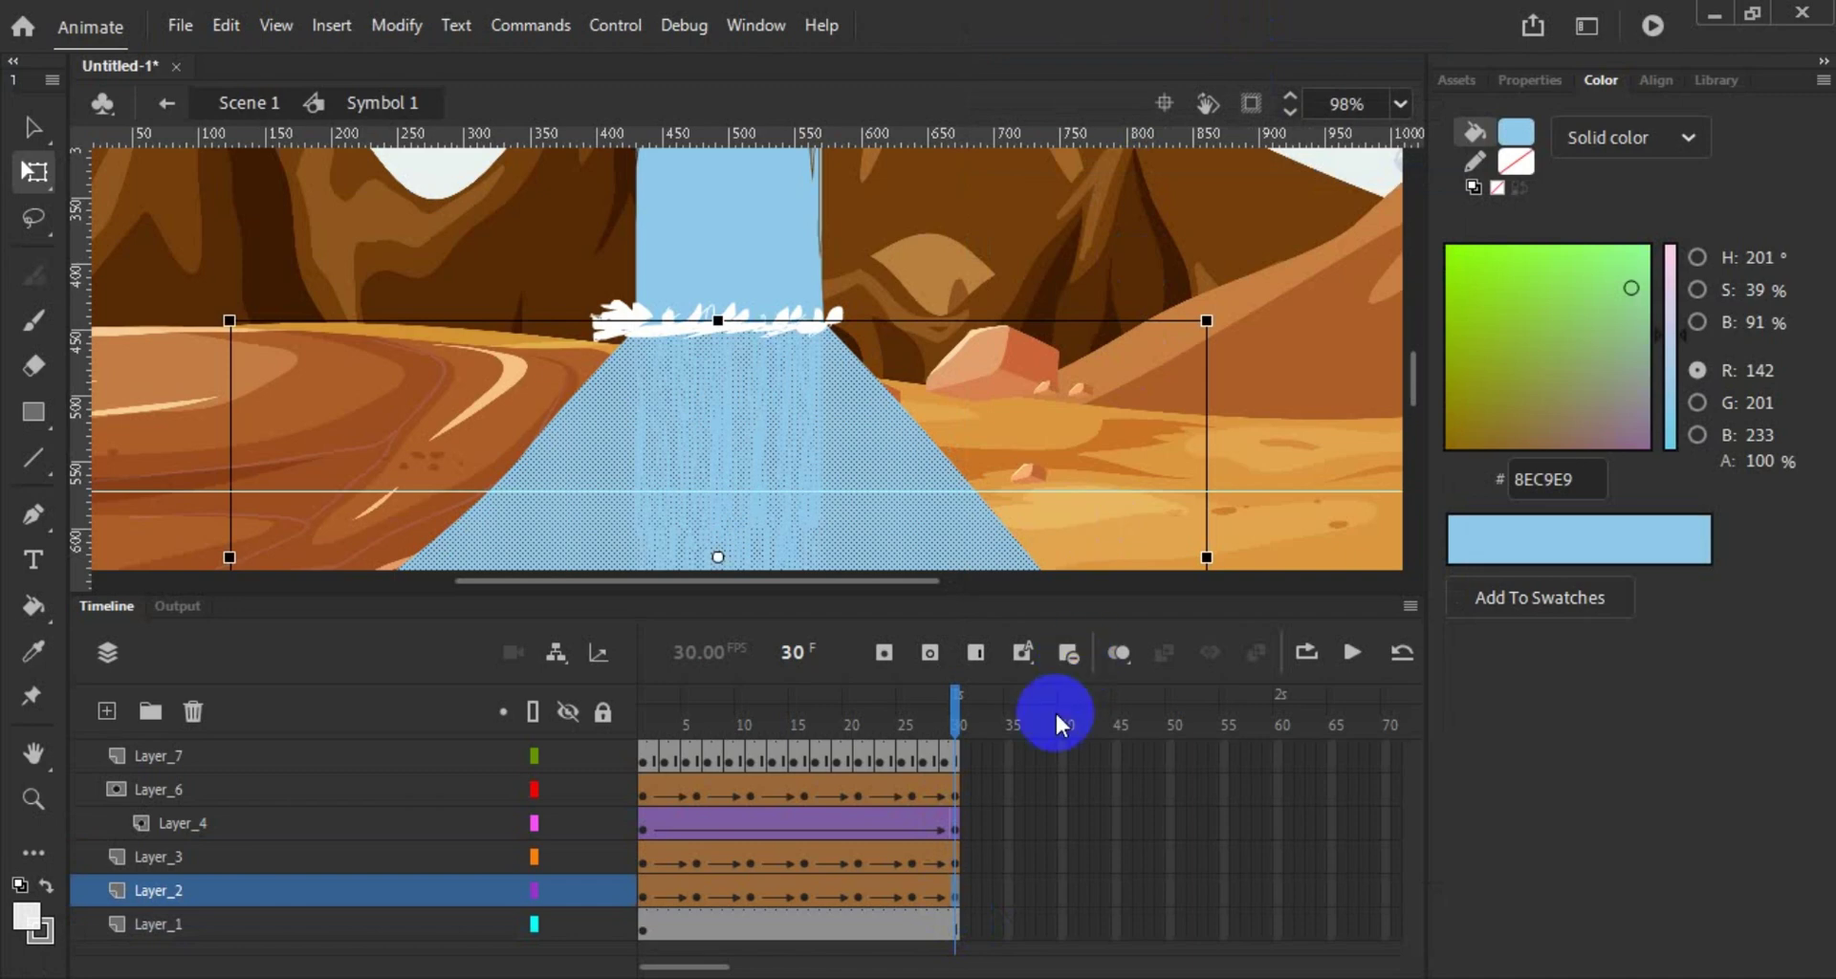
pyautogui.click(1352, 654)
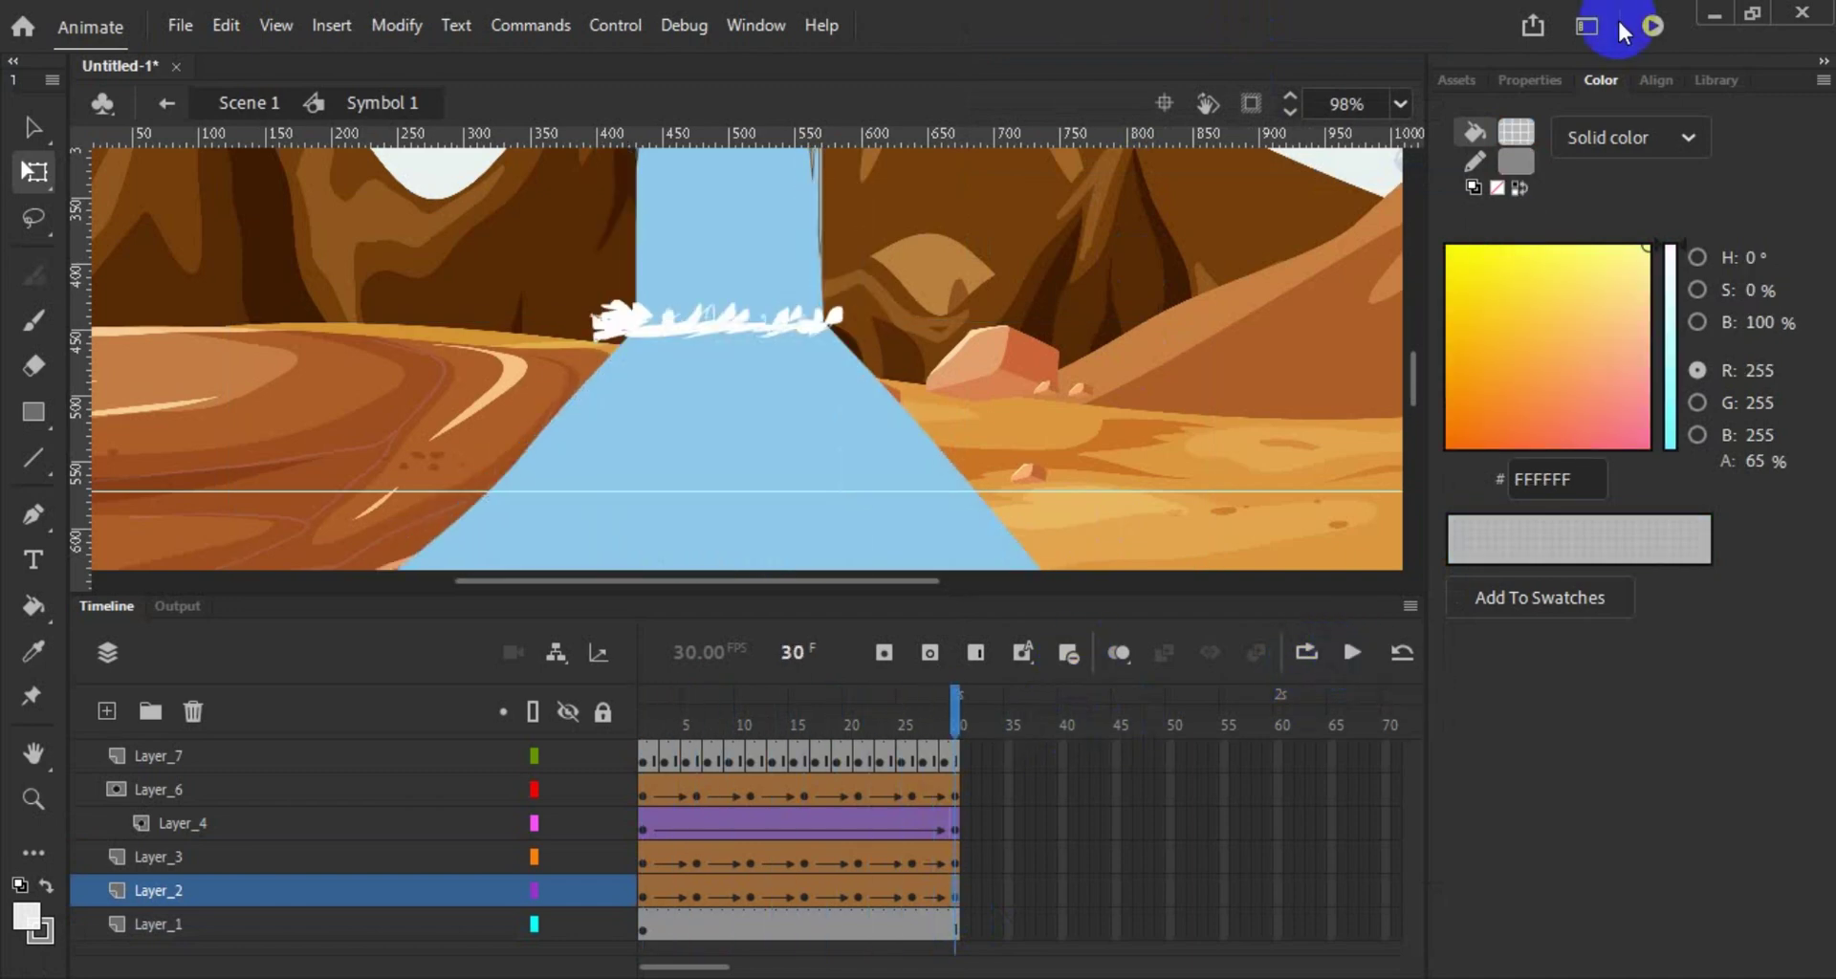
pyautogui.click(1652, 32)
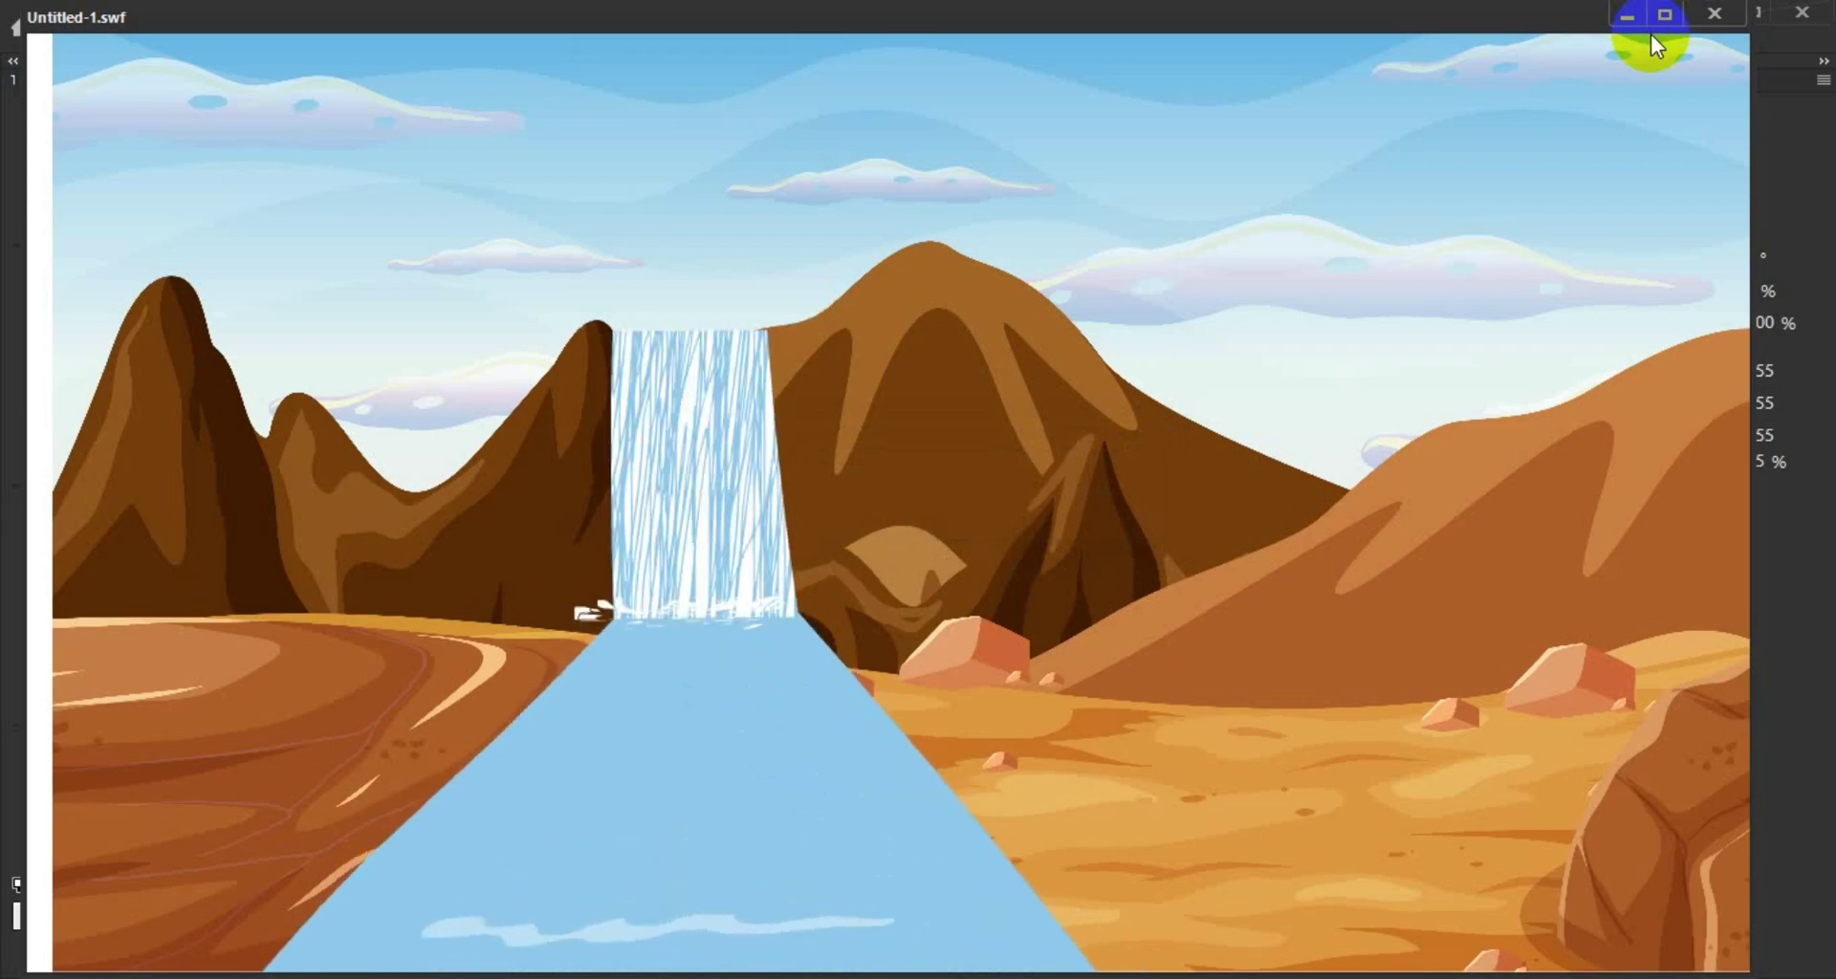
pyautogui.click(1721, 13)
# Step: Examine the splash and waterfall frames from 25 to 30 on Layer_7 and Layer_6, and test the movie's loop
pyautogui.moveTo(989, 726)
pyautogui.mouseDown()
pyautogui.moveTo(873, 719)
pyautogui.moveTo(644, 783)
pyautogui.moveTo(926, 811)
pyautogui.moveTo(957, 824)
pyautogui.moveTo(659, 819)
pyautogui.moveTo(948, 857)
pyautogui.moveTo(647, 889)
pyautogui.moveTo(951, 897)
pyautogui.moveTo(946, 820)
pyautogui.mouseUp()
pyautogui.click(945, 761)
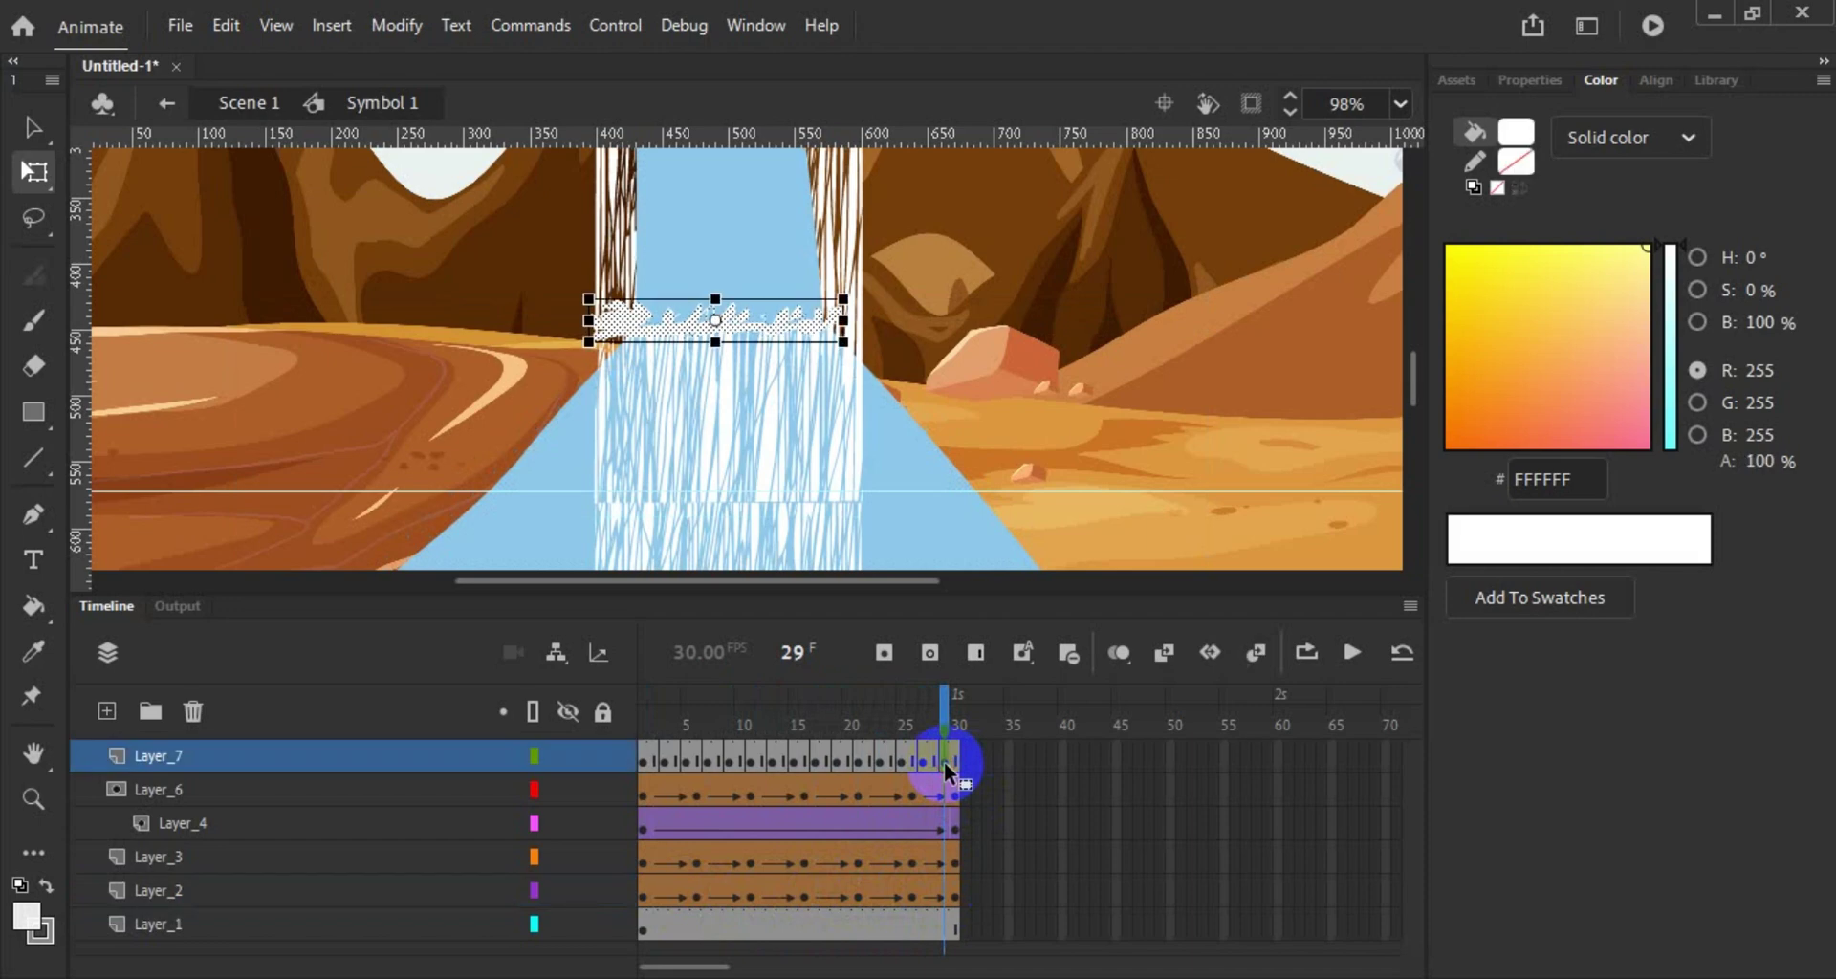
pyautogui.click(922, 761)
pyautogui.click(951, 762)
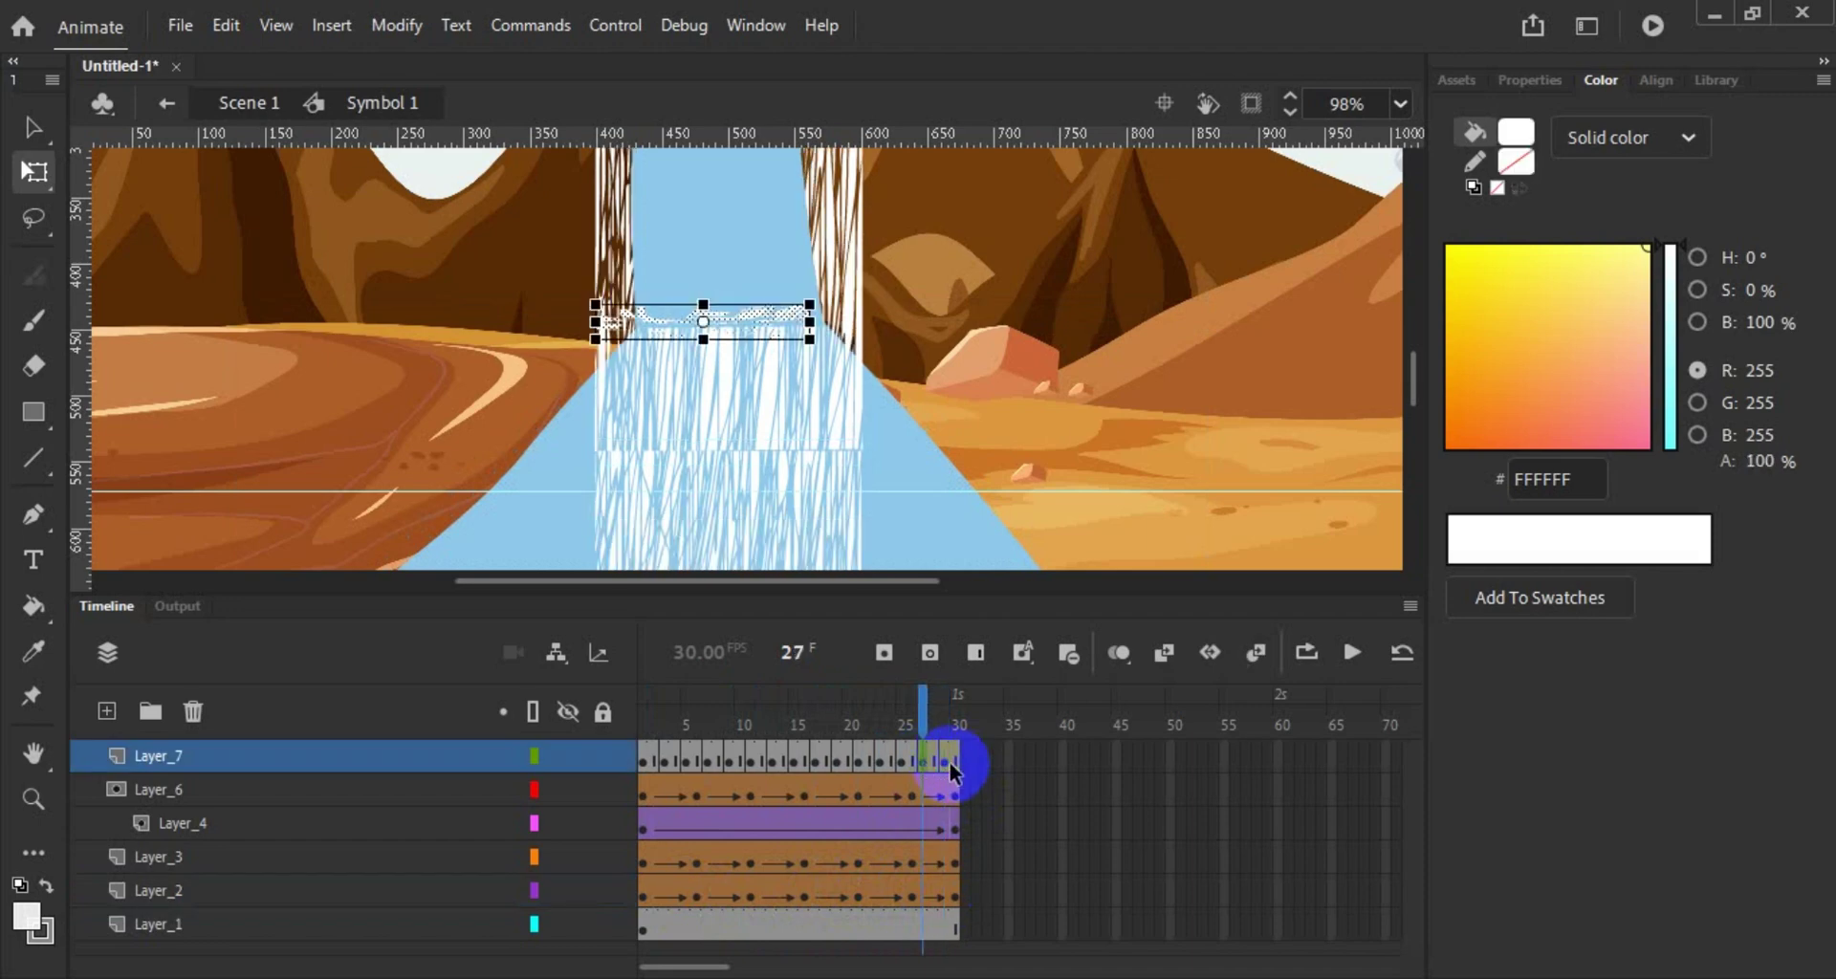
pyautogui.click(955, 792)
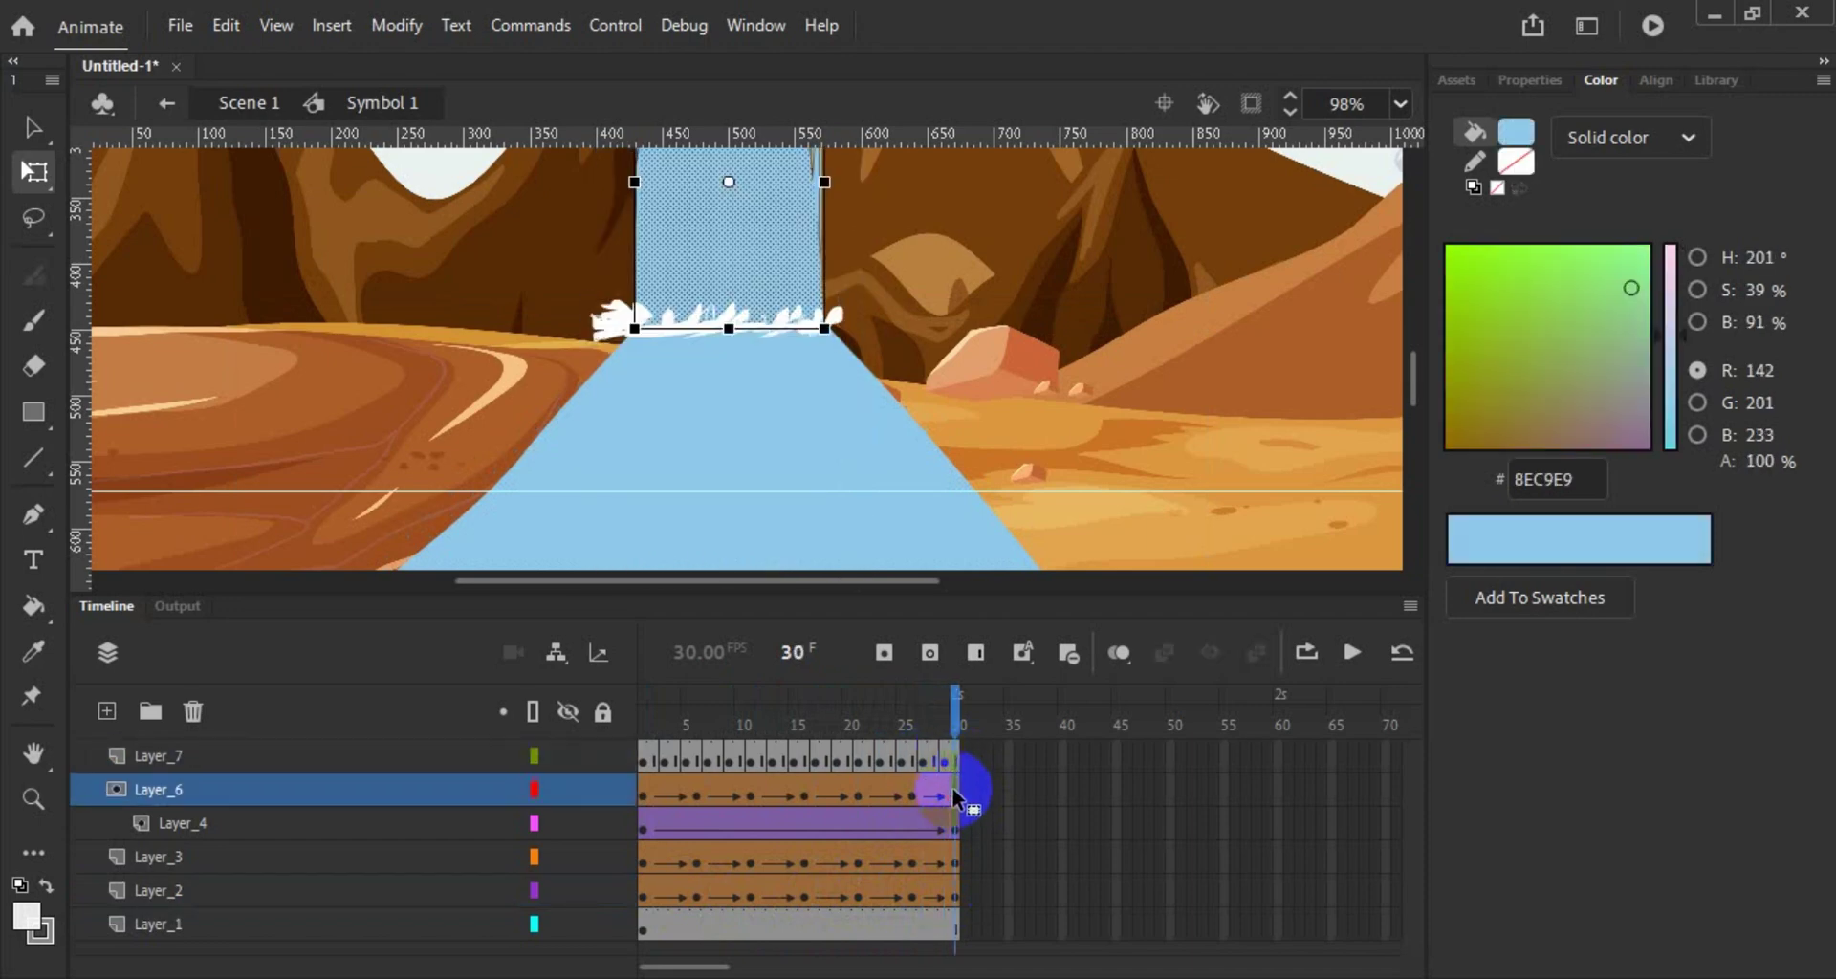
pyautogui.click(905, 800)
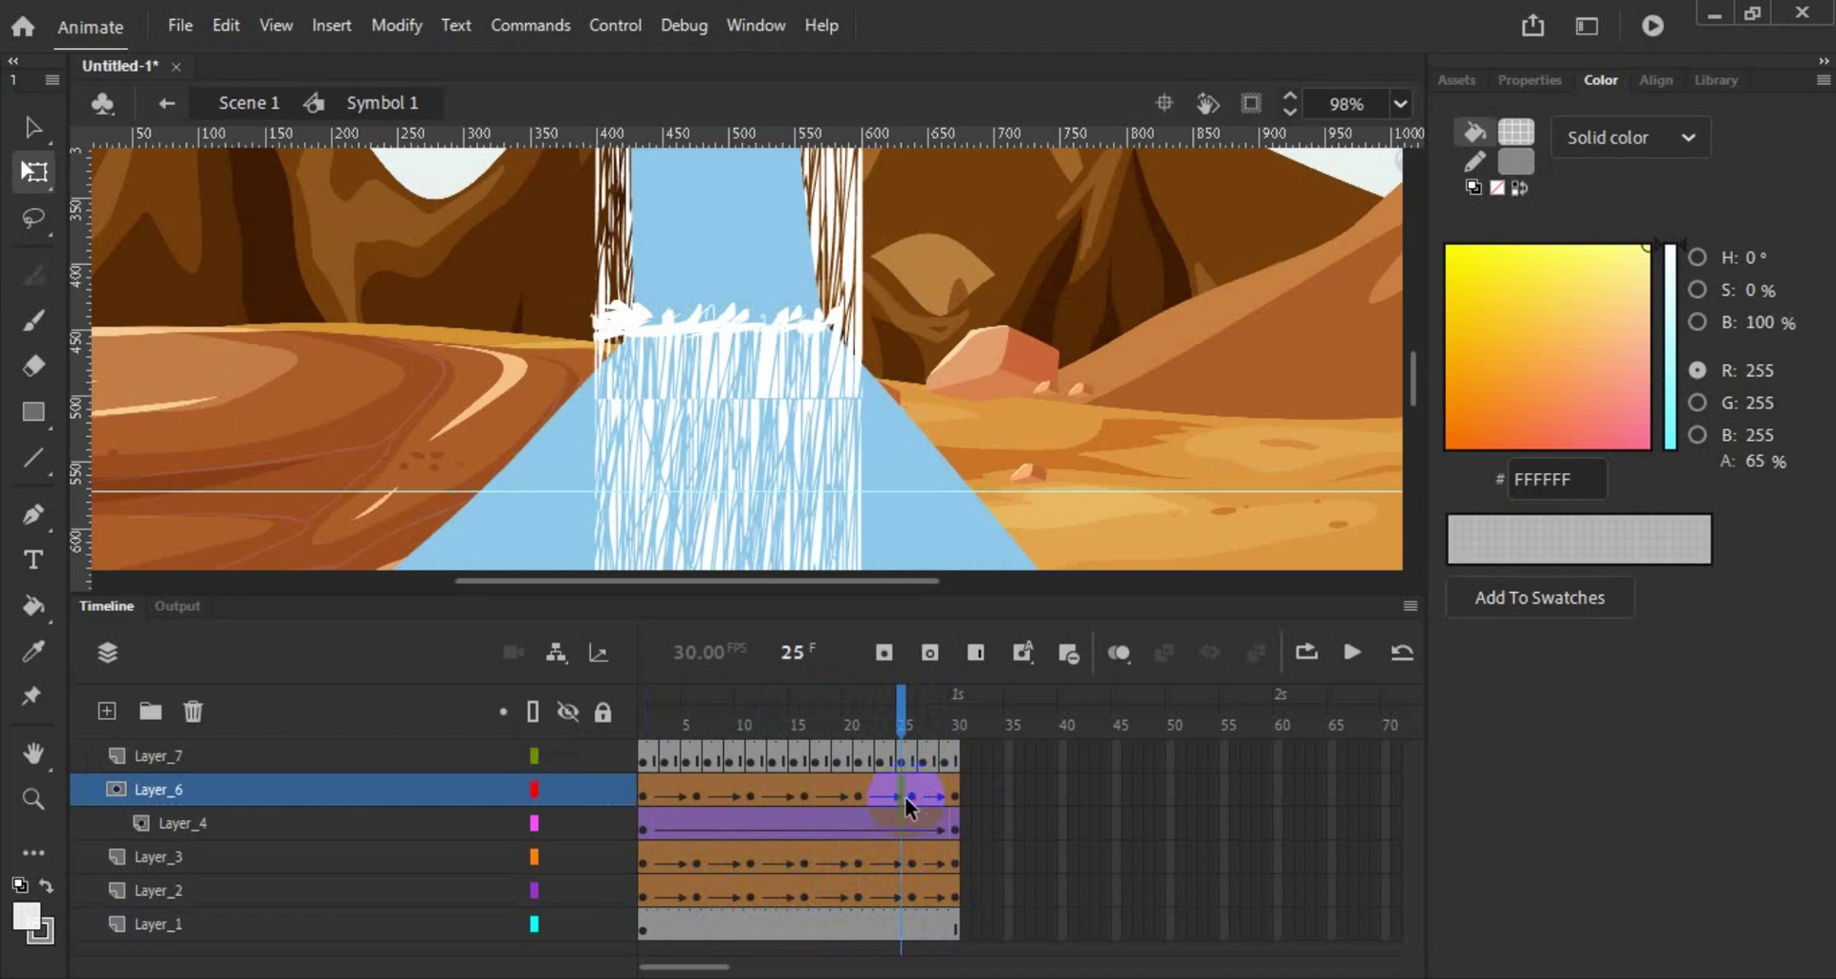
pyautogui.moveTo(903, 710); pyautogui.dragTo(966, 776)
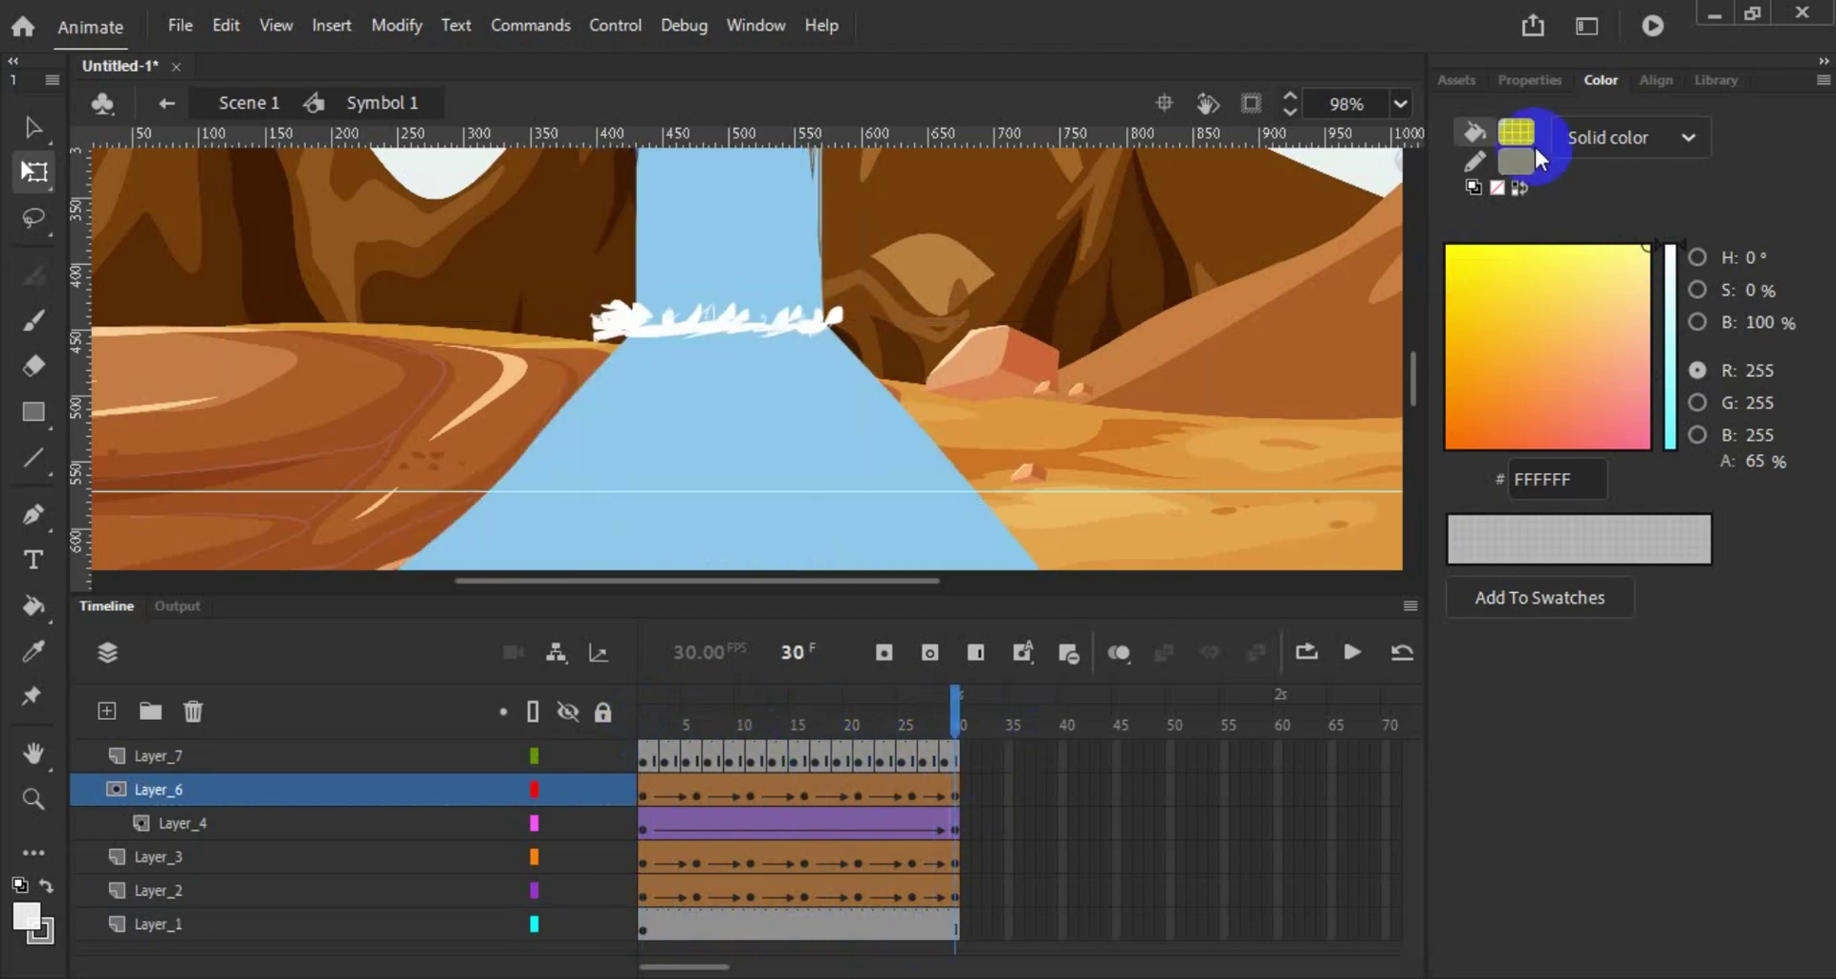
pyautogui.click(1654, 30)
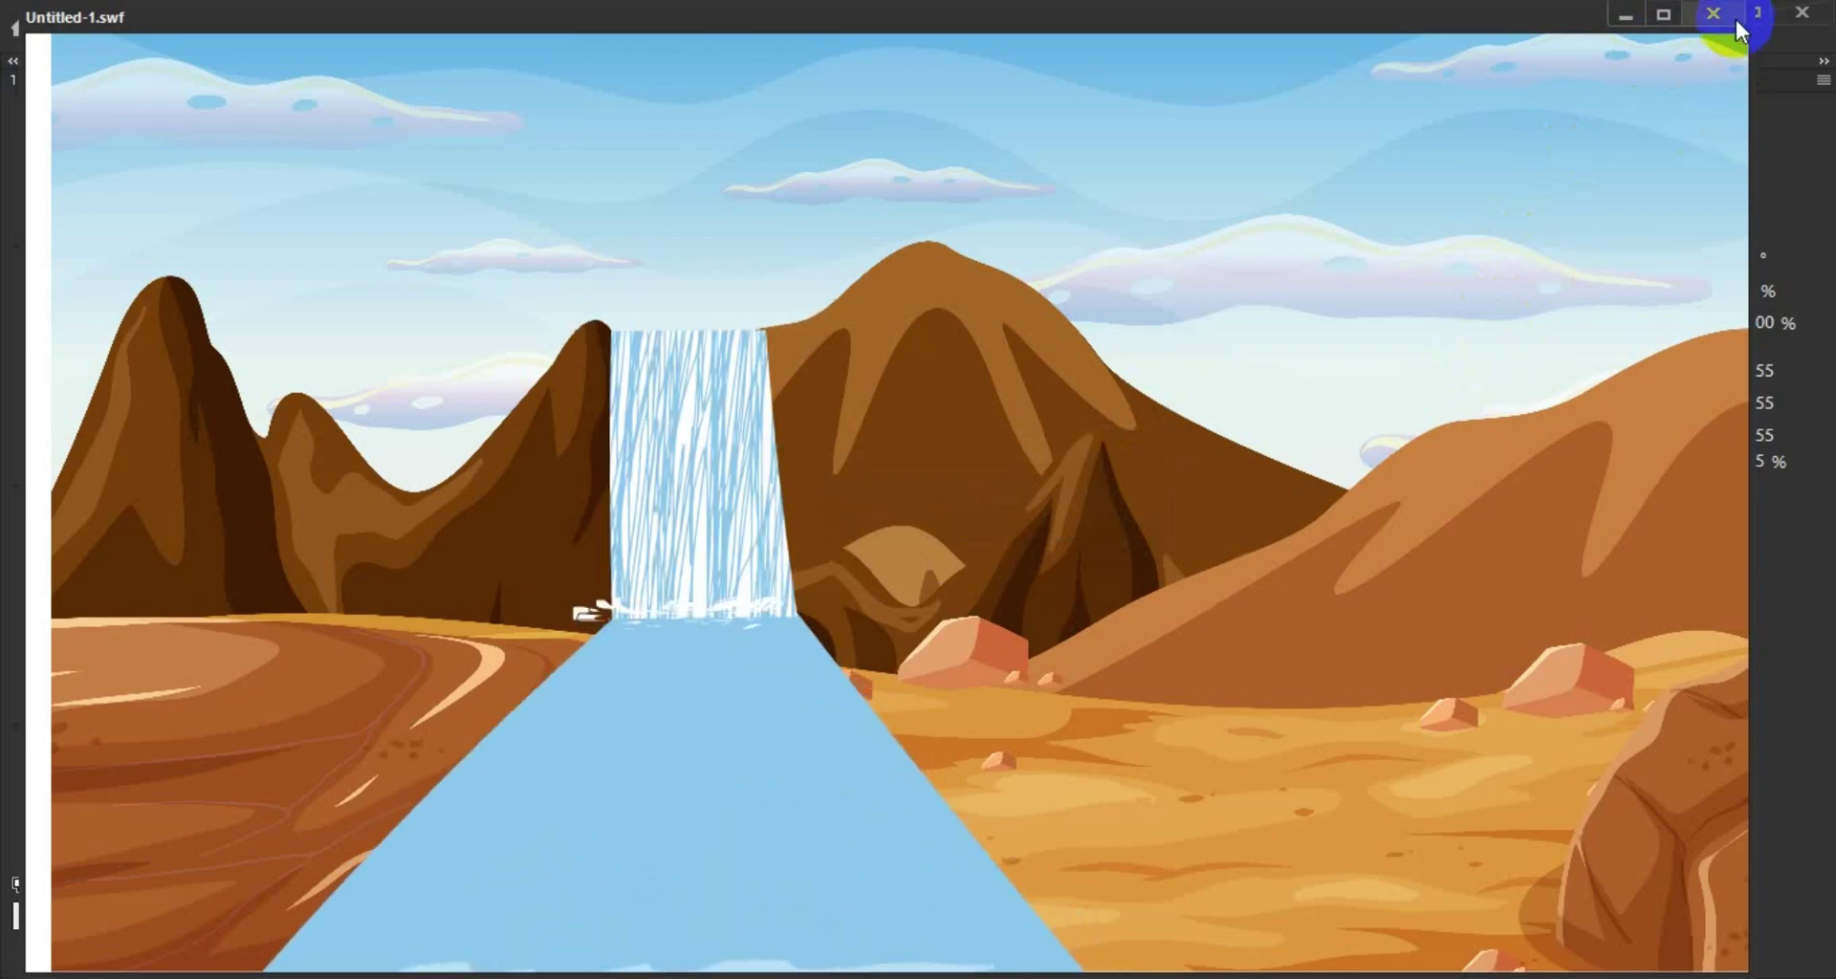
pyautogui.click(1710, 15)
# Step: Examine frames 26 to 30 of Symbol 1, checking the shapes on Layer_6, Layer_3 and Layer_2
pyautogui.click(966, 715)
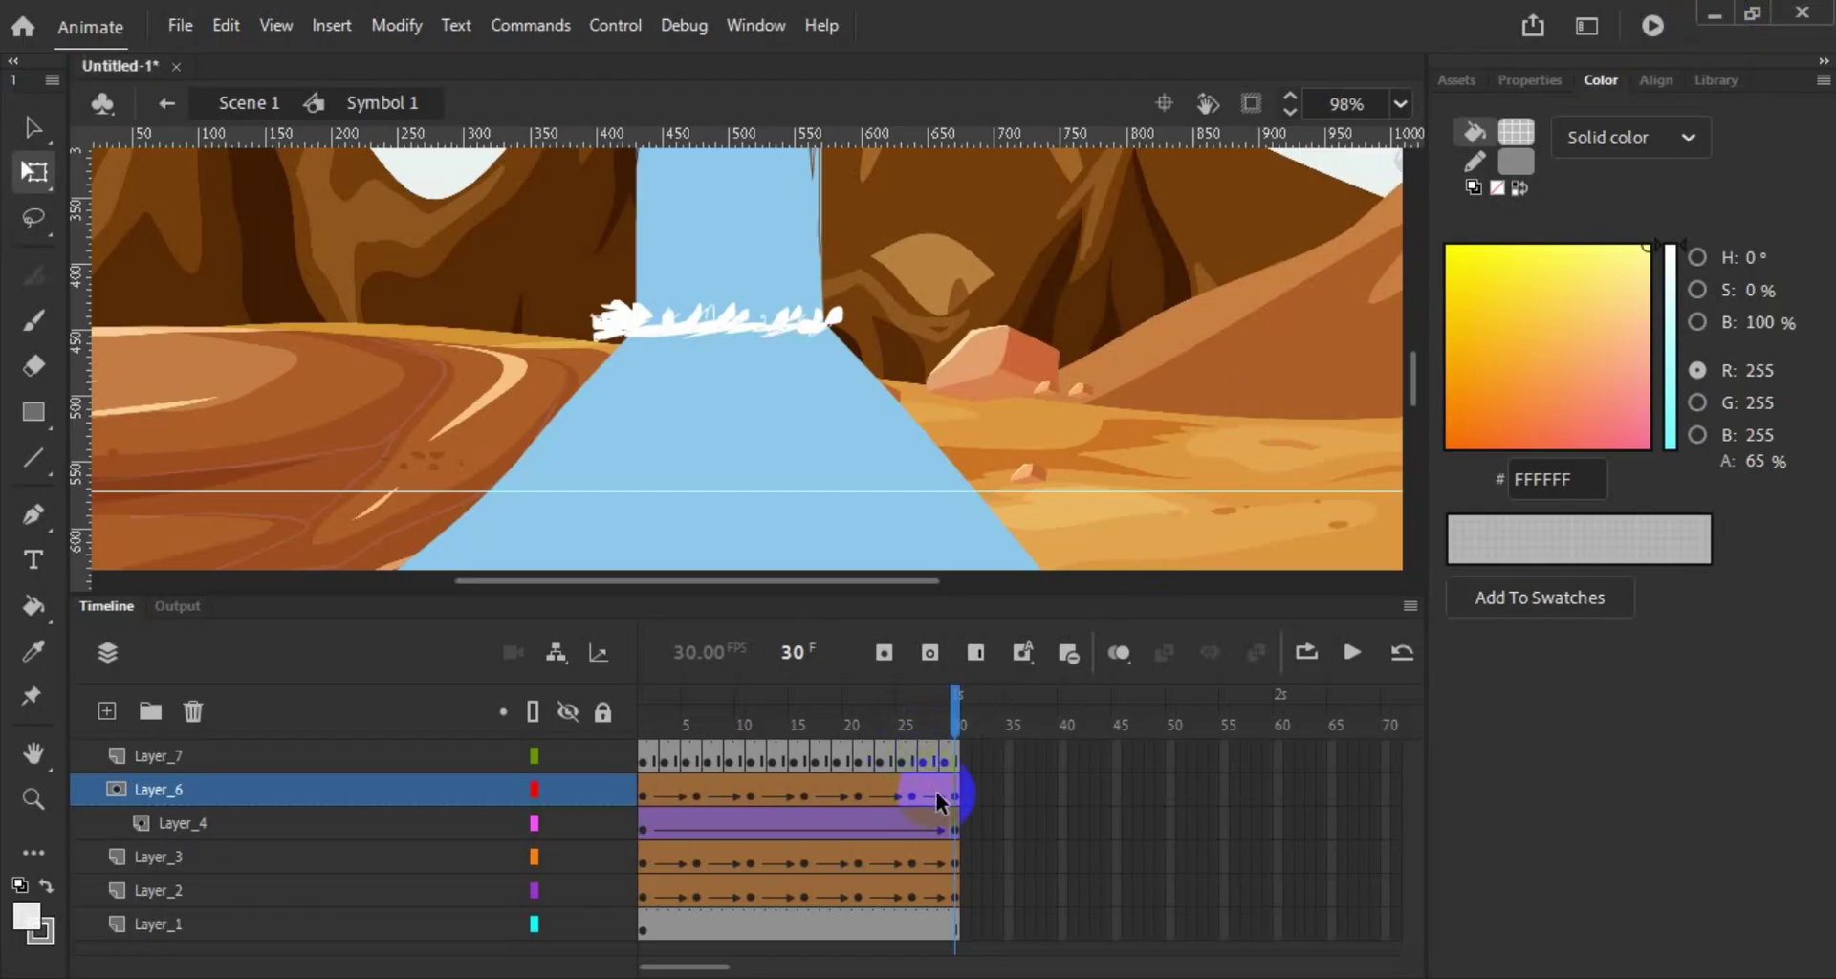
pyautogui.click(910, 794)
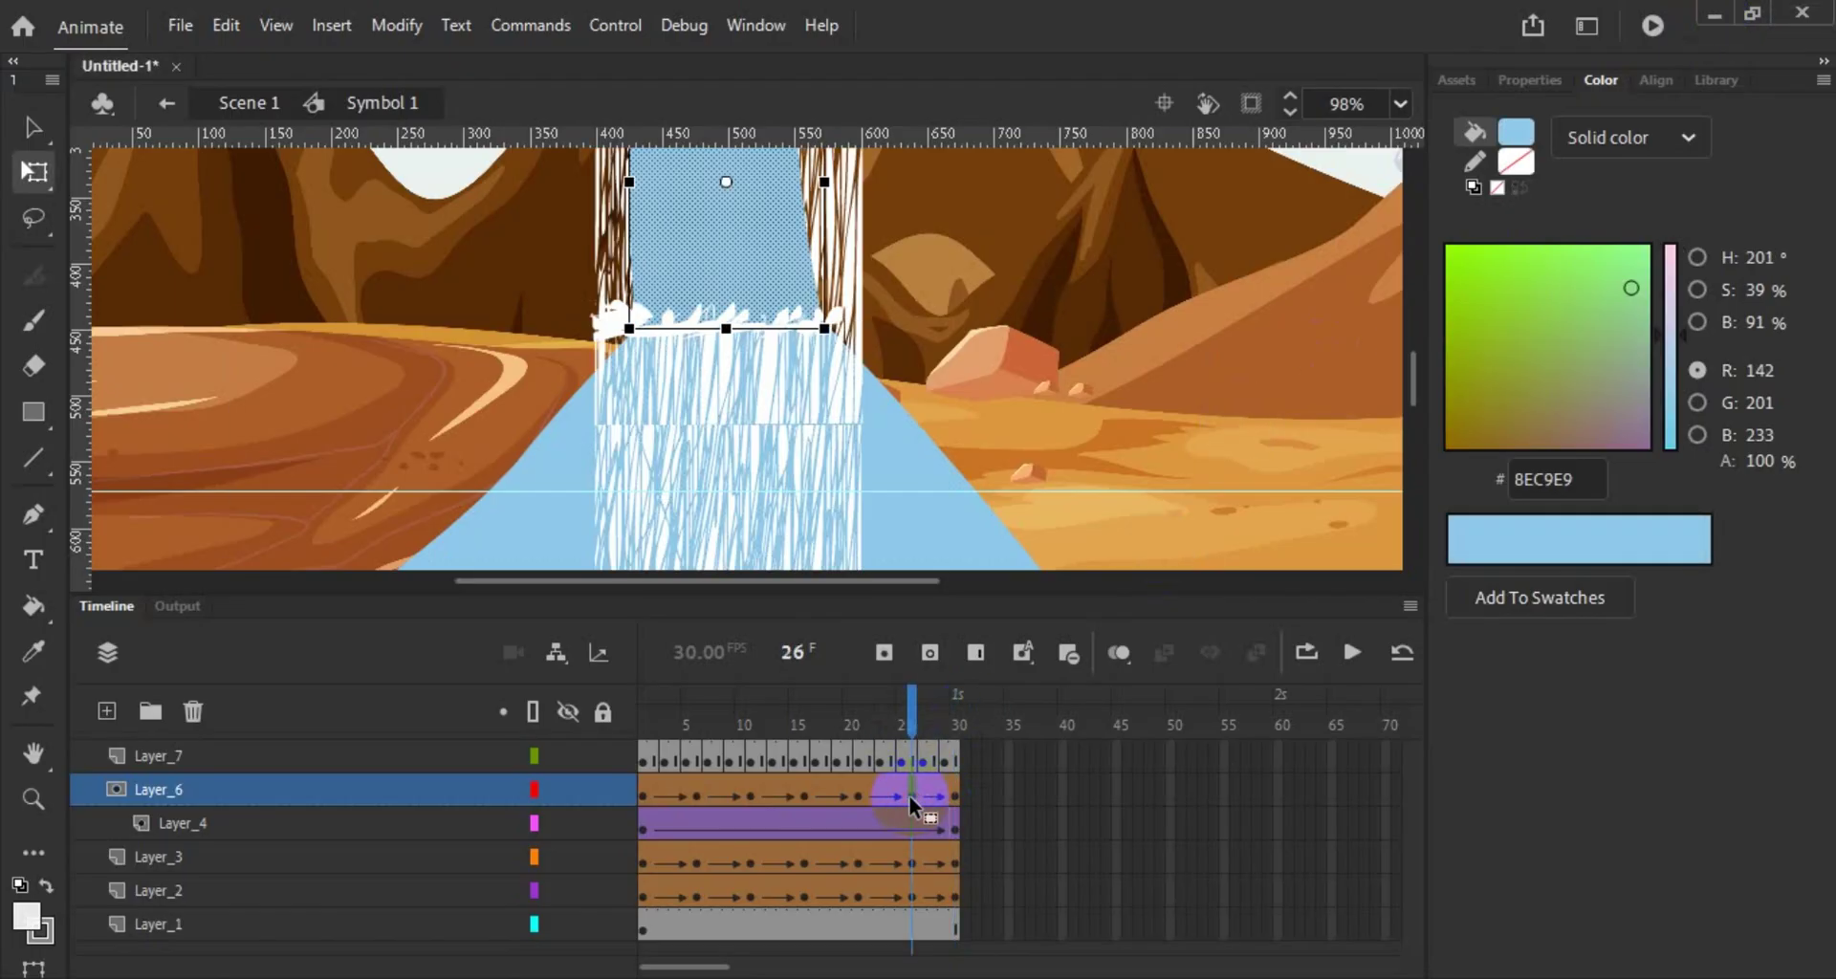
pyautogui.click(911, 867)
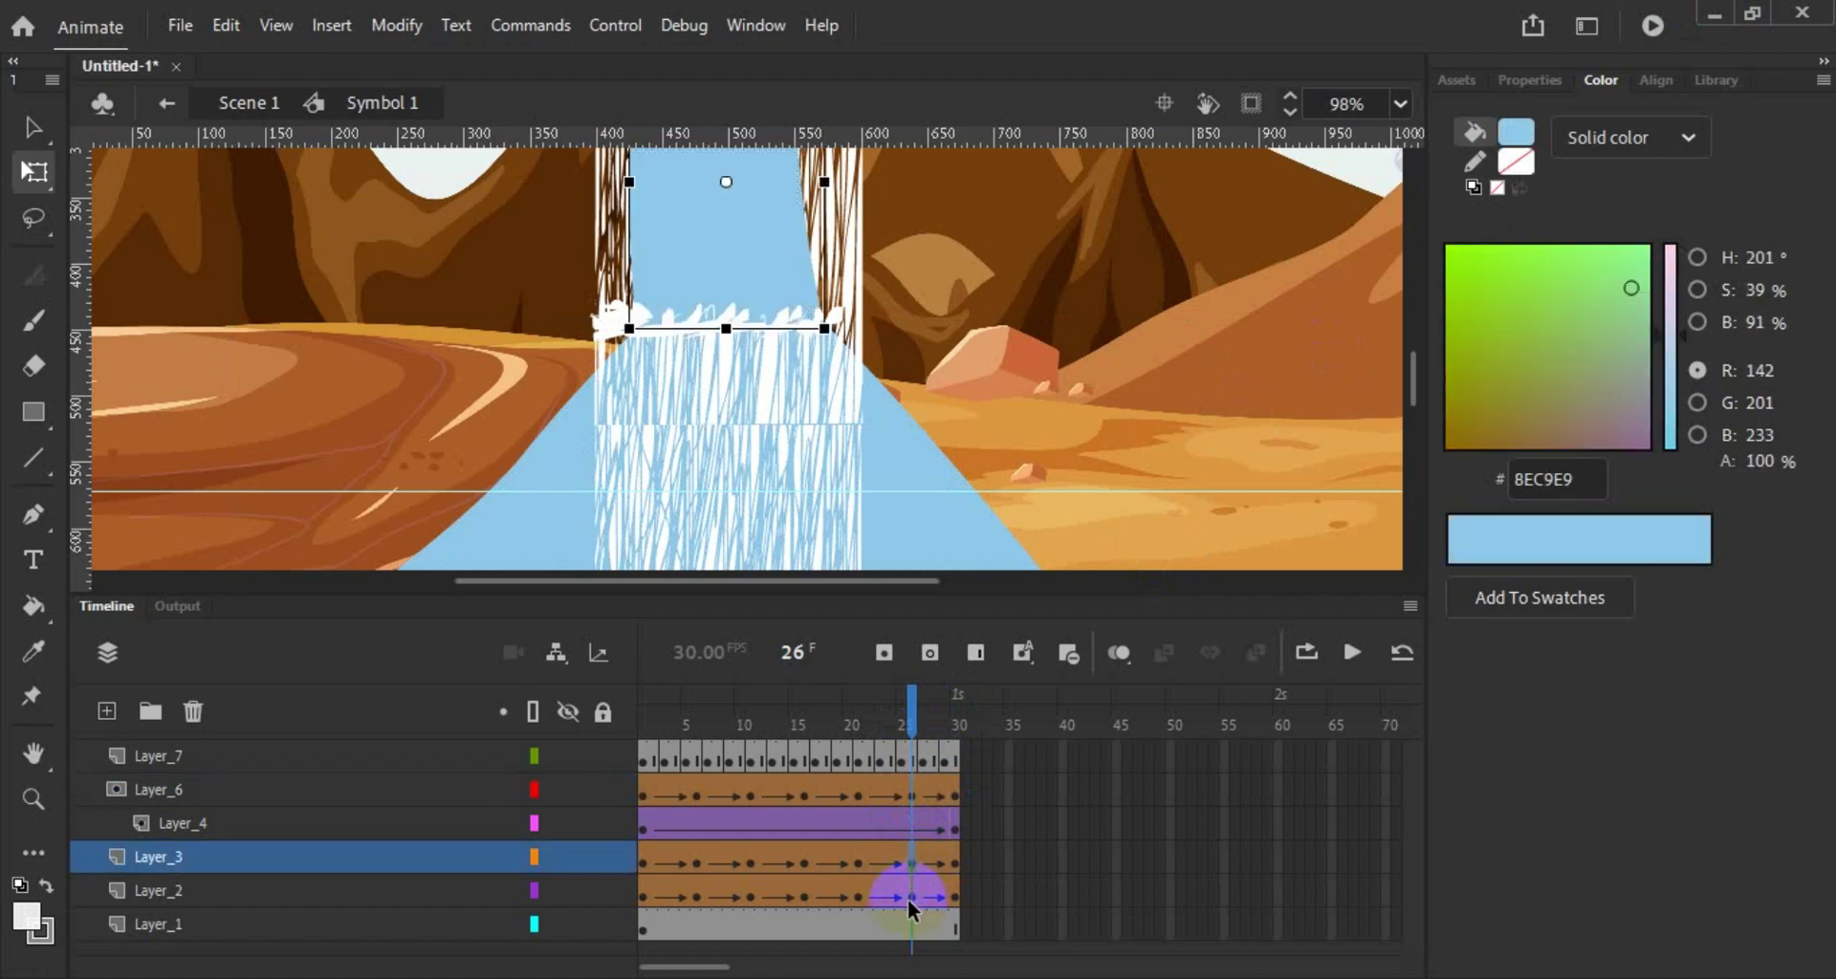
pyautogui.click(911, 897)
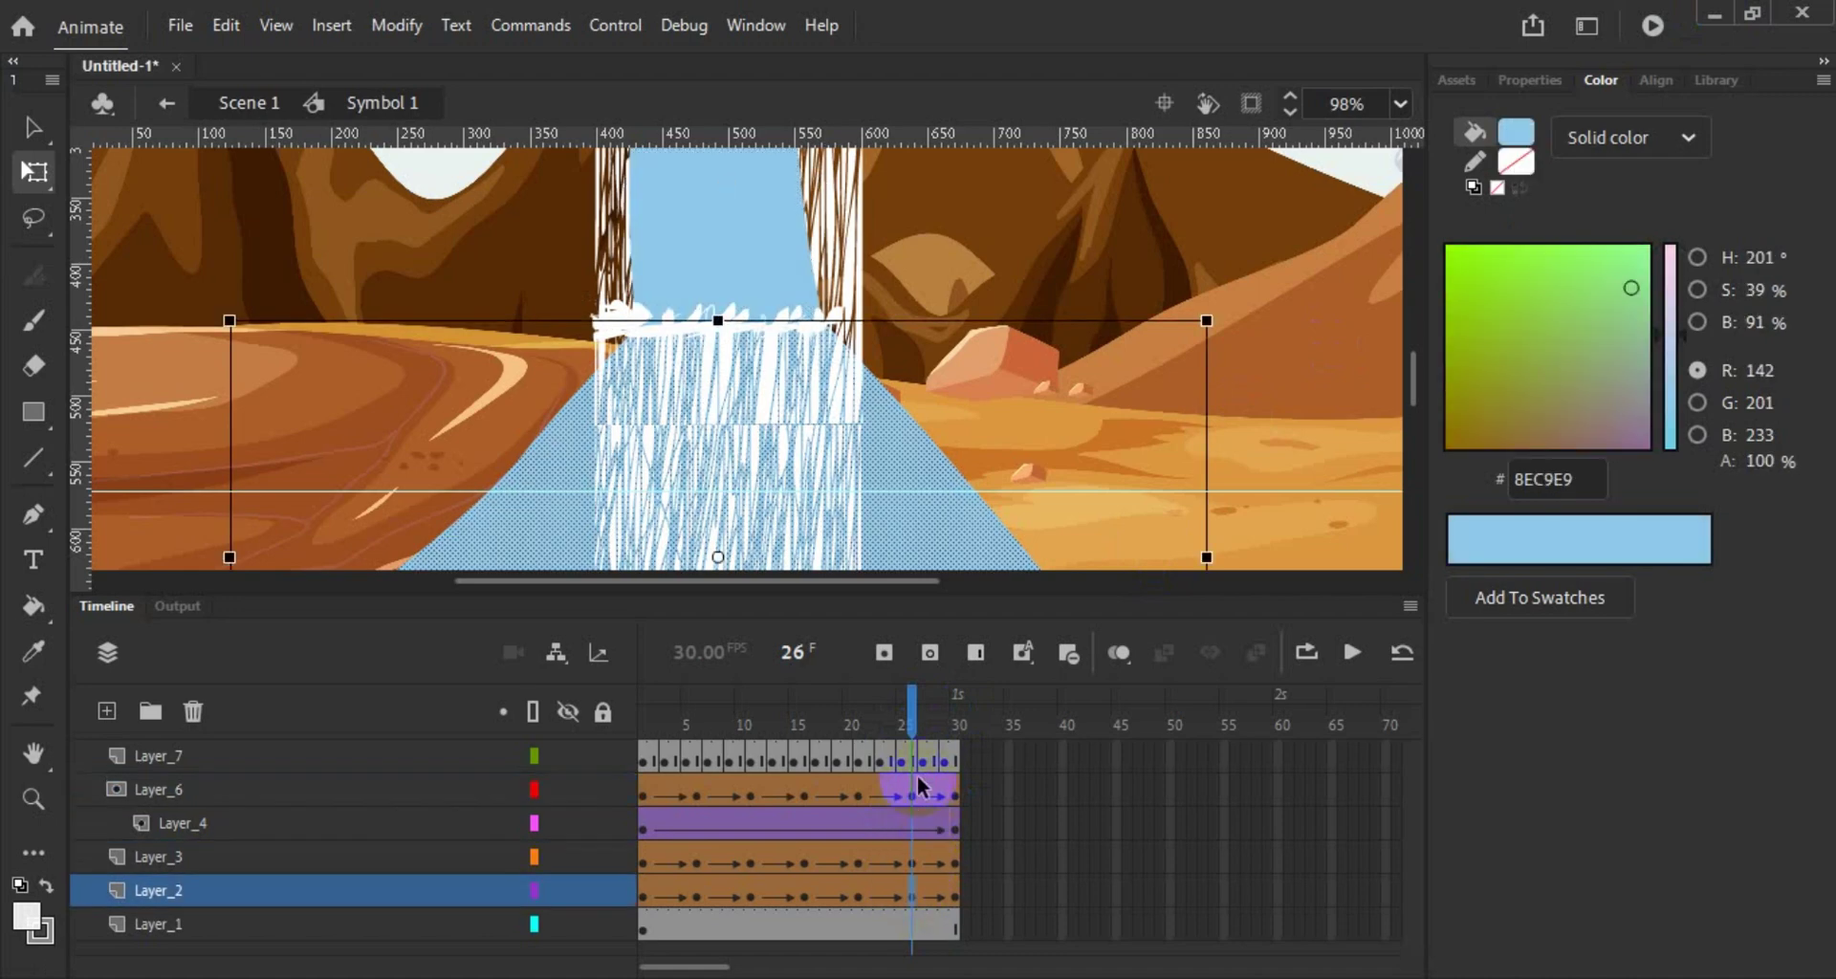
pyautogui.moveTo(909, 719); pyautogui.dragTo(945, 741)
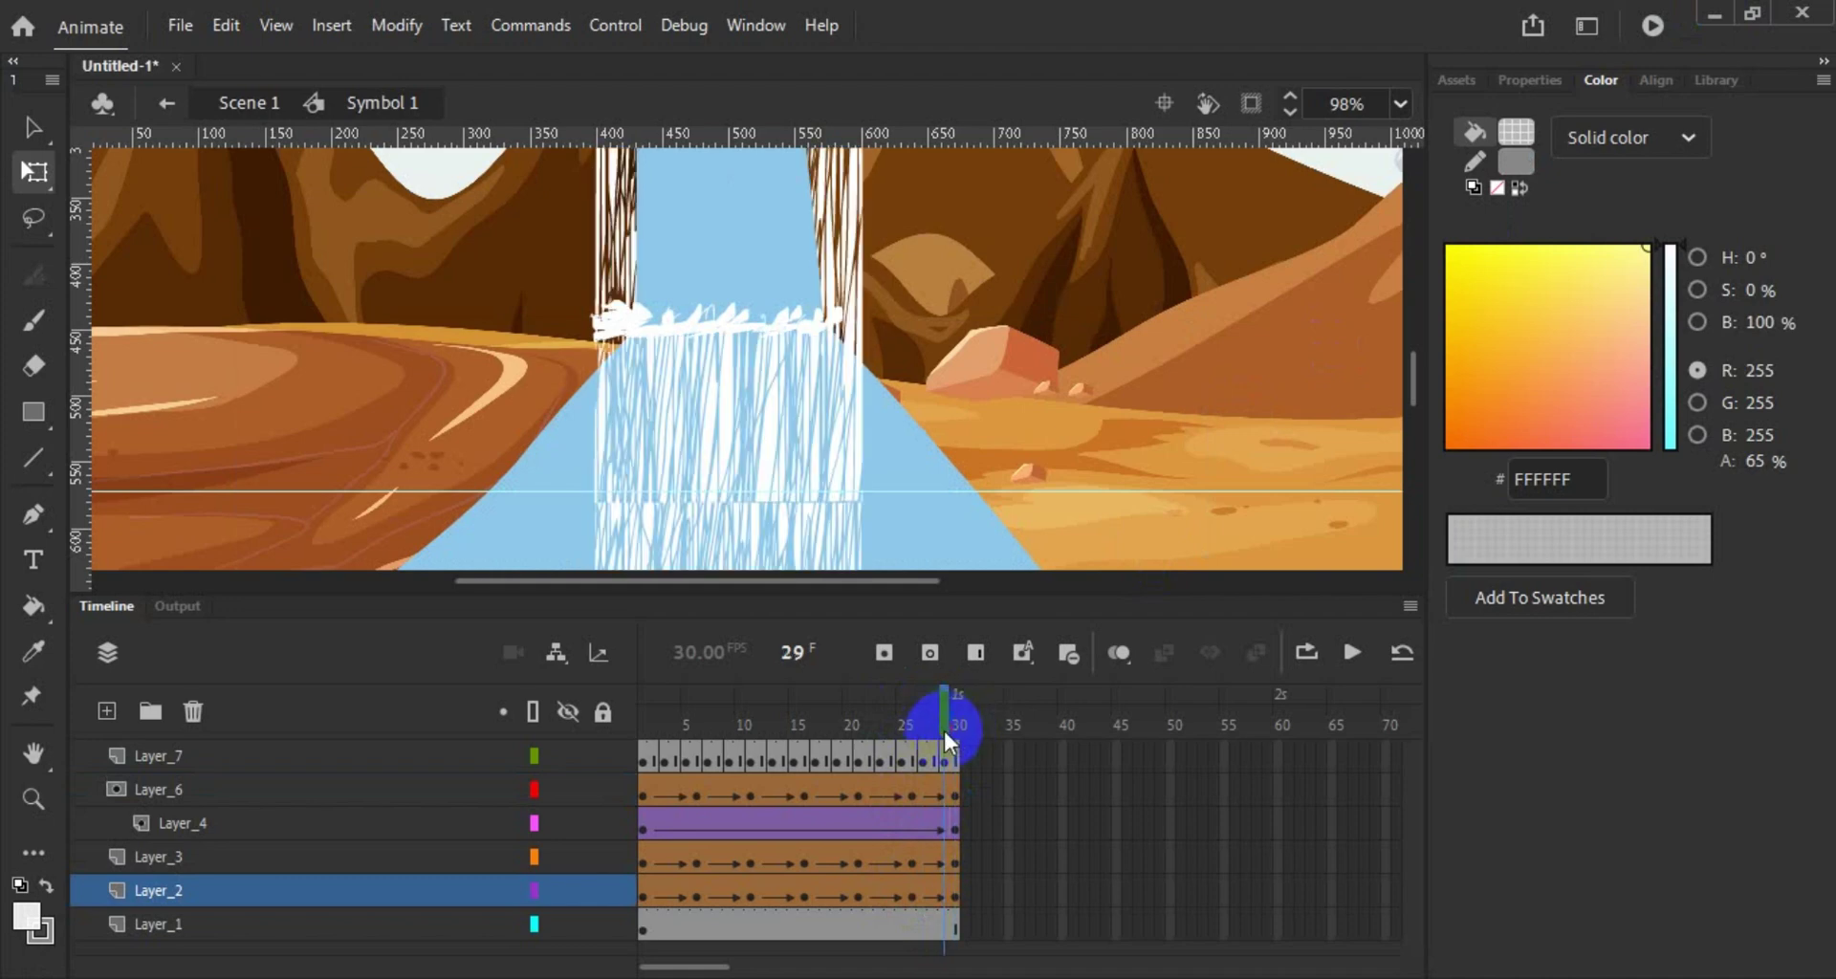
# Step: Clear the keyframe at frame 30 of Layer_4, convert that frame to a new keyframe, and review the waterfall's tween
pyautogui.click(949, 838)
pyautogui.rightClick(956, 830)
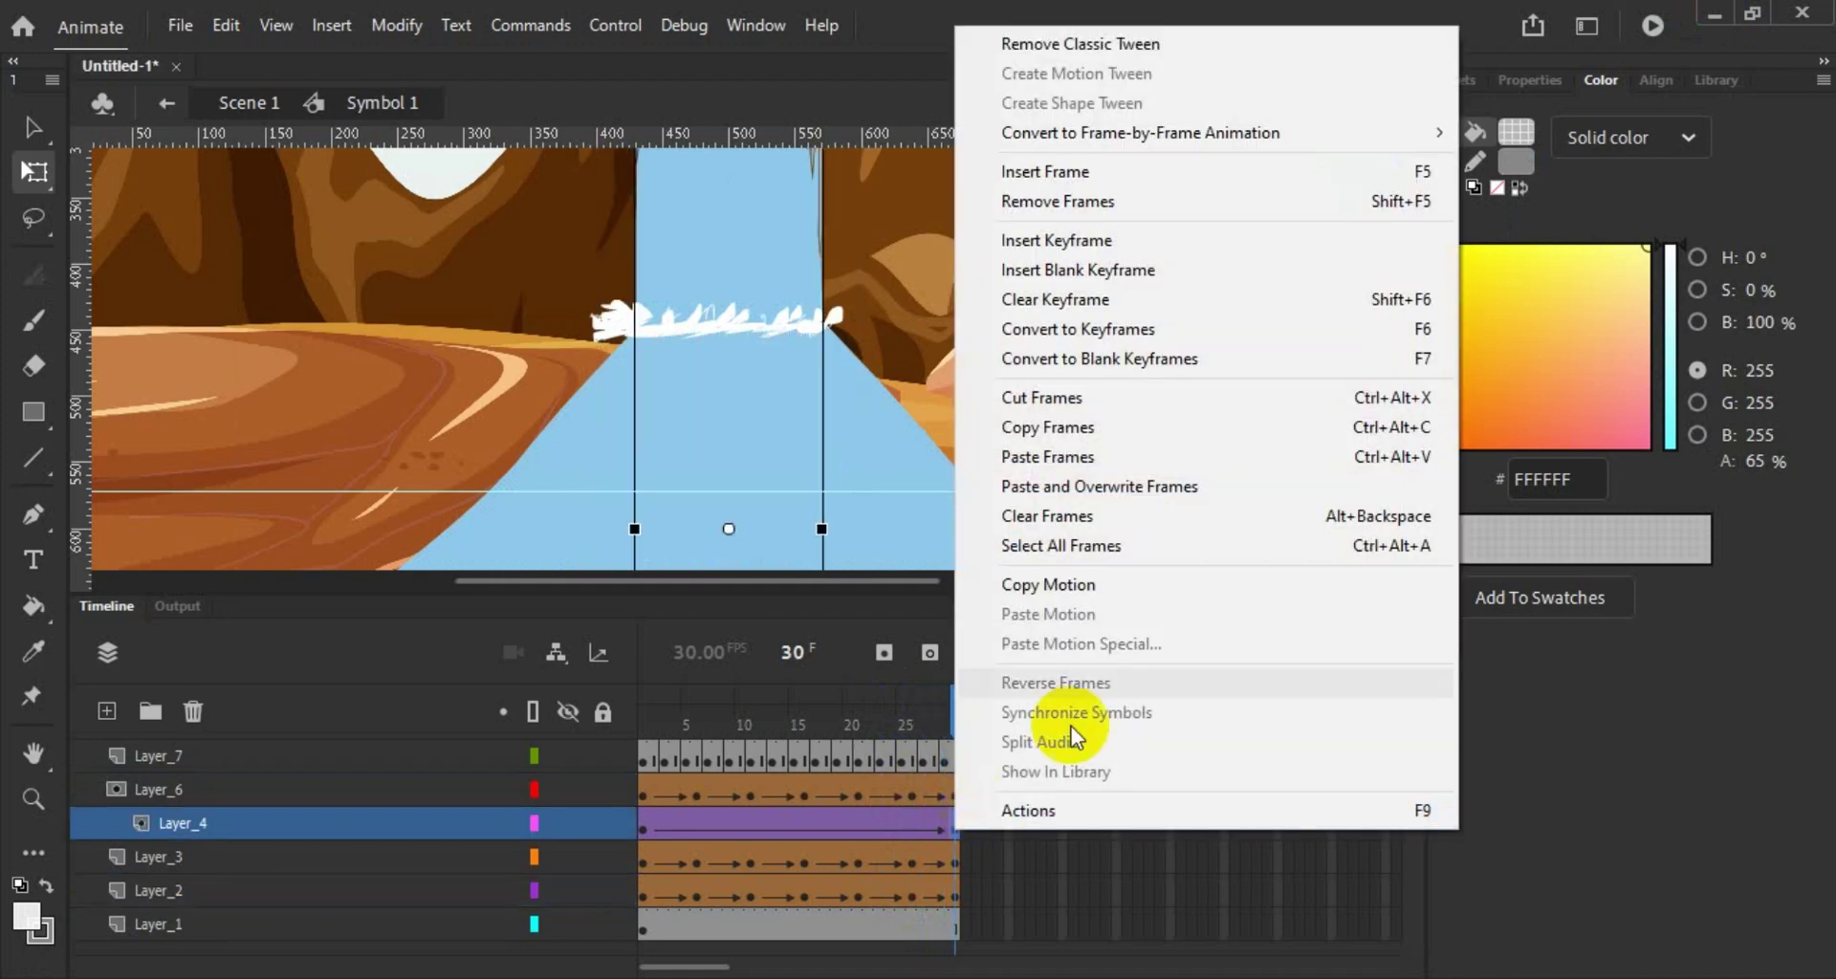
pyautogui.click(1333, 297)
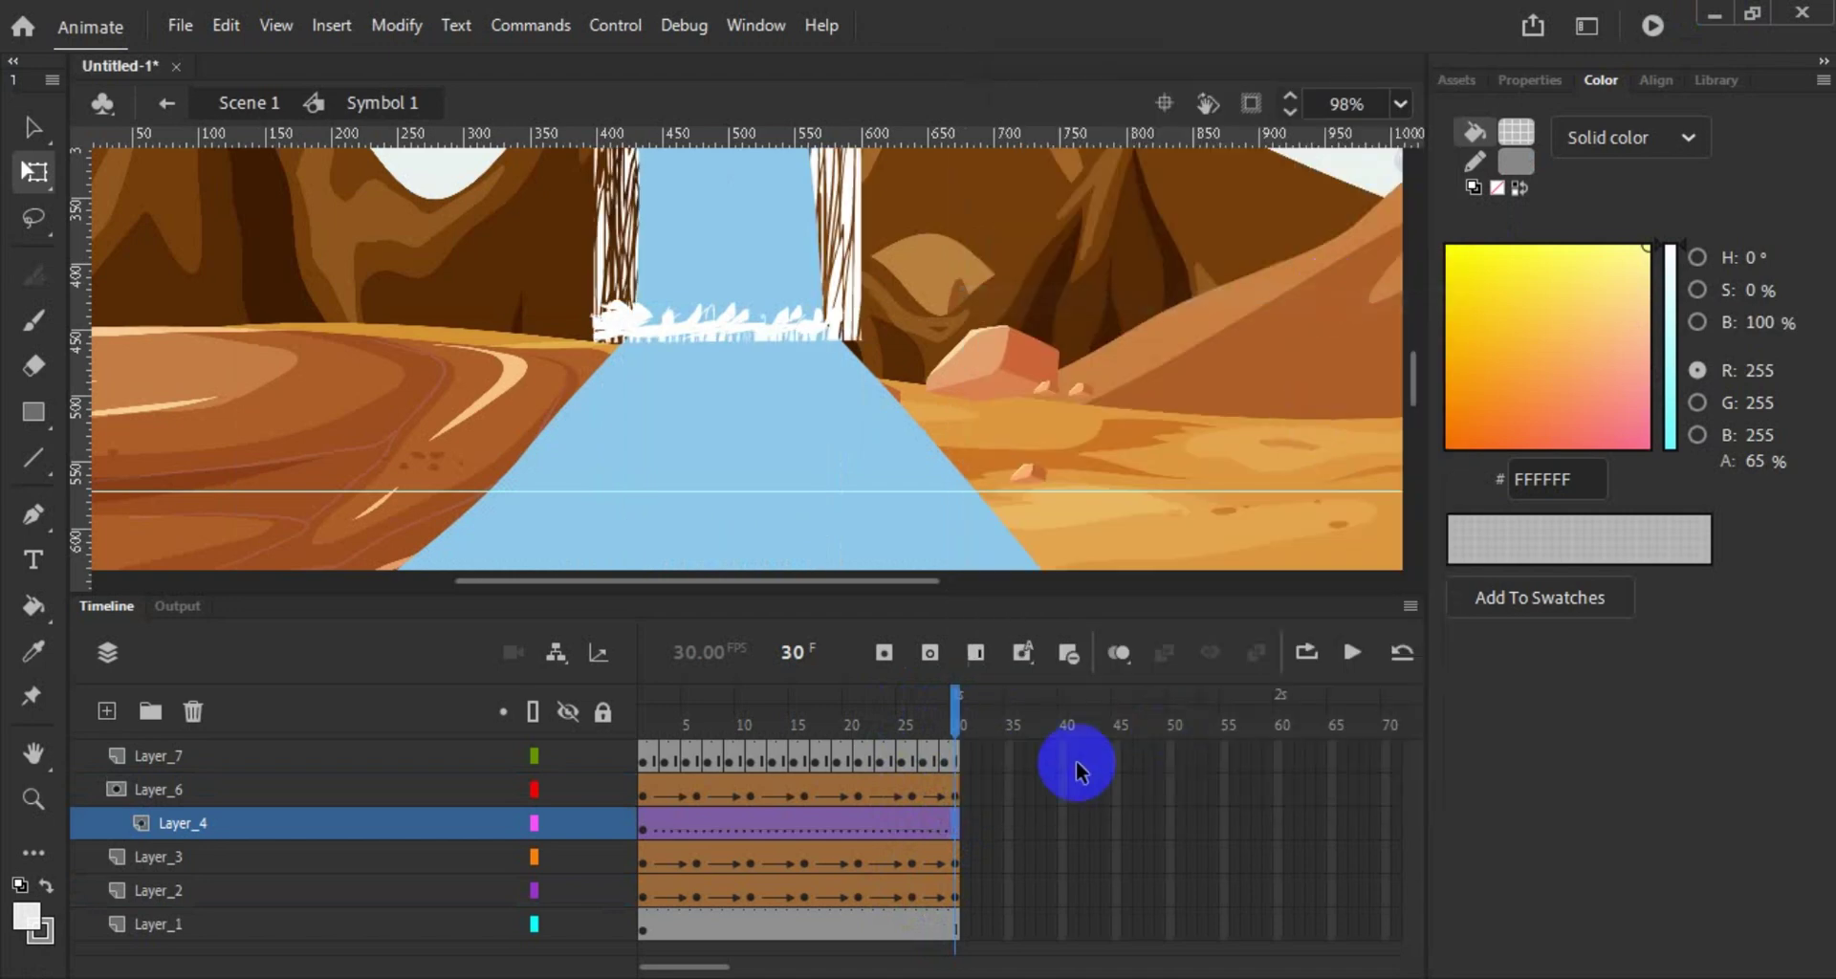
pyautogui.rightClick(956, 829)
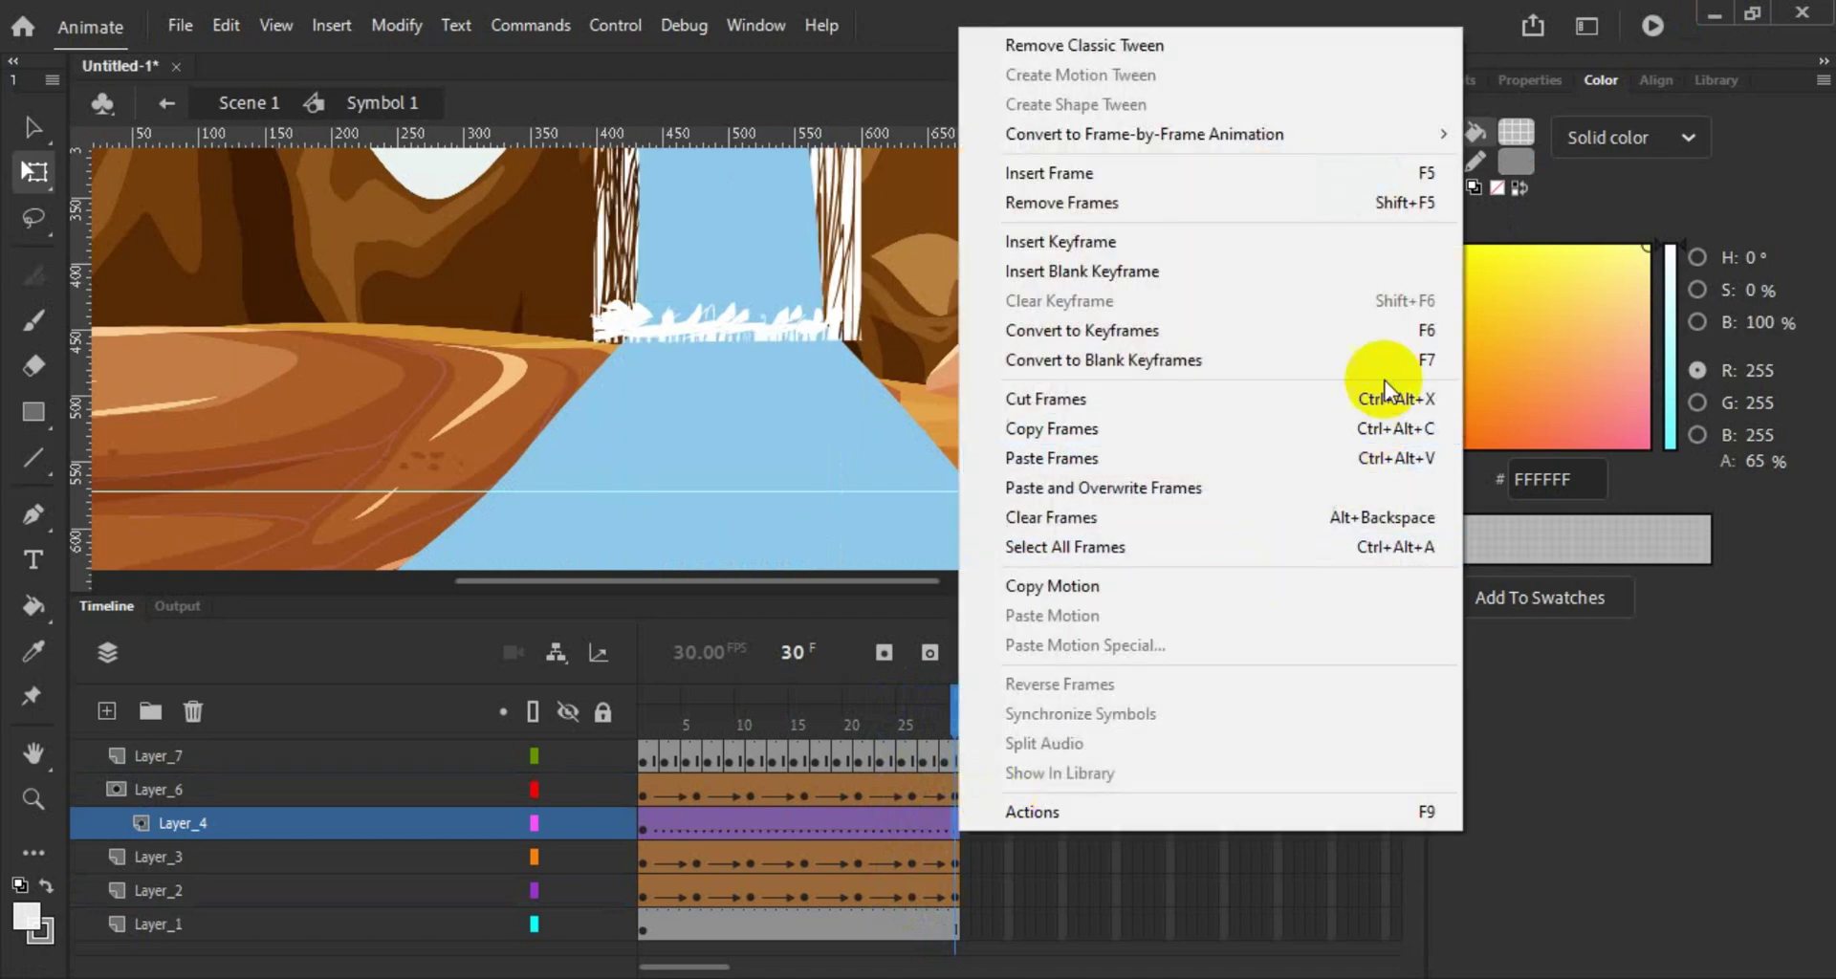
pyautogui.click(1386, 335)
pyautogui.moveTo(962, 732); pyautogui.dragTo(647, 839)
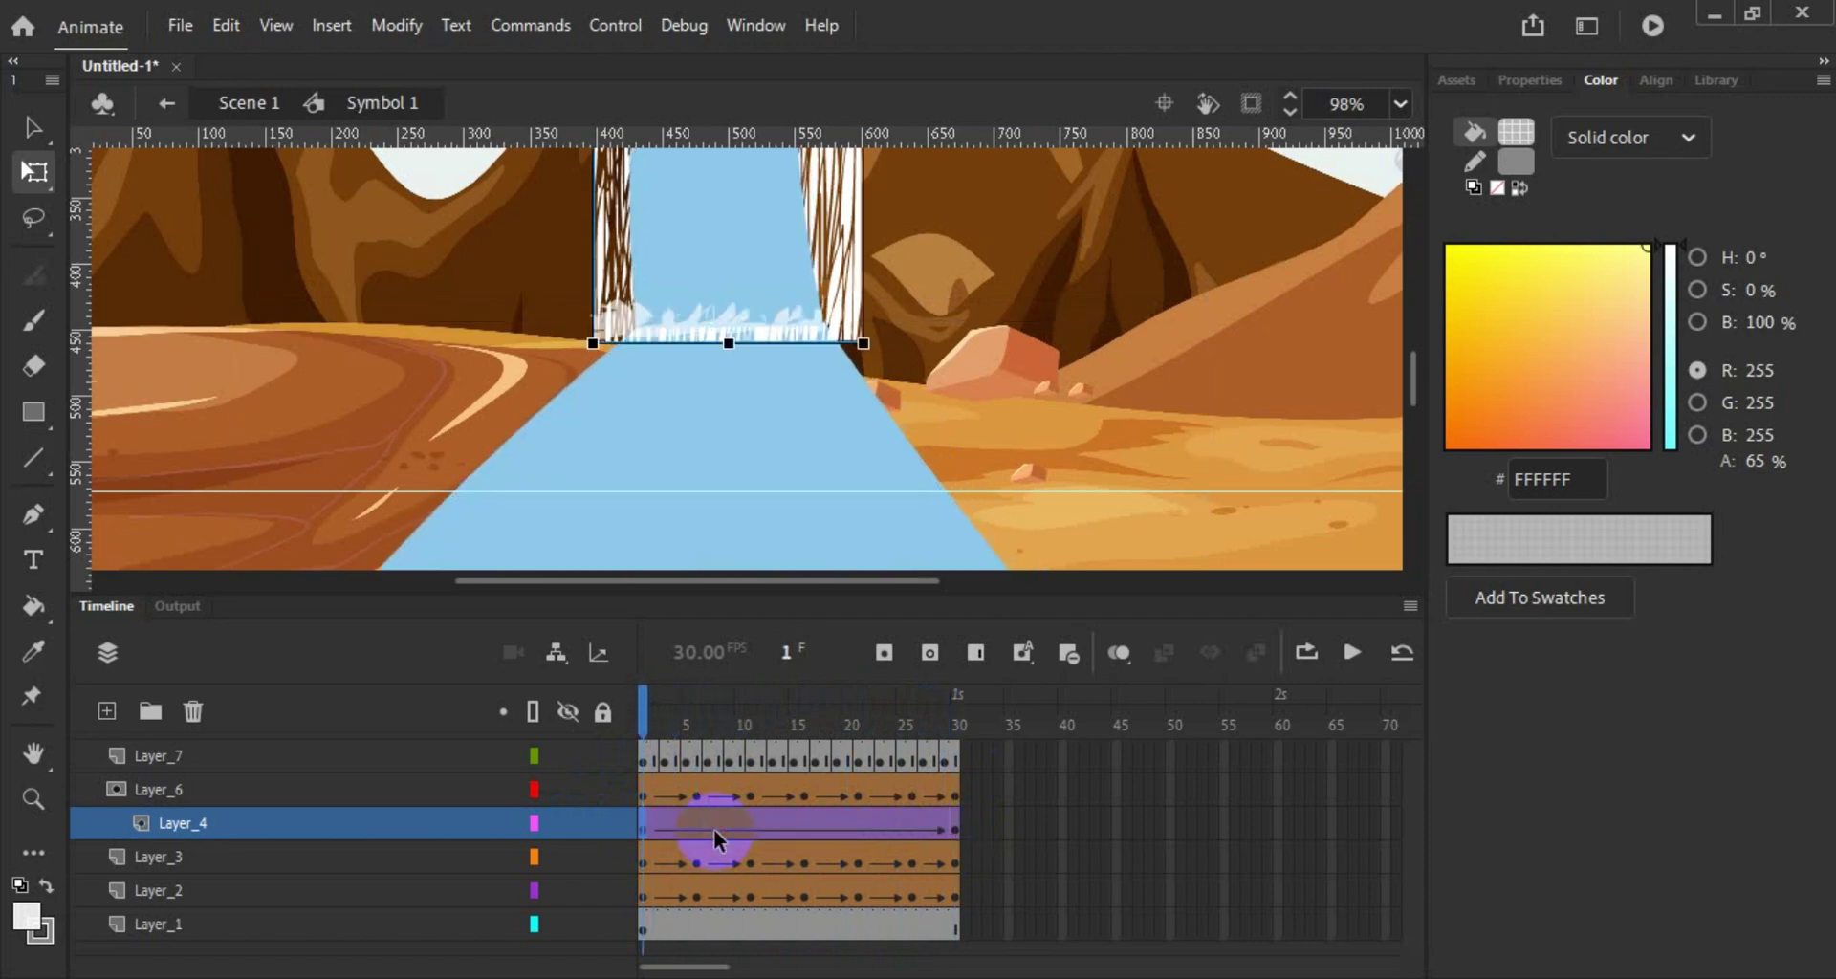
pyautogui.click(957, 840)
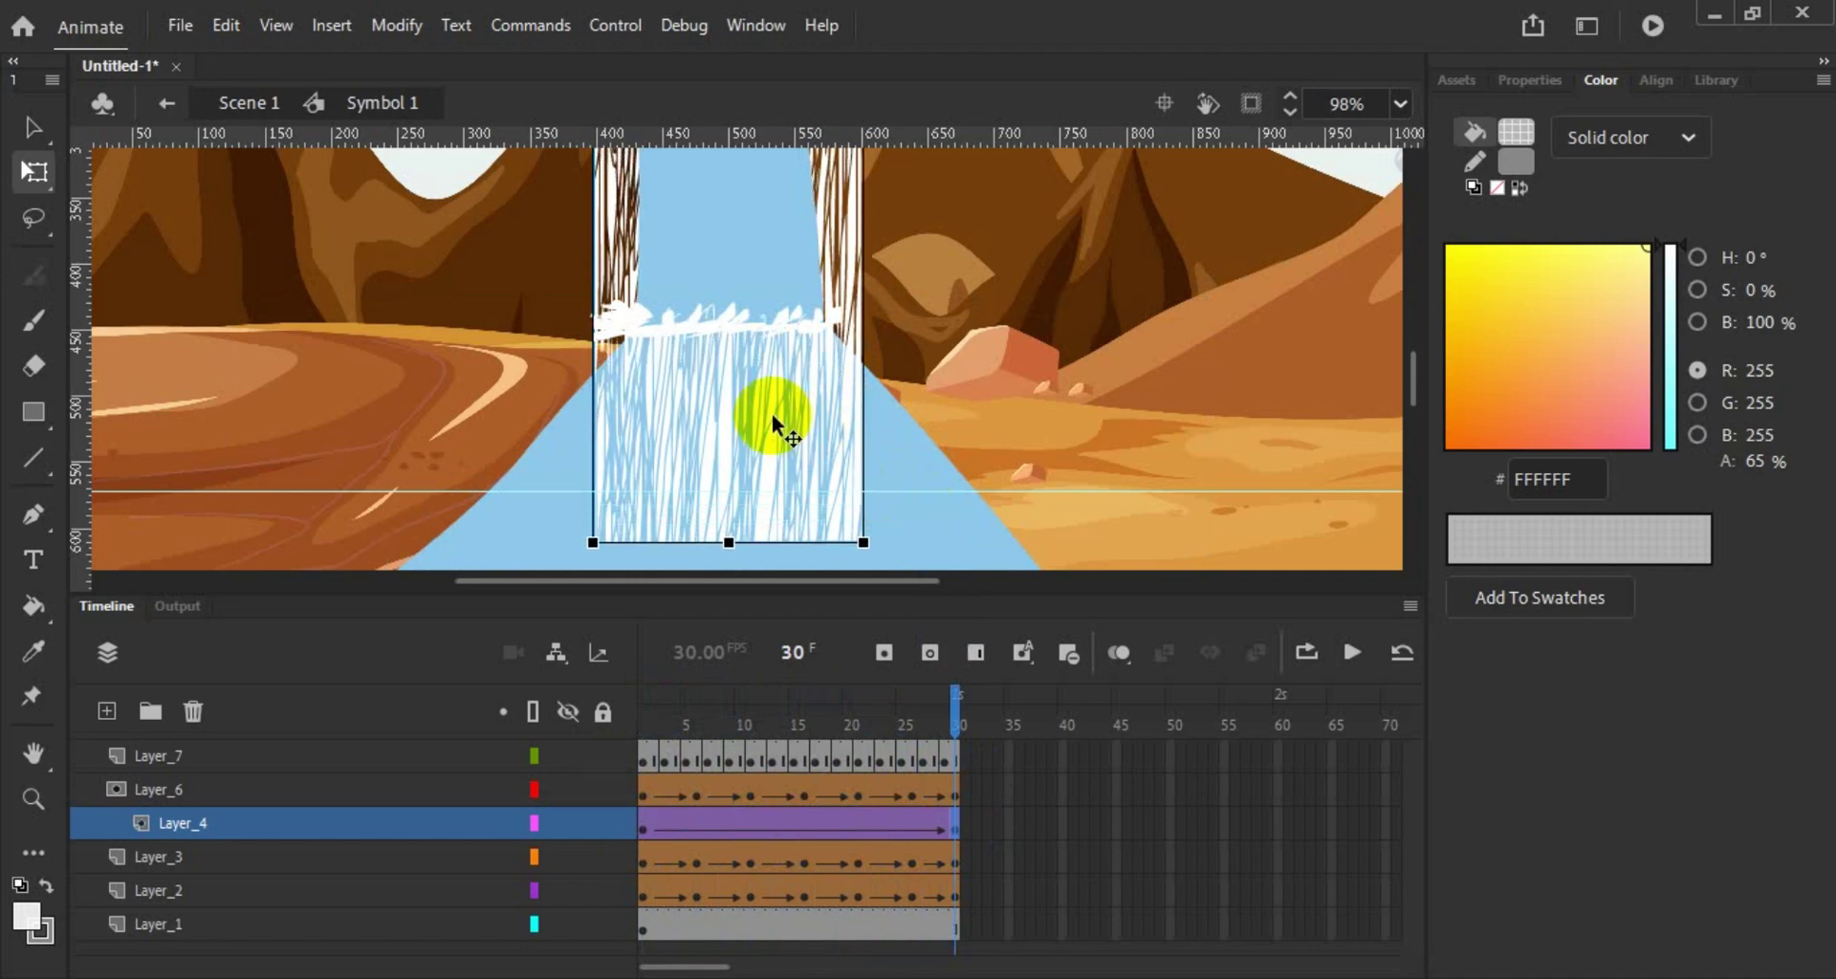
pyautogui.scroll(5, 997, 398)
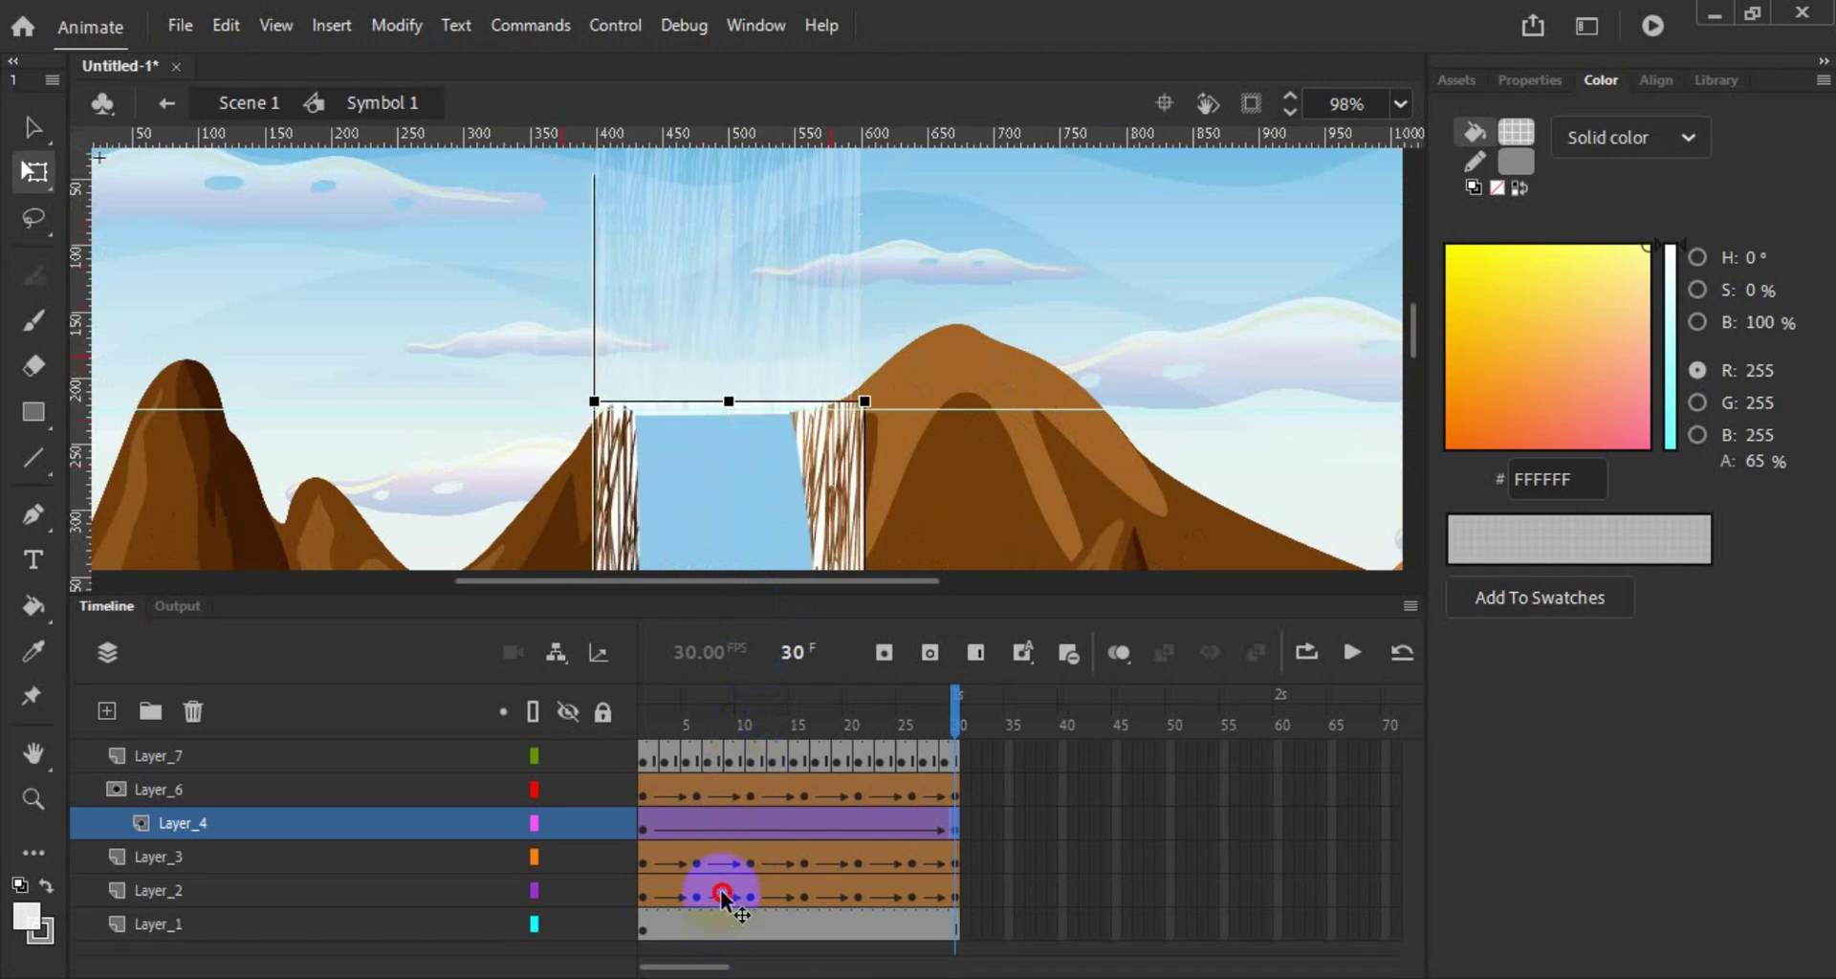
# Step: Lock all layers of Symbol 1 to restore the mask and test the movie
pyautogui.click(602, 714)
pyautogui.scroll(-4, 1080, 381)
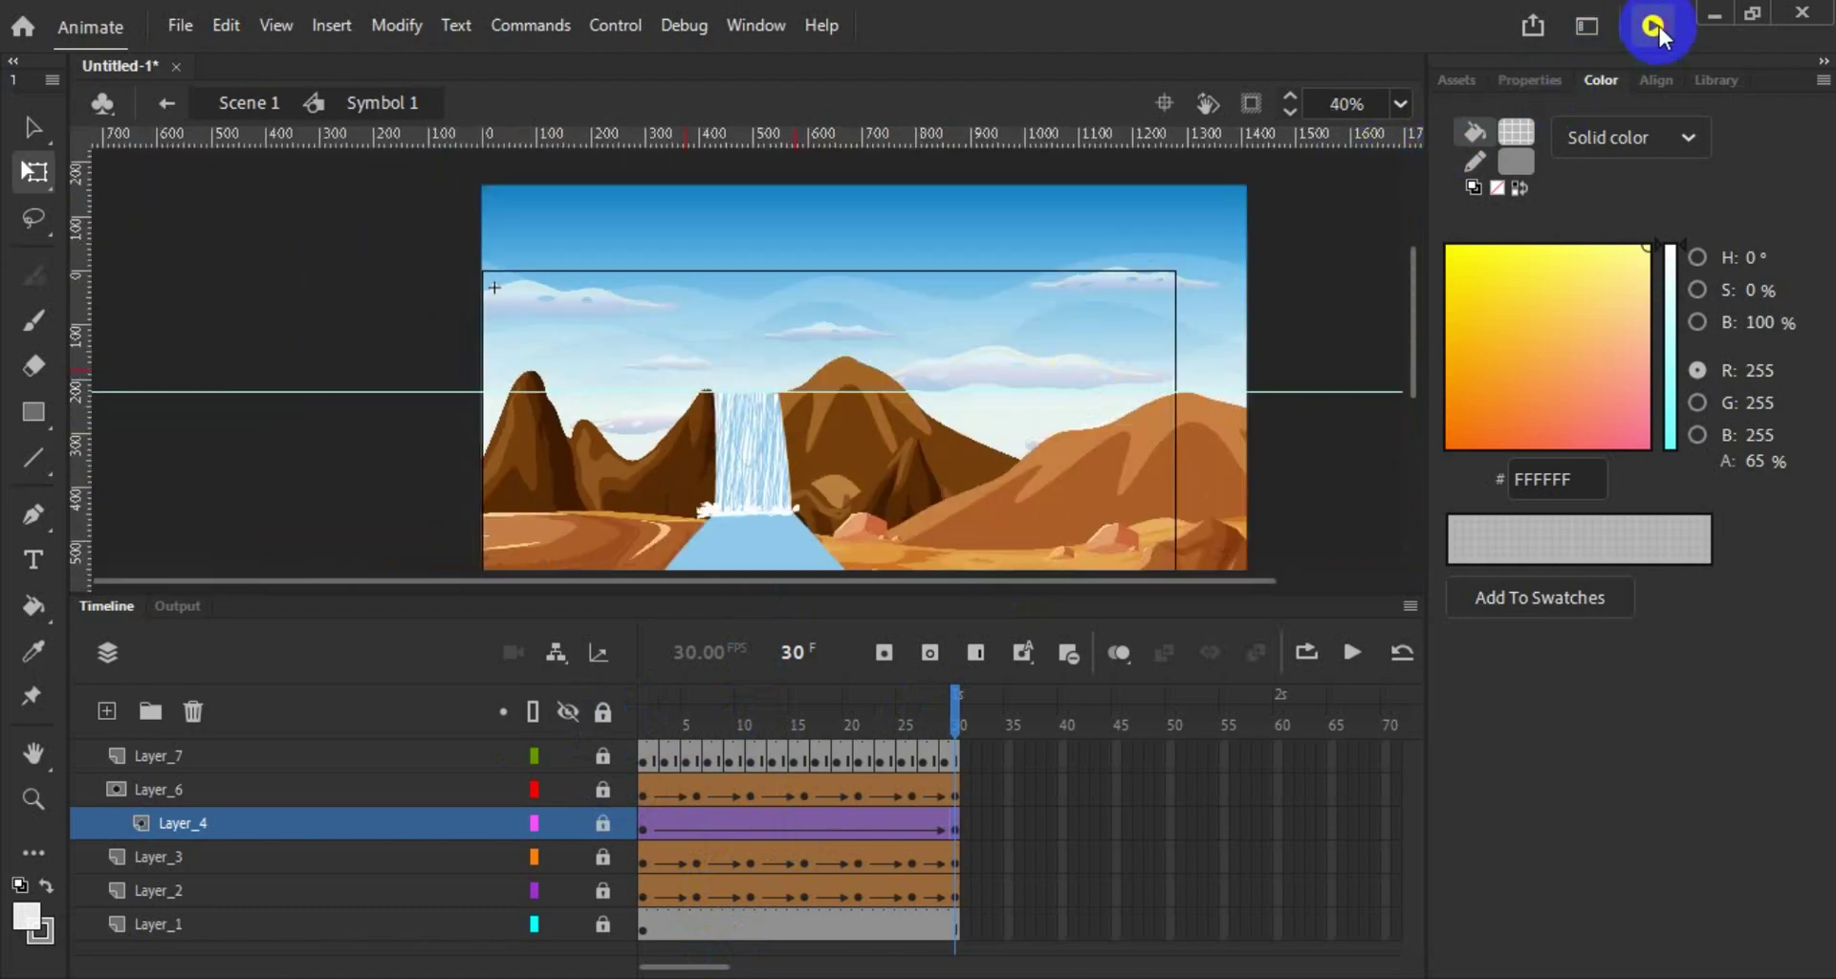
pyautogui.click(1654, 26)
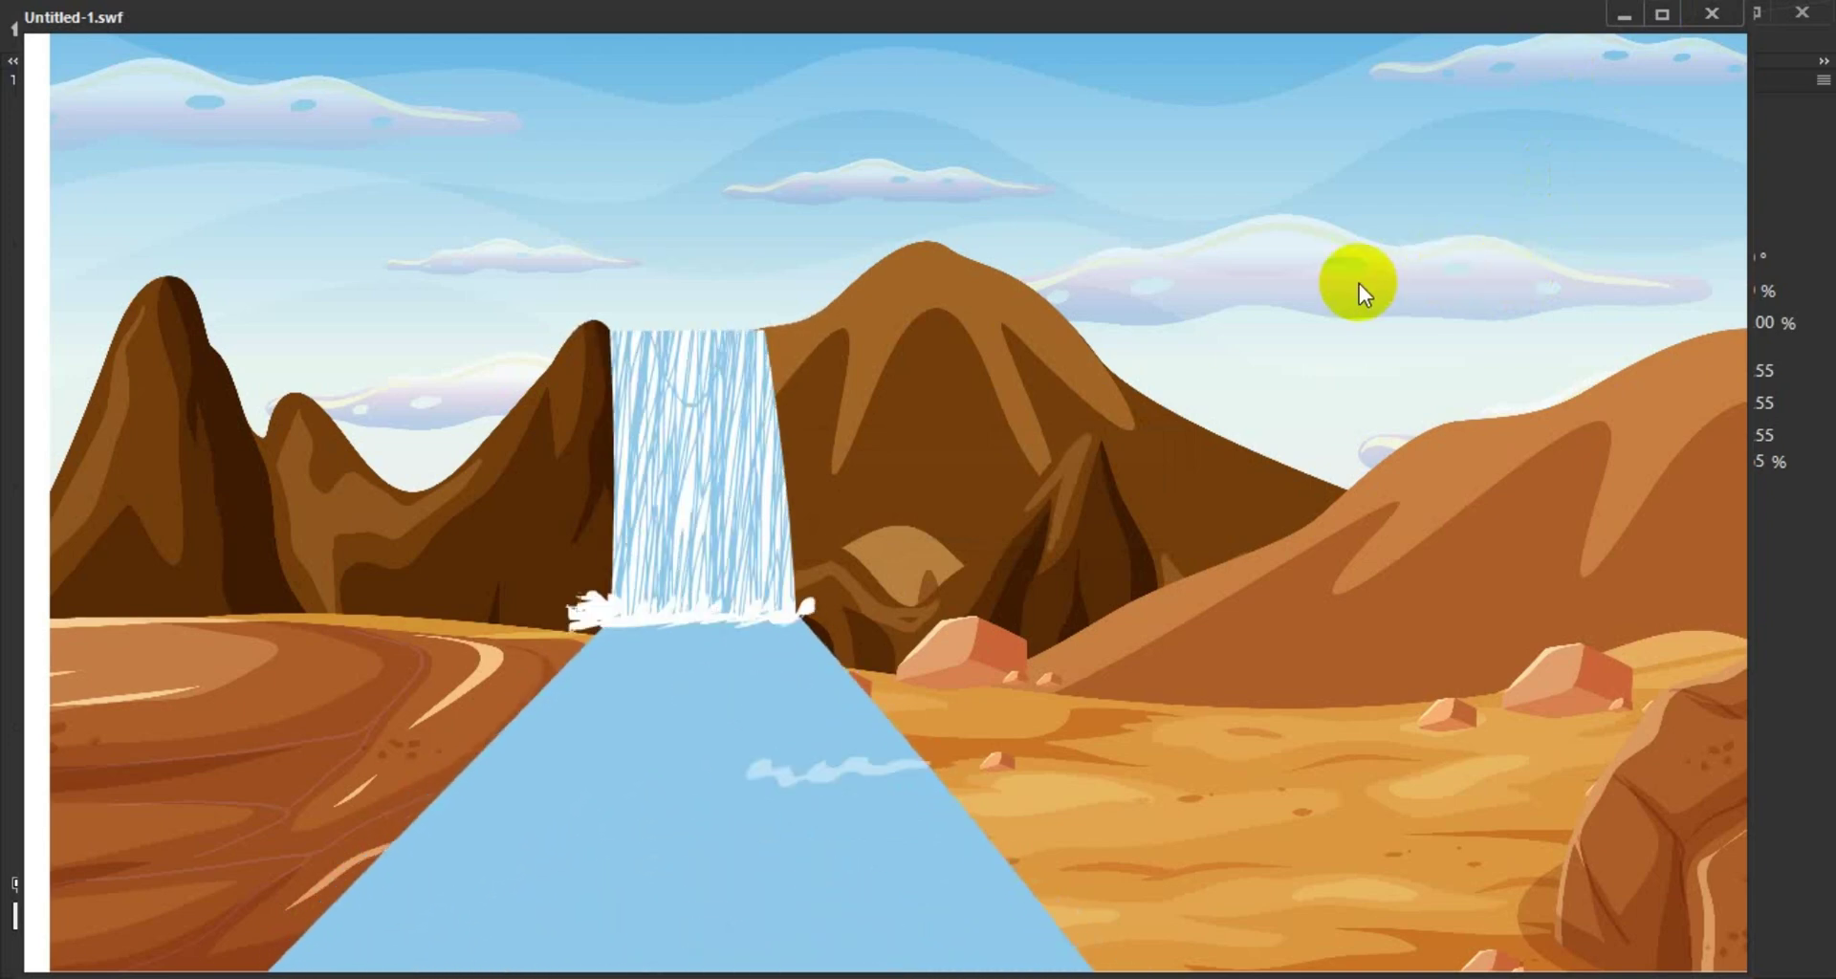
pyautogui.click(895, 401)
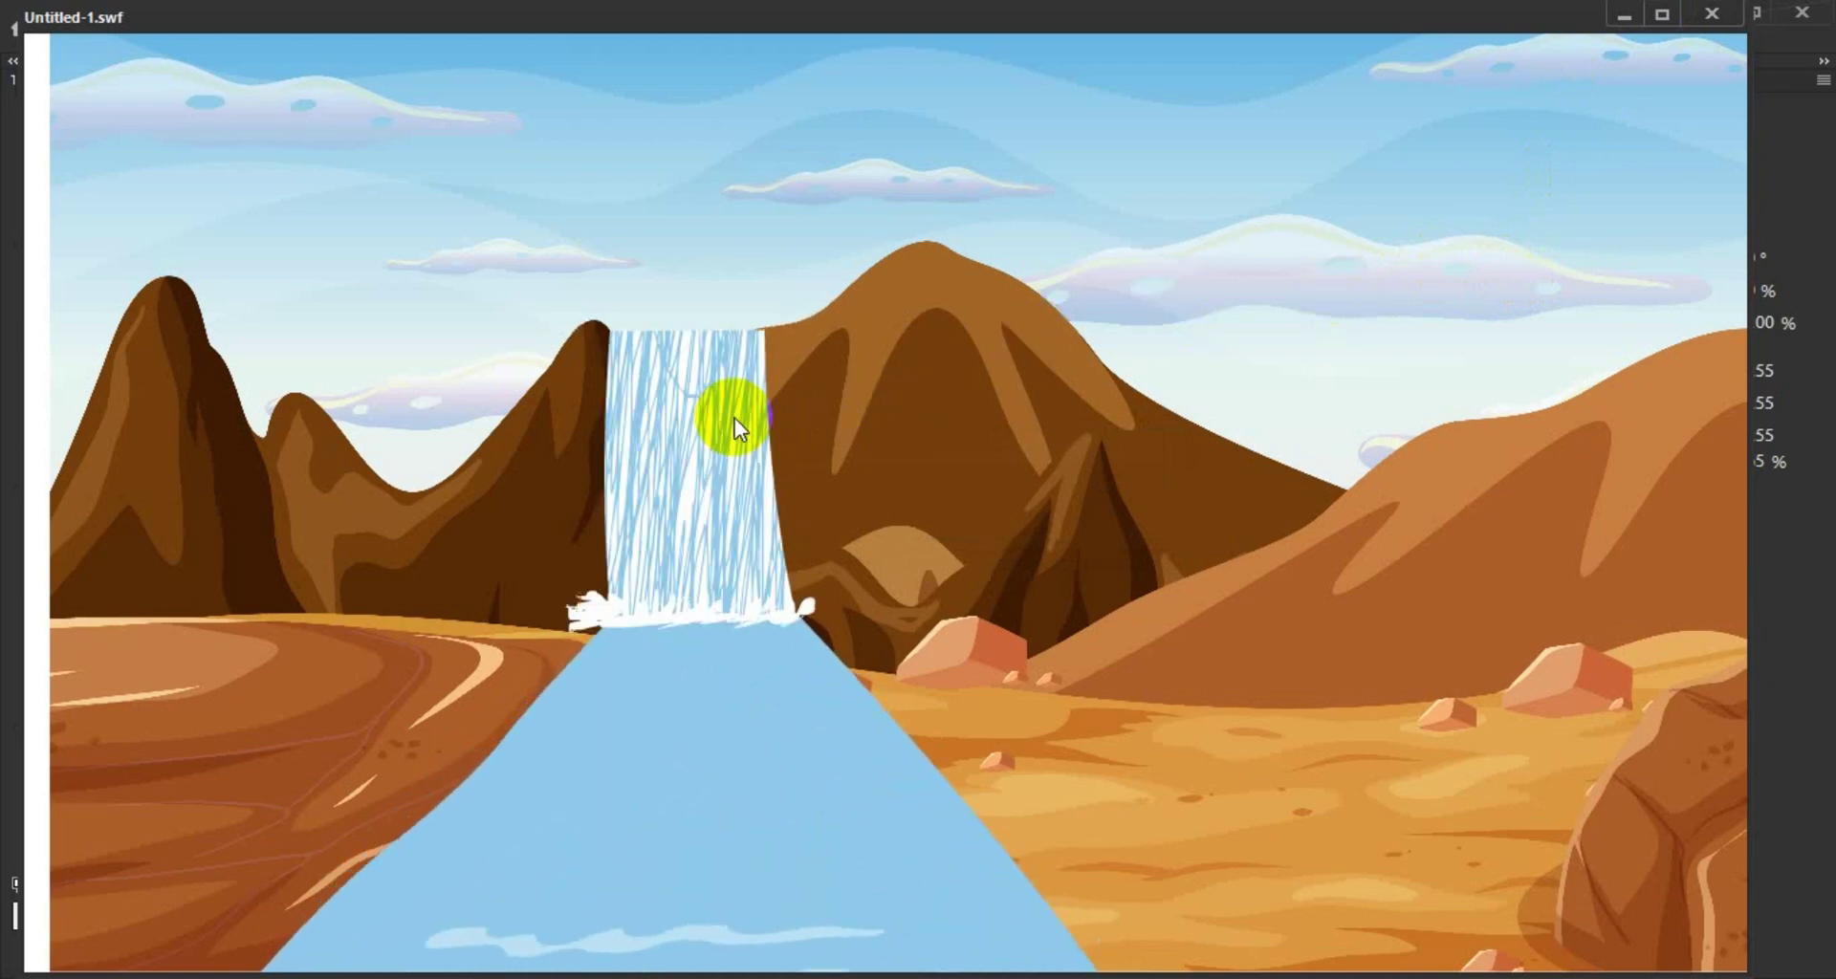
pyautogui.click(1067, 430)
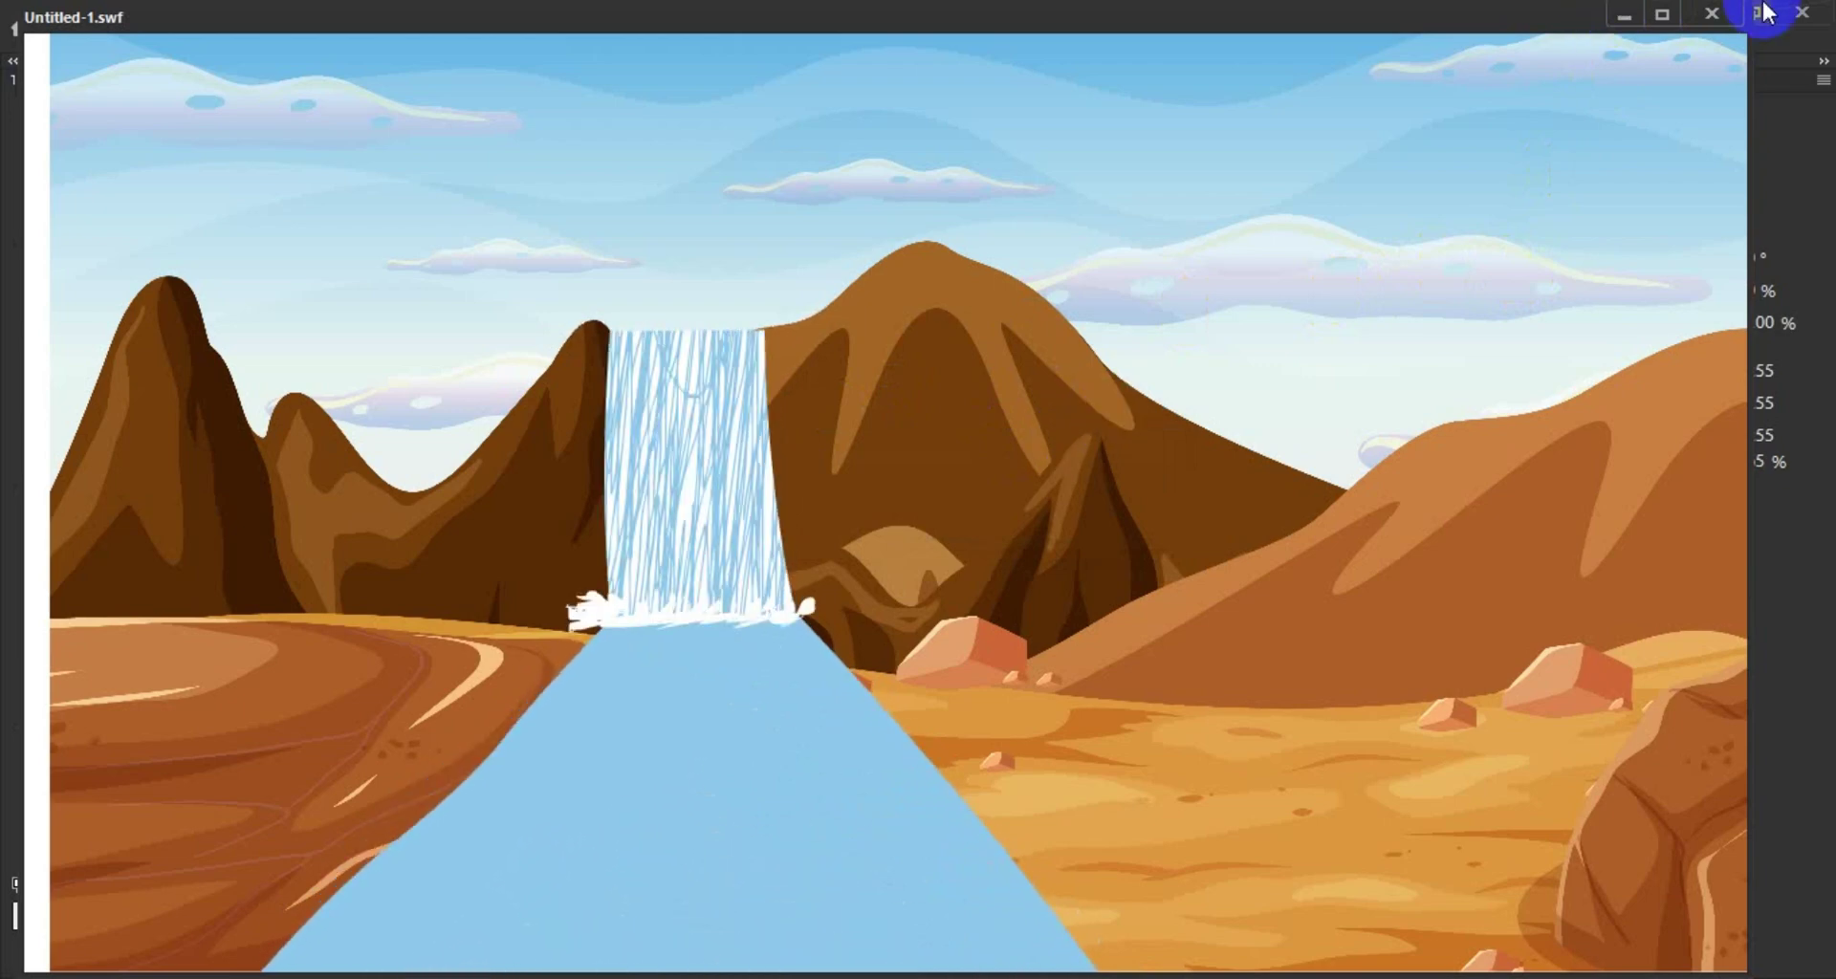
pyautogui.click(1723, 13)
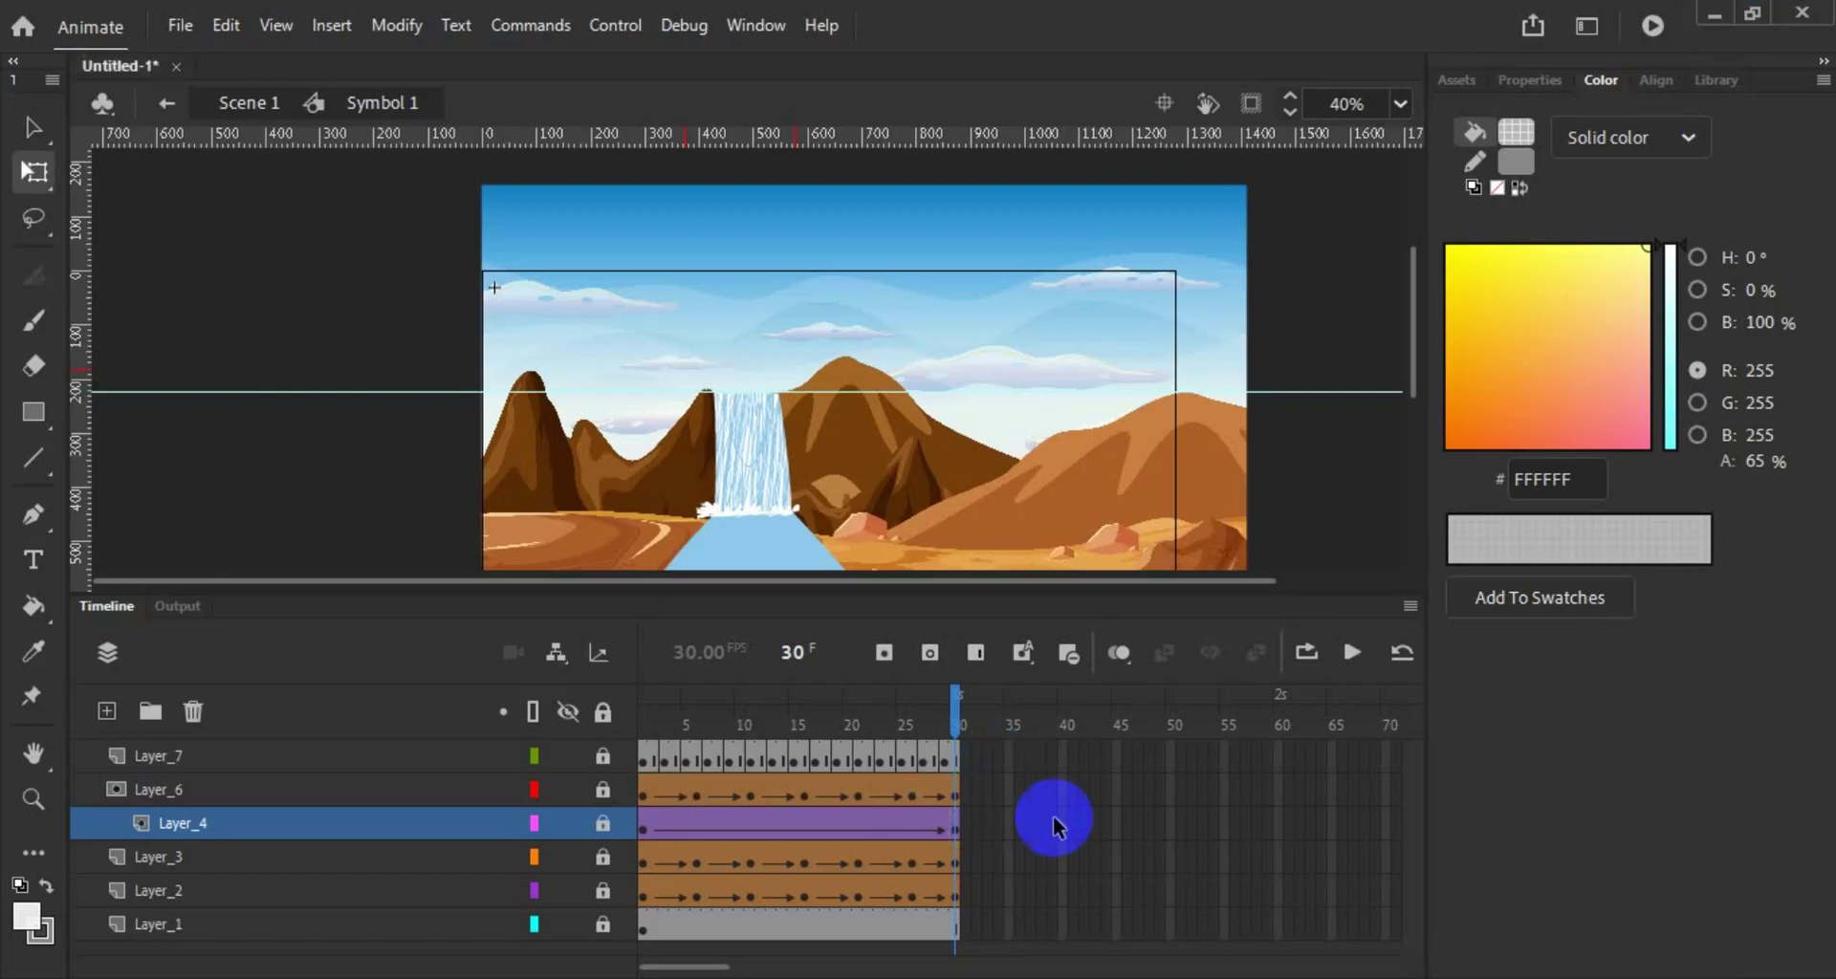
# Step: Return to Scene 1, scrub its timeline through to frame 70, and test the movie
pyautogui.doubleClick(1399, 483)
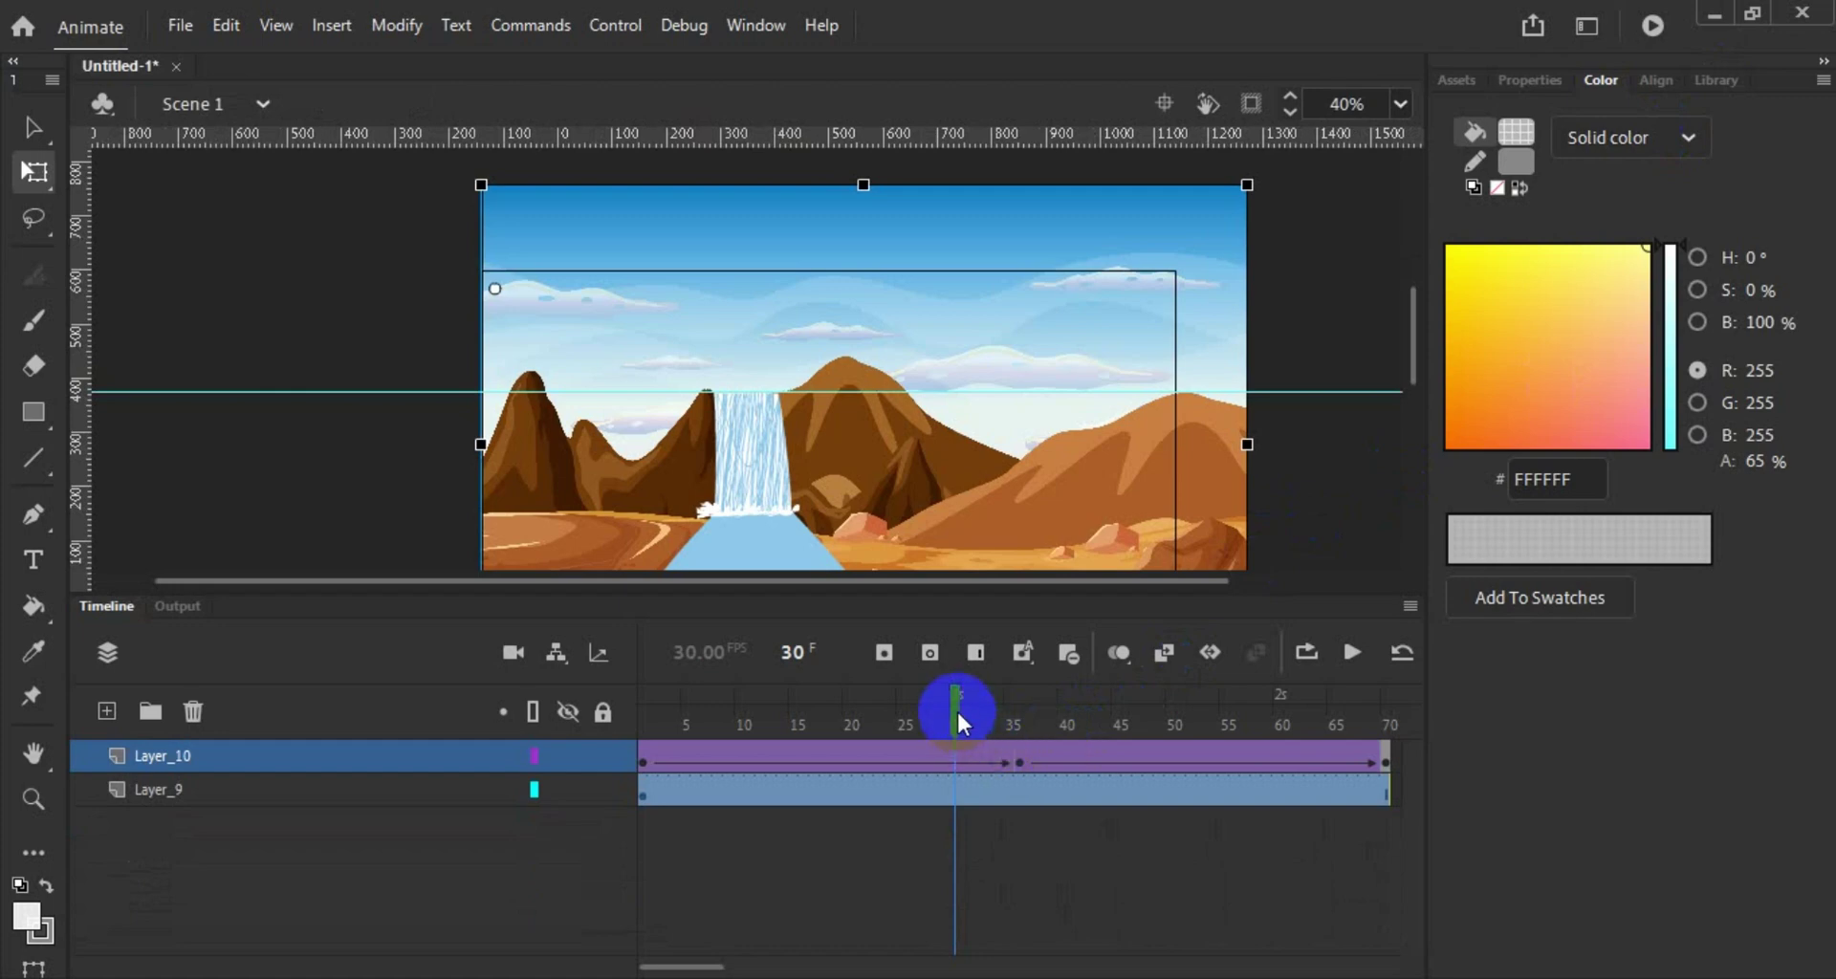
pyautogui.moveTo(639, 758); pyautogui.dragTo(941, 798)
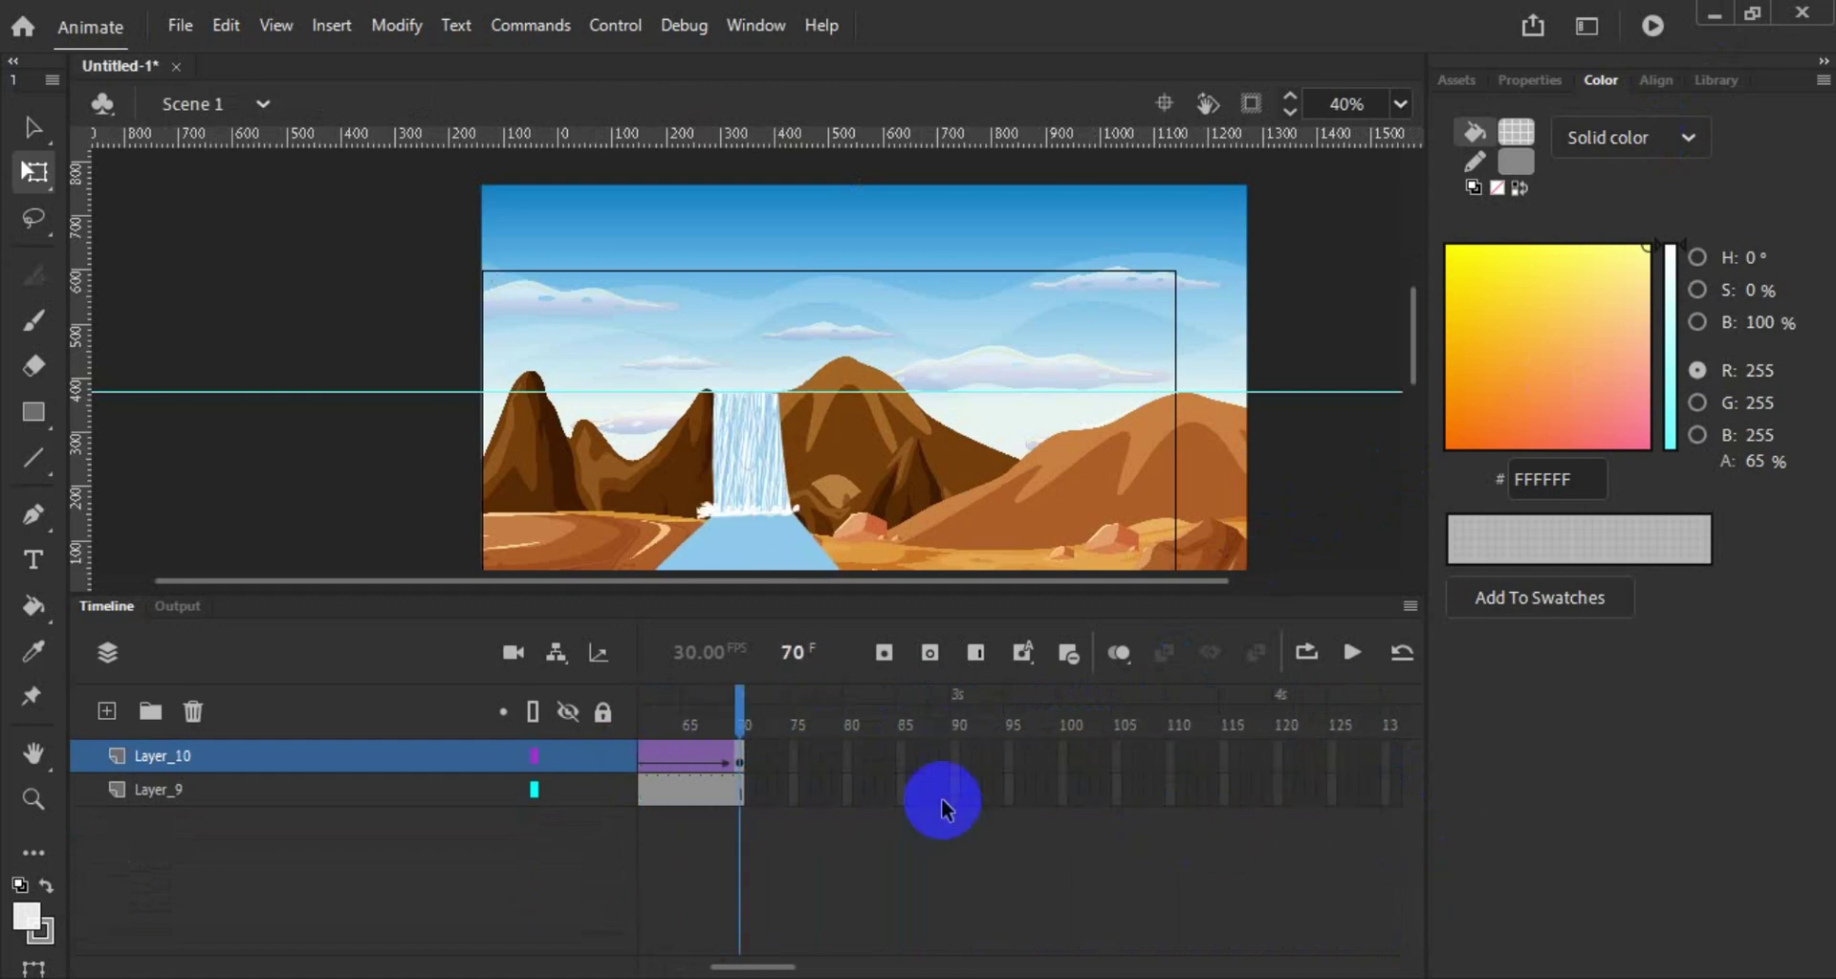
pyautogui.click(1677, 21)
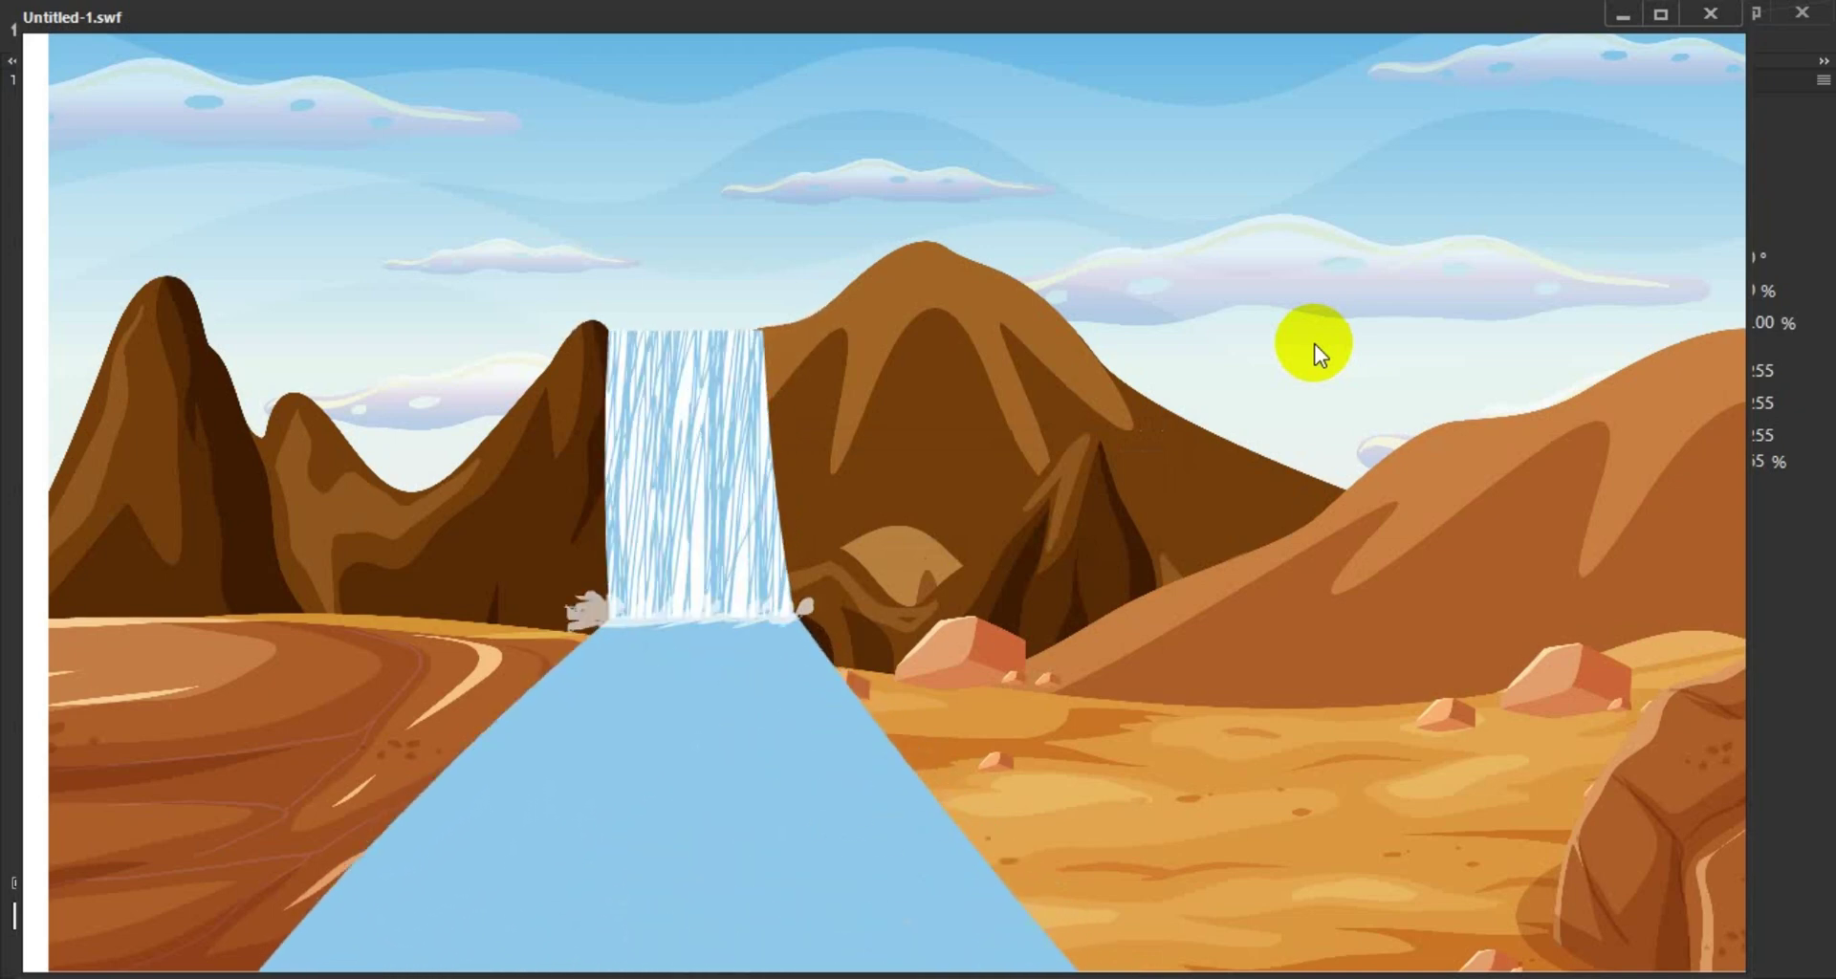
pyautogui.click(1710, 16)
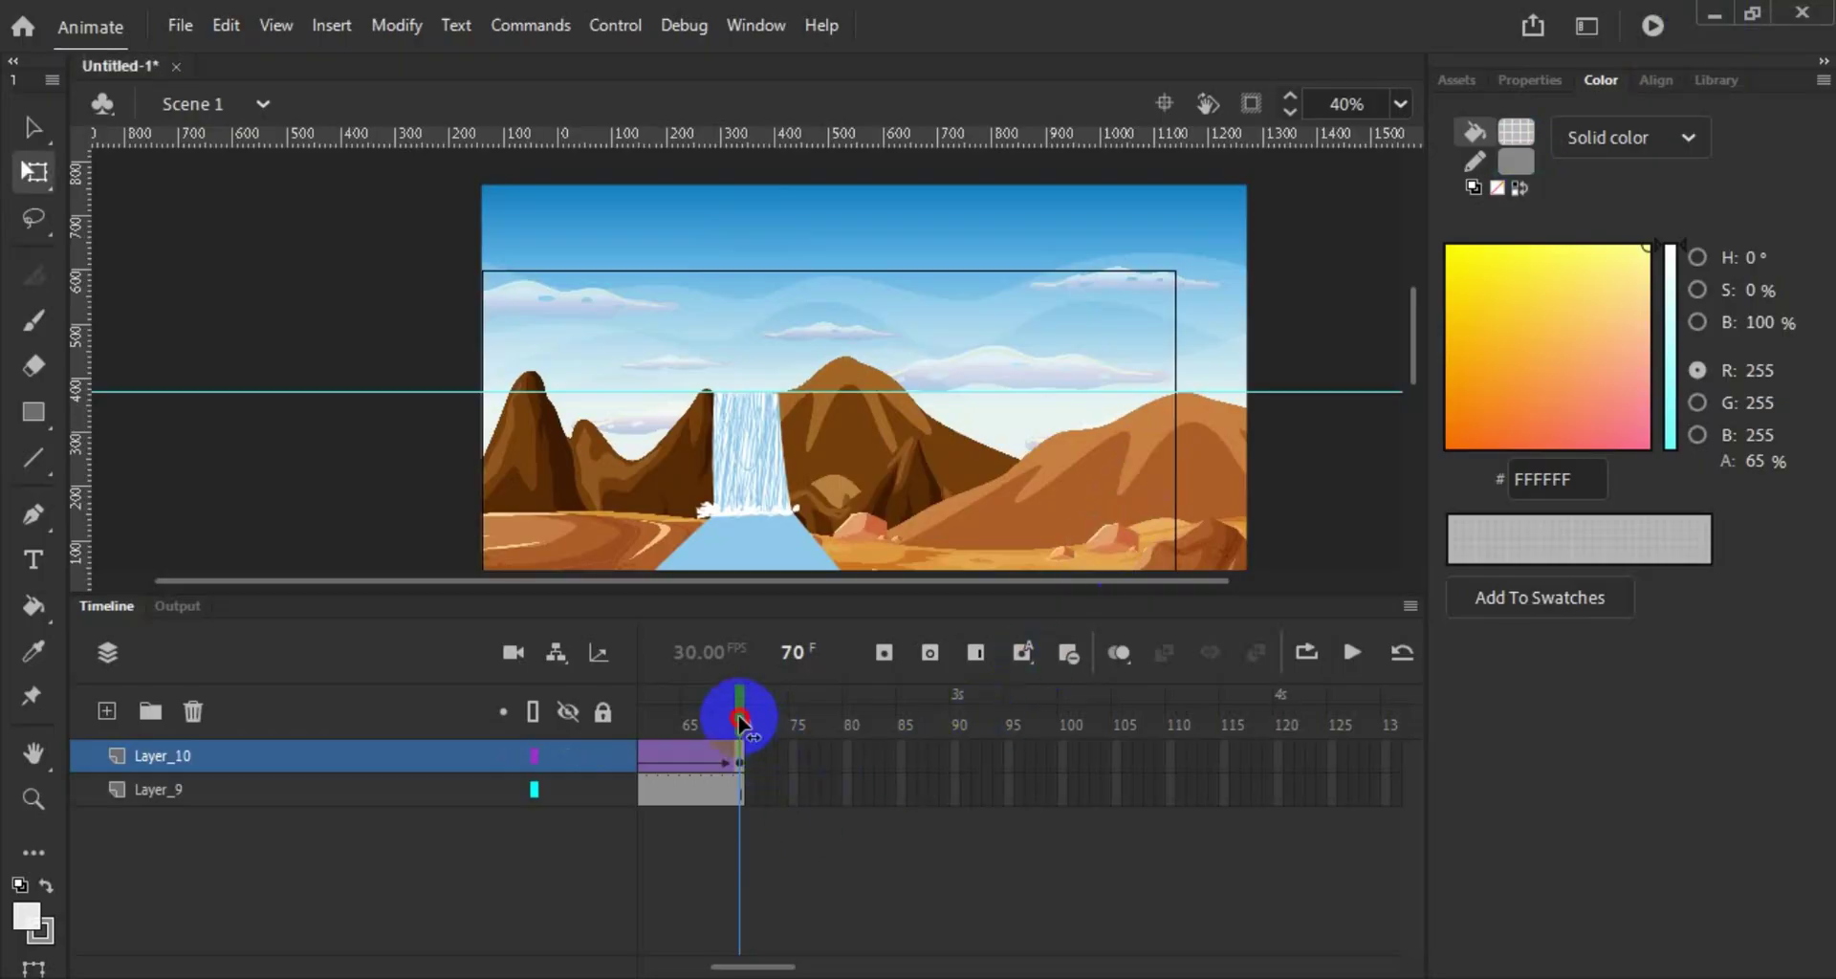
# Step: Review the main timeline between frames 1 and 70 on Layer_10 and Layer_9, and test the movie's looping again
pyautogui.moveTo(739, 719); pyautogui.dragTo(622, 738)
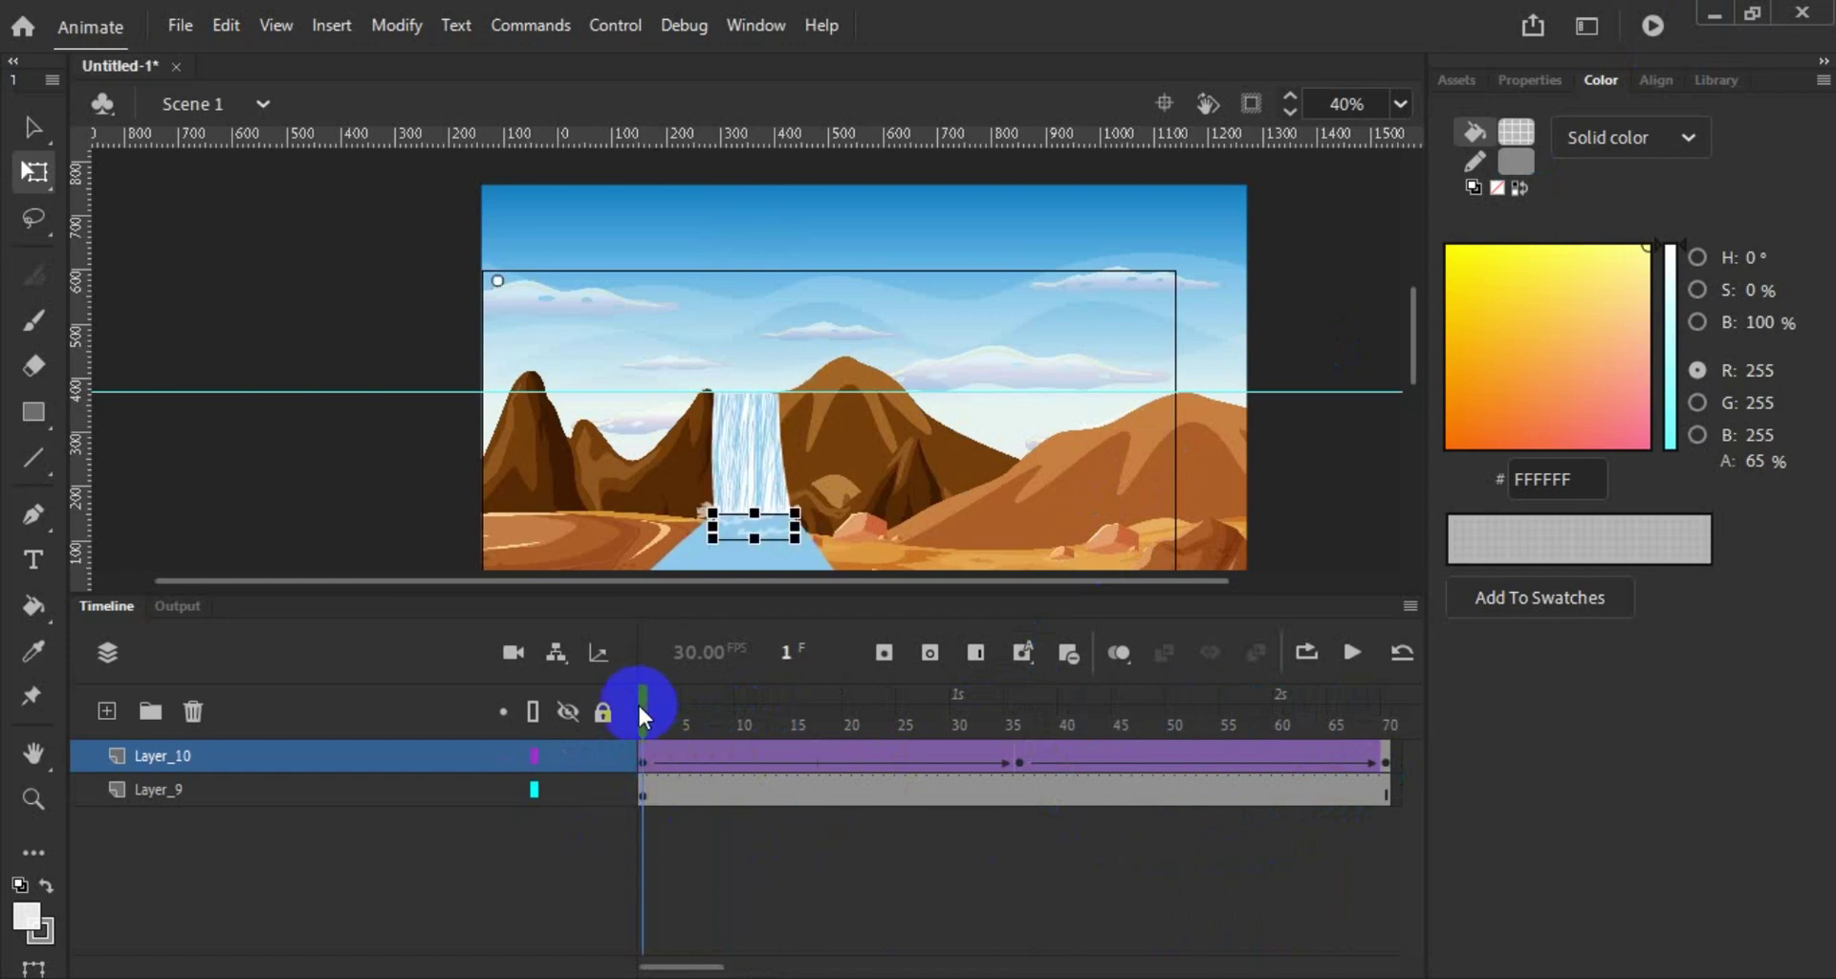
pyautogui.moveTo(644, 717); pyautogui.dragTo(801, 719)
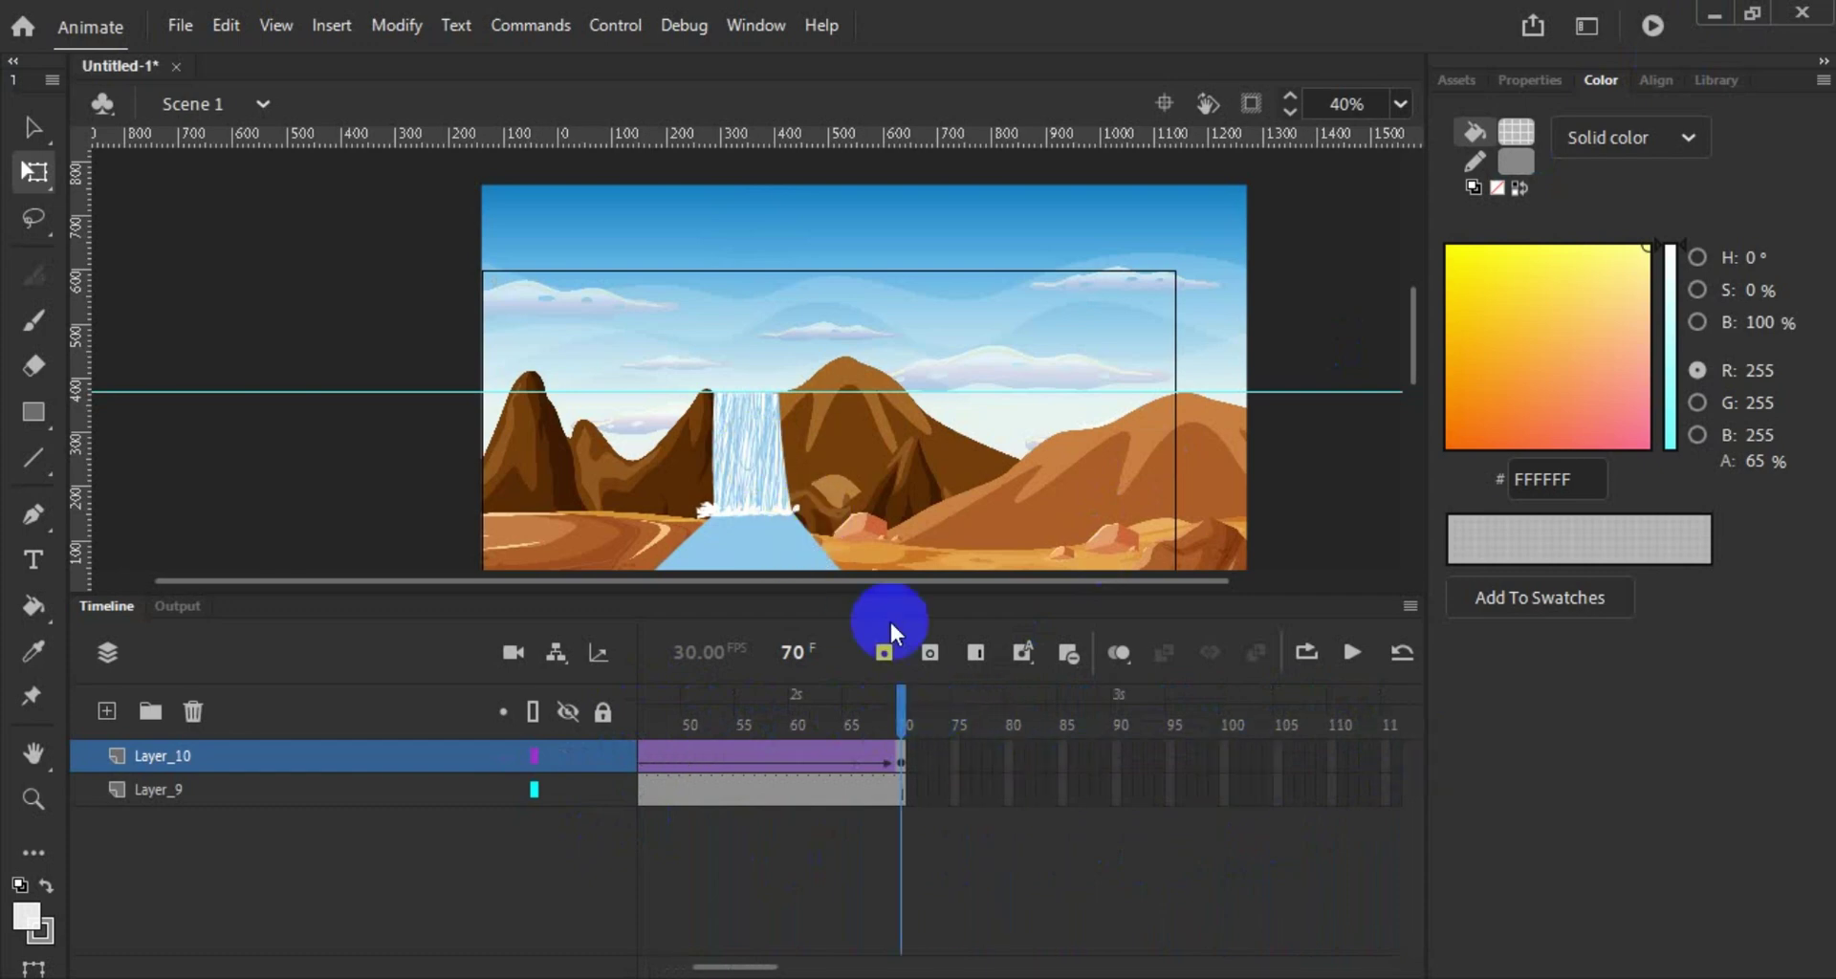
pyautogui.click(914, 758)
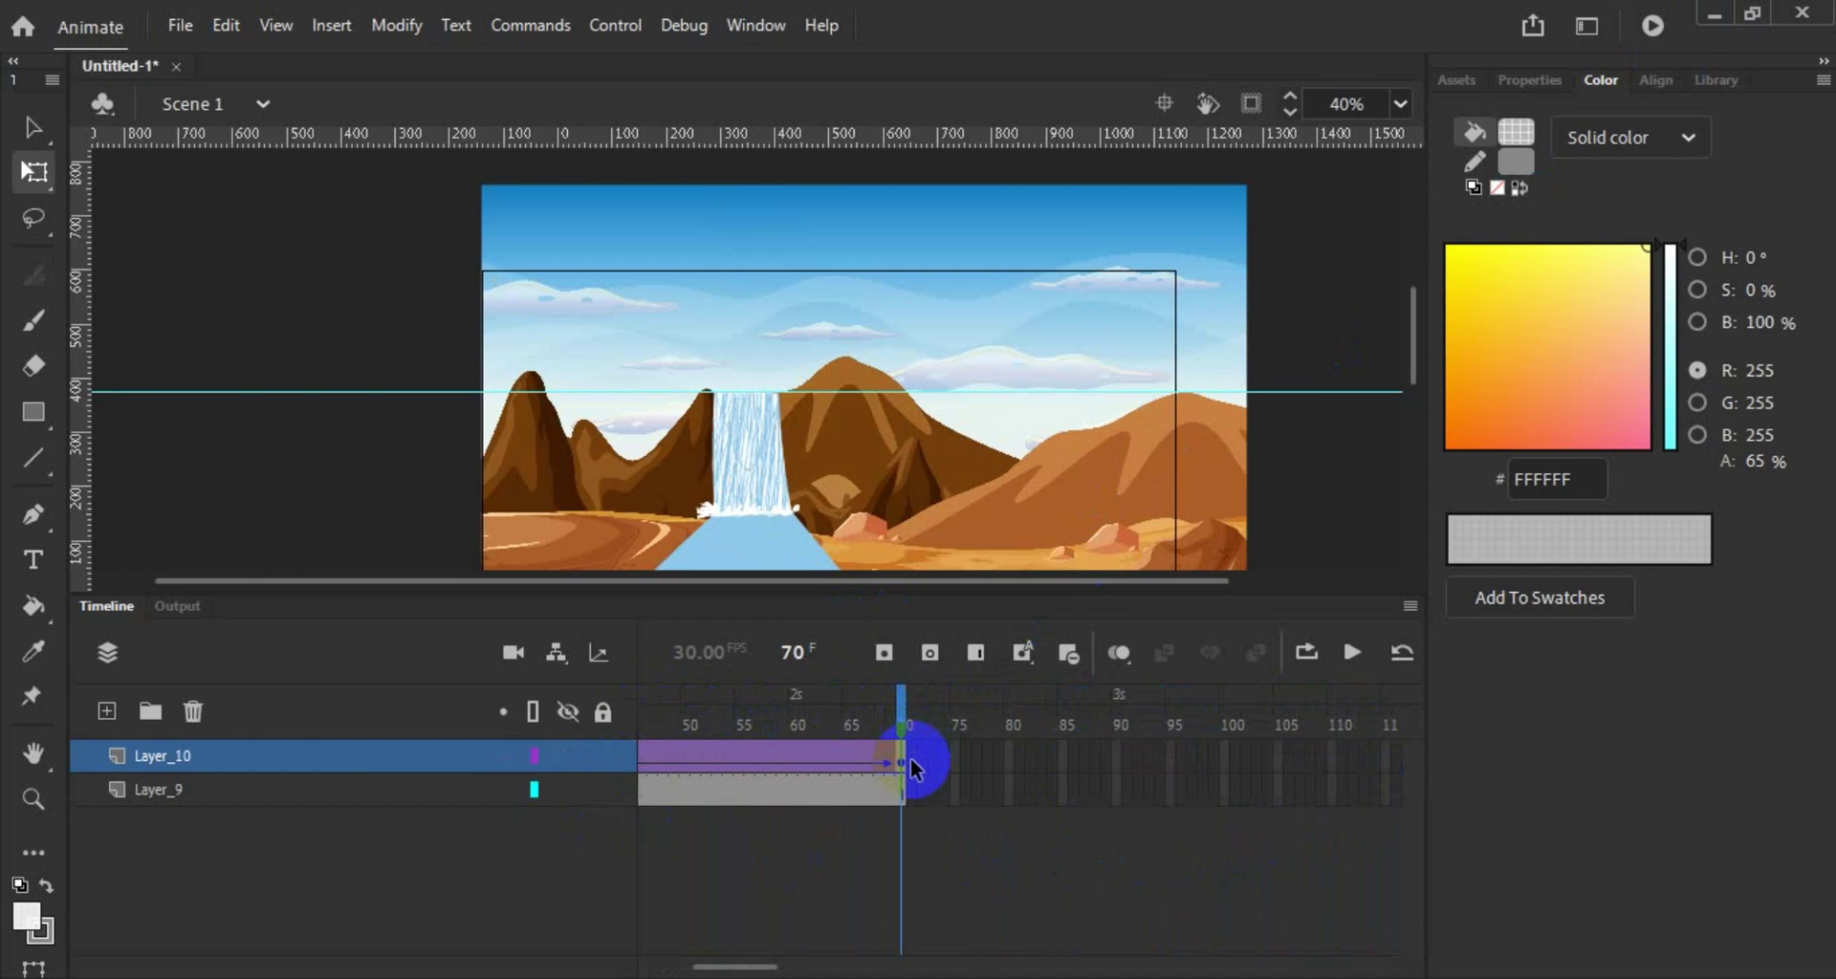
pyautogui.moveTo(902, 722); pyautogui.dragTo(621, 701)
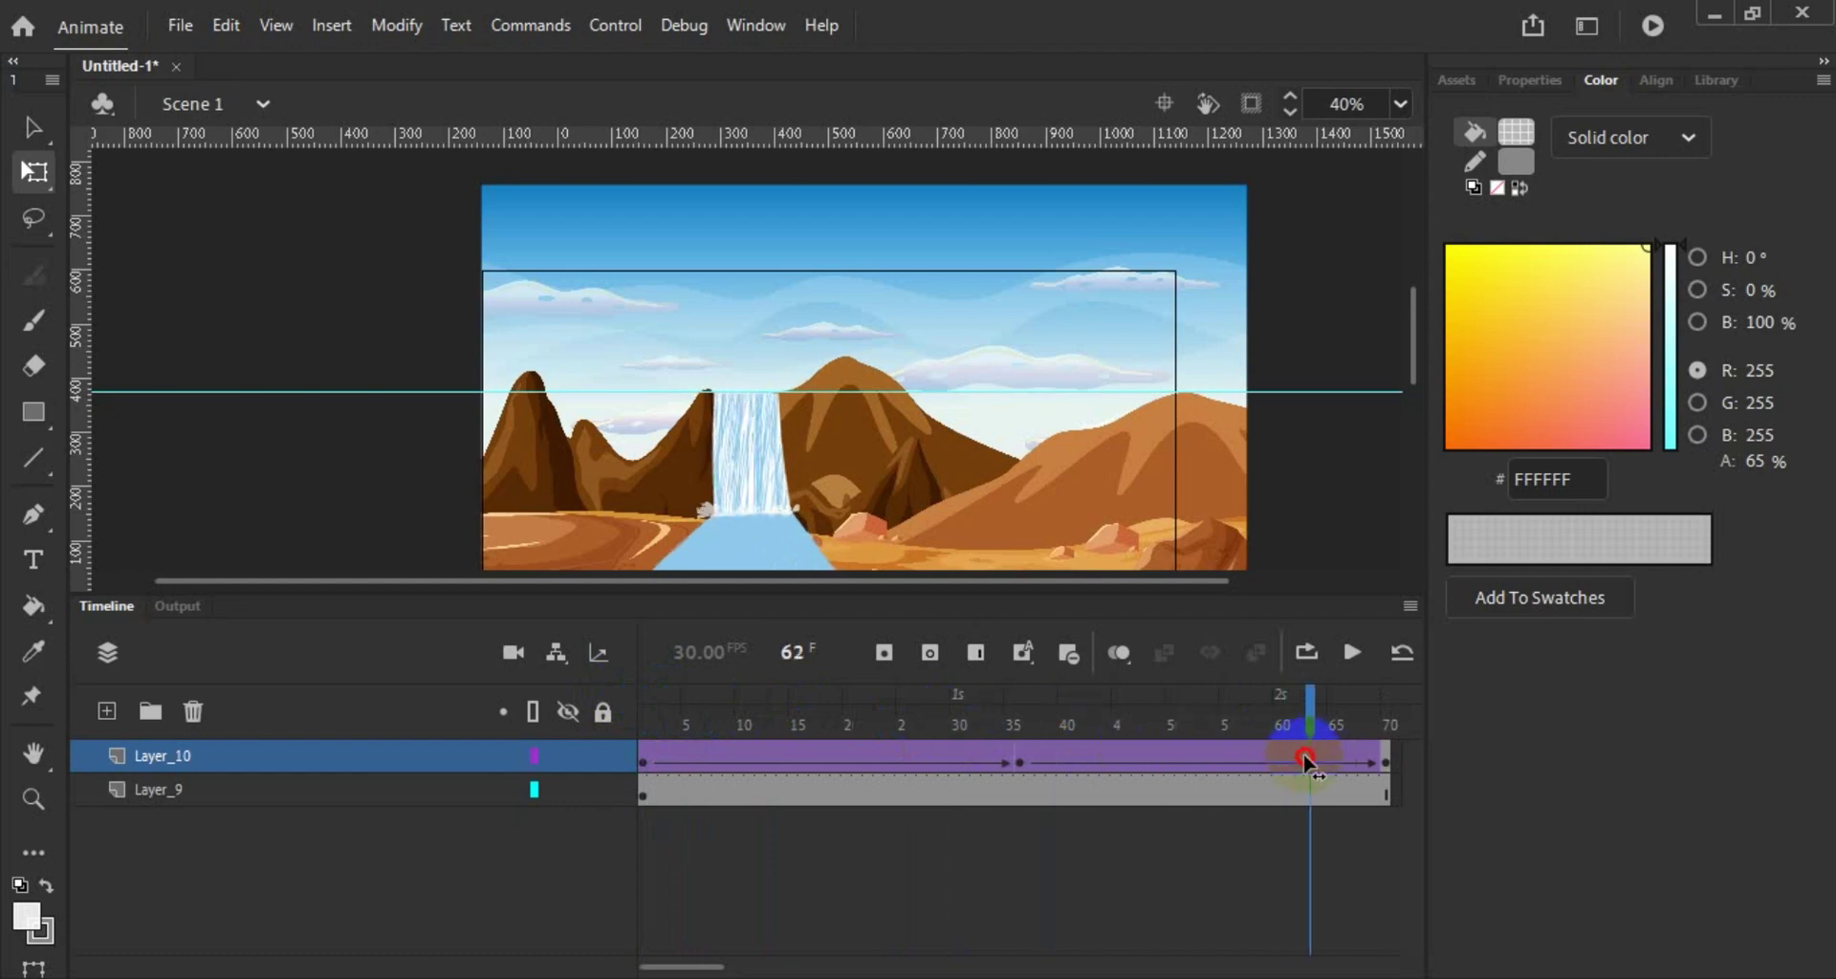
pyautogui.click(1654, 26)
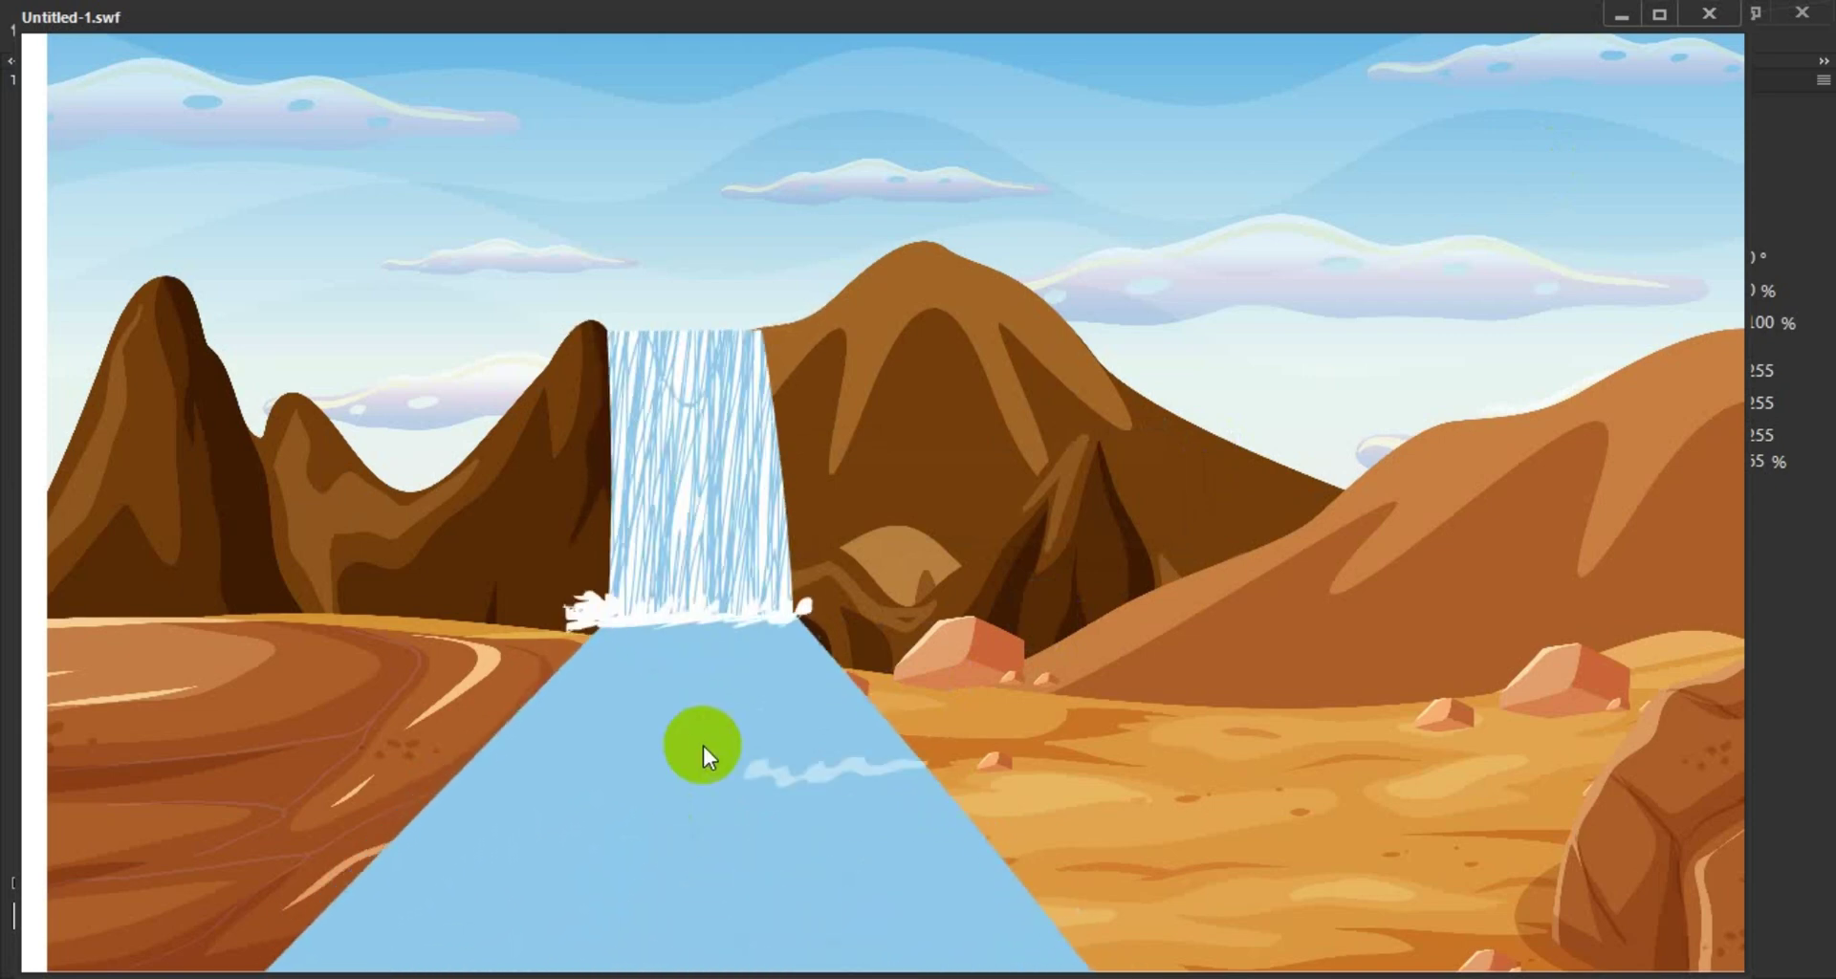
pyautogui.click(1710, 17)
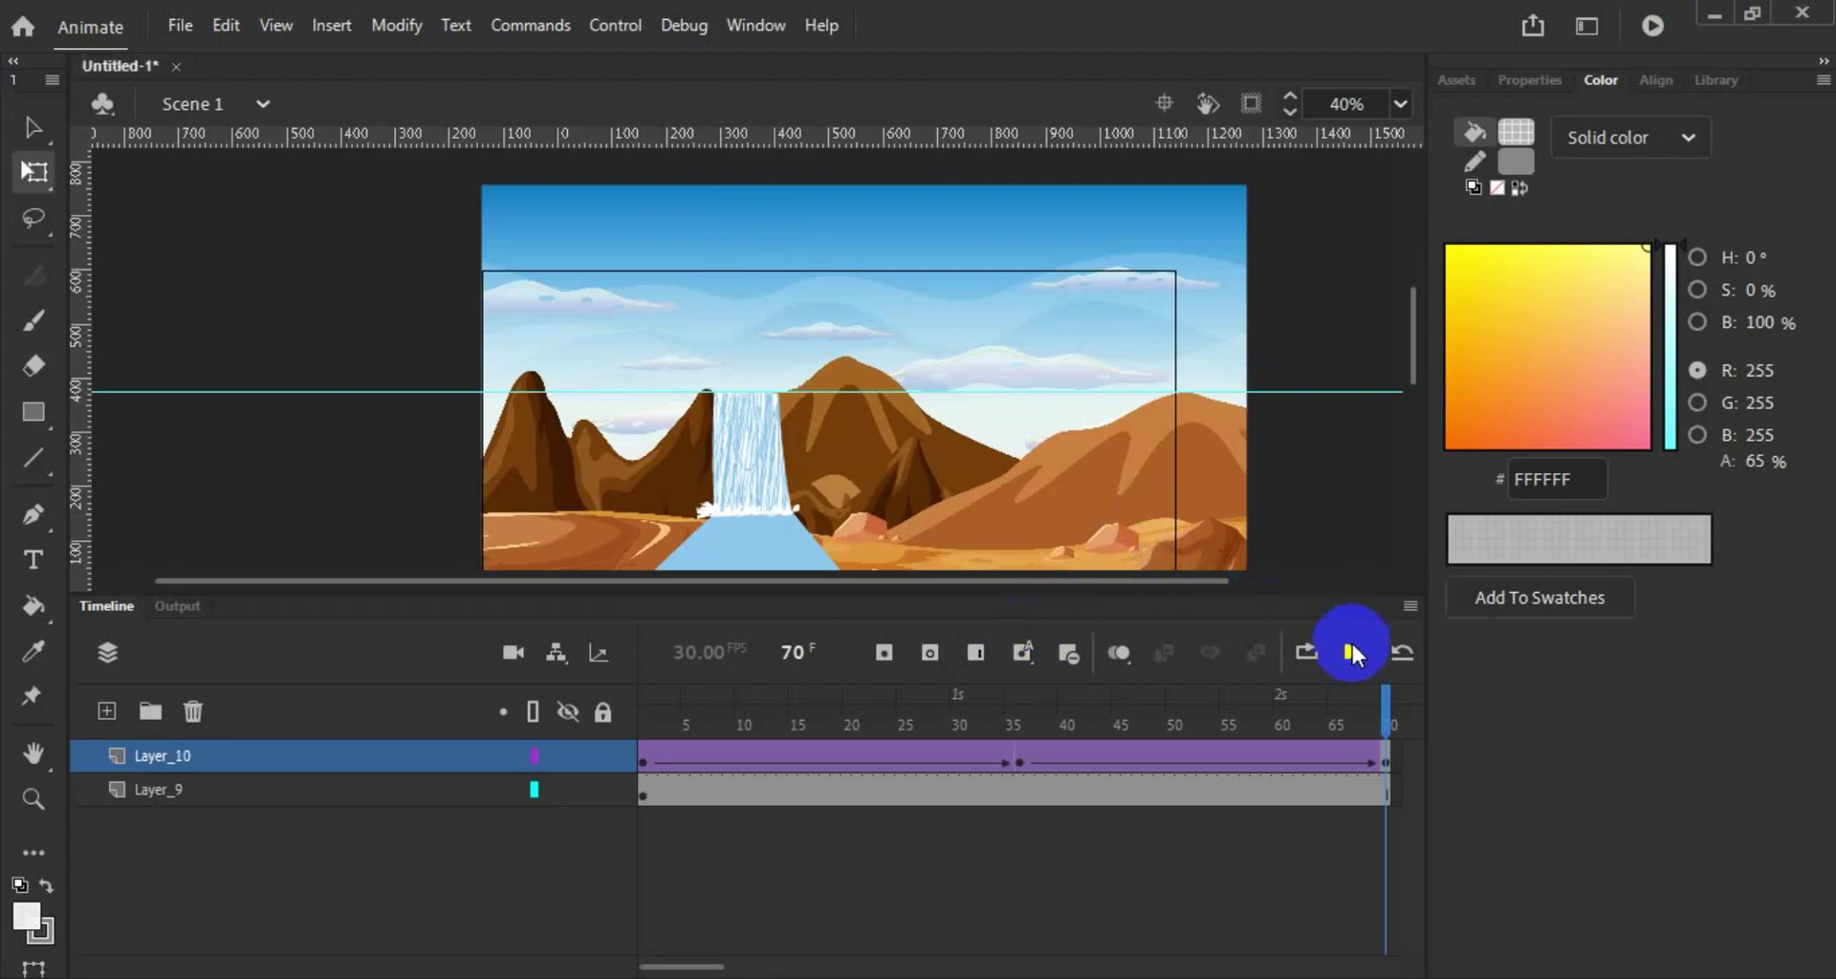
pyautogui.hotkey('ctrl', 'Return')
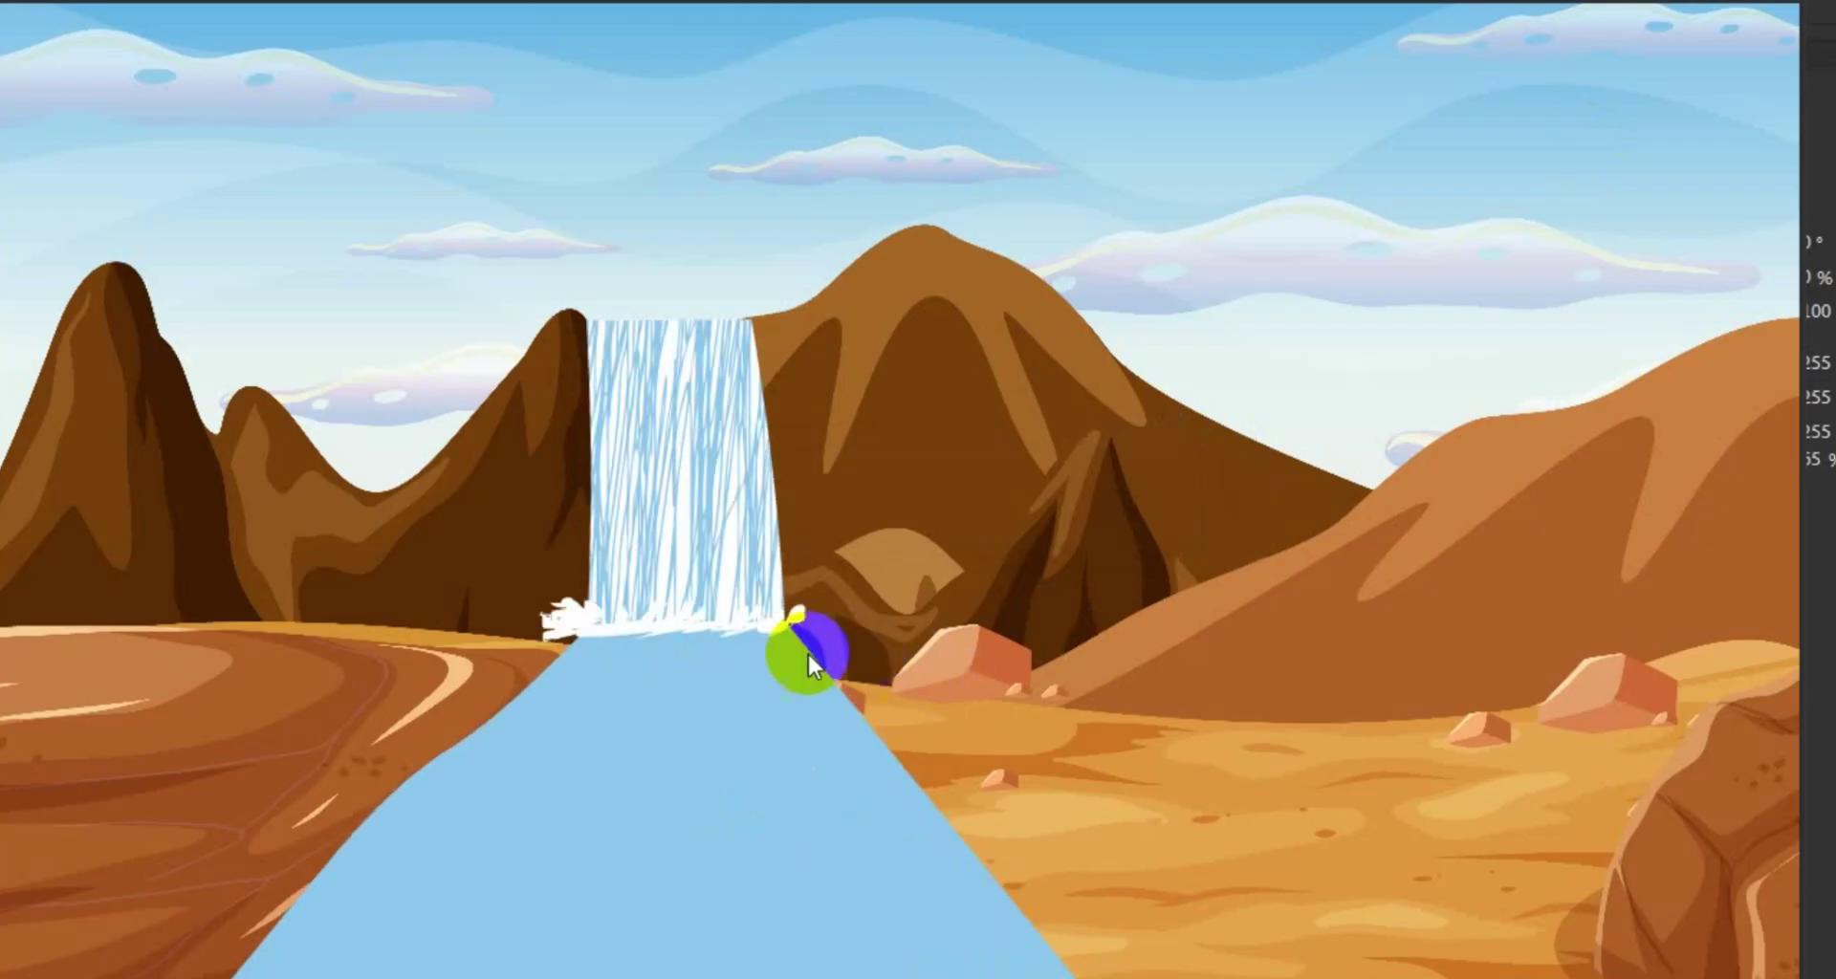